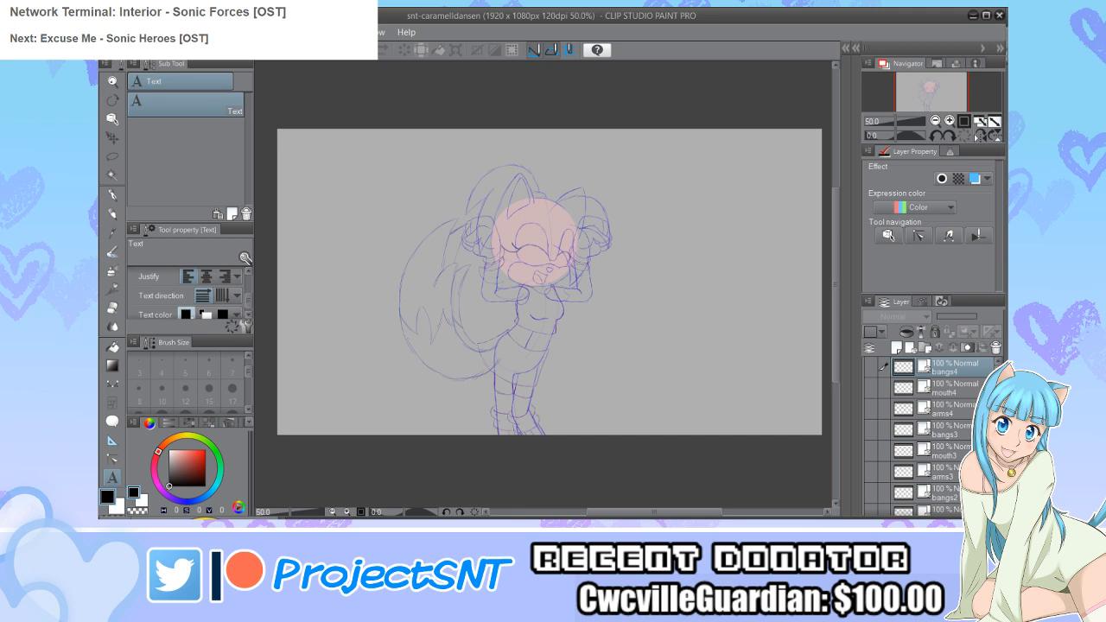
Step: Preview the other dance poses by hiding Folder 1 and showing Folders 2 to 4 and the Folder 1 to 4 copies
scroll(925, 437, "down", 10)
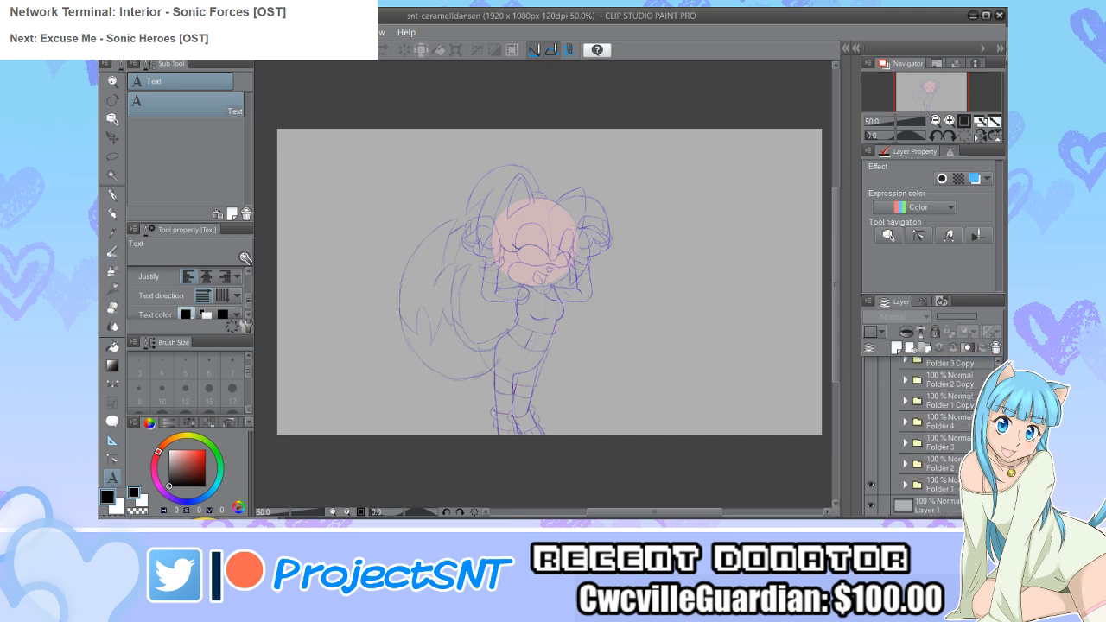
left_click(870, 484)
left_click(871, 463)
left_click(870, 443)
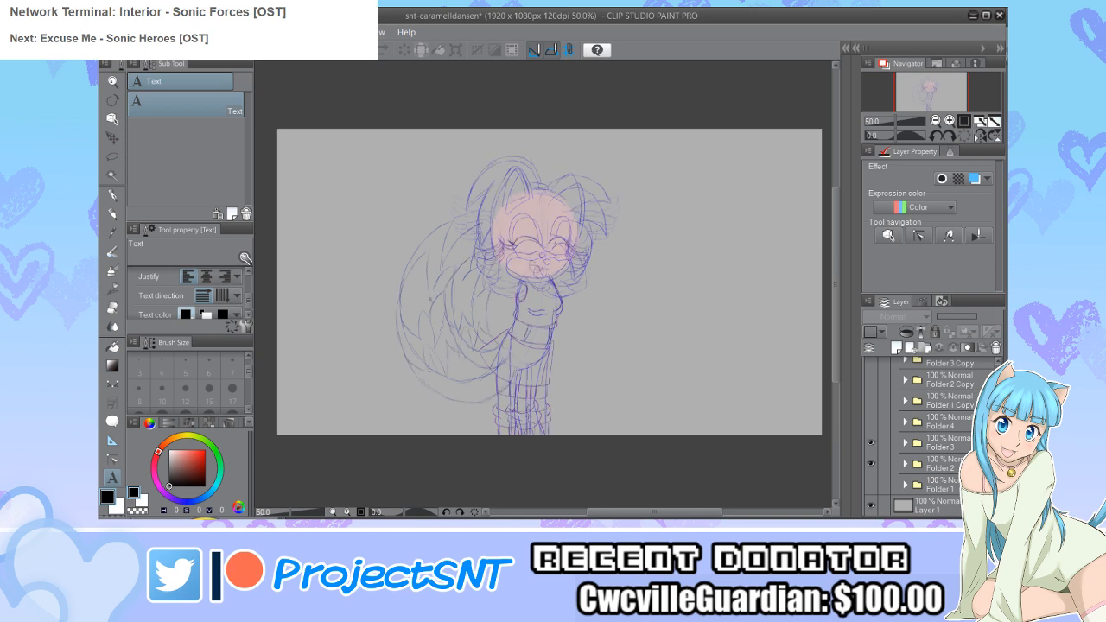
left_click(871, 421)
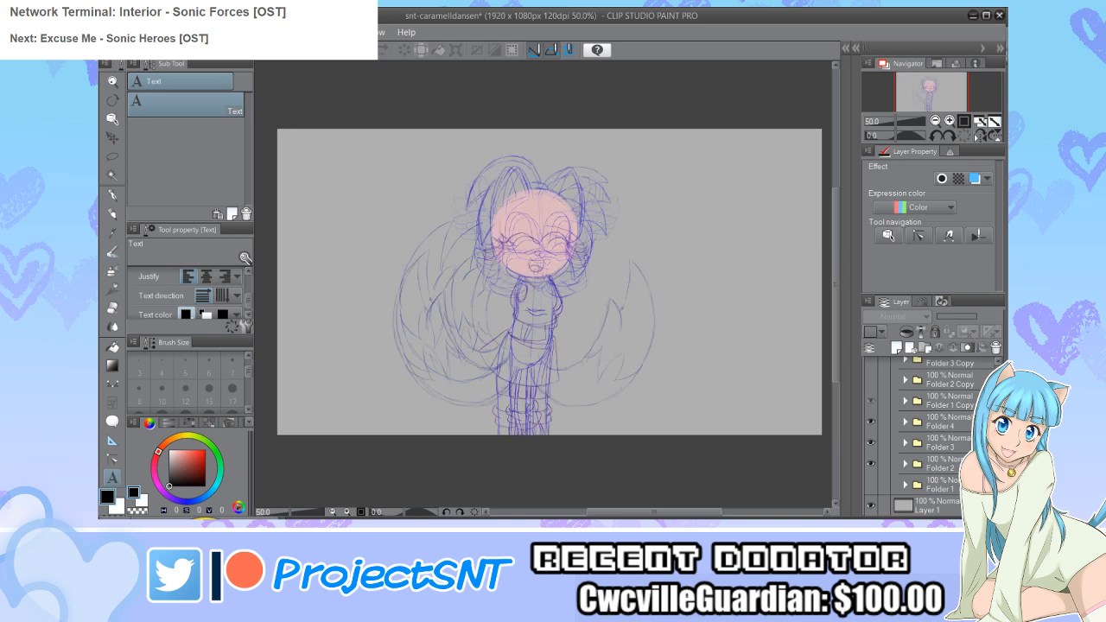
left_click(870, 380)
scroll(870, 389, "up", 1)
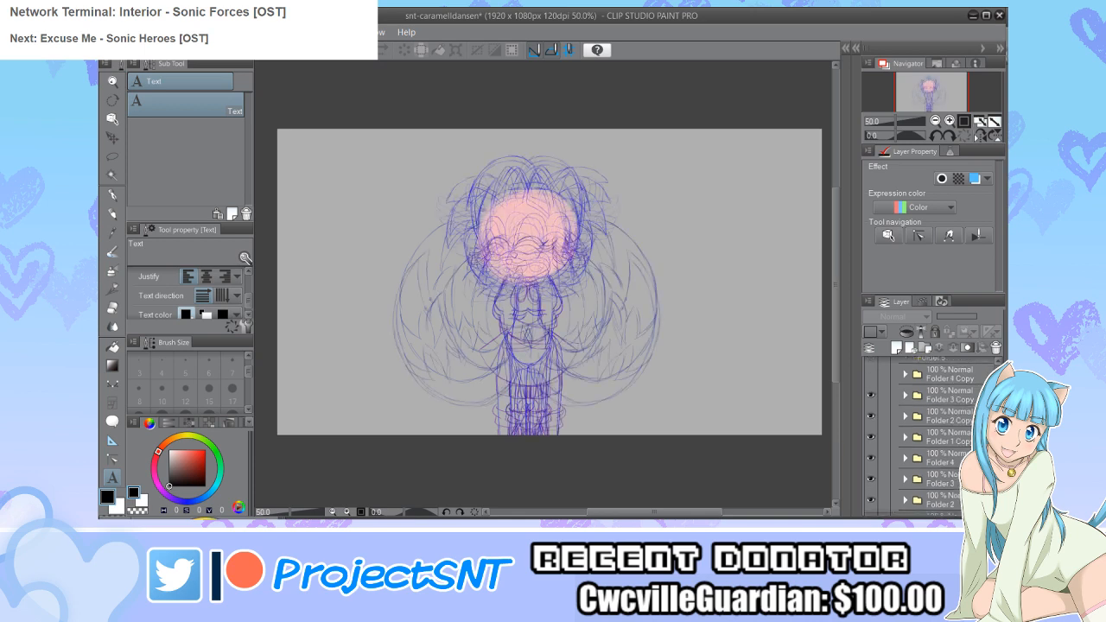
left_click(871, 374)
scroll(870, 389, "up", 1)
Step: Hide all the other pose sketch folders and make only the Folder 1 sketch visible inside Folder 5
left_click(870, 411)
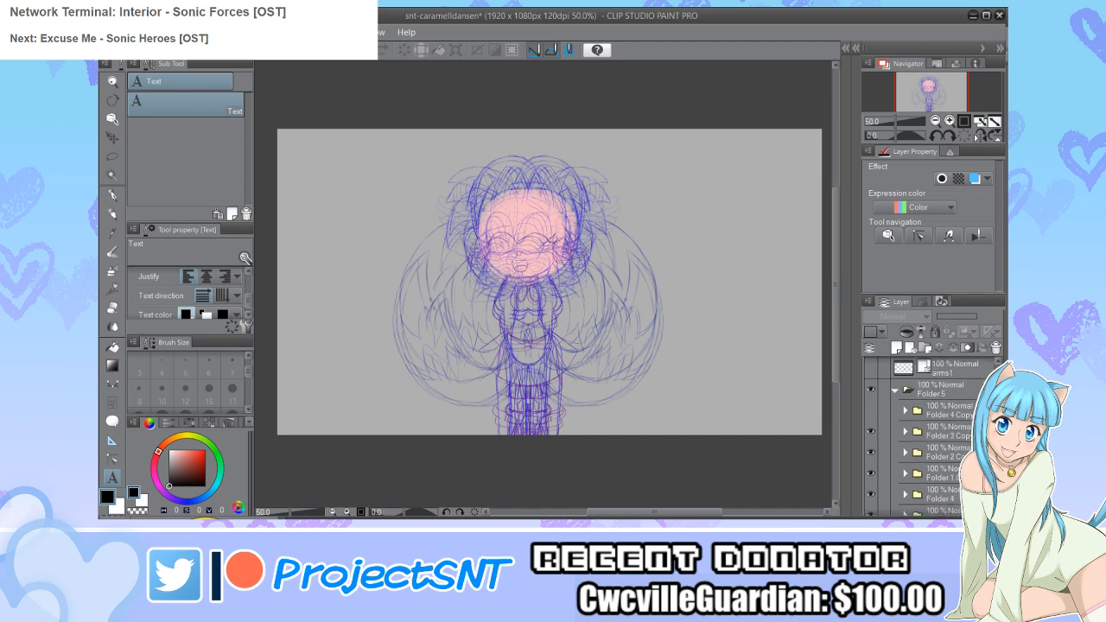
left_click(871, 432)
left_click(870, 453)
left_click(870, 474)
left_click(871, 493)
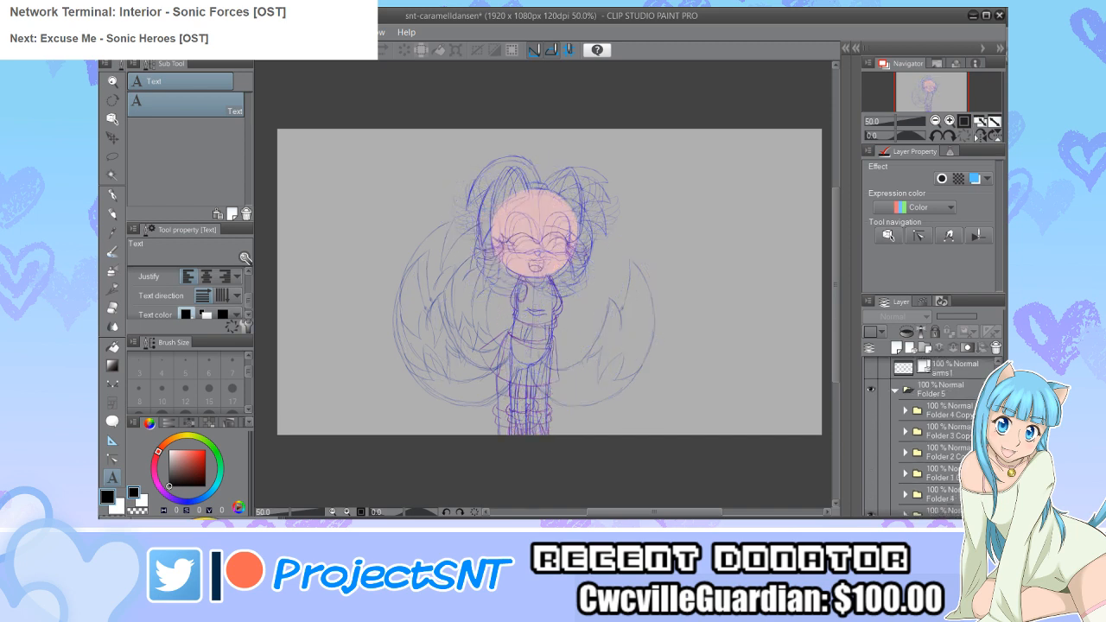
scroll(870, 484, "down", 2)
left_click(871, 460)
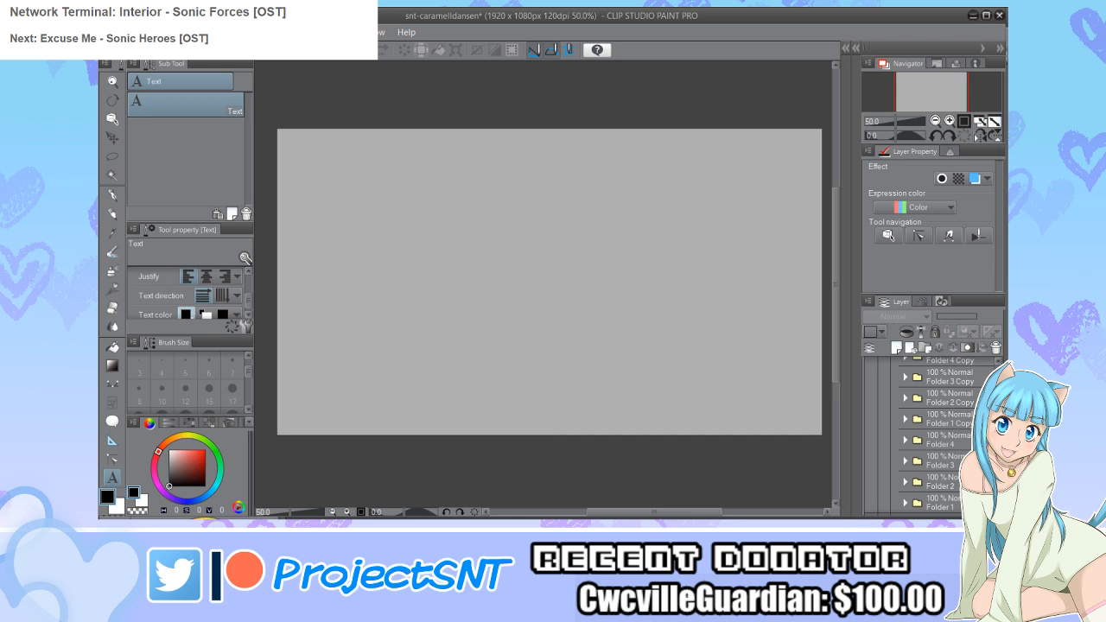
scroll(924, 432, "down", 3)
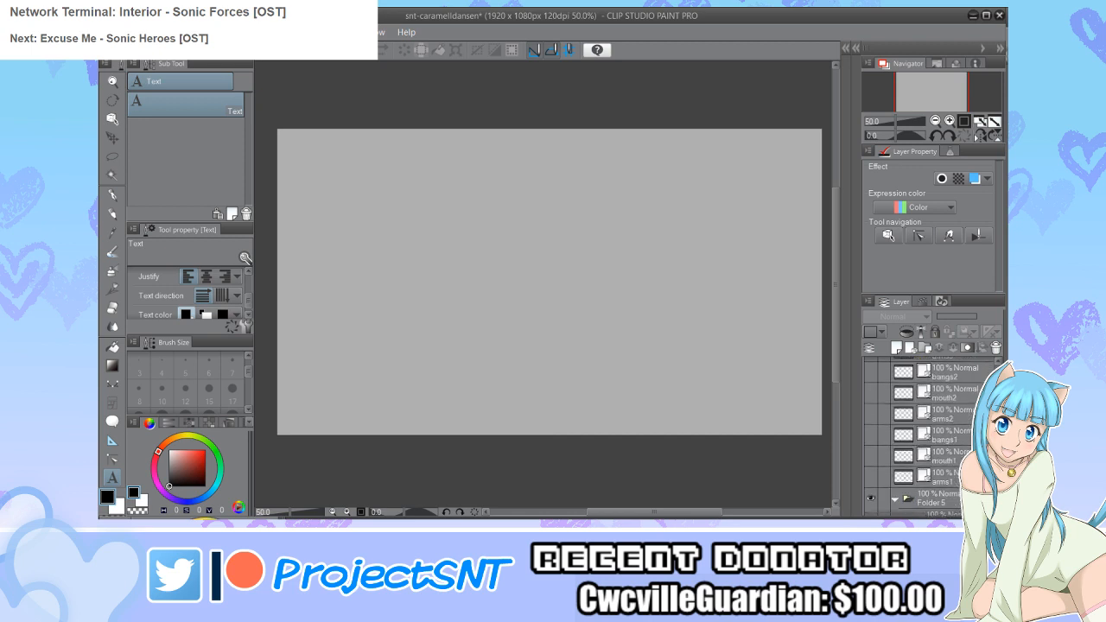
scroll(871, 467, "down", 5)
left_click(871, 484)
Step: Show the first pose's line-art layers arms1, mouth1 and bangs1 over the sketch
scroll(871, 485, "up", 3)
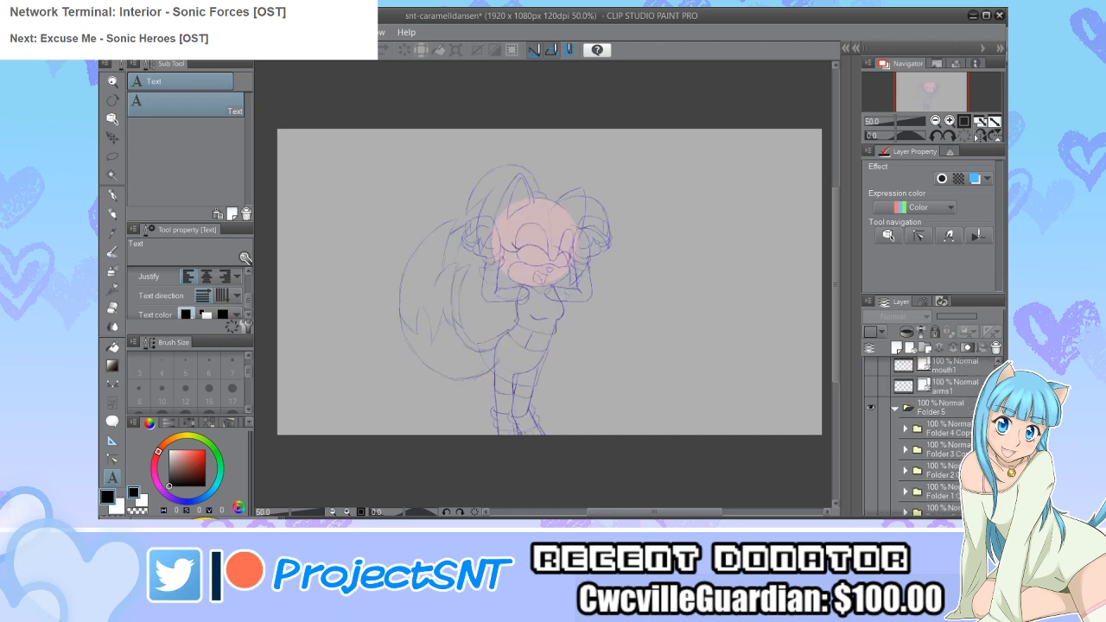
scroll(916, 432, "up", 3)
left_click(871, 419)
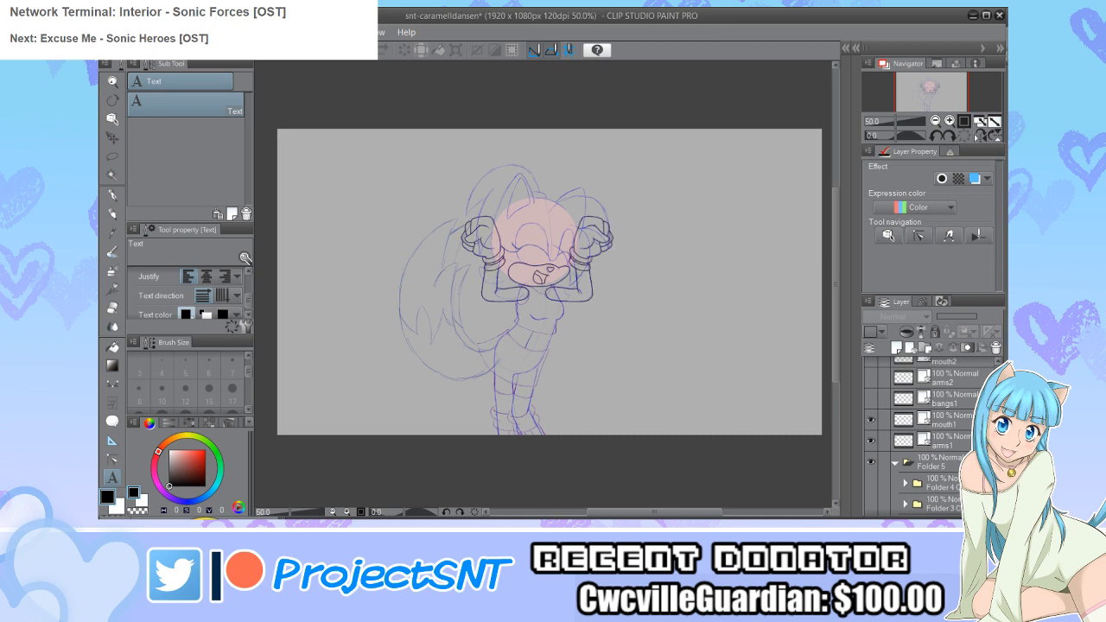
left_click(871, 399)
Step: Collapse the sketch group Folder 5 and lower its opacity to 39%
key("ctrl+plus")
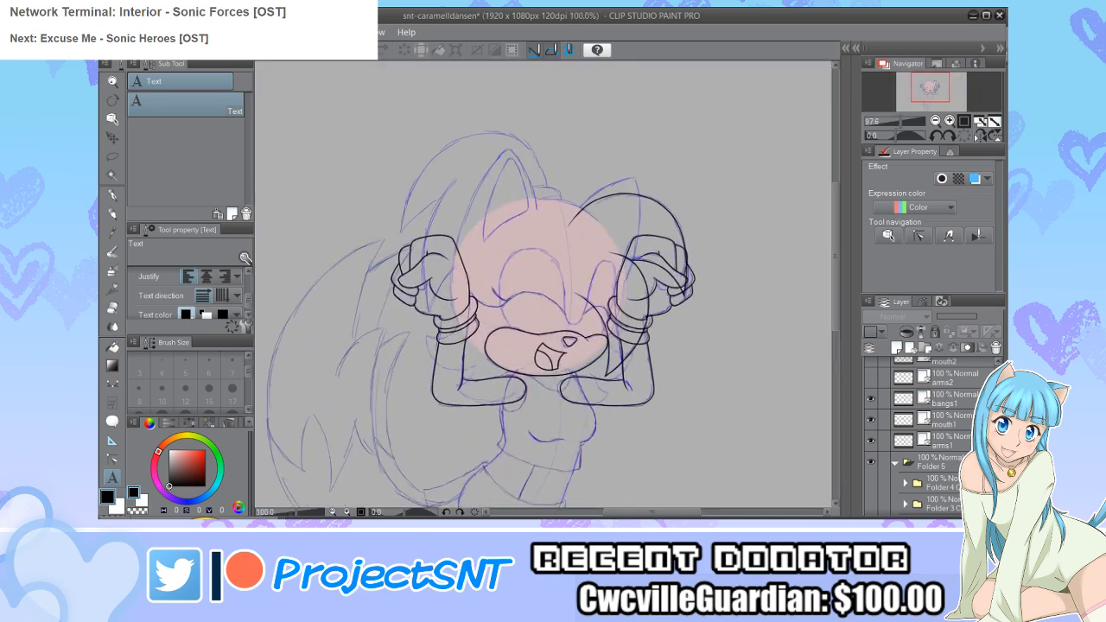
key("ctrl+plus")
key("ctrl+plus")
key("ctrl+minus")
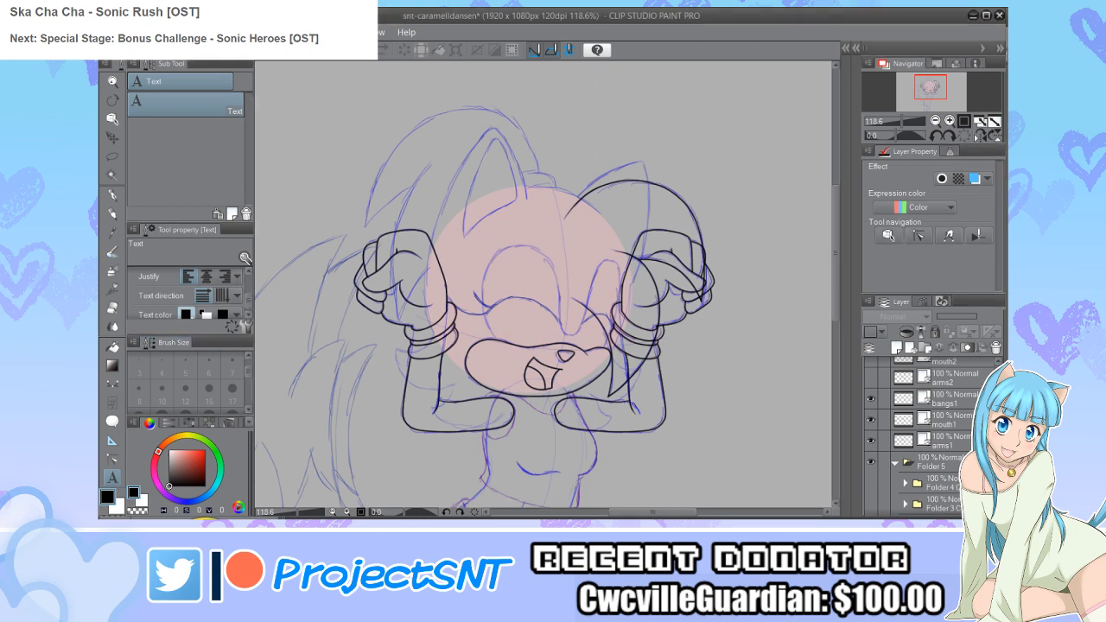
scroll(545, 285, "up", 2)
scroll(929, 432, "up", 2)
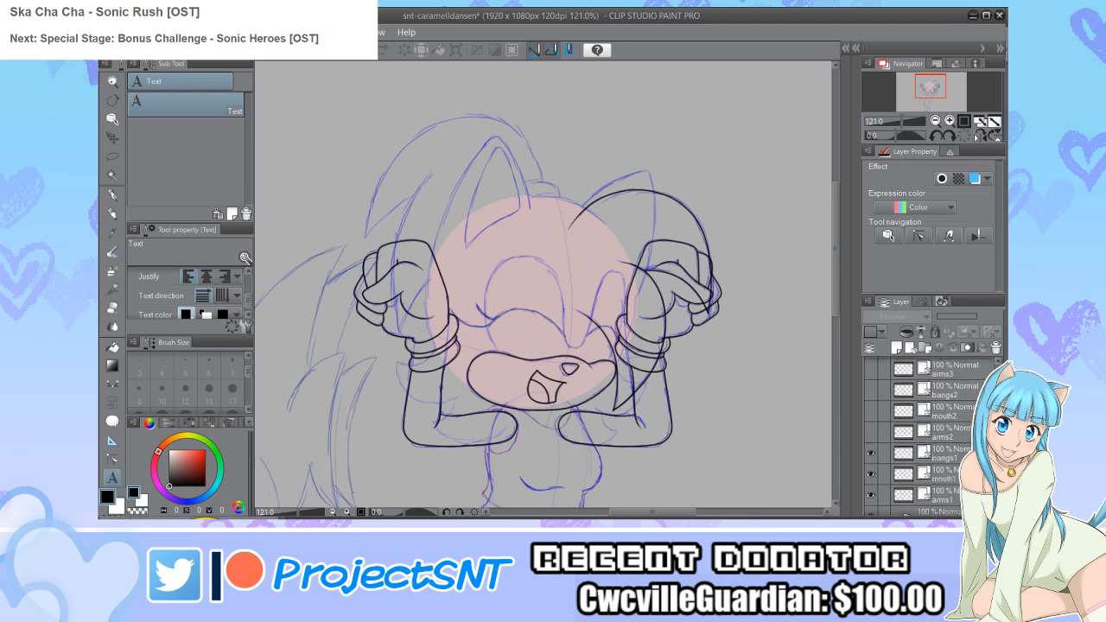
scroll(929, 432, "down", 4)
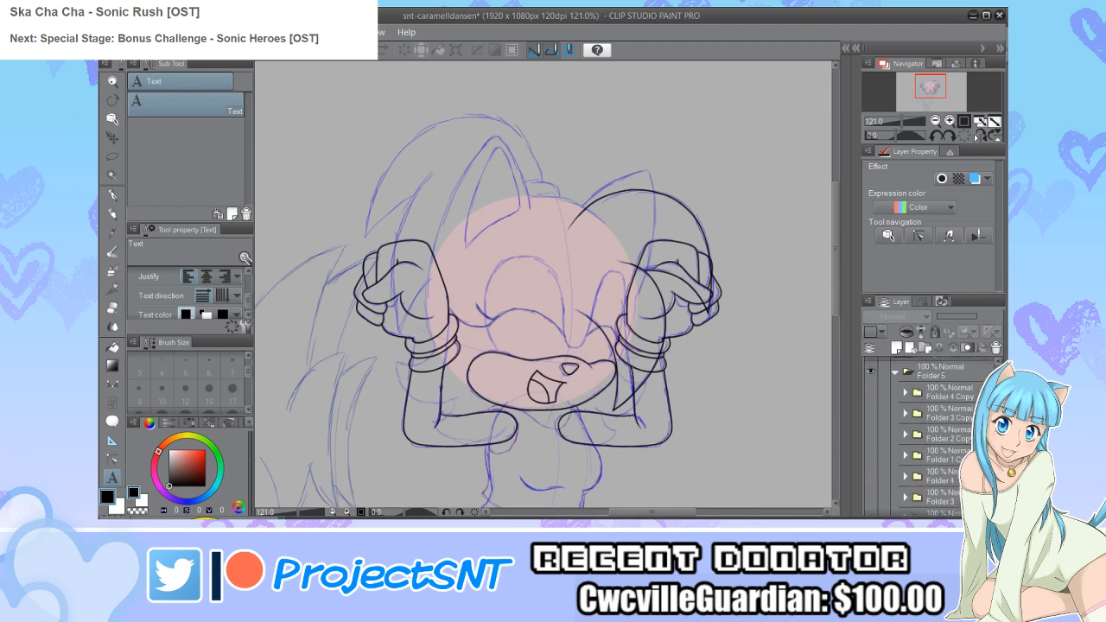
left_click(896, 409)
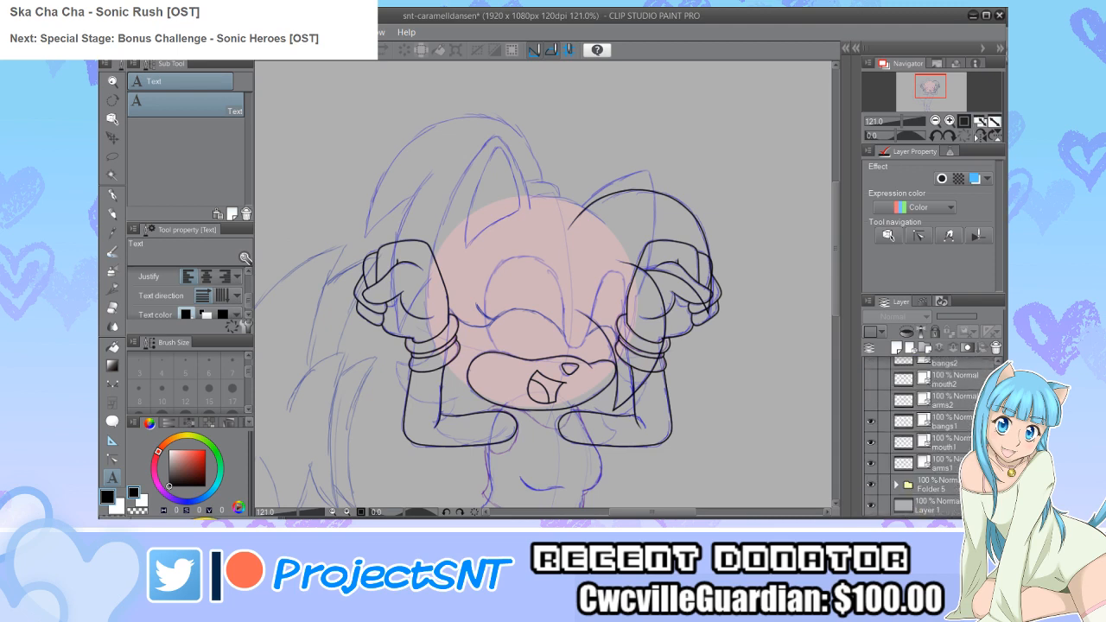
left_click(924, 484)
left_click_drag(977, 316, 949, 316)
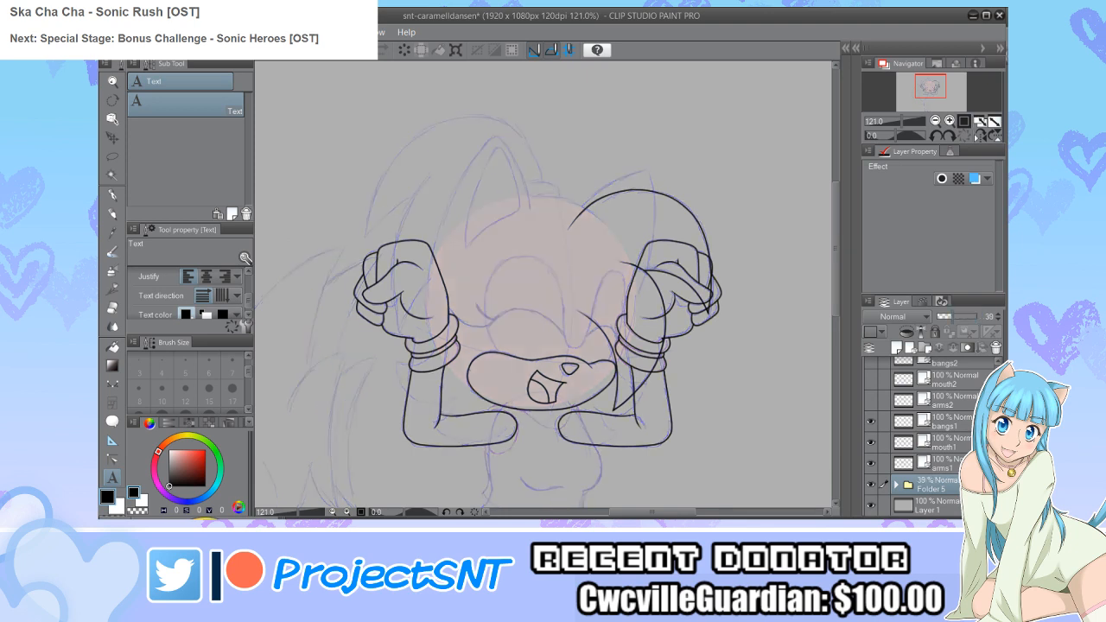
Step: Make arms1 the active line-art layer
left_click(946, 421)
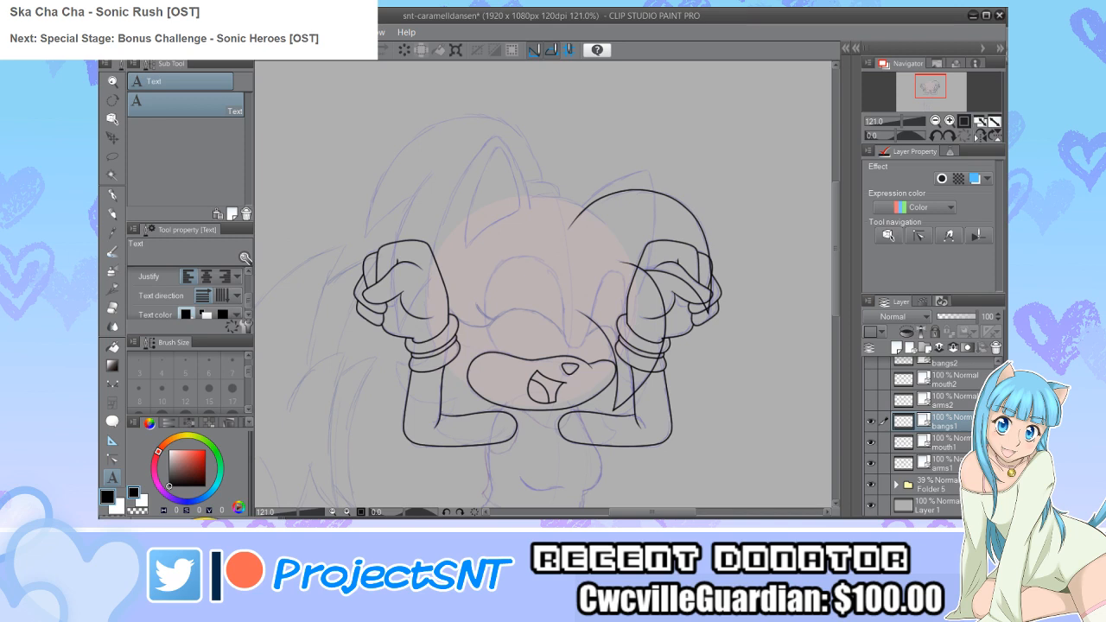
scroll(450, 302, "down", 3)
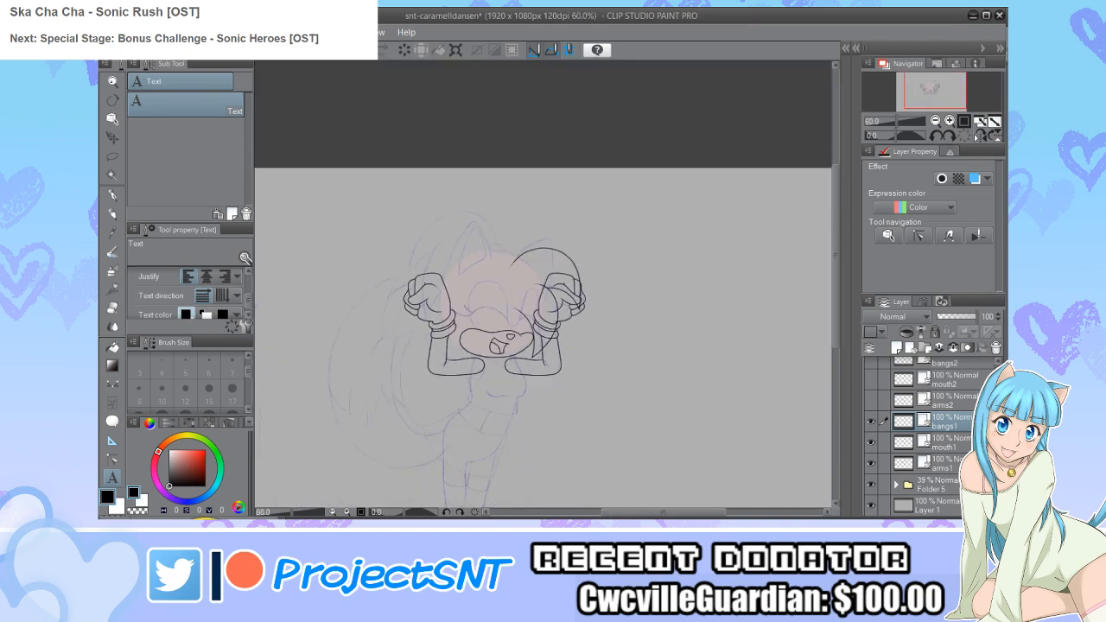
scroll(462, 346, "up", 2)
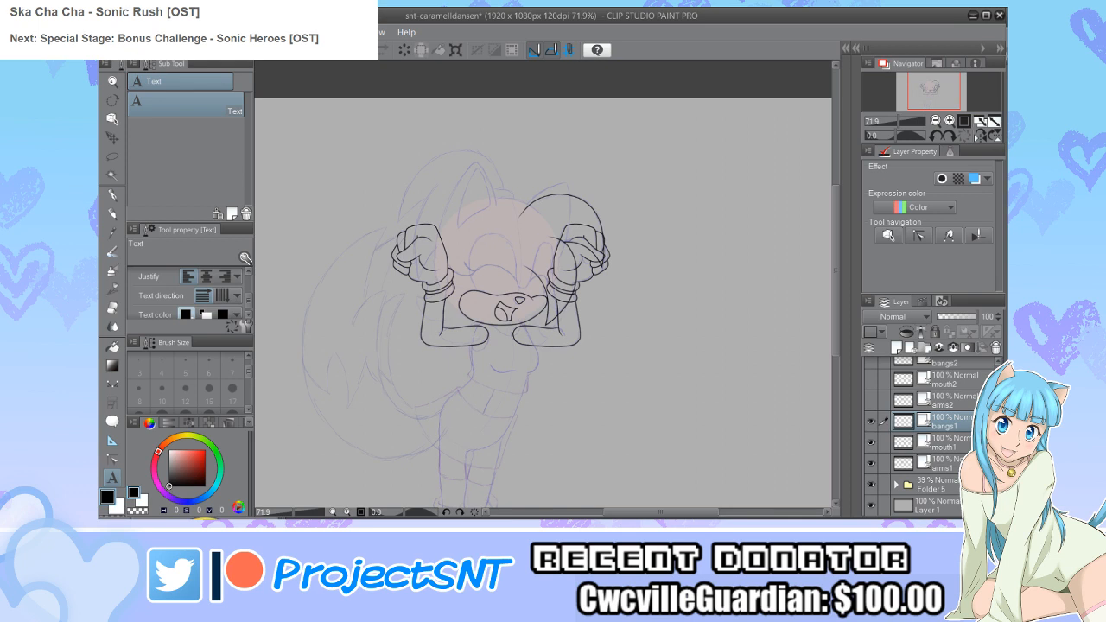
scroll(499, 325, "up", 4)
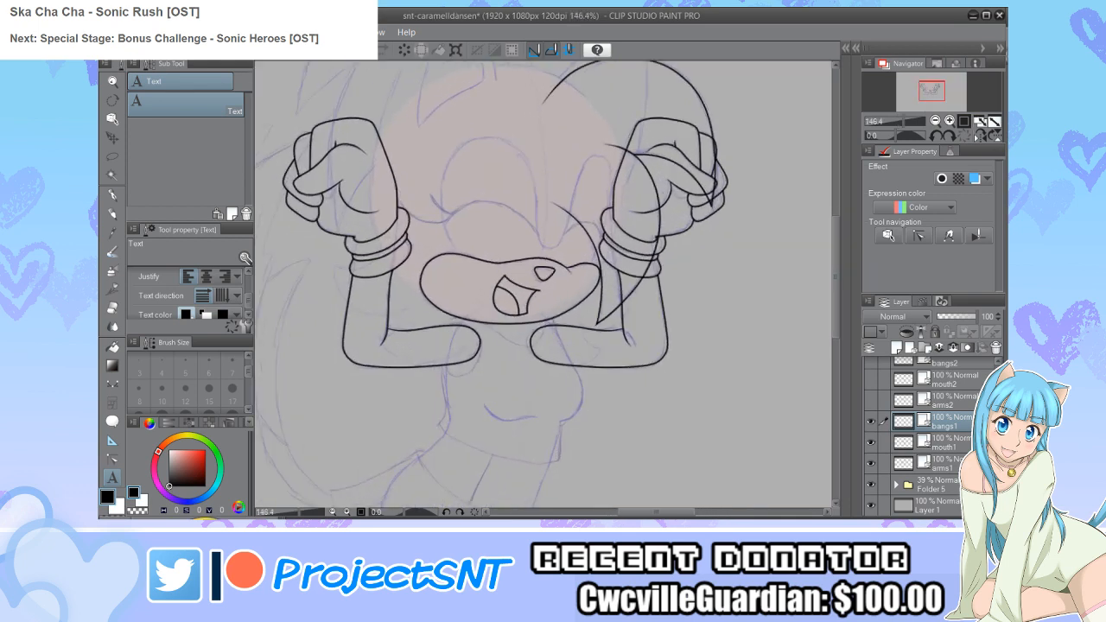
left_click(942, 463)
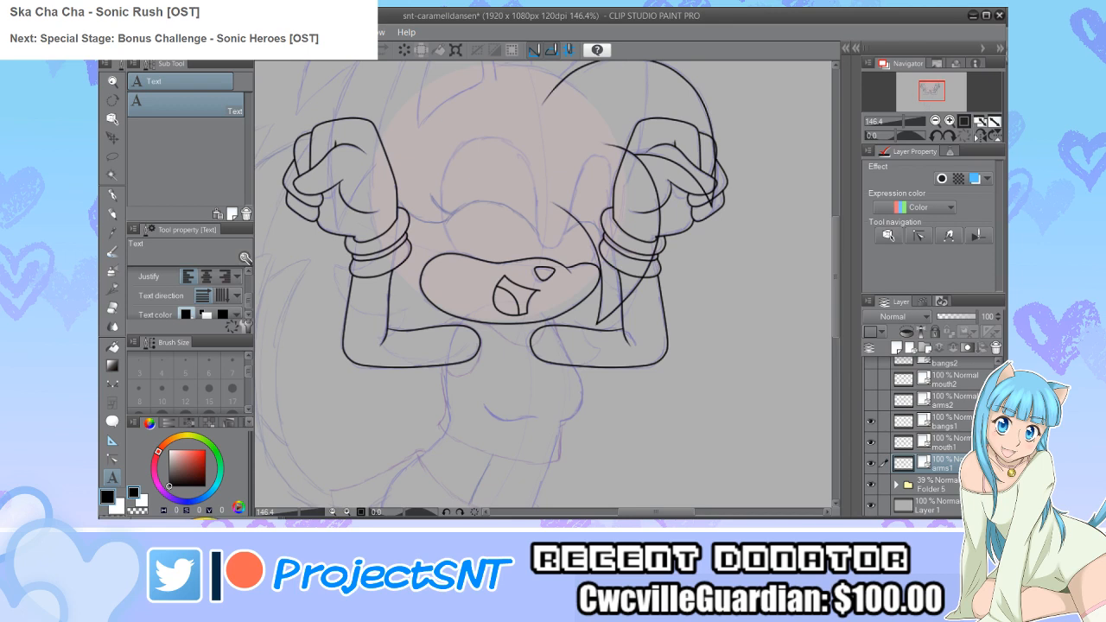
Step: Examine the line art against the faded body sketch, hiding and showing the arms1 layer to compare
scroll(524, 345, "down", 3)
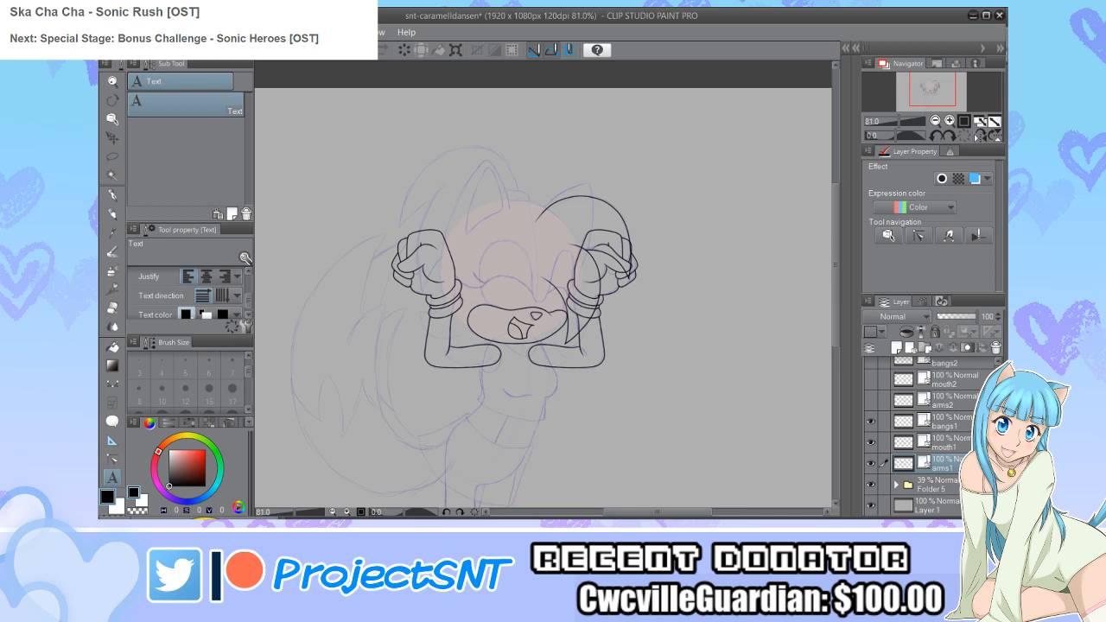
scroll(509, 390, "down", 1)
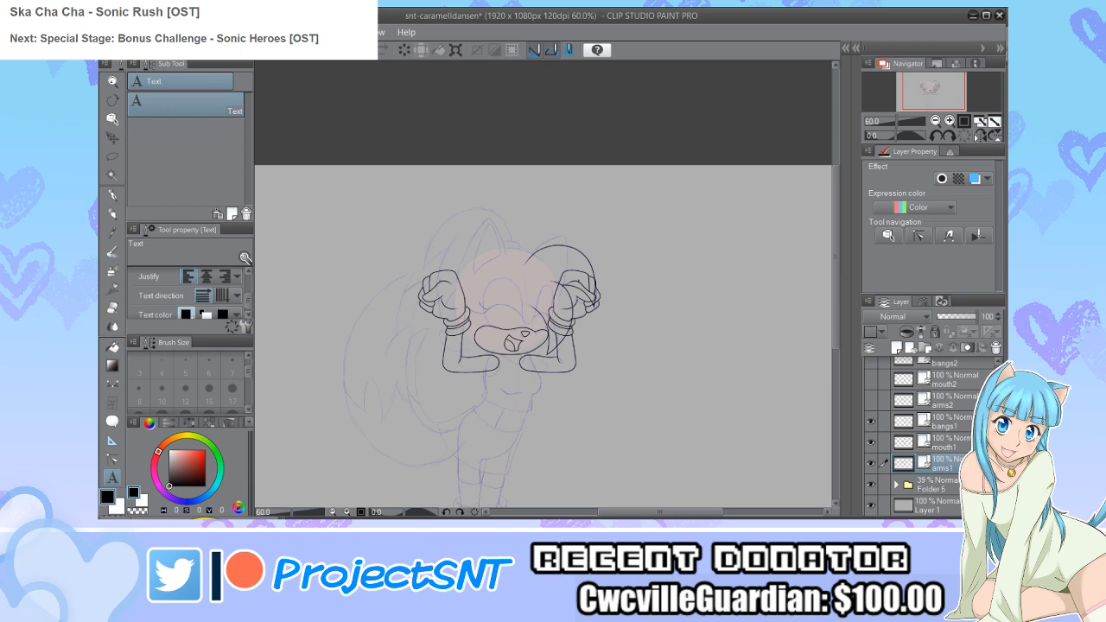
scroll(508, 299, "up", 10)
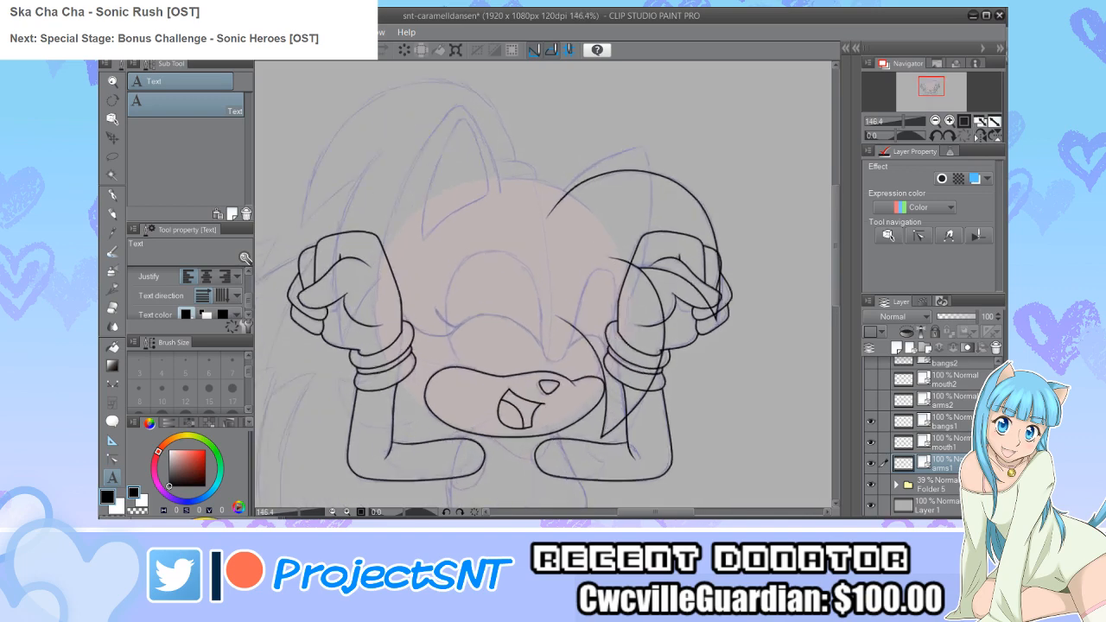
scroll(509, 299, "down", 1)
scroll(508, 299, "up", 1)
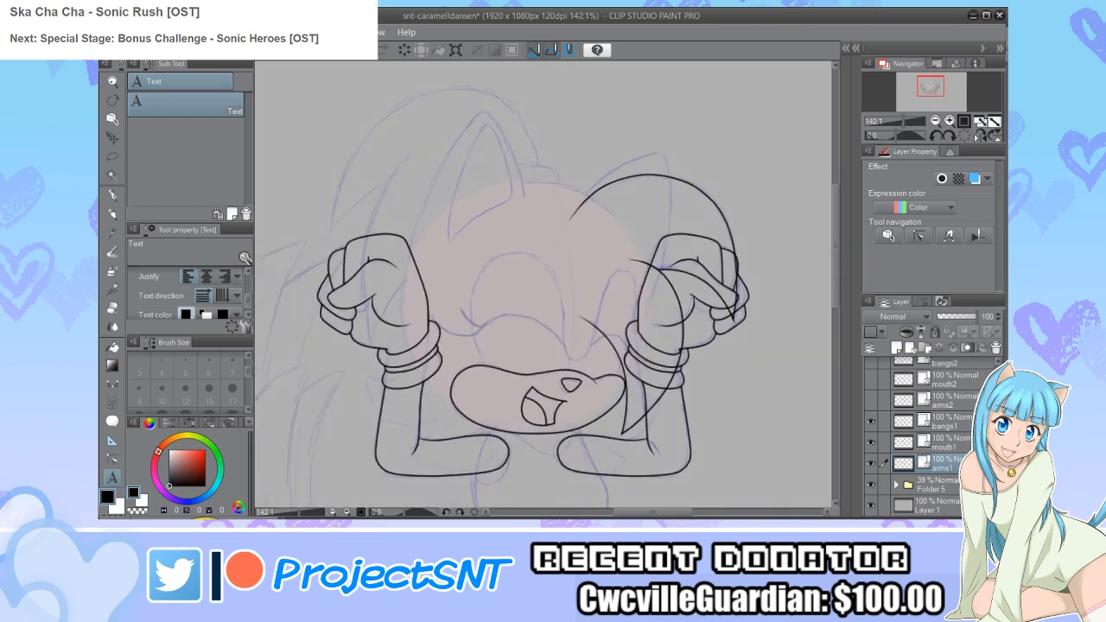
scroll(491, 218, "down", 8)
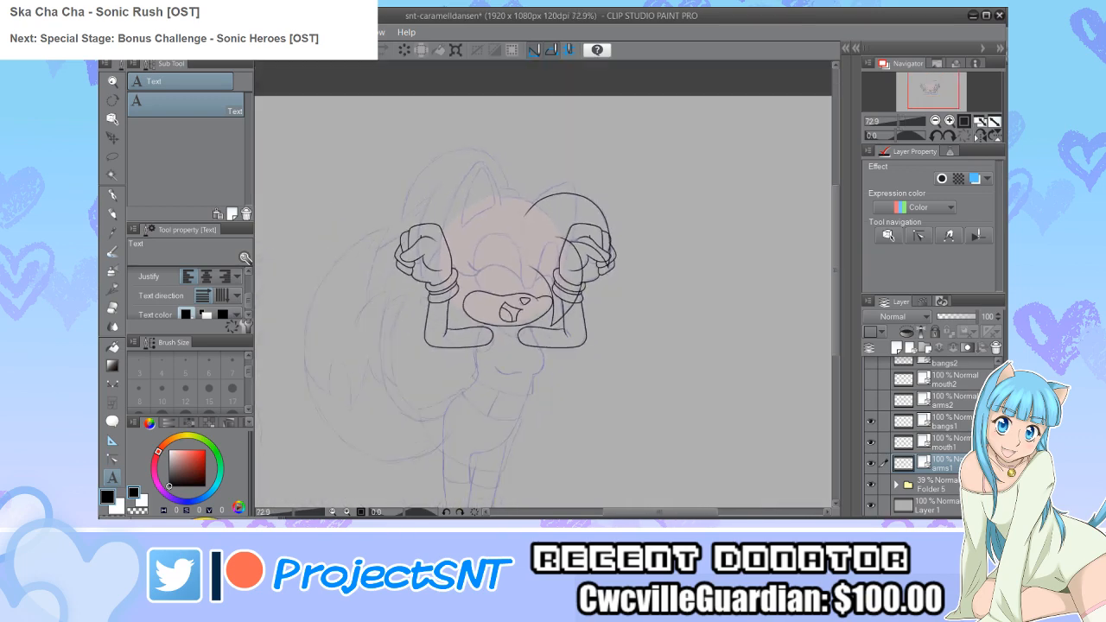
scroll(475, 417, "up", 7)
scroll(519, 467, "up", 1)
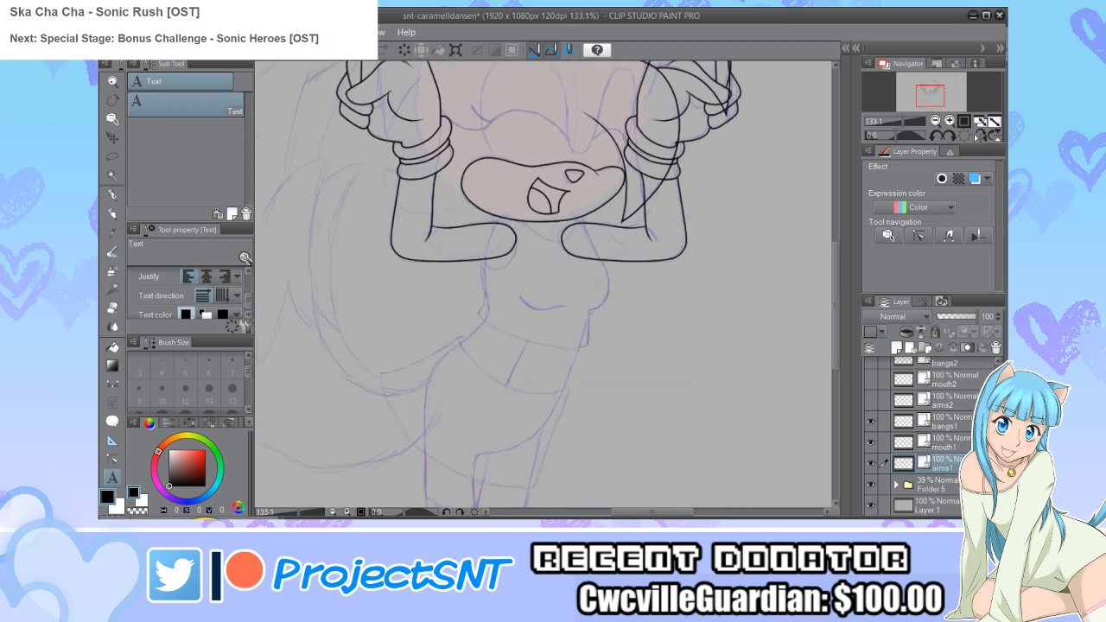
left_click(871, 464)
left_click(871, 465)
scroll(571, 129, "down", 1)
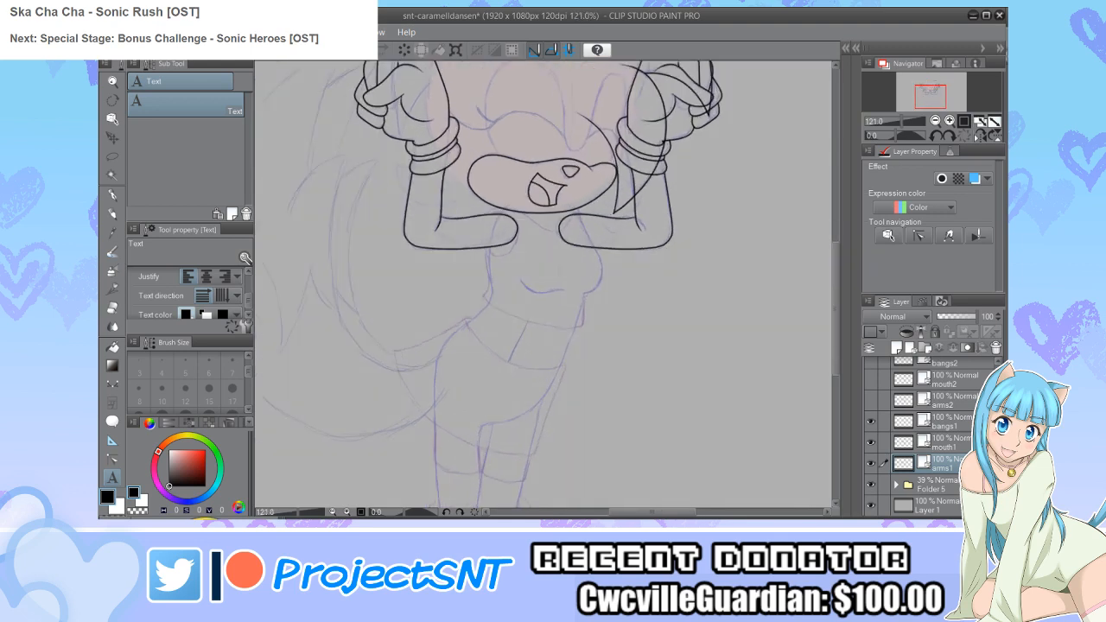
scroll(519, 346, "up", 2)
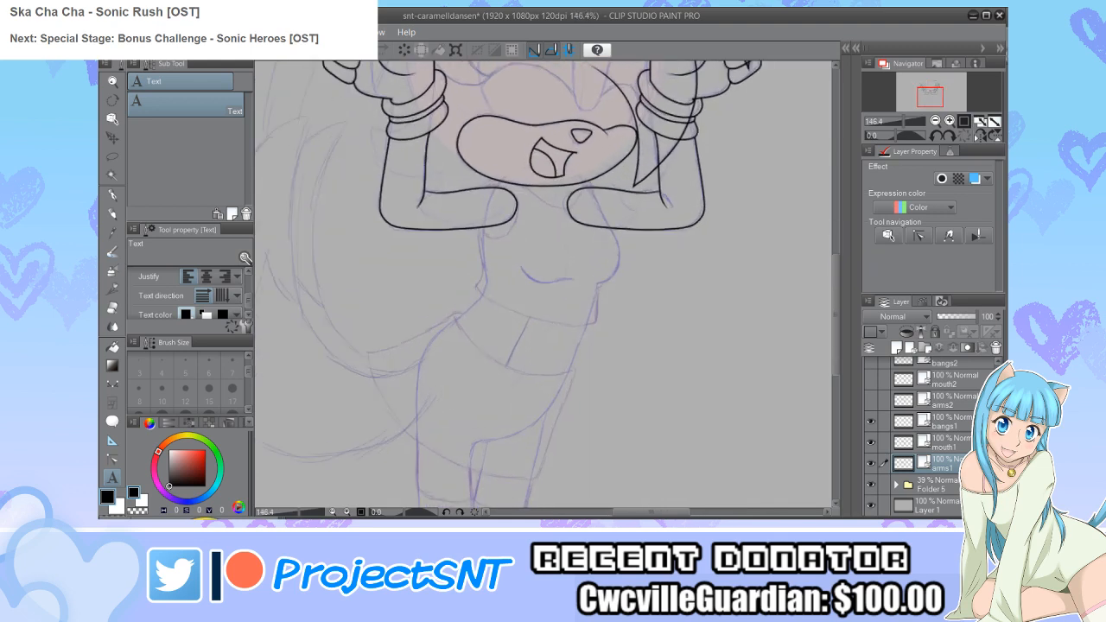
Step: Add a new vector layer above arms1 and draw a curve along the skirt's waistline with the Curve tool
left_click(911, 348)
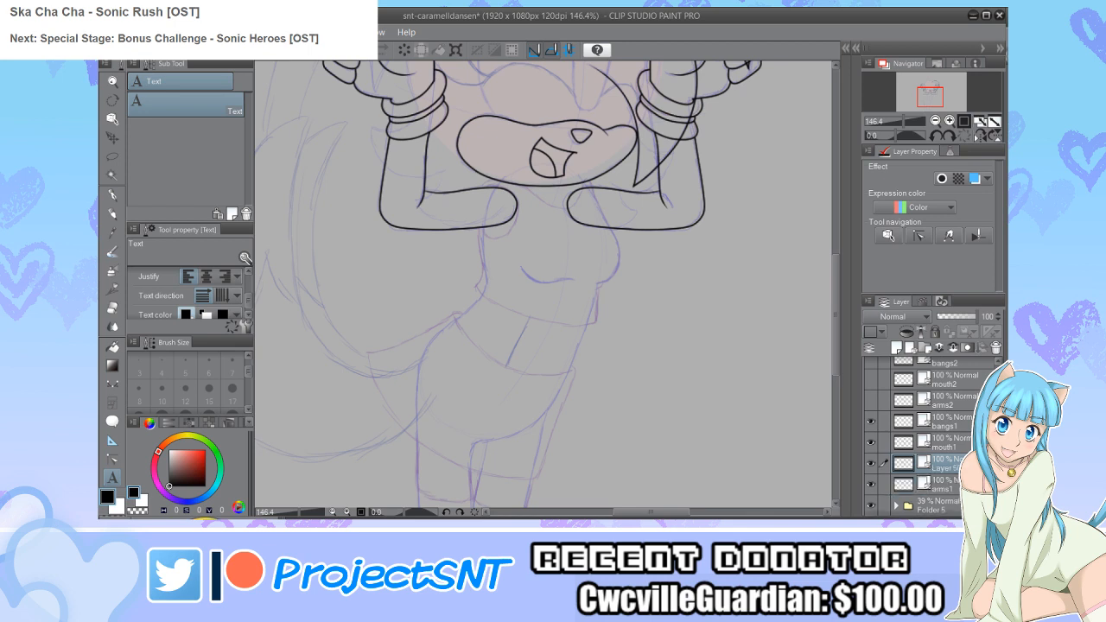
key("u")
left_click(207, 119)
scroll(514, 359, "up", 5)
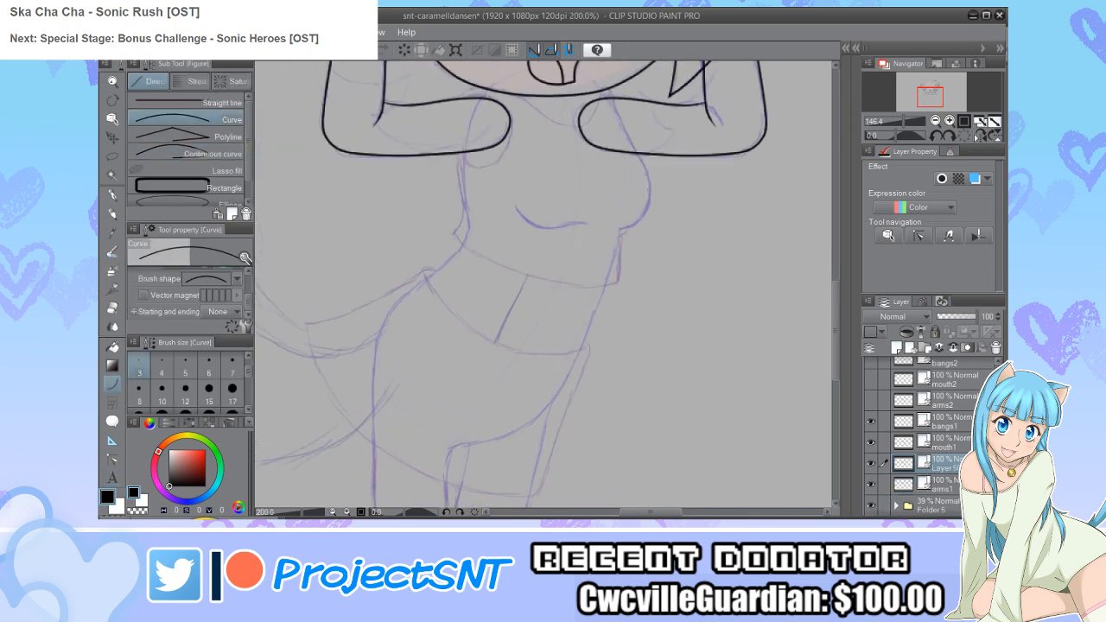
left_click_drag(385, 233, 672, 365)
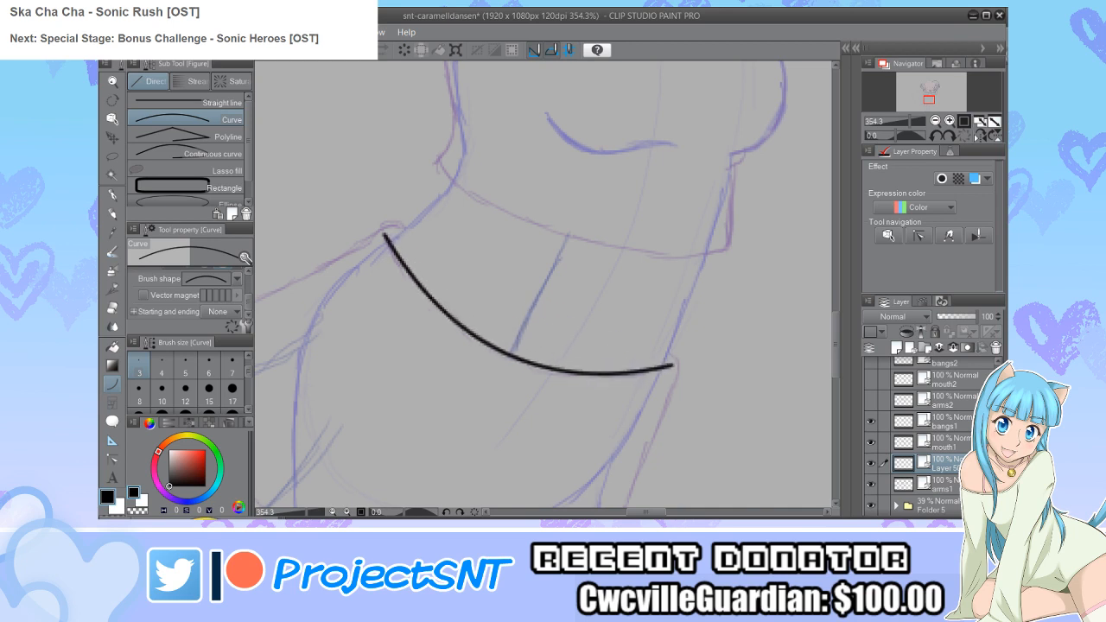
Step: Nudge the right endpoint of the skirt's waistline curve by moving its control point
scroll(438, 332, "down", 3)
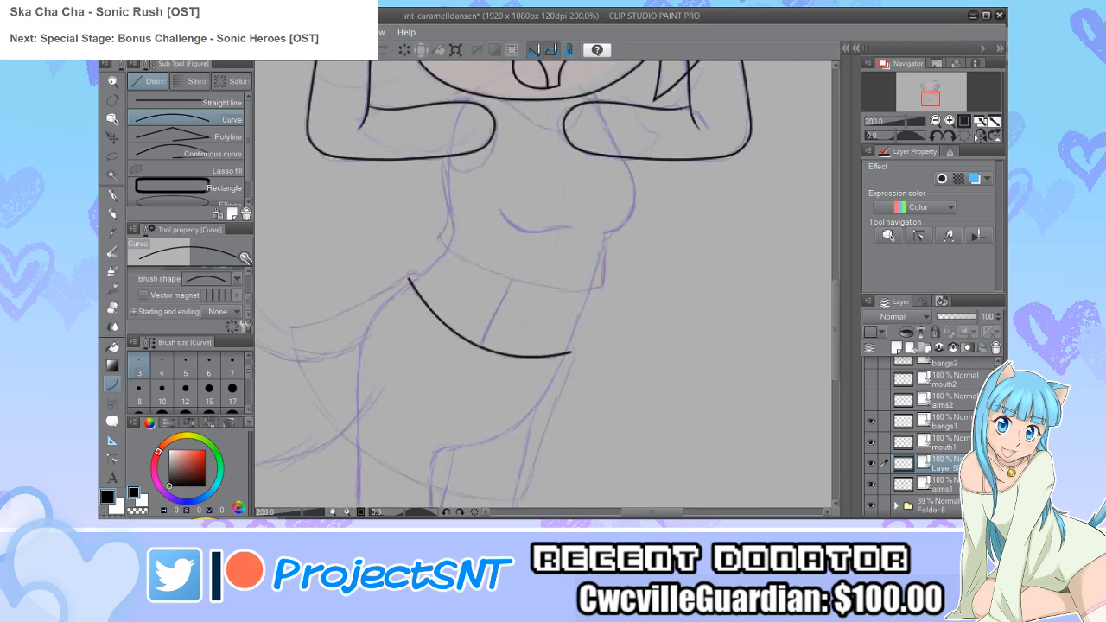
scroll(342, 270, "up", 1)
key("y")
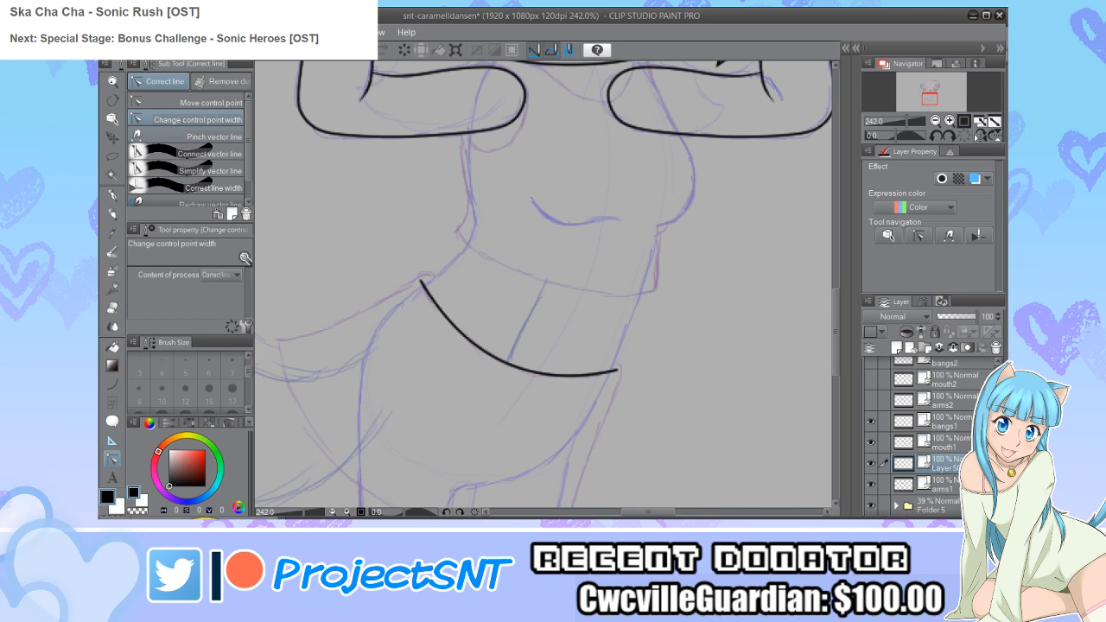
scroll(438, 297, "up", 1)
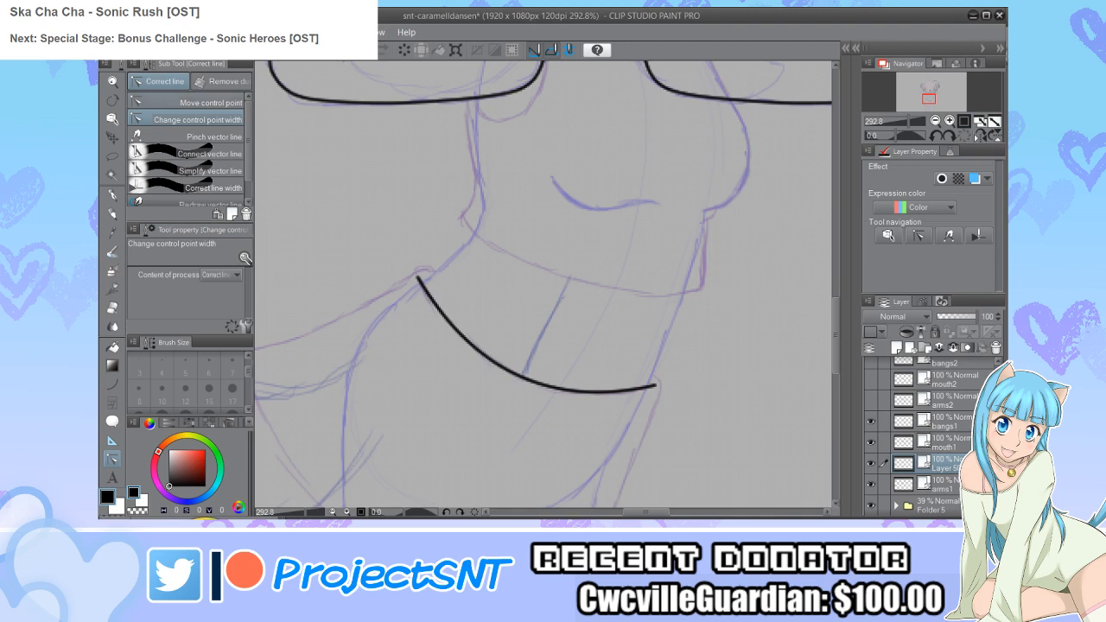
left_click(210, 103)
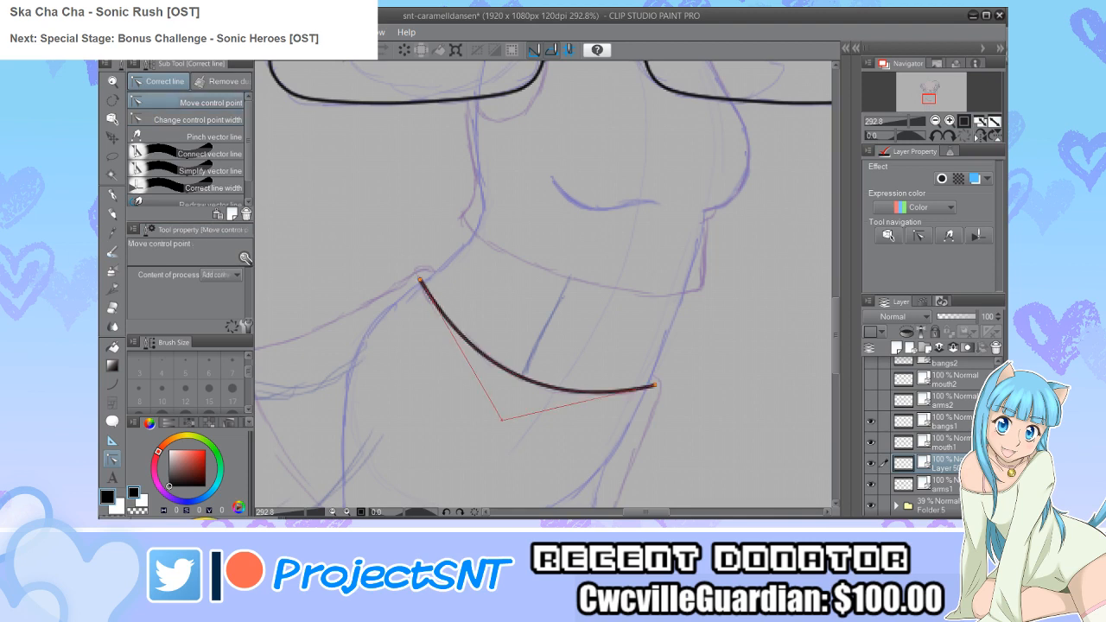
left_click_drag(655, 386, 653, 387)
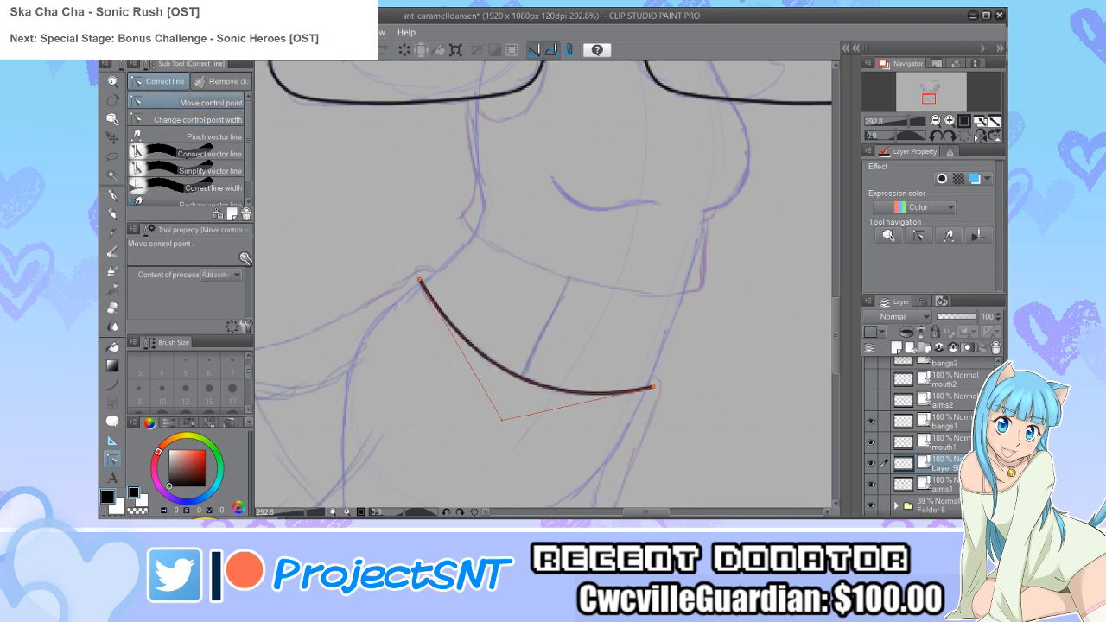
Step: Examine the waistline curve against the torso sketch and the inked arms
scroll(391, 302, "down", 2)
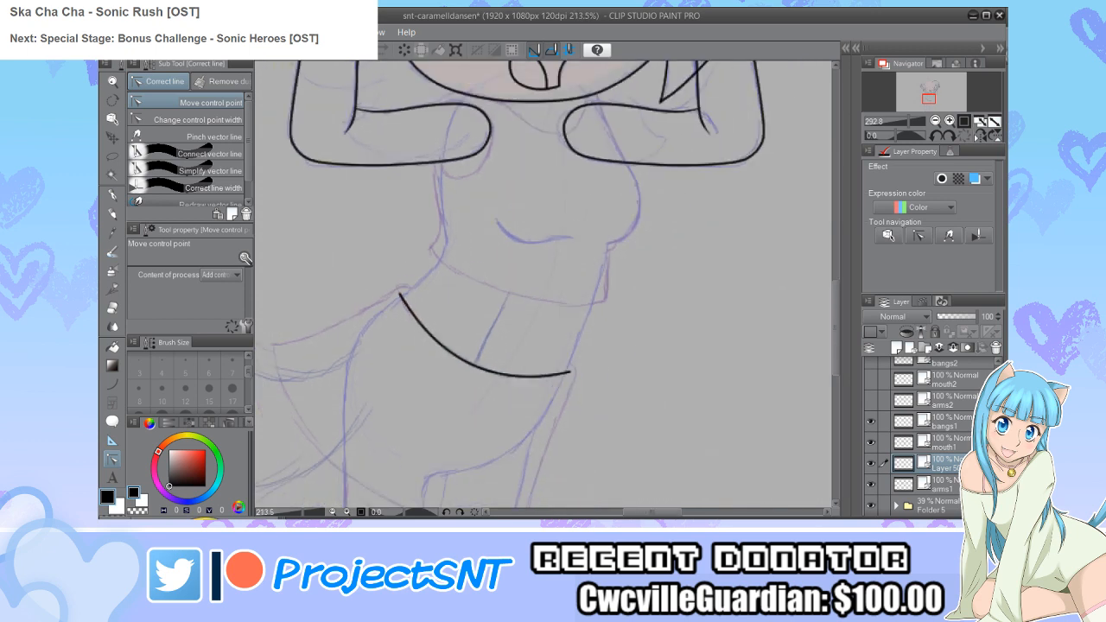
scroll(398, 303, "down", 1)
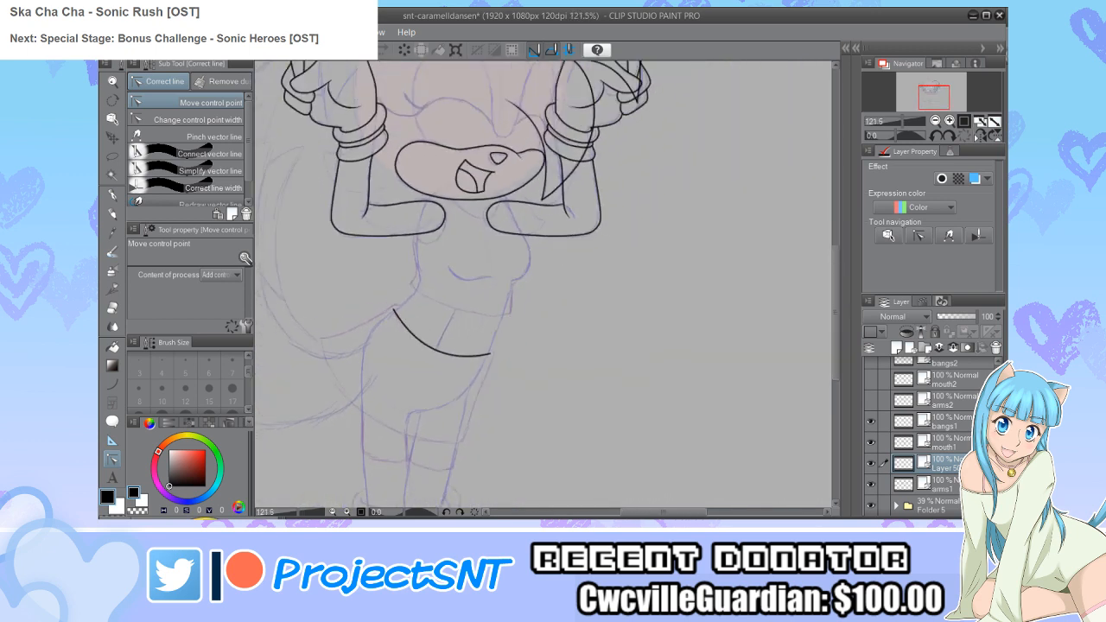
scroll(398, 303, "up", 2)
scroll(429, 294, "up", 3)
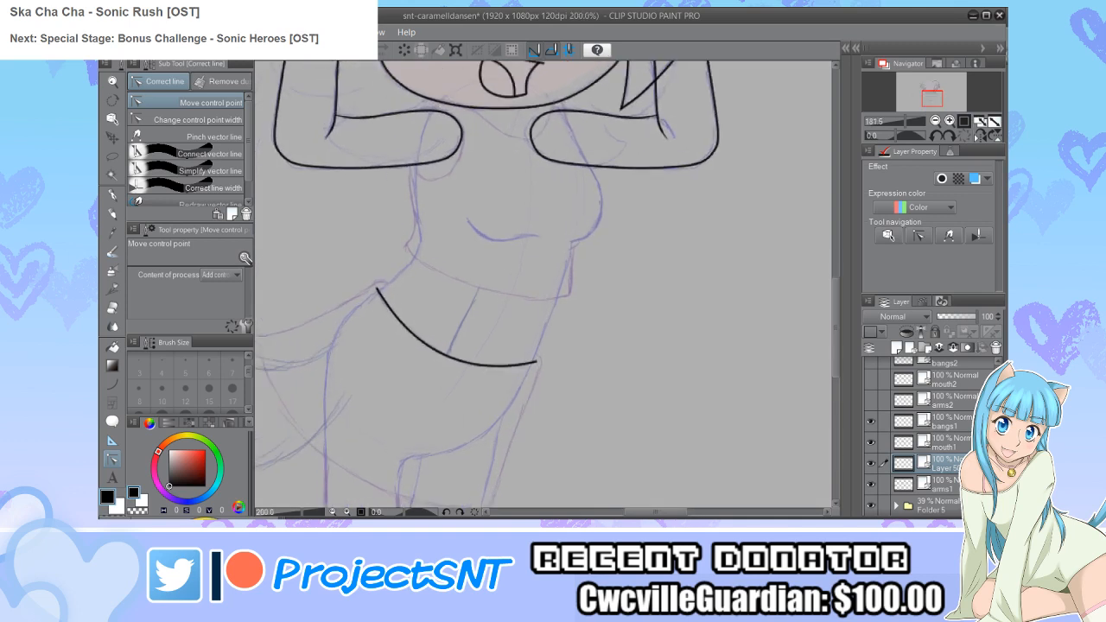
scroll(429, 294, "down", 3)
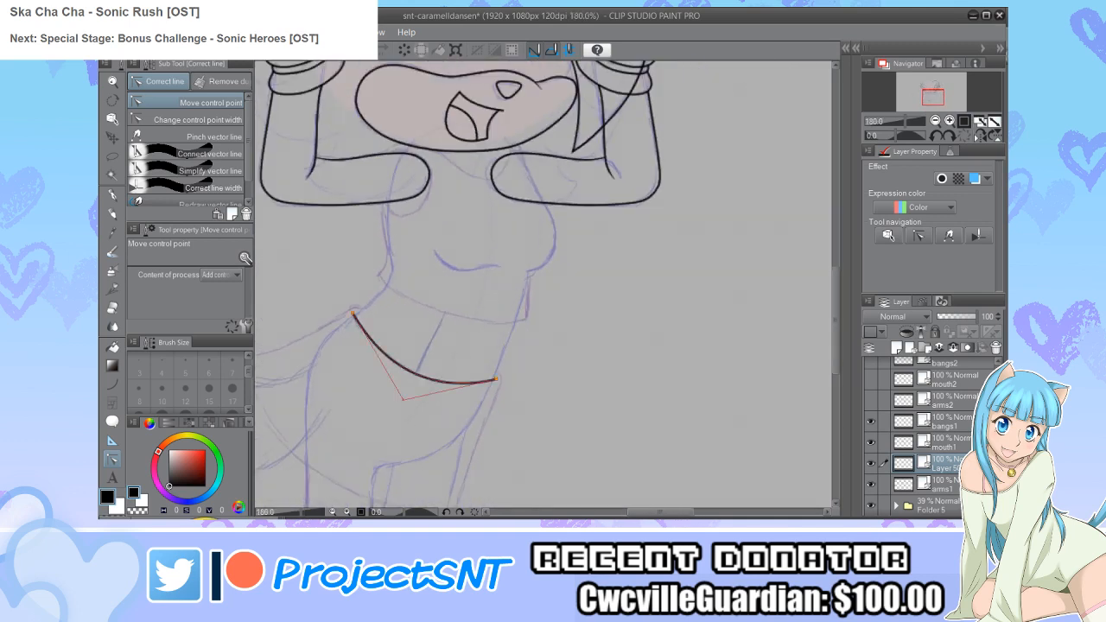
scroll(484, 152, "up", 1)
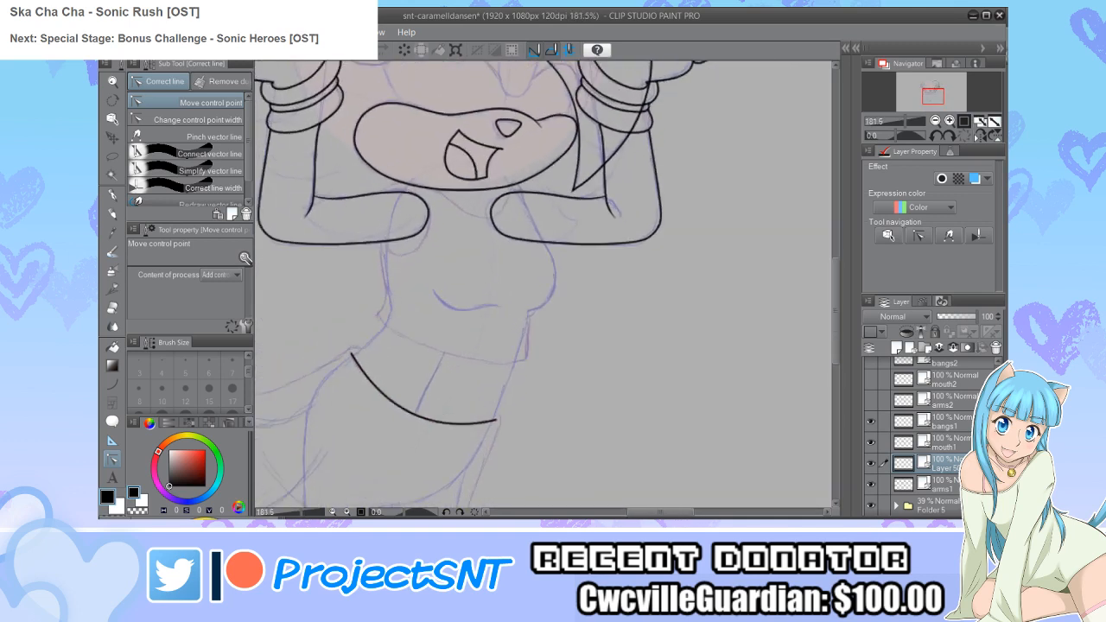
scroll(484, 151, "up", 1)
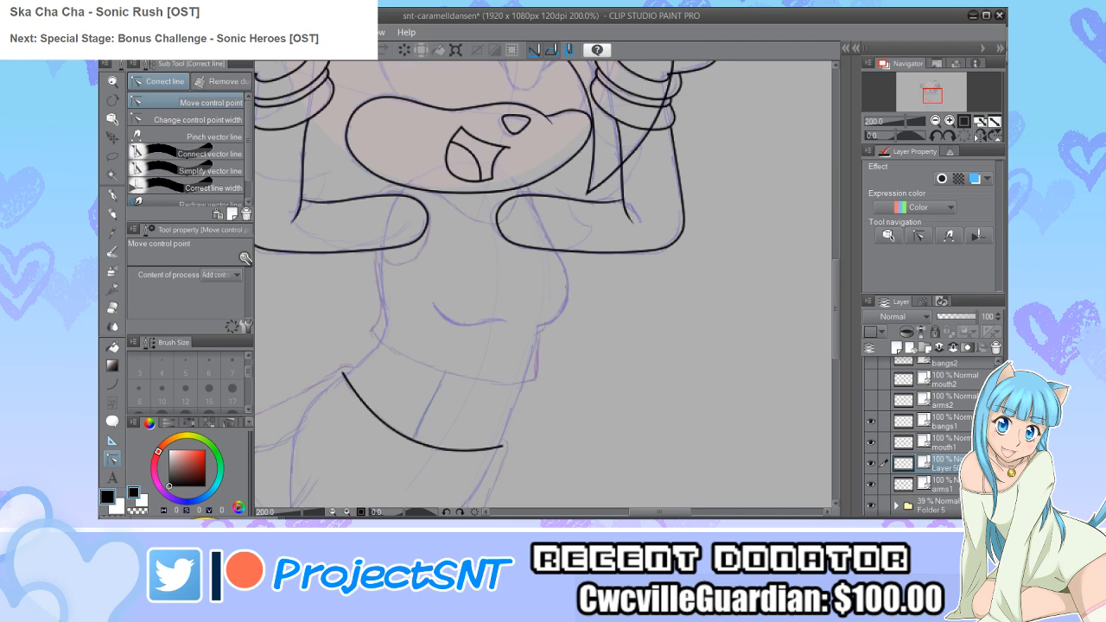
scroll(466, 147, "up", 1)
scroll(466, 147, "up", 1)
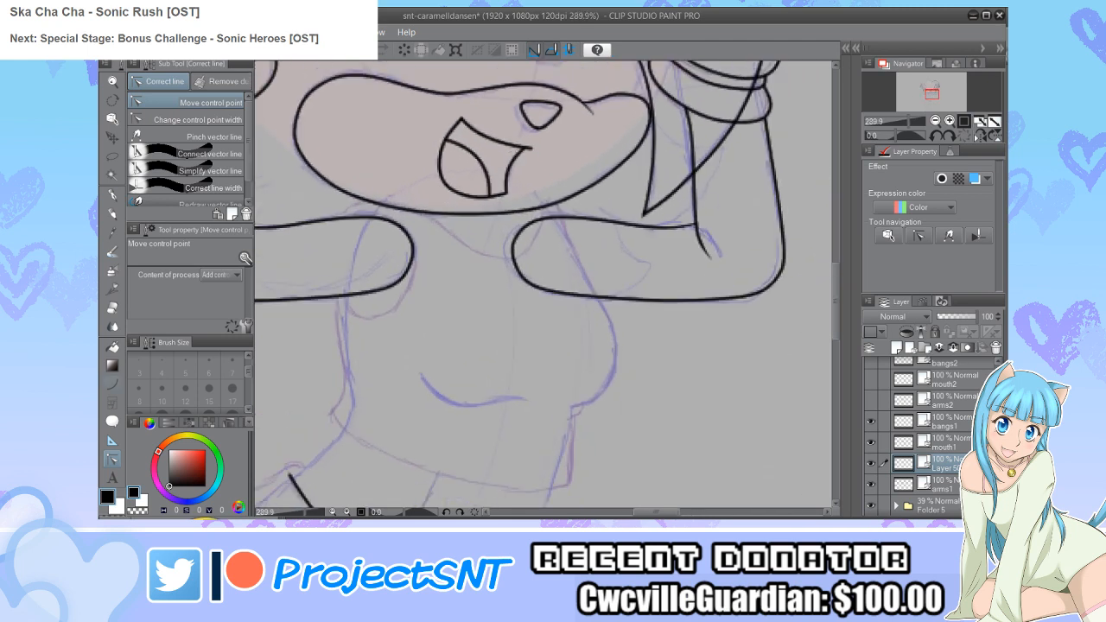
Step: Draw the right and left sides of the waist above the skirt's waistline with the Curve tool
key("u")
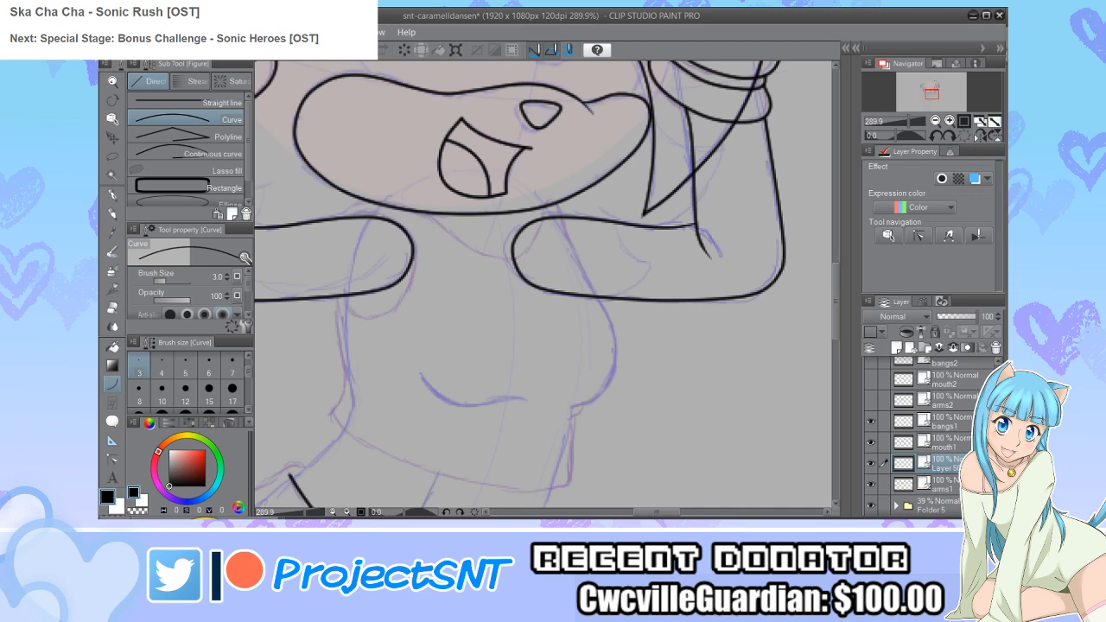
scroll(513, 276, "down", 4)
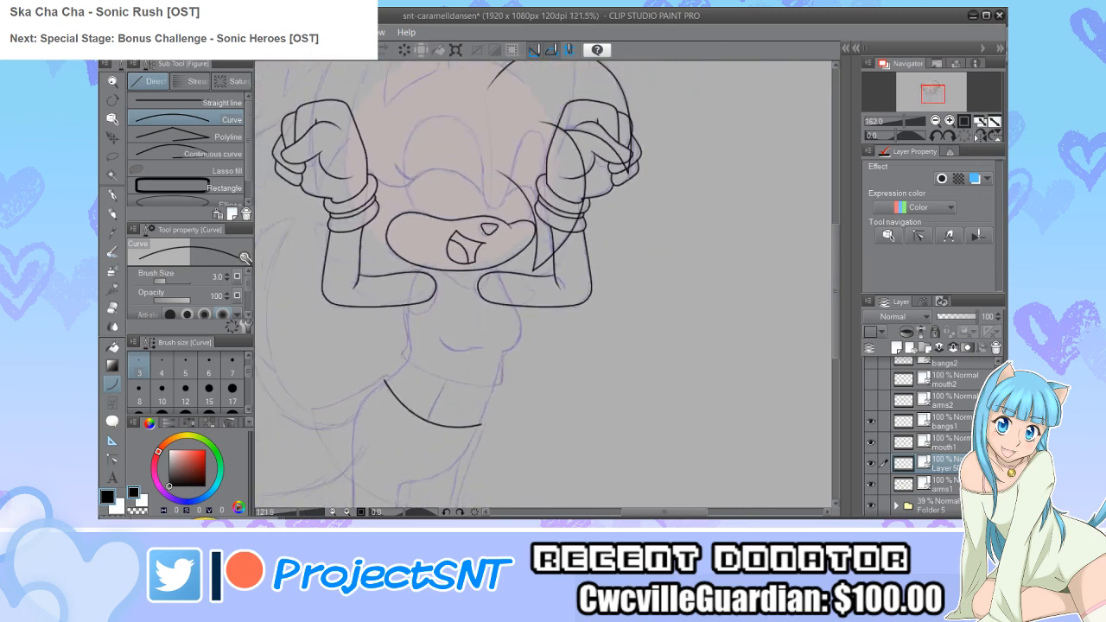
scroll(485, 423, "up", 5)
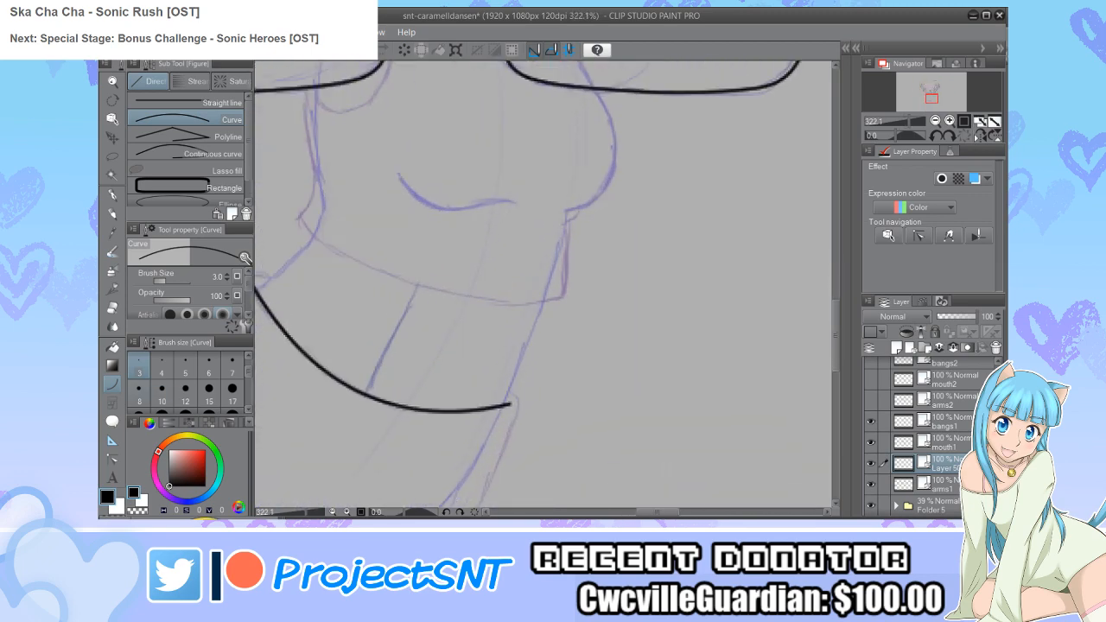
scroll(591, 375, "up", 1)
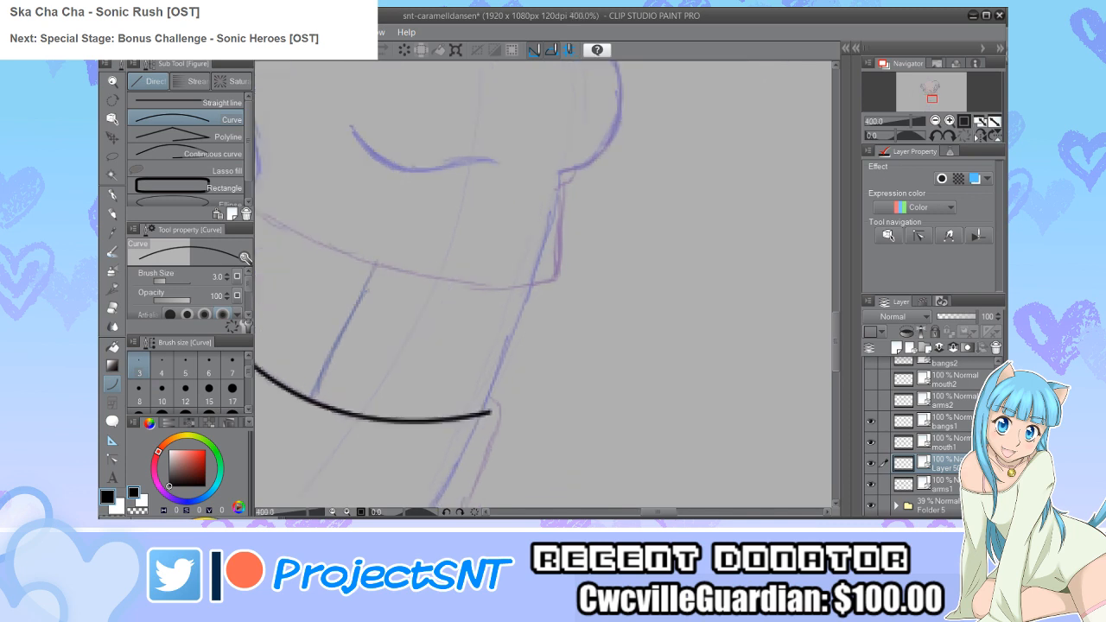
left_click_drag(539, 262, 482, 414)
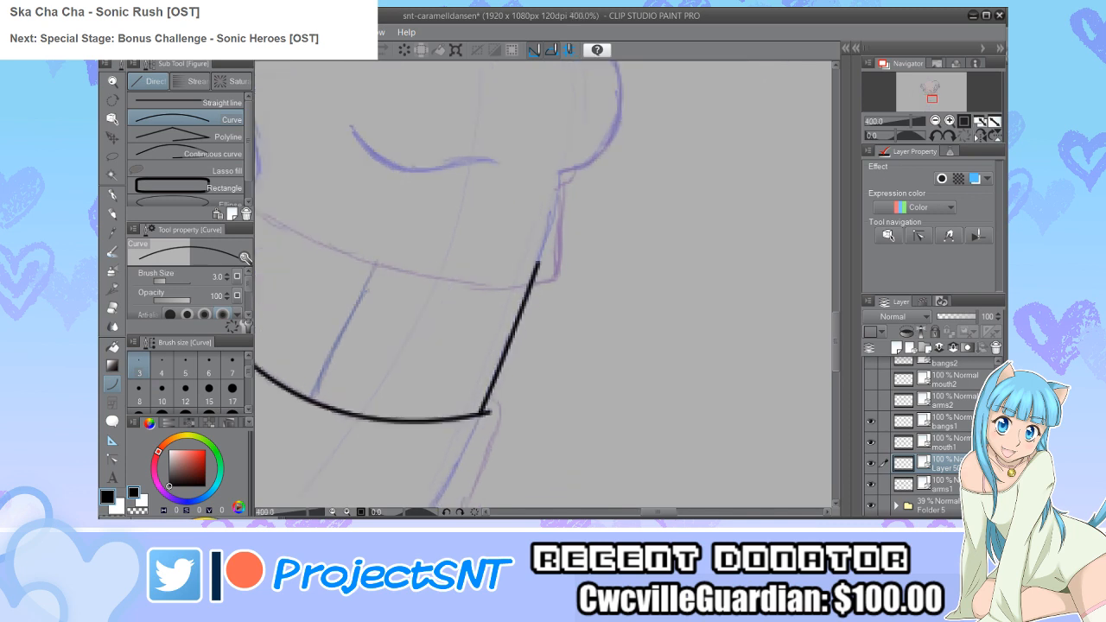
scroll(544, 285, "down", 3)
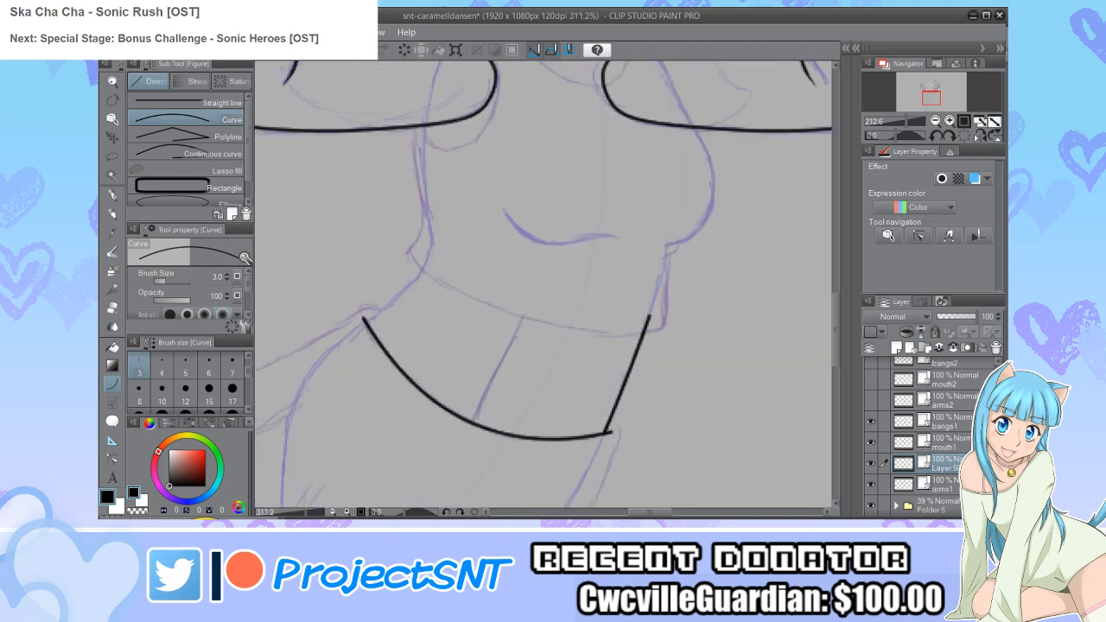
scroll(424, 279, "up", 2)
left_click_drag(428, 253, 332, 344)
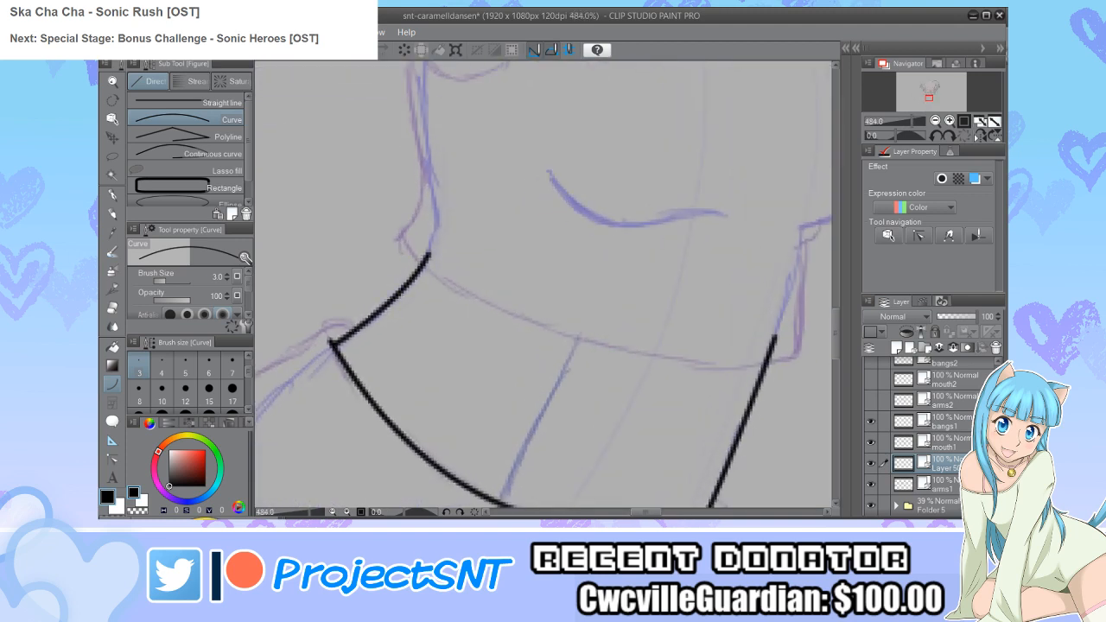
Step: Draw a long curve along the skirt's bottom hem, from its left tip to the right leg, with the Curve tool
scroll(378, 367, "down", 8)
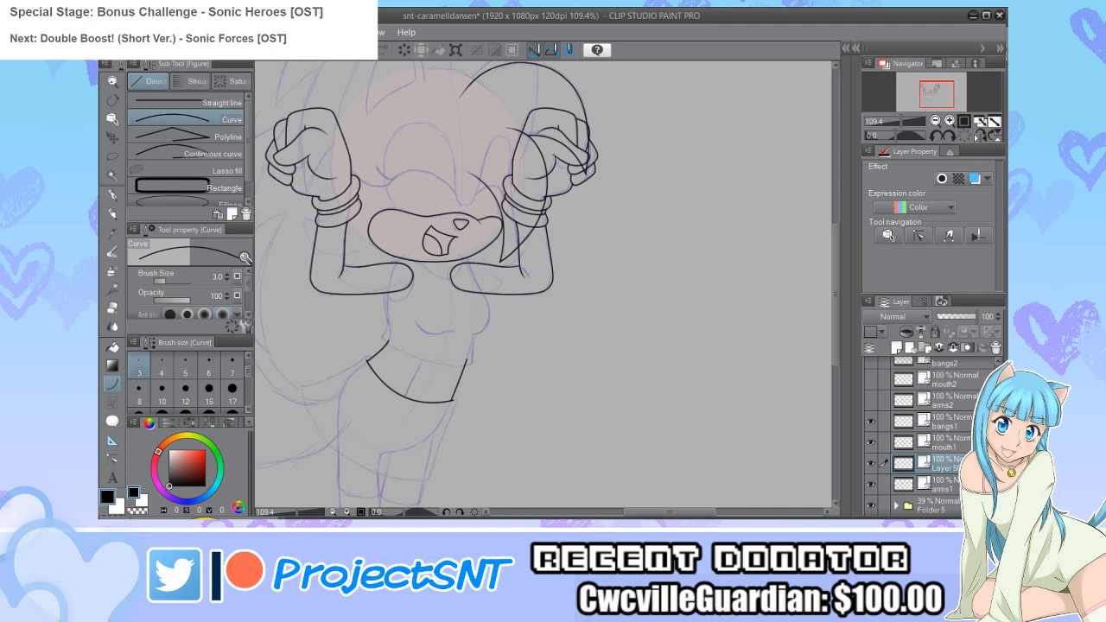
scroll(518, 292, "down", 1)
scroll(415, 432, "up", 4)
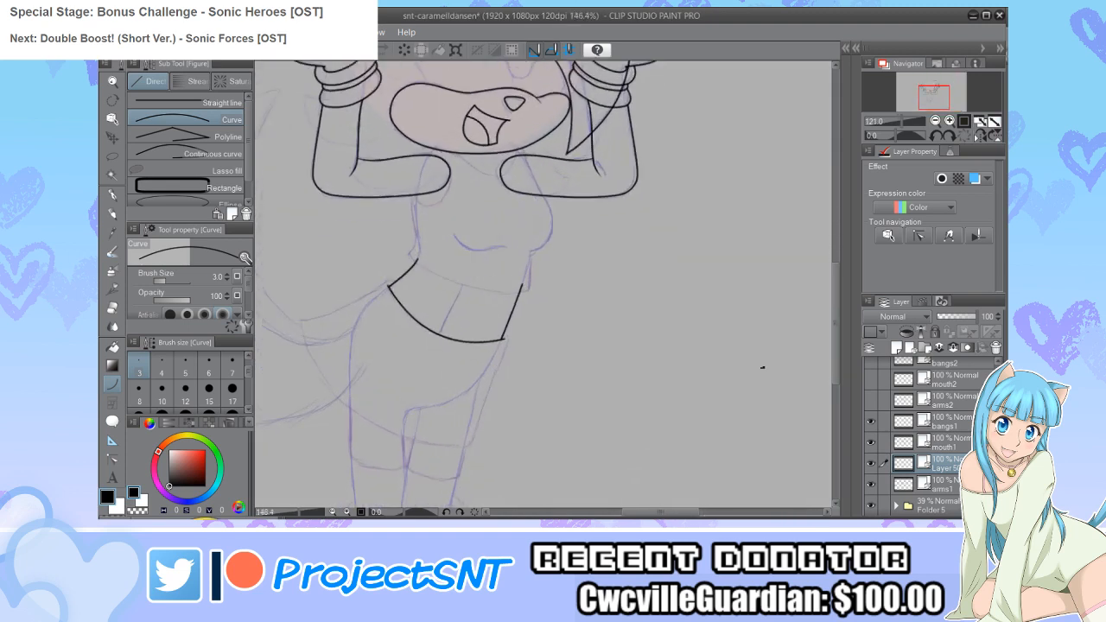
scroll(276, 316, "up", 1)
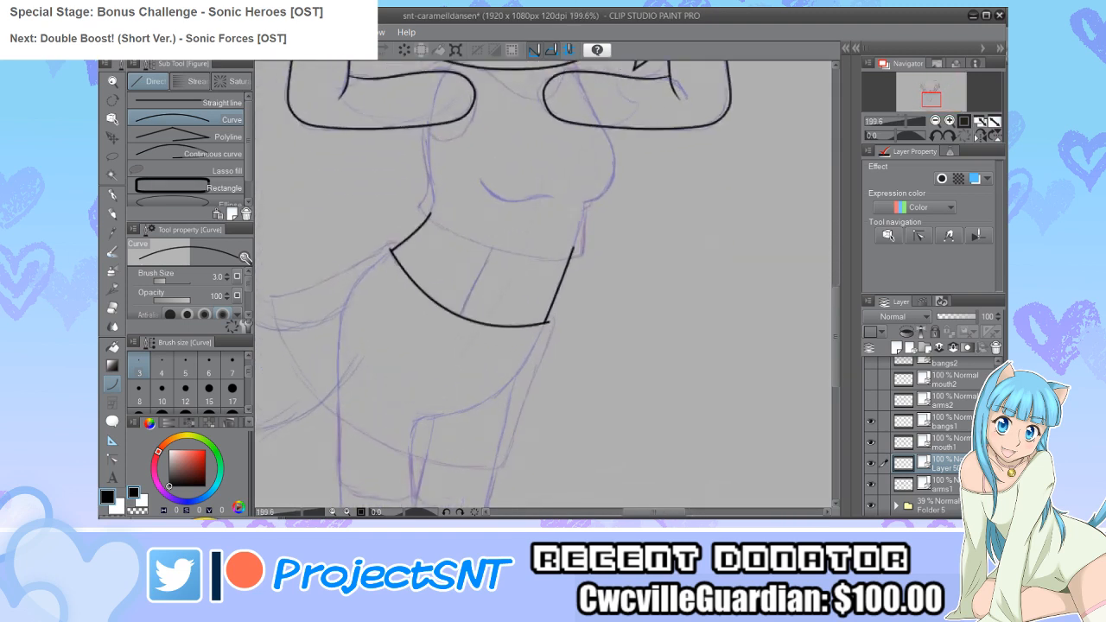
mouse_move(267, 269)
left_mouse_down()
mouse_move(327, 349)
mouse_move(524, 465)
left_mouse_up()
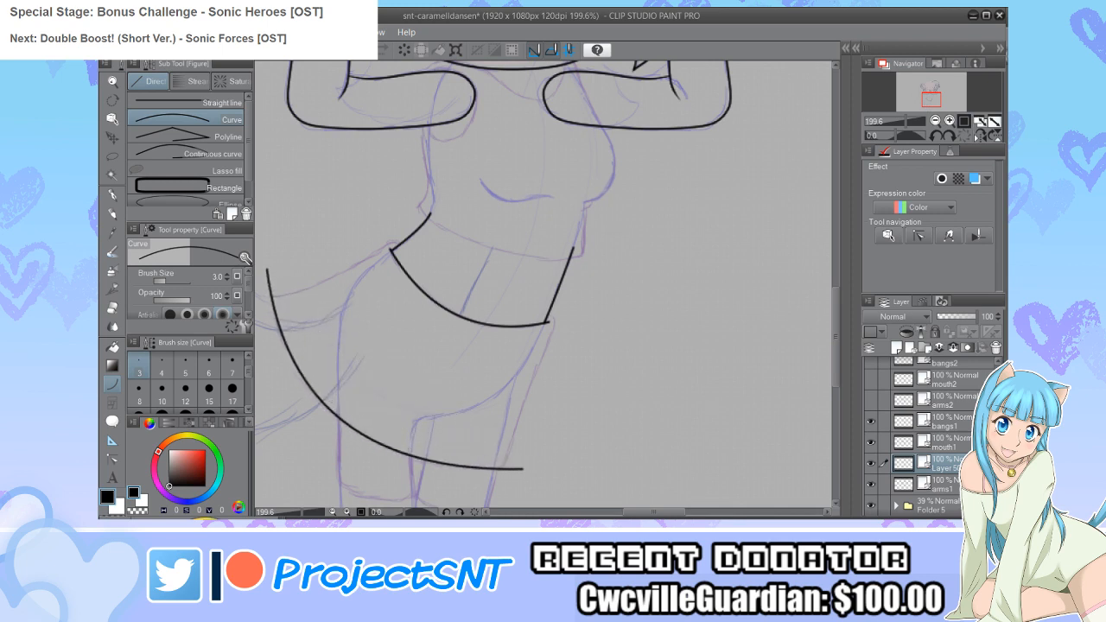
Step: Ink the skirt's left upper edge from the waist corner out to the hem with the Continuous curve tool
scroll(333, 318, "down", 5)
scroll(301, 303, "up", 5)
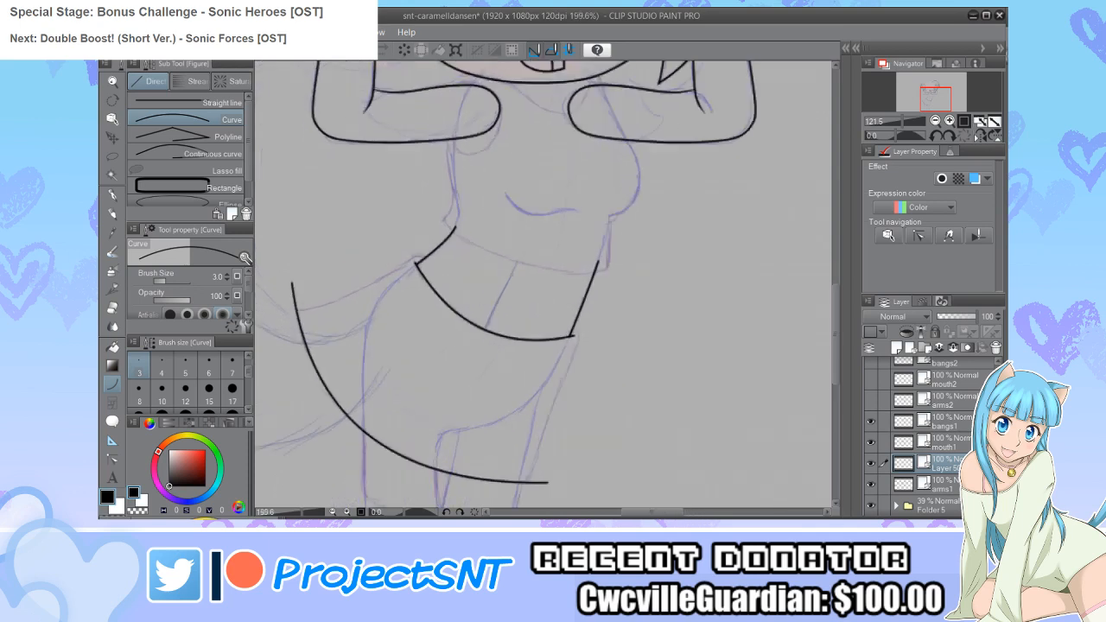
scroll(371, 269, "up", 2)
left_click(213, 154)
scroll(371, 269, "up", 1)
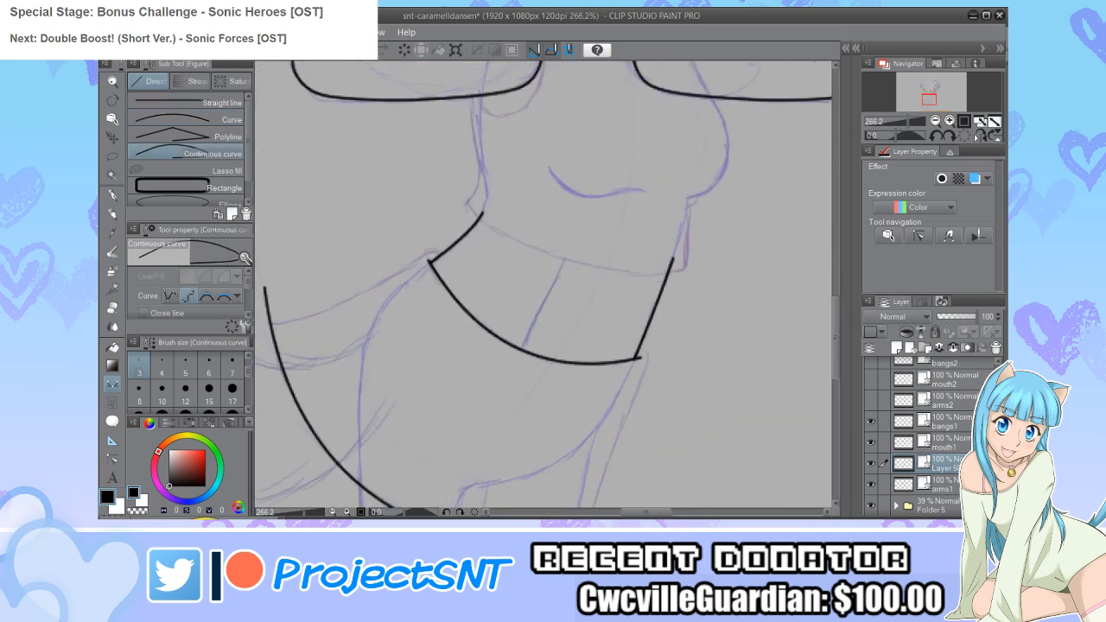
left_click(437, 252)
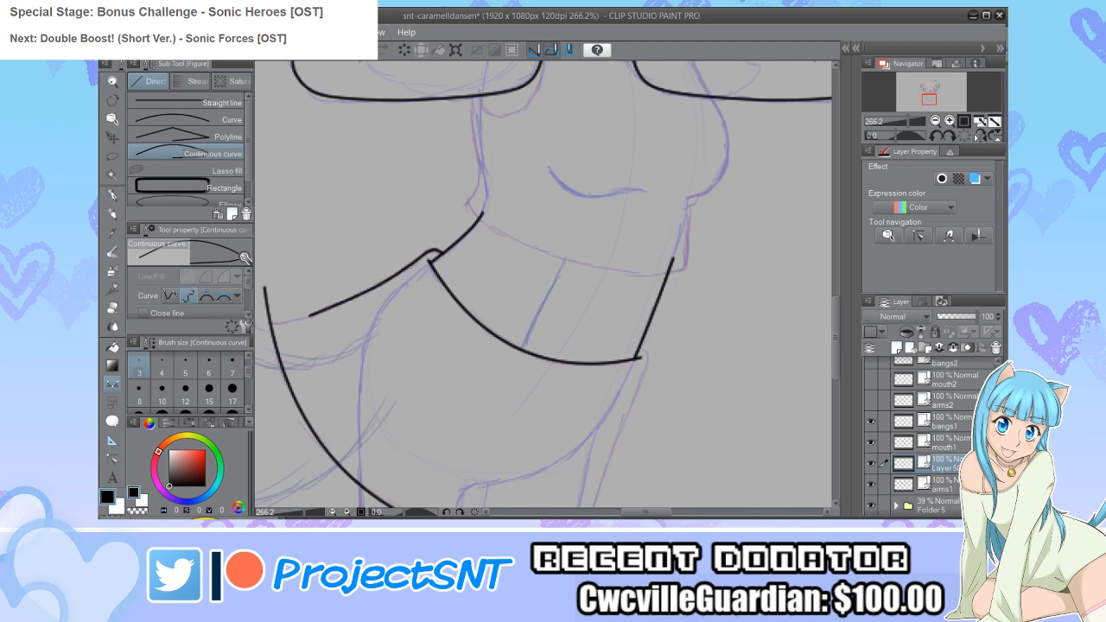
Step: Smooth the skirt's left upper edge by moving its control points and outer endpoint to follow the sketch
left_click_drag(545, 285, 616, 315)
key("y")
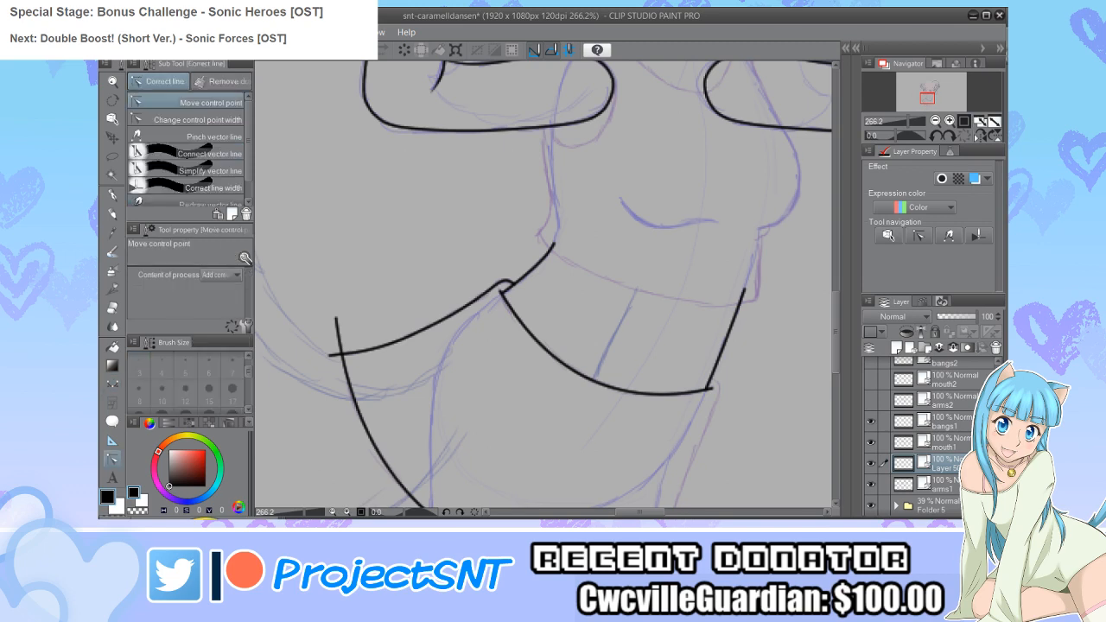
scroll(315, 380, "up", 1)
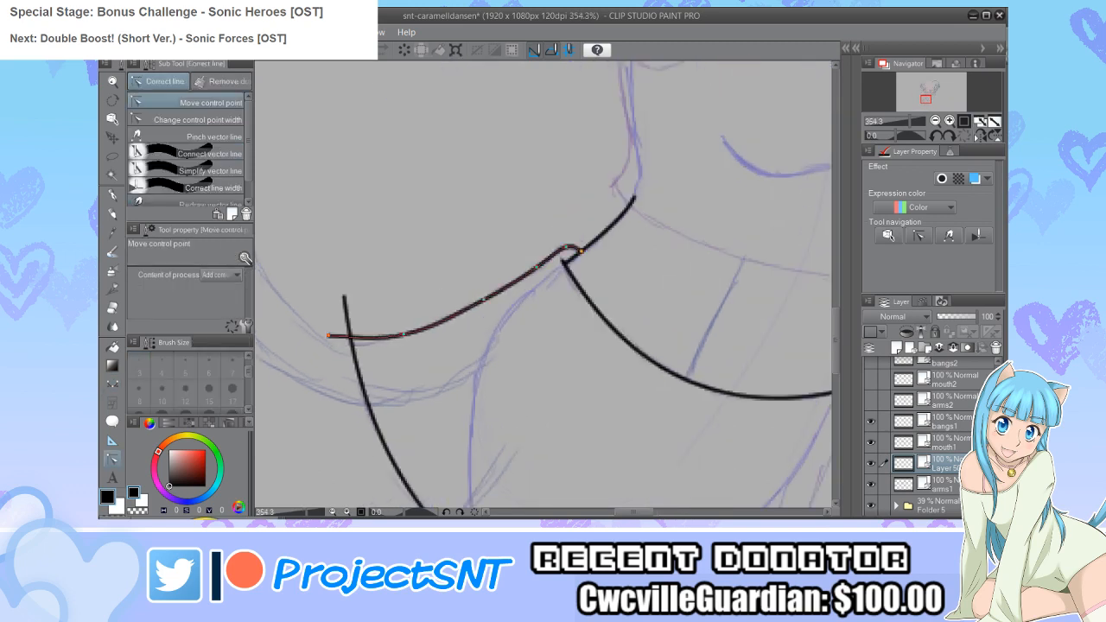
left_click_drag(403, 333, 412, 329)
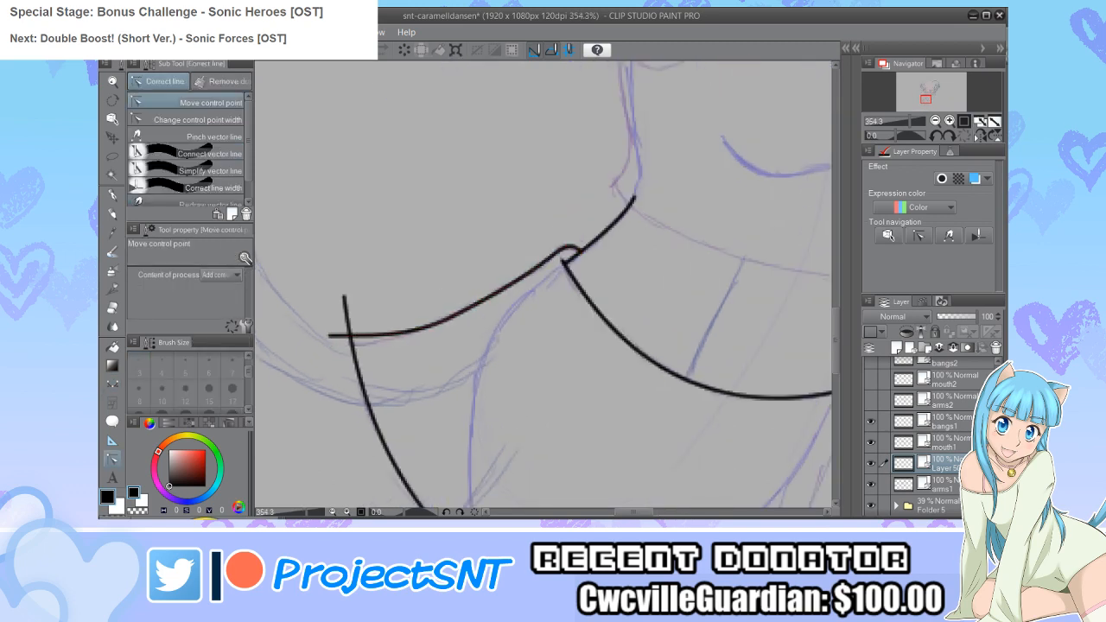
left_click_drag(328, 336, 322, 344)
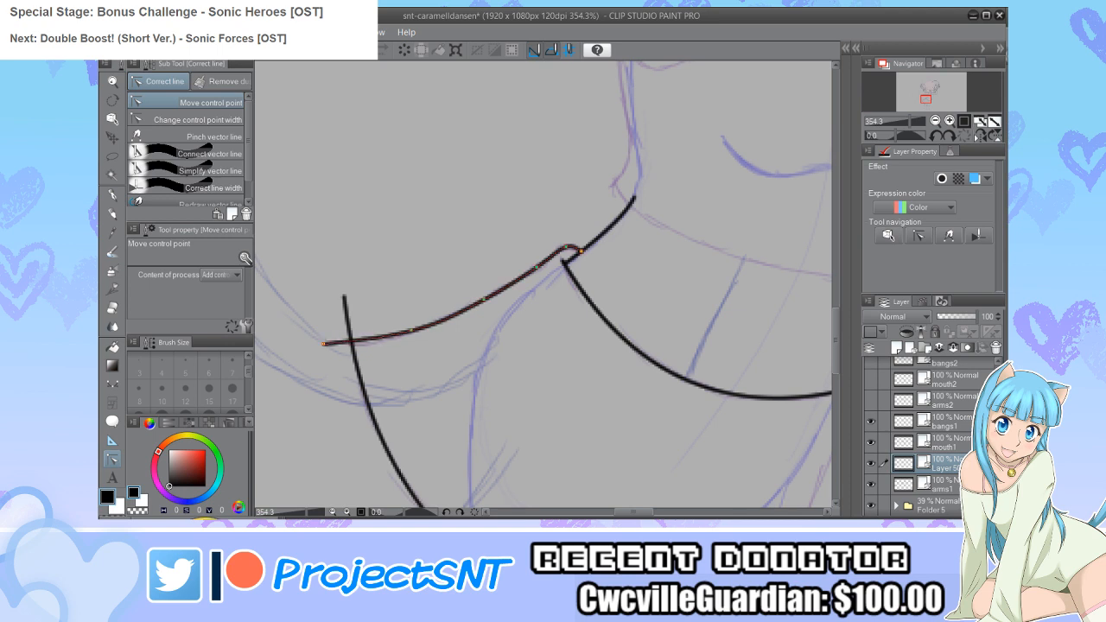
left_click_drag(484, 299, 474, 306)
left_click_drag(398, 336, 402, 334)
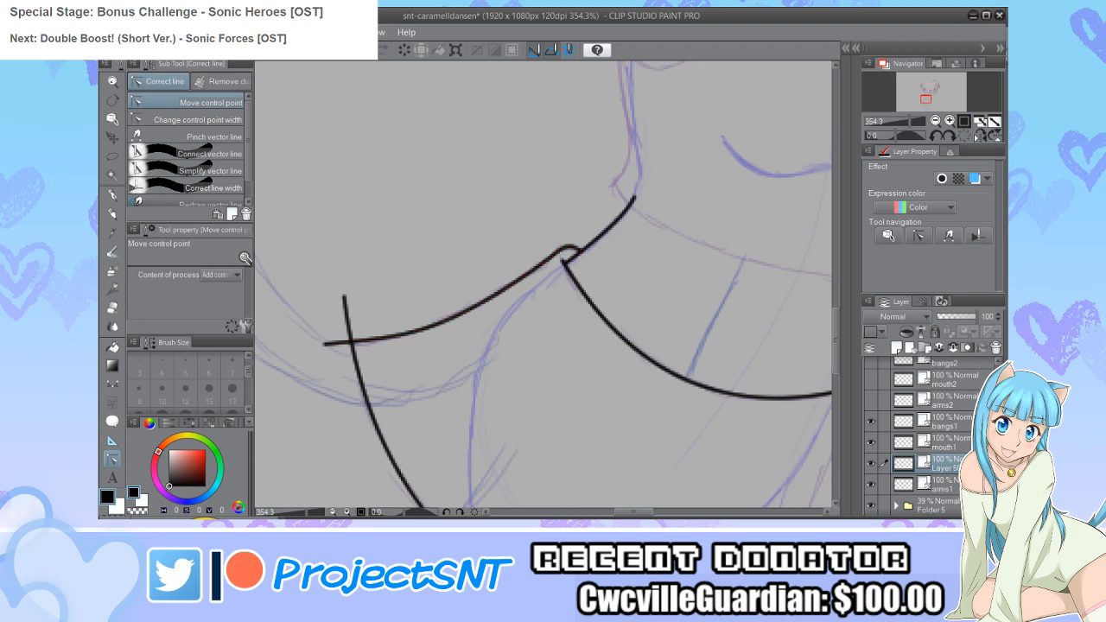
Step: Trim the overlapping line ends at the skirt's left corner with the Vector eraser
scroll(359, 255, "down", 1)
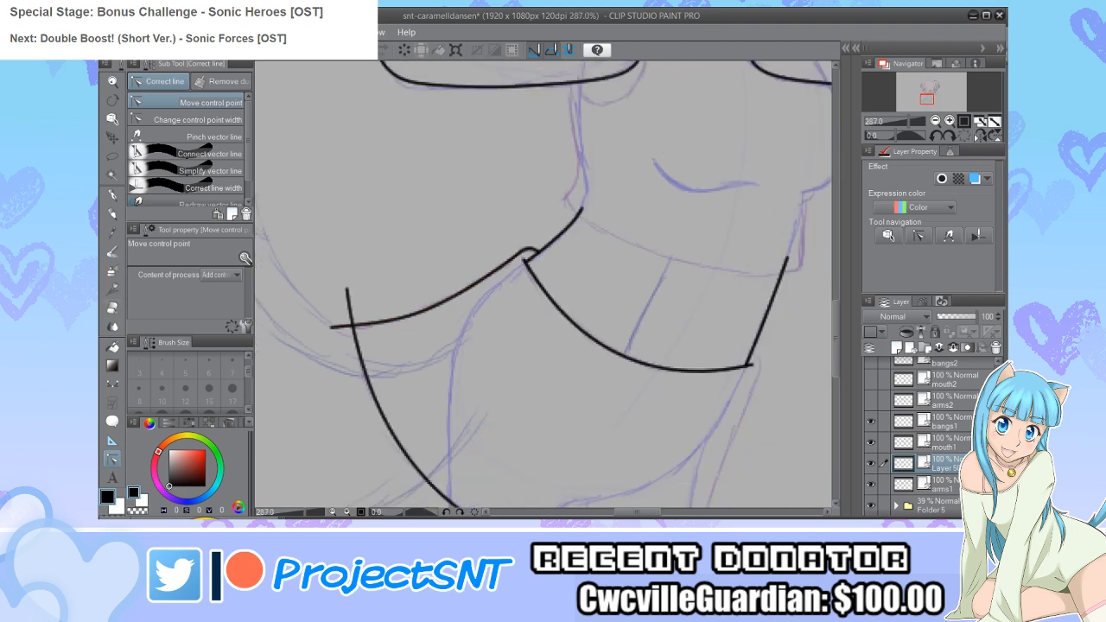
key("e")
left_click(347, 296)
left_click(335, 327)
scroll(274, 275, "down", 1)
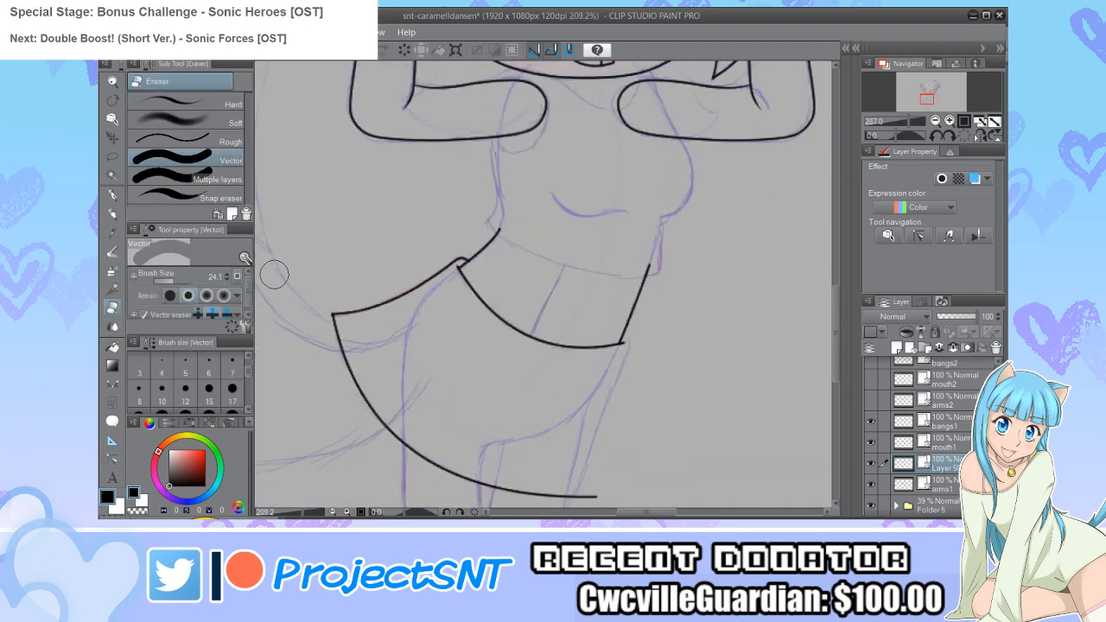
Step: Ink the skirt's right side edge from the waistband corner down past the hem with the Continuous curve tool
scroll(276, 290, "down", 1)
scroll(476, 432, "up", 1)
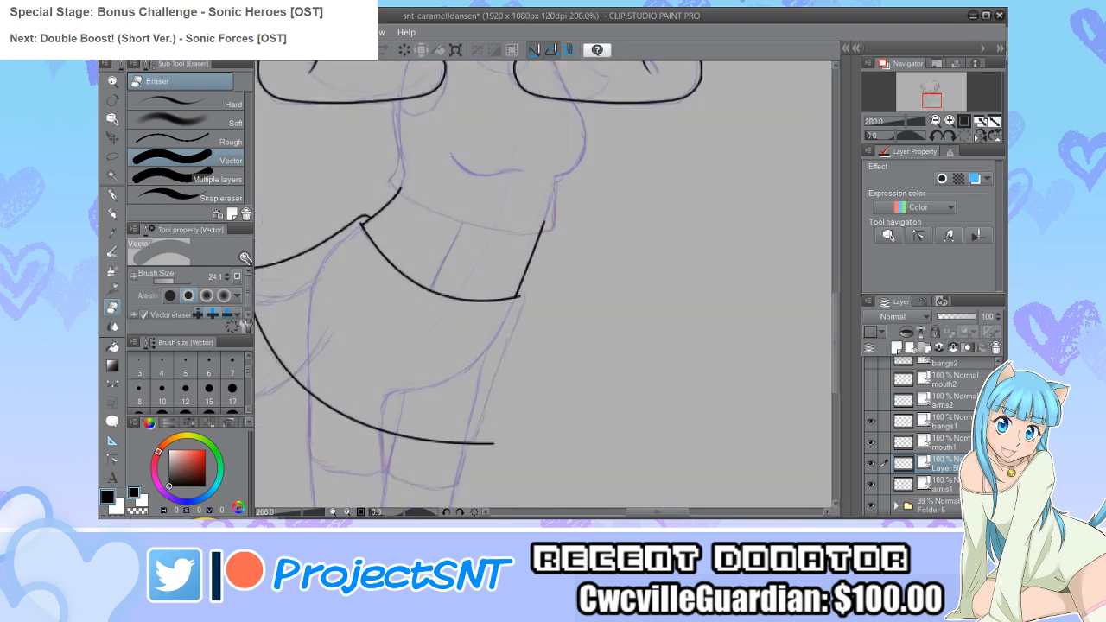
key("u")
scroll(562, 388, "up", 1)
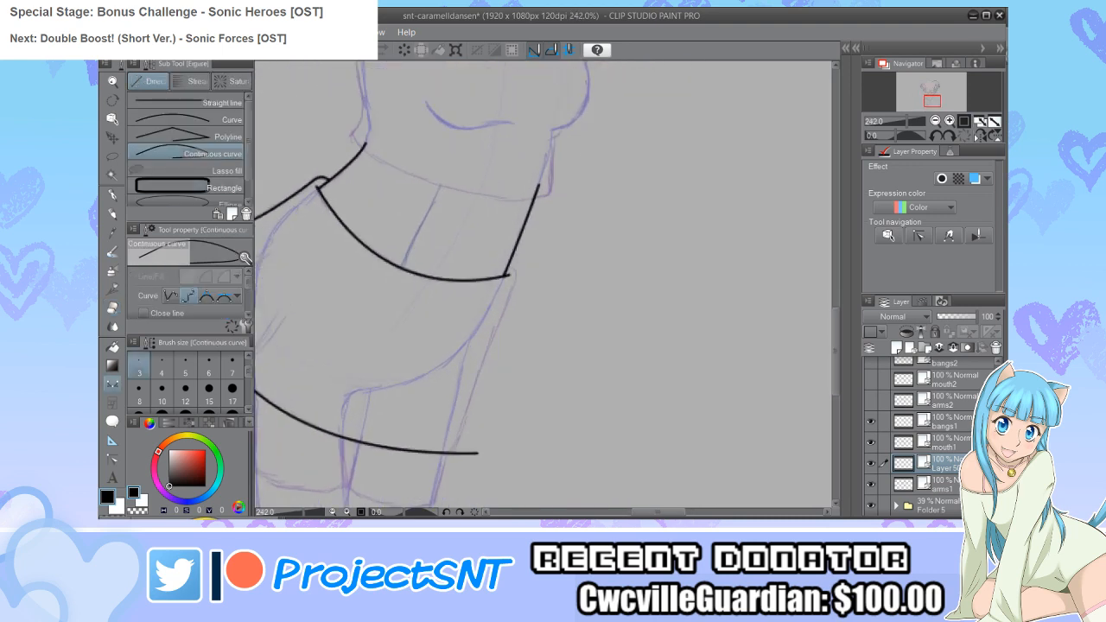
mouse_move(509, 273)
left_mouse_down()
mouse_move(504, 330)
mouse_move(446, 471)
left_mouse_up()
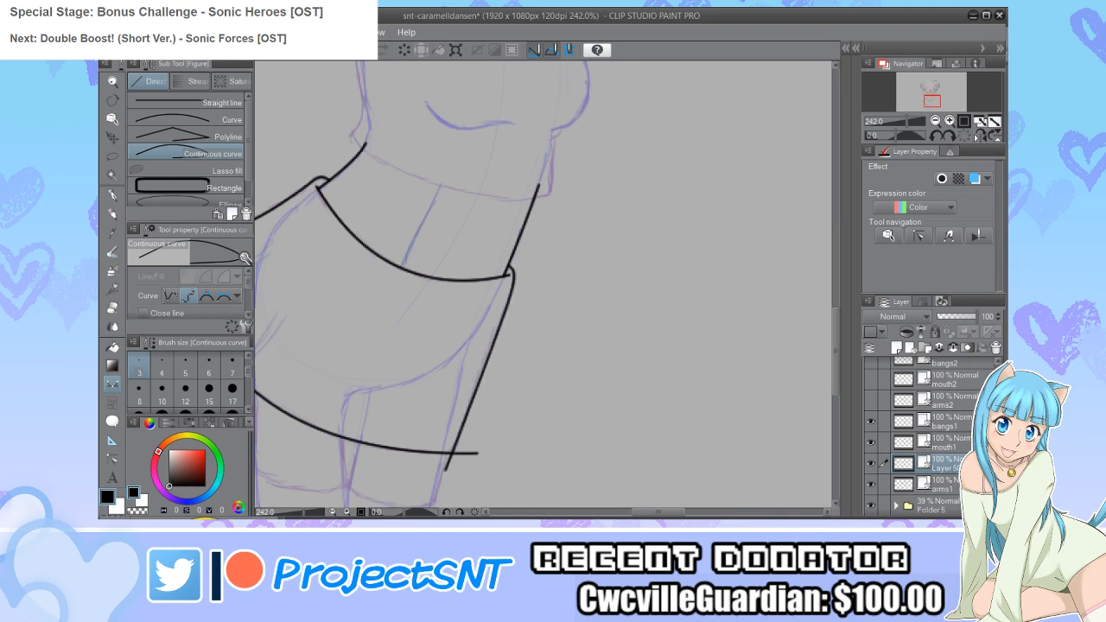
Step: Trim the overlapping line ends at the skirt's lower right corner with the Vector eraser
scroll(484, 415, "down", 1)
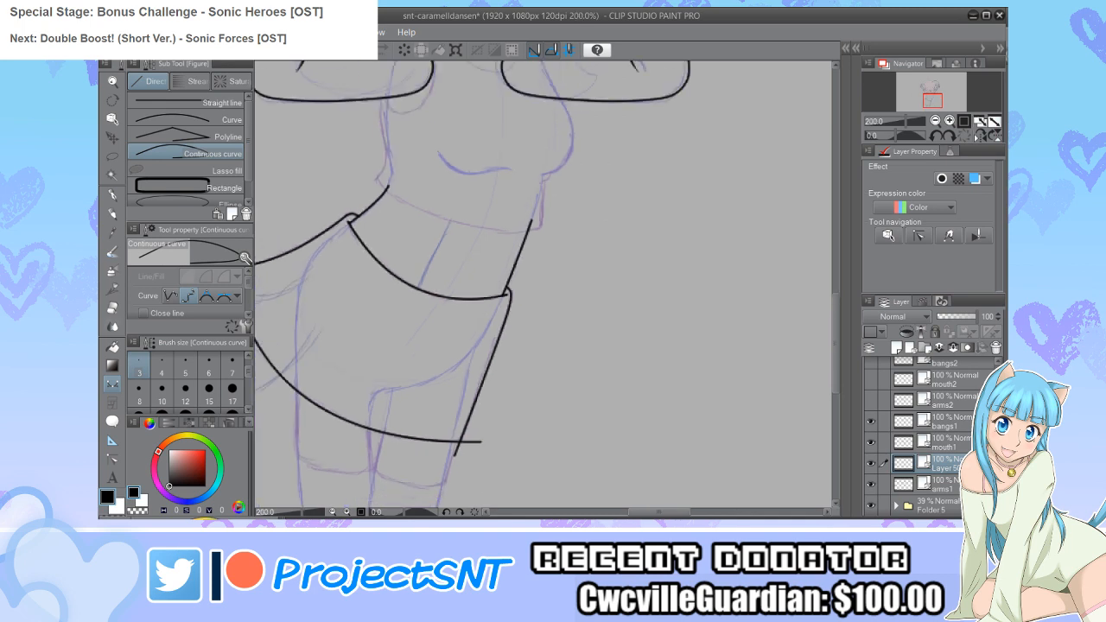
key("e")
left_click(450, 458)
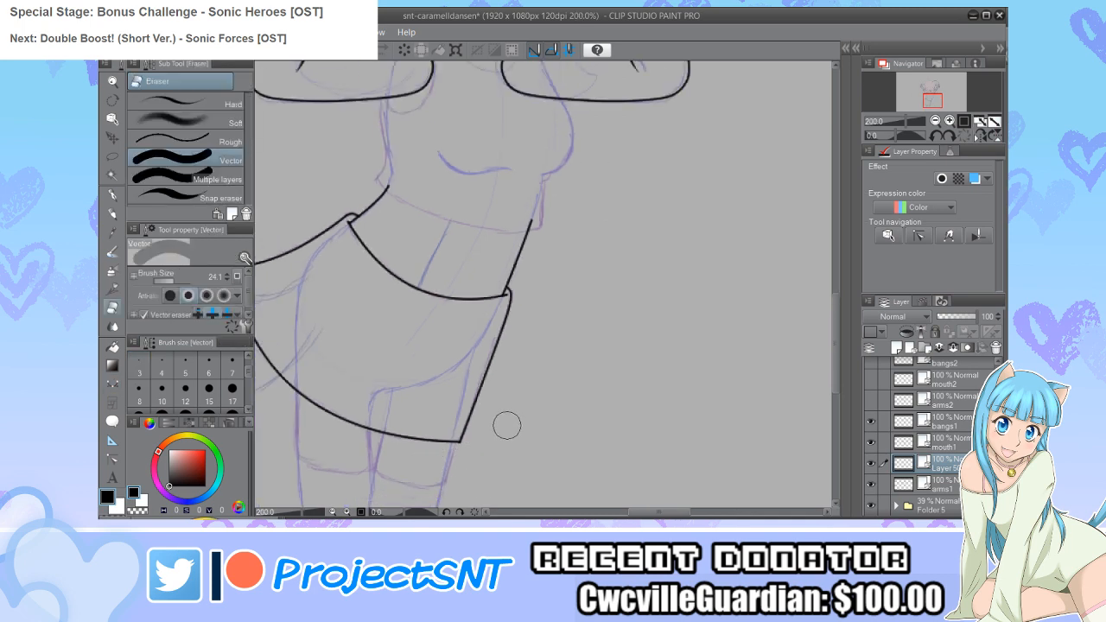
Step: Ink the short wavy line under the chest over the sketch with the Continuous curve tool
scroll(508, 424, "down", 5)
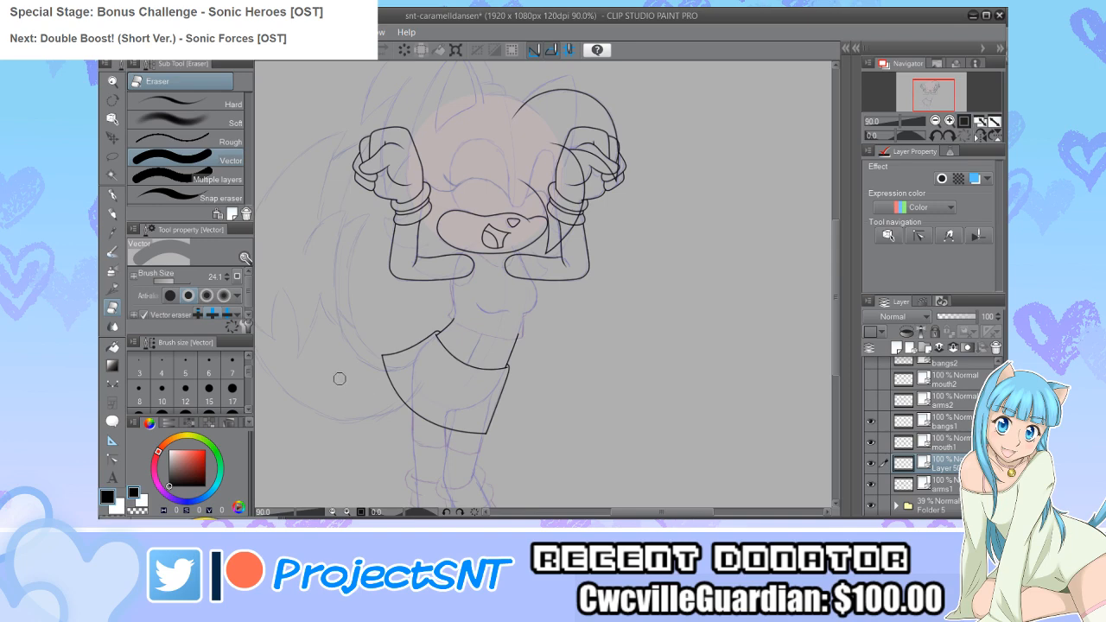
scroll(316, 417, "down", 2)
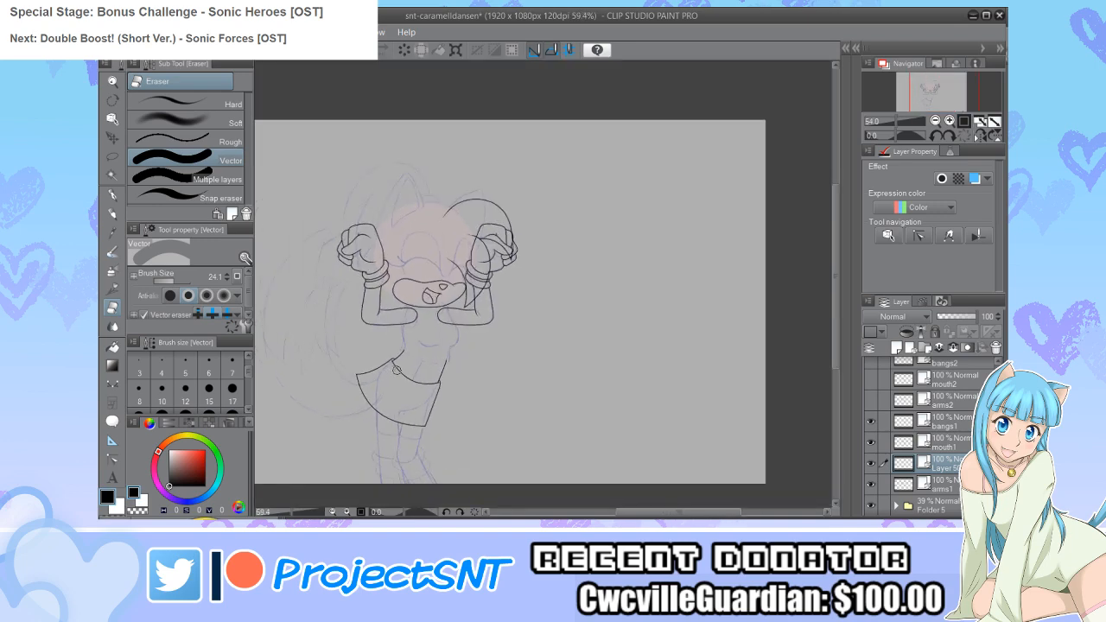
scroll(395, 368, "up", 7)
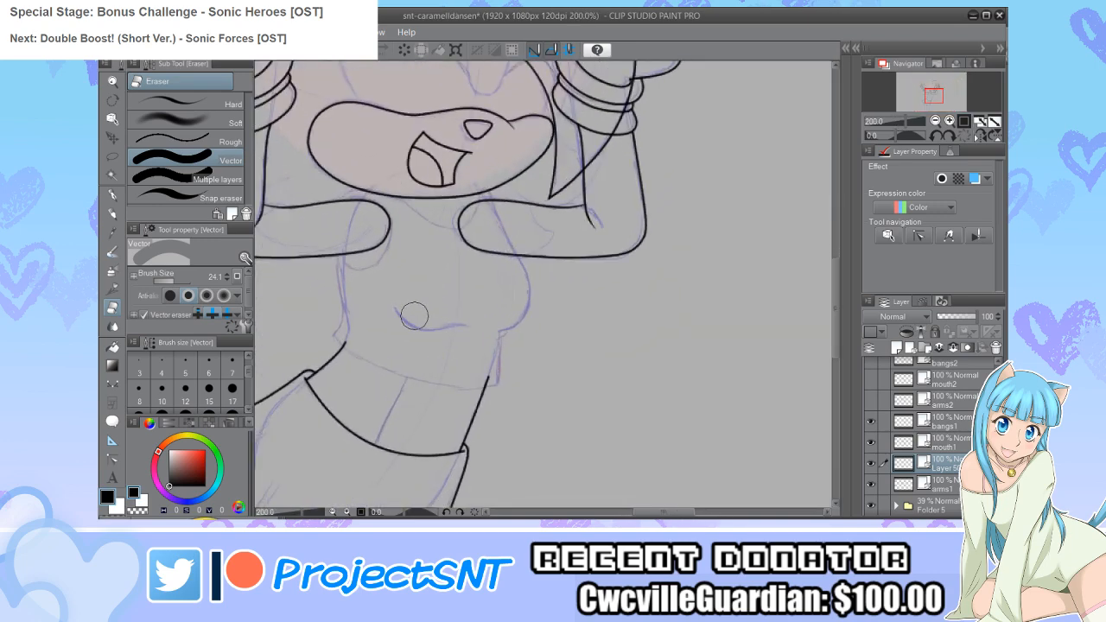
scroll(414, 316, "up", 1)
key("u")
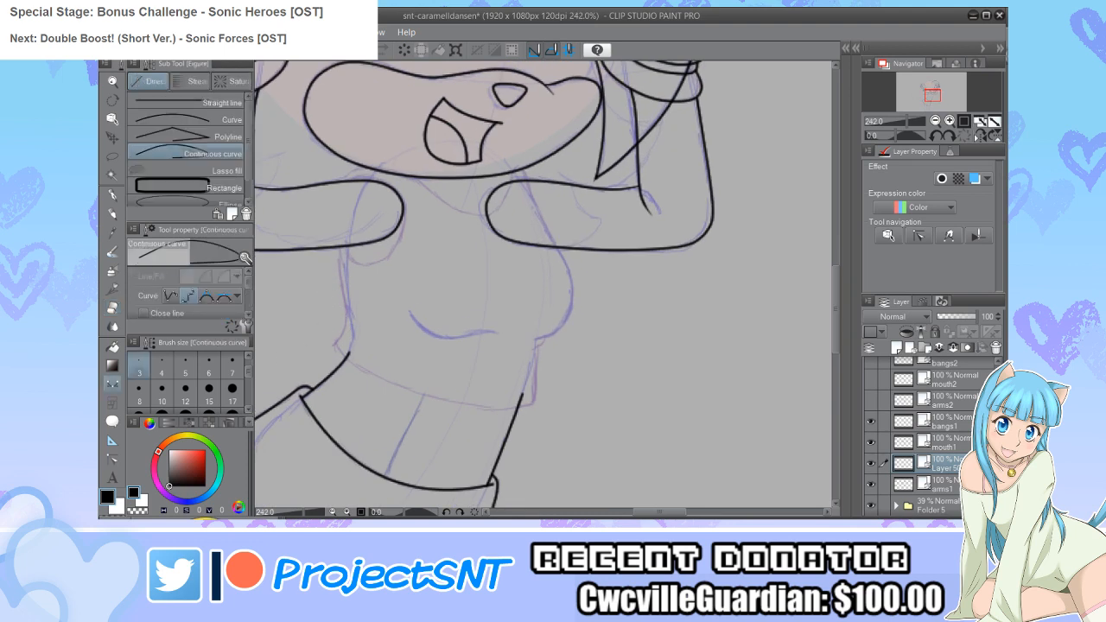
scroll(486, 350, "up", 2)
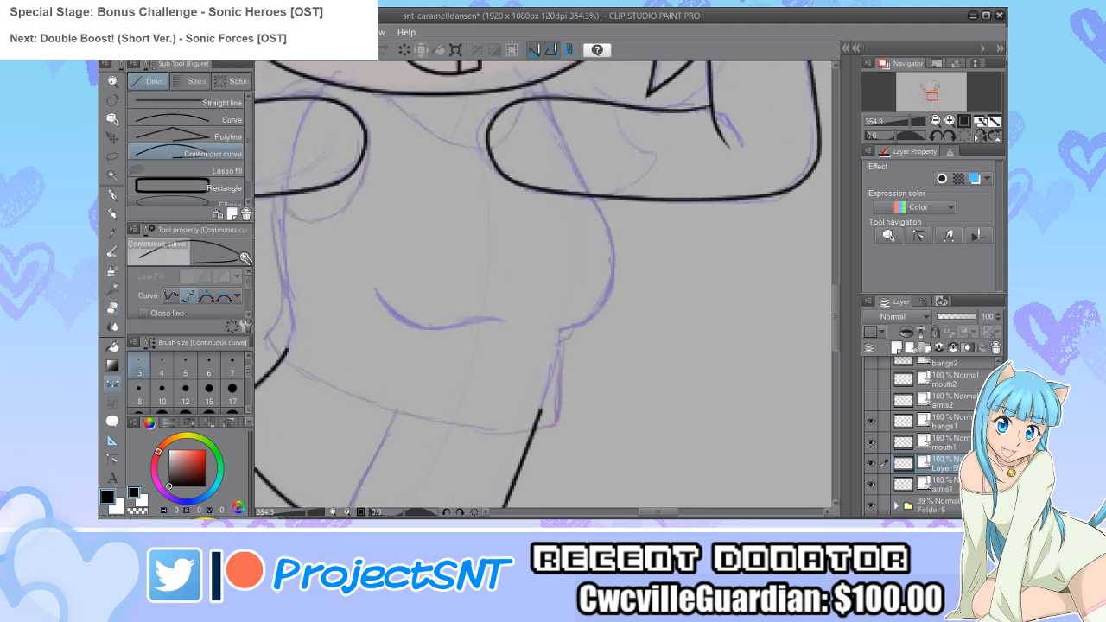
mouse_move(373, 289)
left_mouse_down()
mouse_move(380, 309)
mouse_move(414, 326)
mouse_move(516, 322)
left_mouse_up()
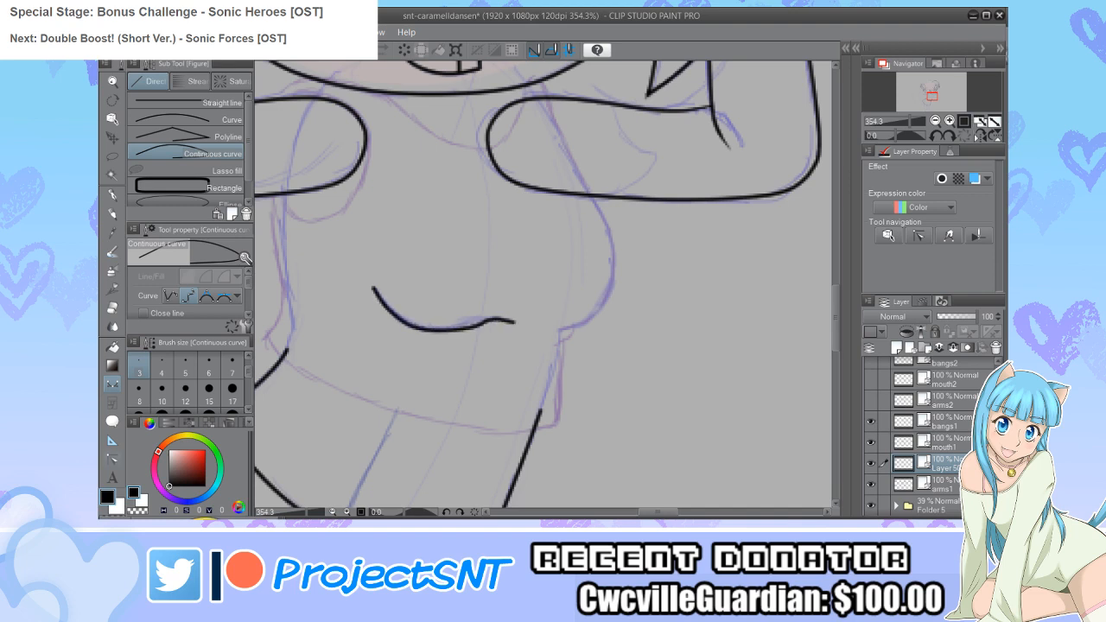
Step: Smooth the chest line by moving its control points, and taper its ends by reducing the control point width
key("y")
scroll(471, 349, "up", 1)
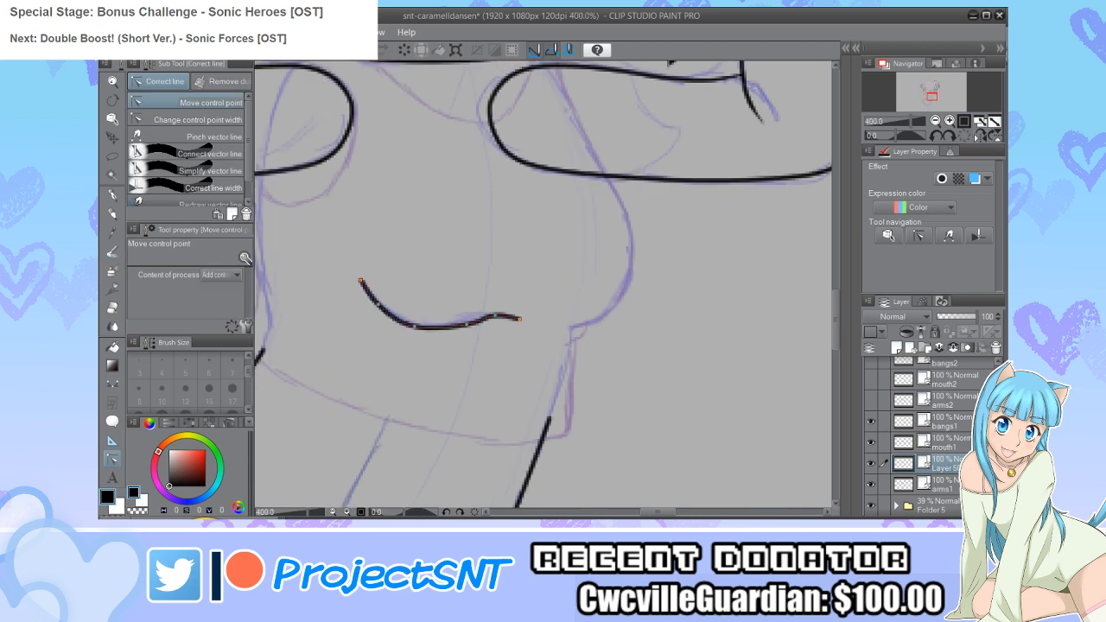
left_click_drag(457, 322, 501, 319)
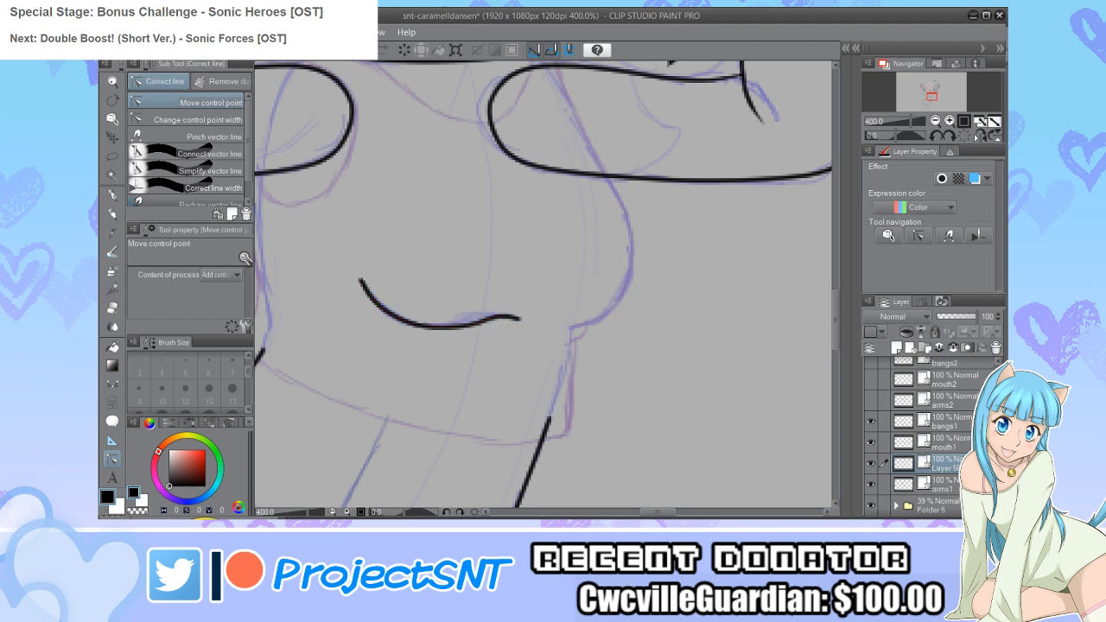
left_click(186, 119)
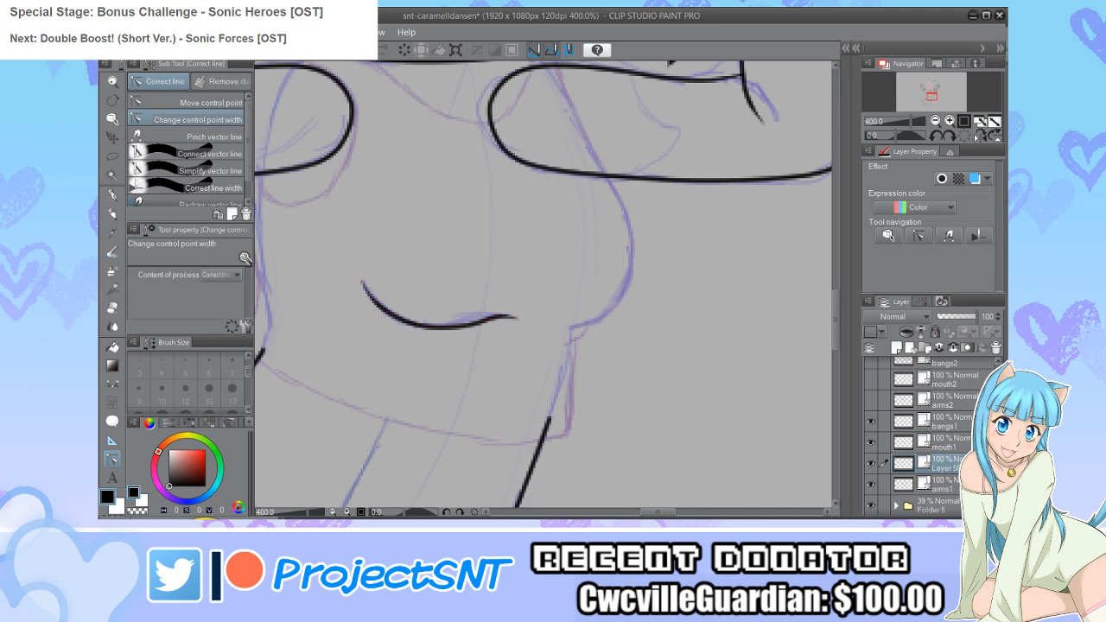
Step: Examine the inked torso, arms and skirt against the sketch, both close up and as a whole figure
scroll(471, 277, "down", 1)
scroll(375, 335, "down", 3)
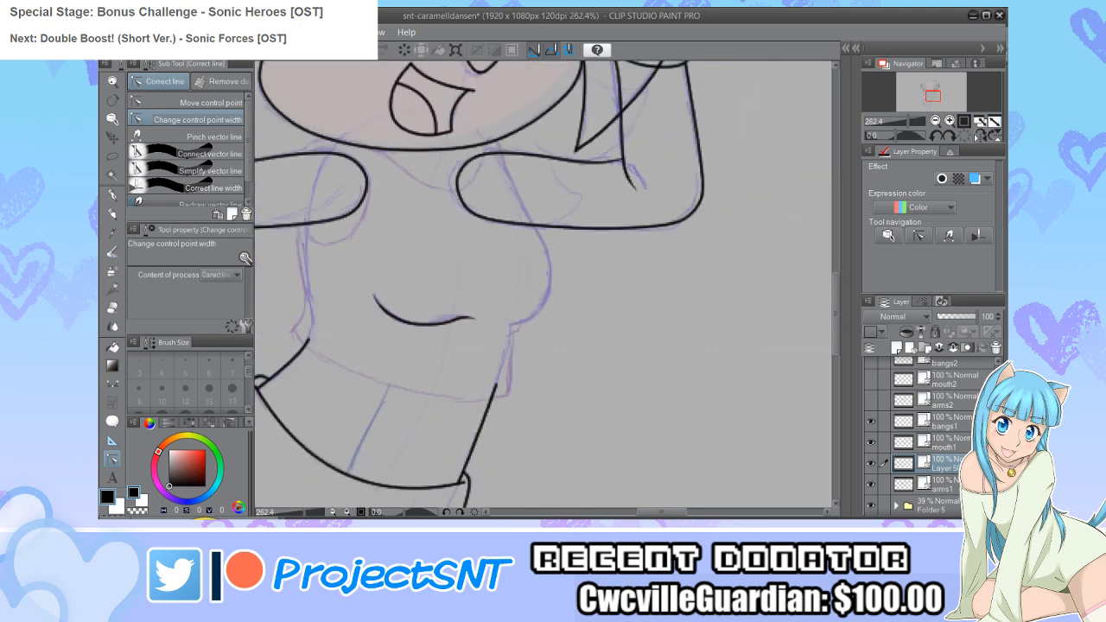
scroll(510, 311, "down", 2)
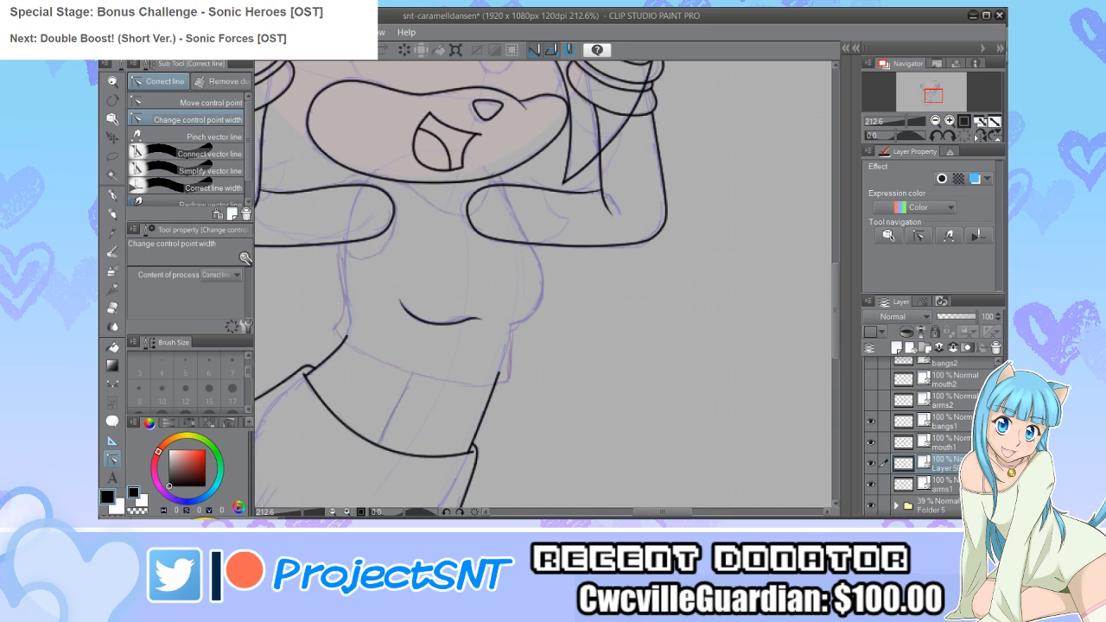
scroll(441, 320, "down", 1)
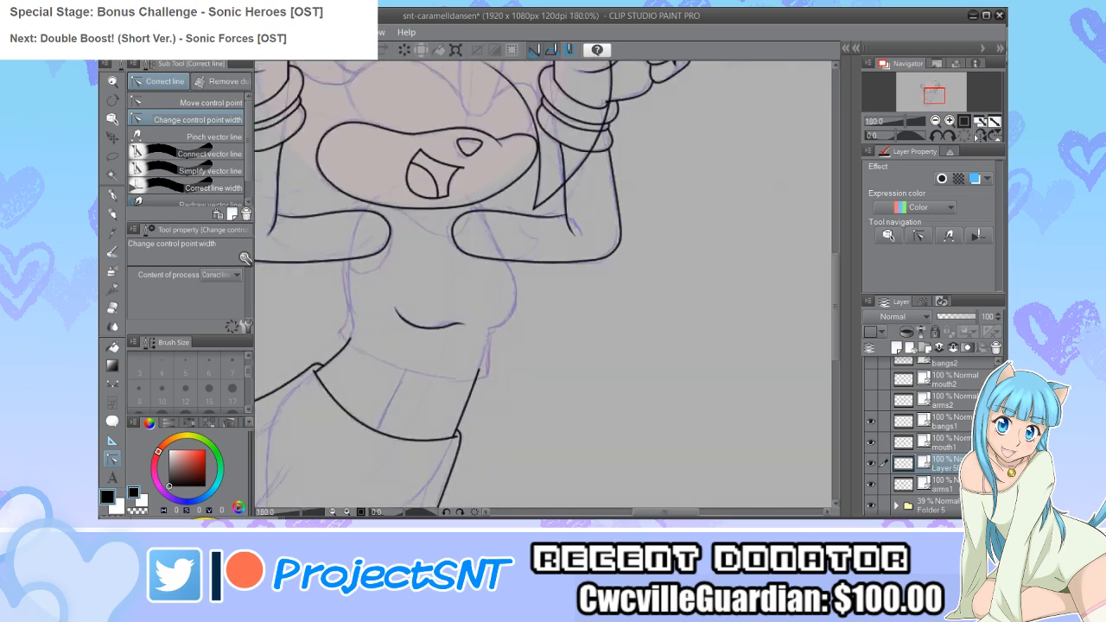
scroll(432, 340, "down", 4)
scroll(401, 178, "up", 5)
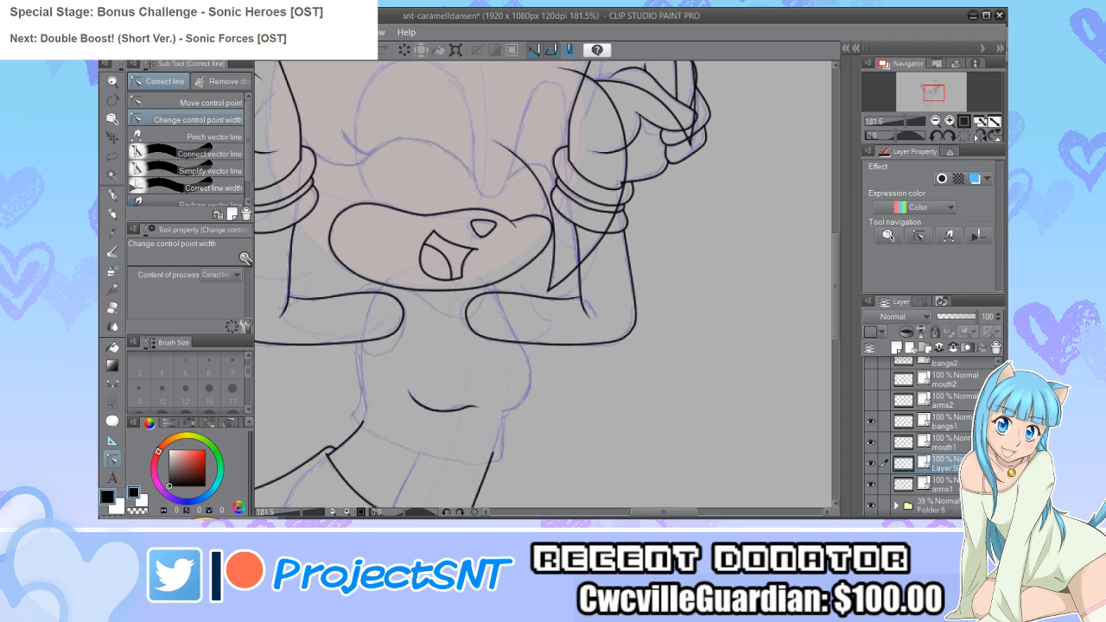
scroll(484, 286, "down", 2)
scroll(450, 260, "up", 1)
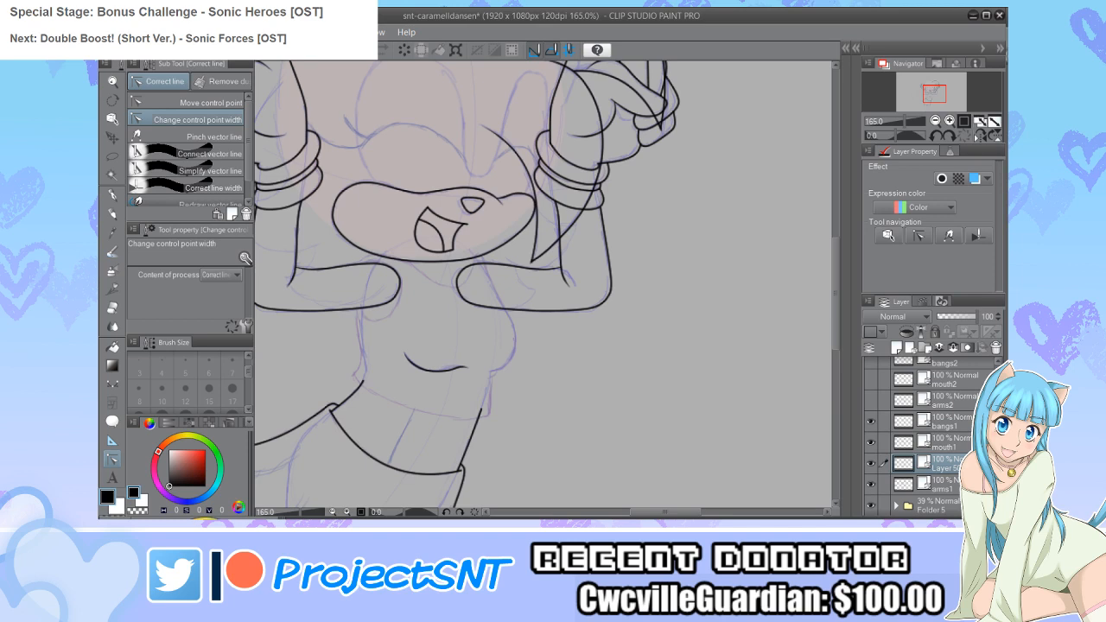
scroll(346, 335, "down", 4)
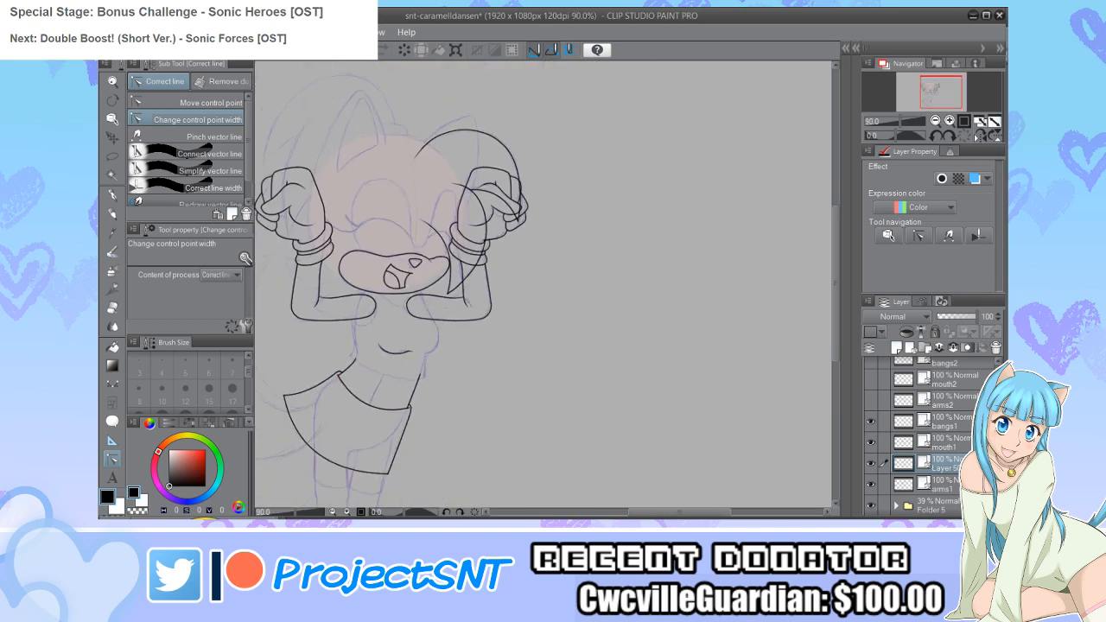
scroll(410, 334, "up", 4)
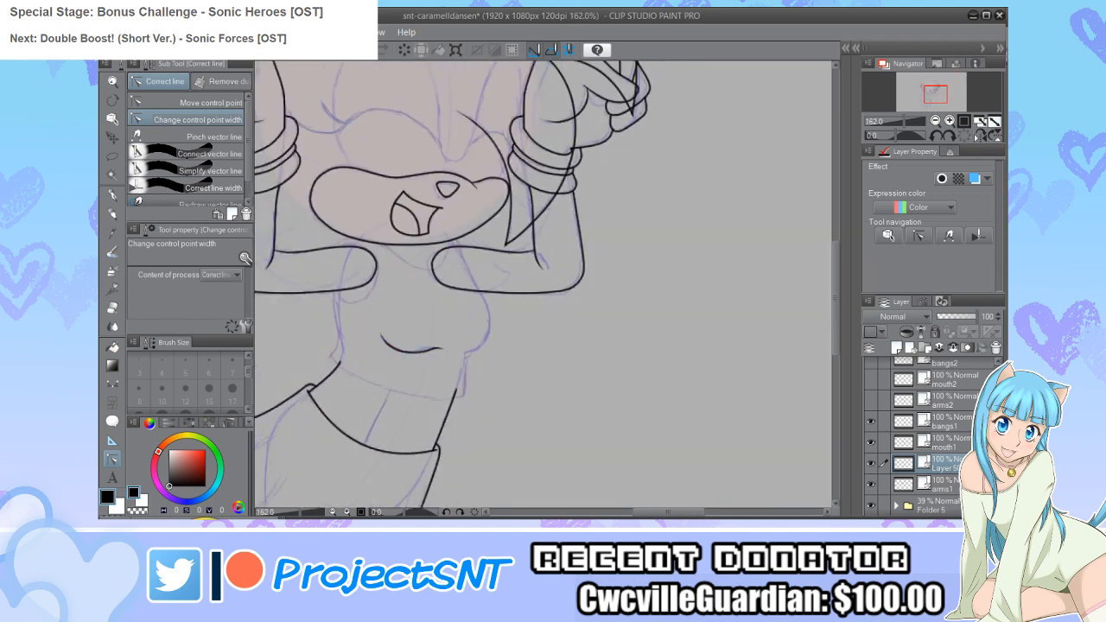
scroll(415, 406, "down", 2)
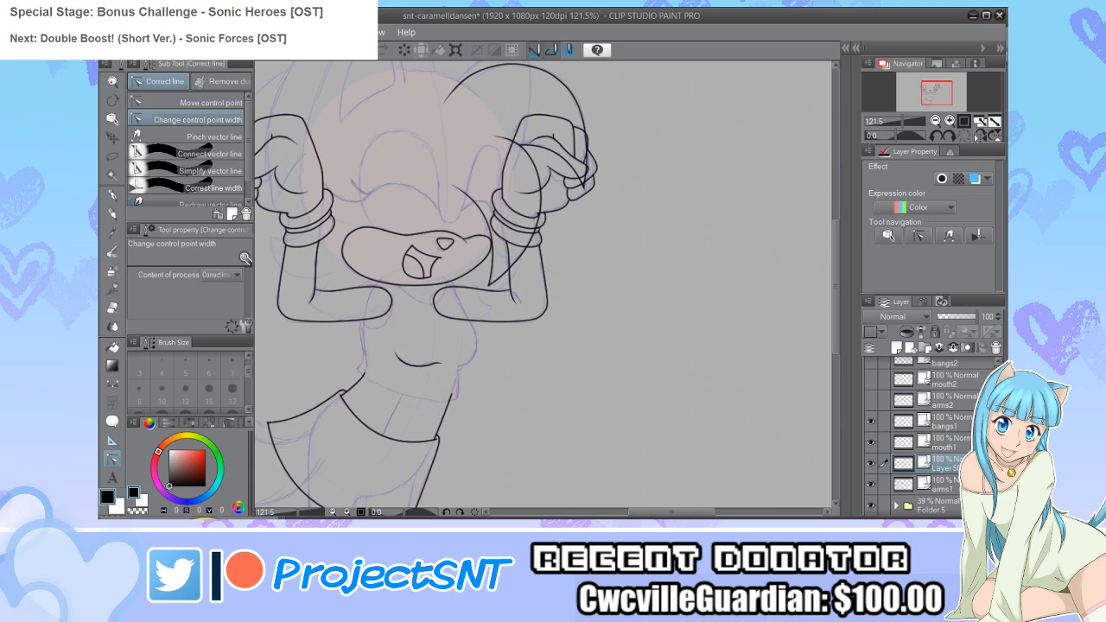
scroll(398, 365, "up", 5)
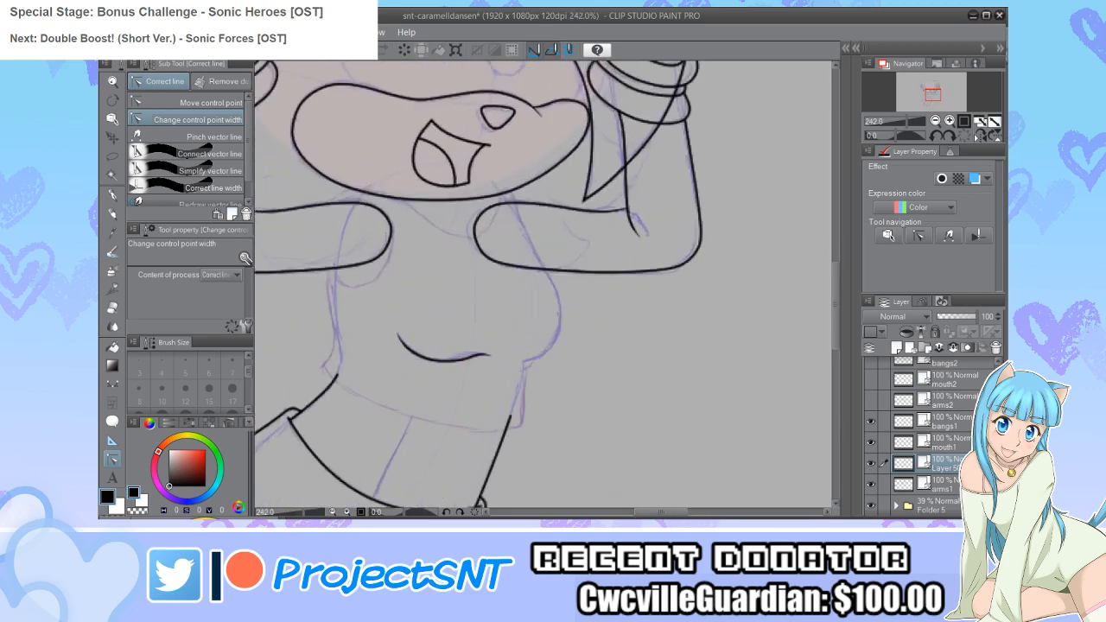
scroll(393, 350, "down", 1)
scroll(316, 272, "up", 1)
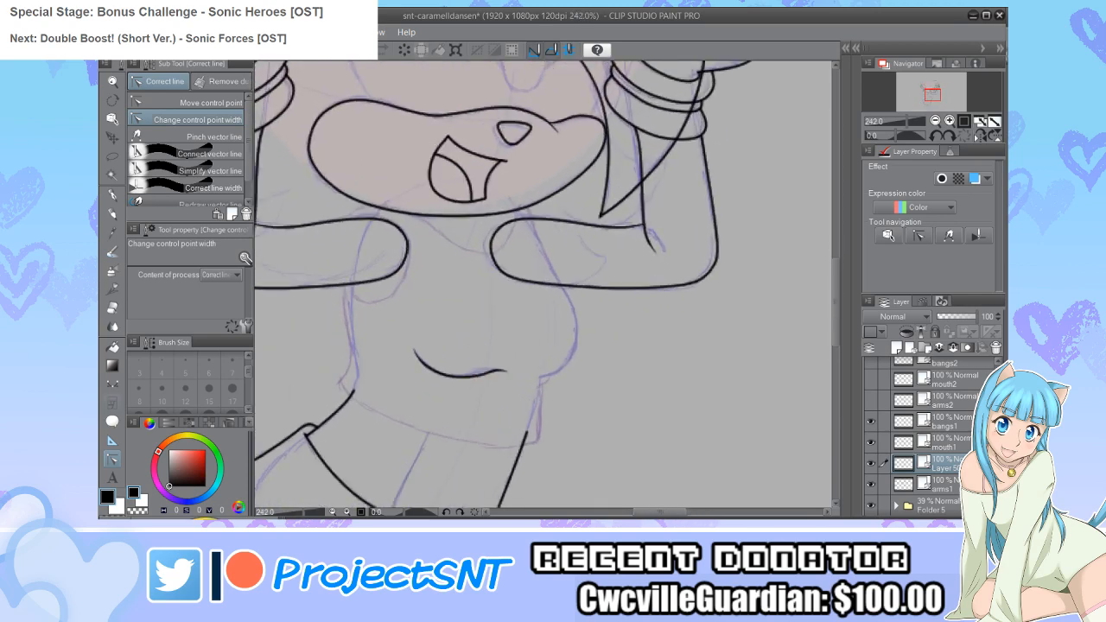
key("u")
scroll(385, 251, "up", 2)
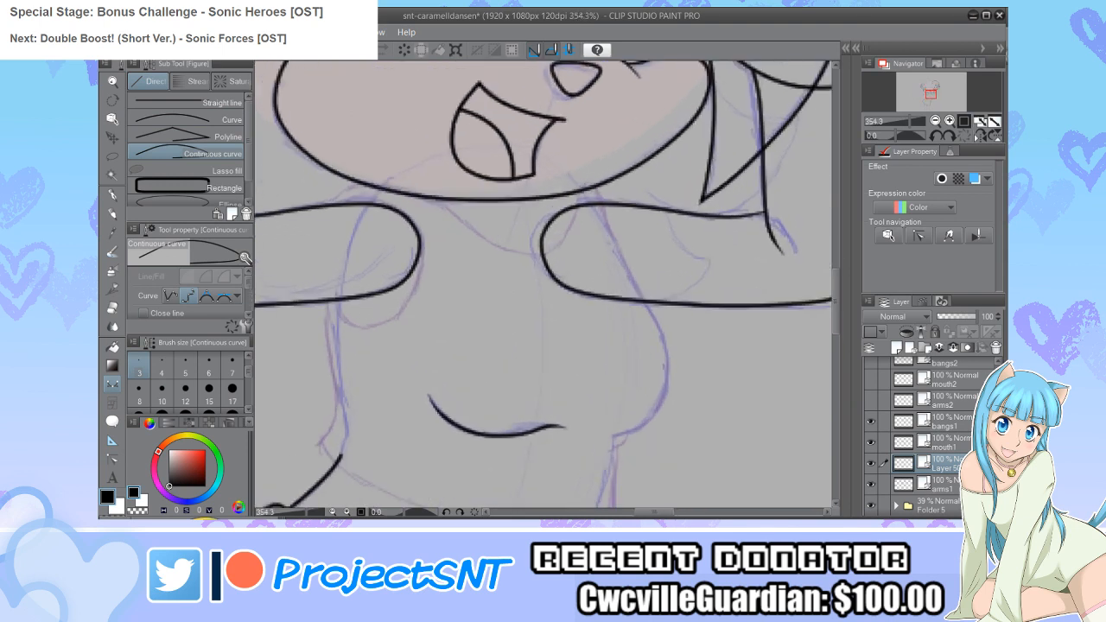
left_click_drag(248, 141, 249, 165)
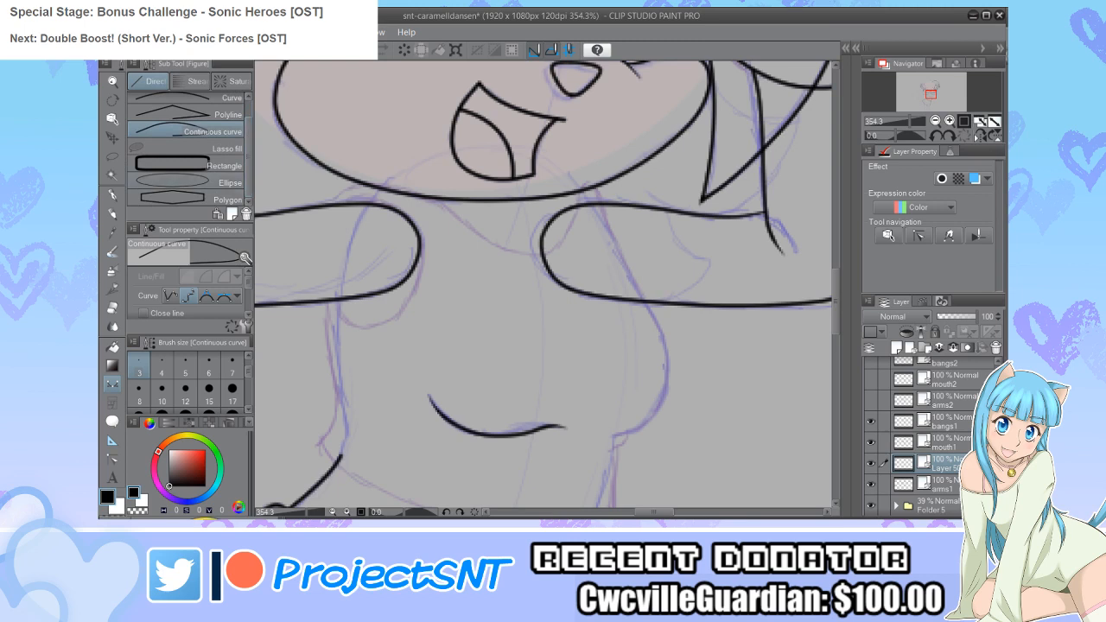
left_click(190, 181)
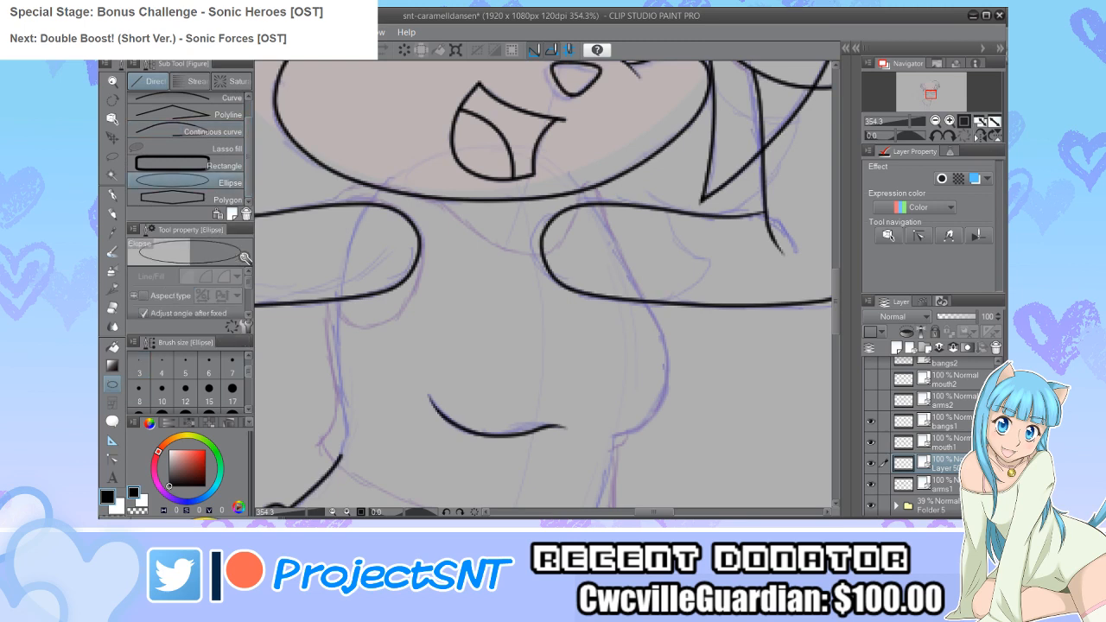
scroll(209, 372, "up", 1)
left_click(139, 395)
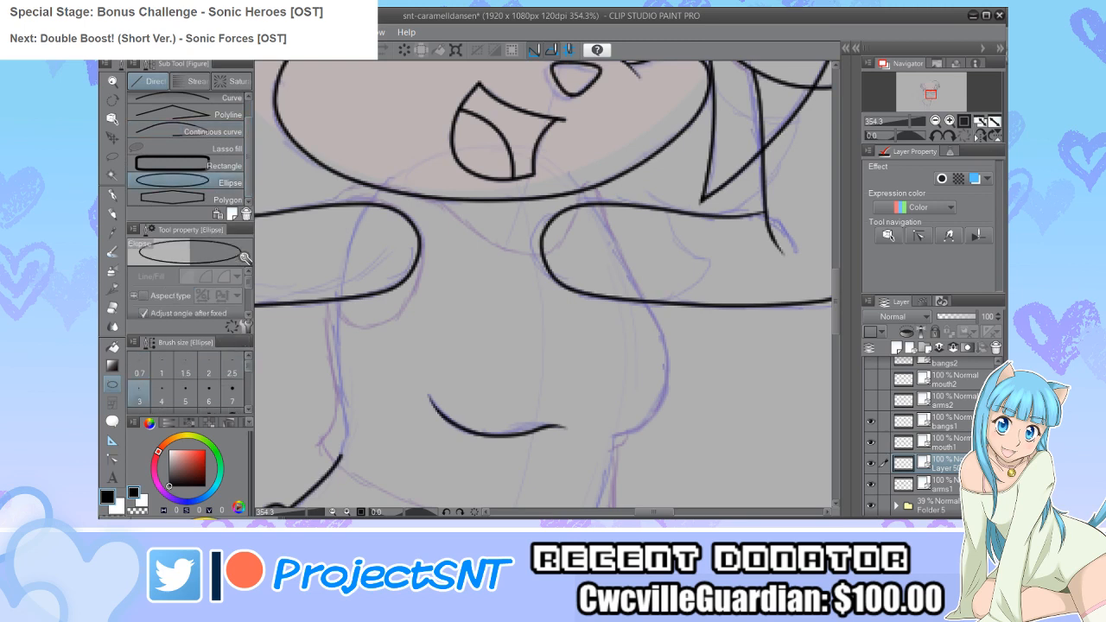
left_click_drag(340, 194, 427, 342)
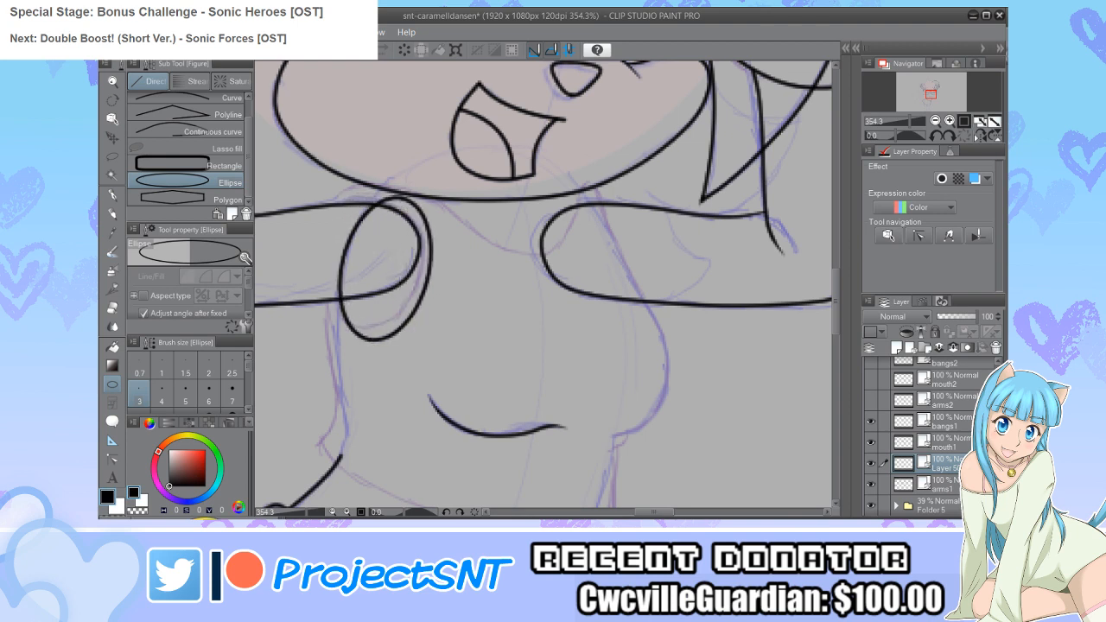
key("ctrl+z")
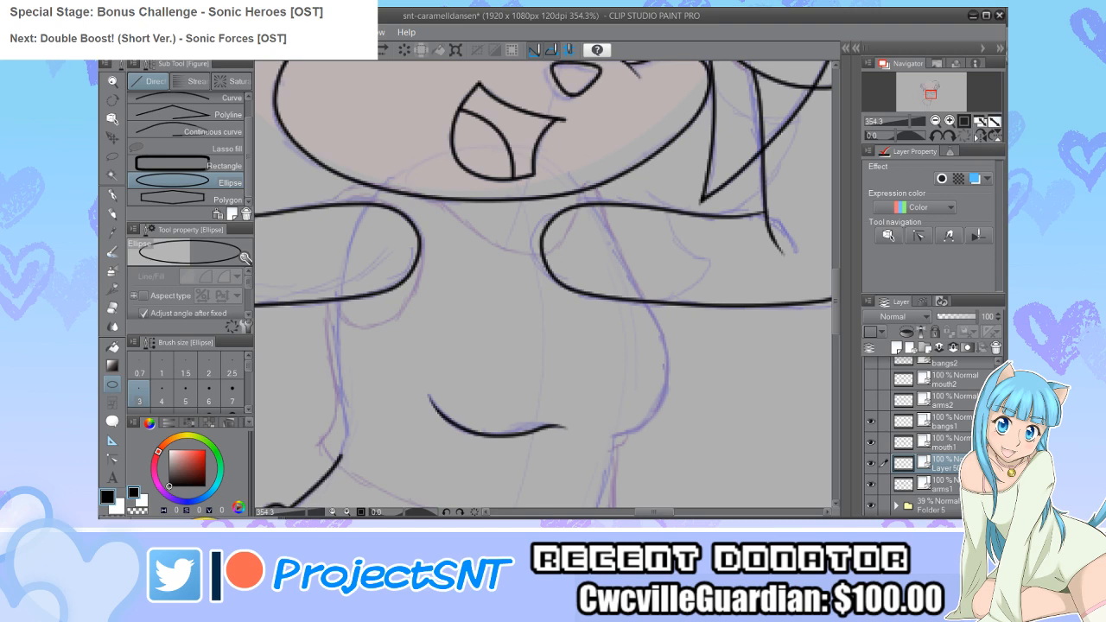
Step: Ink the rounded curve below the left arm's inner end with the Continuous curve tool, refining its control points' position and width
left_click(208, 132)
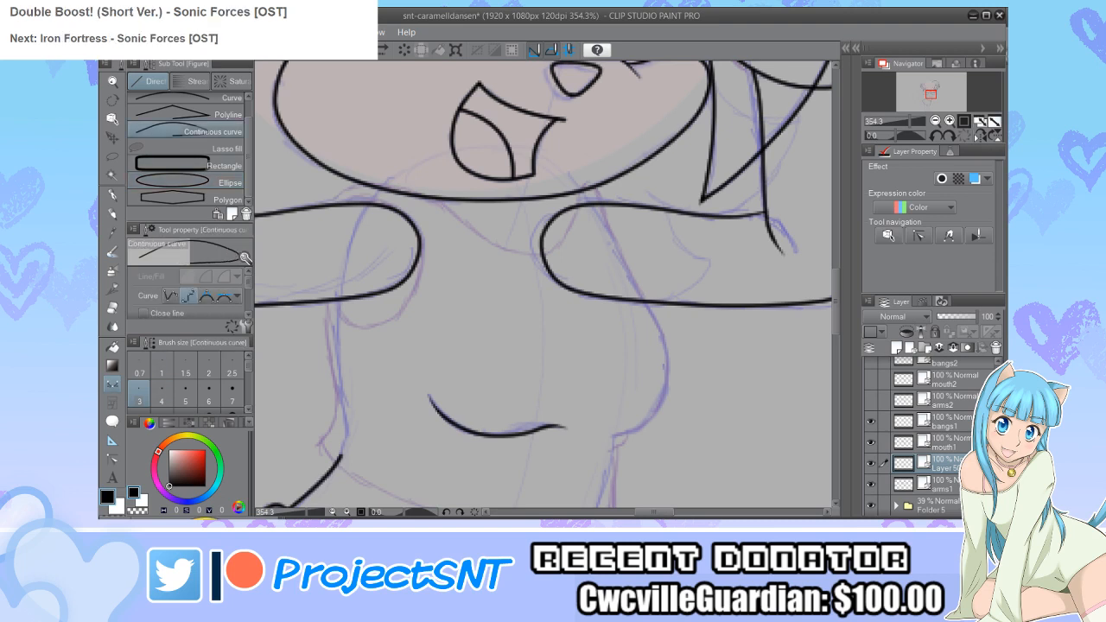
mouse_move(419, 222)
left_mouse_down()
mouse_move(424, 278)
mouse_move(408, 313)
mouse_move(394, 326)
mouse_move(355, 329)
mouse_move(339, 316)
left_mouse_up()
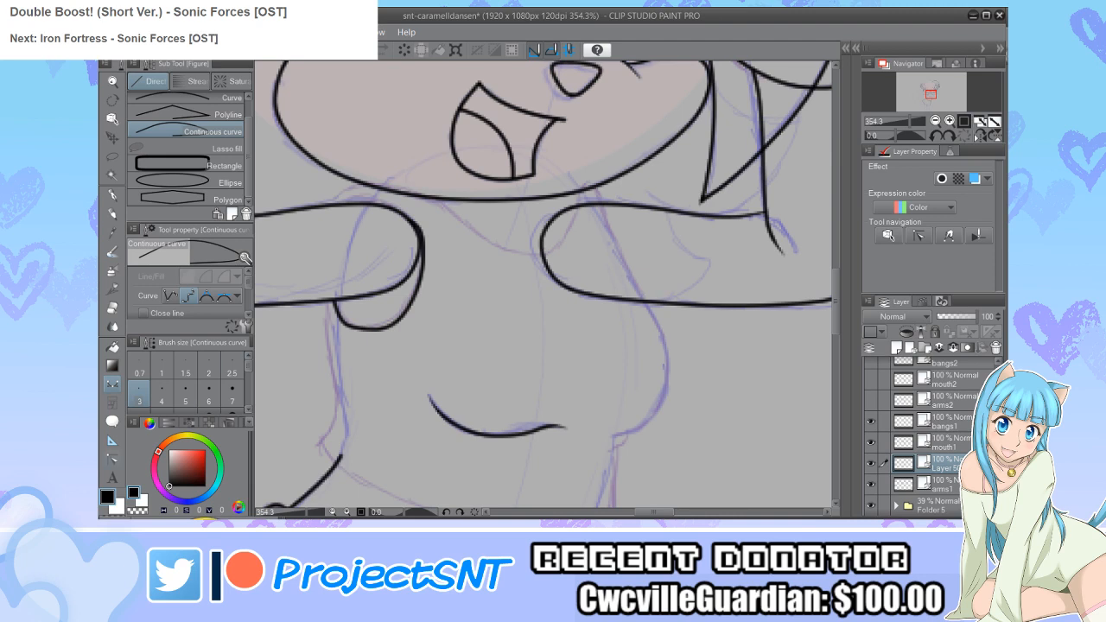
left_click(113, 458)
left_click(208, 102)
scroll(422, 235, "up", 1)
left_click_drag(424, 238, 420, 241)
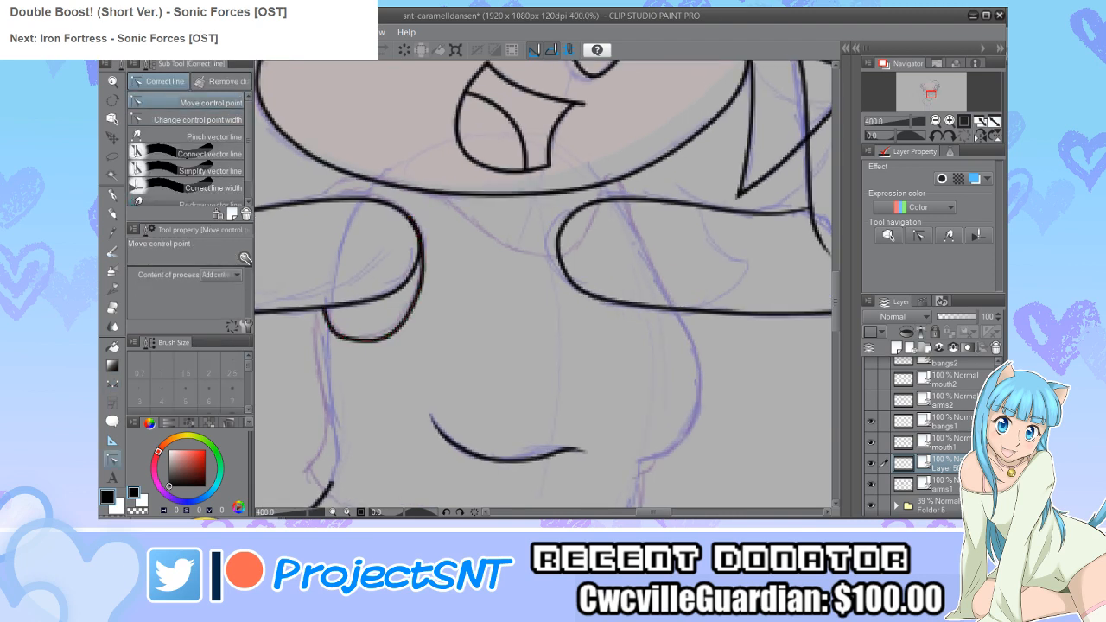
left_click(197, 119)
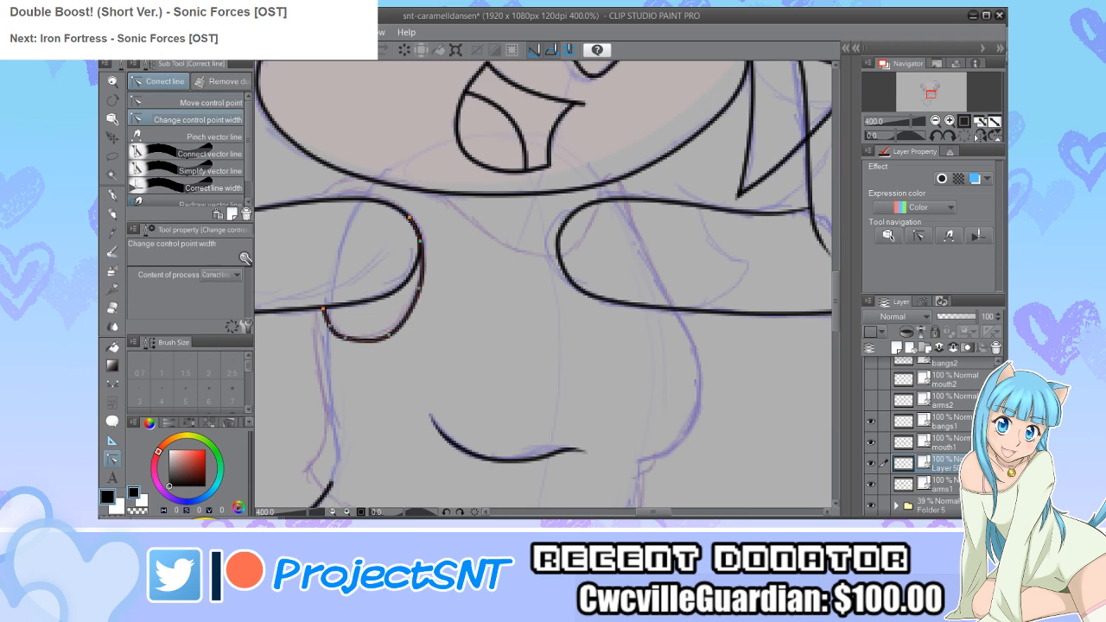
scroll(310, 255, "down", 3)
scroll(312, 354, "up", 2)
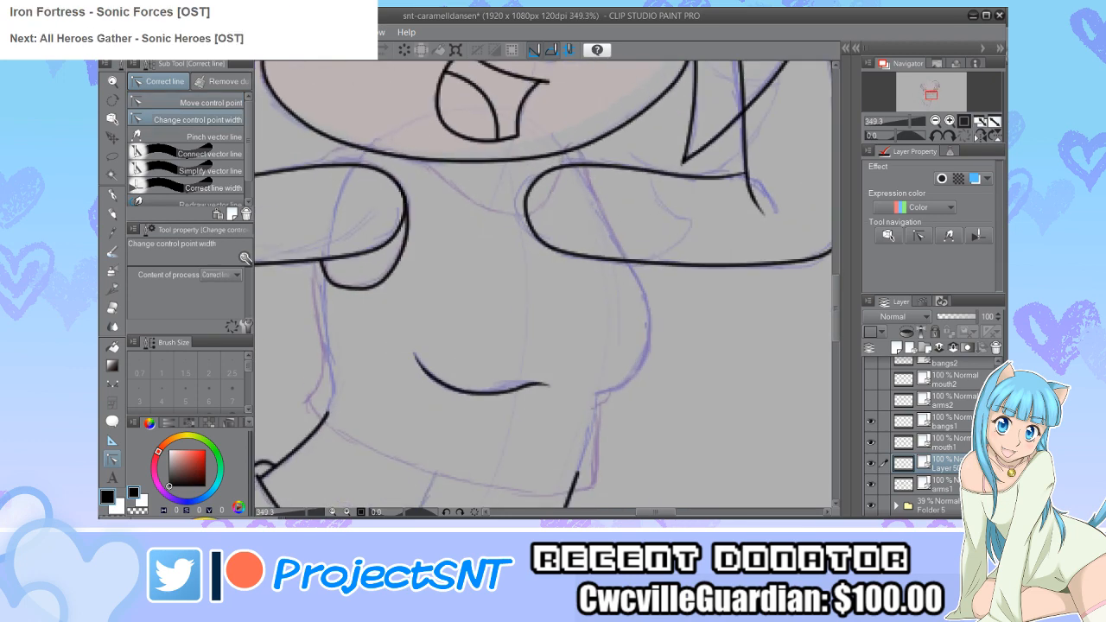
Step: Ink the curved hem line of the top across the waist over the sketch with the Curve tool
left_click(197, 102)
scroll(386, 317, "up", 1)
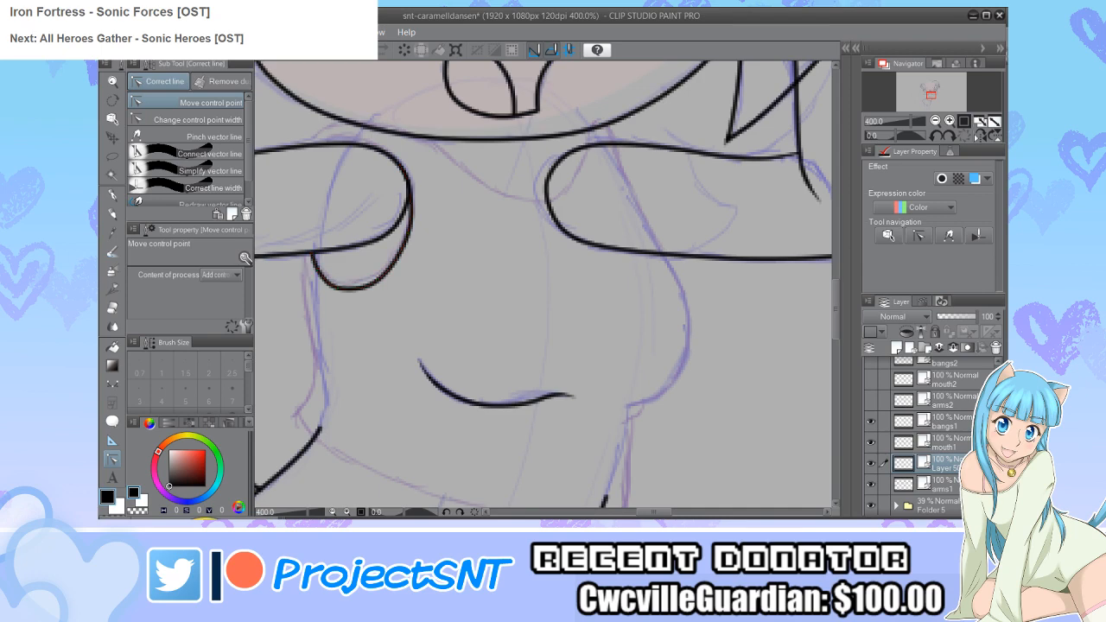
scroll(308, 332, "down", 3)
scroll(488, 368, "down", 2)
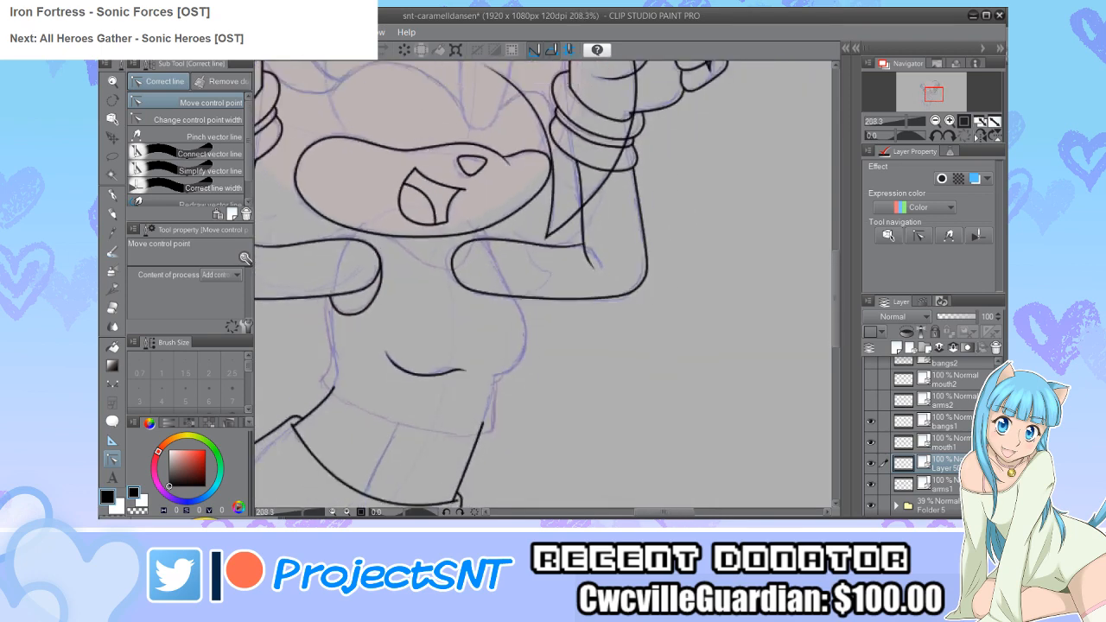
scroll(396, 399, "up", 4)
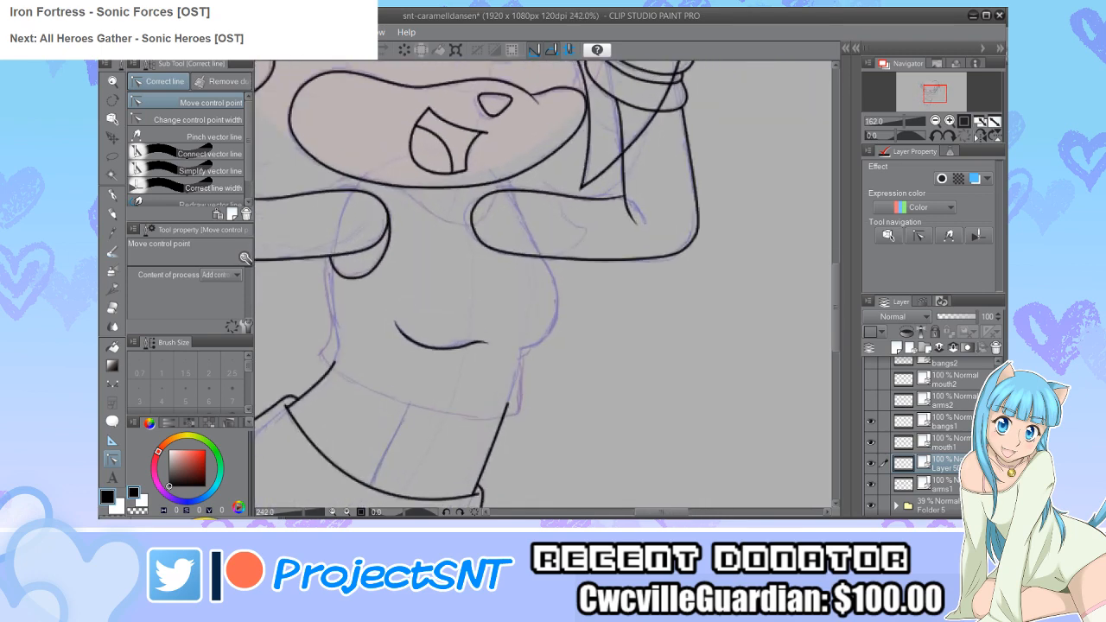
key("u")
key("comma")
key("comma")
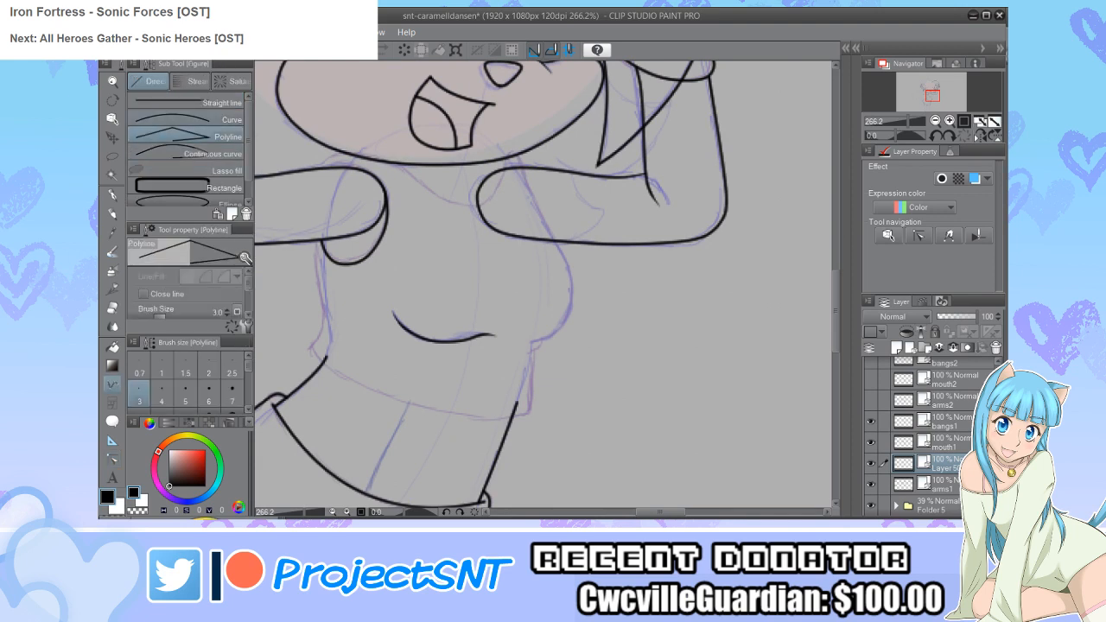
scroll(378, 389, "up", 2)
left_click_drag(272, 329, 586, 413)
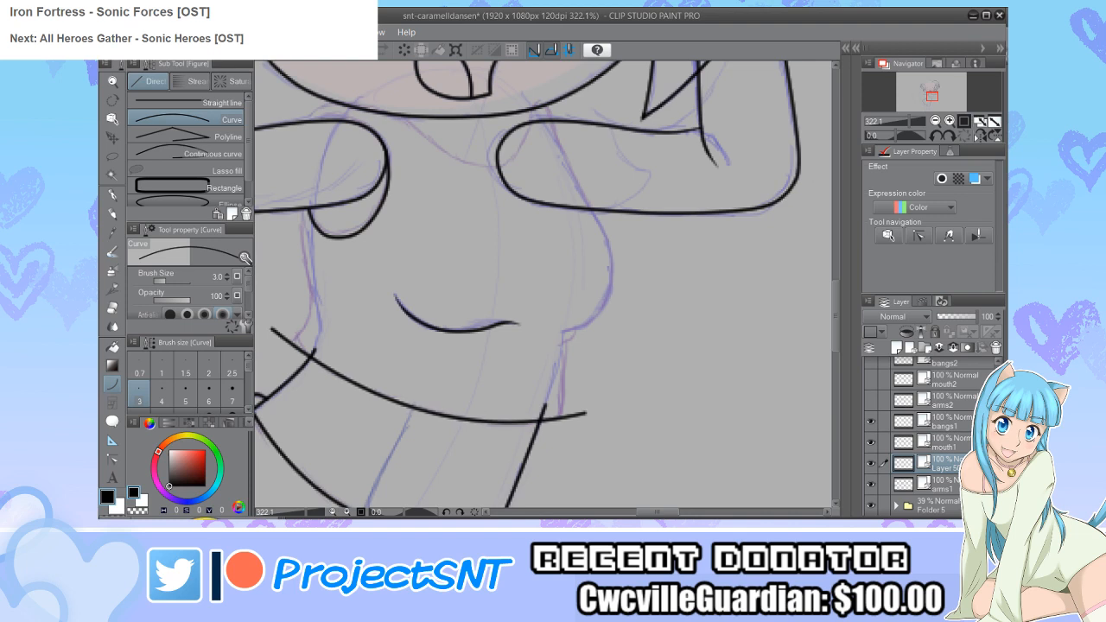
left_click(435, 456)
Step: Refine the hem line's curvature to follow the sketch by moving its control points
key("y")
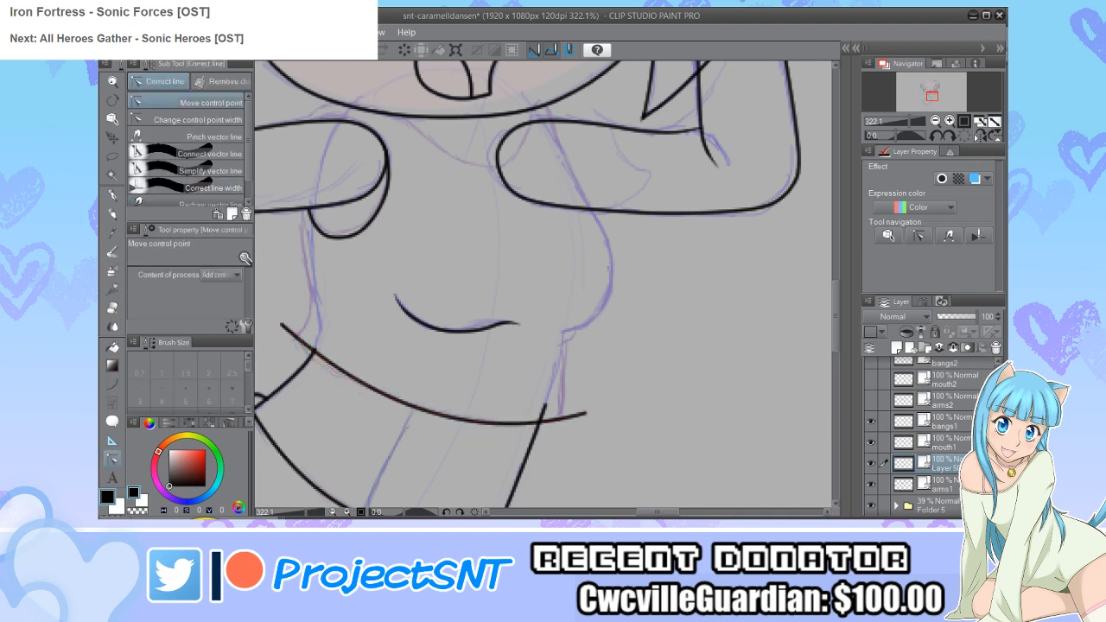
scroll(427, 374, "down", 2)
scroll(399, 413, "up", 2)
mouse_move(432, 453)
left_mouse_down()
mouse_move(407, 492)
mouse_move(419, 447)
left_mouse_up()
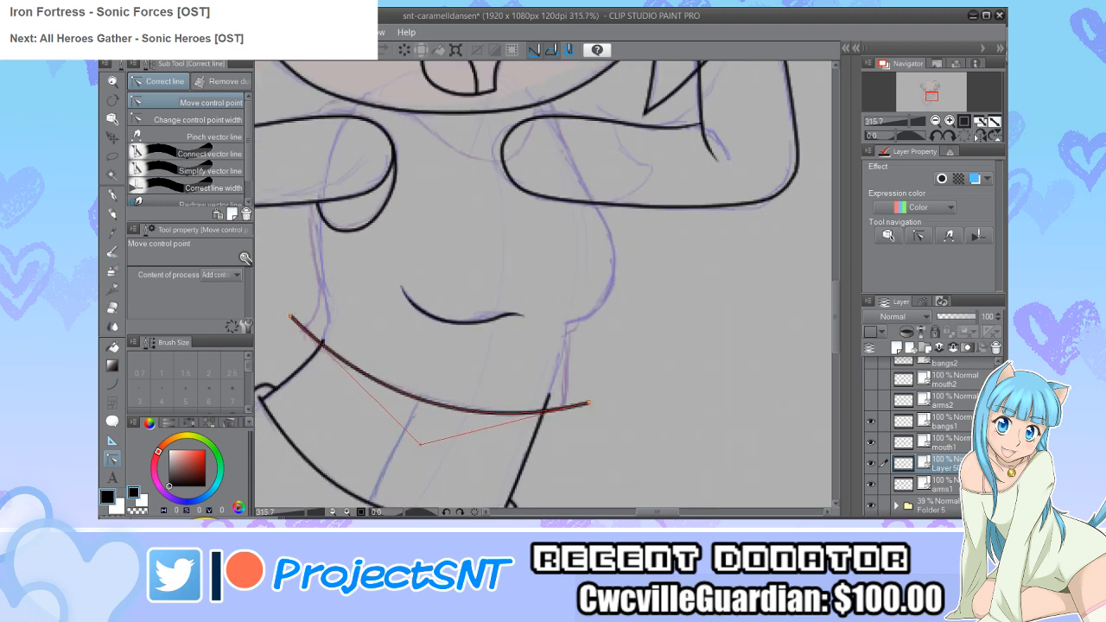
scroll(426, 370, "down", 2)
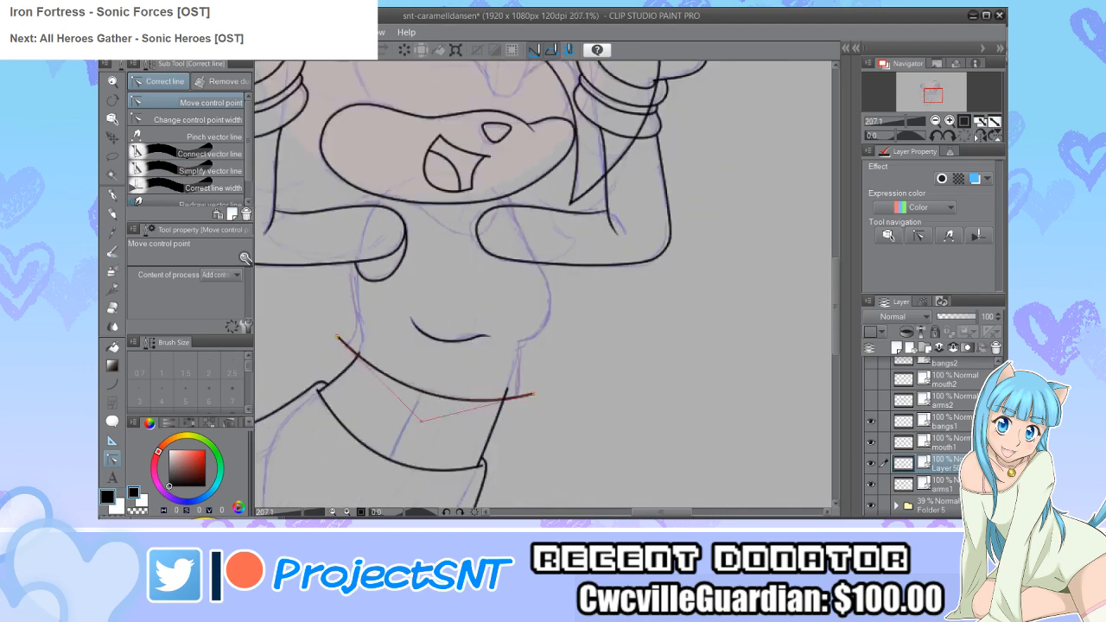
scroll(363, 406, "down", 1)
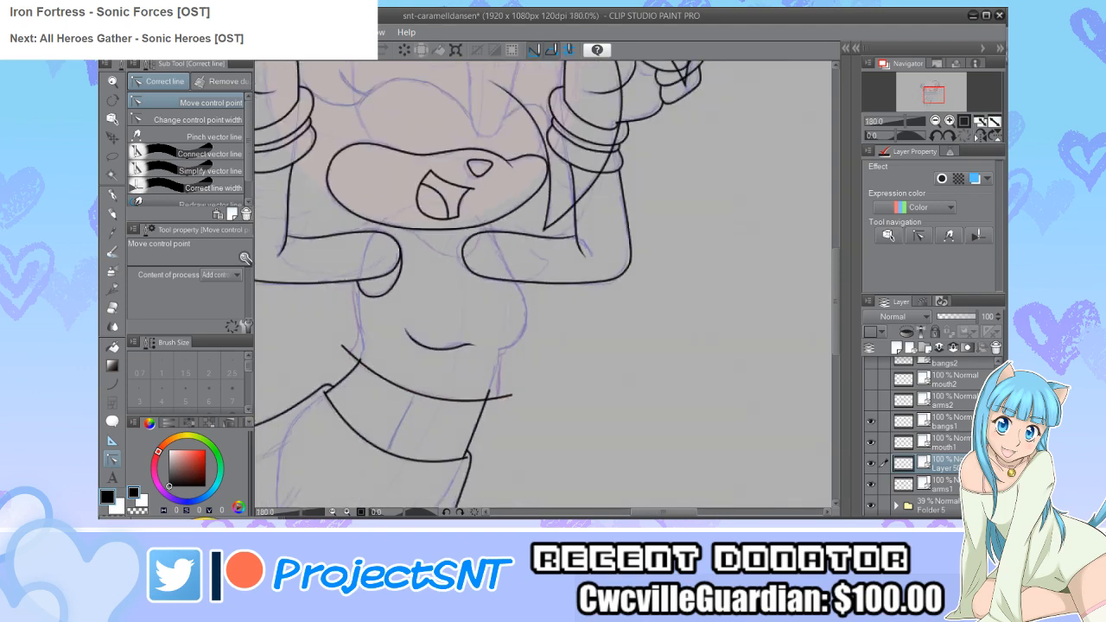
Step: Ink the right side of the torso from the shoulder around the chest with the Continuous curve tool
scroll(432, 271, "up", 3)
key("u")
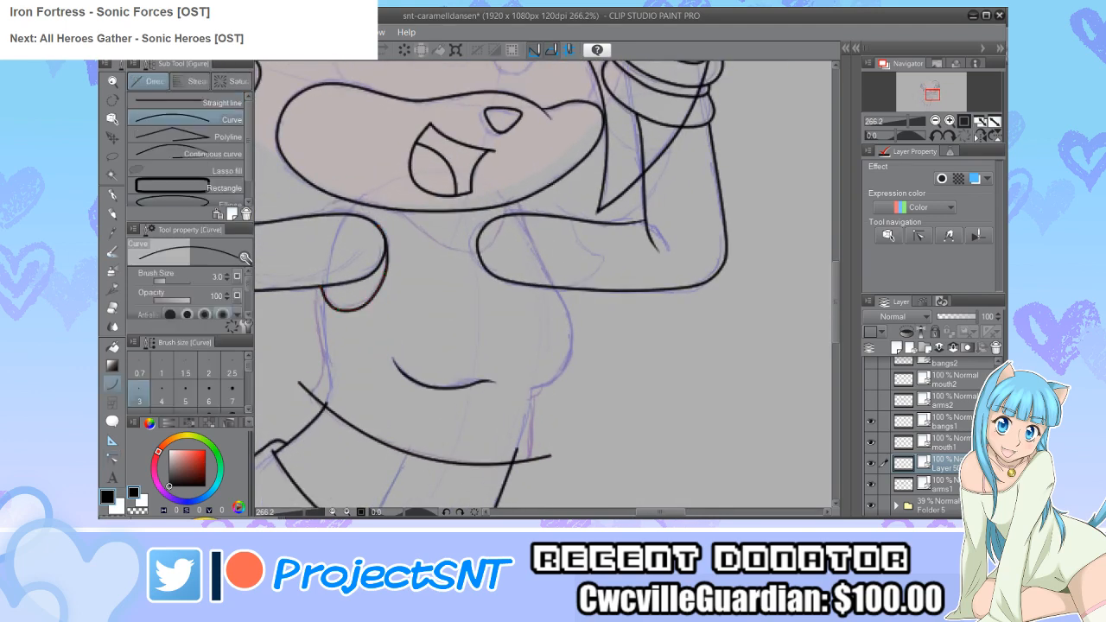
left_click(192, 154)
scroll(612, 302, "up", 1)
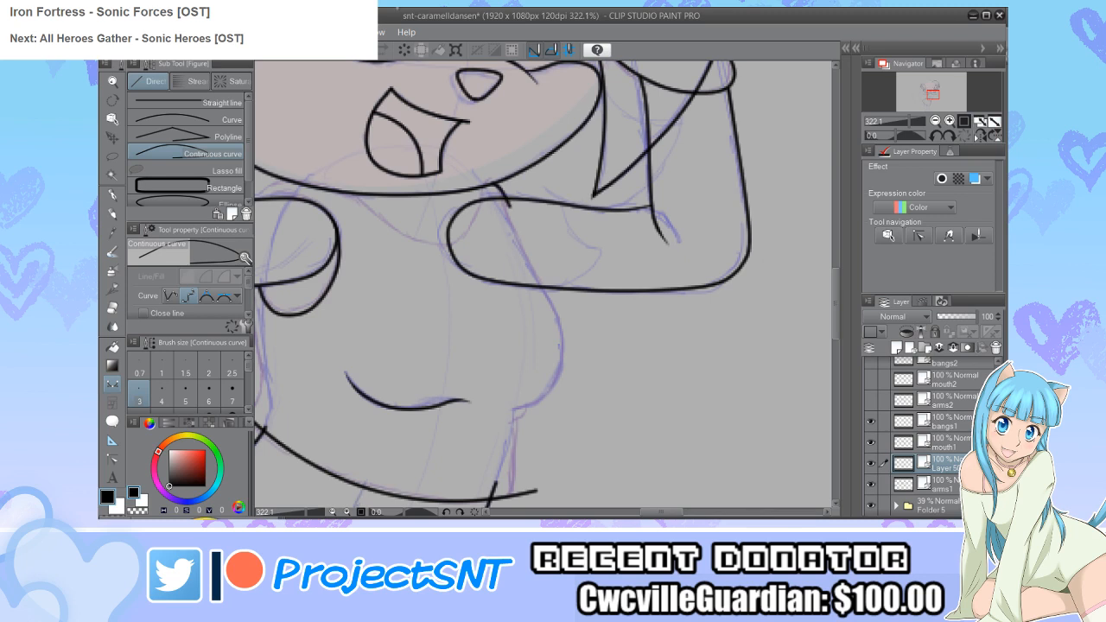
mouse_move(508, 215)
left_mouse_down()
mouse_move(565, 335)
mouse_move(562, 377)
mouse_move(511, 411)
left_mouse_up()
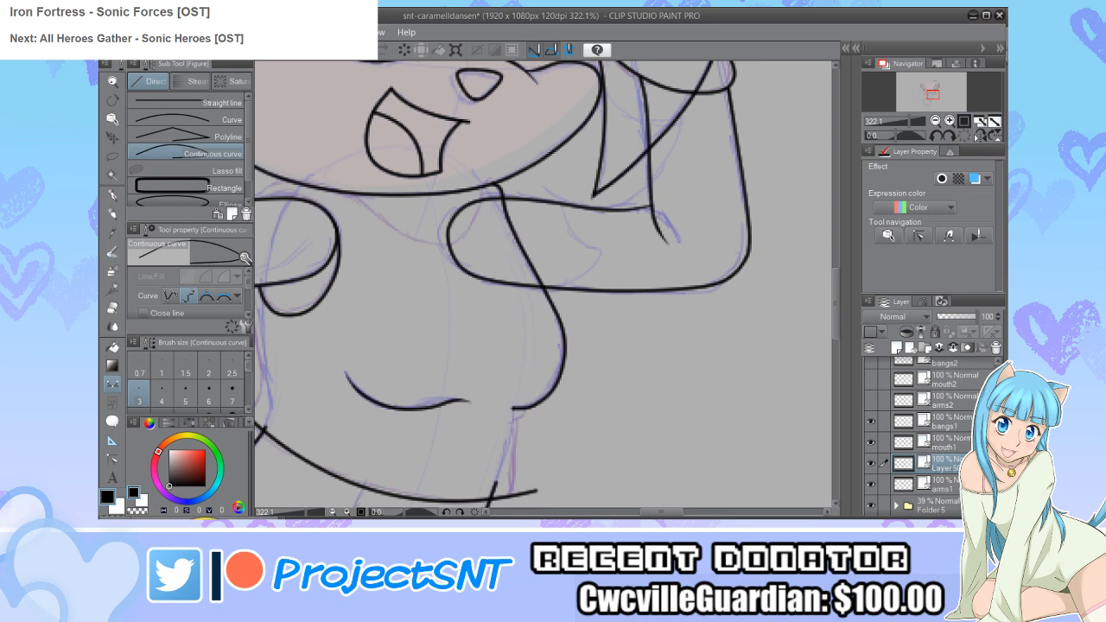
Step: Ink the small fold below the right side of the chest and the vertical edge running down to the hem
scroll(542, 285, "up", 3)
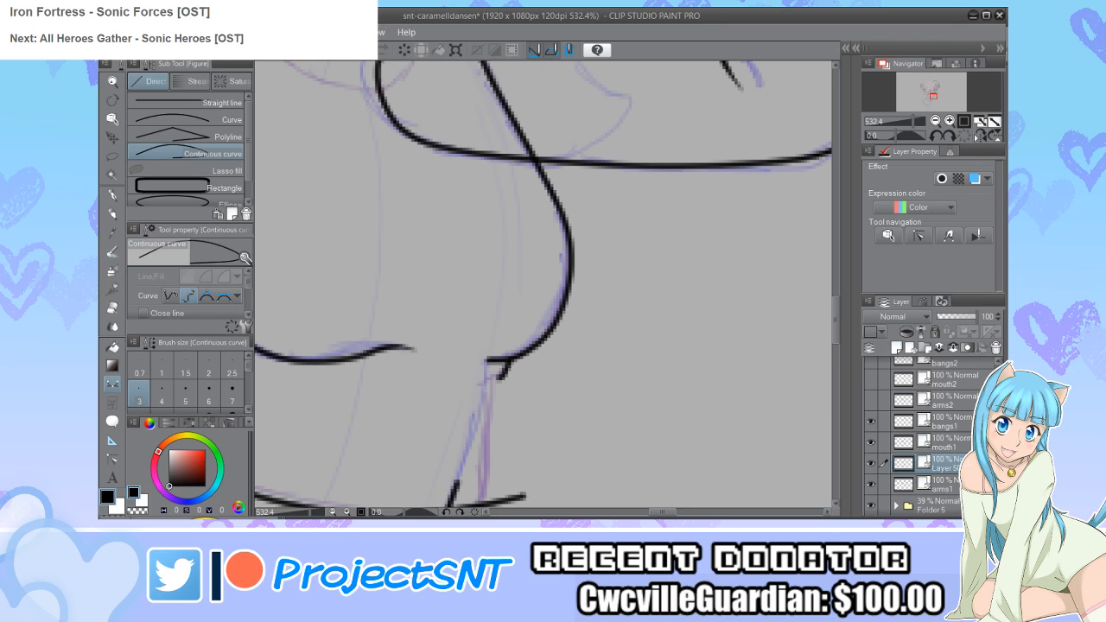
scroll(543, 285, "down", 2)
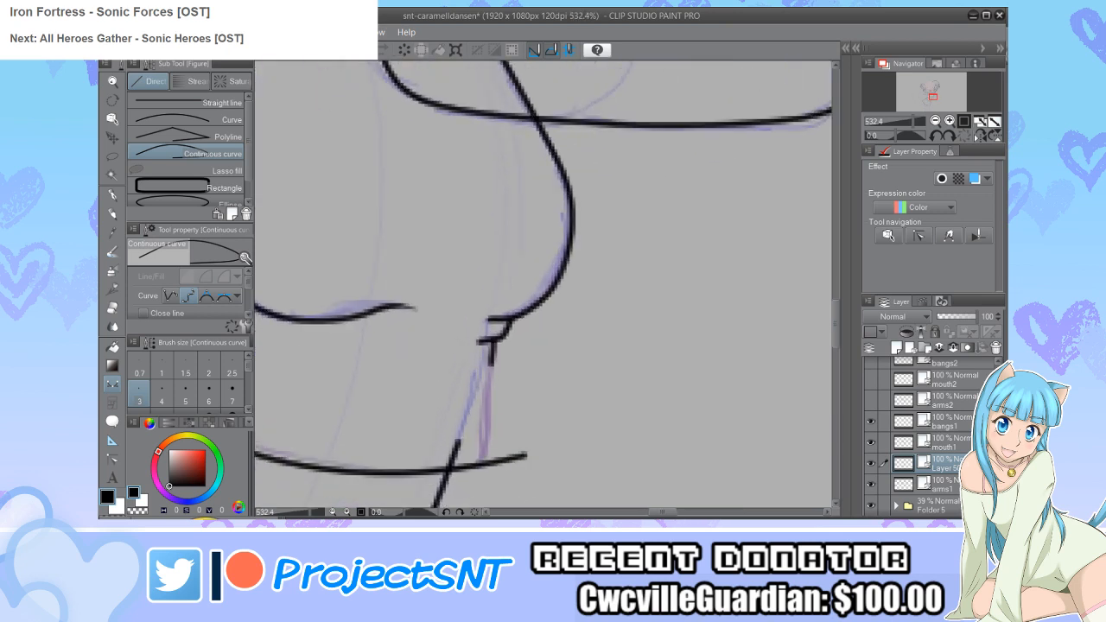
left_click_drag(492, 344, 491, 471)
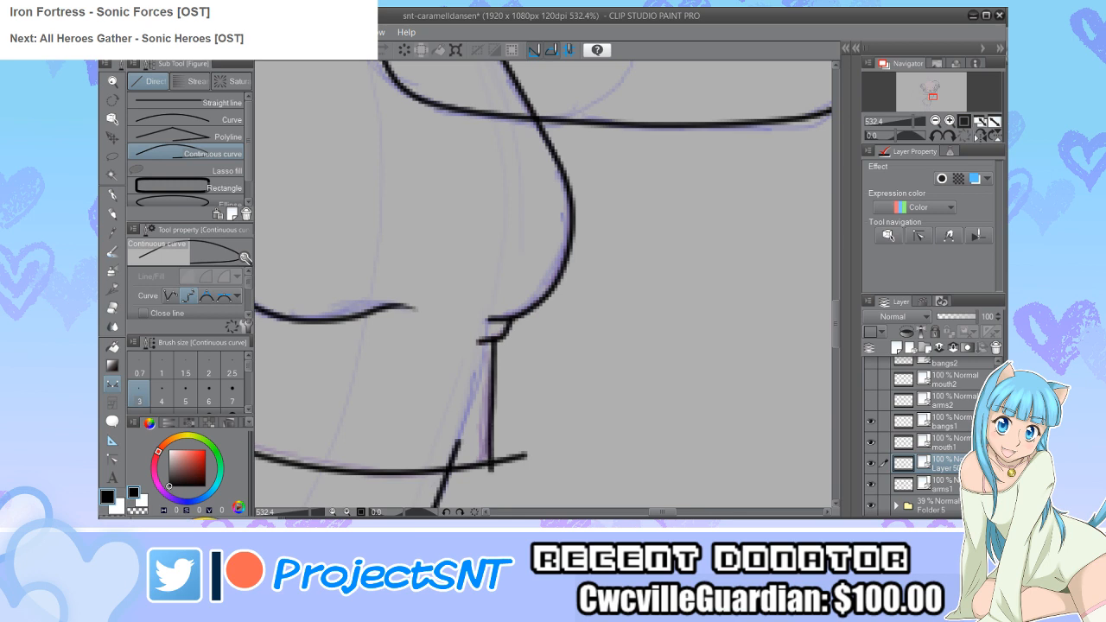
Step: Trim the overshooting line ends at the hem's right corner with the Vector eraser
scroll(491, 371, "down", 4)
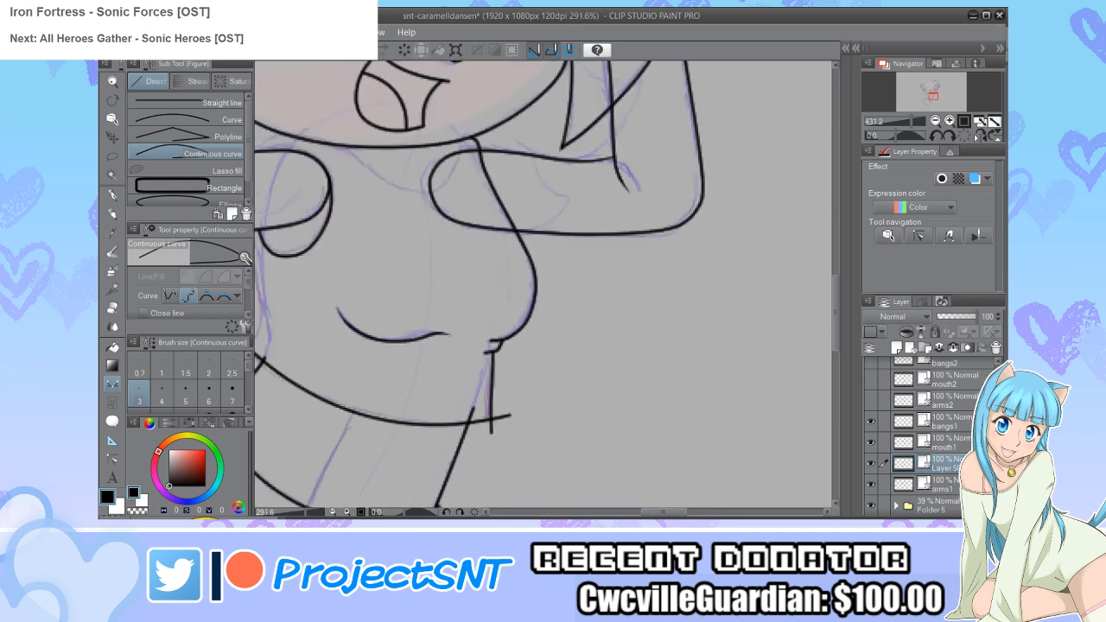
key("e")
left_click(486, 441)
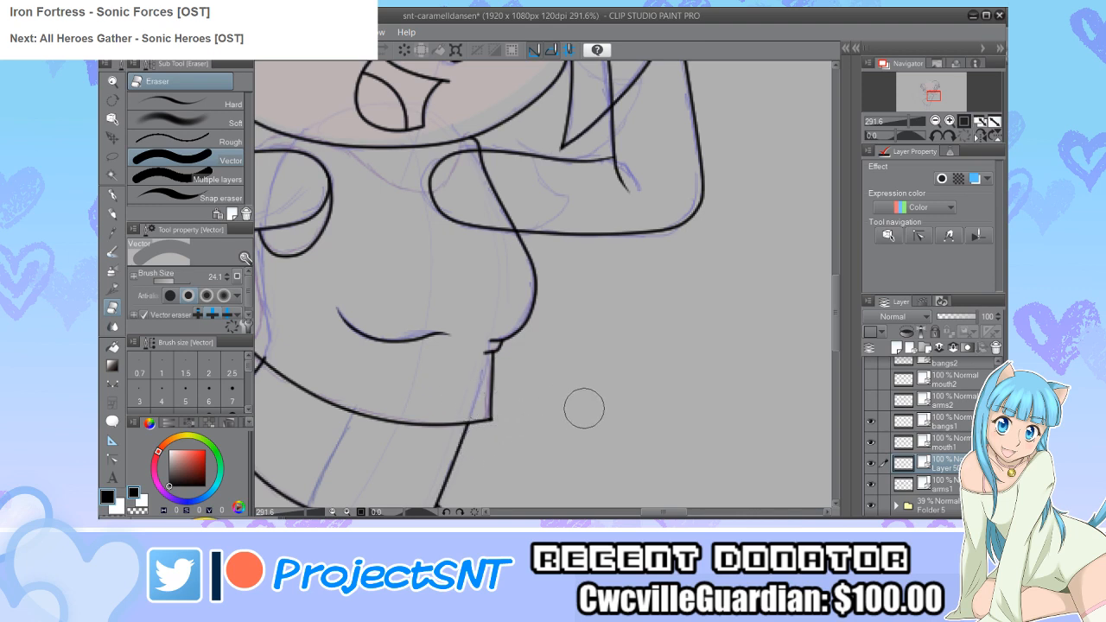
scroll(582, 405, "down", 3)
scroll(298, 350, "up", 1)
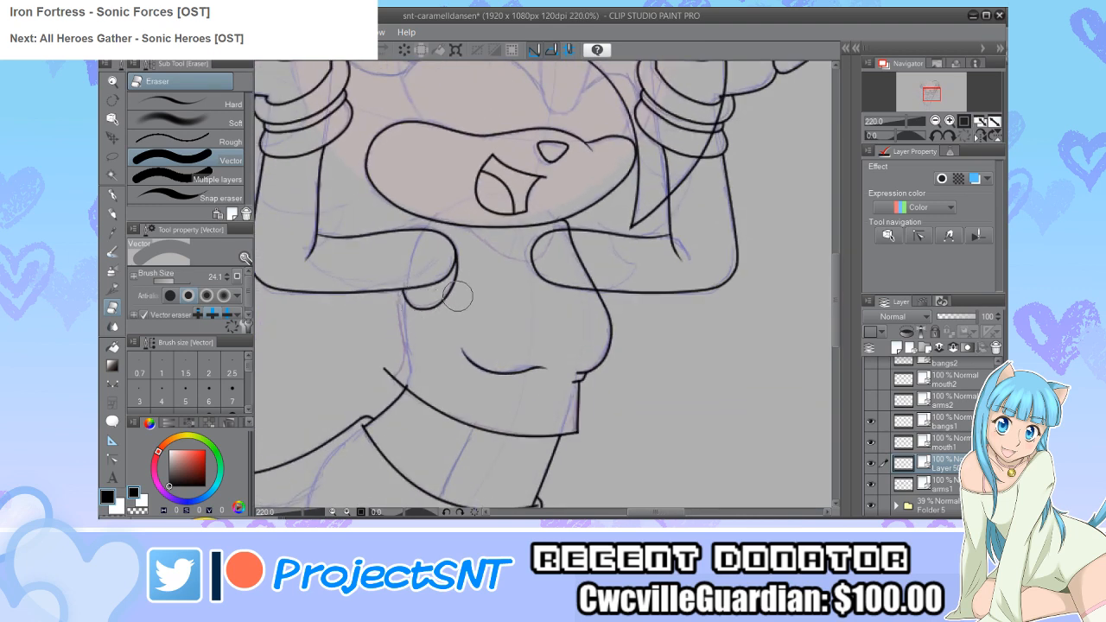
Step: Taper the small fold line below the chest by reducing its control point width
scroll(623, 386, "up", 2)
key("y")
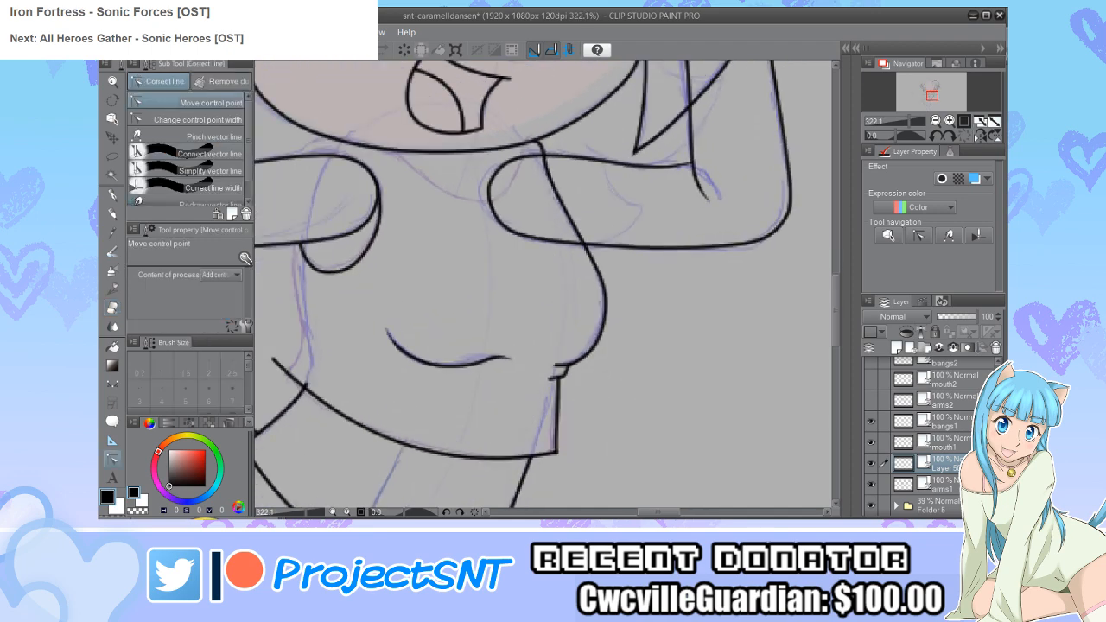
scroll(567, 386, "up", 1)
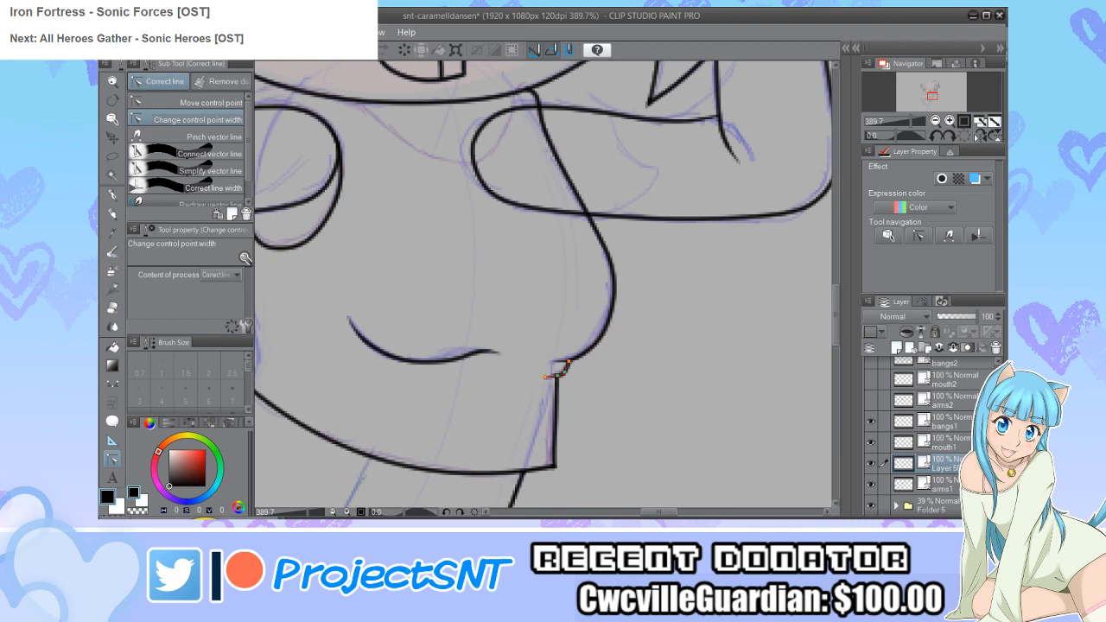
scroll(551, 375, "up", 2)
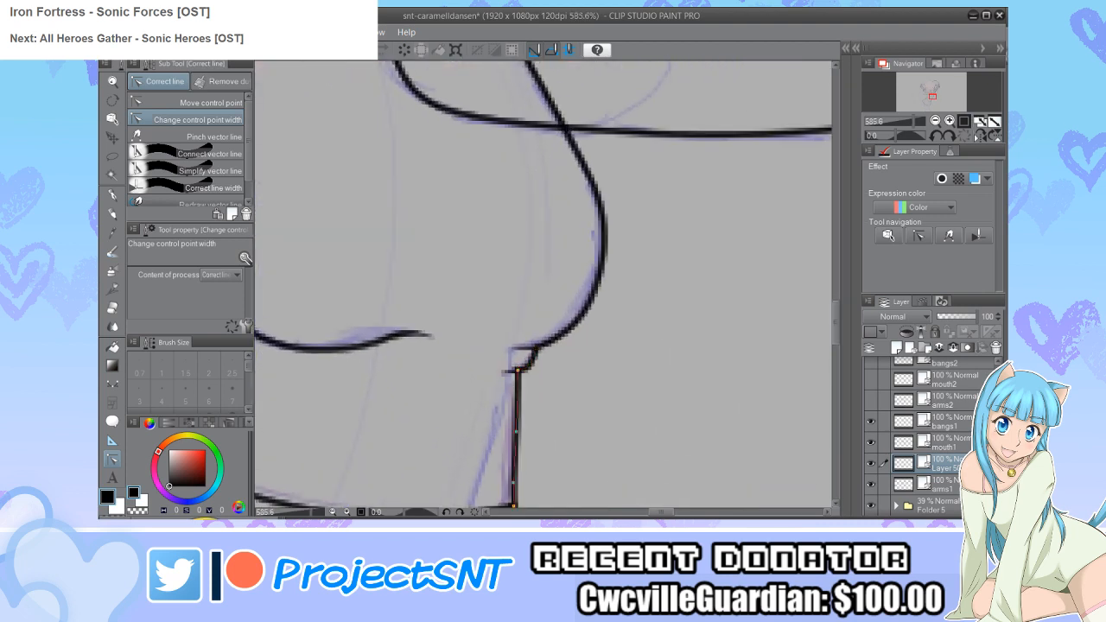
Step: Move the control points of the small fold and the vertical side edge so the two lines join cleanly
left_click(210, 102)
scroll(515, 370, "up", 1)
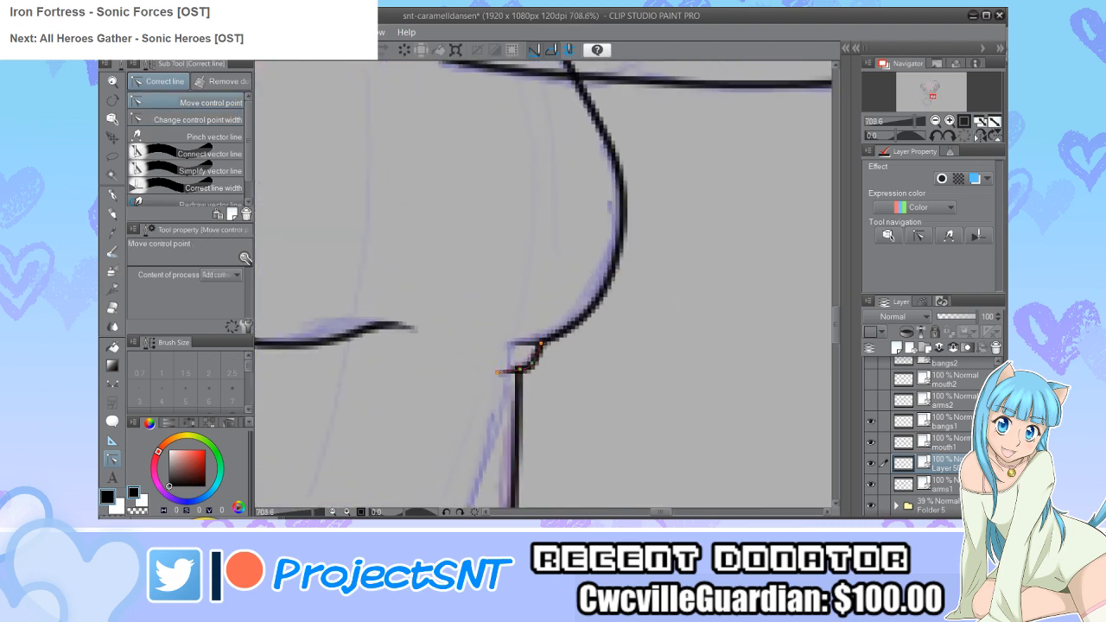
left_click_drag(518, 379, 518, 372)
scroll(518, 371, "down", 4)
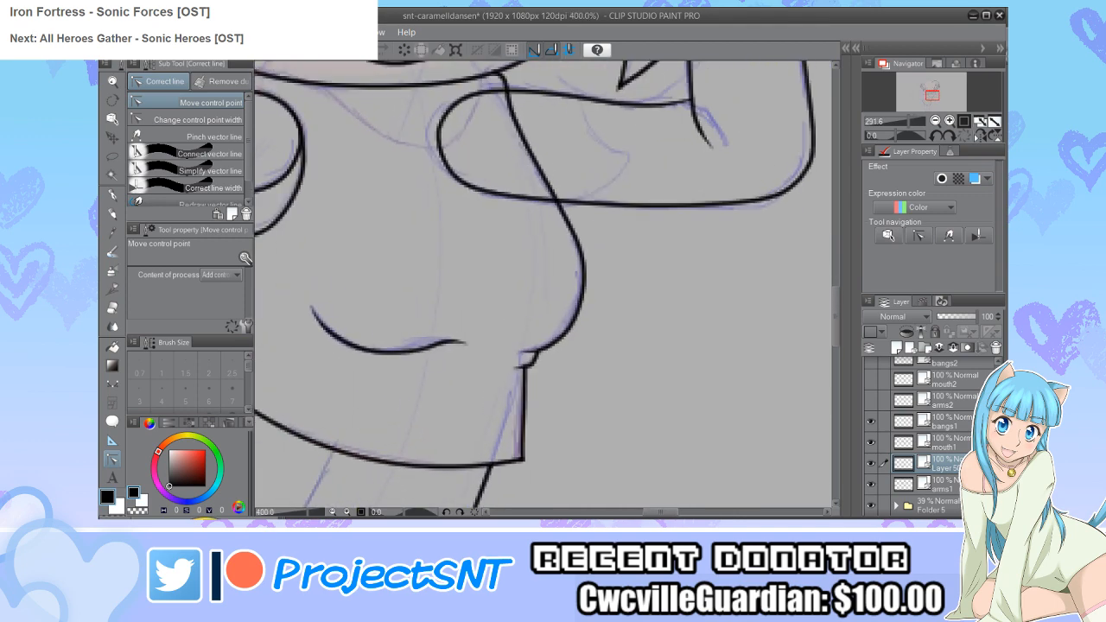
scroll(521, 358, "up", 3)
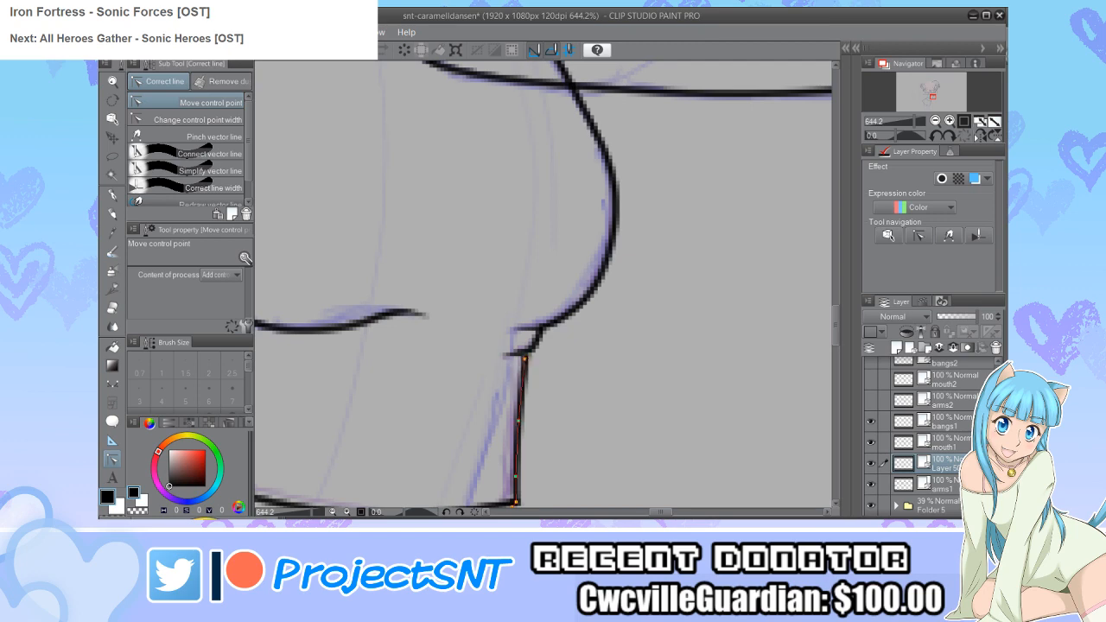
scroll(562, 309, "down", 2)
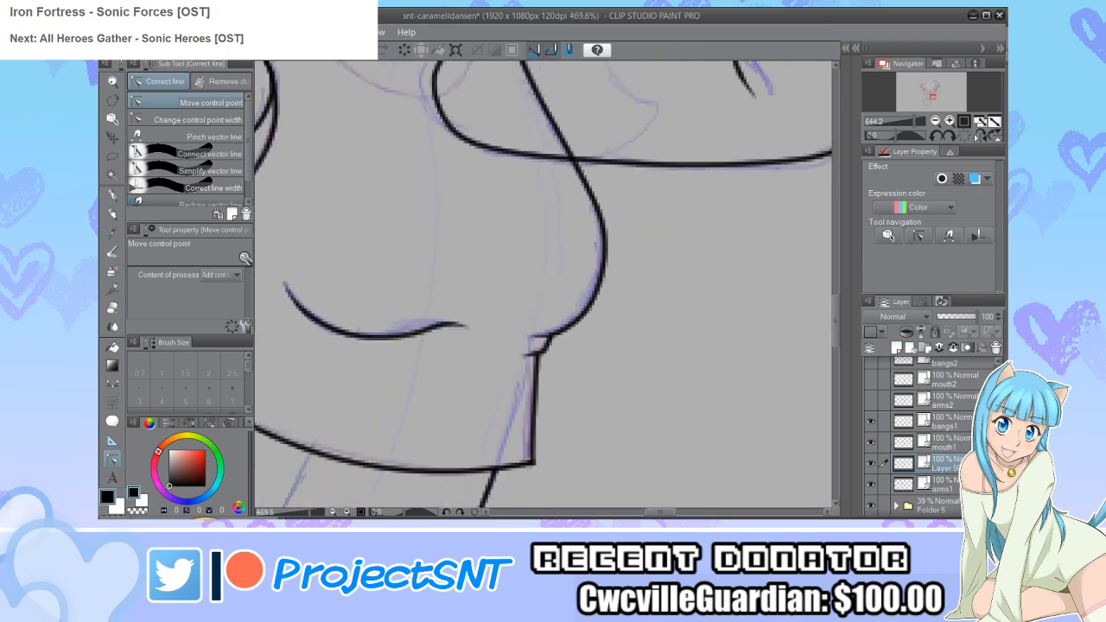
Step: Ink the neckline, left shoulder and left side of the torso down to the hem as one continuous curve
scroll(543, 285, "down", 5)
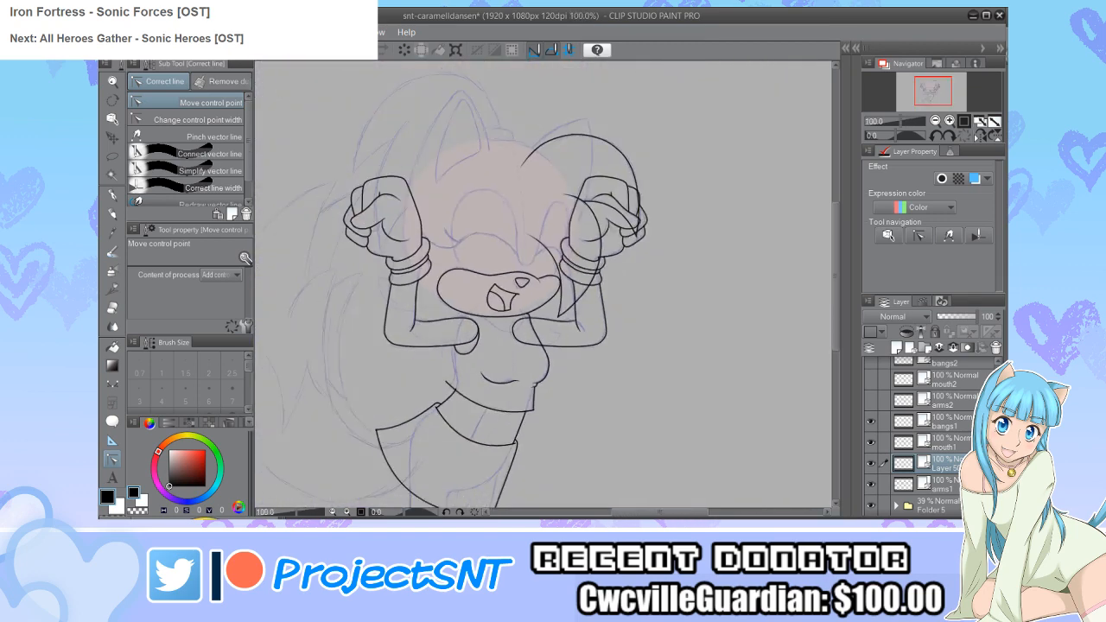
scroll(482, 379, "up", 3)
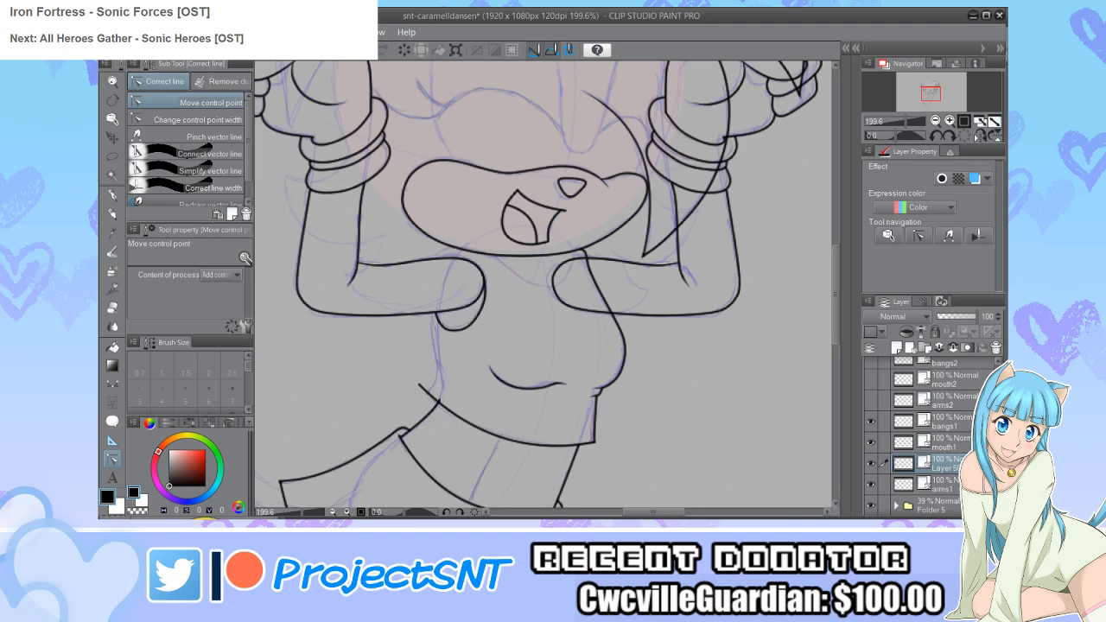
scroll(475, 334, "up", 2)
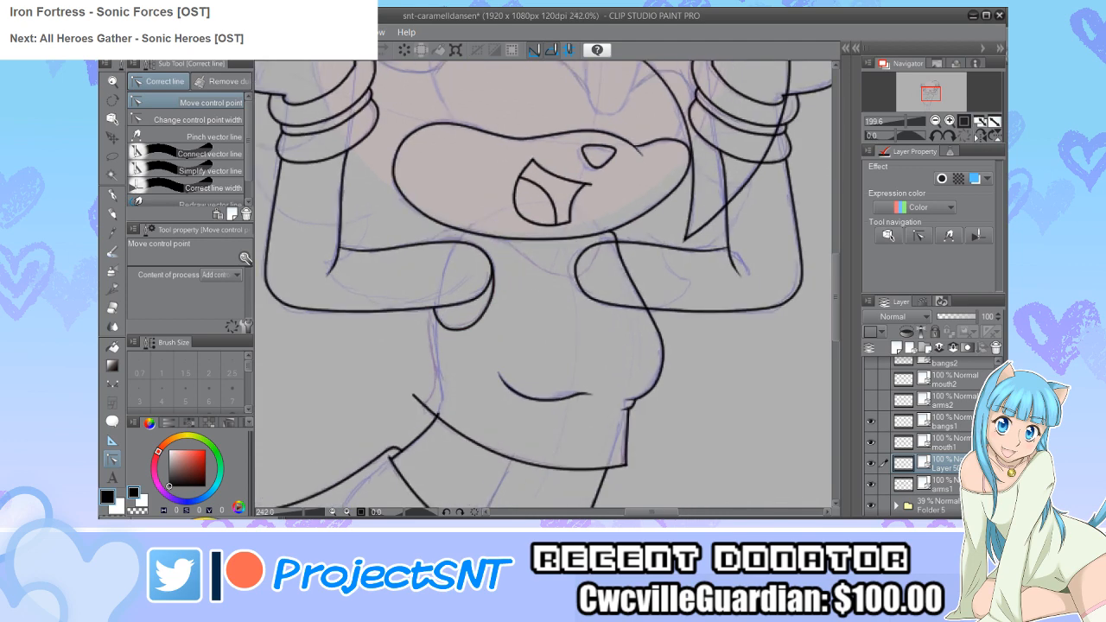
key("u")
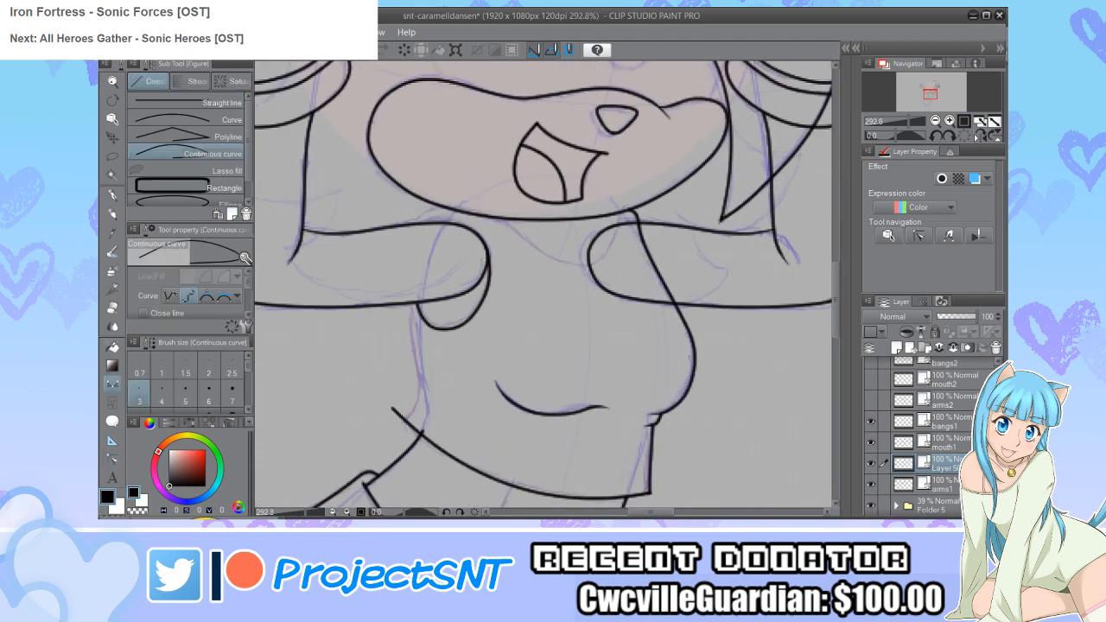
scroll(623, 199, "up", 1)
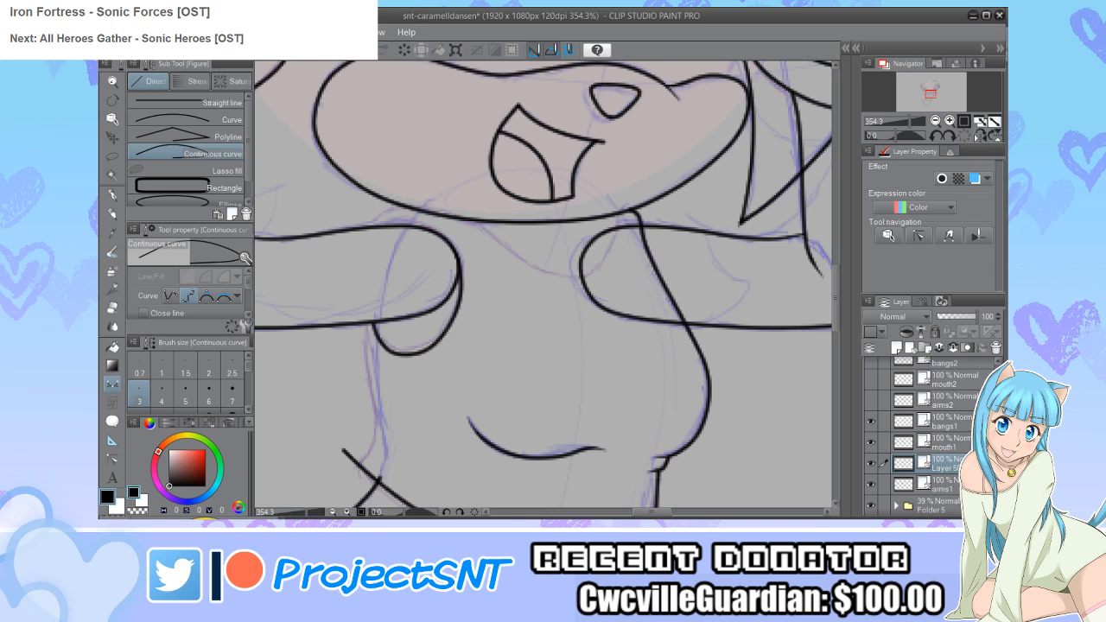
left_click(619, 241)
left_click(593, 276)
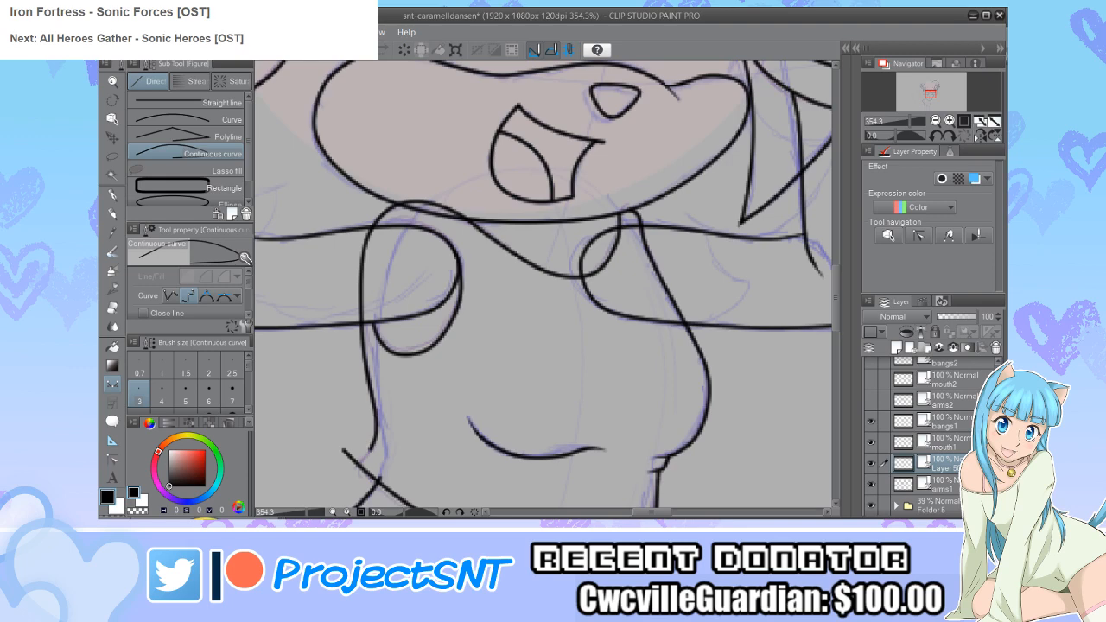
Step: Move the control points at the left shoulder of the neckline curve slightly inward to refine its shape
scroll(545, 286, "down", 1)
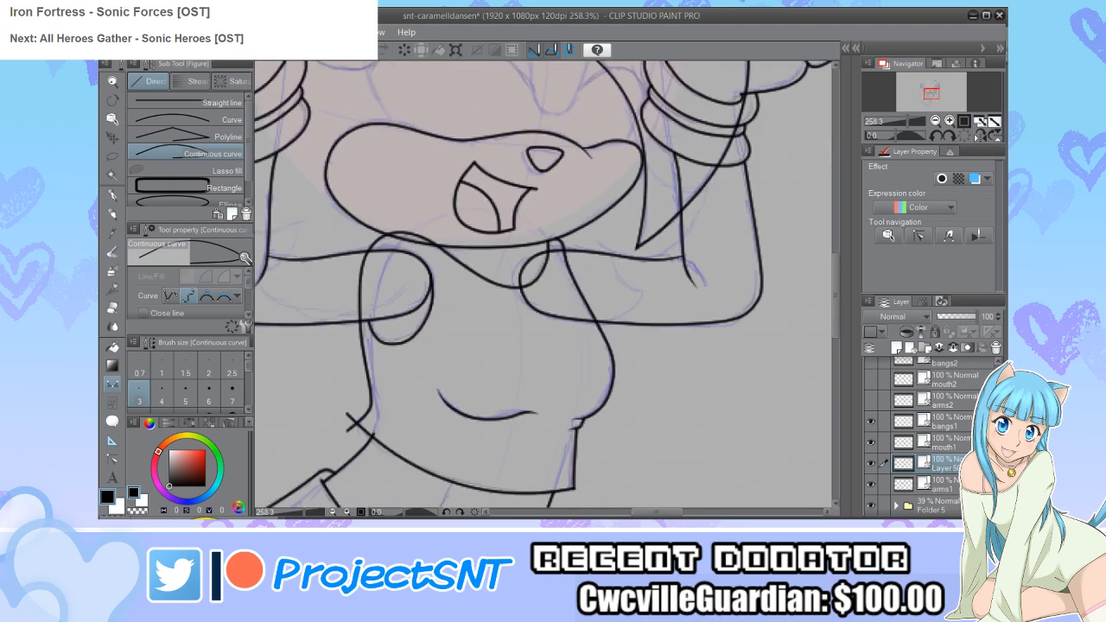
key("y")
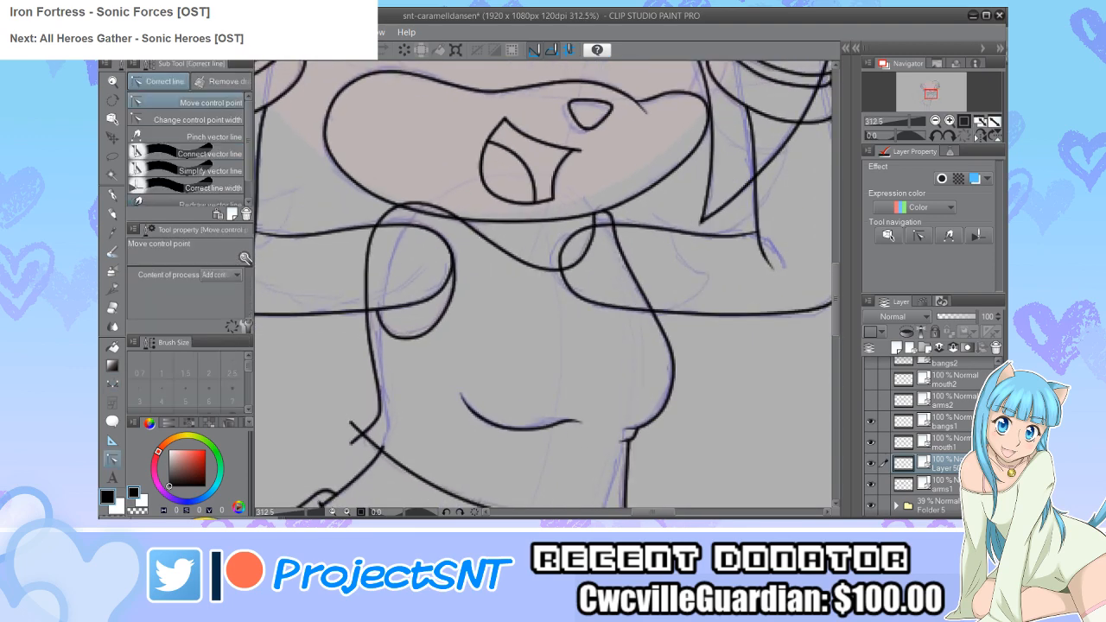
scroll(414, 220, "up", 2)
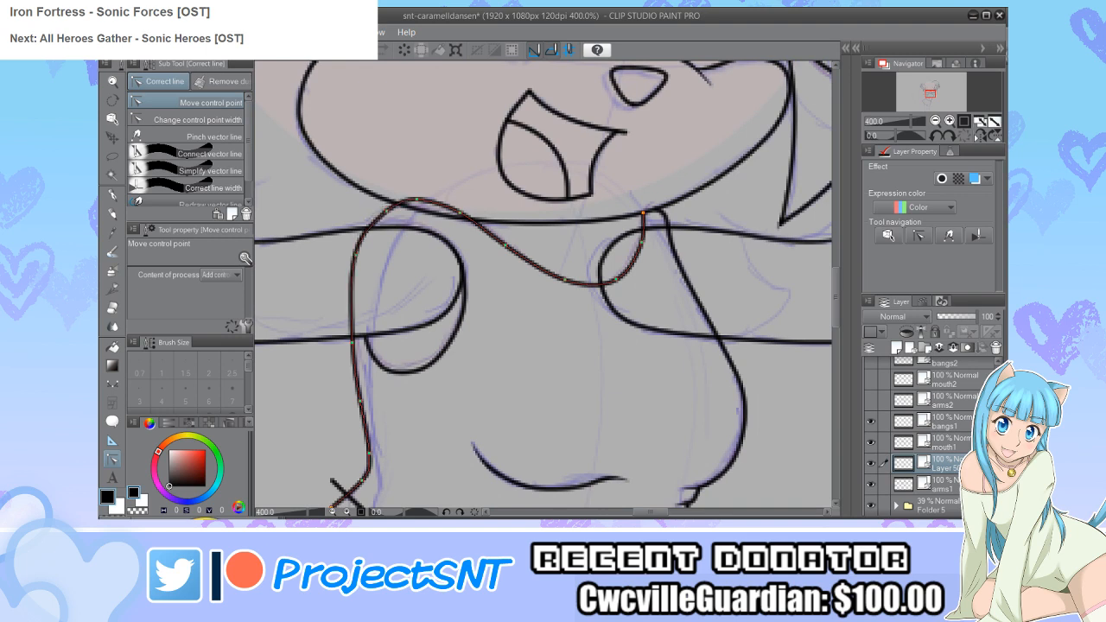
left_click_drag(355, 253, 362, 257)
left_click_drag(417, 199, 420, 202)
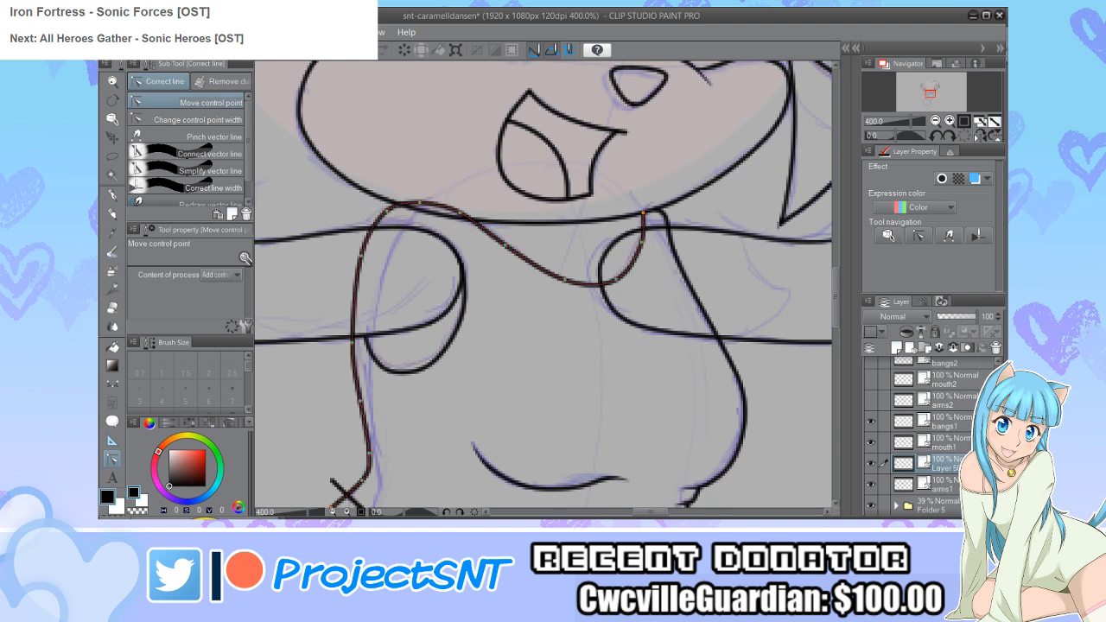
Step: Trim the overshooting line ends at the hem's left corner and erase the torso side line where it crosses the left arm
scroll(372, 396, "down", 5)
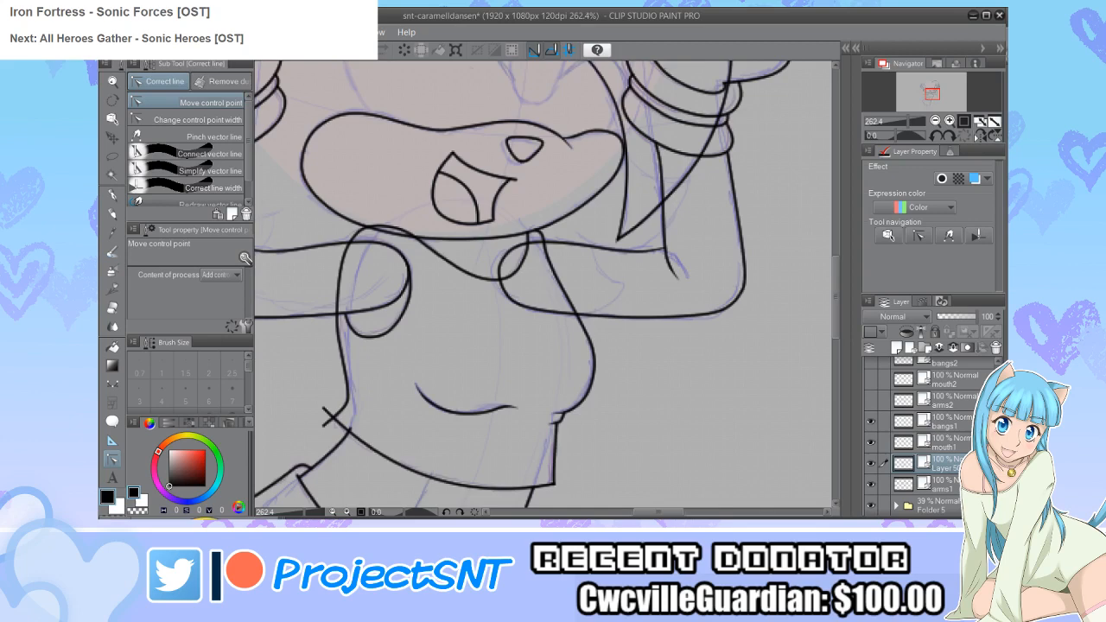
key("e")
left_click(344, 374)
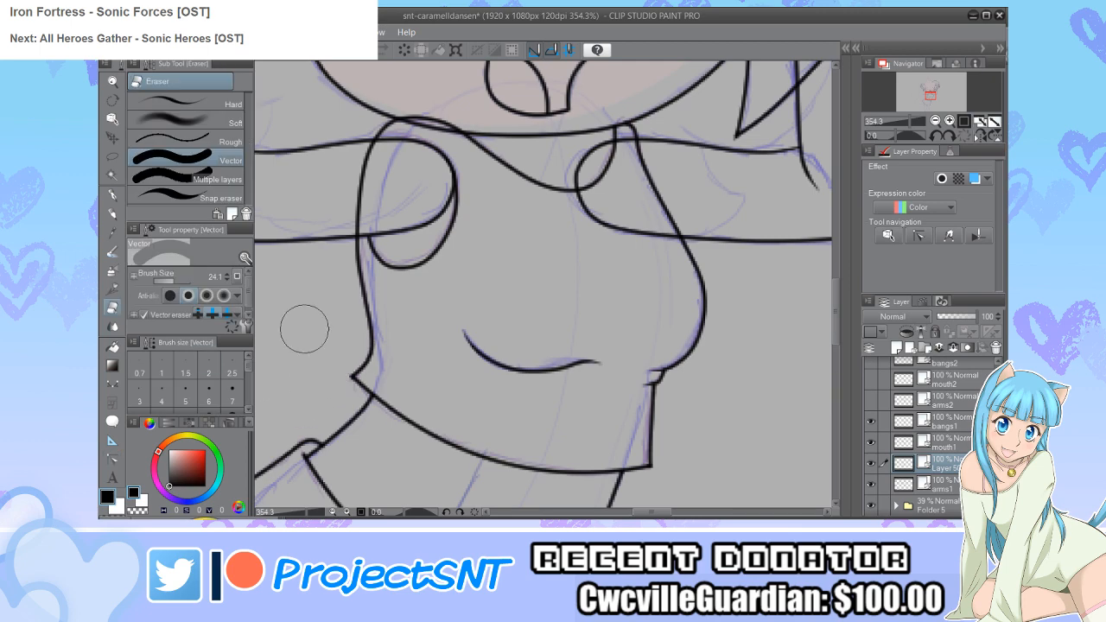
left_click(361, 186)
left_click(346, 215)
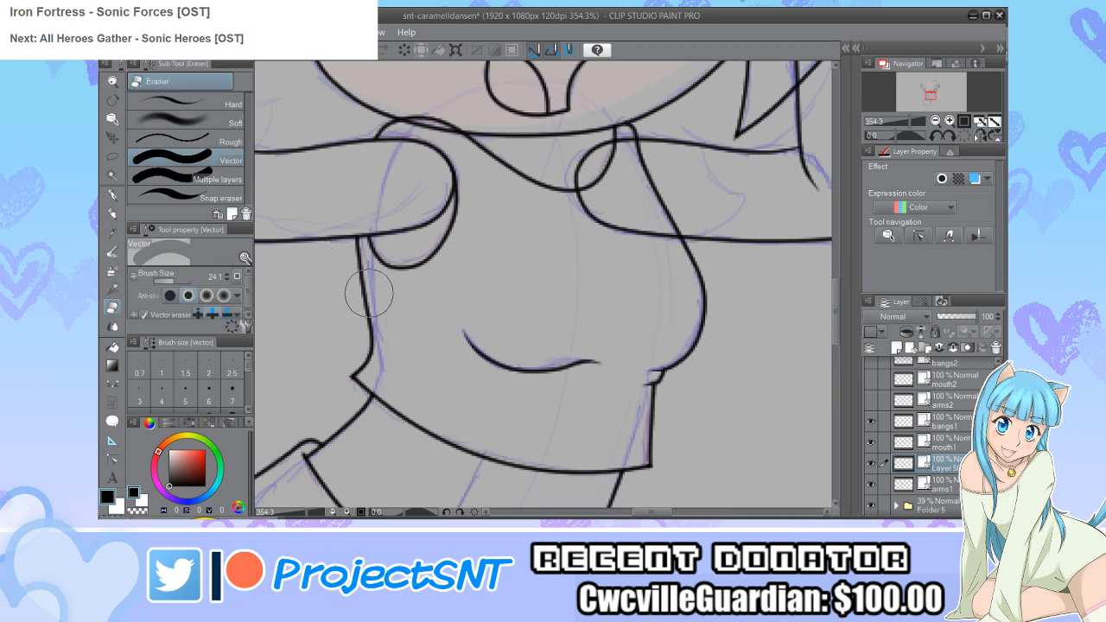
Step: Ink a slightly bent line with the Curve tool down the midriff, from the top's hem to past the skirt's waistline
scroll(334, 314, "down", 3)
scroll(334, 314, "down", 5)
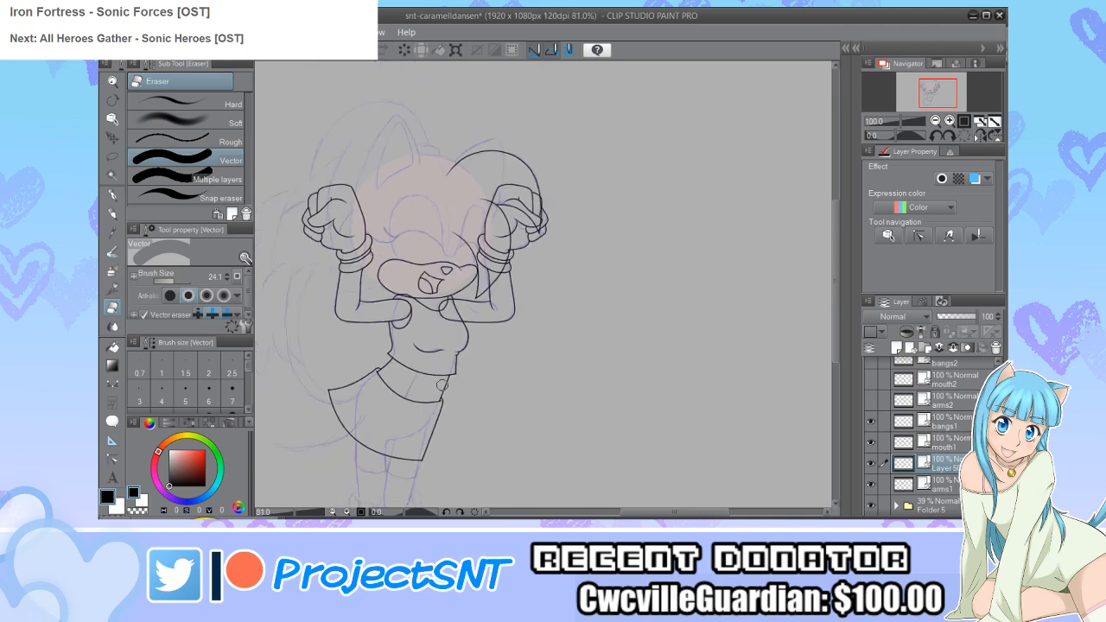
scroll(397, 380, "up", 5)
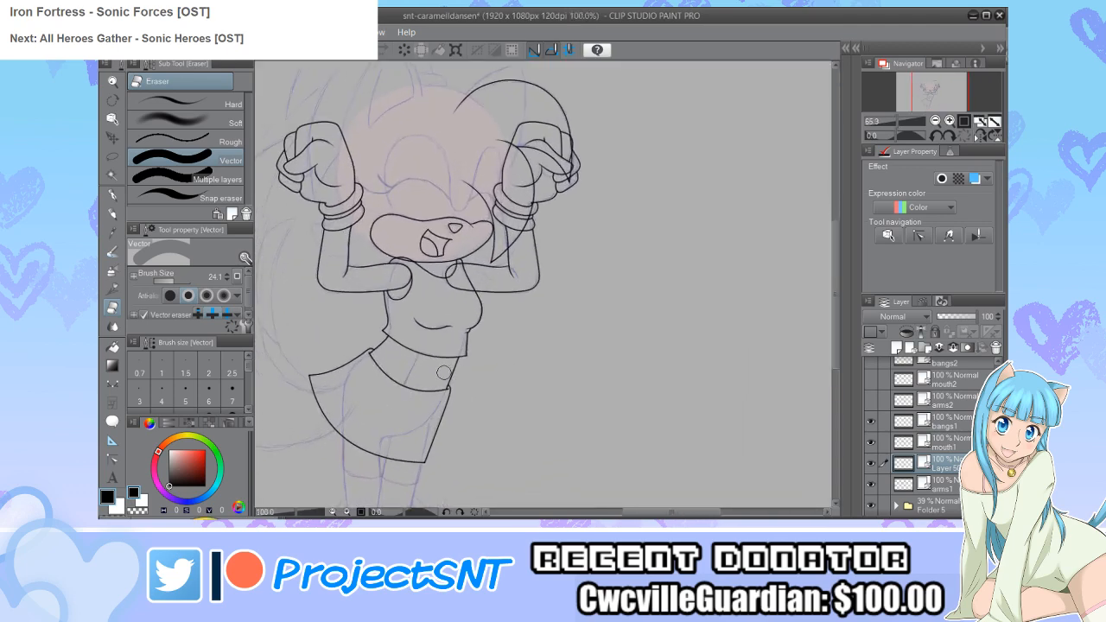
scroll(397, 364, "up", 1)
key("u")
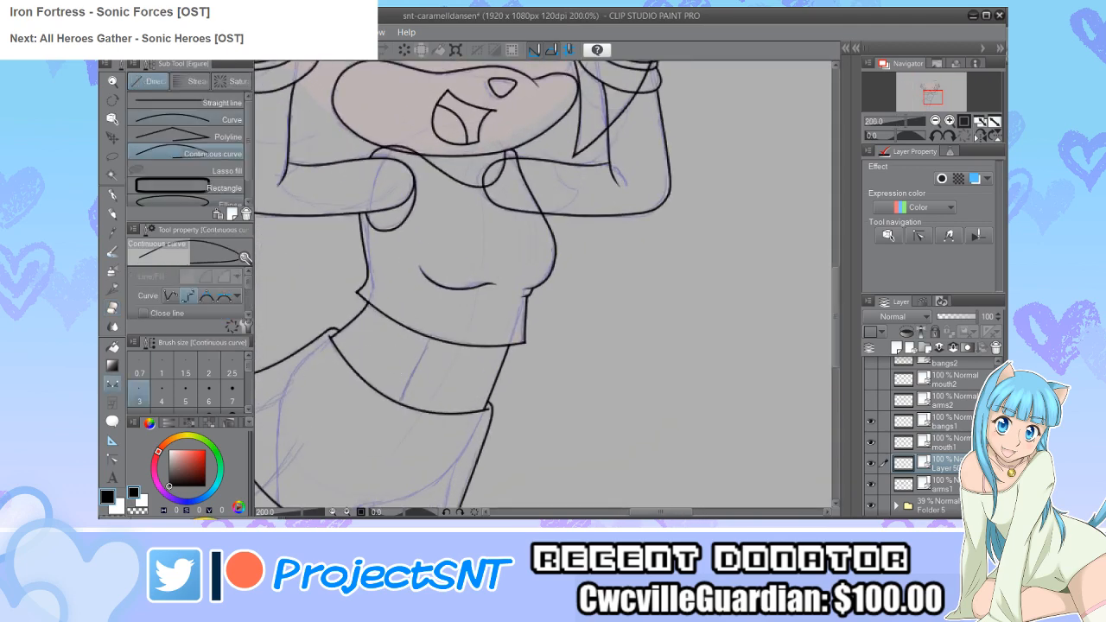
left_click(186, 120)
scroll(438, 419, "up", 5)
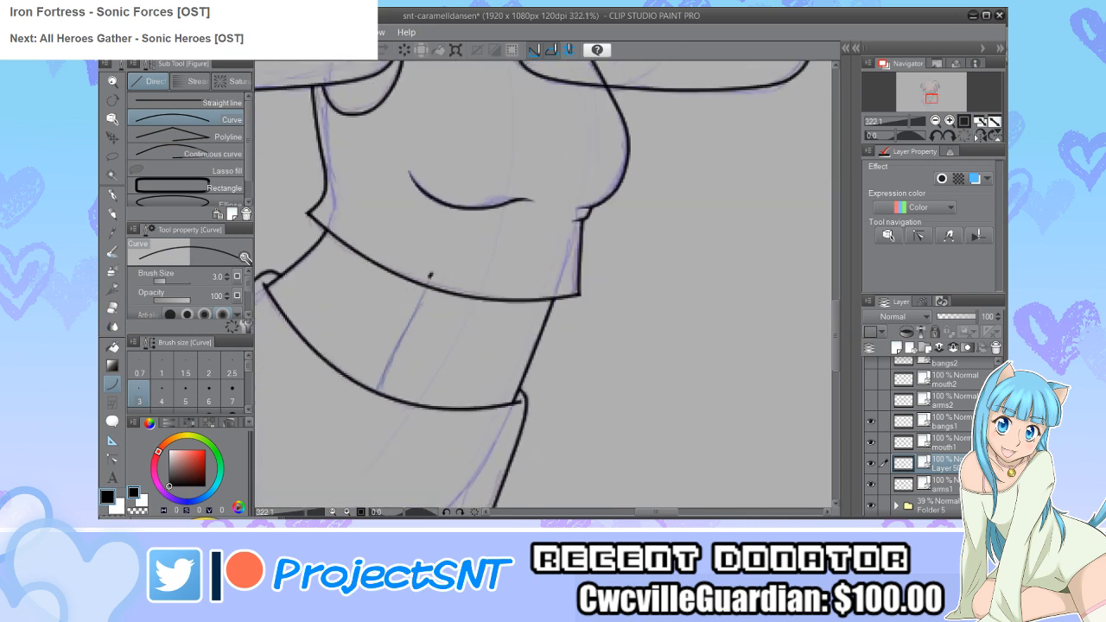
left_click_drag(431, 275, 377, 418)
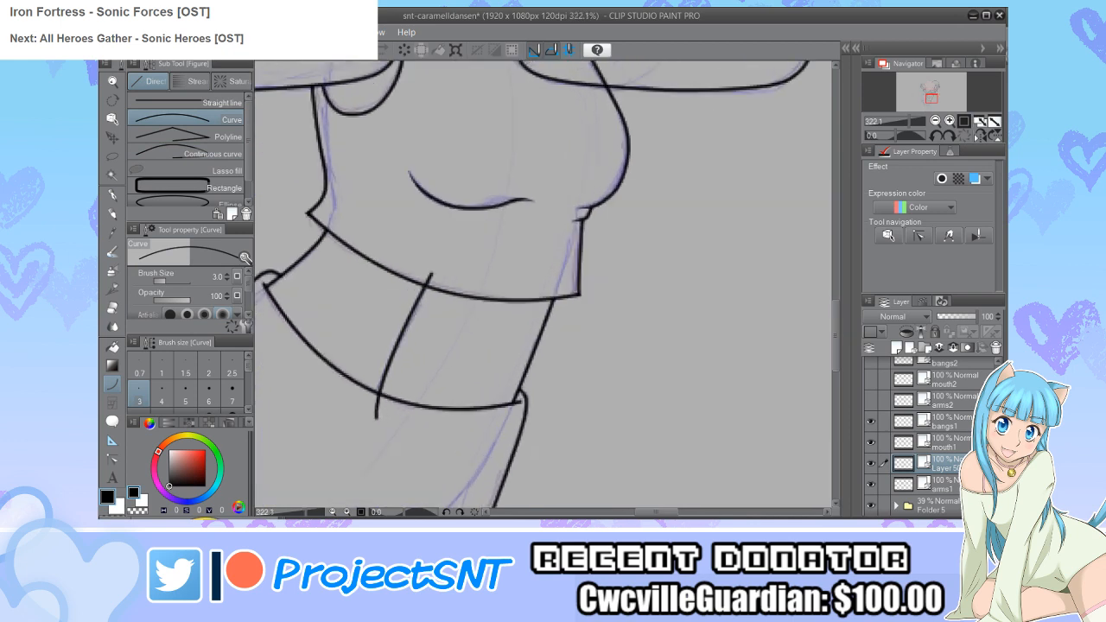
Step: Trim both overshooting ends of the midriff line with the Vector eraser
key("e")
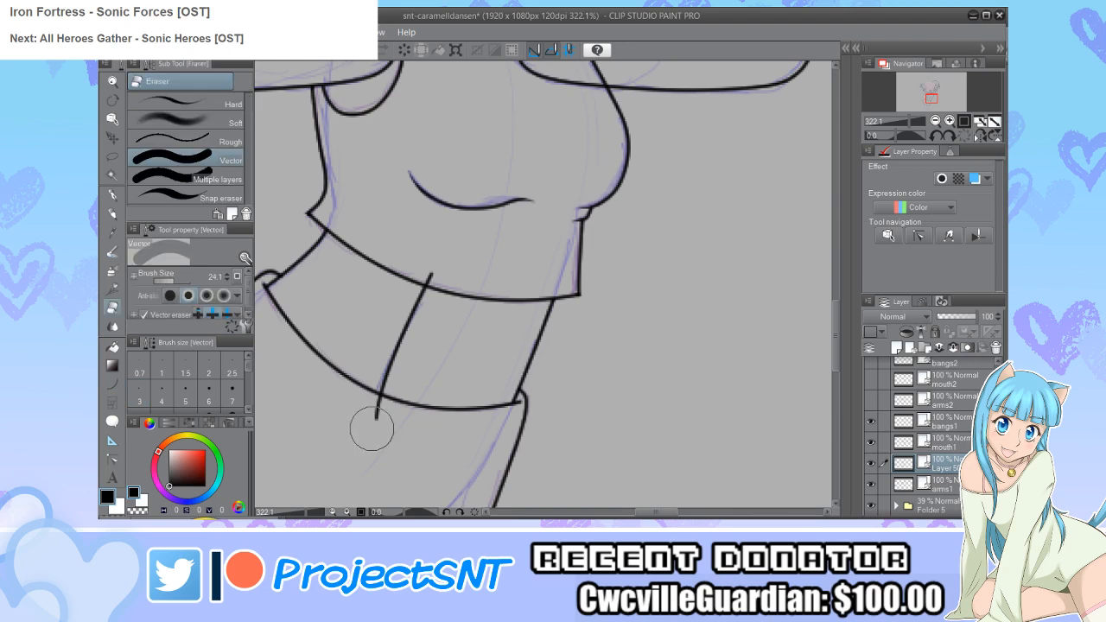
left_click(372, 423)
left_click(439, 264)
Step: Ink a curve across the skirt just above its lower edge, parallel to it, as the border of the skirt's trim
scroll(438, 264, "down", 8)
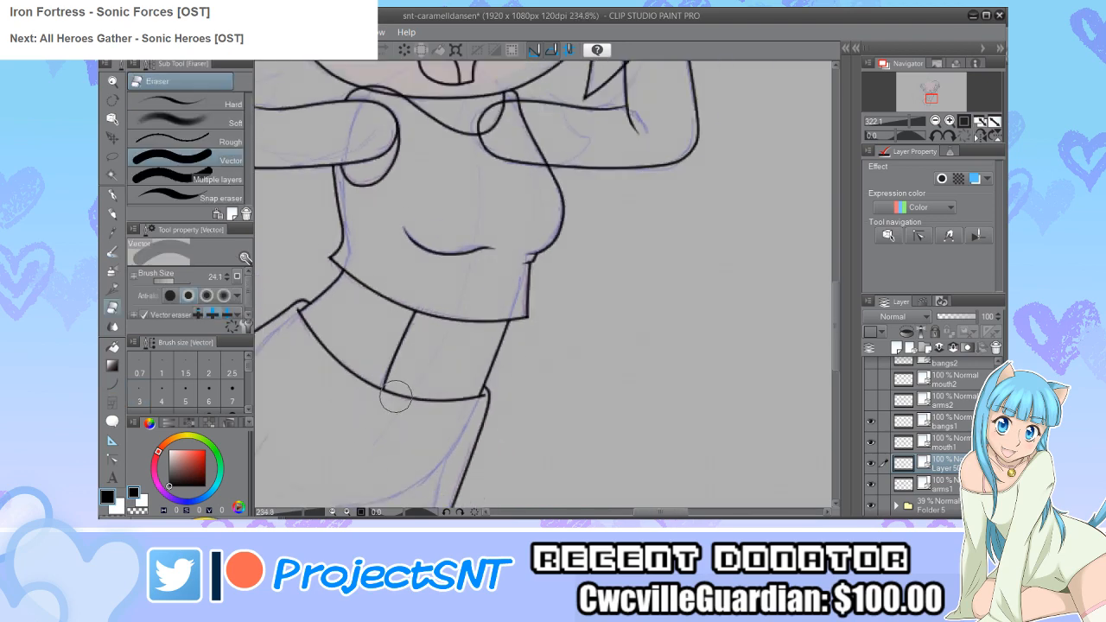
scroll(452, 401, "down", 2)
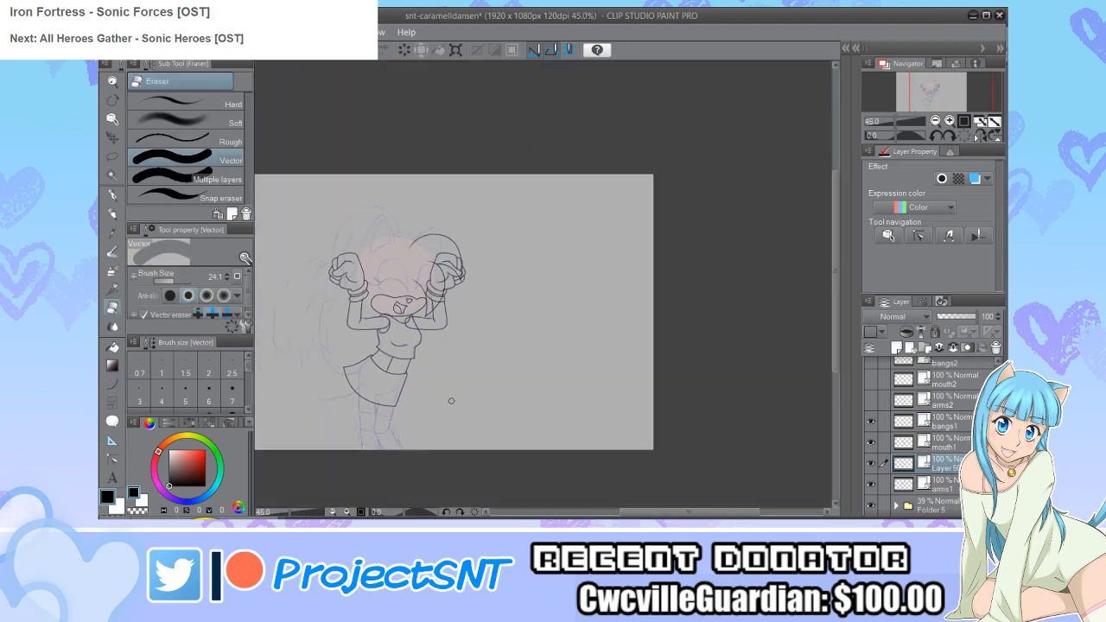
scroll(362, 312, "up", 2)
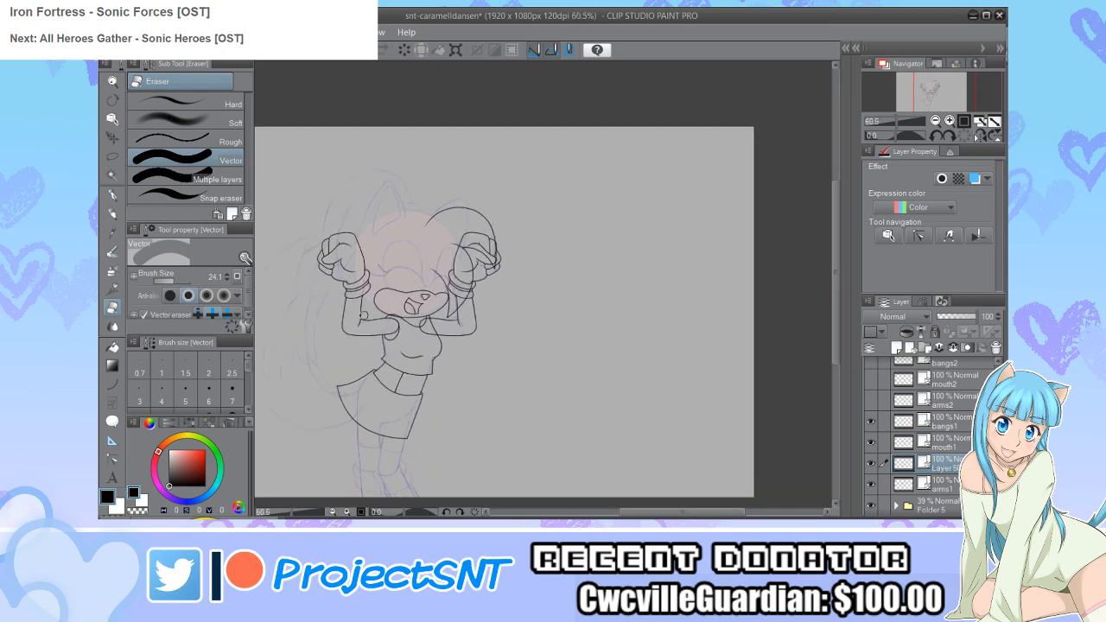
scroll(355, 441, "up", 7)
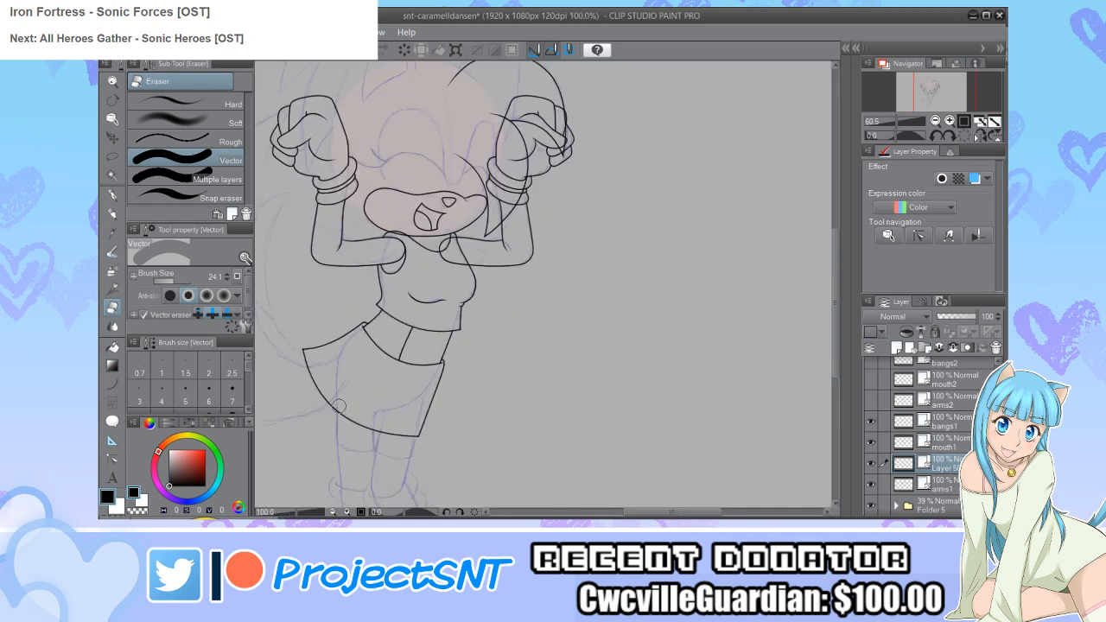
scroll(324, 347, "up", 1)
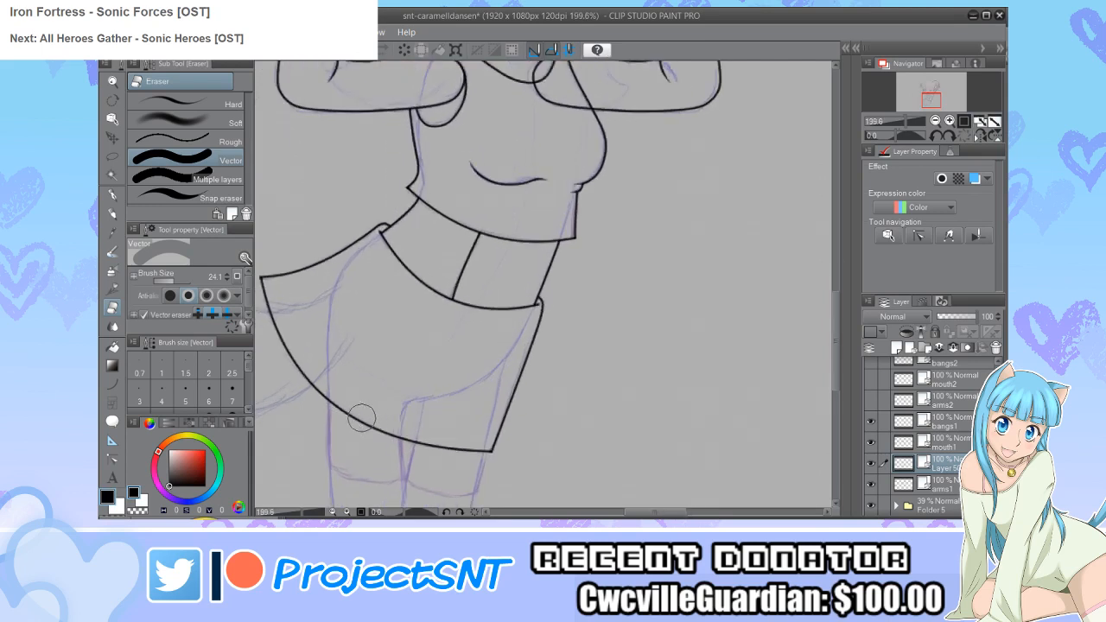
key("u")
scroll(437, 294, "down", 3)
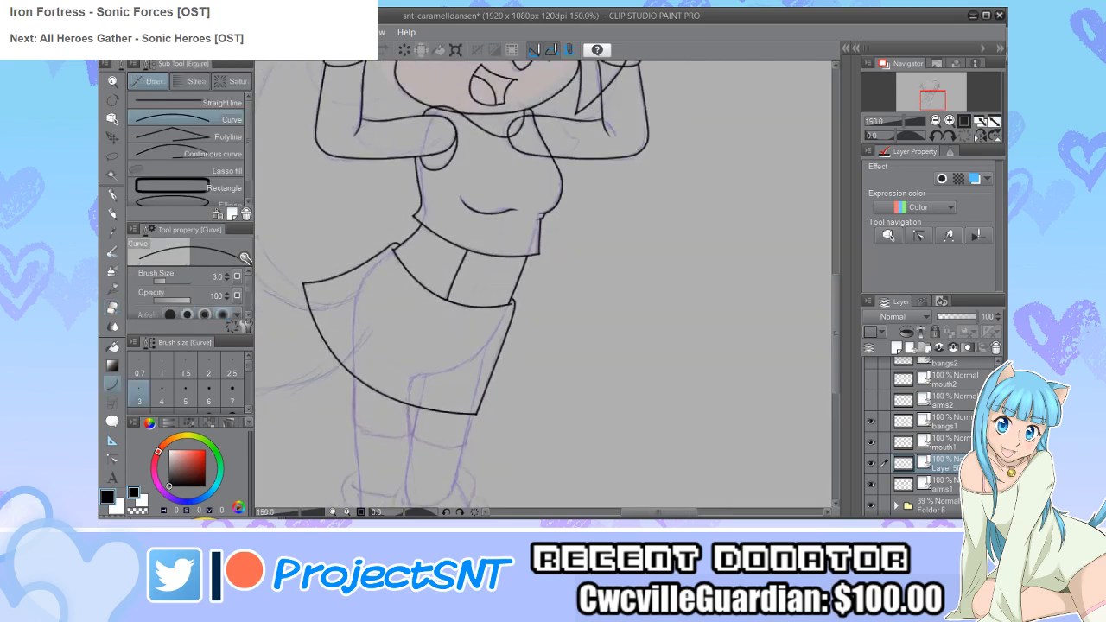
scroll(351, 374, "up", 3)
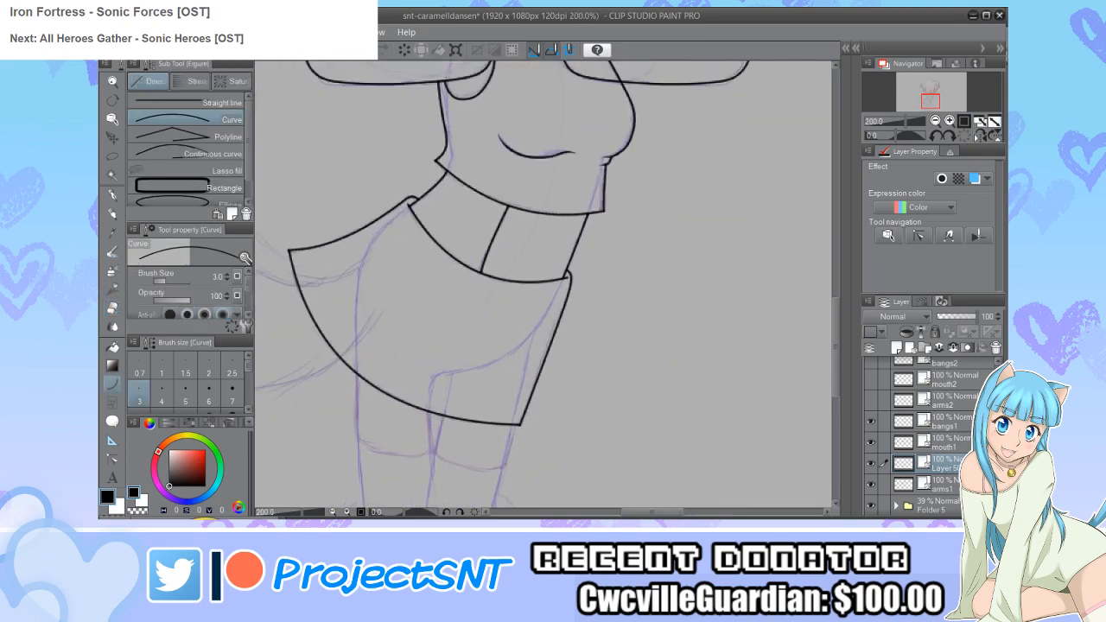
scroll(297, 328, "up", 1)
mouse_move(306, 222)
left_mouse_down()
mouse_move(339, 280)
mouse_move(541, 427)
mouse_move(589, 422)
left_mouse_up()
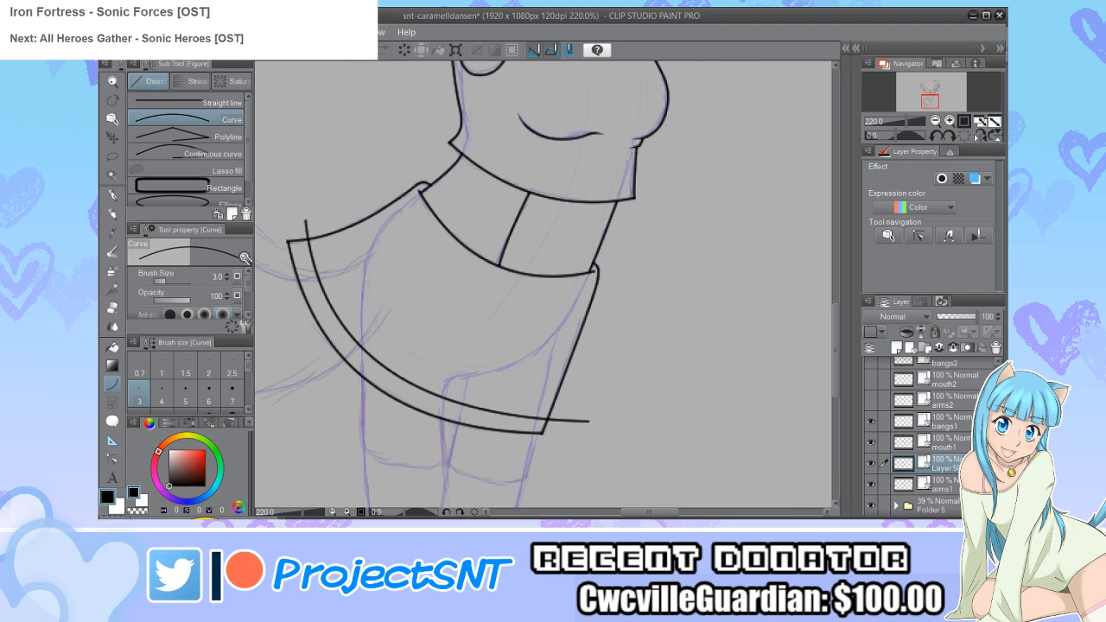
Step: Raise the right end point of the skirt trim curve slightly and trim its ends where they overshoot the skirt's sides
key("y")
scroll(624, 433, "up", 3)
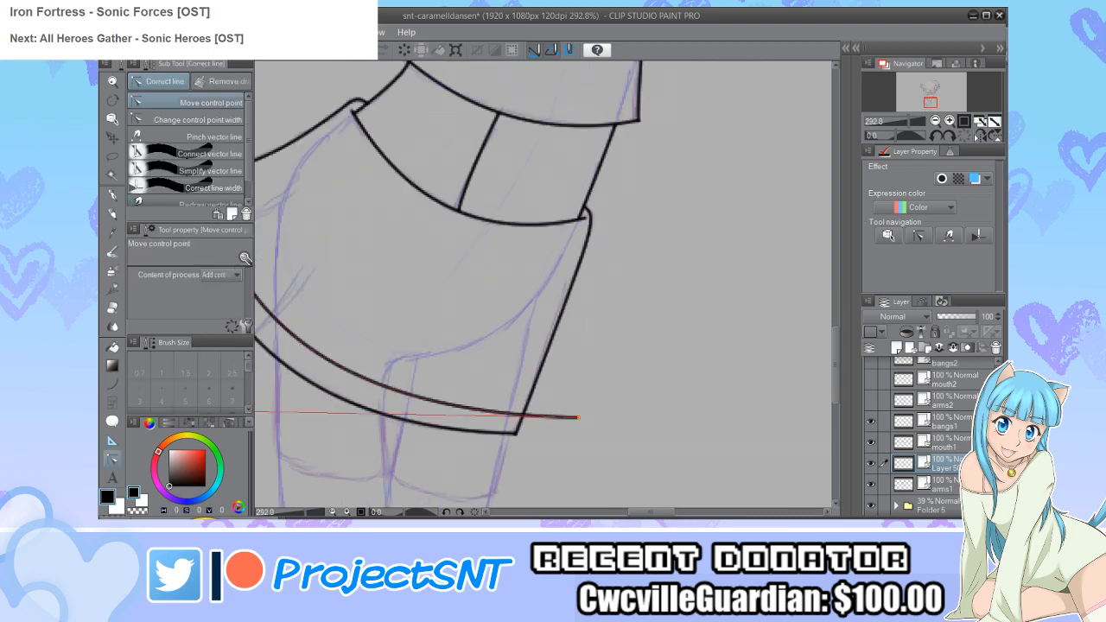
left_click_drag(578, 417, 580, 412)
scroll(579, 413, "down", 2)
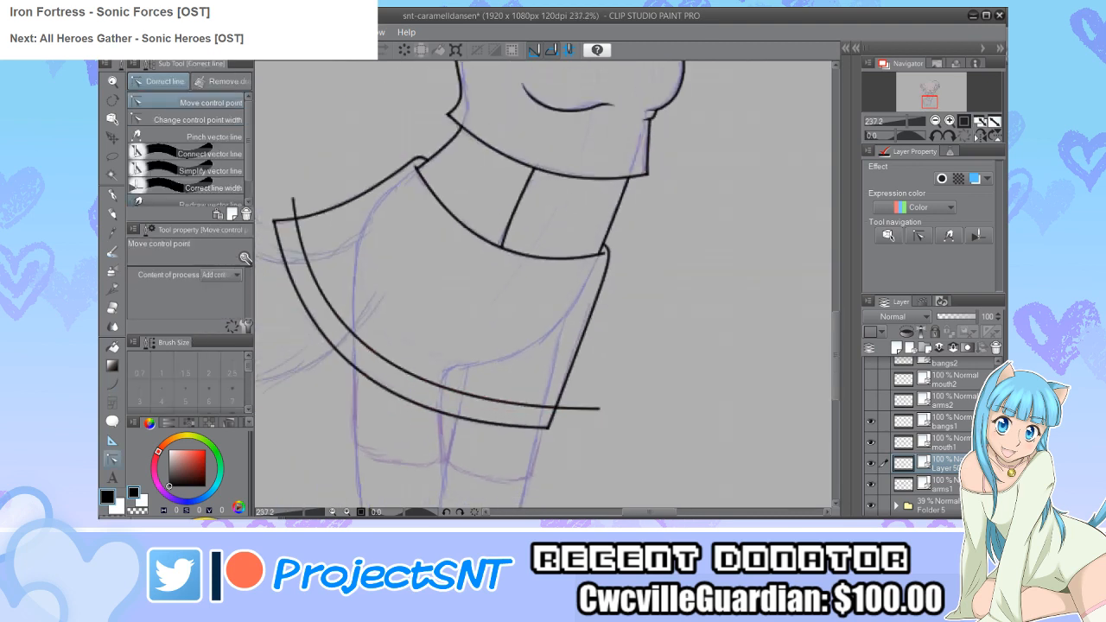
scroll(681, 402, "down", 1)
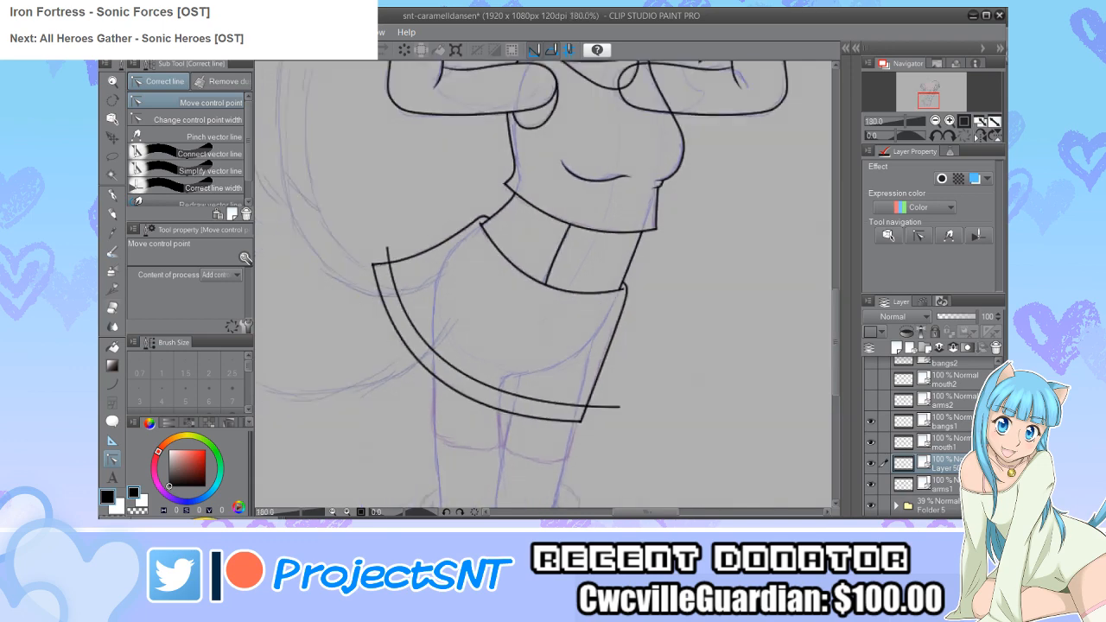
key("e")
left_click(610, 406)
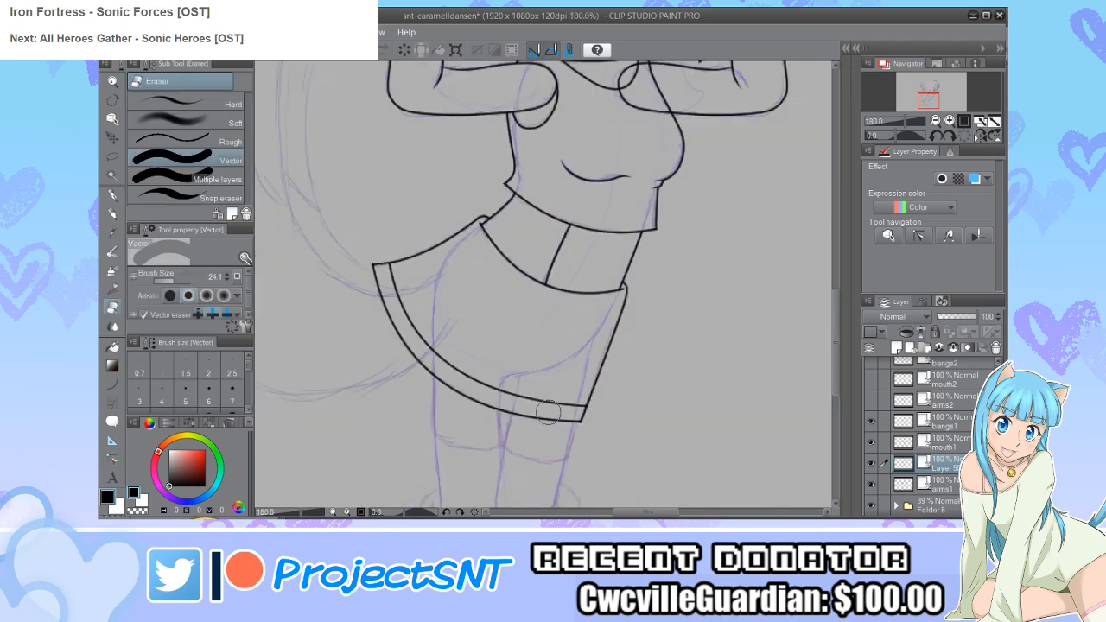
Step: Ink a curve across the top just above its hem, following the hem line and extending past both sides
scroll(323, 388, "down", 3)
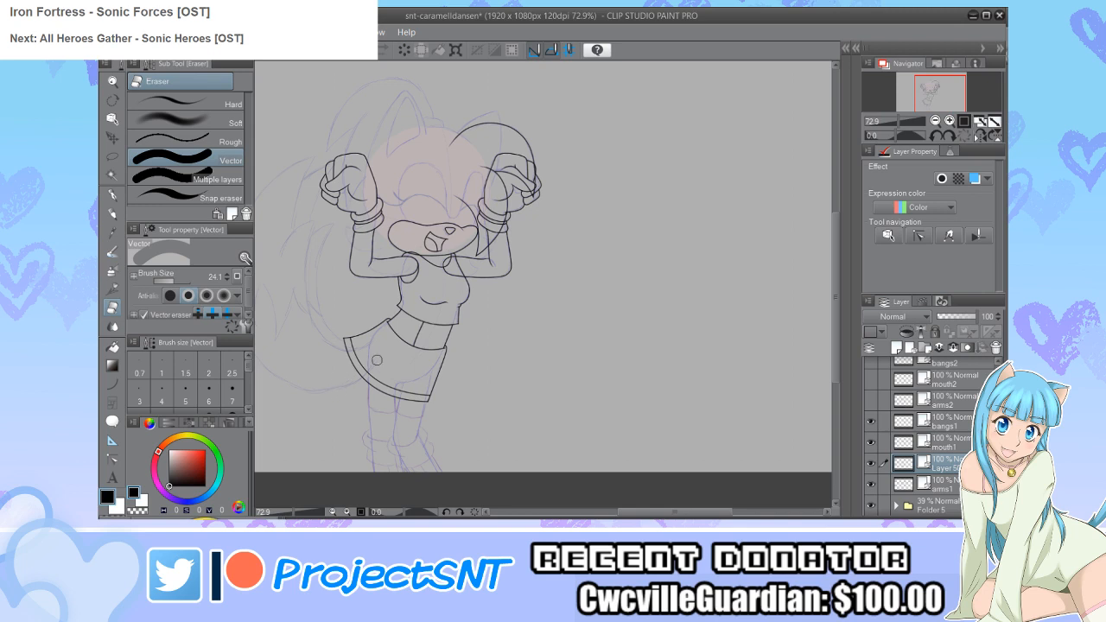
scroll(377, 361, "up", 3)
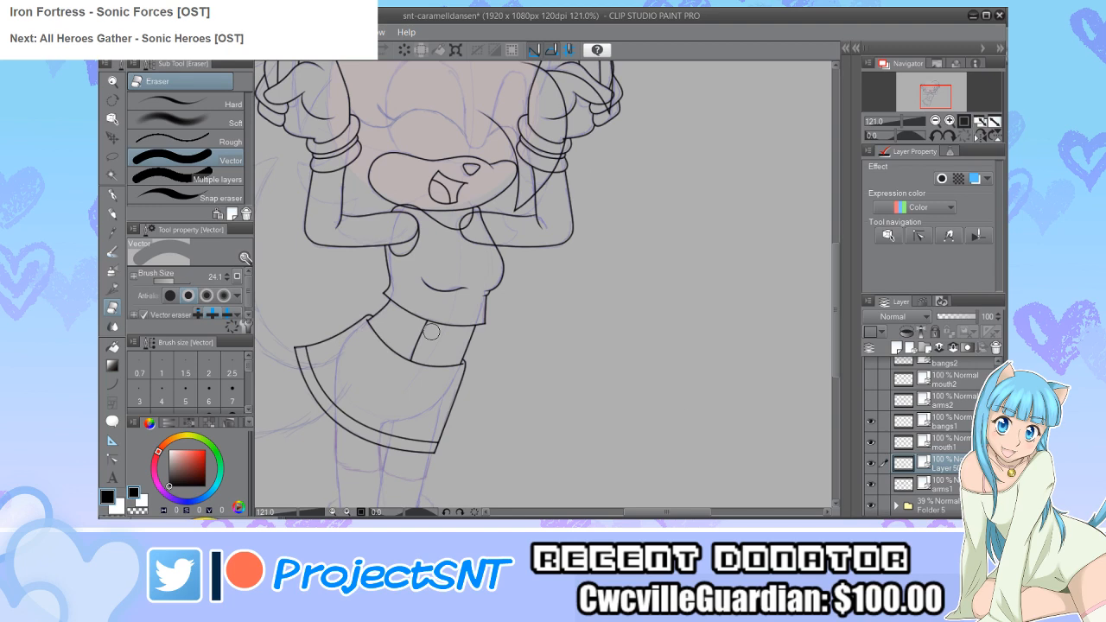
scroll(431, 309, "up", 3)
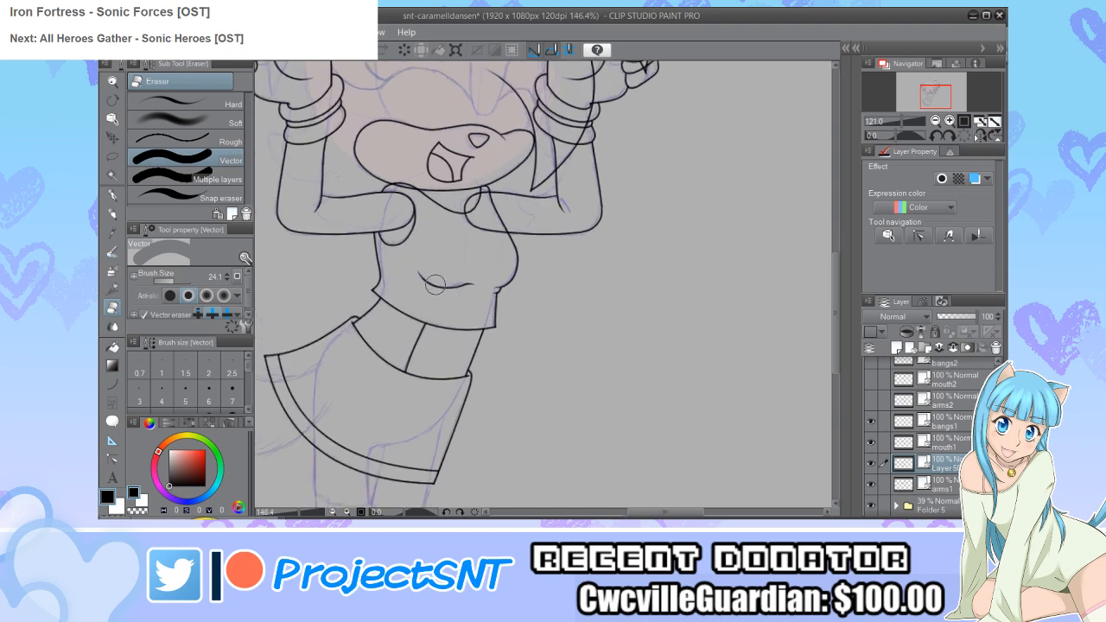
key("u")
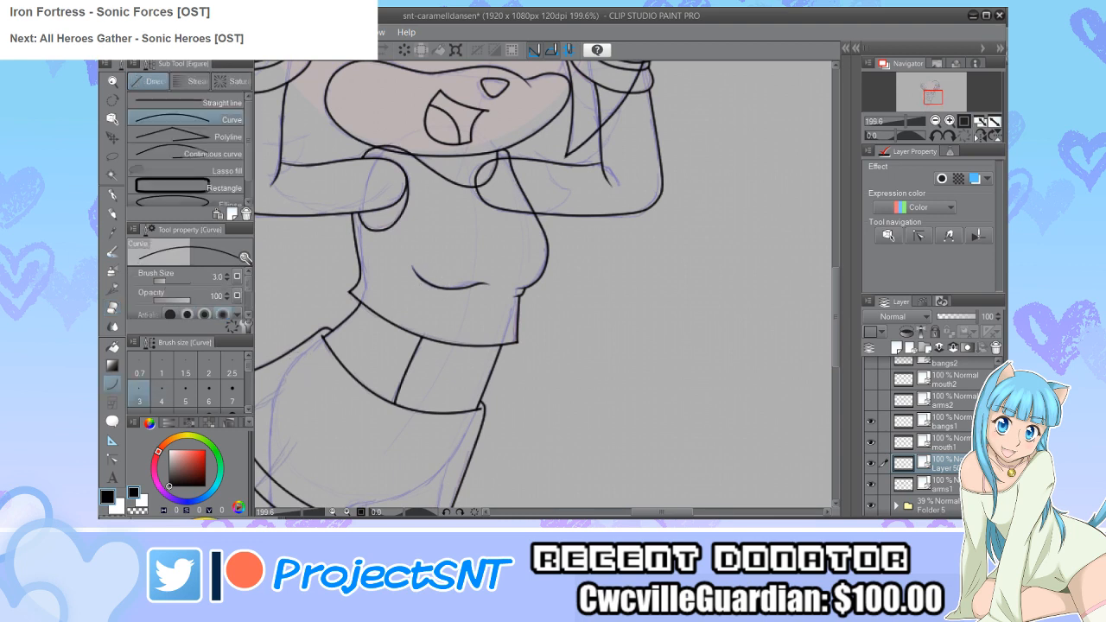
scroll(364, 307, "up", 2)
left_click_drag(326, 256, 647, 342)
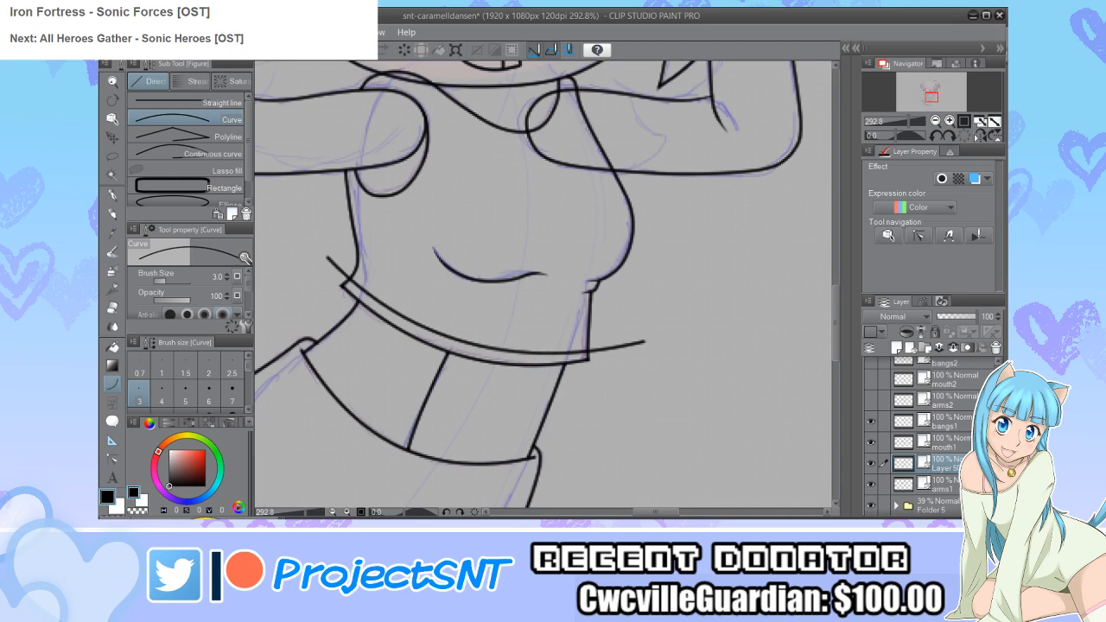
Step: Move the right end point of the top's trim curve slightly up and inward, and erase its overshooting ends
key("y")
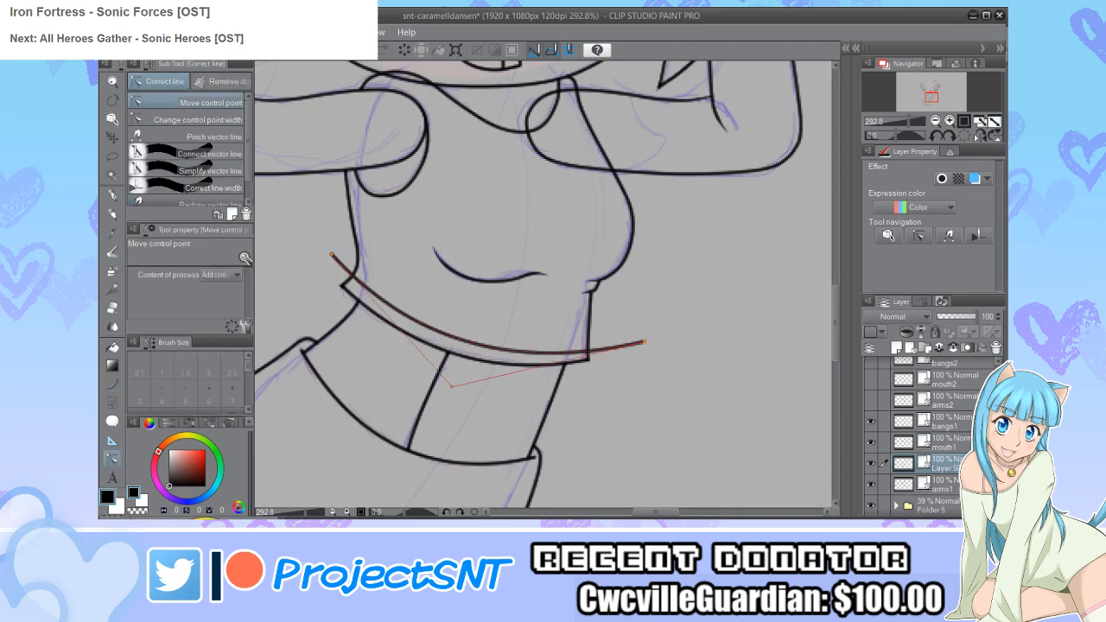
left_click_drag(644, 342, 630, 338)
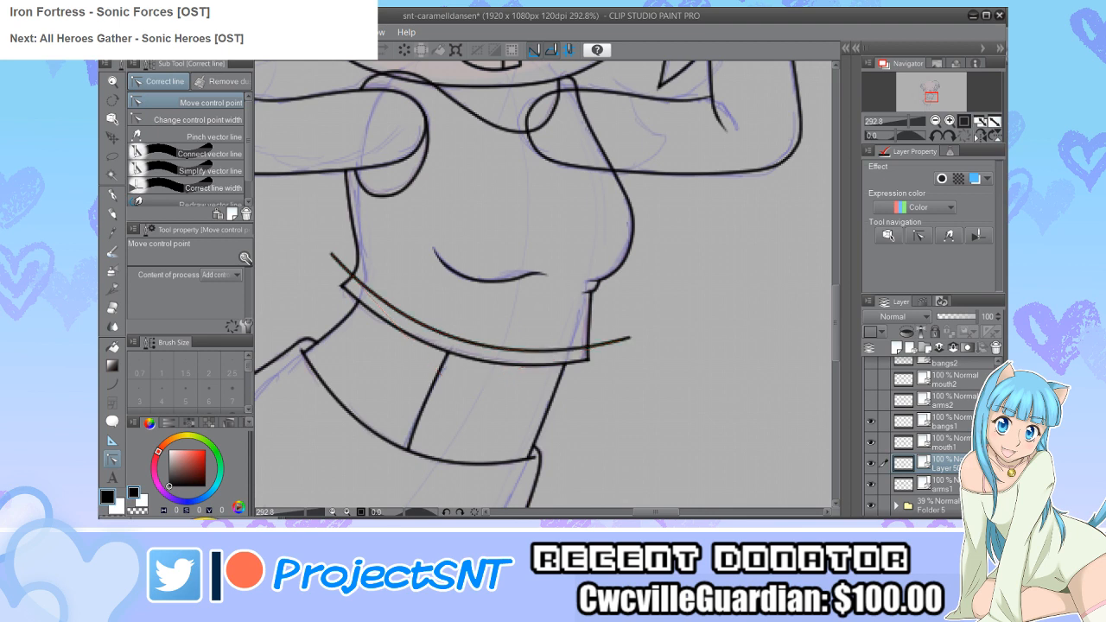
key("ctrl+minus")
key("e")
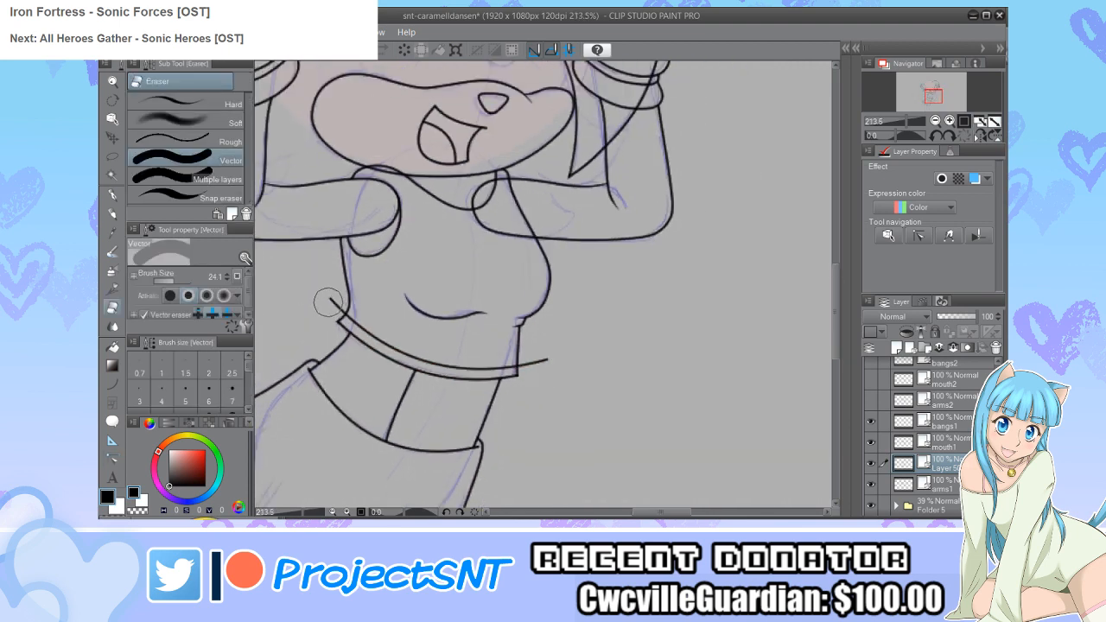
left_click(329, 304)
left_click(541, 355)
key("ctrl+minus")
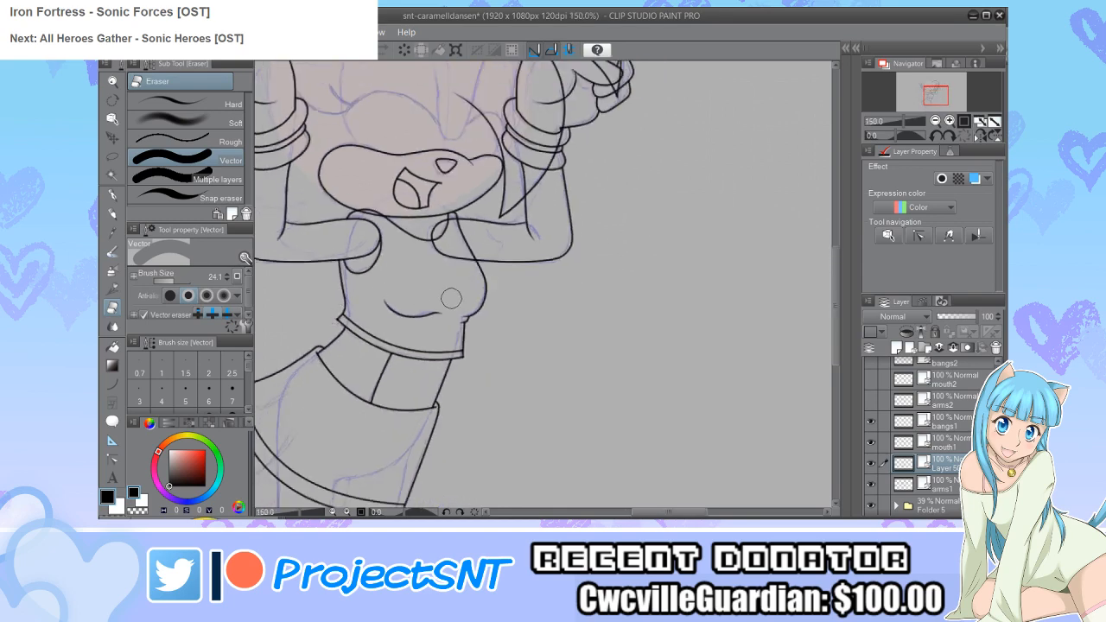
key("ctrl+minus")
key("ctrl+minus")
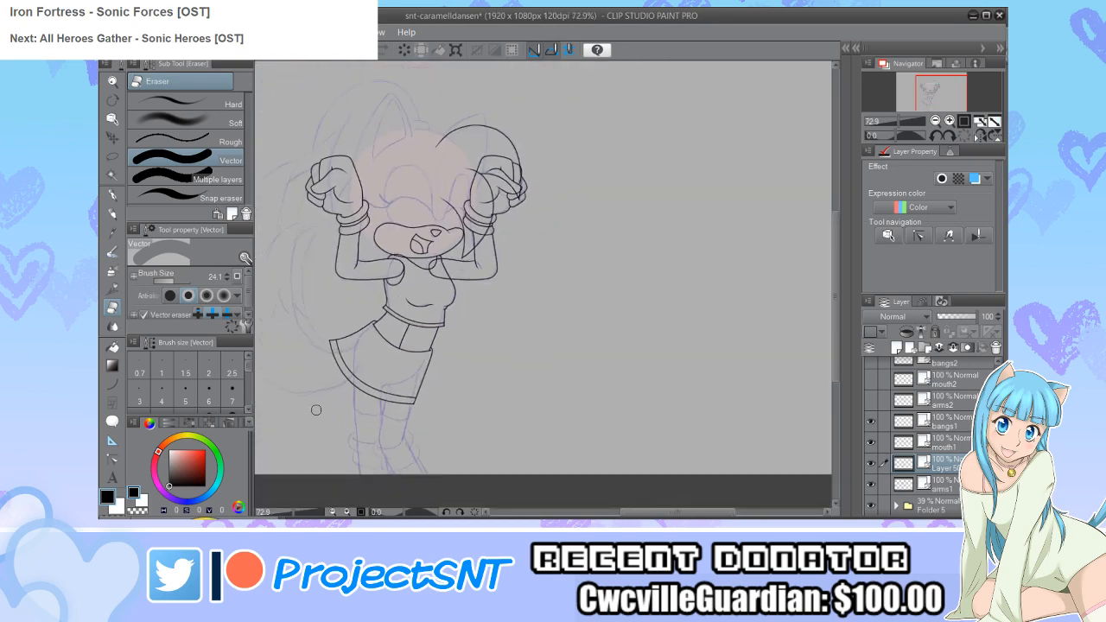
Step: Ink a second curve across the skirt just above the existing trim curve, extending past both sides of the skirt
scroll(317, 410, "up", 5)
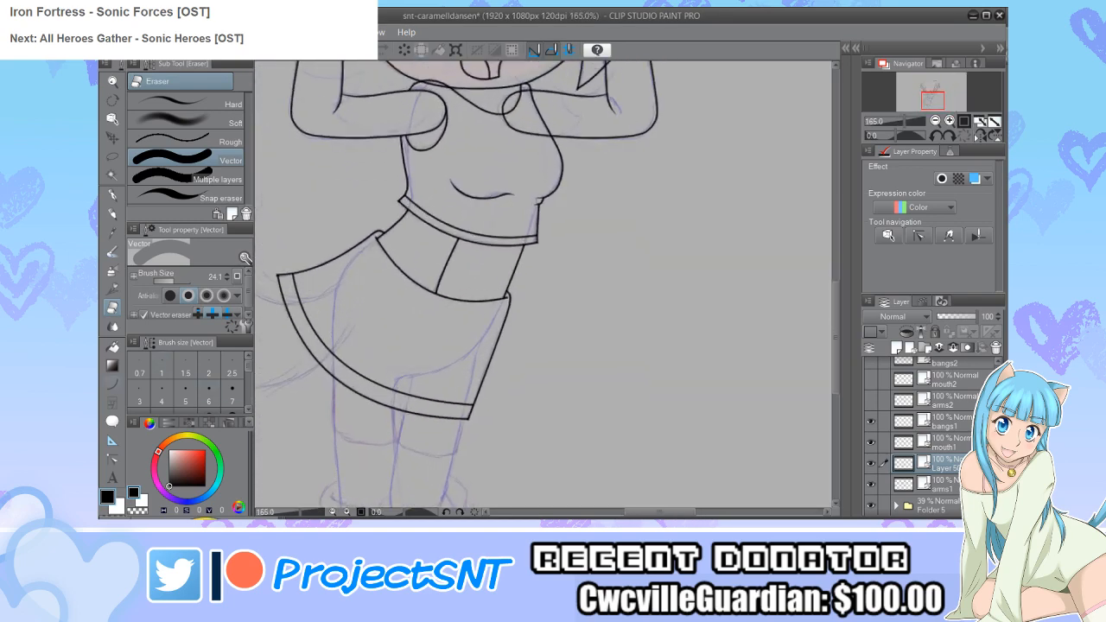
key("u")
scroll(321, 332, "up", 2)
left_click_drag(289, 248, 555, 429)
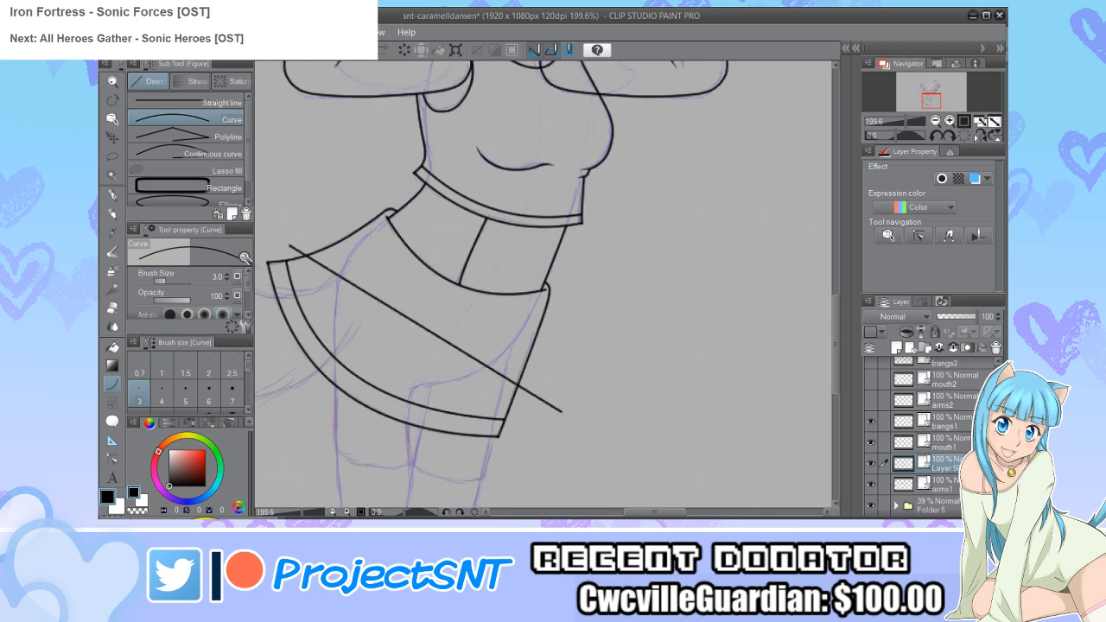
left_click(305, 405)
left_click_drag(291, 249, 503, 423)
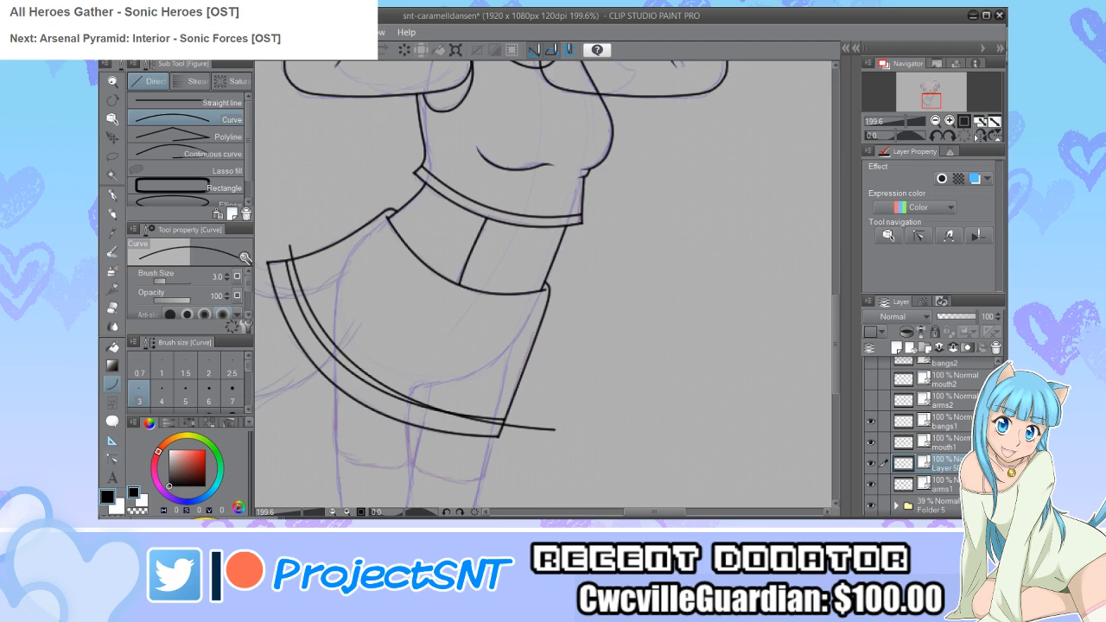
Step: Move the second trim curve's right end up and inward and shift its bend point slightly outward so it parallels the first
key("y")
left_click_drag(555, 430, 544, 411)
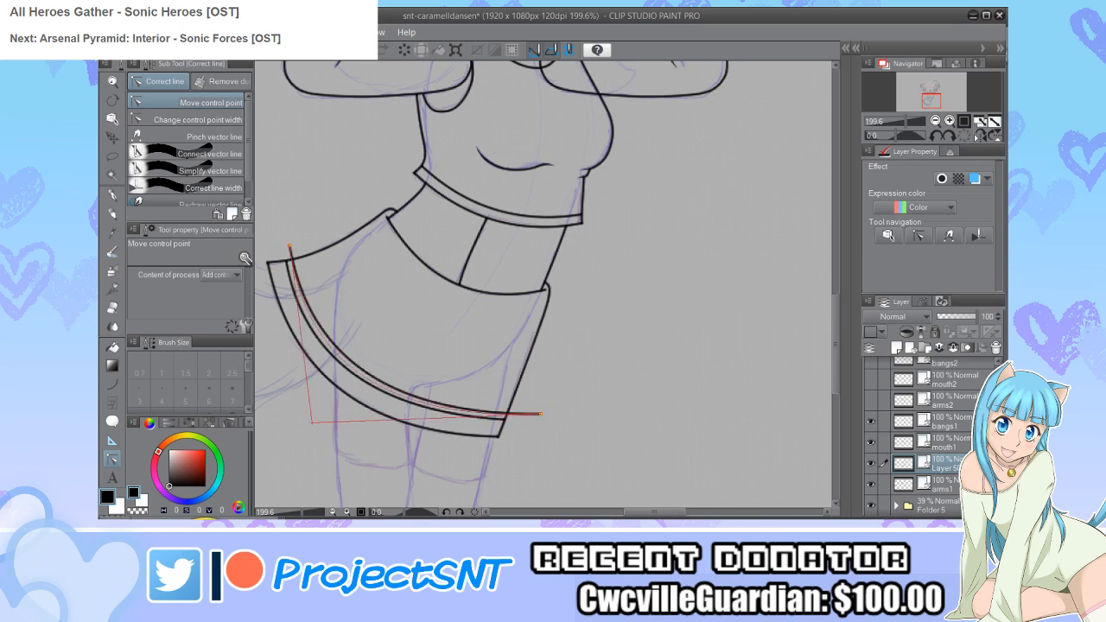
left_click_drag(318, 418, 310, 417)
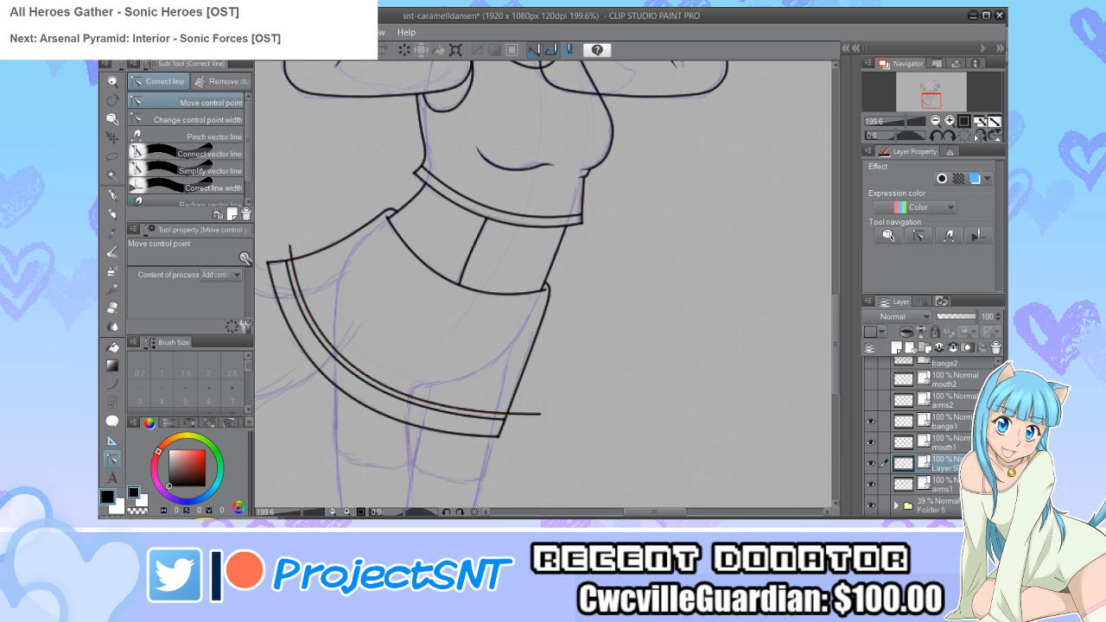
Step: Ink a third curve closely above the second skirt trim curve and nudge its right end point slightly outward
key("u")
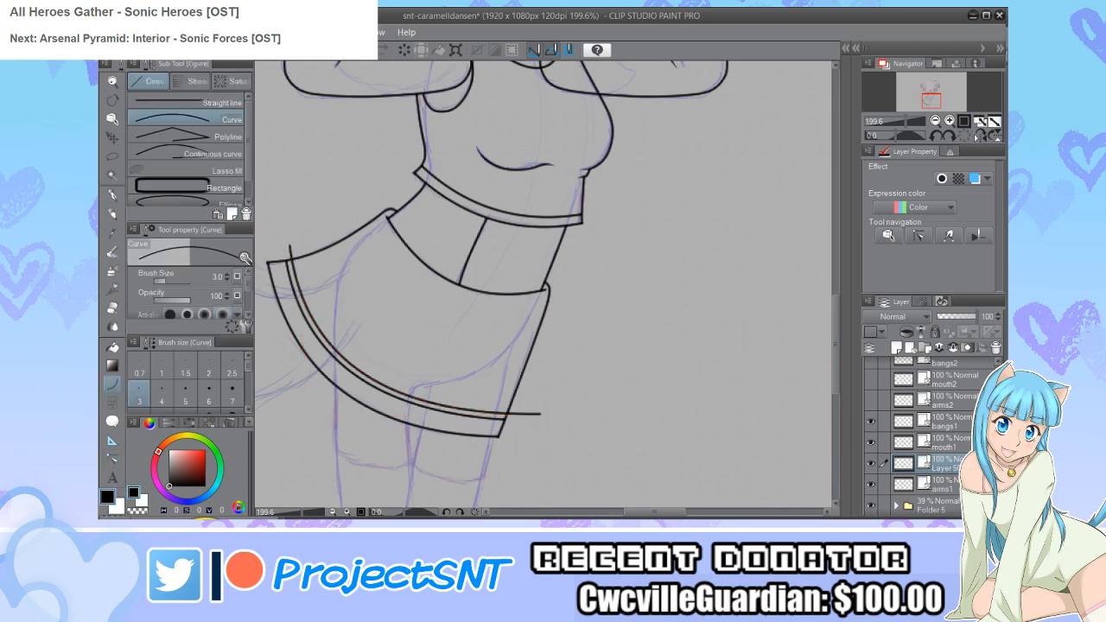
left_click_drag(297, 244, 542, 403)
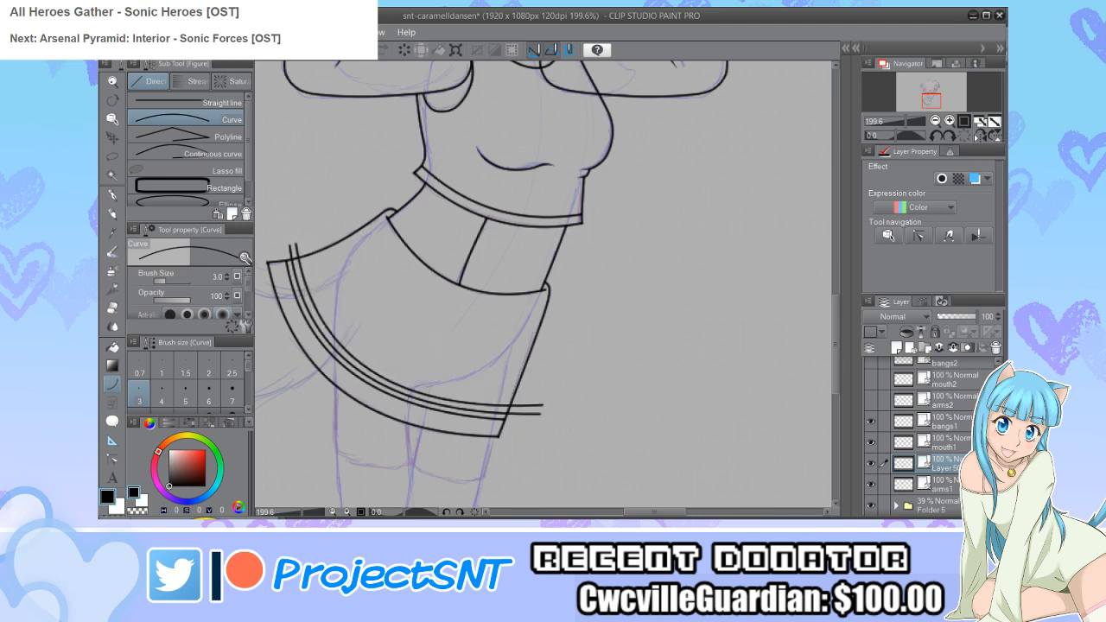
key("y")
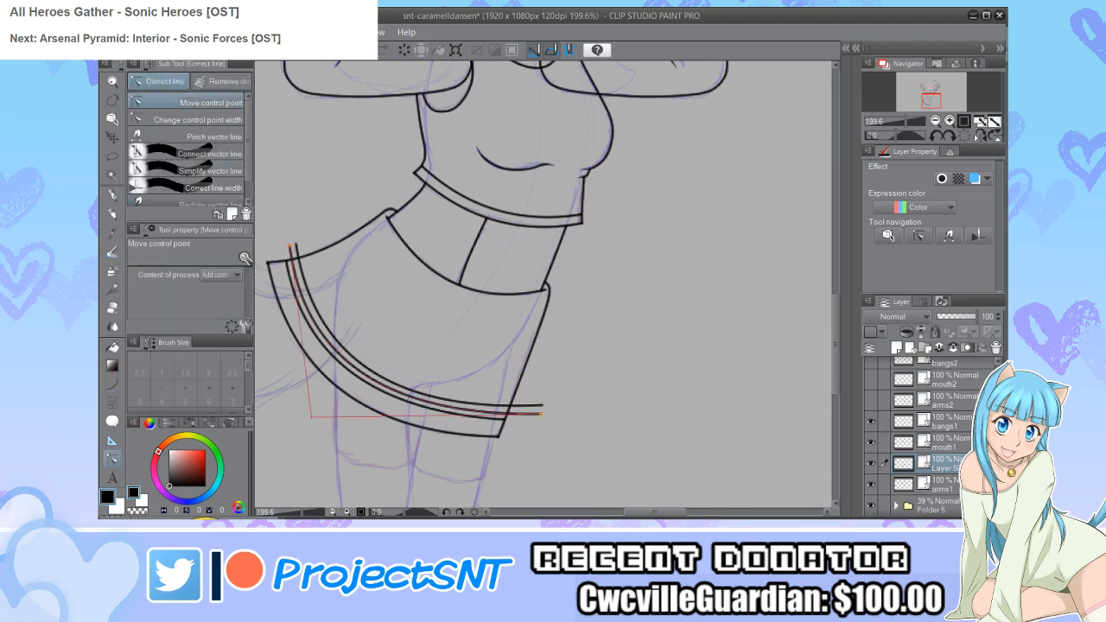
scroll(544, 405, "up", 2)
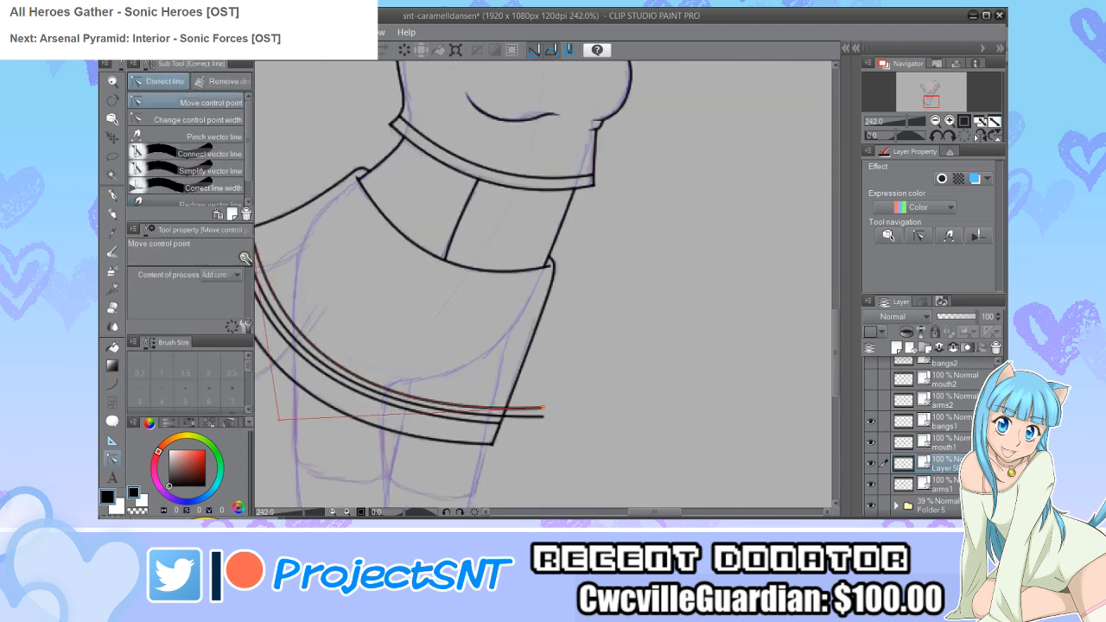
scroll(545, 405, "down", 1)
scroll(362, 351, "up", 1)
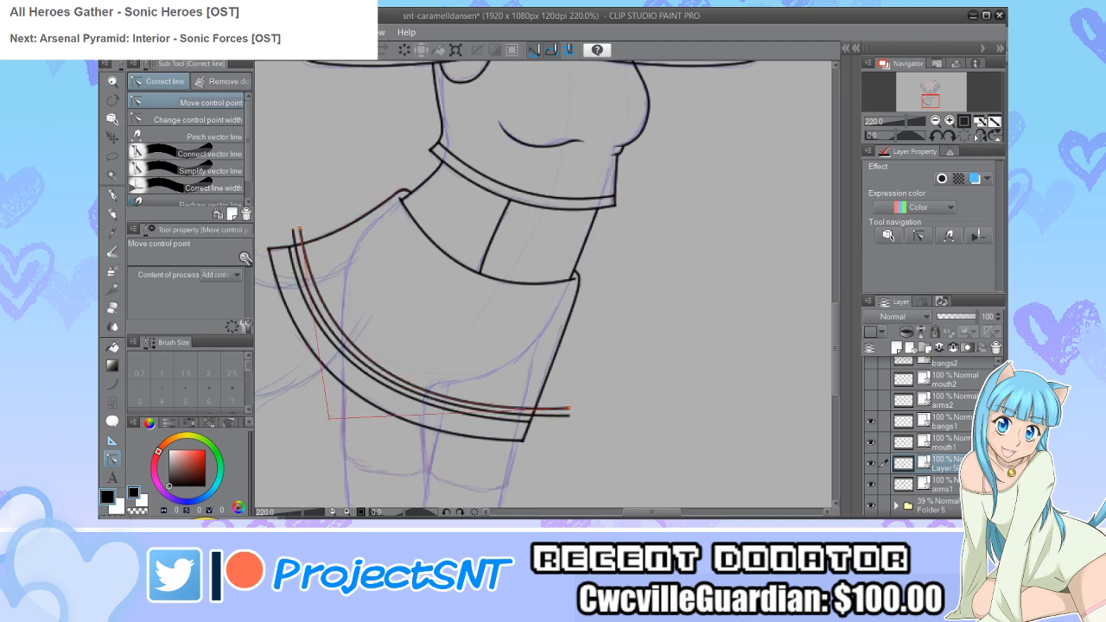
left_click_drag(569, 408, 573, 407)
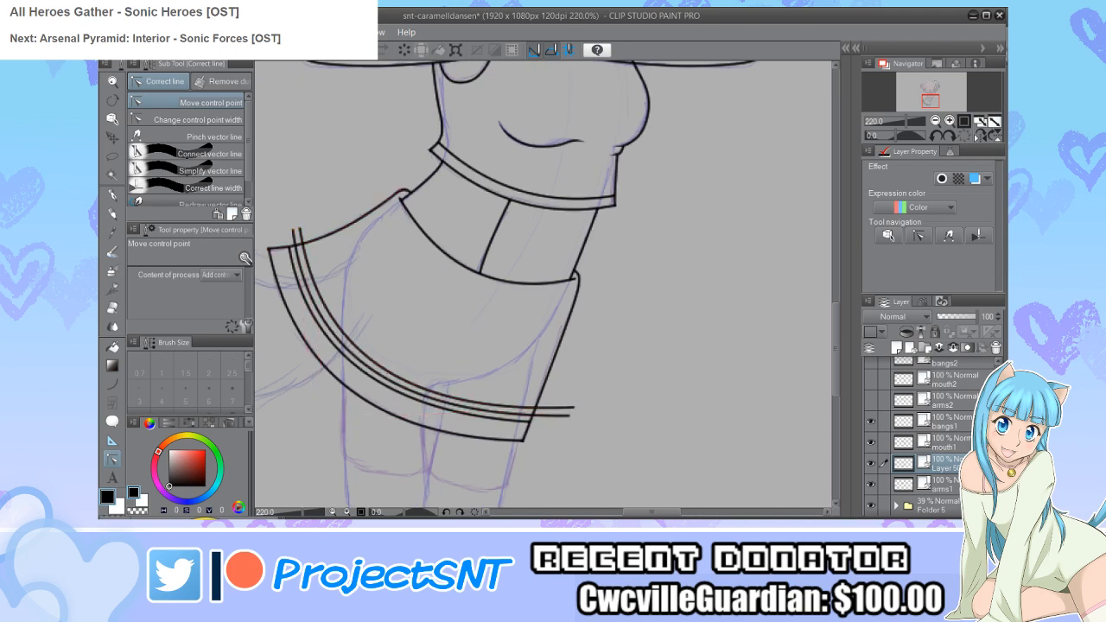
Step: Erase the ends of the two new trim curves where they overshoot the skirt's sides
key("e")
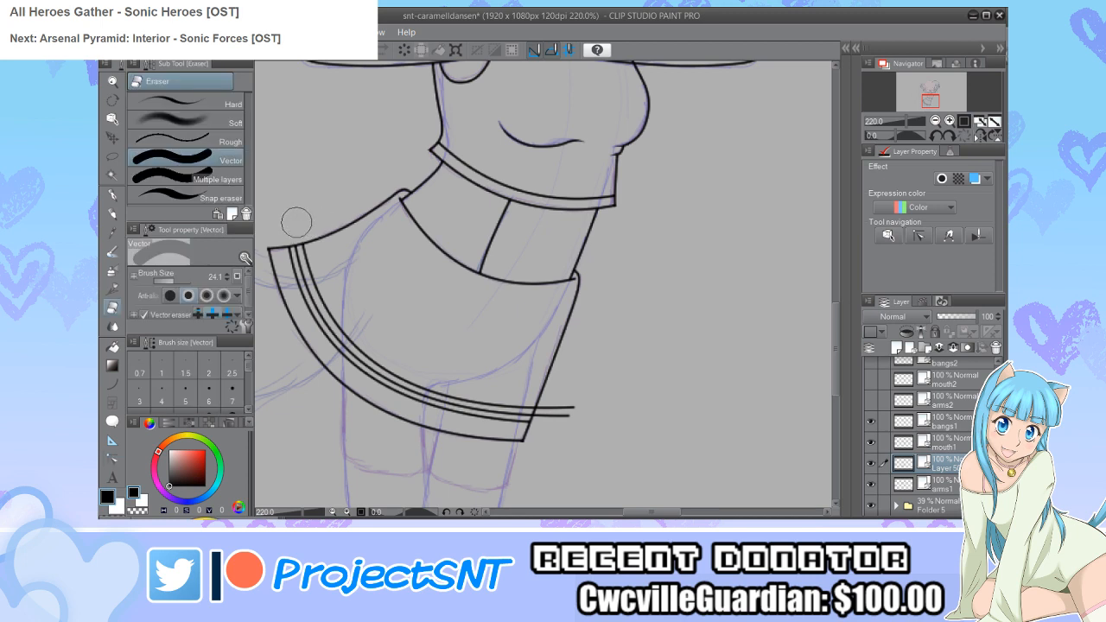
left_click_drag(562, 421, 570, 409)
scroll(576, 388, "down", 3)
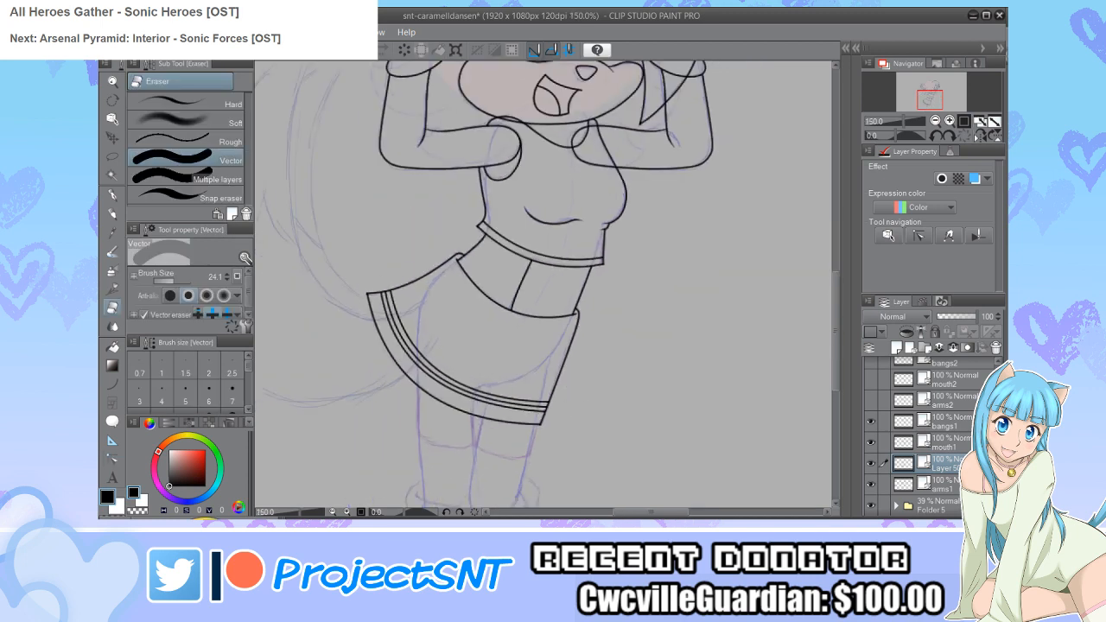
scroll(326, 343, "down", 2)
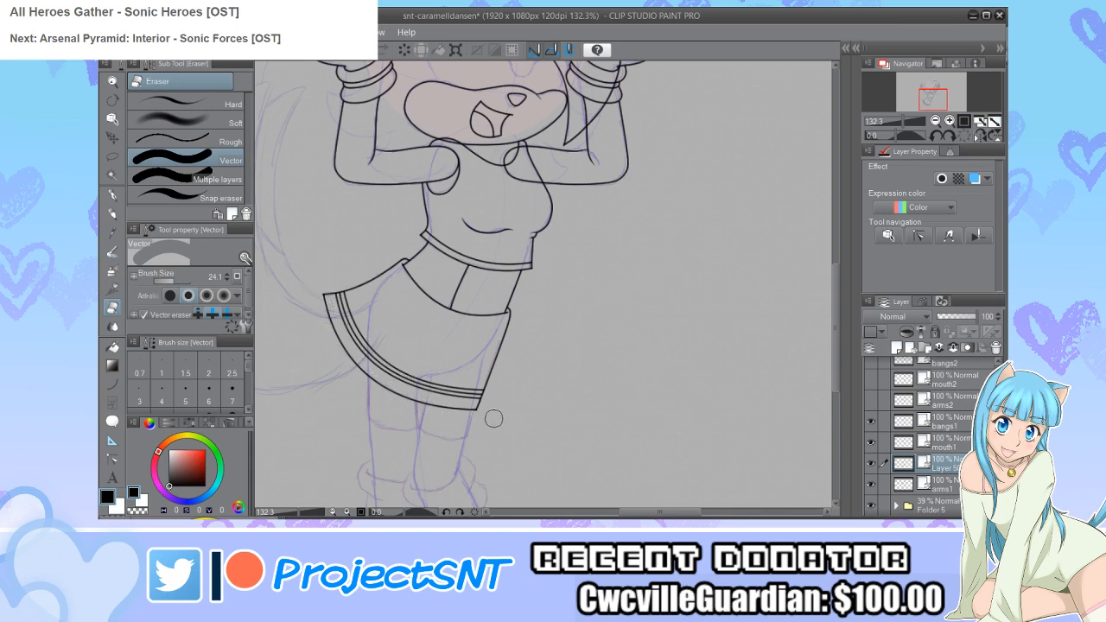
scroll(350, 361, "down", 5)
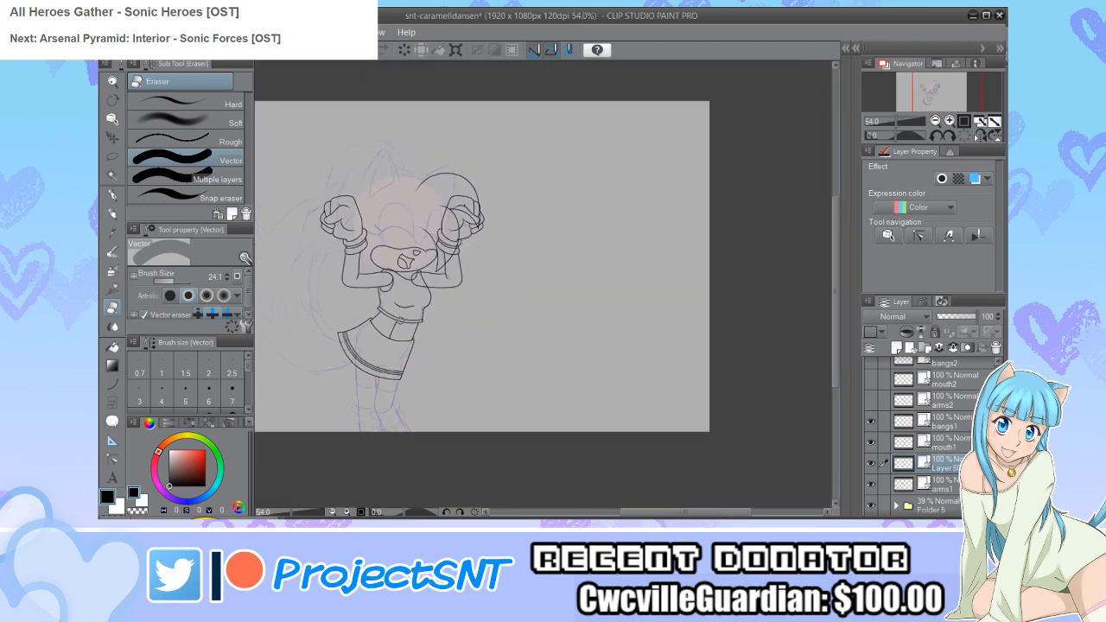
scroll(342, 374, "up", 3)
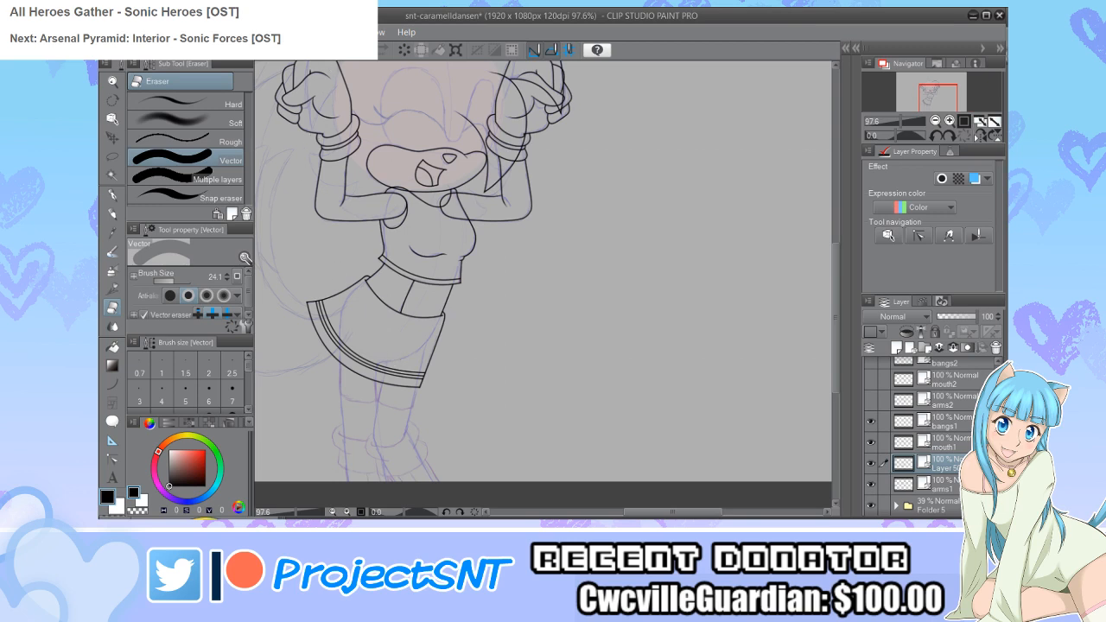
scroll(330, 406, "down", 3)
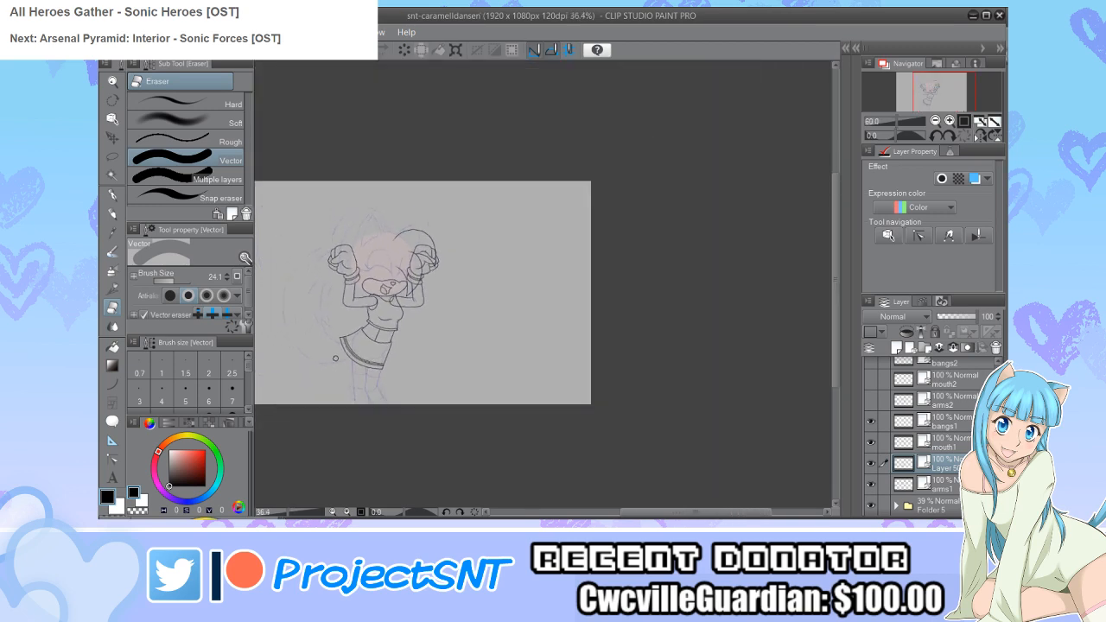
scroll(330, 406, "up", 5)
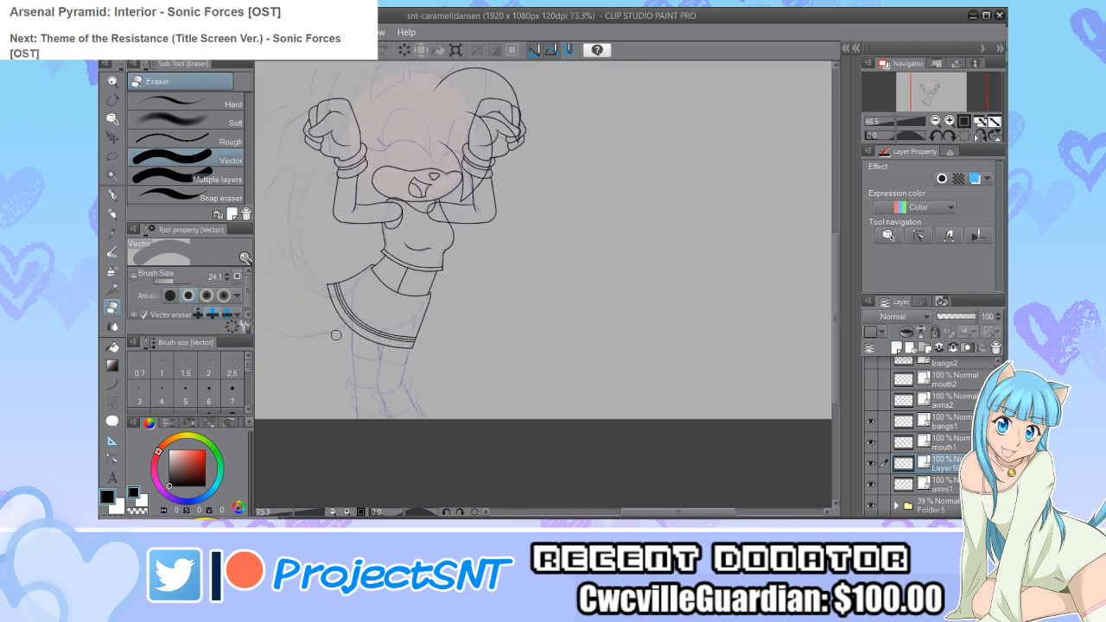
Step: Ink the right shorts leg below the skirt hem as one continuous curve, with slanted sides and a rounded lower edge
scroll(344, 349, "up", 2)
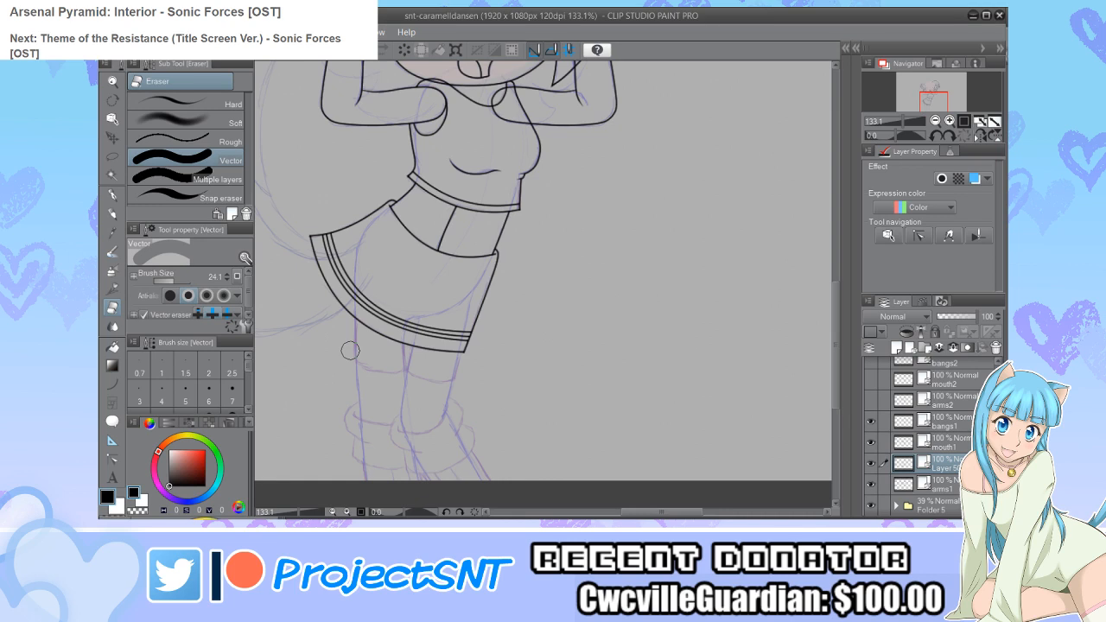
scroll(380, 417, "up", 2)
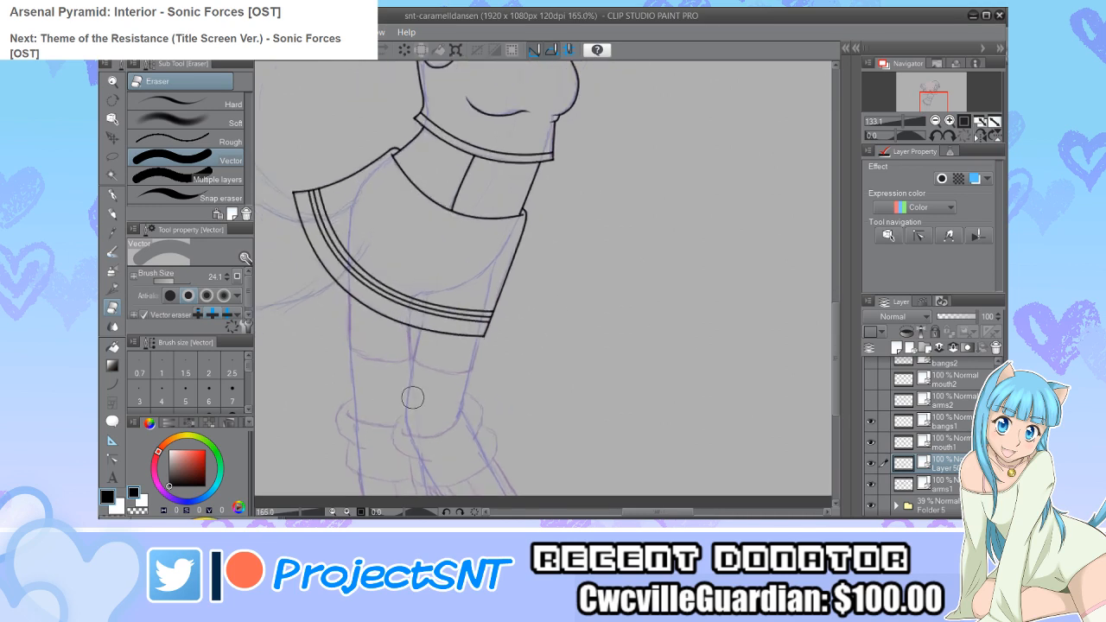
scroll(433, 359, "up", 1)
scroll(403, 354, "up", 1)
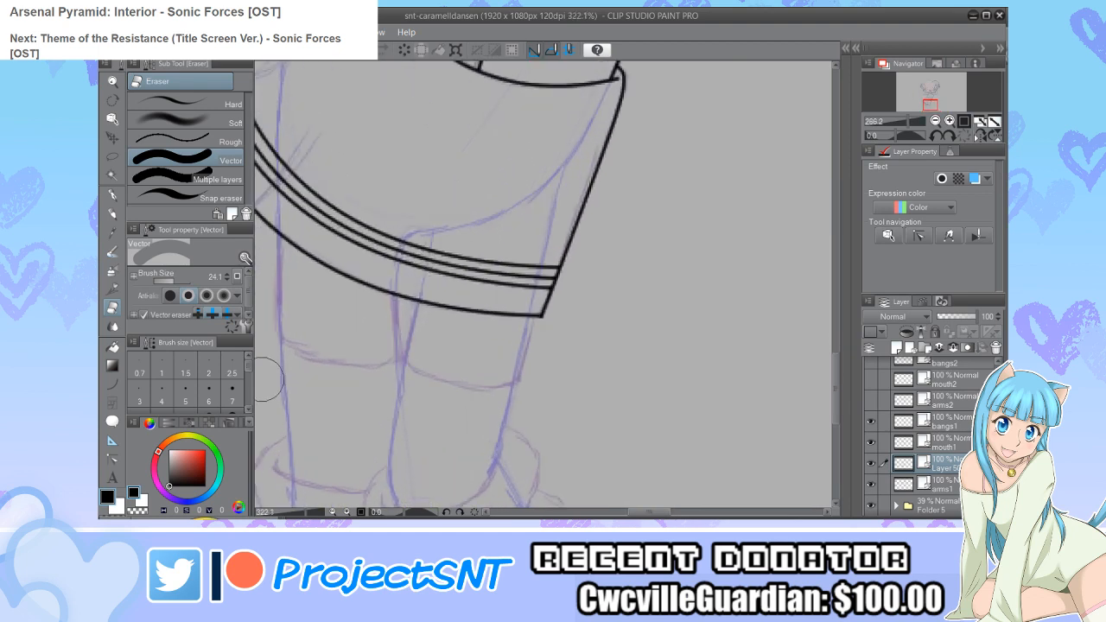
key("u")
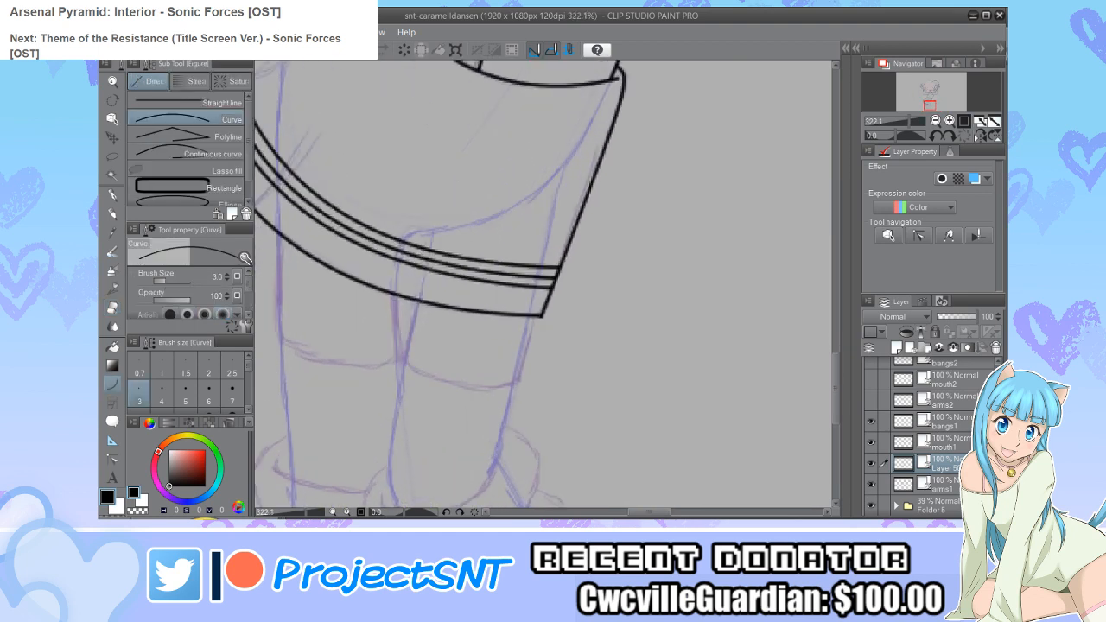
left_click(188, 153)
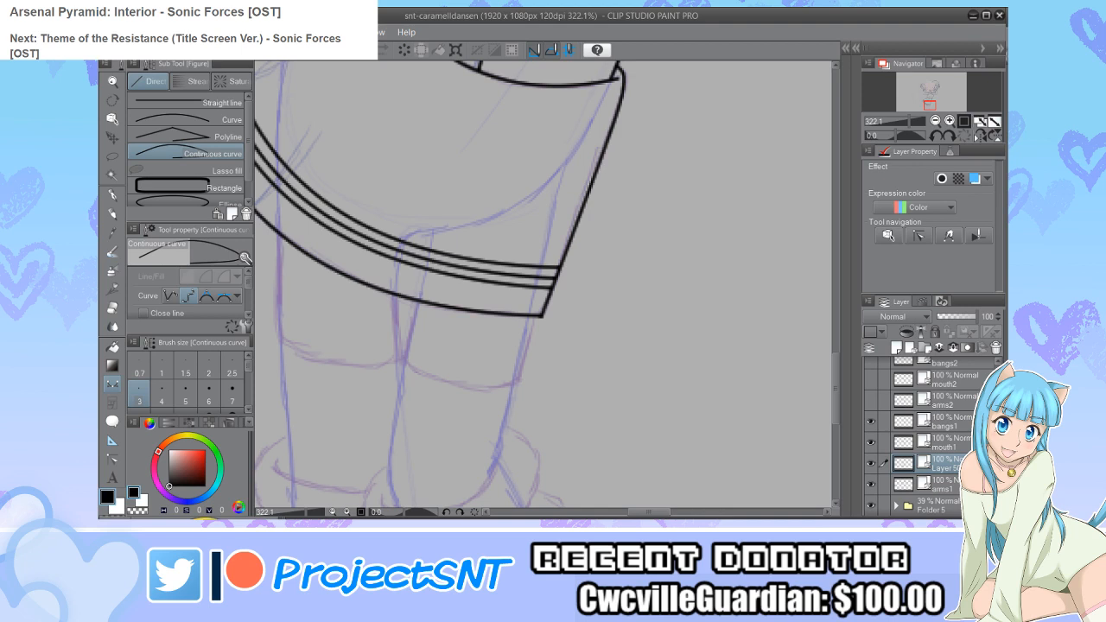
left_click(870, 463)
left_click(871, 463)
scroll(403, 354, "up", 2)
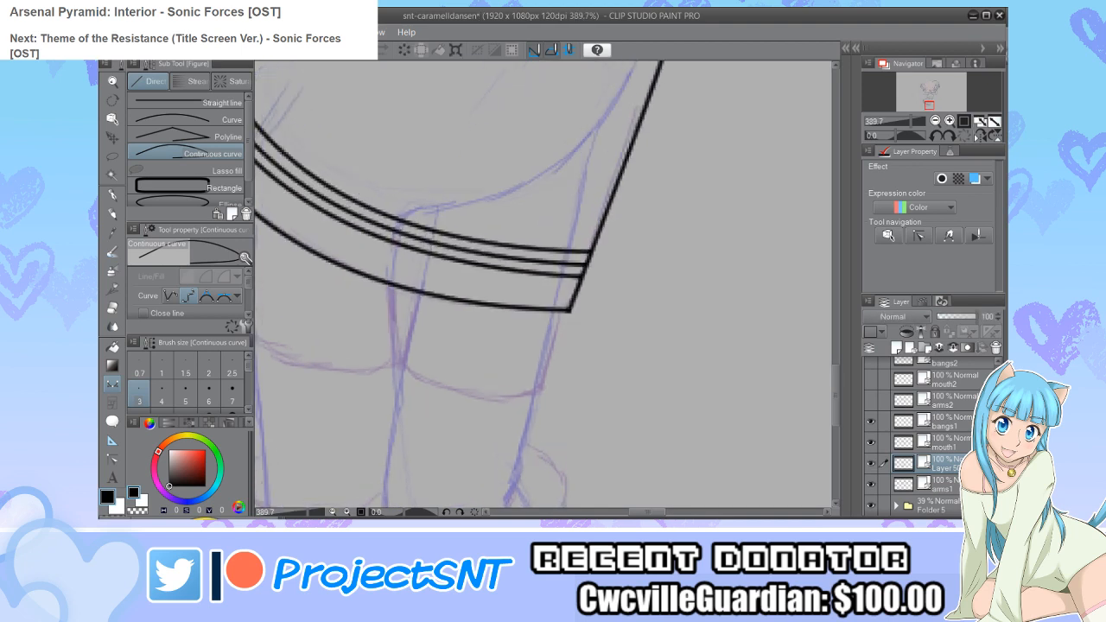
mouse_move(417, 292)
left_mouse_down()
mouse_move(399, 377)
mouse_move(471, 408)
mouse_move(539, 400)
mouse_move(563, 311)
left_mouse_up()
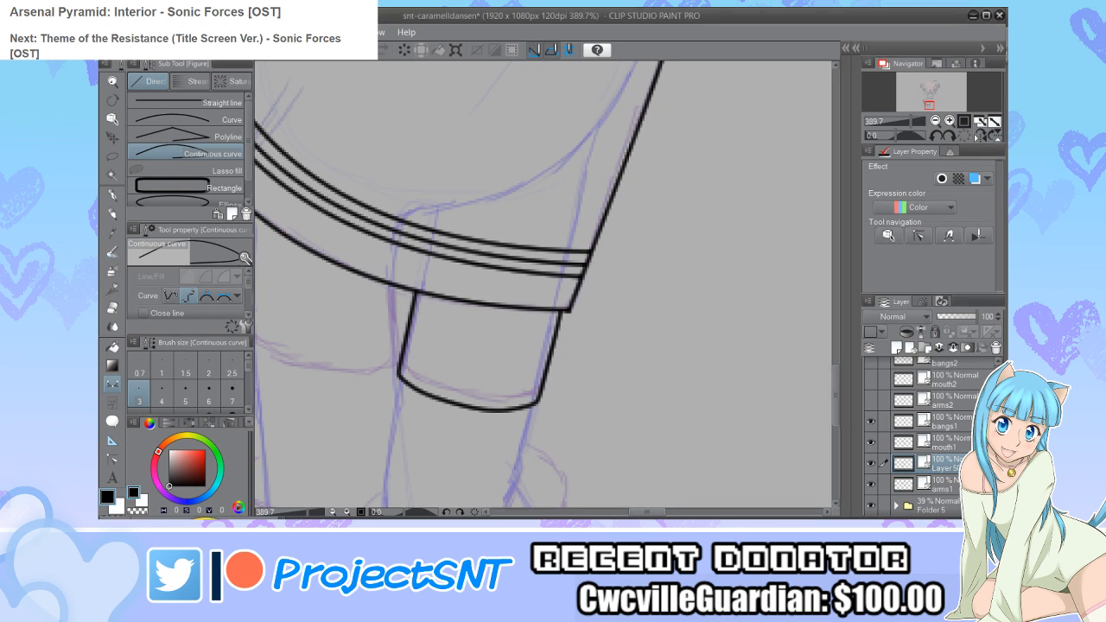
Step: Ink the left shorts leg as one continuous curve from the skirt hem, around its rounded lower edge and back up
left_click(187, 120)
scroll(480, 382, "down", 5)
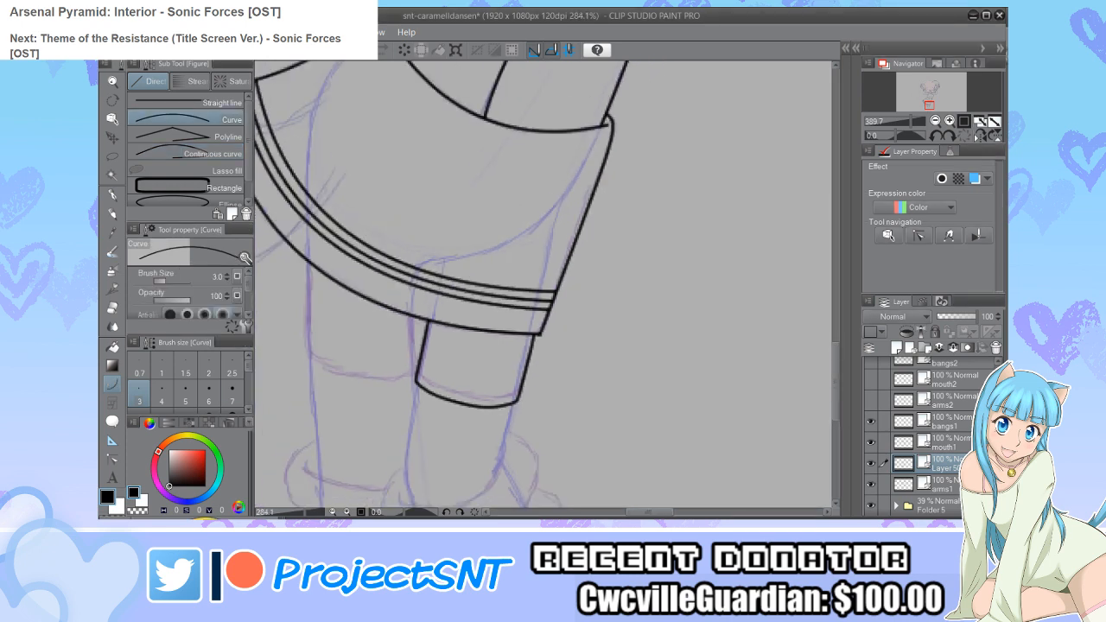
scroll(394, 354, "up", 4)
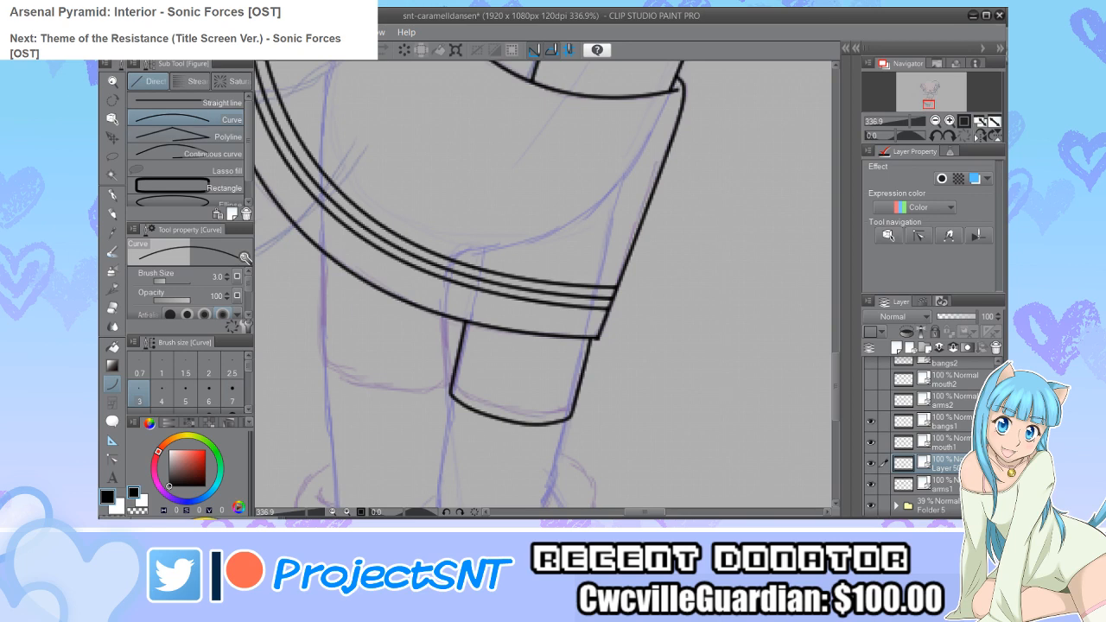
scroll(533, 285, "up", 1)
left_click(198, 154)
scroll(534, 284, "up", 2)
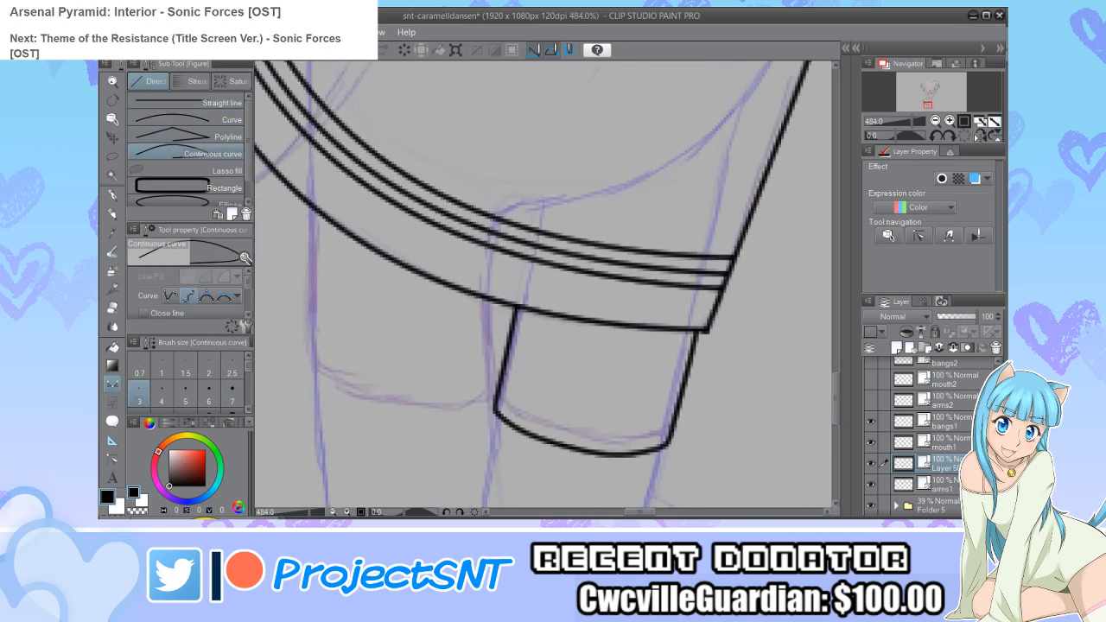
left_click(308, 204)
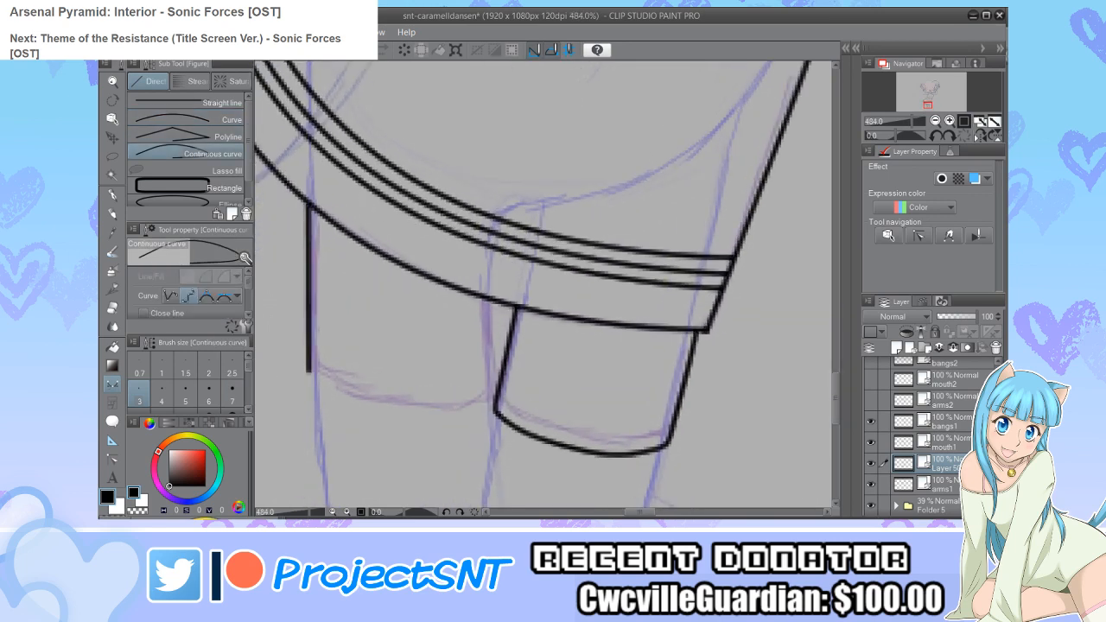
left_click(312, 382)
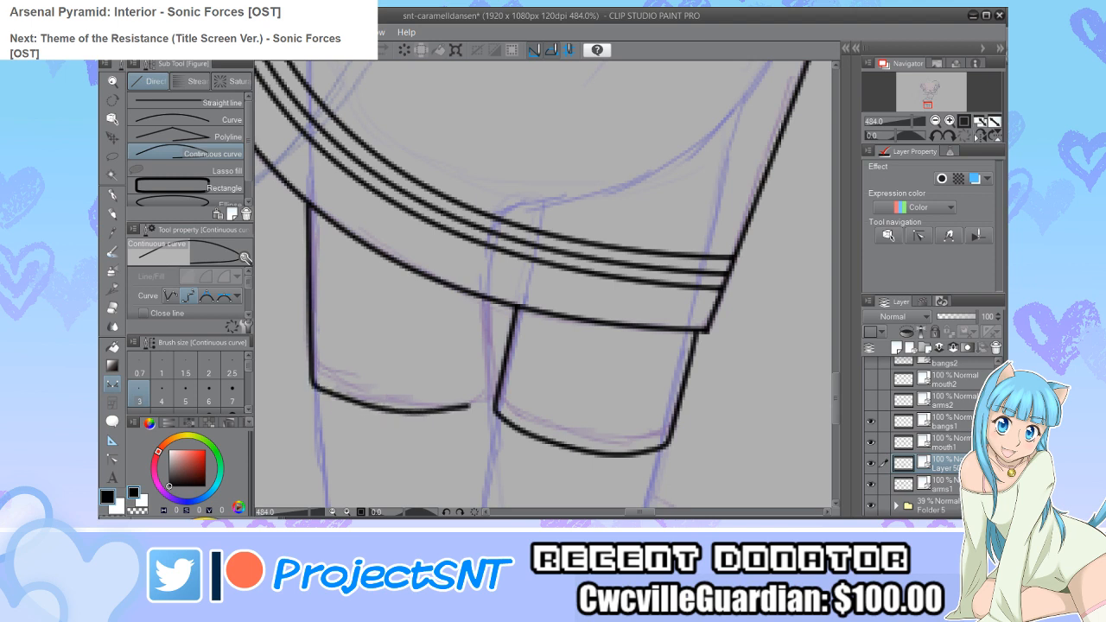
left_click_drag(496, 402, 491, 300)
Step: Smooth the left shorts leg's lower edge and right corner by adding a control point and shifting the existing ones
key("y")
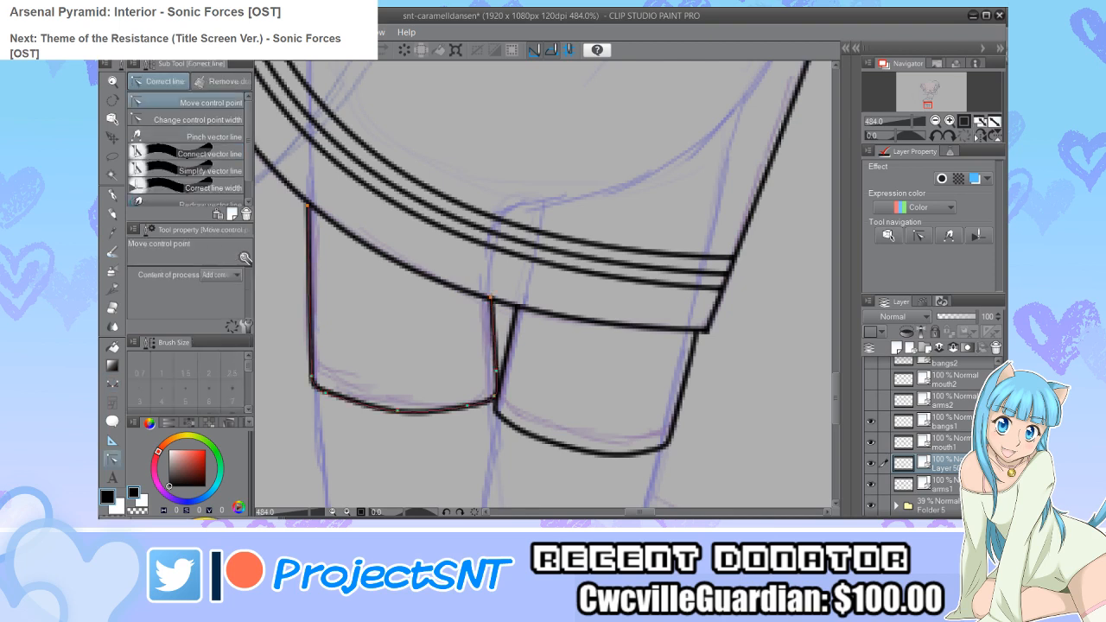
left_click_drag(325, 392, 327, 395)
left_click_drag(397, 411, 399, 409)
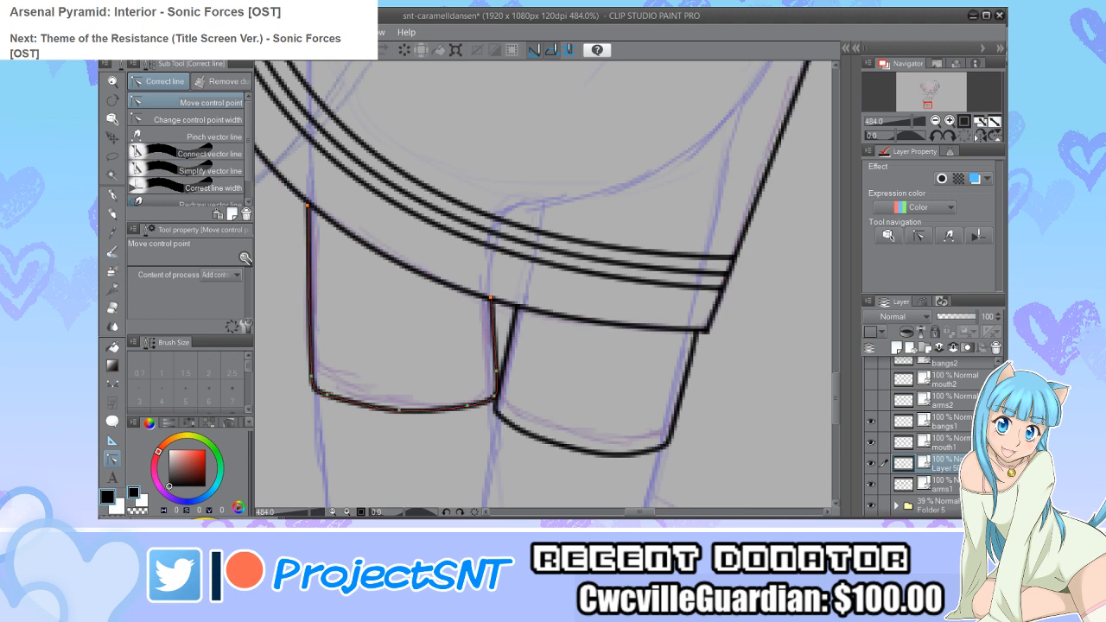
left_click(353, 403)
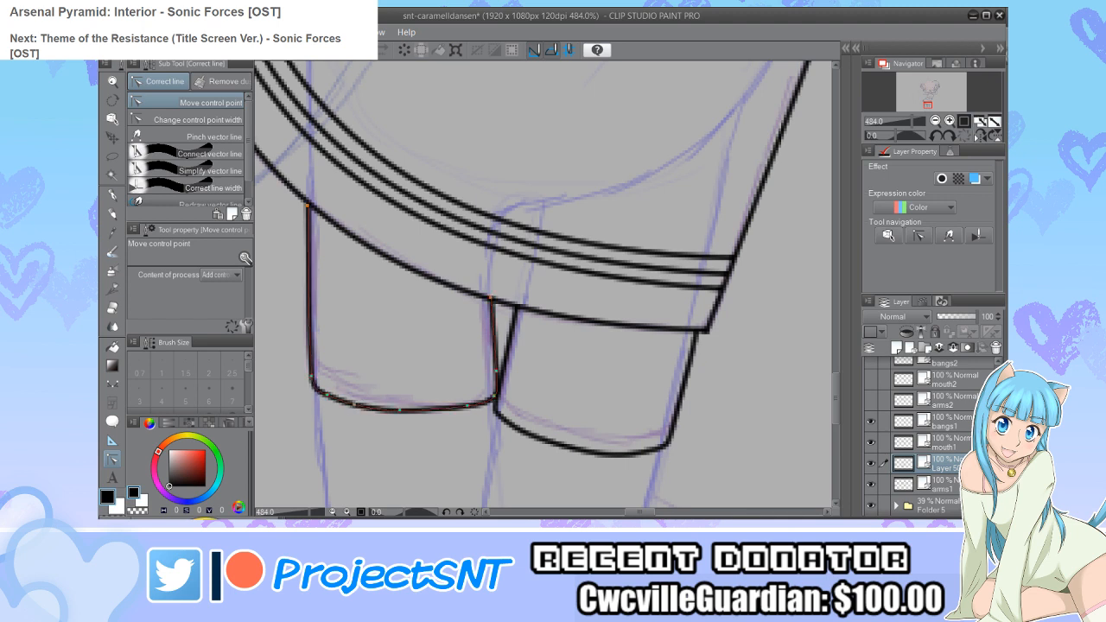
left_click_drag(496, 371, 494, 400)
scroll(347, 433, "down", 2)
scroll(338, 467, "down", 2)
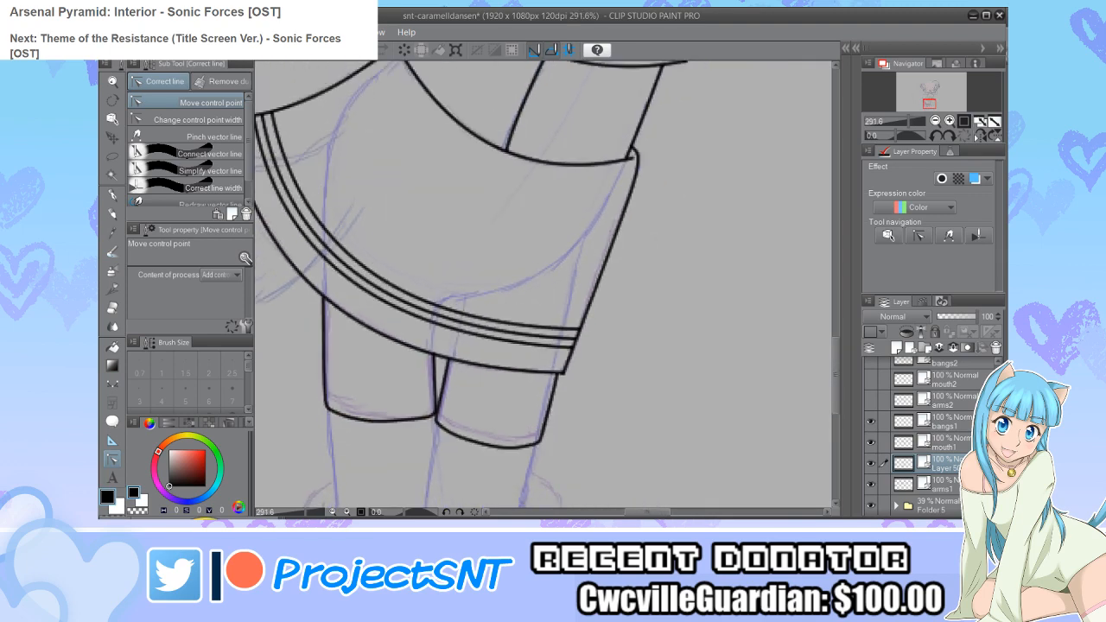
scroll(396, 450, "up", 4)
left_click_drag(371, 419, 429, 417)
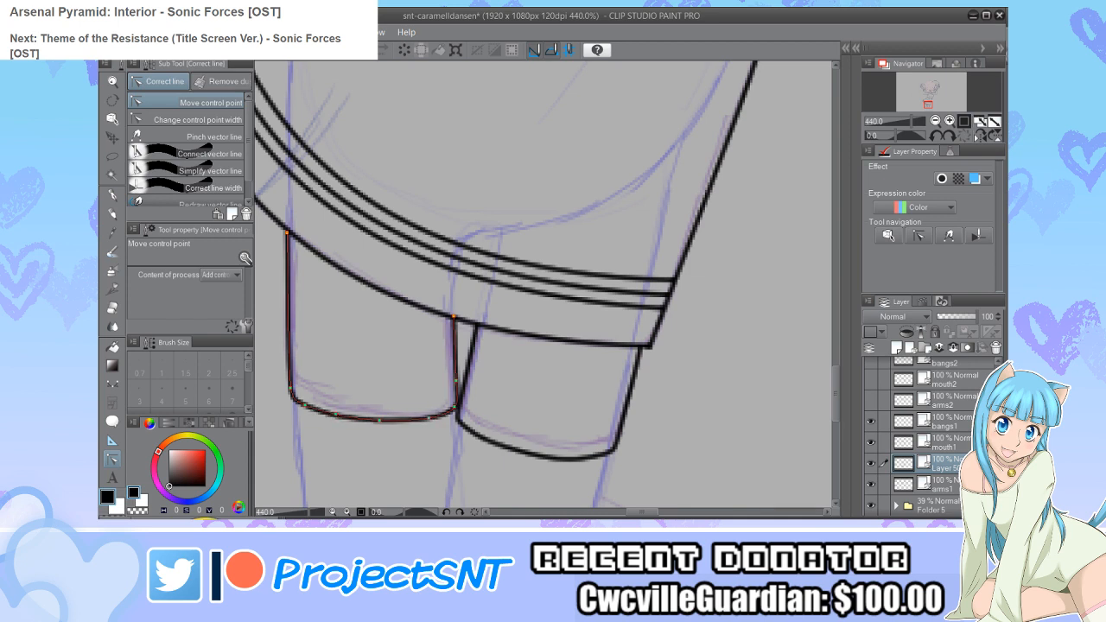
Step: Ink a curved trim line across the right shorts leg, just above and following its rounded lower edge
scroll(281, 444, "down", 3)
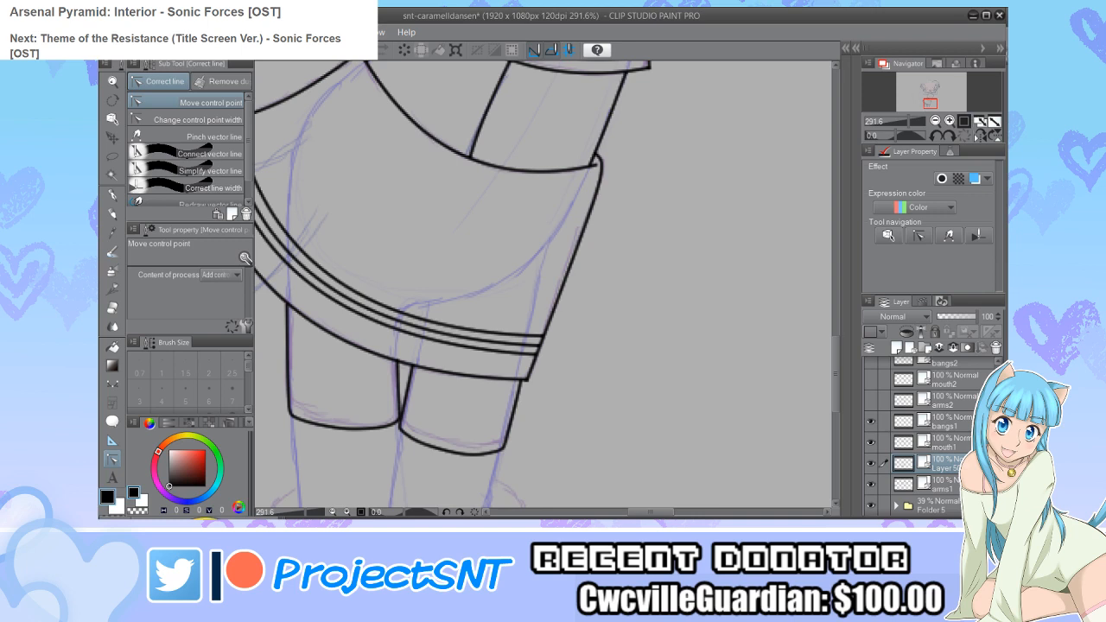
scroll(363, 484, "up", 3)
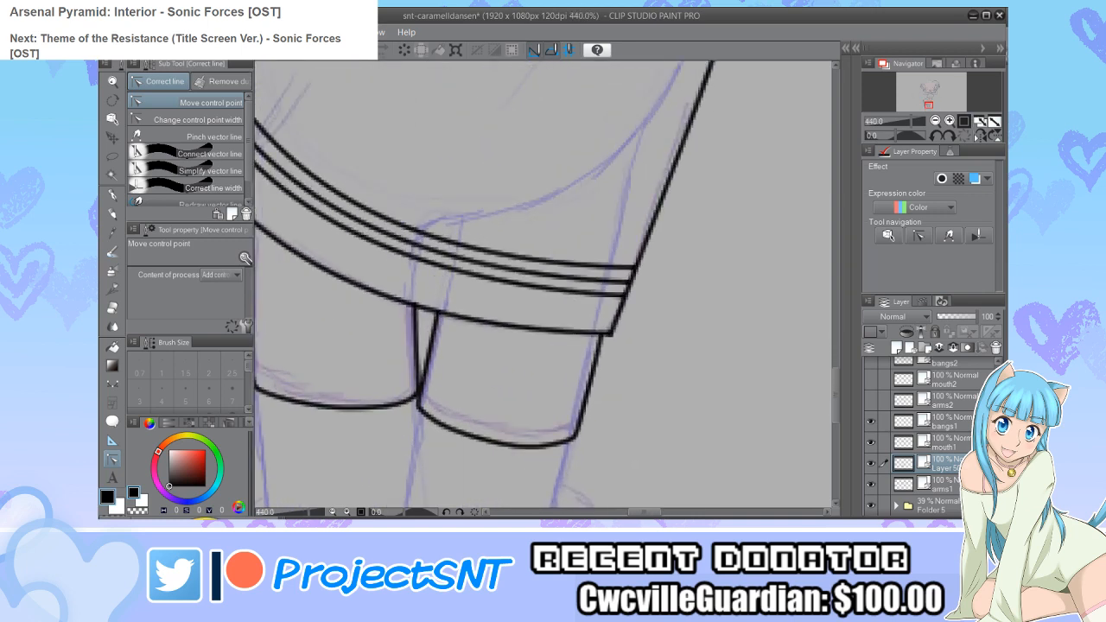
key("u")
key("u")
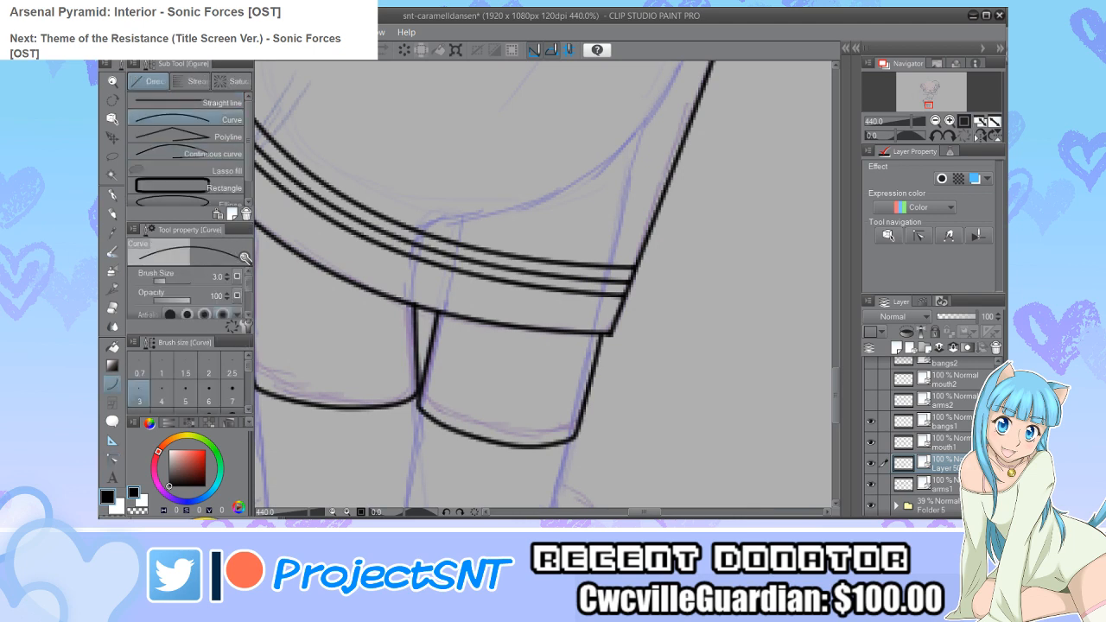
scroll(493, 401, "up", 4)
left_click_drag(386, 389, 617, 424)
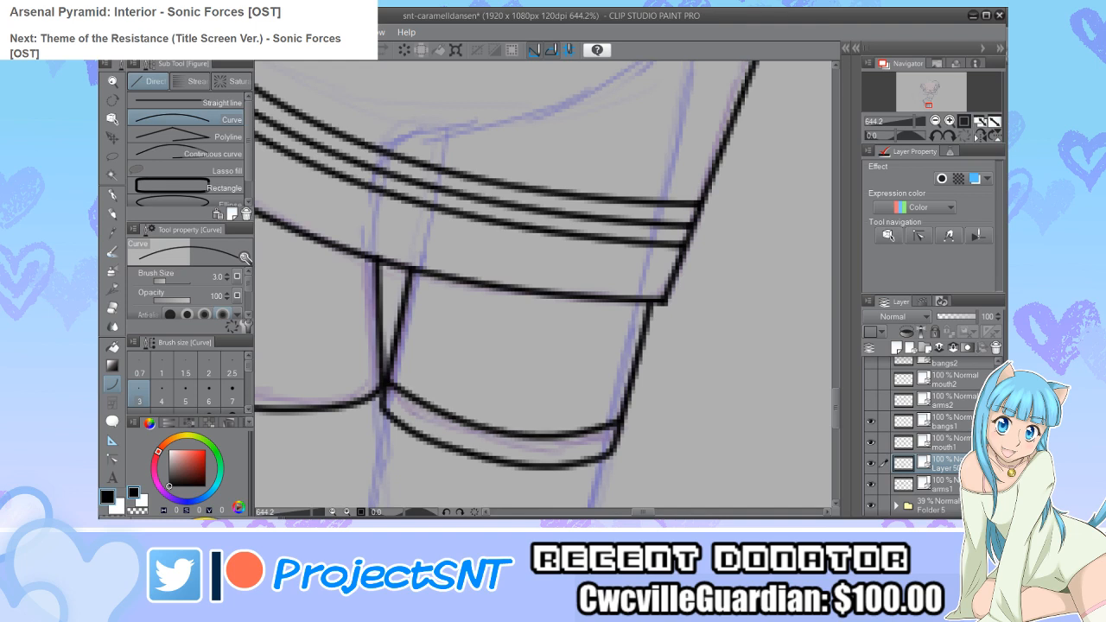
Step: Ink a matching downward-bowed trim curve across the left shorts leg, just above its lower edge
scroll(483, 397, "down", 4)
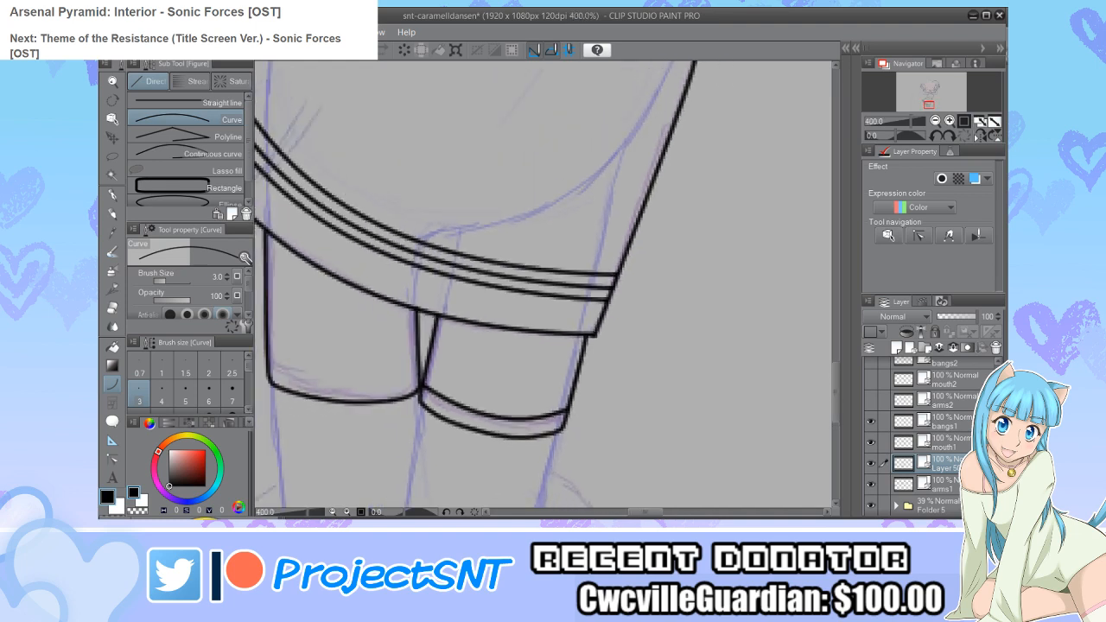
scroll(271, 396, "up", 2)
left_click_drag(265, 362, 444, 374)
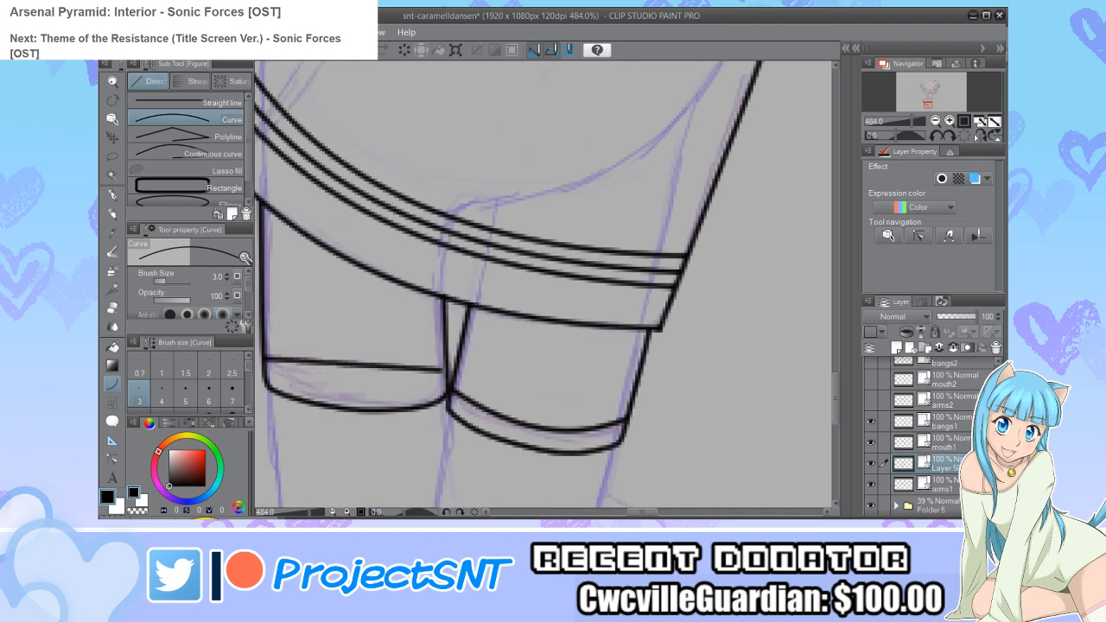
left_click(356, 386)
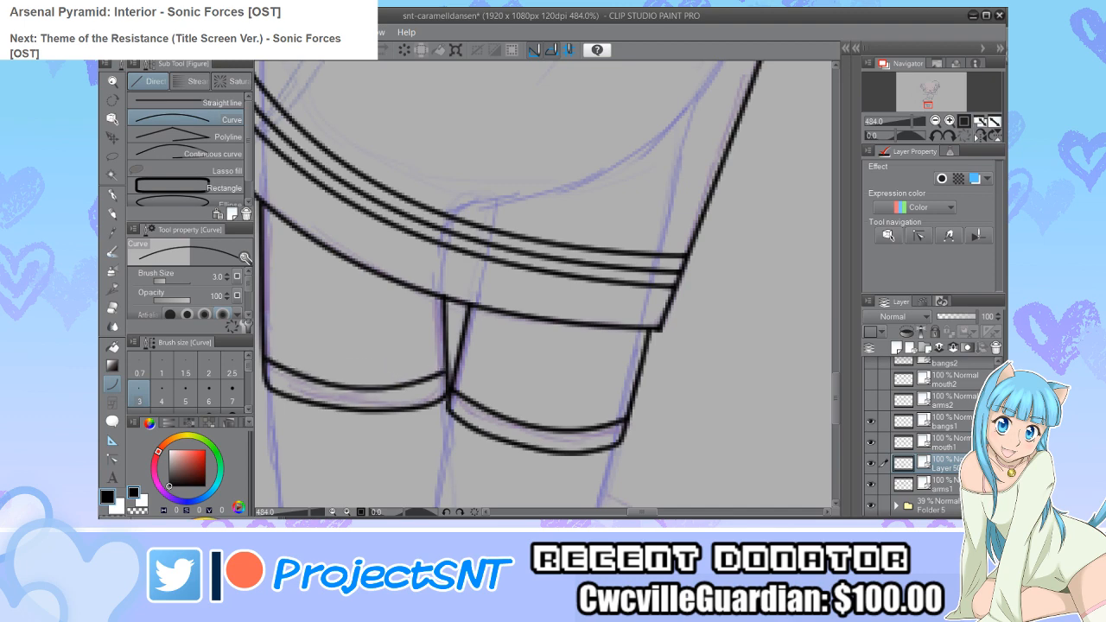
Step: Ink both sides of the right lower leg from the shorts' edge to the sock cuff as separate continuous curves
scroll(354, 364, "down", 10)
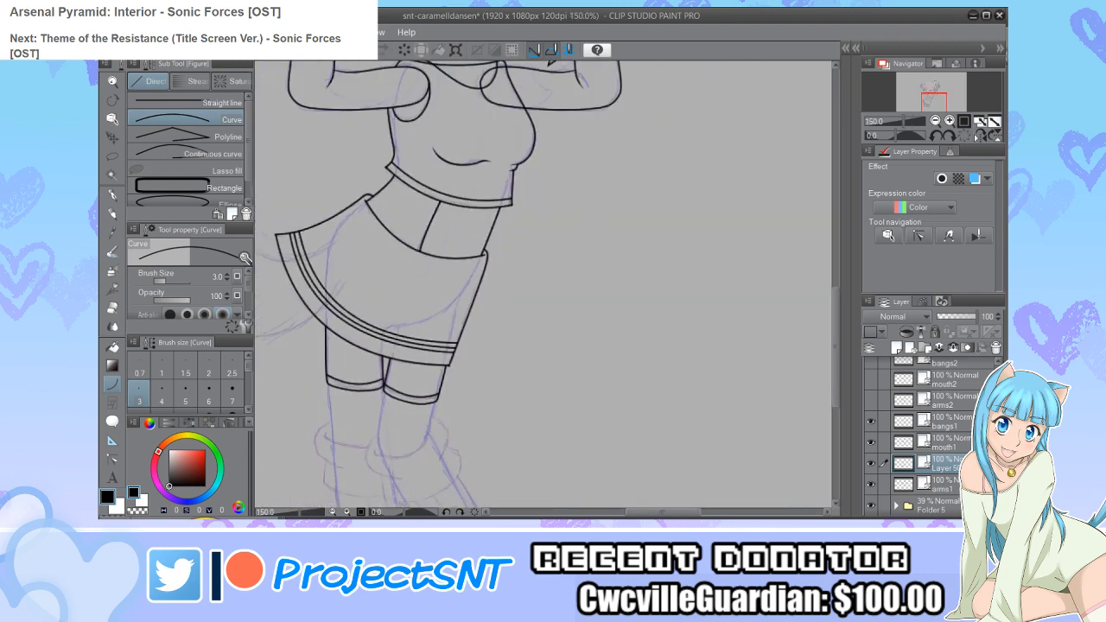
scroll(355, 396, "up", 5)
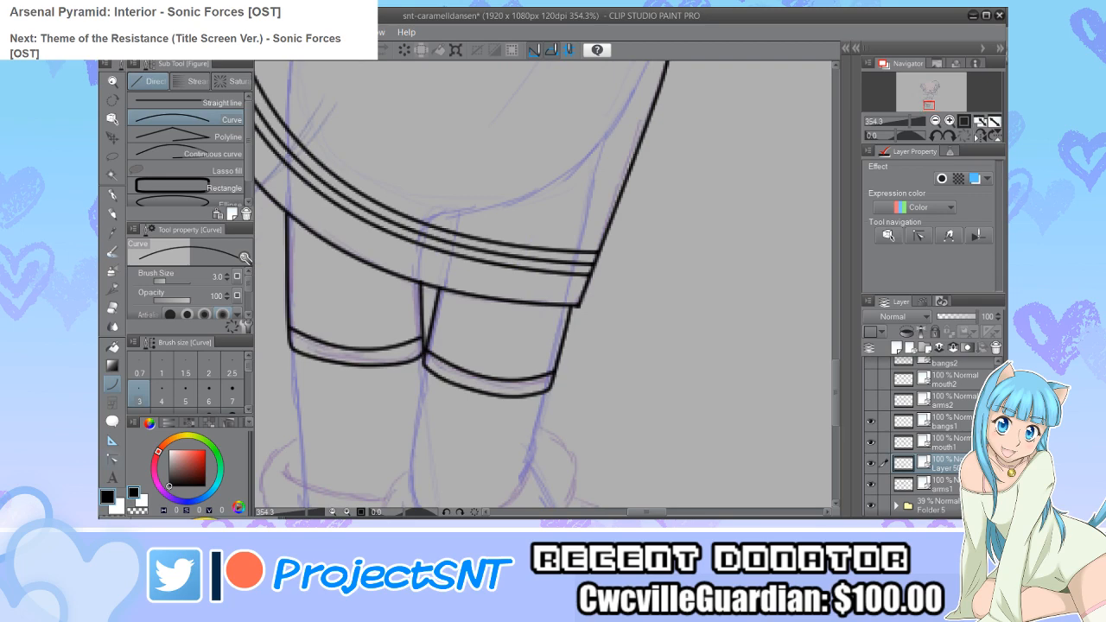
scroll(355, 380, "down", 6)
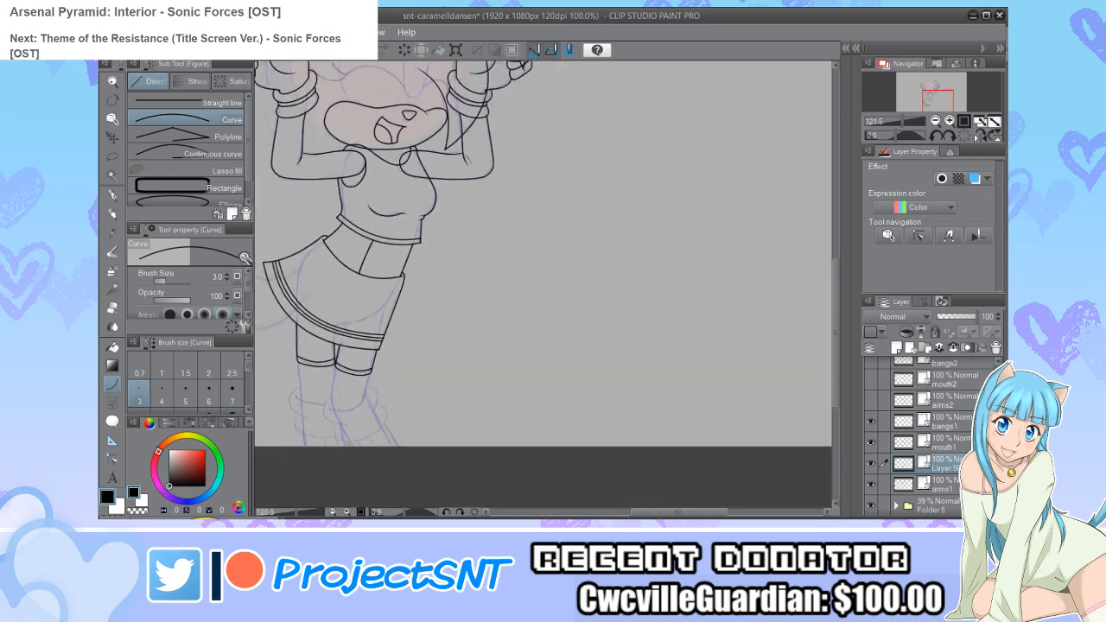
scroll(355, 381, "down", 3)
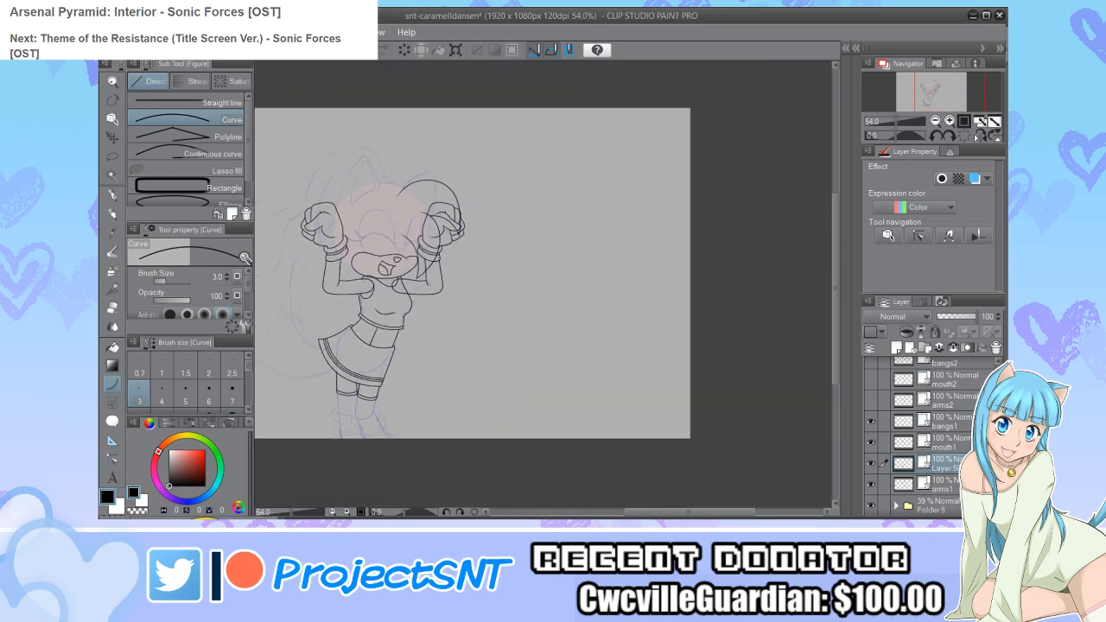
scroll(354, 380, "up", 4)
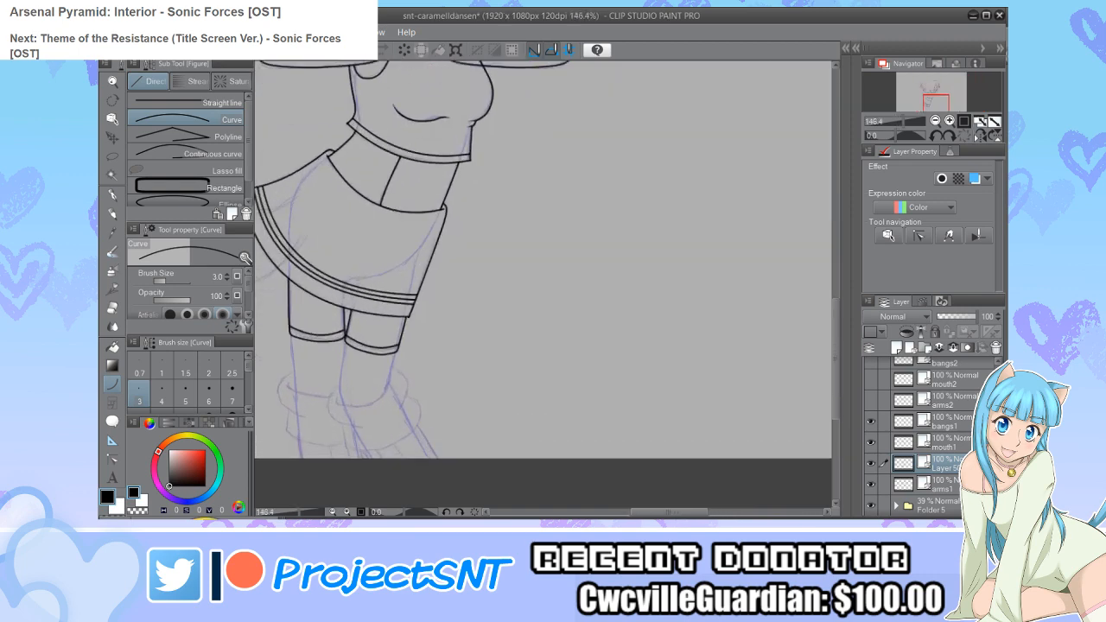
scroll(346, 377, "up", 1)
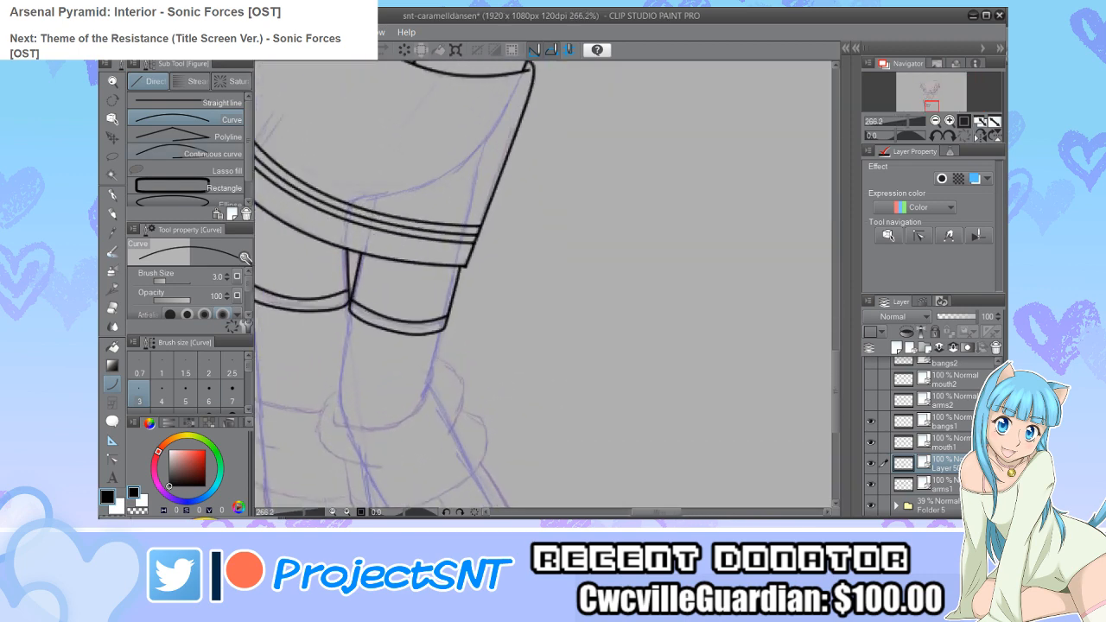
left_click(186, 153)
scroll(361, 399, "up", 1)
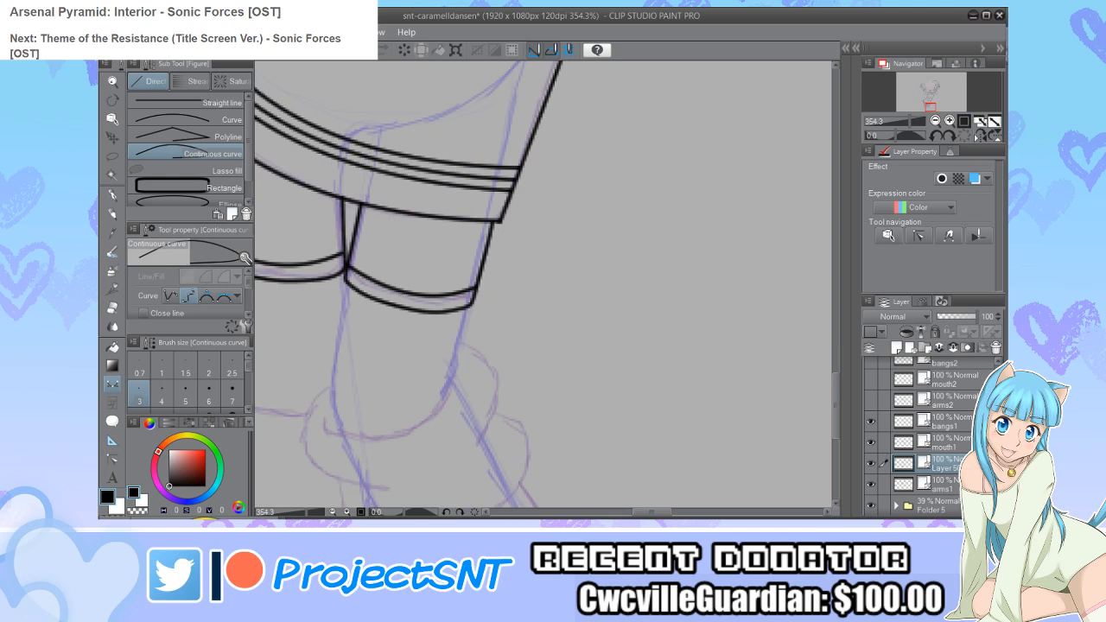
mouse_move(346, 275)
left_mouse_down()
mouse_move(331, 383)
mouse_move(356, 469)
left_mouse_up()
scroll(492, 328, "up", 1)
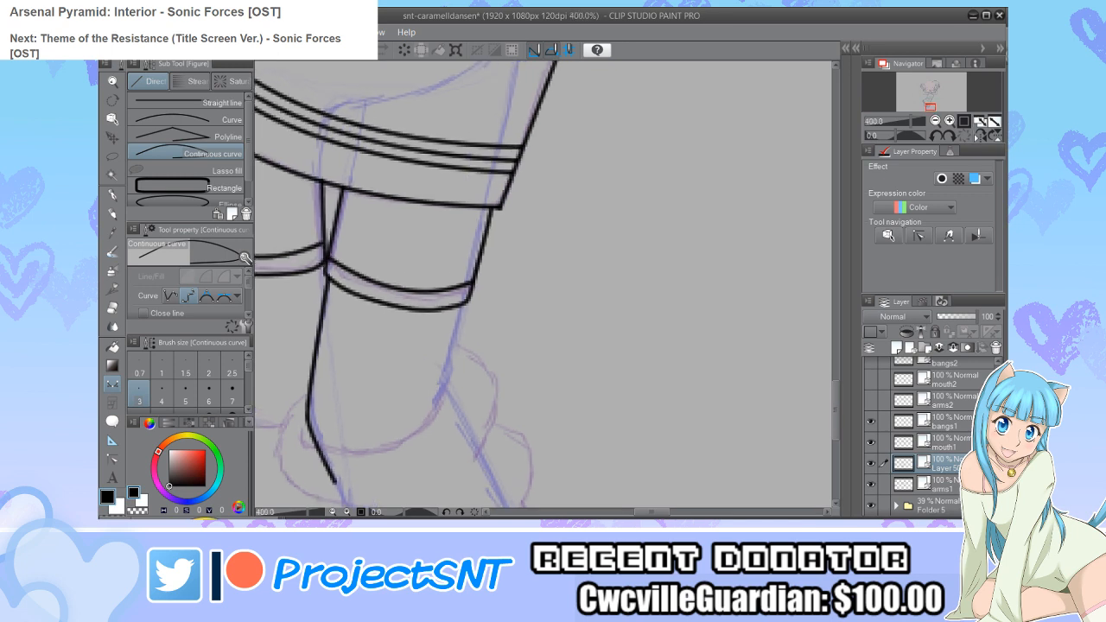
left_click_drag(468, 305, 434, 408)
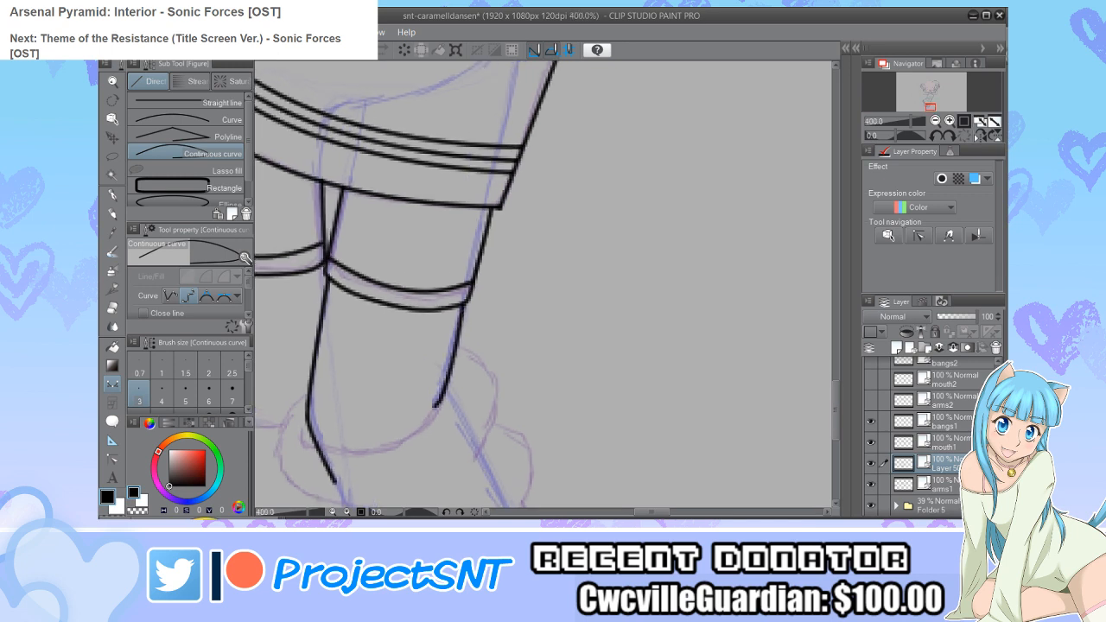
Step: Taper the lower end of the right lower leg's outer line by reducing its control point width
scroll(408, 349, "down", 3)
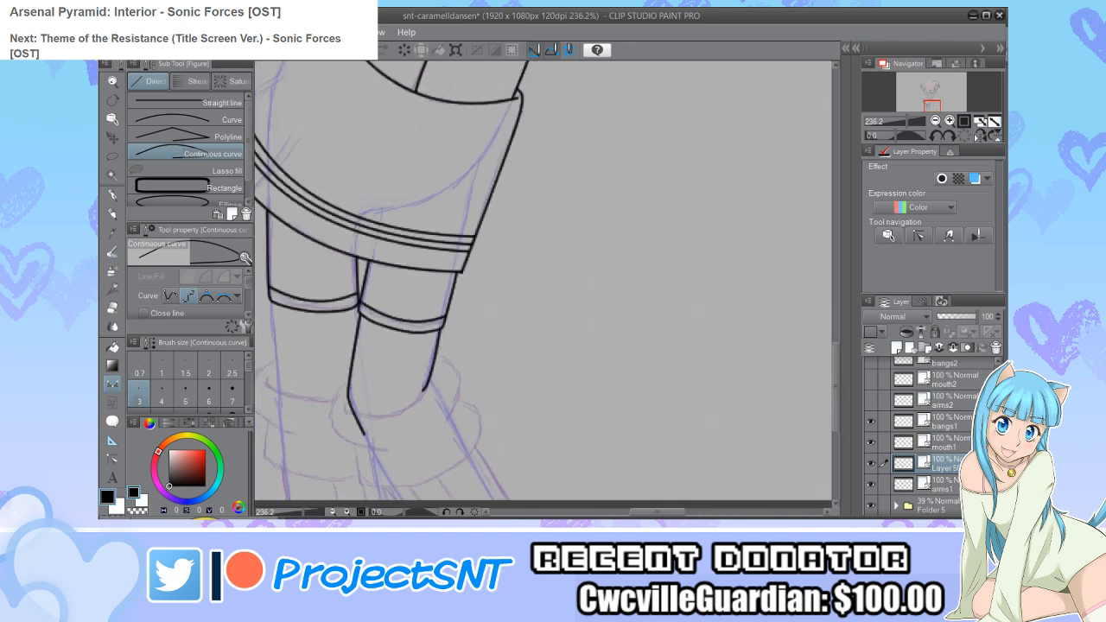
scroll(400, 407, "up", 3)
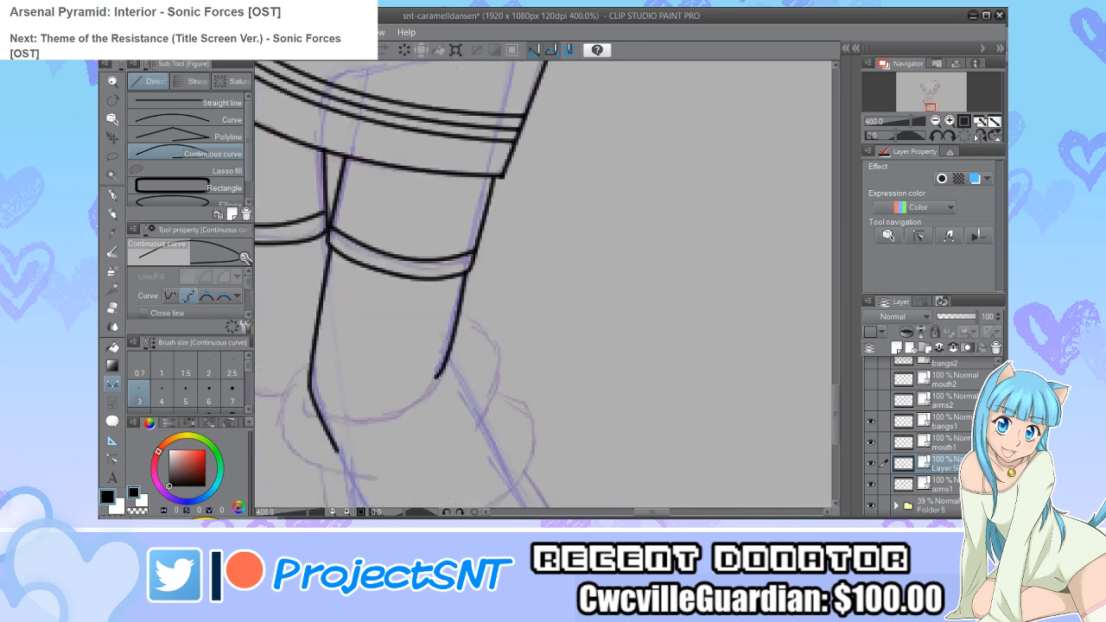
key("y")
key("period")
scroll(412, 359, "up", 3)
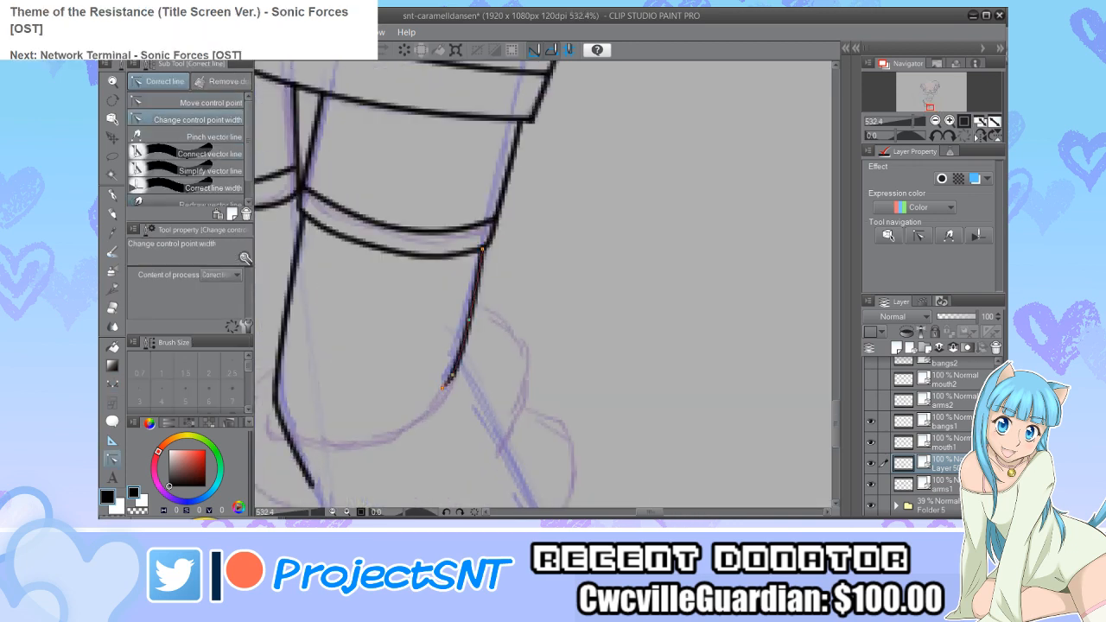
left_click_drag(448, 383, 413, 381)
scroll(370, 379, "down", 5)
scroll(370, 378, "down", 4)
scroll(343, 400, "up", 7)
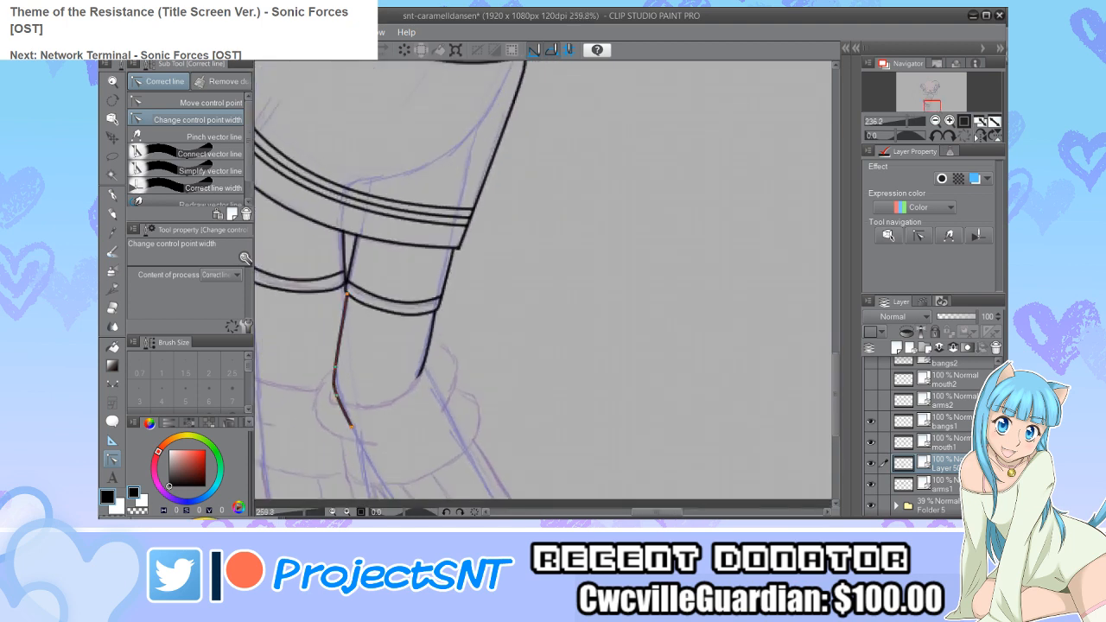
Step: Ink the rounded sock opening across the bottom of the right lower leg as one continuous curve joining both sides
key("u")
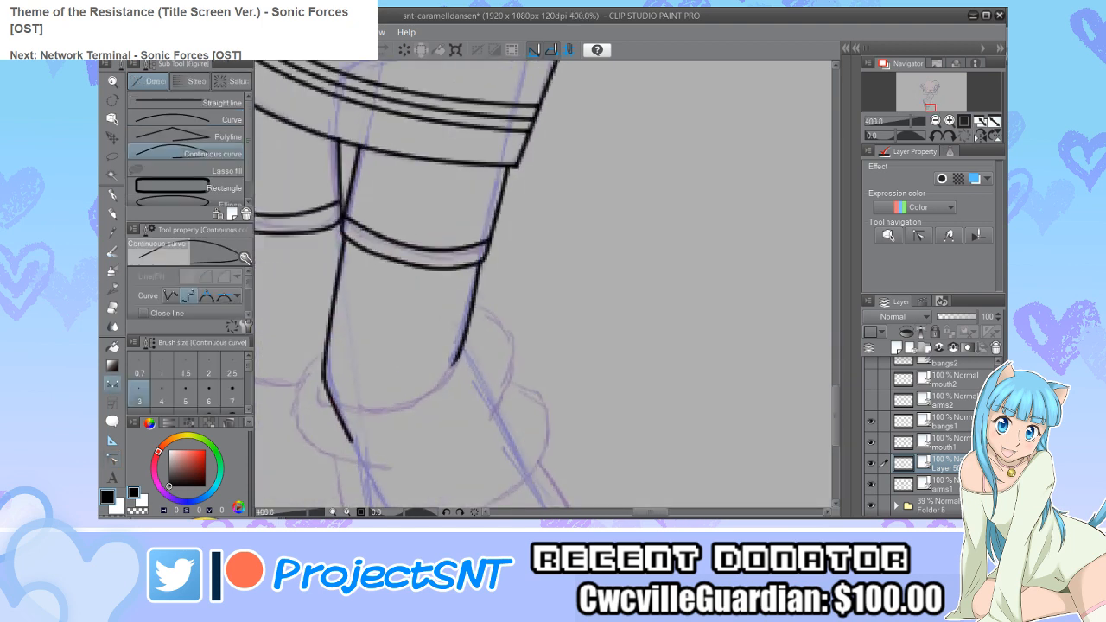
scroll(319, 441, "up", 2)
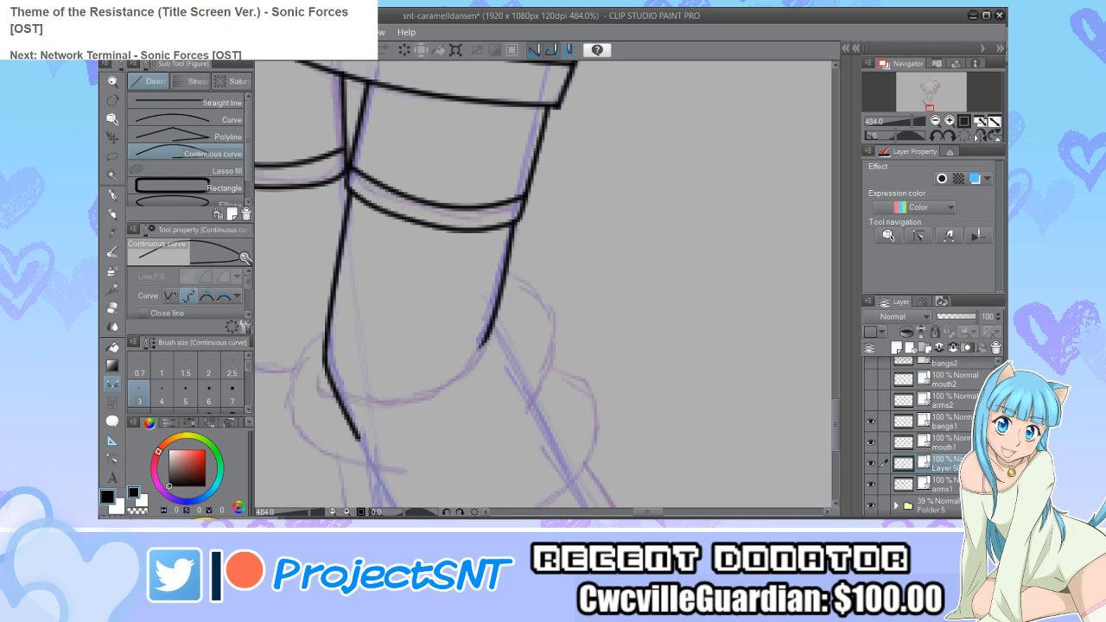
mouse_move(317, 376)
left_mouse_down()
mouse_move(330, 398)
mouse_move(353, 402)
mouse_move(439, 391)
mouse_move(472, 368)
mouse_move(495, 327)
left_mouse_up()
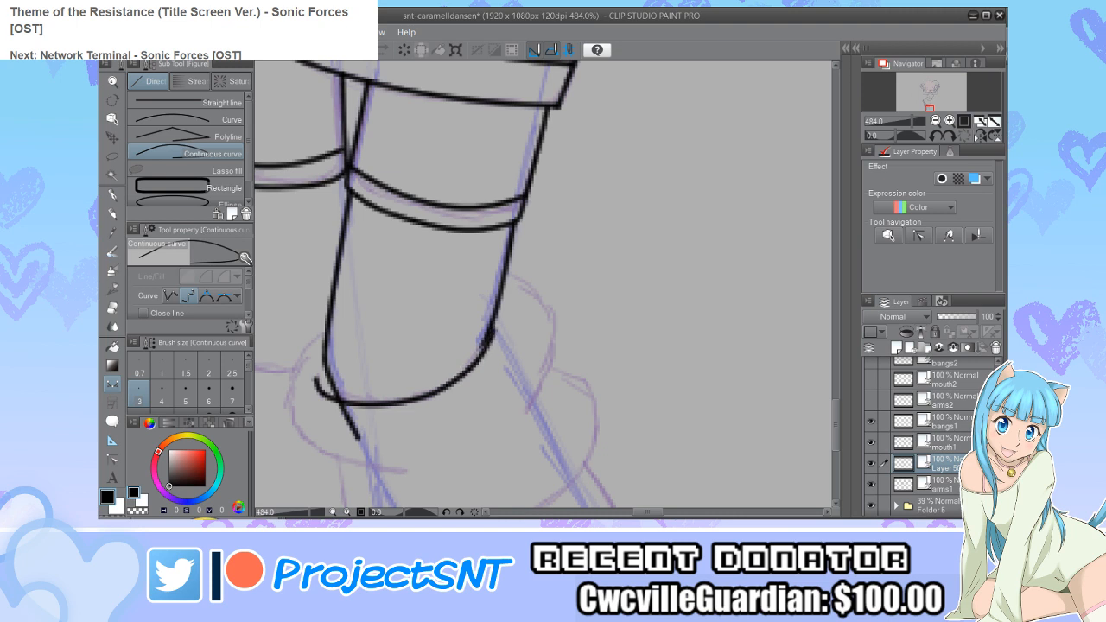
key("y")
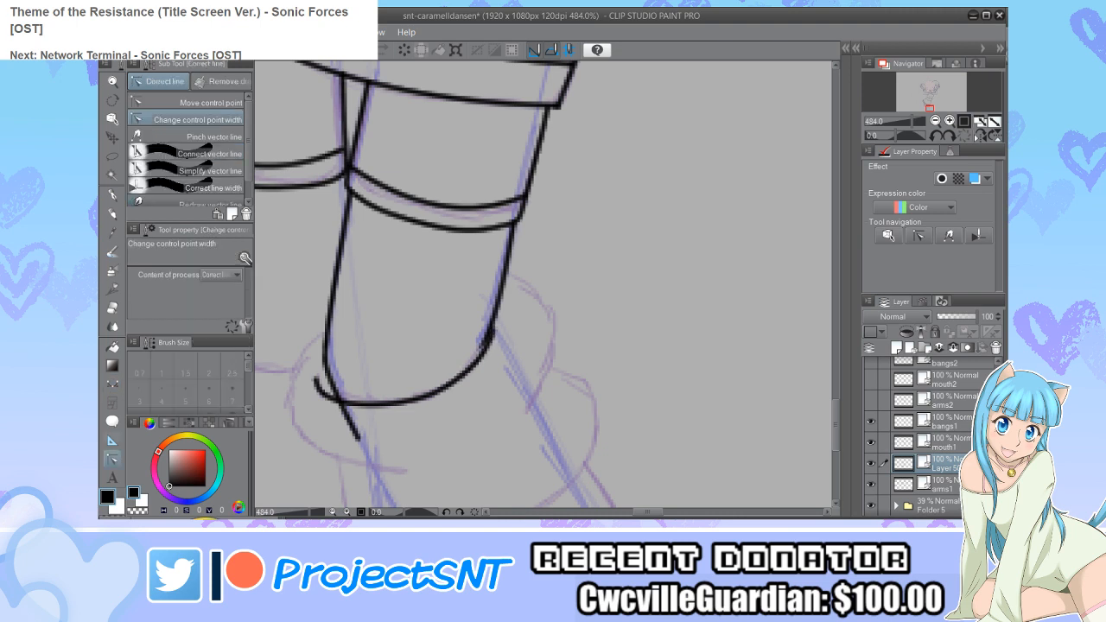
left_click_drag(432, 389, 677, 380)
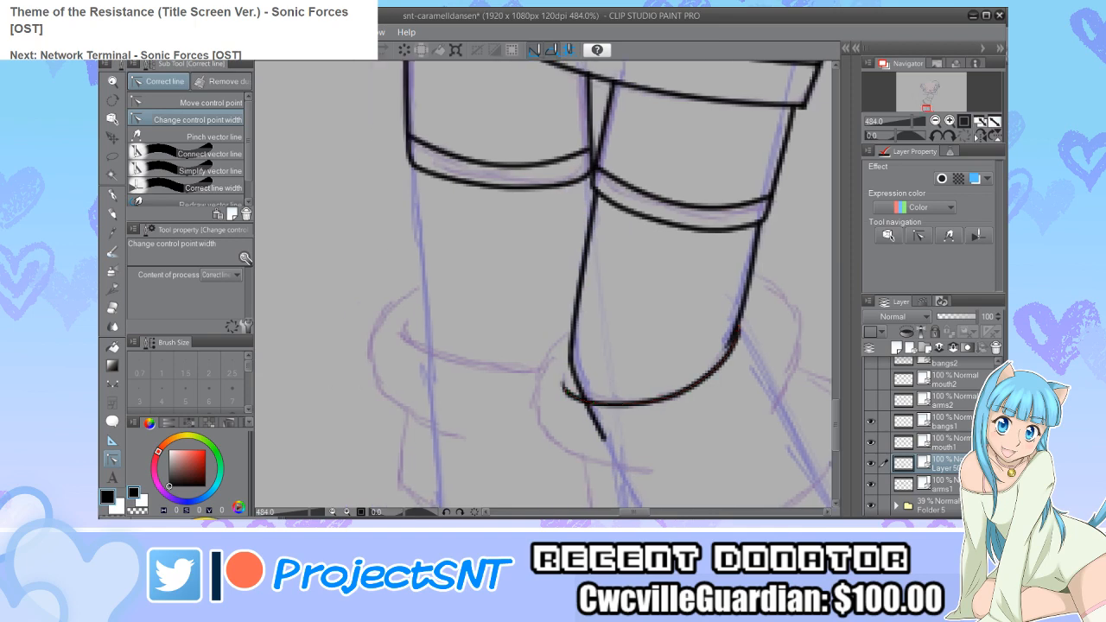
scroll(644, 389, "down", 2)
scroll(467, 389, "down", 3)
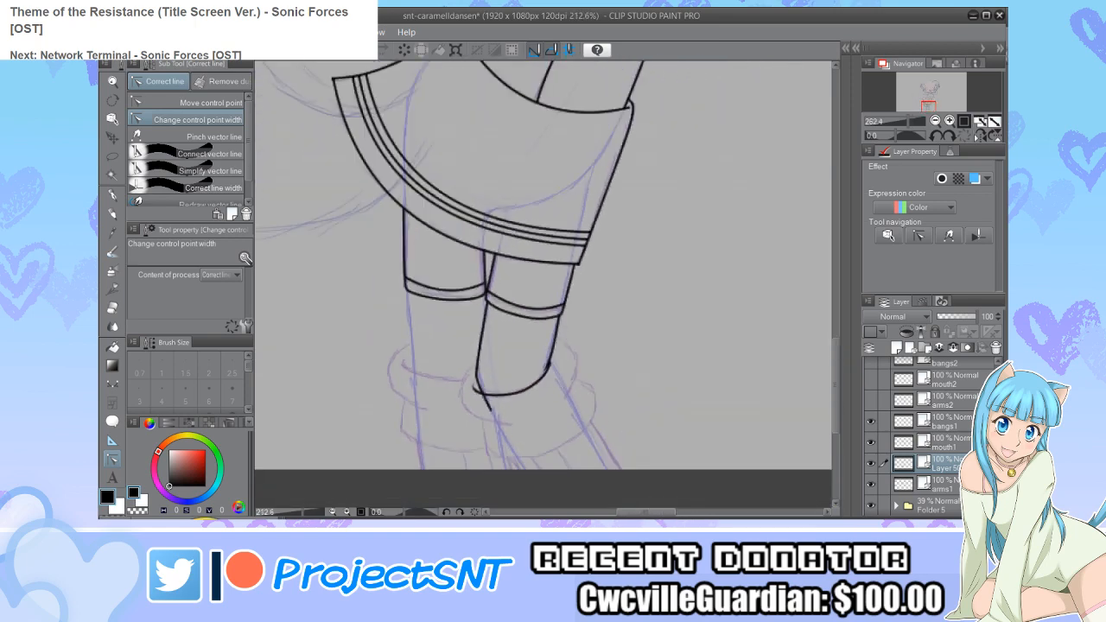
scroll(553, 367, "up", 4)
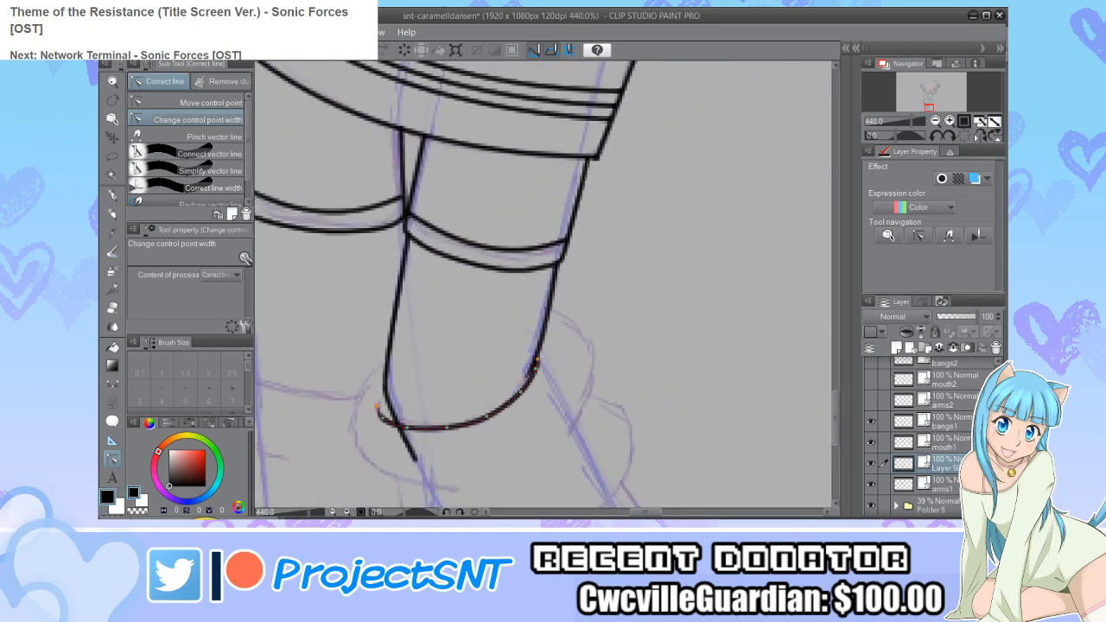
scroll(536, 363, "down", 2)
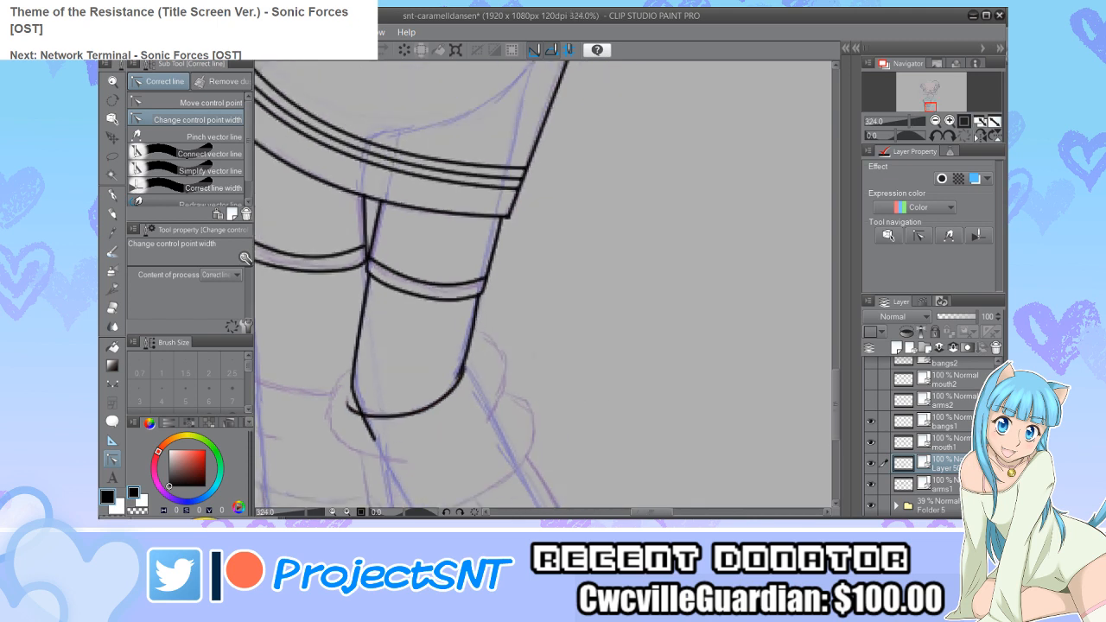
Step: Erase the end of the right leg's inner line where it overshoots the sock opening curve
key("e")
left_click_drag(355, 423, 368, 449)
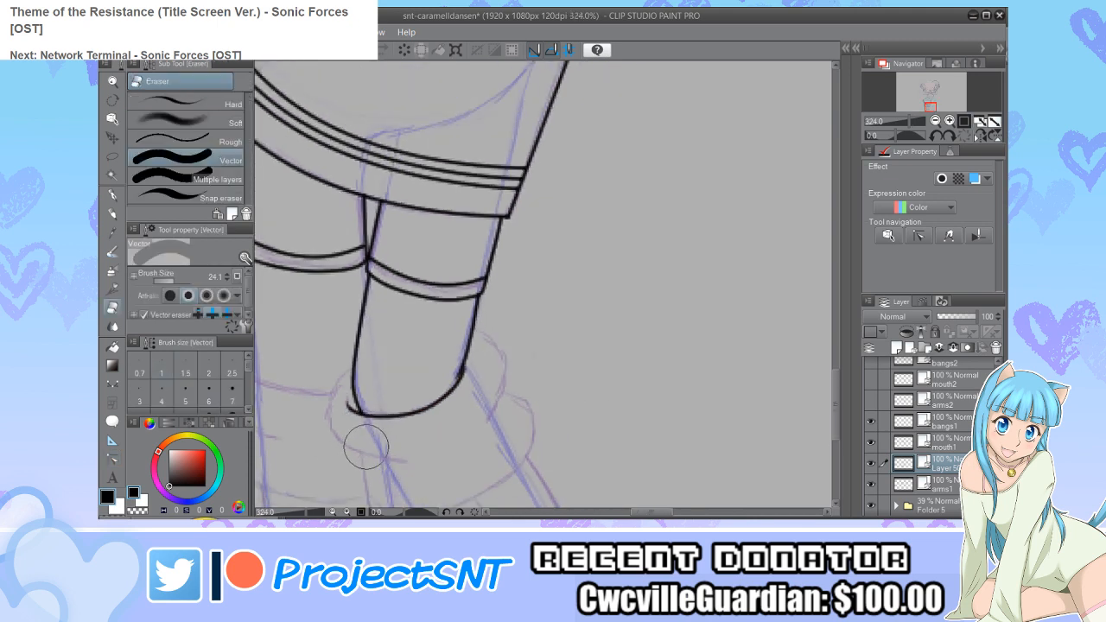
scroll(311, 372, "down", 1)
scroll(313, 381, "up", 1)
scroll(312, 407, "up", 2)
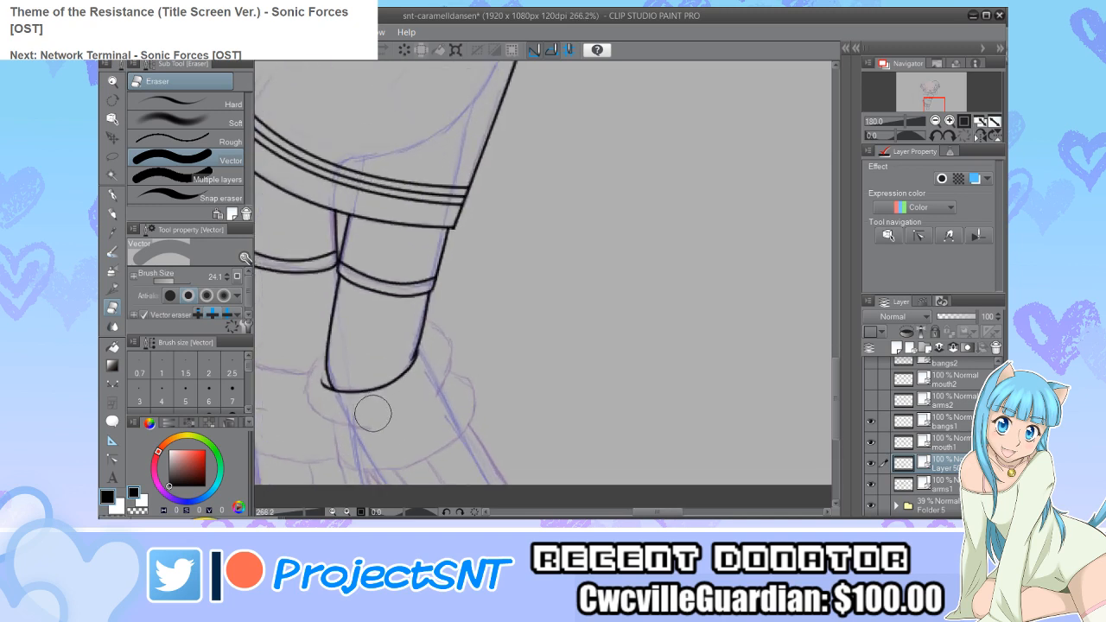
Step: Ink the puffy upper cuff of the right sock as one continuous curve looping around the lower leg, and fine-tune its shape
scroll(313, 412, "up", 1)
key("u")
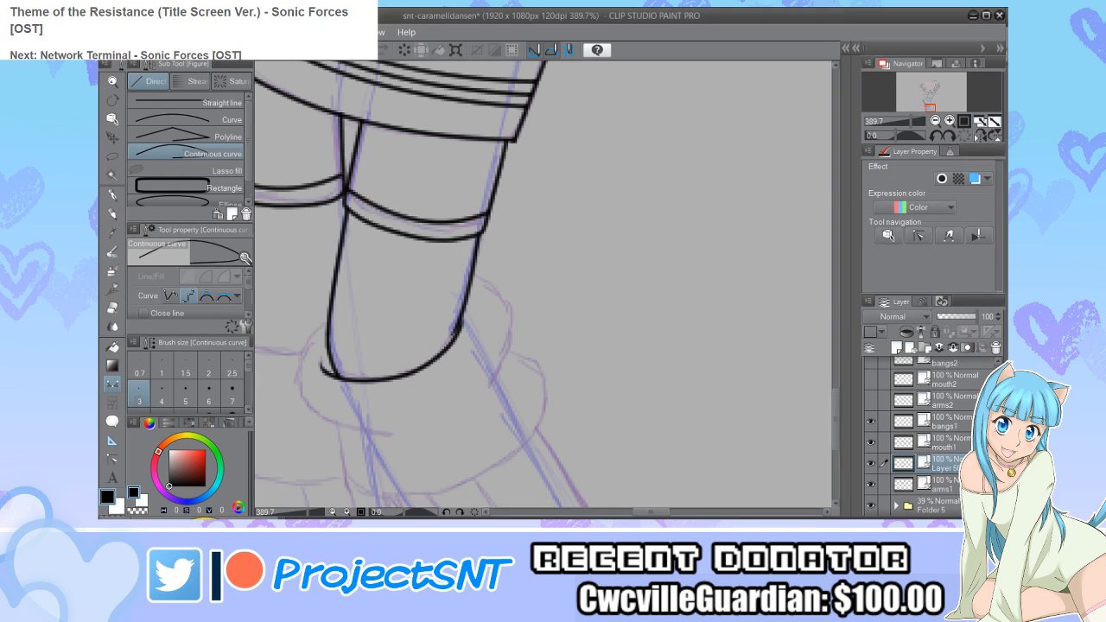
scroll(978, 136, "up", 1)
mouse_move(414, 441)
left_mouse_down()
mouse_move(327, 420)
mouse_move(307, 403)
mouse_move(307, 340)
mouse_move(331, 305)
mouse_move(420, 264)
mouse_move(484, 258)
mouse_move(536, 284)
mouse_move(545, 312)
mouse_move(510, 399)
left_mouse_up()
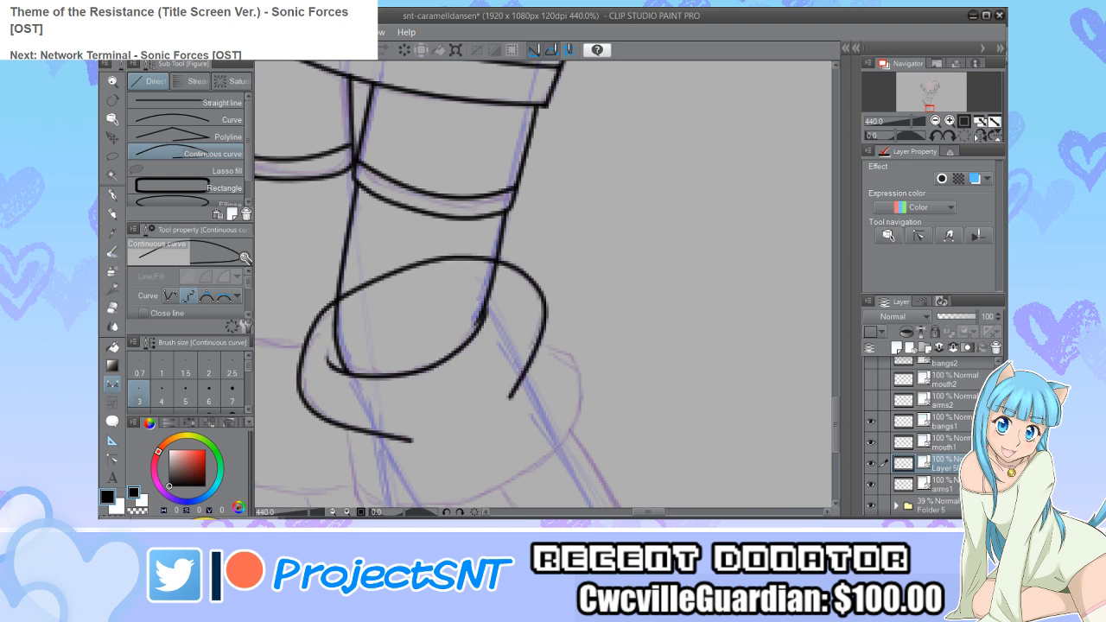
key("y")
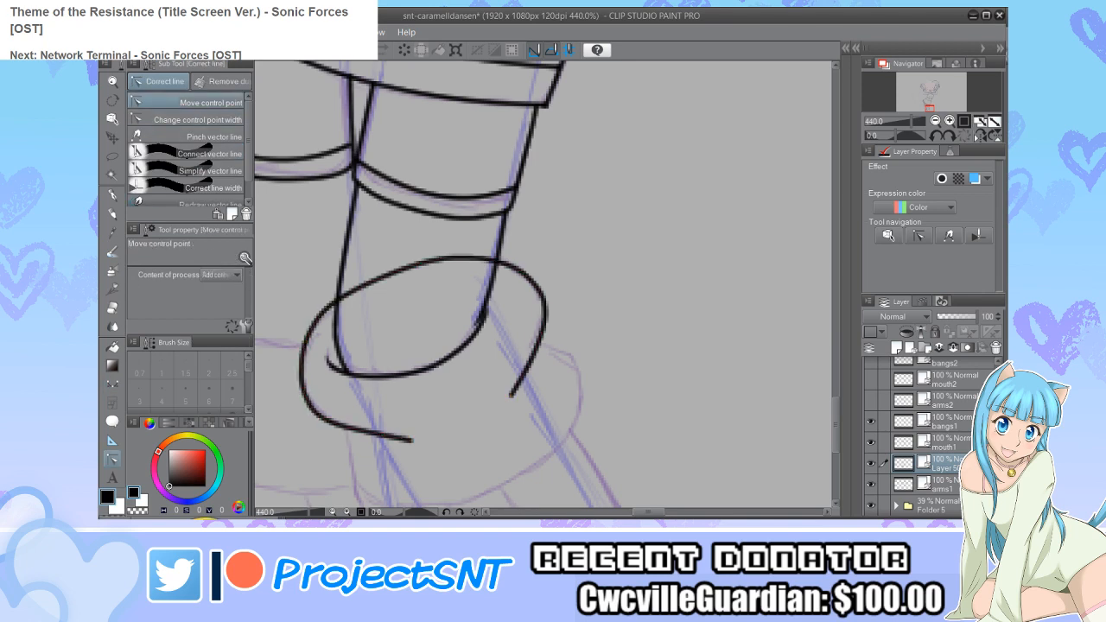
scroll(361, 417, "down", 4)
scroll(386, 458, "up", 3)
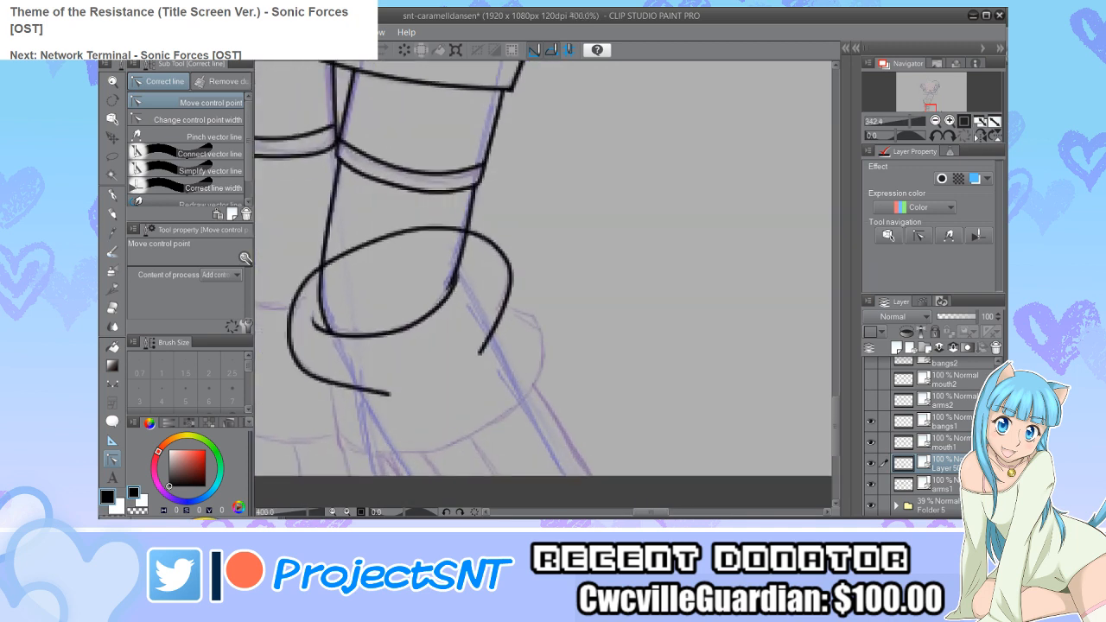
key("u")
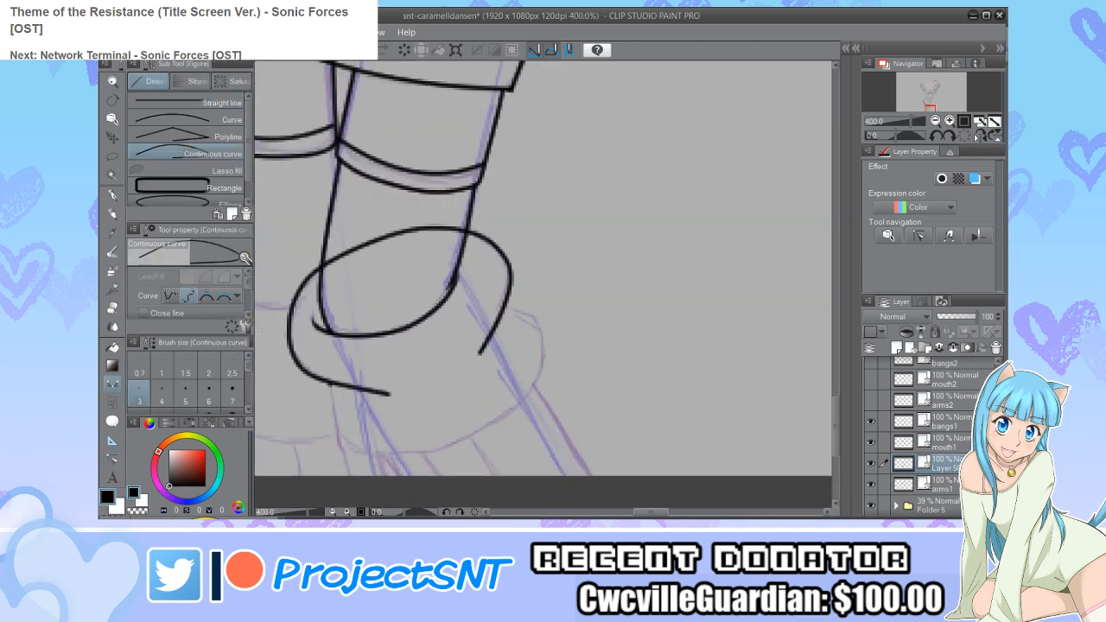
Step: Ink the lower tier of the right sock cuff as one continuous curve around to the upper cuff, and adjust its lower corner
left_click(331, 386)
double_click(339, 440)
left_click(343, 454)
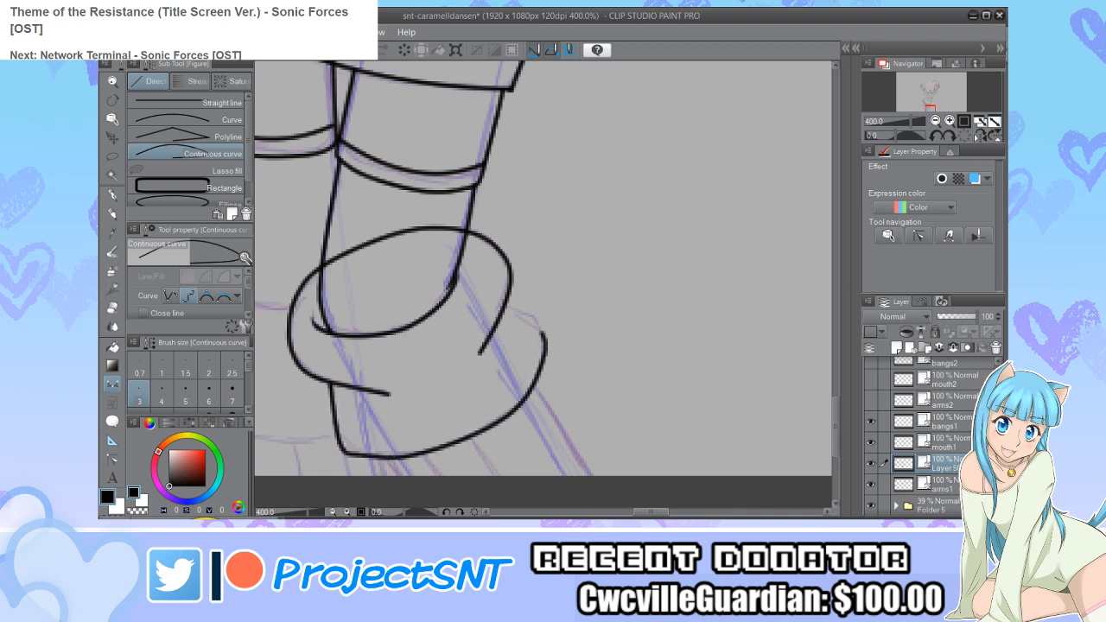
left_click(546, 343)
key("y")
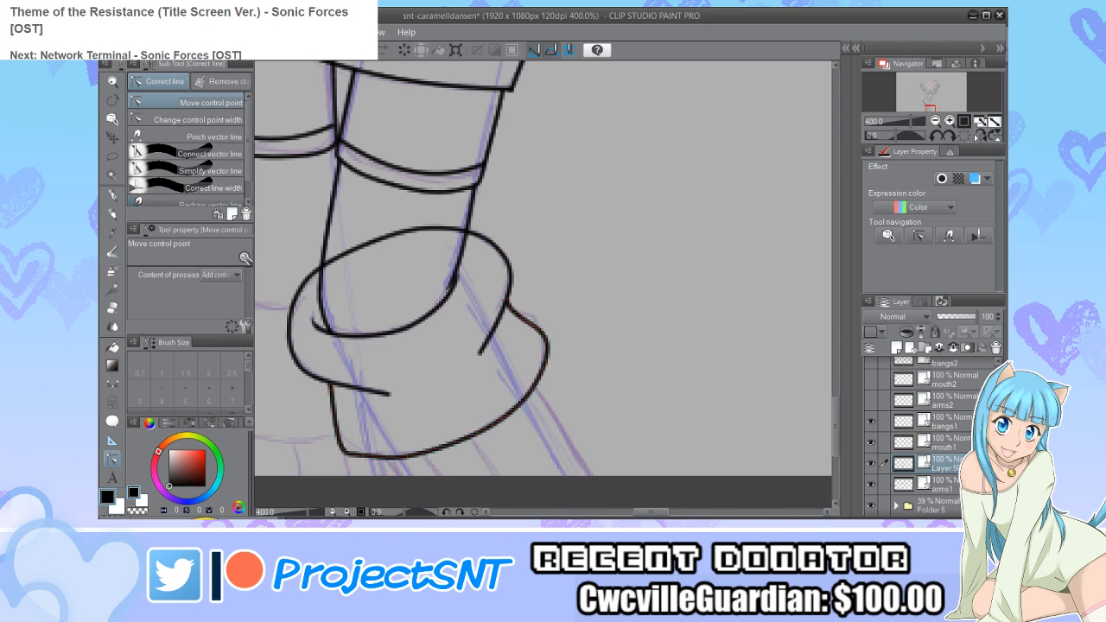
left_click_drag(339, 443, 342, 437)
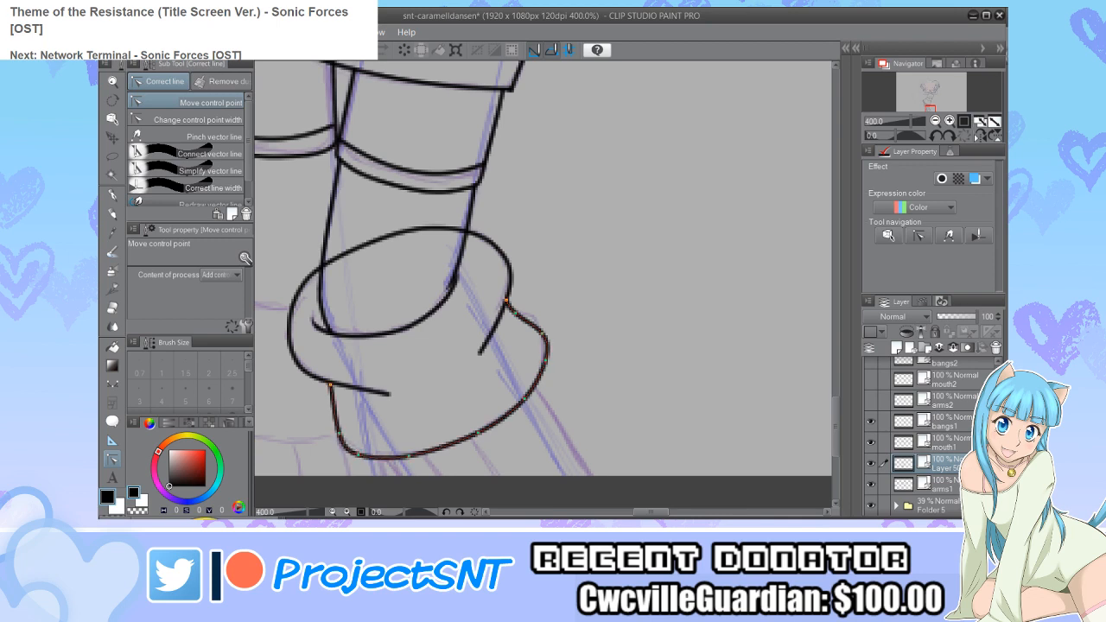
Step: Taper both loose ends of the right sock's upper cuff line, and adjust the line width at the skirt hem's corner
left_click(197, 119)
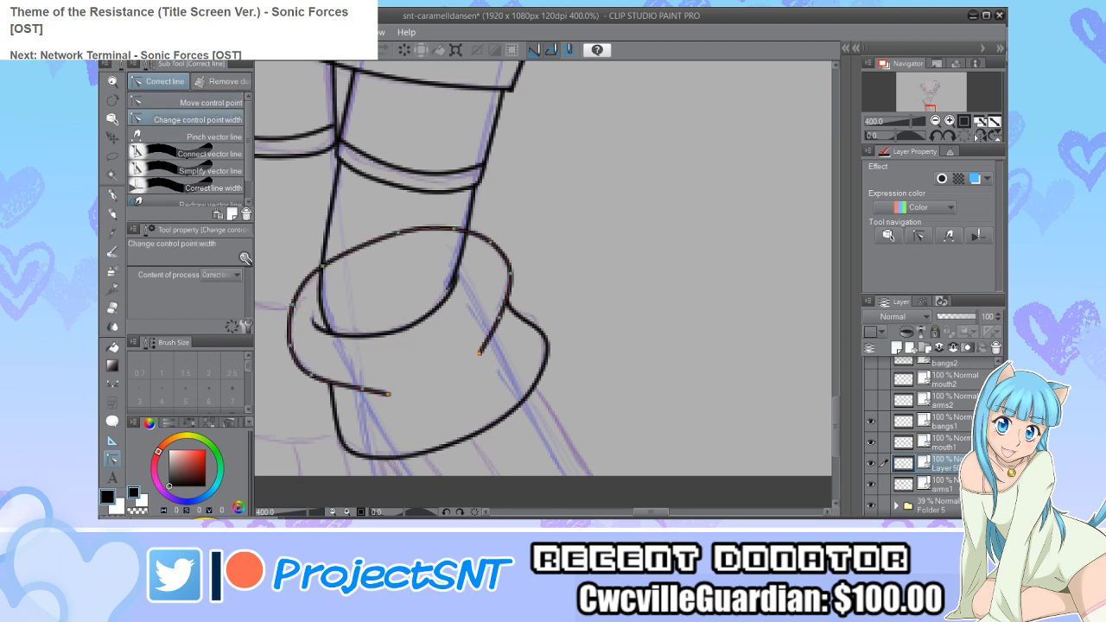
left_click_drag(388, 394, 354, 394)
left_click_drag(481, 352, 447, 353)
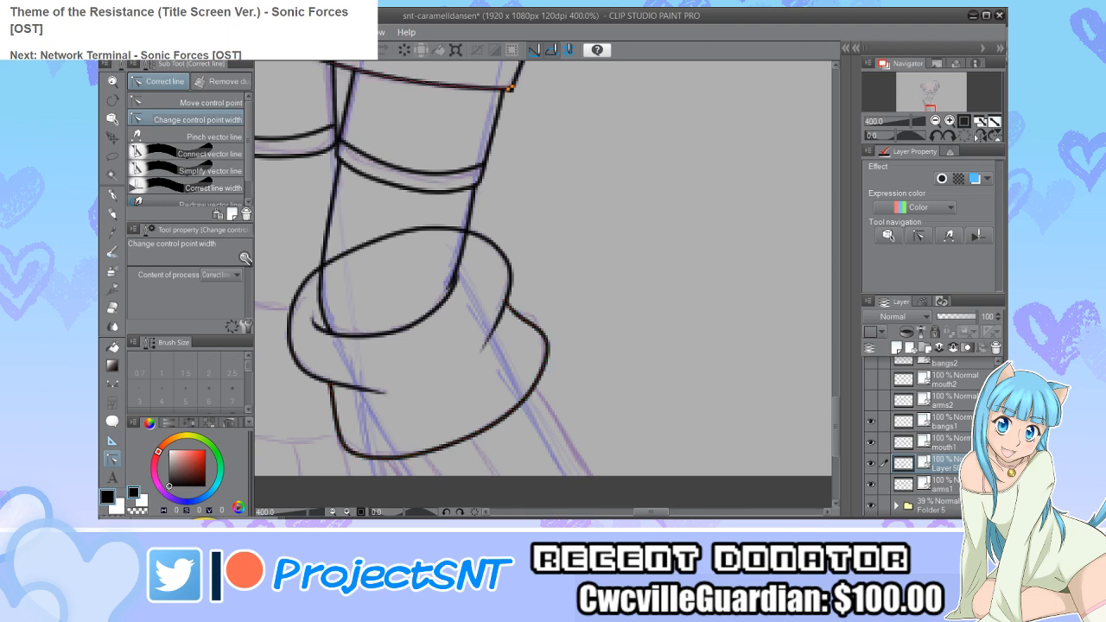
left_click_drag(510, 88, 532, 88)
Step: Erase the part of the upper cuff curve that crosses in front of the right lower leg
key("e")
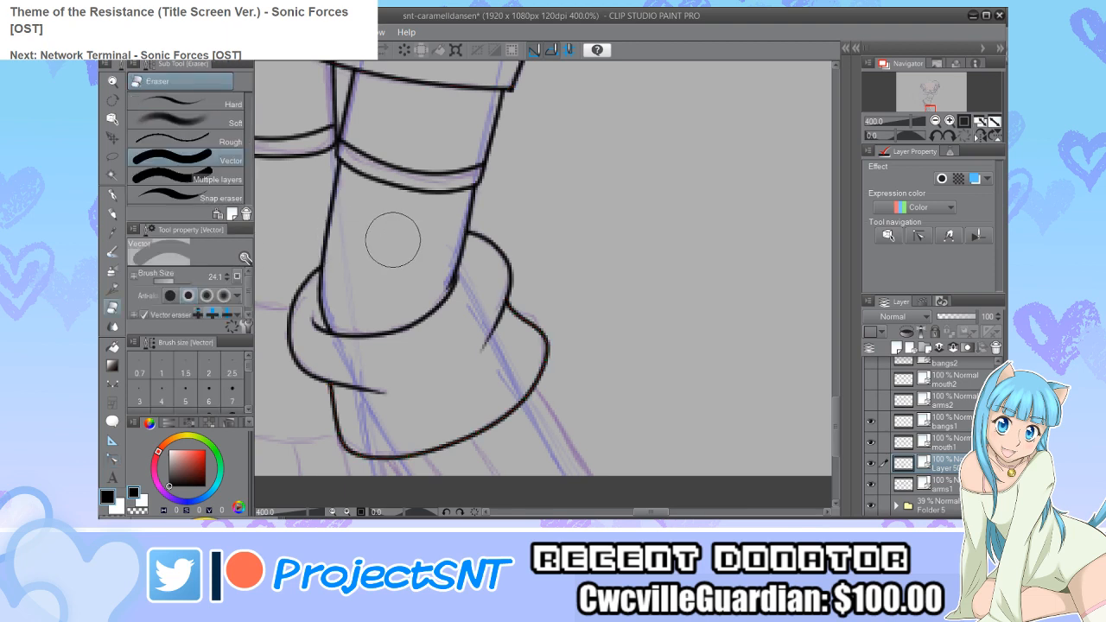
scroll(411, 303, "down", 2)
scroll(340, 437, "down", 2)
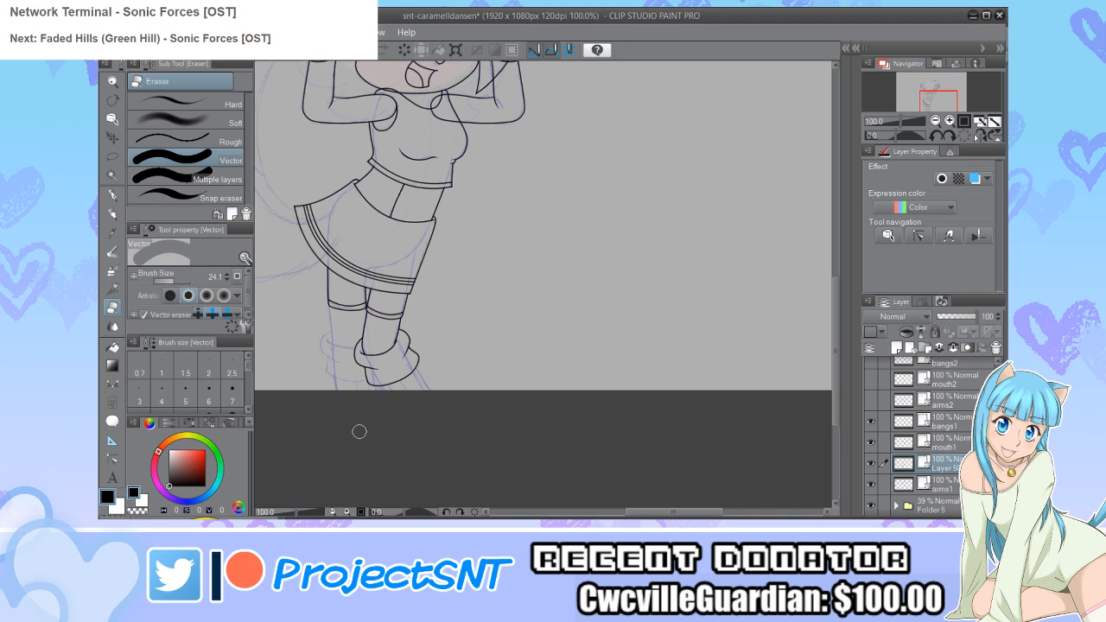
Step: Ink the four short slanted foot lines from the right sock's lower cuff down to the bottom edge of the canvas
scroll(395, 407, "up", 3)
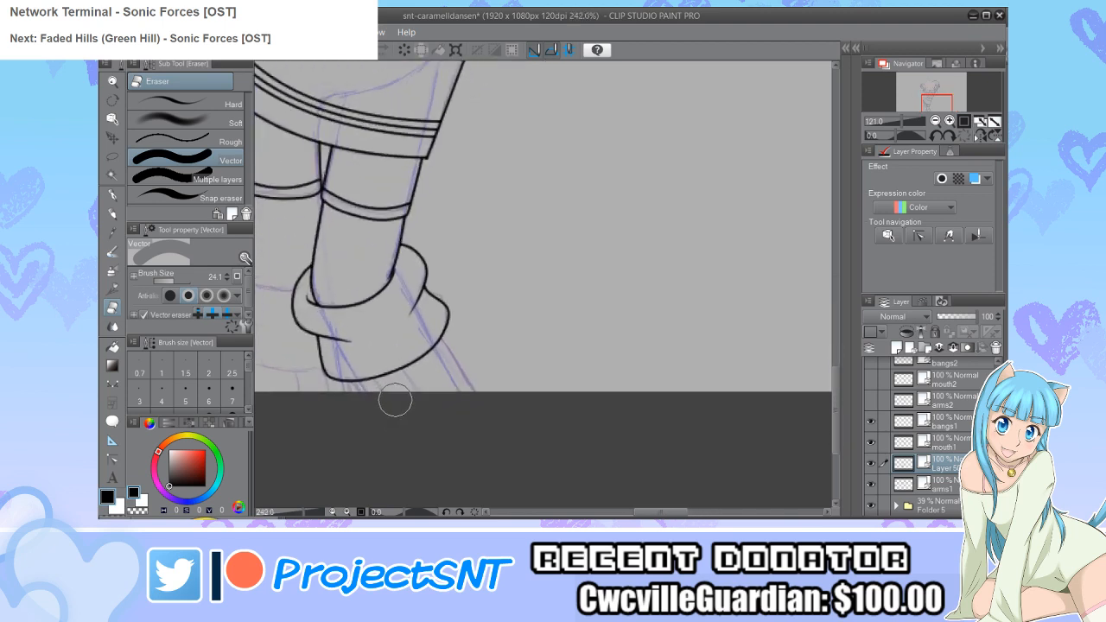
scroll(395, 400, "up", 1)
key("u")
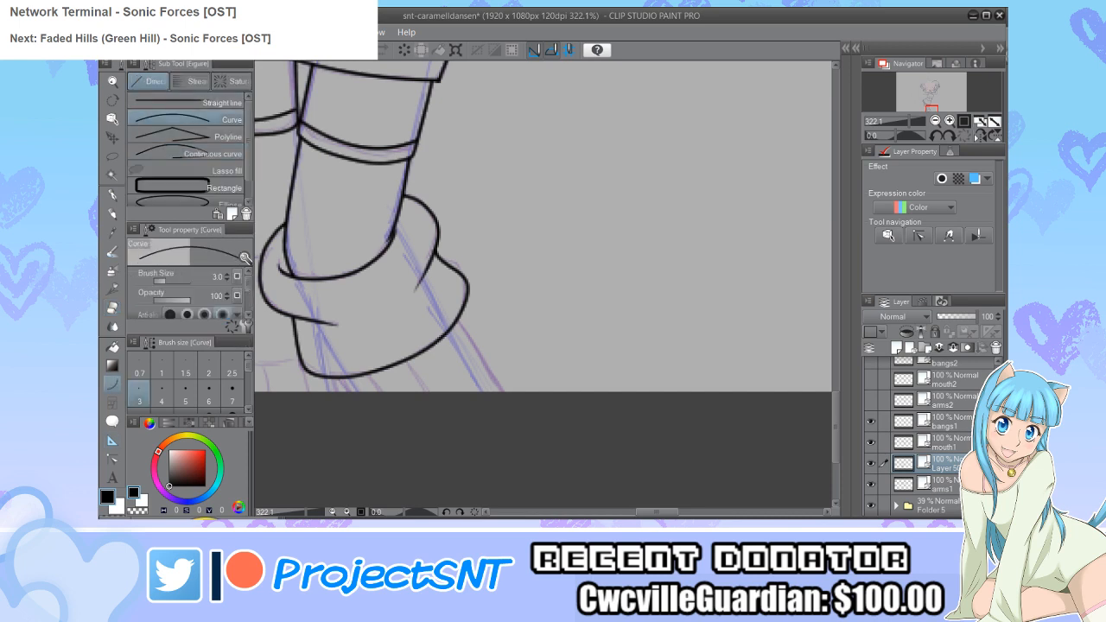
scroll(497, 376, "up", 1)
left_click_drag(437, 290, 509, 390)
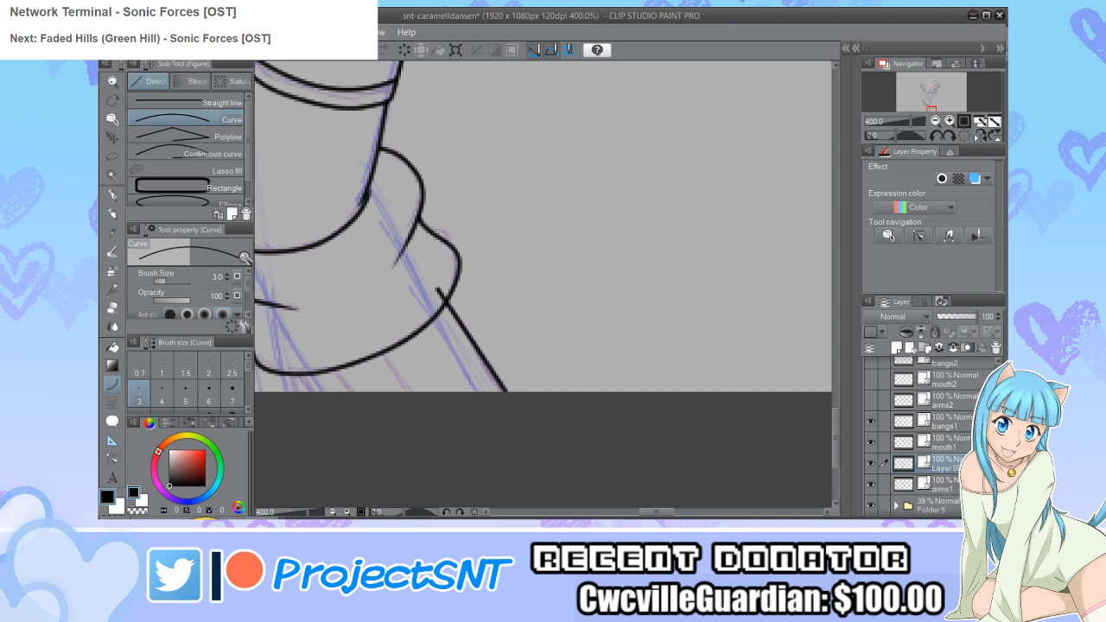
left_click_drag(280, 356, 307, 391)
left_click_drag(309, 349, 345, 391)
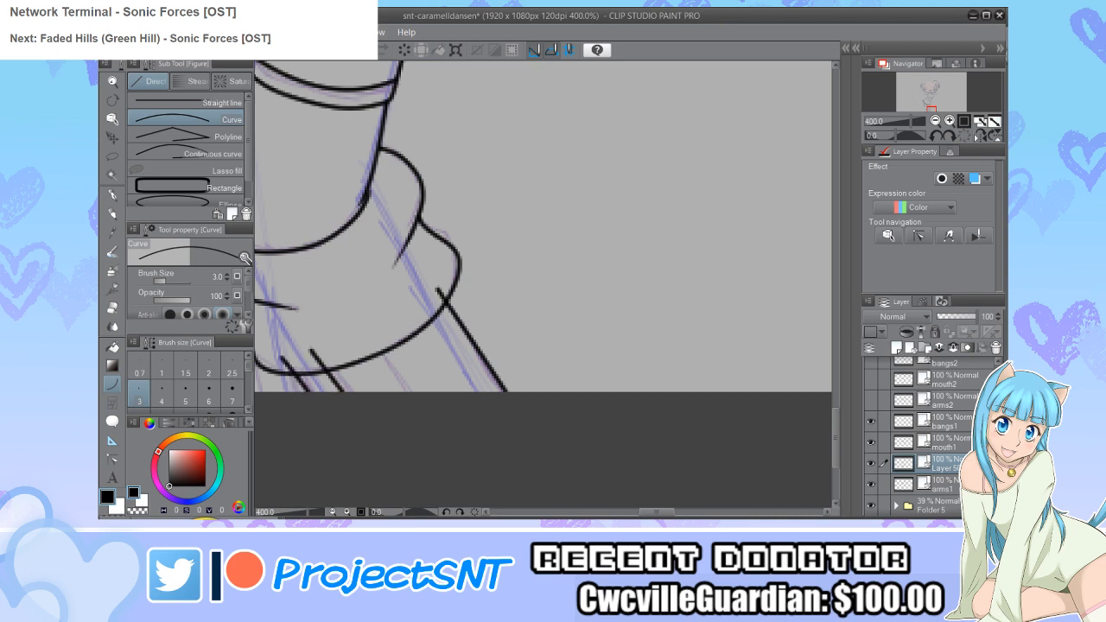
left_click_drag(354, 327, 405, 390)
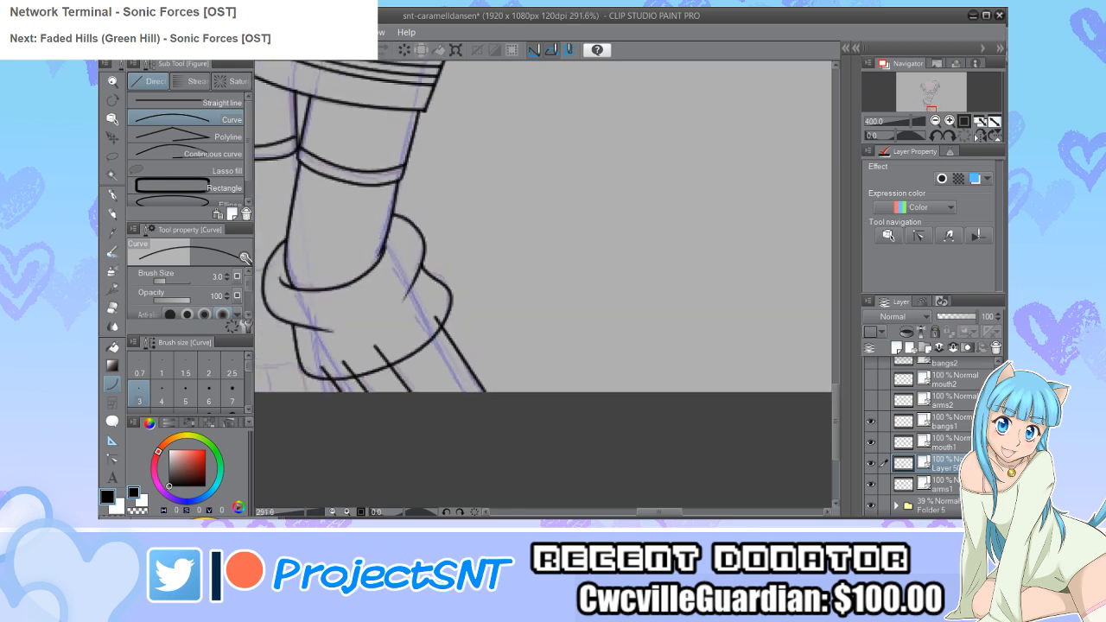
Step: Erase the overshooting upper ends of the foot lines inside the right lower cuff, using a vector eraser of size 20.7
key("e")
mouse_move(308, 361)
left_mouse_down()
mouse_move(291, 340)
mouse_move(389, 306)
left_mouse_up()
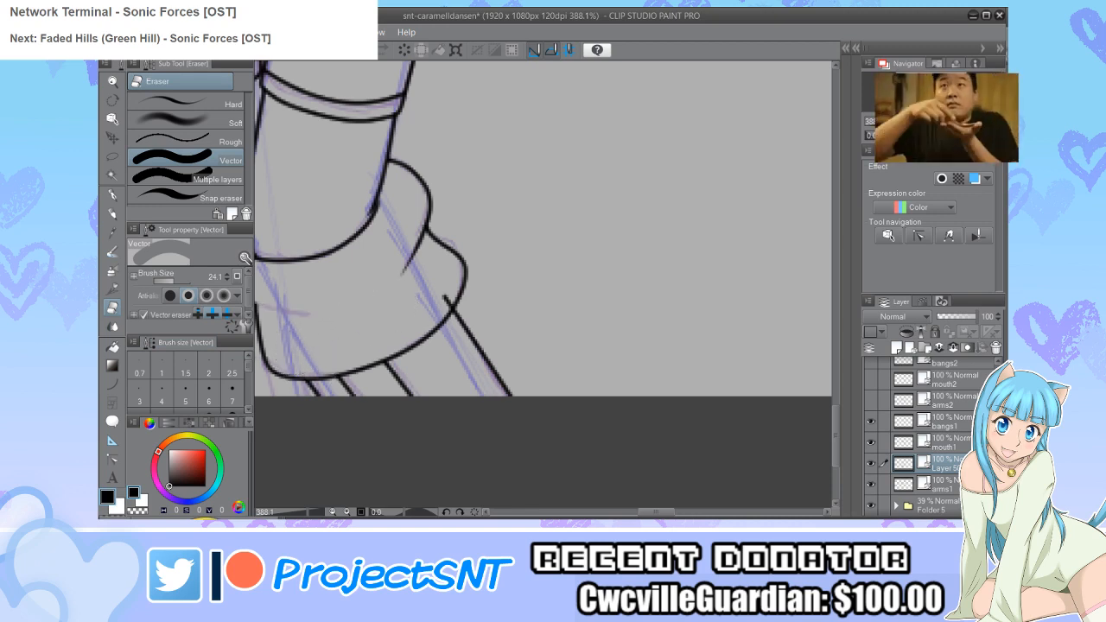
key("ctrl+z")
left_click_drag(175, 280, 173, 280)
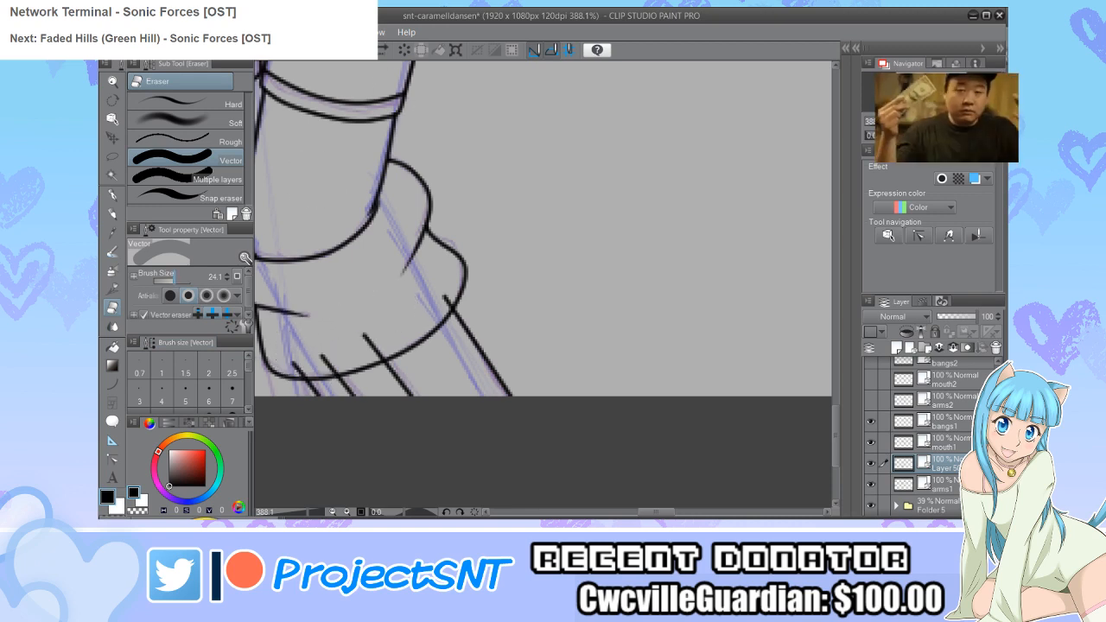
mouse_move(294, 345)
left_mouse_down()
mouse_move(371, 326)
mouse_move(429, 288)
left_mouse_up()
scroll(437, 346, "down", 3)
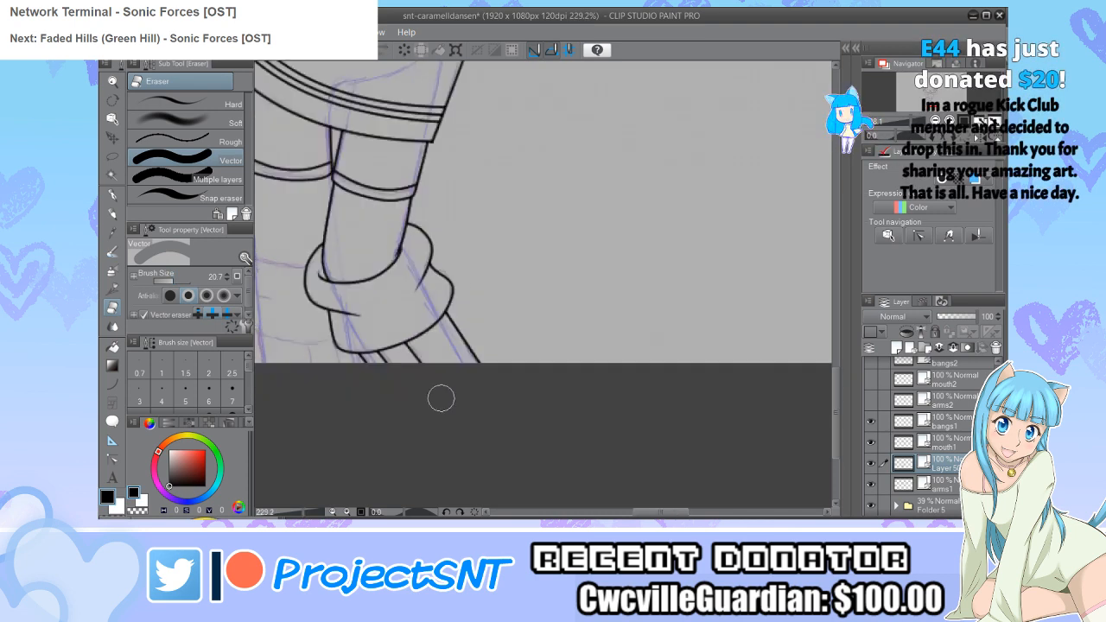
scroll(440, 399, "down", 4)
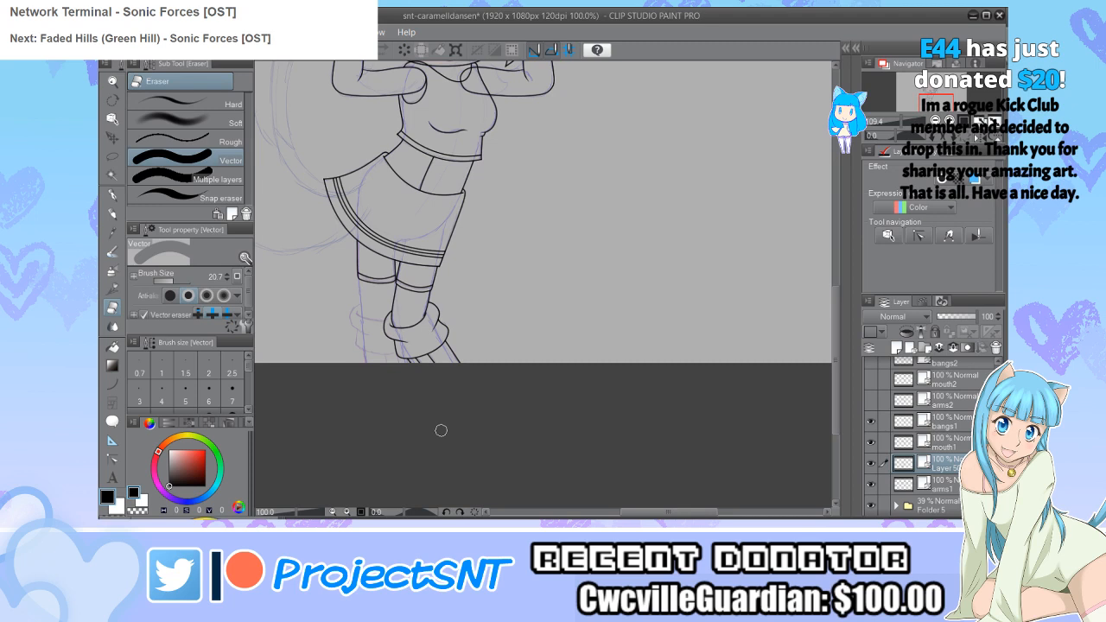
scroll(373, 342, "down", 3)
Step: Ink the left sock's opening curve up to the right cuff, and the left lower leg's outer line down to it
scroll(373, 341, "up", 5)
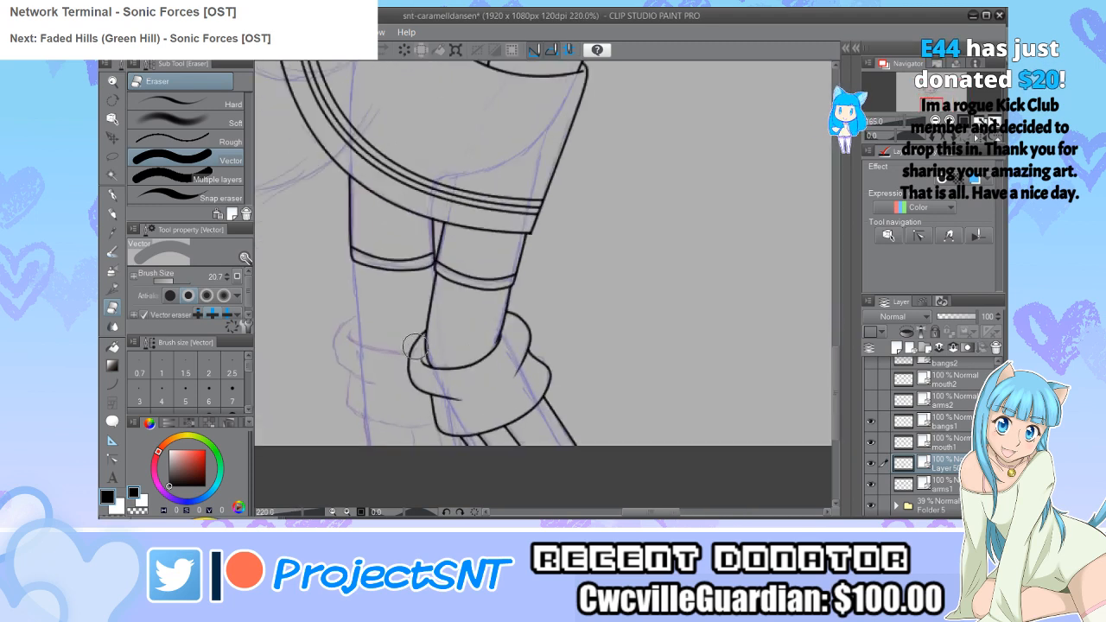
scroll(414, 347, "up", 2)
key("u")
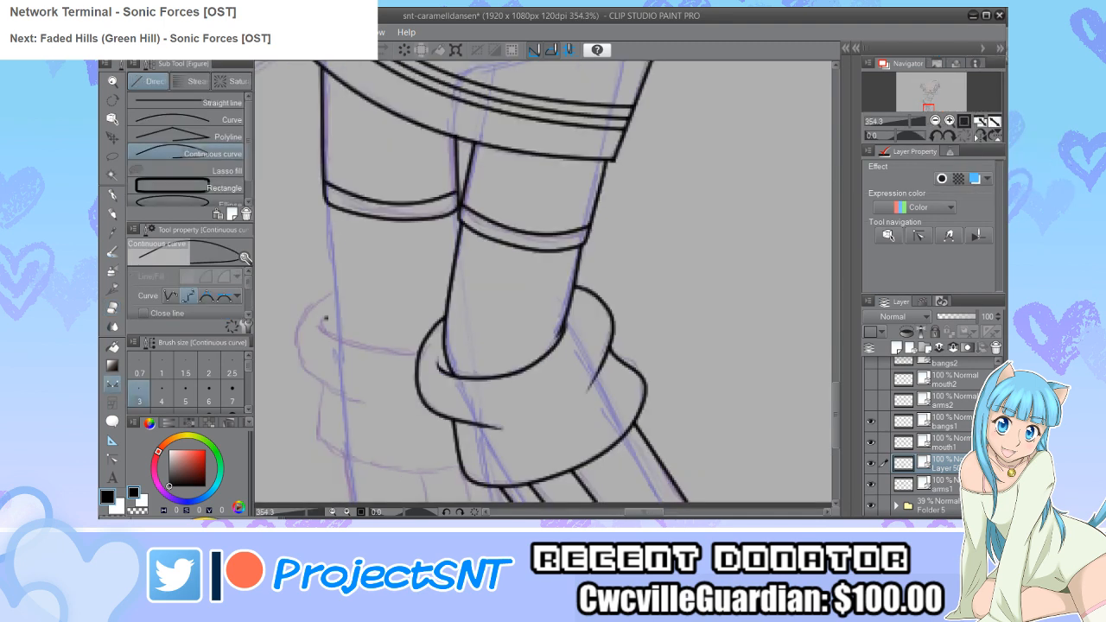
mouse_move(325, 320)
left_mouse_down()
mouse_move(371, 351)
mouse_move(420, 350)
left_mouse_up()
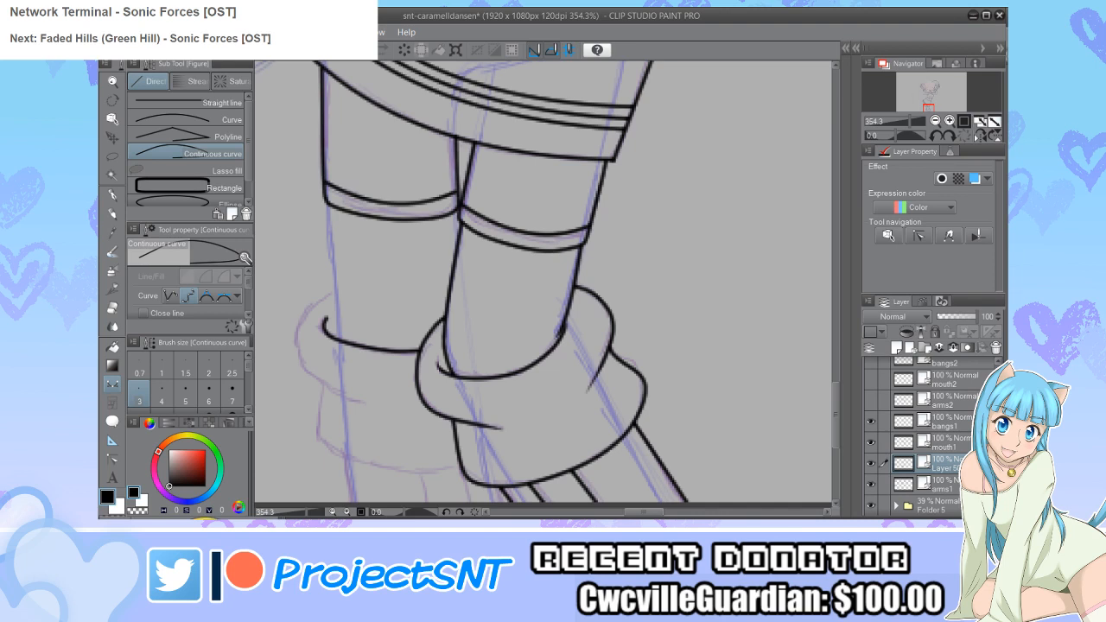
left_click_drag(330, 207, 344, 340)
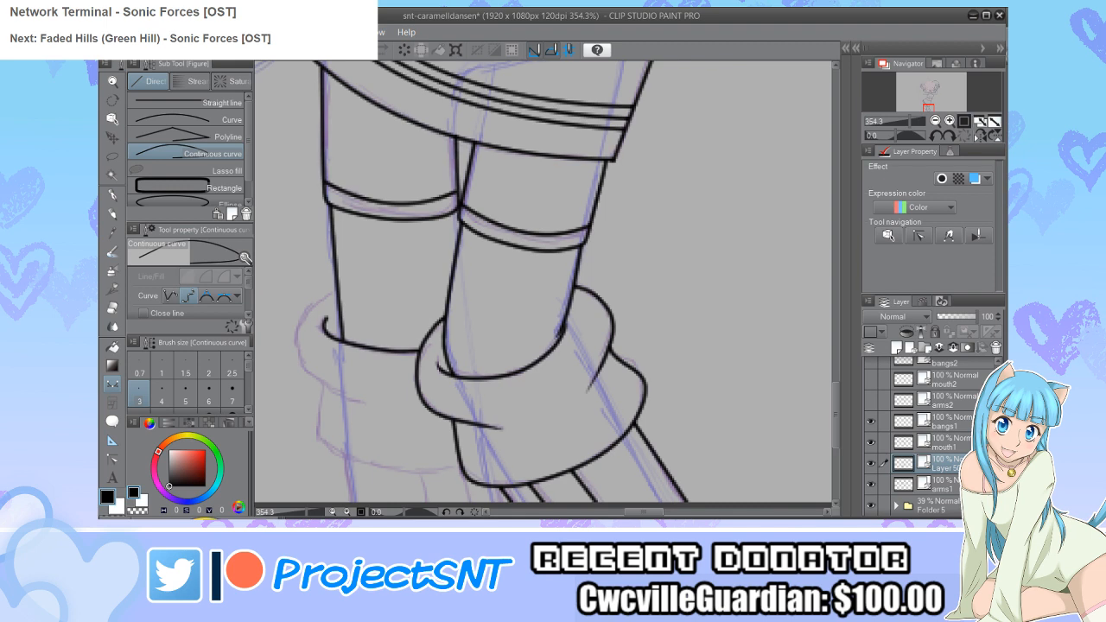
Step: Ink the left sock's puffy upper cuff and the lower cuff beneath it as two continuous curves
mouse_move(335, 289)
left_mouse_down()
mouse_move(296, 340)
mouse_move(307, 375)
mouse_move(298, 359)
mouse_move(302, 349)
mouse_move(331, 390)
mouse_move(318, 379)
mouse_move(315, 344)
mouse_move(307, 373)
mouse_move(324, 338)
mouse_move(337, 394)
mouse_move(371, 414)
left_mouse_up()
scroll(260, 160, "down", 1)
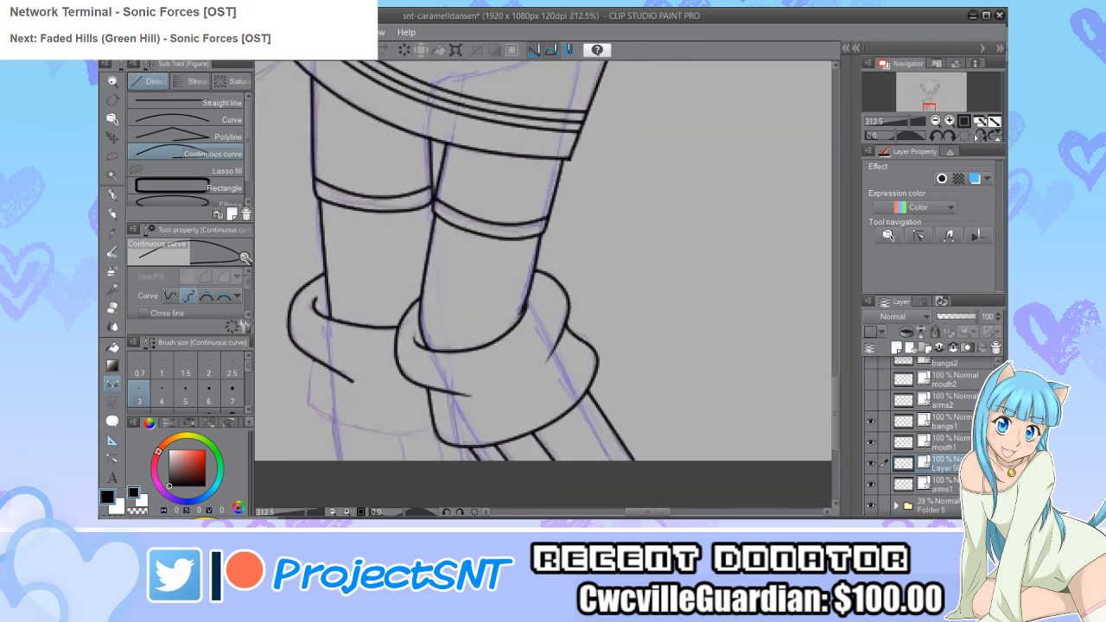
mouse_move(315, 361)
left_mouse_down()
mouse_move(306, 406)
mouse_move(318, 424)
mouse_move(438, 437)
left_mouse_up()
scroll(299, 416, "up", 1)
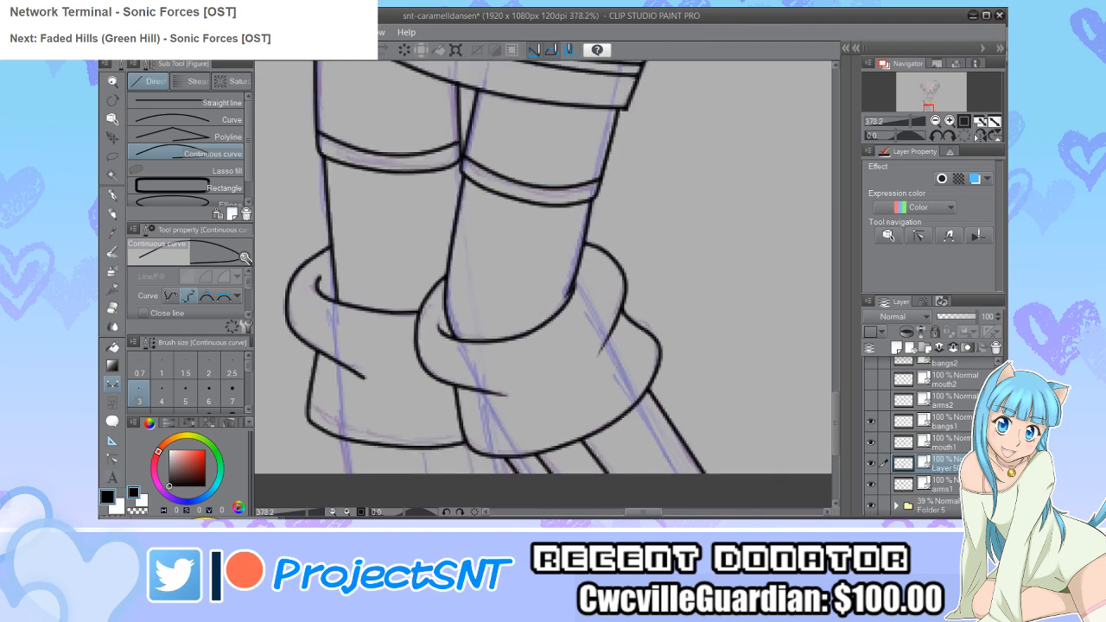
Step: Reshape the outer side and lower corner of the left sock's lower cuff by moving its control points
key("y")
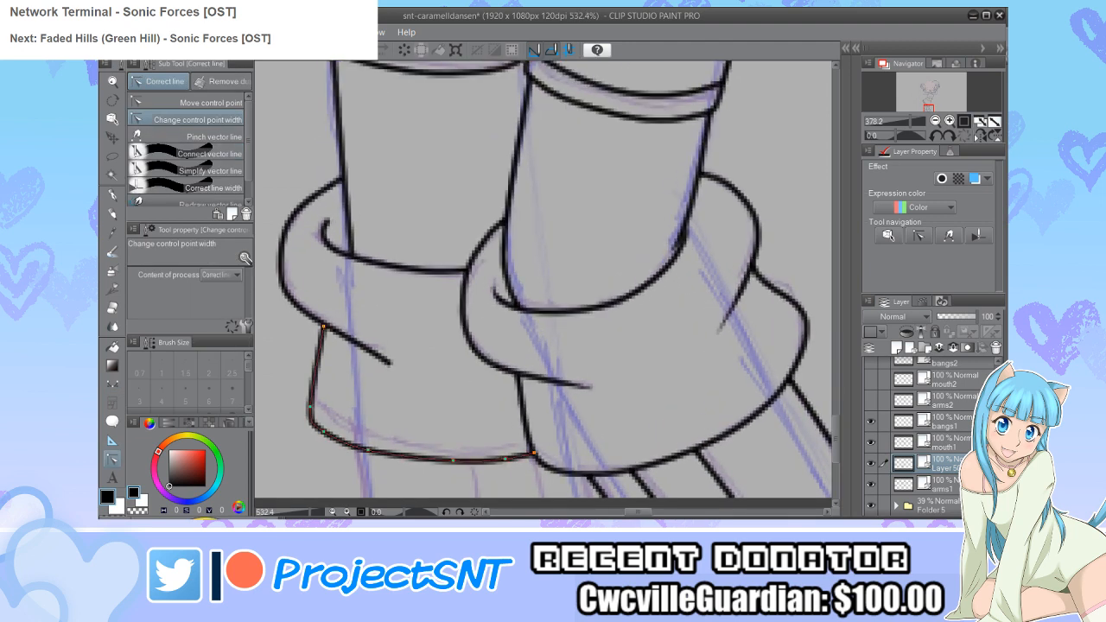
scroll(306, 415, "up", 2)
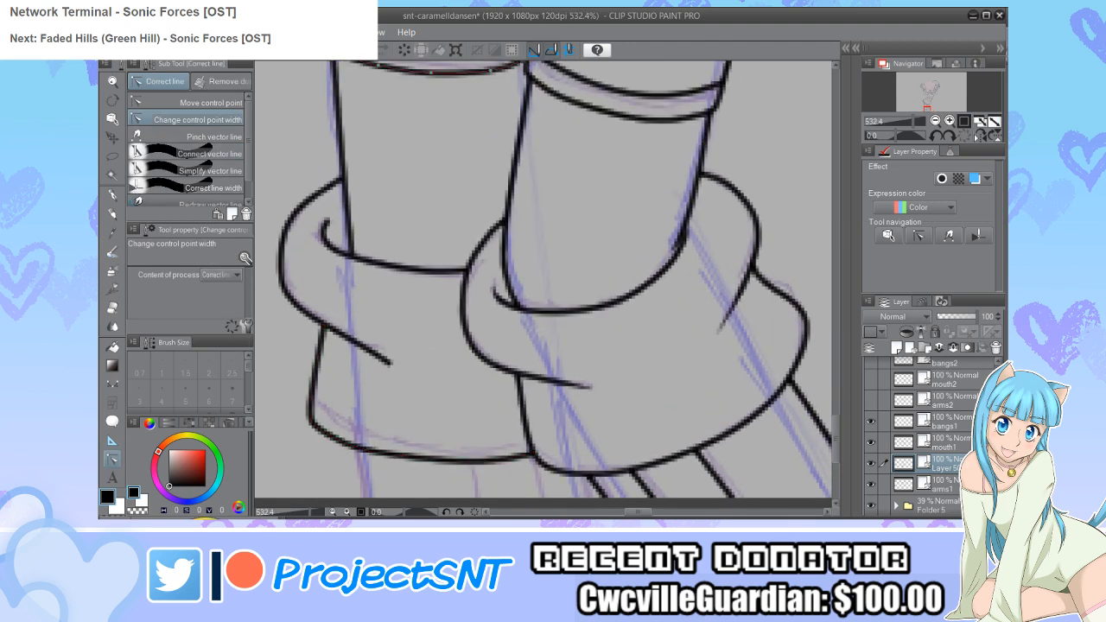
left_click(197, 102)
mouse_move(310, 408)
left_mouse_down()
mouse_move(322, 432)
mouse_move(371, 447)
mouse_move(328, 433)
left_mouse_up()
left_click_drag(317, 369, 322, 365)
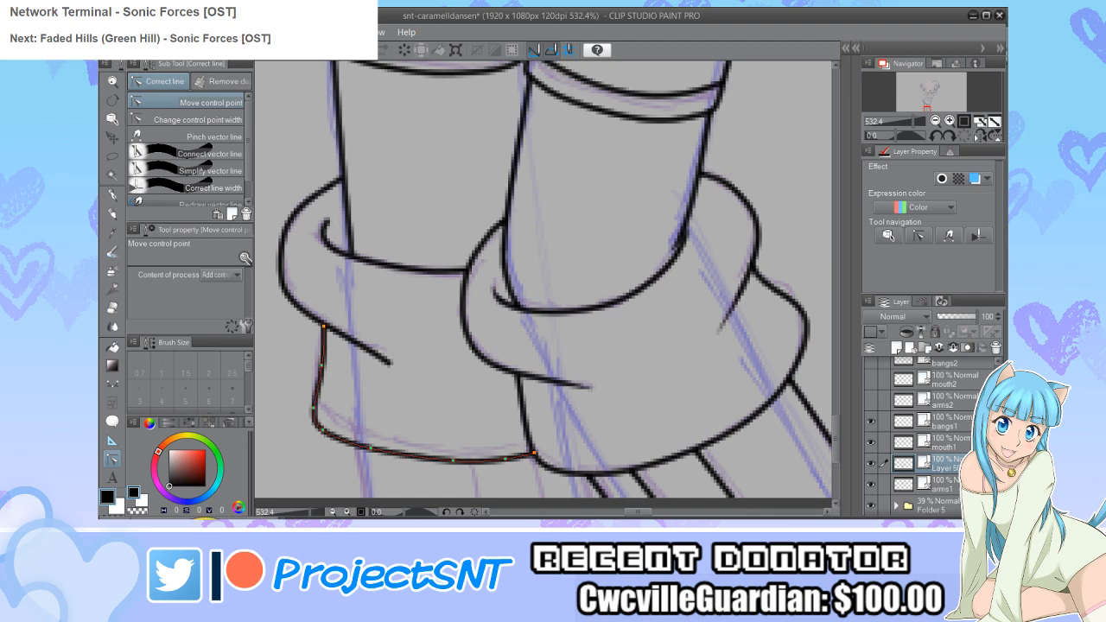
scroll(325, 450, "down", 1)
scroll(318, 381, "up", 1)
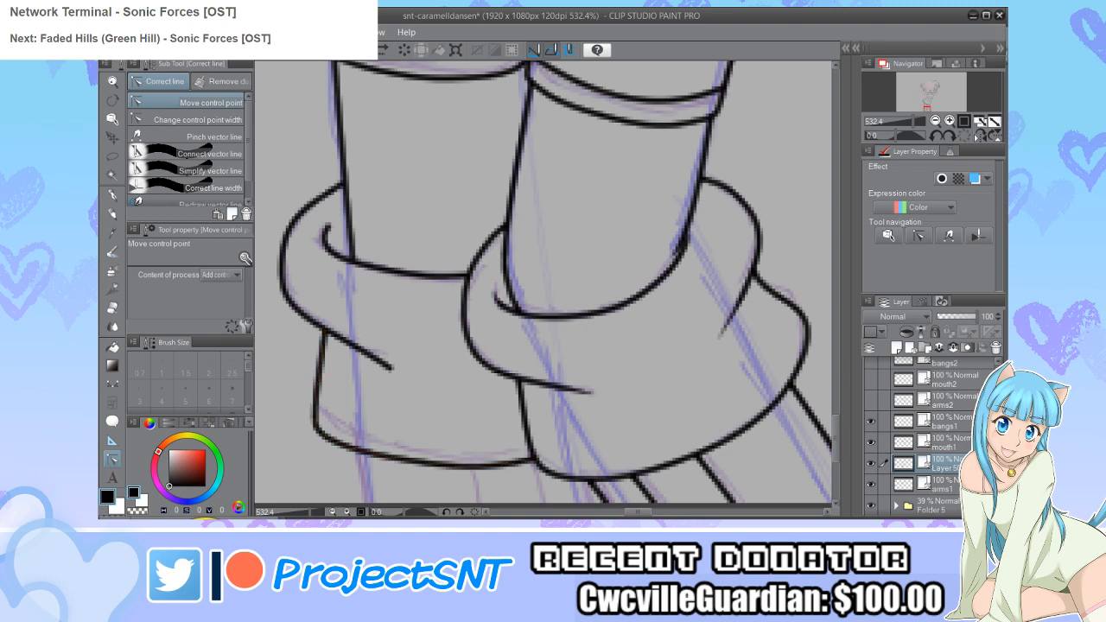
left_click_drag(314, 405, 315, 390)
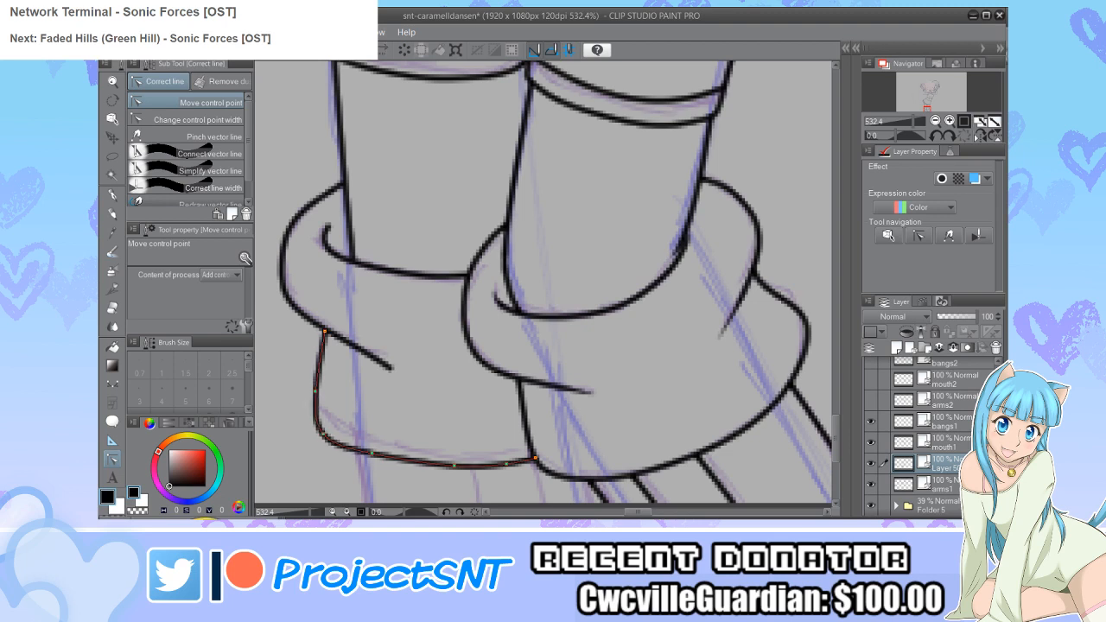
Step: Taper the loose lower end of the left sock's upper cuff line by reducing its control point width
scroll(311, 424, "down", 8)
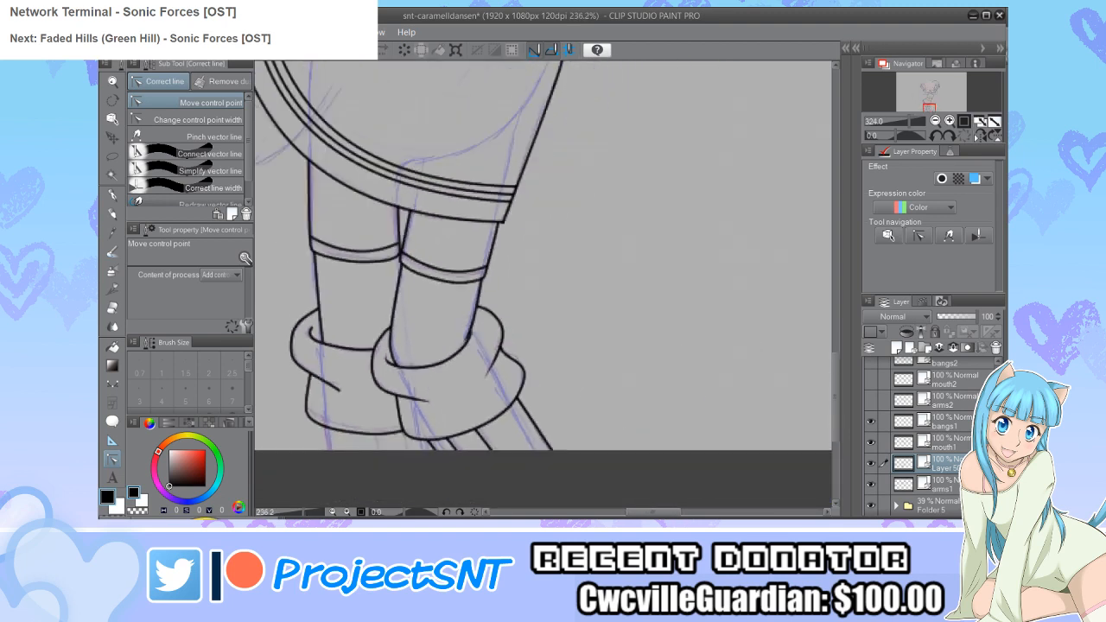
scroll(315, 385, "up", 1)
left_click(199, 119)
scroll(316, 385, "up", 3)
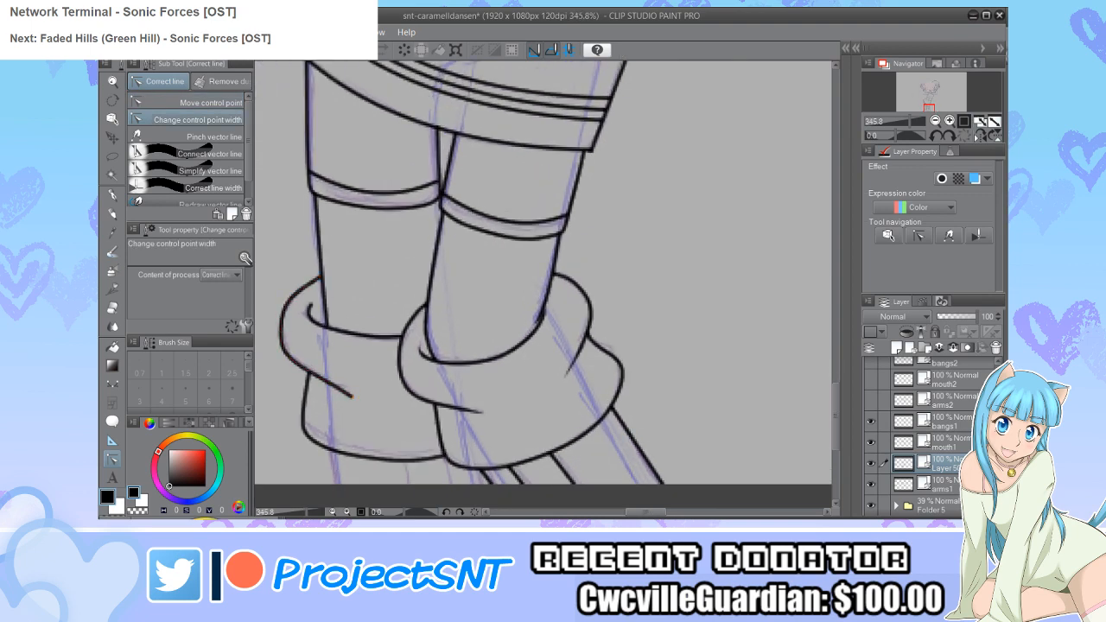
left_click_drag(371, 335, 394, 336)
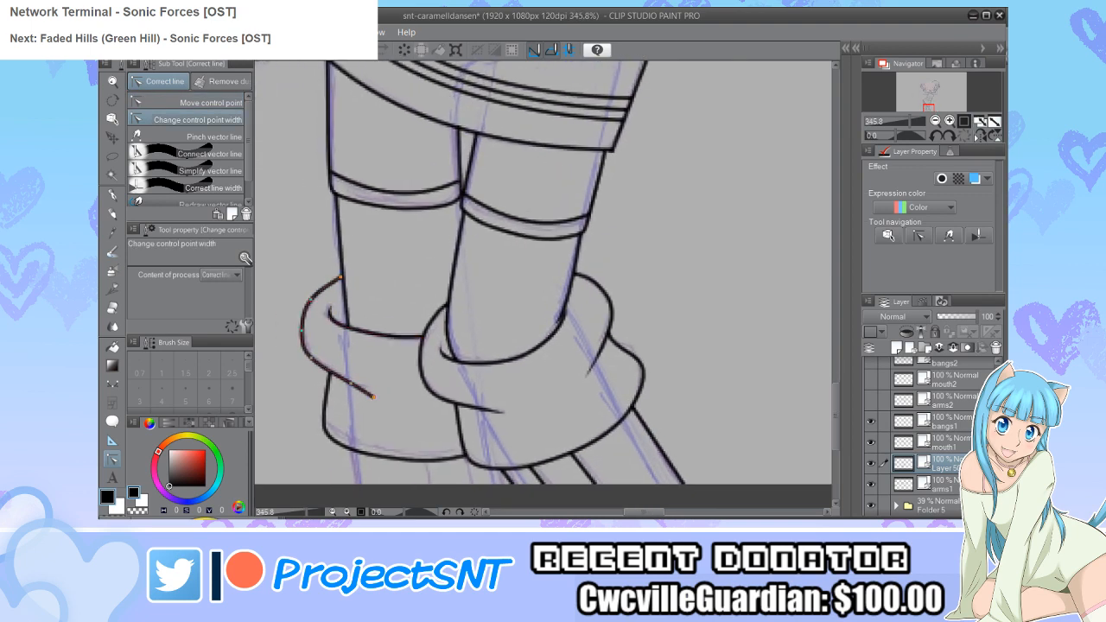
scroll(314, 320, "down", 3)
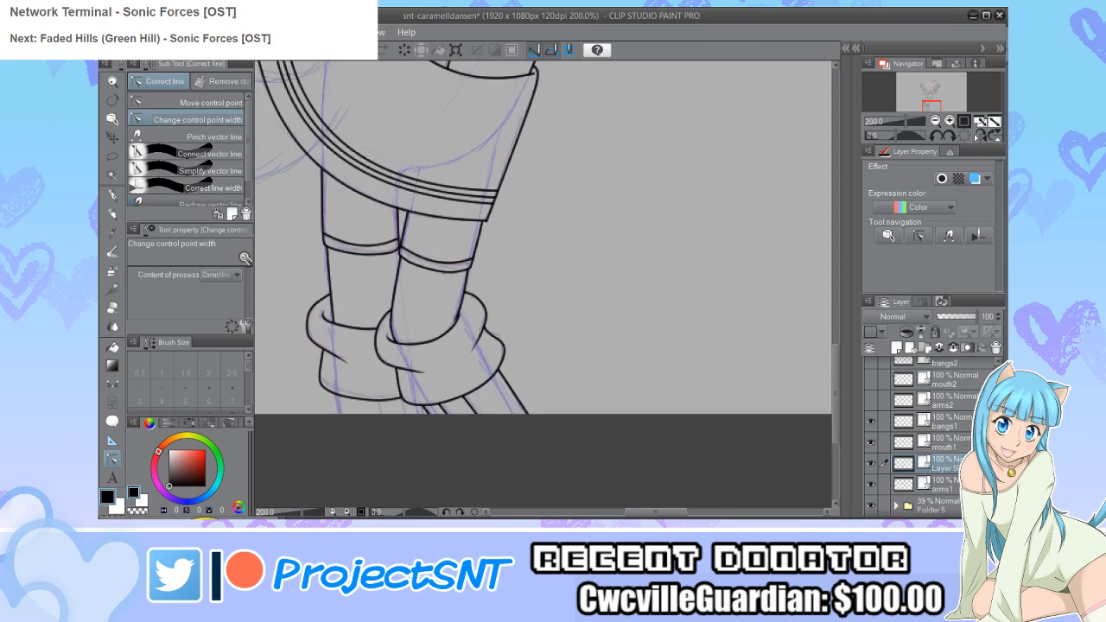
Step: Ink the two short foot lines from the left sock's lower cuff down to the bottom edge of the canvas
scroll(341, 389, "up", 3)
key("u")
scroll(342, 389, "up", 1)
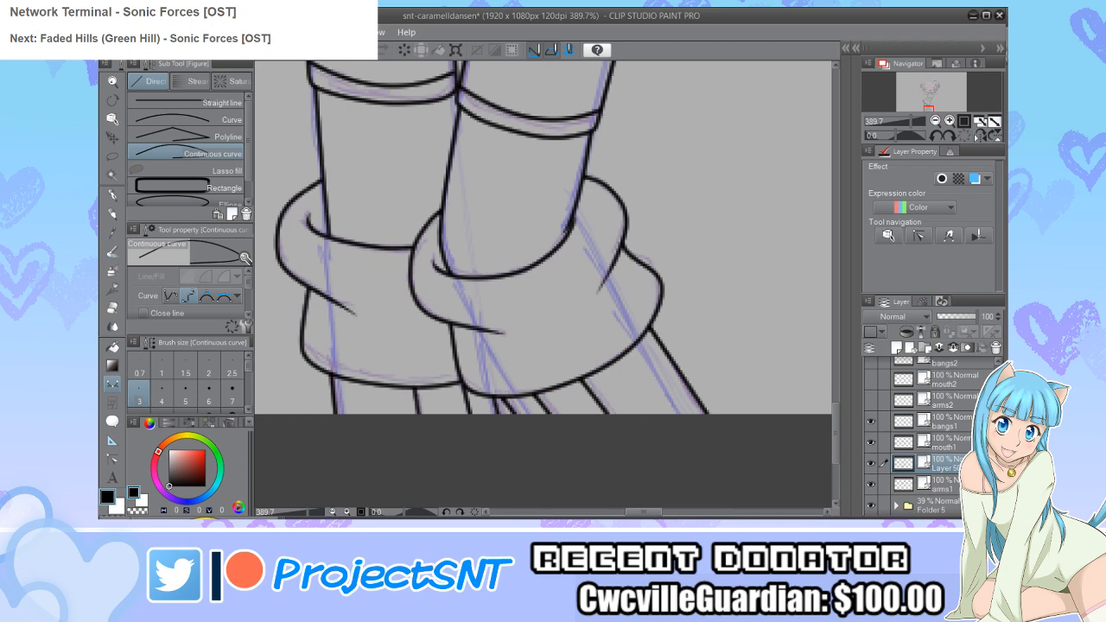
Step: Check the whole inked figure and save the drawing
scroll(543, 237, "down", 10)
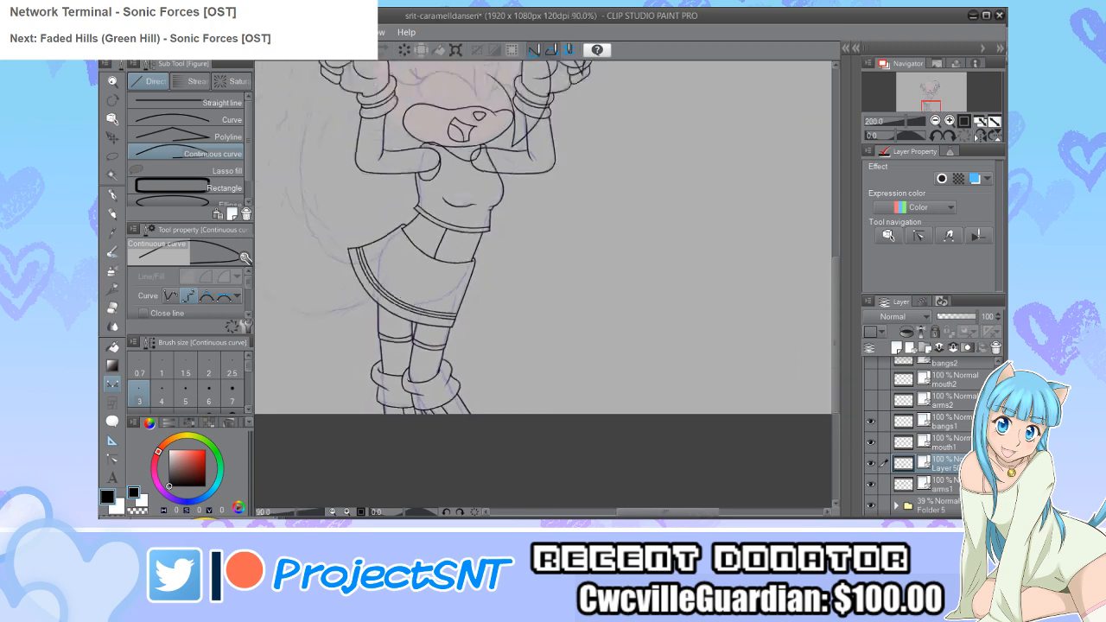
scroll(482, 273, "down", 2)
scroll(481, 273, "up", 1)
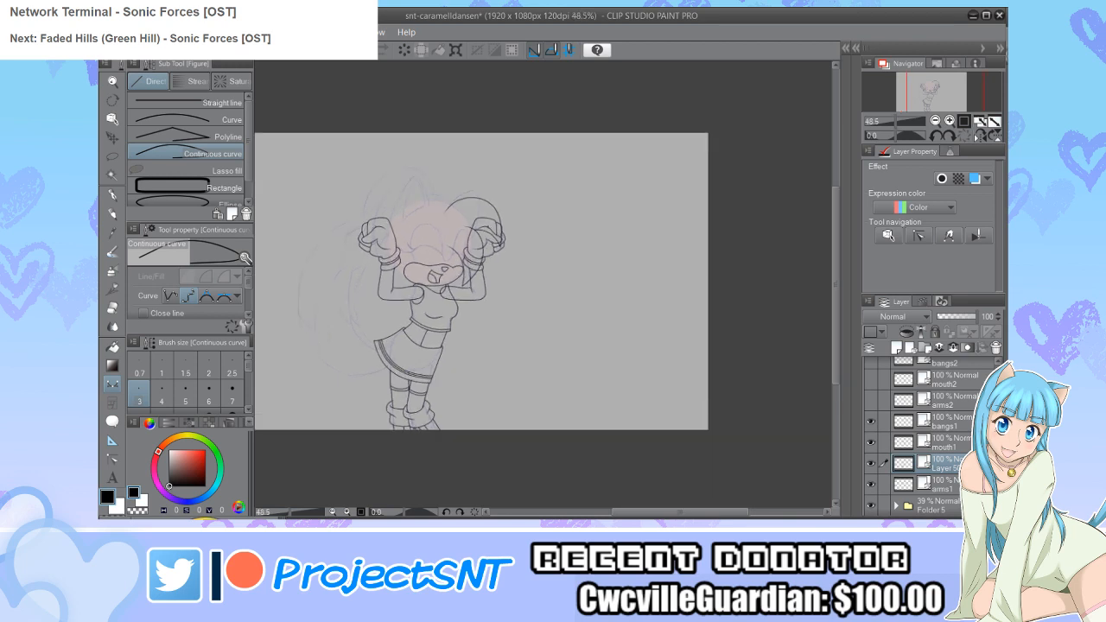
key("ctrl+s")
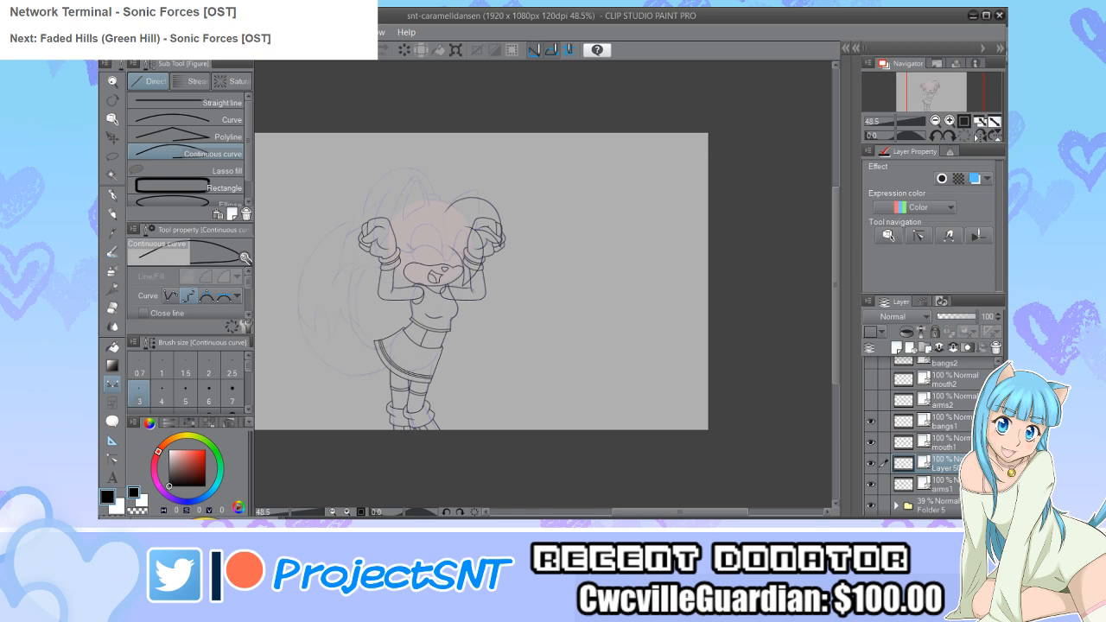
Step: On the arms1 layer, erase the stretch of the right-hand arm's outline that overlaps the torso with the Vector eraser
scroll(395, 413, "up", 4)
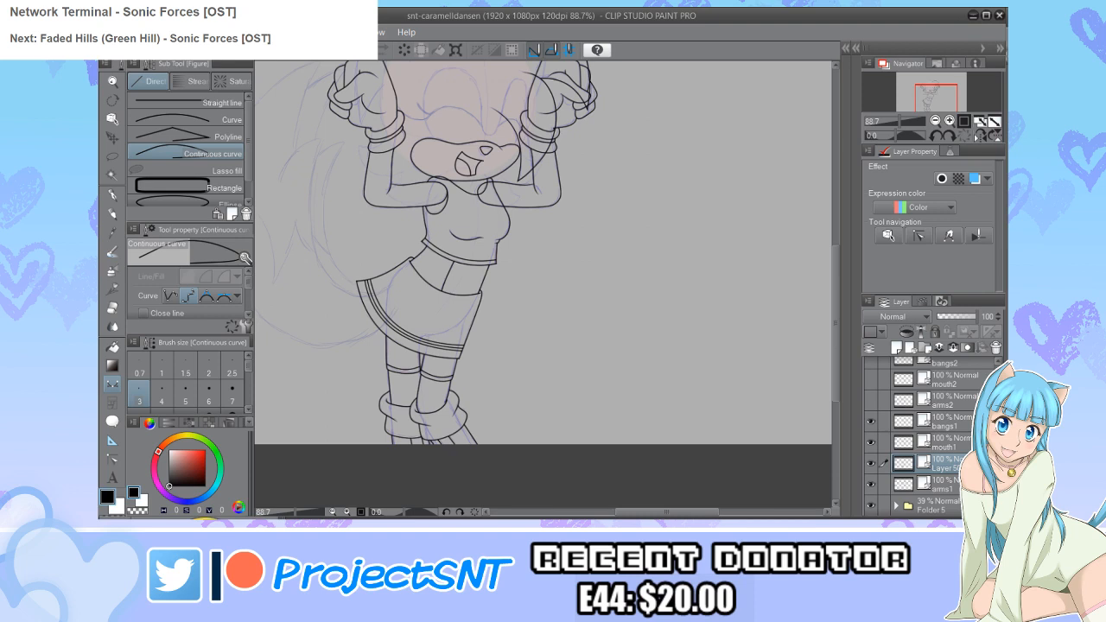
scroll(690, 397, "down", 2)
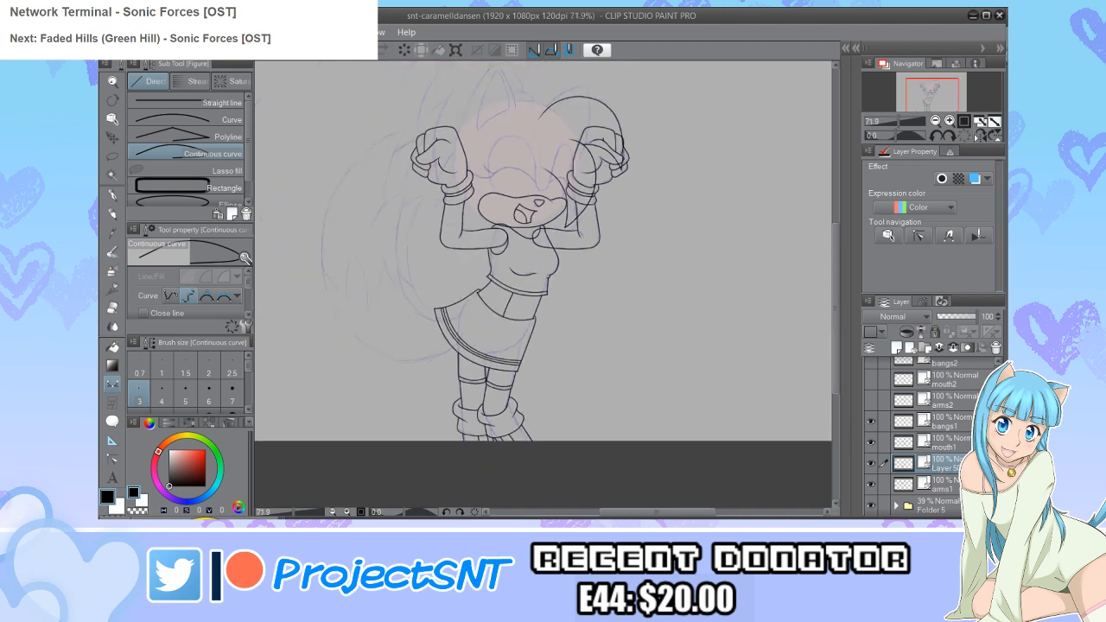
scroll(566, 272, "down", 1)
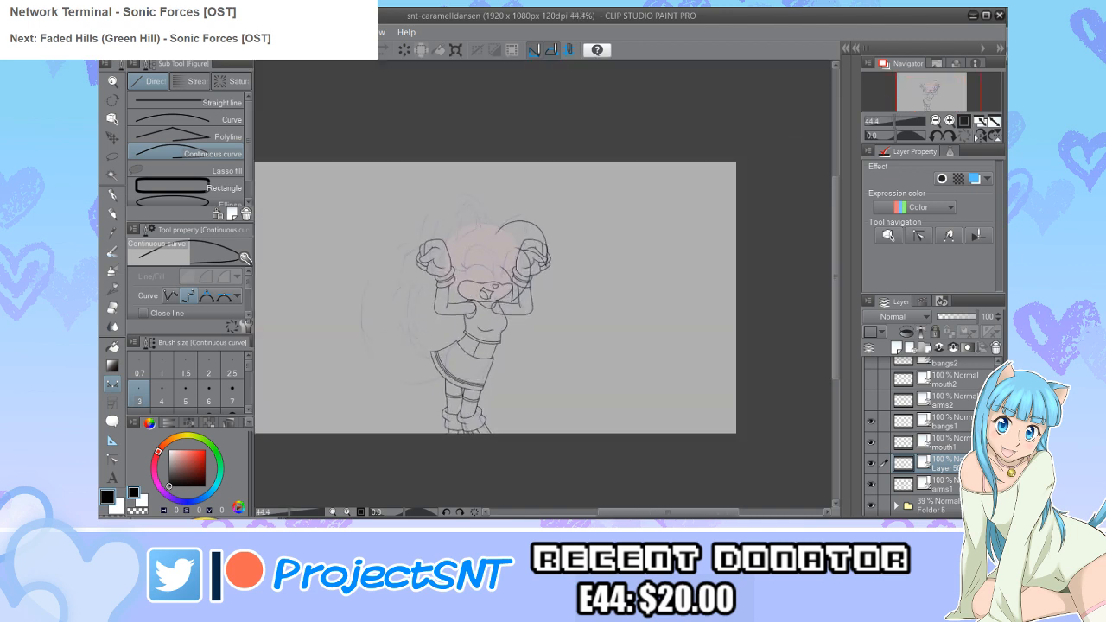
scroll(497, 298, "up", 3)
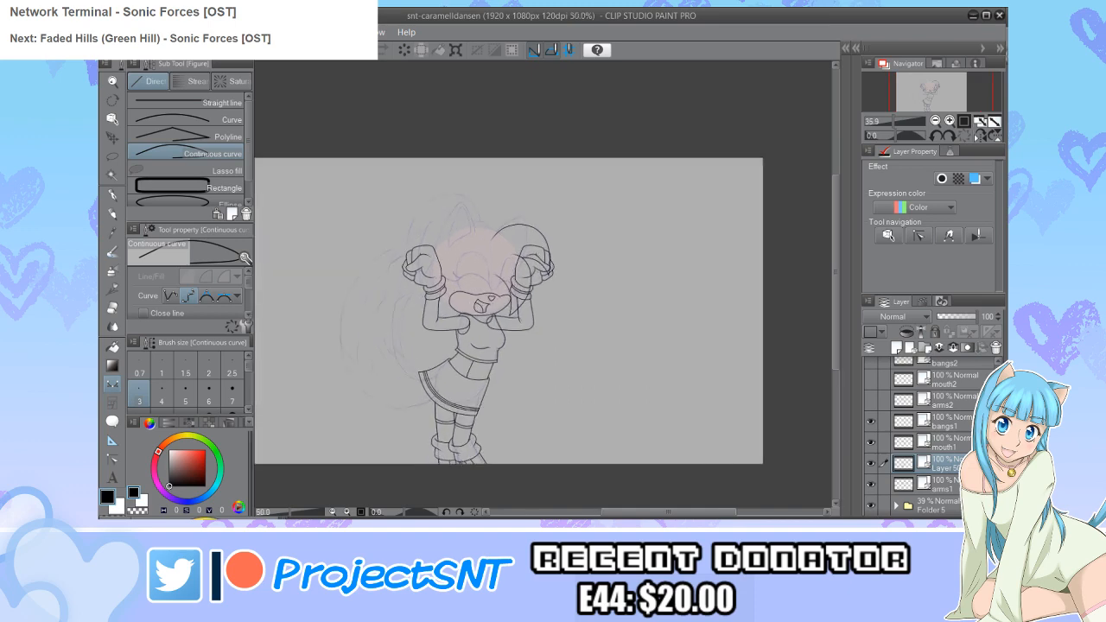
scroll(501, 299, "up", 1)
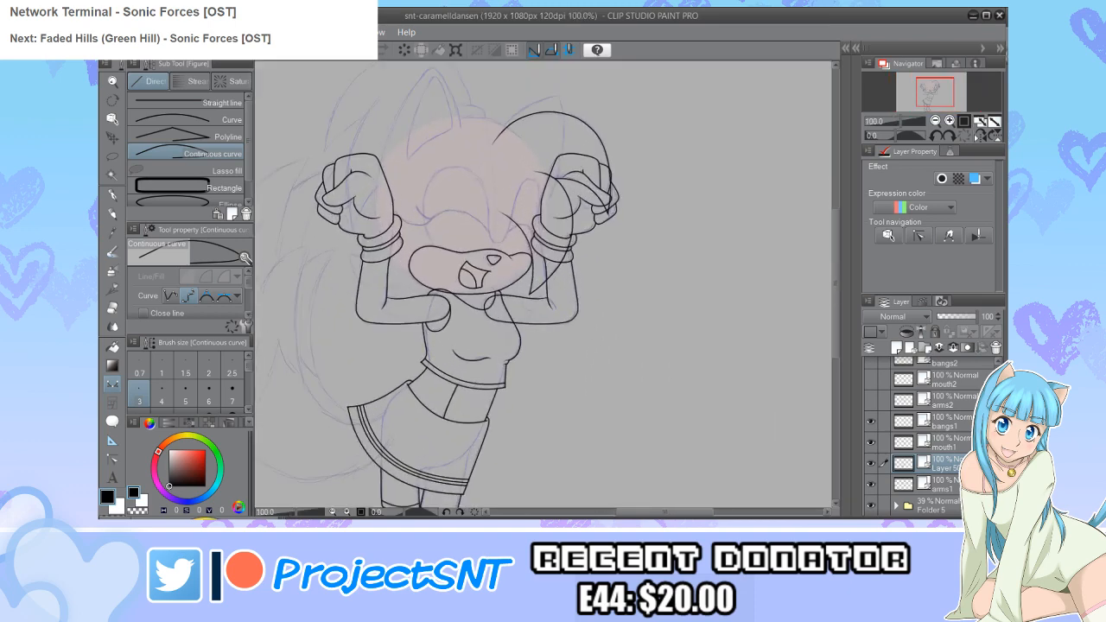
scroll(484, 260, "up", 4)
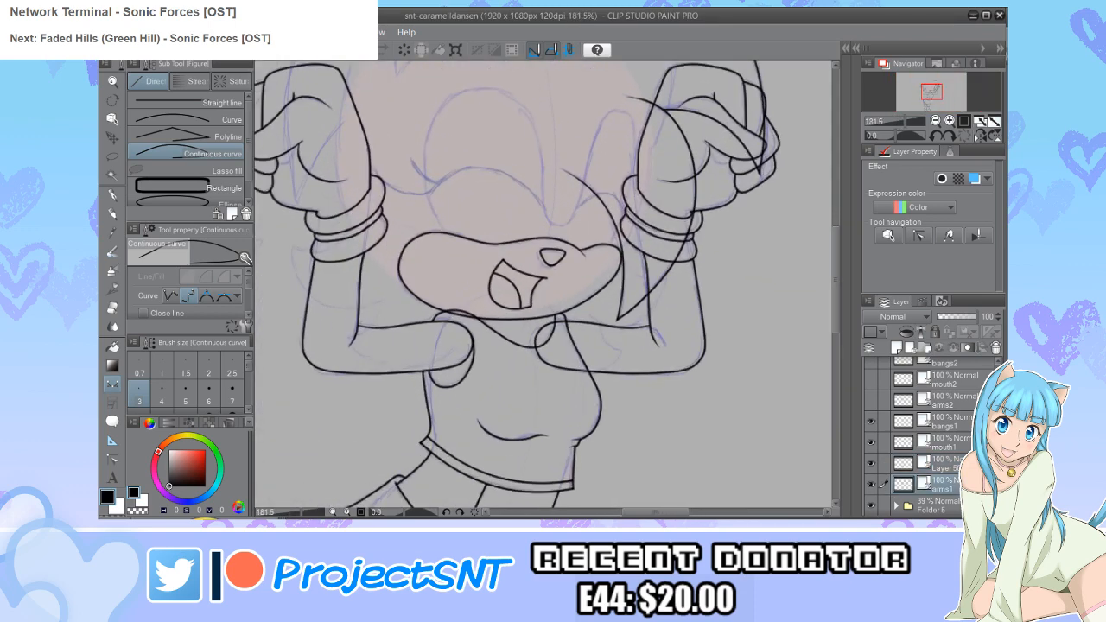
key("e")
scroll(654, 389, "up", 1)
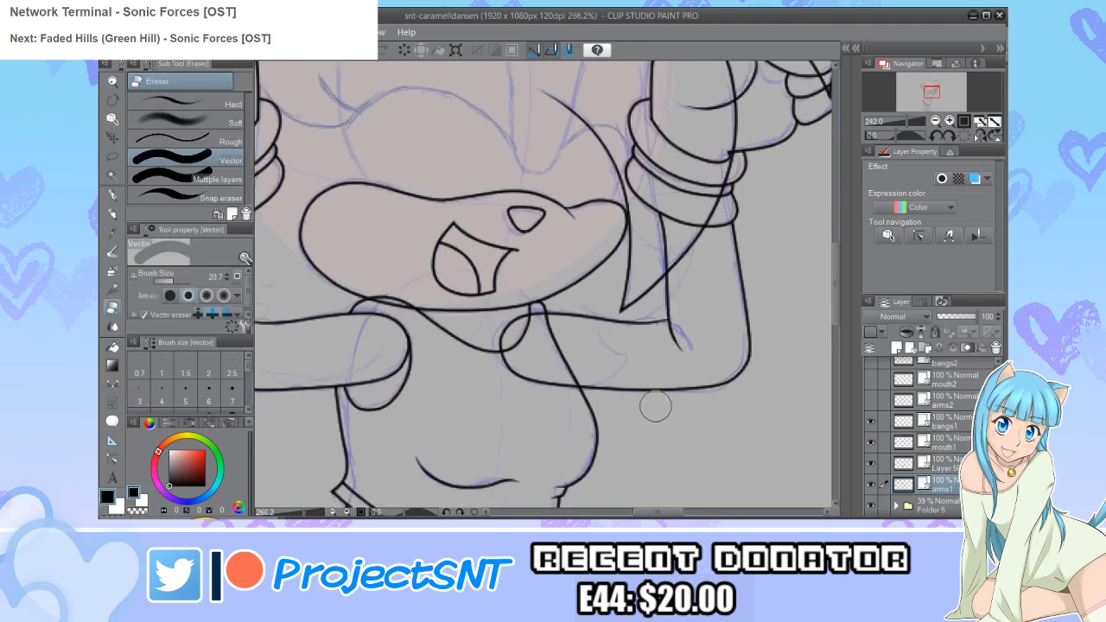
left_click(513, 380)
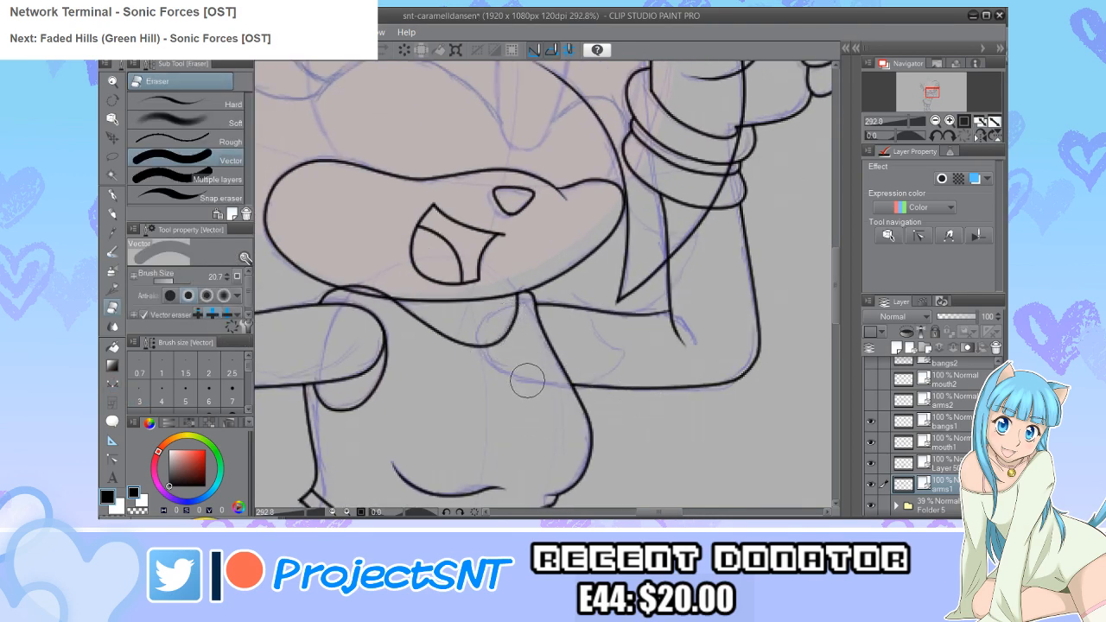
Step: On the mouth1 layer, erase the part of the muzzle outline crossing the left-hand shoulder and inspect the cut ends' control points
scroll(456, 397, "down", 4)
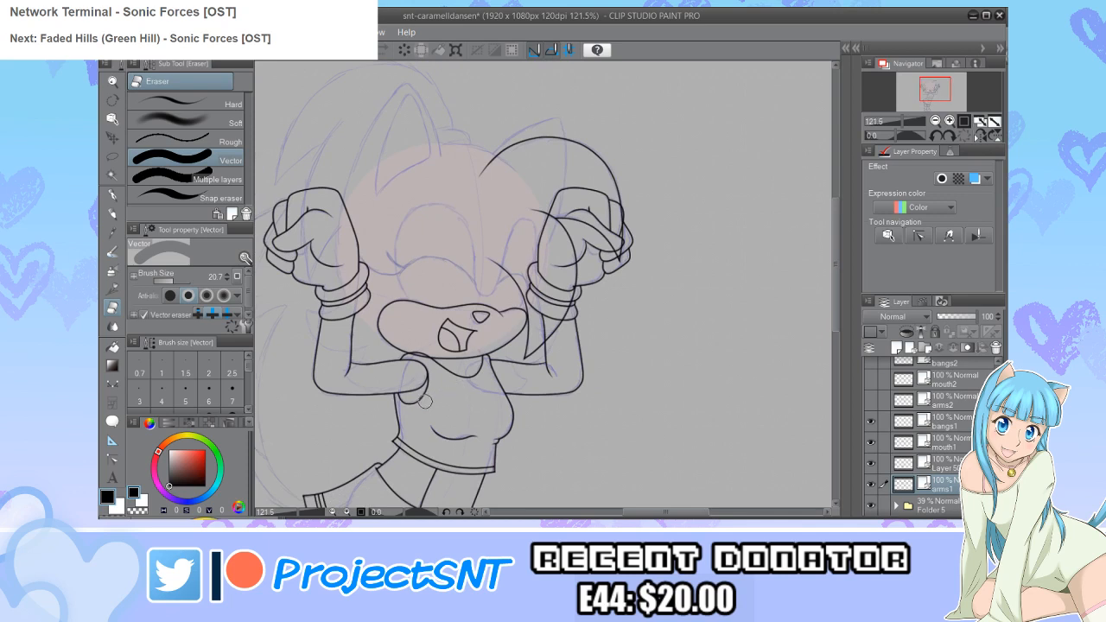
scroll(428, 400, "up", 3)
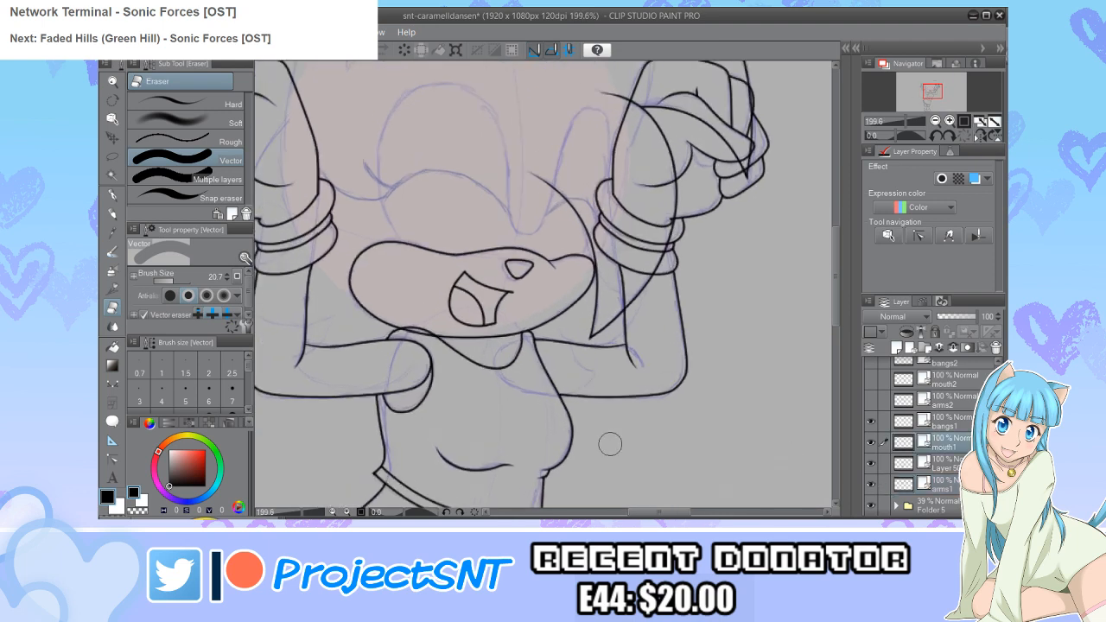
scroll(437, 381, "up", 1)
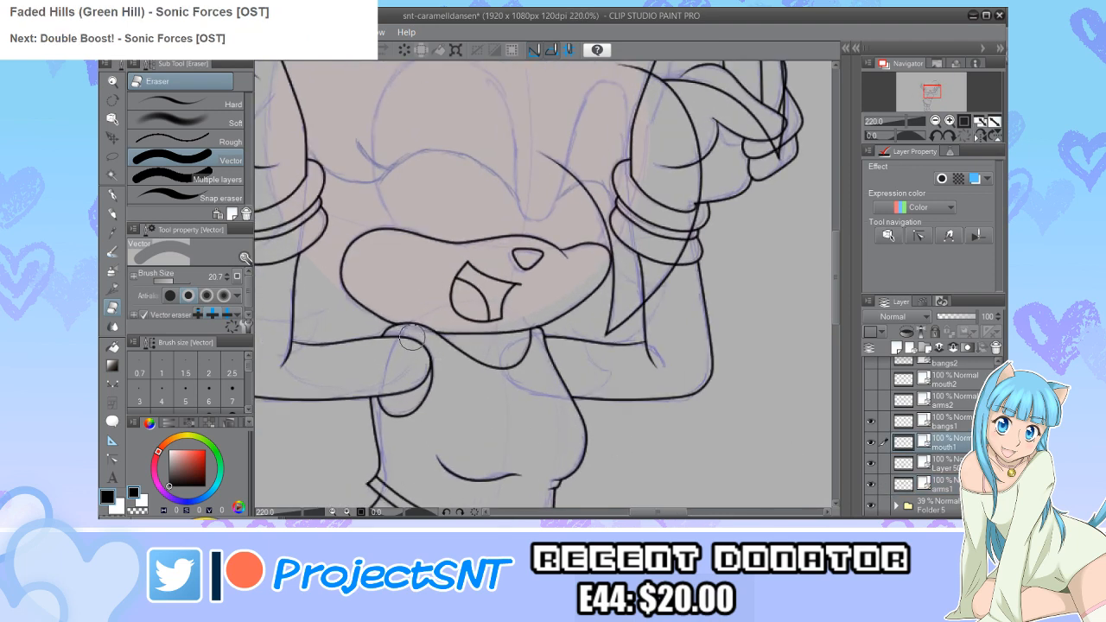
left_click(369, 311)
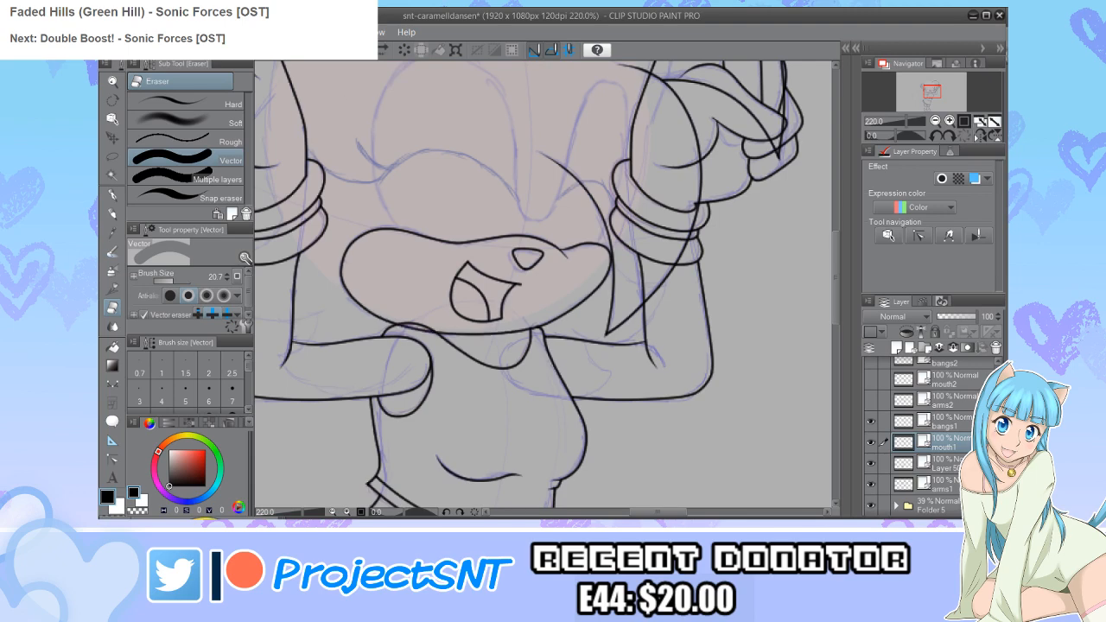
scroll(383, 306, "up", 3)
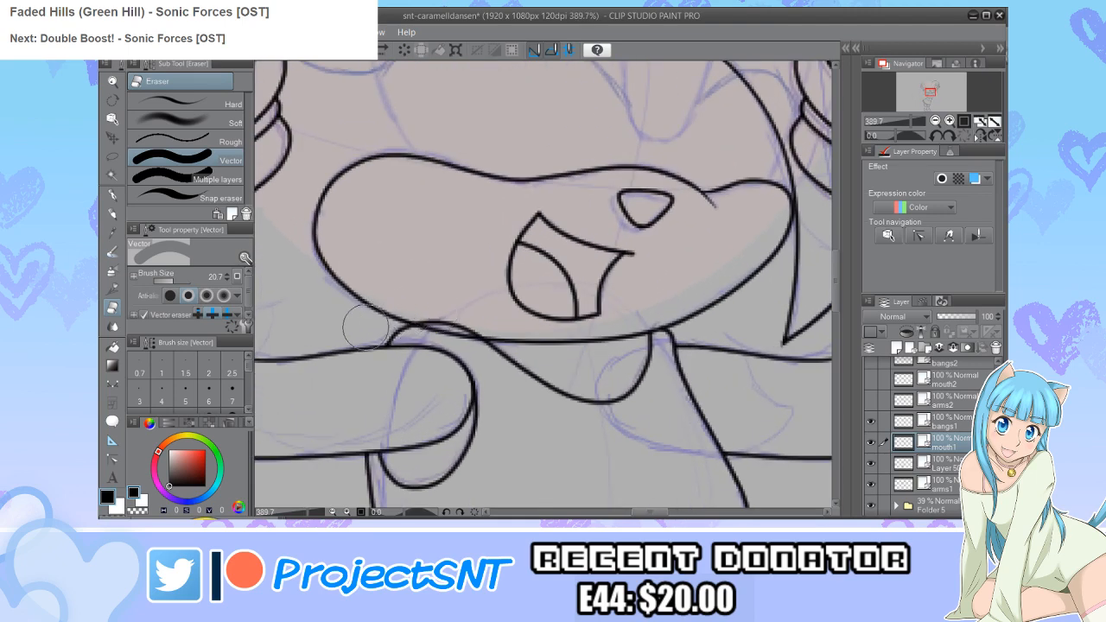
left_click_drag(364, 326, 441, 350)
key("y")
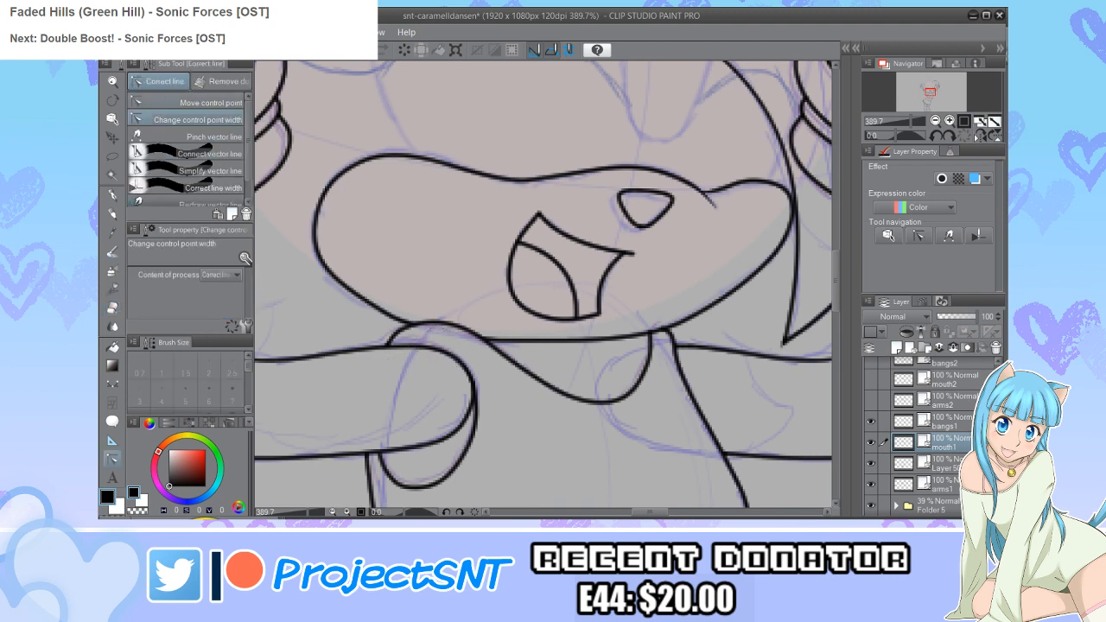
scroll(458, 344, "up", 1)
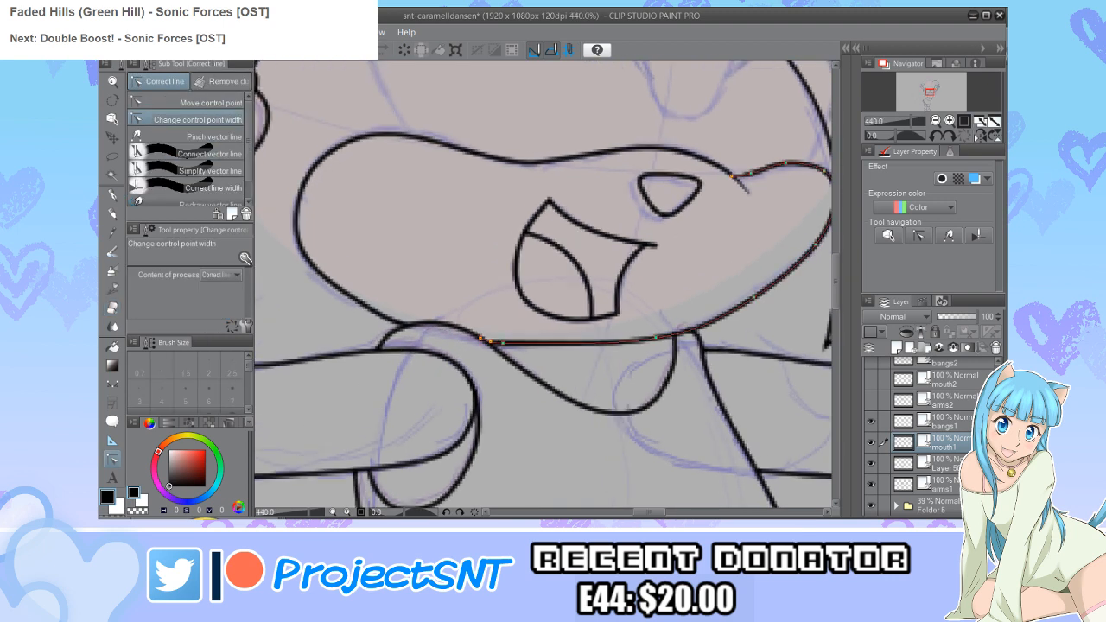
key("comma")
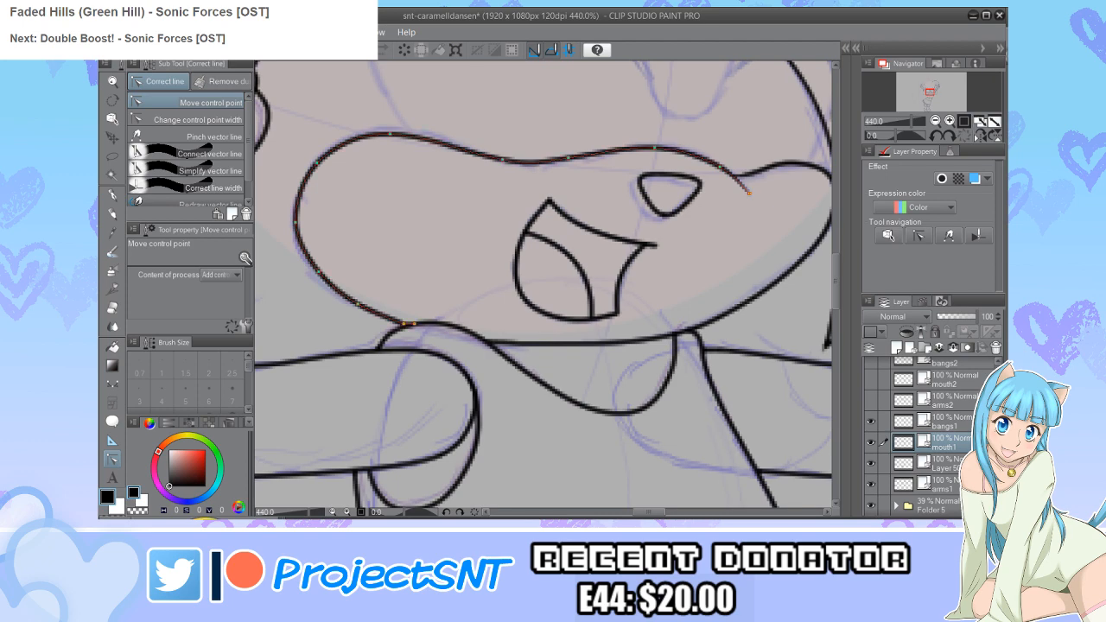
Step: Merge the mouth and body line layers down into arms1 and toggle the merged layer's visibility to check it
scroll(408, 373, "down", 10)
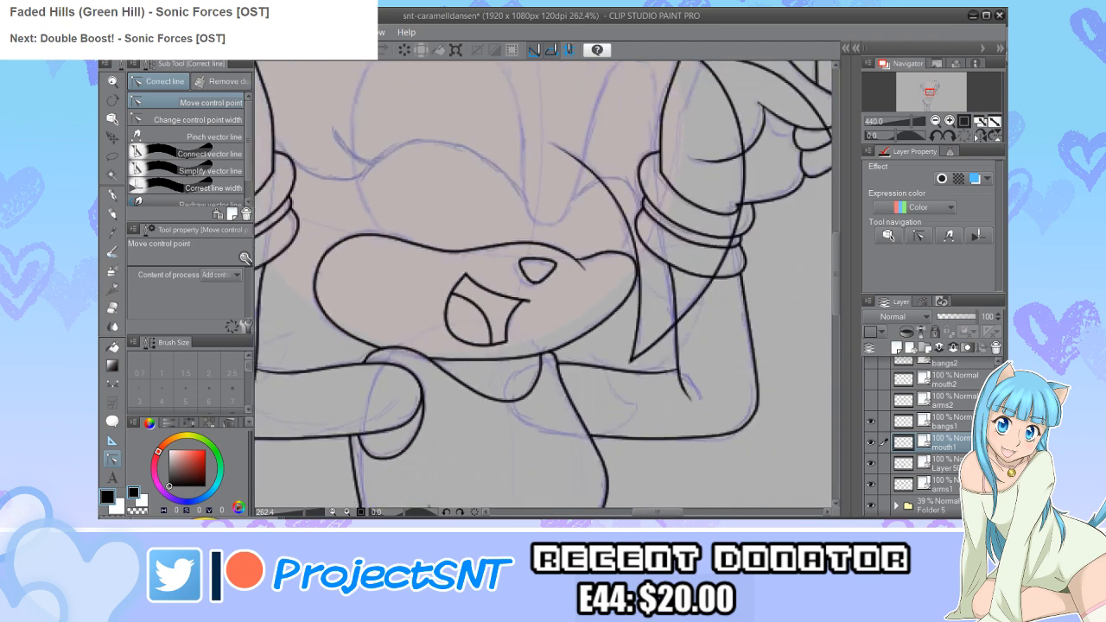
scroll(409, 374, "down", 4)
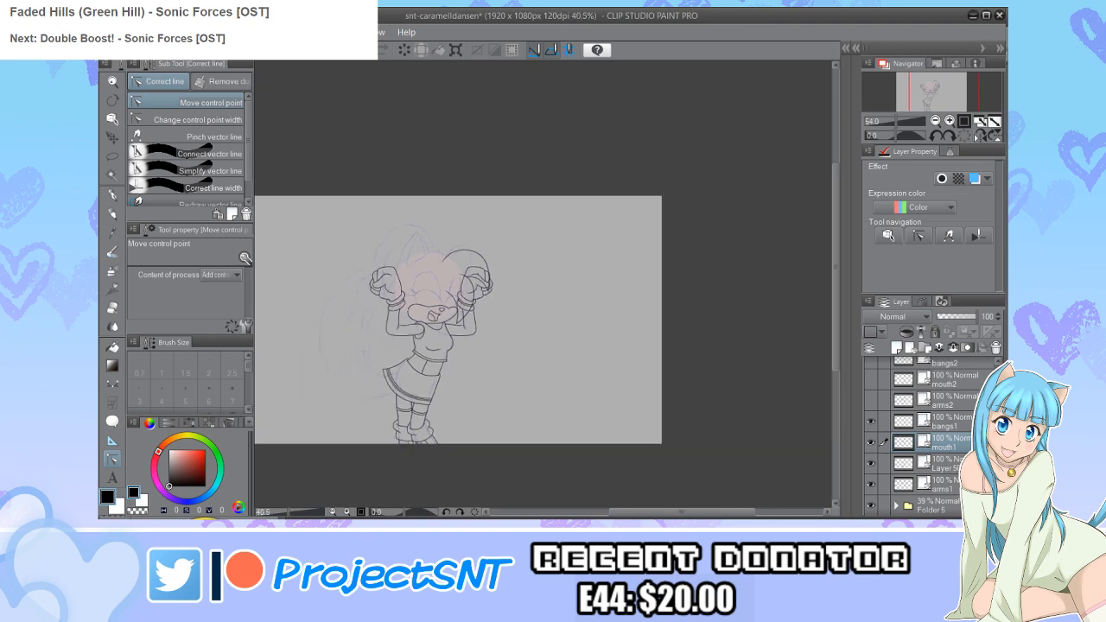
scroll(409, 373, "up", 1)
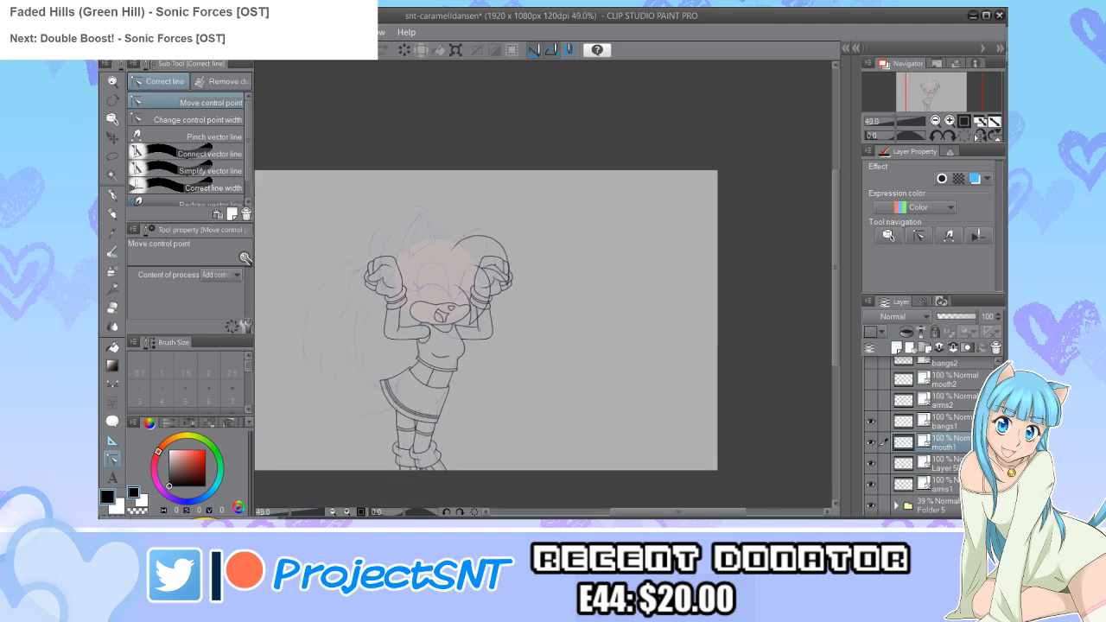
key("ctrl+e")
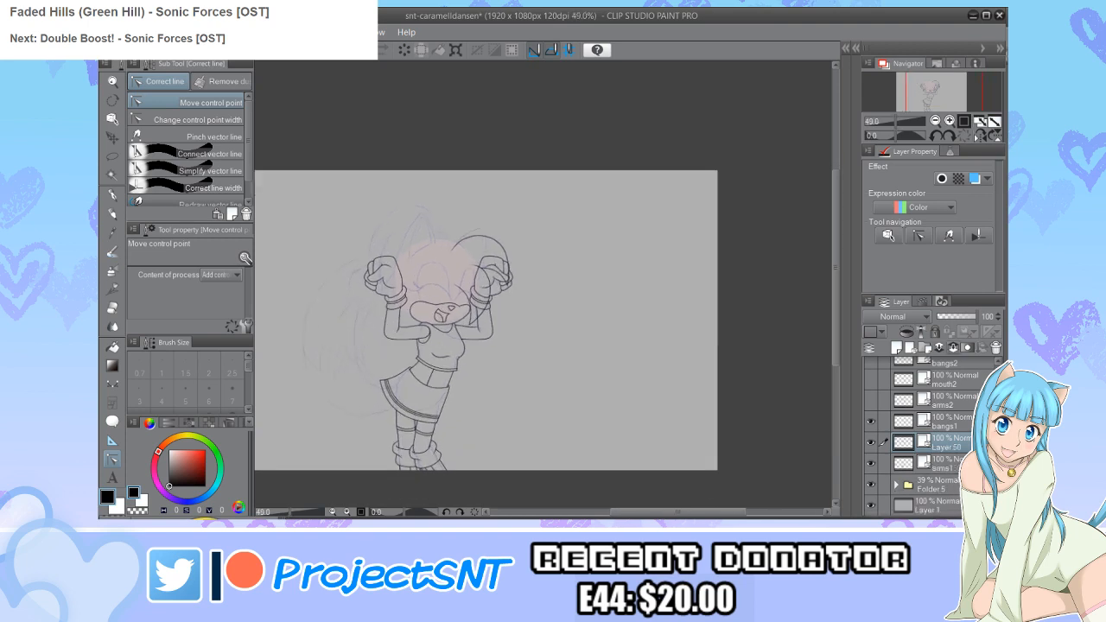
key("ctrl+e")
left_click(871, 463)
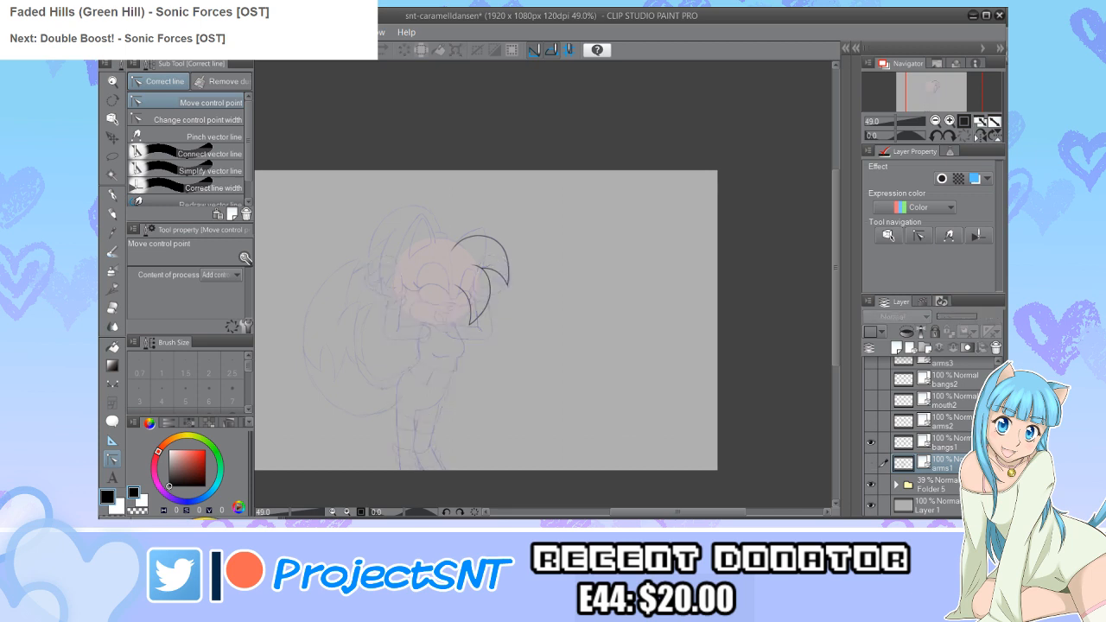
left_click(870, 463)
left_click(871, 463)
left_click(870, 463)
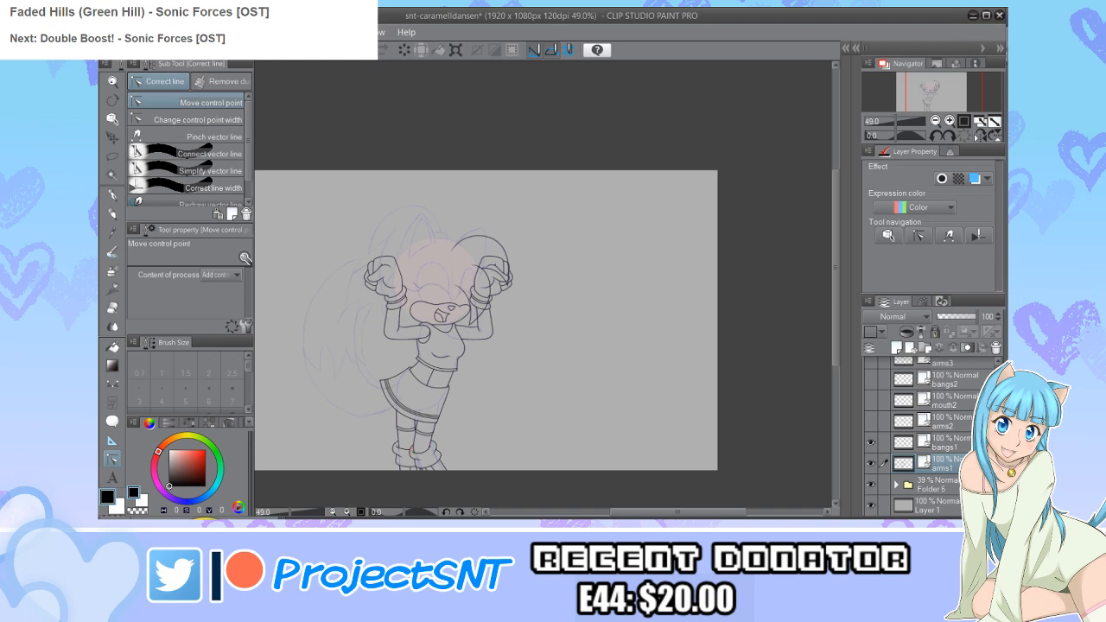
Step: Rename the merged line layer frame1 and add a new vector layer above it
scroll(443, 276, "up", 5)
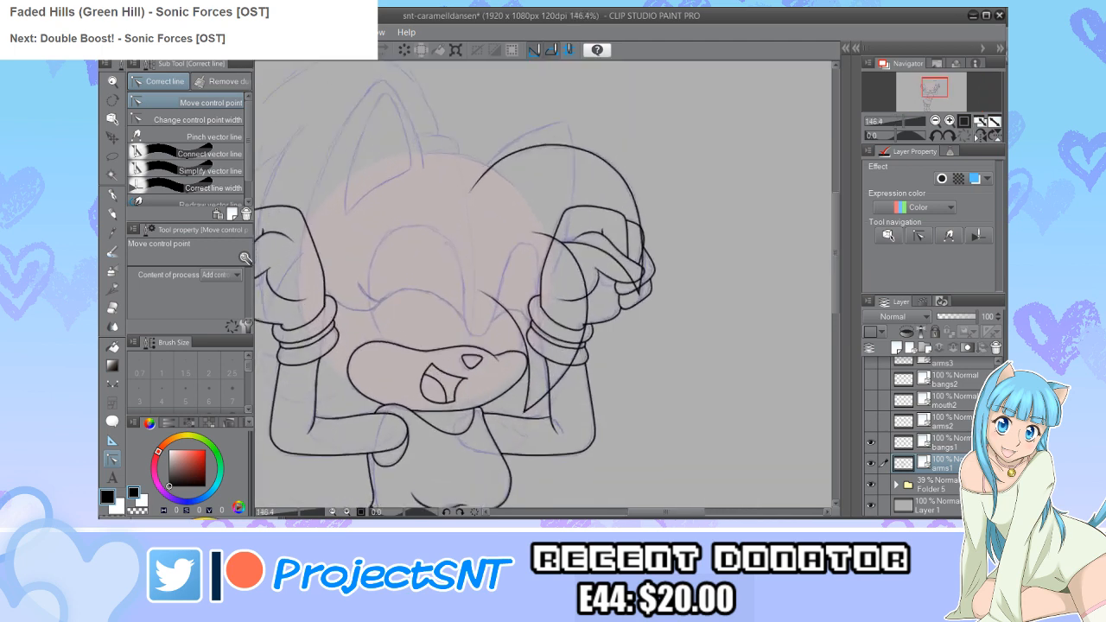
scroll(480, 311, "down", 2)
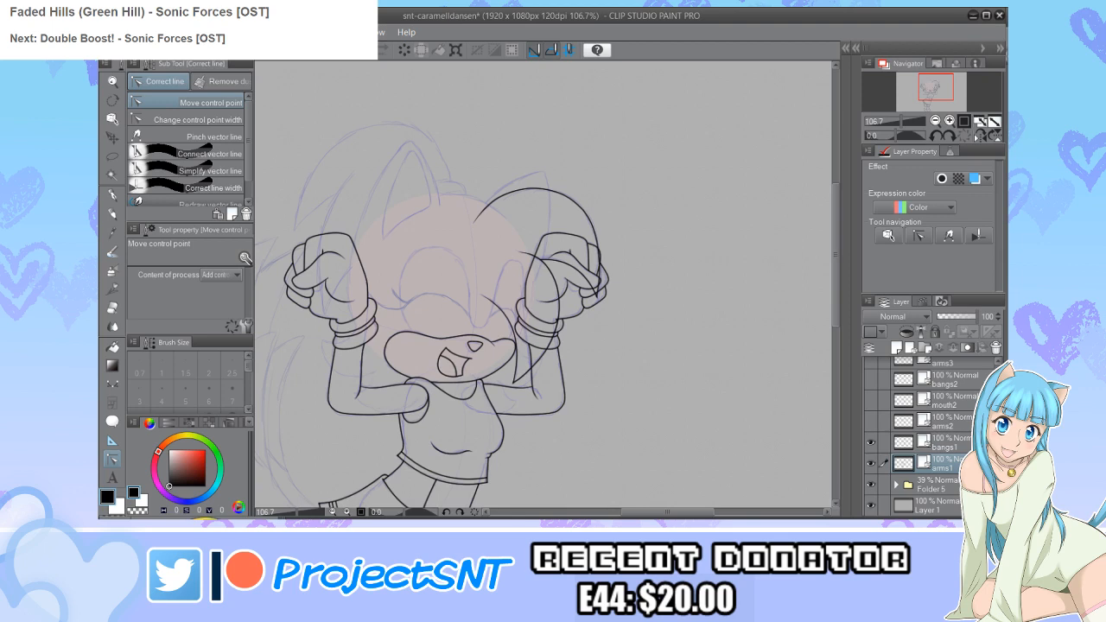
scroll(397, 276, "down", 4)
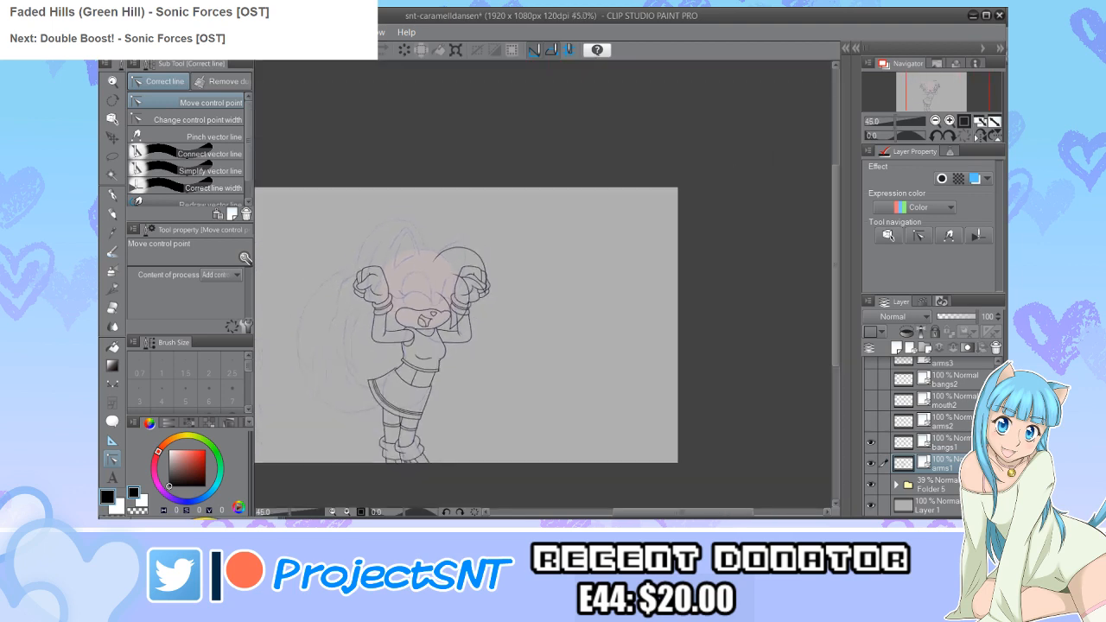
scroll(389, 304, "up", 3)
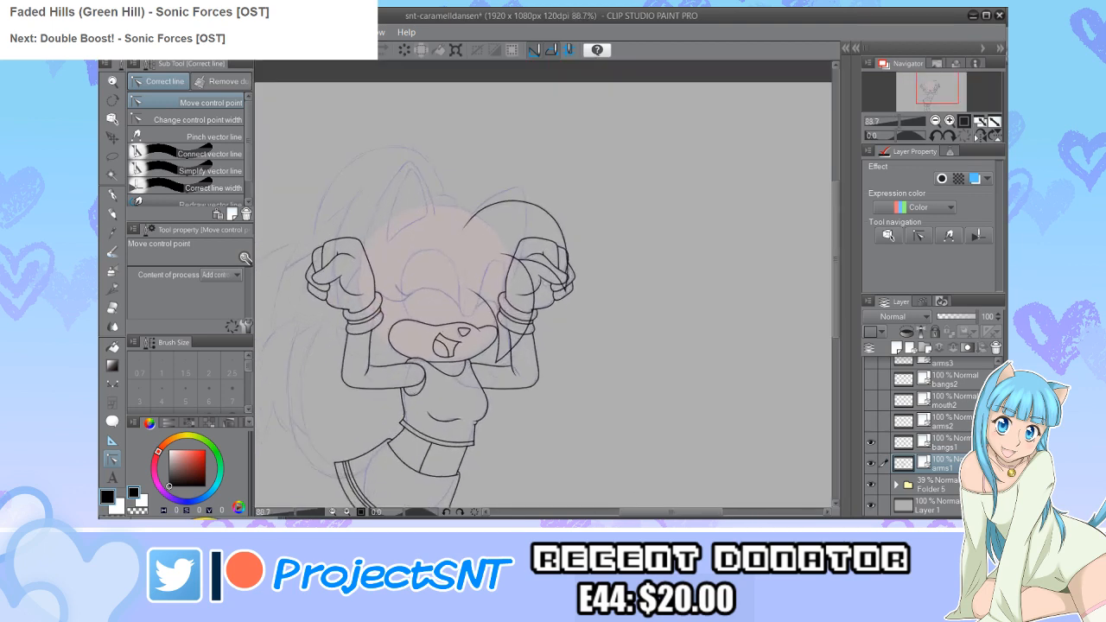
scroll(387, 309, "up", 1)
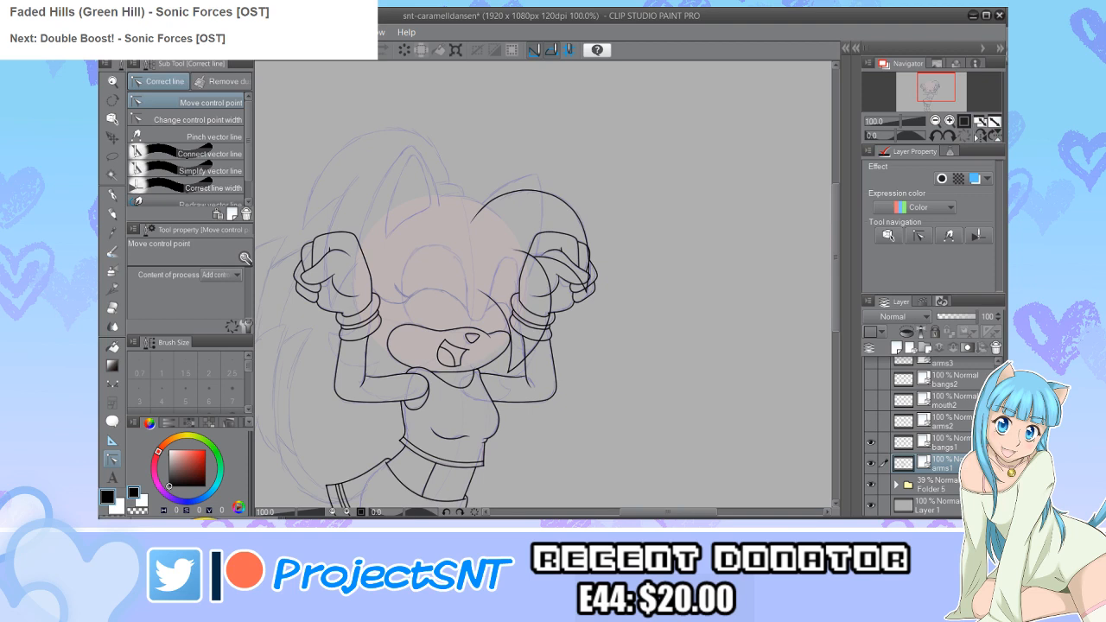
scroll(421, 284, "up", 4)
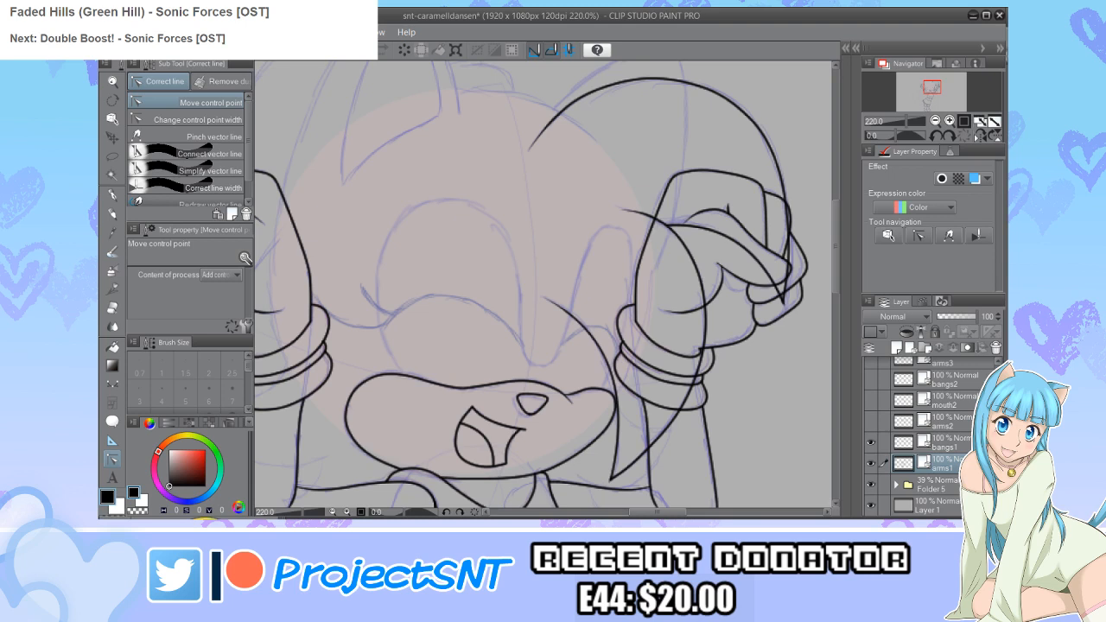
key("ctrl+z")
key("ctrl+shift+n")
Step: Ink the eye outline with a continuous curve from the muzzle over the left-hand eye, through the central dip and around the right-hand eye
scroll(400, 304, "up", 2)
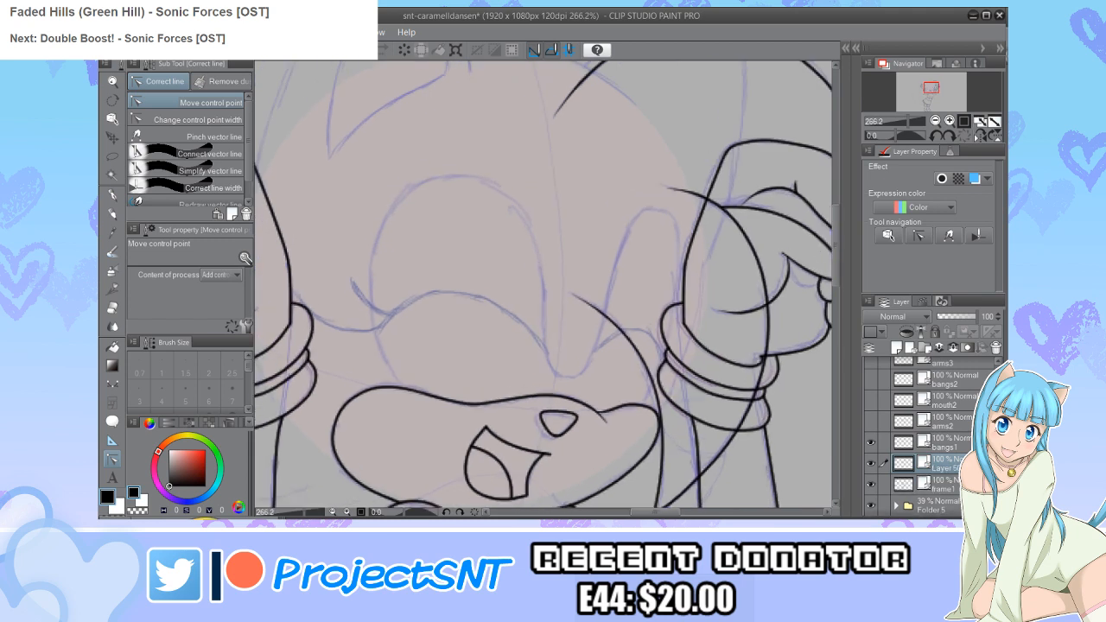
key("u")
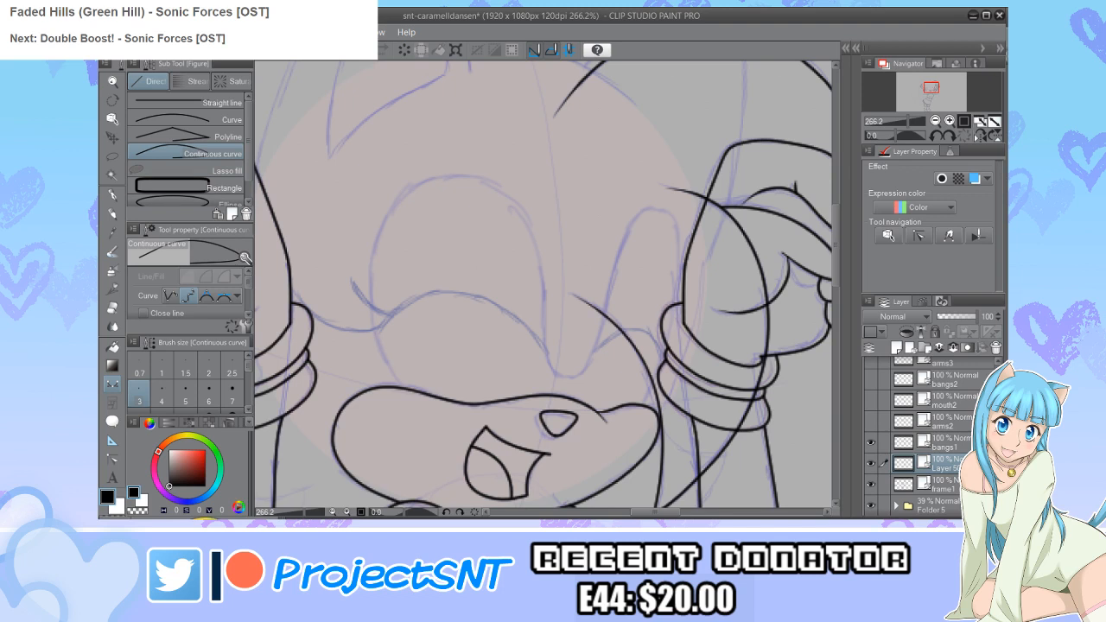
scroll(401, 363, "up", 1)
left_click(403, 388)
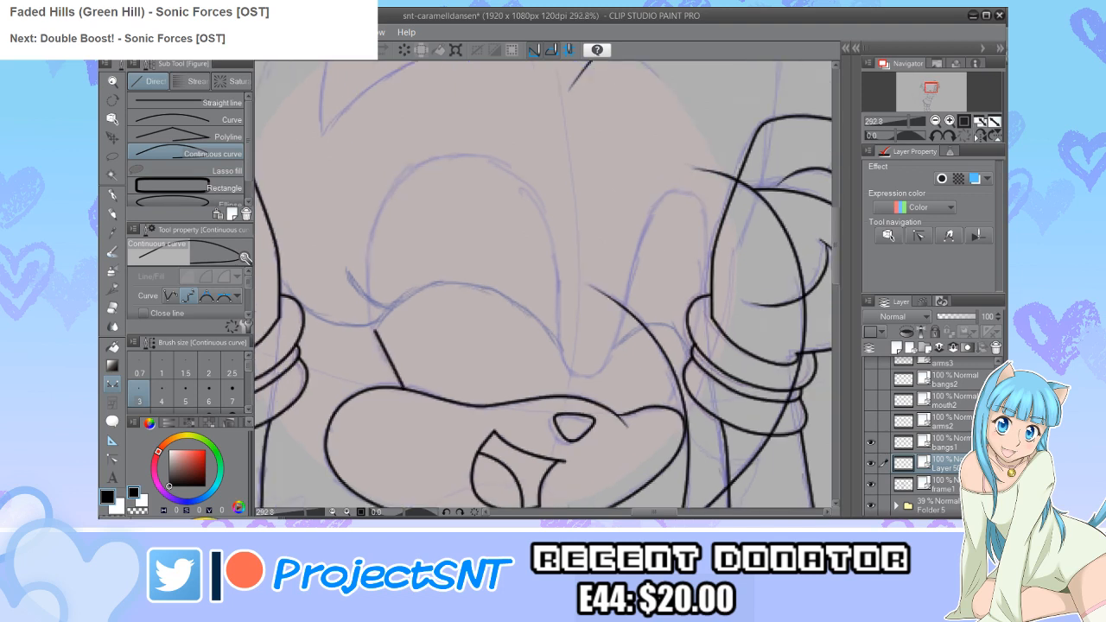
left_click(373, 326)
left_click(364, 256)
left_click(389, 185)
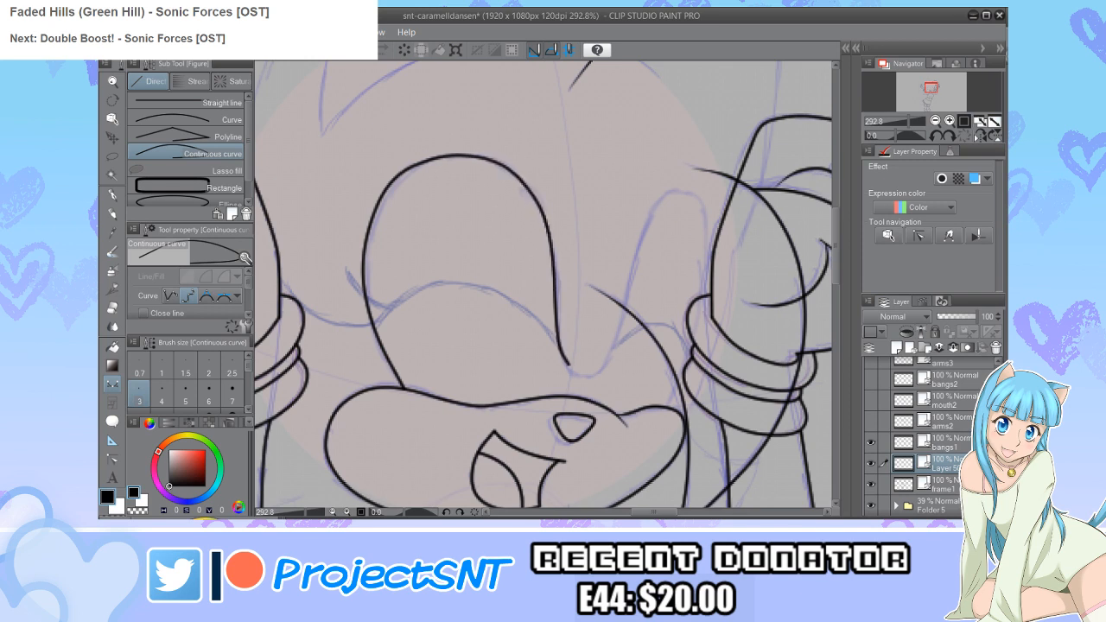
left_click(560, 363)
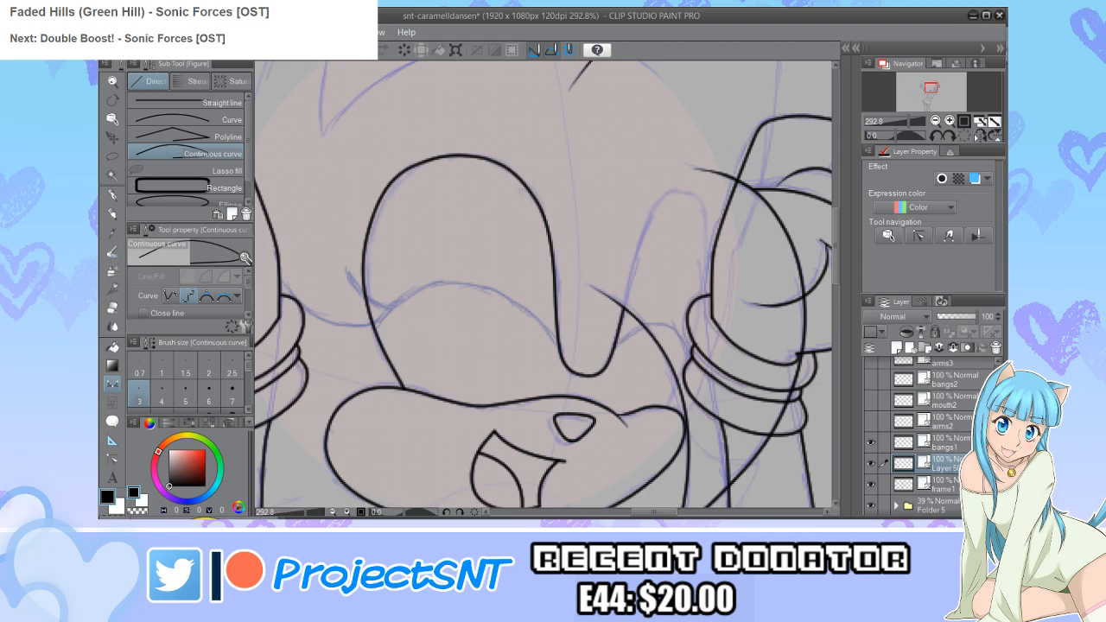
left_click(662, 199)
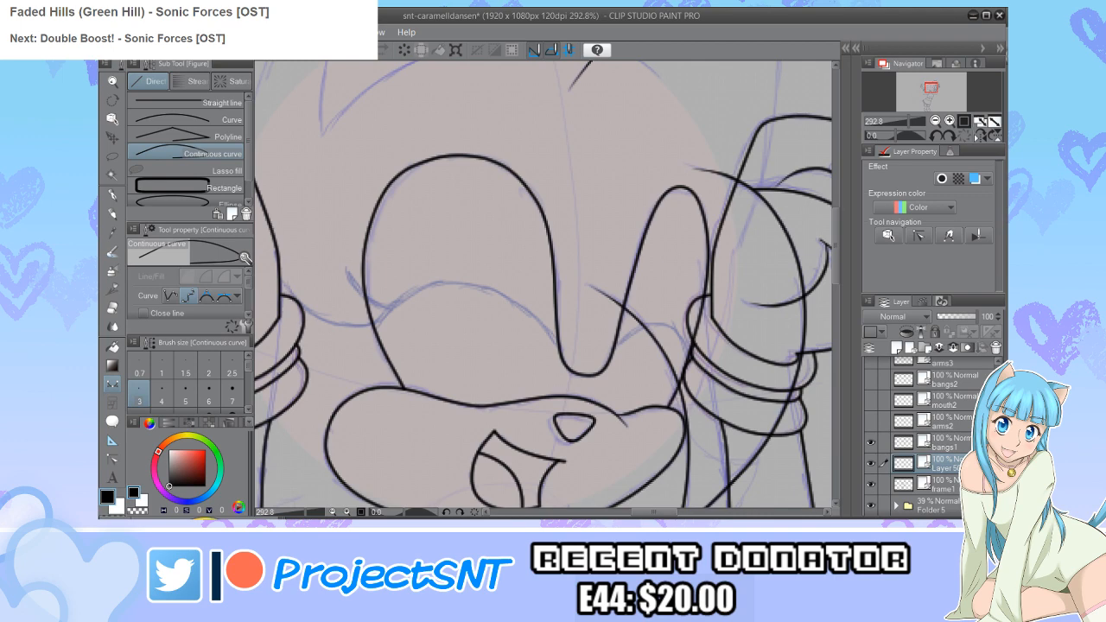
scroll(328, 363, "down", 1)
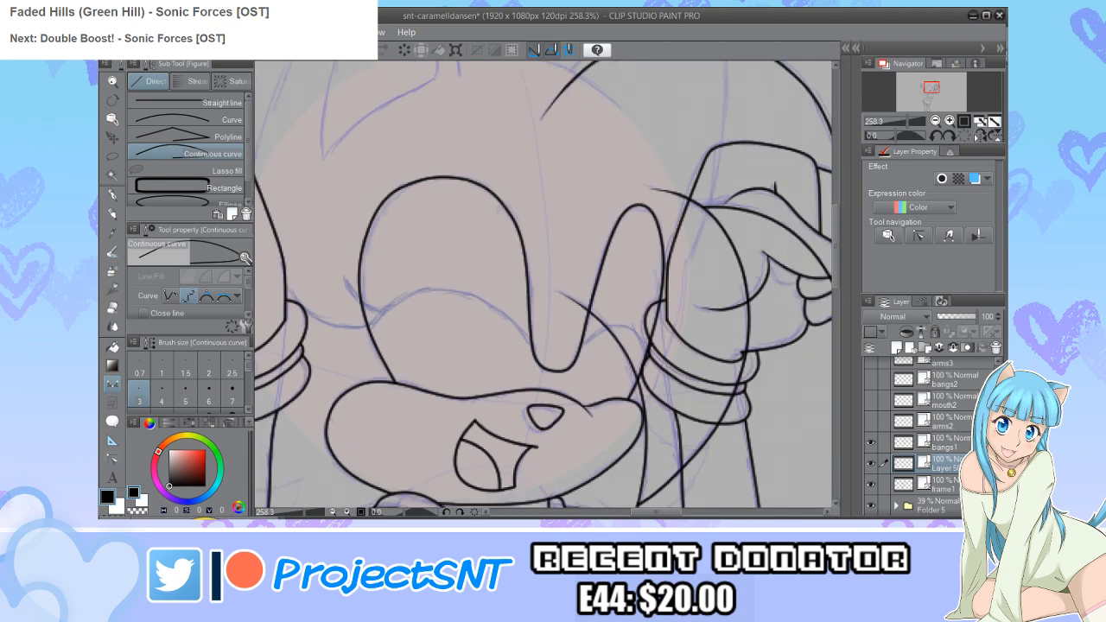
Step: Check the eye outline's control points against the sketch and nudge the one on the inner side of the right-hand eye
key("y")
scroll(414, 323, "up", 2)
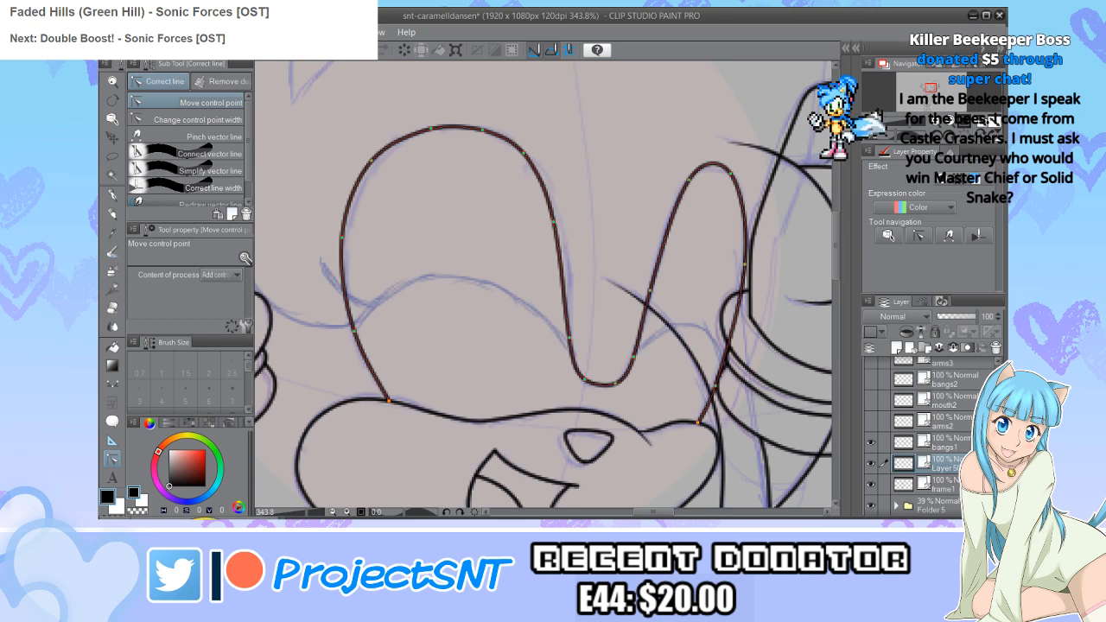
scroll(482, 353, "down", 3)
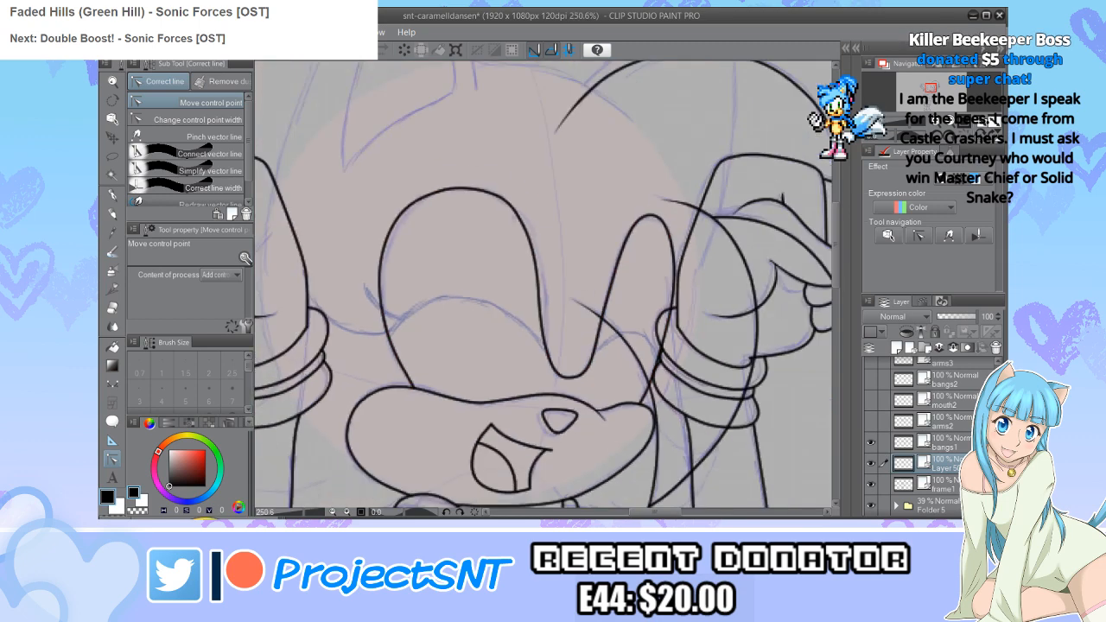
scroll(562, 251, "up", 2)
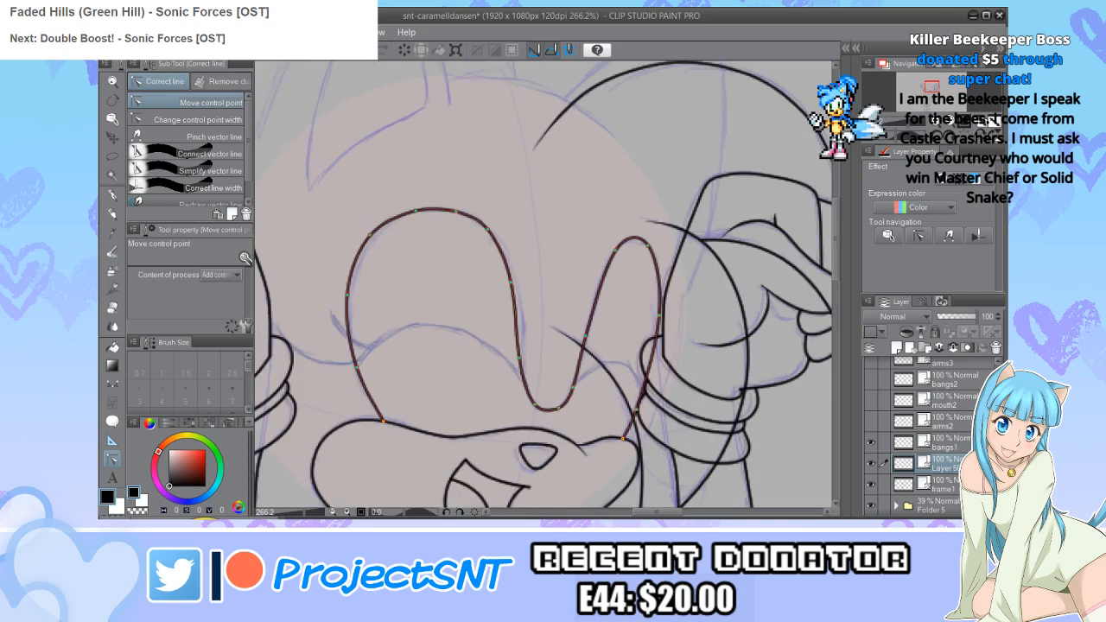
scroll(553, 266, "down", 2)
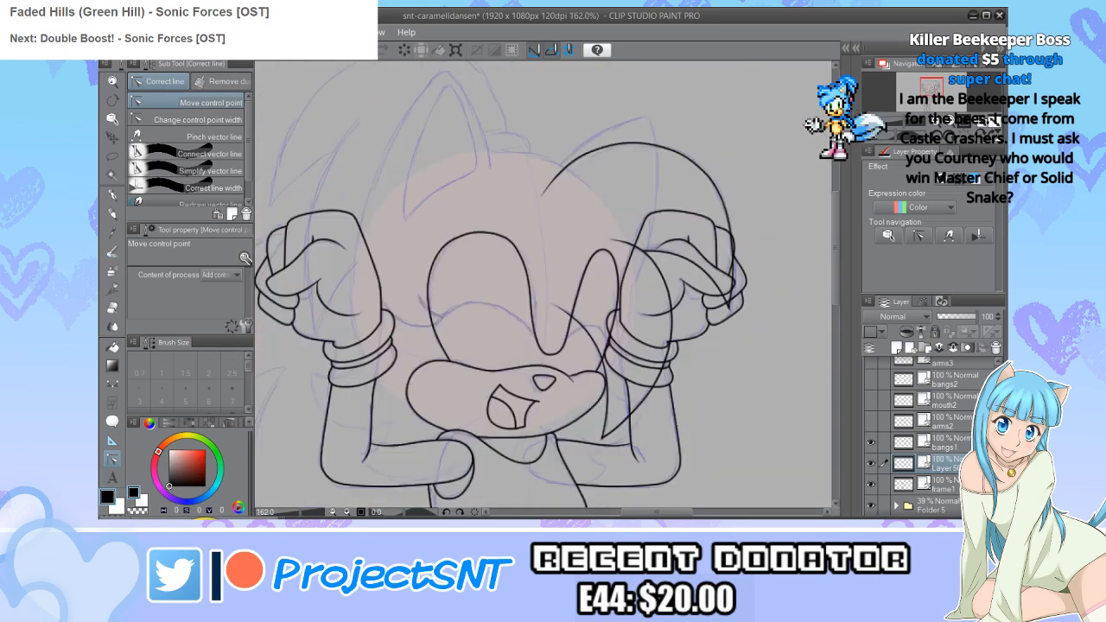
scroll(547, 285, "up", 2)
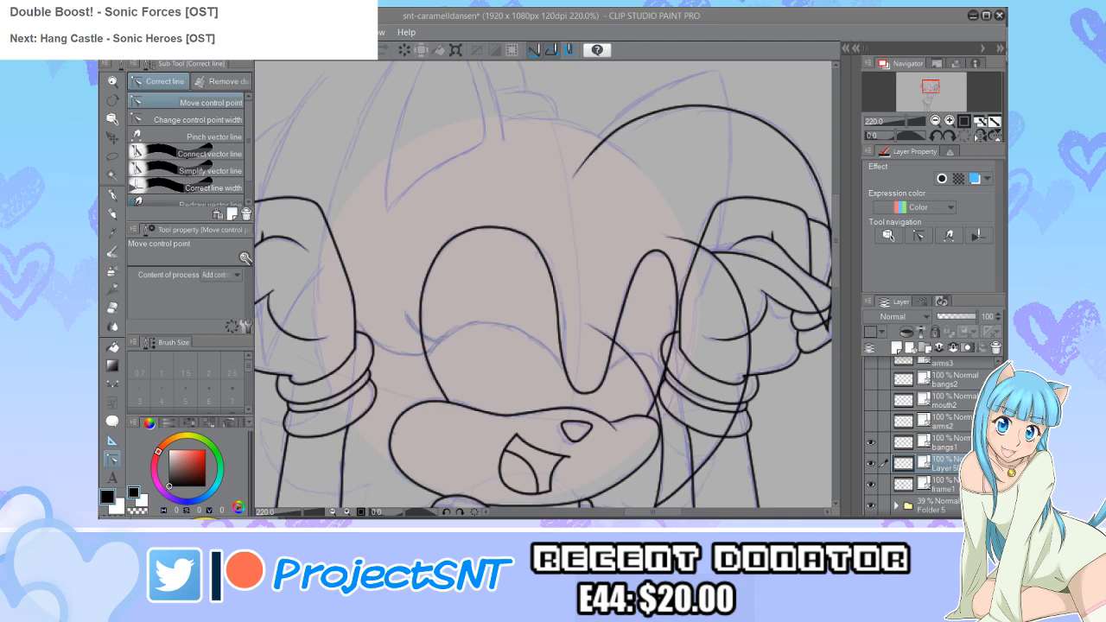
scroll(546, 288, "up", 3)
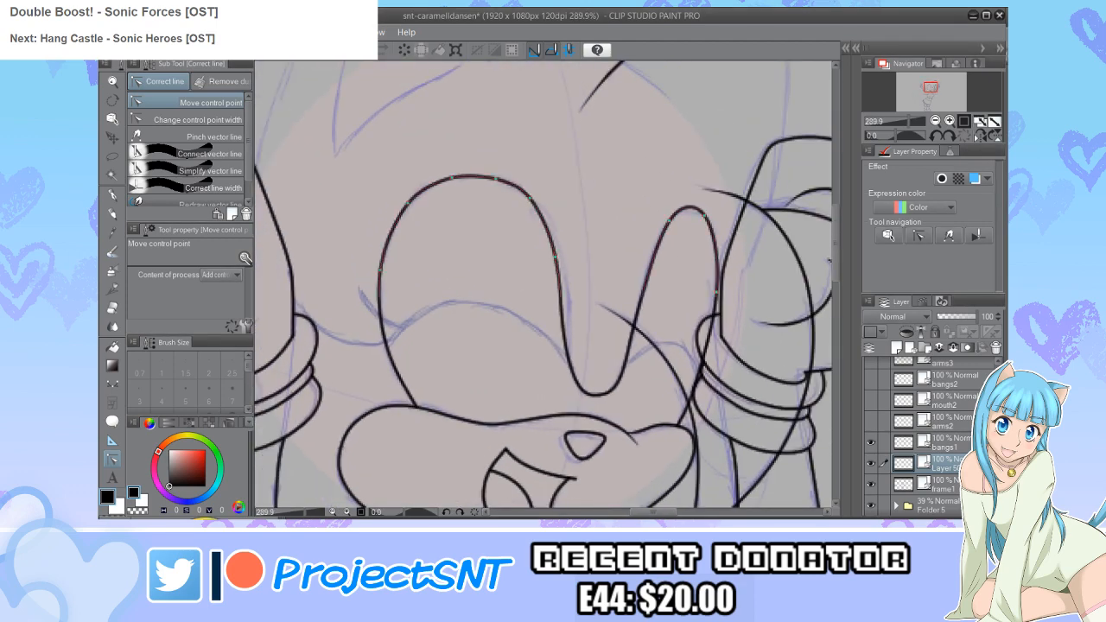
scroll(558, 243, "up", 1)
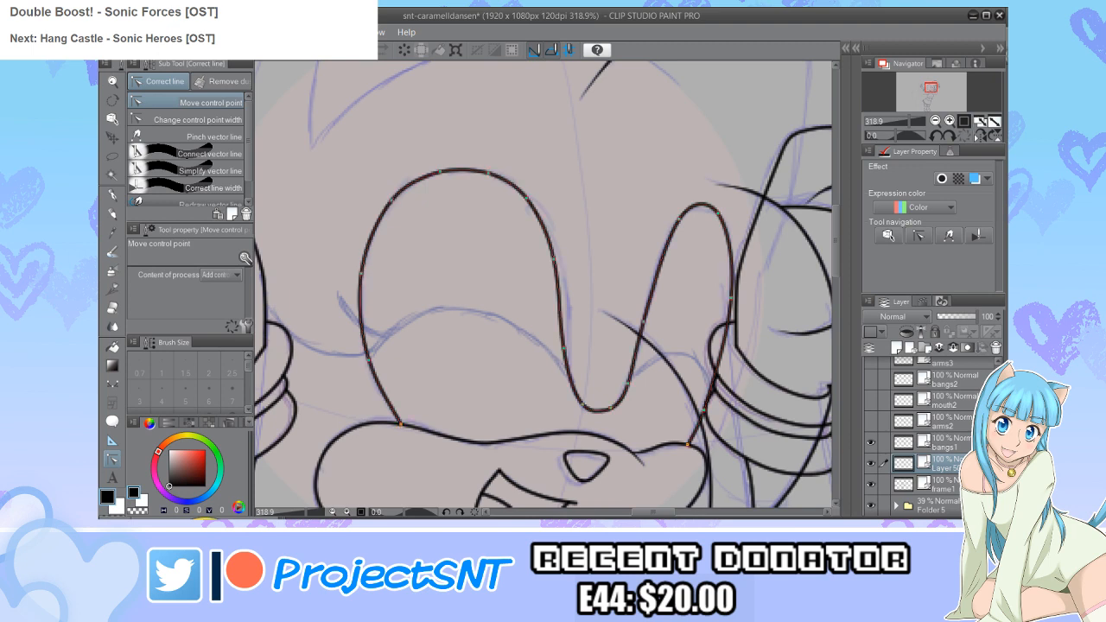
left_click_drag(644, 322, 646, 321)
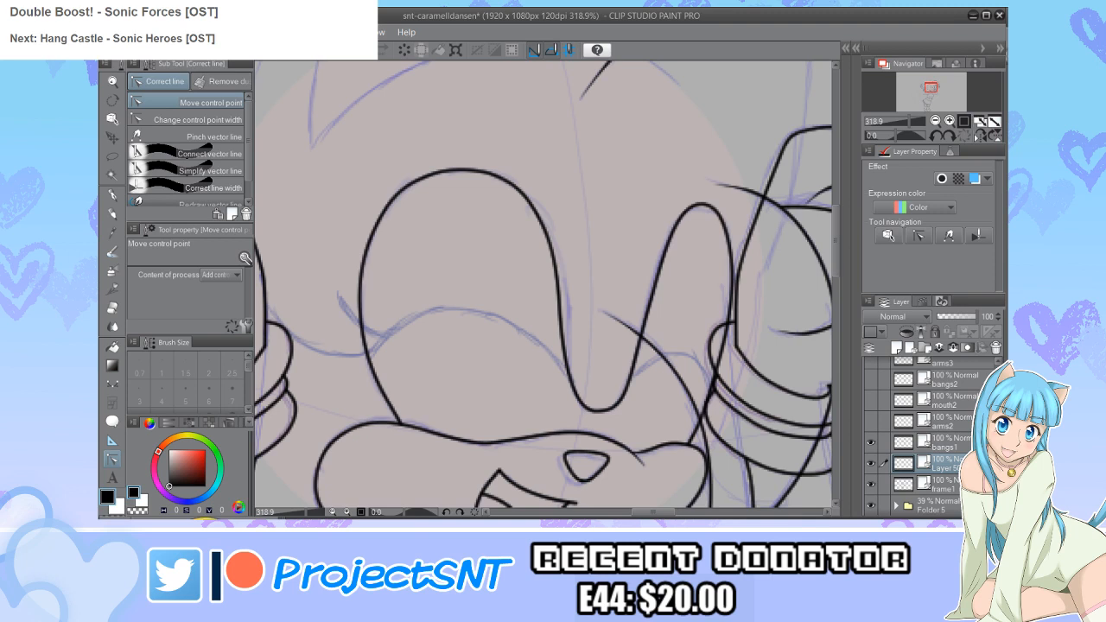
Step: Ink the closed eyelid across the left-hand eye with two nearly parallel arcs meeting at its inner side, using the Curve tool
key("u")
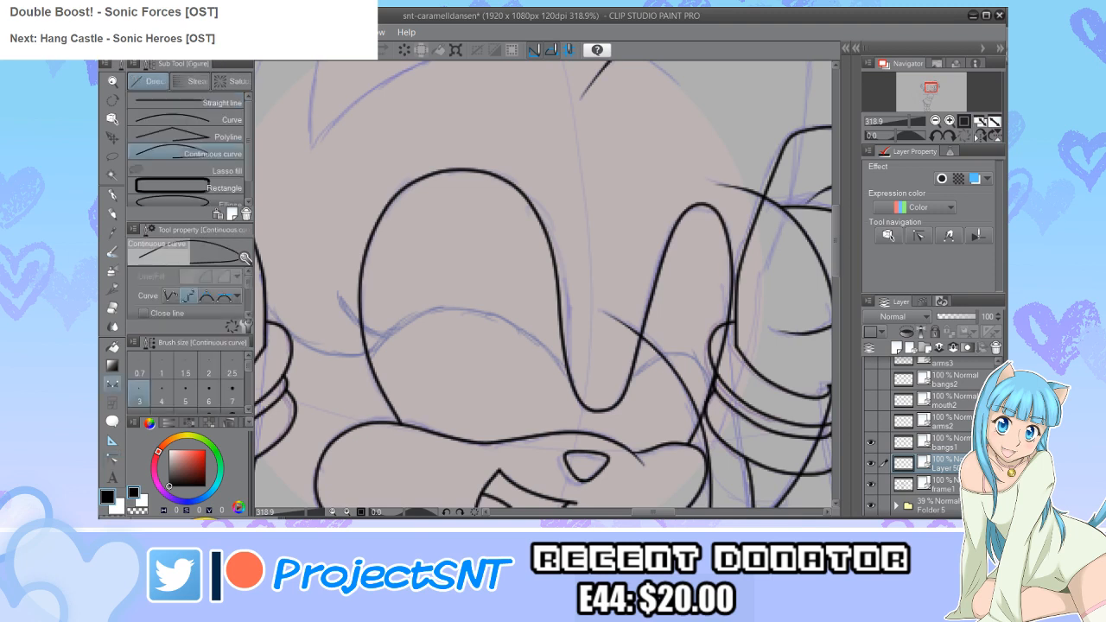
left_click(216, 120)
scroll(413, 350, "up", 2)
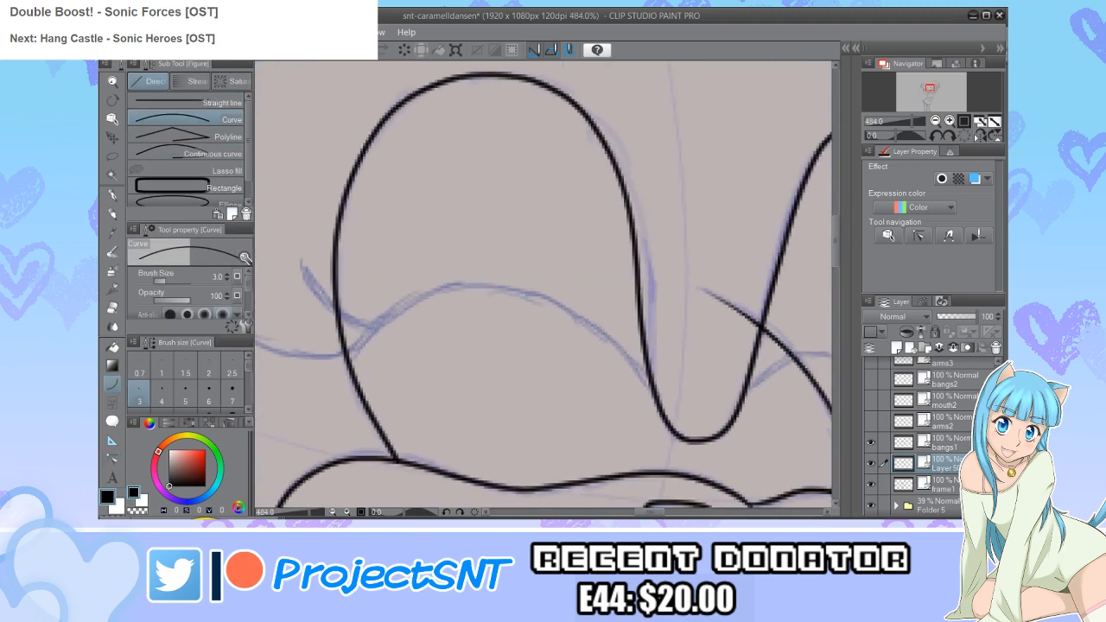
left_click_drag(350, 364, 653, 389)
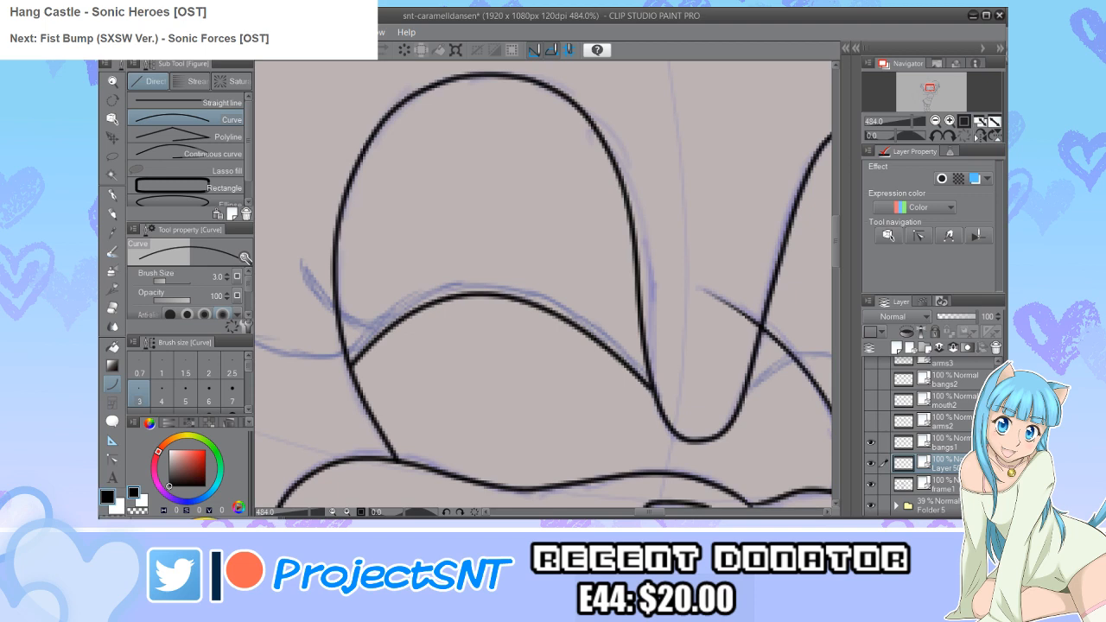
left_click_drag(654, 389, 348, 353)
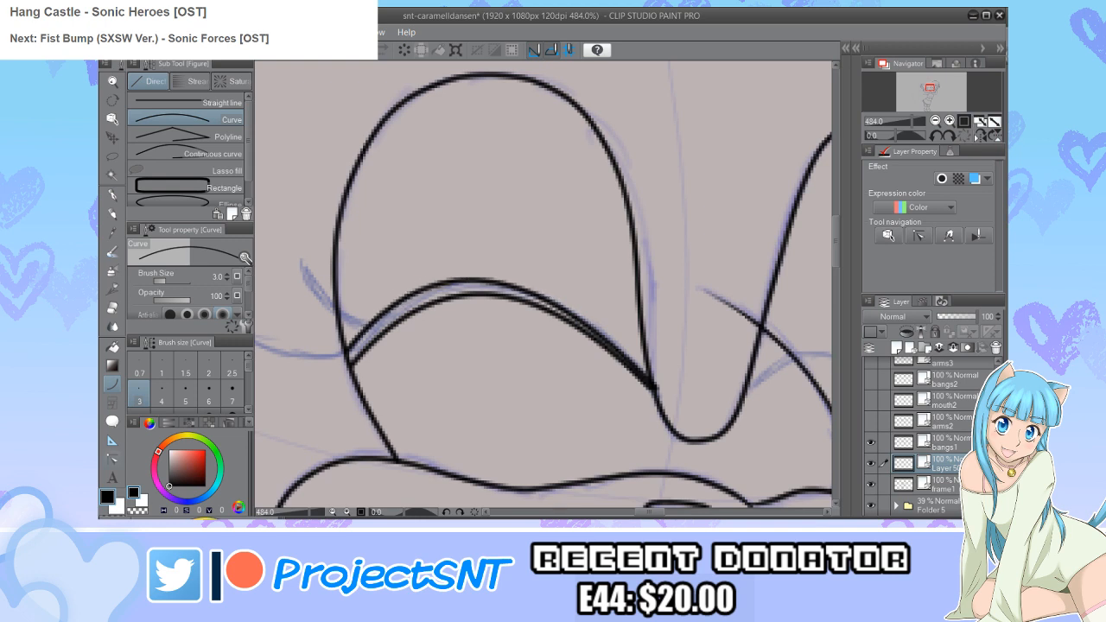
key("y")
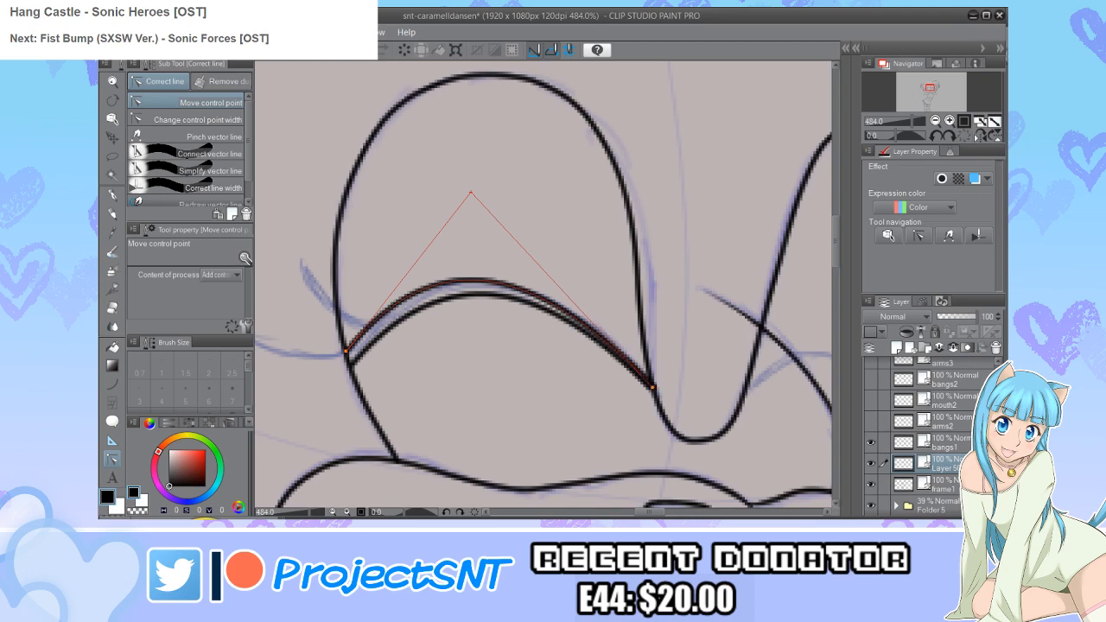
scroll(545, 285, "down", 5)
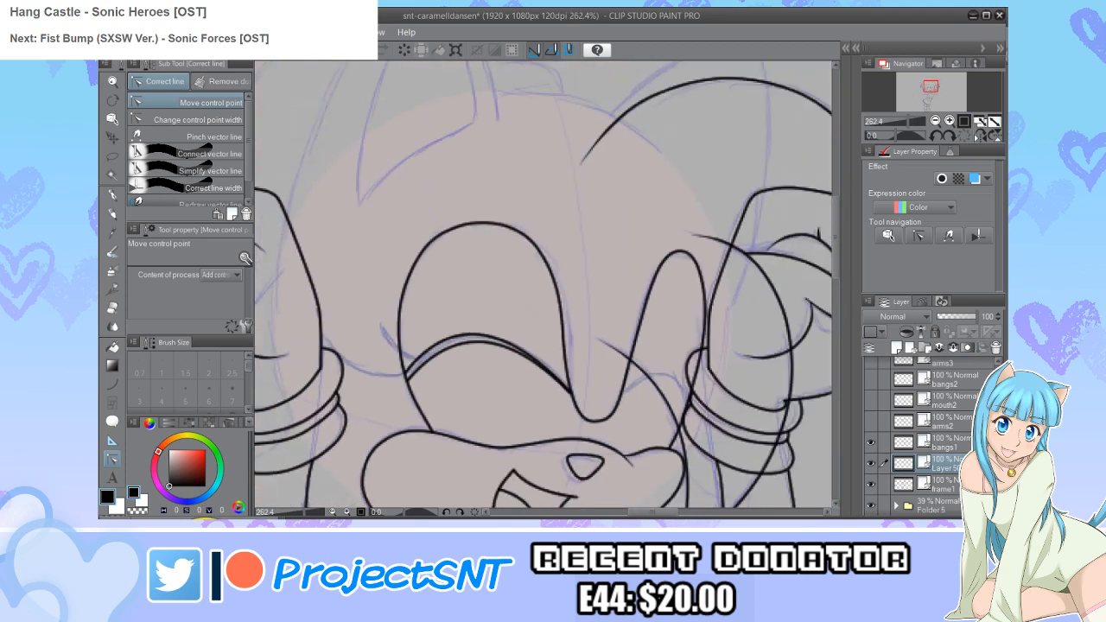
Step: Ink the closed eyelid across the right-hand eye with two close arcs from its inner side to its outer edge
scroll(574, 393, "up", 5)
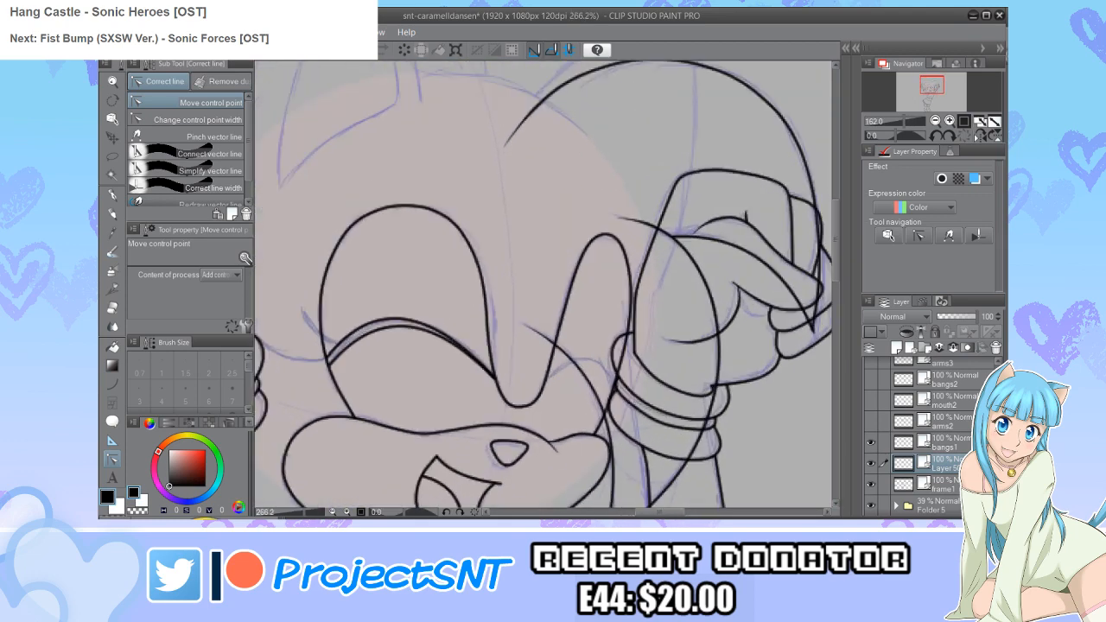
scroll(545, 397, "up", 1)
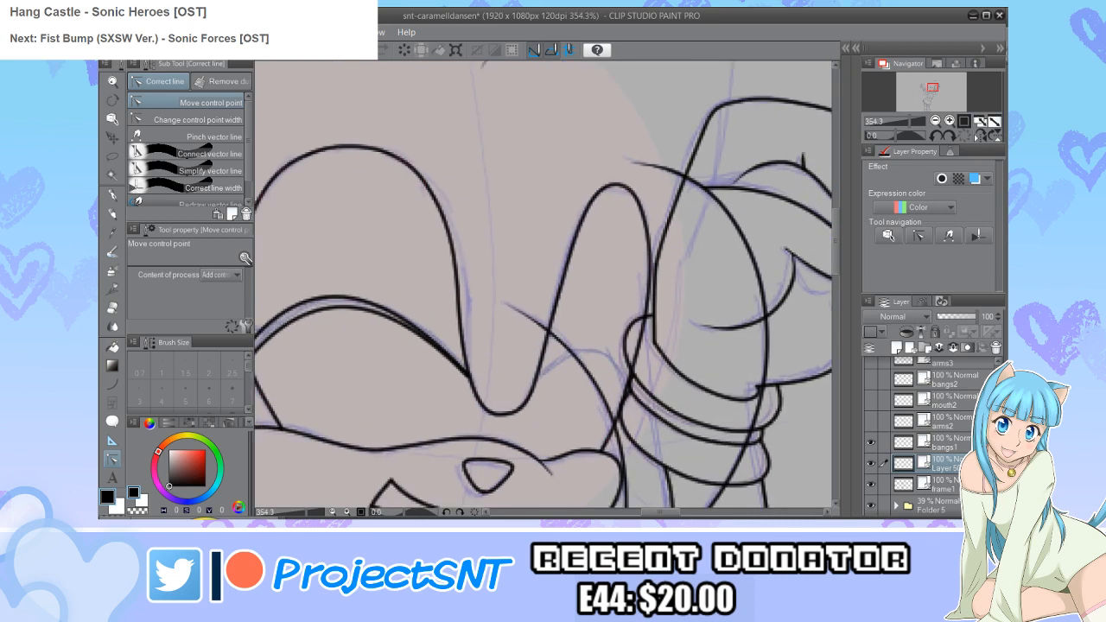
key("u")
scroll(540, 380, "up", 2)
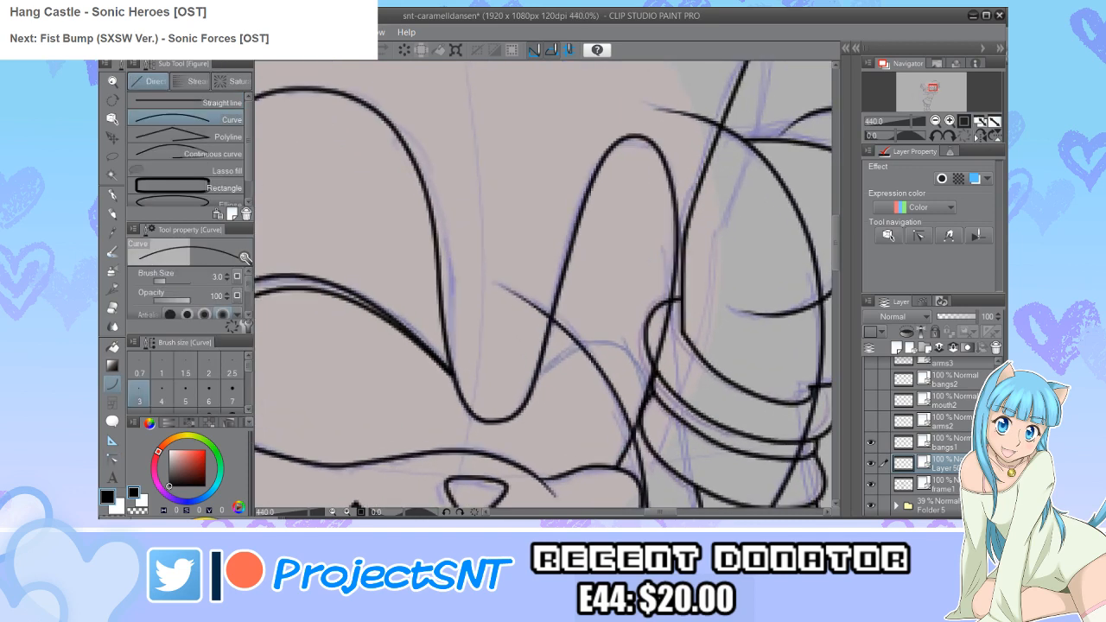
left_click_drag(536, 381, 610, 373)
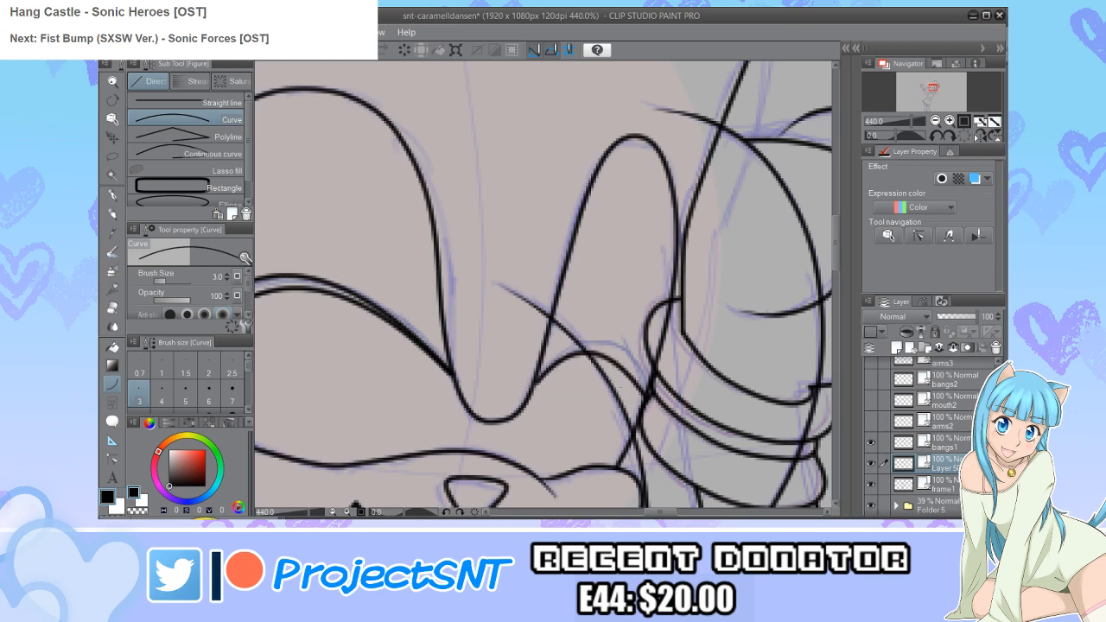
scroll(553, 363, "up", 2)
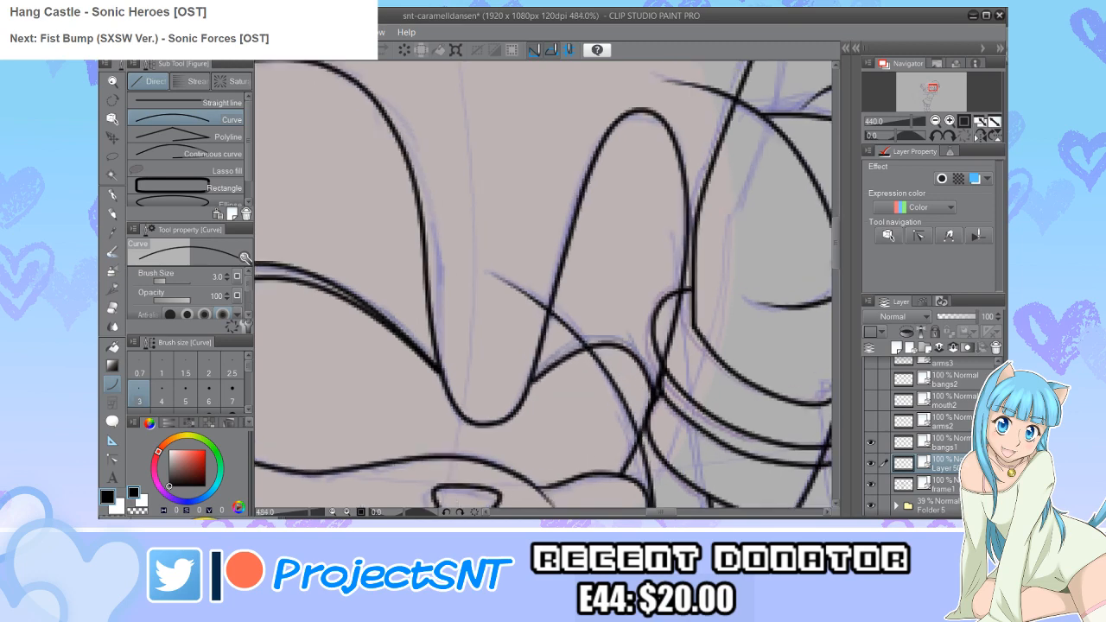
scroll(575, 416, "down", 2)
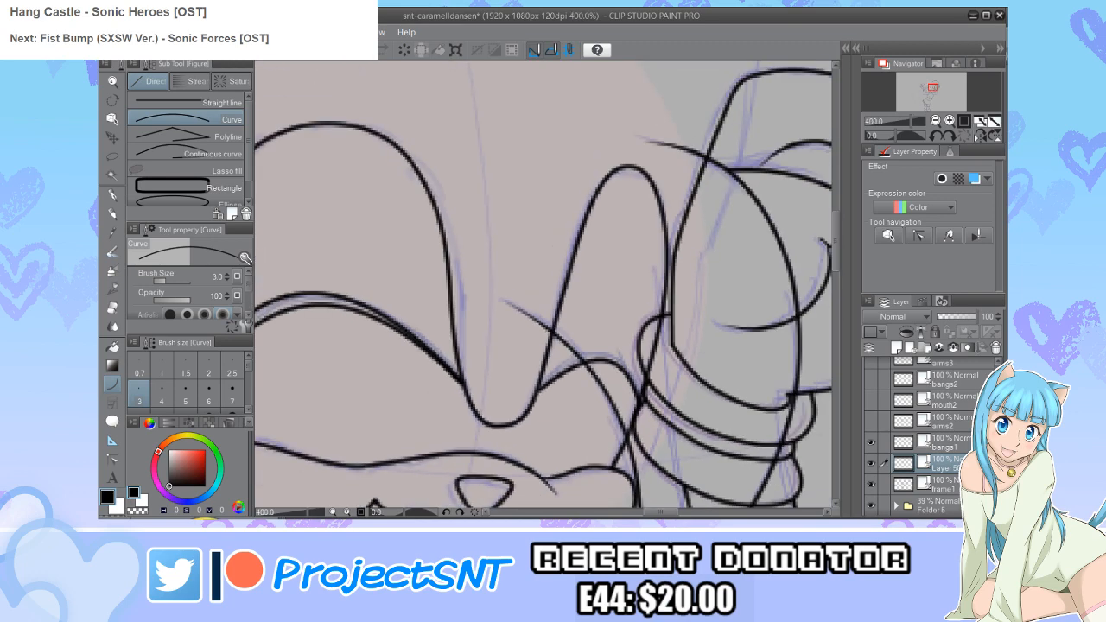
scroll(571, 415, "up", 5)
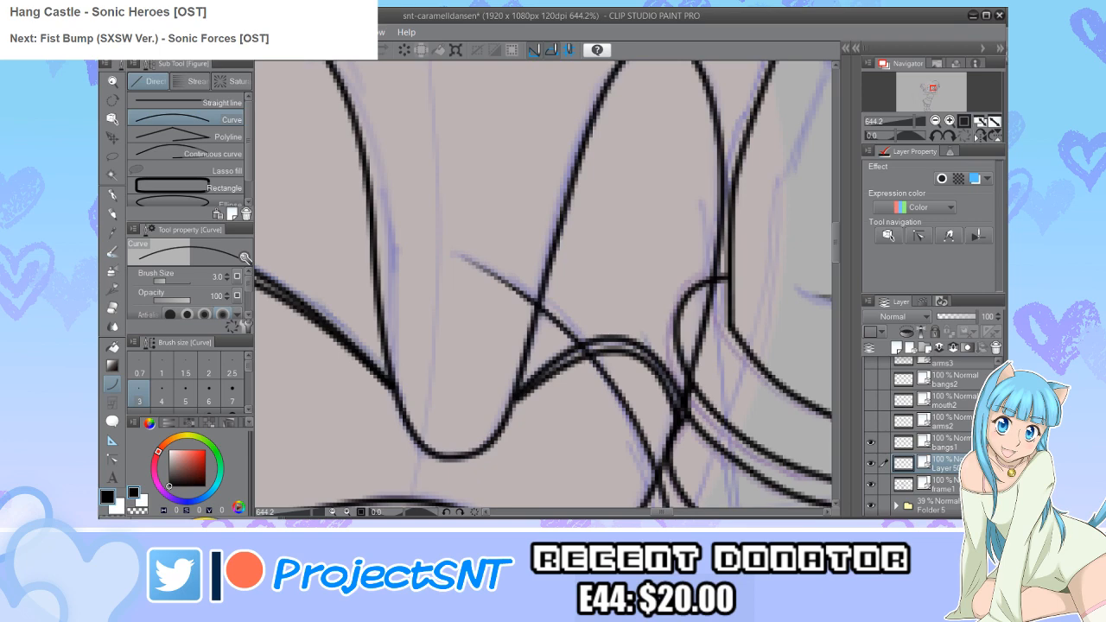
scroll(544, 288, "down", 5)
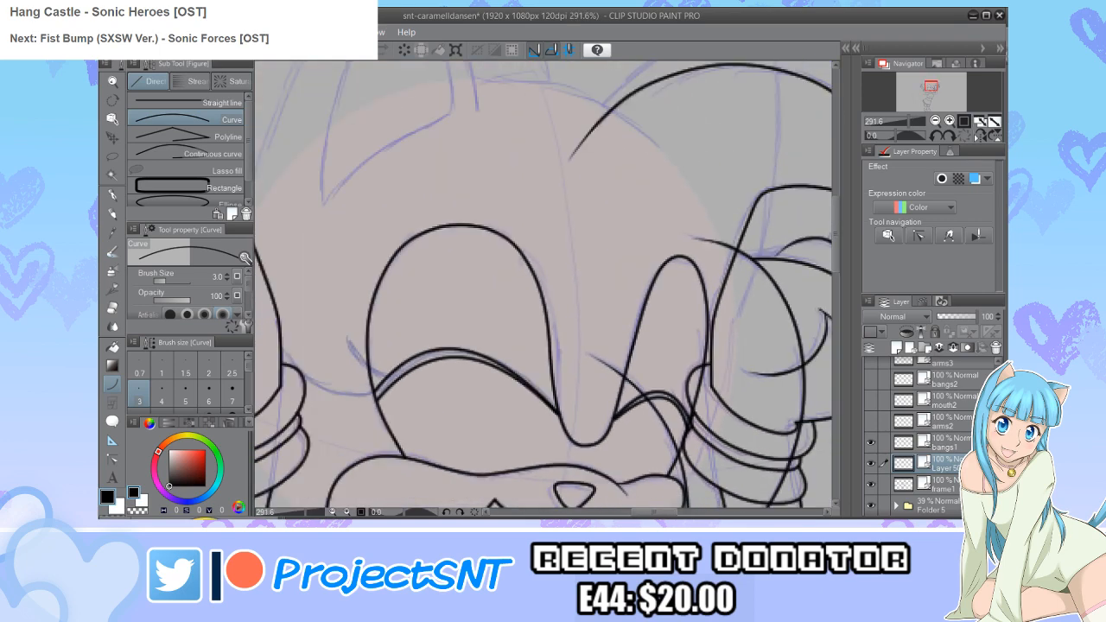
scroll(544, 288, "down", 4)
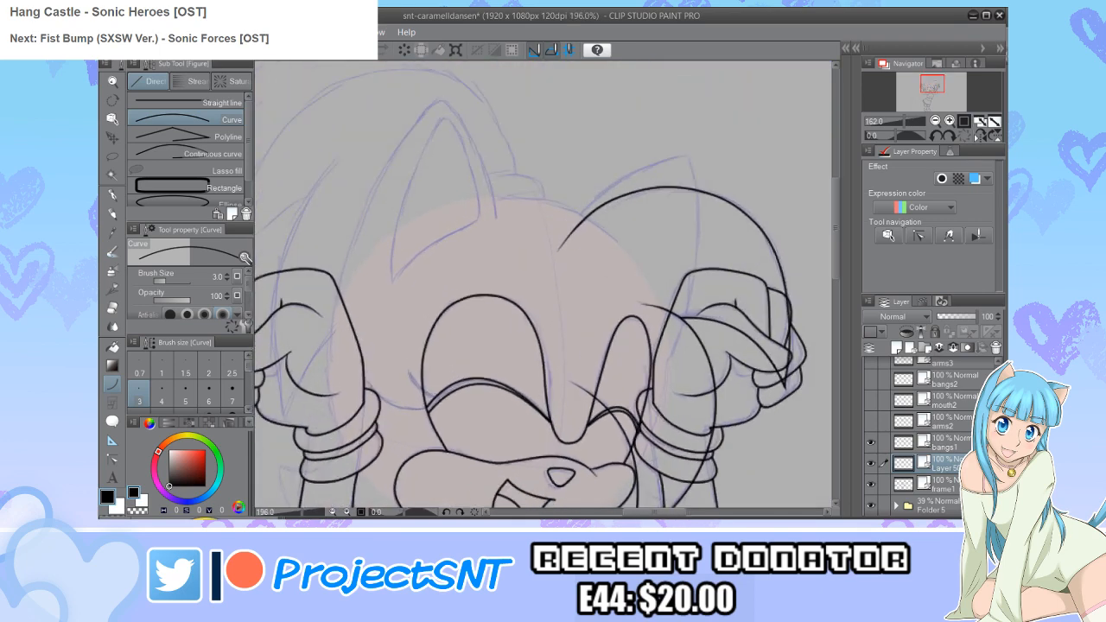
Step: Ink the upper eyelash of the left-hand eye as two curves running from a pointed tip to the eyelid's outer end
scroll(416, 399, "up", 3)
scroll(408, 380, "up", 3)
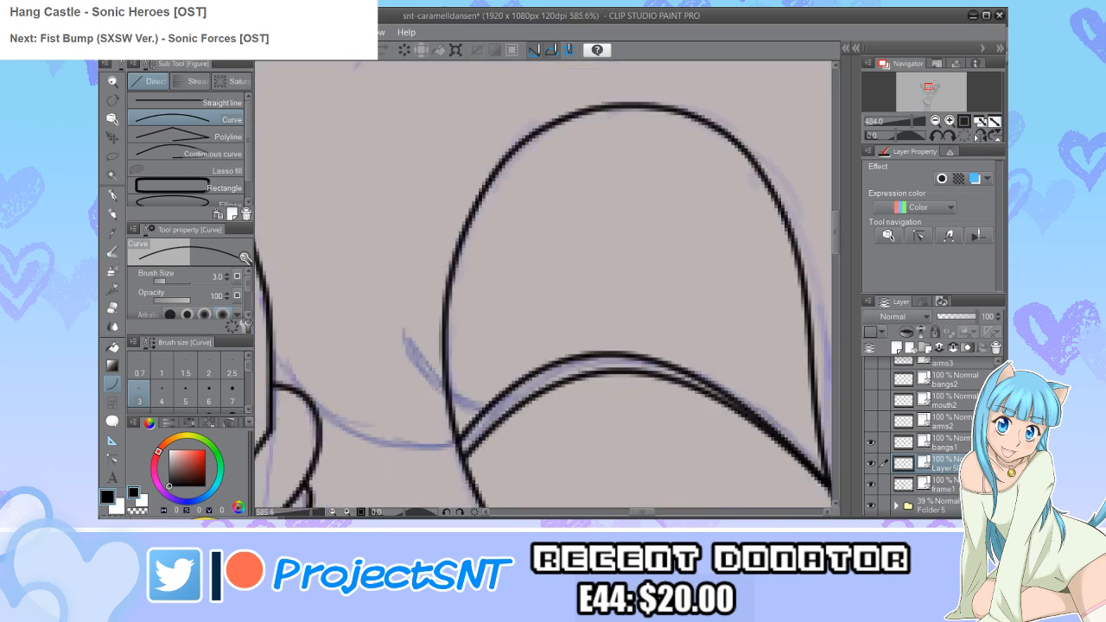
left_click_drag(387, 309, 489, 407)
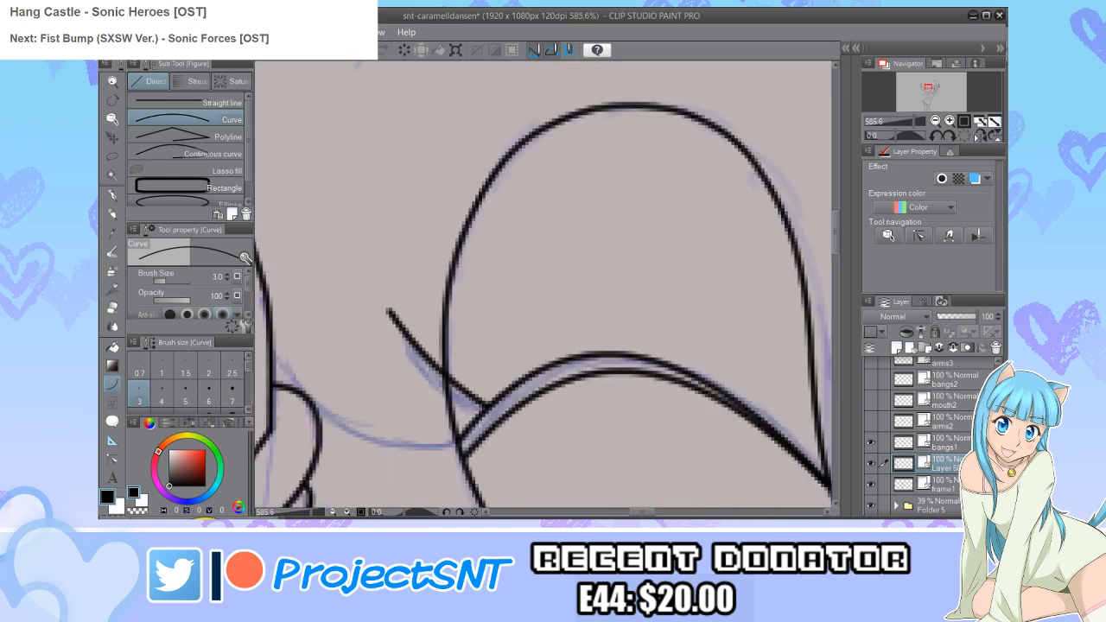
left_click(422, 375)
left_click_drag(387, 310, 477, 420)
left_click(400, 380)
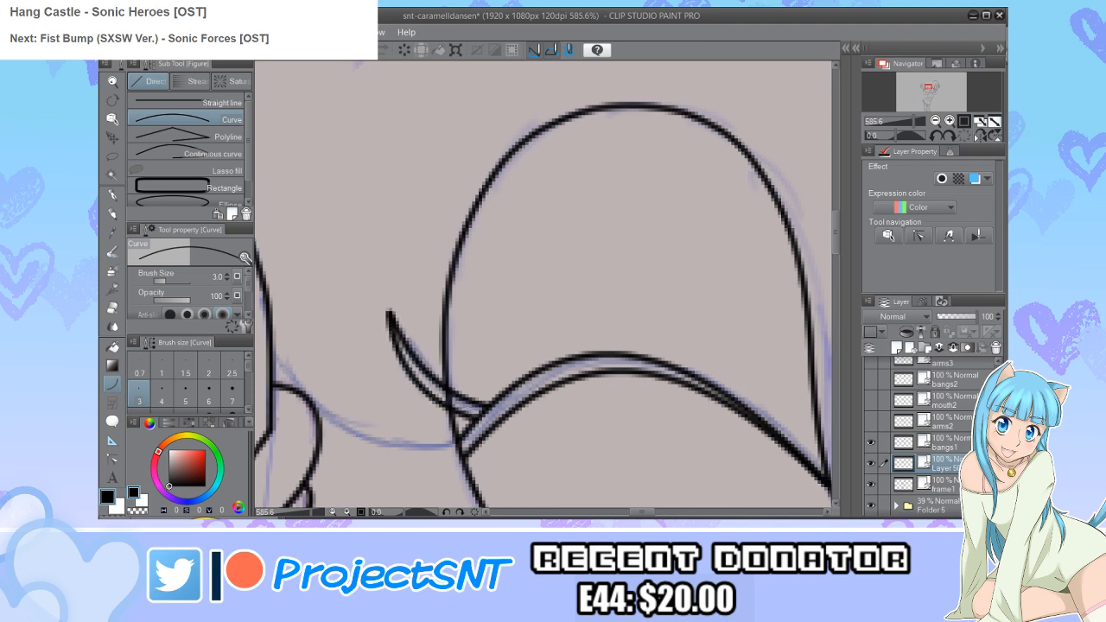
Step: Ink the lower lash of the left-hand eye with two sagging curves between the eyelid's outer corner and the raised wrist
scroll(542, 422, "down", 6)
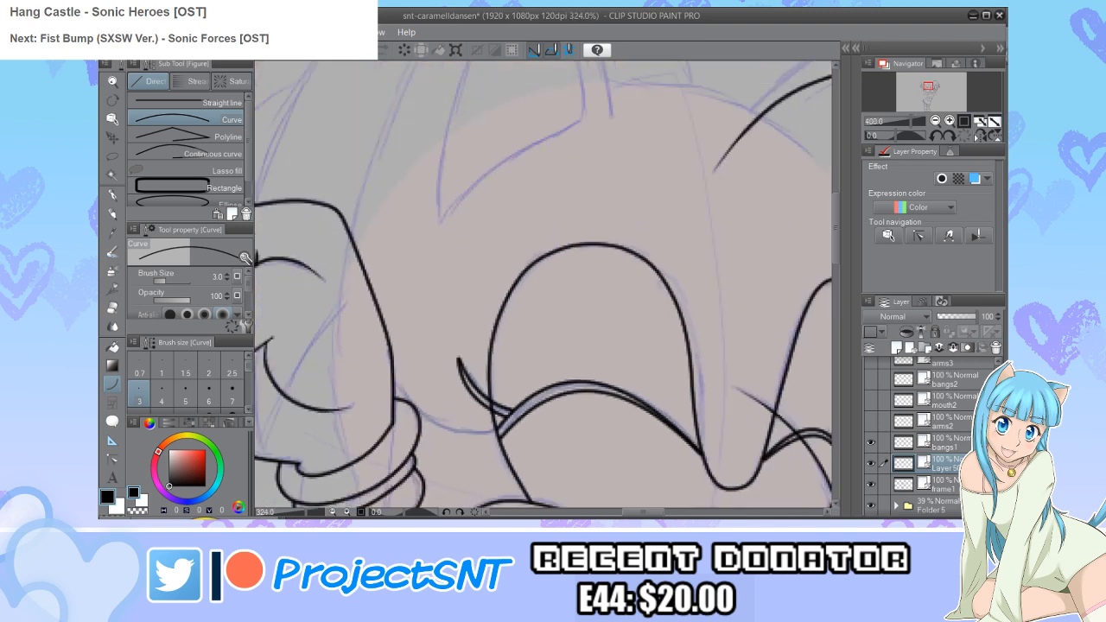
scroll(437, 422, "up", 4)
left_click_drag(522, 432, 373, 364)
left_click(437, 436)
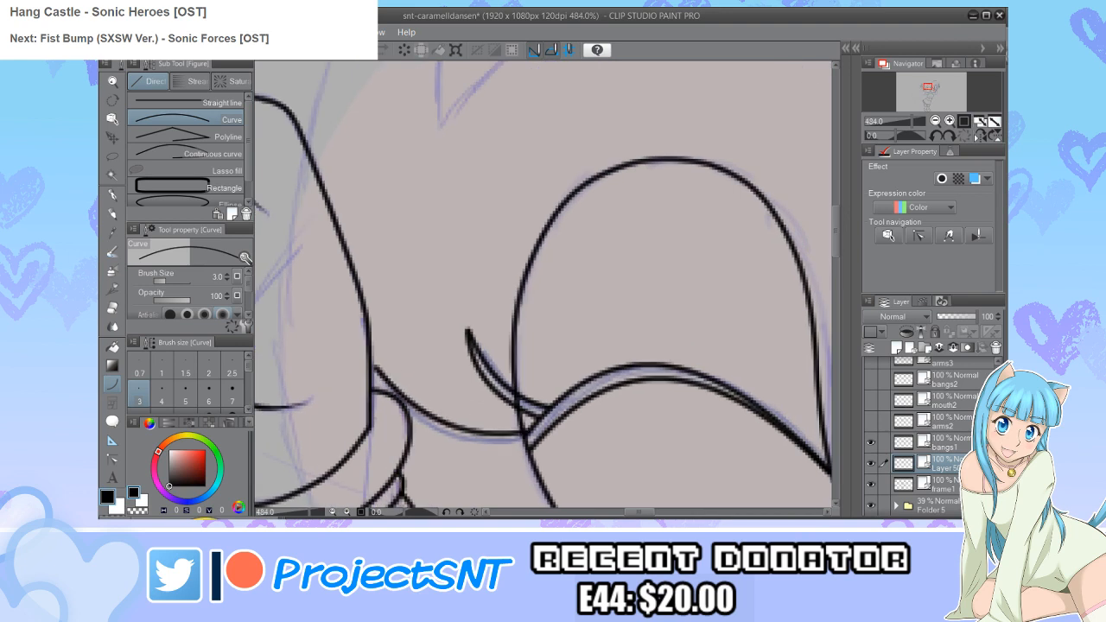
left_click_drag(374, 369, 525, 448)
left_click(441, 432)
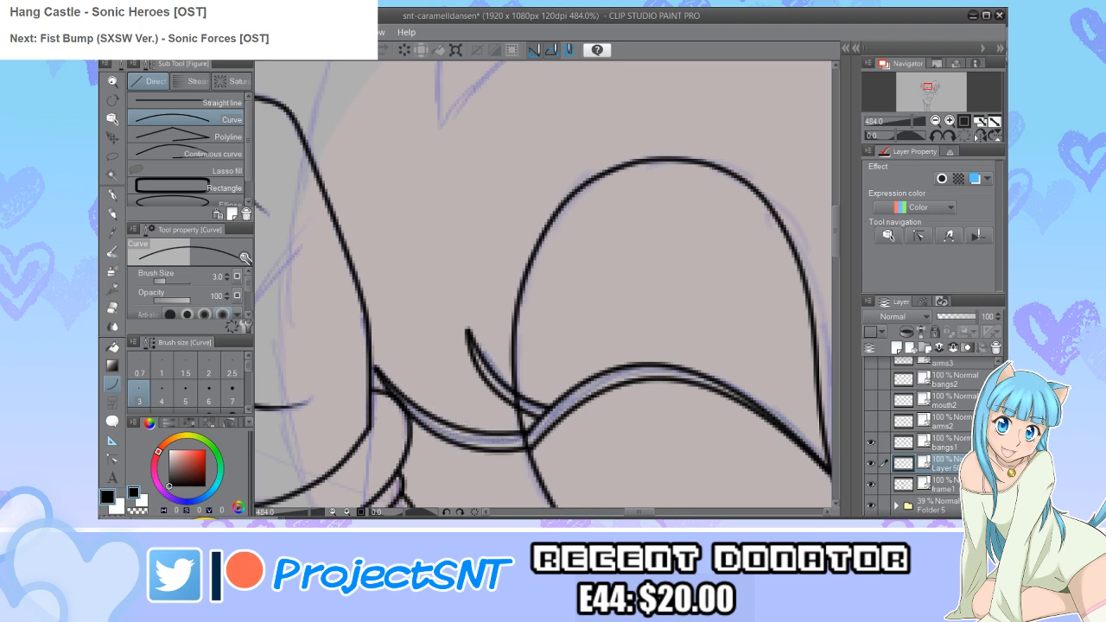
Step: Inspect the control points of the left-hand eyelash curves and save the drawing
key("y")
scroll(506, 467, "up", 3)
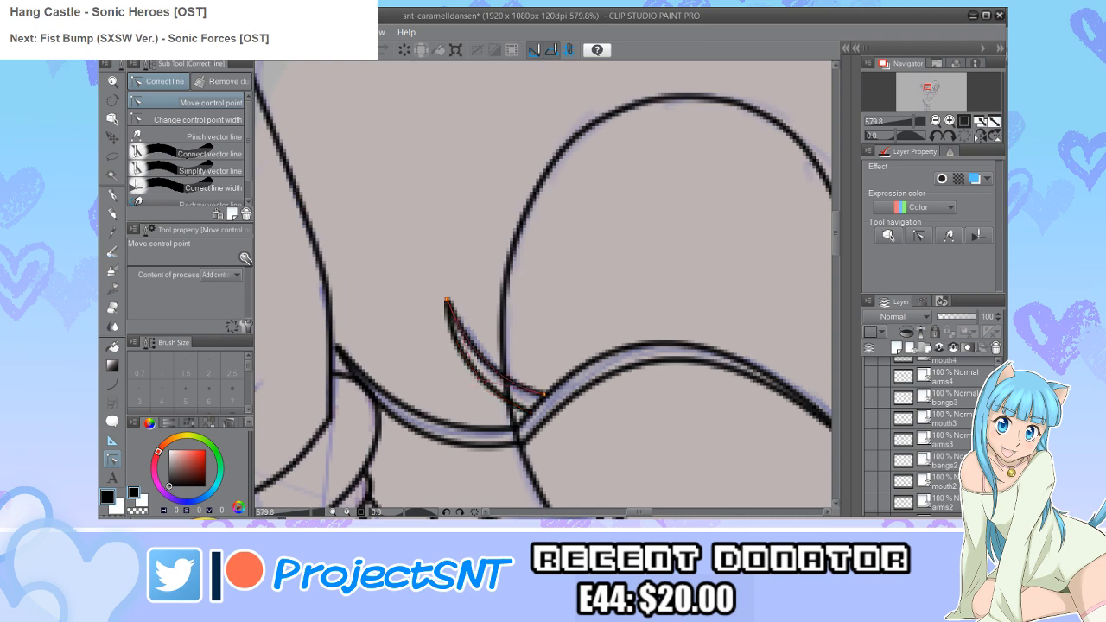
scroll(544, 289, "down", 6)
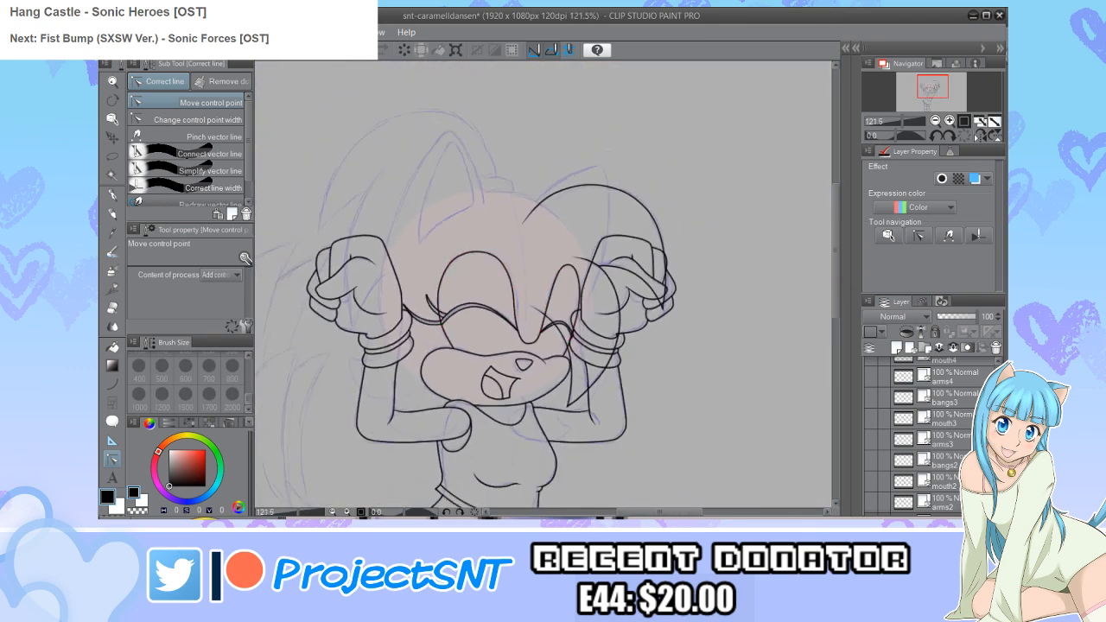
scroll(455, 259, "up", 3)
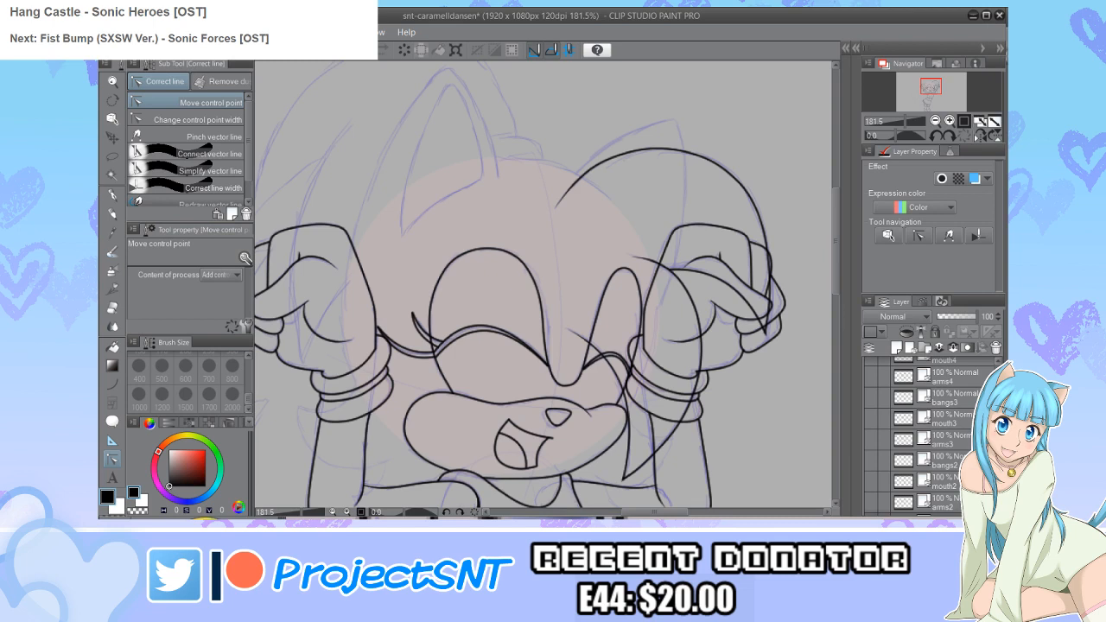
key("ctrl+s")
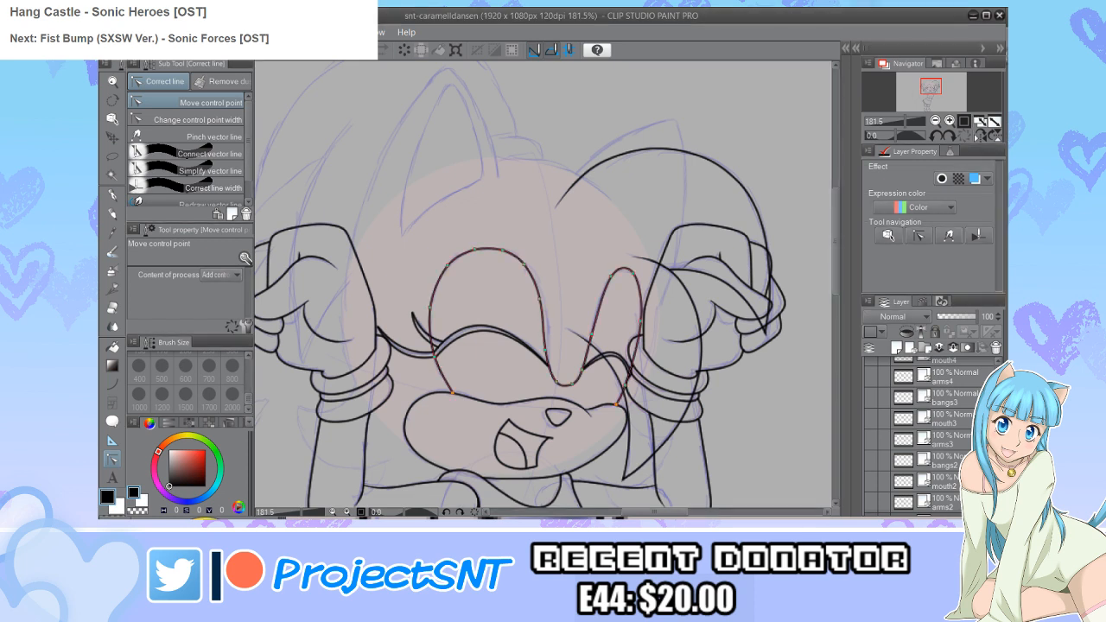
key("ctrl+minus")
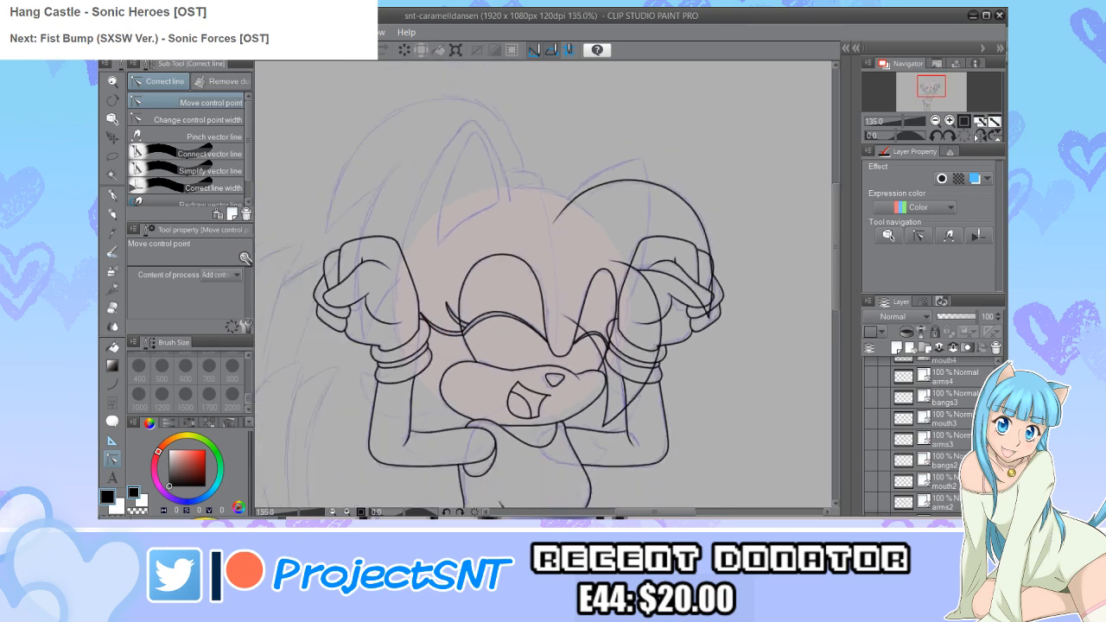
key("ctrl+minus")
key("ctrl+minus")
key("ctrl+plus")
key("ctrl+plus")
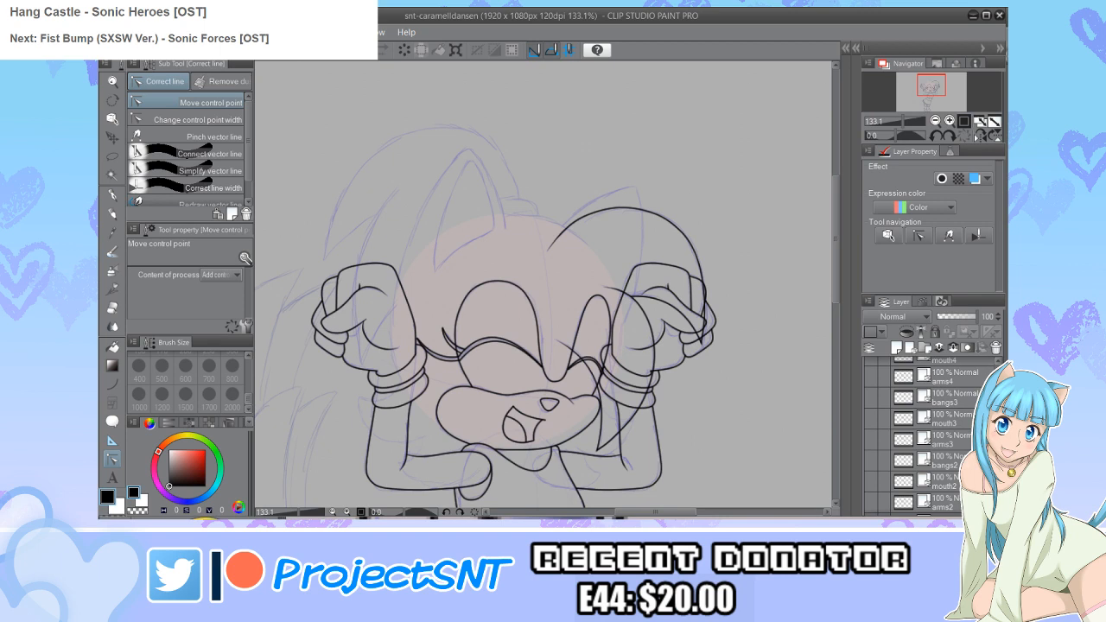
Step: Erase the inked outline of the far, narrower eye beside the raised glove with the Vector eraser
key("ctrl+minus")
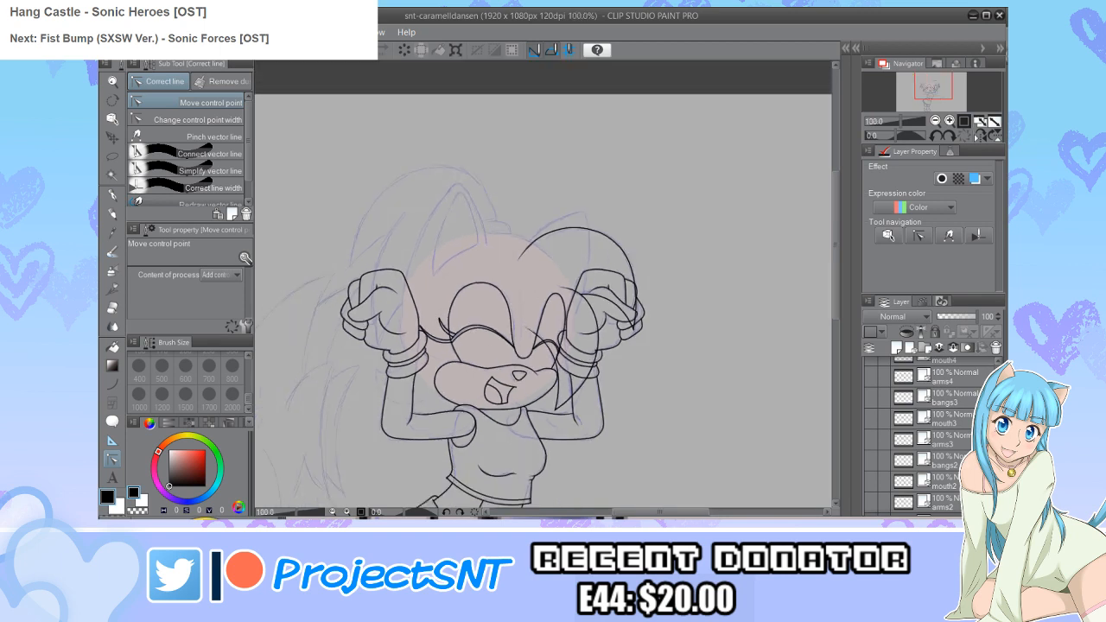
key("ctrl+plus")
scroll(925, 433, "down", 2)
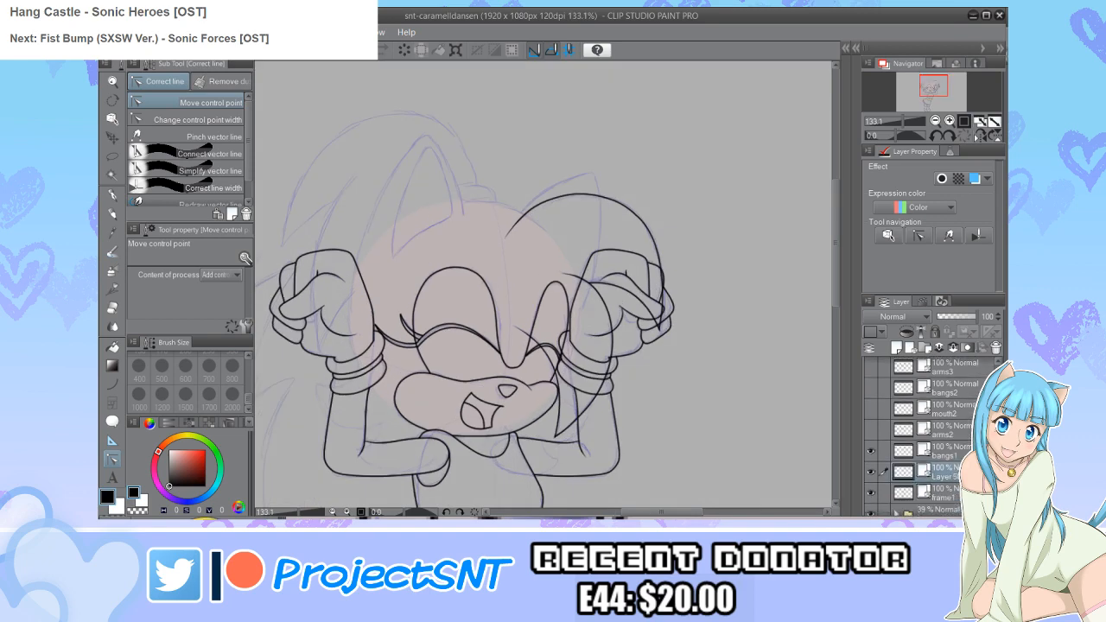
key("ctrl+plus")
key("ctrl+plus")
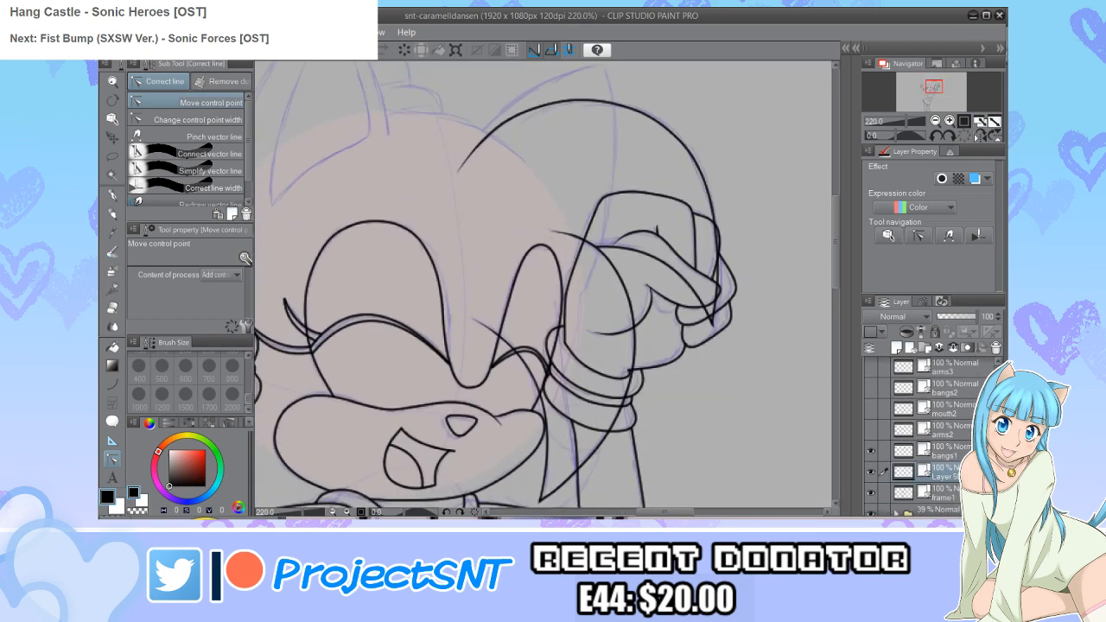
key("e")
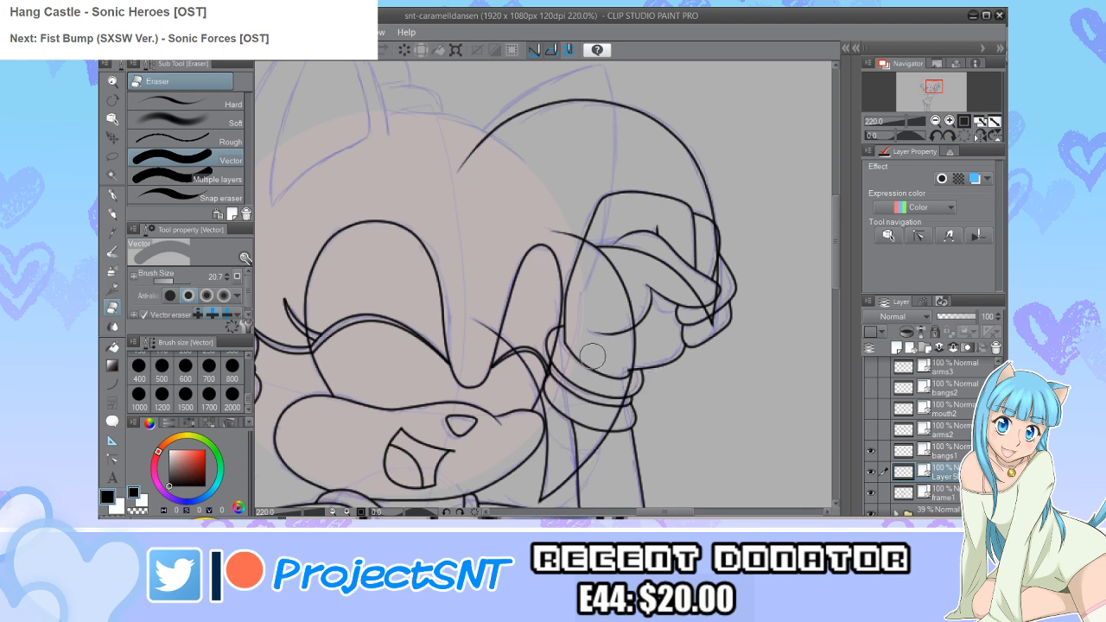
mouse_move(514, 322)
left_mouse_down()
mouse_move(522, 257)
mouse_move(543, 246)
mouse_move(565, 284)
mouse_move(551, 384)
left_mouse_up()
scroll(540, 339, "down", 4)
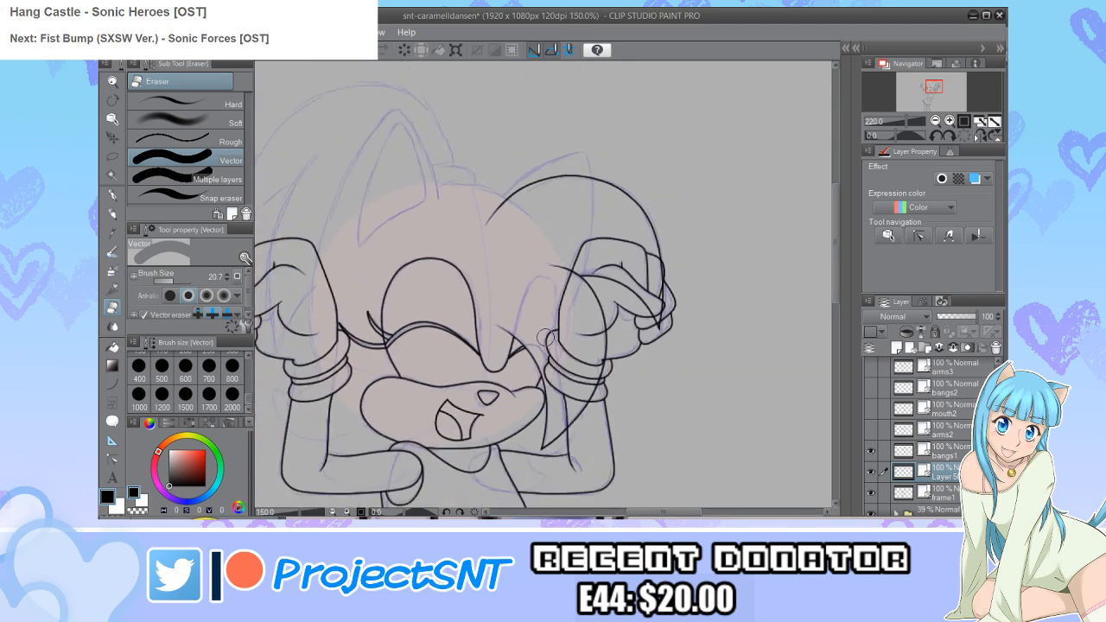
scroll(429, 337, "down", 3)
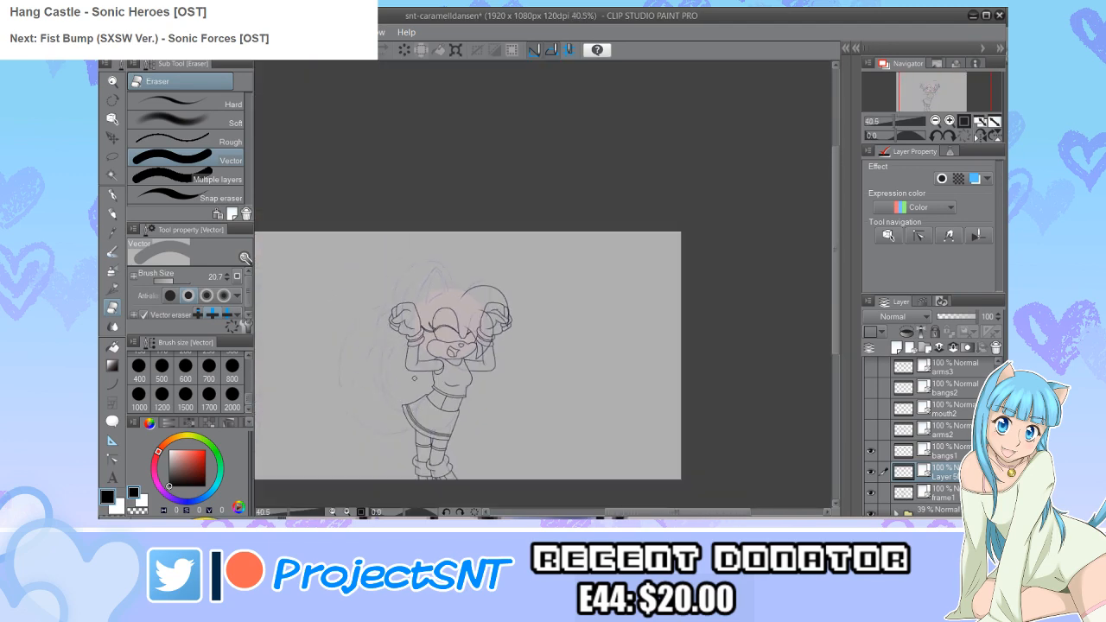
scroll(439, 318, "up", 3)
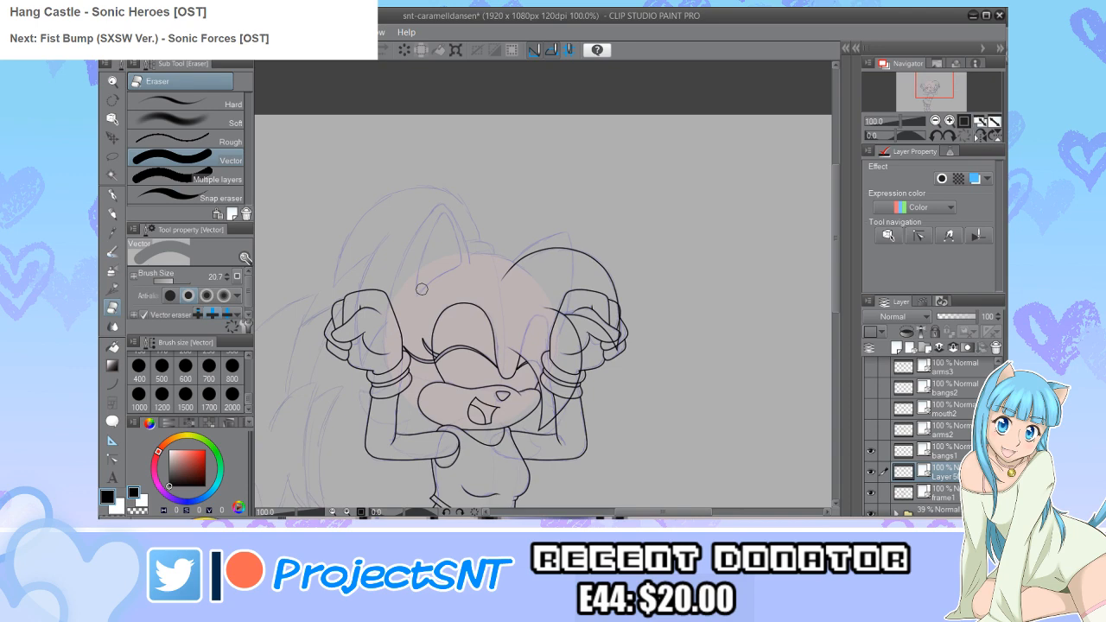
Step: Ink the top of the head with a Curve from the ear's base past the bangs line, and adjust its ear-side end point to the sketch
scroll(461, 280, "up", 3)
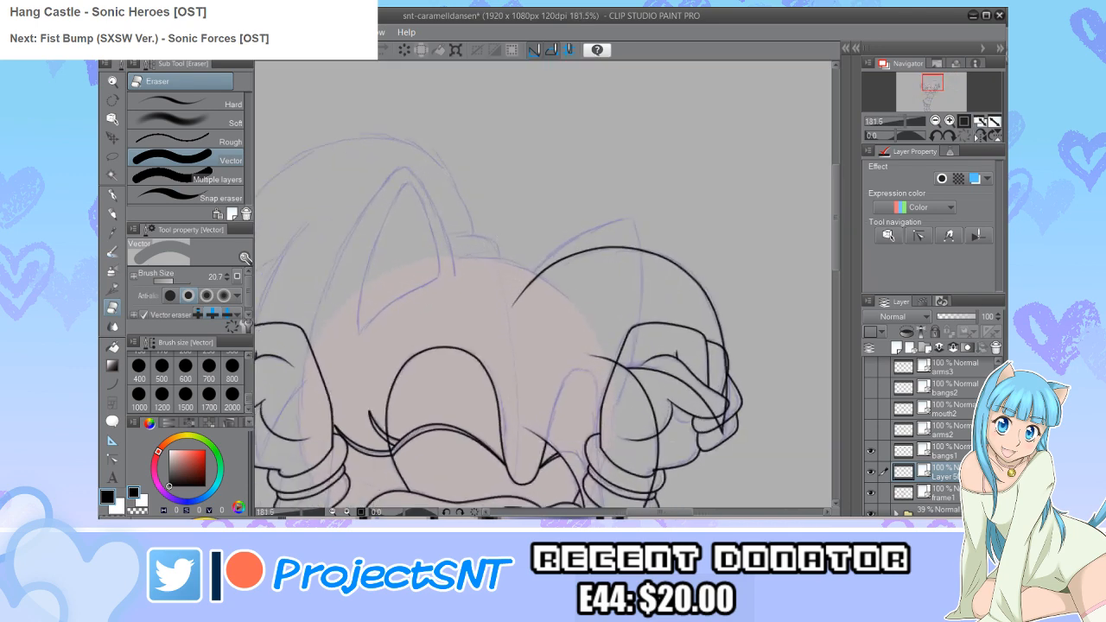
key("u")
scroll(439, 249, "up", 2)
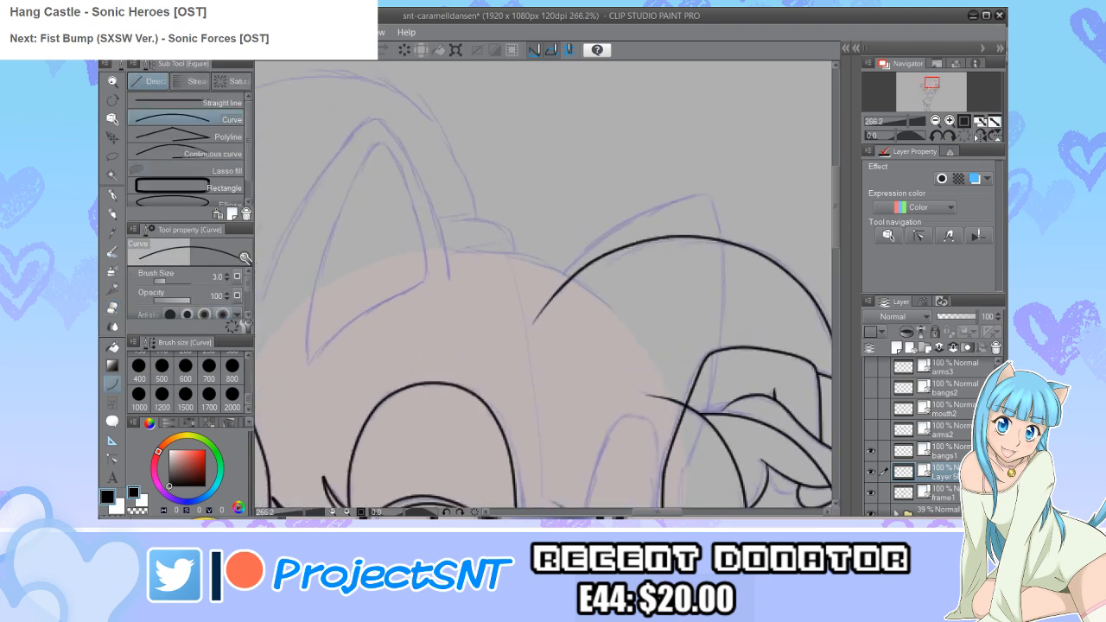
left_click_drag(443, 250, 614, 315)
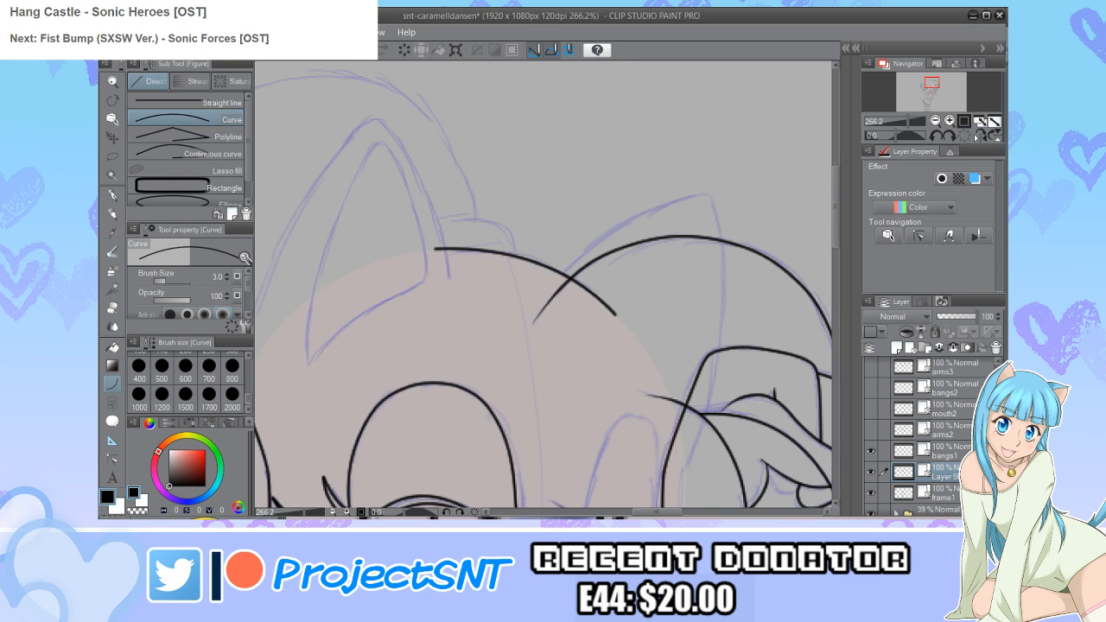
key("y")
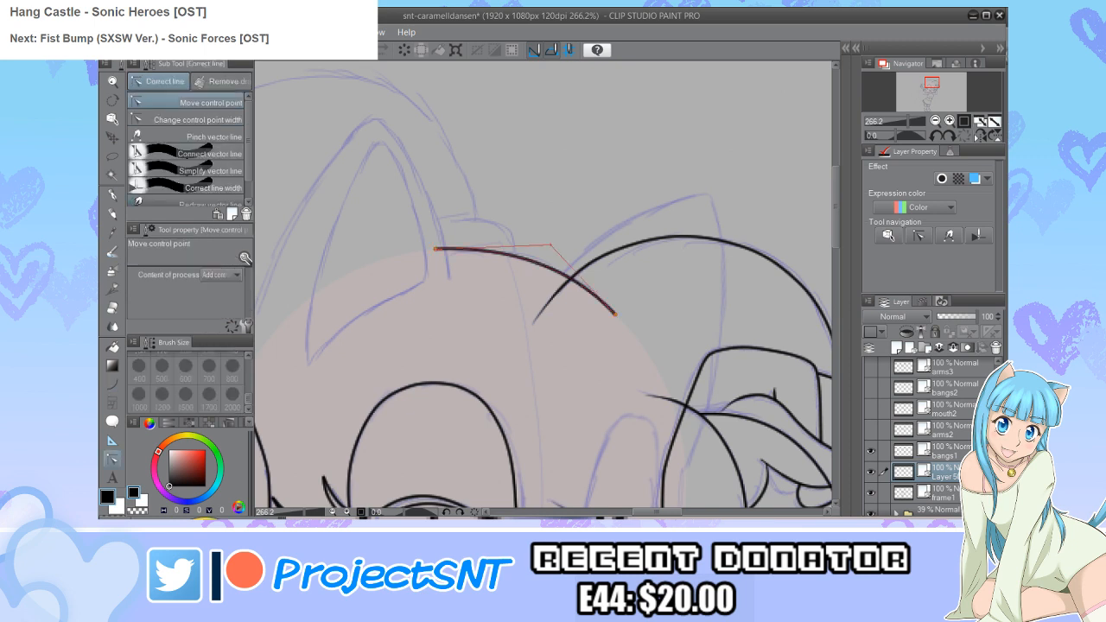
left_click_drag(434, 249, 433, 252)
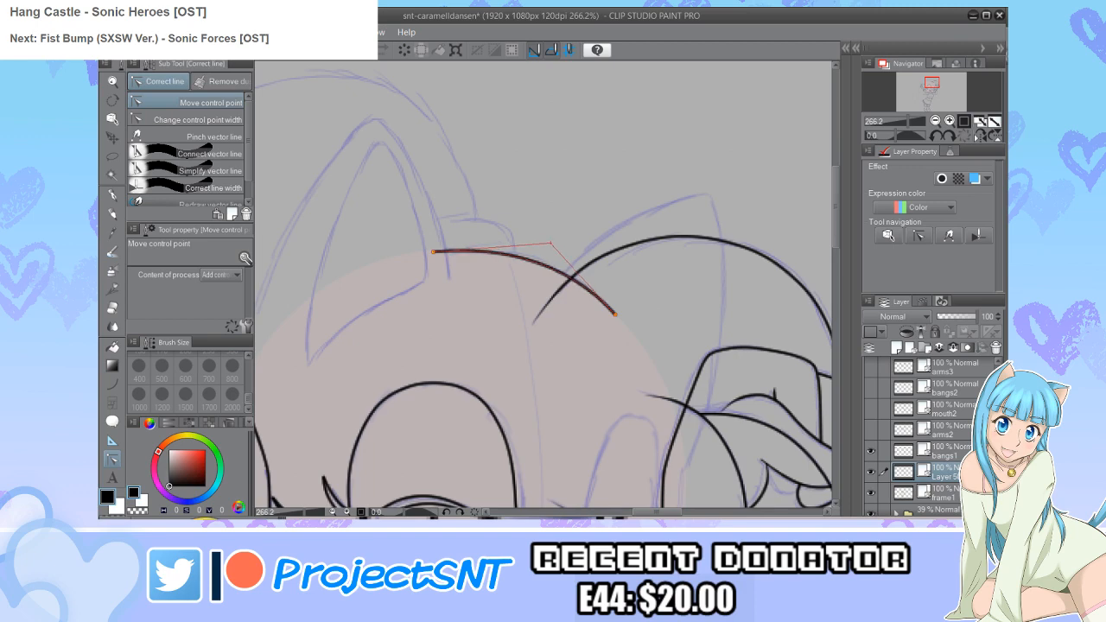
scroll(675, 181, "down", 3)
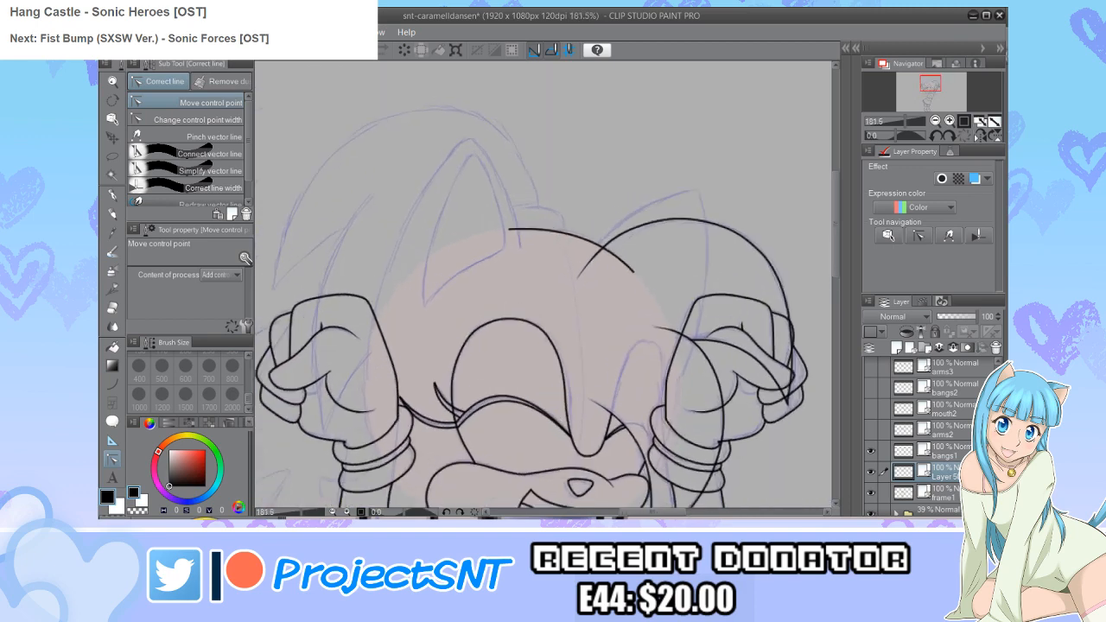
Step: Trace the outer outline of the near ear with a Continuous curve, from the head line over the tip down to the glove
scroll(501, 254, "up", 1)
key("u")
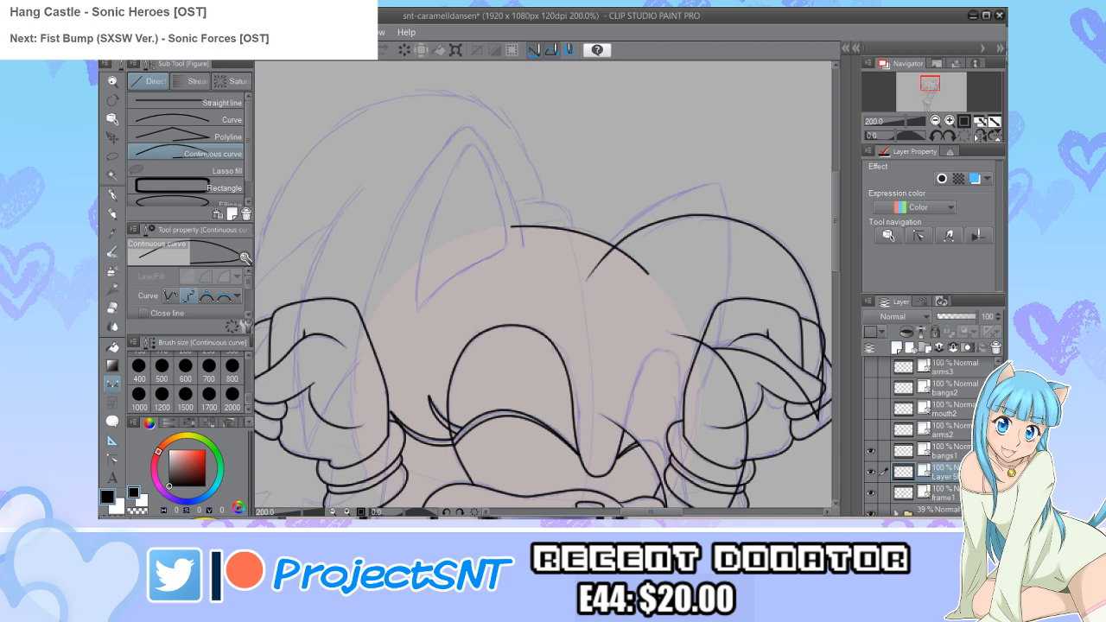
mouse_move(524, 248)
left_mouse_down()
mouse_move(482, 141)
mouse_move(456, 131)
mouse_move(389, 223)
mouse_move(354, 368)
left_mouse_up()
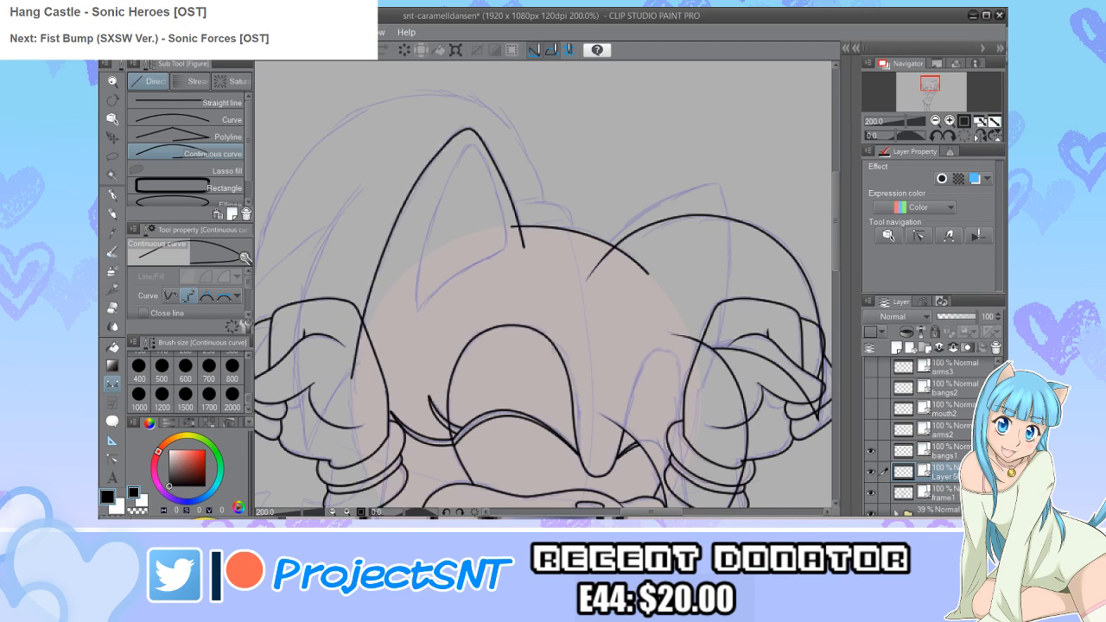
Step: Refine the outer ear line's control points to follow the sketch, and erase the head line's end that sticks into the ear
key("y")
scroll(398, 225, "up", 1)
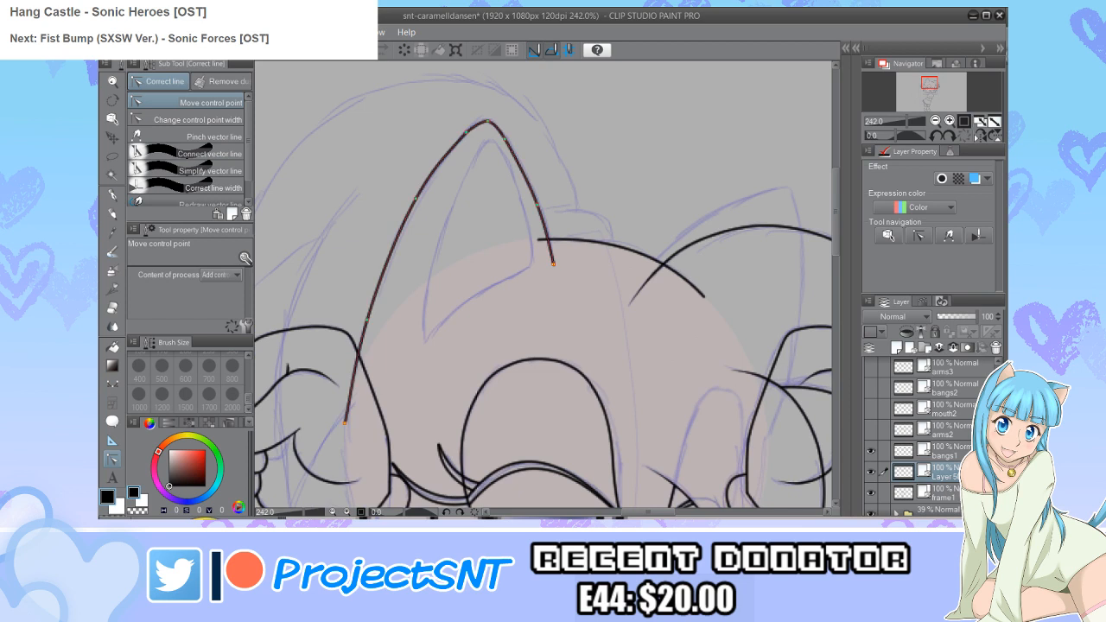
left_click_drag(471, 130, 472, 132)
left_click_drag(416, 199, 413, 199)
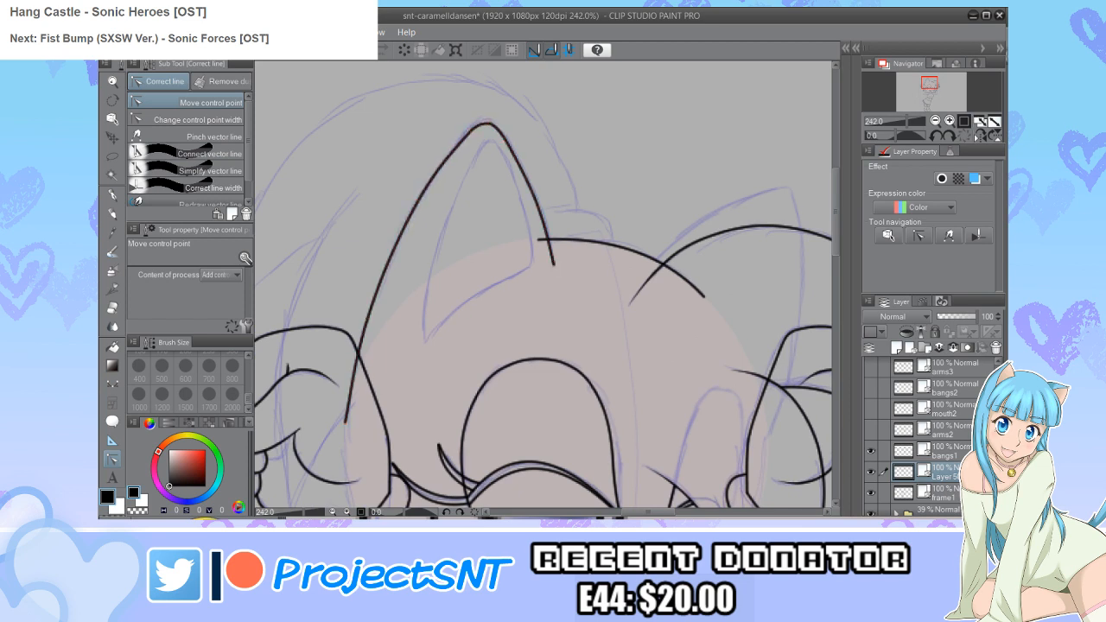
scroll(380, 166, "down", 2)
scroll(466, 134, "up", 2)
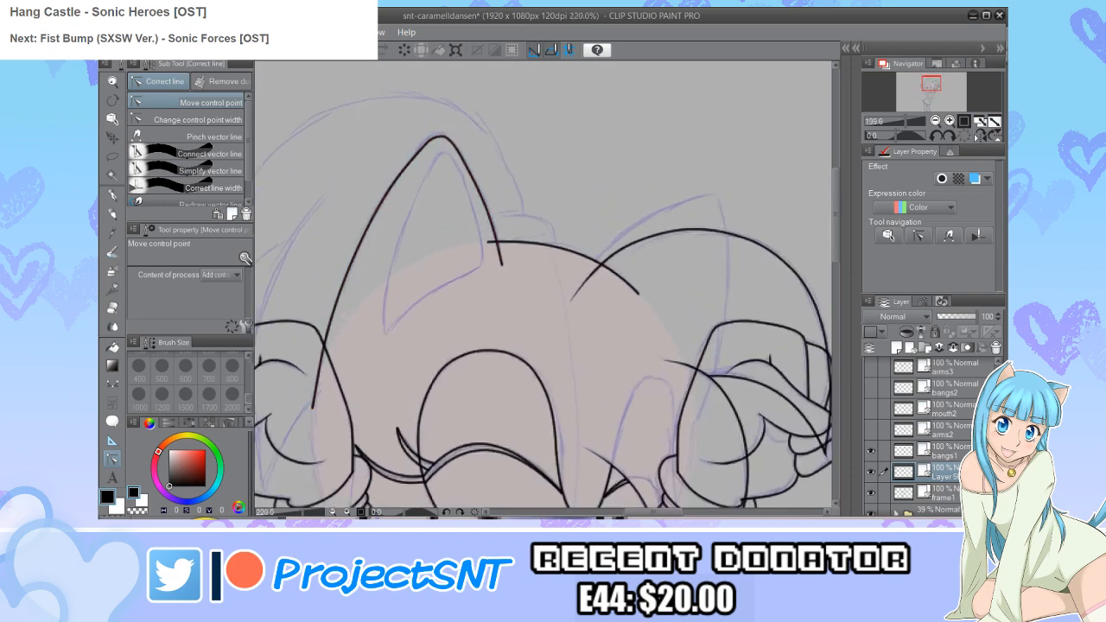
left_click_drag(442, 136, 444, 134)
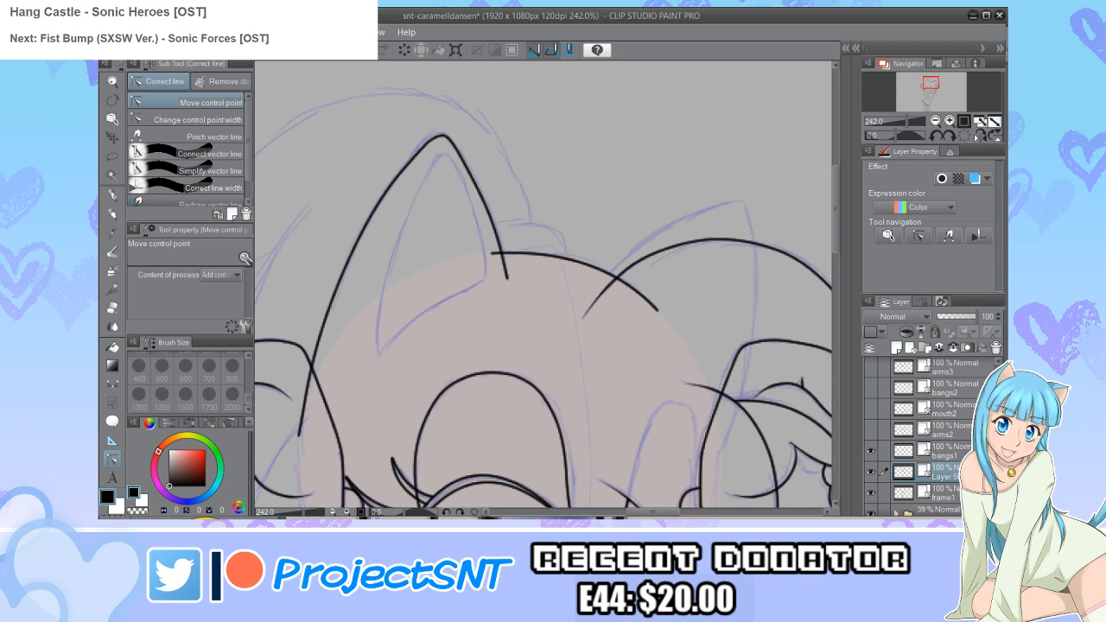
scroll(544, 286, "down", 2)
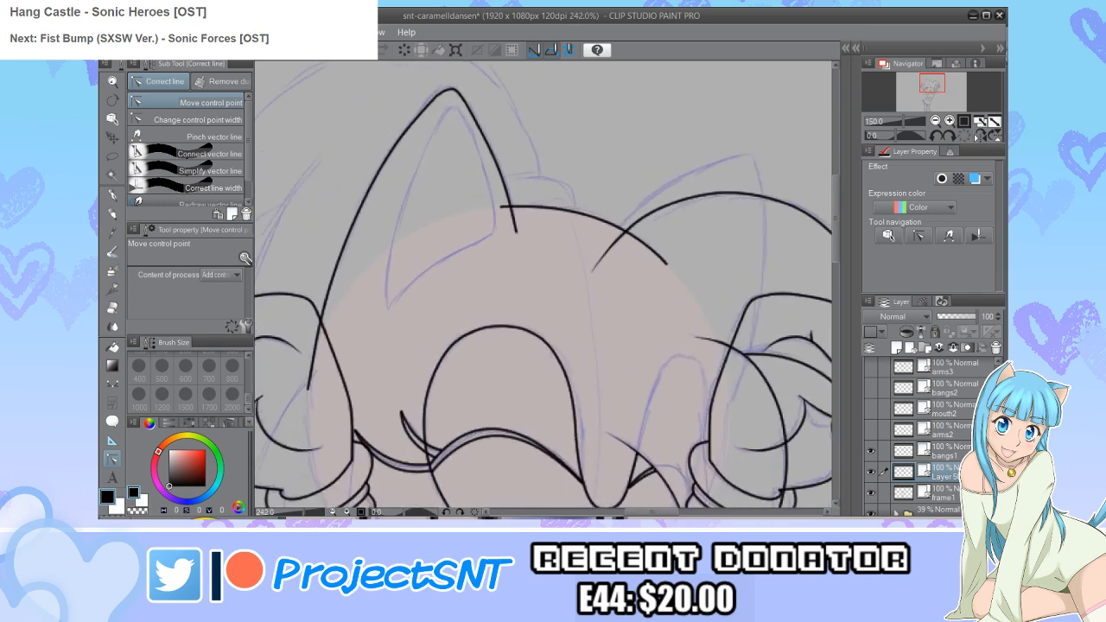
key("e")
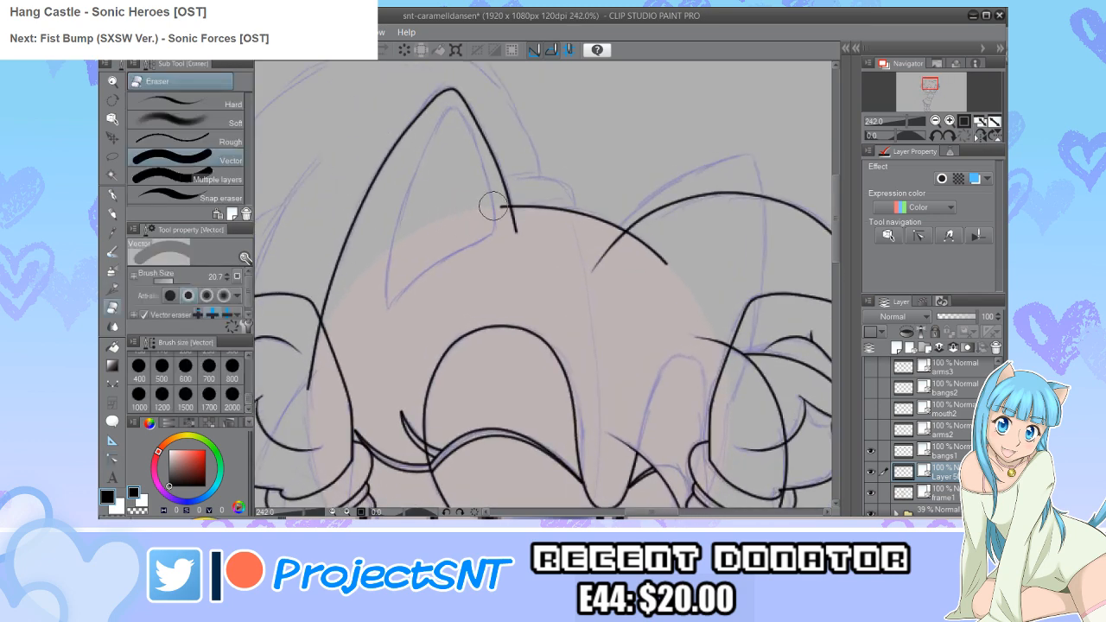
Step: Ink the lower edge of the inner ear with a Curve bowed along the sketch line
key("u")
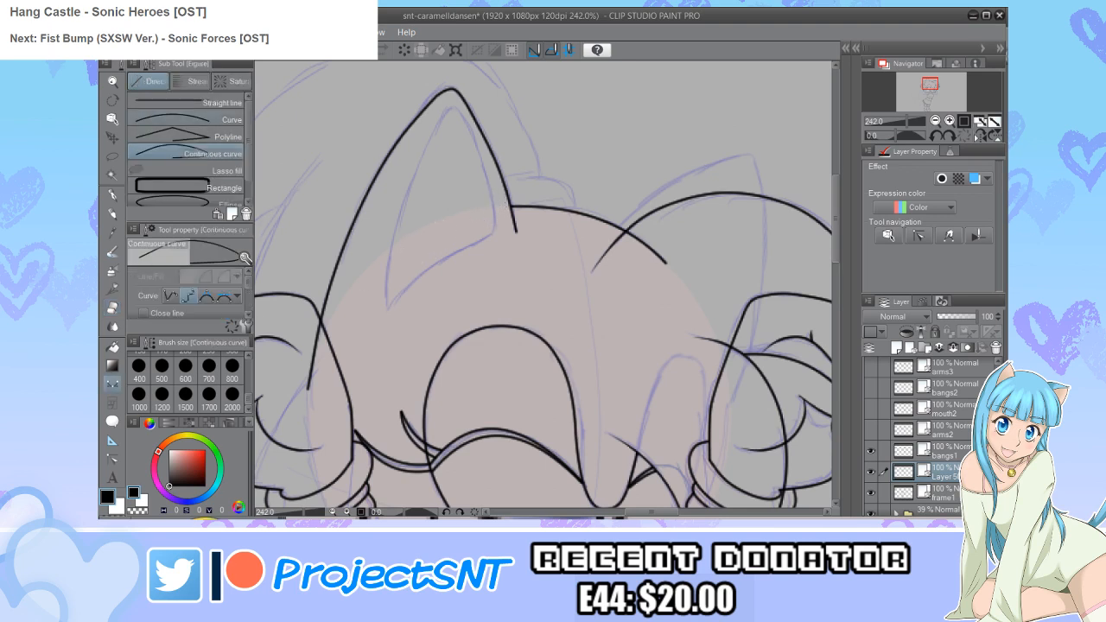
left_click(186, 119)
scroll(389, 196, "up", 1)
left_click_drag(520, 230, 372, 337)
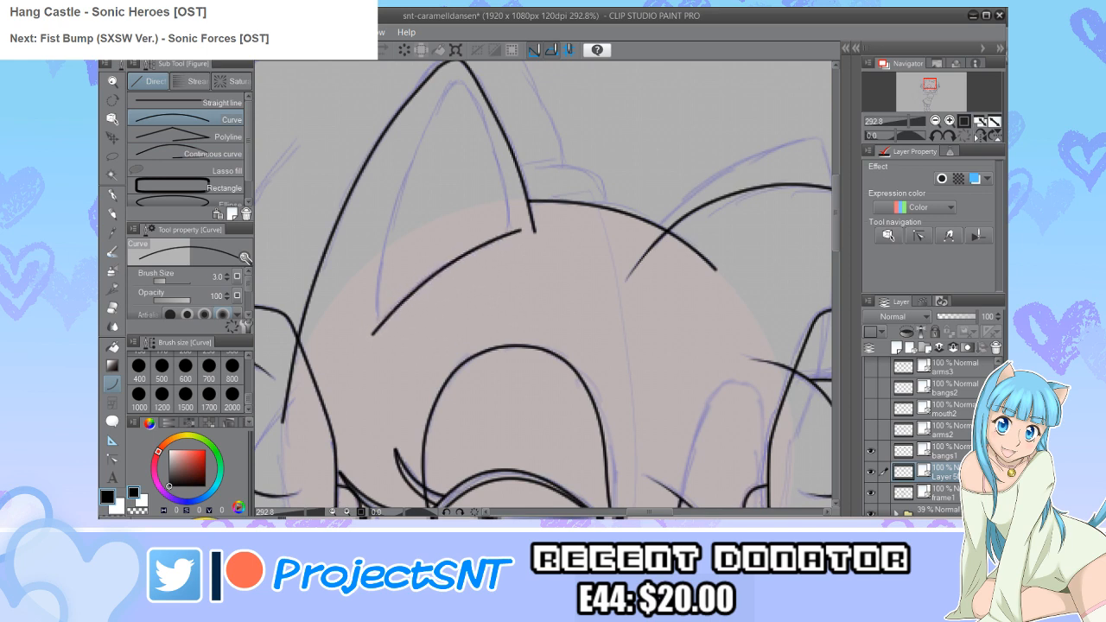
Step: Trace the two sides and the tip of the inner ear with a Continuous curve ending past its lower corner
left_click(212, 154)
scroll(544, 285, "up", 1)
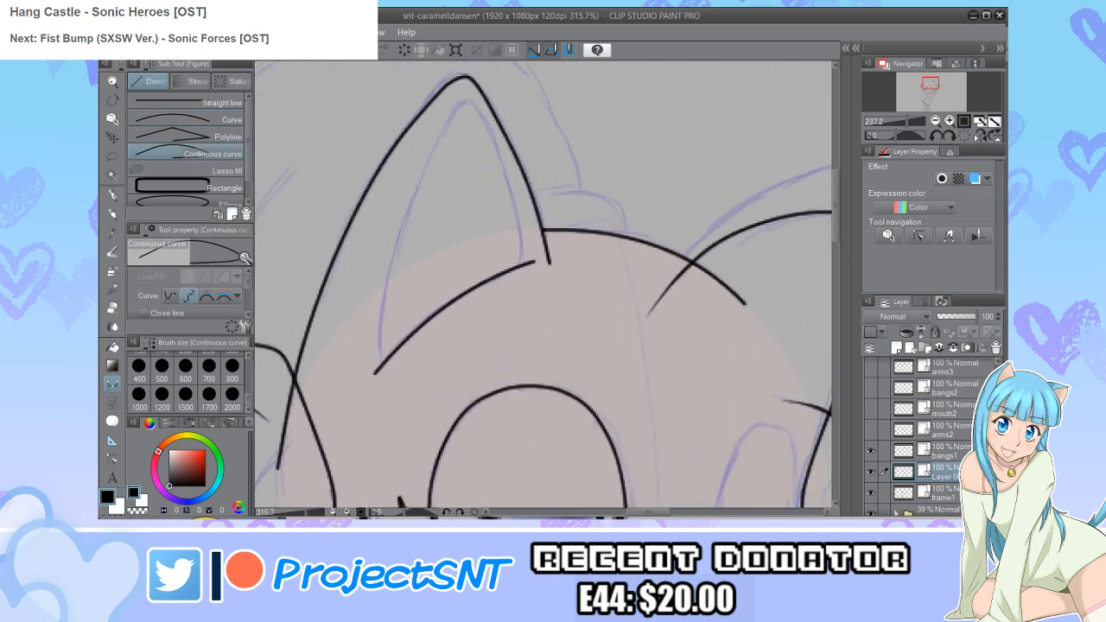
left_click(525, 272)
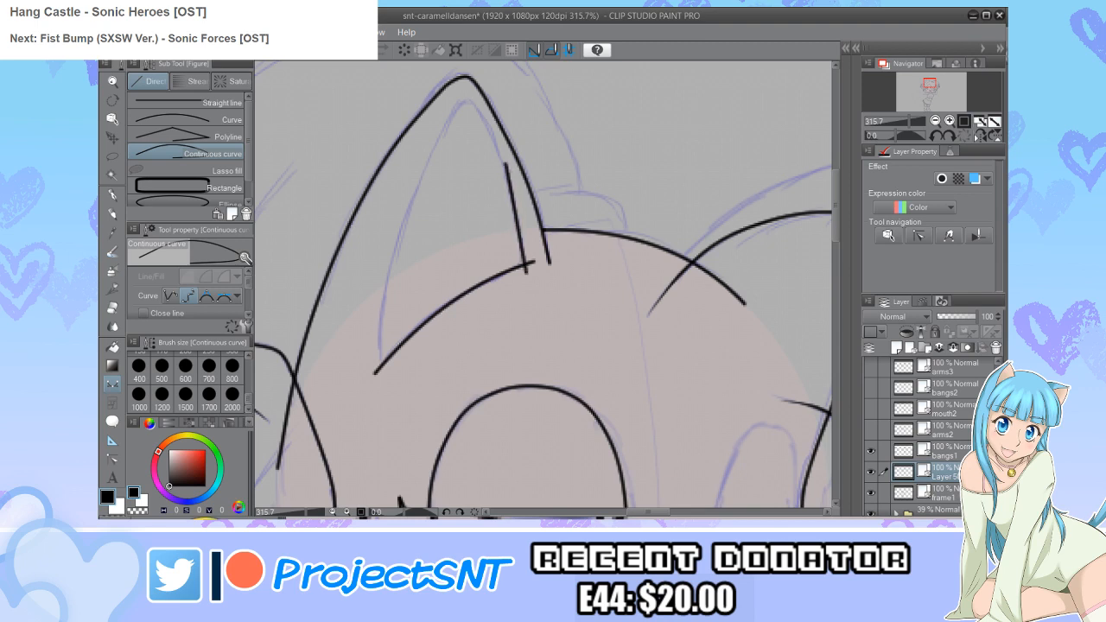
left_click(464, 100)
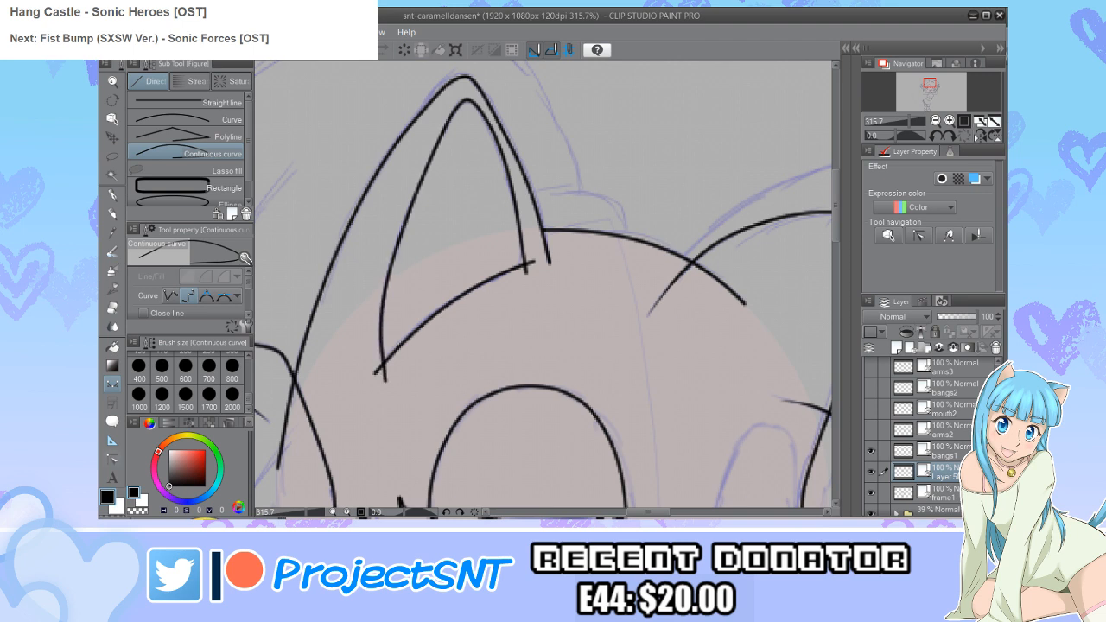
Step: Move the inner ear line's control points to reshape its base end and its lower outer side
key("y")
scroll(540, 292, "up", 1)
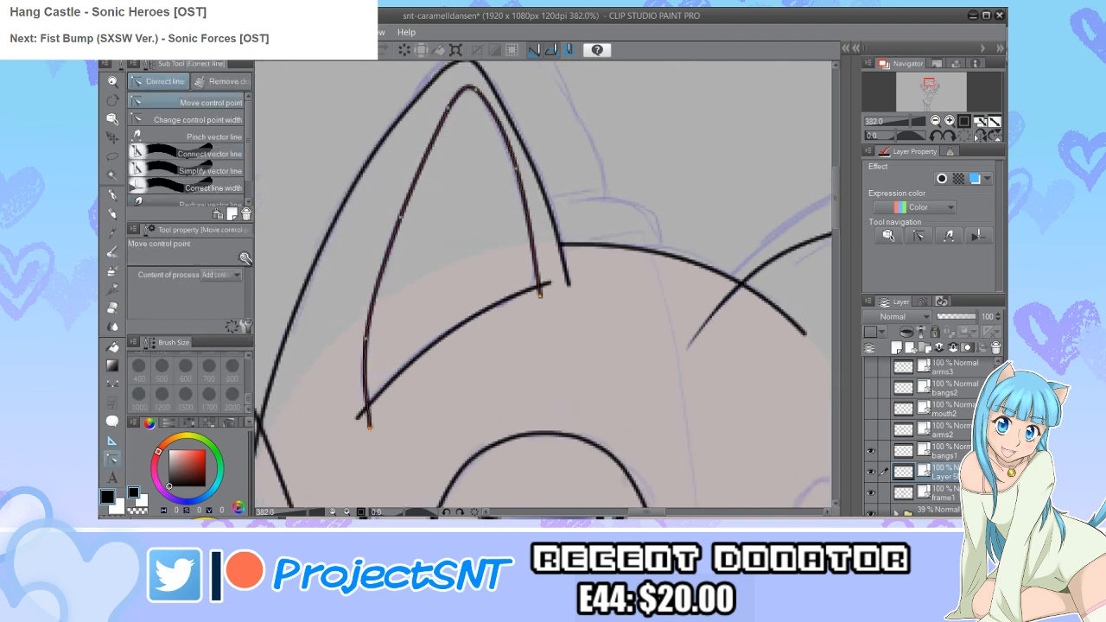
left_click_drag(540, 295, 543, 297)
left_click_drag(367, 338, 373, 335)
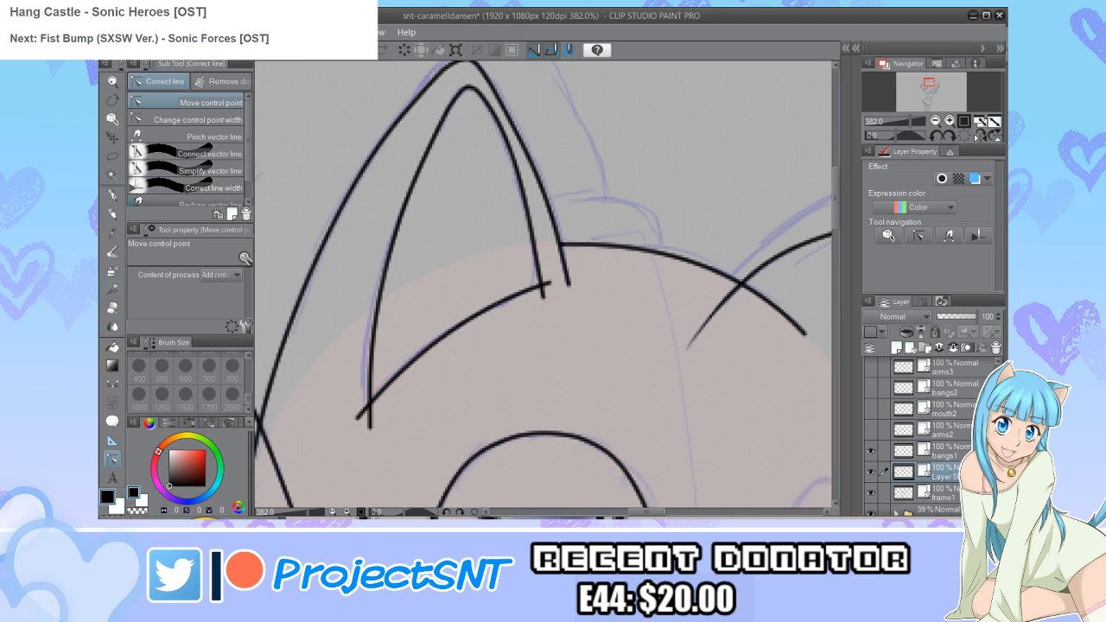
Step: Erase the overshooting line ends at both lower corners of the inner ear, and set the Vector eraser's brush size to 8.3
key("e")
left_click_drag(354, 435, 378, 425)
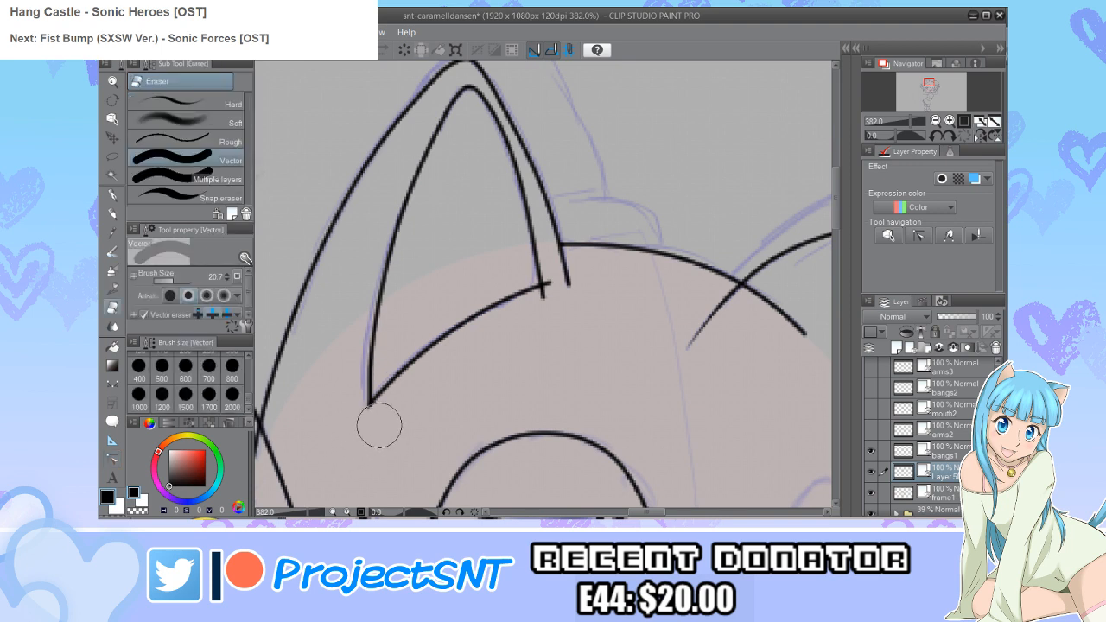
left_click(547, 312)
left_click(168, 281)
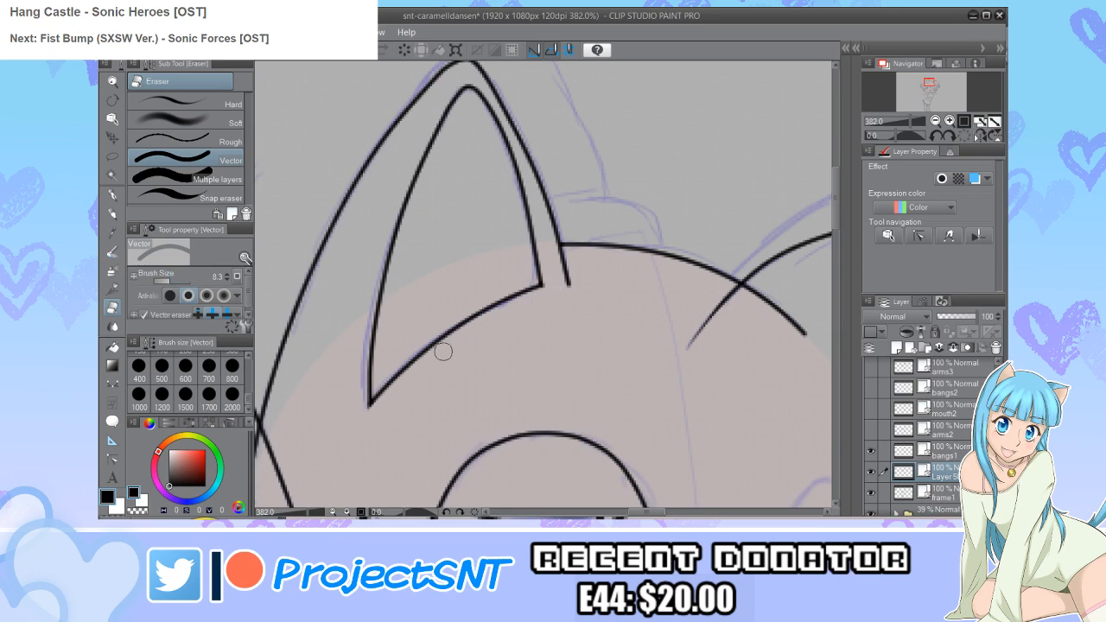
Step: Adjust the outer ear line's control point just below the tip on the side facing the head
scroll(360, 316, "down", 6)
scroll(377, 215, "up", 2)
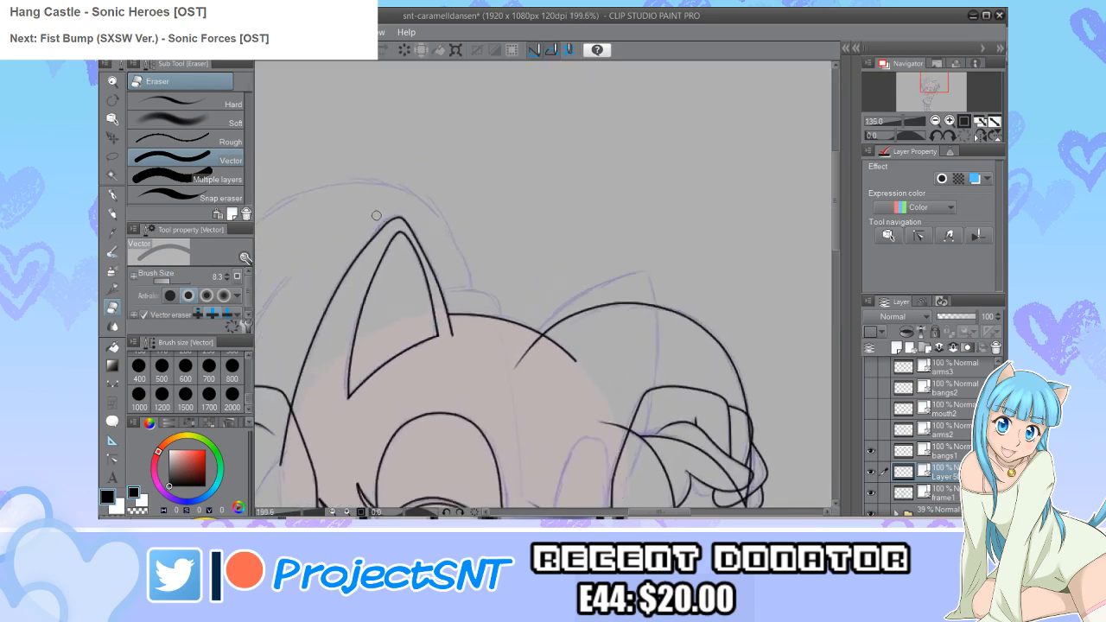
scroll(377, 215, "up", 1)
scroll(389, 224, "up", 1)
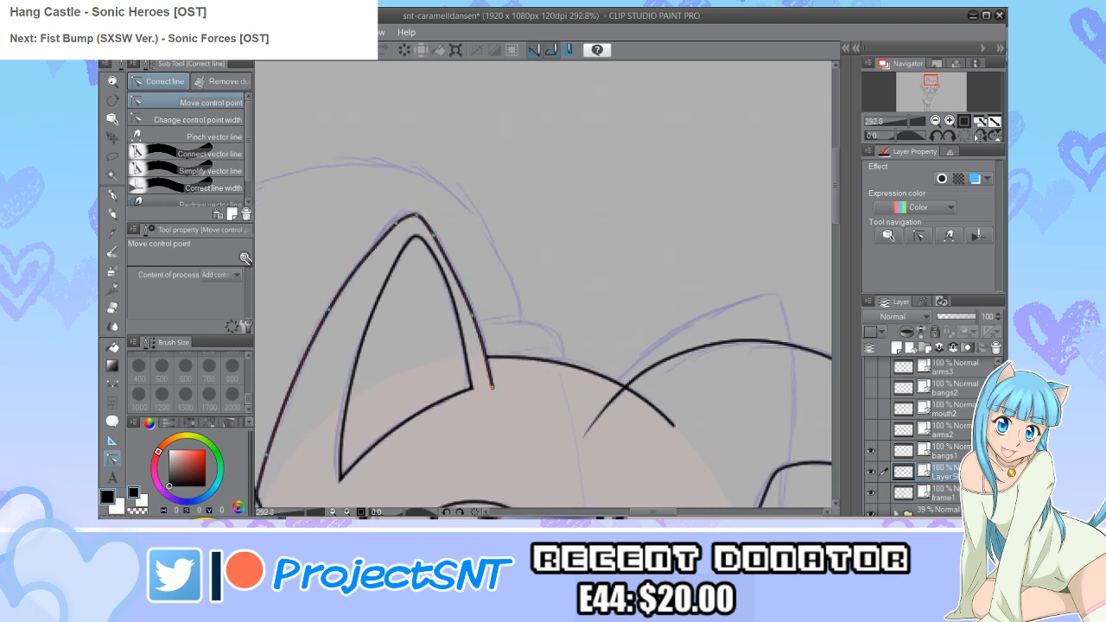
left_click_drag(434, 235, 437, 240)
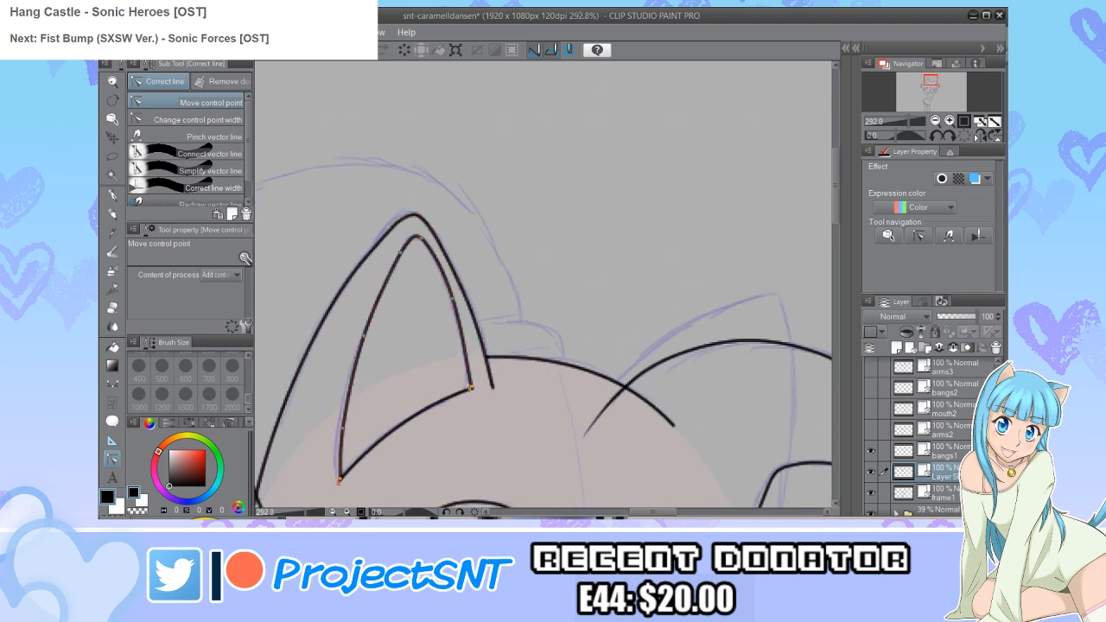
scroll(415, 224, "down", 5)
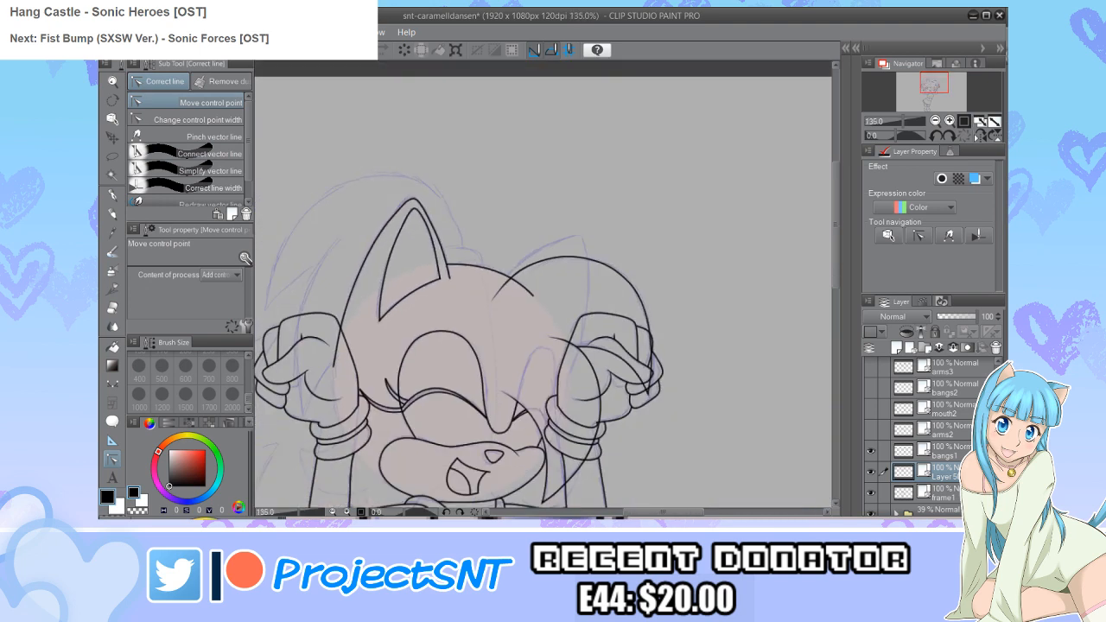
Step: Erase the lower end of the outer ear line where it overlaps the raised hand, using the Vector eraser
scroll(361, 320, "up", 2)
key("e")
scroll(361, 320, "up", 1)
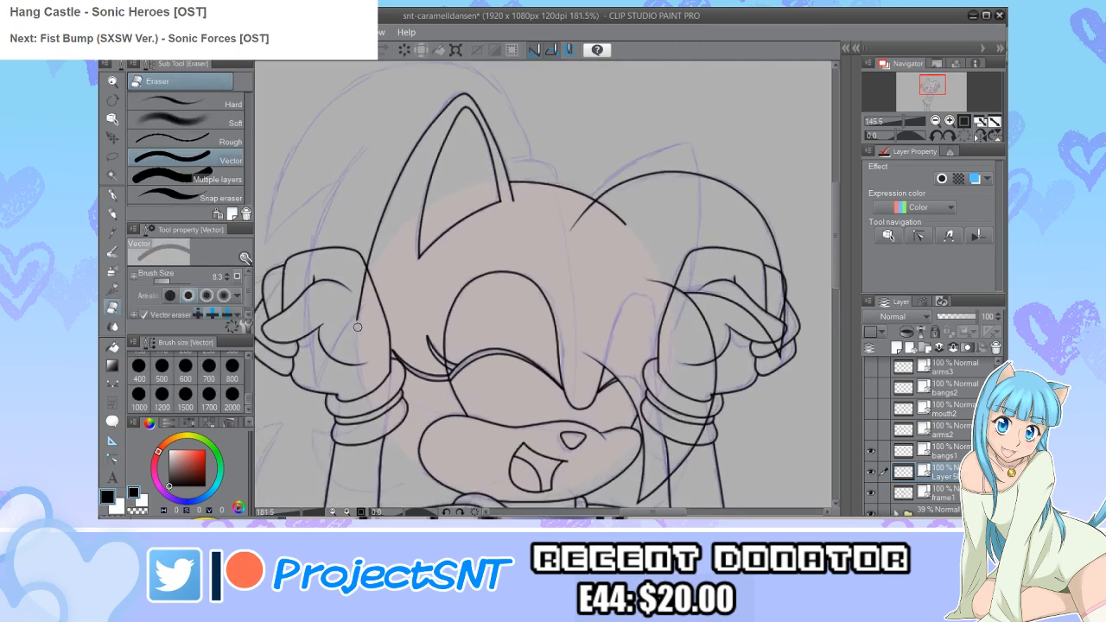
scroll(293, 339, "down", 2)
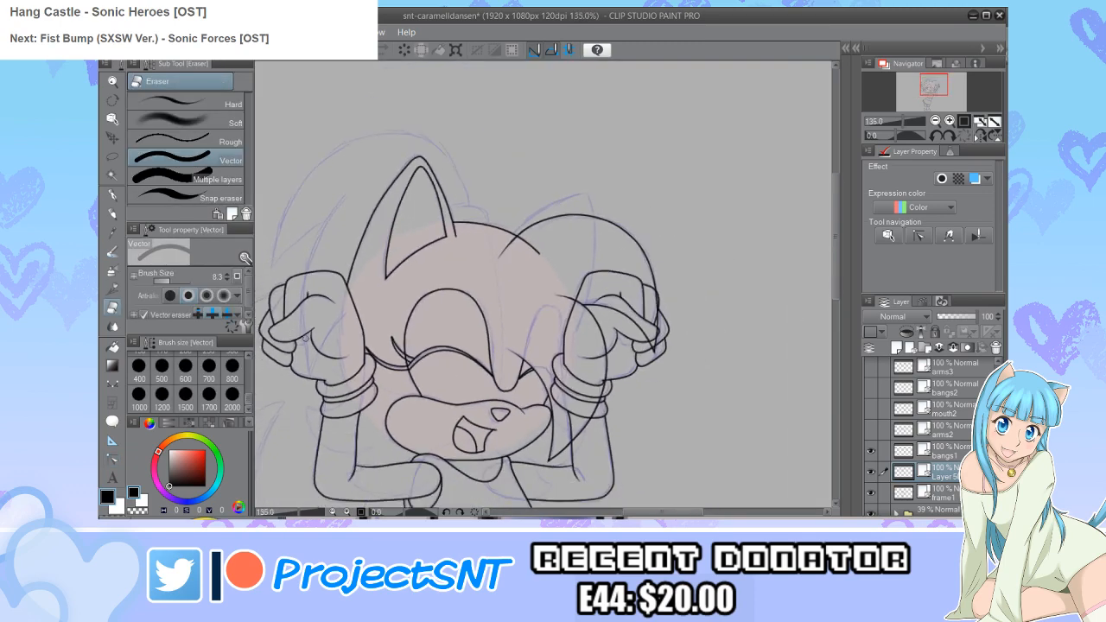
Step: Trace the second ear's outline over the sketch with a Continuous curve, from the head line around the tip to inside the hair arc
scroll(300, 328, "down", 1)
scroll(479, 246, "up", 3)
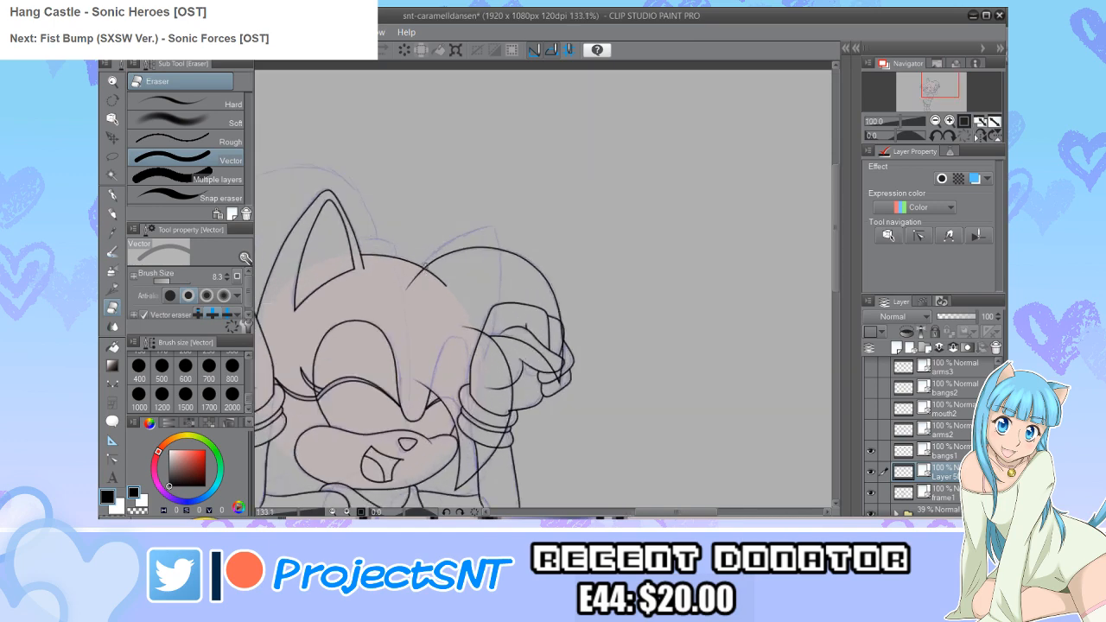
scroll(478, 247, "up", 2)
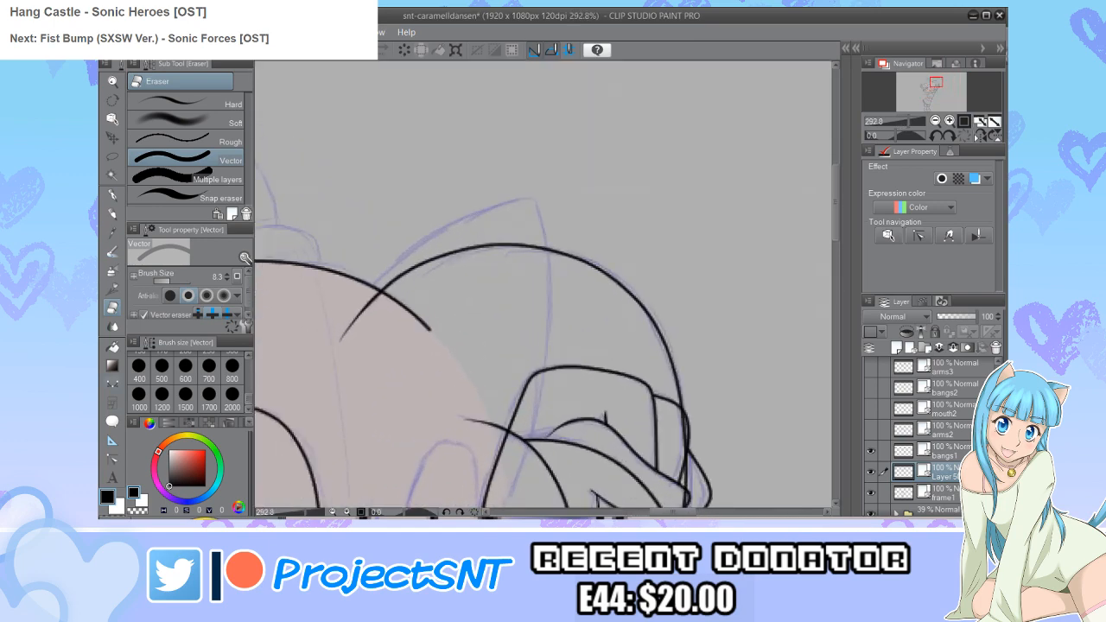
key("u")
scroll(380, 289, "up", 1)
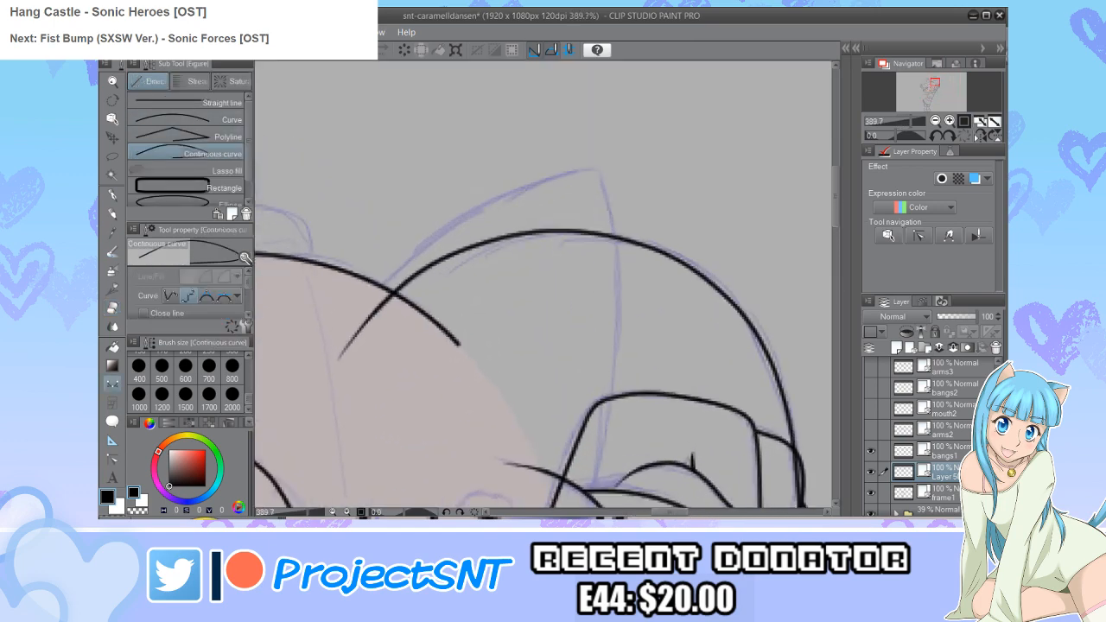
mouse_move(373, 292)
left_mouse_down()
mouse_move(492, 202)
mouse_move(590, 170)
mouse_move(610, 221)
mouse_move(619, 301)
left_mouse_up()
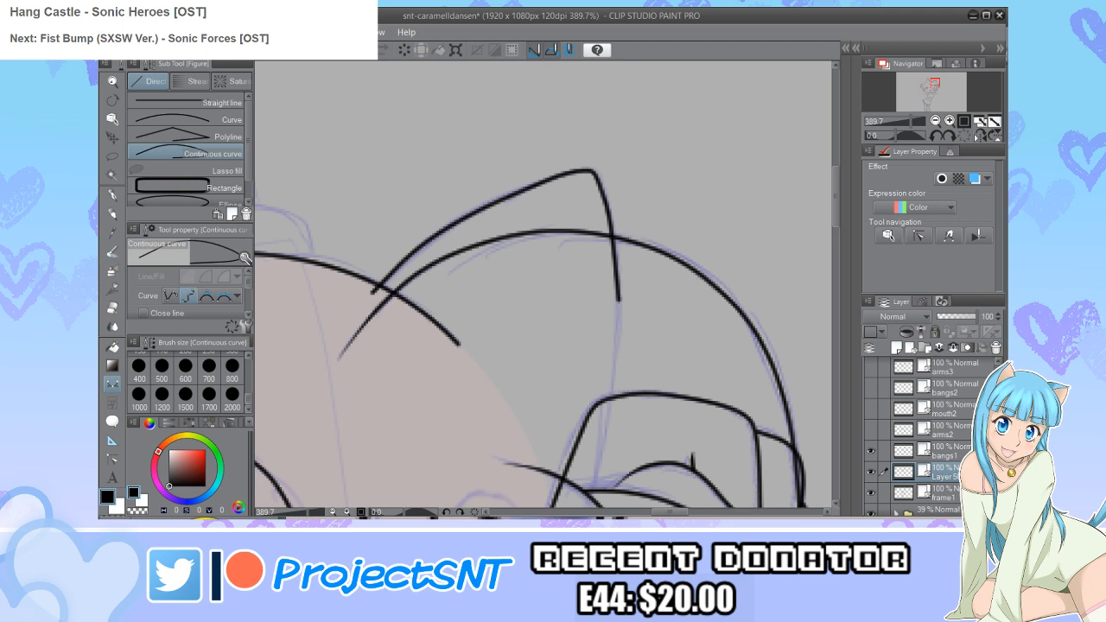
Step: Move the second ear line's control points near the tip and along its long upper side to match the sketch
key("y")
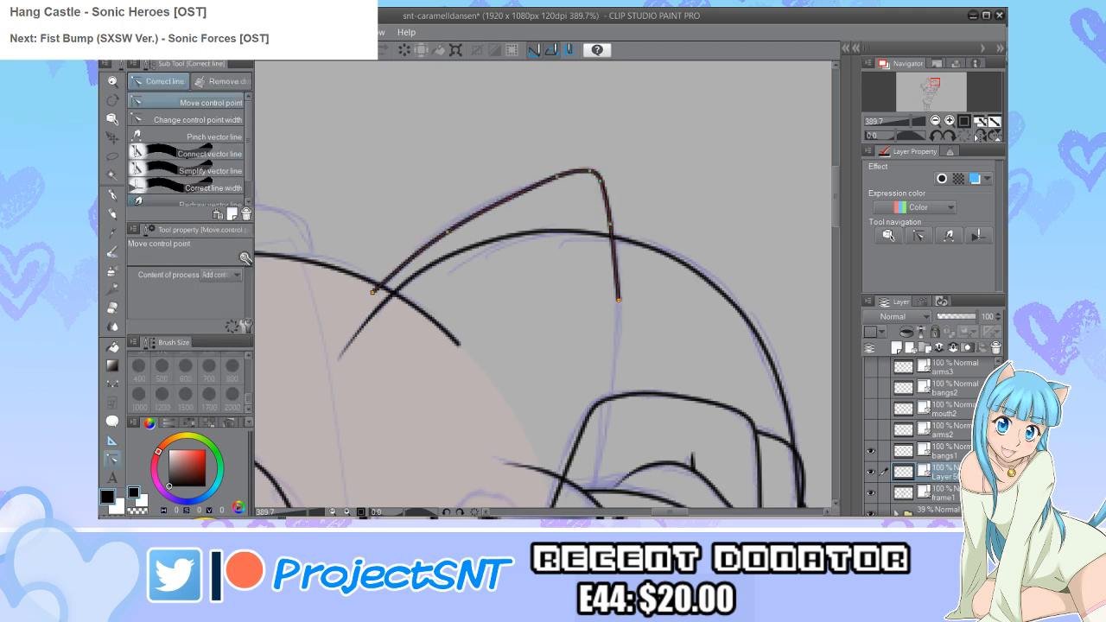
left_click_drag(558, 176, 565, 173)
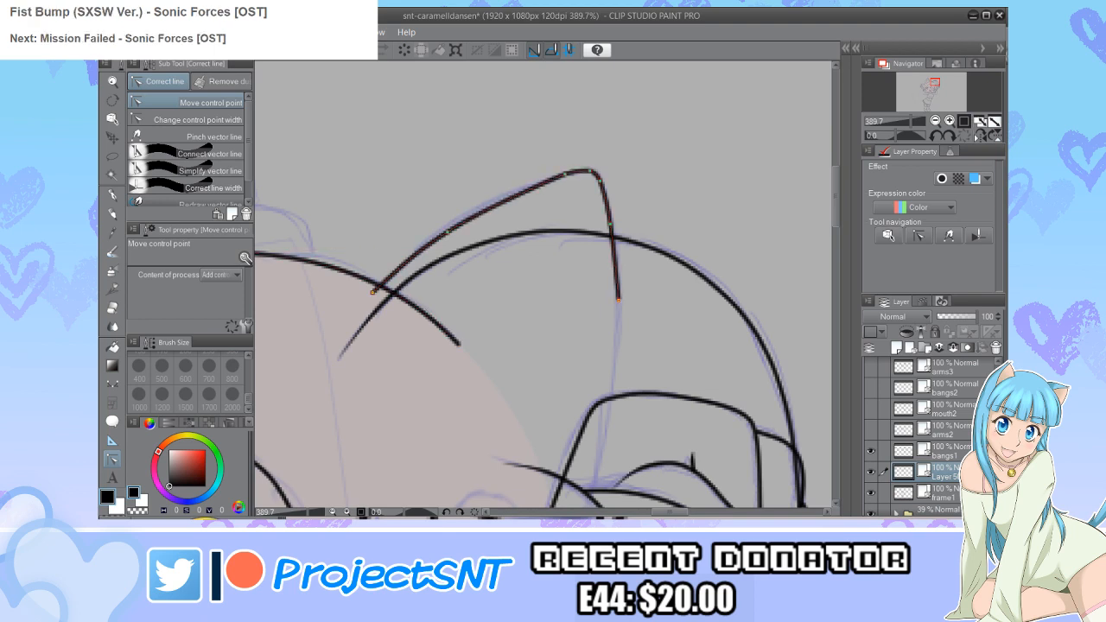
left_click_drag(461, 224, 456, 217)
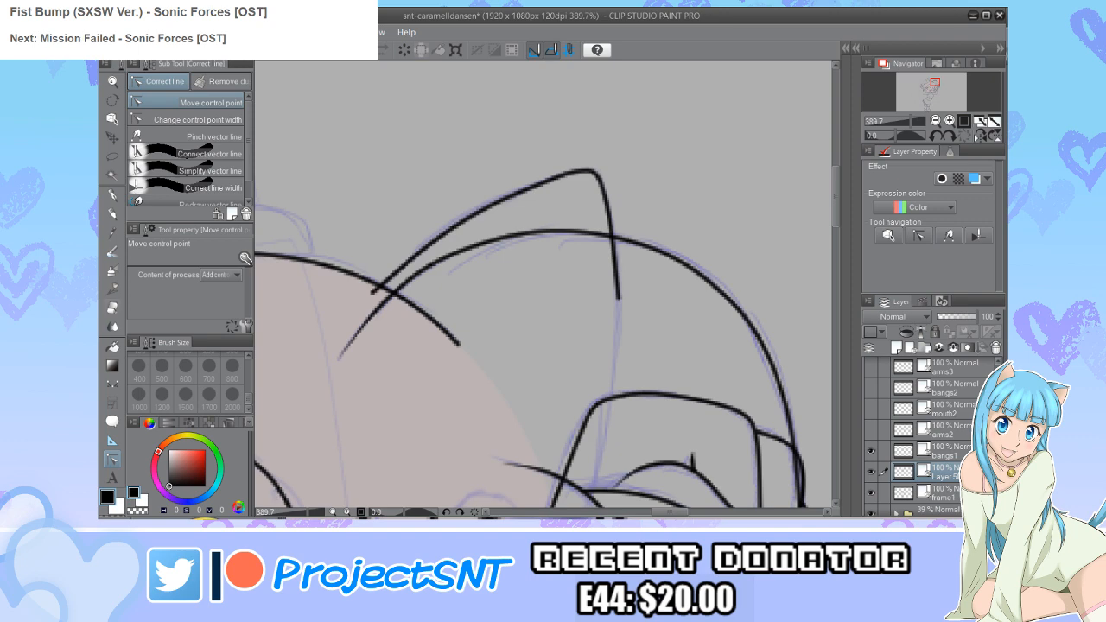
Step: Erase the second ear's overshooting line ends inside the head and below the hair arc
key("e")
left_click_drag(605, 273, 649, 273)
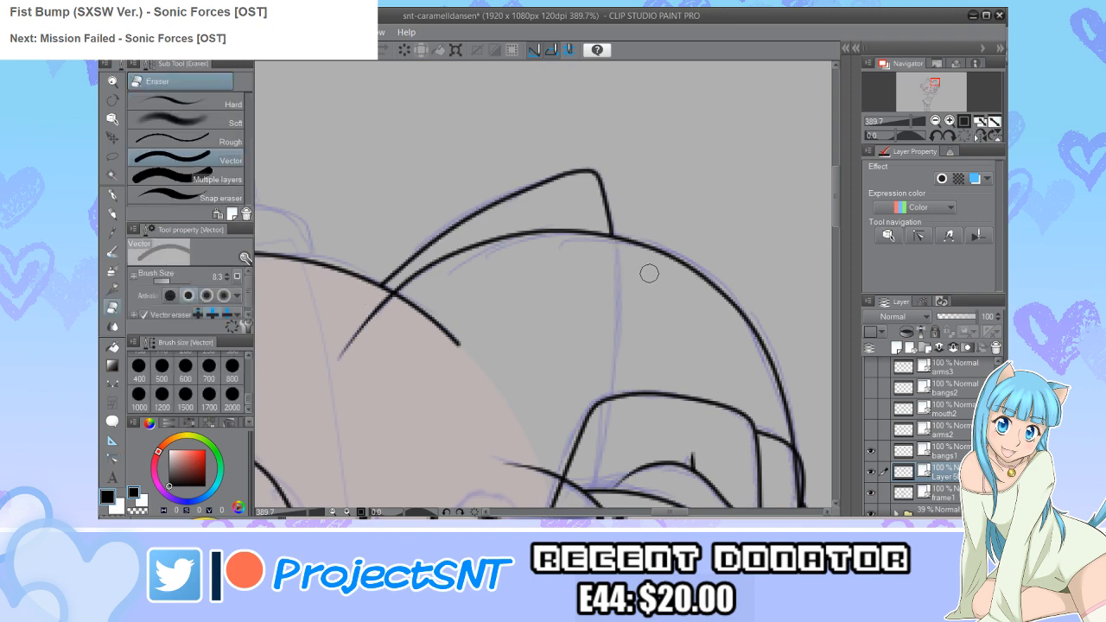
scroll(649, 273, "down", 5)
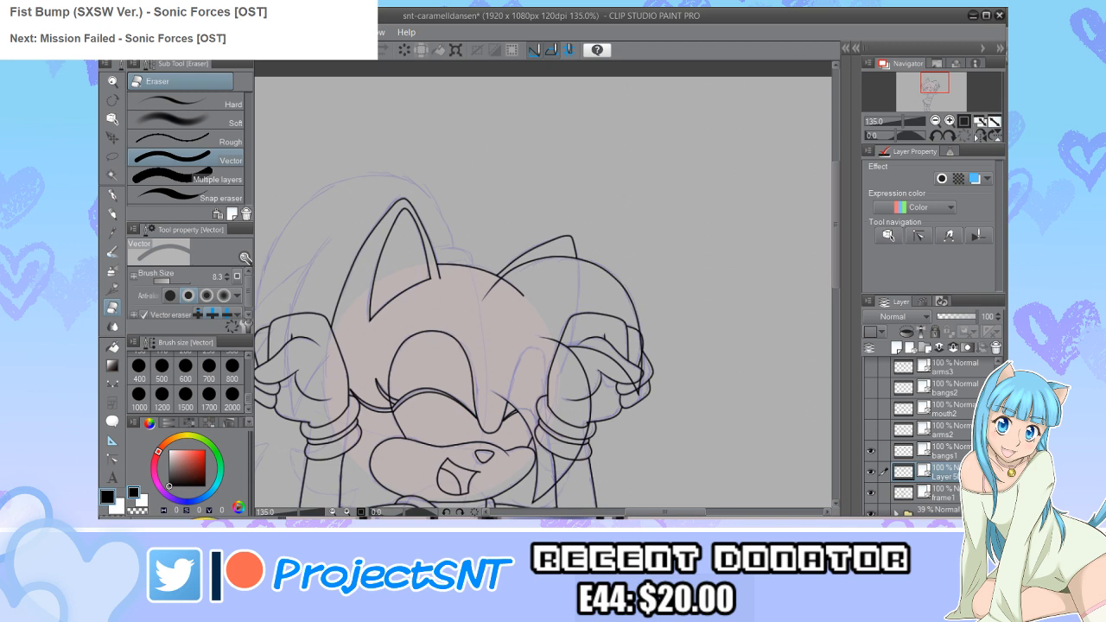
Step: Merge the ear line art layer into the frame1 layer below, and check the merged layer by hiding and showing it
scroll(467, 259, "down", 3)
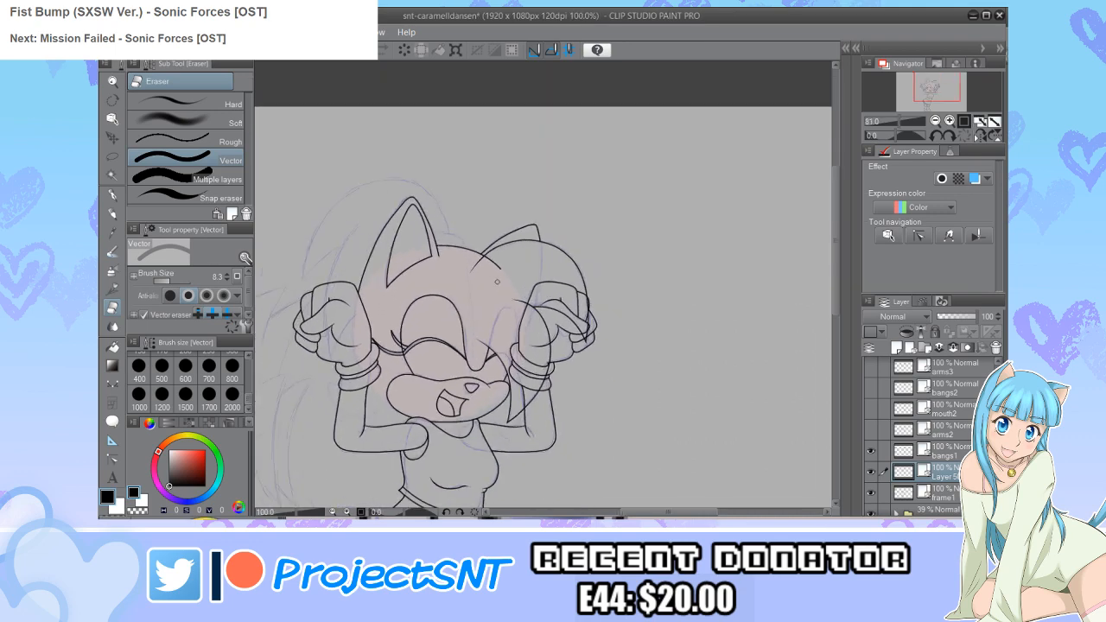
scroll(490, 265, "up", 3)
scroll(505, 252, "down", 2)
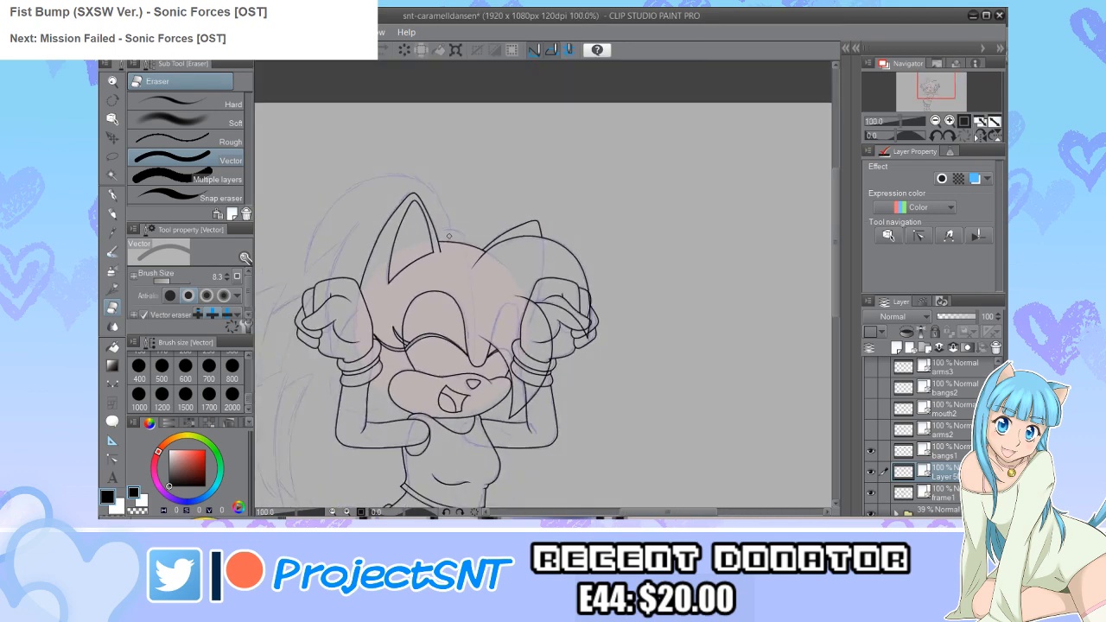
scroll(513, 358, "up", 3)
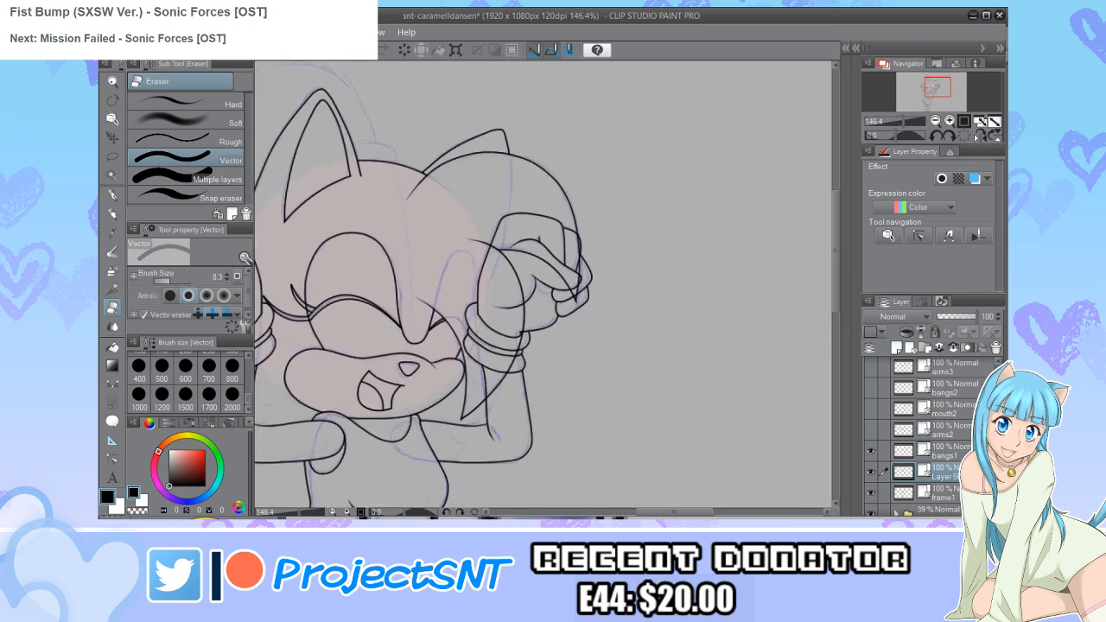
scroll(605, 382, "down", 1)
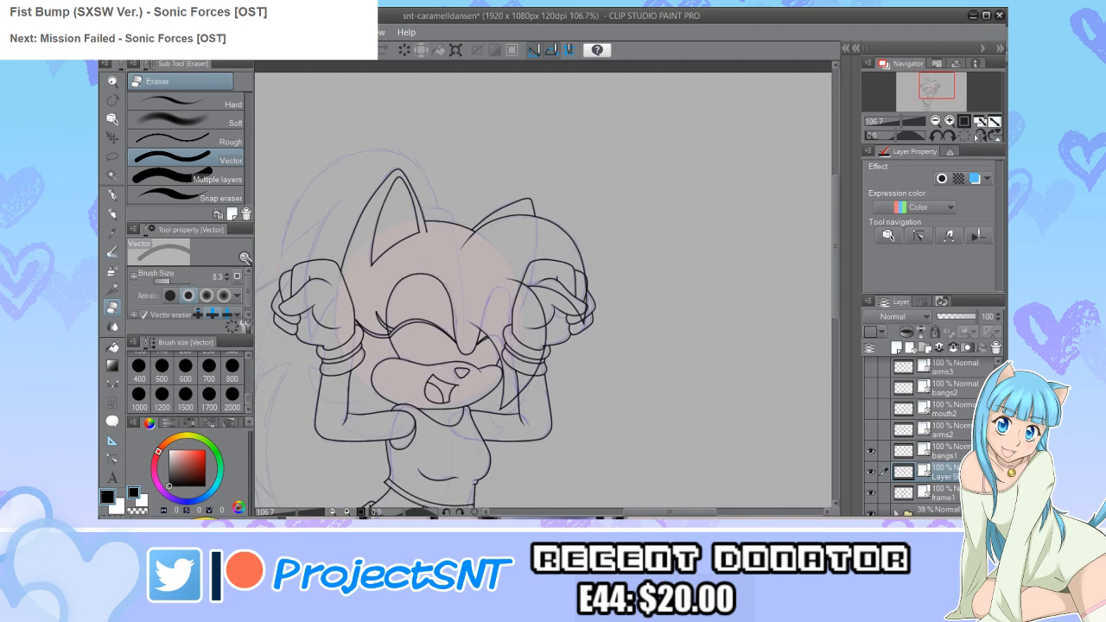
left_click(954, 347)
left_click(871, 472)
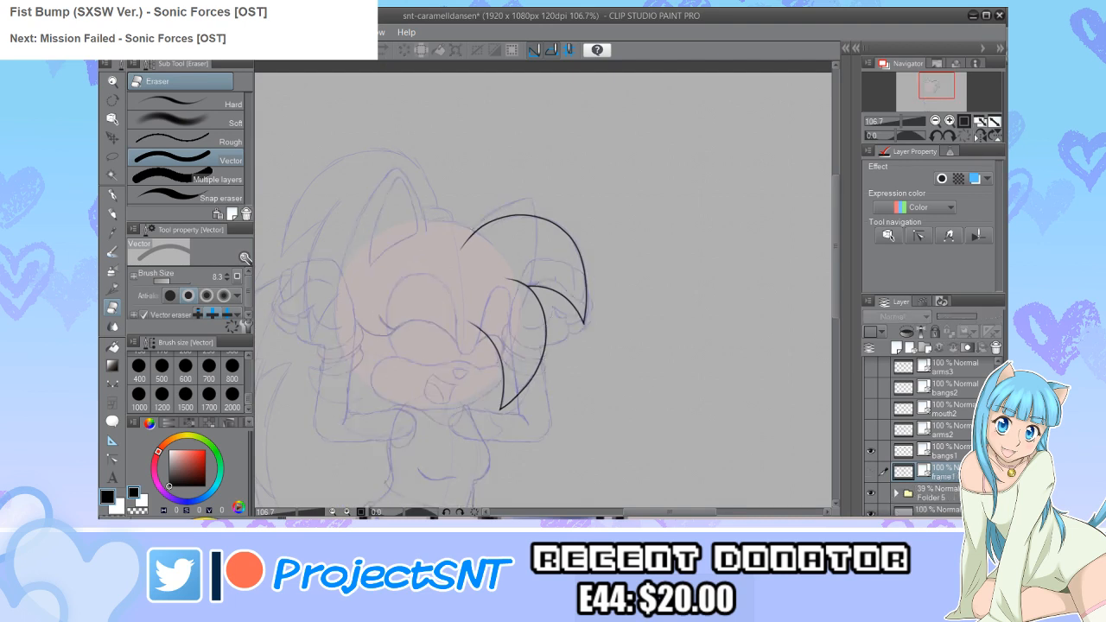
left_click(871, 472)
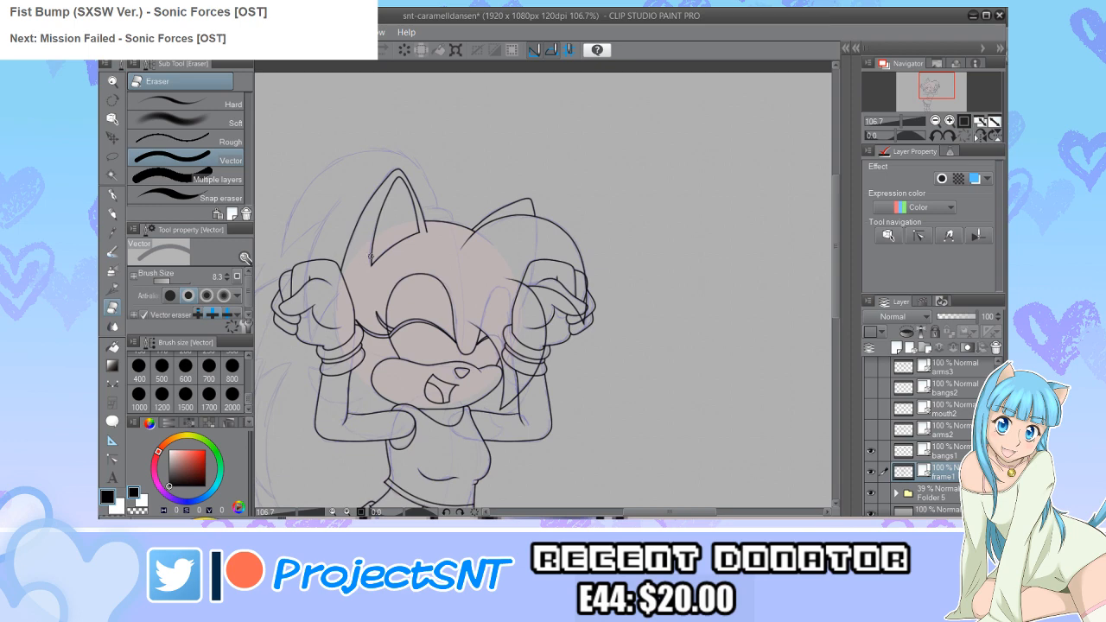
Step: Erase the upper glove and finger outlines that overlap the upper hair bang on the frame1 layer
scroll(548, 276, "down", 3)
scroll(548, 276, "up", 1)
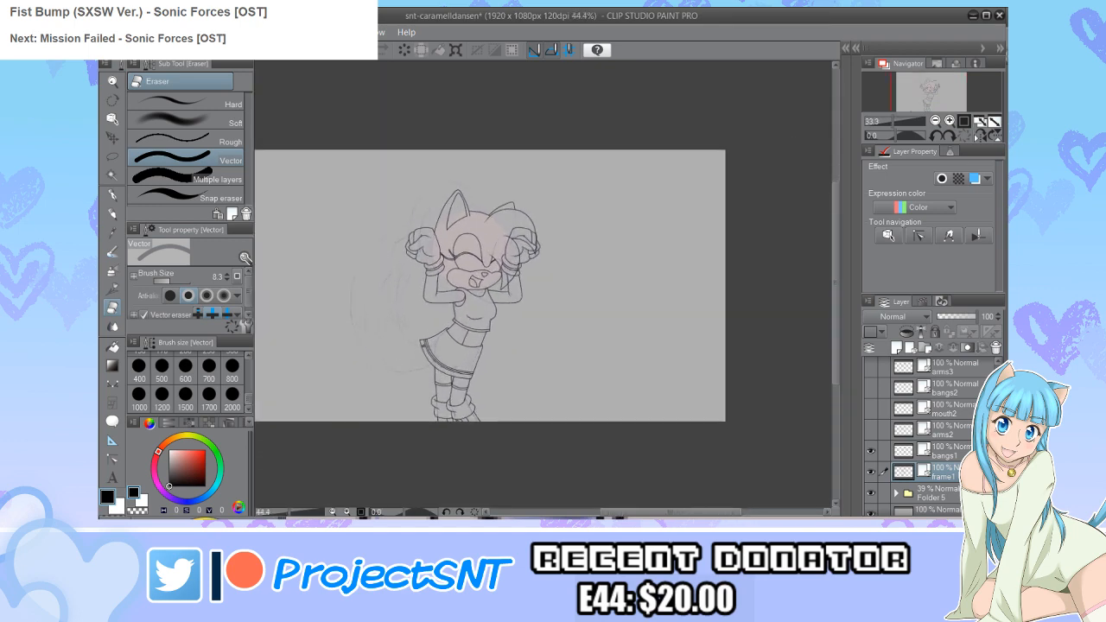
scroll(464, 221, "up", 4)
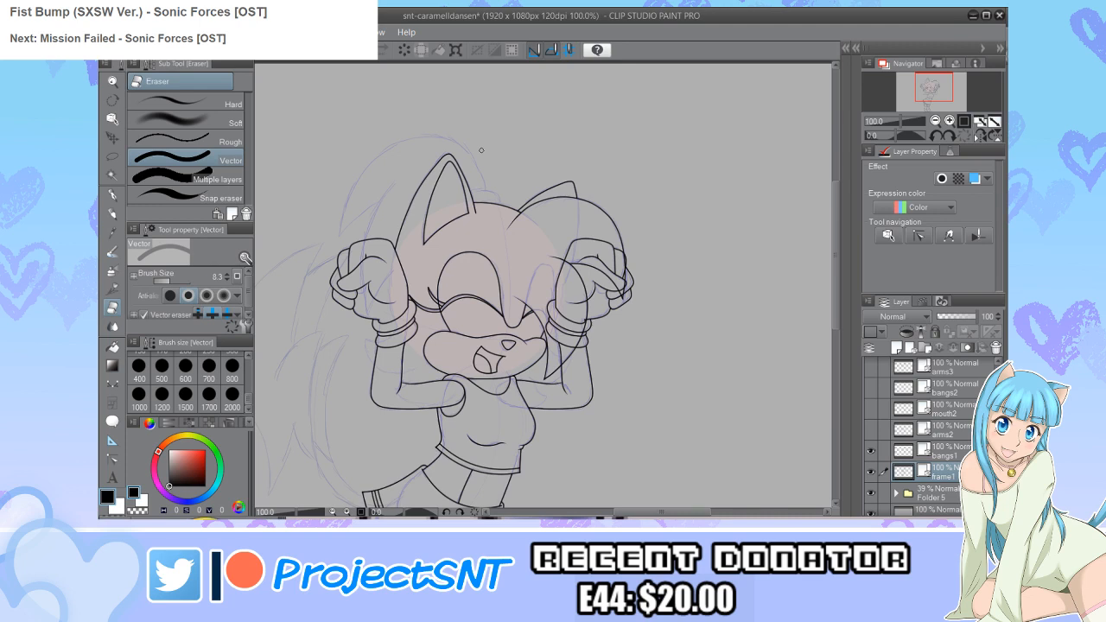
scroll(480, 151, "down", 2)
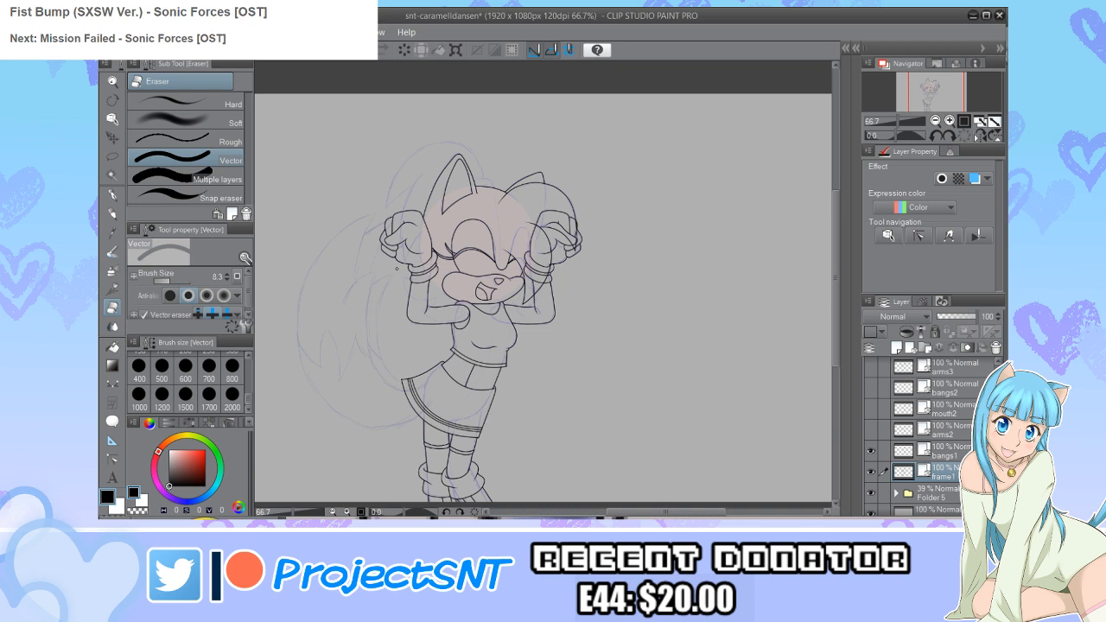
scroll(477, 303, "up", 2)
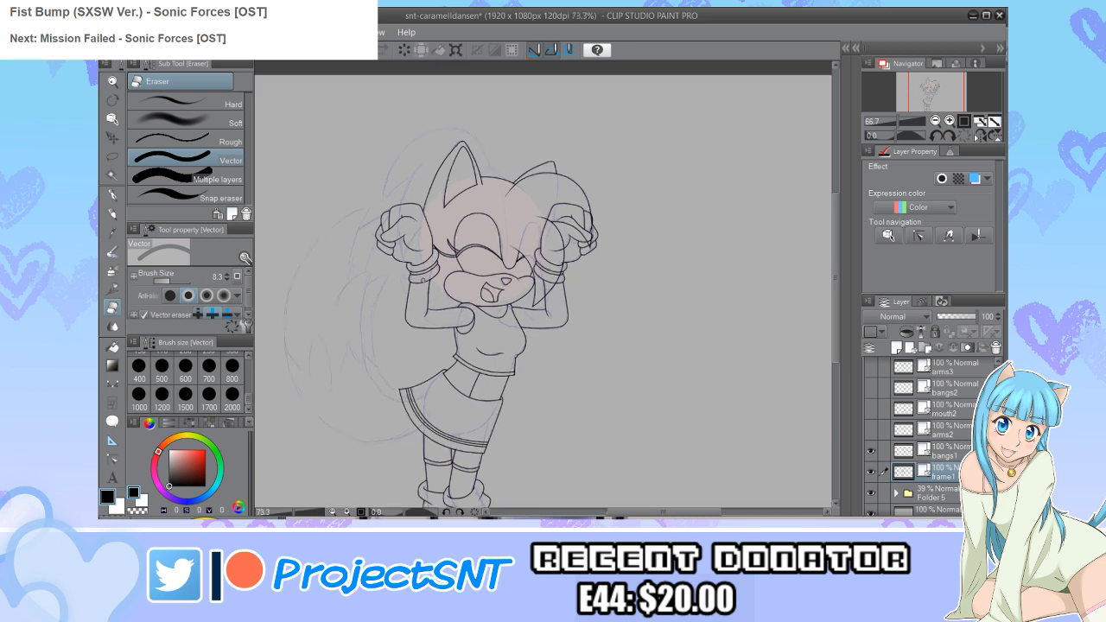
scroll(478, 303, "up", 2)
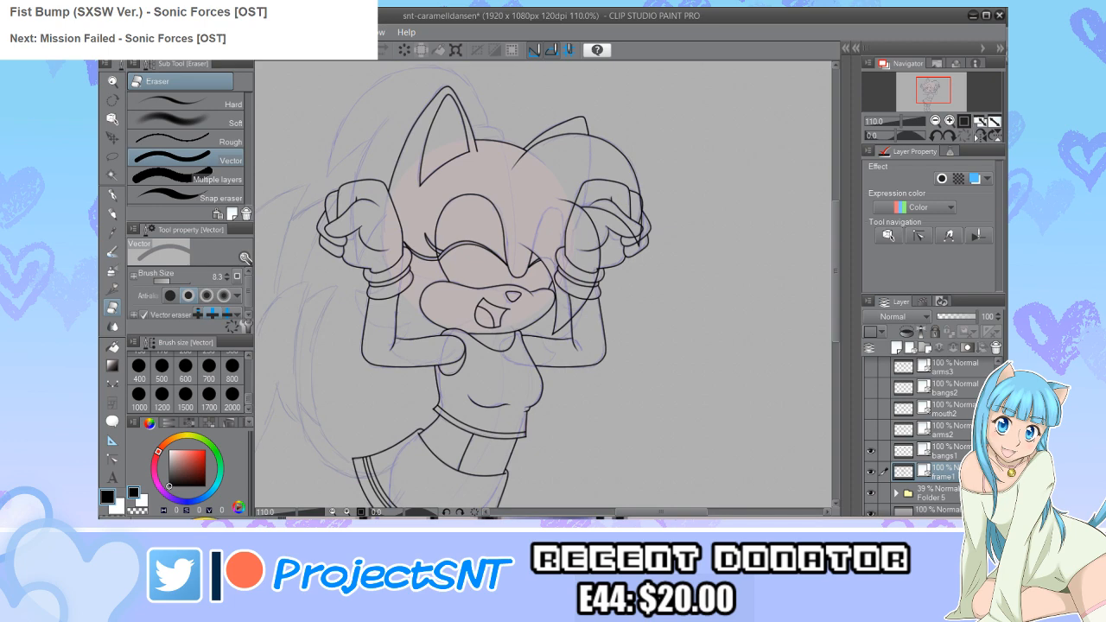
scroll(587, 185, "up", 4)
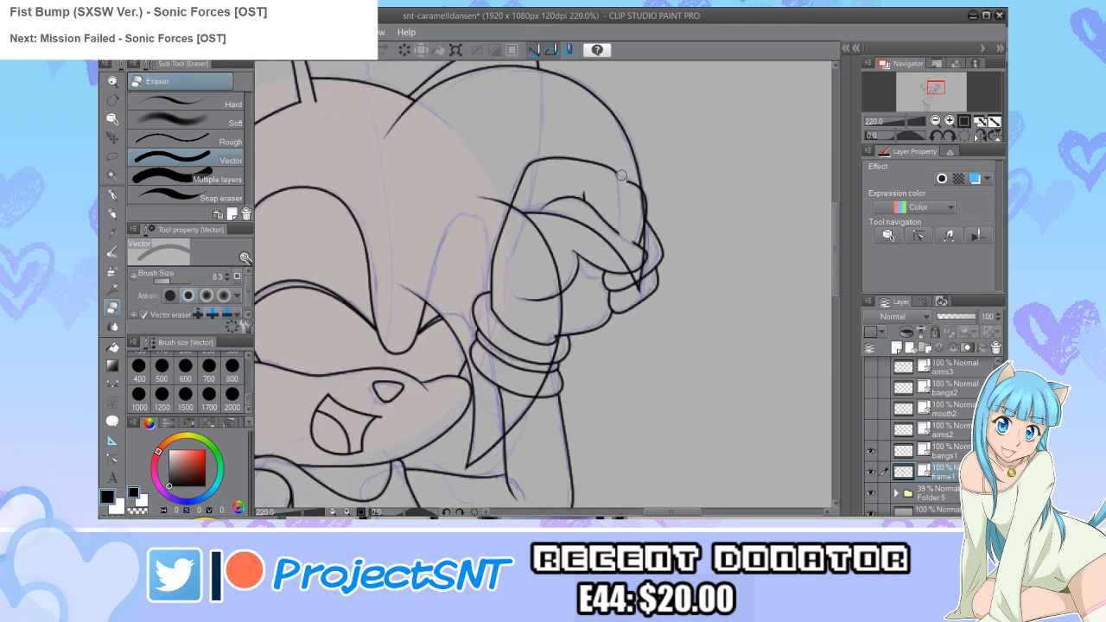
left_click_drag(623, 175, 617, 158)
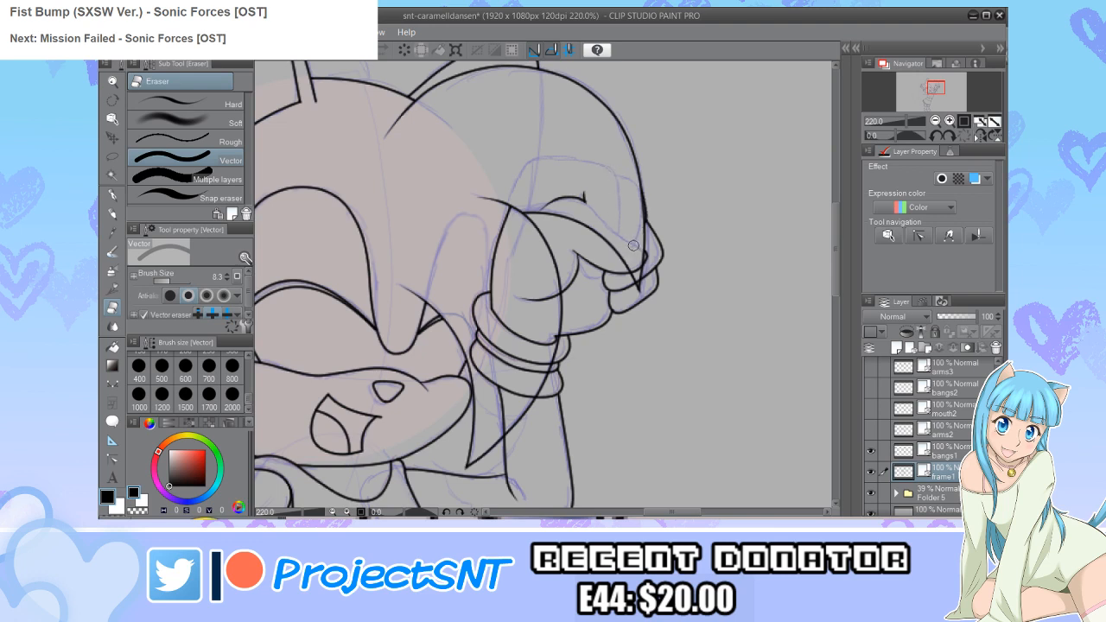
left_click_drag(584, 197, 565, 200)
Step: Erase the glove, bracelet and arm lines that fall inside the lower hair bang
scroll(547, 311, "up", 2)
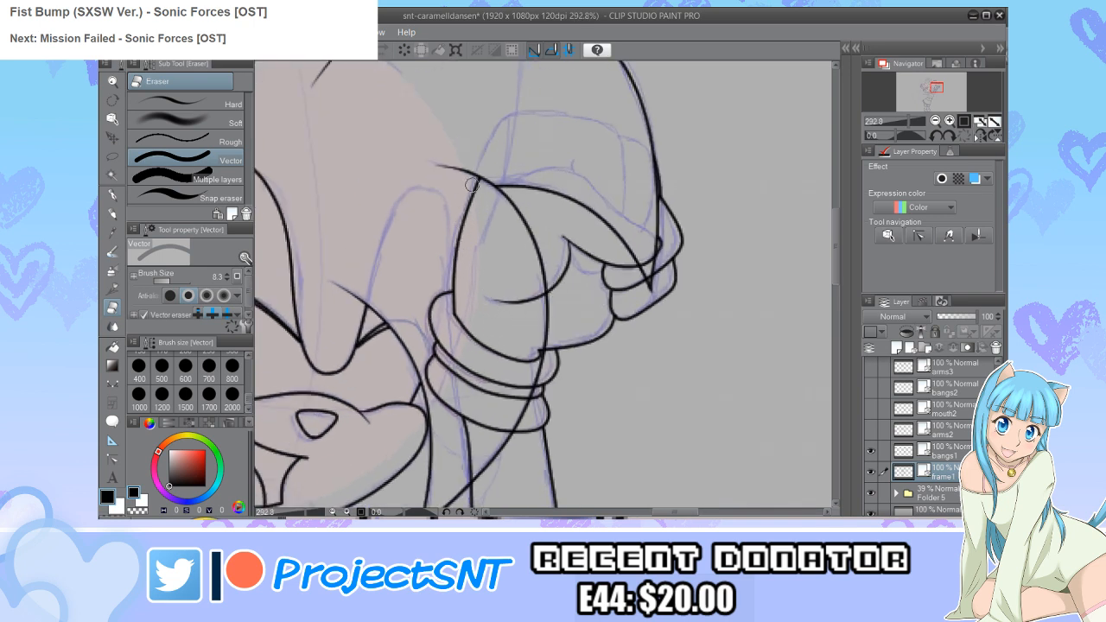
mouse_move(469, 187)
left_mouse_down()
mouse_move(448, 276)
mouse_move(456, 333)
left_mouse_up()
left_click_drag(443, 401, 457, 335)
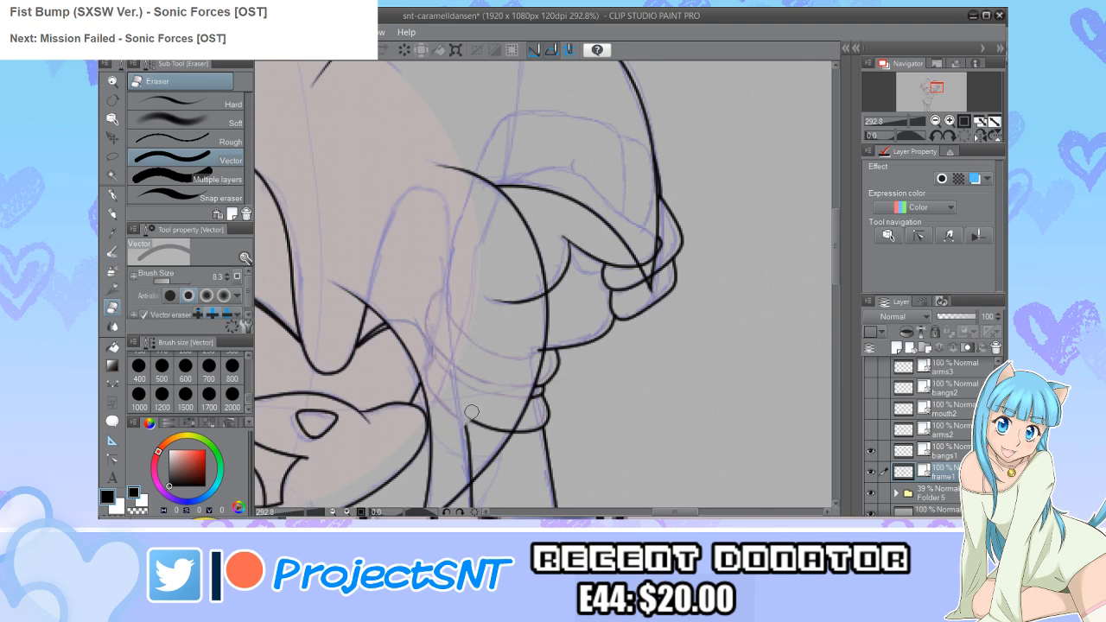
left_click_drag(465, 420, 473, 409)
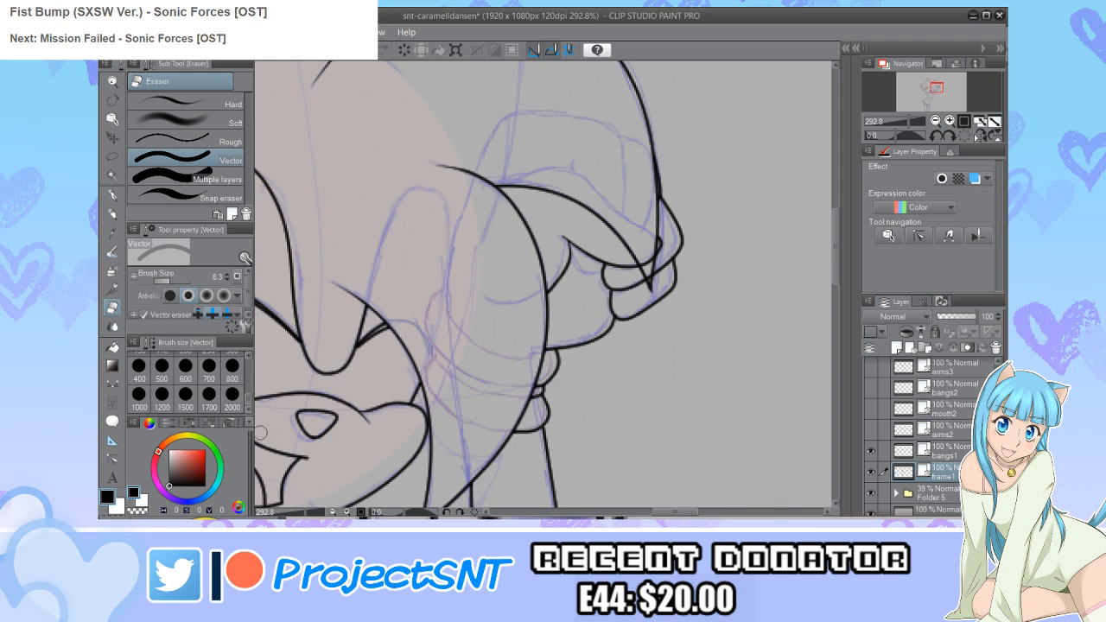
Step: Adjust the middle control point of the short palm line running from the finger crease to the lower bang's edge
key("y")
scroll(527, 259, "up", 1)
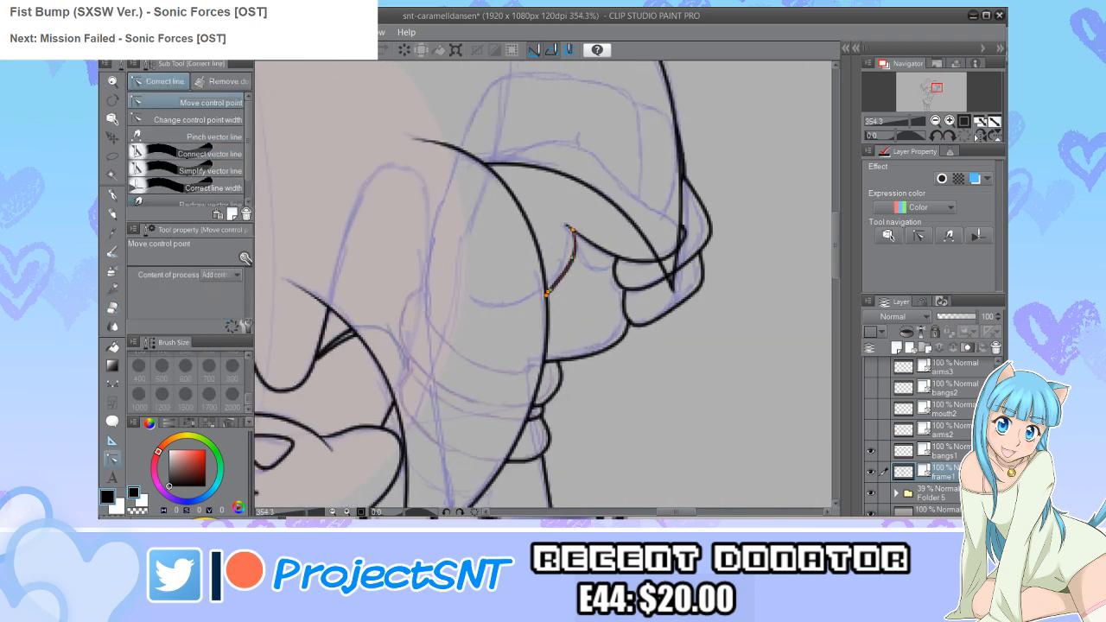
left_click_drag(569, 263, 568, 259)
scroll(647, 301, "up", 1)
scroll(357, 351, "down", 3)
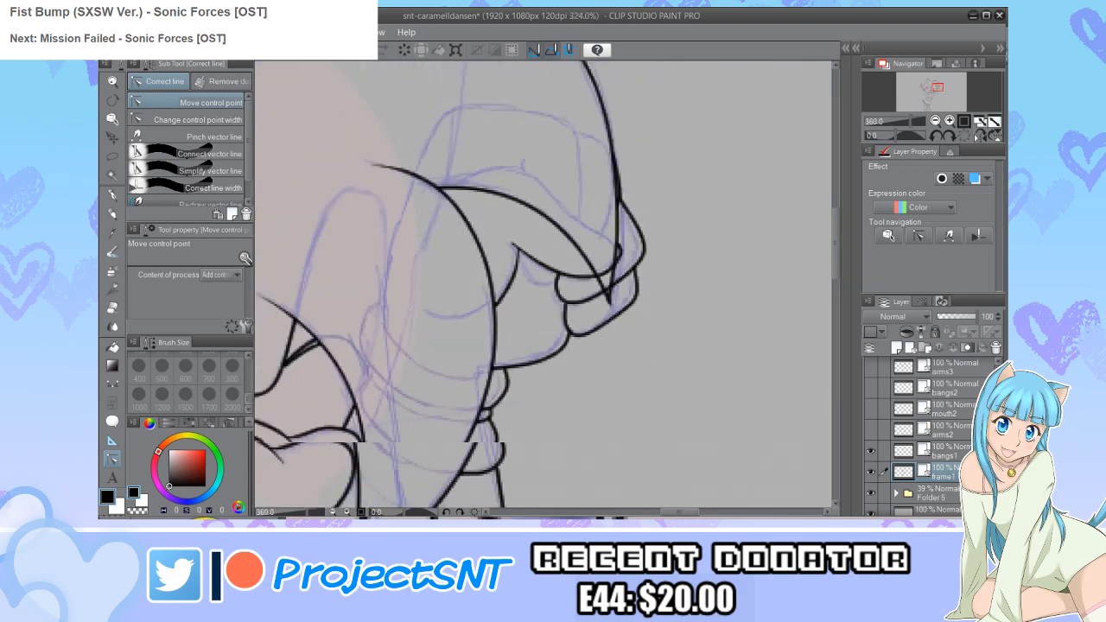
Step: Erase the finger lines crossing the upper bang's pointed tip with the Vector eraser at brush size 2.5, undoing and retrying the strokes
key("e")
scroll(543, 283, "up", 2)
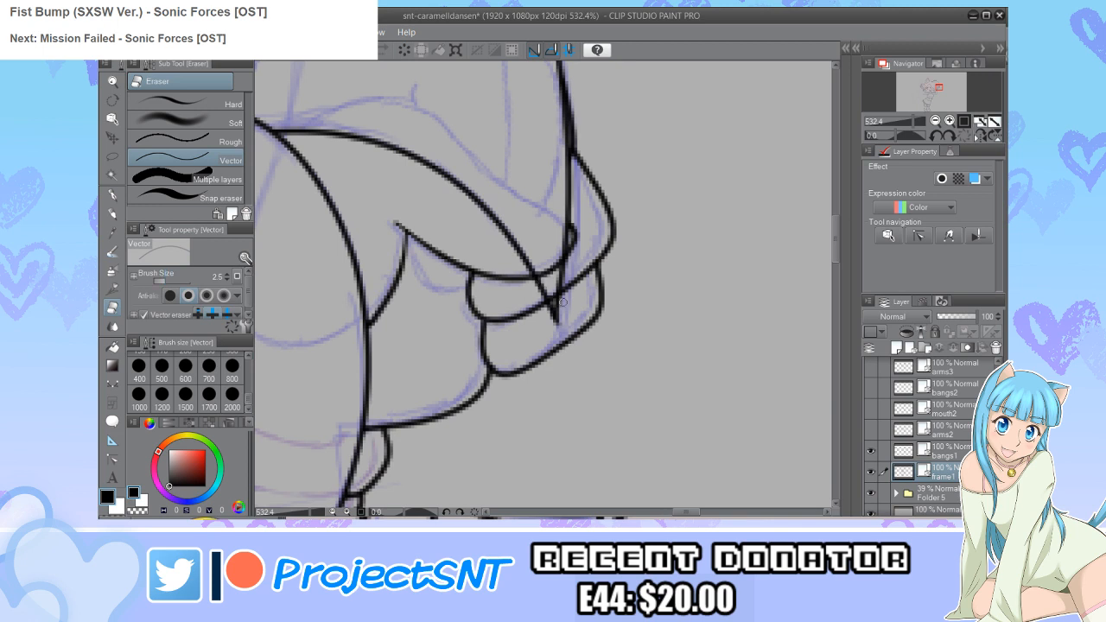
left_click_drag(552, 296, 549, 255)
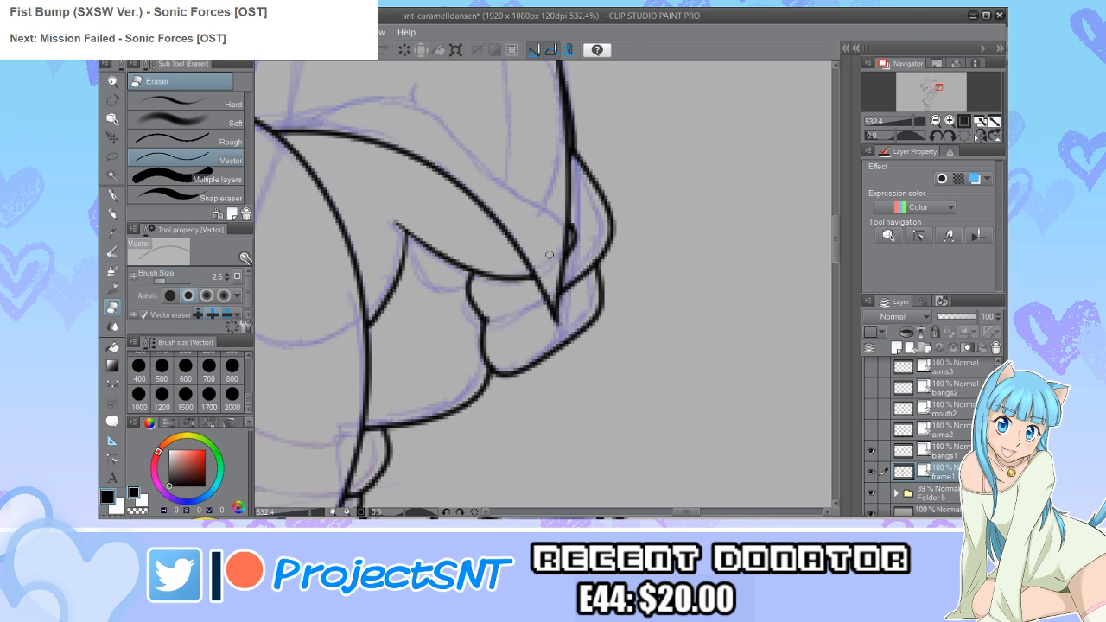
key("ctrl+z")
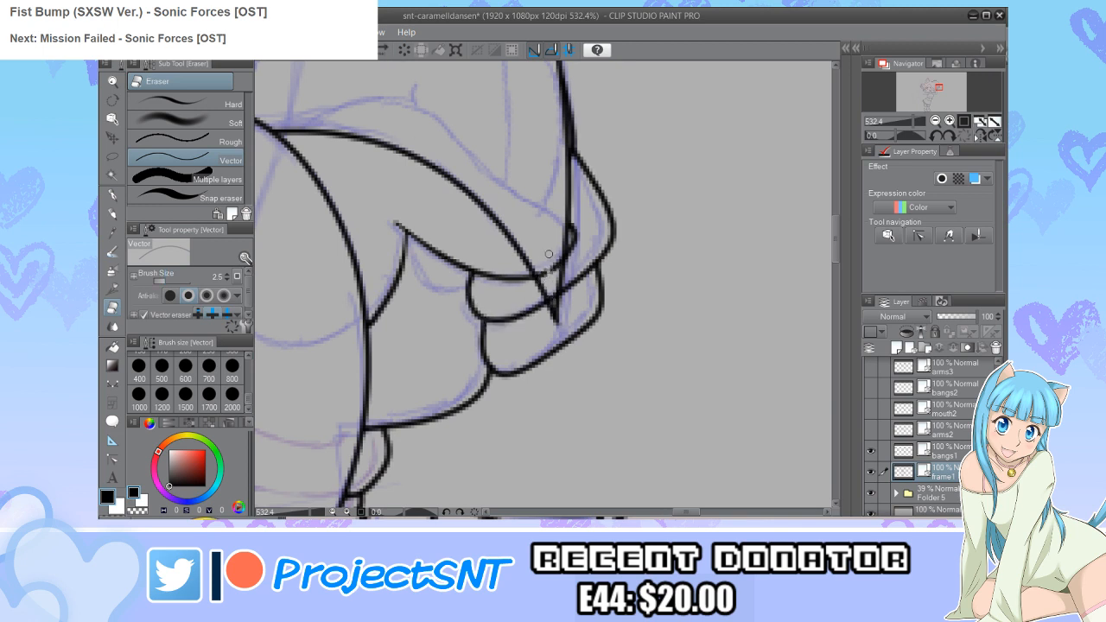
left_click_drag(551, 295, 491, 256)
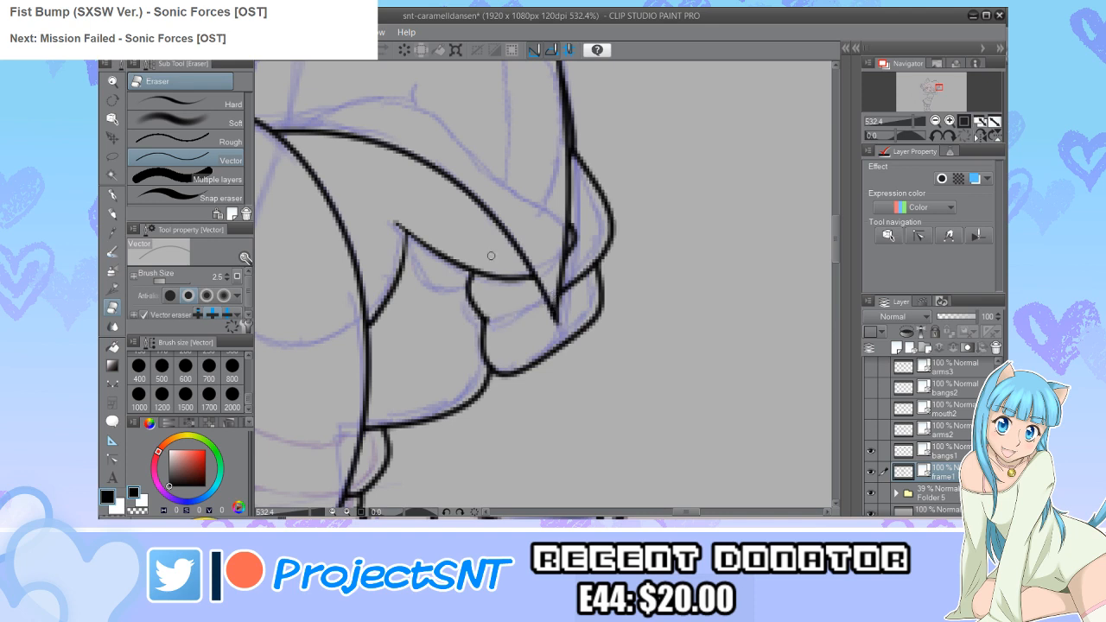
key("ctrl+z")
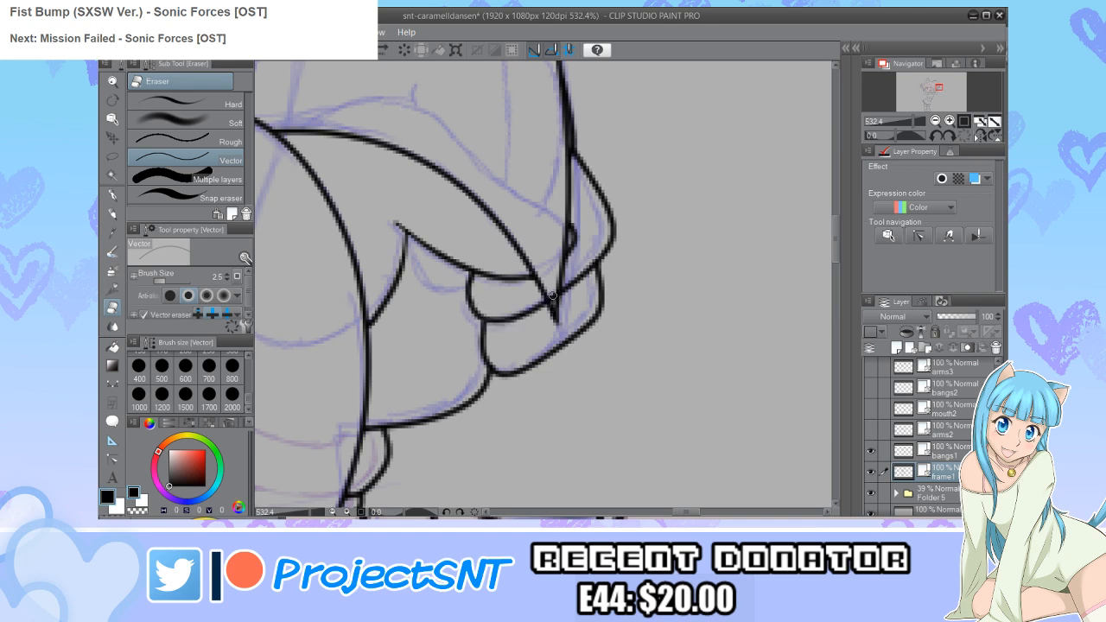
left_click(550, 296)
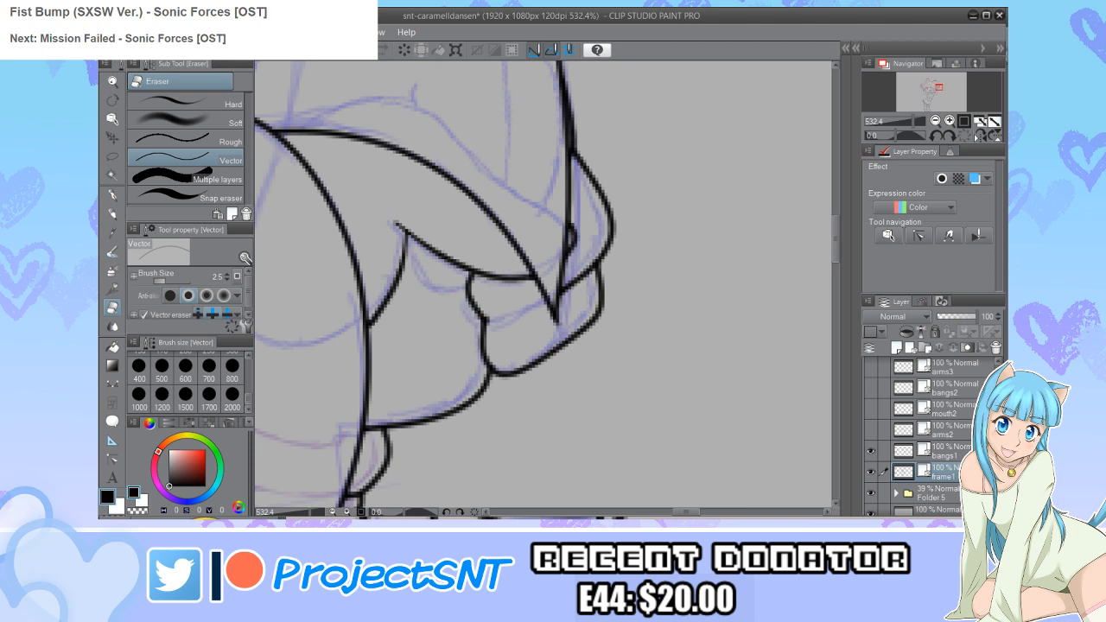
Step: Try to erase the finger line crossing the upper bang's pointed tip with the Vector eraser at brush size 1.1
key("ctrl+z")
key("bracketleft")
key("bracketleft")
key("bracketleft")
scroll(602, 310, "up", 1)
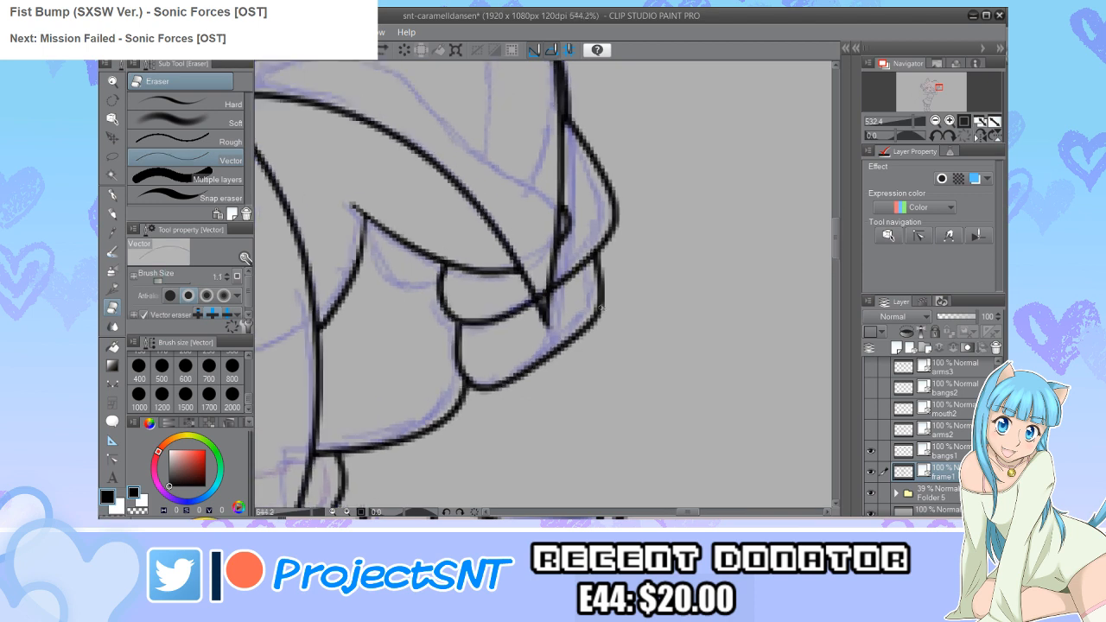
scroll(601, 307, "up", 2)
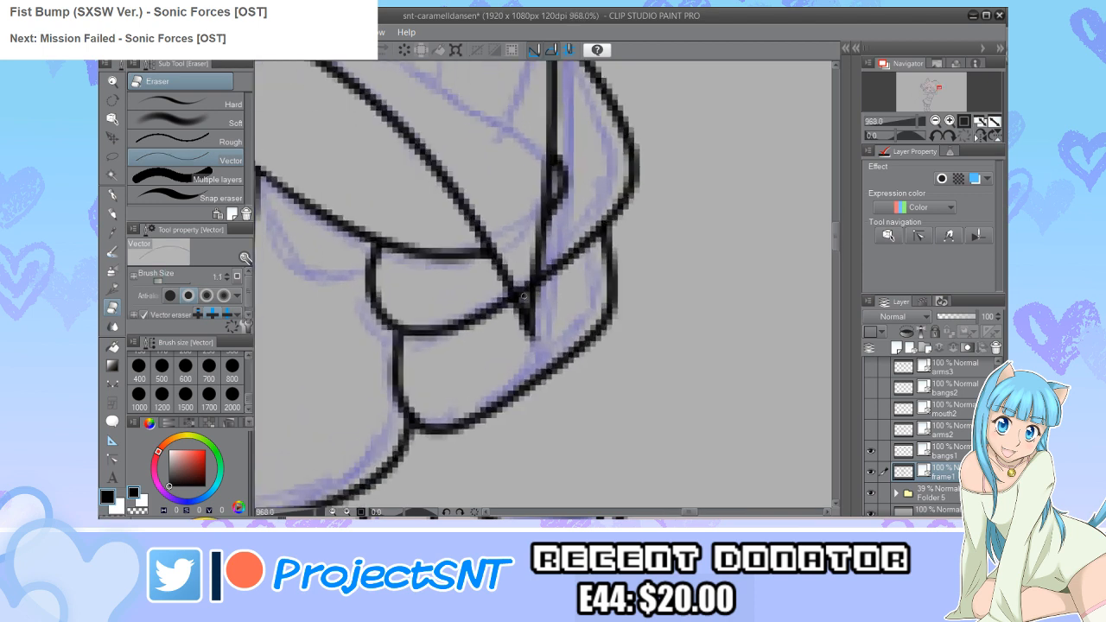
left_click(522, 294)
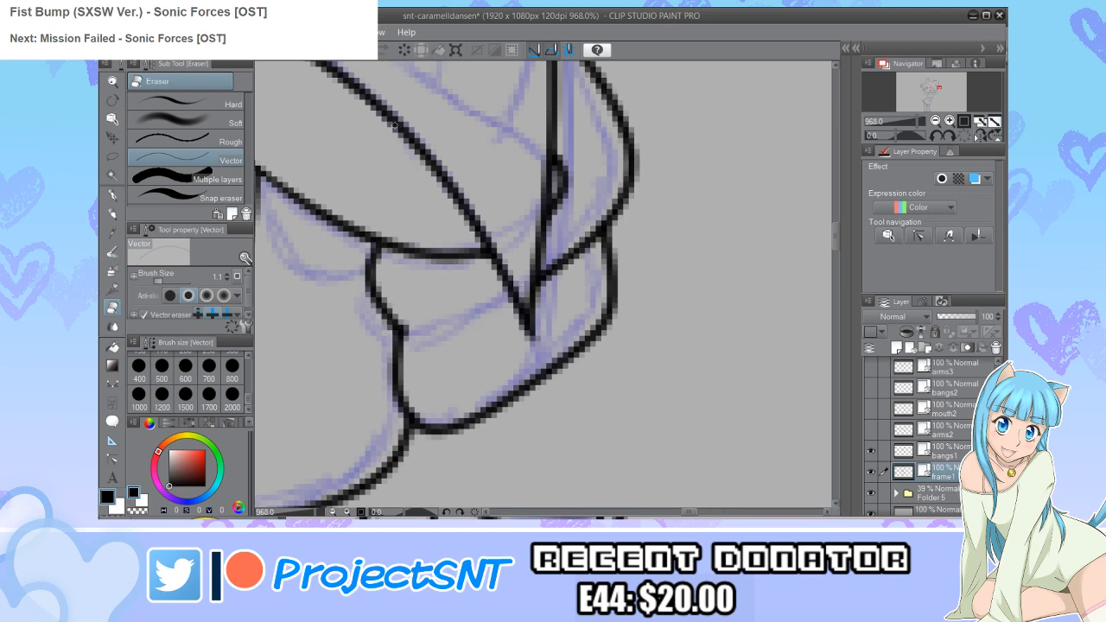
key("ctrl+z")
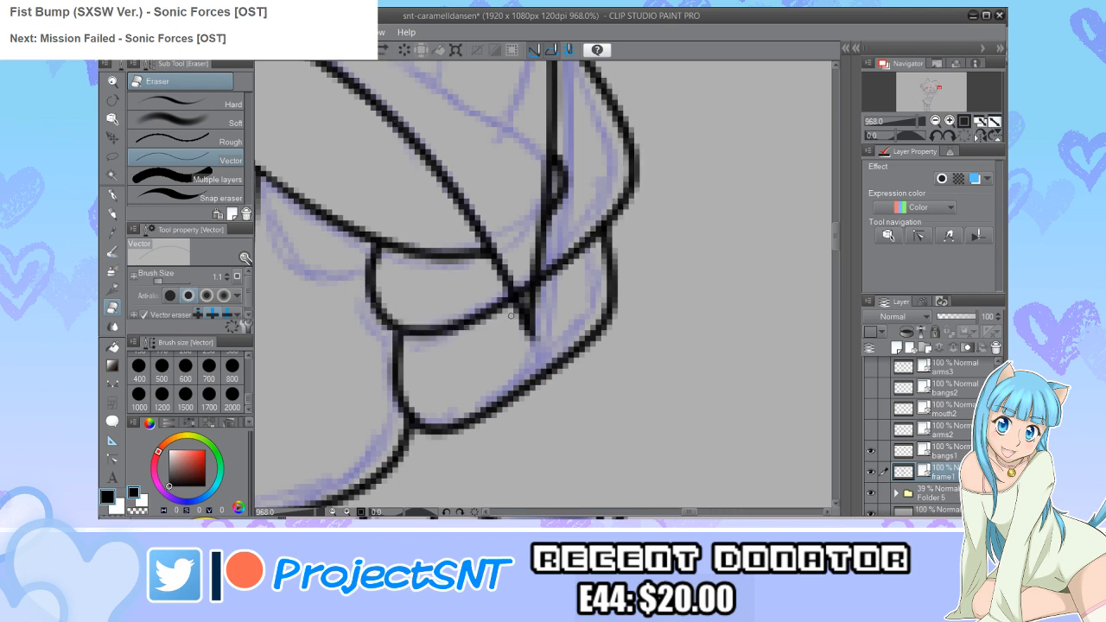
left_click(519, 266)
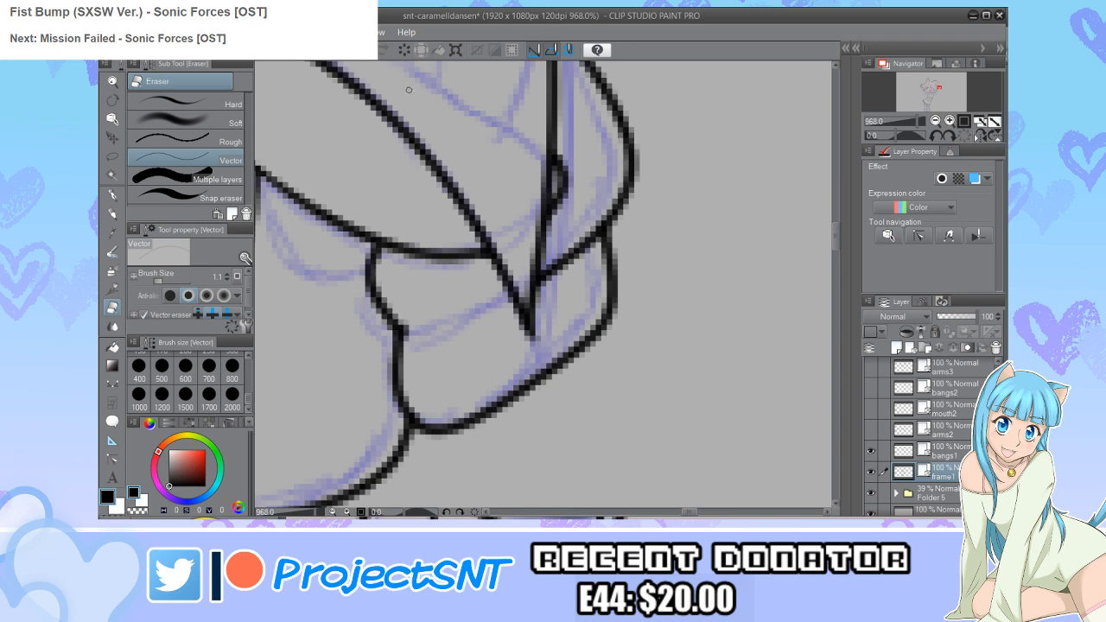
key("ctrl+z")
Step: Merge the bangs1 layer down into the frame1 layer
scroll(533, 293, "down", 8)
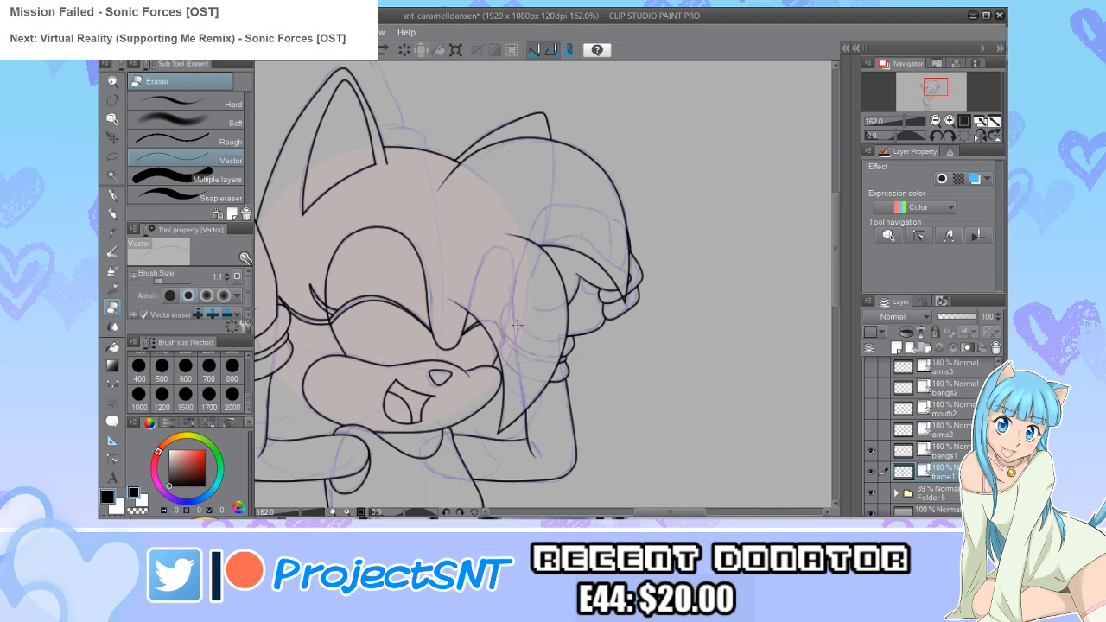
scroll(516, 325, "down", 4)
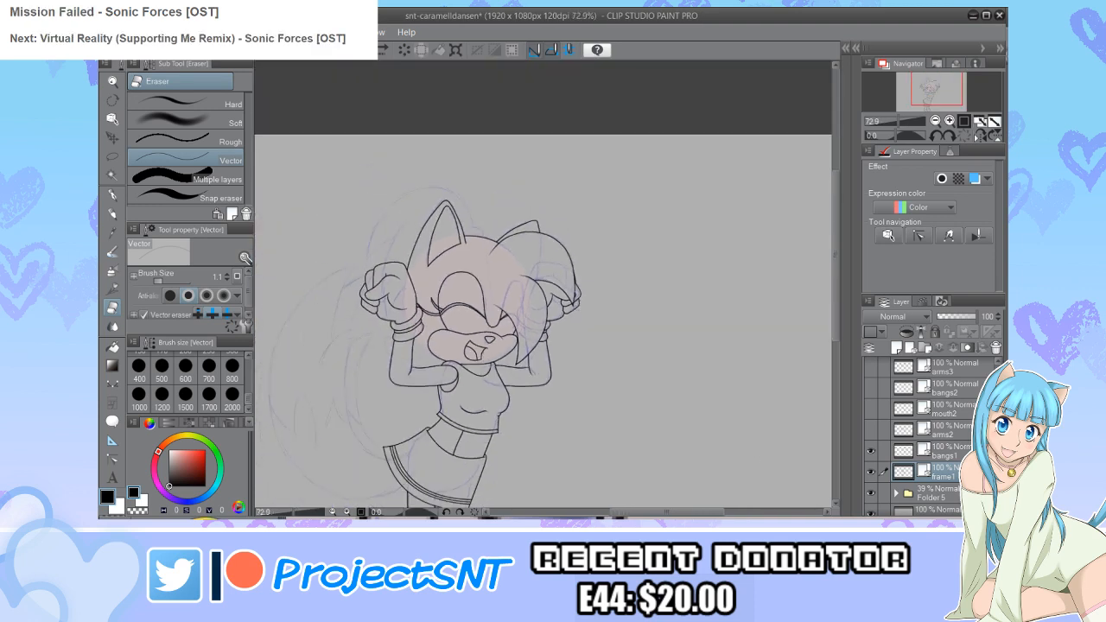
left_click(949, 451)
left_click(954, 347)
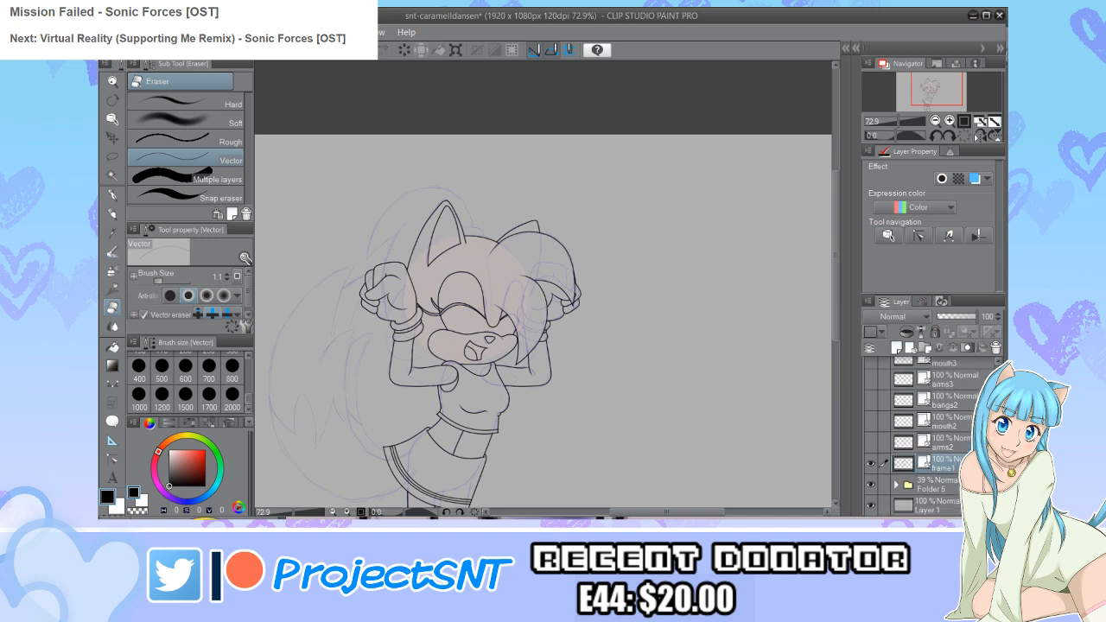
Step: Erase the finger line inside the upper bang's pointed tip with the Hard eraser at brush size 0.7, undoing the stray stroke
scroll(602, 387, "up", 5)
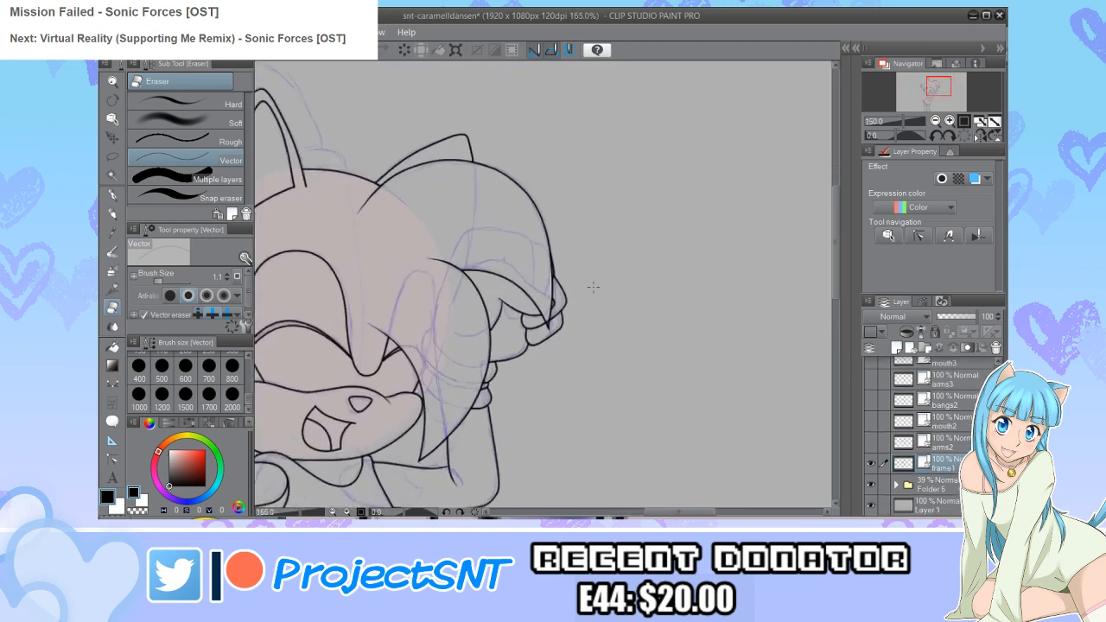
scroll(555, 328, "up", 2)
left_click(185, 102)
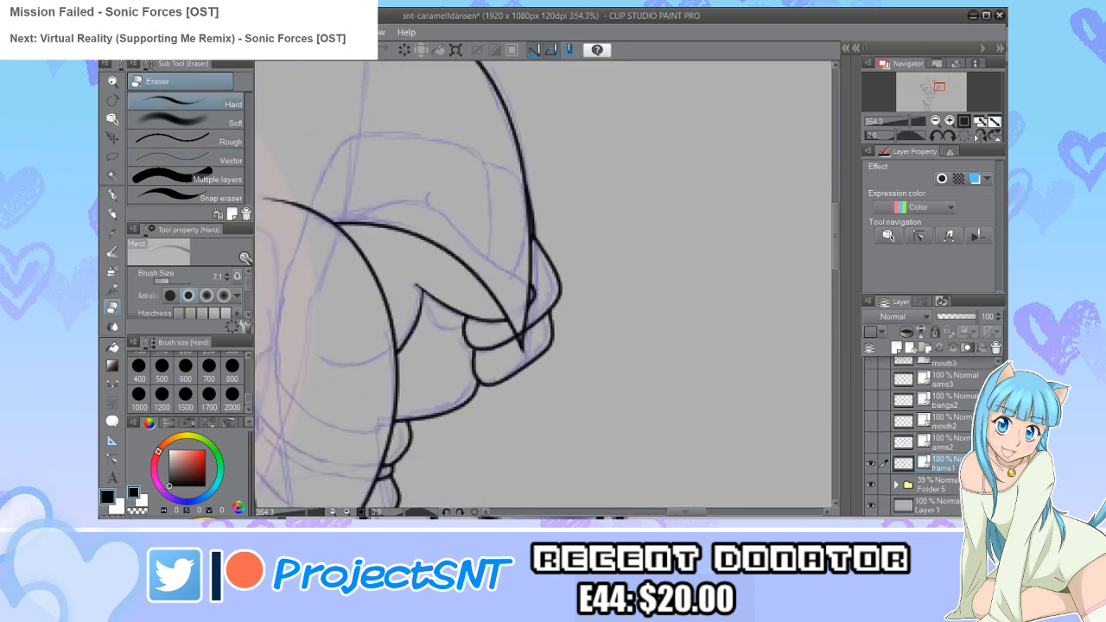
left_click(160, 279)
scroll(591, 372, "up", 3)
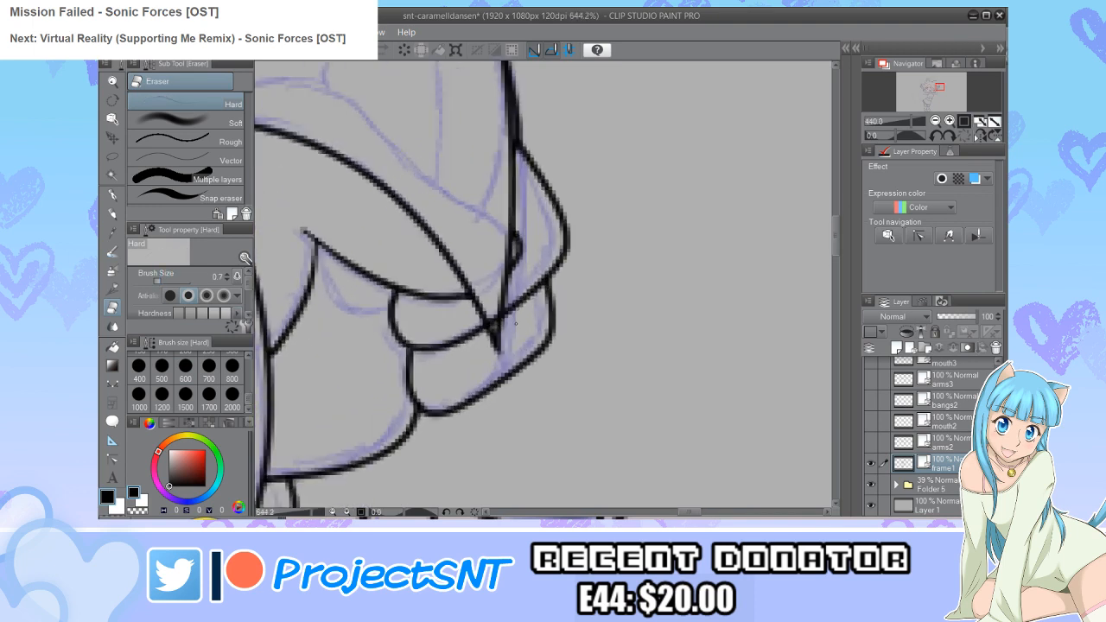
left_click_drag(486, 305, 493, 341)
key("ctrl+z")
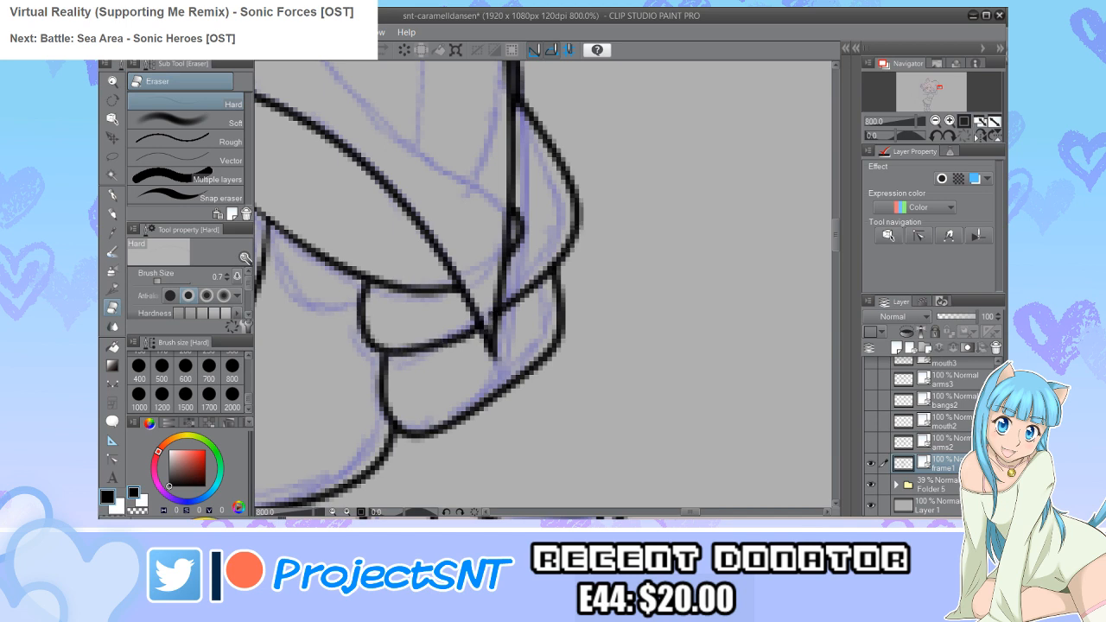
Step: Move the end control points of the cut finger line onto the edges of the upper bang's tip
key("y")
scroll(497, 319, "up", 2)
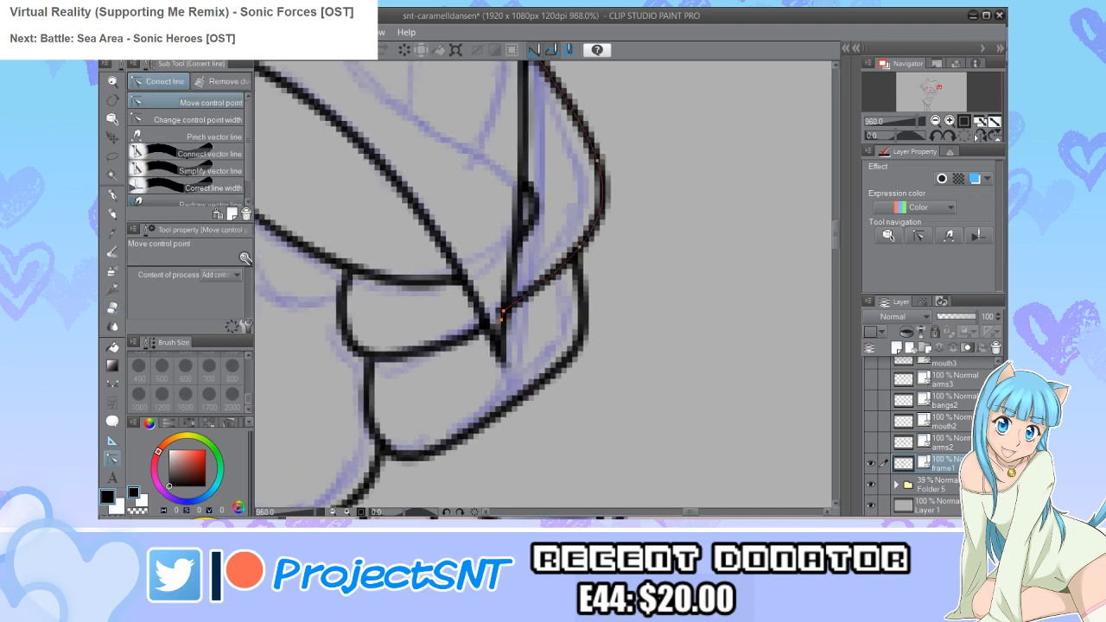
left_click_drag(504, 313, 500, 309)
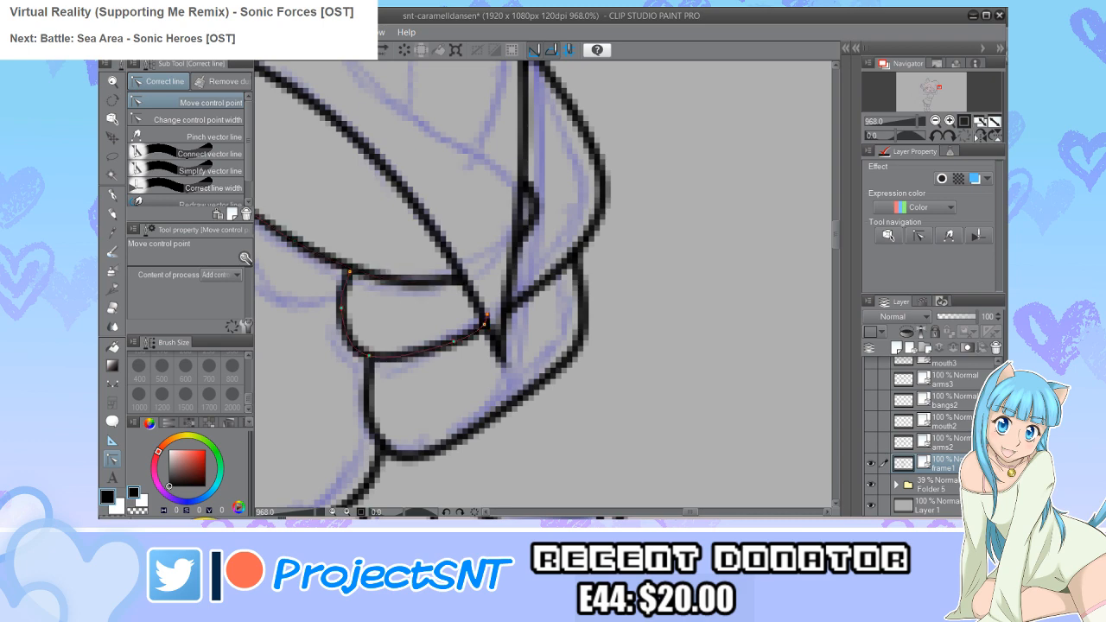
scroll(351, 277, "down", 8)
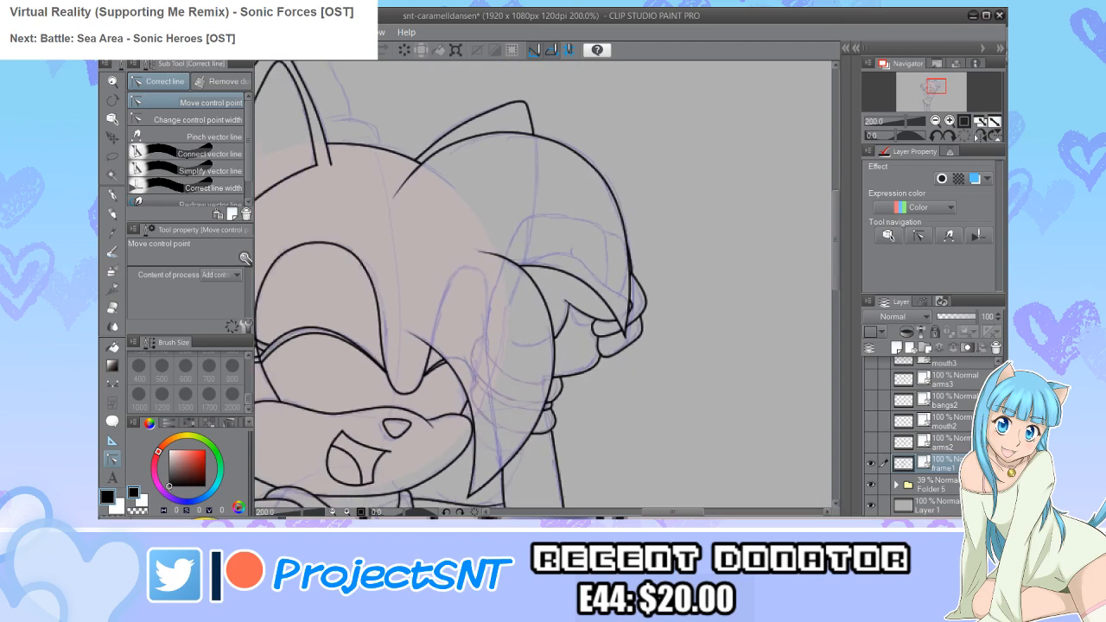
scroll(577, 353, "up", 5)
scroll(577, 353, "down", 3)
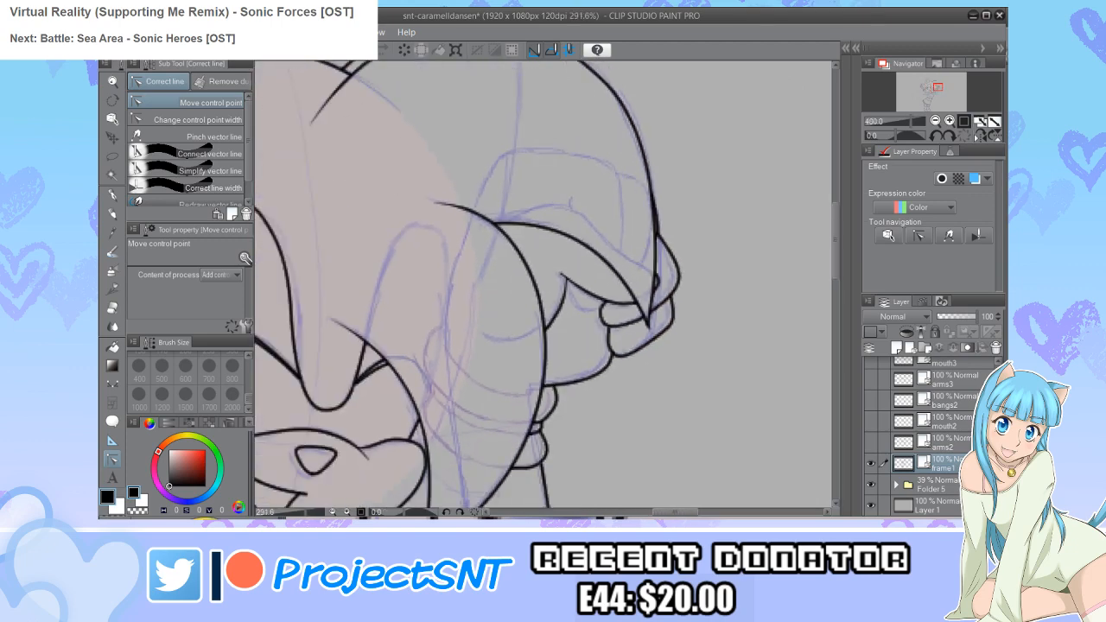
scroll(577, 353, "down", 4)
scroll(577, 352, "up", 2)
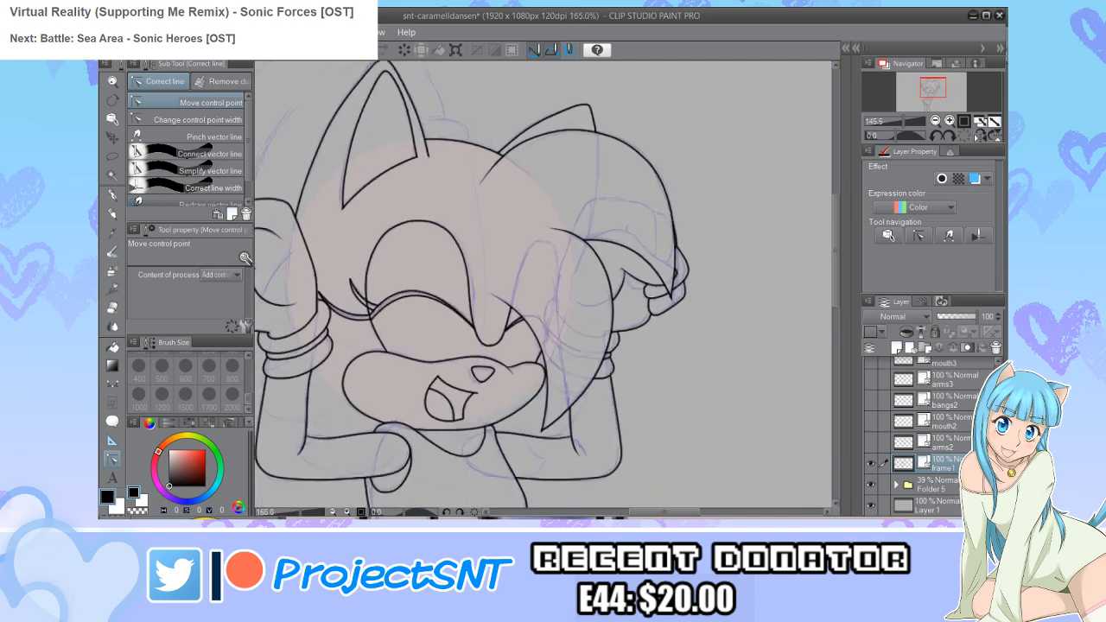
Step: Create a new layer and place it directly below the frame1 layer
scroll(576, 352, "down", 4)
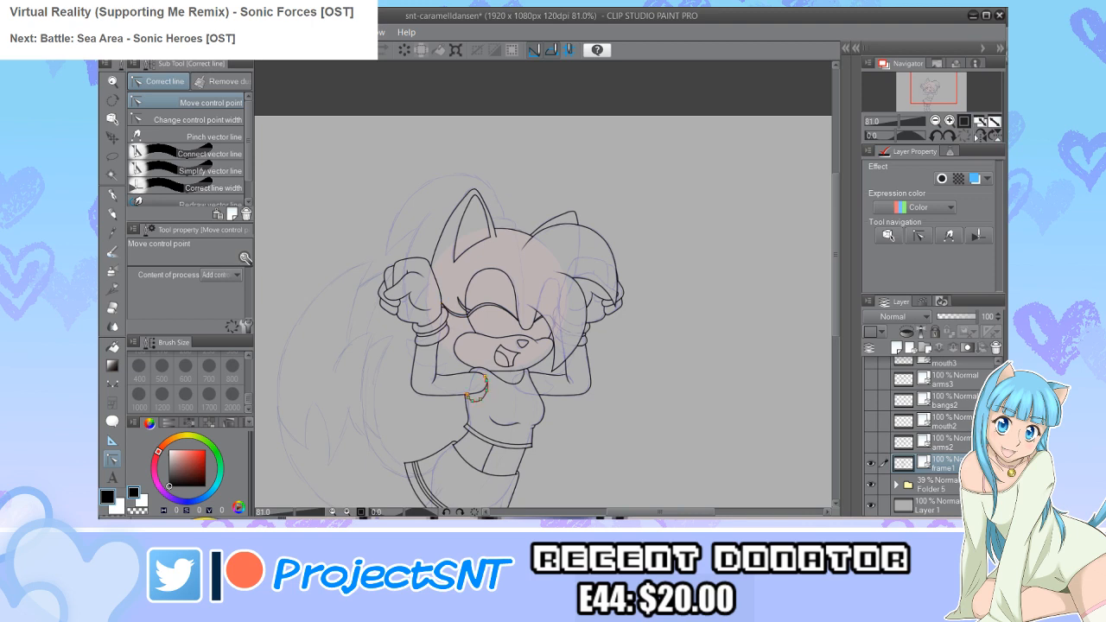
key("ctrl+shift+n")
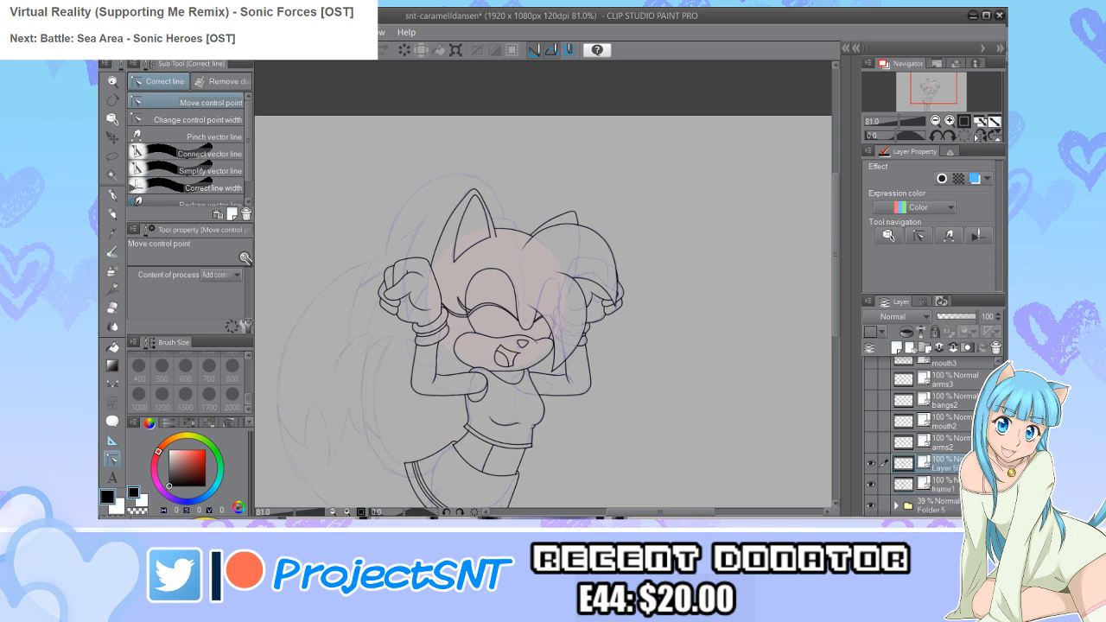
left_click_drag(942, 467, 940, 496)
Step: Draw a short curve across the bracelet and a longer curve across the forearm below it as a hair lock, using the Curve tool at size 3.0
scroll(412, 362, "up", 5)
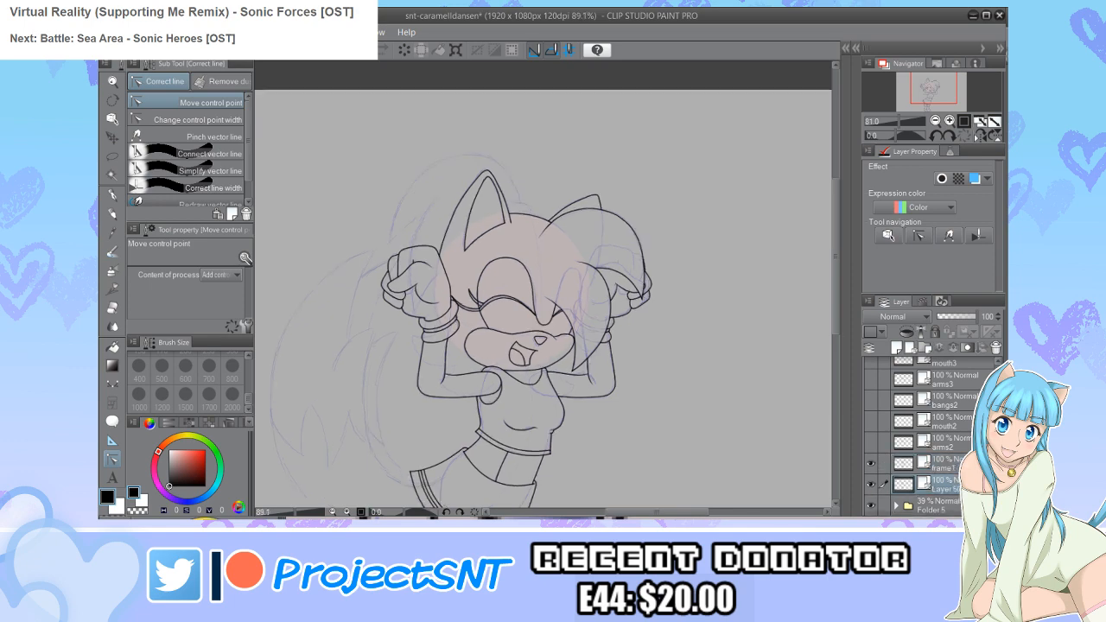
scroll(424, 315, "up", 6)
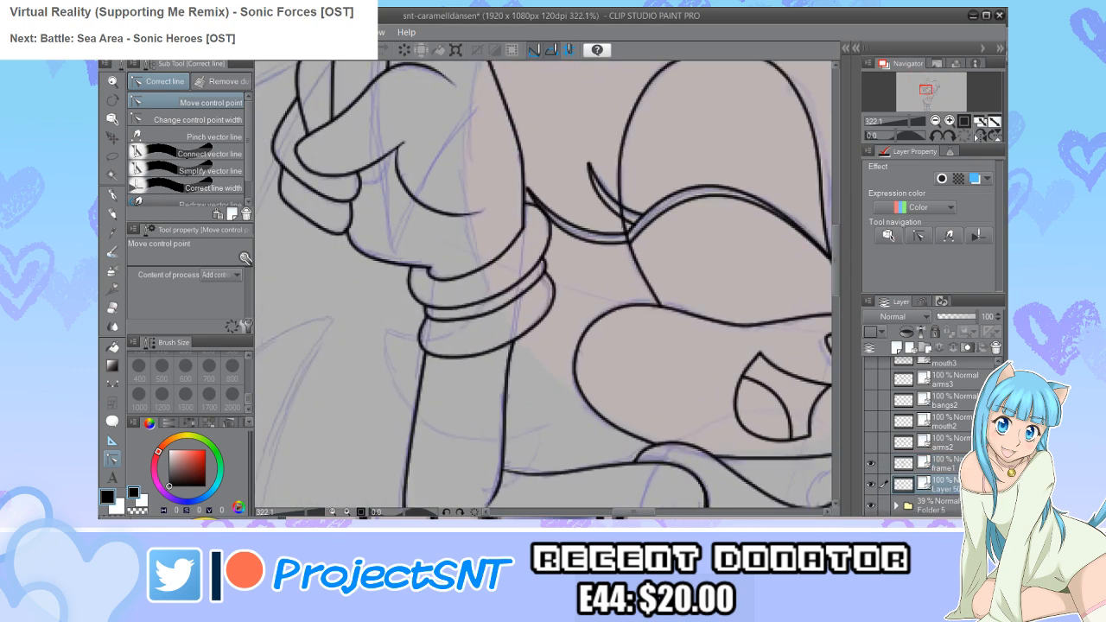
key("u")
key("u")
scroll(427, 330, "up", 1)
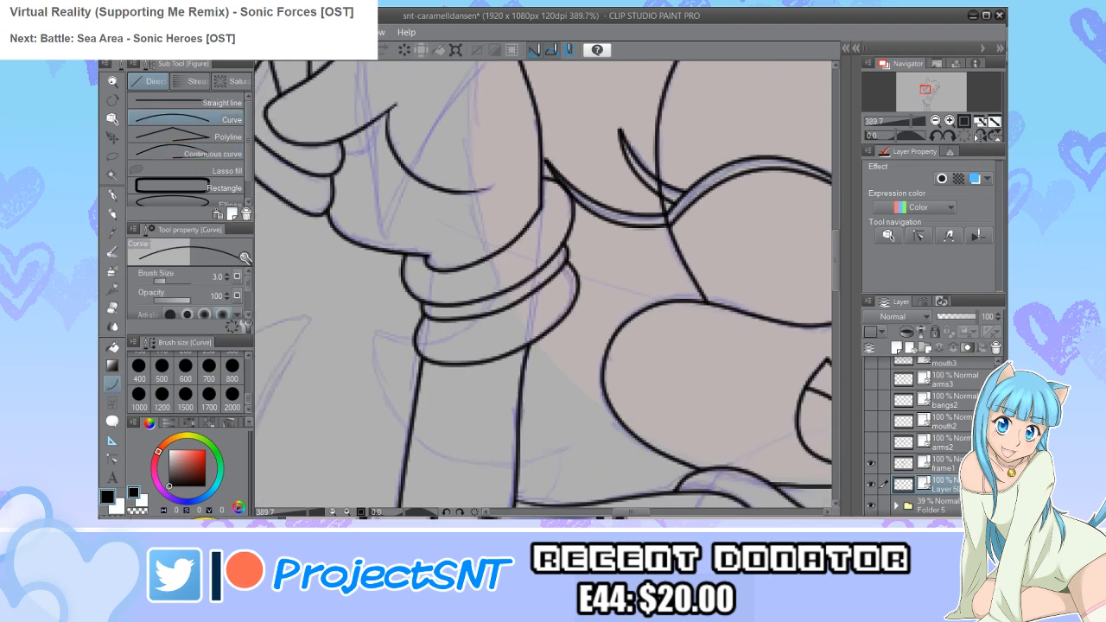
left_click_drag(363, 328, 500, 286)
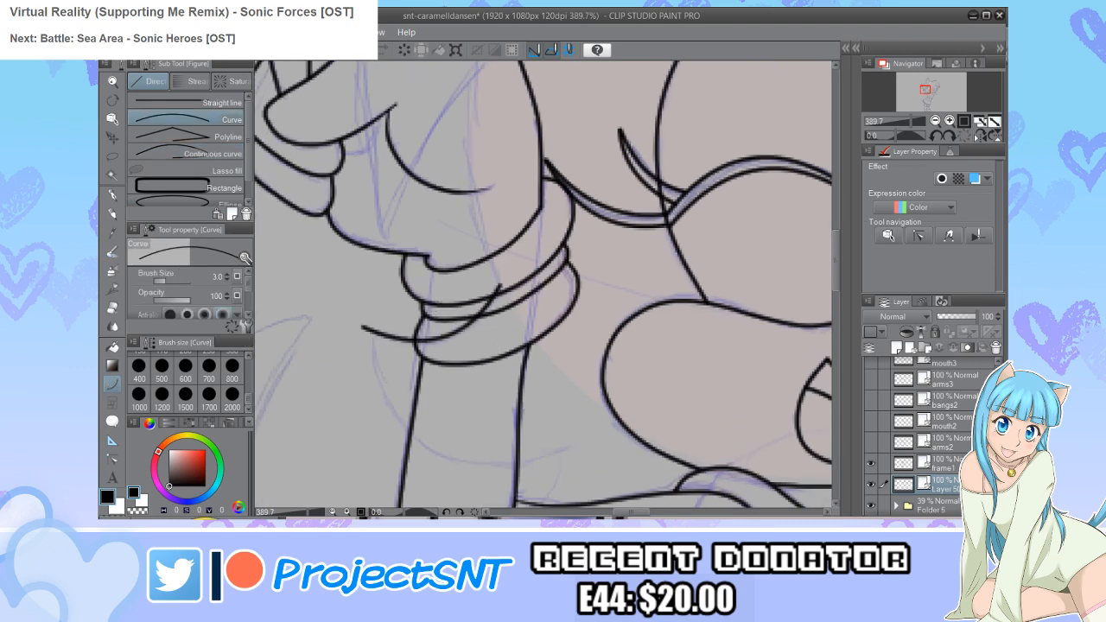
scroll(432, 302, "down", 3)
scroll(432, 303, "up", 2)
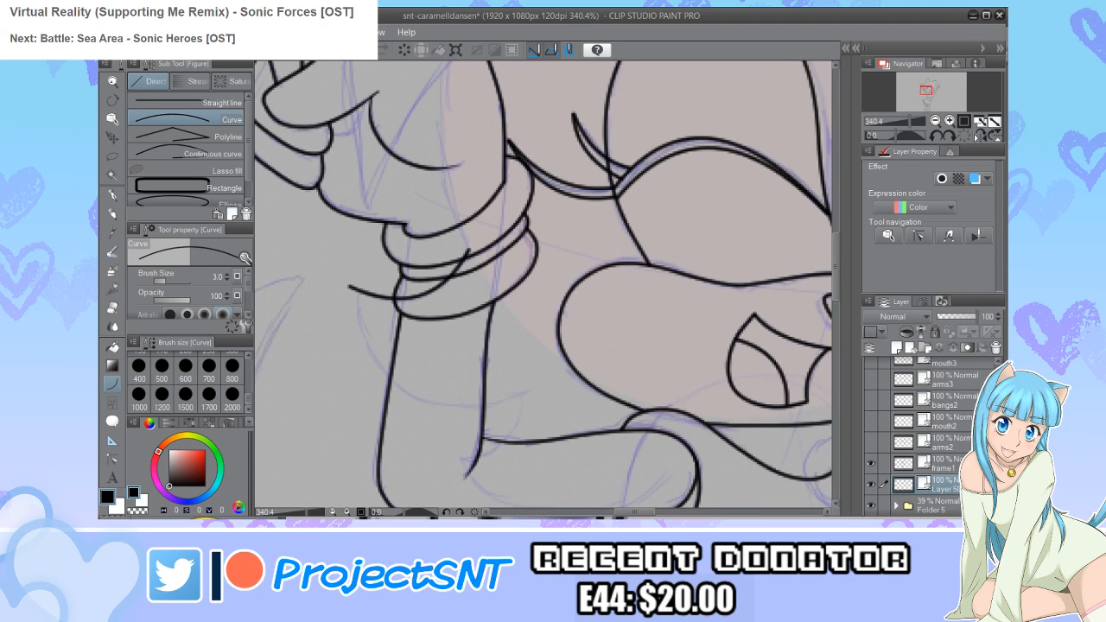
left_click_drag(356, 276, 538, 391)
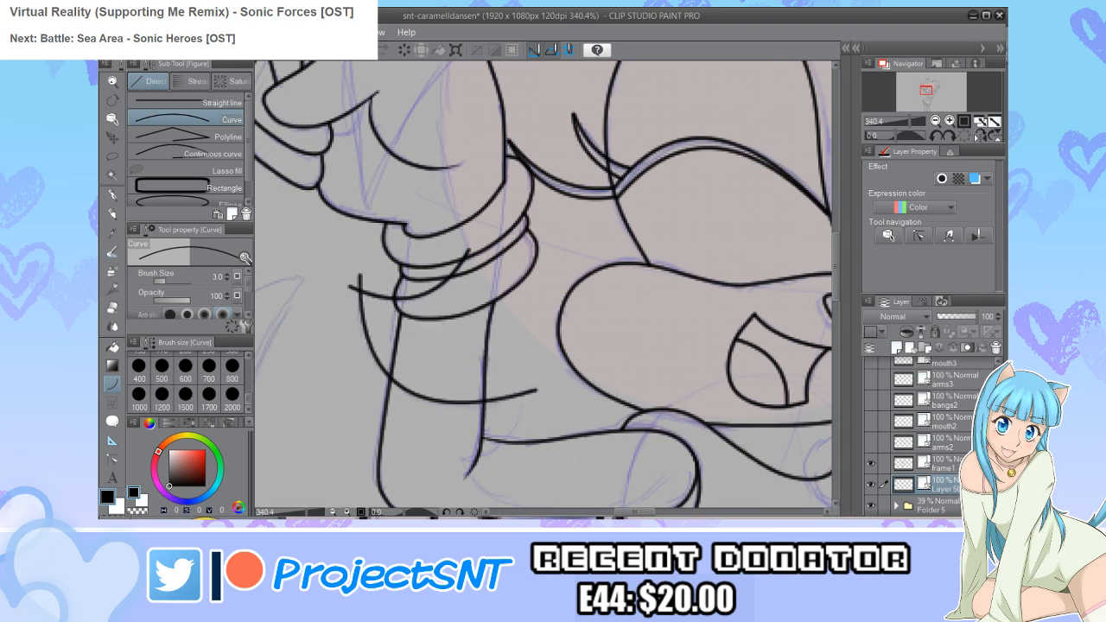
Step: Trim the hair lock's overhanging corner and the part overlapping the bracelet with the Vector eraser at brush size 7.1
key("e")
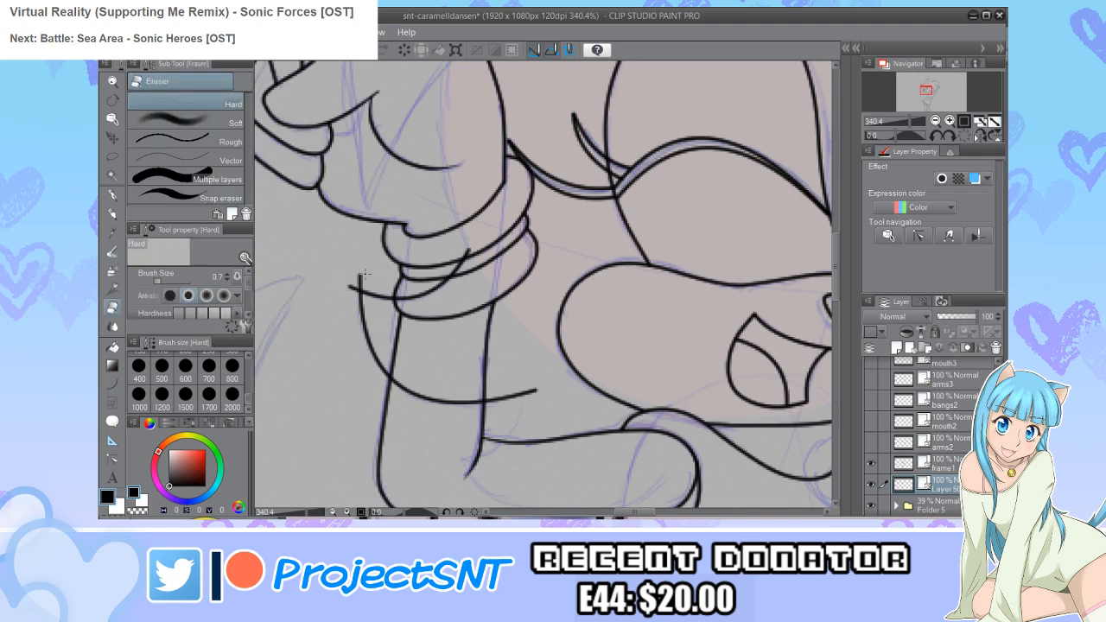
left_click(185, 160)
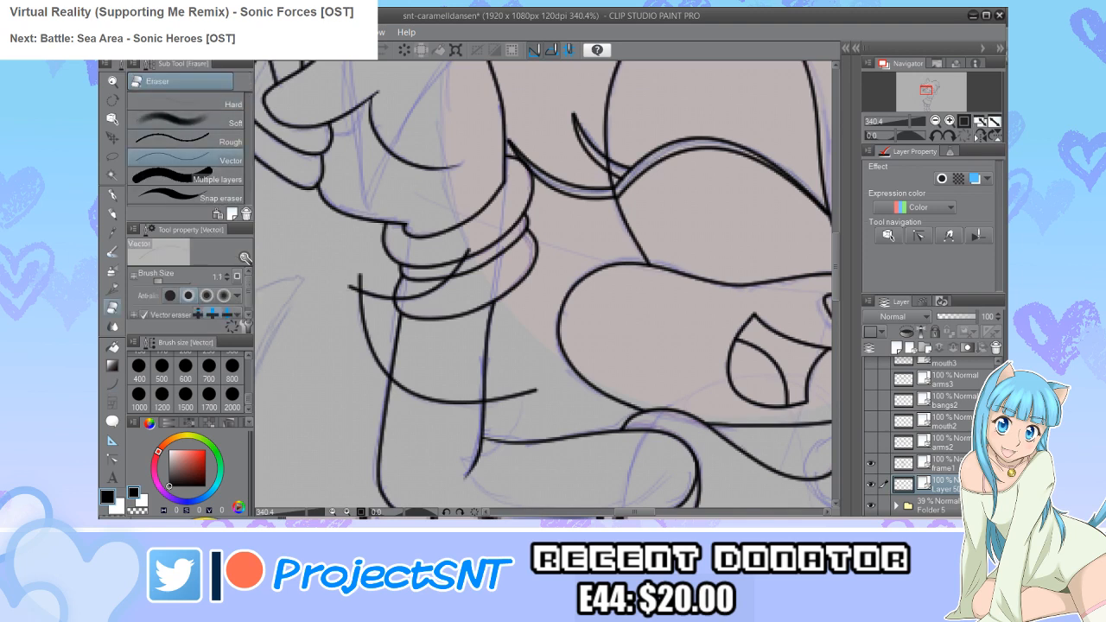
left_click_drag(357, 276, 346, 286)
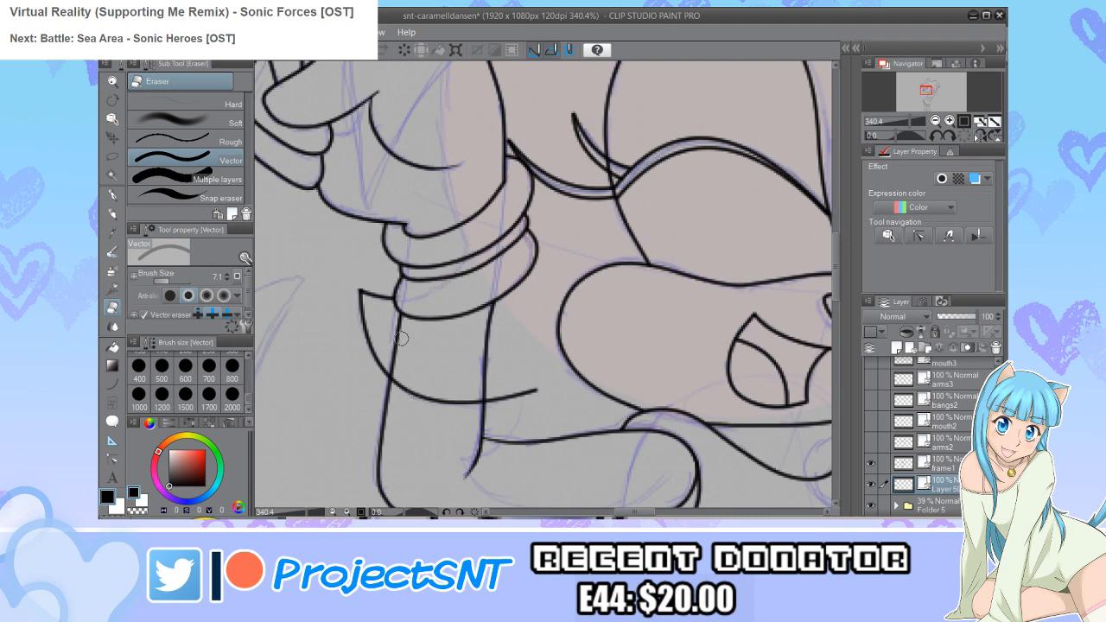
Step: Draw a short curve from the hair lock's inner tip down to the inside of the elbow
scroll(416, 393, "down", 2)
scroll(486, 438, "up", 2)
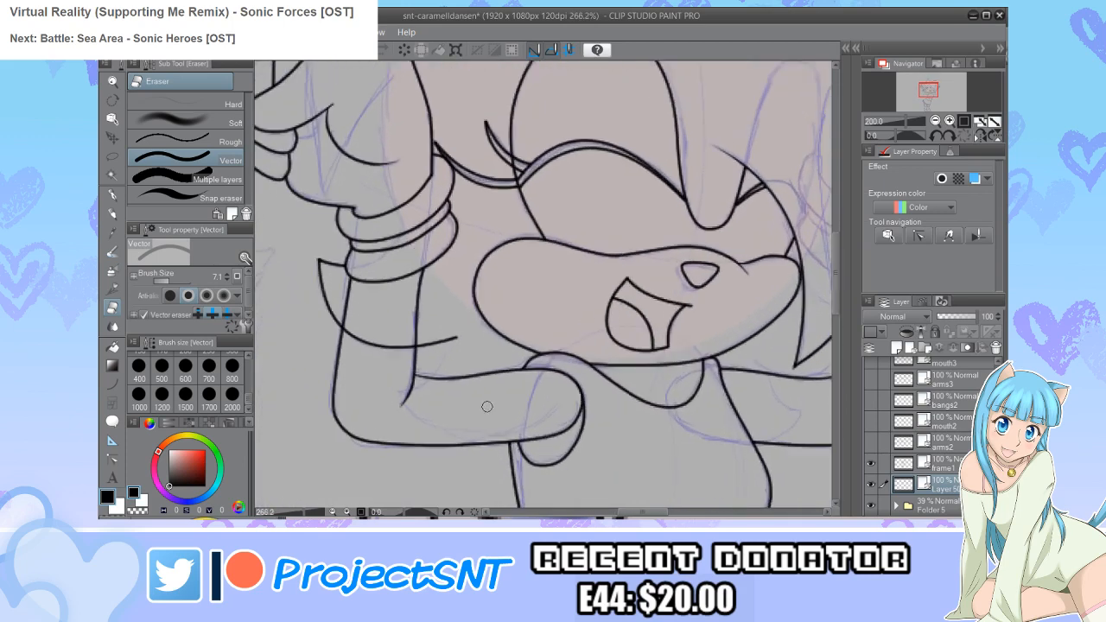
key("u")
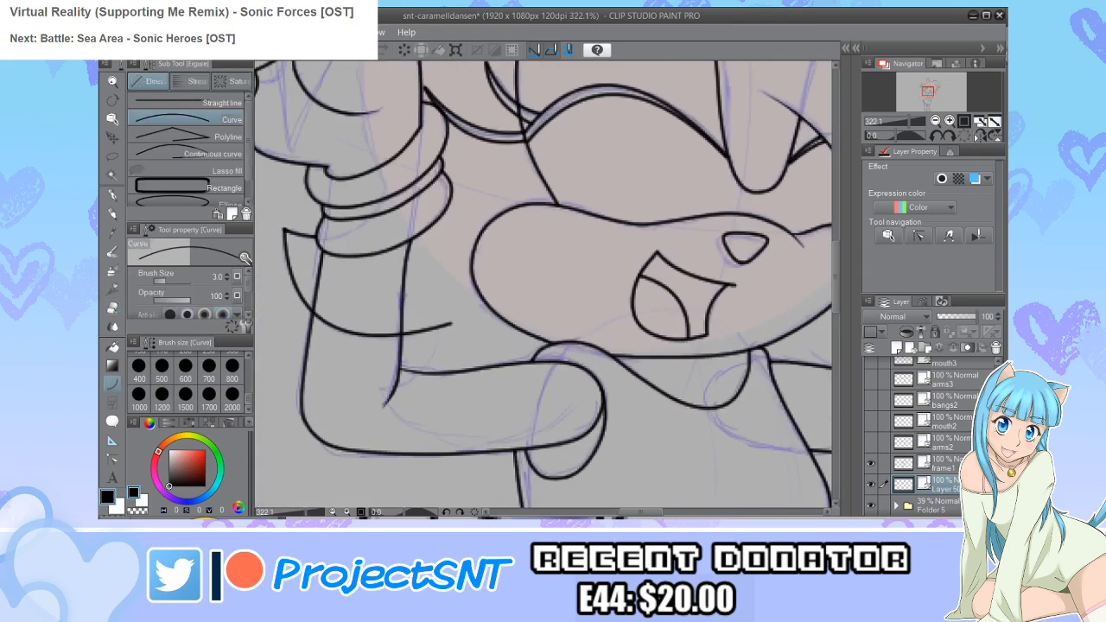
left_click_drag(441, 314, 378, 385)
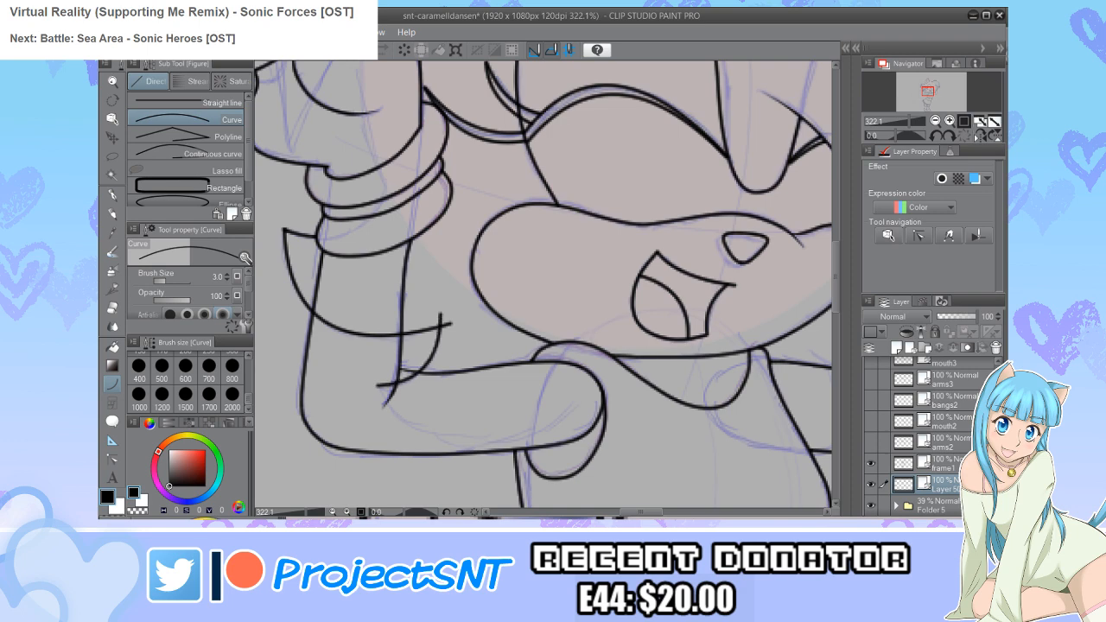
Step: Erase the overhanging ends of the new curve and the hair lock line crossing the forearm with the Vector eraser
key("e")
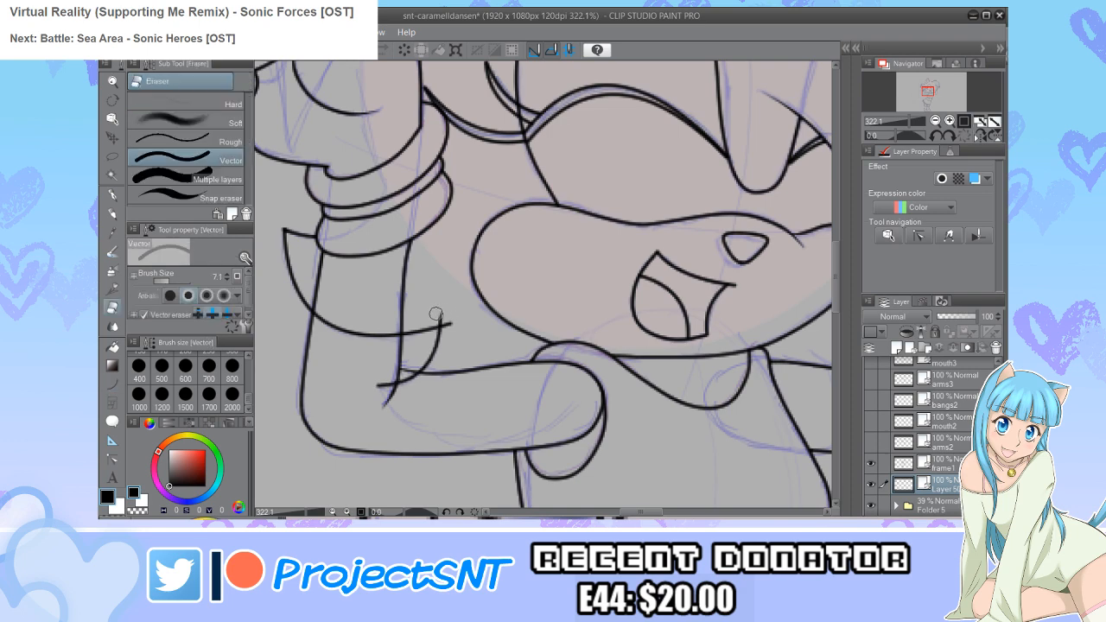
left_click(398, 386)
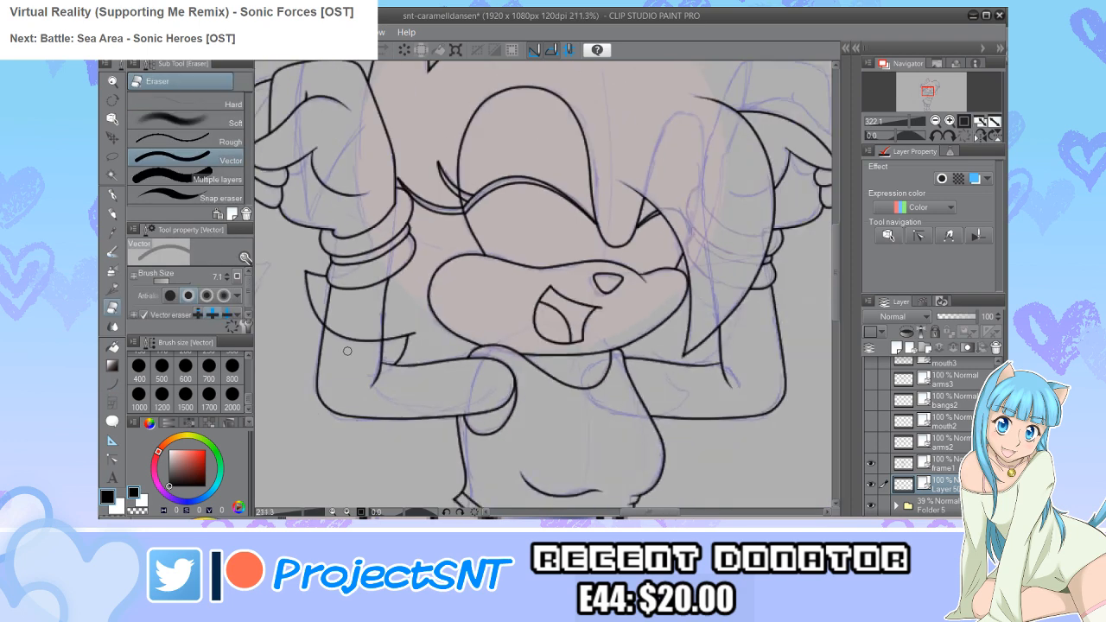
scroll(350, 351, "down", 2)
scroll(357, 350, "down", 3)
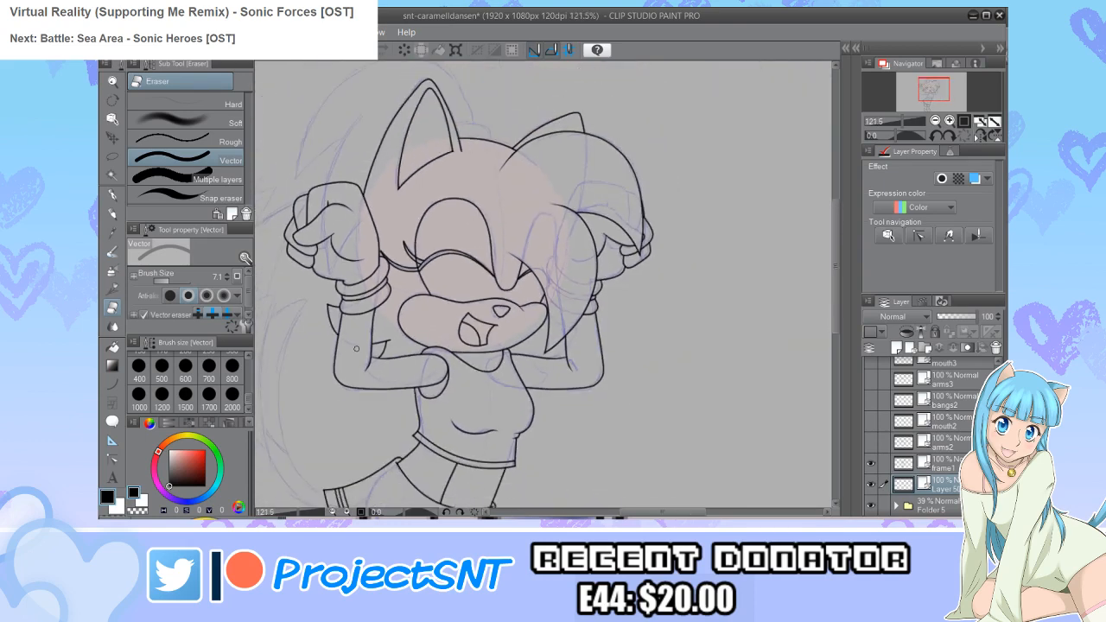
scroll(595, 340, "up", 1)
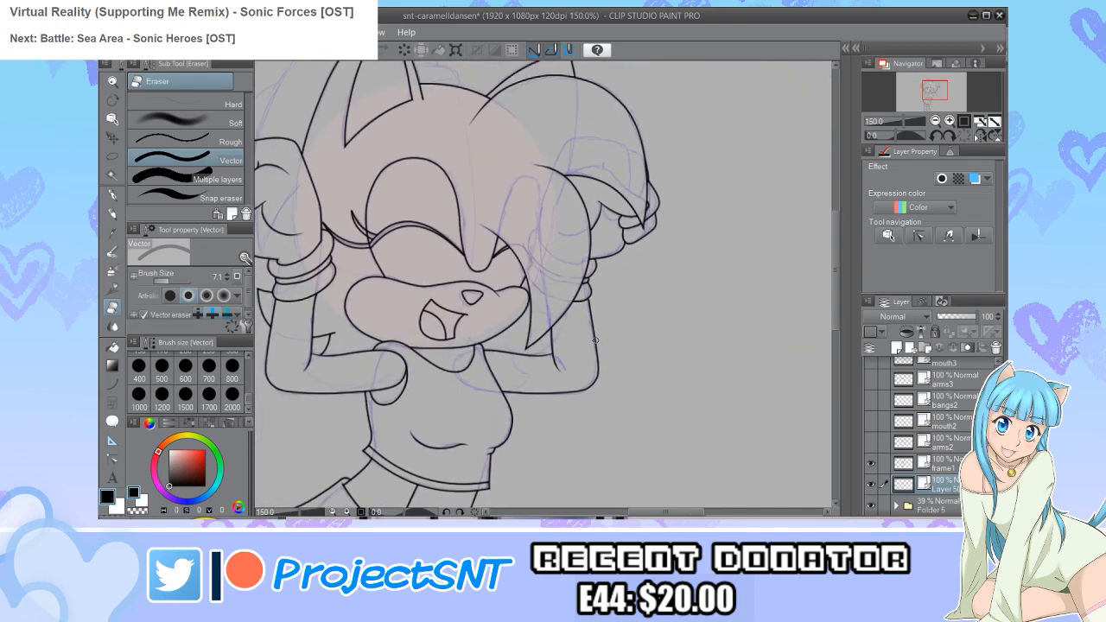
Step: Draw two crossing curves over the upper arm beneath the bangs' long tip as a hair lock, using the Curve tool at size 3.0
scroll(595, 340, "up", 4)
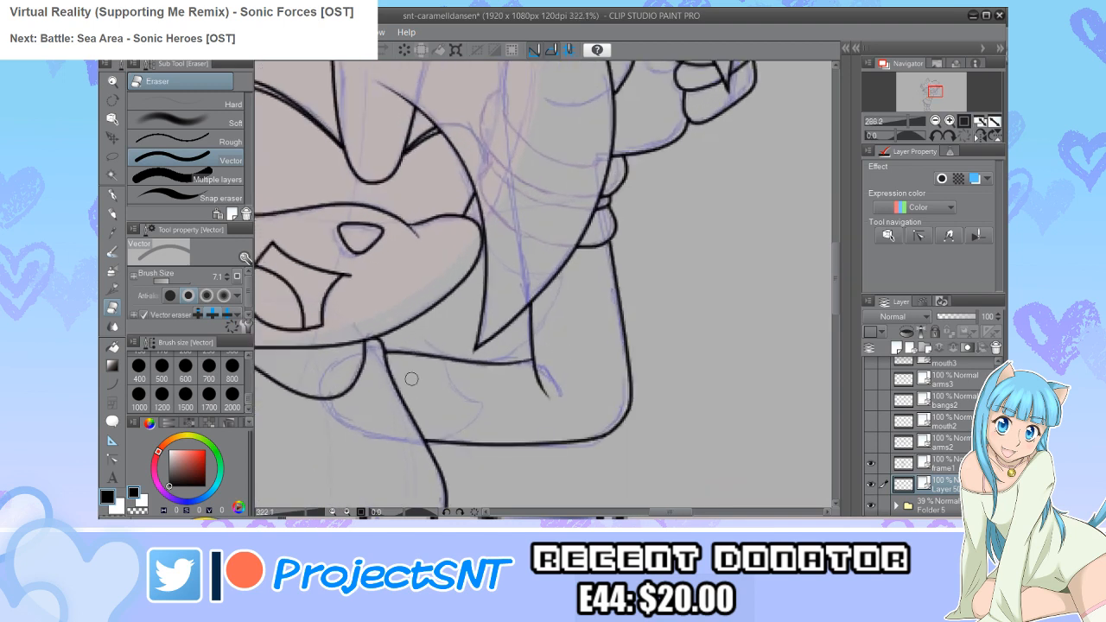
key("u")
left_click_drag(567, 278, 418, 344)
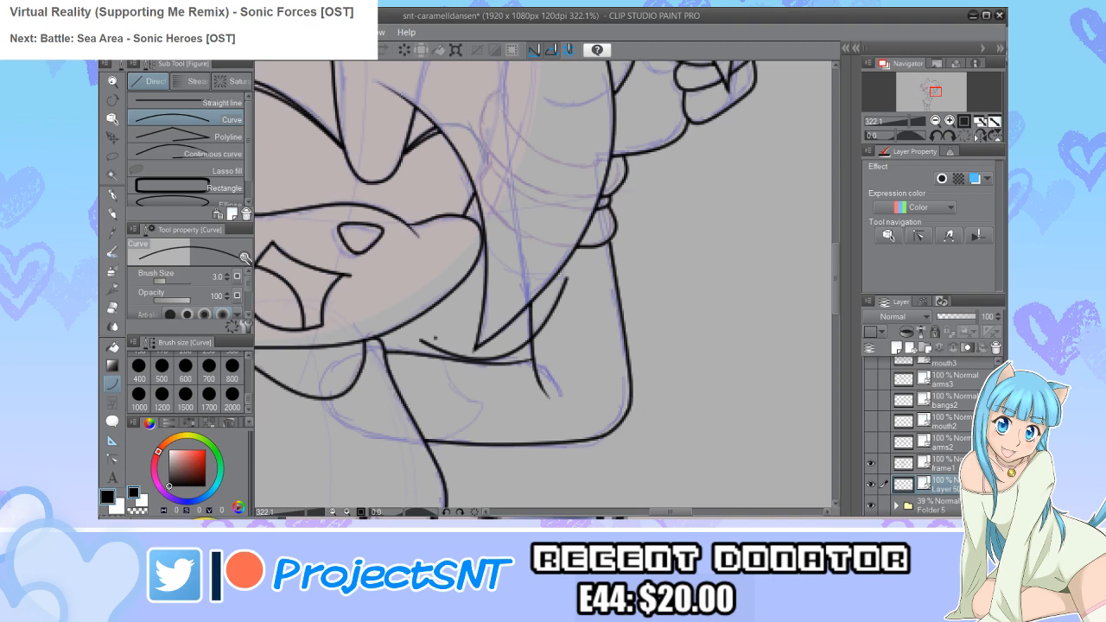
left_click_drag(435, 339, 494, 411)
Step: Erase the overhanging ends of both curves with the Vector eraser, leaving only the small hair lock above the upper arm
key("e")
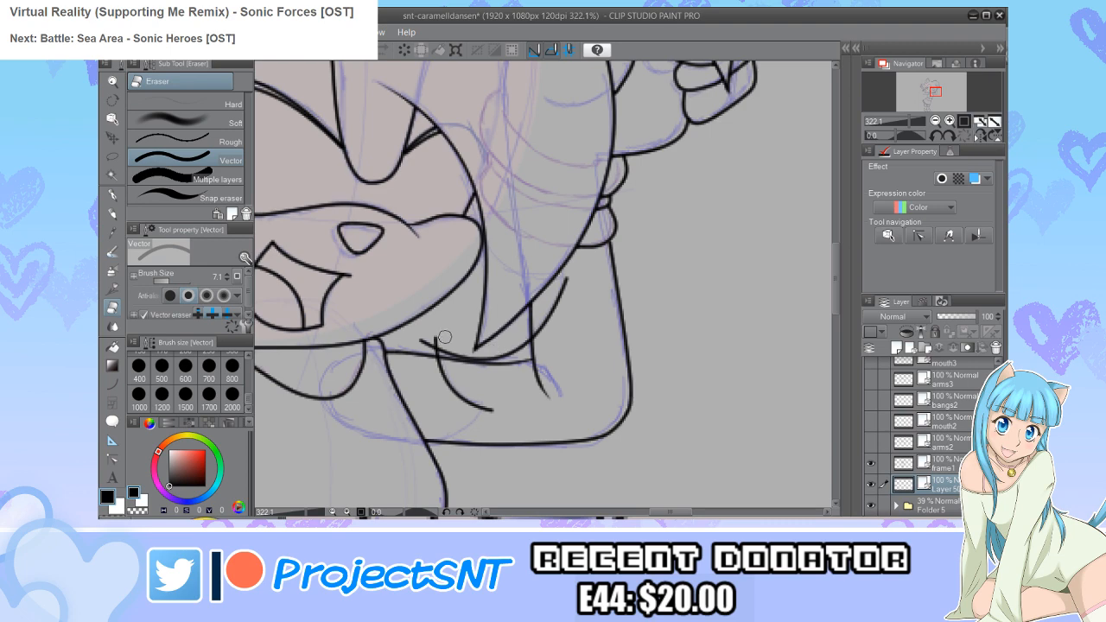
mouse_move(575, 282)
left_mouse_down()
mouse_move(556, 297)
mouse_move(541, 388)
mouse_move(493, 409)
mouse_move(459, 392)
left_mouse_up()
scroll(459, 392, "down", 8)
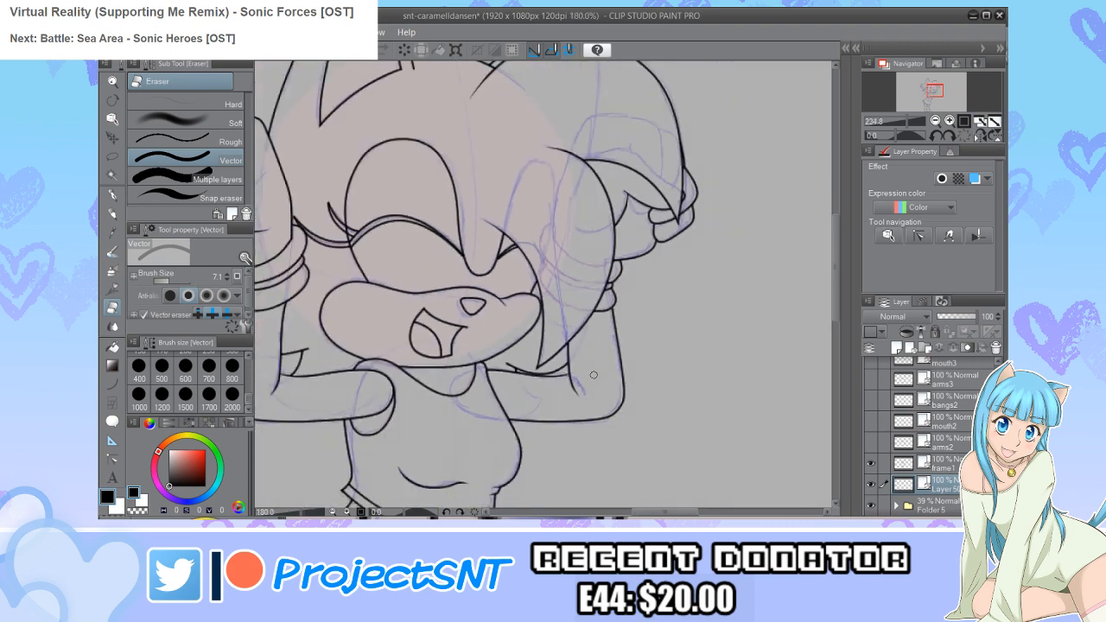
scroll(445, 369, "down", 2)
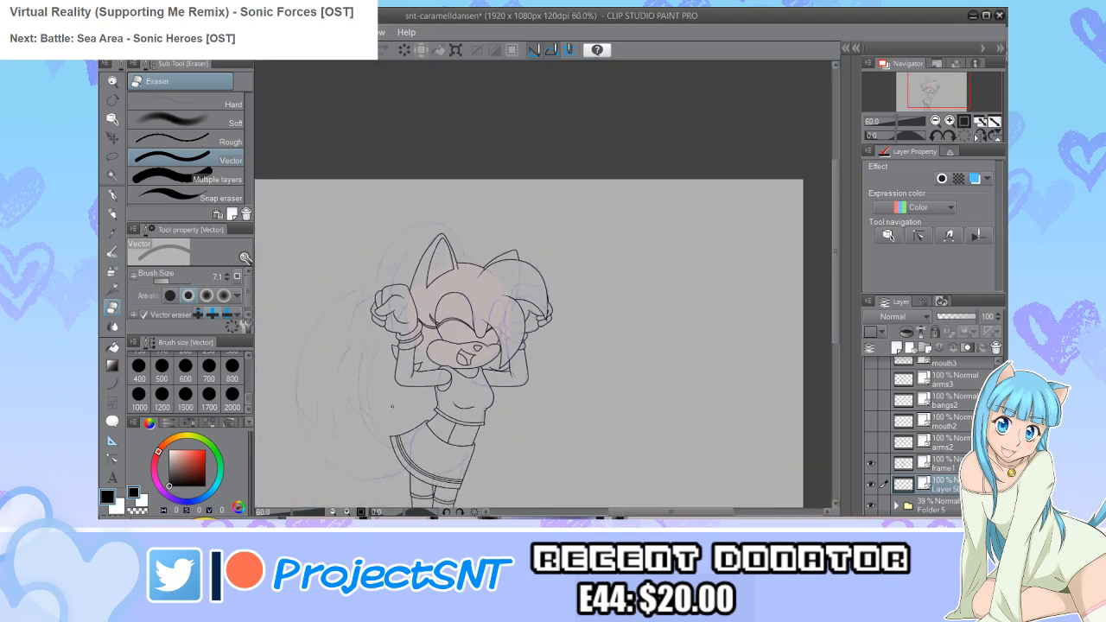
Step: Merge the frame1 layer down into Layer 50 and name the merged layer frame1
scroll(392, 406, "up", 1)
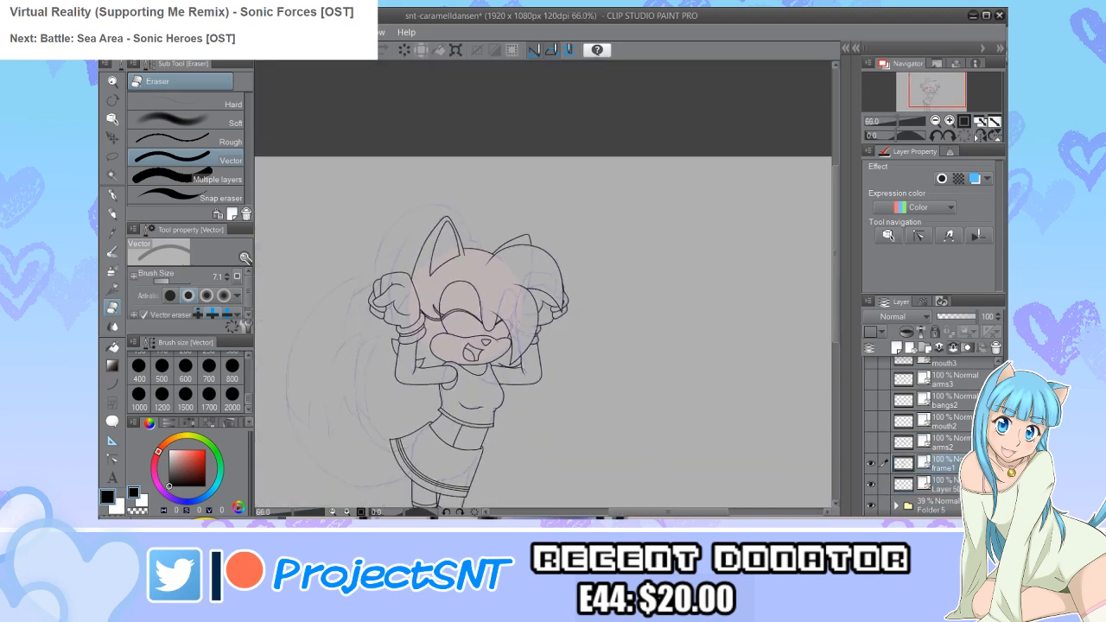
left_click(954, 347)
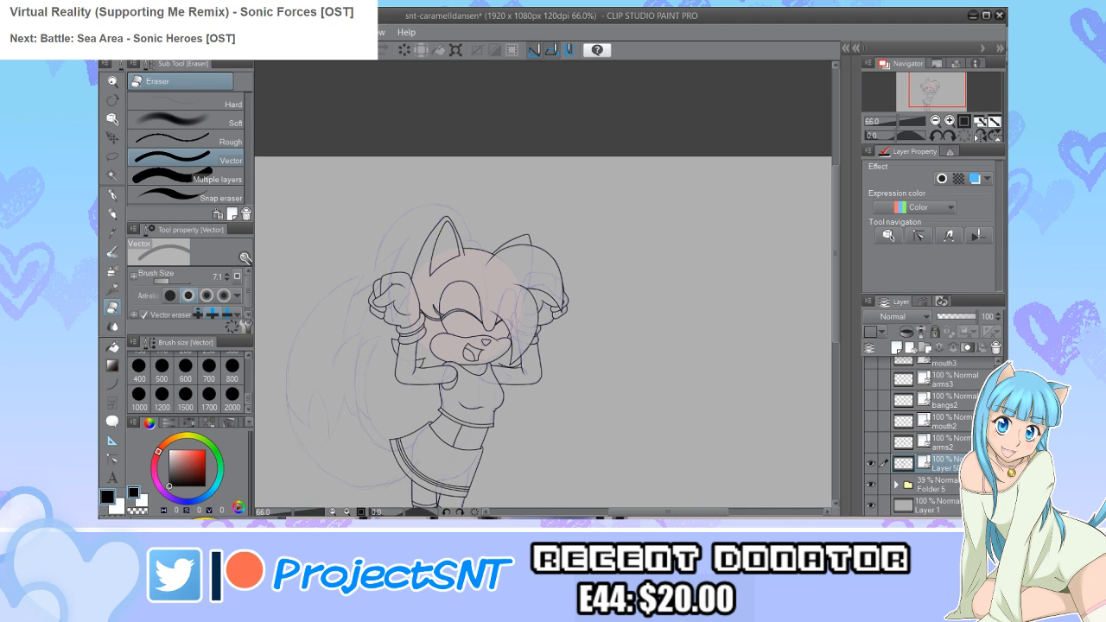
key("Return")
Step: Draw a short cheek curve from below the bracelet to the muzzle's outer edge with the Curve tool at size 3.0
scroll(462, 355, "up", 2)
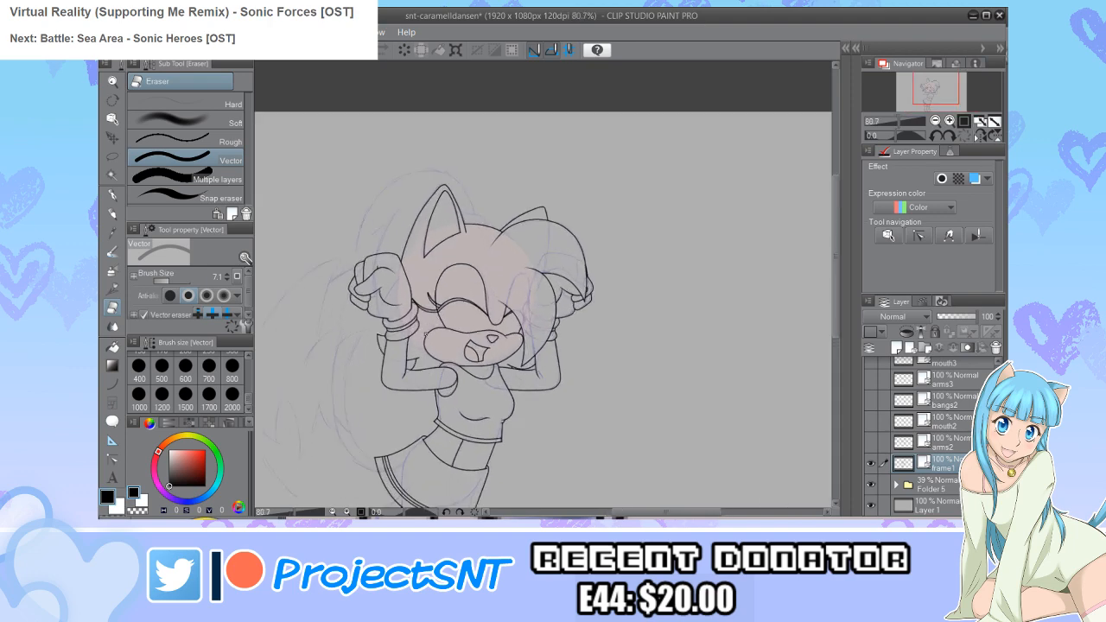
scroll(425, 334, "up", 5)
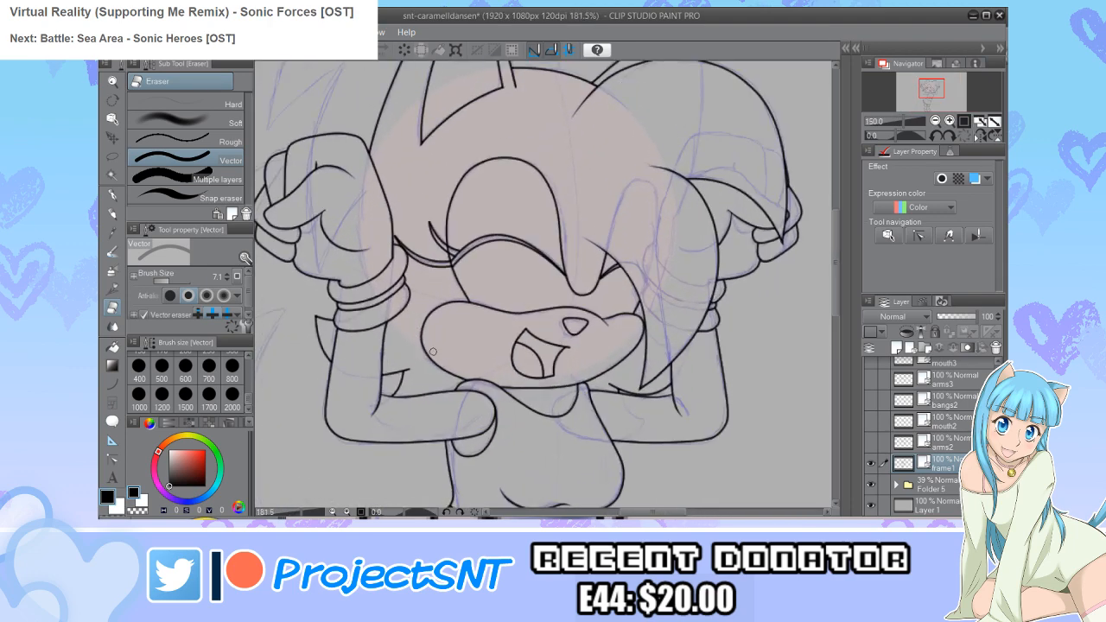
scroll(433, 352, "up", 3)
key("u")
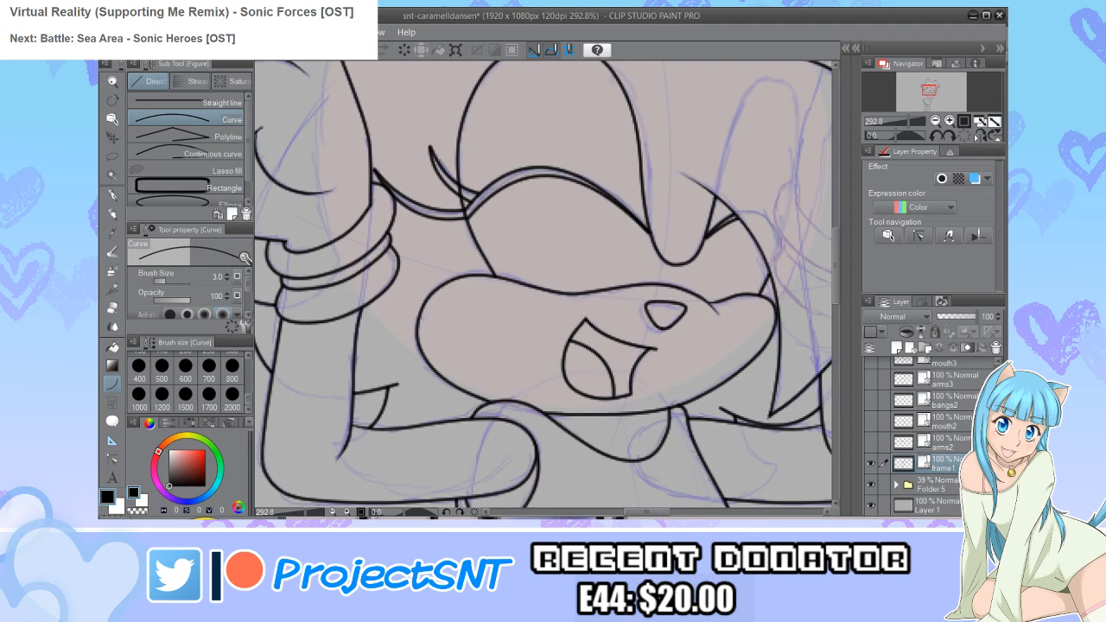
scroll(374, 333, "up", 1)
left_click_drag(374, 307, 434, 361)
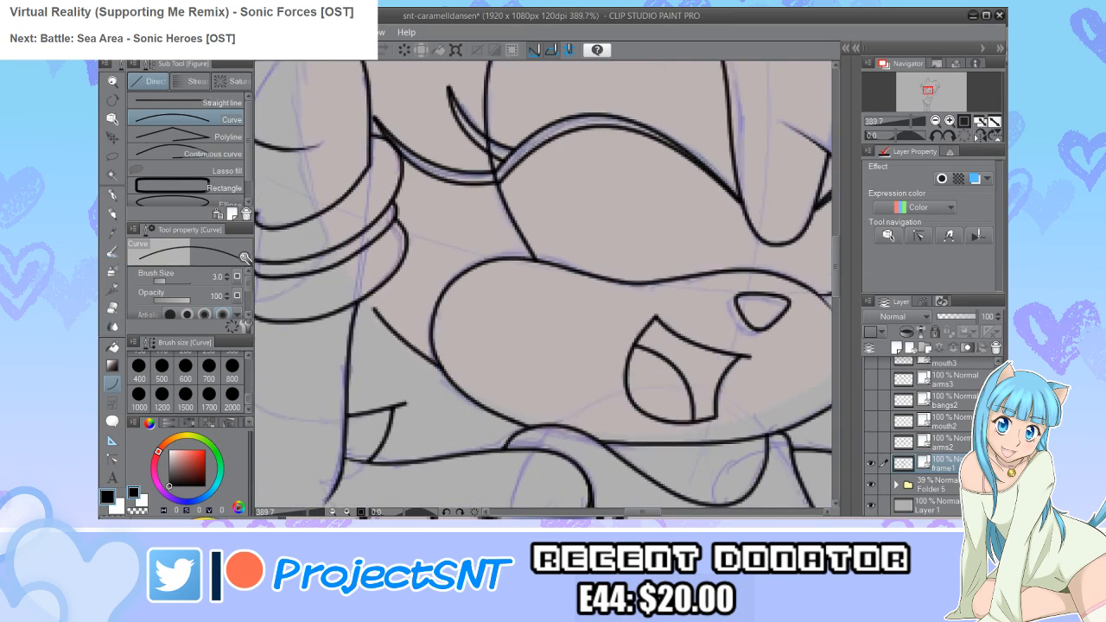
left_click(400, 363)
scroll(400, 363, "down", 1)
scroll(420, 339, "down", 6)
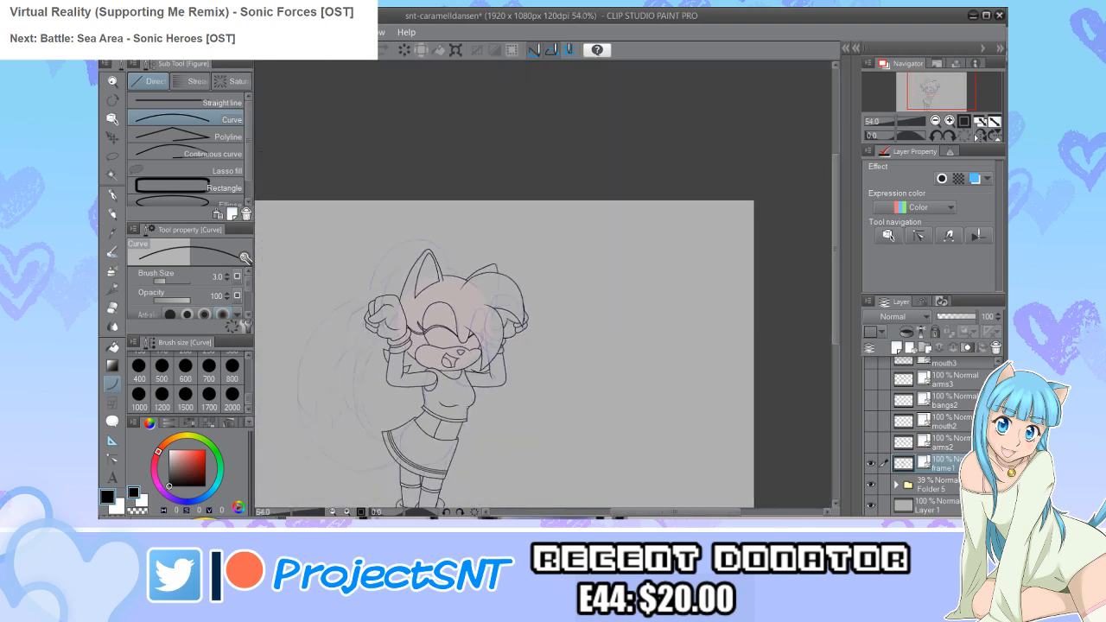
Step: Add a new vector layer above frame1 and draw a long hair curve through the raised hand and a shorter one branching outward beside the ear
scroll(380, 276, "up", 3)
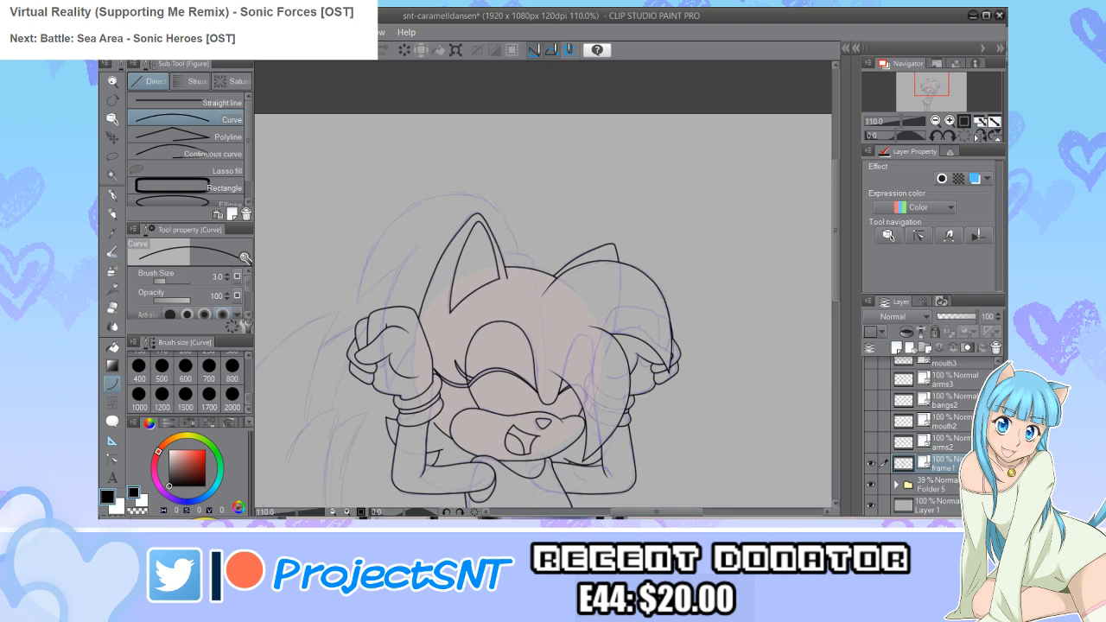
left_click(911, 346)
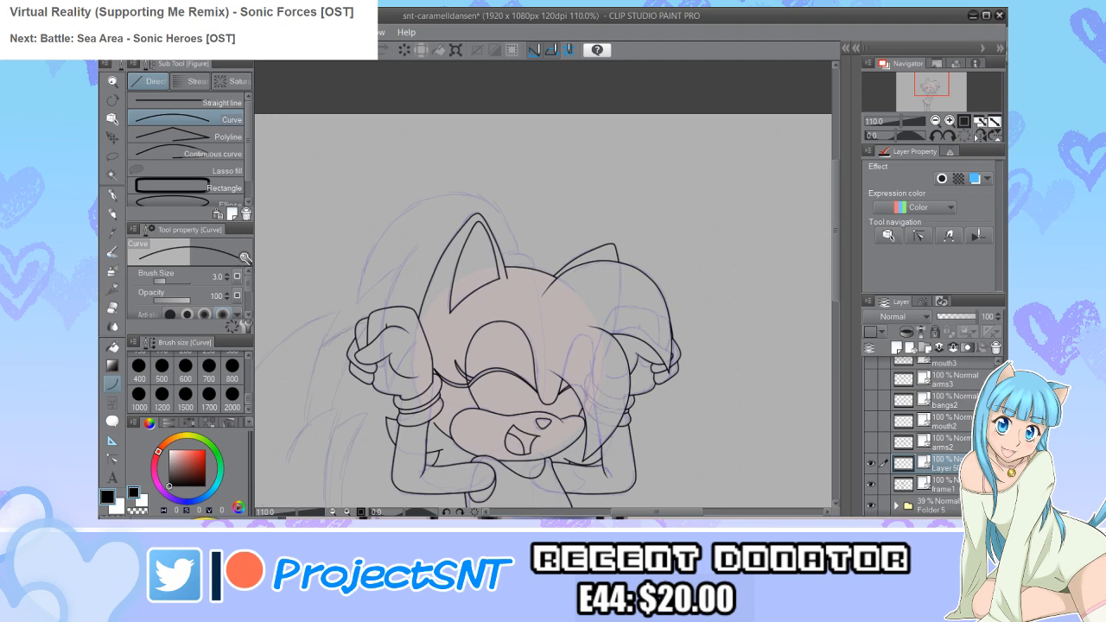
scroll(411, 336, "up", 4)
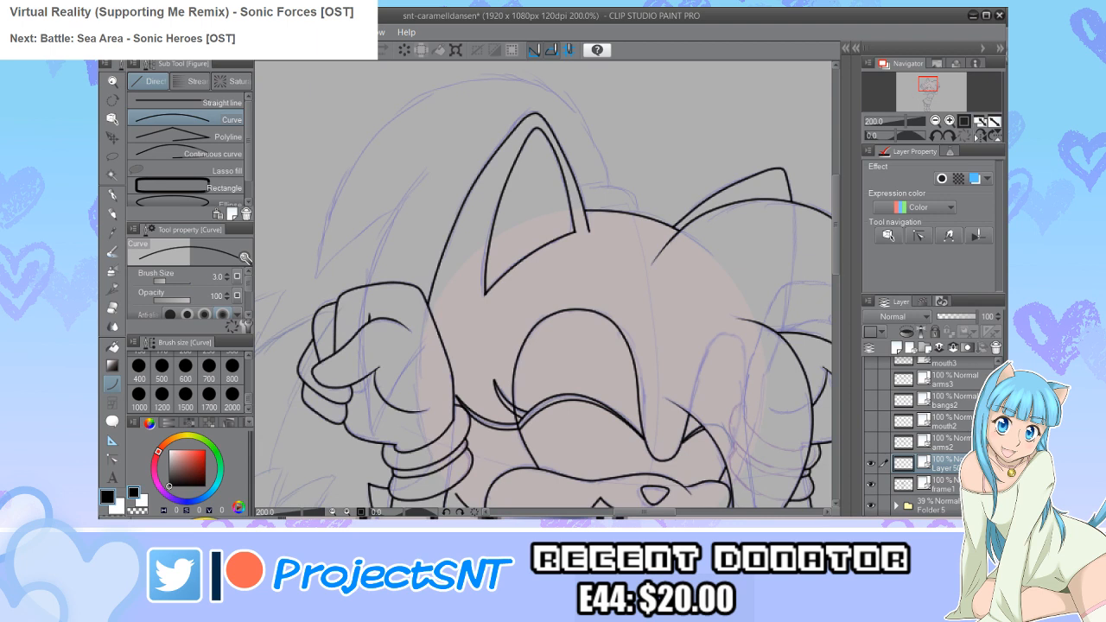
left_click_drag(428, 170, 372, 436)
left_click(350, 337)
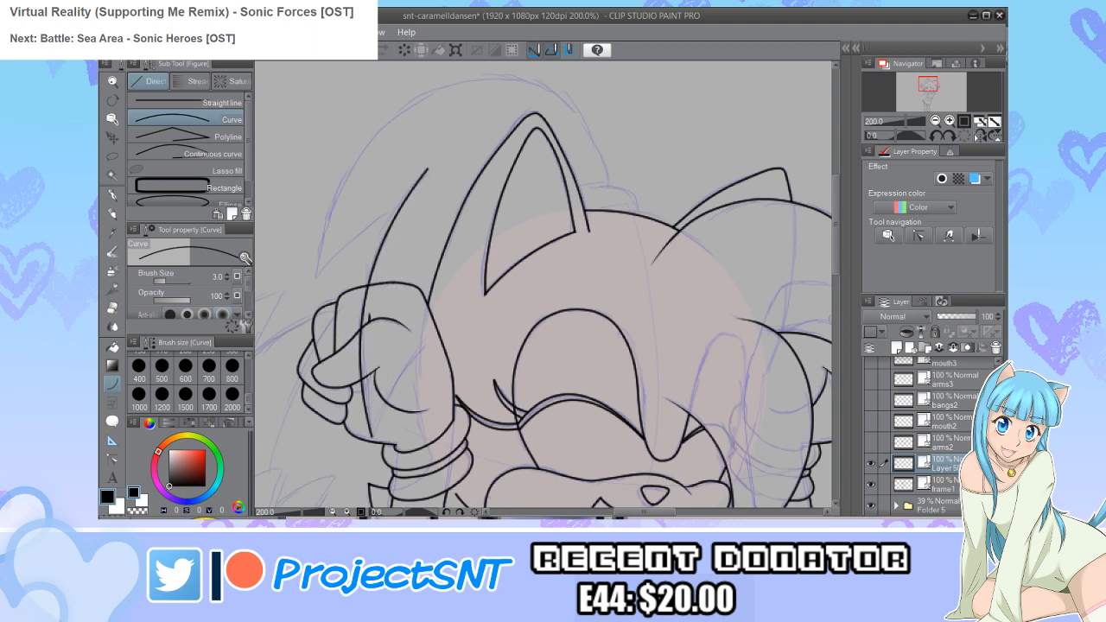
left_click_drag(413, 201, 311, 282)
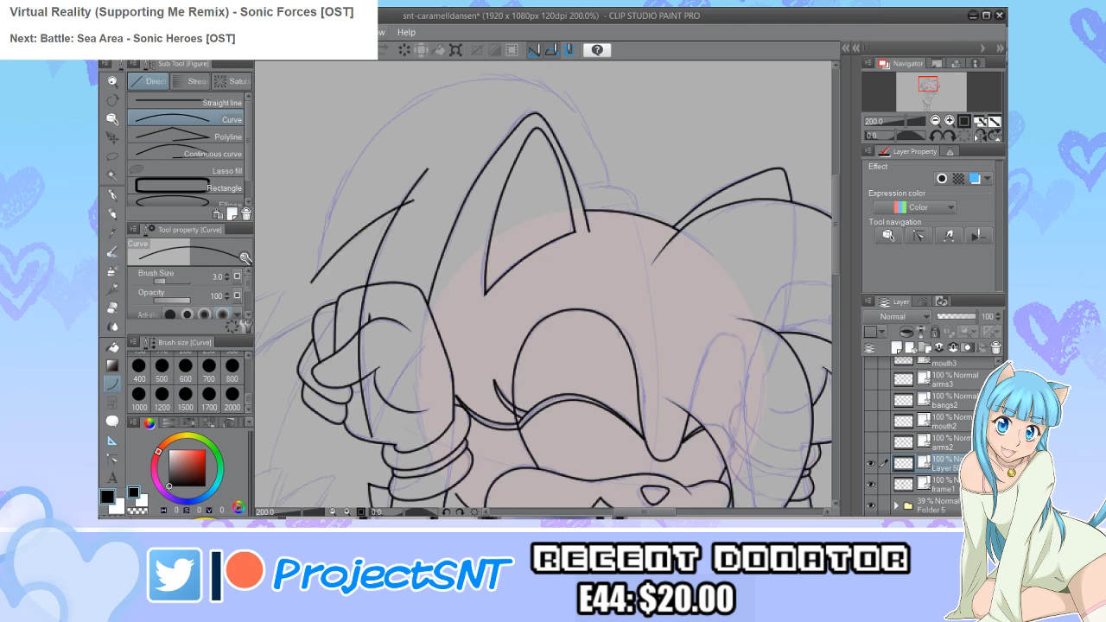
Step: Undo the two new hair curves and toggle the sketch folders inside Folder 5 so the rough sketch is hidden
key("ctrl+z")
scroll(930, 432, "down", 1)
left_click(896, 484)
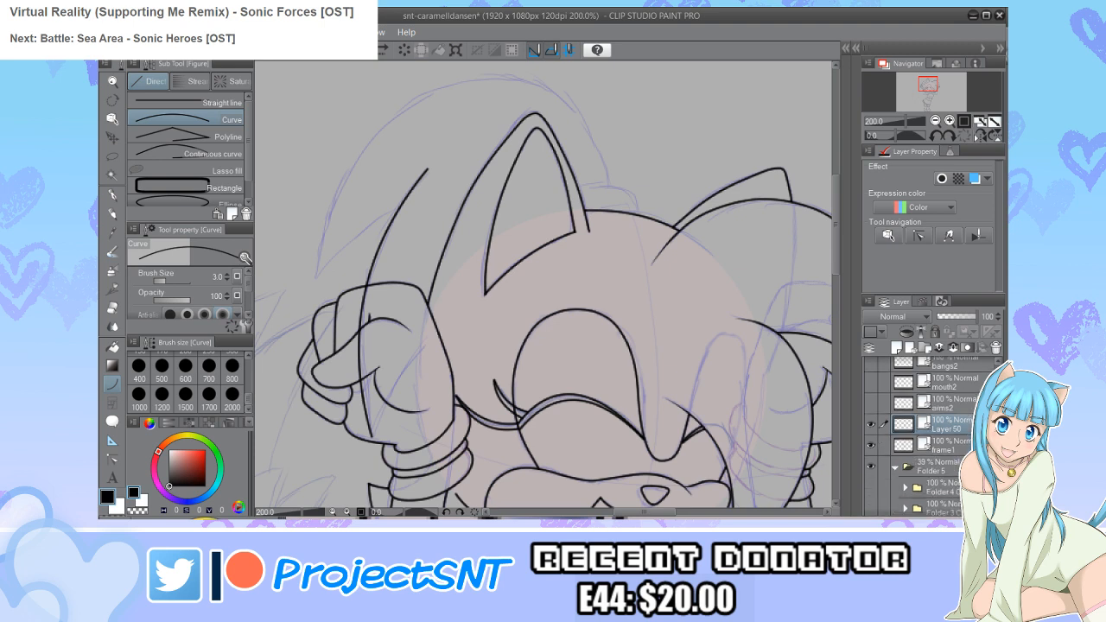
left_click(870, 465)
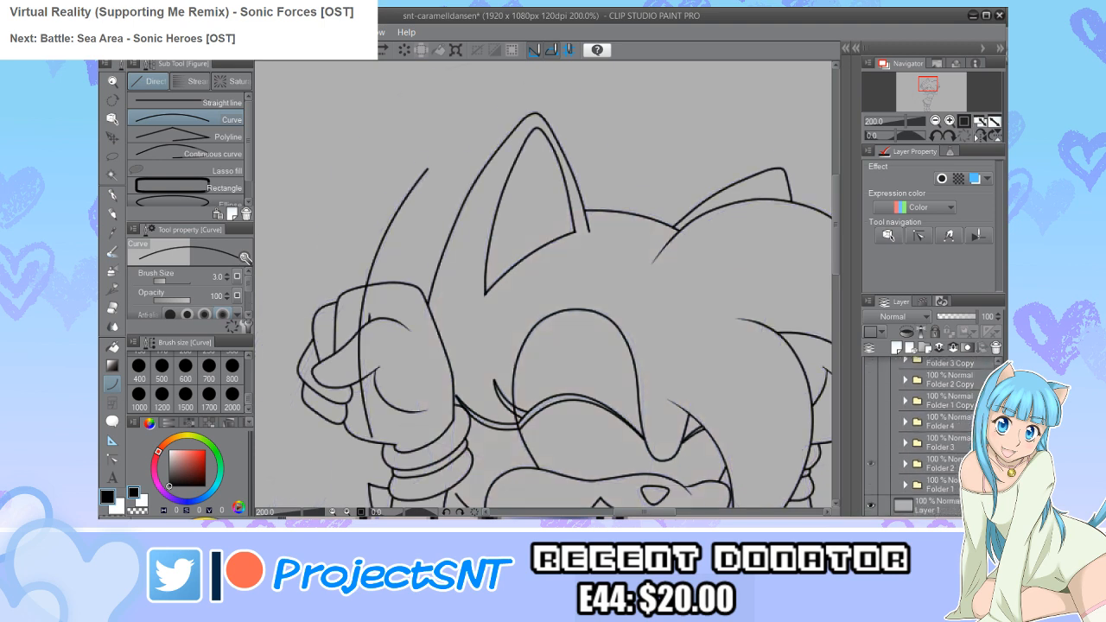
left_click(871, 464)
left_click(870, 464)
key("ctrl+z")
scroll(929, 432, "up", 5)
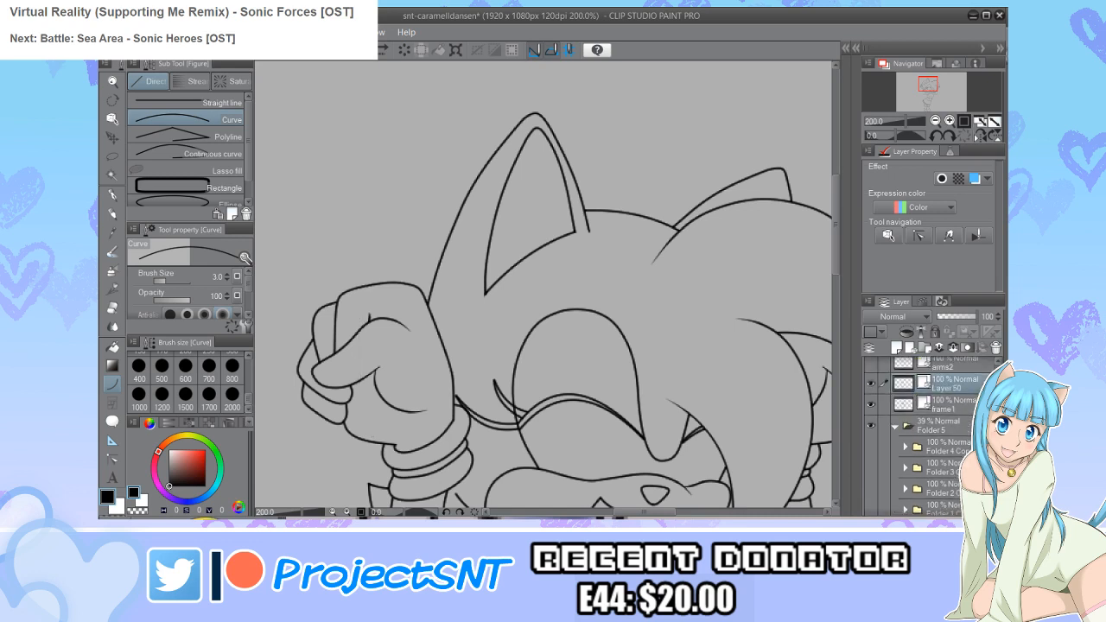
left_click(896, 480)
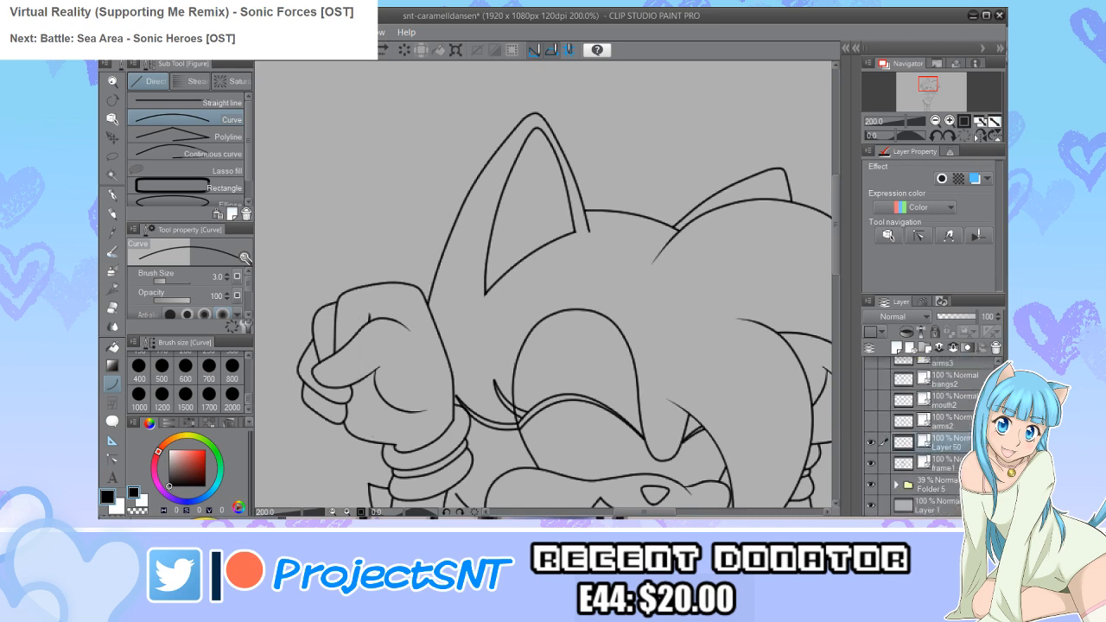
Step: Redo the two hair curves and show the Folder 1 sketch inside Folder 5, toggling the hair layer's visibility to check it
key("ctrl+y")
key("ctrl+y")
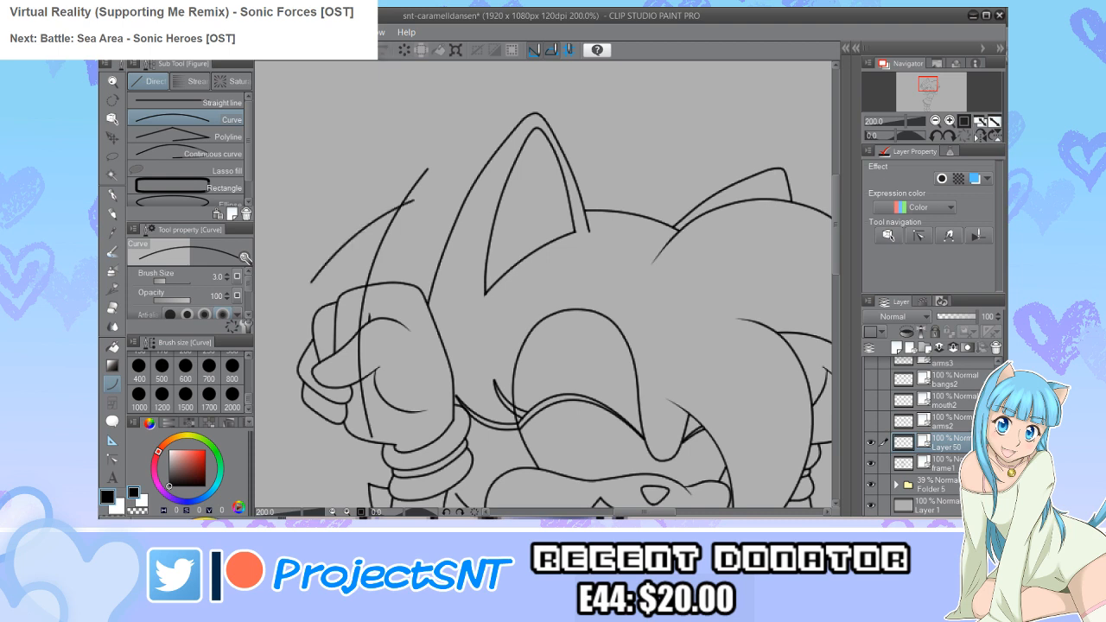
left_click(897, 482)
left_click(871, 484)
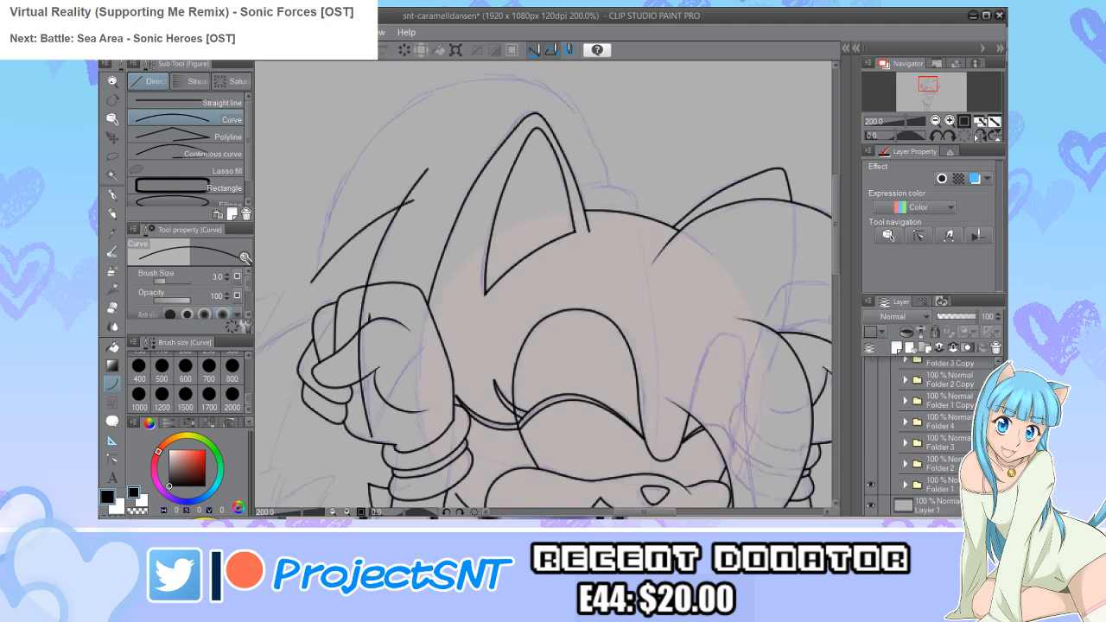
scroll(873, 471, "up", 5)
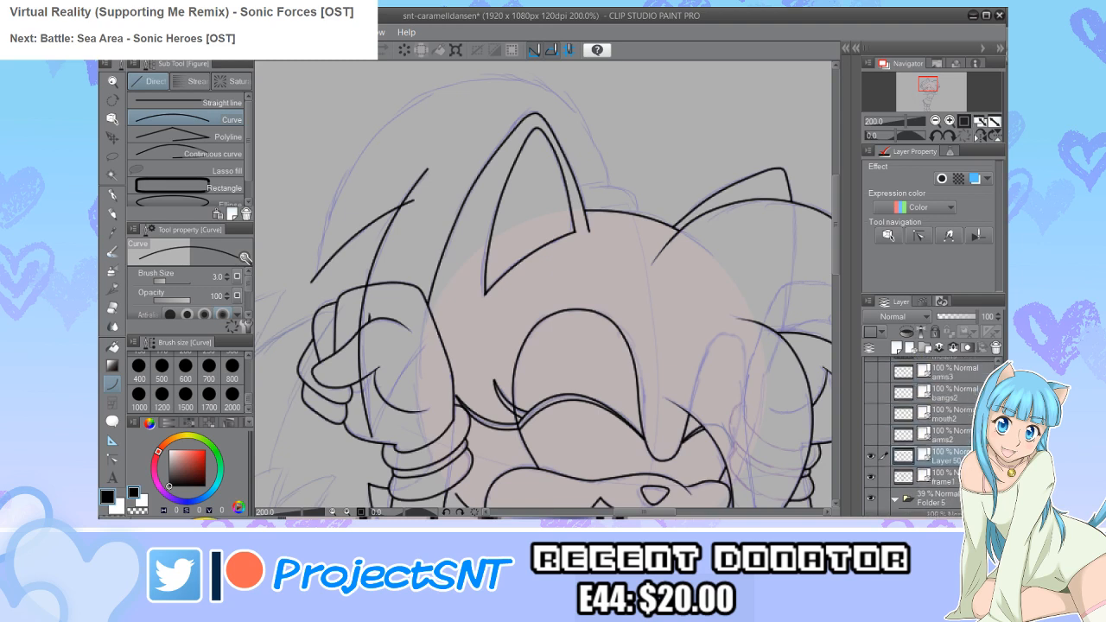
left_click(871, 456)
left_click(871, 456)
Step: Trim the end of the shorter hair curve that overhangs the long one with the Vector eraser
scroll(472, 258, "down", 2)
scroll(441, 173, "up", 2)
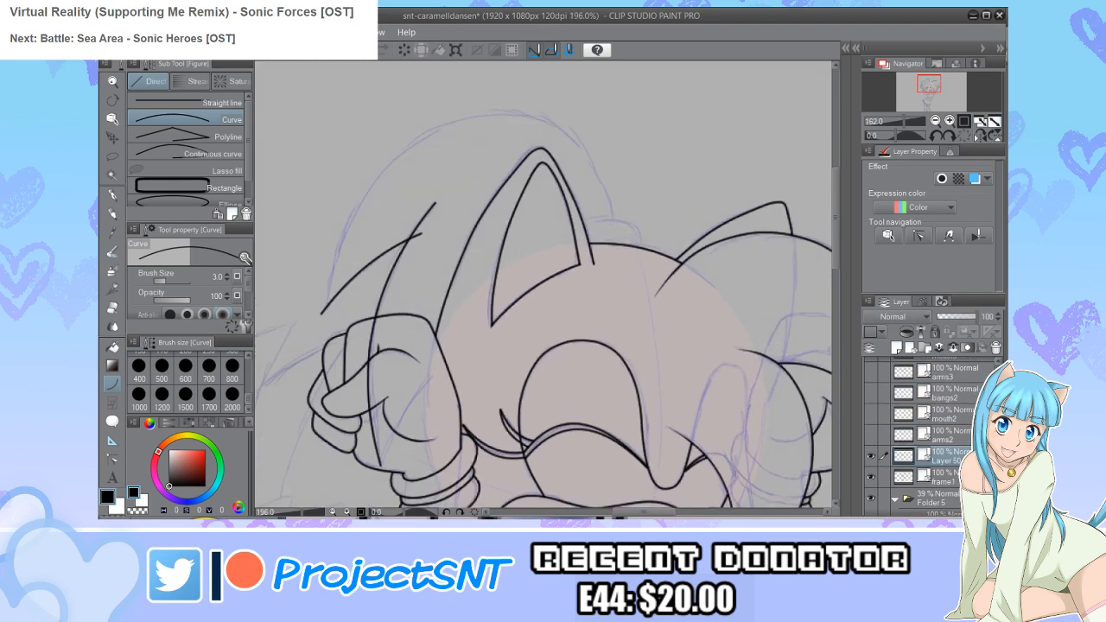
scroll(434, 217, "up", 1)
key("e")
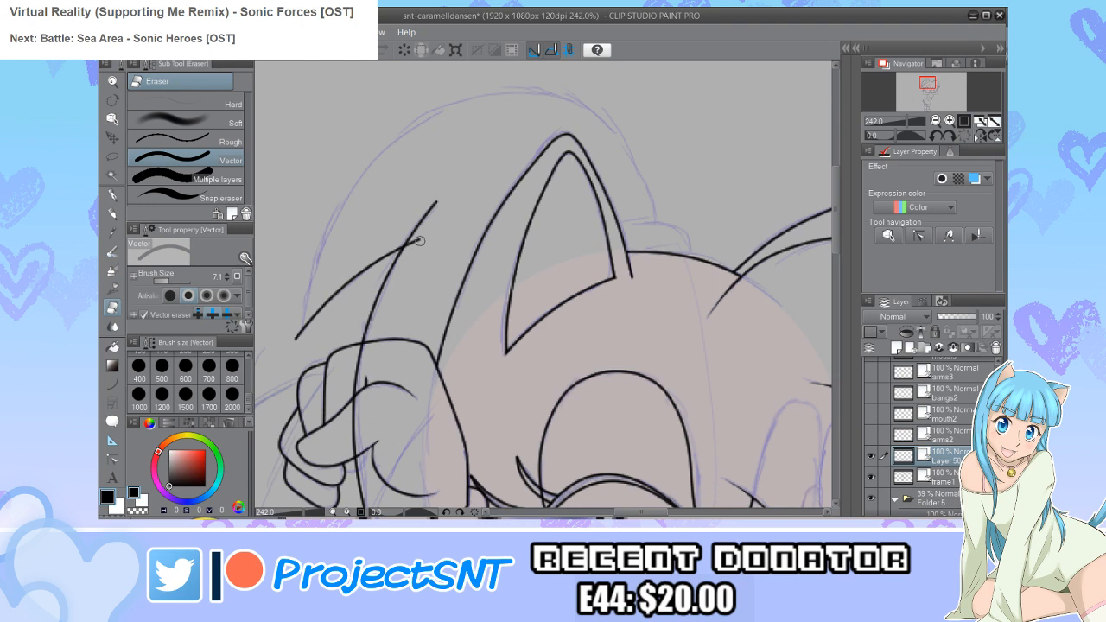
Step: Draw a small rounded bump on the head behind the ear with the Continuous curve tool and erase its end inside the ear
key("u")
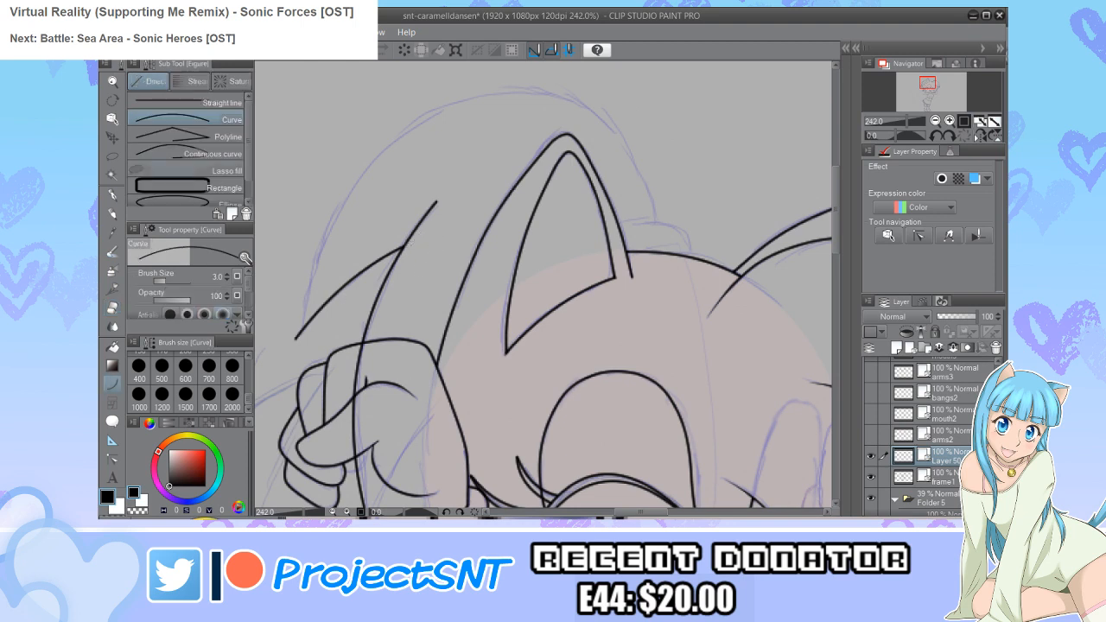
left_click(173, 153)
scroll(657, 247, "up", 1)
scroll(662, 241, "up", 1)
mouse_move(589, 208)
left_mouse_down()
mouse_move(692, 220)
mouse_move(704, 258)
left_mouse_up()
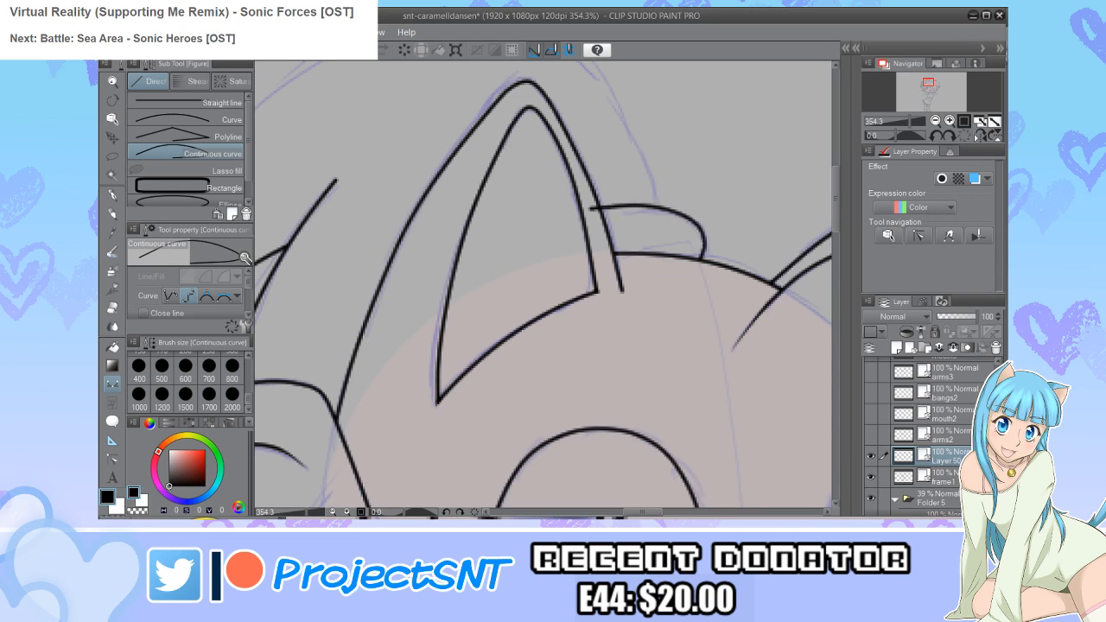
key("e")
left_click(593, 209)
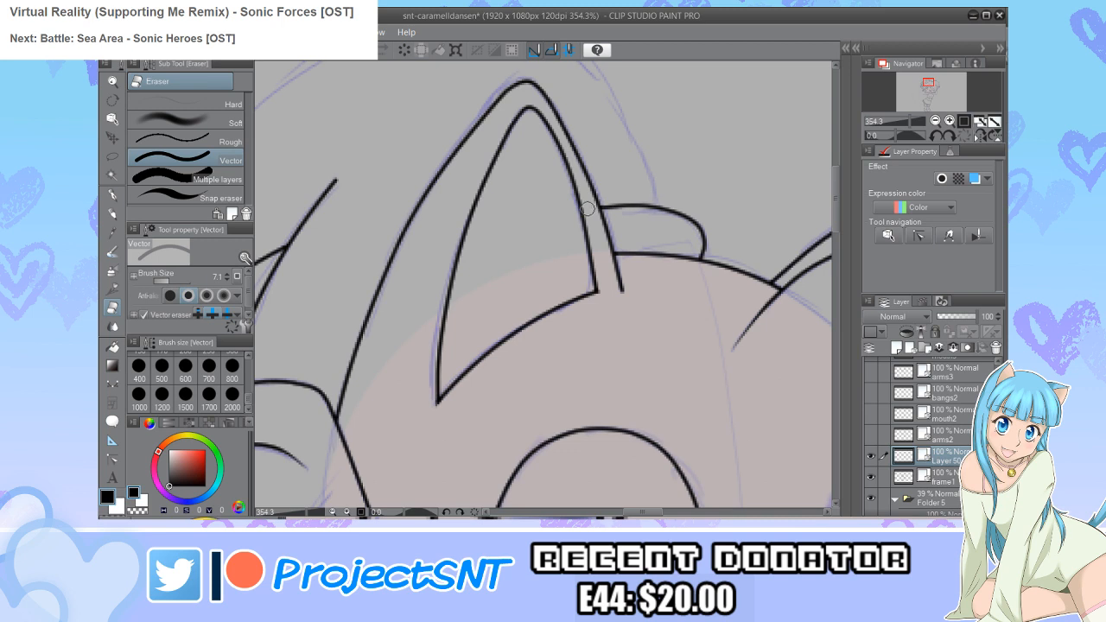
Step: Draw one large continuous curve from the bump behind the ear over the ear to the outer hair lock's tip
scroll(587, 208, "down", 2)
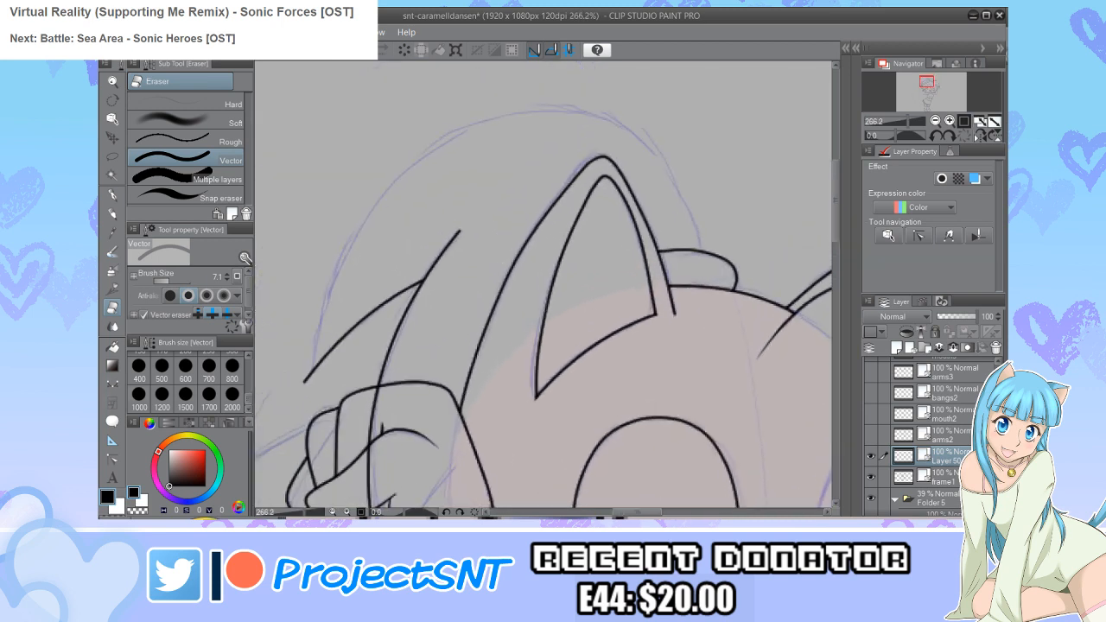
key("u")
scroll(588, 207, "up", 1)
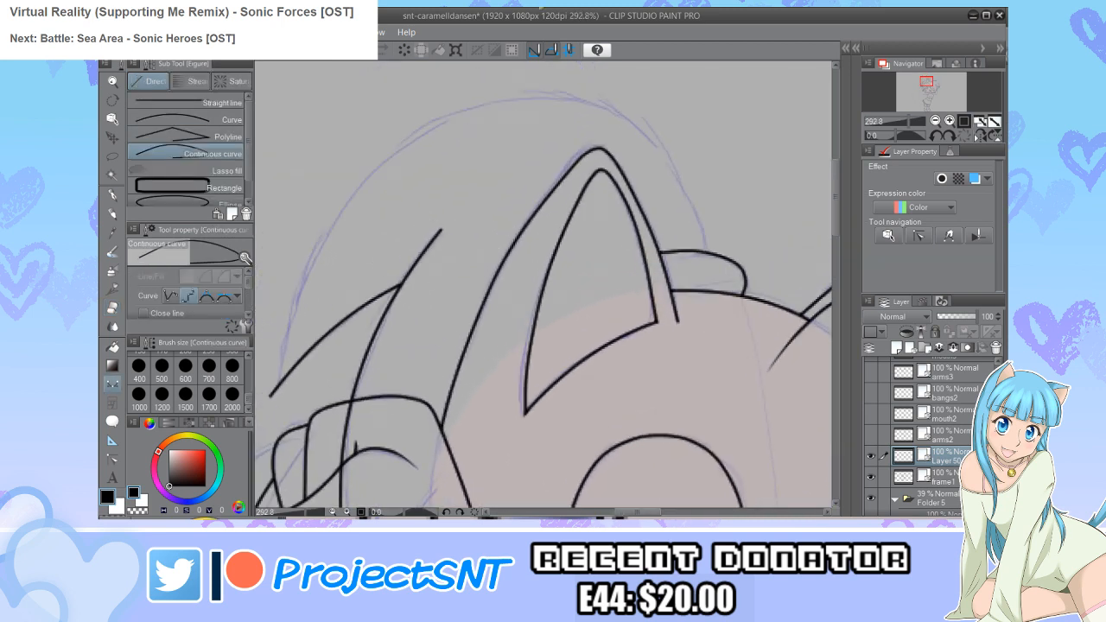
mouse_move(709, 254)
left_mouse_down()
mouse_move(690, 196)
mouse_move(649, 133)
mouse_move(550, 100)
mouse_move(469, 109)
mouse_move(375, 142)
mouse_move(372, 175)
mouse_move(302, 280)
mouse_move(272, 399)
left_mouse_up()
scroll(543, 285, "down", 2)
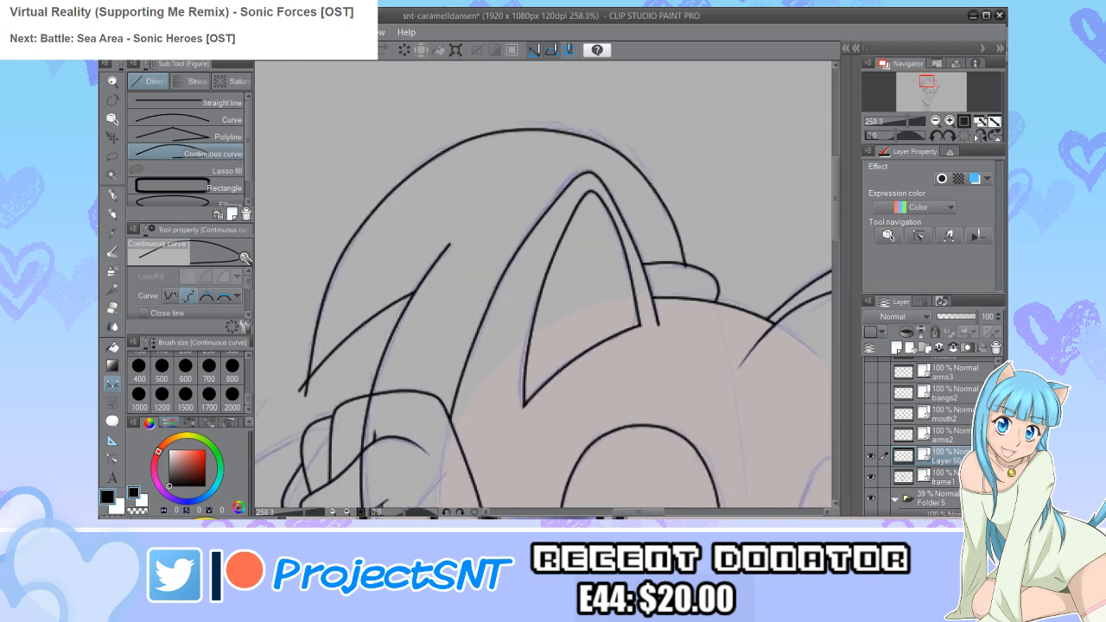
Step: Adjust the control points of the large hair curve over the ear to refine its arc along the sketch
key("y")
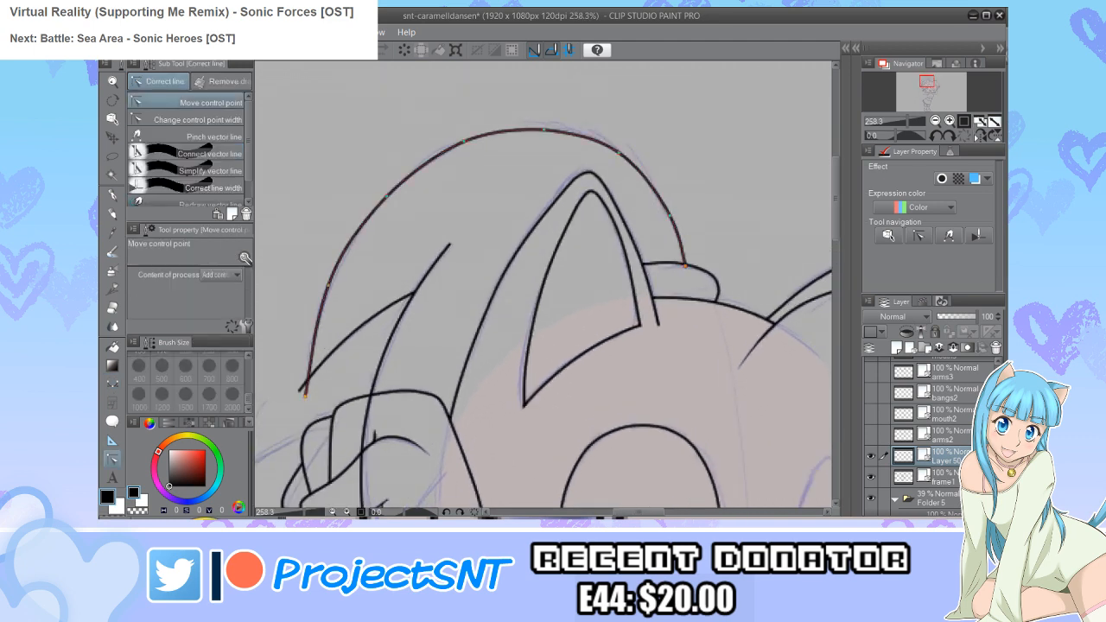
left_click_drag(390, 193, 388, 187)
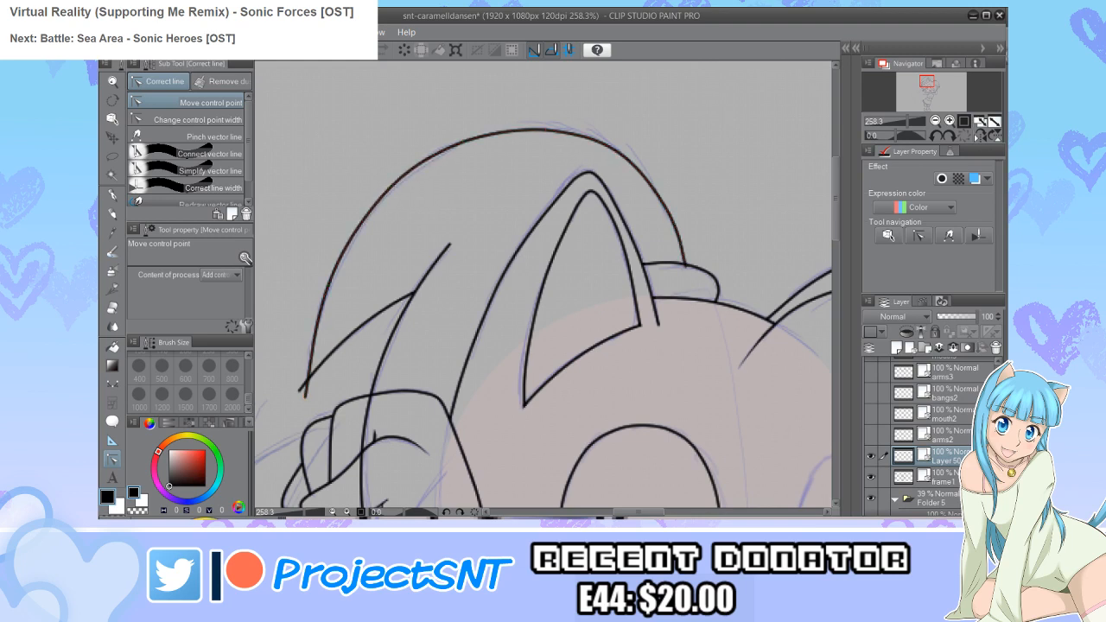
scroll(683, 265, "up", 3)
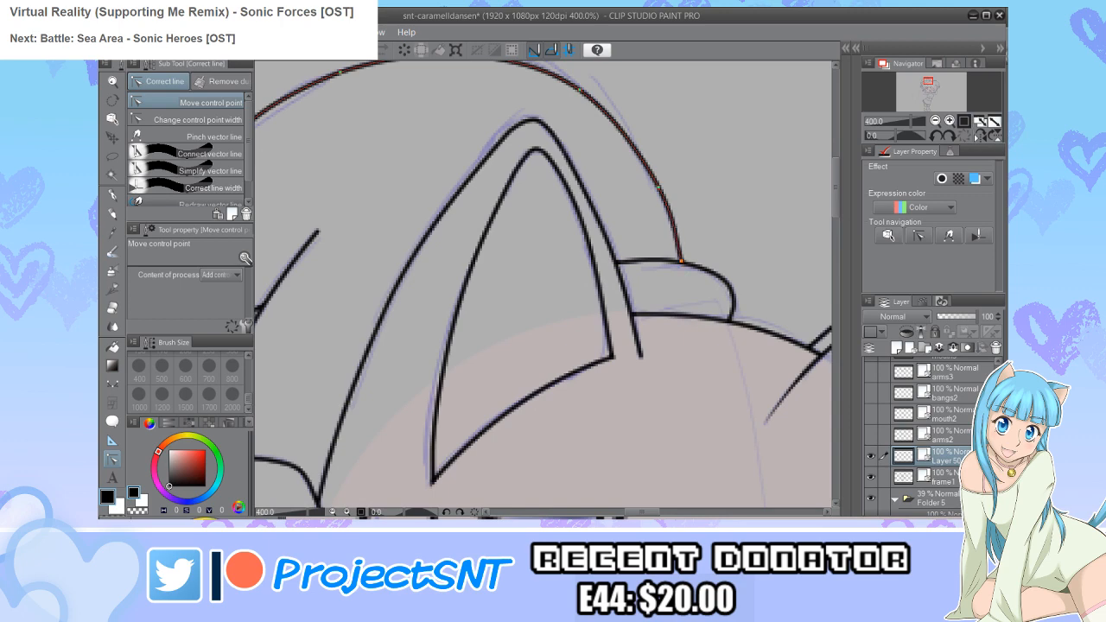
scroll(718, 286, "down", 4)
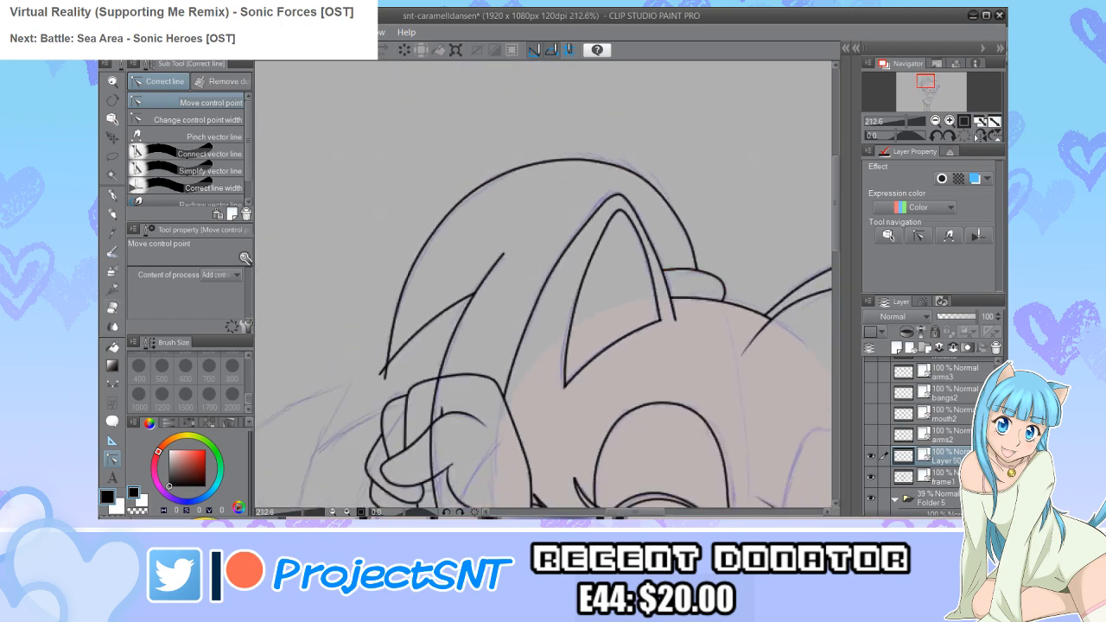
Step: Trim the overhanging curve ends at the outer hair lock's tip with the Vector eraser so they meet in a clean point
key("e")
scroll(385, 380, "up", 1)
scroll(314, 285, "down", 2)
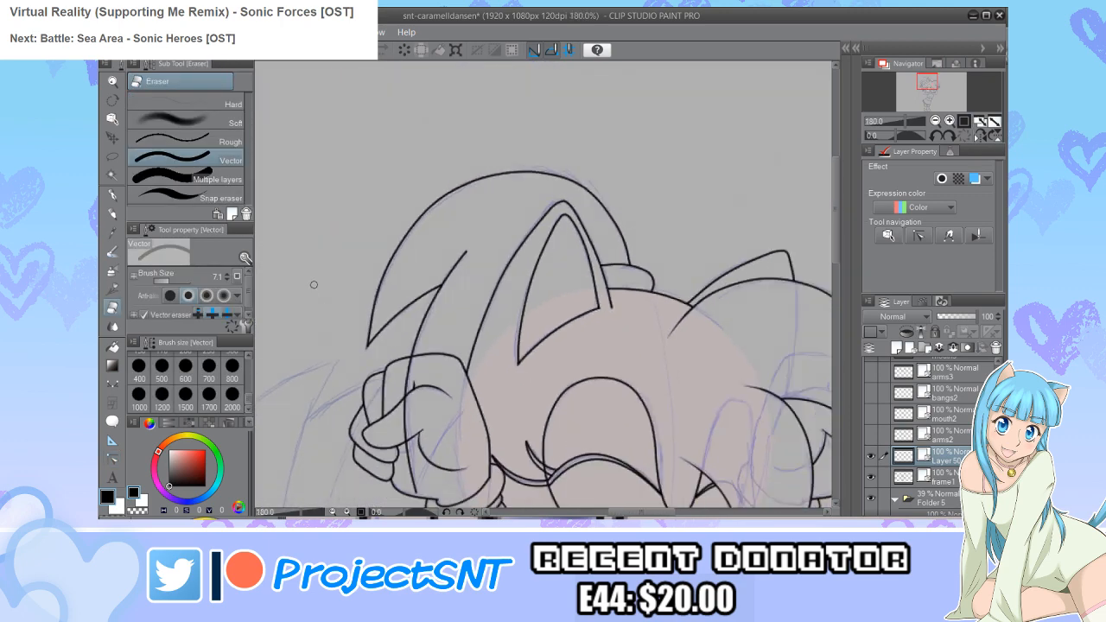
scroll(438, 276, "up", 3)
key("y")
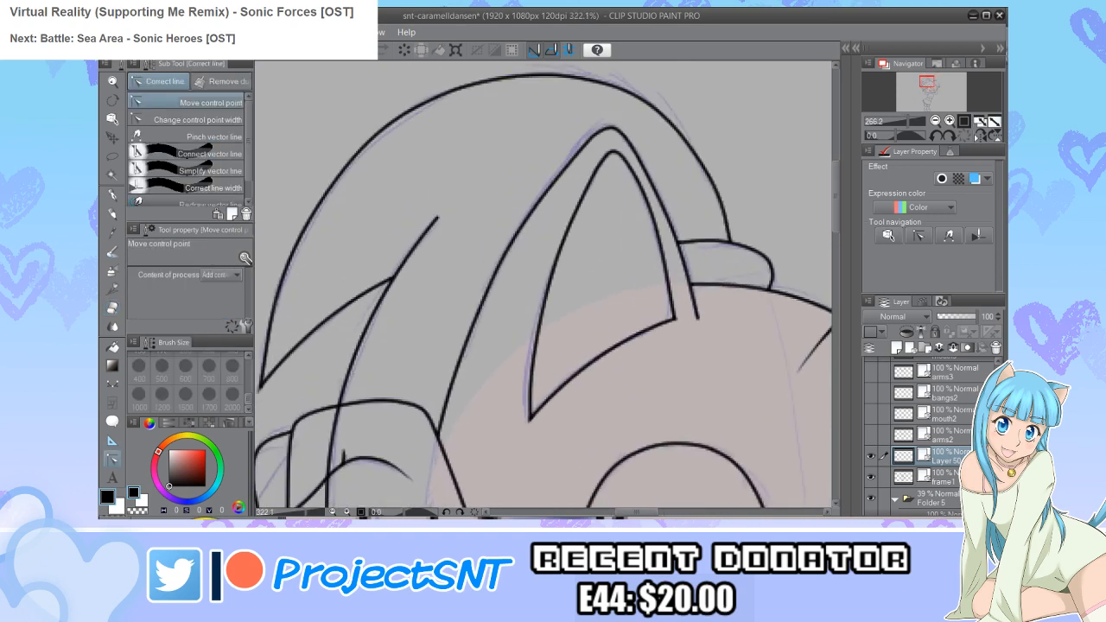
key(".")
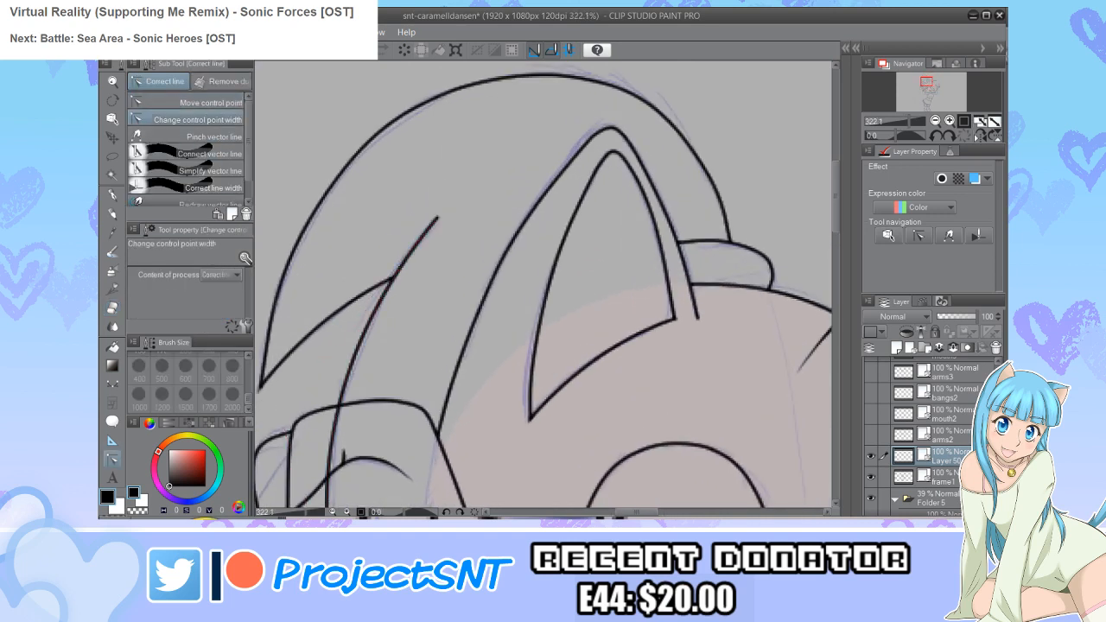
Step: Switch the reference inside Folder 5 to the Folder 2 sketch and hide the frame1 line art layer
scroll(411, 213, "down", 5)
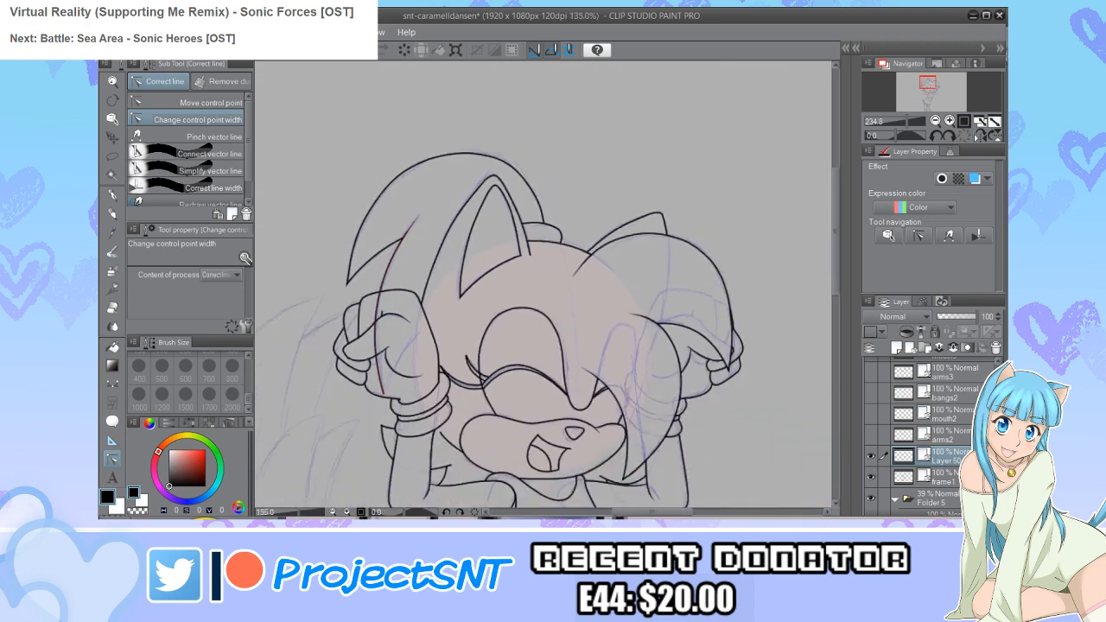
scroll(467, 329, "down", 3)
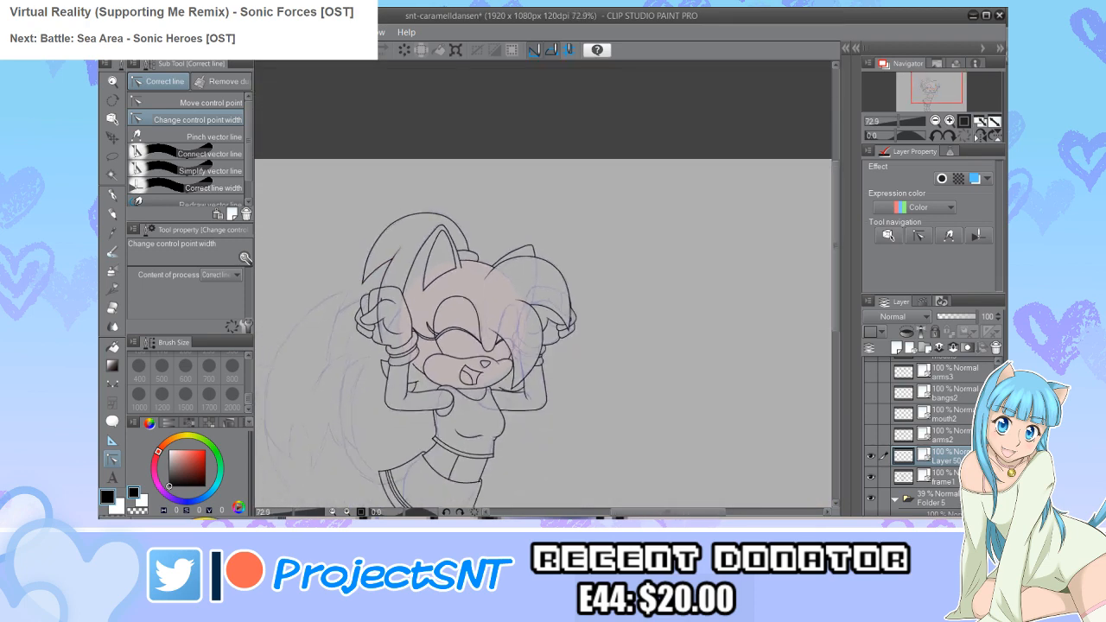
scroll(395, 306, "up", 1)
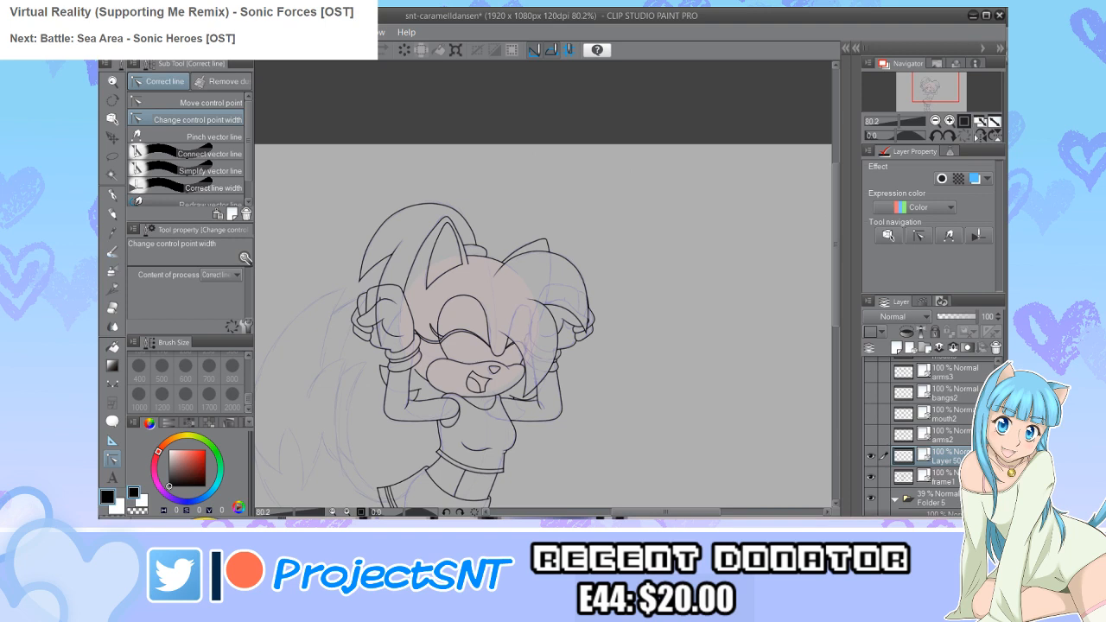
scroll(929, 437, "down", 5)
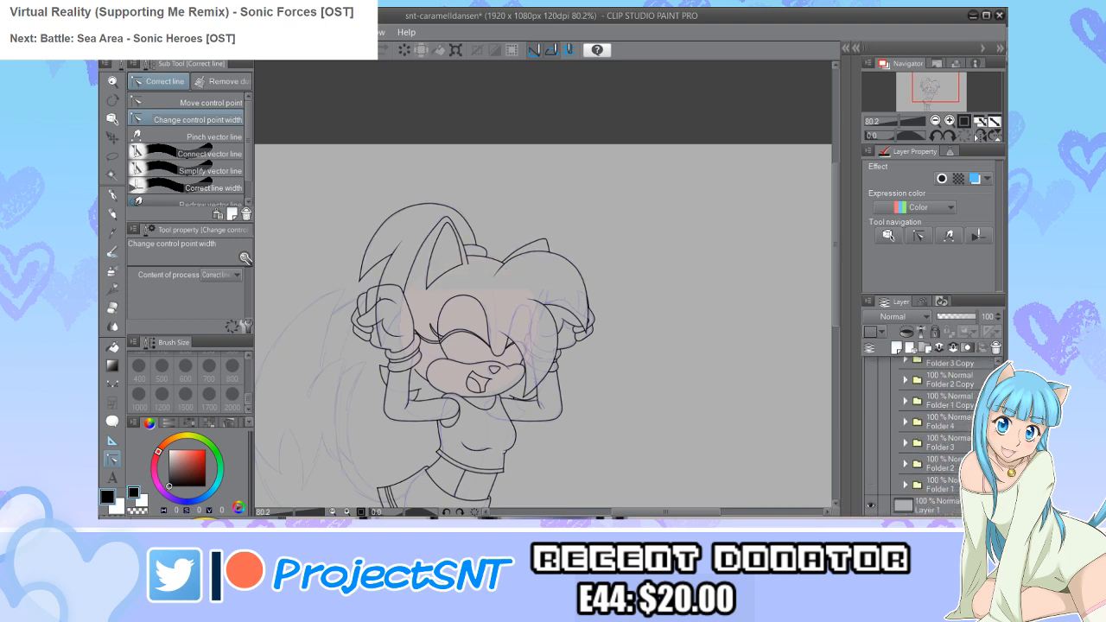
scroll(929, 436, "up", 4)
scroll(930, 437, "up", 1)
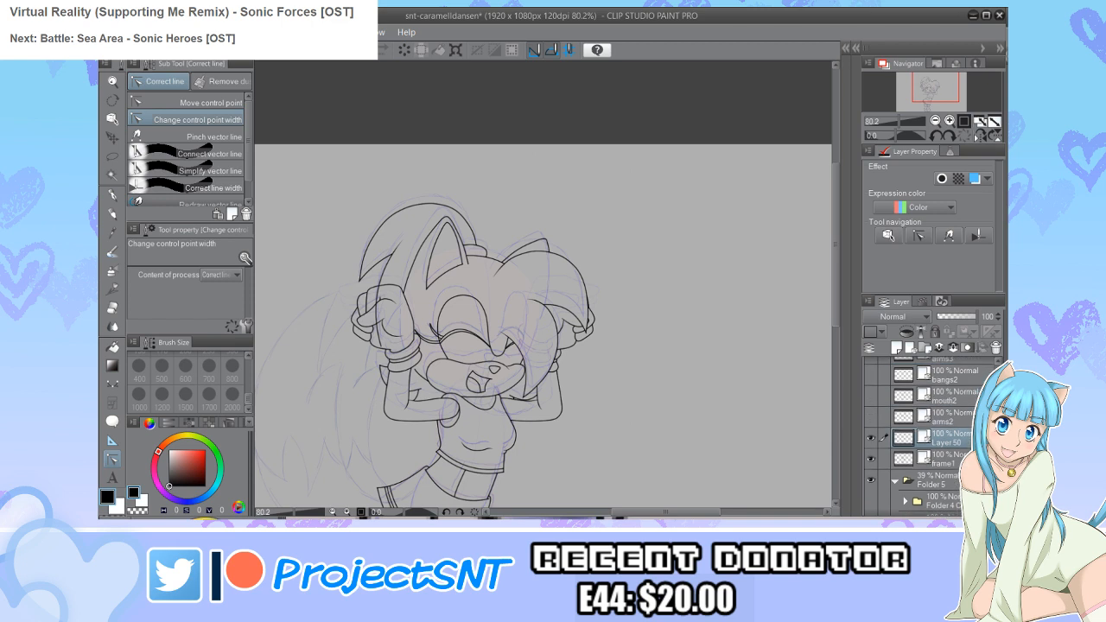
left_click(872, 459)
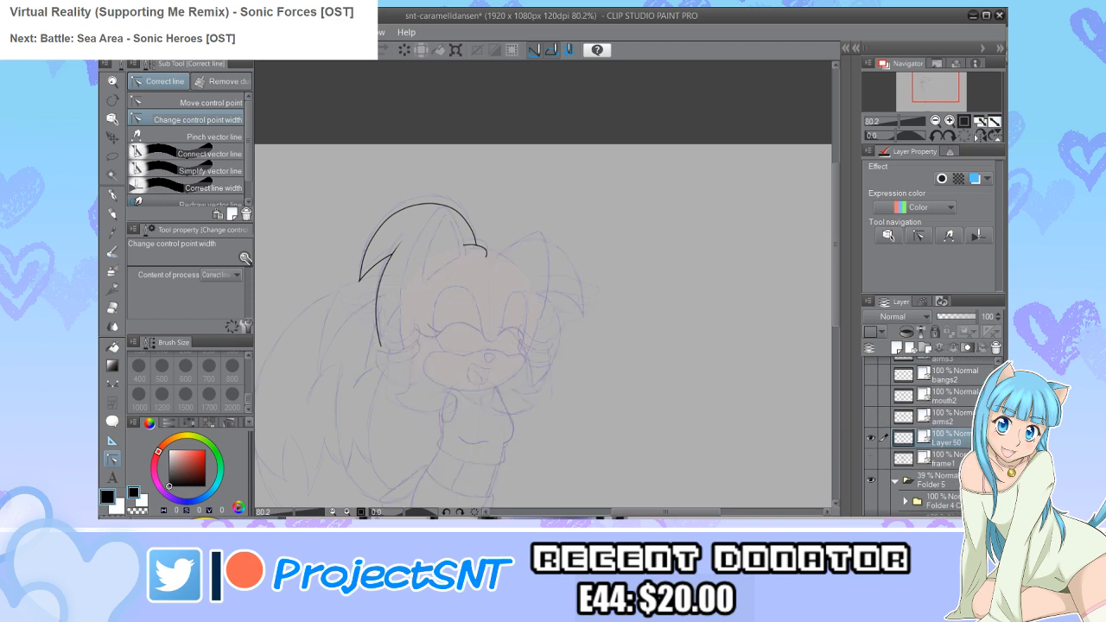
Step: Try Layer 50 above the arms2 layer in the stack and return it to its place above frame1
scroll(929, 436, "up", 1)
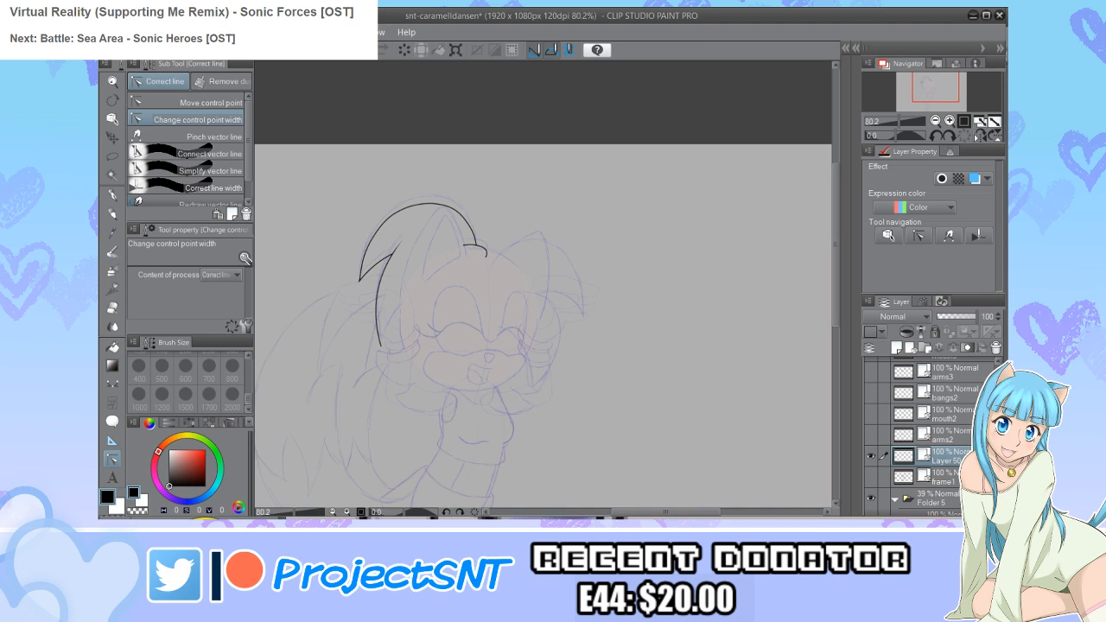
left_click_drag(950, 456, 950, 425)
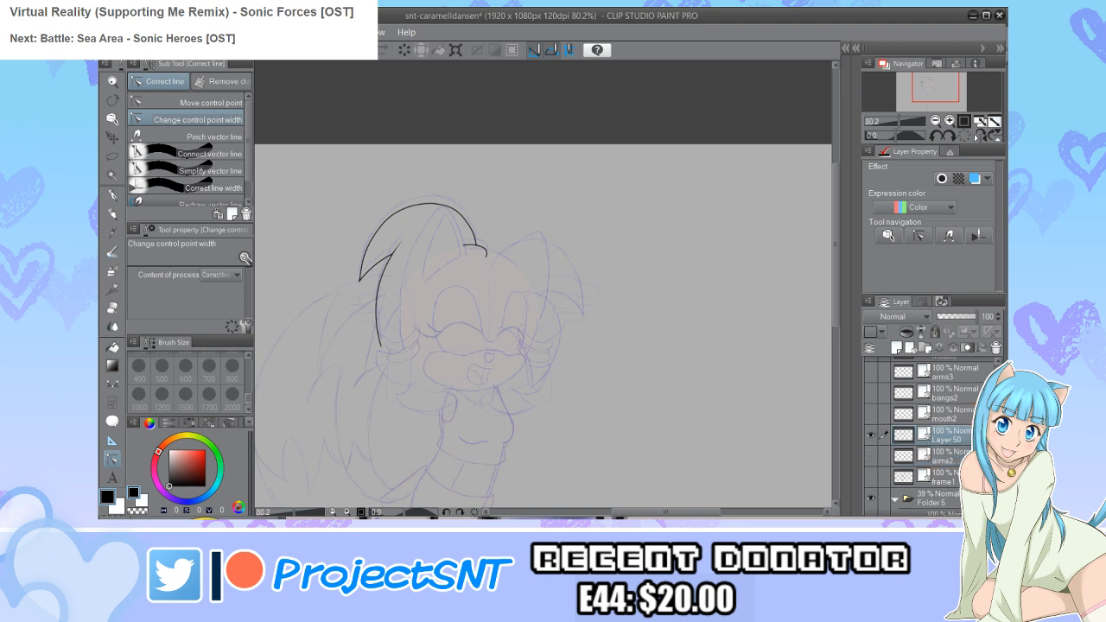
left_click_drag(951, 467, 951, 467)
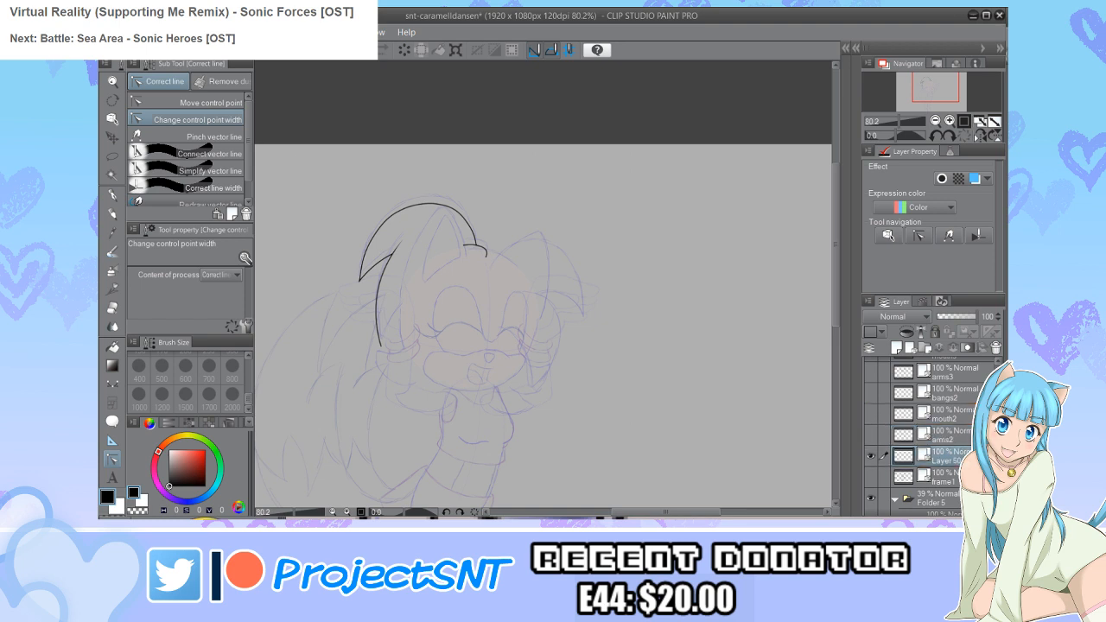
Step: Nudge the hair lines on Layer 50 upward with a transform until they align with the Folder 2 sketch
key("ctrl+plus")
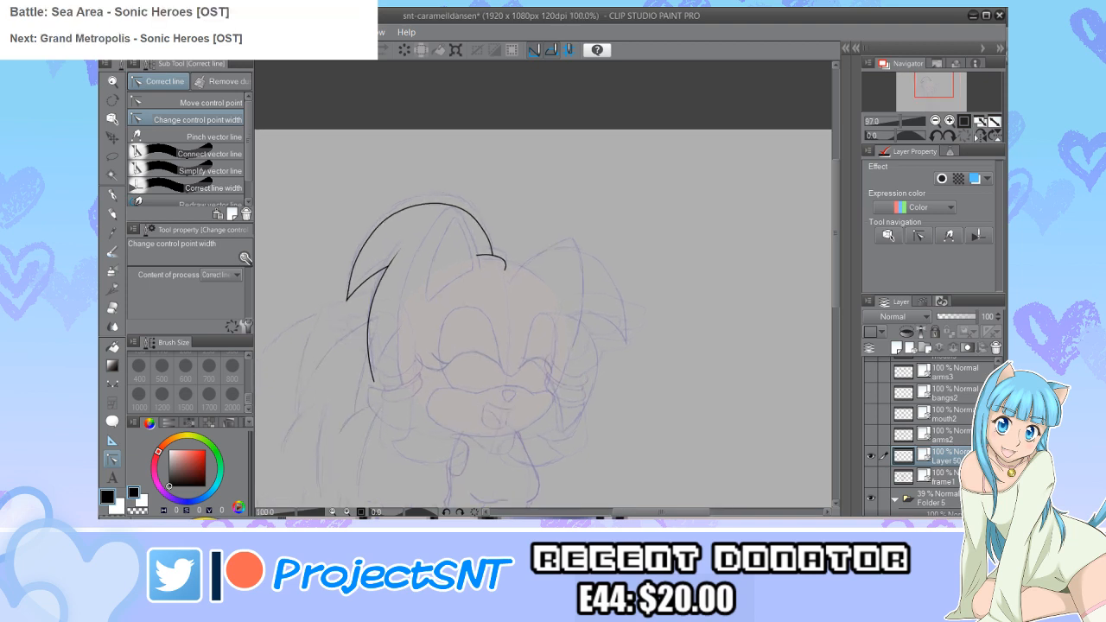
key("ctrl+t")
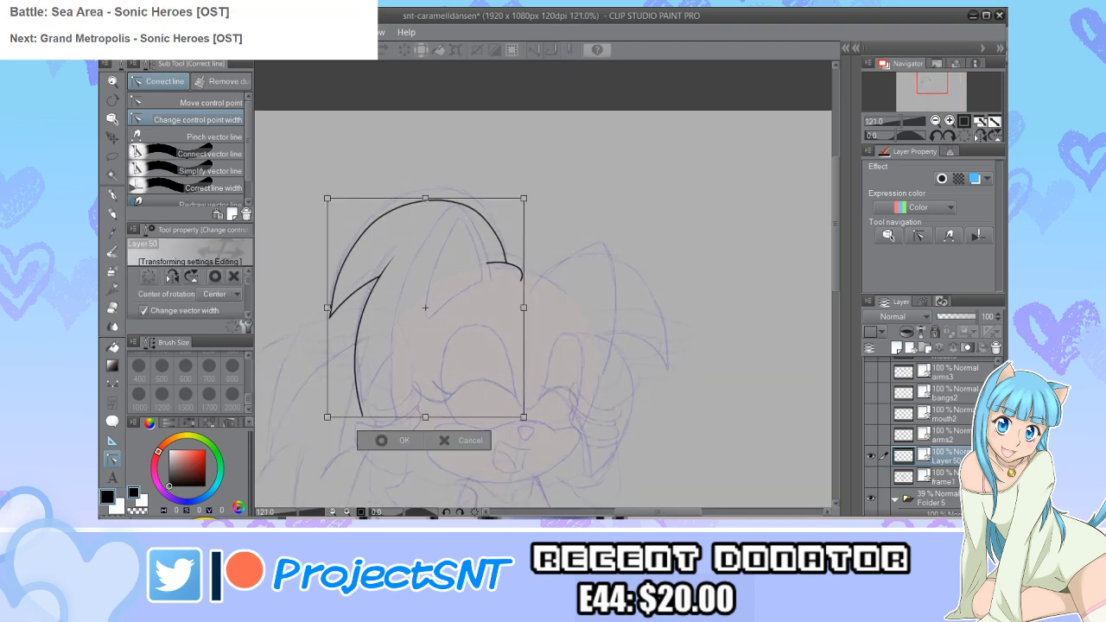
key("Up")
key("Up")
key("Up")
key("Up")
key("Up")
key("Up")
key("Up")
key("Up")
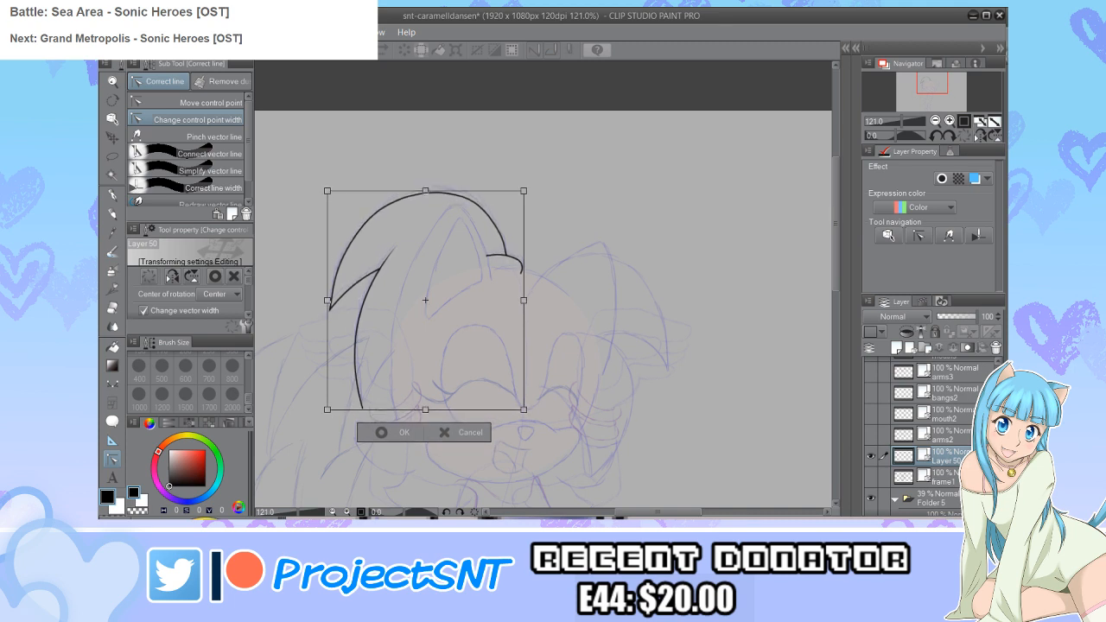
key("Up")
key("Up")
key("Up")
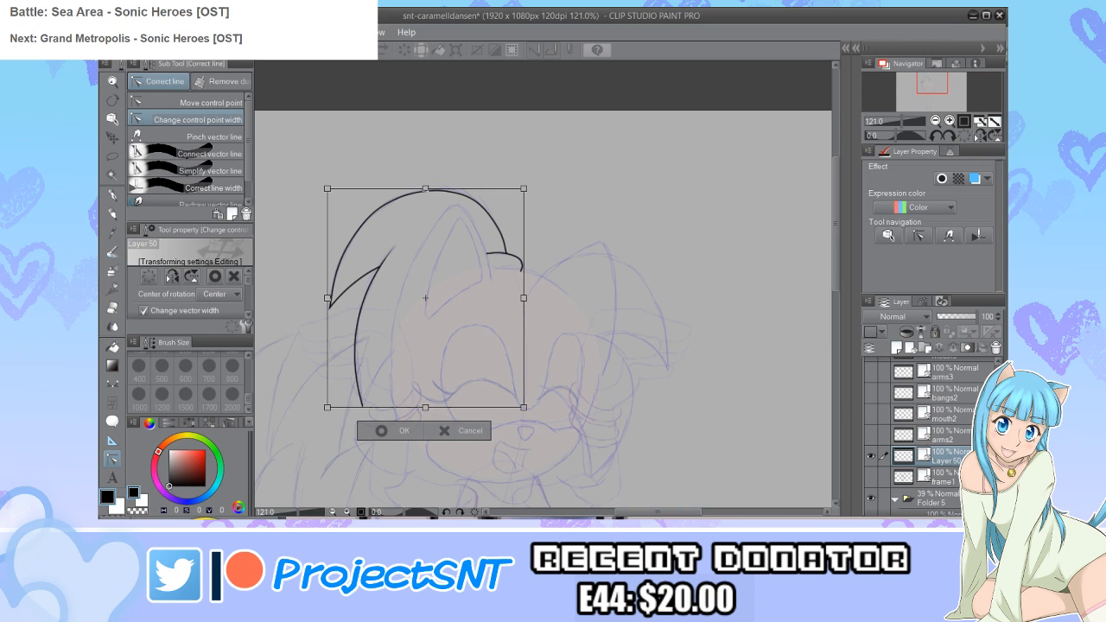
key("Return")
Step: Draw a short curve closing the lower hair lock beside the face and trim both overhanging ends at its tip
scroll(330, 392, "up", 3)
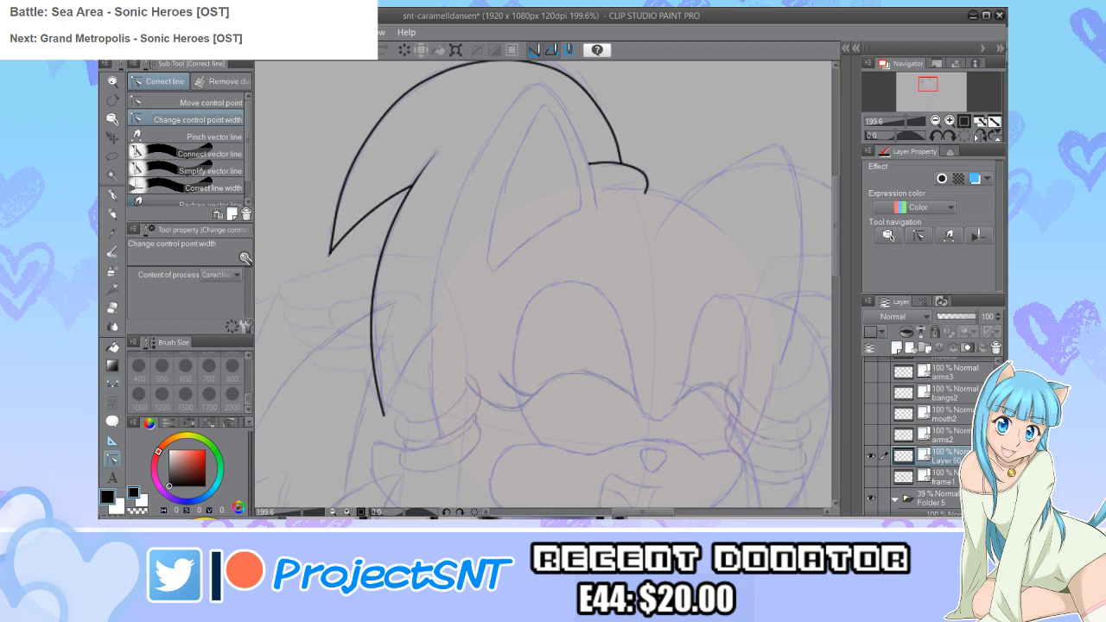
key("u")
scroll(379, 390, "up", 2)
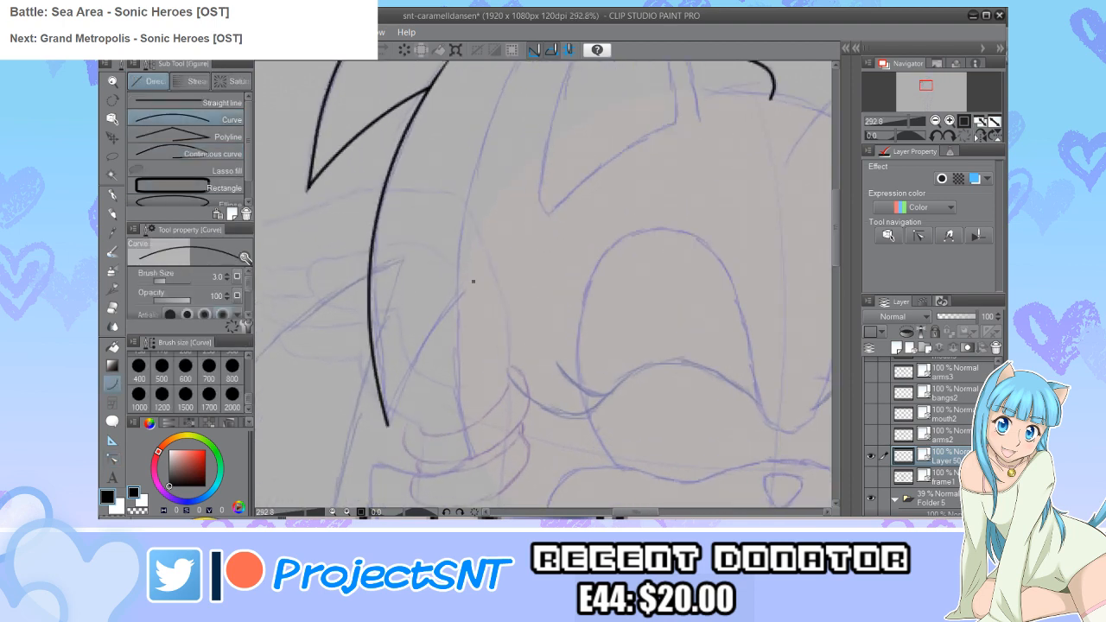
left_click_drag(473, 281, 374, 453)
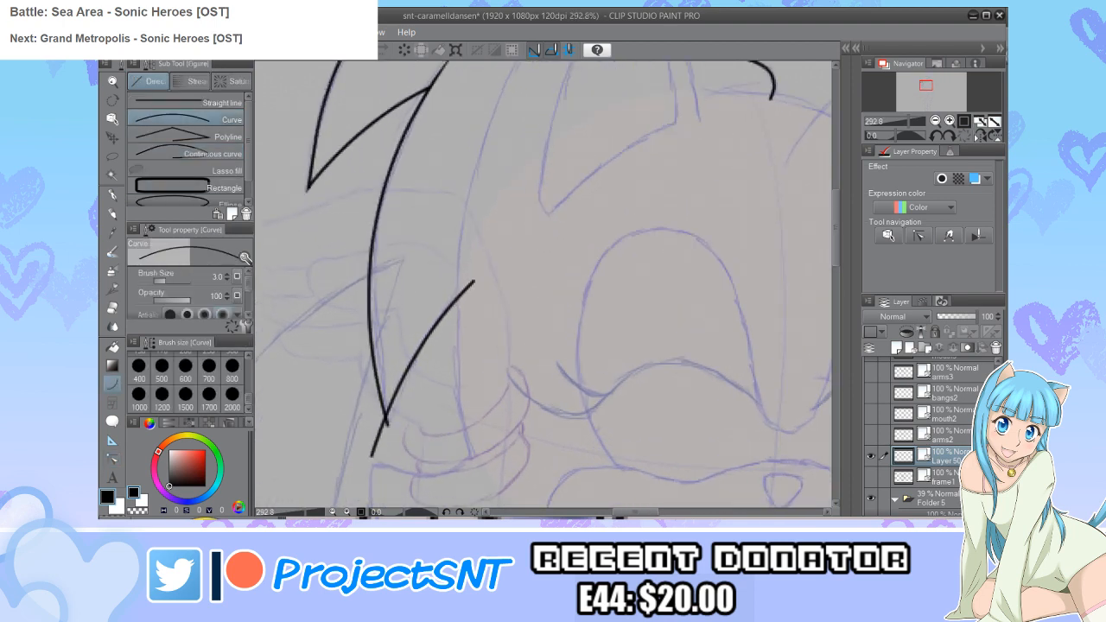
key("e")
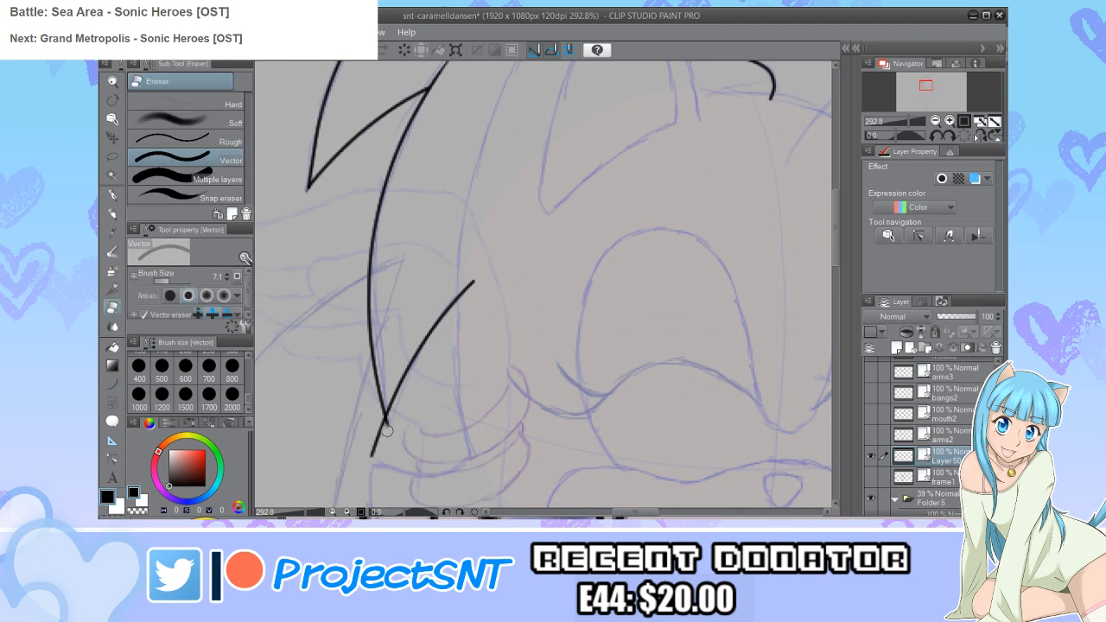
left_click_drag(382, 432, 367, 433)
Step: Rename Layer 50 as hair2
scroll(367, 433, "down", 6)
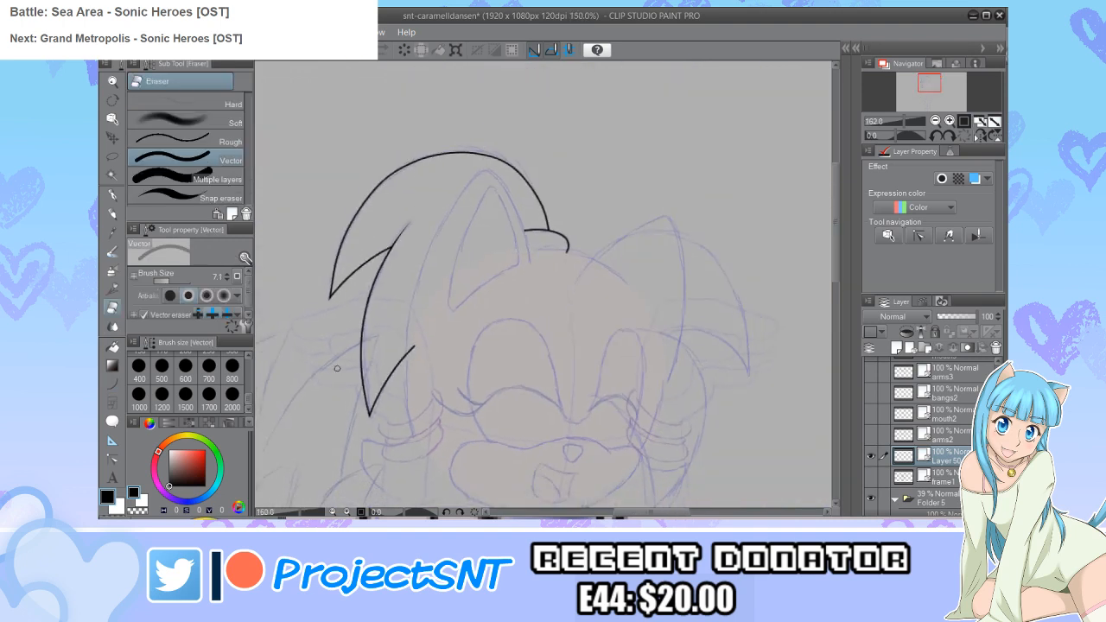
scroll(516, 379, "down", 1)
scroll(517, 380, "up", 3)
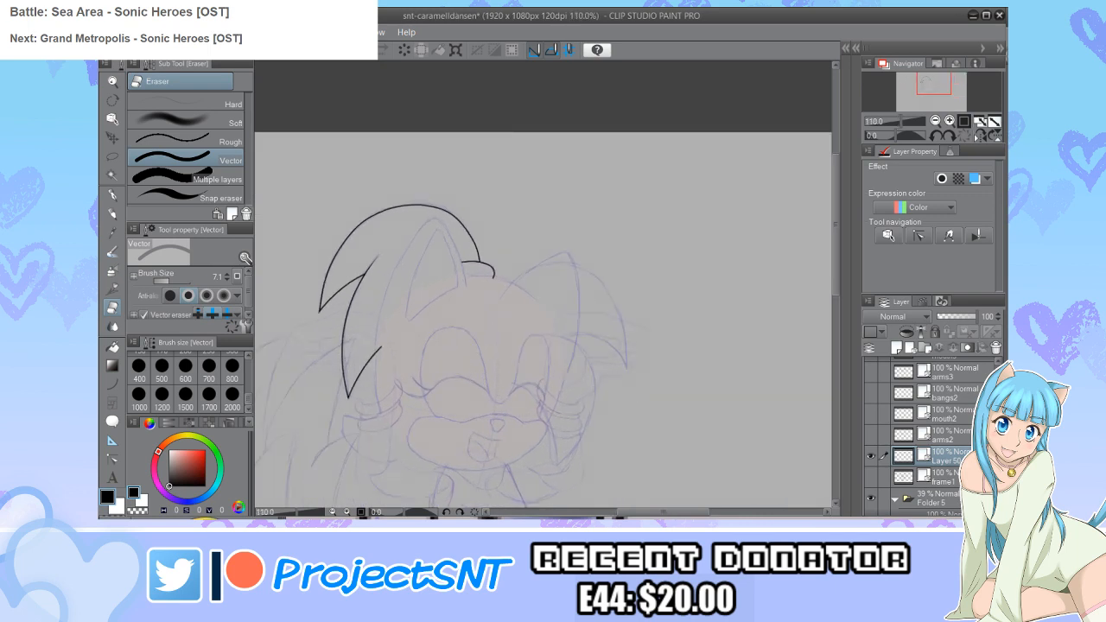
type("hair2")
key("Return")
scroll(916, 432, "down", 2)
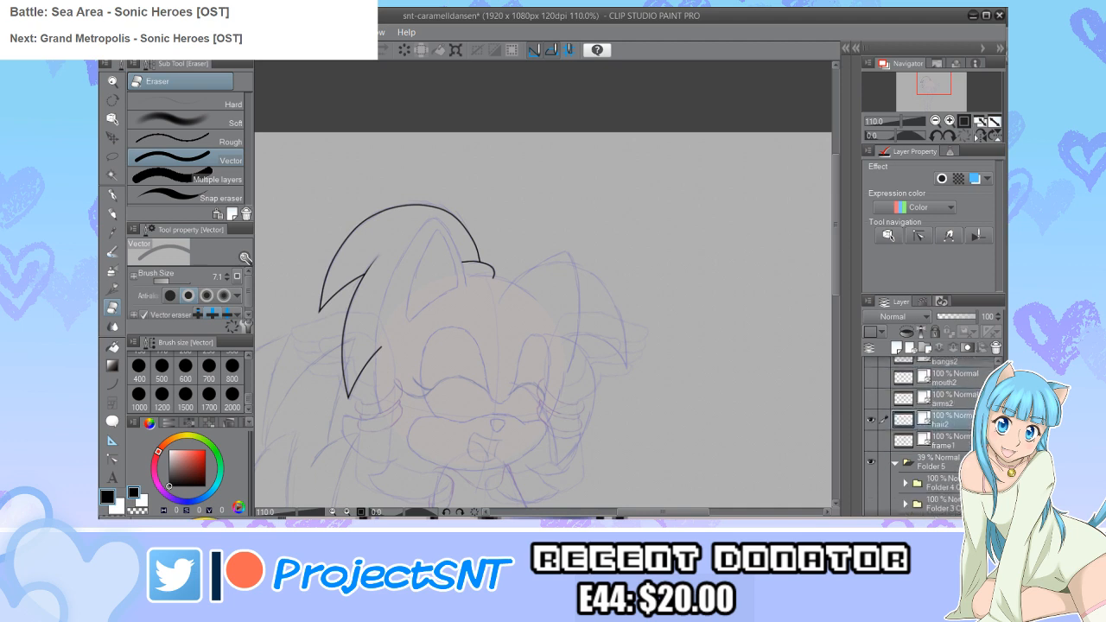
Step: Hide the hair2 layer and switch the reference inside Folder 5 to the next frame's sketch
left_click(871, 420)
scroll(916, 432, "down", 4)
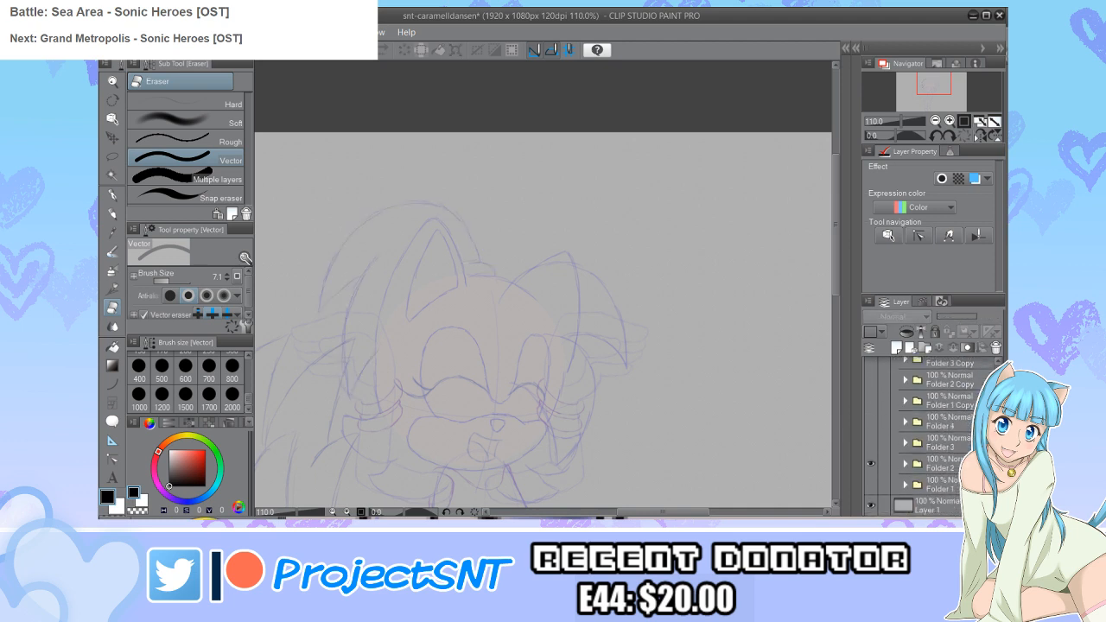
scroll(916, 432, "up", 4)
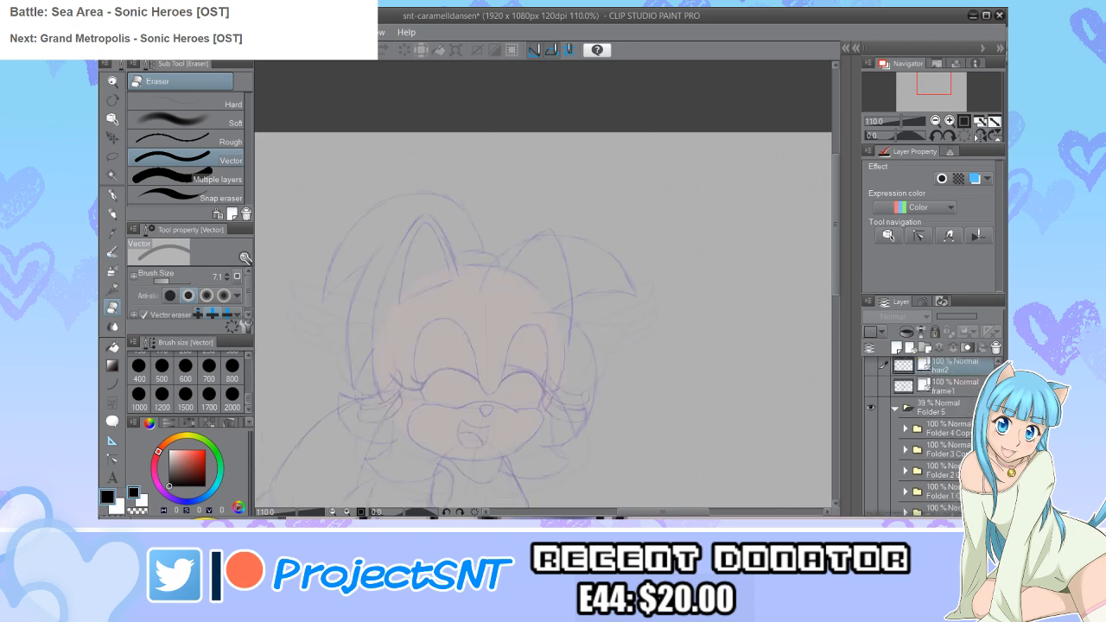
scroll(929, 436, "up", 5)
scroll(929, 436, "up", 2)
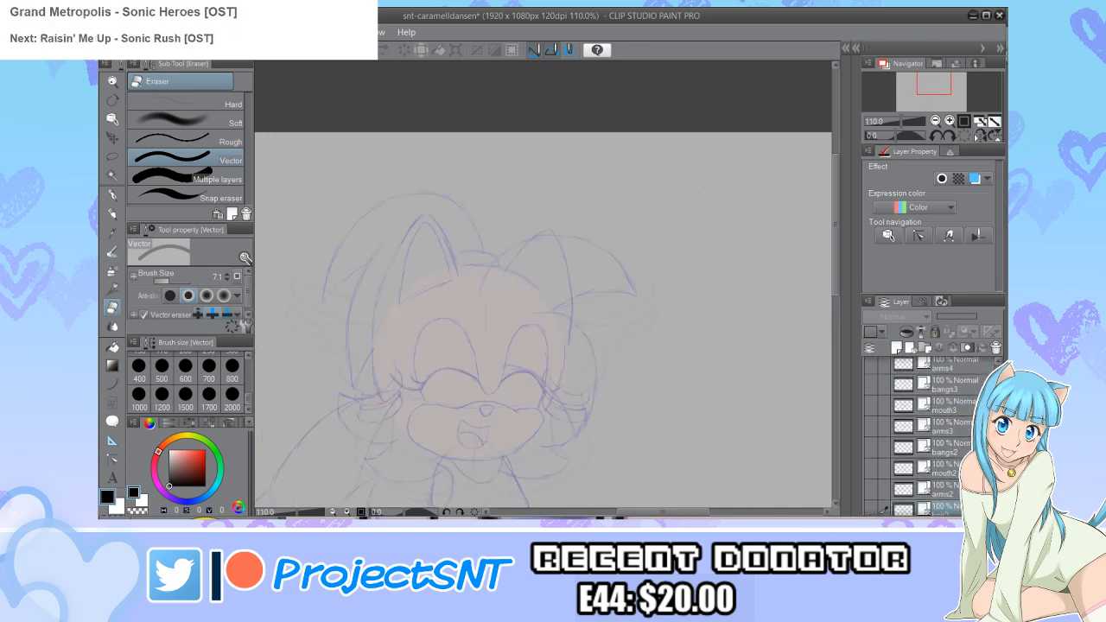
Step: Paste a copy of the hair2 layer above bangs2 and move it up and slightly right to match the new sketch
left_click(942, 447)
key("ctrl+v")
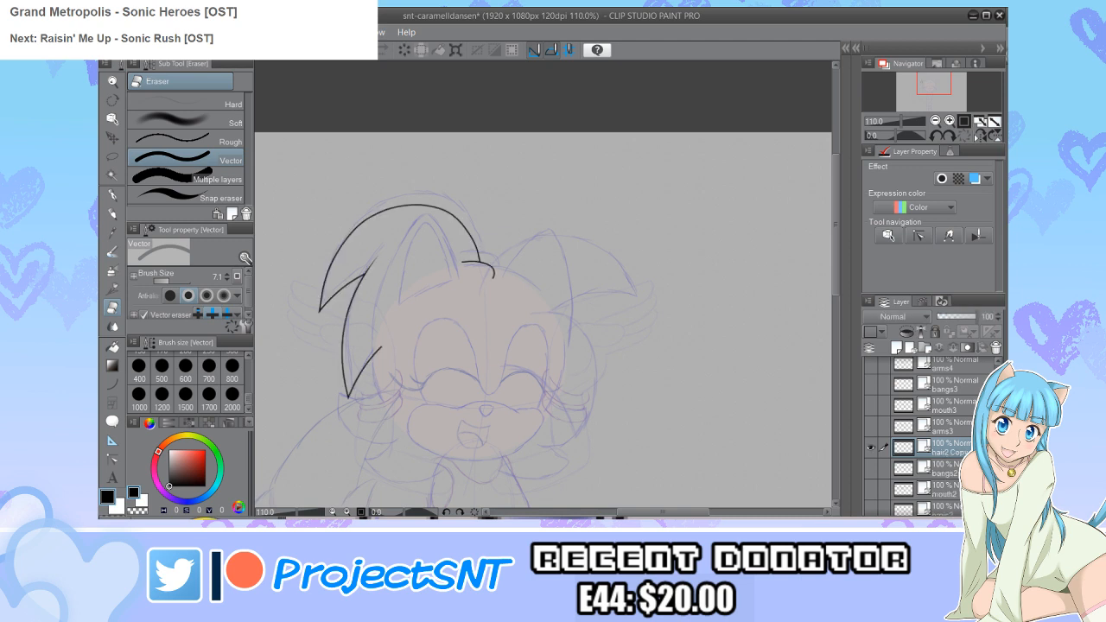
key("ctrl+t")
key("Up")
key("Up")
key("Up")
key("Up")
key("Up")
key("Up")
key("Up")
key("Up")
key("Up")
key("Up")
key("Up")
key("Up")
key("Up")
key("Up")
key("Up")
key("Up")
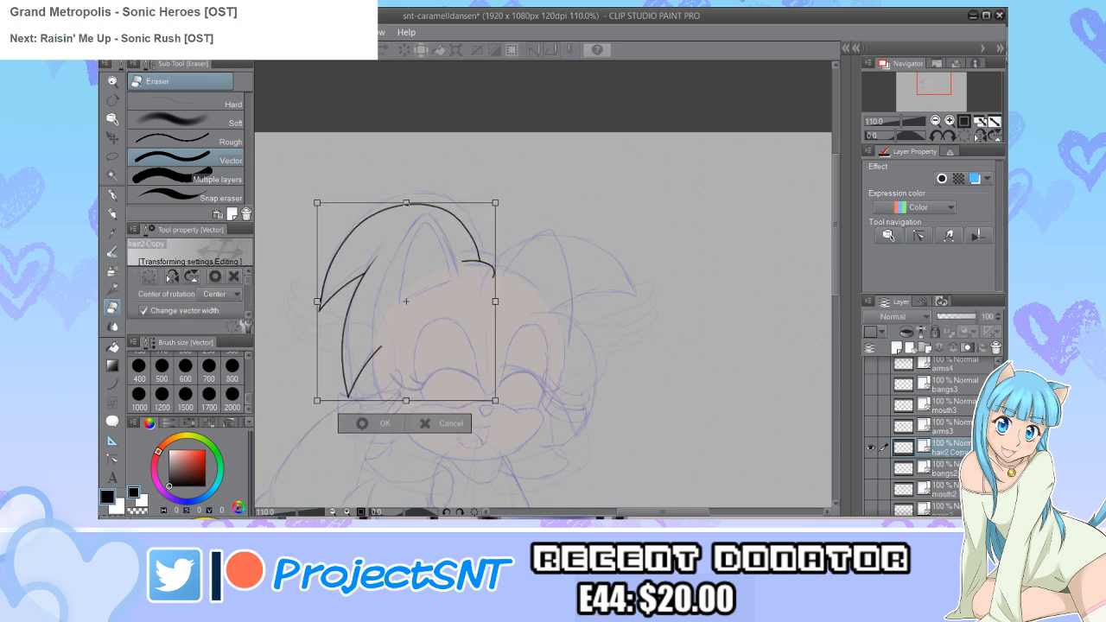
key("Right")
key("Right")
key("Right")
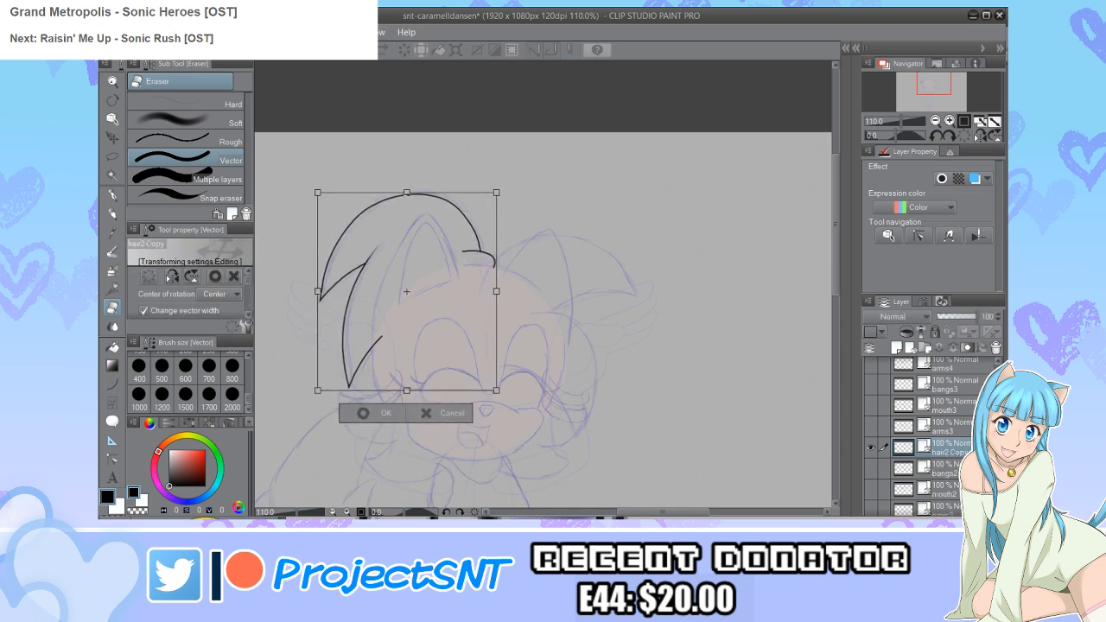
key("Right")
key("Right")
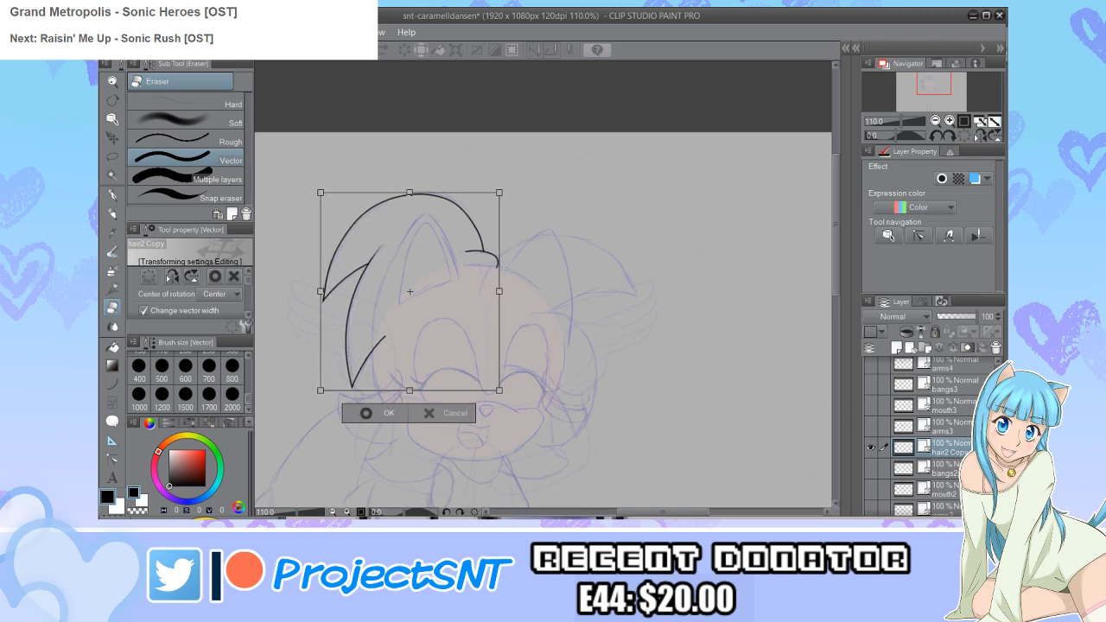
left_click(367, 413)
scroll(467, 238, "up", 5)
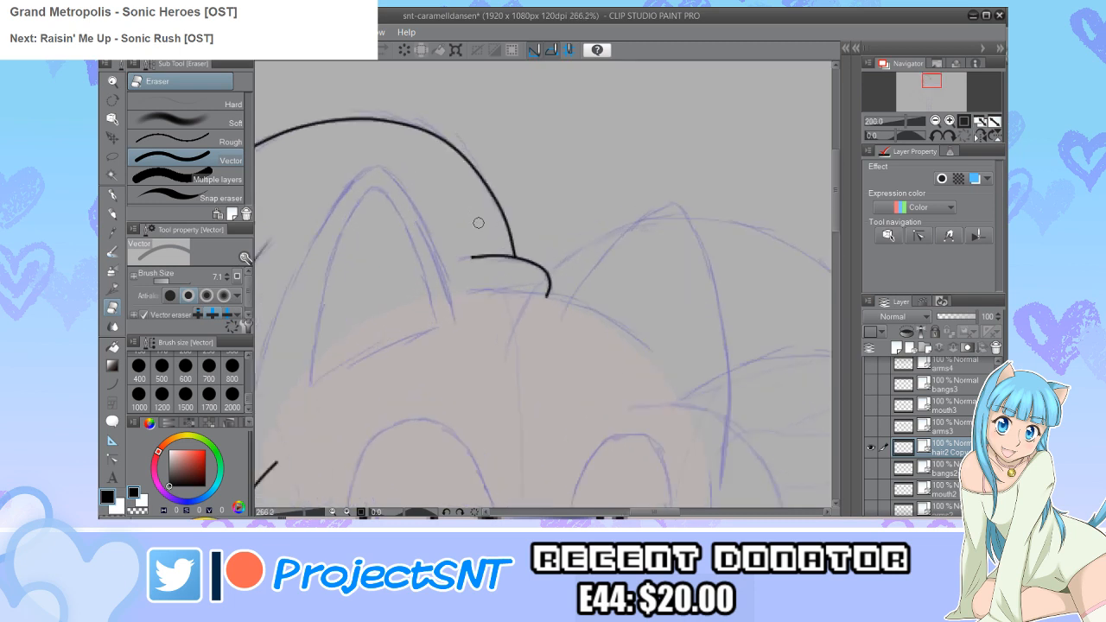
Step: Extend the short curve at the base of the back hair toward the ear by moving its end control points to follow the sketch
key("y")
left_click(190, 102)
scroll(454, 269, "up", 5)
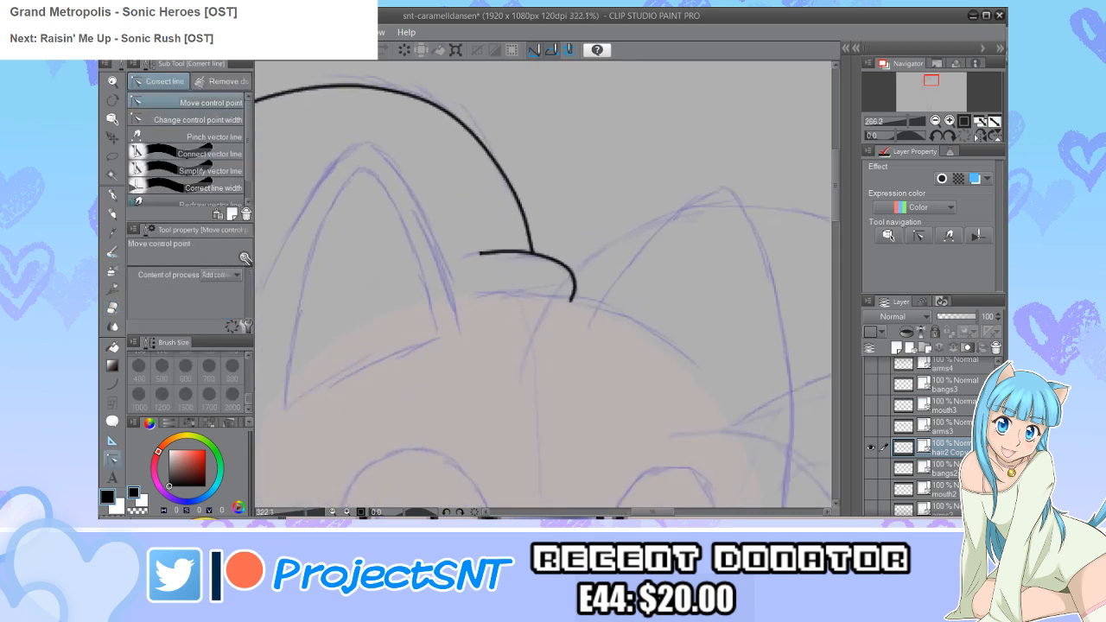
left_click_drag(479, 251, 347, 279)
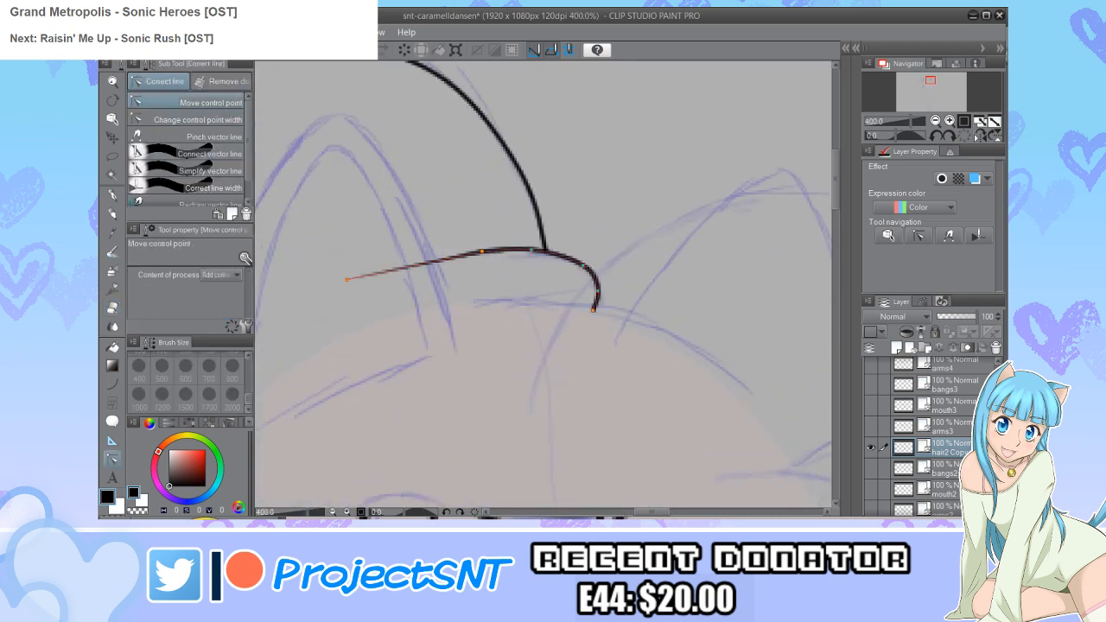
mouse_move(482, 251)
left_mouse_down()
mouse_move(424, 268)
mouse_move(471, 253)
left_mouse_up()
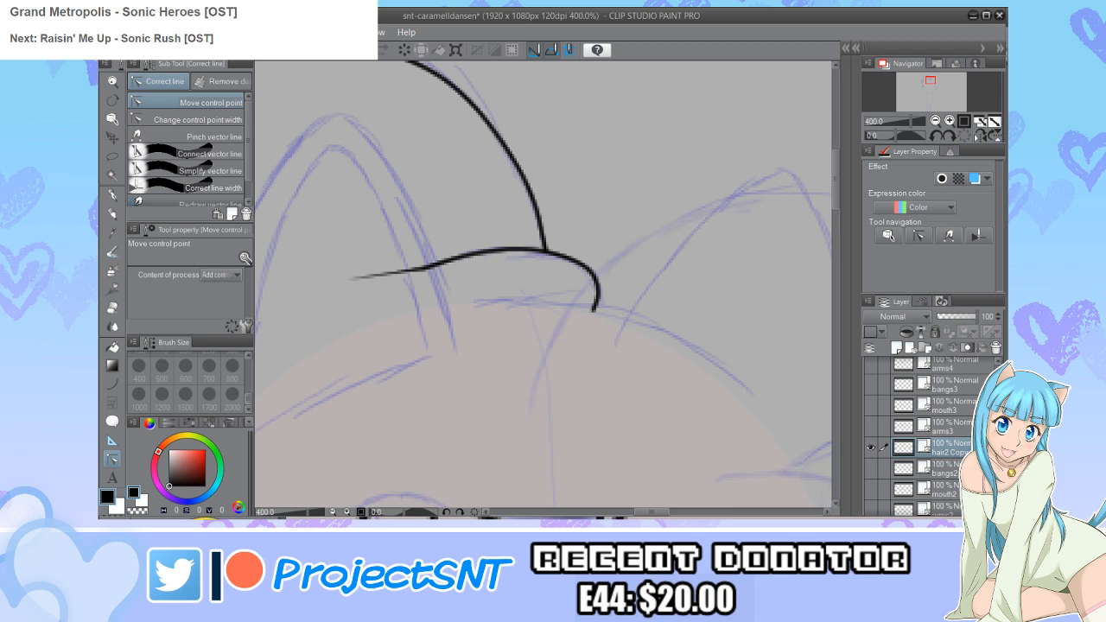
scroll(543, 285, "down", 8)
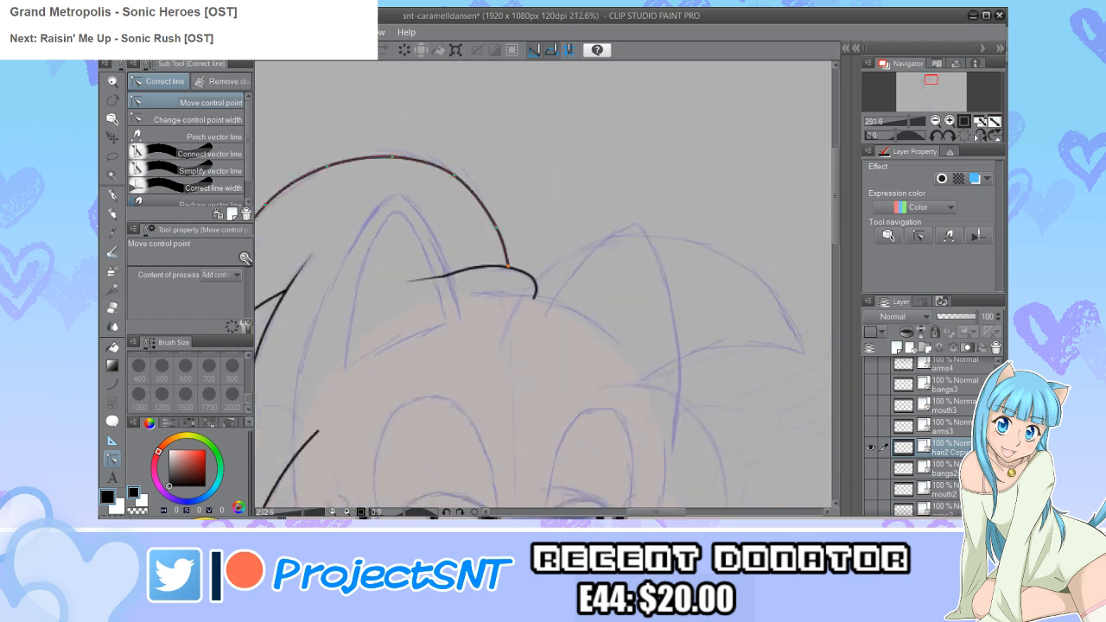
scroll(425, 252, "down", 3)
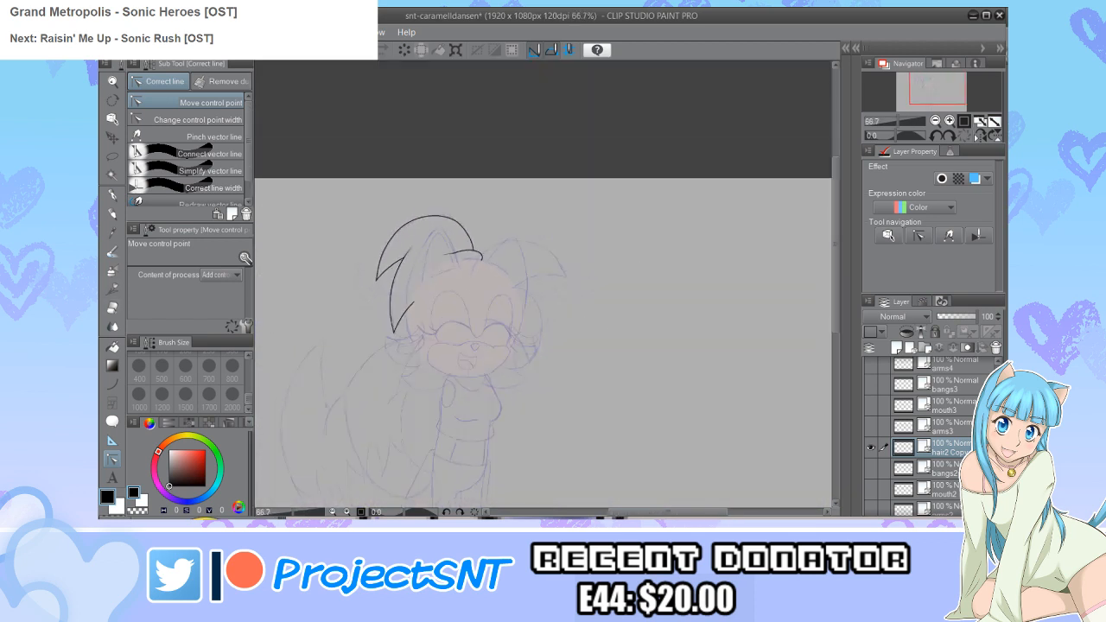
Step: Rename the hair2 Copy layer as hair3
scroll(455, 238, "up", 3)
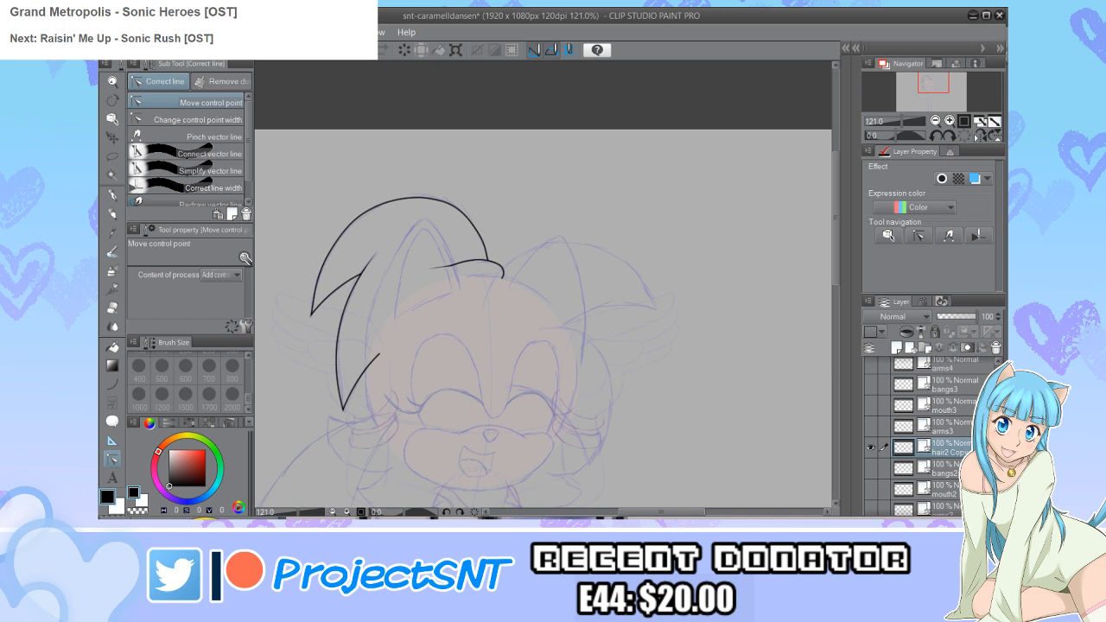
key("Return")
scroll(929, 437, "up", 1)
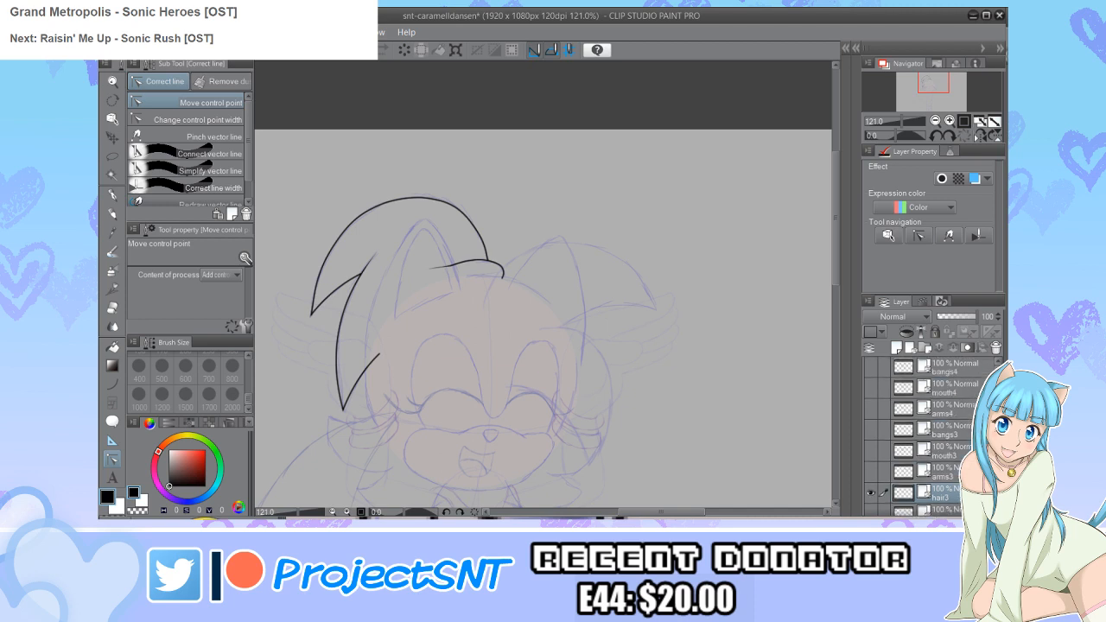
Step: Make bangs3 the active layer, switch the reference sketch from Folder 3 to Folder 4, and hide hair3
left_click(942, 430)
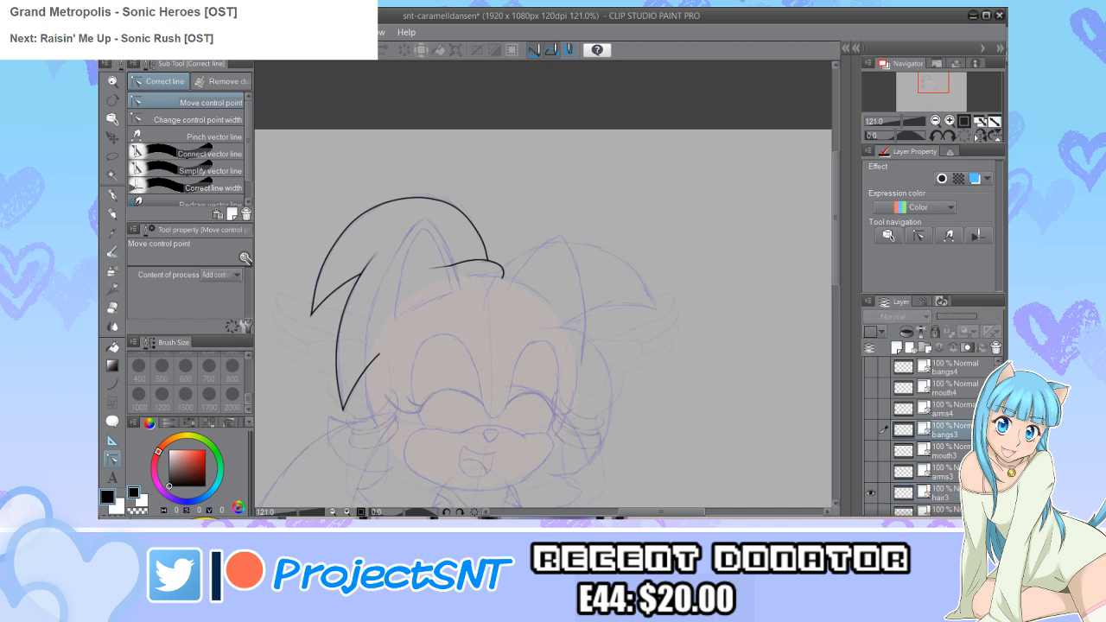
scroll(929, 436, "down", 5)
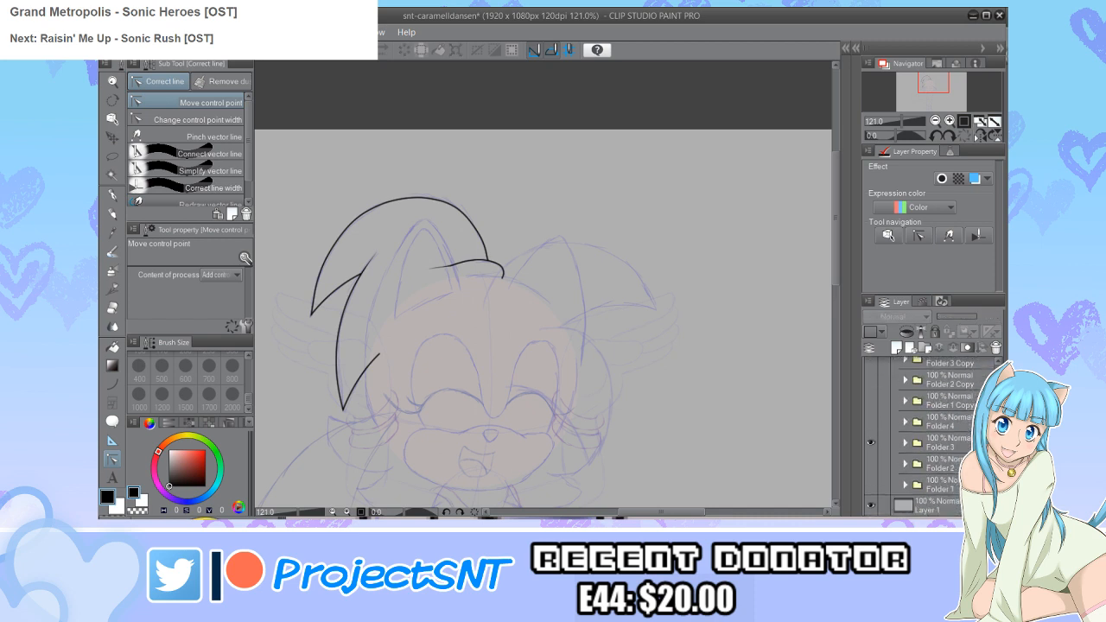
left_click(870, 442)
left_click(870, 421)
scroll(930, 437, "up", 5)
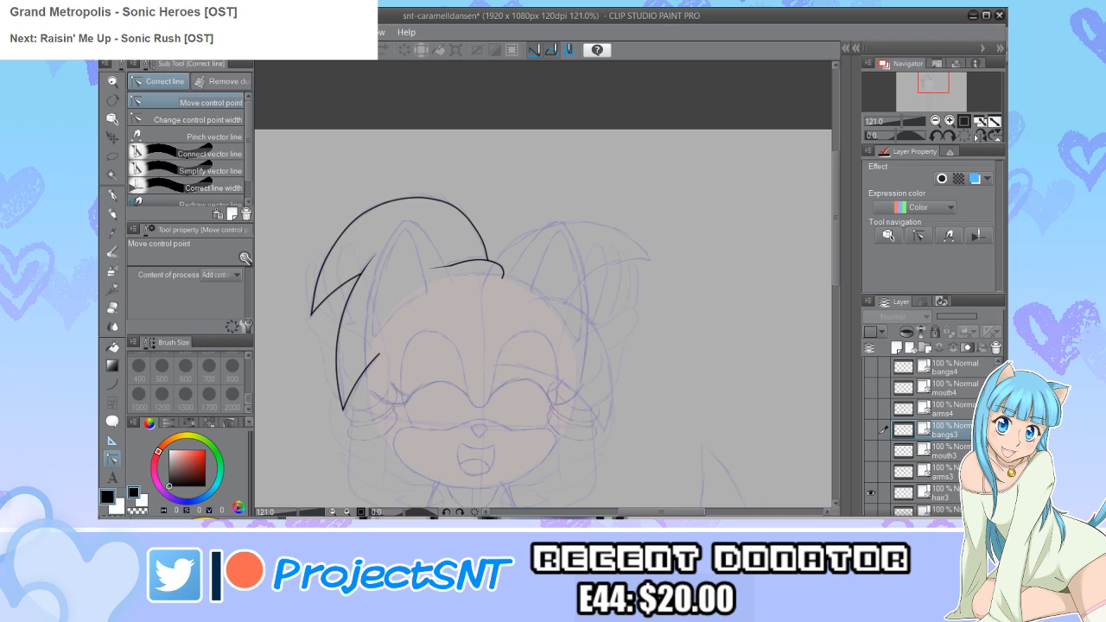
left_click(871, 492)
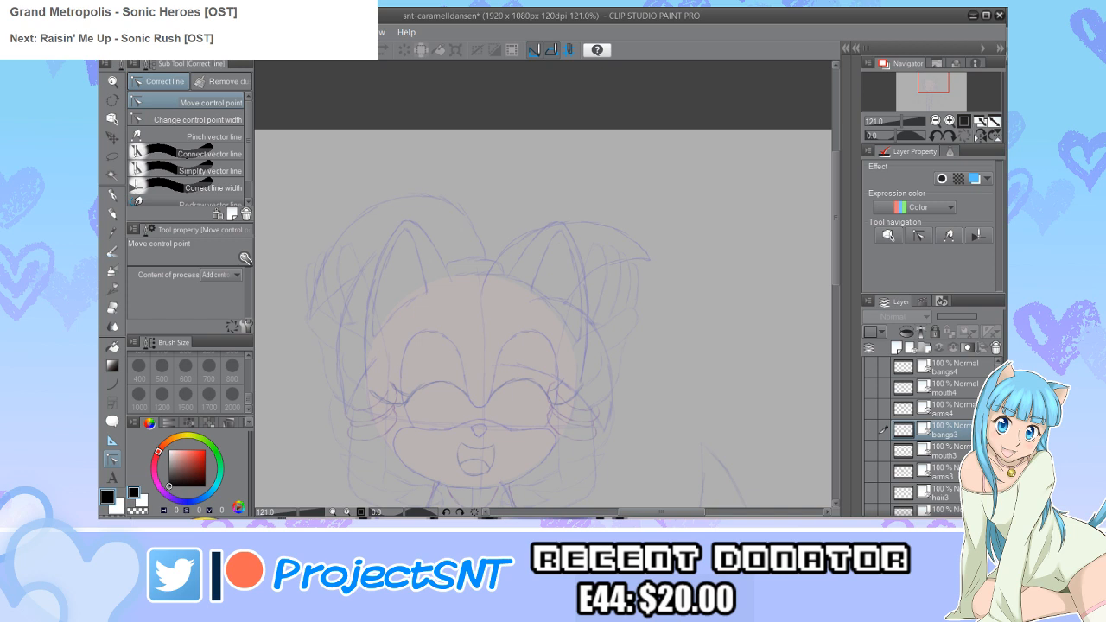
Step: Paste a copy of the hair3 line art above bangs3, nudge it slightly up and narrow it from its outer side to match the sketch
key("ctrl+v")
key("ctrl+t")
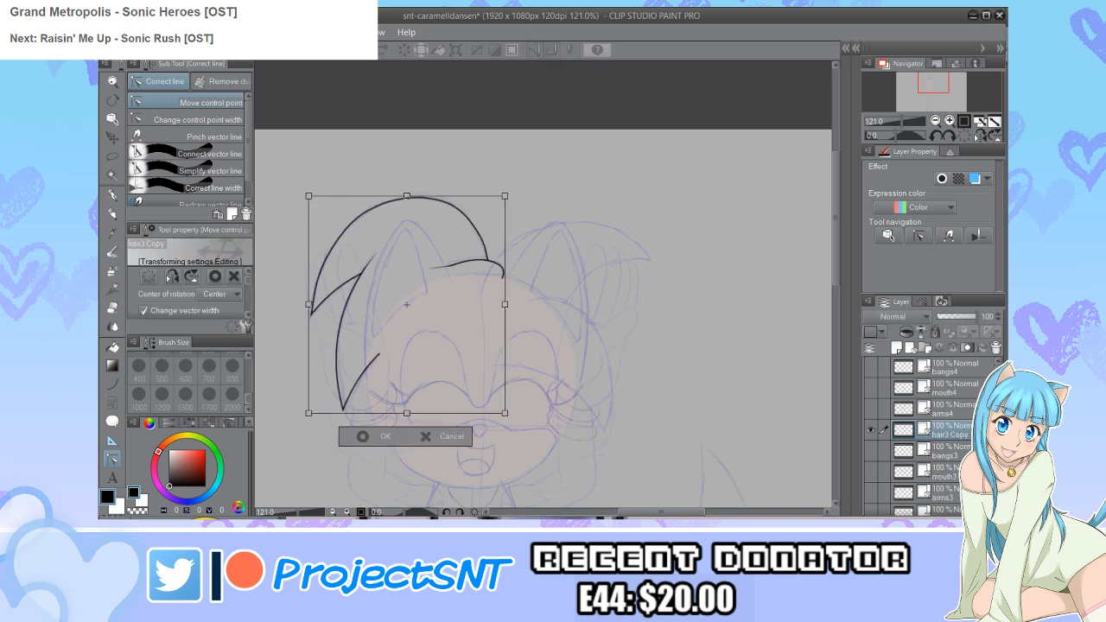
key("Up")
key("Up")
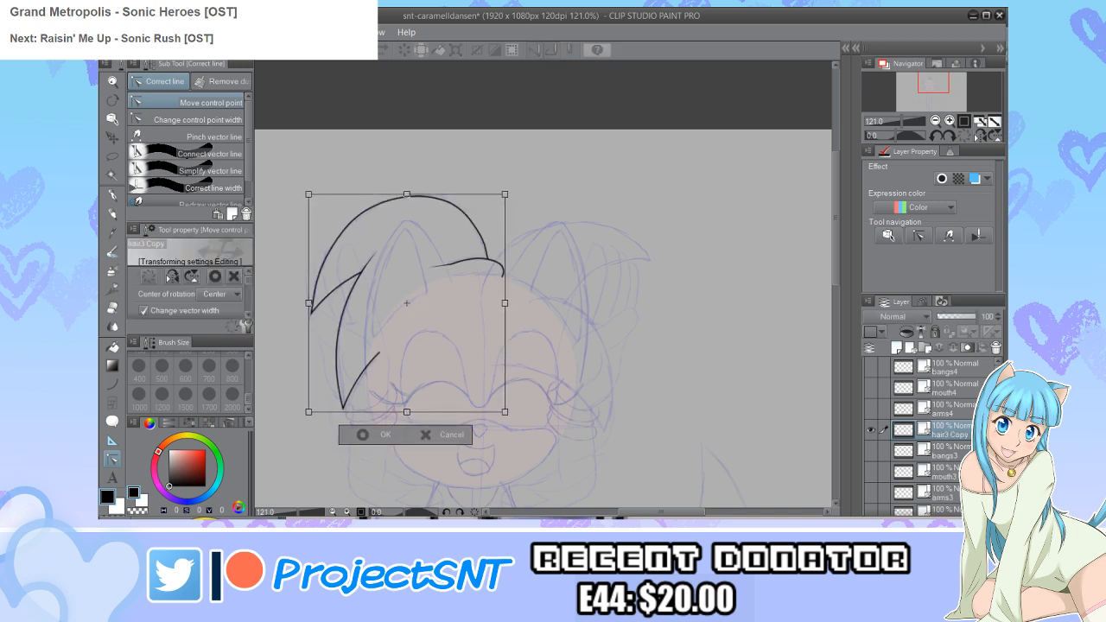
left_click_drag(309, 303, 312, 304)
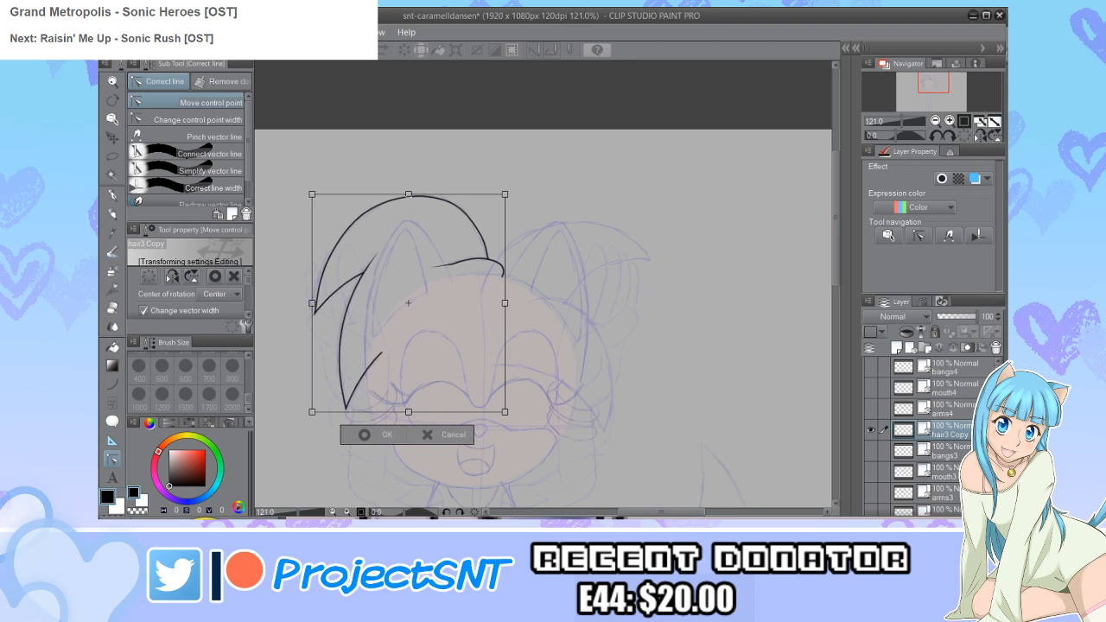
scroll(437, 292, "up", 3)
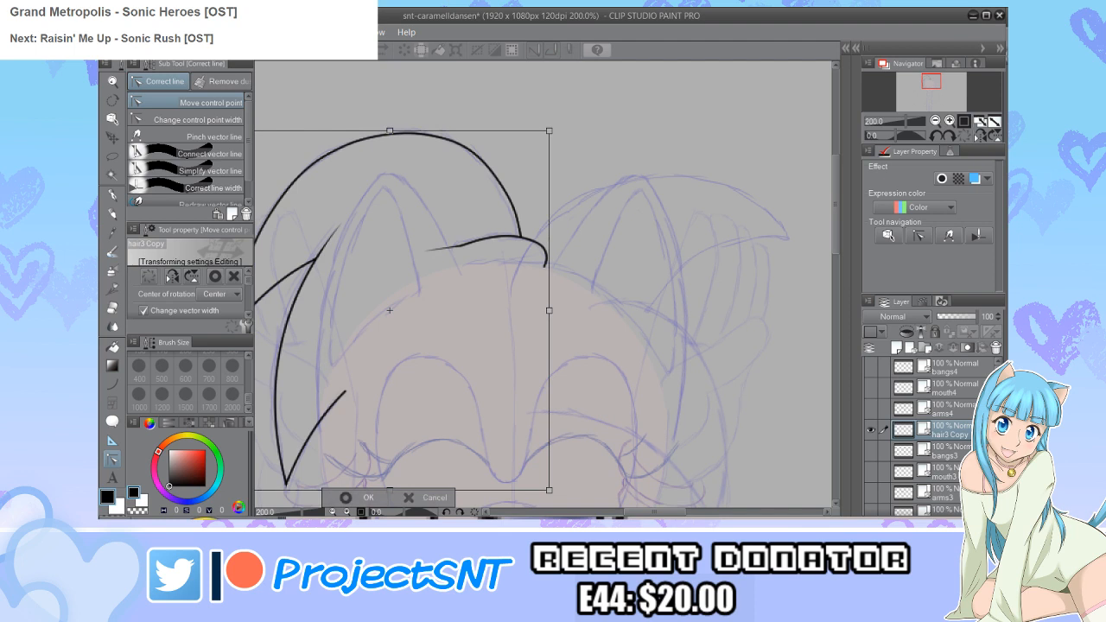
left_click(346, 497)
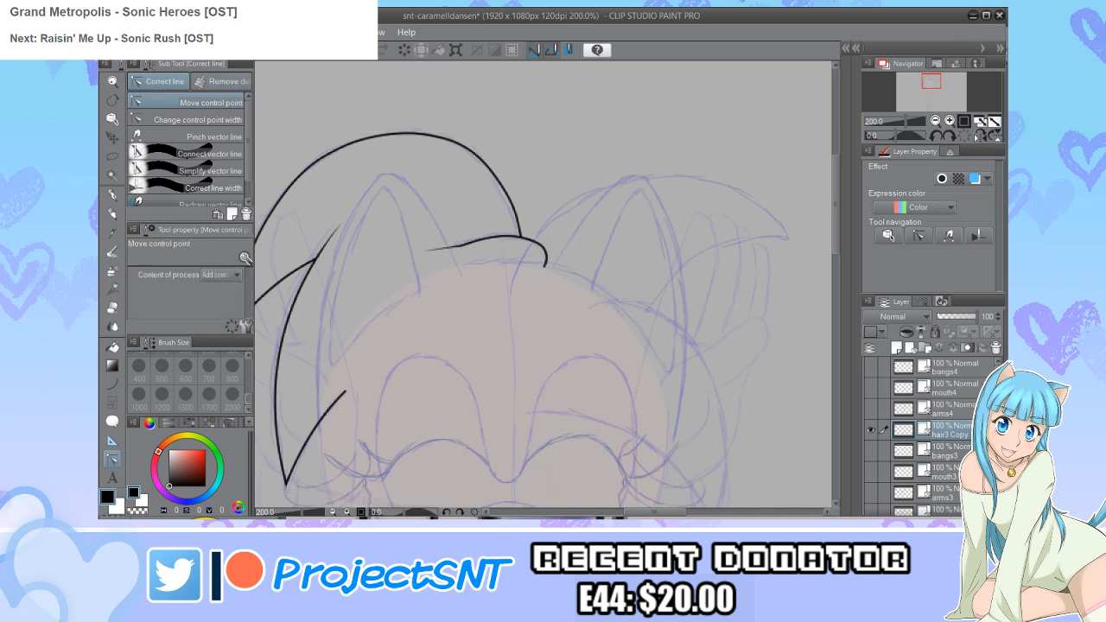
Step: Reshape the short curve at the base of the copied hair by shifting its control point toward the ear
scroll(410, 292, "up", 1)
left_click_drag(476, 236, 459, 236)
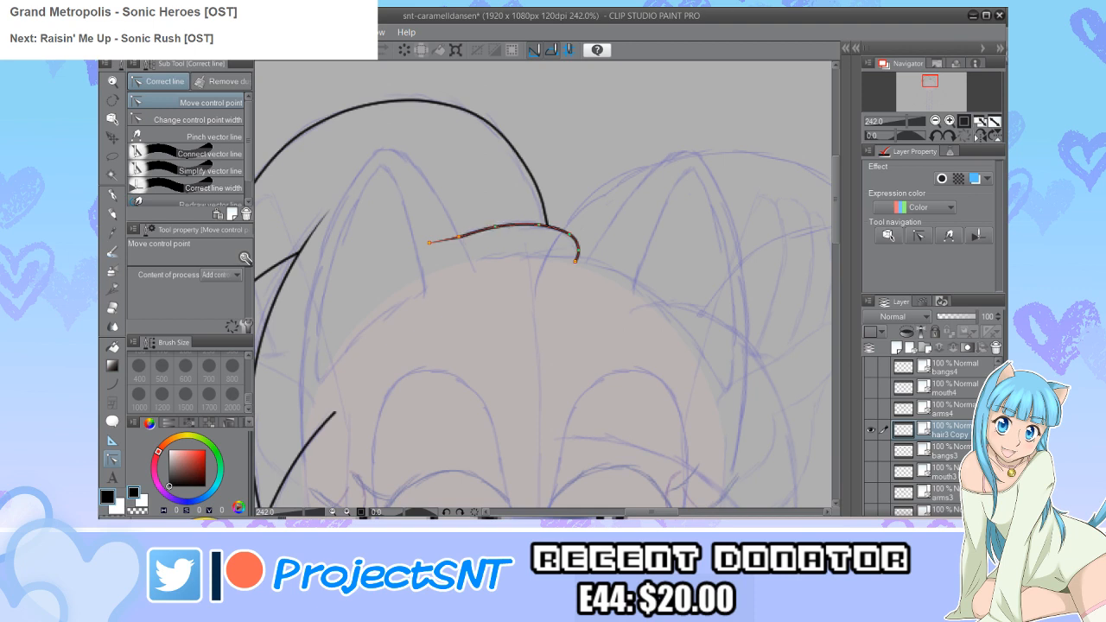
scroll(437, 205, "down", 4)
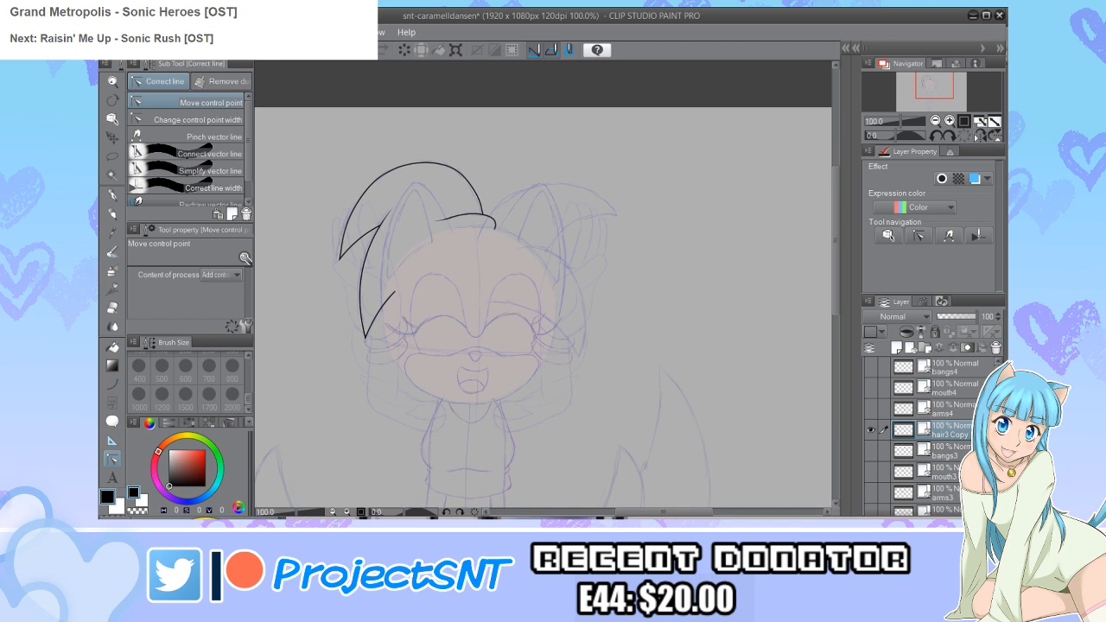
Step: Rename the hair3 Copy layer as hair4 and save the file
key("ctrl+s")
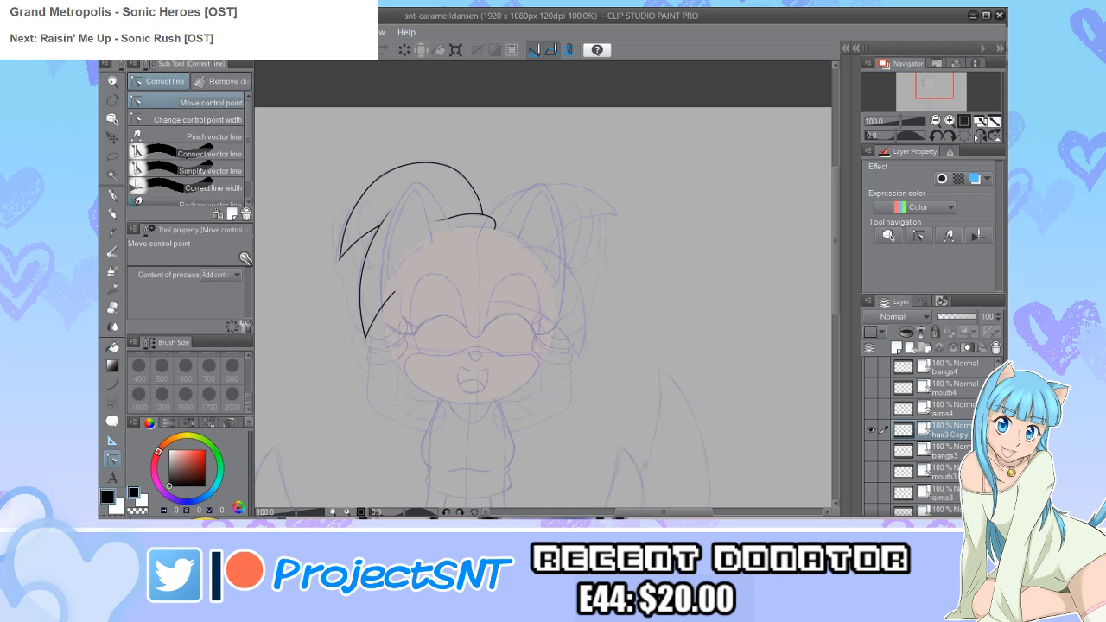
key("Return")
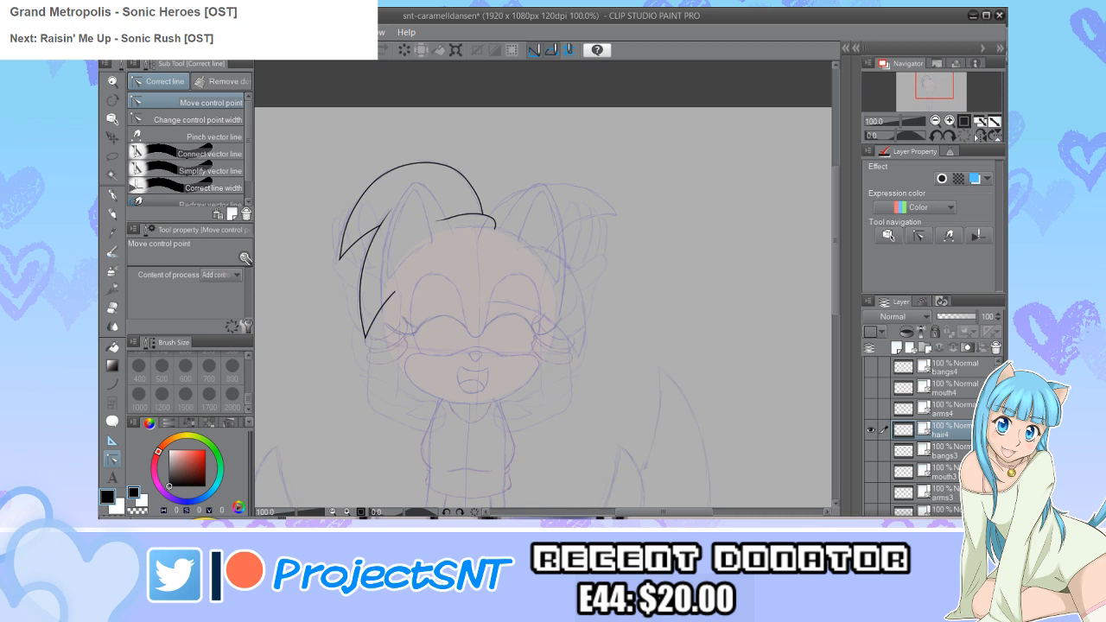
key("ctrl+s")
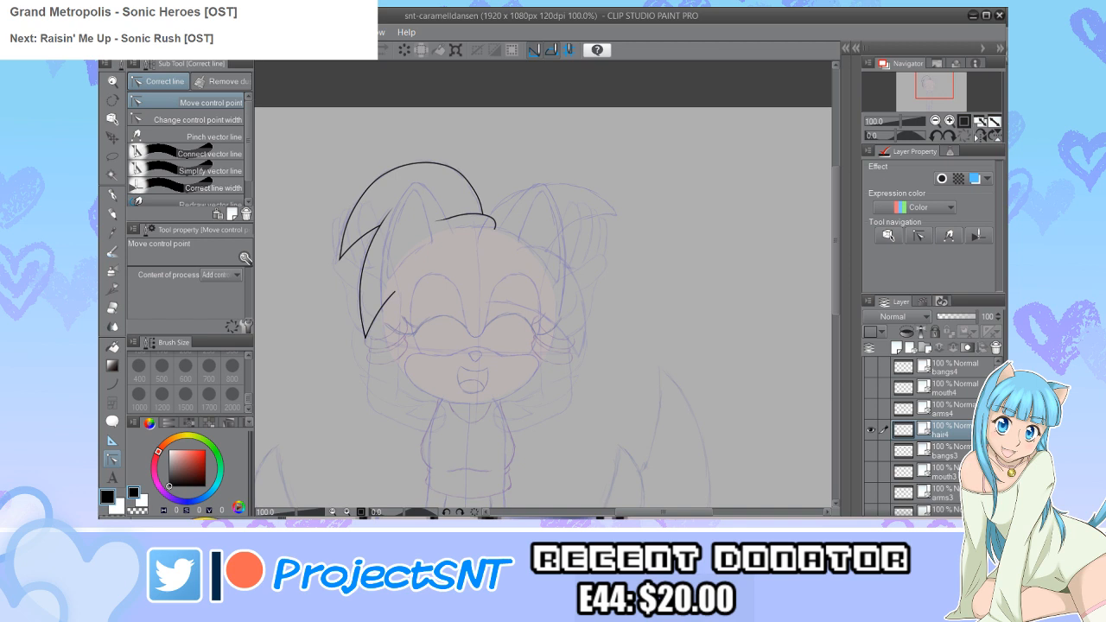
Step: Switch the reference inside Folder 5 from Folder 4 to the first frame's sketch and hide the hair4 layer
scroll(929, 436, "down", 10)
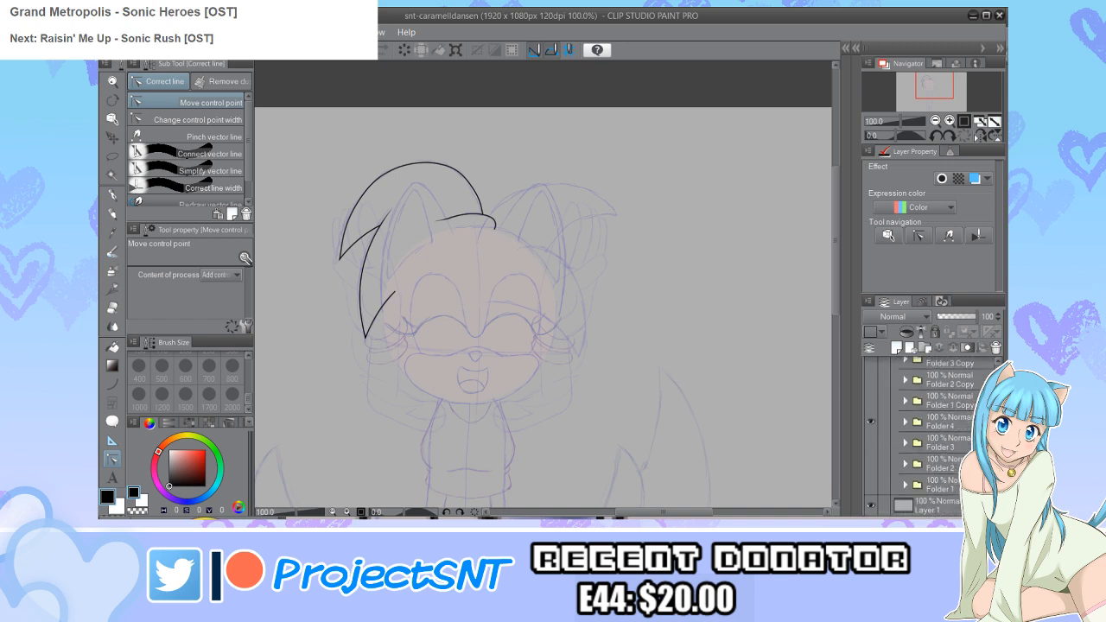
left_click(871, 422)
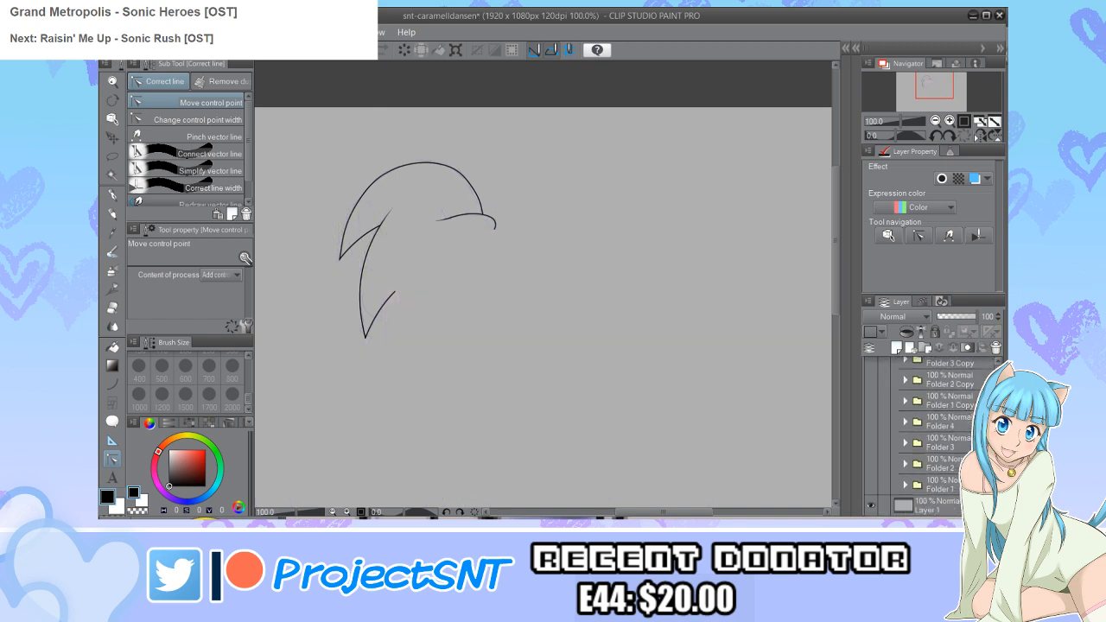
key("ctrl+z")
scroll(930, 437, "up", 10)
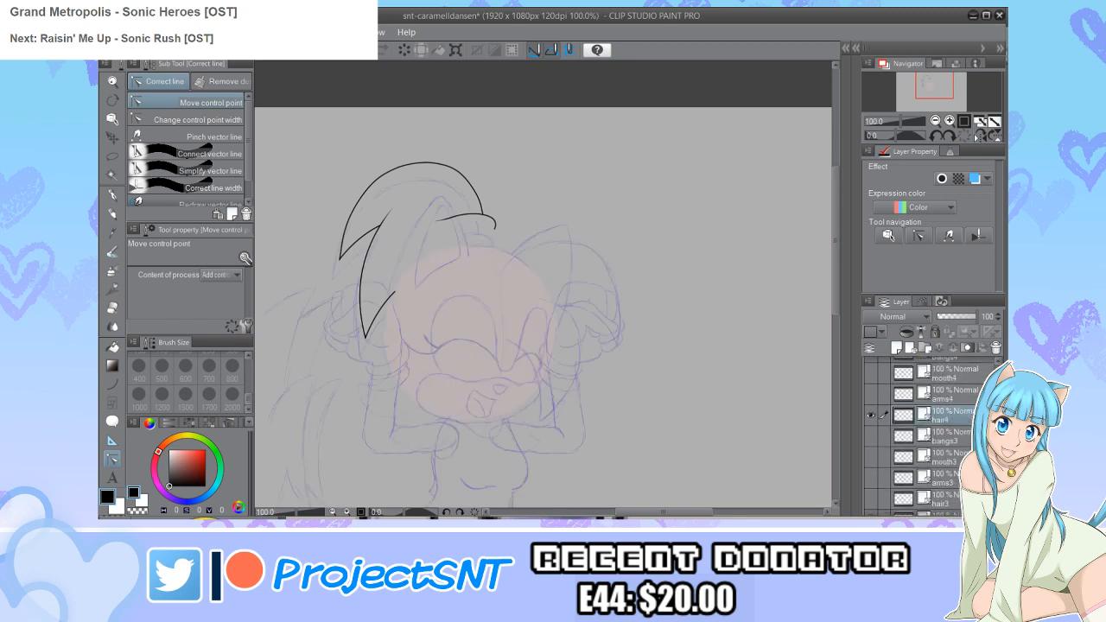
key("ctrl+z")
scroll(930, 437, "down", 5)
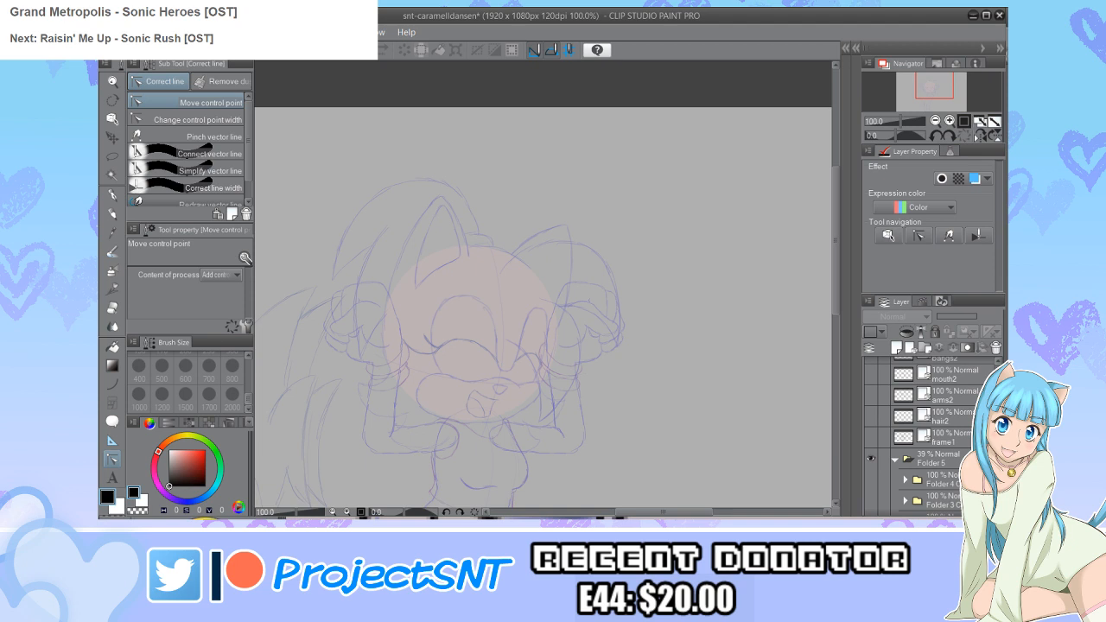
Step: Show the frame1 and hair2 layers and place a duplicate of hair2 directly above frame1
left_click(871, 437)
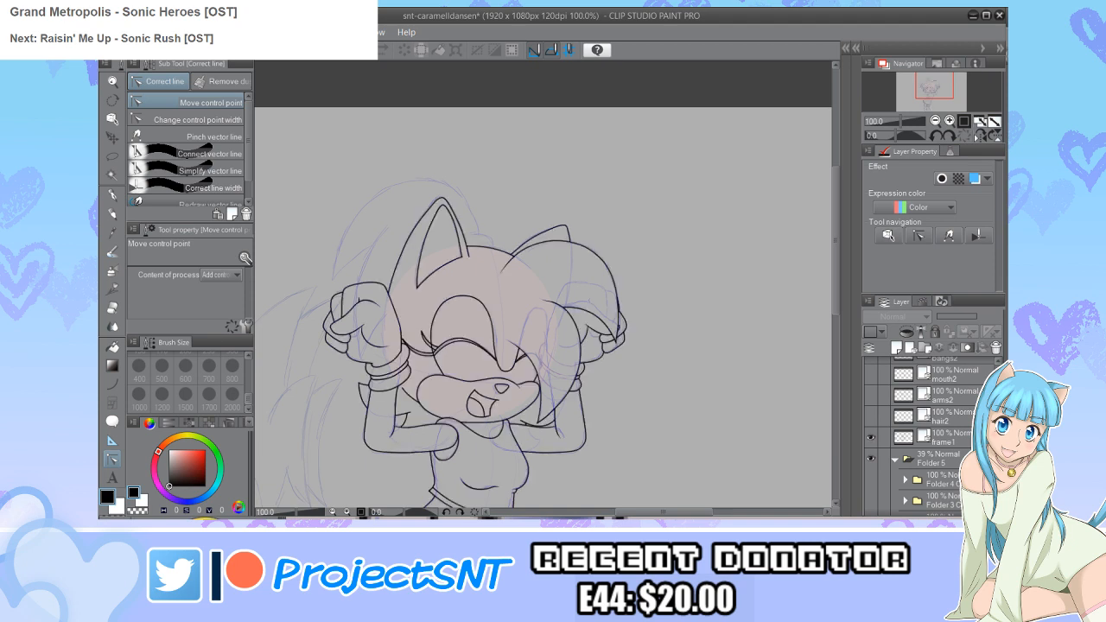
left_click(871, 415)
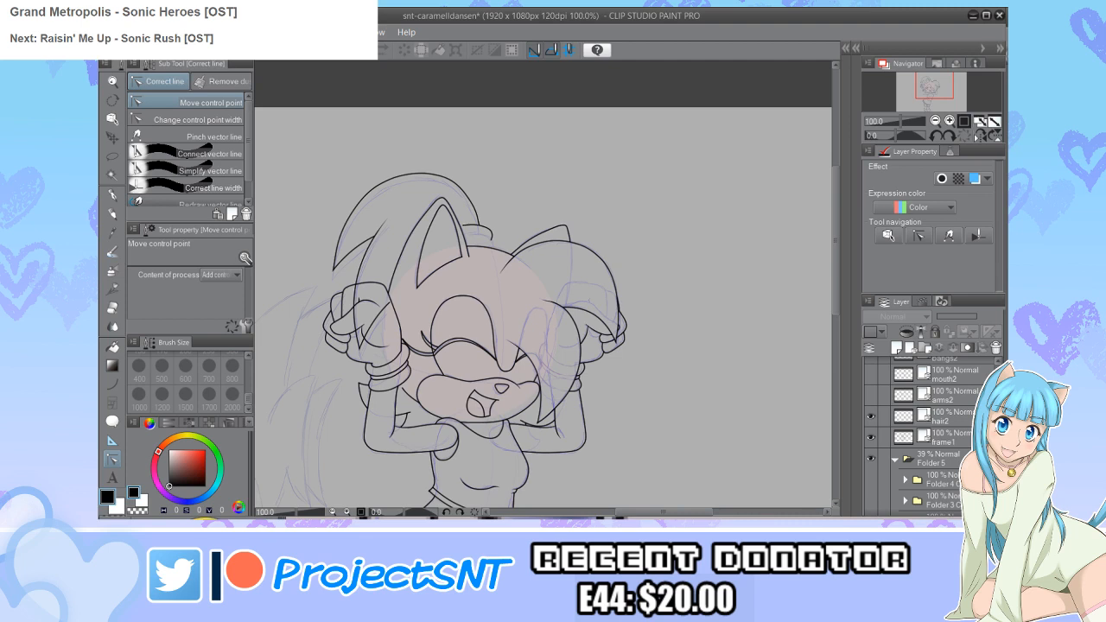
left_click(947, 416)
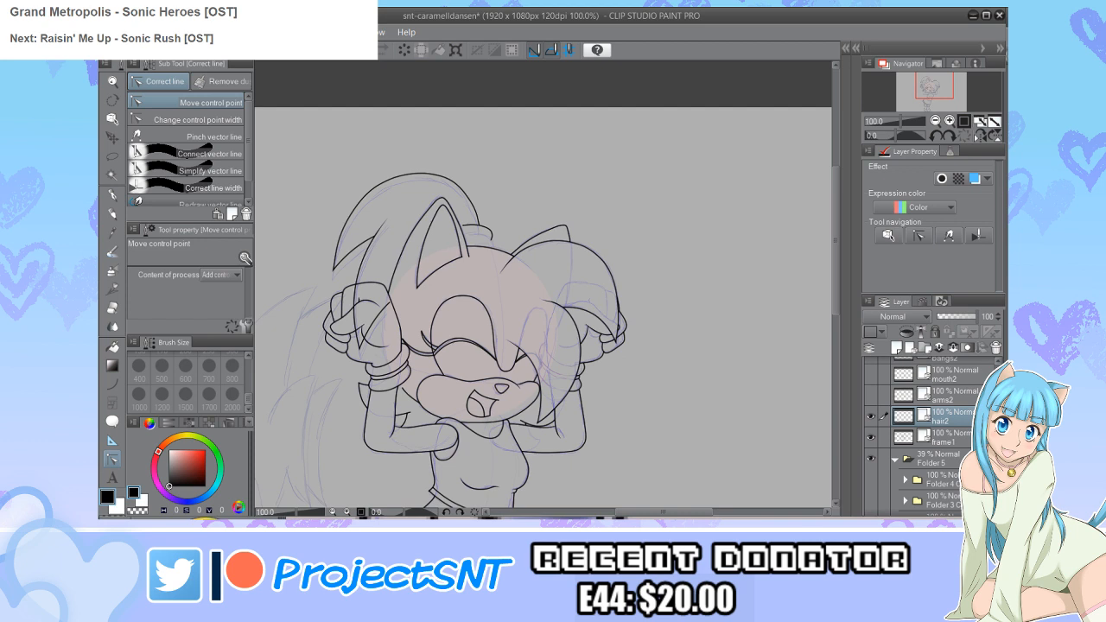
key("ctrl+c")
key("ctrl+v")
left_click_drag(947, 416, 946, 439)
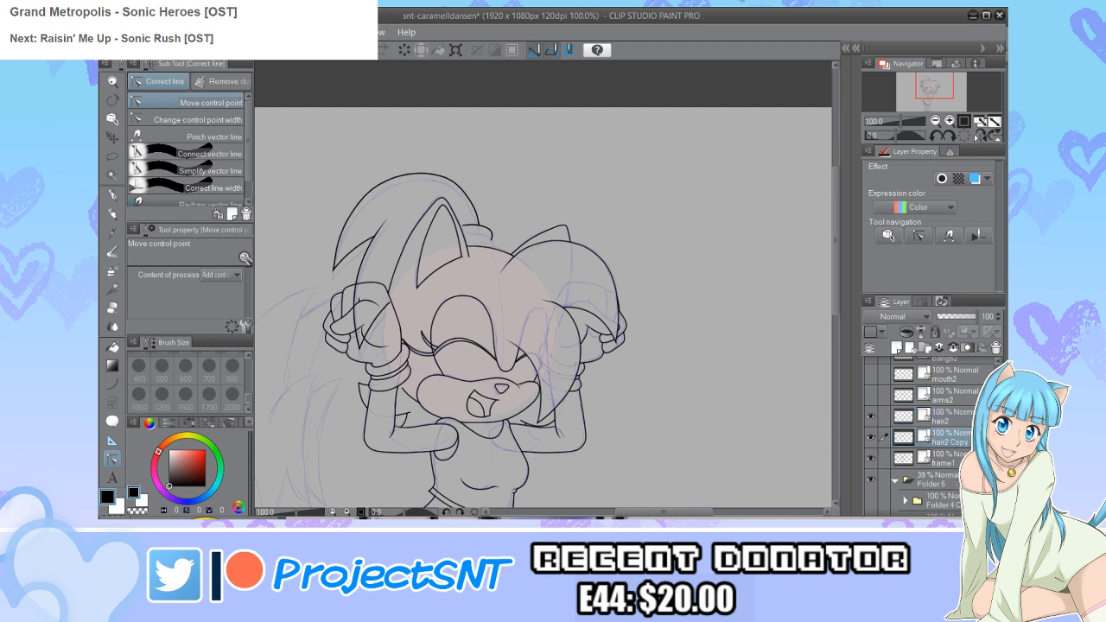
Step: Hide the original hair2, move its copy slightly down to match the first frame's sketch, and merge it into frame1
key("ctrl+t")
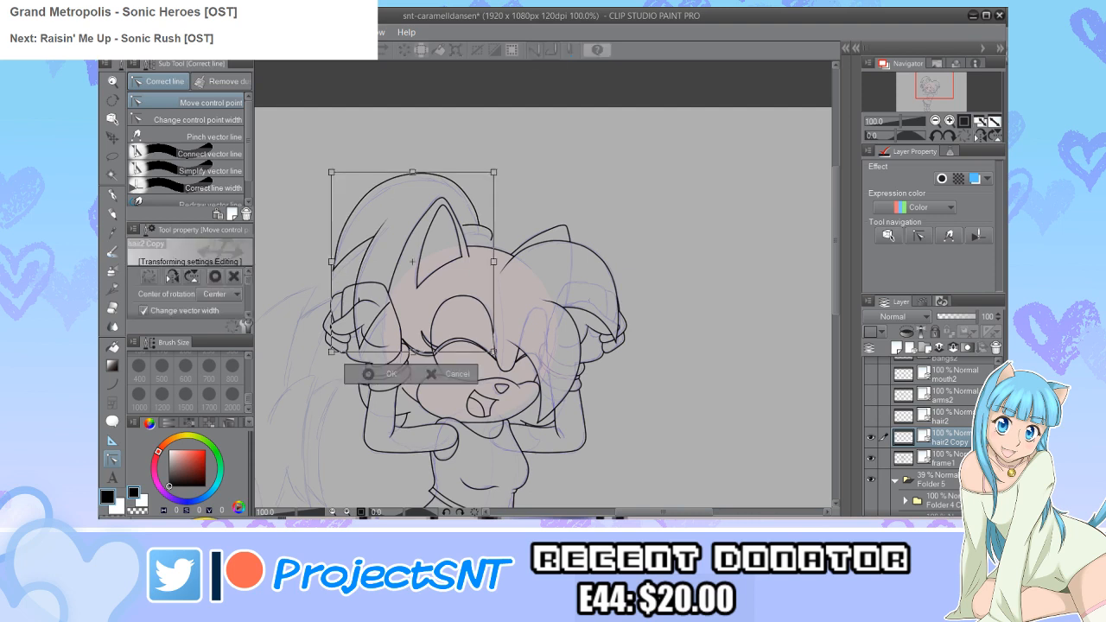
key("Down")
key("Down")
key("Down")
key("Down")
key("Down")
key("Down")
key("Down")
key("Down")
key("Down")
key("Down")
key("Down")
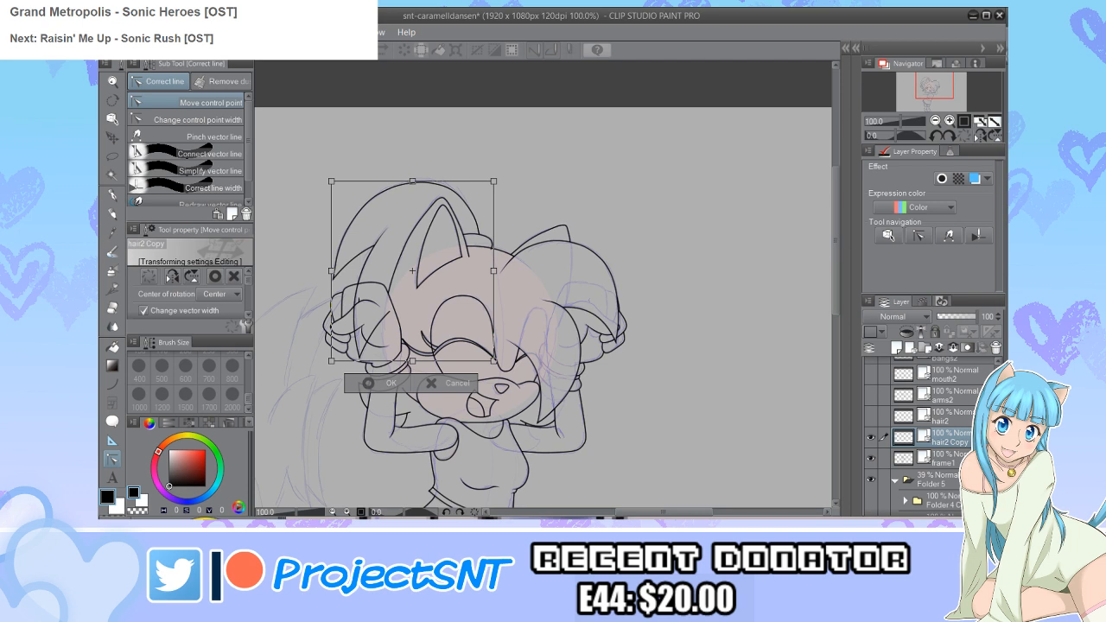
scroll(440, 264, "up", 3)
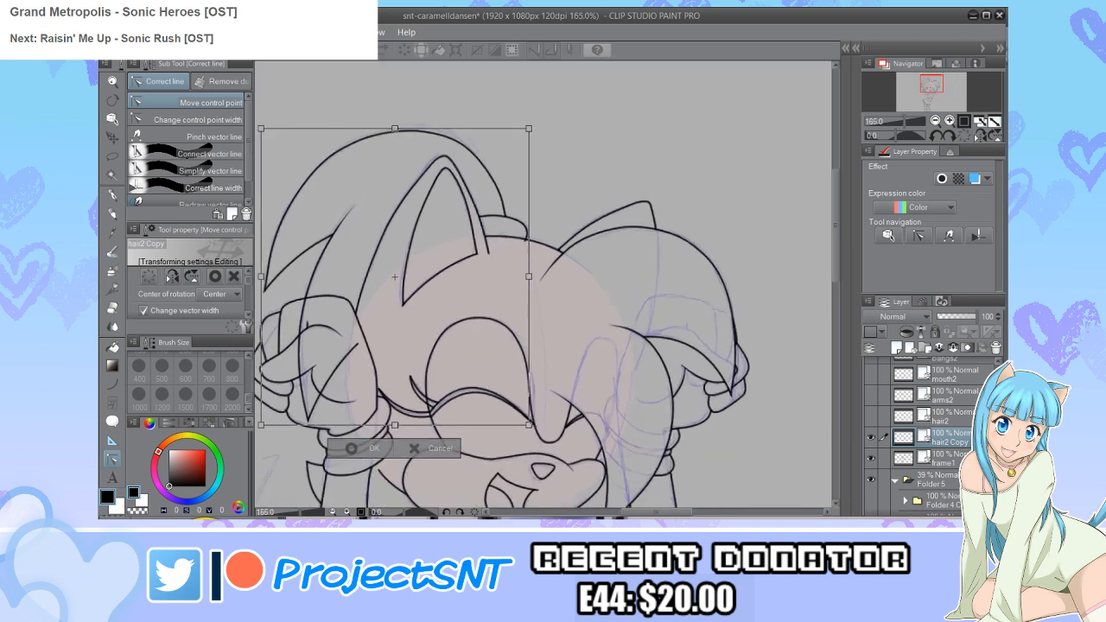
scroll(394, 277, "down", 1)
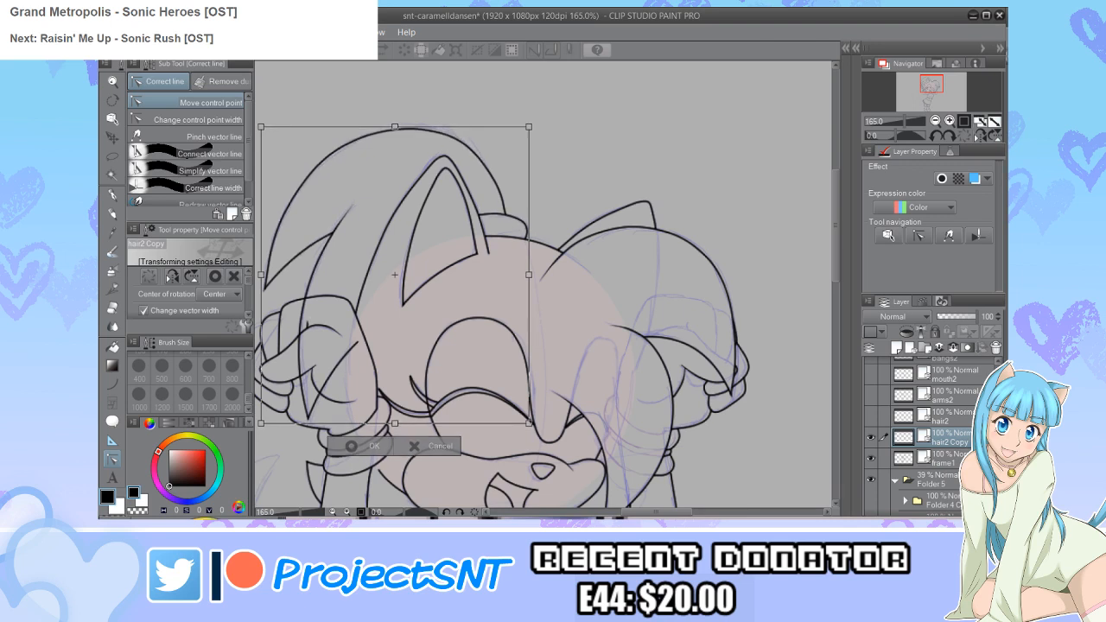
left_click(363, 446)
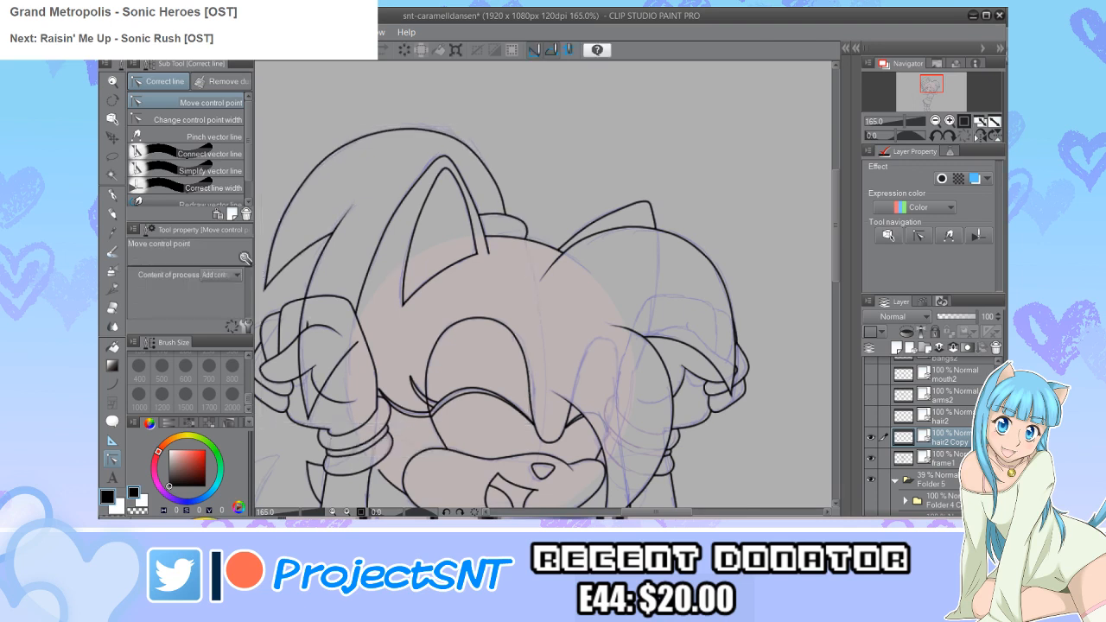
key("ctrl+e")
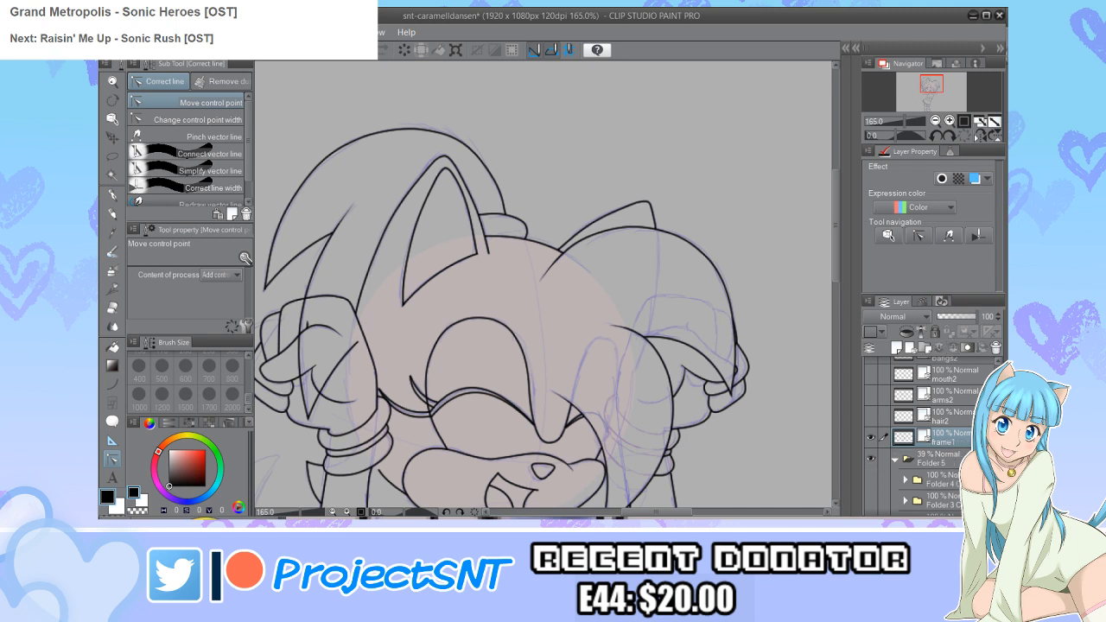
Step: Undo the merge into frame1, erase the hair lines overlapping the raised hand, merge hair2 Copy into frame1 again, and save
key("ctrl+z")
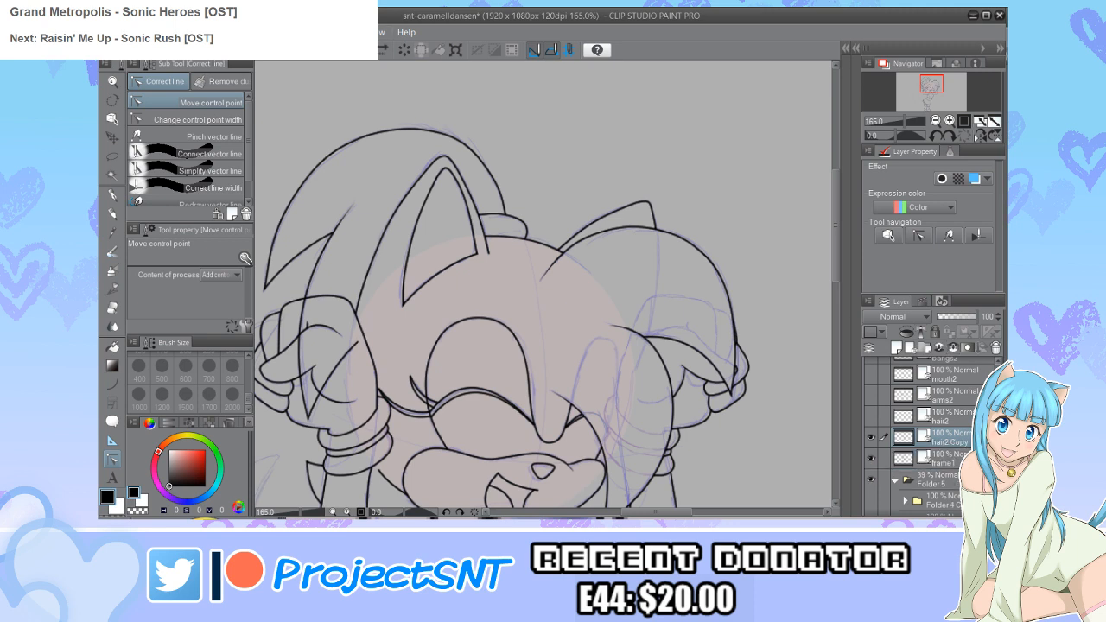
key("e")
mouse_move(294, 316)
left_mouse_down()
mouse_move(313, 407)
mouse_move(325, 379)
left_mouse_up()
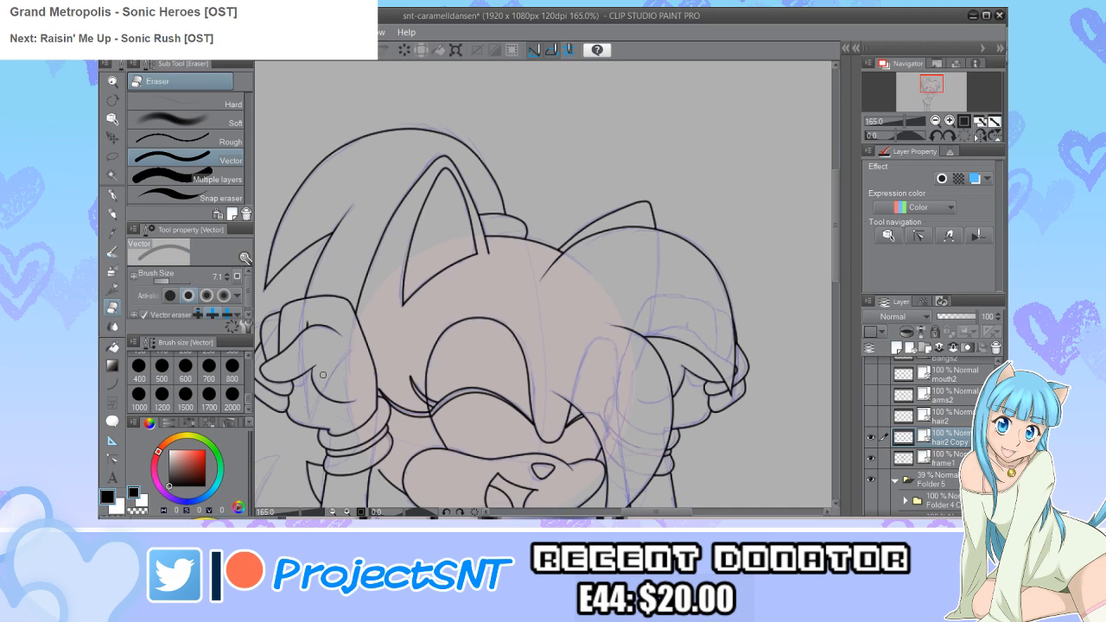
scroll(493, 311, "down", 2)
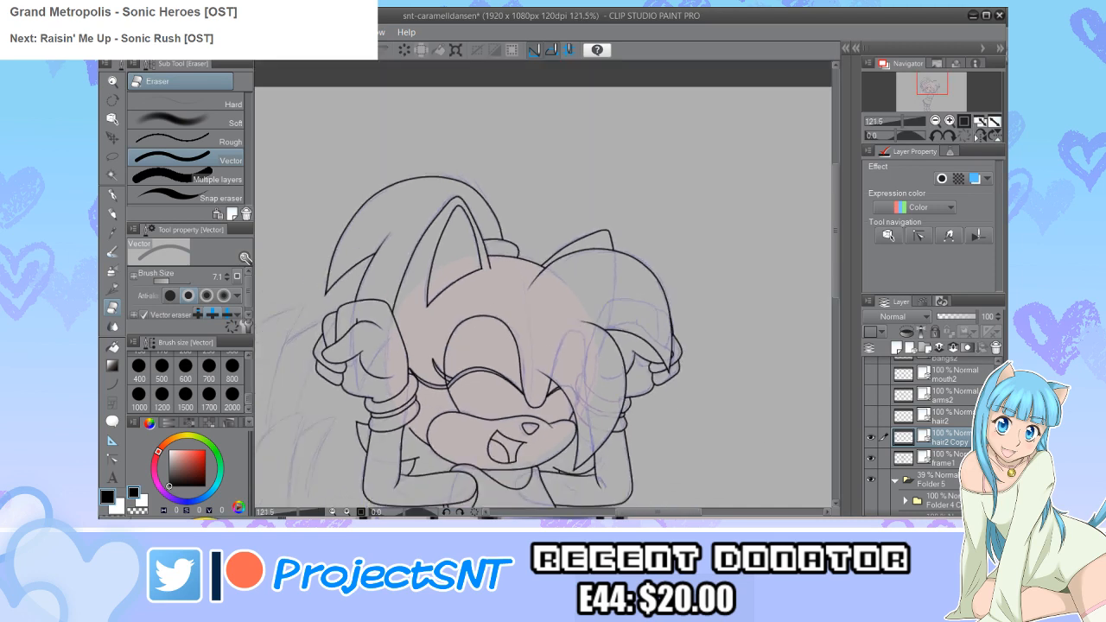
left_click(953, 347)
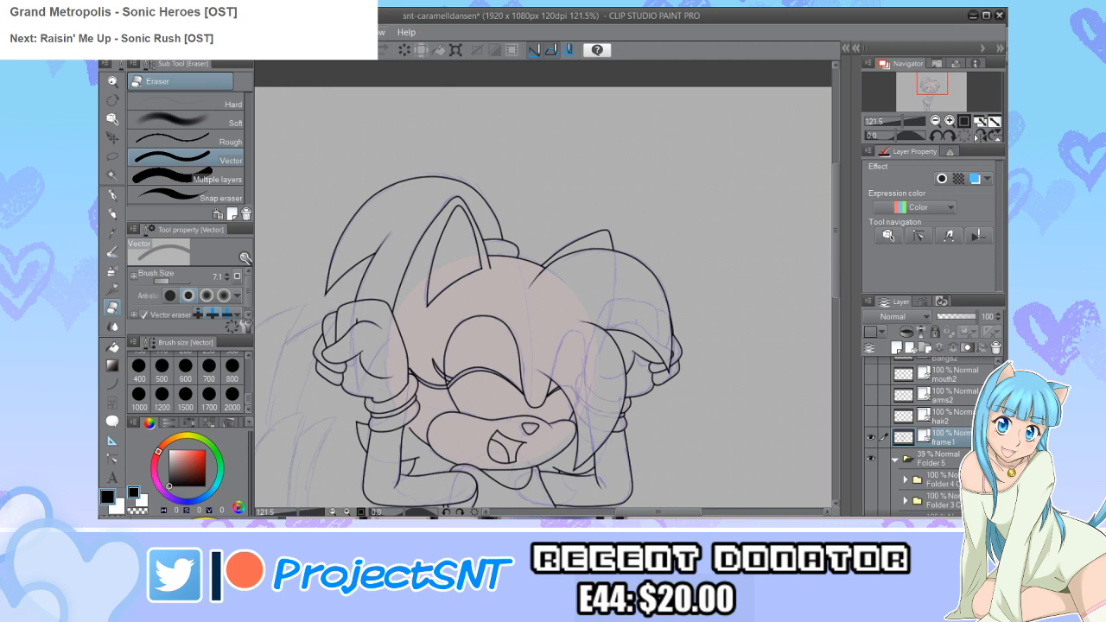
scroll(458, 377, "down", 5)
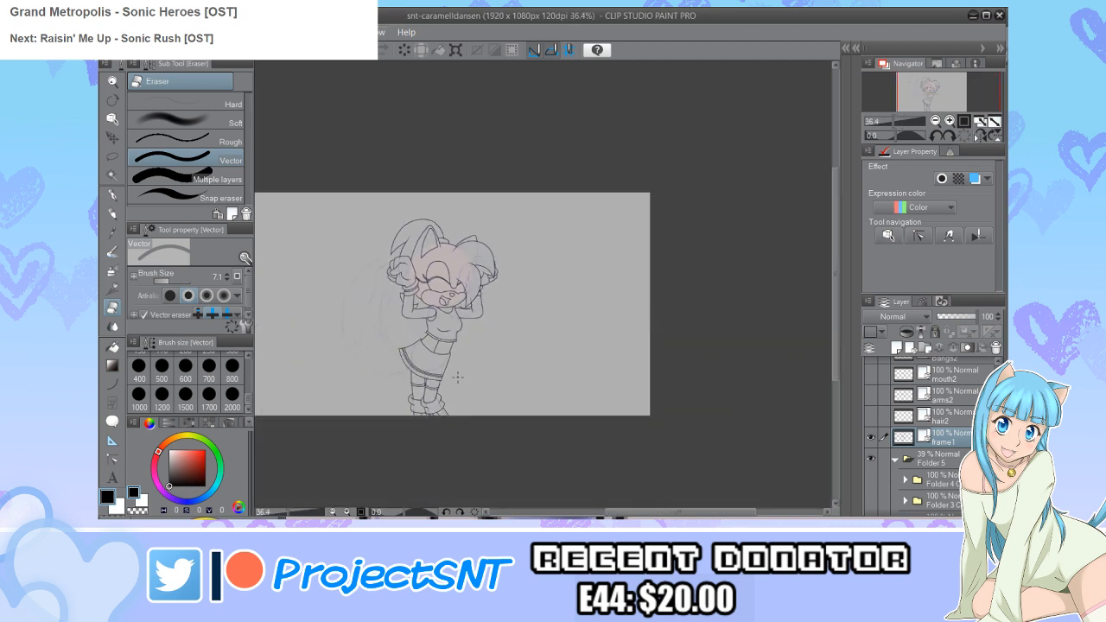
Step: Taper the short cheek line beside the muzzle on frame1 by changing its control point width, and save the file
scroll(458, 378, "up", 4)
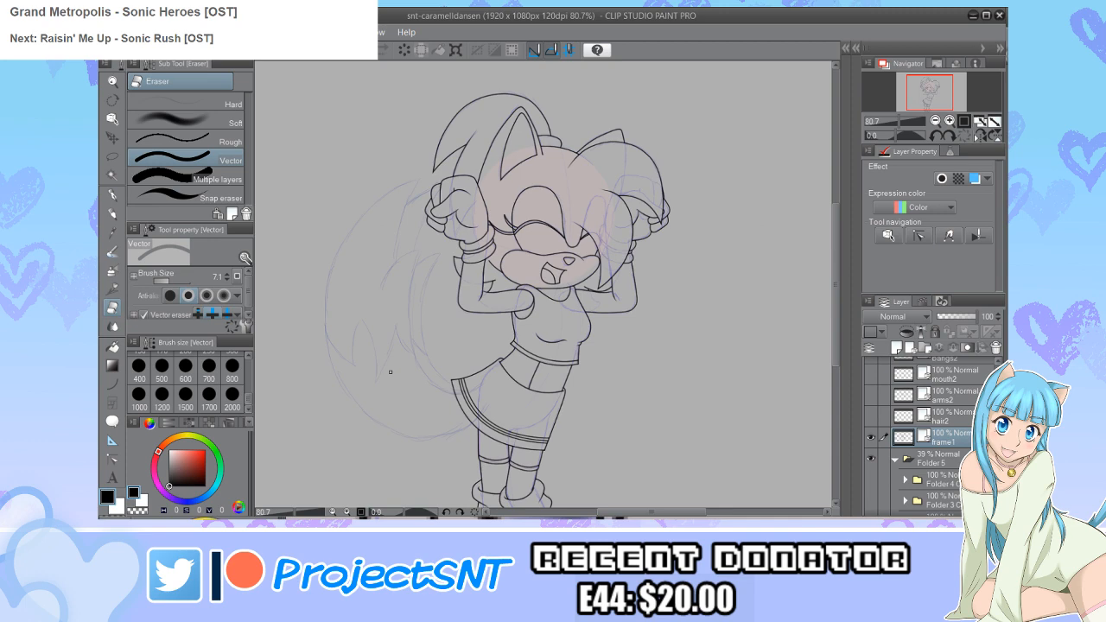
scroll(478, 159, "up", 5)
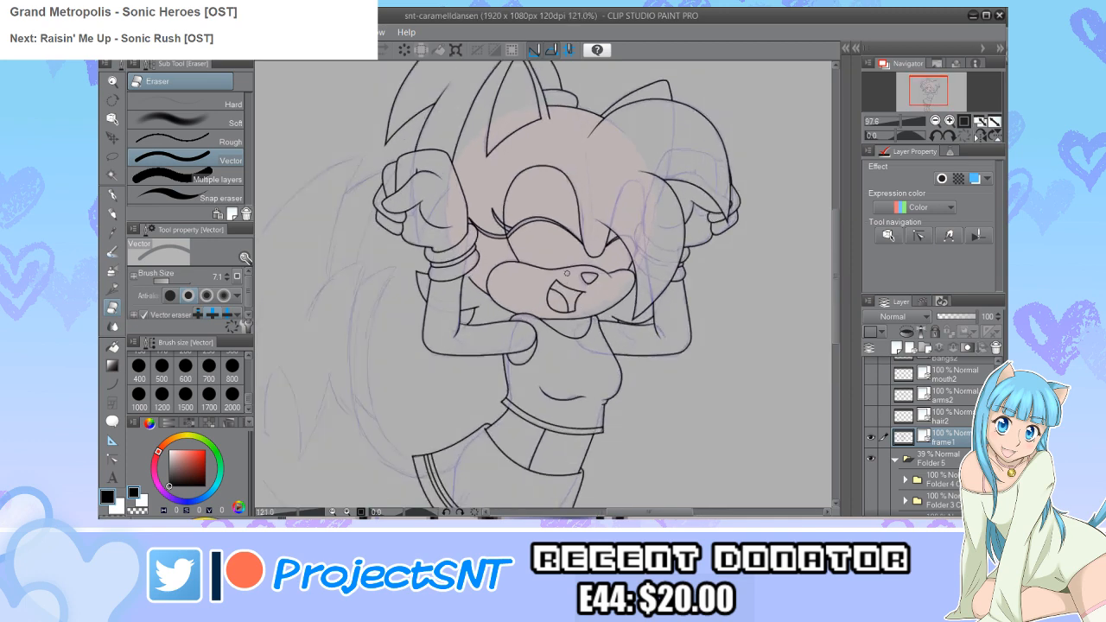
key("y")
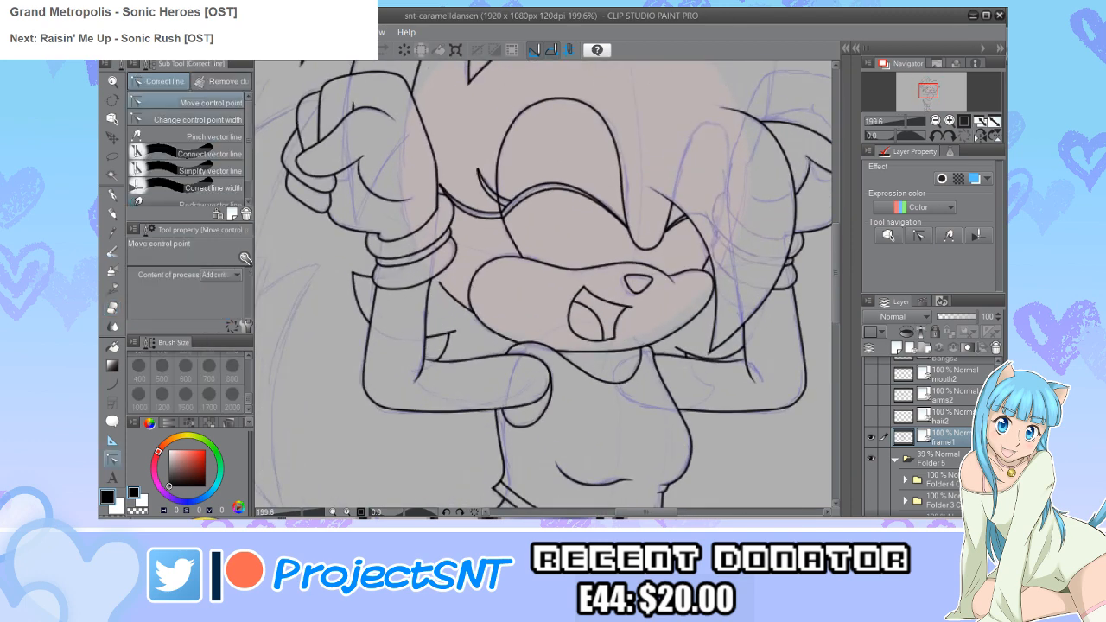
left_click(198, 119)
scroll(440, 290, "up", 3)
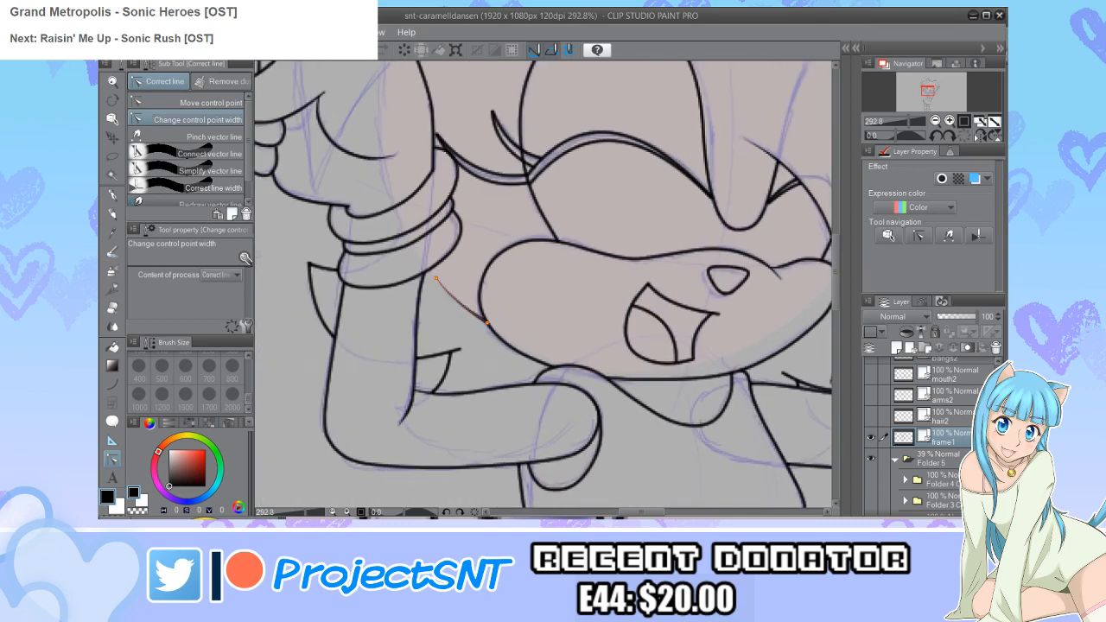
scroll(425, 338, "down", 5)
scroll(517, 295, "down", 4)
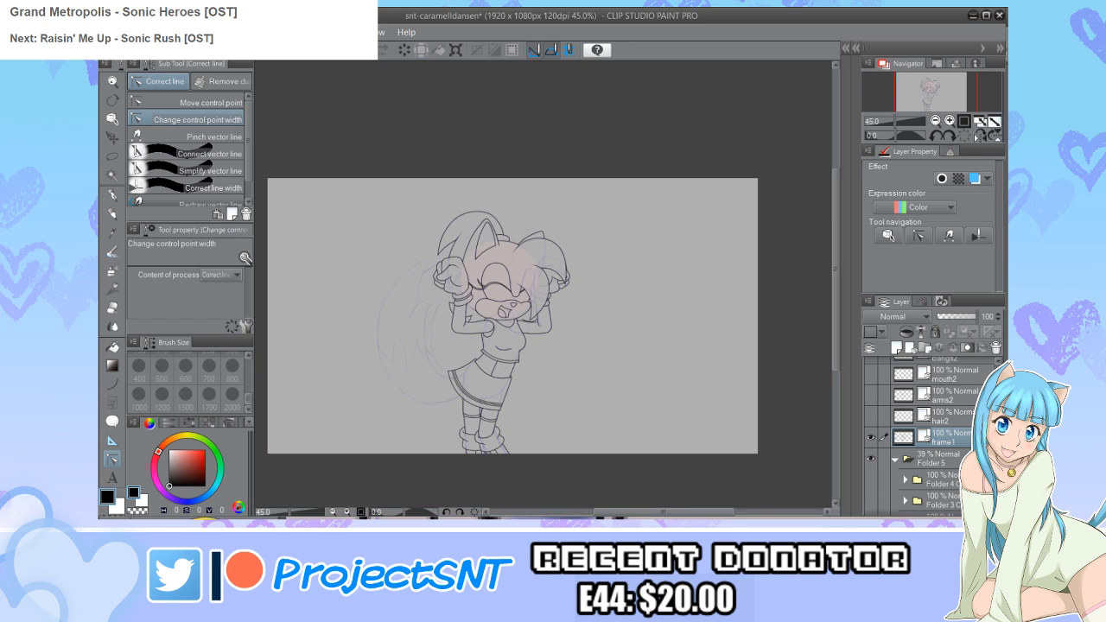
key("ctrl+s")
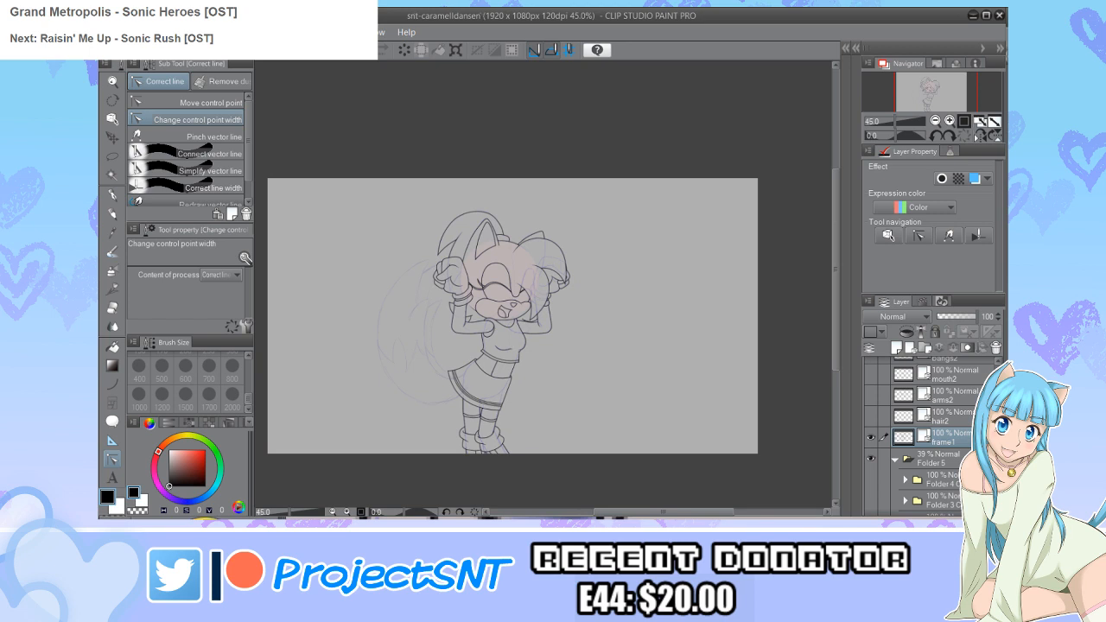
Step: Add a new vector layer and place it directly below frame1
key("ctrl+shift+n")
left_click_drag(942, 436, 942, 467)
scroll(419, 342, "up", 2)
scroll(416, 342, "up", 1)
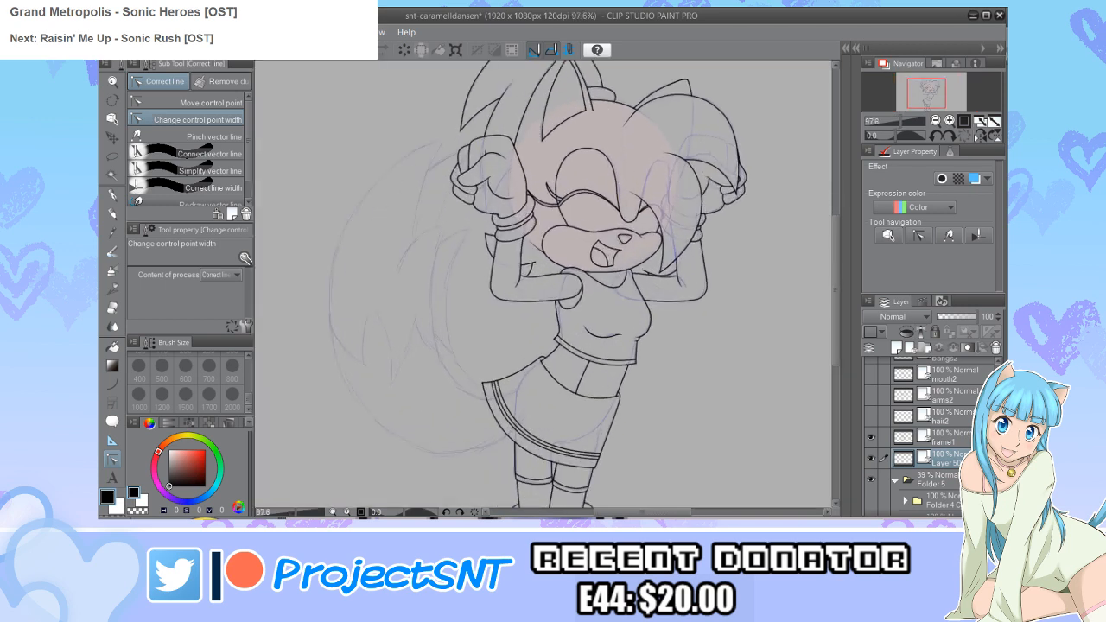
Step: Draw a large ellipse for the tail's outer outline and move it to match the sketch
key("u")
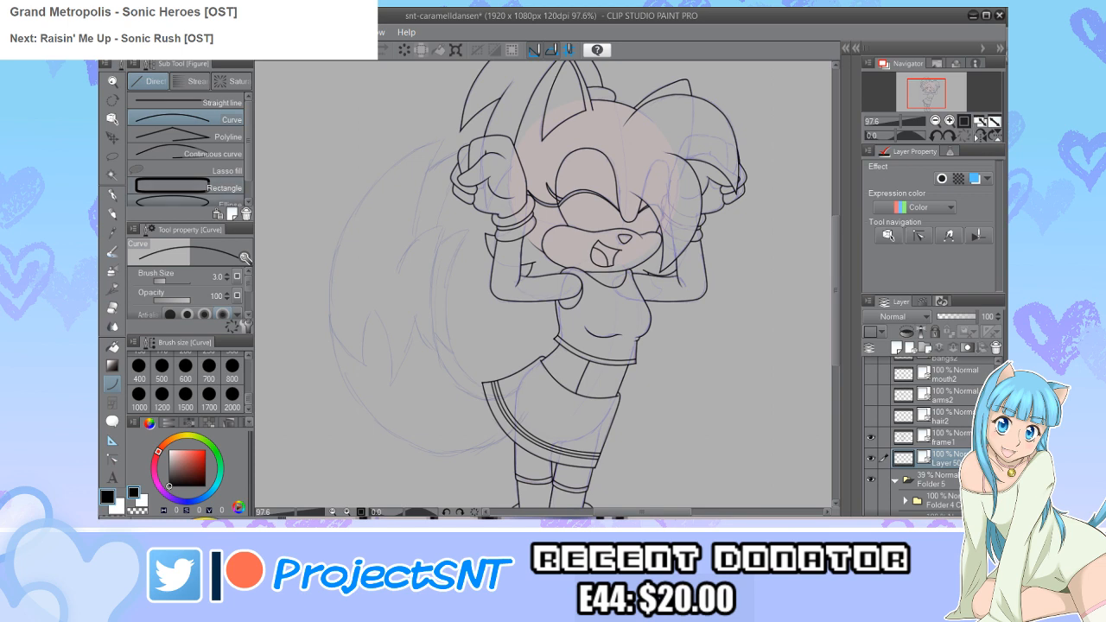
key("u")
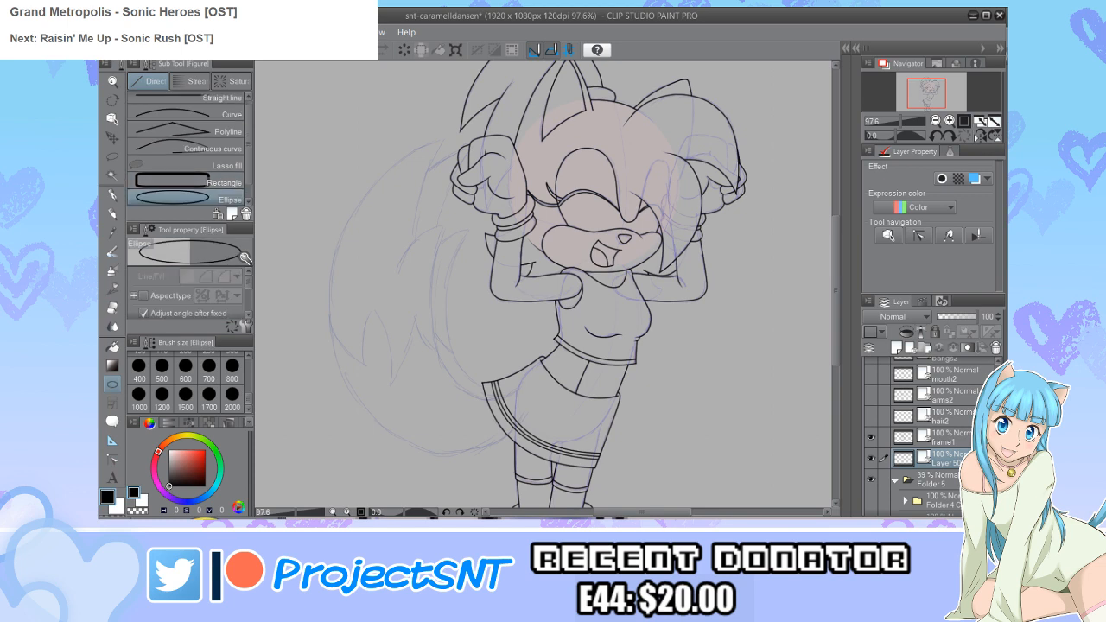
left_click_drag(306, 102, 604, 455)
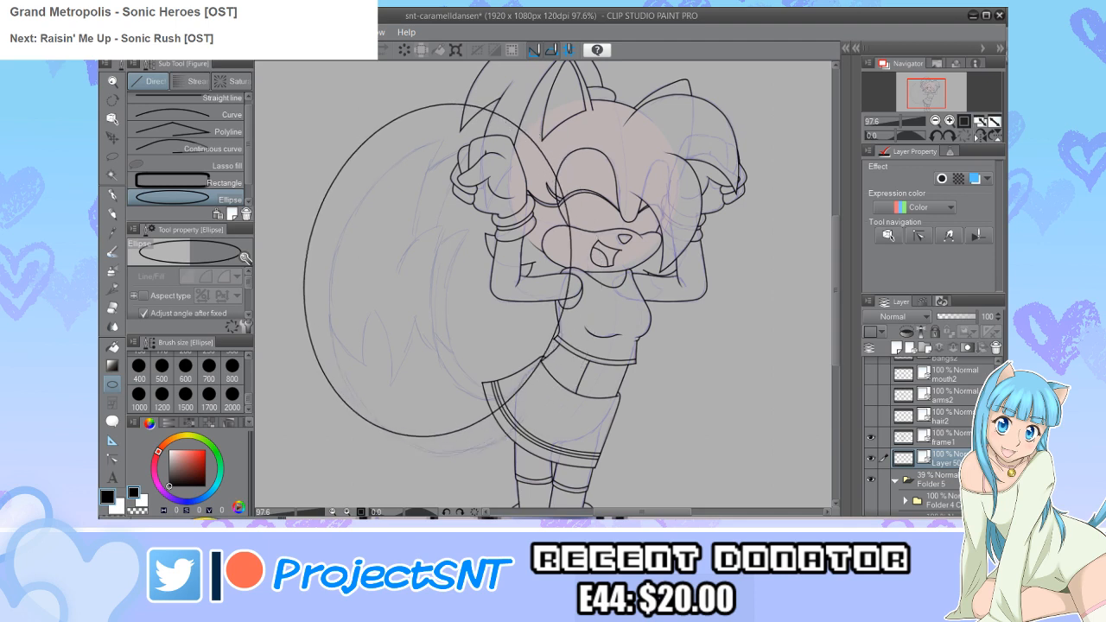
key("ctrl+t")
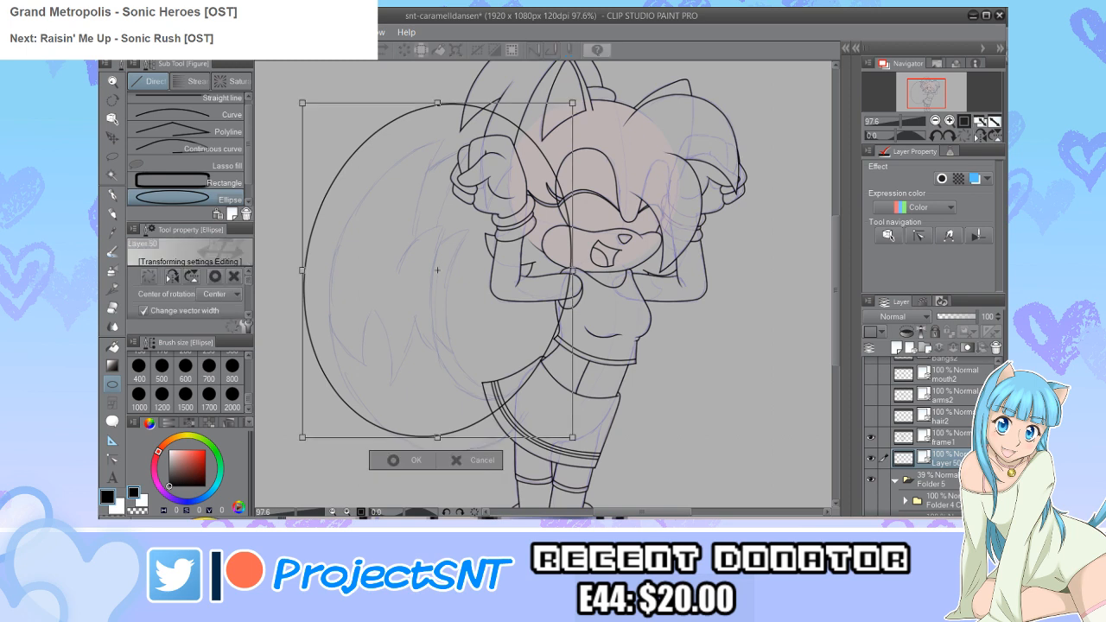
left_click_drag(462, 287, 463, 285)
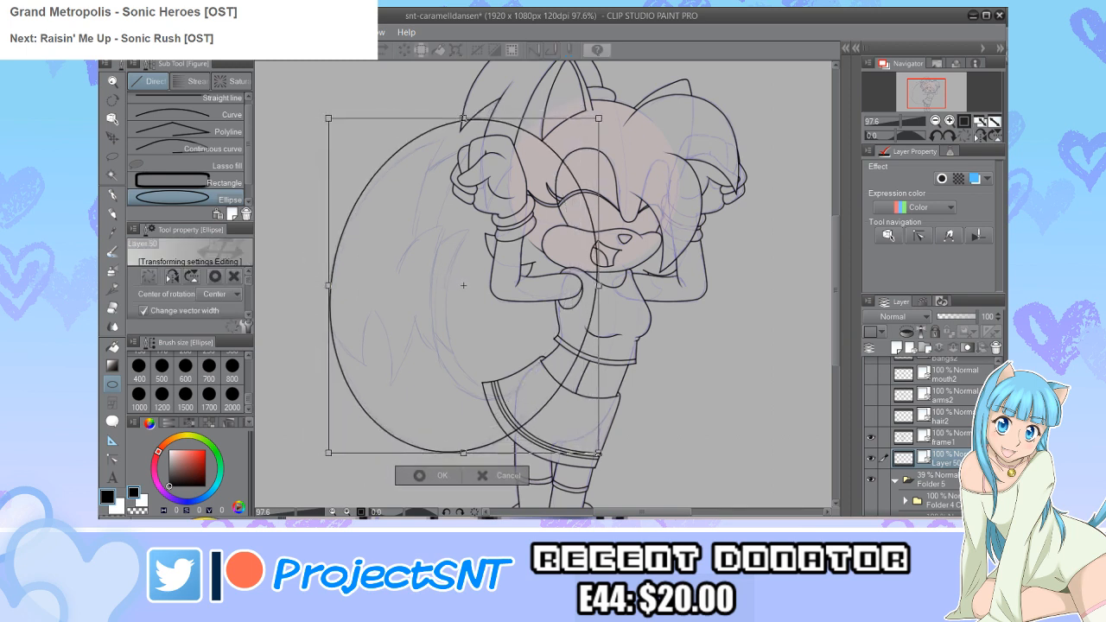
left_click(419, 475)
Step: Draw a smaller ellipse on another new layer for the tail's inner edge, align it with the sketch, and merge it into the outer ellipse's layer
key("ctrl+shift+n")
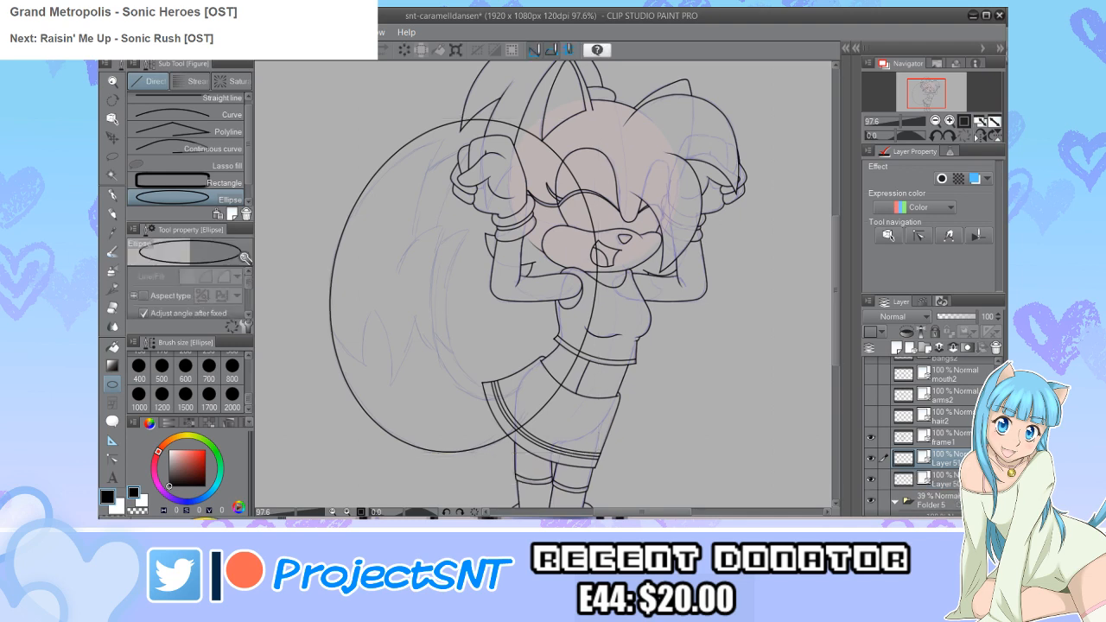
left_click_drag(440, 156, 584, 386)
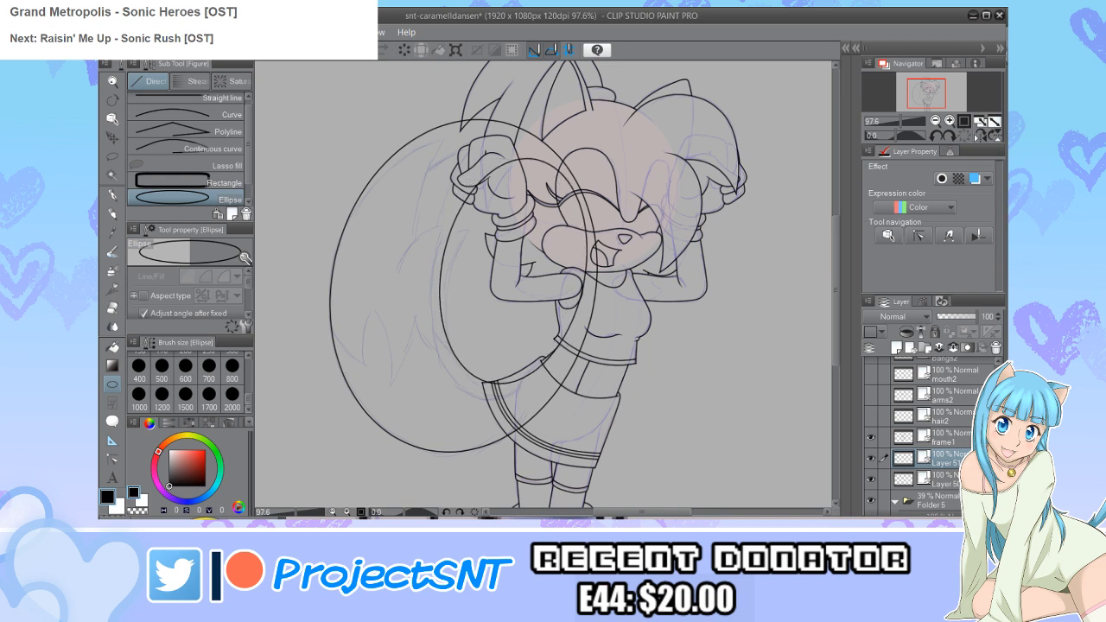
key("ctrl+t")
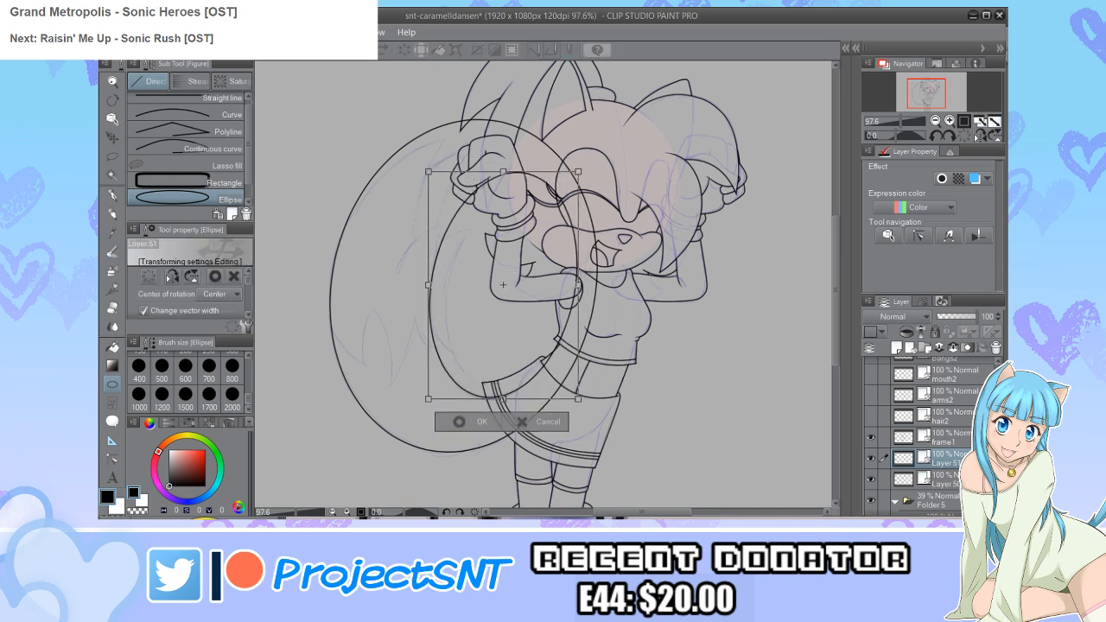
left_click_drag(503, 286, 502, 284)
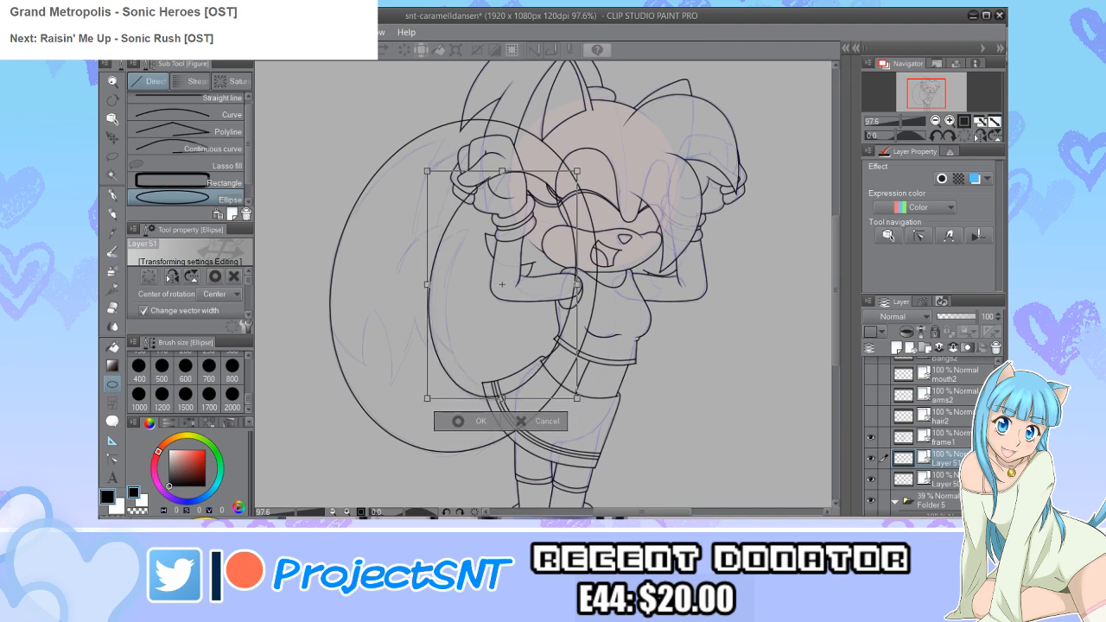
left_click(458, 421)
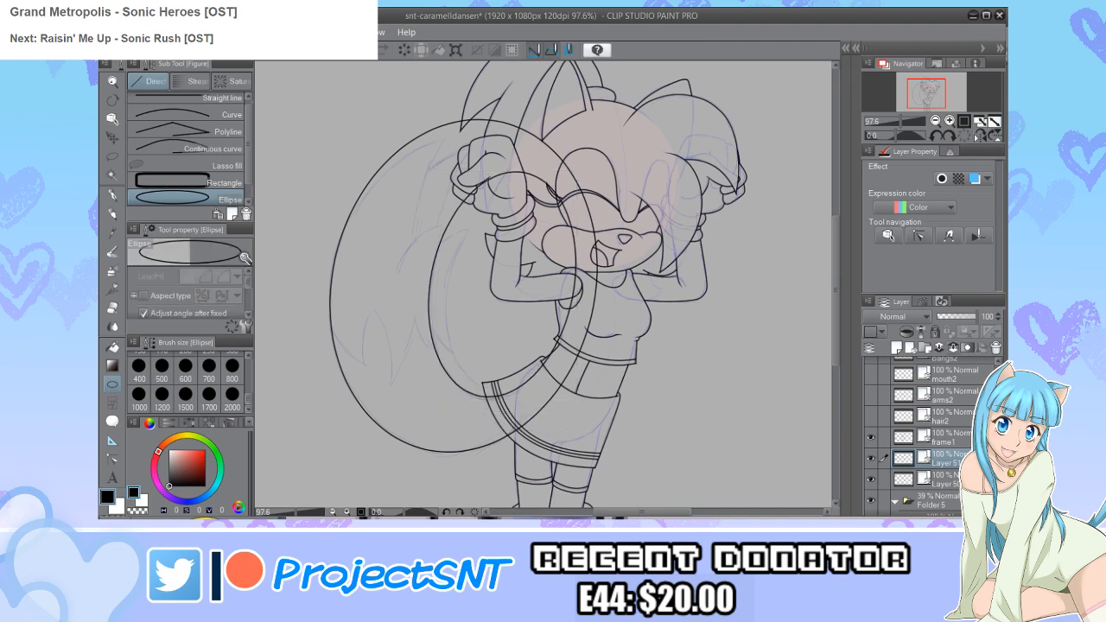
left_click(954, 347)
Step: Draw a curved fur line inside the tail along the sketch, between the outer and inner ellipses, with the Curve tool
scroll(435, 240, "up", 5)
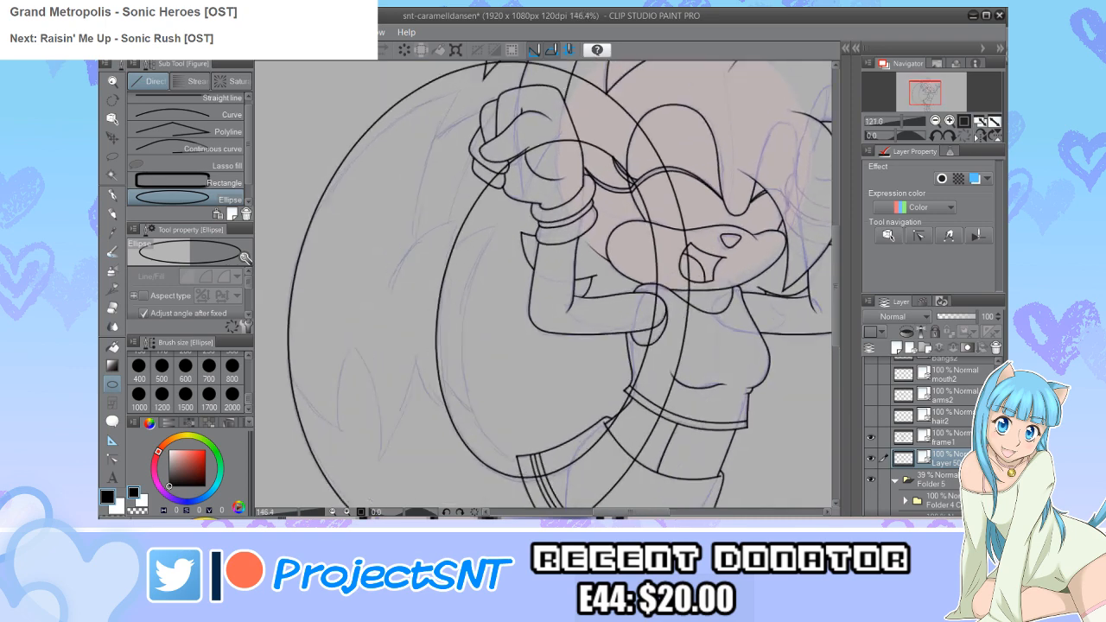
left_click(186, 115)
scroll(321, 231, "up", 2)
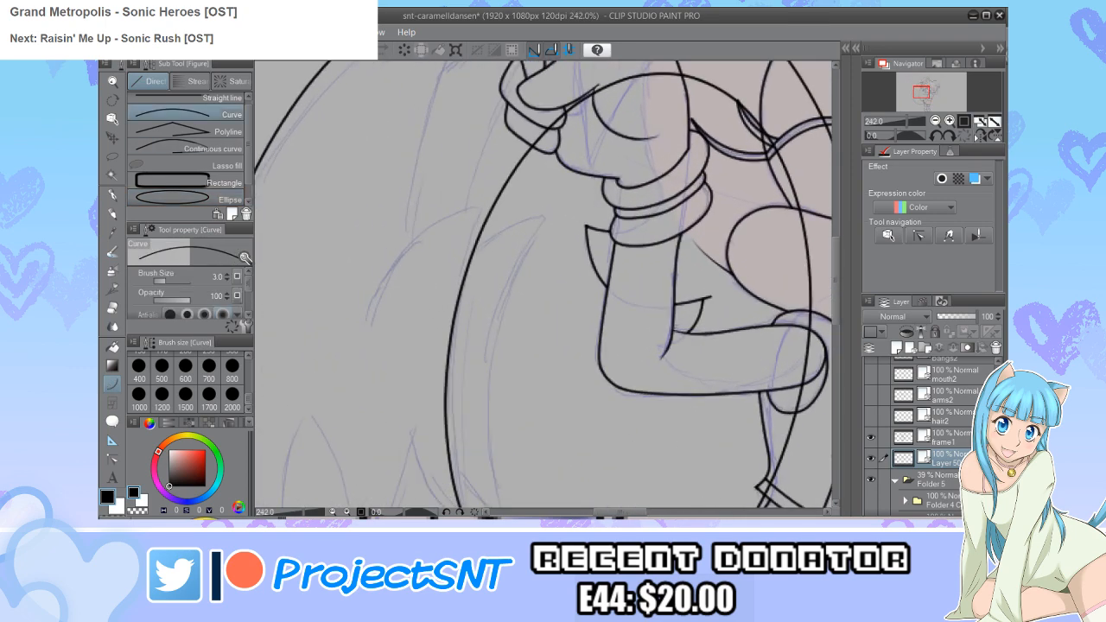
left_click_drag(338, 308, 362, 336)
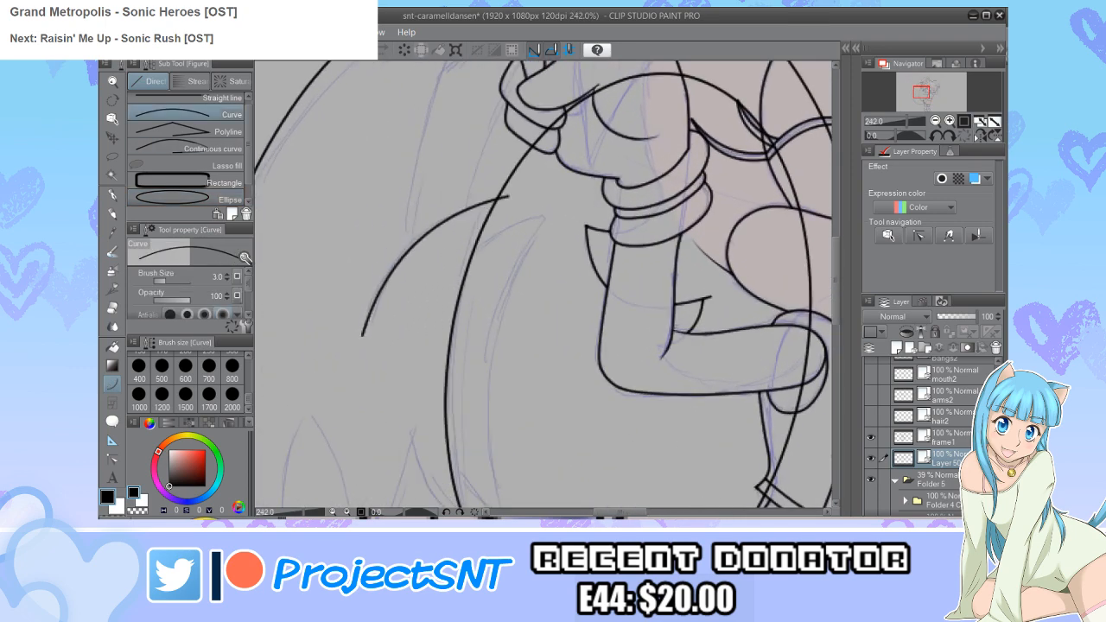
scroll(484, 346, "down", 7)
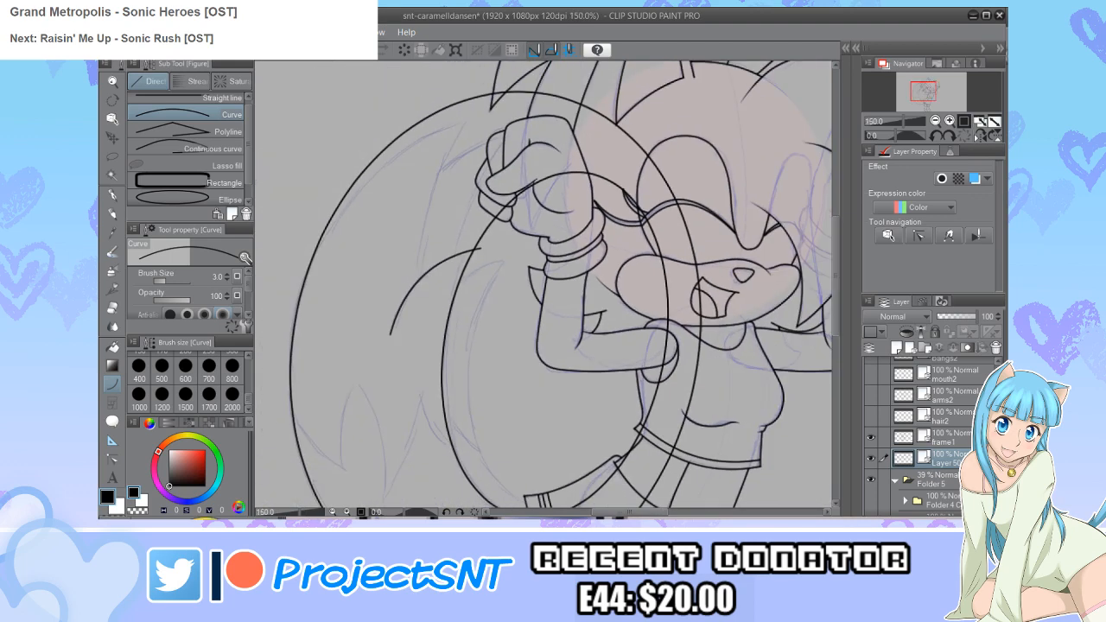
scroll(466, 245, "up", 6)
left_click_drag(486, 62, 430, 415)
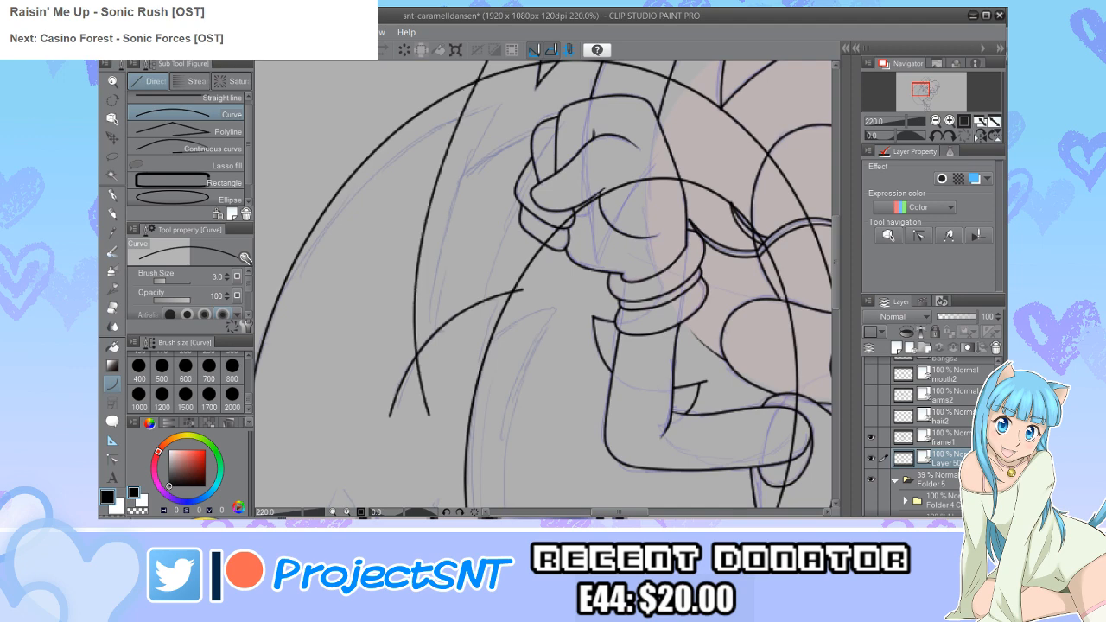
left_click(412, 259)
scroll(407, 267, "down", 5)
scroll(346, 186, "down", 3)
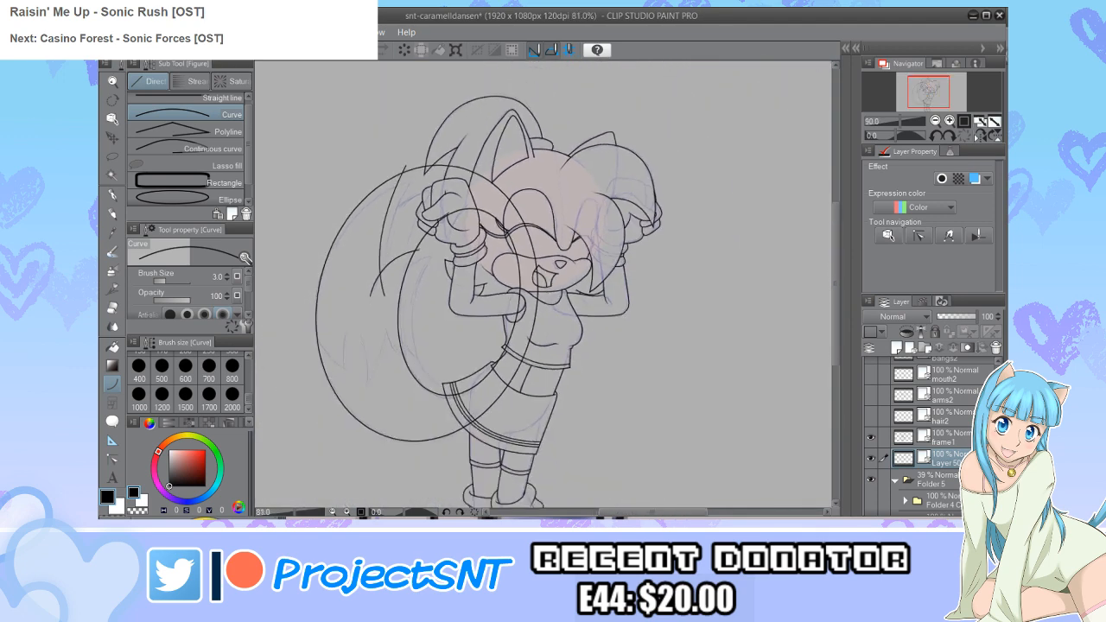
left_click(870, 458)
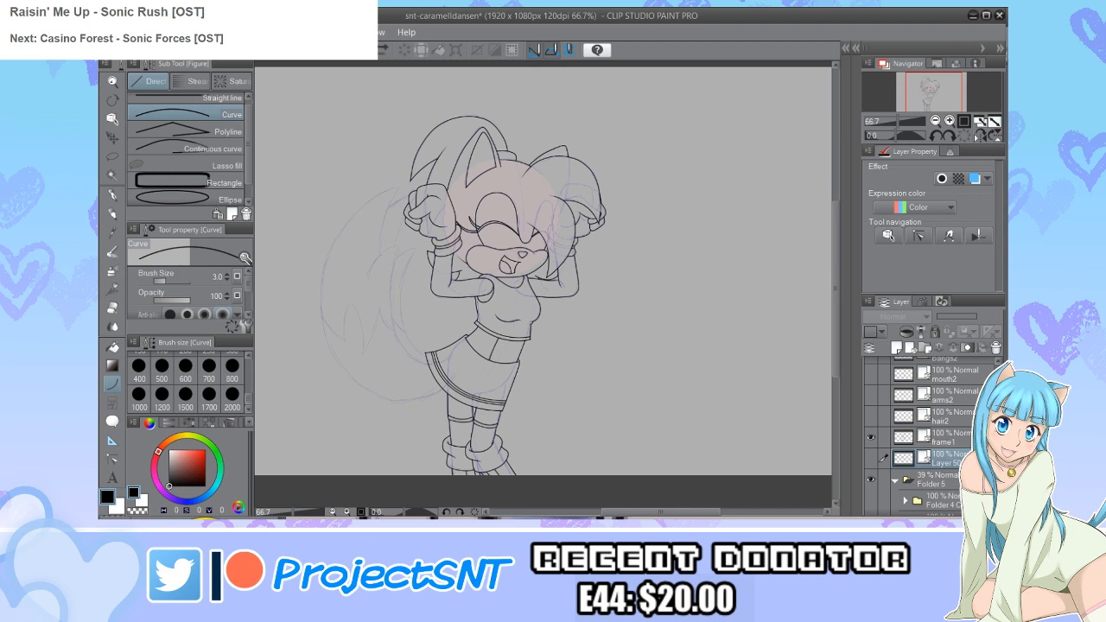
key("ctrl+z")
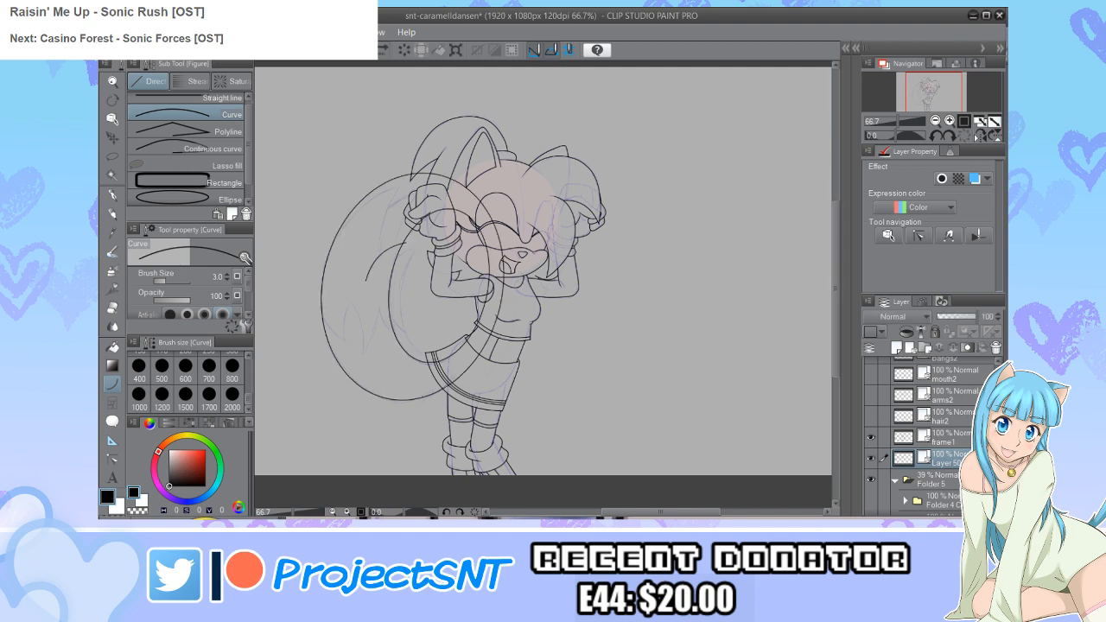
Step: Draw a second fur curve from the tail's upper edge and, with frame1 hidden, a short curve joining both ellipses at the tail's base
left_click_drag(394, 175, 374, 280)
left_click(871, 437)
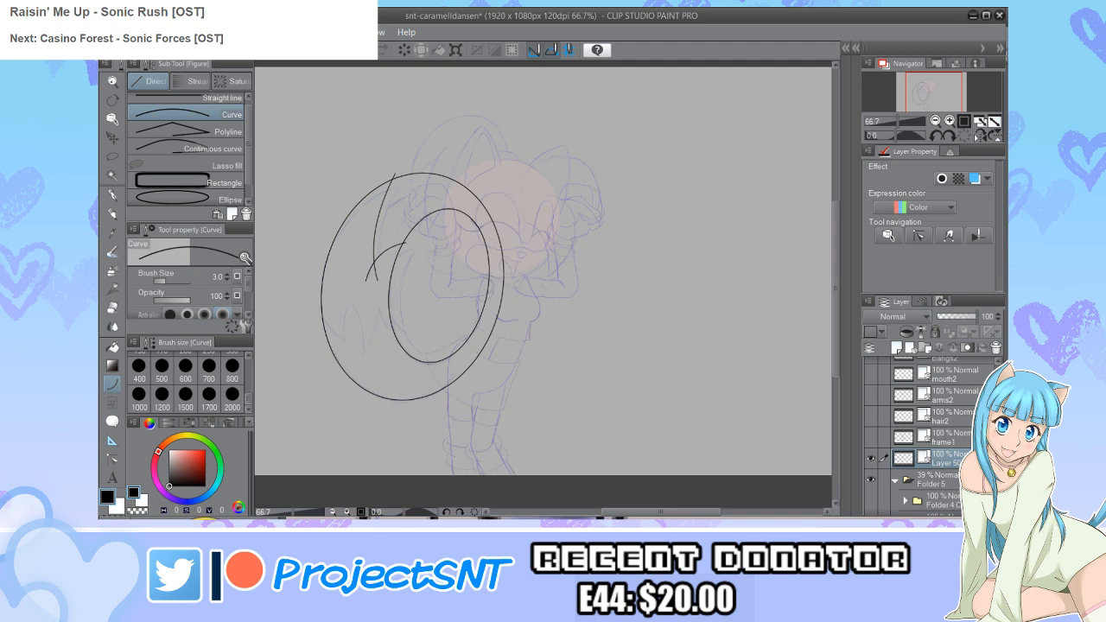
scroll(389, 253, "up", 3)
scroll(544, 285, "up", 3)
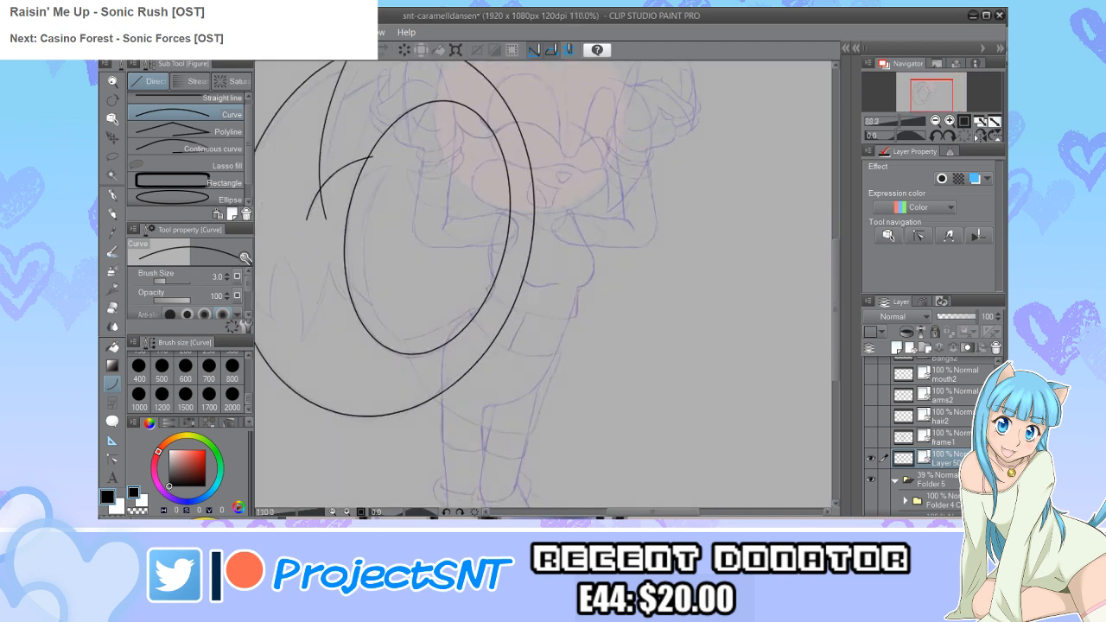
scroll(440, 350, "up", 1)
left_click_drag(438, 315, 489, 375)
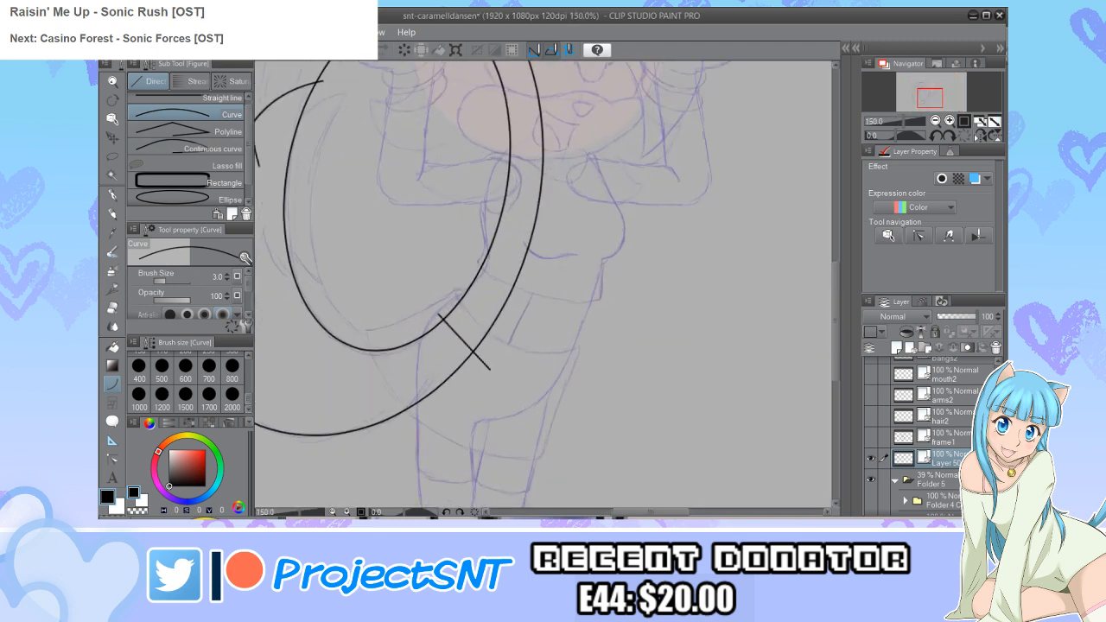
scroll(518, 382, "down", 3)
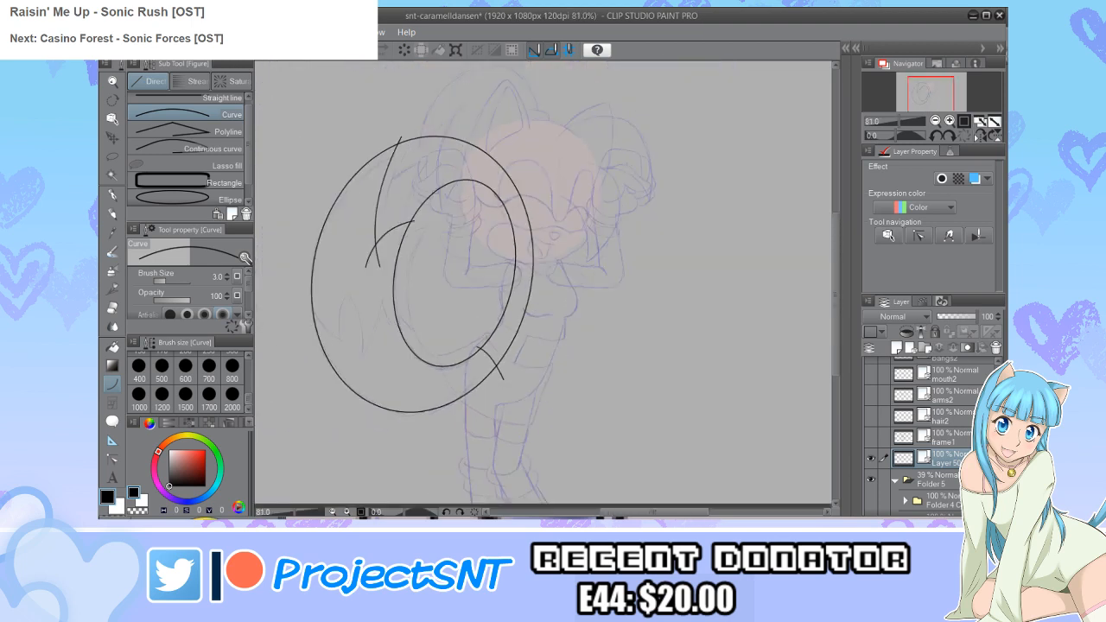
Step: Trim the excess parts of both ellipses and the overshooting fur curves with the Vector eraser, leaving a pointed, curved tail outline
key("e")
scroll(353, 280, "up", 2)
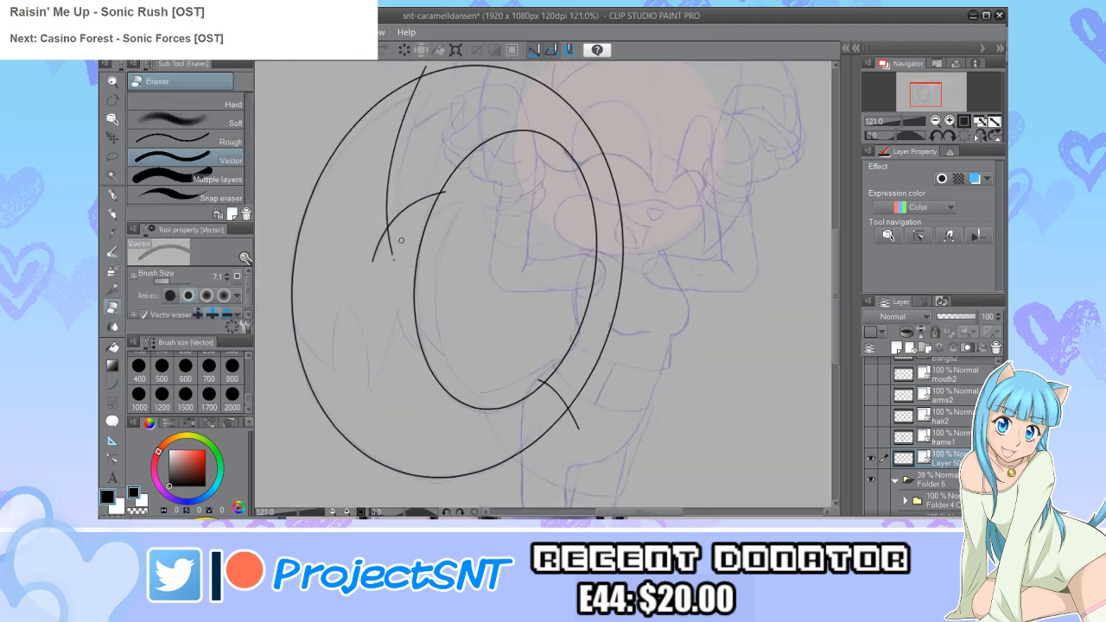
left_click(446, 197)
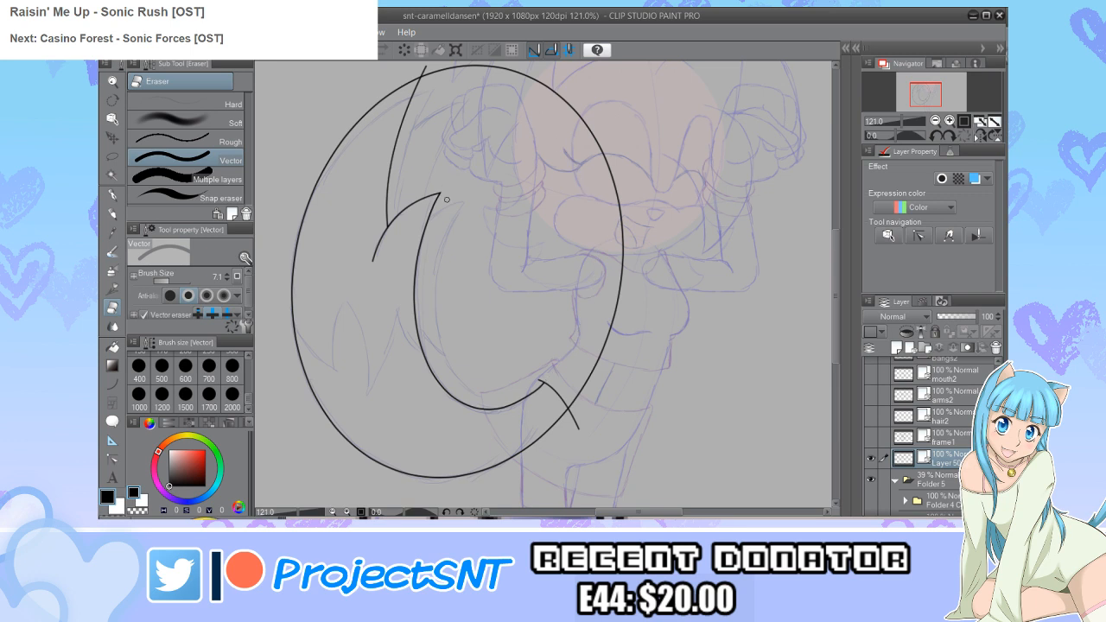
left_click(431, 80)
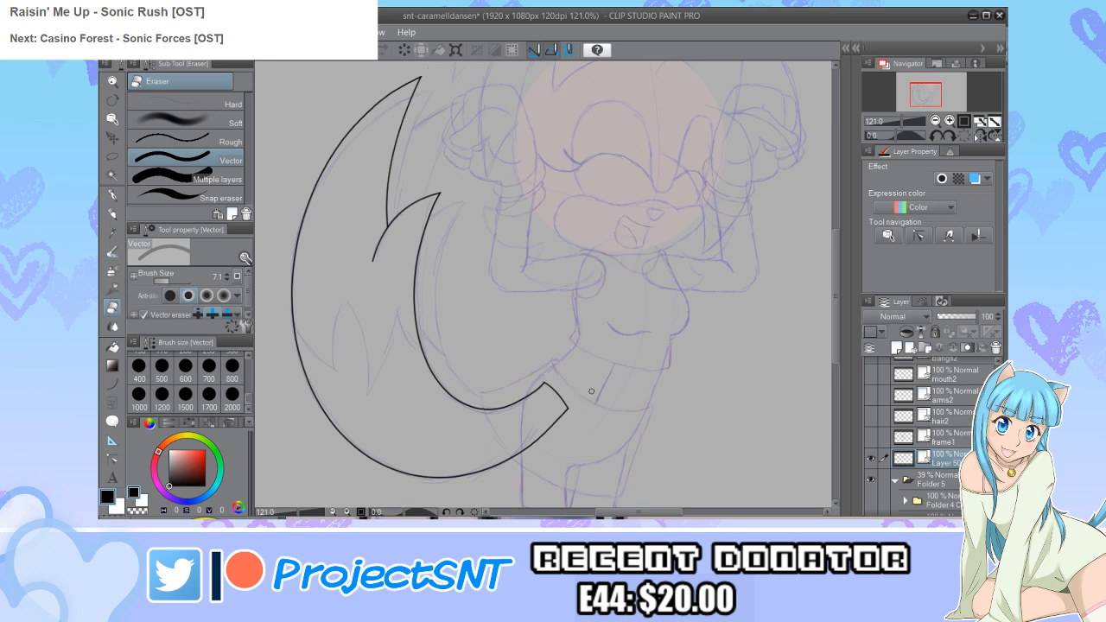
scroll(395, 370, "down", 3)
scroll(303, 432, "up", 2)
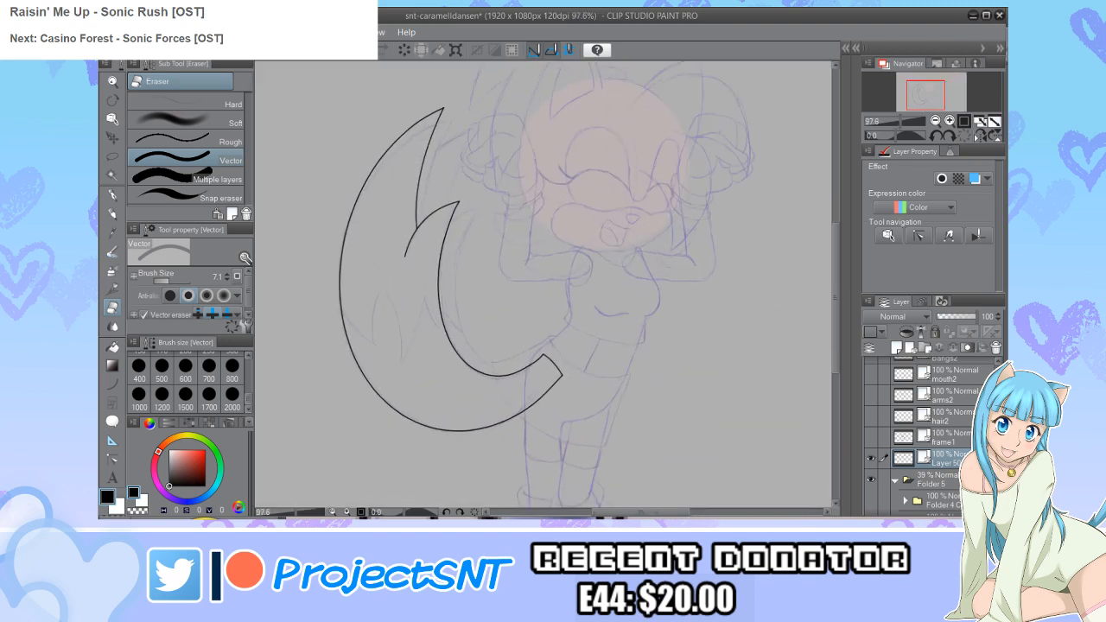
Step: Draw five crossing curves along the sketch for the zigzag fur edge across the tail's lower part with the Curve tool
scroll(380, 355, "up", 3)
key("u")
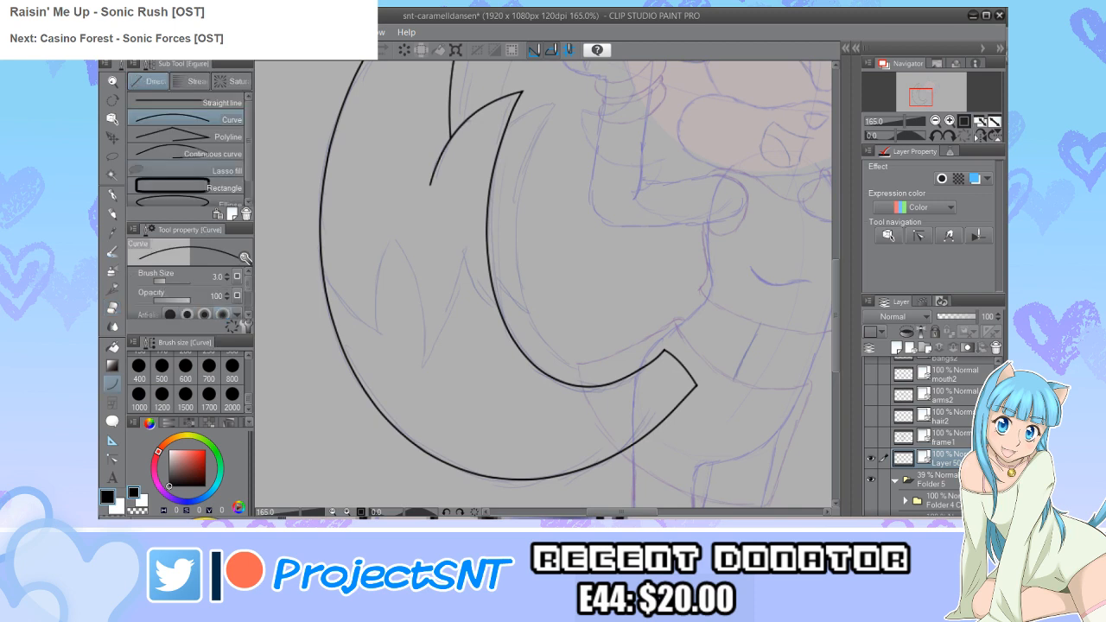
scroll(421, 323, "up", 1)
left_click_drag(383, 212, 415, 393)
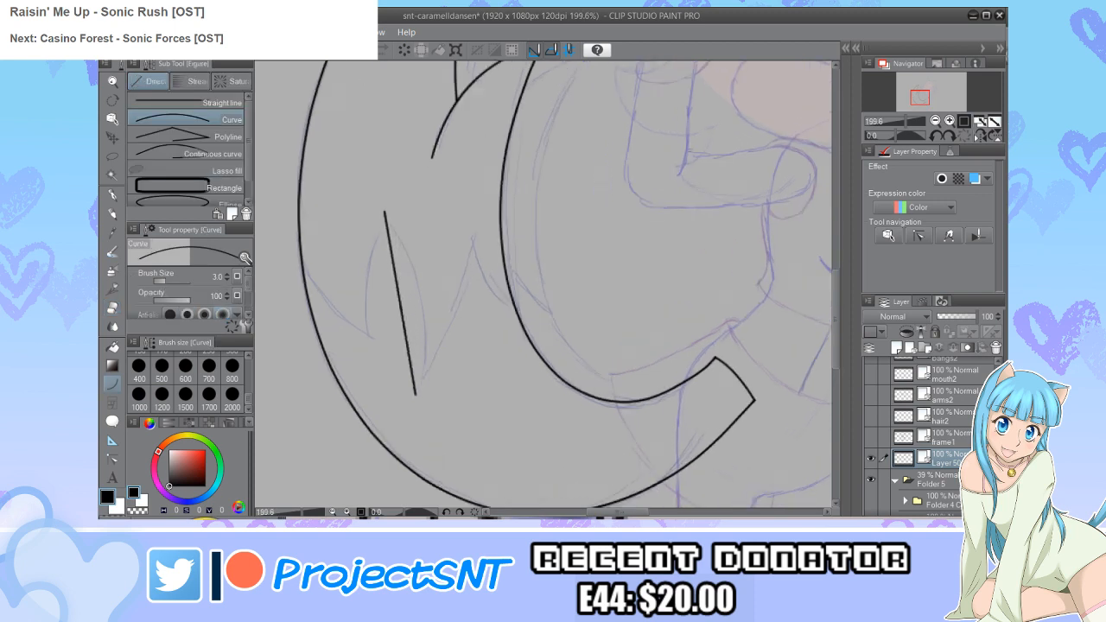
left_click_drag(467, 229, 553, 333)
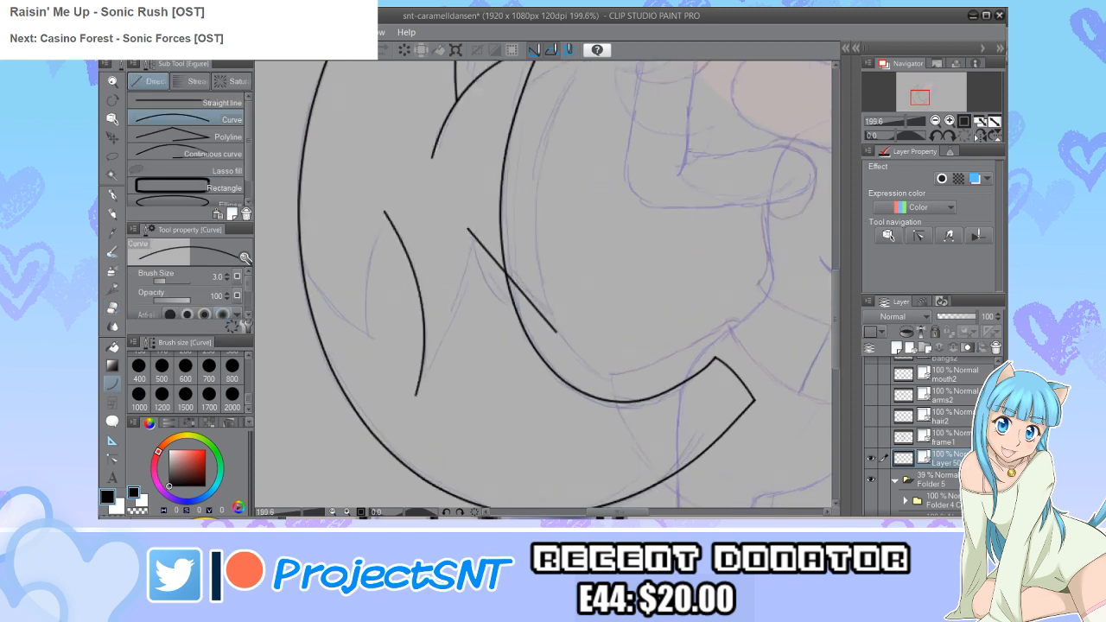
mouse_move(474, 229)
left_mouse_down()
mouse_move(463, 277)
mouse_move(405, 378)
left_mouse_up()
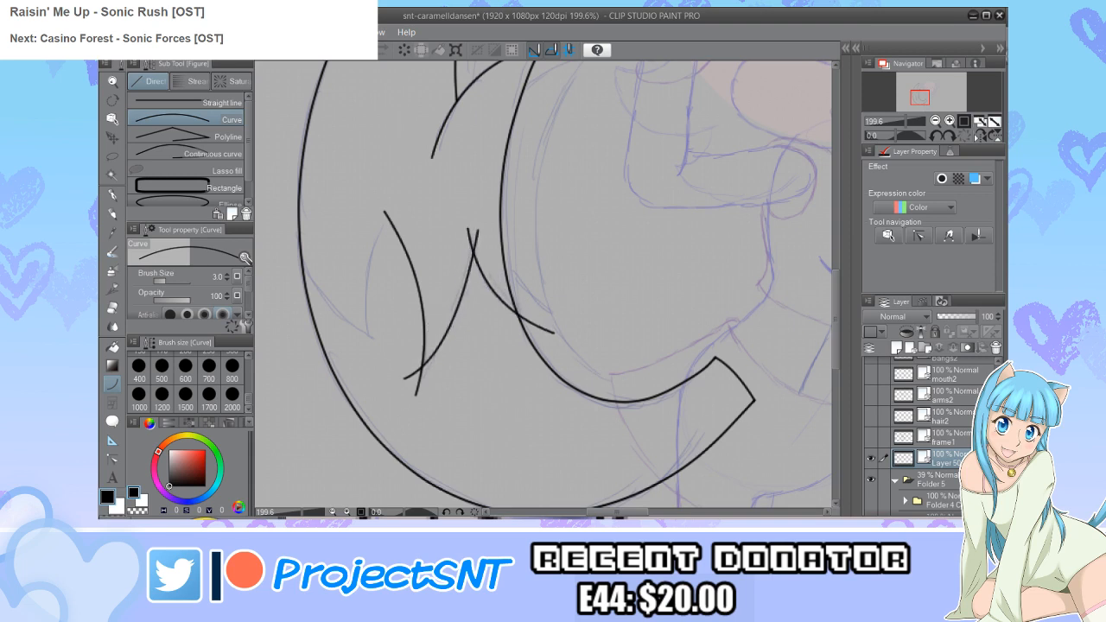
left_click_drag(396, 207, 374, 355)
left_click_drag(283, 242, 391, 346)
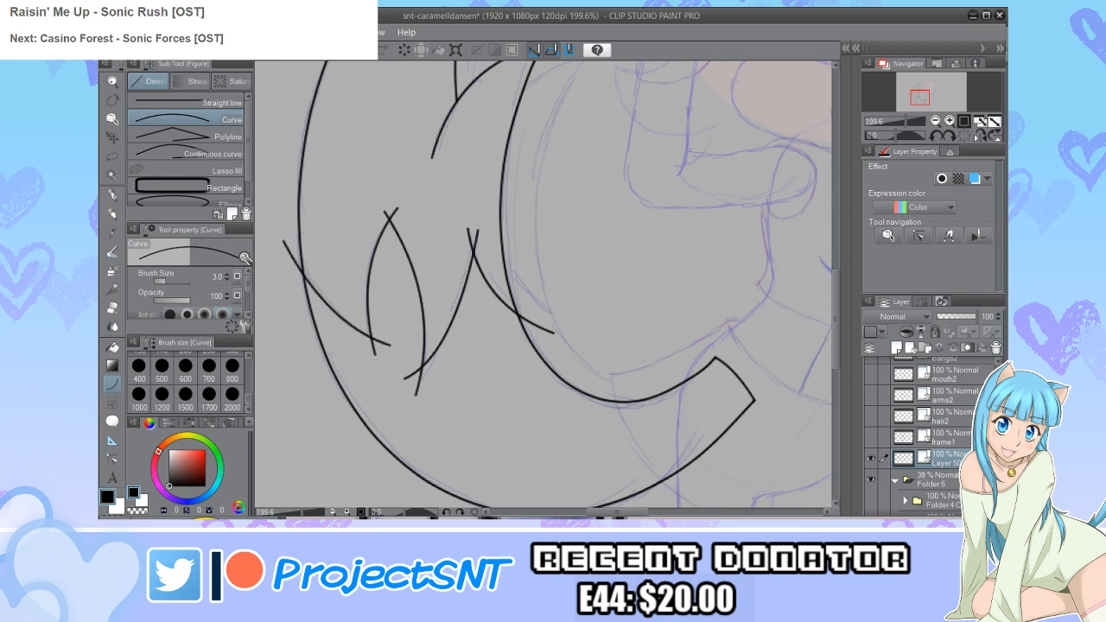
Step: Erase the overshooting ends of the zigzag fur curves so they meet in clean points inside the tail outline
key("e")
left_click_drag(282, 239, 286, 259)
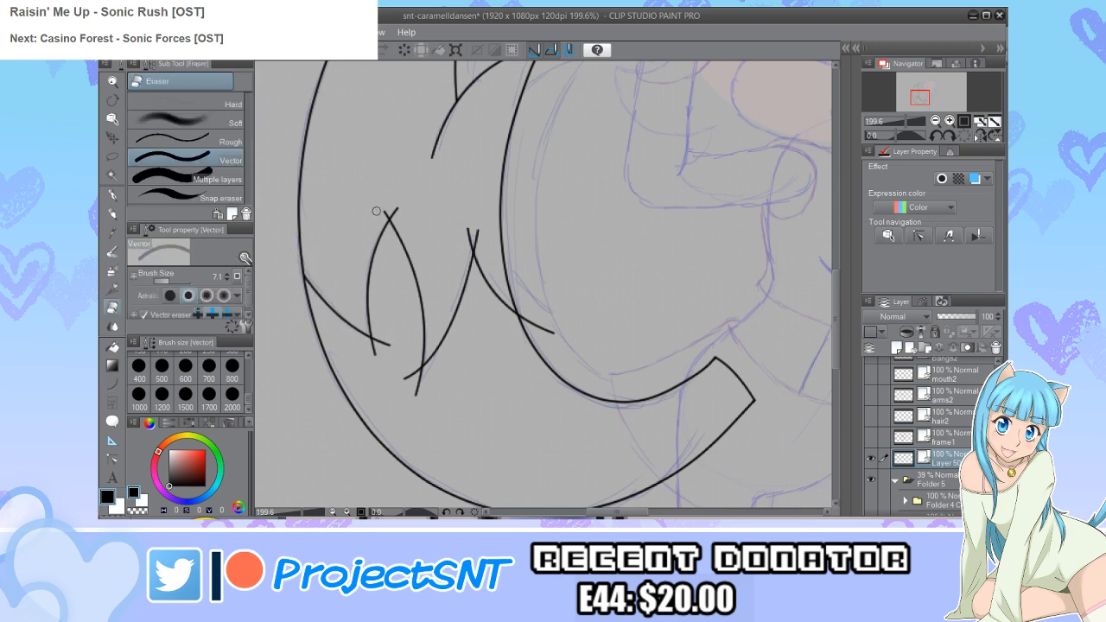
mouse_move(401, 204)
left_mouse_down()
mouse_move(485, 238)
mouse_move(513, 288)
mouse_move(544, 312)
mouse_move(551, 342)
mouse_move(419, 394)
mouse_move(388, 346)
left_mouse_up()
scroll(321, 331, "down", 5)
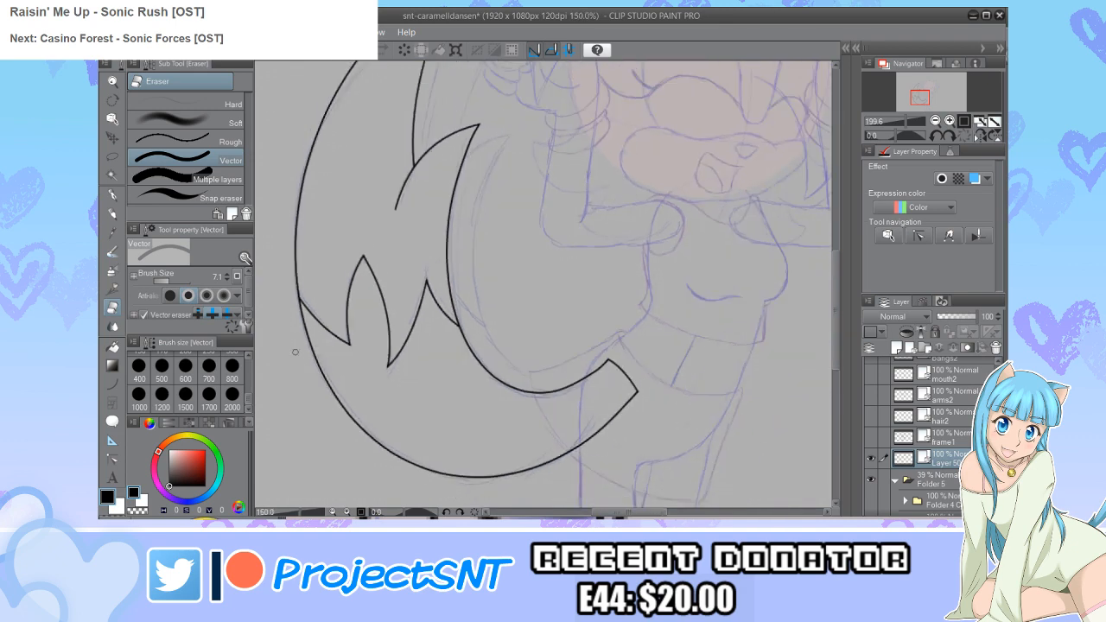
scroll(322, 332, "down", 1)
scroll(321, 332, "up", 2)
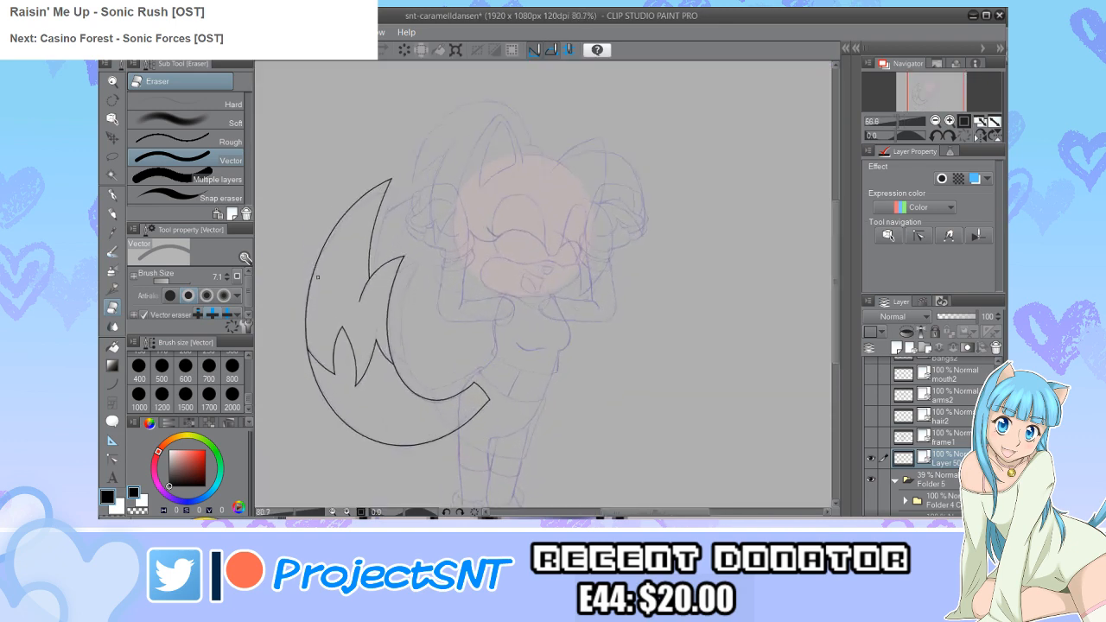
Step: Taper the loose end of the upper fur line inside the tail with Change control point width
key("y")
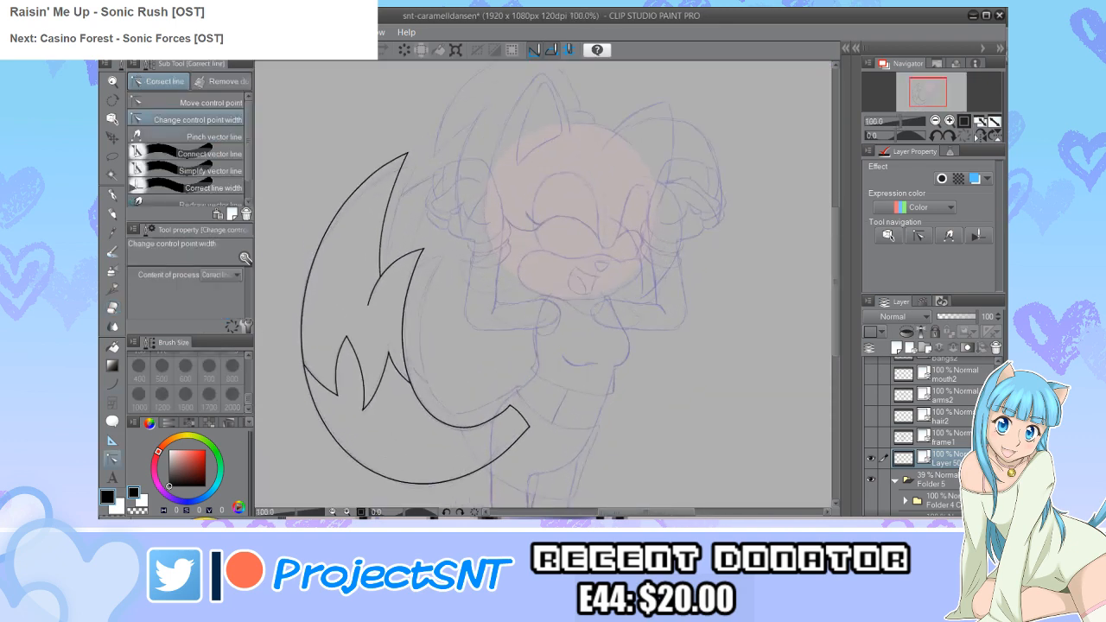
left_click(190, 102)
scroll(388, 286, "up", 3)
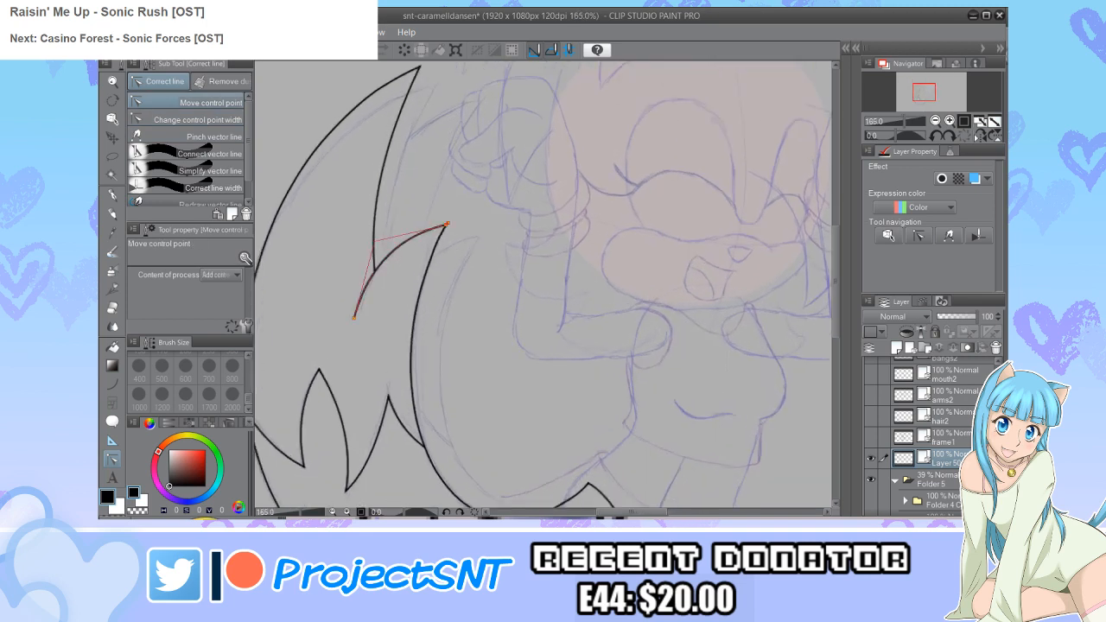
left_click(190, 119)
scroll(341, 277, "down", 5)
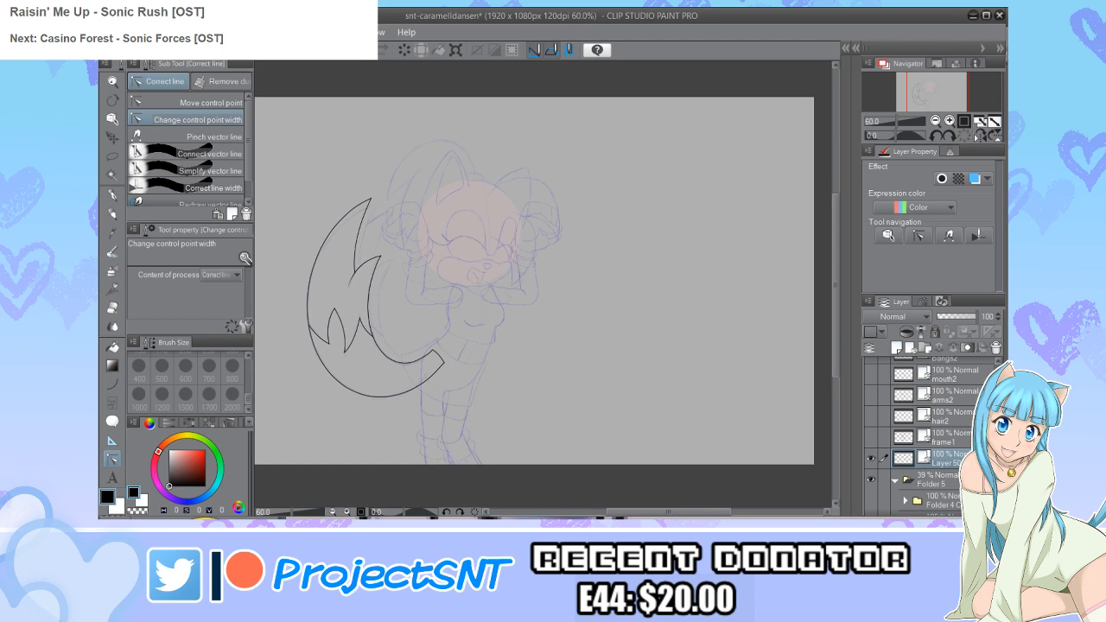
scroll(292, 328, "up", 1)
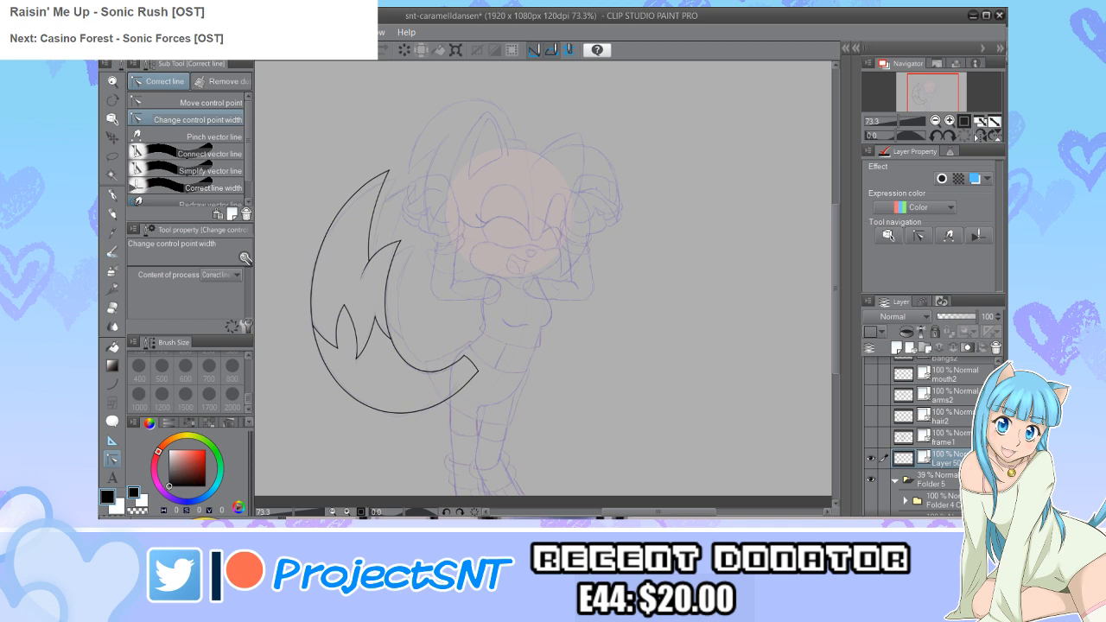
scroll(355, 372, "up", 4)
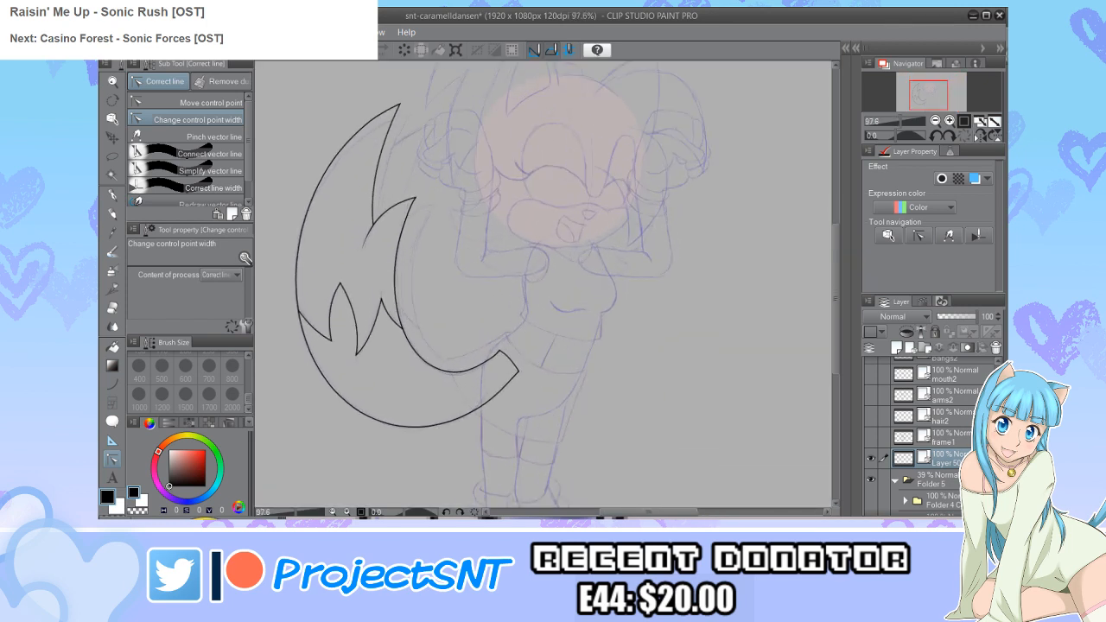
scroll(544, 286, "down", 1)
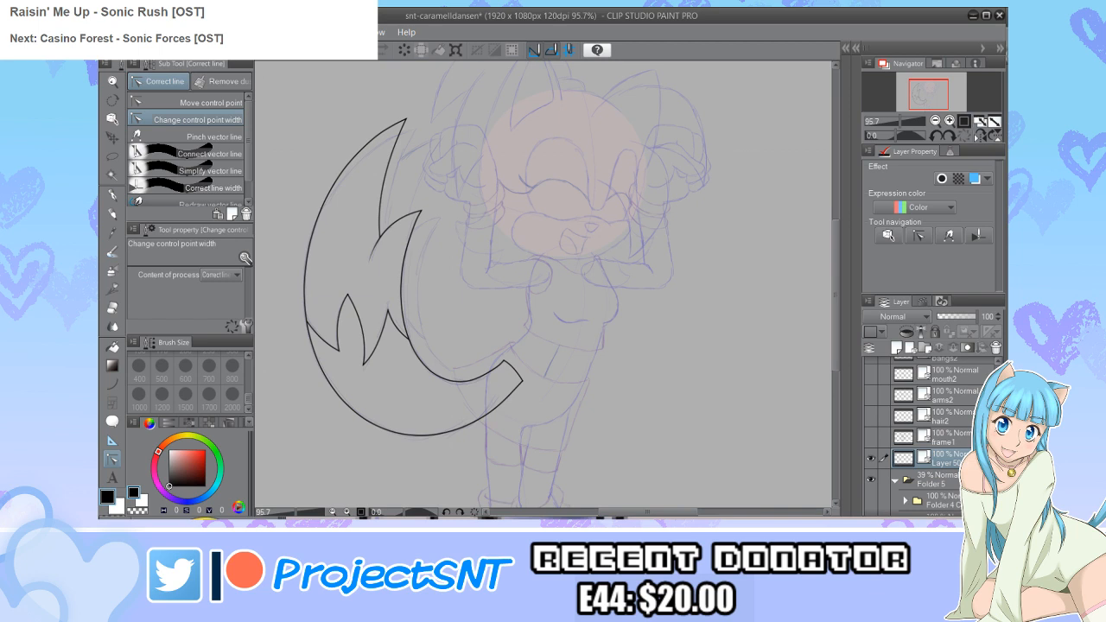
key("ctrl+t")
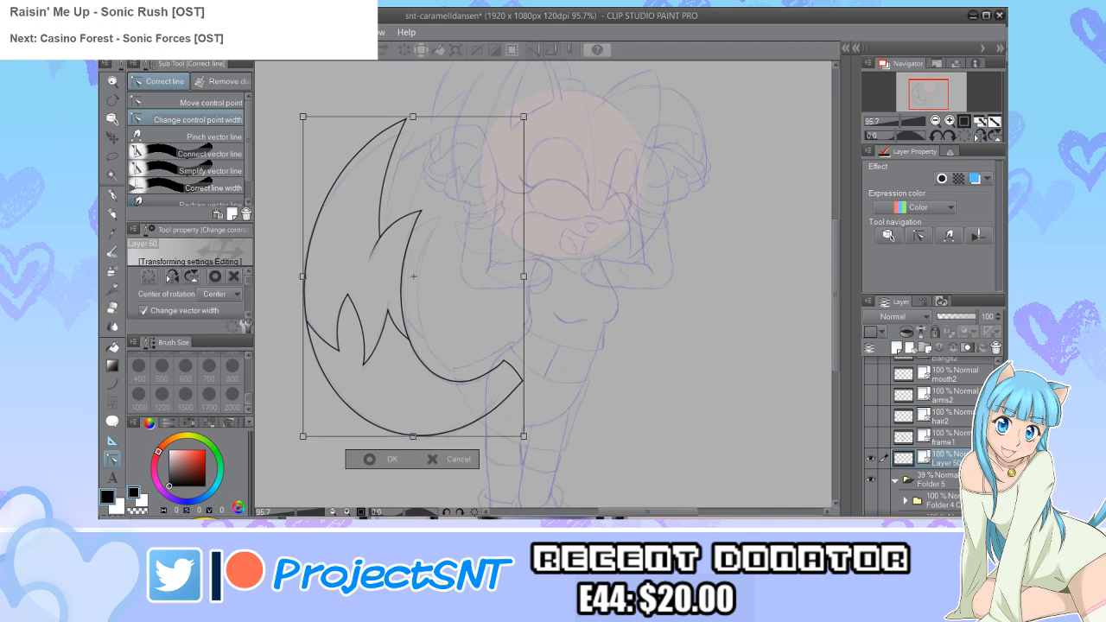
left_click_drag(413, 276, 480, 277)
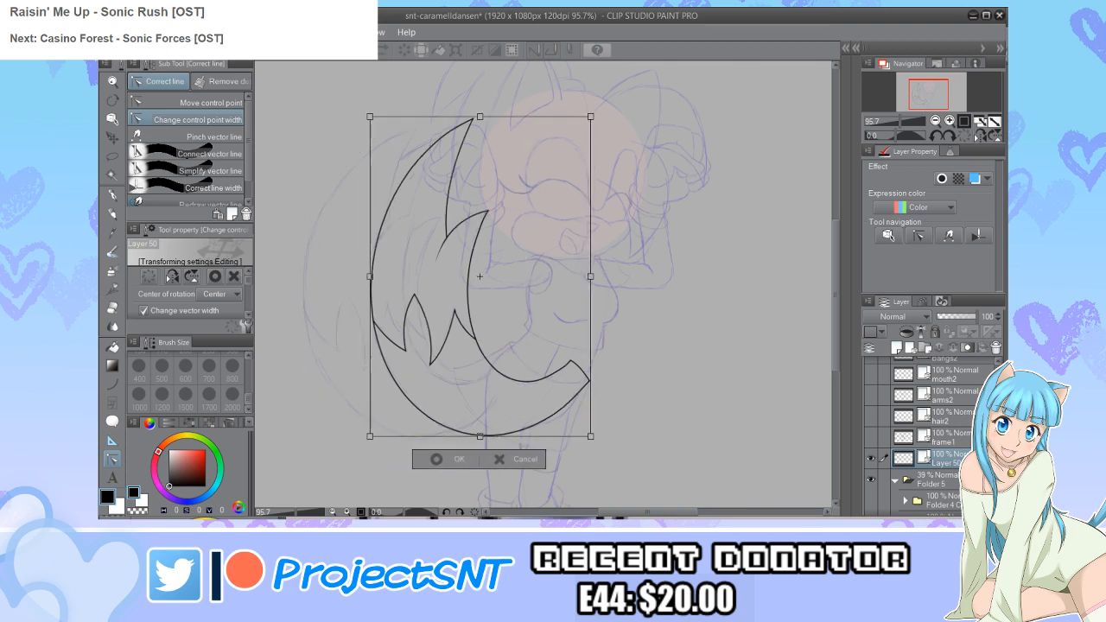
left_click(499, 459)
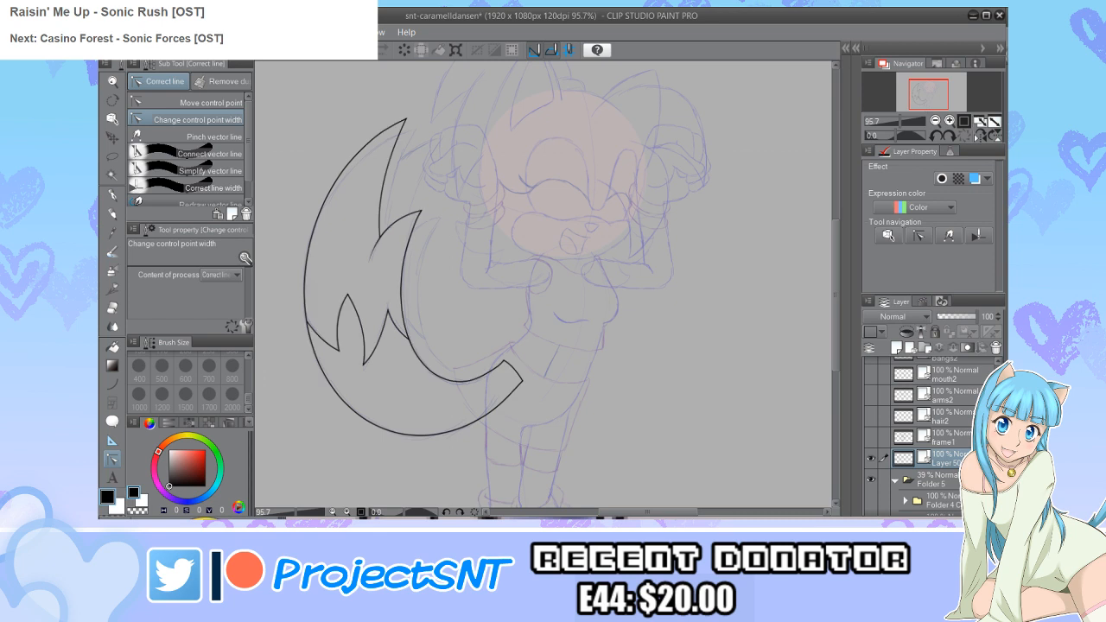
Step: Duplicate the tail layer, then rotate the copy slightly clockwise and offset it toward the body to form a second tail
key("ctrl+v")
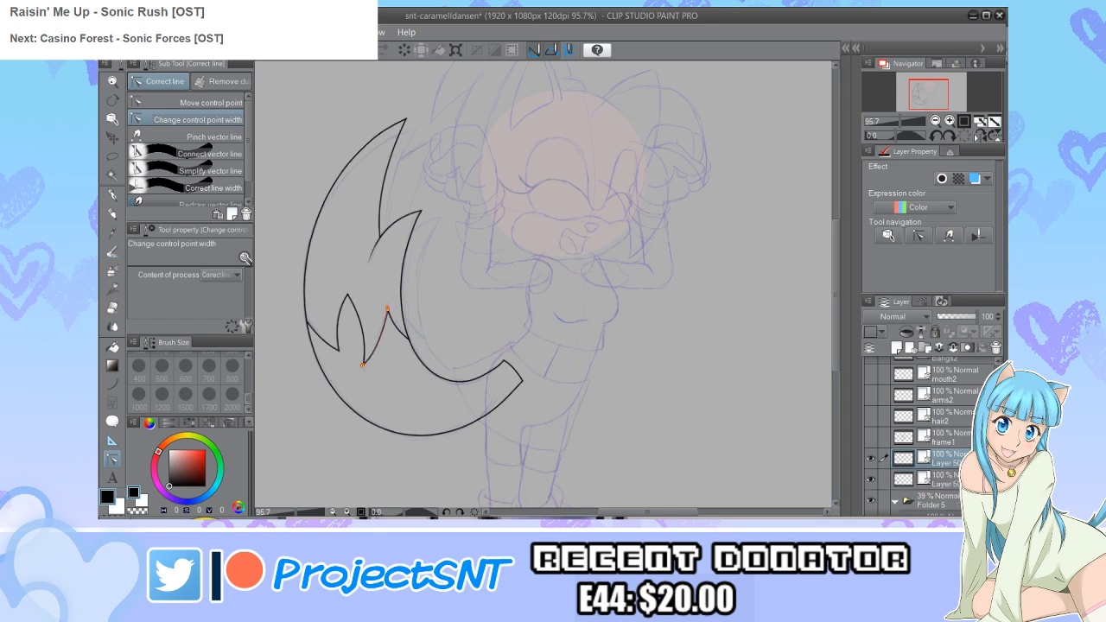
key("ctrl+shift+t")
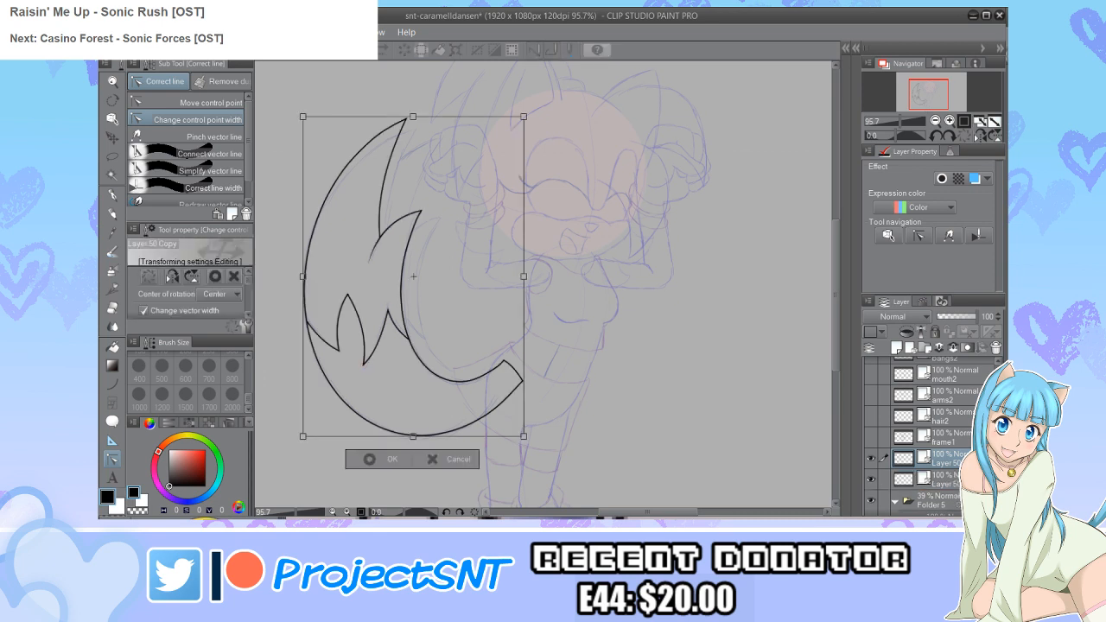
left_click_drag(413, 276, 452, 268)
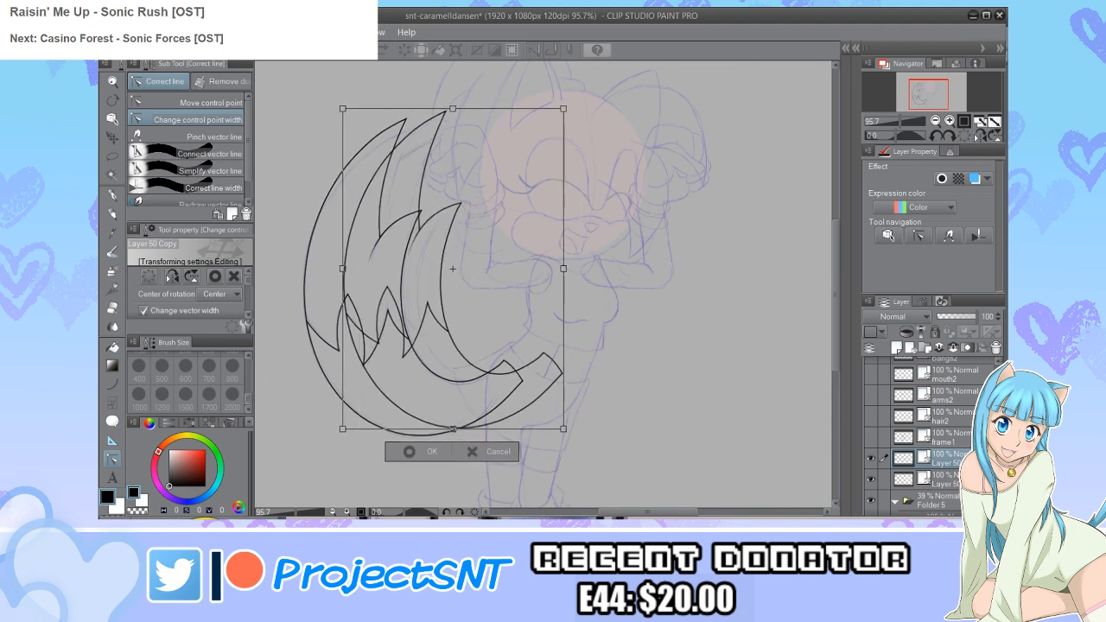
left_click_drag(583, 104, 599, 117)
left_click_drag(453, 269, 438, 270)
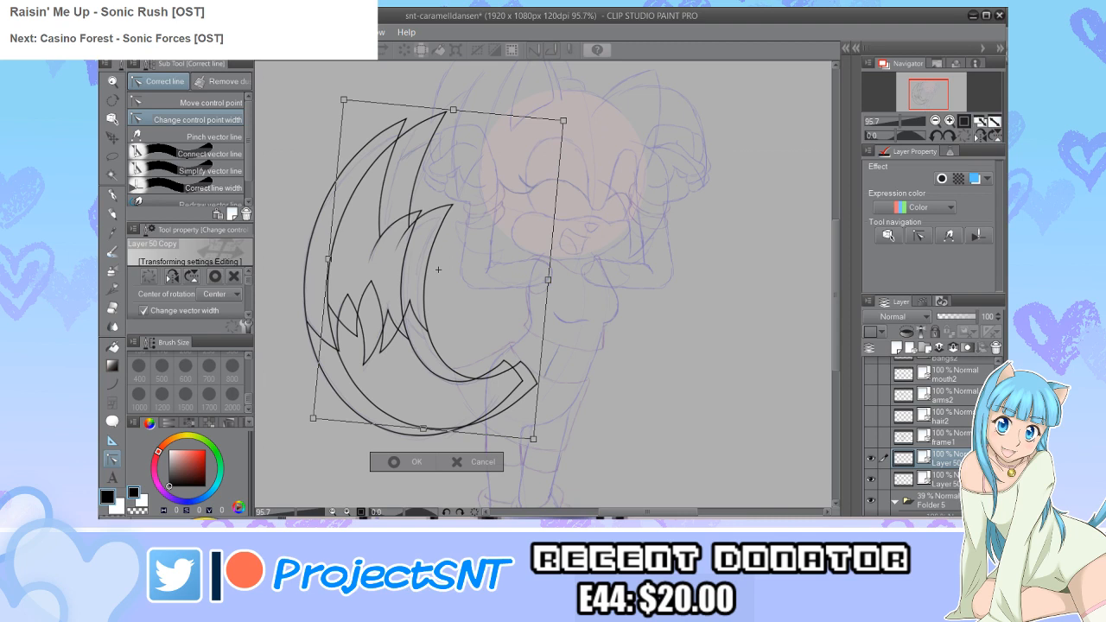
left_click_drag(438, 269, 439, 270)
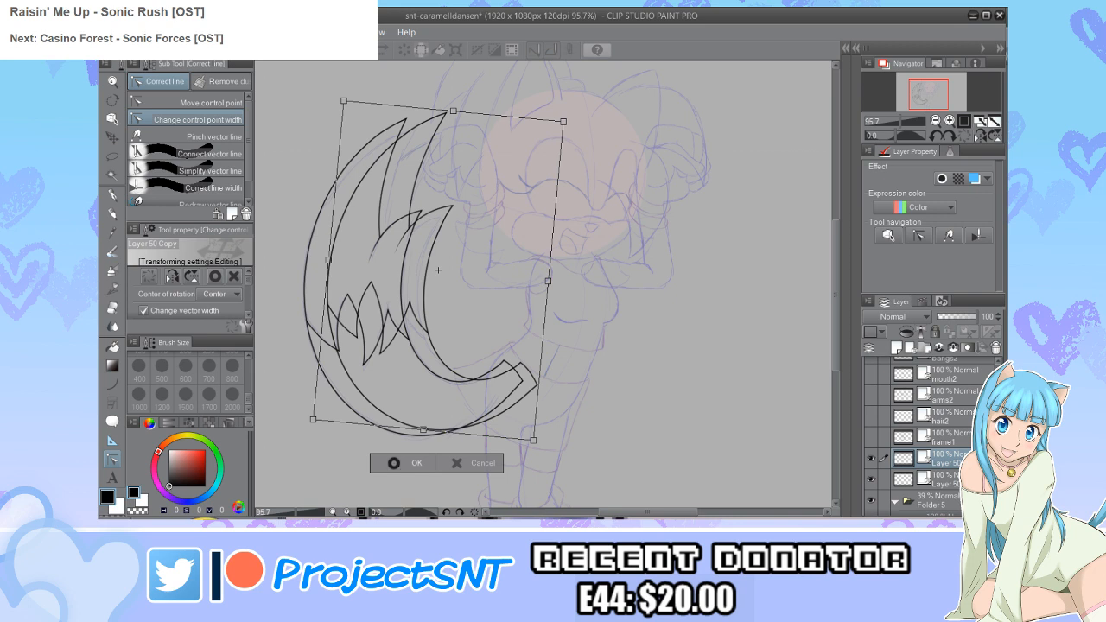
left_click(394, 464)
Step: Erase the copied tail's base, lower outline and fur lines that overlap the original tail, using the Vector eraser at size 95
key("e")
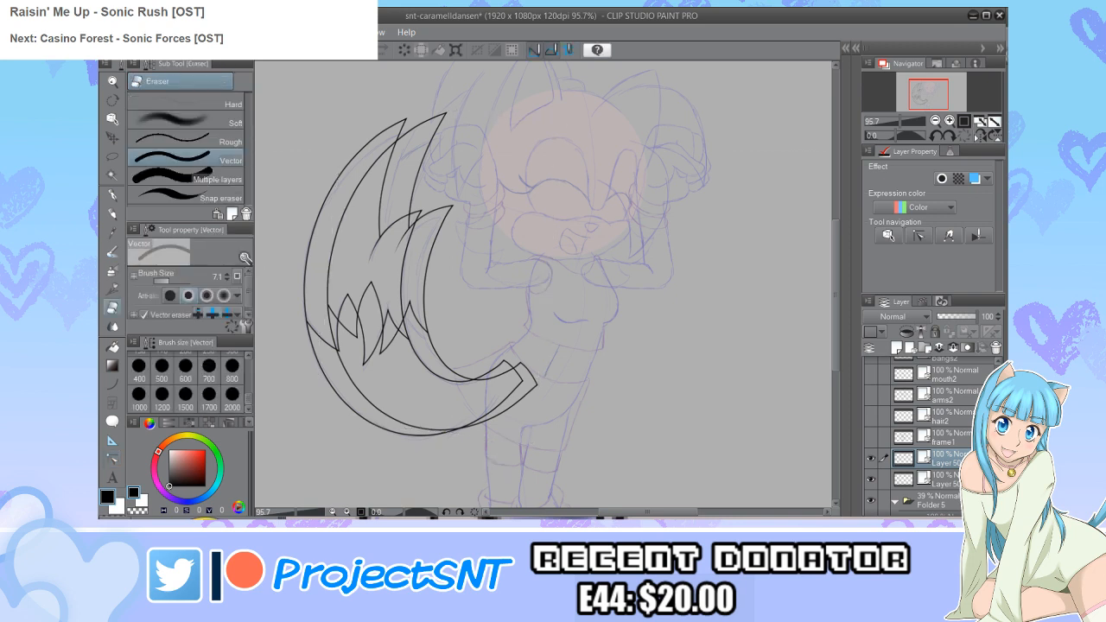
left_click_drag(169, 280, 179, 281)
left_click_drag(469, 444, 521, 400)
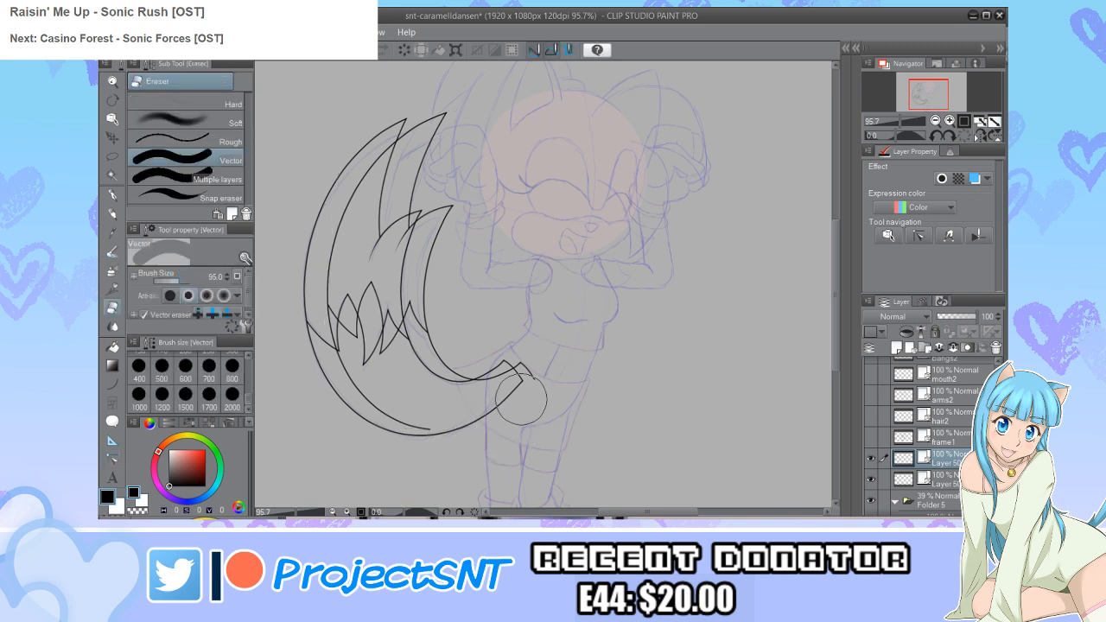
left_click(522, 383)
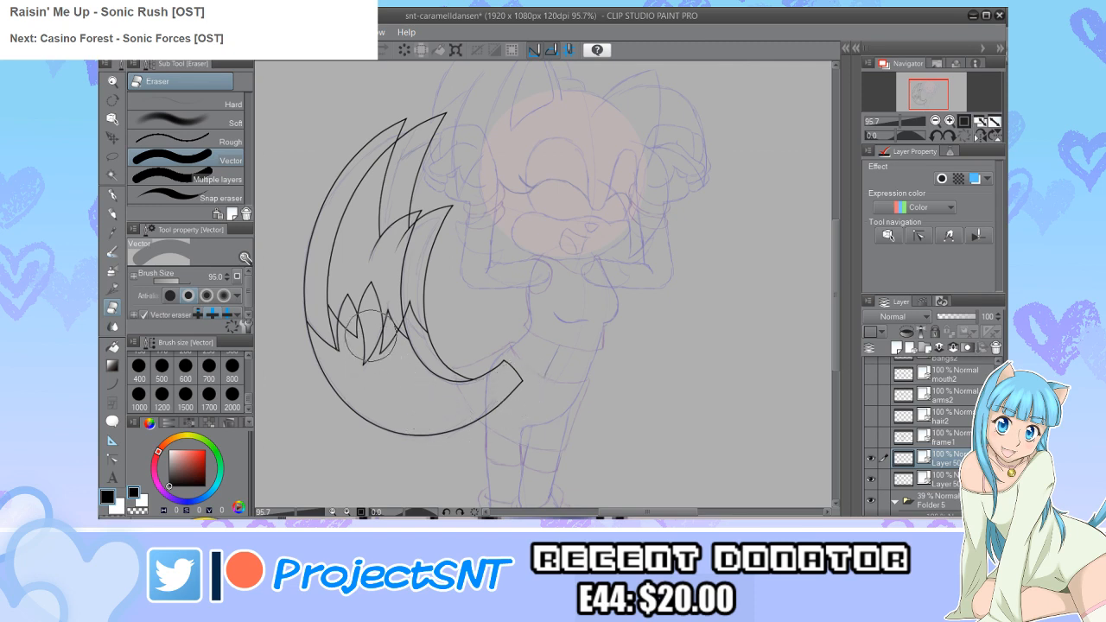
mouse_move(372, 328)
left_mouse_down()
mouse_move(374, 338)
mouse_move(359, 316)
mouse_move(342, 322)
mouse_move(346, 340)
left_mouse_up()
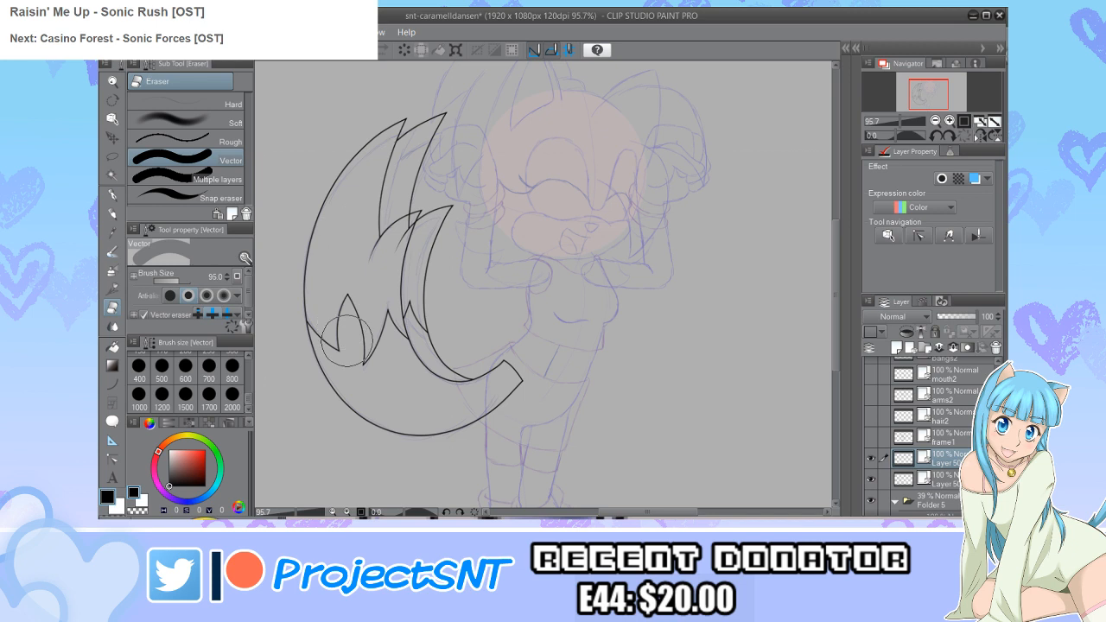
Step: Reduce the Vector eraser size to 15.3 and select the original tail's layer below the copy
left_click(171, 281)
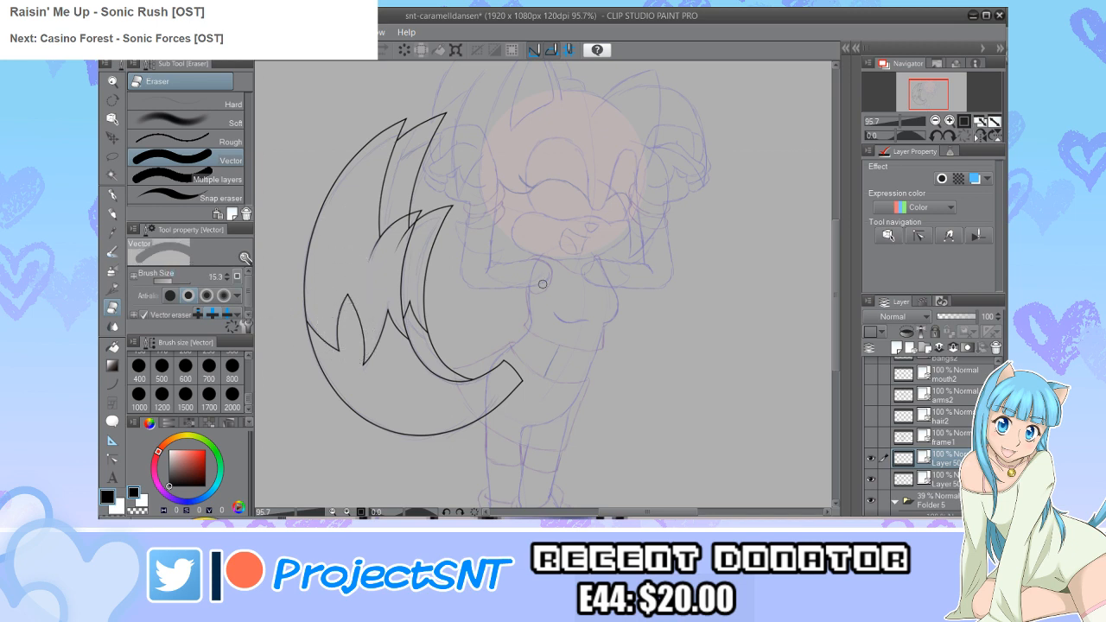
scroll(403, 247, "up", 5)
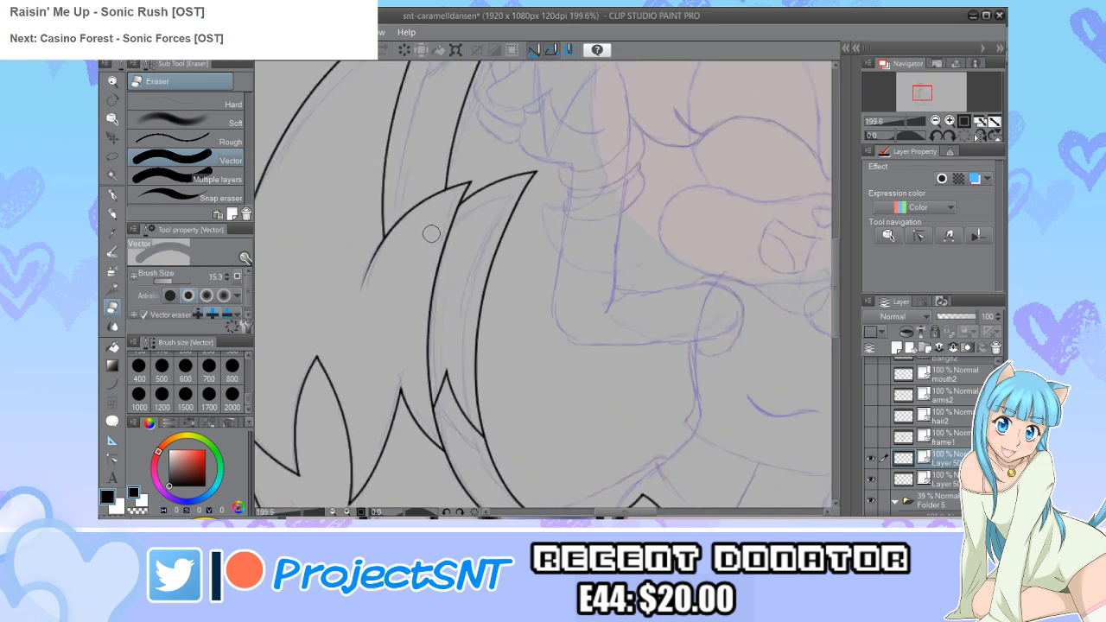
scroll(380, 297, "down", 6)
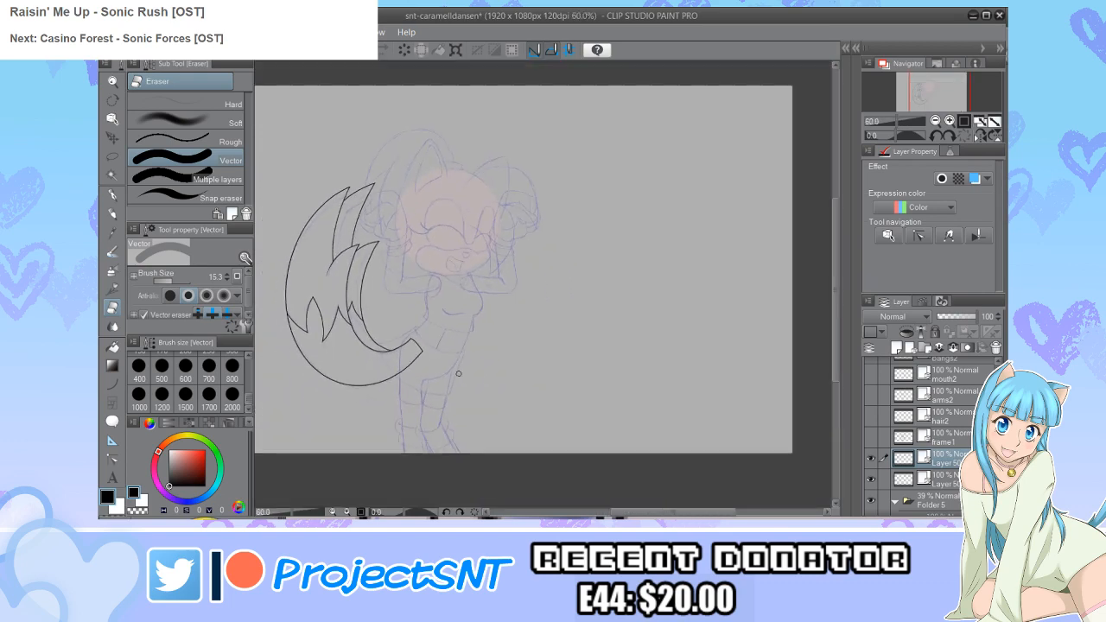
scroll(458, 373, "down", 1)
scroll(398, 337, "up", 2)
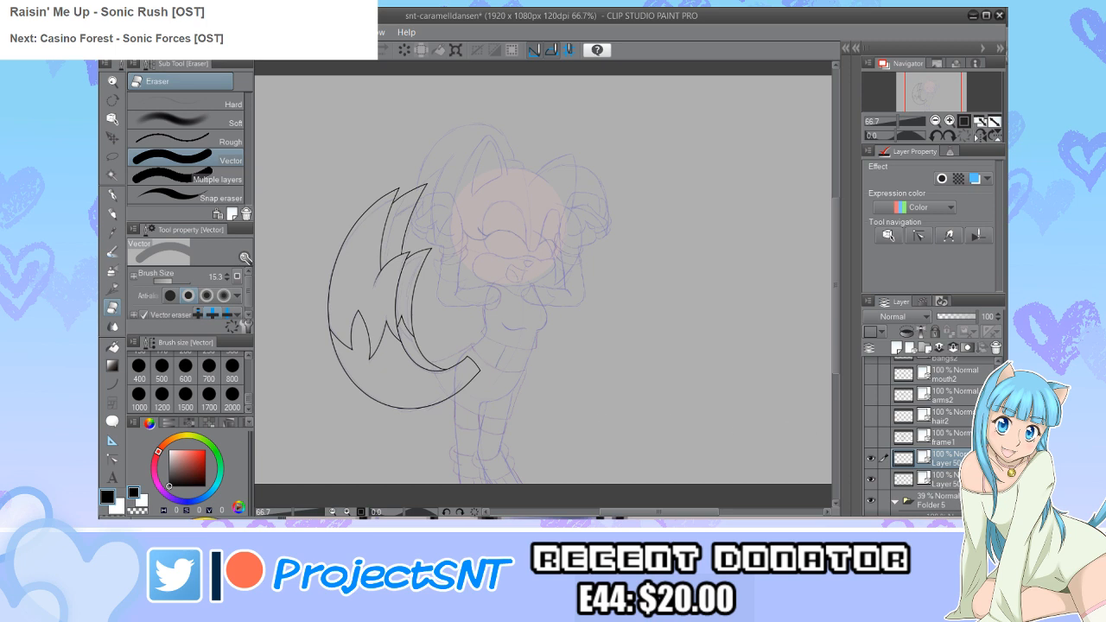
left_click(947, 481)
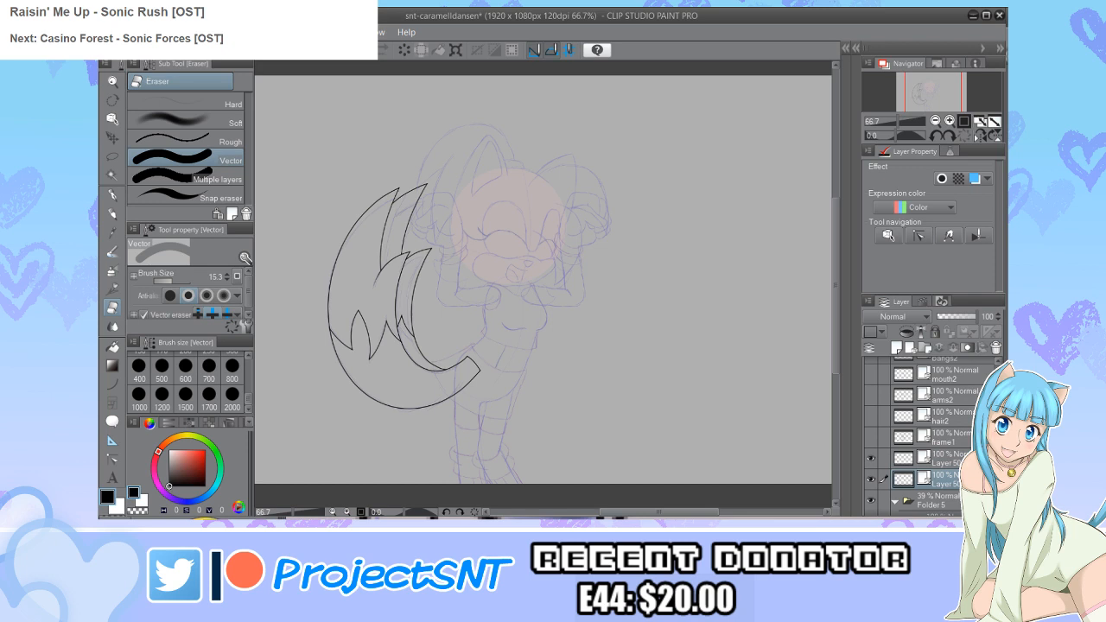
Step: Switch the visible sketch from Folder 1 to Folder 2 and hide both tail line-art layers of the first frame
scroll(916, 433, "down", 5)
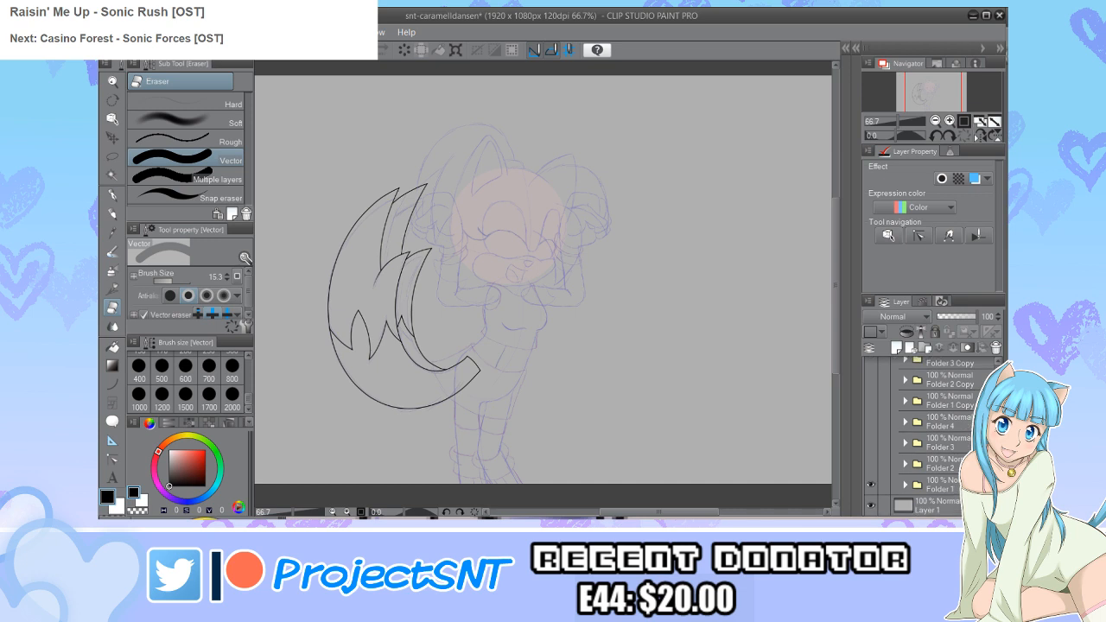
left_click(870, 484)
left_click(870, 463)
scroll(871, 466, "up", 5)
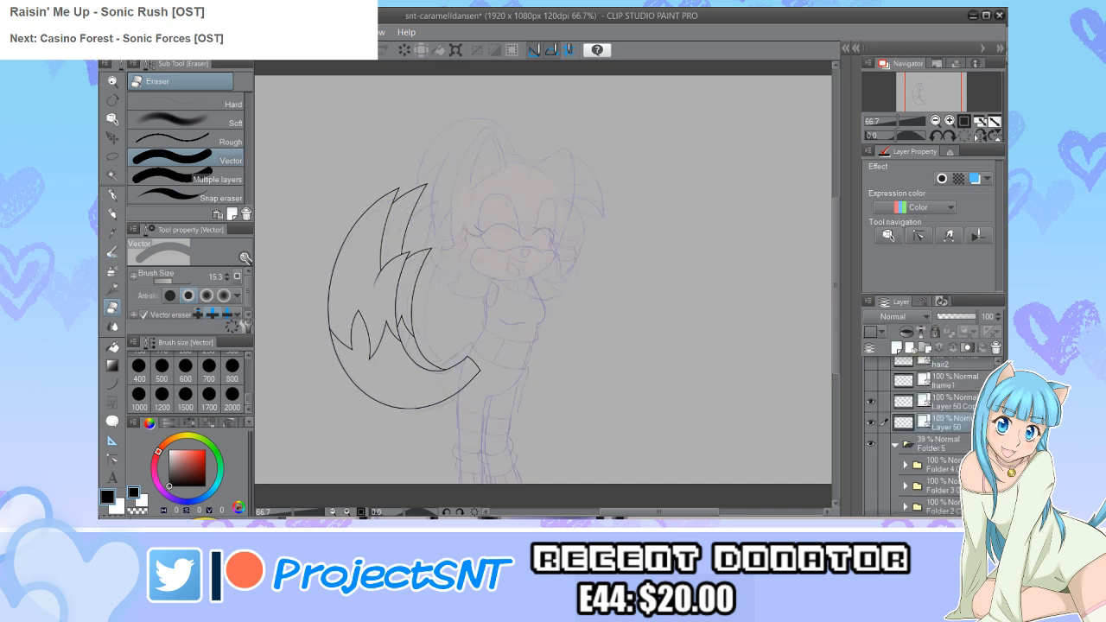
left_click(870, 476)
left_click(870, 456)
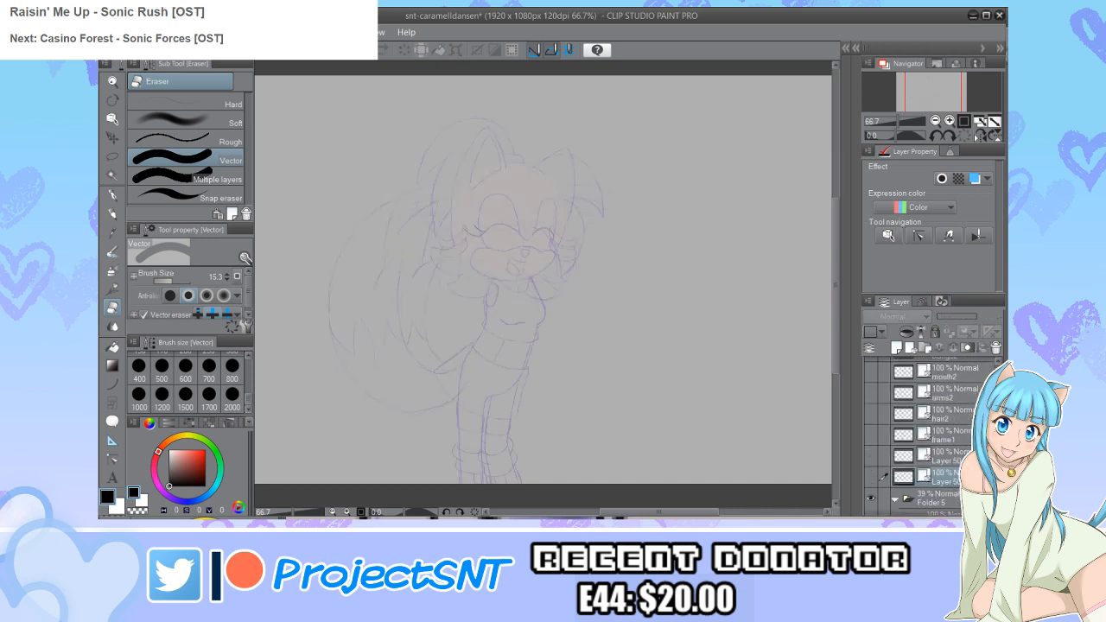
Step: Paste the copied tail line art as a new layer directly above the frame1 layer
scroll(916, 432, "up", 1)
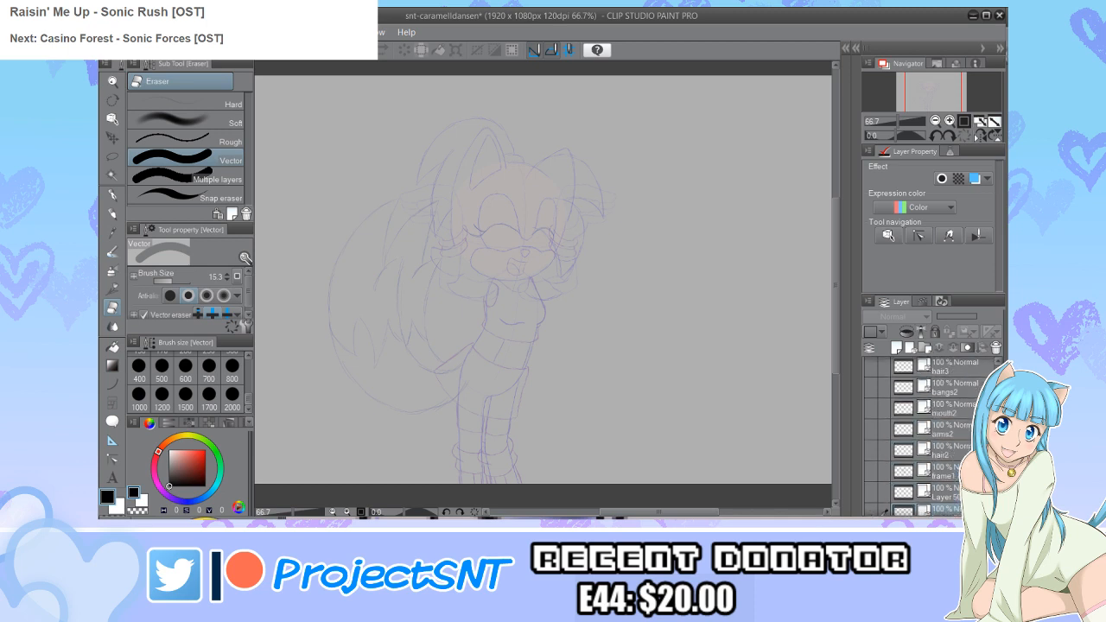
left_click(942, 471)
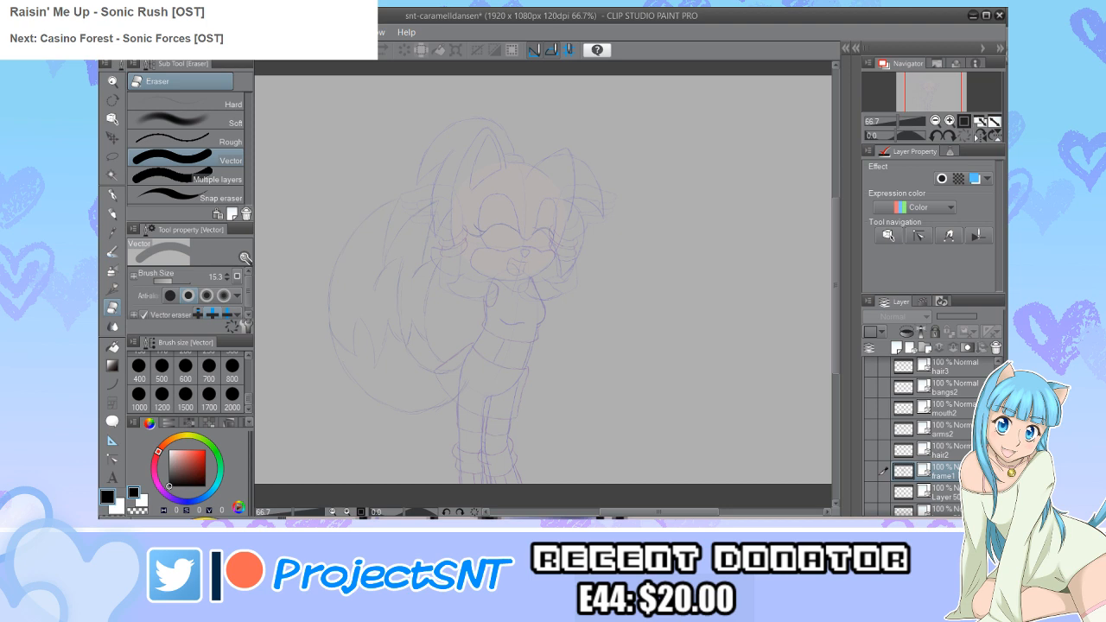
key("ctrl+v")
scroll(371, 310, "down", 1)
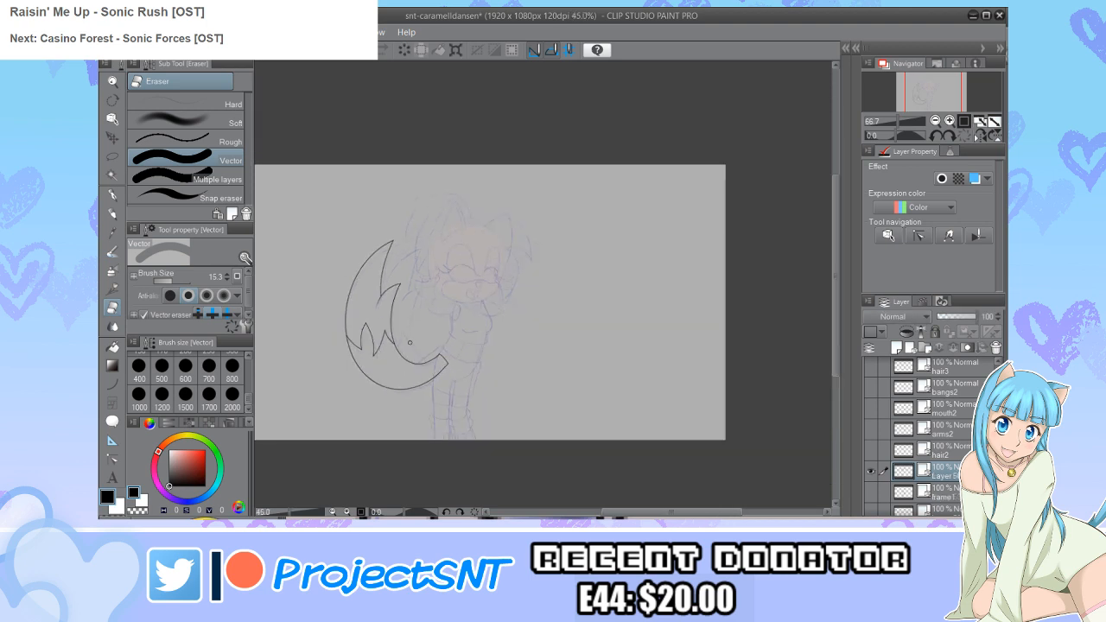
scroll(411, 348, "up", 2)
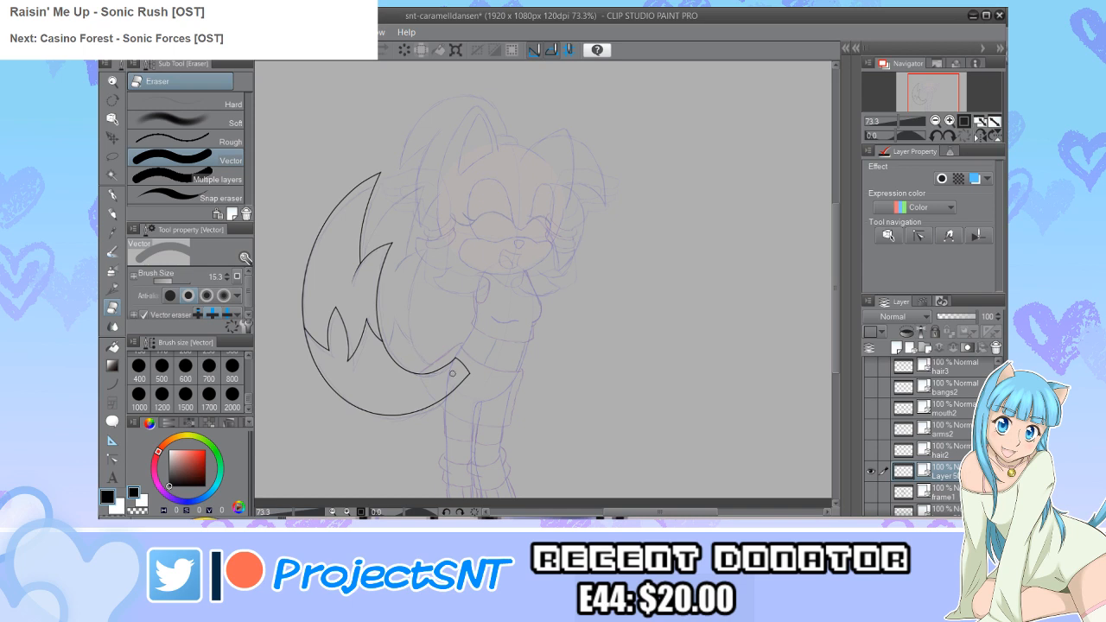
Step: Start transforming the pasted tail and nudge it slightly down and toward the body to follow the Folder 2 sketch
key("ctrl+t")
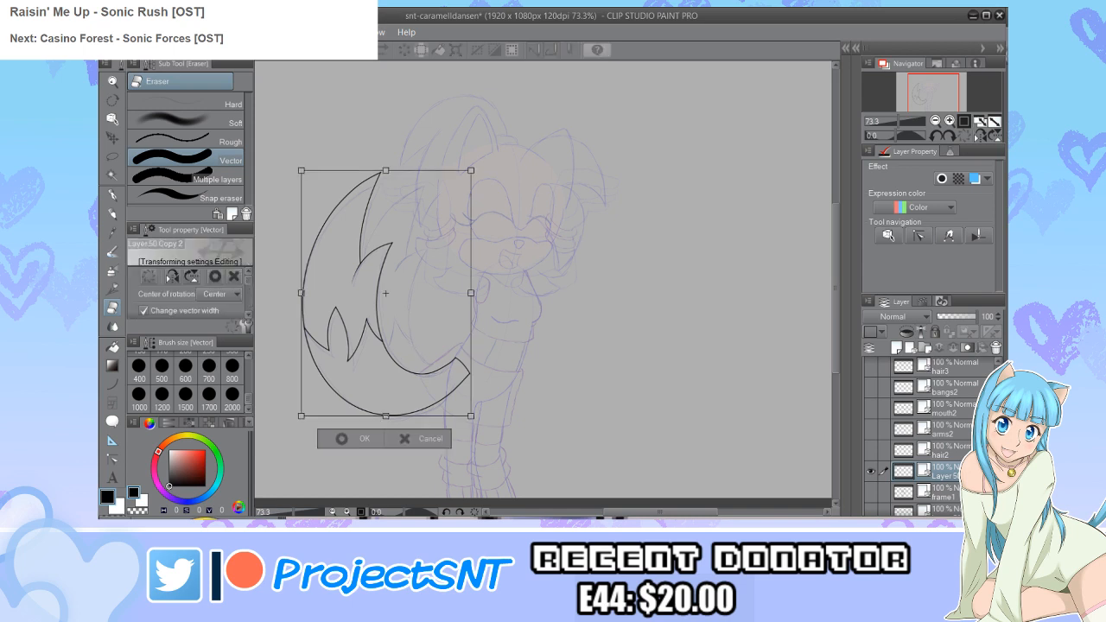
key("Down")
key("Down")
key("Down")
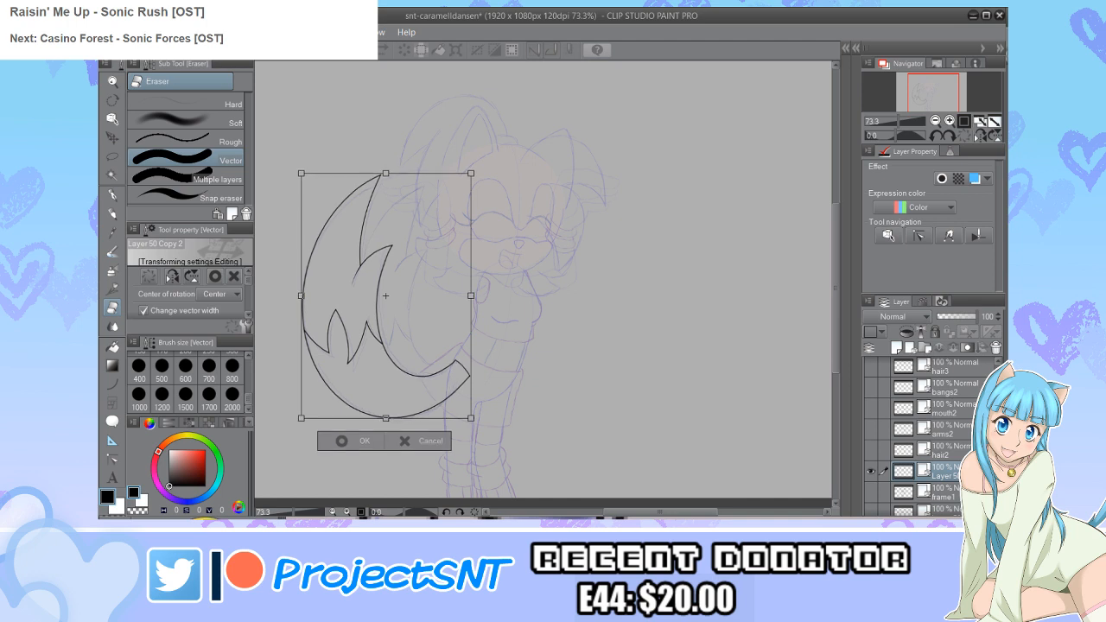
key("Right")
key("Right")
key("Right")
key("Right")
key("Right")
key("Down")
key("Down")
key("Down")
key("Down")
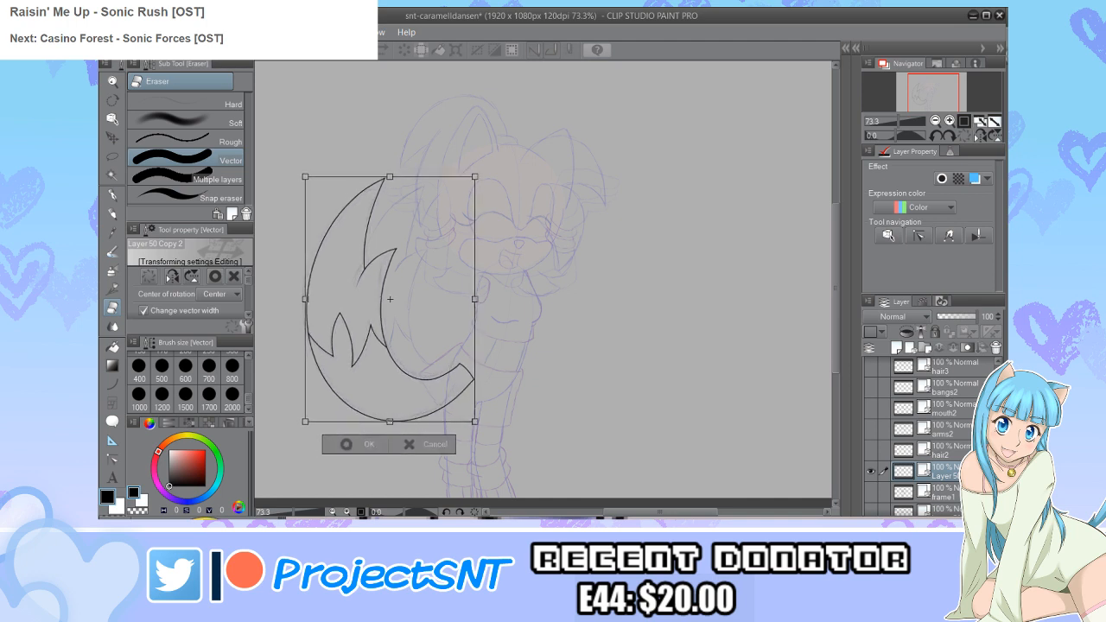
key("Right")
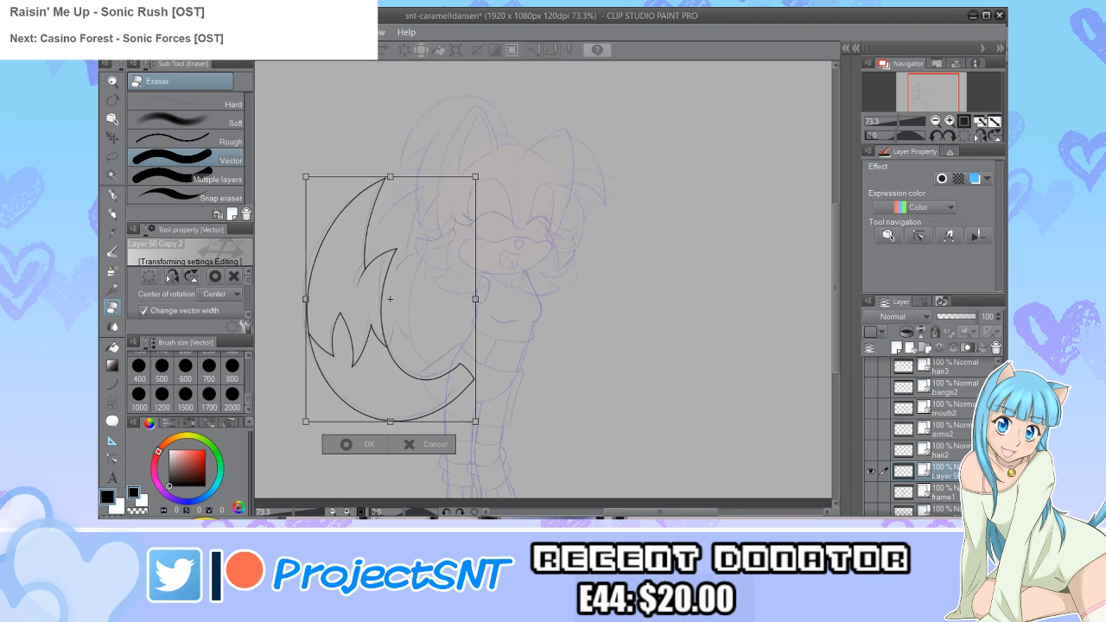
key("Left")
key("Left")
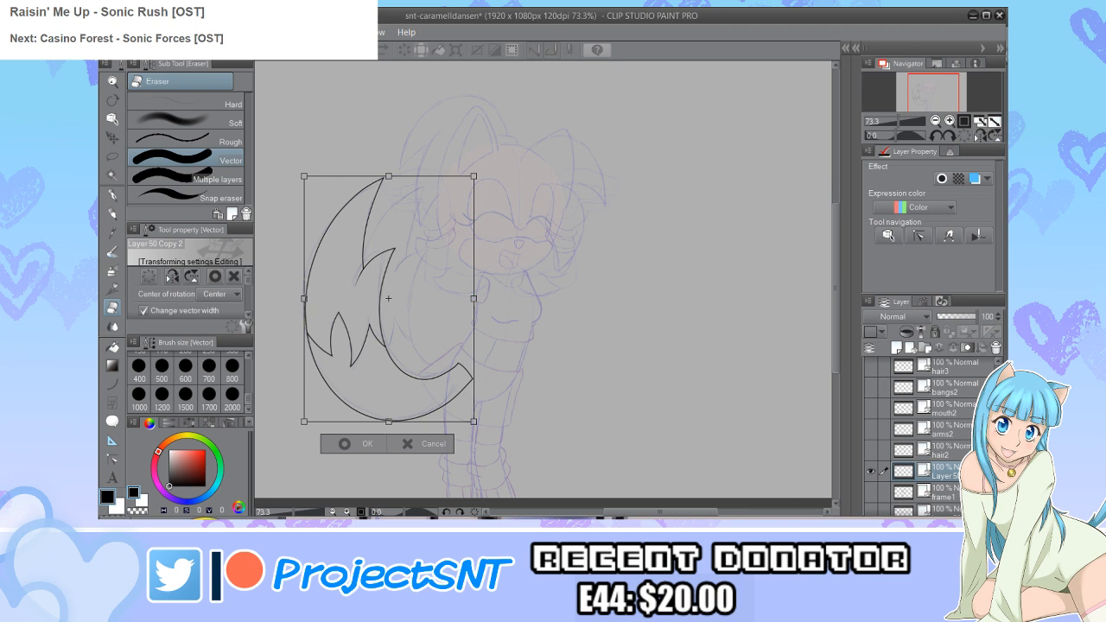
key("Down")
key("Down")
key("Up")
key("Up")
key("Up")
key("Up")
key("Up")
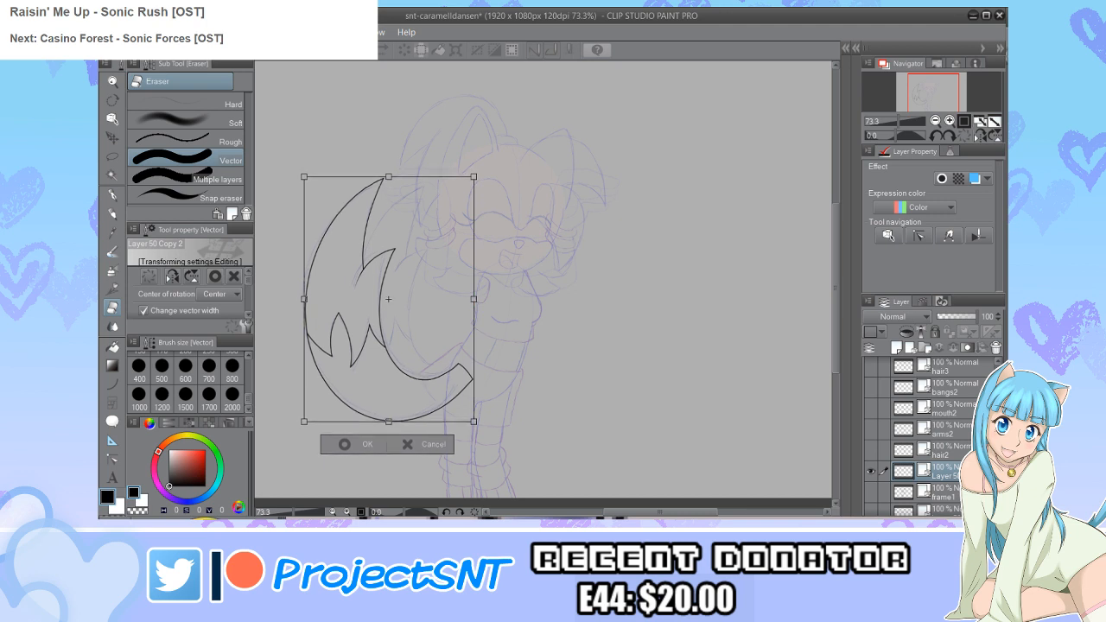
Step: Rotate the pasted tail slightly counterclockwise, nudge it away from the body, and apply the transformation
left_click_drag(495, 165, 492, 163)
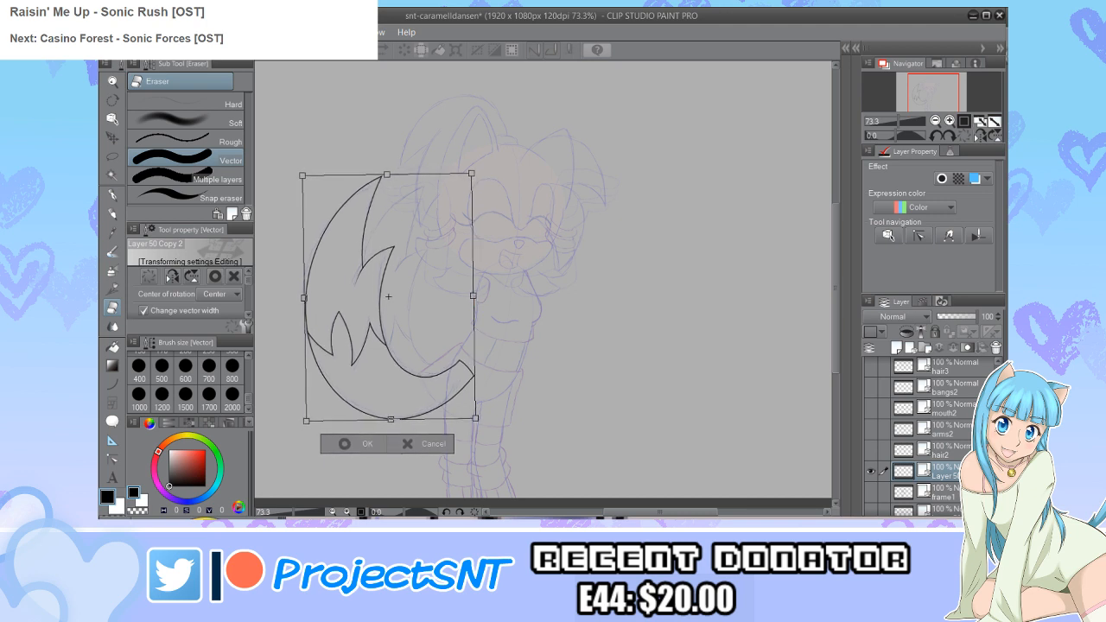
key("Left")
key("Left")
key("Left")
key("Left")
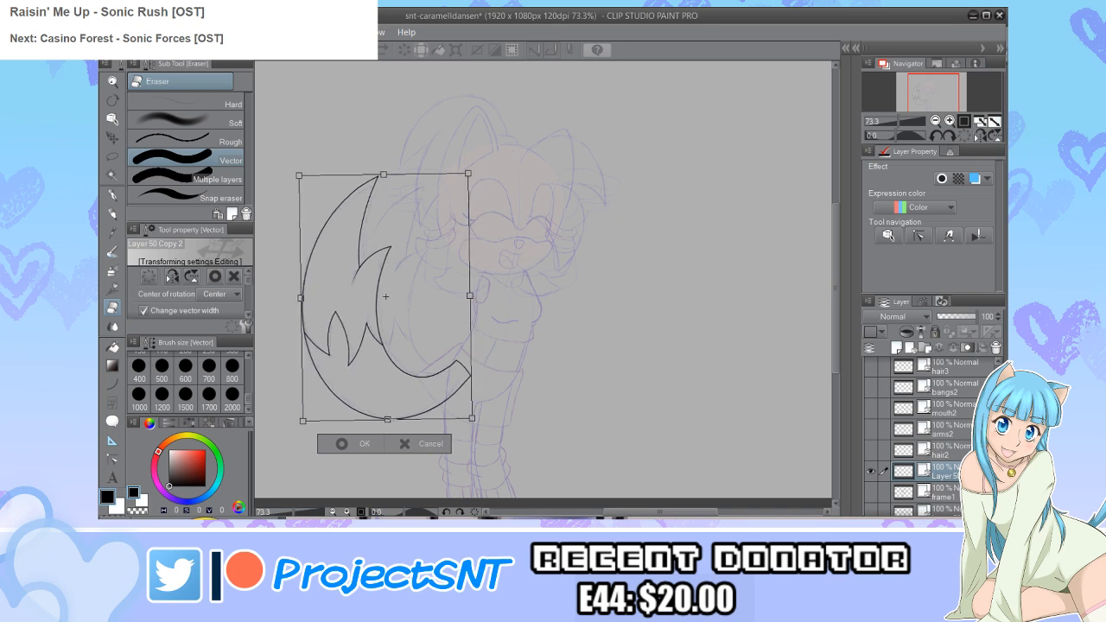
left_click(346, 443)
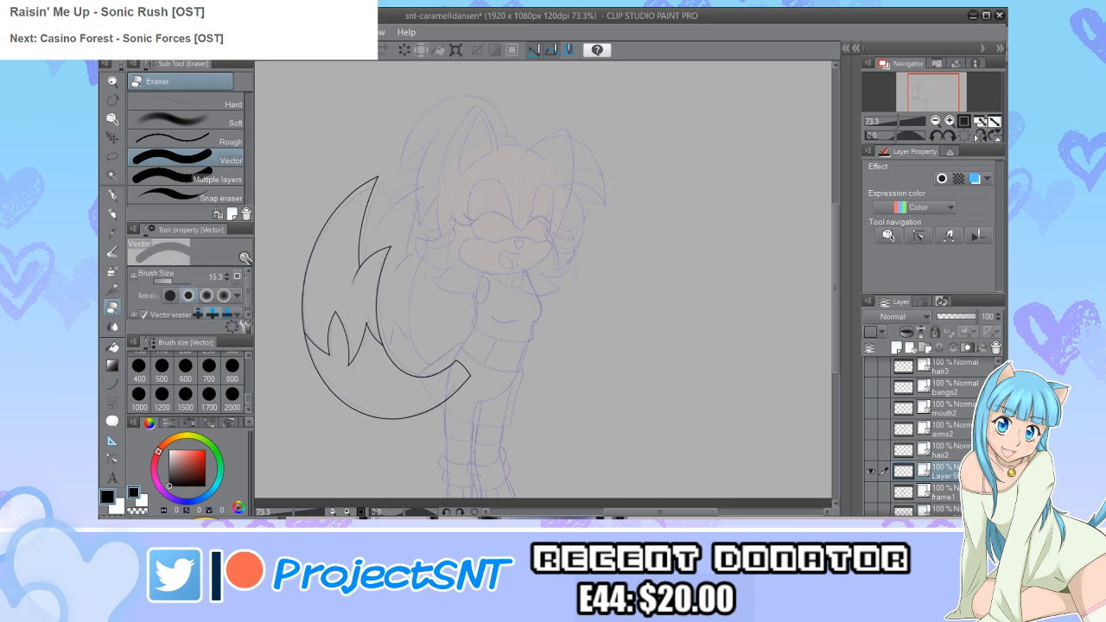
Step: Switch the visible sketch from Folder 2 to Folder 3 and hide the tail layer just positioned
scroll(920, 436, "down", 5)
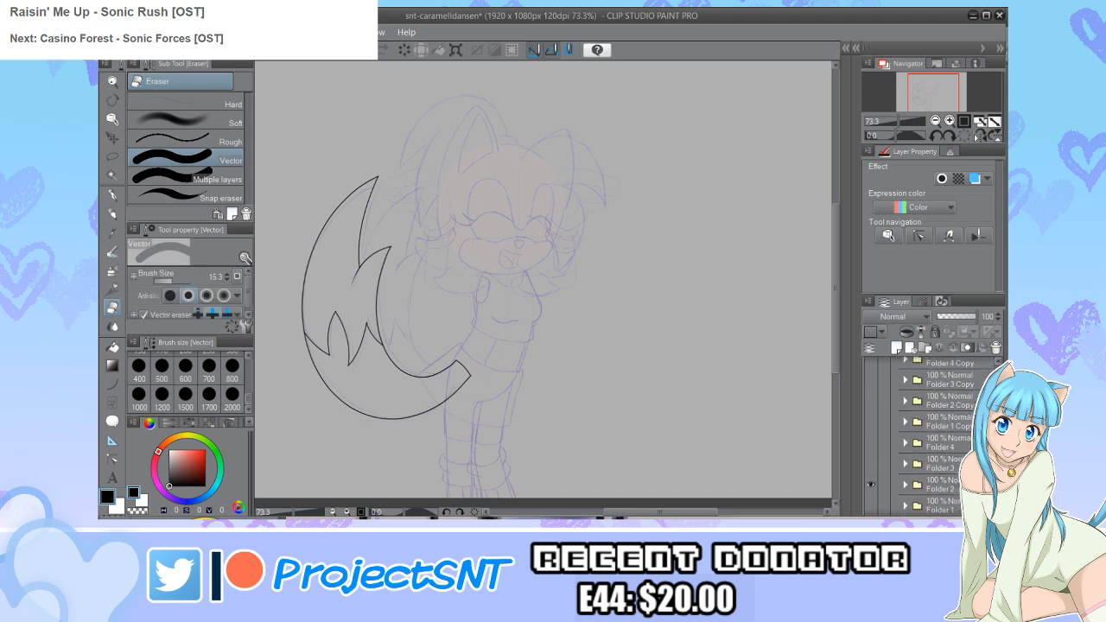
left_click(871, 484)
left_click(871, 463)
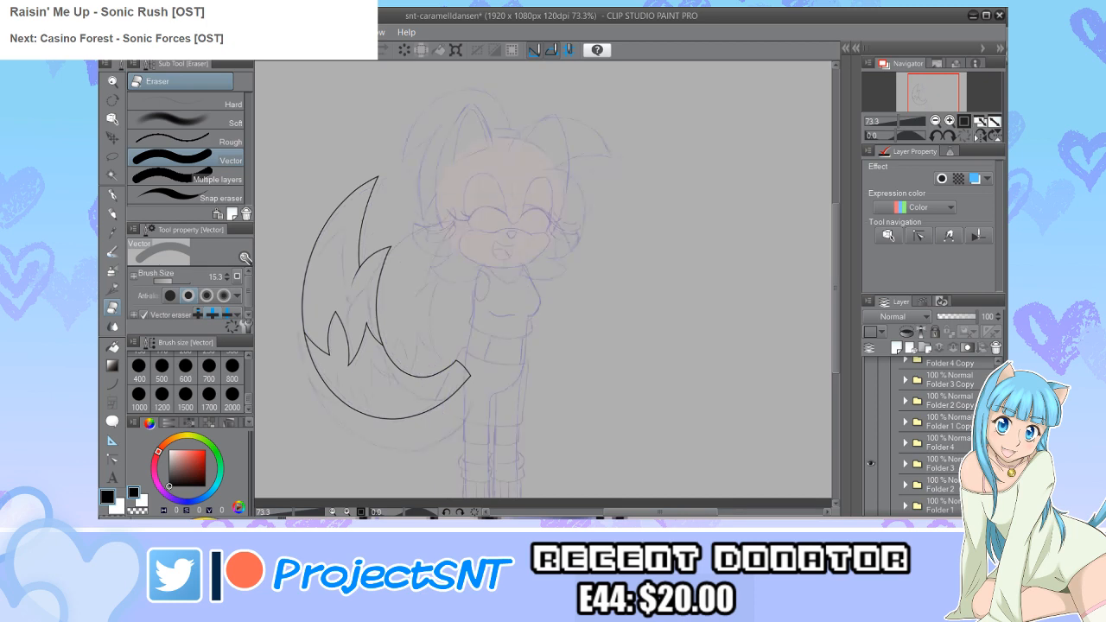
scroll(929, 437, "up", 5)
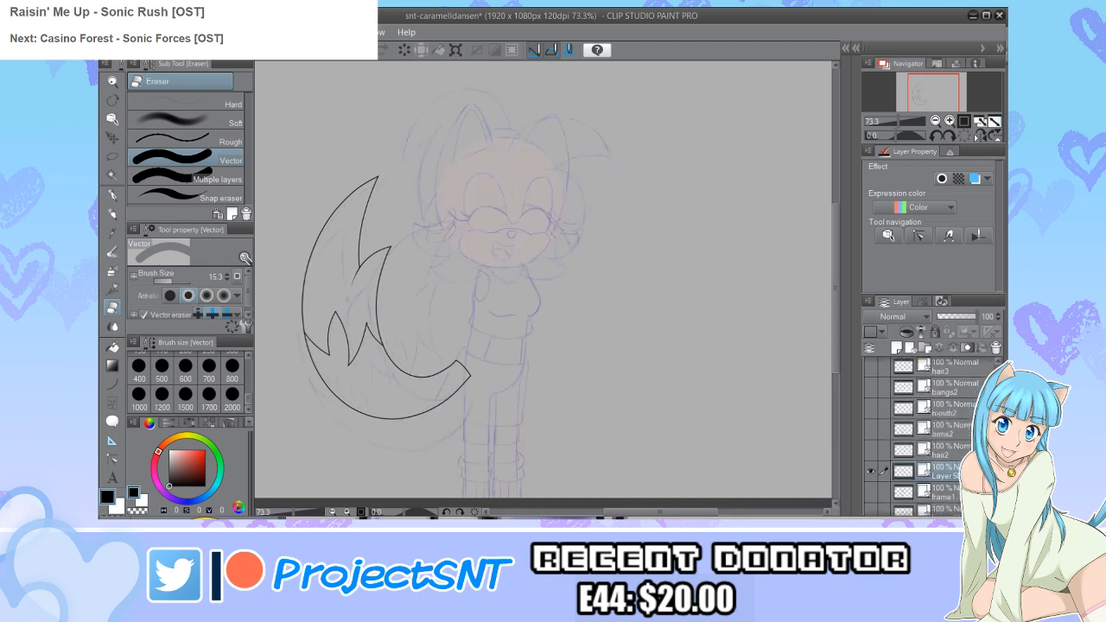
left_click(871, 471)
Step: Paste another copy of the tail line art directly above the bangs2 layer
scroll(929, 436, "up", 2)
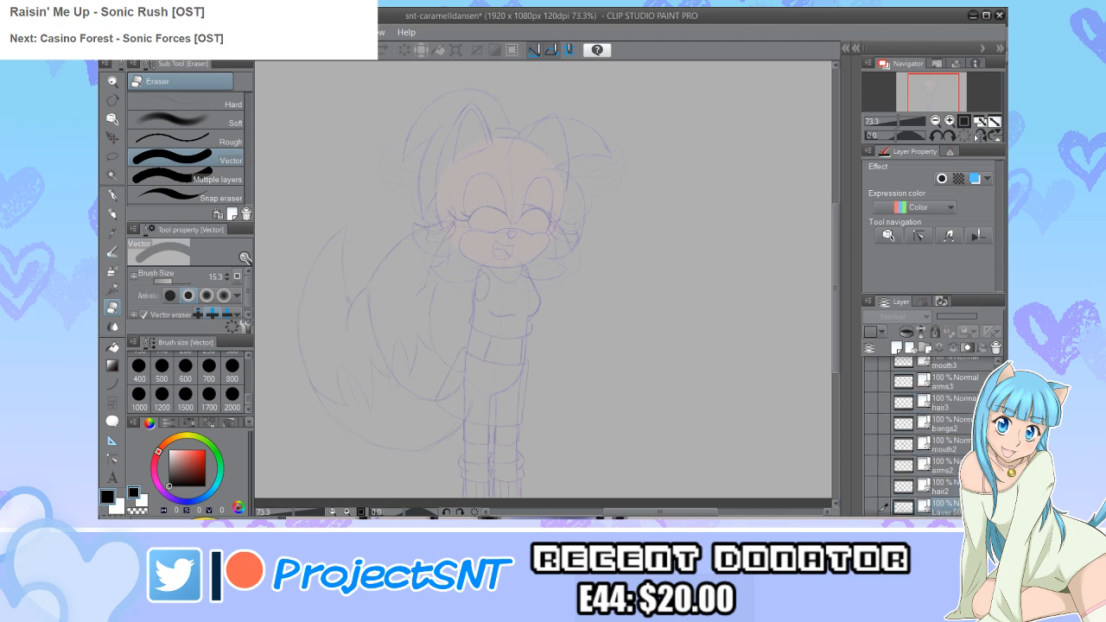
left_click(942, 423)
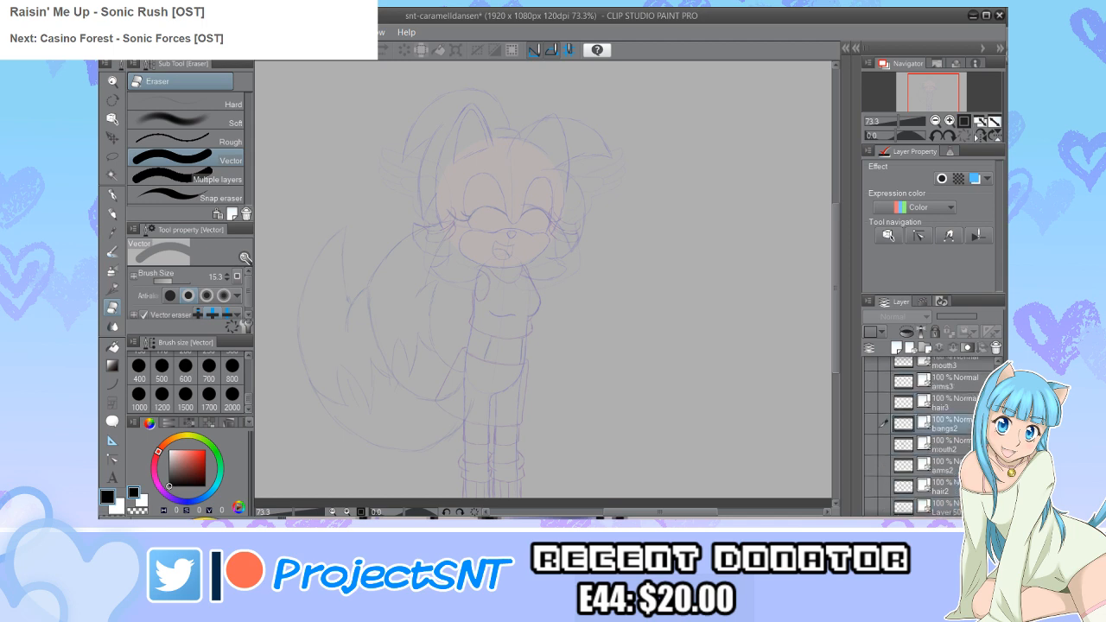
key("ctrl+v")
Step: Rotate the new tail copy counterclockwise and move it down to fit the Folder 3 sketch, then apply the transformation
key("ctrl+t")
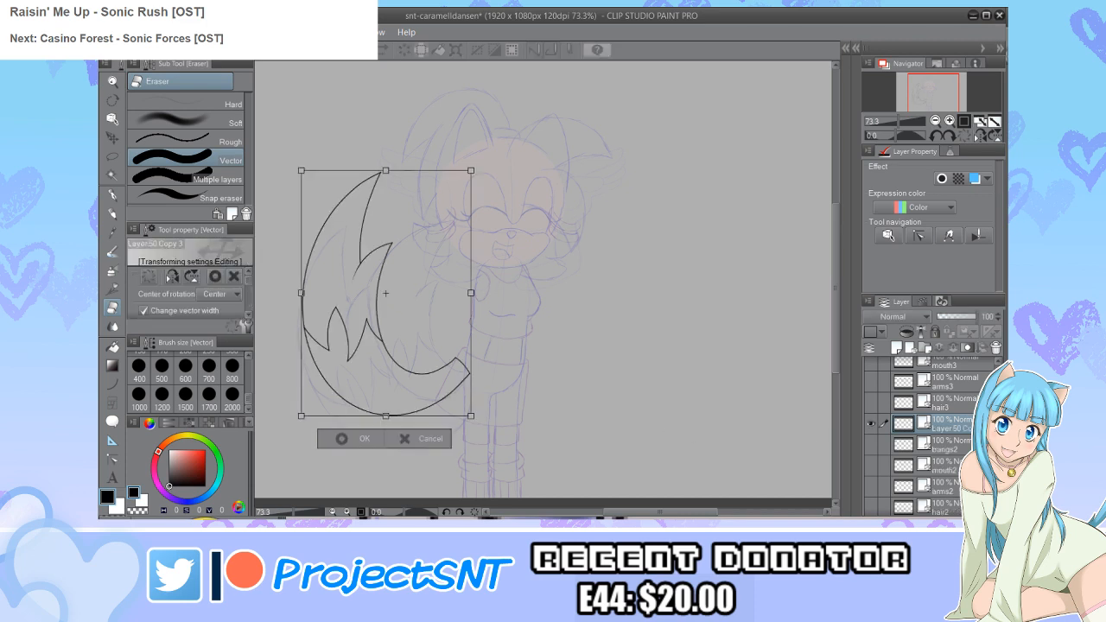
left_click_drag(497, 156, 476, 141)
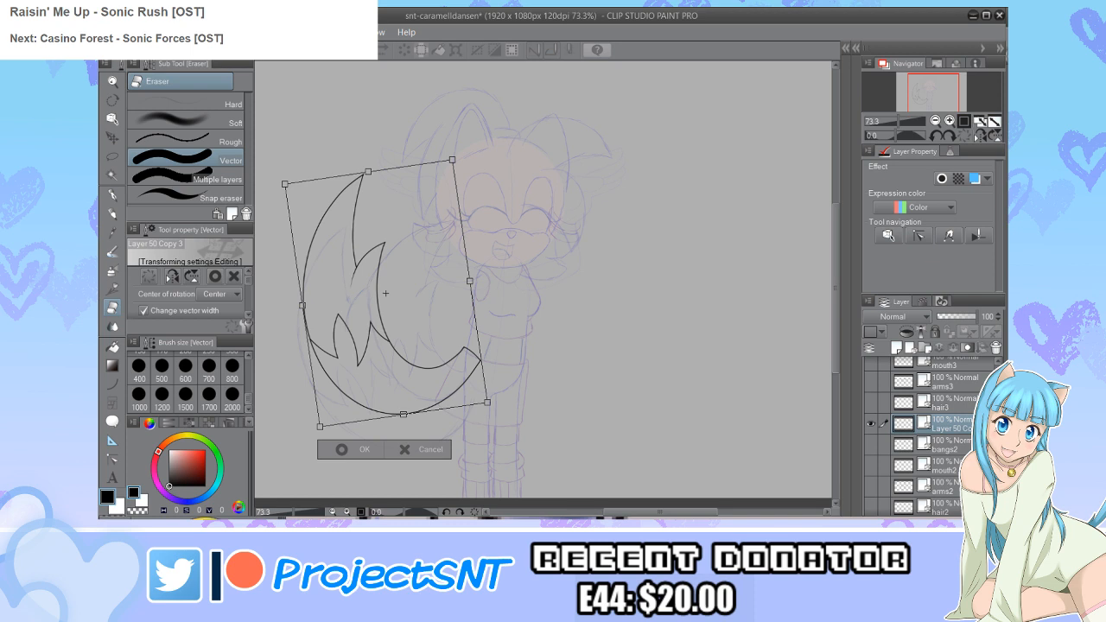
left_click_drag(386, 293, 385, 329)
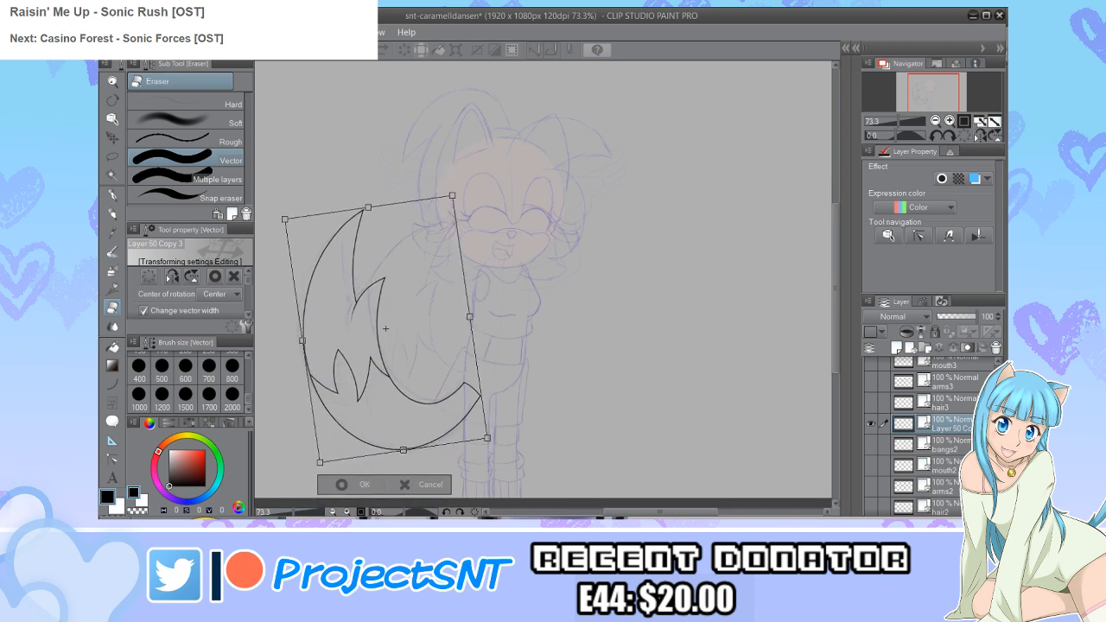
left_click_drag(487, 439, 496, 429)
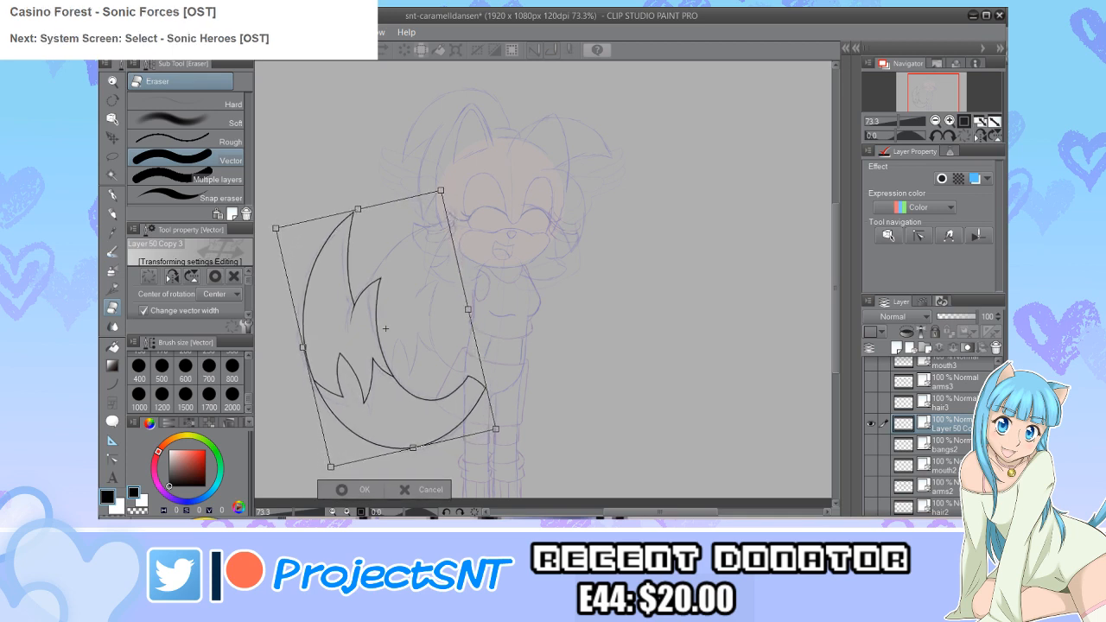
left_click_drag(386, 329, 388, 339)
left_click_drag(499, 439, 500, 433)
left_click_drag(388, 335, 386, 334)
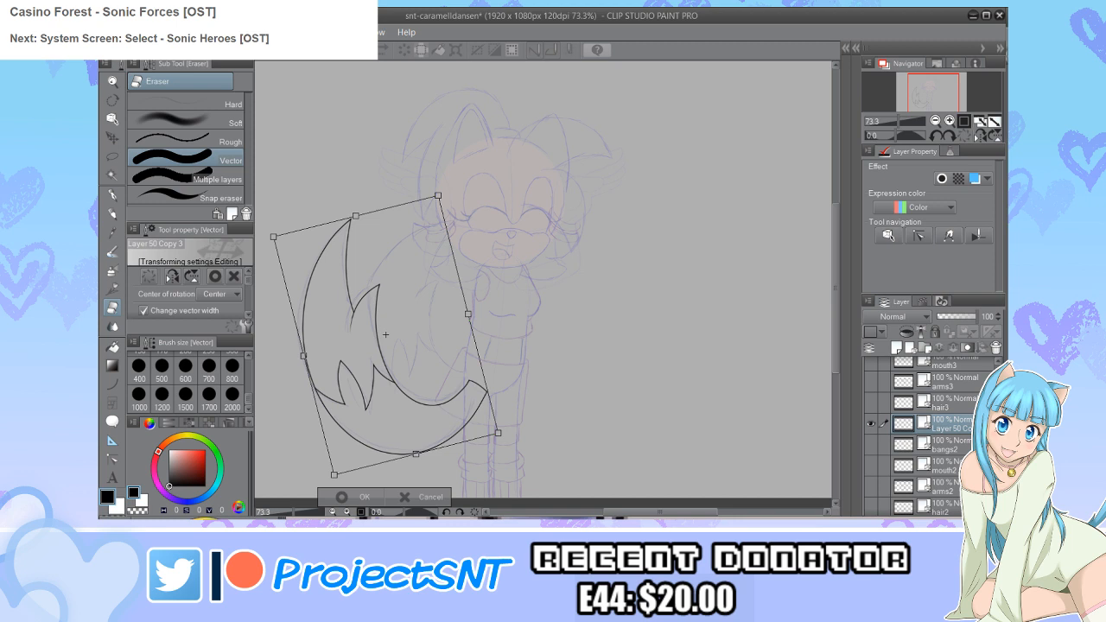
scroll(385, 335, "down", 1)
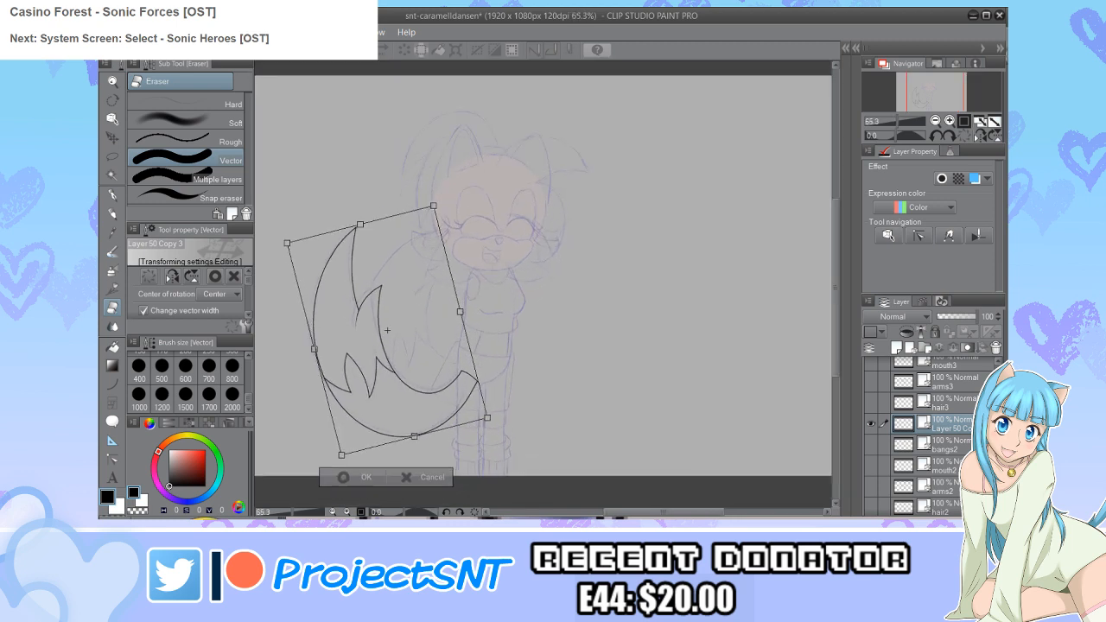
left_click(346, 479)
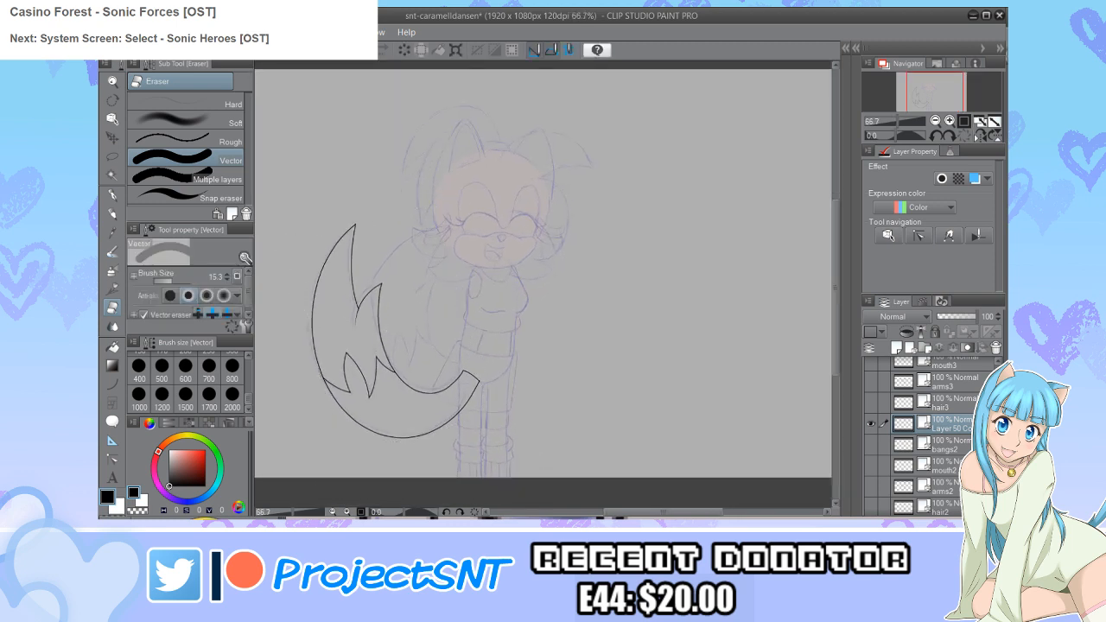
Step: Hide the tail layer above bangs2 and switch the visible sketch from Folder 3 to Folder 4
scroll(929, 432, "up", 3)
scroll(929, 432, "down", 2)
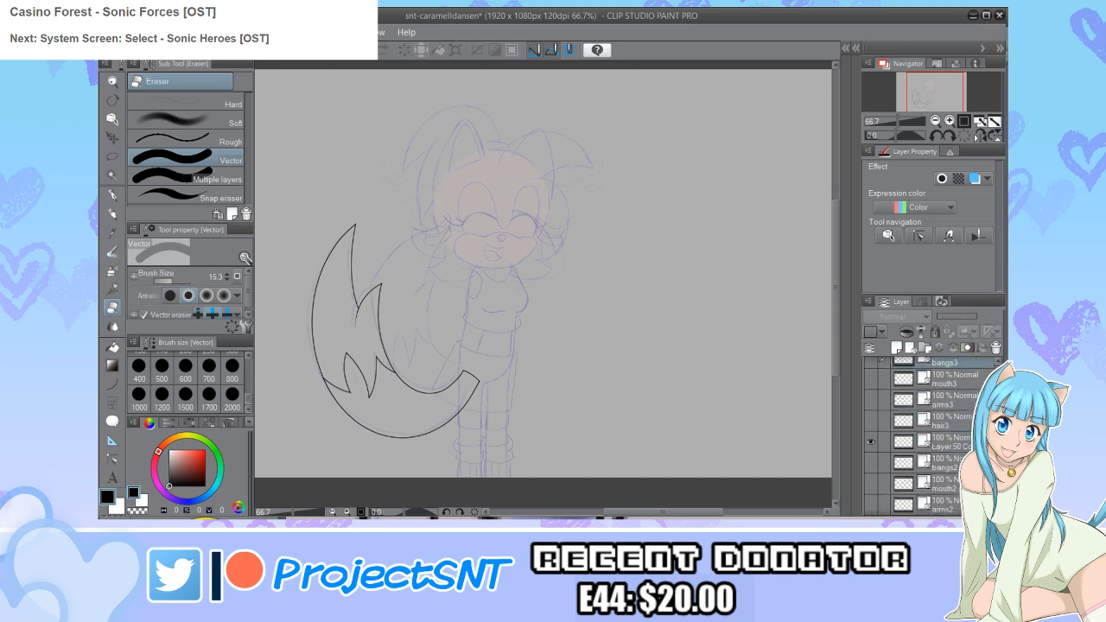
scroll(929, 432, "down", 5)
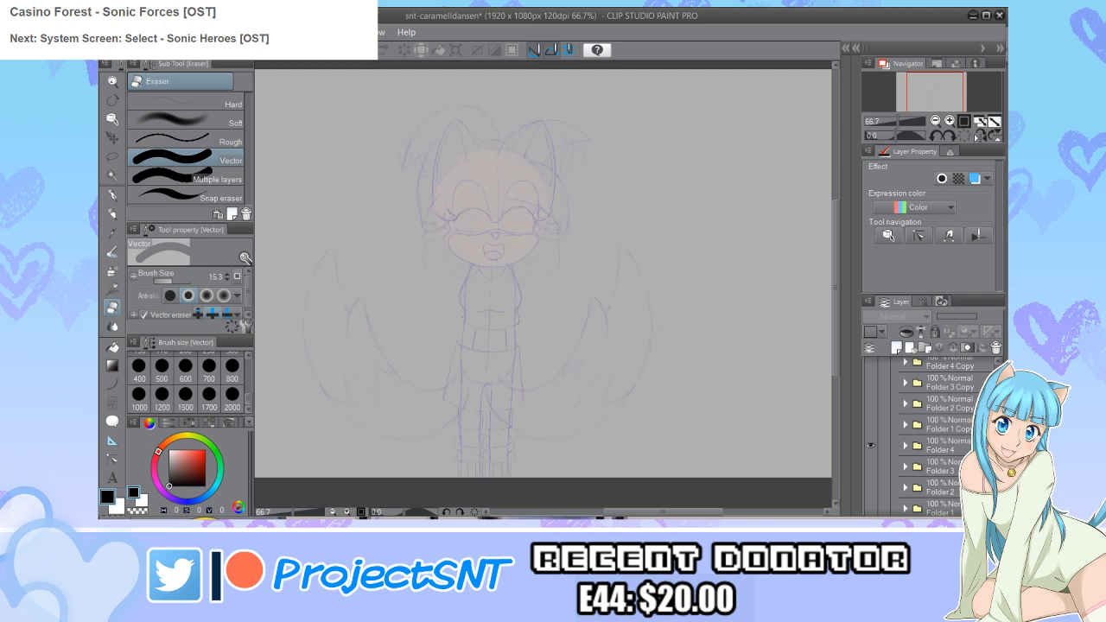
scroll(929, 432, "up", 4)
scroll(929, 433, "up", 2)
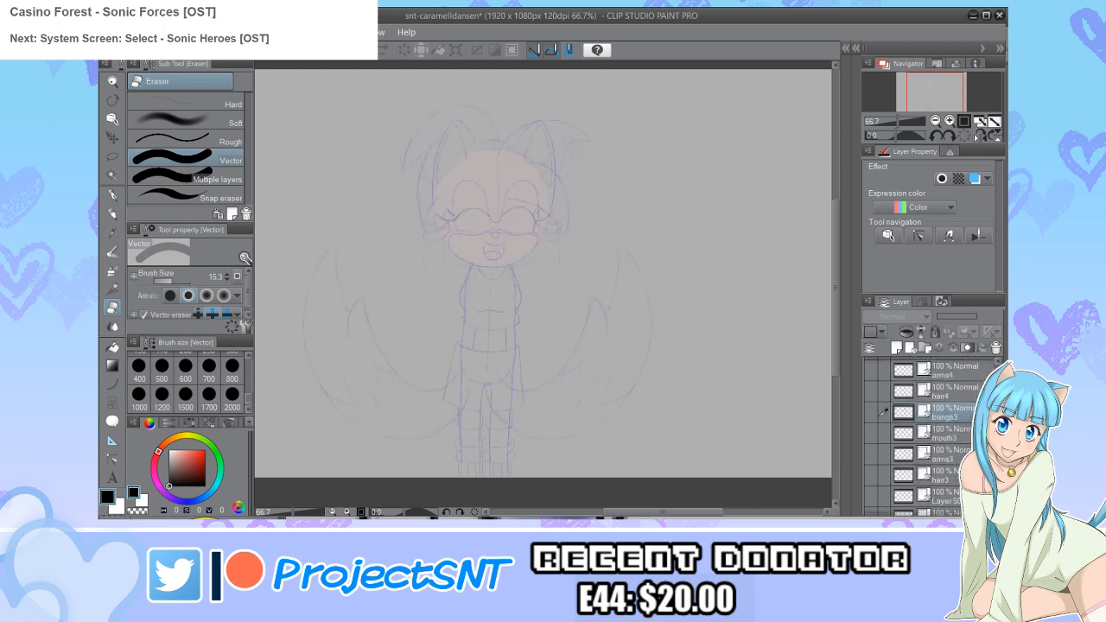
Step: Paste a copy of the tail line art above bangs3, then rotate it counterclockwise and move it to fit the Folder 4 sketch
scroll(929, 432, "up", 1)
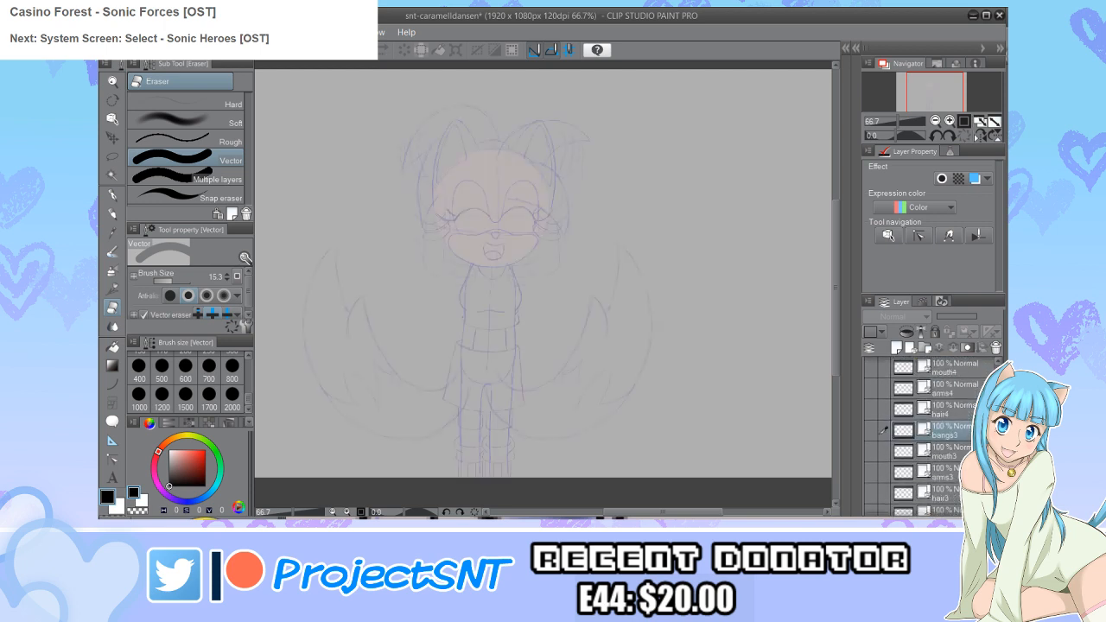
key("ctrl+v")
key("ctrl+t")
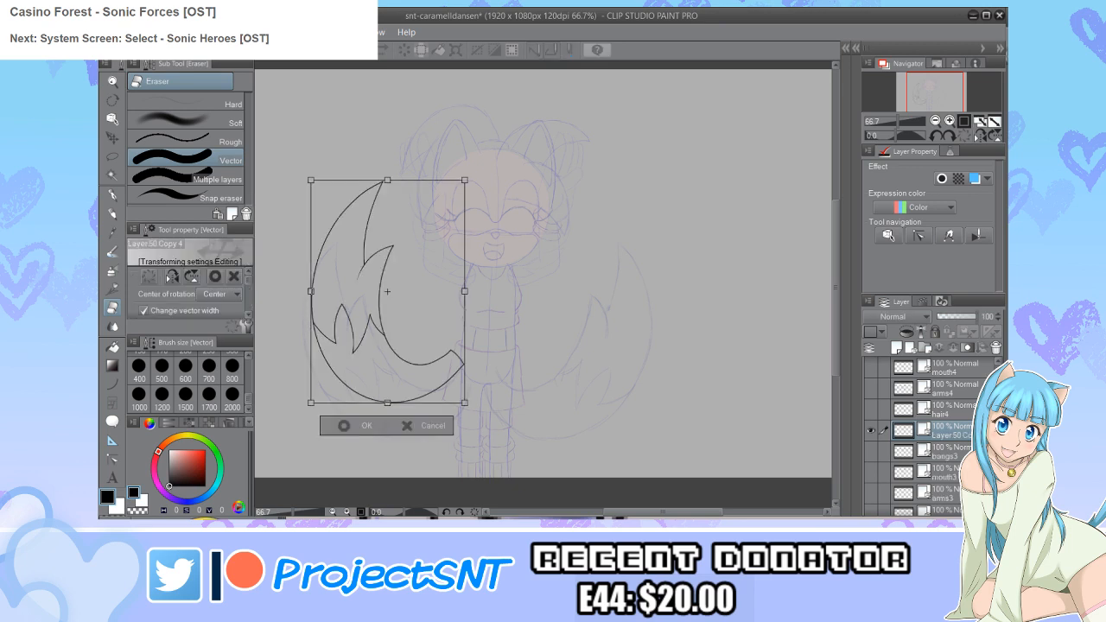
left_click_drag(387, 292, 381, 340)
left_click_drag(497, 428, 508, 412)
left_click_drag(381, 341, 379, 334)
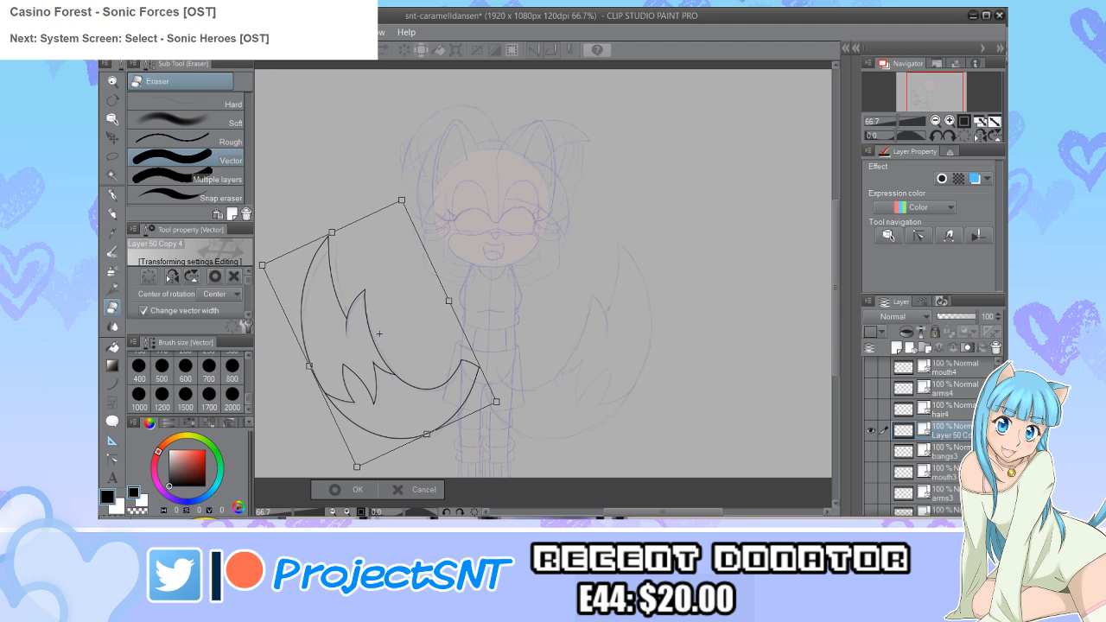
left_click_drag(379, 334, 382, 334)
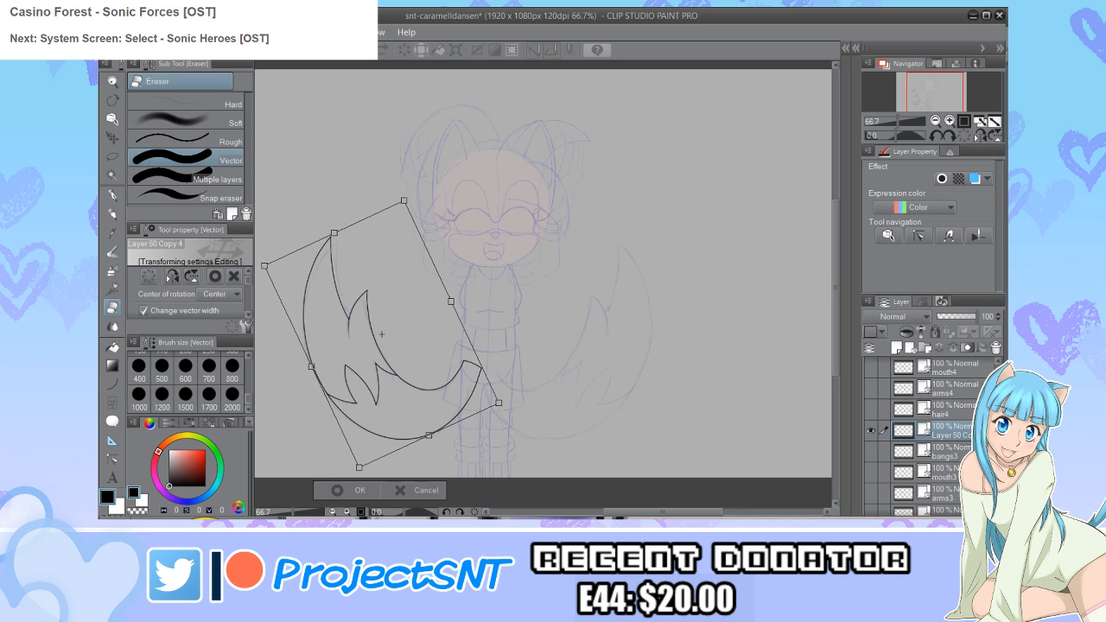
left_click(342, 490)
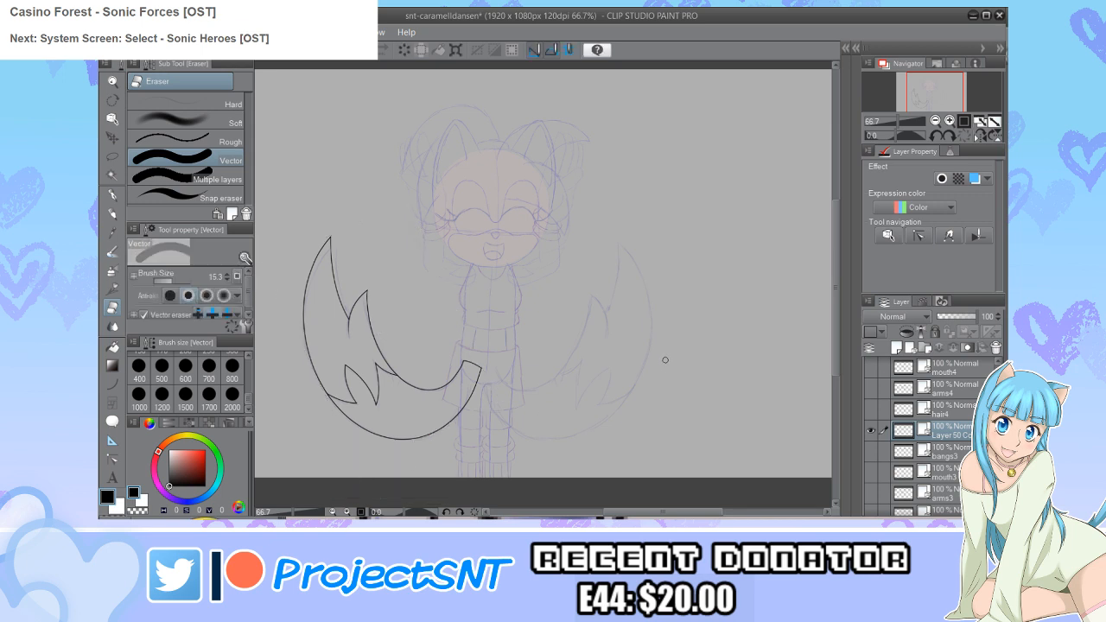
Step: Duplicate the fitted tail, flip the copy horizontally and move it over the opposite tail in the Folder 4 sketch
key("ctrl+z")
key("ctrl+t")
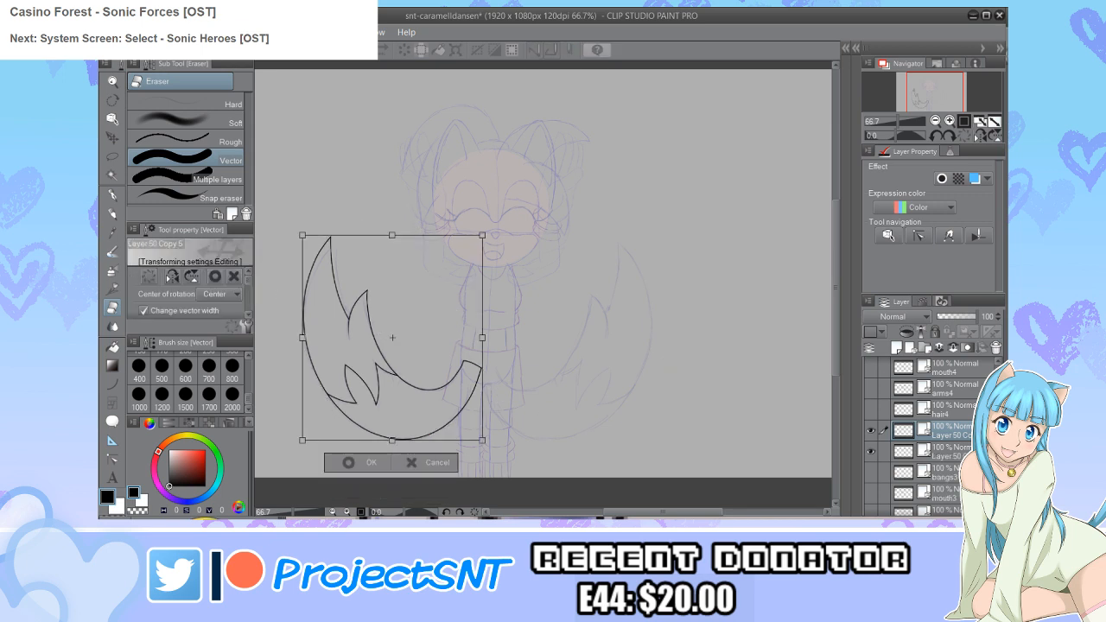
left_click(172, 275)
left_click_drag(391, 338, 563, 337)
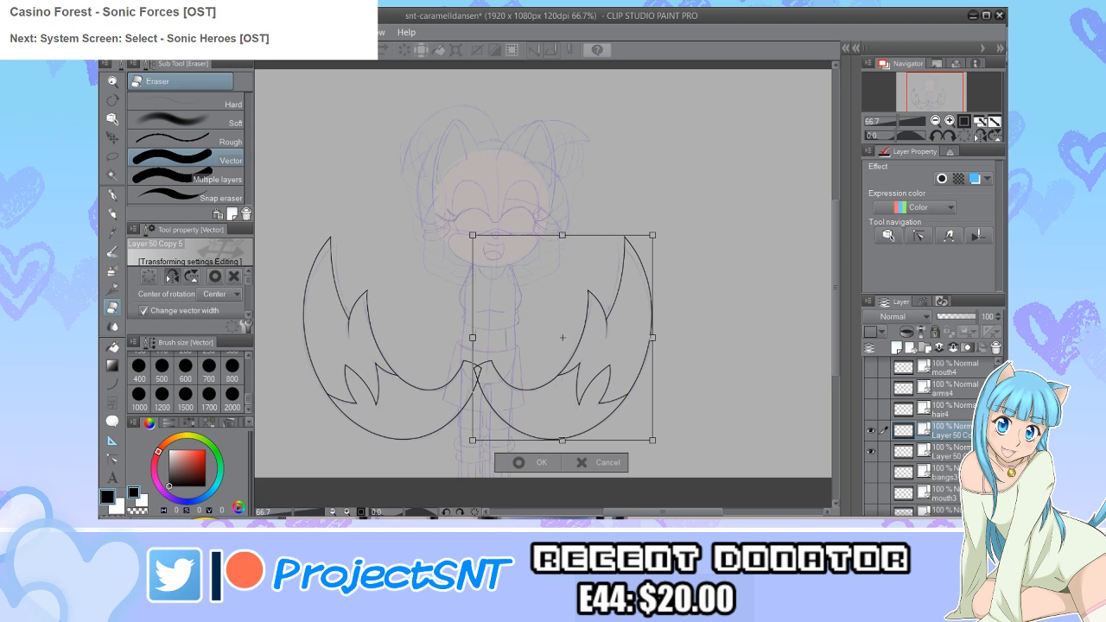
left_click(519, 463)
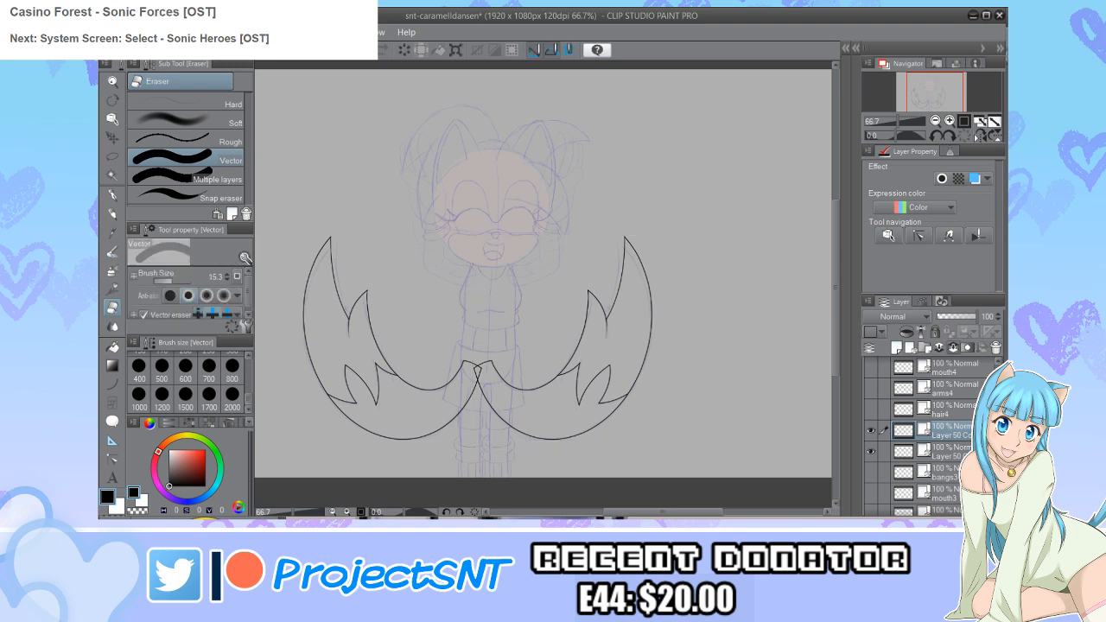
Step: Merge the two mirrored tail layers, rename the merged layer tails4 and hide it
key("ctrl+e")
type("tails4")
scroll(929, 432, "down", 5)
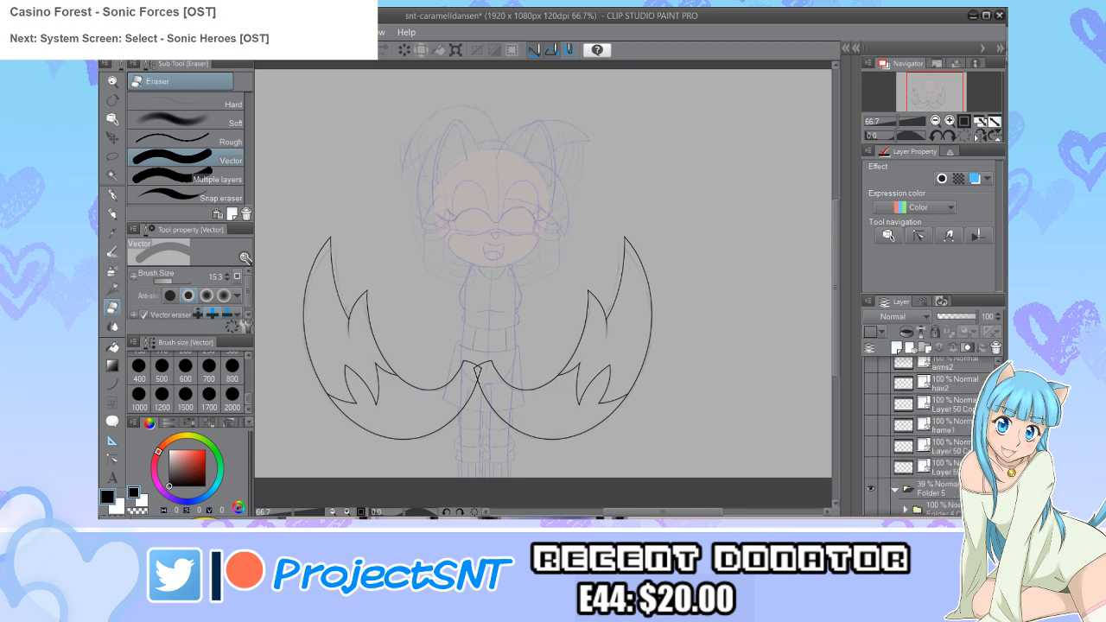
scroll(929, 432, "up", 4)
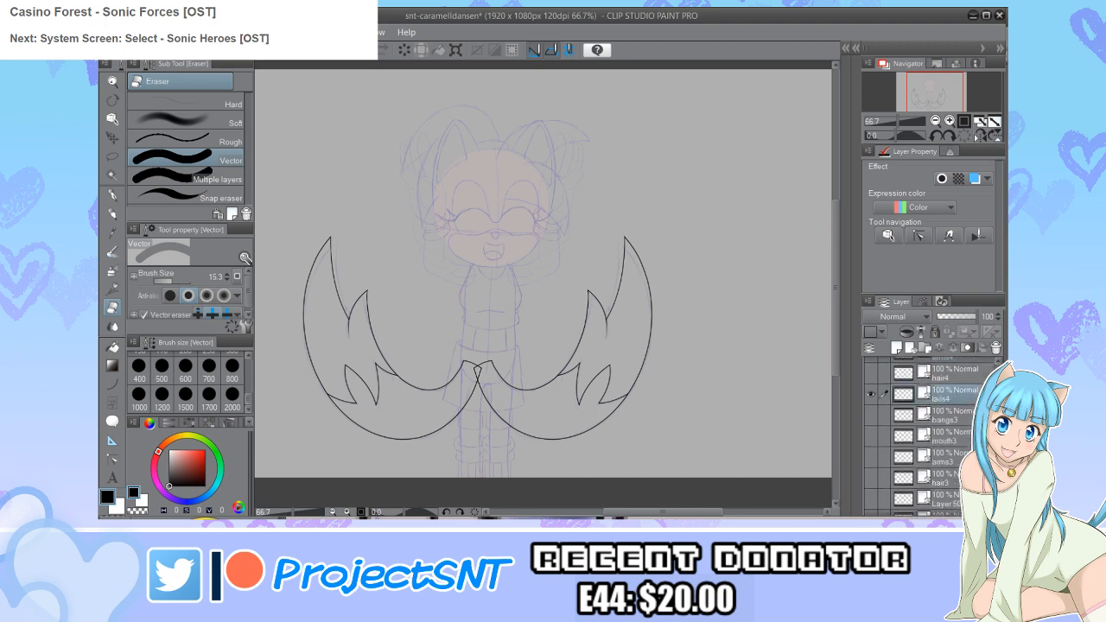
left_click(870, 394)
Step: Switch the visible sketch from Folder 4 to Folder 1 and show the two tail layers directly below frame1
scroll(929, 432, "down", 10)
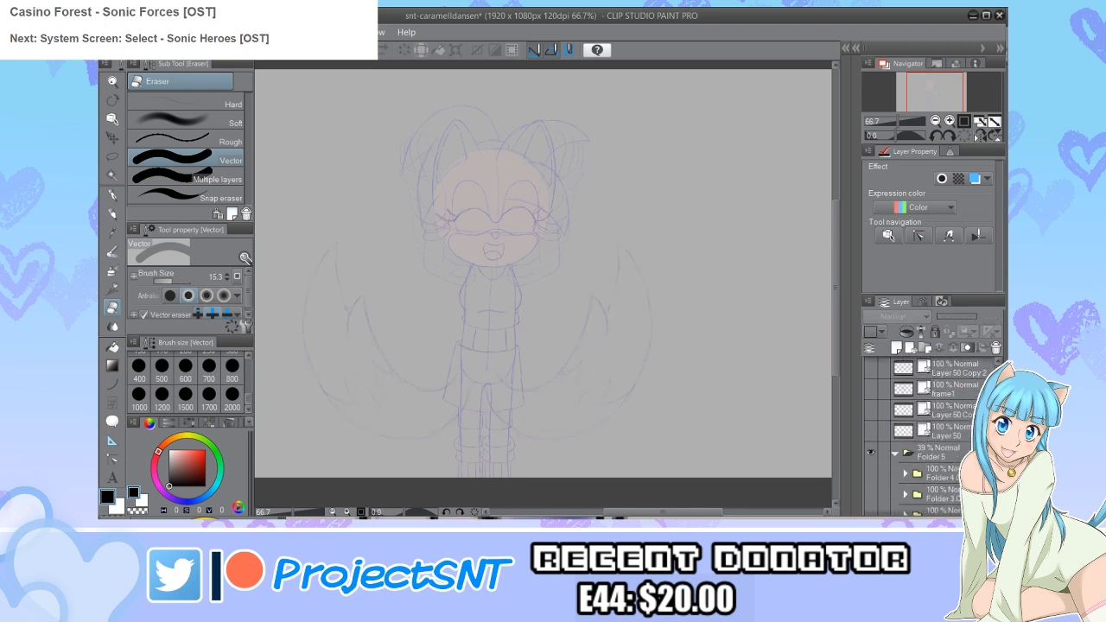
left_click(870, 422)
left_click(870, 484)
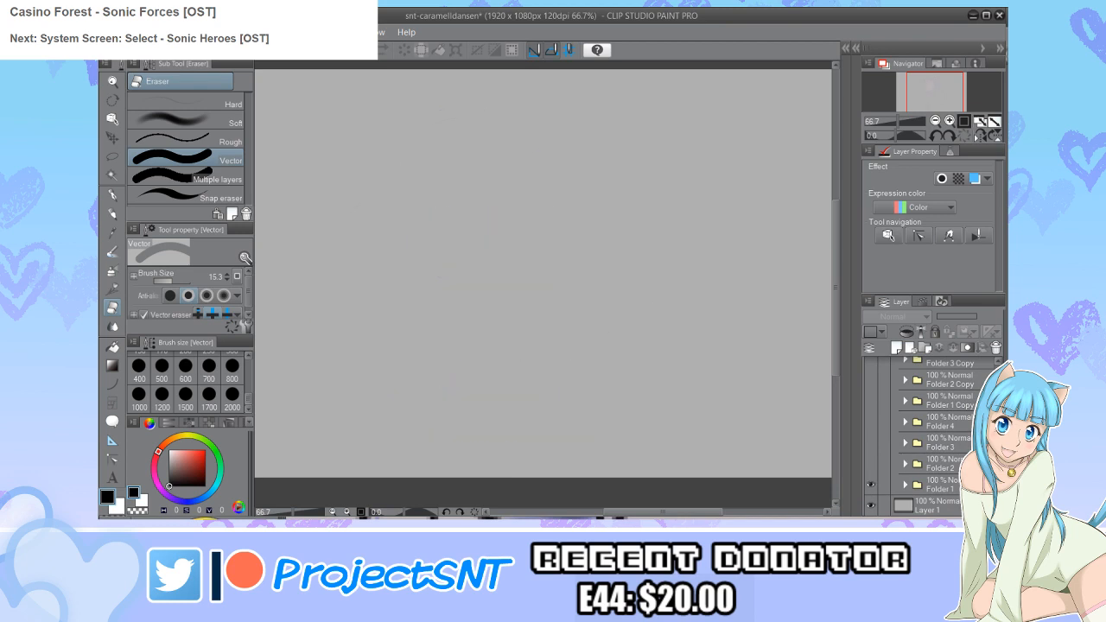
scroll(929, 432, "up", 3)
scroll(929, 433, "up", 2)
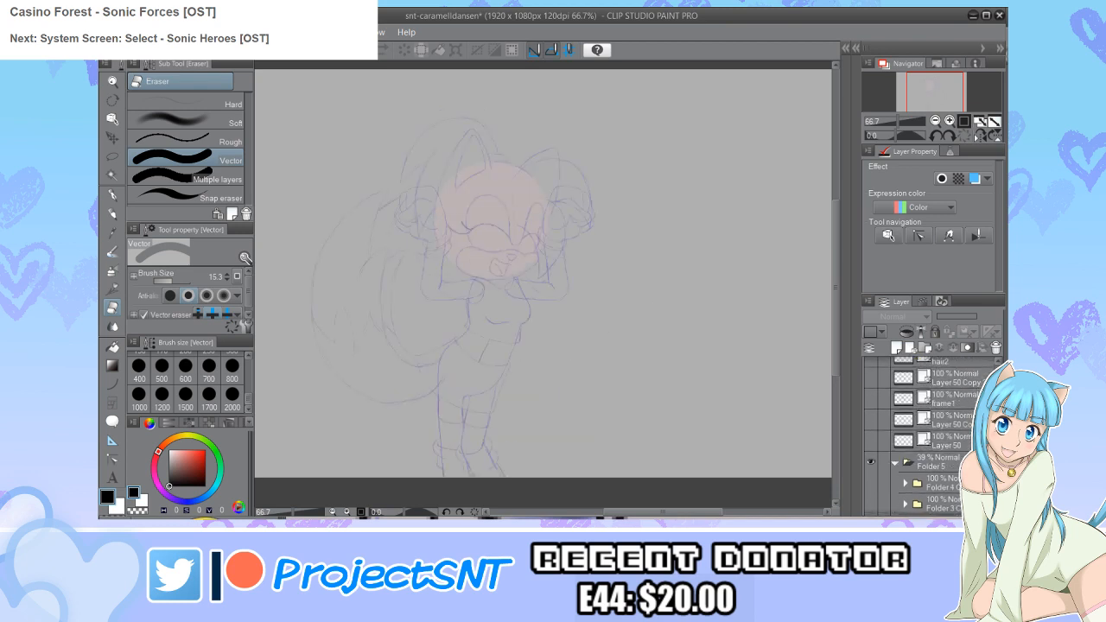
left_click(870, 440)
left_click(870, 419)
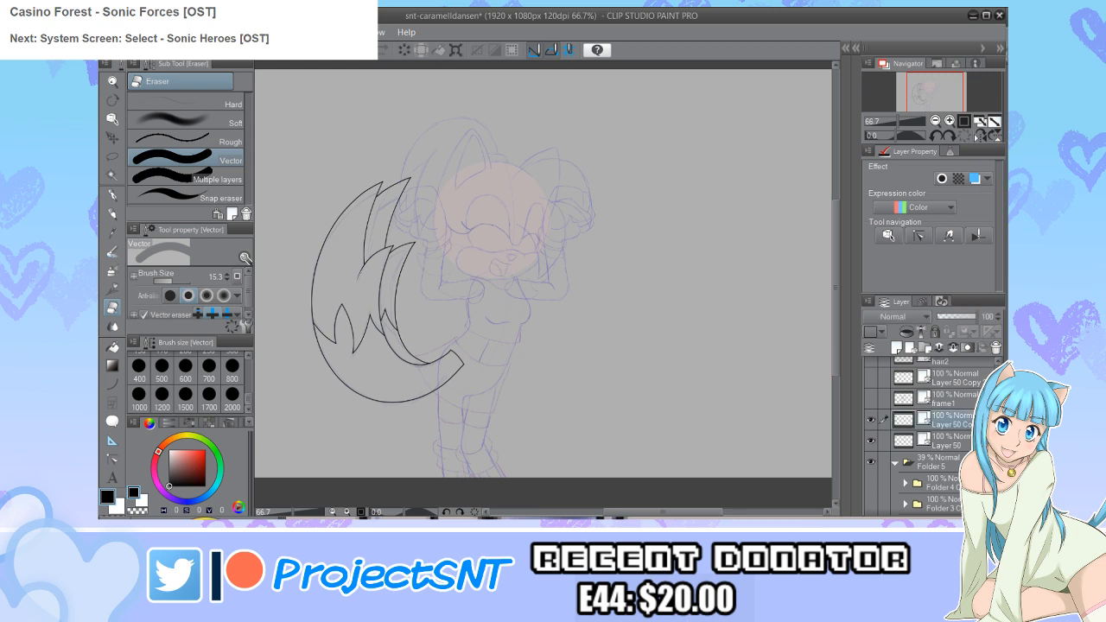
Step: Merge the upper tail layer below frame1 into Layer 50 and rename the result tails1
left_click(942, 419)
key("ctrl+e")
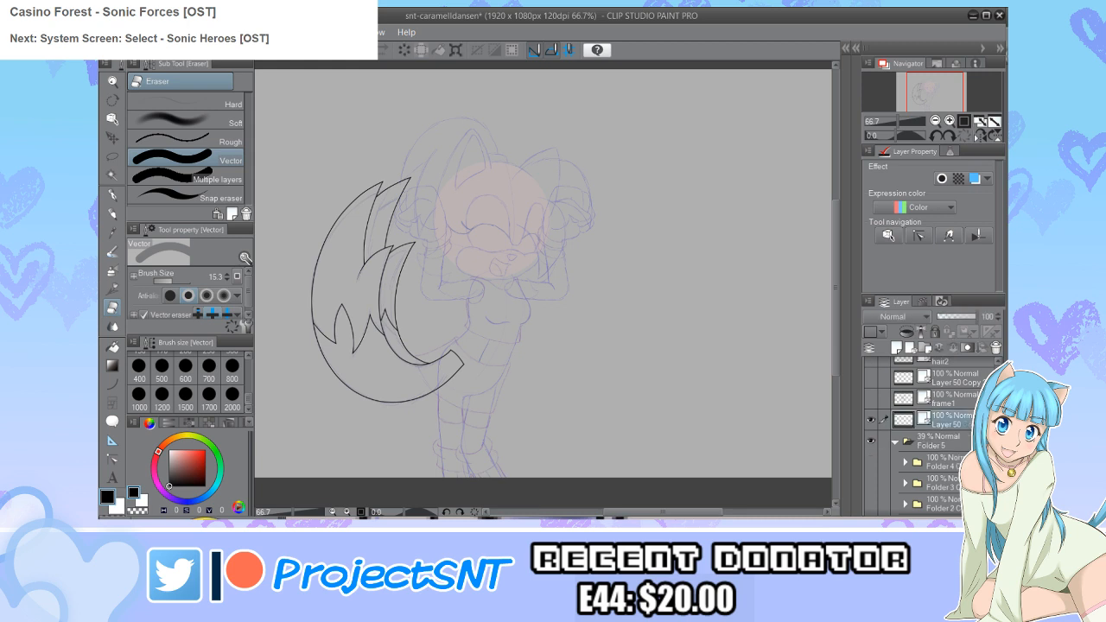
double_click(946, 425)
type("tails1")
key("Return")
Step: Switch the visible sketch from Folder 1 to Folder 2 and hide the tails1 layer
scroll(929, 432, "down", 5)
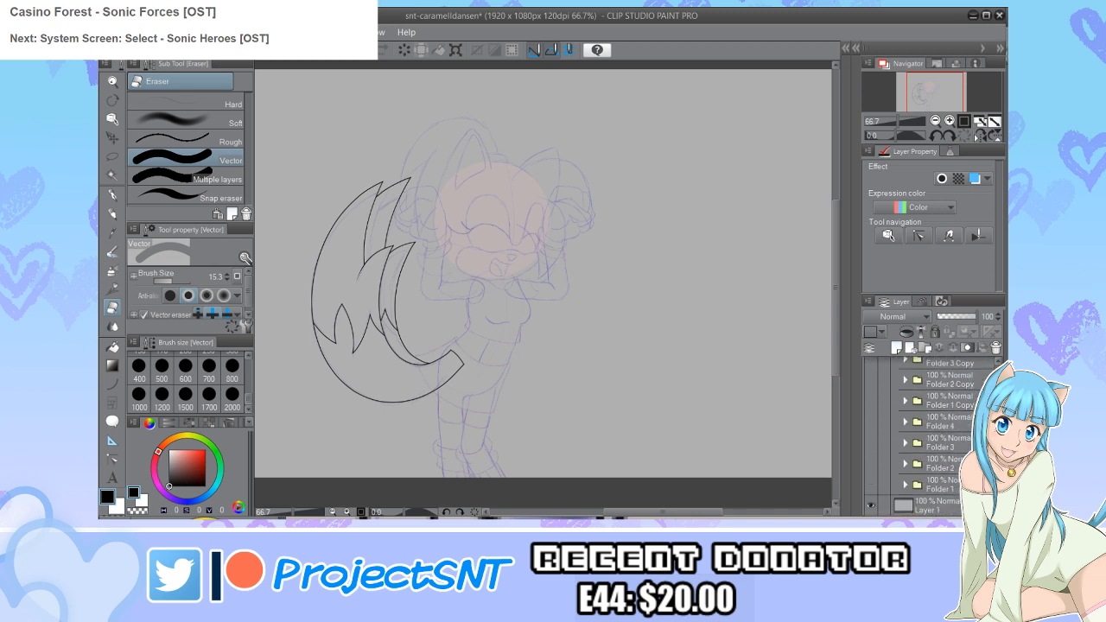
scroll(929, 432, "up", 5)
scroll(929, 433, "up", 2)
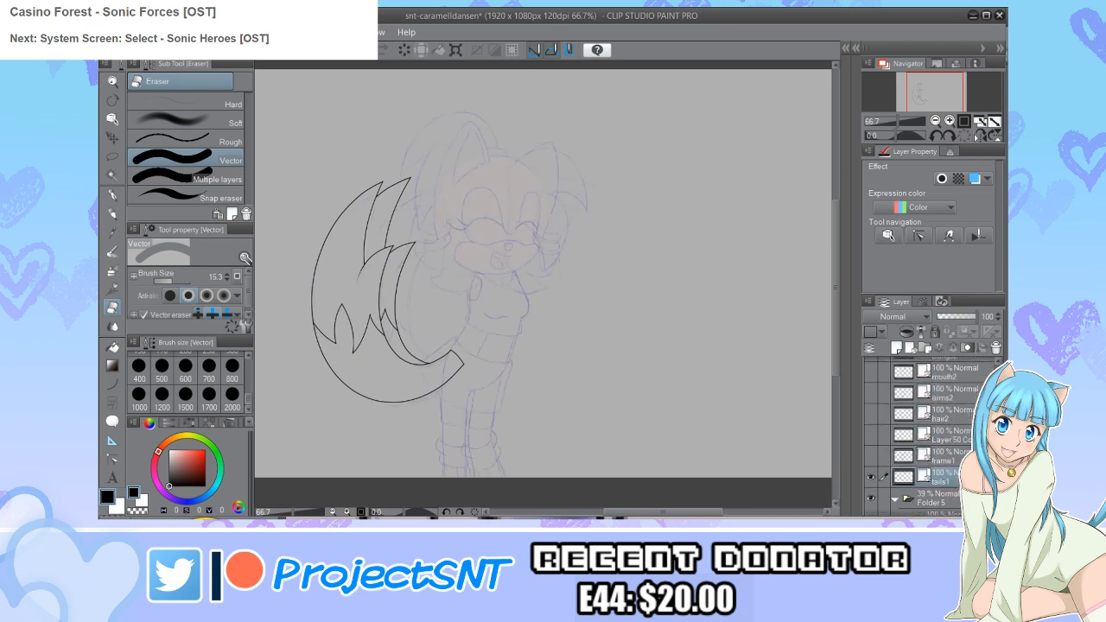
left_click(870, 476)
scroll(930, 432, "up", 3)
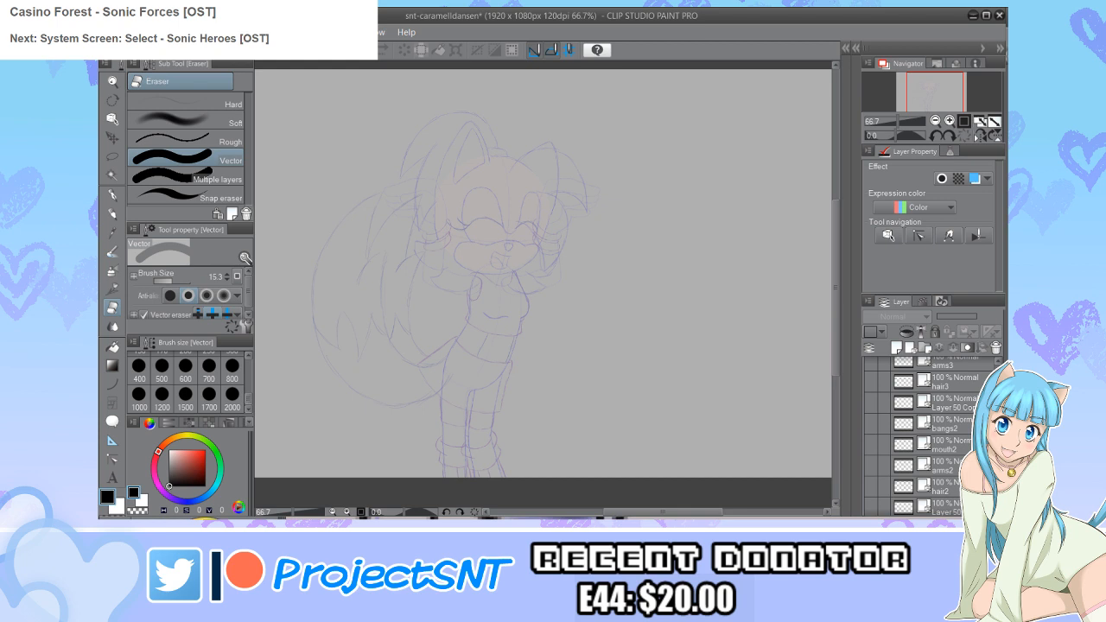
left_click(870, 403)
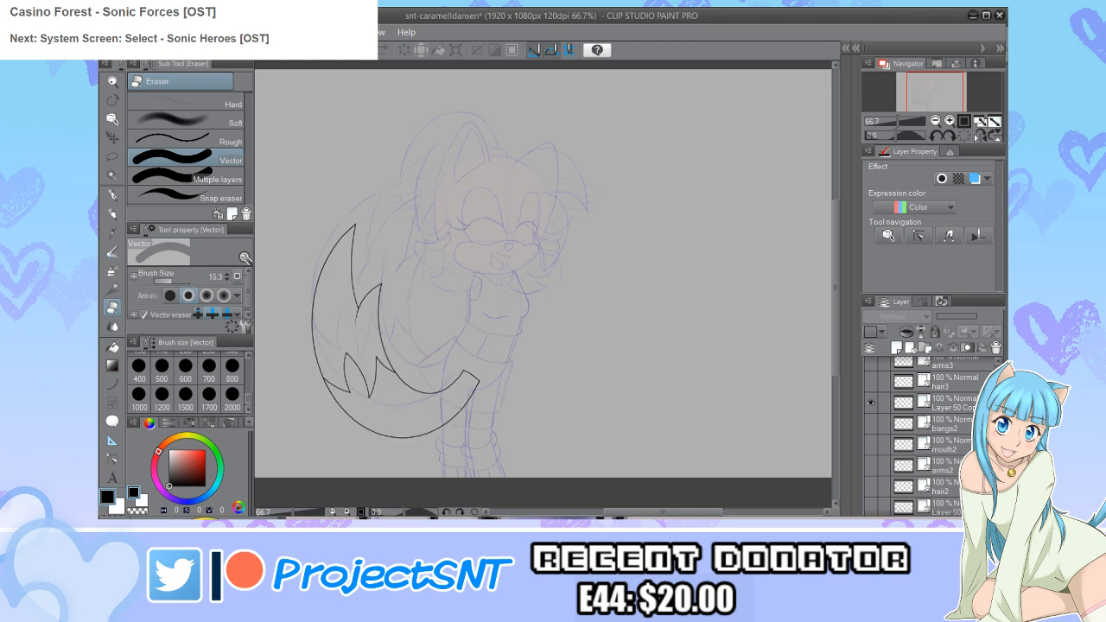
scroll(929, 432, "down", 5)
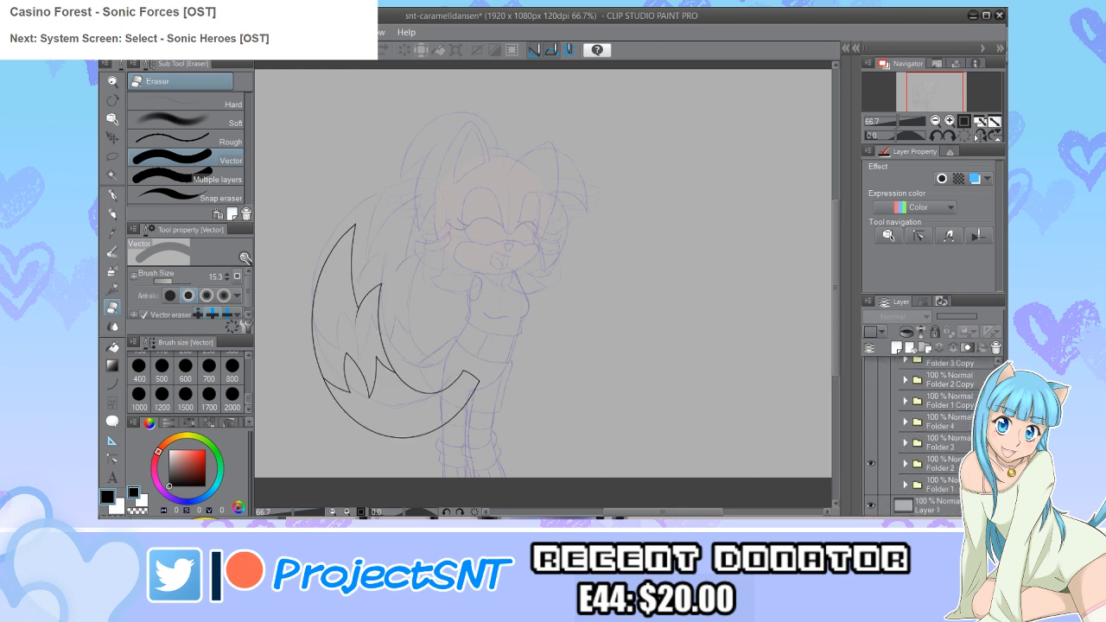
scroll(929, 432, "up", 4)
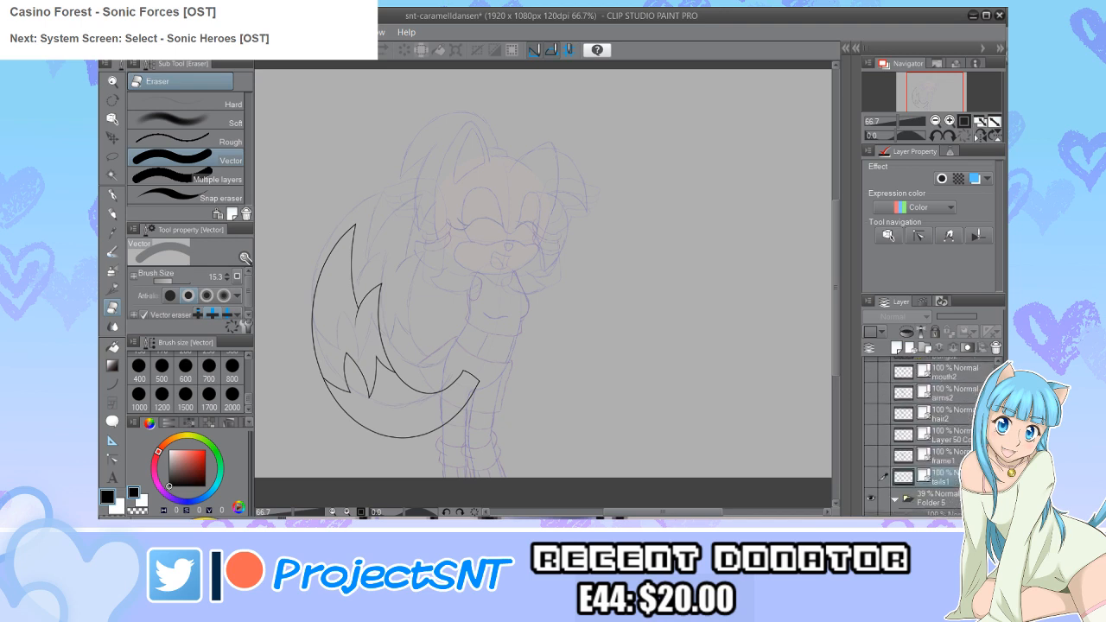
scroll(929, 436, "up", 3)
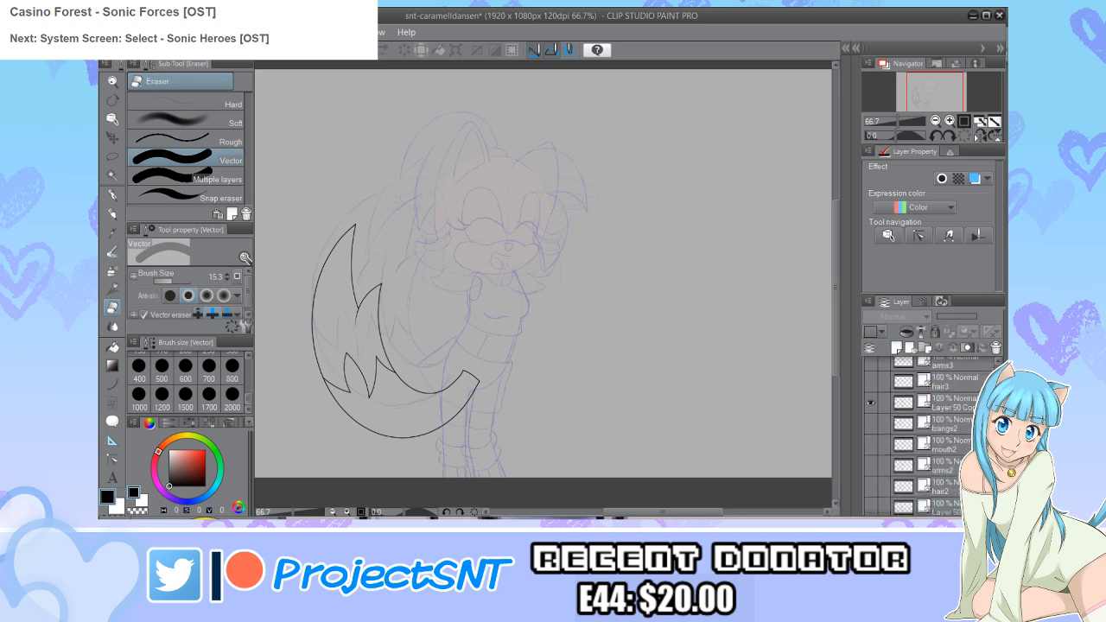
left_click(871, 402)
Step: Show the tail copy layer directly above frame1 and make it the active layer
scroll(929, 437, "down", 3)
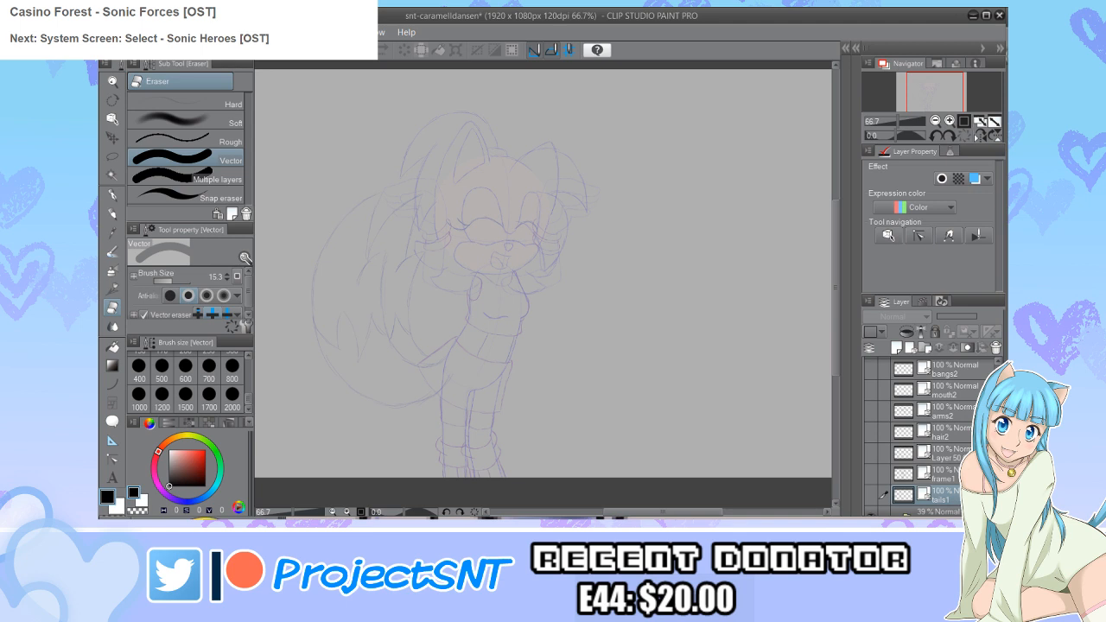
left_click(871, 453)
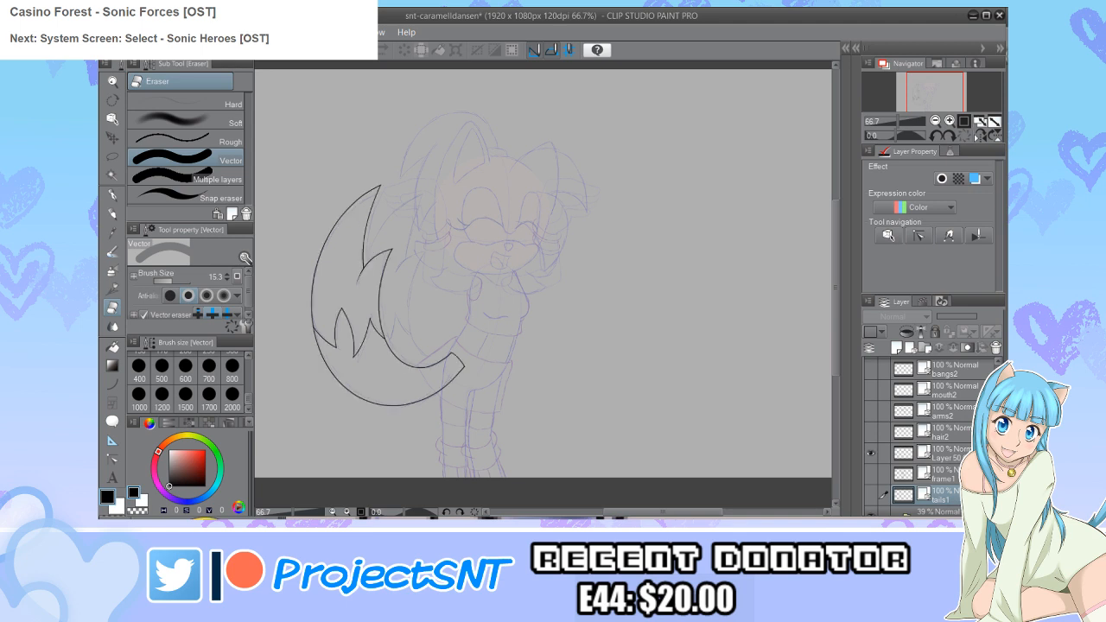
left_click(937, 453)
Step: Draw the second tail's inner edge as a curve over the Folder 2 sketch and adjust the position of its upper end point
scroll(384, 318, "up", 4)
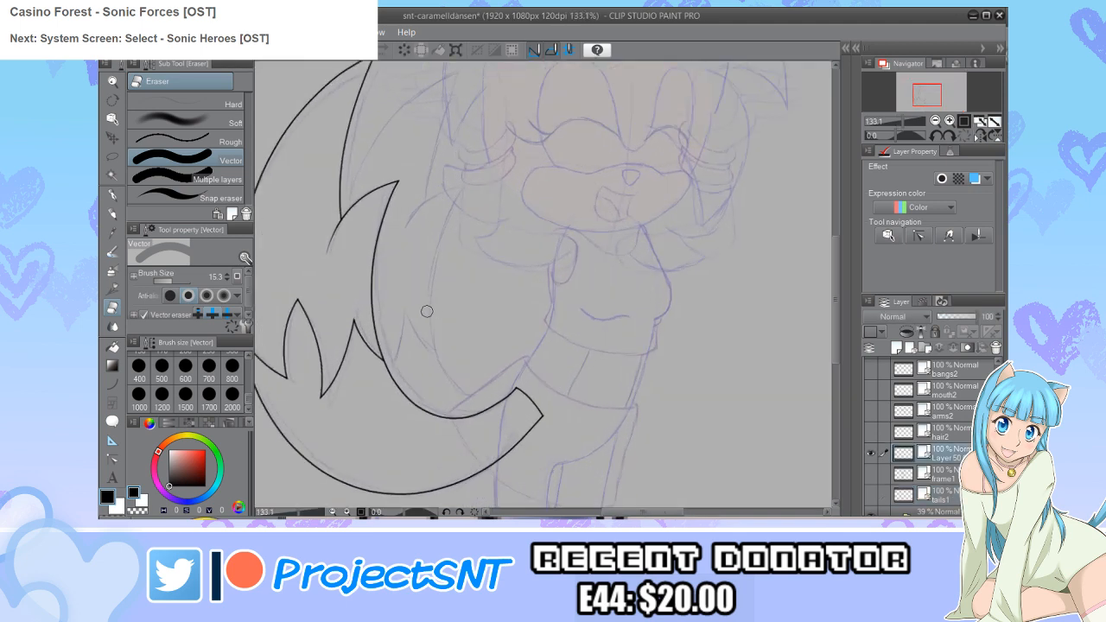
scroll(427, 311, "up", 1)
key("u")
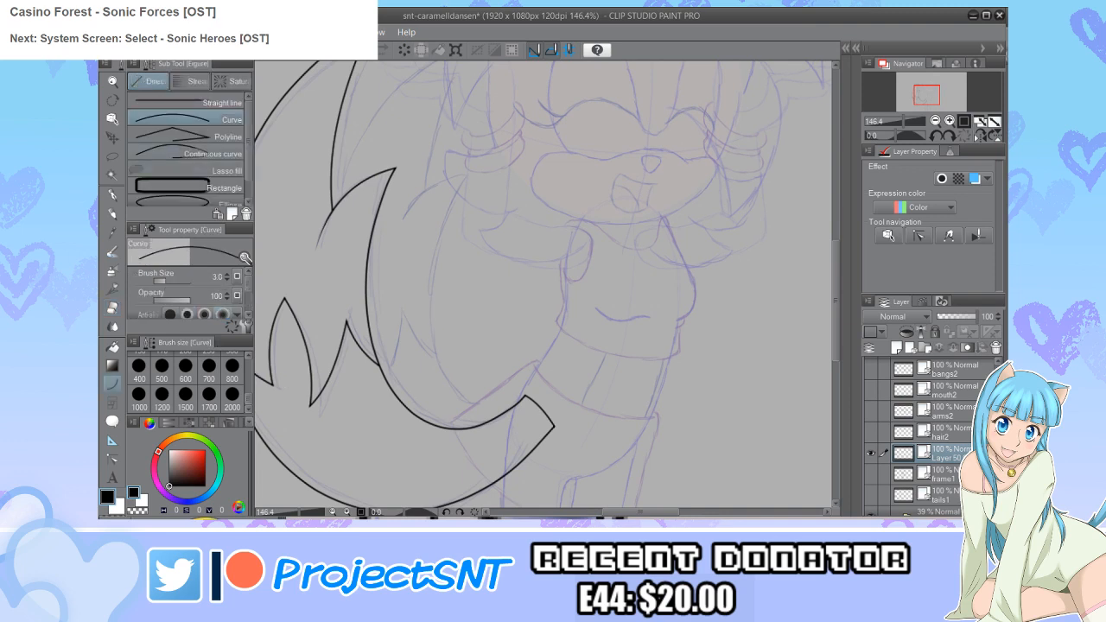
left_click_drag(475, 164, 498, 409)
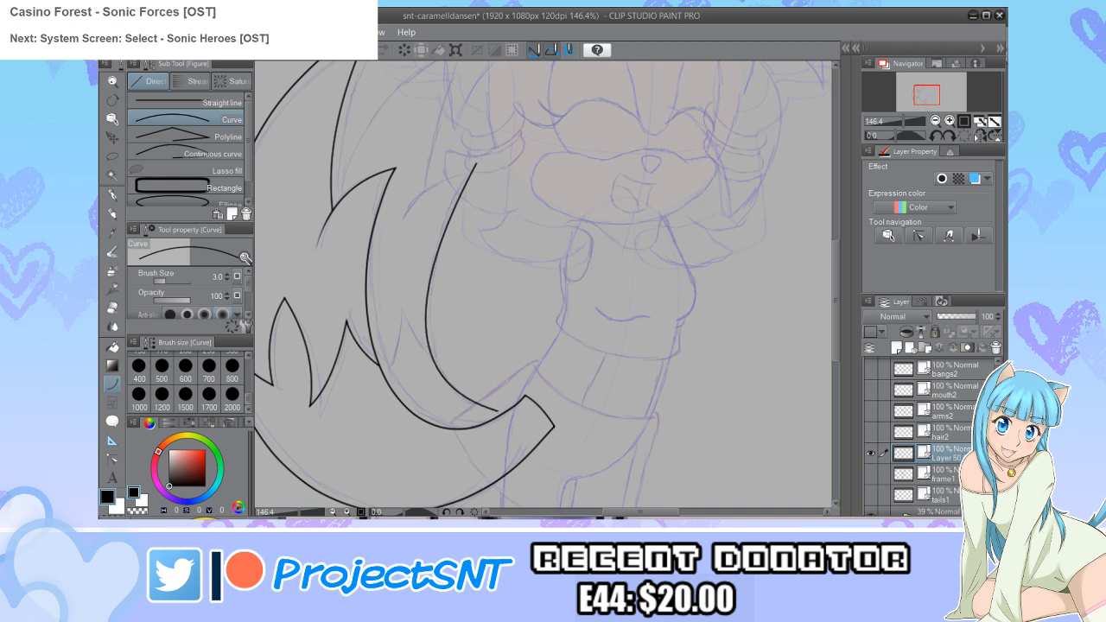
key("y")
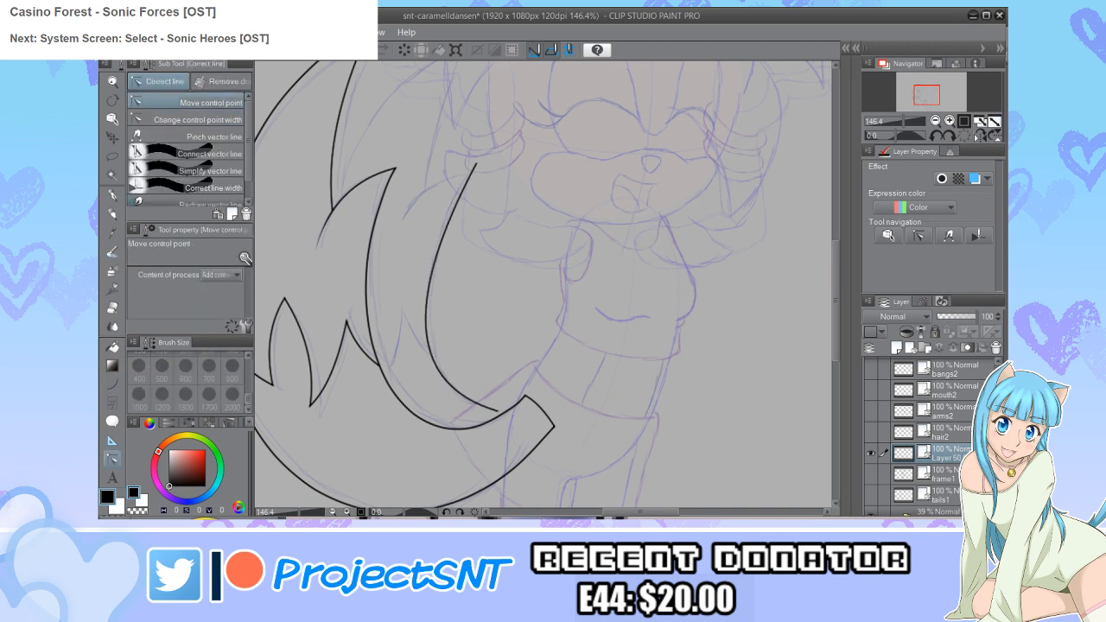
left_click_drag(477, 163, 472, 161)
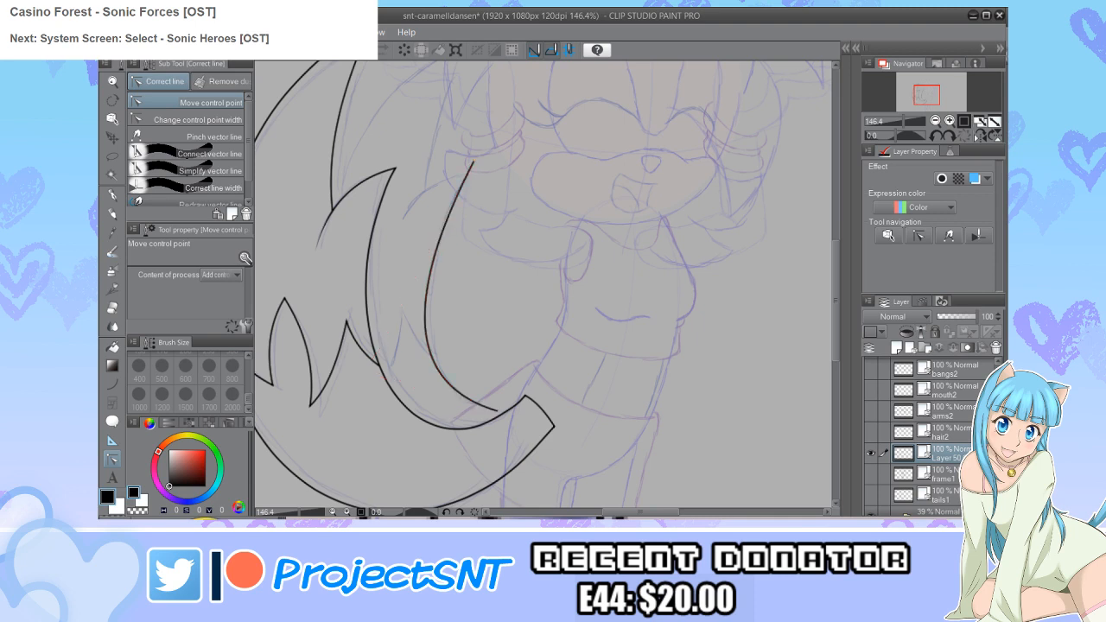
Step: Draw three curves for the second tail's pointed fur tips and adjust the lower end of the long outer curve
scroll(464, 304, "down", 2)
scroll(426, 207, "up", 4)
key("u")
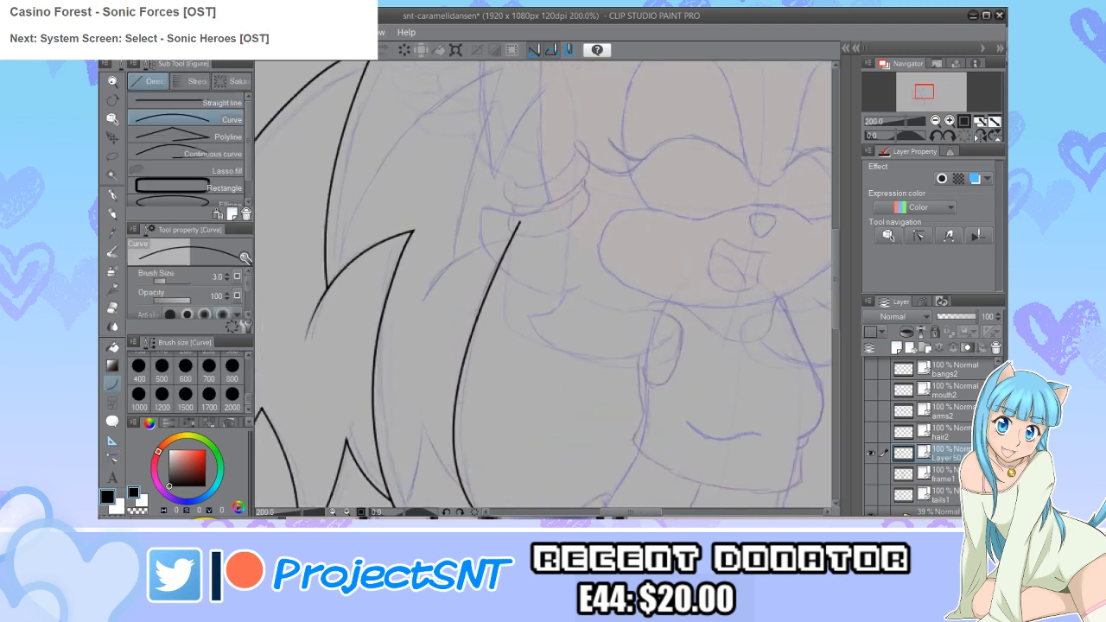
left_click_drag(532, 235, 422, 305)
scroll(545, 286, "down", 1)
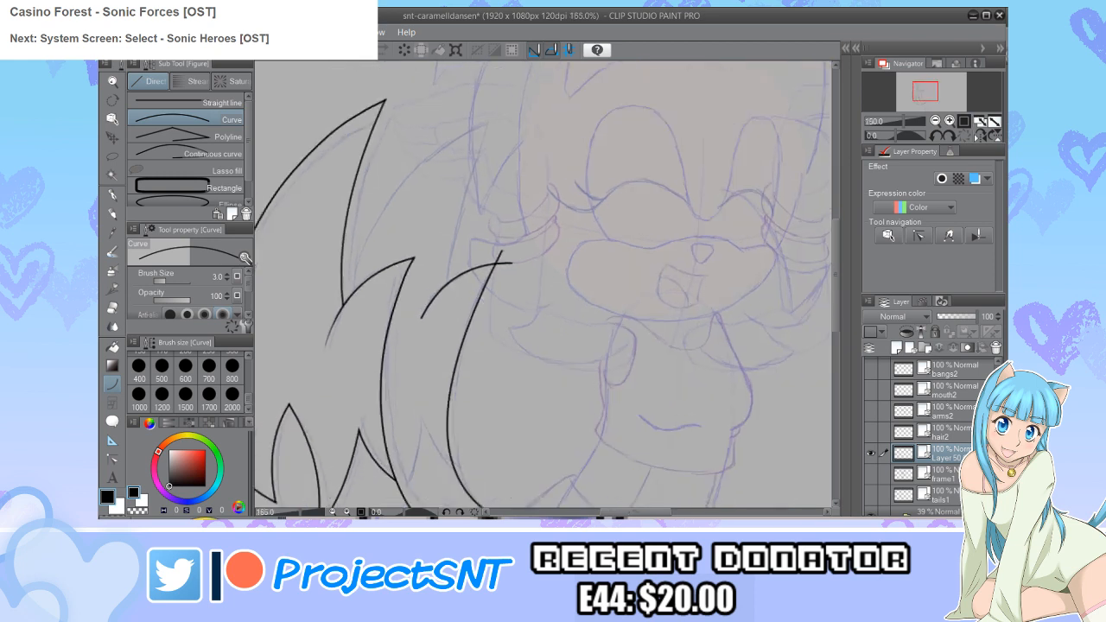
left_click_drag(499, 100, 446, 324)
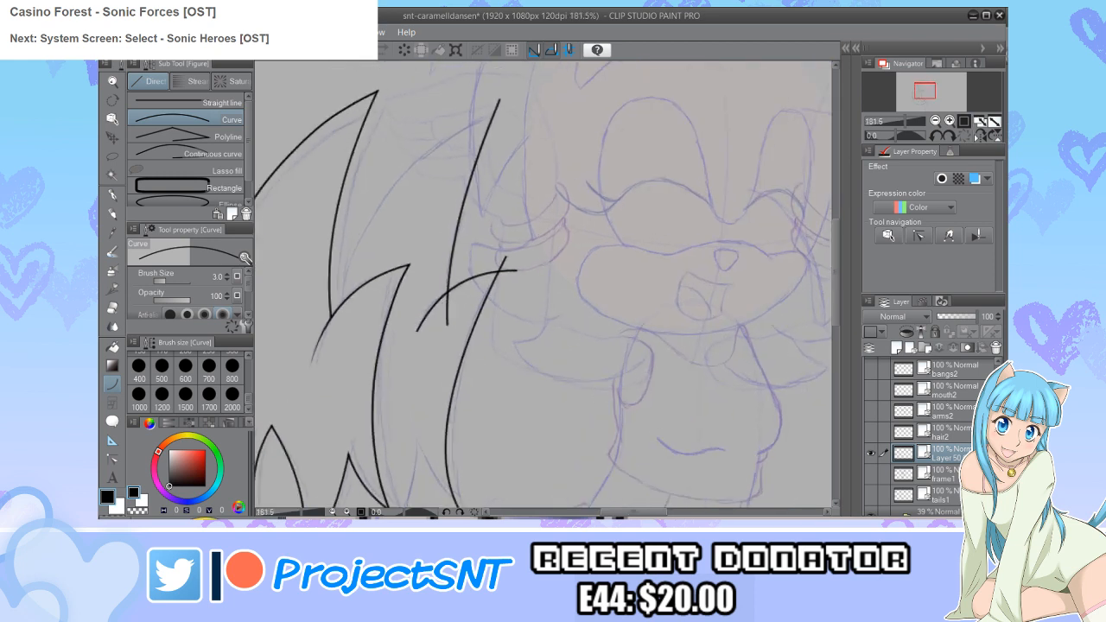
left_click_drag(501, 106, 322, 318)
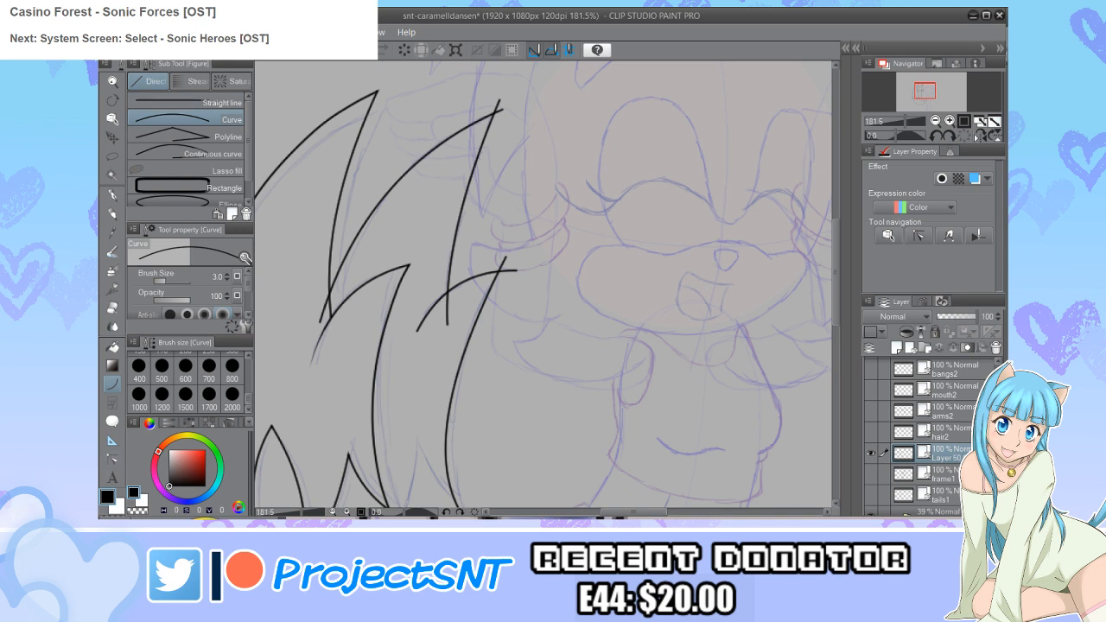
key("y")
left_click_drag(321, 323, 323, 322)
Step: Trim the overshooting line ends where the second tail's curves cross, using the vector eraser
key("e")
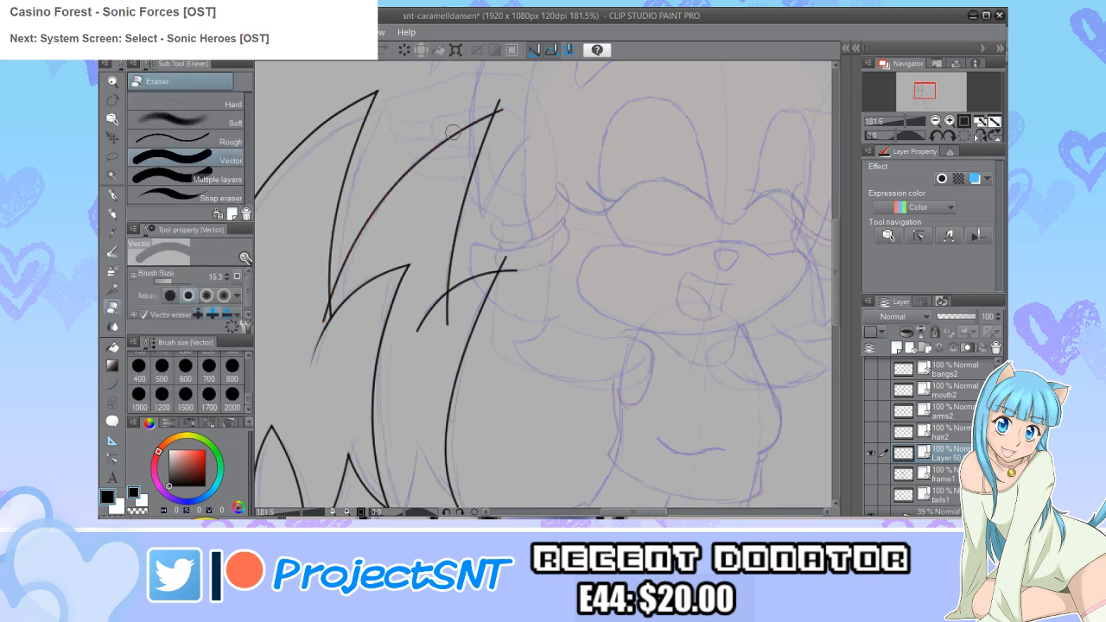
mouse_move(506, 254)
left_mouse_down()
mouse_move(501, 267)
mouse_move(507, 257)
left_mouse_up()
left_click(444, 323)
scroll(329, 204, "down", 1)
scroll(330, 201, "down", 3)
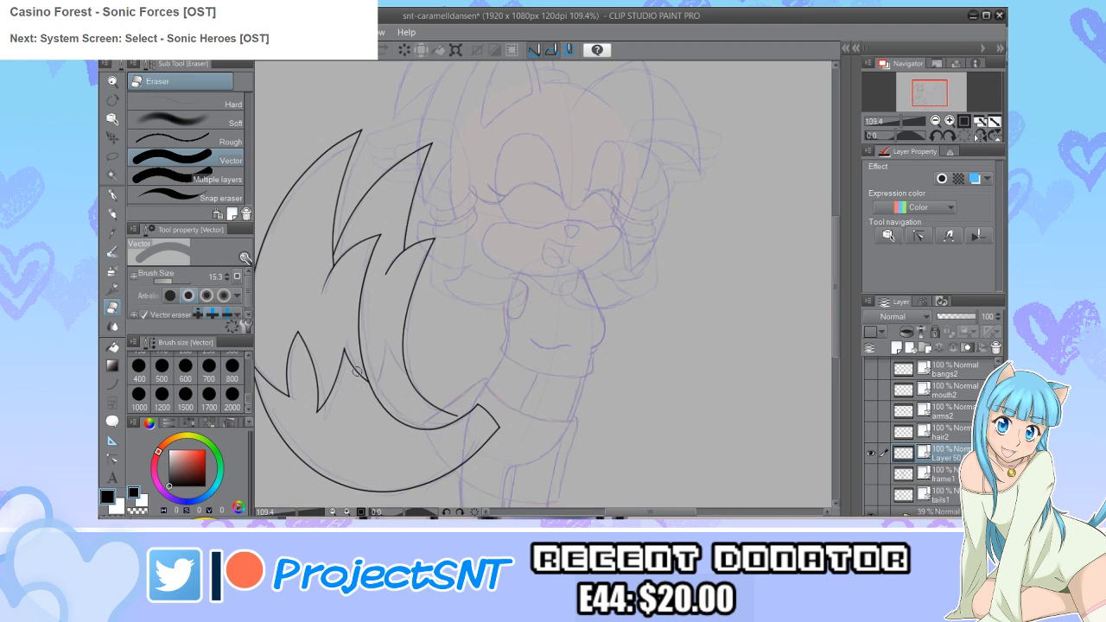
Step: Move the end control point of the tail's inner-edge curve onto the tail's lower line near the base
scroll(346, 432, "up", 3)
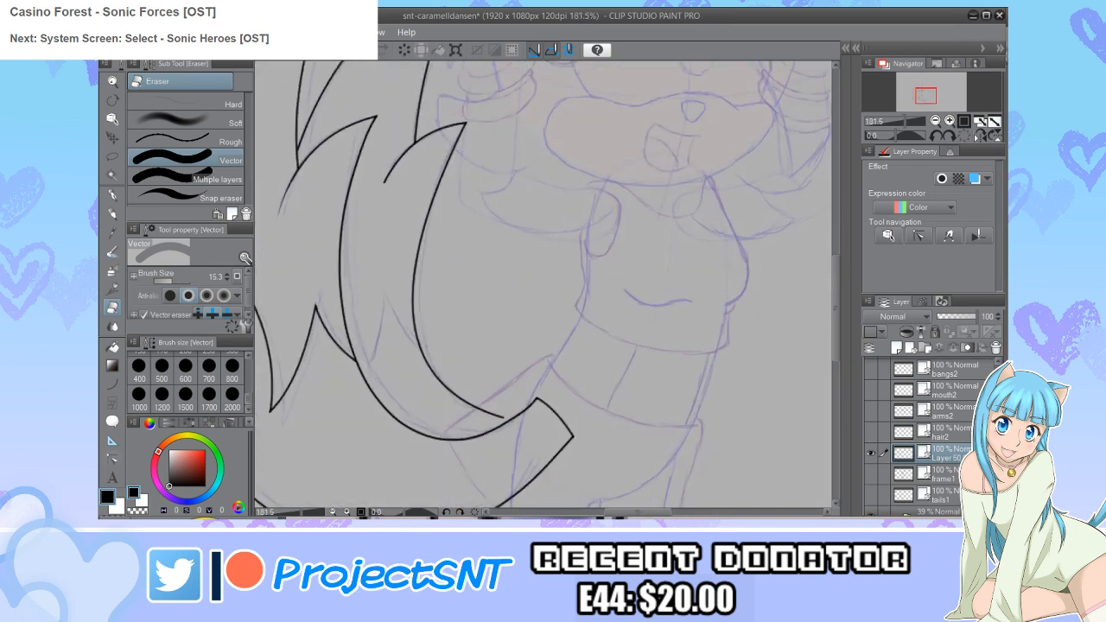
key("y")
scroll(333, 450, "up", 2)
left_click_drag(509, 423, 511, 429)
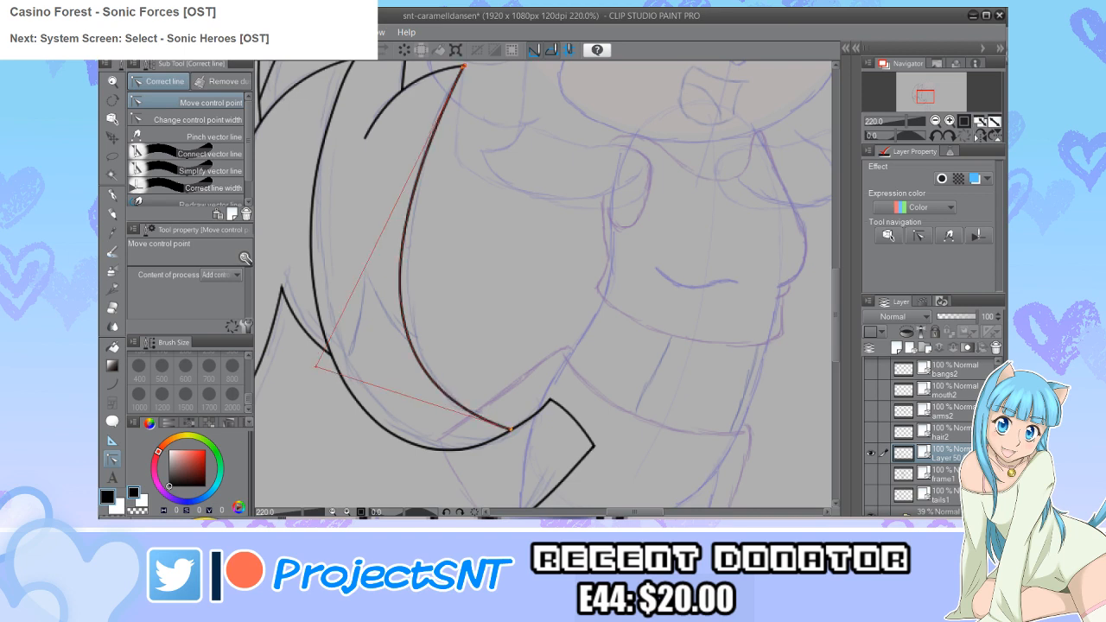
scroll(382, 451, "down", 3)
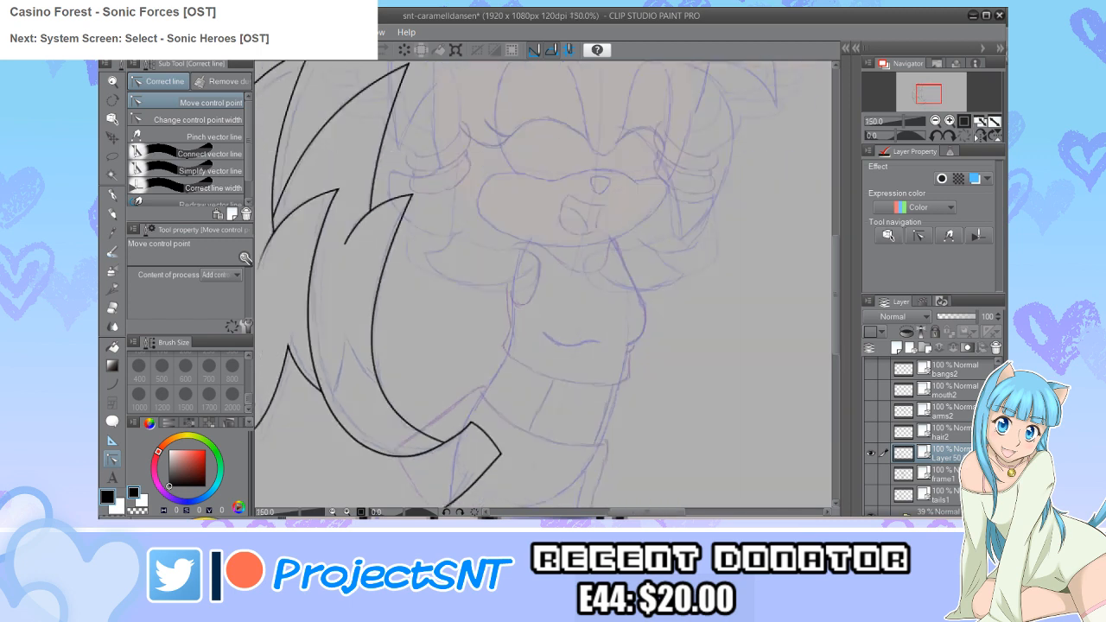
Step: Taper the loose end of the innermost tuft's short line by changing its control point width
scroll(346, 300, "up", 2)
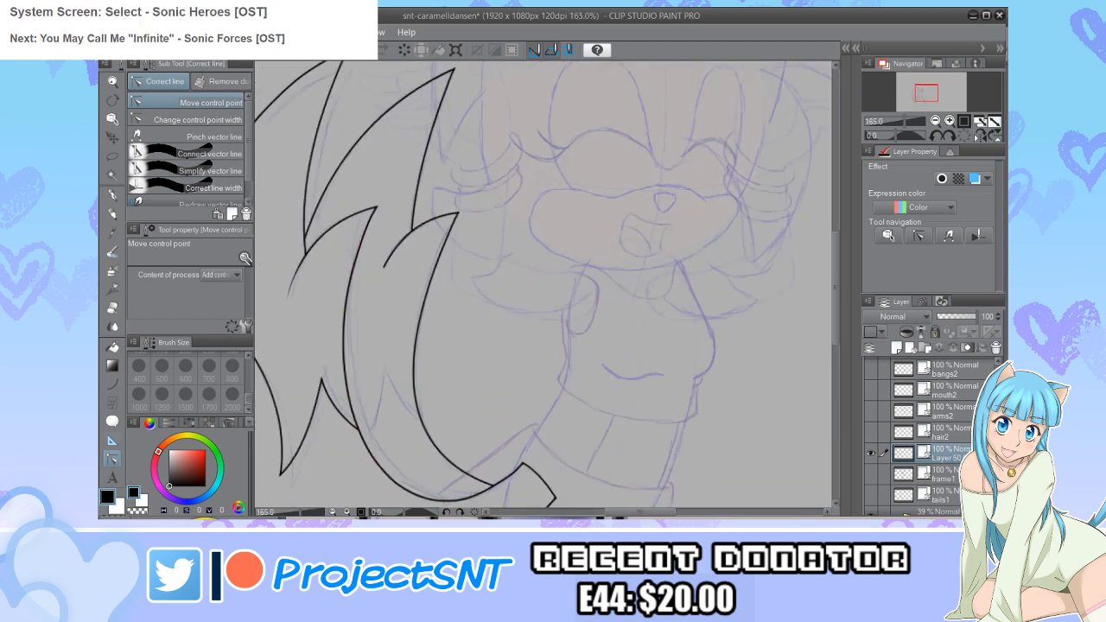
scroll(403, 275, "up", 1)
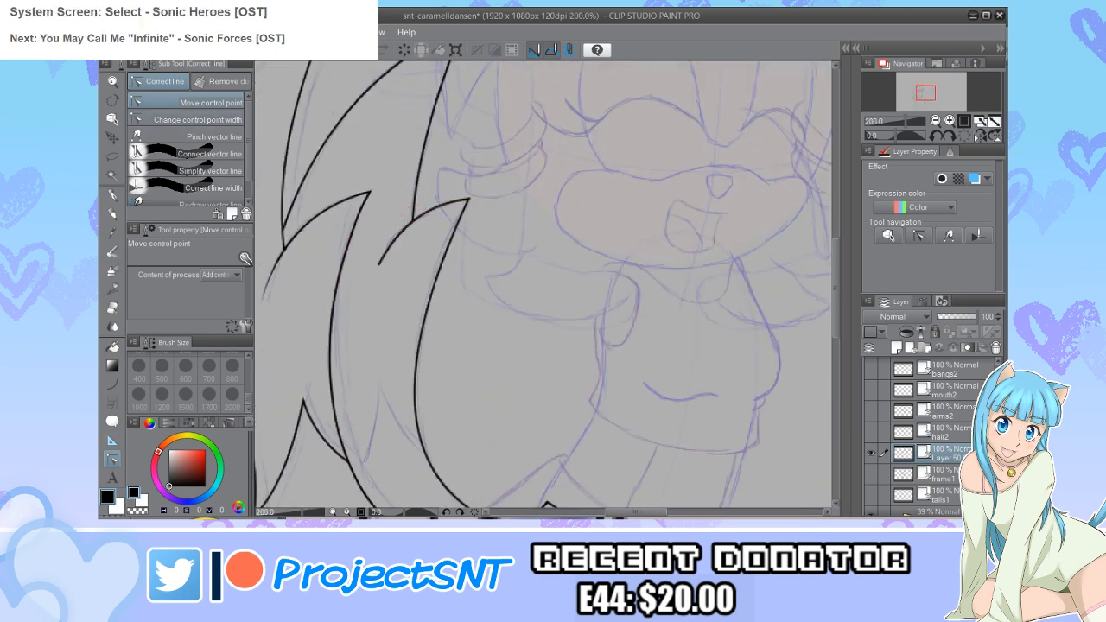
left_click(197, 120)
scroll(406, 260, "up", 2)
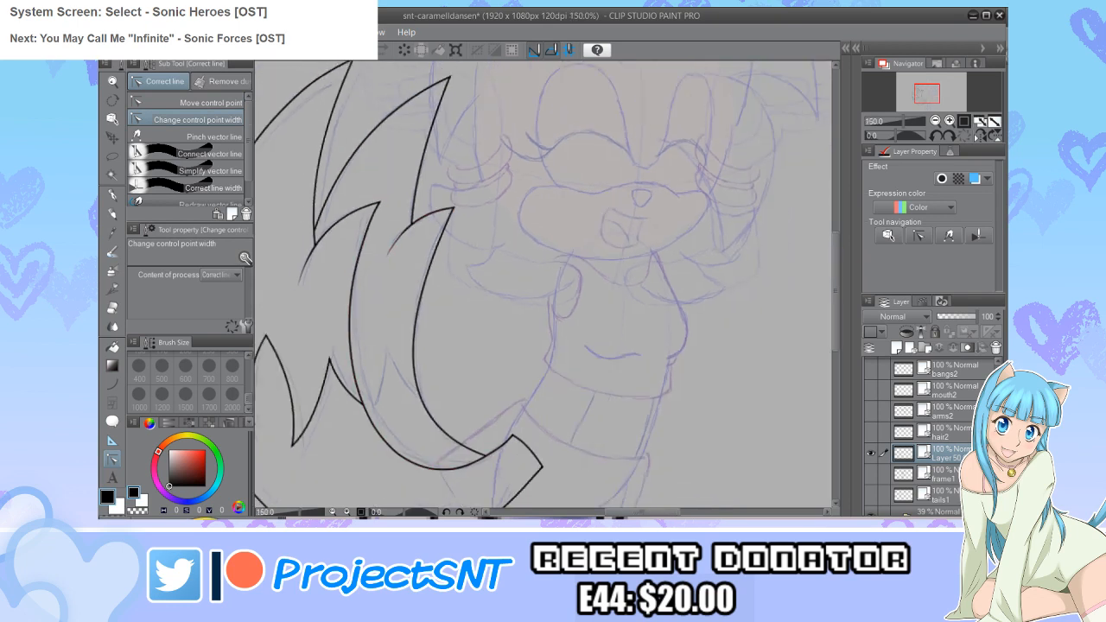
Step: Draw two black curves forming a pointed fur spike between the tail's two inner curves, following the sketch
key("u")
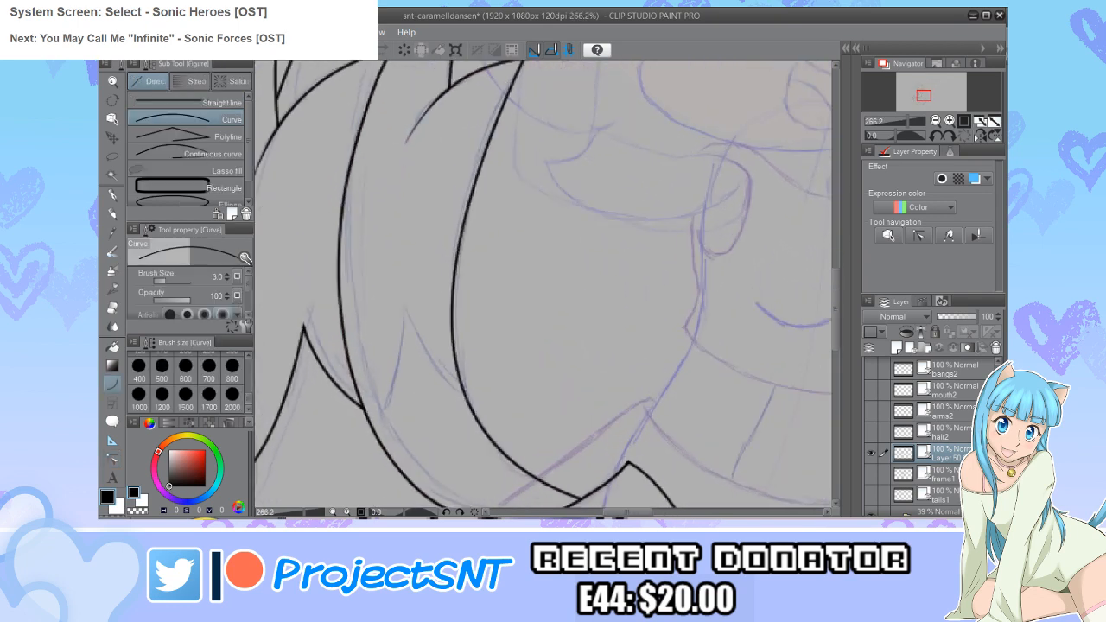
left_click_drag(398, 294, 496, 410)
left_click(417, 366)
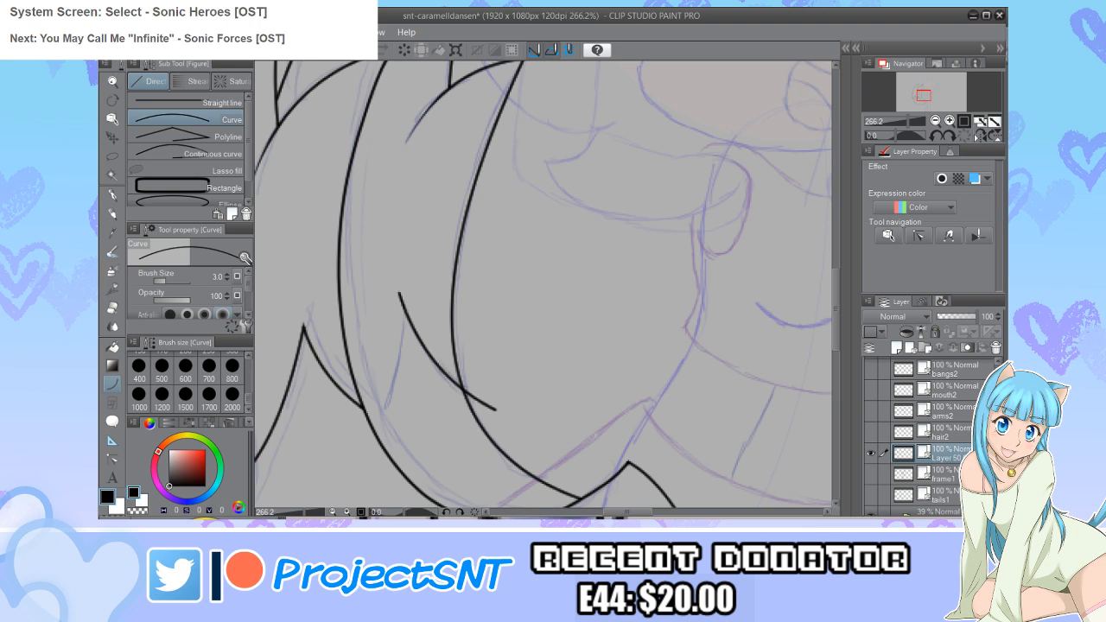
left_click_drag(405, 294, 357, 453)
left_click(403, 381)
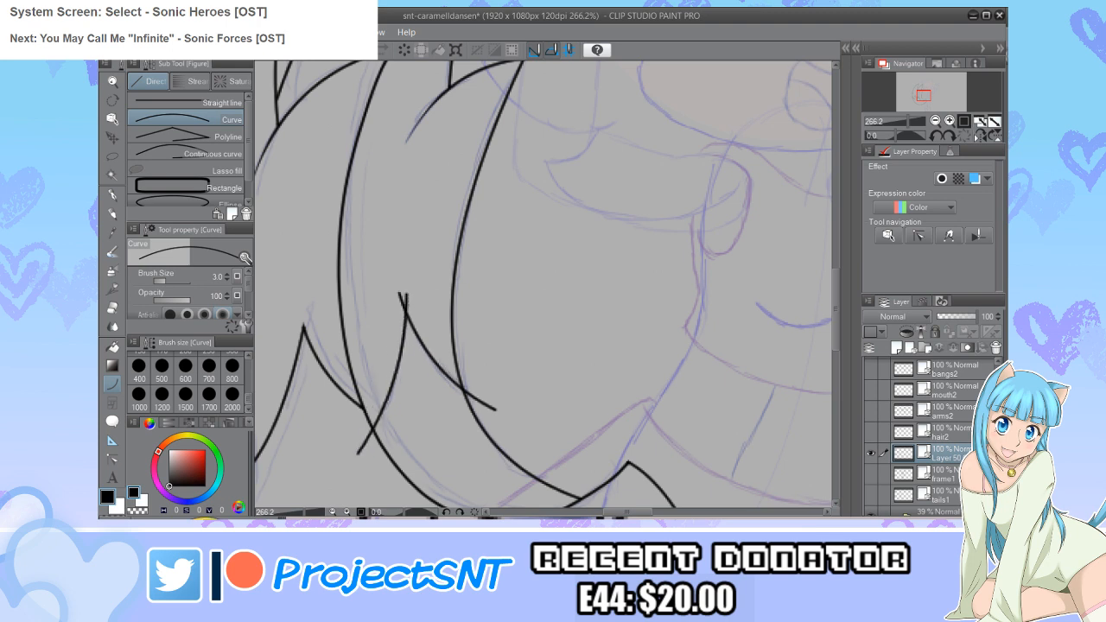
Step: Erase the overhanging ends of the new fur spike at its tip and where it crosses the neighbouring curves
key("e")
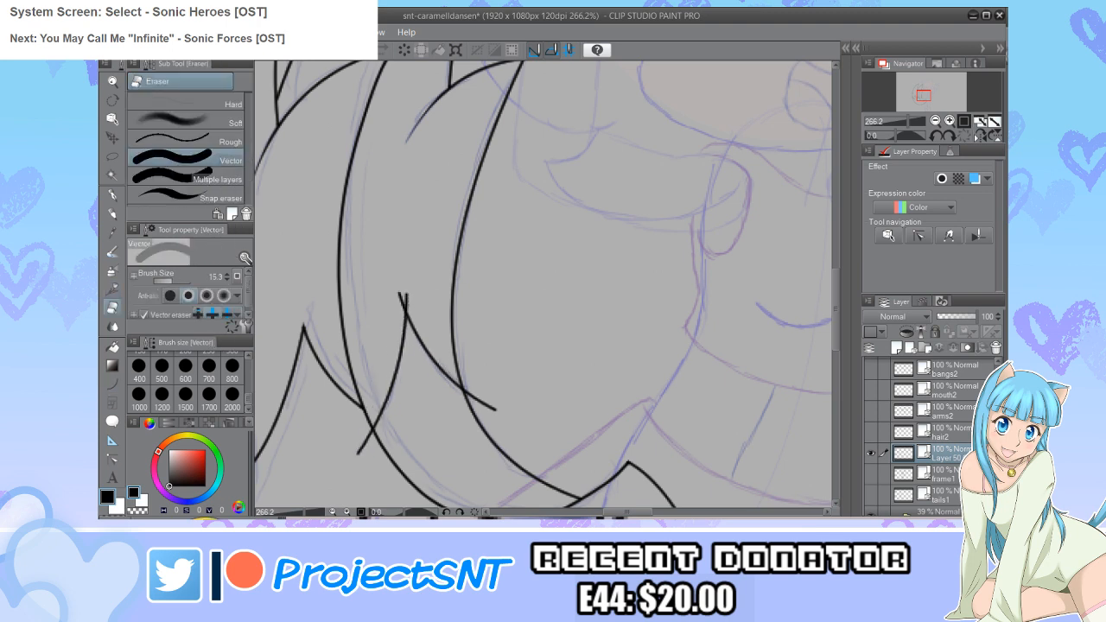
left_click(400, 298)
left_click(482, 400)
left_click(353, 452)
scroll(355, 335, "down", 1)
scroll(355, 335, "down", 14)
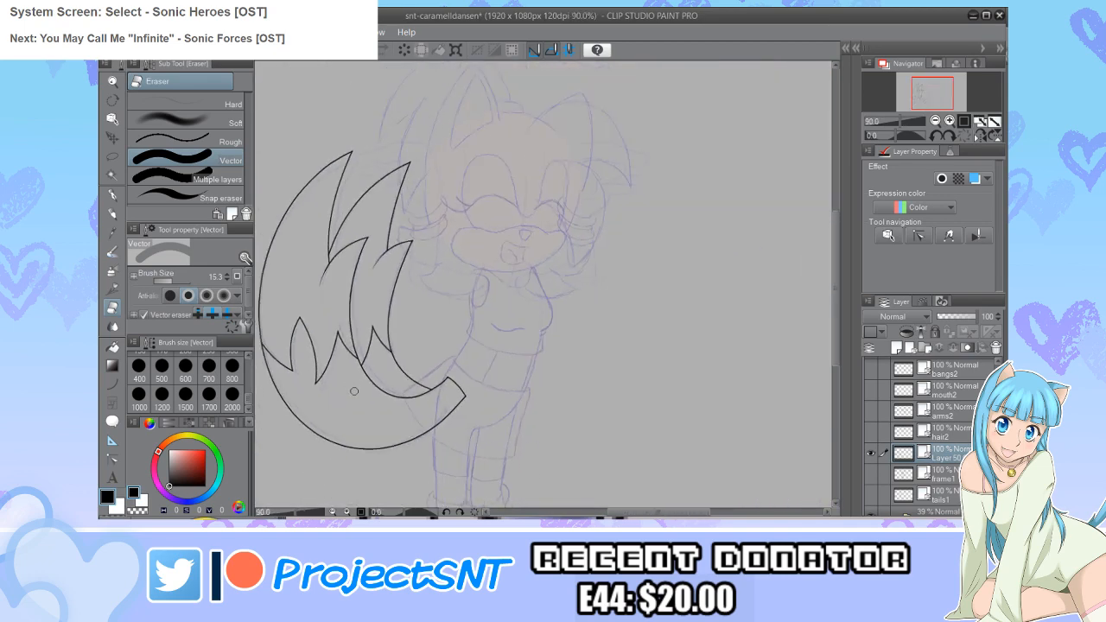
Step: Rename the finished tail line-art layer as tails2
scroll(376, 414, "up", 2)
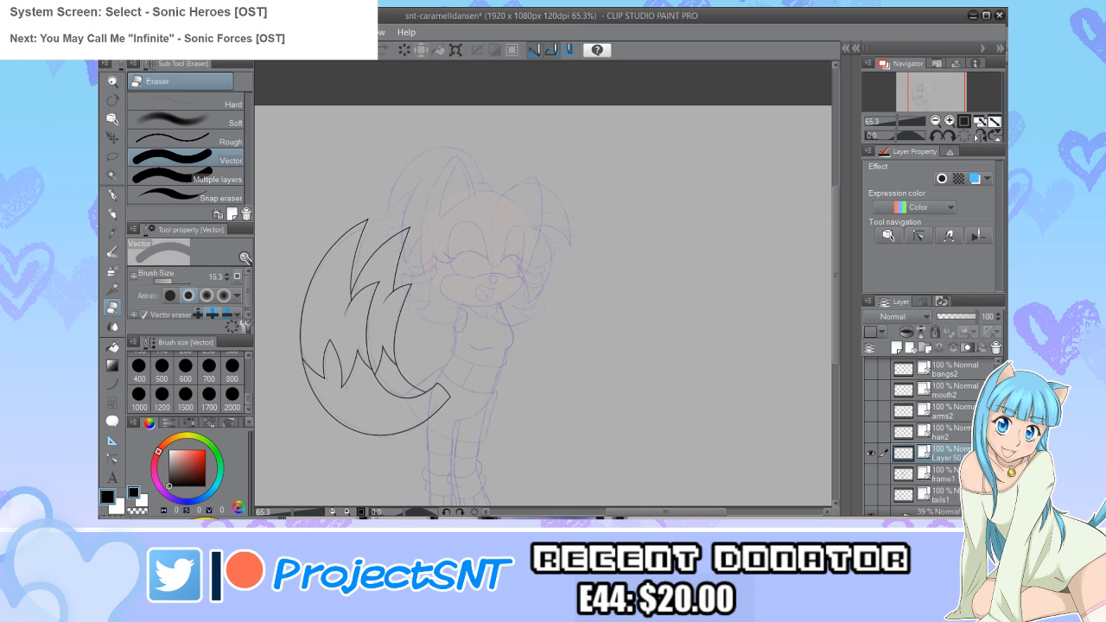
type("tails2")
Step: Hide the Folder 2 sketch and show the Folder 3 sketch together with the Layer 50 Copy tail line art
scroll(917, 432, "down", 5)
left_click(871, 464)
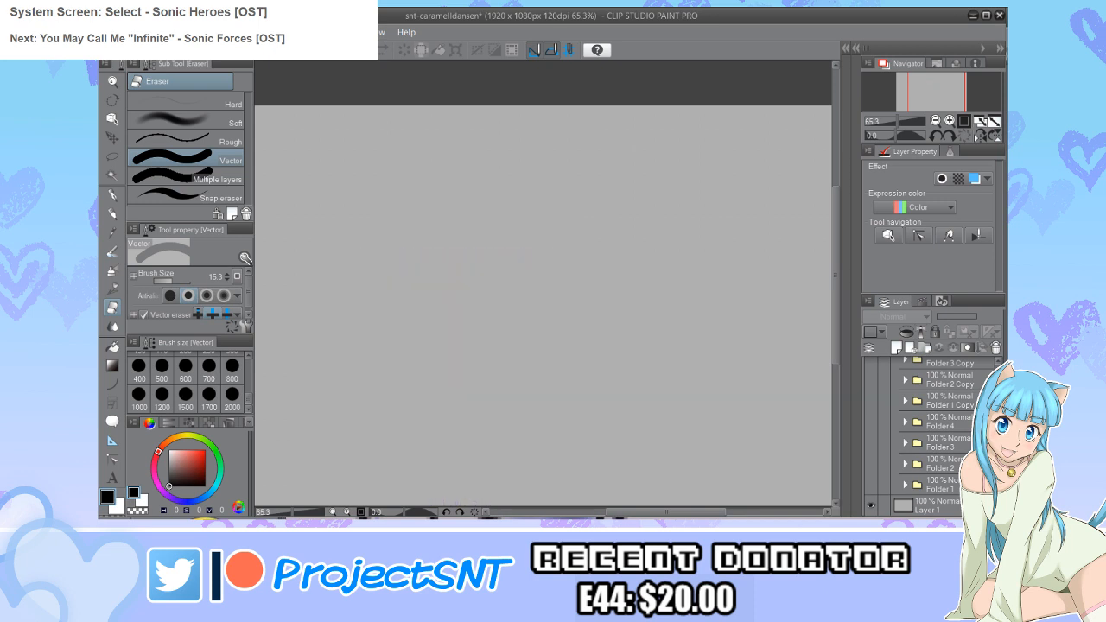
left_click(871, 442)
scroll(917, 432, "up", 5)
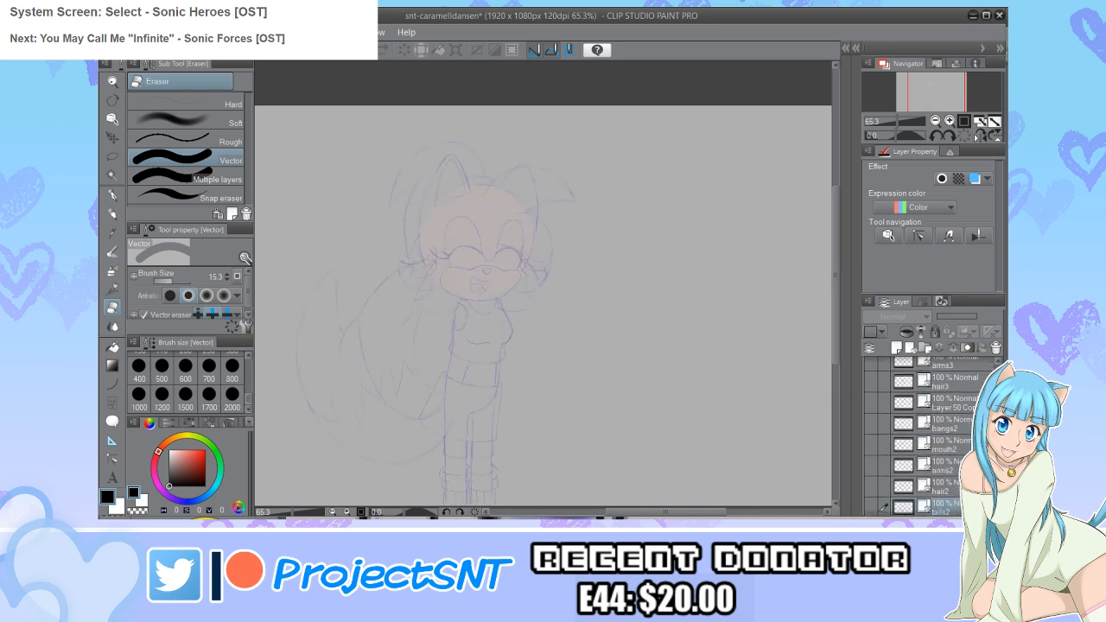
left_click(872, 402)
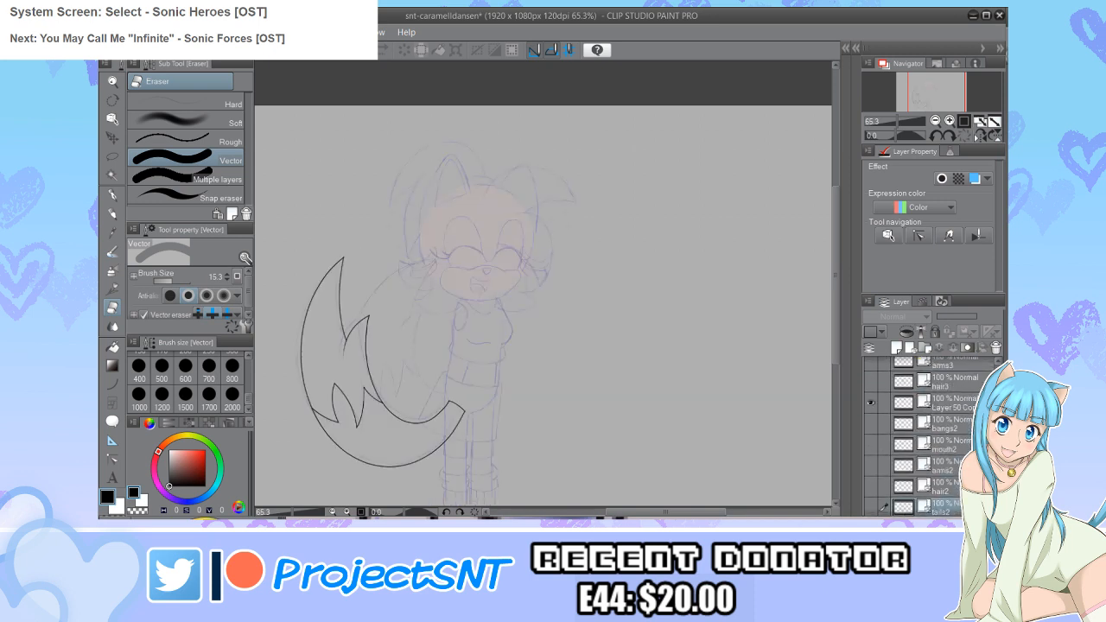
Step: On the Layer 50 Copy layer, draw the long inner-edge curve of the tail from the innermost tuft's tip toward the base
scroll(543, 303, "up", 3)
scroll(356, 332, "down", 2)
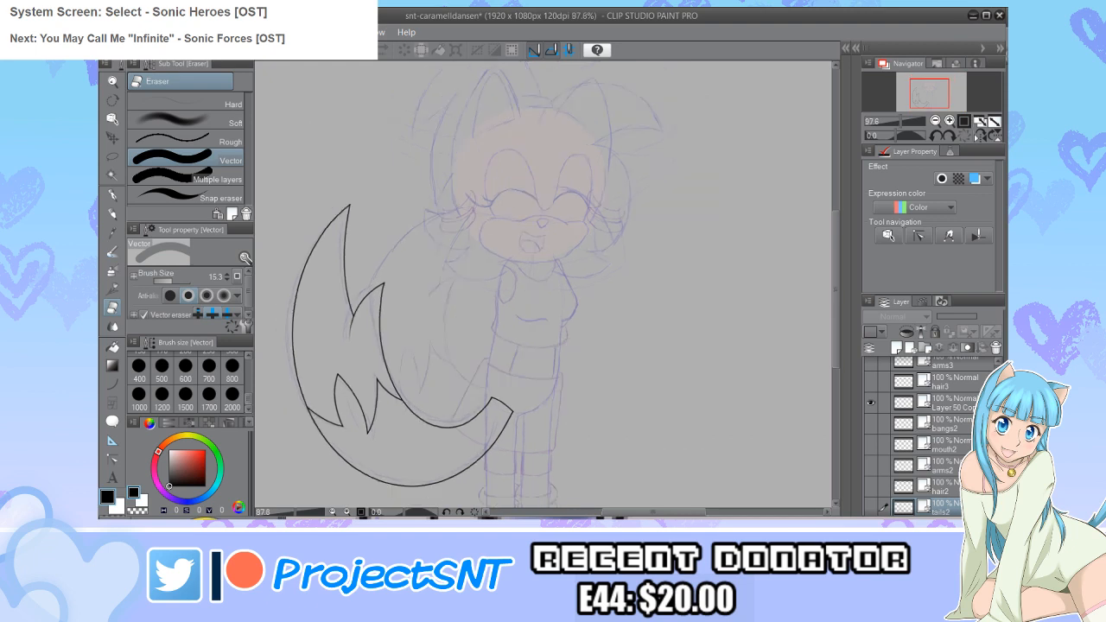
scroll(355, 317, "up", 2)
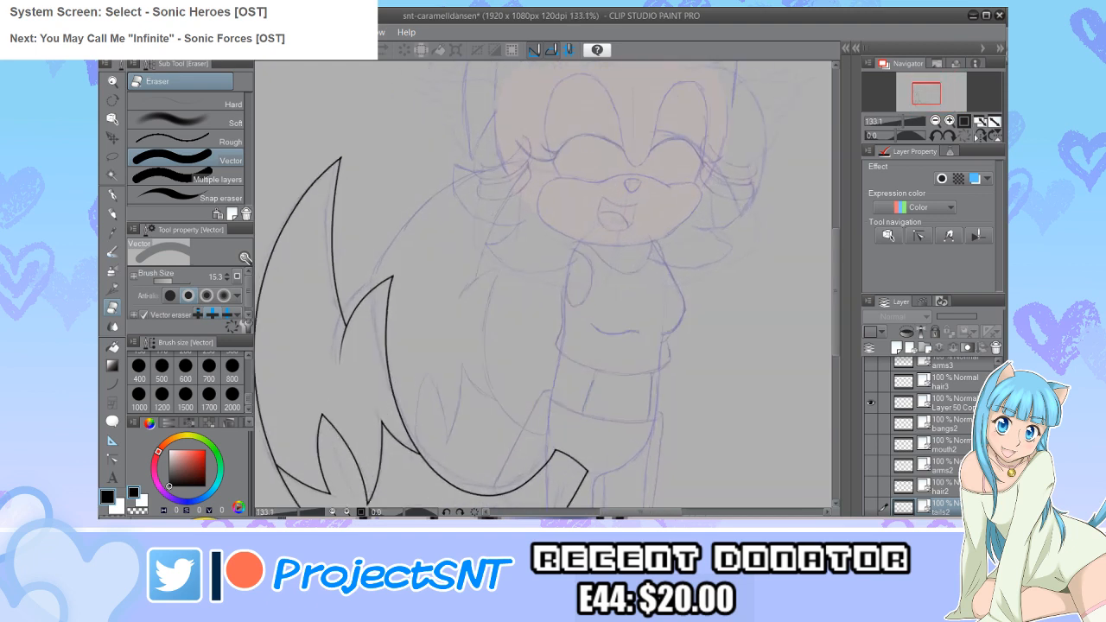
scroll(383, 294, "up", 1)
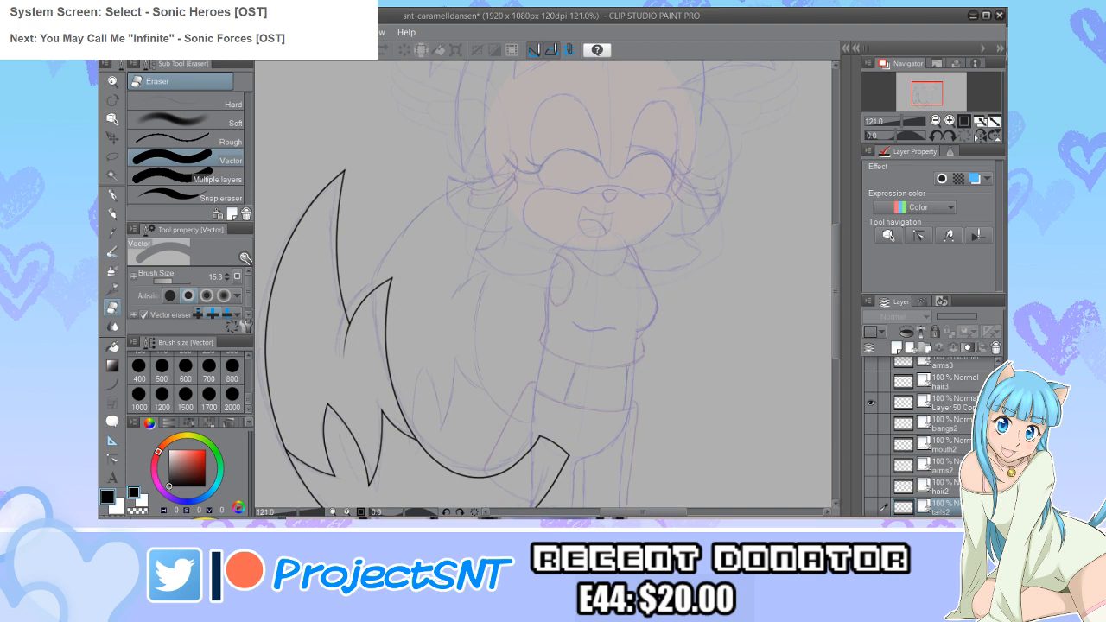
key("u")
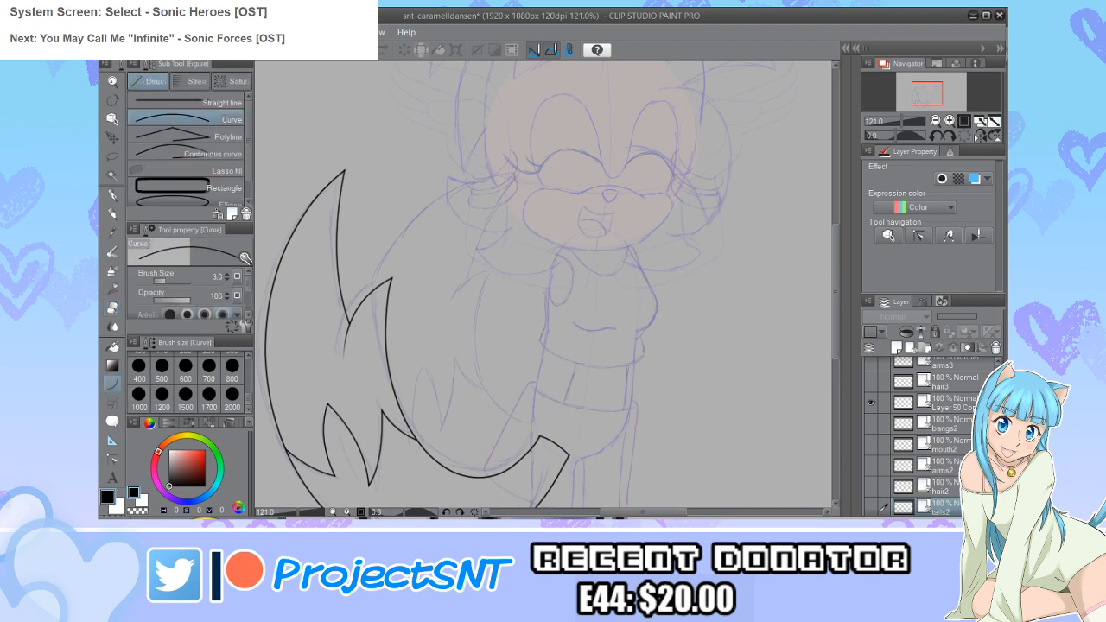
left_click(942, 403)
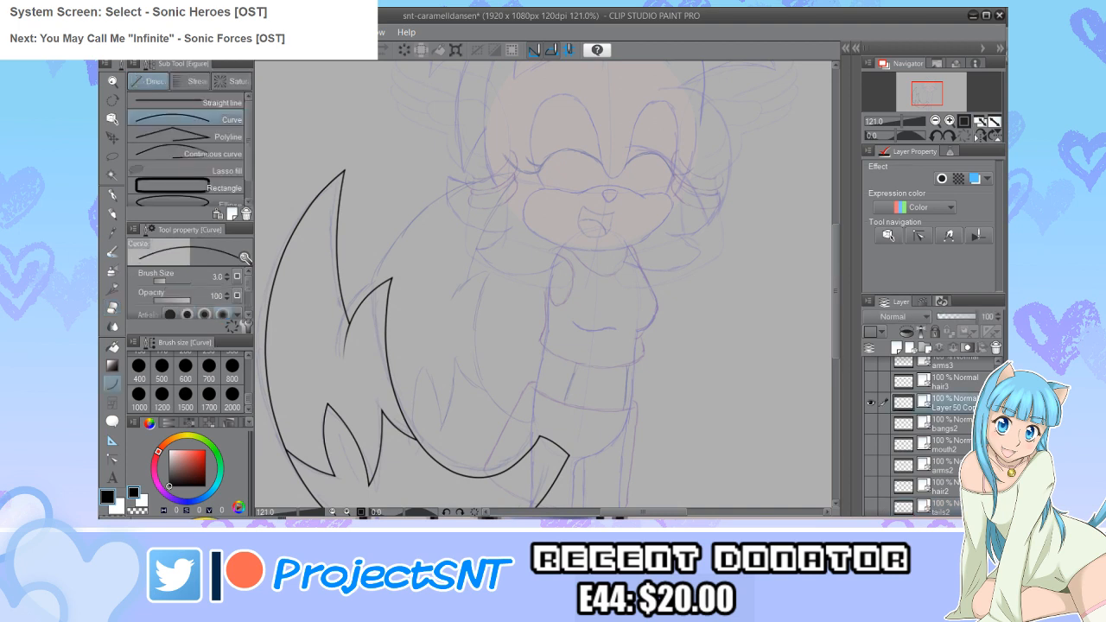
left_click_drag(496, 255, 542, 427)
key("ctrl+minus")
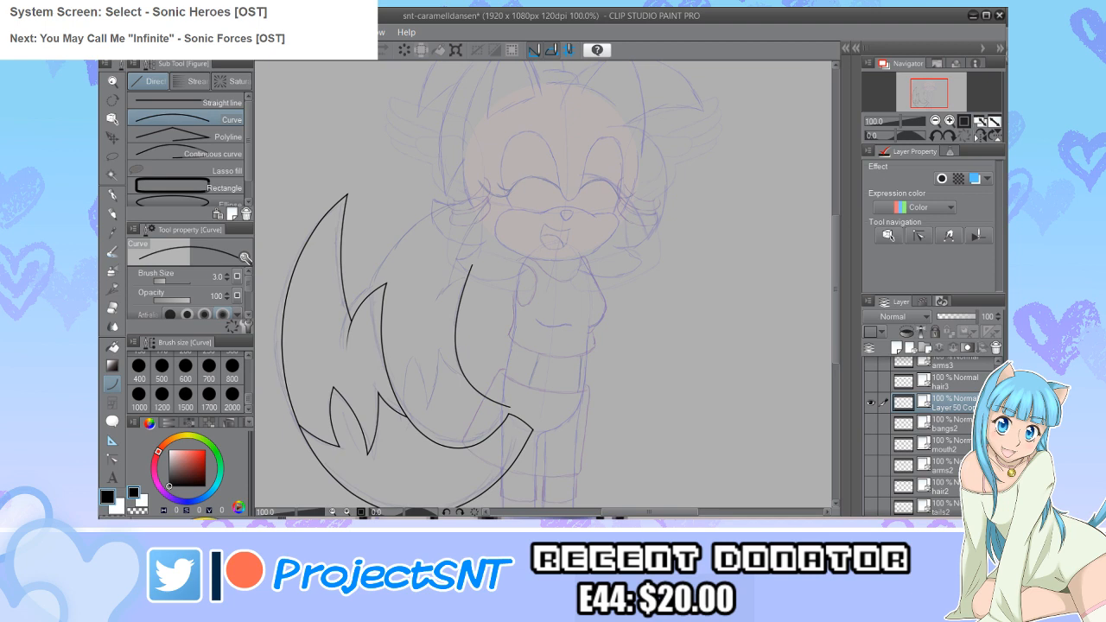
Step: Draw a short curve back from the innermost tuft's tip and erase the excess line at the point
key("ctrl+plus")
key("ctrl+plus")
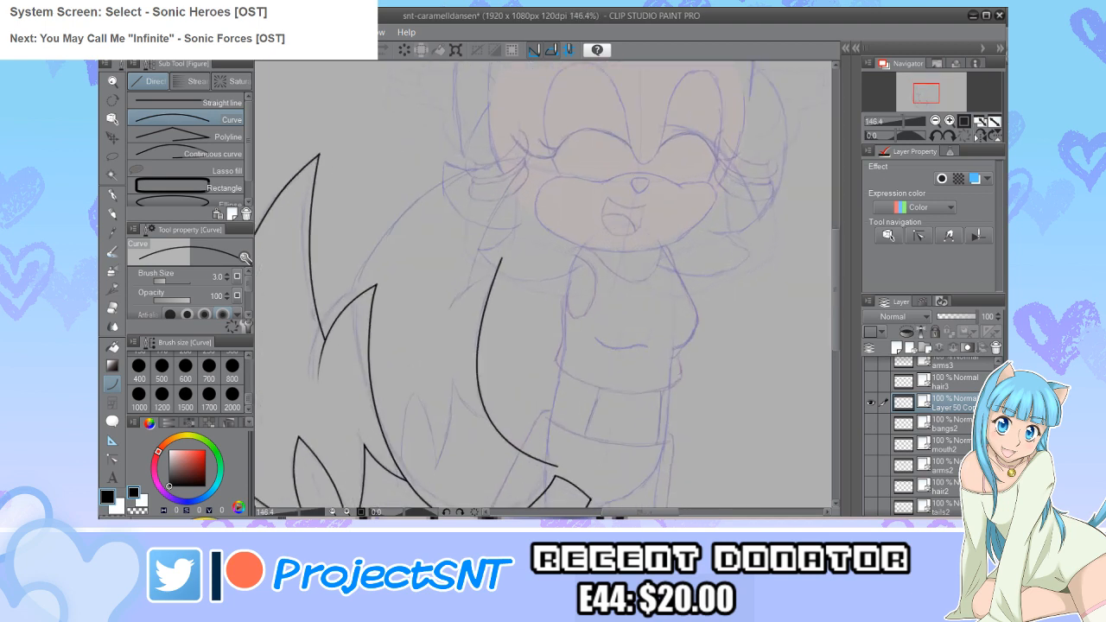
left_click_drag(504, 272, 436, 341)
key("e")
key("ctrl+minus")
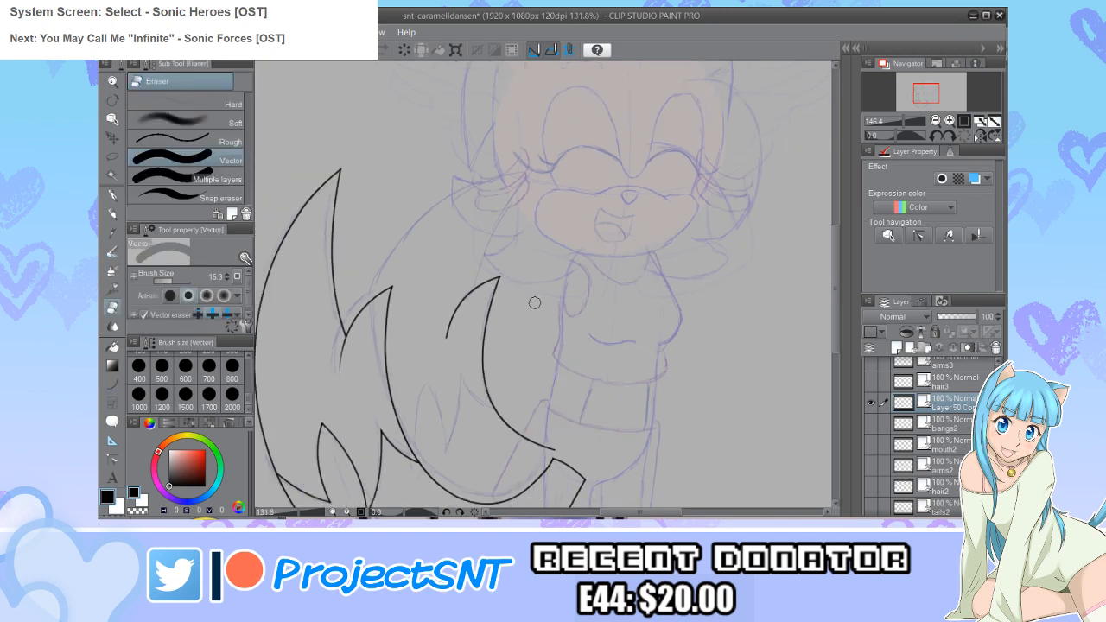
Step: Draw the large upper tuft with two curves meeting in a point beside the face and reaching down to the lower tufts
key("ctrl+plus")
key("u")
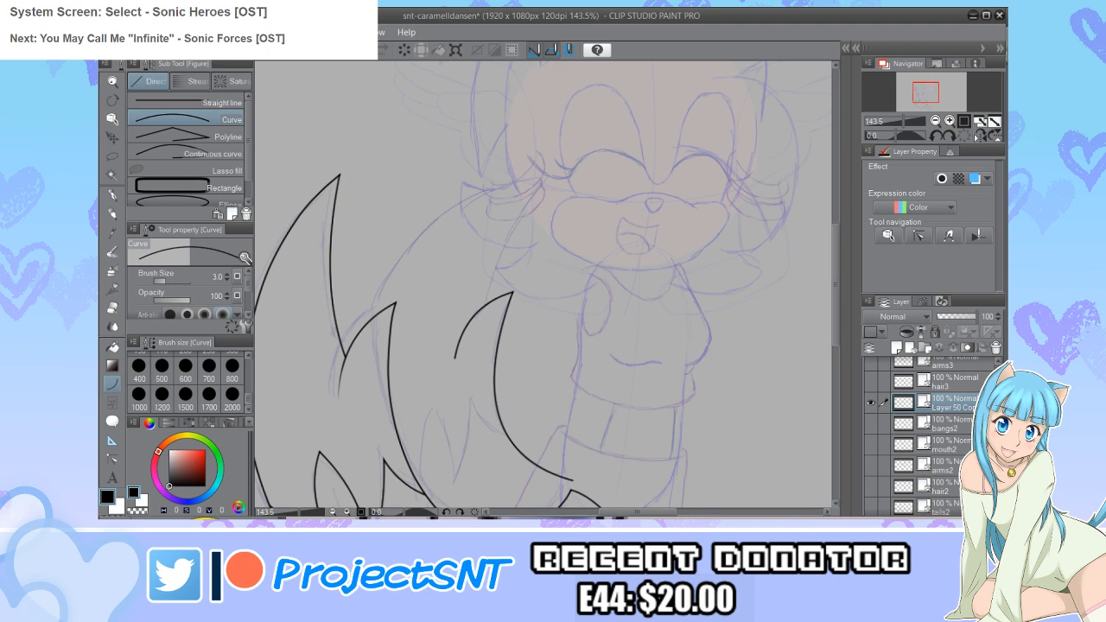
mouse_move(561, 169)
left_mouse_down()
mouse_move(444, 239)
mouse_move(359, 344)
left_mouse_up()
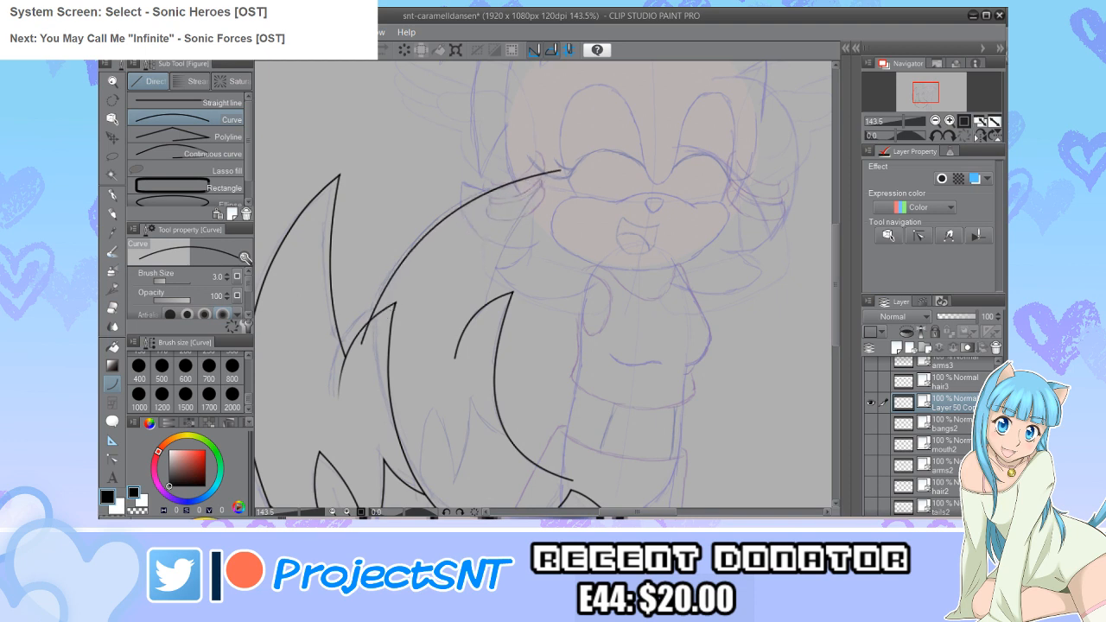
key("ctrl+plus")
mouse_move(557, 159)
left_mouse_down()
mouse_move(480, 290)
mouse_move(475, 348)
left_mouse_up()
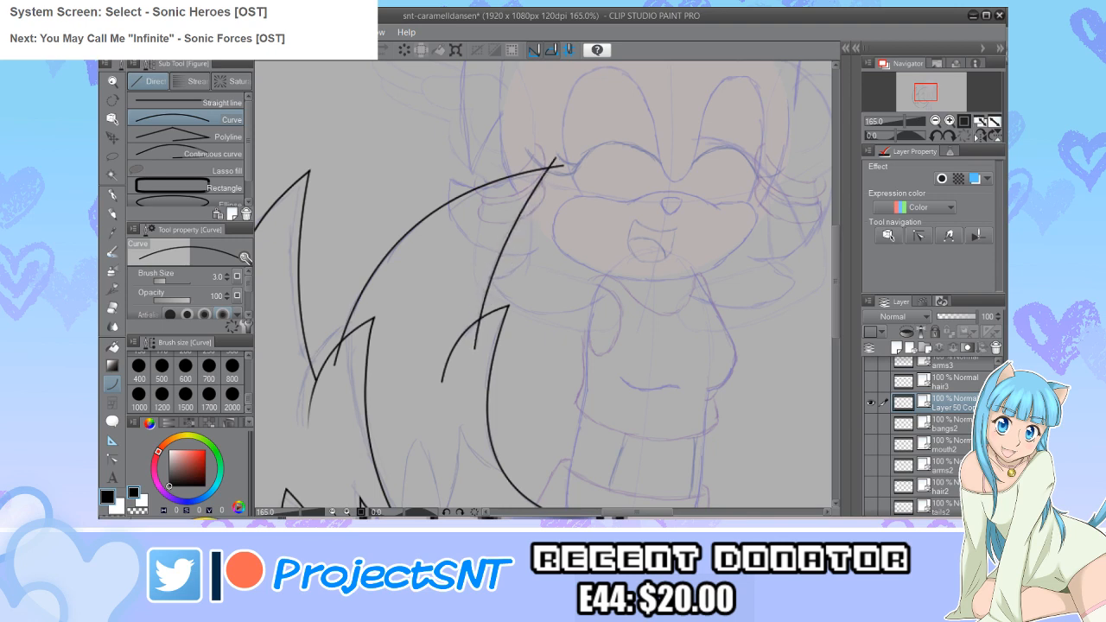
Step: Erase the upper tuft's overhanging ends at its tip and where its curves cross the lower tufts
key("e")
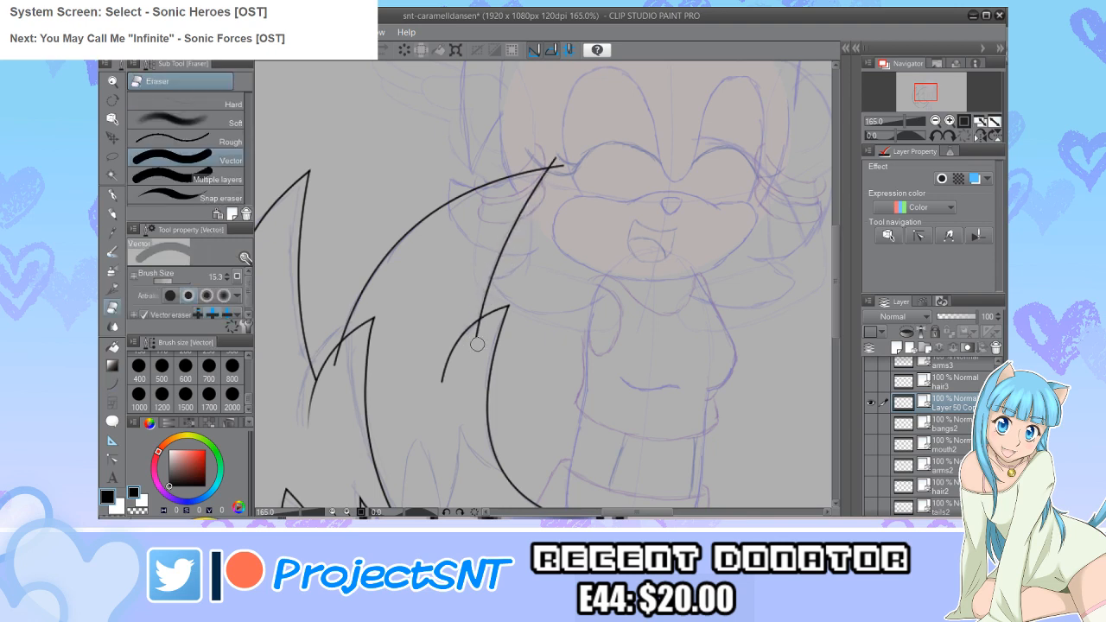
scroll(406, 276, "down", 3)
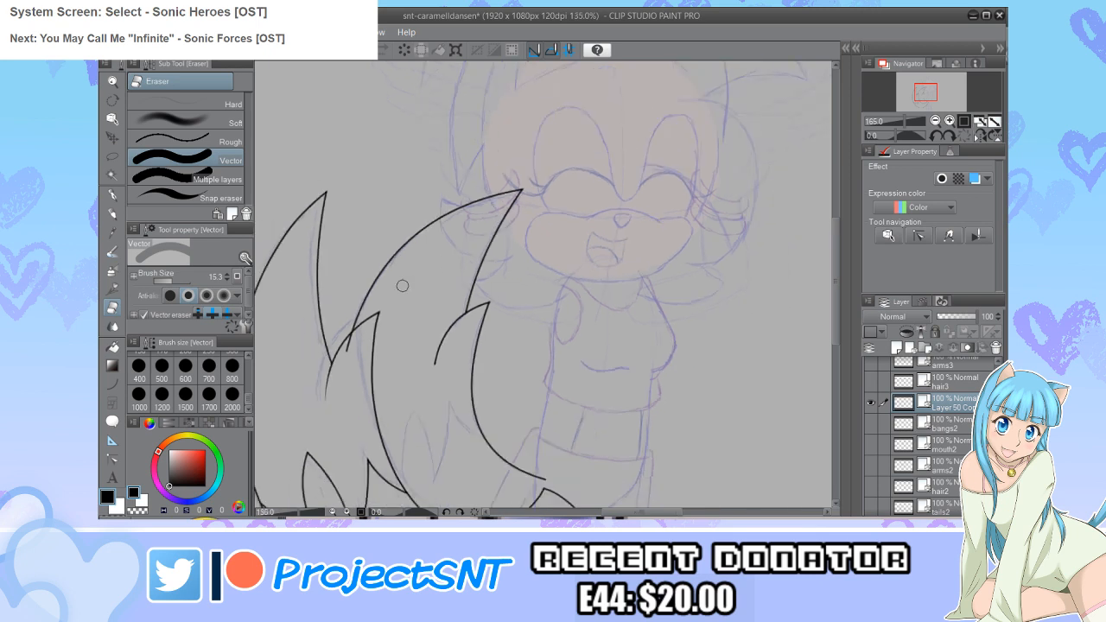
scroll(373, 331, "up", 3)
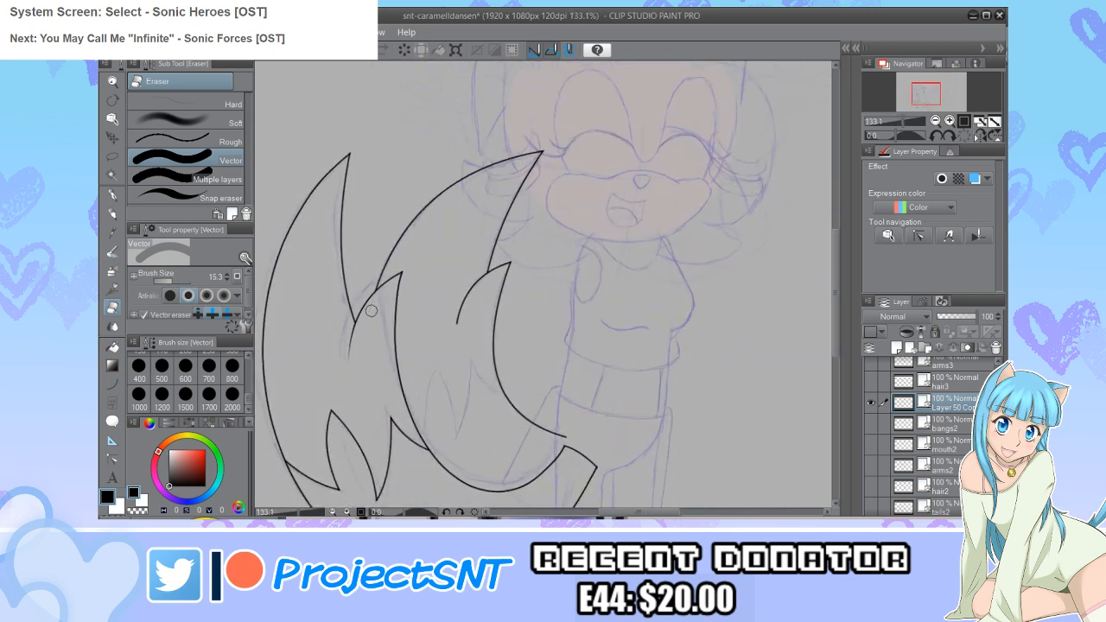
Step: Taper the loose end of the innermost tuft's short curve by changing its control point width
key("y")
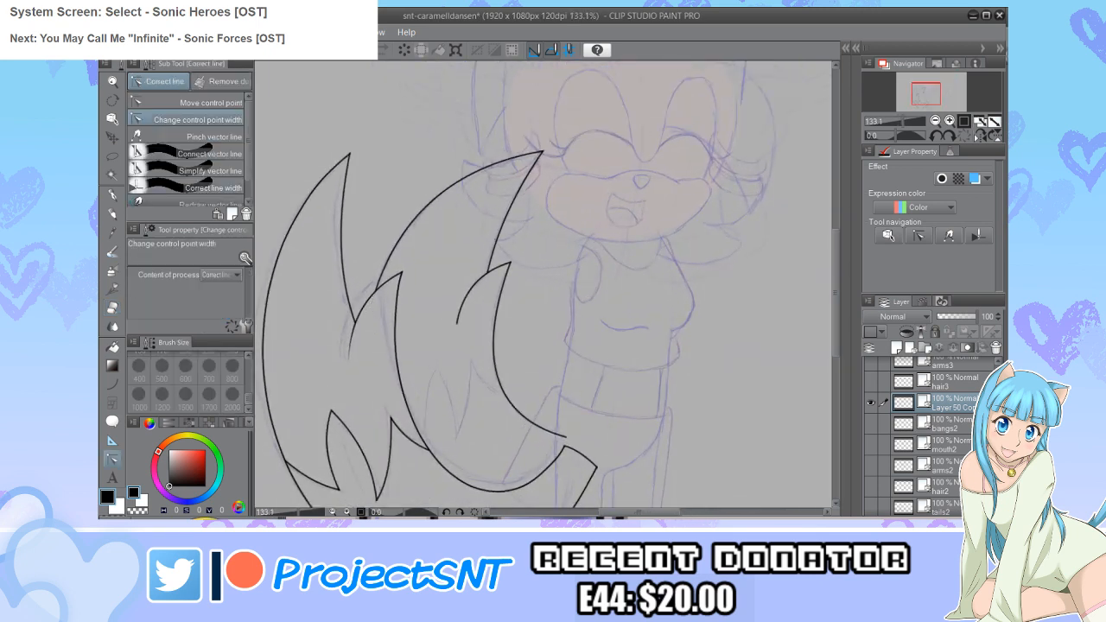
key("y")
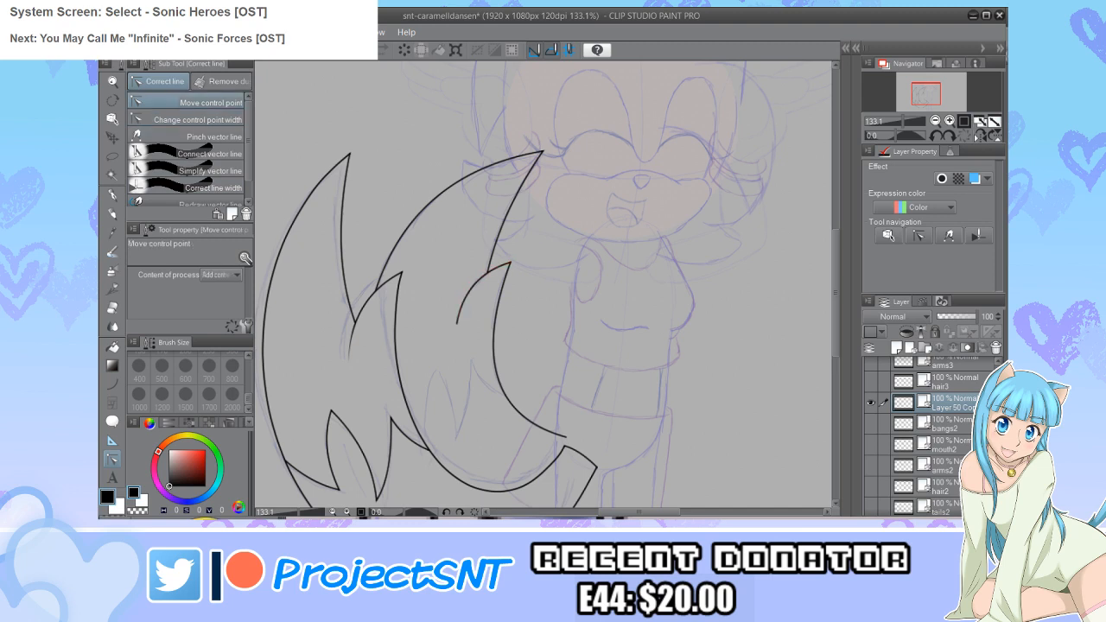
key("y")
left_click_drag(458, 322, 469, 296)
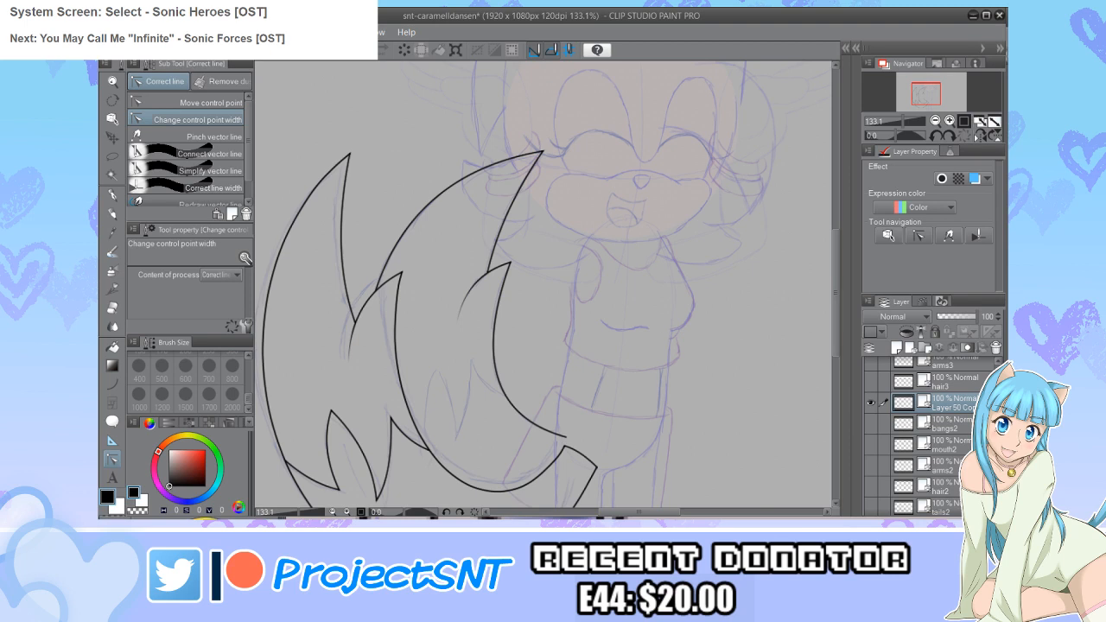
scroll(545, 285, "up", 3)
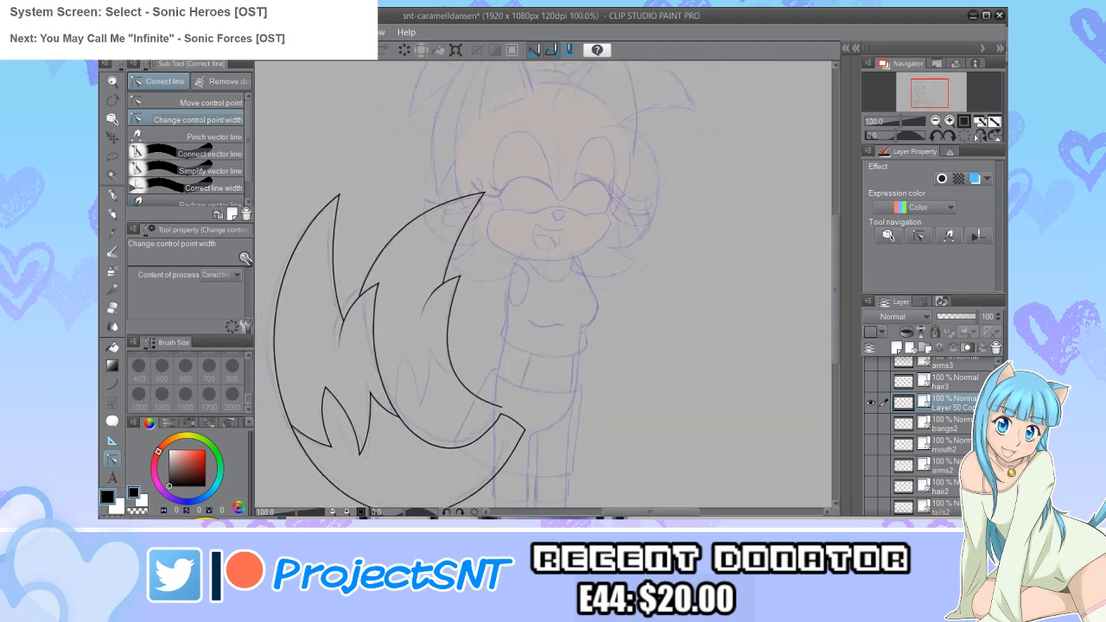
Step: Draw the tail's inner fur marking with curves forming two pointed tufts between the outer line and the innermost tuft
key("u")
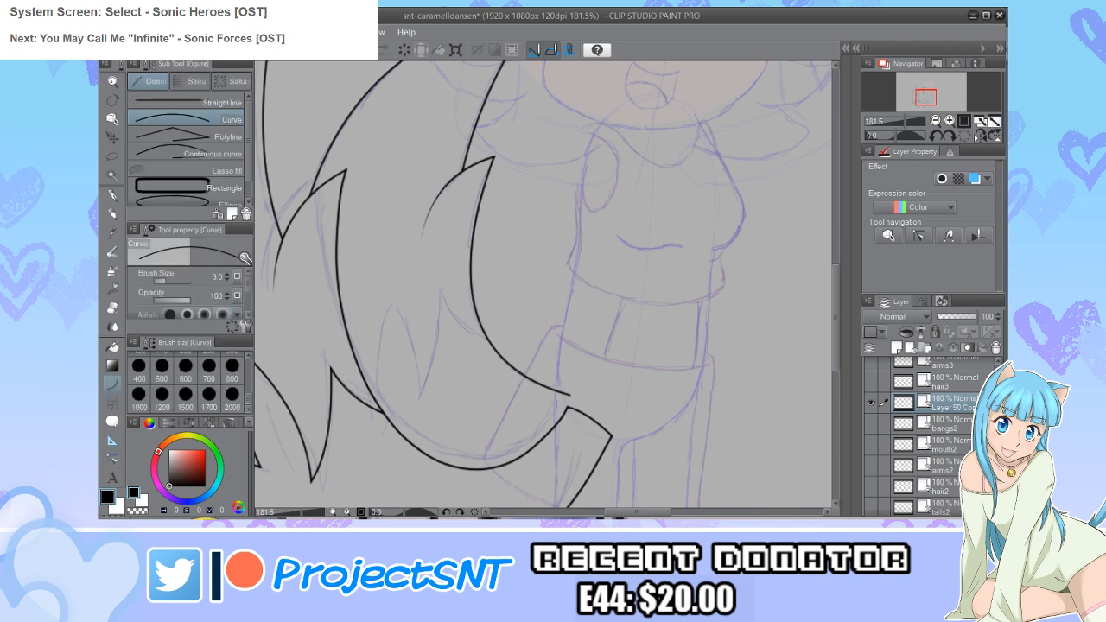
scroll(545, 286, "up", 1)
left_click_drag(439, 273, 527, 349)
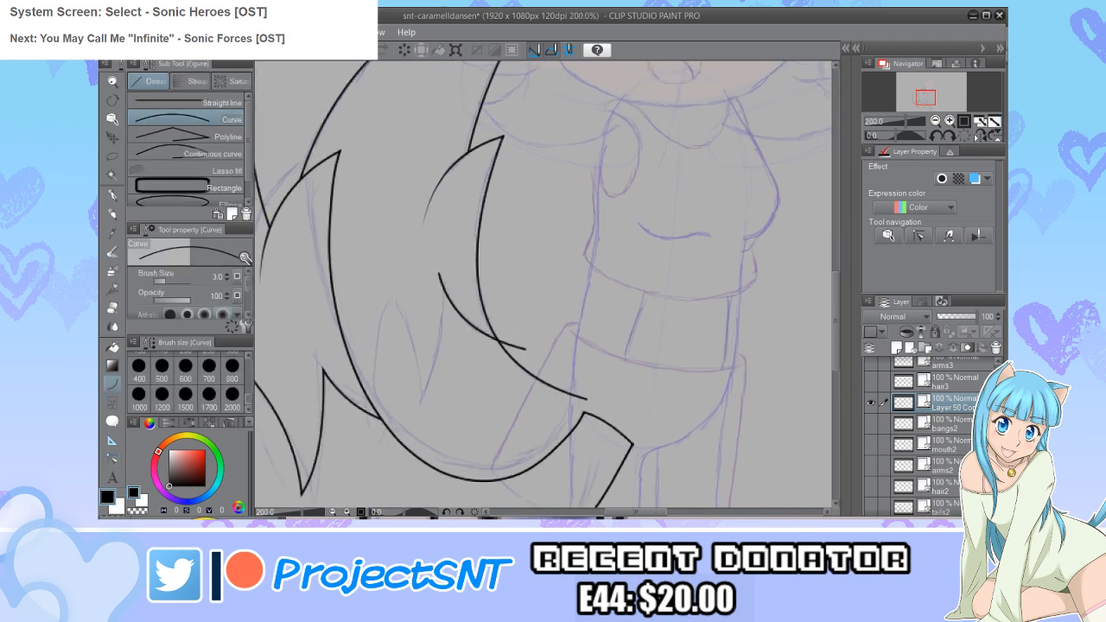
left_click(451, 339)
left_click_drag(441, 277, 403, 409)
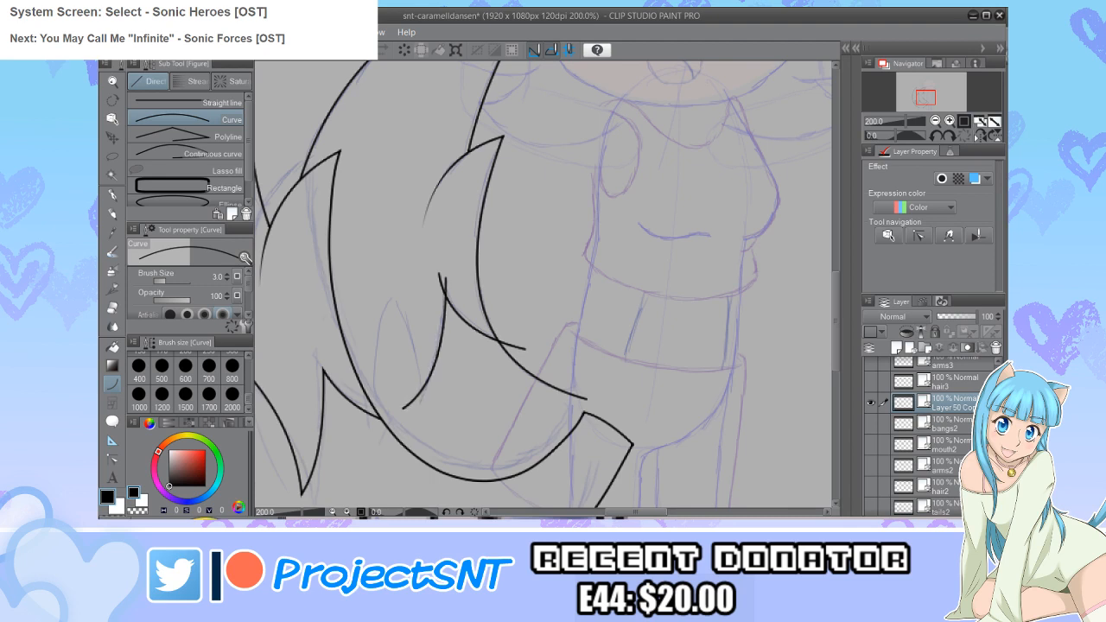
left_click_drag(381, 294, 424, 425)
left_click_drag(393, 290, 378, 450)
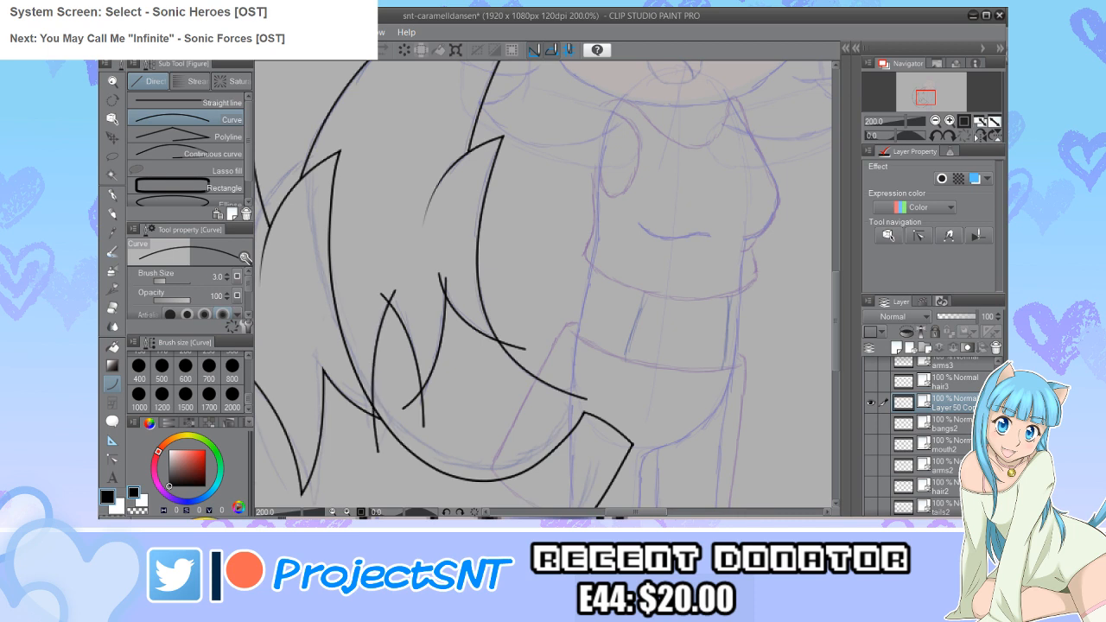
Step: Erase the inner fur marking's overhanging line ends at its points and outline junctions, reducing the vector eraser size to 2.9
key("e")
left_click(377, 442)
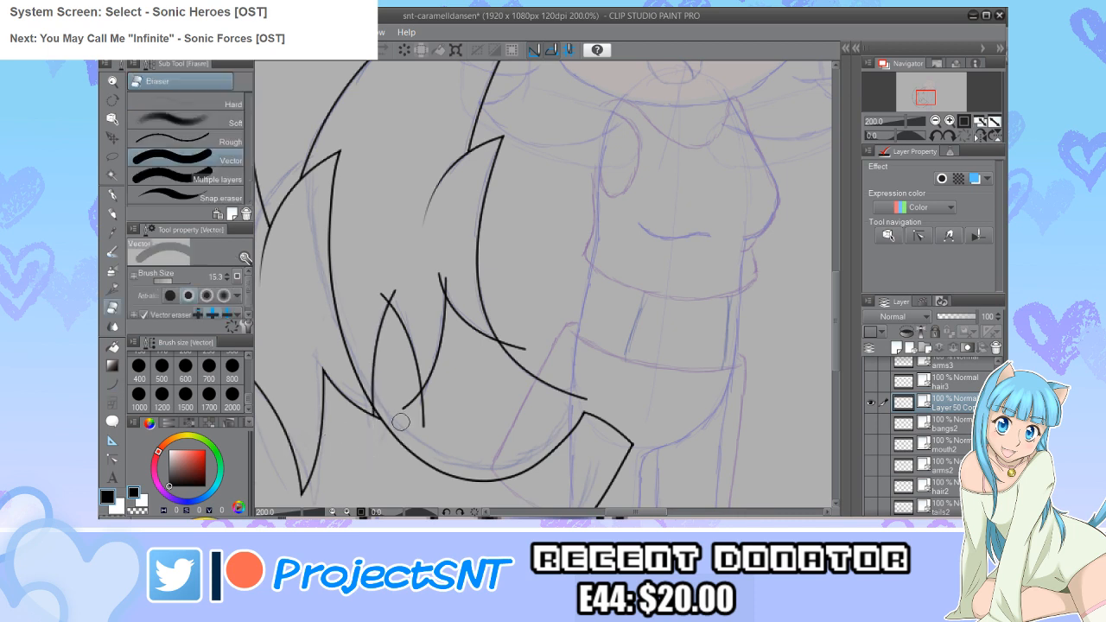
left_click(424, 420)
left_click(521, 350)
left_click(443, 282)
left_click(387, 296)
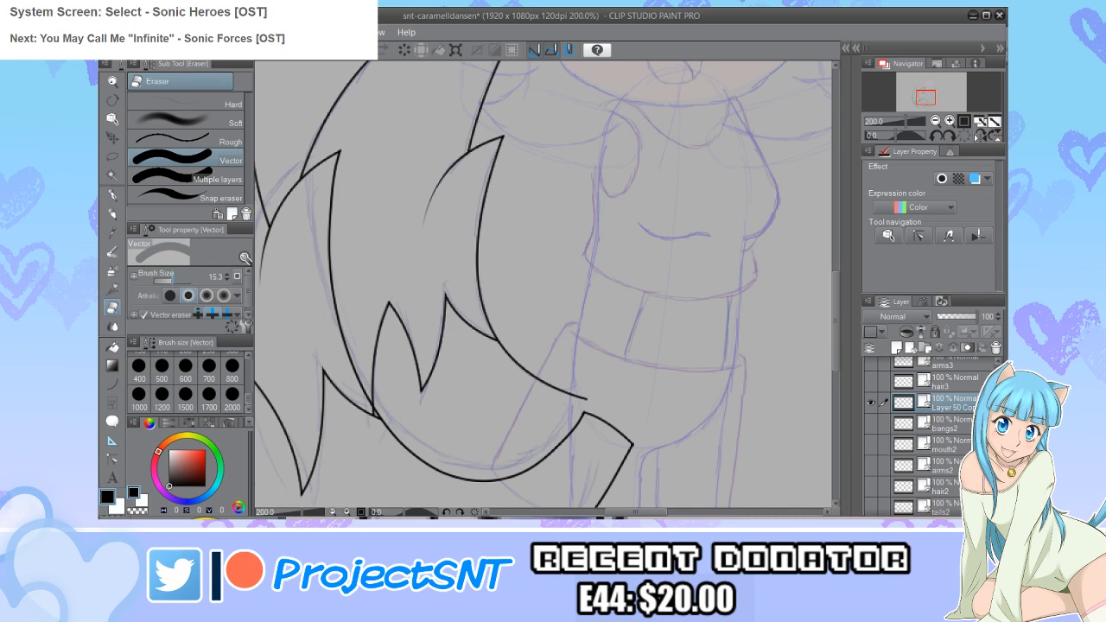
left_click(164, 281)
scroll(350, 415, "up", 3)
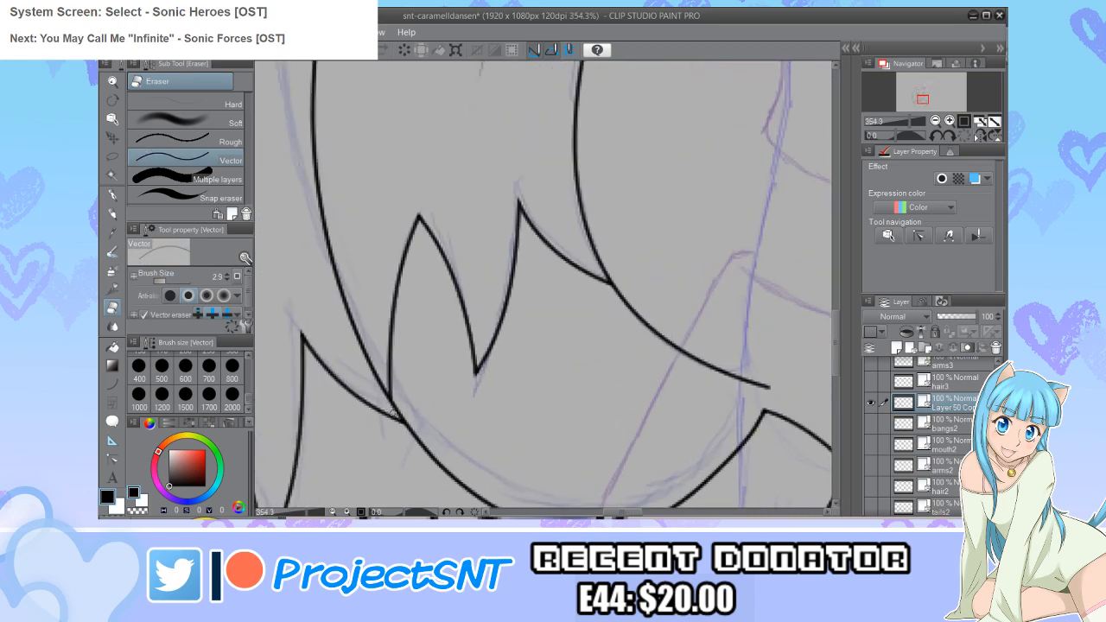
Step: Rename the finished tail line art layer as tails3 and hide it
scroll(341, 410, "down", 6)
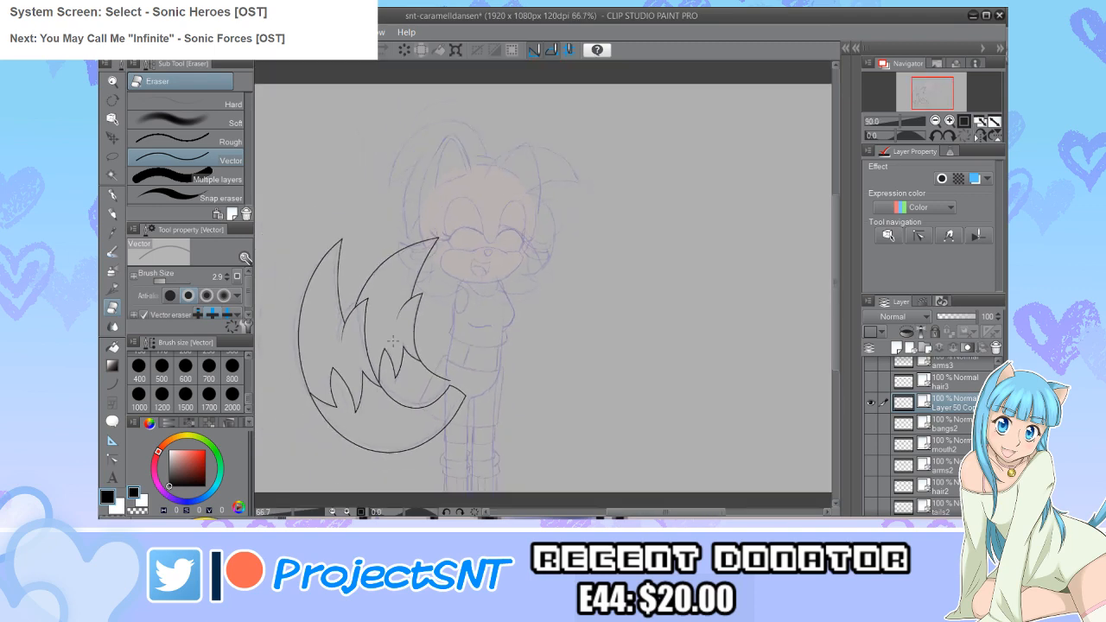
scroll(390, 344, "up", 5)
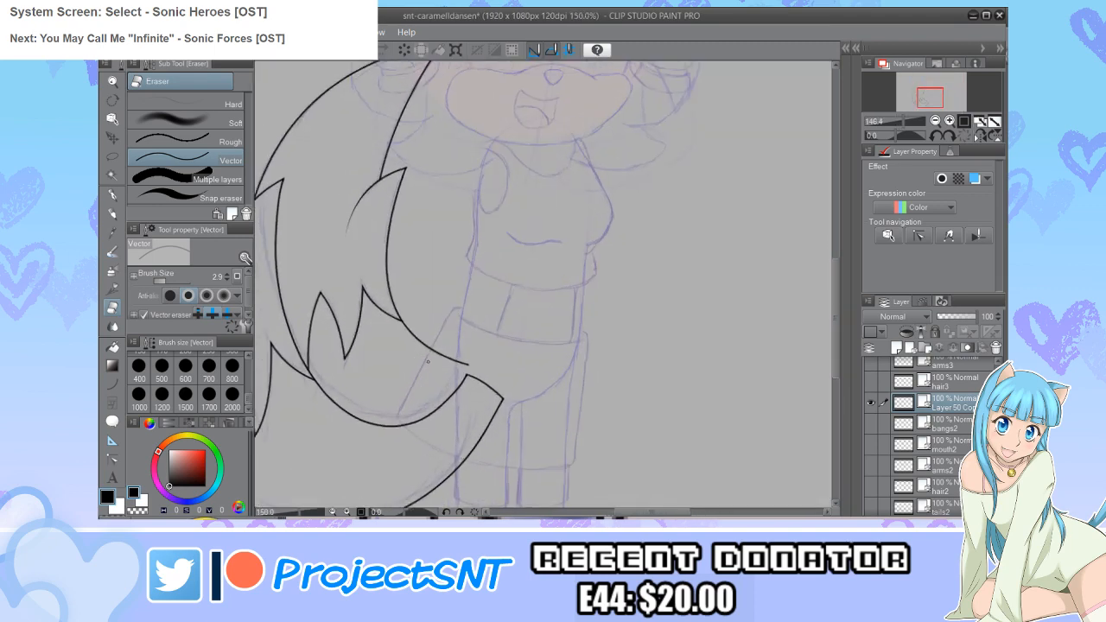
scroll(466, 372, "down", 5)
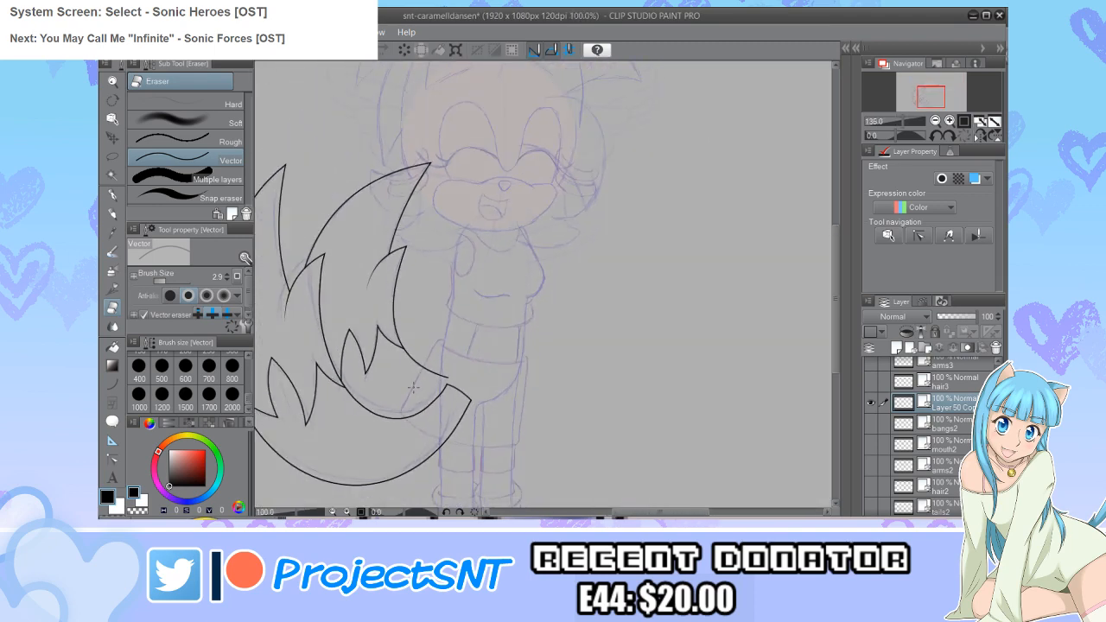
scroll(413, 387, "down", 2)
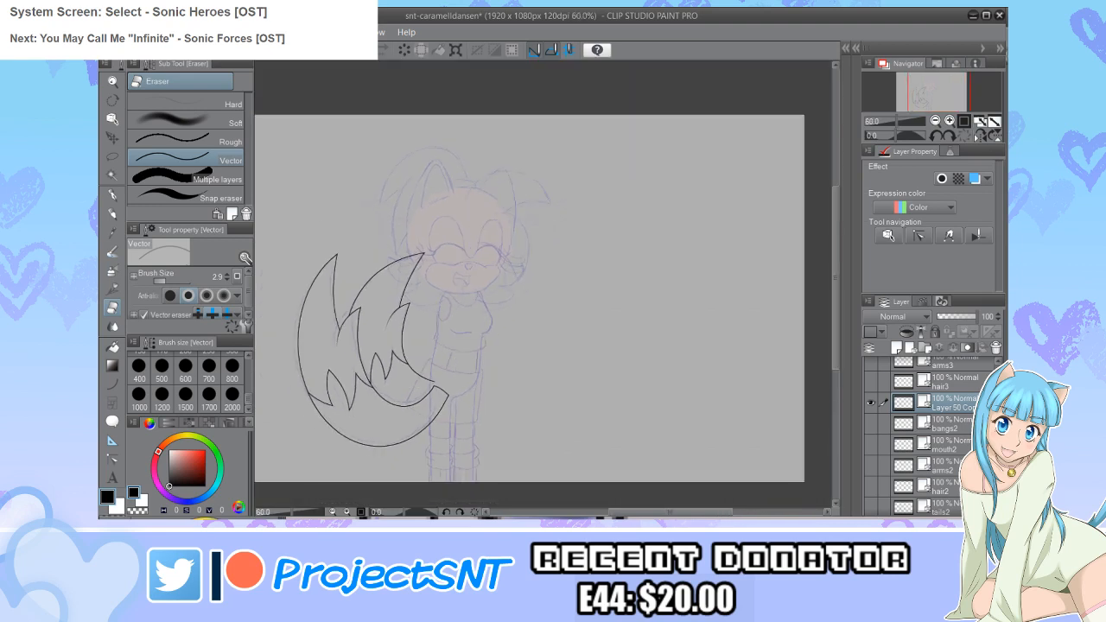
key("Return")
scroll(928, 436, "up", 4)
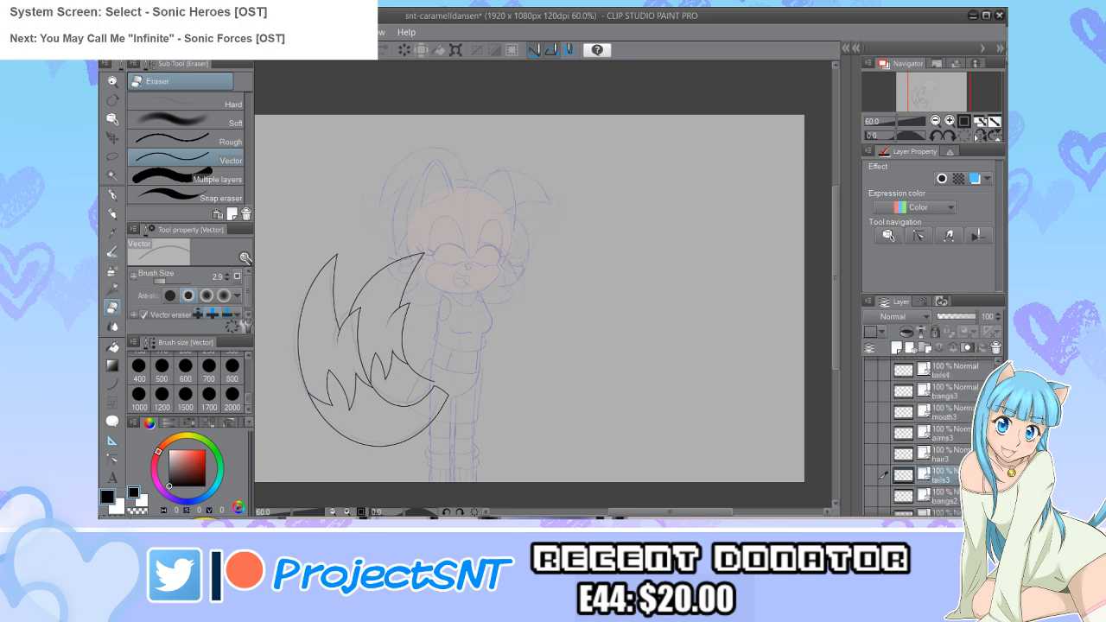
key("Right")
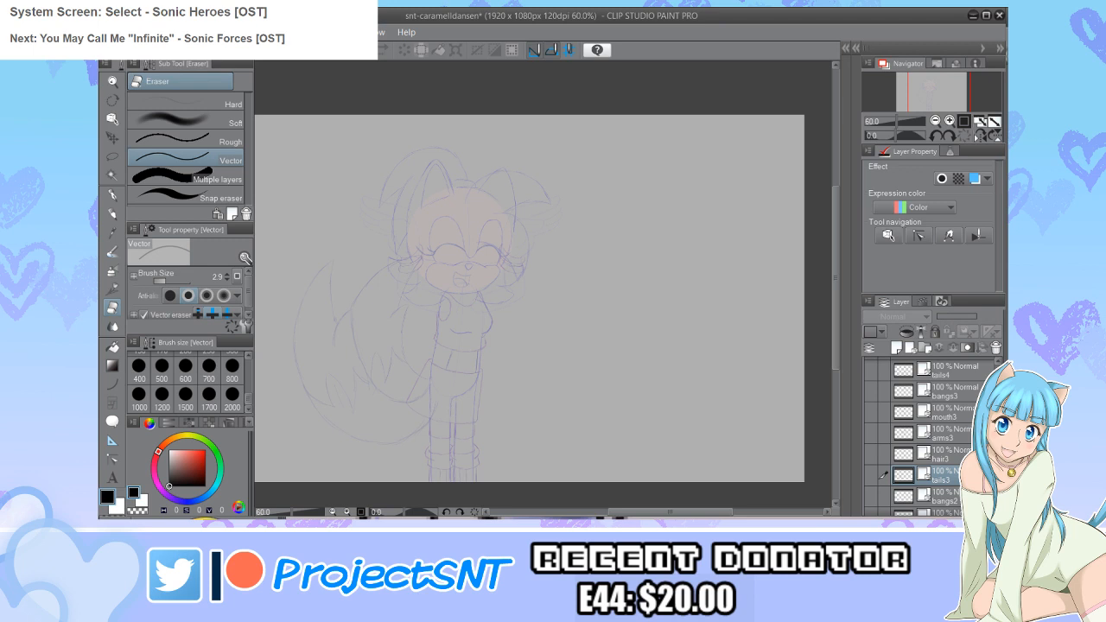
Step: Switch the visible sketch to the first frame and show the tails1 and frame1 line art layers
scroll(916, 436, "down", 10)
key("Right")
key("Right")
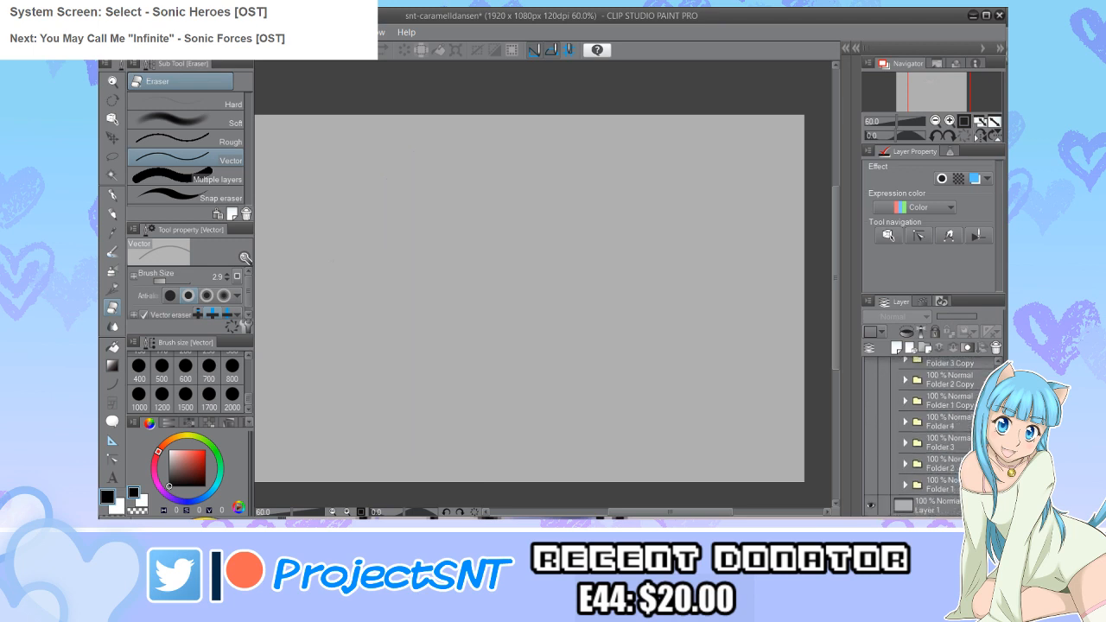
scroll(929, 437, "up", 5)
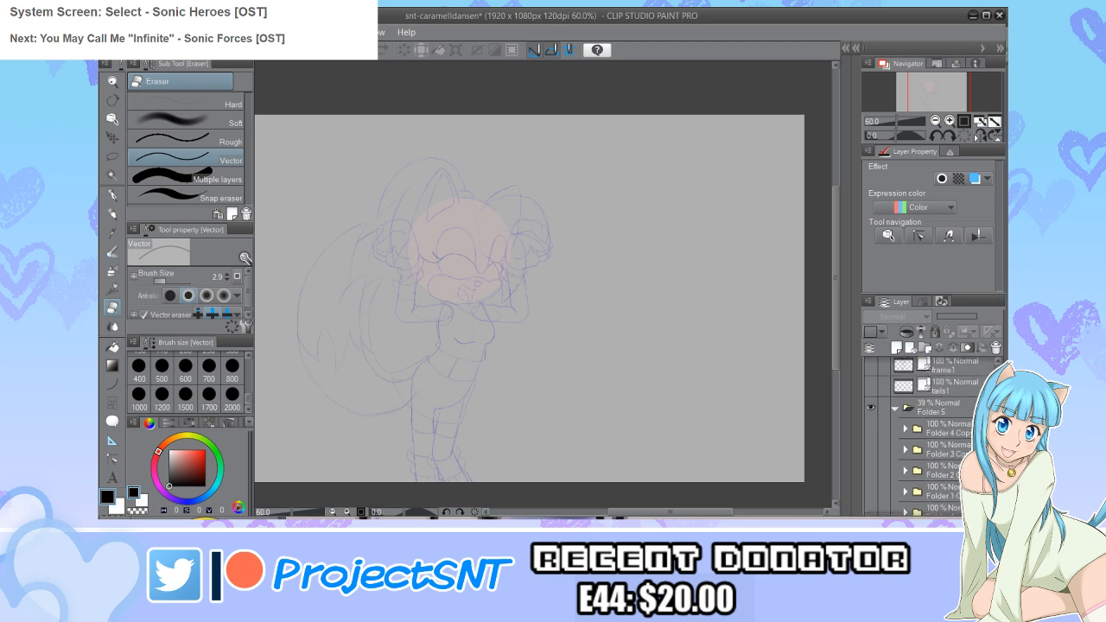
left_click(871, 476)
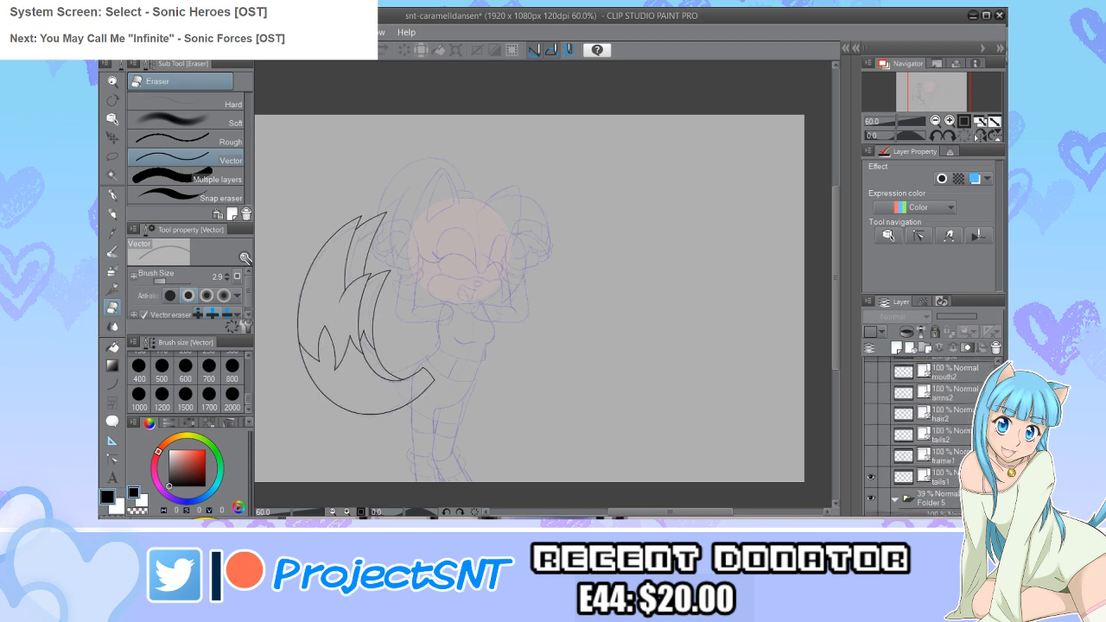
left_click(870, 456)
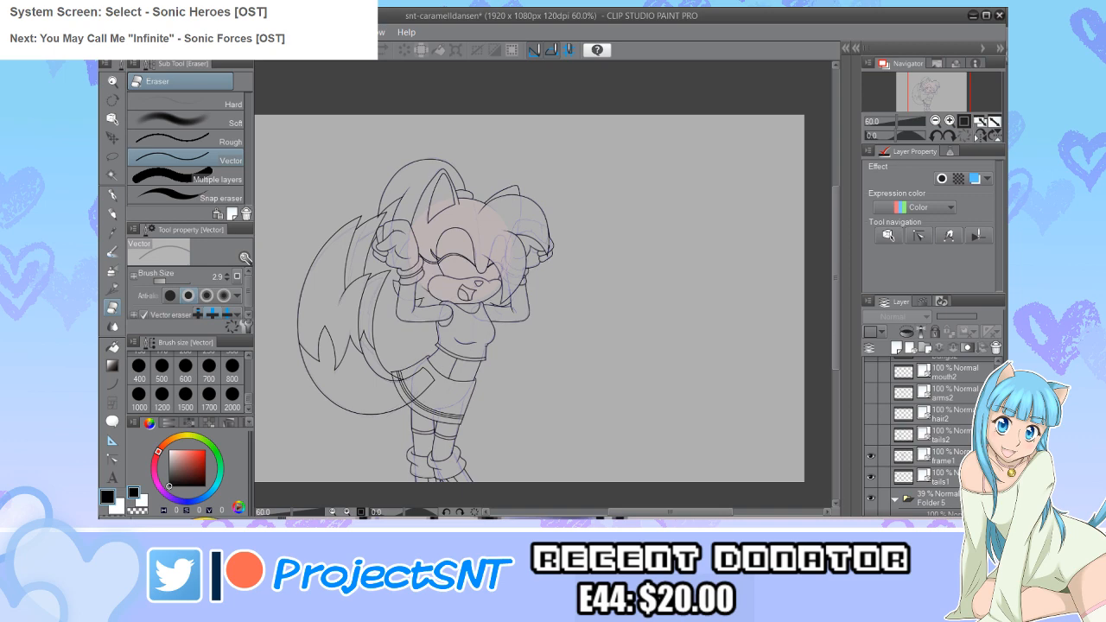
Step: Erase the tail base lines that overlap the skirt on the tails1 layer with a 32.7 vector eraser
scroll(394, 400, "up", 5)
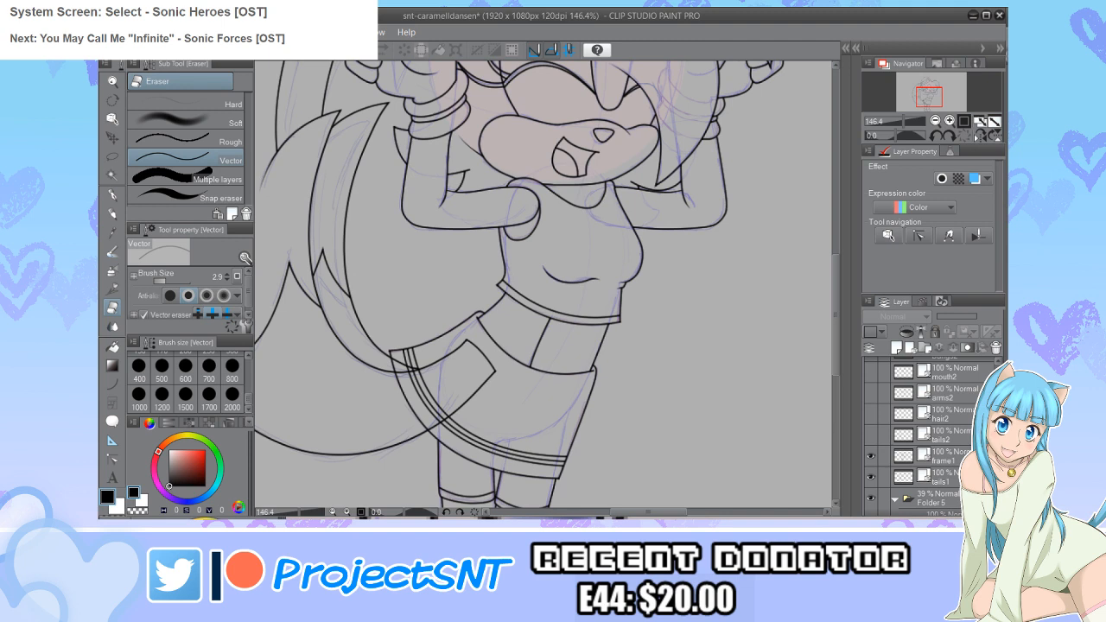
left_click(944, 476)
left_click(166, 278)
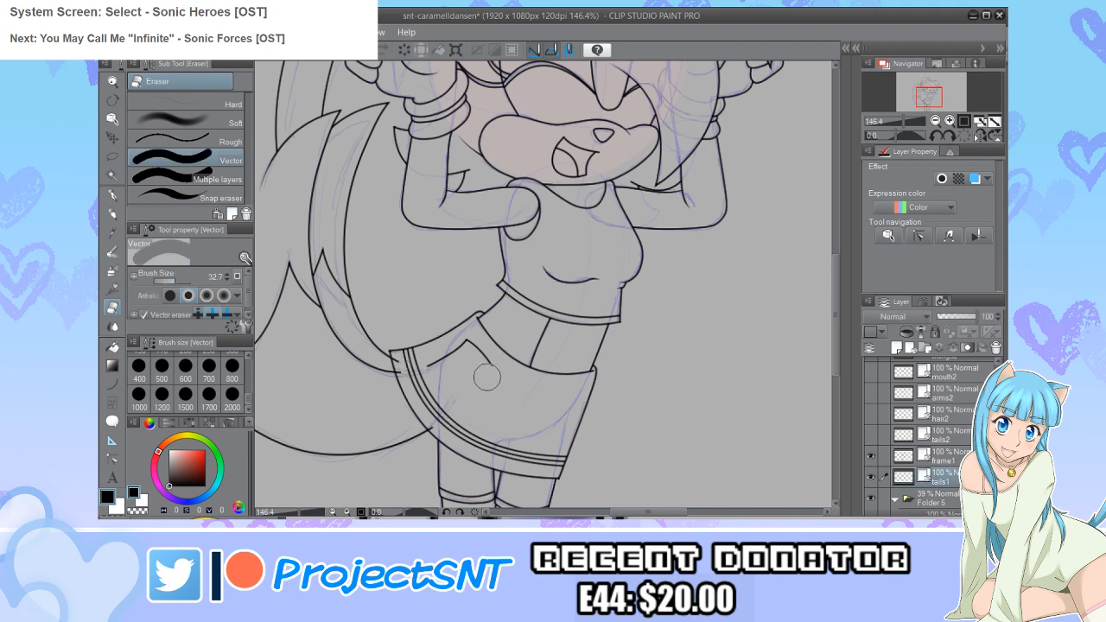
scroll(433, 396, "down", 3)
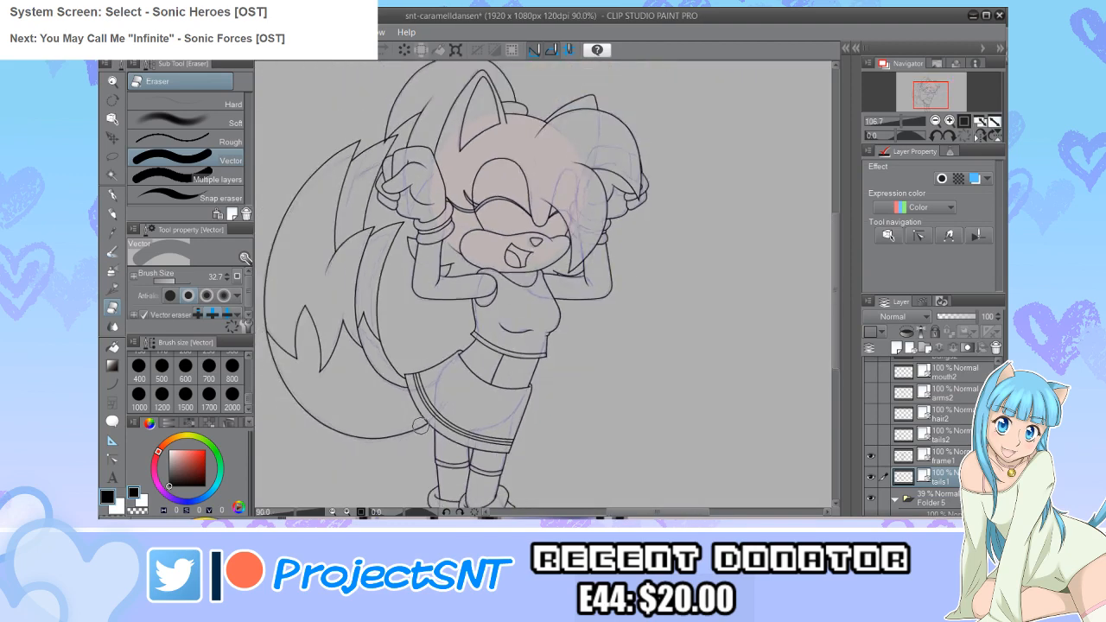
Step: Erase the tail lines overlapping the hair tip beside the raised hand on tails1, using a vector eraser size of 1.1
scroll(422, 130, "up", 3)
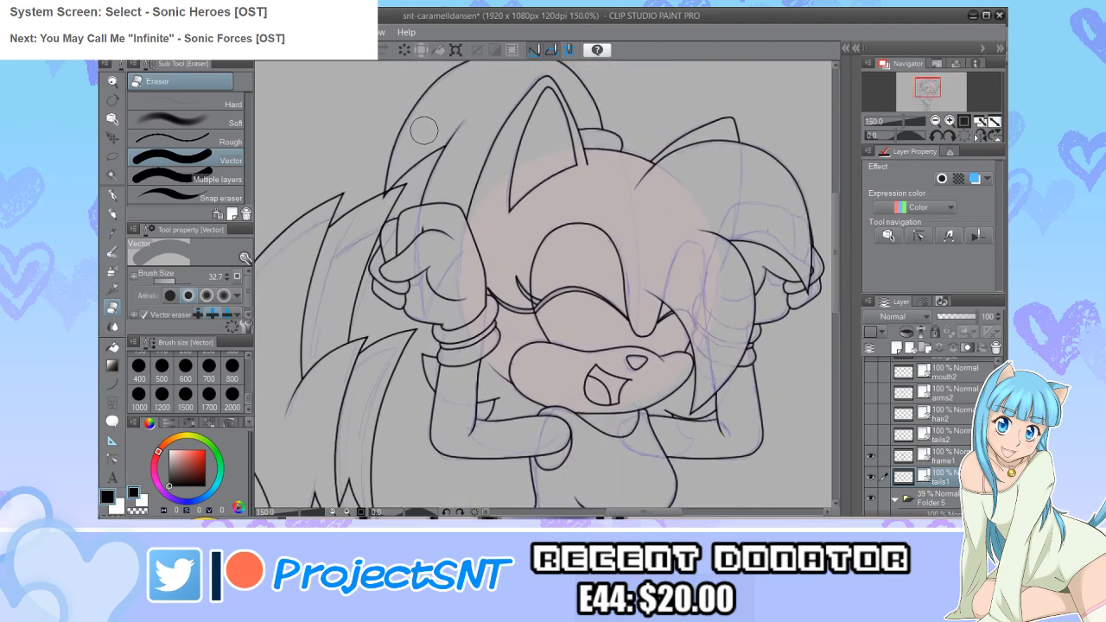
scroll(424, 129, "up", 2)
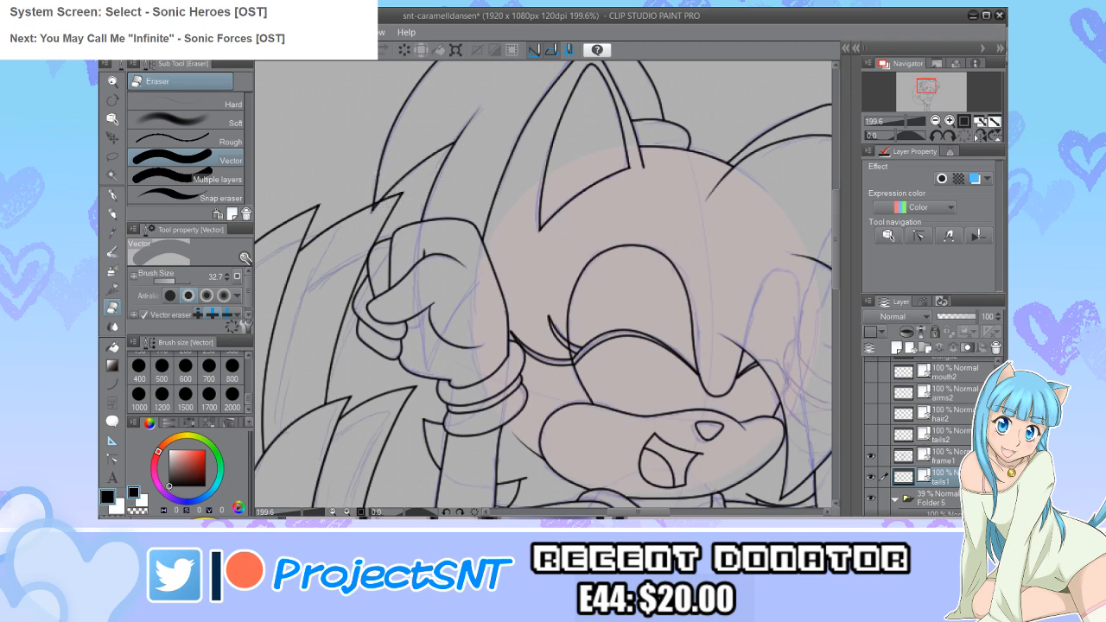
left_click(160, 282)
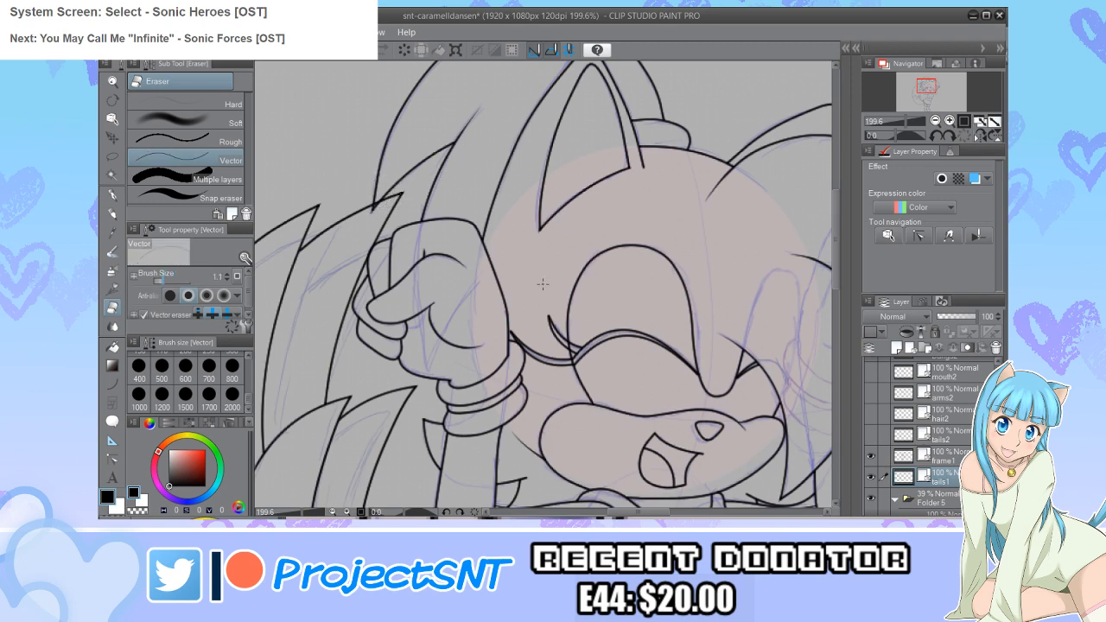
scroll(391, 186, "up", 5)
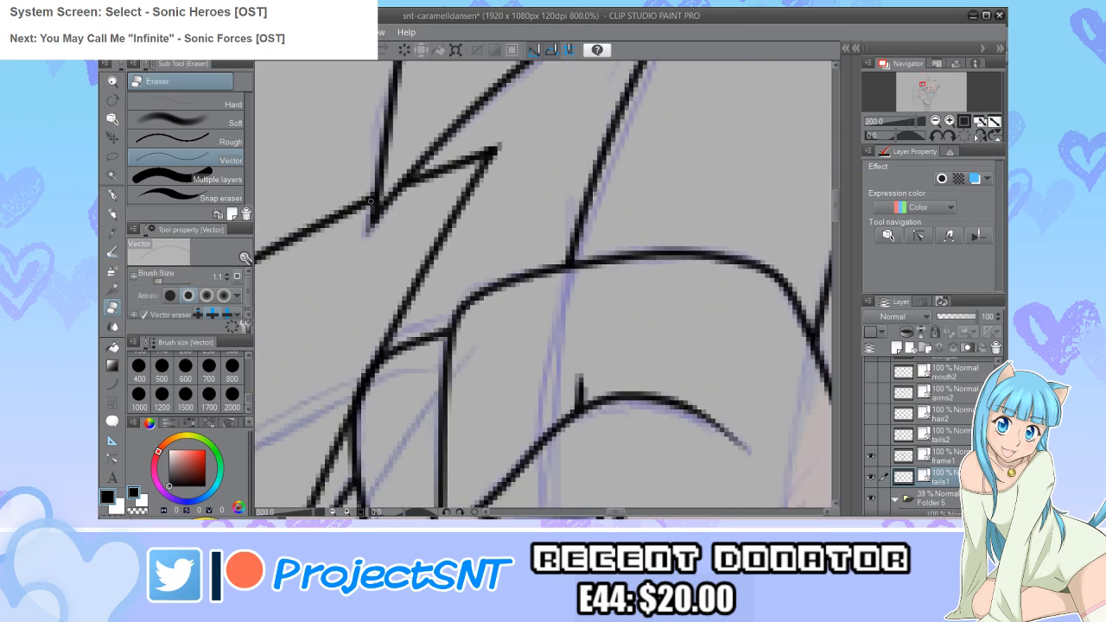
scroll(370, 201, "down", 4)
scroll(373, 311, "up", 3)
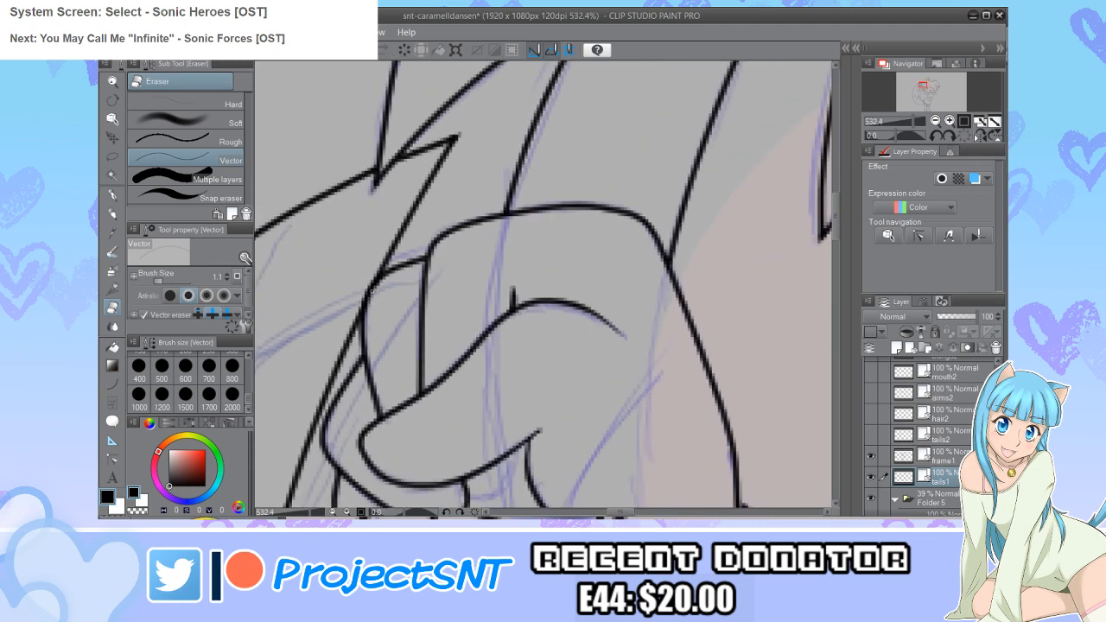
scroll(374, 281, "down", 5)
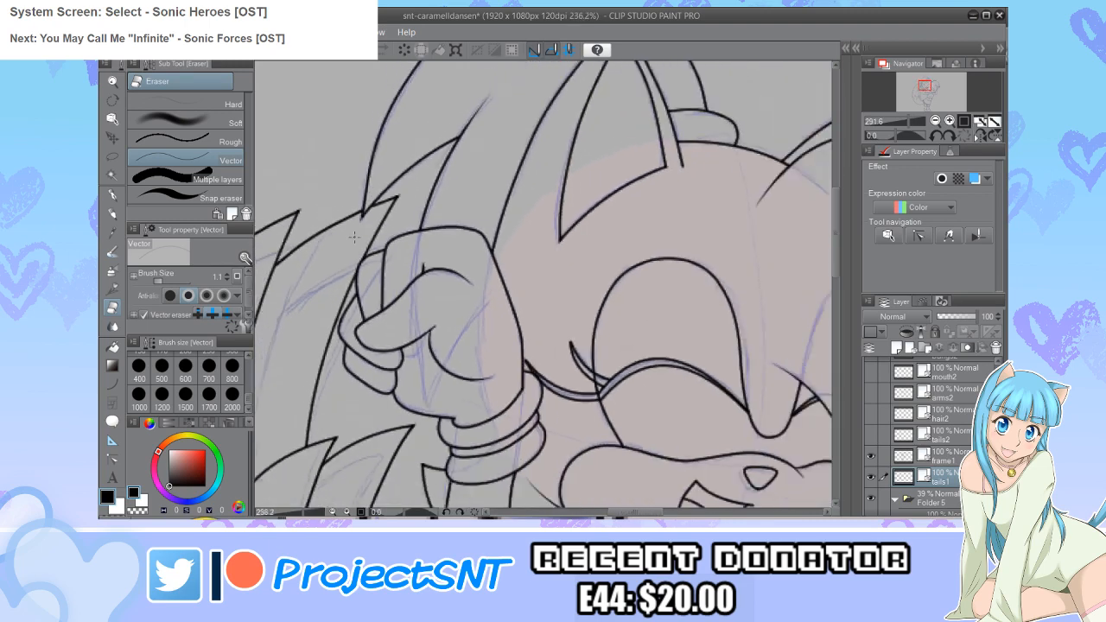
scroll(354, 231, "down", 5)
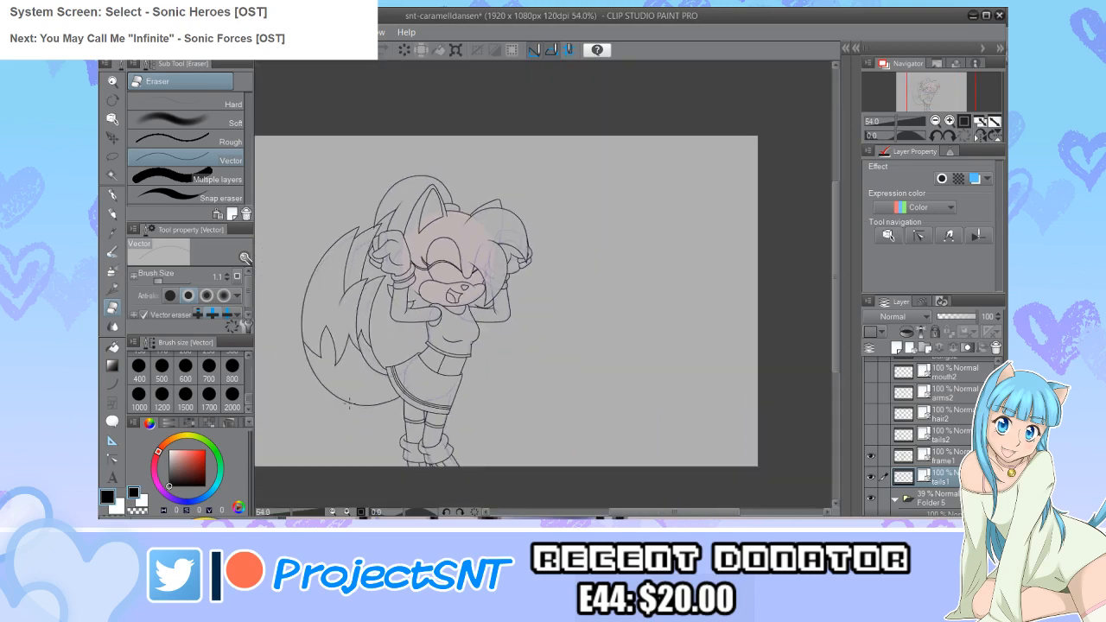
Step: Merge the frame1 line art layer down into tails1 and name the merged layer frame1
scroll(346, 396, "up", 1)
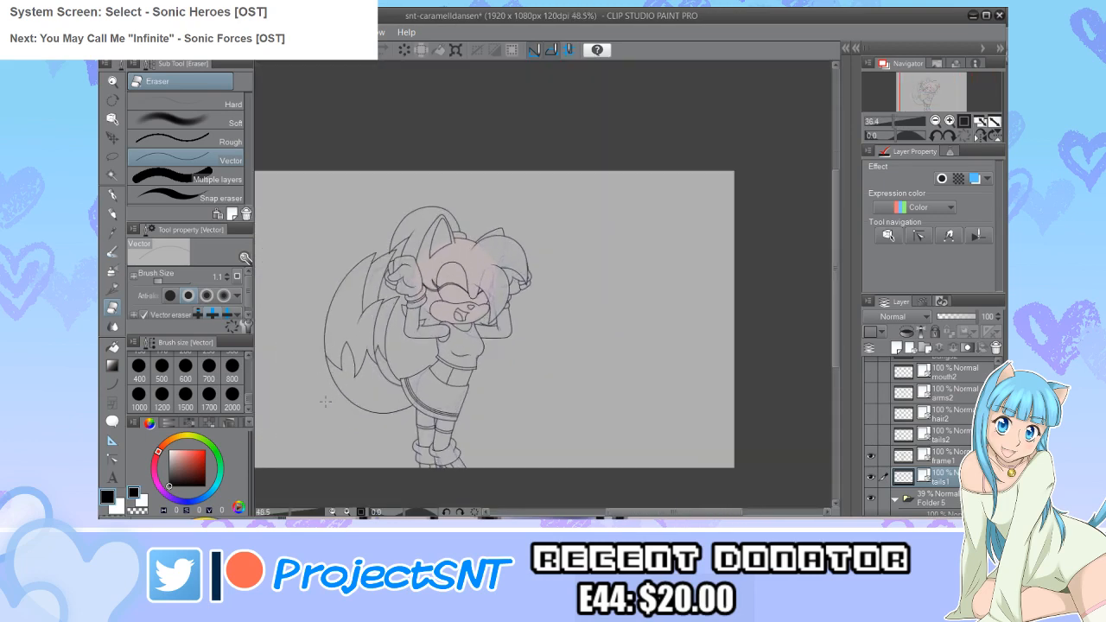
left_click(938, 455)
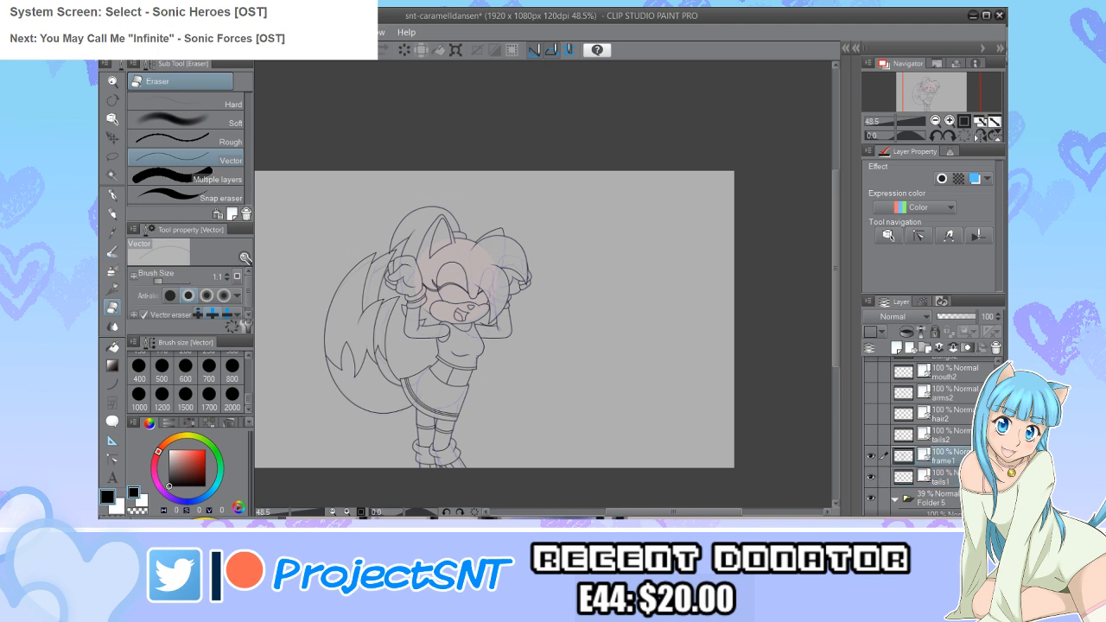
key("ctrl+e")
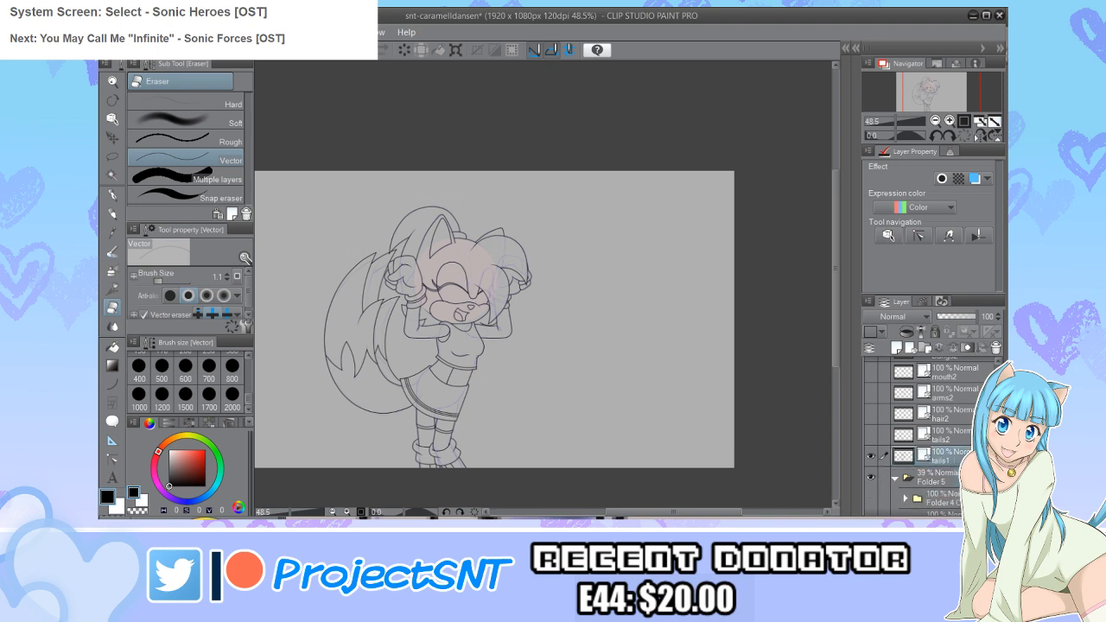
Step: Hide the first frame's sketch and check the merged character line art on its own
scroll(929, 423, "down", 5)
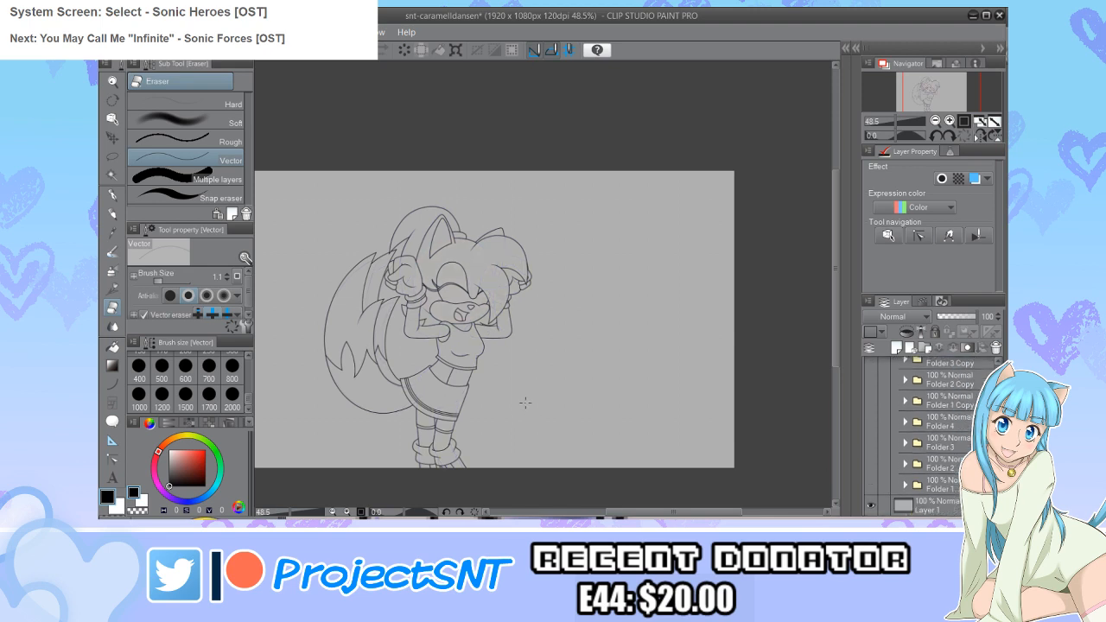
scroll(526, 402, "down", 2)
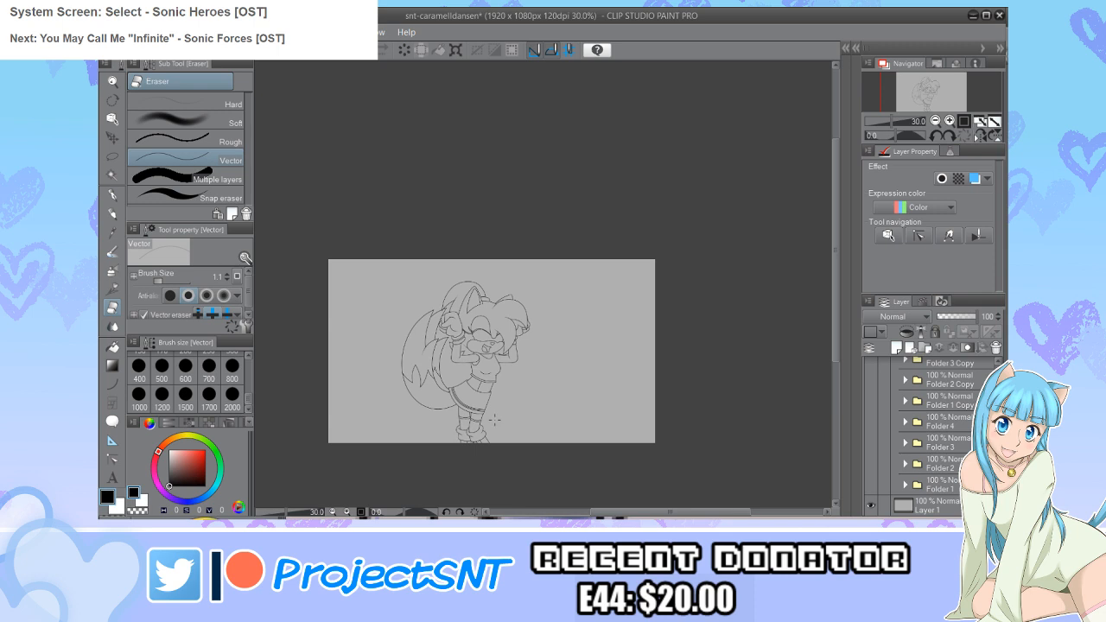
scroll(513, 420, "down", 1)
scroll(514, 419, "up", 3)
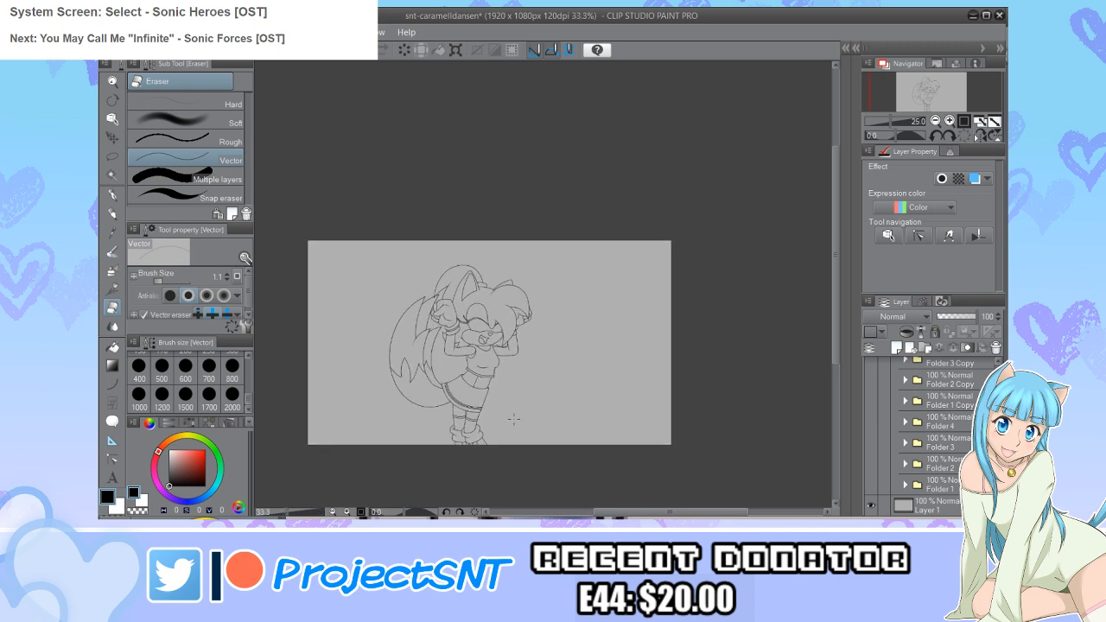
scroll(510, 412, "down", 2)
scroll(453, 367, "up", 4)
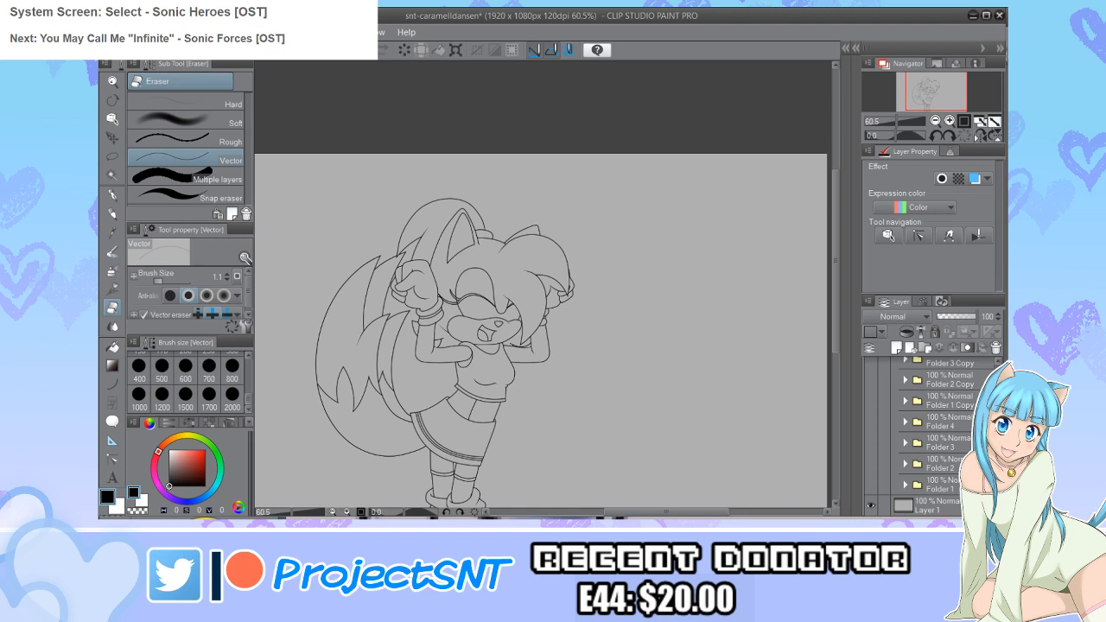
scroll(929, 433, "up", 5)
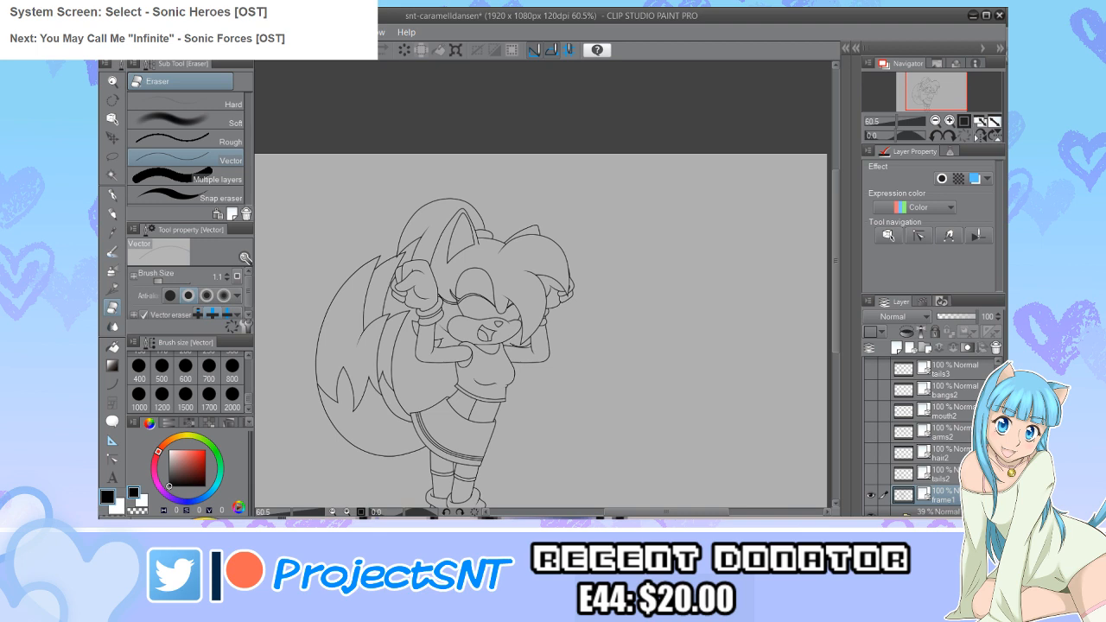
Step: Compare the tails2 line art with the frame1 drawing, then hide the frame1 layer
left_click(871, 474)
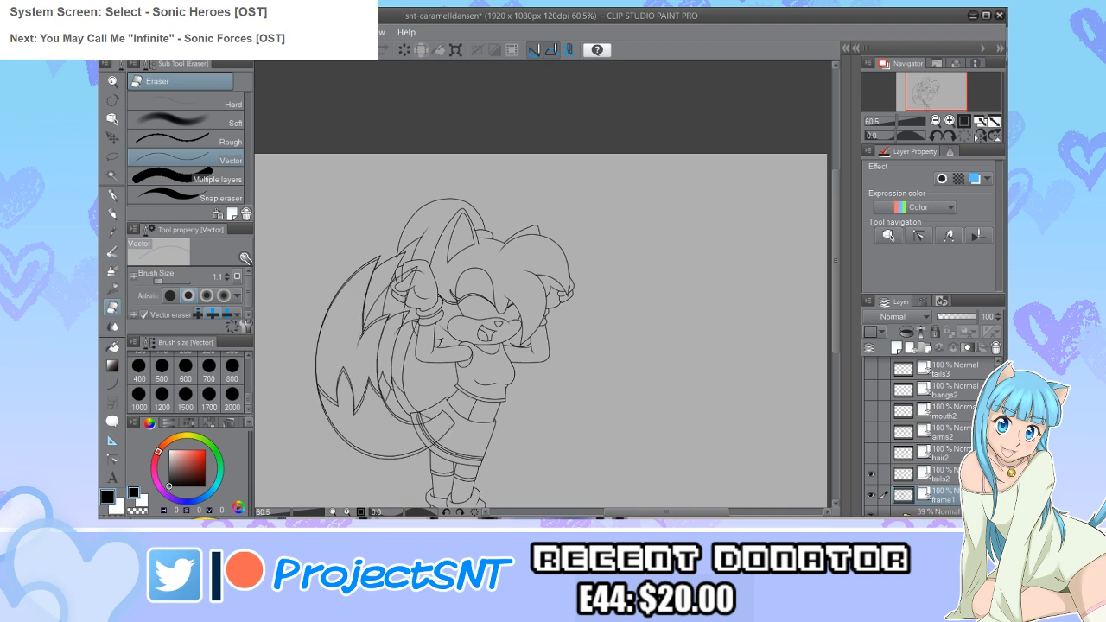
left_click(871, 475)
scroll(872, 450, "down", 3)
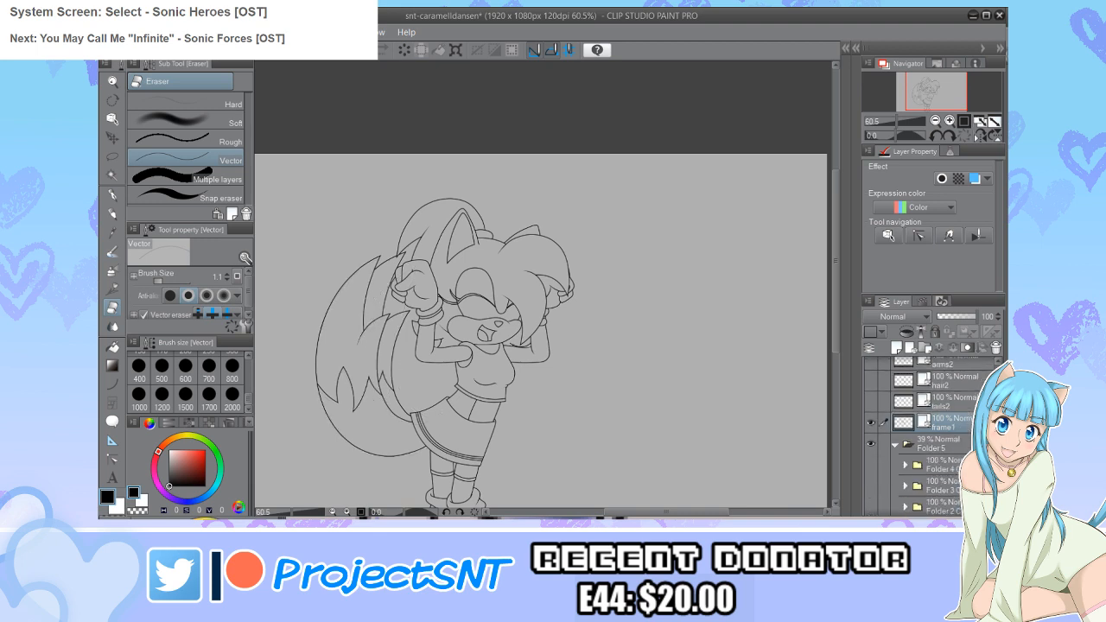
left_click(871, 422)
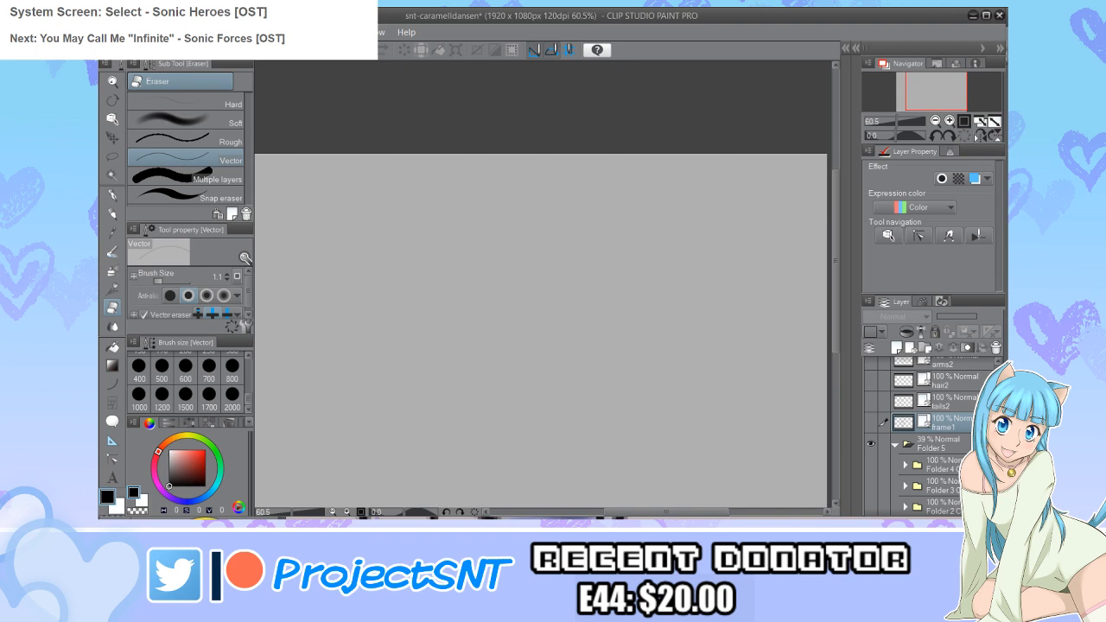
Step: Check the hair2 and arms2 layers by briefly showing each one
scroll(916, 432, "up", 3)
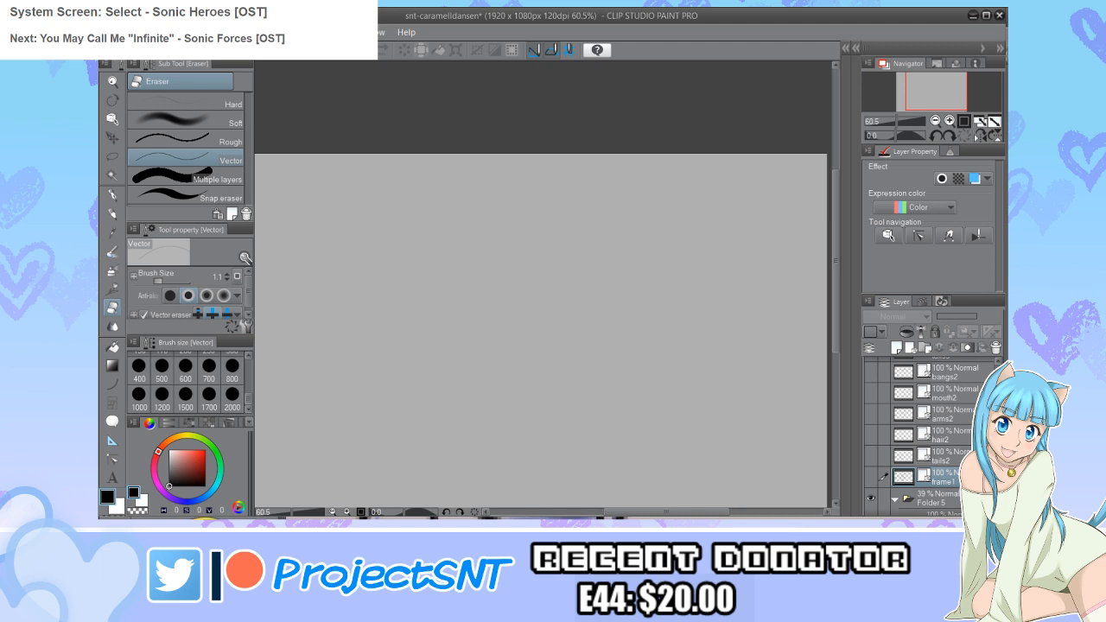
left_click(941, 435)
left_click(871, 435)
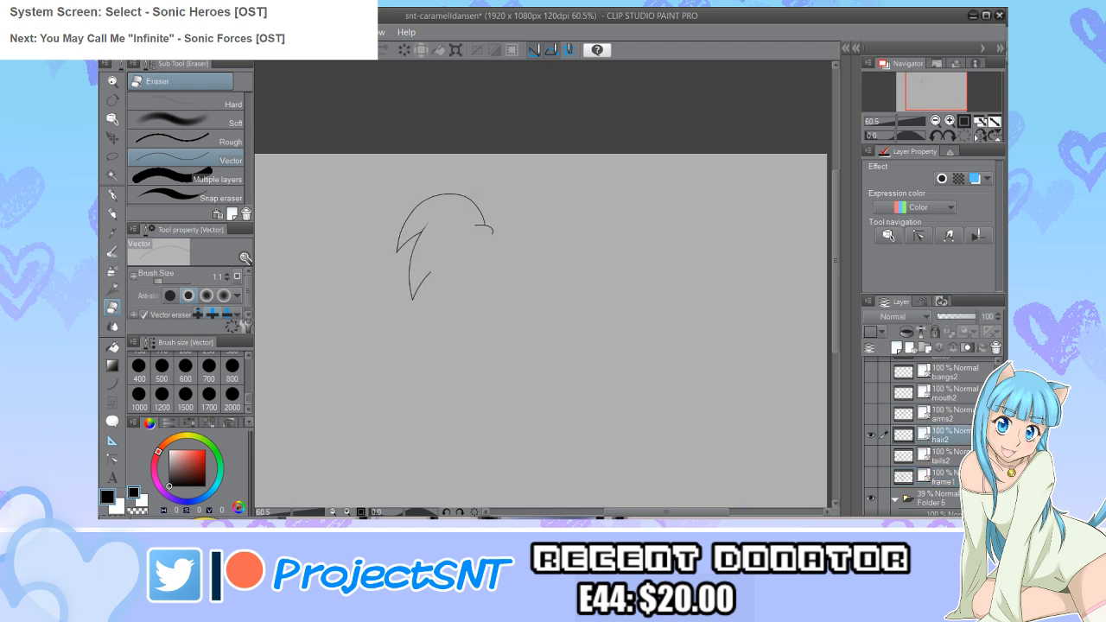
left_click(871, 435)
left_click(871, 414)
left_click(871, 414)
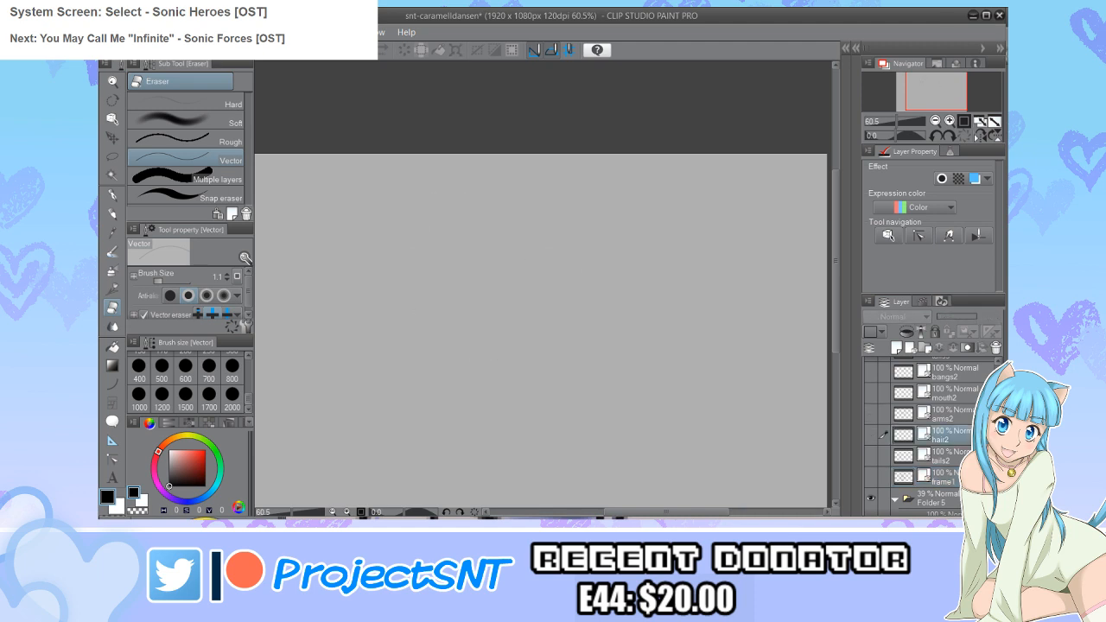
Step: Show the Folder 2 sketch and check the hair2, arms2 and mouth2 line art against it one by one
scroll(916, 432, "down", 5)
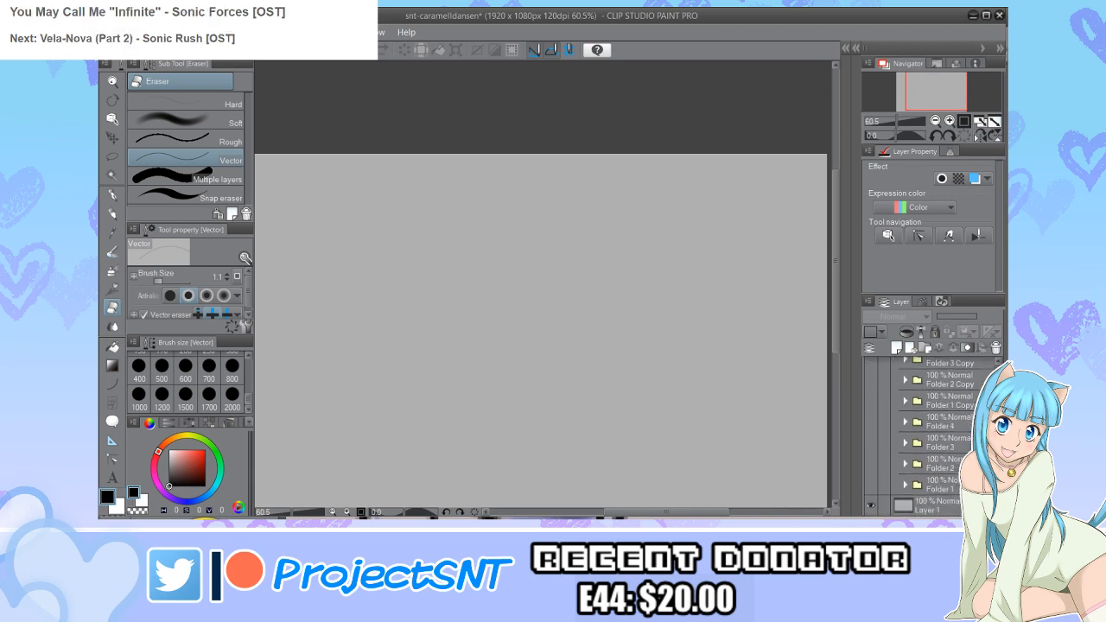
left_click(871, 463)
scroll(916, 432, "up", 5)
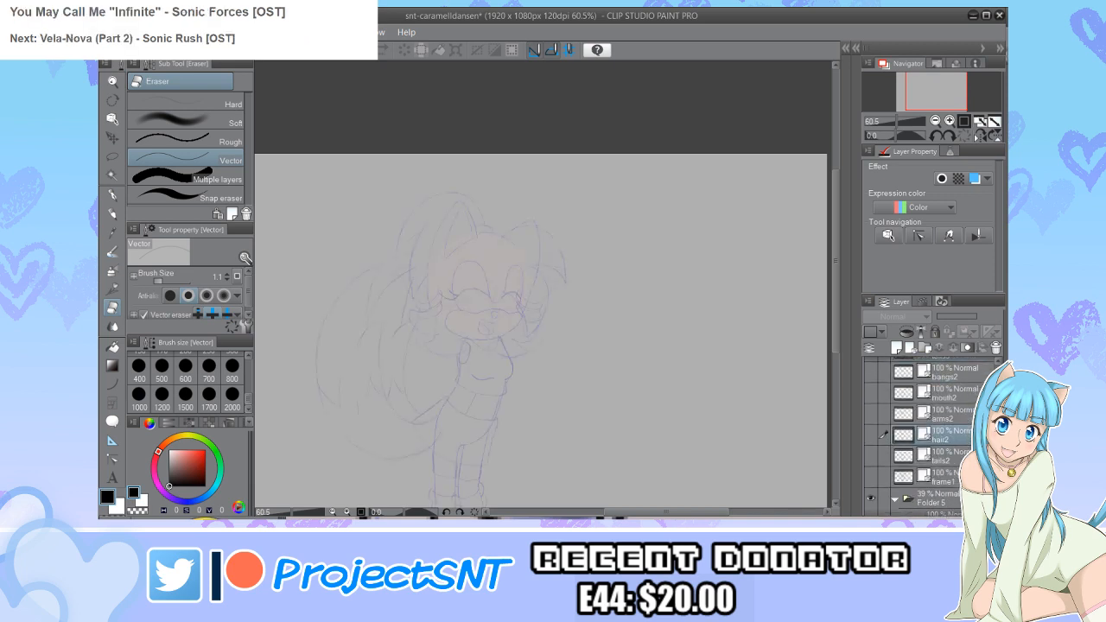
left_click(871, 435)
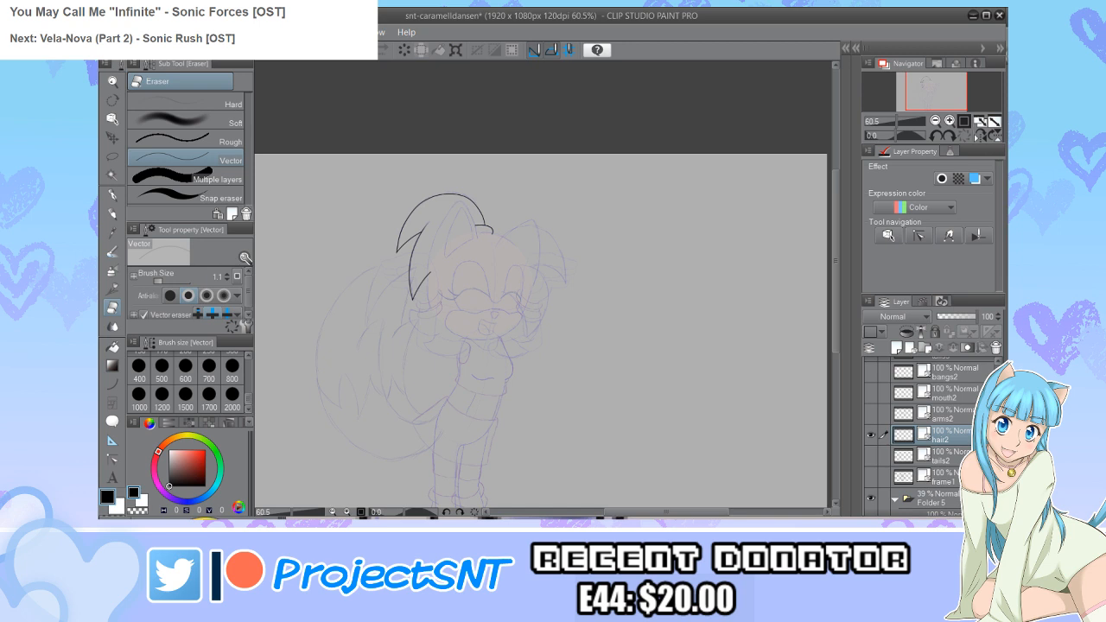
left_click(871, 435)
left_click(872, 414)
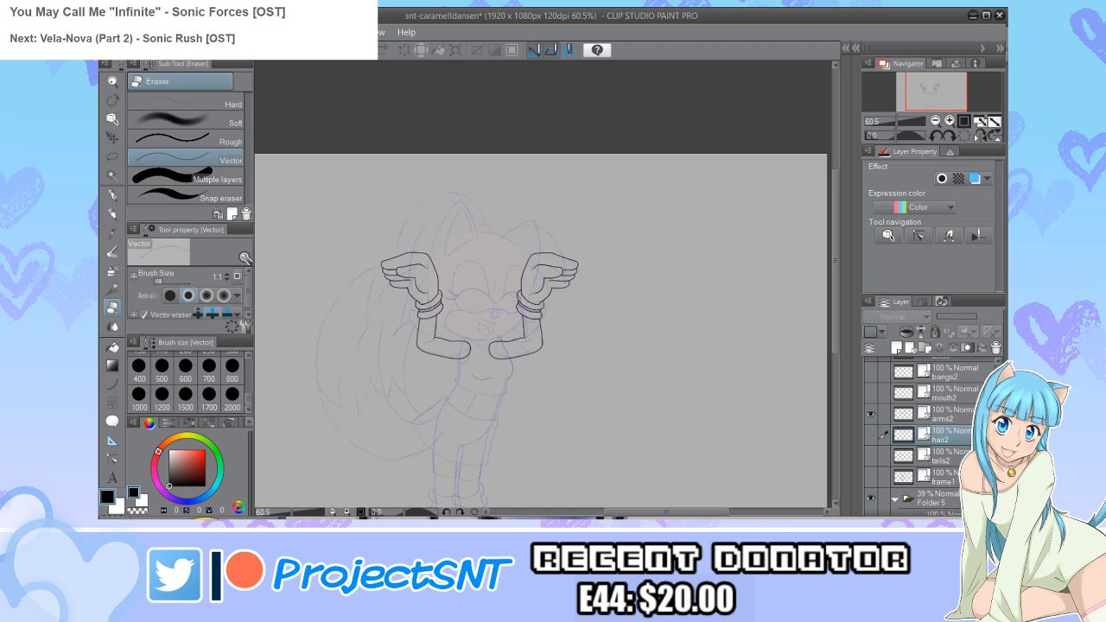
left_click(872, 414)
left_click(871, 394)
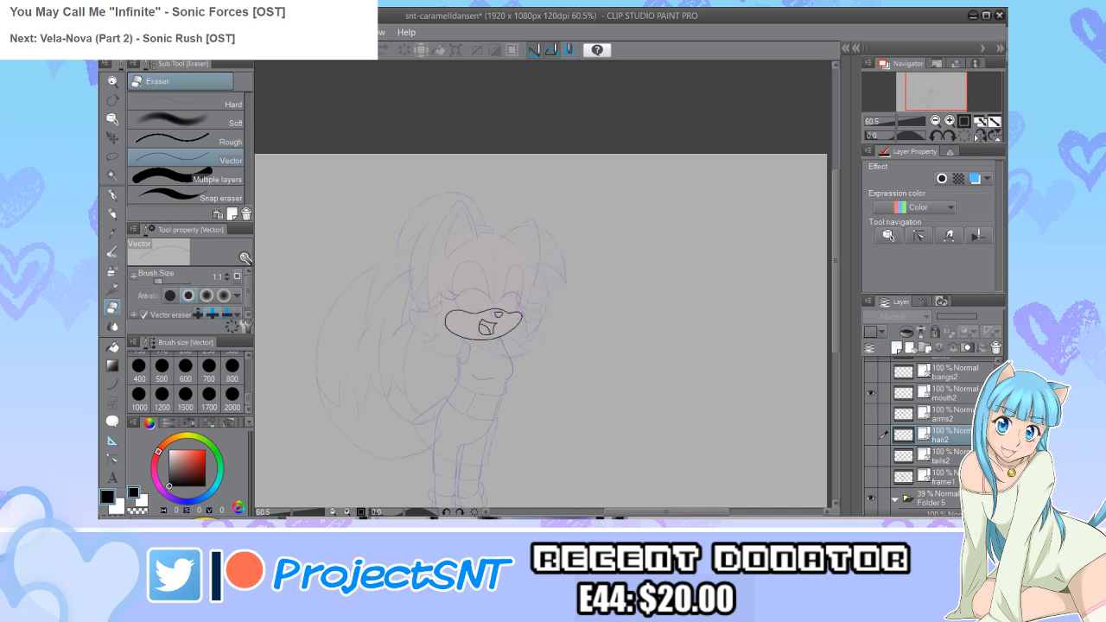
left_click(871, 394)
Step: Show the arms2 and mouth2 layers and add a new vector layer directly above arms2
left_click(871, 414)
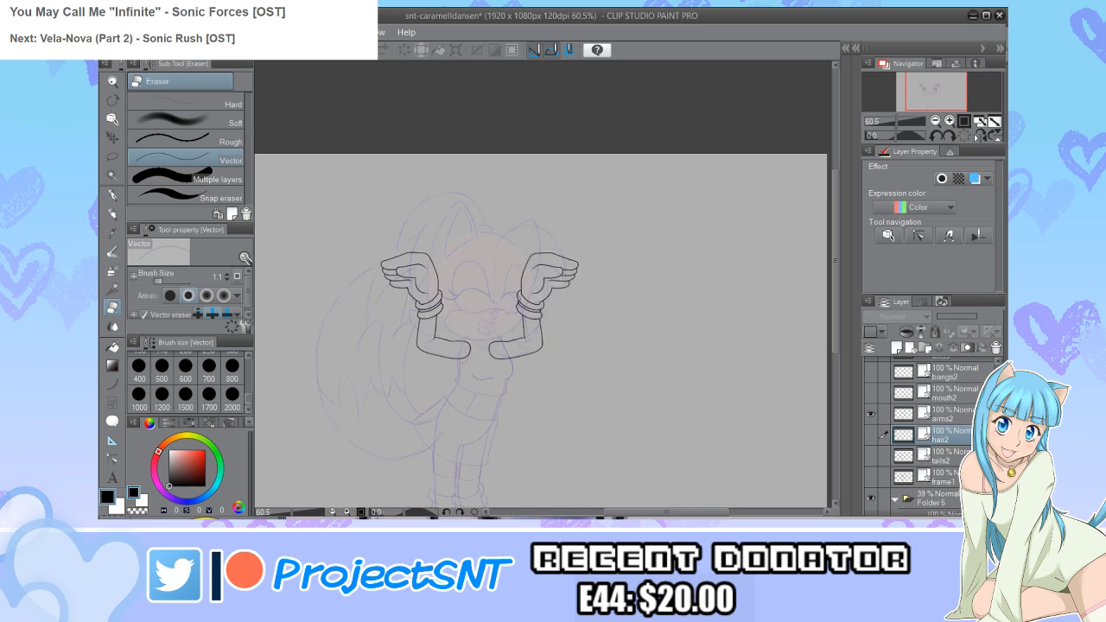
left_click(946, 414)
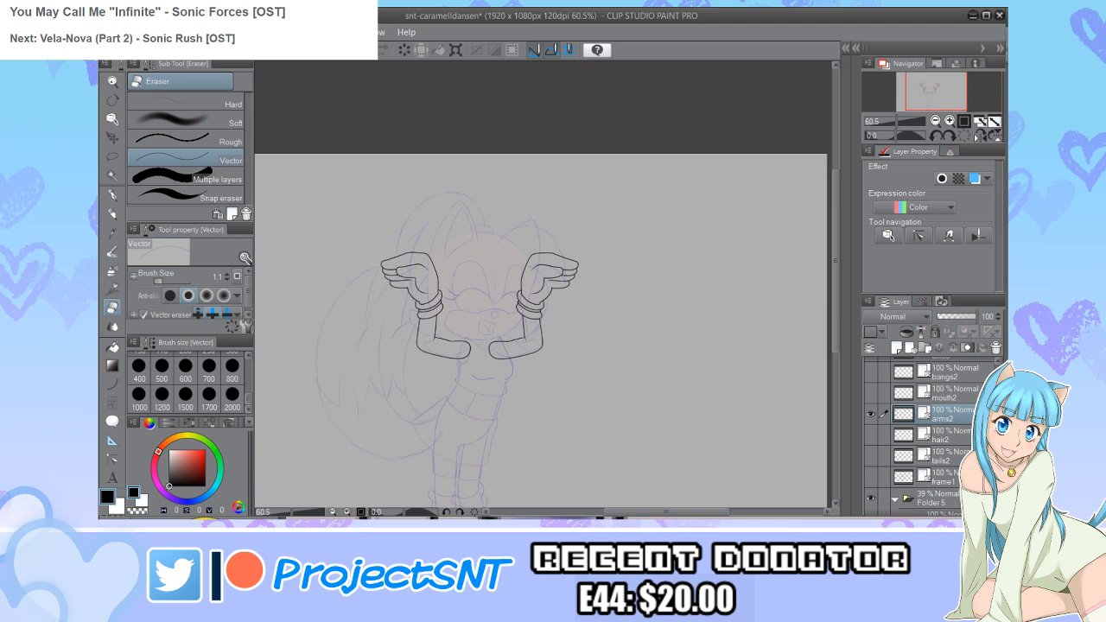
left_click(871, 393)
key("ctrl+shift+n")
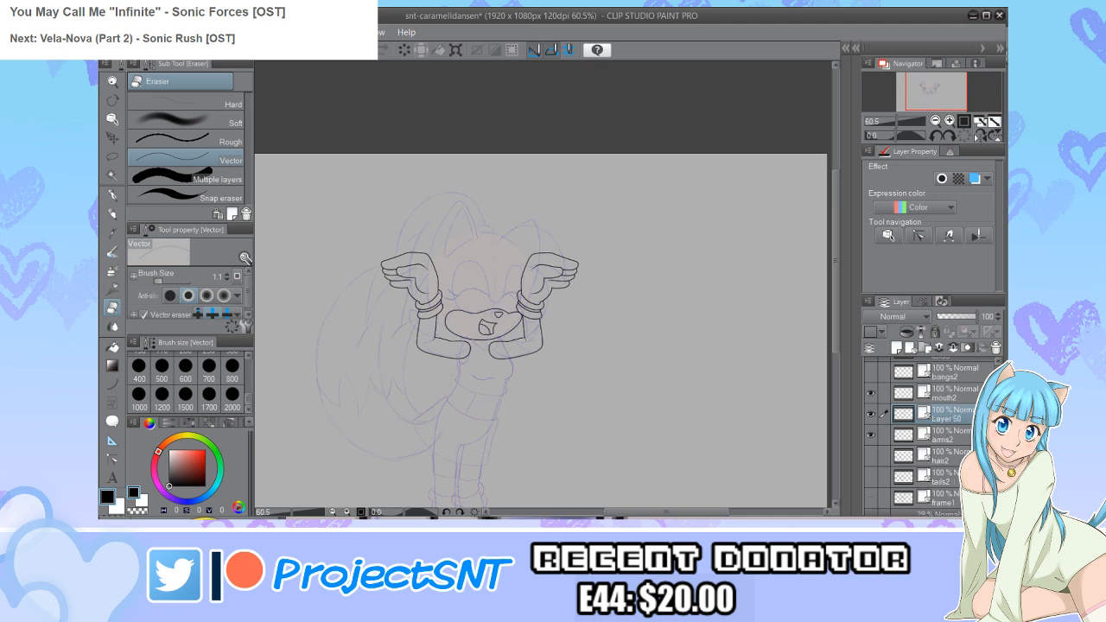
Step: Lasso the curved chest line of the frame1 line art, showing frame1 only while making the selection
scroll(546, 430, "up", 5)
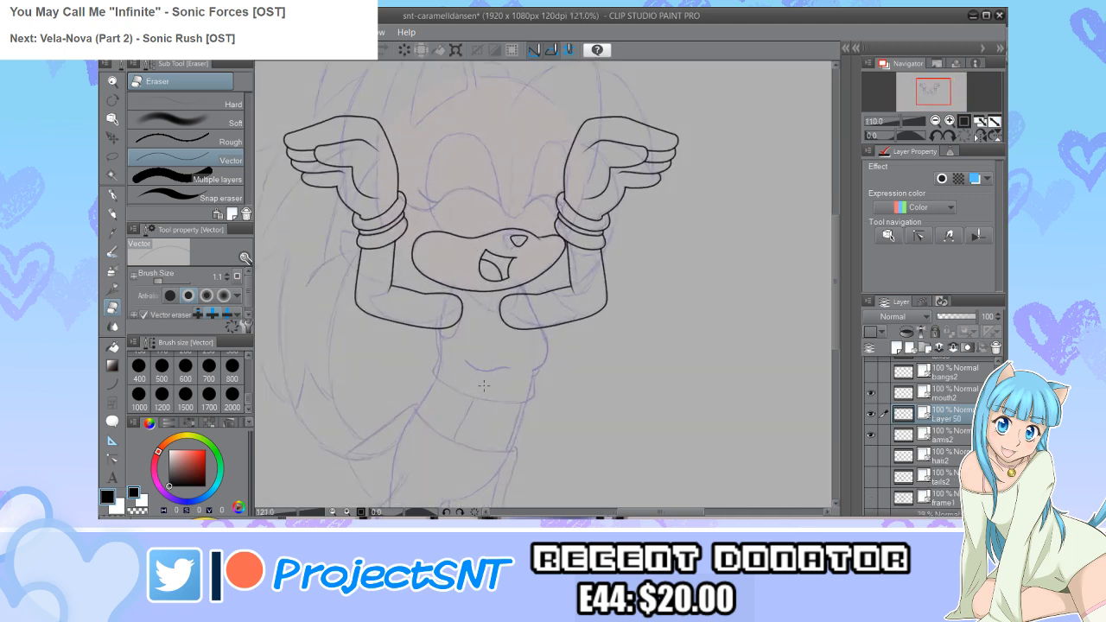
scroll(929, 437, "down", 2)
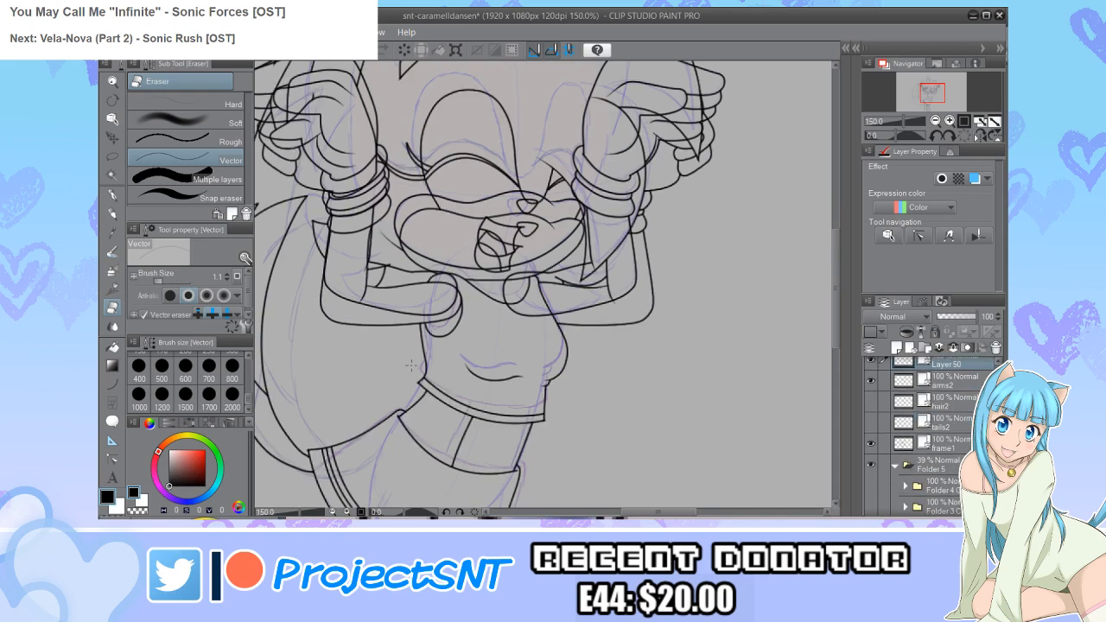
scroll(411, 366, "up", 2)
key("m")
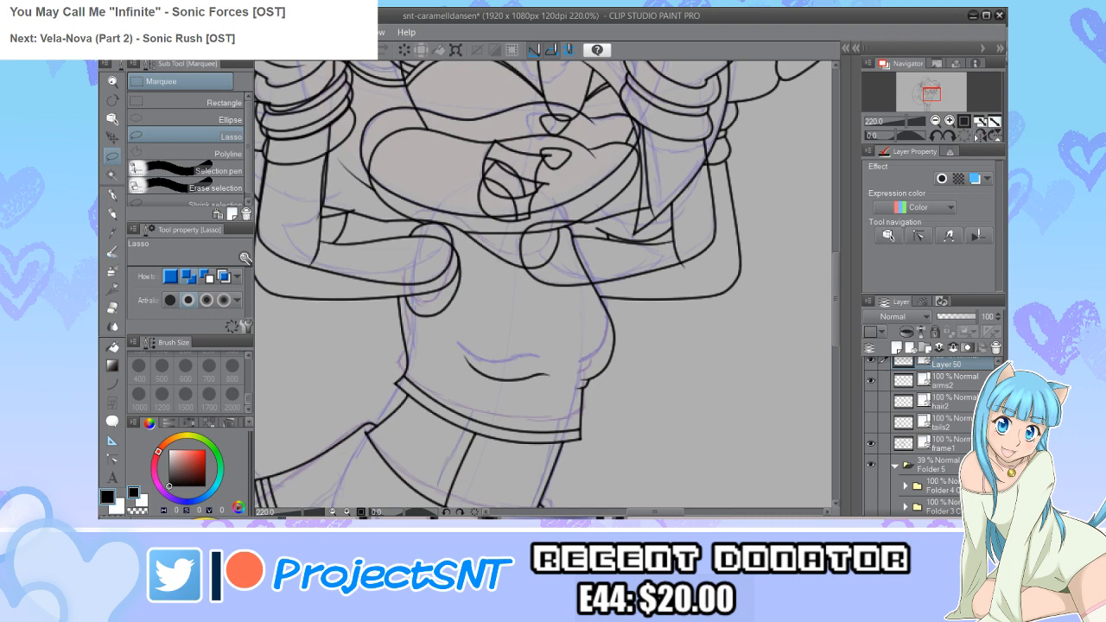
mouse_move(441, 354)
left_mouse_down()
mouse_move(549, 348)
mouse_move(570, 377)
mouse_move(536, 398)
mouse_move(443, 356)
left_mouse_up()
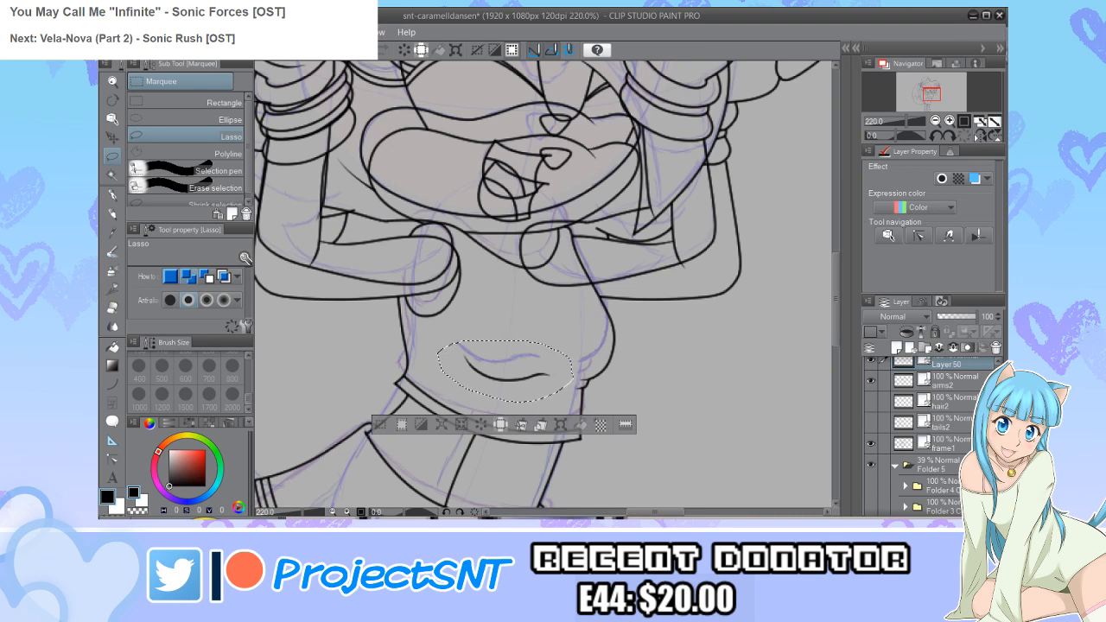
left_click(871, 444)
scroll(871, 443, "up", 3)
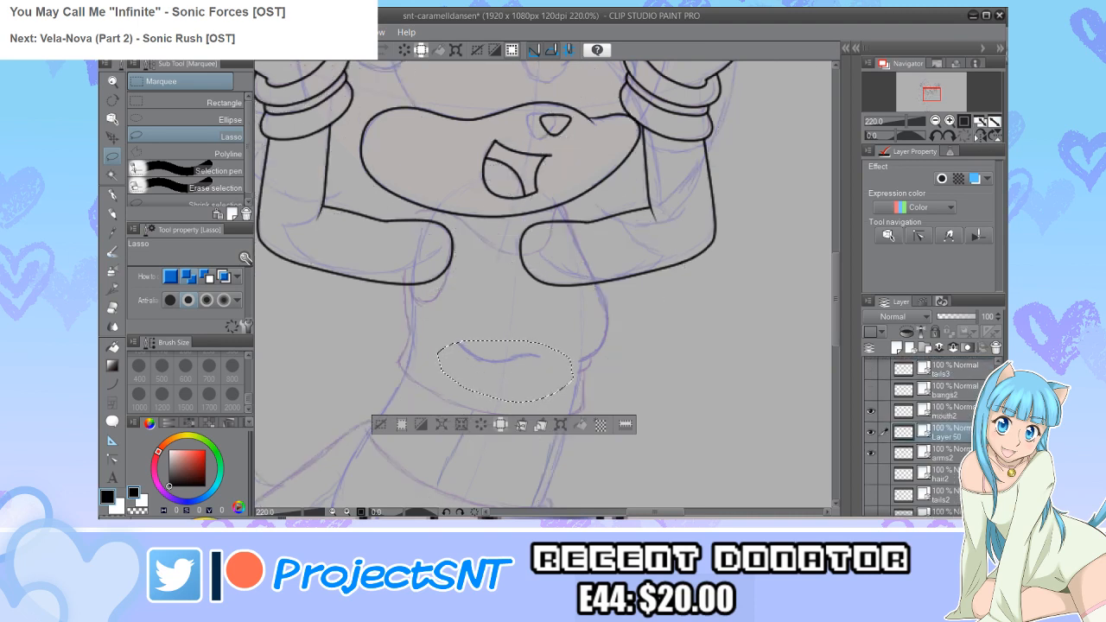
key("ctrl+v")
scroll(545, 285, "down", 5)
key("ctrl+d")
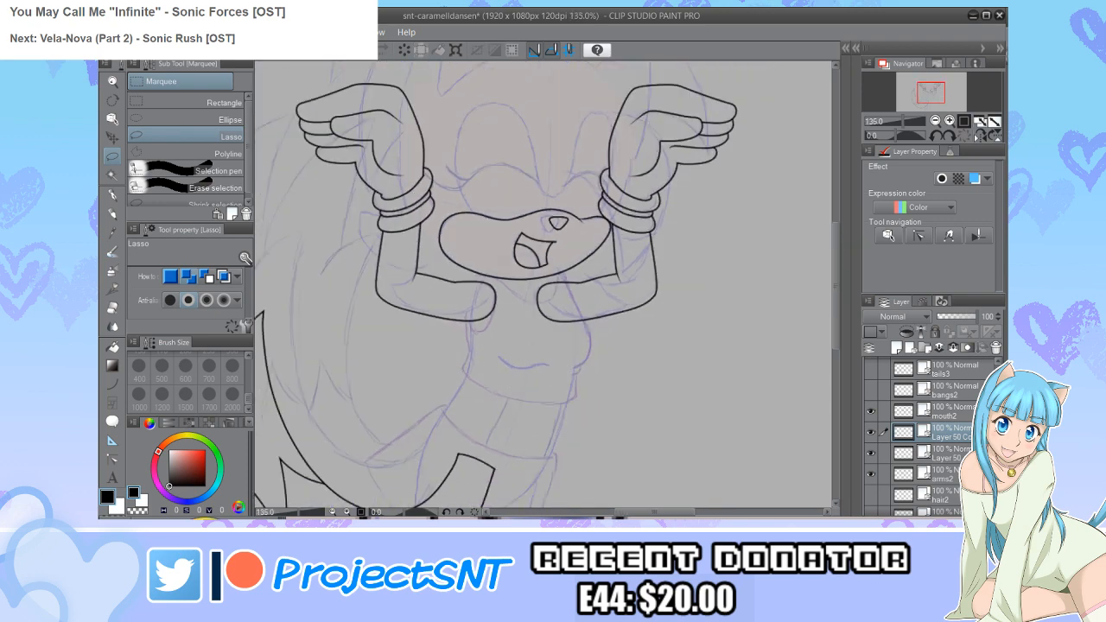
scroll(545, 285, "down", 2)
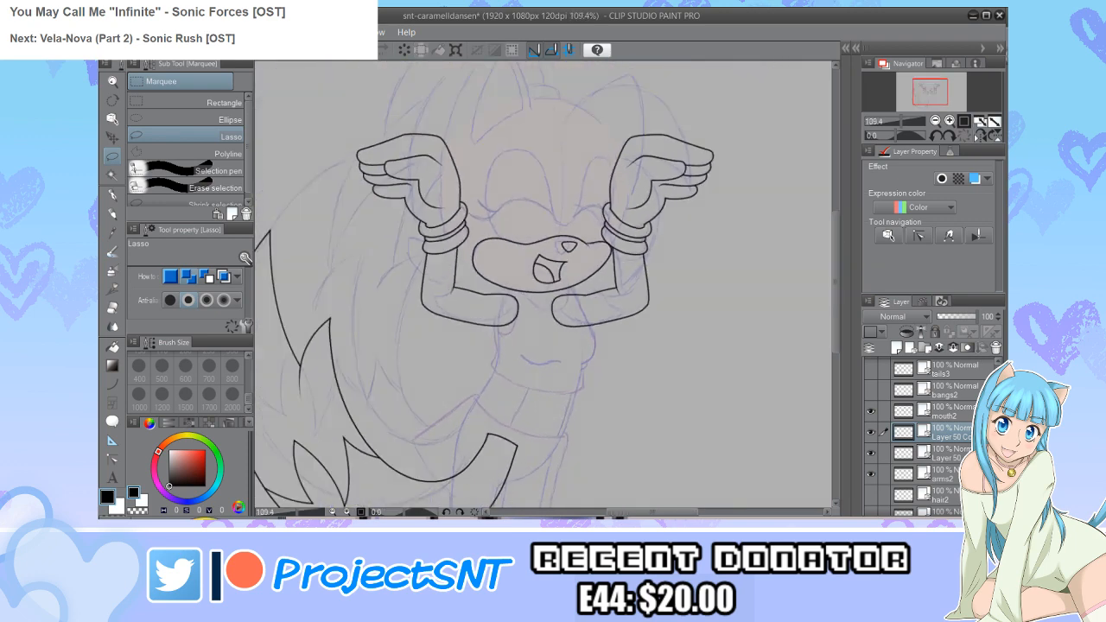
left_click_drag(512, 363, 515, 361)
left_click(995, 348)
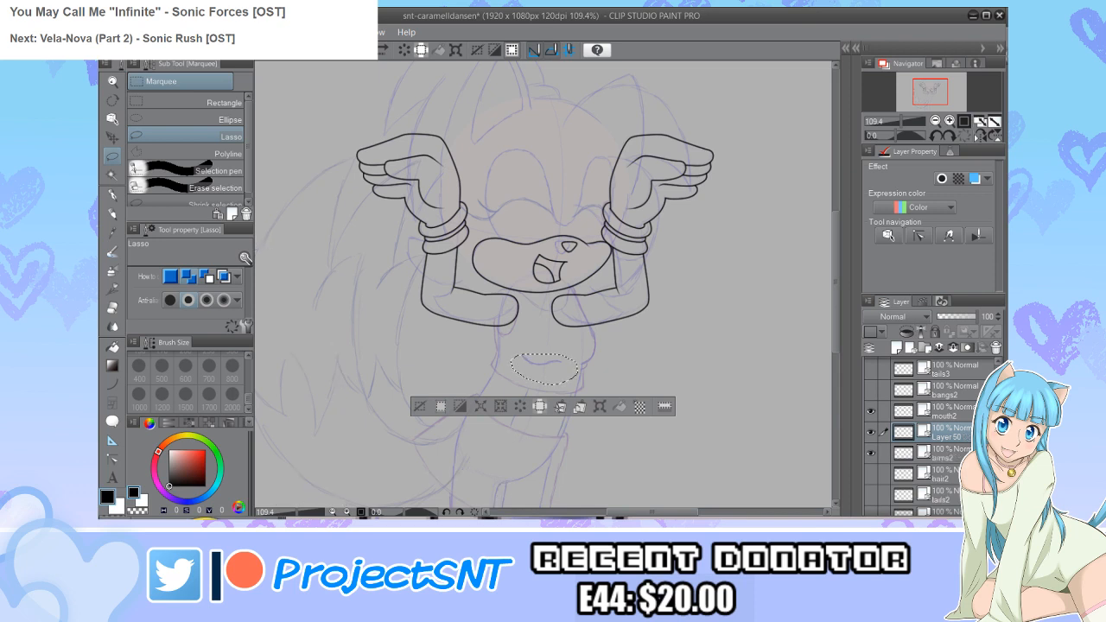
Step: Copy the selected chest line from the frame1 layer, hide frame1, and paste the line above the new vector layer
scroll(929, 437, "down", 3)
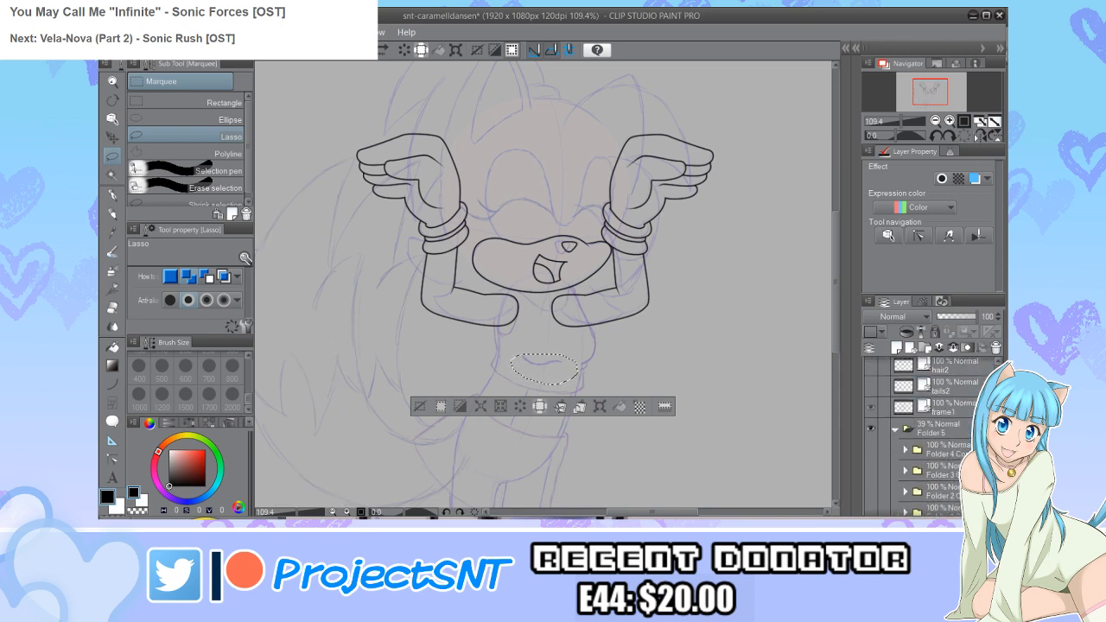
left_click(871, 407)
left_click(948, 408)
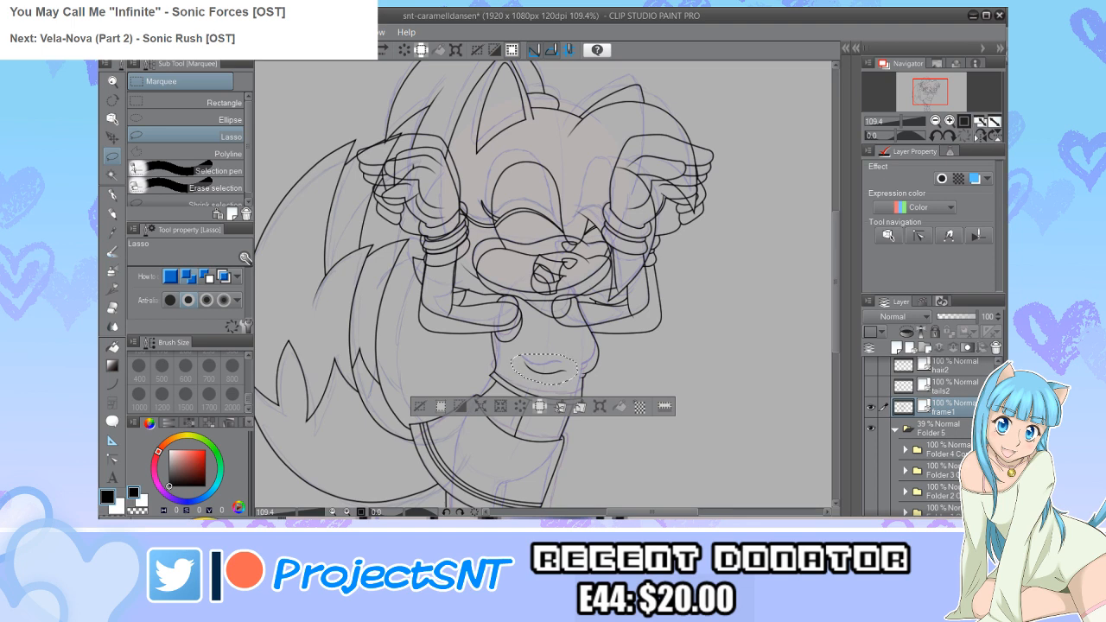
scroll(872, 443, "up", 1)
left_click(871, 443)
scroll(871, 443, "up", 2)
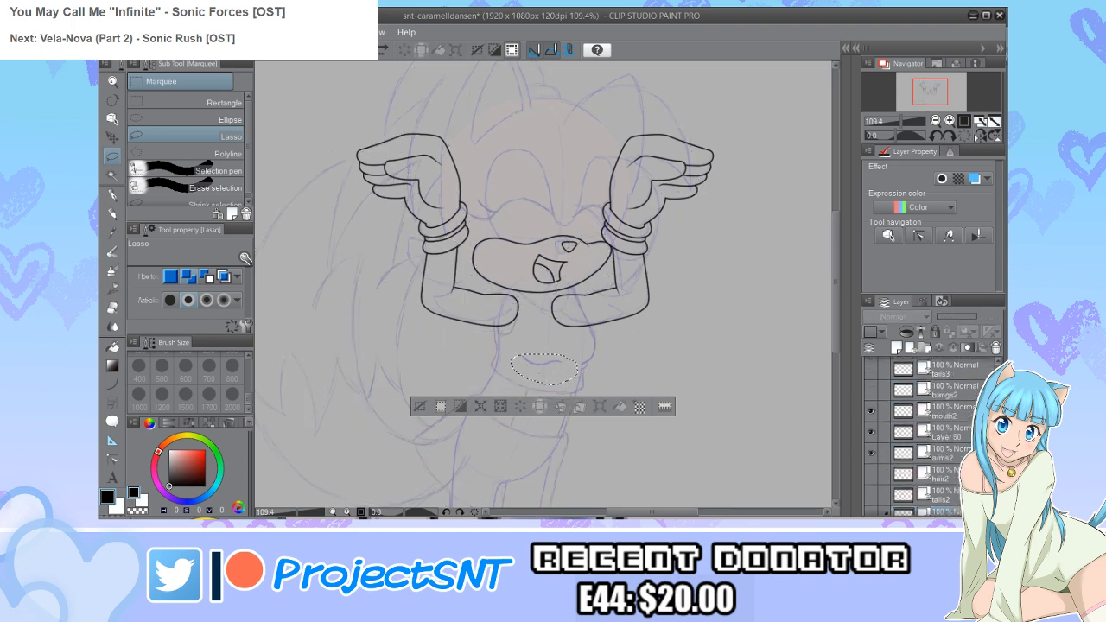
key("ctrl+c")
key("ctrl+v")
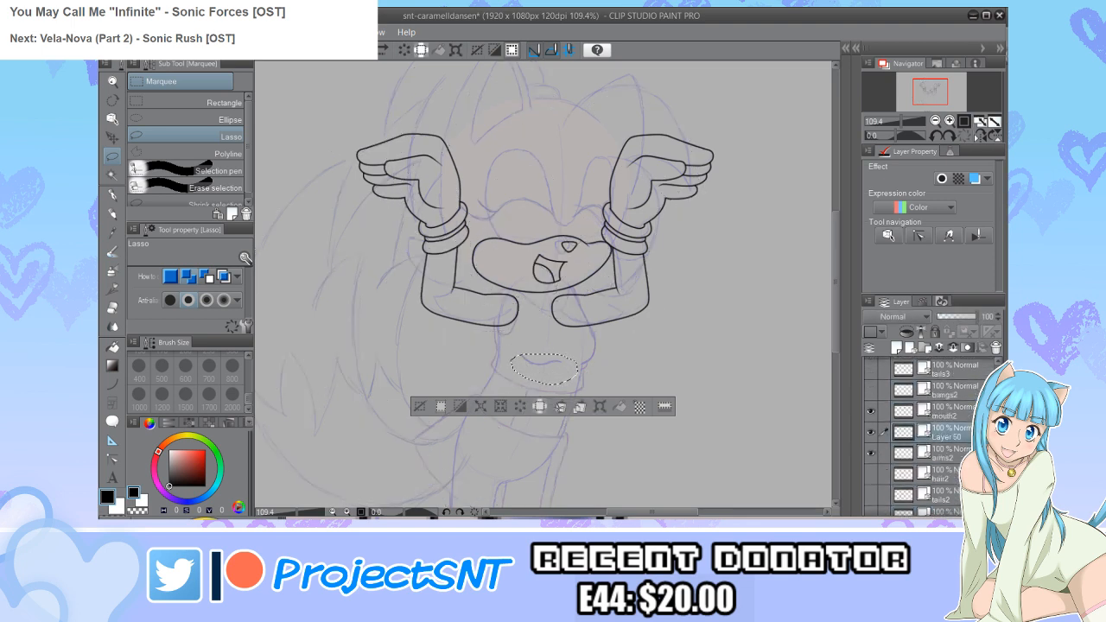
scroll(540, 387, "up", 3)
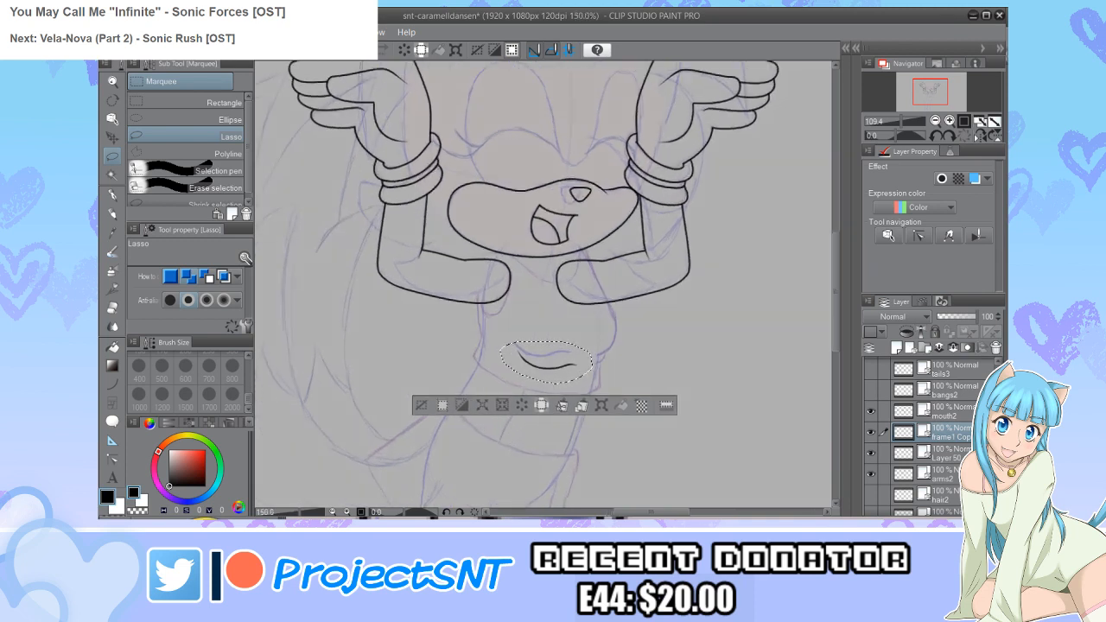
Step: Move the pasted chest line up and left with a slight rotation to match the second sketch, then merge it into the layer below
key("ctrl+t")
key("Up")
key("Up")
key("Up")
key("Up")
key("Up")
key("Up")
key("Up")
key("Up")
key("Up")
key("Up")
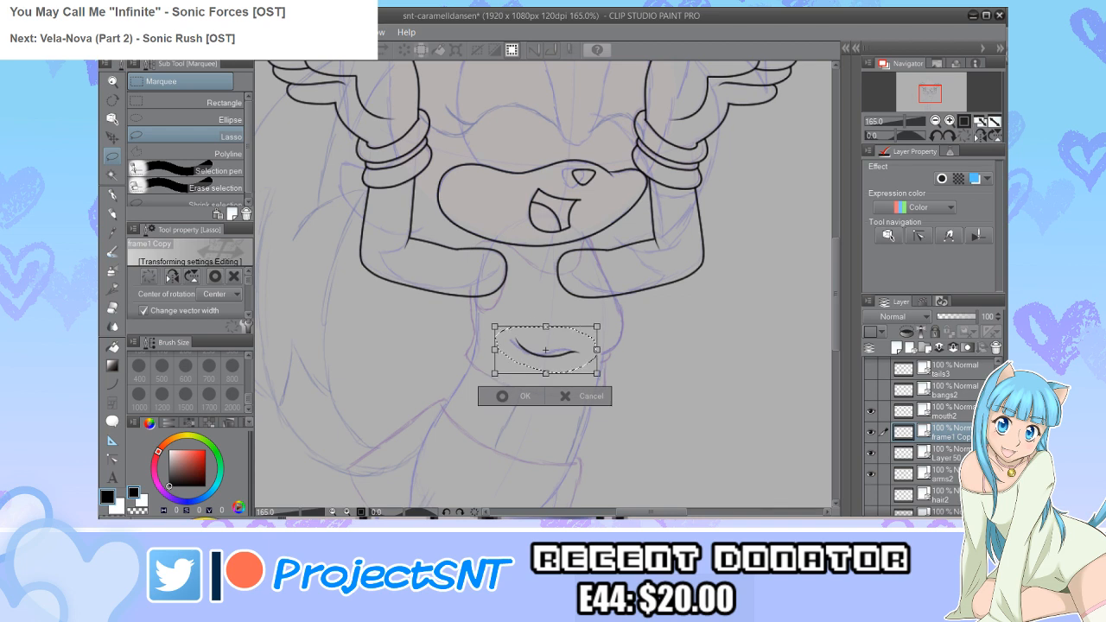
key("Left")
key("Left")
key("Left")
key("Left")
key("Left")
key("Left")
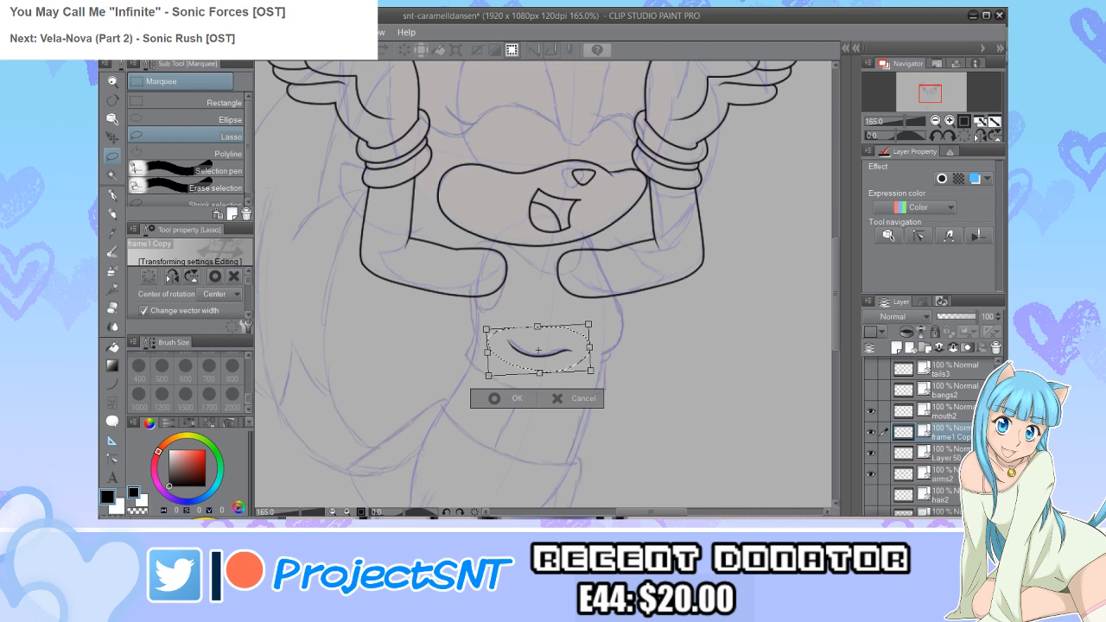
scroll(607, 358, "up", 2)
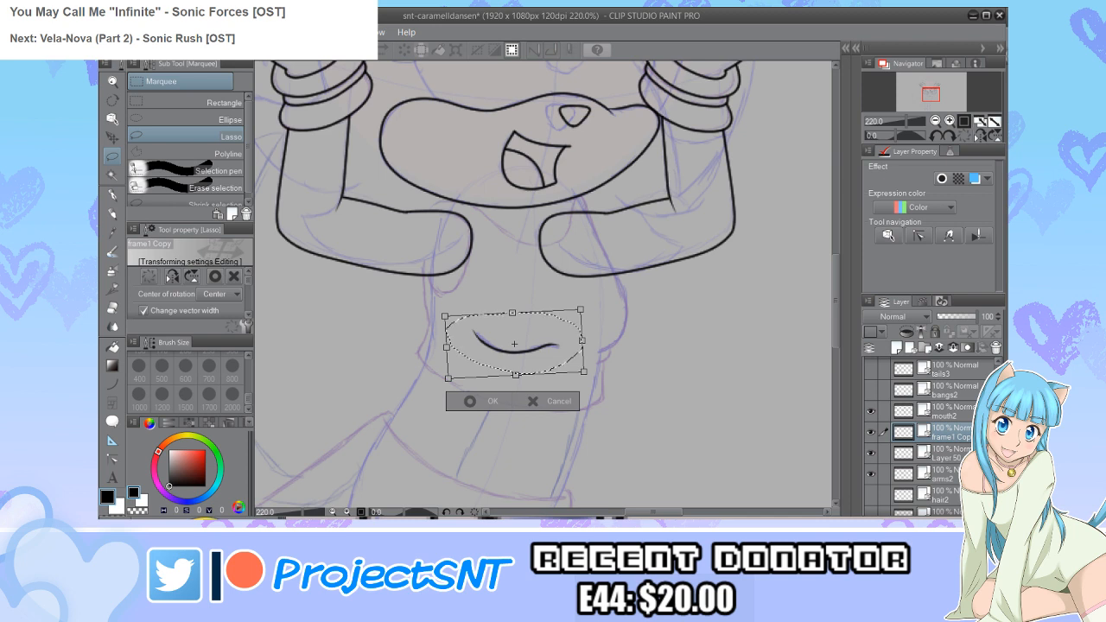
key("Right")
key("Right")
left_click_drag(451, 341, 458, 327)
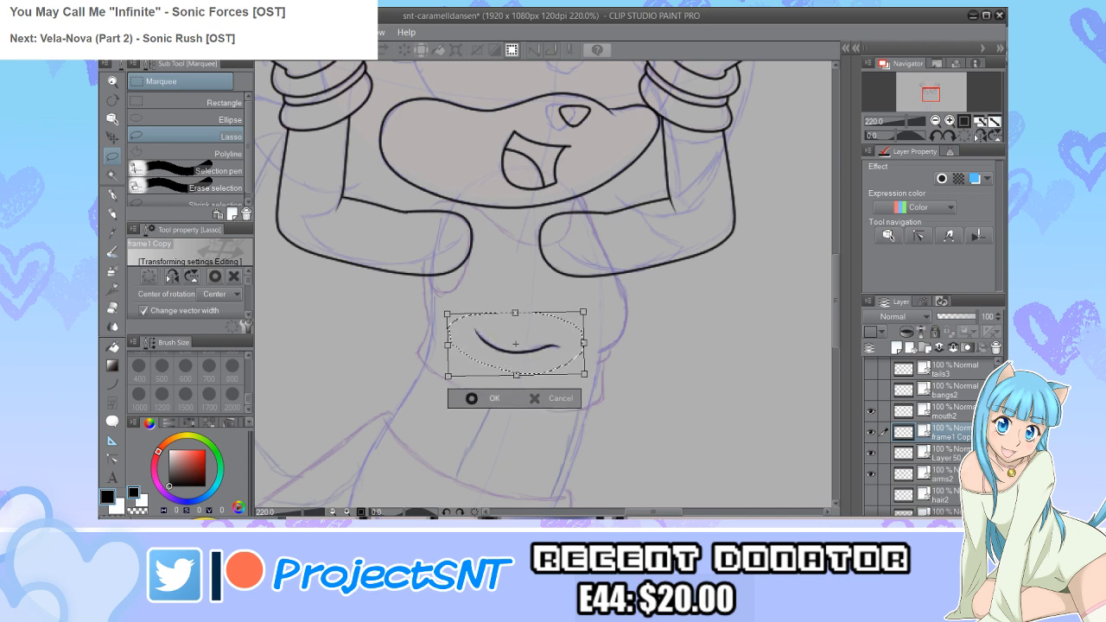
key("Return")
key("ctrl+d")
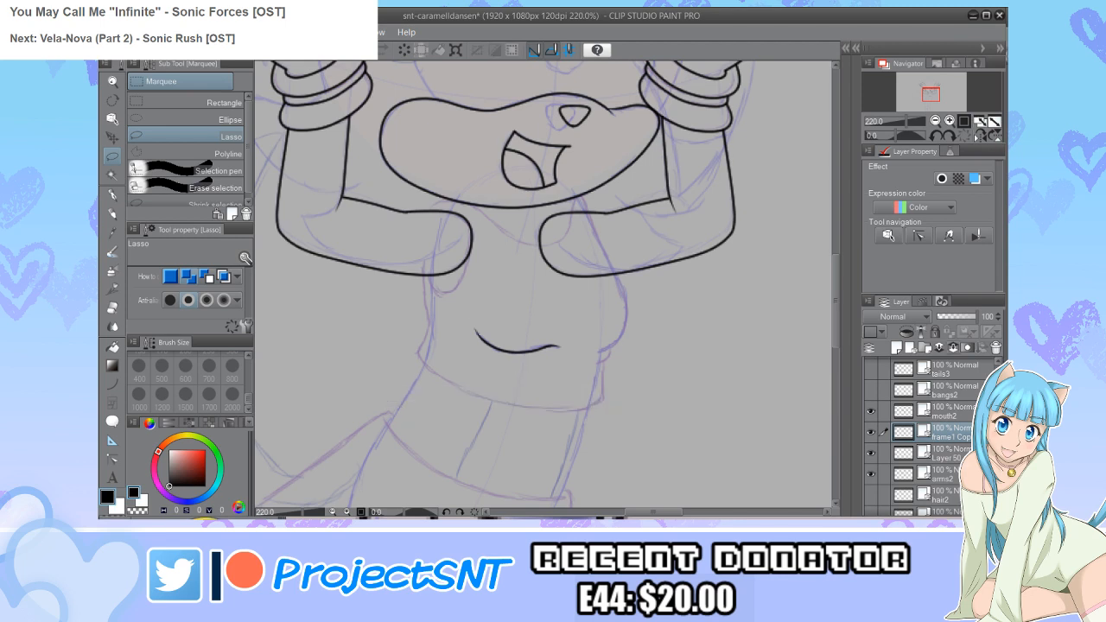
key("ctrl+e")
Step: Draw the shirt's bottom hem as a single downward-bowing curve over the second sketch with the Curve tool
key("u")
key("period")
key("period")
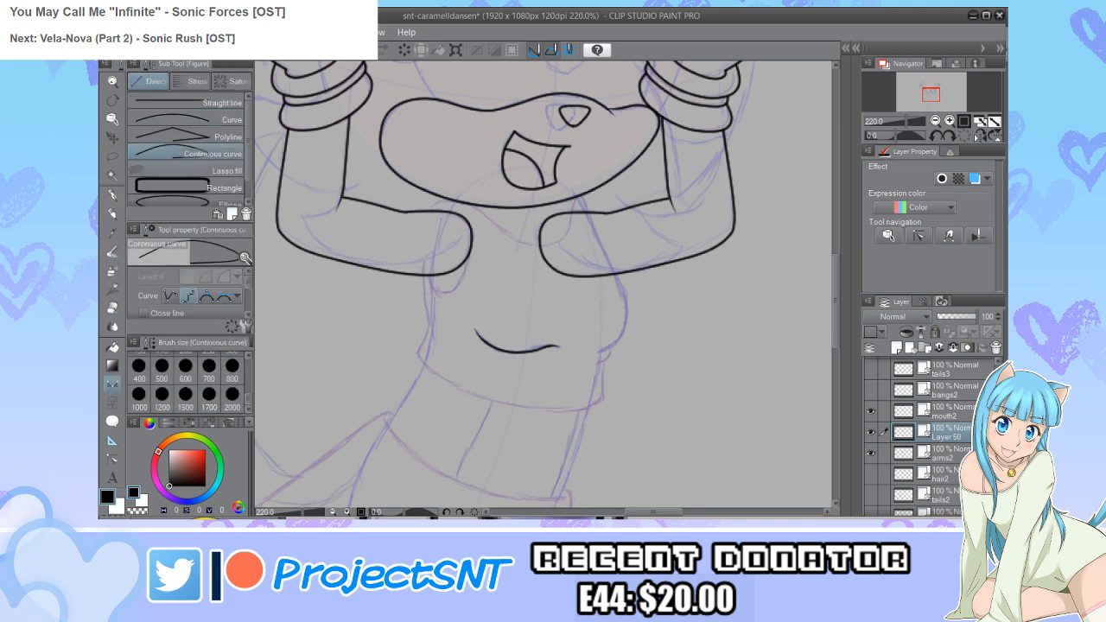
scroll(532, 259, "up", 3)
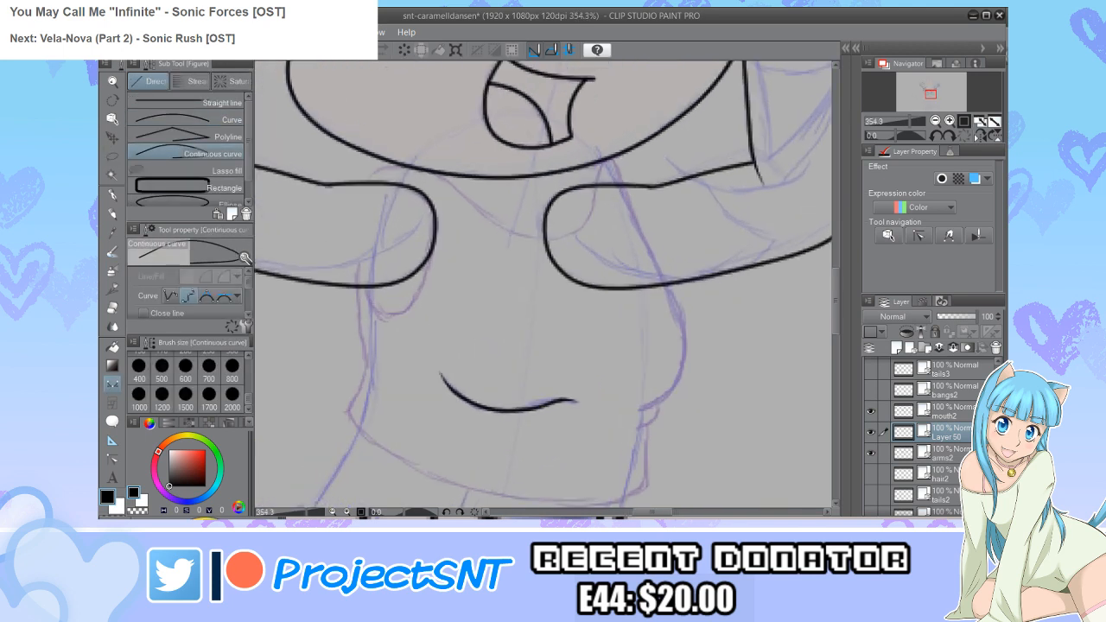
scroll(544, 289, "down", 2)
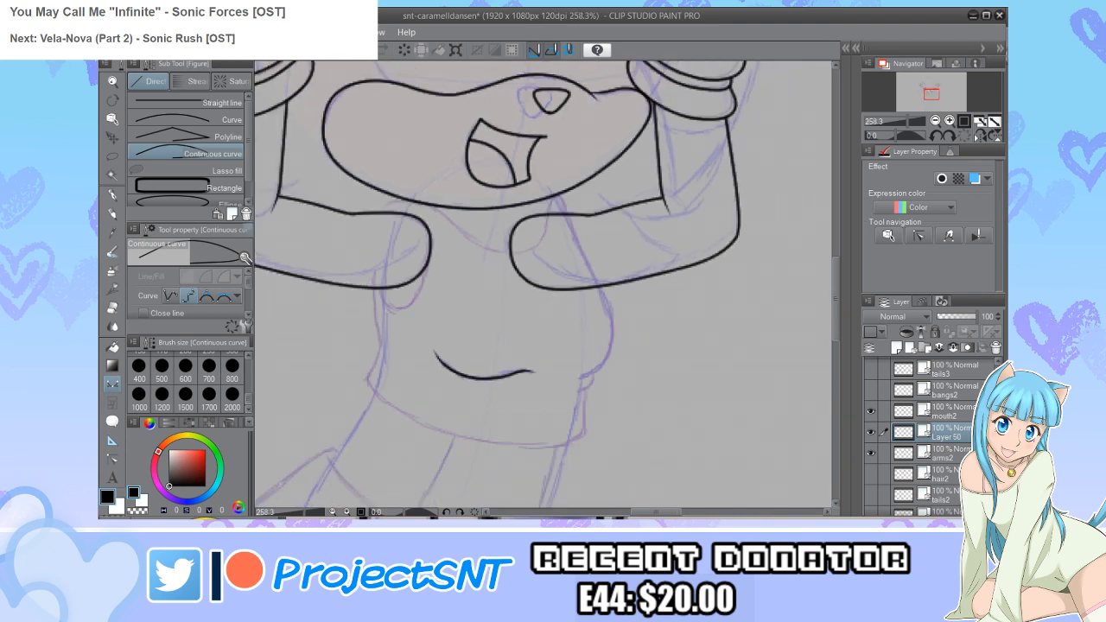
key("comma")
scroll(544, 289, "up", 1)
mouse_move(338, 348)
left_mouse_down()
mouse_move(403, 395)
mouse_move(646, 421)
left_mouse_up()
left_click(493, 471)
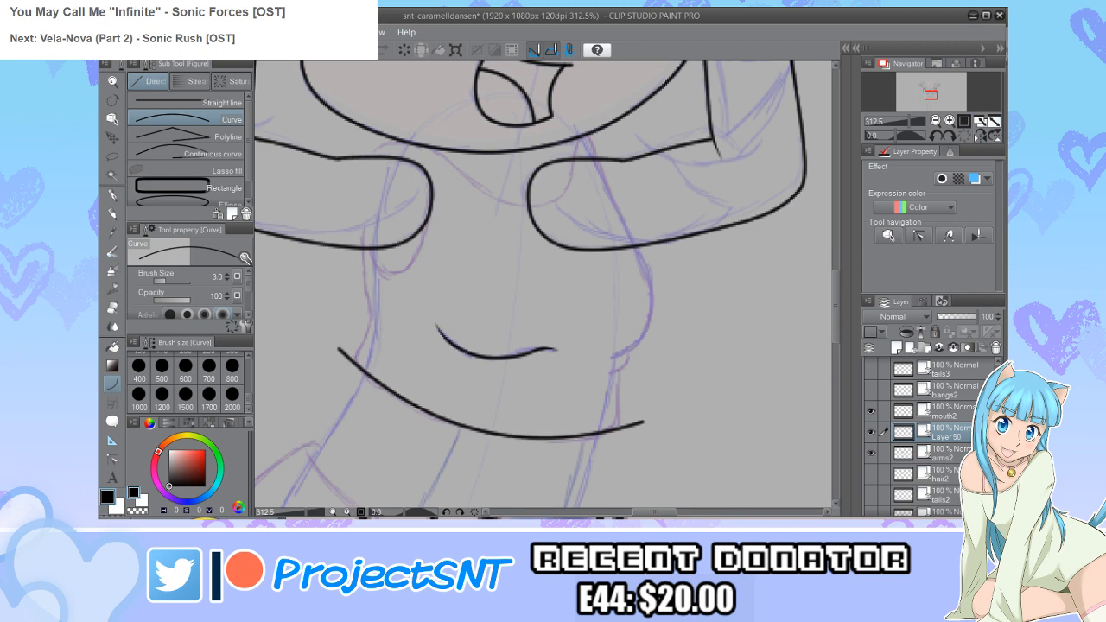
Step: Check the shirt shape against the frame1 line art, hide frame1 again, and trace the shirt's sides, straps and neckline with a continuous curve
scroll(925, 432, "down", 3)
left_click(871, 425)
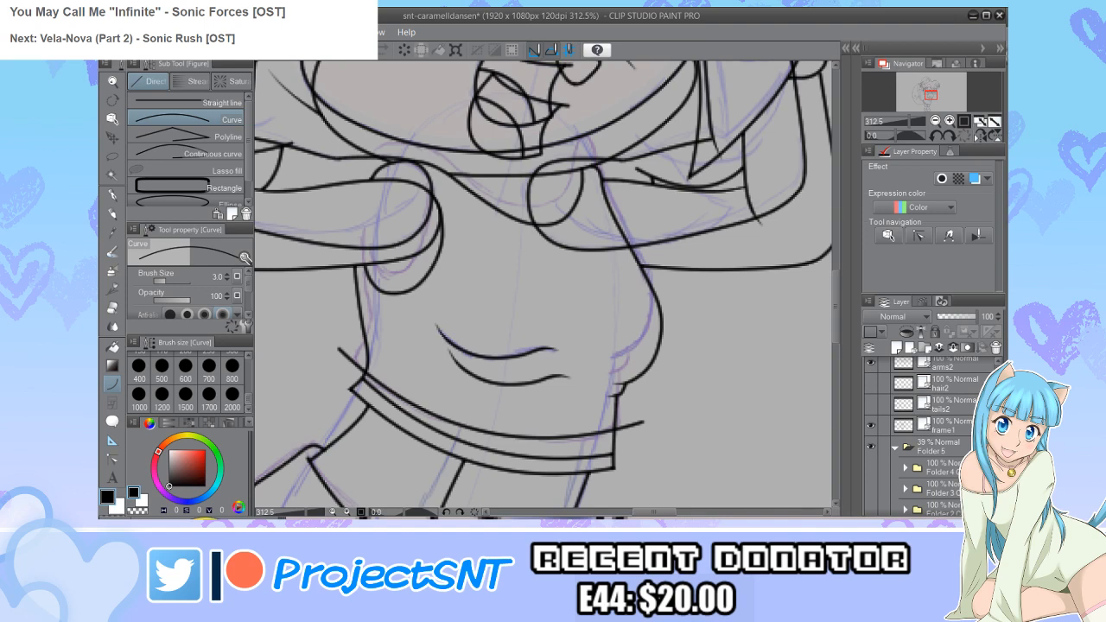
left_click(872, 425)
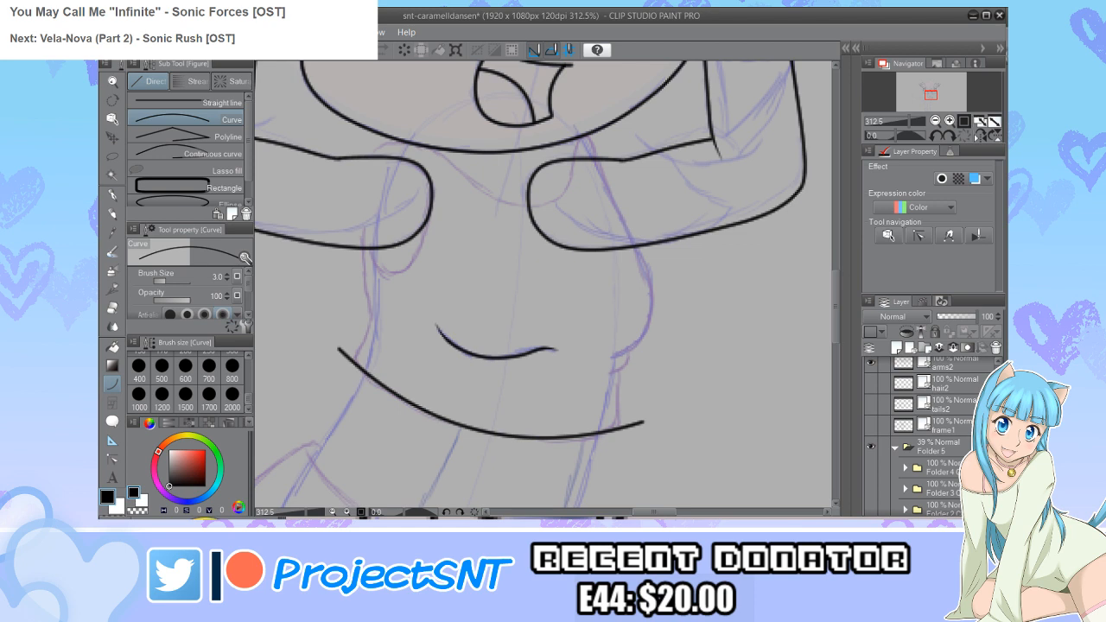
scroll(543, 283, "up", 2)
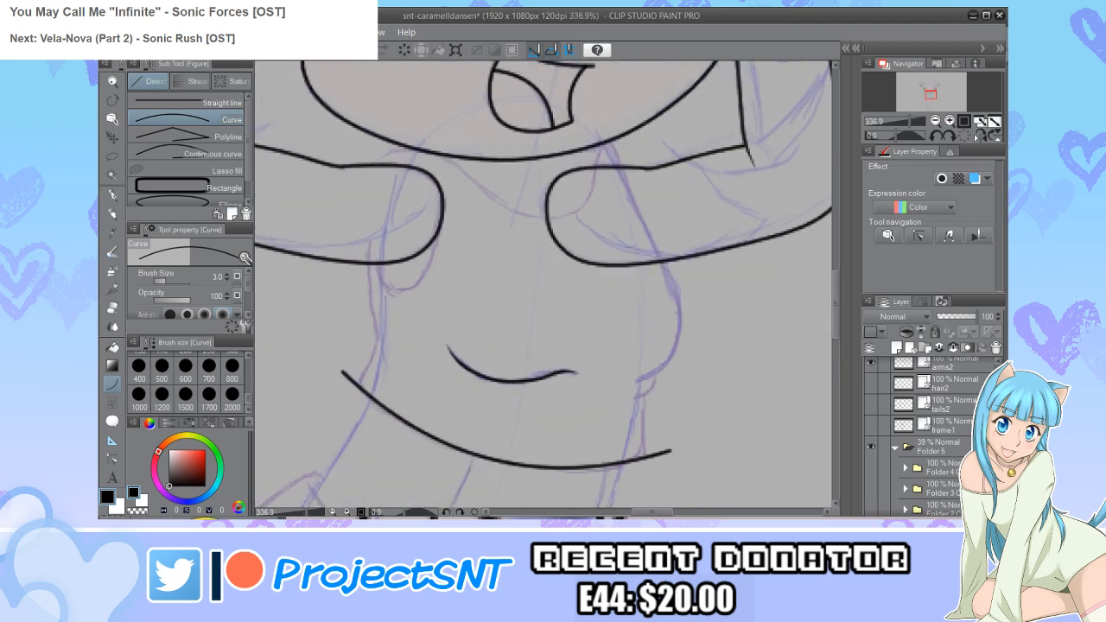
left_click(201, 153)
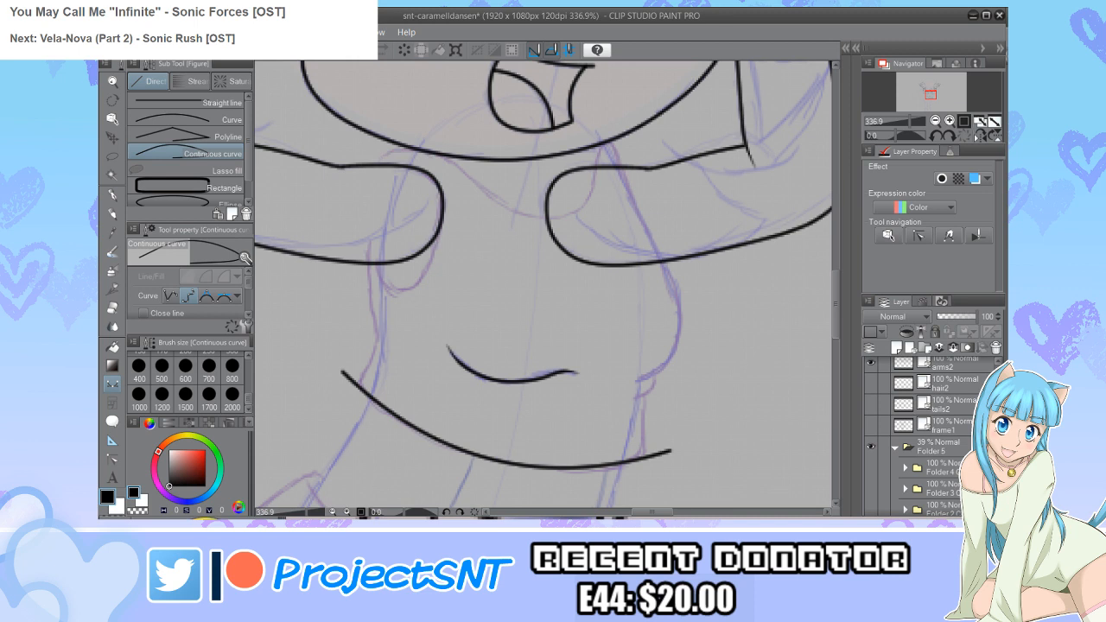
mouse_move(636, 380)
left_mouse_down()
mouse_move(678, 345)
mouse_move(679, 306)
mouse_move(613, 141)
mouse_move(592, 197)
mouse_move(547, 219)
mouse_move(503, 203)
mouse_move(452, 162)
mouse_move(389, 149)
mouse_move(372, 173)
mouse_move(363, 230)
mouse_move(378, 346)
mouse_move(344, 398)
left_mouse_up()
scroll(473, 441, "down", 1)
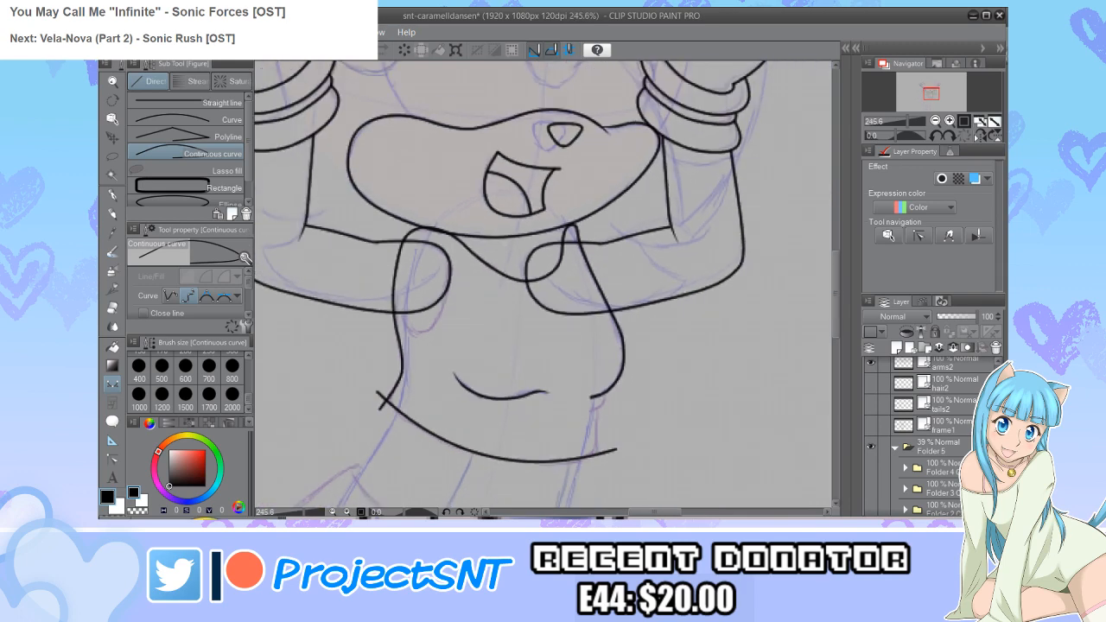
Step: Move the control point at the top of the shirt's left strap slightly outward to round the shoulder line
scroll(445, 290, "up", 2)
key("y")
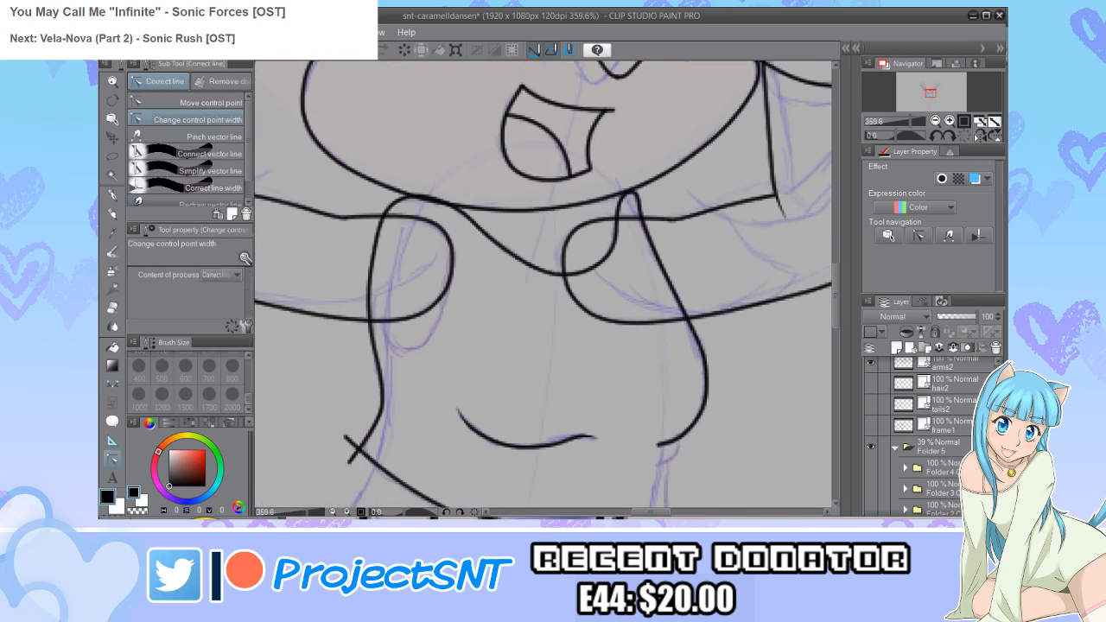
left_click(208, 102)
scroll(416, 245, "up", 1)
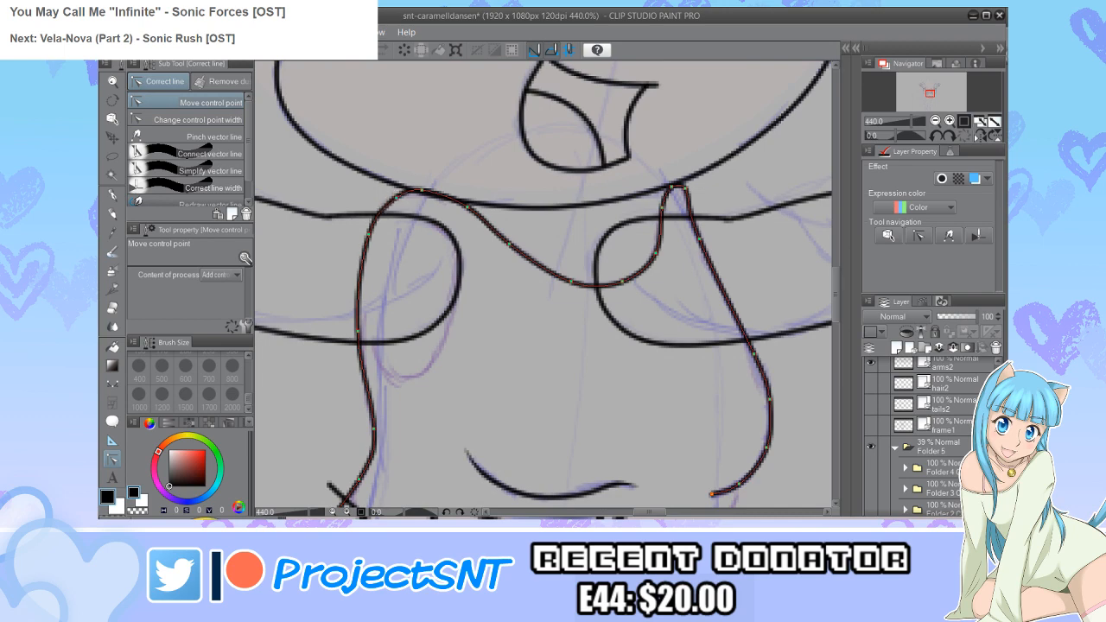
left_click_drag(421, 191, 398, 196)
scroll(410, 300, "down", 3)
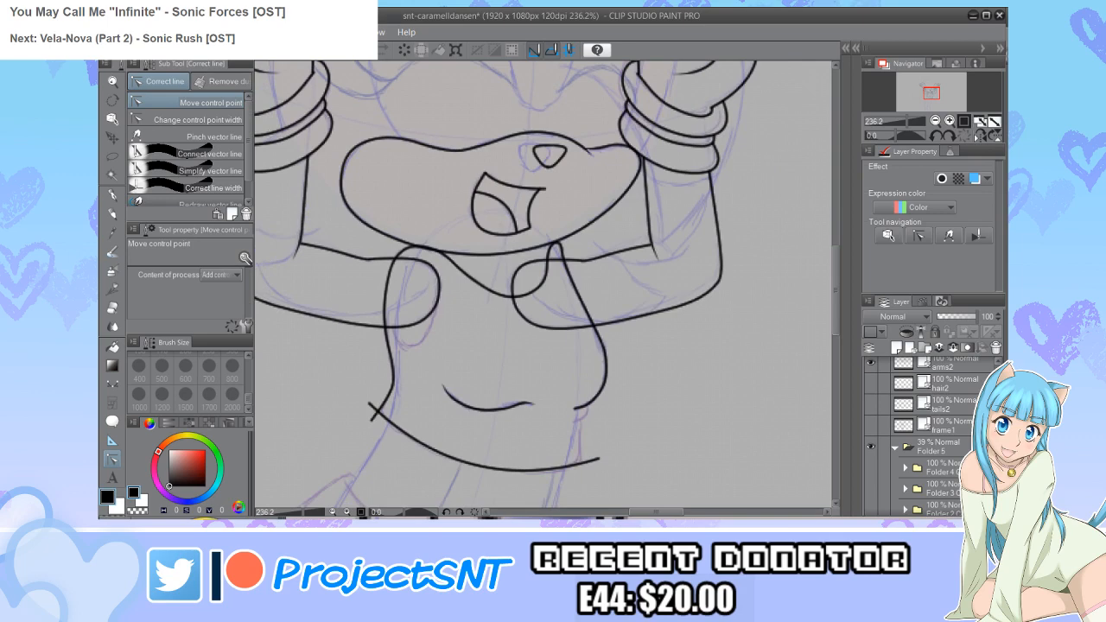
Step: Enlarge the vector eraser to 3.3 and erase the crossing line ends at the shirt's lower left corner
scroll(543, 285, "up", 2)
key("e")
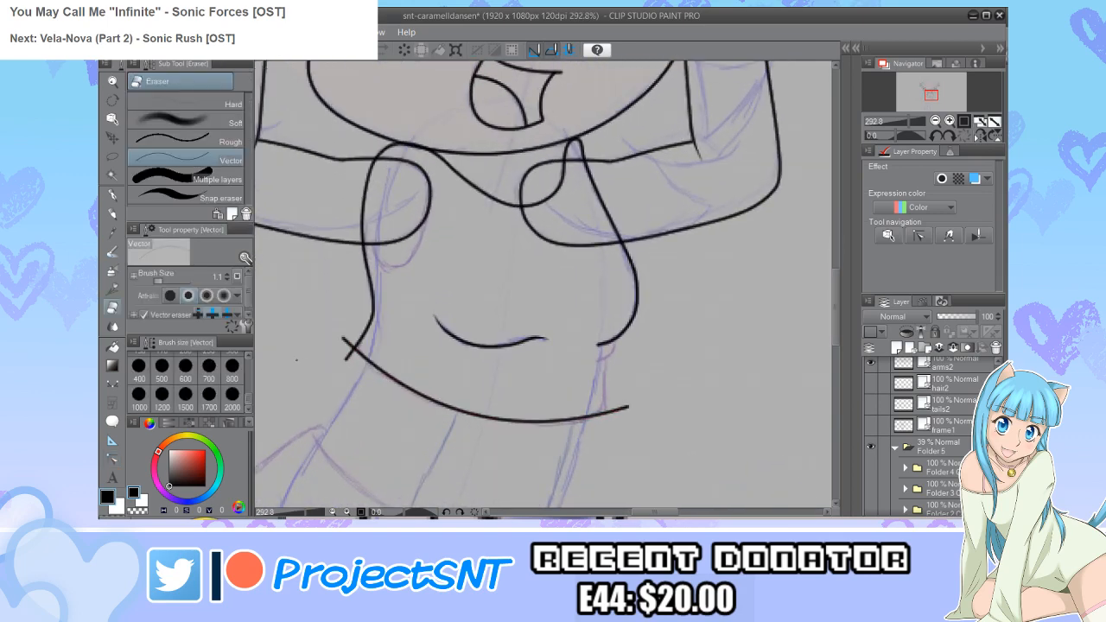
key("bracketright")
key("bracketright")
key("bracketright")
left_click_drag(346, 355, 347, 325)
Step: Draw the small fold under the bust and a short side line running down past the hem with continuous curves
scroll(631, 406, "up", 2)
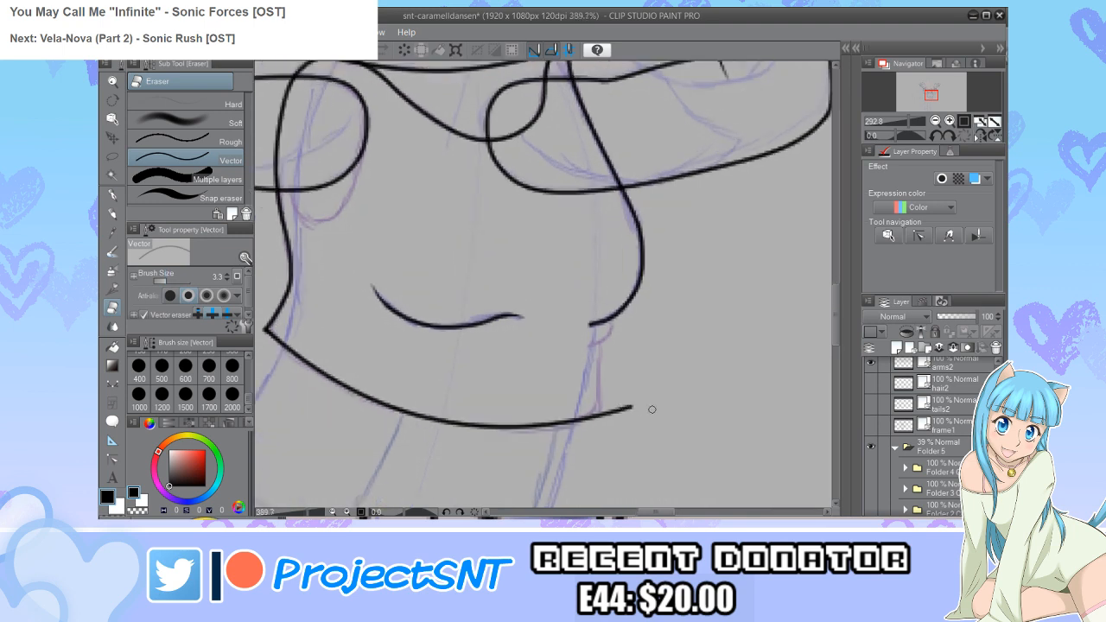
key("u")
scroll(668, 318, "up", 1)
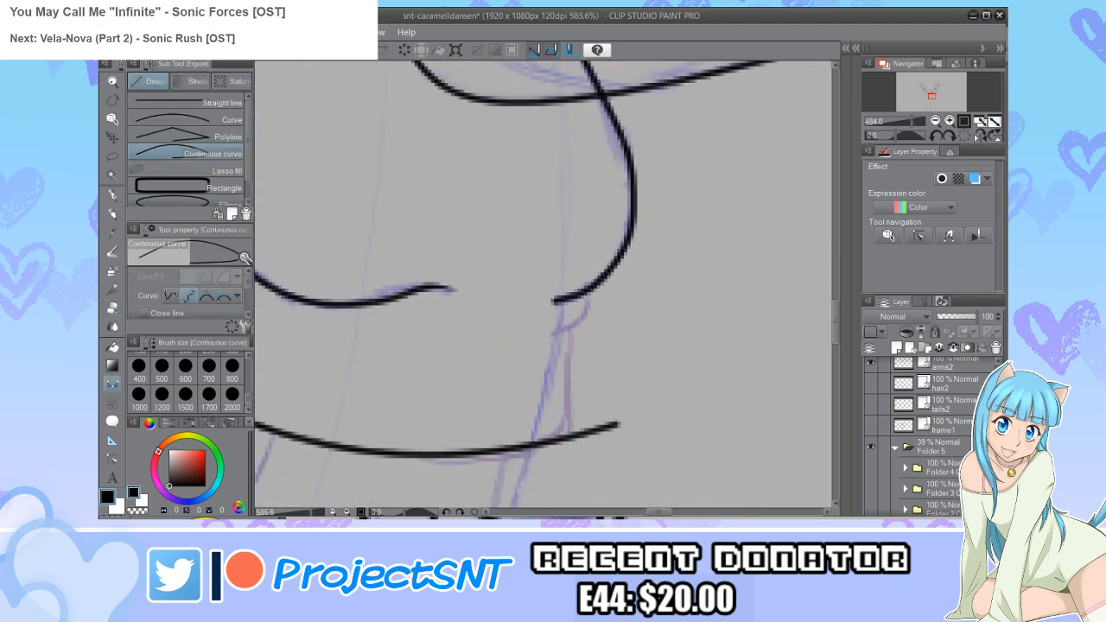
mouse_move(588, 305)
left_mouse_down()
mouse_move(542, 339)
mouse_move(571, 357)
mouse_move(579, 416)
left_mouse_up()
key("ctrl+z")
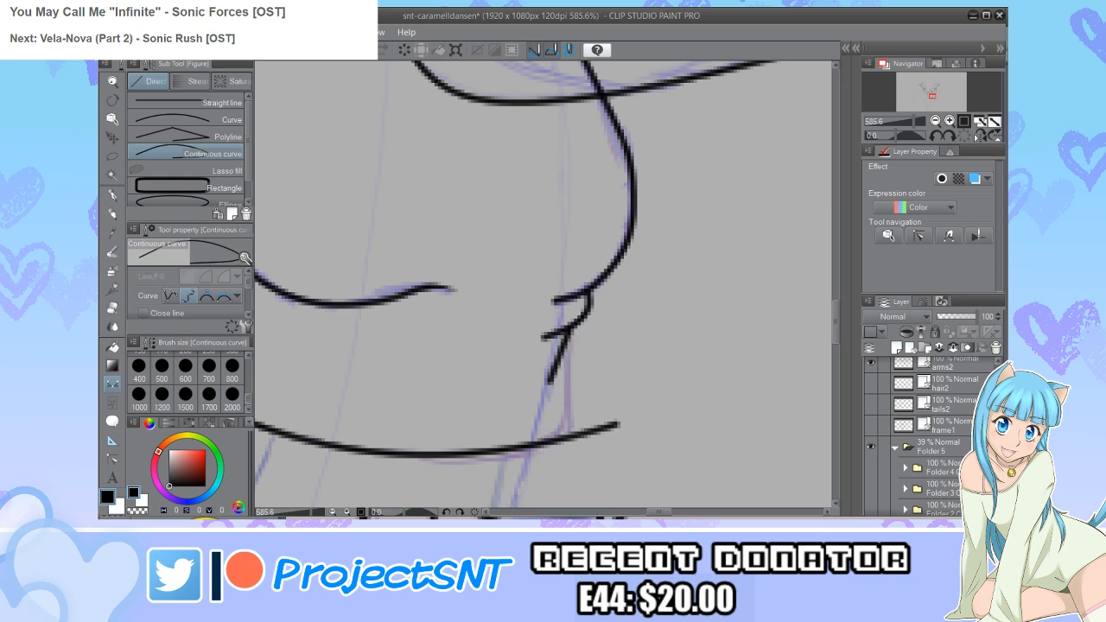
left_click_drag(570, 328, 571, 458)
key("ctrl+minus")
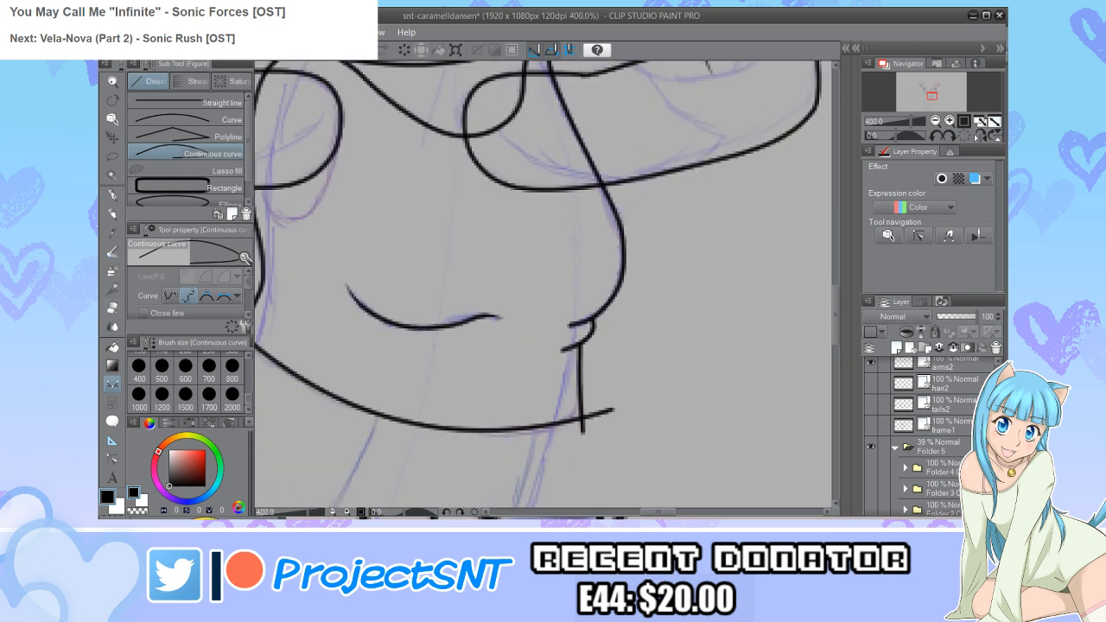
Step: Erase the overshooting line ends at the shirt's lower right corner with the vector eraser
key("e")
left_click_drag(611, 404, 577, 436)
key("ctrl+minus")
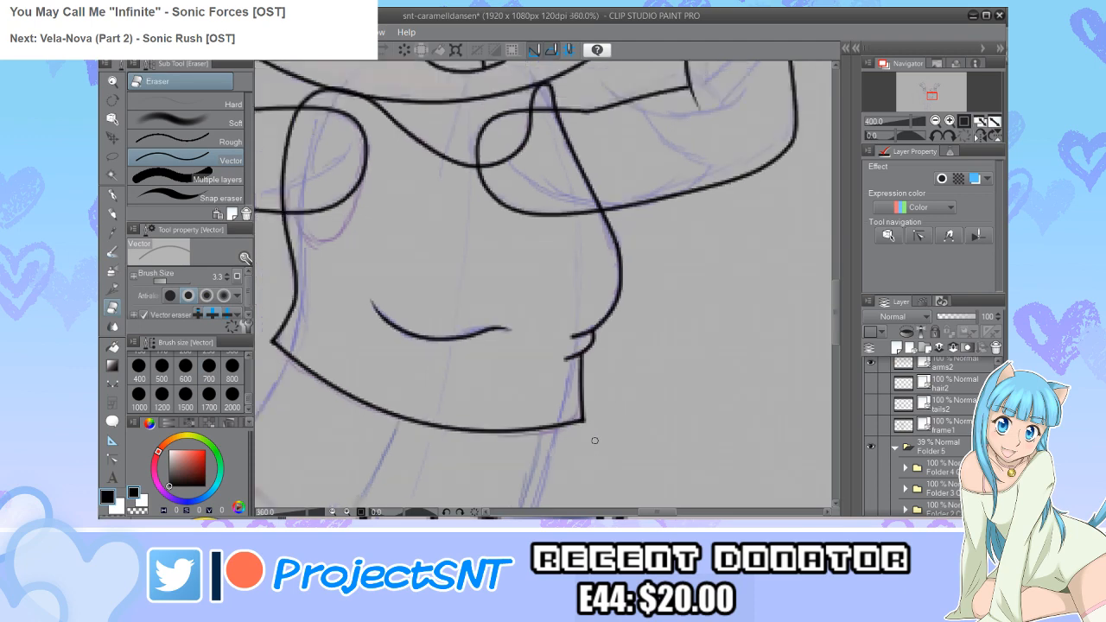
Step: Taper the ends of the small fold lines under the bust by changing their control point width
scroll(595, 440, "down", 3)
scroll(418, 354, "up", 2)
key("y")
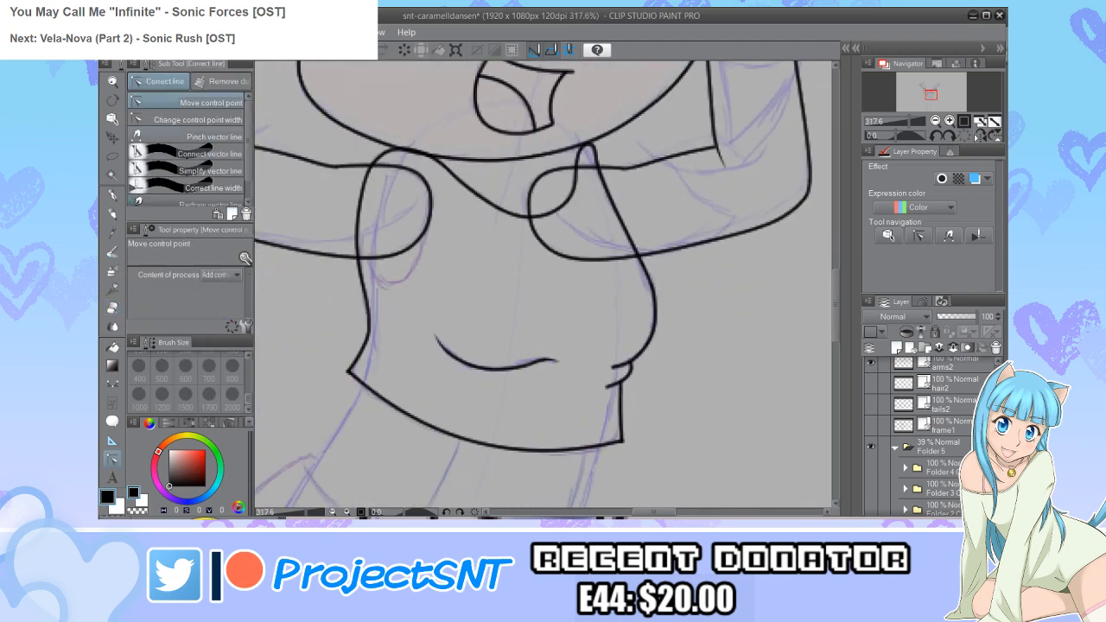
scroll(605, 382, "up", 1)
left_click(198, 119)
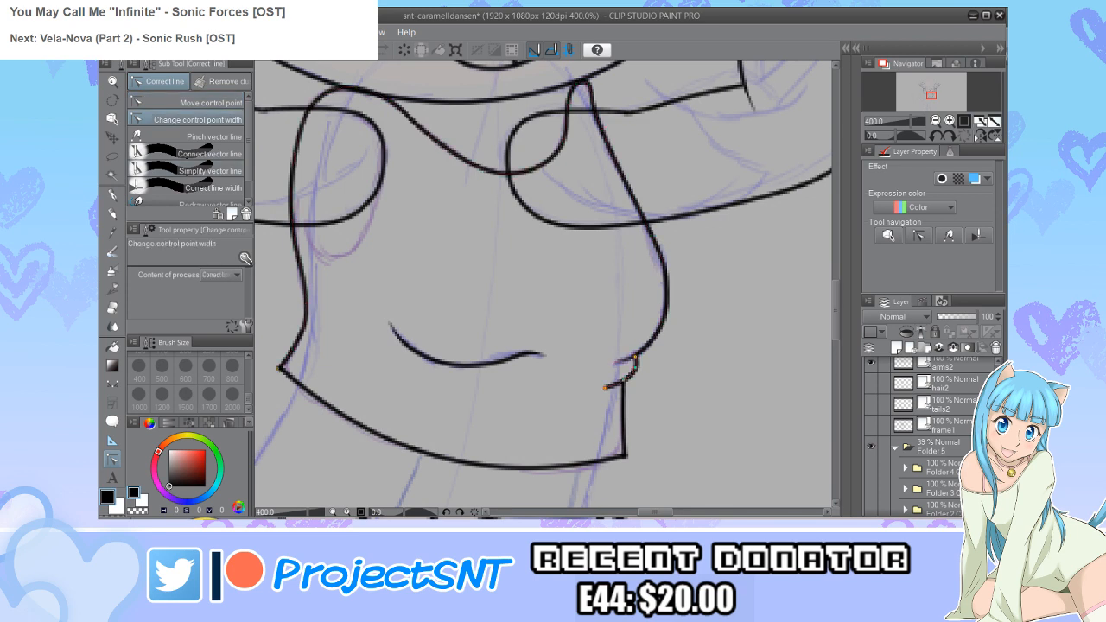
scroll(472, 405, "down", 4)
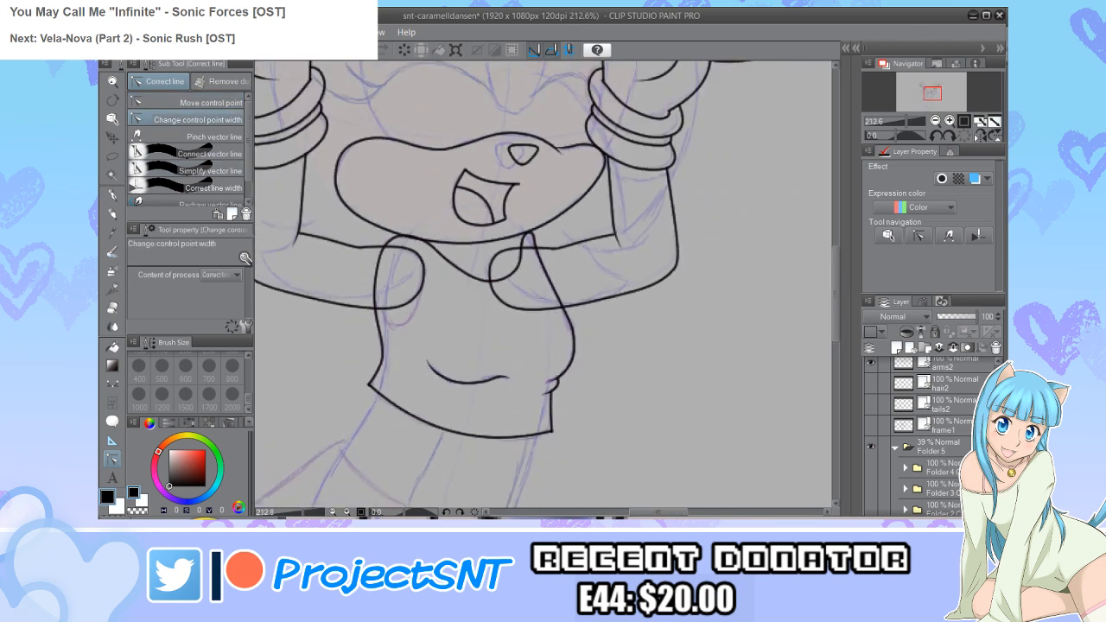
Step: Draw the left armhole as a continuous curve dipping below the arm and rising along the shoulder's inner edge
scroll(335, 300, "up", 7)
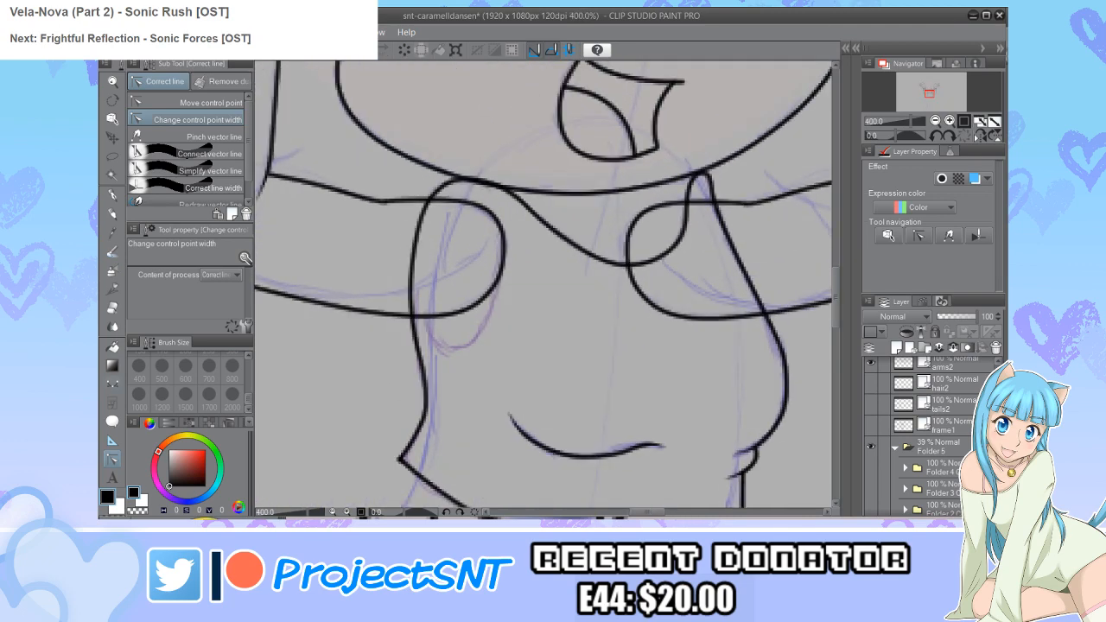
key("u")
scroll(456, 334, "up", 1)
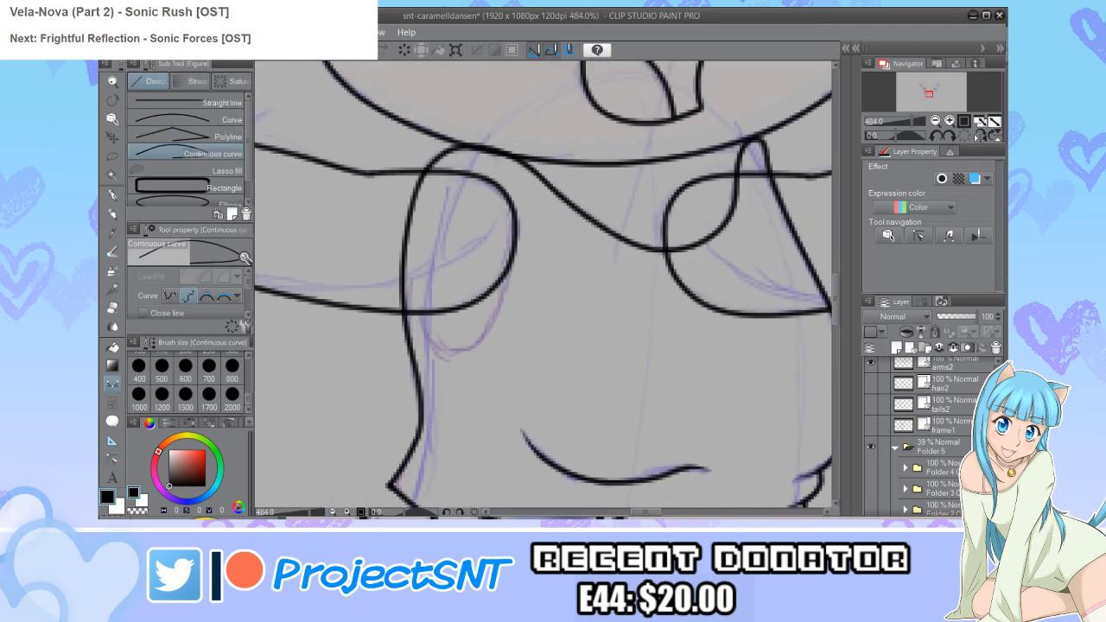
left_click(411, 313)
left_click(418, 314)
left_click(427, 341)
left_click(452, 356)
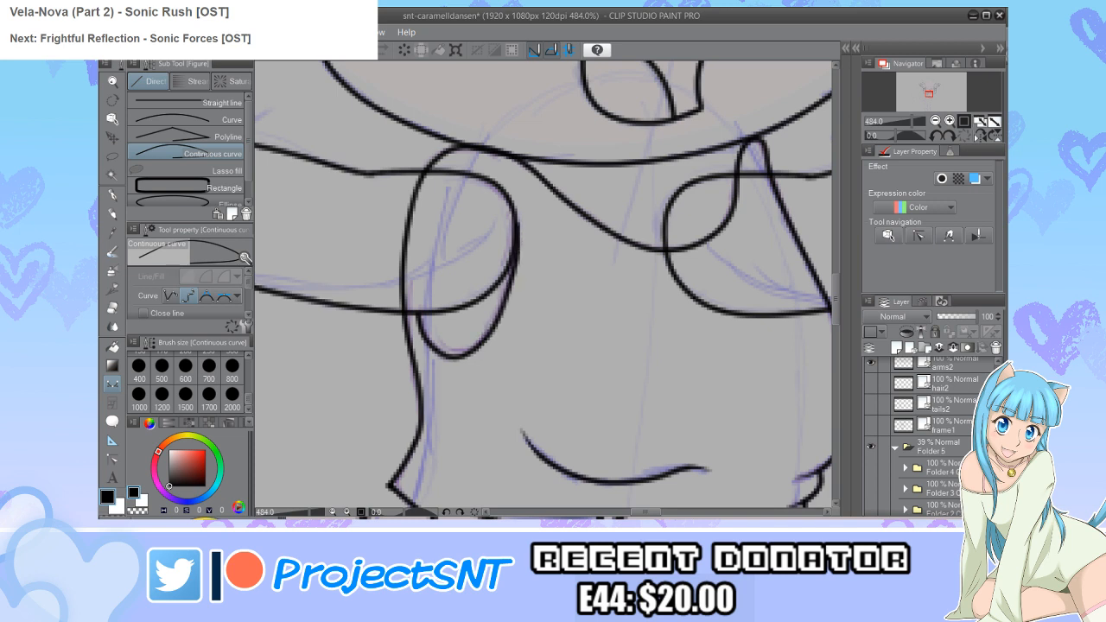
Step: Thin the upper end of the left armhole curve and adjust its control points to follow the sketch
scroll(341, 280, "down", 2)
scroll(425, 276, "up", 2)
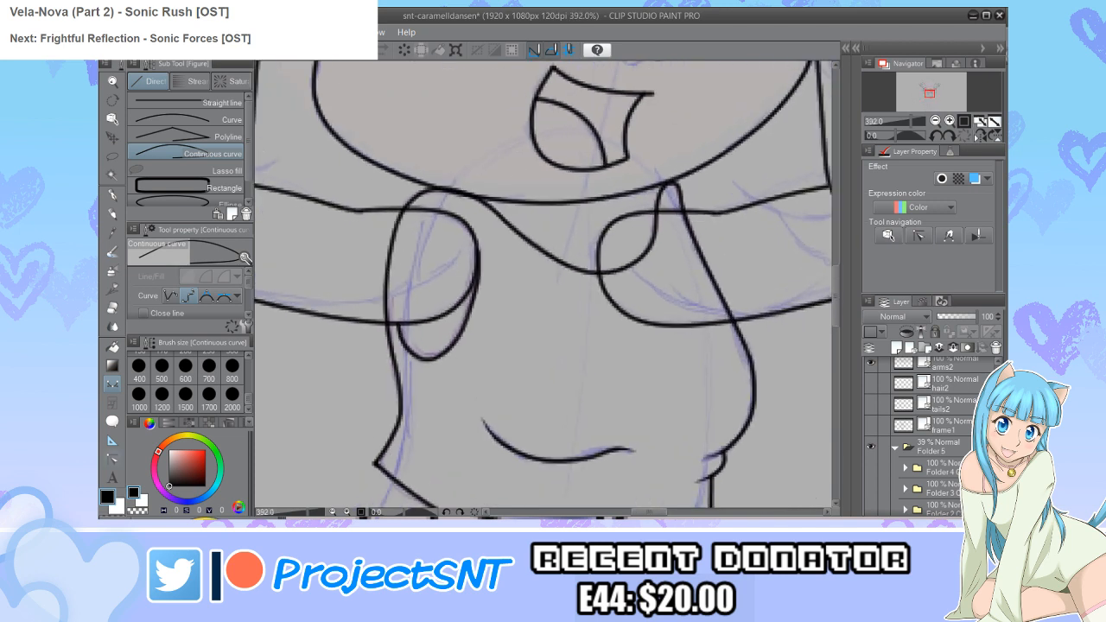
key("y")
left_click_drag(477, 248, 467, 249)
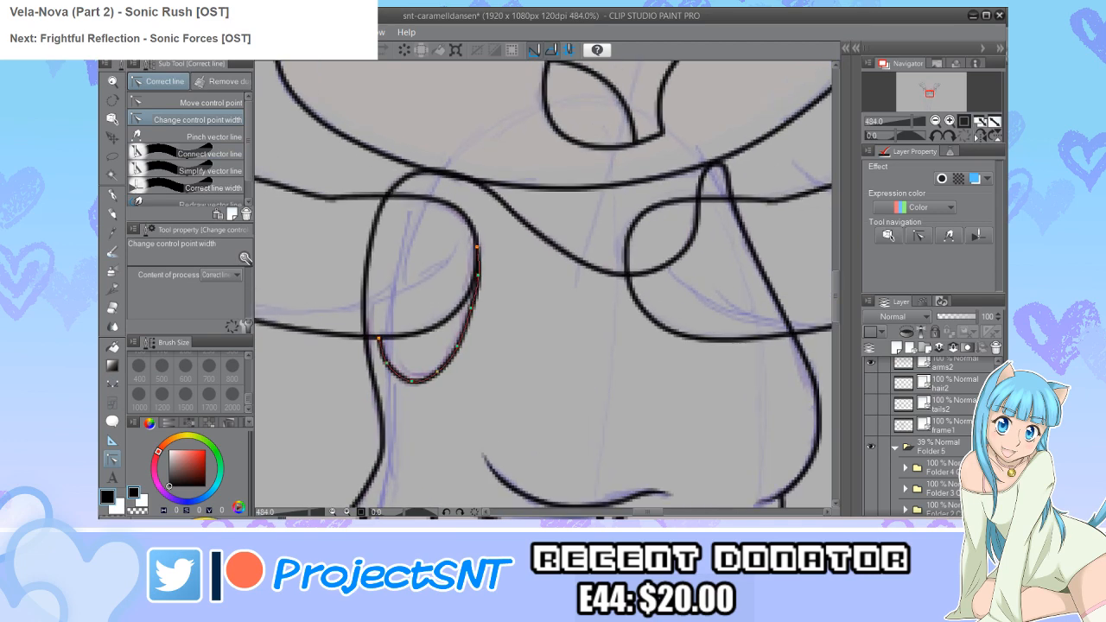
scroll(402, 281, "down", 2)
scroll(406, 333, "up", 1)
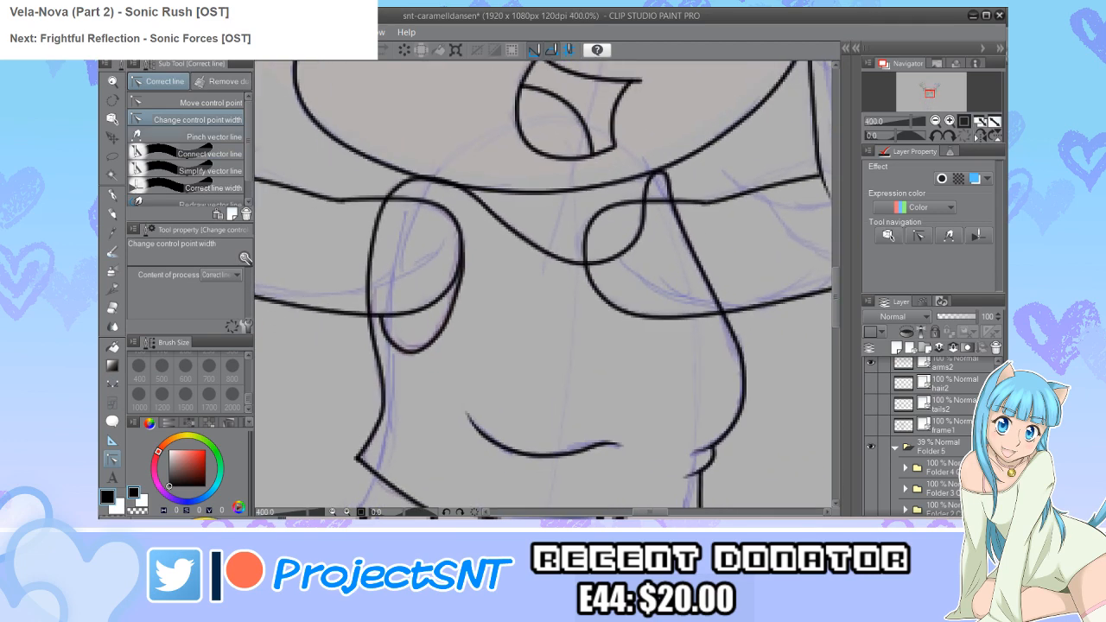
left_click(199, 102)
scroll(445, 307, "up", 1)
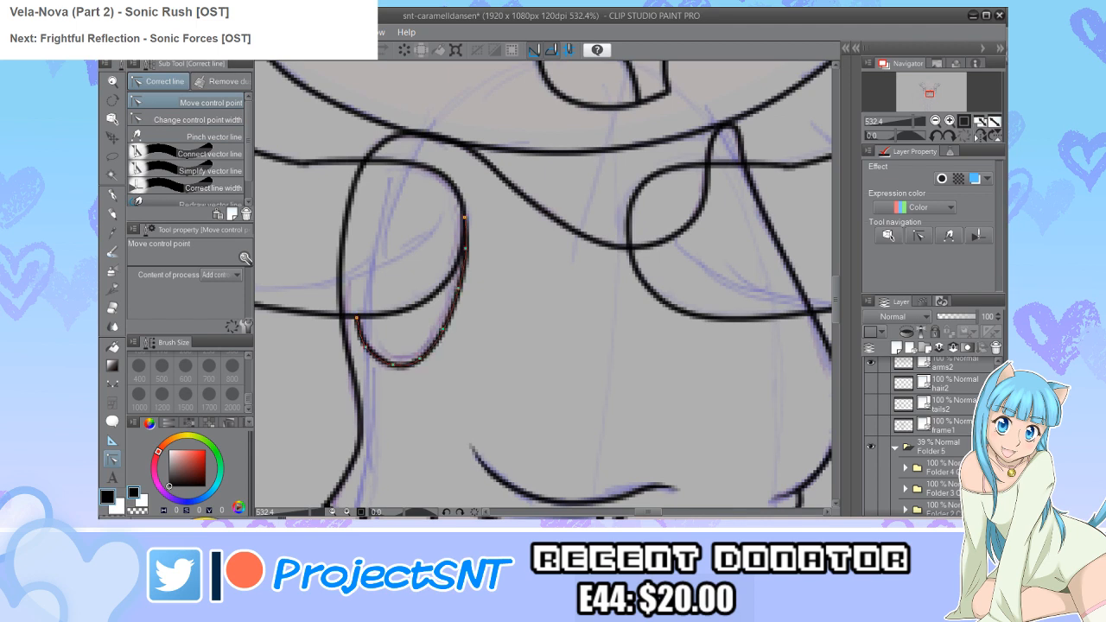
scroll(544, 286, "down", 5)
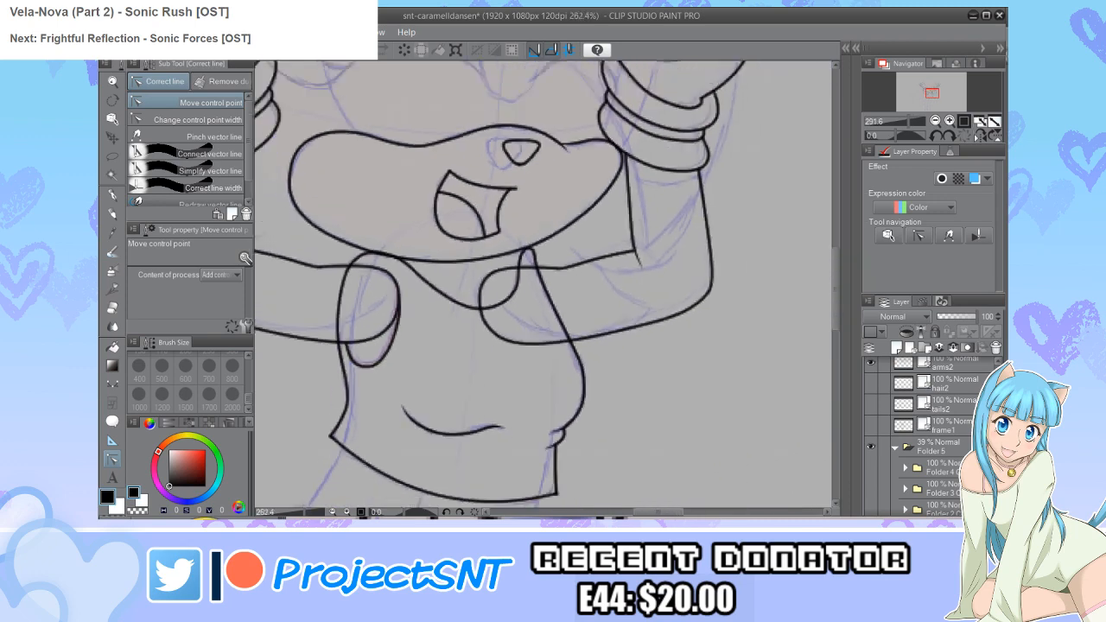
Step: Erase the part of the shirt's left side line that overlaps the upper arm
scroll(347, 329, "up", 3)
key("e")
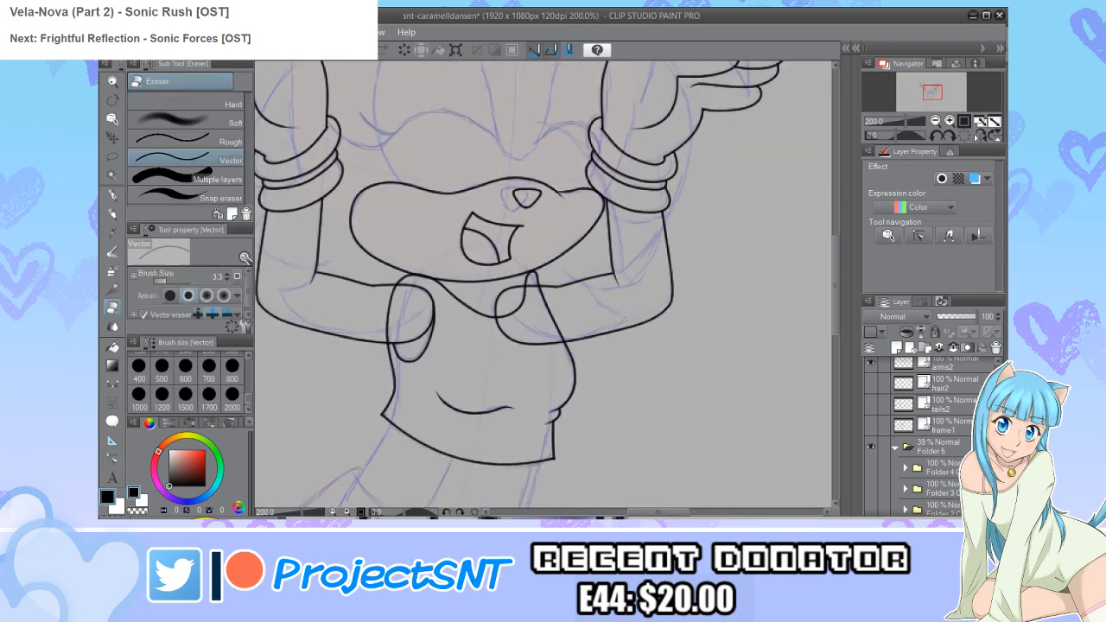
scroll(347, 329, "up", 2)
left_click_drag(399, 314, 416, 314)
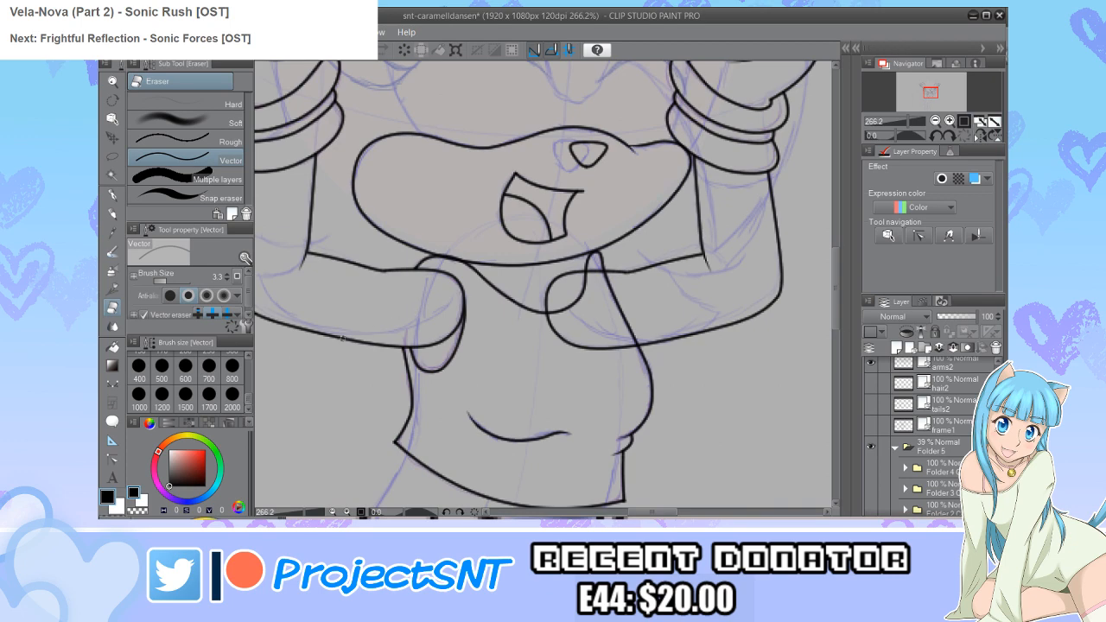
scroll(383, 336, "down", 5)
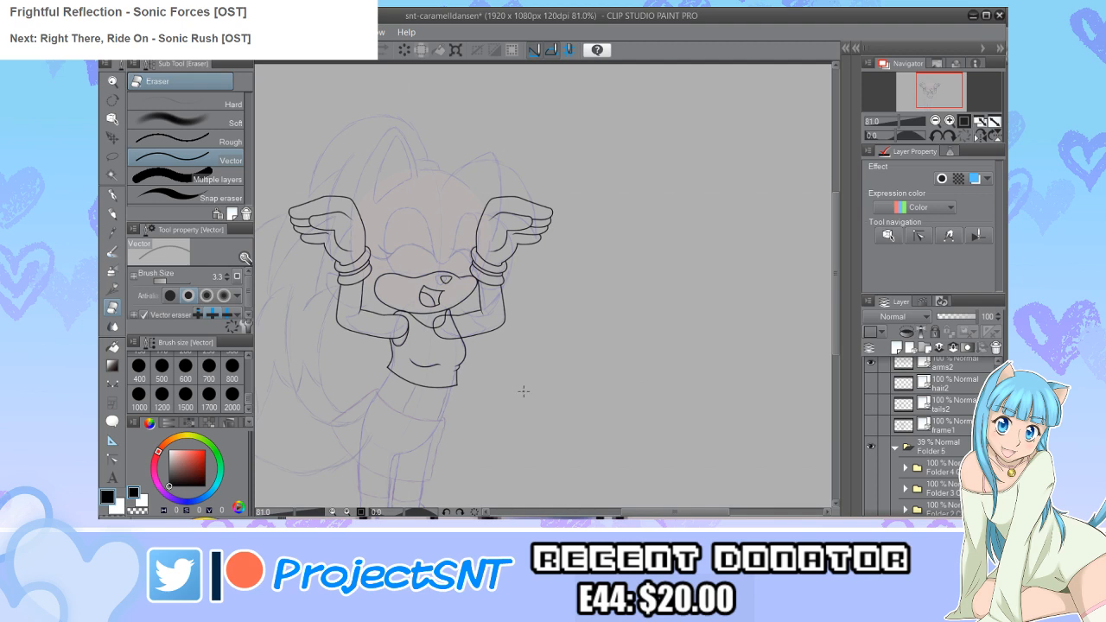
scroll(497, 374, "up", 2)
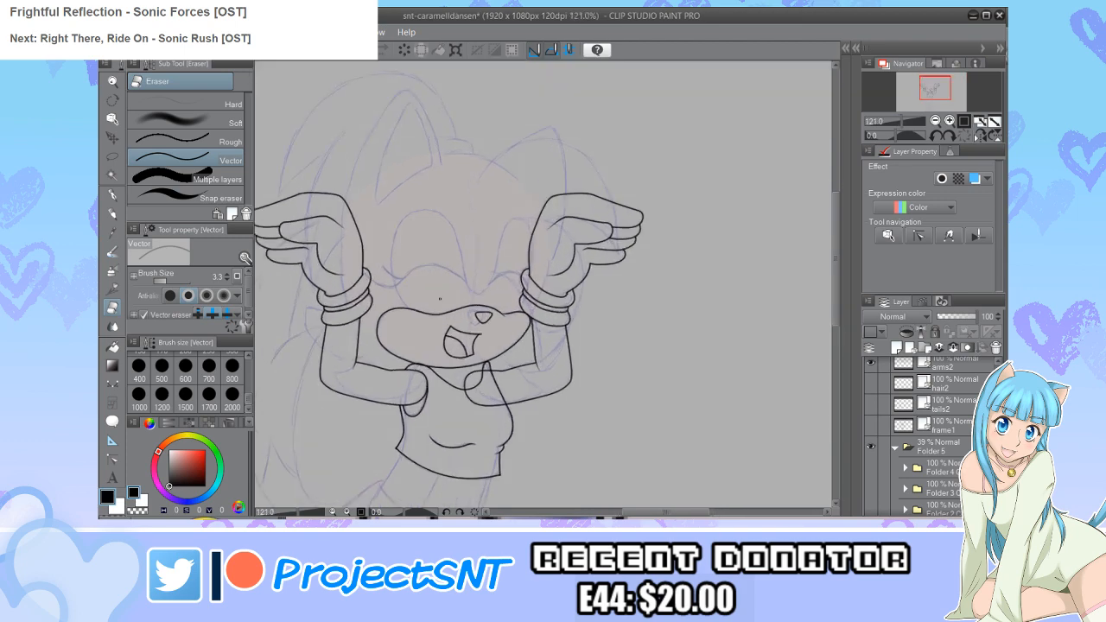
scroll(443, 432, "up", 3)
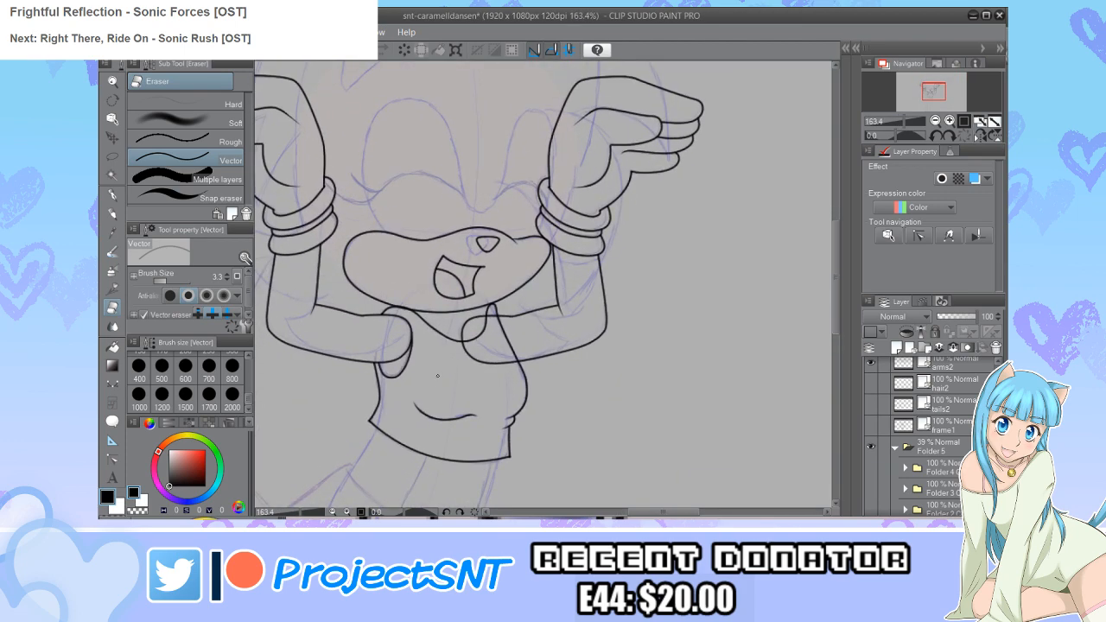
scroll(438, 375, "down", 2)
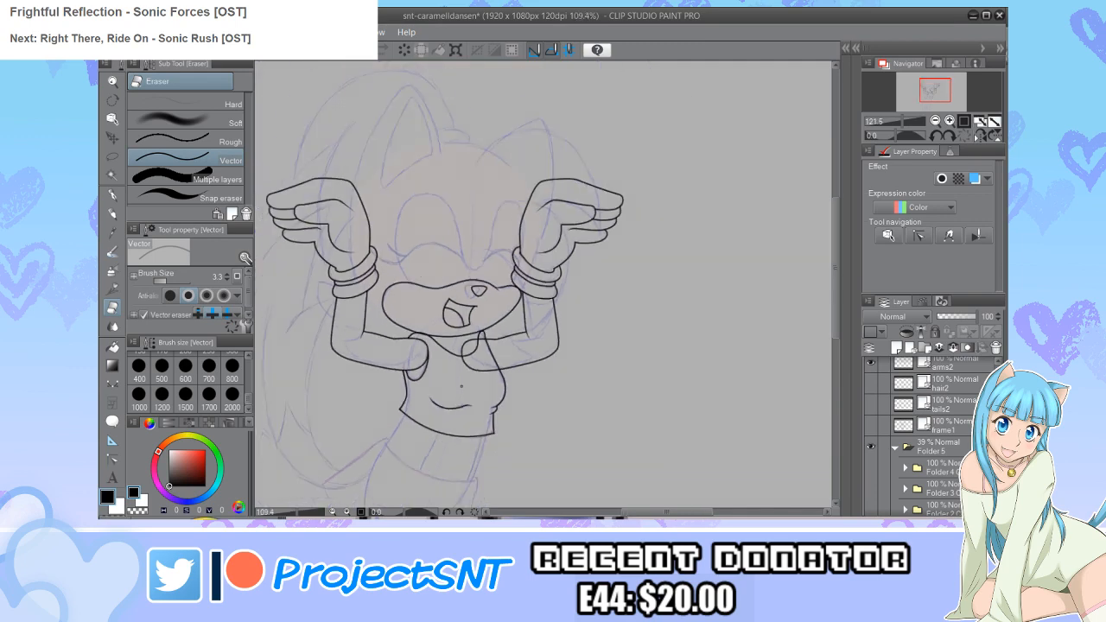
Step: Erase the right arm's line segments that overlap the shirt on the arms2 layer, using a larger vector eraser
scroll(461, 386, "up", 2)
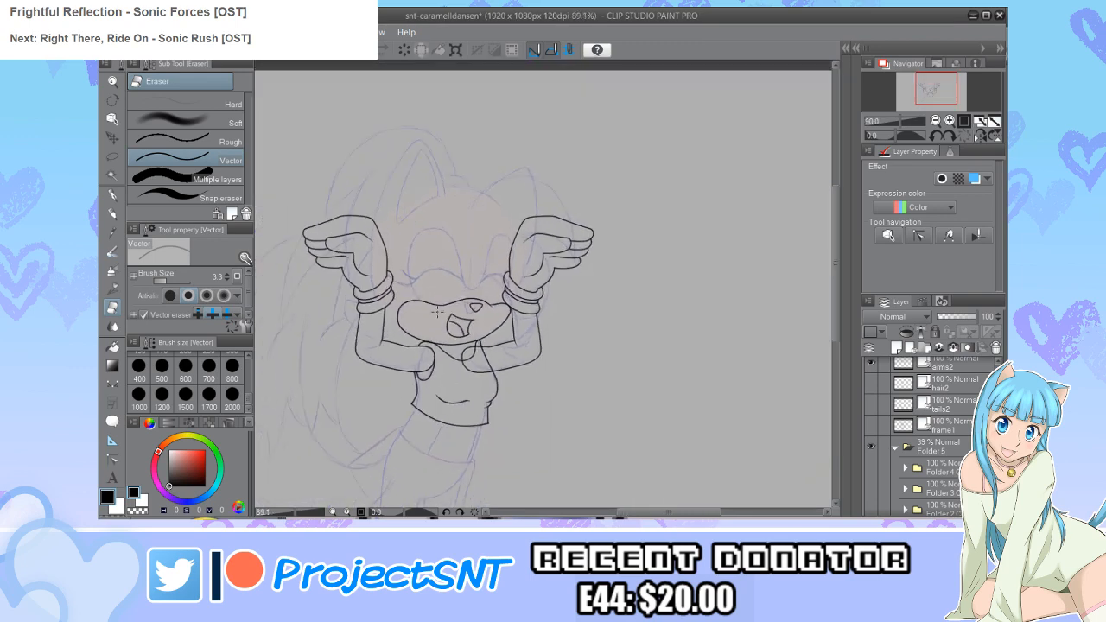
scroll(452, 287, "down", 2)
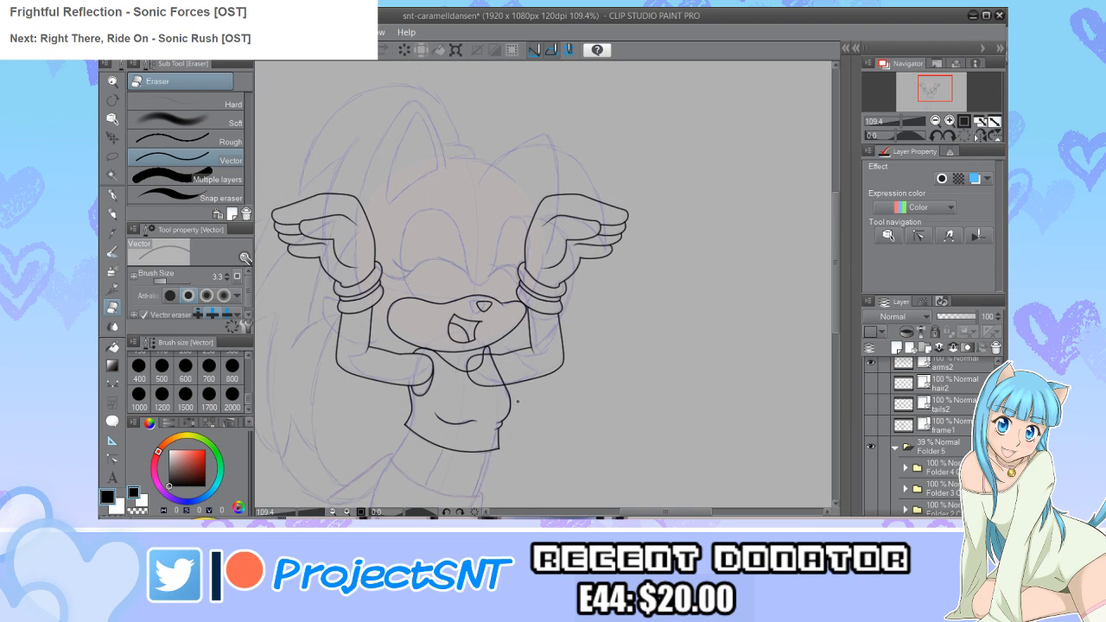
scroll(518, 401, "up", 2)
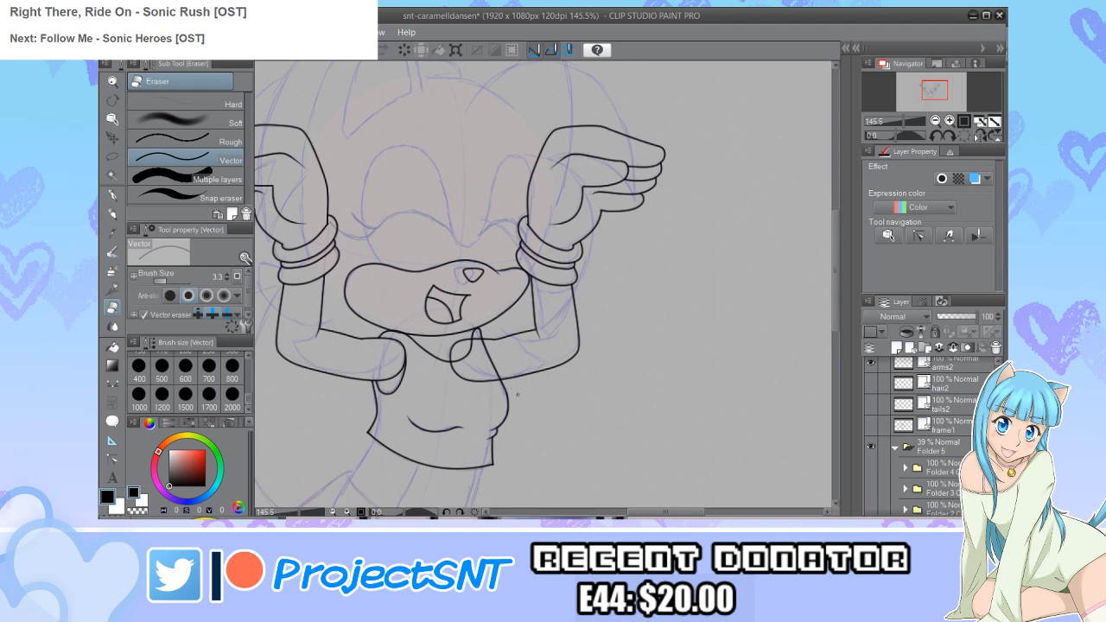
key("ctrl+shift+n")
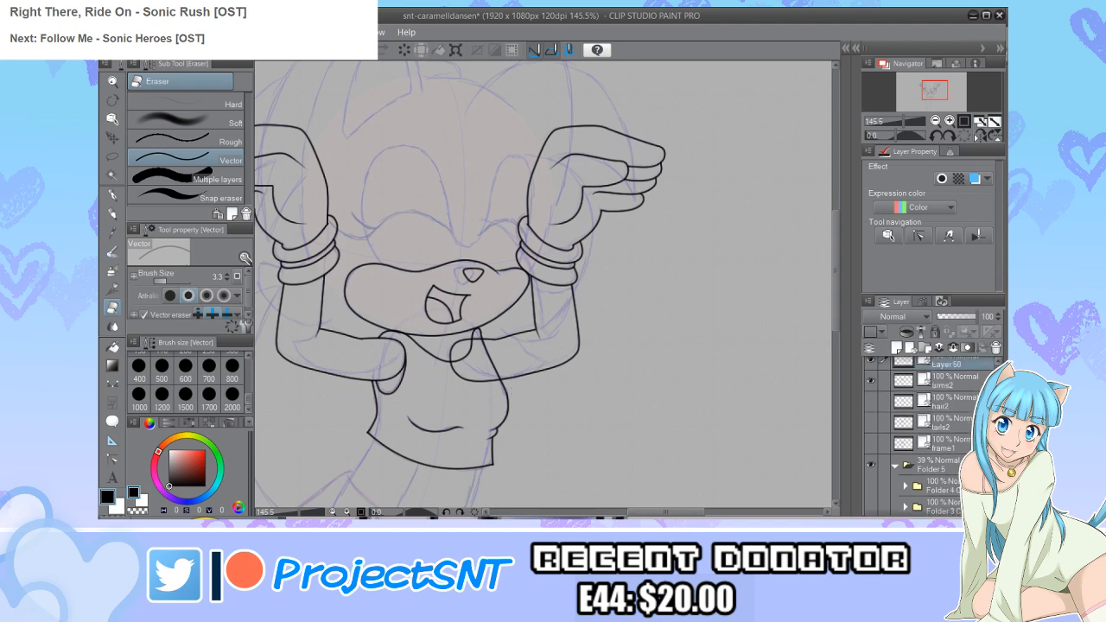
left_click(942, 398)
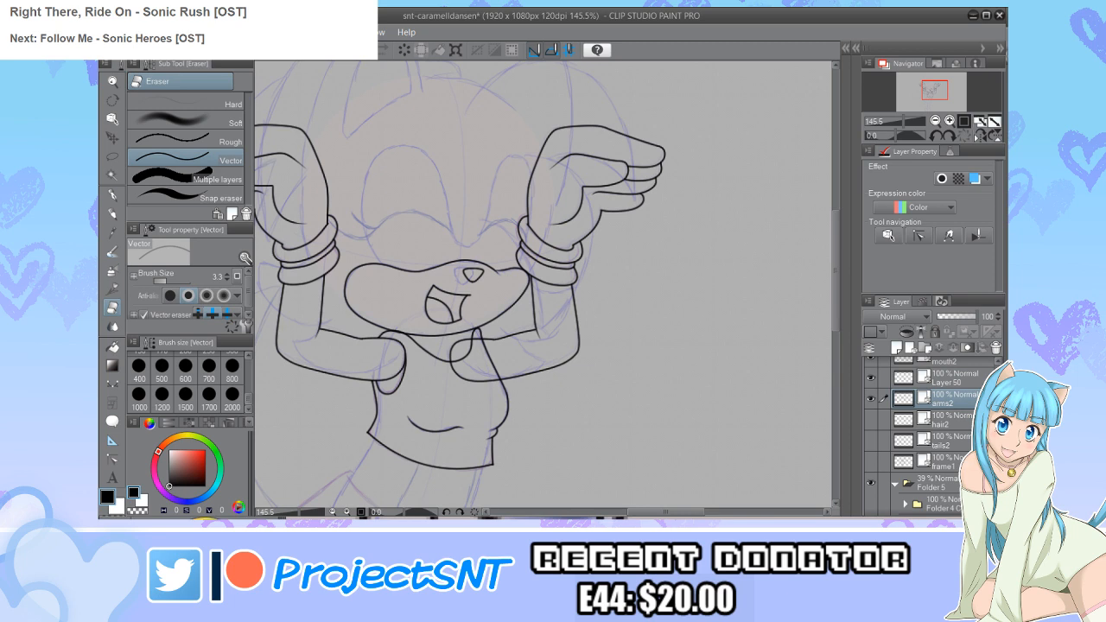
left_click(871, 399)
left_click(871, 398)
scroll(456, 355, "up", 2)
key("bracketright")
key("bracketright")
key("bracketright")
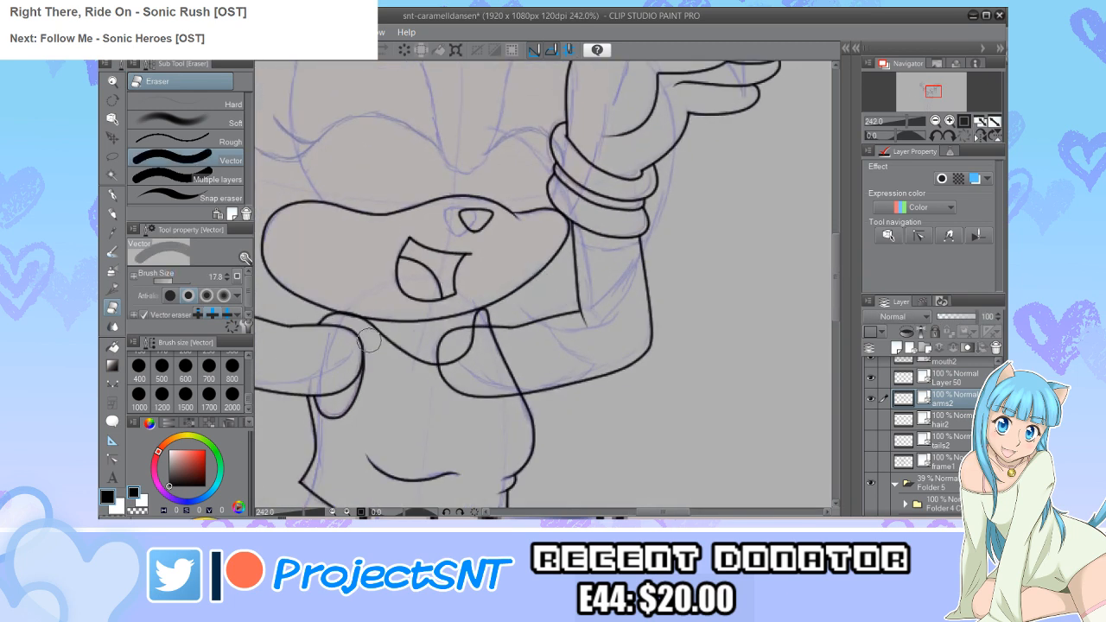
left_click(466, 336)
left_click(440, 381)
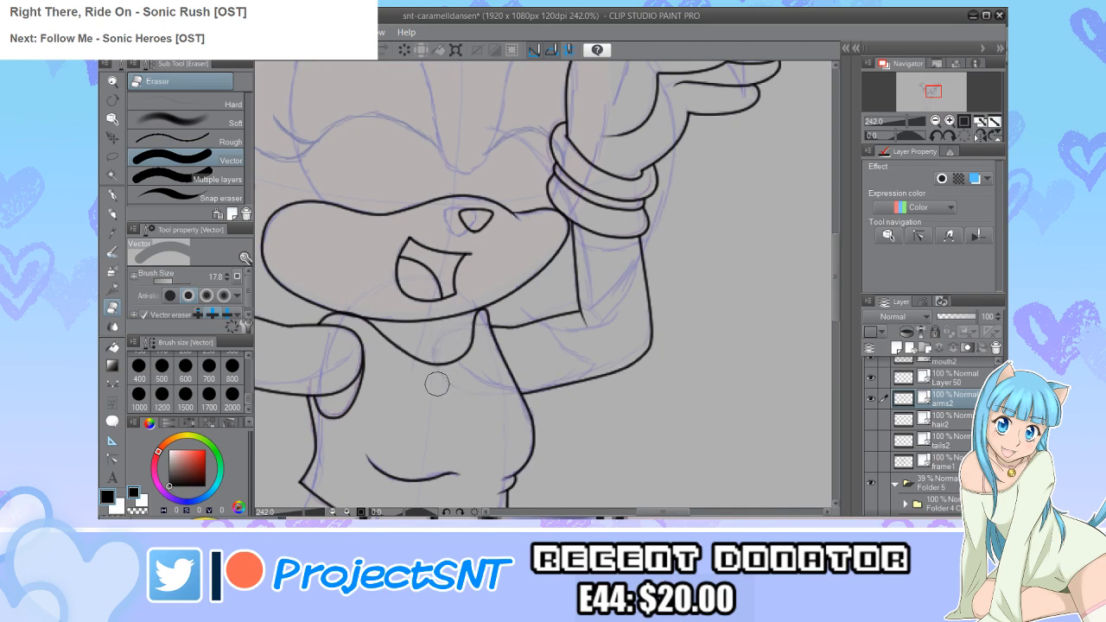
Step: Draw a curve across the shirt just above its bottom edge, parallel to it, to form the hem band
scroll(436, 384, "down", 4)
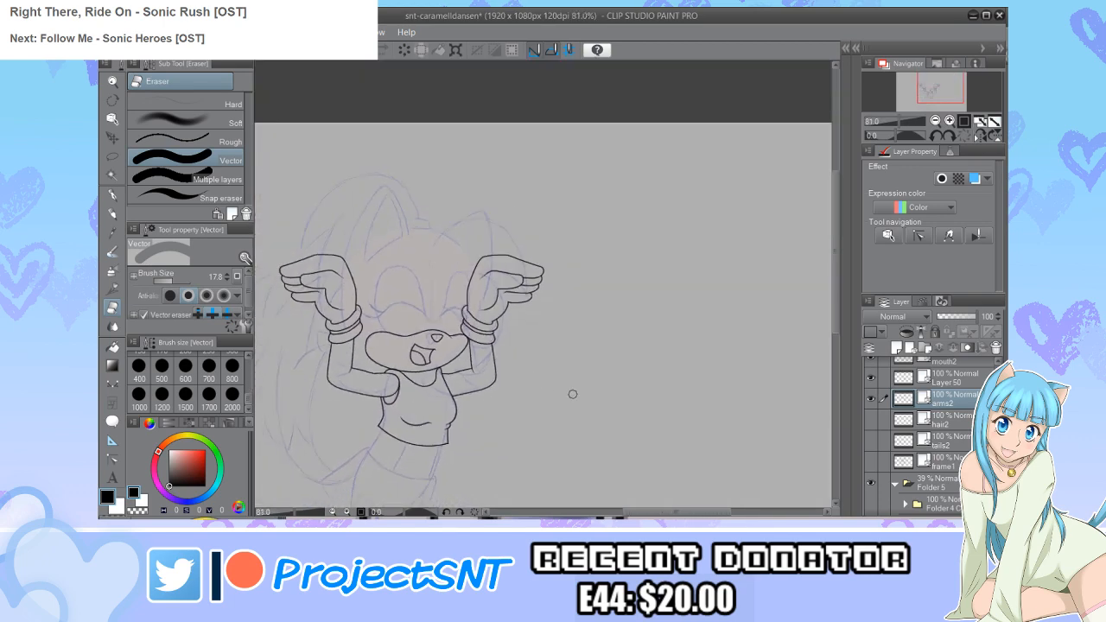
scroll(572, 394, "down", 3)
scroll(435, 388, "up", 2)
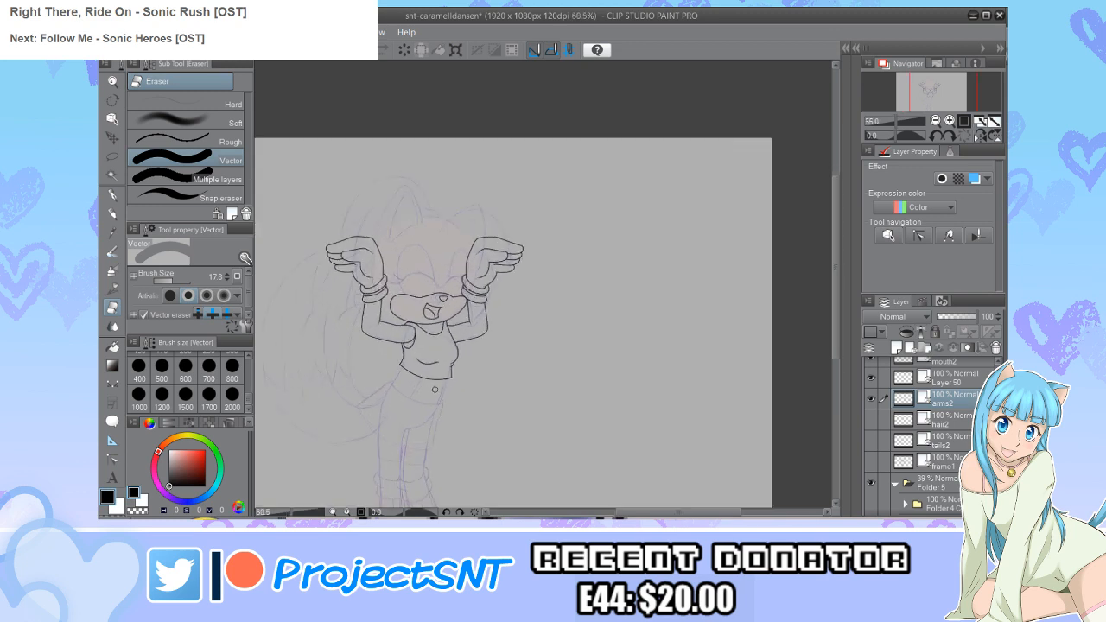
scroll(435, 389, "up", 2)
scroll(405, 363, "up", 2)
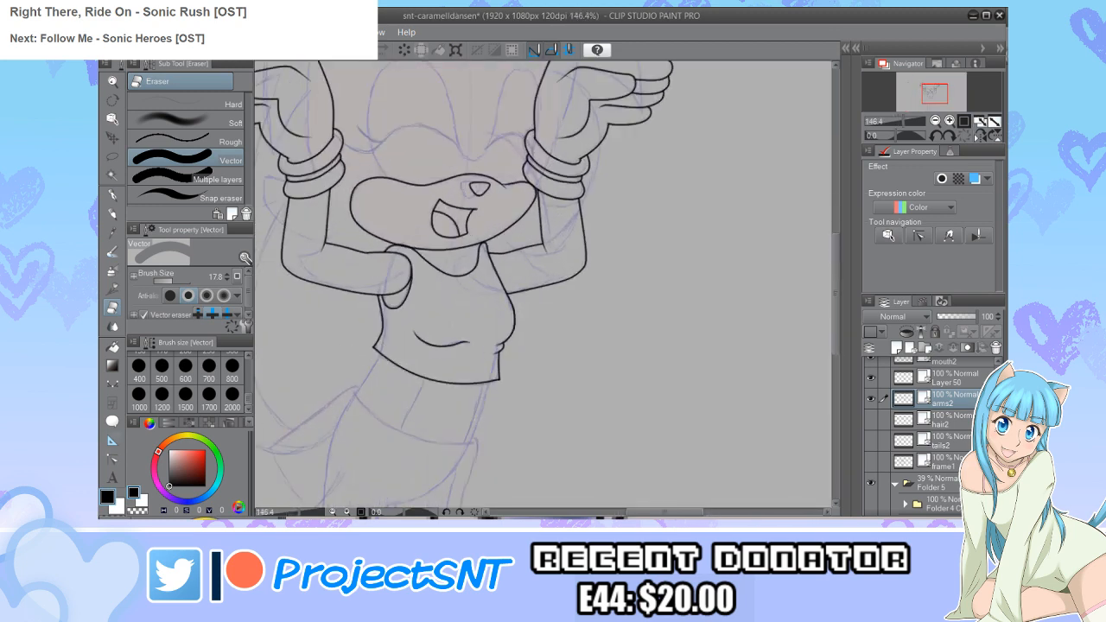
key("y")
key("u")
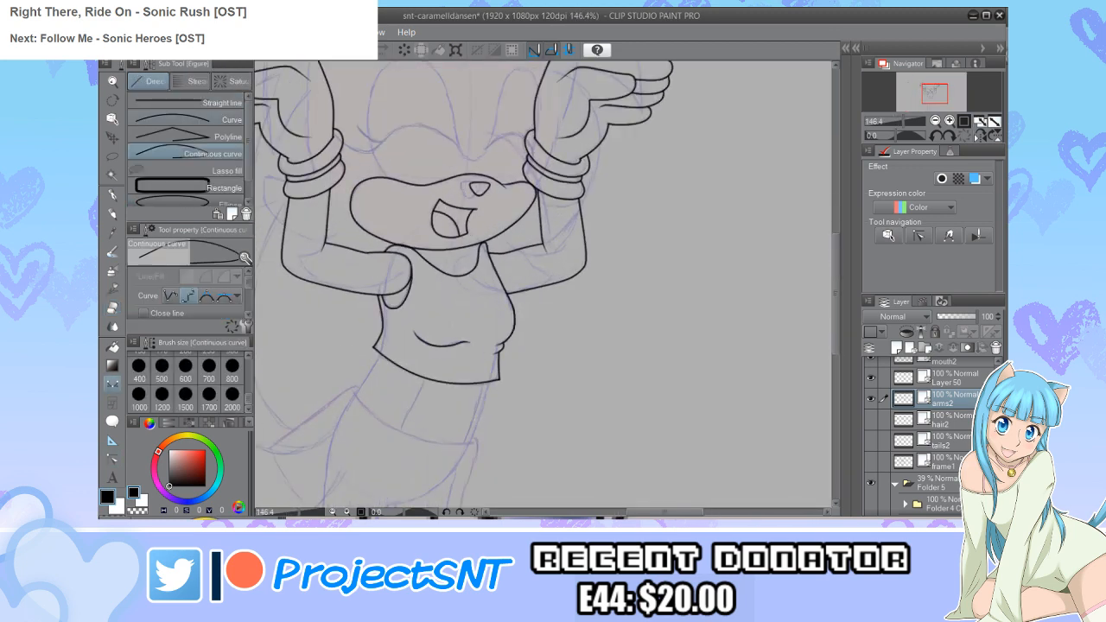
key("u")
scroll(368, 367, "up", 1)
scroll(368, 367, "up", 1)
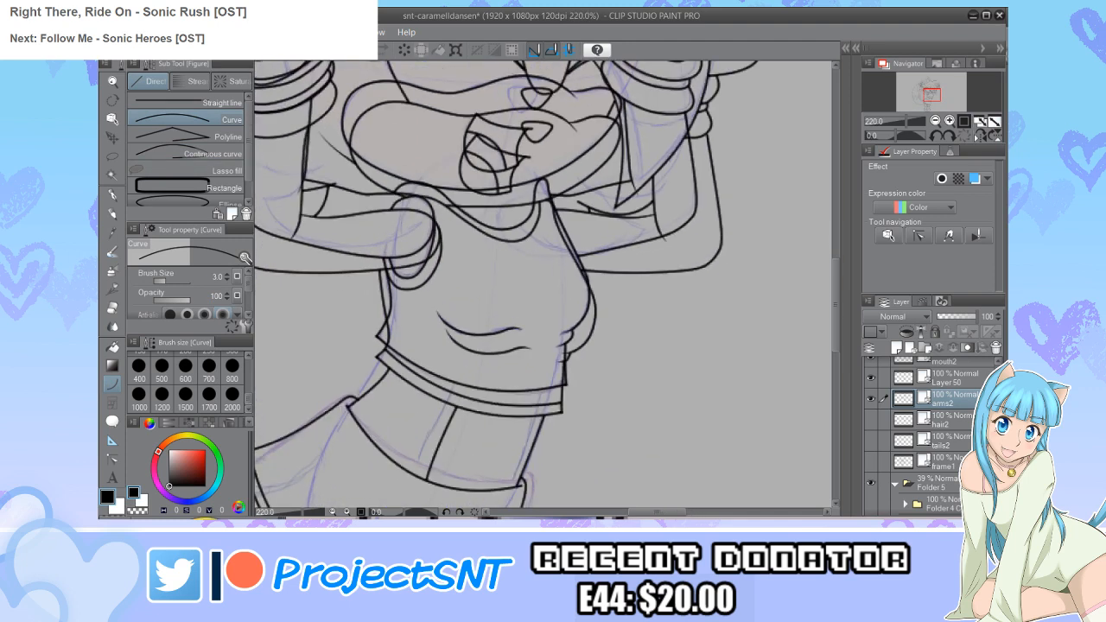
scroll(436, 458, "up", 2)
left_click_drag(360, 294, 634, 364)
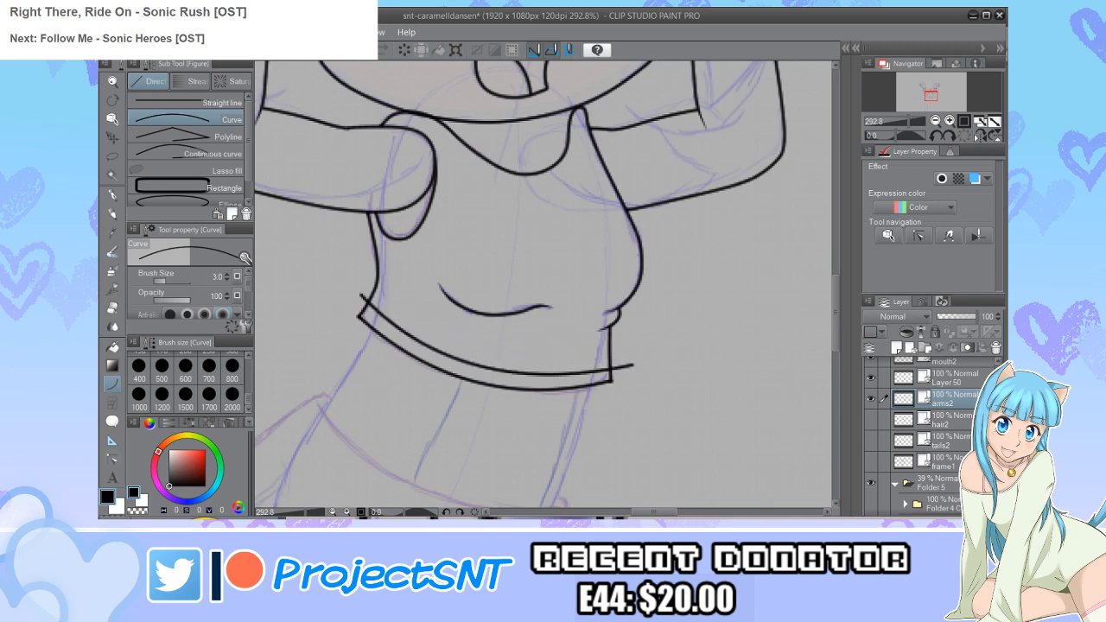
Step: Adjust the hem curve's left end point and erase both ends sticking out past the shirt's side lines
key("y")
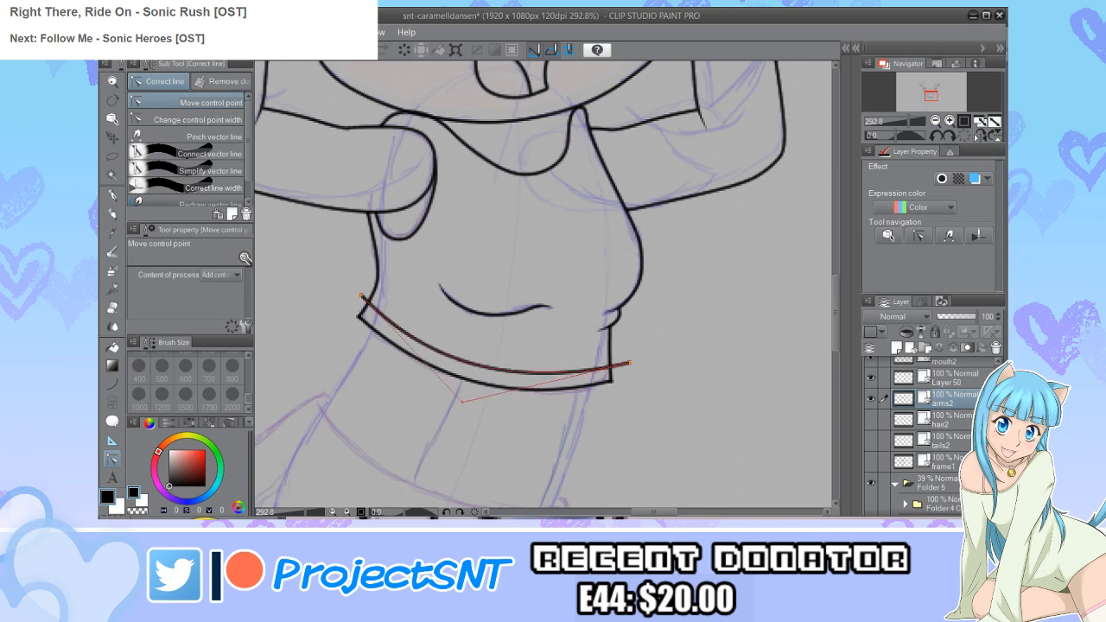
left_click_drag(361, 296, 358, 297)
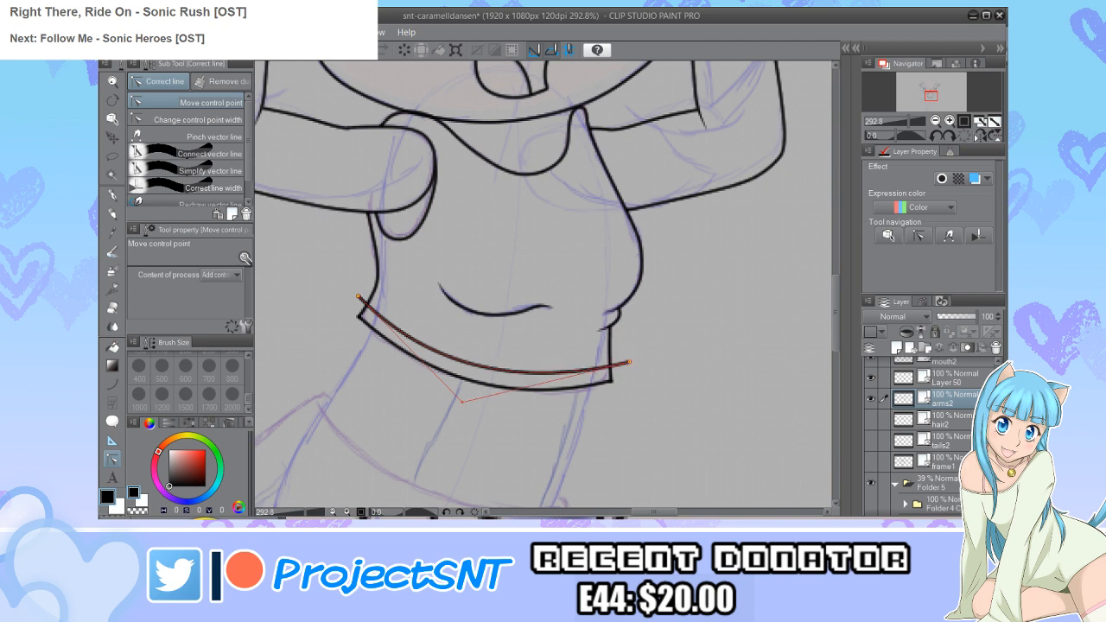
key("e")
left_click(360, 299)
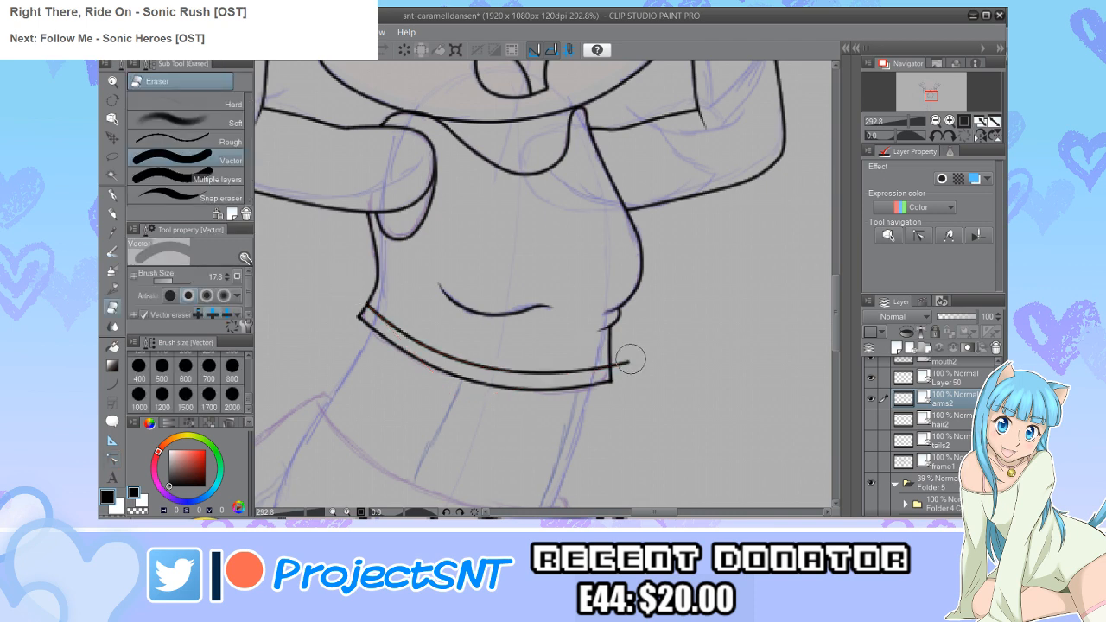
left_click(631, 358)
Step: Merge Layer 50 into the arms2 layer below and rename the merged layer frame2
left_click(947, 378)
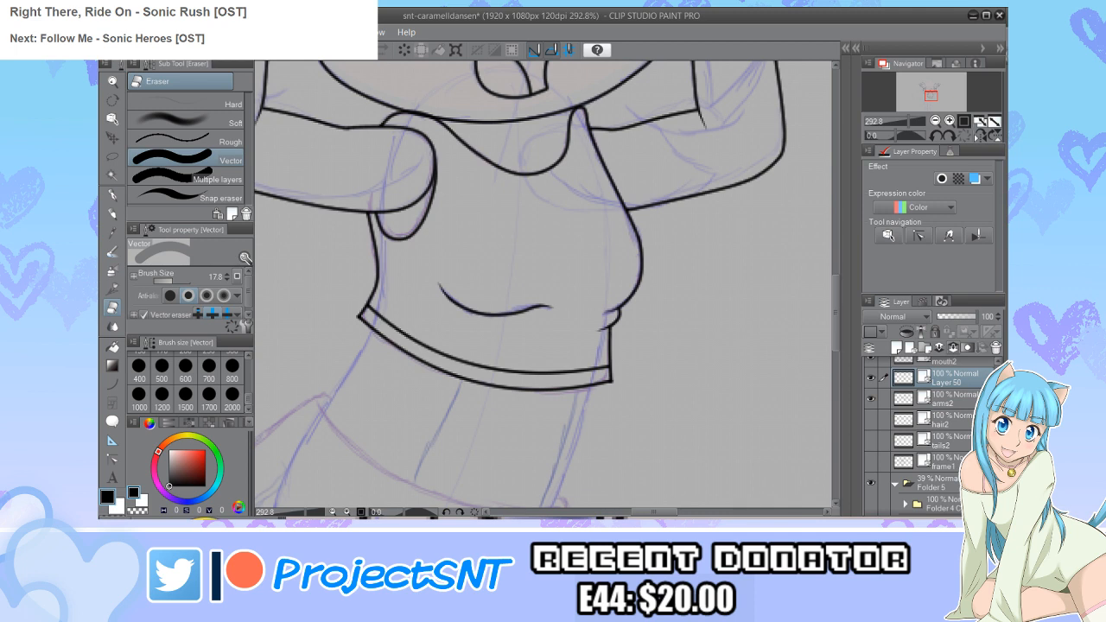
left_click(953, 348)
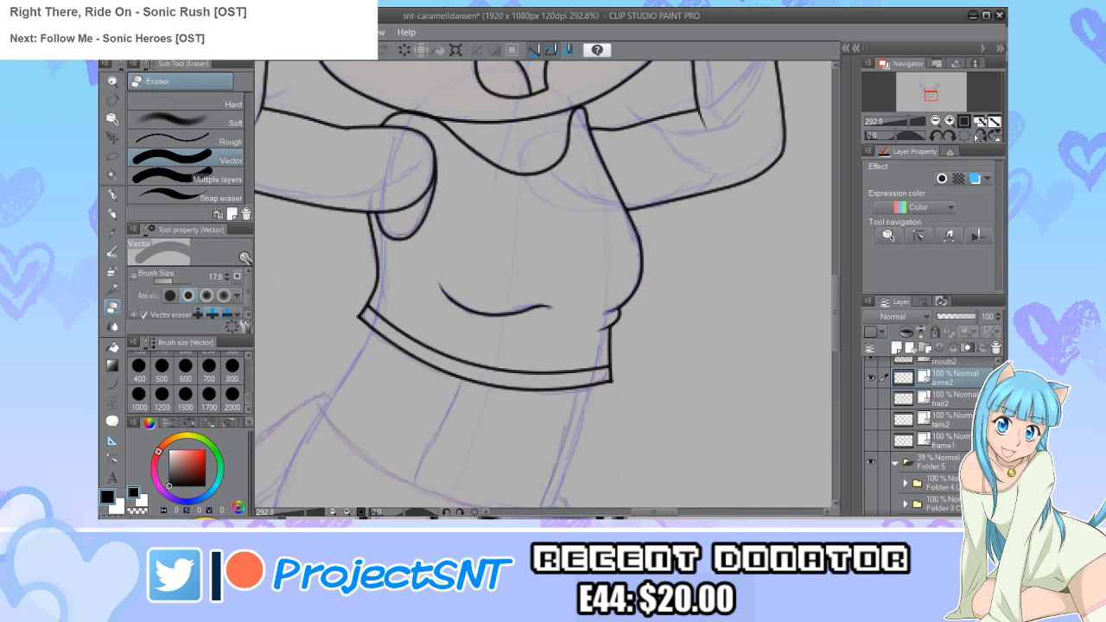
scroll(393, 376, "down", 7)
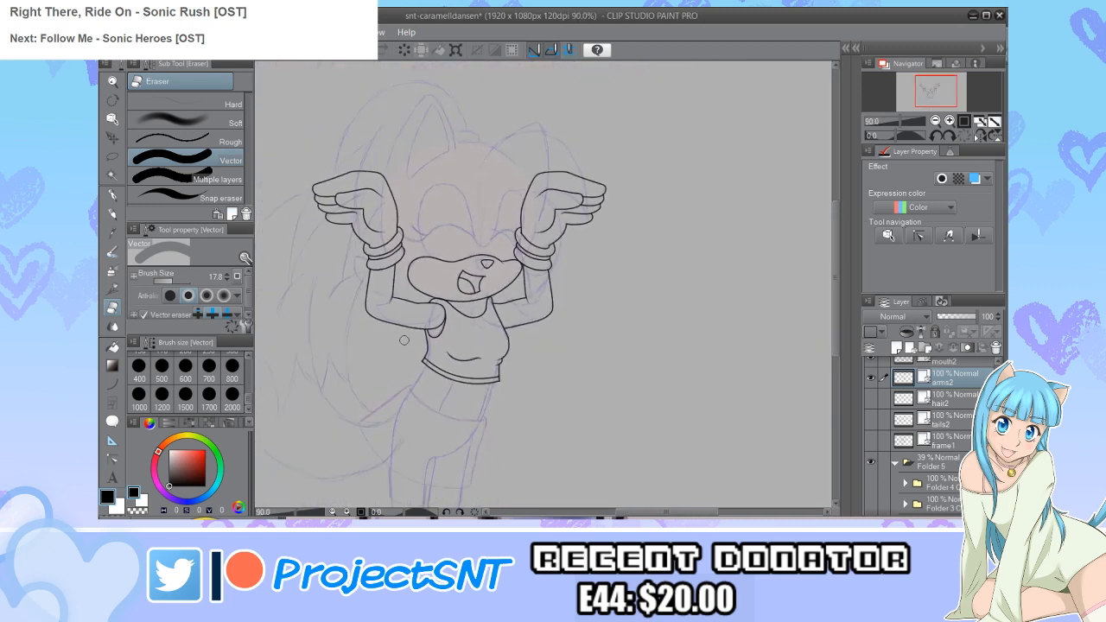
scroll(403, 339, "up", 1)
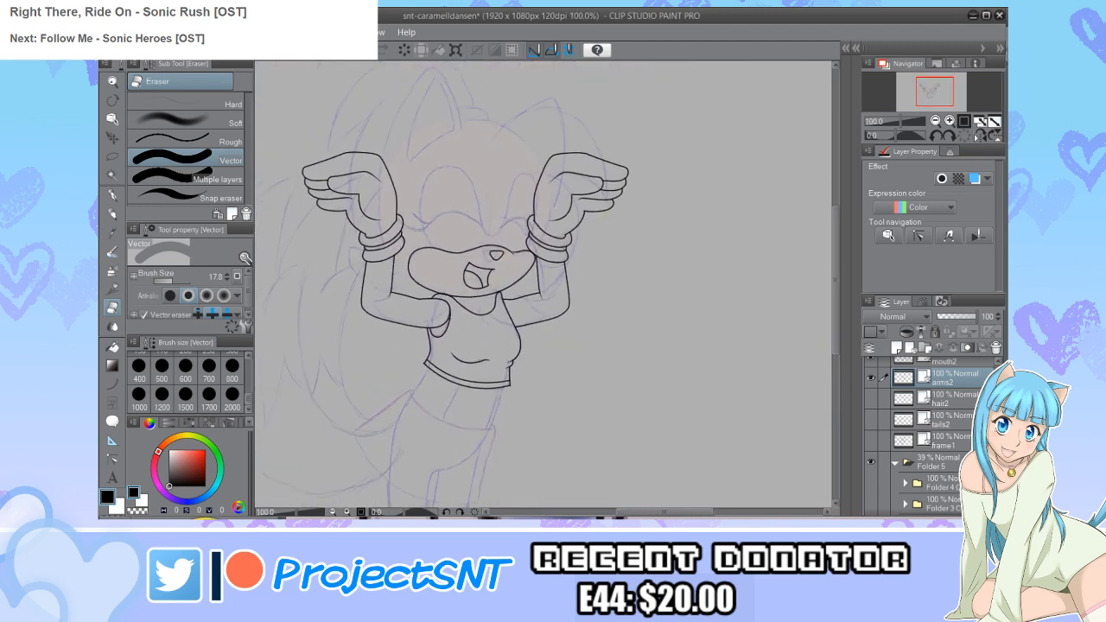
key("Return")
Step: Compare the frame2 line art with frame1 by toggling the frame1 layer's visibility, and inspect the whole figure
scroll(411, 399, "up", 4)
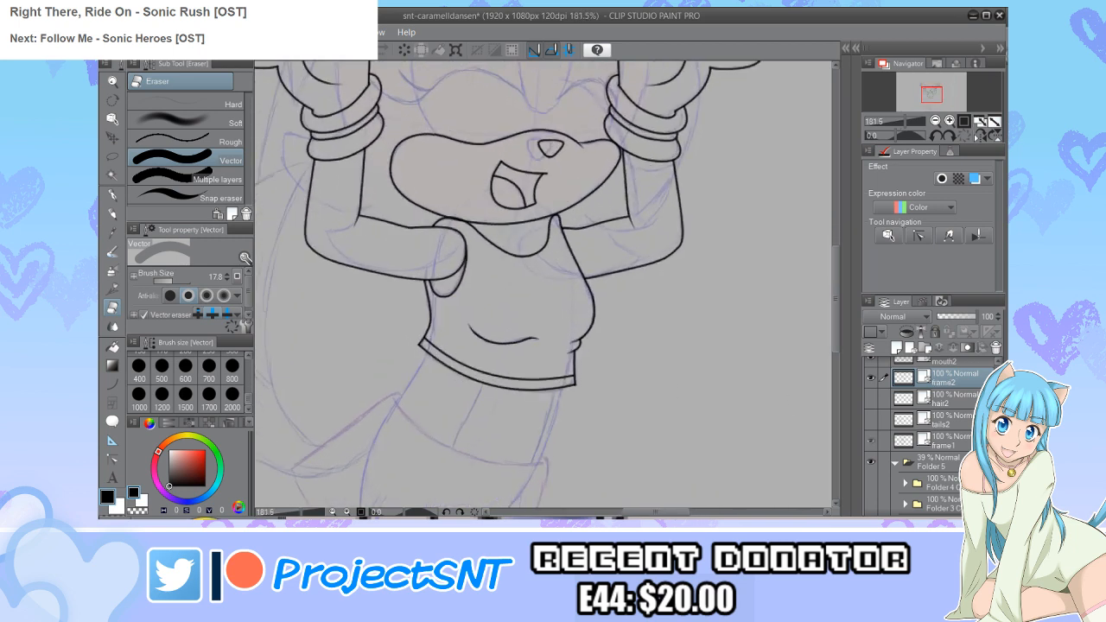
left_click(872, 441)
left_click(870, 441)
left_click(870, 441)
left_click(871, 441)
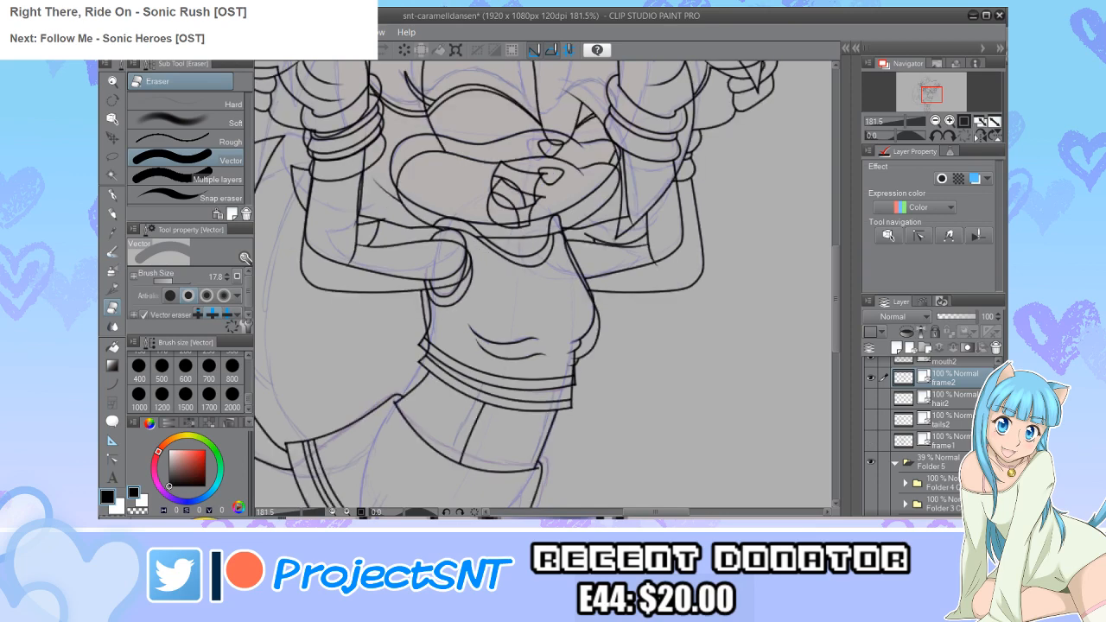
scroll(474, 415, "up", 2)
scroll(466, 273, "down", 2)
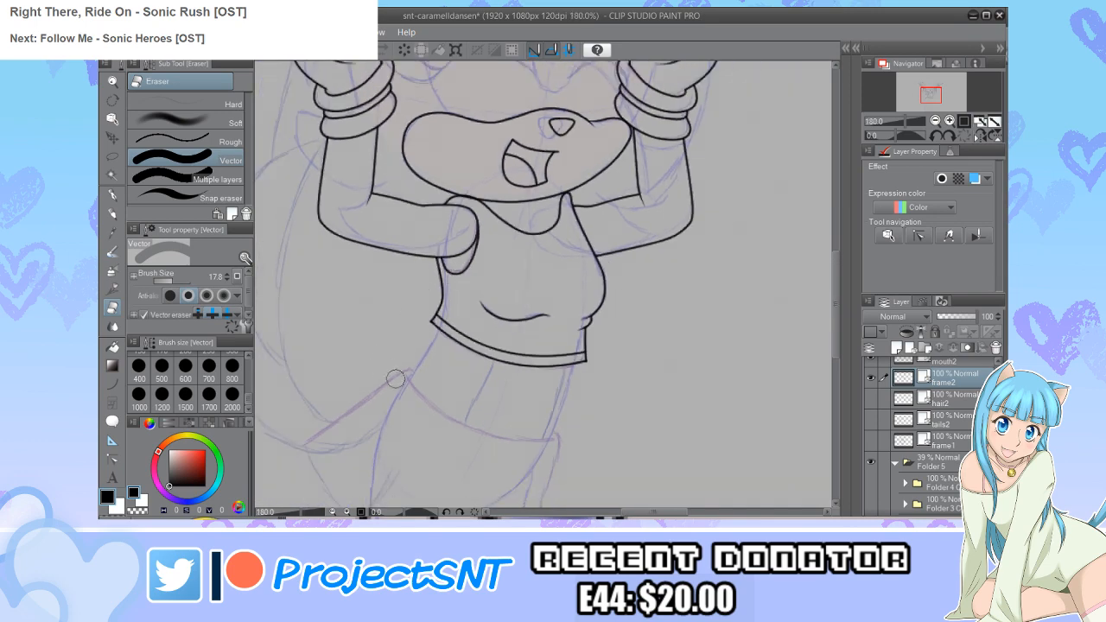
scroll(373, 326, "down", 3)
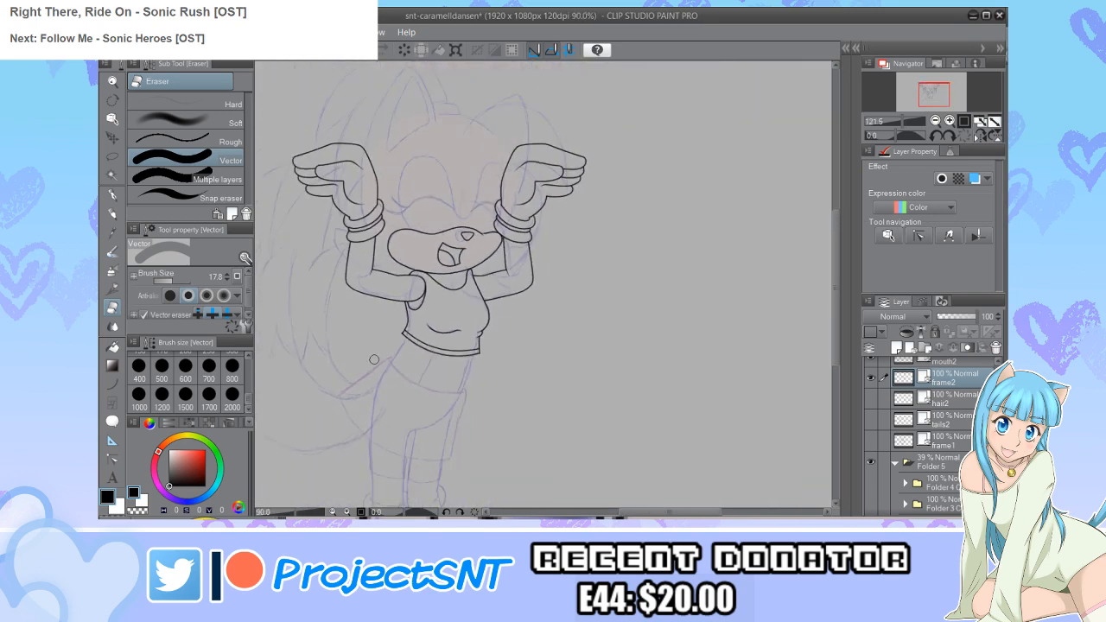
scroll(504, 233, "up", 2)
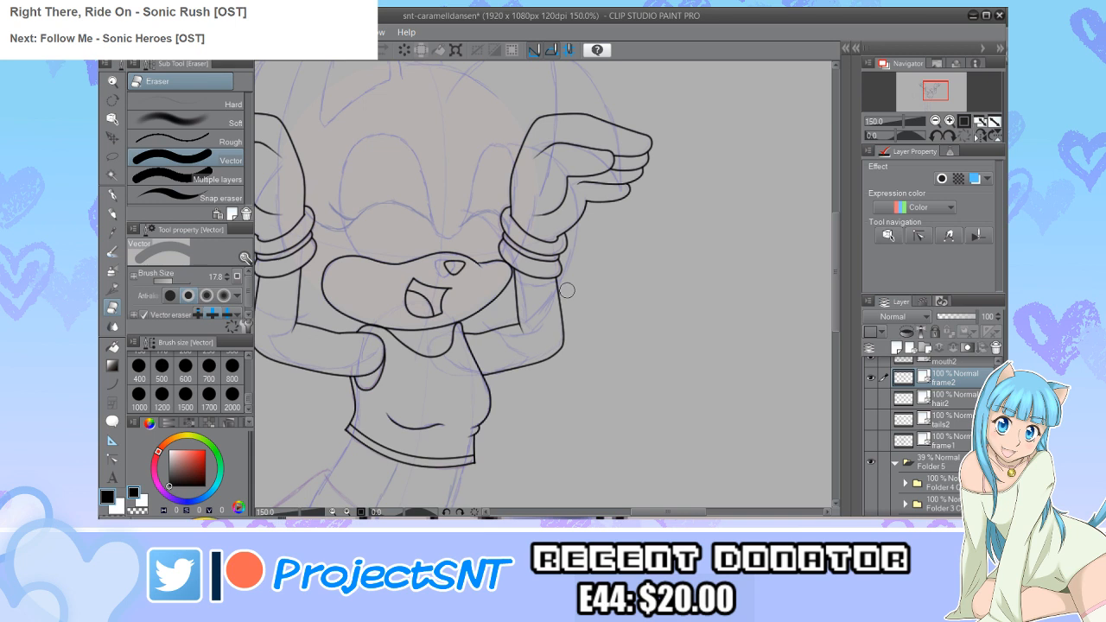
scroll(567, 290, "down", 2)
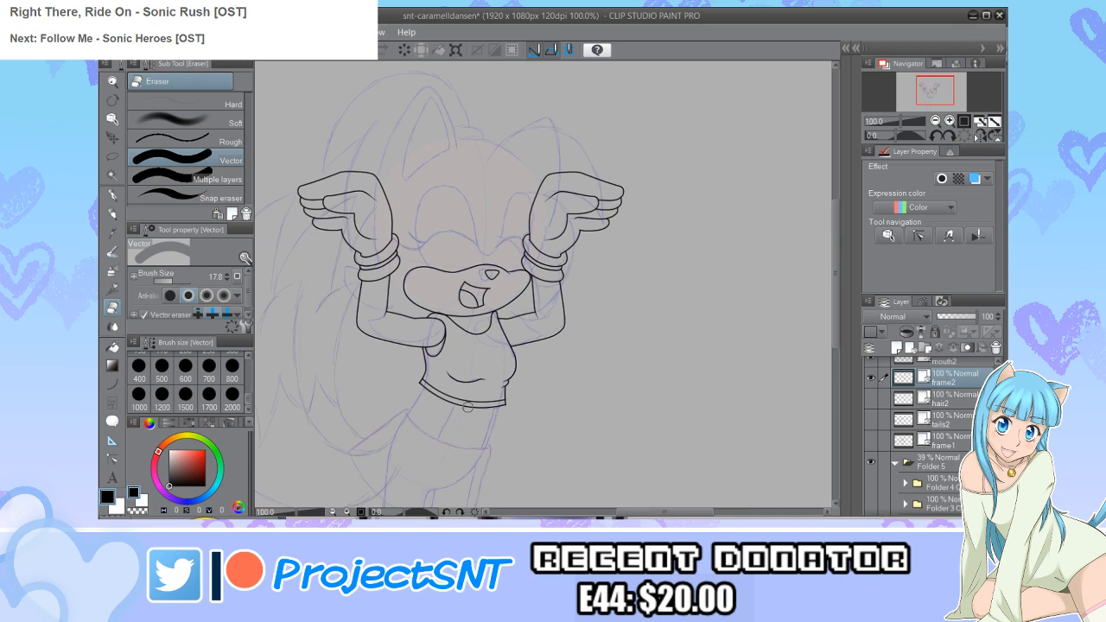
Step: Draw the waist's left side as a continuous curve from the shirt hem down along the sketch
scroll(465, 423, "down", 3)
scroll(448, 436, "up", 3)
scroll(447, 436, "up", 4)
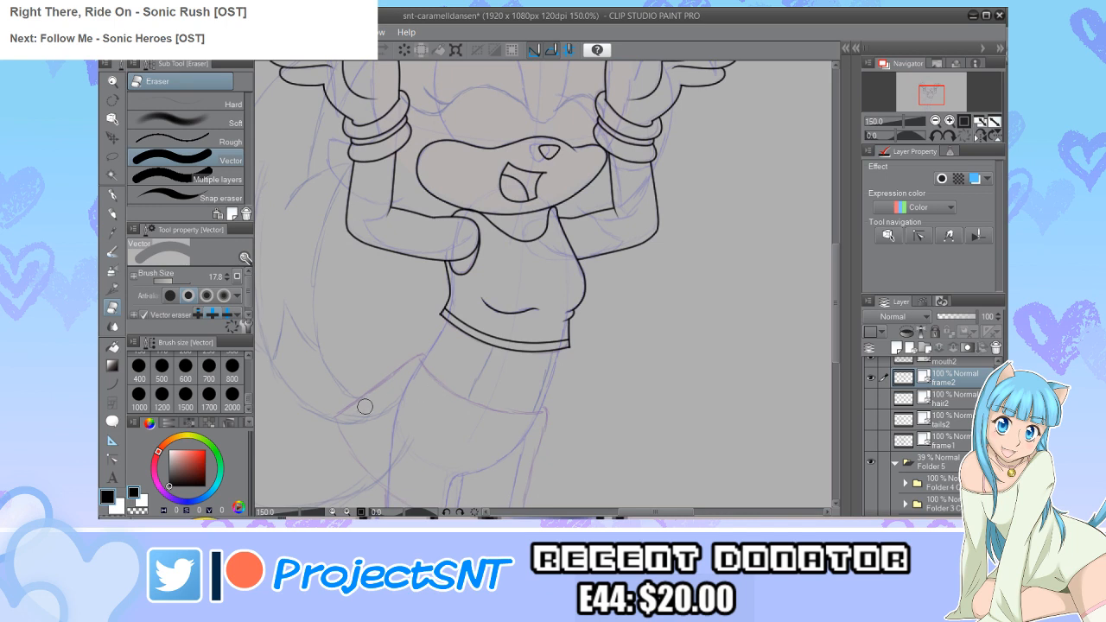
scroll(364, 408, "down", 1)
scroll(436, 384, "up", 2)
scroll(432, 373, "up", 2)
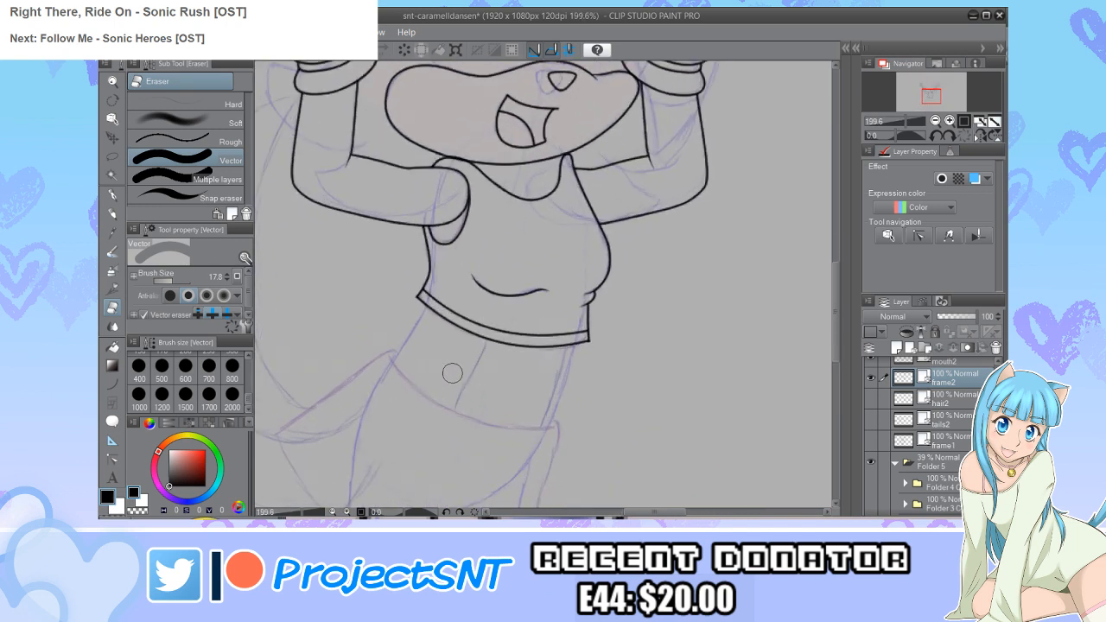
scroll(452, 375, "up", 1)
key("u")
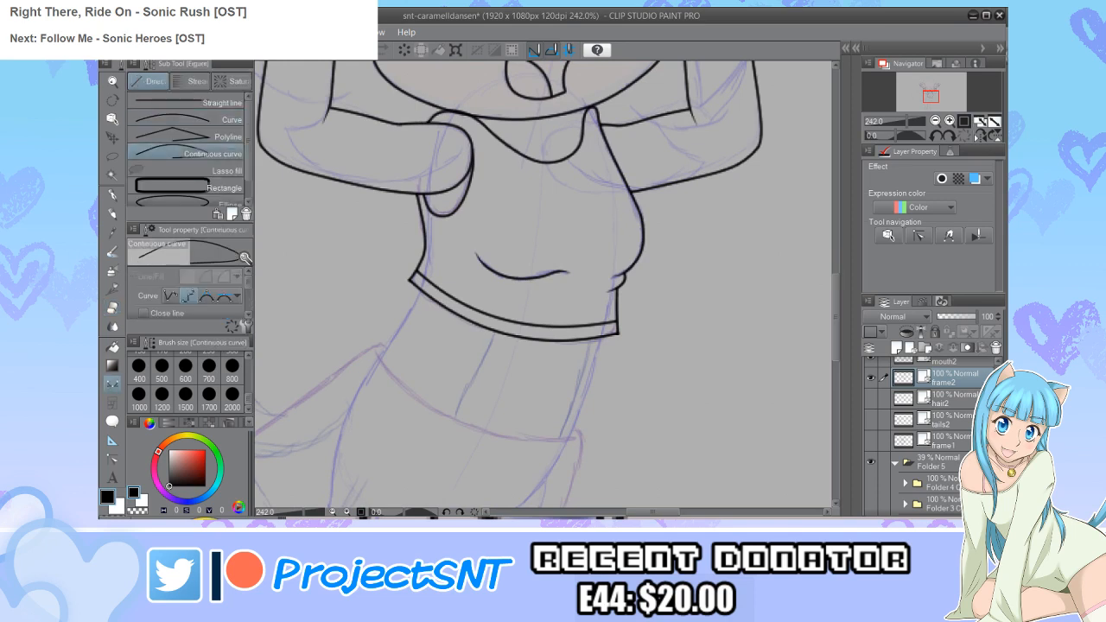
scroll(372, 365, "up", 1)
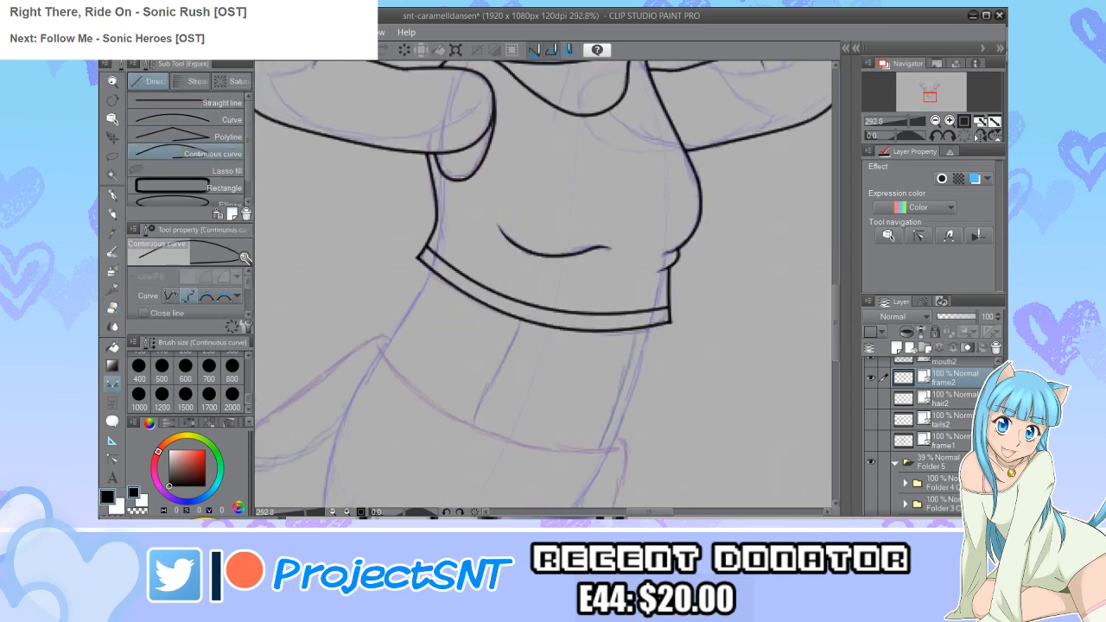
left_click(433, 271)
Step: Draw the waist's right side with the Curve tool, from the shirt hem down past the sketched waistband
scroll(361, 380, "down", 3)
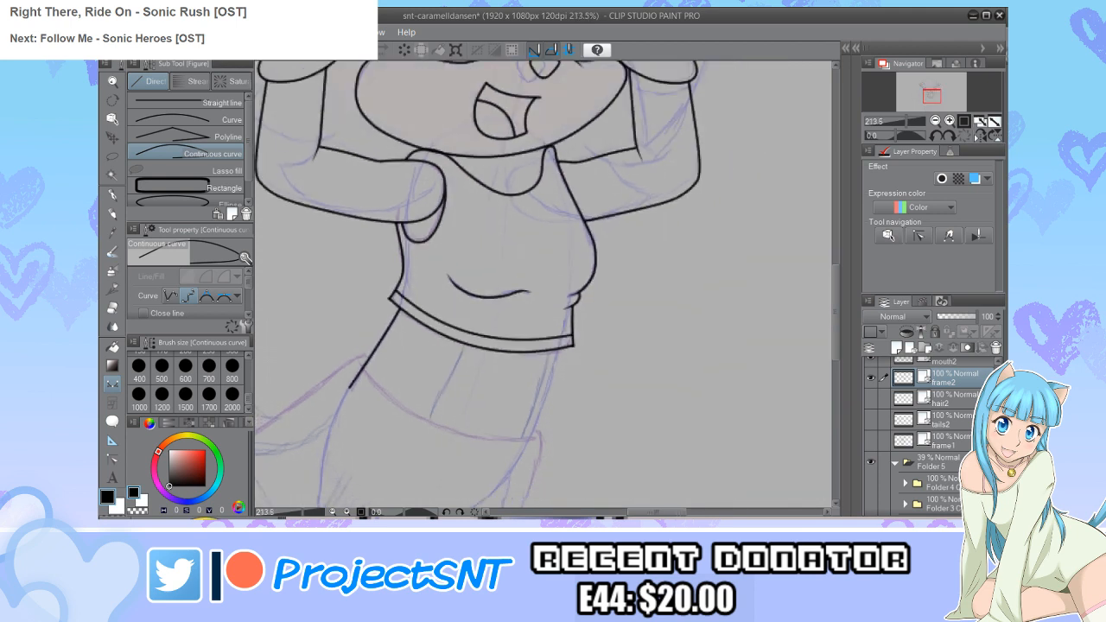
scroll(596, 419, "up", 2)
left_click(191, 120)
scroll(570, 381, "up", 1)
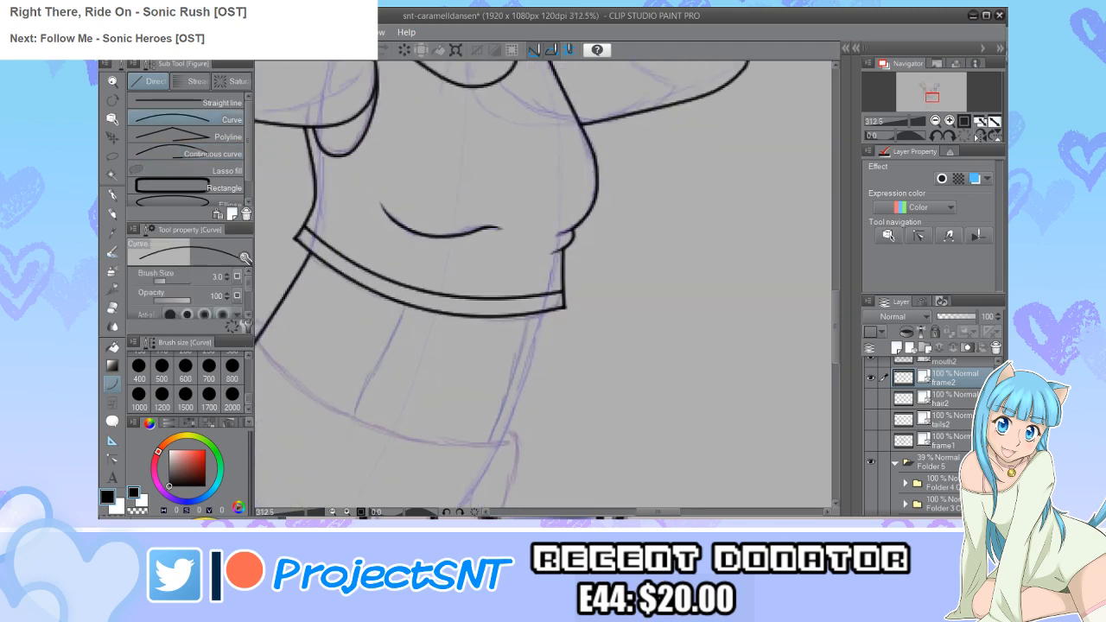
left_click_drag(543, 313, 469, 494)
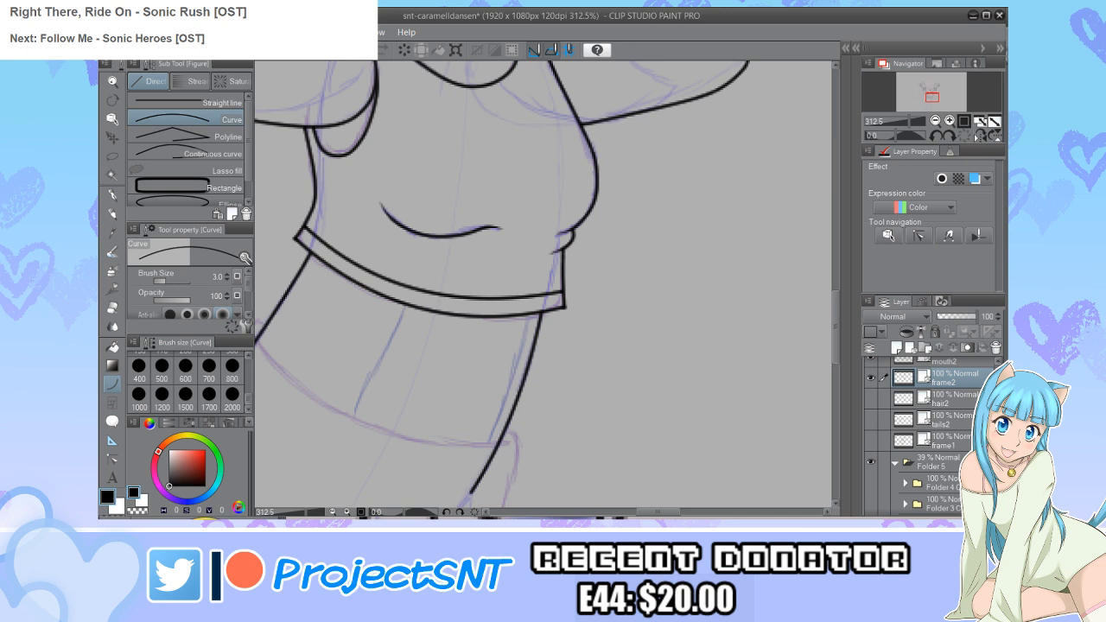
Step: Draw a second curve just inside the waist's right side line, running down from the shirt hem along the sketch
scroll(522, 442, "down", 4)
scroll(503, 460, "up", 5)
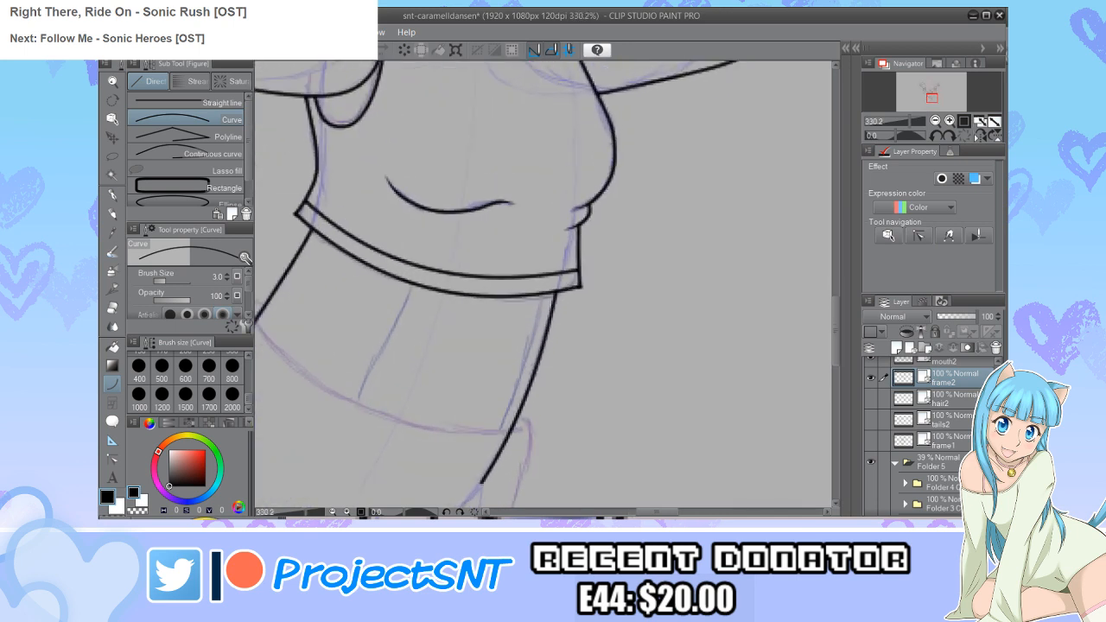
left_click_drag(545, 294, 473, 467)
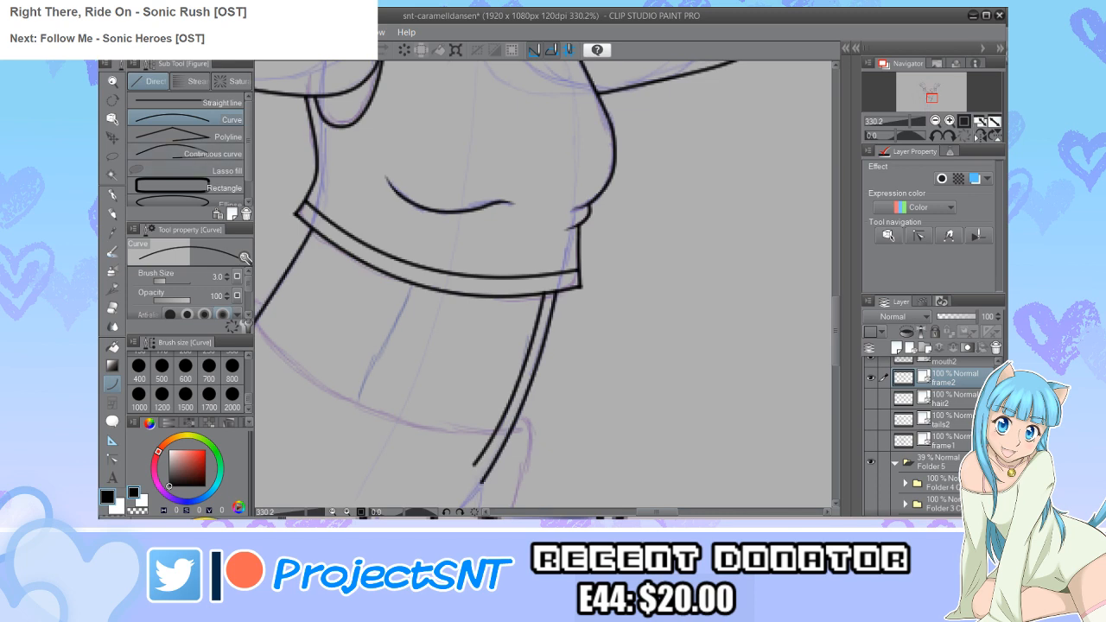
Step: Draw the midriff's centre line with the Curve tool, from the shirt hem down past the sketched waistband, and check its control points
left_click_drag(410, 287, 352, 432)
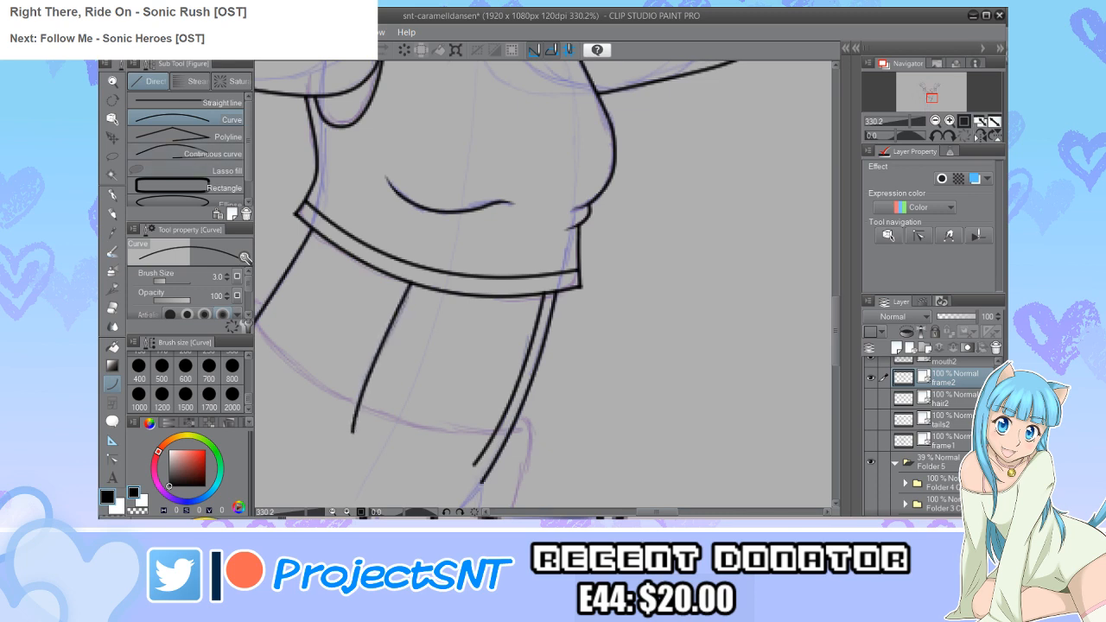
scroll(542, 285, "down", 5)
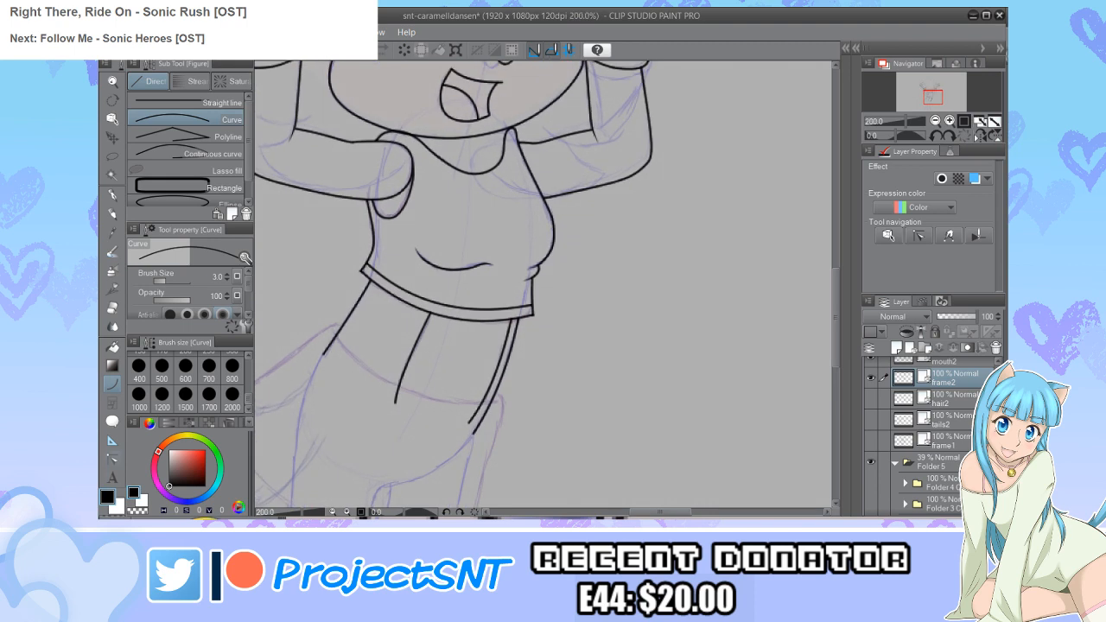
key("y")
scroll(427, 329, "up", 3)
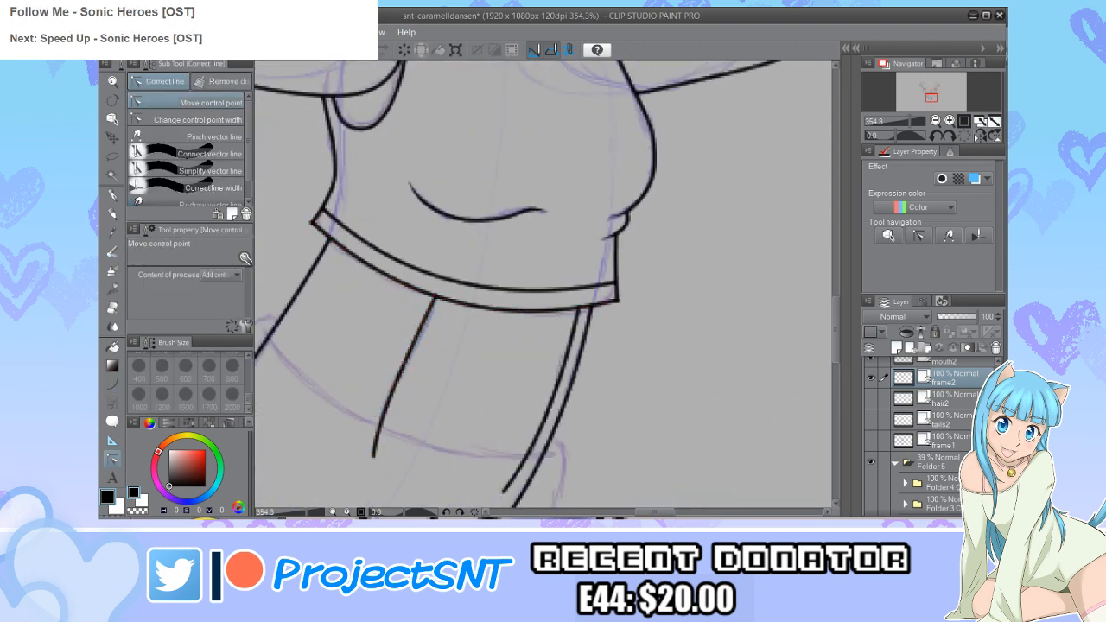
scroll(438, 272, "up", 1)
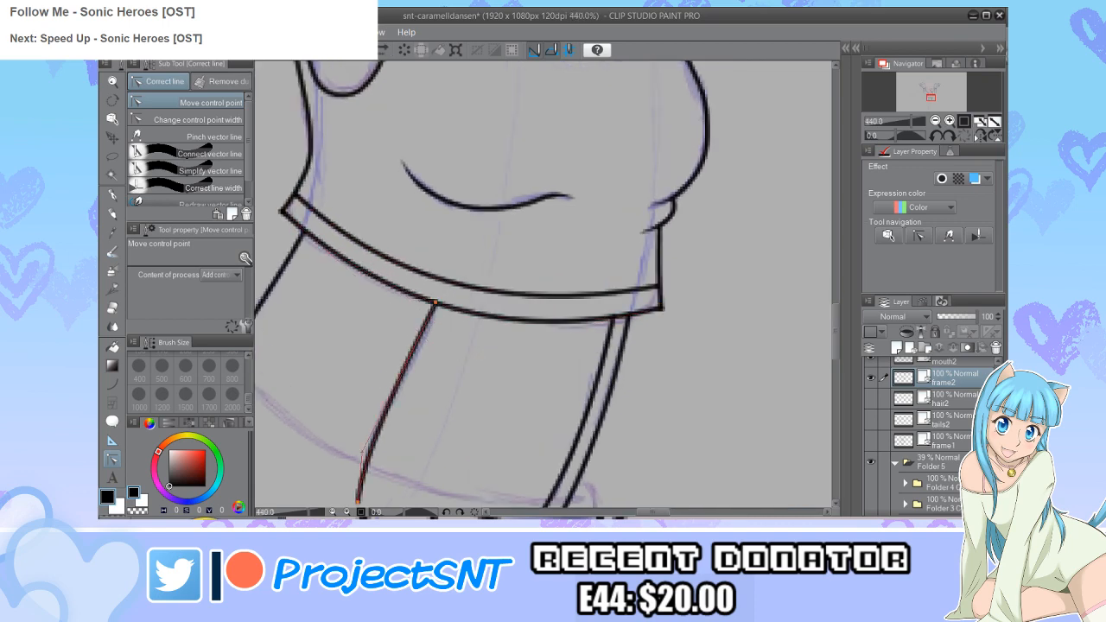
scroll(517, 284, "down", 6)
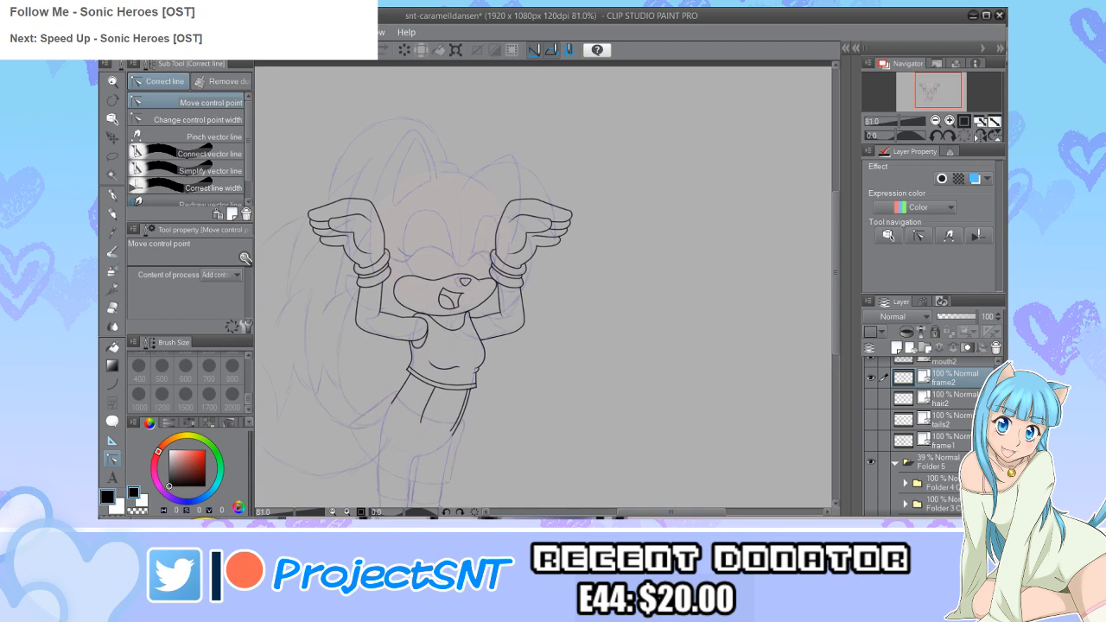
scroll(544, 285, "up", 1)
scroll(403, 393, "up", 5)
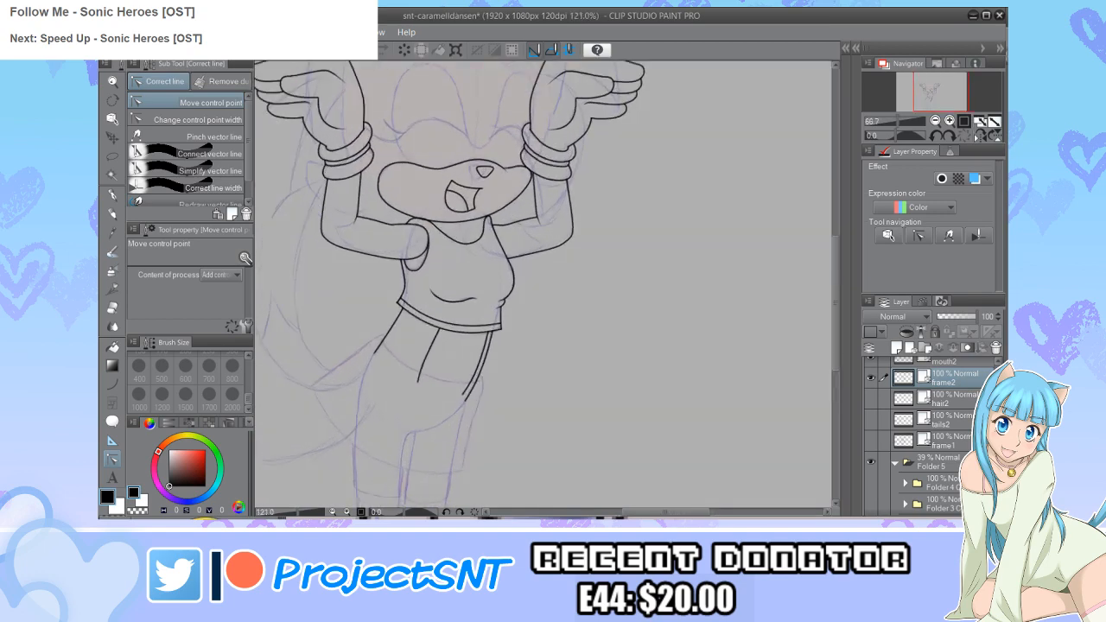
Step: Draw the skirt's top edge as a curve across the bottom of the waist, following the sketch
key("u")
scroll(380, 397, "up", 1)
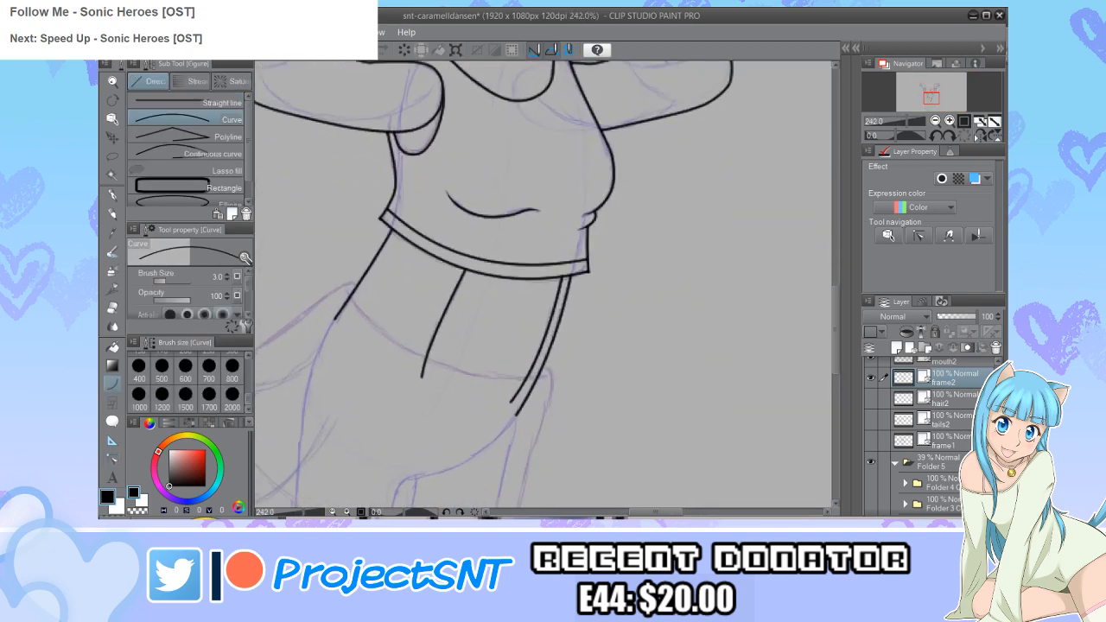
left_click_drag(347, 290, 543, 377)
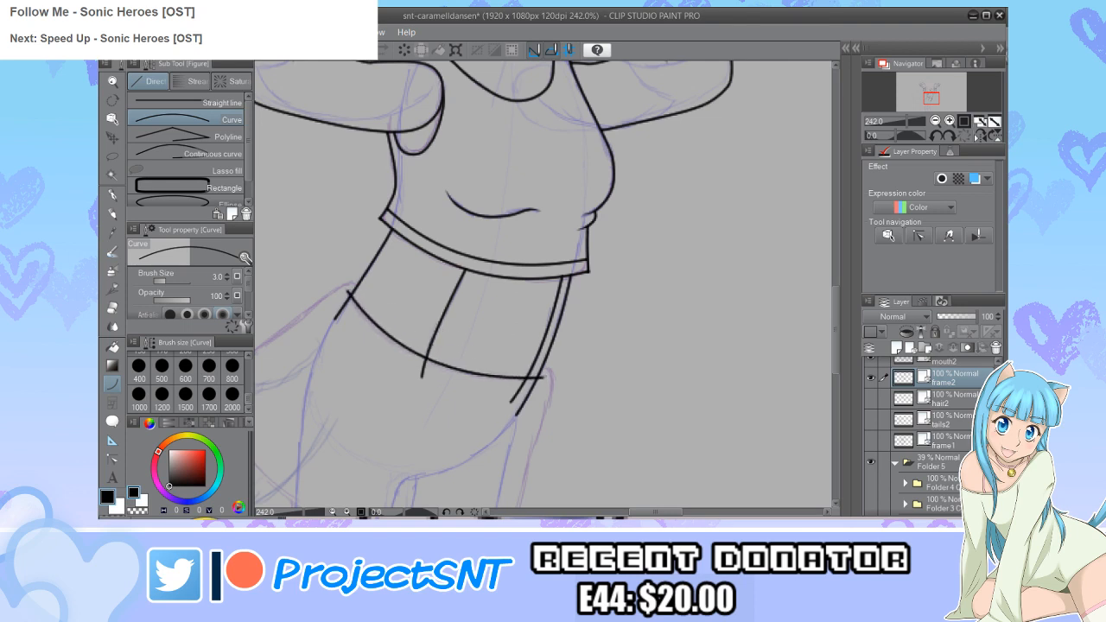
Step: Erase the waist line ends that overhang below the skirt's top edge with the Vector eraser
scroll(444, 346, "up", 2)
key("e")
scroll(444, 395, "up", 1)
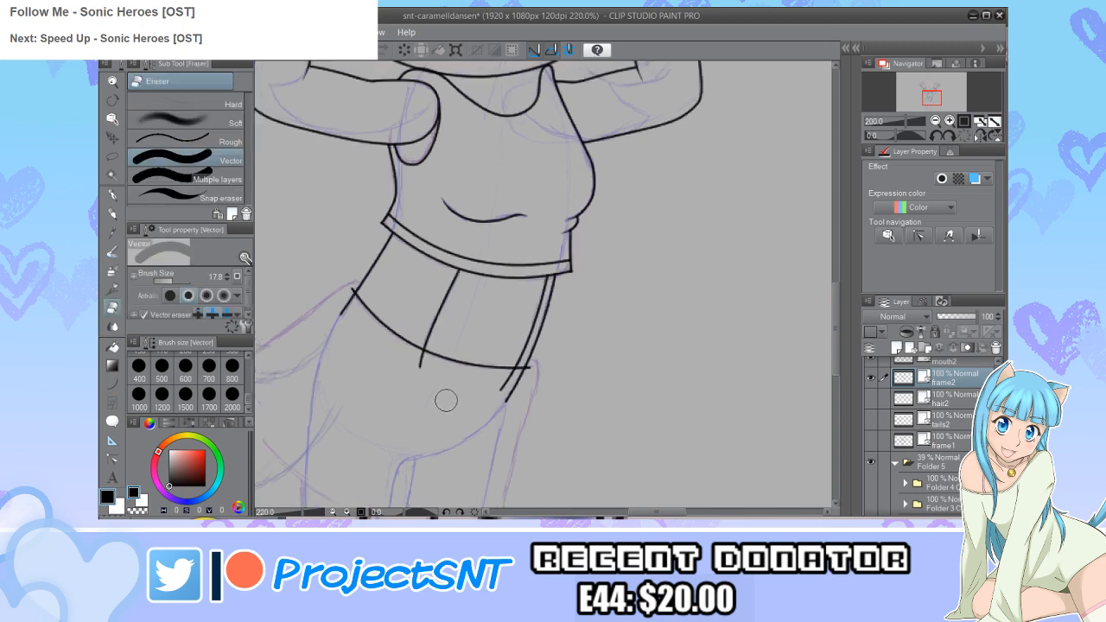
scroll(338, 313, "down", 3)
left_click(337, 313)
left_click(409, 362)
left_click(520, 387)
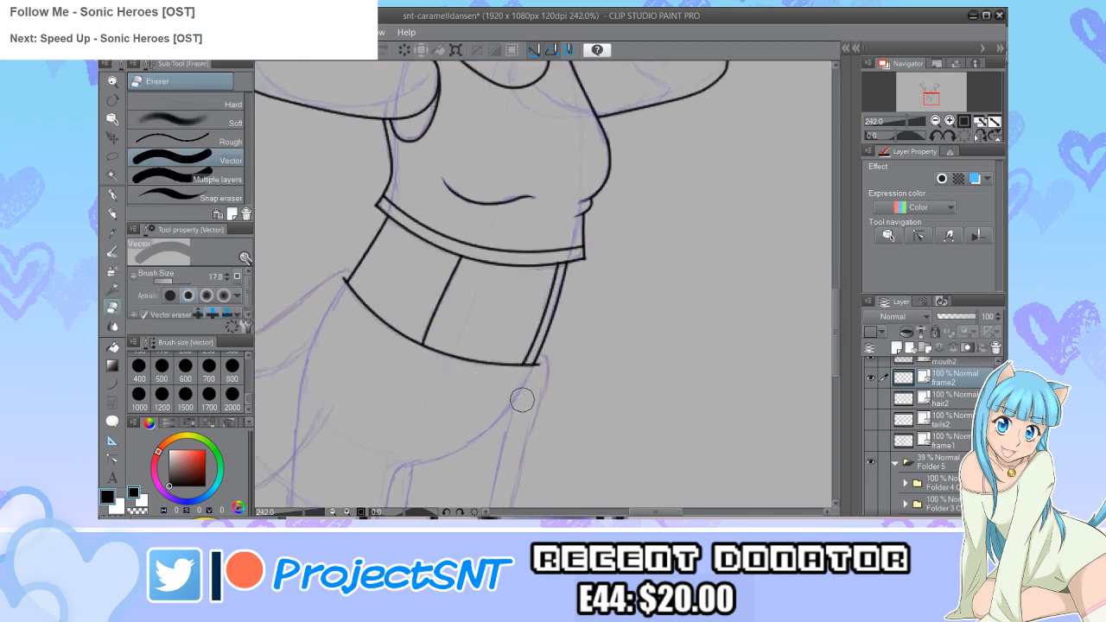
Step: Draw the skirt's bottom hem as one long curve along the sketch
scroll(446, 402, "down", 5)
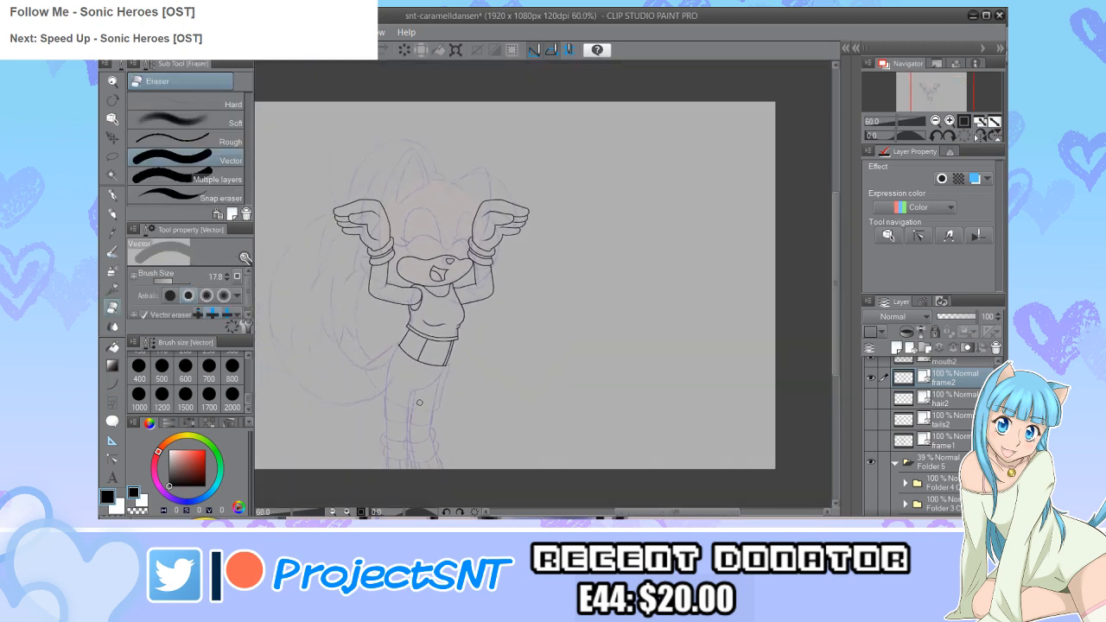
scroll(385, 430, "up", 4)
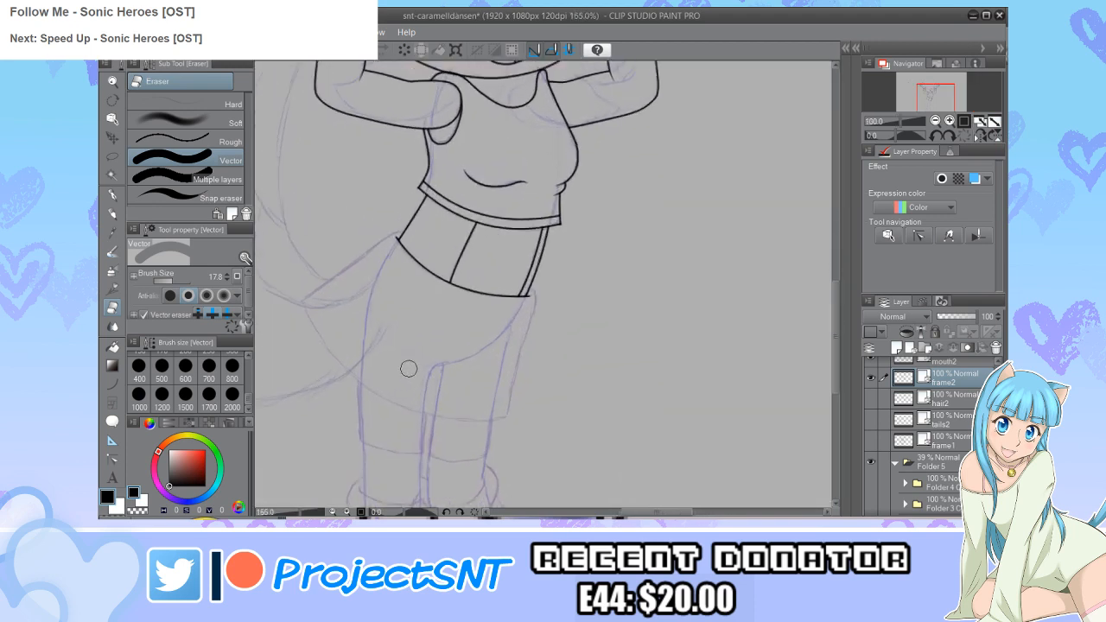
scroll(342, 320, "up", 2)
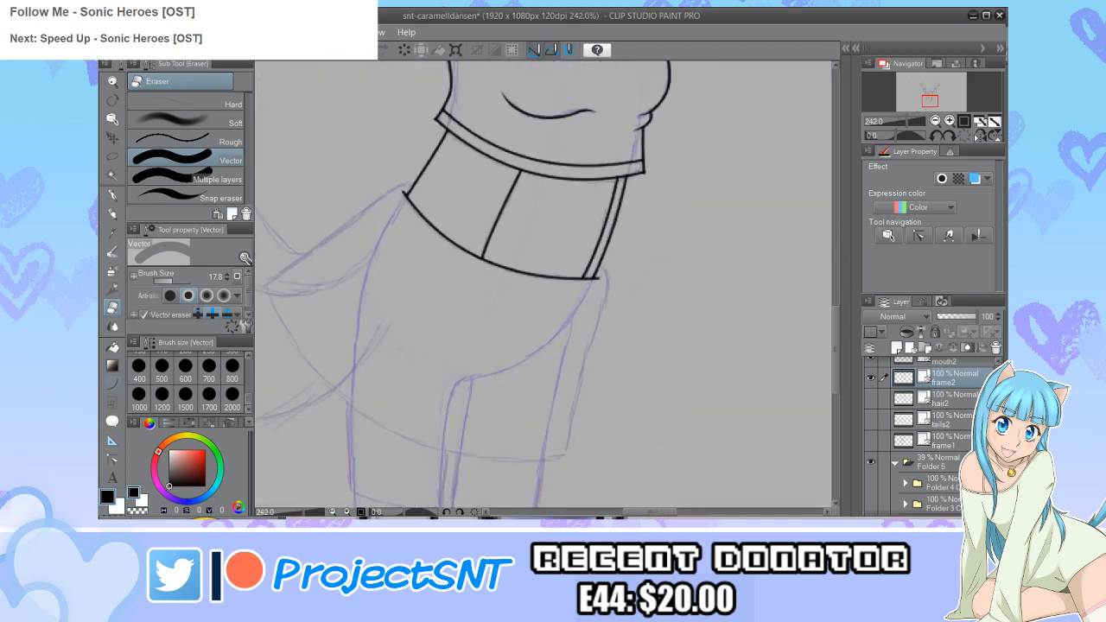
key("u")
scroll(361, 292, "down", 1)
left_click_drag(276, 276, 544, 431)
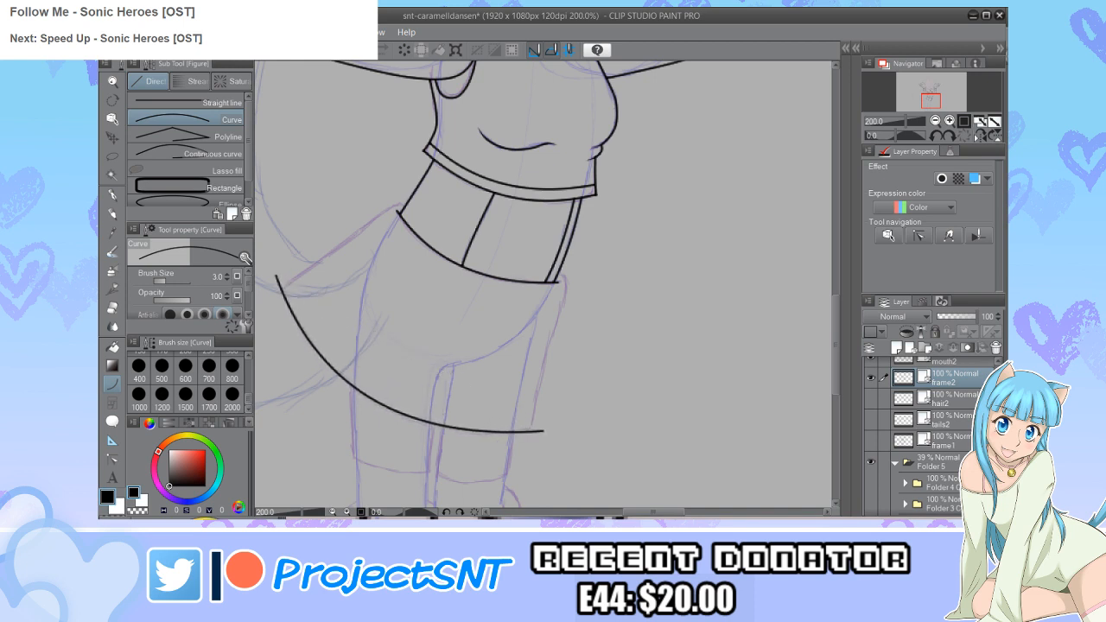
Step: Draw the skirt's right side as a continuous curve, rounding over at the waist and running down past the hem
left_click(184, 154)
scroll(613, 384, "up", 2)
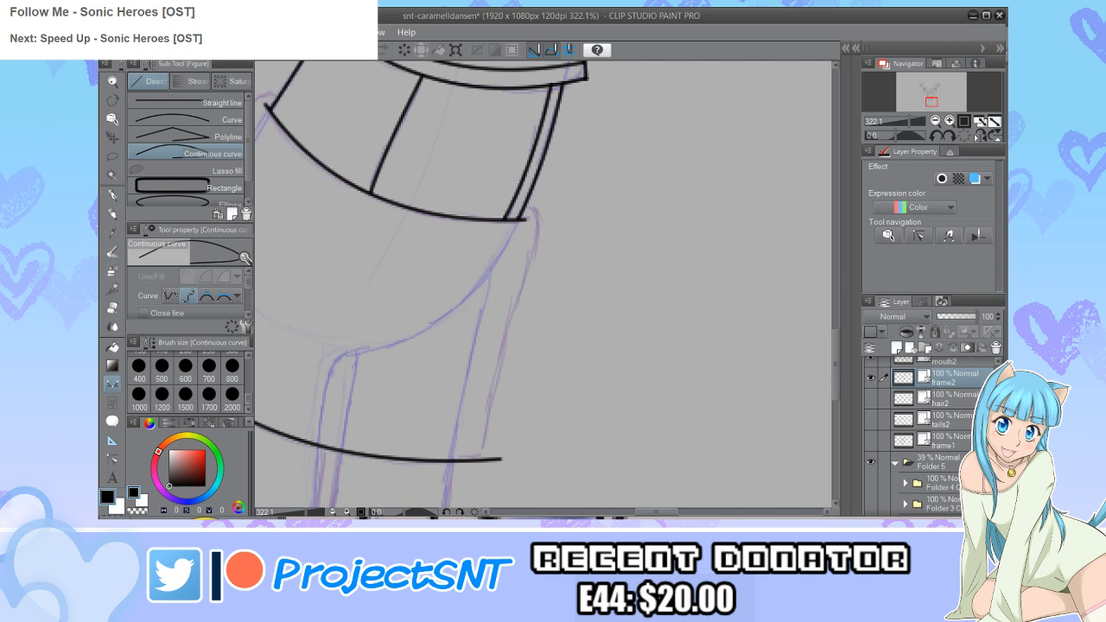
mouse_move(526, 206)
left_mouse_down()
mouse_move(534, 244)
mouse_move(475, 488)
left_mouse_up()
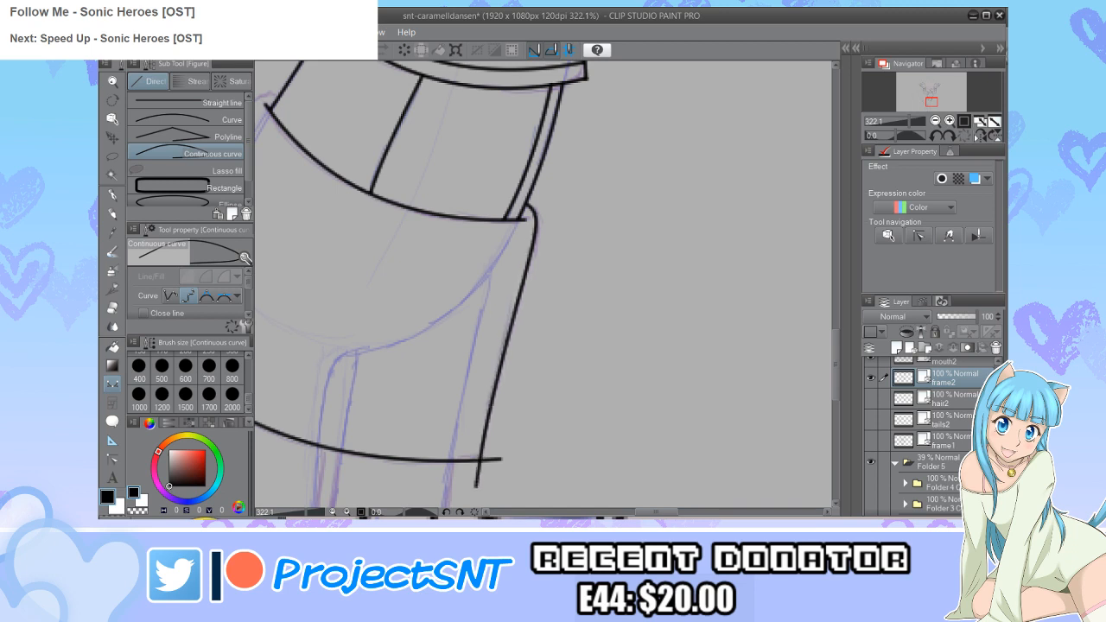
scroll(543, 285, "down", 4)
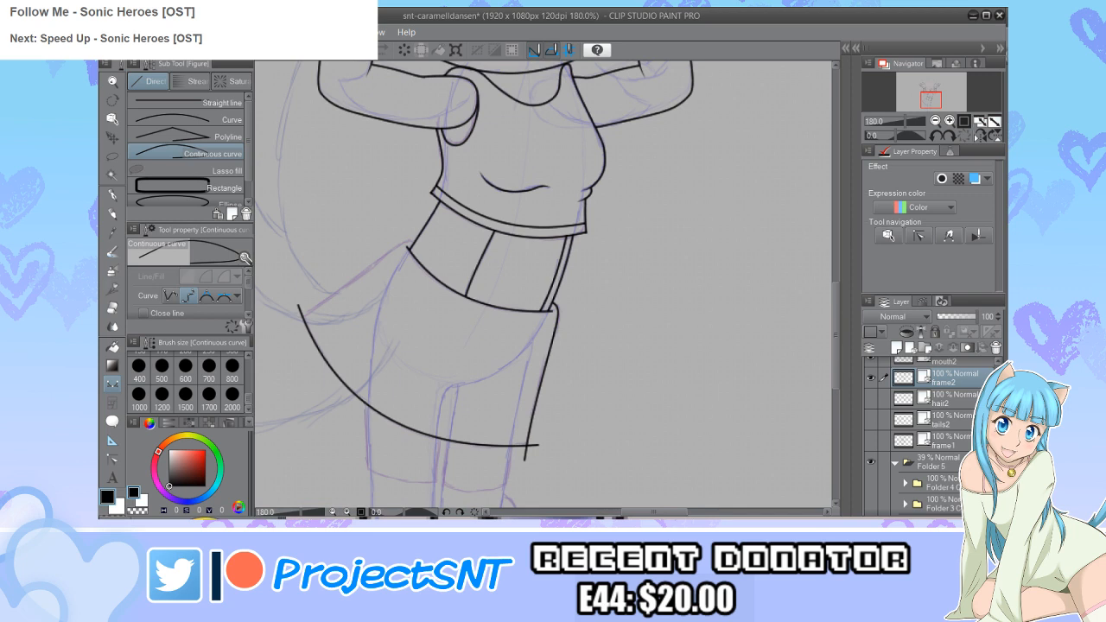
Step: Erase the overhanging line ends at the skirt's lower right corner with the Vector eraser
key("e")
scroll(527, 463, "up", 3)
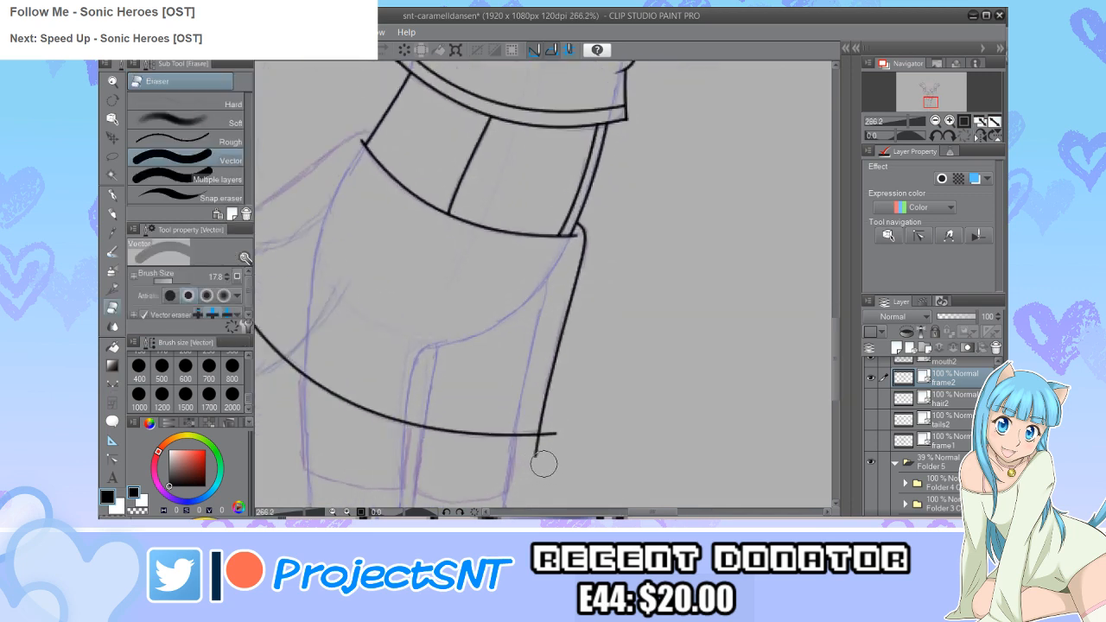
left_click(538, 451)
left_click(562, 435)
scroll(606, 432, "down", 3)
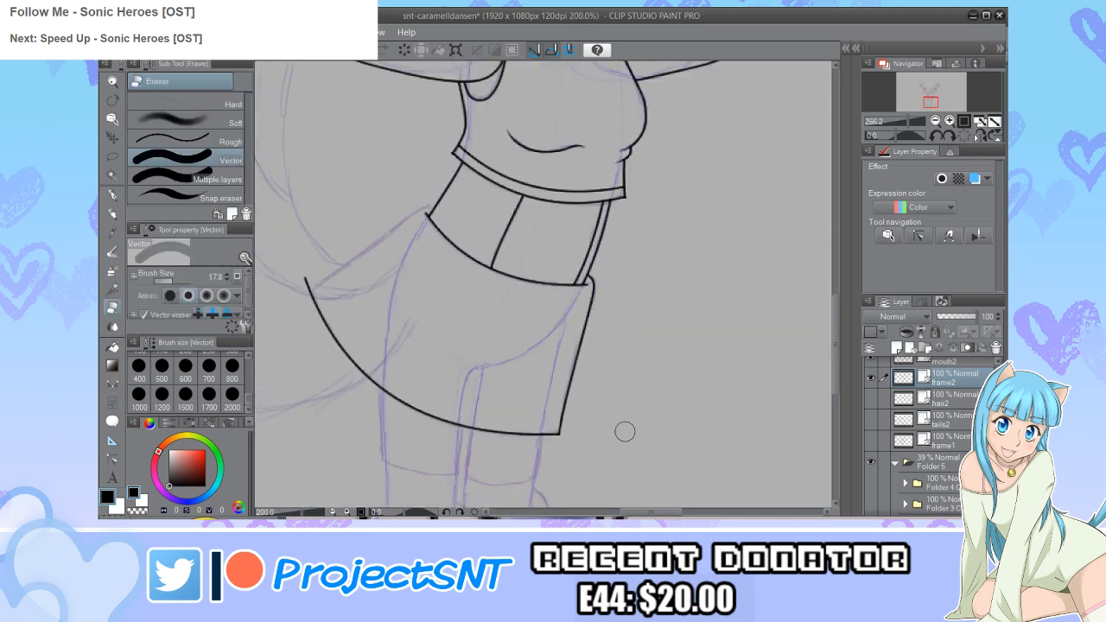
Step: Draw the skirt's left side as a continuous curve from the waist outward past the hem's left end
scroll(360, 281, "up", 5)
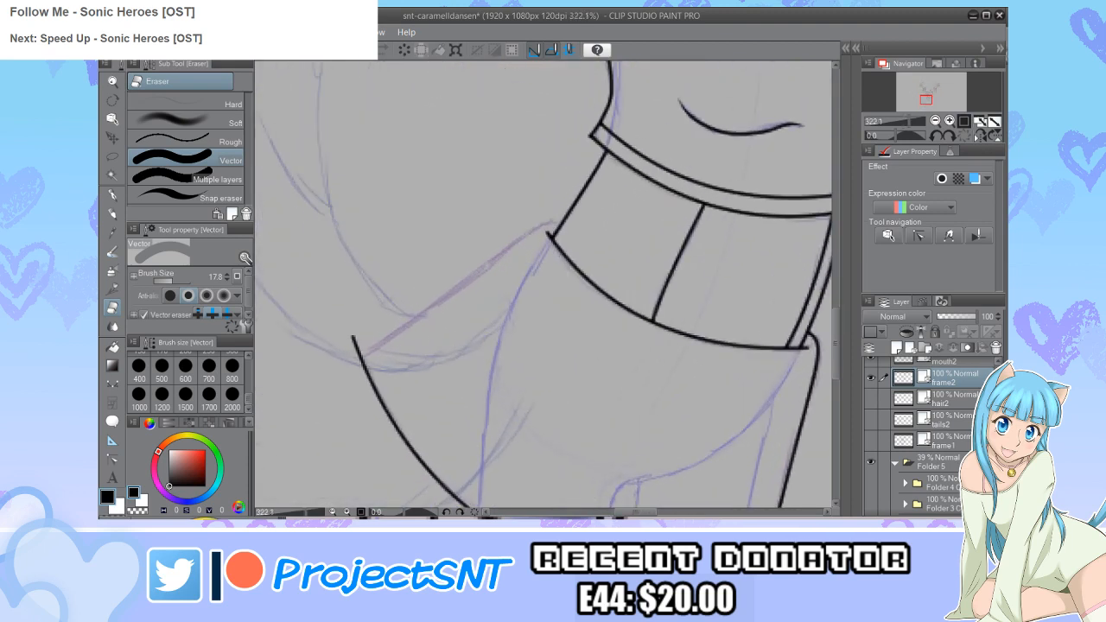
key("u")
scroll(615, 264, "up", 1)
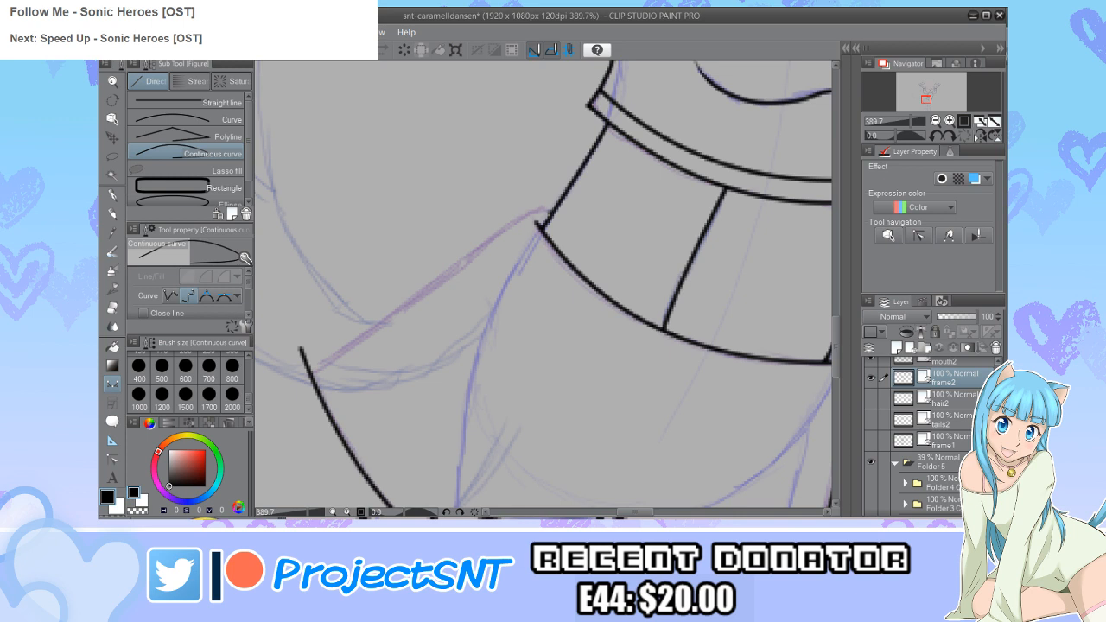
mouse_move(548, 211)
left_mouse_down()
mouse_move(489, 236)
mouse_move(286, 391)
left_mouse_up()
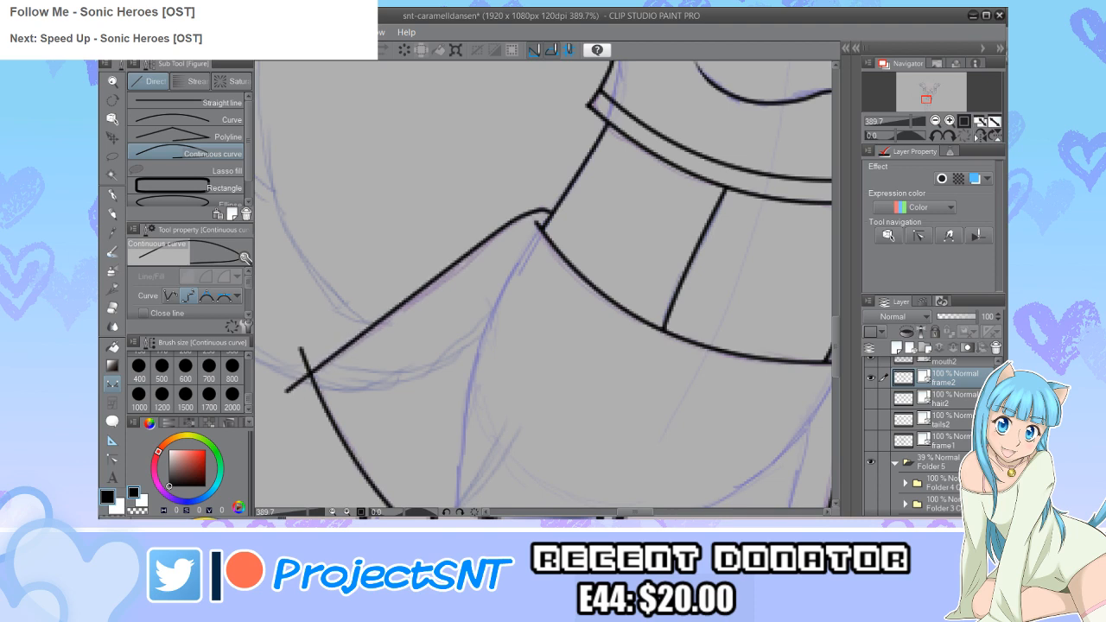
key("y")
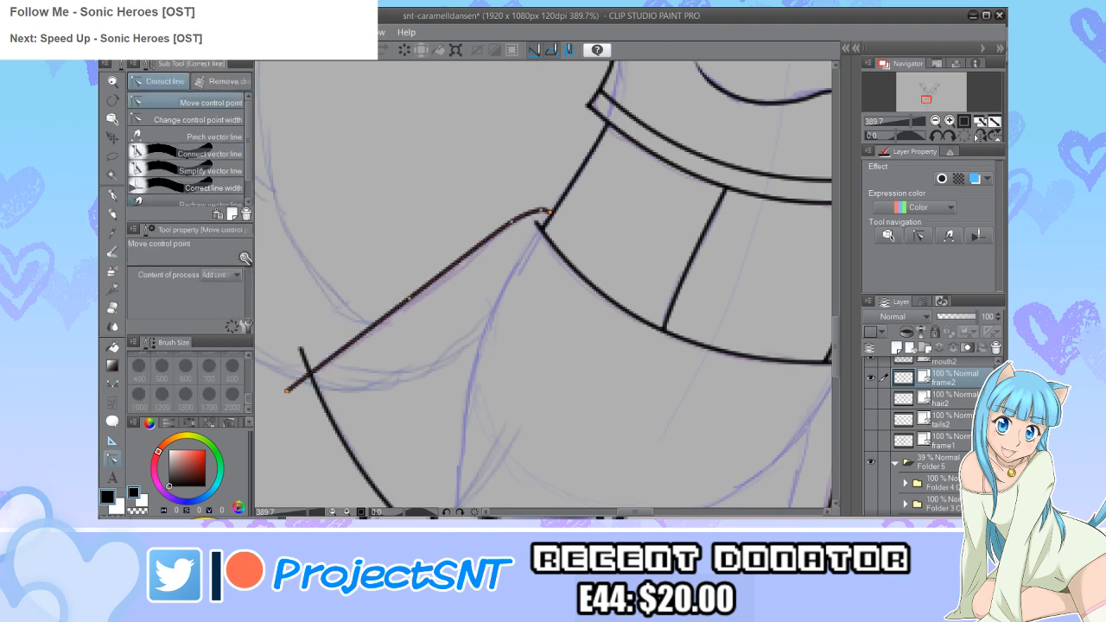
scroll(508, 341, "down", 2)
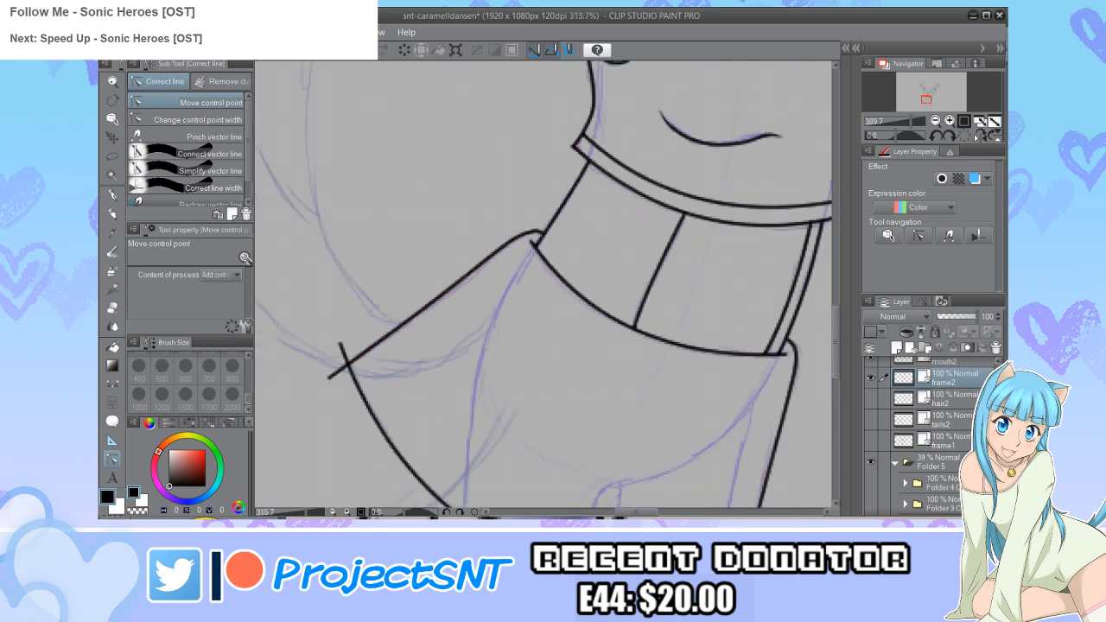
Step: Erase the overhanging line ends at the skirt's left corner and check the whole skirt outline
key("e")
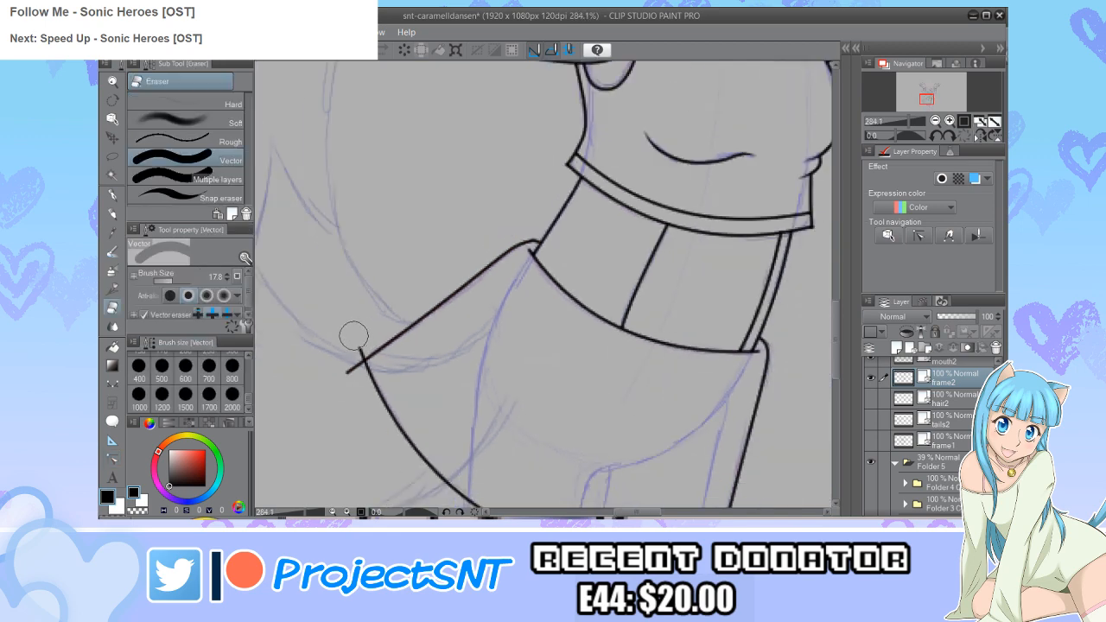
left_click_drag(346, 330, 350, 372)
scroll(339, 324, "down", 1)
scroll(323, 305, "down", 2)
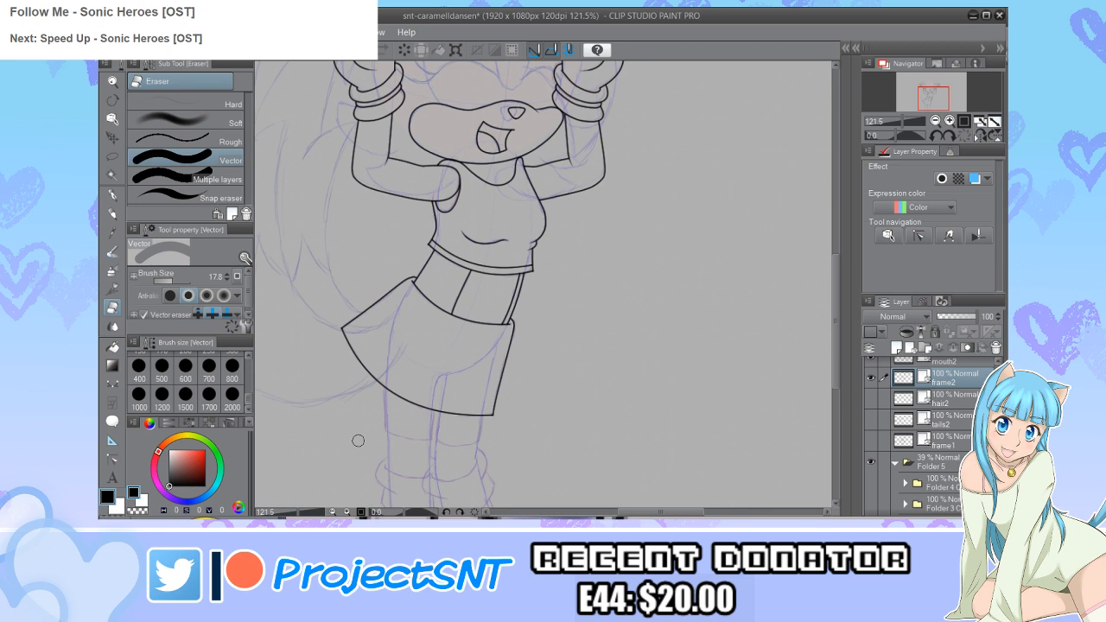
scroll(408, 393, "up", 2)
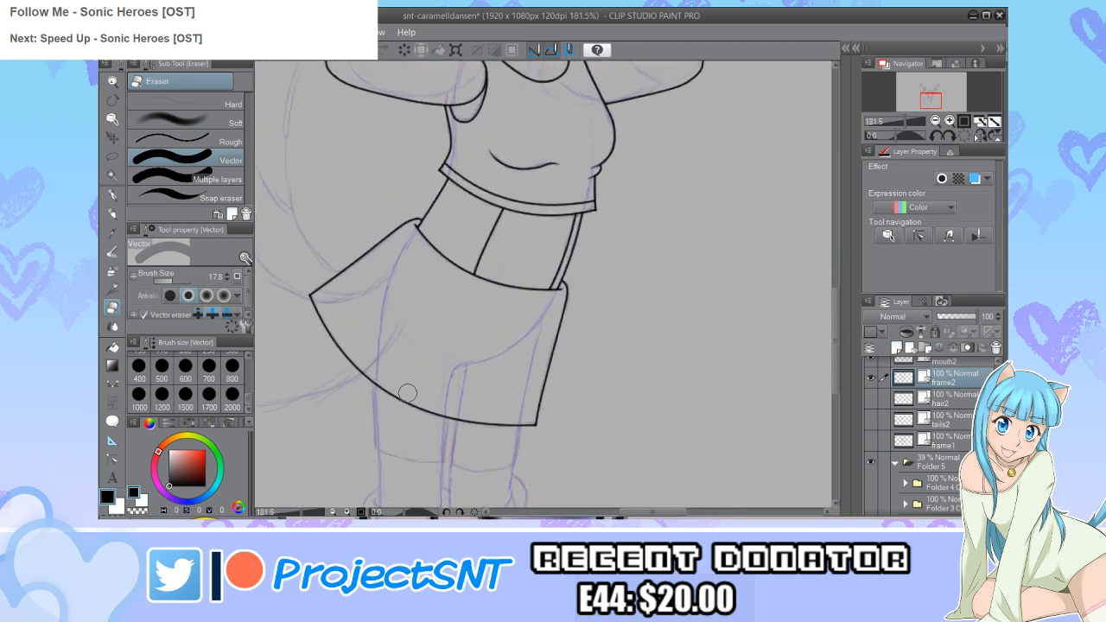
Step: Compare the frame2 skirt with frame1 by toggling the frame1 layer's visibility
scroll(408, 393, "down", 1)
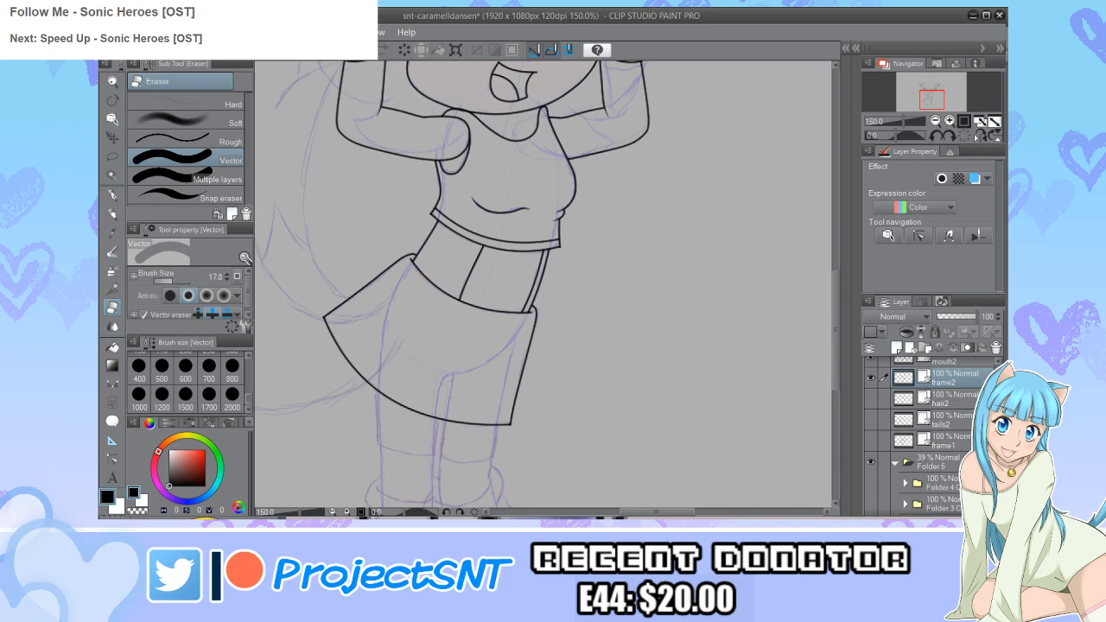
left_click(872, 441)
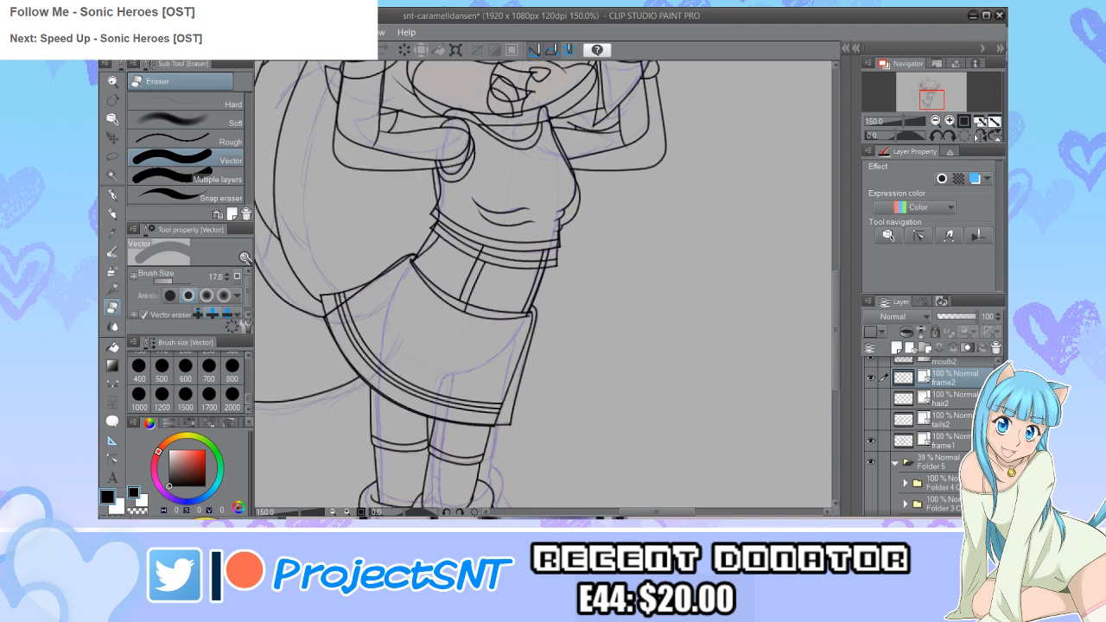
left_click(872, 441)
left_click(871, 440)
left_click(872, 441)
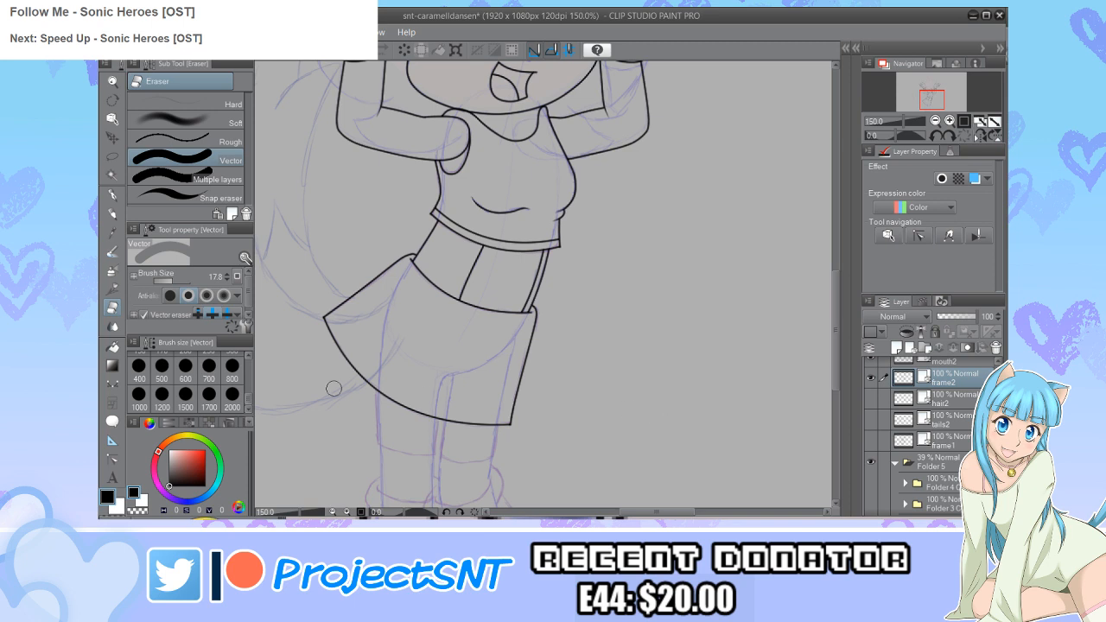
Step: Draw a second curve just inside the skirt's hem with the Curve tool and raise its right end slightly by moving the control point
key("y")
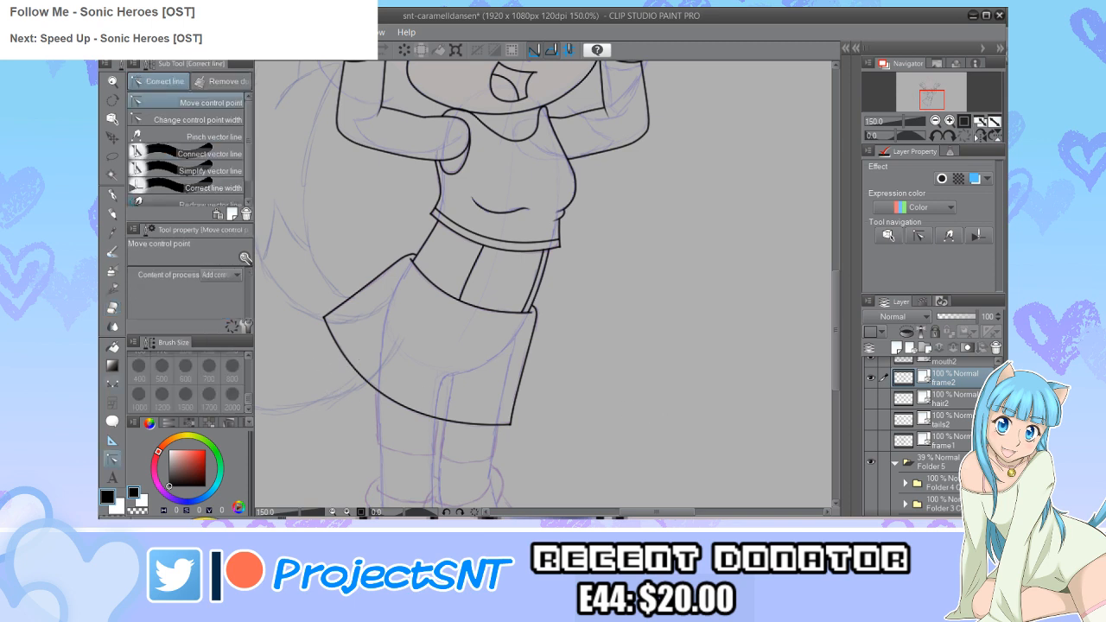
key("u")
key("u")
scroll(329, 336, "up", 3)
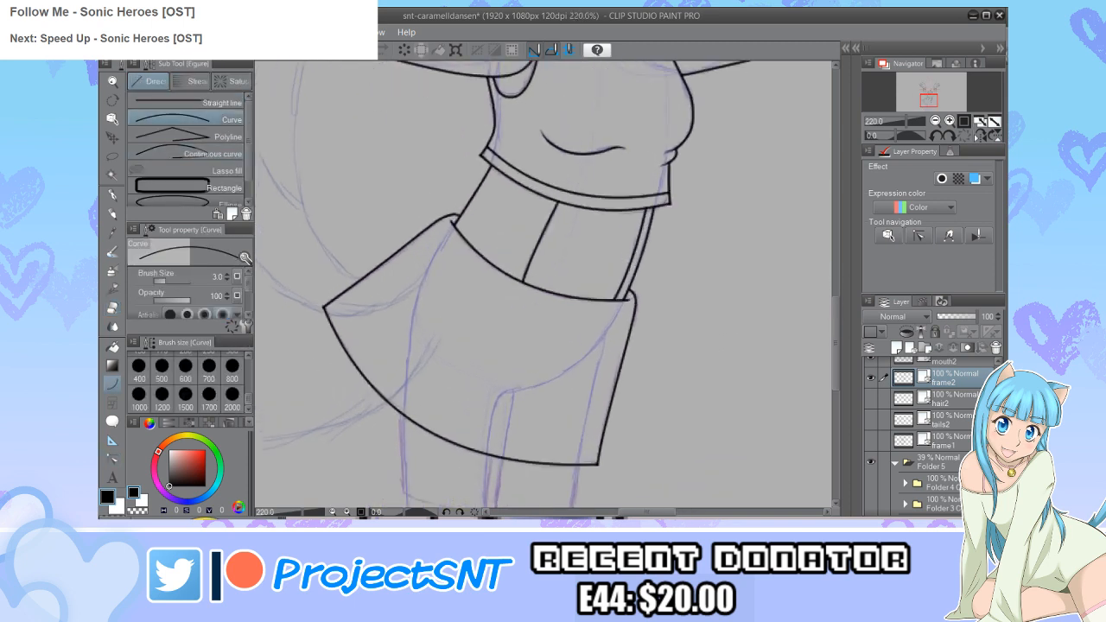
left_click_drag(331, 287, 626, 455)
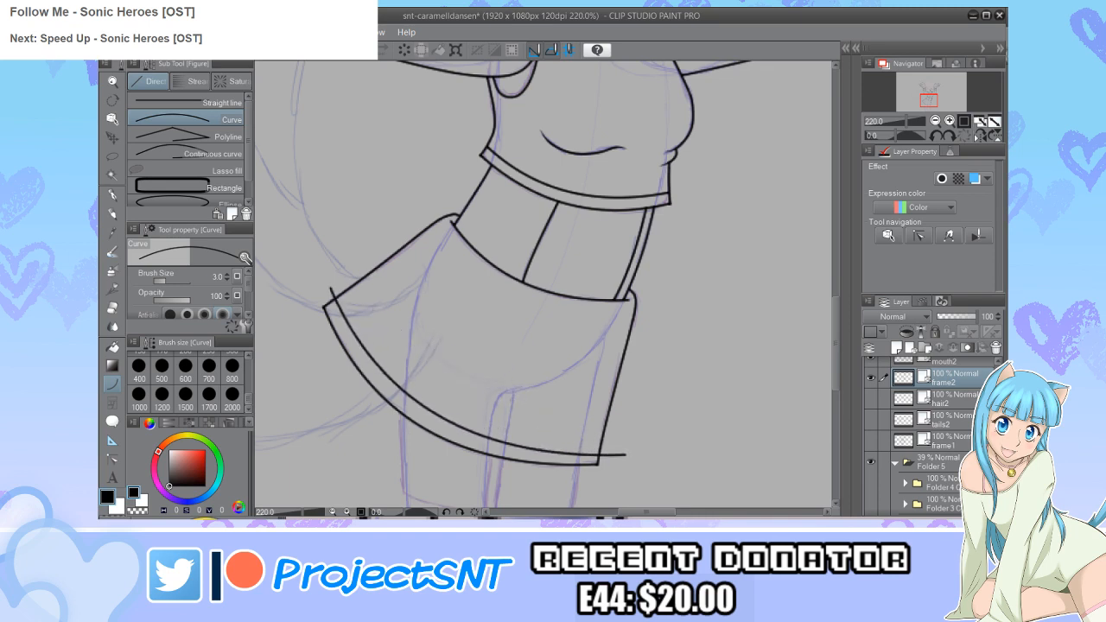
left_click(390, 386)
key("y")
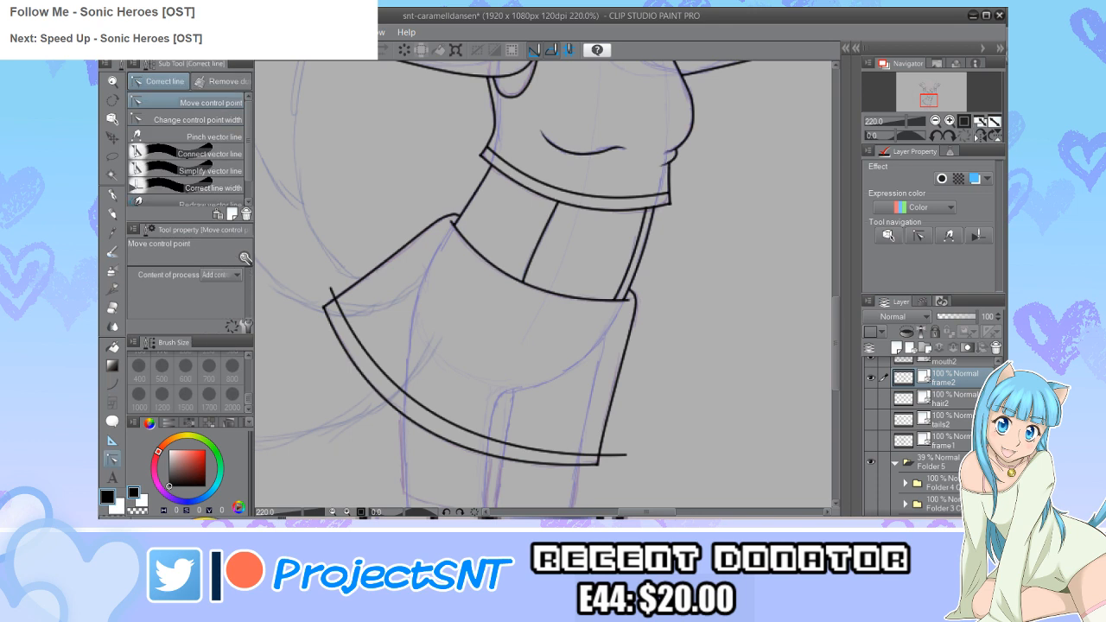
left_click_drag(618, 448, 617, 447)
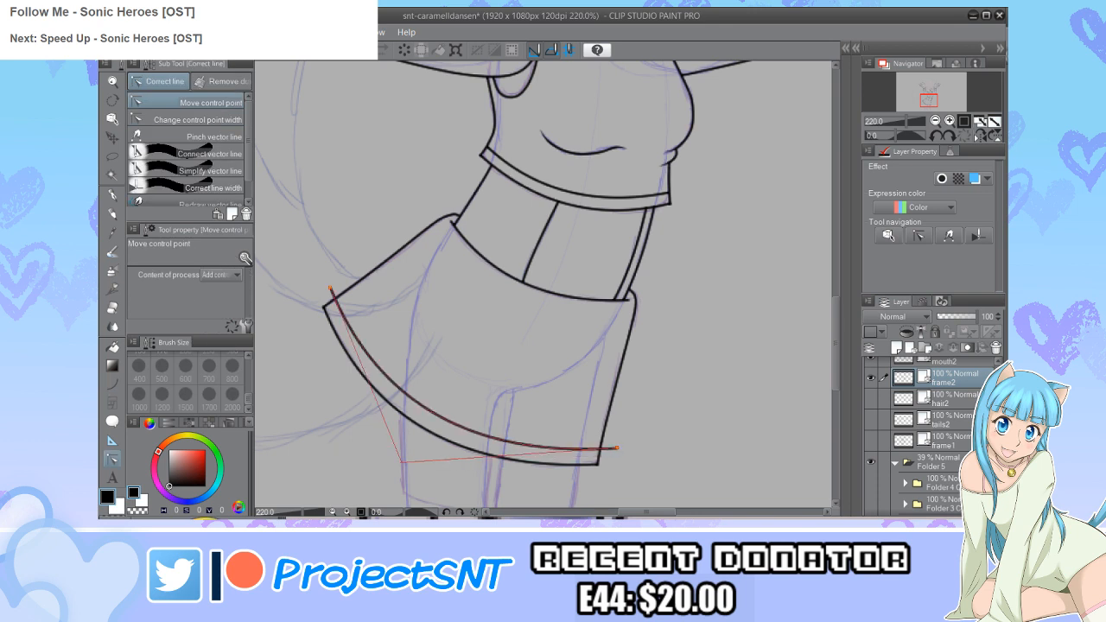
Step: Nudge the left end of the curve inside the skirt's hem and compare its placement with the frame1 layer
scroll(411, 361, "down", 2)
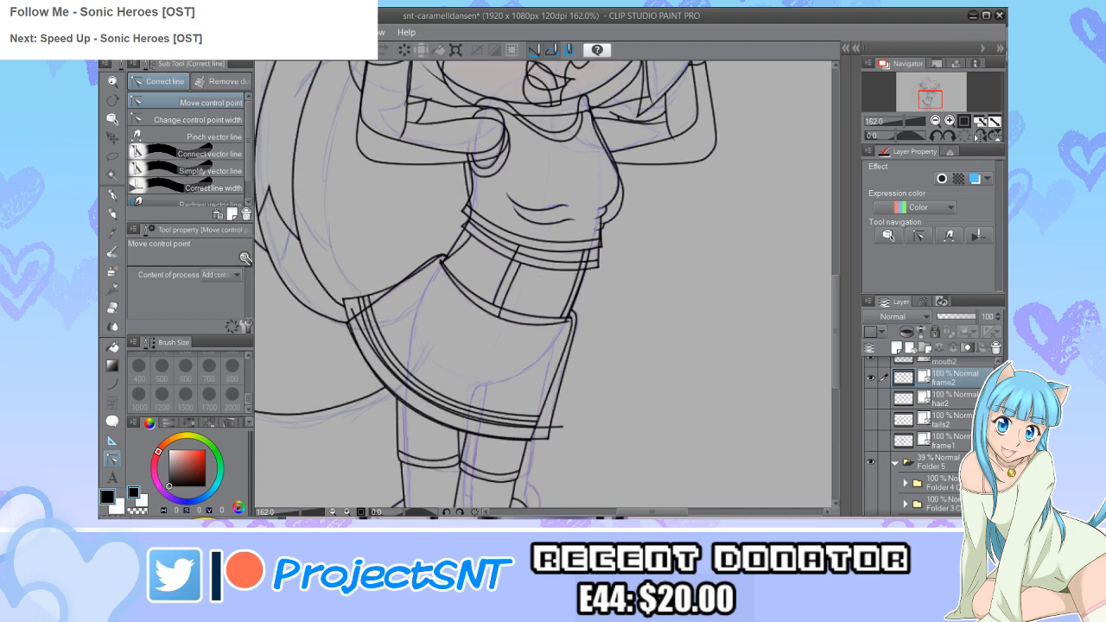
scroll(367, 376, "up", 1)
left_click_drag(350, 303, 352, 302)
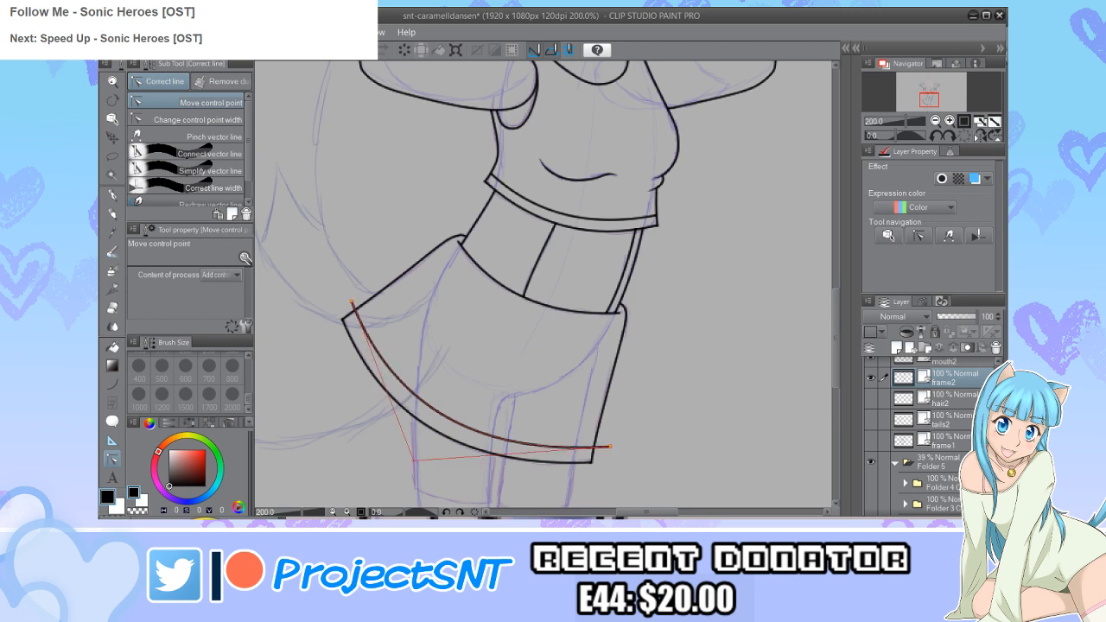
left_click(870, 441)
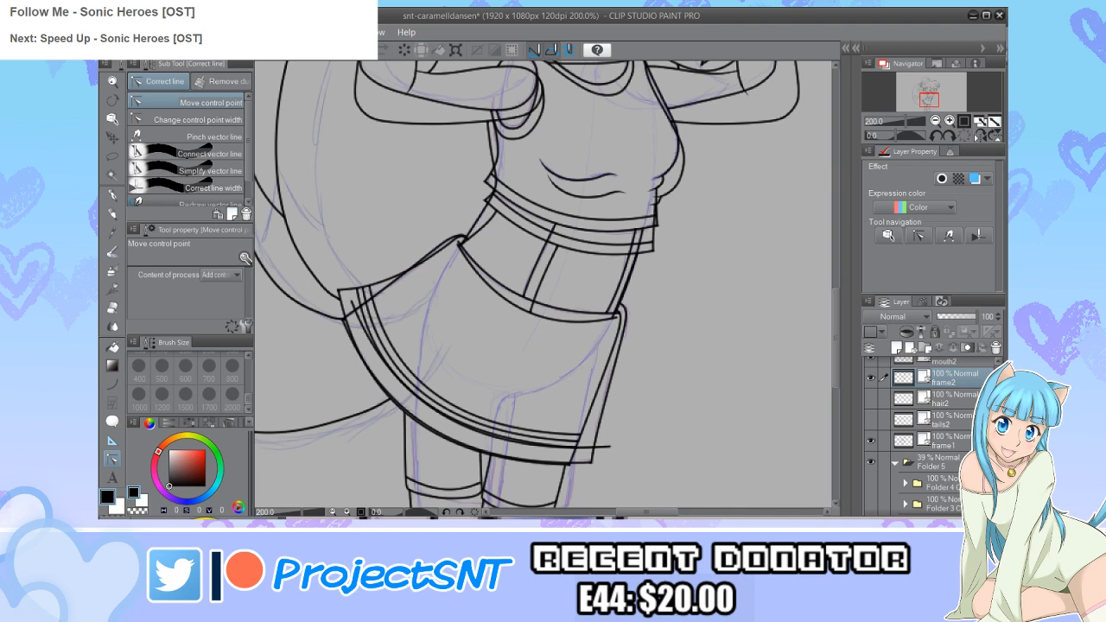
left_click(870, 441)
scroll(357, 331, "up", 2)
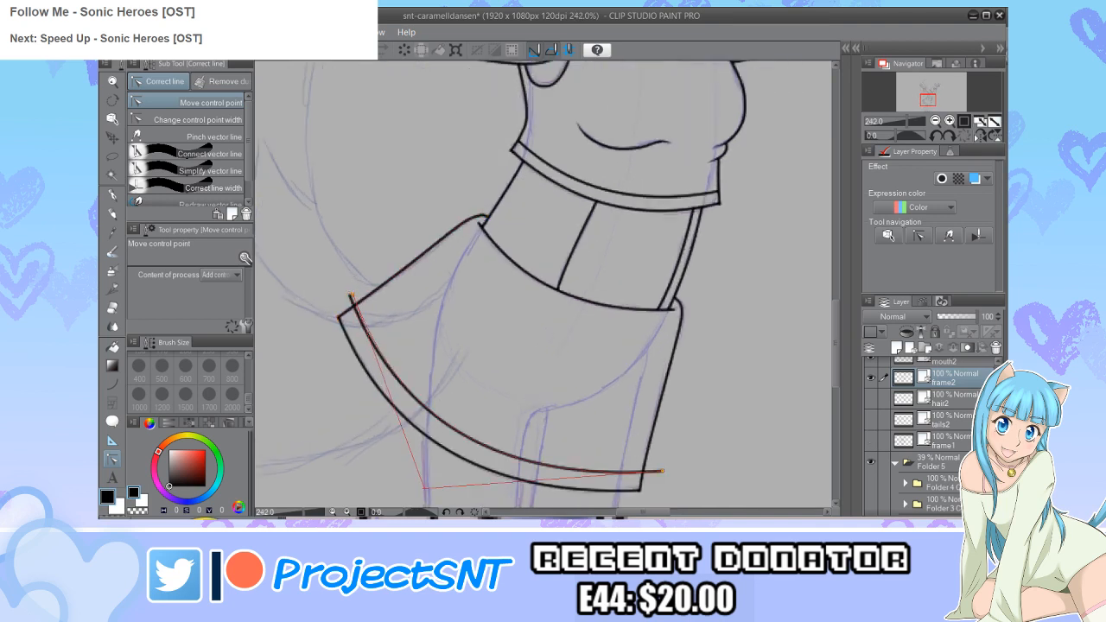
scroll(357, 331, "down", 2)
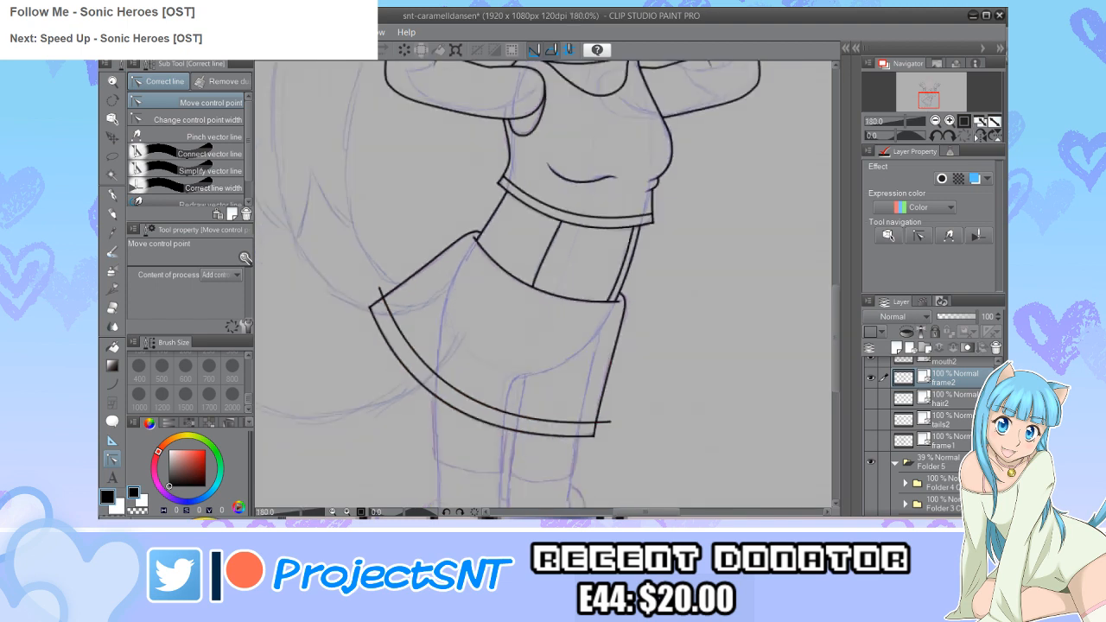
left_click(872, 441)
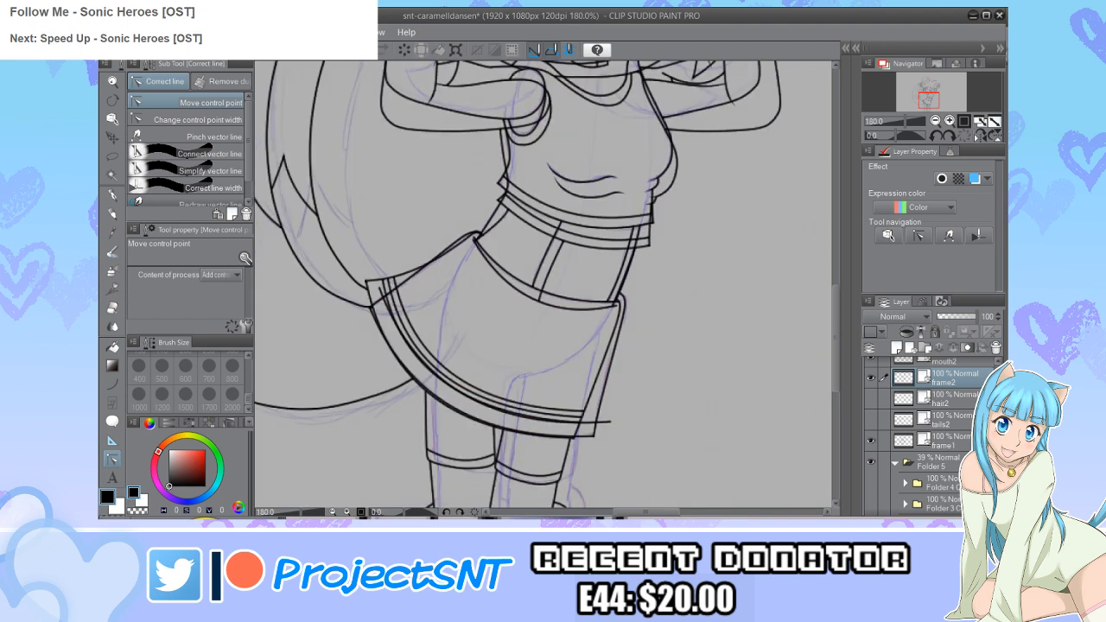
left_click(871, 441)
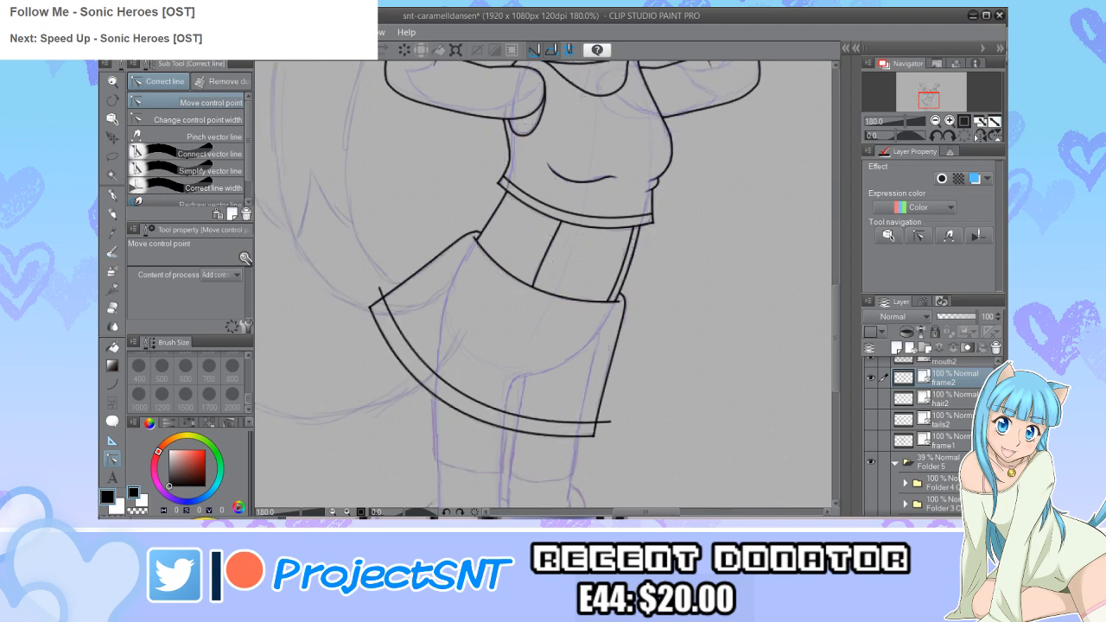
Step: Raise the inner hem curve's right end slightly and erase its overhanging ends at both sides of the skirt
scroll(609, 371, "up", 1)
key("e")
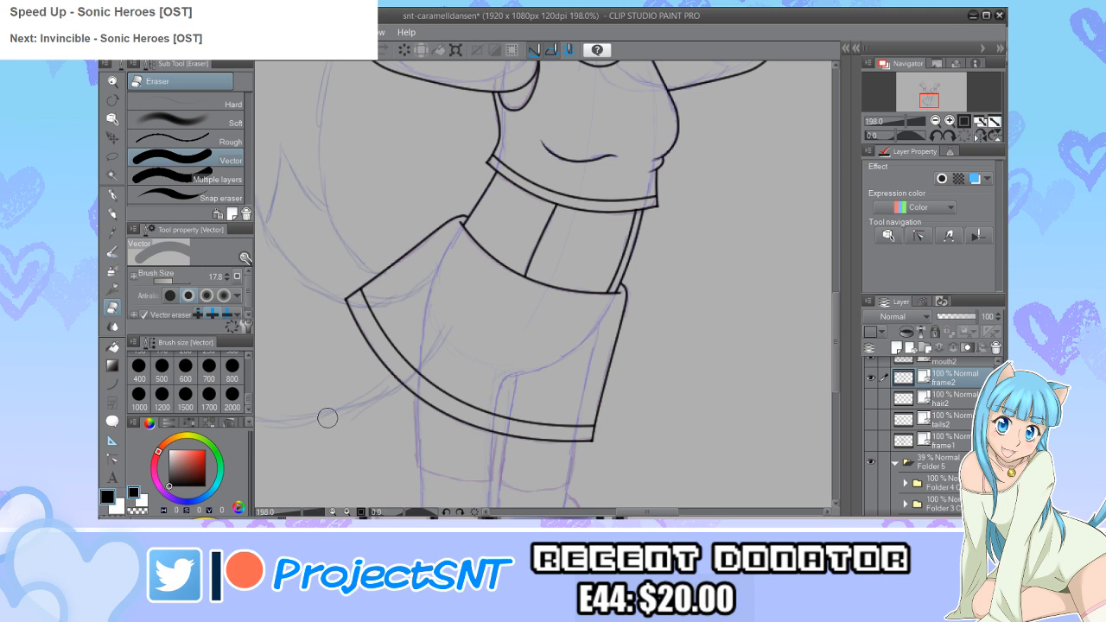
key("ctrl+z")
key("y")
left_click(592, 513)
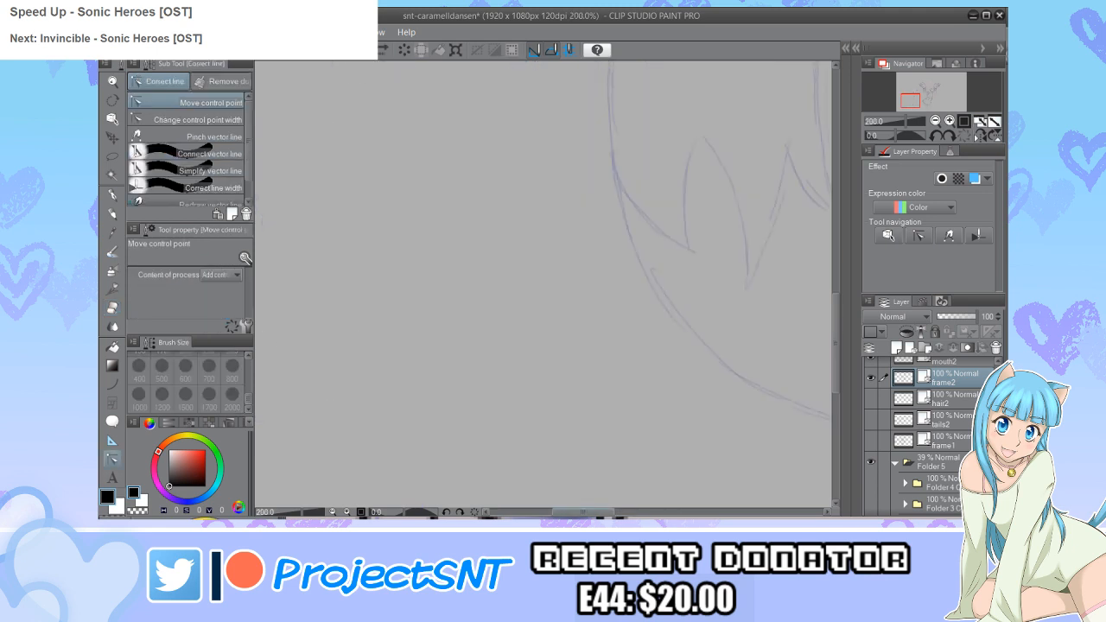
left_click_drag(584, 512, 654, 513)
scroll(536, 286, "up", 1)
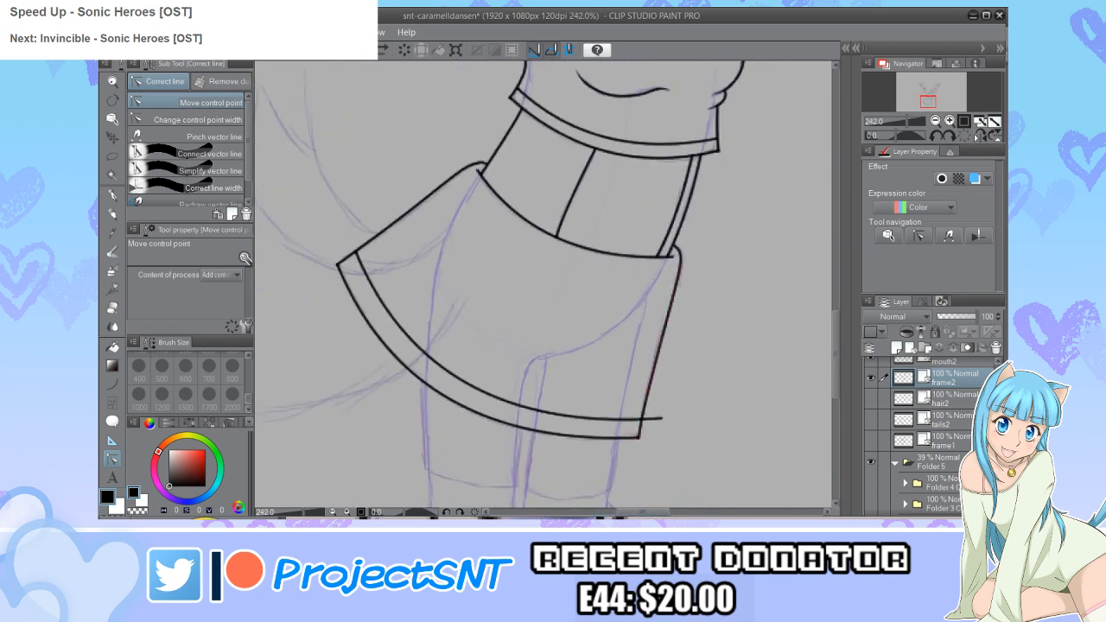
left_click(571, 414)
left_click_drag(661, 416, 660, 414)
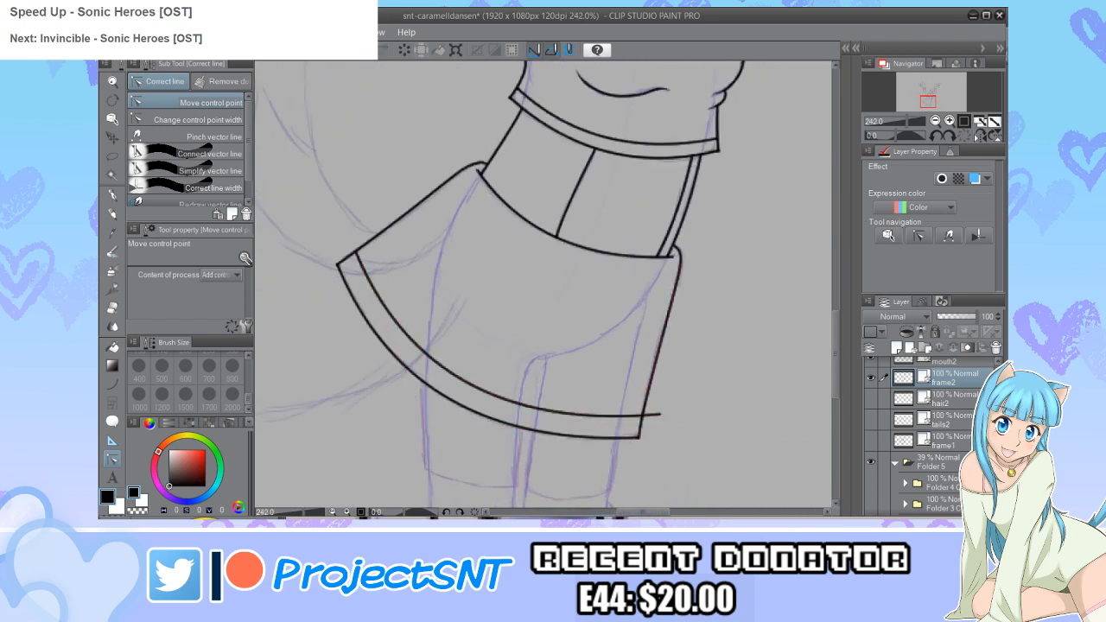
key("e")
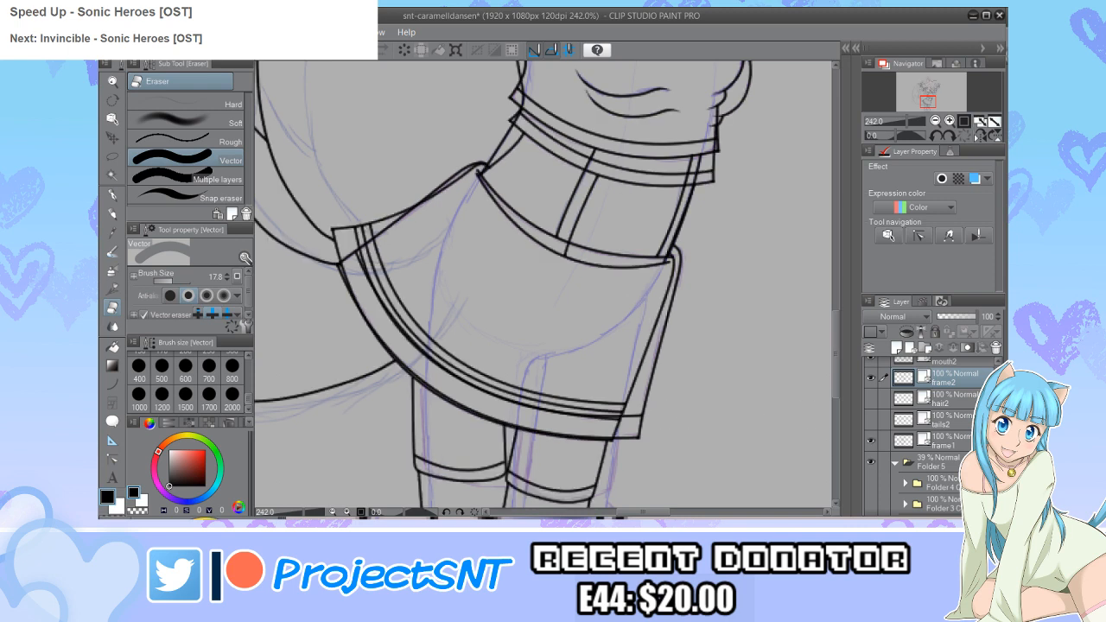
Step: Draw another trim curve just above the inner hem line and move its right end up to run parallel with it
key("u")
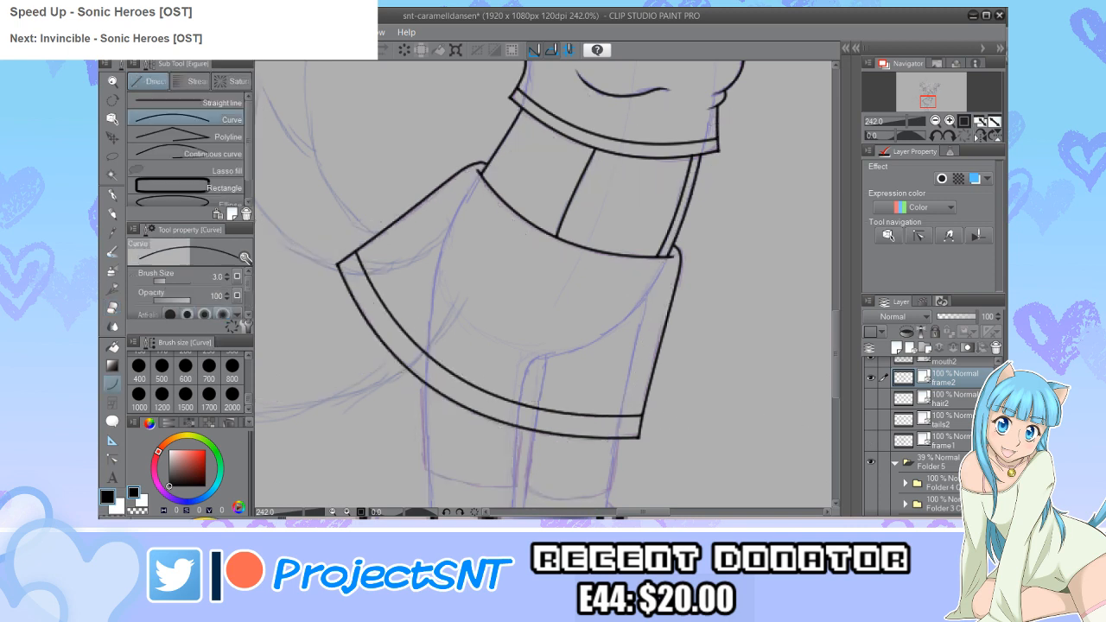
left_click_drag(356, 239, 675, 420)
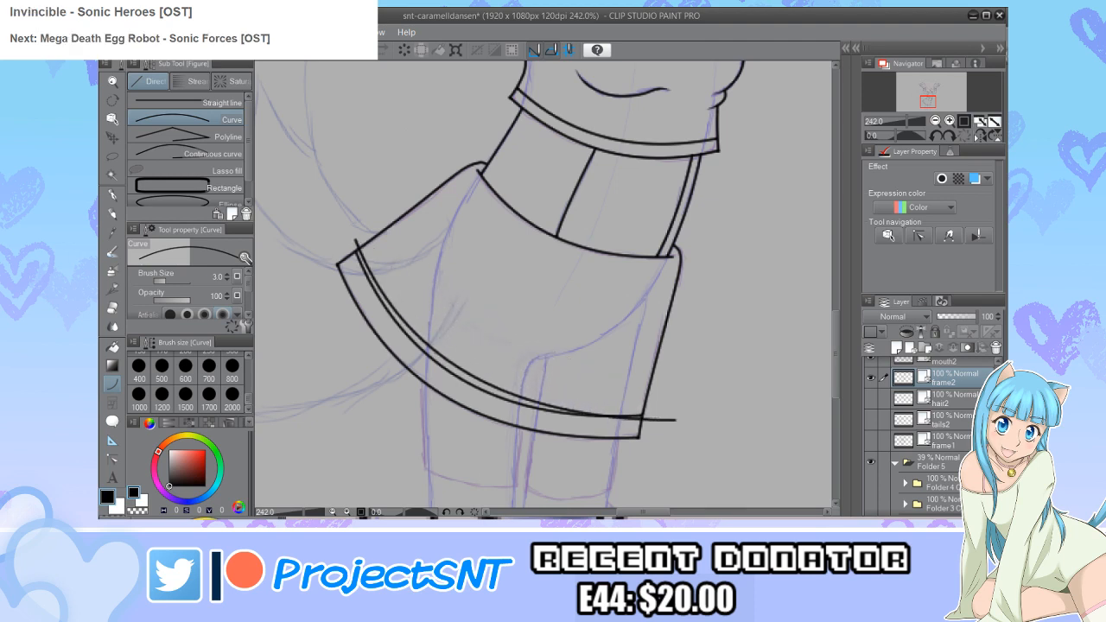
key("y")
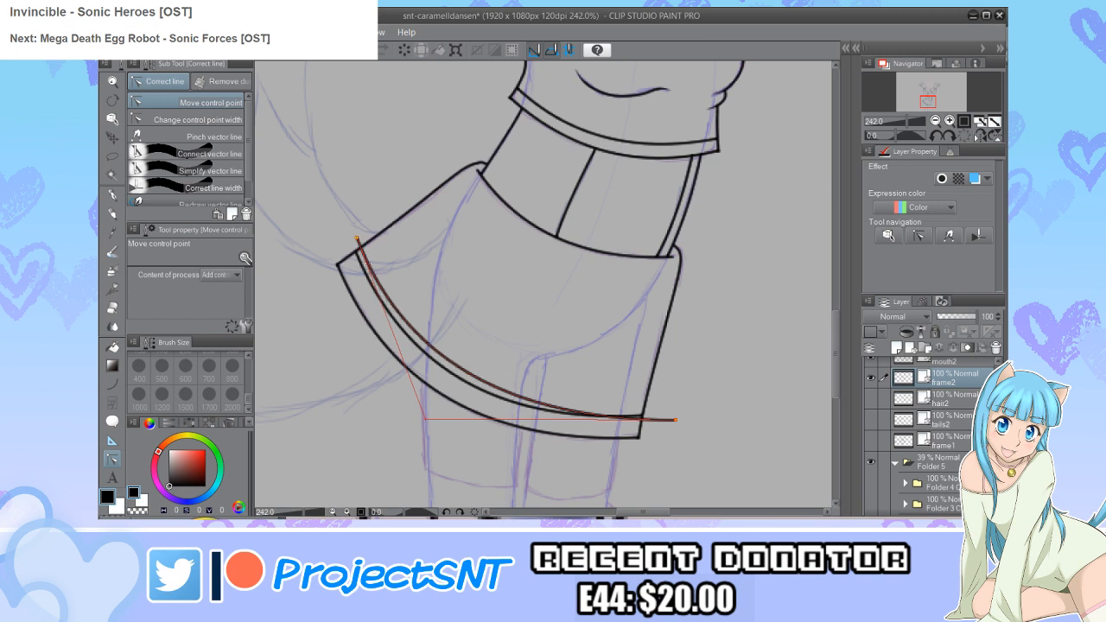
left_click_drag(676, 420, 662, 410)
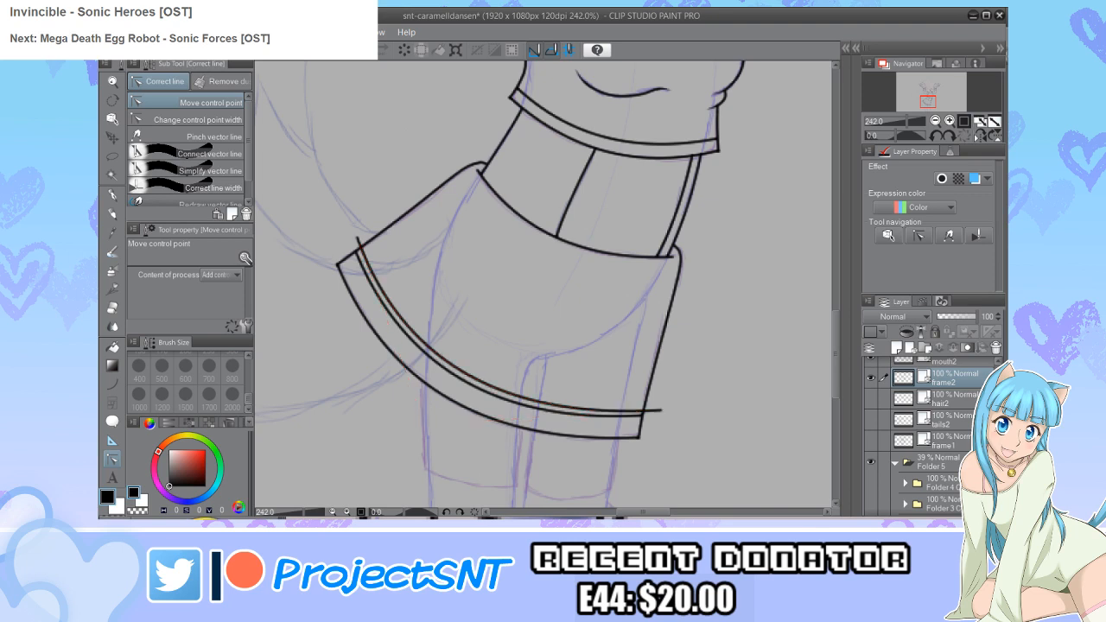
scroll(662, 410, "up", 1)
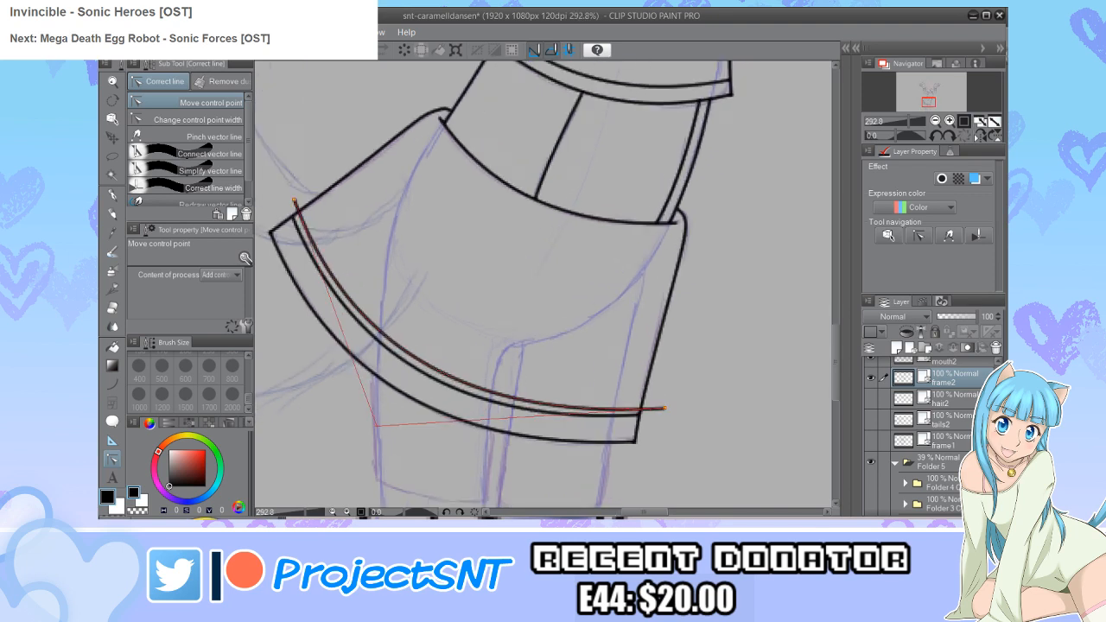
scroll(388, 371, "down", 2)
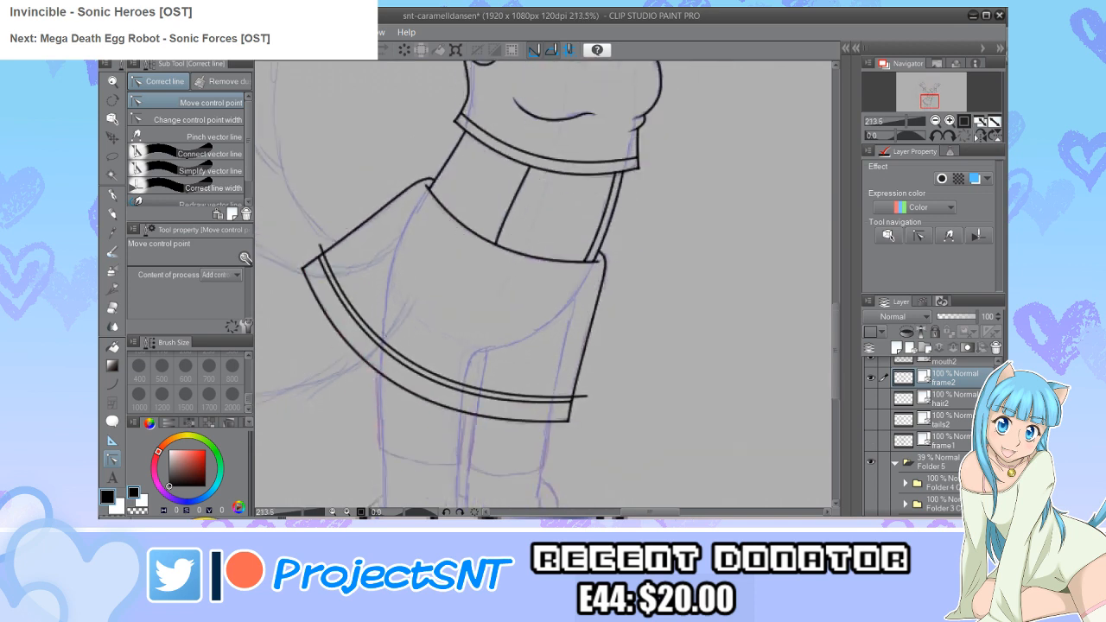
Step: Draw a third trim curve above the other two with the Curve tool and compare the hem with the frame1 layer
key("u")
scroll(338, 312, "up", 1)
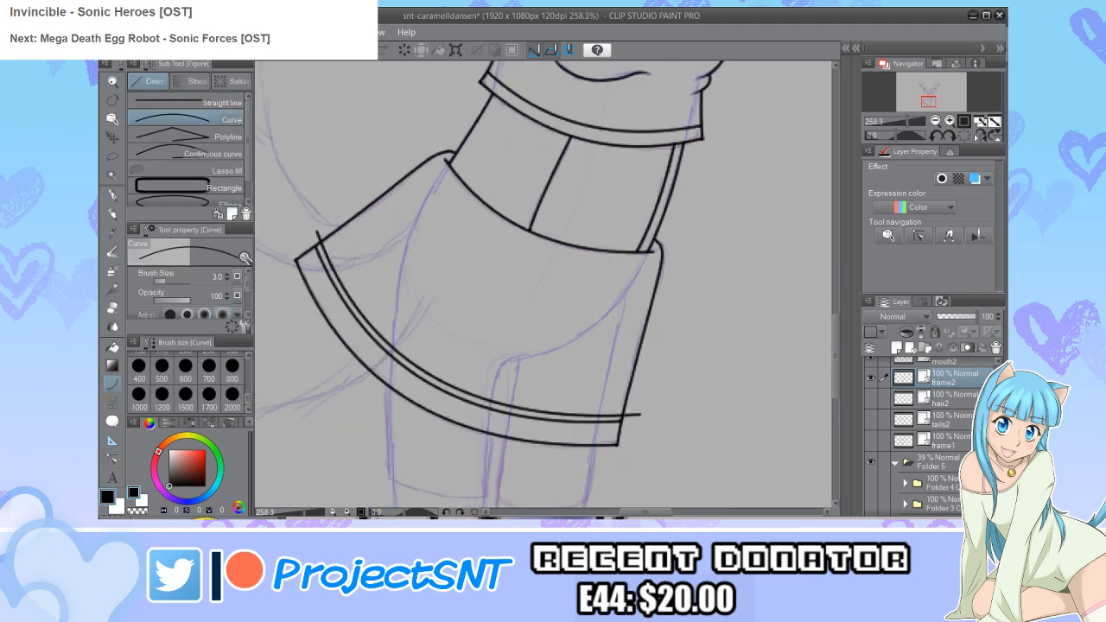
left_click_drag(324, 226, 637, 403)
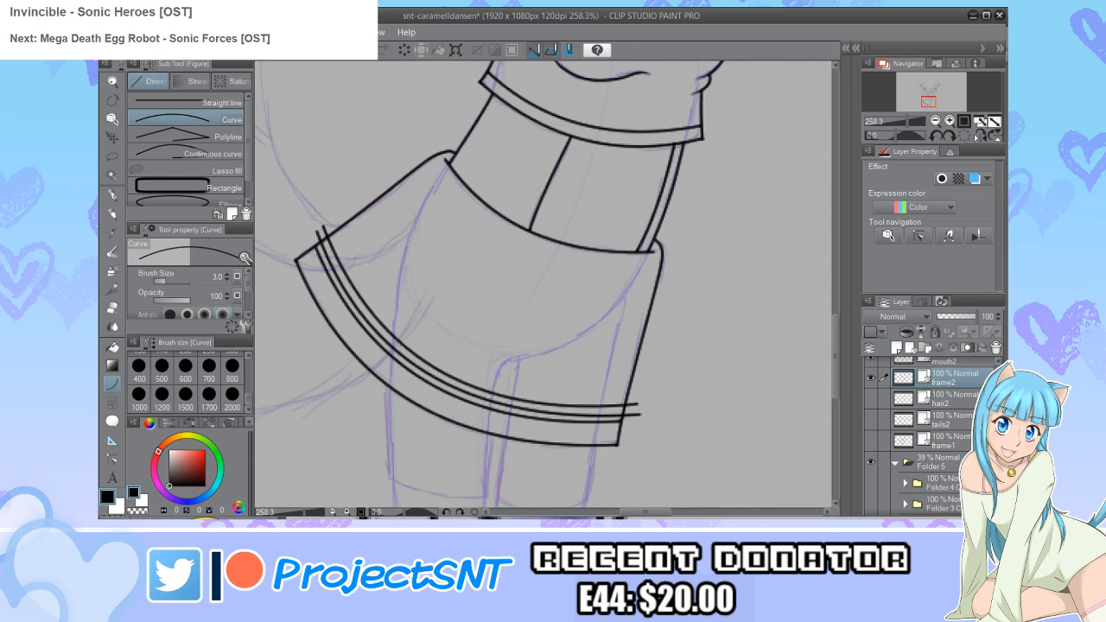
left_click(870, 440)
left_click(870, 440)
Step: Erase the trim curves' overhanging ends at the skirt's sides, nudging the right end of one curve before trimming it
key("e")
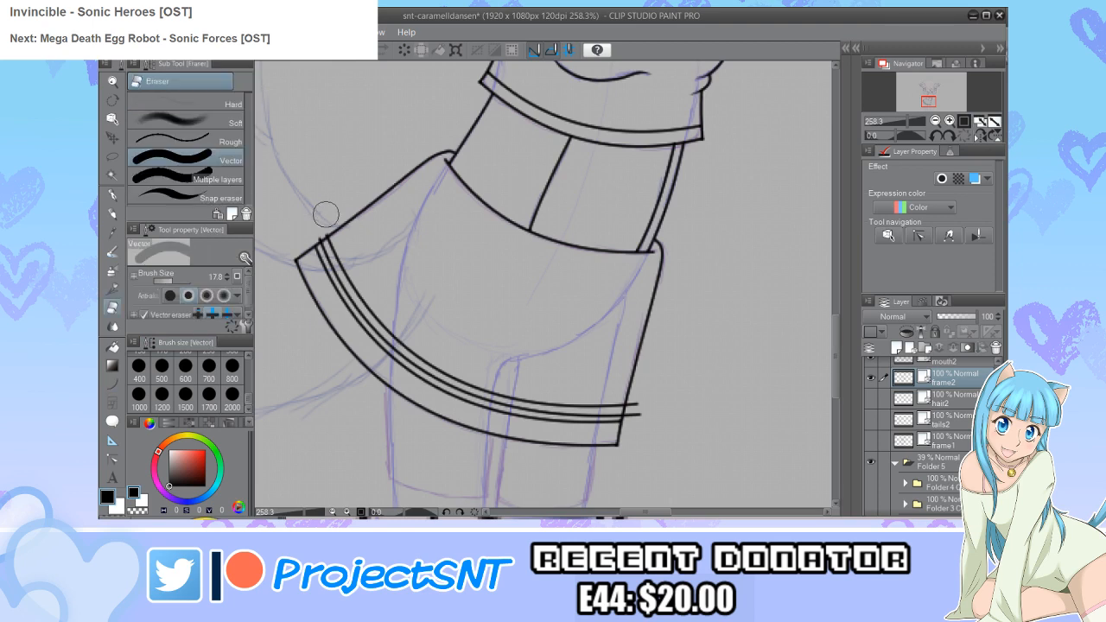
left_click(644, 411)
key("y")
left_click_drag(639, 414, 643, 413)
key("e")
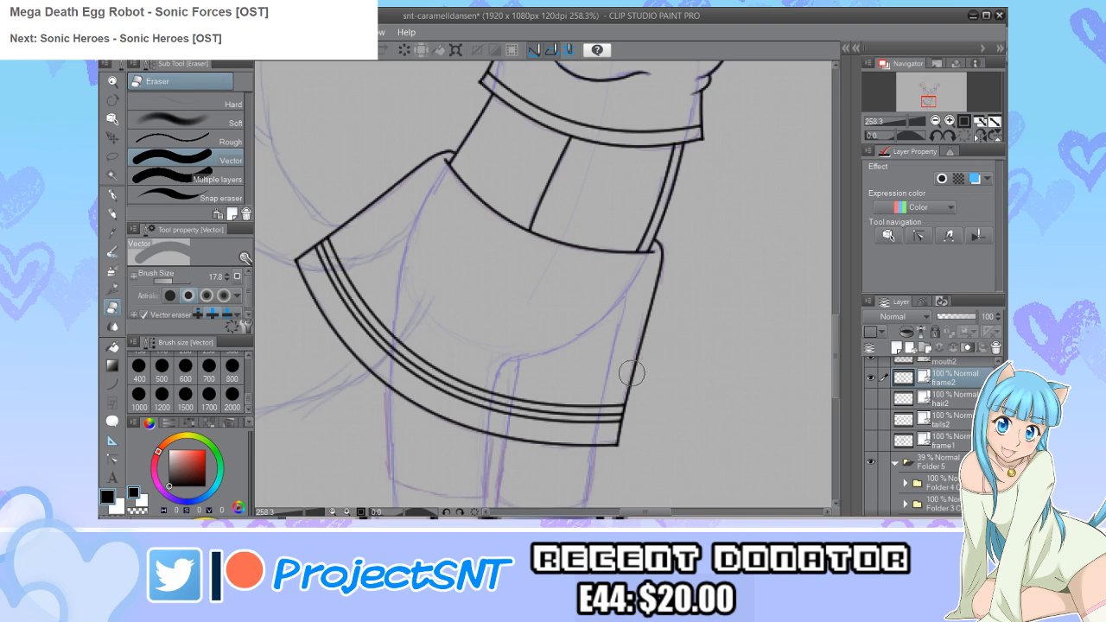
Step: Draw the right leg's outline below the hem as continuous curves with a rounded lower edge, closing its right side up to the skirt
scroll(560, 396, "down", 4)
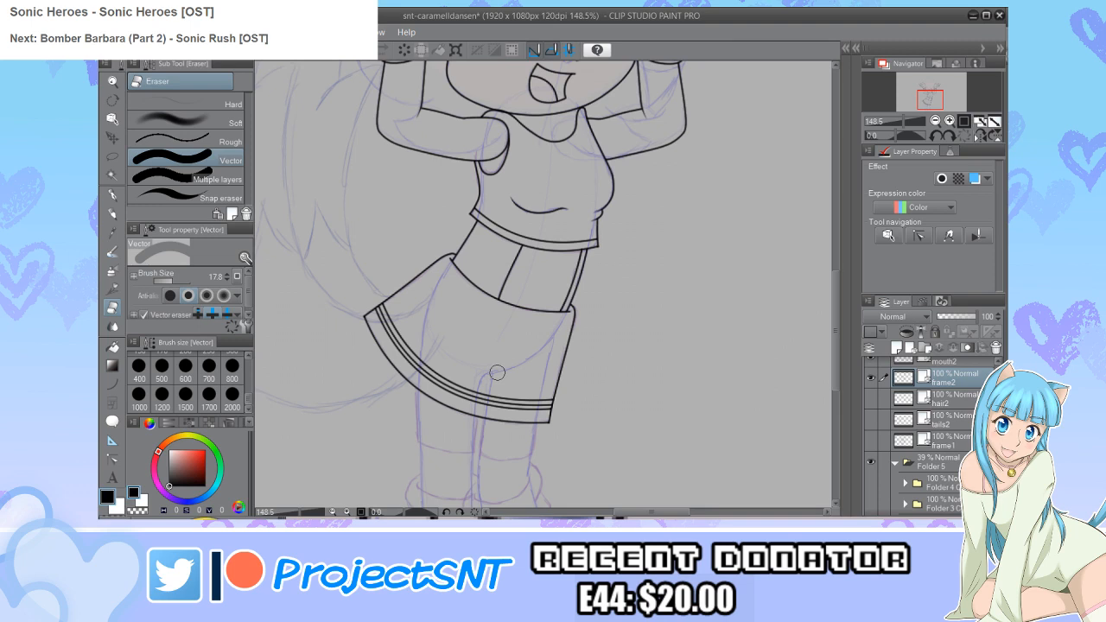
scroll(470, 372, "down", 2)
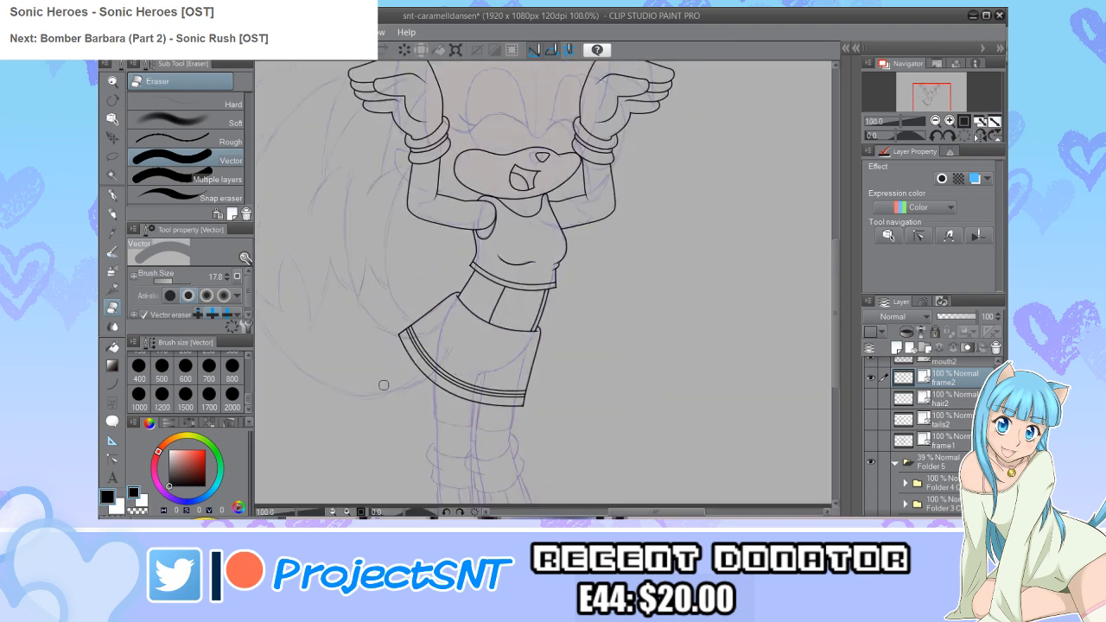
scroll(384, 384, "down", 2)
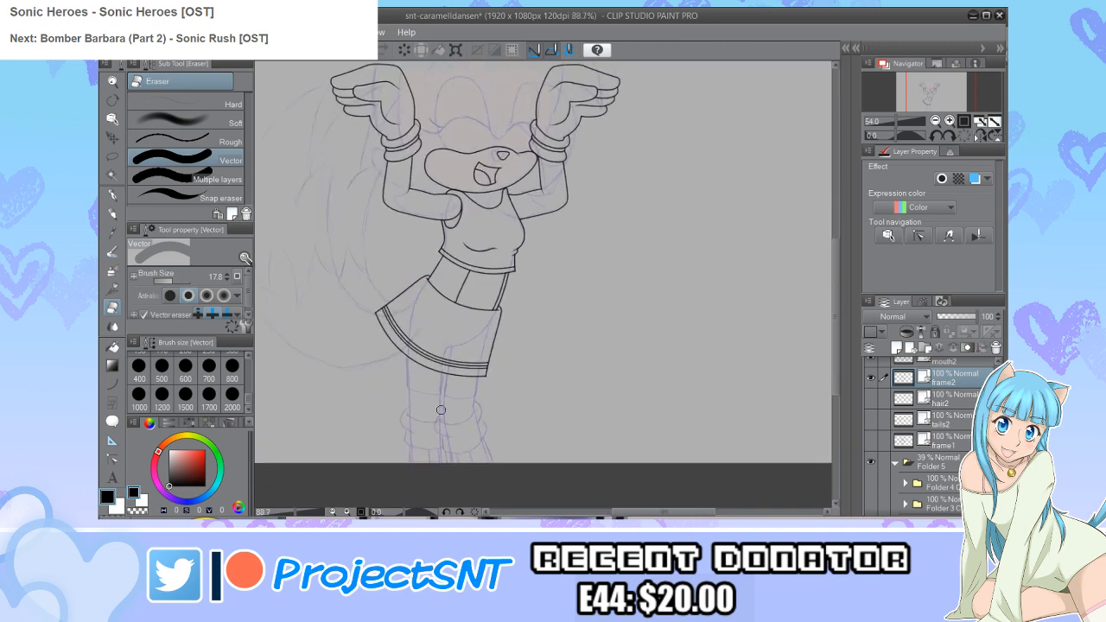
scroll(441, 409, "up", 6)
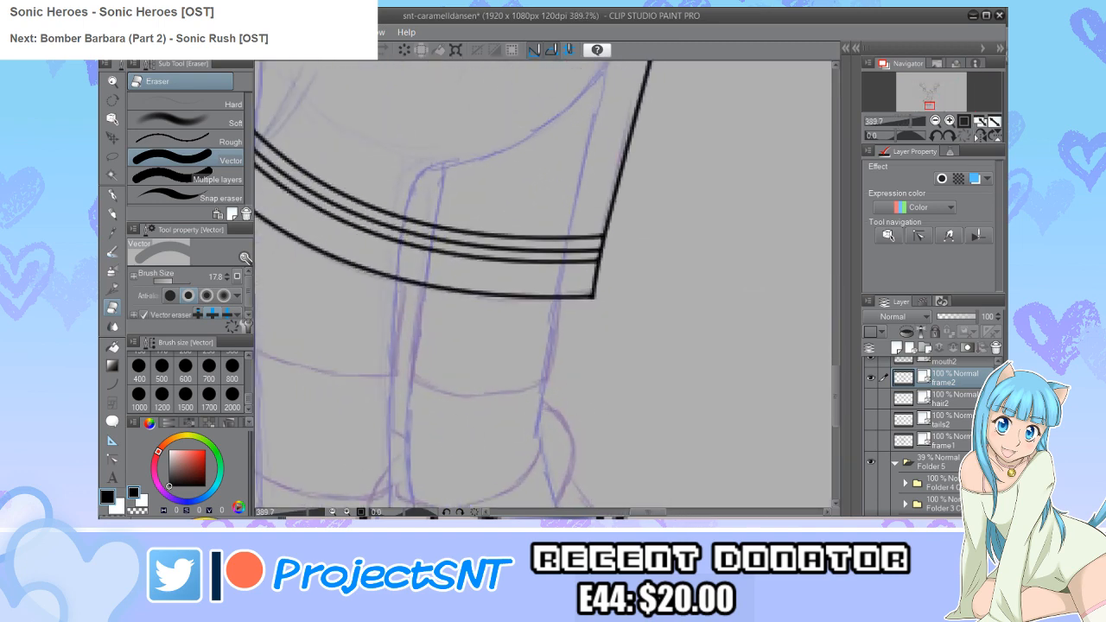
key("u")
left_click(213, 154)
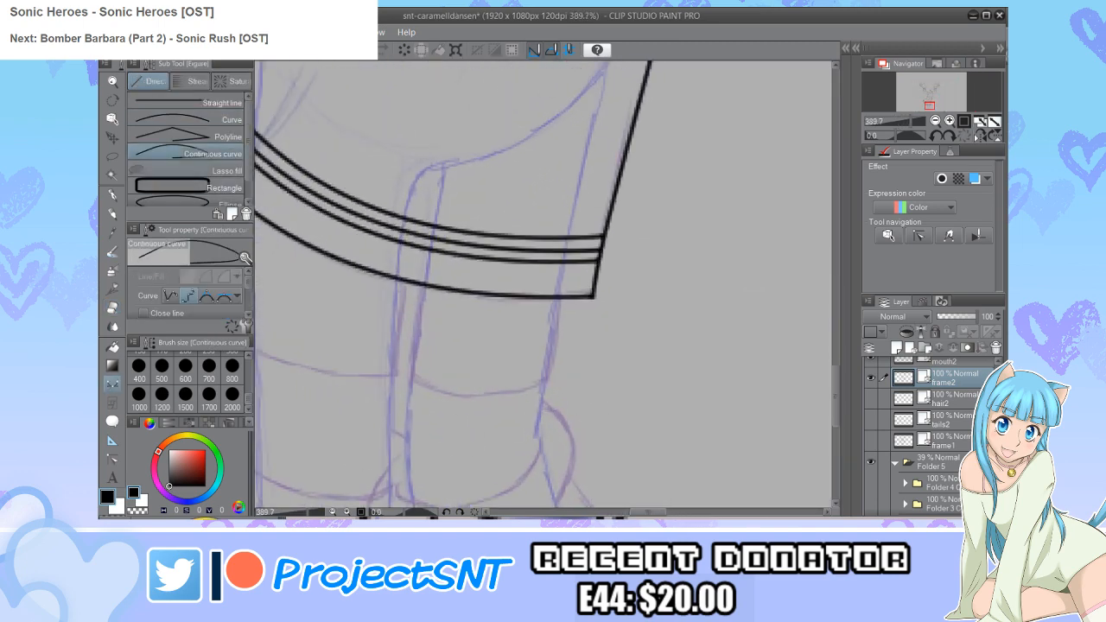
scroll(447, 397, "up", 1)
mouse_move(417, 269)
left_mouse_down()
mouse_move(408, 395)
mouse_move(532, 403)
mouse_move(561, 390)
mouse_move(565, 374)
left_mouse_up()
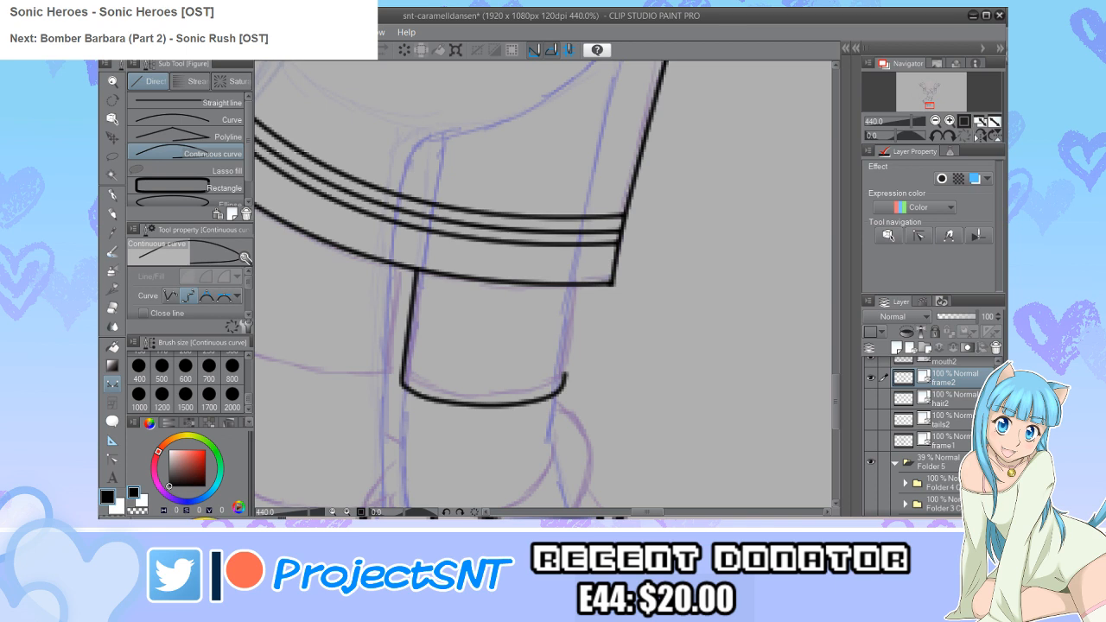
left_click_drag(566, 373, 577, 288)
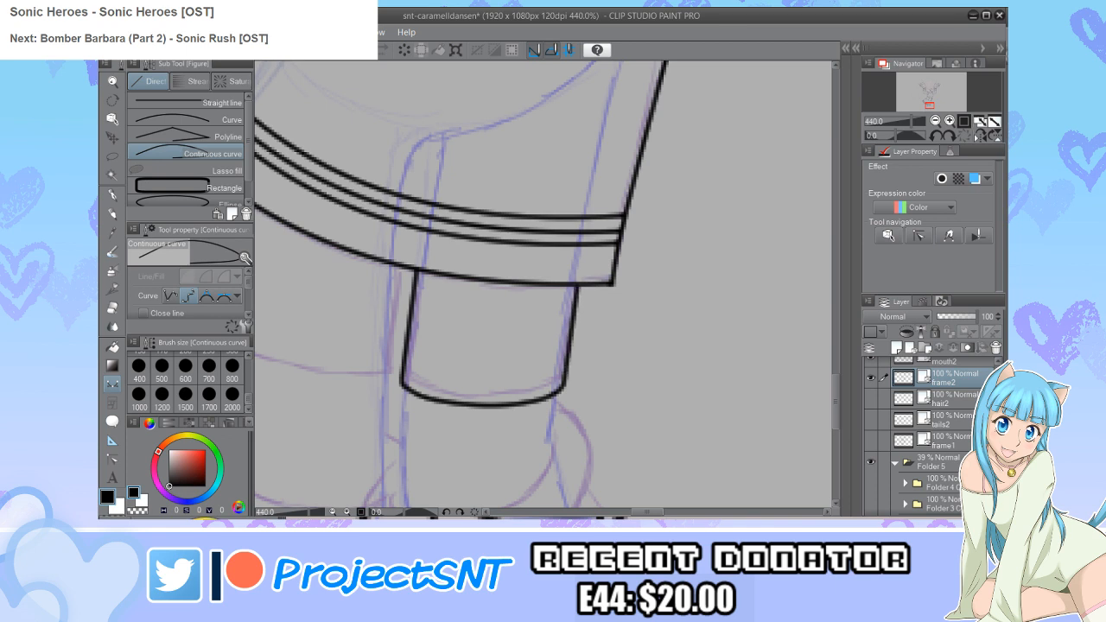
Step: Draw the left leg's outline below the hem as a continuous curve with a rounded lower edge
scroll(545, 285, "down", 2)
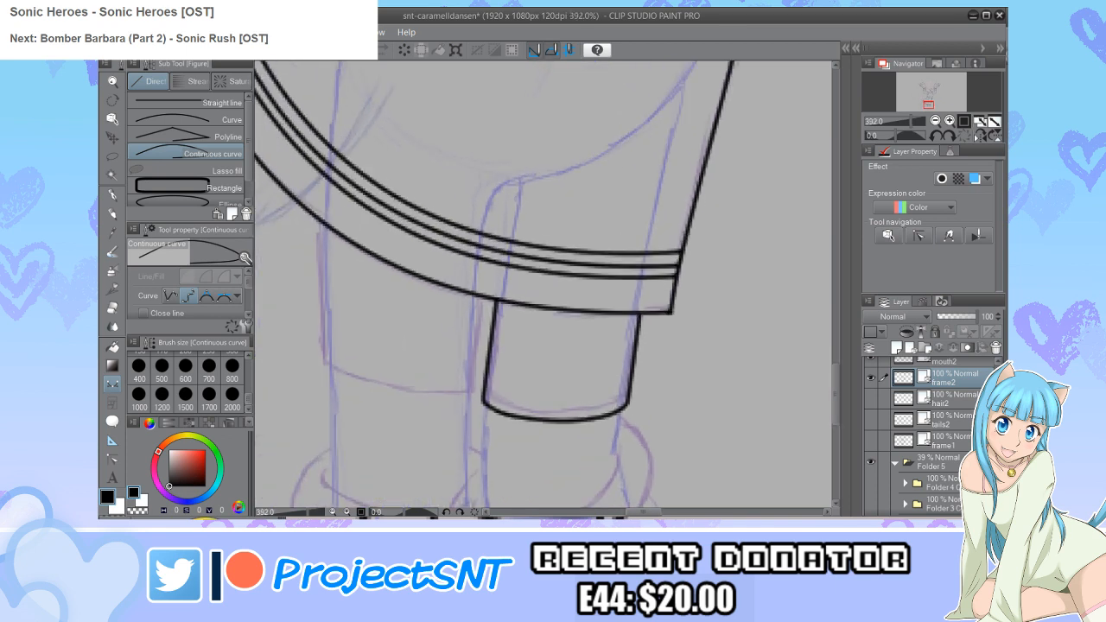
mouse_move(320, 221)
left_mouse_down()
mouse_move(330, 376)
mouse_move(470, 400)
mouse_move(477, 298)
left_mouse_up()
scroll(480, 370, "down", 2)
scroll(320, 378, "up", 1)
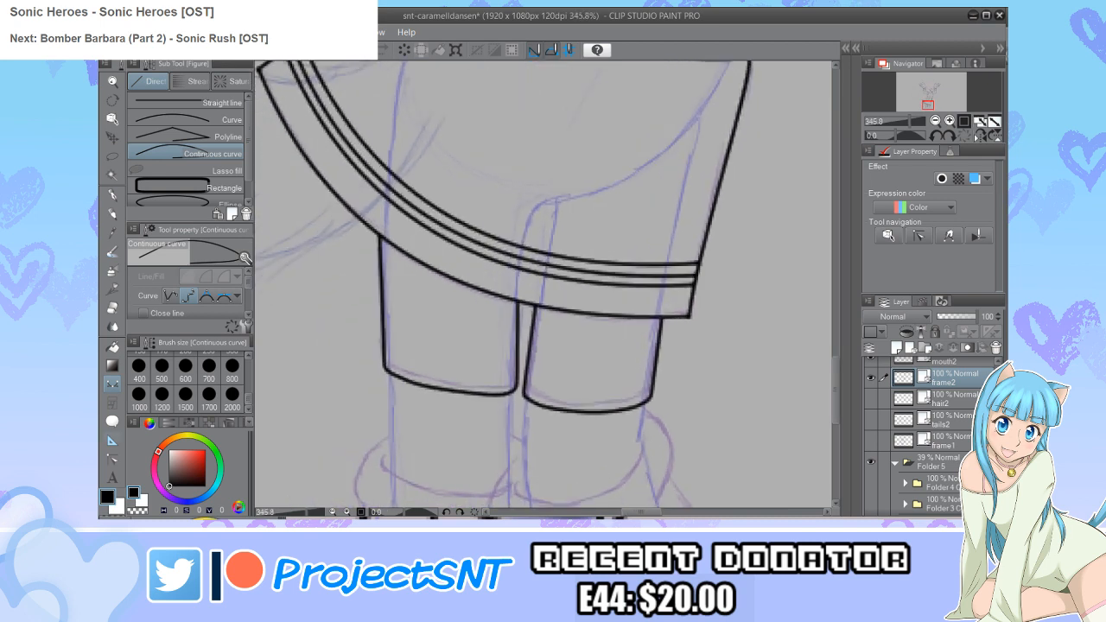
Step: Fine-tune the left leg's lower edge with its control points and compare both legs with the frame1 layer
key("y")
scroll(419, 379, "up", 1)
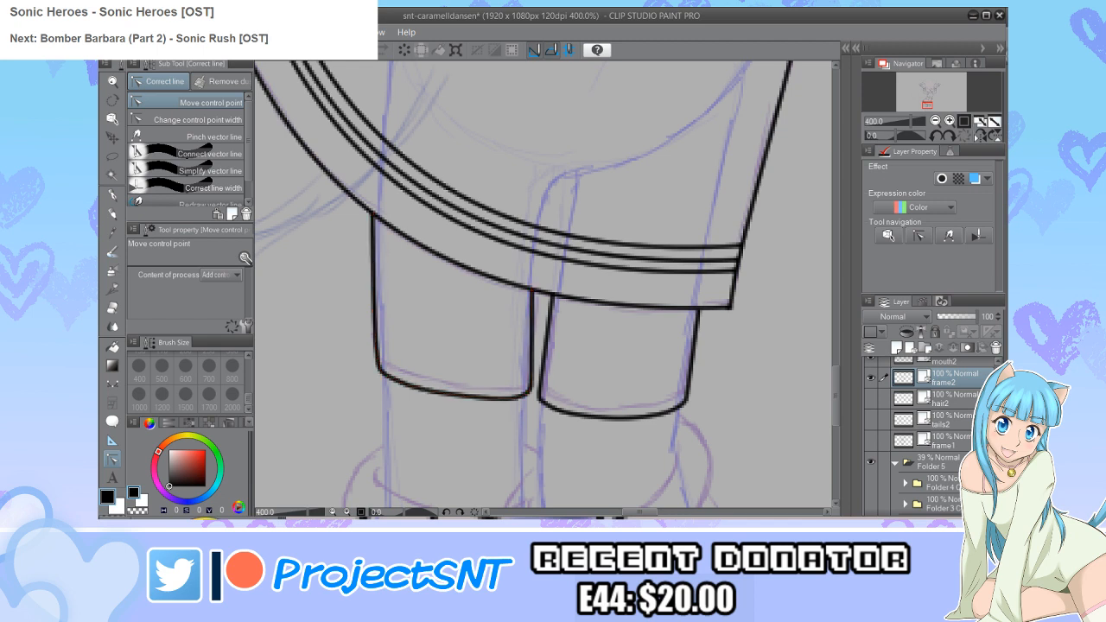
scroll(337, 441, "down", 3)
scroll(346, 424, "down", 1)
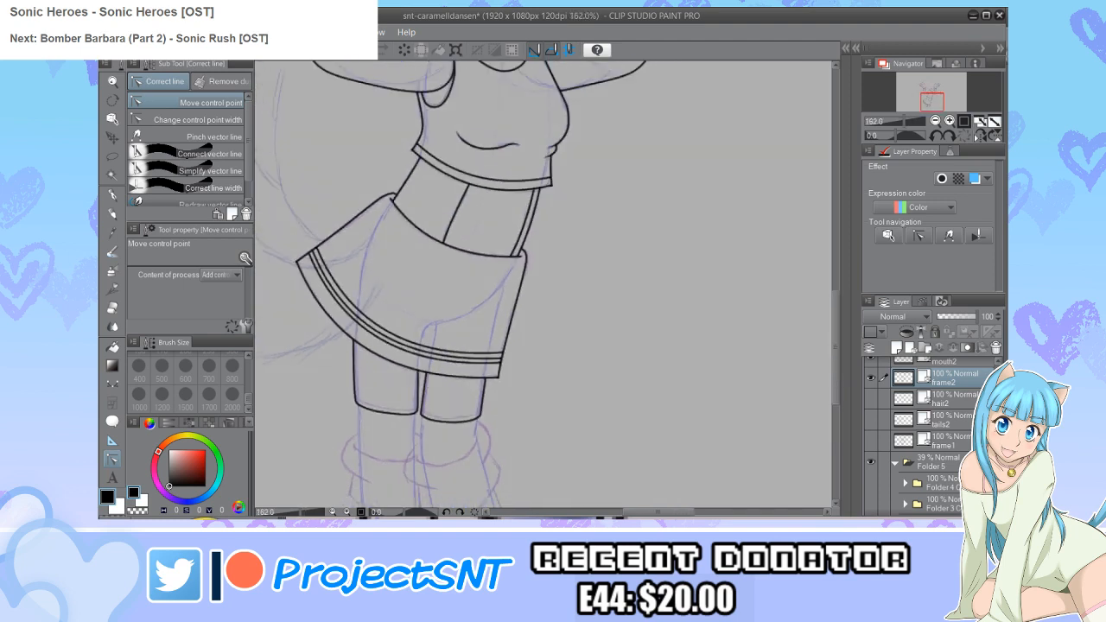
left_click(870, 441)
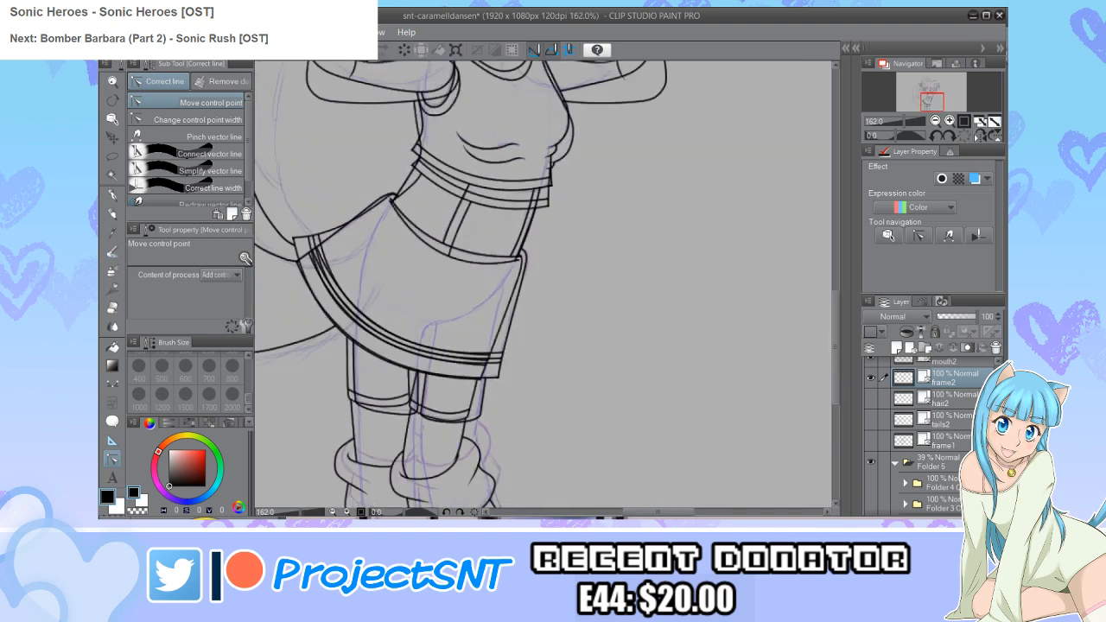
scroll(366, 418, "down", 1)
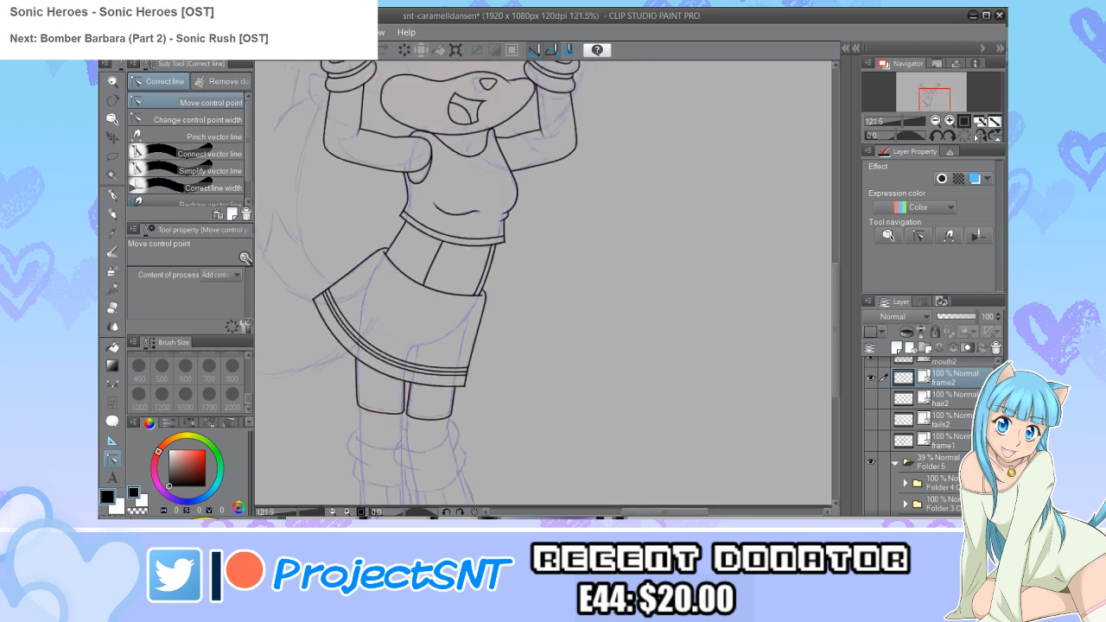
Step: Draw a curved band line across the right-hand leg just above its rounded lower edge
scroll(425, 413, "up", 5)
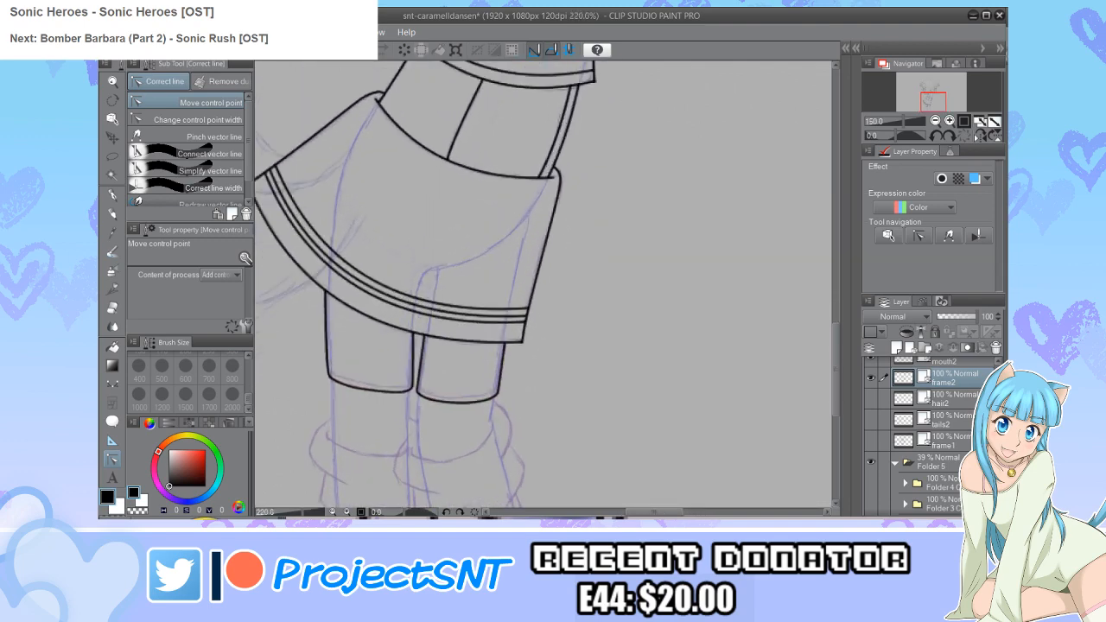
key("u")
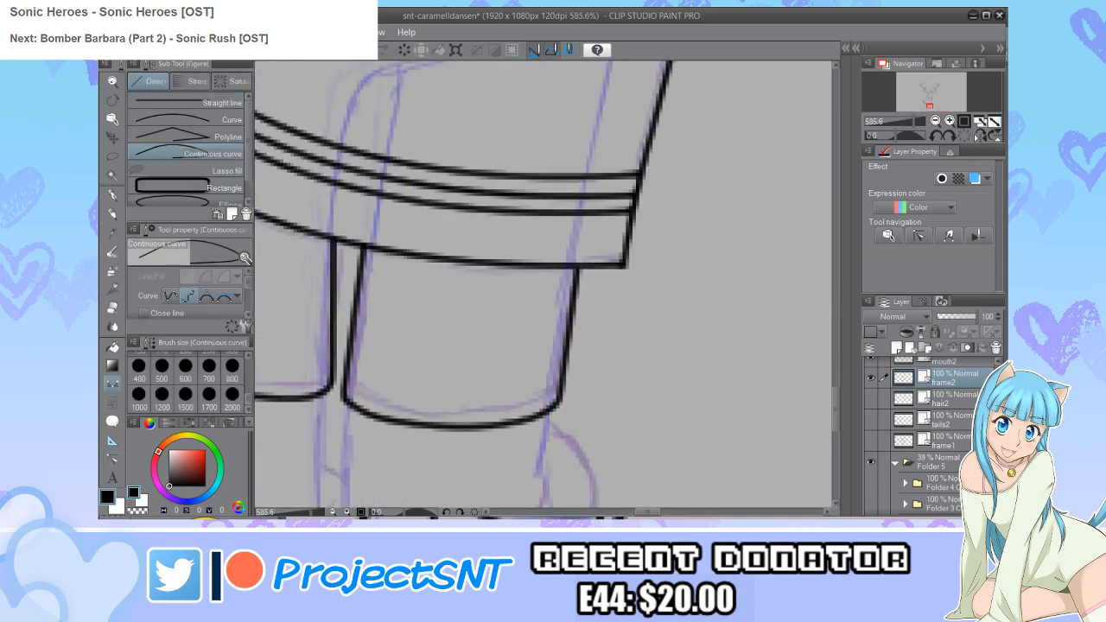
scroll(514, 409, "down", 2)
scroll(515, 409, "down", 1)
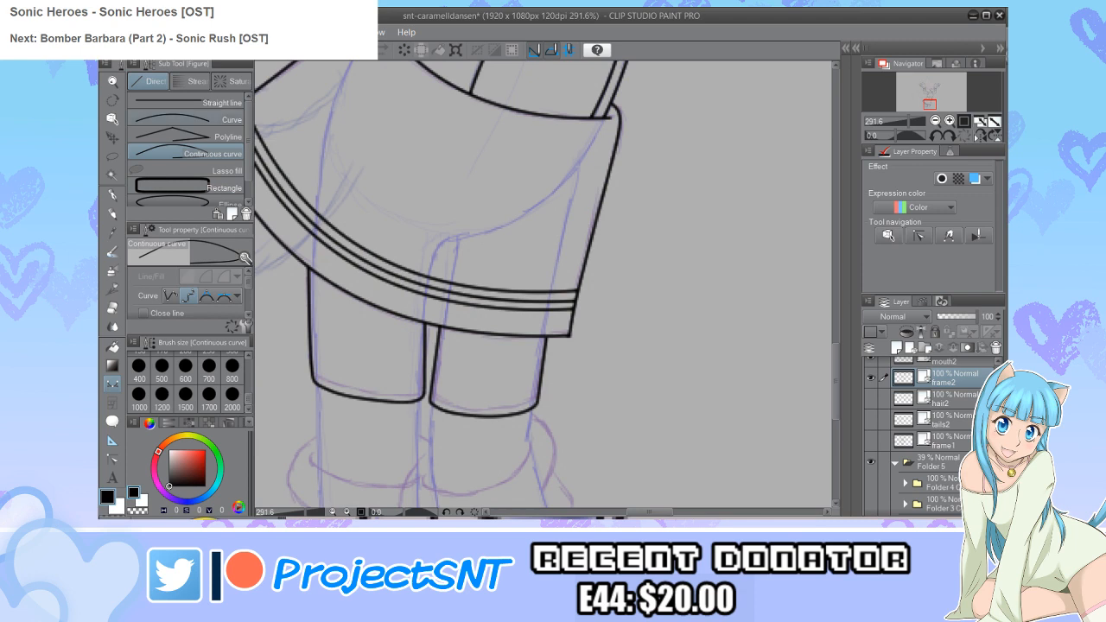
key("u")
scroll(458, 415, "up", 3)
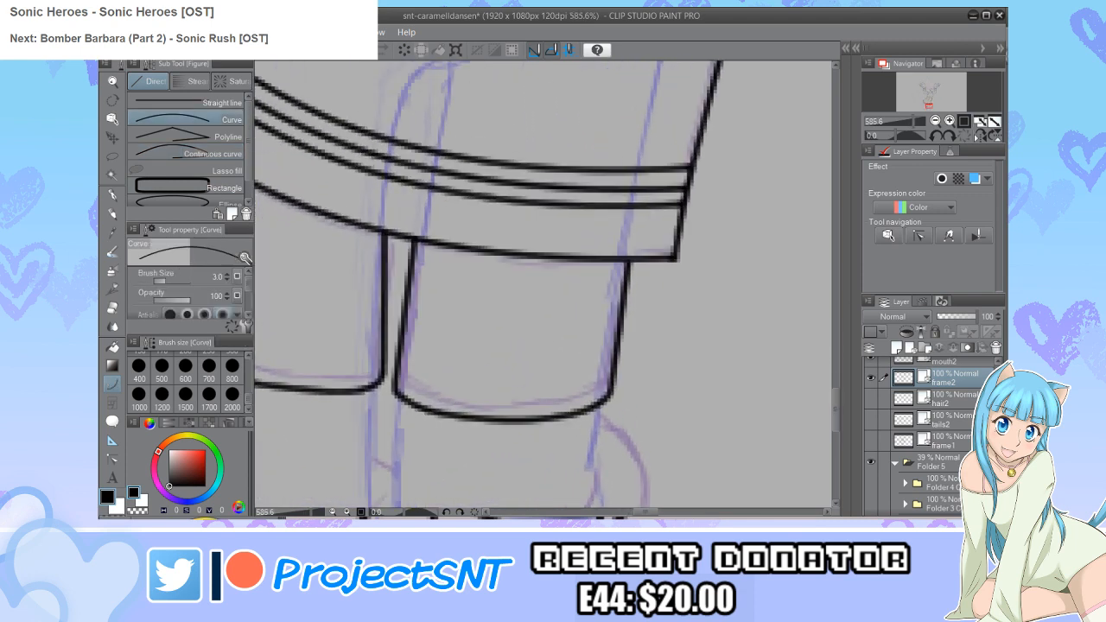
left_click_drag(400, 372, 613, 374)
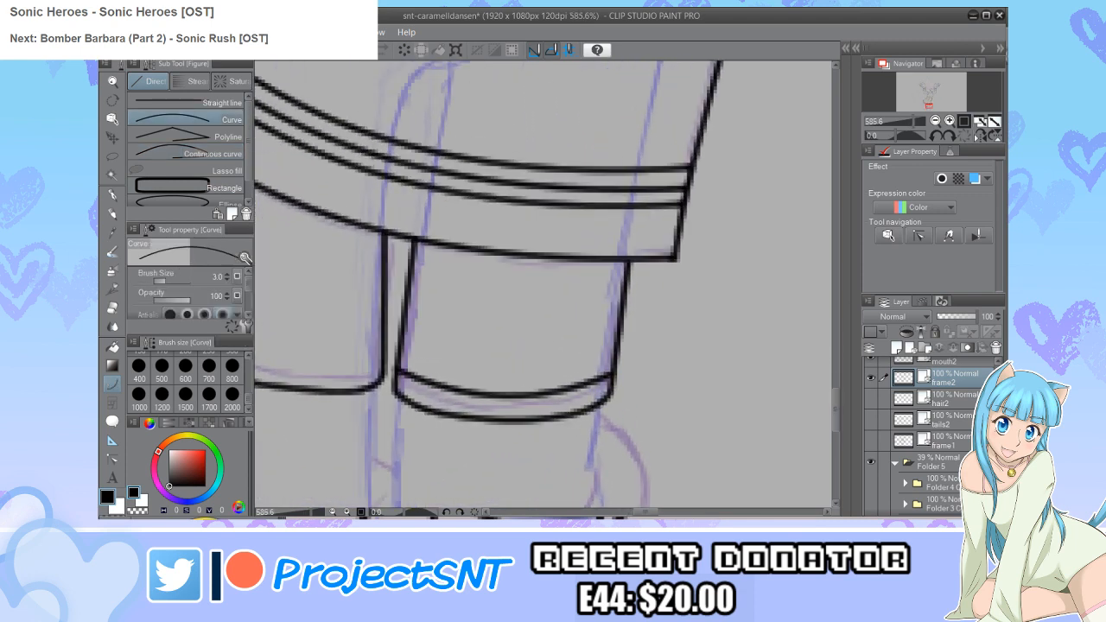
Step: Draw a matching curved band line across the left-hand leg above its lower edge and refine the edge with control points
scroll(545, 285, "down", 1)
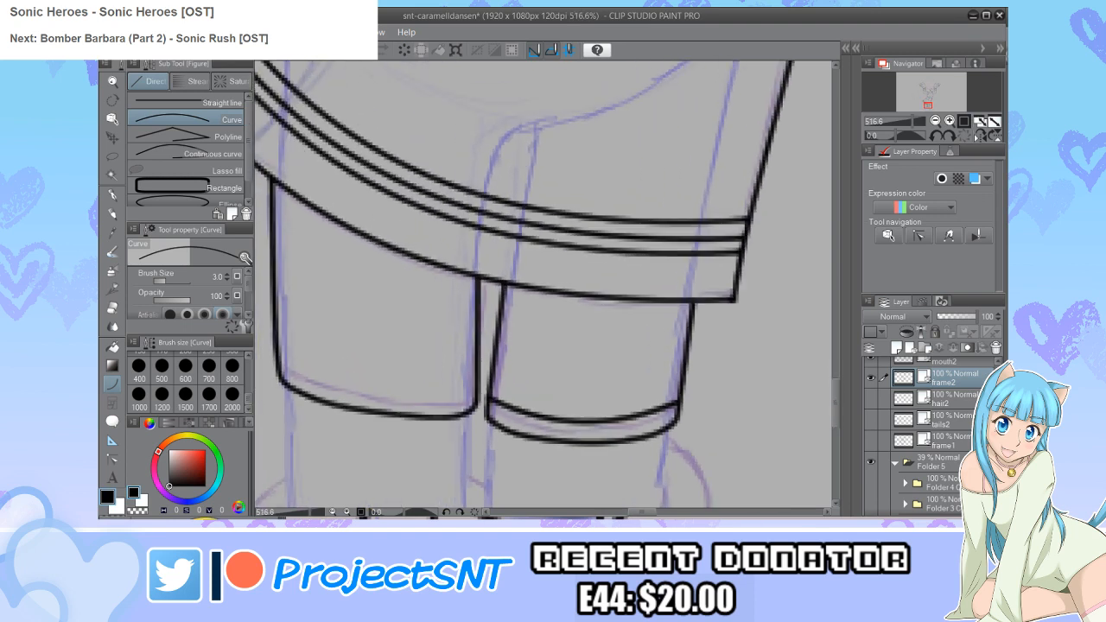
left_click_drag(278, 356, 475, 390)
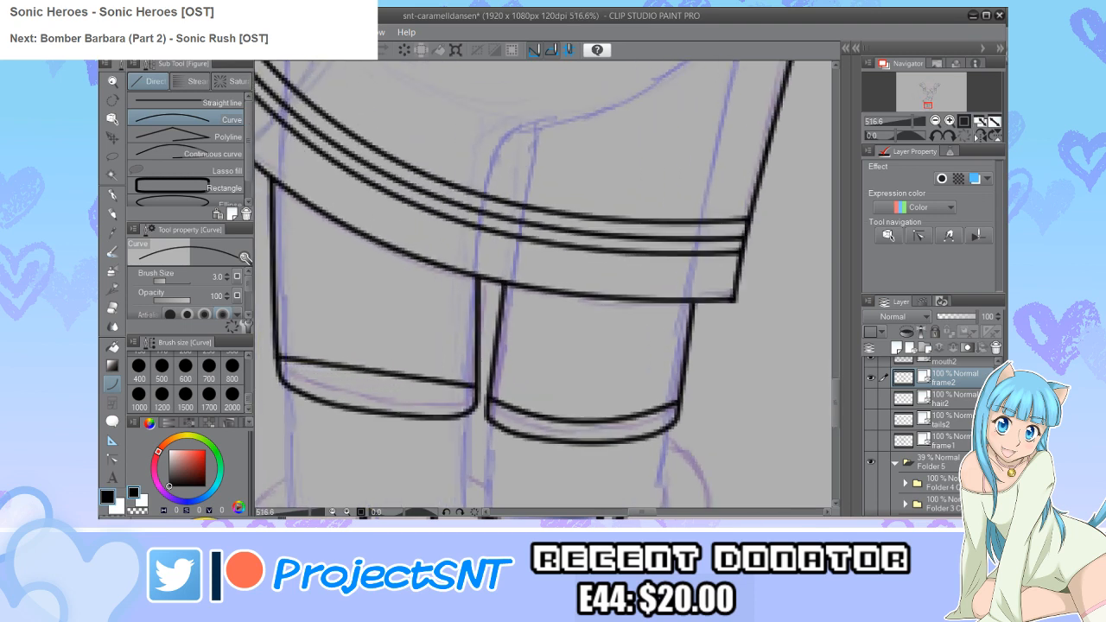
left_click(380, 377)
left_click(391, 409)
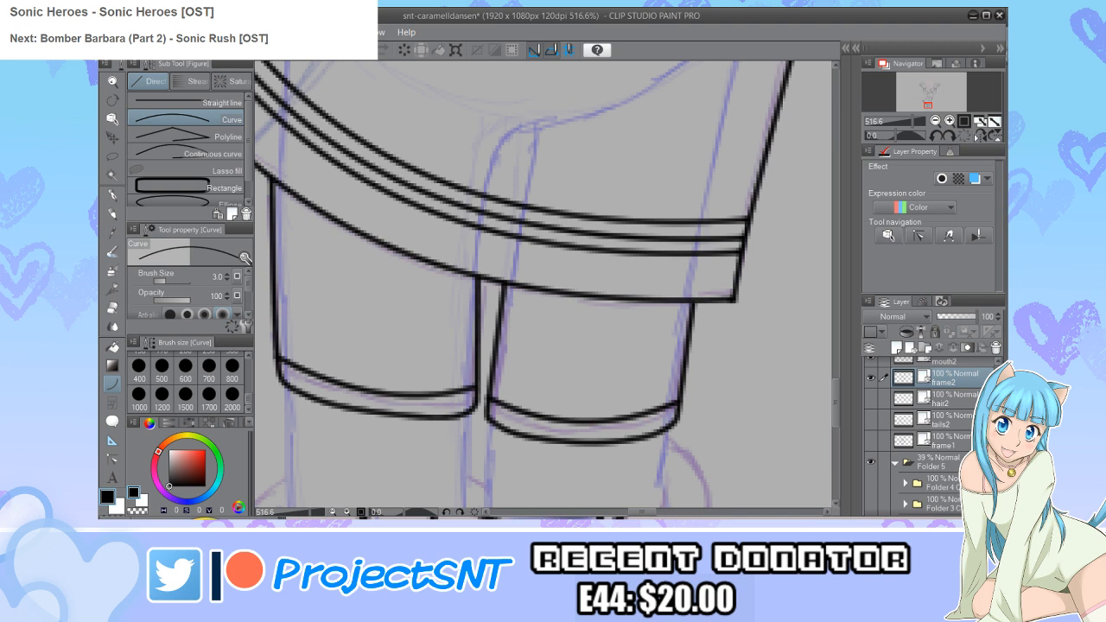
key("y")
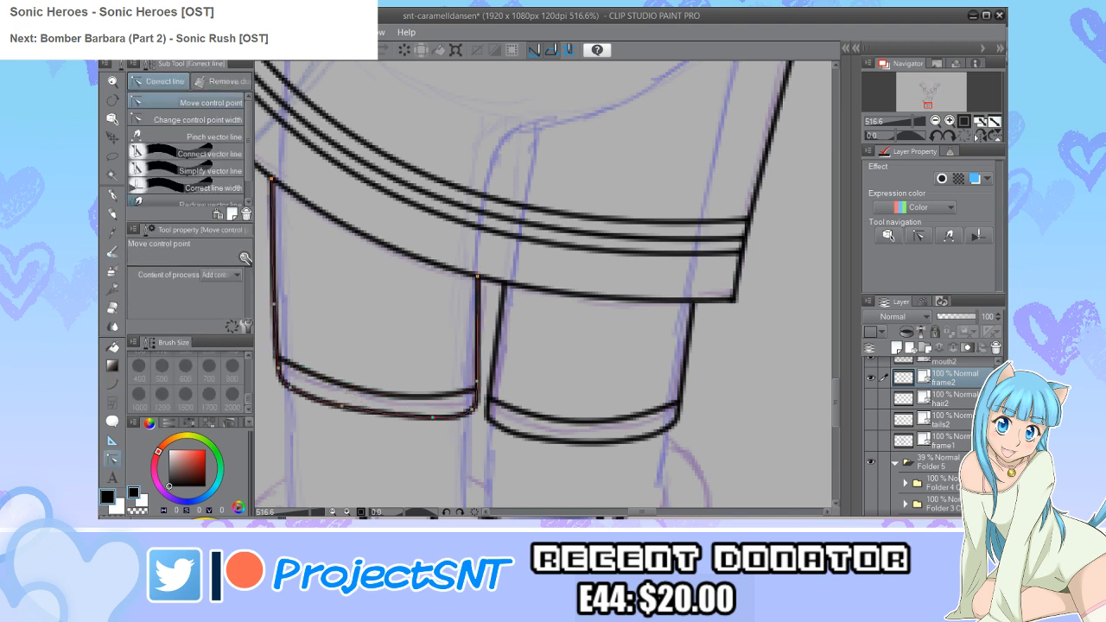
left_click_drag(371, 407, 384, 413)
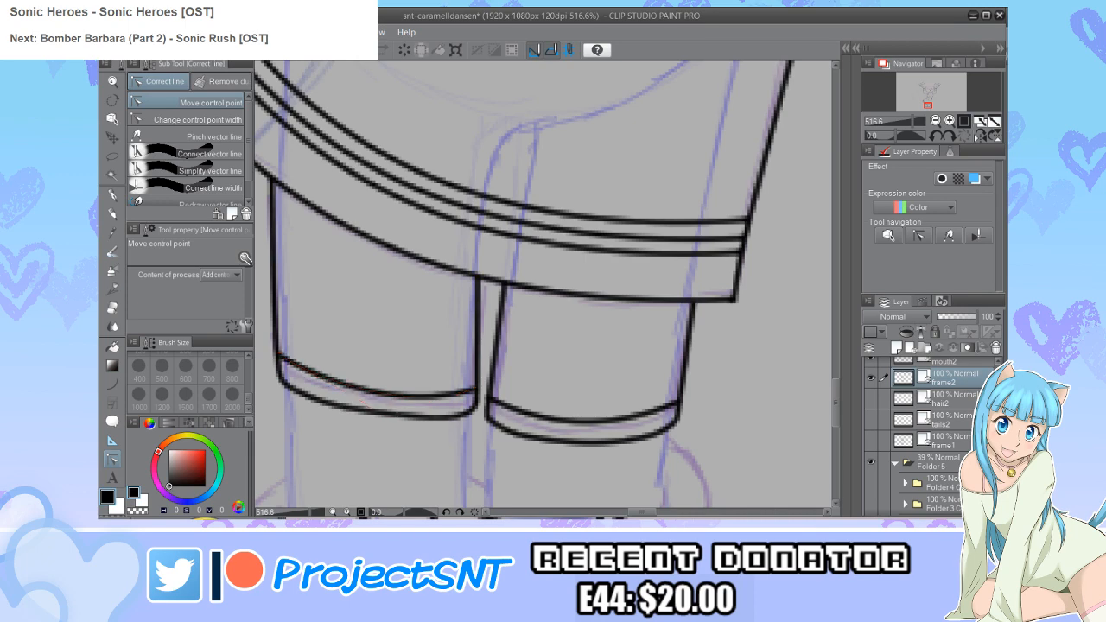
Step: Compare the banded legs with the first frame by toggling the frame1 and frame2 layers' visibility
scroll(405, 456, "down", 3)
scroll(405, 456, "down", 5)
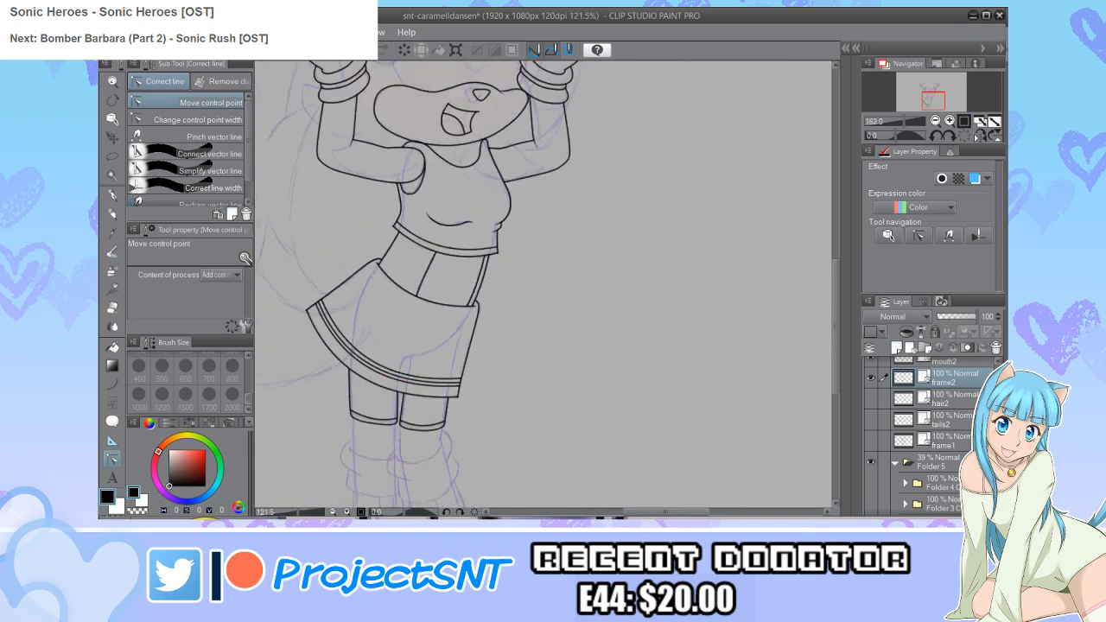
left_click(871, 441)
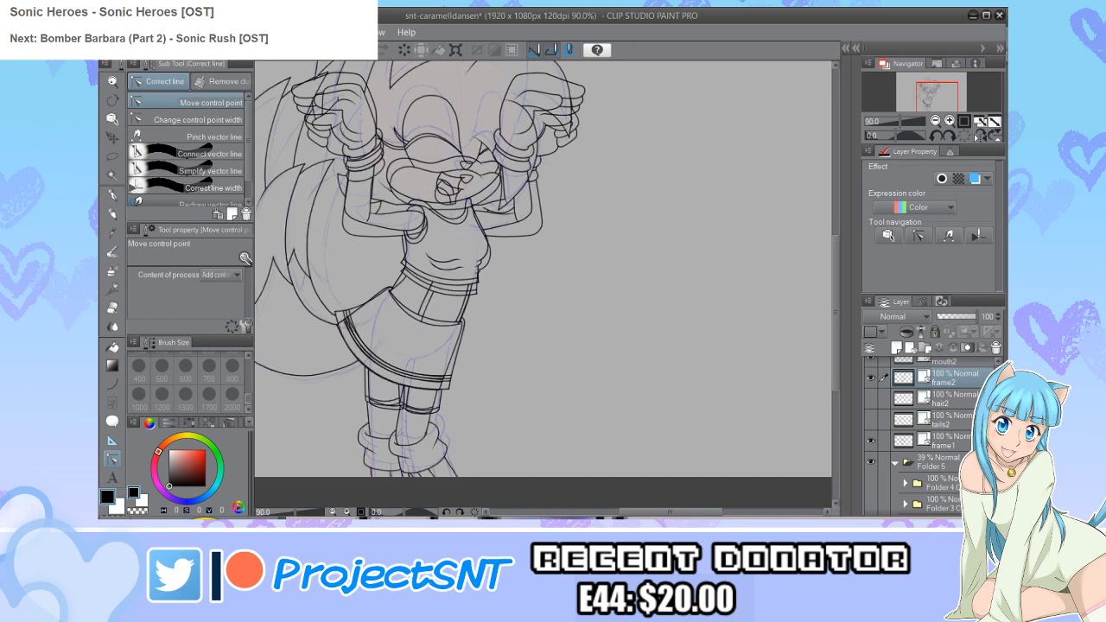
left_click(870, 441)
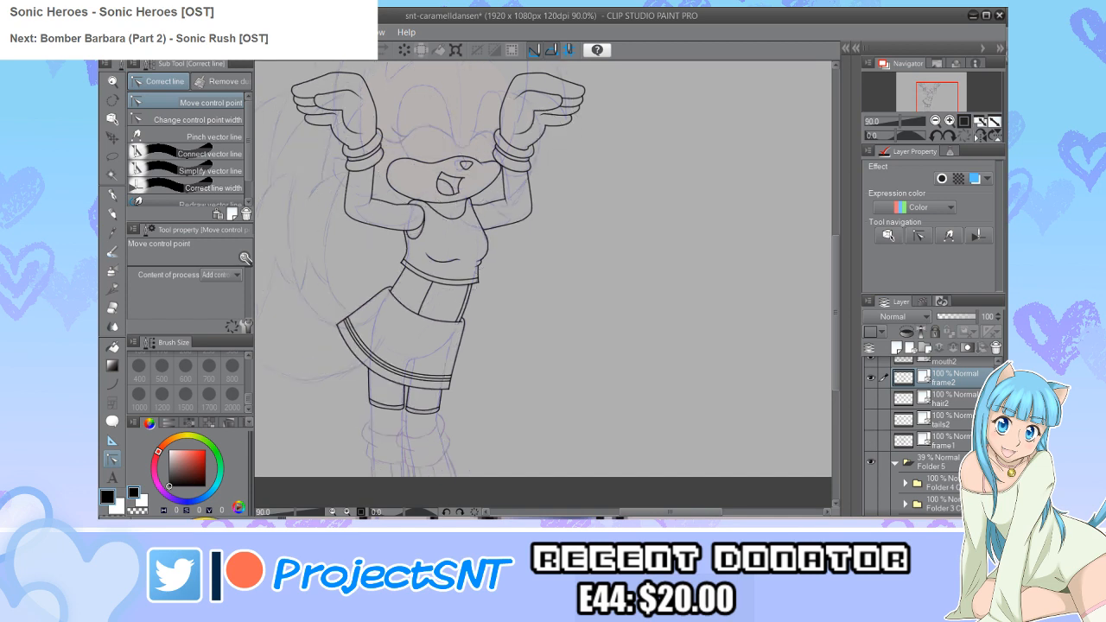
left_click(871, 441)
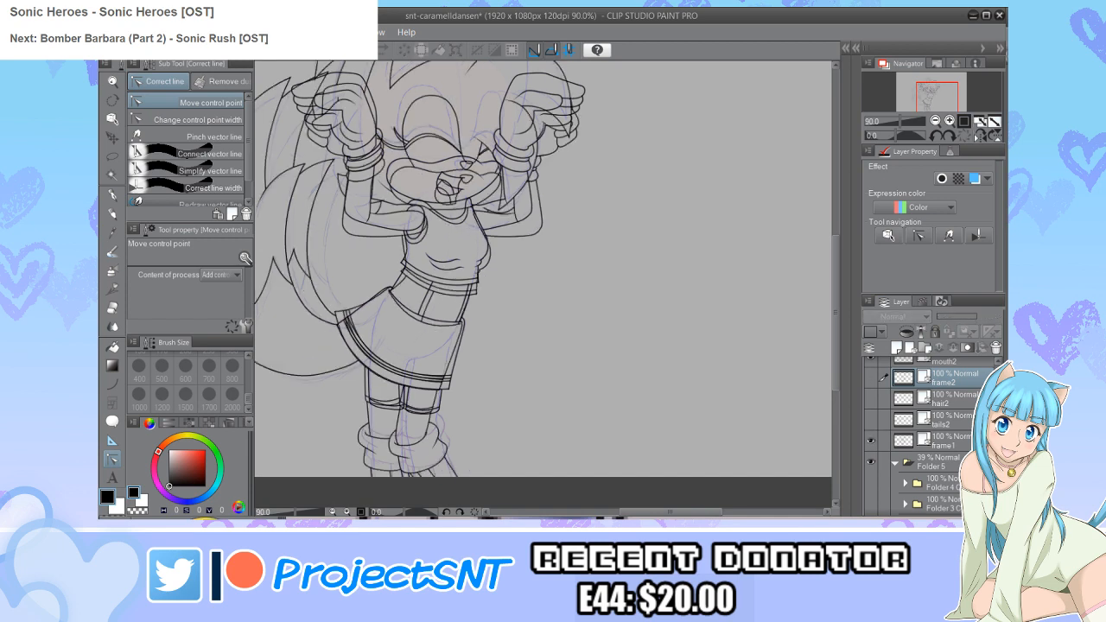
left_click(871, 376)
left_click(871, 377)
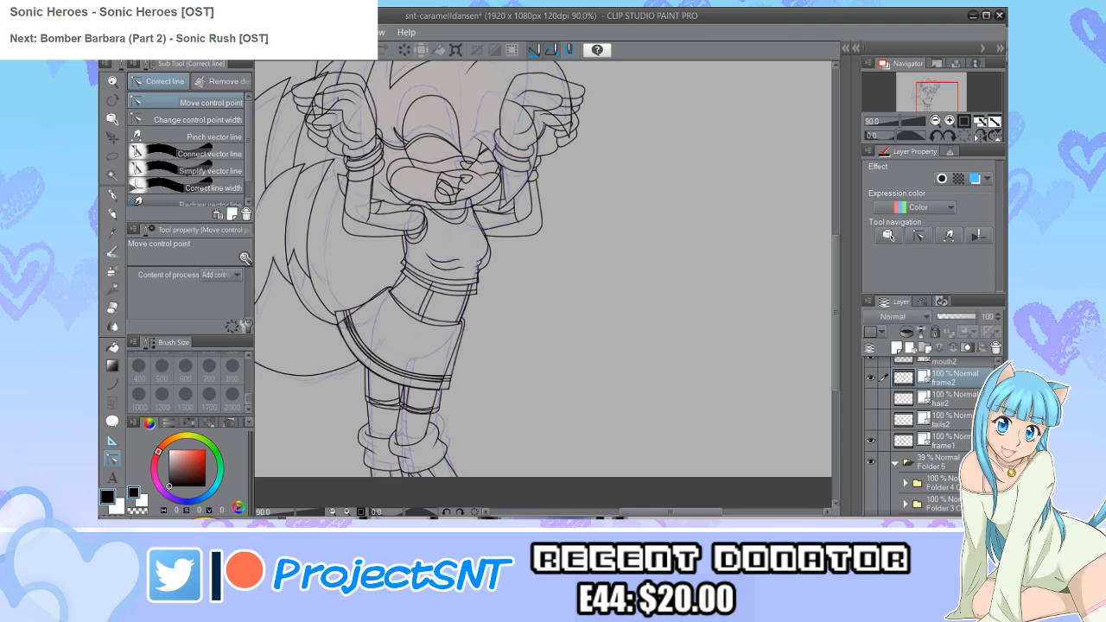
left_click(870, 440)
scroll(375, 405, "up", 6)
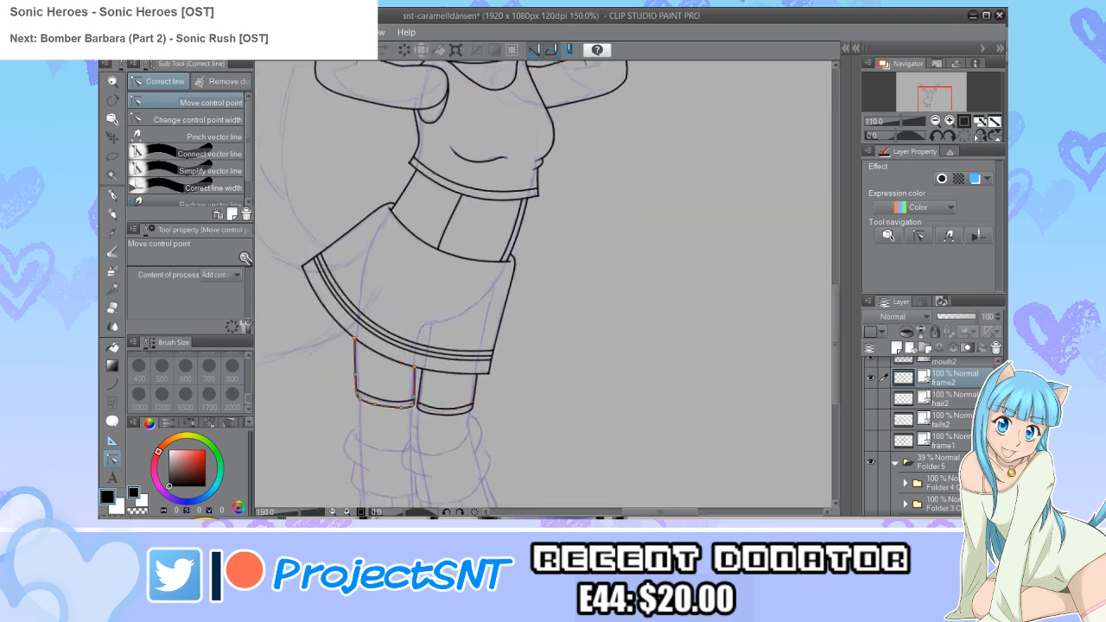
scroll(359, 415, "up", 1)
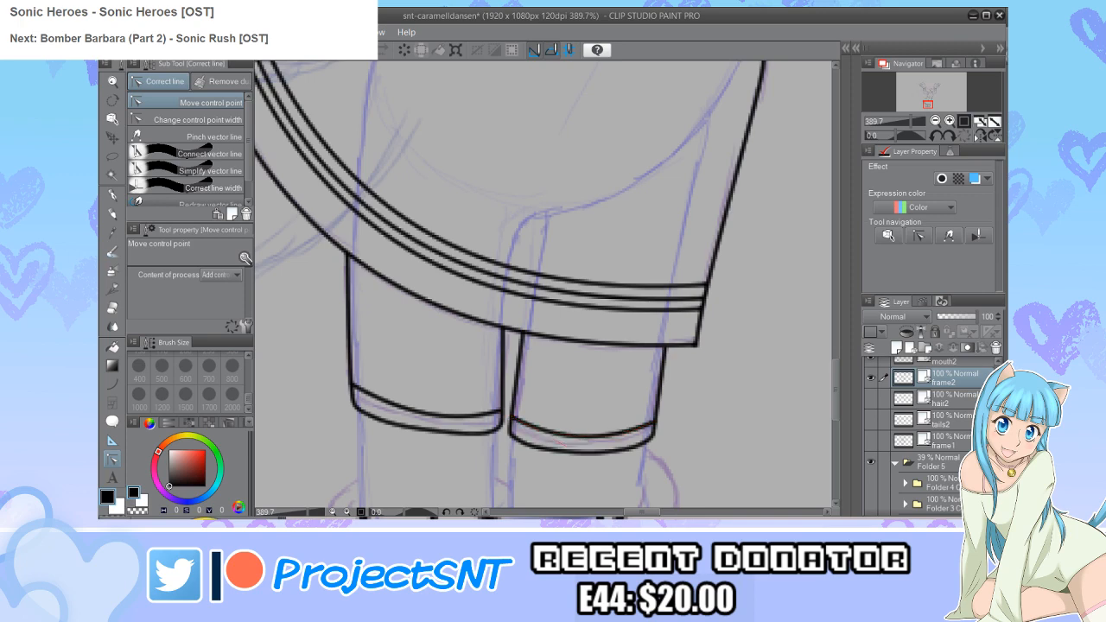
scroll(372, 404, "down", 8)
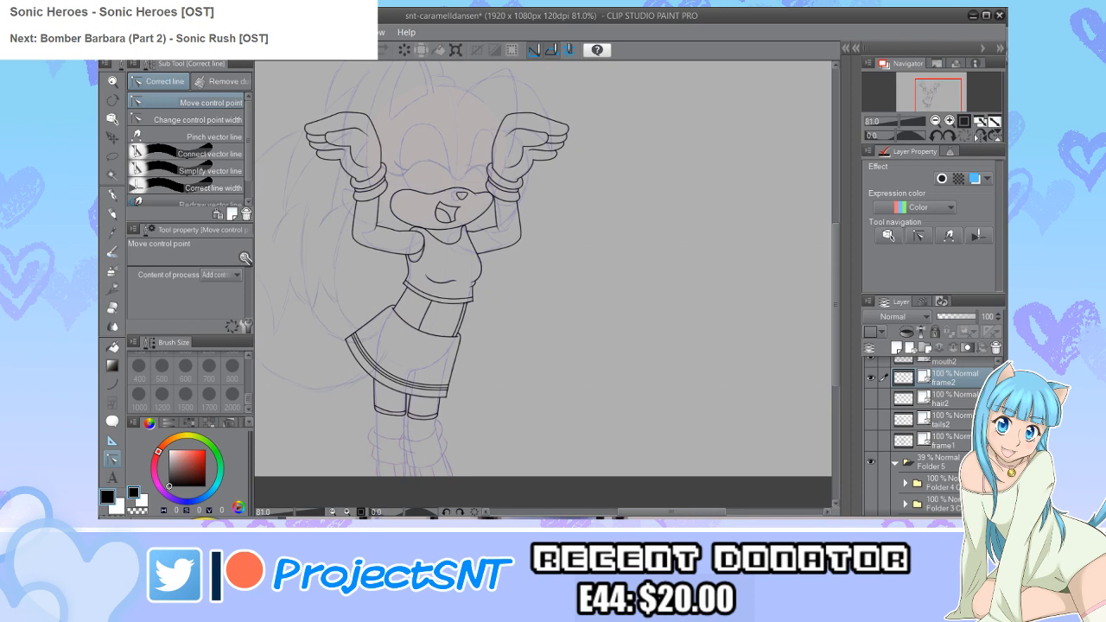
scroll(338, 405, "down", 2)
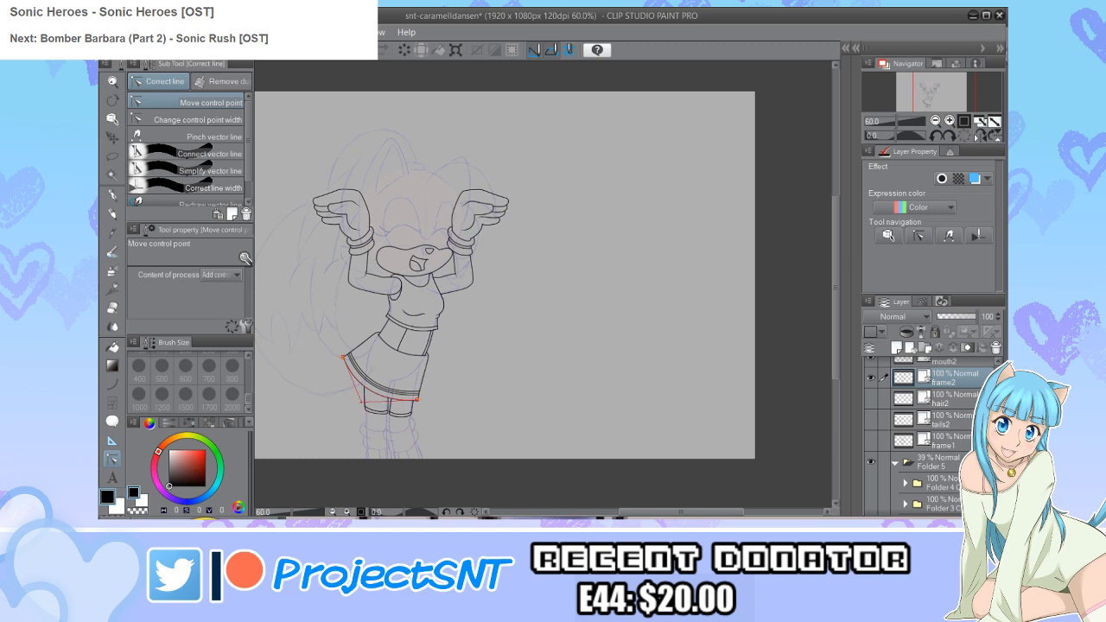
Step: Draw the inner side line of the right-hand lower leg as a continuous curve from the banded edge down past the sock's top
scroll(377, 439, "up", 3)
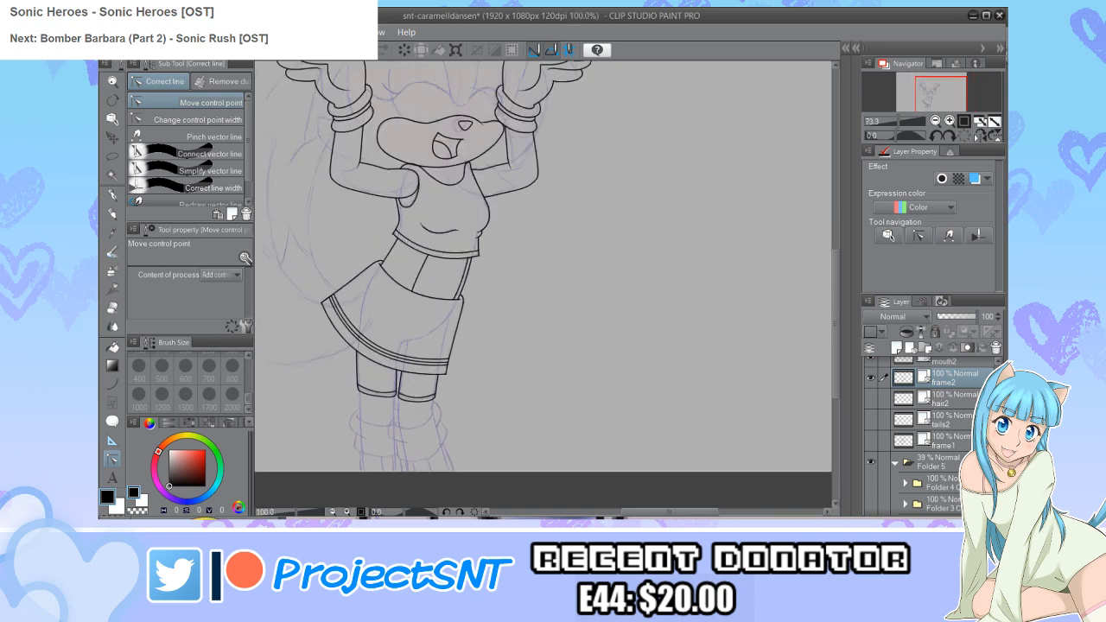
scroll(407, 423, "up", 4)
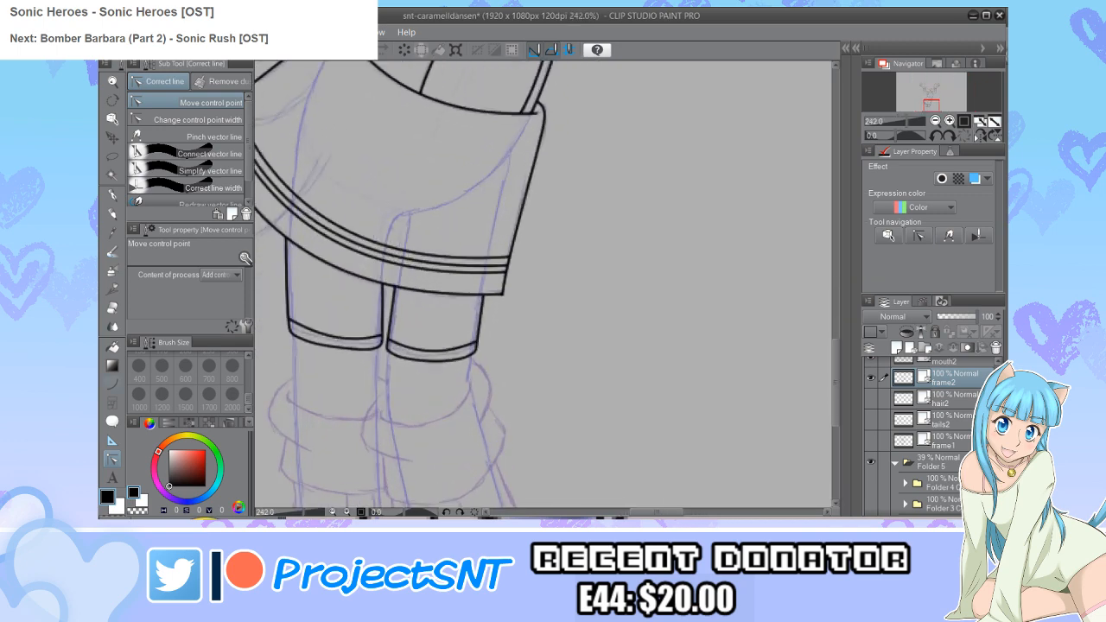
key("u")
scroll(414, 432, "up", 2)
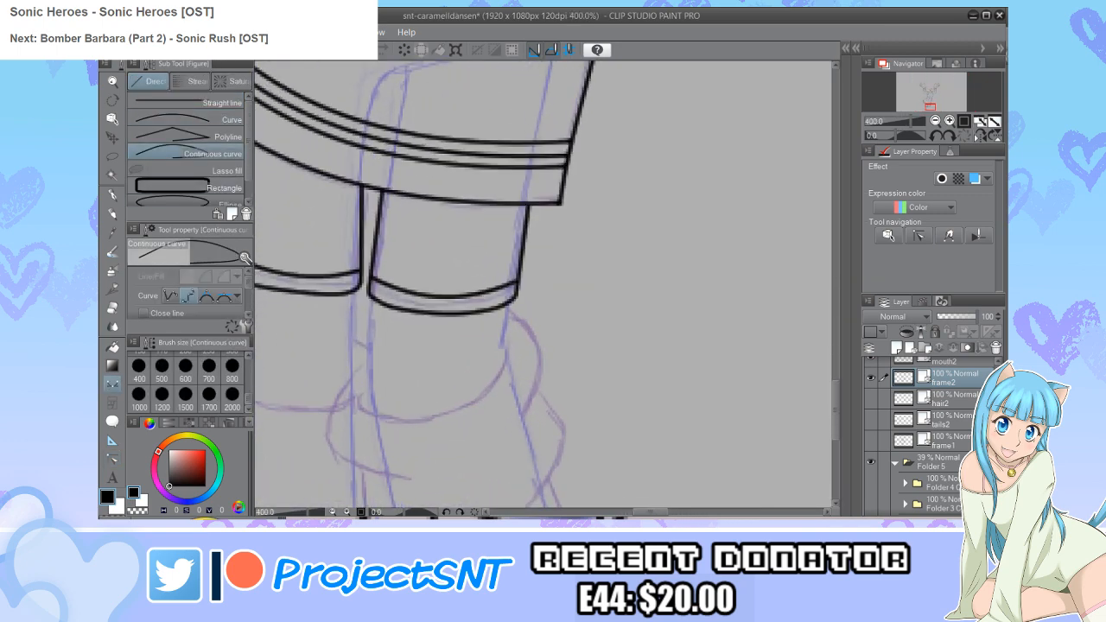
left_click_drag(370, 298, 383, 448)
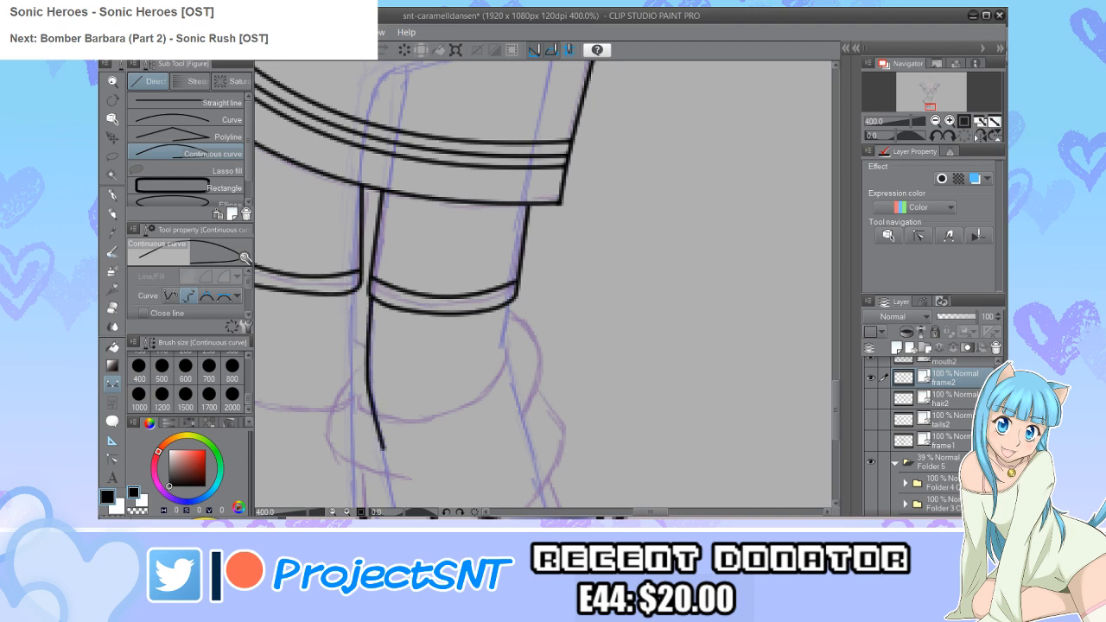
scroll(544, 337, "up", 1)
left_click_drag(508, 290, 495, 370)
scroll(523, 350, "down", 2)
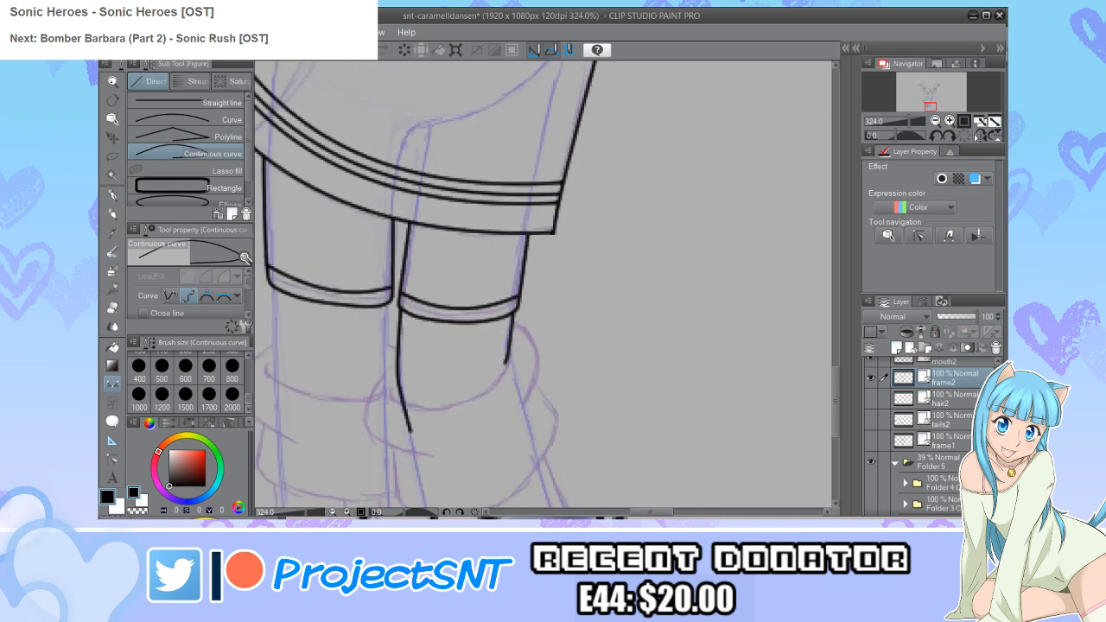
scroll(565, 380, "up", 1)
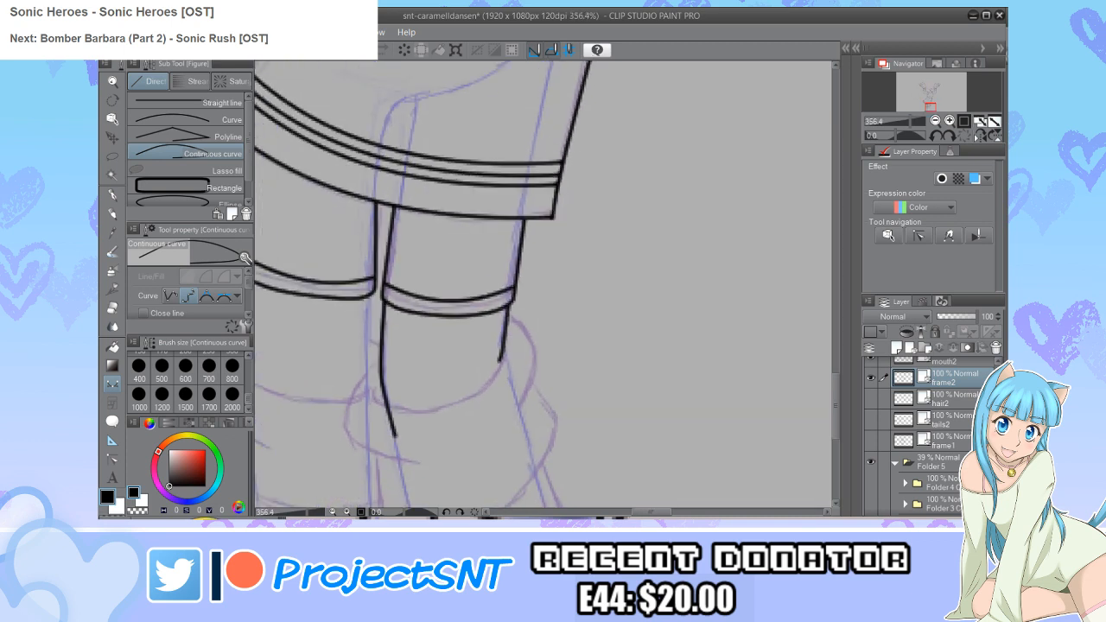
key("ctrl+z")
Step: Draw the right-hand lower leg's outer side line with a short hooked end at the sock and taper that end's line width
scroll(530, 332, "up", 2)
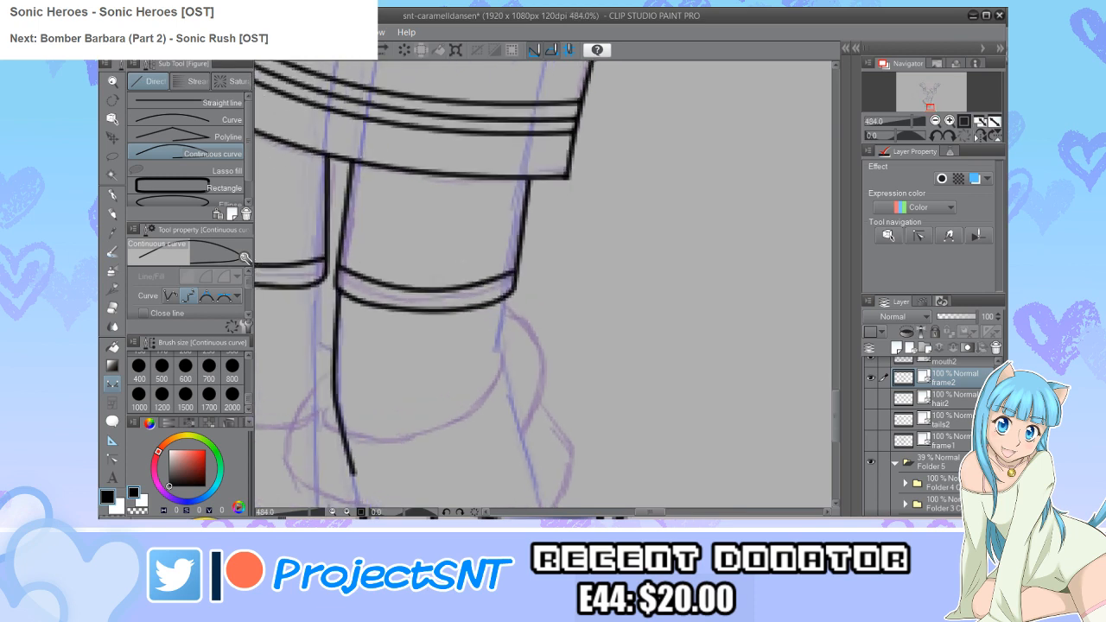
left_click_drag(508, 295, 494, 361)
key("ctrl+z")
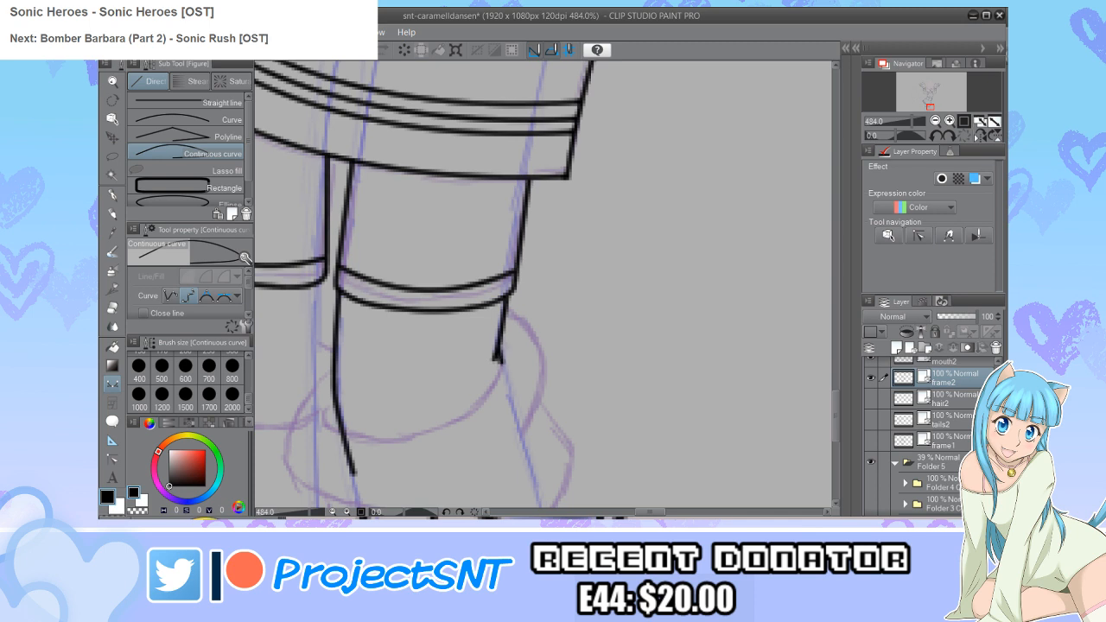
key("y")
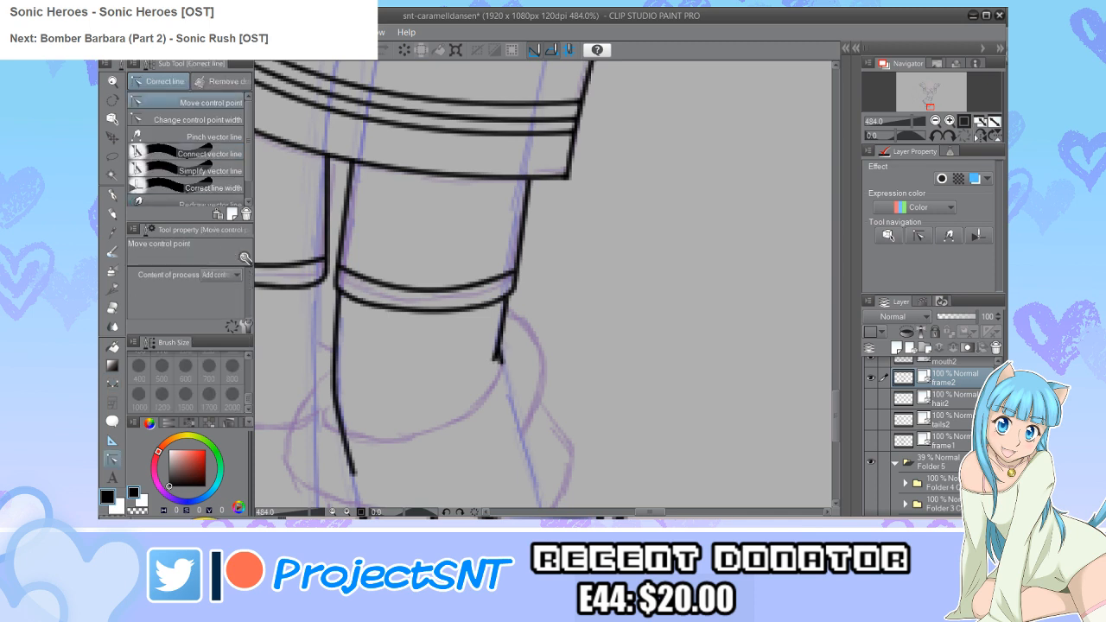
key("period")
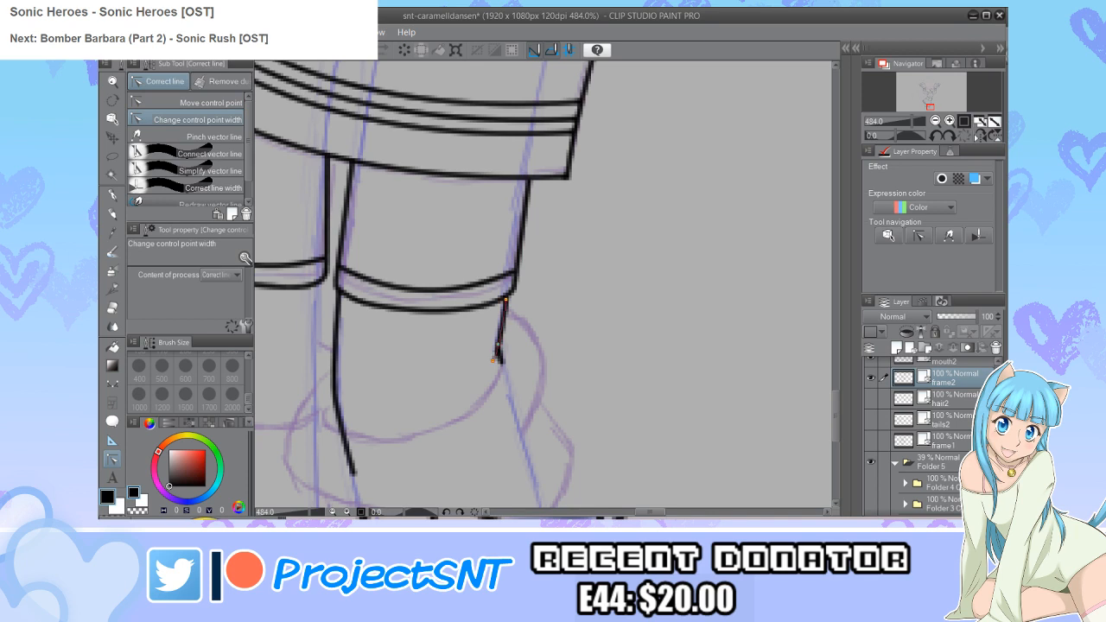
left_click_drag(495, 358, 499, 360)
scroll(497, 359, "down", 4)
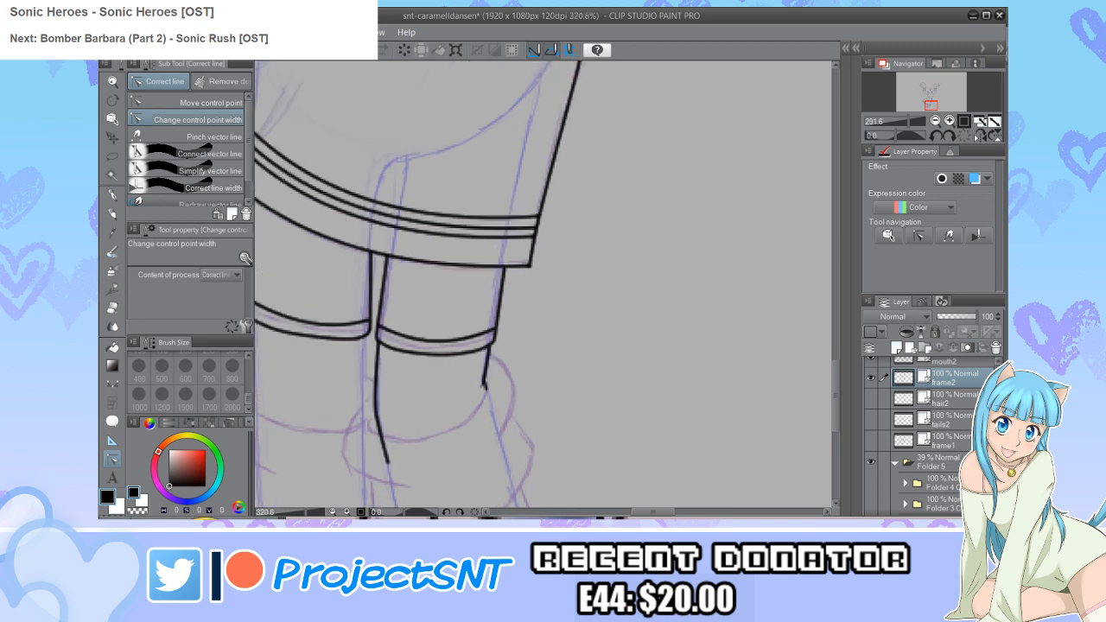
Step: Draw the sock's curved top edge across the right-hand lower leg as a continuous curve following the sketch
key("u")
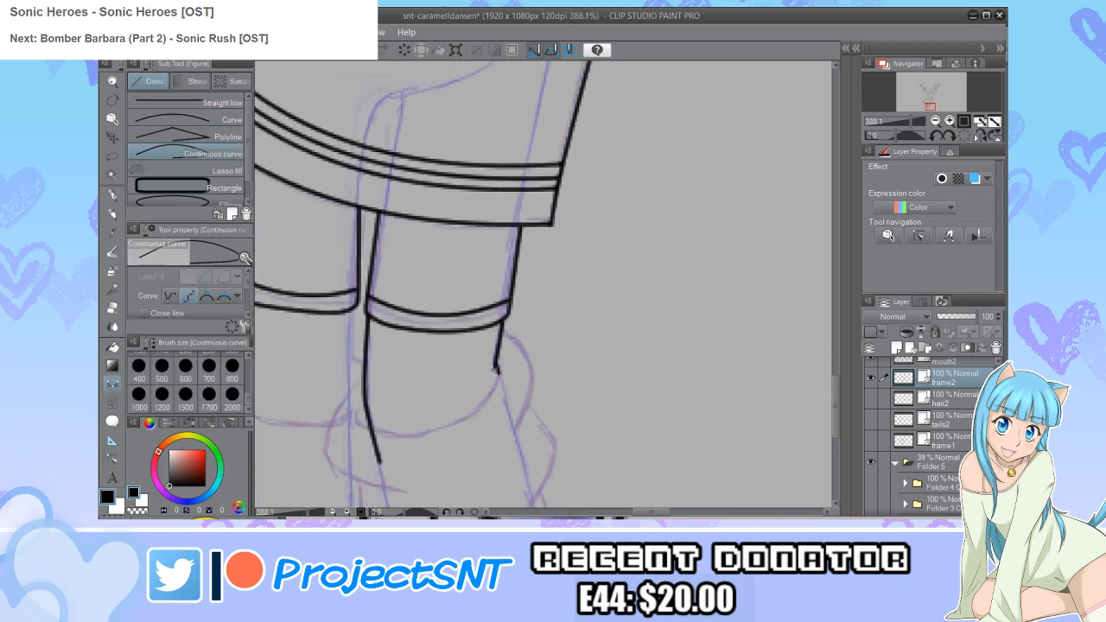
scroll(415, 432, "up", 2)
mouse_move(329, 387)
left_mouse_down()
mouse_move(323, 402)
mouse_move(337, 419)
mouse_move(399, 428)
mouse_move(457, 418)
mouse_move(532, 368)
mouse_move(542, 328)
left_mouse_up()
Step: Smooth the sock's top edge by moving its control points and thin the line at its left end
key("y")
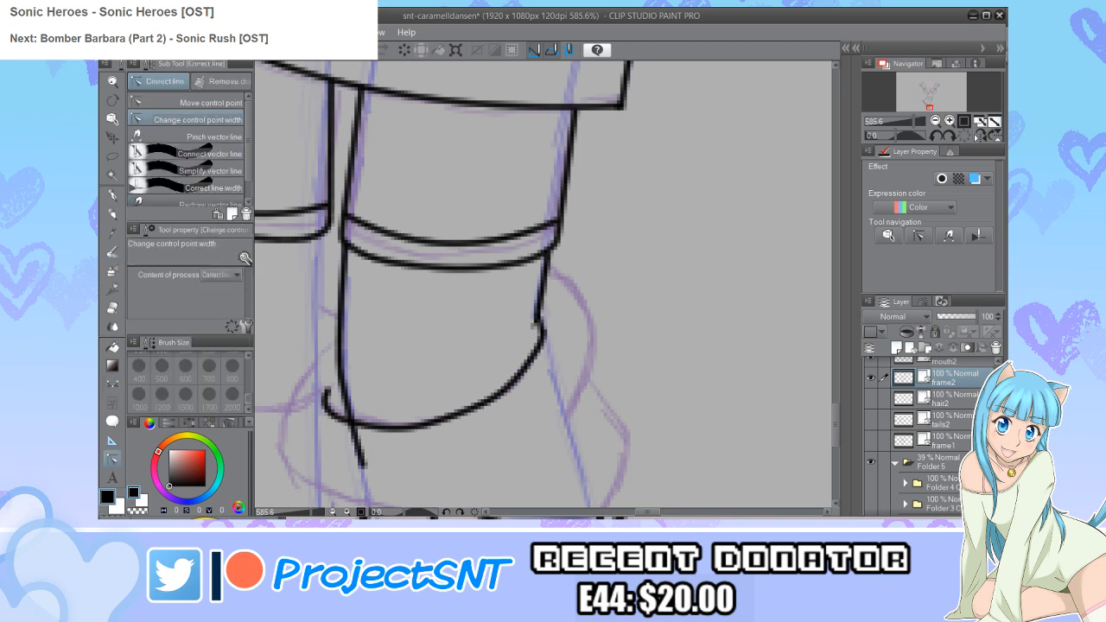
left_click(186, 103)
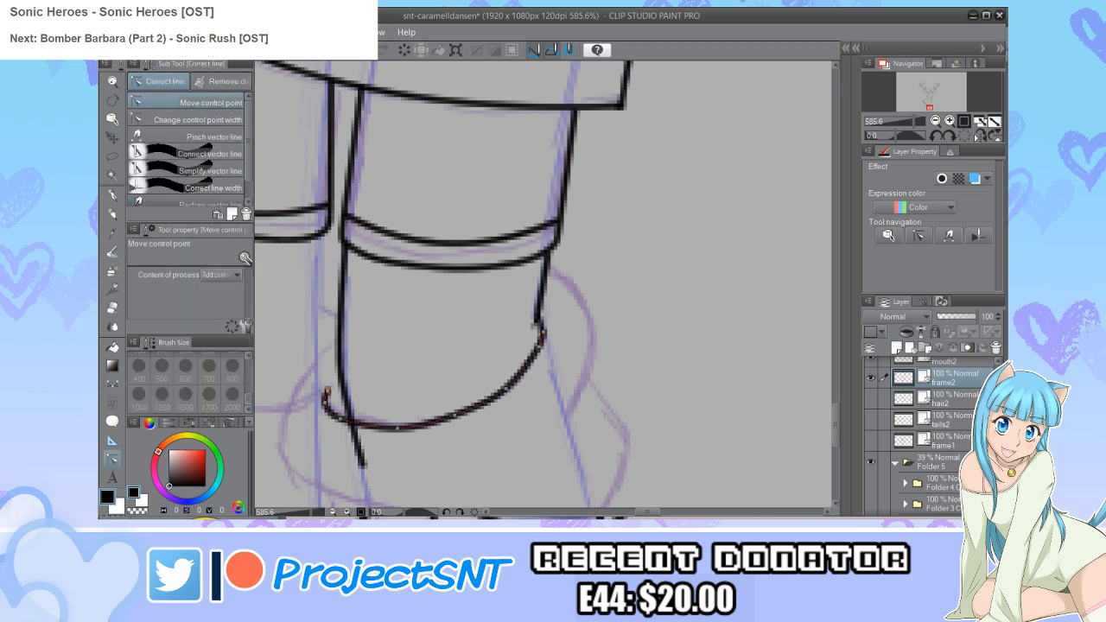
left_click_drag(508, 389, 504, 389)
left_click_drag(455, 415, 458, 417)
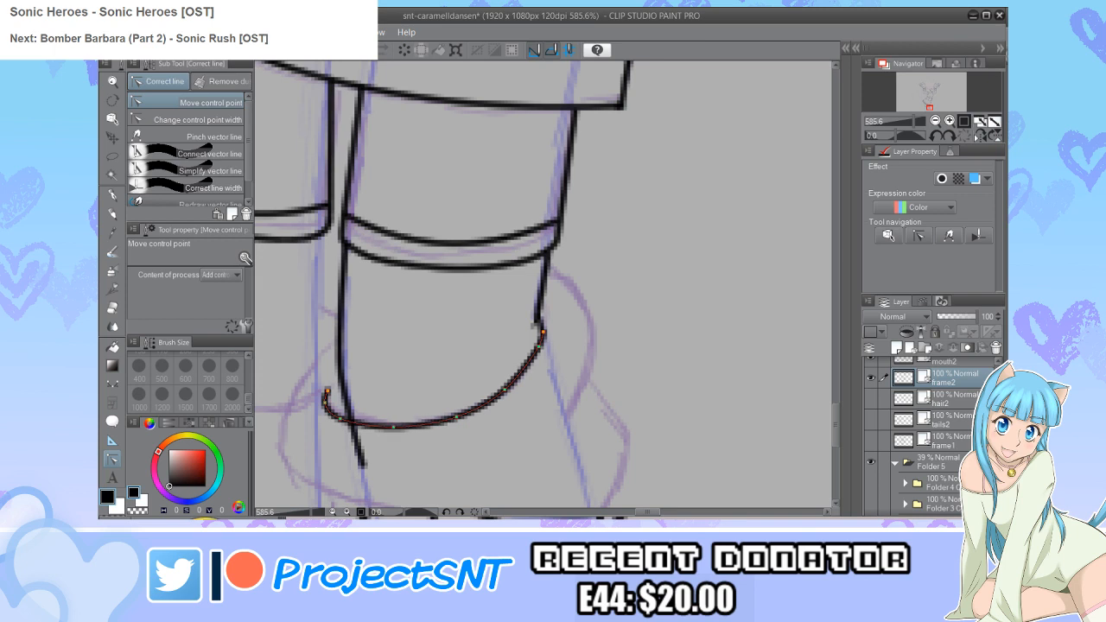
left_click(197, 119)
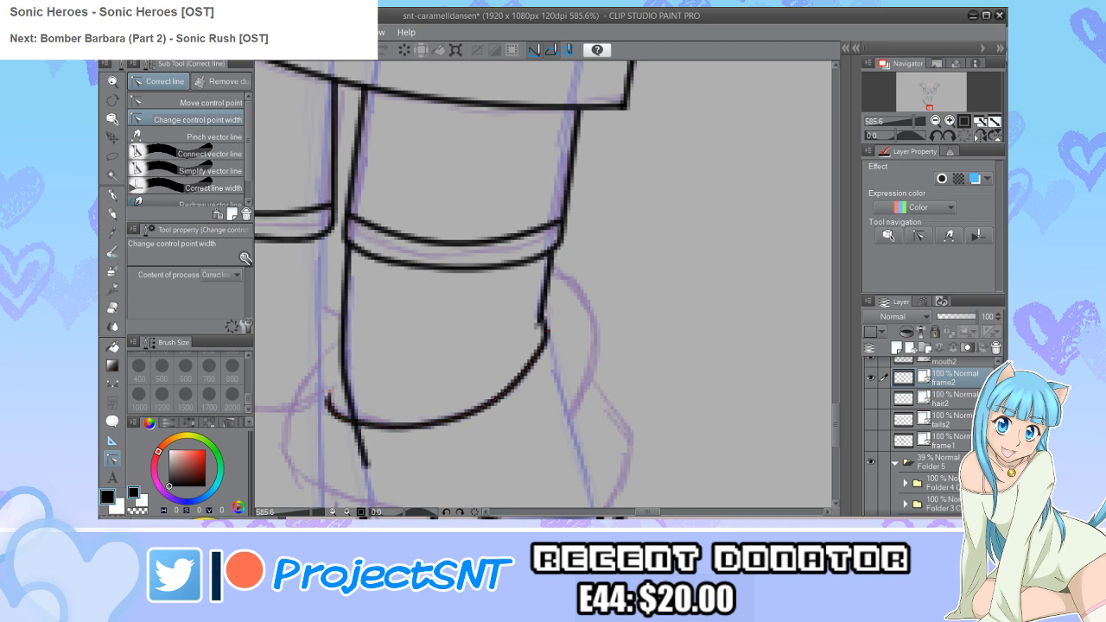
Step: Erase the end of the right-hand lower leg's inner side line that sticks out below the sock's top edge
scroll(468, 398, "down", 1)
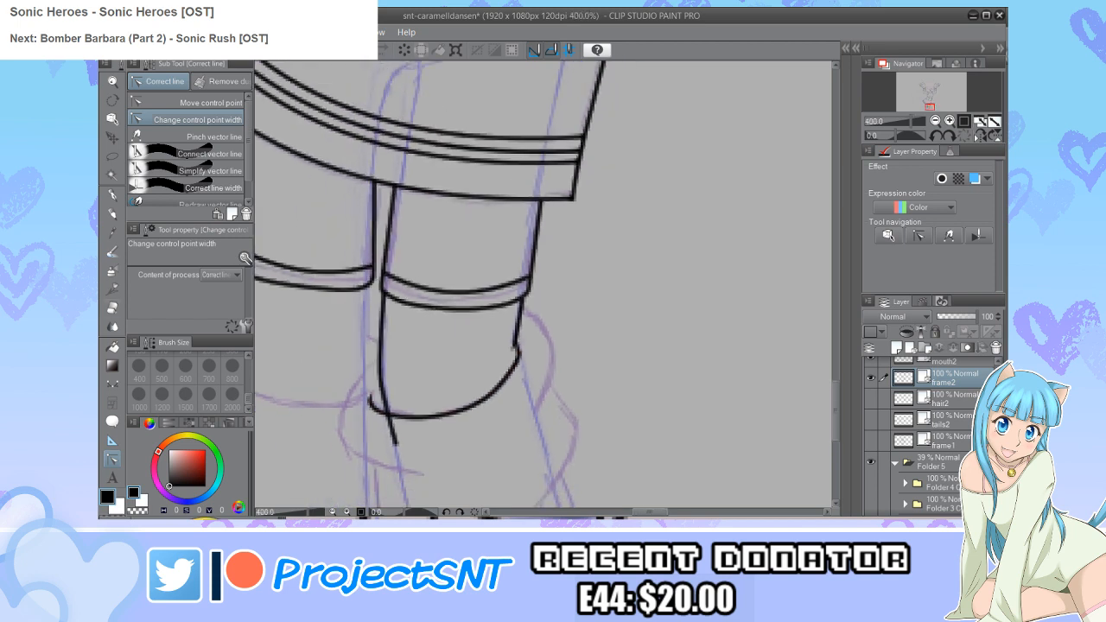
key("e")
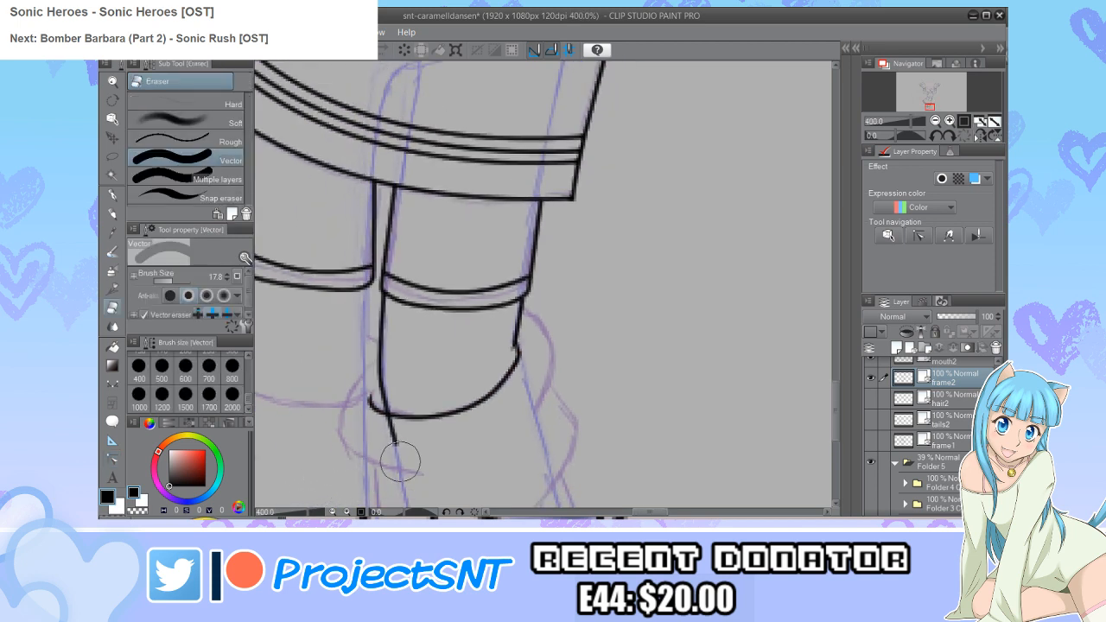
left_click(386, 436)
scroll(301, 351, "down", 1)
scroll(306, 349, "down", 5)
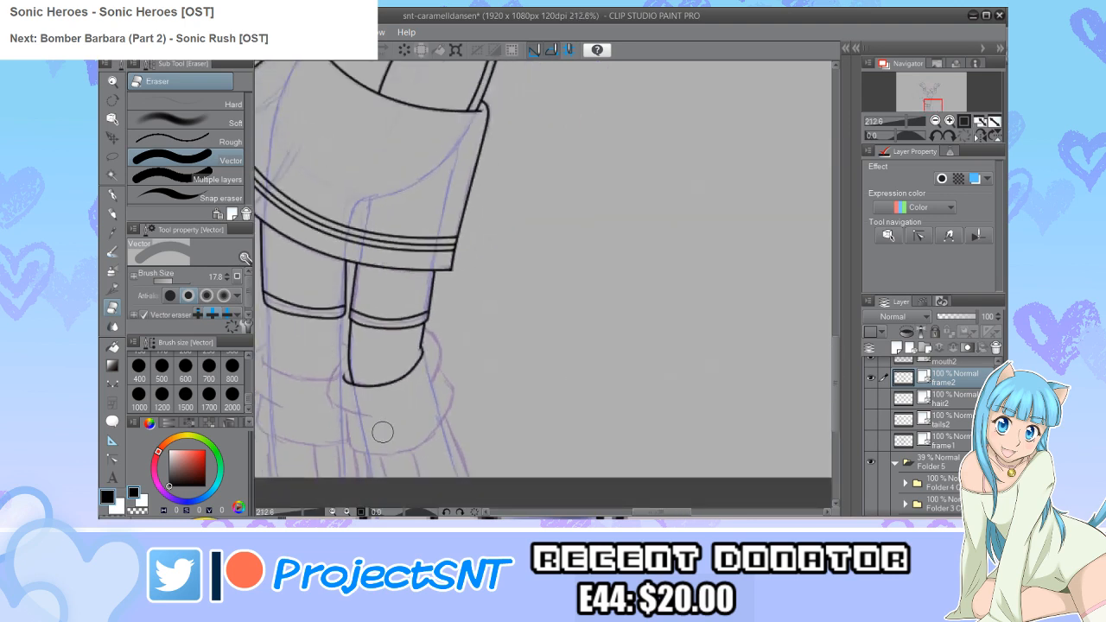
Step: Draw the sock's upper fold as one continuous curve looping around the right-hand lower leg, following the sketch
scroll(364, 392, "up", 6)
key("u")
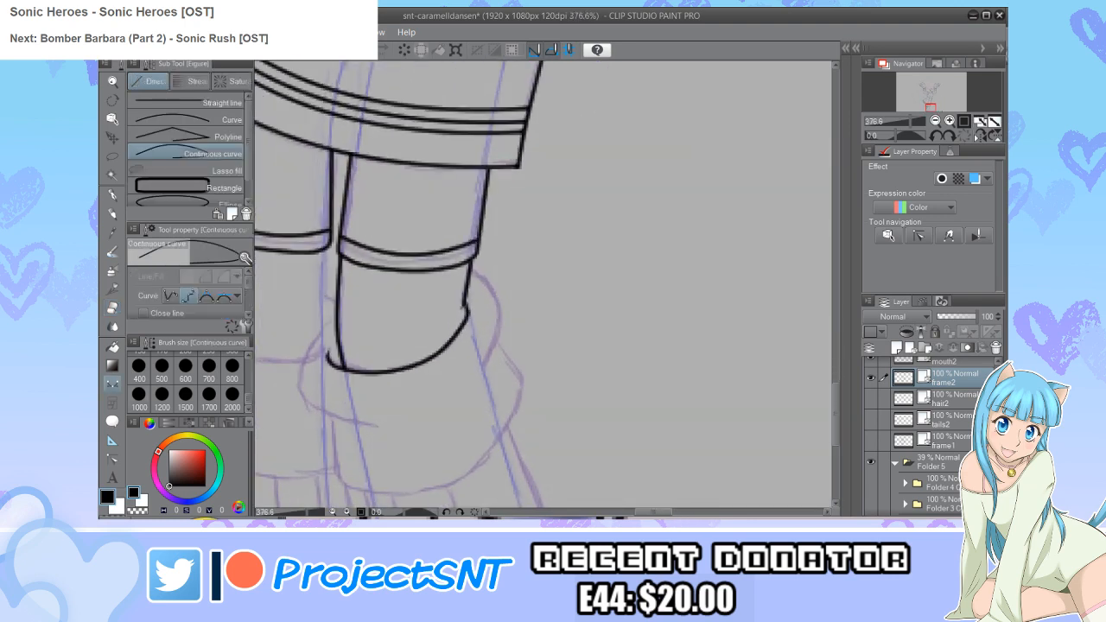
scroll(346, 388, "up", 1)
mouse_move(505, 367)
left_mouse_down()
mouse_move(528, 302)
mouse_move(519, 270)
mouse_move(492, 248)
left_mouse_up()
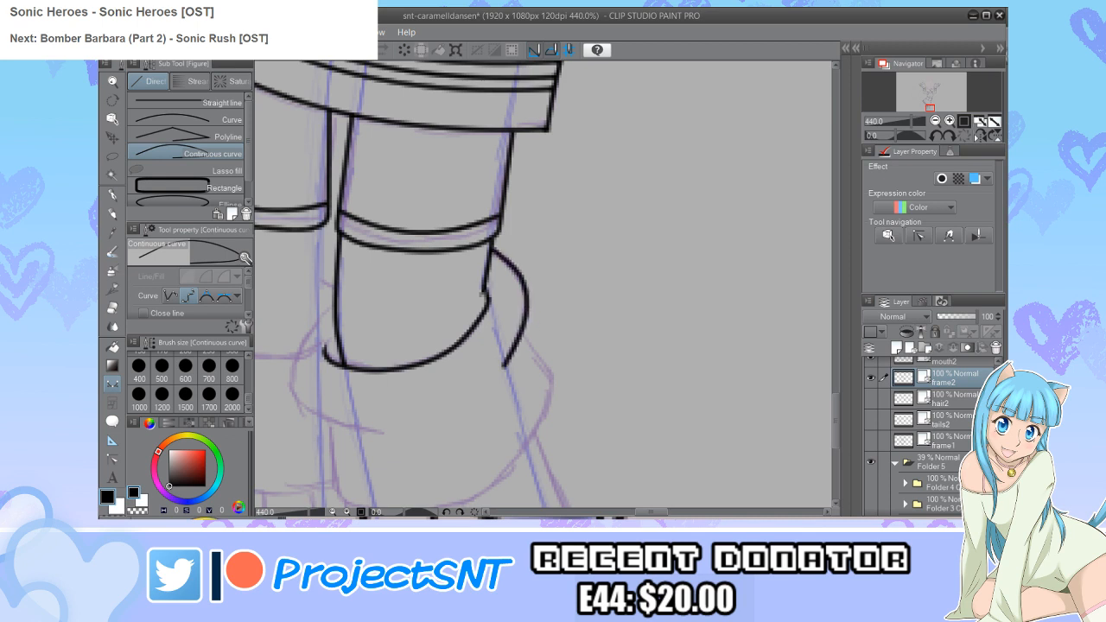
key("ctrl+z")
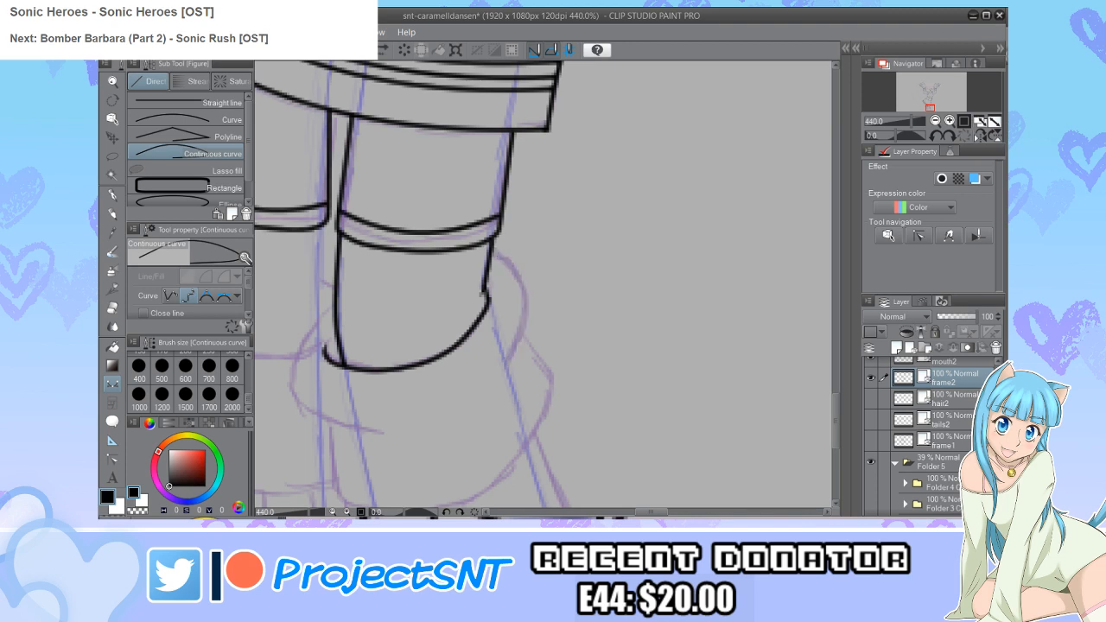
mouse_move(383, 435)
left_mouse_down()
mouse_move(324, 419)
mouse_move(292, 388)
mouse_move(292, 365)
mouse_move(322, 309)
mouse_move(392, 272)
mouse_move(481, 256)
mouse_move(506, 263)
mouse_move(529, 305)
mouse_move(522, 351)
mouse_move(498, 377)
left_mouse_up()
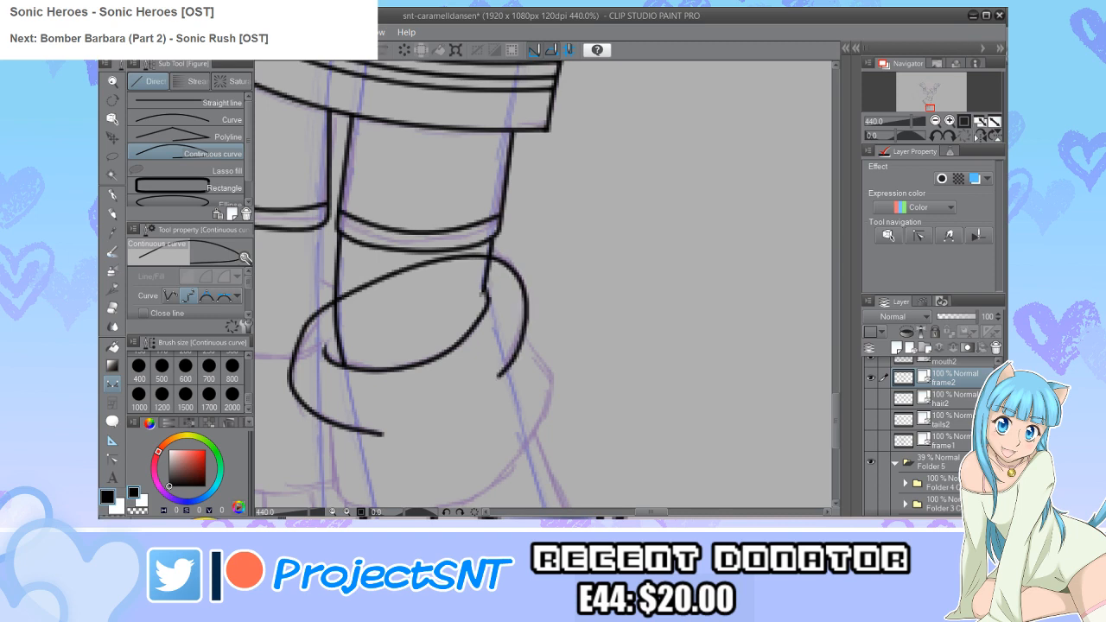
Step: Smooth the upper fold's loop by moving its control points and taper the line width at both ends
key("y")
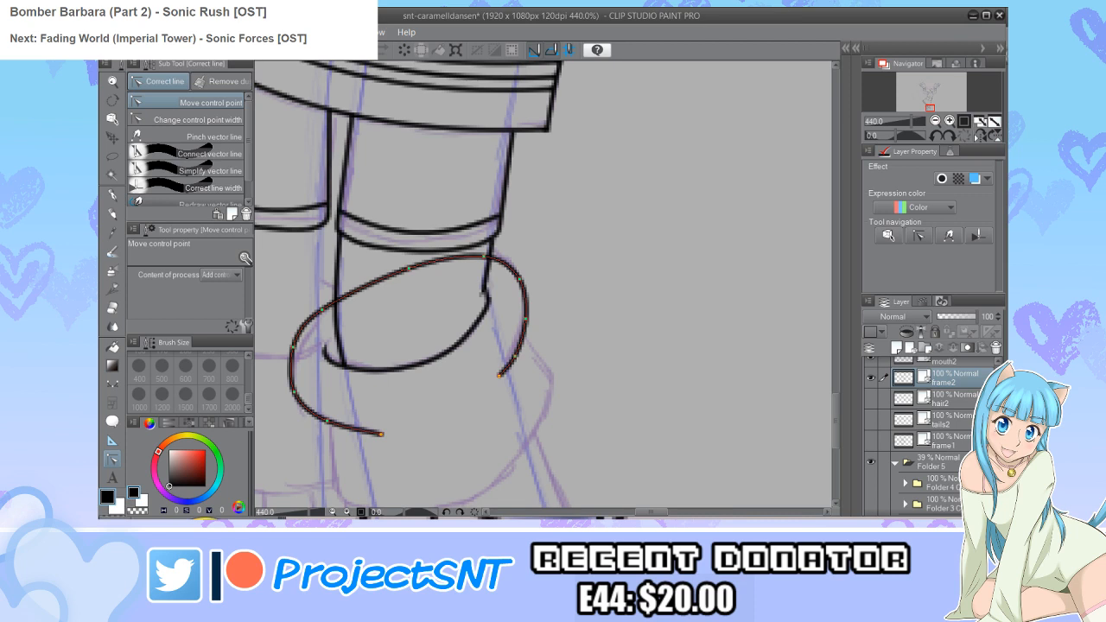
left_click_drag(294, 347, 292, 360)
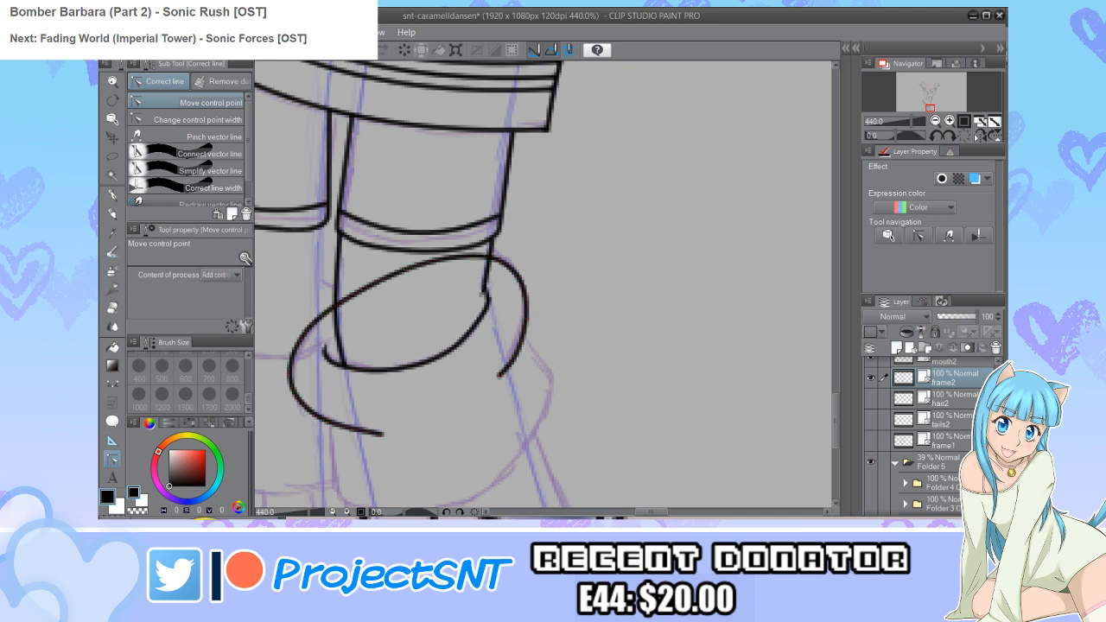
left_click_drag(499, 375, 501, 379)
left_click(186, 119)
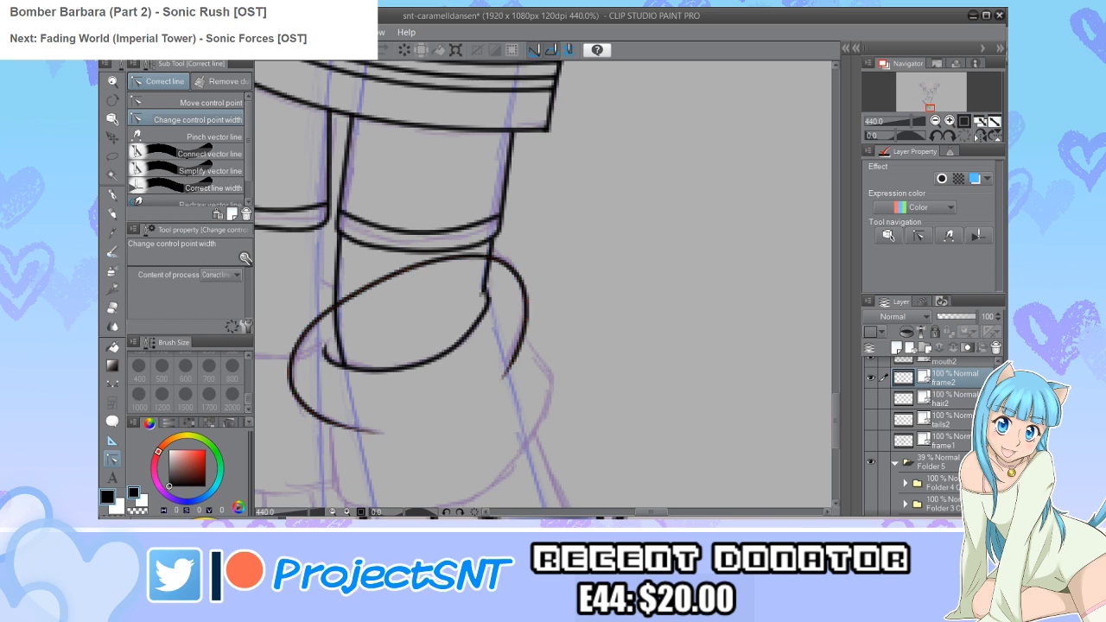
scroll(432, 320, "down", 1)
scroll(412, 432, "up", 2)
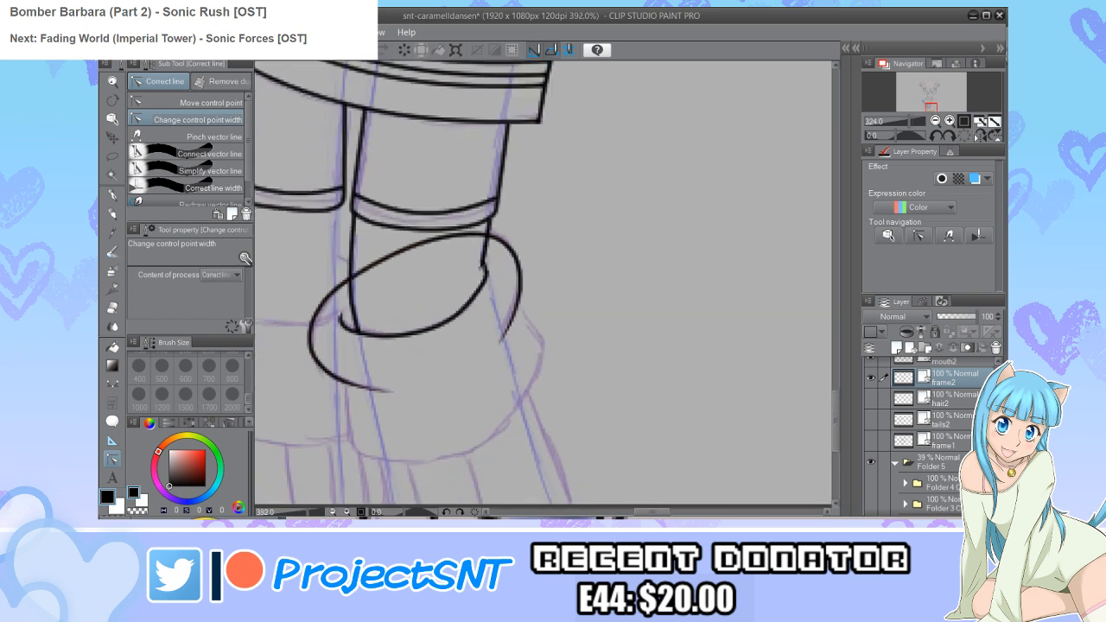
Step: Draw the sock's lower fold as a continuous curve from below the loop, around the bottom and up to the loop's outer side
key("u")
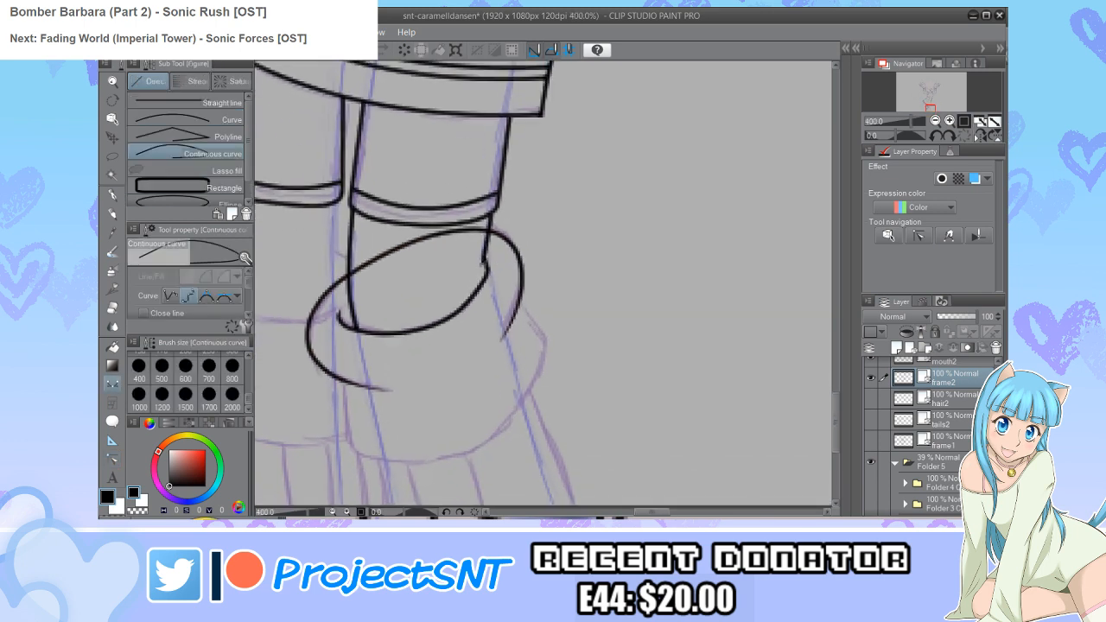
scroll(342, 448, "up", 1)
mouse_move(344, 374)
left_mouse_down()
mouse_move(346, 443)
mouse_move(363, 449)
left_mouse_up()
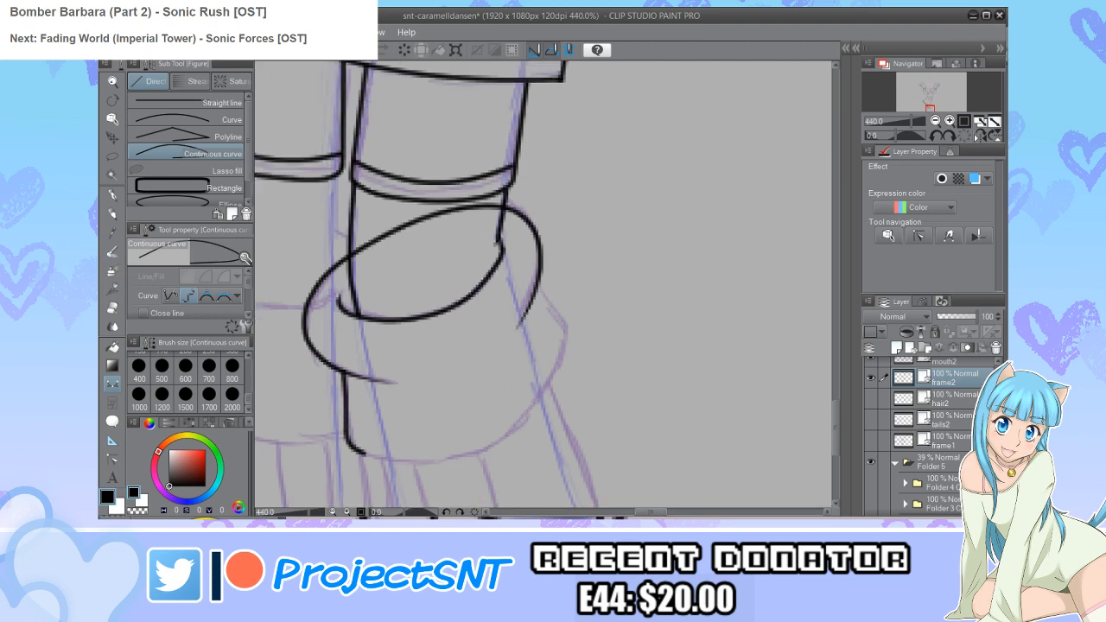
key("Delete")
left_click(346, 431)
left_click(468, 454)
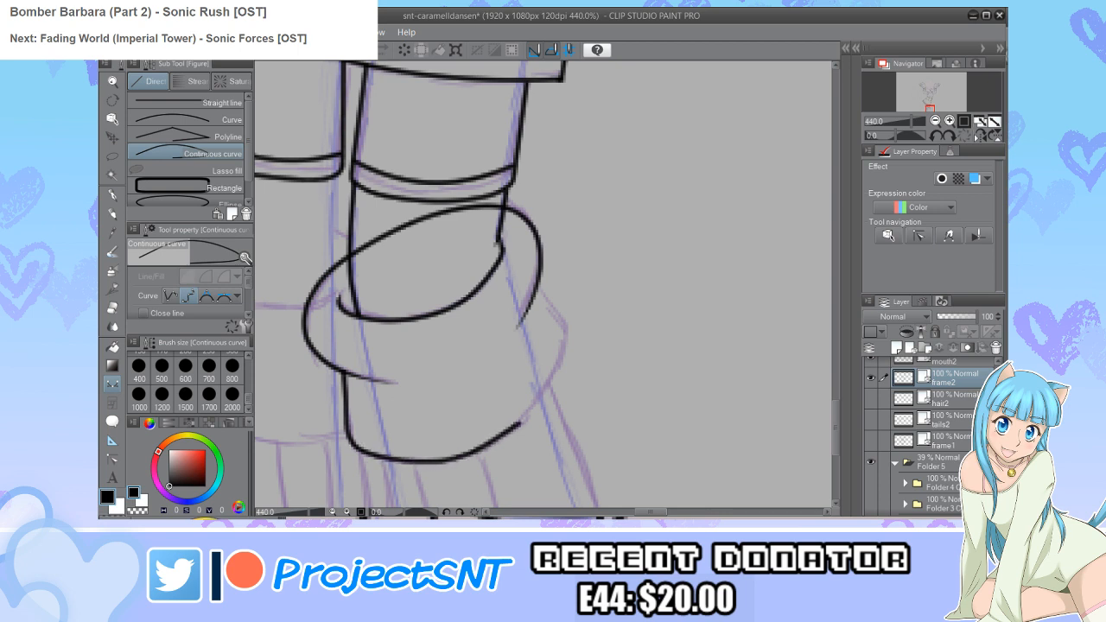
left_click(566, 325)
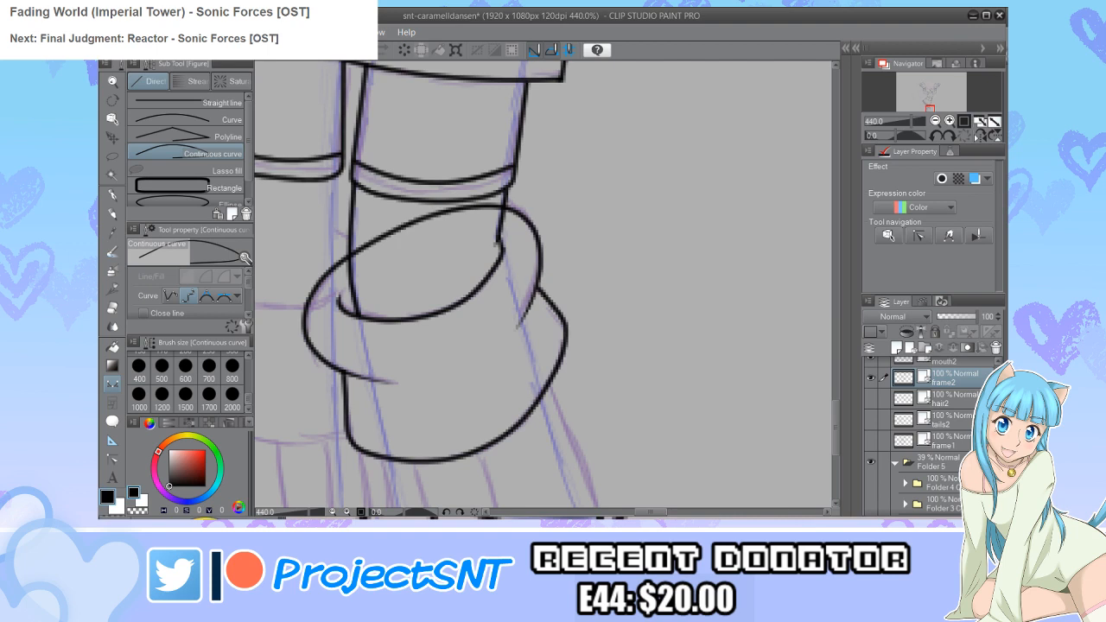
Step: Adjust the control points along the bottom of the sock's lower fold to even out its curve
key("y")
key("y")
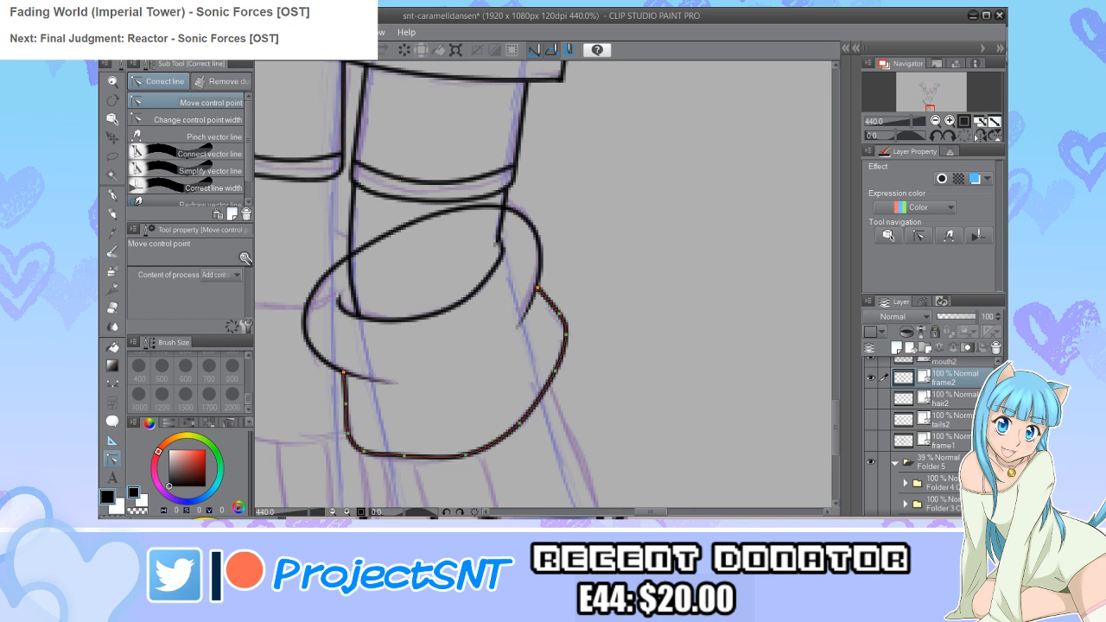
left_click_drag(465, 454, 457, 452)
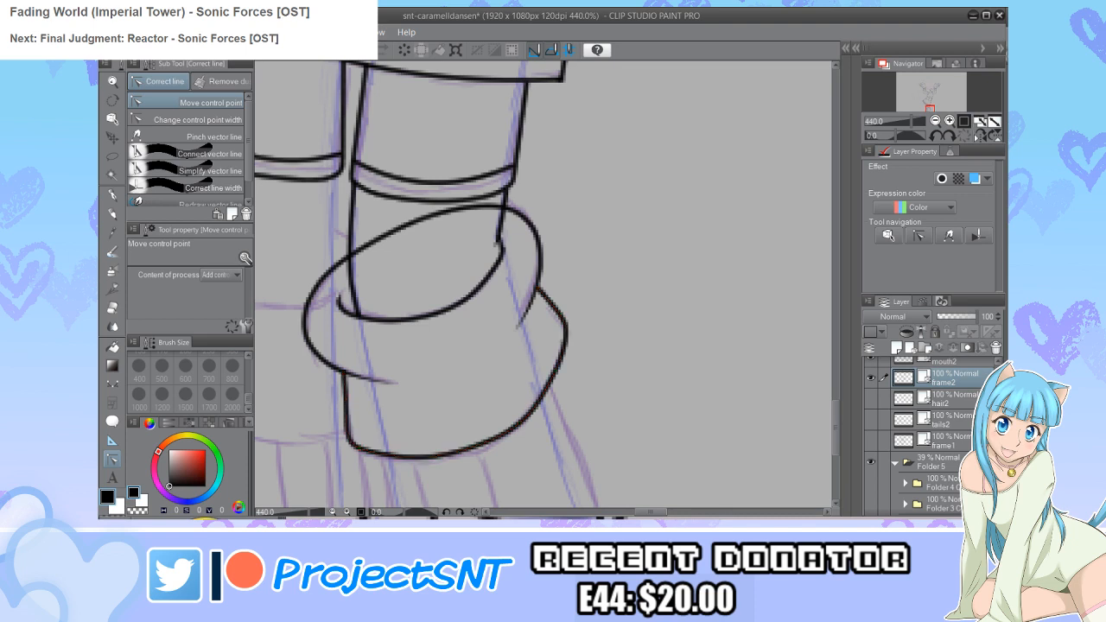
scroll(344, 370, "down", 1)
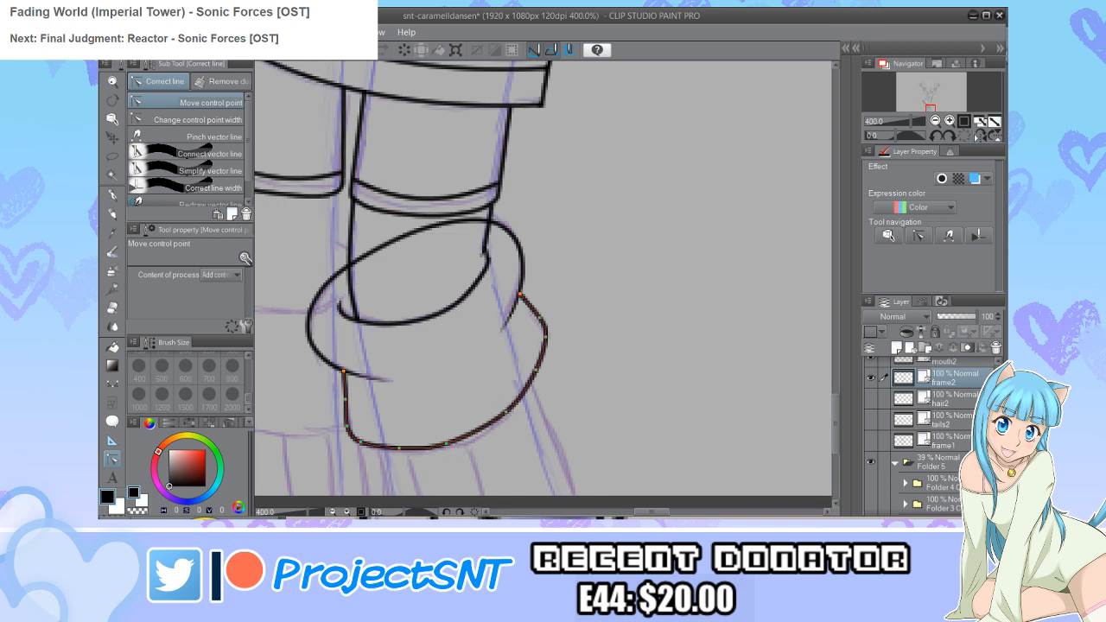
scroll(440, 403, "down", 2)
scroll(341, 394, "down", 2)
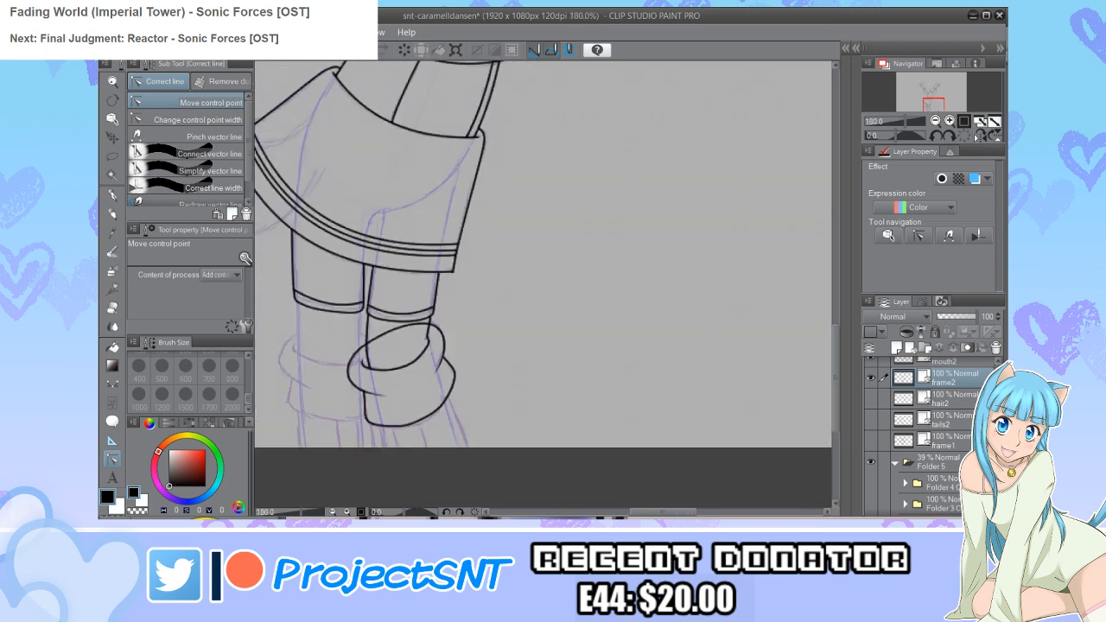
Step: Erase the part of the upper fold's loop that crosses in front of the right-hand lower leg
scroll(426, 344, "up", 1)
key("e")
scroll(388, 337, "up", 4)
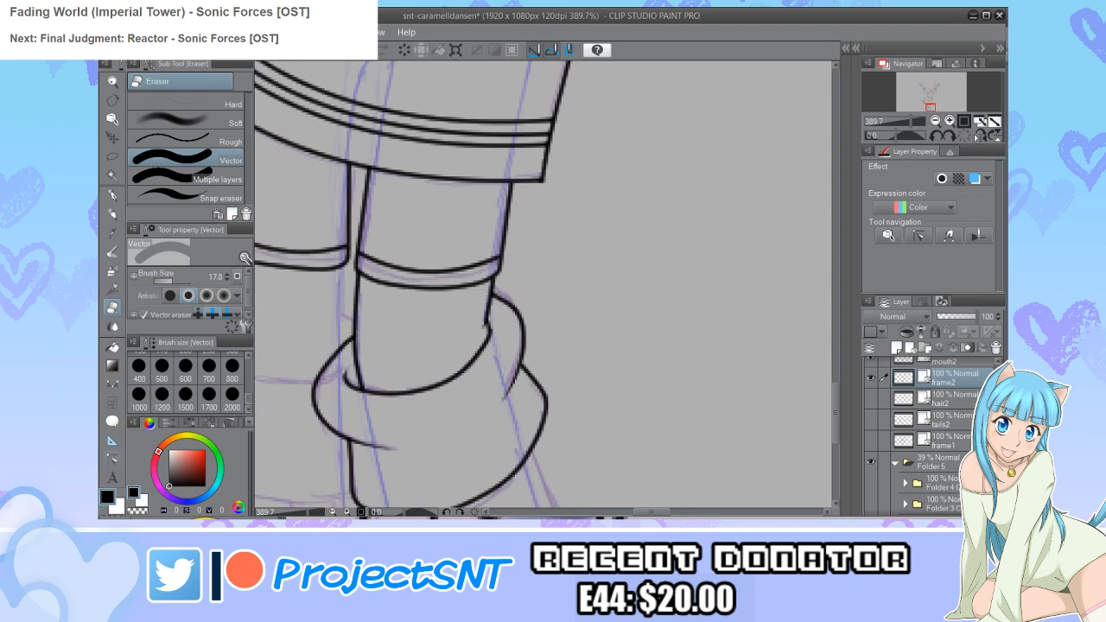
Step: Draw the outer and inner side lines below the right-hand sock with the Curve tool, down to the canvas edge
key("y")
key("u")
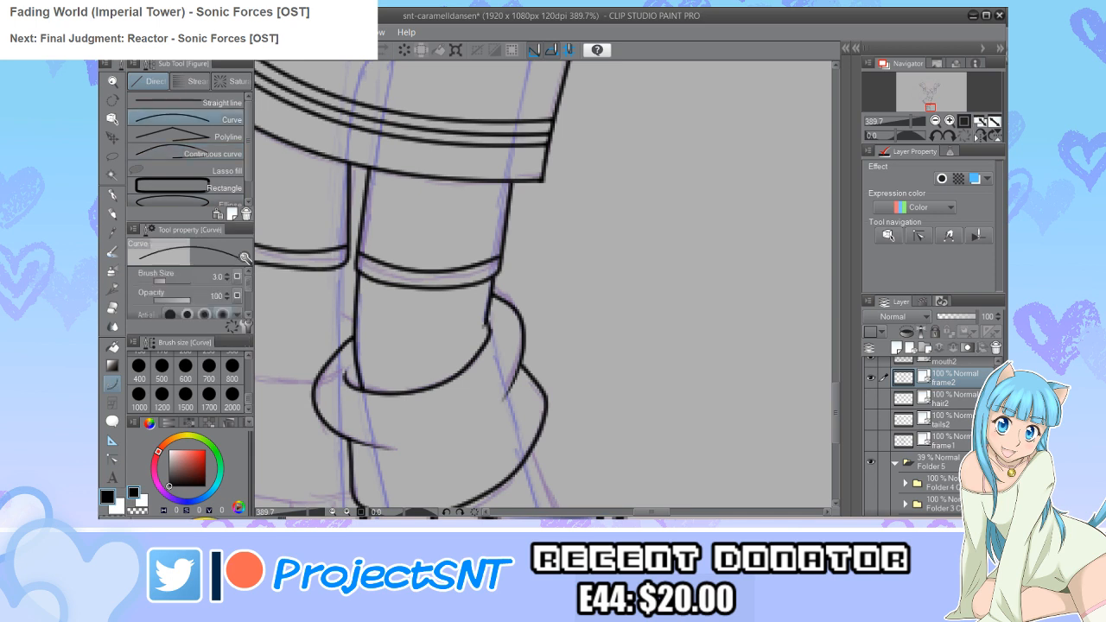
scroll(368, 260, "down", 3)
scroll(465, 423, "up", 3)
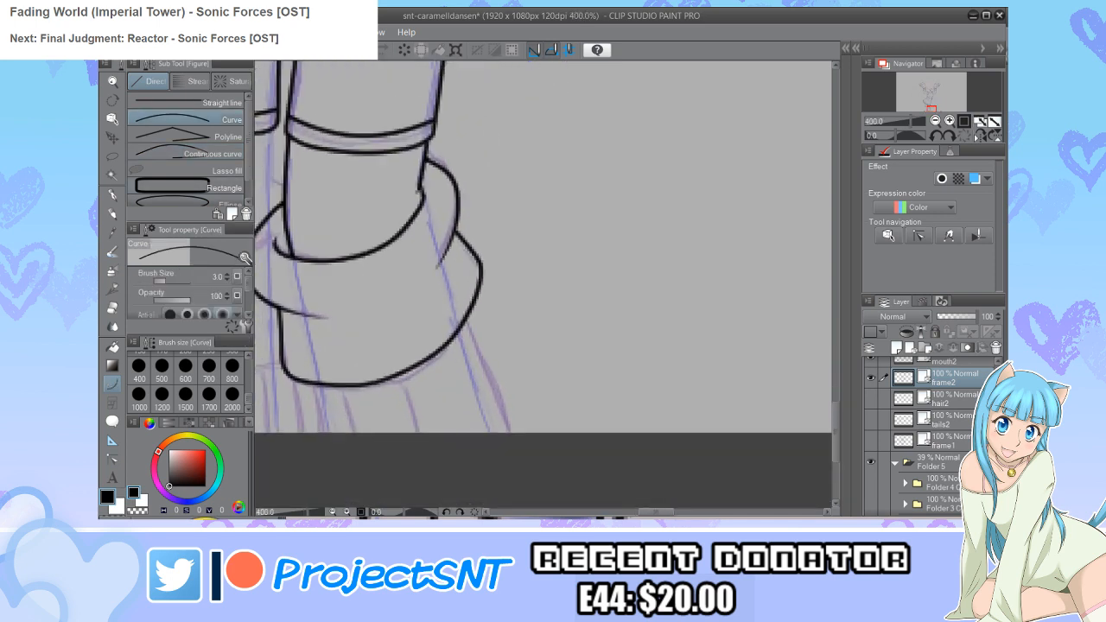
left_click_drag(456, 304, 515, 433)
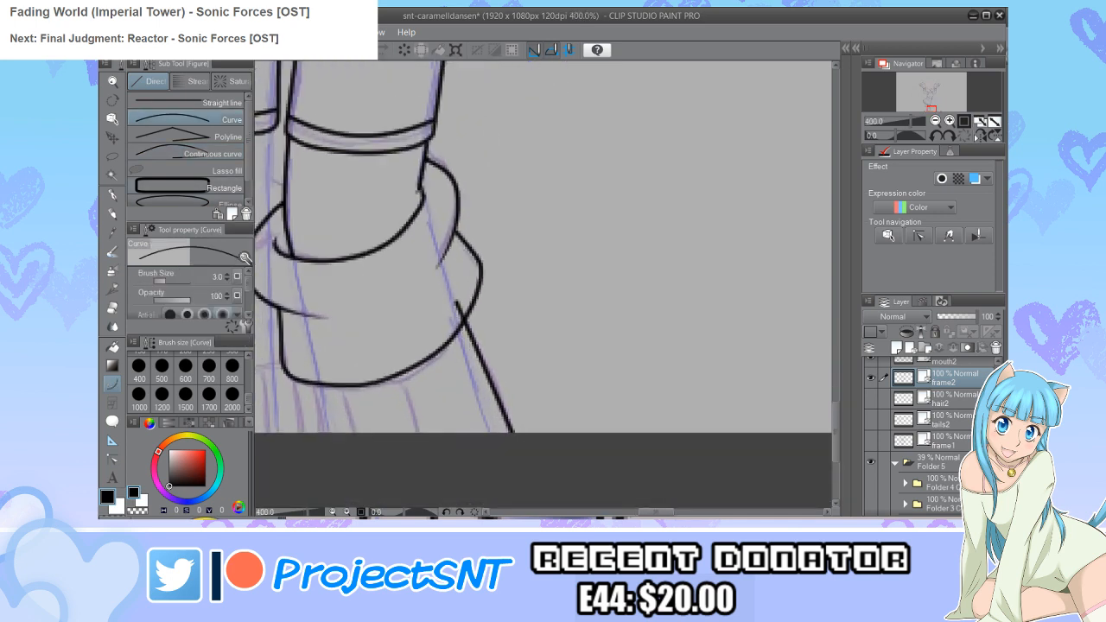
scroll(592, 259, "down", 2)
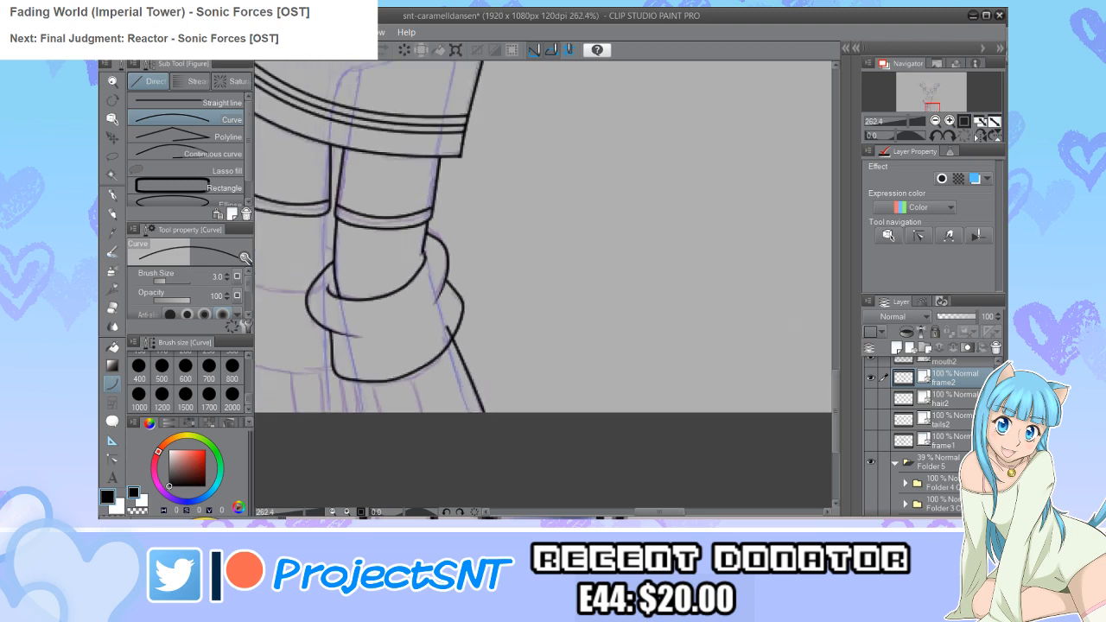
left_click_drag(342, 352, 361, 414)
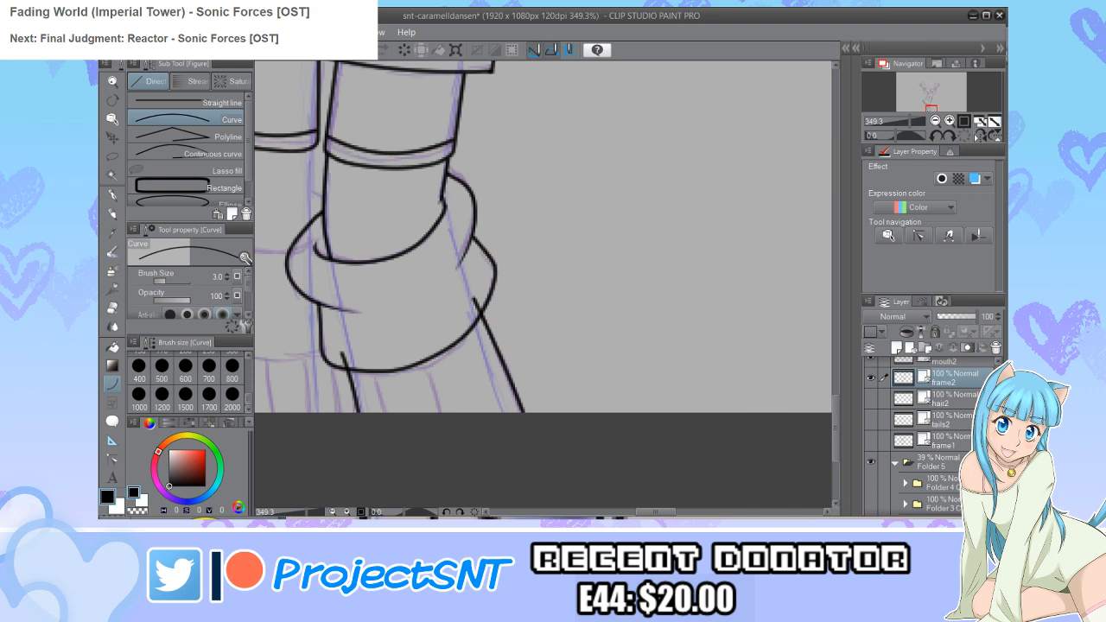
Step: Compare with the frame1 layer and draw two more curves between the side lines below the right-hand sock
left_click(870, 441)
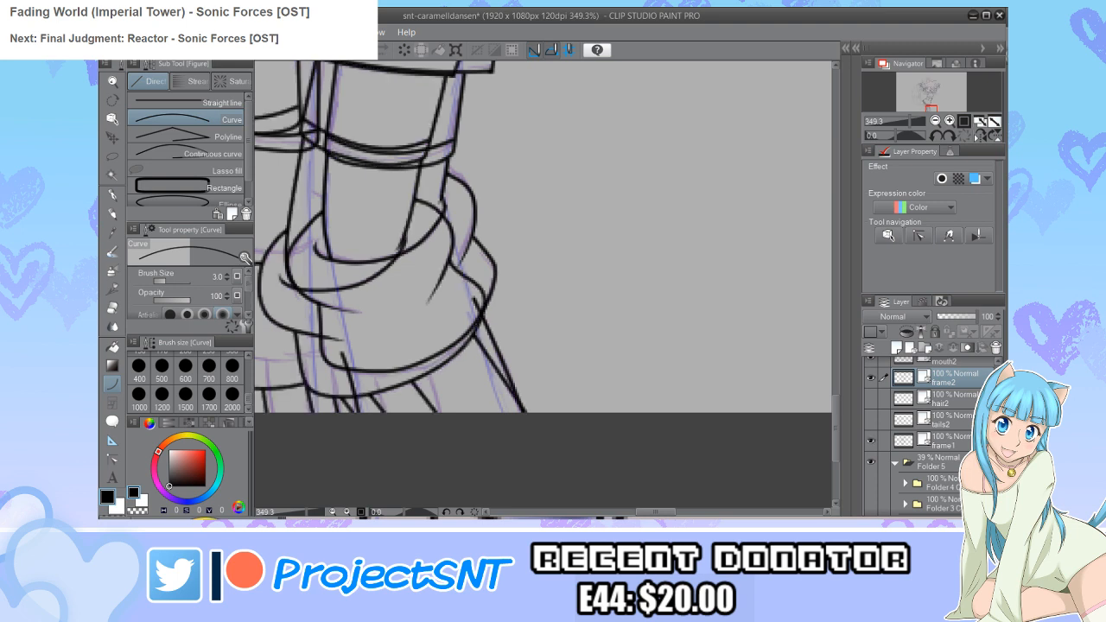
left_click(870, 441)
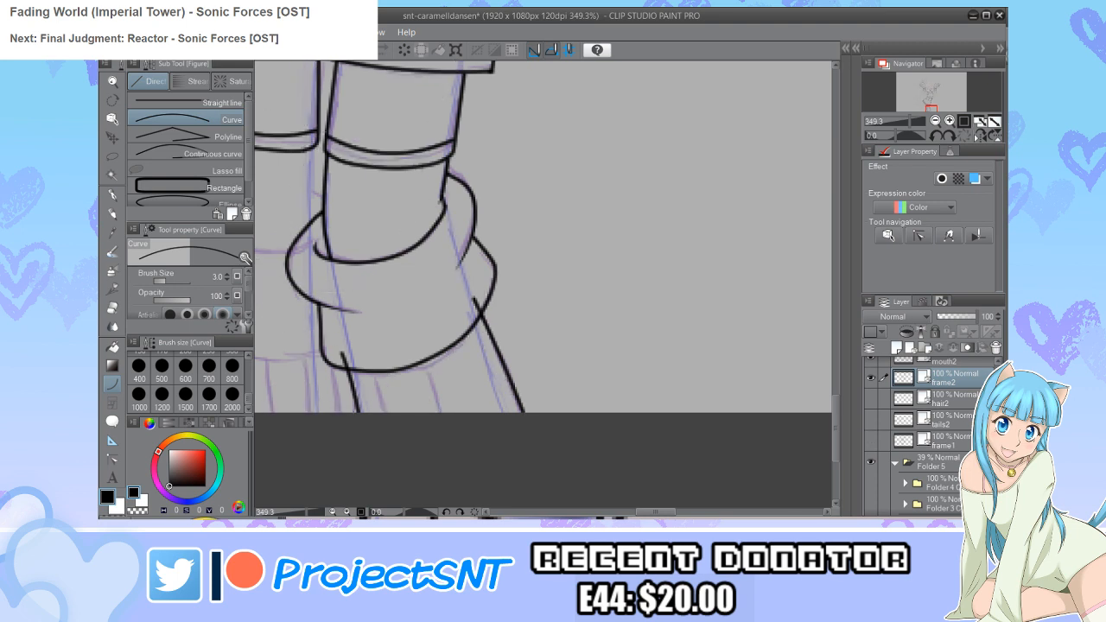
left_click_drag(368, 354, 386, 414)
left_click_drag(418, 349, 445, 413)
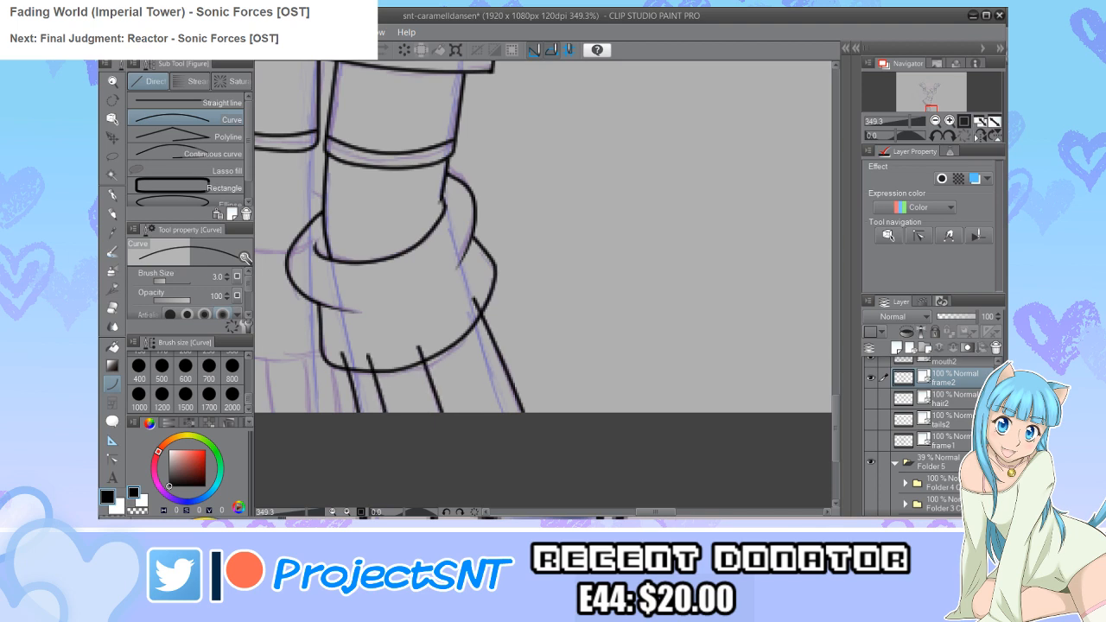
Step: Erase the upper ends of the four lines that poke into the right-hand sock's lower fold
key("e")
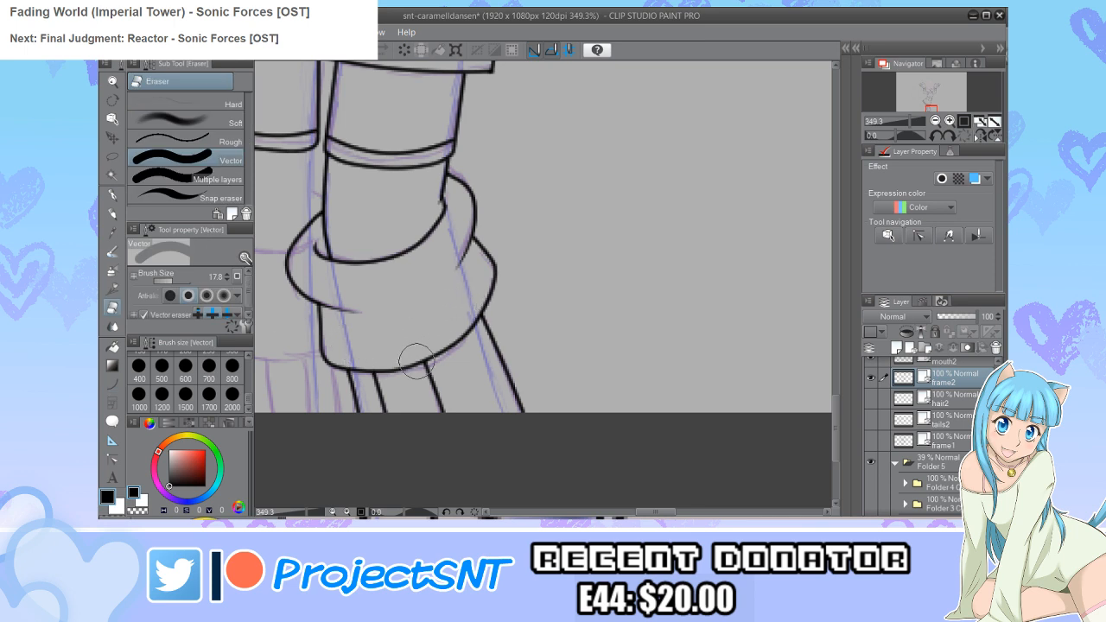
scroll(417, 452, "down", 4)
scroll(418, 453, "down", 3)
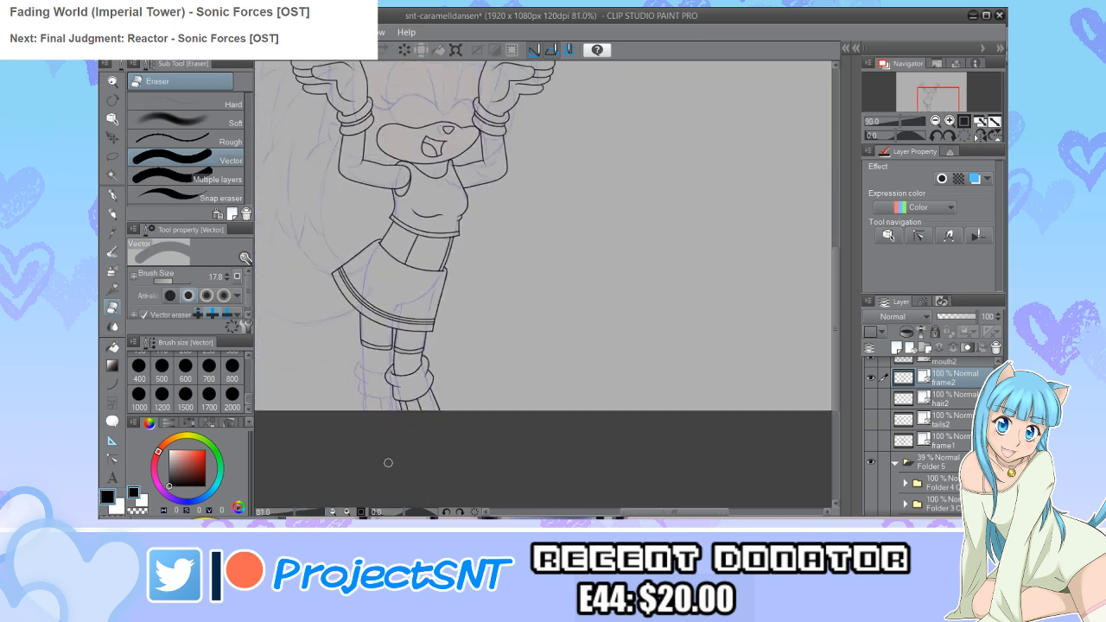
Step: Draw the front opening edge of the left-hand sock's upper fold with the Continuous curve tool, ending at the right-hand sock
scroll(395, 452, "up", 1)
scroll(395, 452, "up", 5)
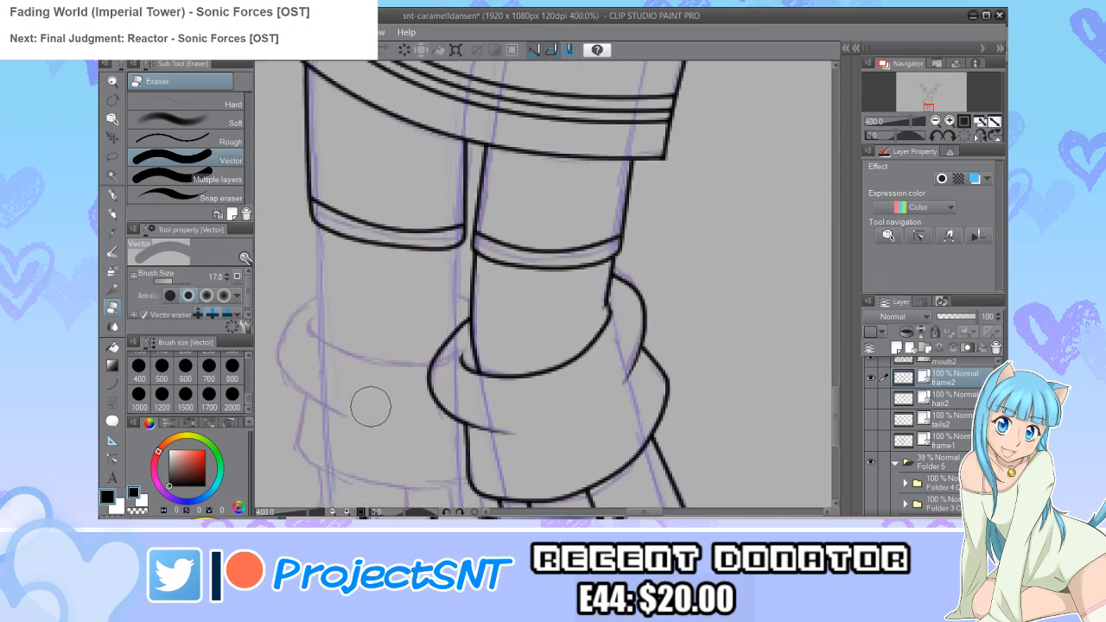
key("u")
left_click(187, 154)
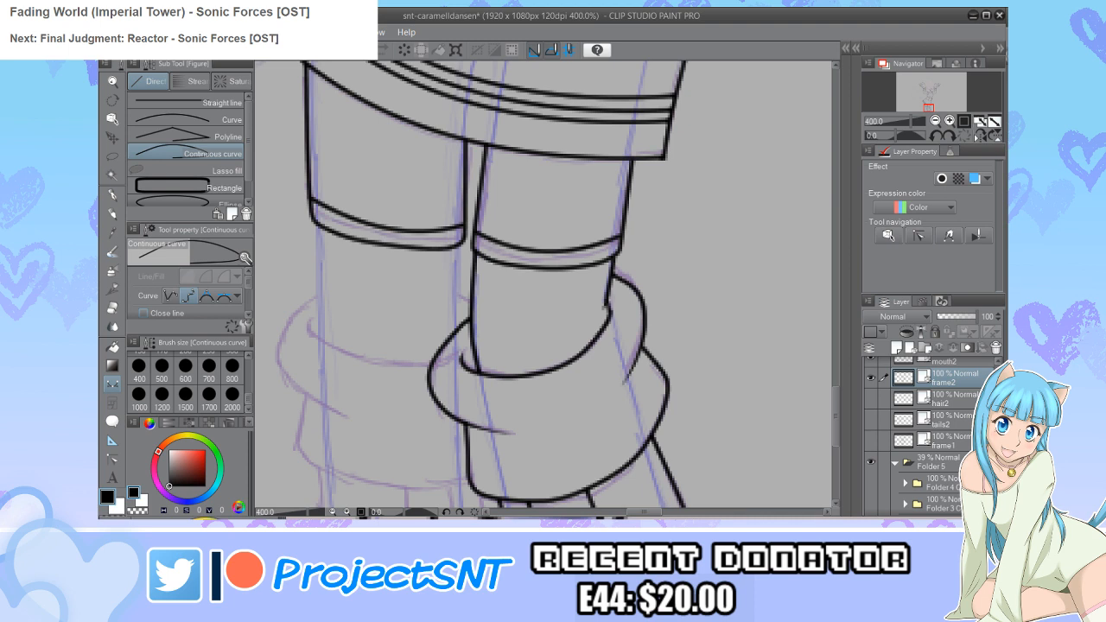
key("ctrl+plus")
key("ctrl+plus")
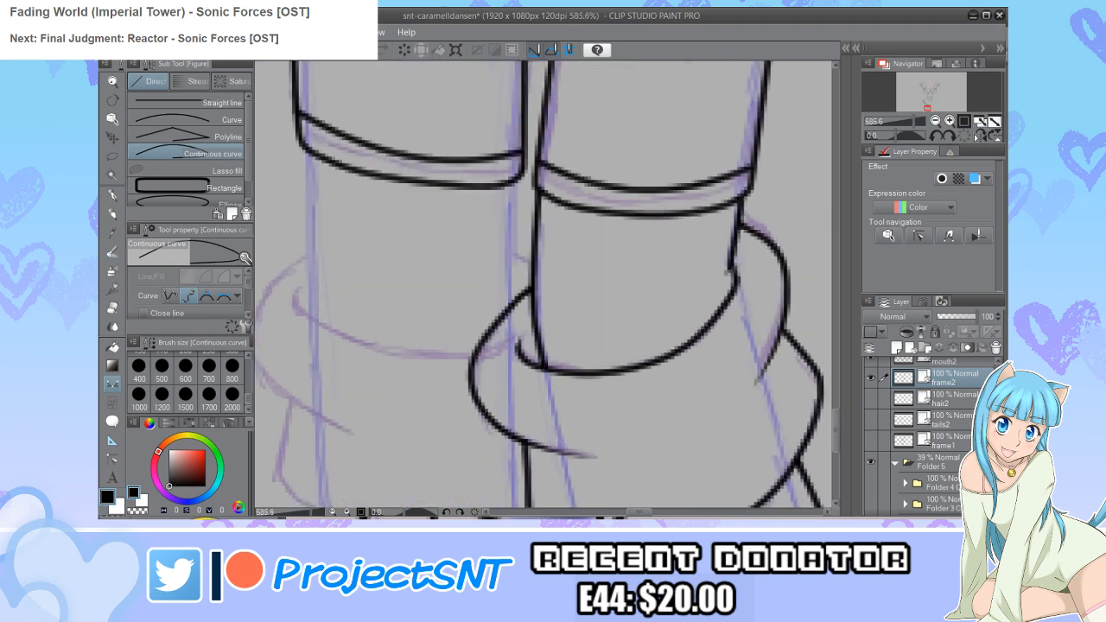
mouse_move(299, 289)
left_mouse_down()
mouse_move(338, 342)
mouse_move(398, 362)
mouse_move(472, 357)
left_mouse_up()
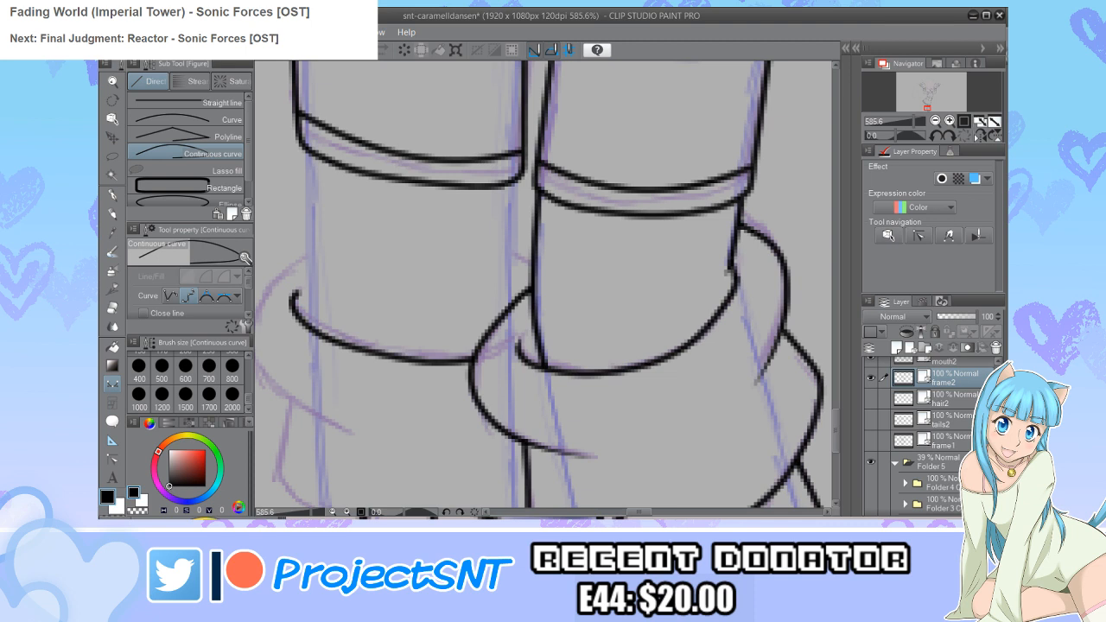
Step: Adjust the control points of the left-hand sock's opening curve and taper the line width at its outer end
key("y")
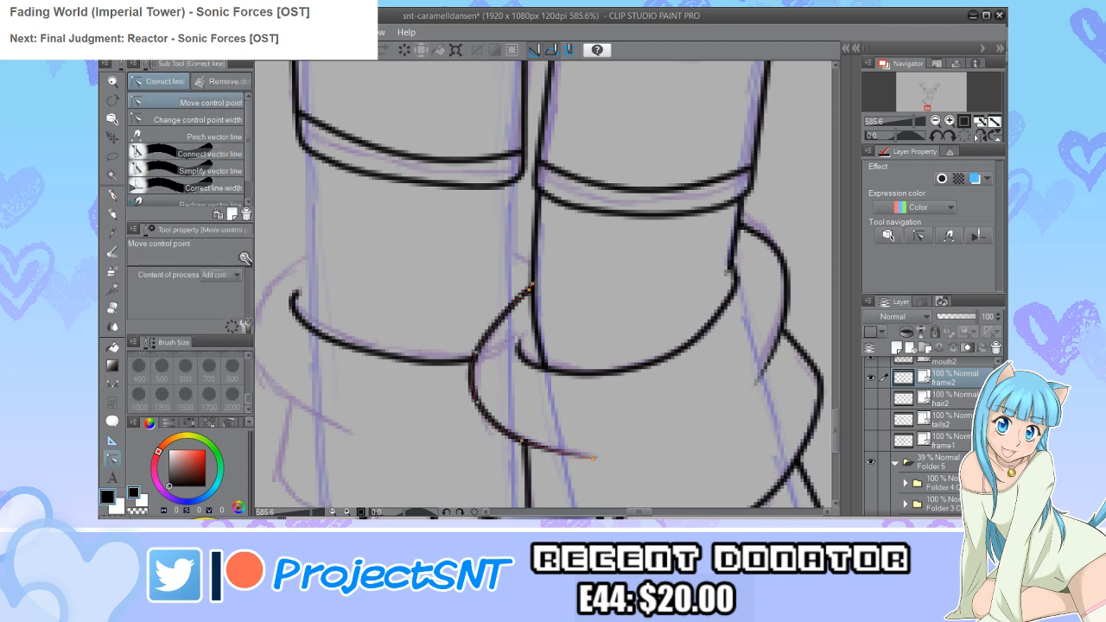
left_click_drag(475, 359, 394, 358)
scroll(393, 417, "down", 3)
scroll(295, 364, "up", 3)
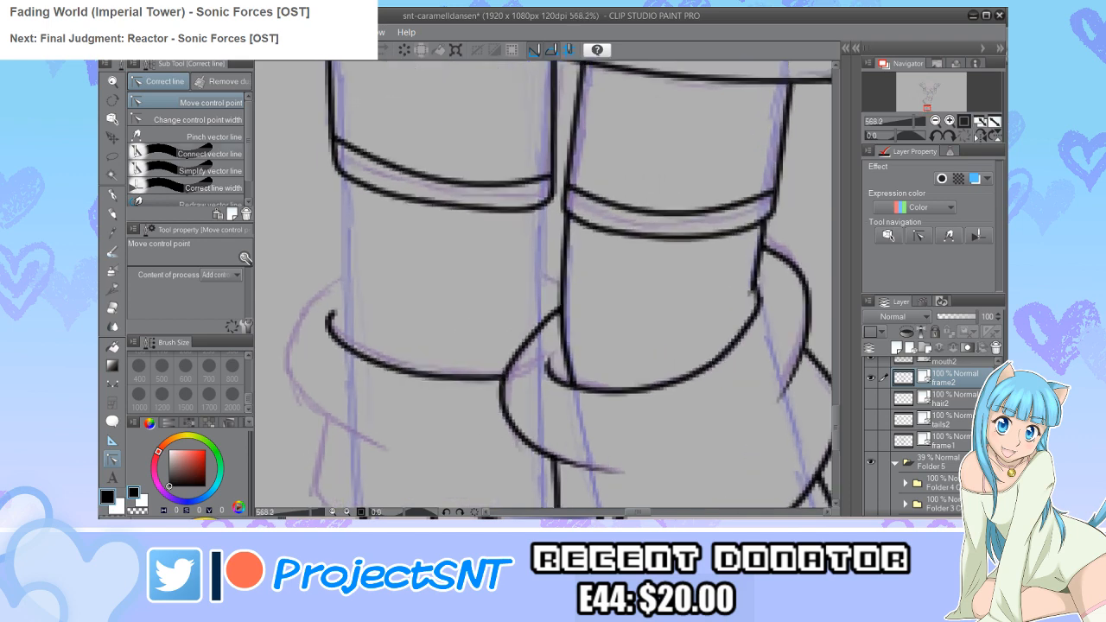
left_click(198, 119)
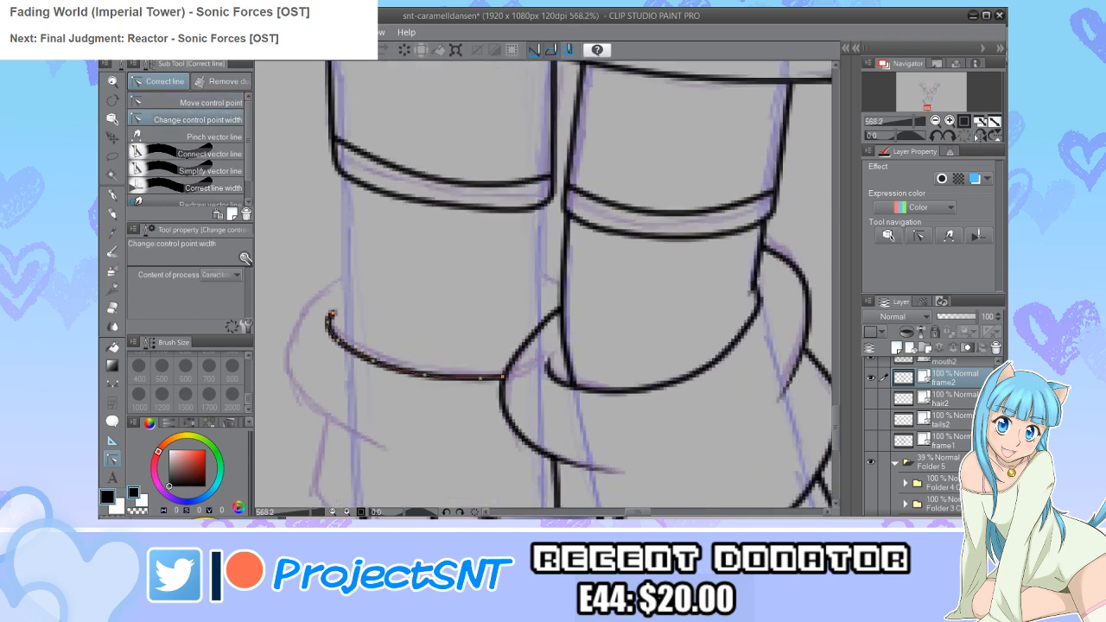
scroll(264, 181, "down", 2)
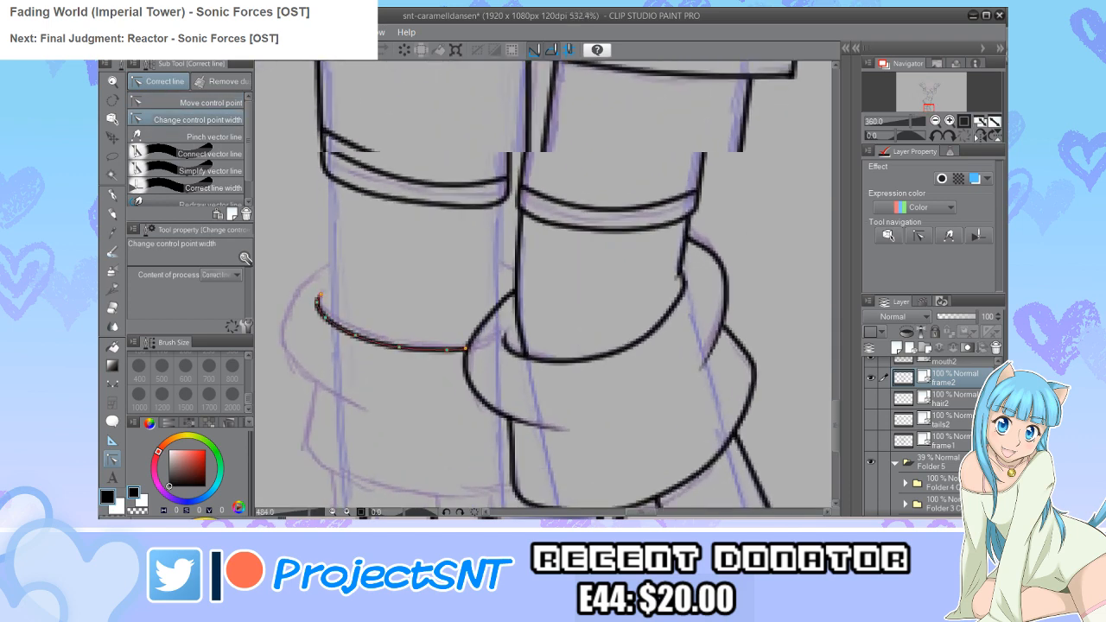
scroll(545, 288, "up", 2)
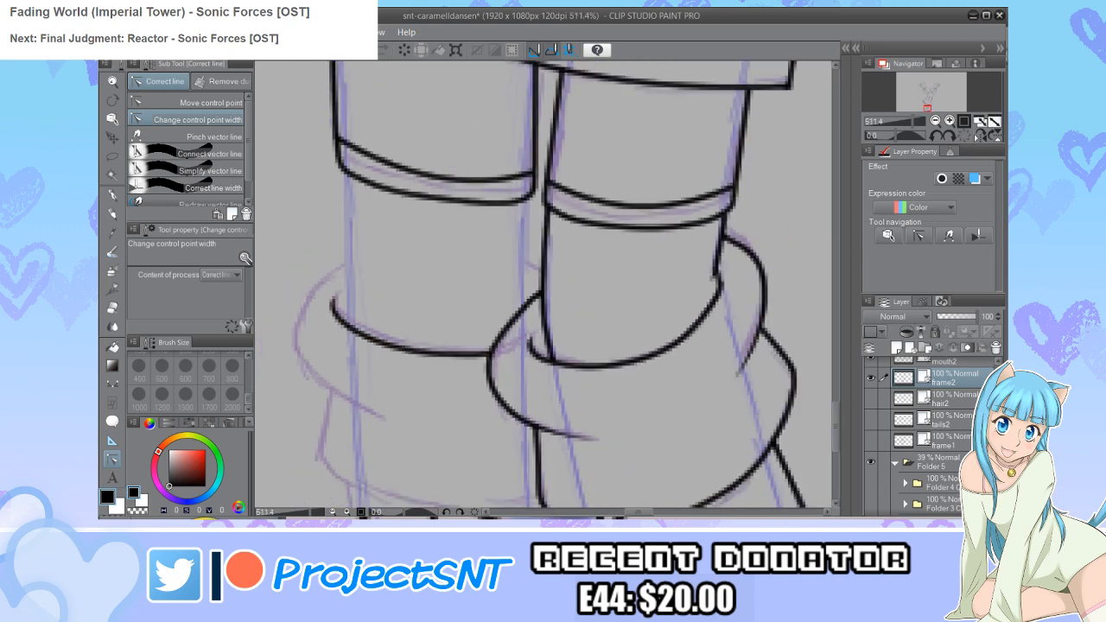
scroll(544, 288, "down", 1)
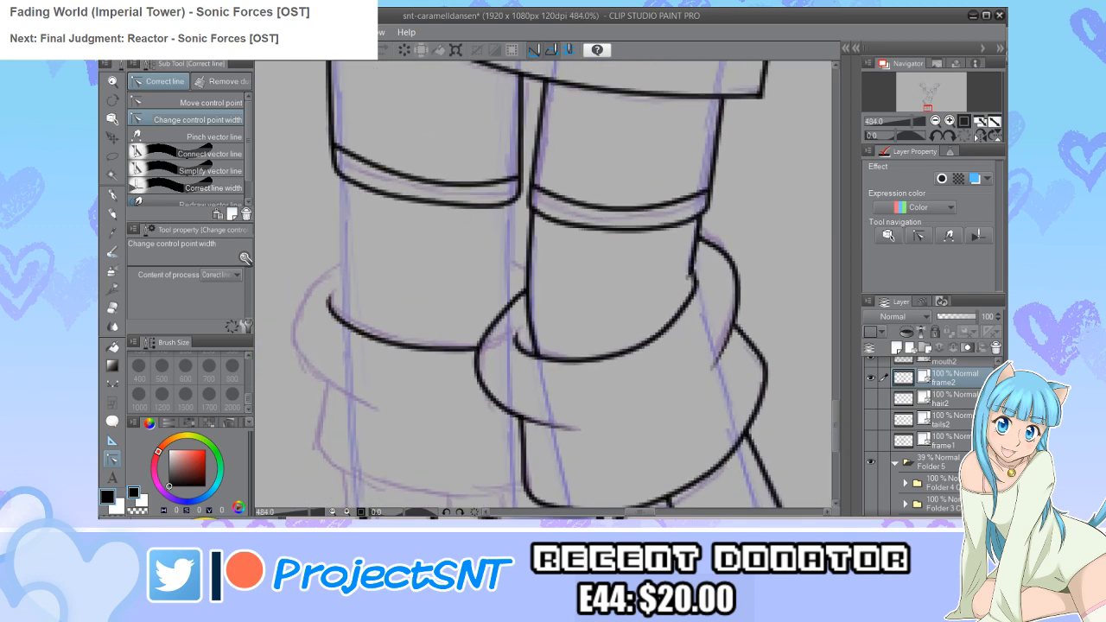
Step: Draw the outer and inner leg lines from the left-hand thigh band down to the sock with the Curve tool
key("u")
left_click(185, 119)
scroll(545, 287, "up", 3)
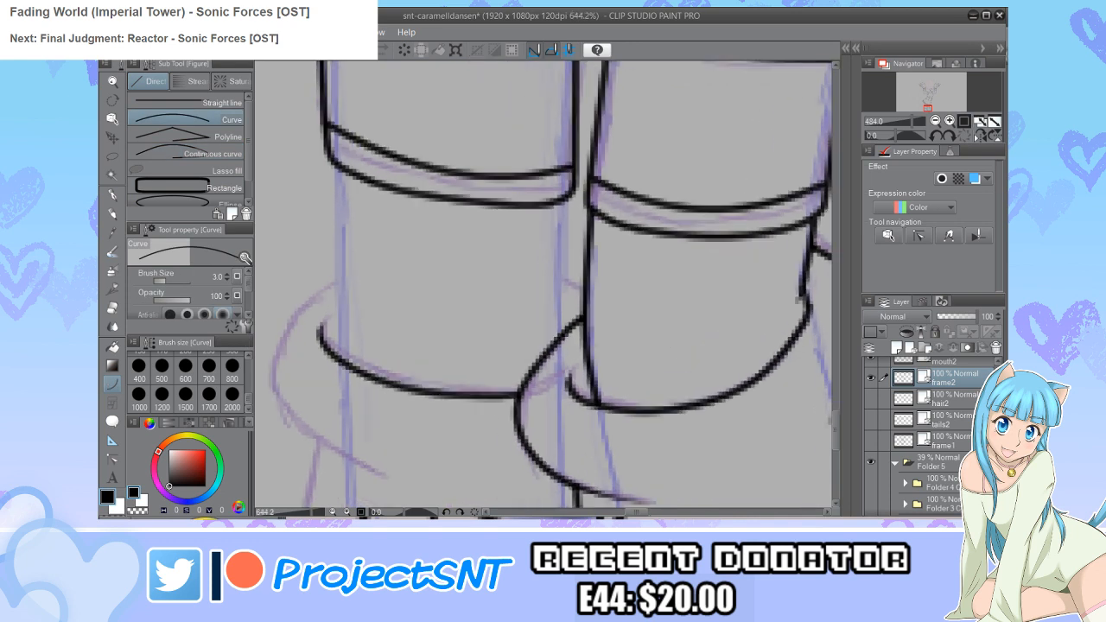
left_click_drag(340, 168, 345, 353)
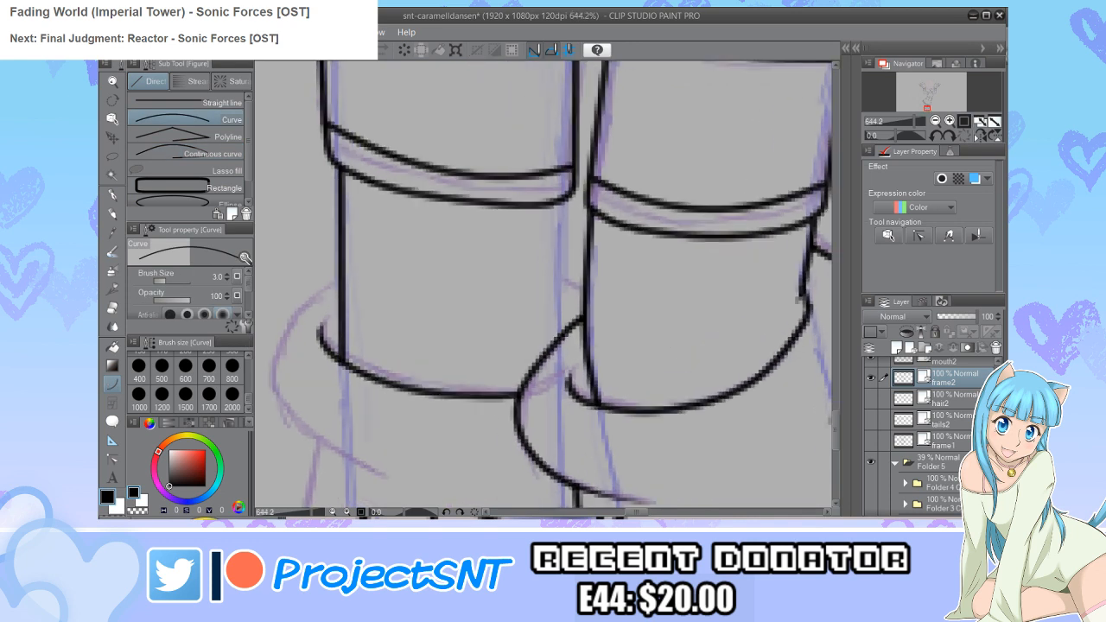
left_click_drag(568, 197, 560, 334)
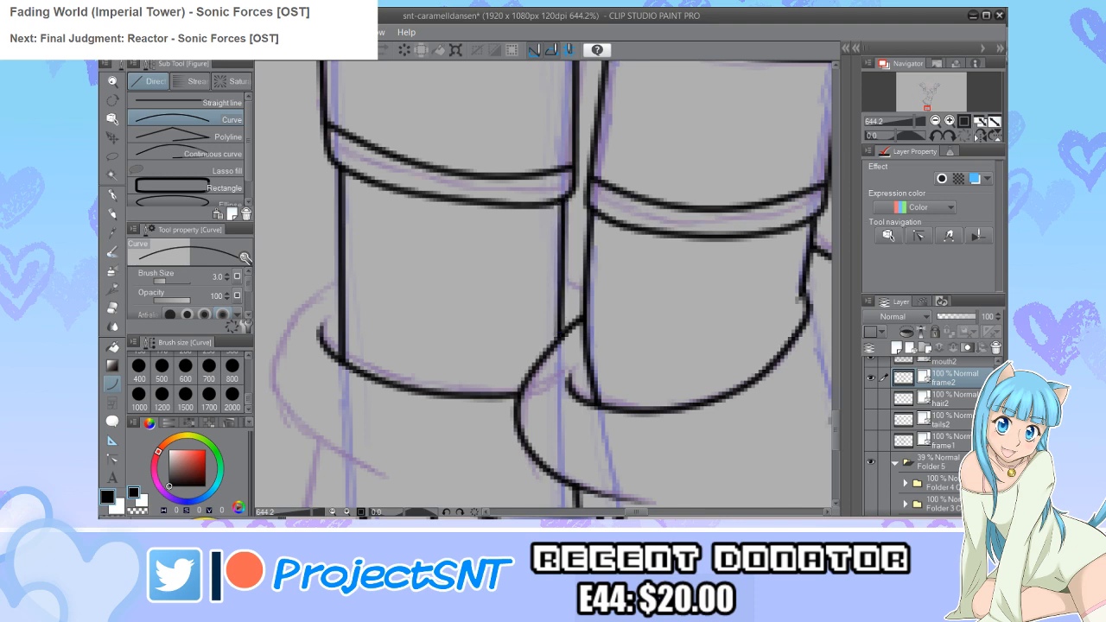
Step: Draw the short back edge of the left-hand sock's fold between the two legs with the Curve tool
left_click(198, 153)
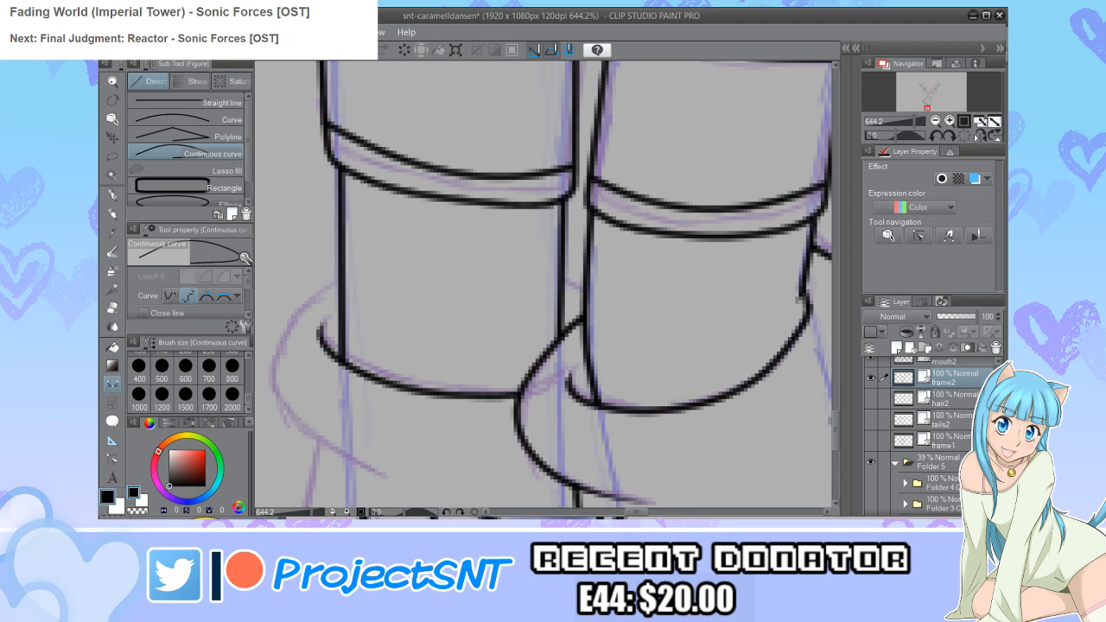
left_click(199, 119)
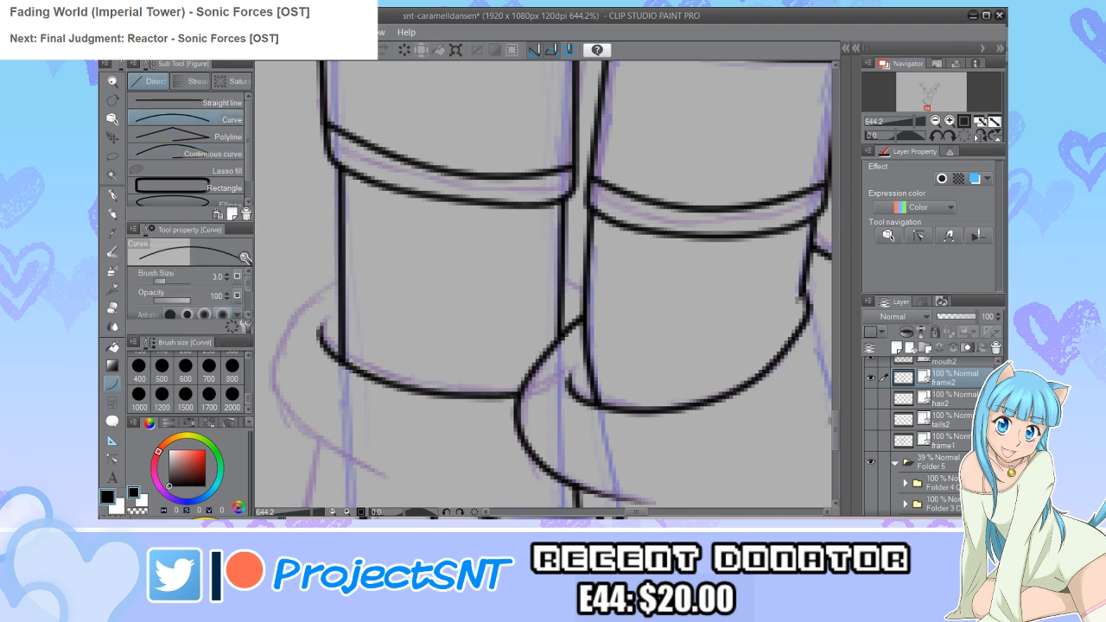
left_click_drag(559, 280, 582, 294)
key("ctrl+z")
scroll(364, 305, "down", 3)
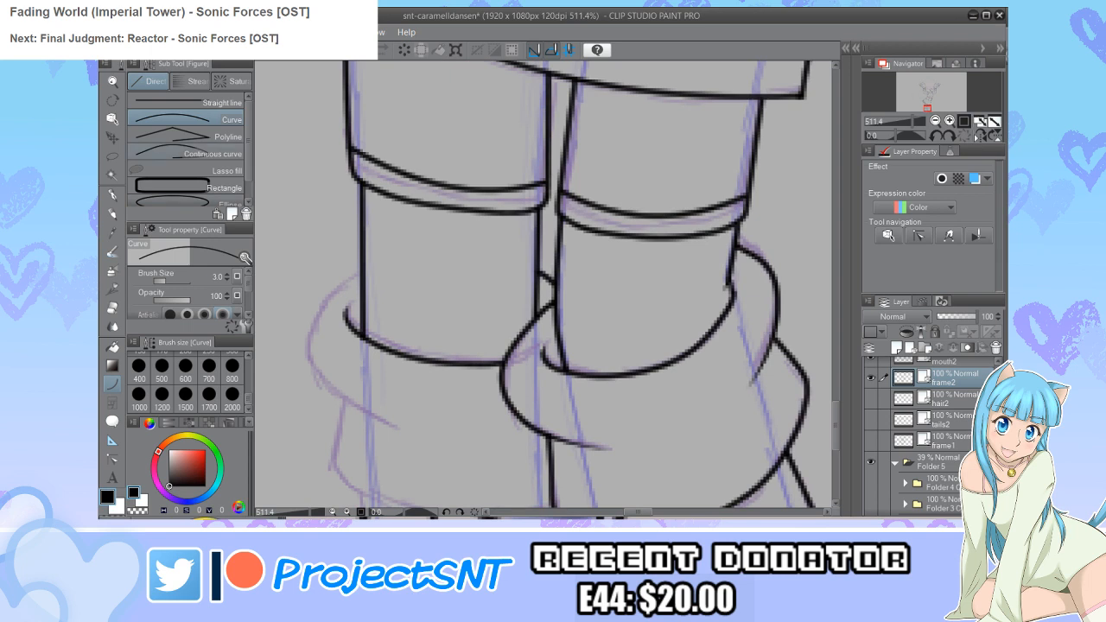
Step: Draw the outer outline of the left-hand sock's upper fold with the Continuous curve tool
left_click(186, 154)
left_click(399, 431)
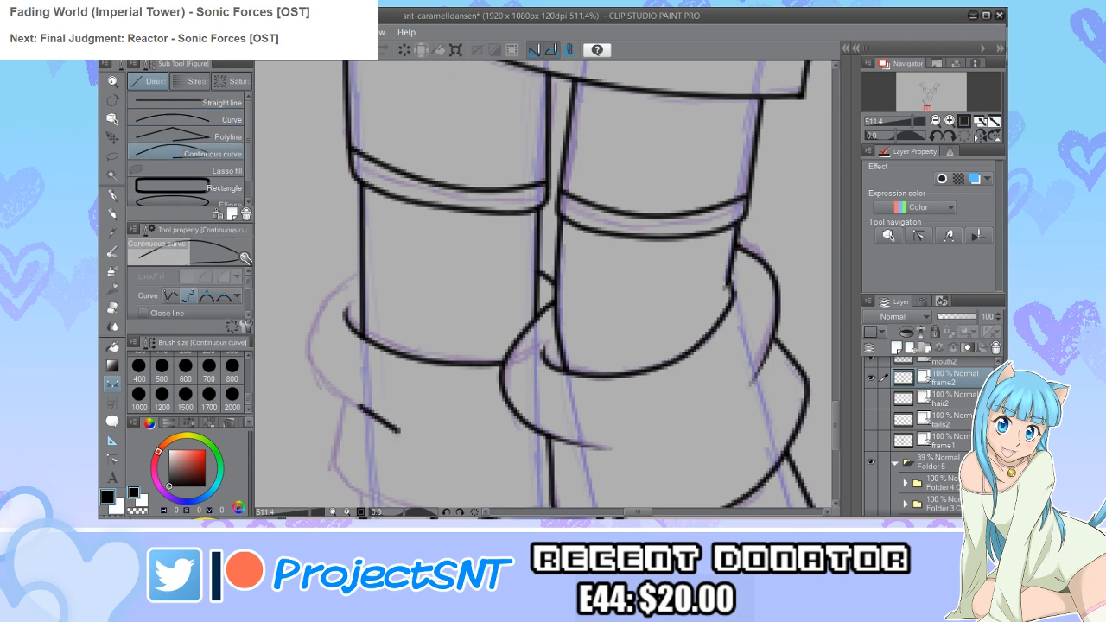
left_click(307, 354)
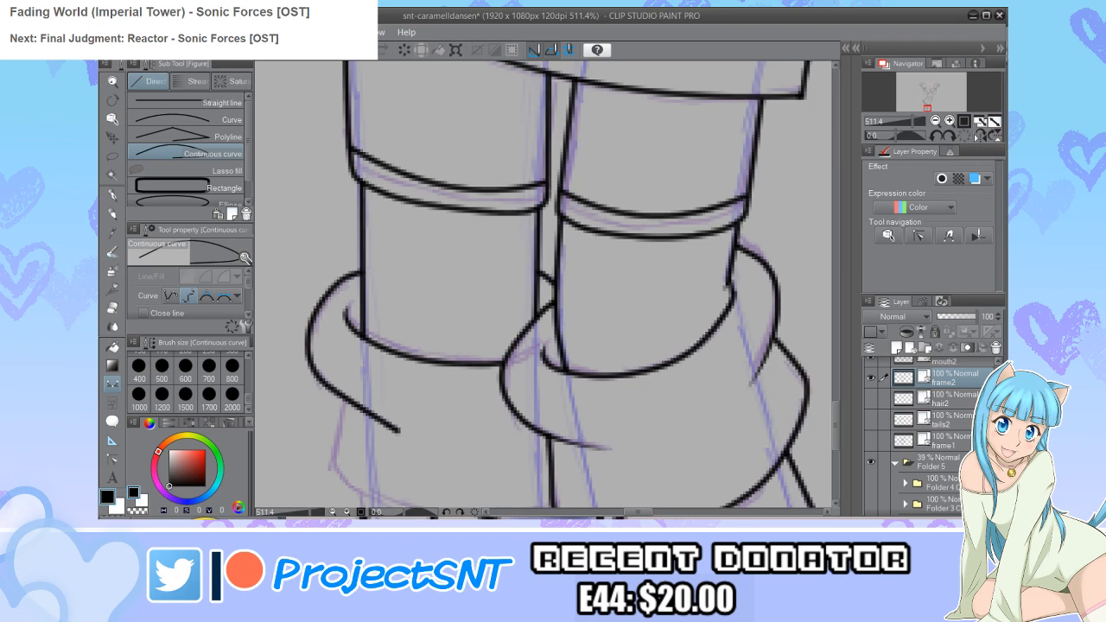
Step: Draw the left-hand sock's lower fold outline across to the right-hand sock and adjust its control points along the lower corner
key("ctrl+minus")
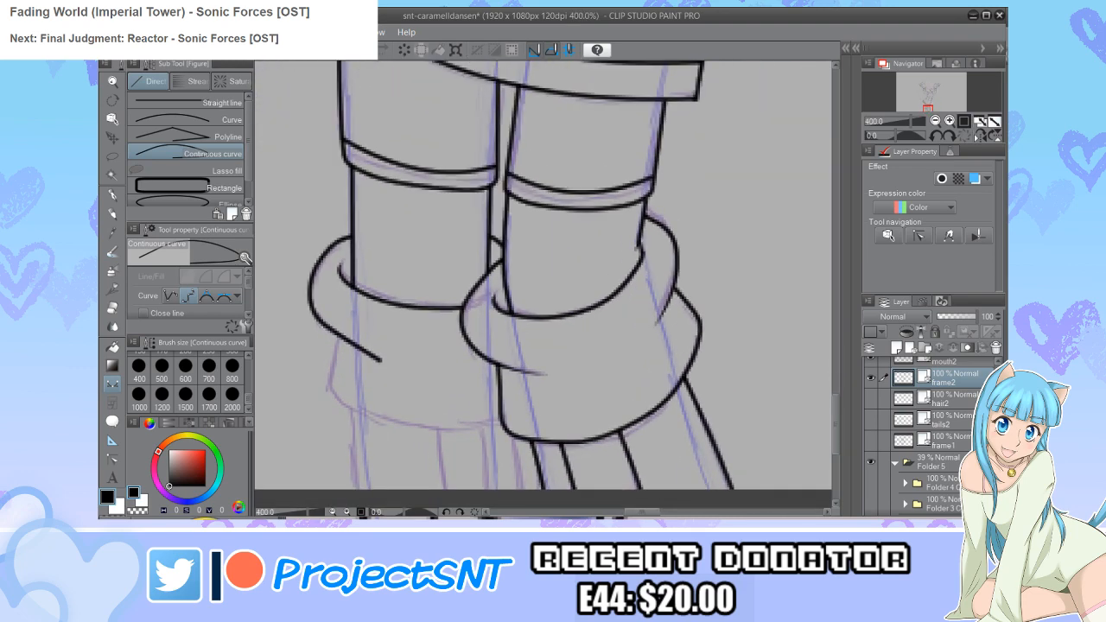
mouse_move(342, 337)
left_mouse_down()
mouse_move(328, 385)
mouse_move(370, 416)
mouse_move(430, 432)
mouse_move(501, 427)
left_mouse_up()
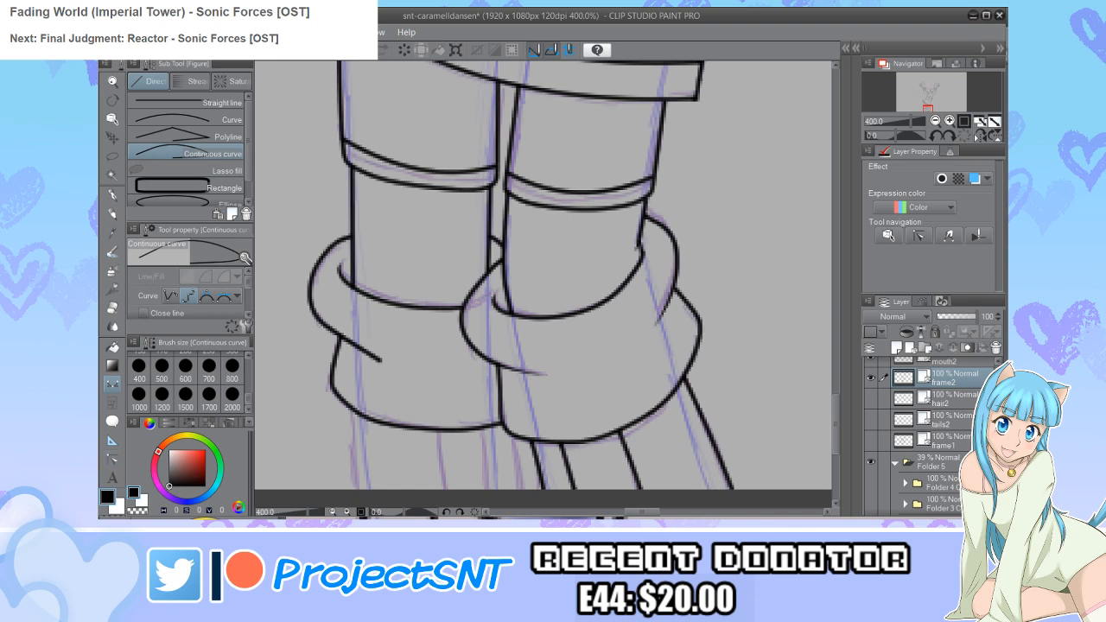
key("y")
scroll(333, 380, "up", 1)
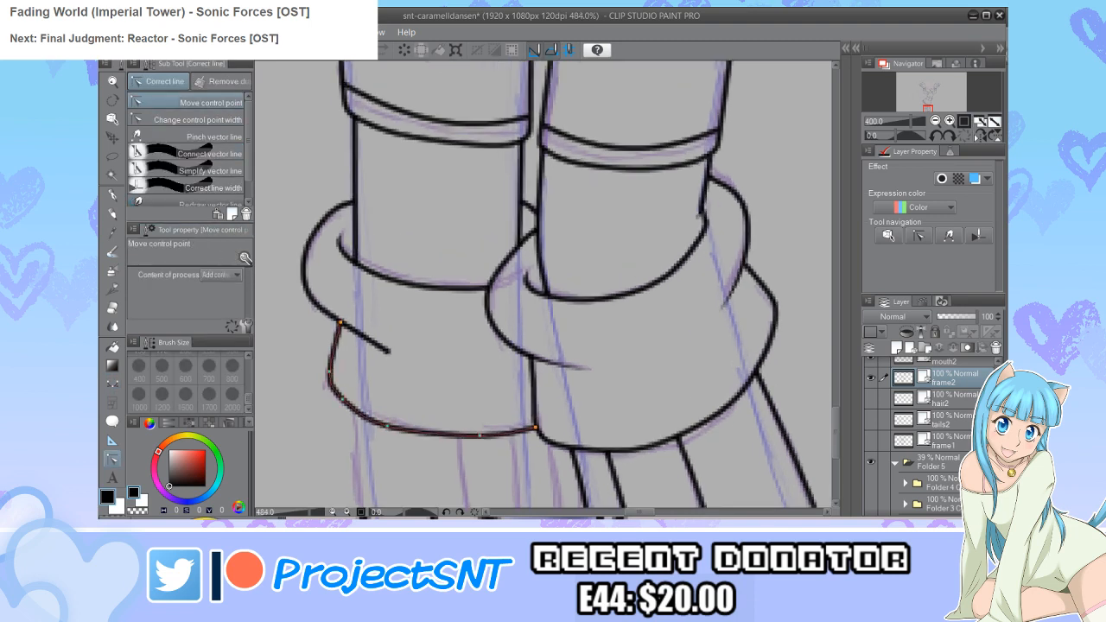
scroll(354, 389, "up", 1)
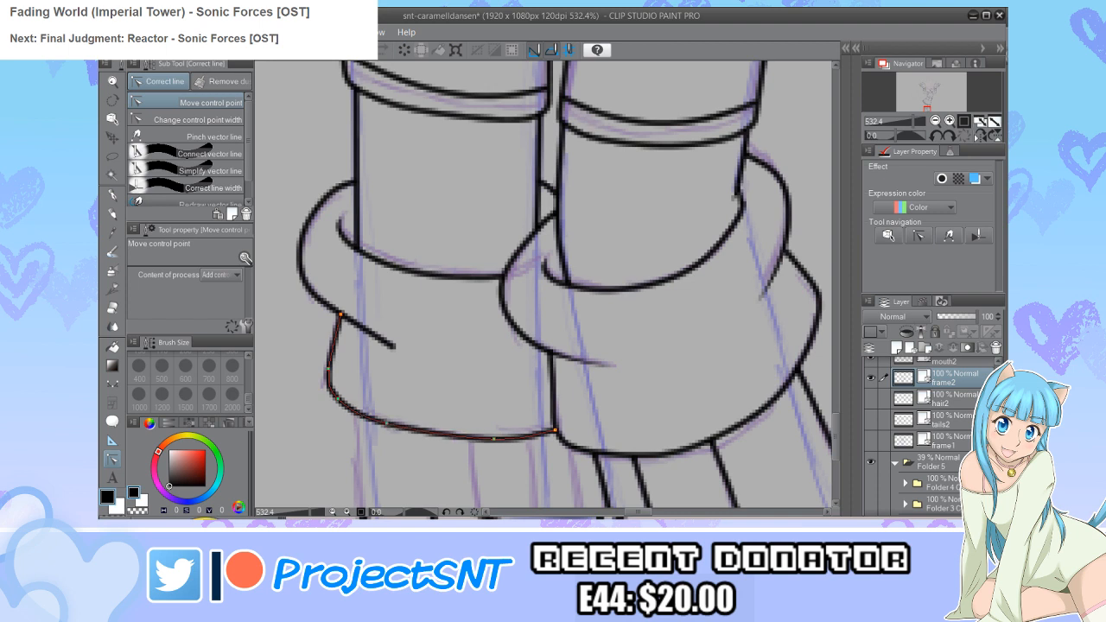
left_click(385, 426)
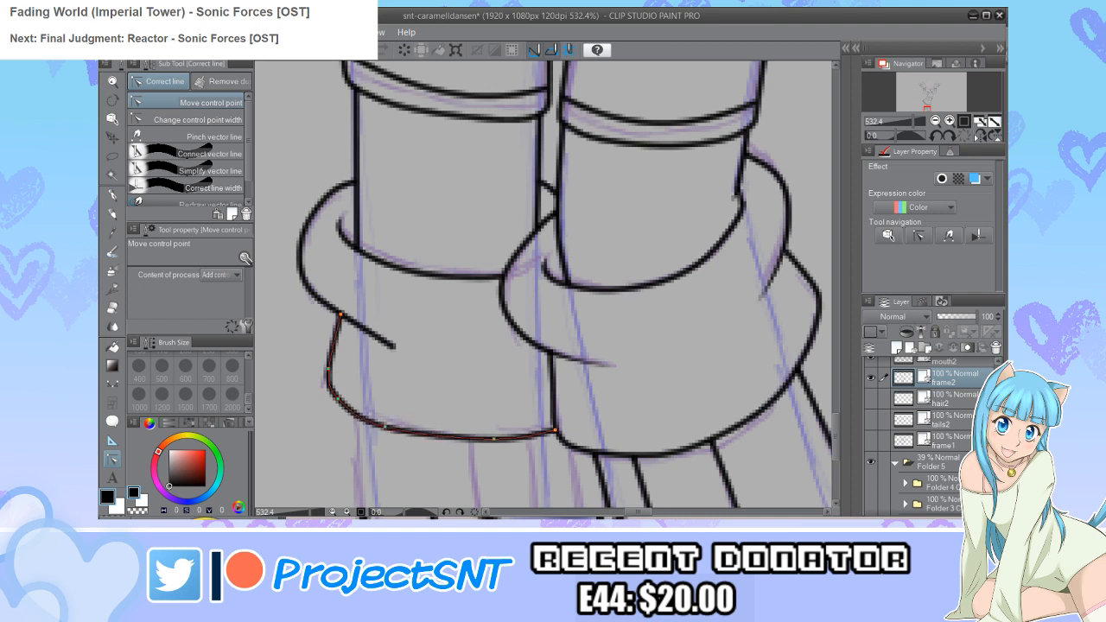
left_click(352, 411)
scroll(407, 329, "down", 3)
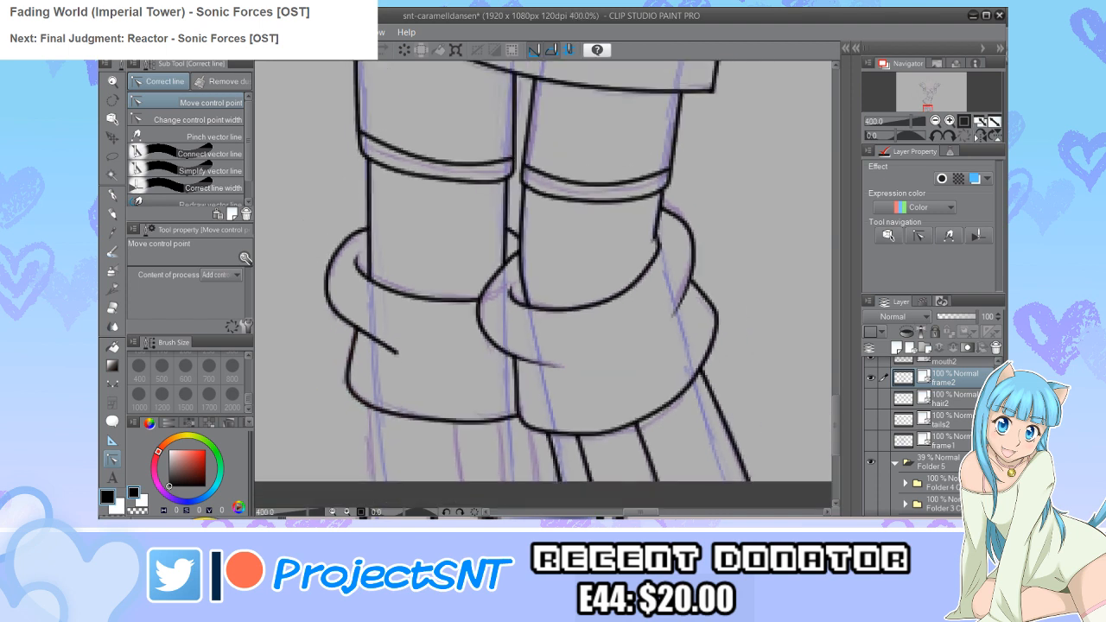
Step: Taper the inner end of the left-hand sock's upper fold outline by reducing its control point width
left_click(197, 119)
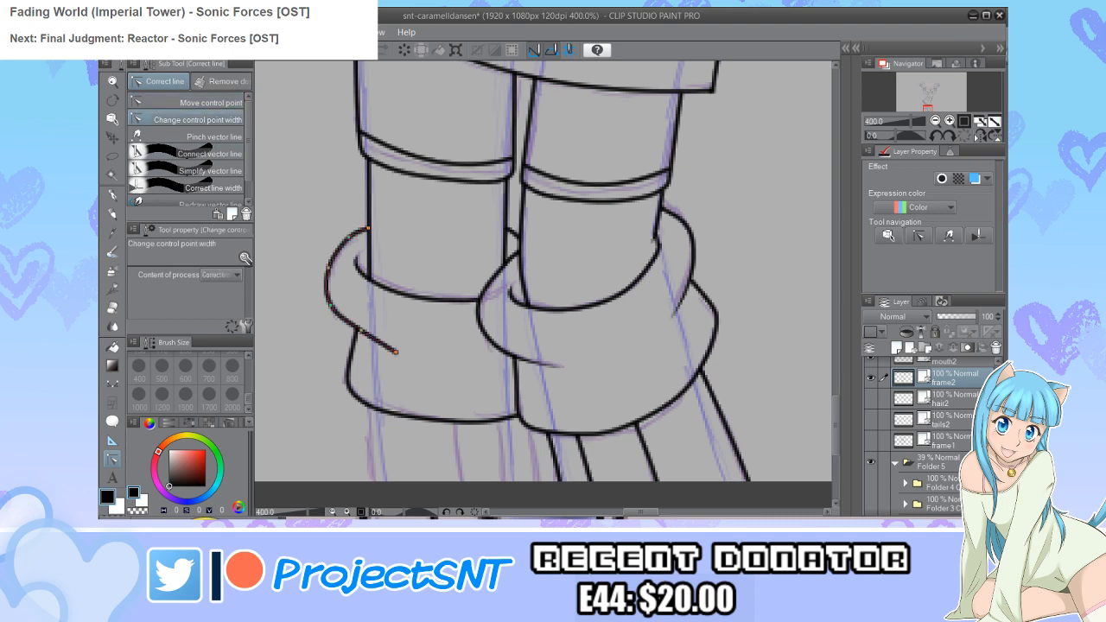
left_click_drag(396, 352, 345, 350)
scroll(302, 325, "down", 1)
scroll(393, 441, "up", 1)
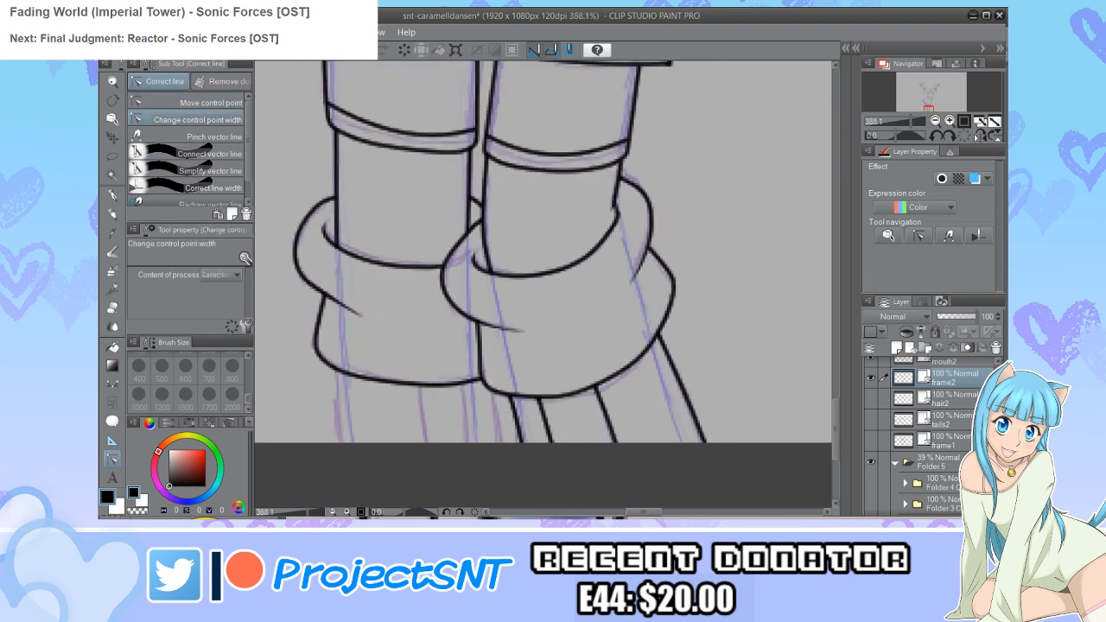
Step: Draw four lines below the left-hand sock with the Curve tool down to the canvas edge, comparing them with the frame1 layer
key("u")
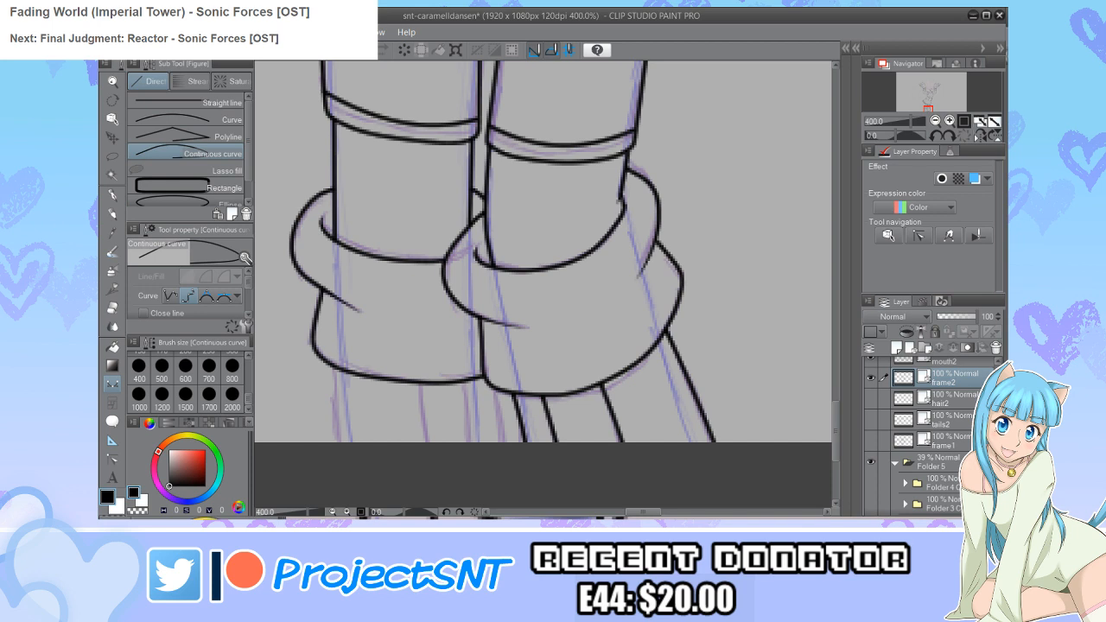
left_click(333, 351)
left_click(215, 120)
left_click_drag(333, 345, 336, 443)
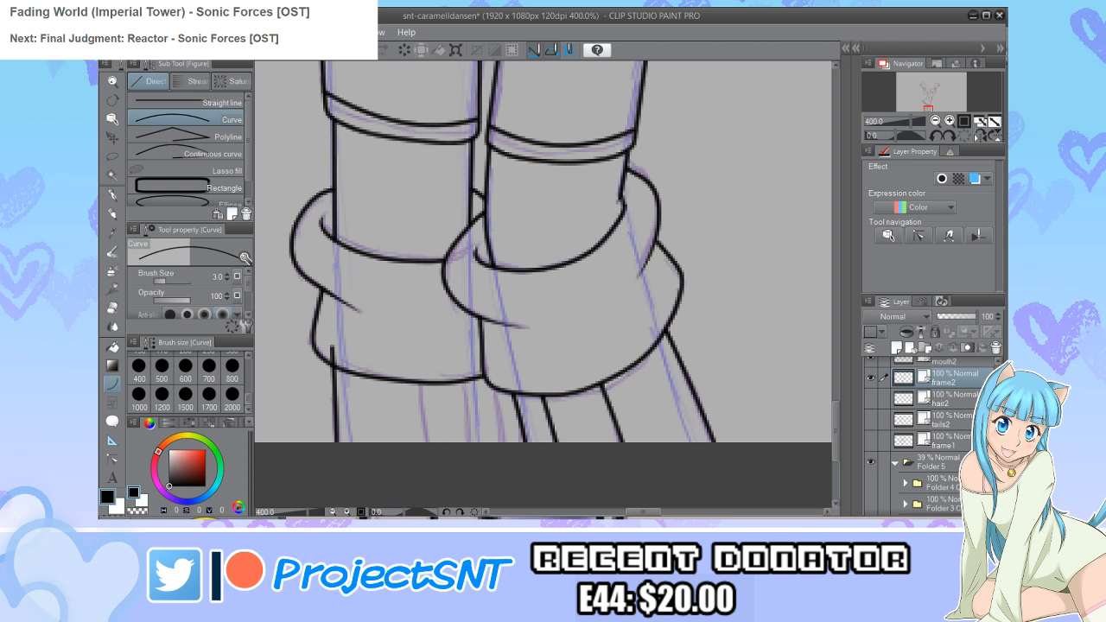
left_click_drag(495, 387, 507, 442)
left_click_drag(471, 379, 476, 443)
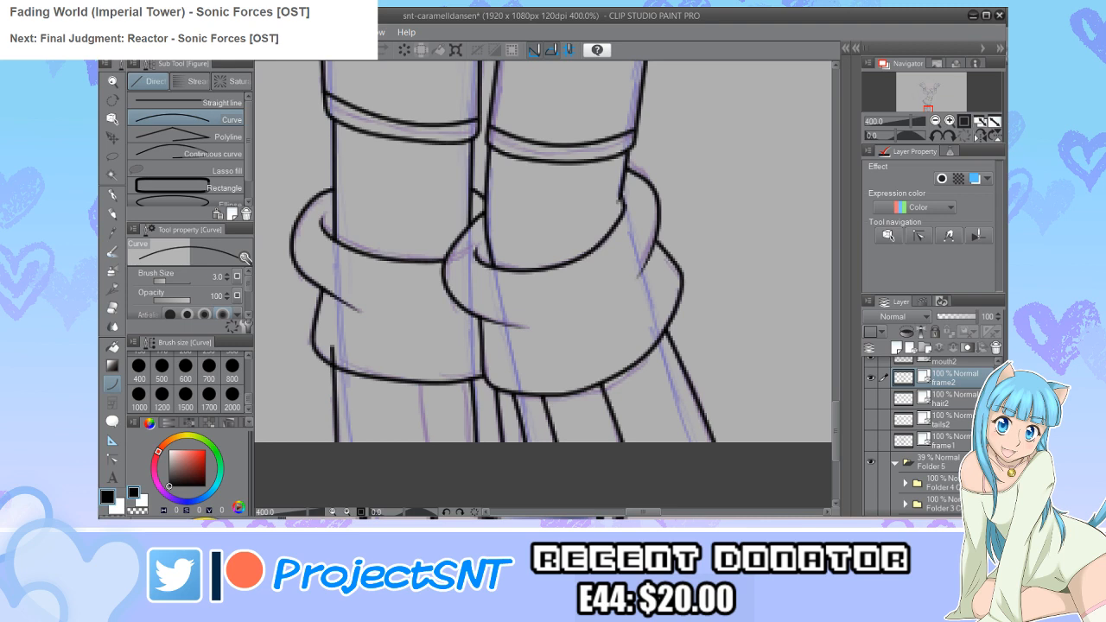
left_click_drag(419, 365, 421, 442)
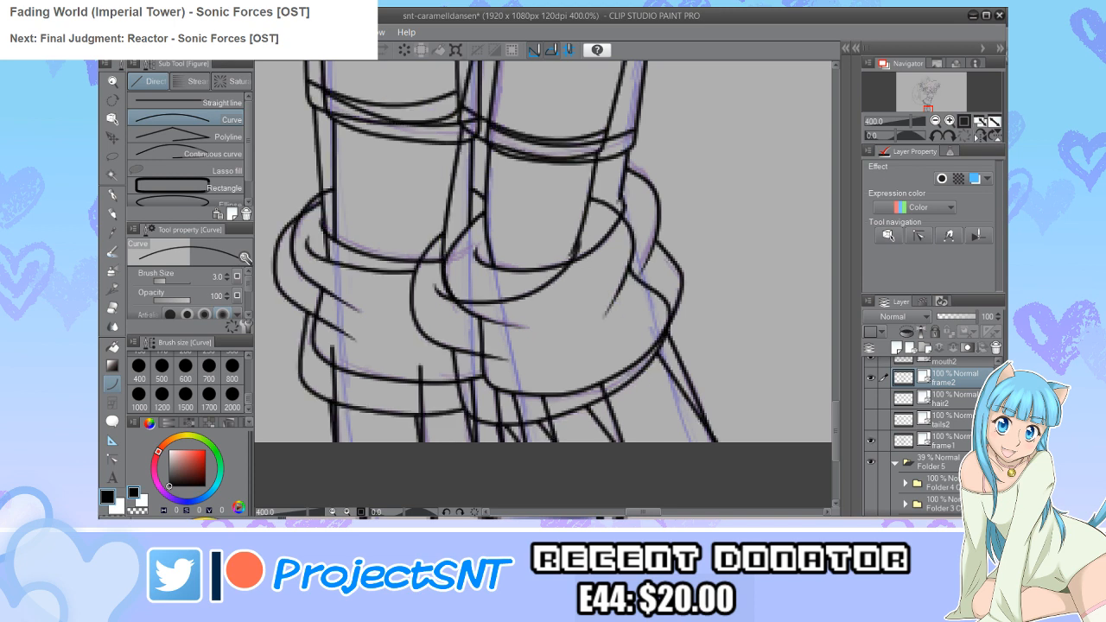
left_click(871, 441)
Step: Erase the upper ends of the new lines that poke into the left-hand sock's lower fold
key("e")
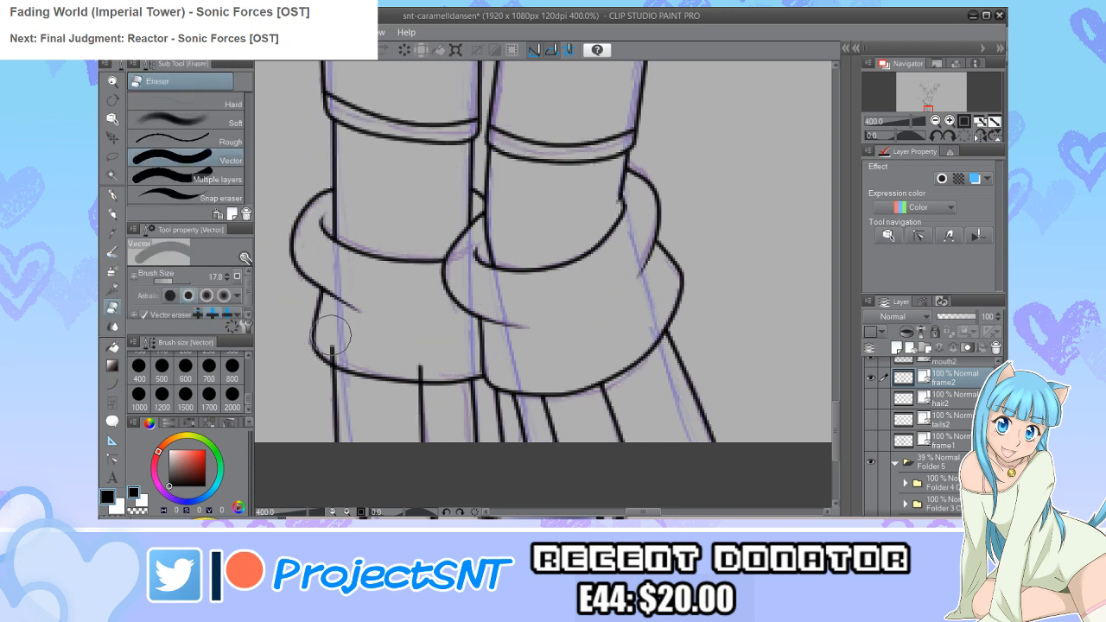
left_click(423, 353)
scroll(424, 353, "down", 5)
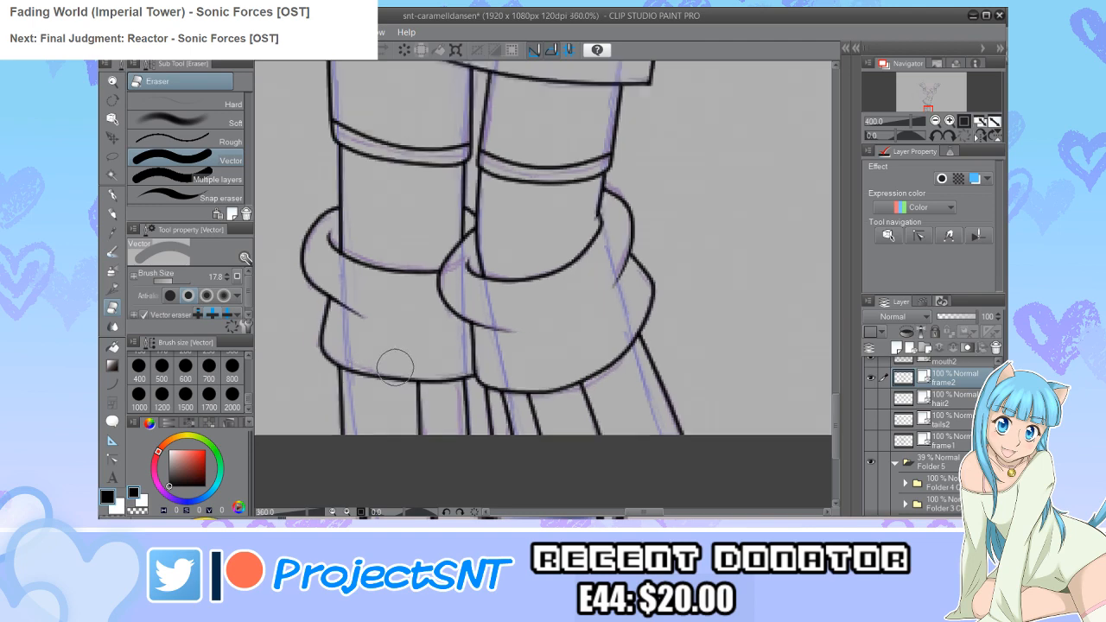
Step: Check the whole inked figure and save the drawing
scroll(425, 443, "down", 3)
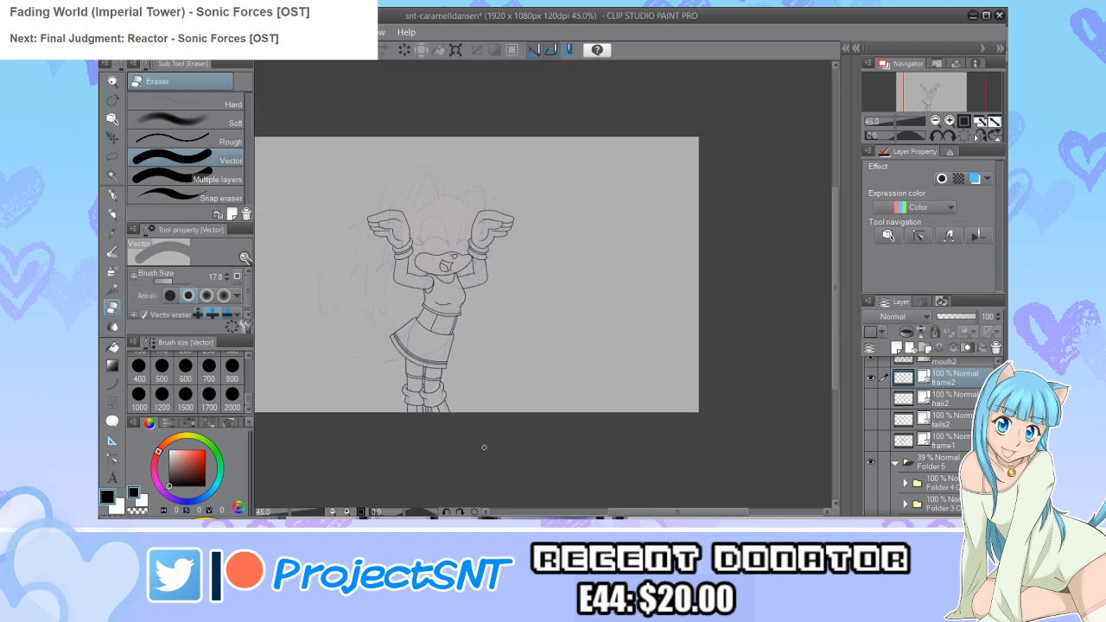
scroll(474, 359, "up", 2)
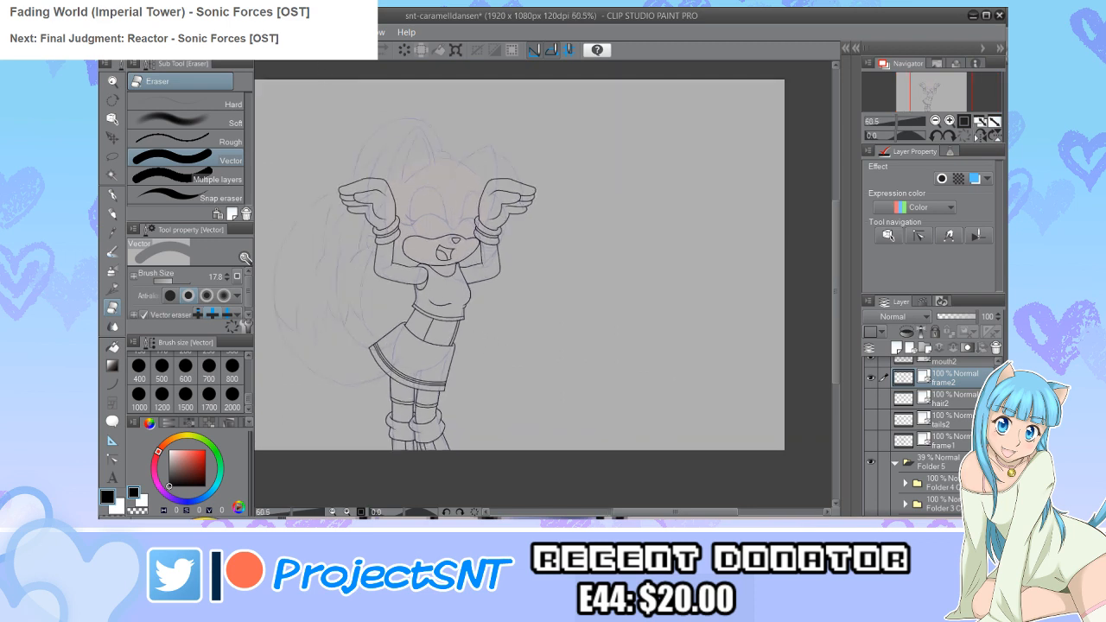
key("ctrl+s")
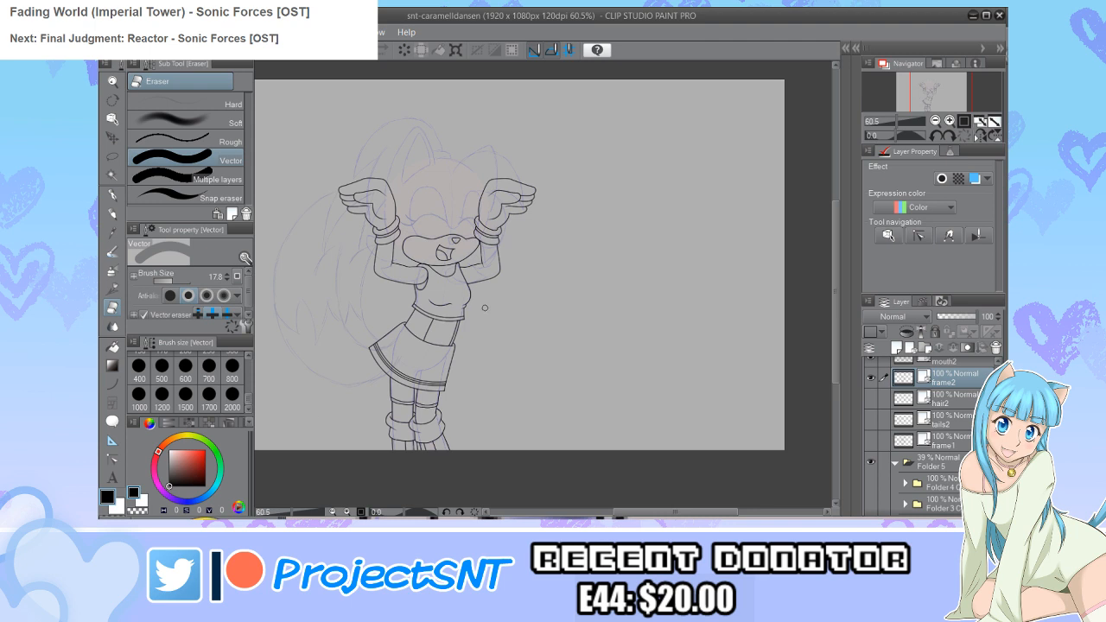
scroll(505, 432, "down", 1)
scroll(458, 281, "up", 5)
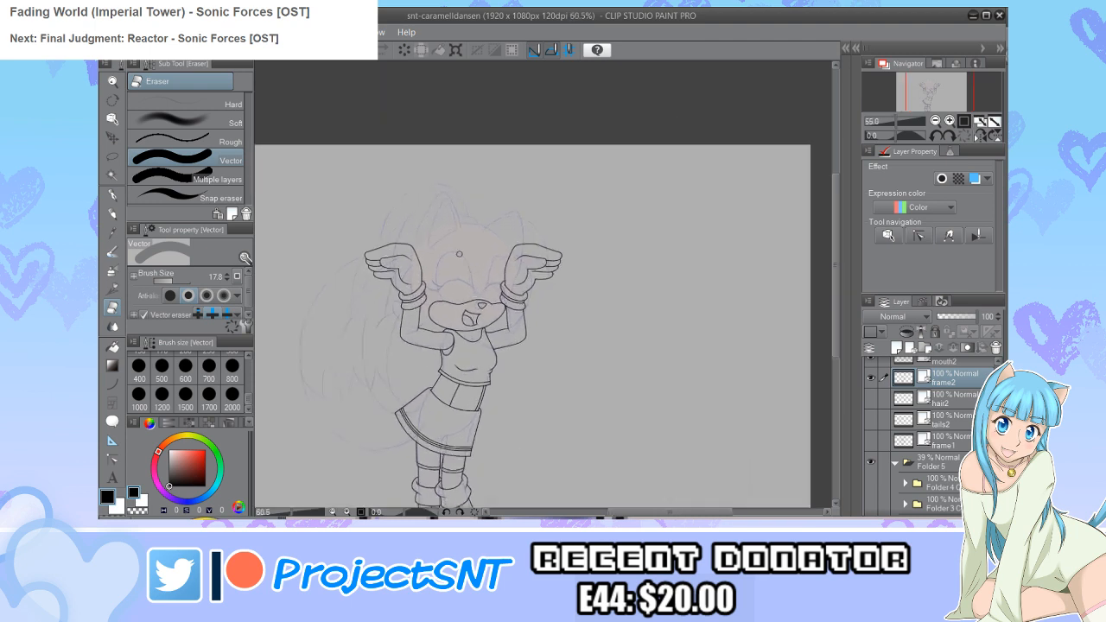
Step: Examine the inked arms, gloves, muzzle and torso of the frame2 line art at different magnifications
scroll(480, 292, "up", 1)
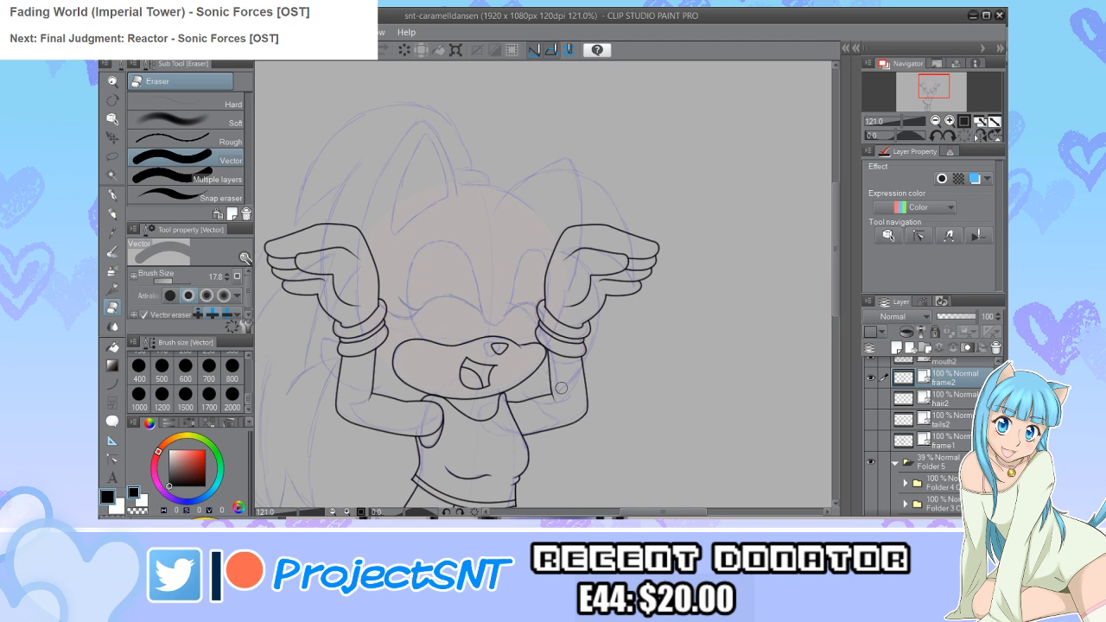
scroll(411, 408, "down", 2)
scroll(412, 408, "up", 3)
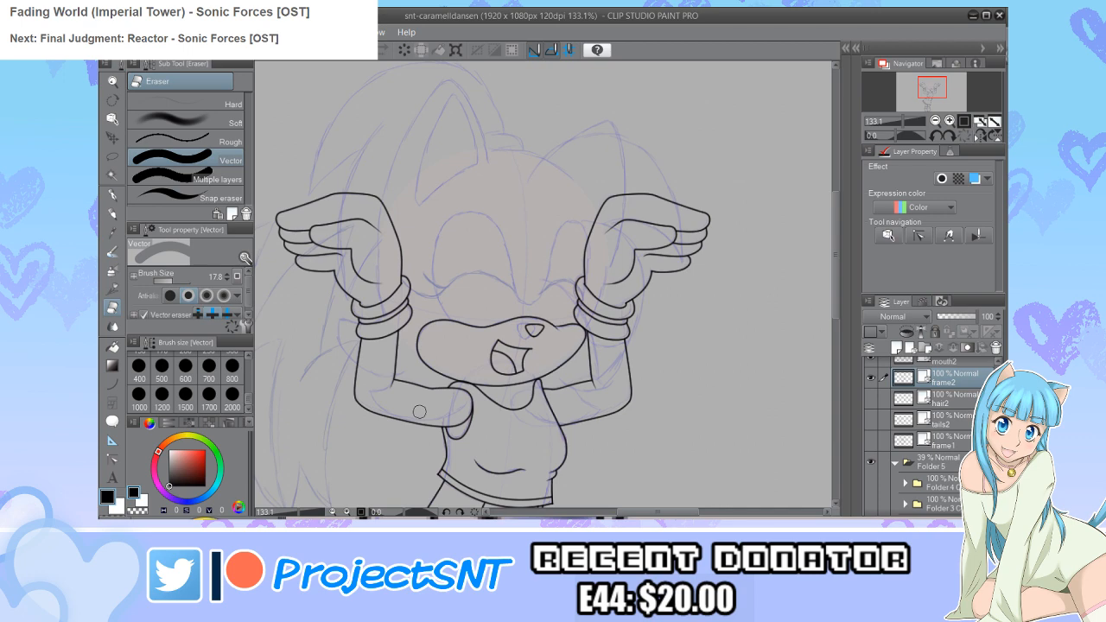
scroll(413, 405, "down", 2)
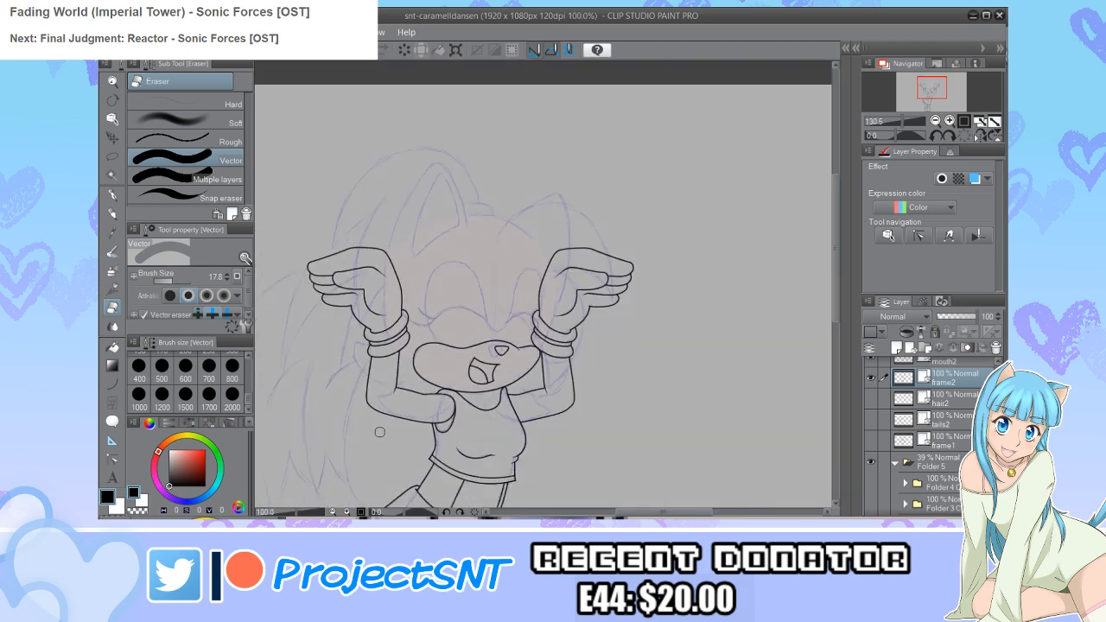
scroll(397, 443, "up", 2)
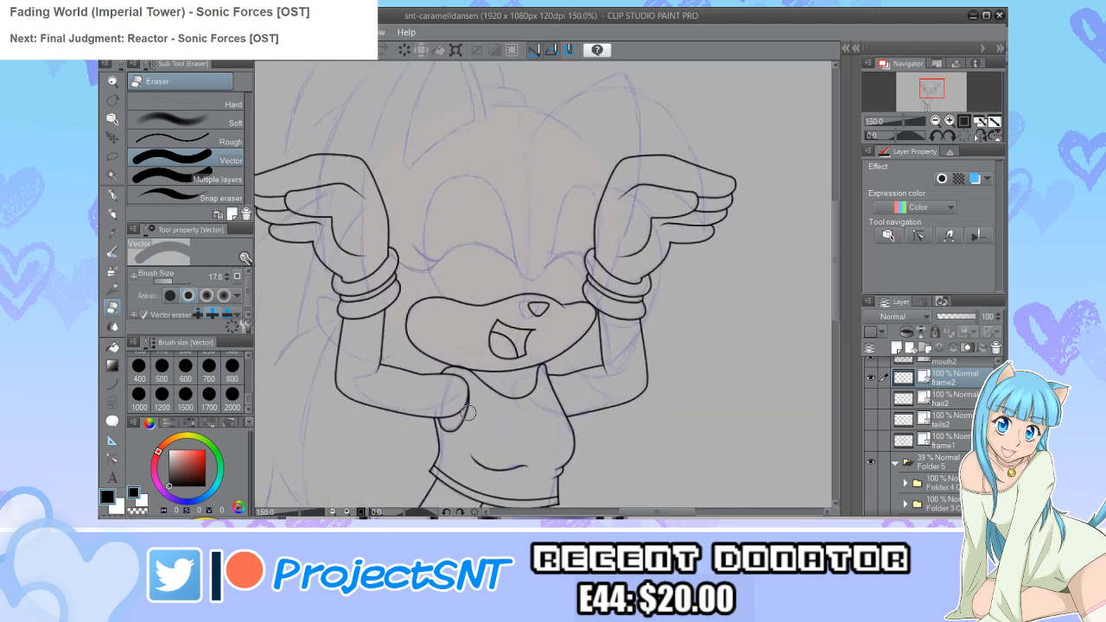
scroll(406, 414, "down", 3)
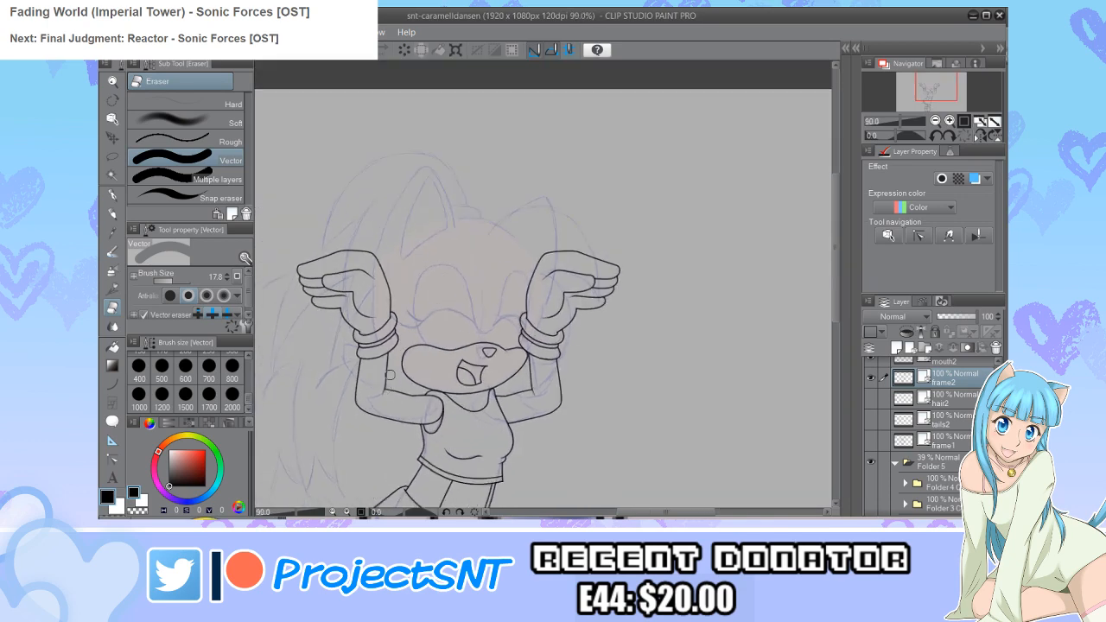
scroll(432, 262, "down", 1)
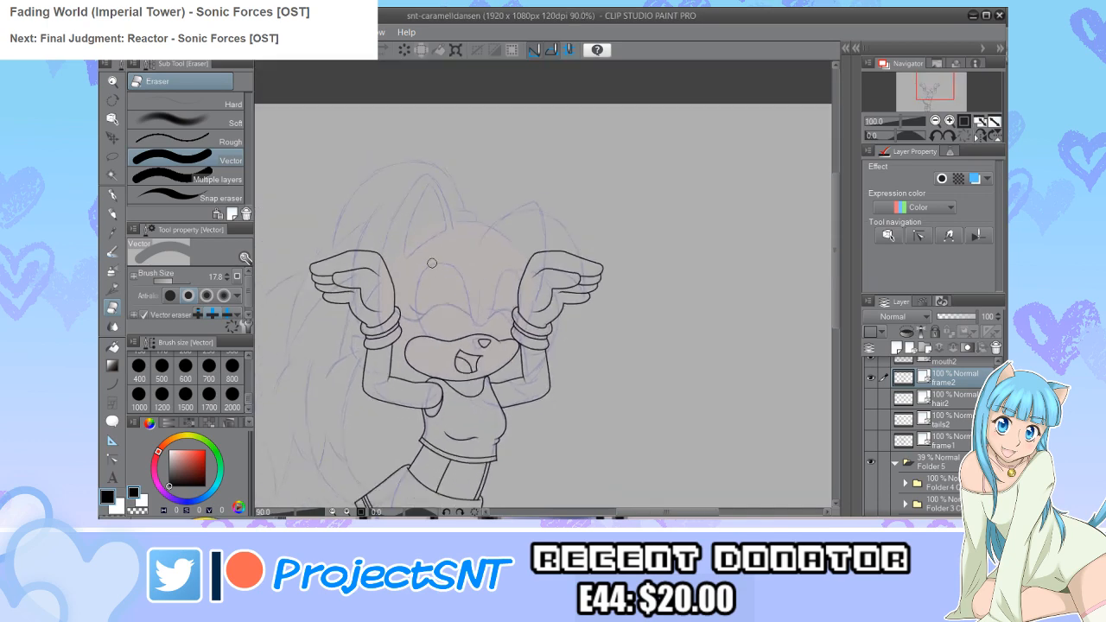
scroll(433, 263, "up", 2)
scroll(375, 370, "up", 1)
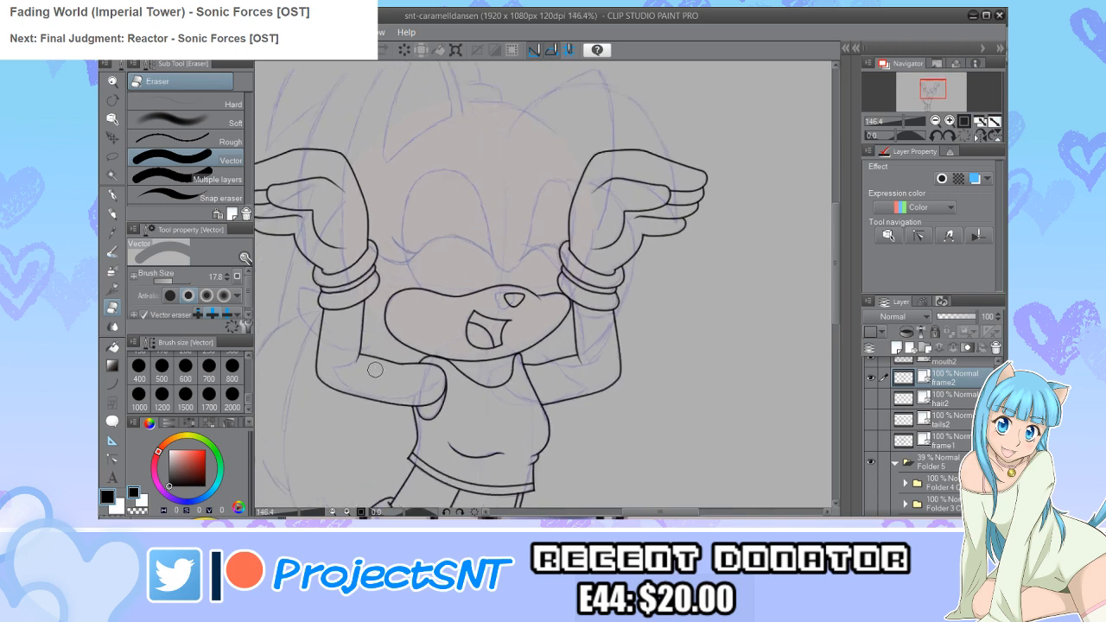
scroll(375, 370, "down", 2)
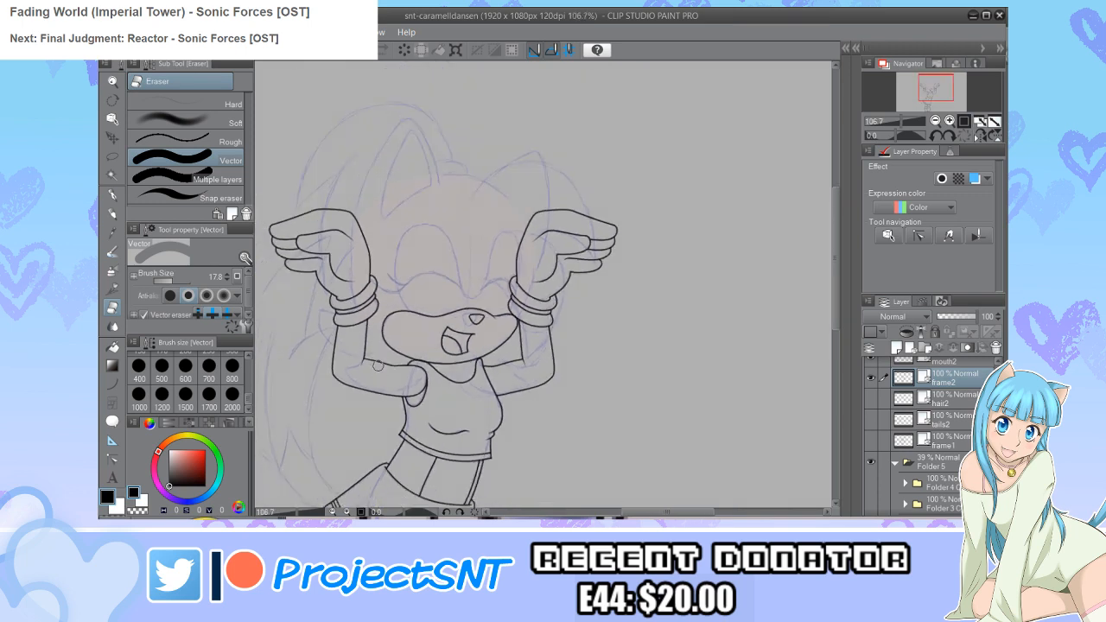
scroll(384, 366, "down", 2)
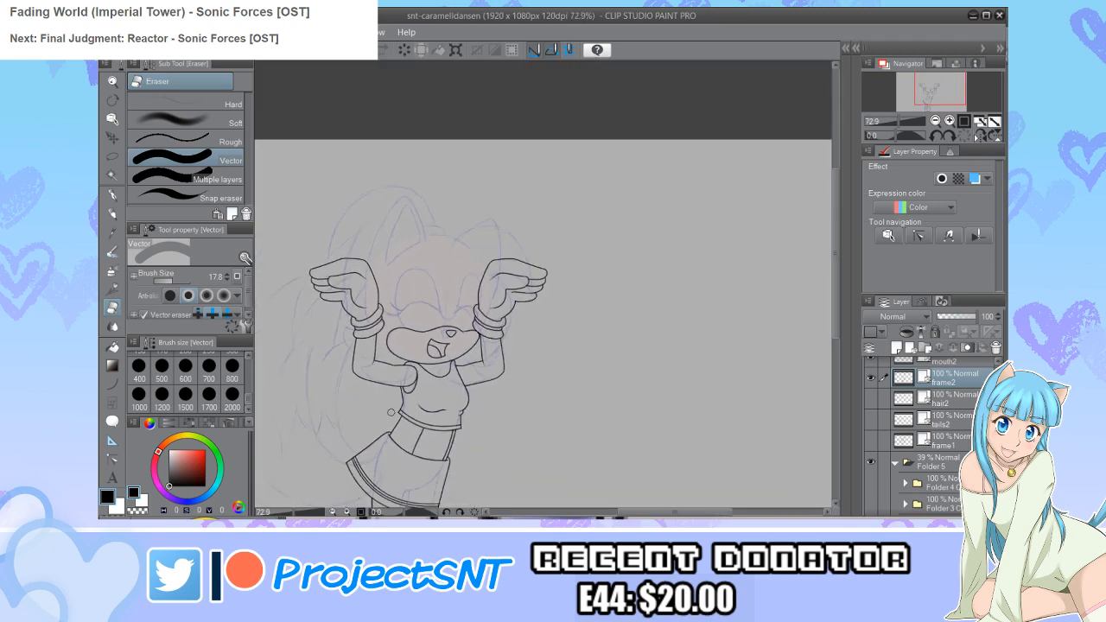
scroll(405, 334, "up", 2)
scroll(433, 326, "down", 1)
scroll(463, 317, "up", 1)
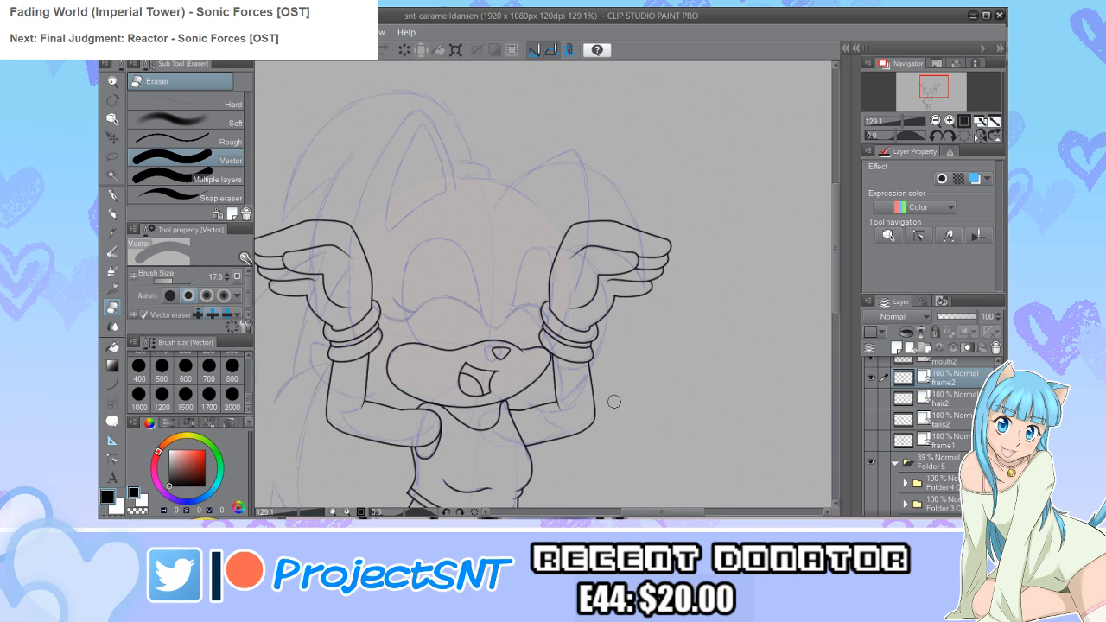
Step: Show the mouth2 layer, merge it down into frame2, and check the combined line art by toggling its visibility
scroll(925, 432, "up", 1)
left_click(871, 393)
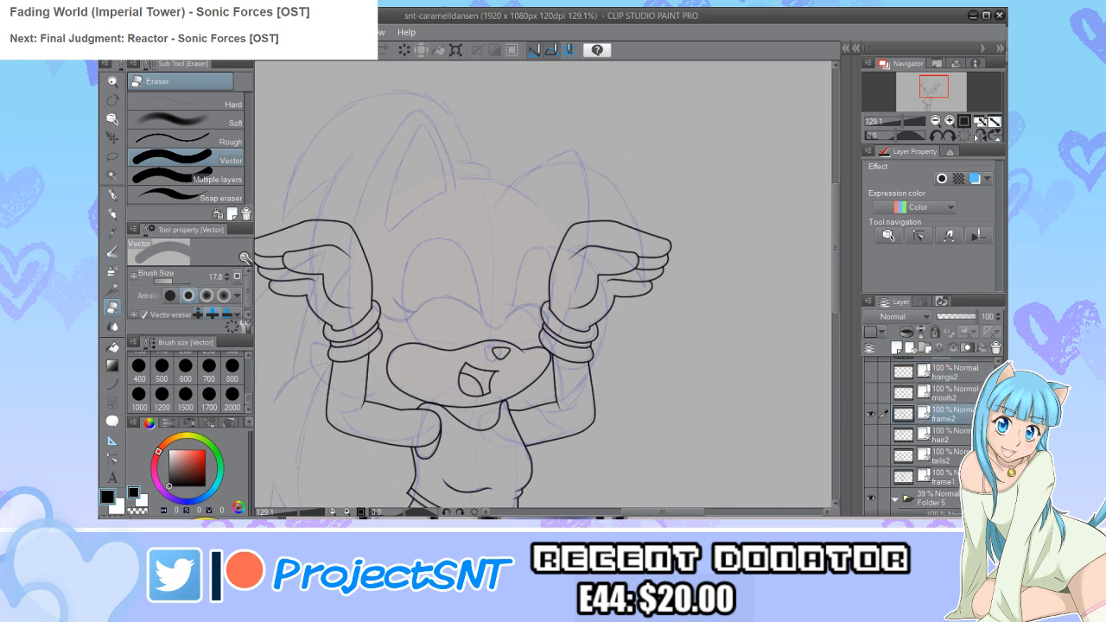
left_click(871, 394)
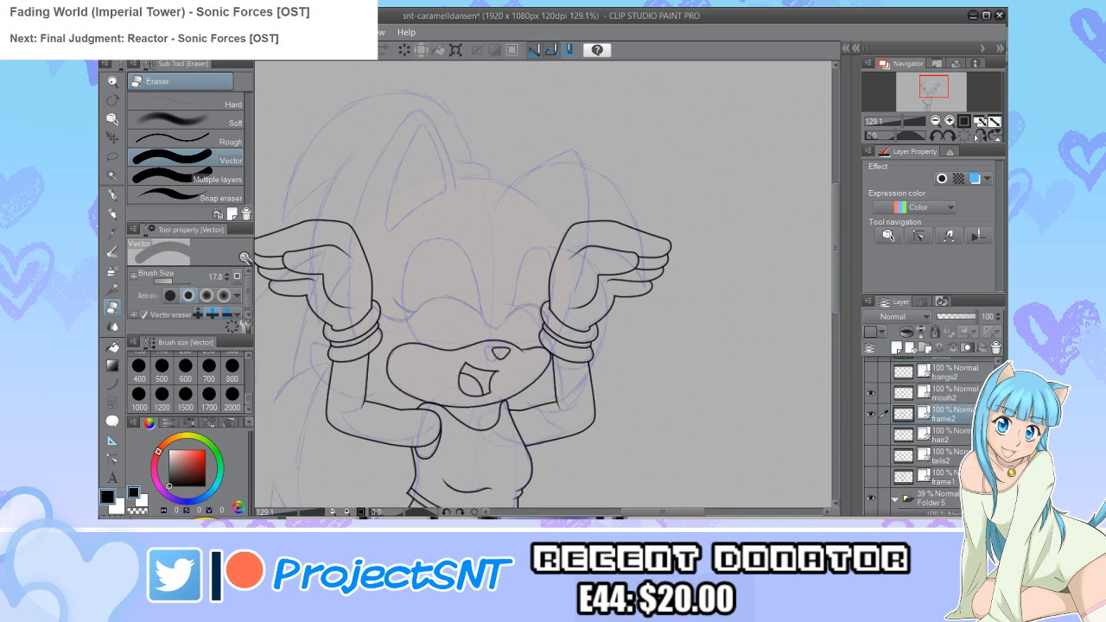
left_click(946, 393)
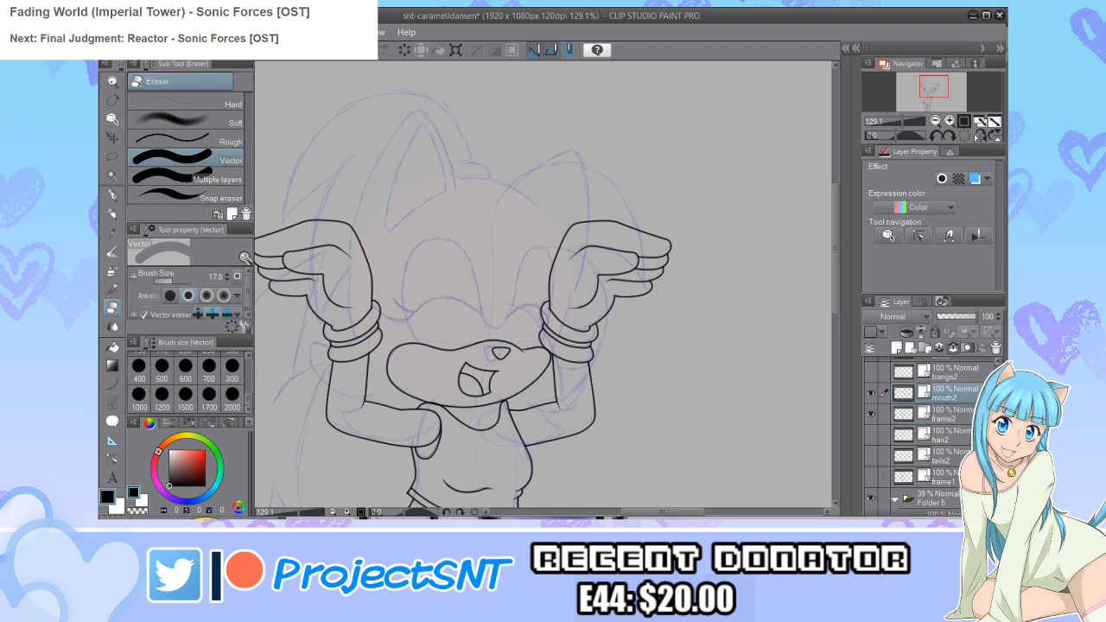
key("ctrl+e")
left_click(872, 393)
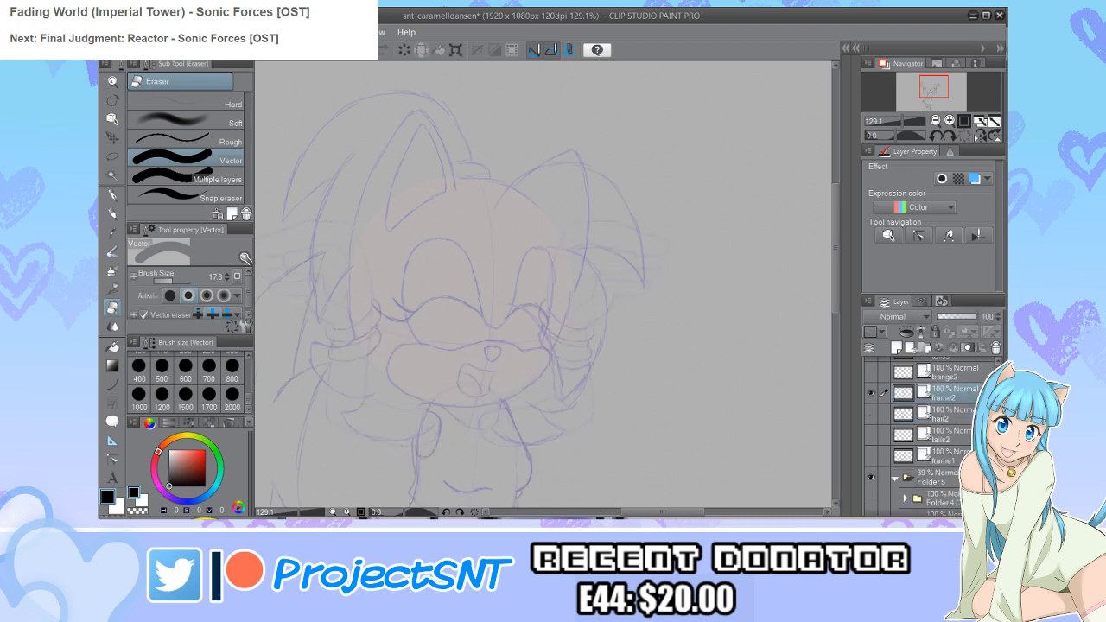
left_click(871, 394)
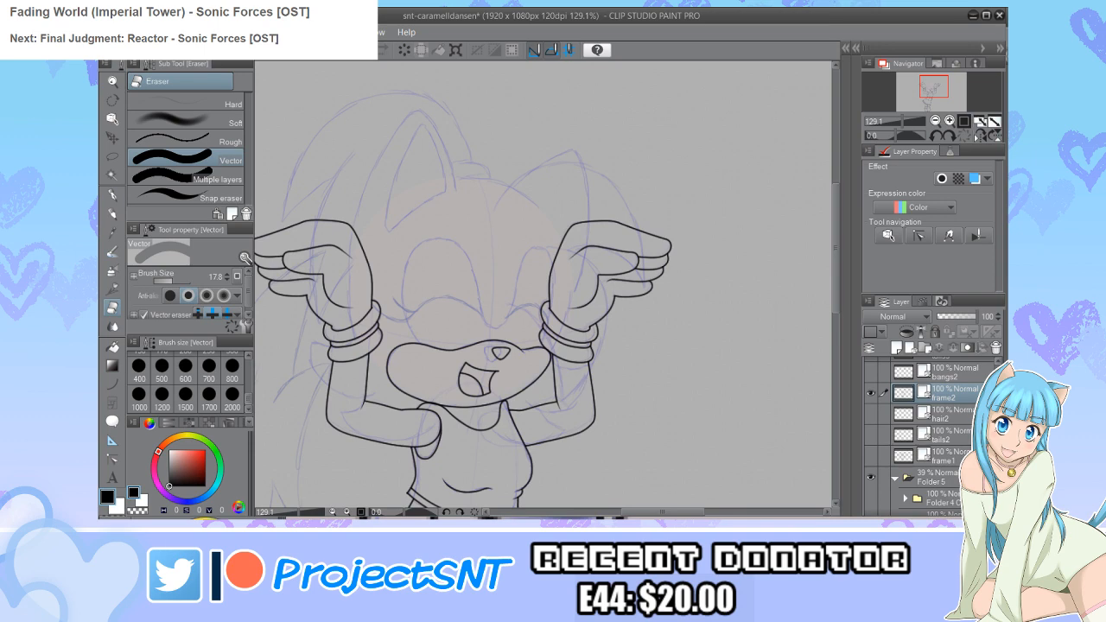
Step: On a new vector layer above frame2, ink the larger eye's outline and the dip between the eyes with the Continuous curve
key("ctrl+shift+n")
scroll(454, 226, "up", 3)
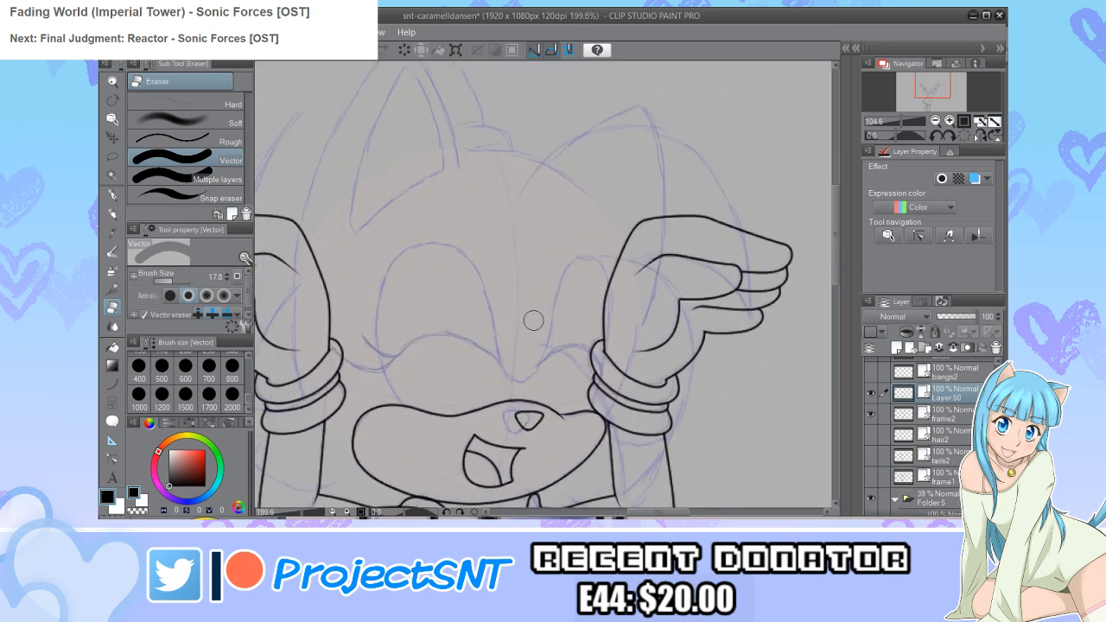
key("u")
key("period")
key("period")
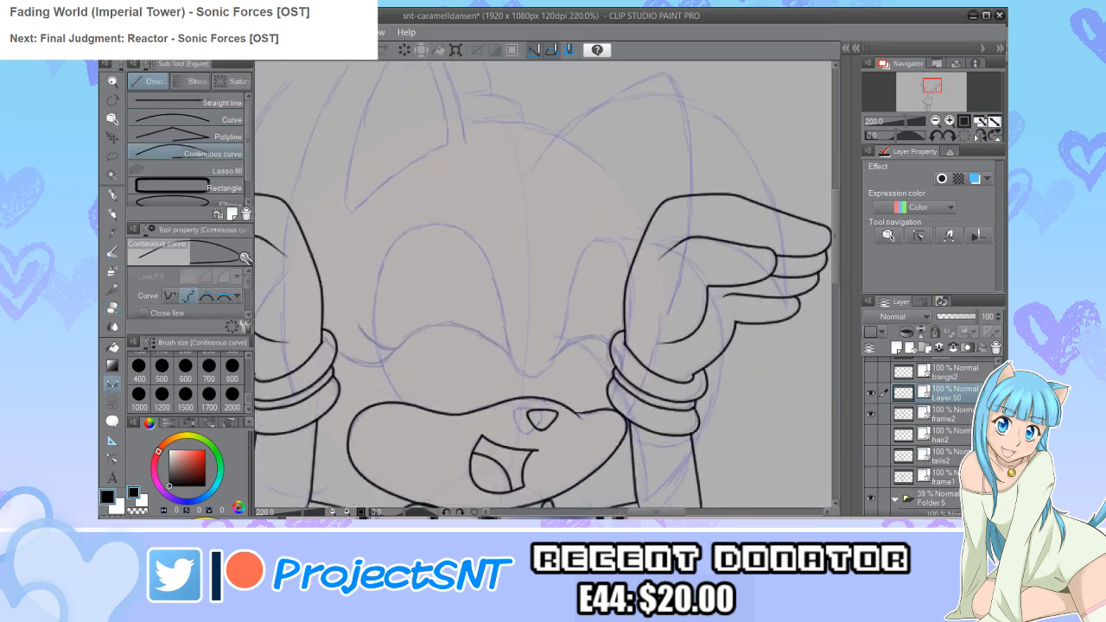
scroll(410, 431, "up", 1)
left_click(408, 412)
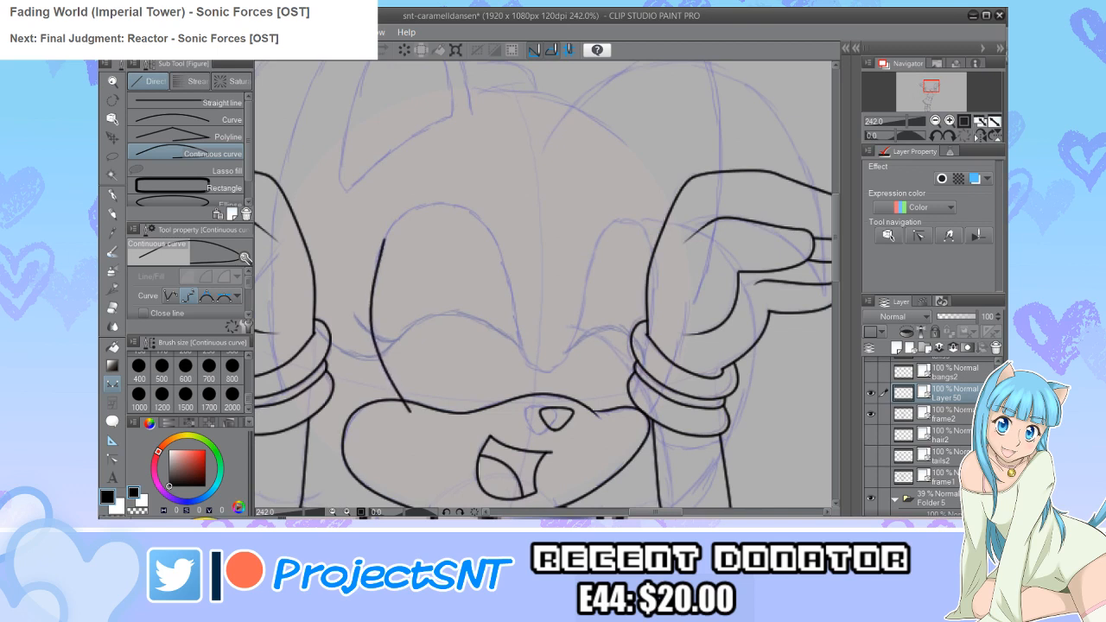
left_click(372, 299)
left_click(386, 227)
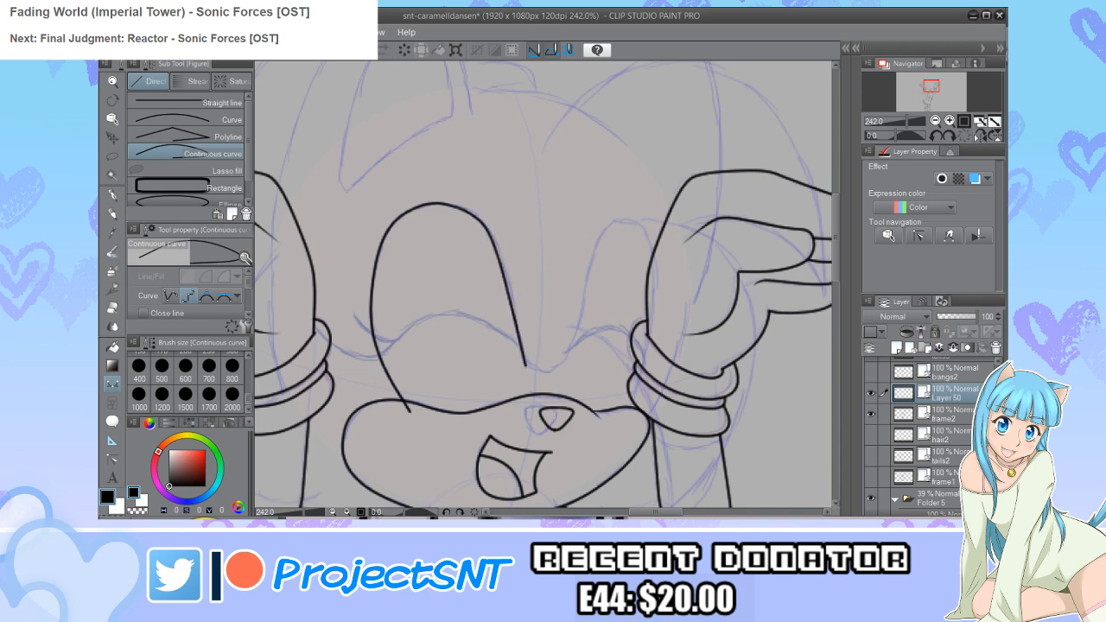
left_click(528, 370)
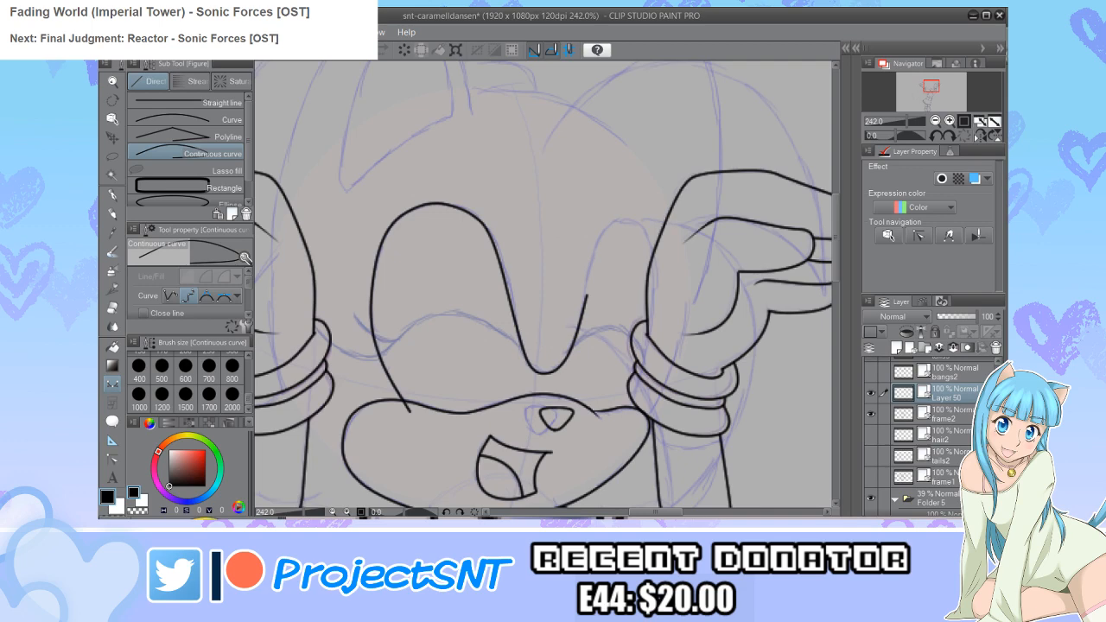
scroll(464, 361, "down", 4)
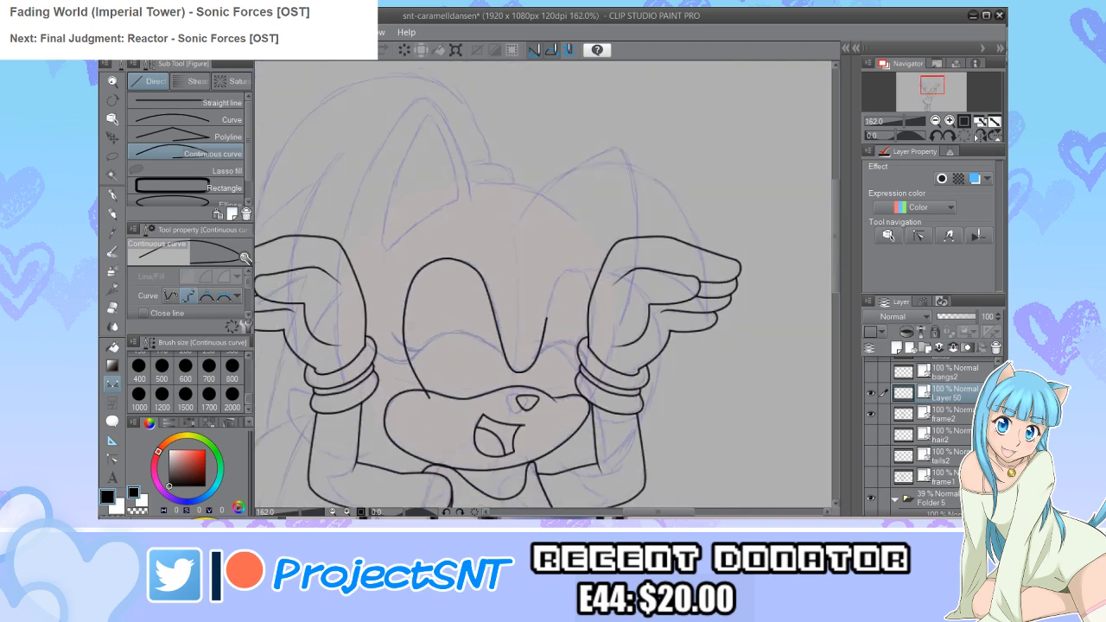
Step: Refine the eye outline to follow the sketch by moving its control points, briefly showing frame1 for comparison
scroll(478, 363, "up", 3)
key("y")
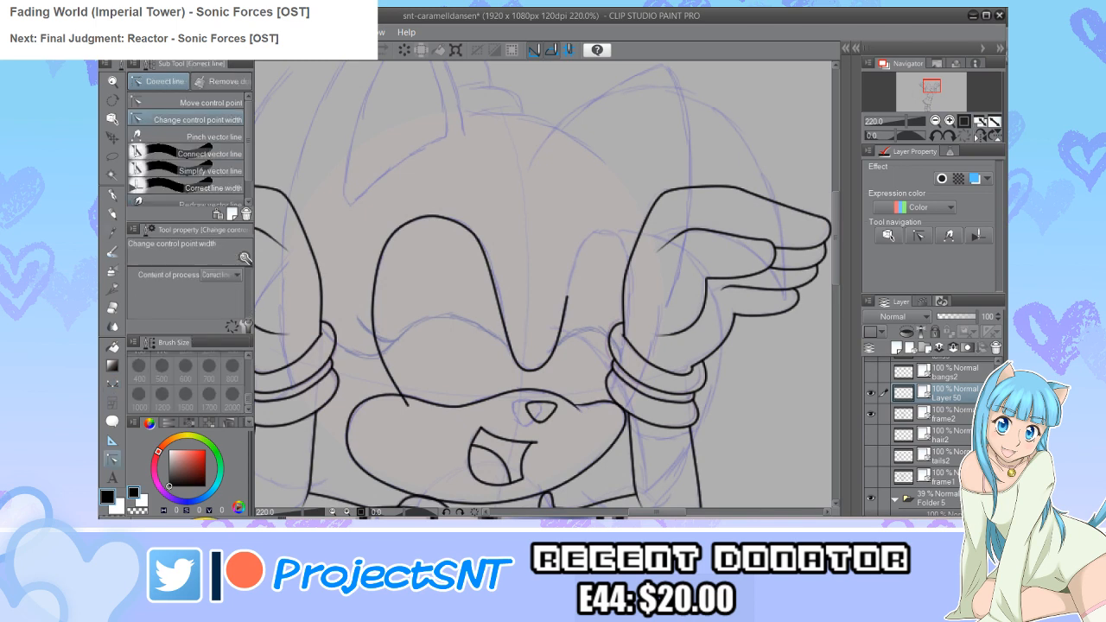
left_click(211, 102)
scroll(445, 302, "up", 2)
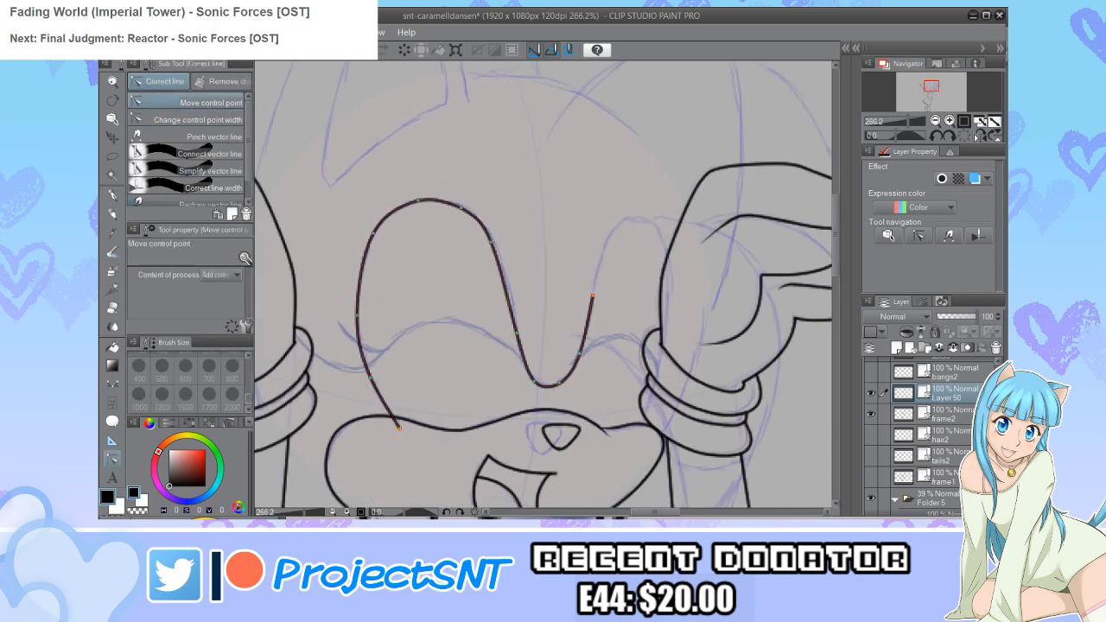
left_click_drag(356, 316, 357, 304)
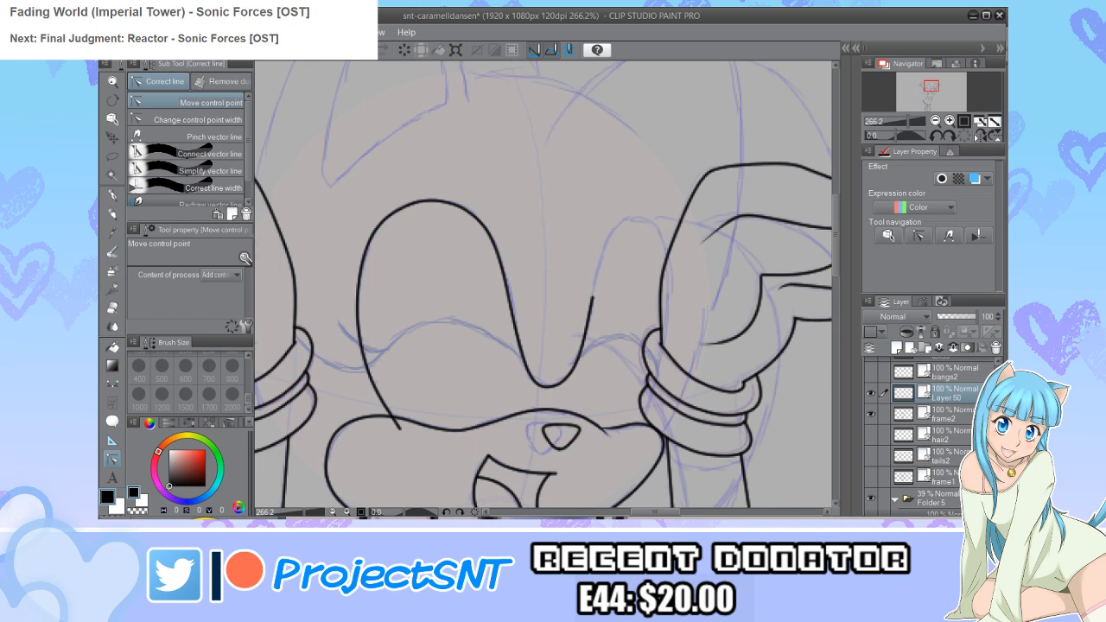
left_click(871, 477)
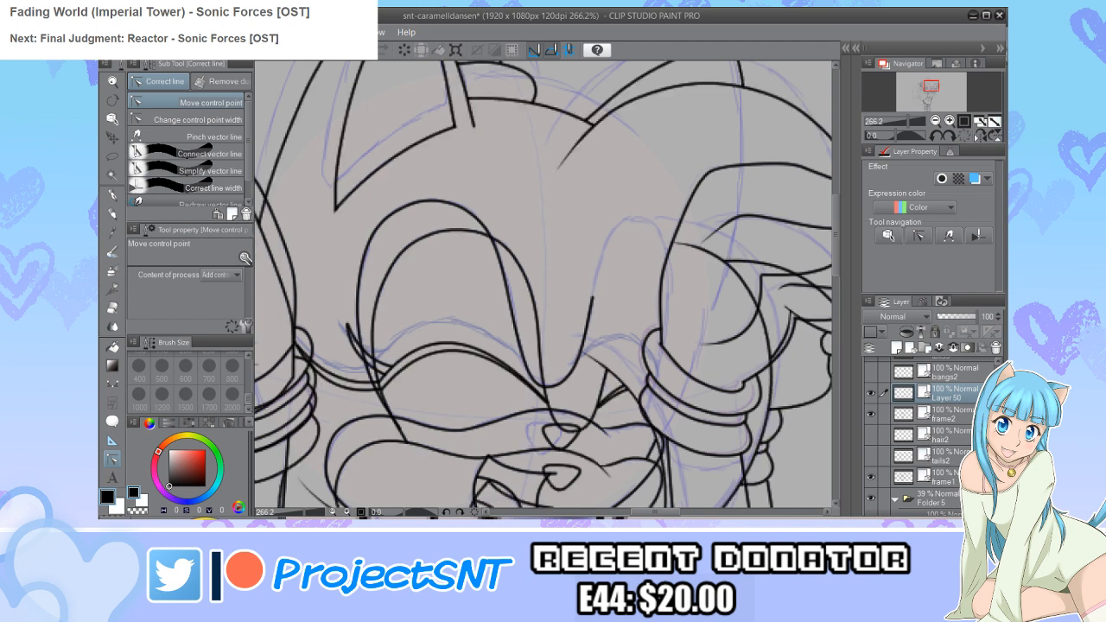
left_click(871, 476)
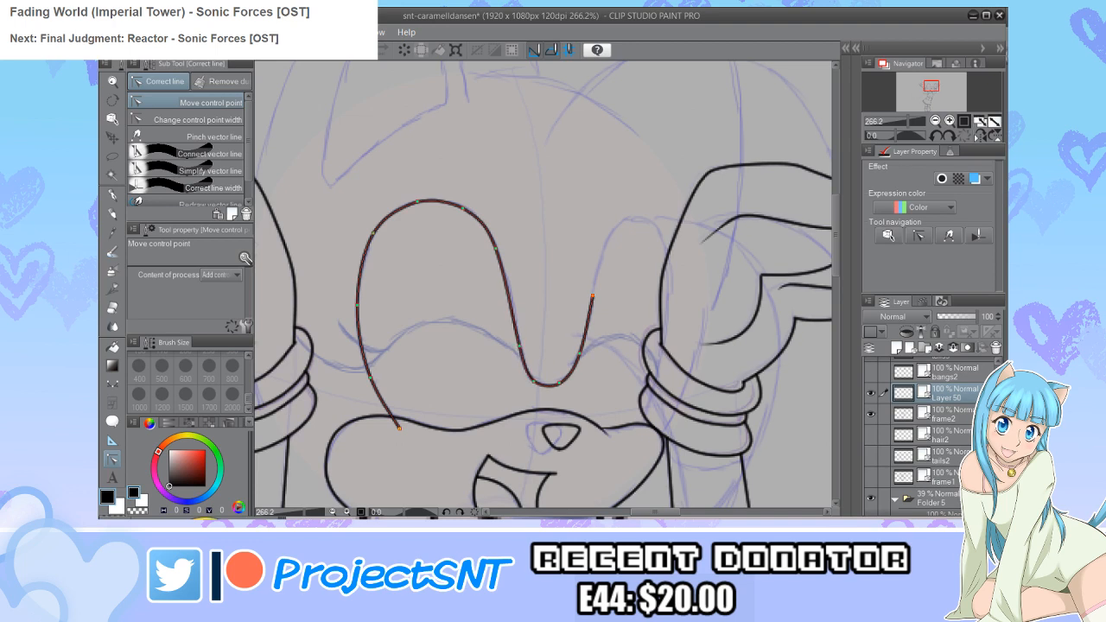
key("ctrl+minus")
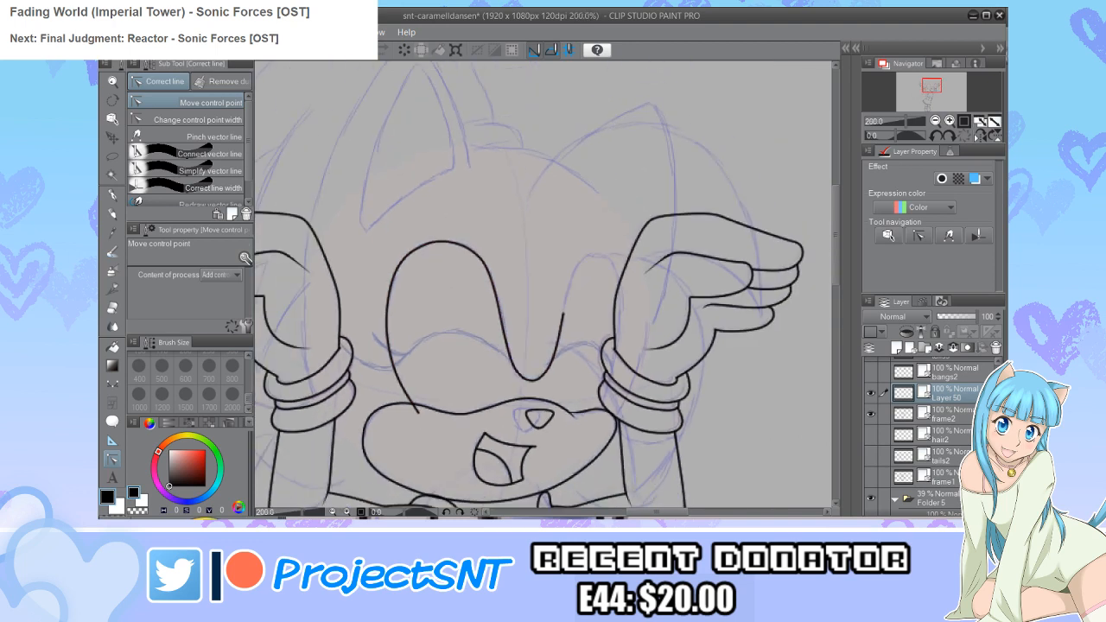
scroll(512, 332, "up", 1)
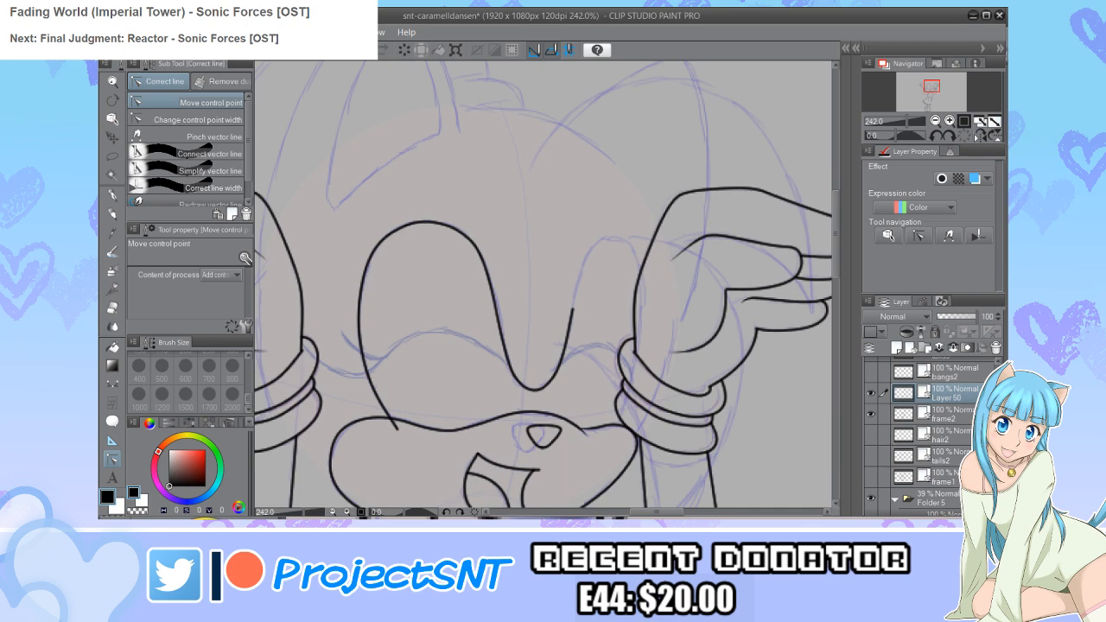
key("ctrl+minus")
key("ctrl+minus")
Step: Trim the loose lower end of the eye outline where it crosses the muzzle line, using the Vector eraser
key("u")
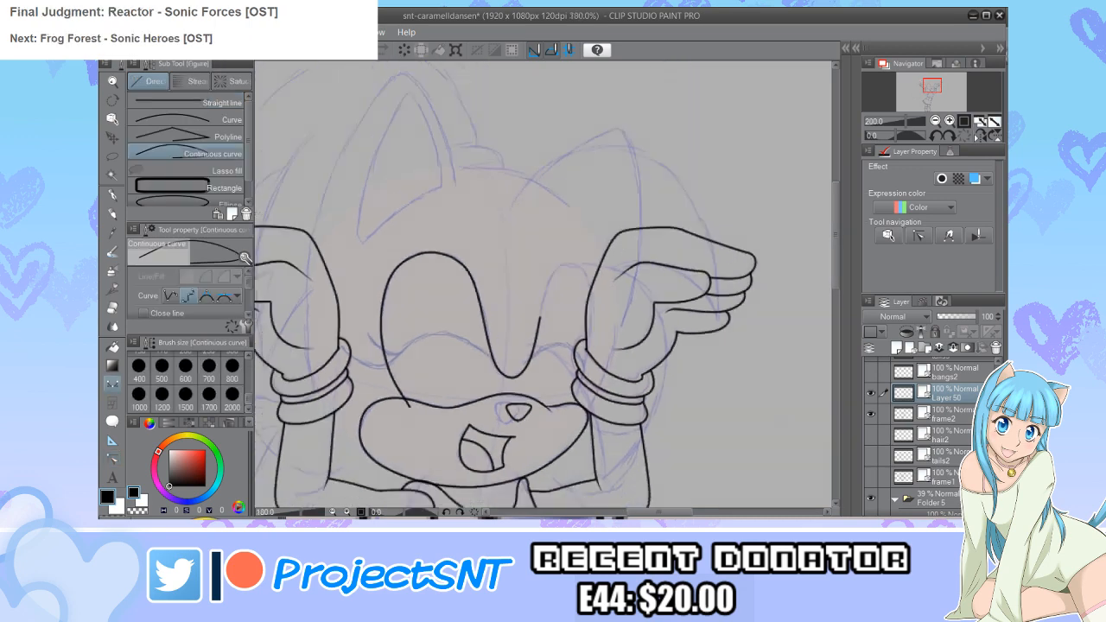
key("ctrl+plus")
key("ctrl+plus")
left_click(214, 119)
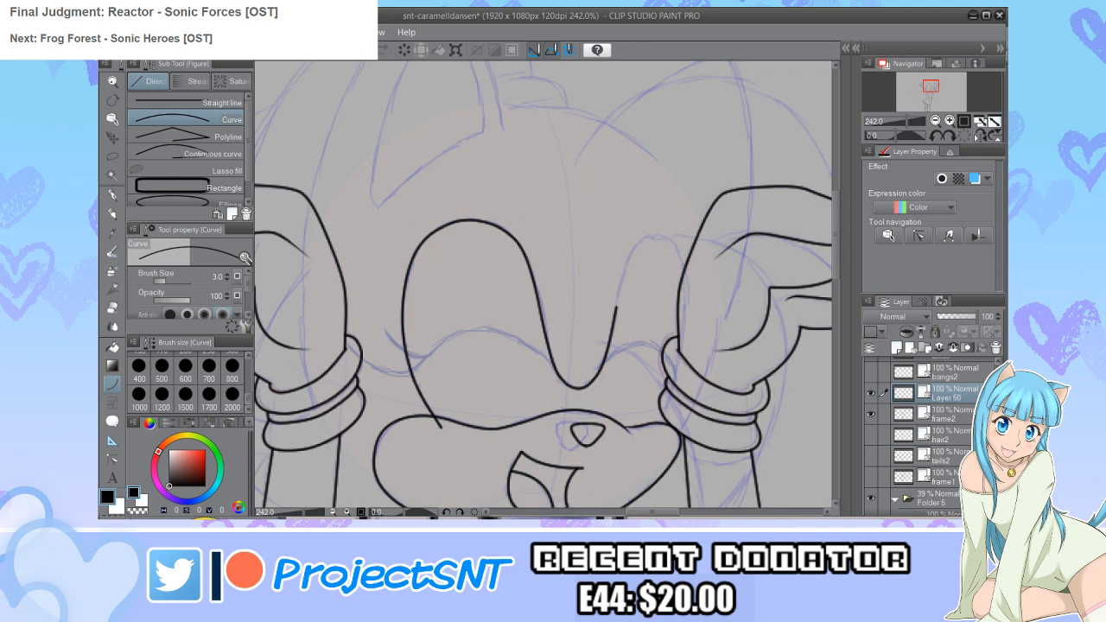
left_click(871, 394)
left_click(871, 393)
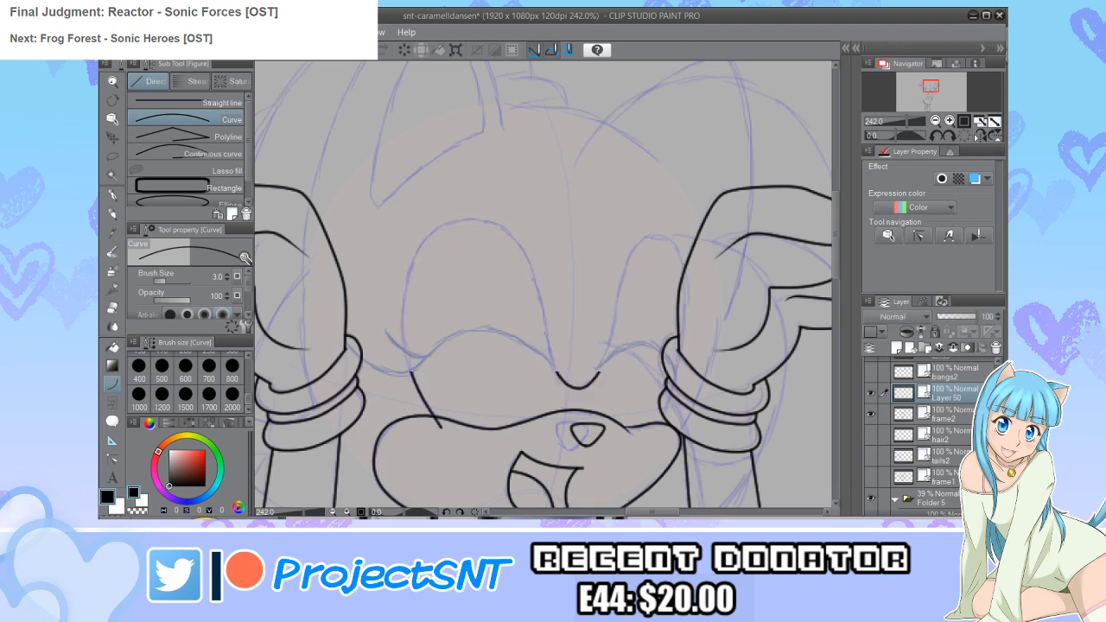
key("e")
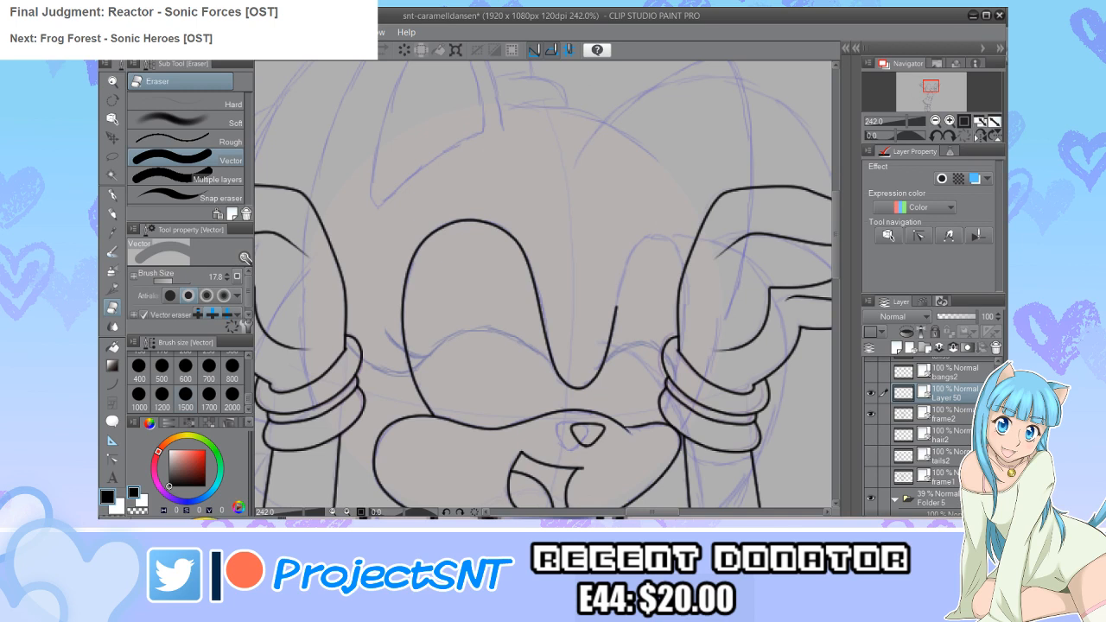
Step: Check the eye against frame1, then draw the arched closed-eyelid line across the larger eye with the Curve tool
scroll(459, 388, "up", 3)
key("u")
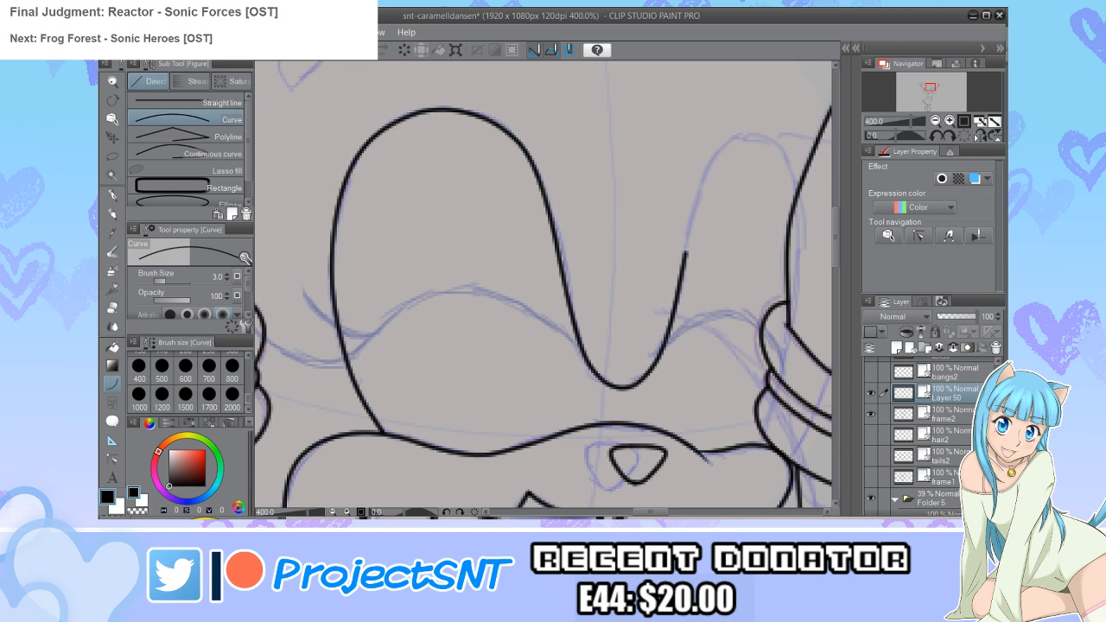
left_click(870, 476)
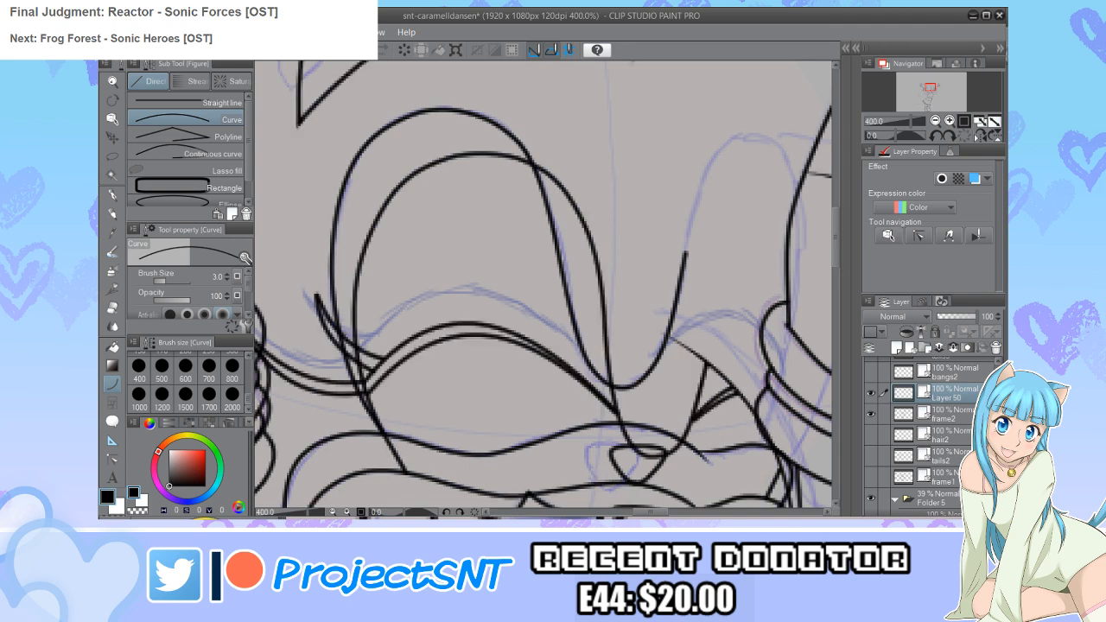
left_click(871, 476)
mouse_move(581, 351)
left_mouse_down()
mouse_move(503, 334)
mouse_move(350, 366)
left_mouse_up()
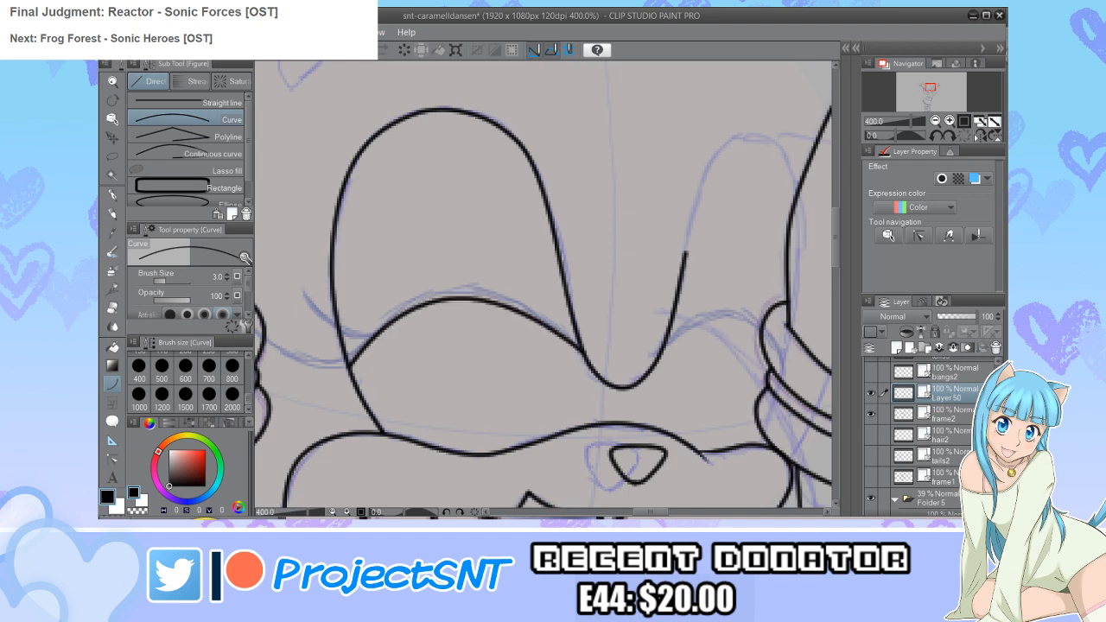
Step: Draw a second arch just above the larger eye's closed-eyelid line to form a thick lash line, comparing it with frame1
left_click(466, 298)
left_click_drag(580, 349, 346, 355)
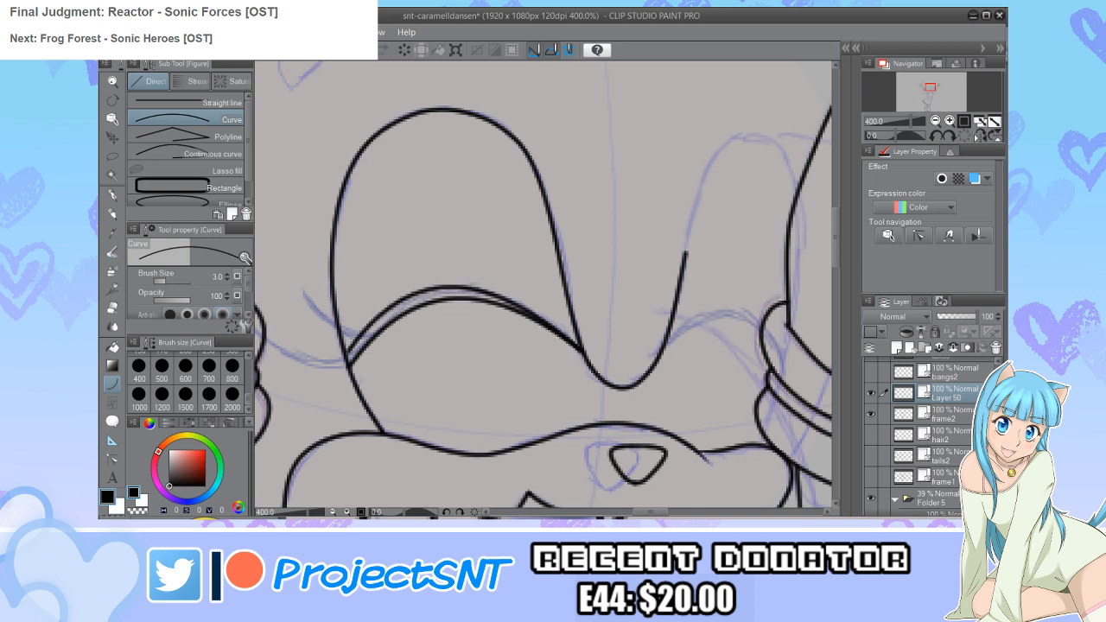
key("y")
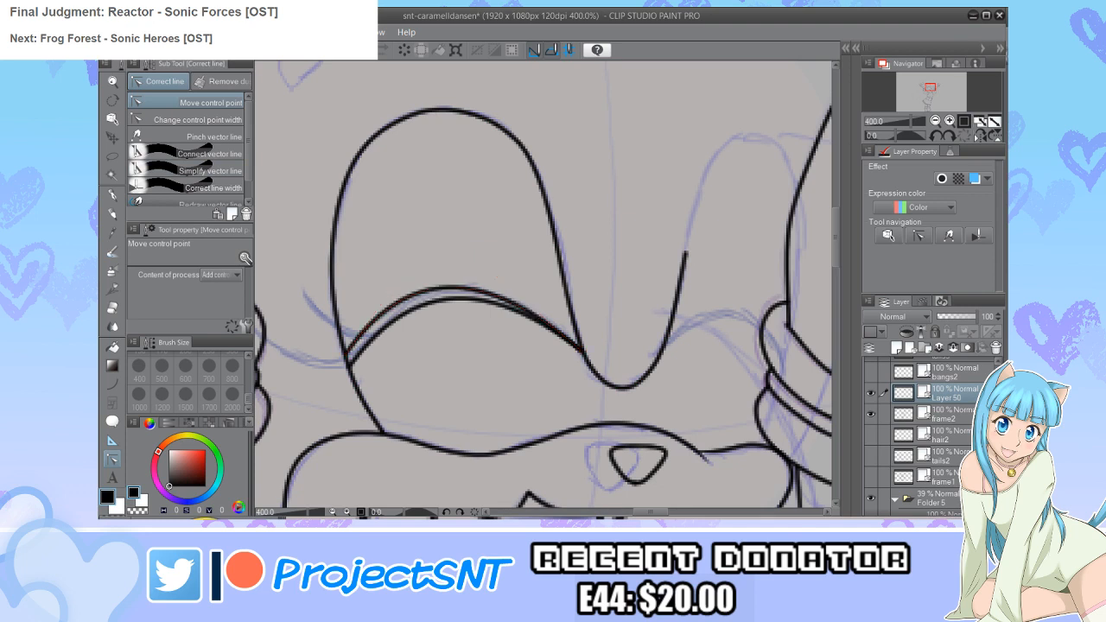
left_click(872, 477)
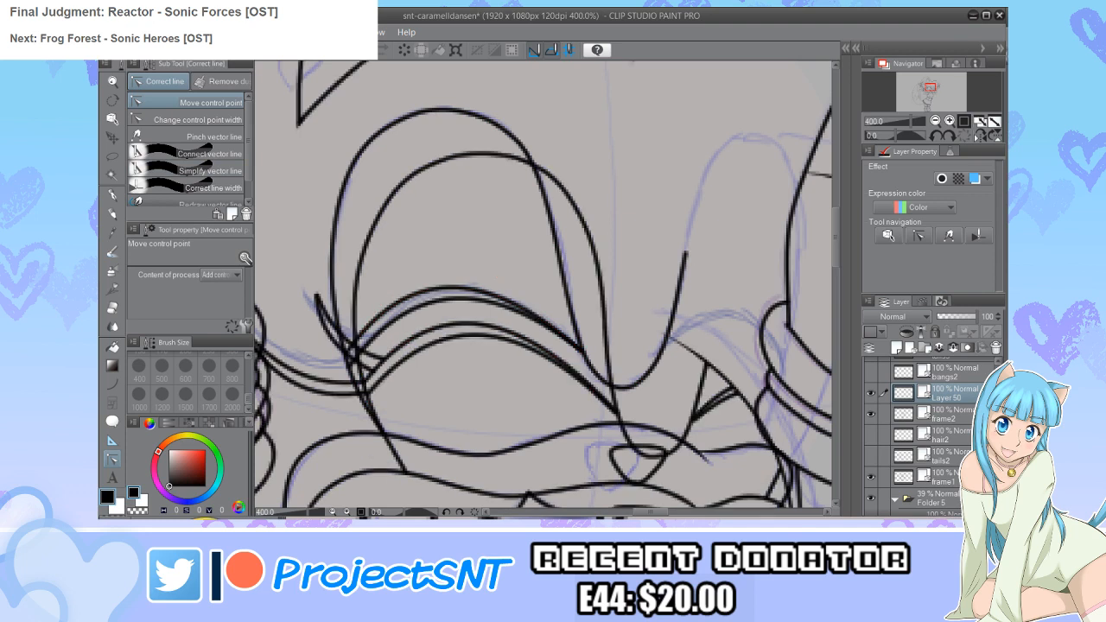
left_click(871, 477)
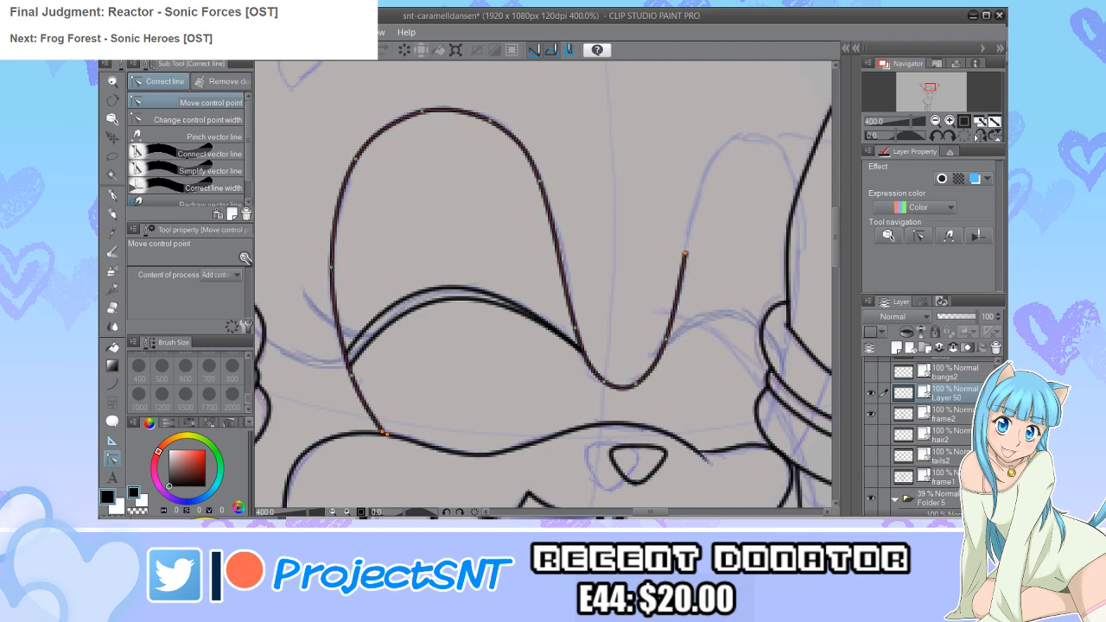
scroll(575, 352, "up", 3)
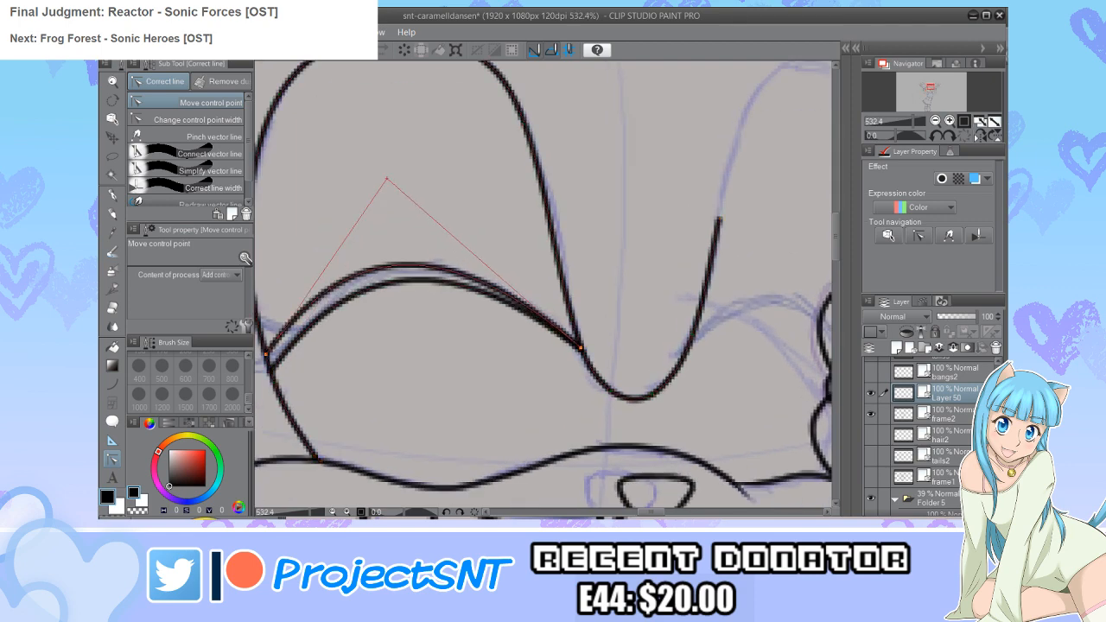
scroll(549, 398, "down", 3)
scroll(548, 393, "down", 1)
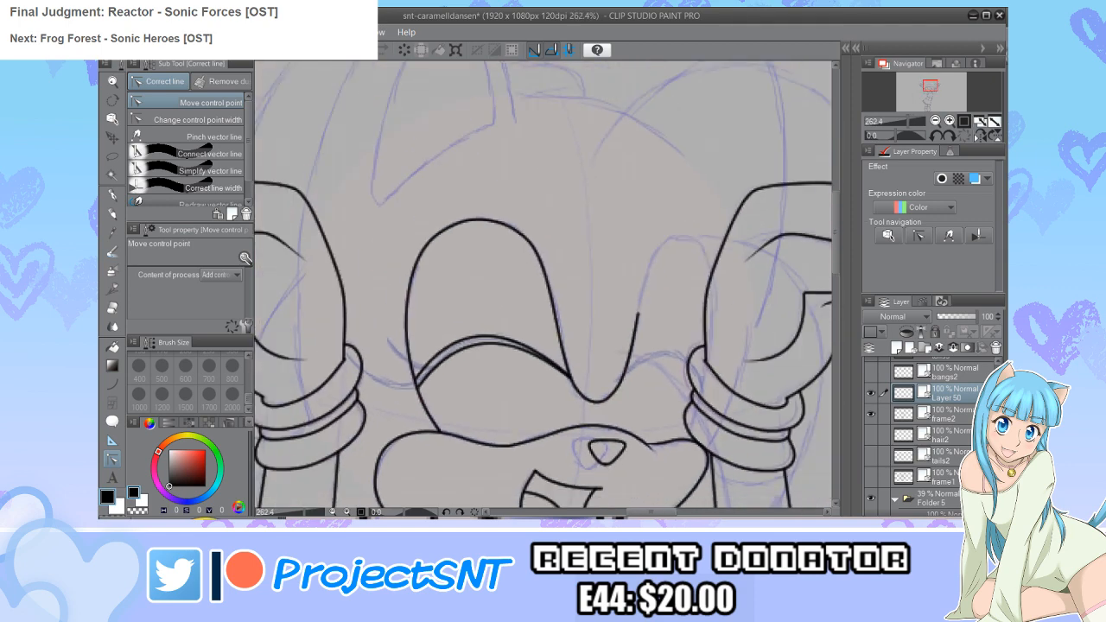
left_click(872, 477)
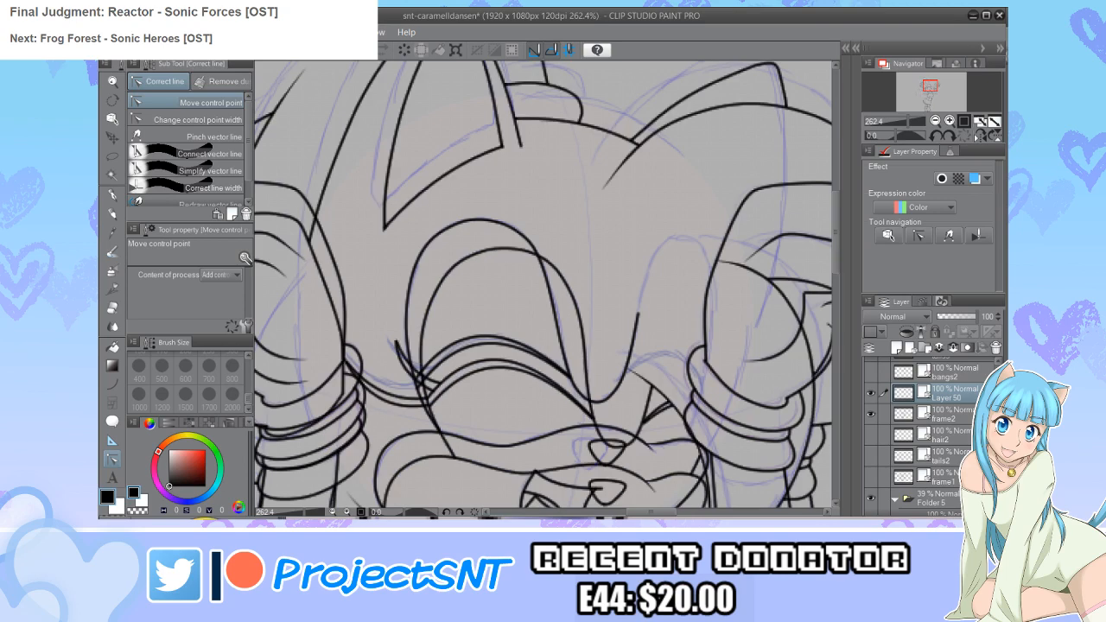
scroll(389, 372, "up", 4)
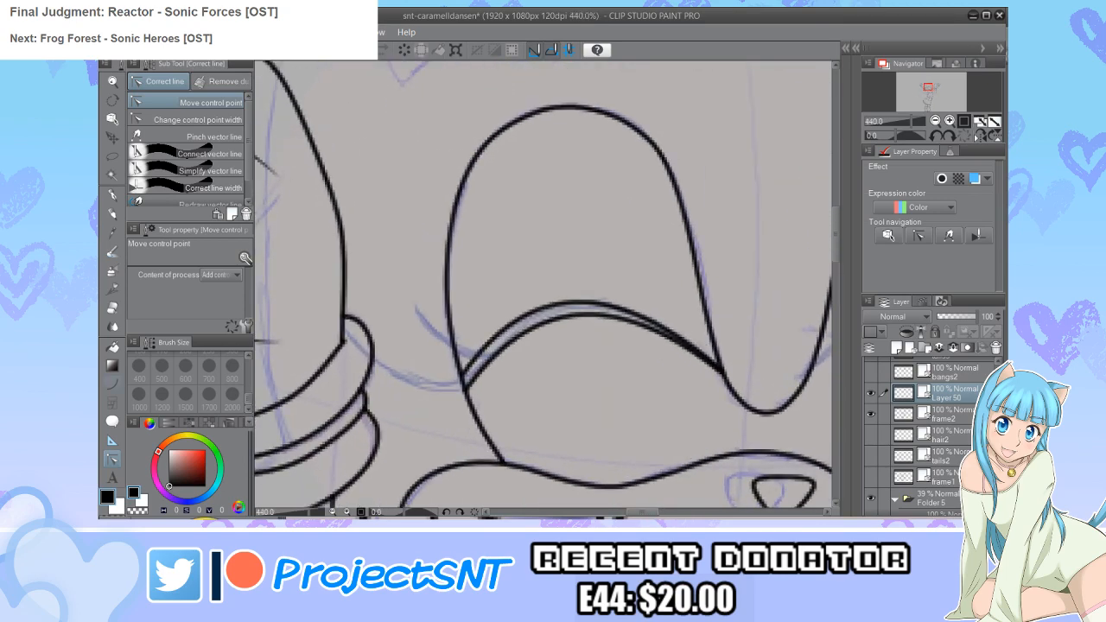
Step: Draw the two curved lines running from the larger eye's outer corner to the nearby glove cuff, checking them against frame1
key("u")
scroll(335, 320, "up", 1)
mouse_move(347, 315)
left_mouse_down()
mouse_move(424, 362)
mouse_move(485, 380)
left_mouse_up()
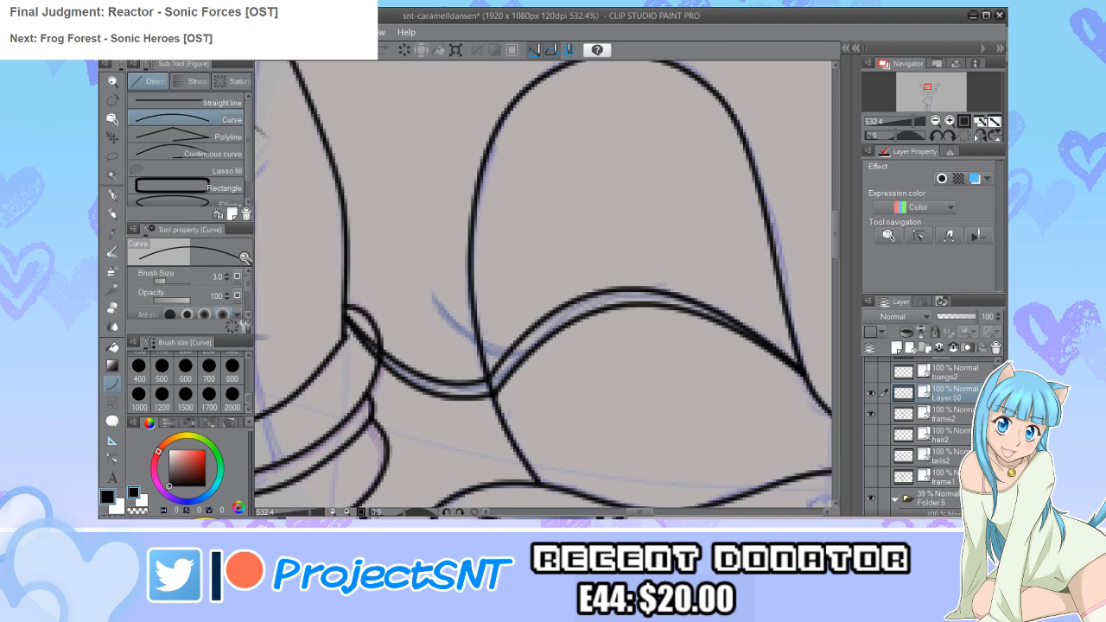
scroll(380, 381, "down", 2)
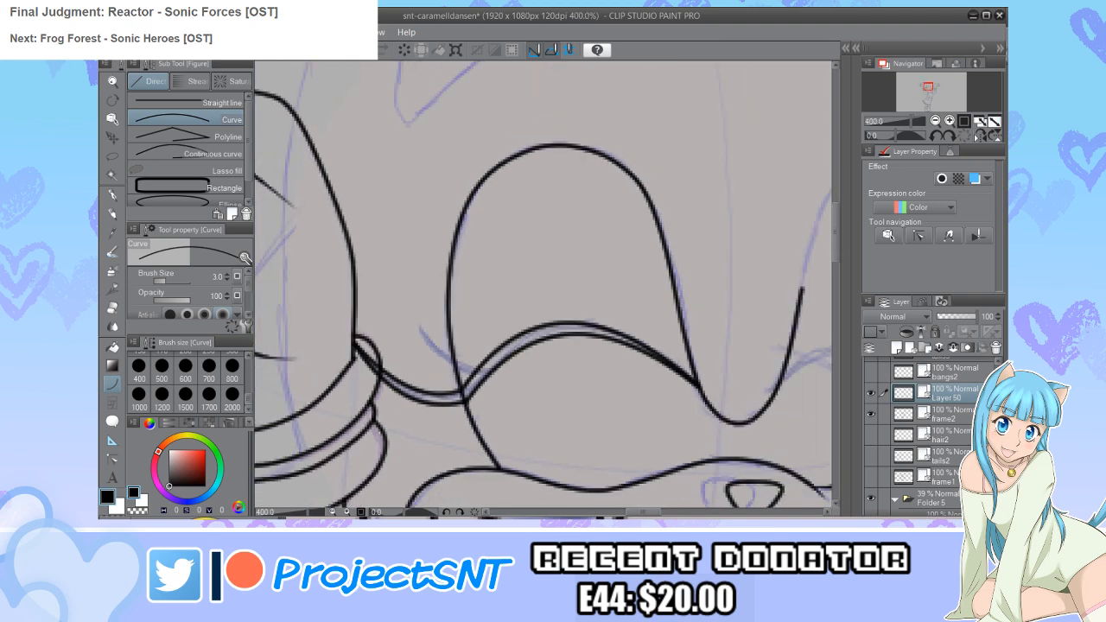
left_click(871, 477)
left_click(871, 477)
left_click(871, 477)
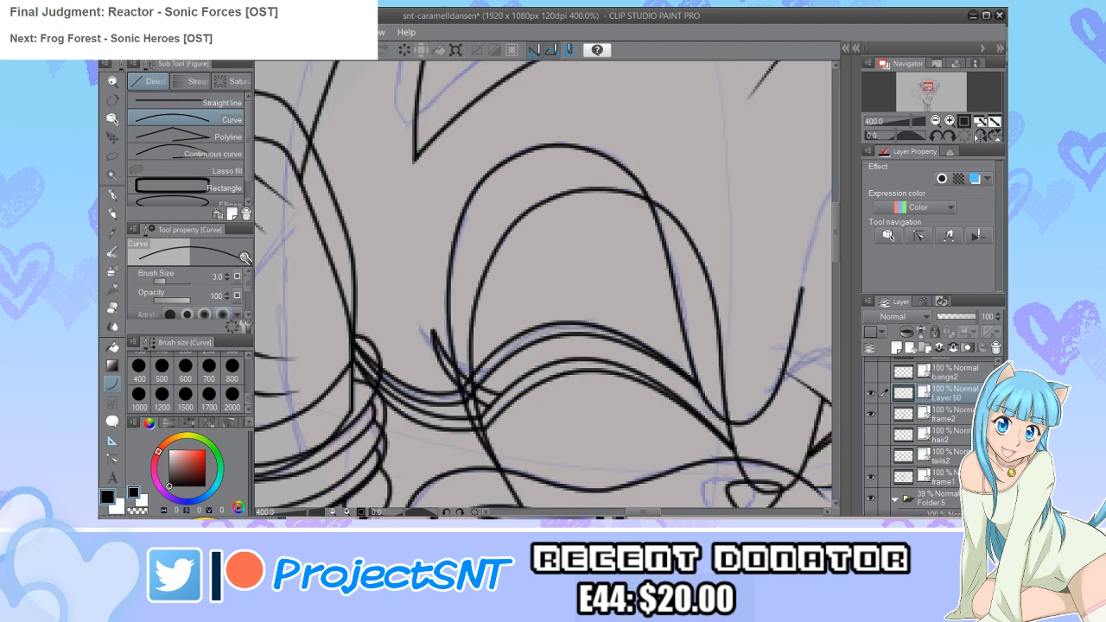
left_click(871, 477)
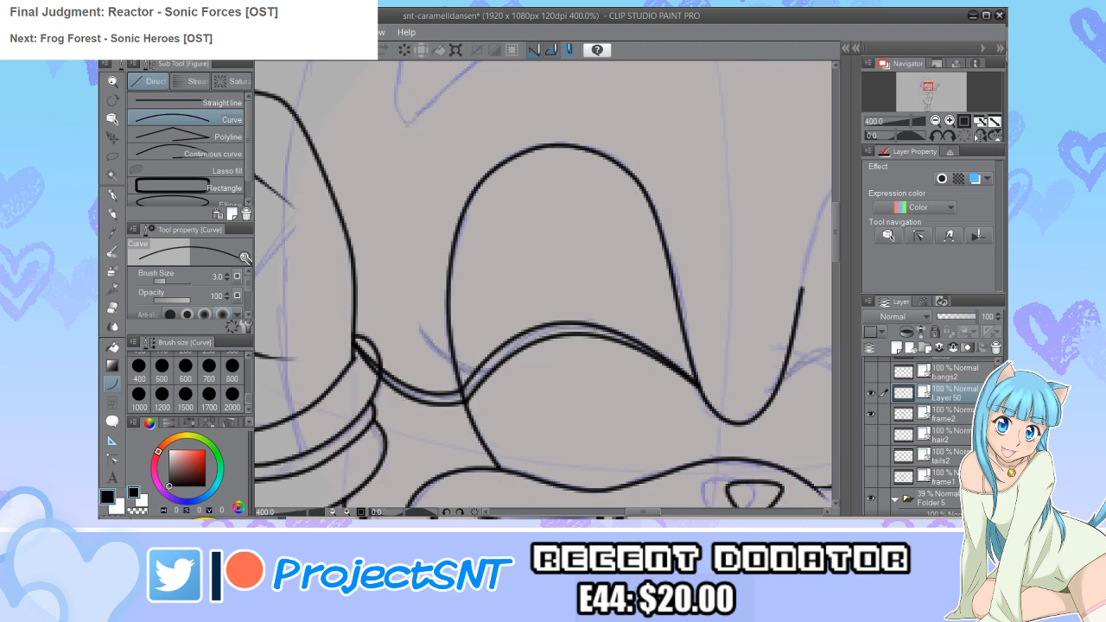
Step: Draw the pointed eyelash flicking up from the larger eye's outer corner with two curves and compare it with frame1
left_click_drag(477, 366, 410, 313)
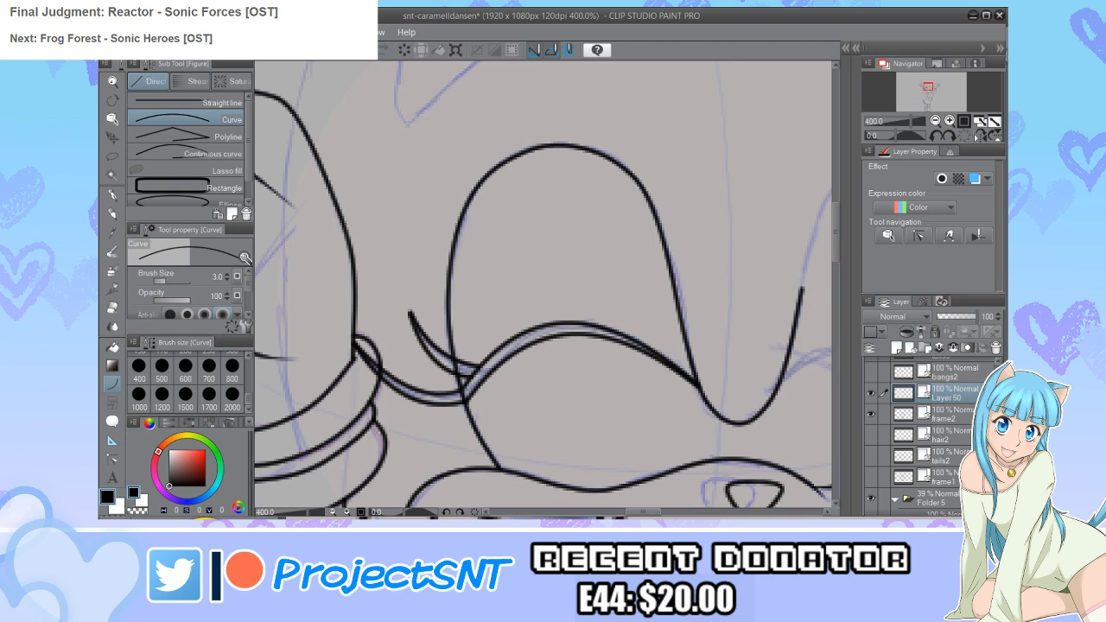
left_click(871, 477)
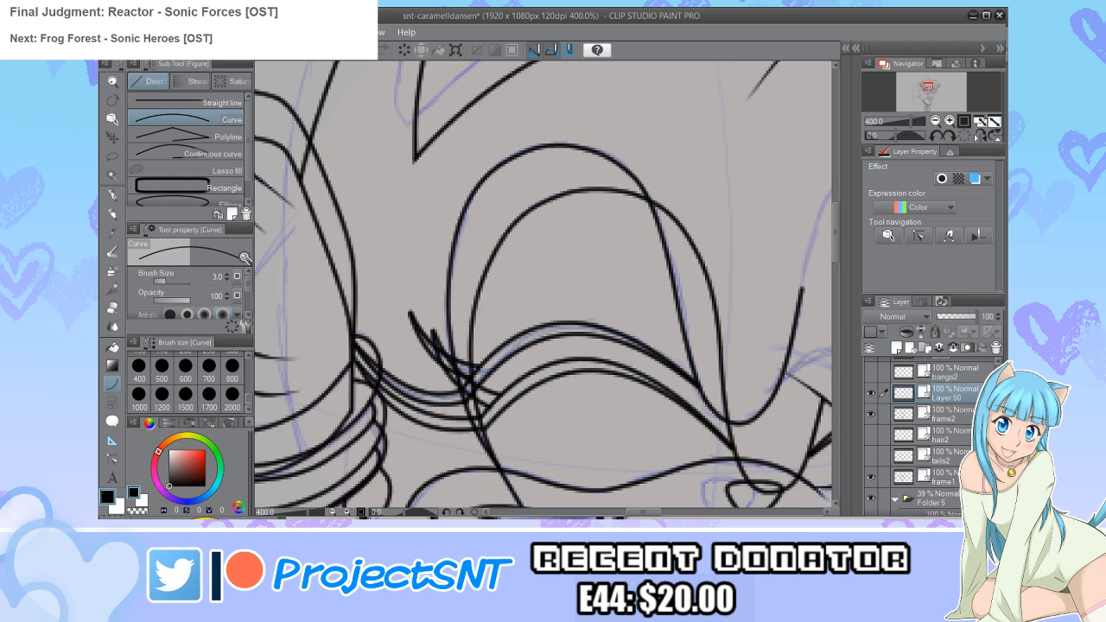
left_click(871, 477)
left_click(872, 478)
left_click(871, 477)
Step: Draw the smaller eye's closed eyelid as two close arches running to the bracelet, then compare it with frame1
scroll(544, 288, "down", 5)
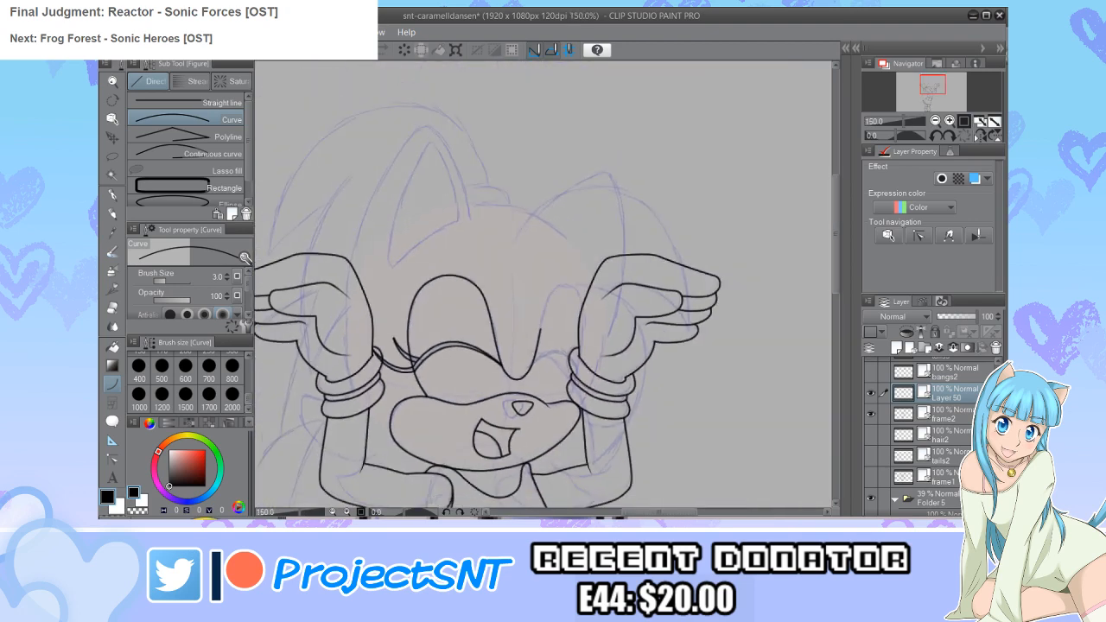
scroll(555, 367, "up", 5)
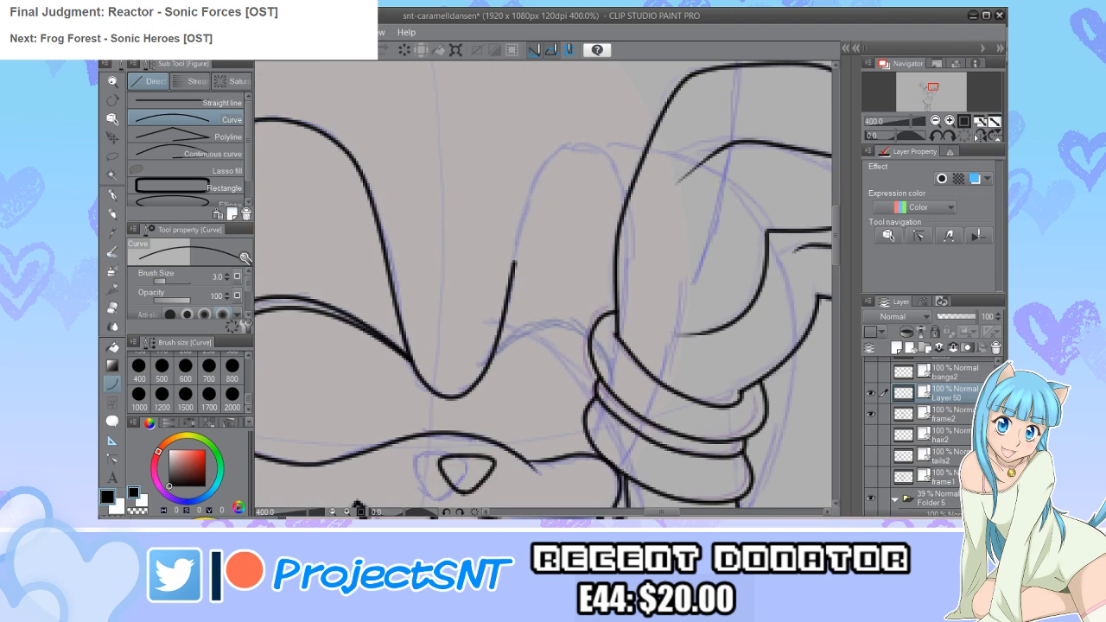
left_click_drag(490, 356, 614, 378)
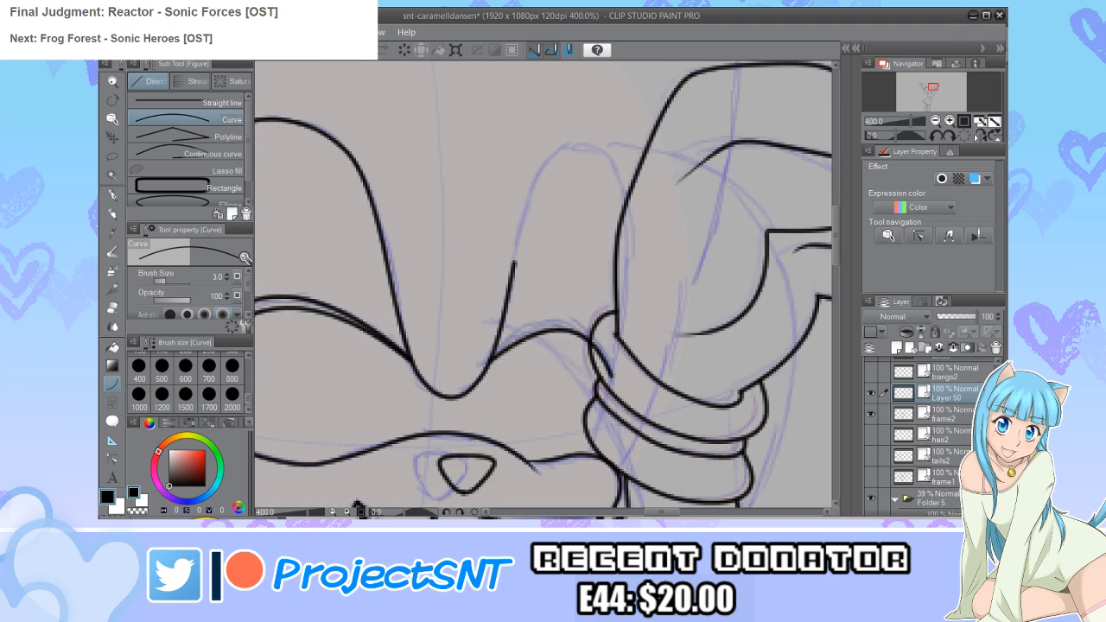
left_click_drag(491, 357, 617, 361)
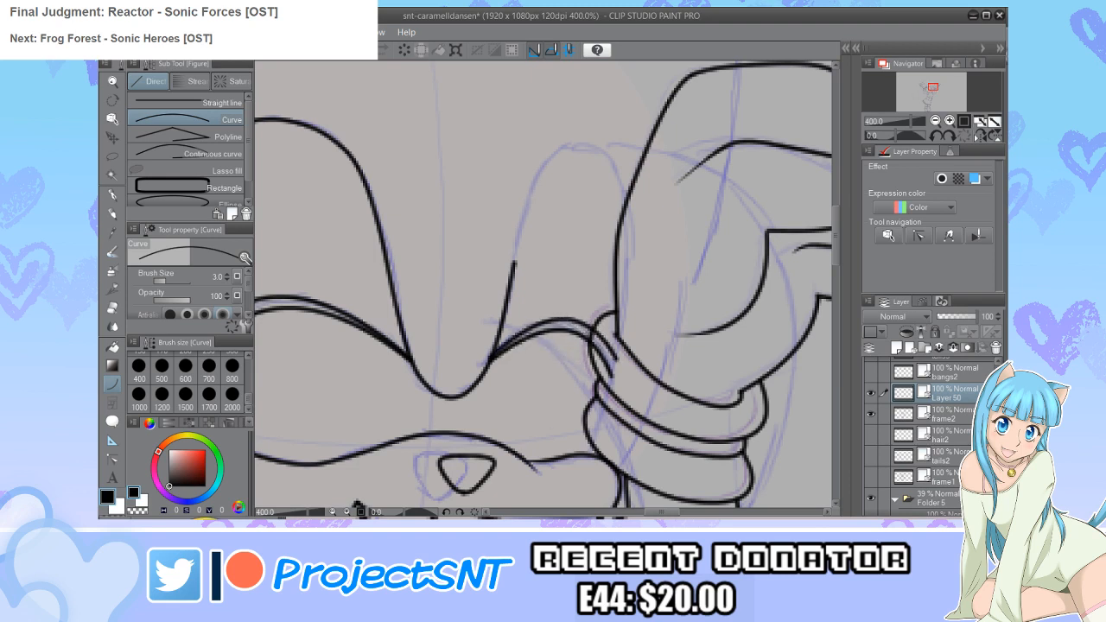
left_click(870, 476)
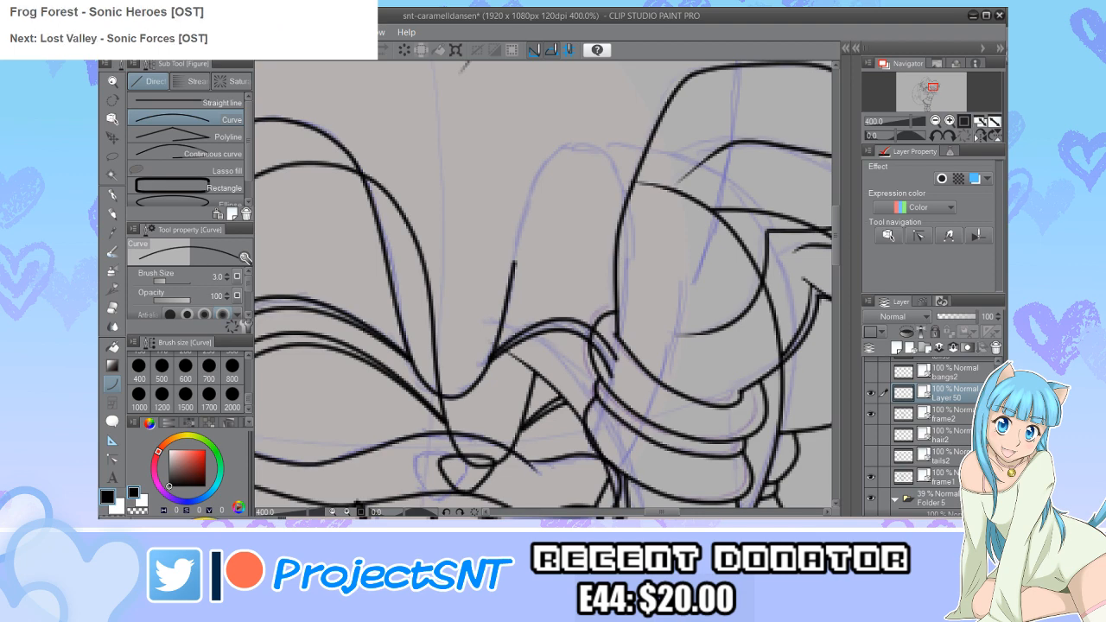
left_click(870, 476)
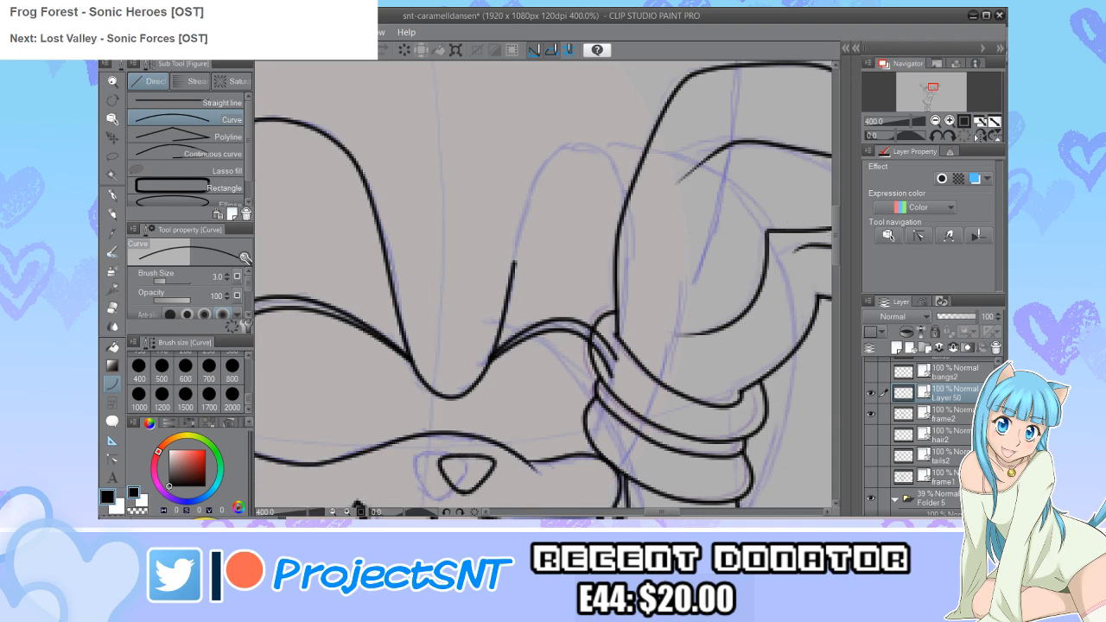
Step: Ink the top of the head between the ears with a single curve along the sketch
scroll(480, 355, "down", 8)
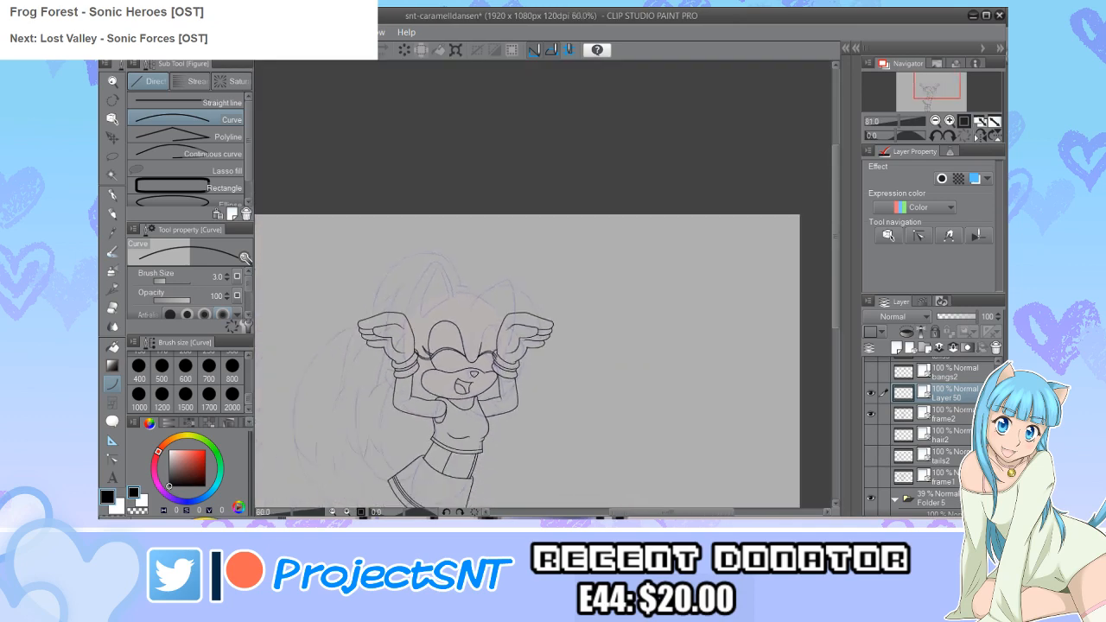
scroll(454, 304, "up", 8)
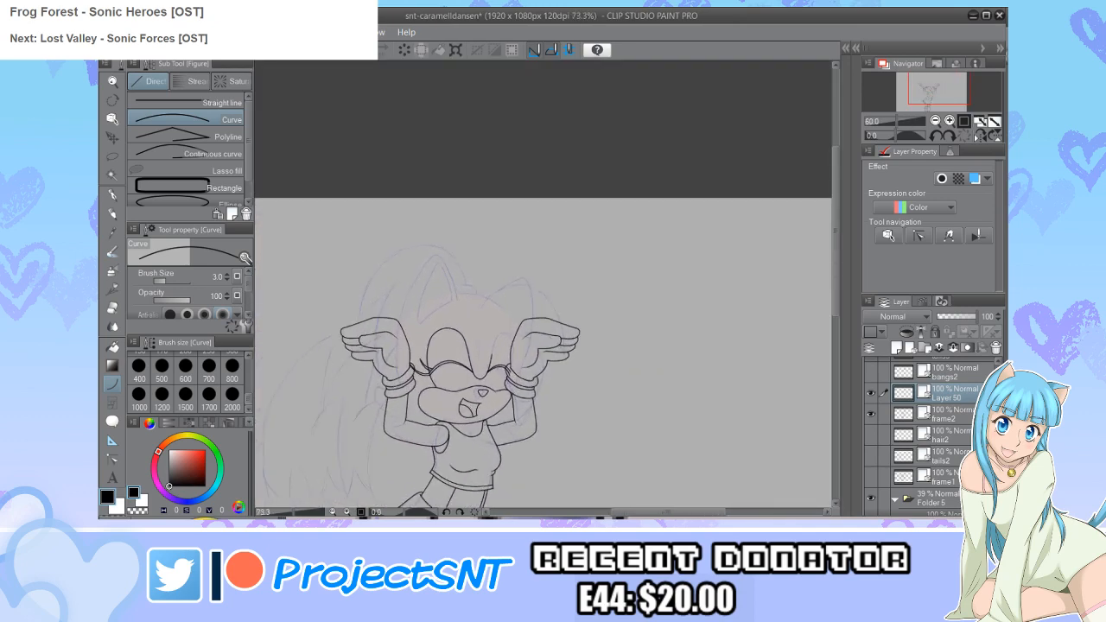
scroll(519, 317, "up", 2)
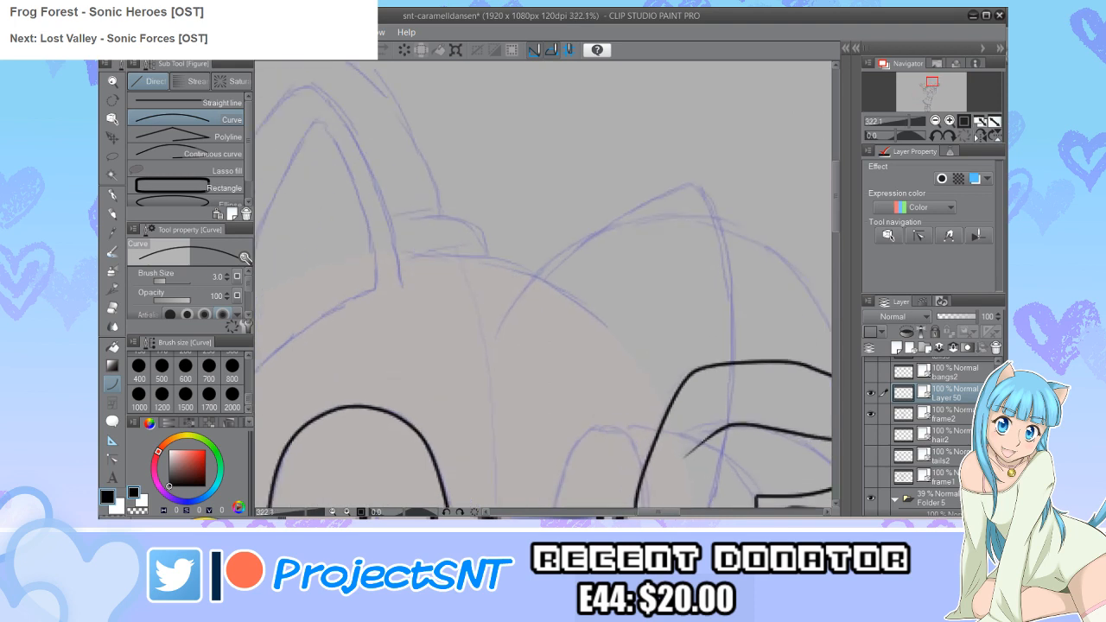
scroll(535, 273, "up", 1)
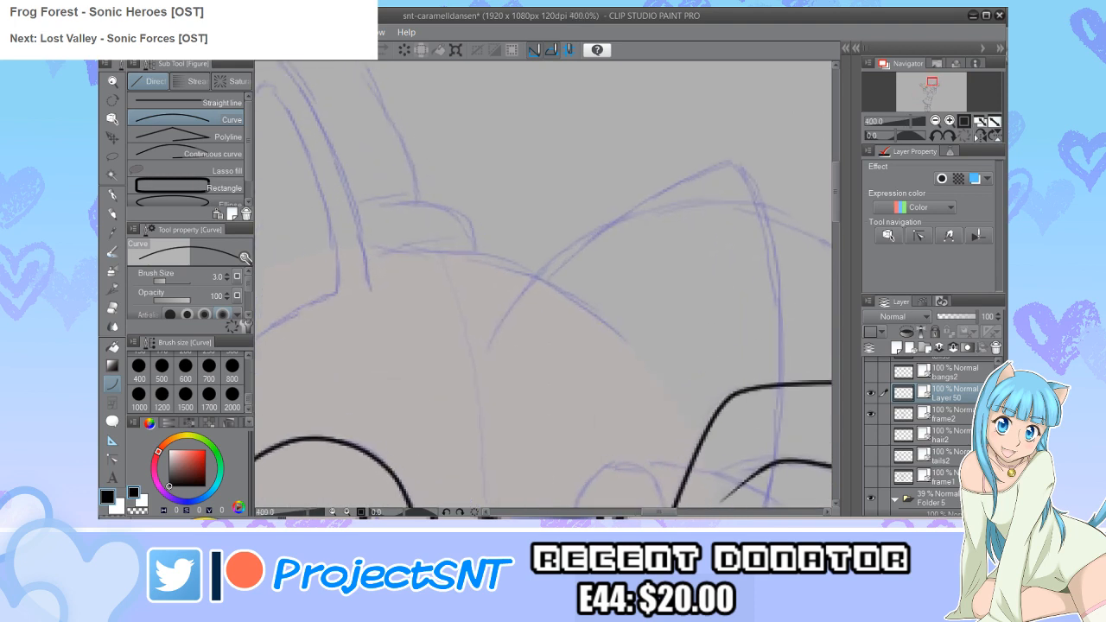
left_click_drag(349, 242, 628, 344)
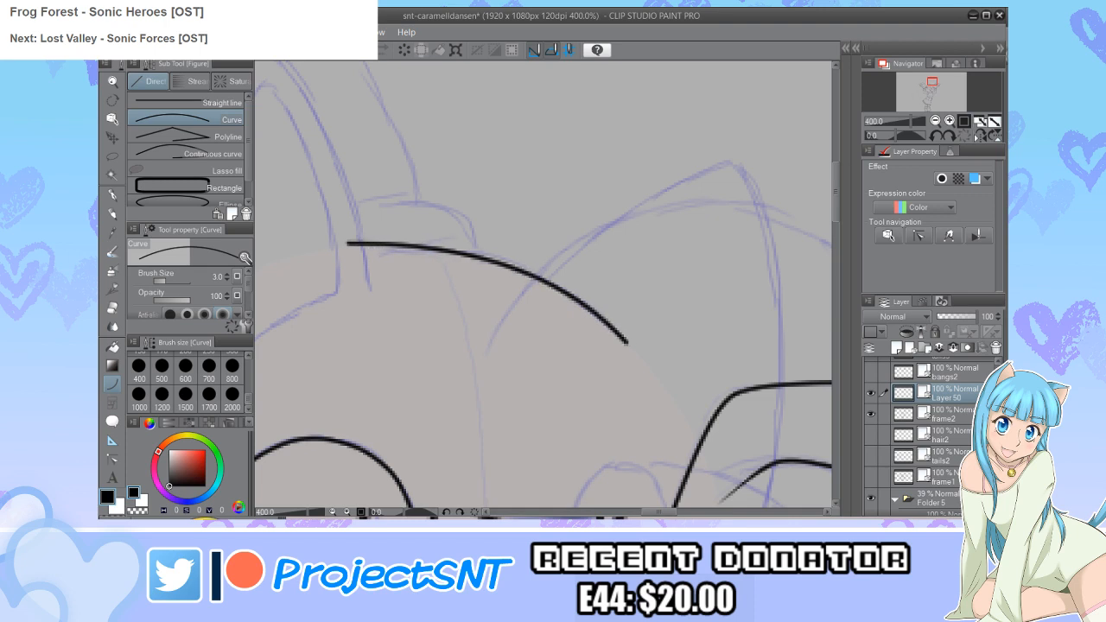
scroll(454, 340, "down", 2)
scroll(519, 329, "down", 2)
scroll(518, 329, "up", 3)
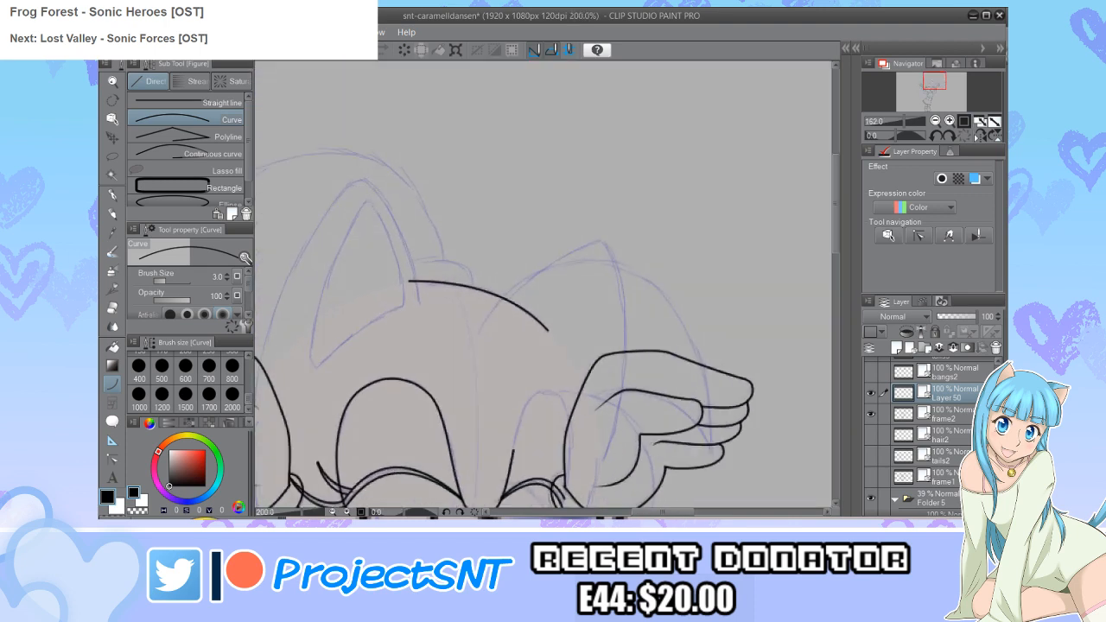
Step: Adjust the head-top line by moving its control points, lowering its inner end slightly toward the sketch
key("y")
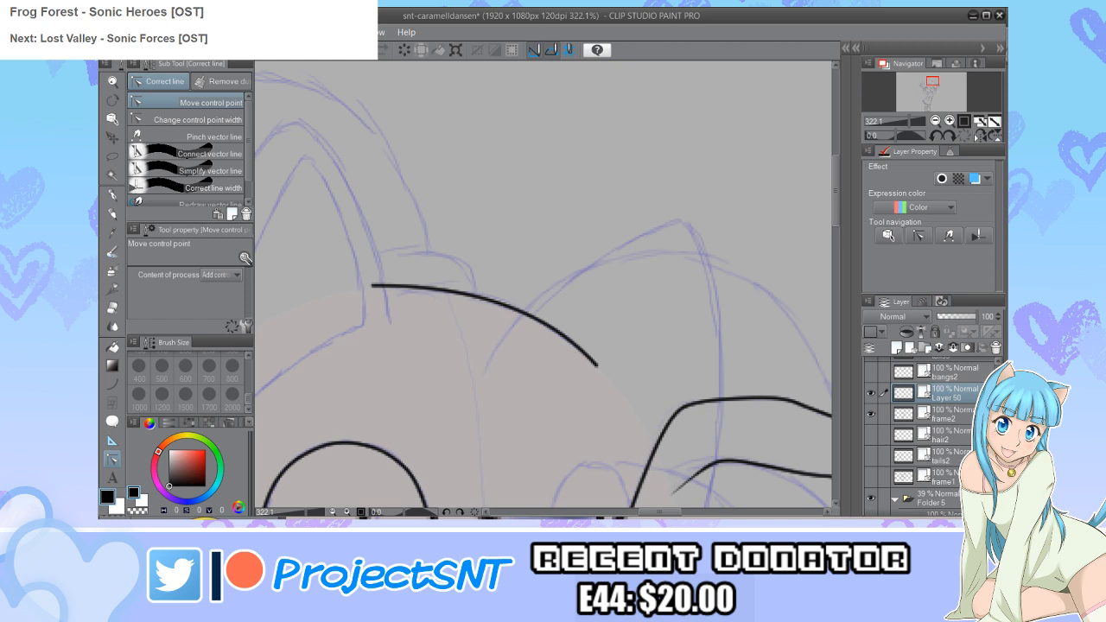
mouse_move(595, 362)
left_click_drag(372, 286, 373, 289)
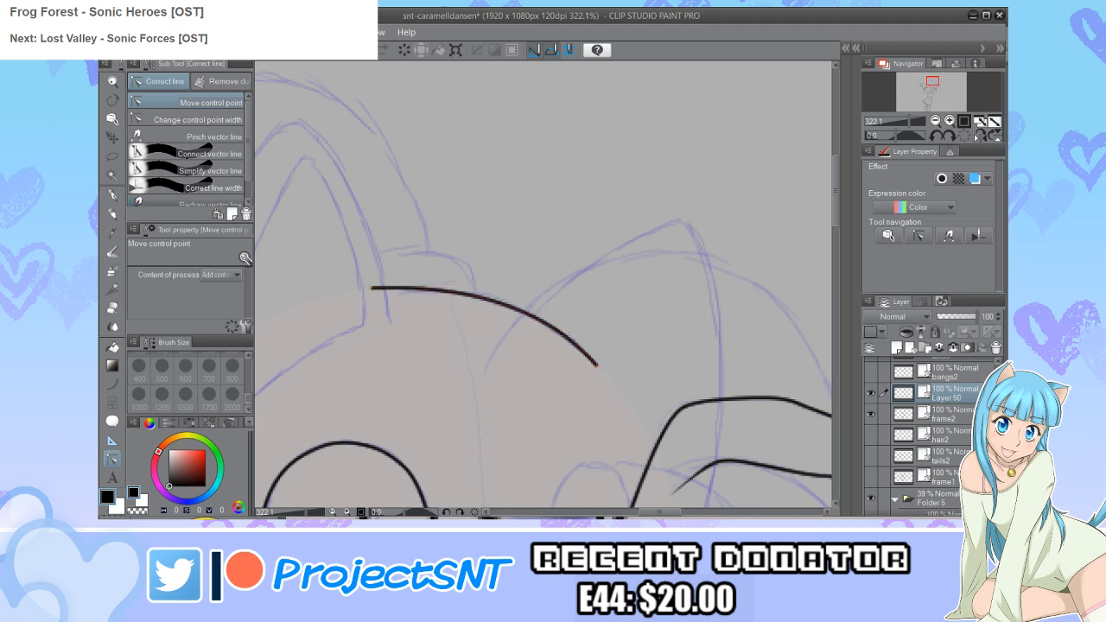
scroll(437, 334, "down", 2)
scroll(439, 335, "down", 2)
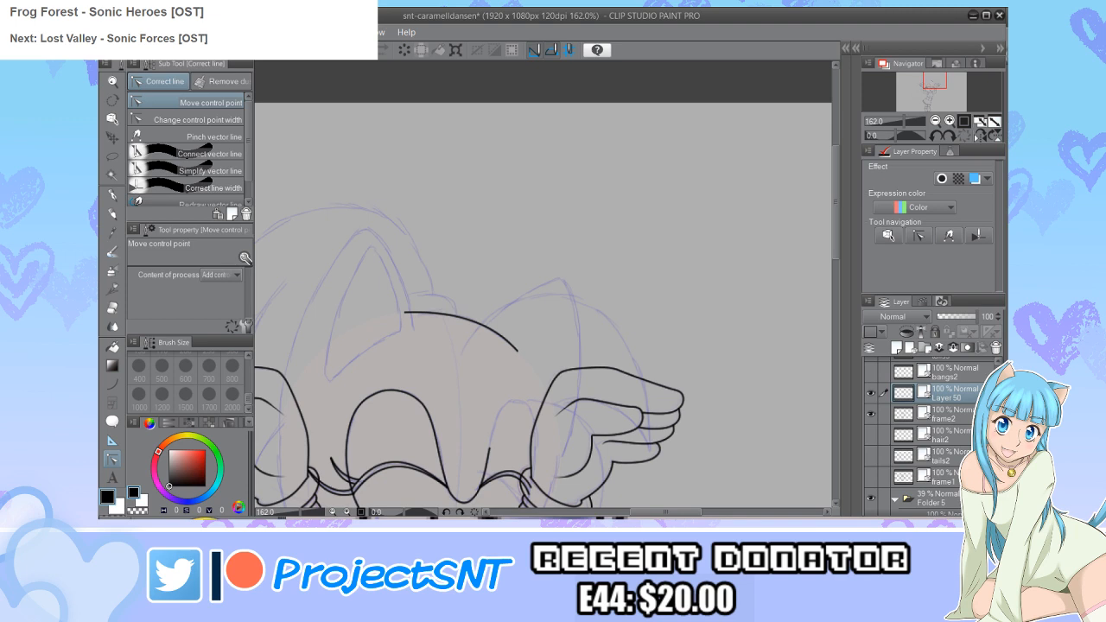
scroll(543, 302, "up", 3)
scroll(543, 302, "down", 5)
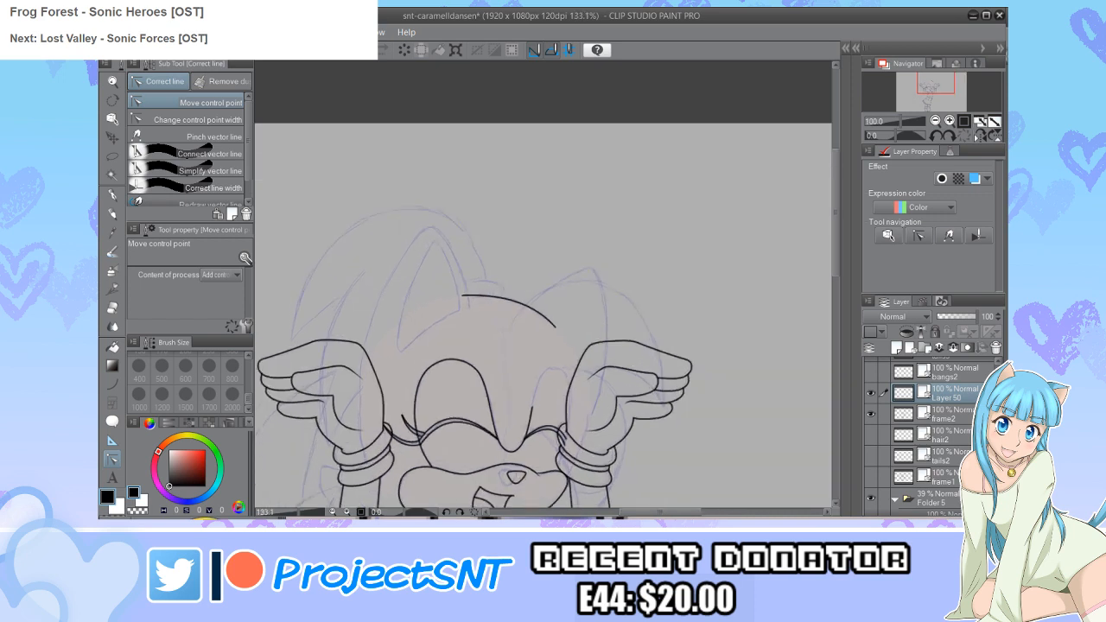
Step: Ink the outer outline of the larger ear over the sketch with the Continuous curve
scroll(472, 292, "up", 1)
key("u")
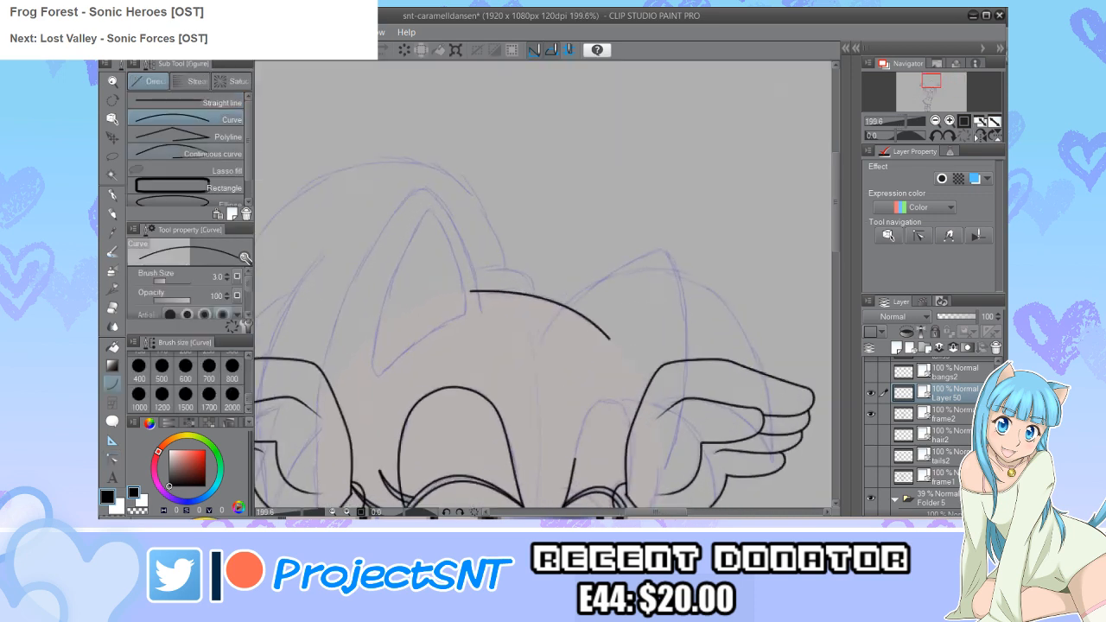
scroll(345, 337, "up", 1)
left_click(314, 411)
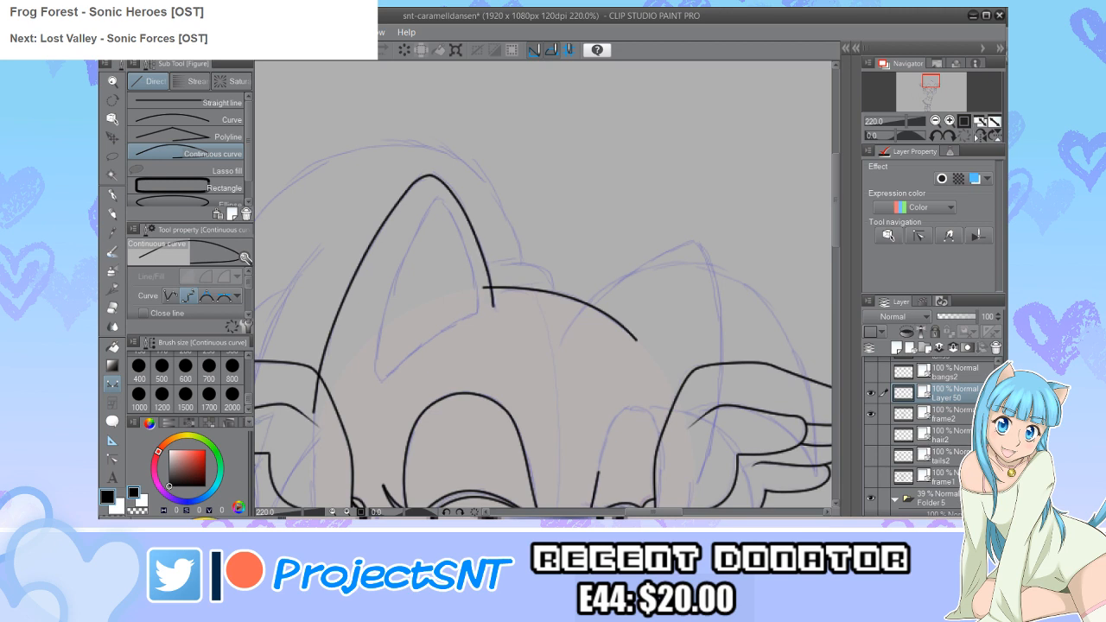
Step: Refine the ear outline near its tip by moving control points to follow the sketch
key("y")
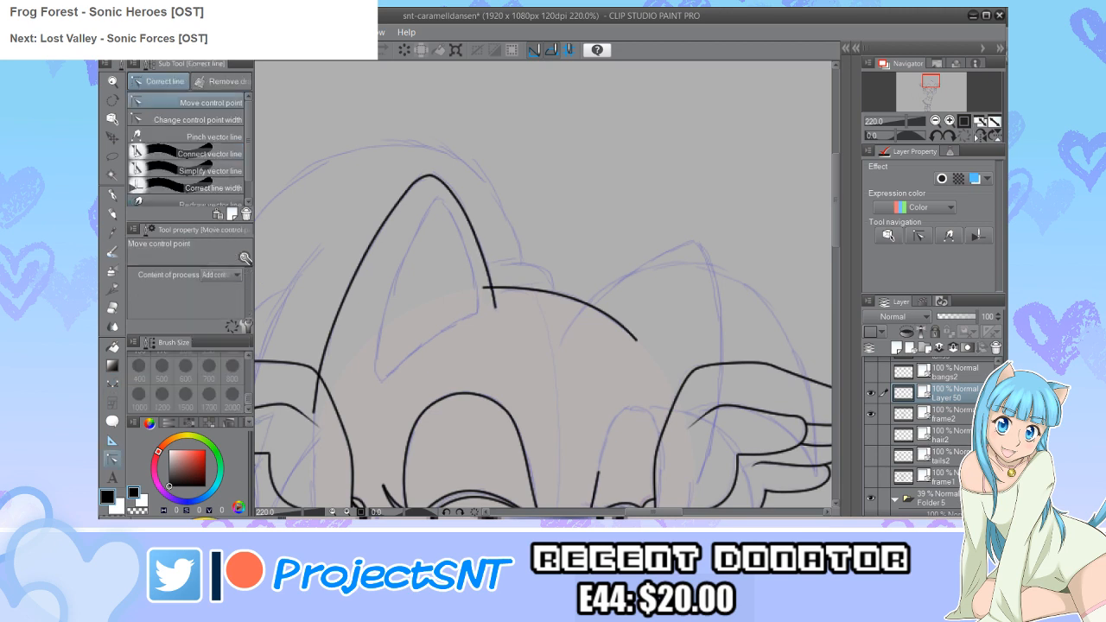
scroll(406, 215, "up", 3)
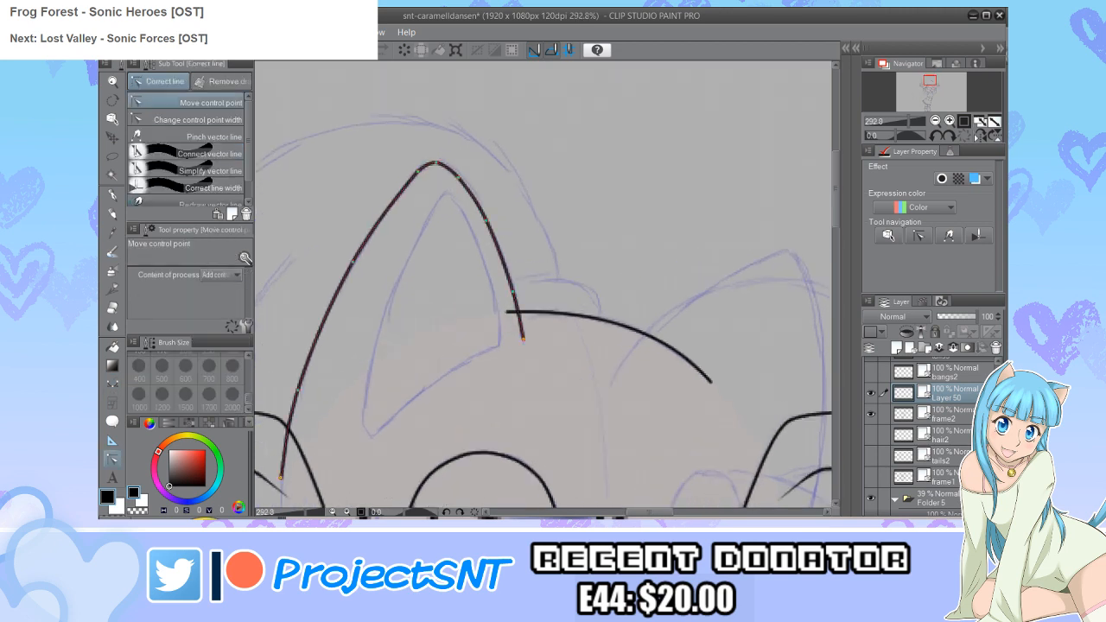
key("ctrl+z")
key("ctrl+y")
left_click_drag(418, 171, 420, 169)
scroll(437, 291, "down", 5)
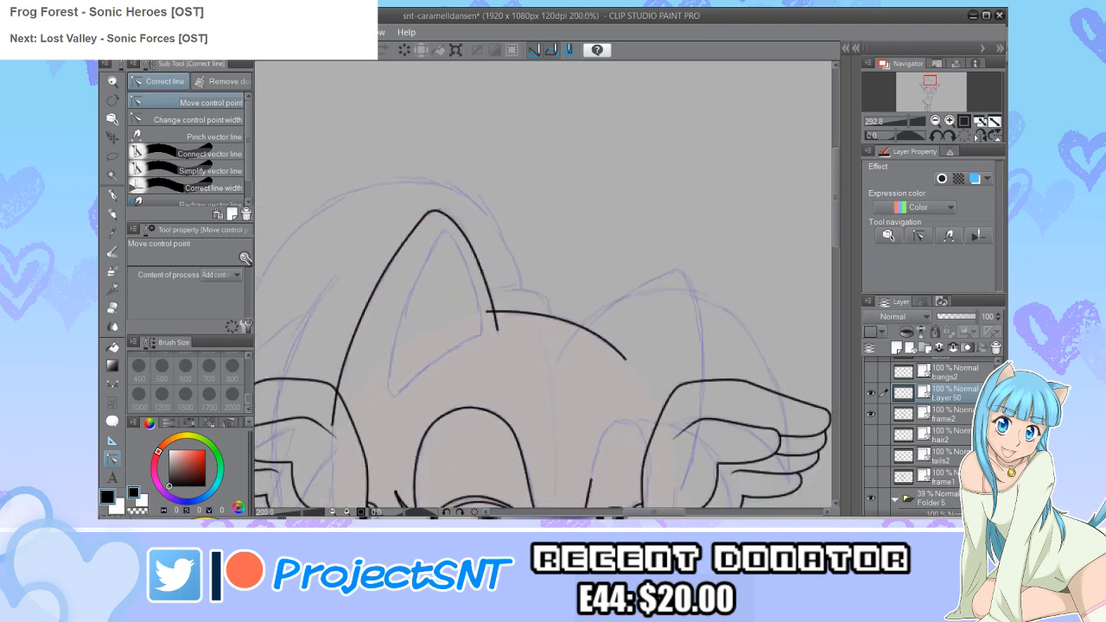
Step: Erase the end of the head-top line that overshoots into the larger ear, using the Vector eraser
scroll(456, 302, "up", 3)
key("e")
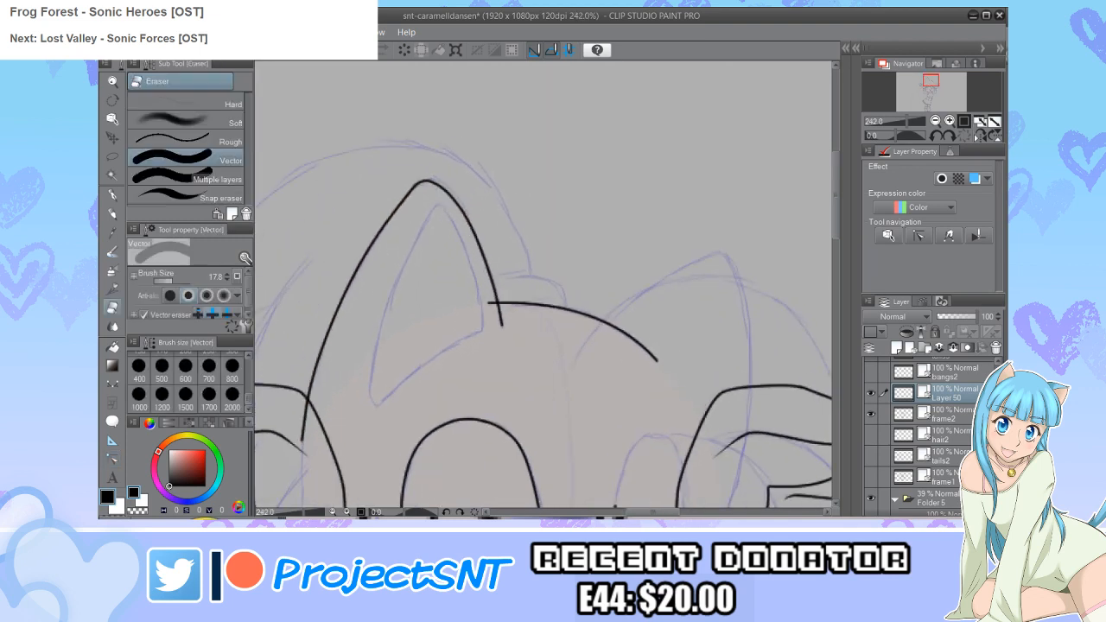
left_click(478, 302)
scroll(479, 302, "down", 2)
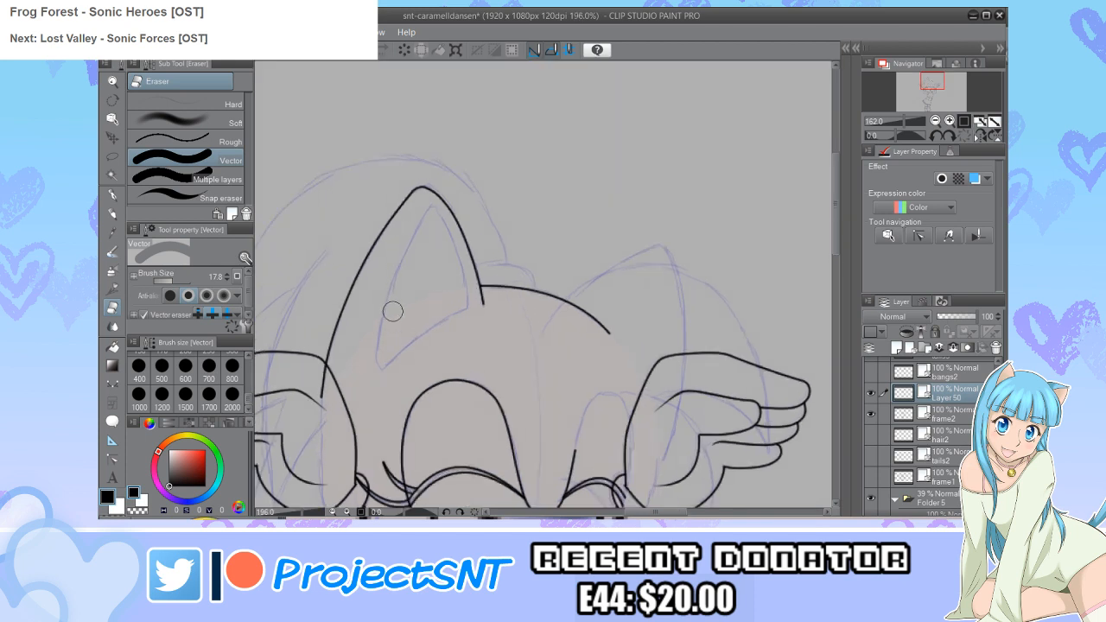
Step: Ink the lower edge of the larger ear's inner shape with a single curve along the sketch
scroll(389, 306, "up", 2)
key("u")
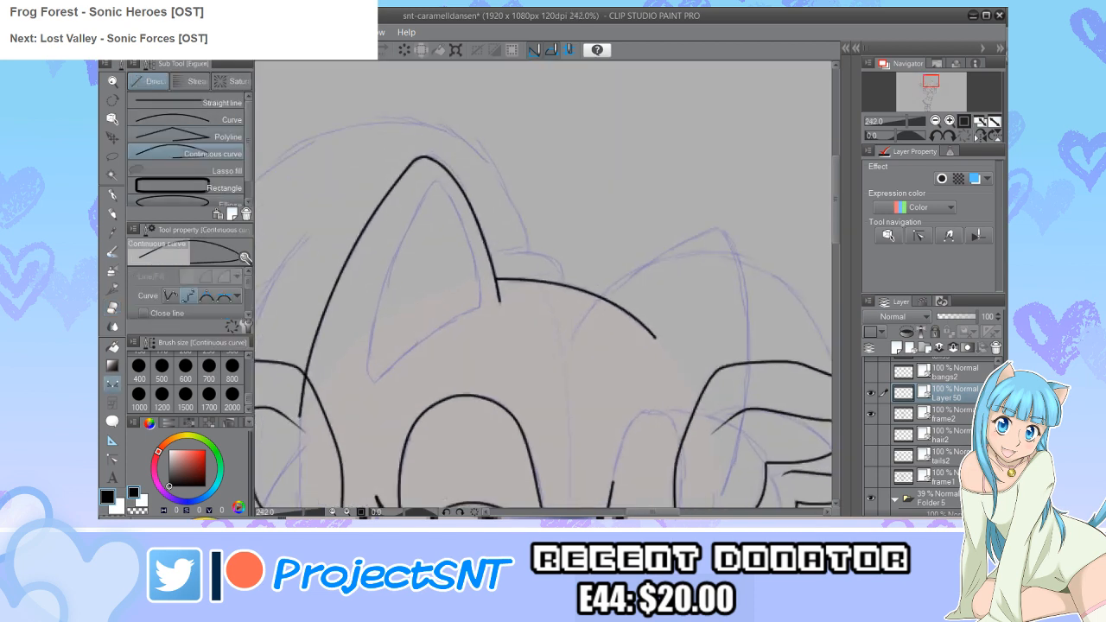
left_click(216, 119)
scroll(444, 416, "up", 1)
left_click_drag(496, 280, 331, 404)
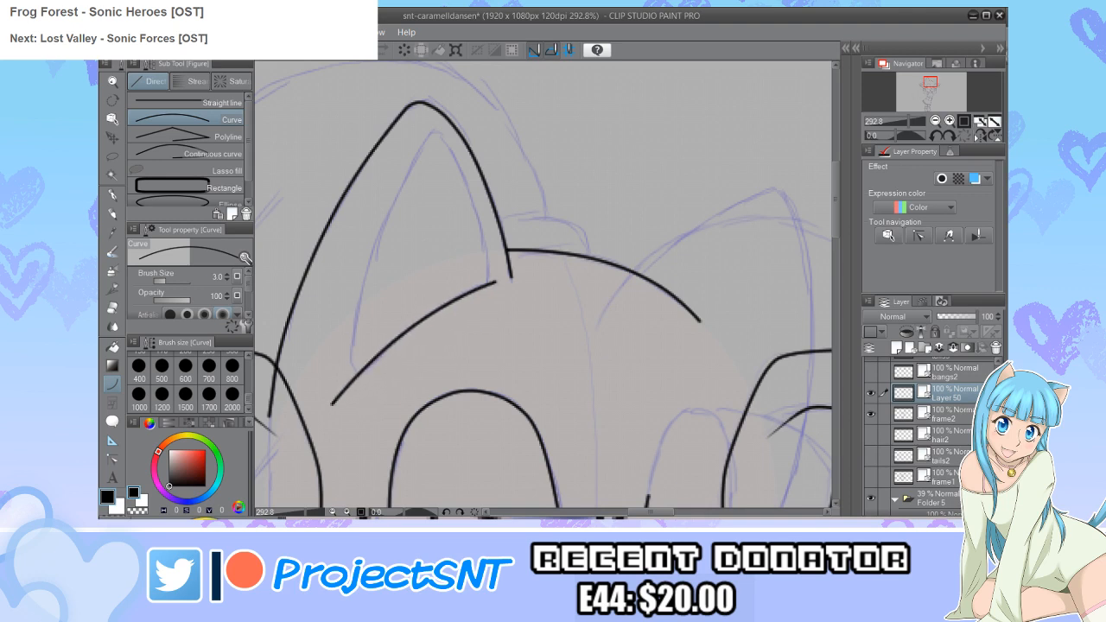
Step: Ink both long sides of the larger ear's inner shape up to its tip with the Continuous curve
left_click(207, 154)
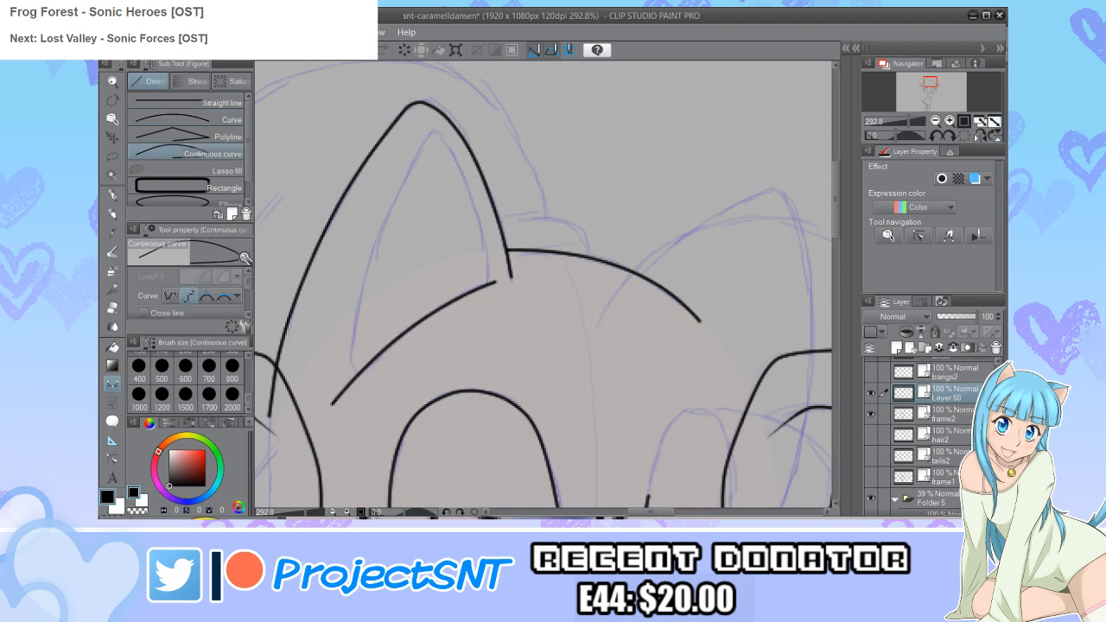
mouse_move(491, 288)
left_mouse_down()
mouse_move(483, 221)
mouse_move(436, 133)
mouse_move(384, 210)
mouse_move(354, 327)
mouse_move(352, 400)
left_mouse_up()
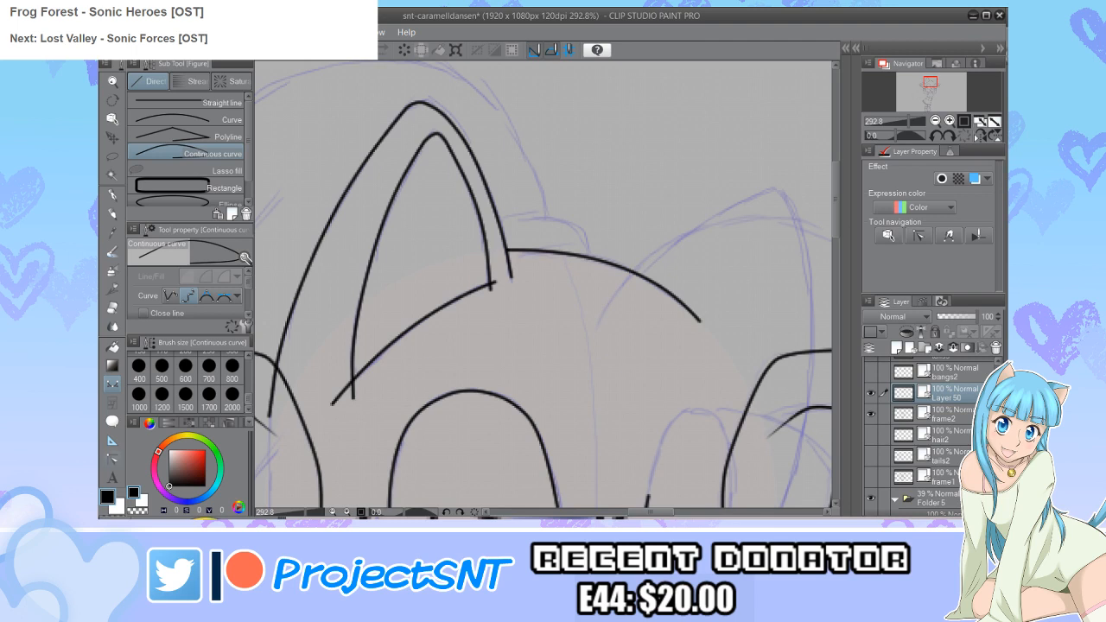
key("y")
scroll(436, 143, "up", 1)
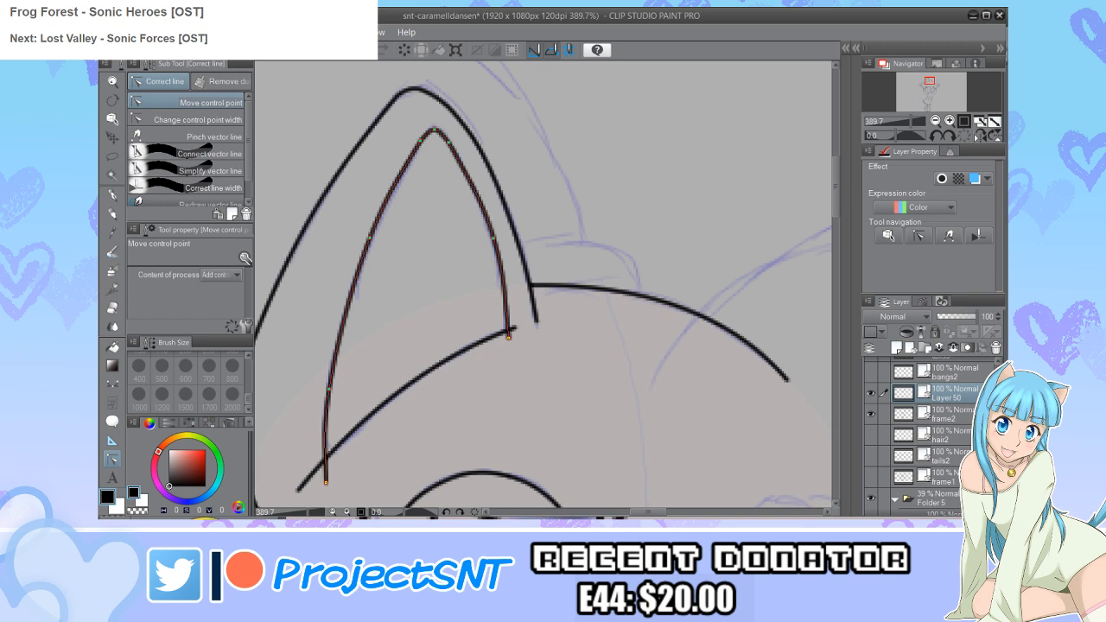
scroll(441, 246, "down", 4)
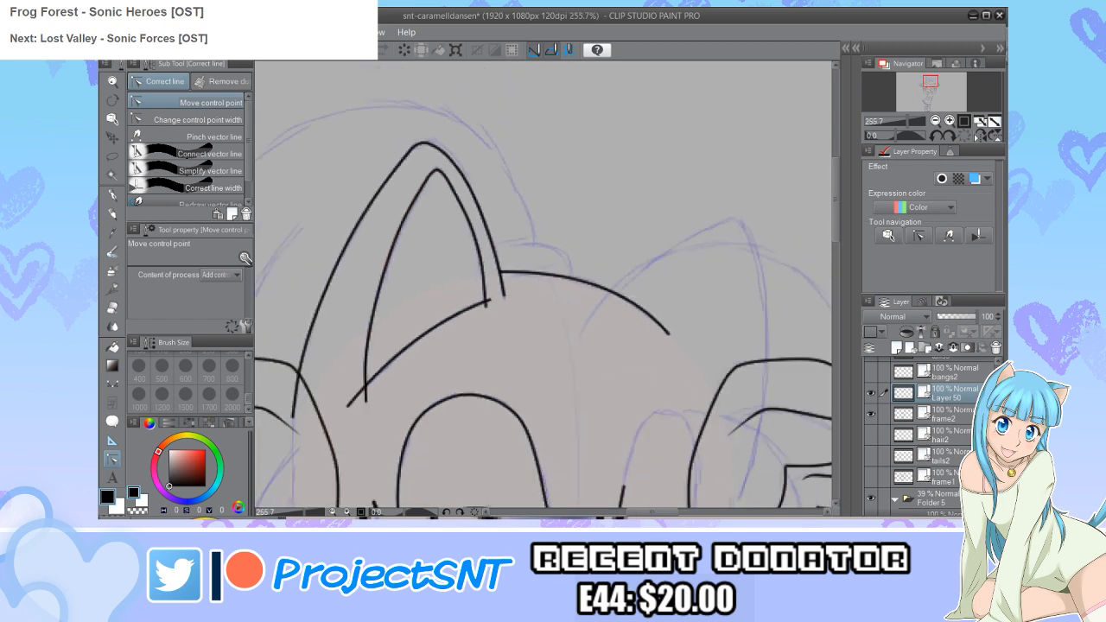
Step: Trim the overshooting line ends at both lower corners of the inner ear with the Vector eraser, reducing its size to 3.9
key("e")
scroll(436, 337, "up", 2)
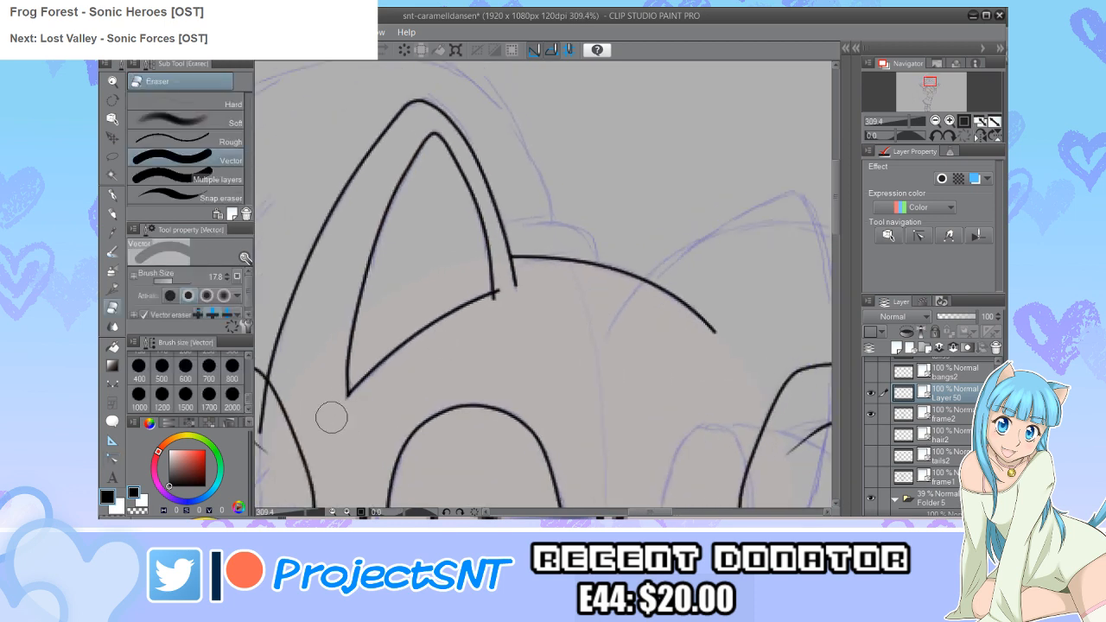
key("bracketleft")
key("bracketleft")
key("bracketleft")
scroll(491, 288, "up", 2)
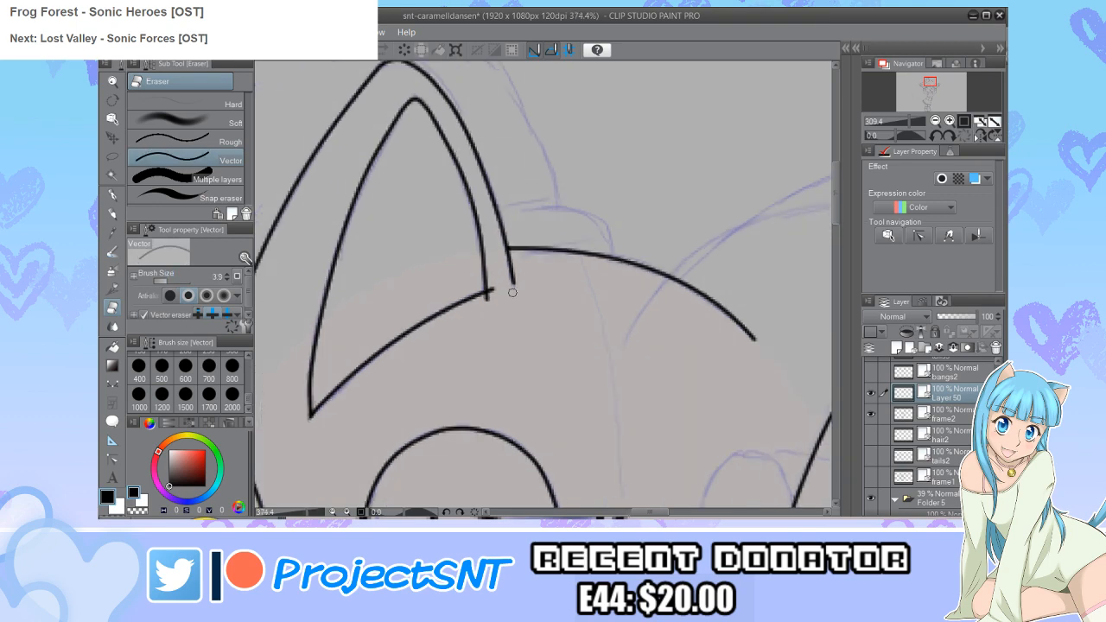
scroll(425, 354, "down", 5)
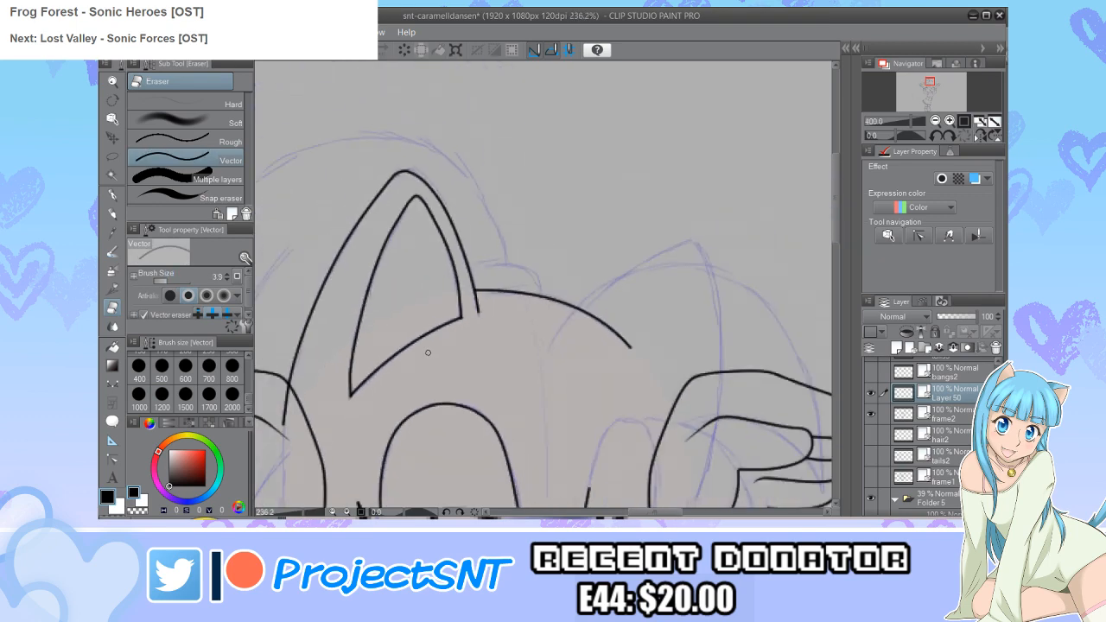
scroll(433, 261, "down", 2)
scroll(362, 363, "up", 3)
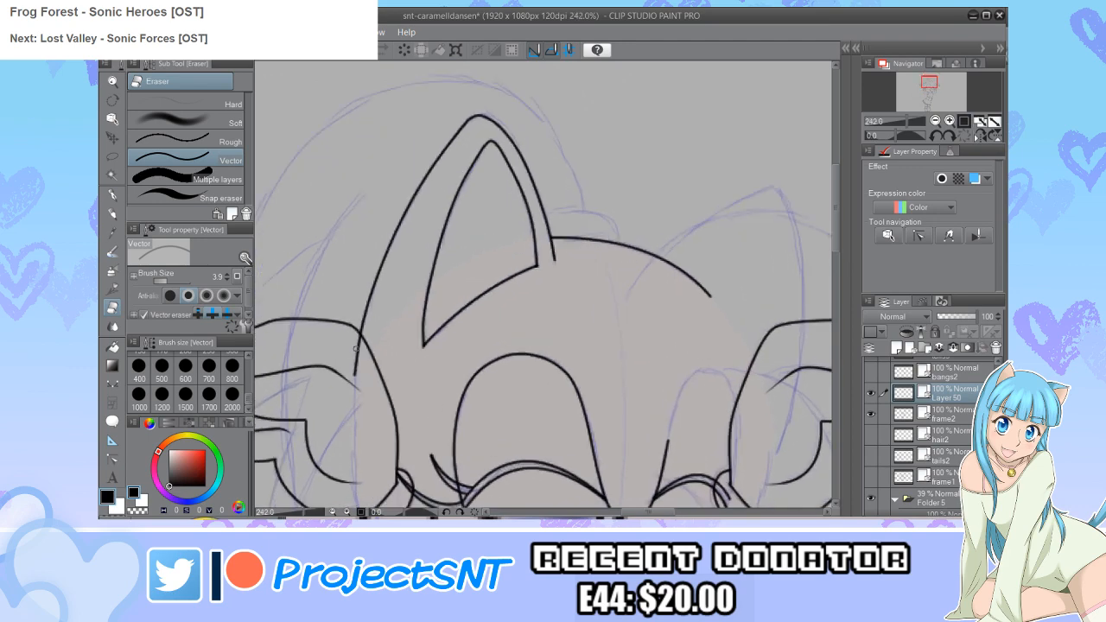
scroll(362, 363, "down", 6)
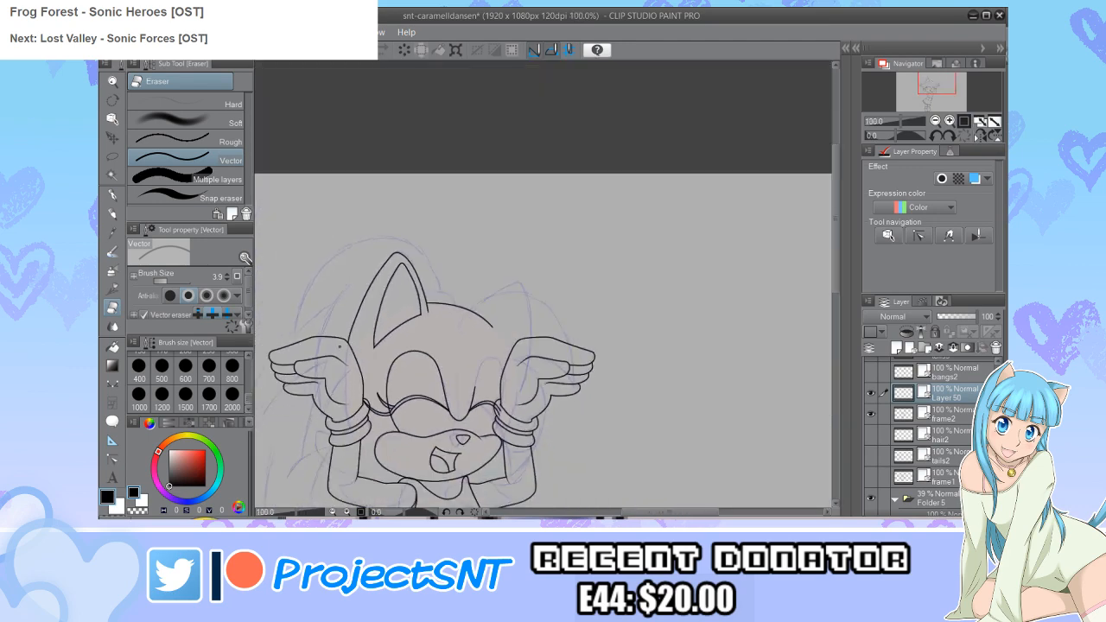
Step: Ink the outer outline of the smaller ear over the sketch with the Continuous curve, from the head top to the raised hand
scroll(456, 251, "up", 5)
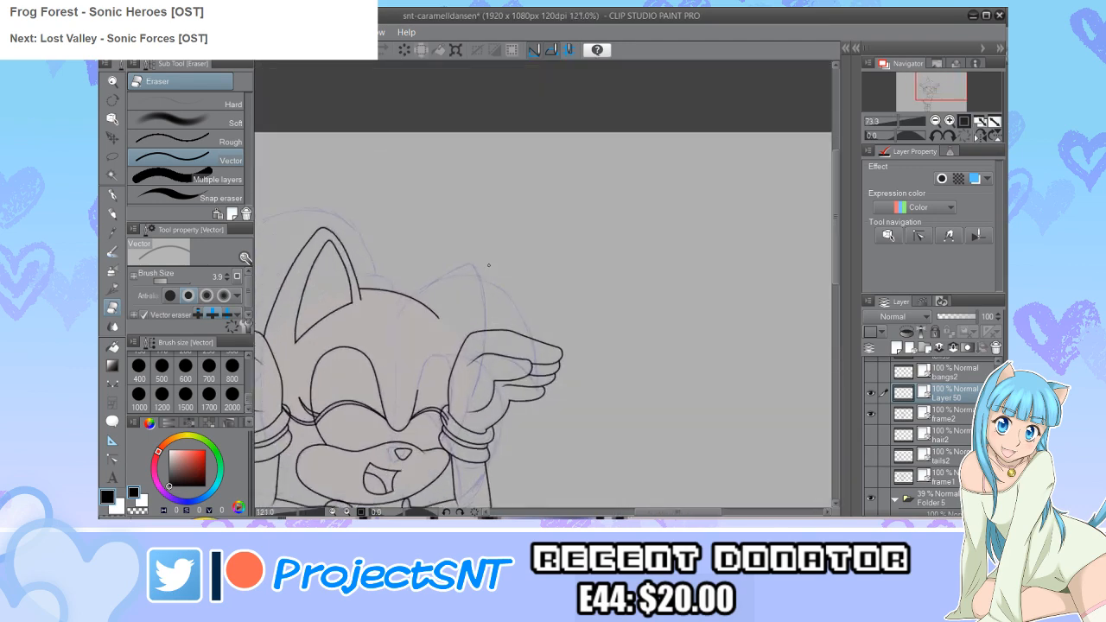
scroll(433, 270, "up", 2)
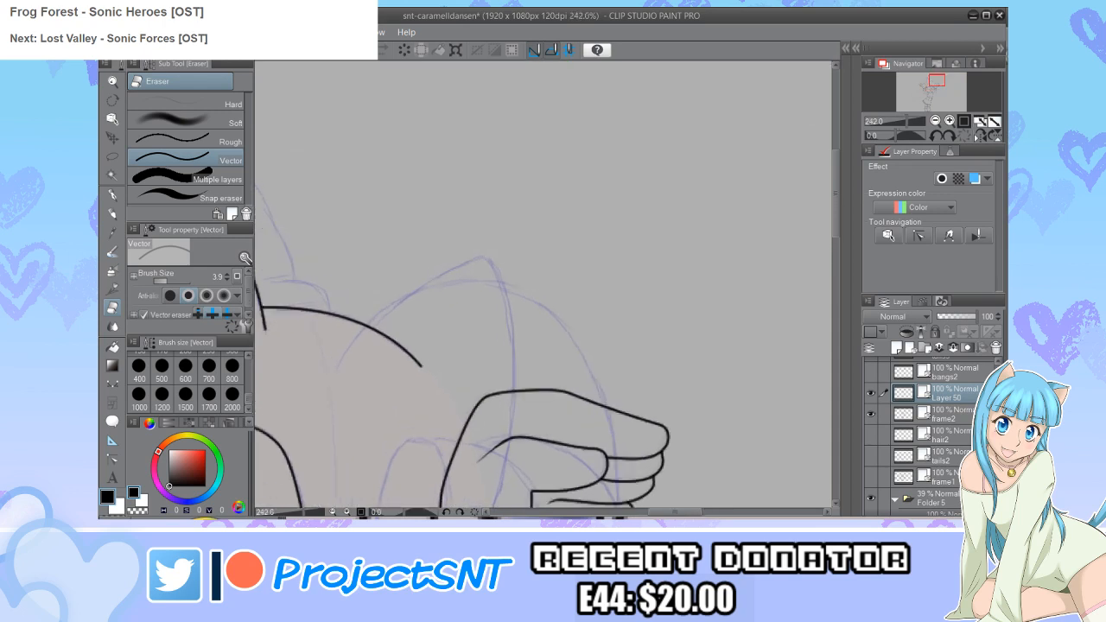
key("g")
key("u")
scroll(408, 329, "up", 1)
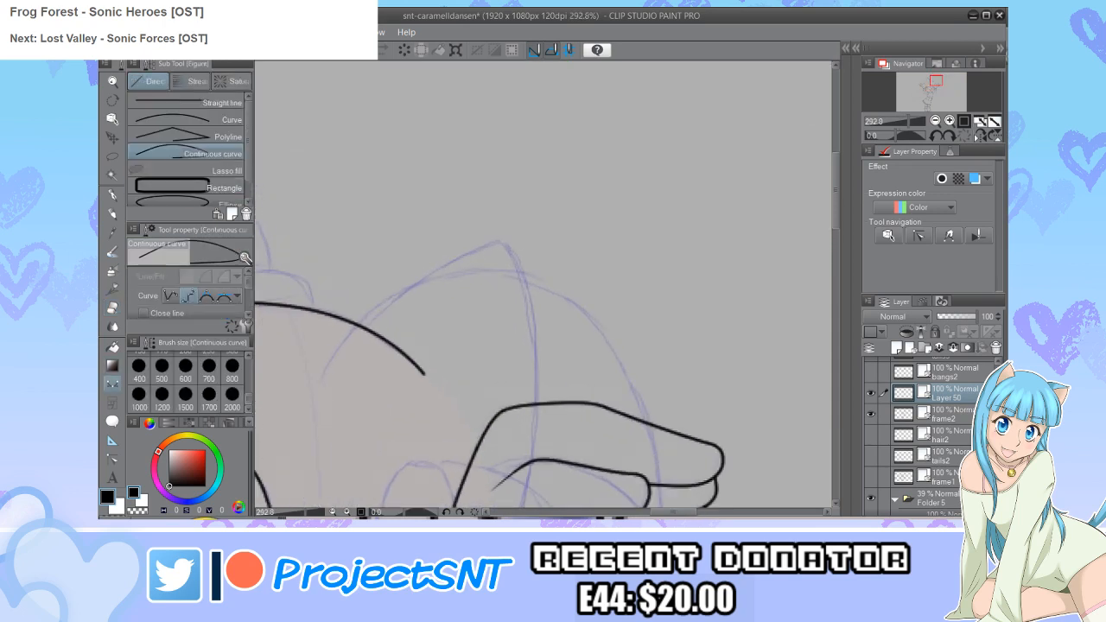
mouse_move(361, 334)
left_mouse_down()
mouse_move(452, 261)
mouse_move(500, 246)
mouse_move(524, 292)
mouse_move(534, 396)
left_mouse_up()
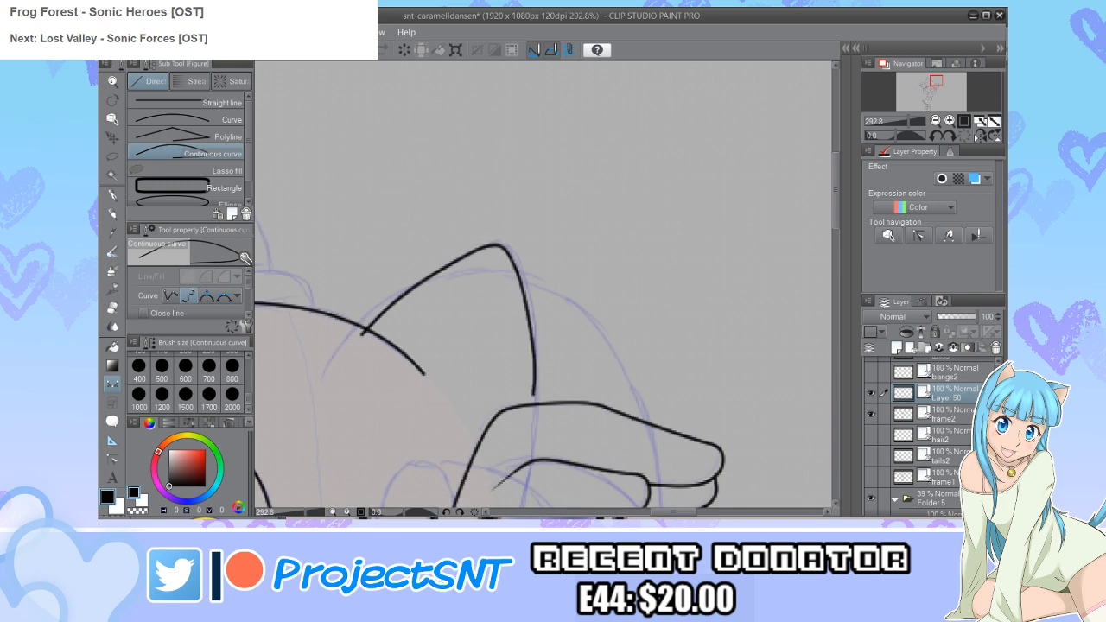
Step: Refine the smaller ear's outline by moving control points near the tip and along both sides toward the sketch
key("y")
scroll(480, 242, "up", 1)
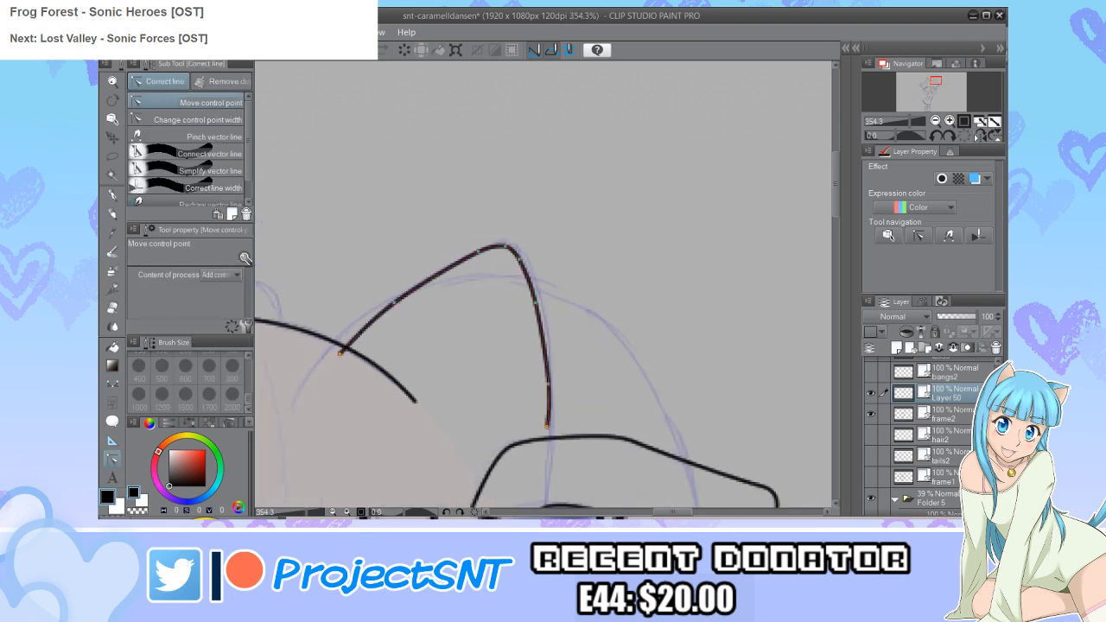
left_click_drag(479, 251, 492, 247)
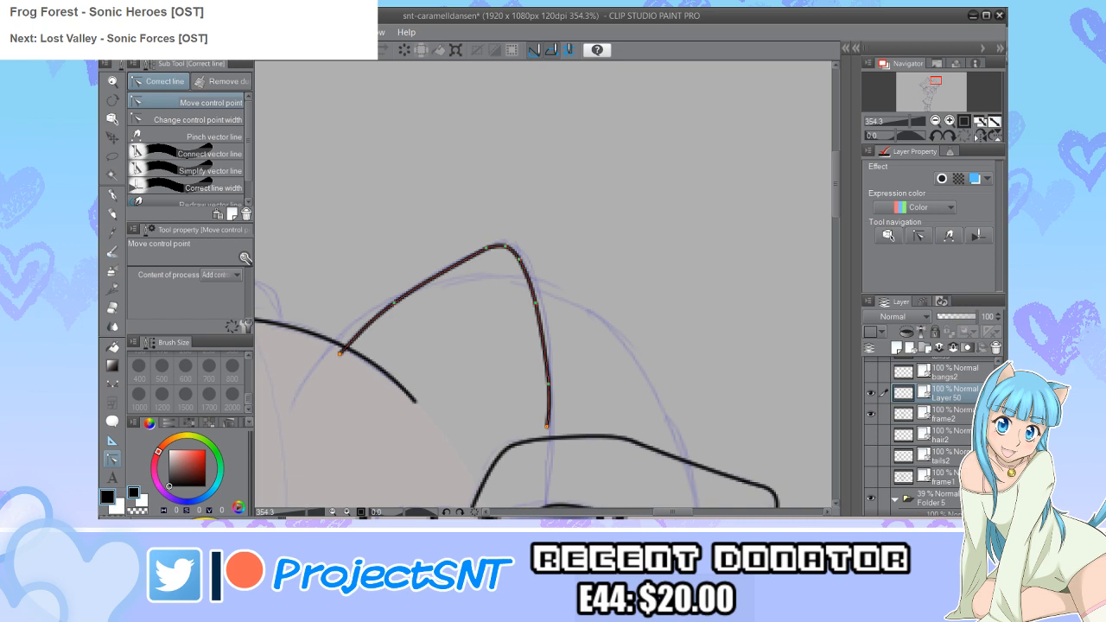
left_click_drag(535, 302, 539, 302)
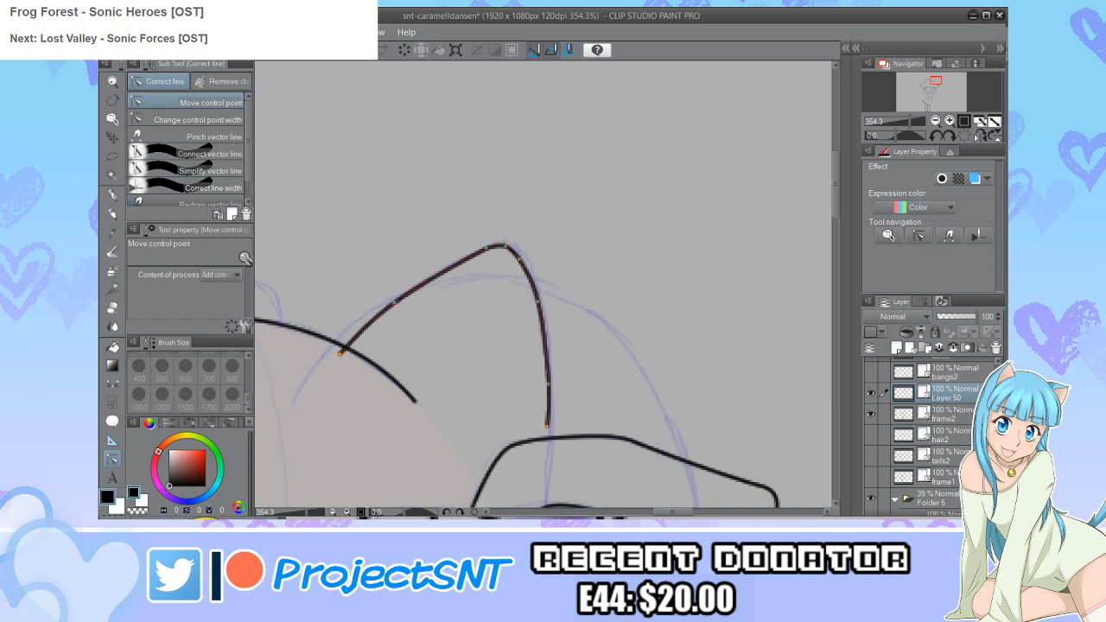
left_click_drag(396, 298, 398, 297)
key("ctrl+minus")
key("ctrl+minus")
key("ctrl+minus")
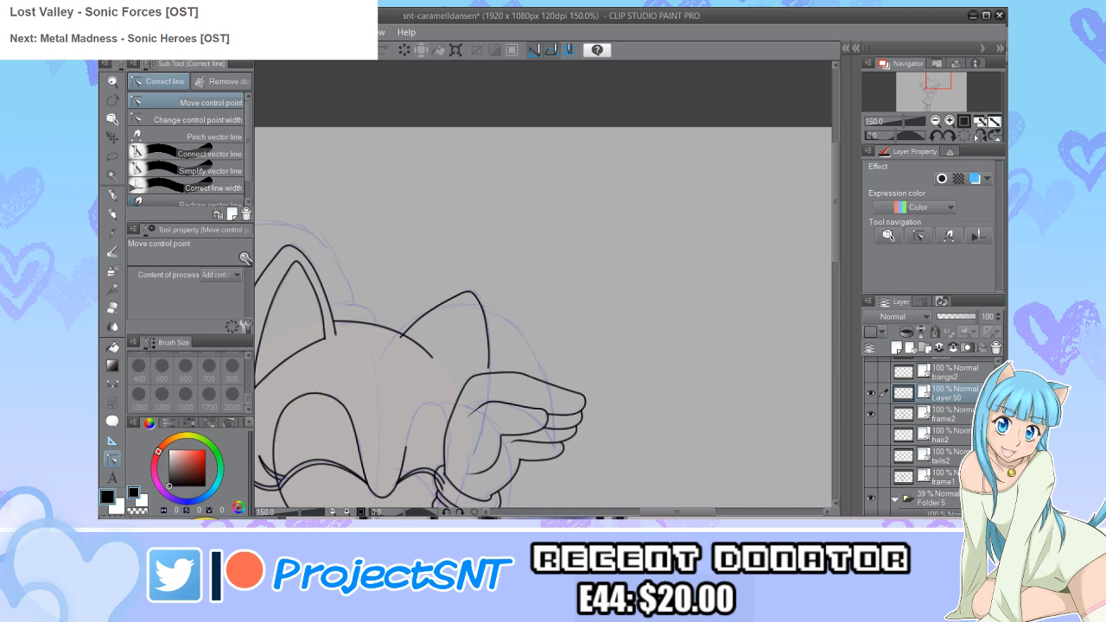
scroll(544, 318, "down", 3)
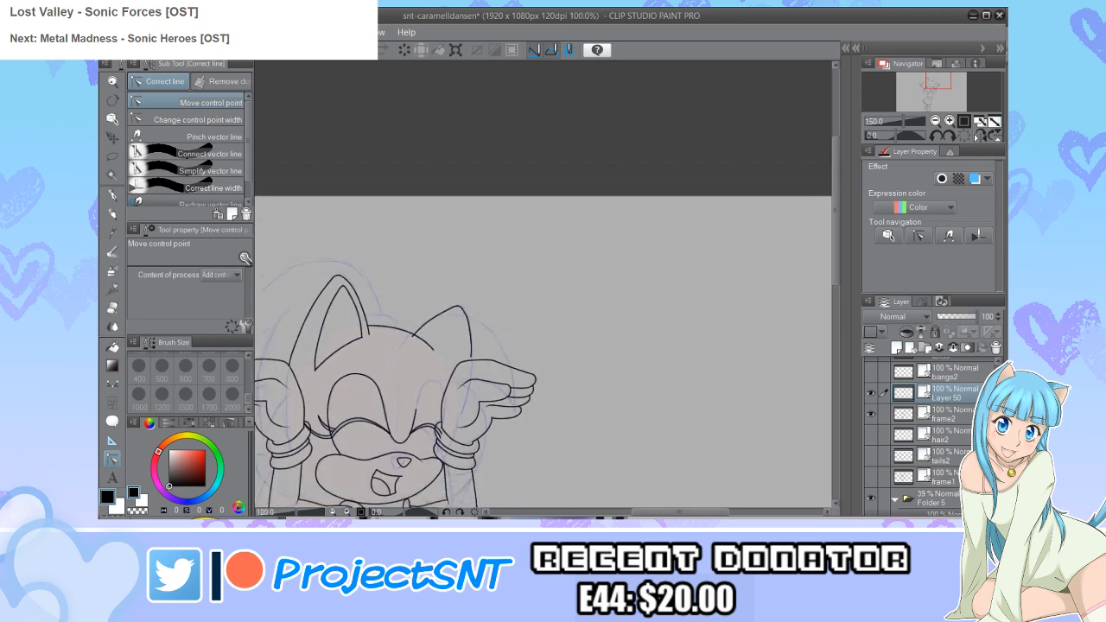
scroll(544, 363, "down", 2)
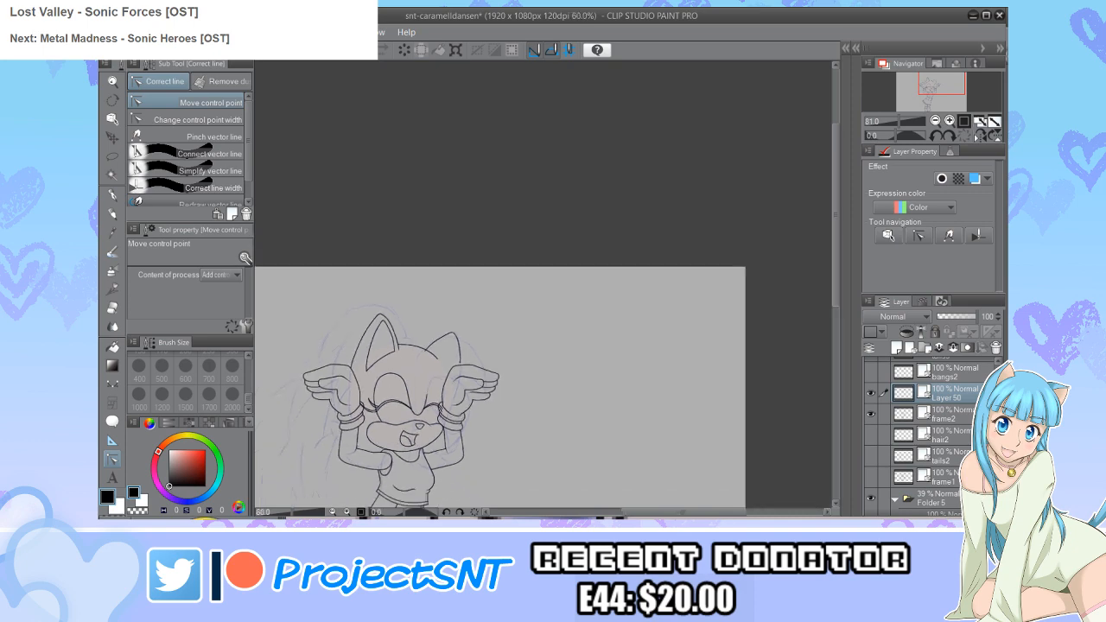
Step: Ink a short cheek line from beside the wrist cuff to the edge of the muzzle with the Curve tool
scroll(543, 363, "up", 3)
scroll(347, 441, "up", 4)
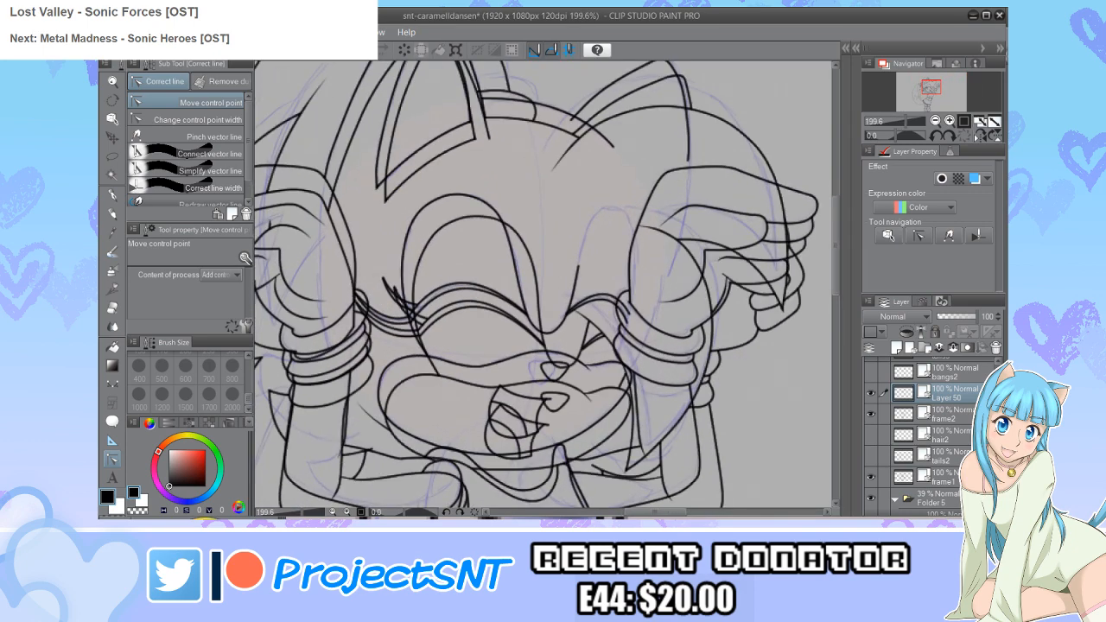
scroll(337, 406, "up", 3)
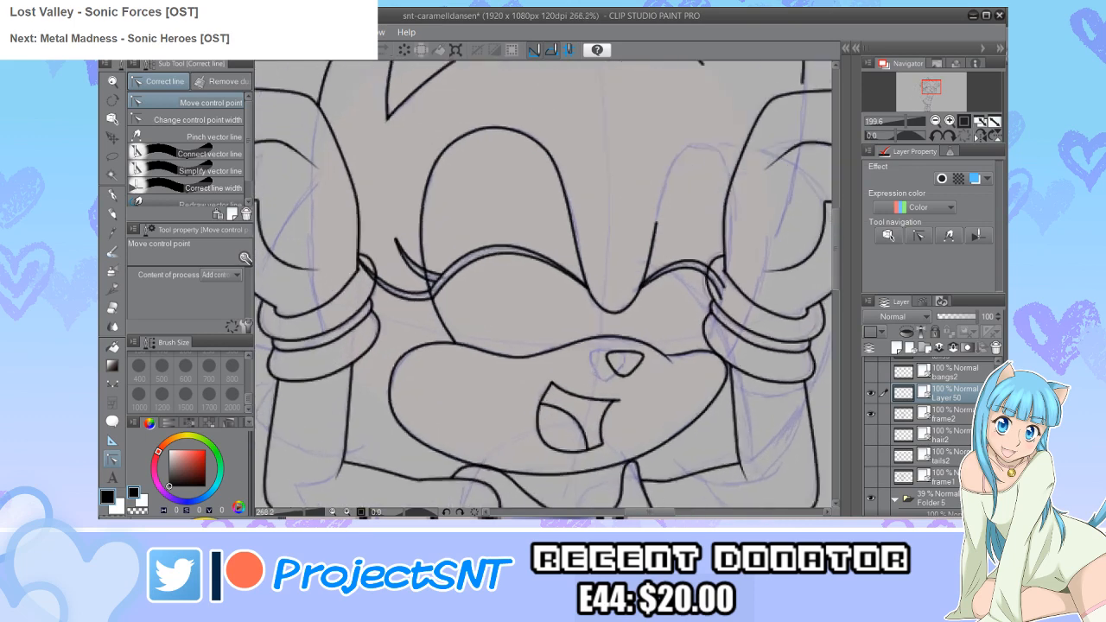
key("u")
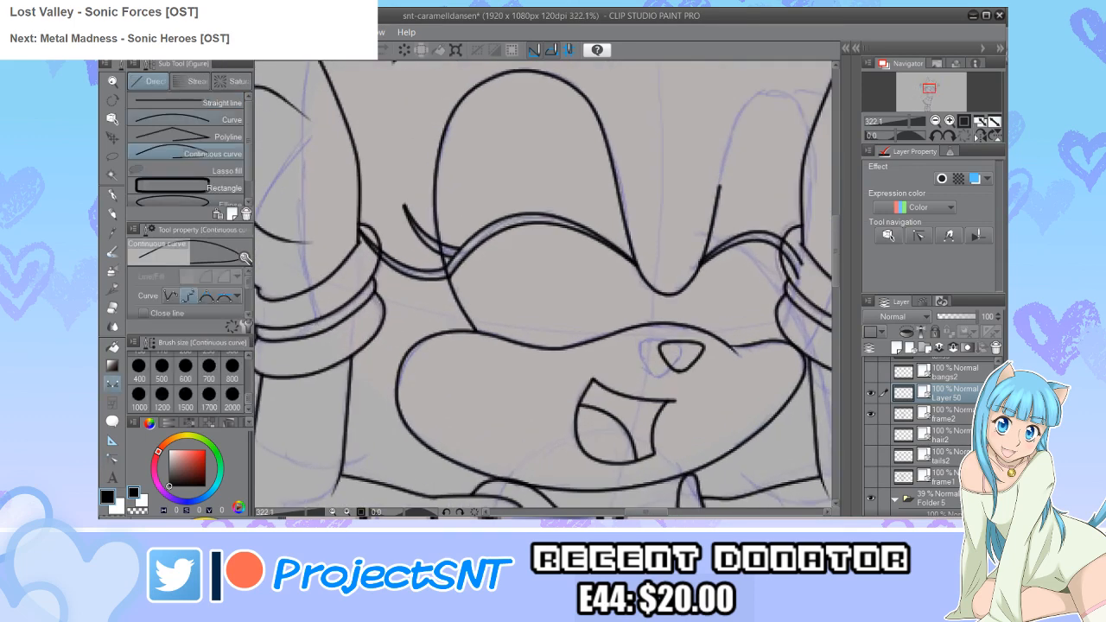
left_click(190, 119)
scroll(345, 406, "up", 2)
left_click_drag(357, 346, 424, 415)
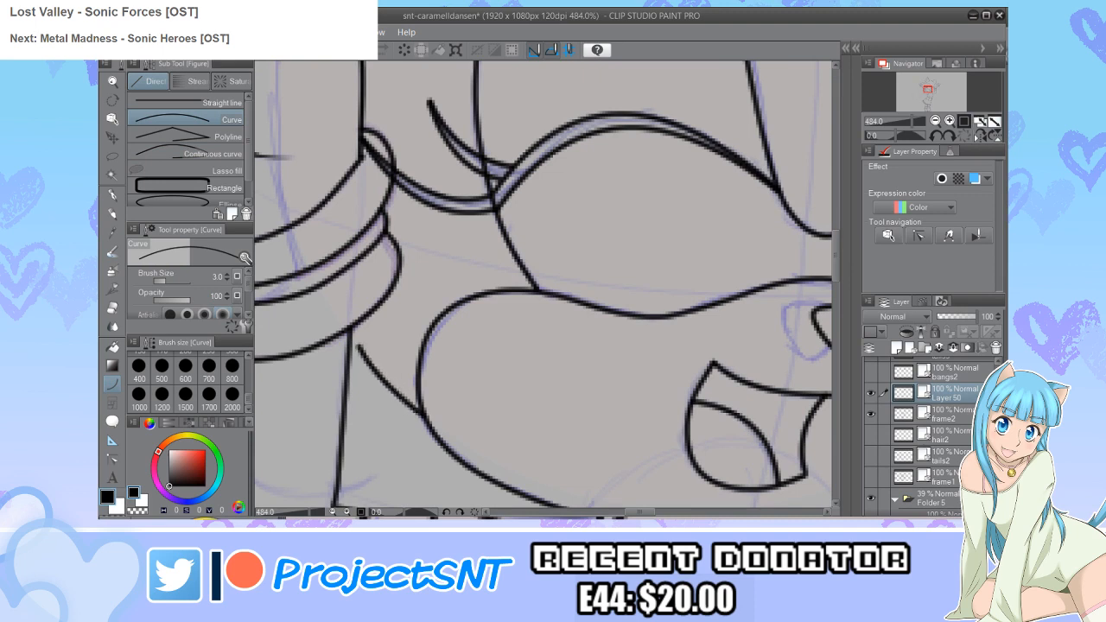
left_click(381, 392)
Step: Taper the cheek line by thinning its control point widths, and move its outer end slightly toward the arm
key("y")
key("period")
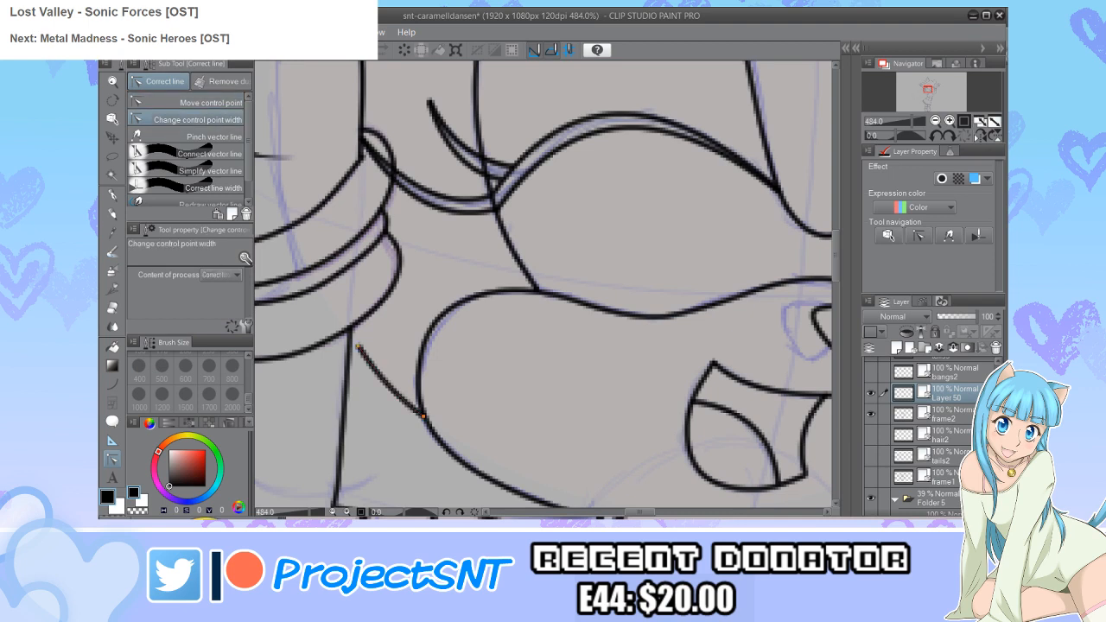
left_click_drag(358, 346, 424, 417)
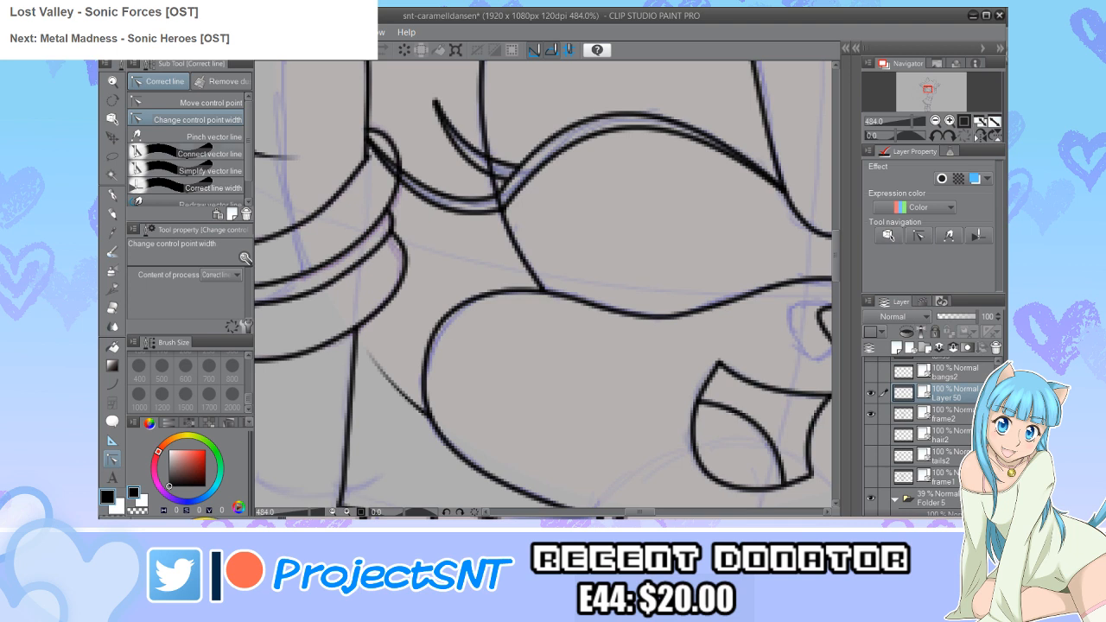
key("comma")
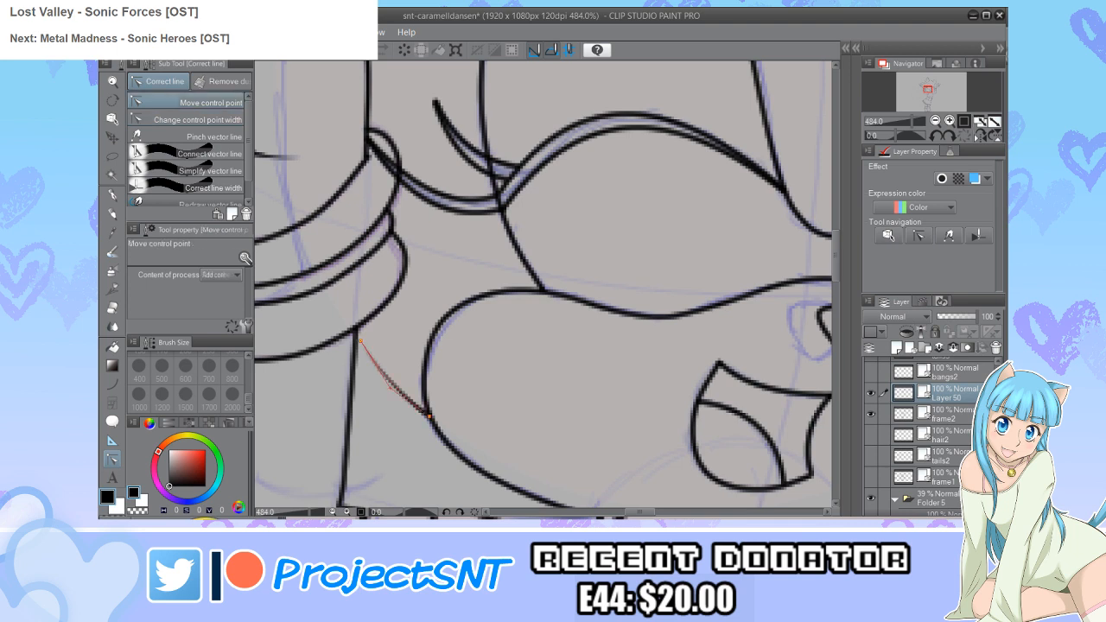
key("ctrl+minus")
key("ctrl+minus")
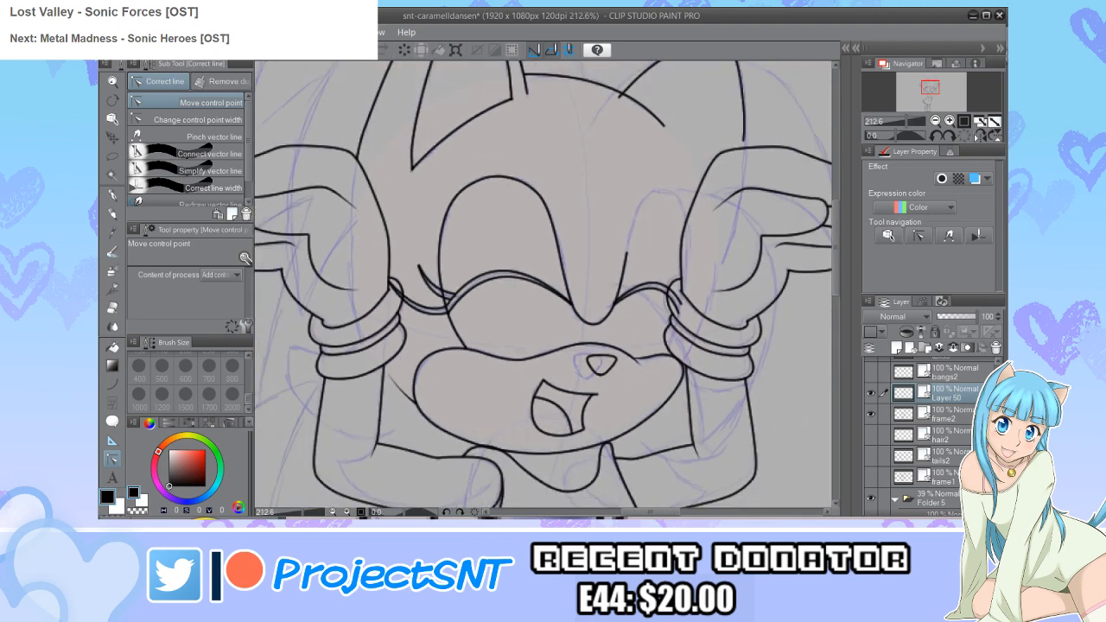
Step: Compare the inked head with the first frame by toggling the frame1 layer's visibility on and off
left_click(871, 477)
left_click(870, 477)
left_click(871, 477)
left_click(870, 478)
key("ctrl+minus")
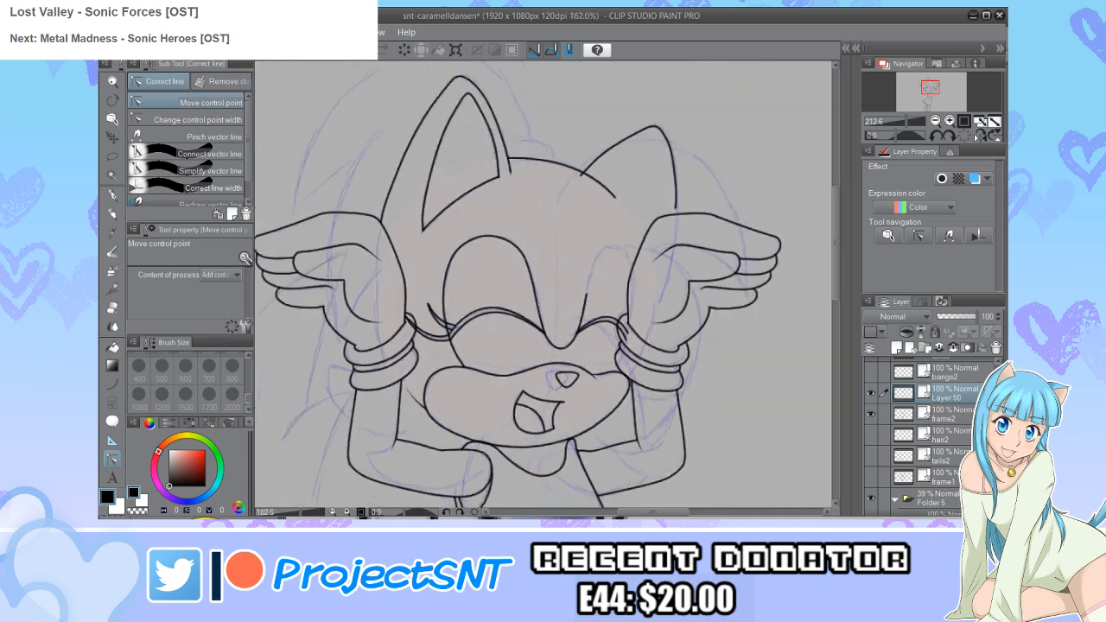
key("ctrl+minus")
key("ctrl+plus")
key("ctrl+plus")
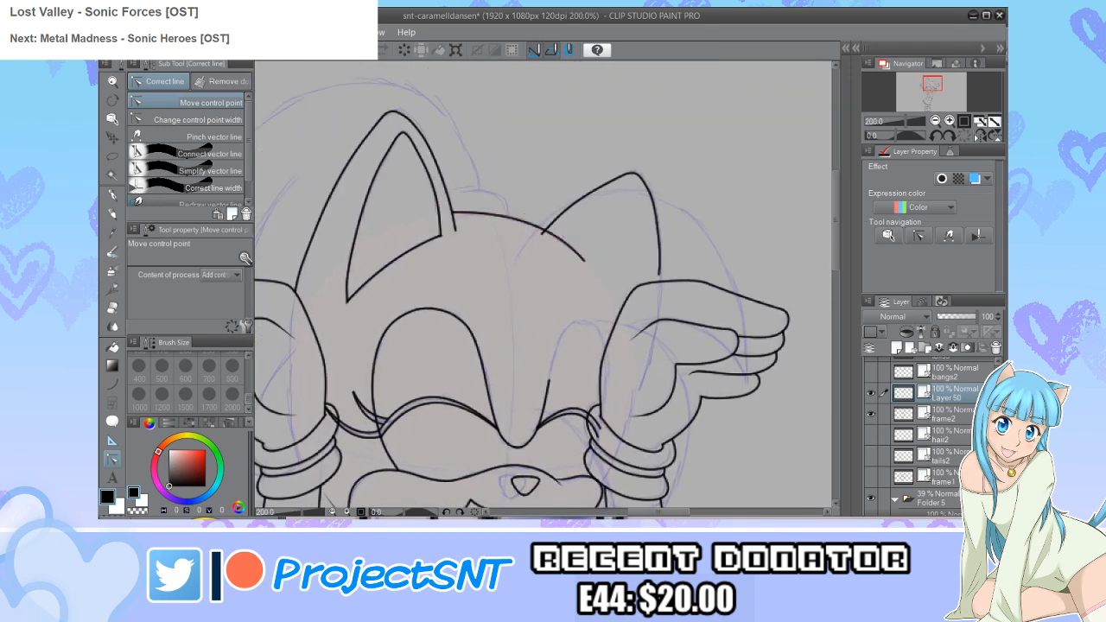
Step: Show the bangs2 layer together with the inked head lines
left_click(871, 372)
key("ctrl+minus")
key("ctrl+minus")
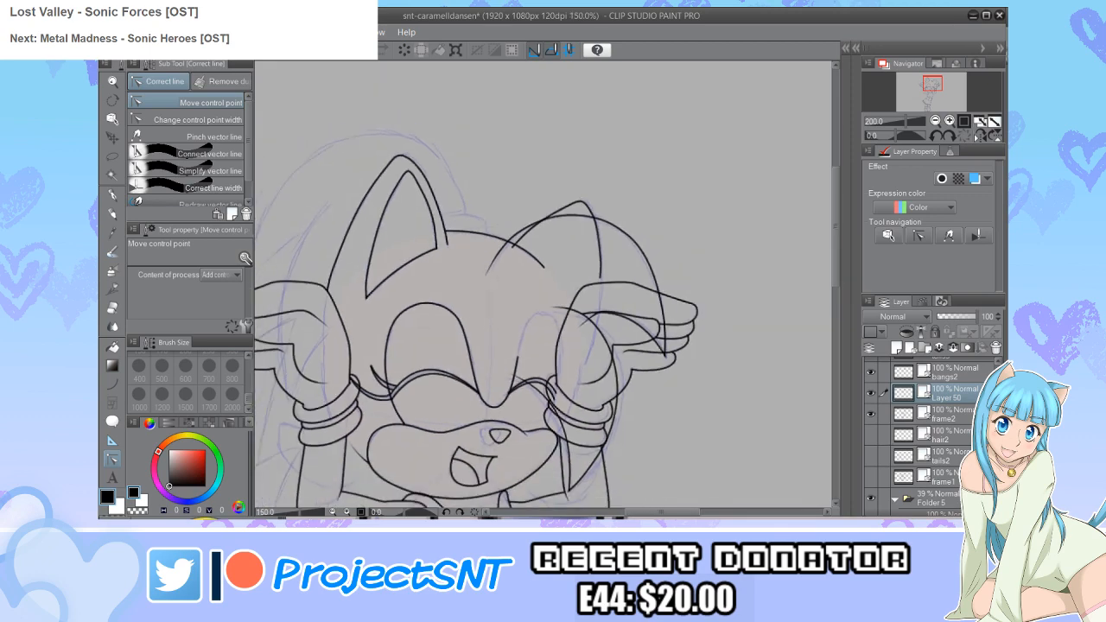
key("ctrl+plus")
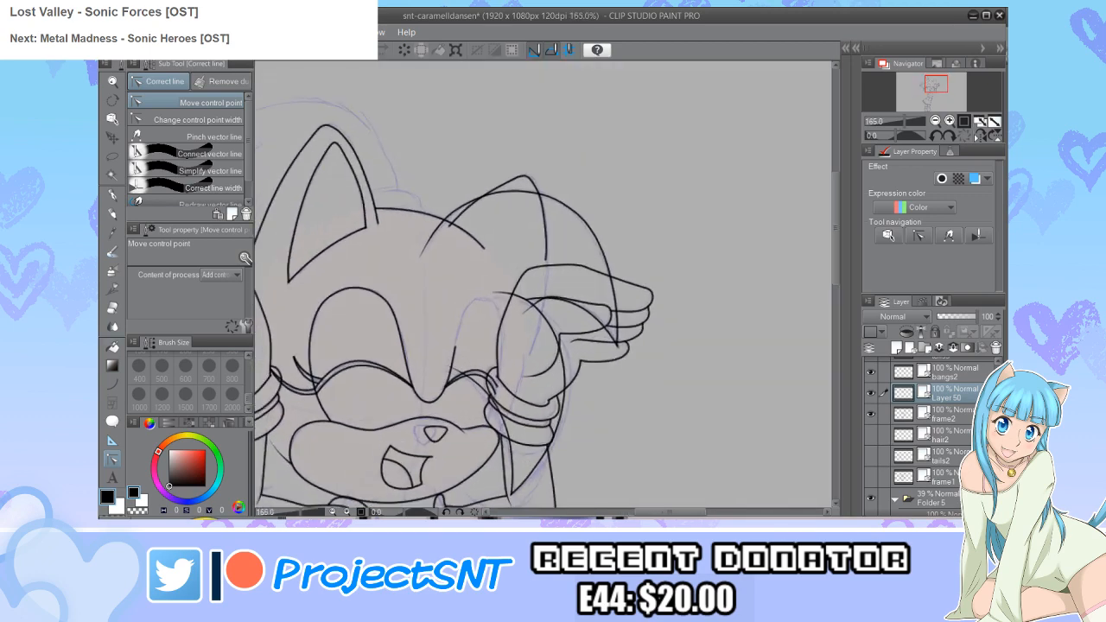
Step: Erase the head outline and folded ear line inside the large side bang with the vector eraser at size 15.3
key("e")
key("ctrl+plus")
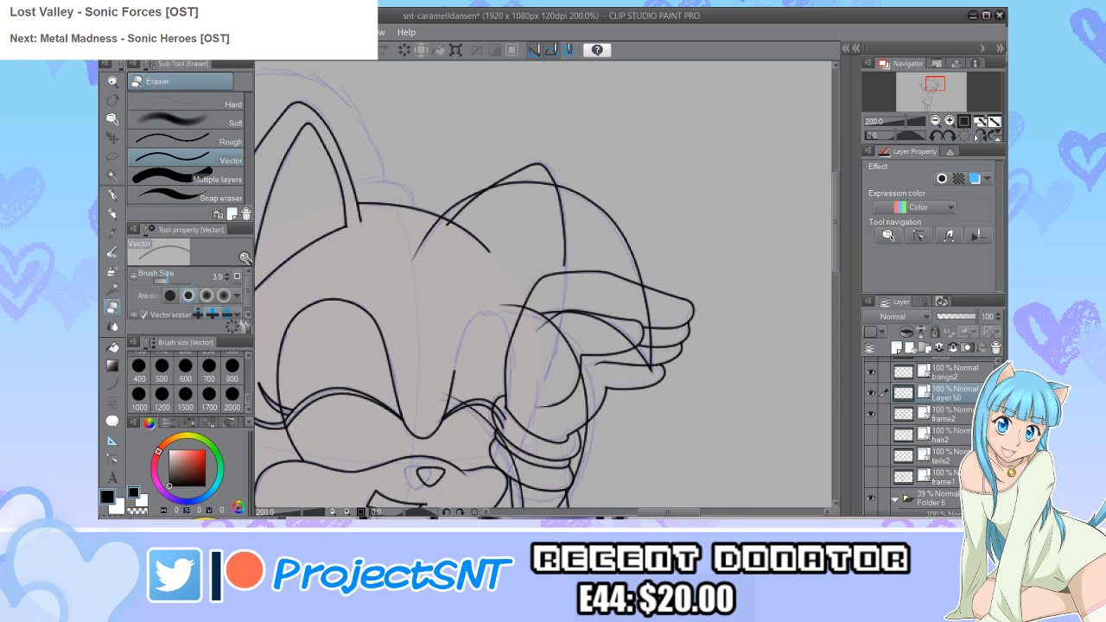
left_click_drag(167, 280, 172, 280)
left_click(453, 225)
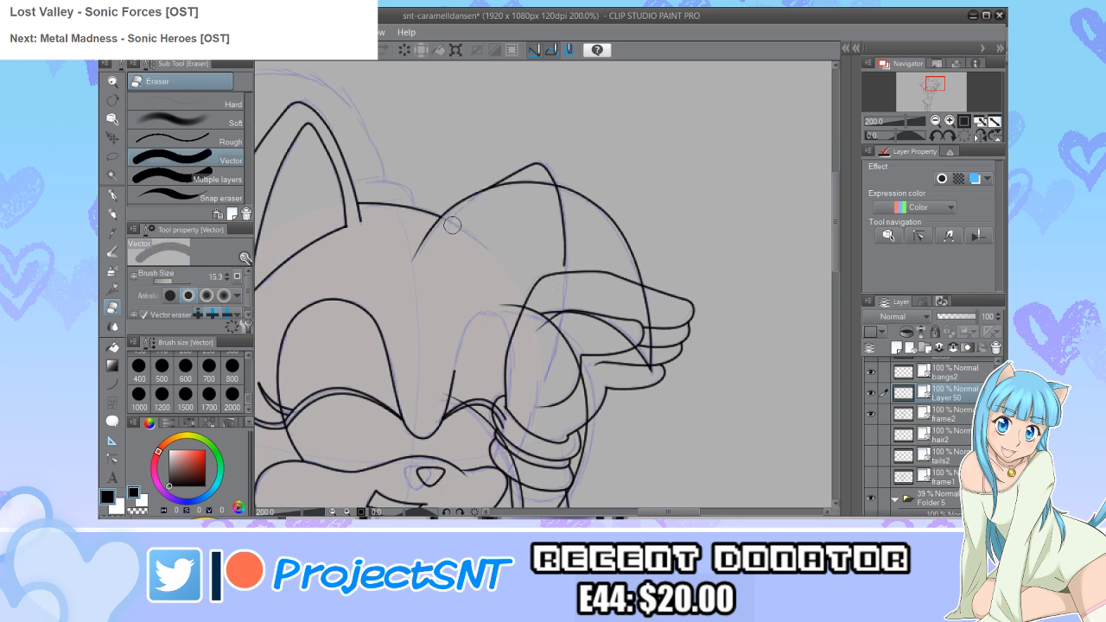
left_click(568, 233)
scroll(570, 235, "up", 2)
key("ctrl+plus")
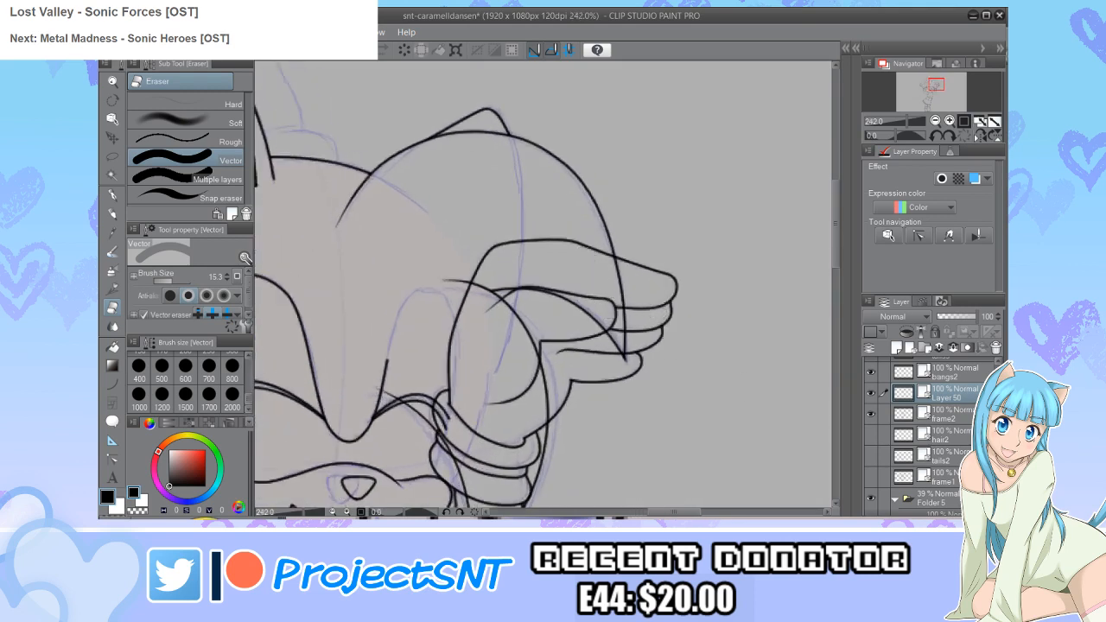
Step: On the frame2 layer, erase the raised hand, arm and wrist cuff lines that the side bang covers
left_click(951, 414)
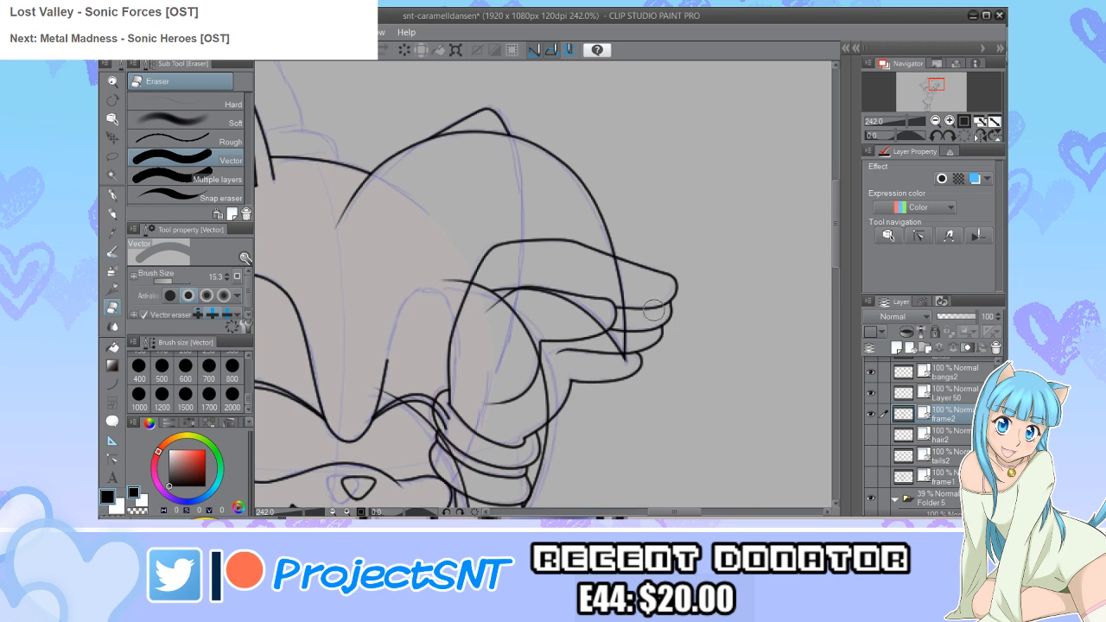
left_click(572, 231)
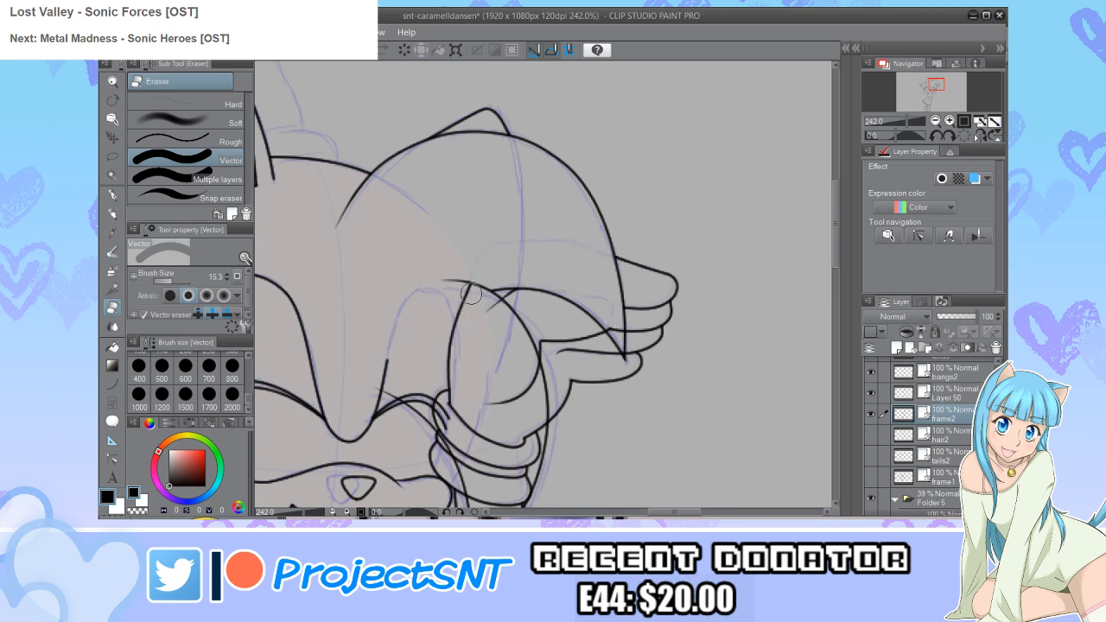
left_click(438, 403)
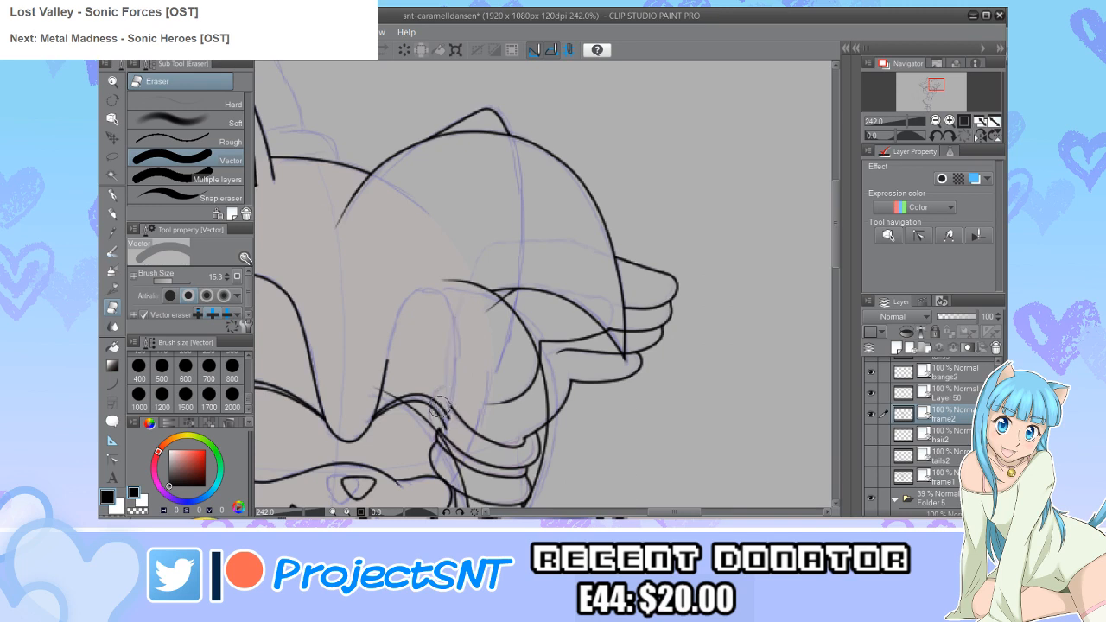
left_click_drag(446, 425, 480, 472)
scroll(480, 472, "down", 5)
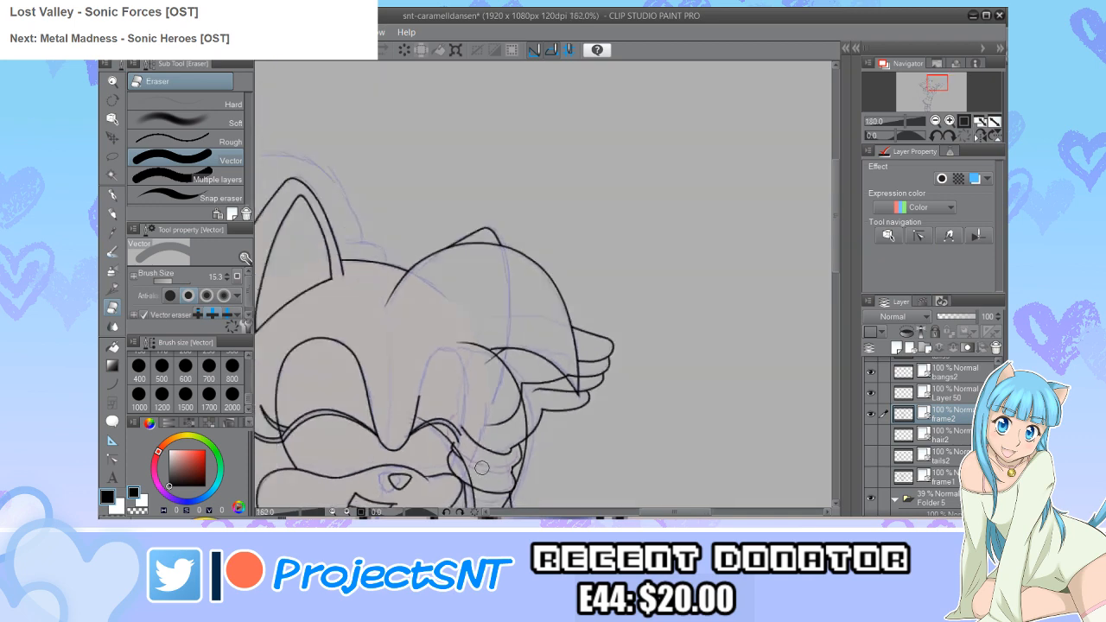
scroll(482, 450, "up", 5)
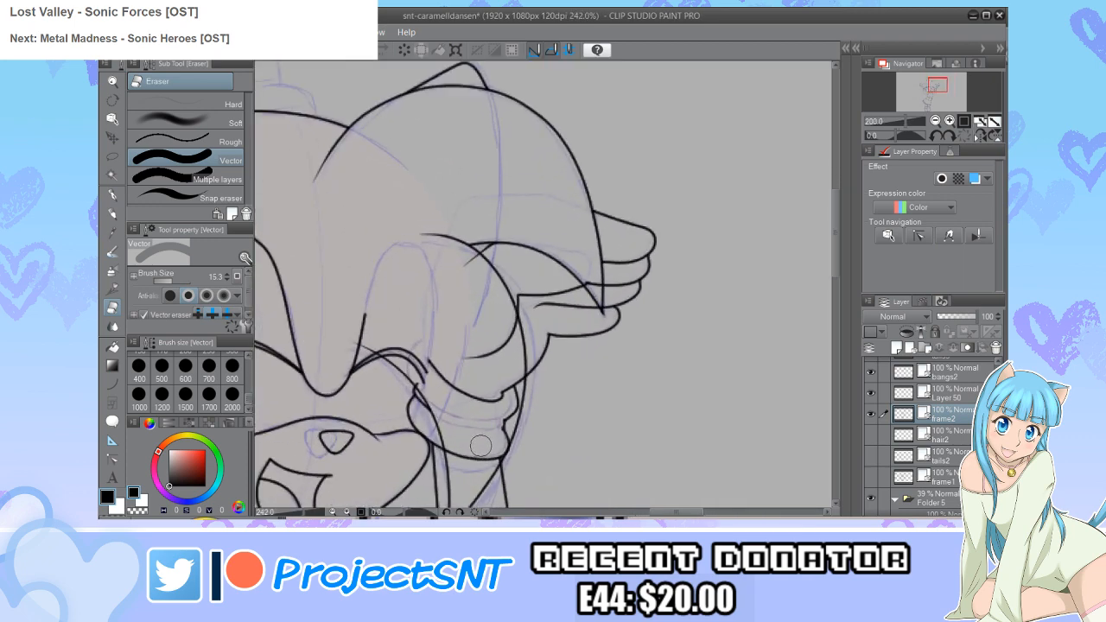
mouse_move(507, 427)
left_mouse_down()
mouse_move(482, 431)
mouse_move(501, 392)
mouse_move(485, 361)
mouse_move(469, 254)
left_mouse_up()
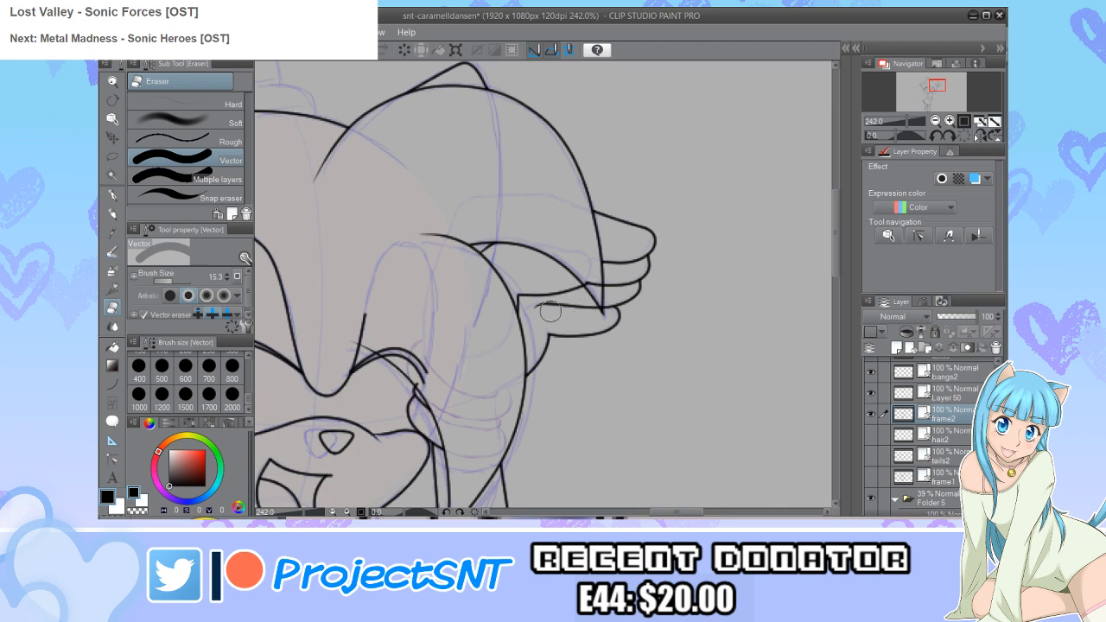
Step: Reduce the vector eraser to 3.3, erase the finger lines inside the bang's pointed tip, and check the palm line's control points
key("bracketleft")
key("bracketleft")
key("bracketleft")
key("bracketleft")
key("bracketleft")
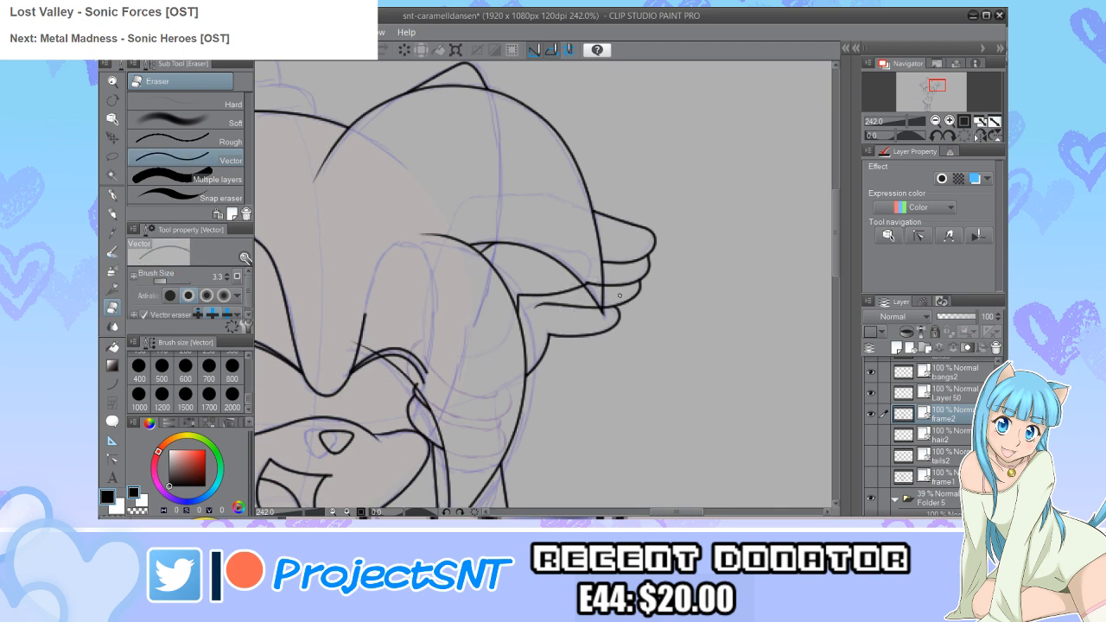
left_click_drag(587, 278, 598, 285)
scroll(639, 314, "up", 3)
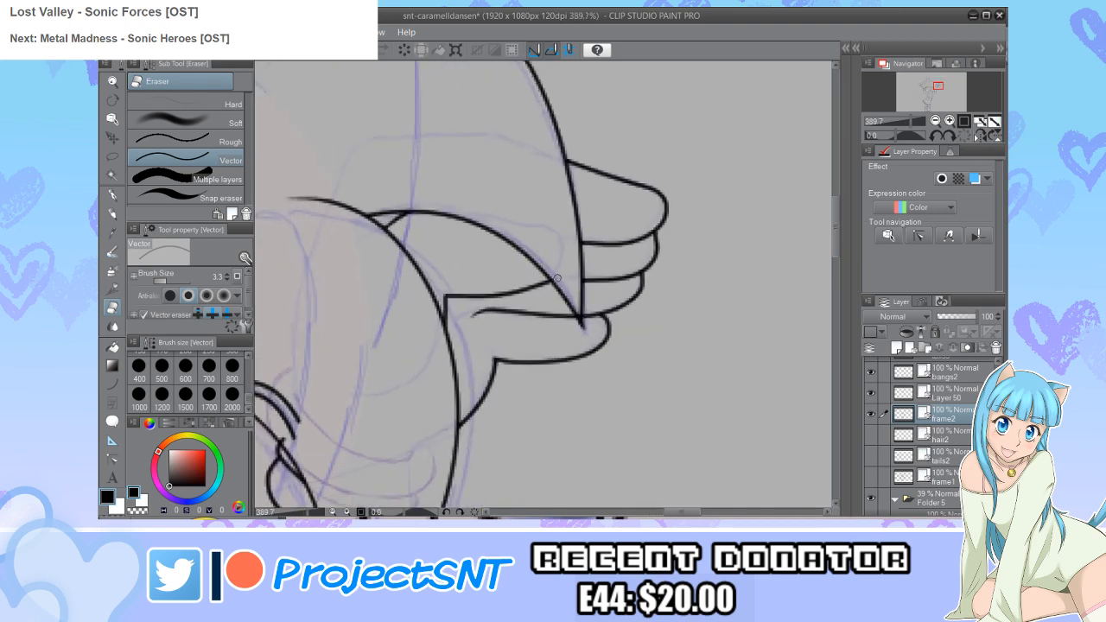
key("y")
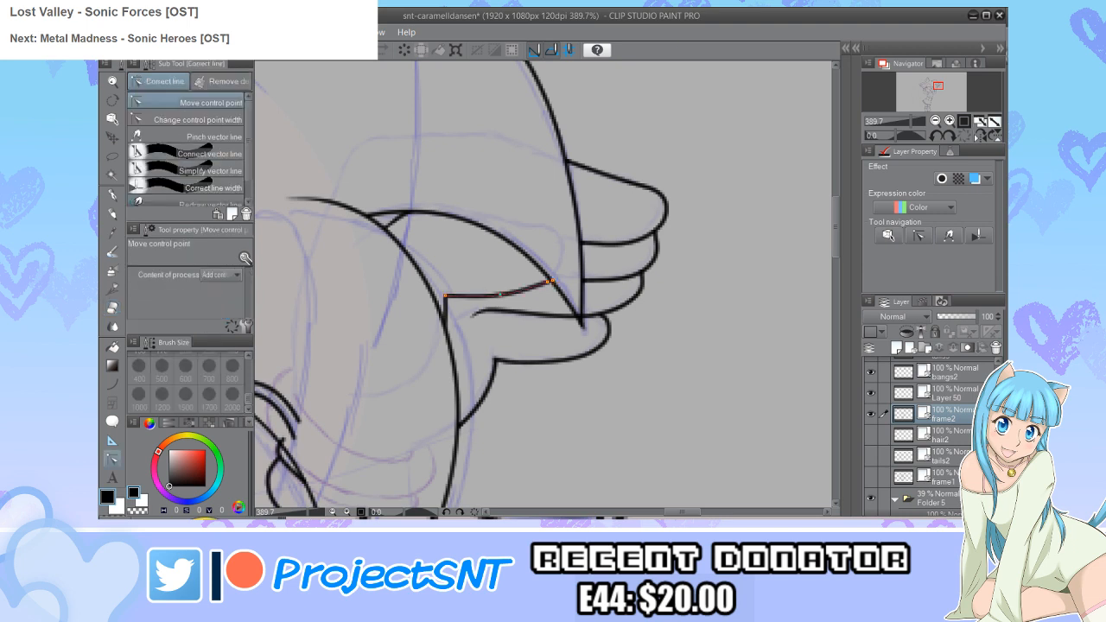
Step: Trim the overlapping line ends around the eye beside the side bang on Layer 50, then the nearby cuff line on frame2
scroll(507, 364, "down", 2)
scroll(507, 364, "down", 2)
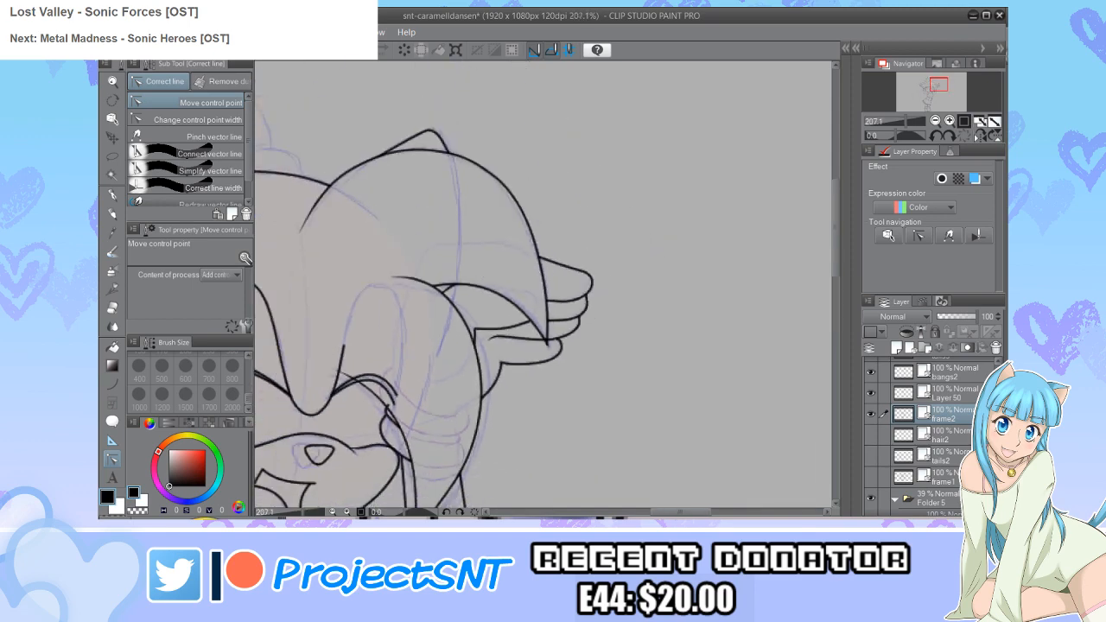
scroll(441, 330, "down", 1)
left_click(942, 393)
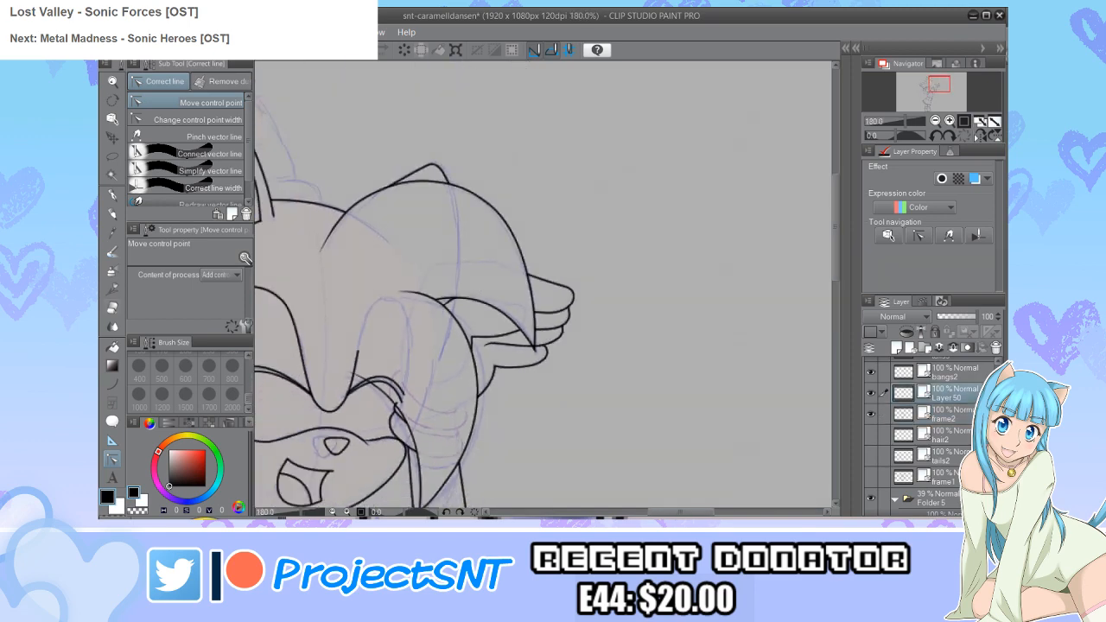
key("e")
scroll(351, 385, "up", 5)
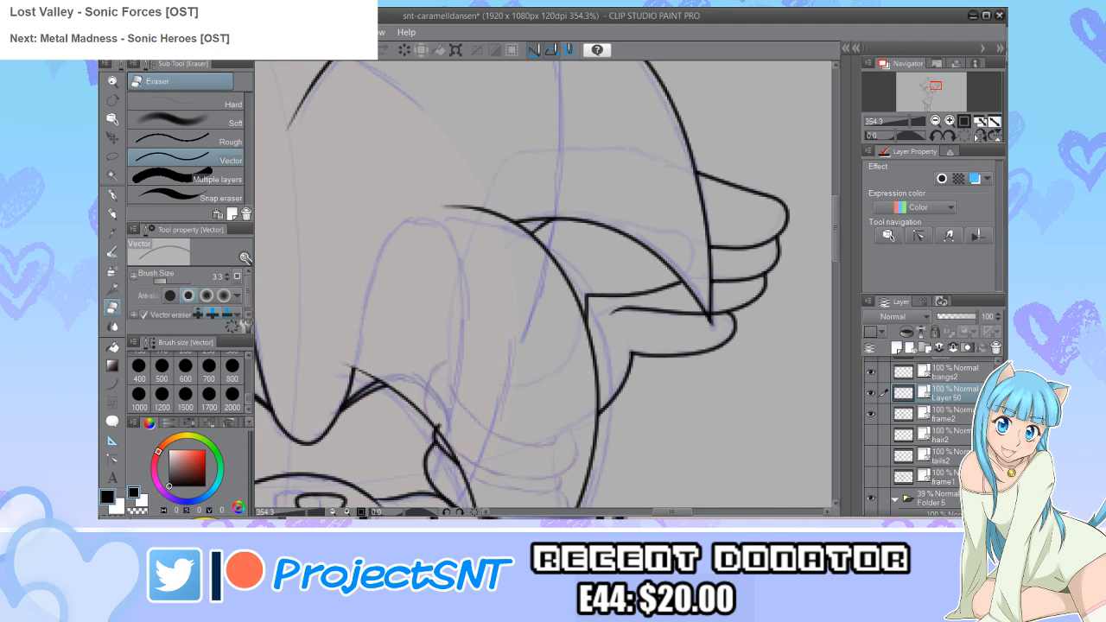
key("alt+bracketleft")
scroll(441, 426, "up", 1)
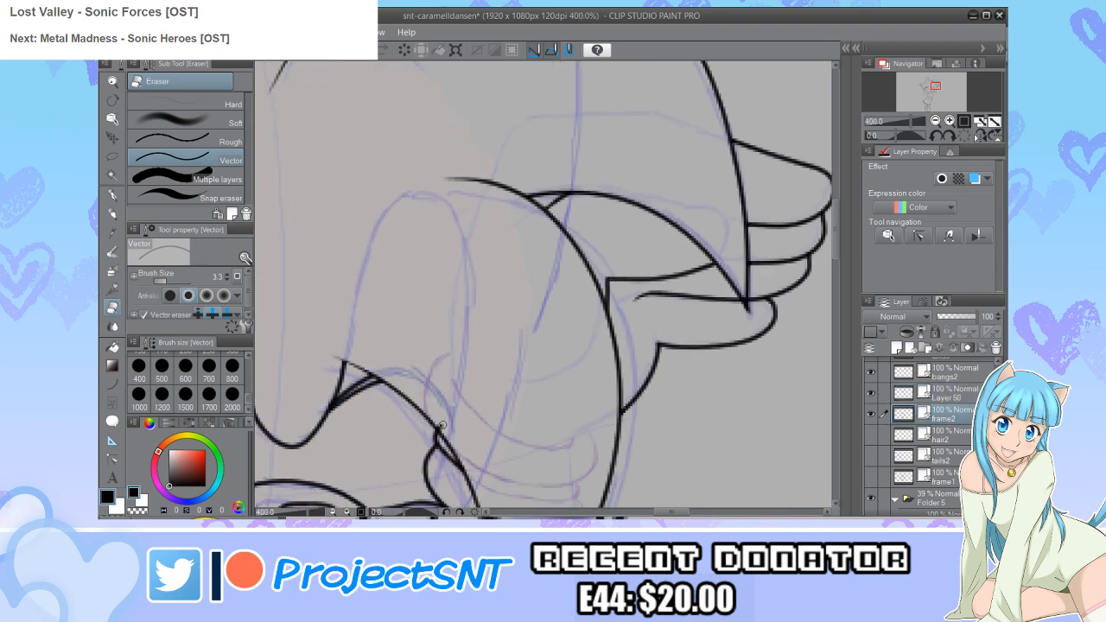
scroll(456, 389, "down", 4)
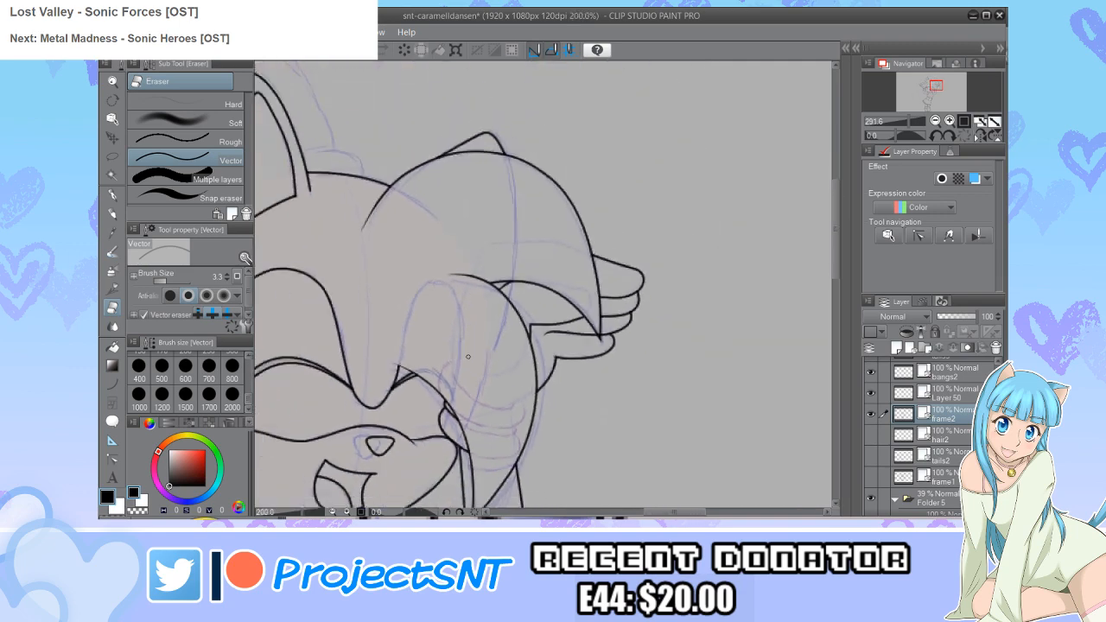
Step: Review the whole figure's line art by toggling the frame2 layer and the rough sketch folder, Folder 5, off and on
scroll(468, 356, "down", 4)
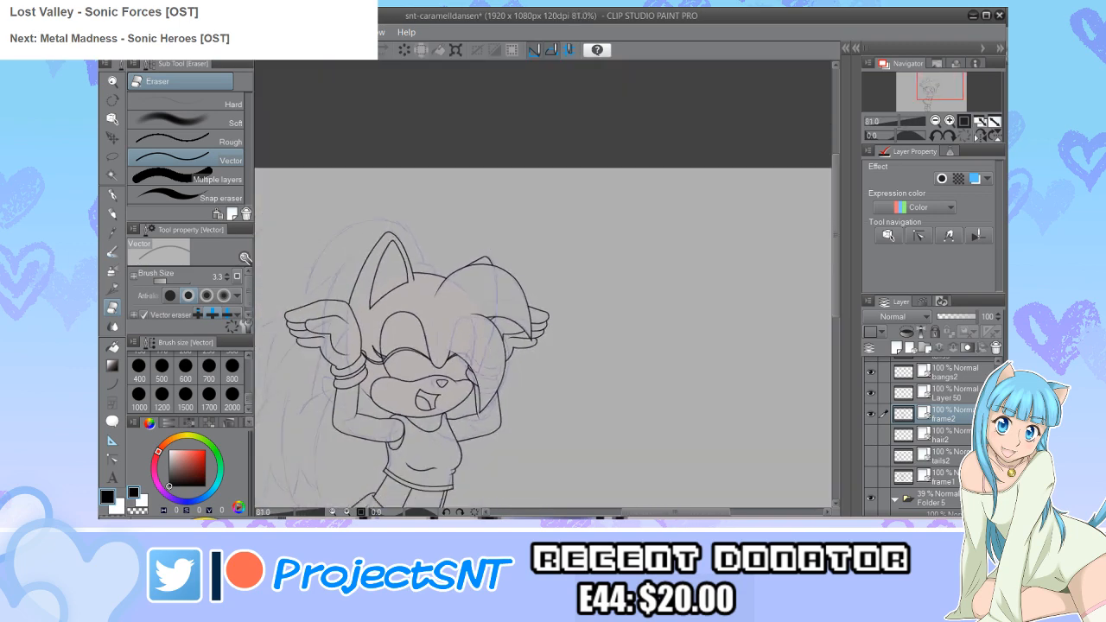
scroll(934, 423, "down", 3)
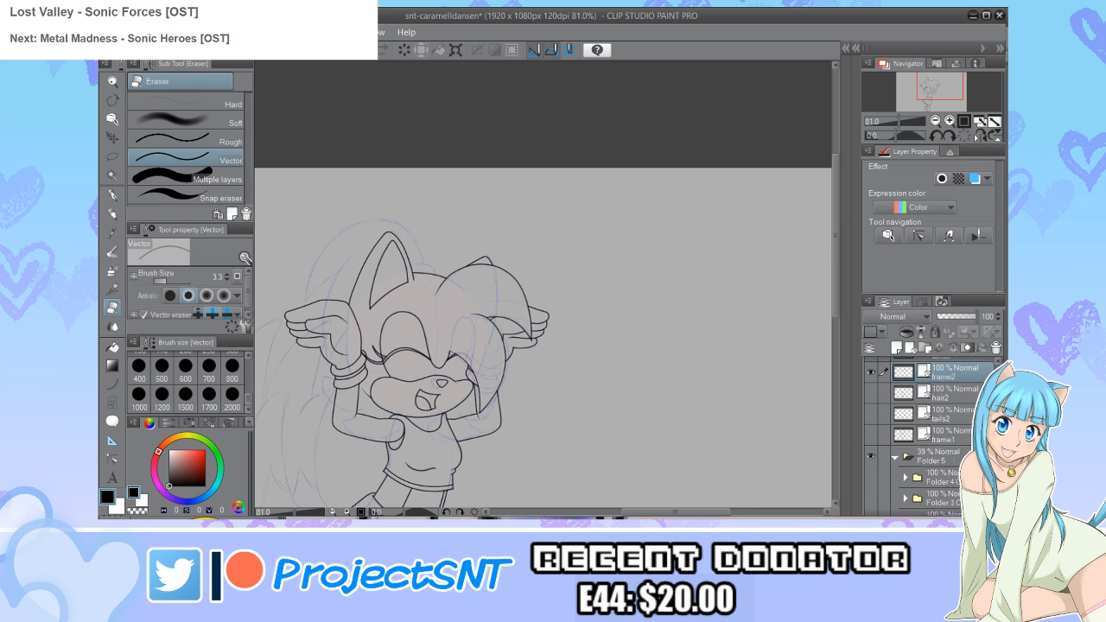
left_click(871, 372)
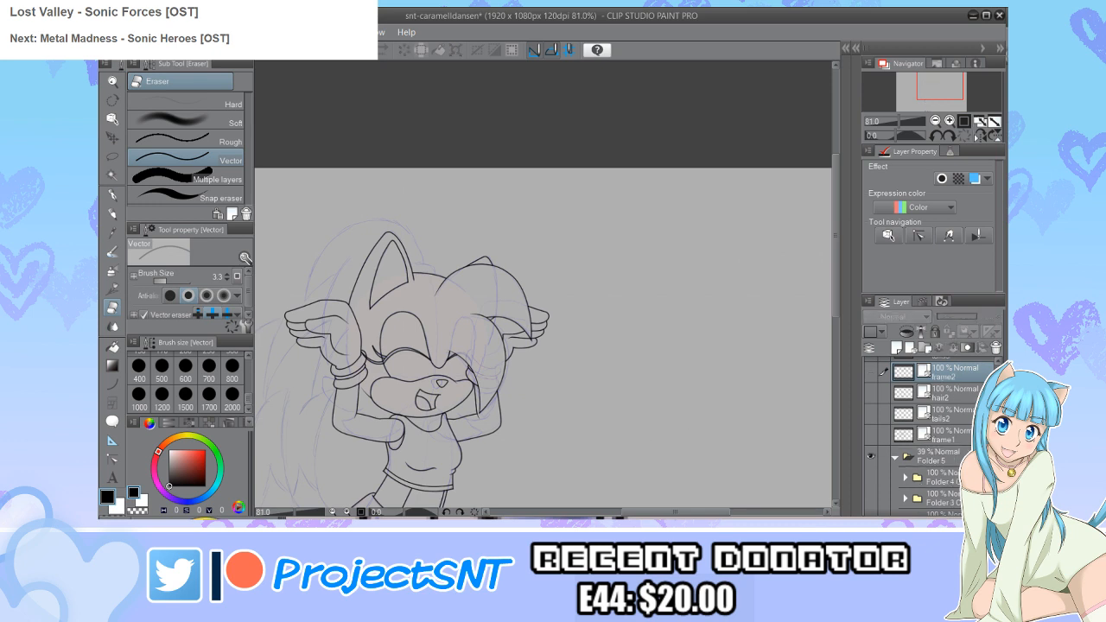
left_click(871, 371)
scroll(593, 308, "down", 3)
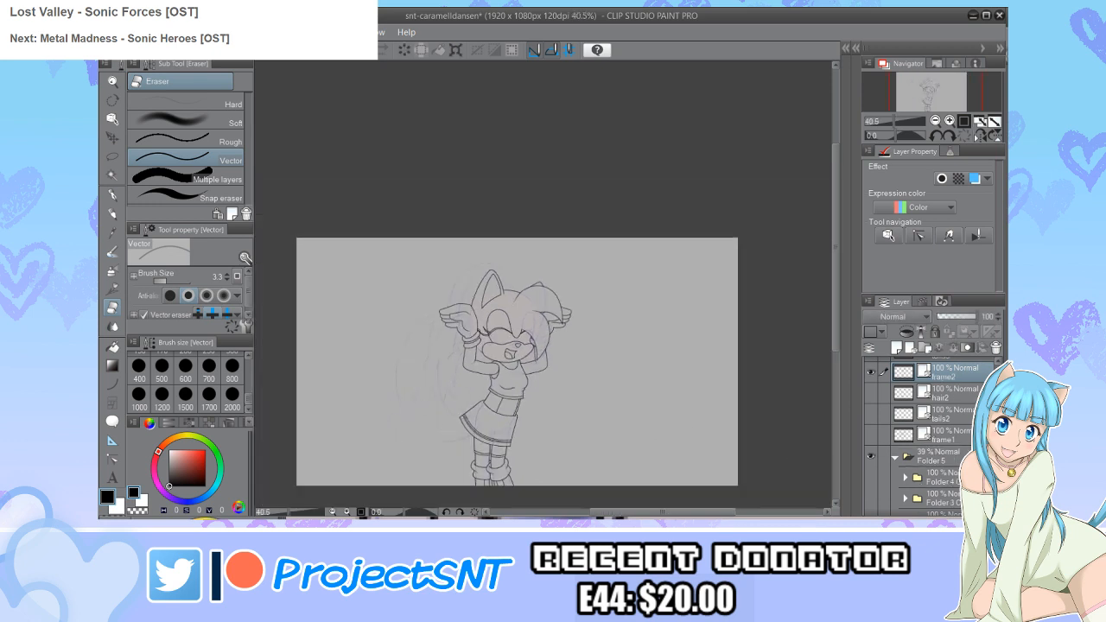
left_click(896, 456)
left_click(872, 484)
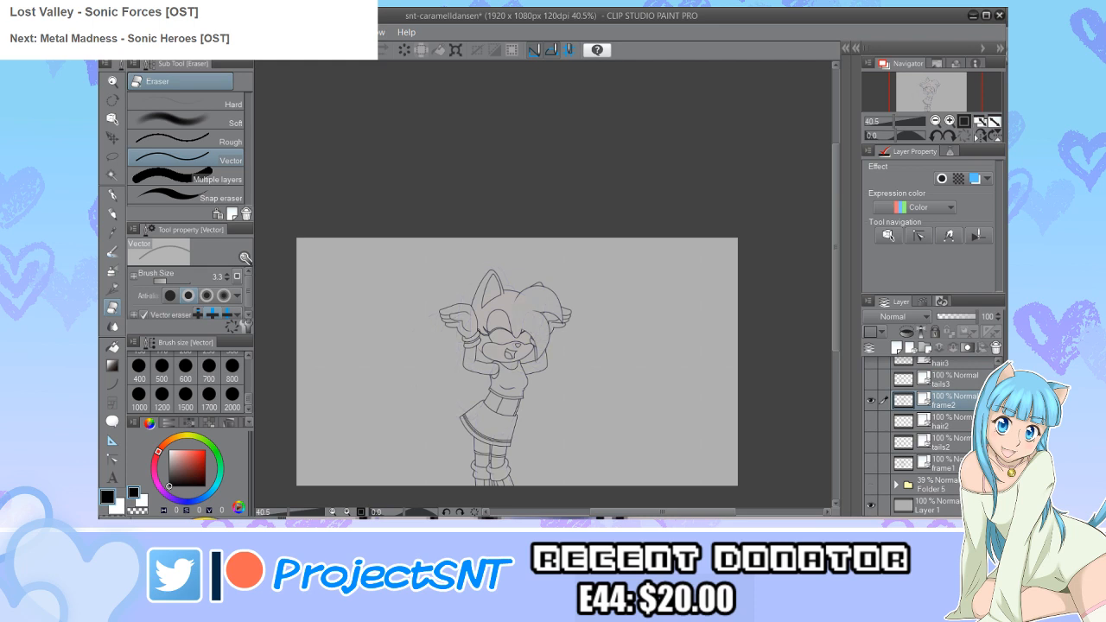
left_click(872, 484)
scroll(542, 323, "up", 3)
scroll(543, 323, "up", 4)
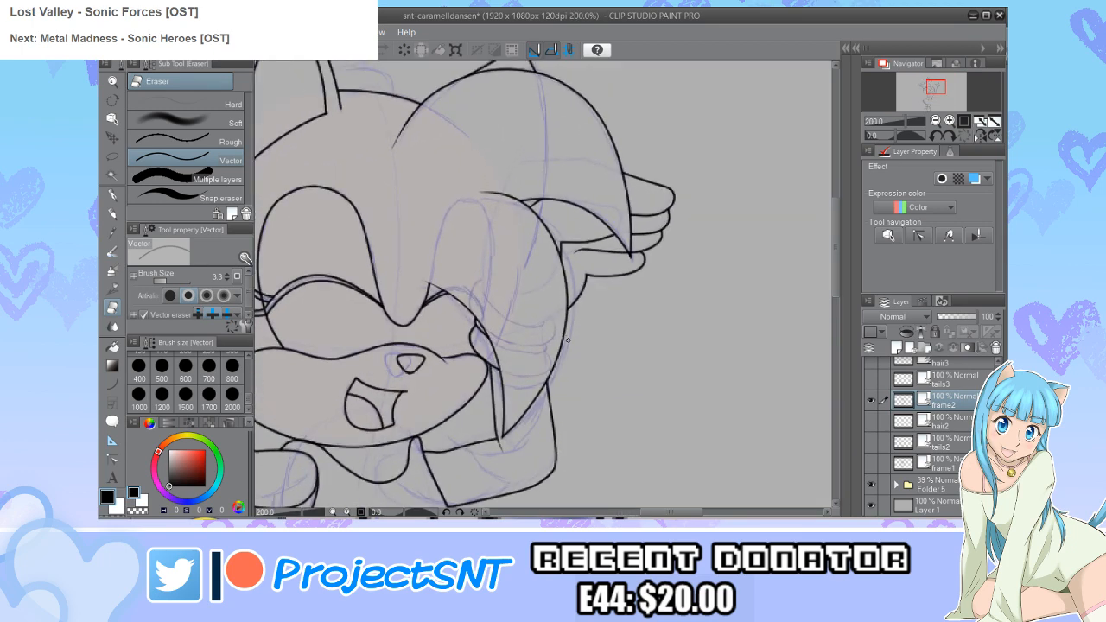
scroll(568, 340, "down", 4)
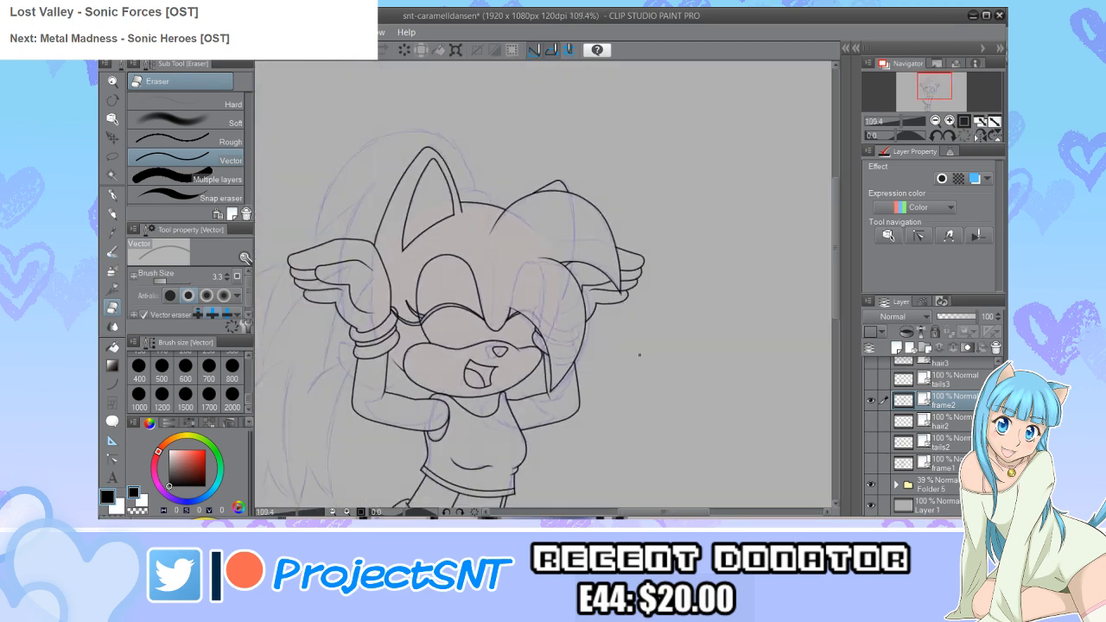
Step: Add a new vector layer above hair2 and ink two curves for the hair tuft behind the wrist cuff and forearm
scroll(319, 360, "up", 3)
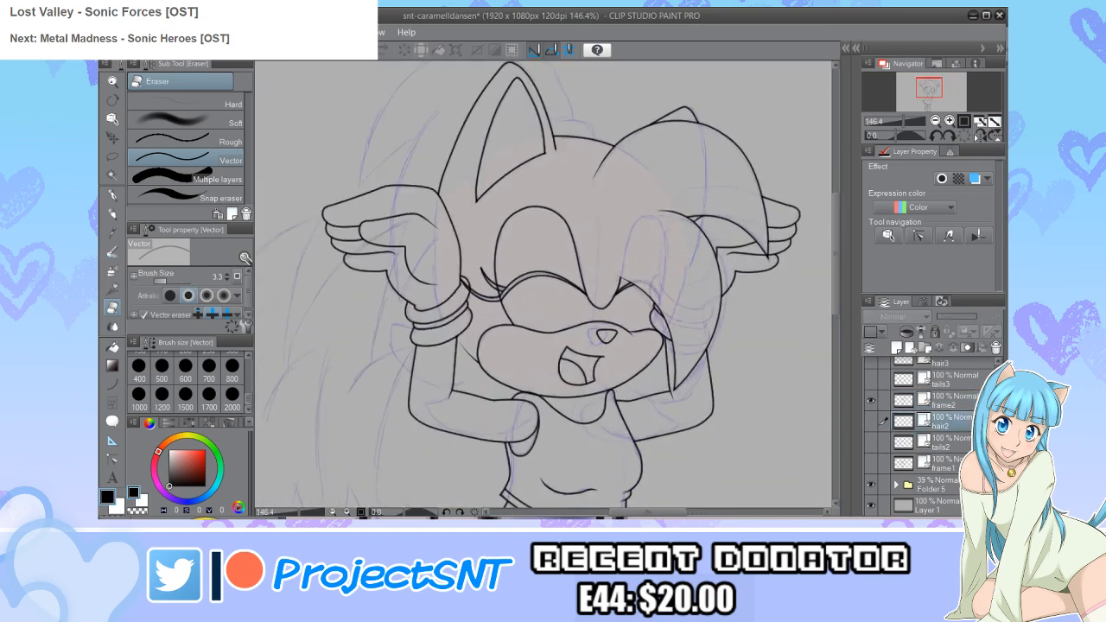
key("ctrl+shift+n")
scroll(406, 320, "up", 5)
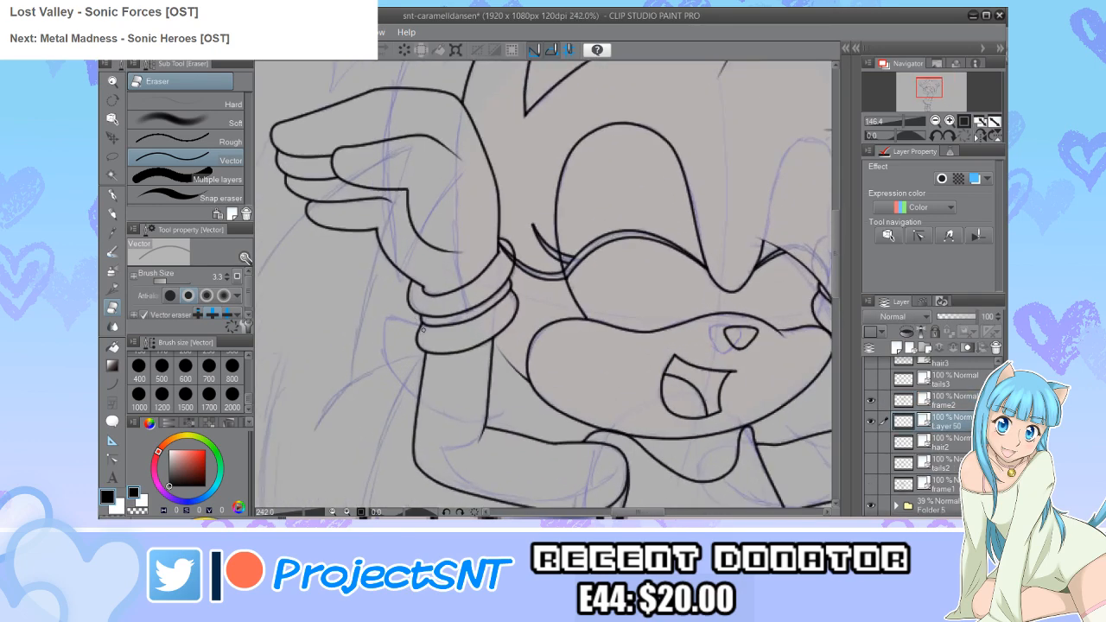
key("u")
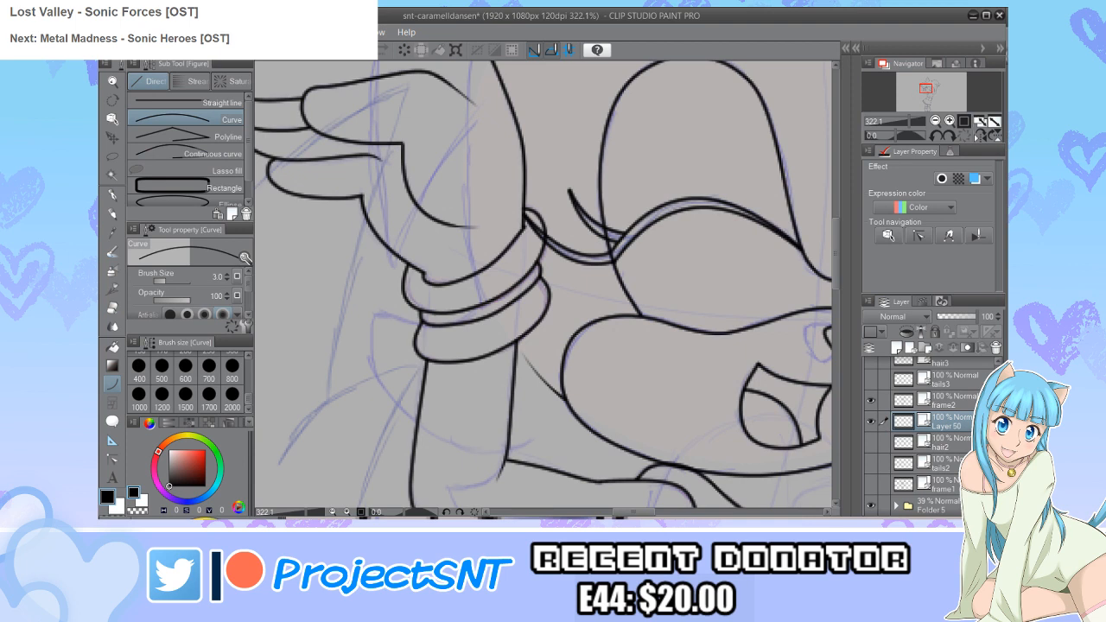
mouse_move(367, 295)
left_mouse_down()
mouse_move(432, 333)
mouse_move(463, 335)
left_mouse_up()
left_click(407, 334)
mouse_move(383, 294)
left_mouse_down()
mouse_move(383, 337)
mouse_move(537, 448)
left_mouse_up()
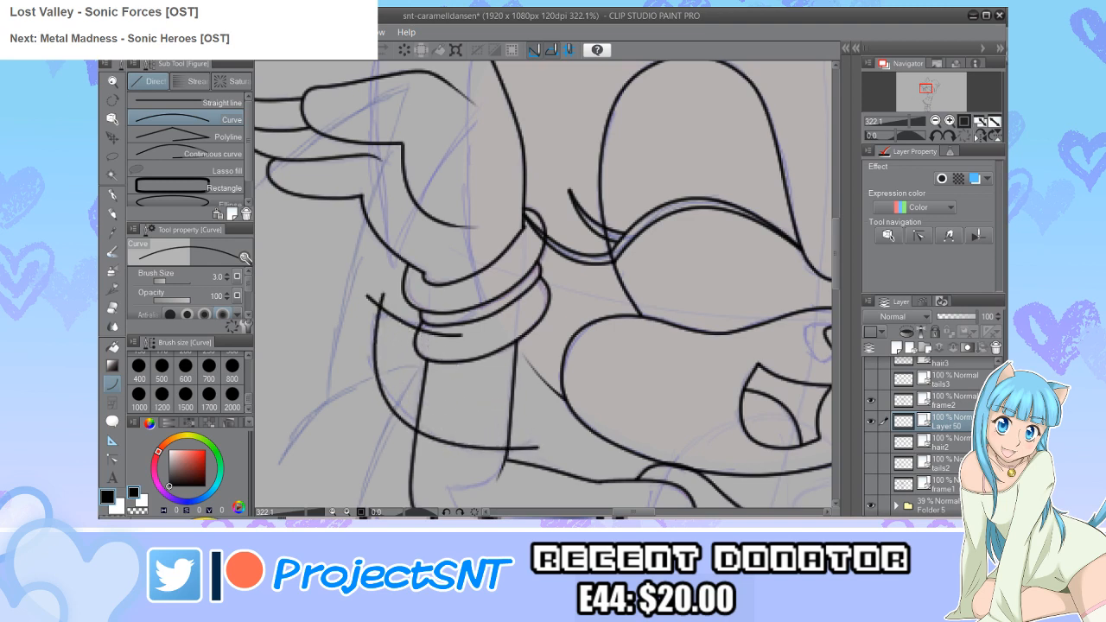
left_click(335, 444)
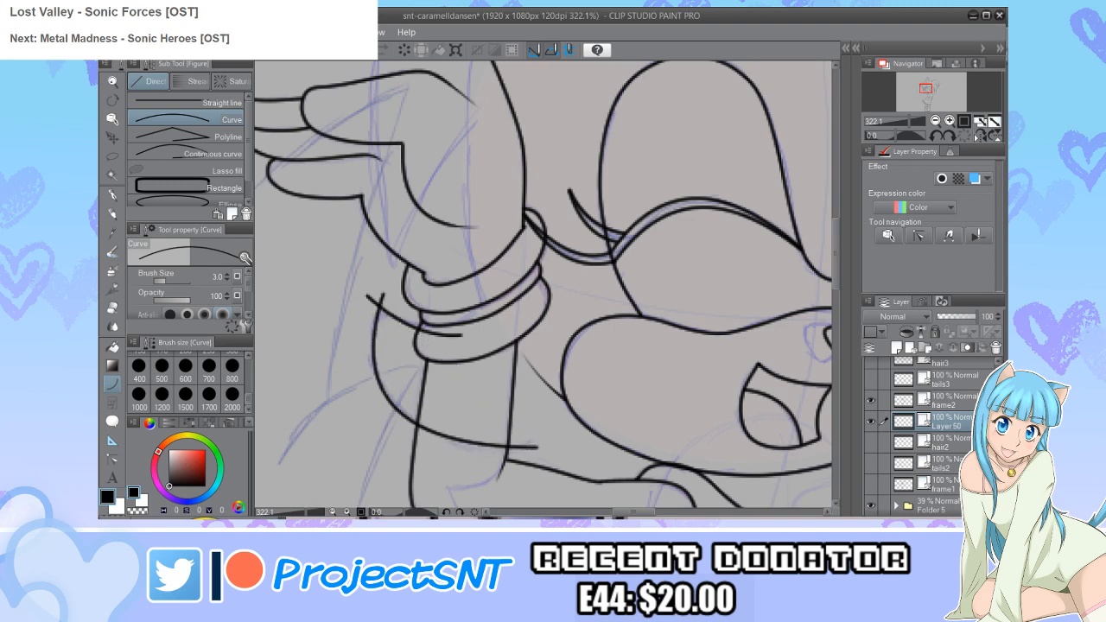
Step: Erase the overshooting line ends where the two hair tuft curves cross at the outer tip
scroll(302, 259, "down", 2)
key("e")
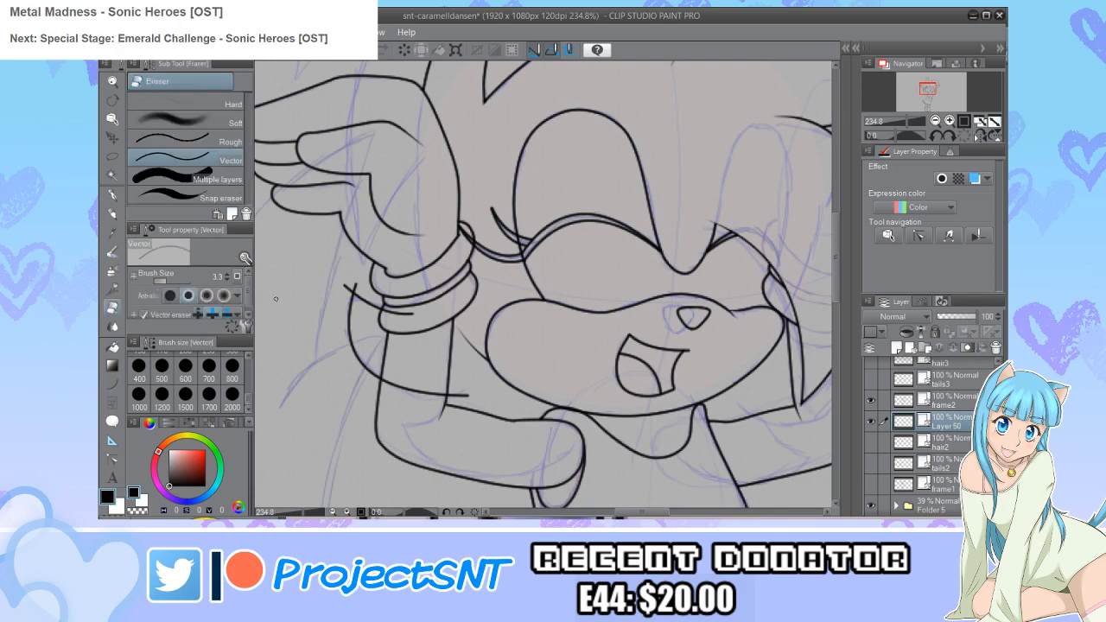
left_click_drag(346, 289, 360, 287)
key("u")
scroll(444, 446, "up", 1)
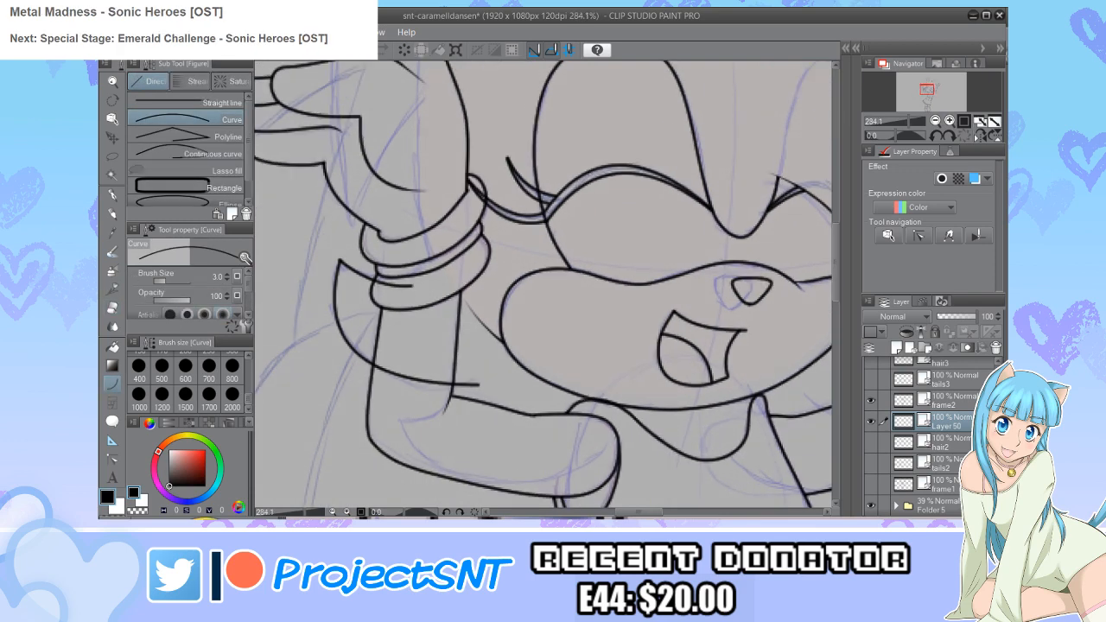
Step: Ink a short curve closing the tuft's lower end beside the elbow, and erase its excess where it crosses the arm
left_click_drag(477, 378, 394, 420)
left_click(441, 413)
key("e")
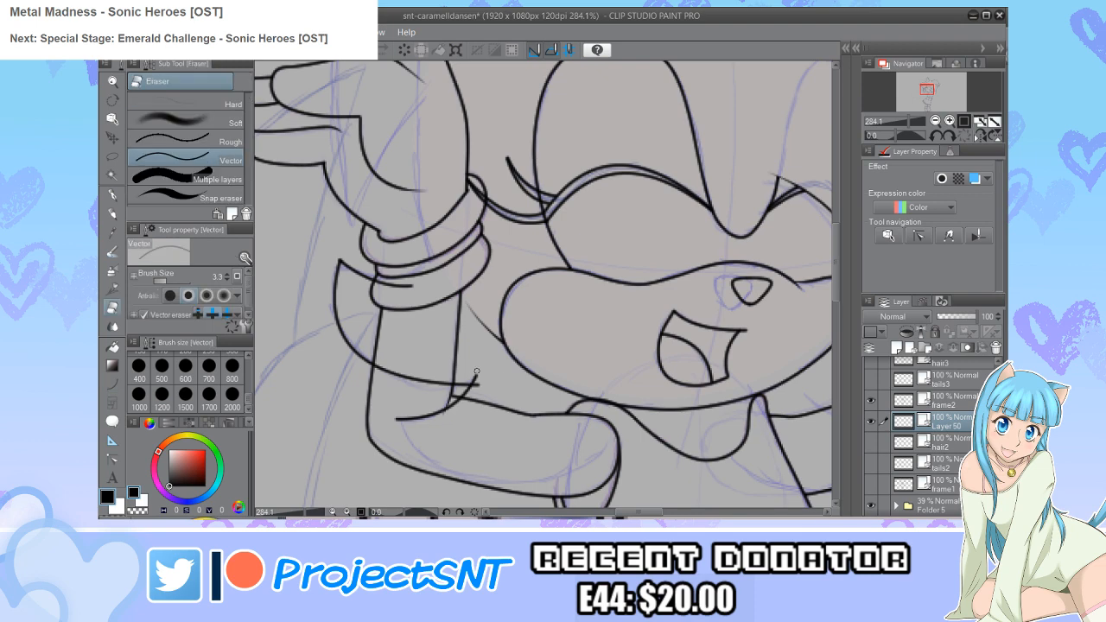
mouse_move(471, 375)
left_mouse_down()
mouse_move(497, 400)
mouse_move(457, 423)
mouse_move(400, 413)
mouse_move(451, 411)
mouse_move(453, 400)
mouse_move(398, 412)
left_mouse_up()
left_click(406, 416)
scroll(397, 409, "down", 1)
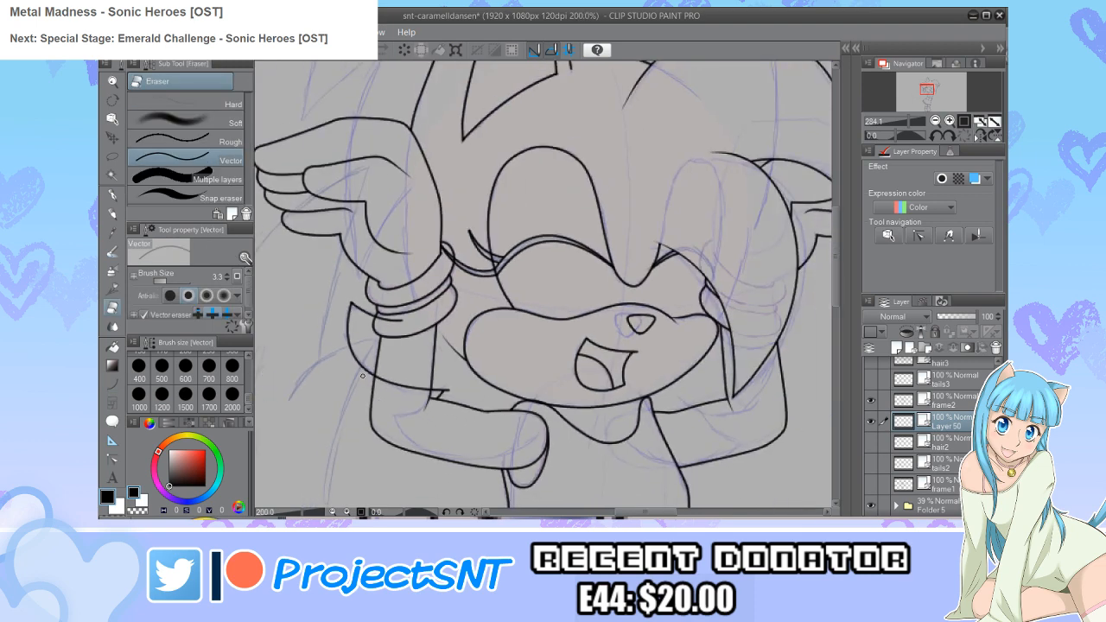
scroll(397, 410, "down", 2)
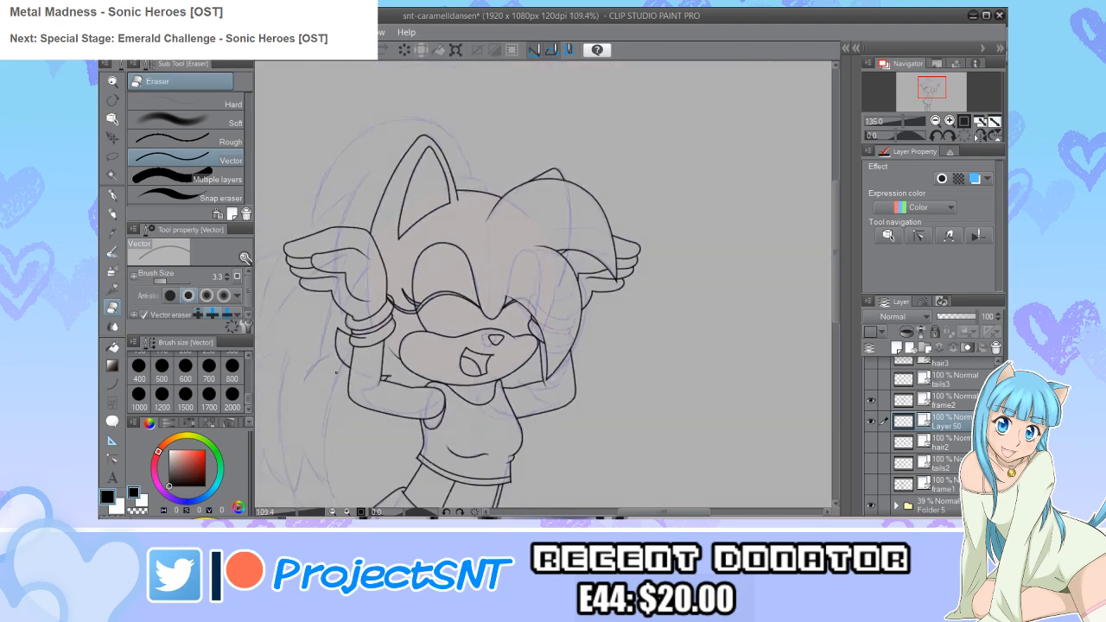
scroll(528, 399, "up", 1)
scroll(527, 399, "up", 3)
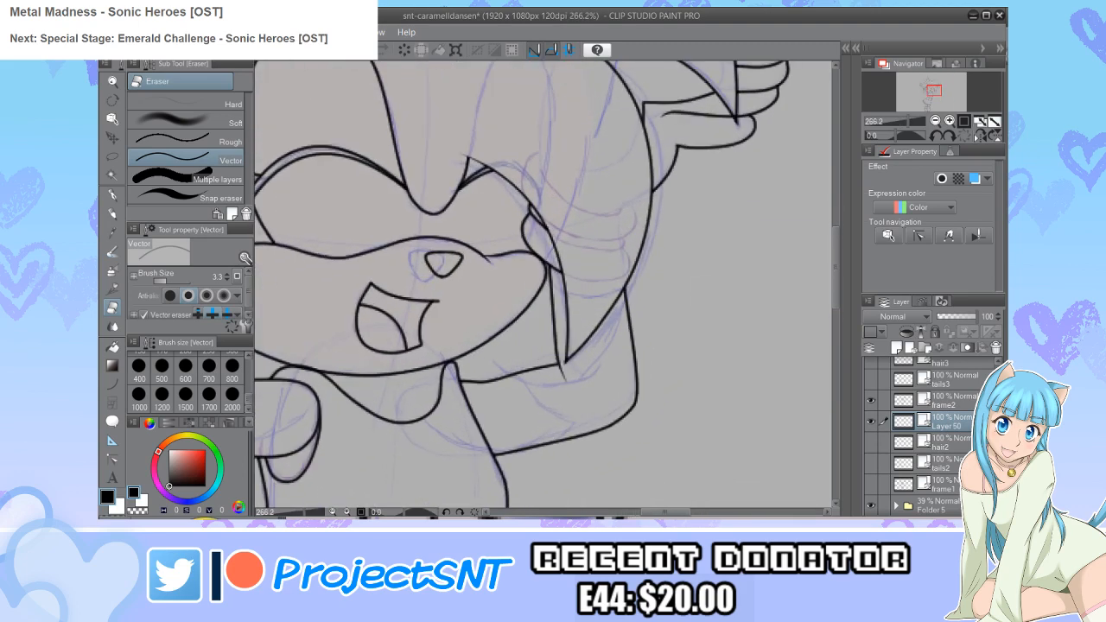
Step: Ink a short hair curve below the cheek beside the bent arm, and erase its excess where it crosses the arm
key("u")
scroll(482, 420, "up", 2)
left_click_drag(489, 331, 595, 368)
left_click(518, 361)
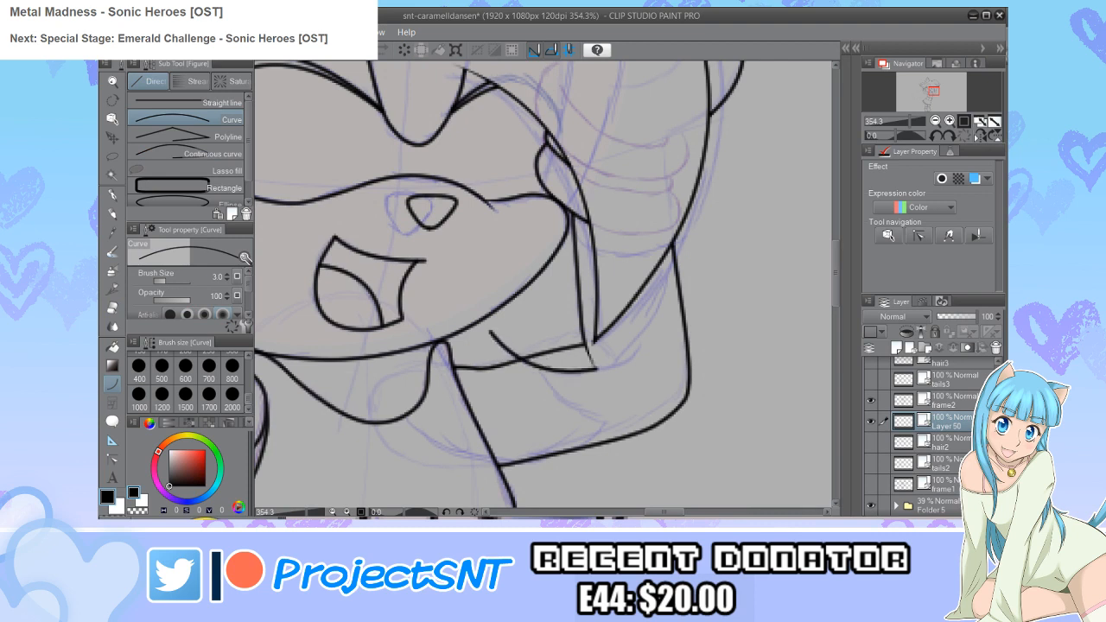
key("e")
left_click(595, 368)
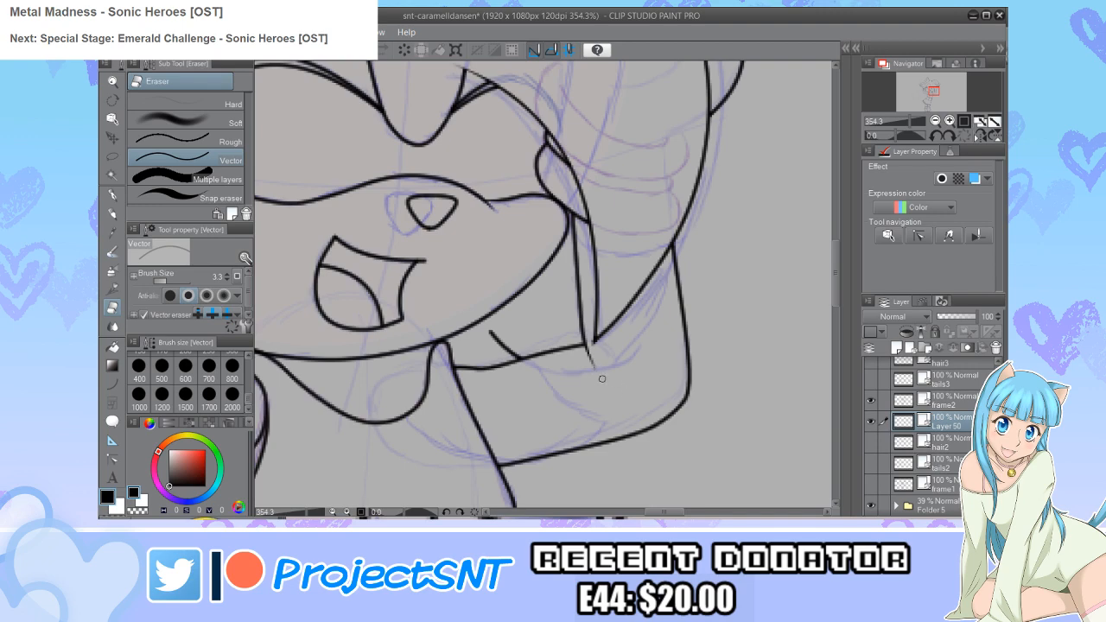
scroll(602, 378, "down", 1)
scroll(602, 379, "down", 7)
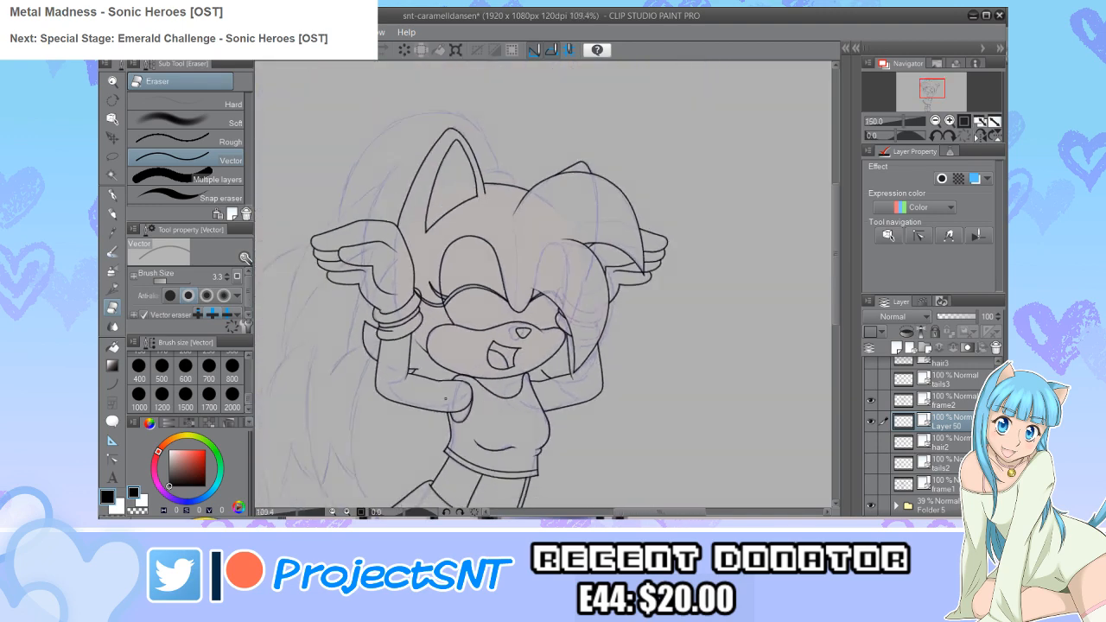
scroll(603, 379, "down", 1)
Step: Merge the frame2 layer with the hair tuft layer below it, Layer 50, and name the merged layer frame2
left_click(953, 400)
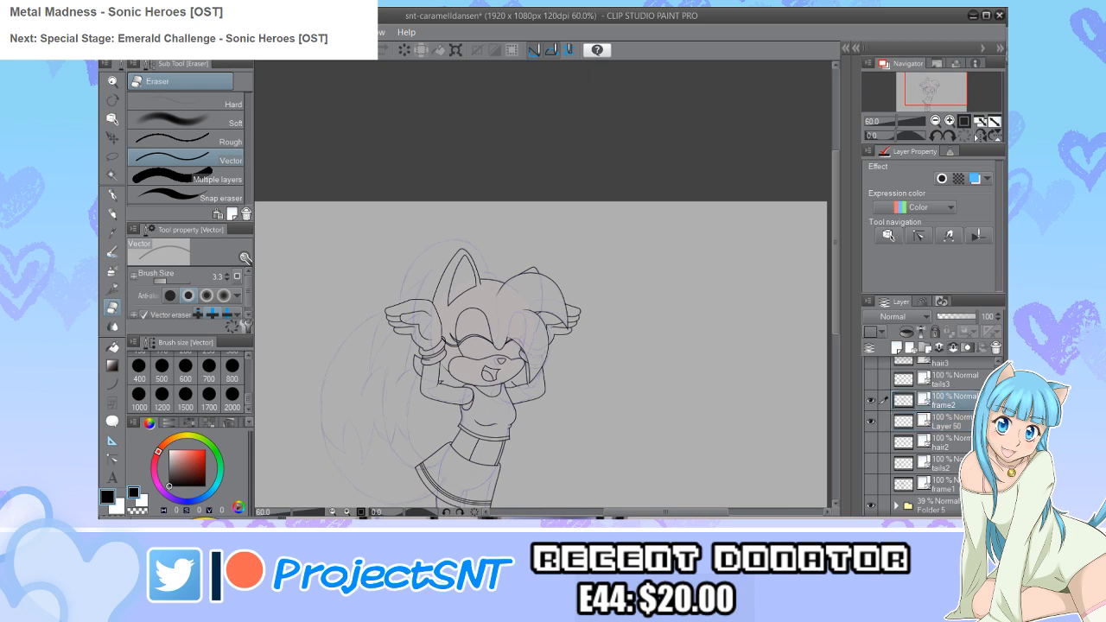
key("ctrl+e")
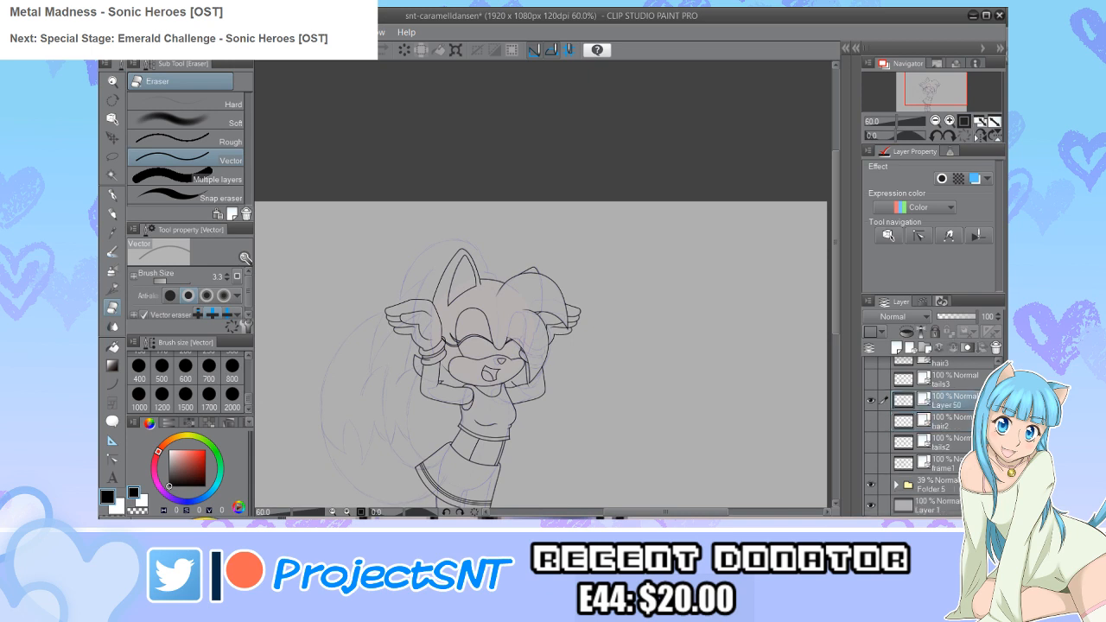
key("Return")
Step: Check the frame1 and tails3 layers by toggling their visibility on and off
left_click(870, 463)
left_click(871, 462)
left_click(871, 379)
left_click(871, 380)
Step: Show the hair2 layer and erase its lines where they cross the raised hand, using the vector eraser at size 70
left_click_drag(942, 380, 942, 412)
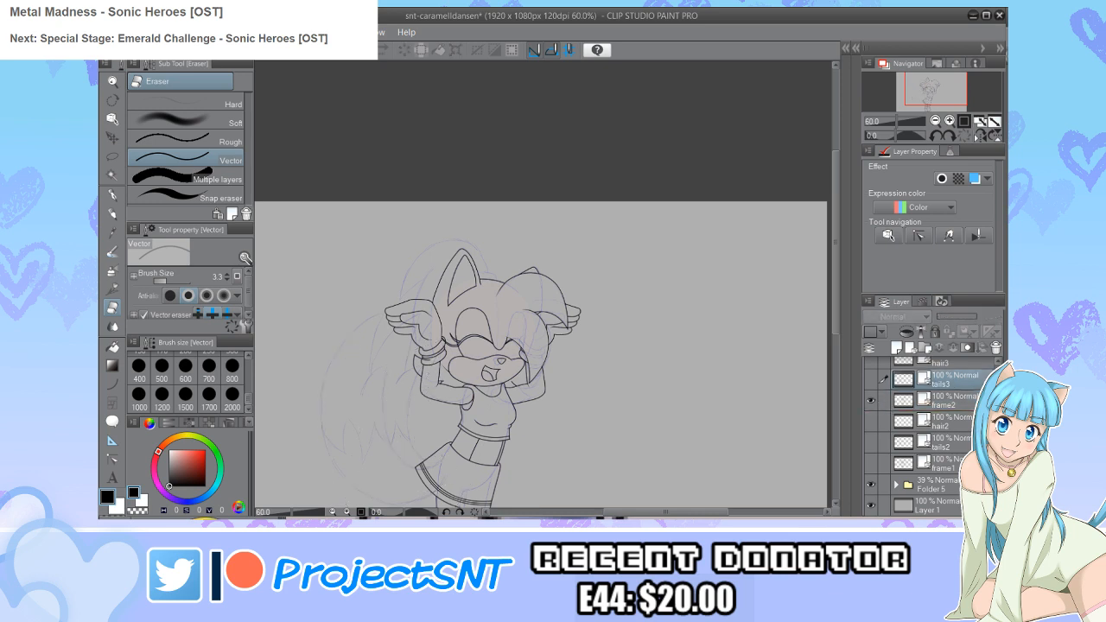
left_click(942, 421)
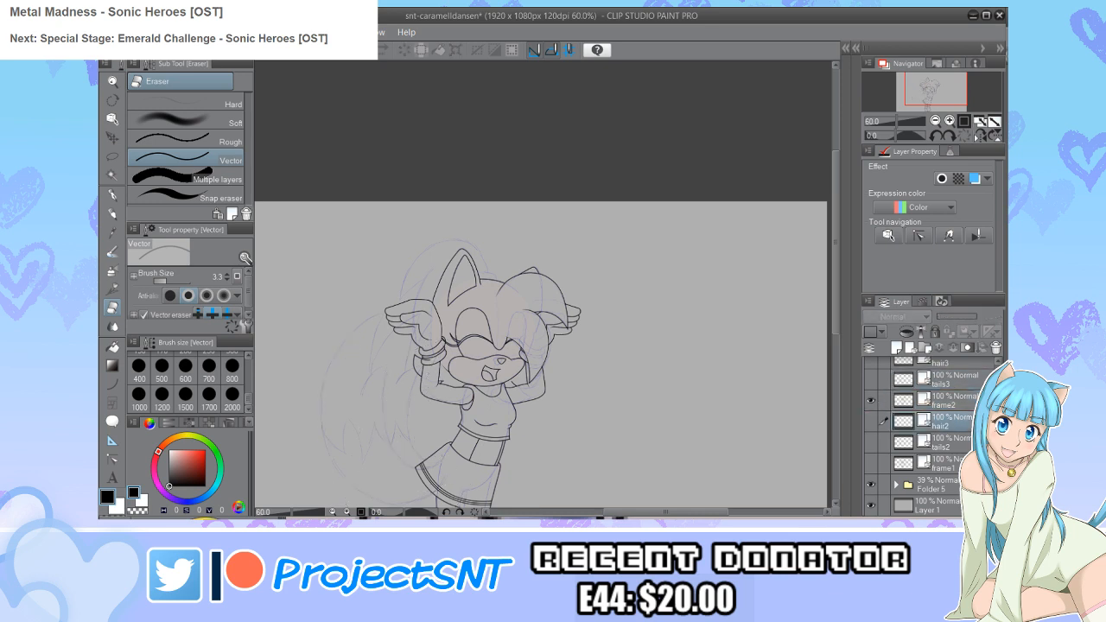
left_click(871, 421)
scroll(395, 331, "up", 5)
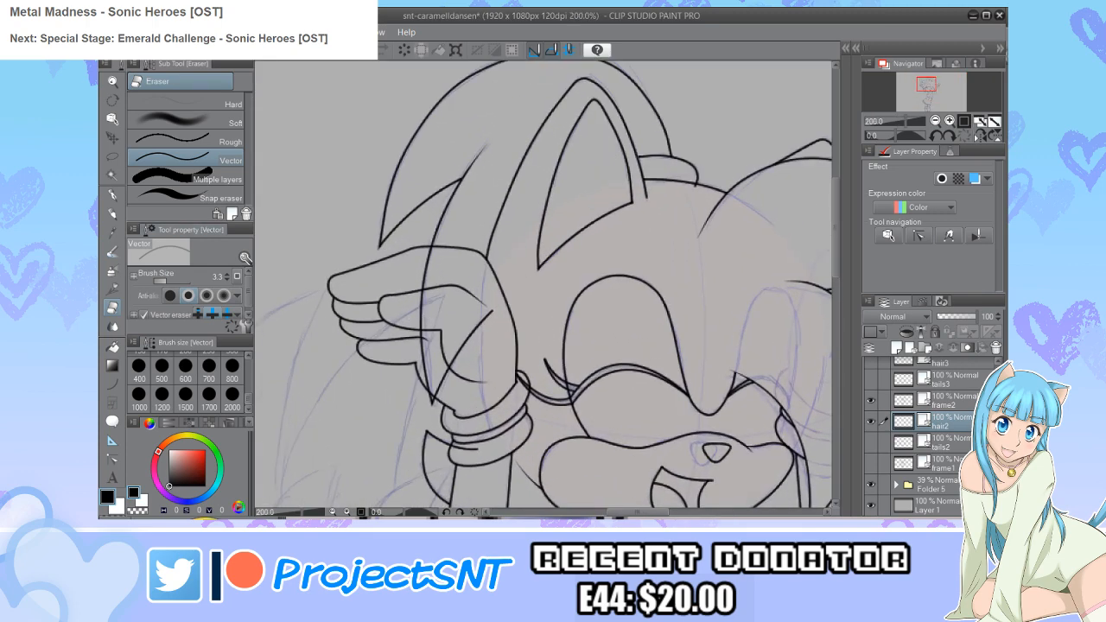
left_click(168, 281)
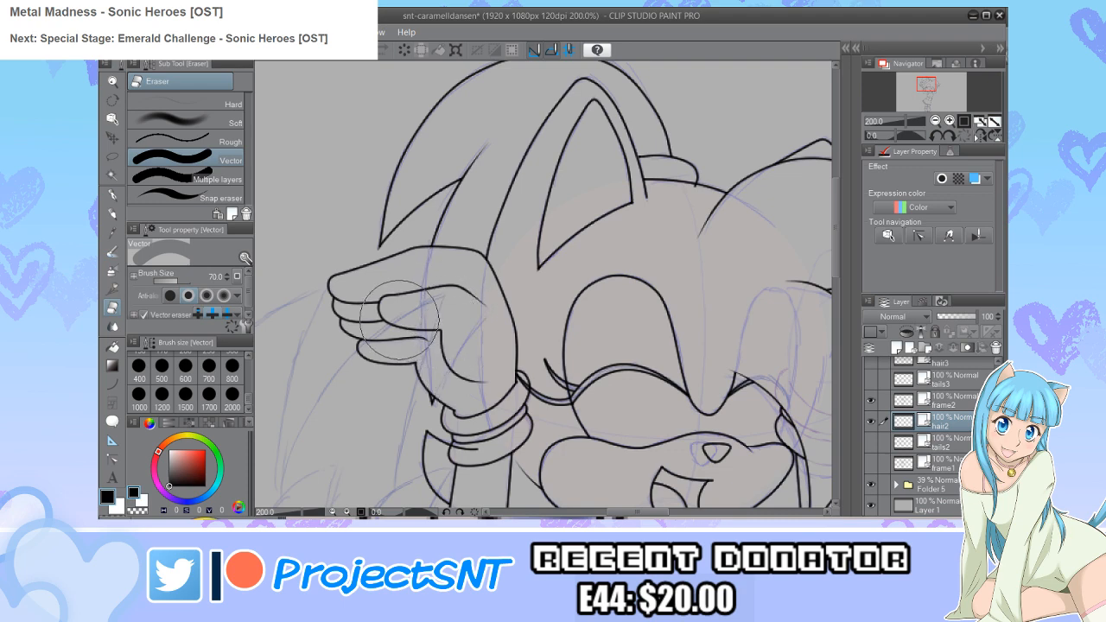
scroll(456, 337, "down", 3)
scroll(551, 248, "up", 1)
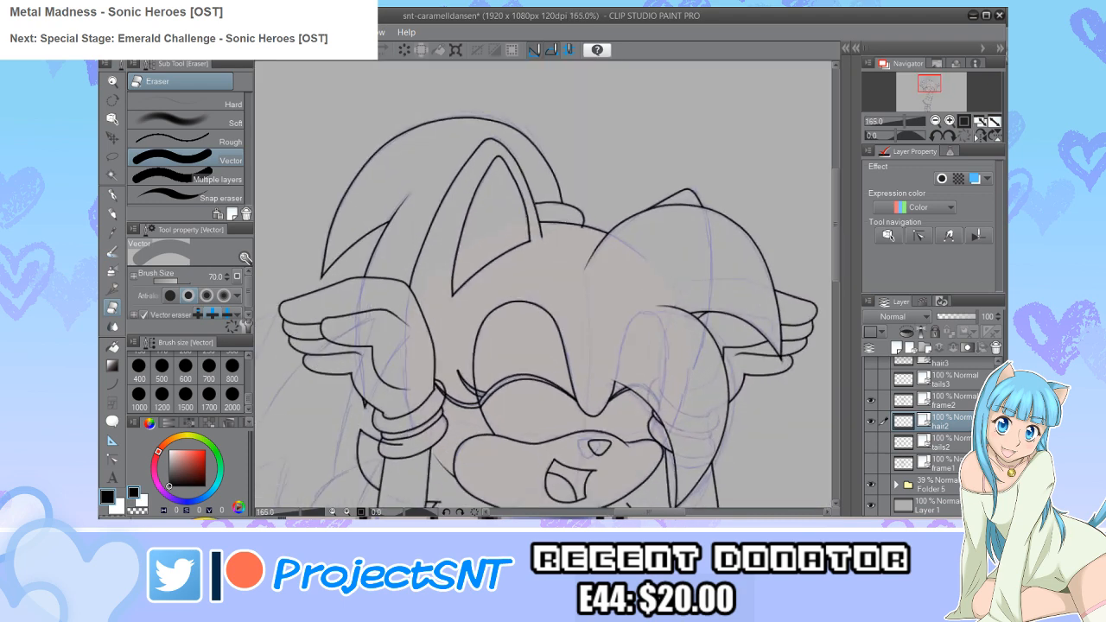
Step: Erase the overshooting end of the hair2 line inside the upright ear with the vector eraser at size 9.7
key("y")
scroll(521, 192, "up", 5)
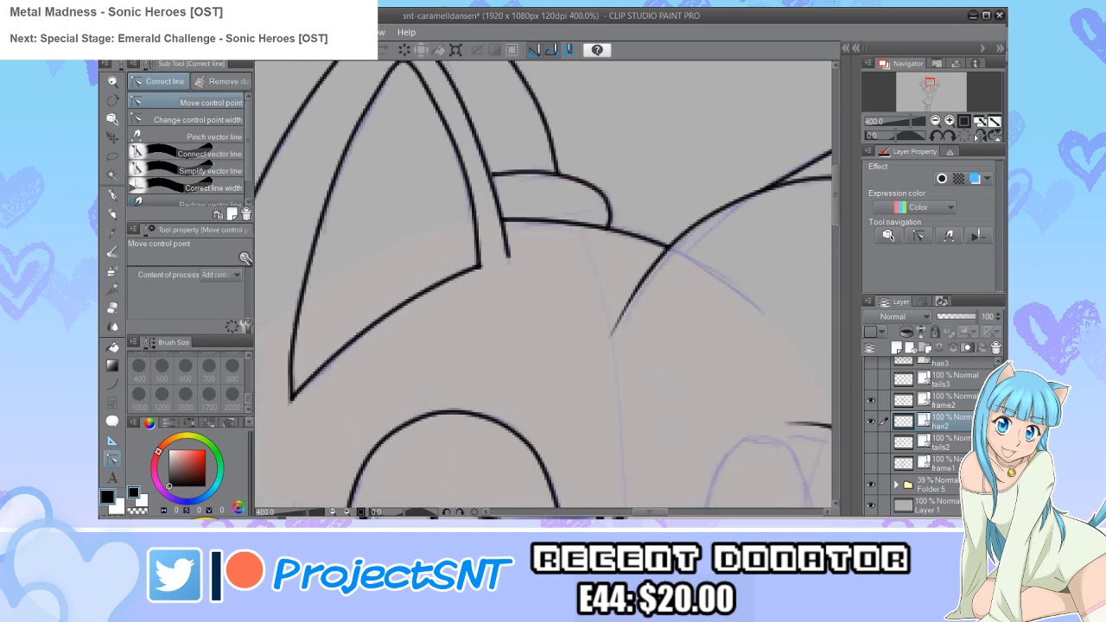
scroll(605, 259, "down", 1)
scroll(498, 230, "up", 4)
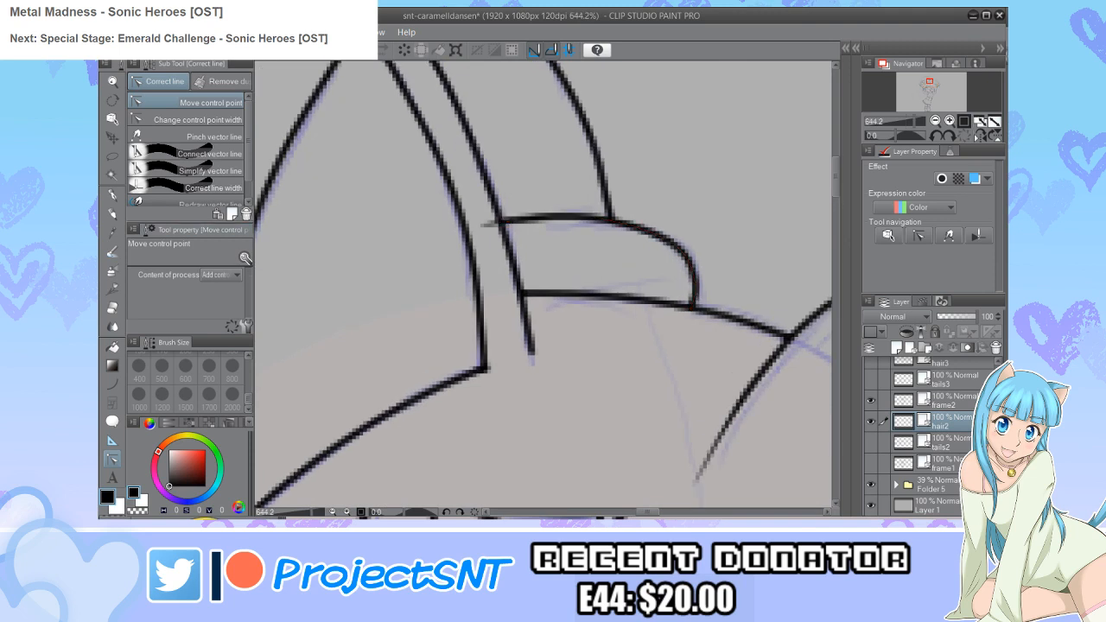
key("e")
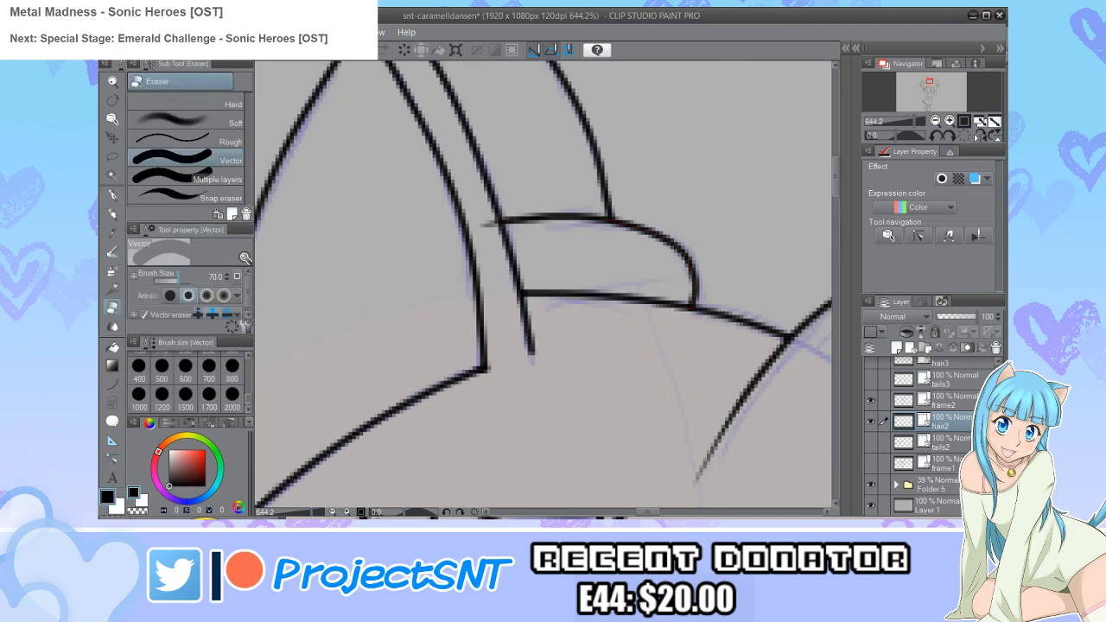
scroll(495, 223, "down", 4)
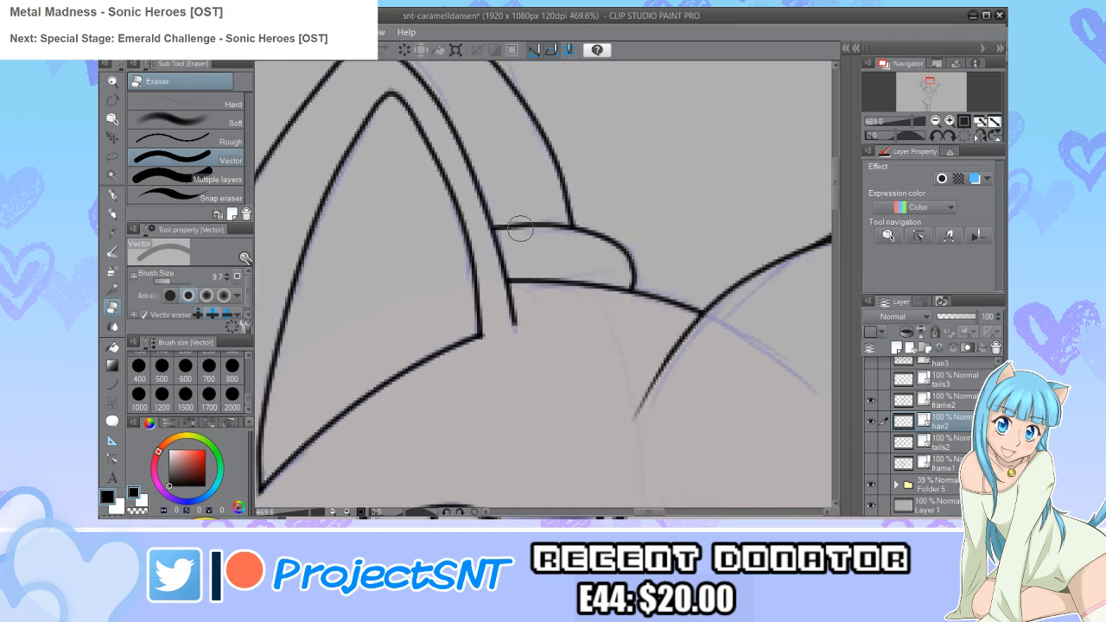
scroll(532, 224, "down", 6)
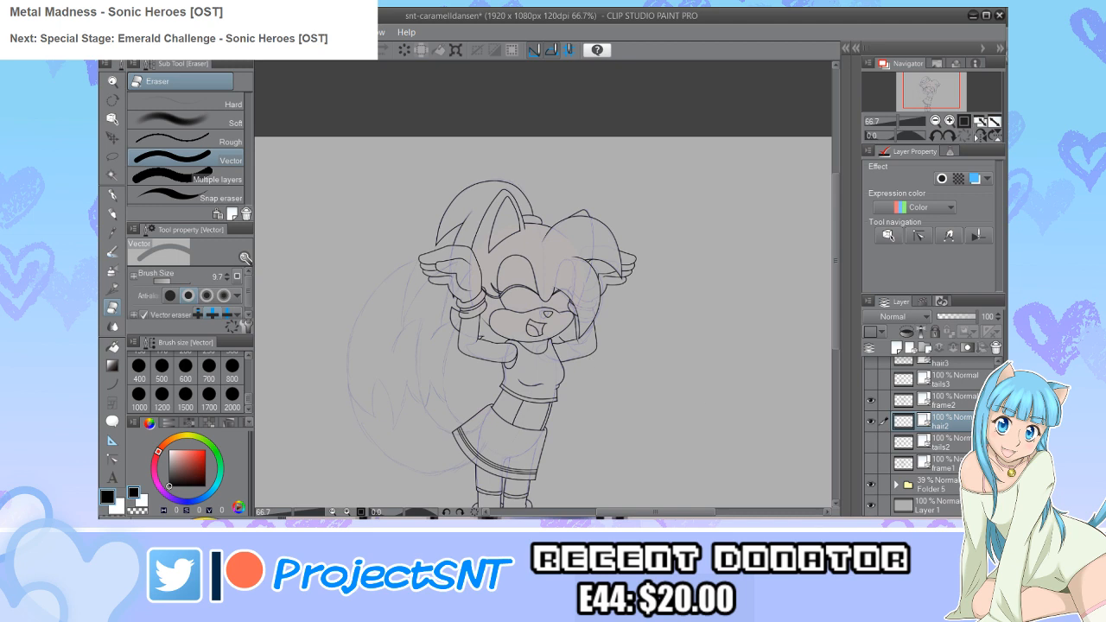
Step: Merge frame2 with the hair2 layer, keeping the name frame2, and show the tails2 layer
left_click(942, 400)
left_click(950, 348)
left_click(951, 347)
Step: Erase the tails2 lines where they overlap the skirt and the raised hand's fingers beside the tail
scroll(473, 452, "up", 1)
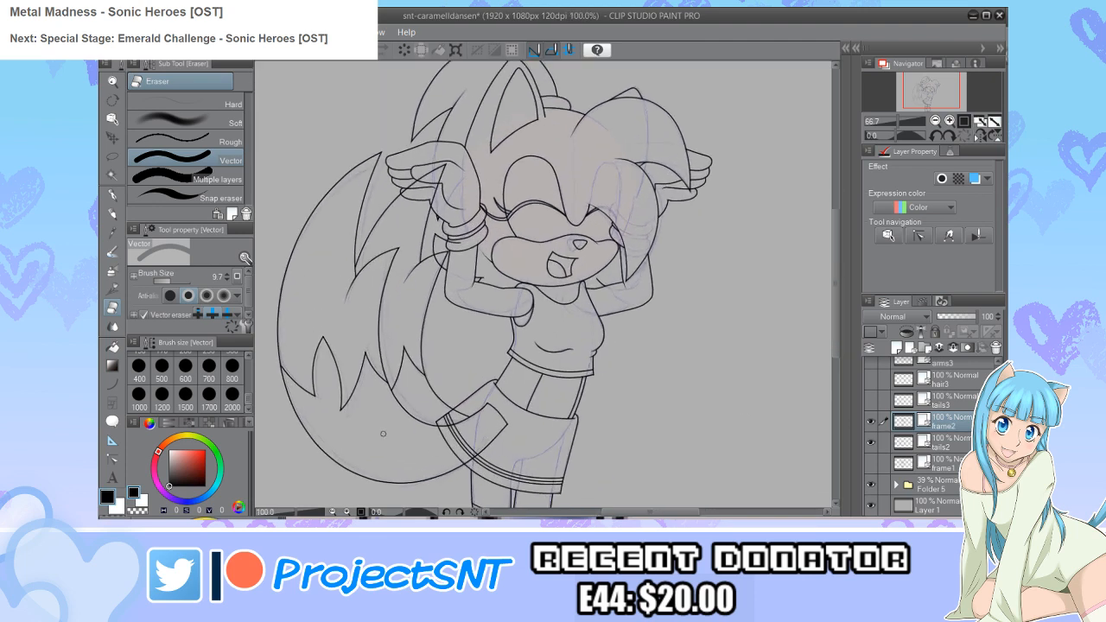
scroll(447, 432, "up", 1)
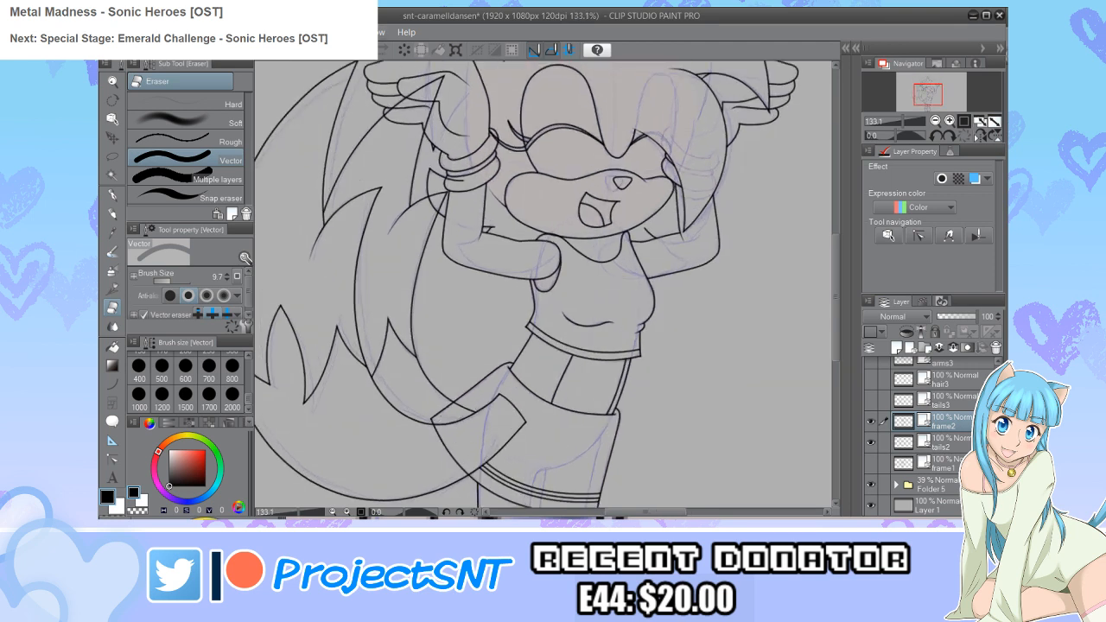
key("alt+bracketleft")
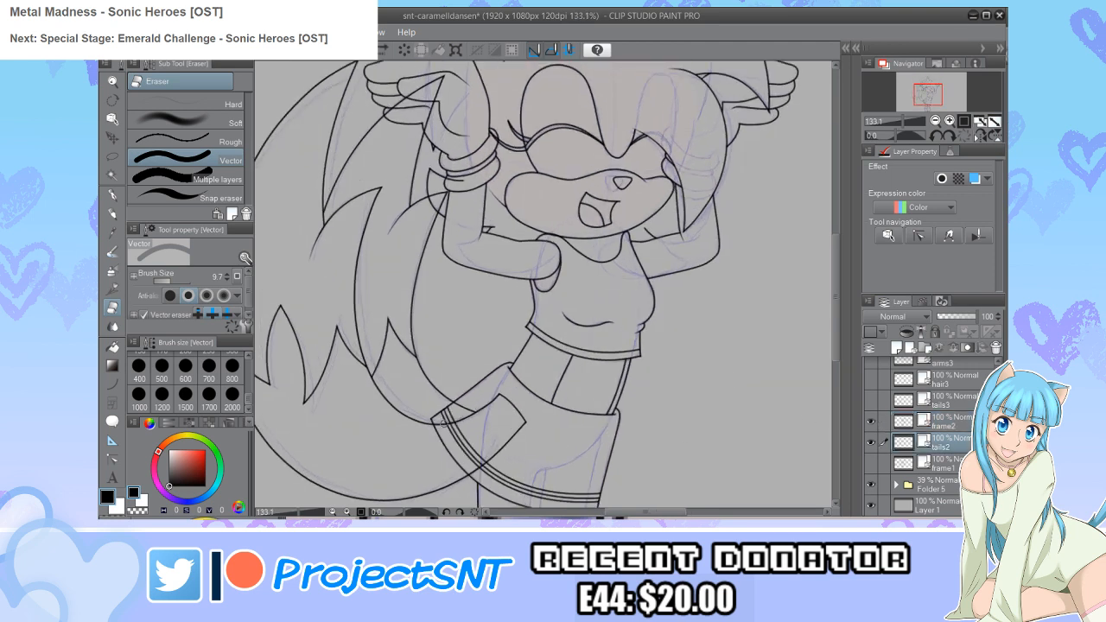
mouse_move(477, 414)
left_mouse_down()
mouse_move(537, 427)
mouse_move(526, 421)
mouse_move(477, 468)
left_mouse_up()
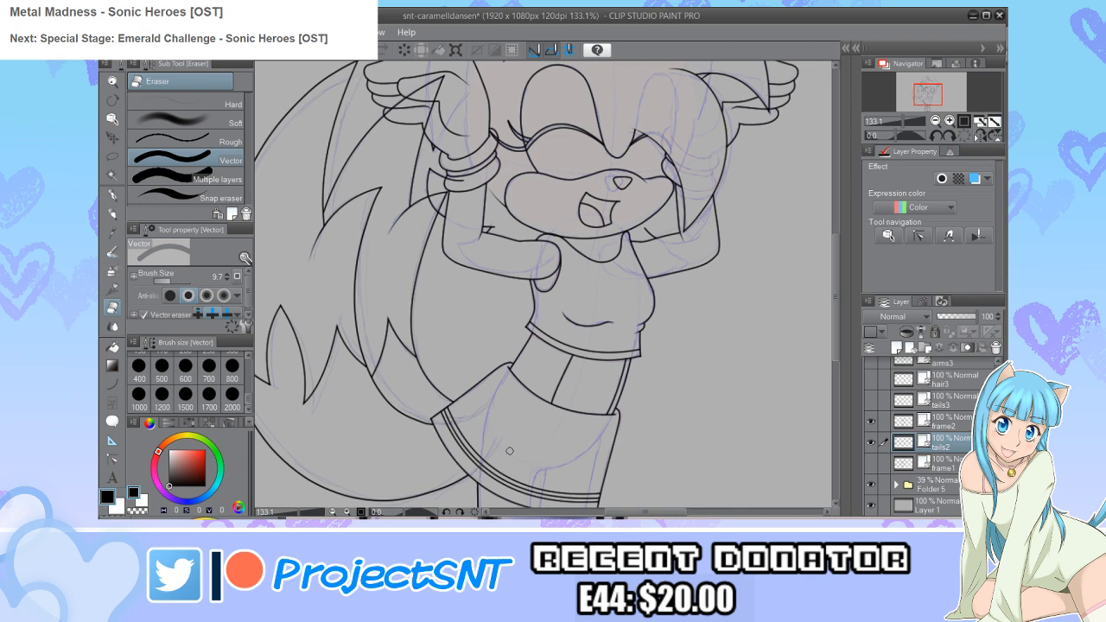
scroll(466, 409, "down", 4)
scroll(449, 406, "up", 5)
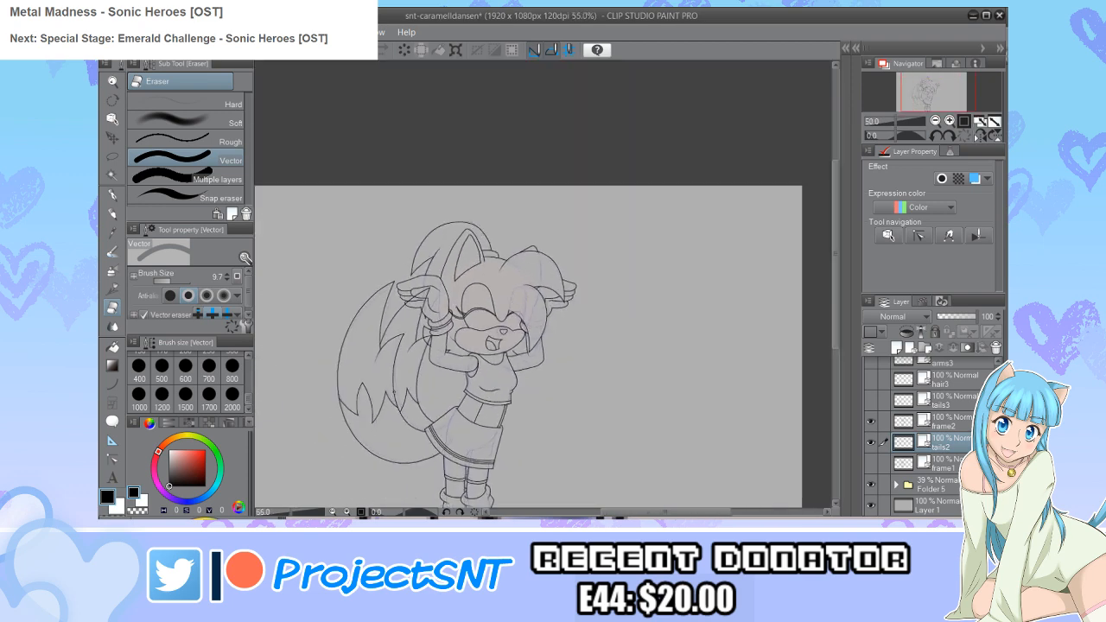
scroll(449, 407, "up", 1)
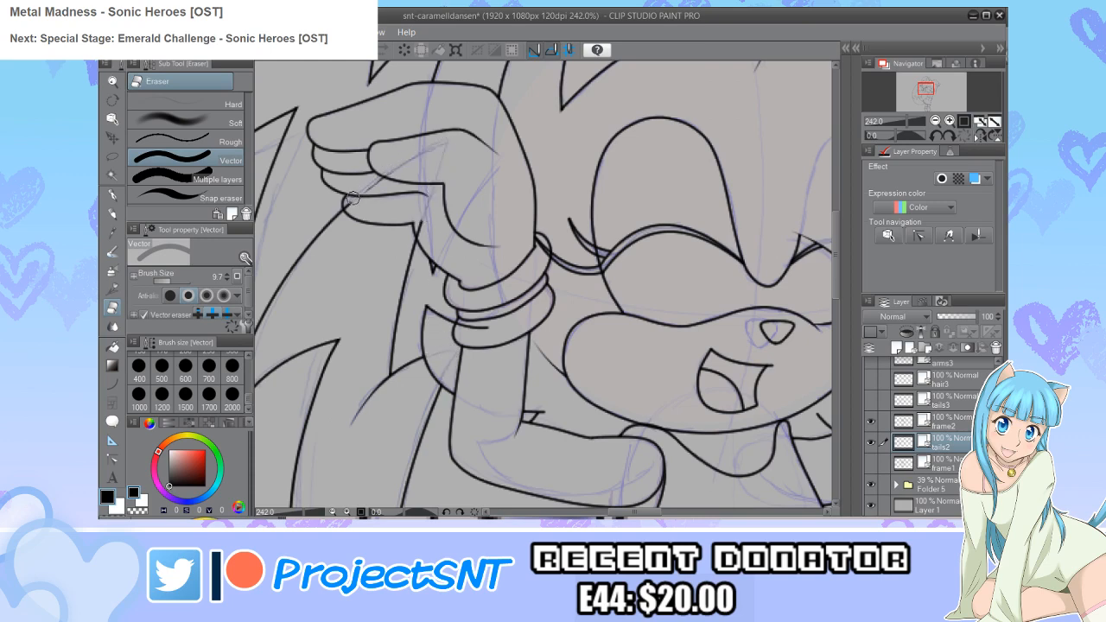
scroll(358, 251, "down", 2)
scroll(357, 239, "down", 4)
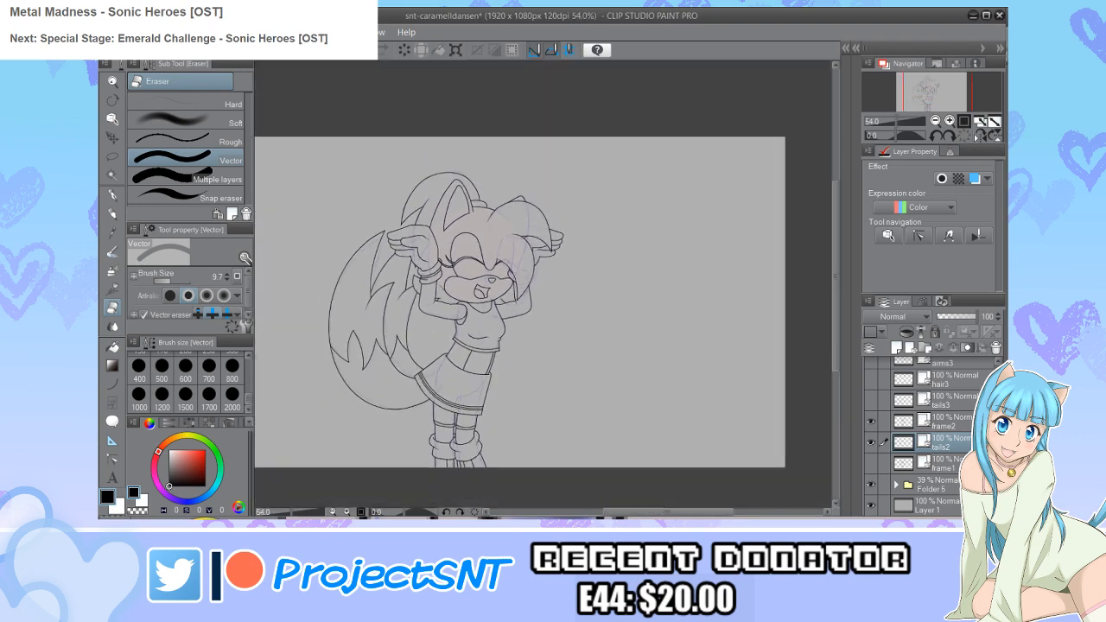
Step: Merge frame2 with the tails2 layer under the name frame2, and hide the rough sketch folder, Folder 5
left_click(949, 422)
left_click(953, 347)
key("Return")
left_click(870, 484)
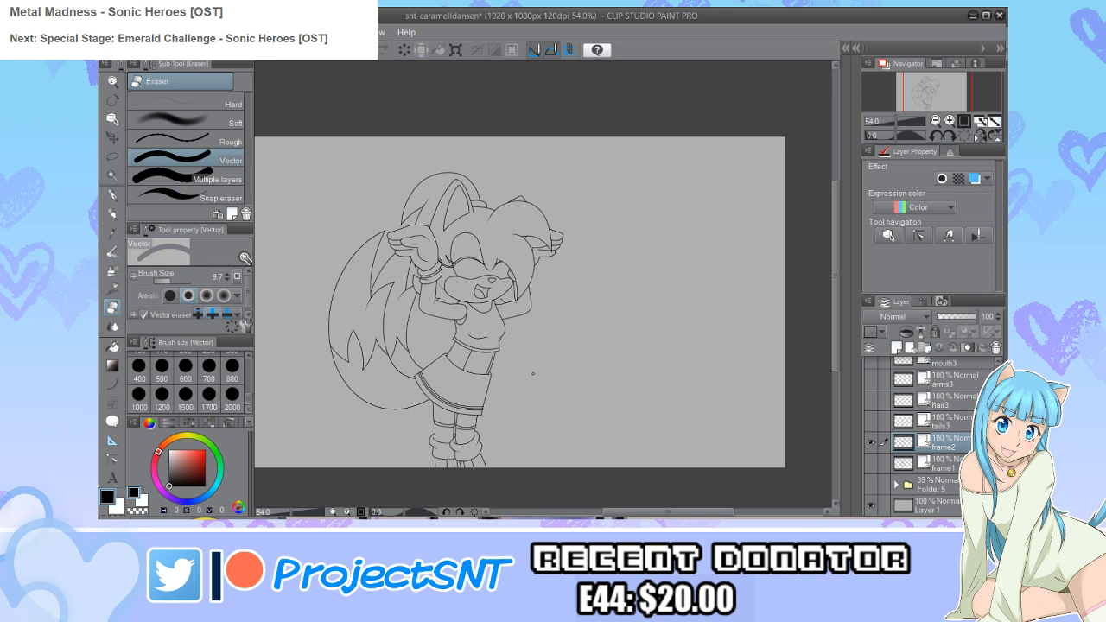
Step: Compare the inked poses by toggling the frame2 and frame1 layers off and on with the whole canvas in view
scroll(534, 358, "down", 5)
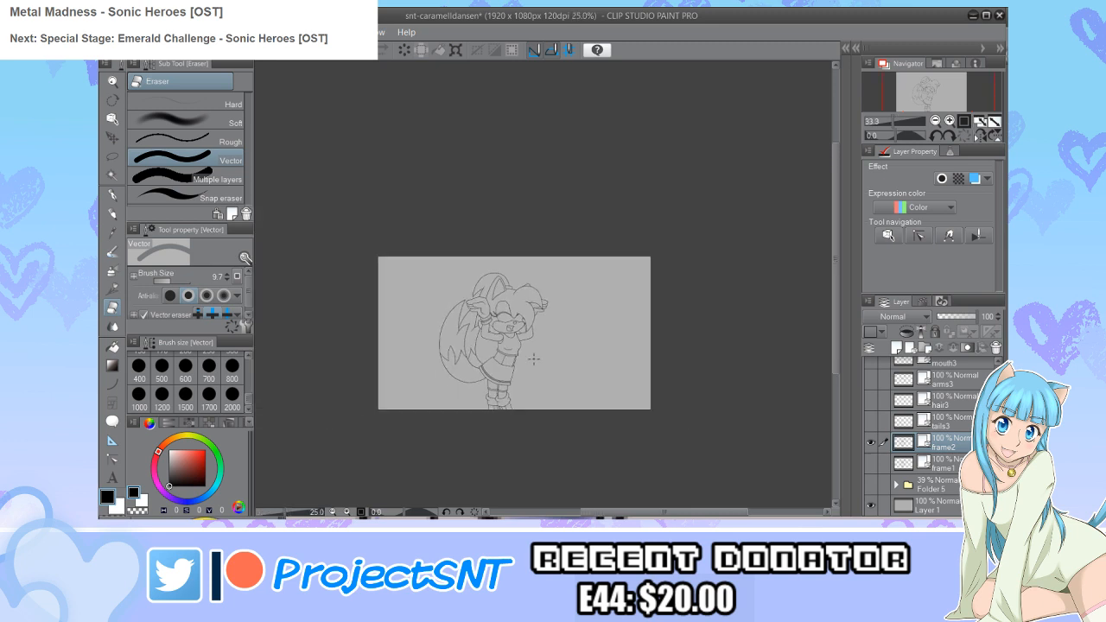
scroll(412, 365, "down", 2)
scroll(413, 366, "up", 2)
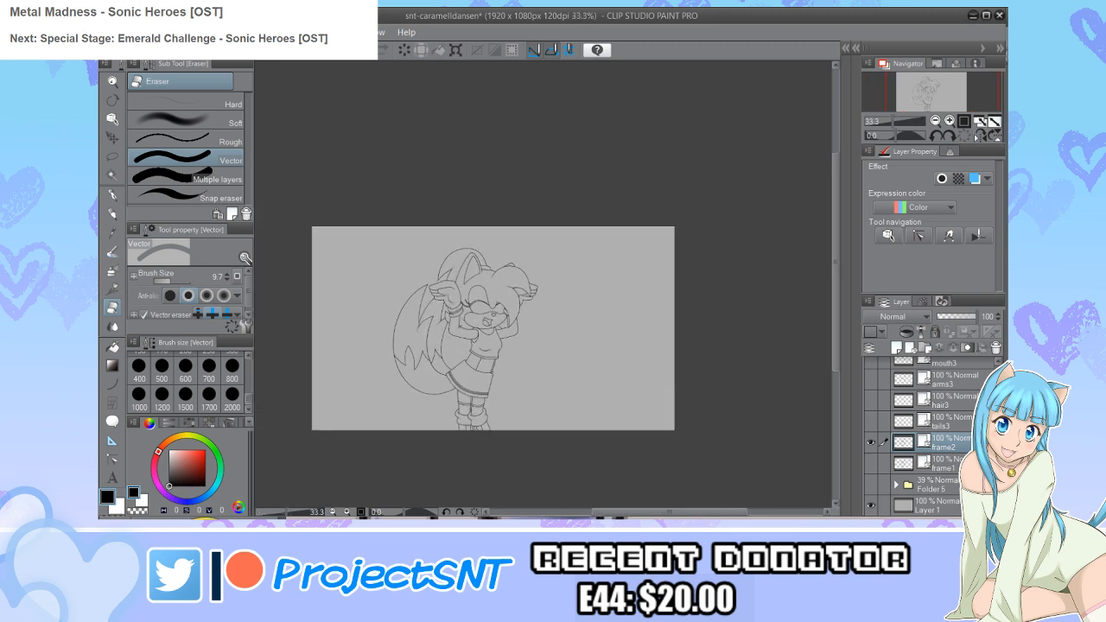
left_click(870, 442)
left_click(870, 442)
left_click(870, 464)
left_click(870, 463)
left_click(870, 443)
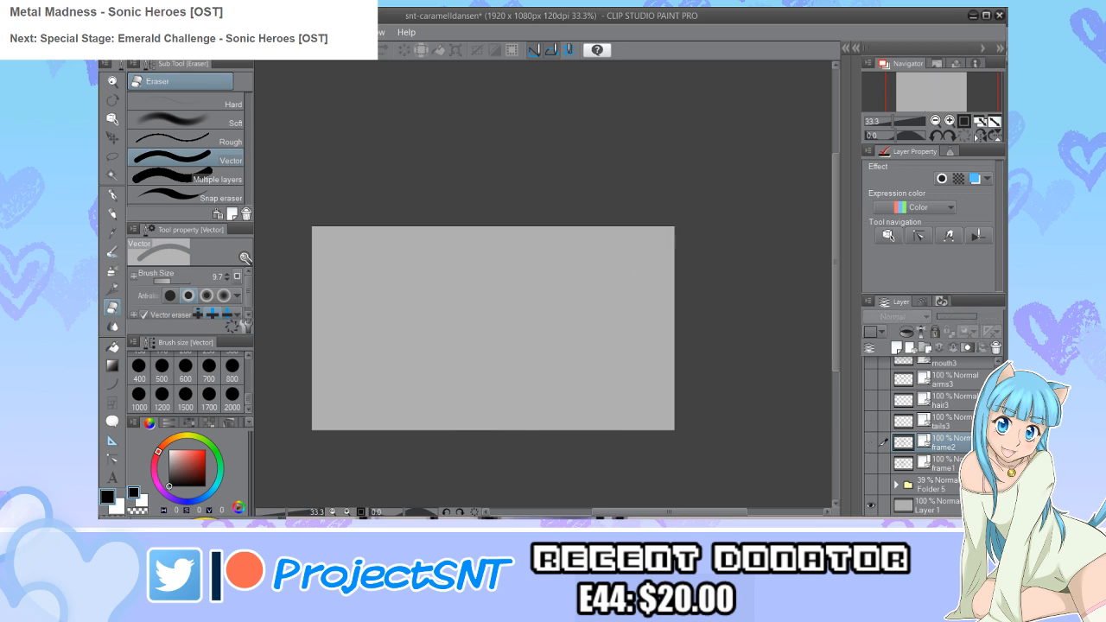
left_click(870, 443)
left_click(870, 442)
left_click(871, 463)
left_click(871, 463)
left_click(870, 443)
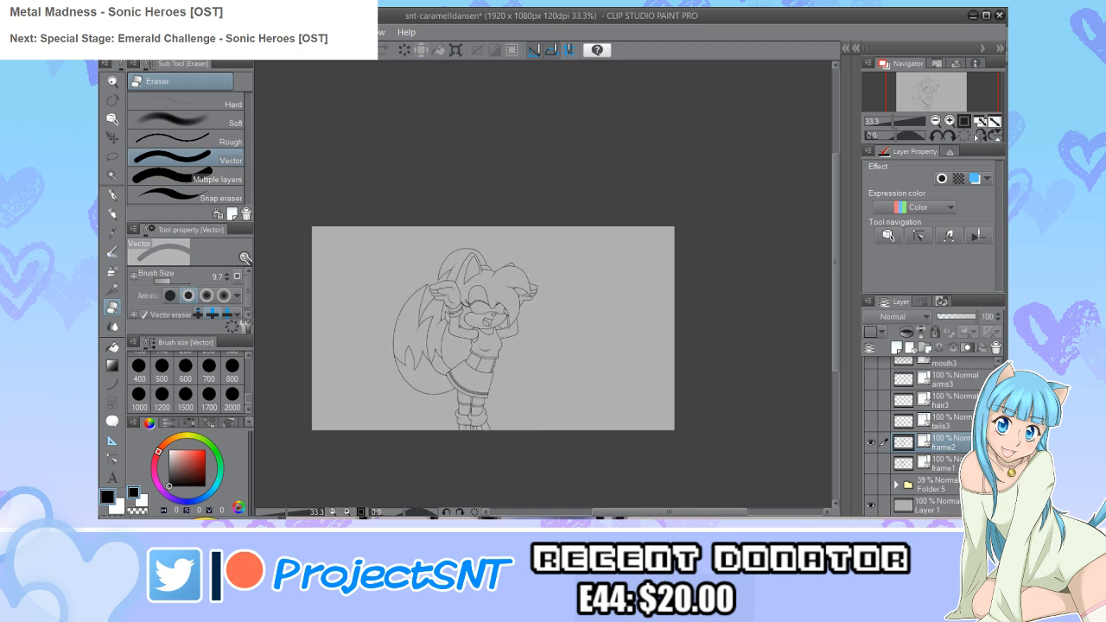
Step: Hide frame2, show the rough sketch Folder 5, and inside it hide Folder 2 and show Folder 3
left_click(897, 485)
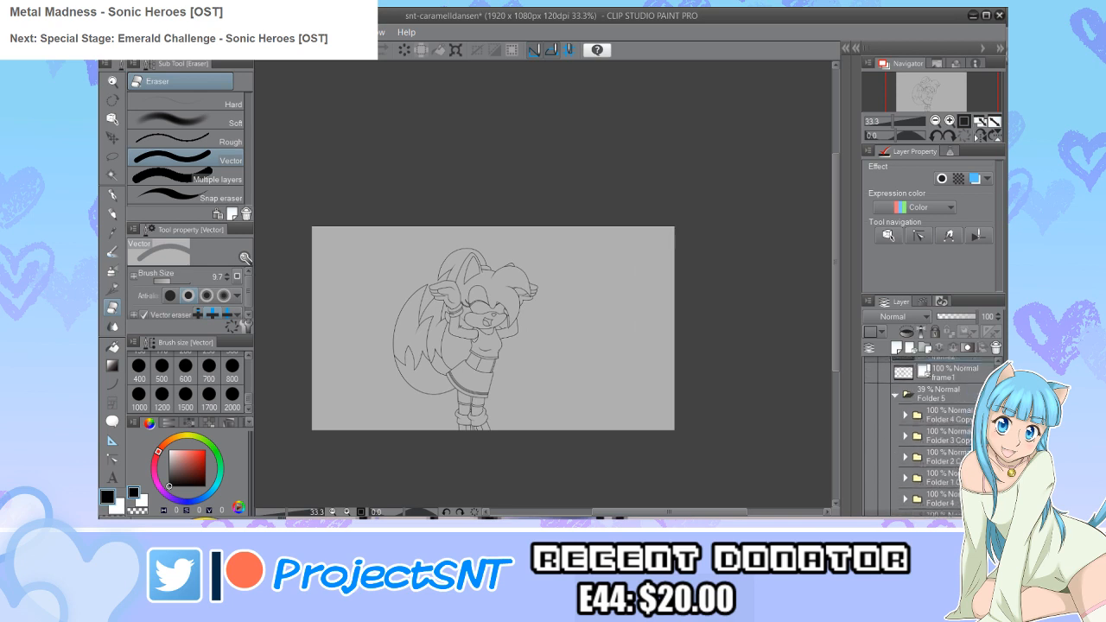
scroll(929, 432, "down", 2)
left_click(872, 387)
scroll(929, 432, "down", 3)
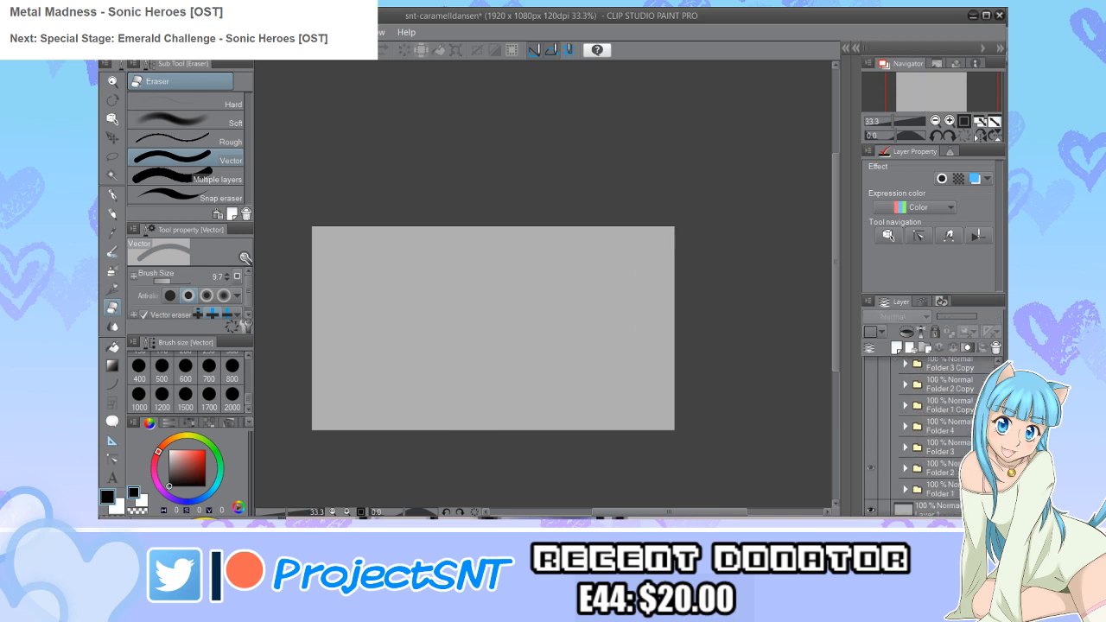
scroll(930, 432, "up", 2)
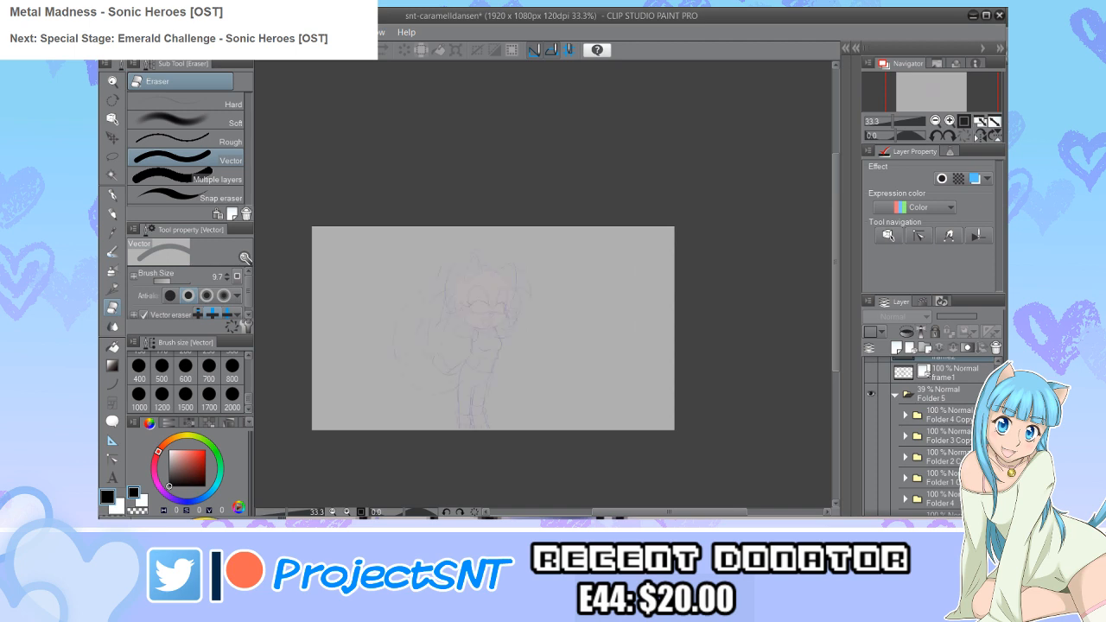
scroll(929, 436, "down", 2)
left_click(871, 463)
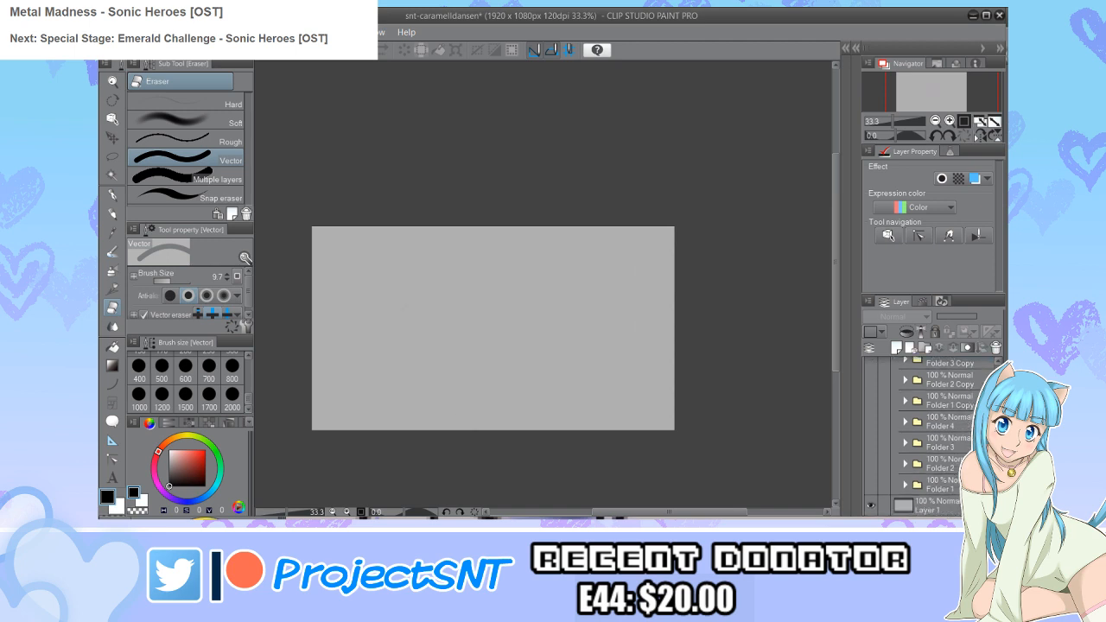
left_click(871, 443)
scroll(929, 437, "up", 8)
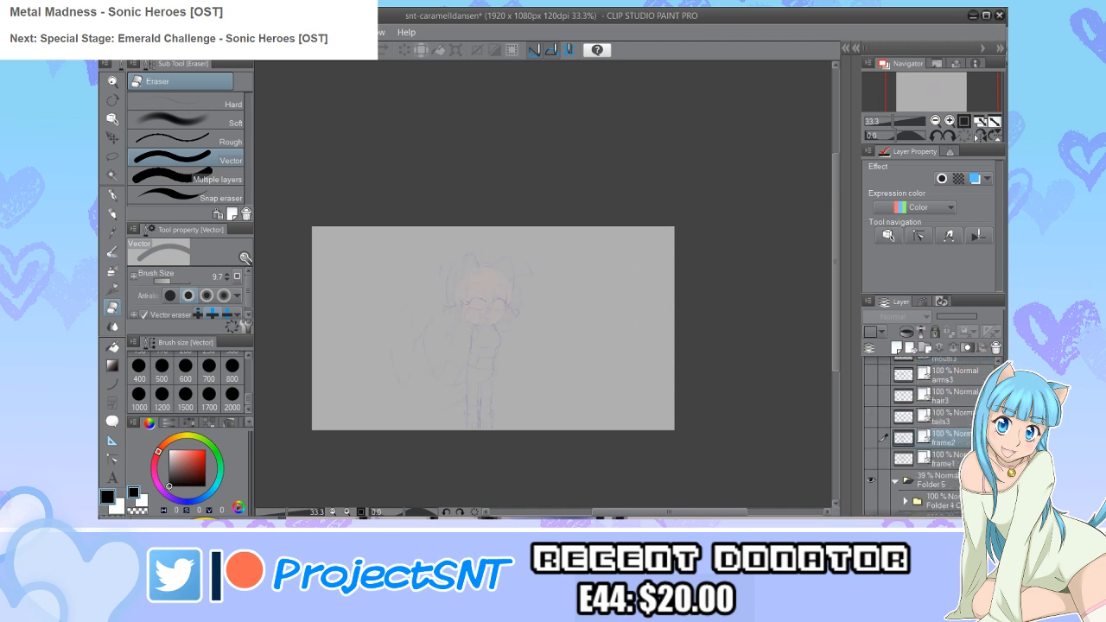
Step: Check the tails3 layer, and show the arms3 and mouth3 layers over the third frame's sketch
scroll(929, 436, "down", 2)
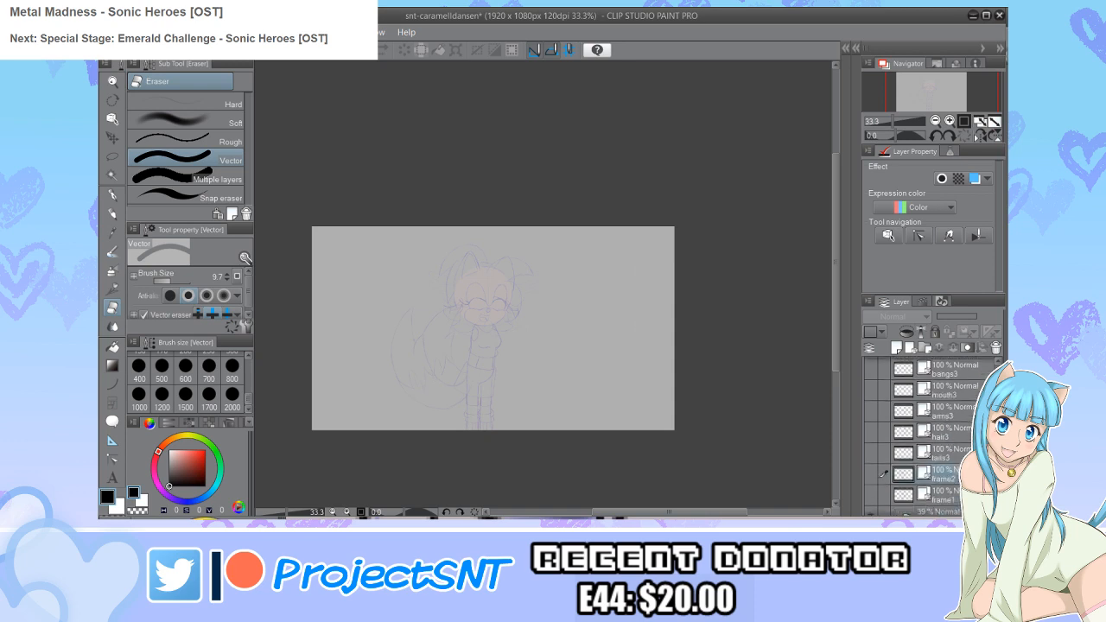
left_click(872, 453)
left_click(872, 453)
left_click(871, 412)
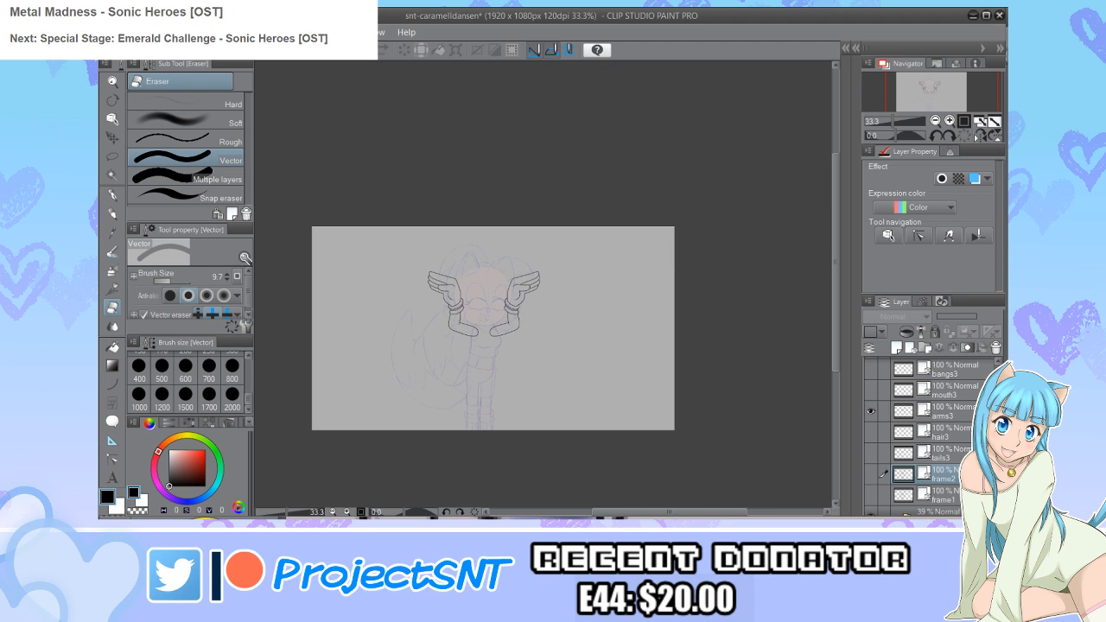
left_click(871, 390)
scroll(925, 432, "up", 1)
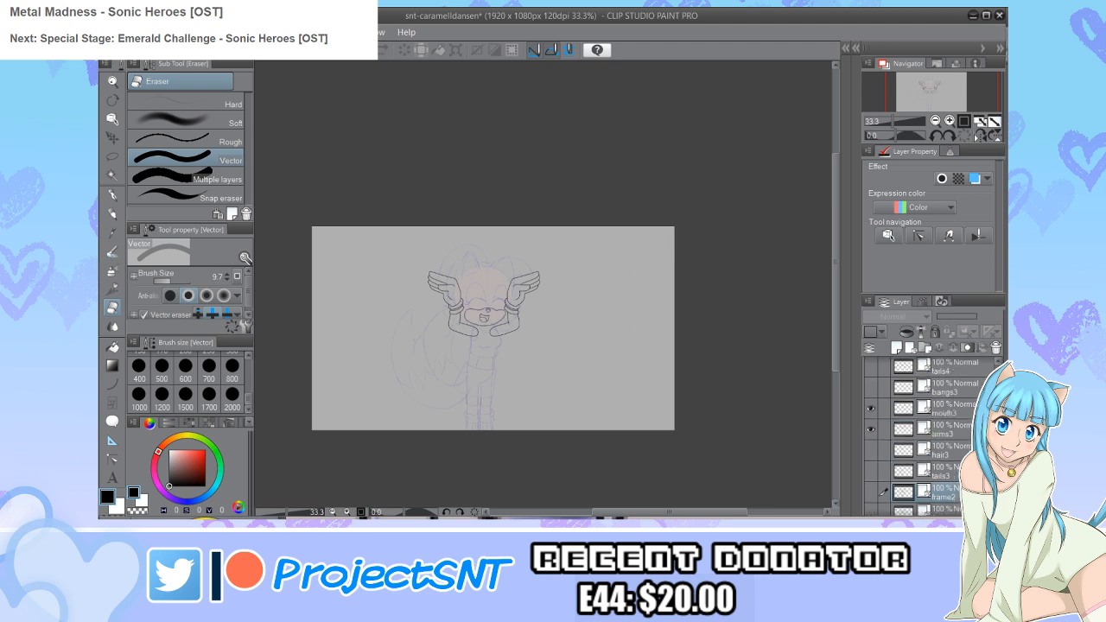
Step: Add a new vector layer directly above arms3 and show the frame2 layer as a source for reusable linework
left_click(942, 429)
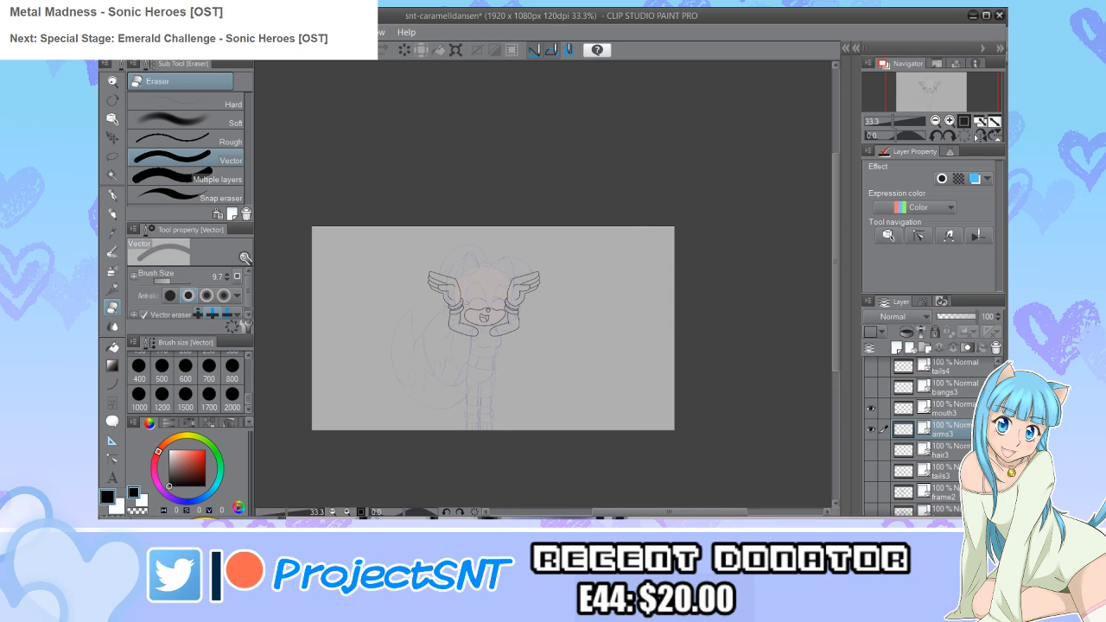
key("ctrl+shift+n")
key("ctrl+plus")
key("ctrl+plus")
key("ctrl+plus")
key("ctrl+plus")
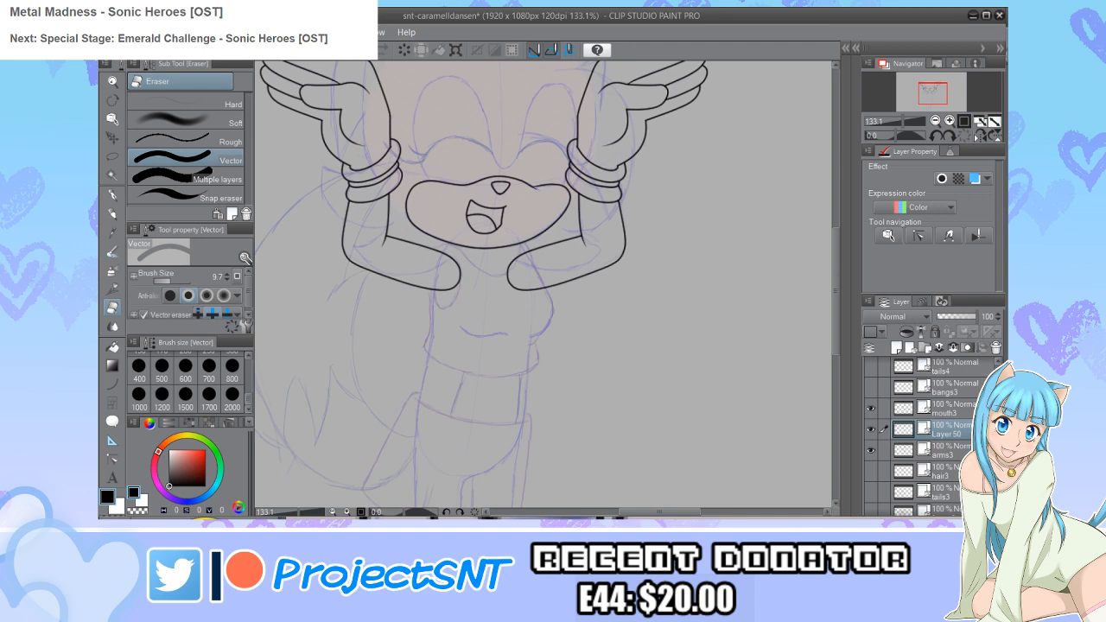
scroll(925, 432, "down", 3)
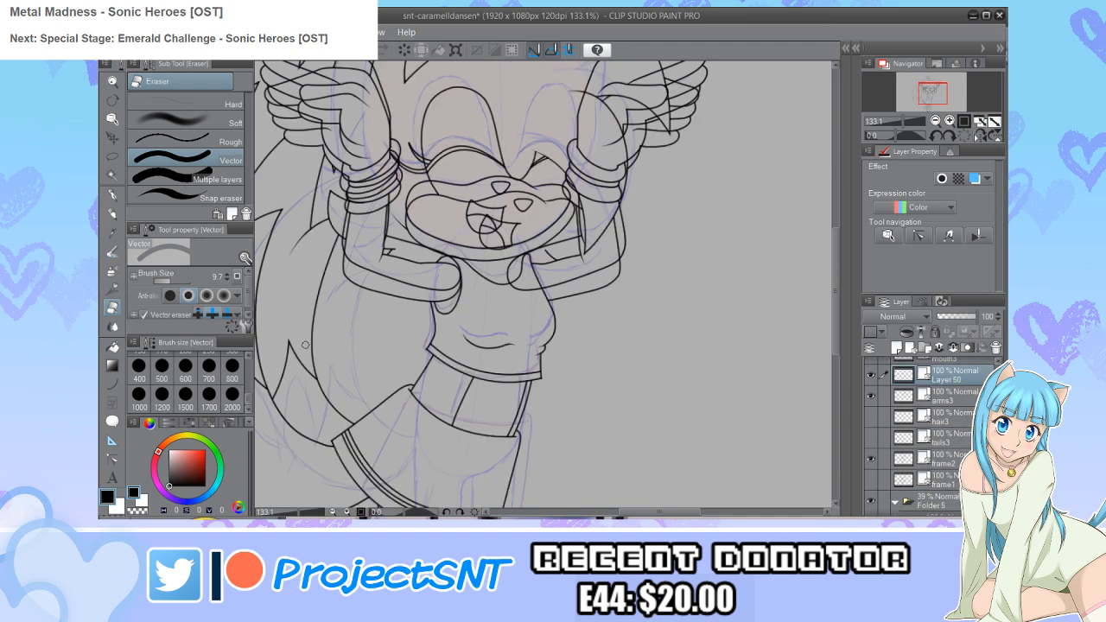
Step: Lasso the curved chest fold line on frame2 and paste a copy of it above Layer 50
key("ctrl+plus")
key("m")
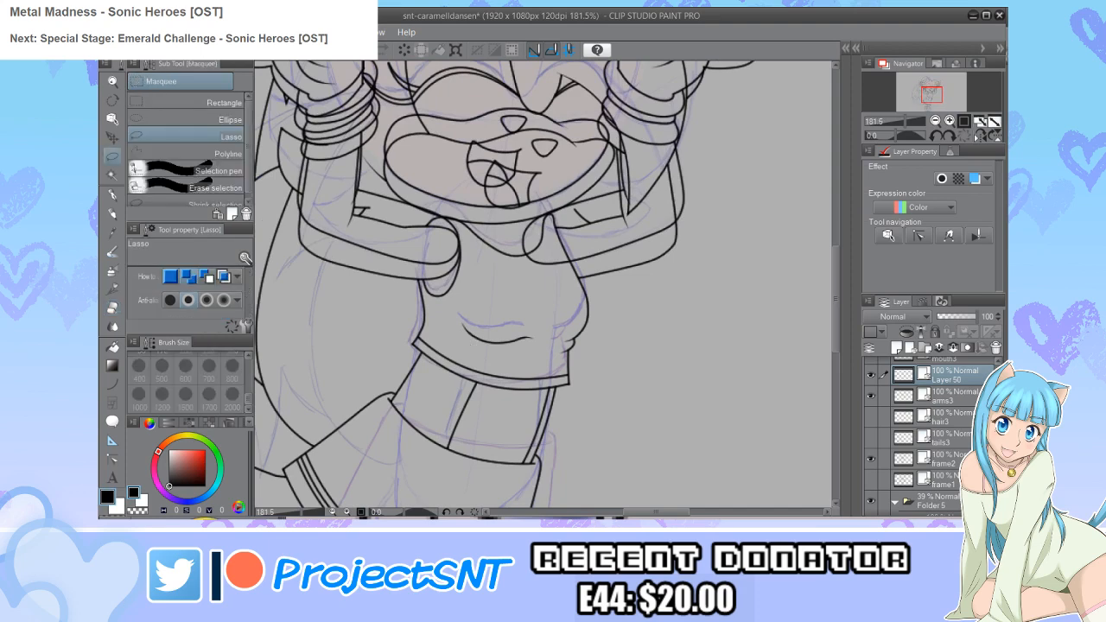
left_click_drag(467, 348, 450, 318)
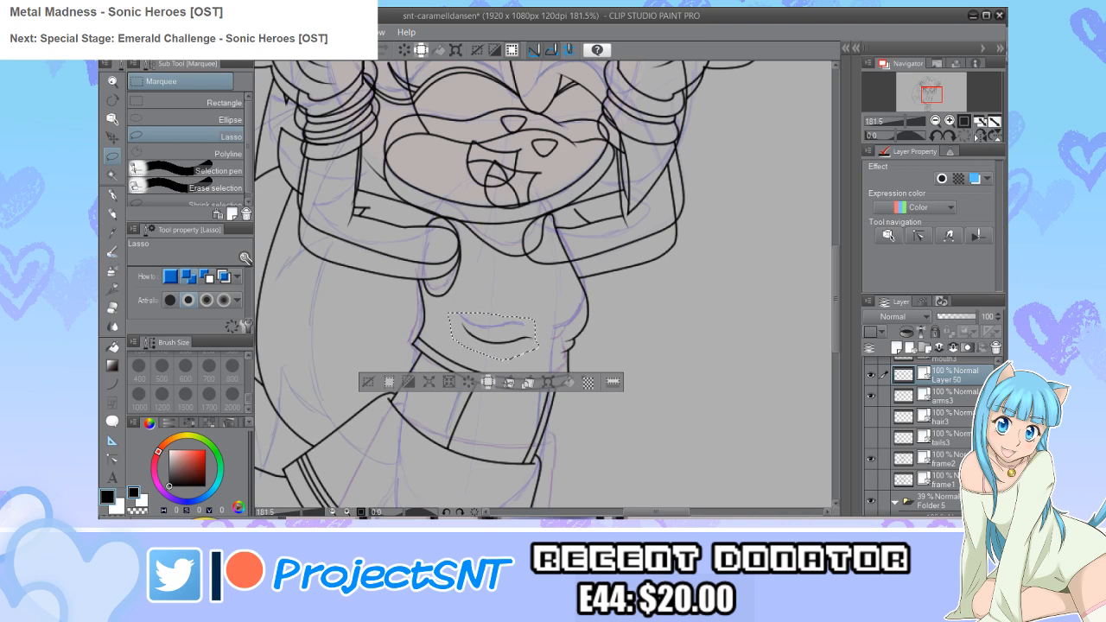
left_click(946, 459)
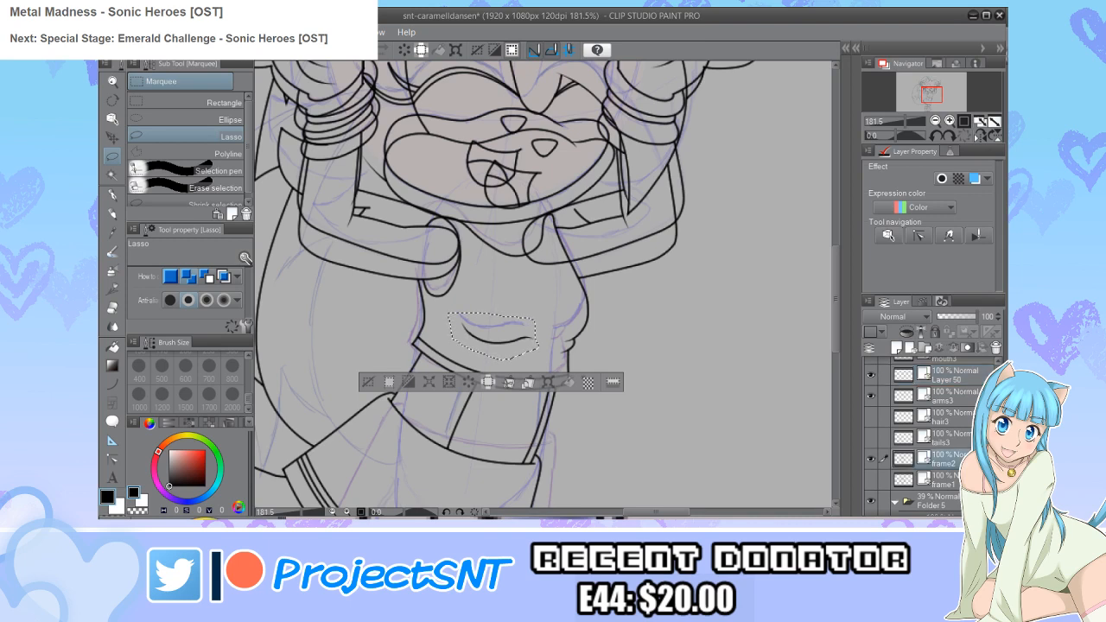
scroll(920, 432, "up", 1)
left_click(947, 393)
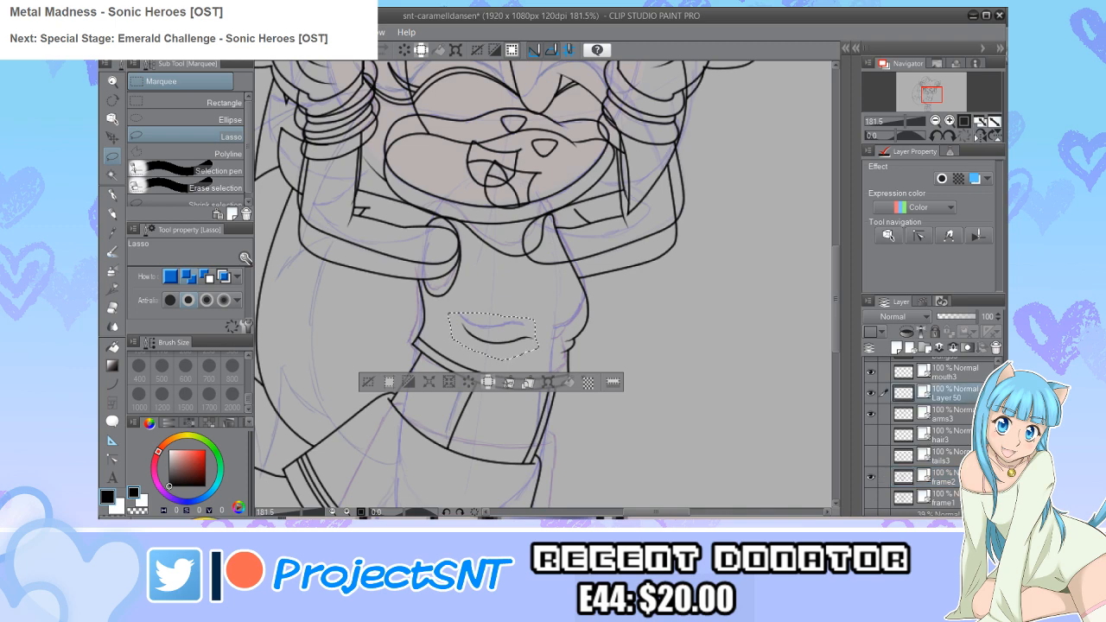
key("ctrl+v")
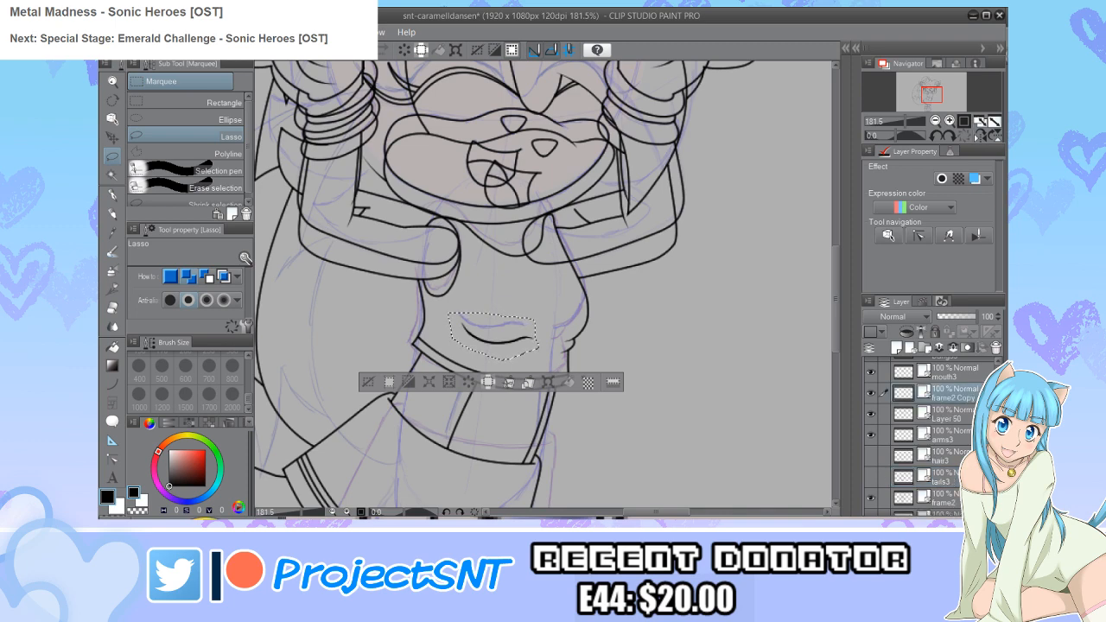
Step: Move and slightly rotate the copied chest fold line to match the third frame's sketch, and apply the transformation
key("ctrl+t")
scroll(492, 342, "up", 4)
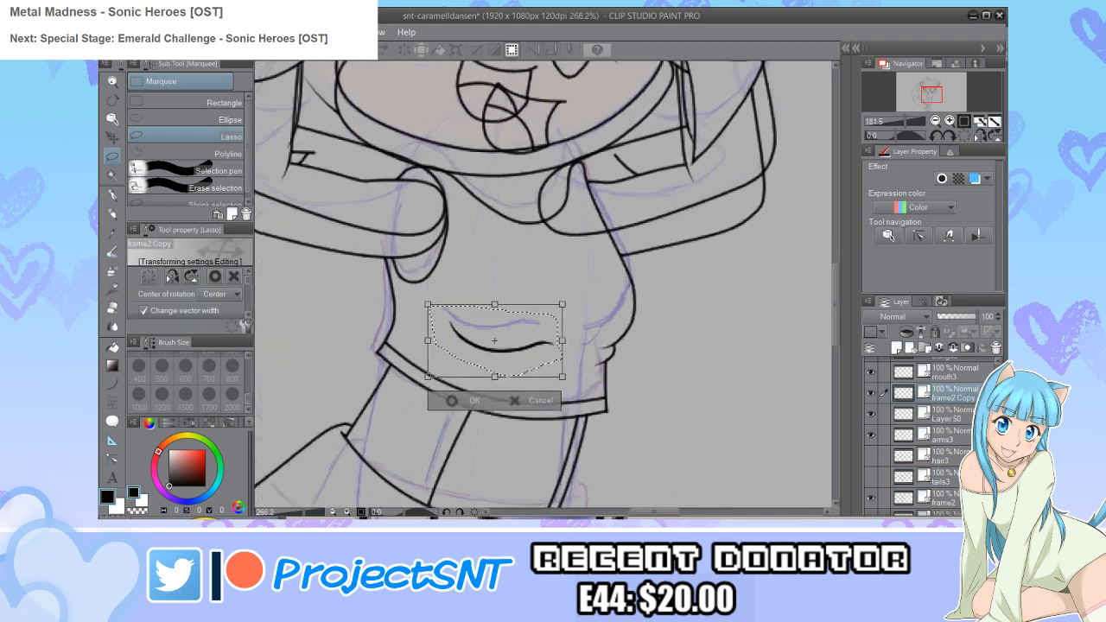
left_click_drag(494, 342, 488, 319)
left_click_drag(574, 259, 582, 271)
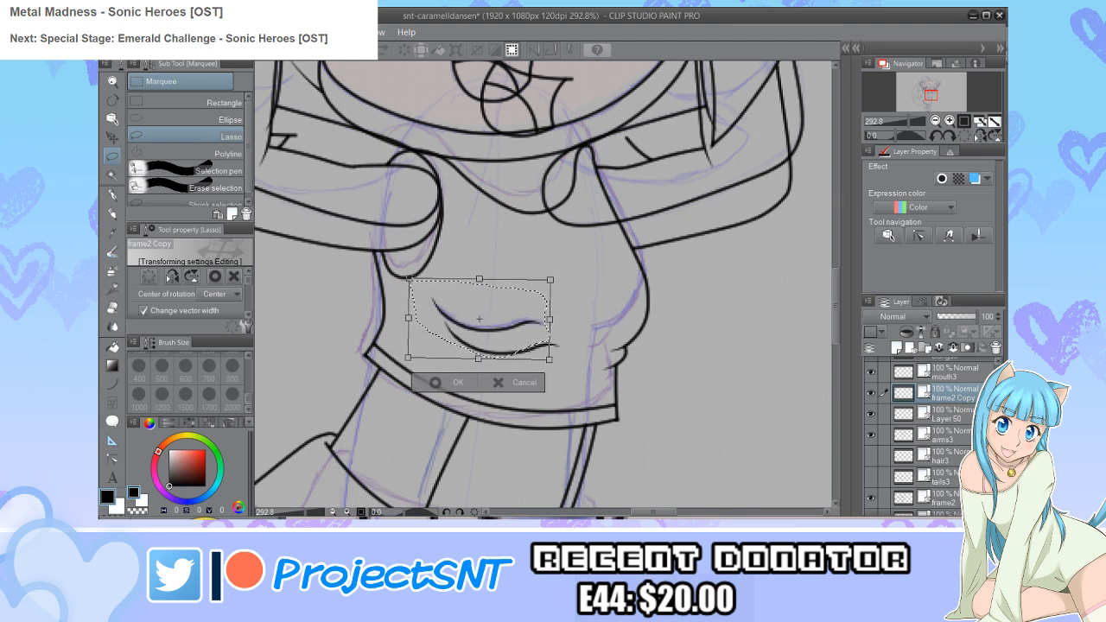
key("Up")
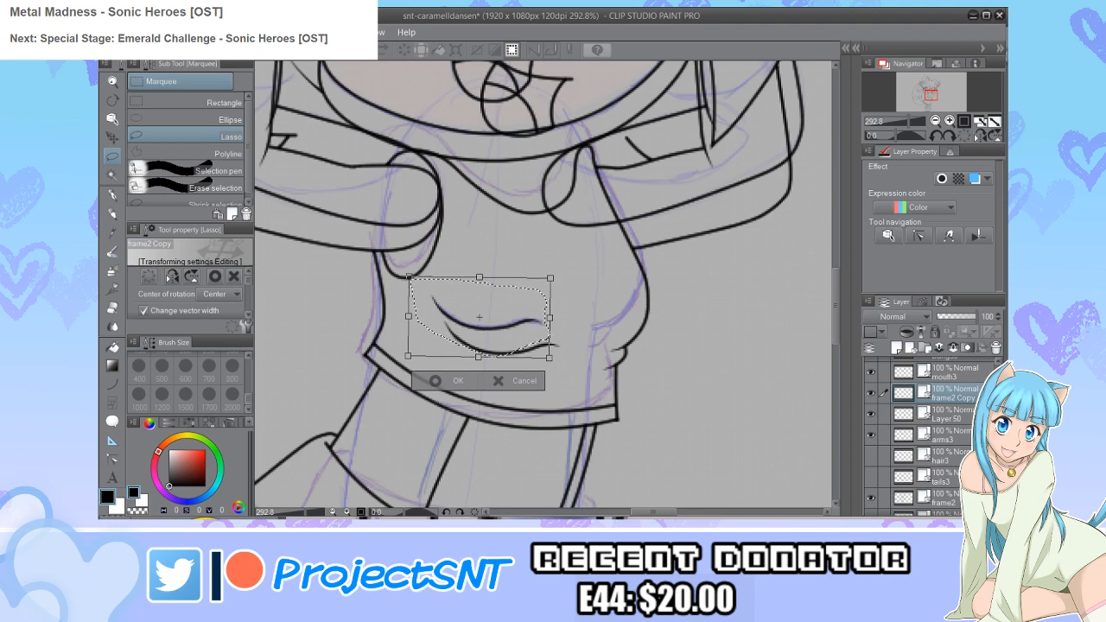
key("Return")
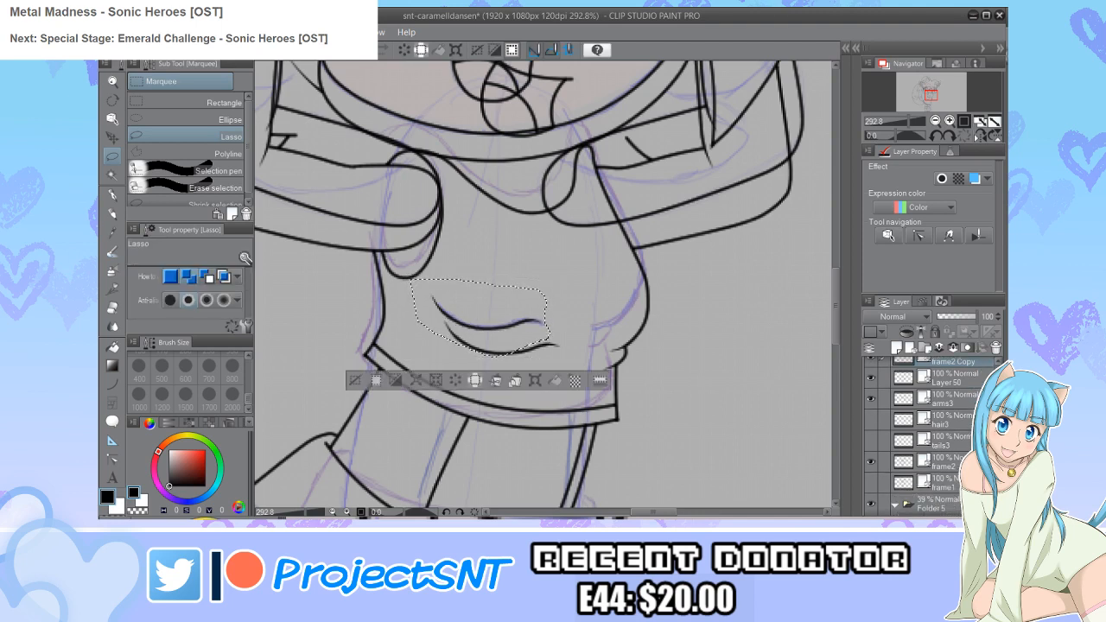
Step: Hide frame2, clear the selection and merge the copied fold line down into Layer 50
left_click(871, 461)
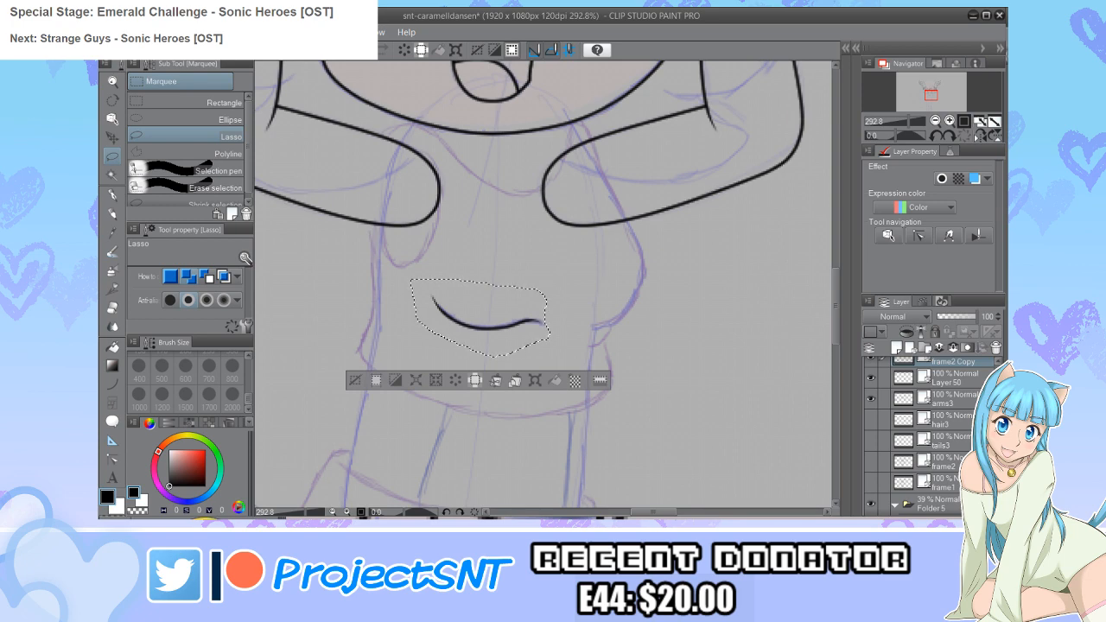
key("ctrl+d")
scroll(929, 432, "up", 2)
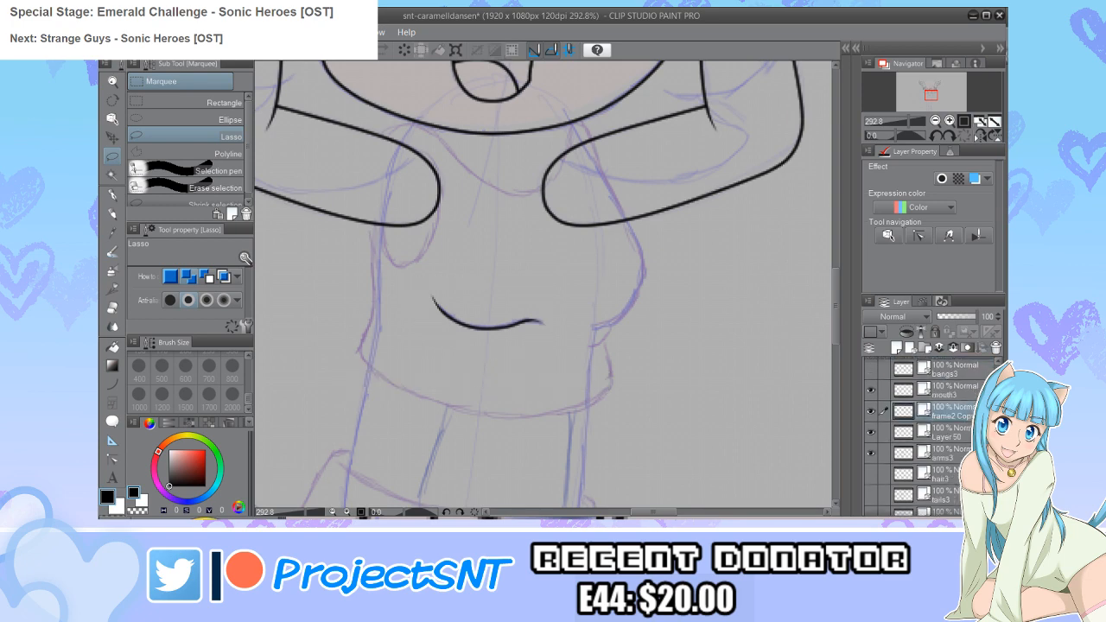
left_click(954, 347)
Step: Ink the skirt's bottom hem on Layer 50 with one long Curve stroke following the sketch
scroll(469, 358, "down", 7)
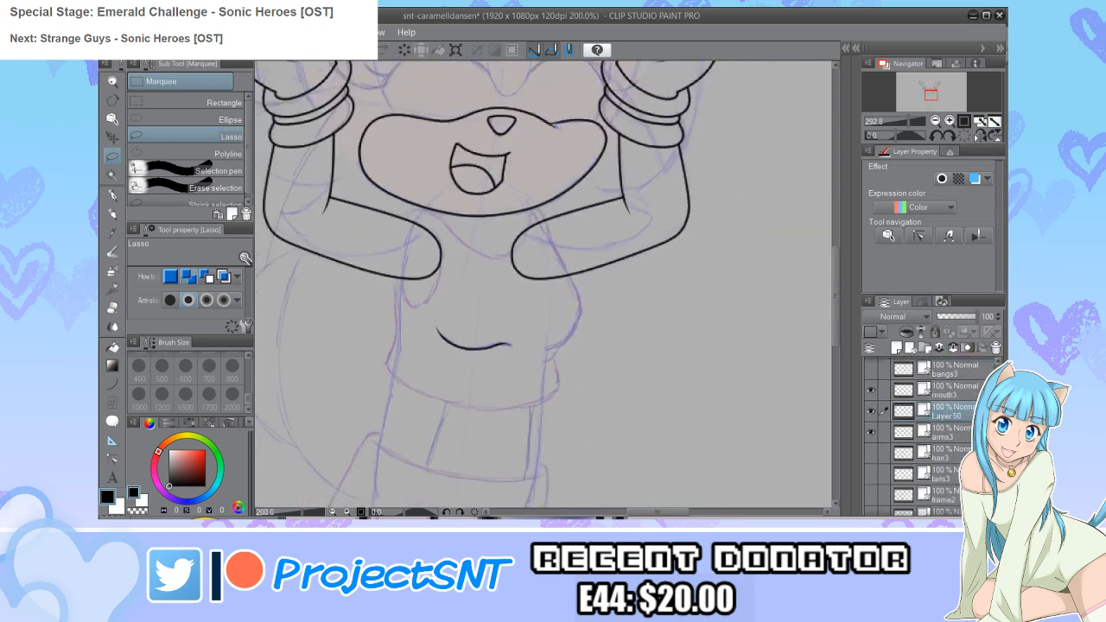
scroll(469, 417, "up", 3)
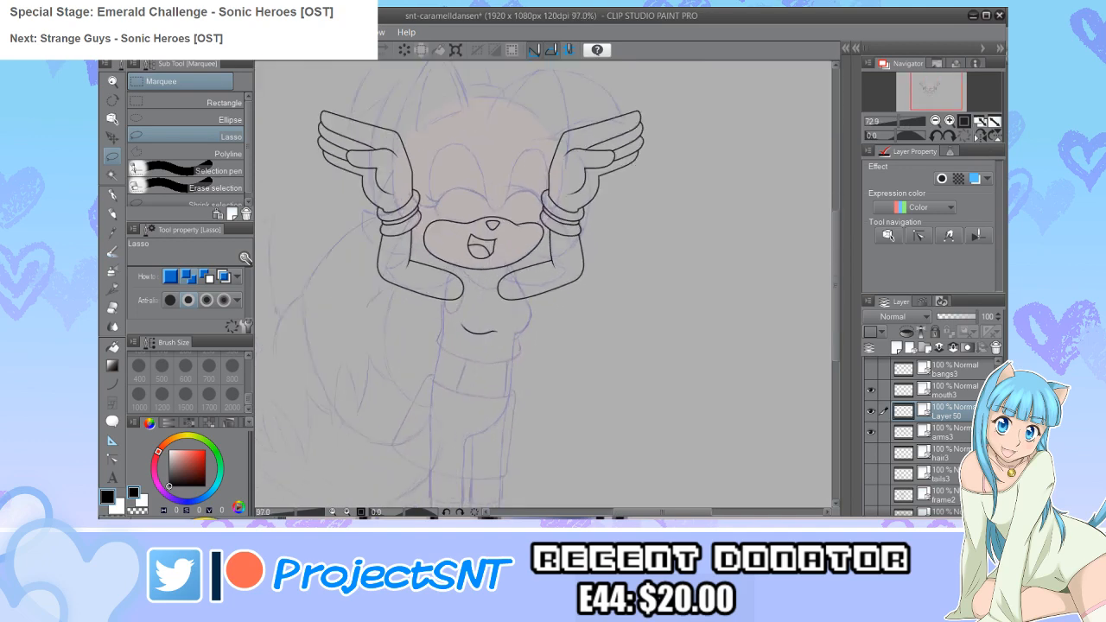
scroll(439, 377, "down", 1)
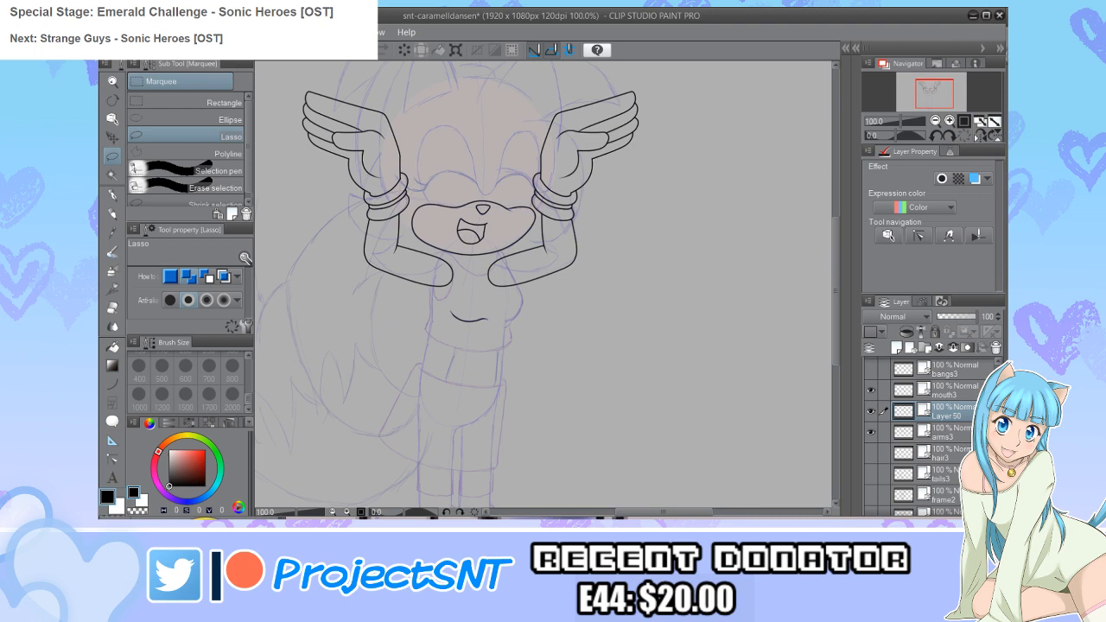
scroll(468, 318, "down", 5)
scroll(454, 397, "up", 9)
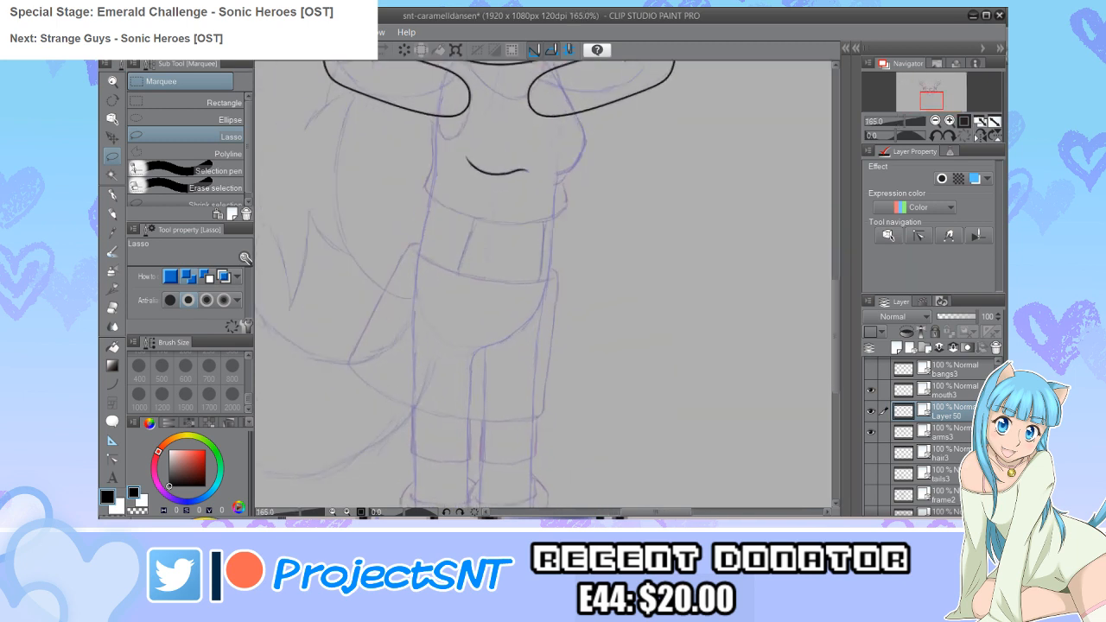
scroll(476, 472, "up", 1)
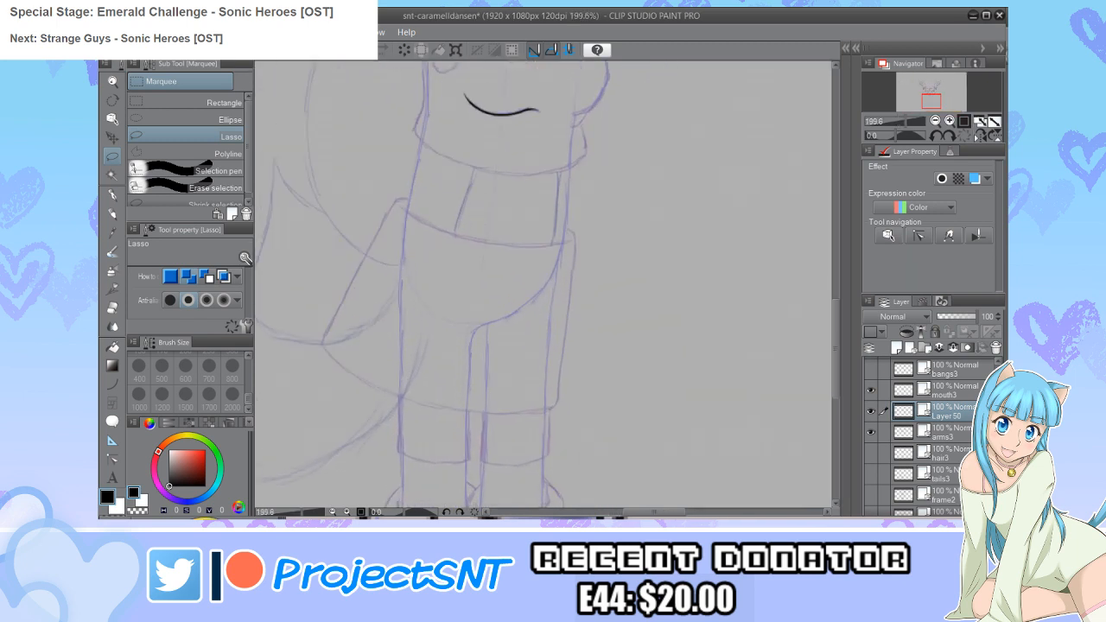
key("u")
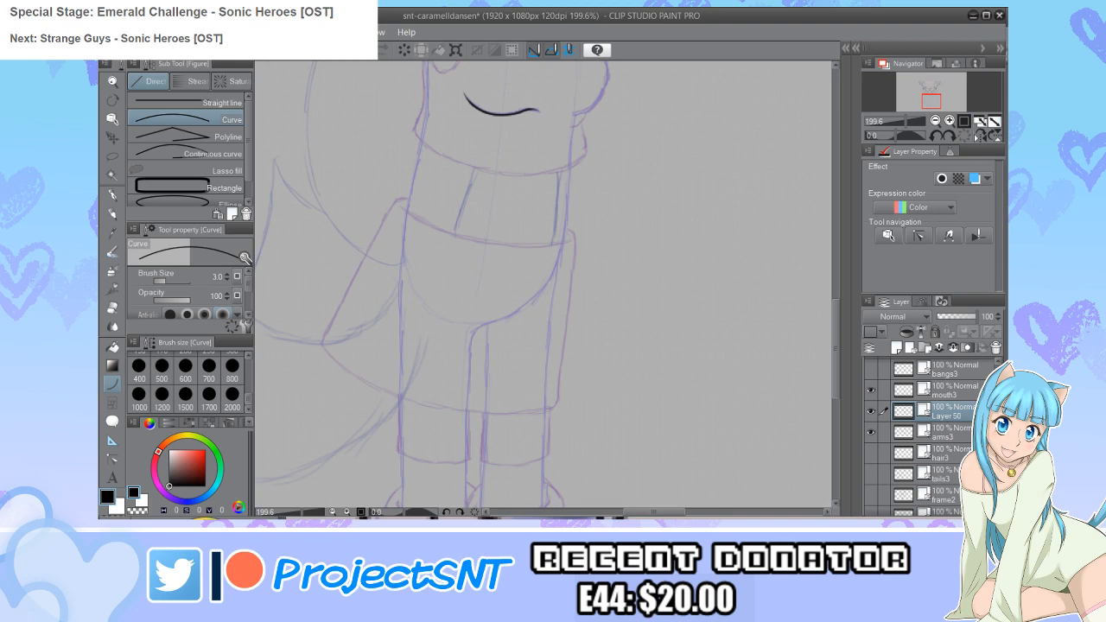
scroll(381, 406, "down", 4)
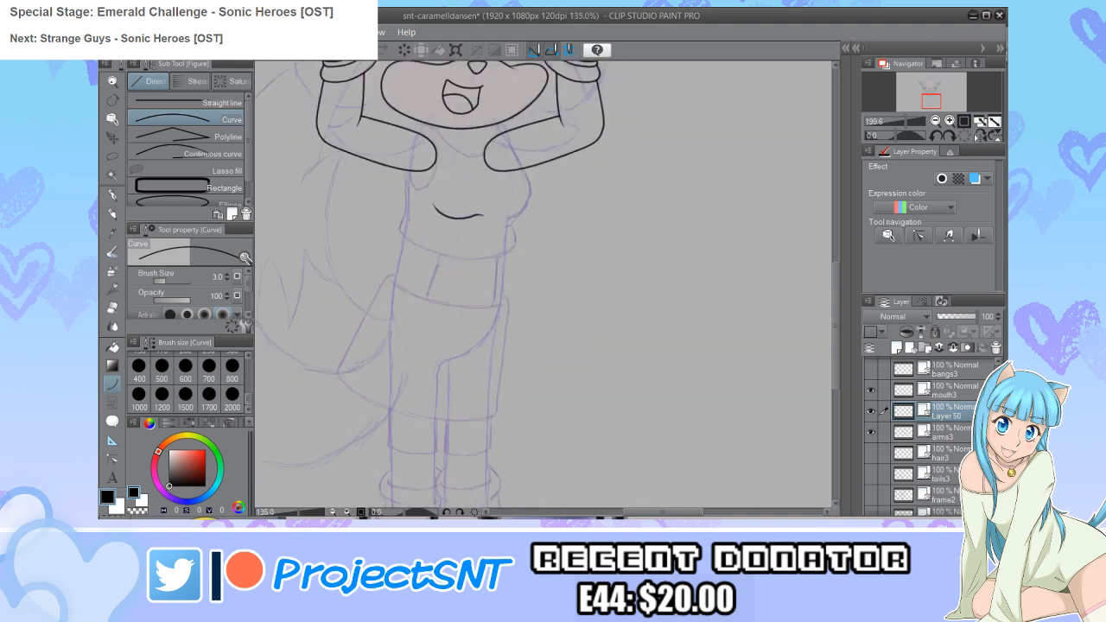
scroll(380, 406, "up", 4)
scroll(369, 418, "up", 1)
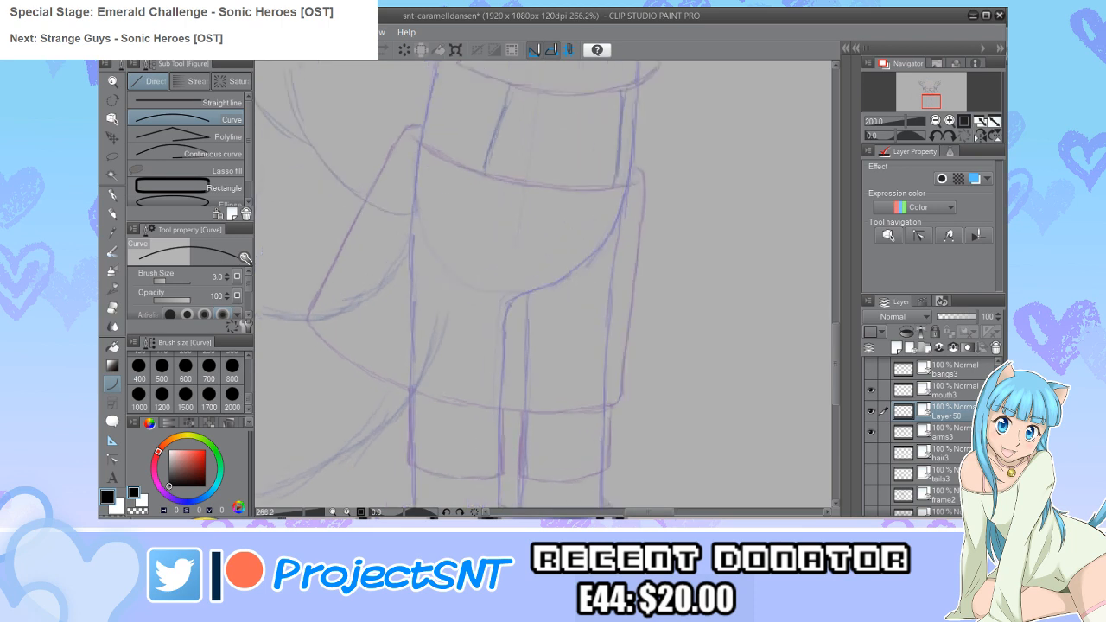
left_click_drag(295, 311, 640, 398)
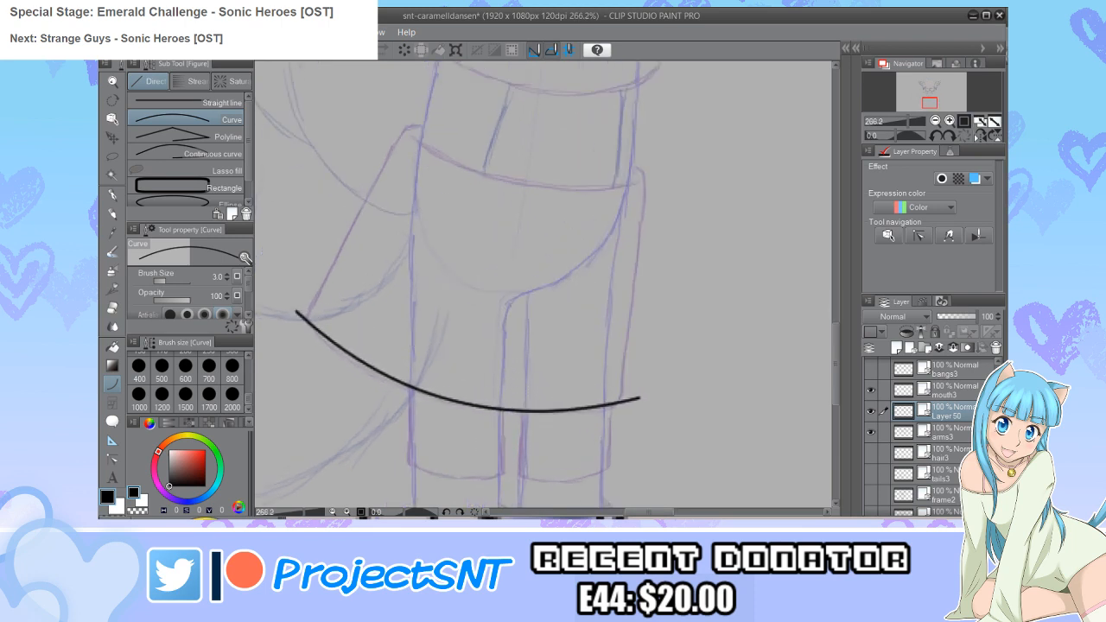
Step: Ink the skirt's waistline with the Curve tool and fine-tune its end with Move control point
scroll(545, 286, "down", 1)
scroll(404, 265, "up", 2)
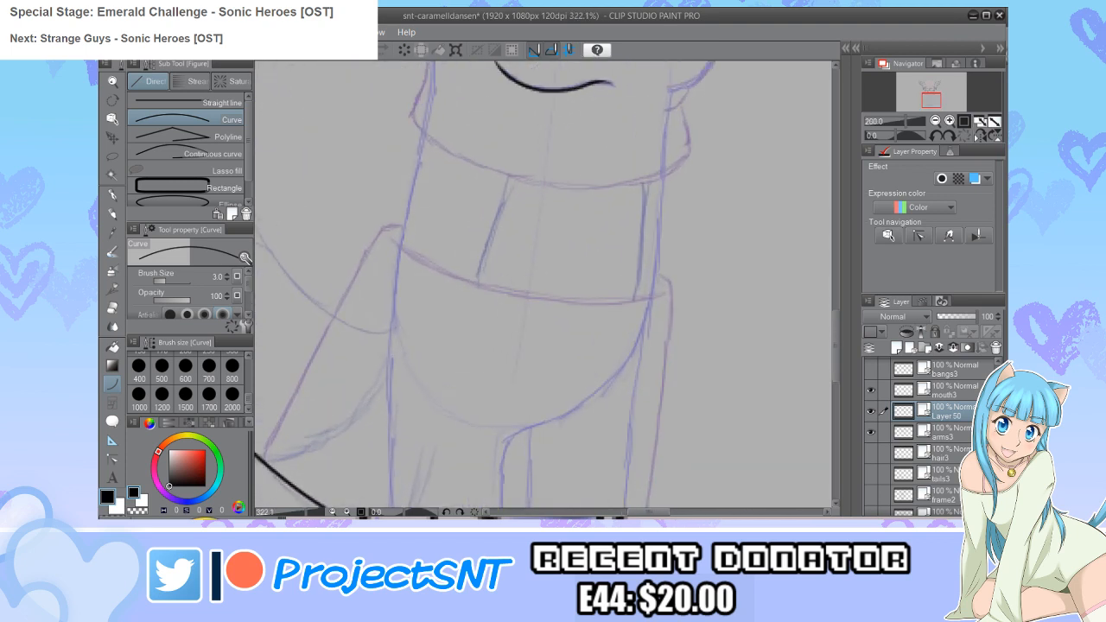
left_click_drag(390, 240, 658, 292)
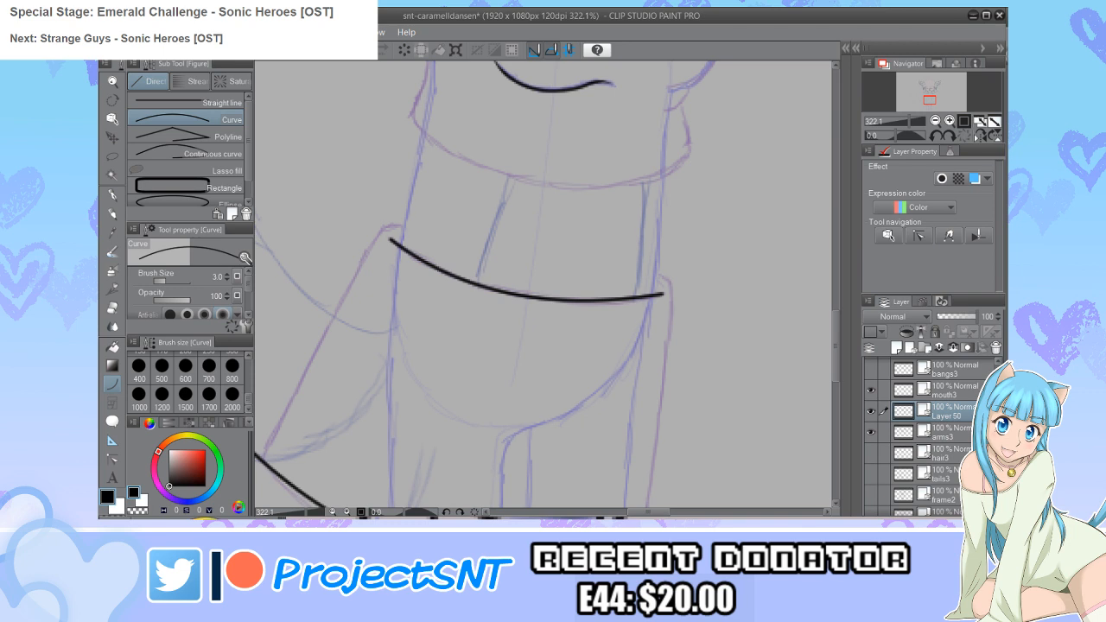
key("y")
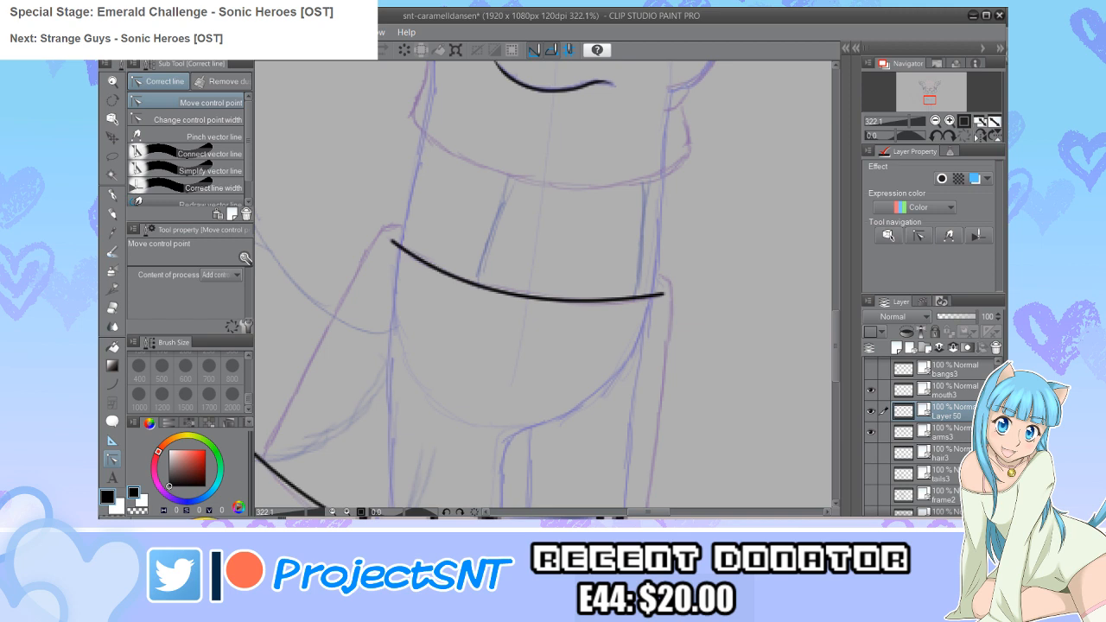
scroll(544, 285, "down", 5)
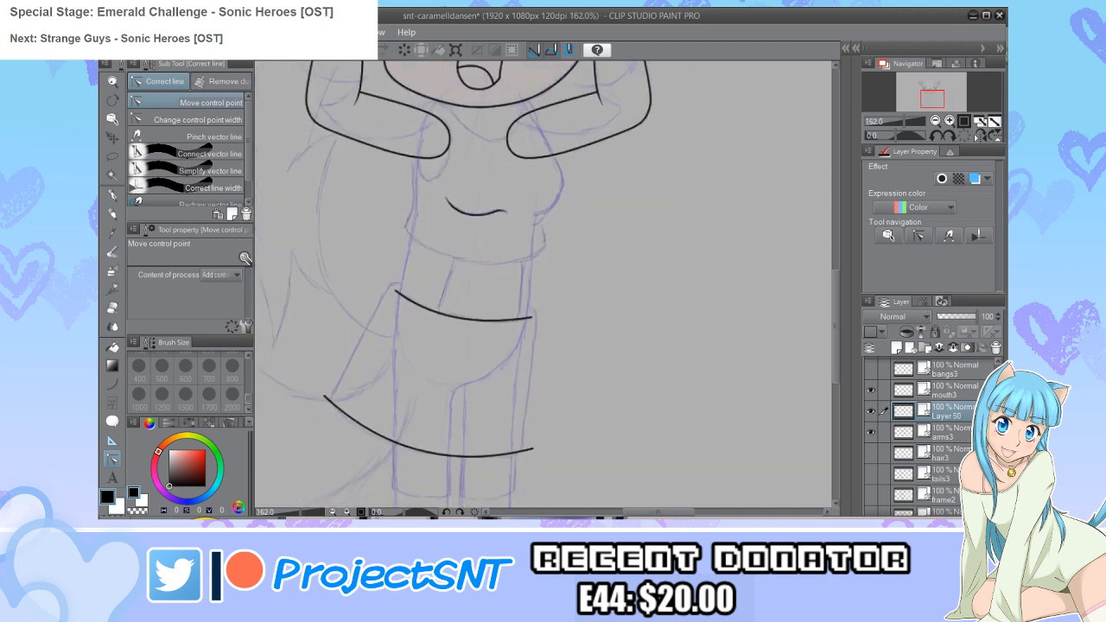
scroll(475, 259, "up", 5)
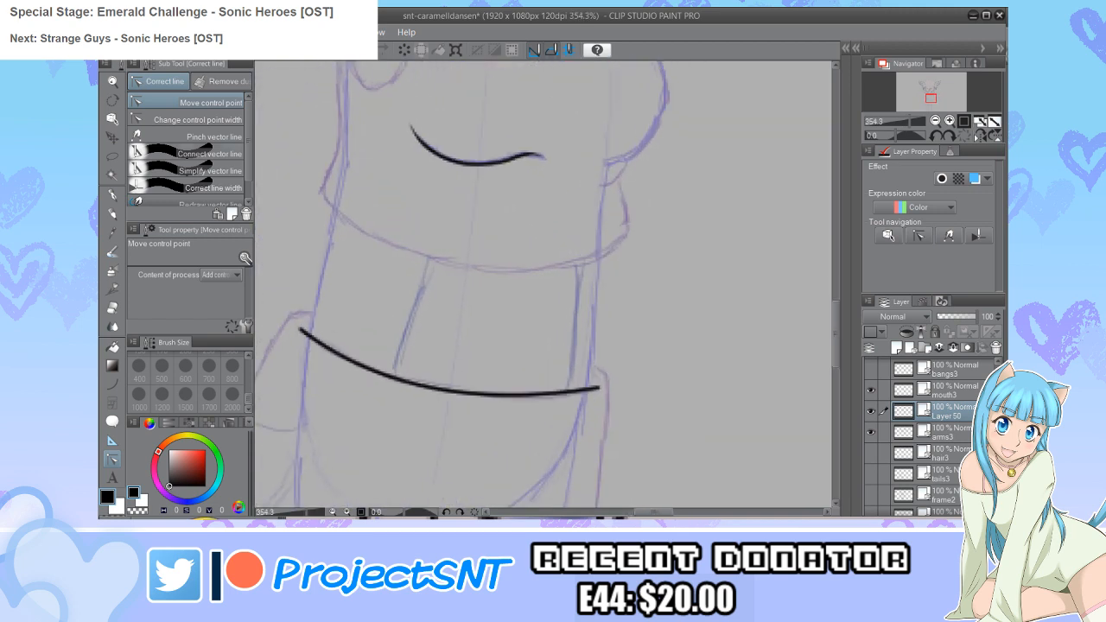
Step: Ink both sides of the bare midriff and the two inner belly lines with Curve strokes crossing the waistline
key("u")
scroll(545, 286, "up", 1)
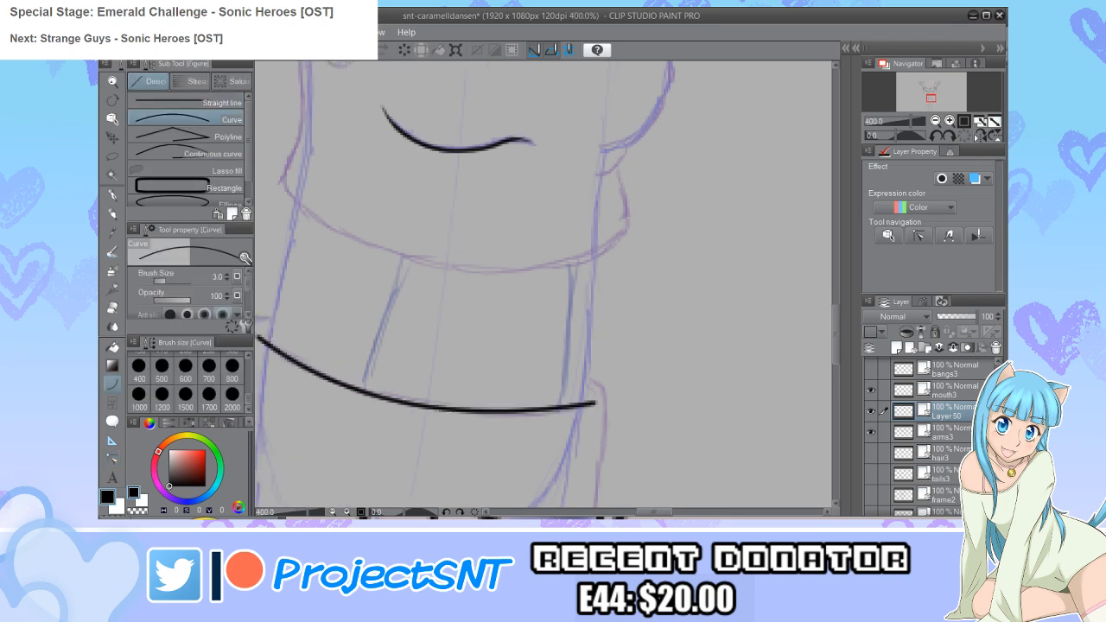
left_click_drag(594, 226, 575, 425)
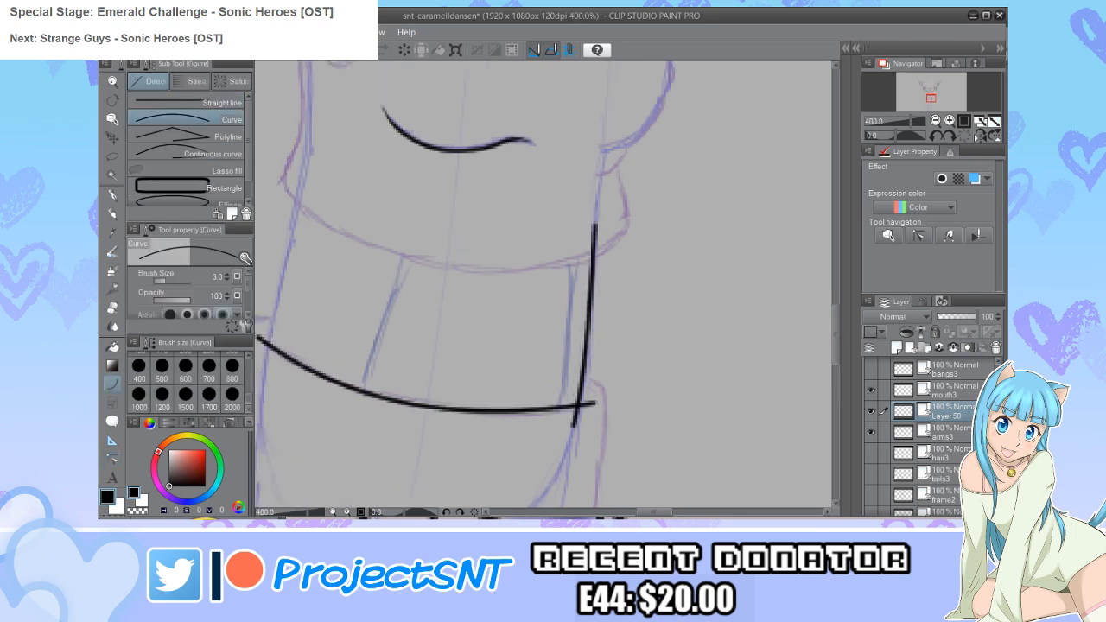
mouse_move(305, 180)
left_mouse_down()
mouse_move(246, 366)
mouse_move(352, 408)
mouse_move(340, 413)
left_mouse_up()
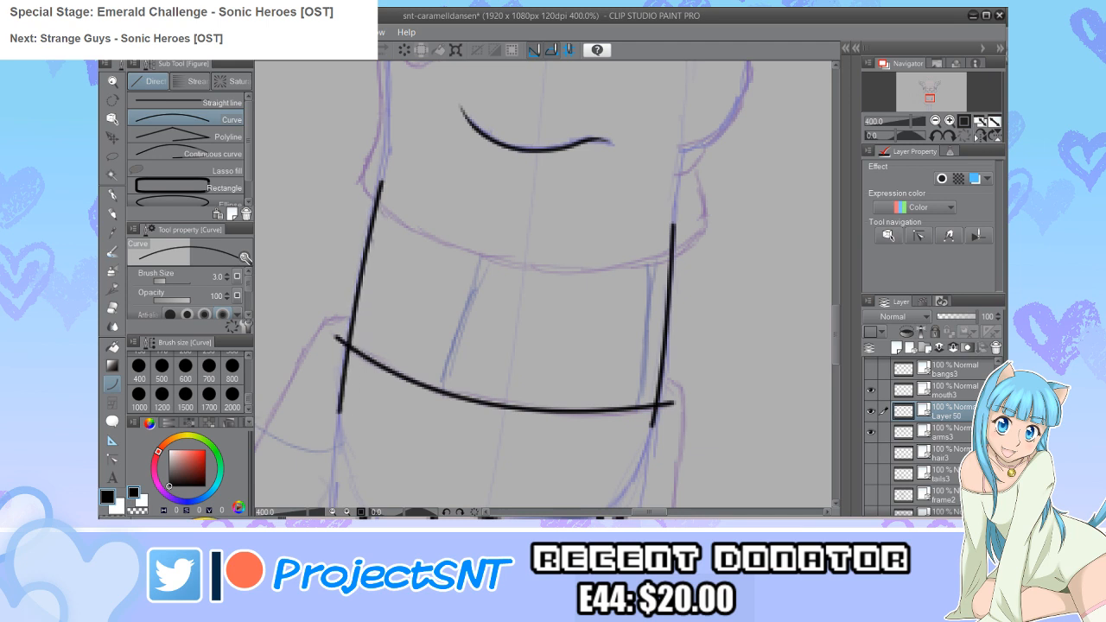
mouse_move(653, 245)
left_mouse_down()
mouse_move(648, 406)
mouse_move(627, 442)
left_mouse_up()
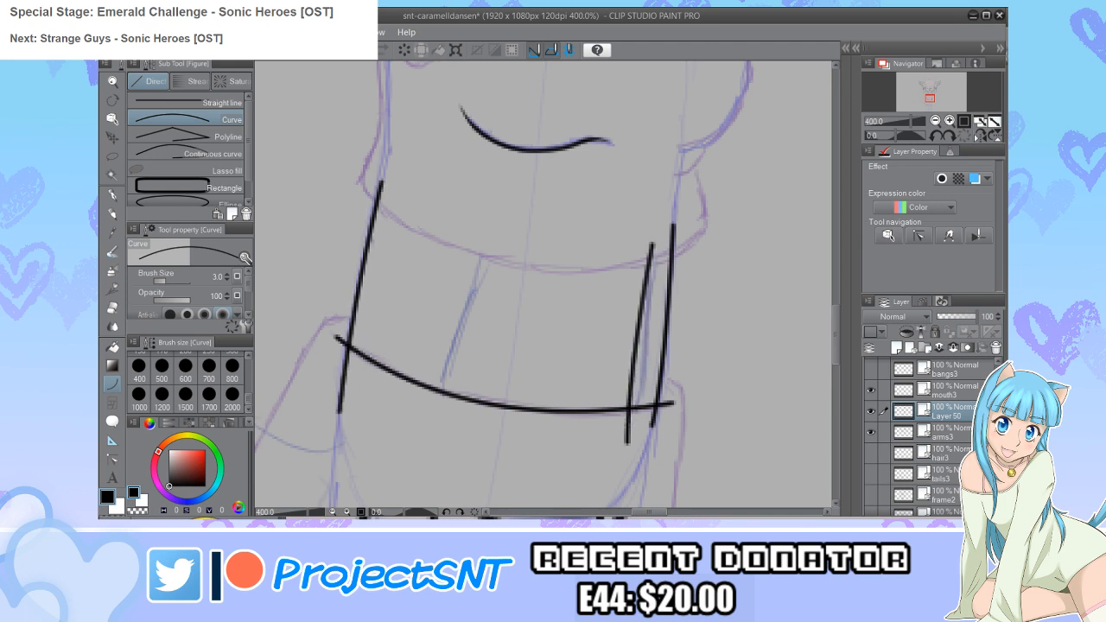
left_click_drag(485, 232, 439, 430)
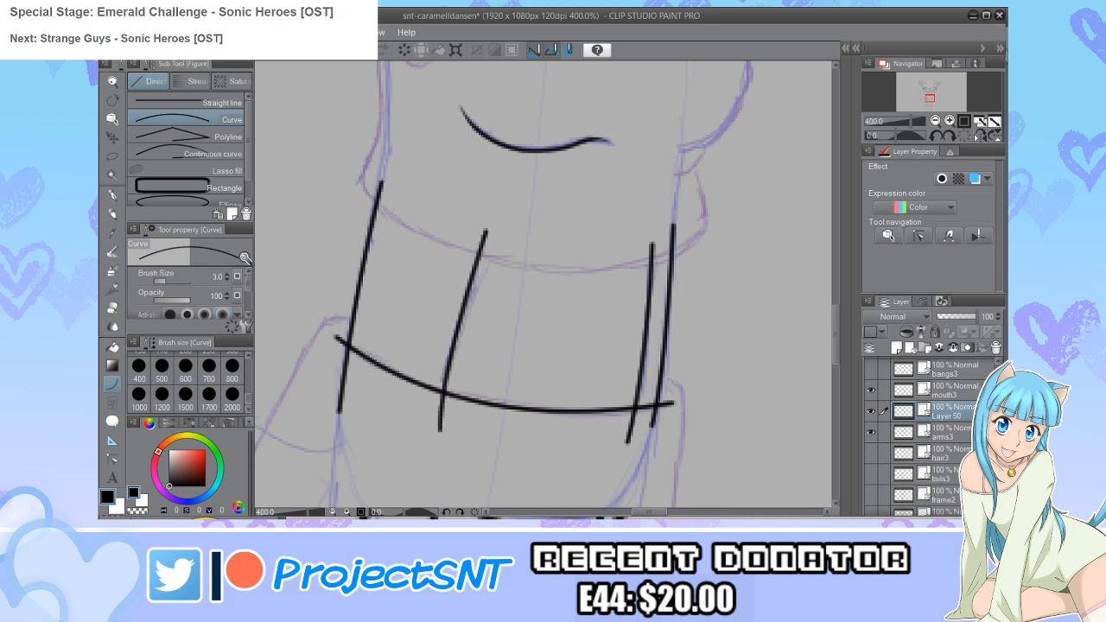
Step: Trim the four midriff line ends that overshoot below the skirt's waistline with the Vector eraser
scroll(315, 368, "down", 2)
key("e")
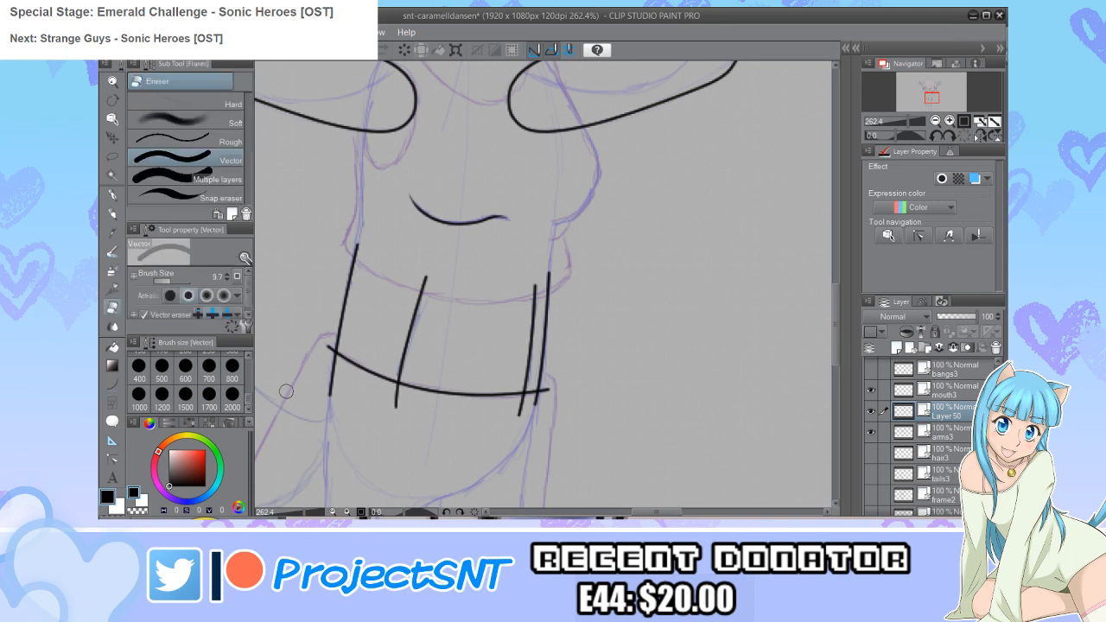
mouse_move(322, 378)
left_mouse_down()
mouse_move(450, 414)
mouse_move(545, 407)
left_mouse_up()
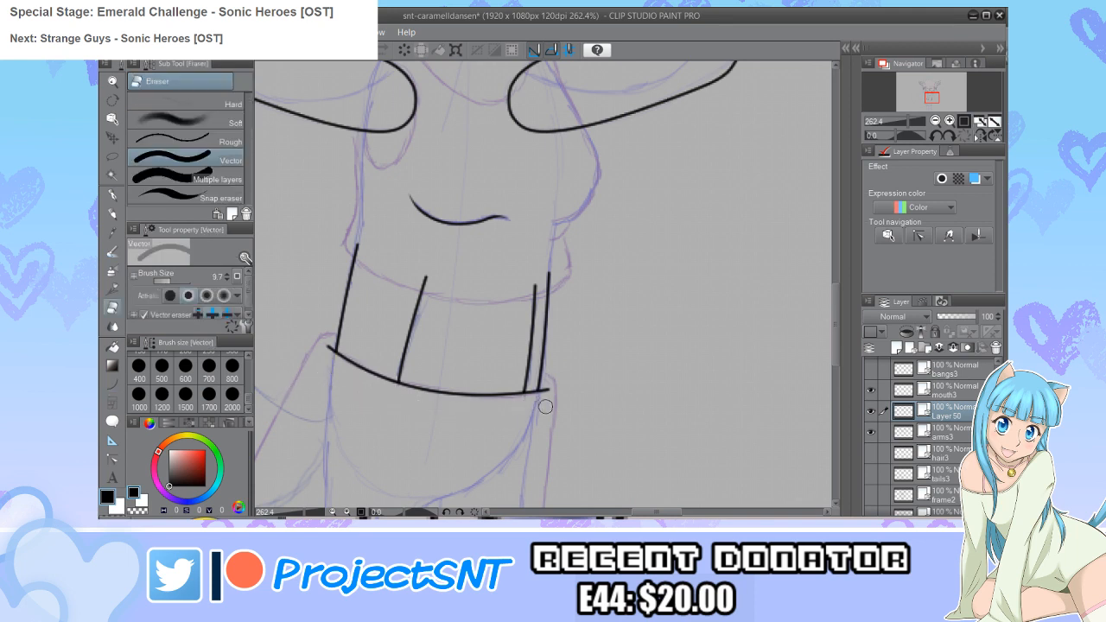
Step: Ink the skirt's left side with a Continuous curve from waistband to hem and trim the overshoot at the hem corner
scroll(362, 387, "down", 2)
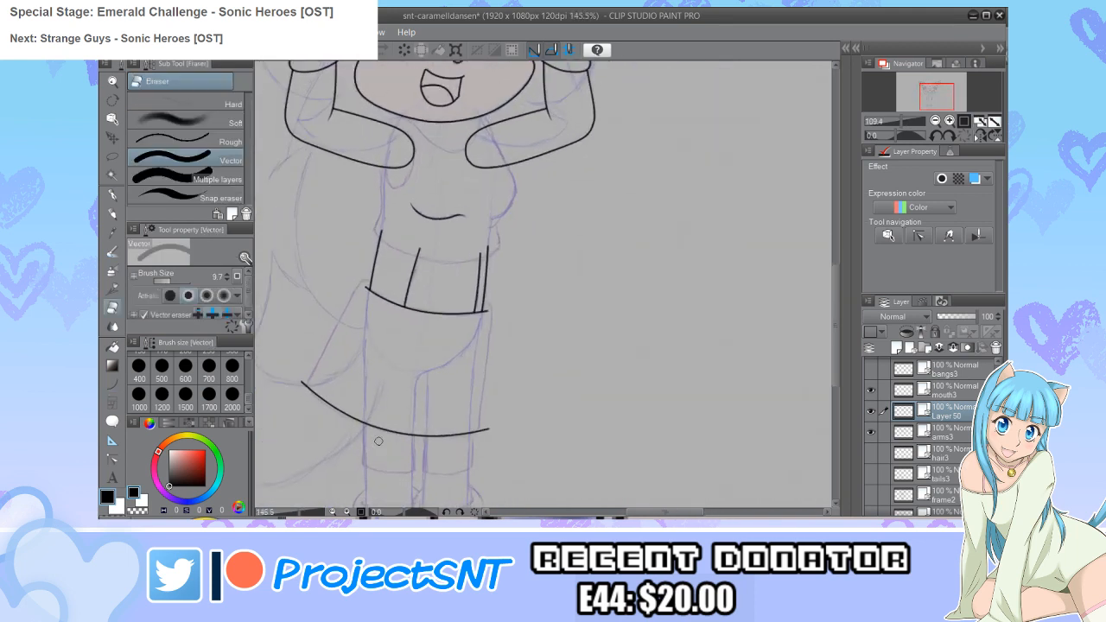
scroll(298, 343, "up", 2)
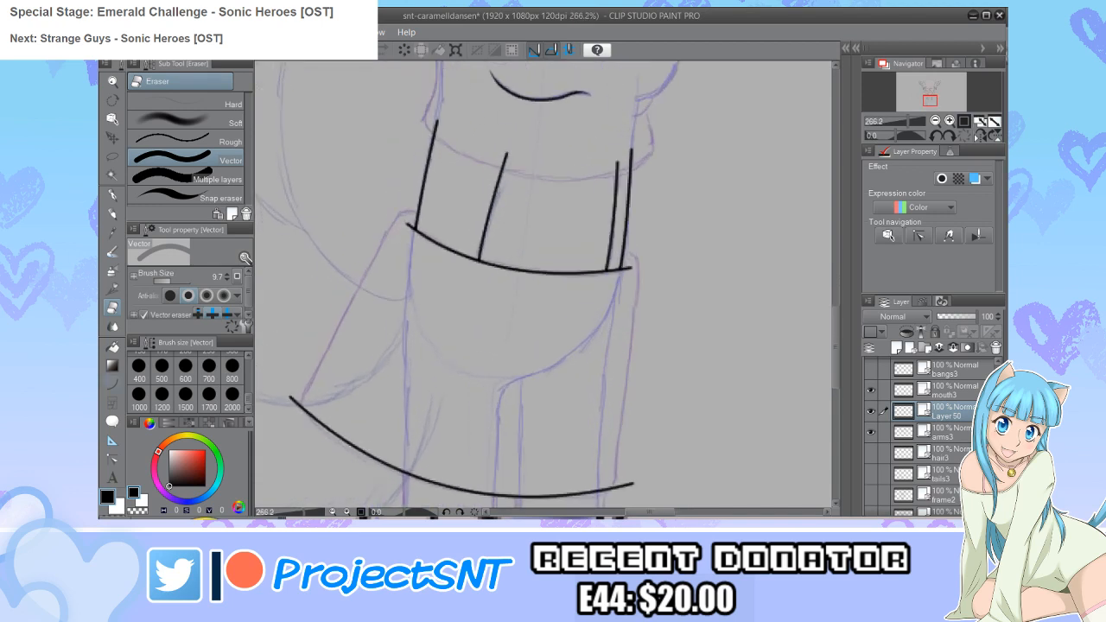
key("u")
scroll(409, 225, "up", 1)
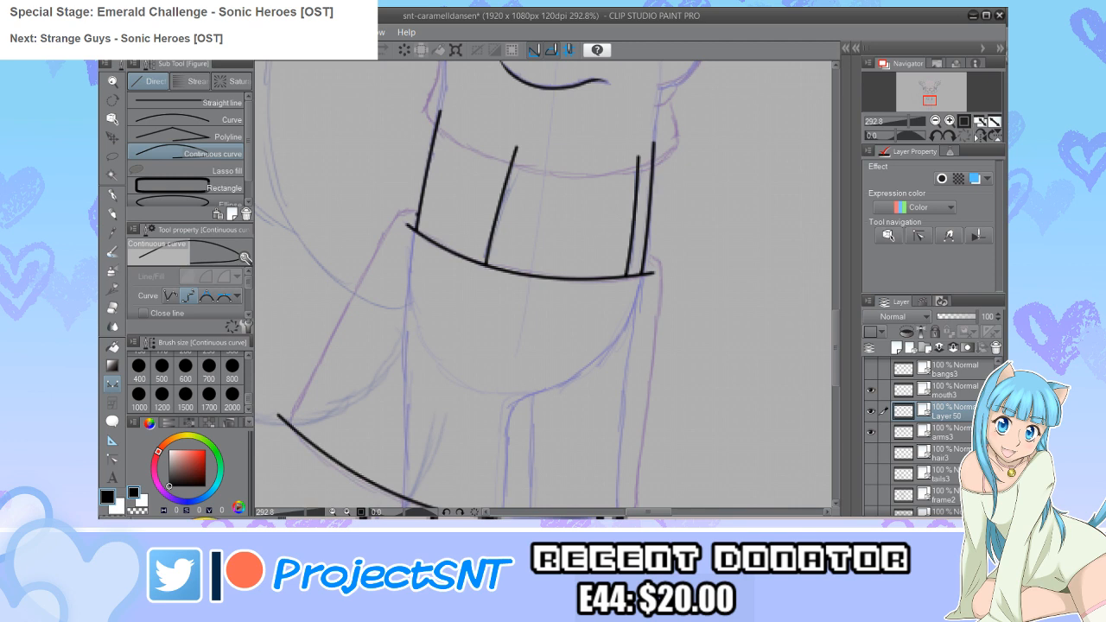
mouse_move(413, 215)
left_mouse_down()
mouse_move(386, 235)
mouse_move(277, 428)
mouse_move(281, 439)
left_mouse_up()
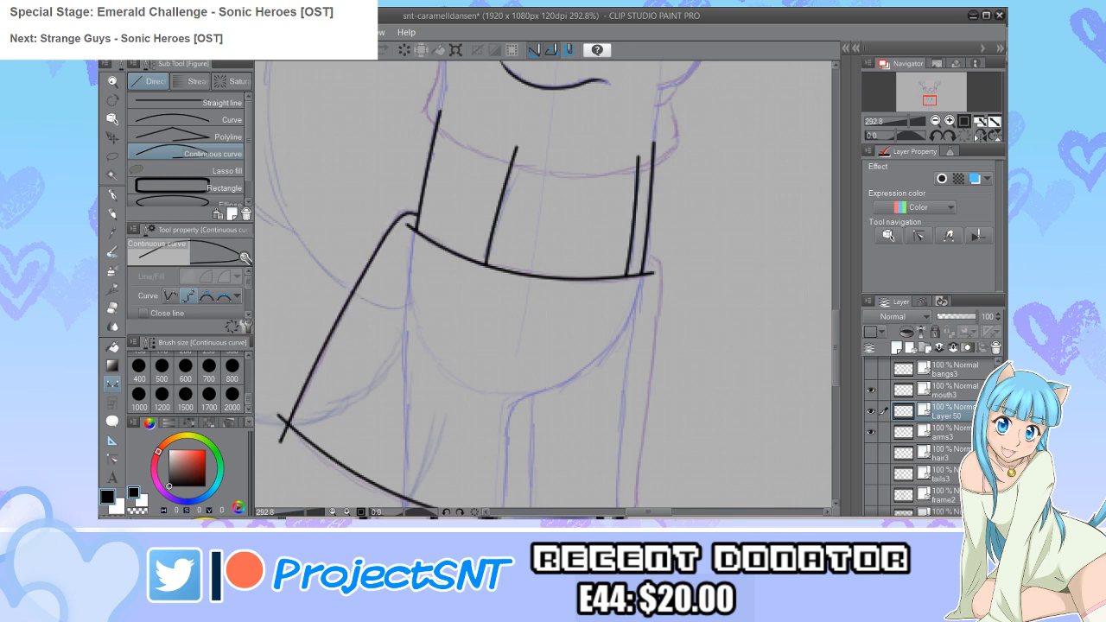
key("y")
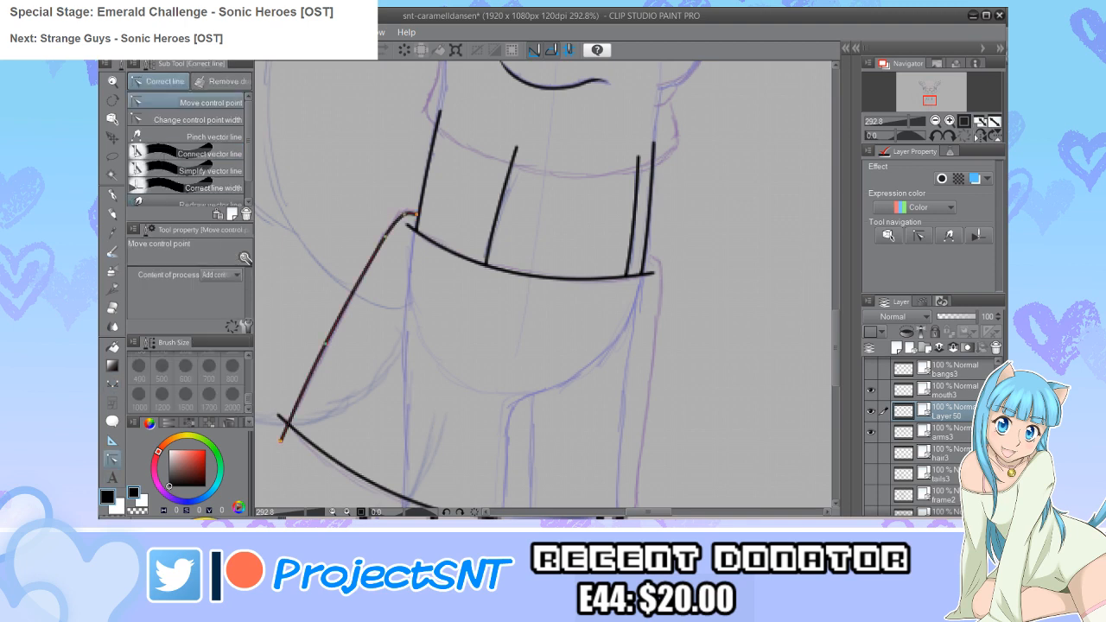
scroll(317, 232, "down", 3)
key("e")
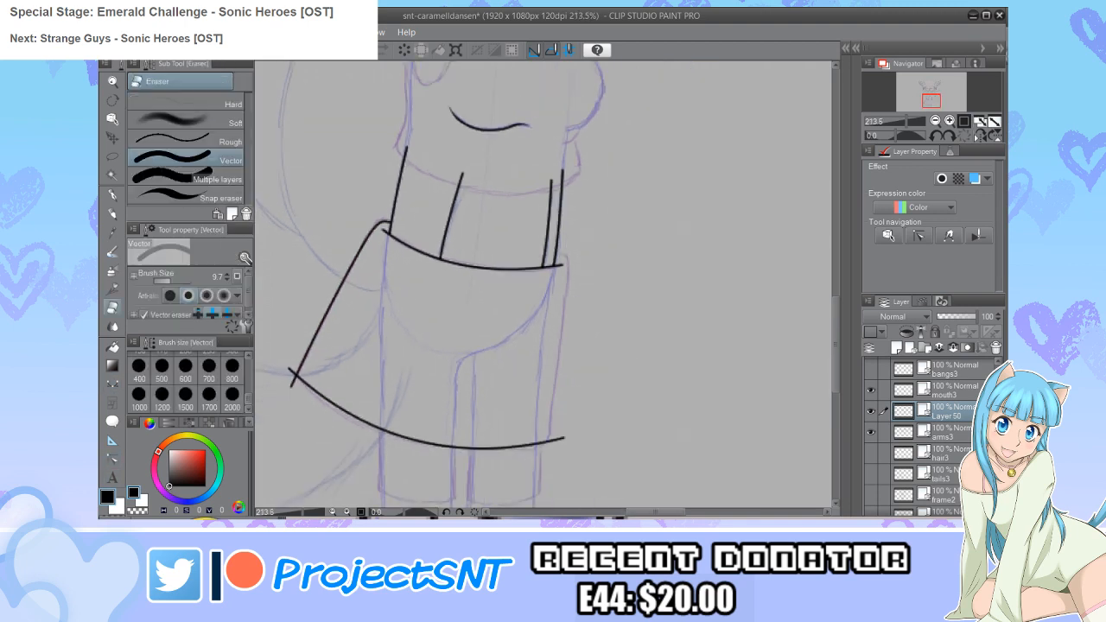
left_click_drag(290, 383, 288, 375)
Step: Ink the skirt's right side with a Continuous curve and trim the line ends past the hem corner with the Vector eraser
key("u")
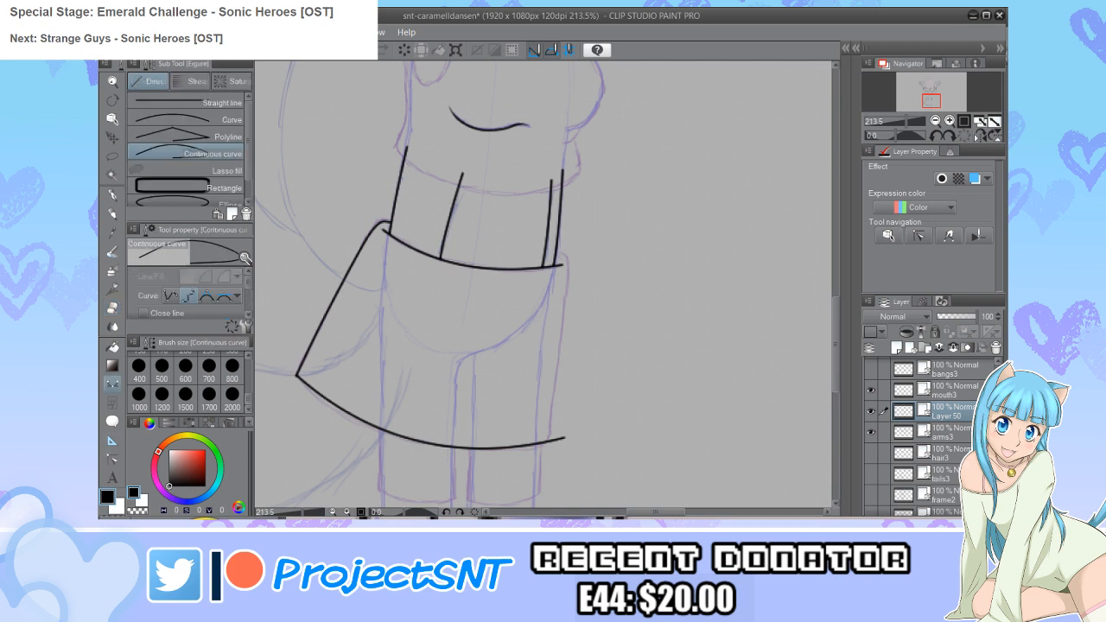
scroll(730, 330, "up", 2)
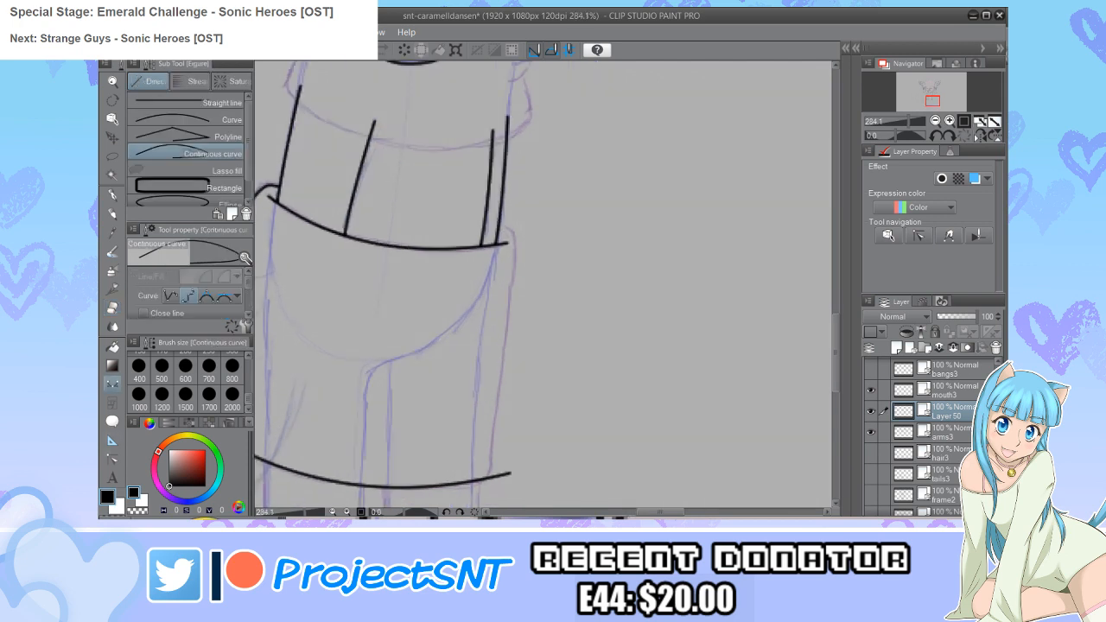
mouse_move(500, 226)
left_mouse_down()
mouse_move(515, 255)
mouse_move(489, 491)
left_mouse_up()
scroll(513, 337, "down", 2)
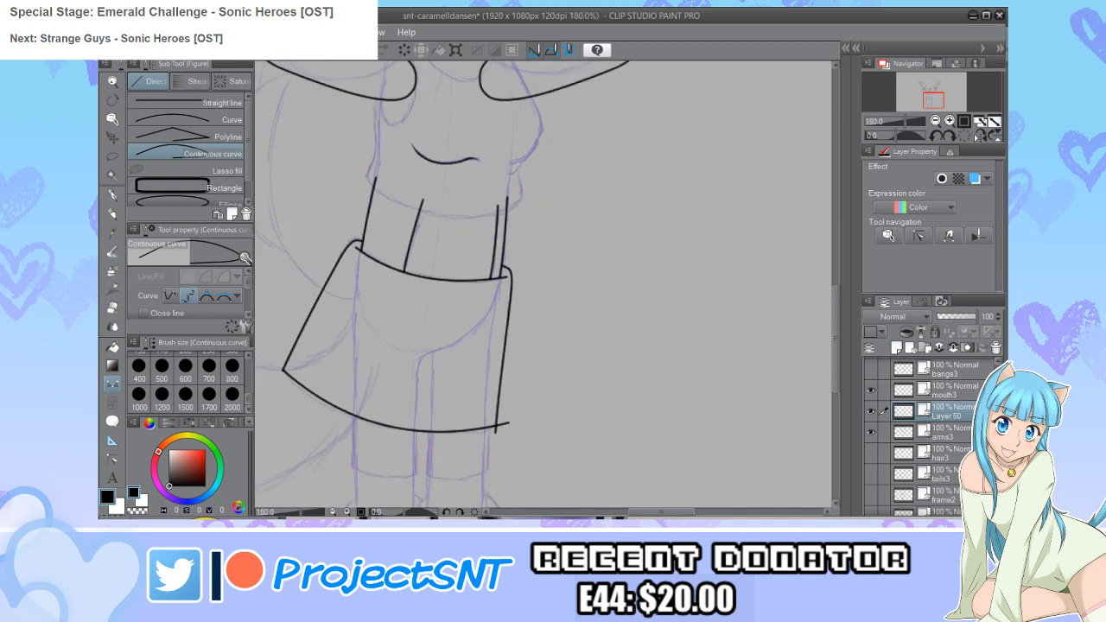
key("e")
left_click(505, 426)
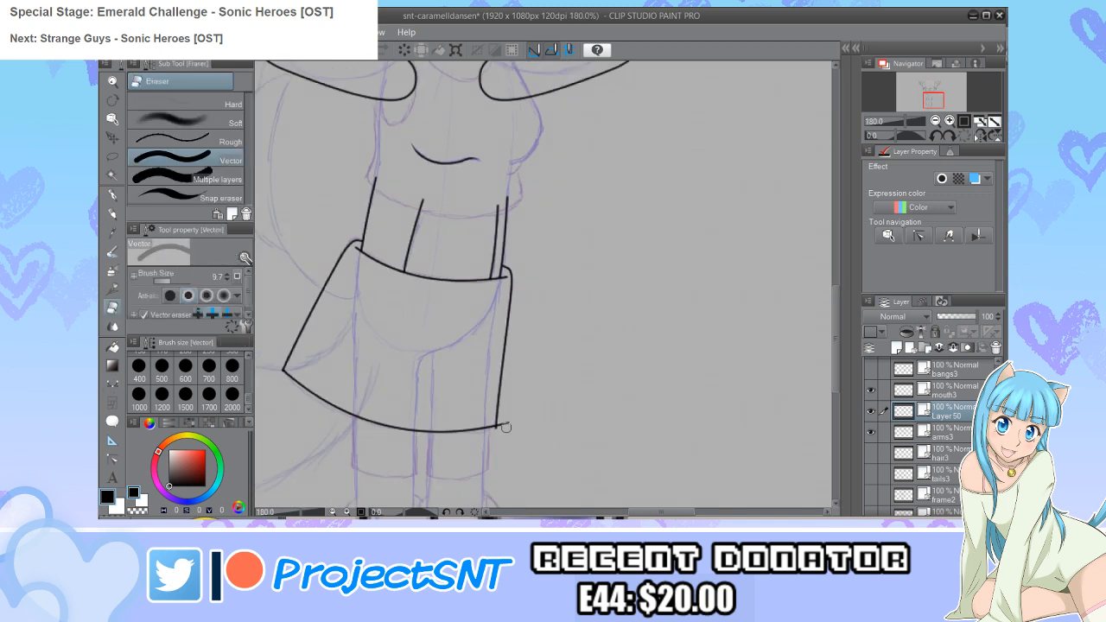
scroll(521, 410, "down", 4)
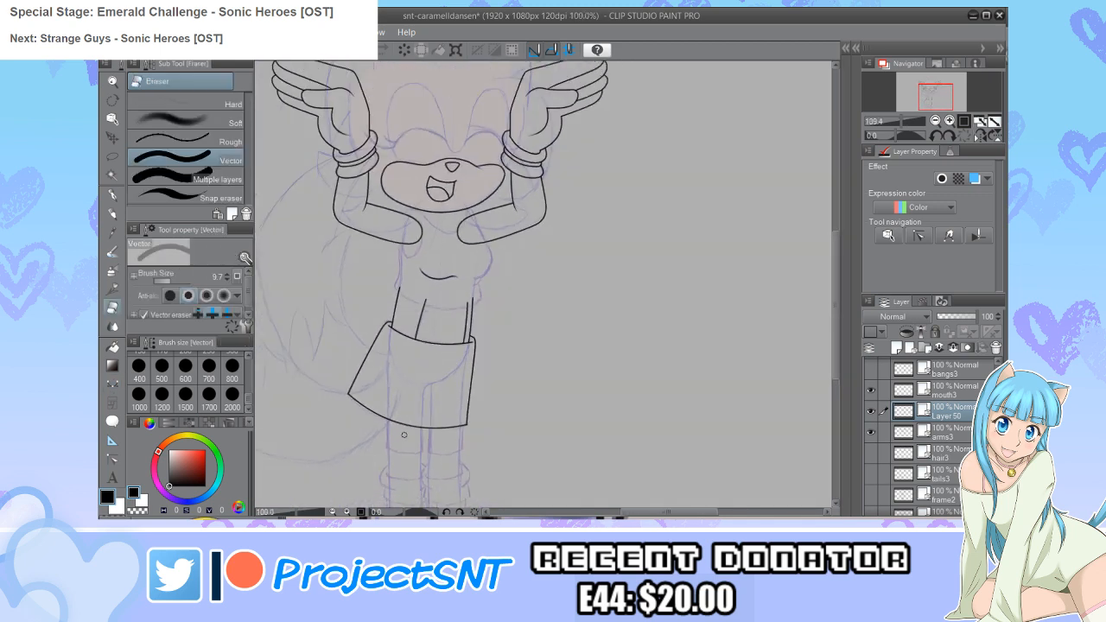
Step: Ink the top's lower hem across the midriff with the Curve tool and fine-tune its bend with Move control point
scroll(385, 435, "up", 6)
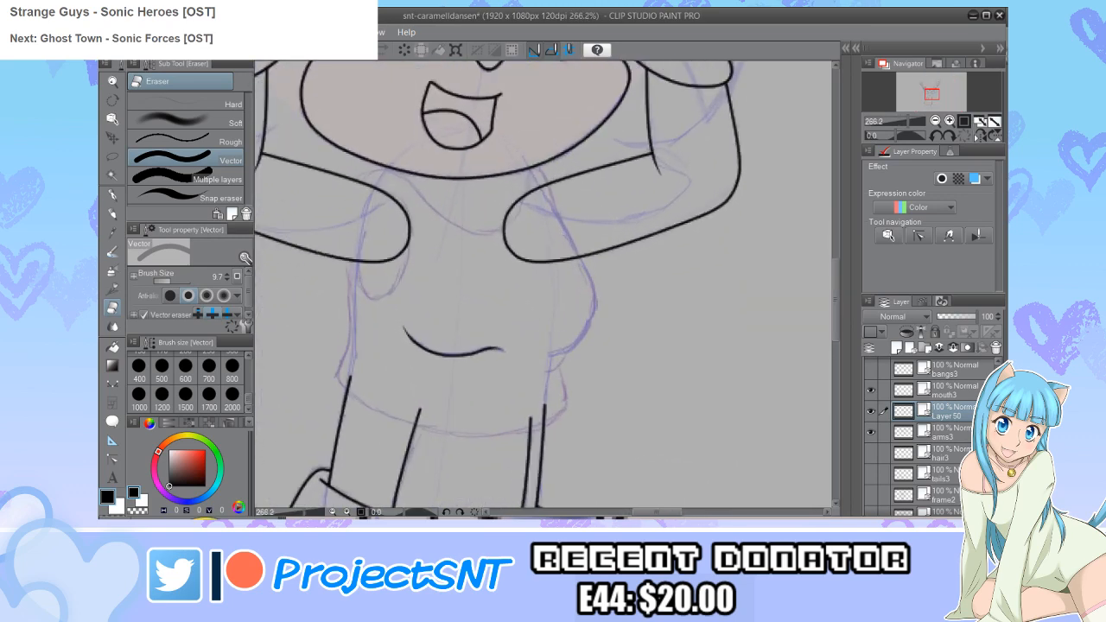
key("u")
left_click(192, 118)
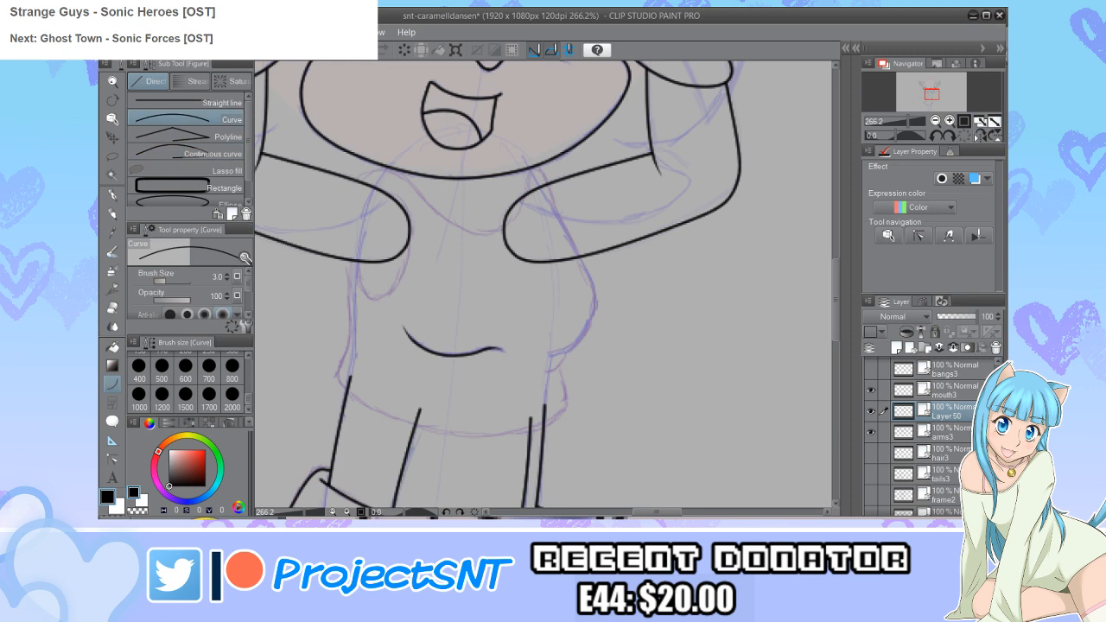
left_click_drag(329, 374, 581, 401)
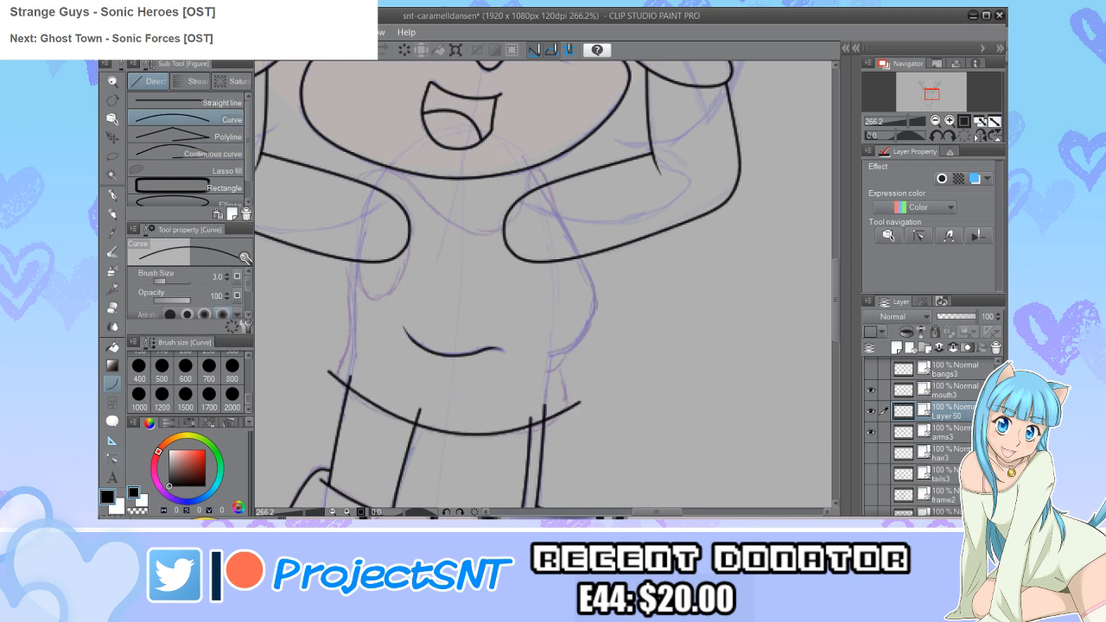
key("y")
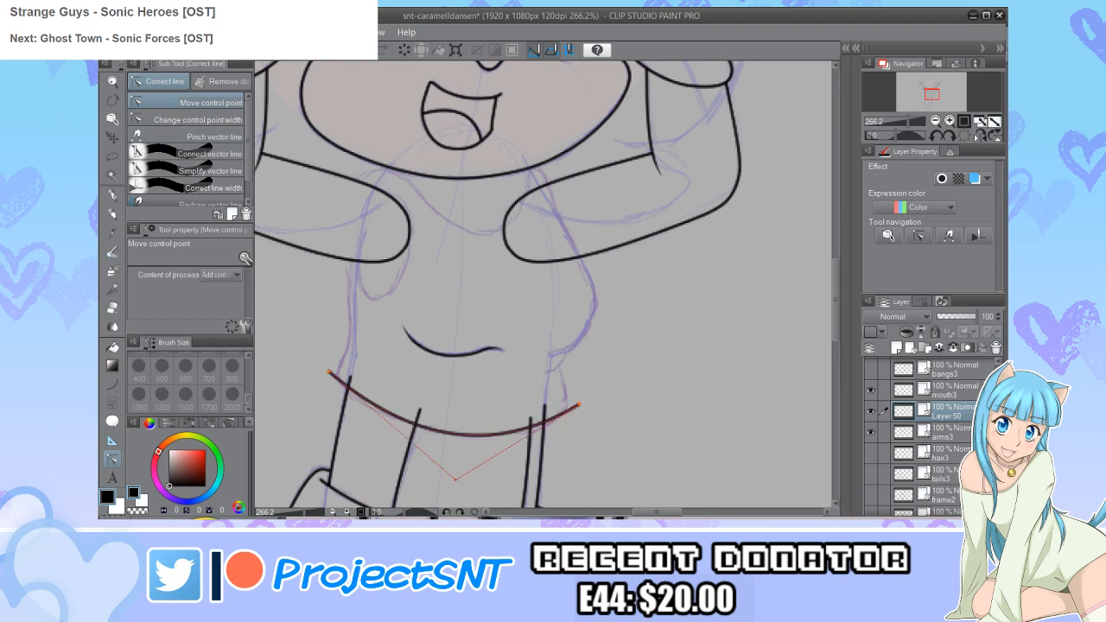
left_click_drag(328, 371, 327, 375)
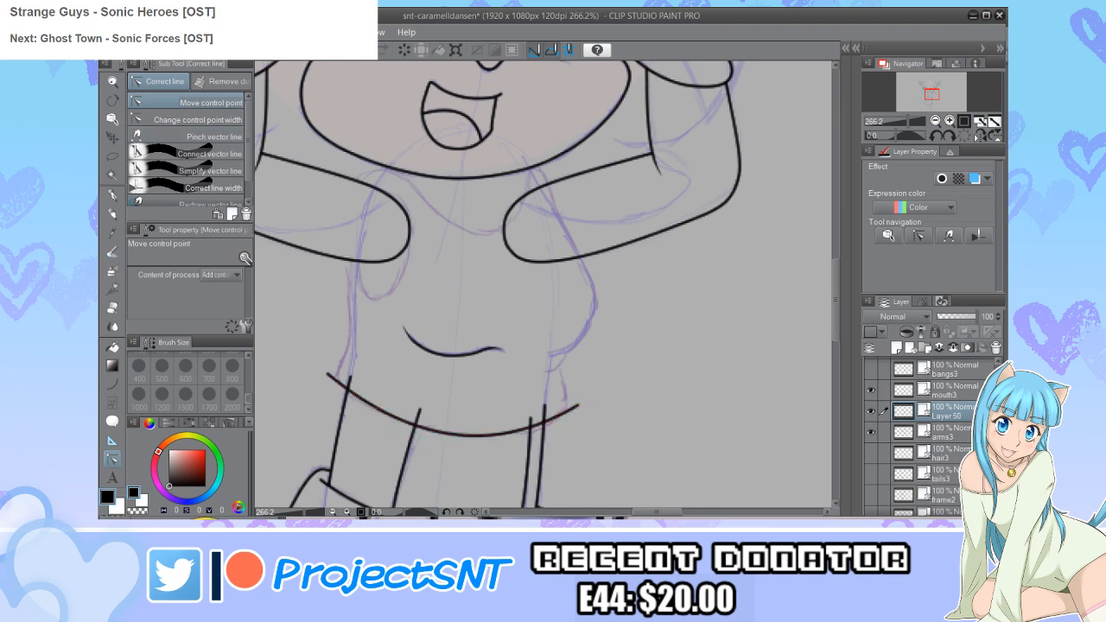
left_click_drag(456, 480, 458, 477)
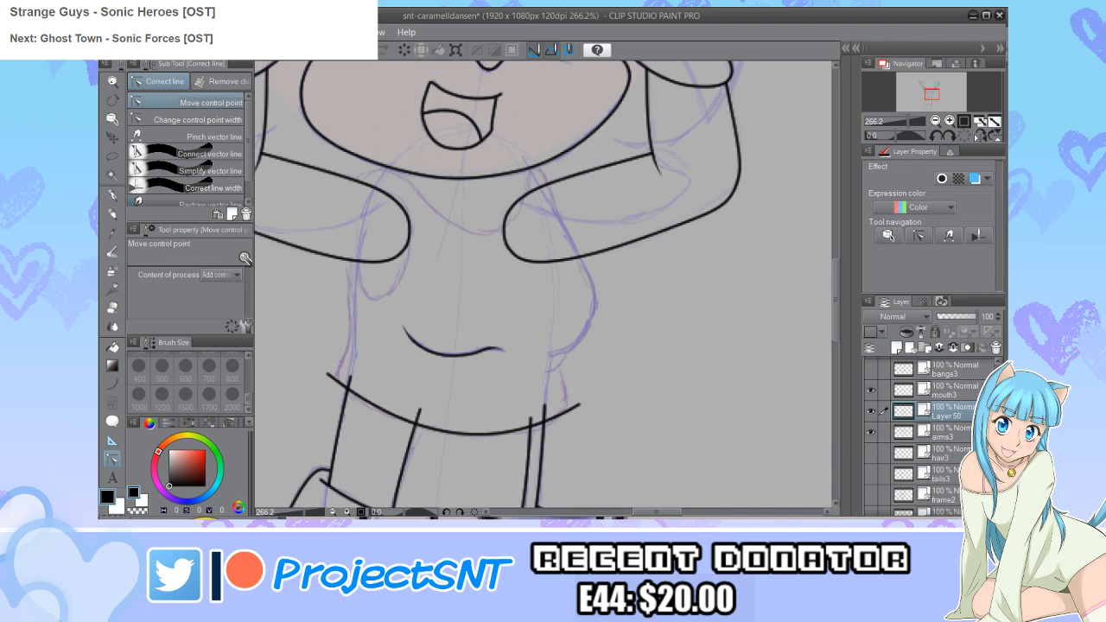
Step: Trim the midriff line ends that stick out above the top's hem with the Vector eraser
key("e")
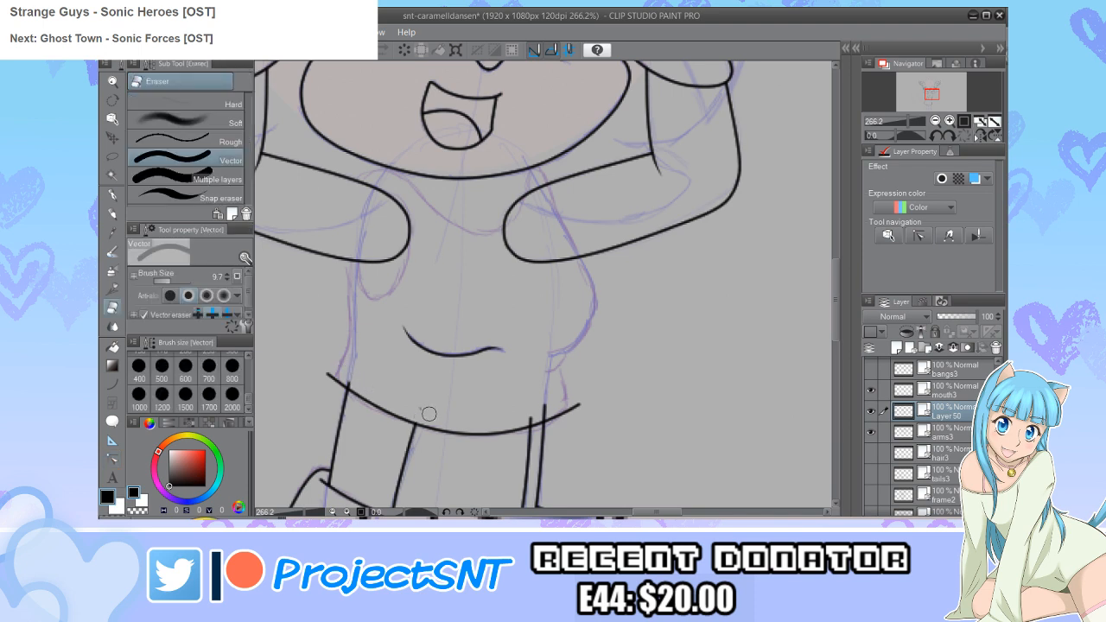
scroll(449, 353, "down", 3)
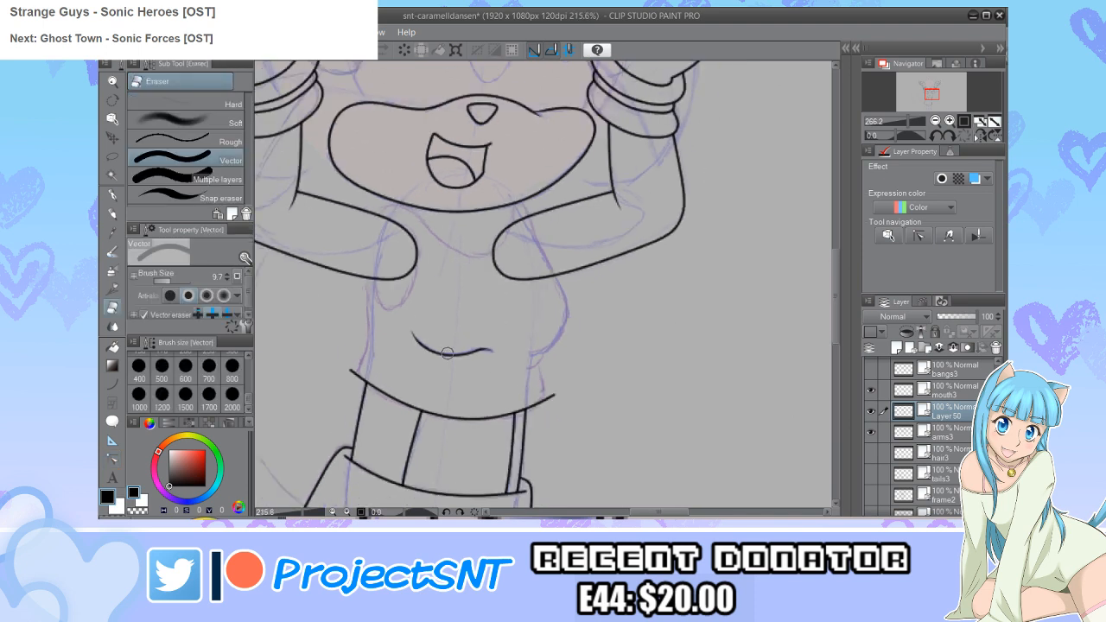
scroll(341, 369, "down", 2)
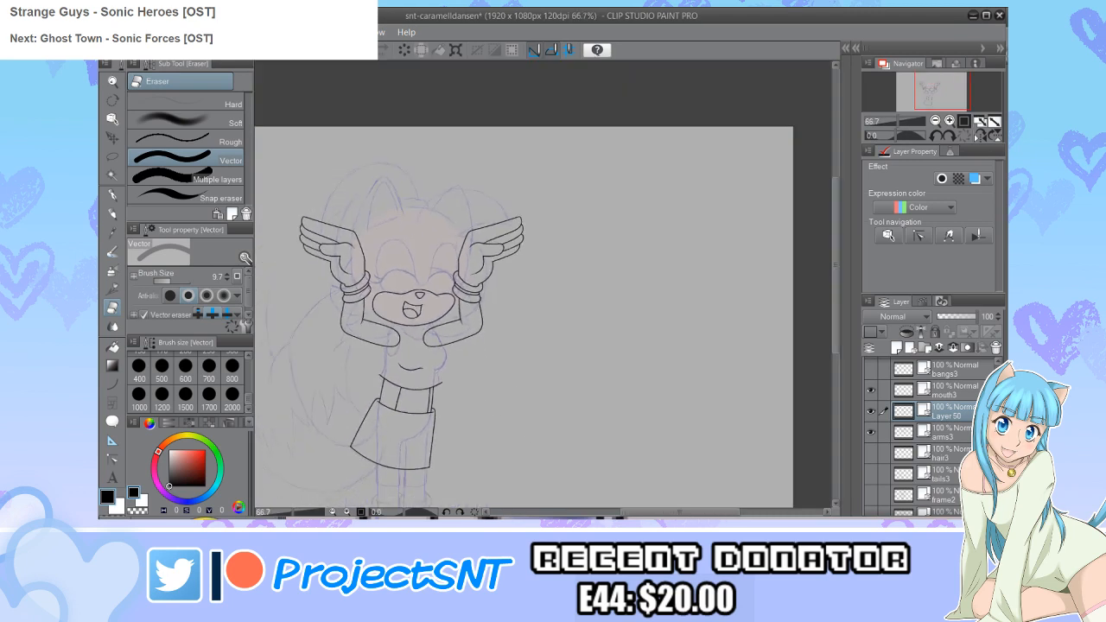
scroll(925, 432, "down", 1)
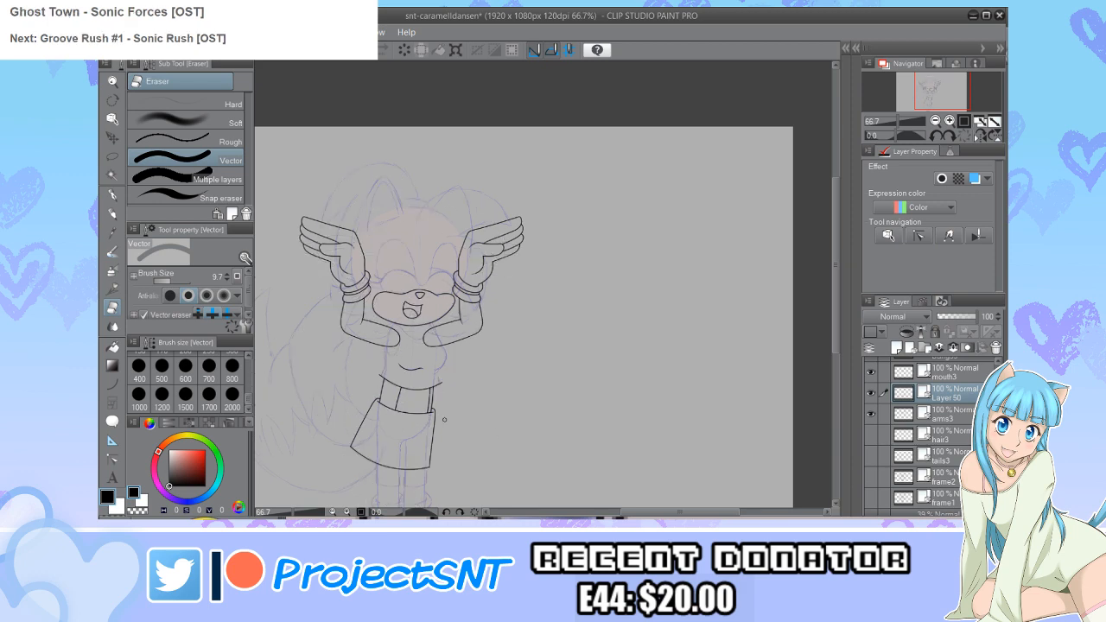
Step: Ink the tank top's outline as one Continuous curve from the right bust over both straps and the neckline down to the left hem
scroll(415, 413, "up", 3)
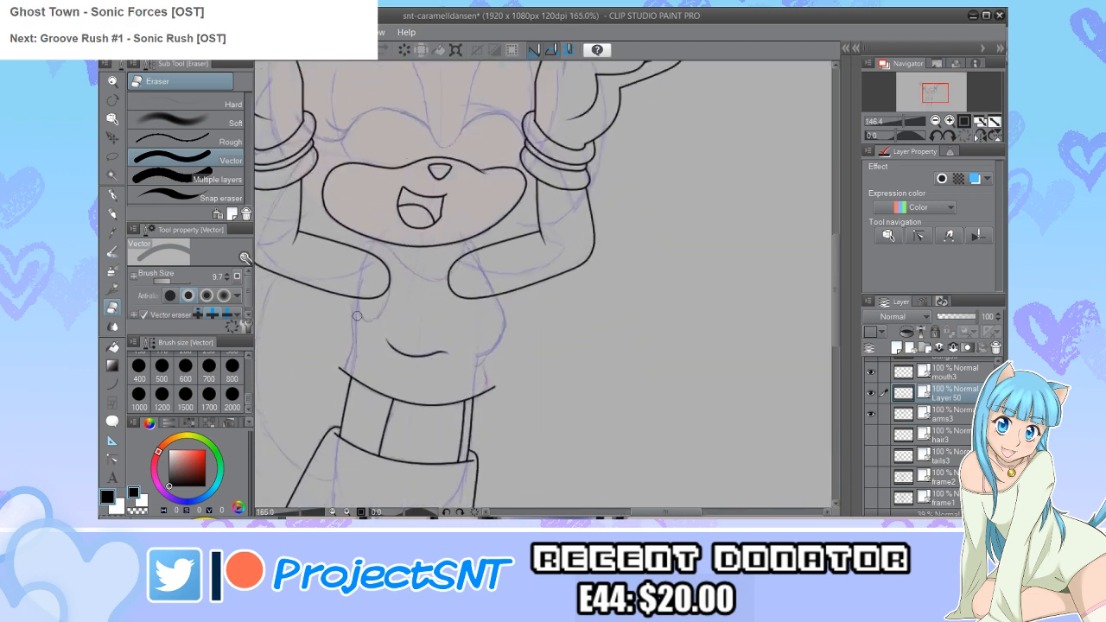
scroll(412, 300, "up", 1)
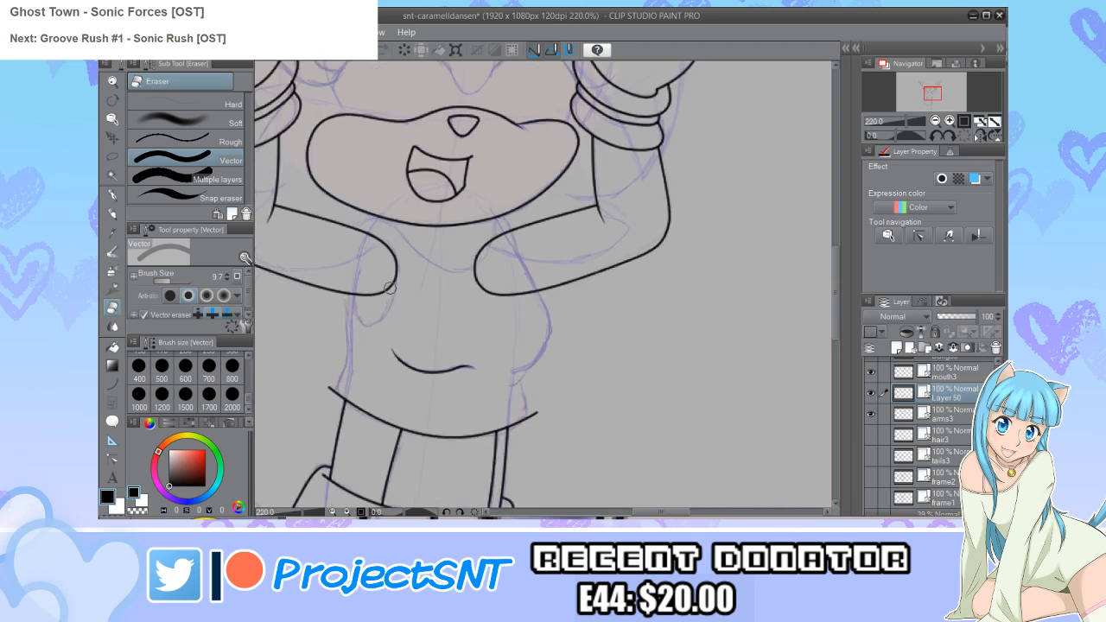
scroll(390, 288, "up", 1)
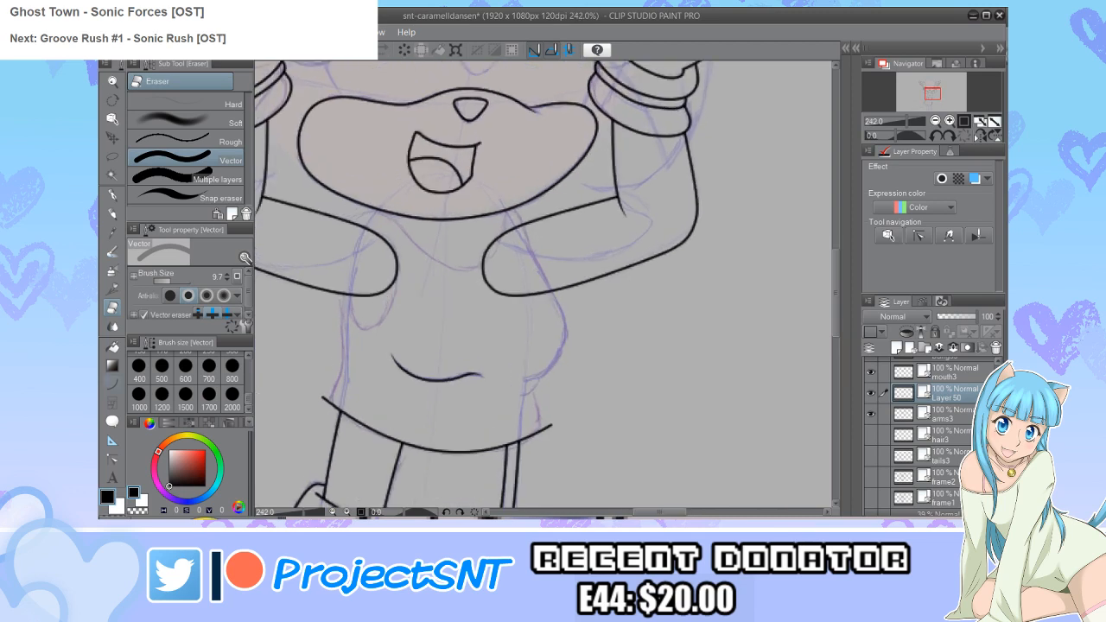
key("u")
key("u")
scroll(488, 415, "up", 2)
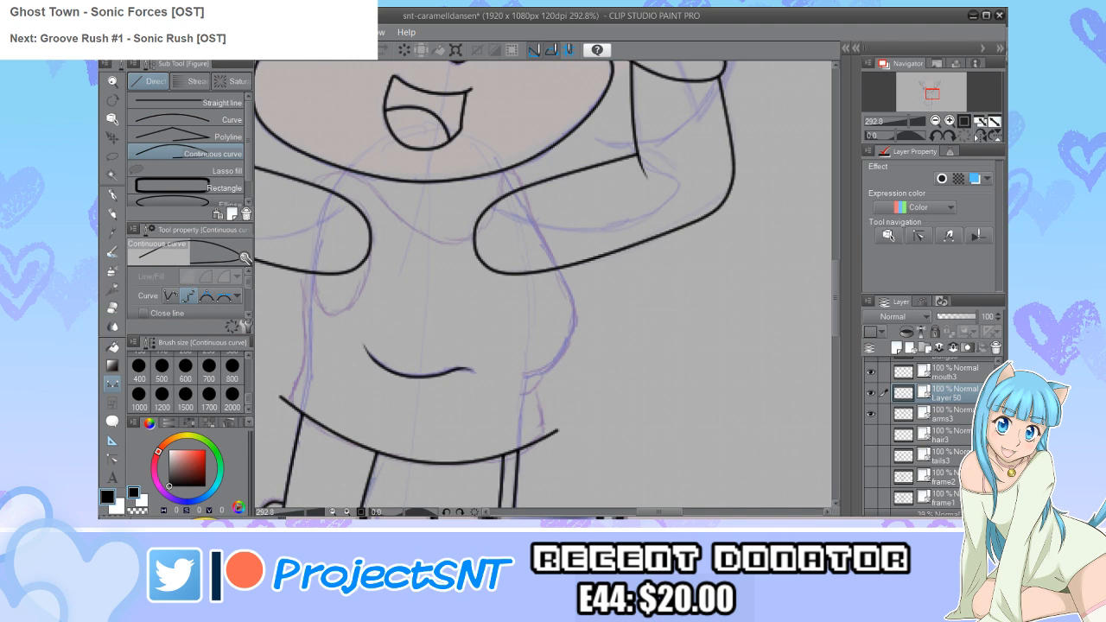
mouse_move(524, 375)
left_mouse_down()
mouse_move(565, 353)
mouse_move(576, 304)
mouse_move(517, 171)
mouse_move(494, 214)
mouse_move(445, 241)
mouse_move(353, 175)
mouse_move(315, 172)
mouse_move(299, 238)
mouse_move(305, 353)
mouse_move(283, 413)
left_mouse_up()
scroll(484, 385, "down", 5)
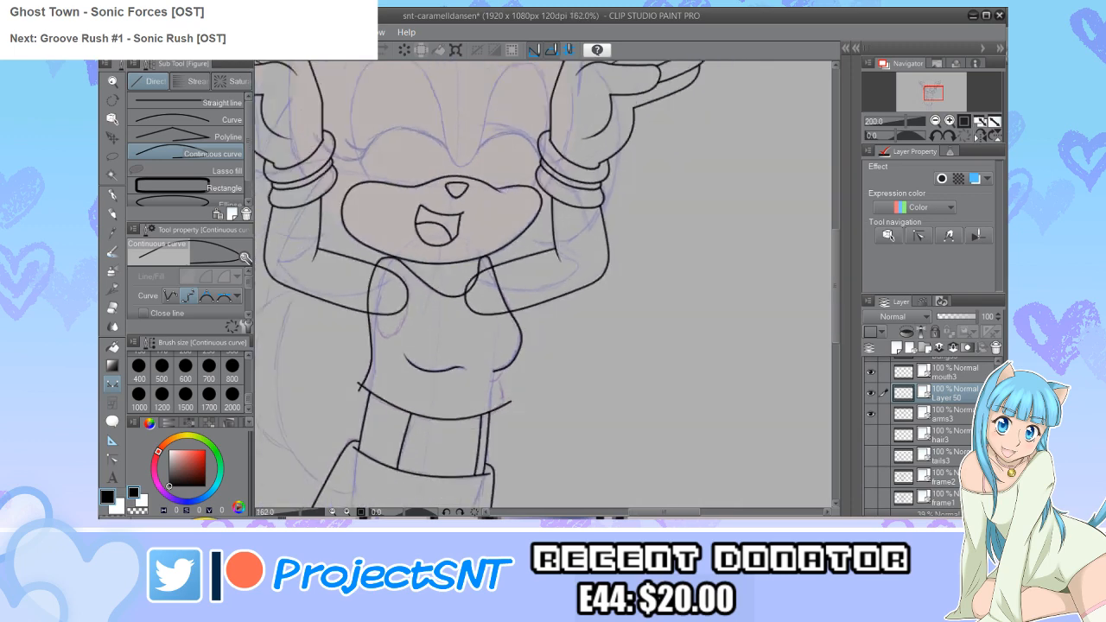
Step: Refine the tank top's outline around the left shoulder strap with Move control point
scroll(385, 265, "up", 4)
key("y")
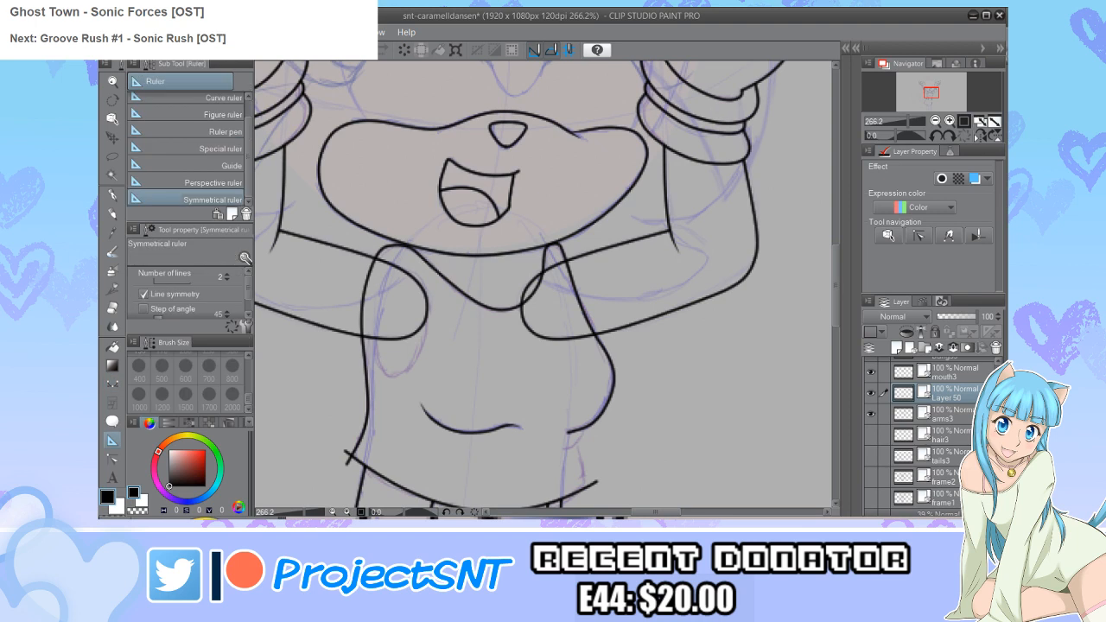
scroll(413, 260, "up", 2)
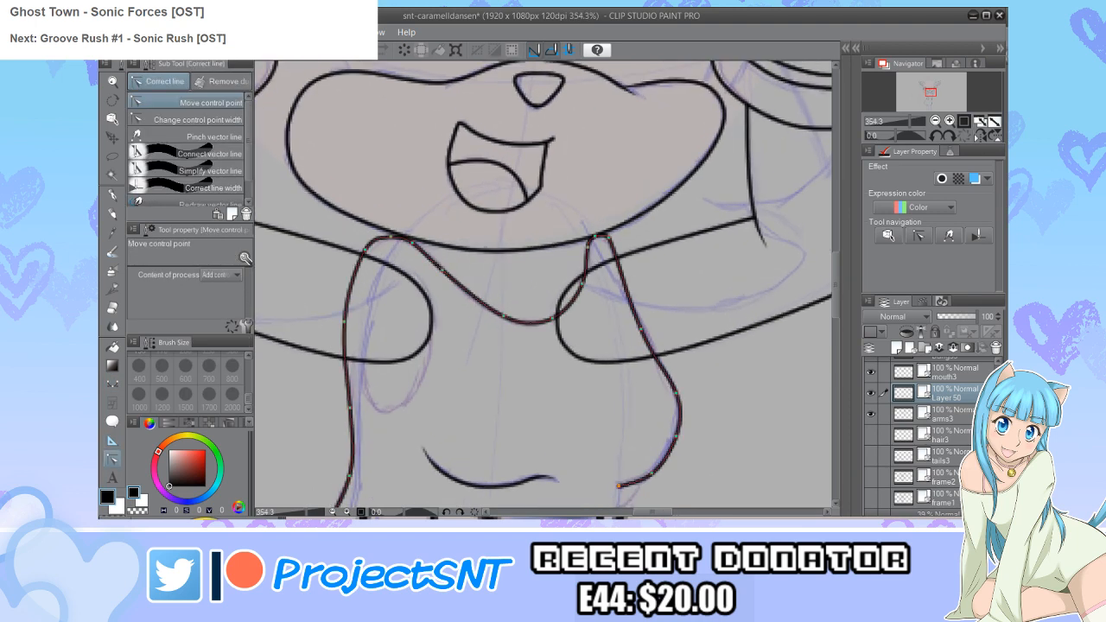
left_click_drag(390, 236, 369, 252)
scroll(325, 204, "down", 2)
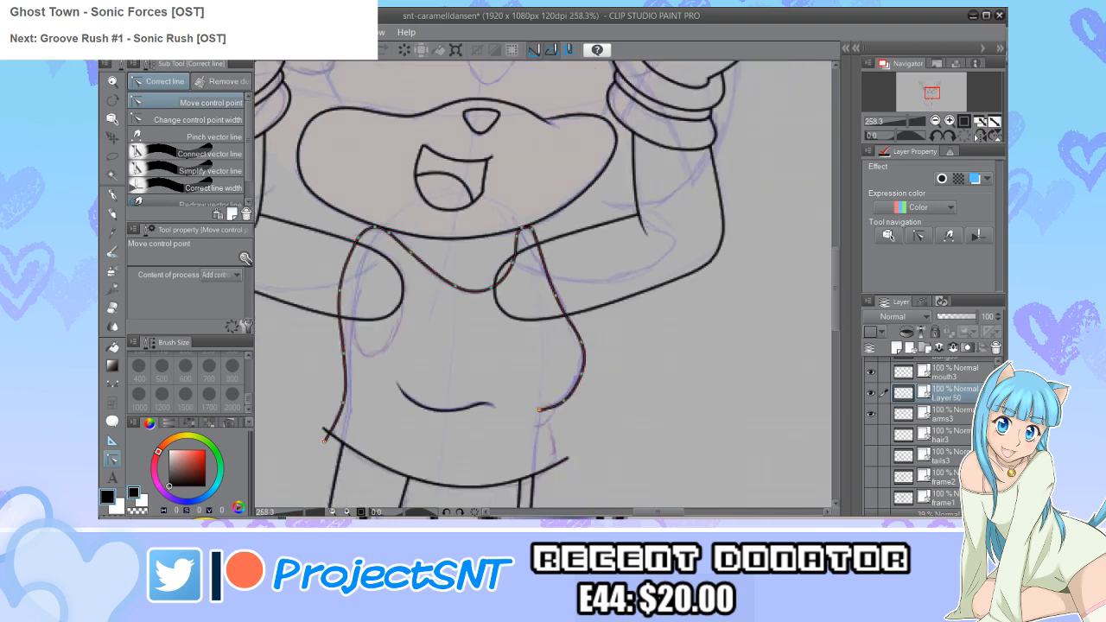
scroll(436, 266, "up", 2)
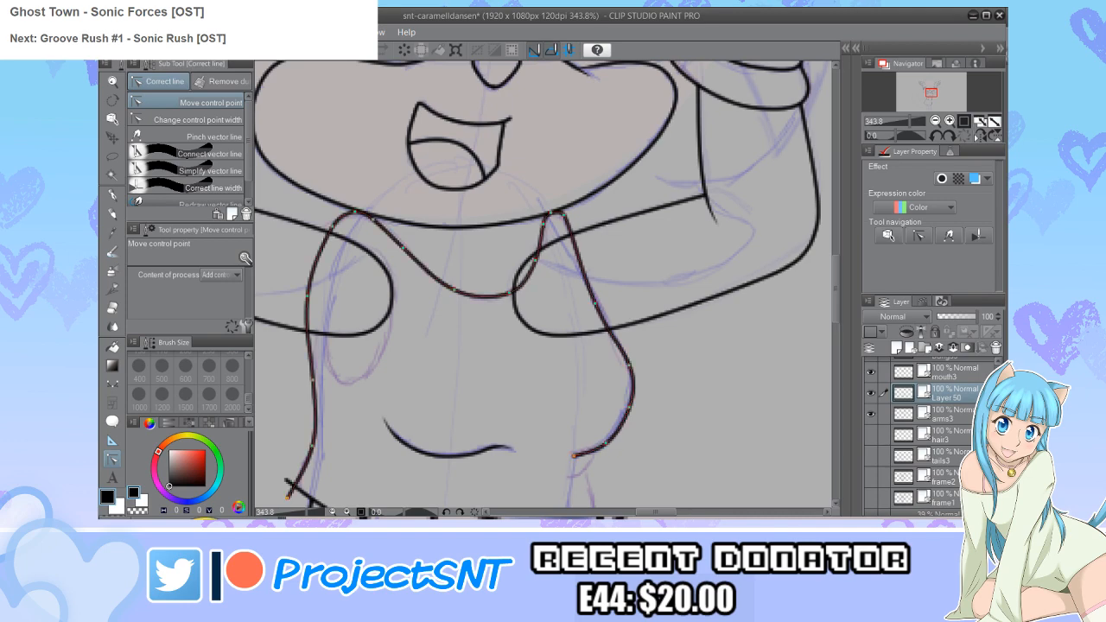
scroll(437, 309, "down", 5)
scroll(433, 313, "down", 2)
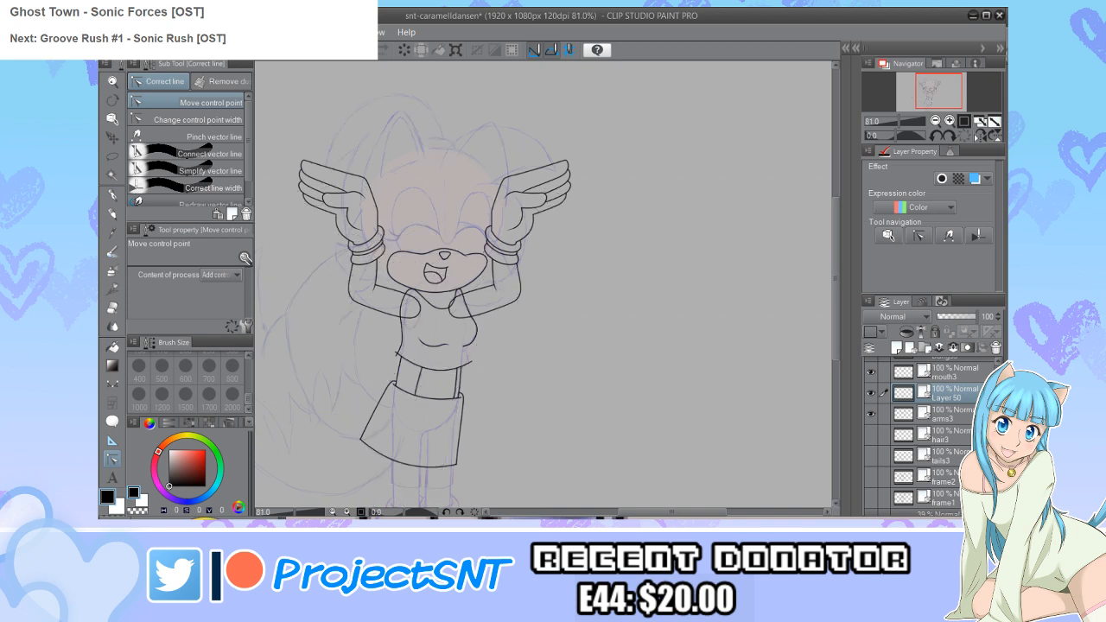
Step: Ink the small fold under the right bust and the tank top's right side down to the hem with Continuous curve
scroll(462, 367, "up", 5)
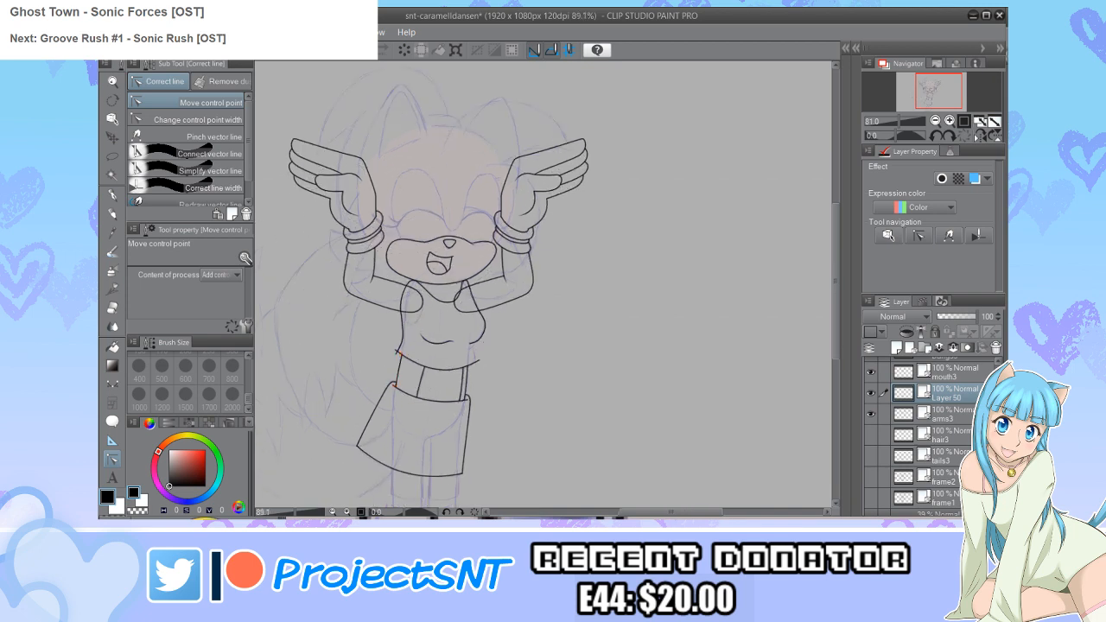
scroll(484, 302, "up", 1)
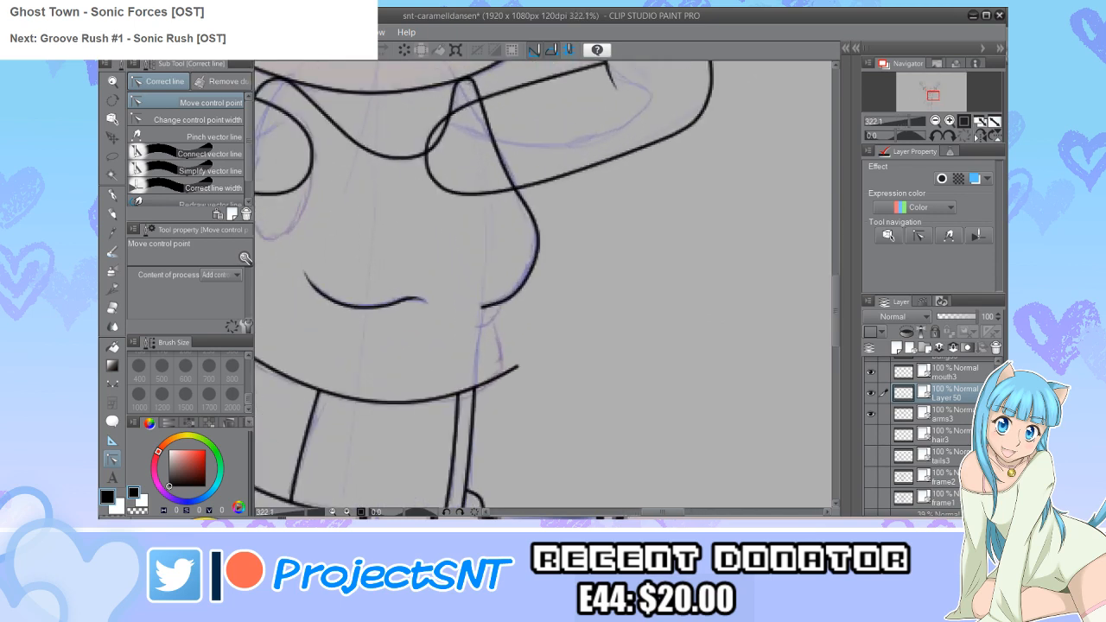
key("u")
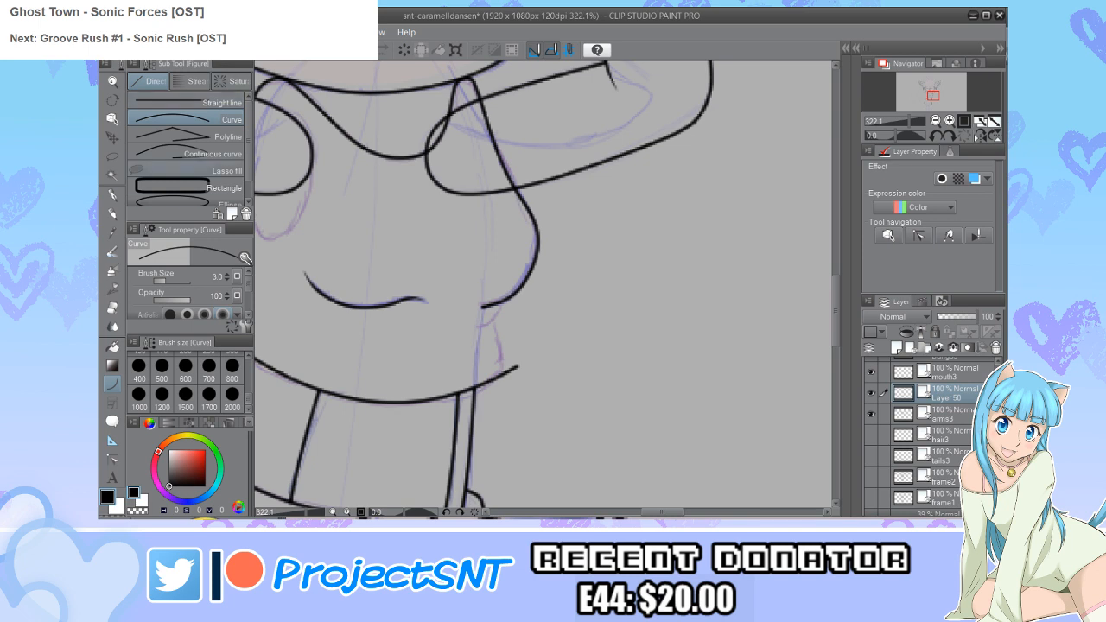
left_click(197, 155)
scroll(512, 334, "up", 3)
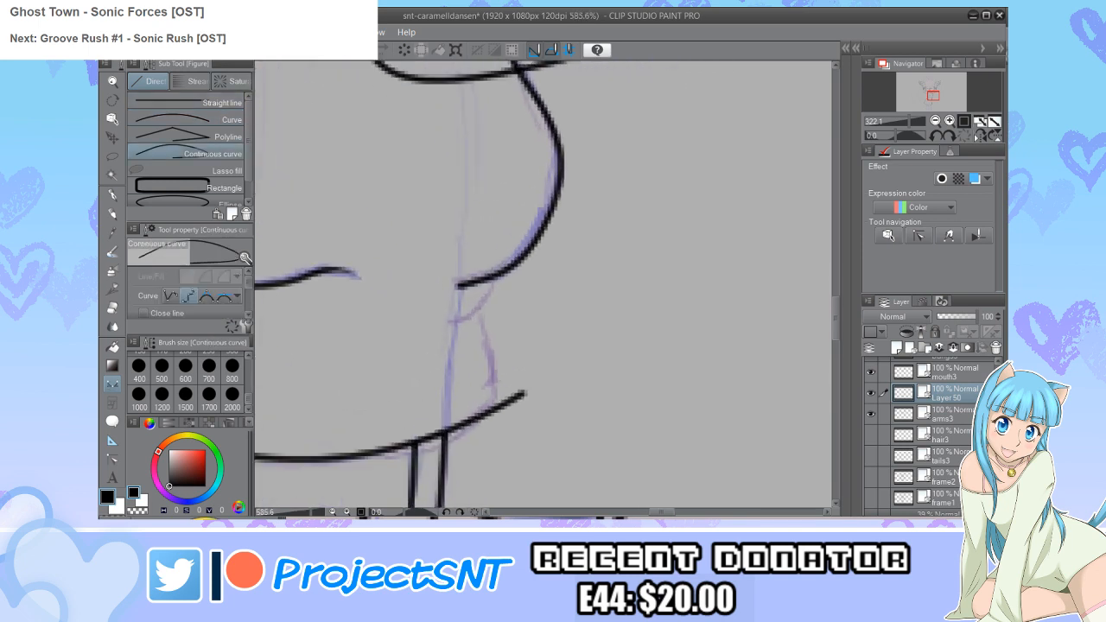
mouse_move(494, 278)
left_mouse_down()
mouse_move(476, 312)
mouse_move(448, 325)
left_mouse_up()
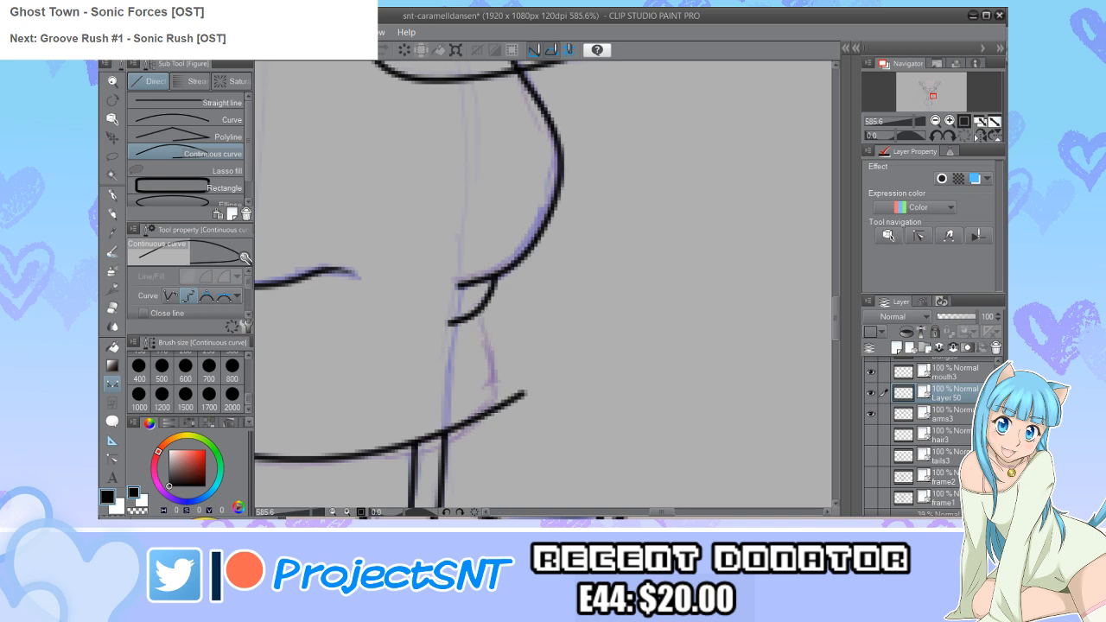
left_click_drag(480, 311, 507, 431)
scroll(592, 348, "down", 5)
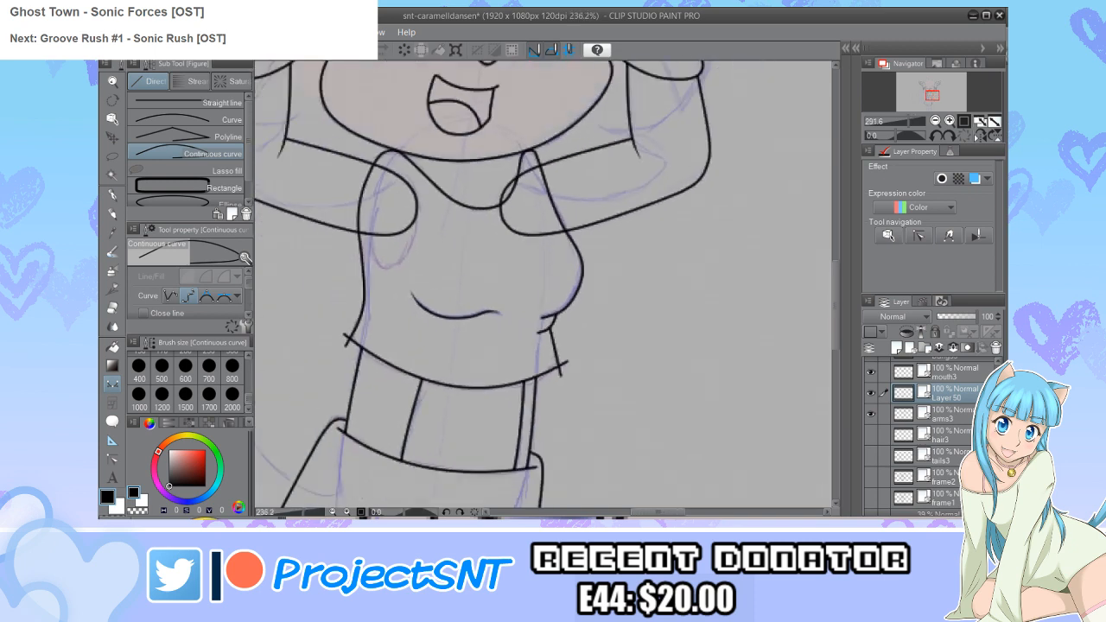
Step: Trim the line ends that stick out at both lower corners of the tank top's hem with the Vector eraser
key("e")
scroll(337, 324, "up", 3)
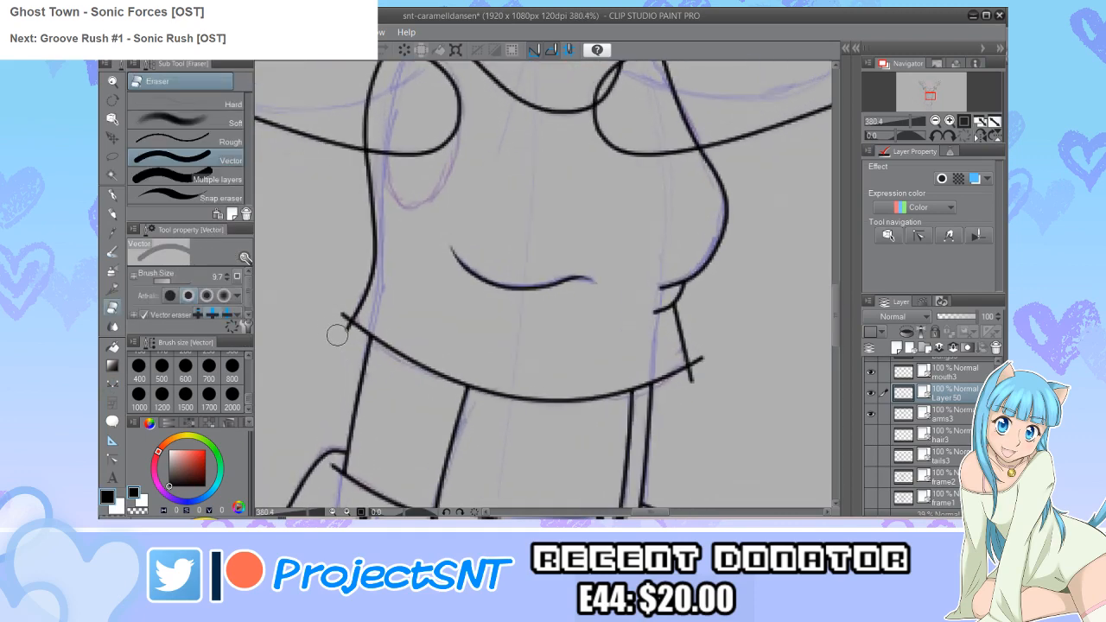
left_click(344, 322)
left_click(697, 371)
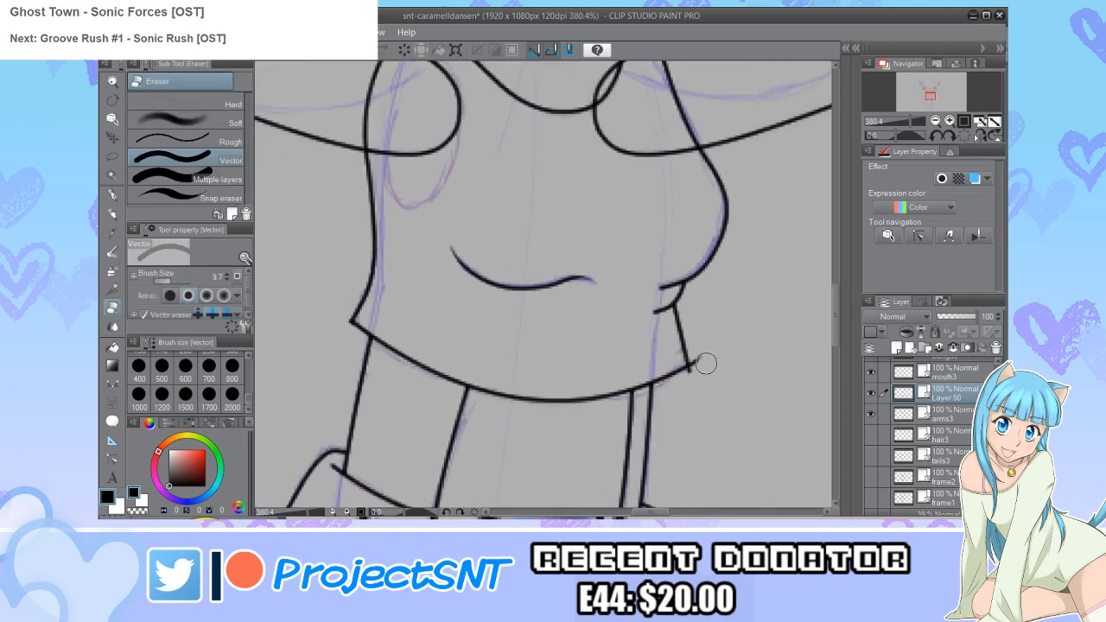
scroll(334, 368, "down", 5)
scroll(390, 385, "up", 4)
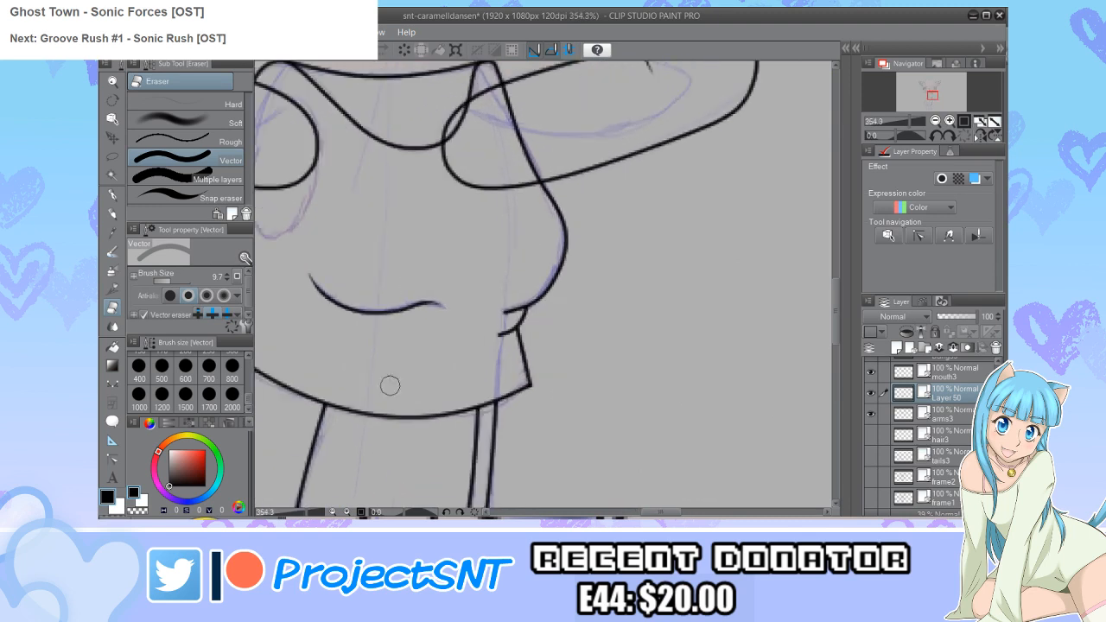
Step: Taper the line ends under the right bust with Change control point width
key("y")
left_click(187, 119)
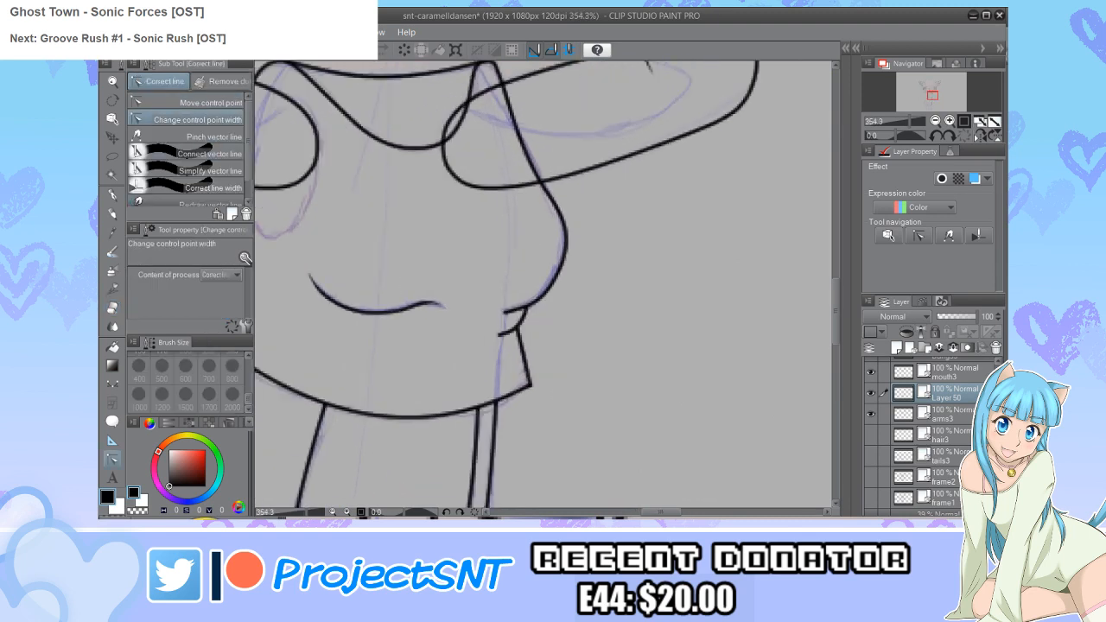
left_click(506, 309)
scroll(524, 308, "up", 2)
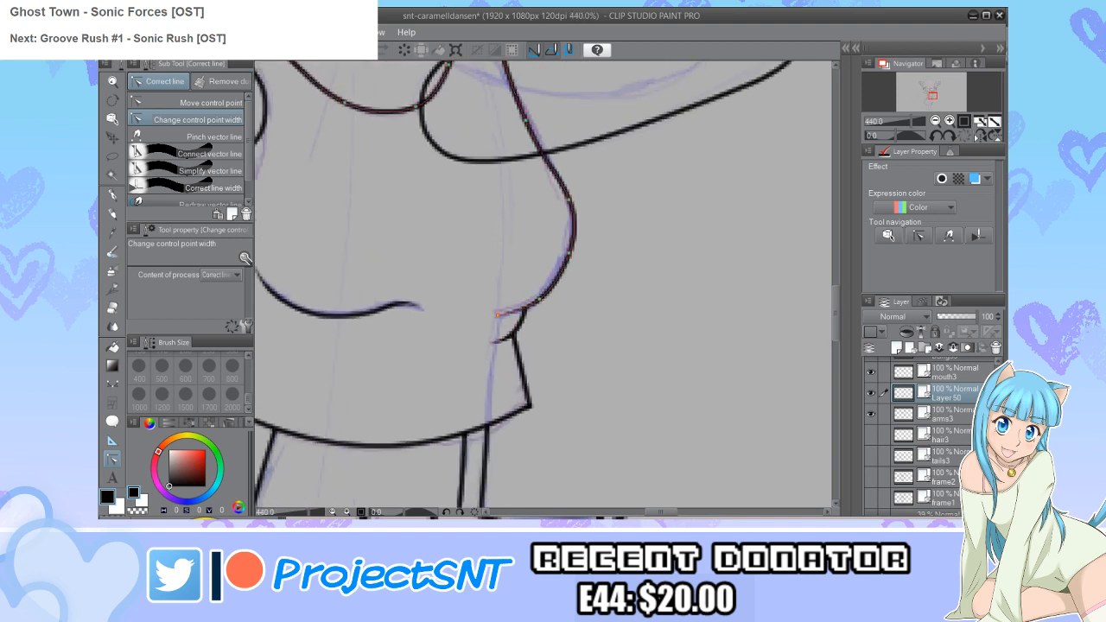
key("comma")
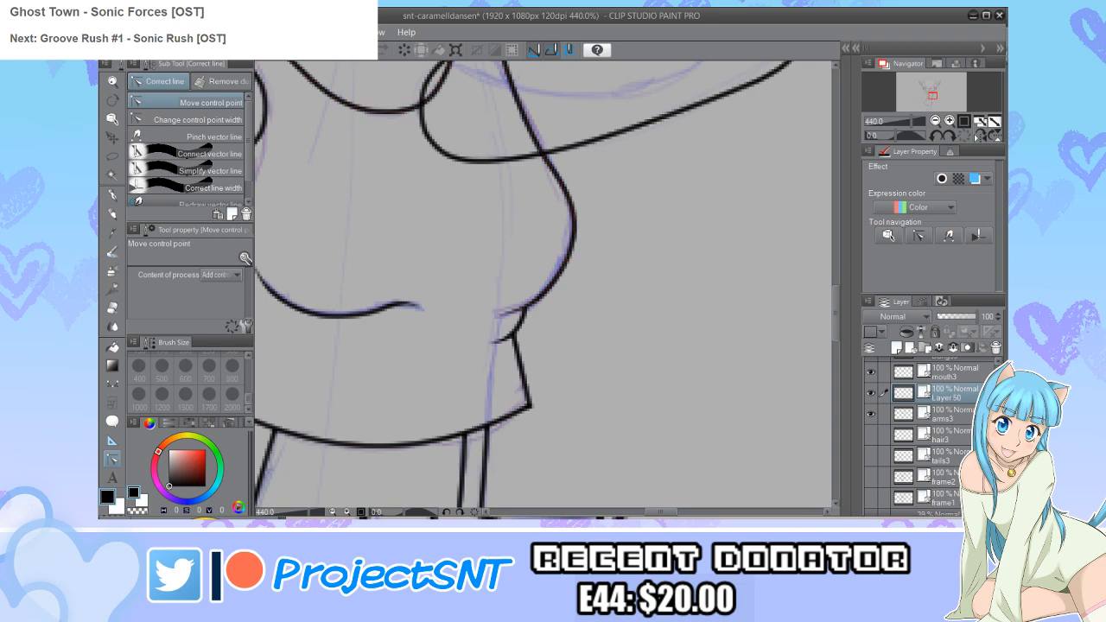
scroll(545, 285, "down", 6)
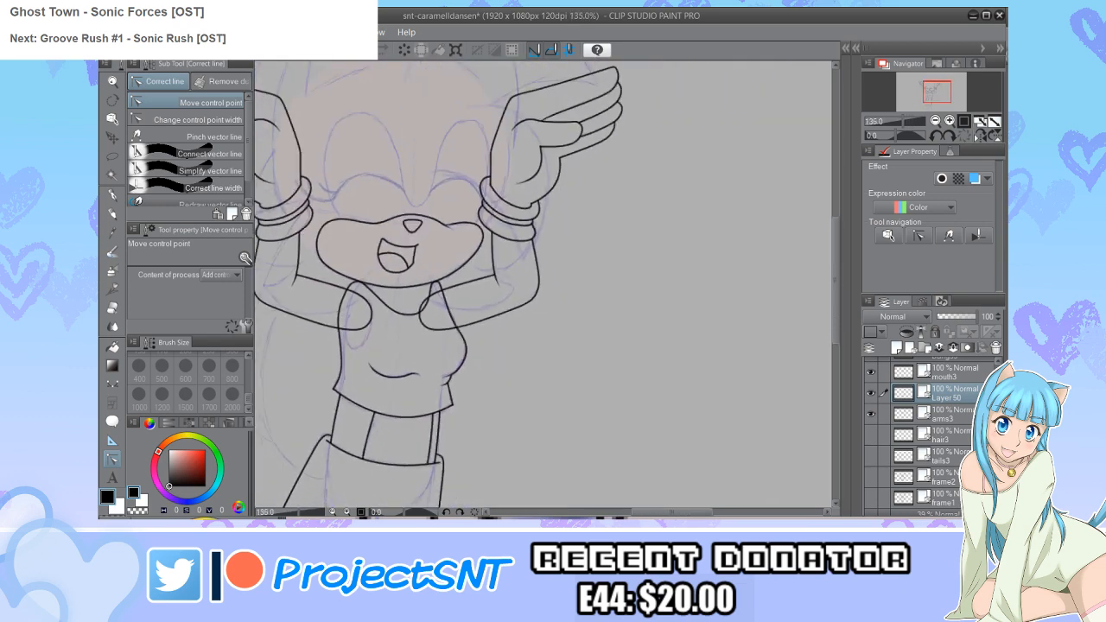
Step: Erase the right arm's shoulder line that overlaps the tank top on the arms3 layer with the Vector eraser
scroll(526, 388, "down", 1)
scroll(438, 332, "up", 3)
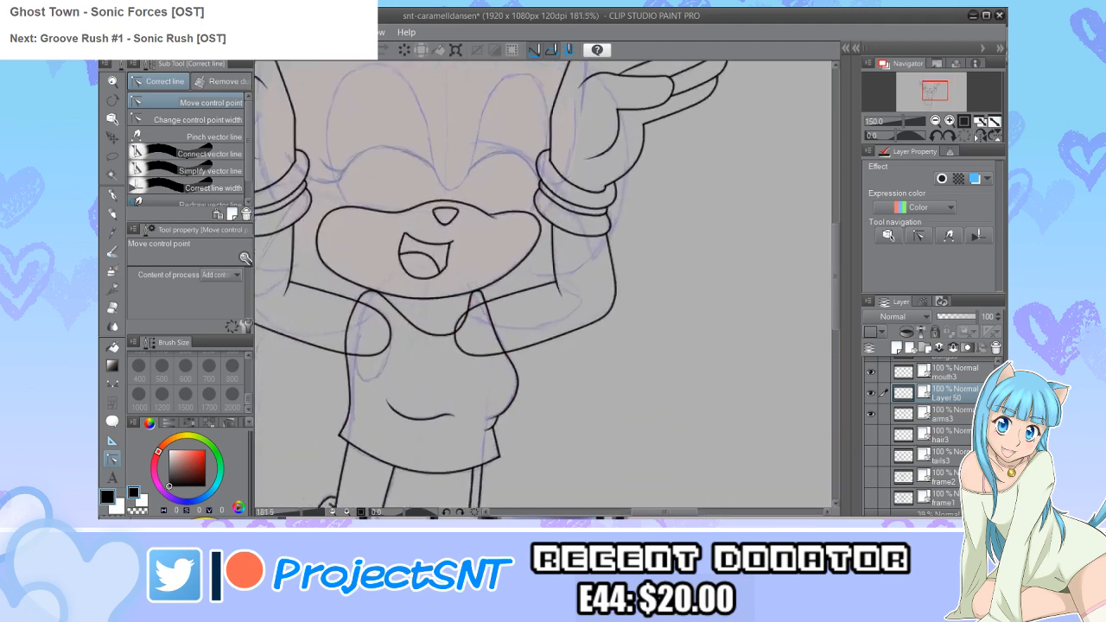
left_click(951, 415)
key("e")
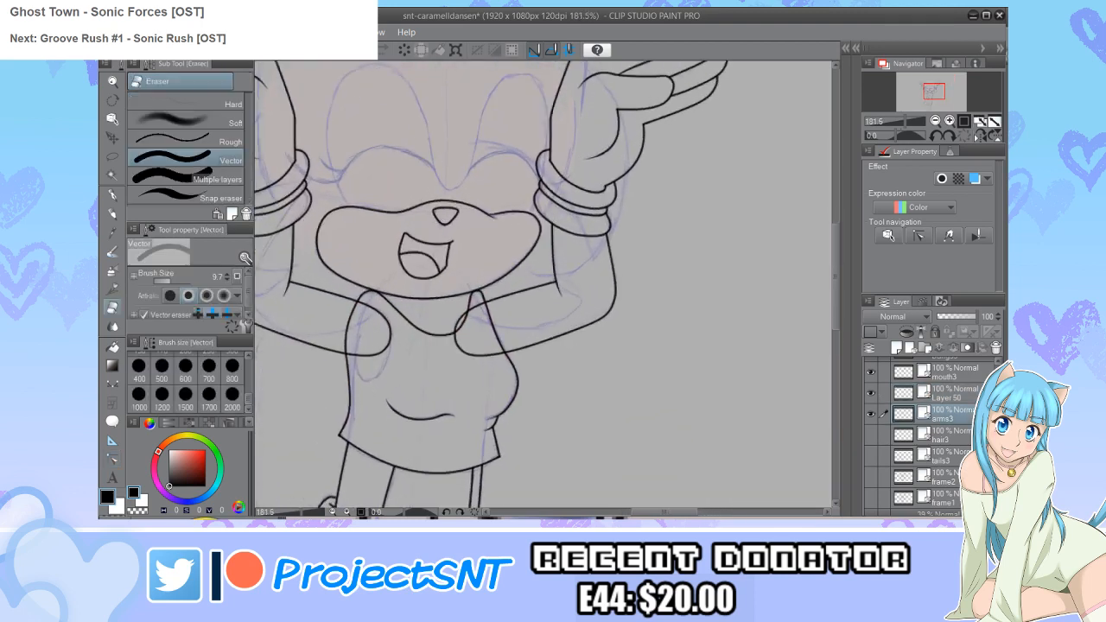
scroll(455, 340, "up", 1)
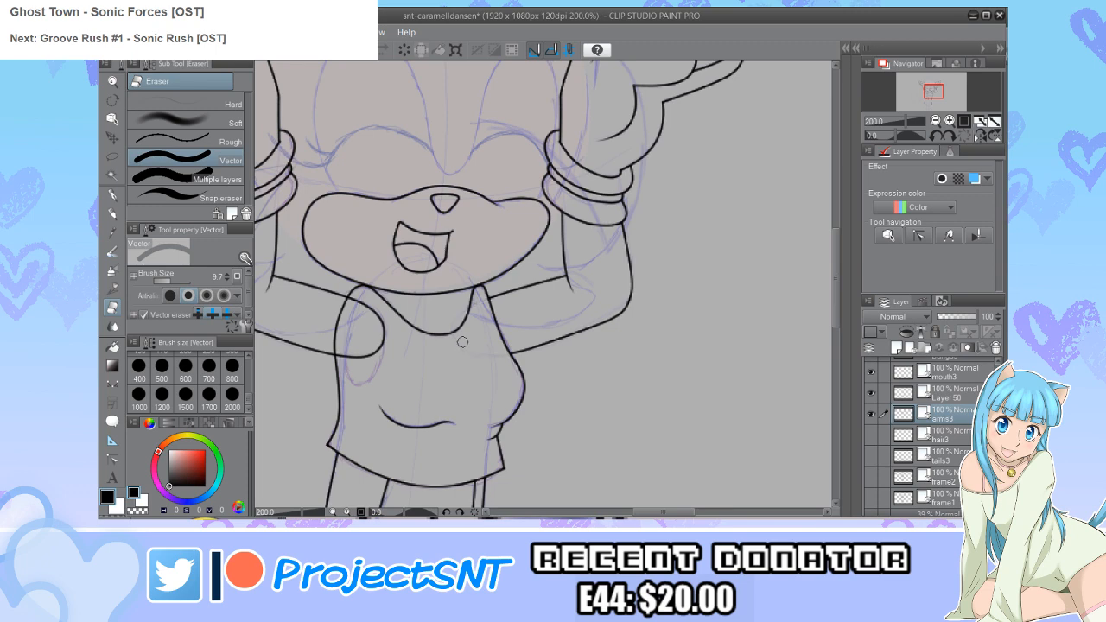
scroll(413, 387, "down", 2)
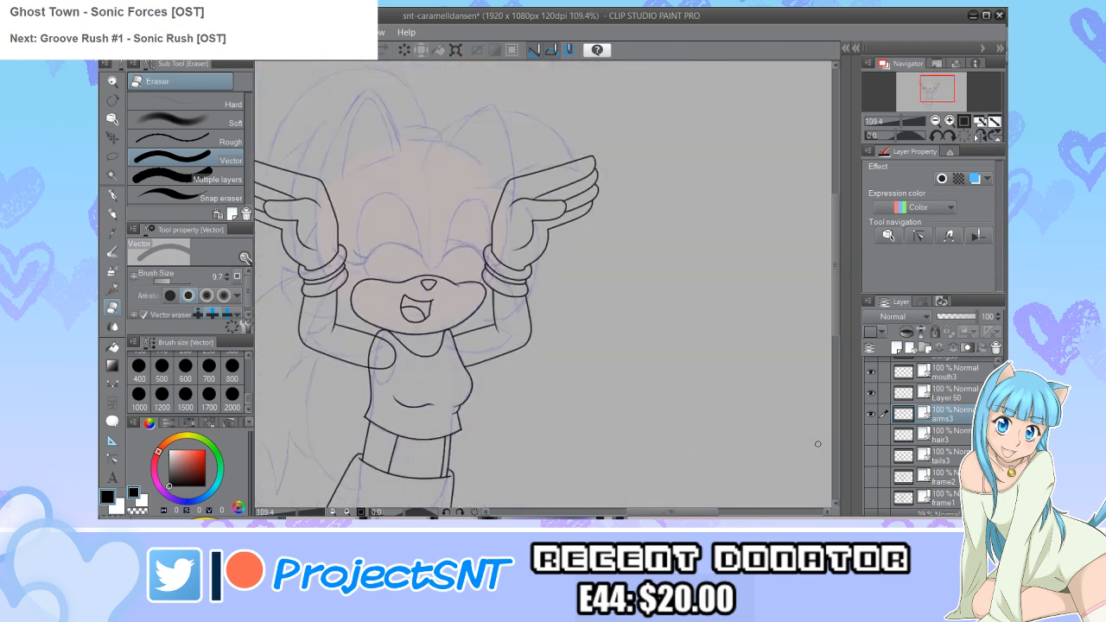
scroll(350, 406, "up", 2)
scroll(349, 405, "up", 5)
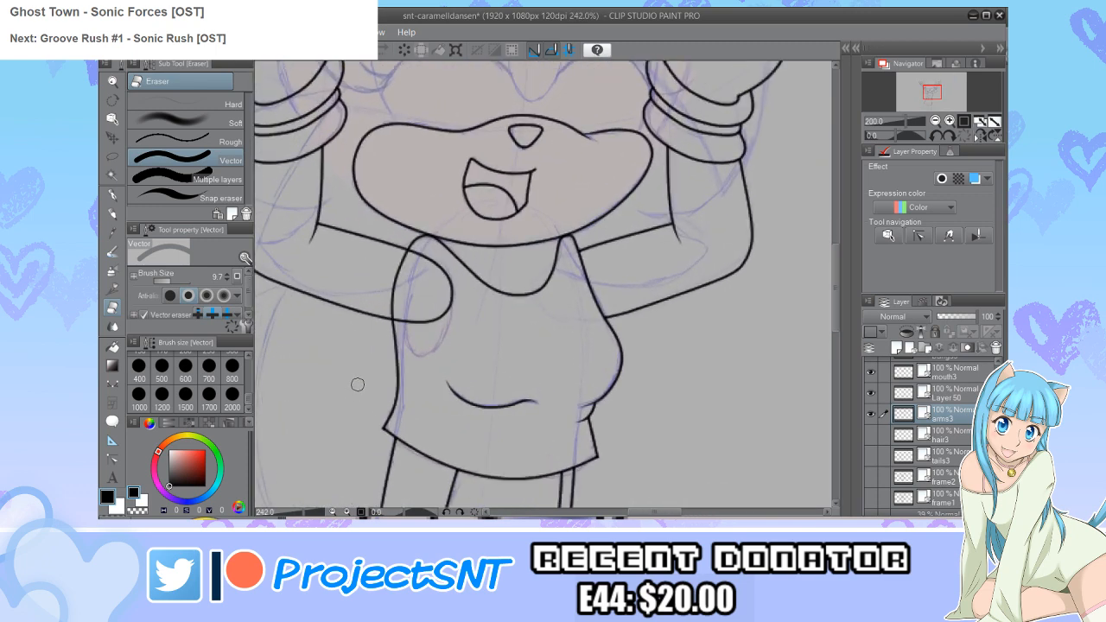
Step: Ink the left armhole's lower curve below the shoulder on Layer 50 with Continuous curve
key("u")
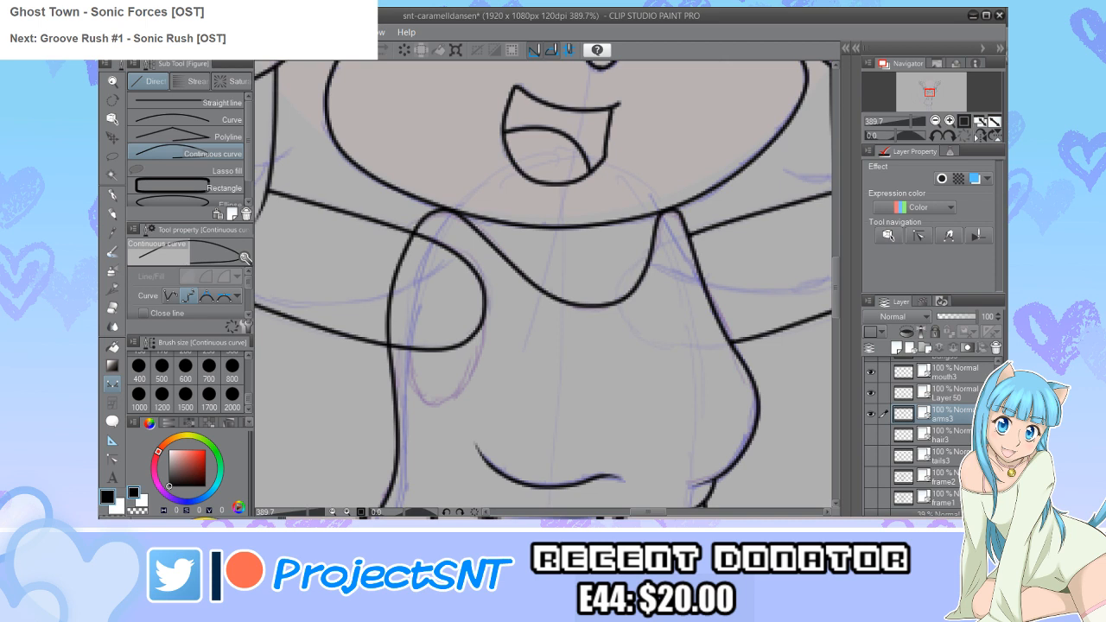
left_click(951, 393)
scroll(512, 318, "up", 1)
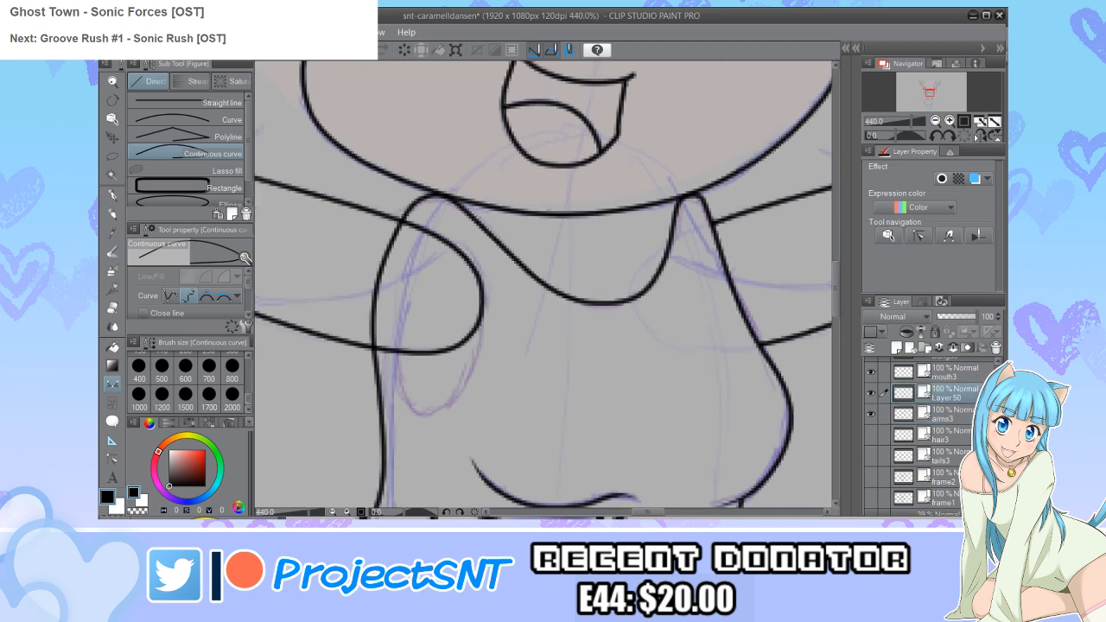
mouse_move(482, 325)
left_mouse_down()
mouse_move(466, 382)
mouse_move(425, 415)
mouse_move(395, 401)
mouse_move(383, 350)
left_mouse_up()
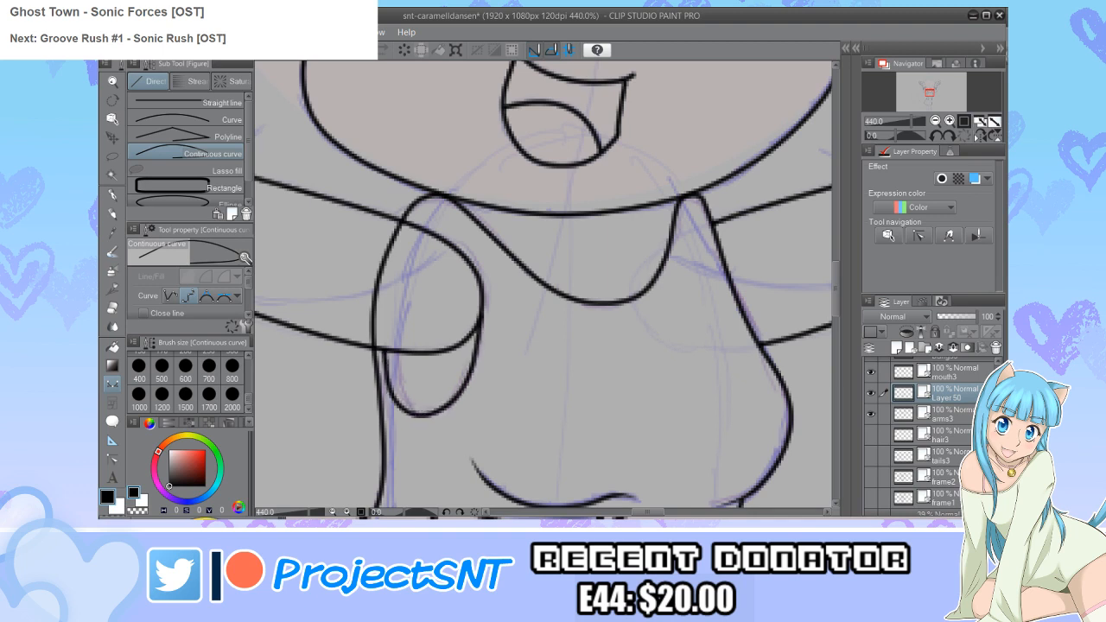
scroll(300, 397, "down", 2)
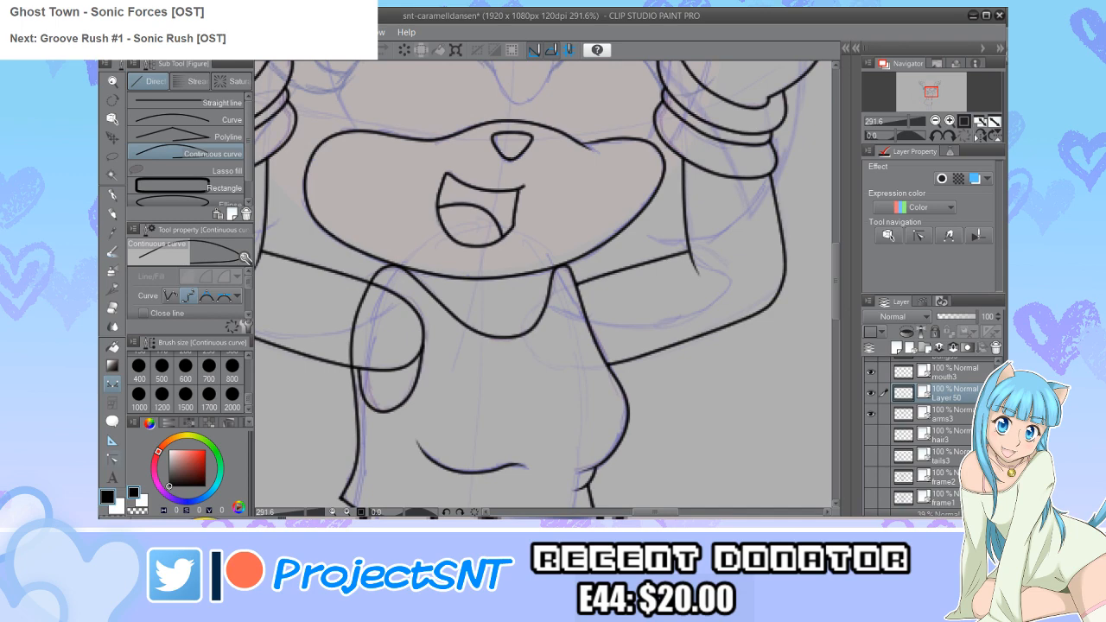
Step: Thin the left armhole curve toward its end with Change control point width
key("y")
key("period")
scroll(416, 347, "up", 6)
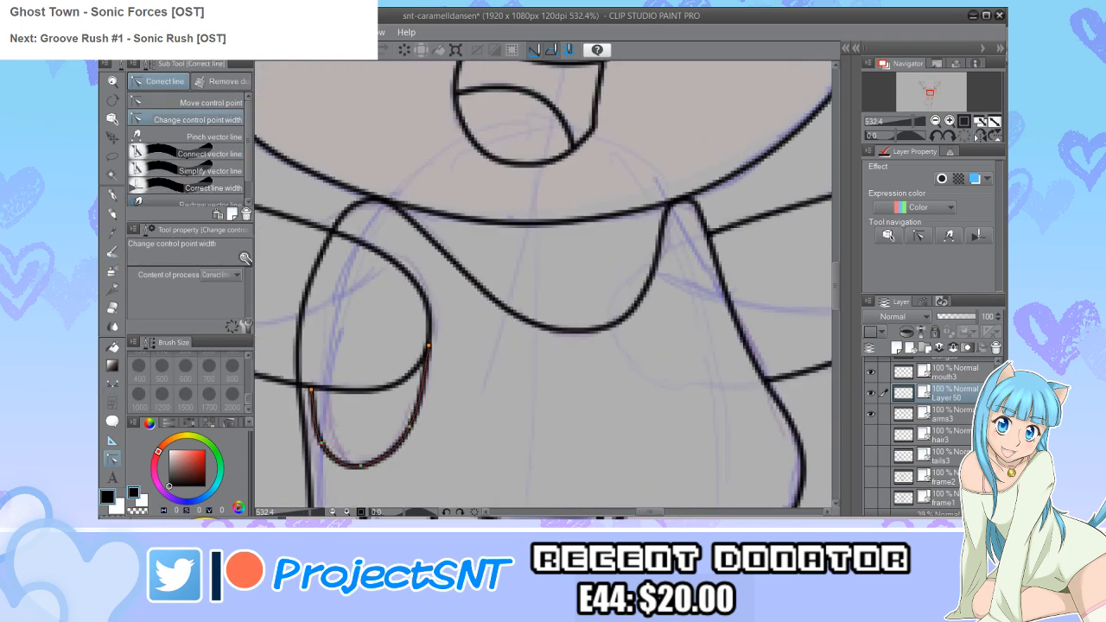
scroll(322, 342, "down", 5)
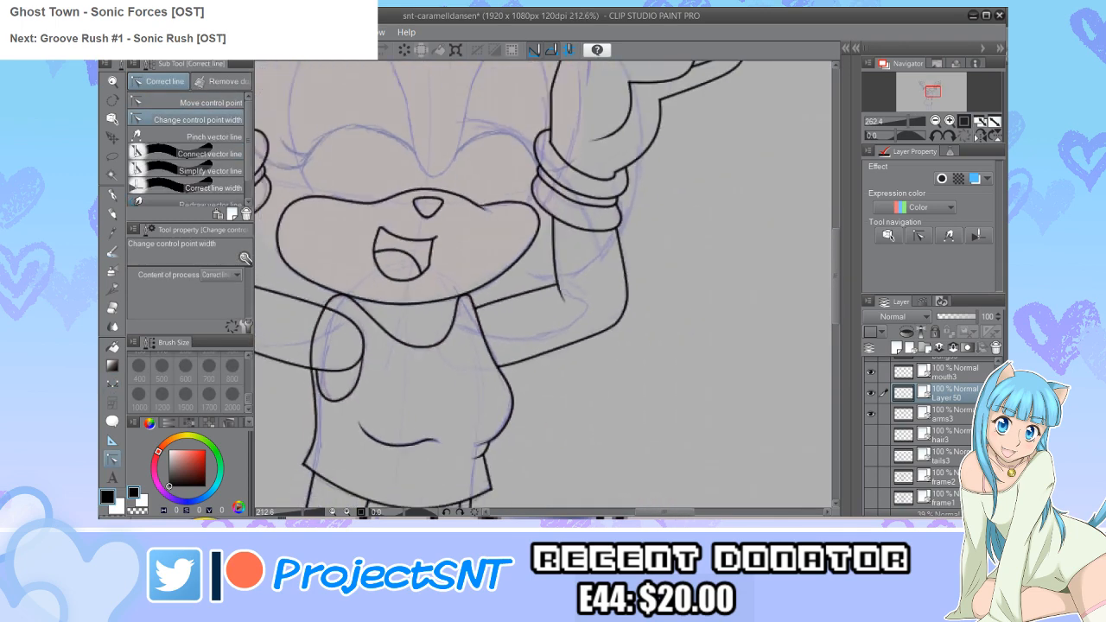
scroll(338, 349, "up", 4)
Step: Reshape the left armhole curve with Move control point so its upper end and lower bend fit the shoulder line
key("comma")
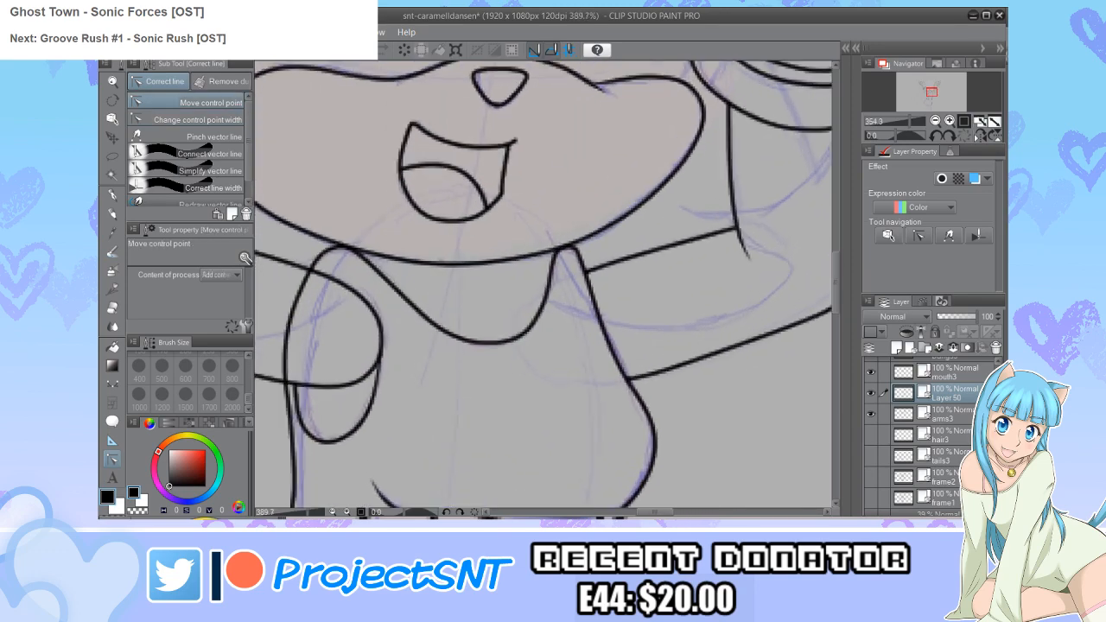
scroll(385, 374, "up", 1)
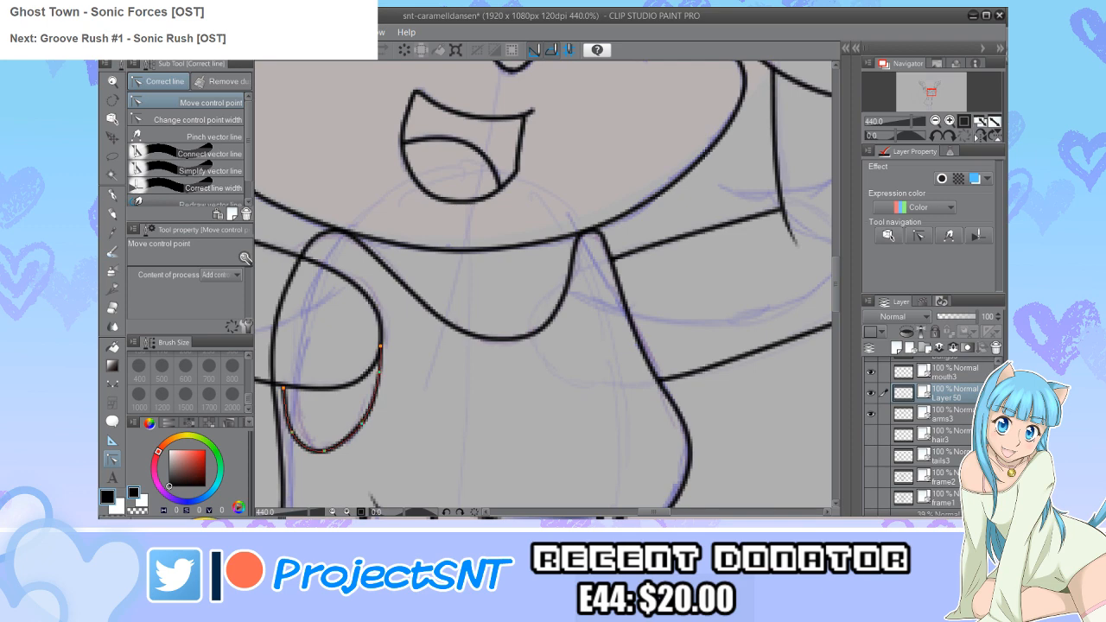
scroll(426, 373, "down", 5)
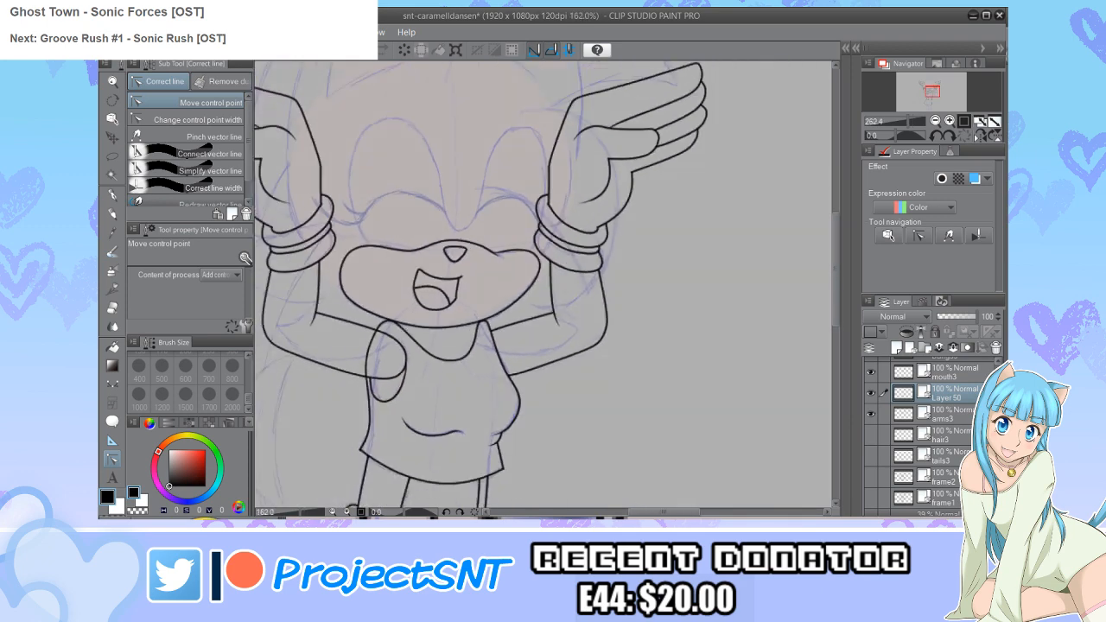
scroll(389, 393, "up", 4)
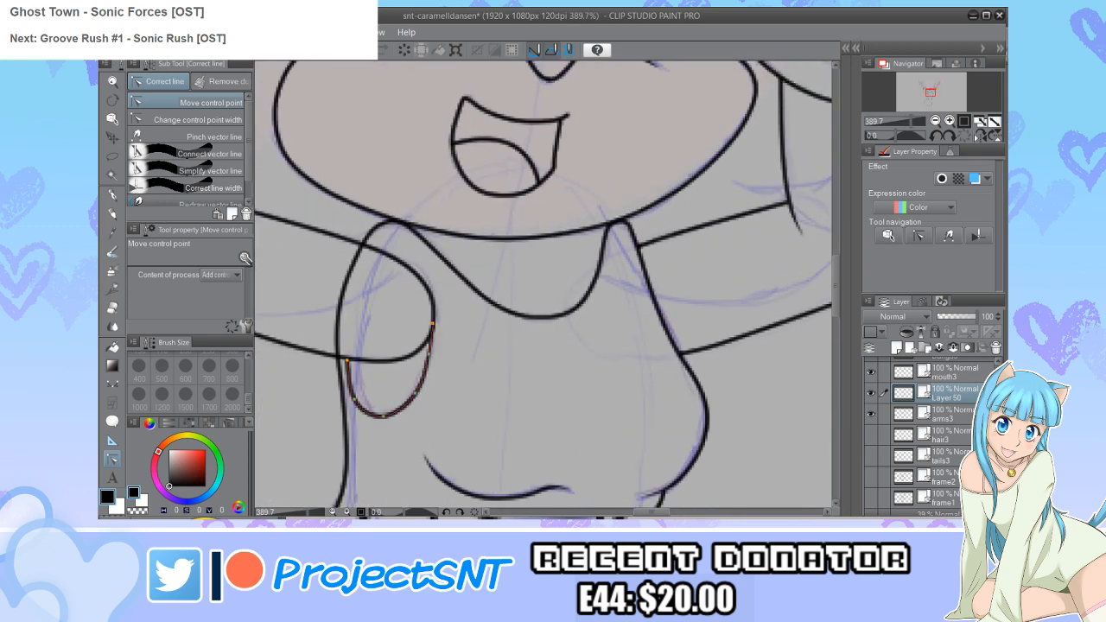
mouse_move(384, 416)
left_mouse_down()
mouse_move(411, 400)
mouse_move(381, 416)
left_mouse_up()
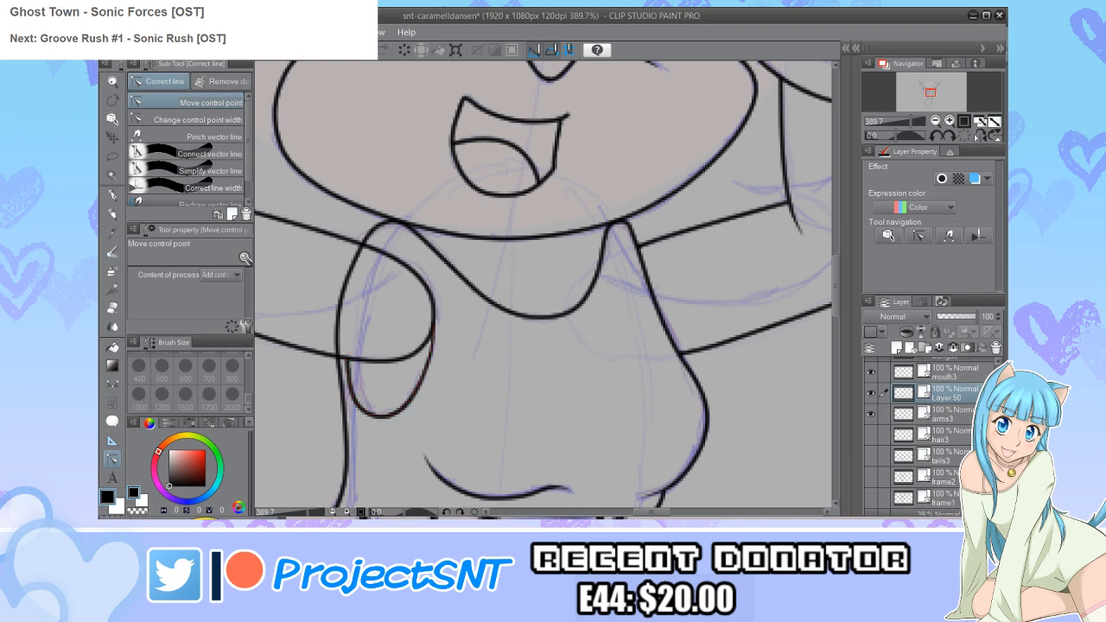
left_click_drag(432, 325, 421, 373)
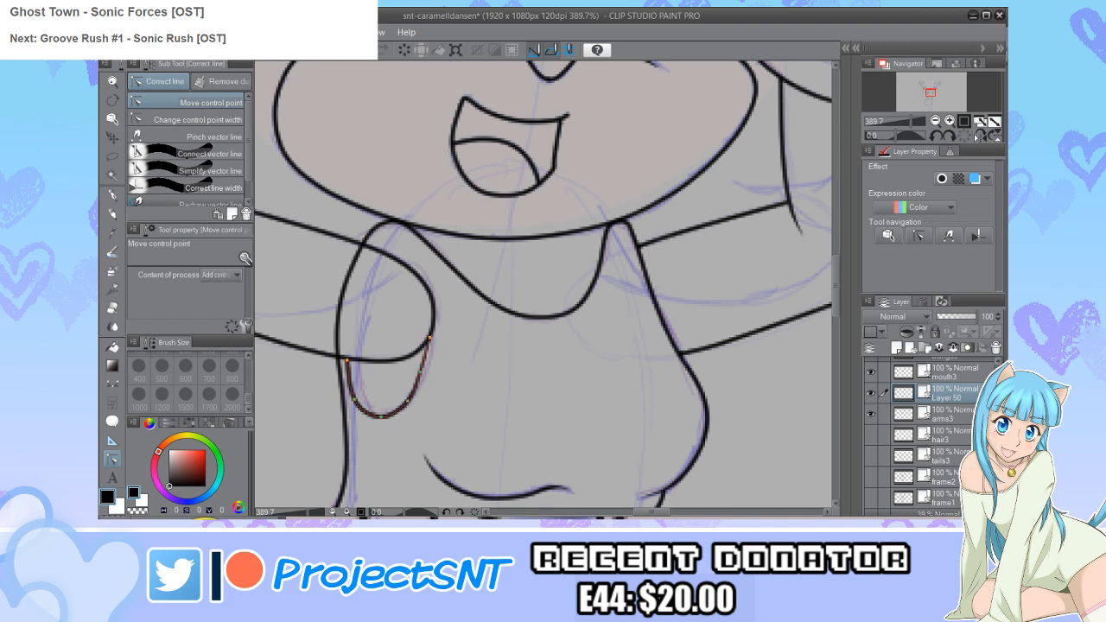
scroll(717, 279, "up", 2)
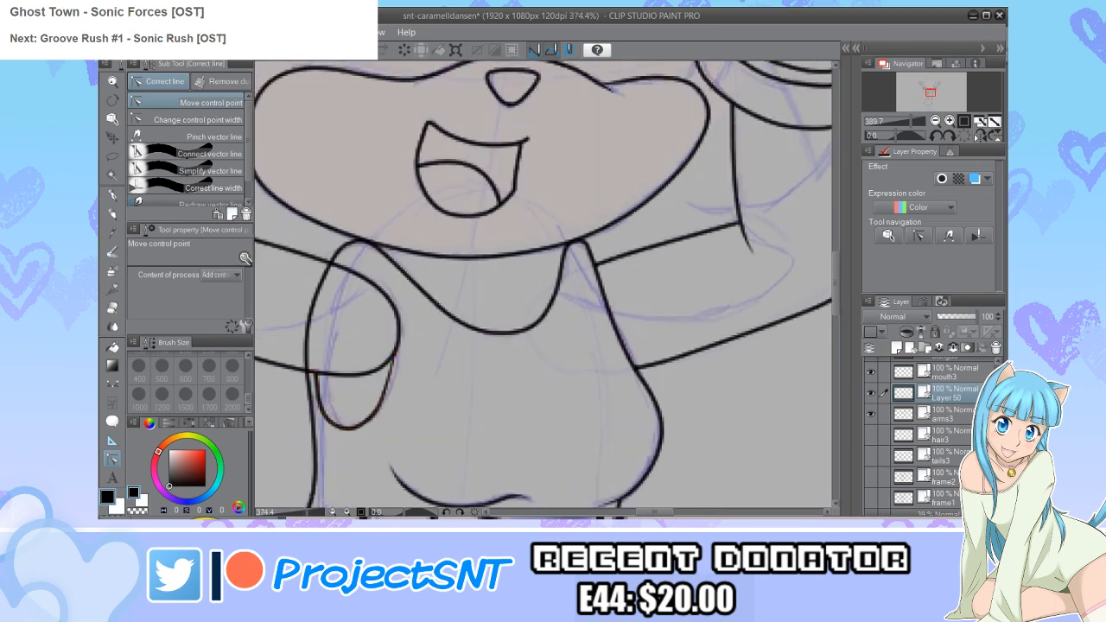
left_click_drag(368, 422, 372, 415)
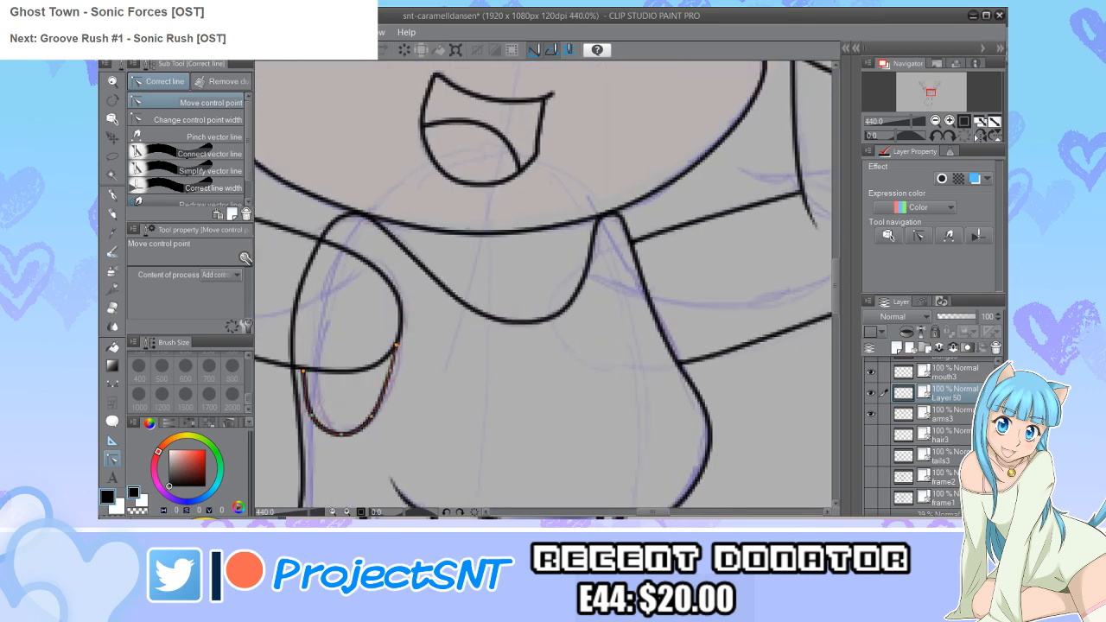
scroll(447, 334, "down", 6)
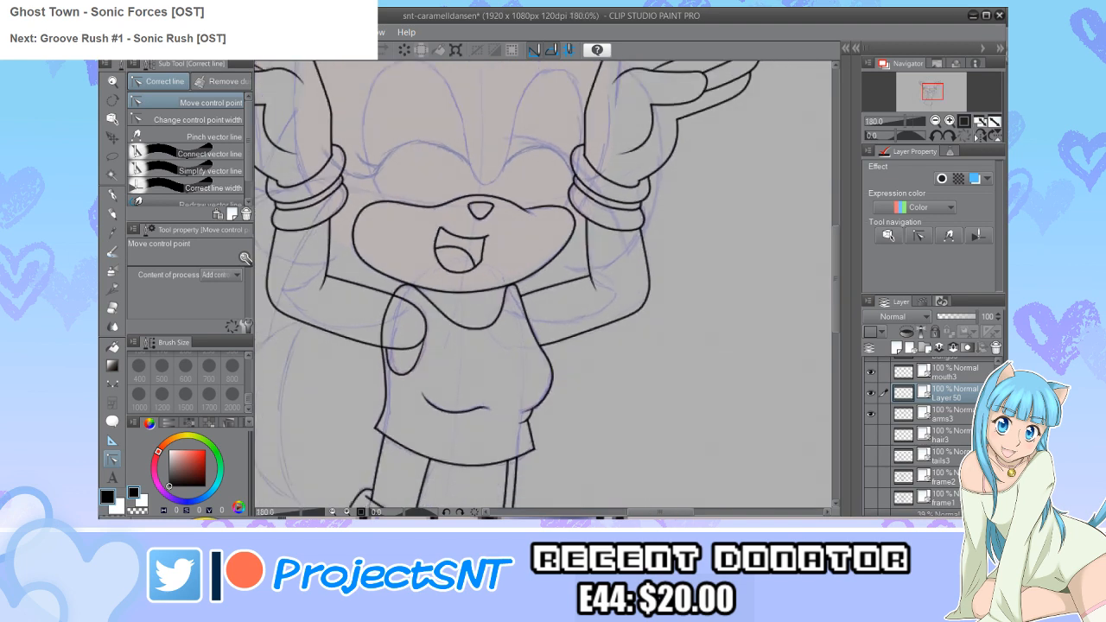
Step: Erase the tank top's side line where it overlaps the left arm on Layer 50 with the Vector eraser
left_click(871, 477)
left_click(871, 478)
scroll(544, 285, "down", 2)
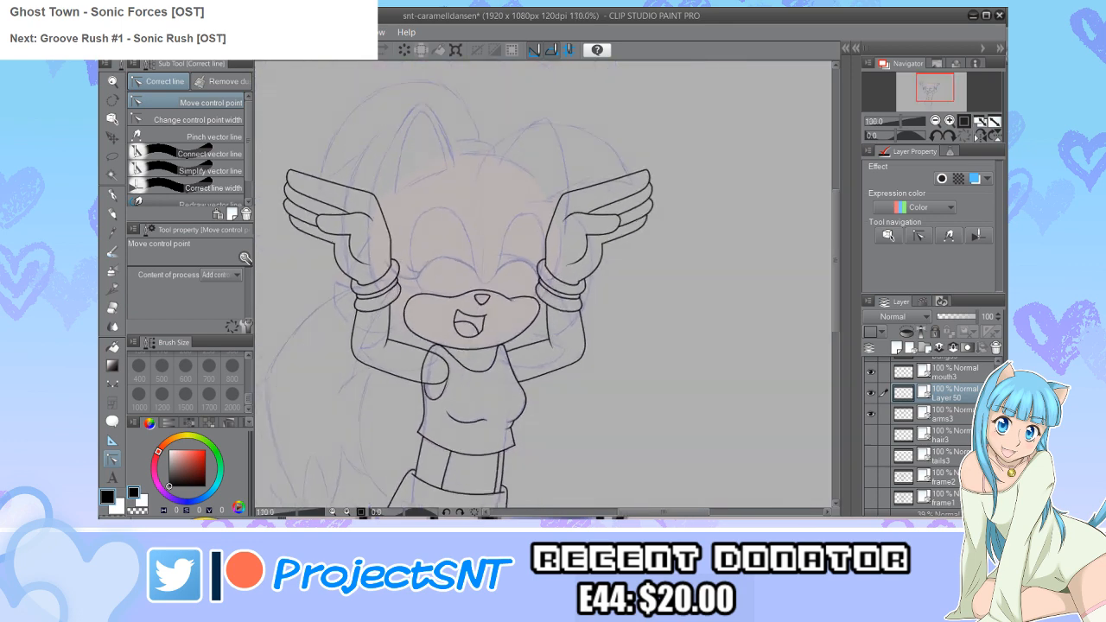
scroll(471, 345, "up", 2)
key("e")
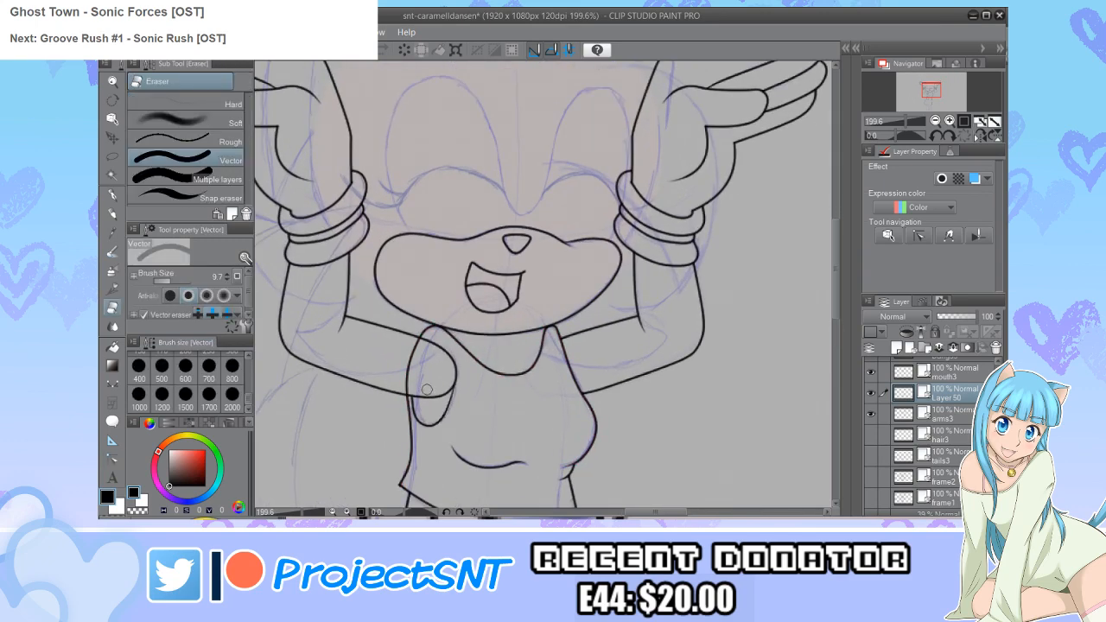
scroll(427, 391, "up", 1)
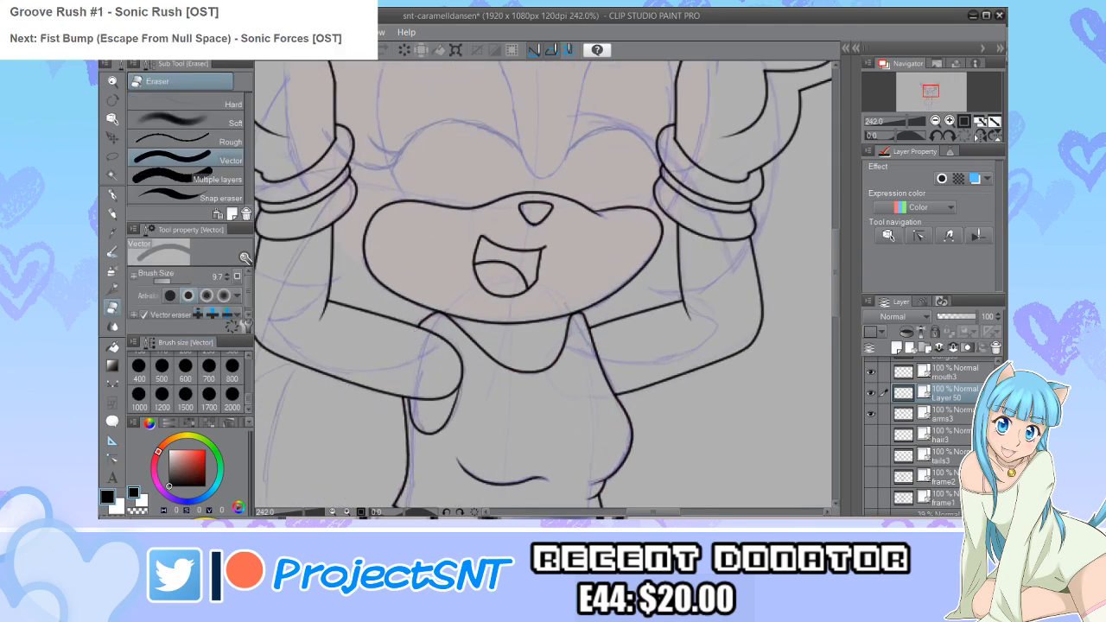
key("y")
scroll(432, 321, "up", 2)
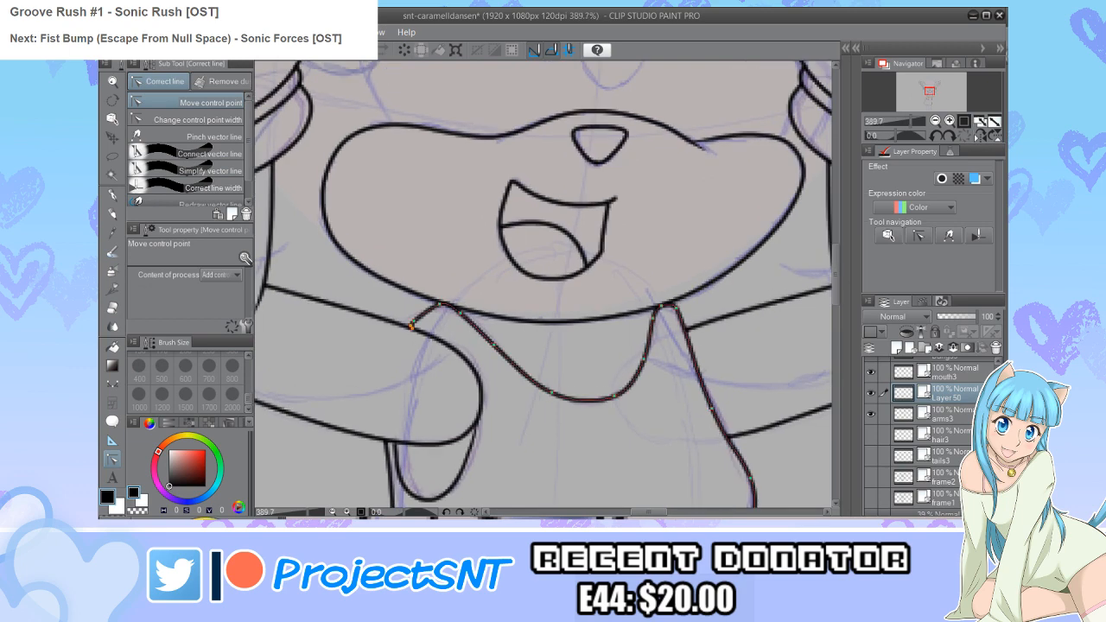
scroll(320, 327, "down", 3)
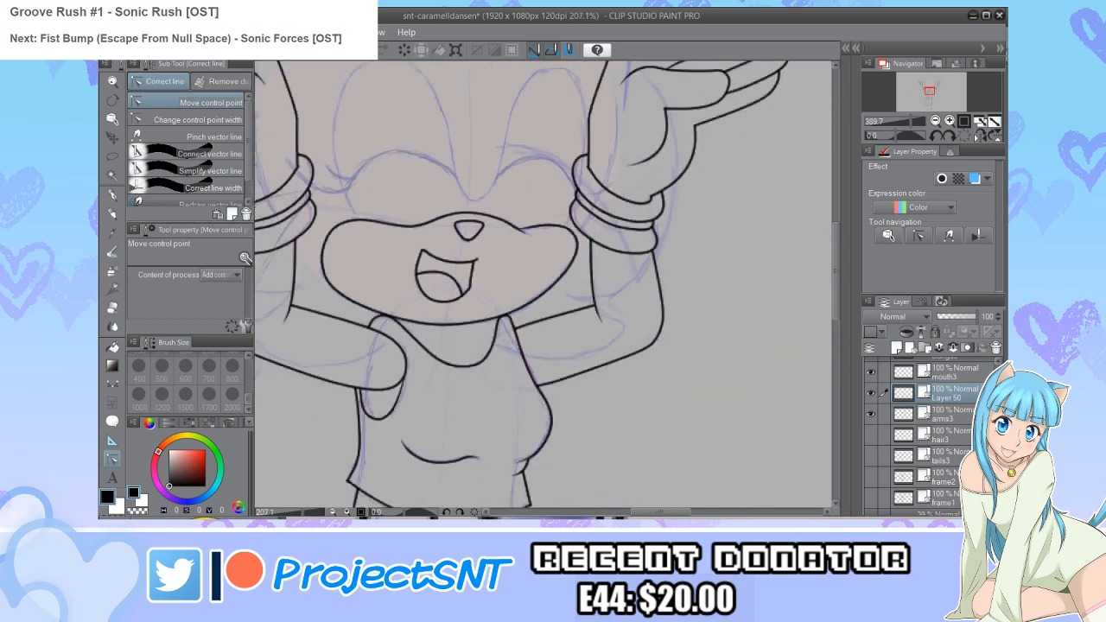
scroll(327, 324, "down", 1)
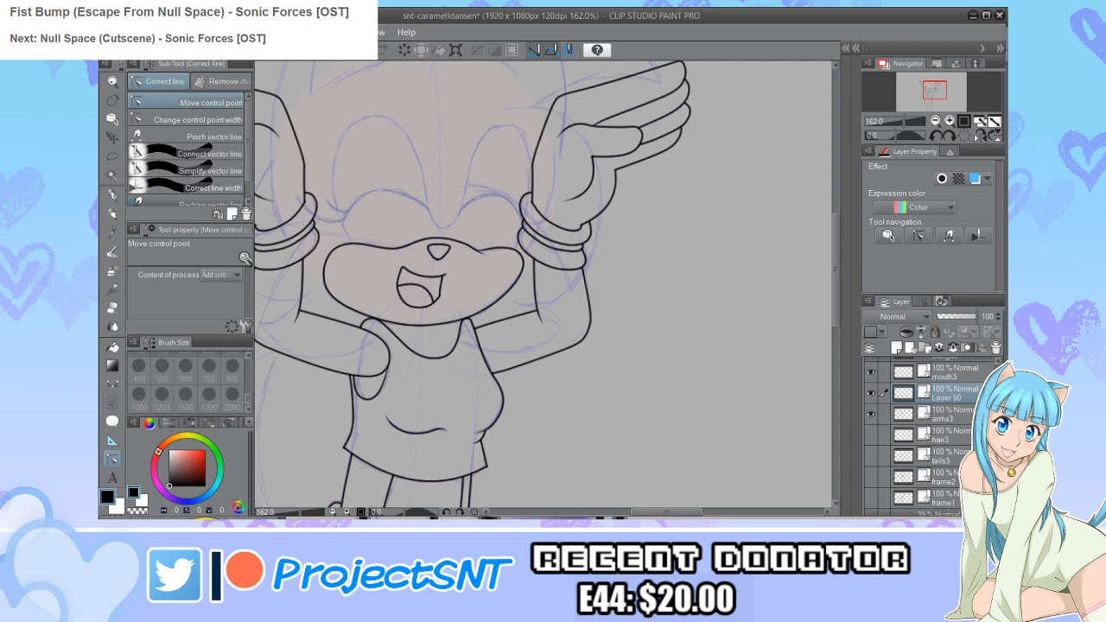
Step: Examine the inked third-frame figure as a whole and up close around the tank top
key("ctrl+minus")
key("ctrl+minus")
key("ctrl+minus")
key("ctrl+minus")
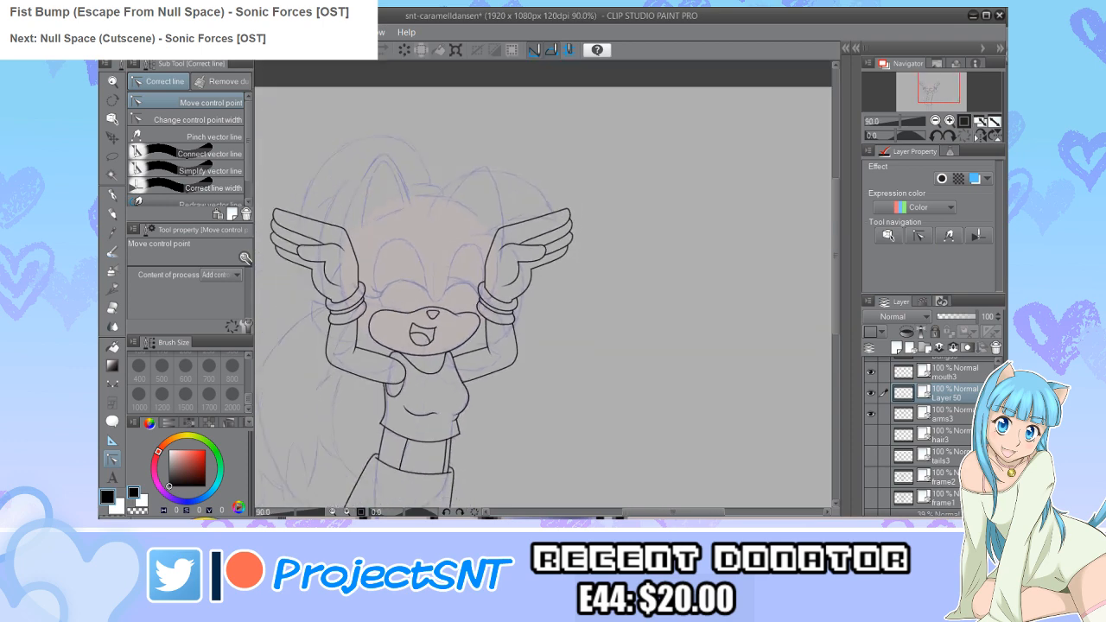
key("ctrl+plus")
key("ctrl+plus")
key("ctrl+plus")
key("ctrl+plus")
key("ctrl+plus")
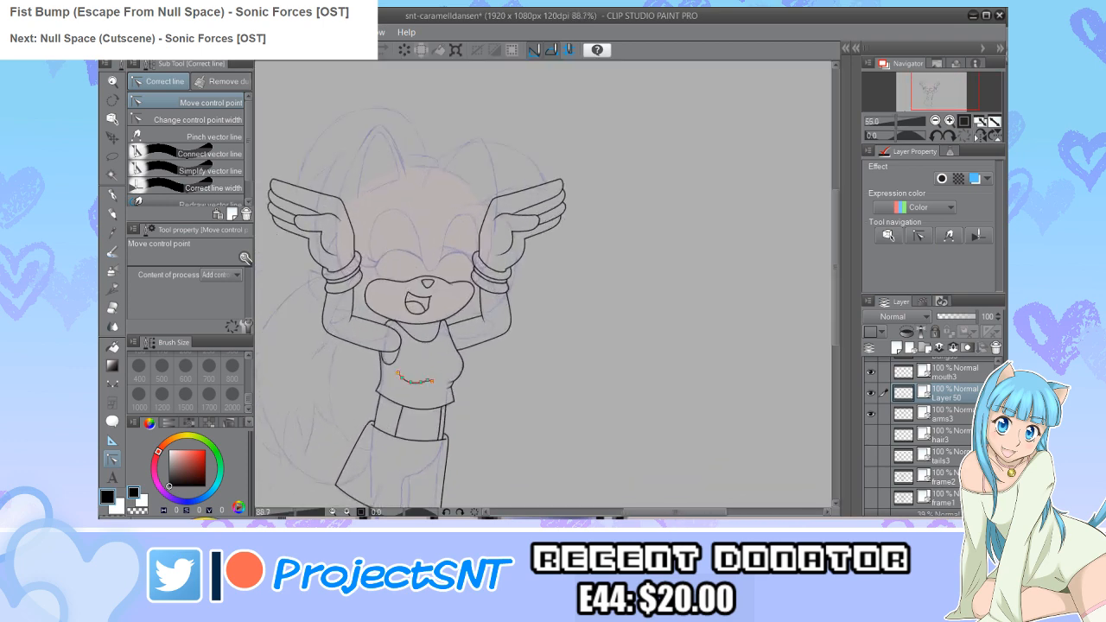
key("ctrl+plus")
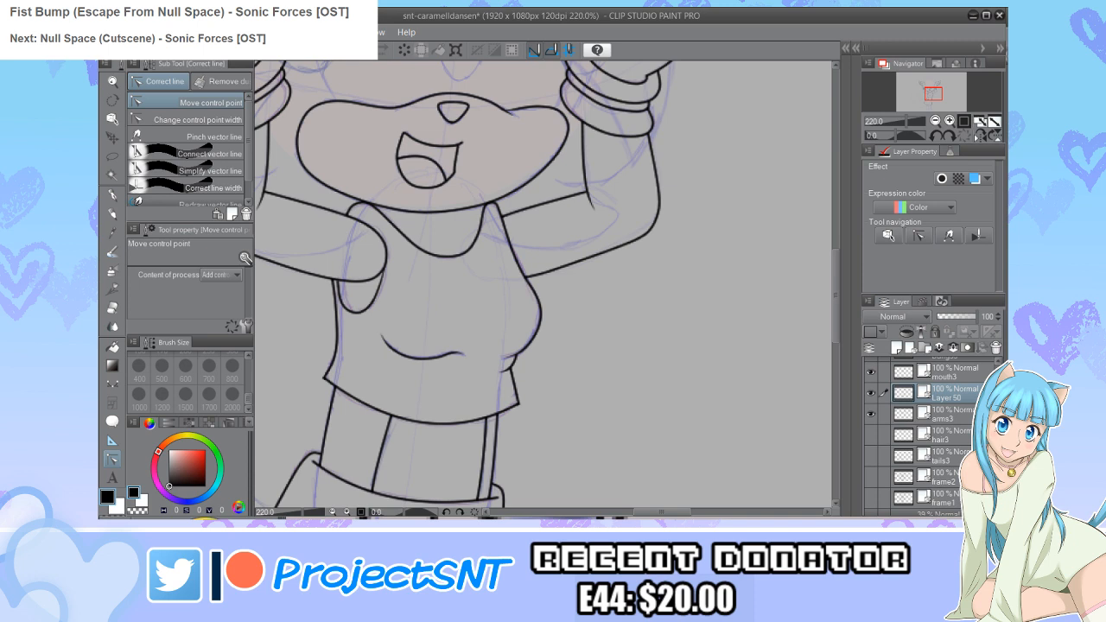
key("ctrl+minus")
Step: Ink a curved trim line just above the tank top's lower hem on Layer 50 with Curve, using frame2 as reference
key("u")
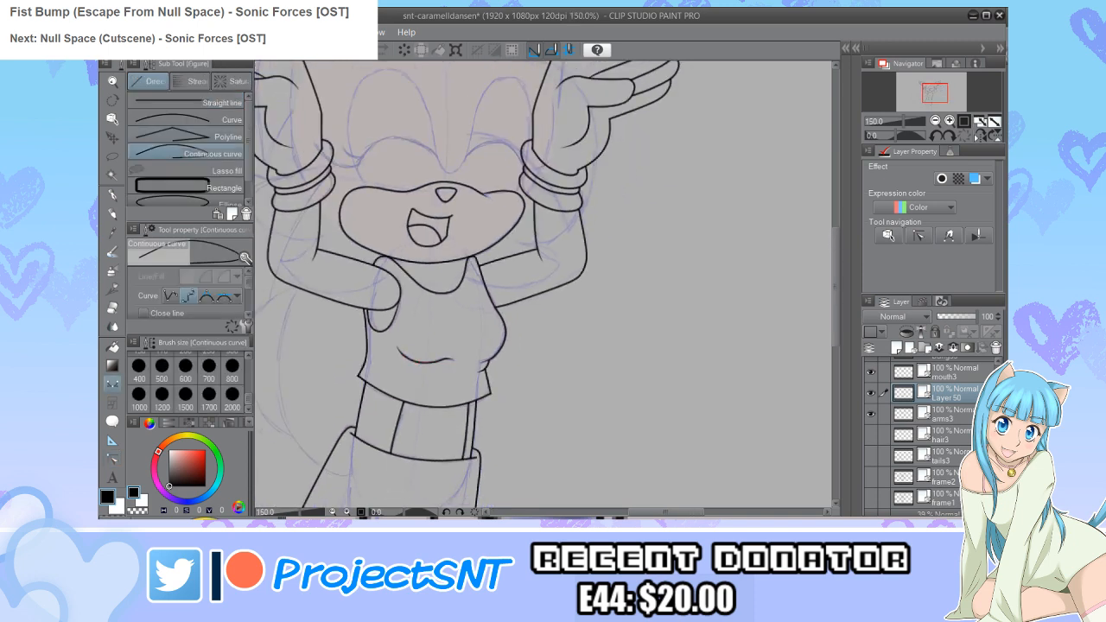
key("ctrl+plus")
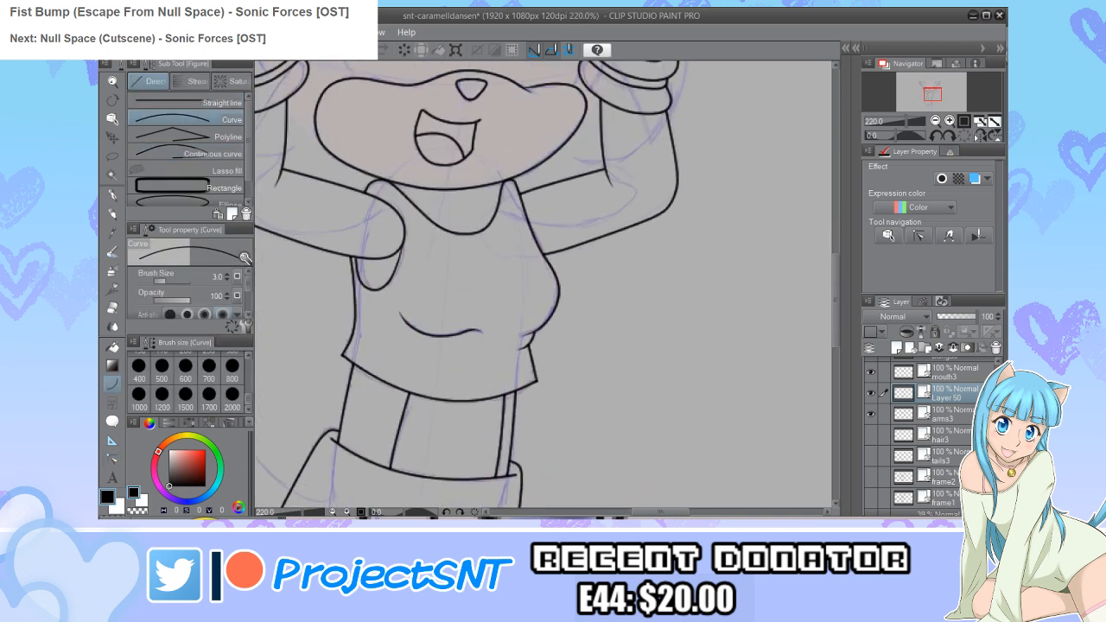
left_click(872, 477)
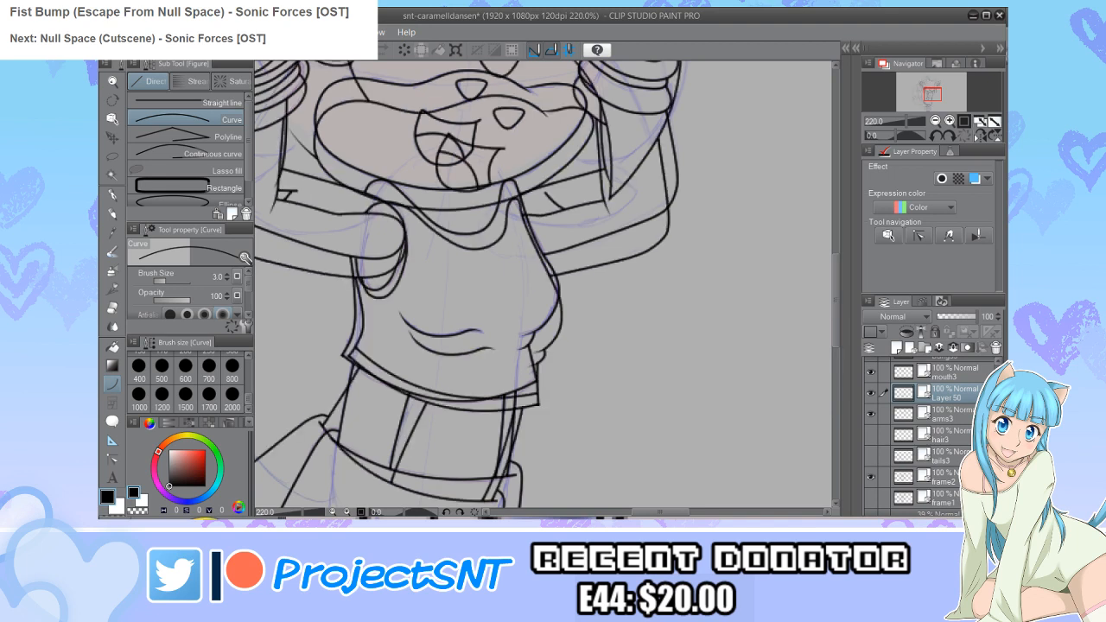
left_click(871, 477)
key("ctrl+plus")
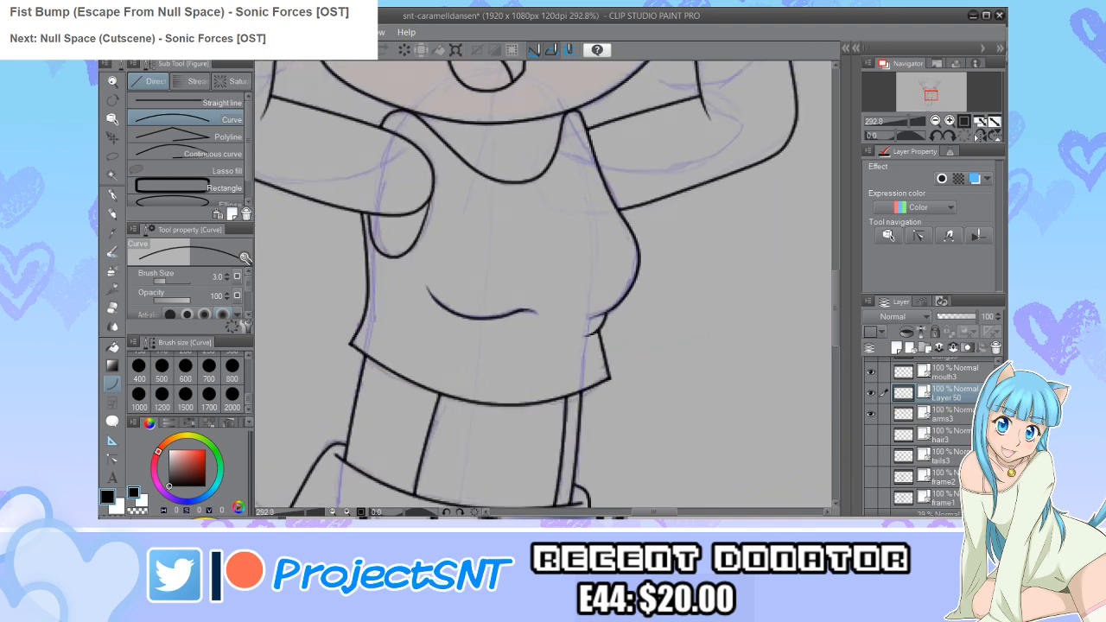
left_click_drag(348, 323, 574, 350)
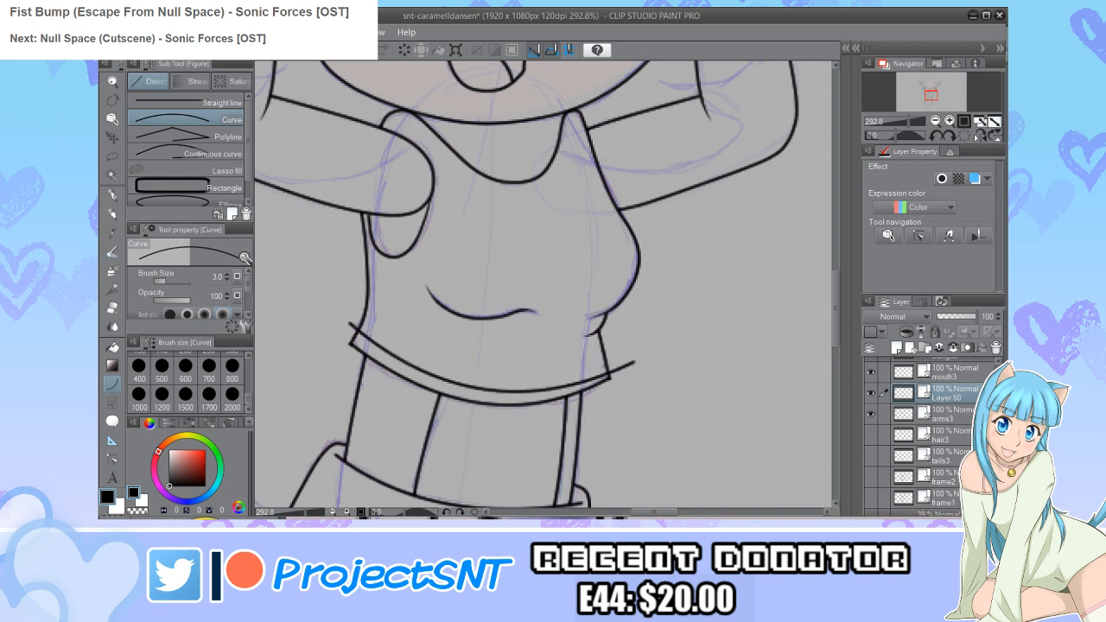
Step: Adjust both ends of the tank top's trim line with Move control point so it runs parallel to the hem
key("y")
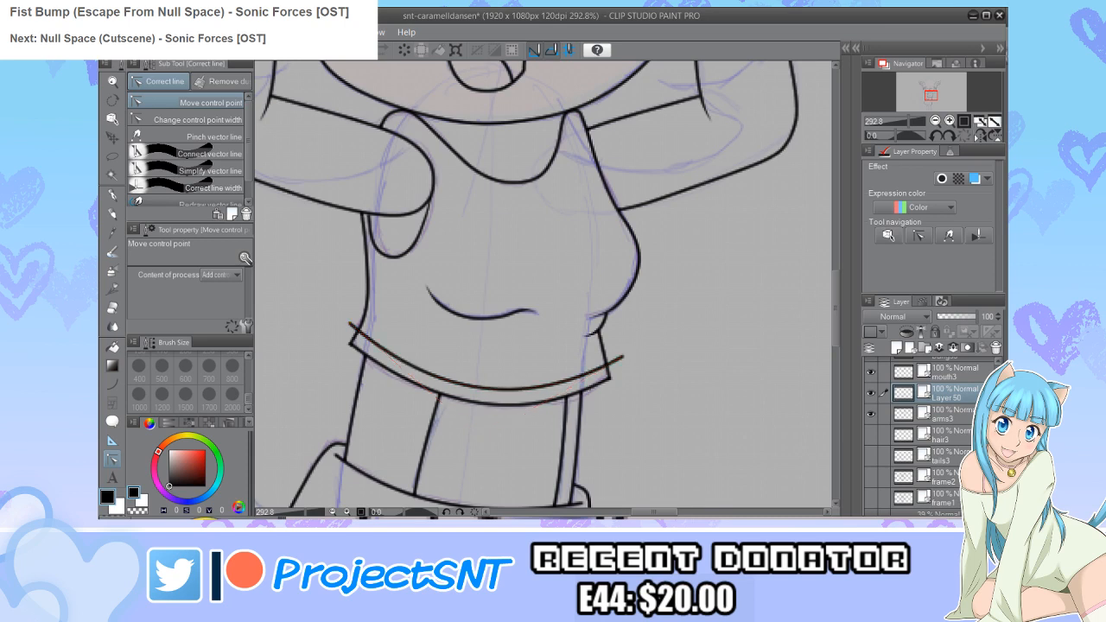
left_click(872, 477)
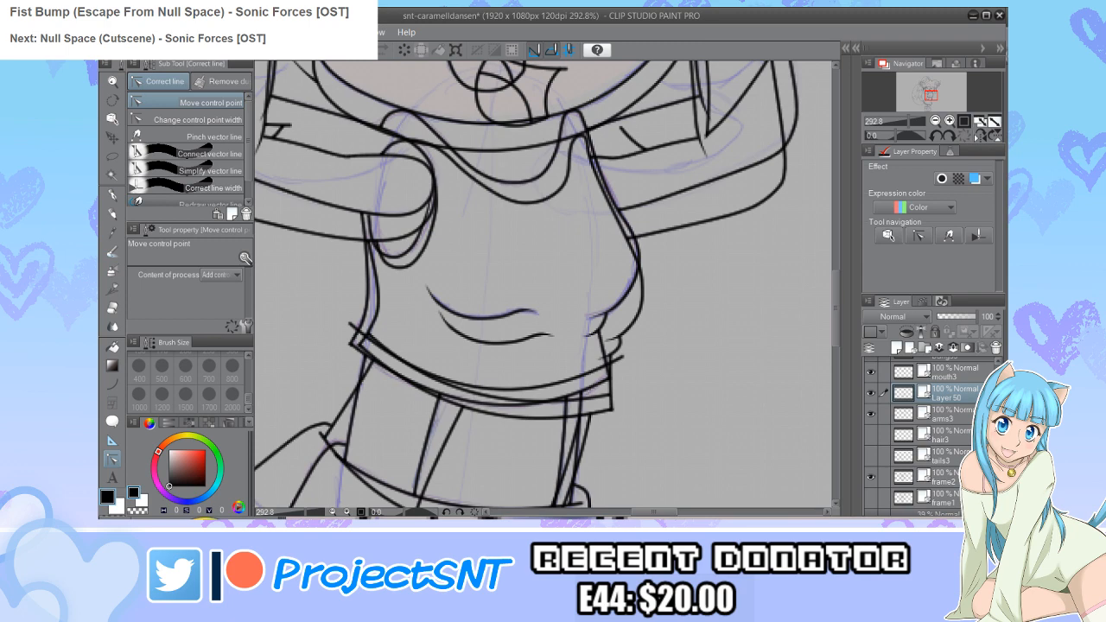
left_click(871, 477)
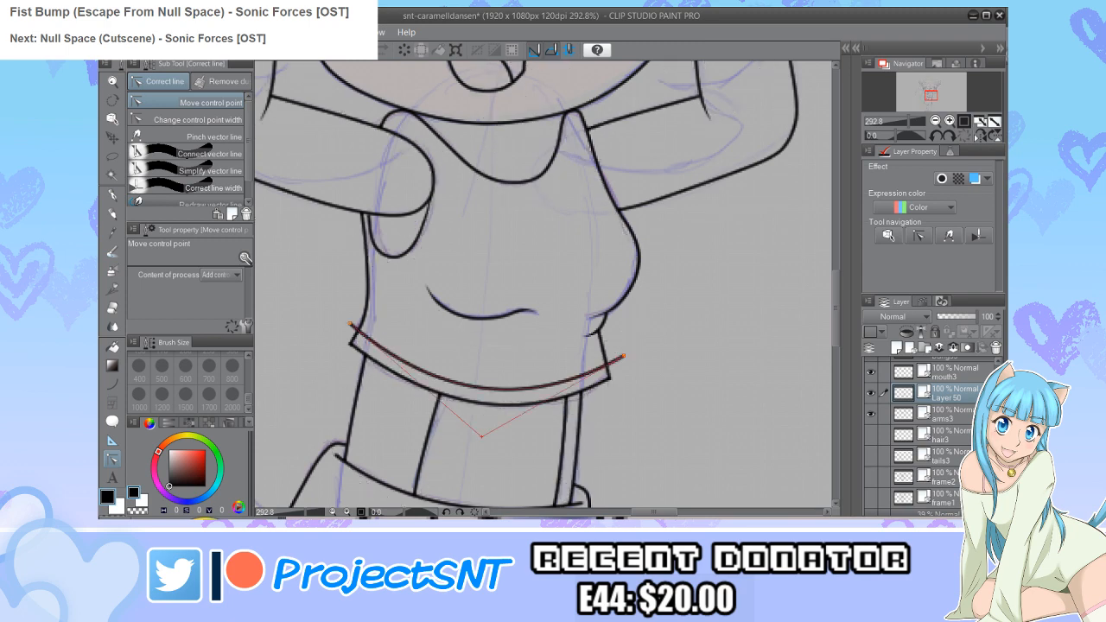
scroll(349, 325, "up", 1)
left_click_drag(349, 323, 350, 320)
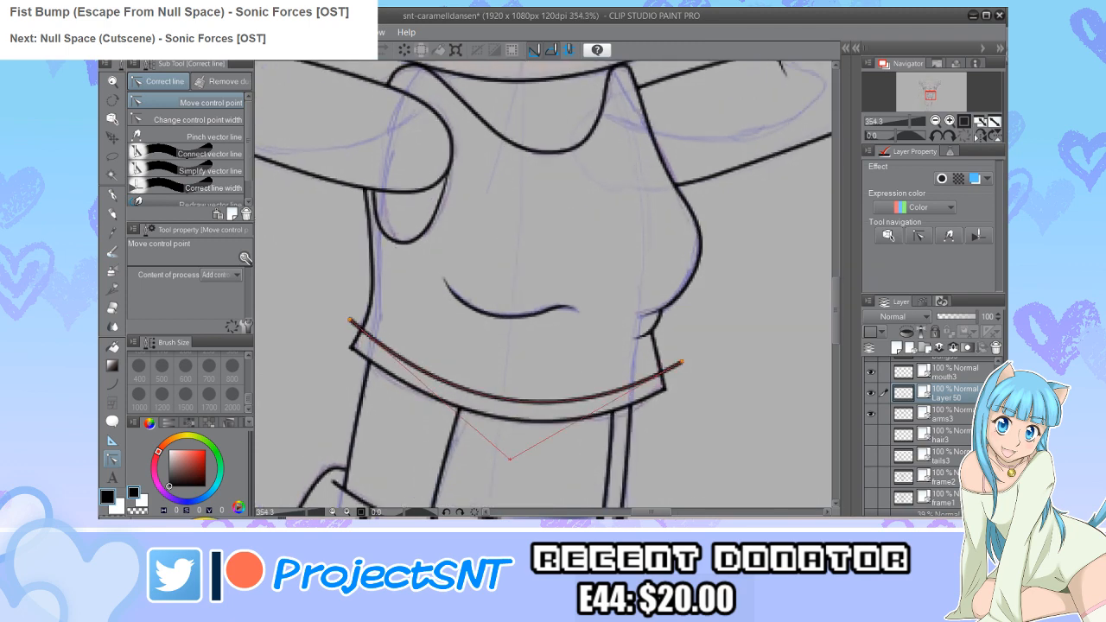
left_click_drag(682, 362, 680, 361)
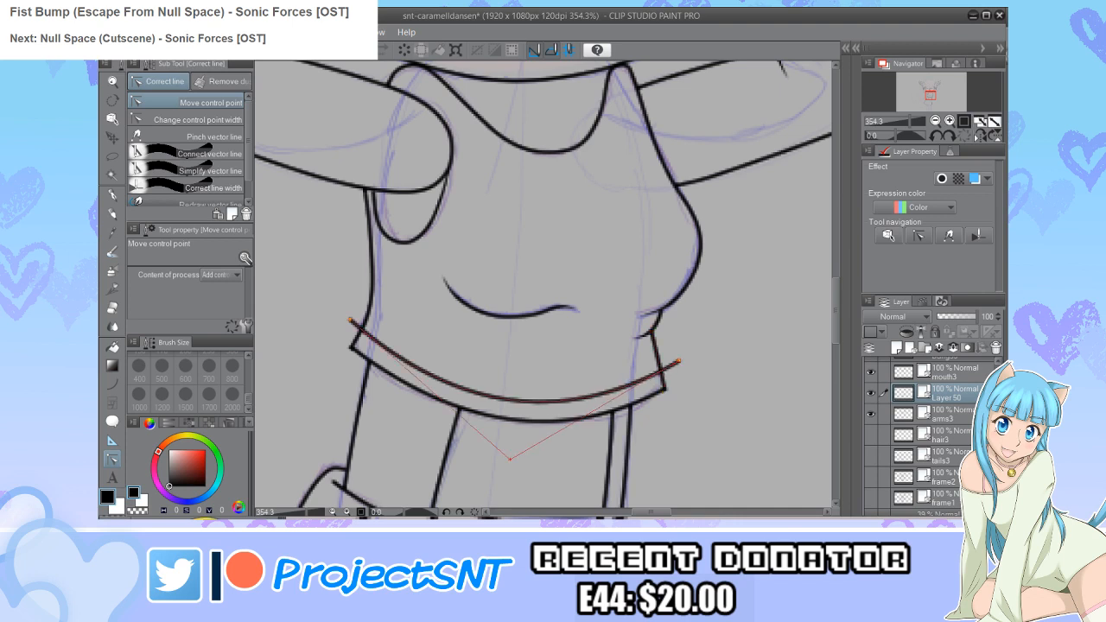
Step: Erase the trim line's ends that overshoot the tank top's side edges with the Vector eraser
key("e")
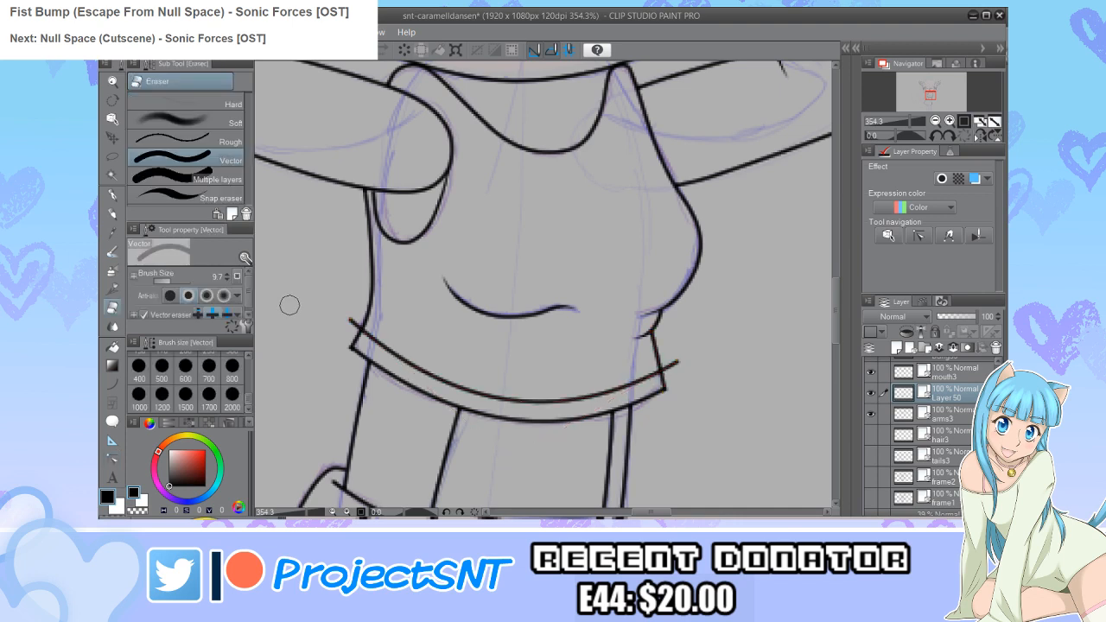
left_click(349, 322)
left_click(681, 365)
scroll(390, 342, "down", 5)
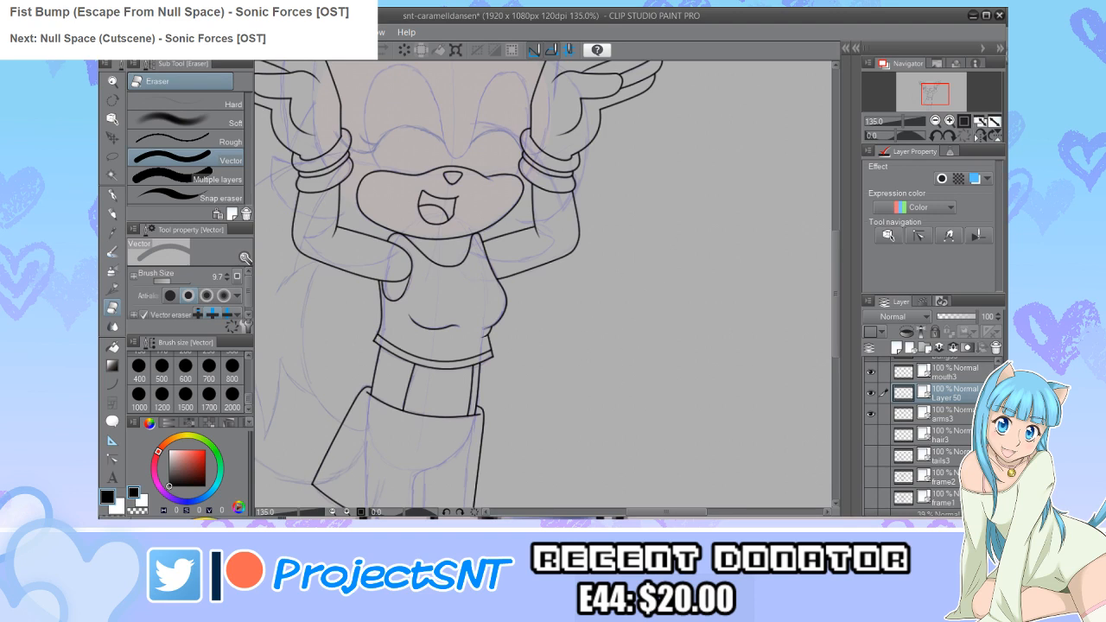
Step: Ink a curved trim line just above the skirt's lower hem on Layer 50 with Curve, extending past both sides
left_click(872, 477)
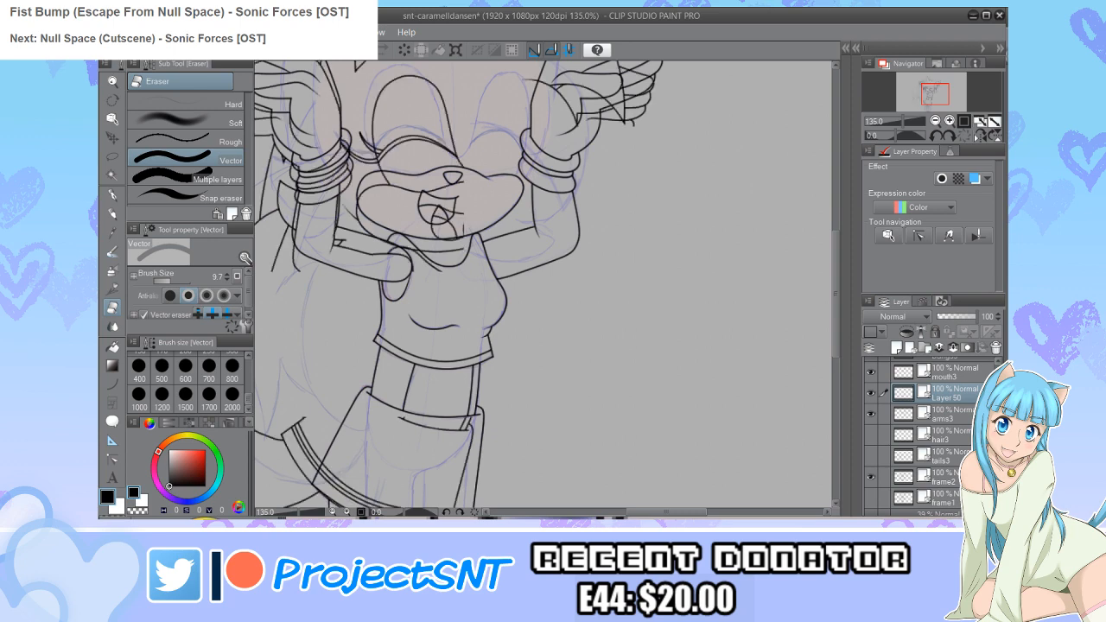
left_click(872, 478)
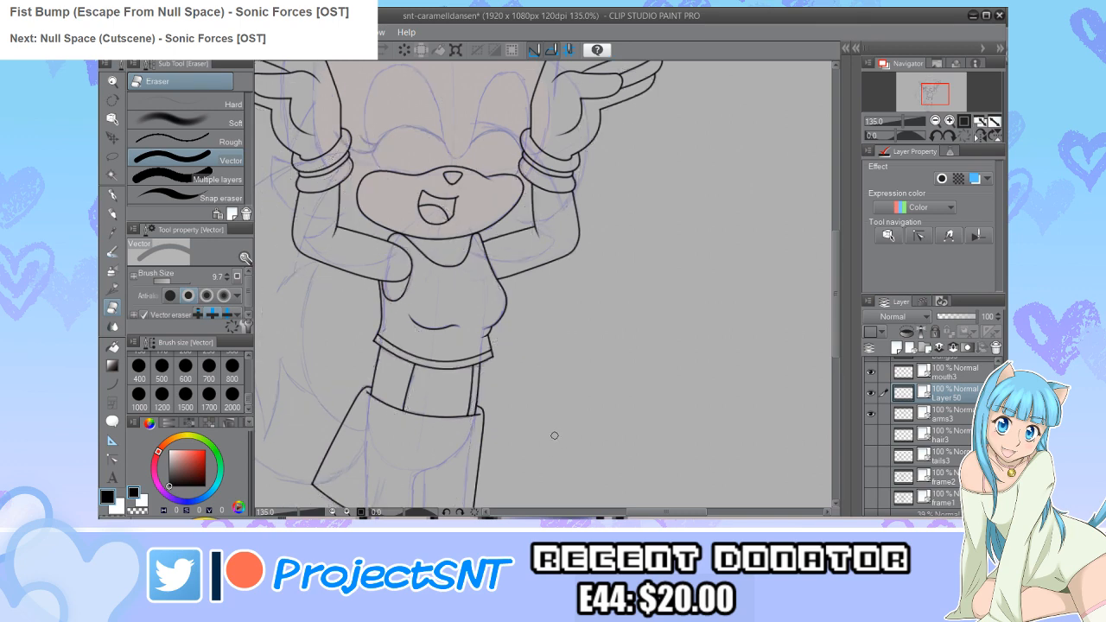
scroll(426, 302, "down", 3)
scroll(351, 446, "up", 5)
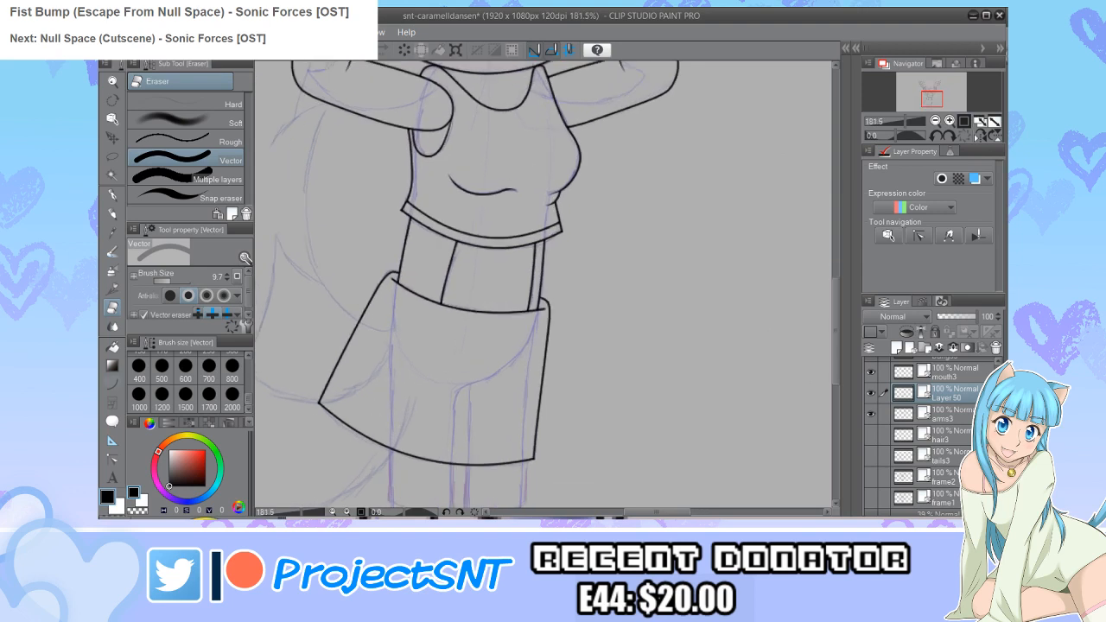
key("u")
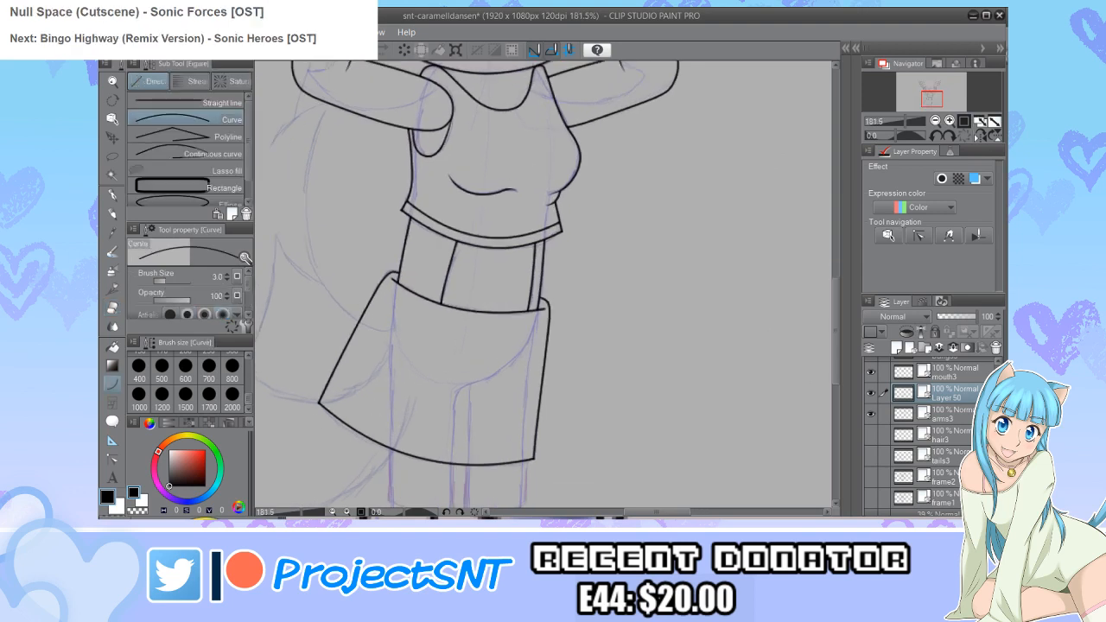
scroll(320, 402, "up", 1)
mouse_move(317, 378)
left_mouse_down()
mouse_move(549, 429)
mouse_move(590, 449)
left_mouse_up()
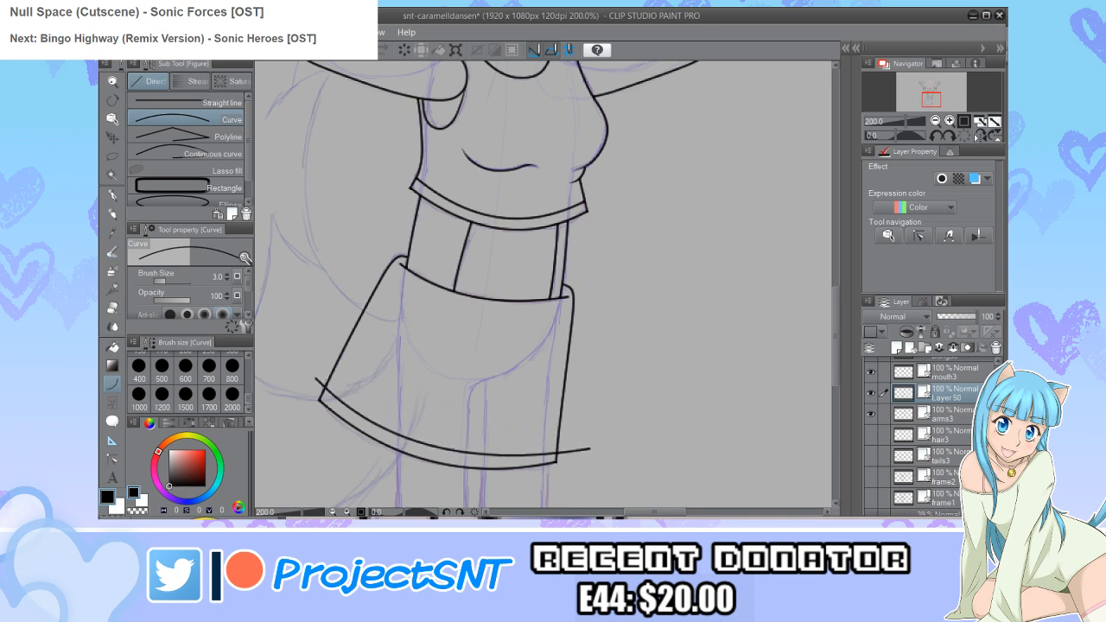
Step: Reshape the skirt's trim line with Move control point so its bend follows the hem
key("y")
scroll(597, 445, "up", 1)
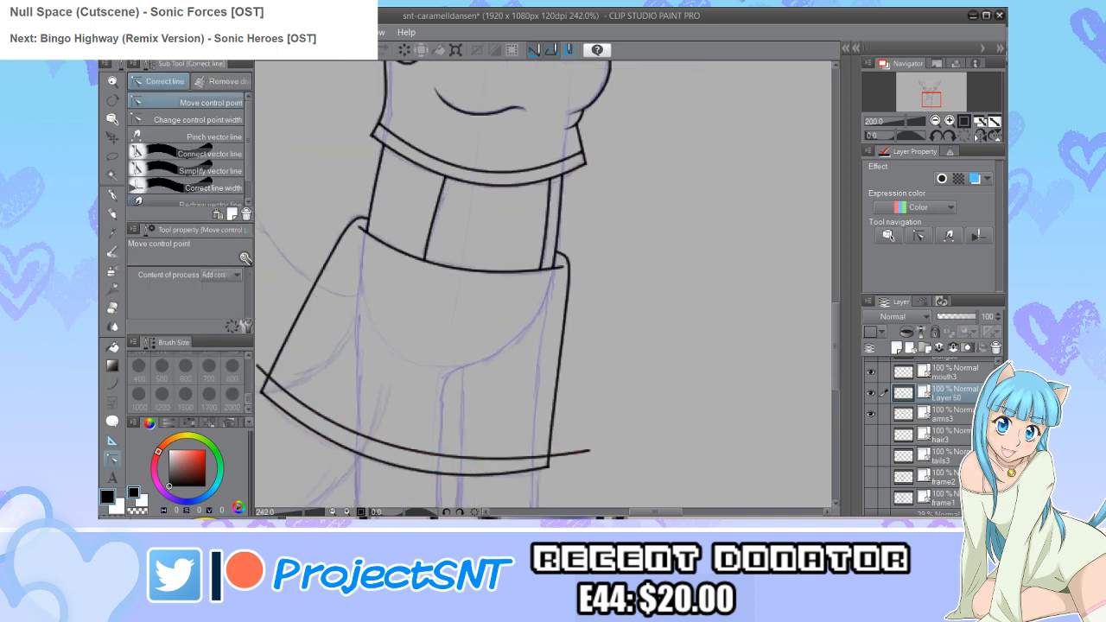
left_click_drag(581, 446, 578, 444)
scroll(634, 405, "down", 2)
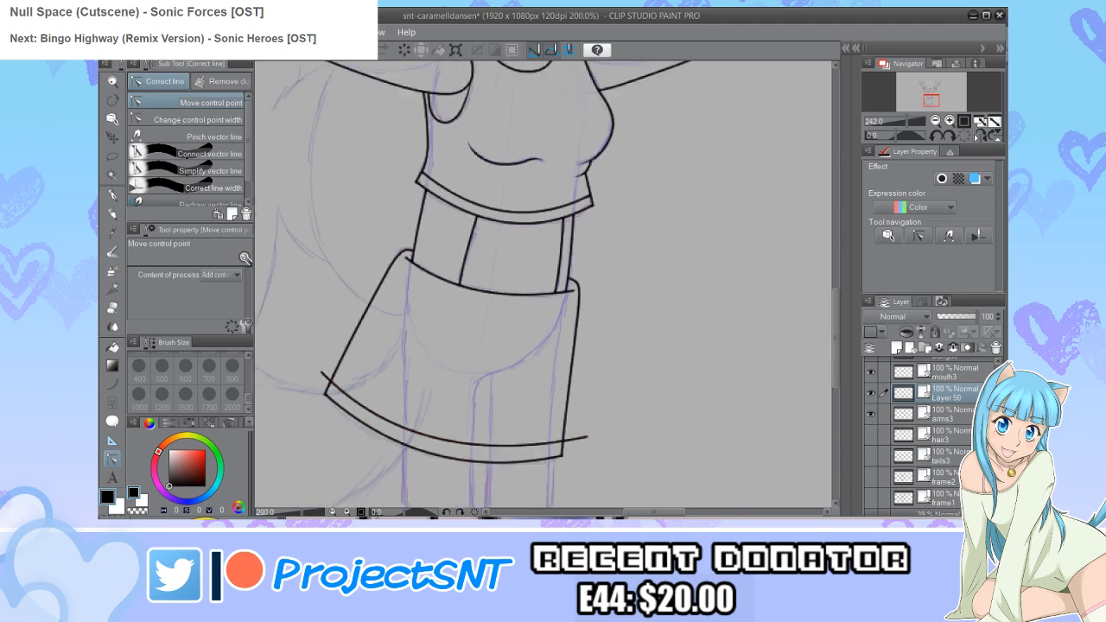
scroll(372, 463, "up", 3)
mouse_move(435, 473)
left_mouse_down()
mouse_move(430, 484)
mouse_move(454, 494)
mouse_move(441, 475)
left_mouse_up()
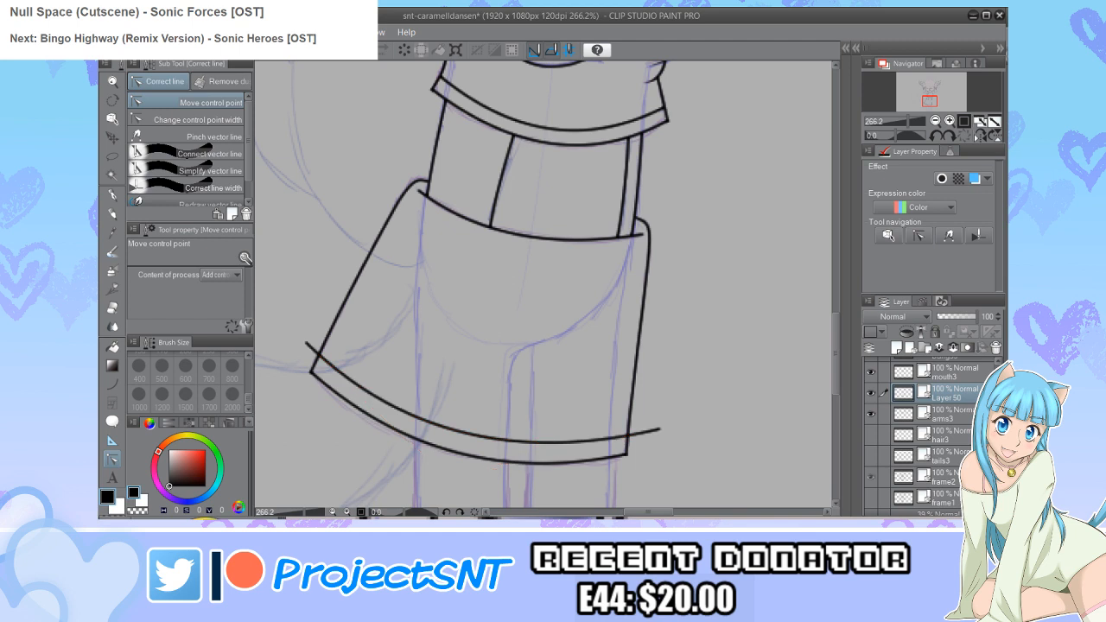
Step: Raise both ends of the skirt's trim line with Move control point, matching the trim spacing to frame2
left_click(872, 477)
left_click(871, 477)
left_click(518, 441)
left_click_drag(306, 338, 306, 338)
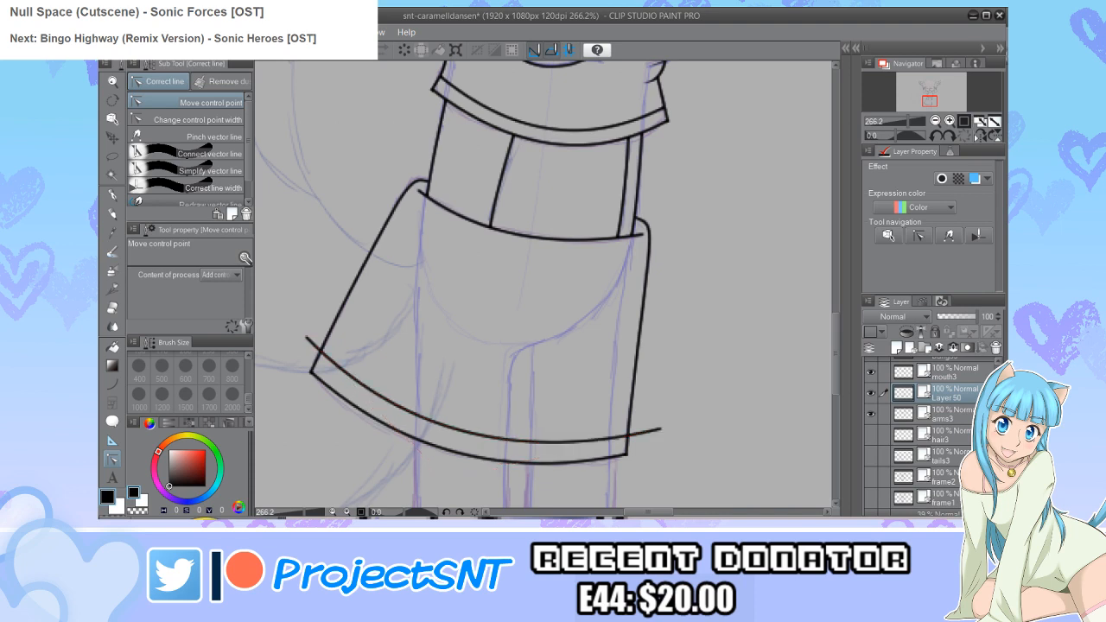
left_click_drag(661, 428, 663, 424)
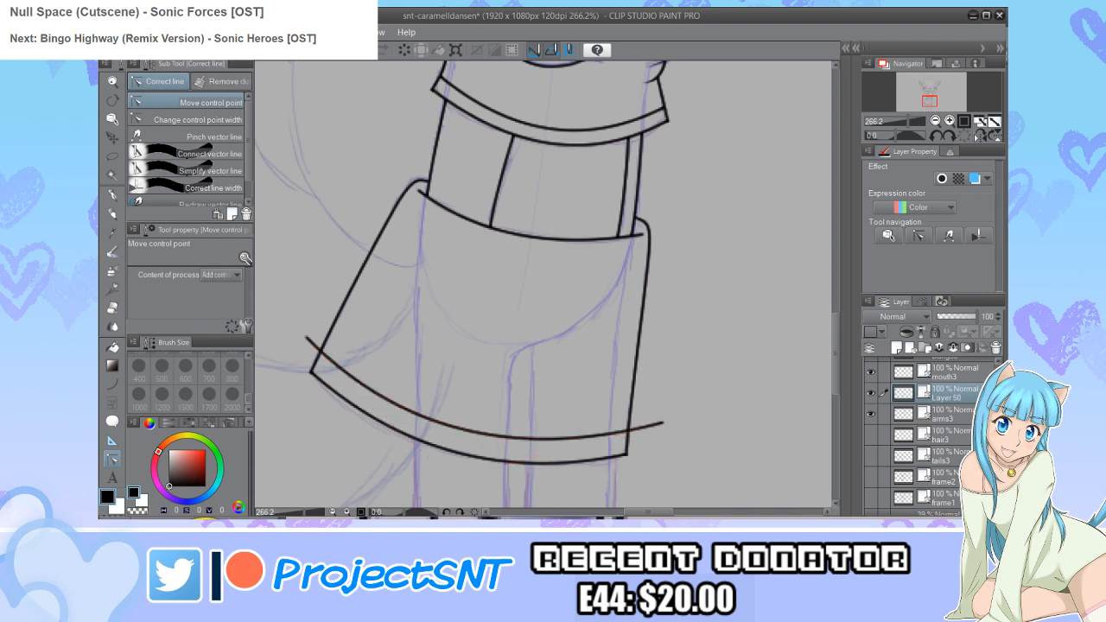
left_click(871, 477)
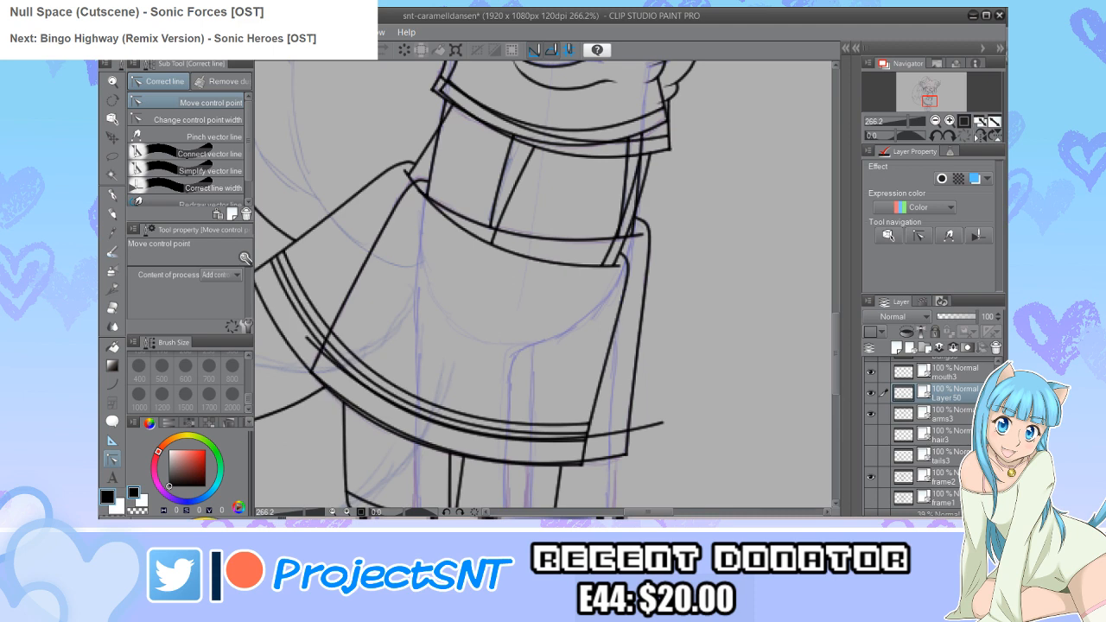
left_click(871, 477)
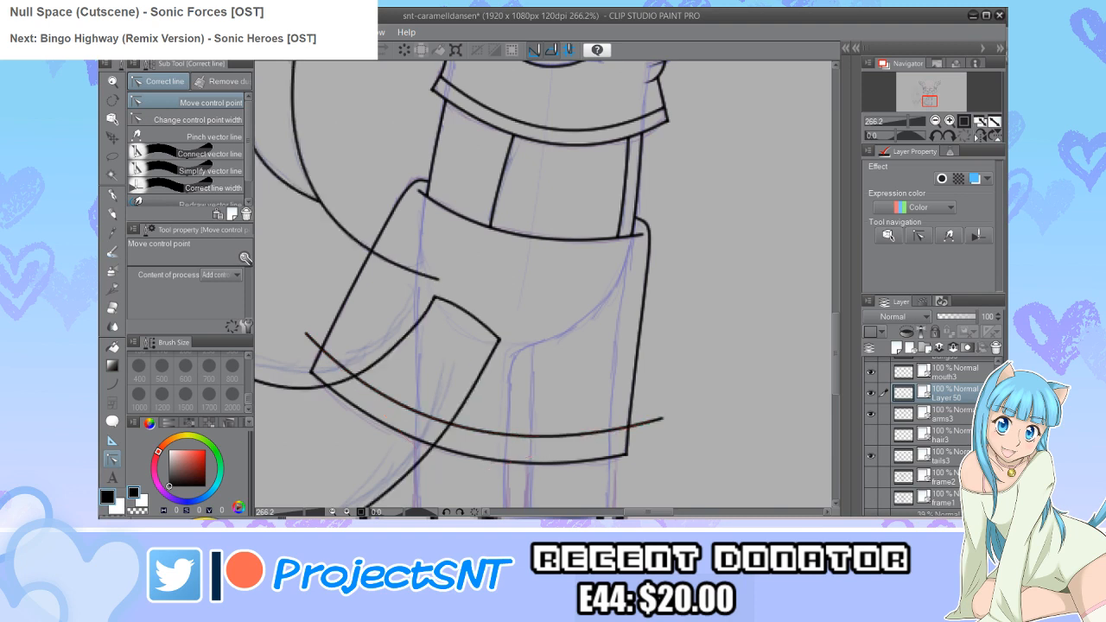
left_click(871, 456)
left_click(871, 476)
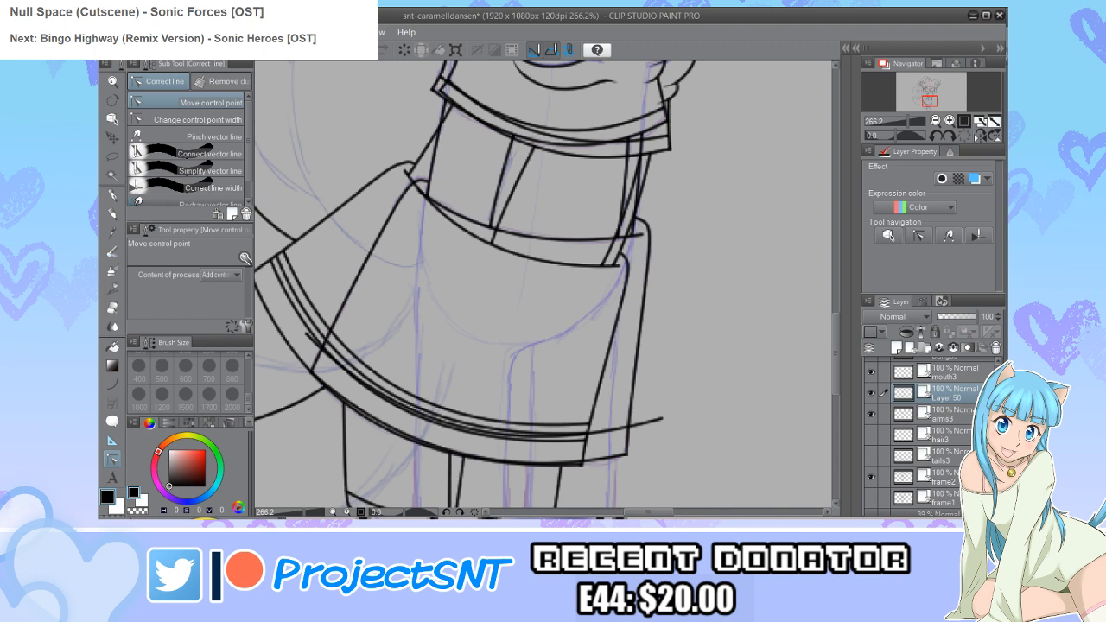
left_click(871, 477)
Step: Erase the skirt trim line's ends that overshoot the skirt's side edges with the Vector eraser, with frame2 hidden
key("e")
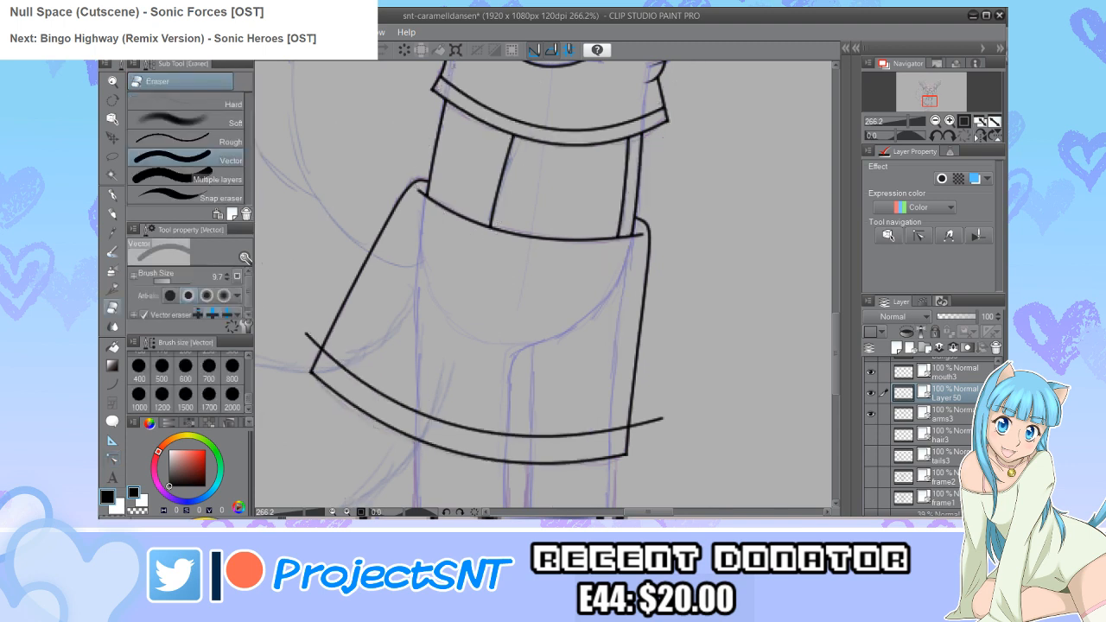
left_click(311, 337)
left_click(654, 418)
left_click(111, 458)
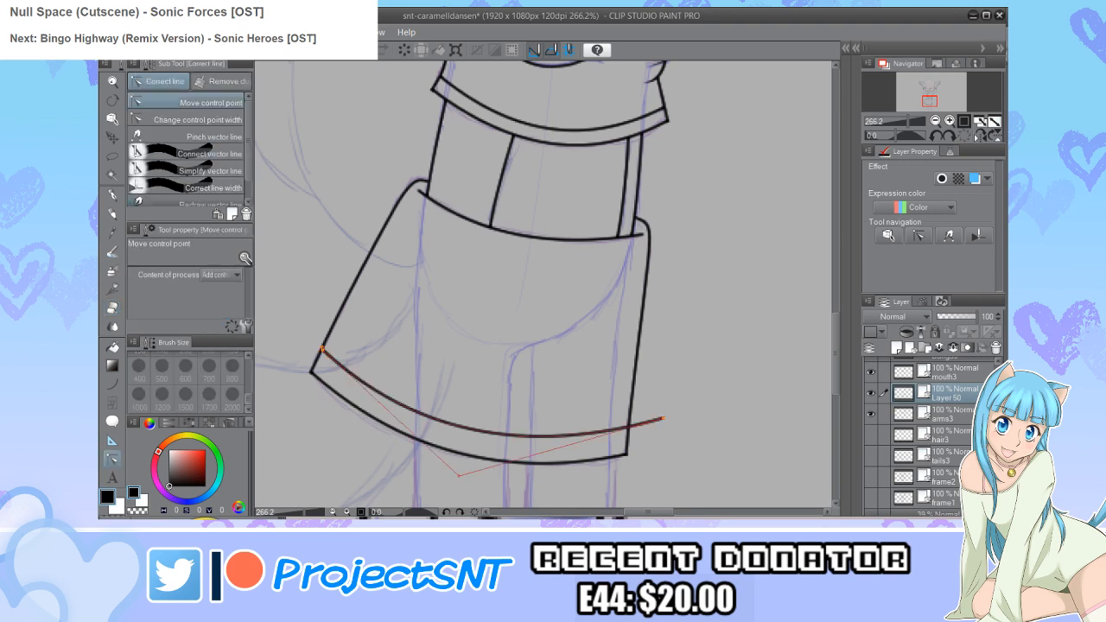
key("e")
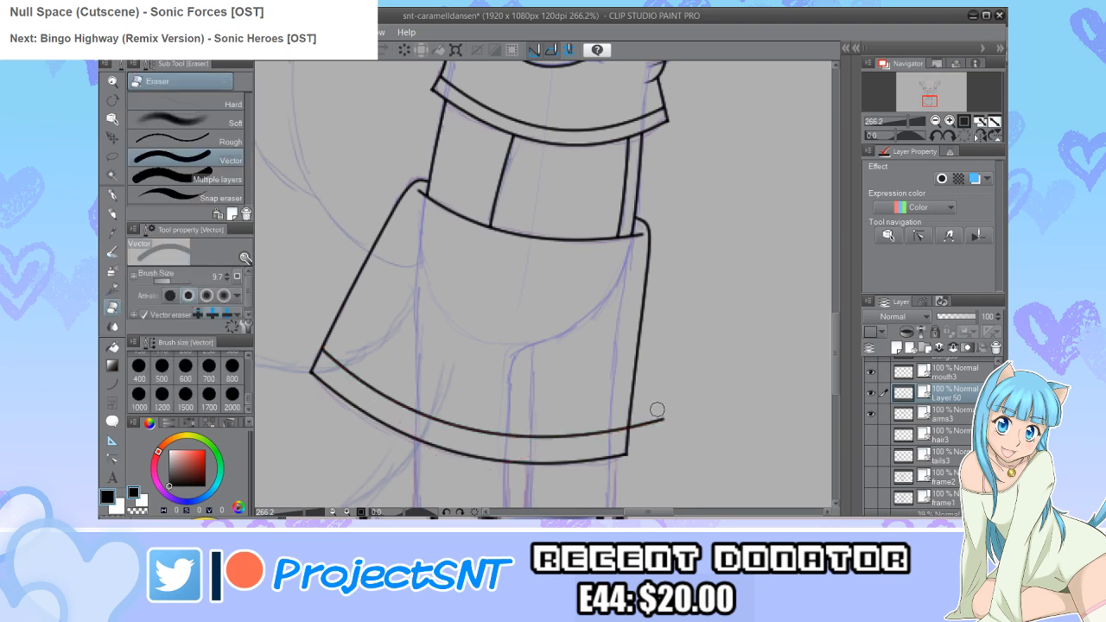
left_click(655, 423)
Step: Ink a second trim line closely above the skirt's first one with Curve, and adjust its ends with Move control point to run parallel
key("u")
left_click_drag(311, 334, 672, 425)
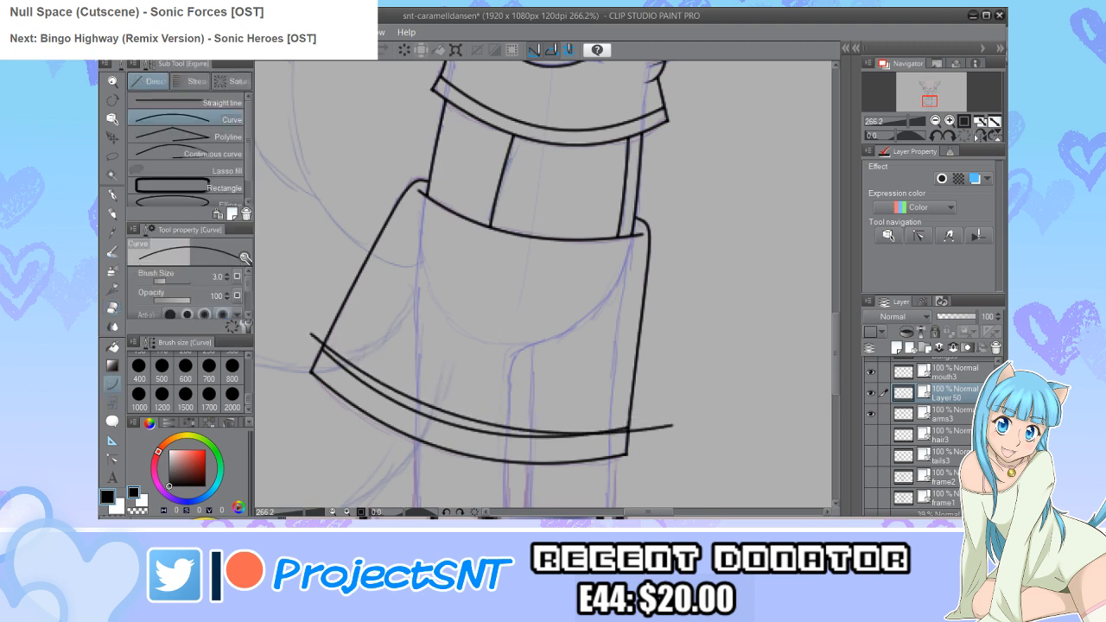
key("y")
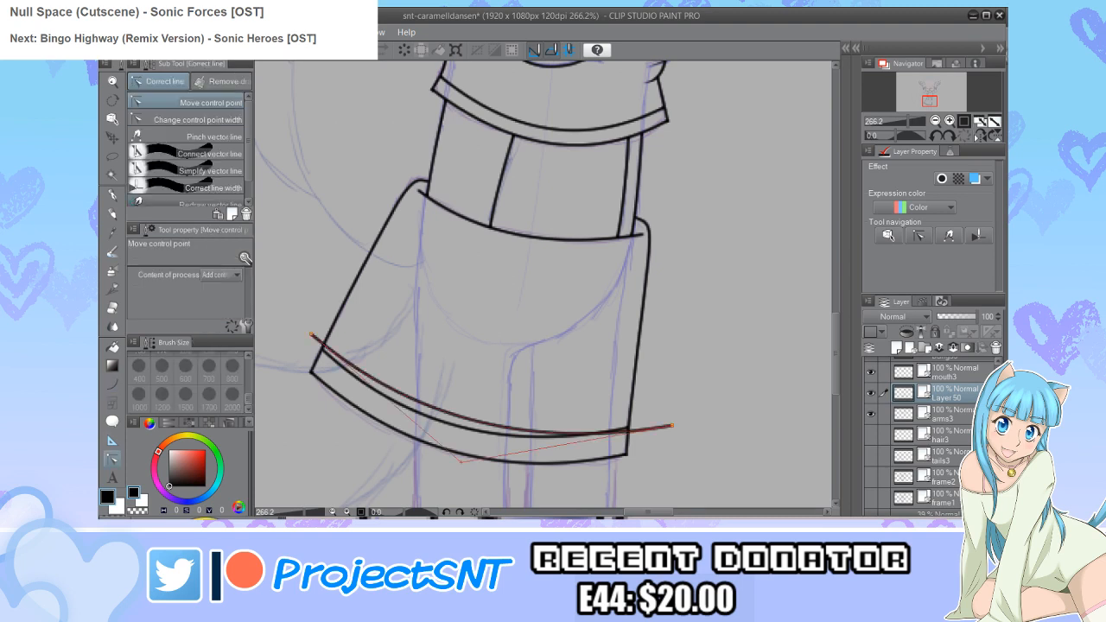
left_click_drag(672, 426, 661, 413)
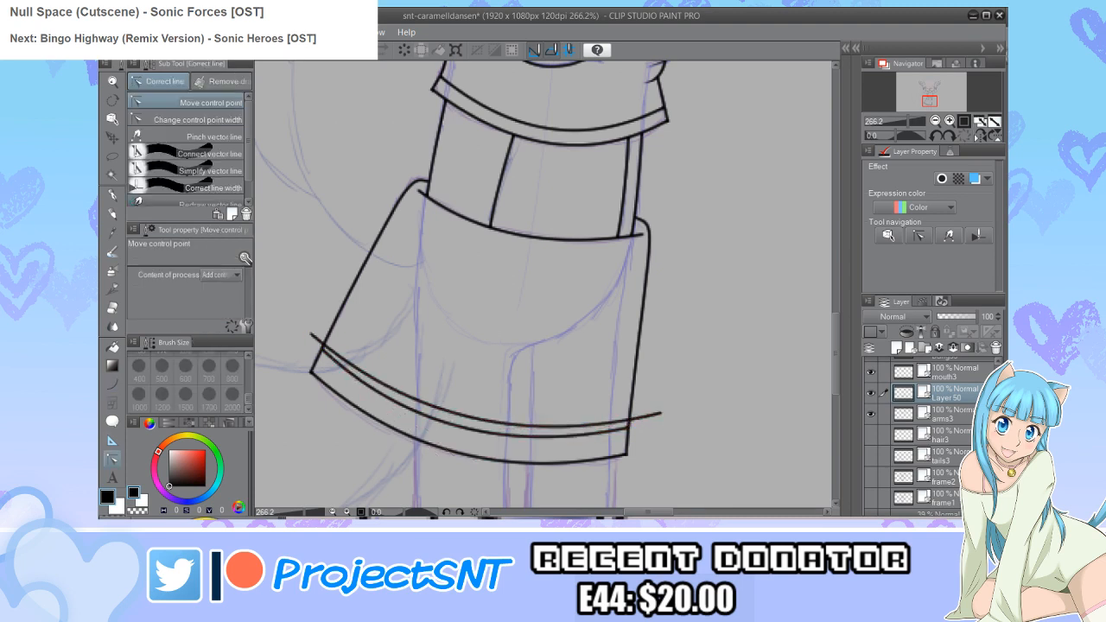
left_click_drag(311, 335, 309, 331)
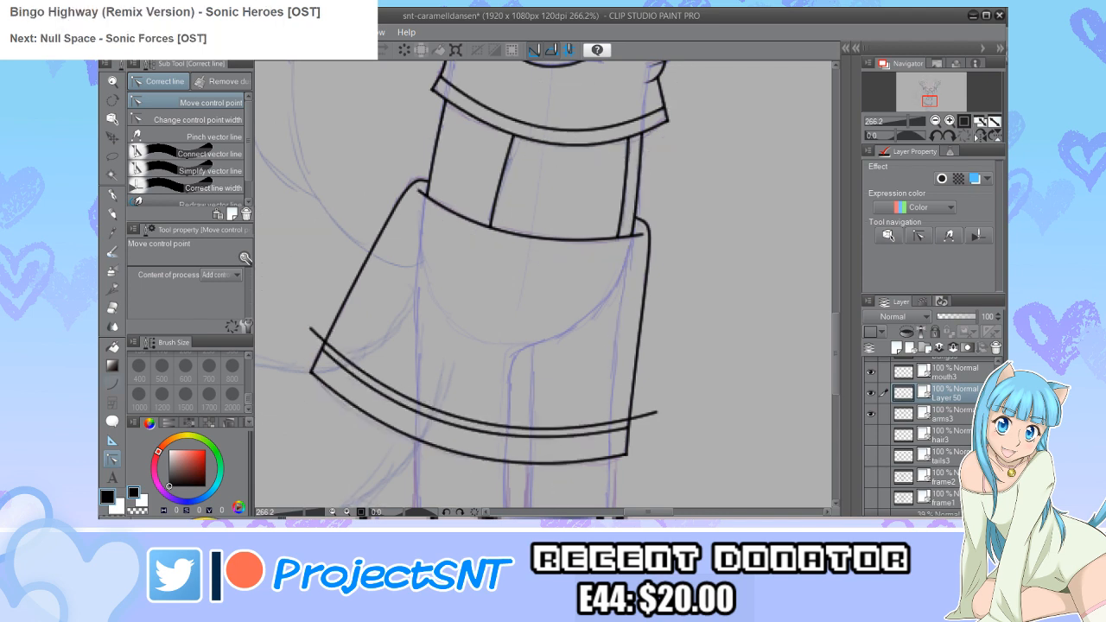
Step: Ink a third parallel trim line above the skirt's other two with Curve, and compare the trim with frame1 and frame2
key("u")
mouse_move(318, 324)
left_mouse_down()
mouse_move(518, 380)
mouse_move(663, 401)
left_mouse_up()
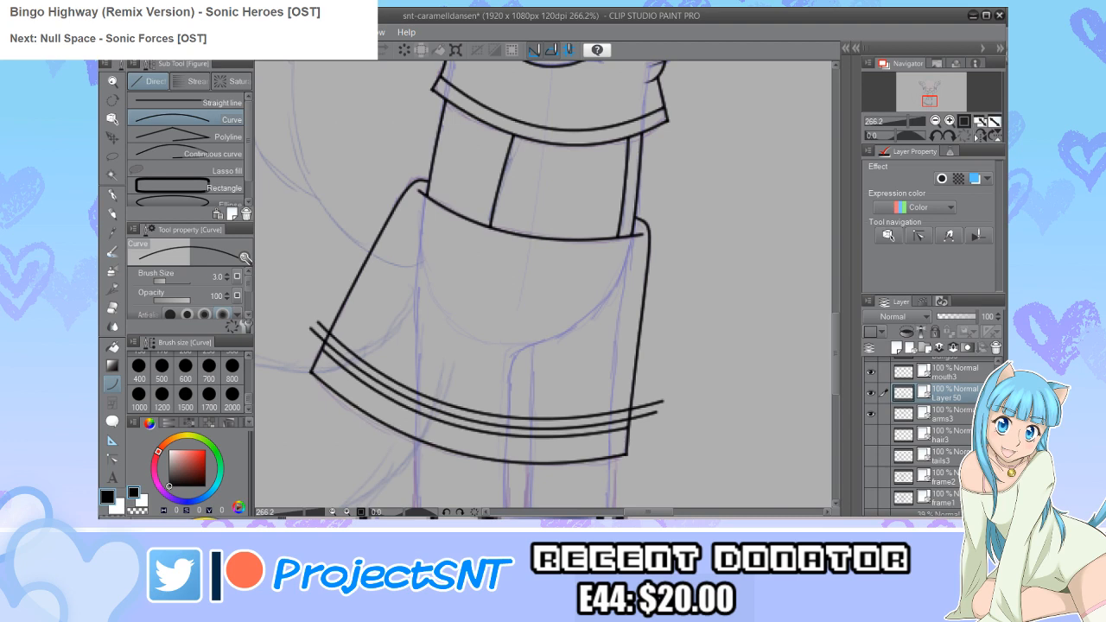
left_click(870, 498)
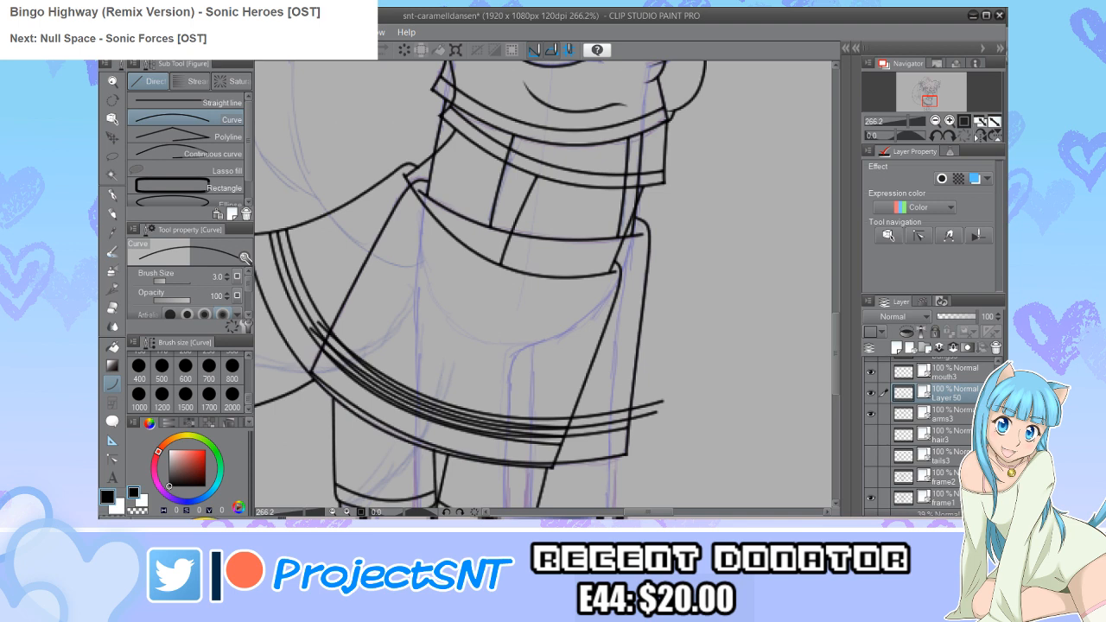
left_click(871, 497)
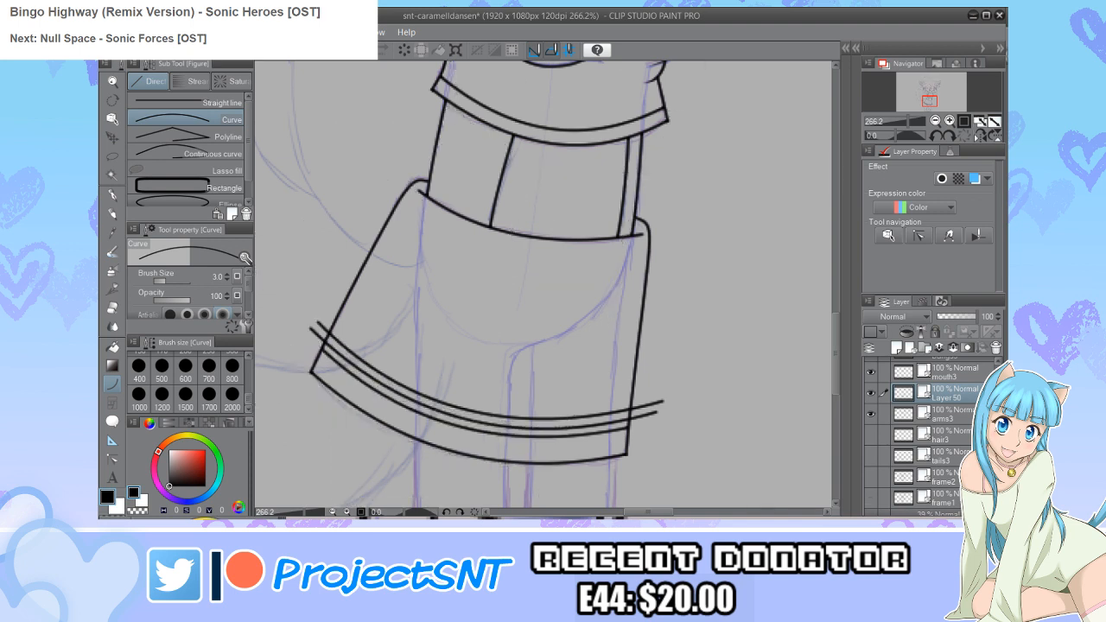
left_click(870, 498)
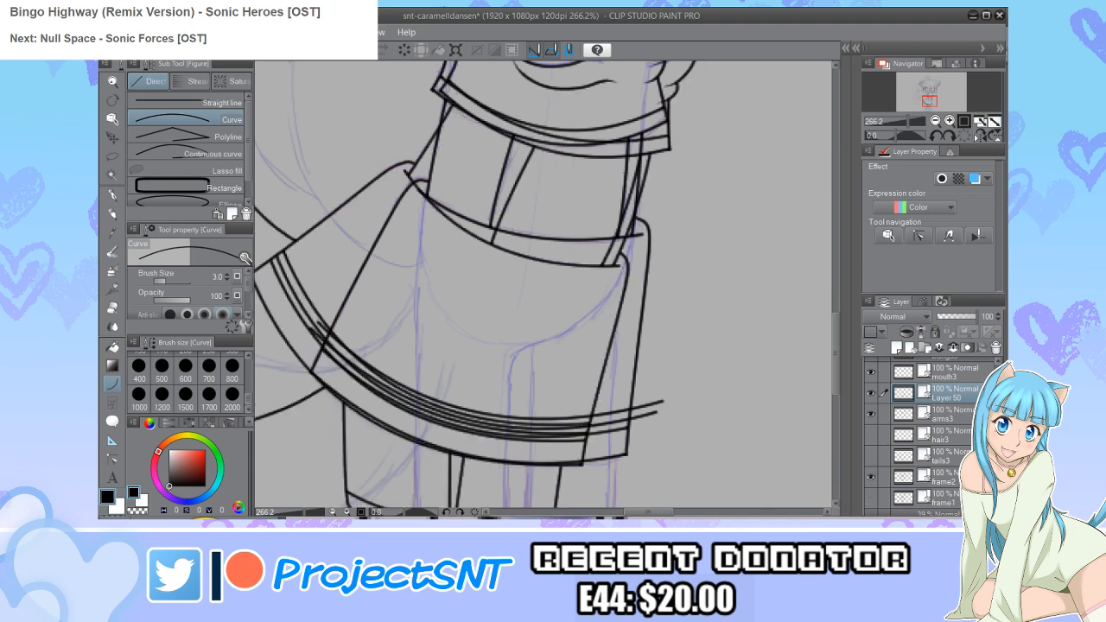
left_click(870, 477)
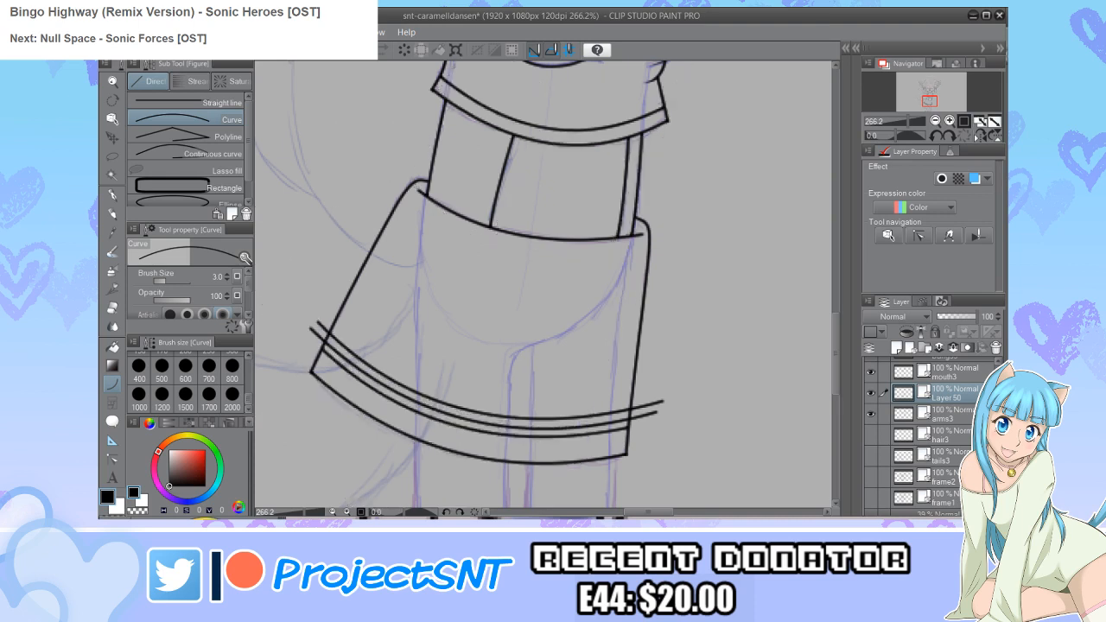
Step: Erase the overshooting ends of the skirt's two upper trim lines with the Vector eraser, and save the file
key("e")
left_click(313, 329)
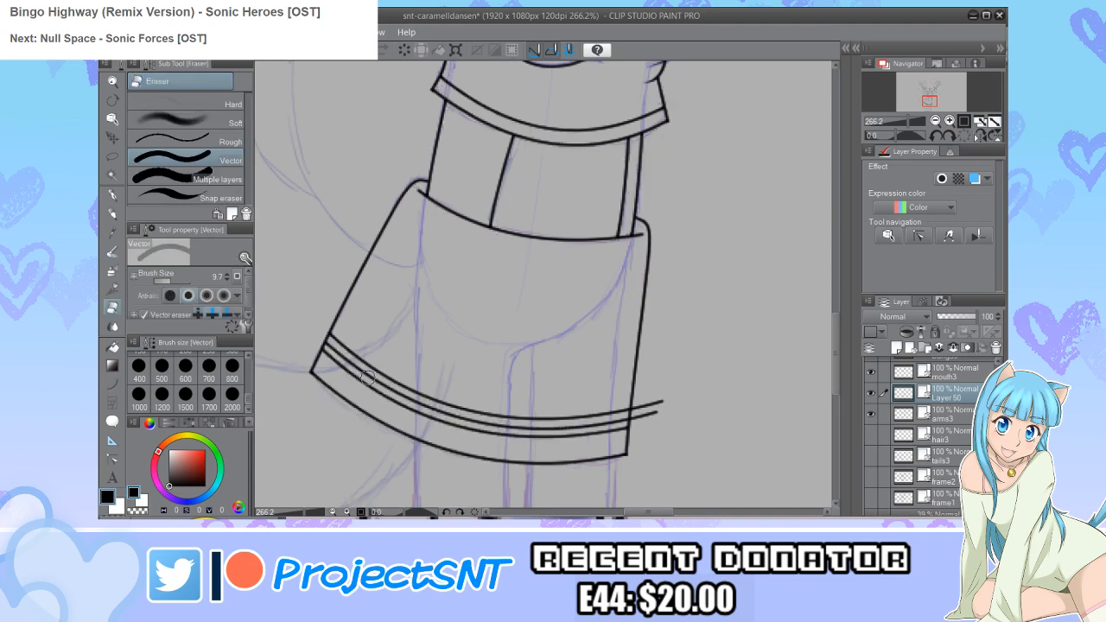
left_click_drag(659, 405, 654, 420)
scroll(654, 420, "down", 5)
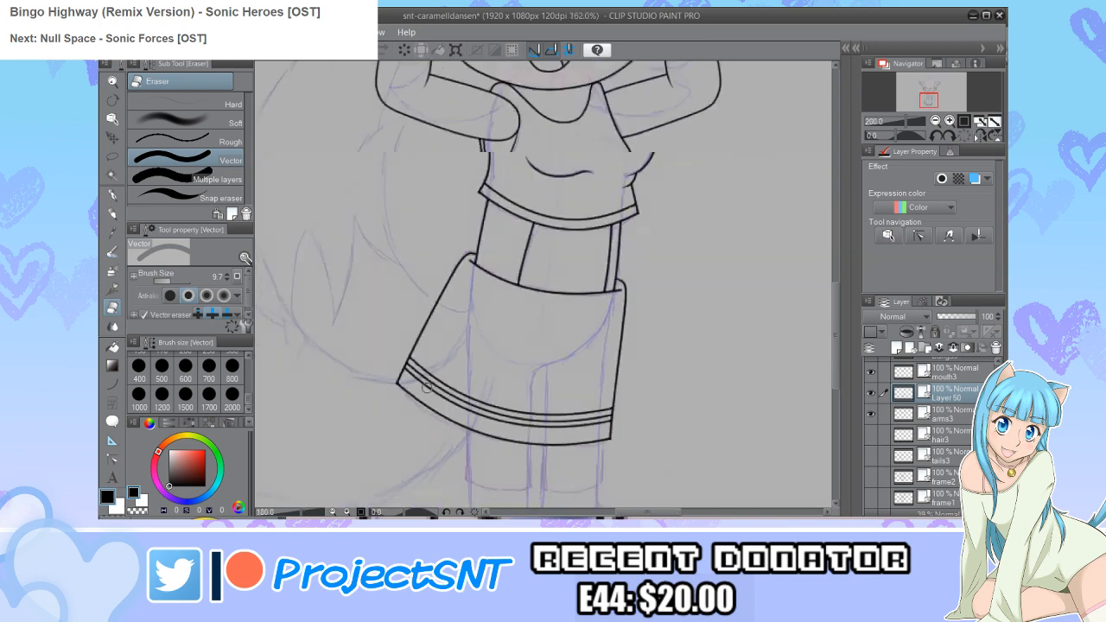
scroll(347, 338, "down", 2)
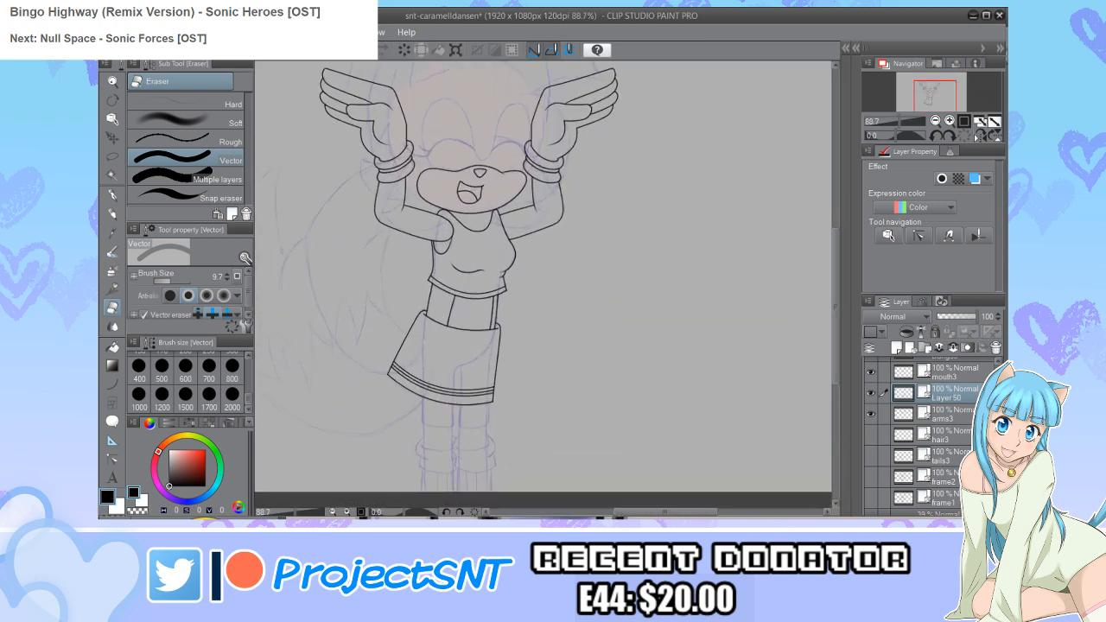
key("ctrl+s")
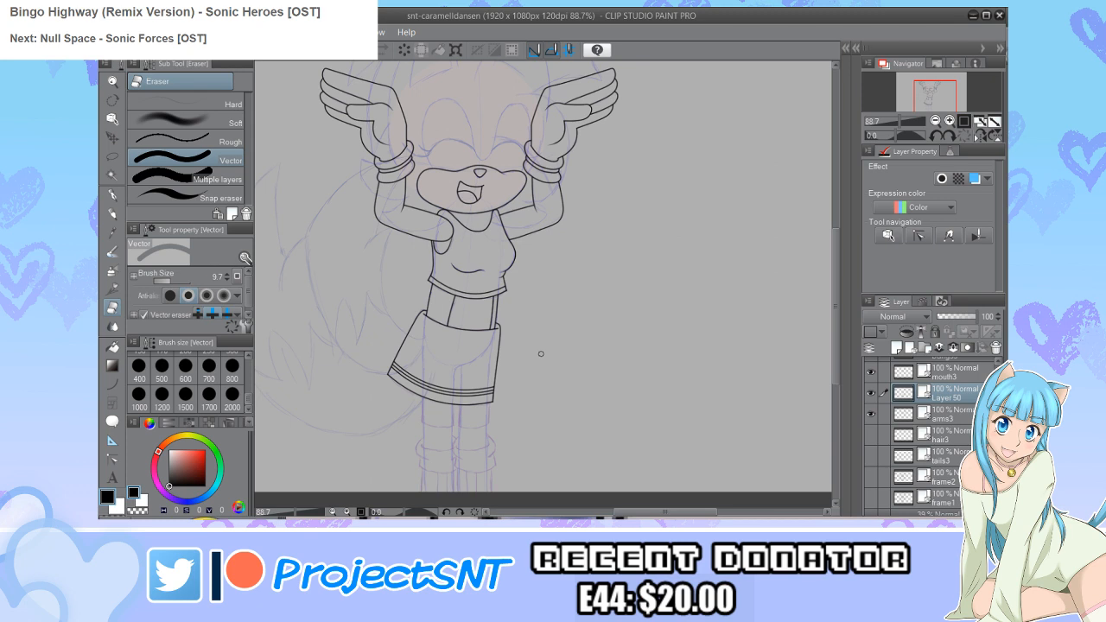
Step: Ink the left shorts leg below the skirt hem with Continuous curve, following the sketch with rounded lower corners
scroll(514, 432, "up", 5)
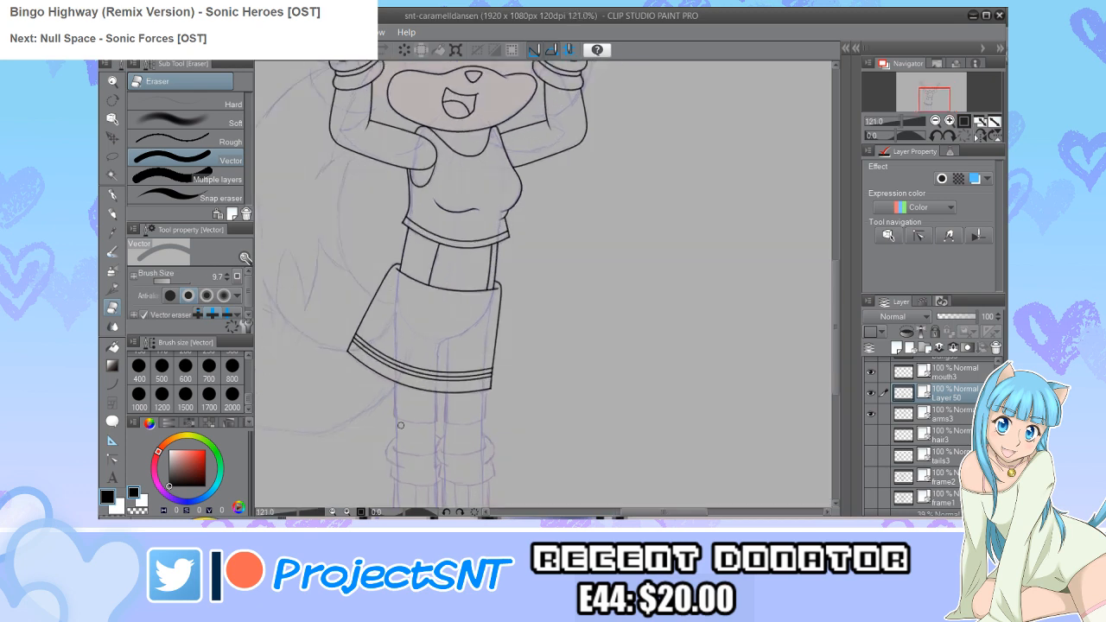
key("u")
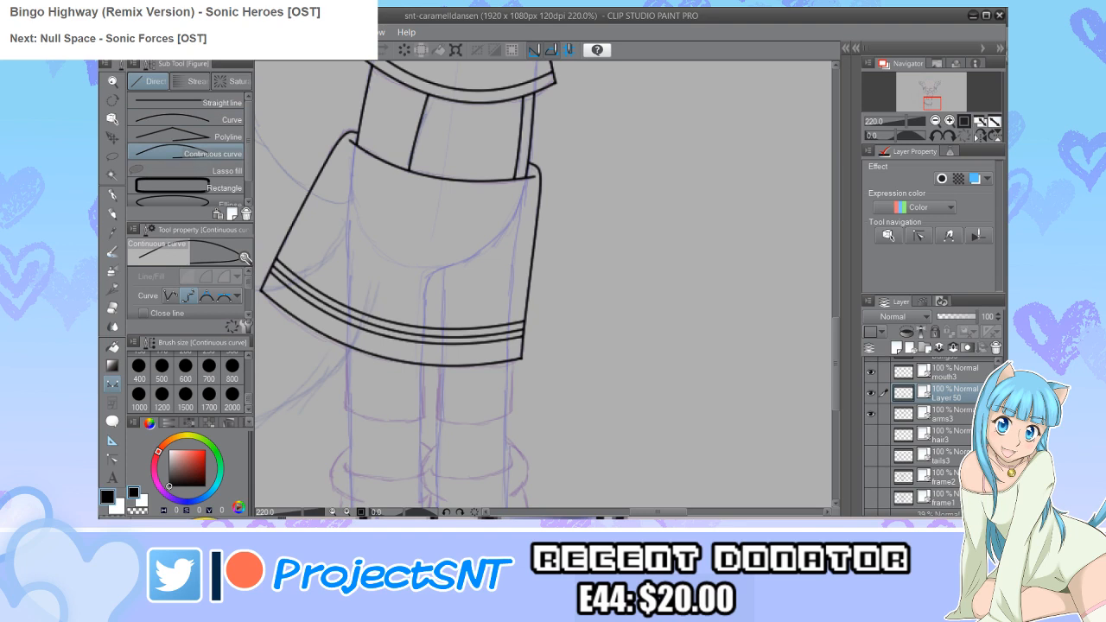
scroll(350, 390, "up", 3)
mouse_move(342, 316)
left_mouse_down()
mouse_move(348, 425)
mouse_move(408, 446)
mouse_move(467, 438)
mouse_move(470, 347)
left_mouse_up()
scroll(515, 432, "up", 1)
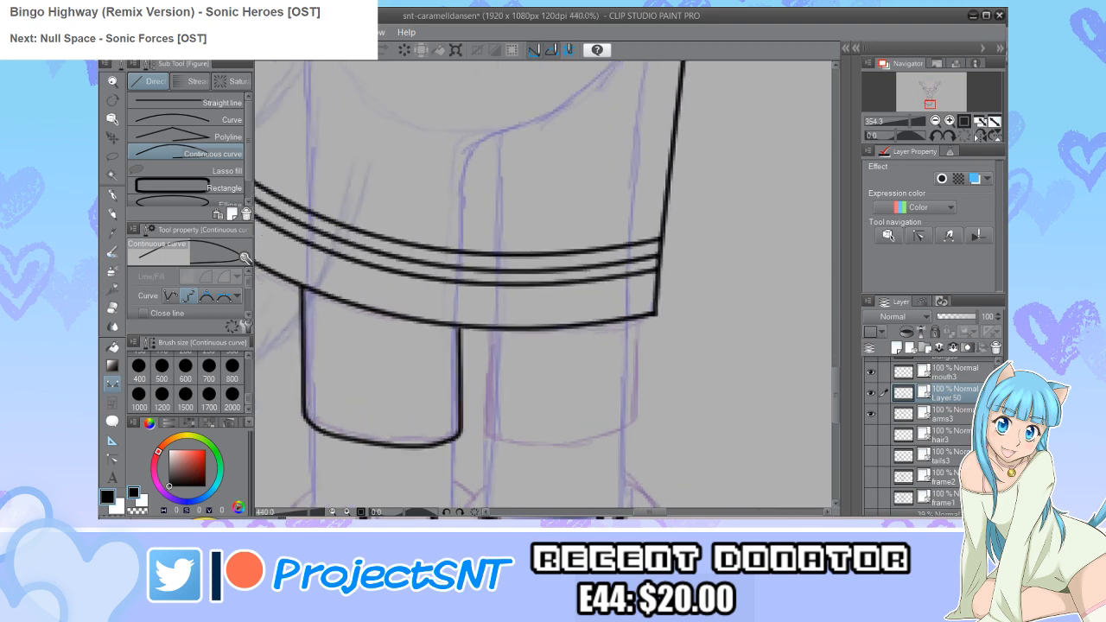
Step: Ink the right shorts leg below the skirt with Continuous curve, and round its inner lower corner with Move control point
mouse_move(489, 330)
left_mouse_down()
mouse_move(483, 441)
mouse_move(583, 445)
mouse_move(636, 412)
mouse_move(640, 316)
left_mouse_up()
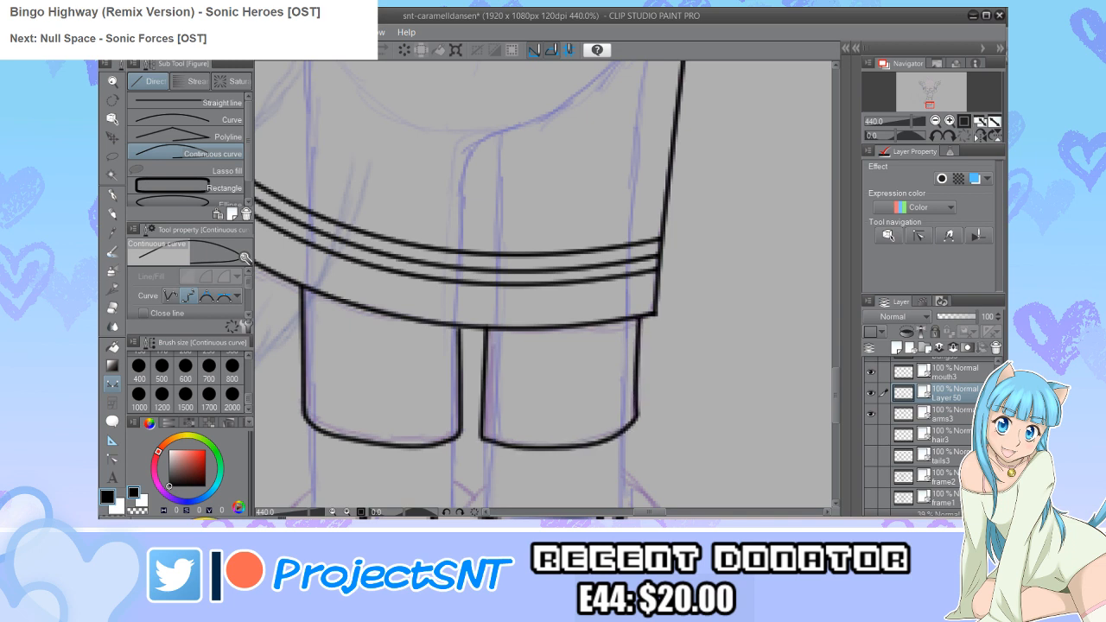
key("y")
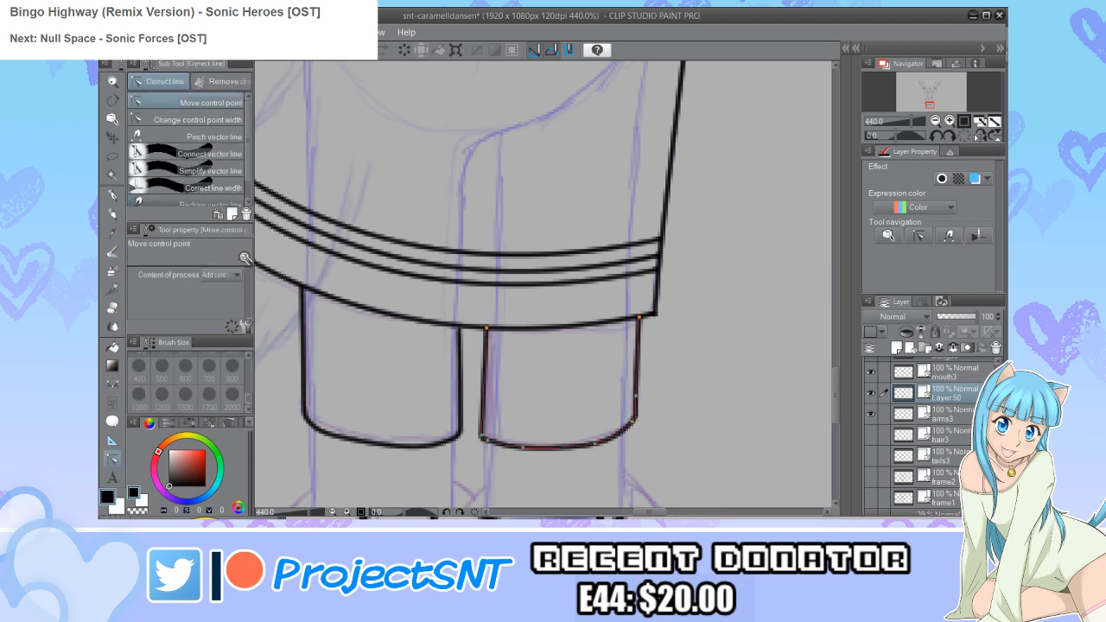
left_click_drag(482, 438, 480, 431)
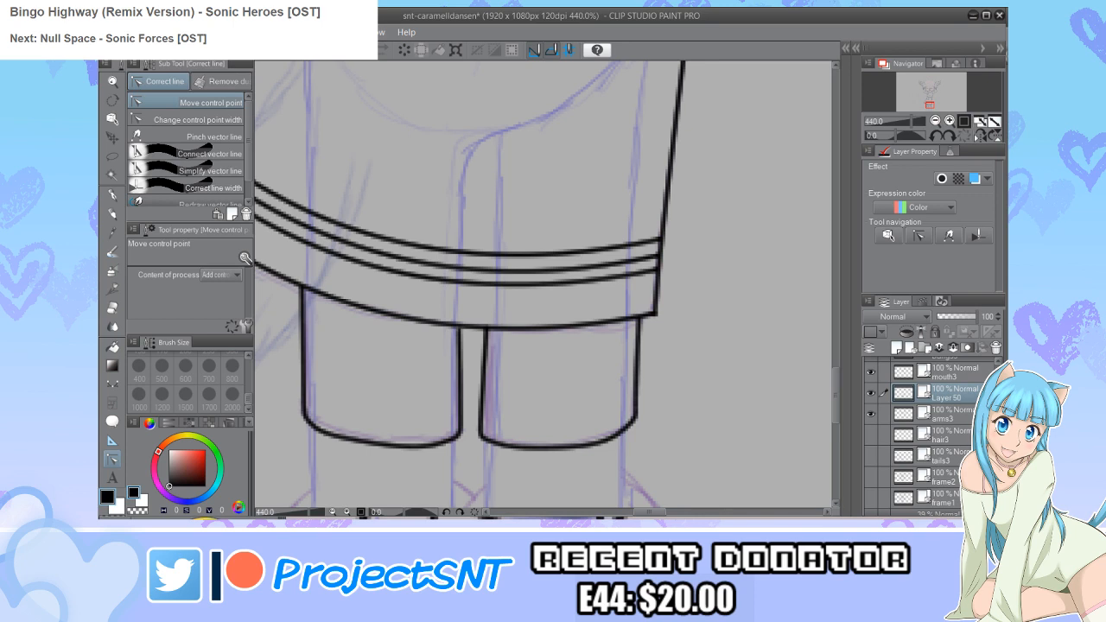
scroll(358, 442, "down", 3)
scroll(538, 446, "up", 4)
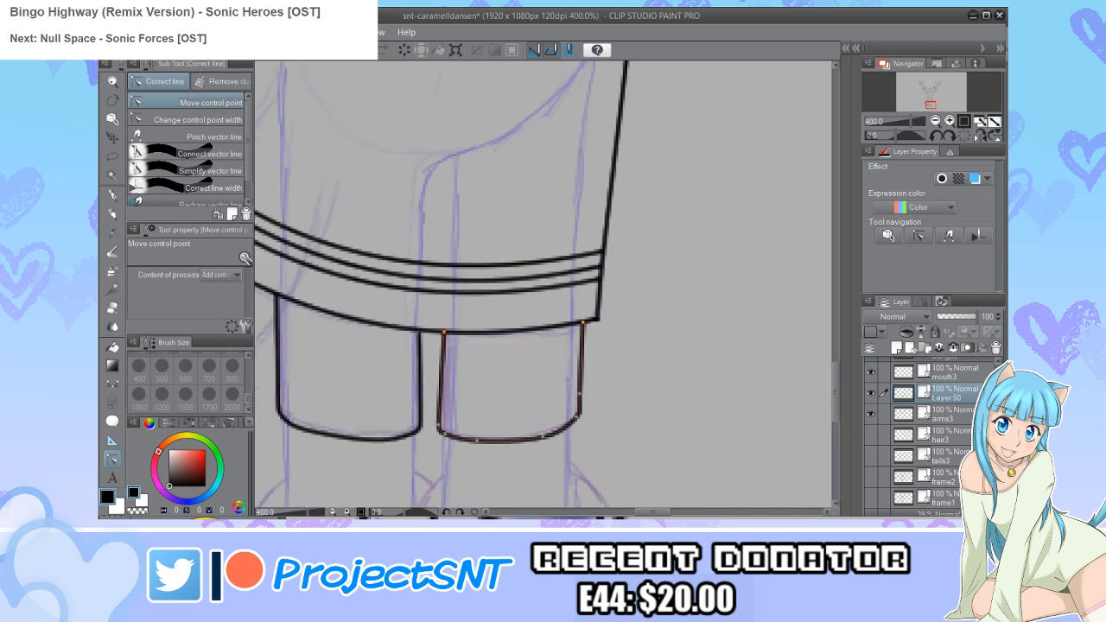
scroll(577, 419, "up", 1)
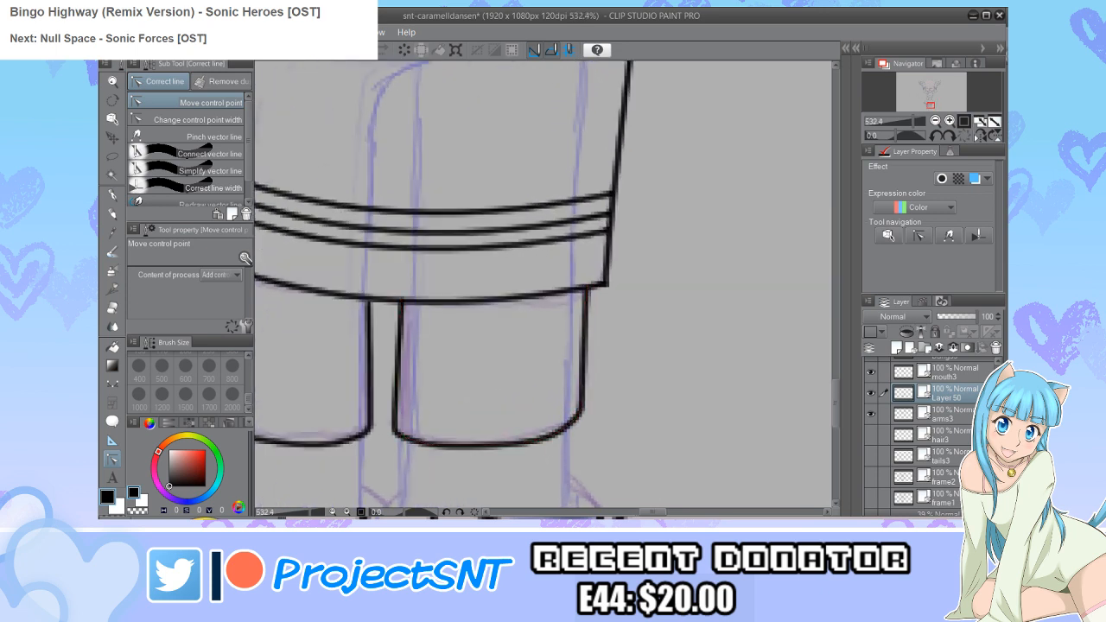
scroll(407, 381, "down", 7)
scroll(333, 413, "up", 6)
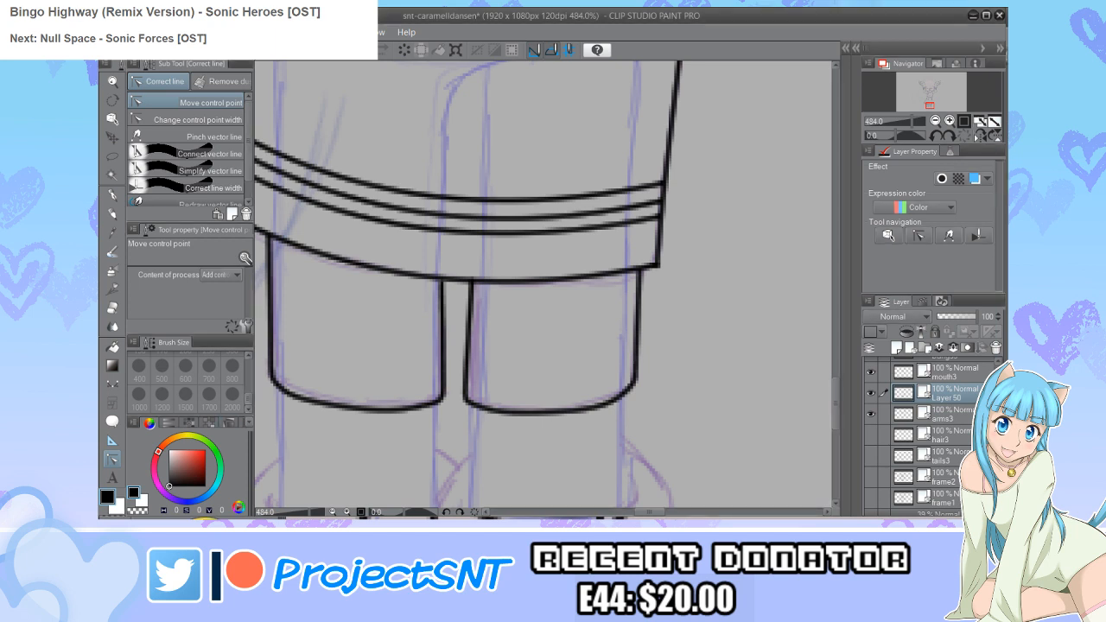
Step: Ink a curved hem line across the right shorts leg just above its lower edge with Curve
left_click(112, 383)
left_click(187, 119)
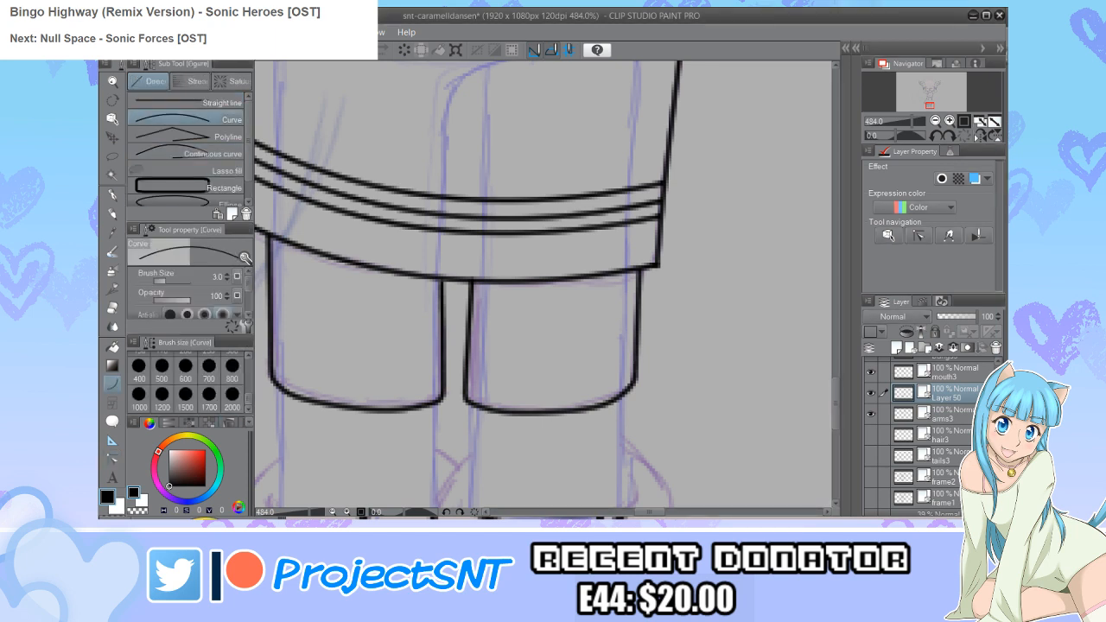
left_click_drag(466, 381, 633, 361)
left_click(605, 365)
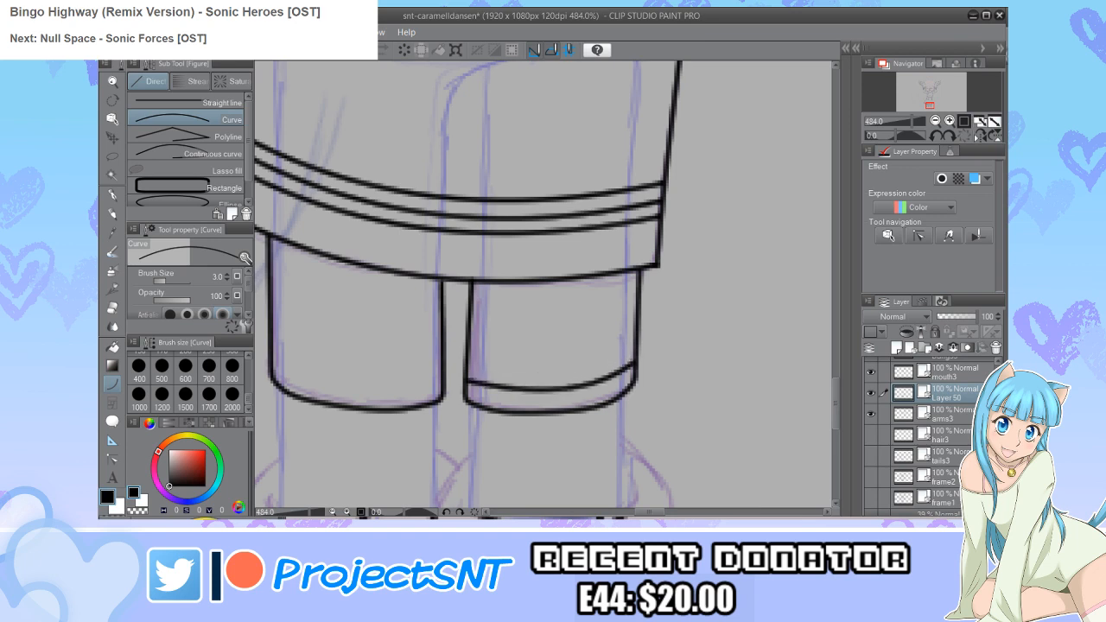
left_click(604, 413)
Step: Ink a matching curved hem line across the left shorts leg with Curve, and check the shorts against frame1
scroll(604, 414, "down", 3)
scroll(467, 386, "up", 3)
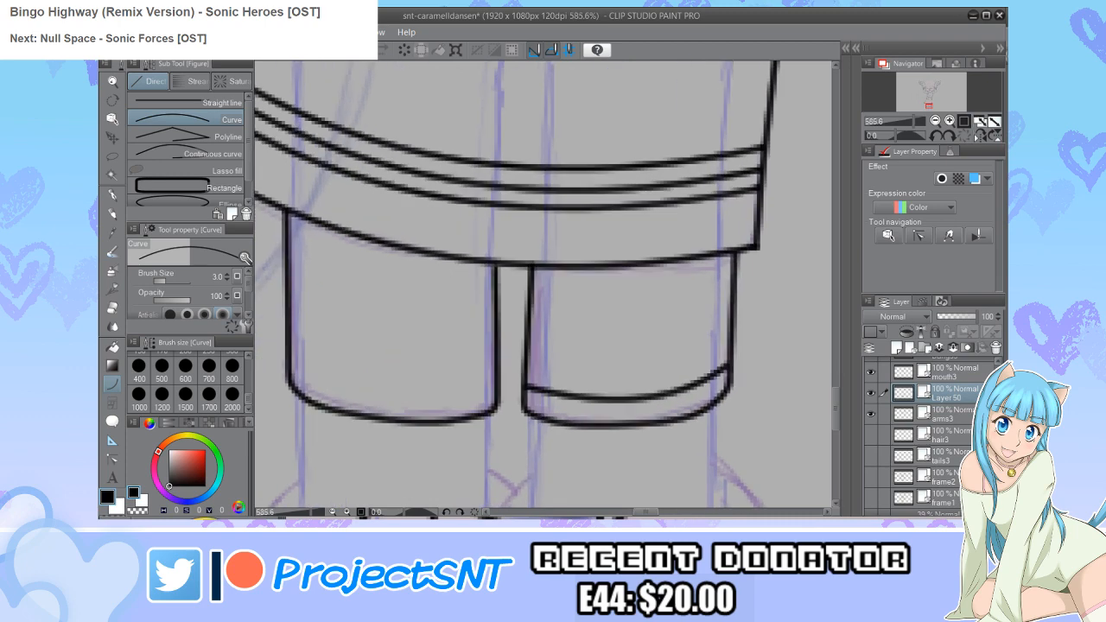
left_click_drag(495, 385, 292, 361)
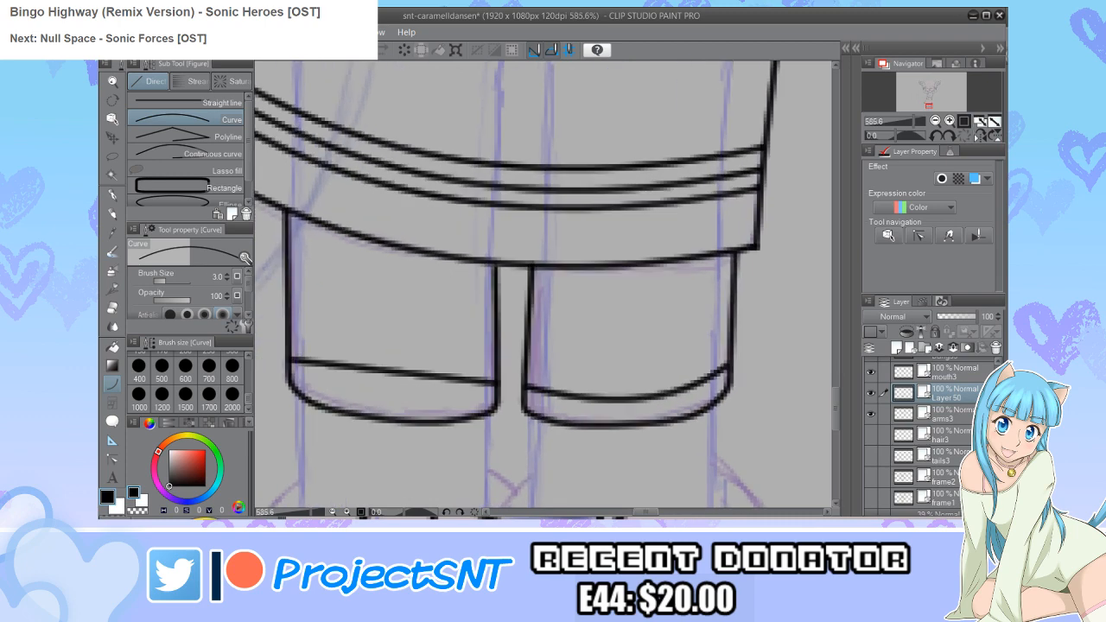
left_click(394, 402)
scroll(381, 410, "down", 4)
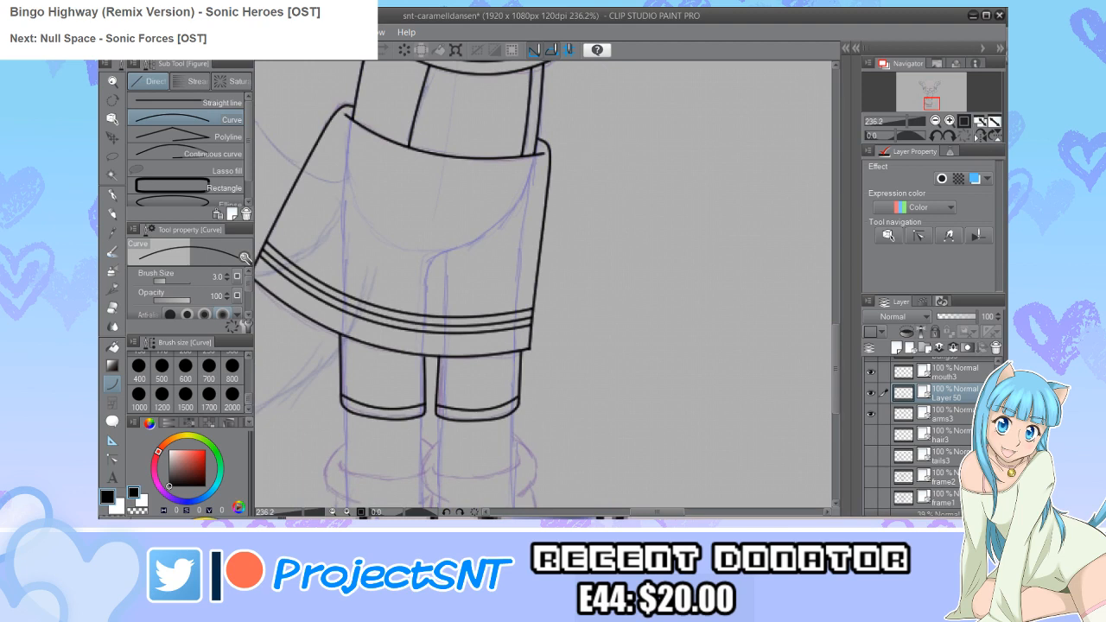
scroll(929, 433, "down", 2)
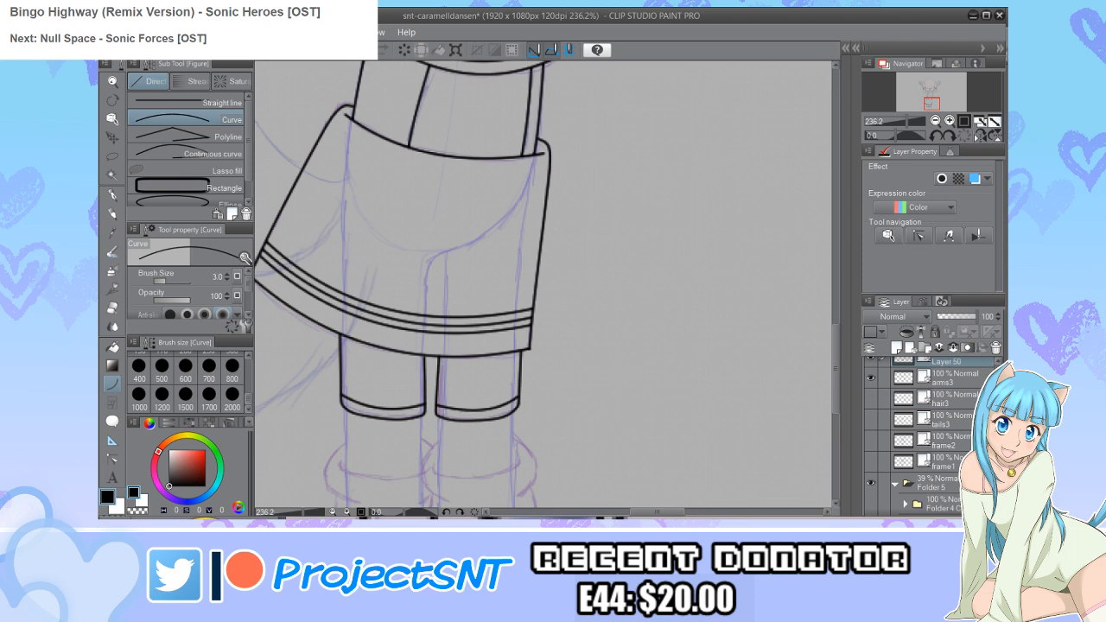
left_click(870, 462)
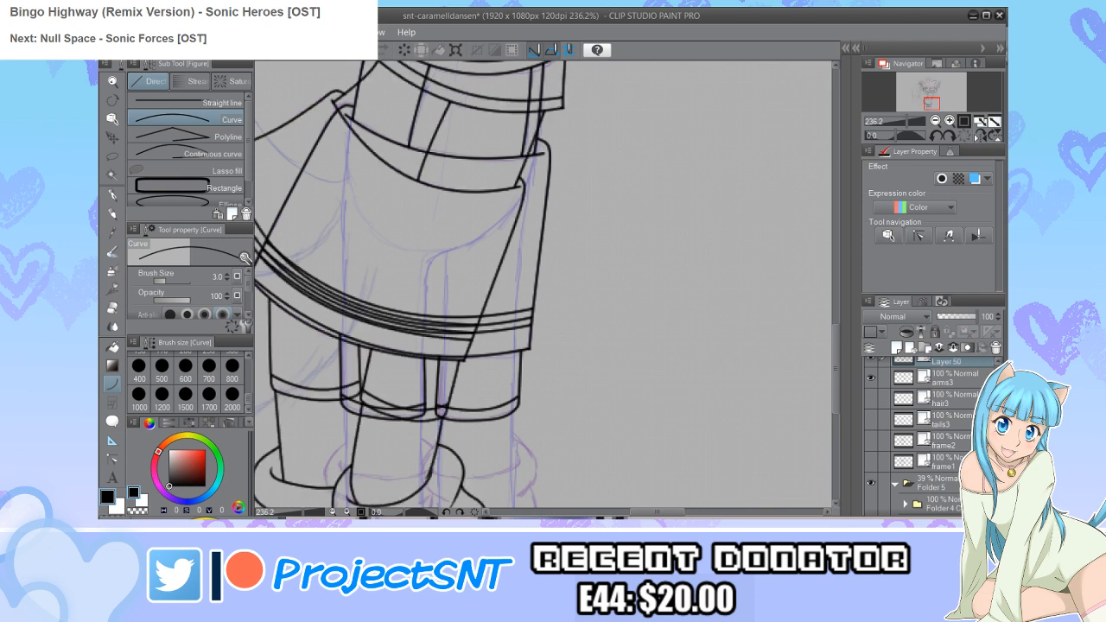
scroll(518, 414, "down", 4)
scroll(389, 346, "down", 1)
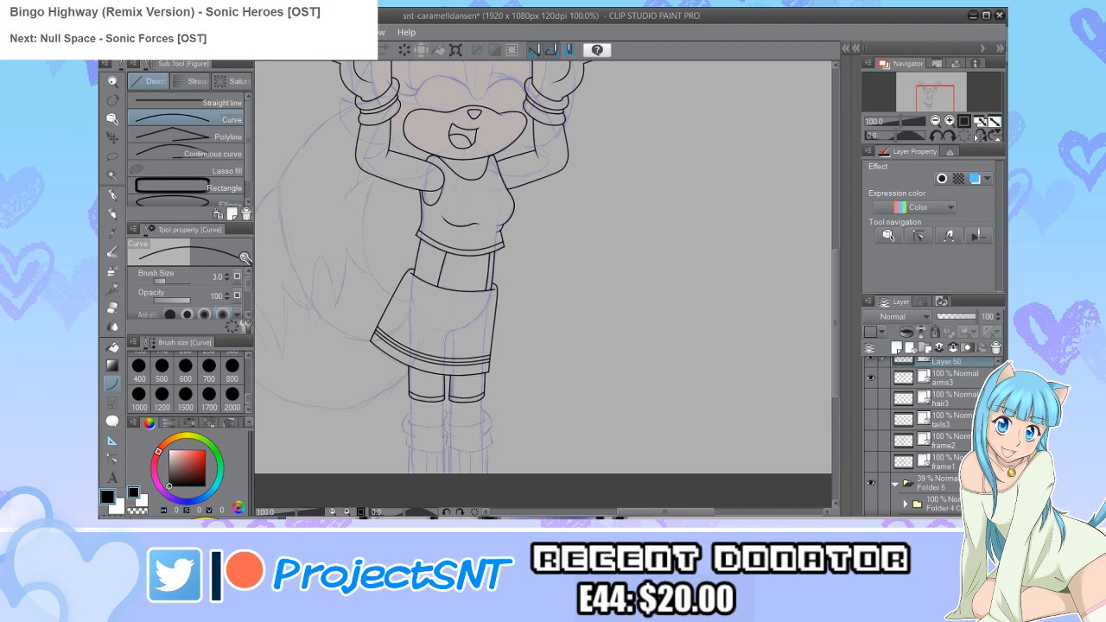
Step: Save the drawing and ink the side outlines of both lower legs below the cuffs with the Curve tool
key("ctrl+s")
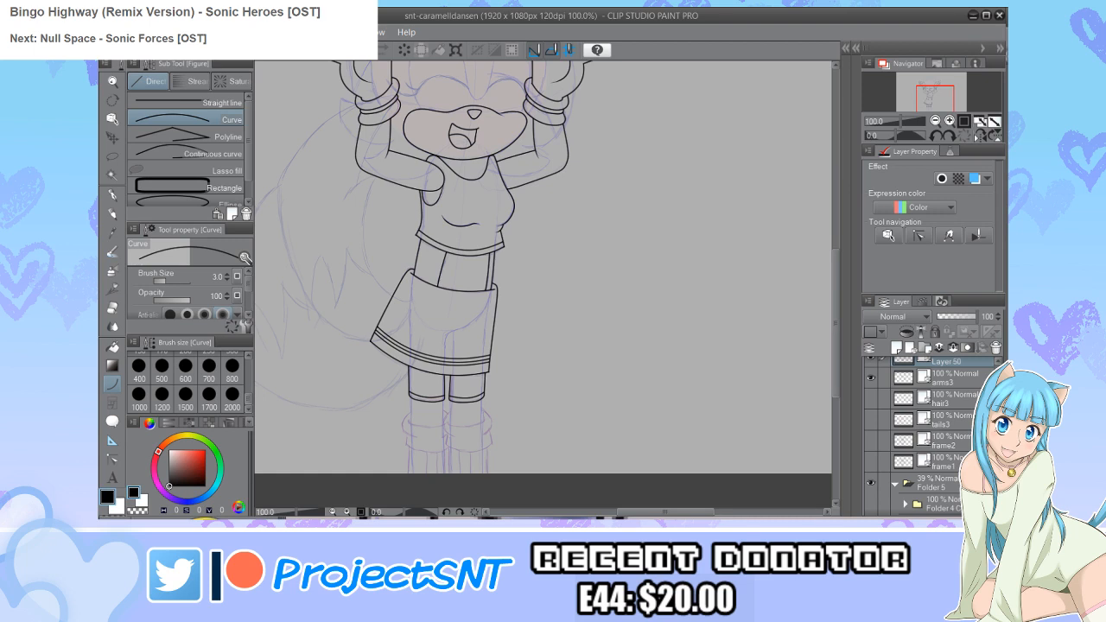
scroll(420, 424, "up", 10)
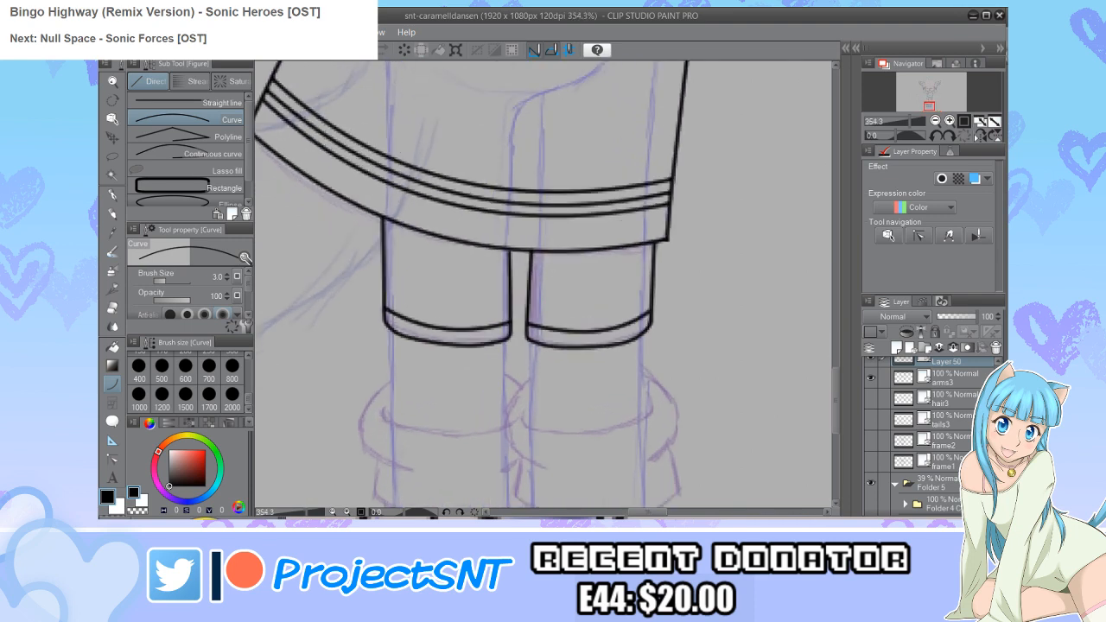
scroll(929, 432, "up", 3)
scroll(434, 418, "up", 1)
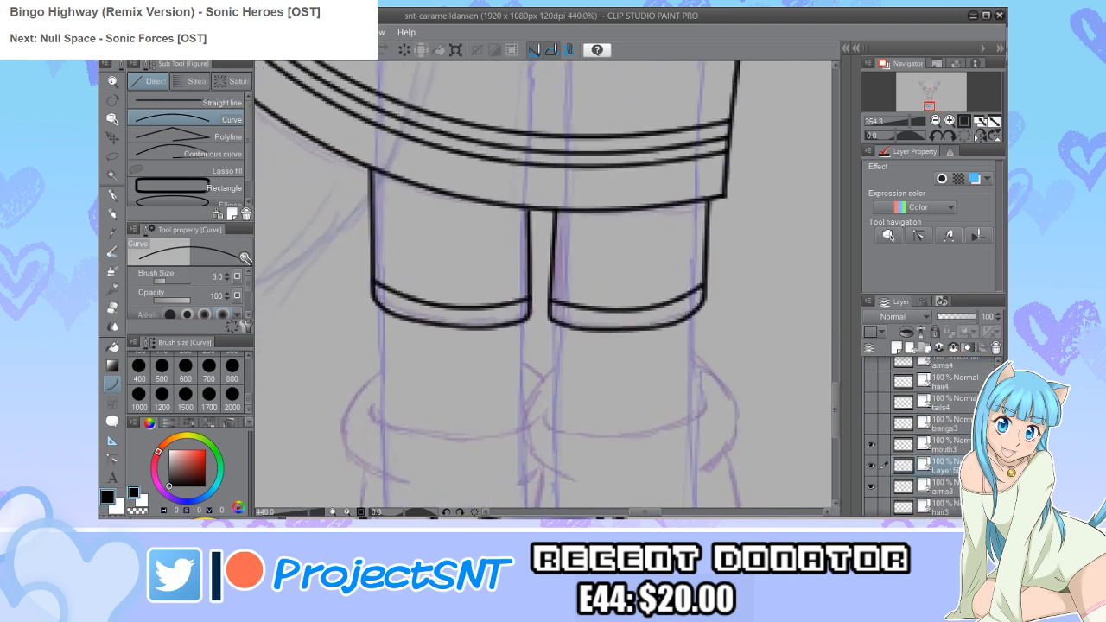
left_click_drag(380, 304, 389, 344)
key("ctrl+z")
left_click_drag(381, 309, 381, 471)
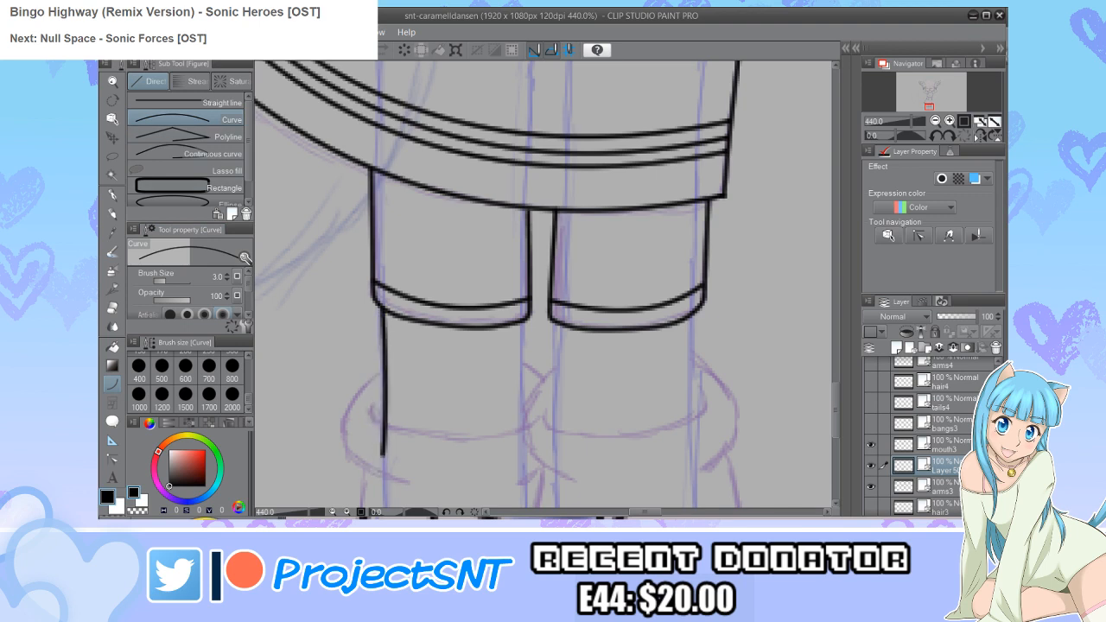
left_click_drag(519, 325, 520, 458)
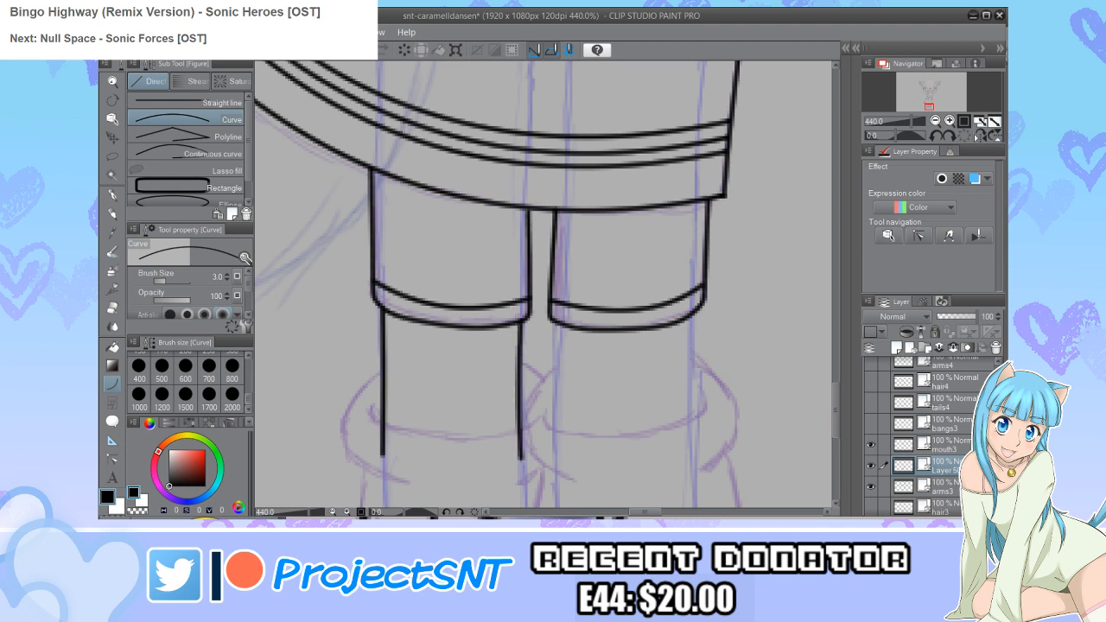
left_click_drag(553, 326, 558, 459)
left_click_drag(689, 318, 692, 448)
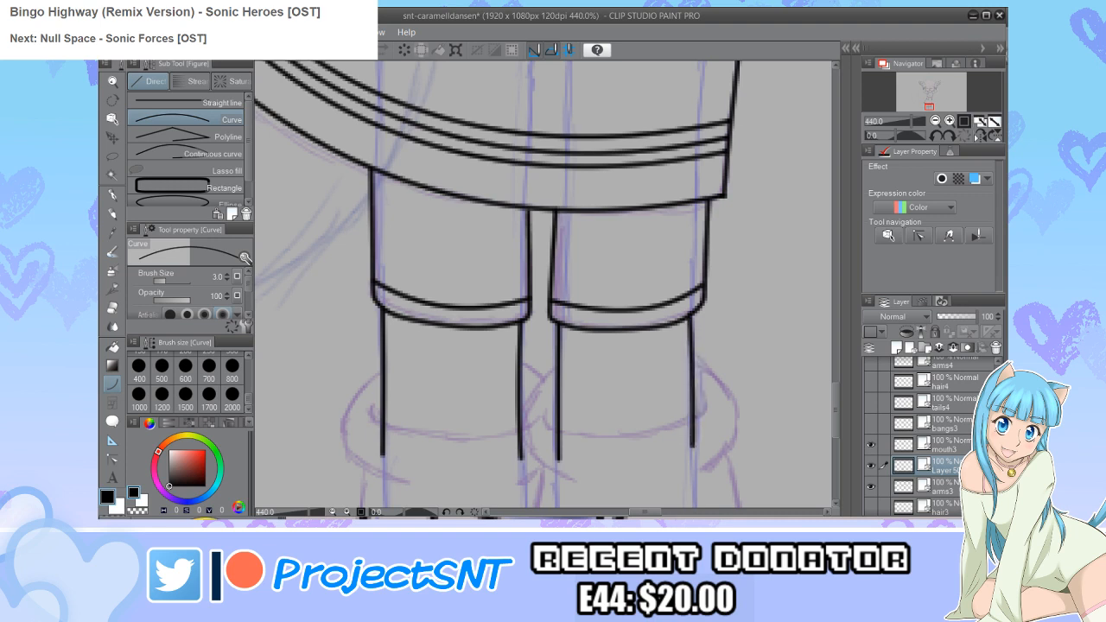
Step: Inspect the control points of the new leg lines and compare the pose with the frame2 layer
key("y")
scroll(691, 311, "up", 2)
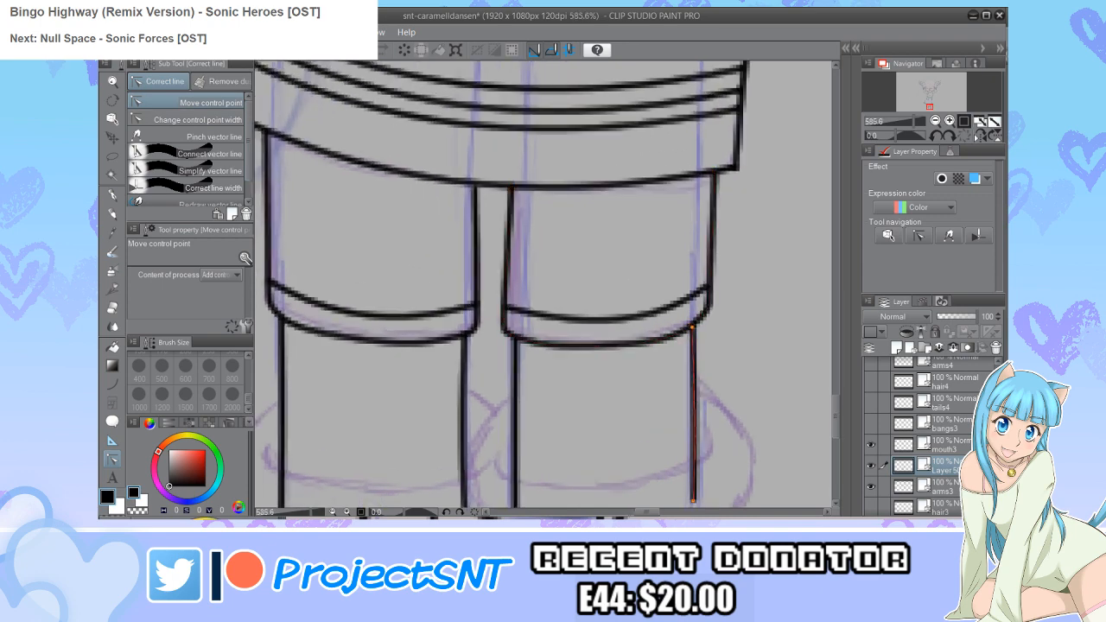
scroll(590, 285, "down", 2)
scroll(446, 383, "down", 7)
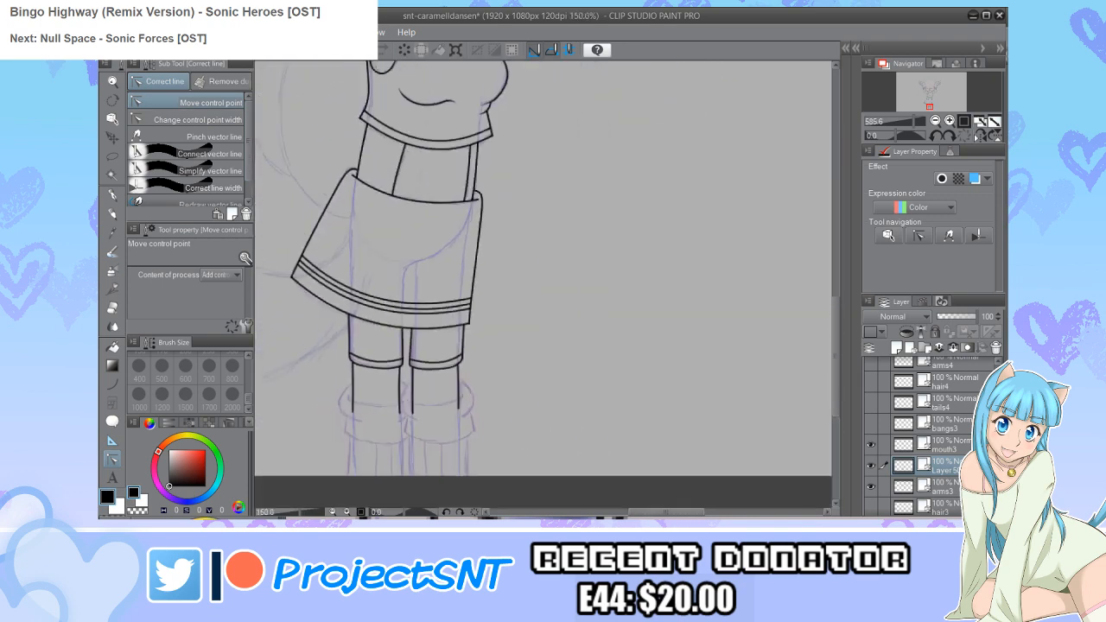
scroll(930, 437, "down", 3)
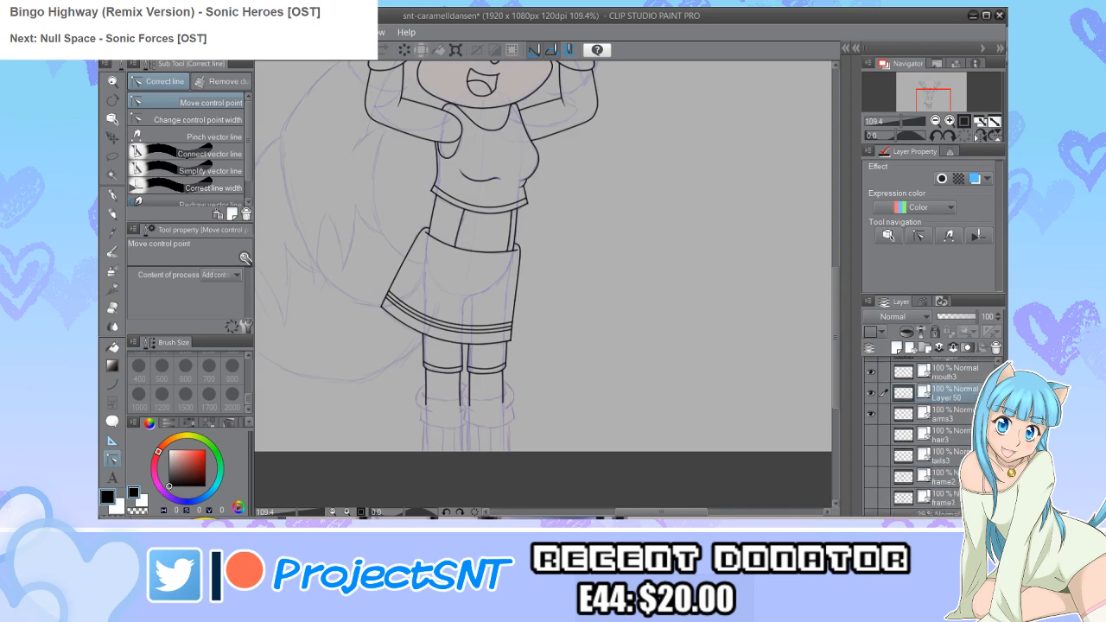
left_click(871, 476)
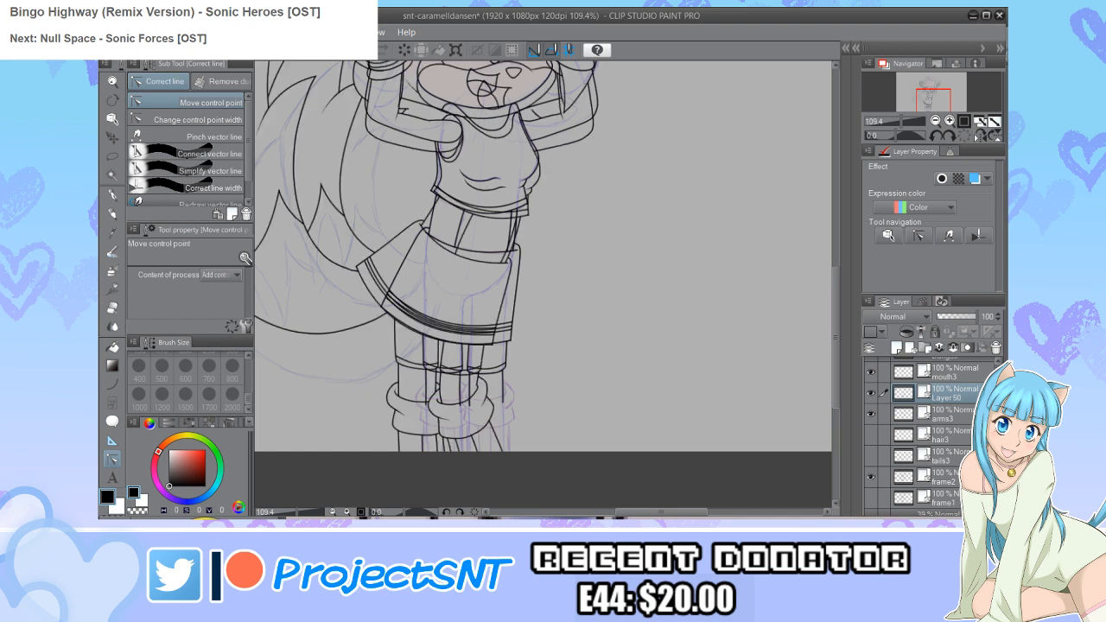
left_click(870, 476)
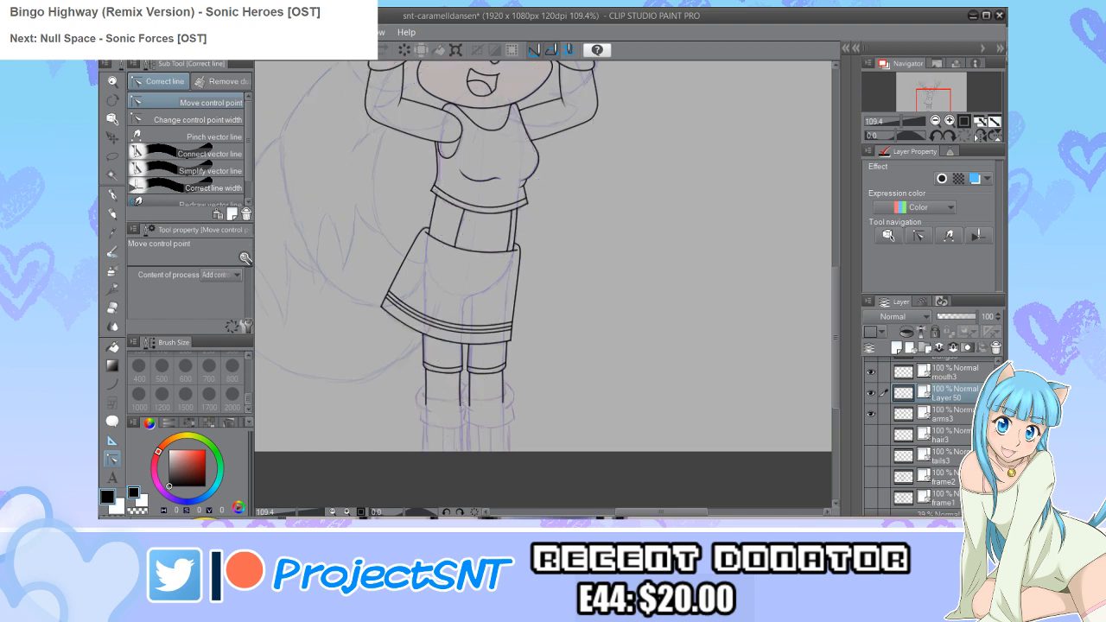
scroll(473, 376, "up", 5)
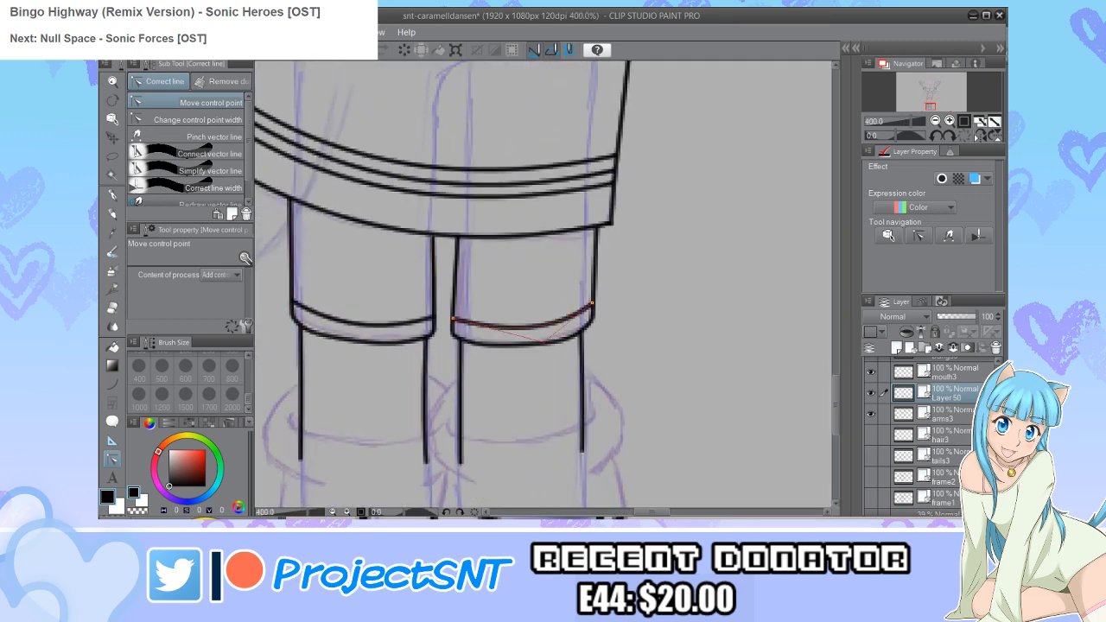
scroll(466, 311, "up", 1)
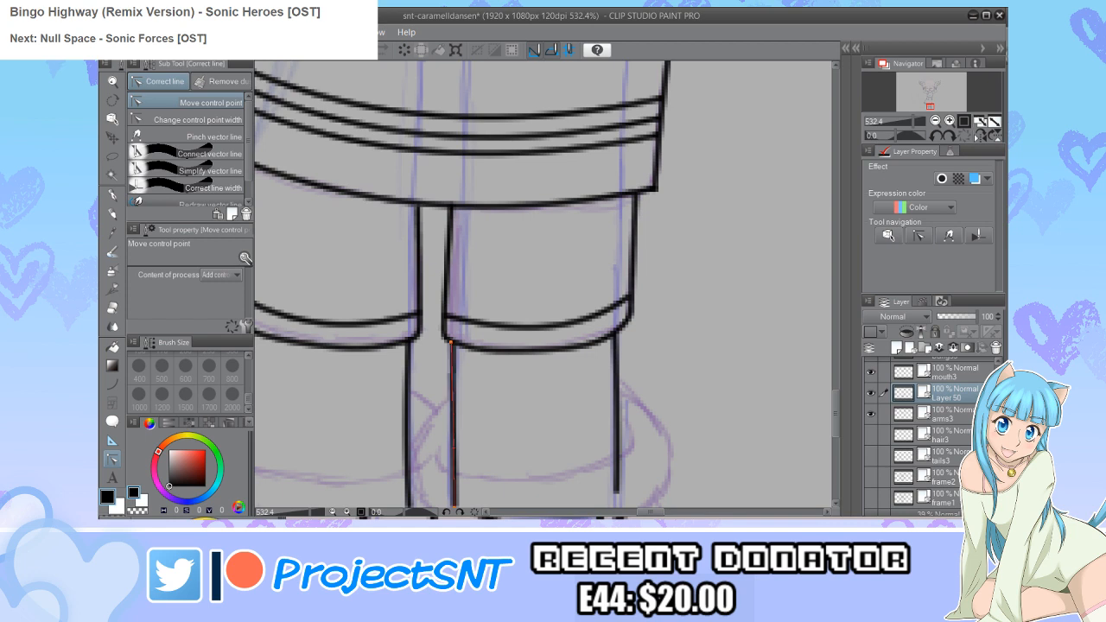
scroll(406, 307, "down", 1)
scroll(433, 346, "down", 1)
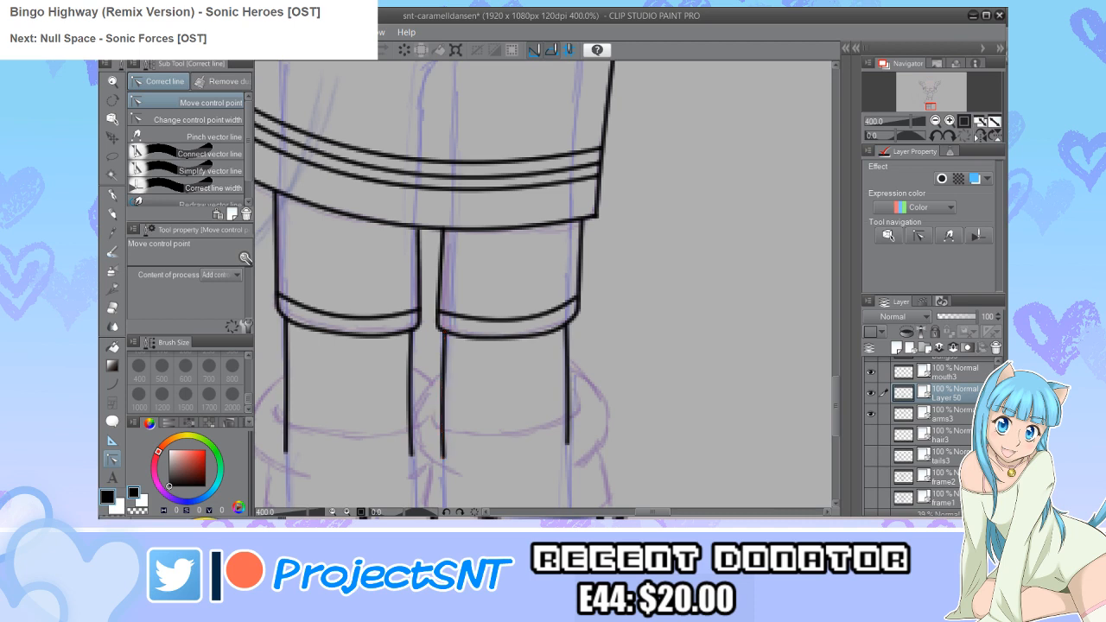
scroll(563, 328, "up", 2)
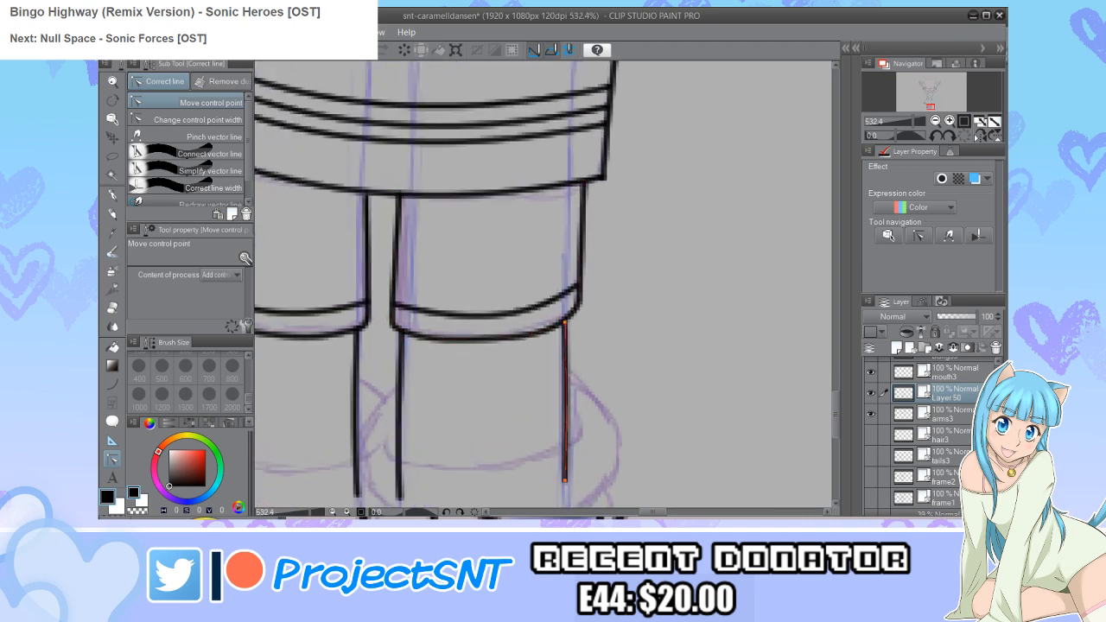
scroll(434, 391, "down", 5)
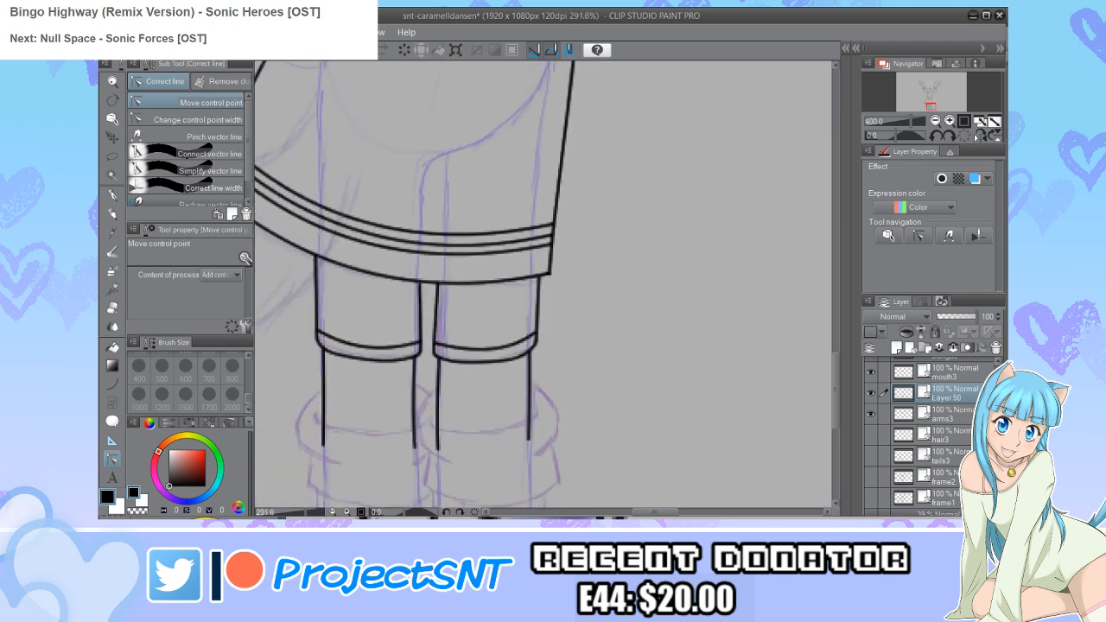
scroll(436, 438, "up", 3)
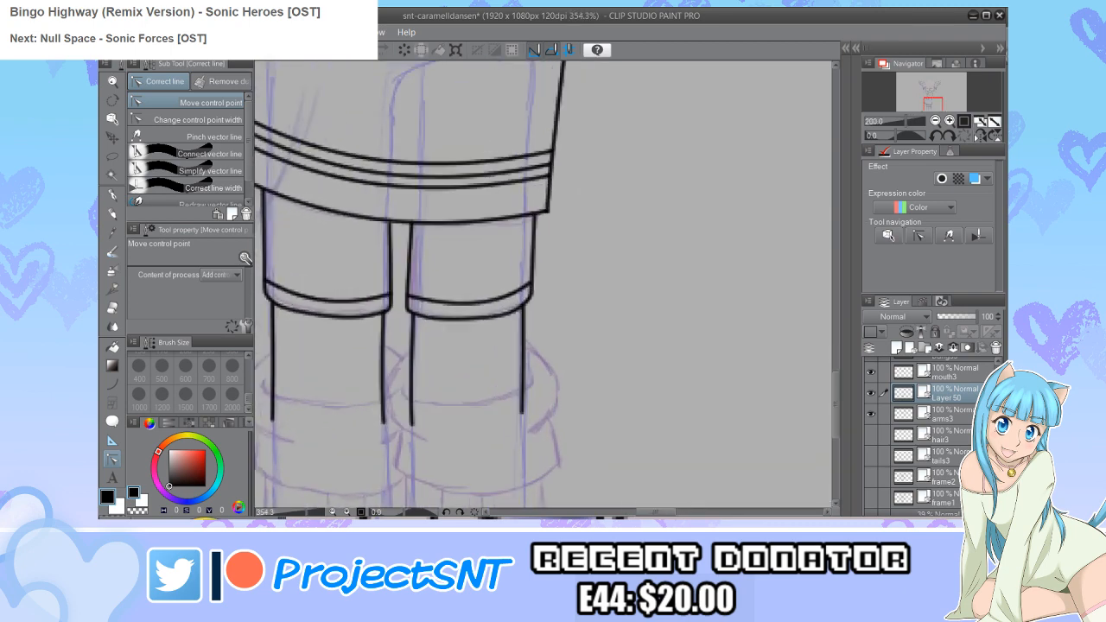
Step: Ink the curved inner rim of the right-hand leg warmer with a continuous curve and adjust the line's control point width
key("u")
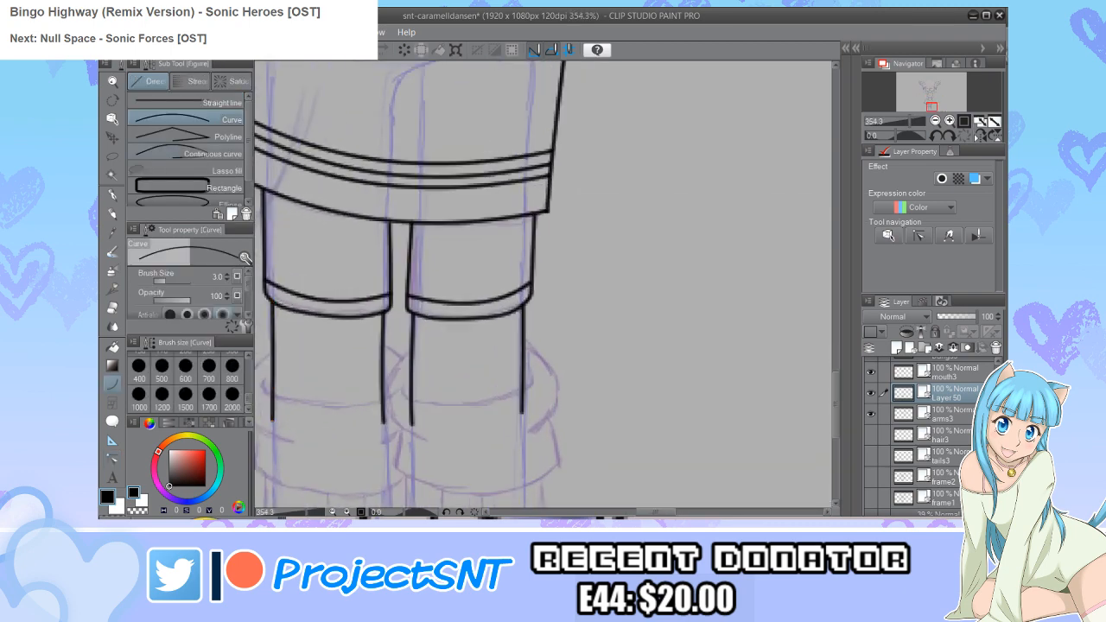
scroll(437, 415, "up", 3)
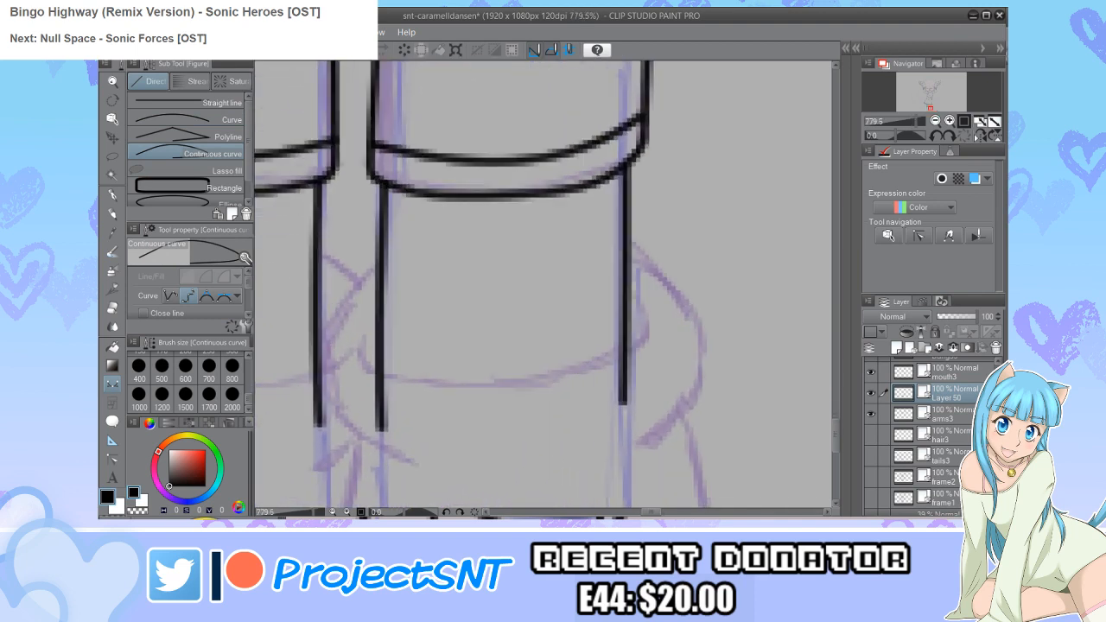
mouse_move(361, 331)
left_mouse_down()
mouse_move(365, 365)
mouse_move(532, 371)
mouse_move(635, 344)
mouse_move(654, 316)
mouse_move(640, 309)
left_mouse_up()
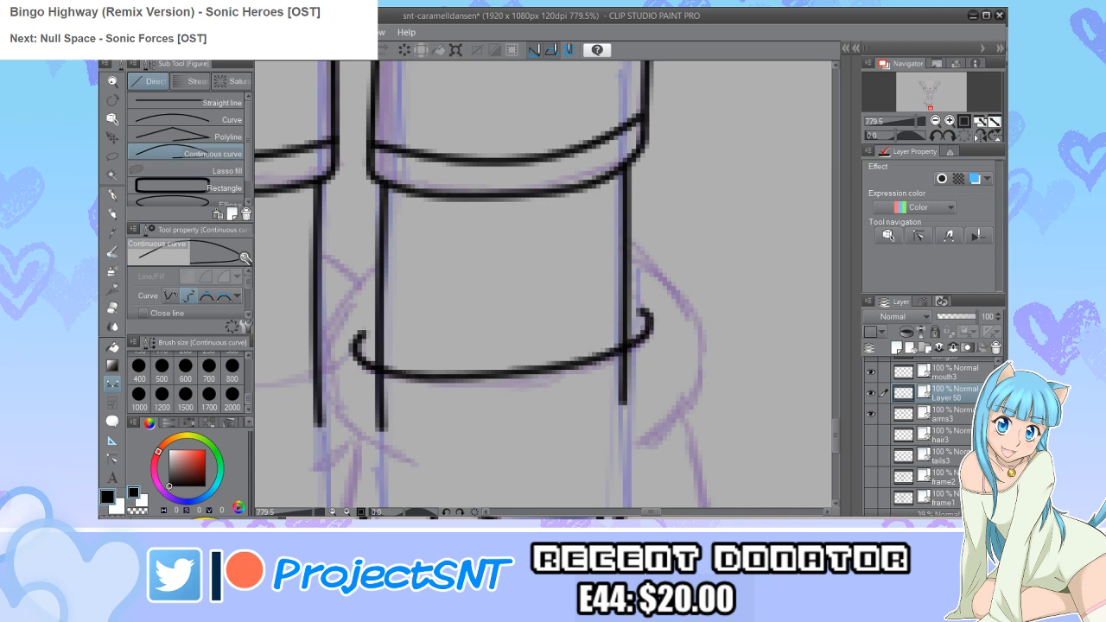
key("y")
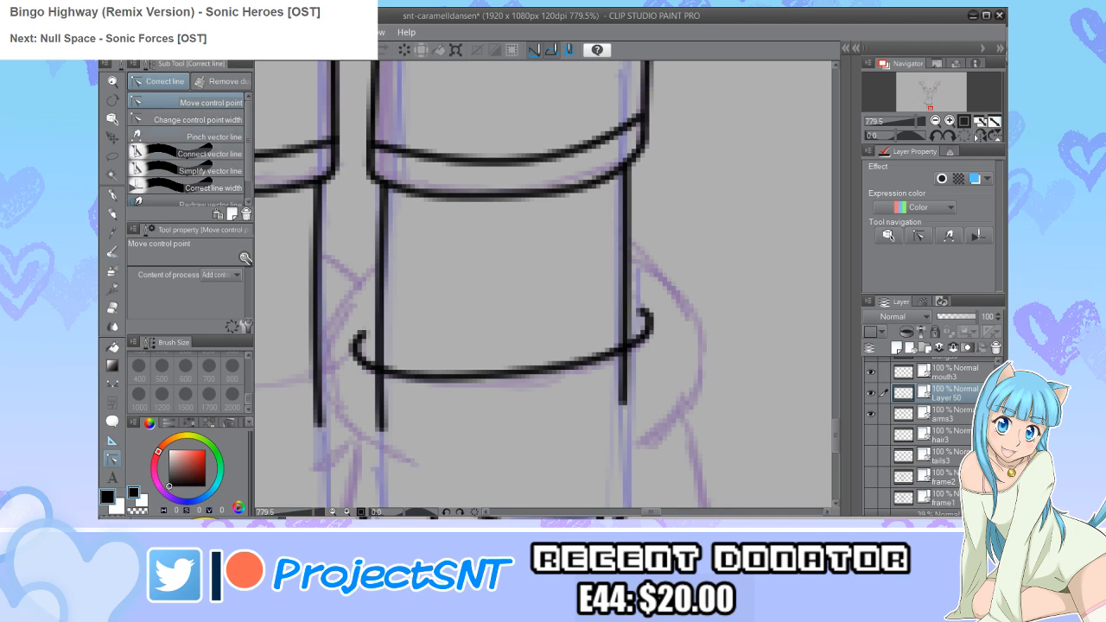
left_click(198, 119)
scroll(642, 320, "up", 1)
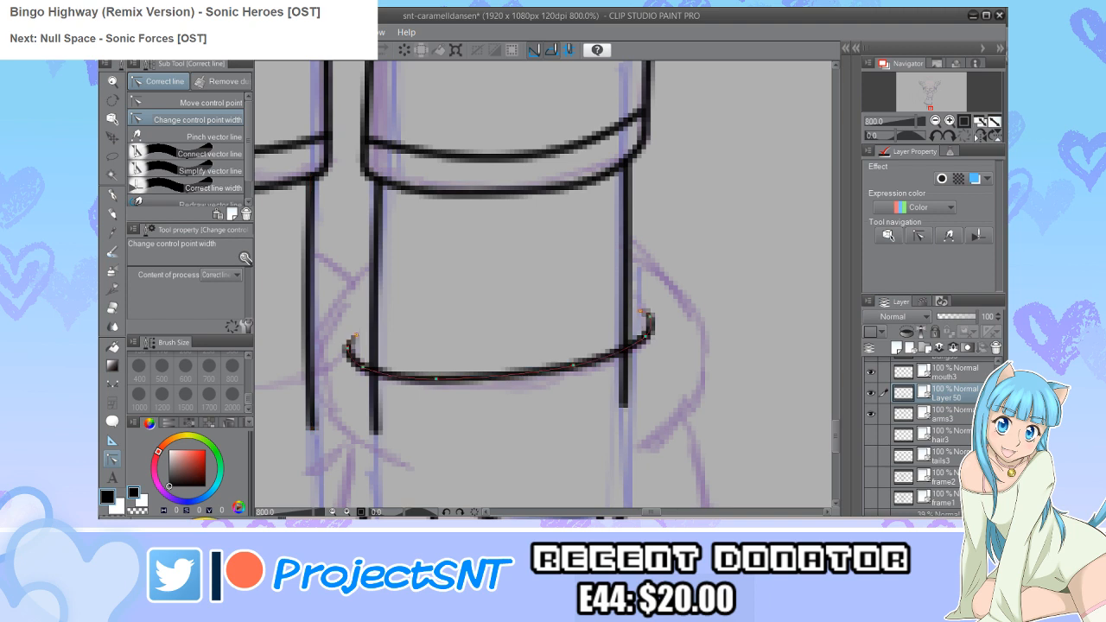
scroll(430, 423, "down", 4)
scroll(492, 471, "up", 2)
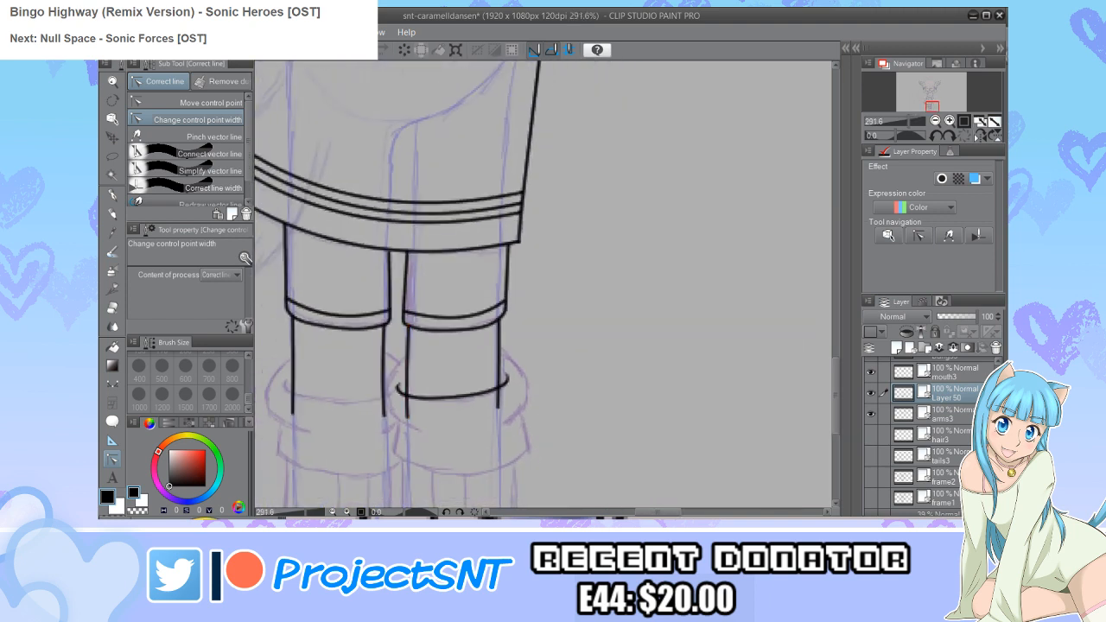
Step: Erase the right-hand leg's line ends below the leg warmer rim with the Vector eraser
key("e")
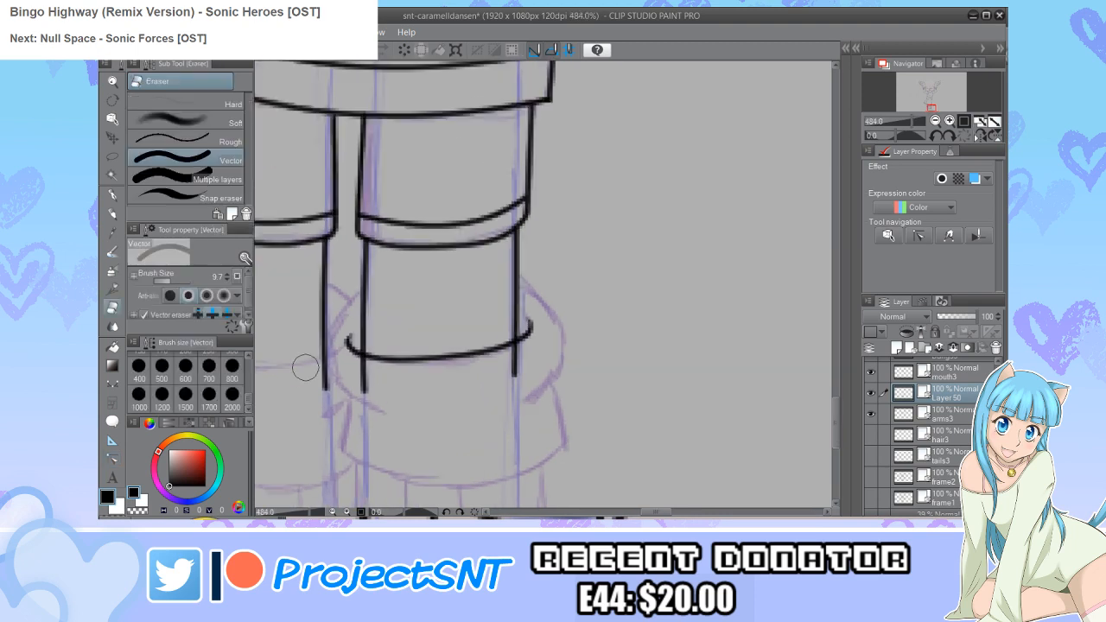
mouse_move(342, 379)
left_mouse_down()
mouse_move(453, 390)
mouse_move(518, 392)
left_mouse_up()
scroll(399, 420, "down", 4)
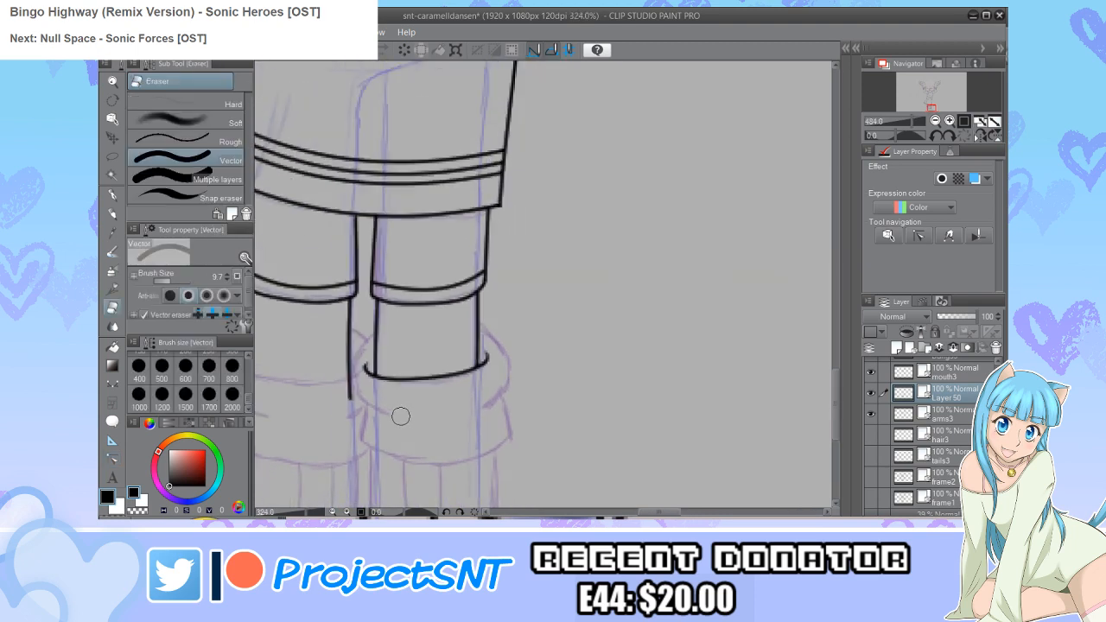
Step: Ink the rounded outer fold of the right-hand leg warmer with a continuous curve and move its control points to match the sketch
scroll(358, 426, "up", 5)
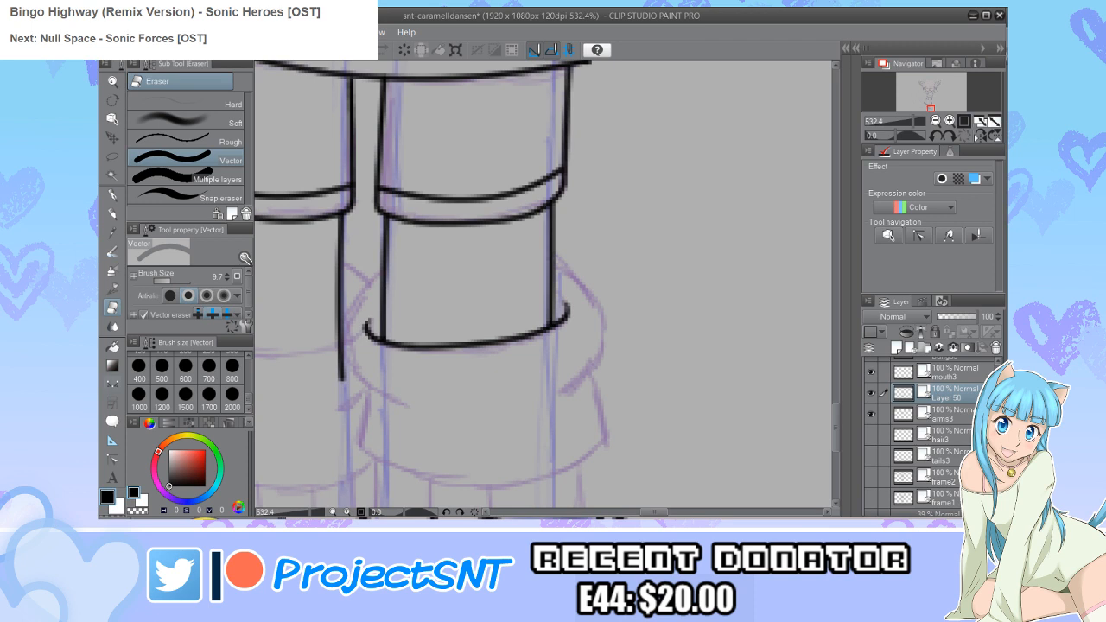
key("u")
scroll(408, 381, "up", 2)
mouse_move(407, 410)
left_mouse_down()
mouse_move(317, 341)
mouse_move(325, 274)
mouse_move(368, 227)
mouse_move(366, 239)
mouse_move(435, 208)
mouse_move(510, 194)
mouse_move(639, 219)
mouse_move(662, 257)
mouse_move(662, 327)
mouse_move(582, 413)
left_mouse_up()
key("y")
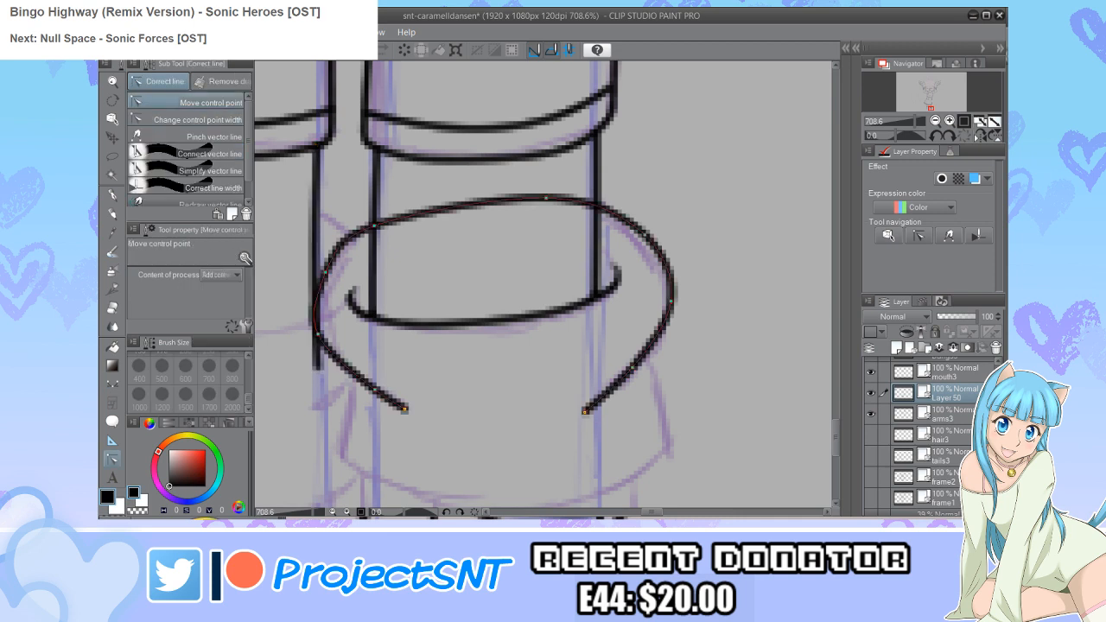
left_click_drag(318, 338, 325, 351)
left_click_drag(325, 273, 319, 281)
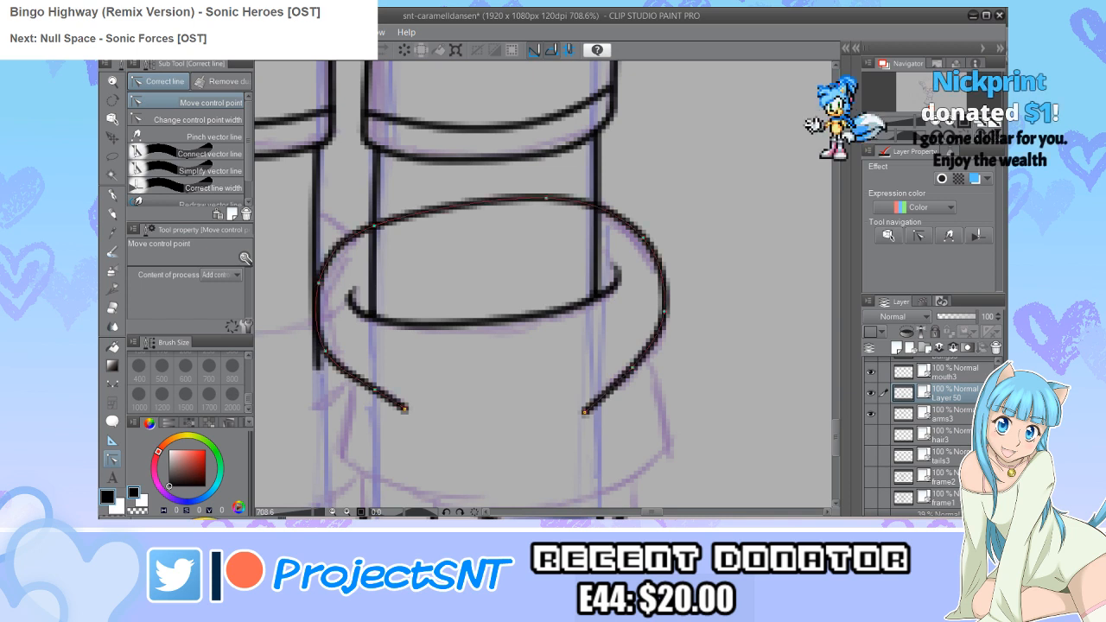
scroll(445, 347, "down", 2)
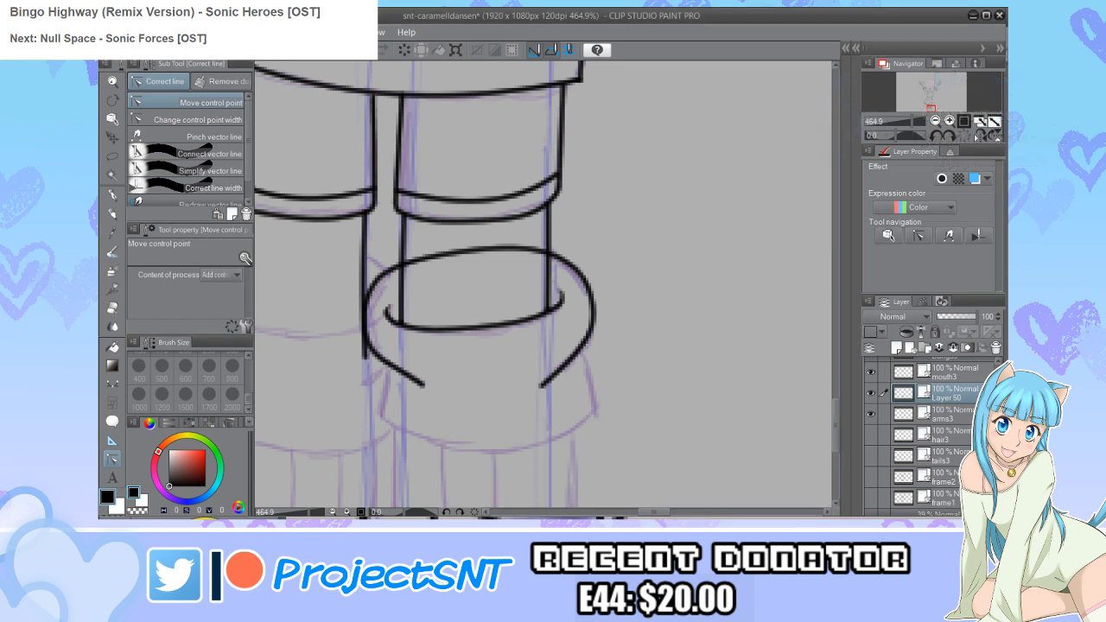
Step: Ink the flared lower section of the right-hand leg warmer as a continuous curve from one side of the fold to the other
scroll(503, 455, "up", 2)
key("u")
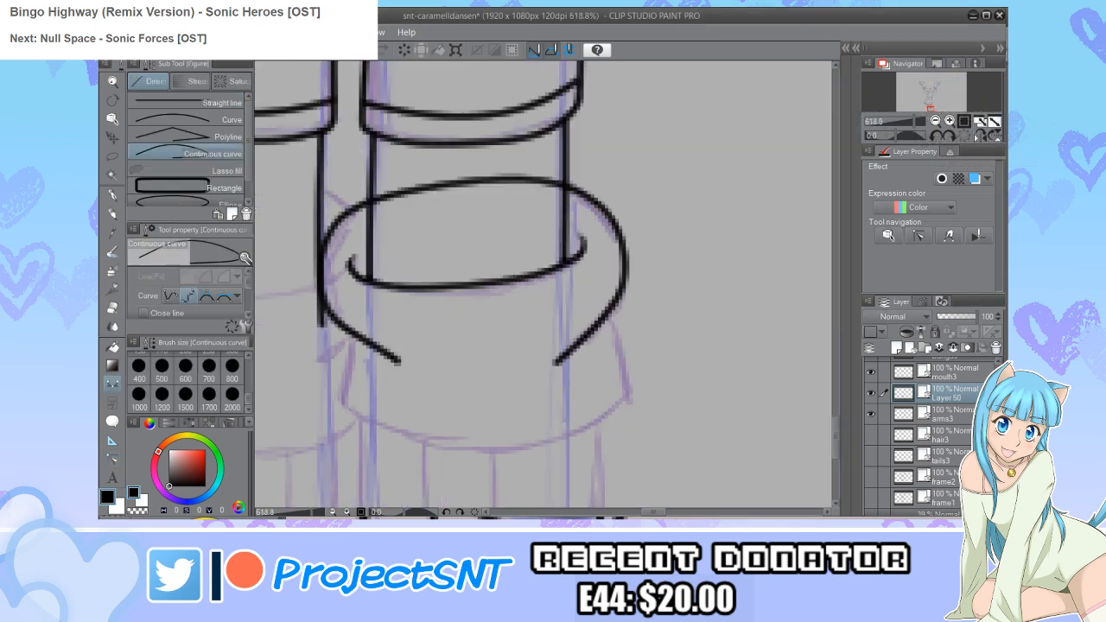
left_click(353, 337)
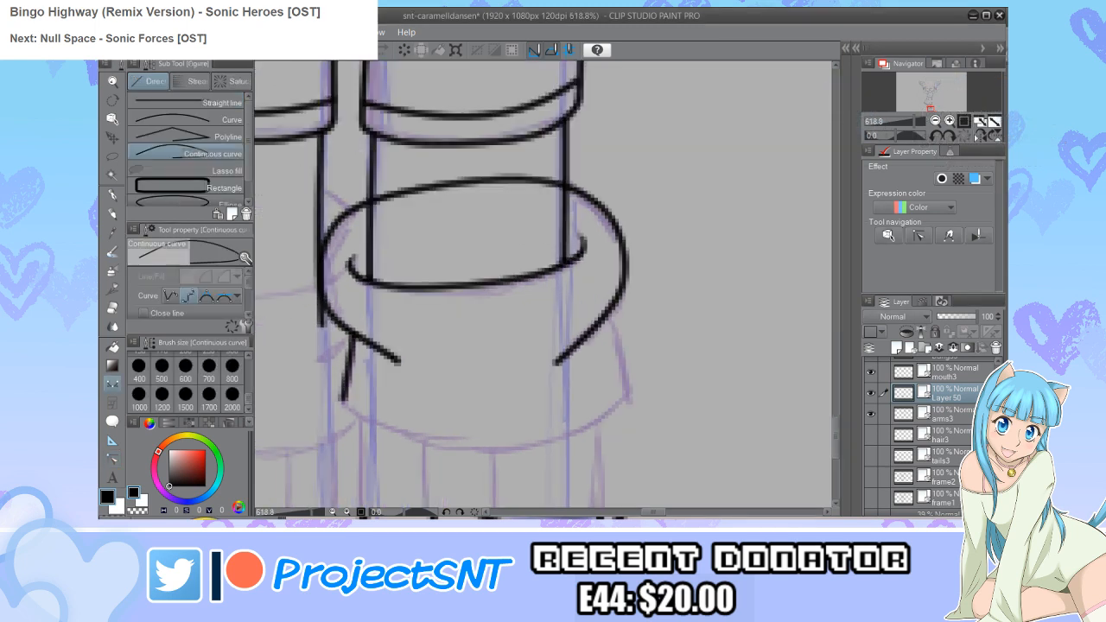
left_click(343, 404)
left_click(395, 439)
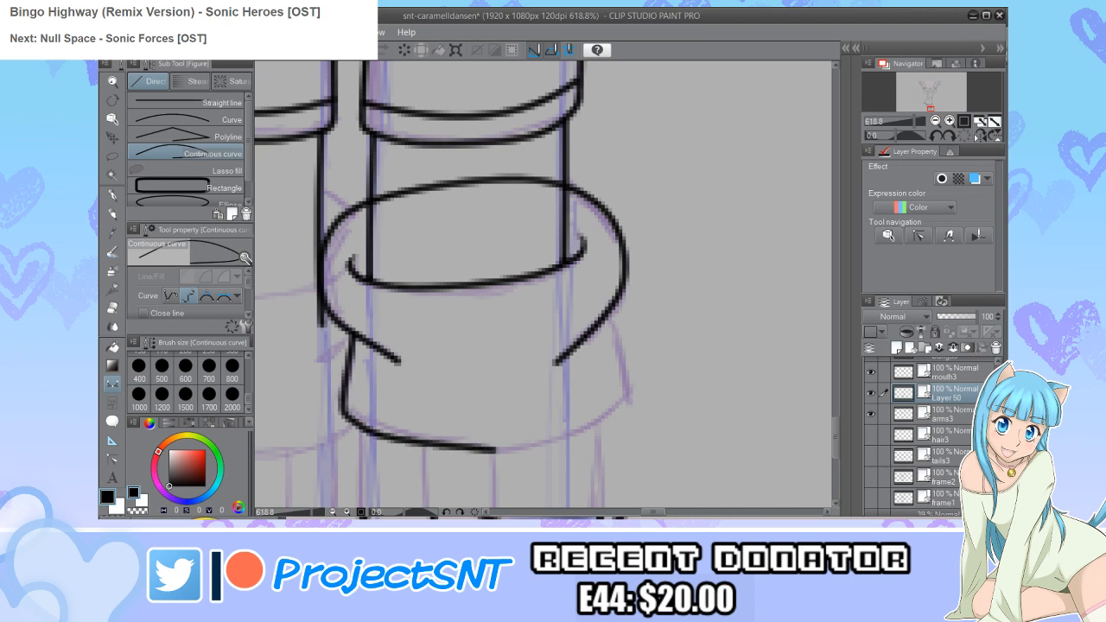
left_click(503, 450)
left_click(631, 394)
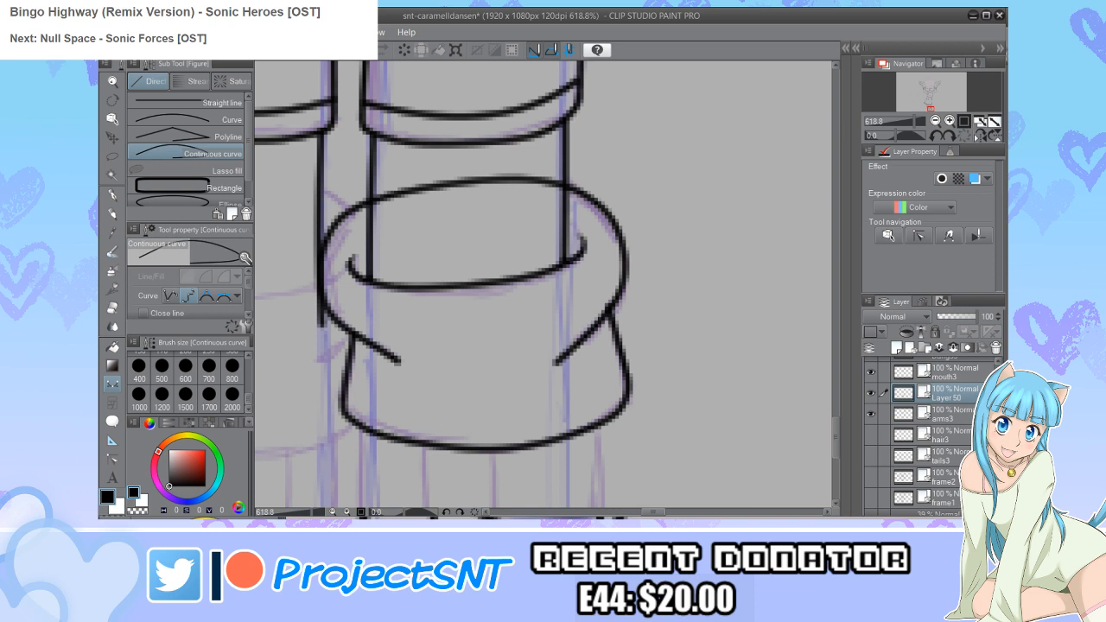
key("y")
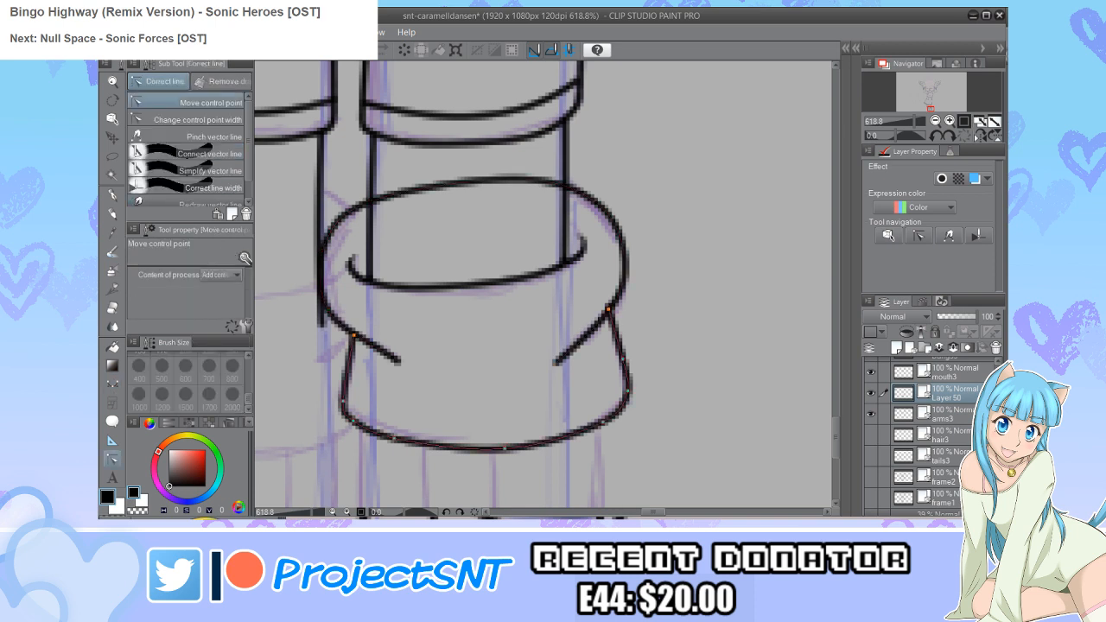
scroll(371, 344, "down", 2)
scroll(380, 419, "up", 2)
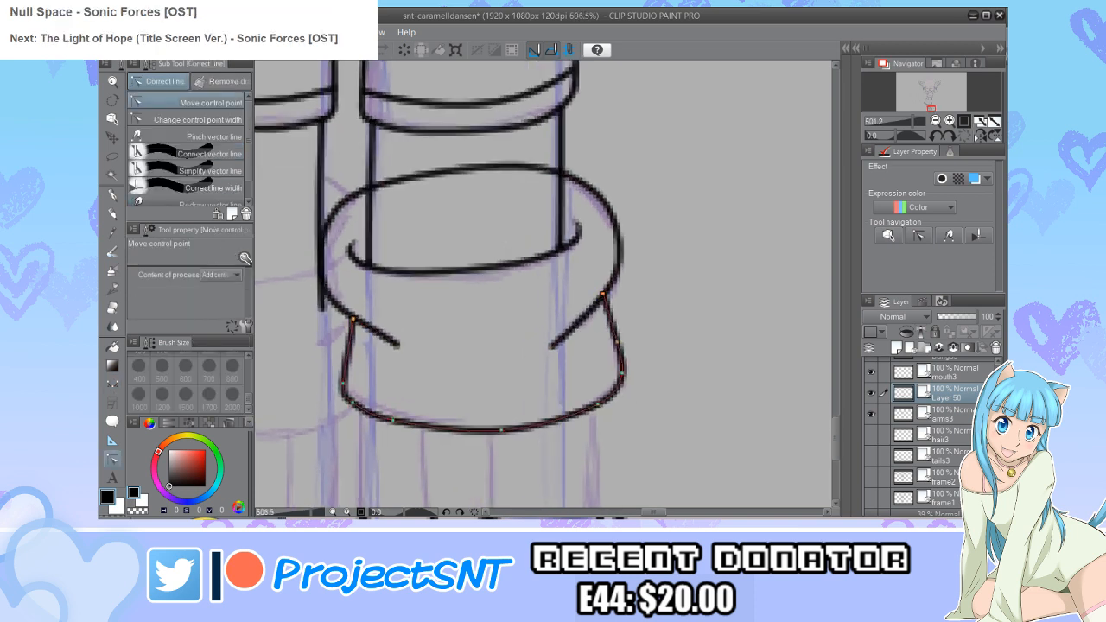
Step: Adjust the control points of the right-hand leg warmer's lower section and taper the ends of its outer fold line
left_click_drag(353, 401, 352, 407)
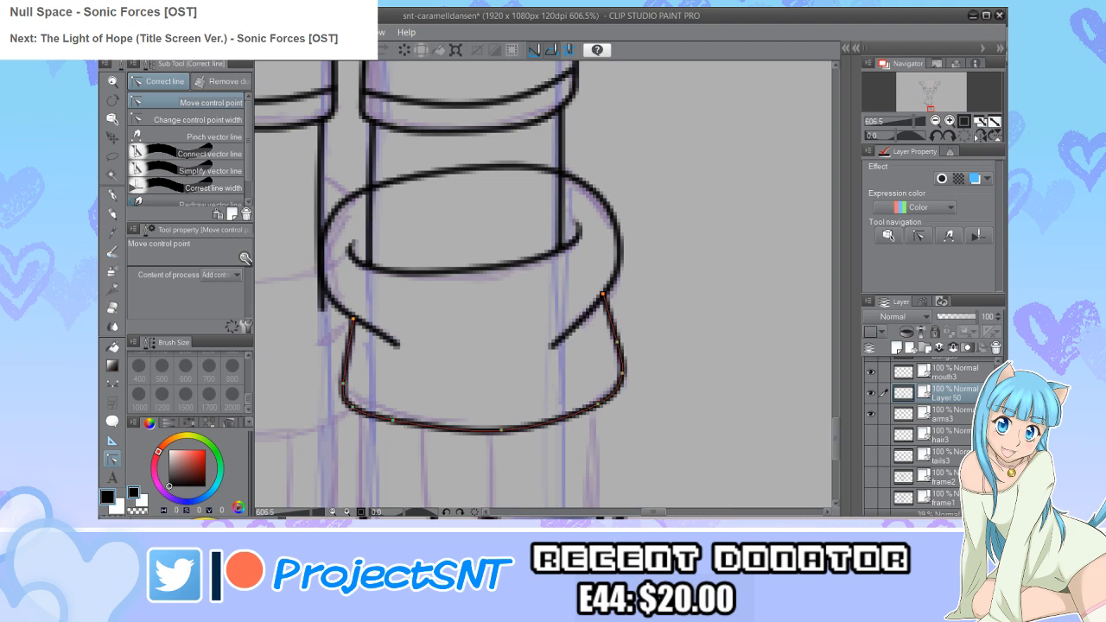
scroll(428, 285, "down", 1)
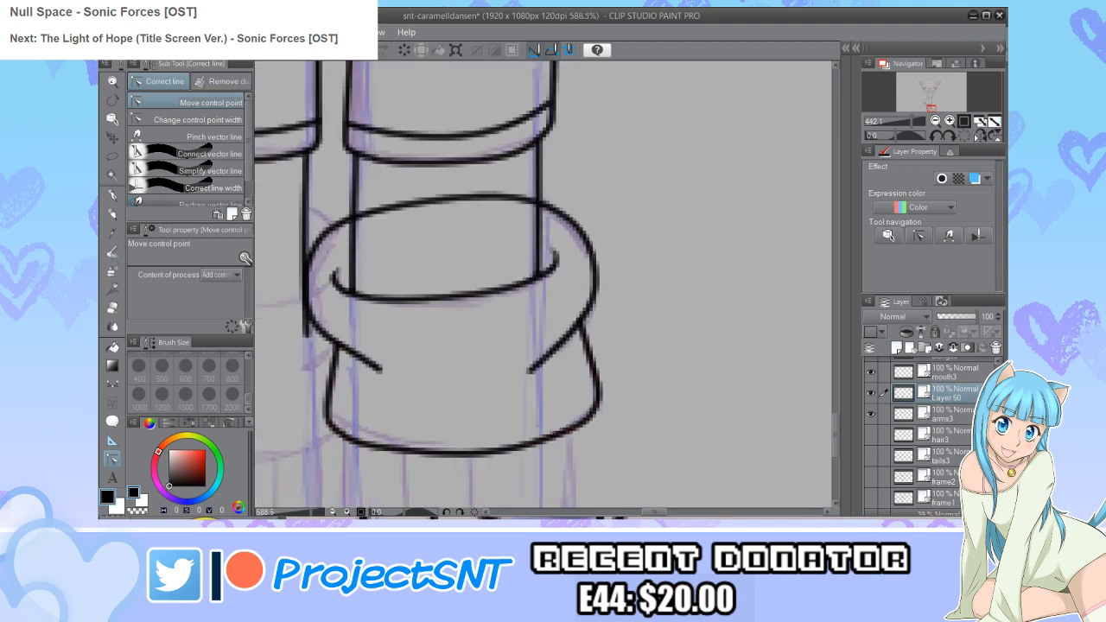
scroll(484, 372, "up", 1)
left_click(197, 119)
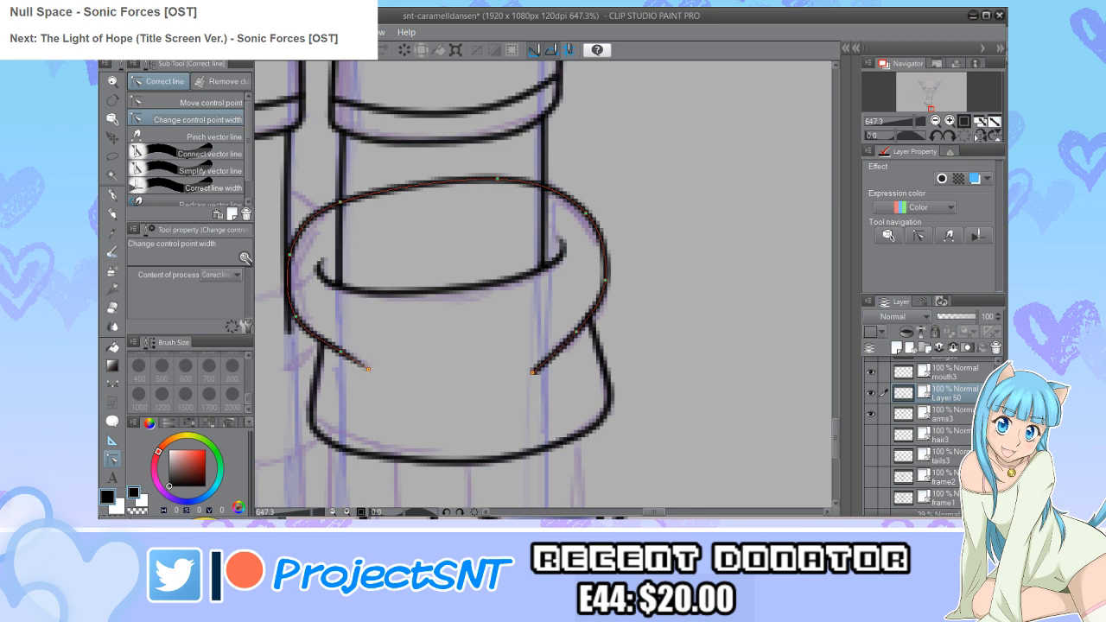
scroll(432, 389, "down", 4)
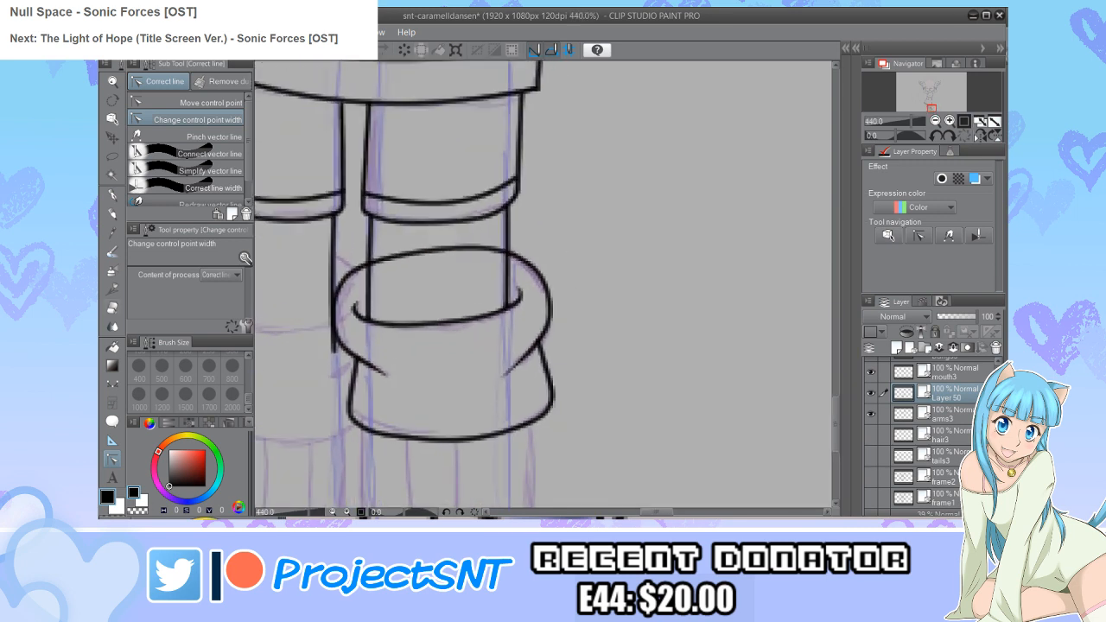
Step: Erase the back arc of the right-hand leg warmer's fold where it crosses the leg with the Vector eraser
key("e")
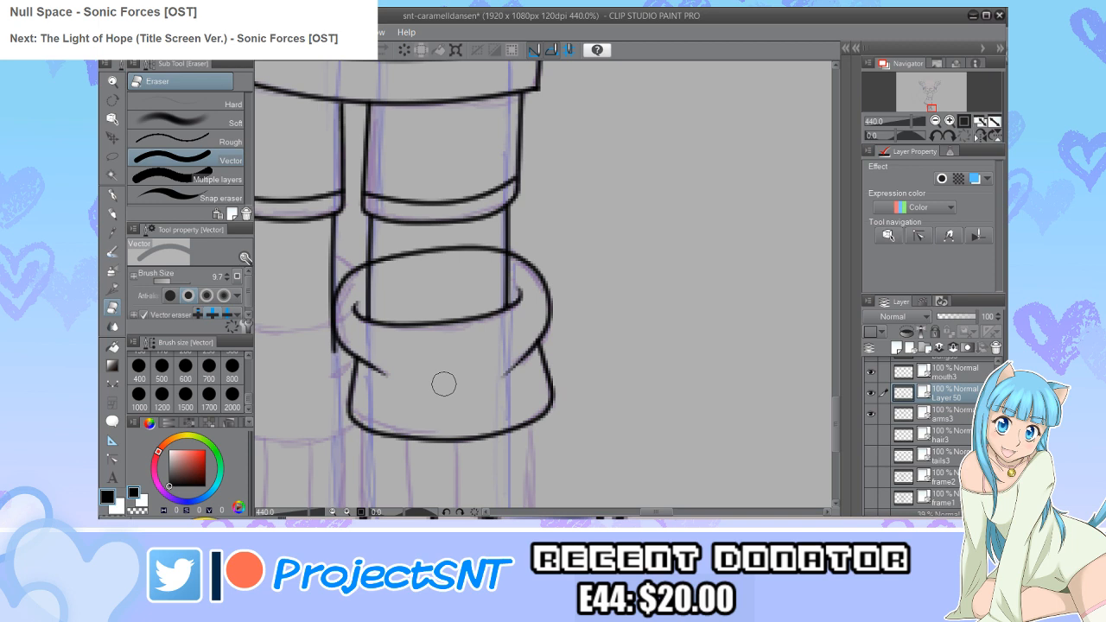
left_click(455, 251)
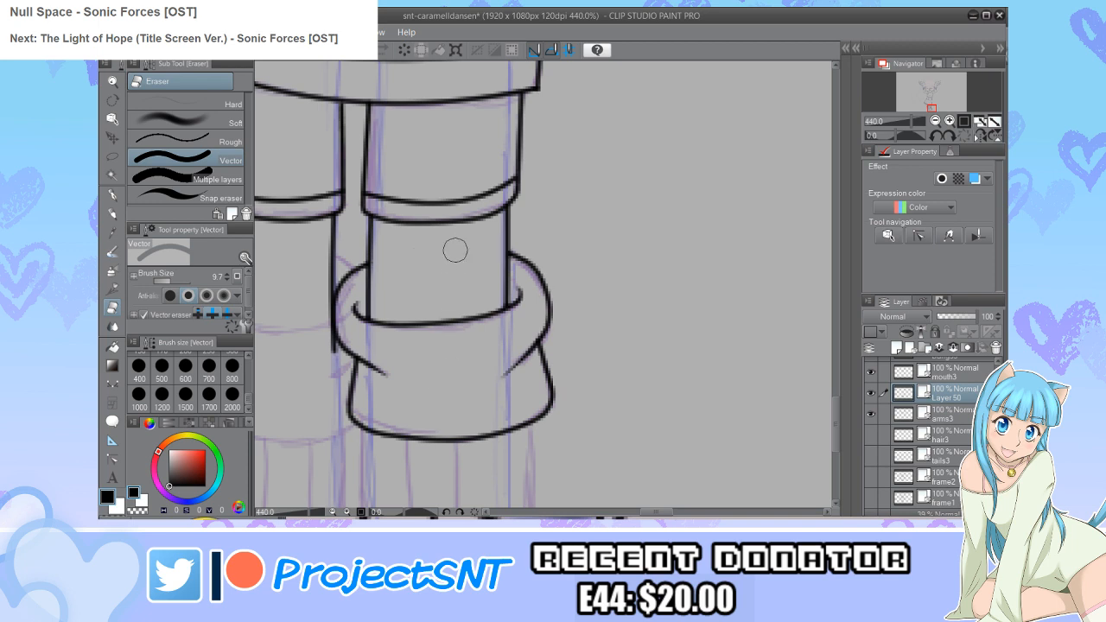
scroll(430, 395, "down", 3)
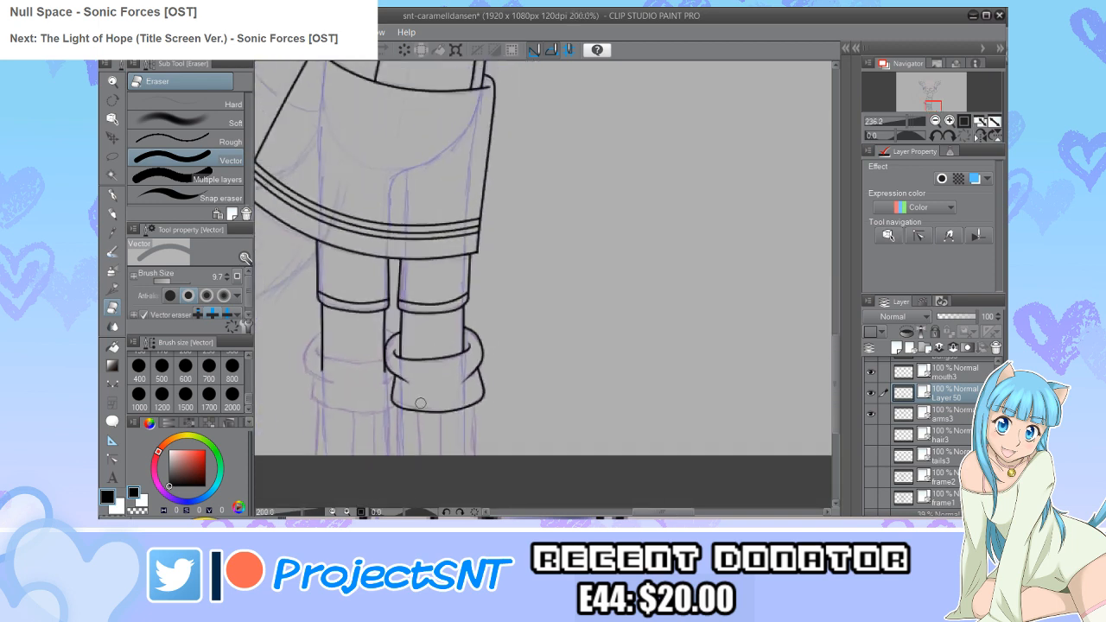
Step: Ink four vertical Curve lines from the right-hand leg warmer's hem to the canvas's lower edge and erase their overshoots above the hem
scroll(380, 461, "up", 1)
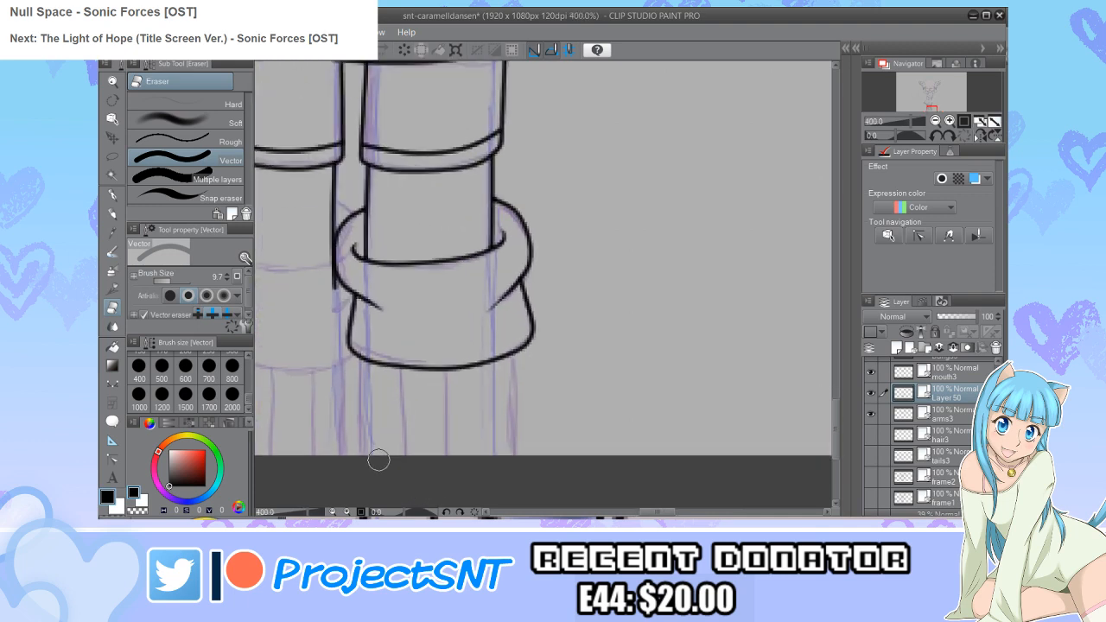
key("u")
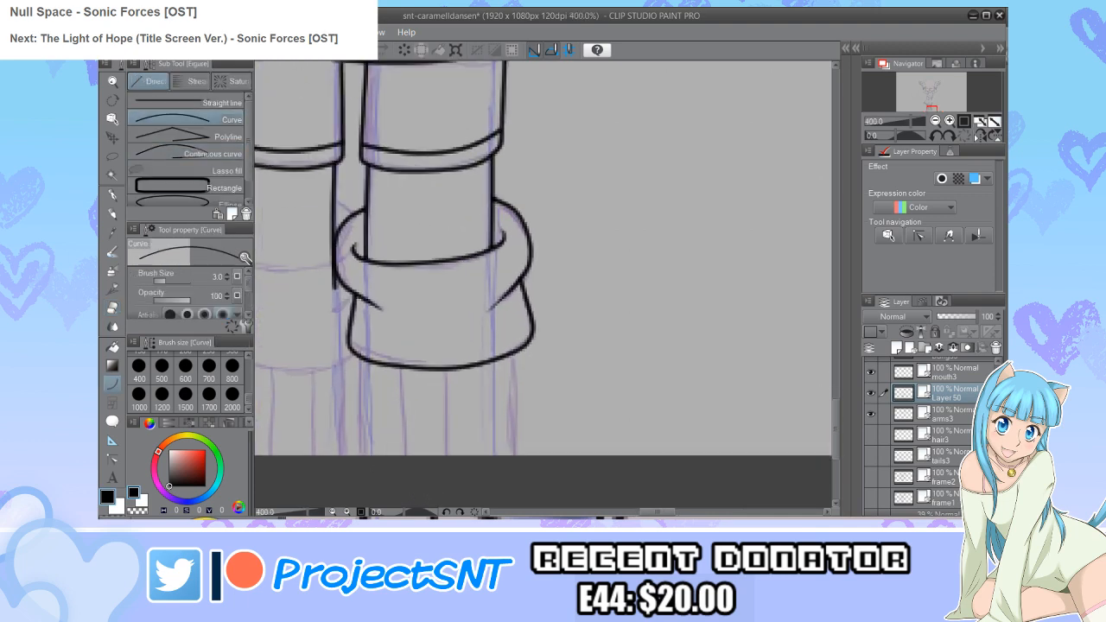
left_click_drag(360, 344, 361, 475)
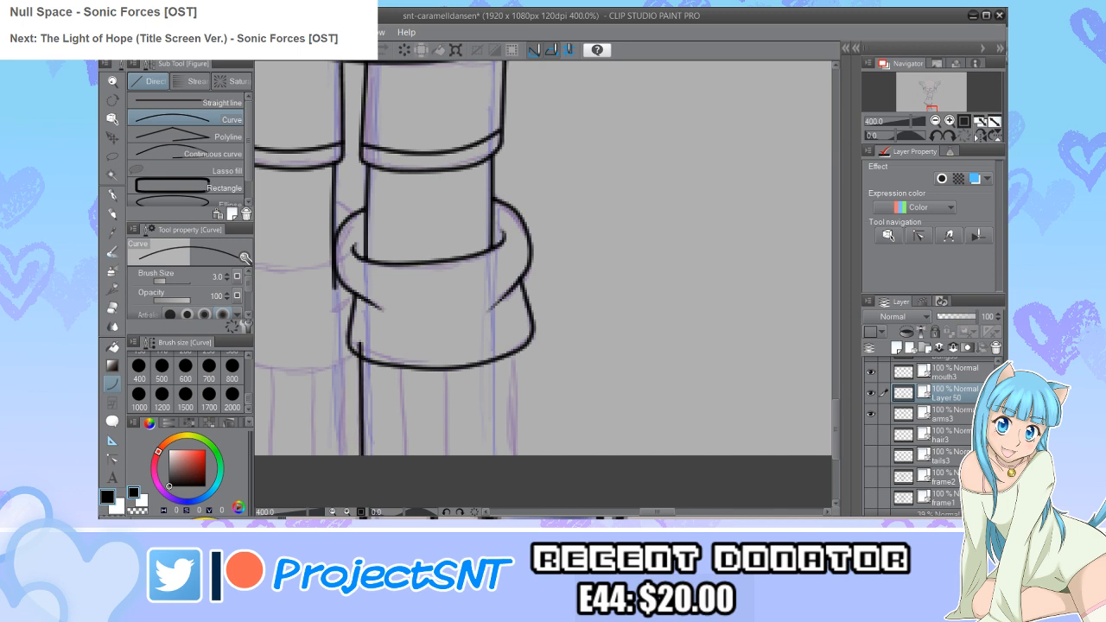
left_click_drag(399, 341, 402, 457)
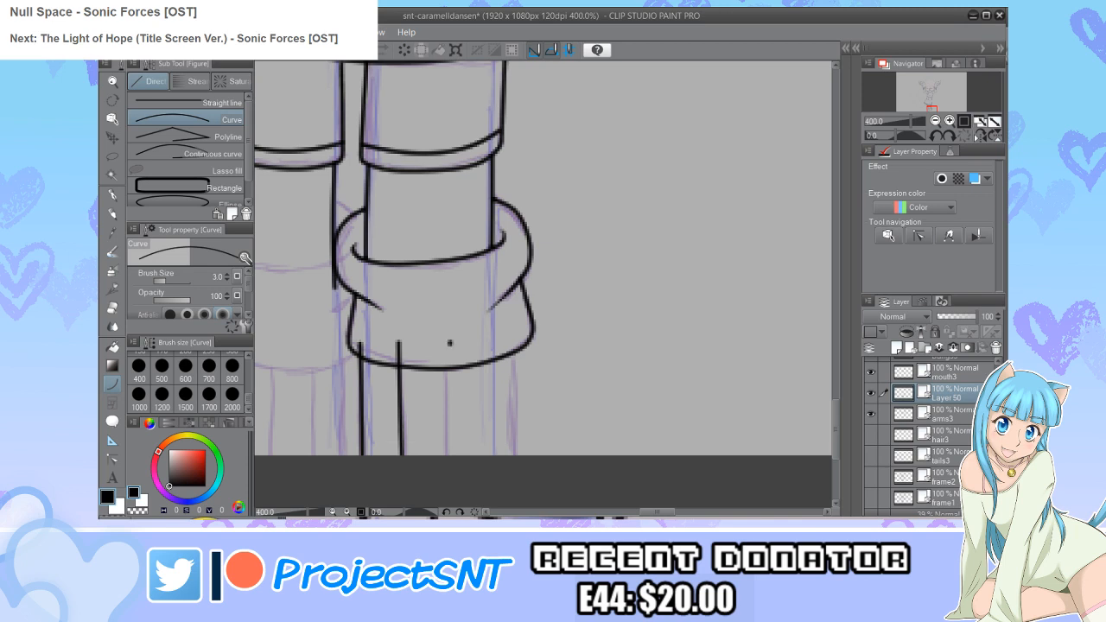
left_click_drag(449, 343, 451, 457)
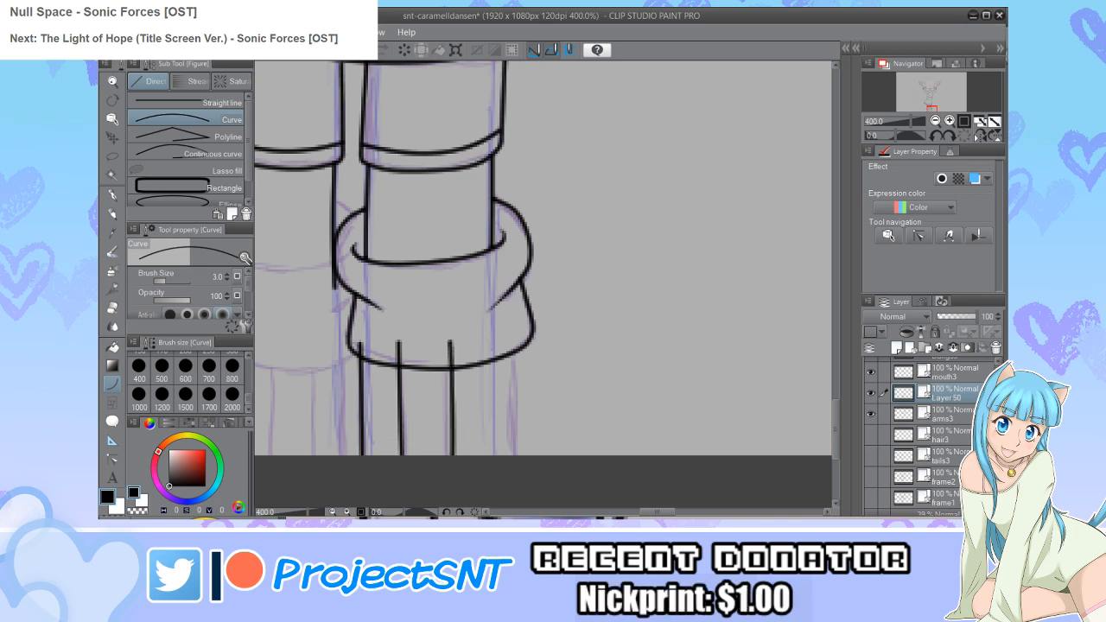
left_click_drag(510, 334, 515, 456)
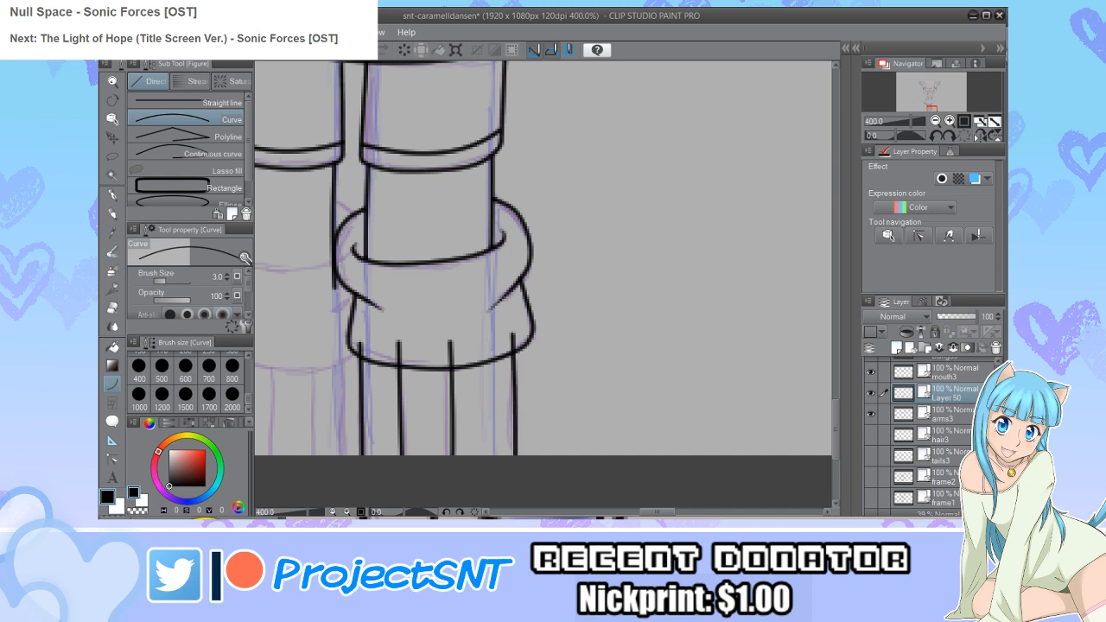
key("e")
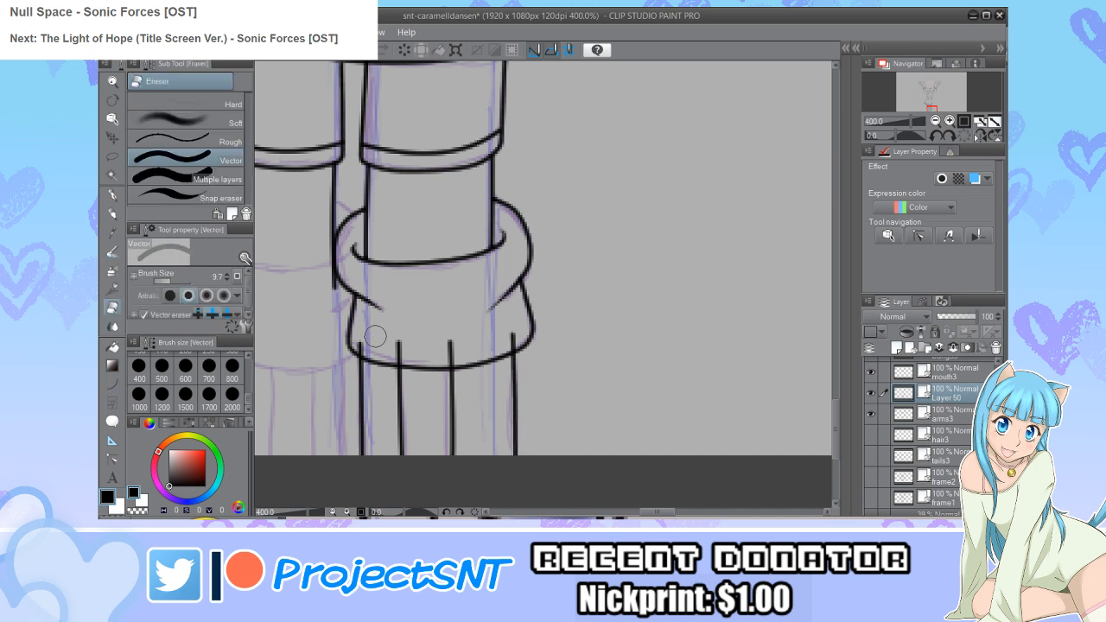
left_click_drag(360, 339, 515, 336)
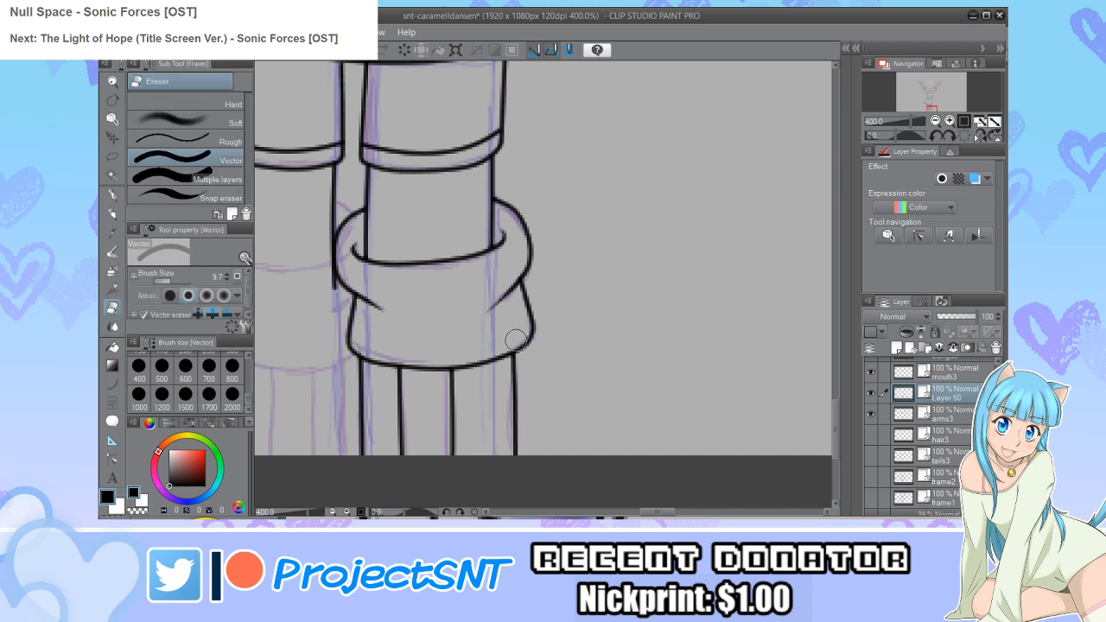
Step: Show the frame2 layer briefly to compare its leg warmers with the current line art, and hide it again
left_click(870, 476)
left_click(871, 476)
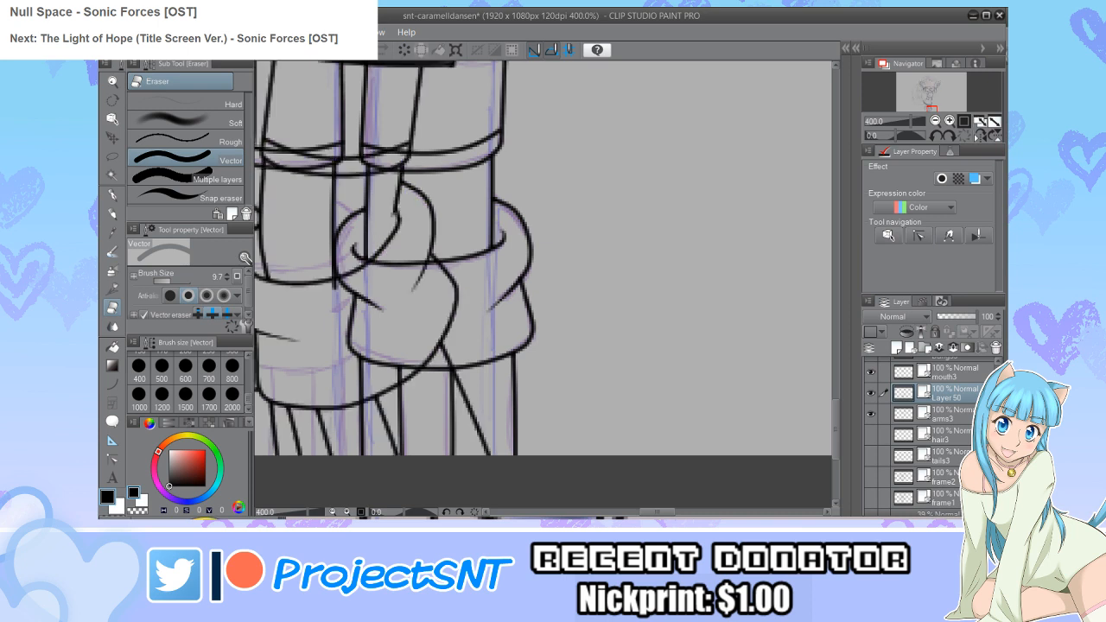
scroll(511, 380, "down", 2)
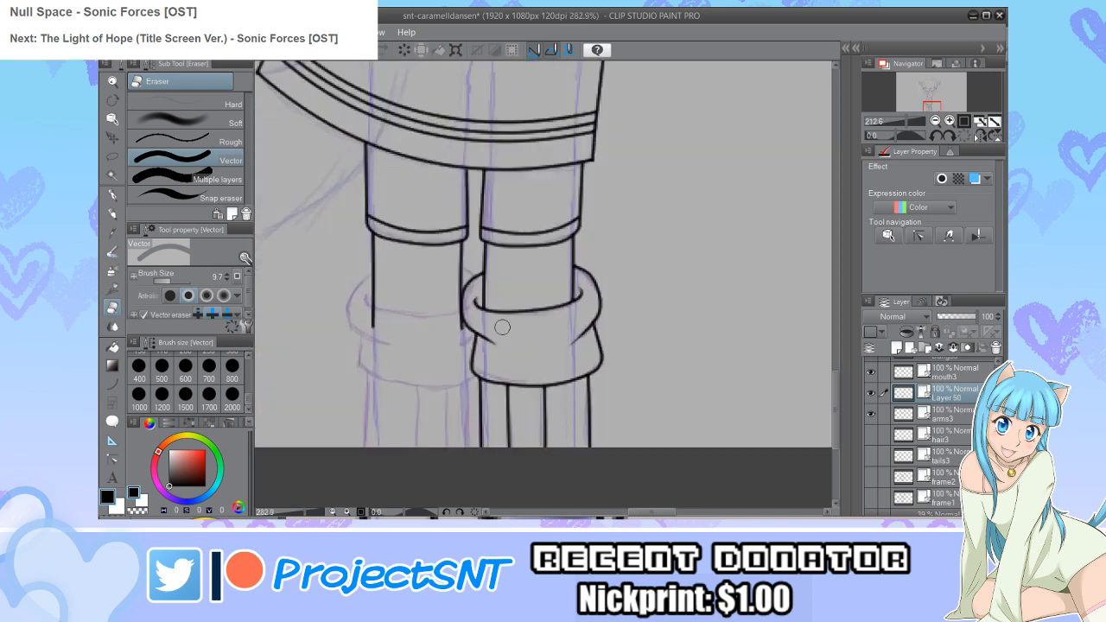
Step: Ink the left-hand leg warmer's inner rim as a continuous curve with a tapered end and erase the leg line ends below it
scroll(329, 335, "up", 3)
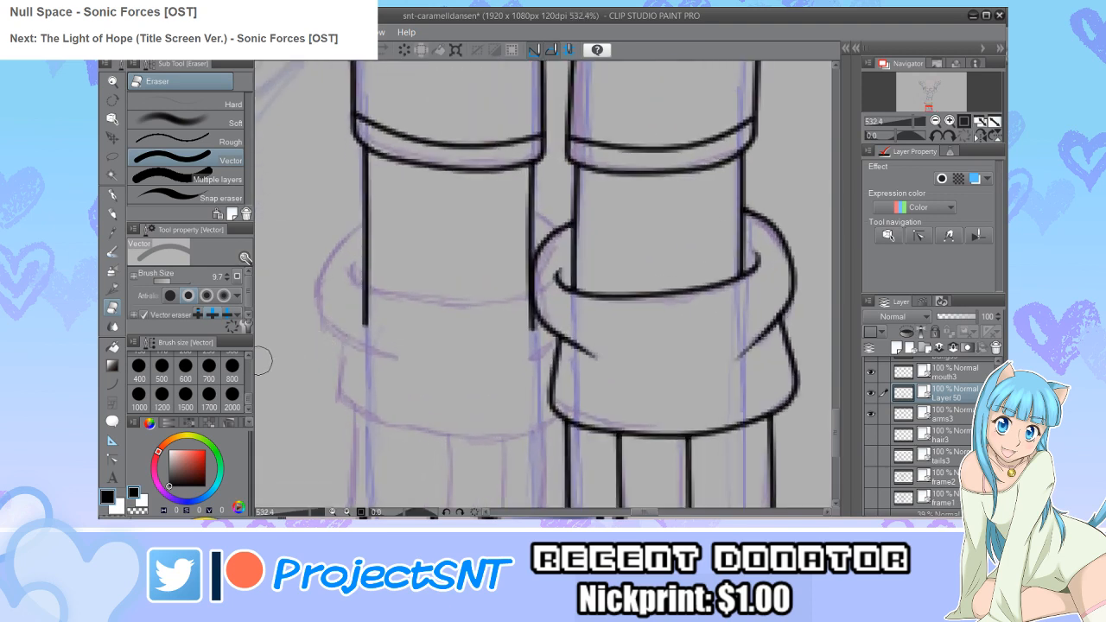
key("u")
left_click(214, 154)
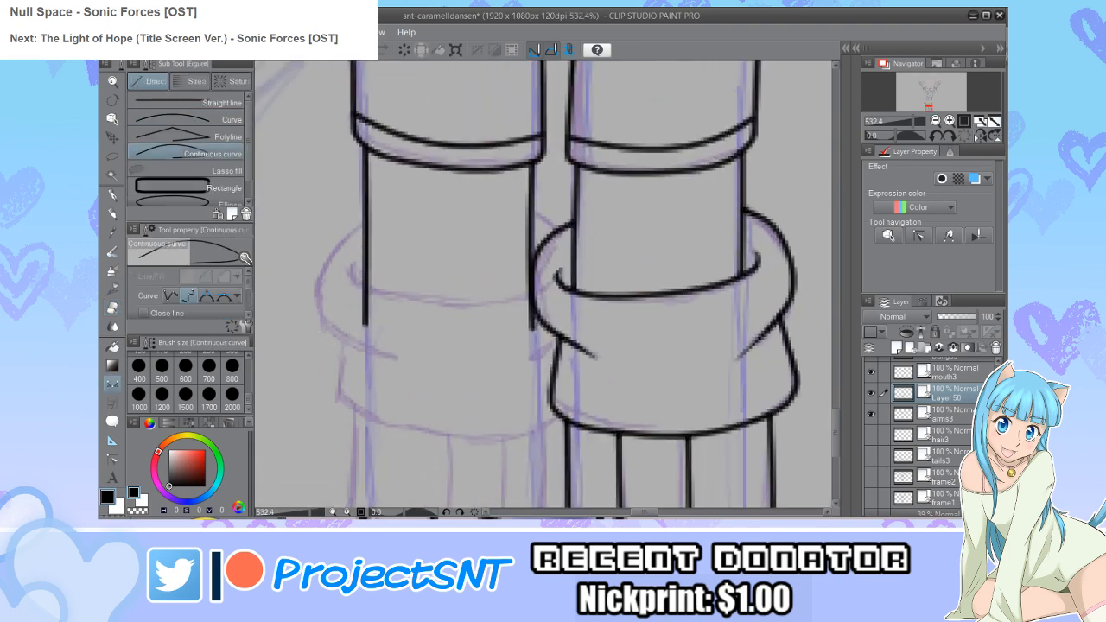
scroll(334, 254, "up", 1)
mouse_move(334, 253)
left_mouse_down()
mouse_move(327, 279)
mouse_move(377, 296)
mouse_move(481, 306)
mouse_move(567, 297)
left_mouse_up()
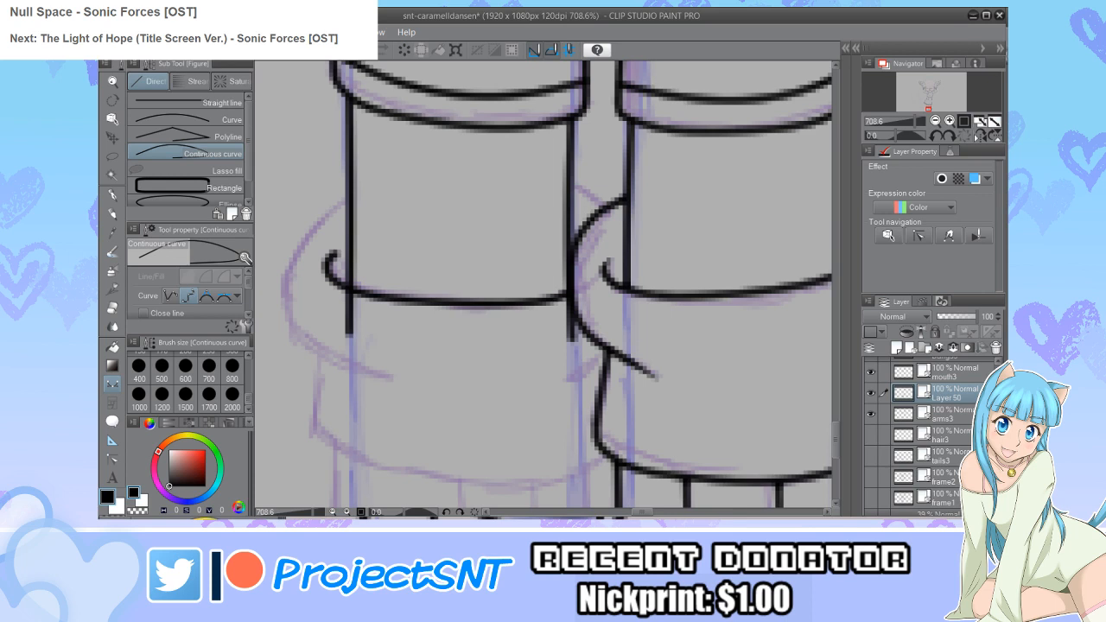
key("y")
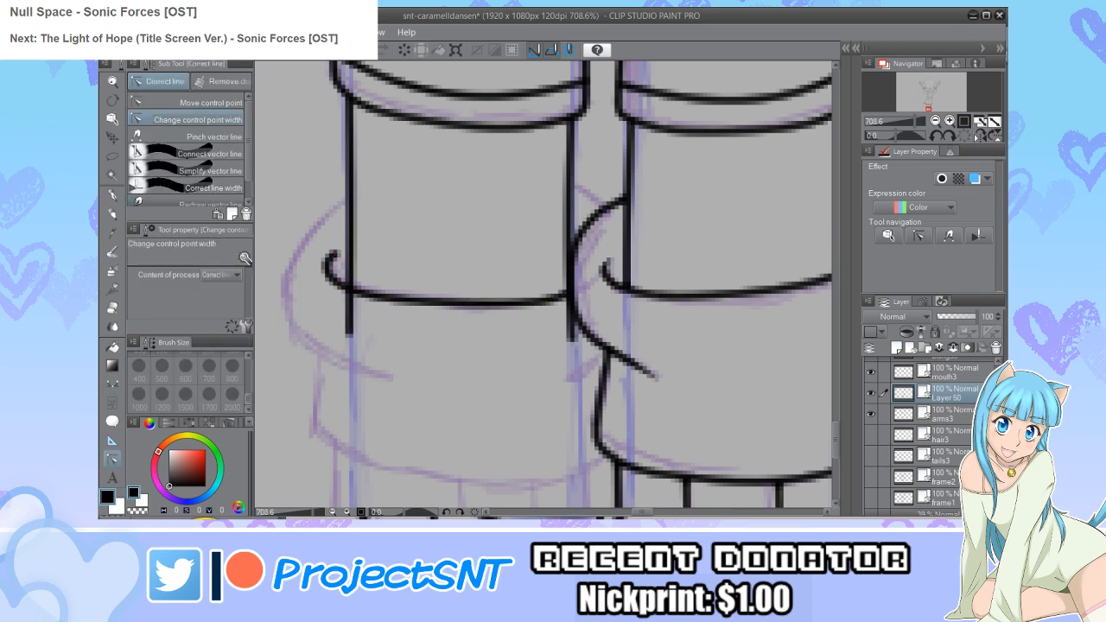
left_click_drag(334, 254, 349, 254)
scroll(346, 255, "down", 2)
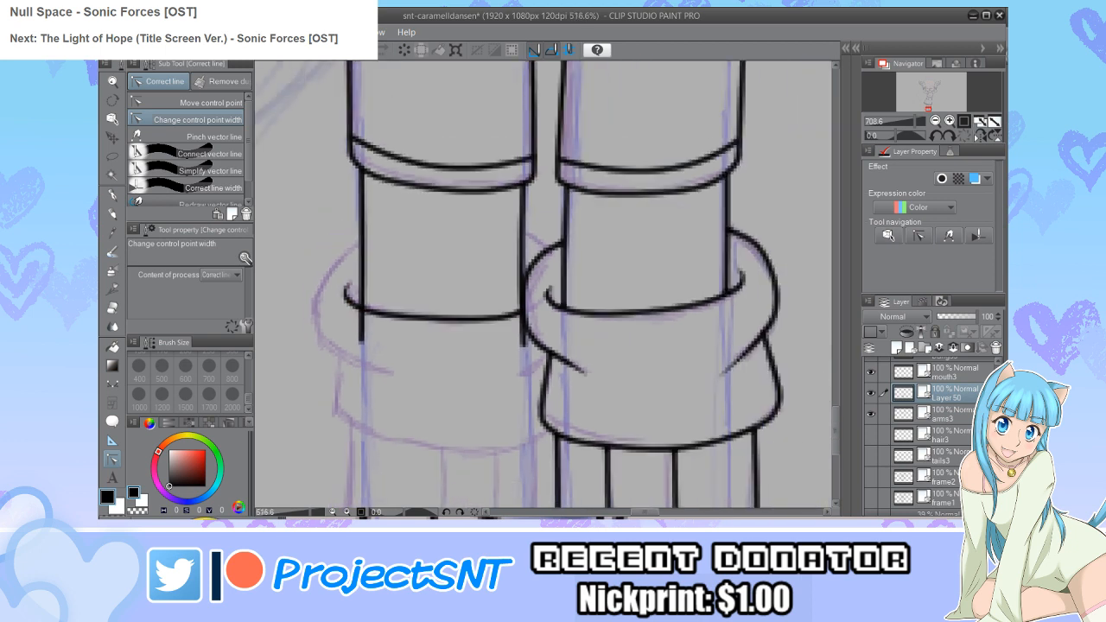
key("e")
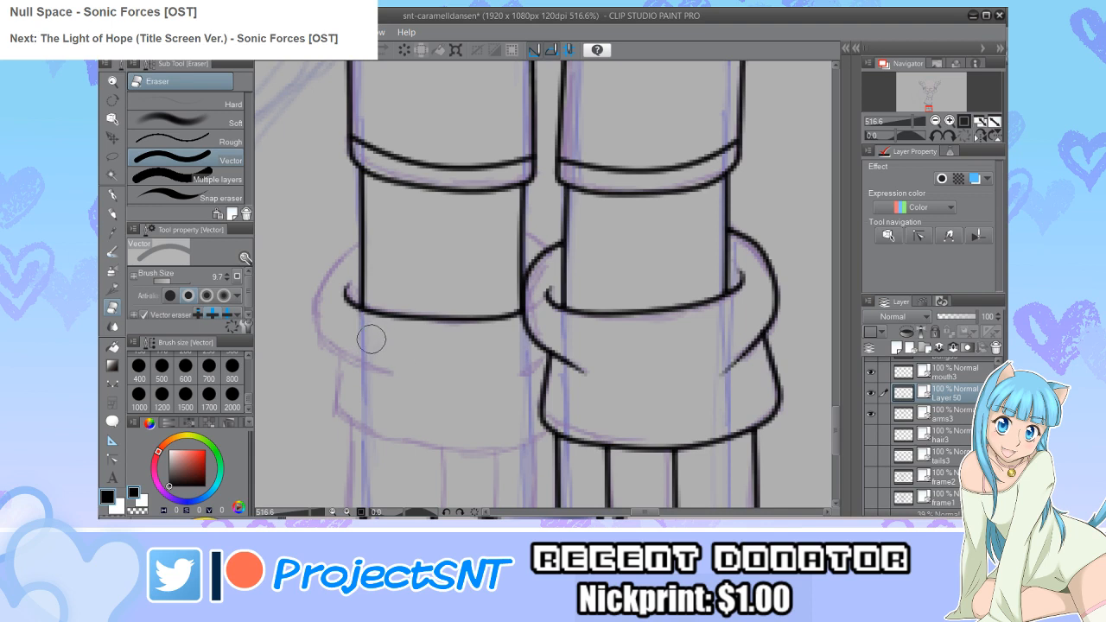
Step: Ink the left-hand leg warmer's rounded outer fold with a continuous curve, fit its control points to the sketch and taper its lower end
key("u")
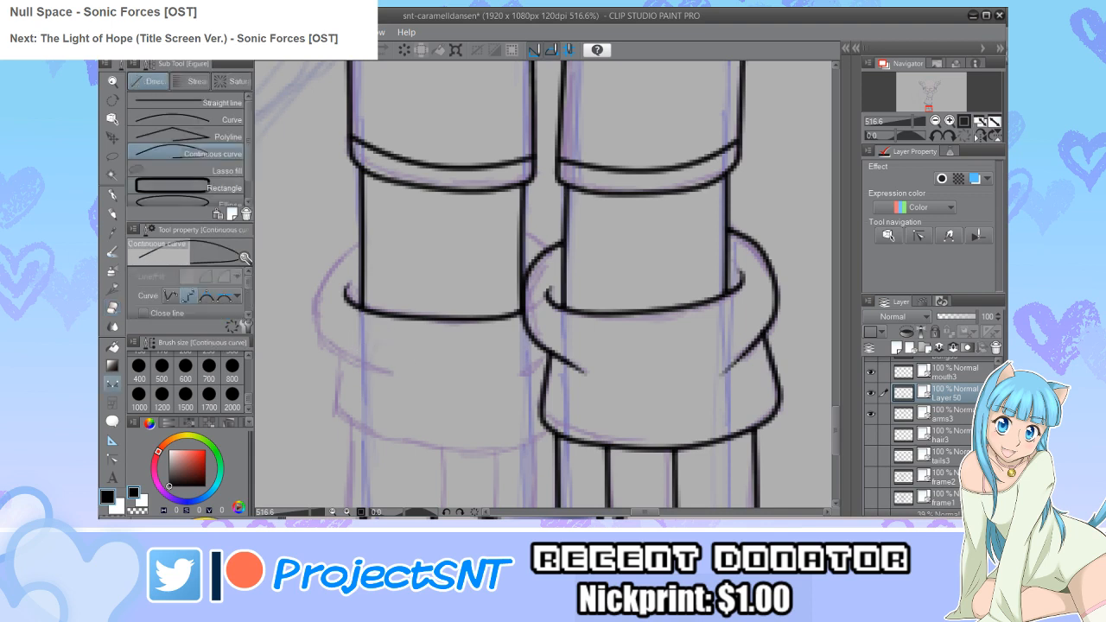
mouse_move(394, 380)
left_mouse_down()
mouse_move(315, 333)
mouse_move(323, 272)
mouse_move(339, 253)
mouse_move(437, 230)
mouse_move(497, 230)
mouse_move(552, 249)
left_mouse_up()
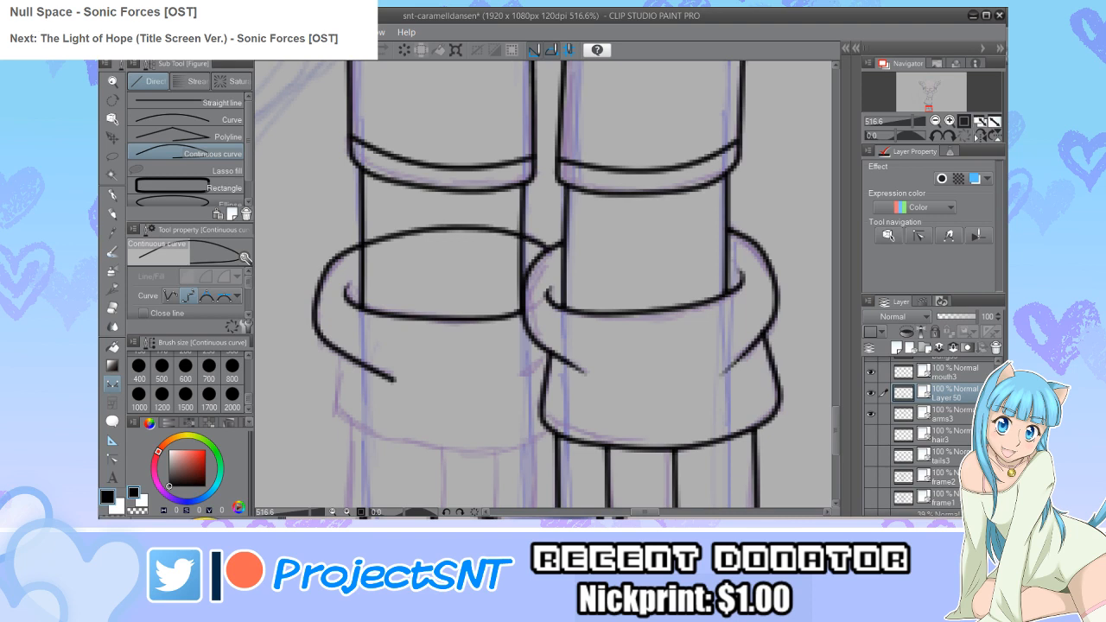
key("y")
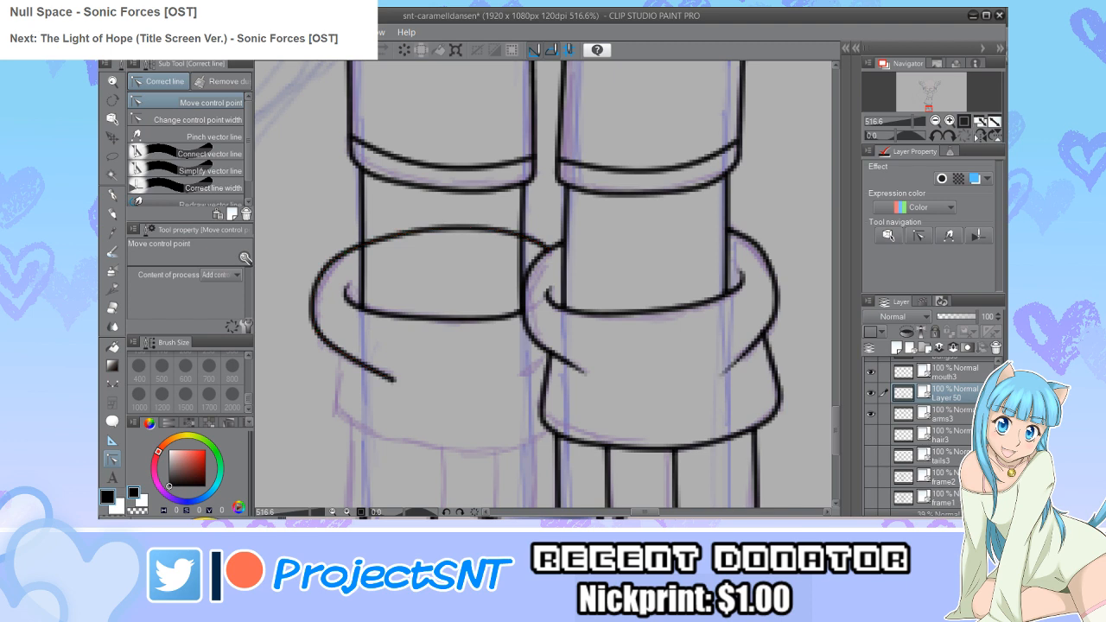
left_click_drag(390, 378, 385, 381)
left_click(197, 119)
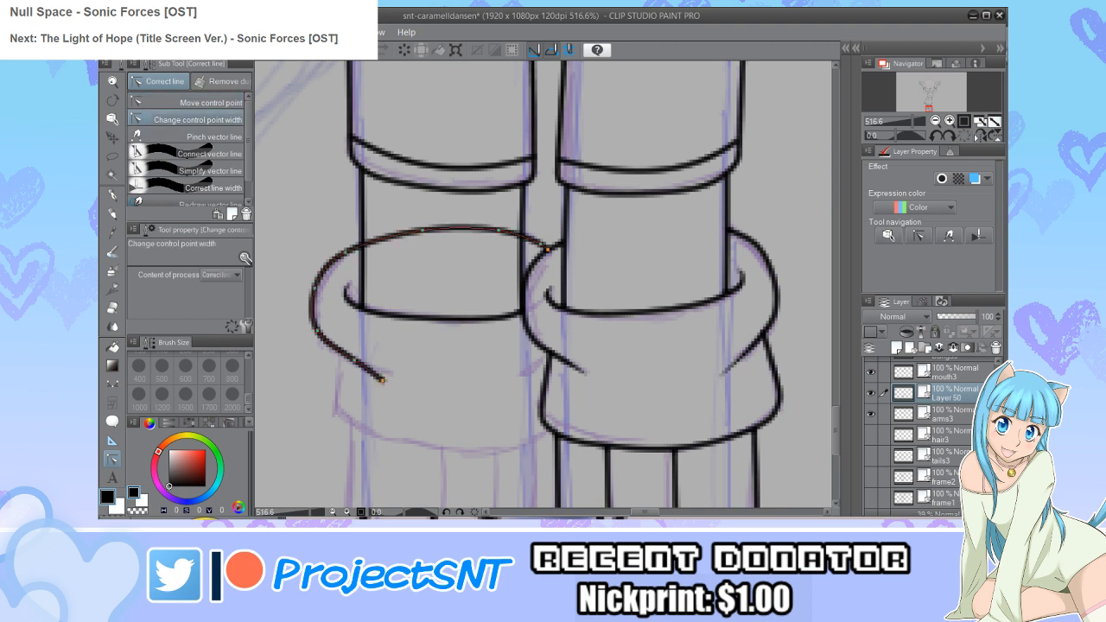
Step: Ink a short tapered crease where the left-hand fold meets the right-hand leg warmer and erase the fold's back arc across the leg
key("u")
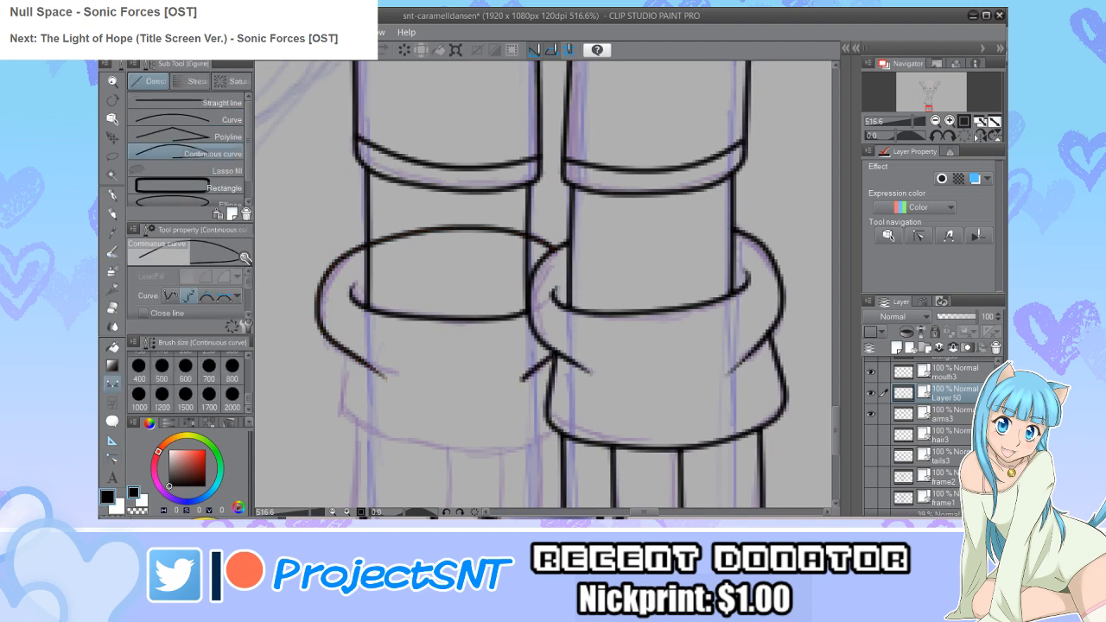
key("e")
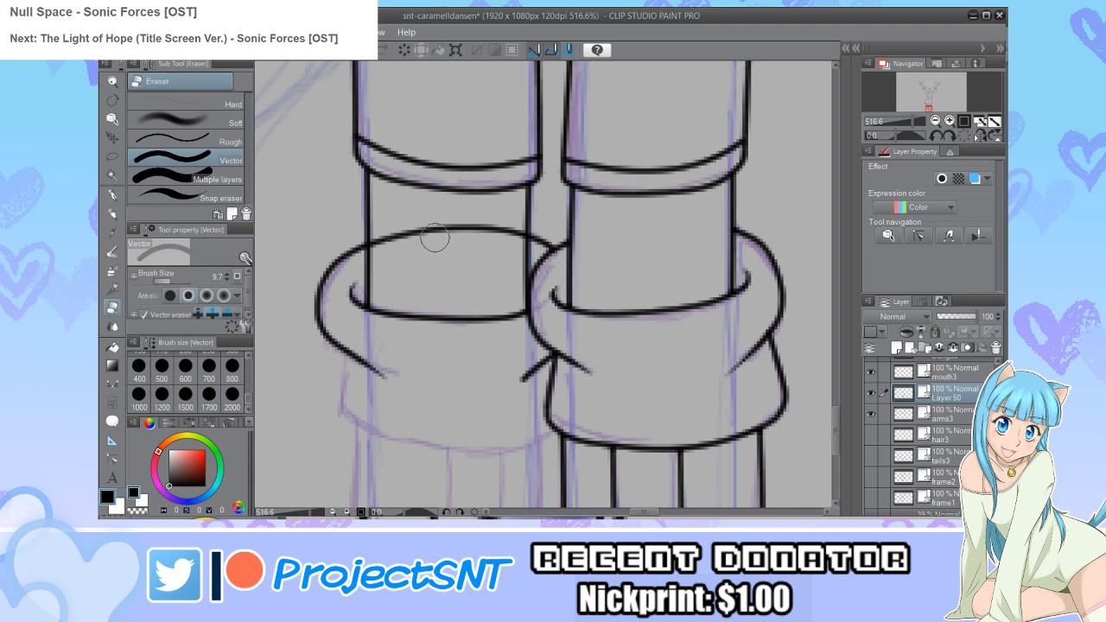
key("y")
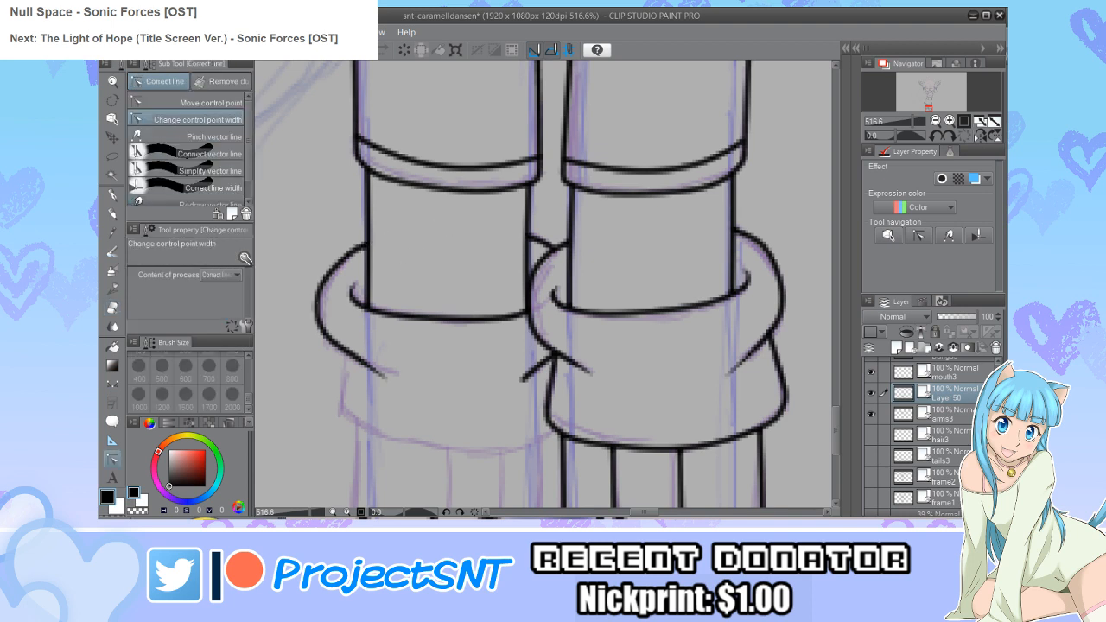
left_click_drag(321, 287, 324, 277)
left_click(198, 119)
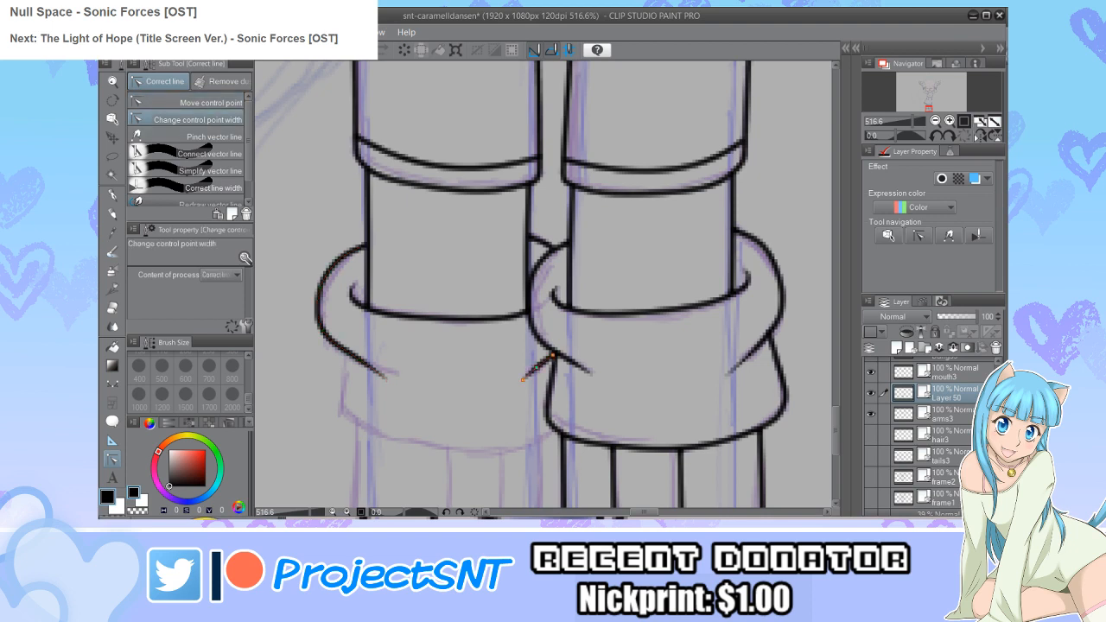
Step: Ink the flared lower section of the left-hand leg warmer as a continuous curve from its outer fold to the right-hand leg warmer
scroll(276, 342, "down", 2)
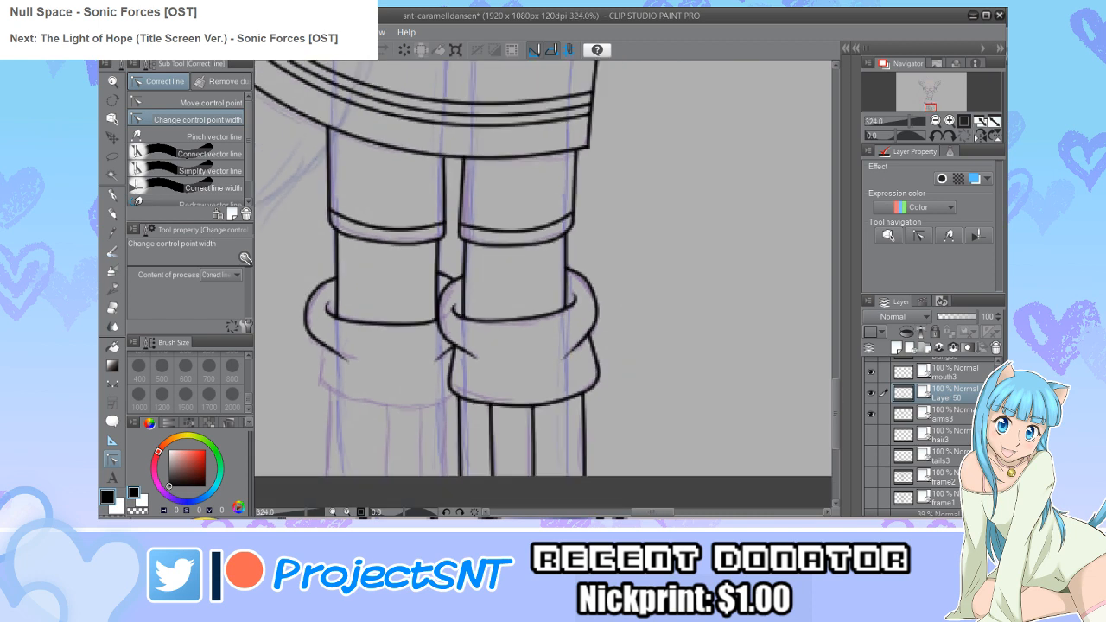
scroll(333, 423, "up", 4)
key("u")
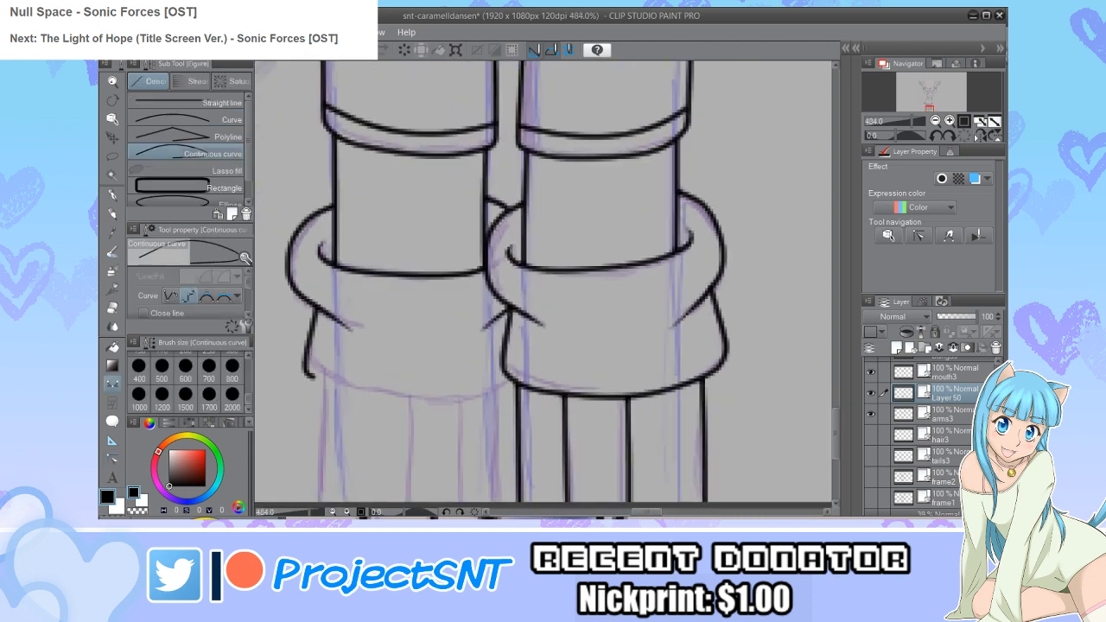
double_click(308, 372)
left_click(309, 380)
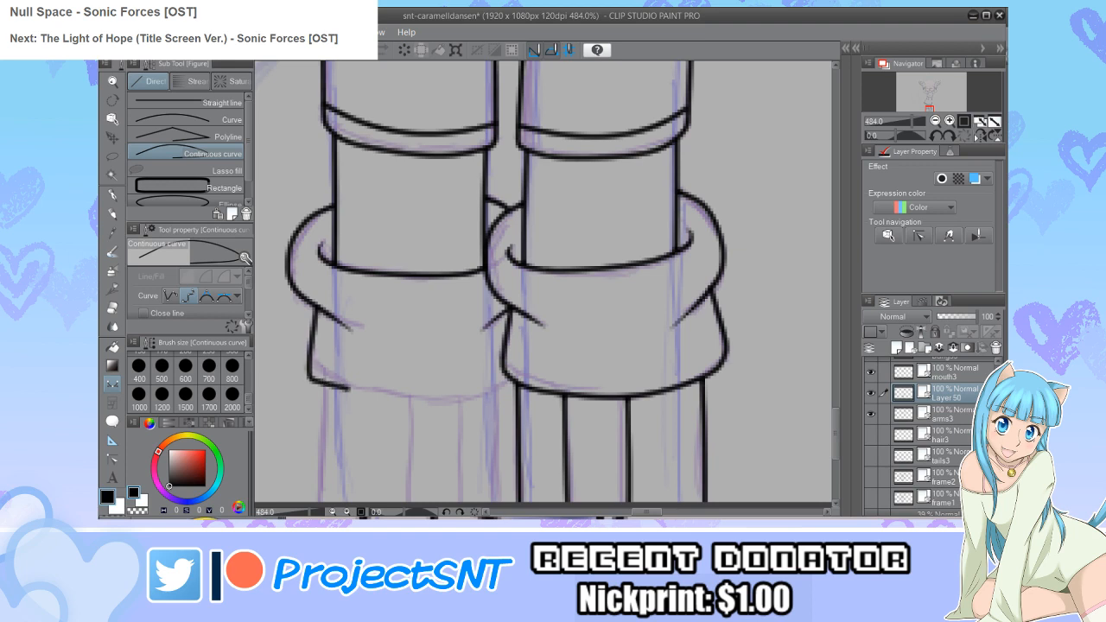
left_click(384, 398)
left_click(461, 400)
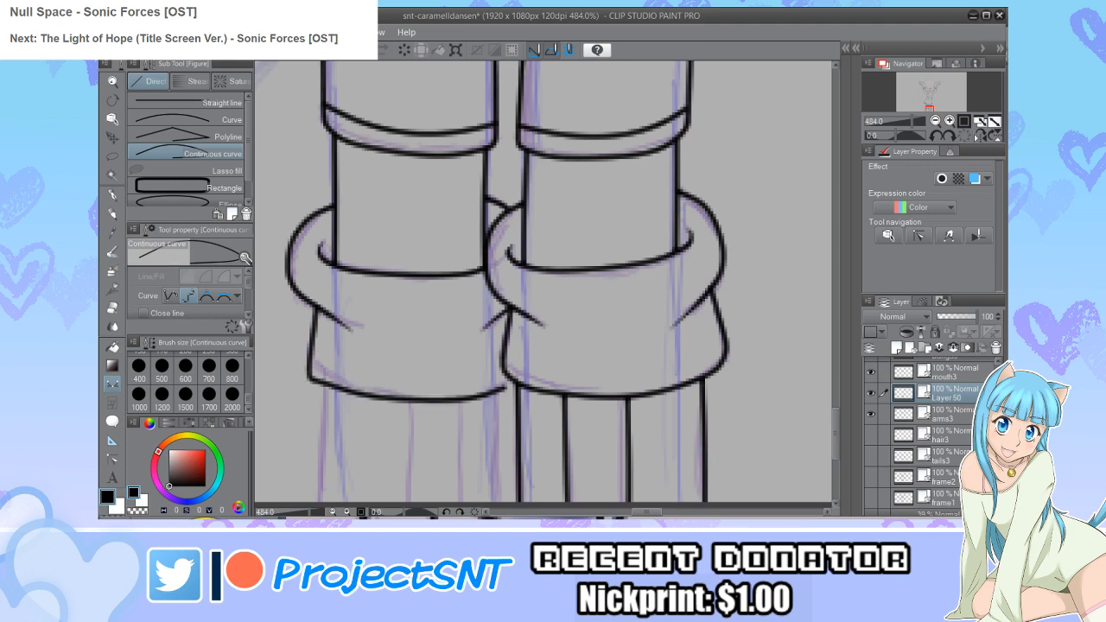
Step: Finish the flared hem curve at the right-hand leg warmer and fit its control points, including its upper end at the outer fold
left_click(510, 385)
key("y")
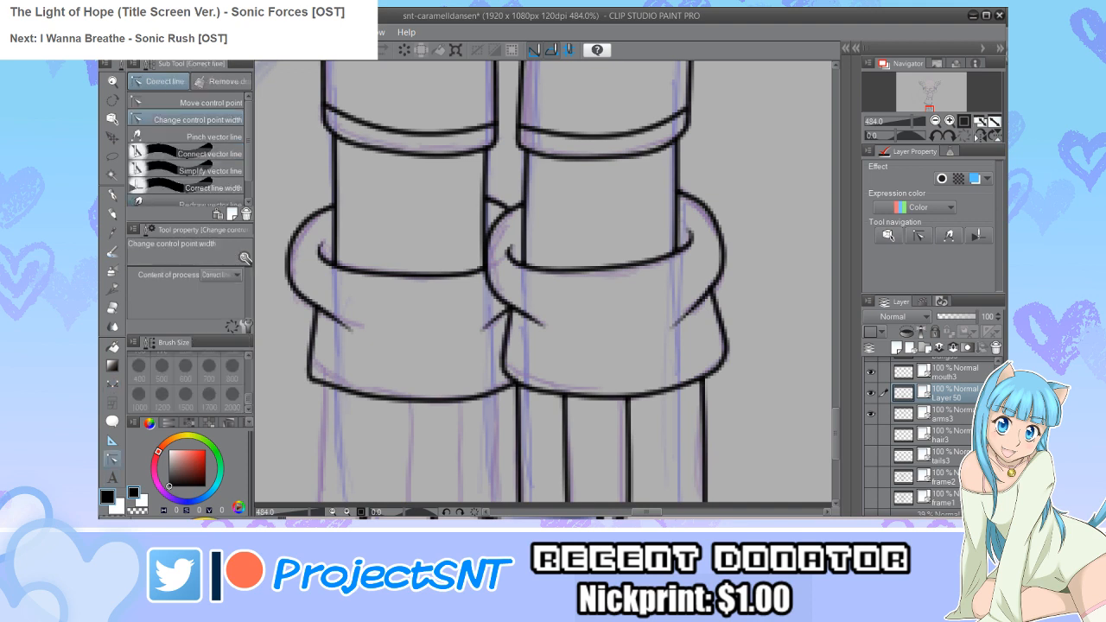
key("y")
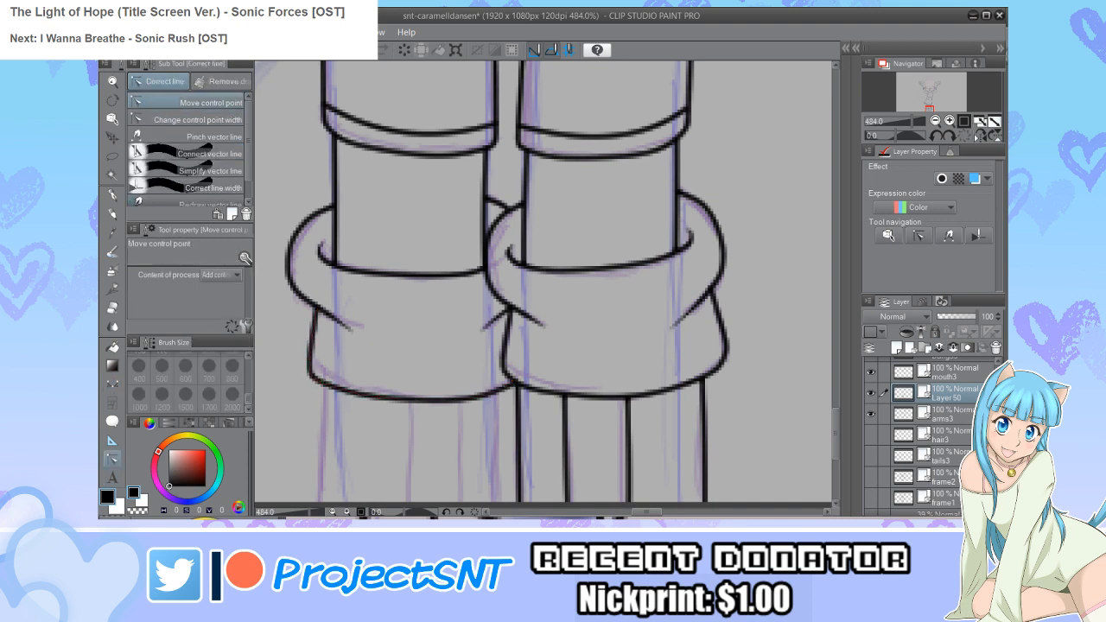
scroll(316, 342, "down", 2)
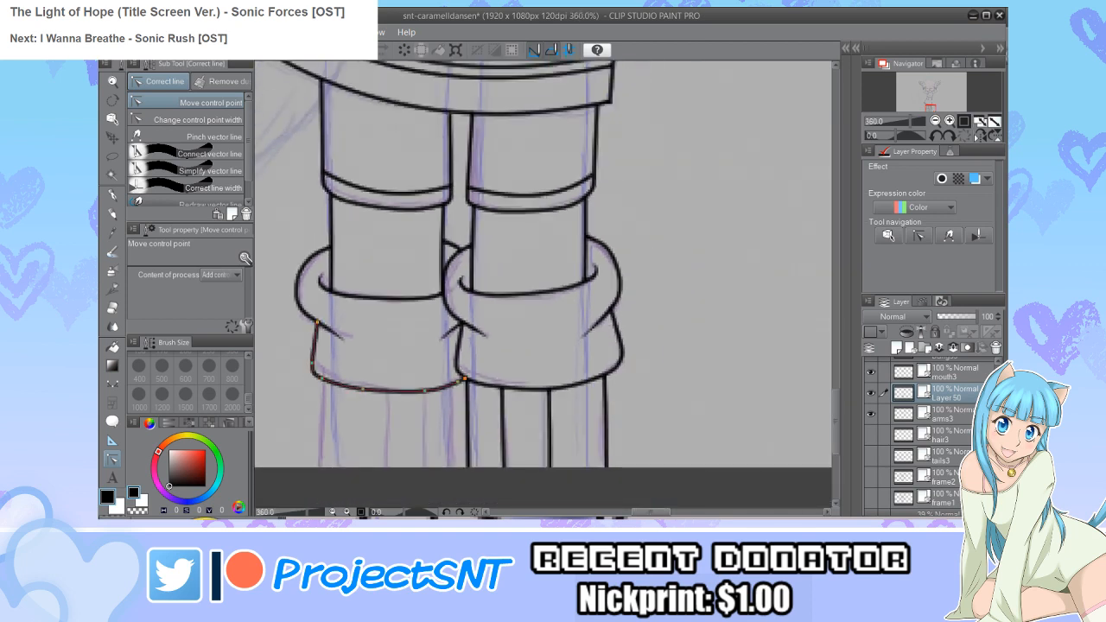
scroll(311, 341, "up", 2)
left_click_drag(320, 318, 316, 315)
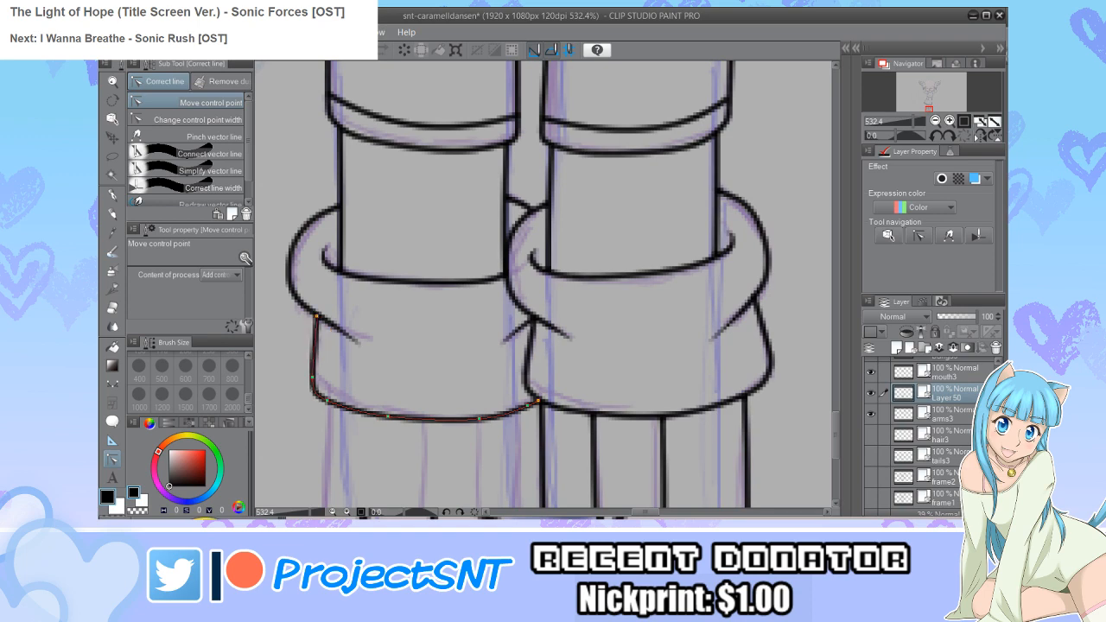
scroll(337, 363, "down", 3)
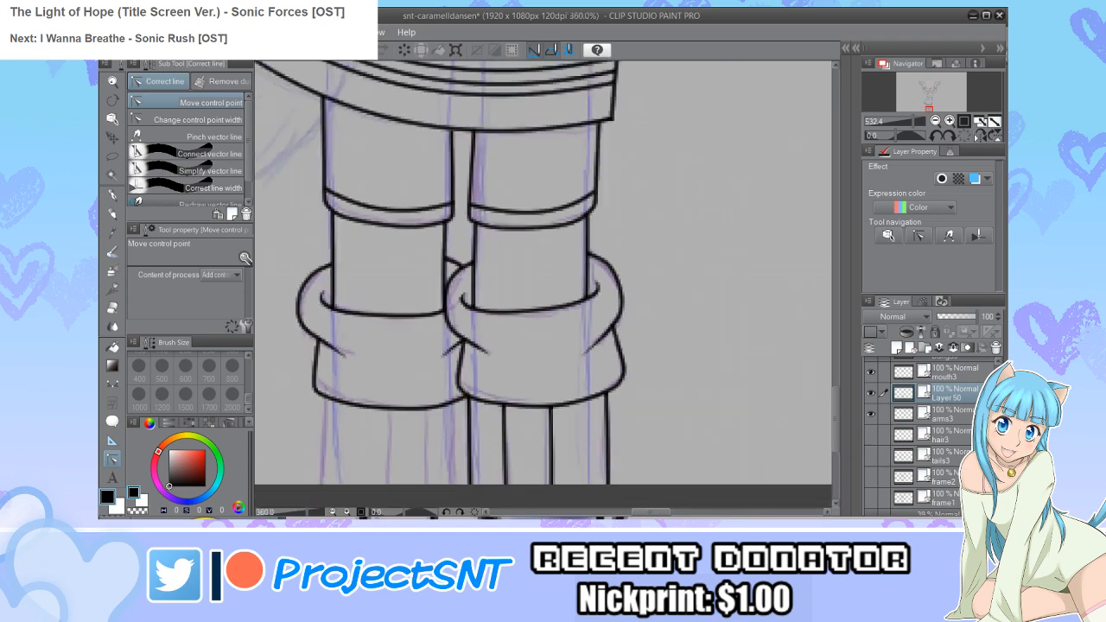
scroll(348, 436, "up", 2)
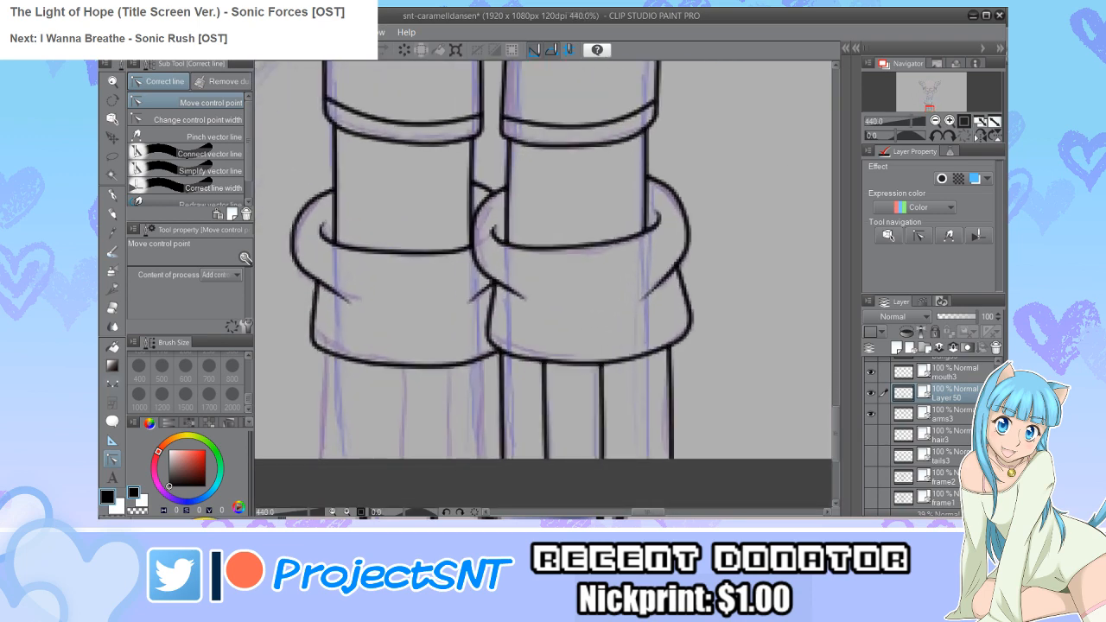
Step: Ink the two side lines below the left-hand leg warmer's flared hem with the Curve tool, running past the canvas's lower edge
key("u")
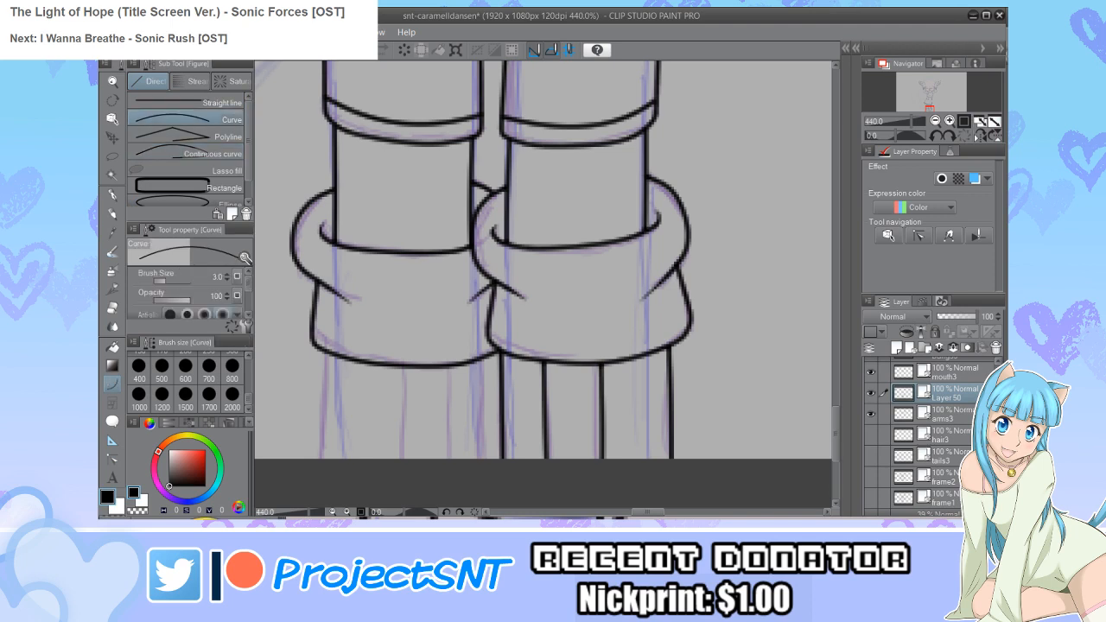
mouse_move(483, 358)
left_mouse_down()
mouse_move(475, 471)
mouse_move(485, 471)
left_mouse_up()
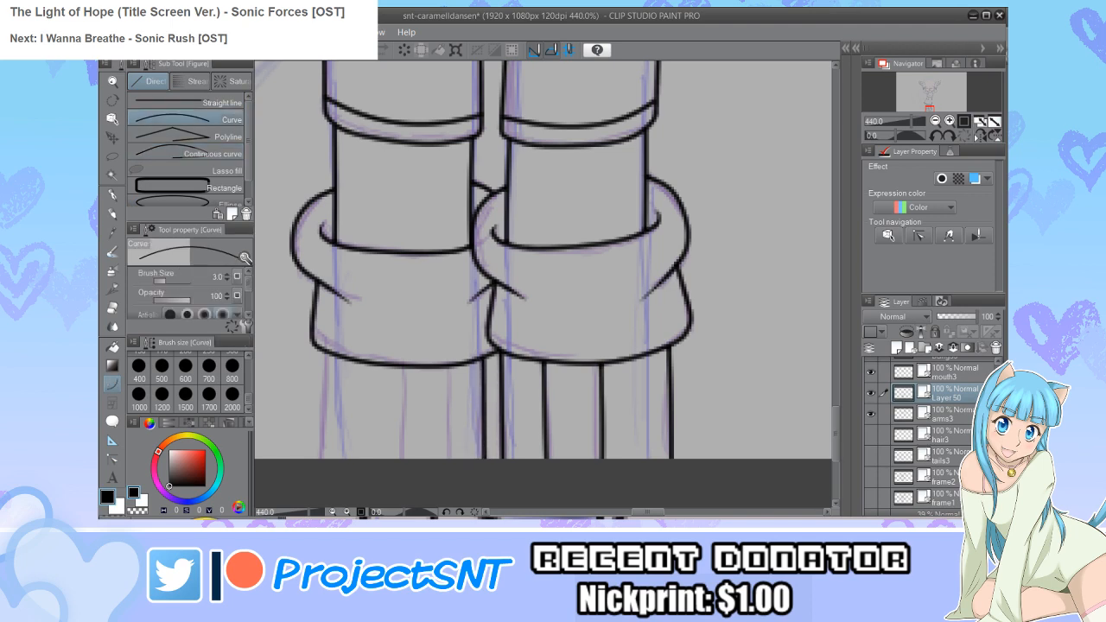
left_click(485, 432)
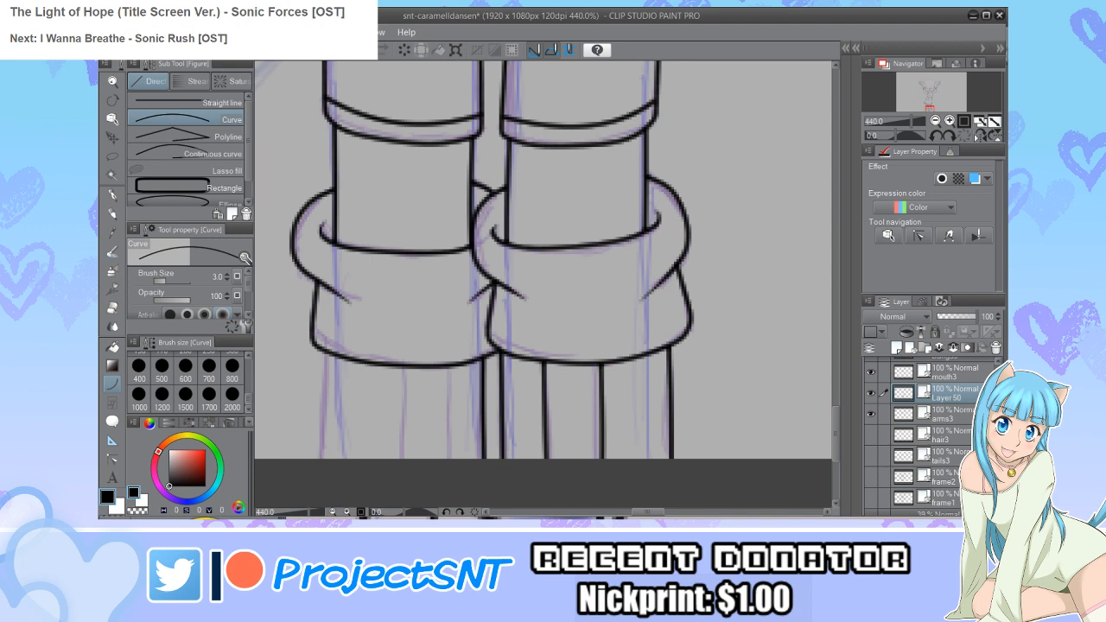
left_click_drag(326, 352, 319, 469)
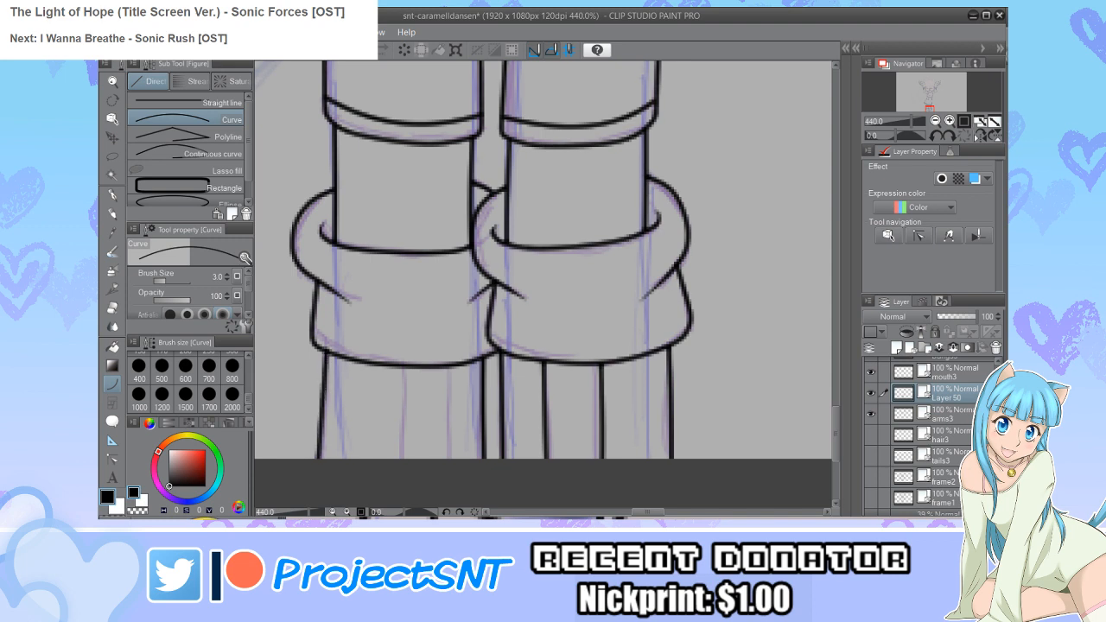
left_click(321, 432)
Step: Move the control points of both side lines so their upper ends meet the left-hand hem and the inner line follows the sketch
key("y")
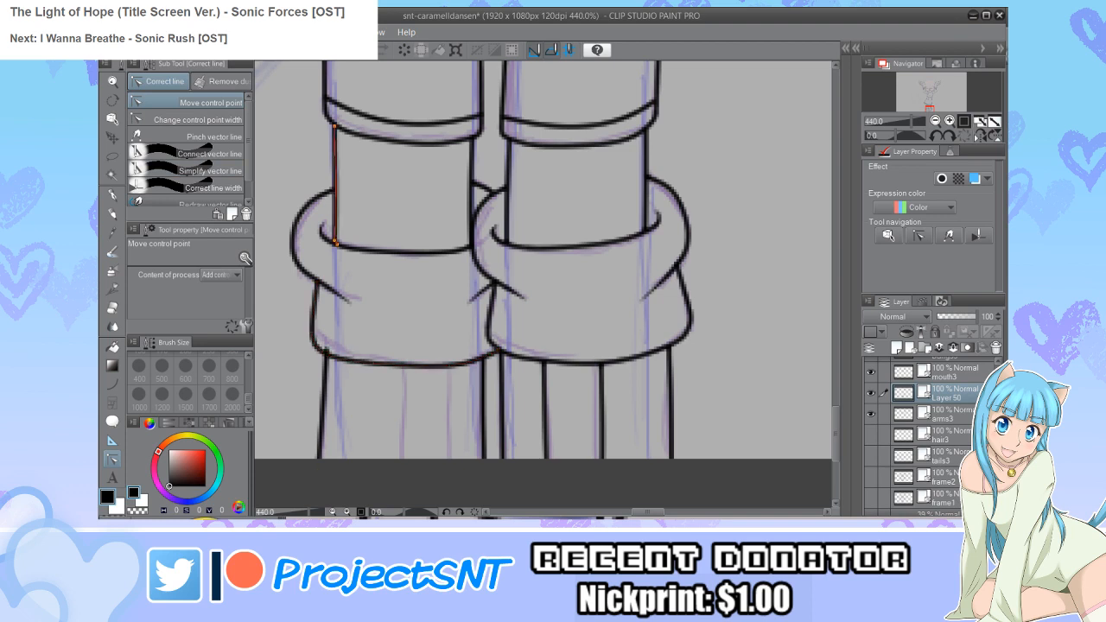
scroll(334, 347, "up", 3)
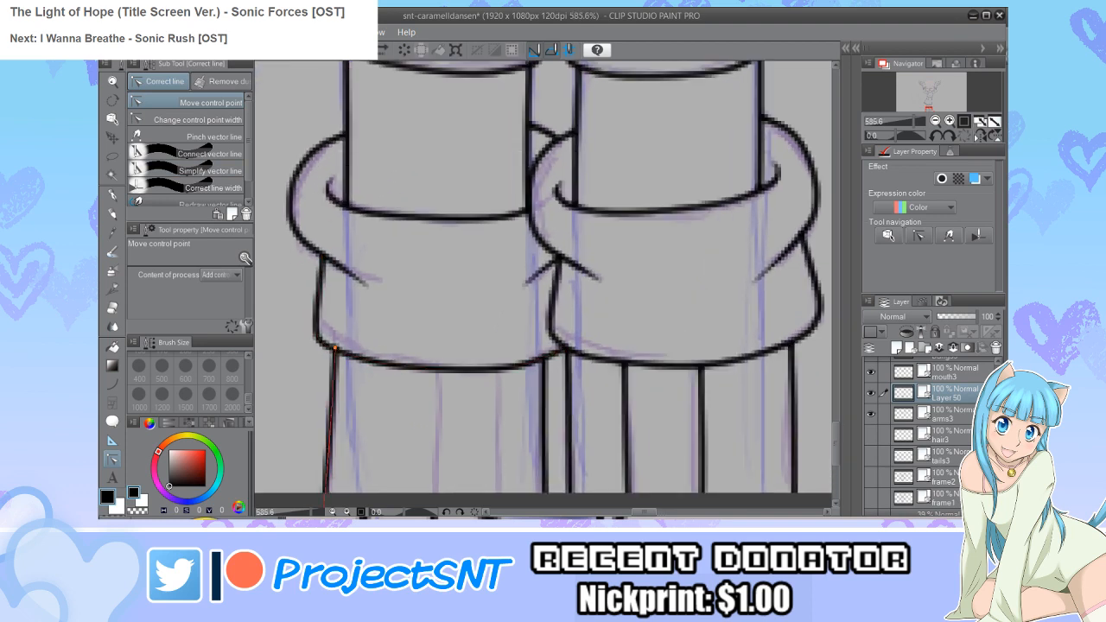
left_click_drag(335, 348, 335, 353)
scroll(335, 349, "down", 2)
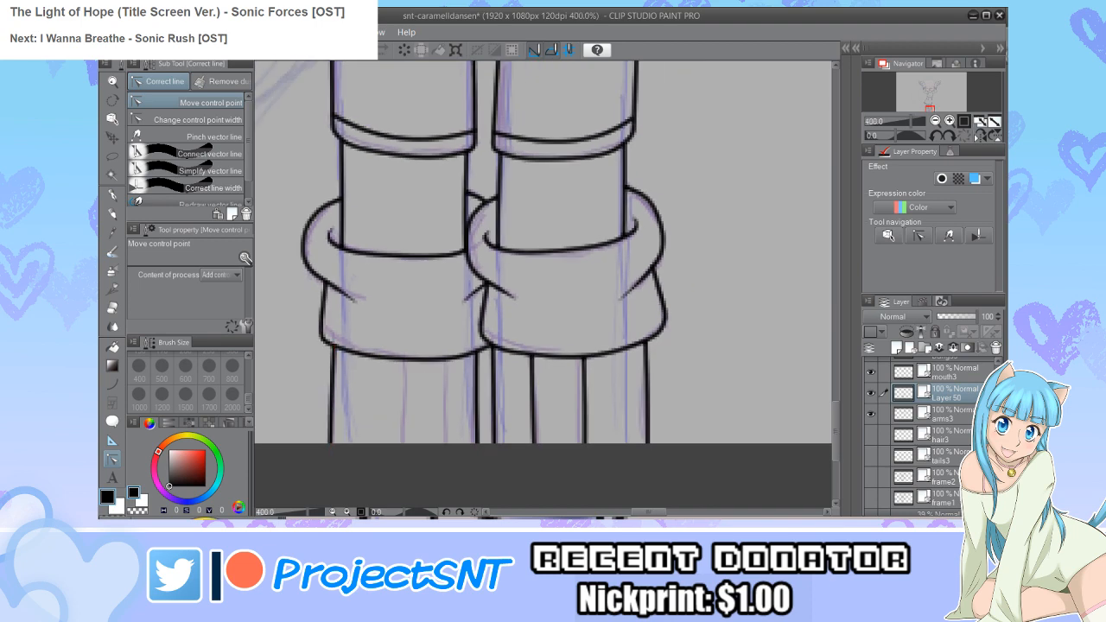
scroll(603, 361, "up", 2)
left_click_drag(445, 349, 449, 347)
left_click_drag(445, 493, 451, 494)
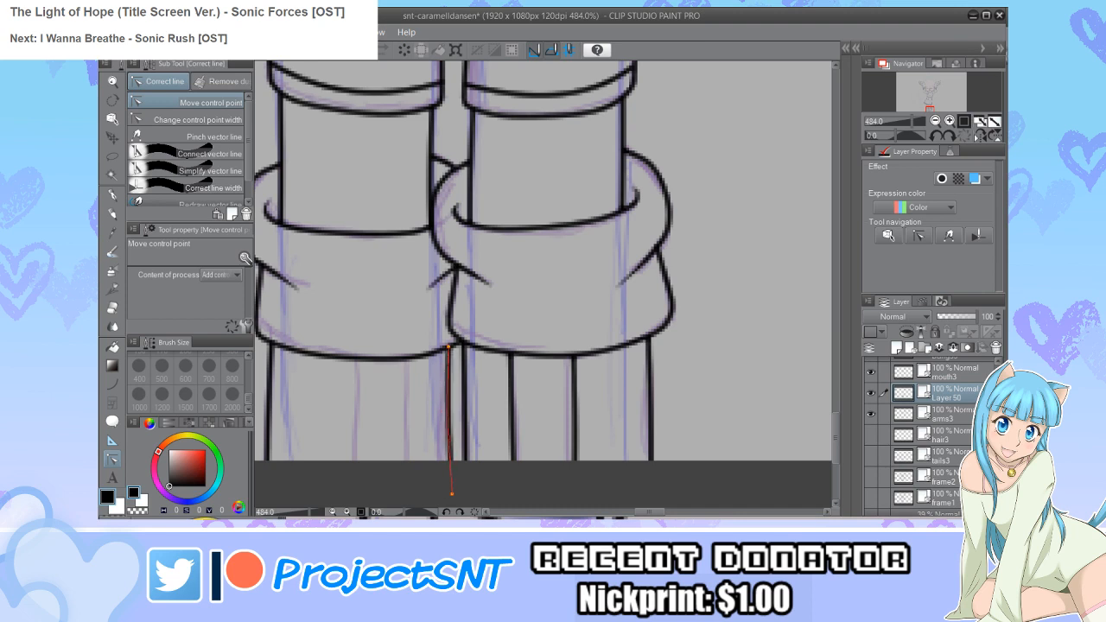
scroll(437, 368, "down", 3)
scroll(389, 402, "up", 3)
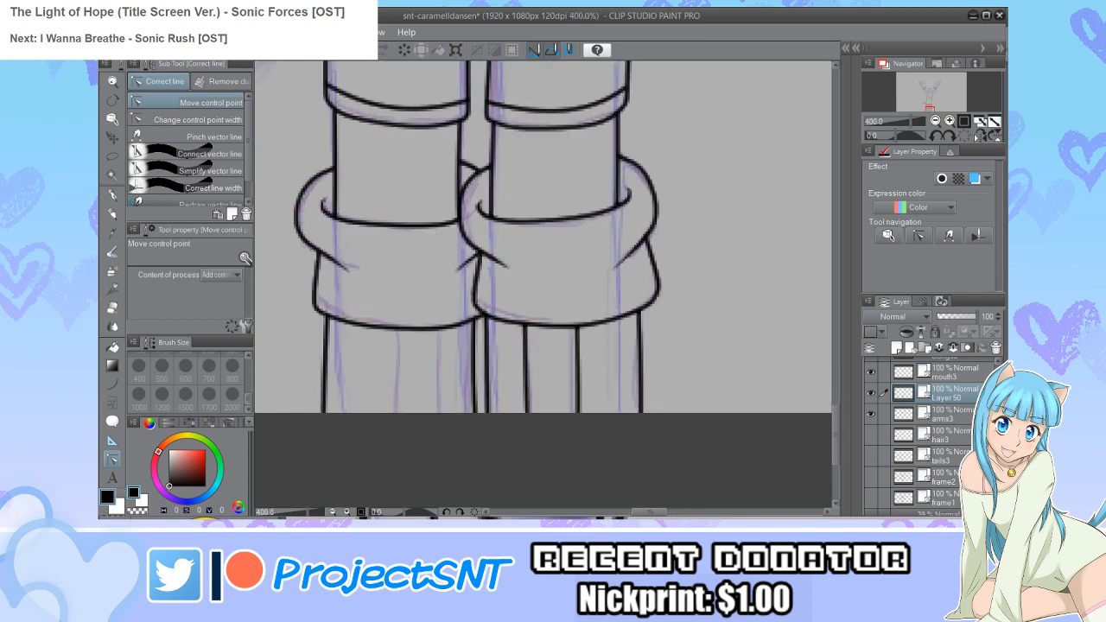
Step: Ink two vertical inner lines below the left-hand leg warmer with the Curve tool and erase their ends above the hem
key("u")
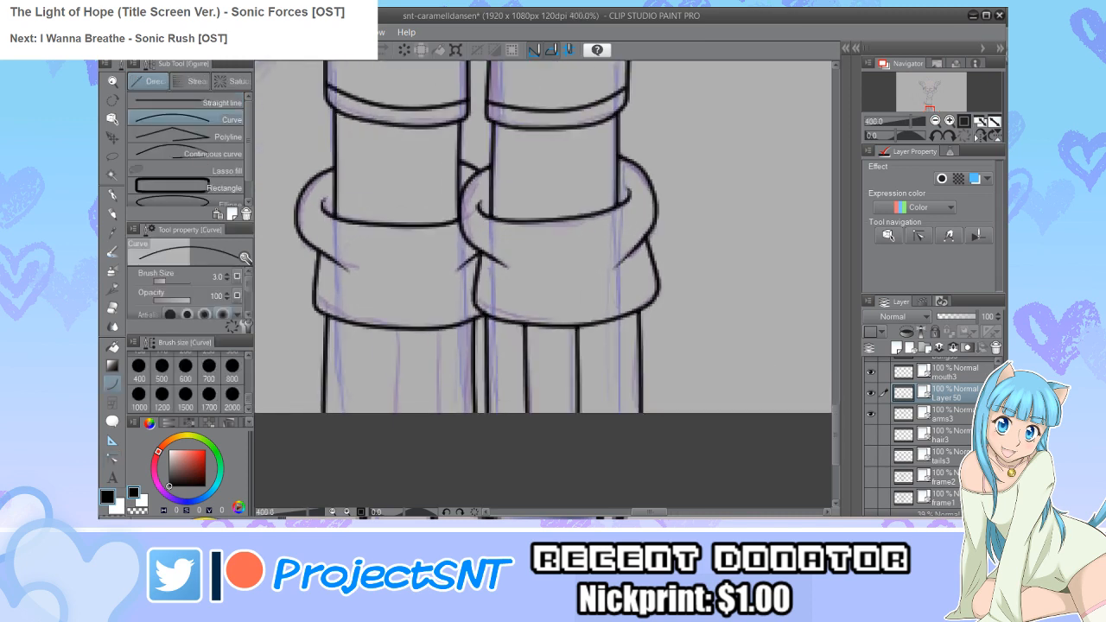
left_click_drag(442, 314, 444, 413)
left_click_drag(391, 313, 388, 413)
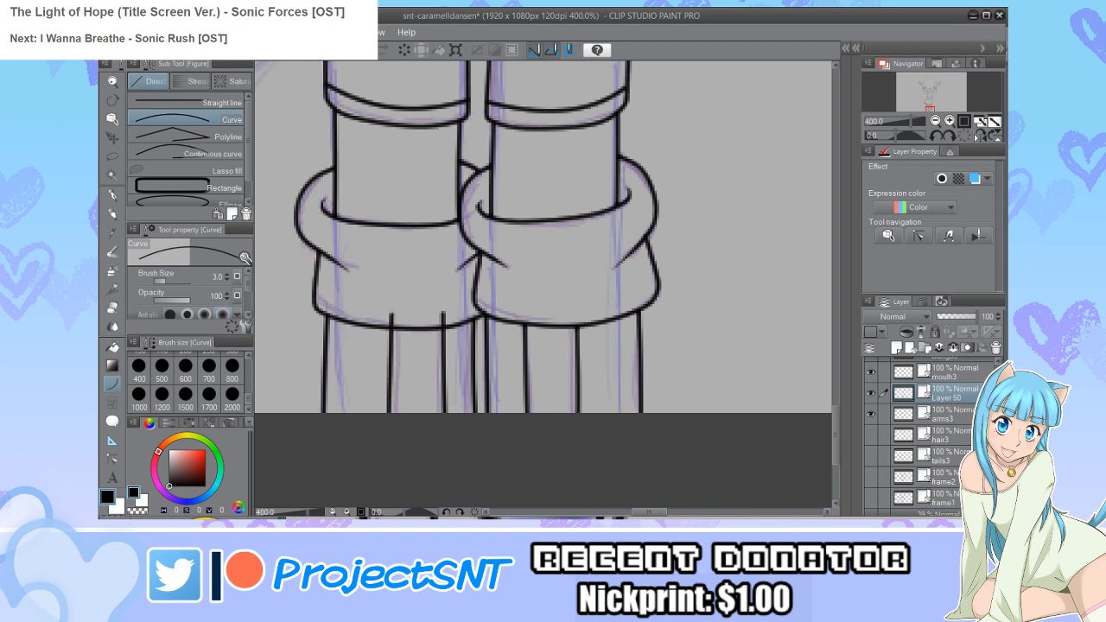
key("e")
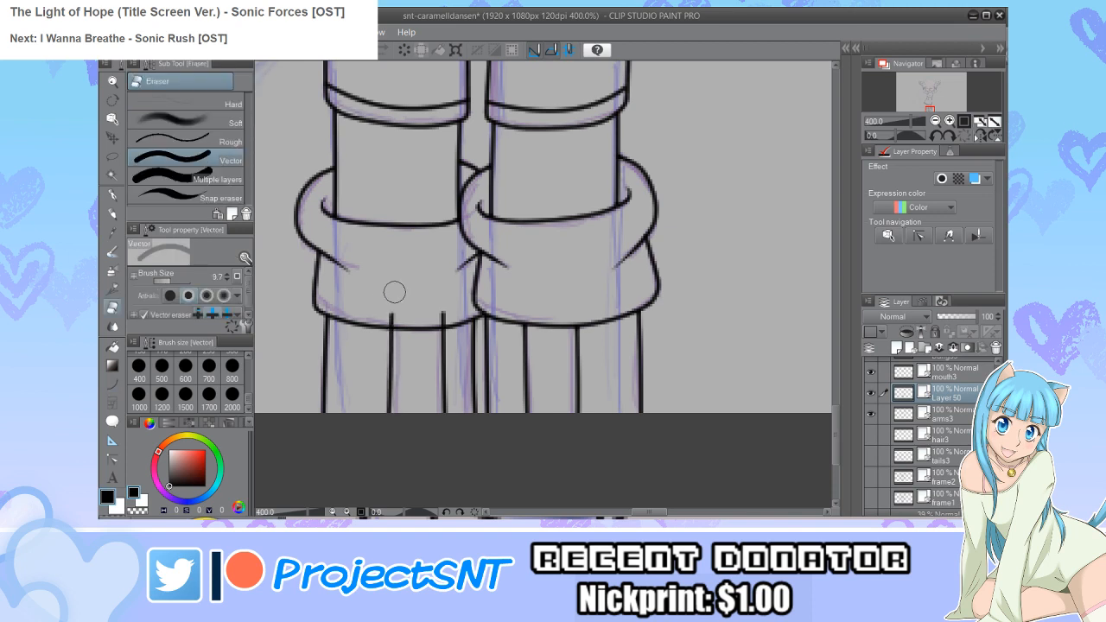
scroll(384, 452, "down", 8)
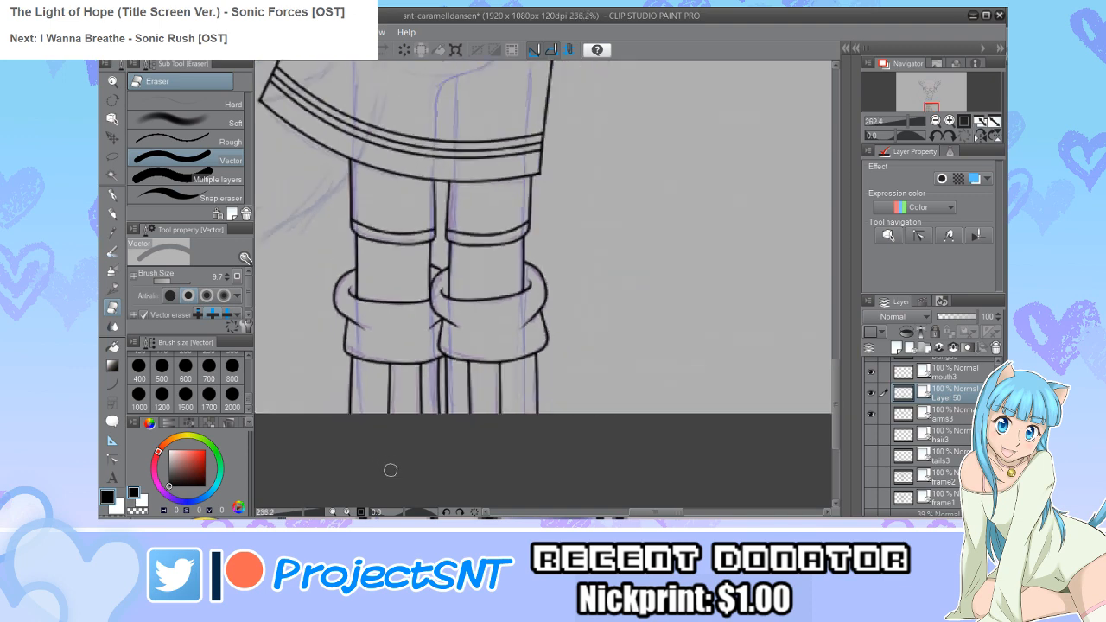
Step: Check the whole figure and save the drawing
scroll(402, 462, "down", 2)
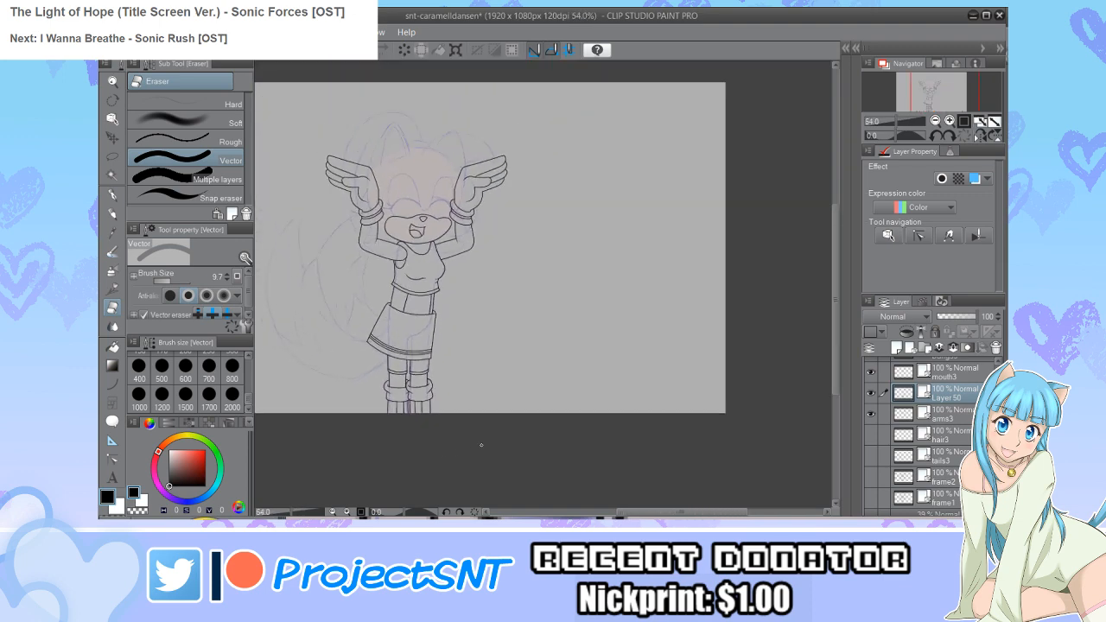
scroll(494, 455, "down", 2)
scroll(415, 383, "up", 3)
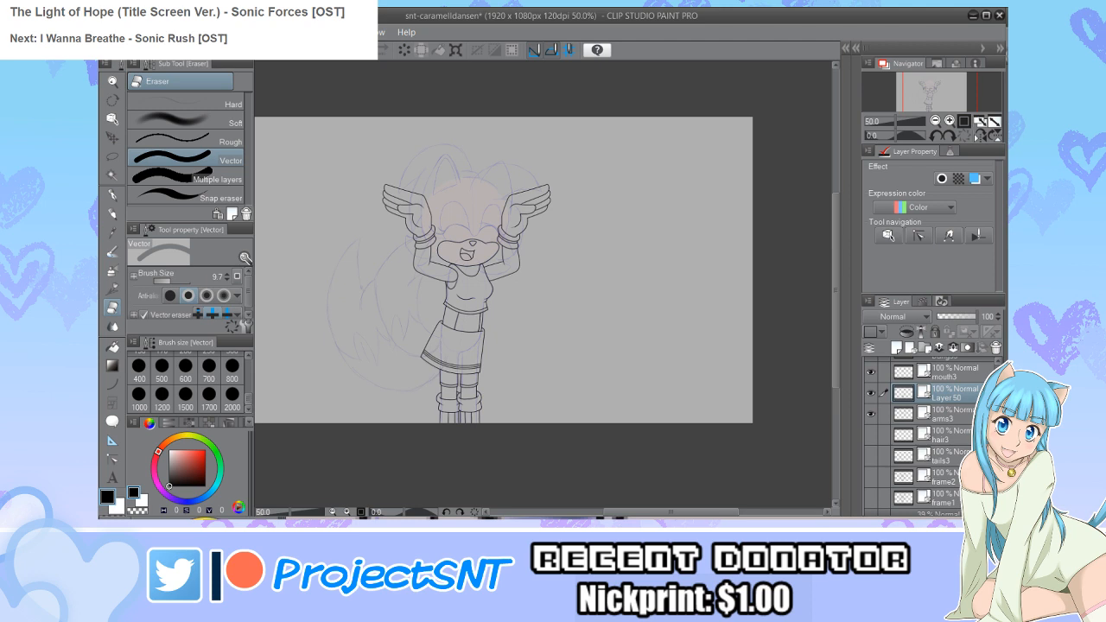
key("ctrl+s")
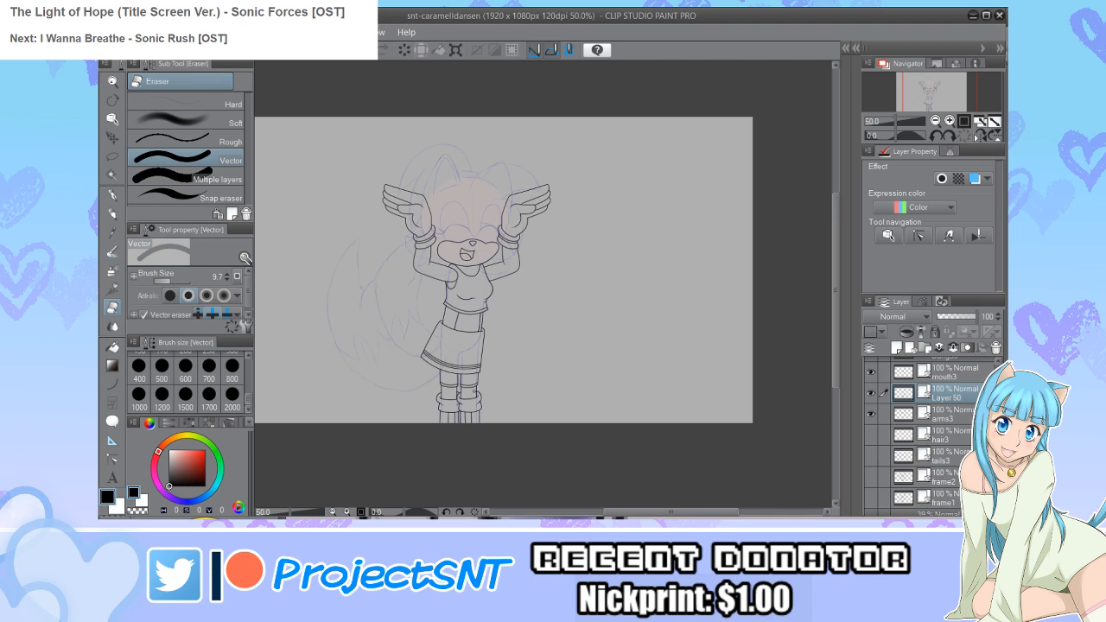
Step: Examine the face, ears and raised arms of the figure, comparing the inked lines with the remaining head sketch
scroll(484, 275, "up", 3)
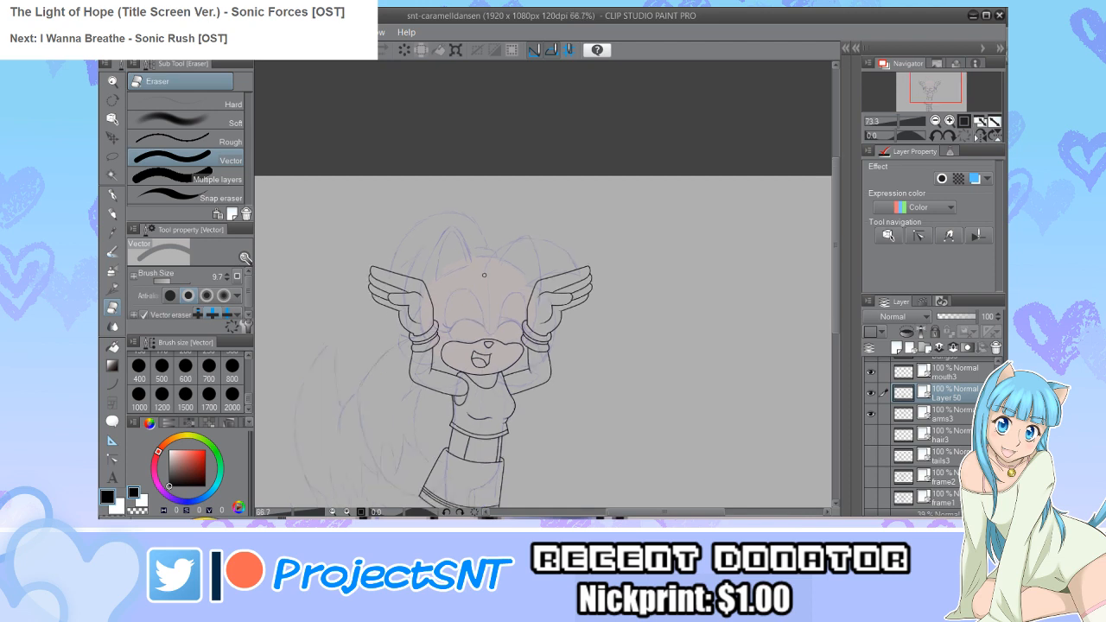
scroll(484, 275, "up", 4)
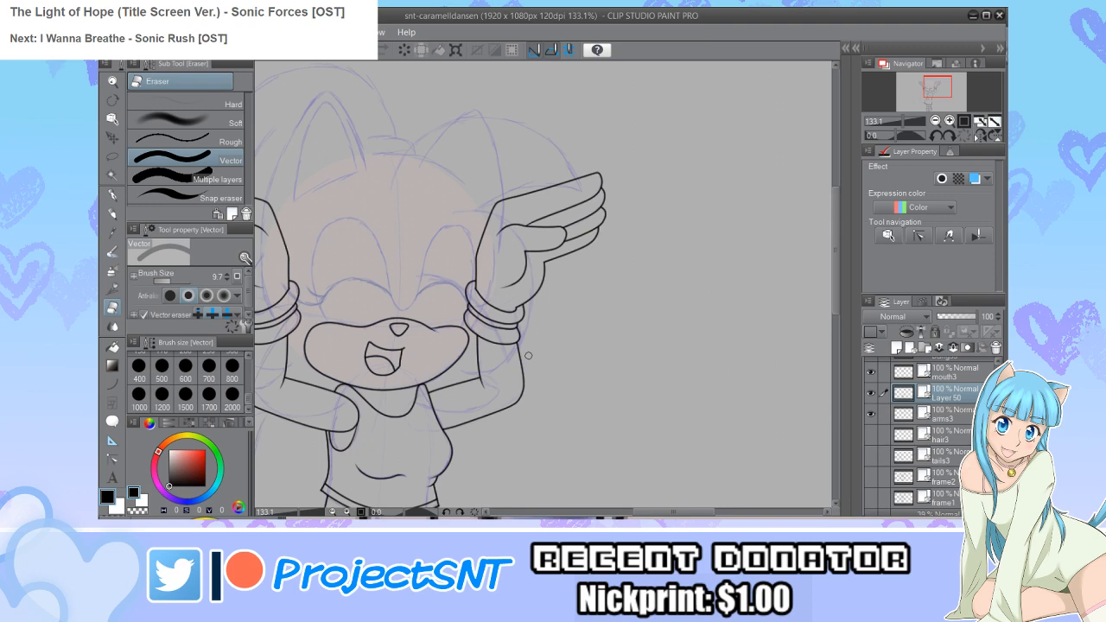
scroll(528, 355, "up", 3)
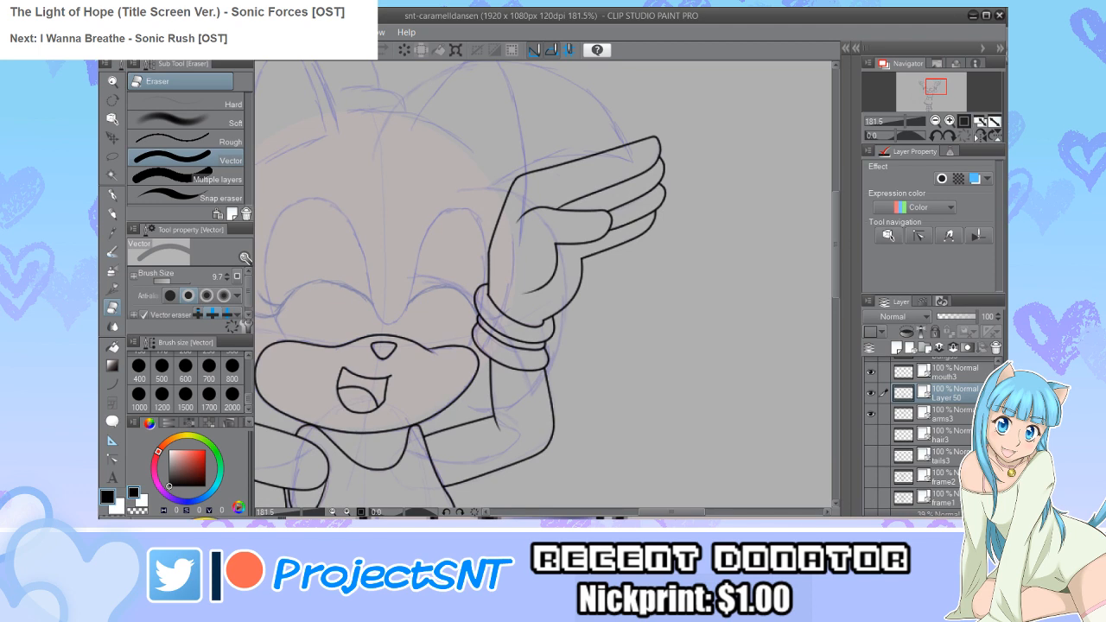
scroll(502, 343, "down", 3)
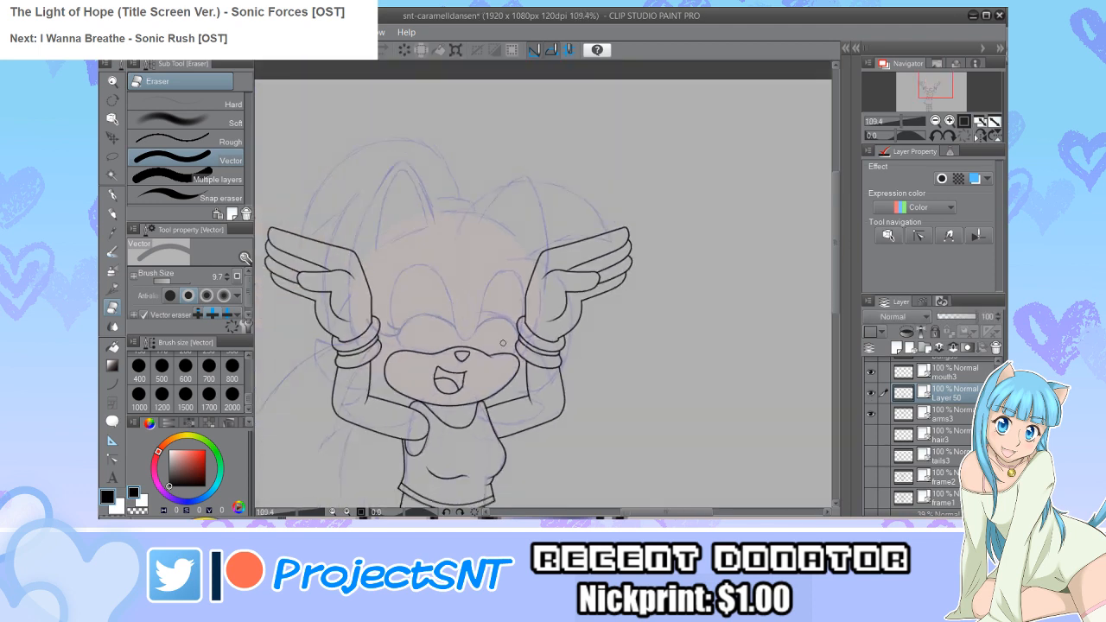
scroll(503, 343, "down", 2)
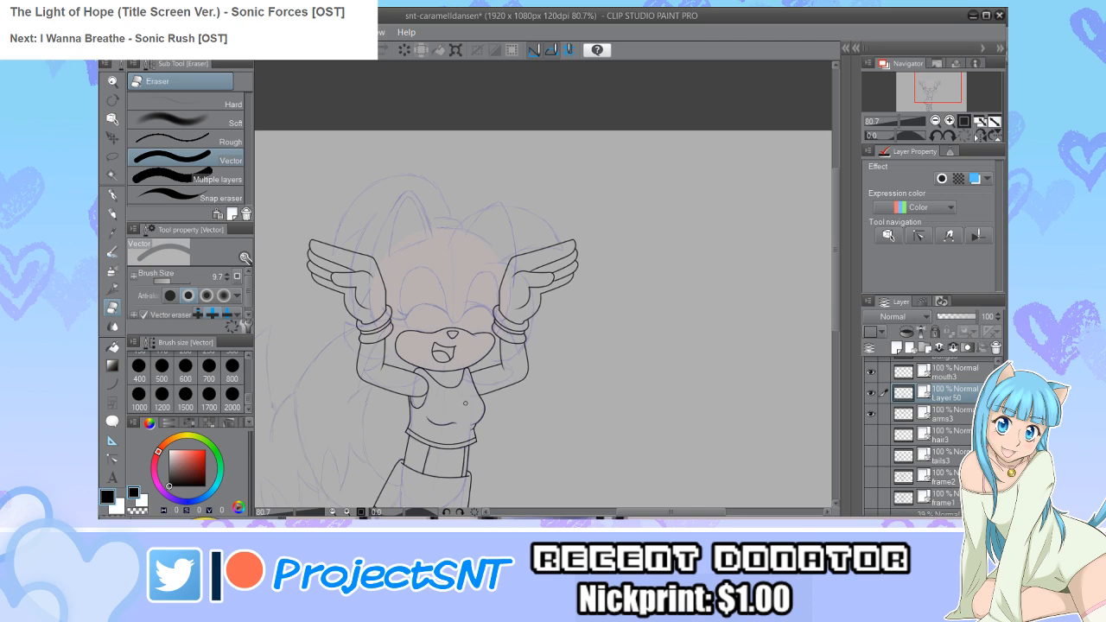
scroll(465, 403, "up", 4)
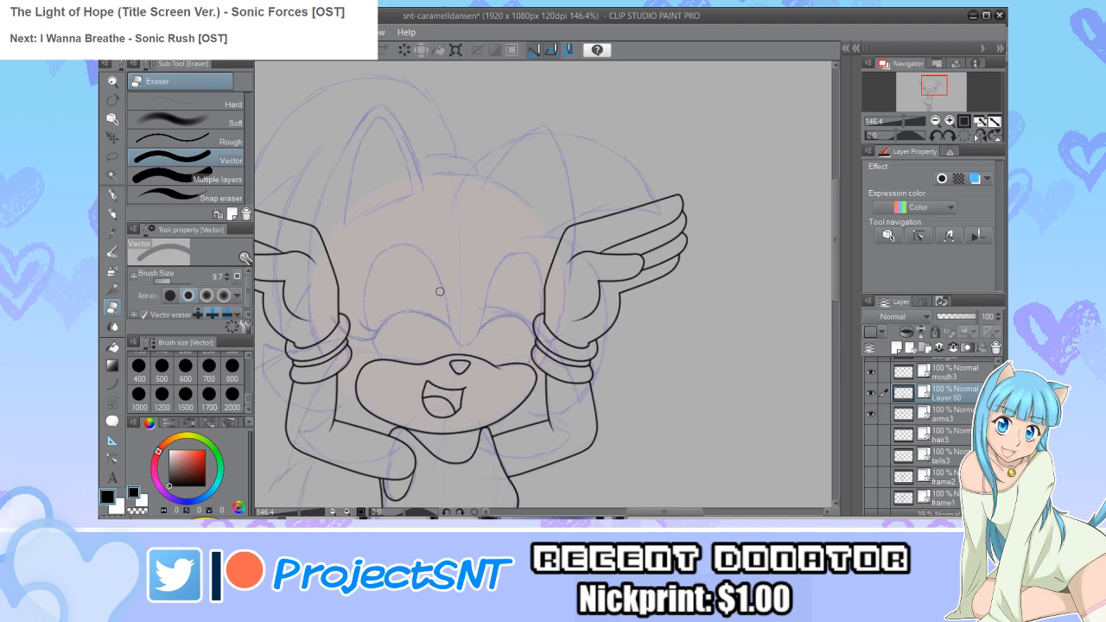
scroll(403, 348, "up", 2)
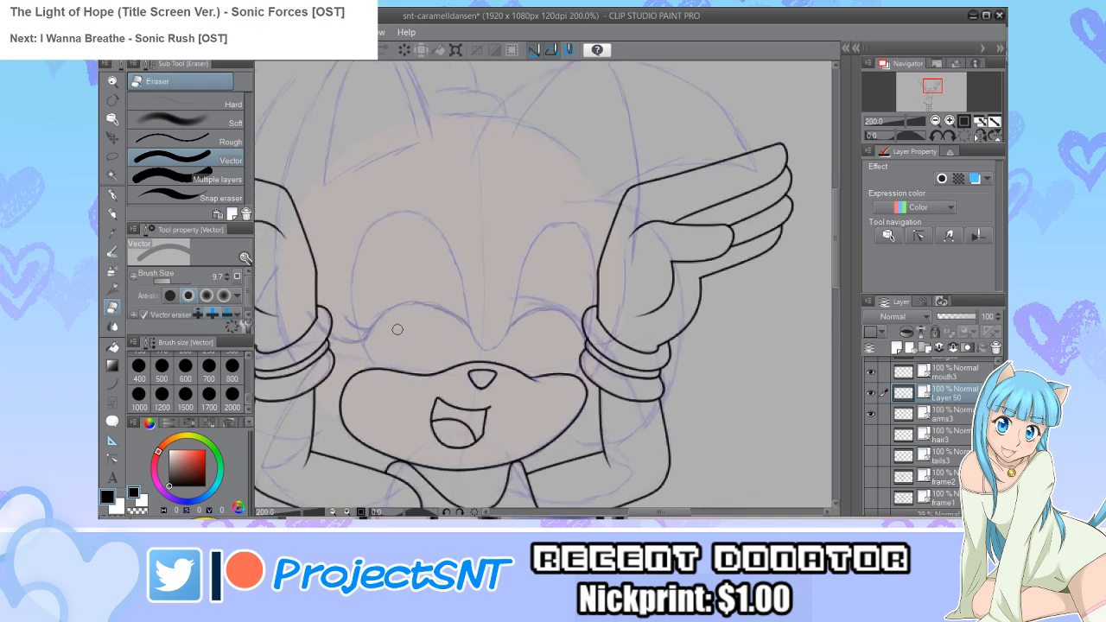
scroll(398, 329, "up", 1)
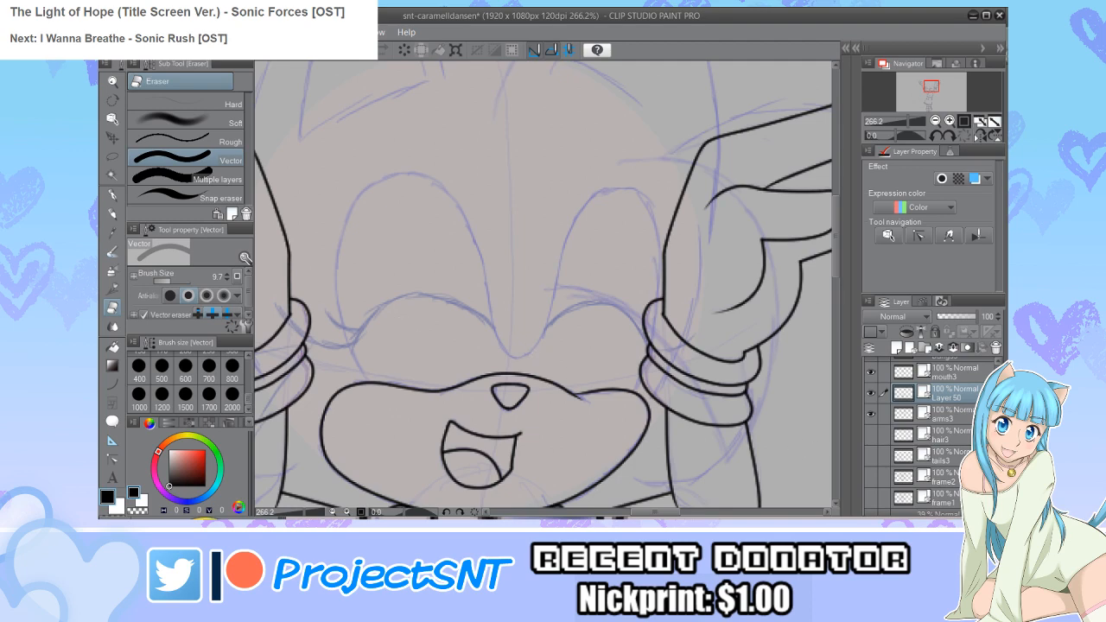
scroll(497, 354, "down", 3)
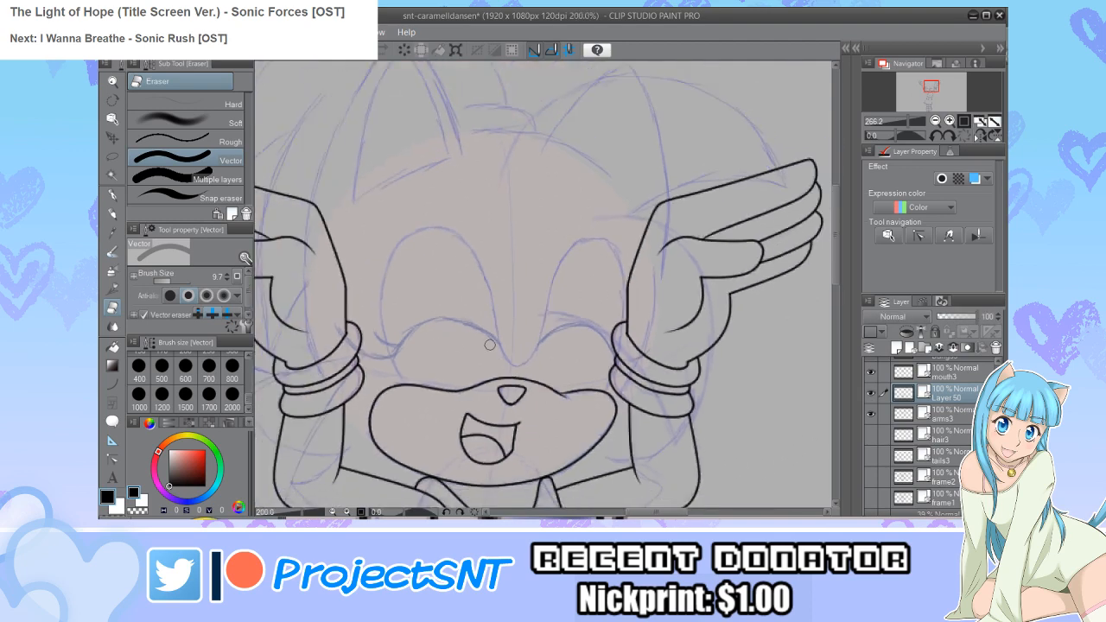
scroll(475, 322, "down", 2)
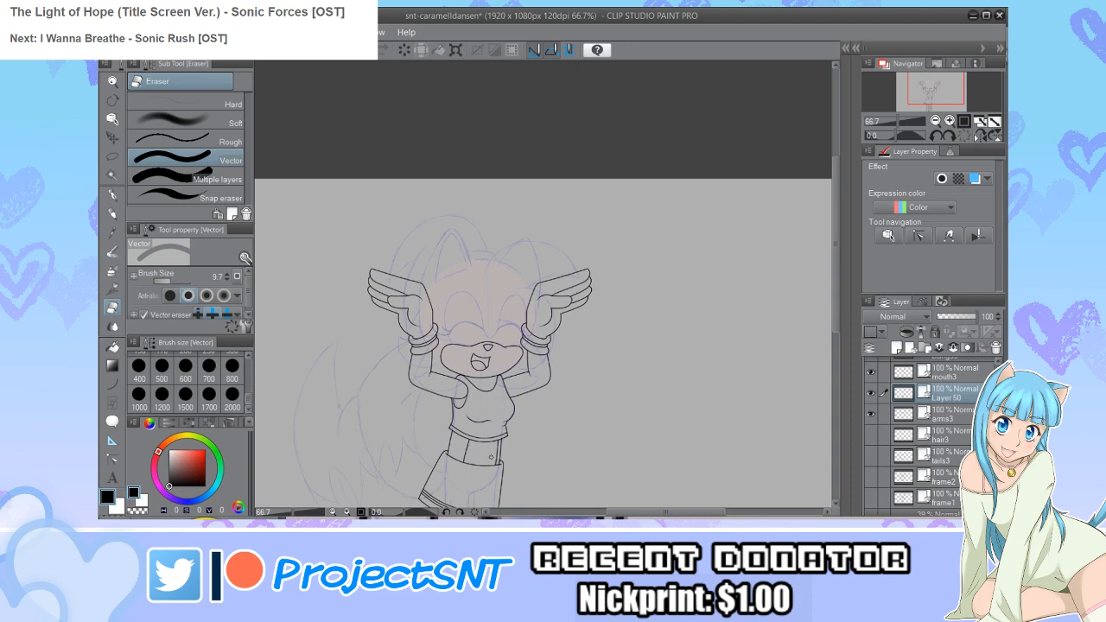
scroll(486, 300, "up", 4)
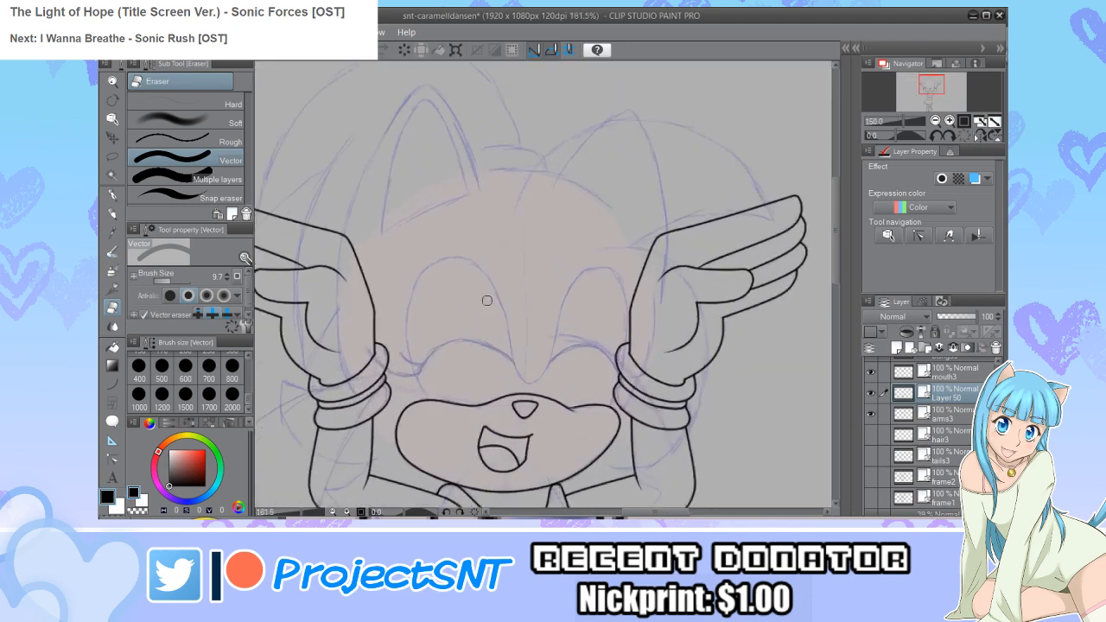
scroll(487, 300, "down", 1)
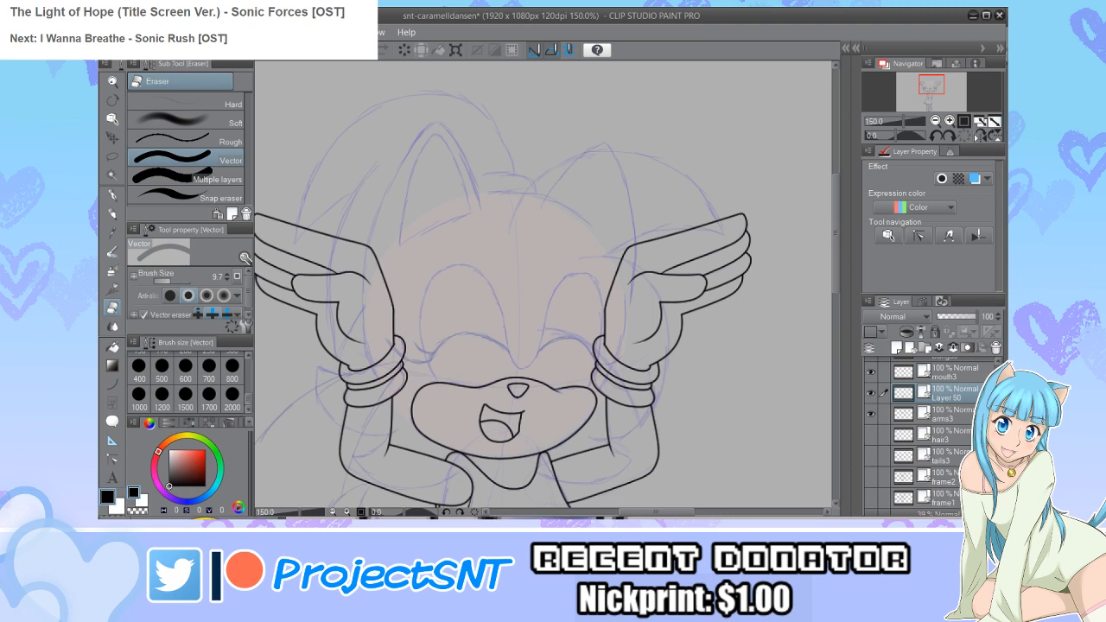
scroll(560, 292, "down", 1)
scroll(559, 292, "down", 3)
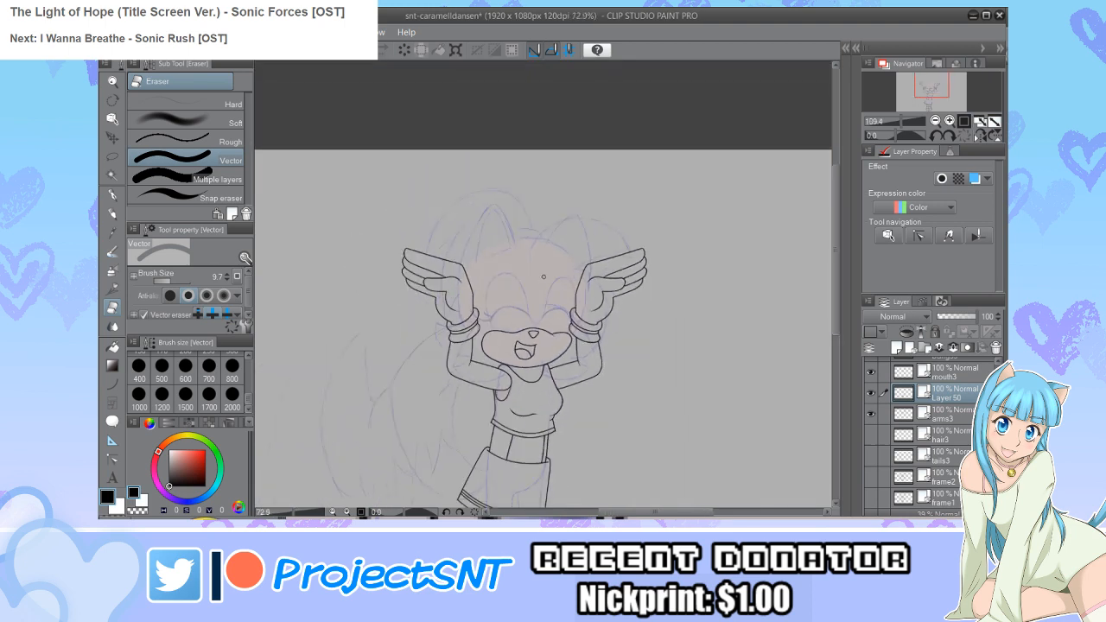
Step: Merge the inked layers of the frame, including Layer 50, arms3 and mouth3, into a single layer named frame3
key("ctrl+e")
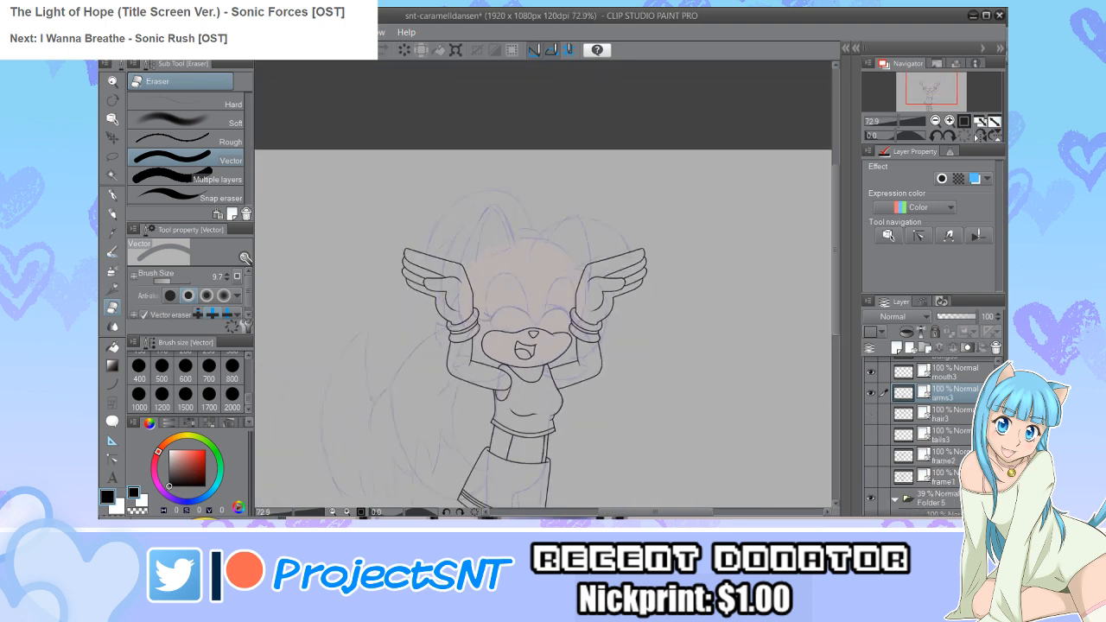
key("Return")
left_click(955, 372)
left_click(953, 347)
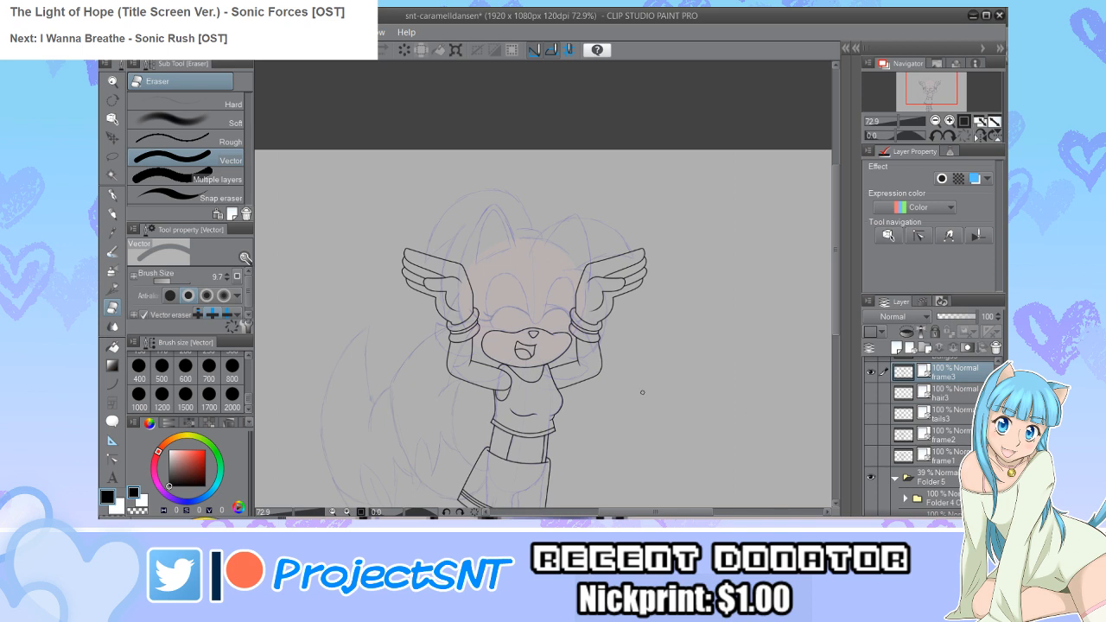
Step: Show the bangs3 layer to compare its lines with the head sketch, and hide it again
scroll(527, 273, "up", 3)
scroll(934, 432, "up", 2)
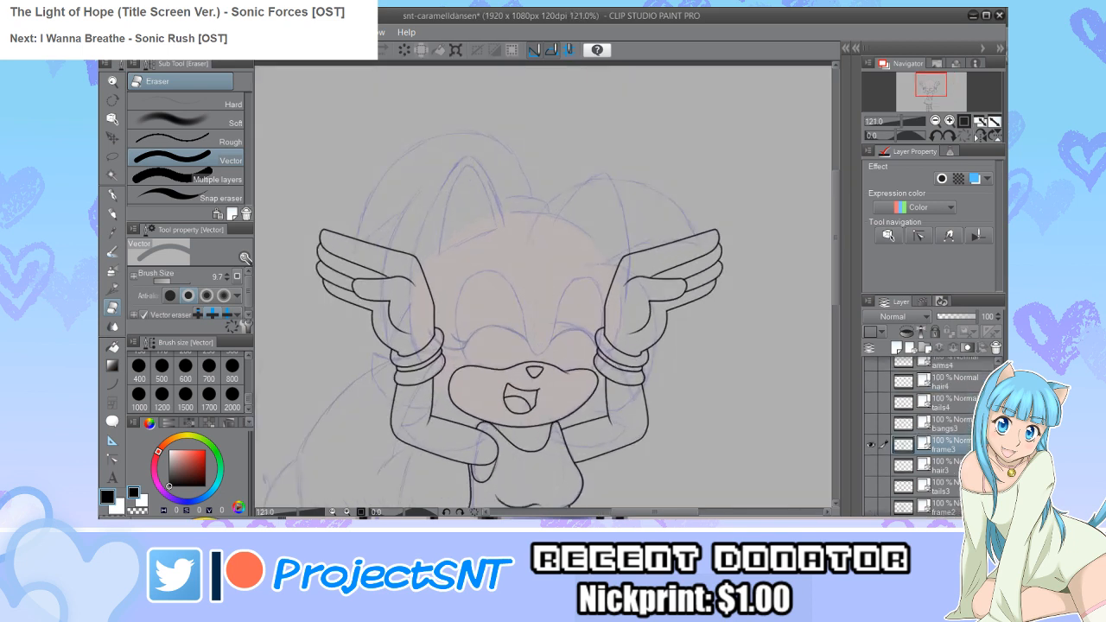
left_click(870, 424)
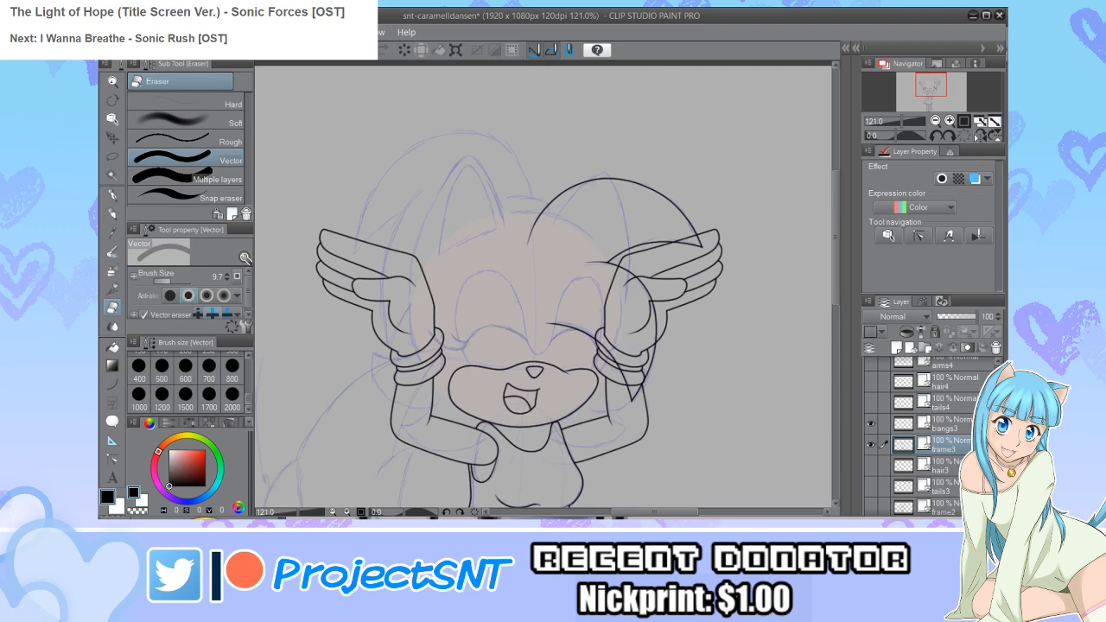
left_click(871, 423)
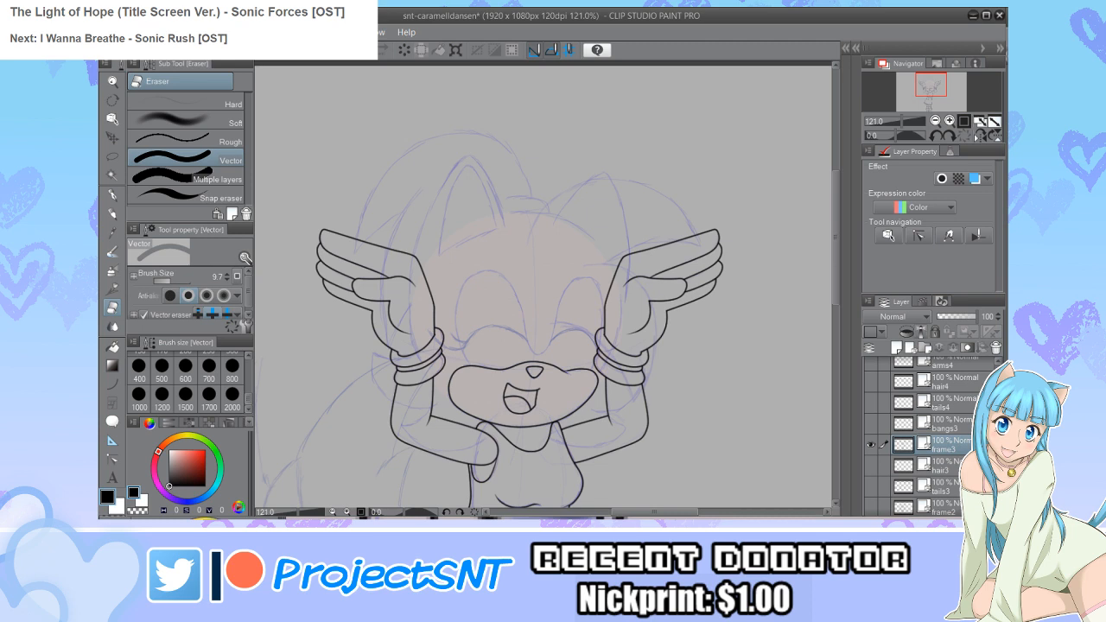
scroll(535, 306, "up", 4)
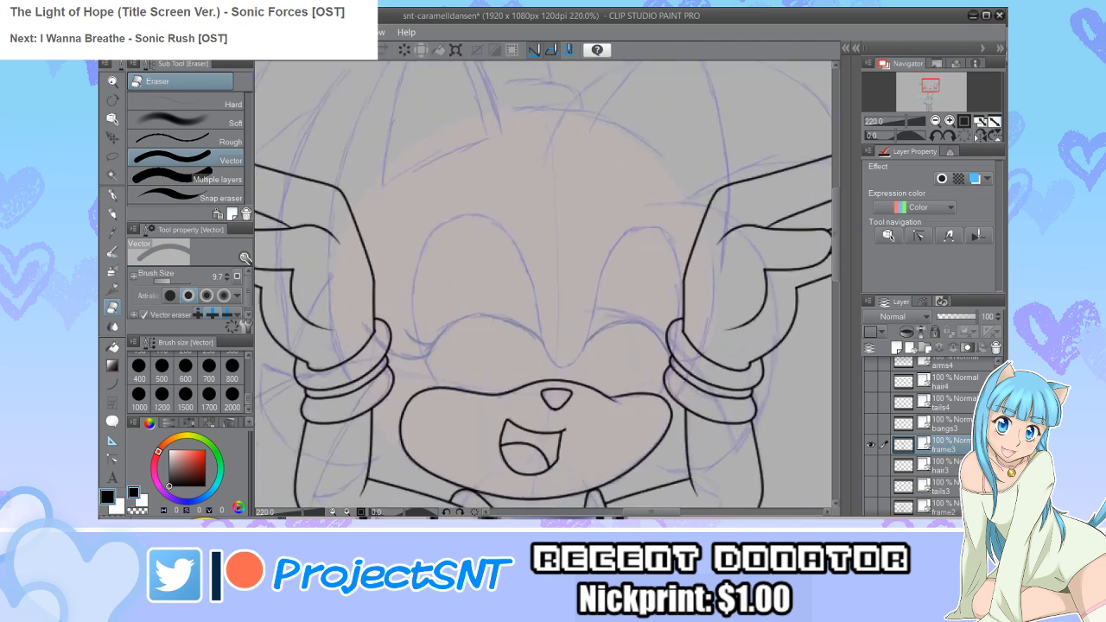
Step: Ink the joined outline of both eyes on a new vector layer with the Continuous curve tool, starting and ending at the muzzle
key("ctrl+shift+n")
key("u")
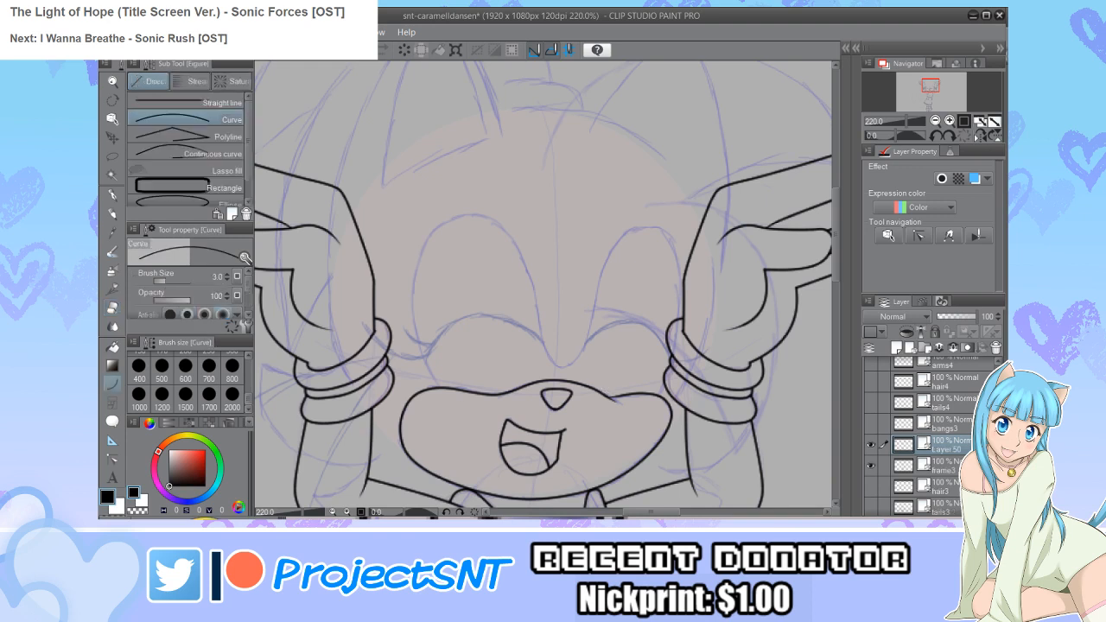
left_click(199, 154)
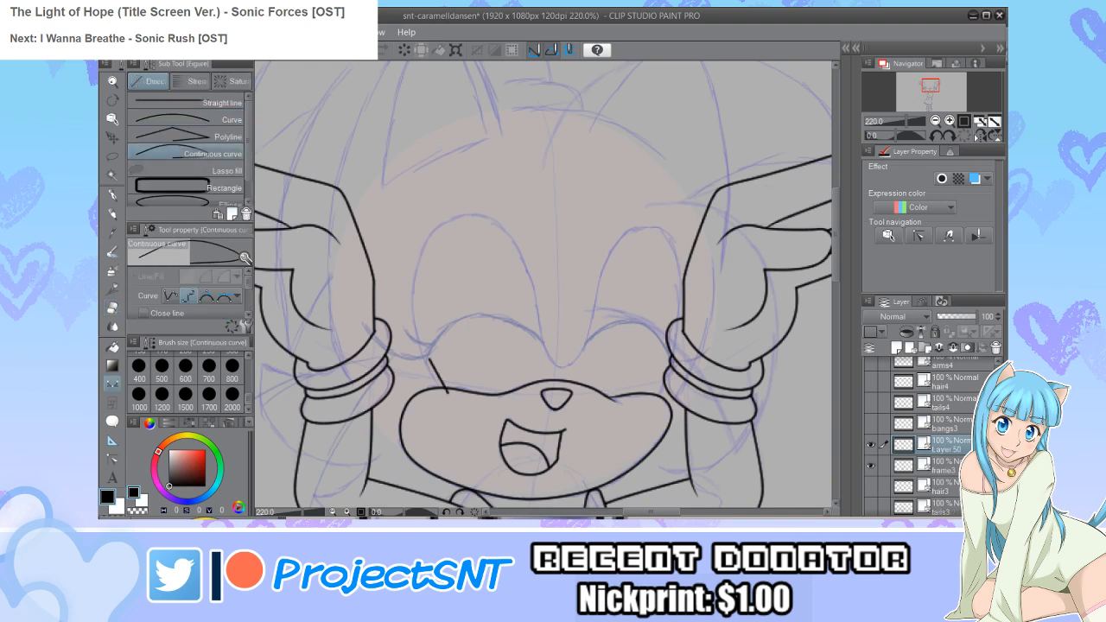
left_click(443, 396)
left_click(431, 236)
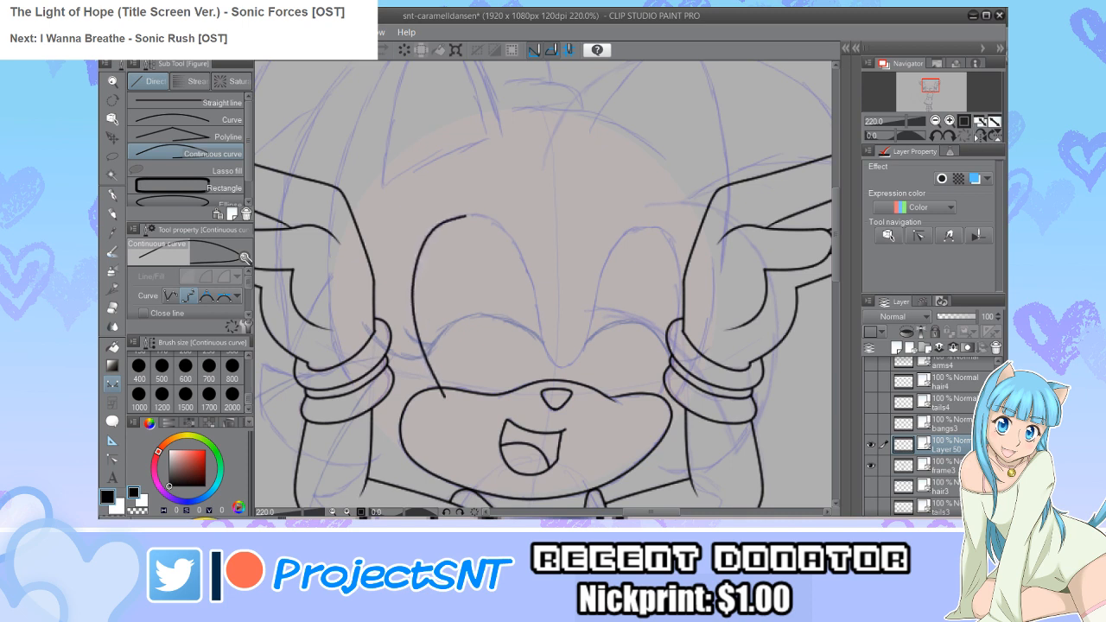
left_click(517, 242)
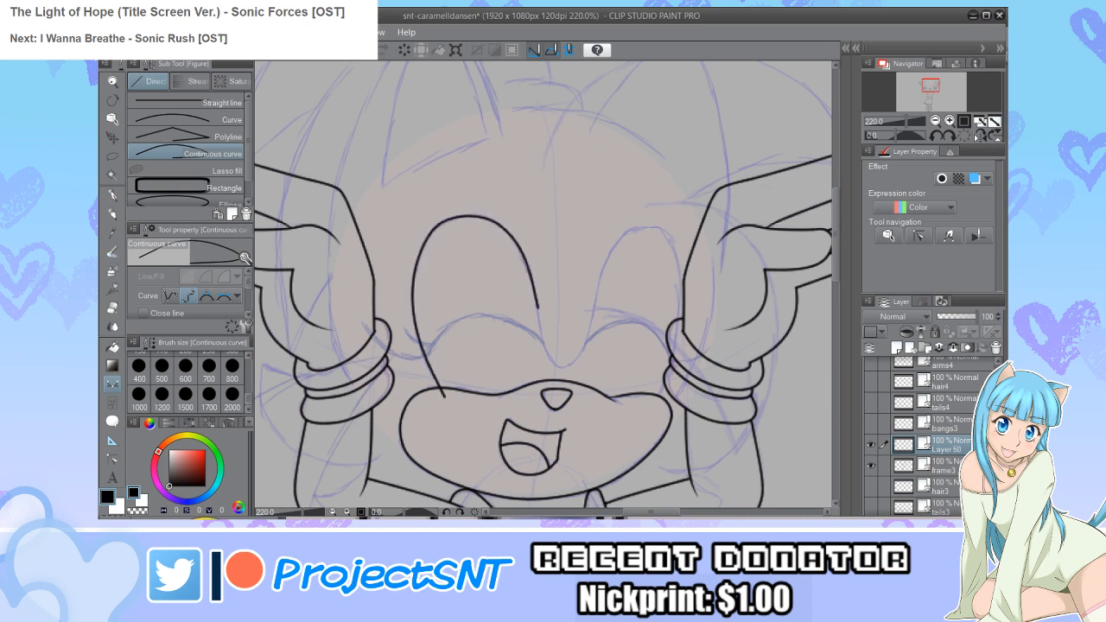
left_click(561, 367)
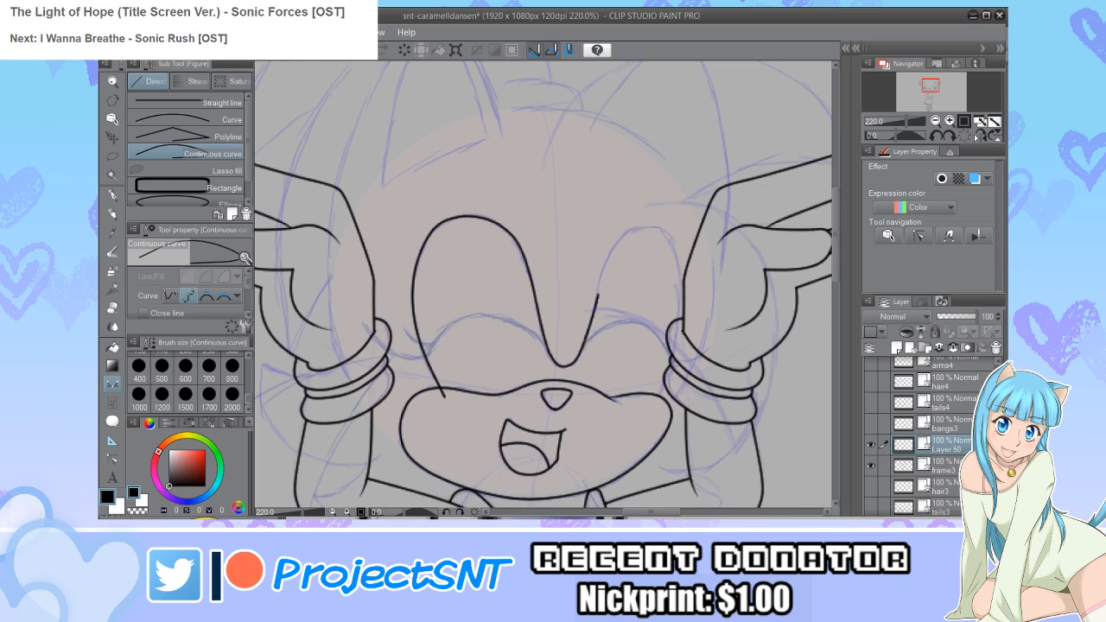
left_click(631, 230)
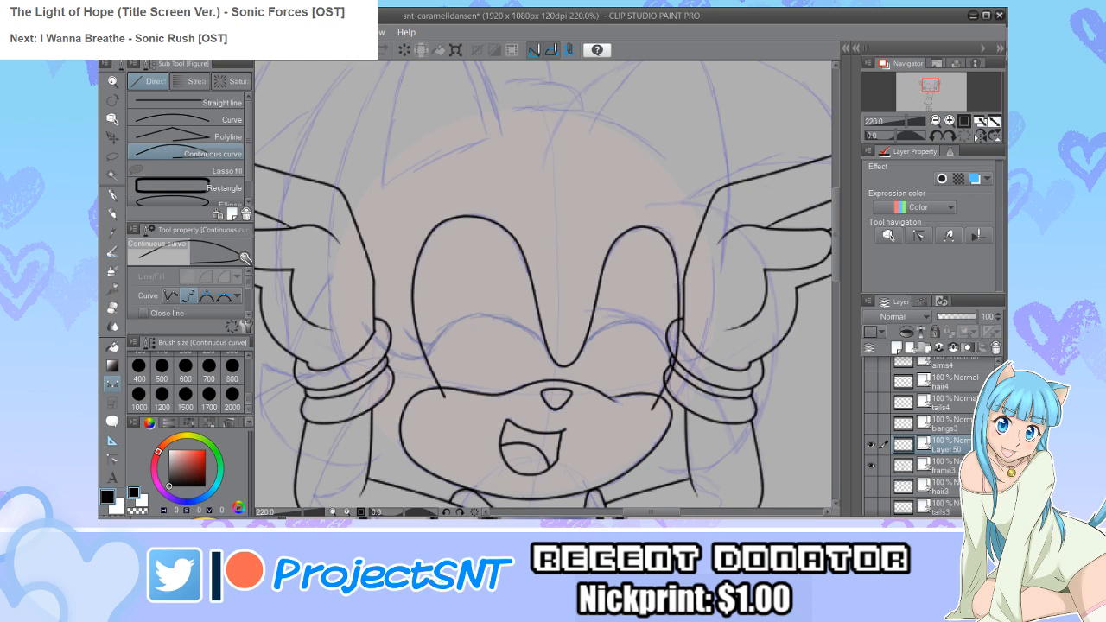
Step: Move the eye outline's control points to follow the sketch and erase its ends that overlap the muzzle
scroll(484, 347, "down", 3)
scroll(657, 359, "up", 4)
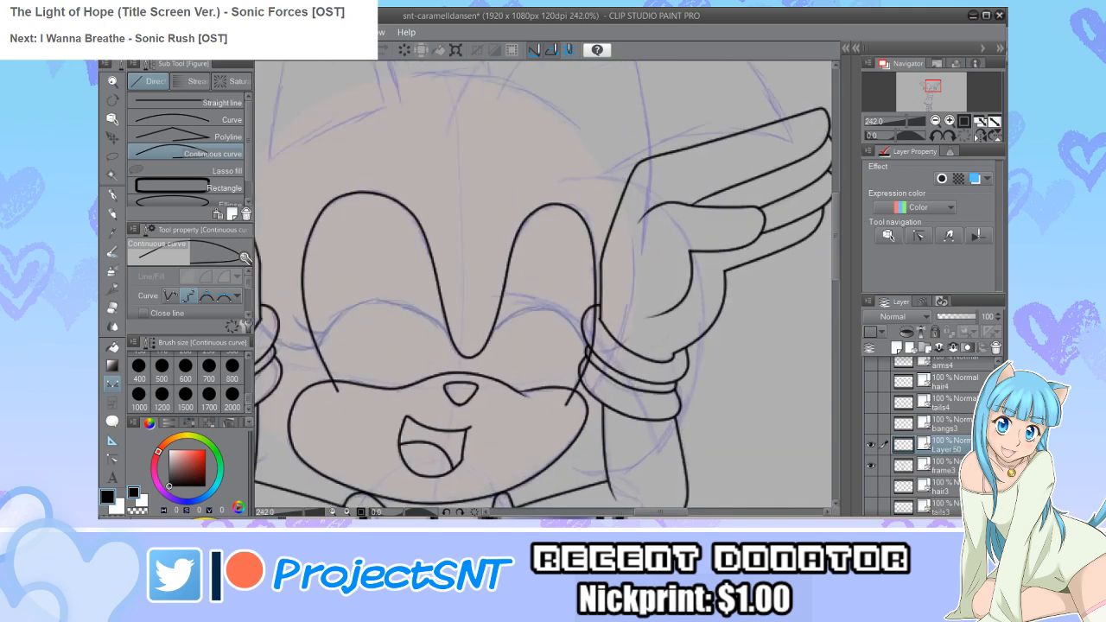
scroll(603, 351, "up", 1)
key("y")
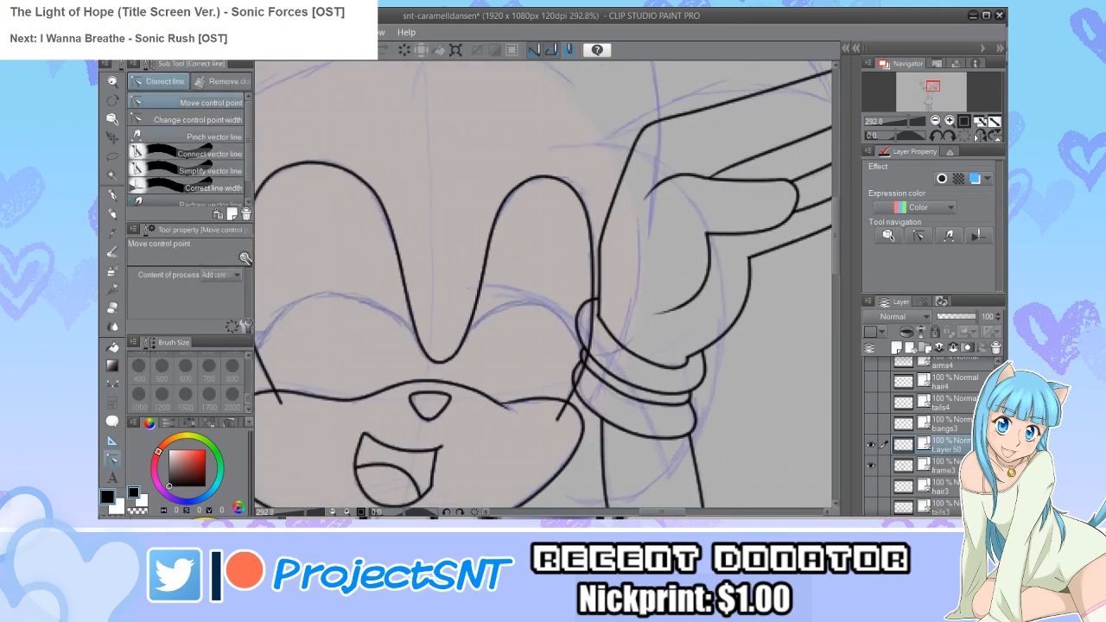
left_click_drag(594, 320, 592, 307)
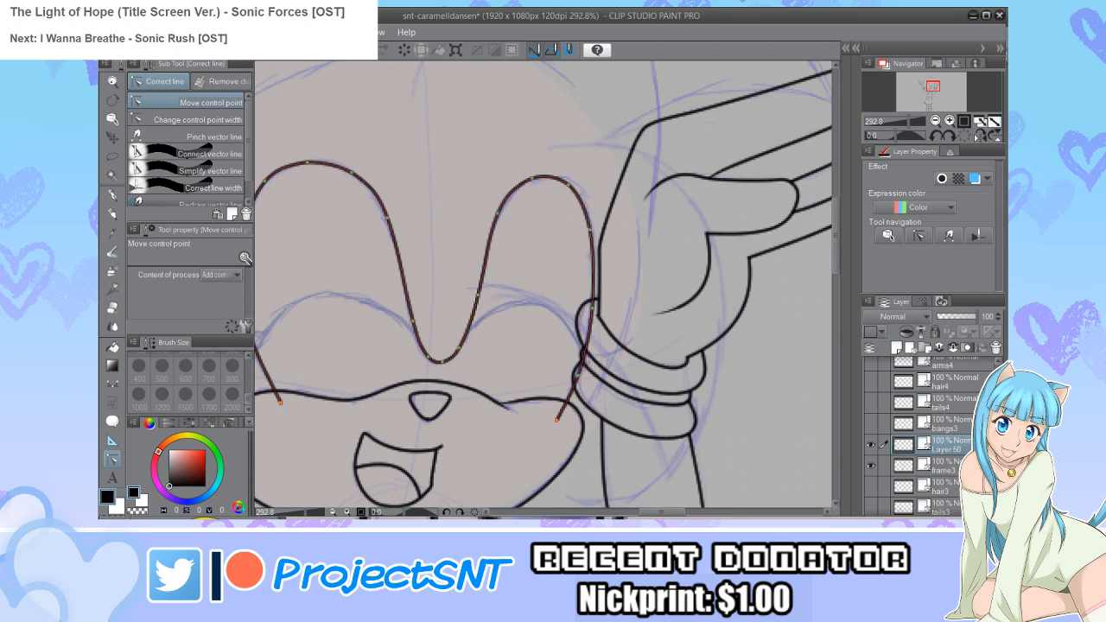
scroll(650, 367, "down", 2)
scroll(471, 277, "up", 1)
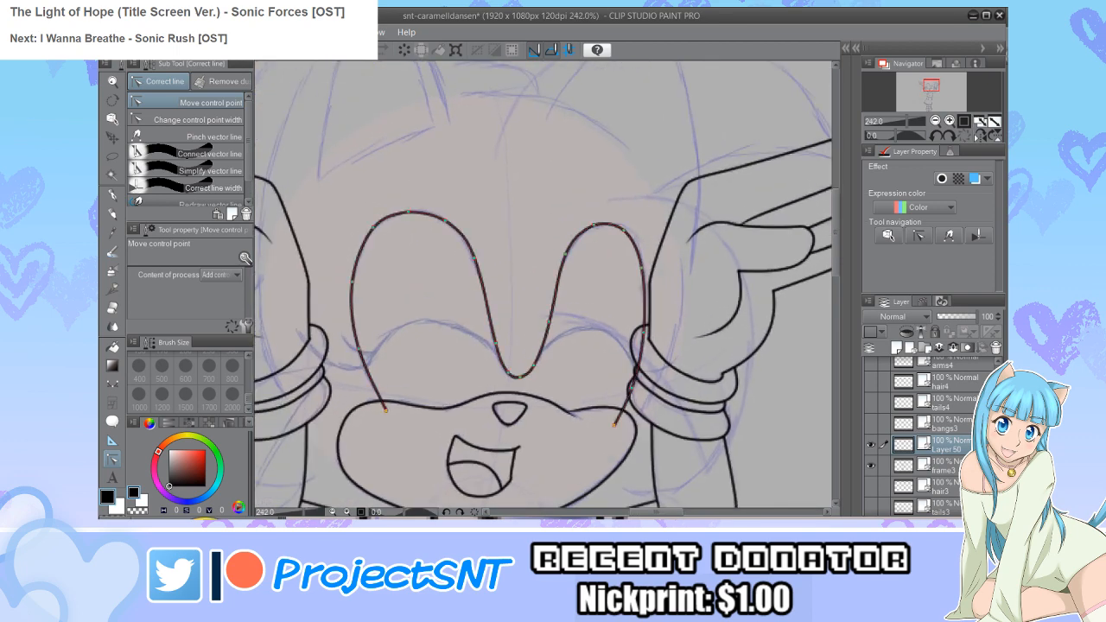
left_click_drag(474, 257, 475, 257)
left_click_drag(445, 222, 406, 211)
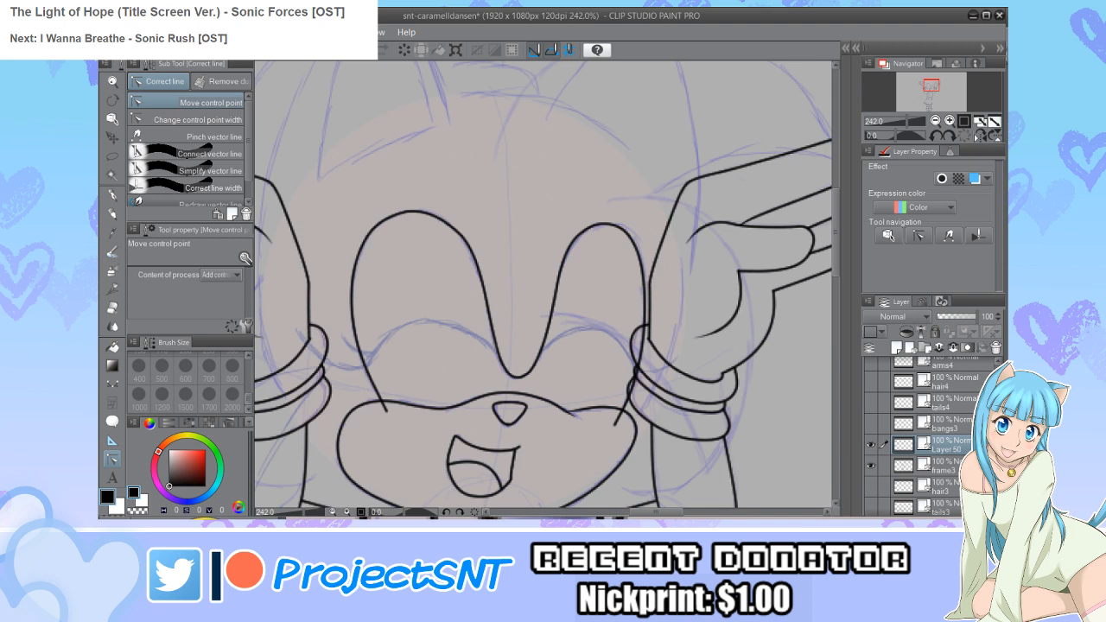
scroll(497, 360, "up", 2)
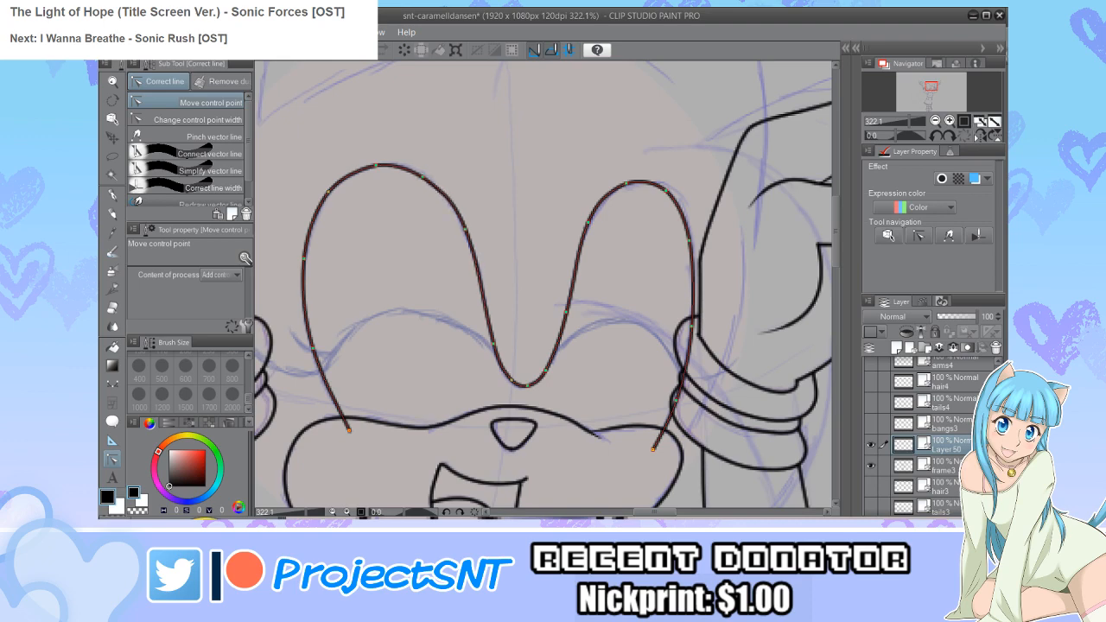
scroll(392, 308, "down", 2)
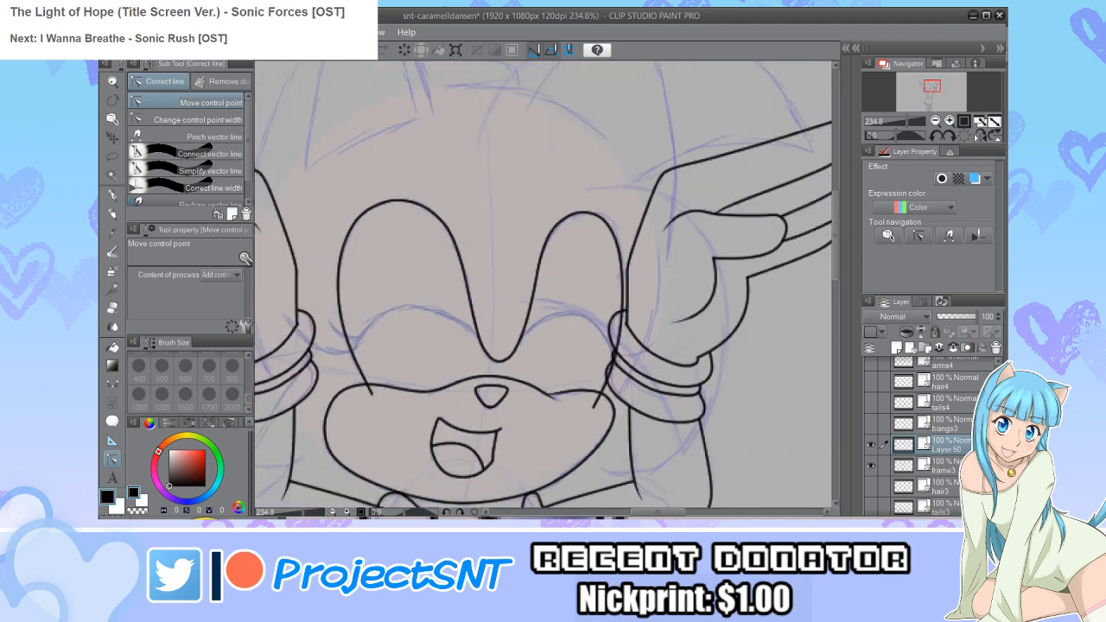
scroll(425, 424, "up", 1)
key("e")
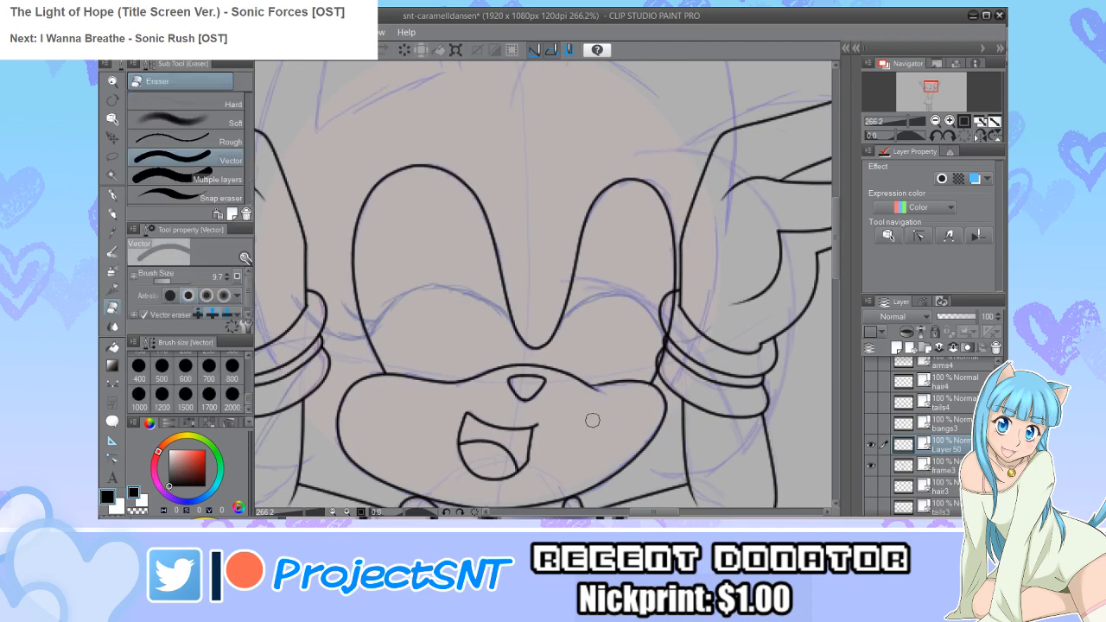
Step: Ink the closed lid of the left-hand eye as two nearly parallel arcs with the Curve tool
scroll(605, 420, "up", 2)
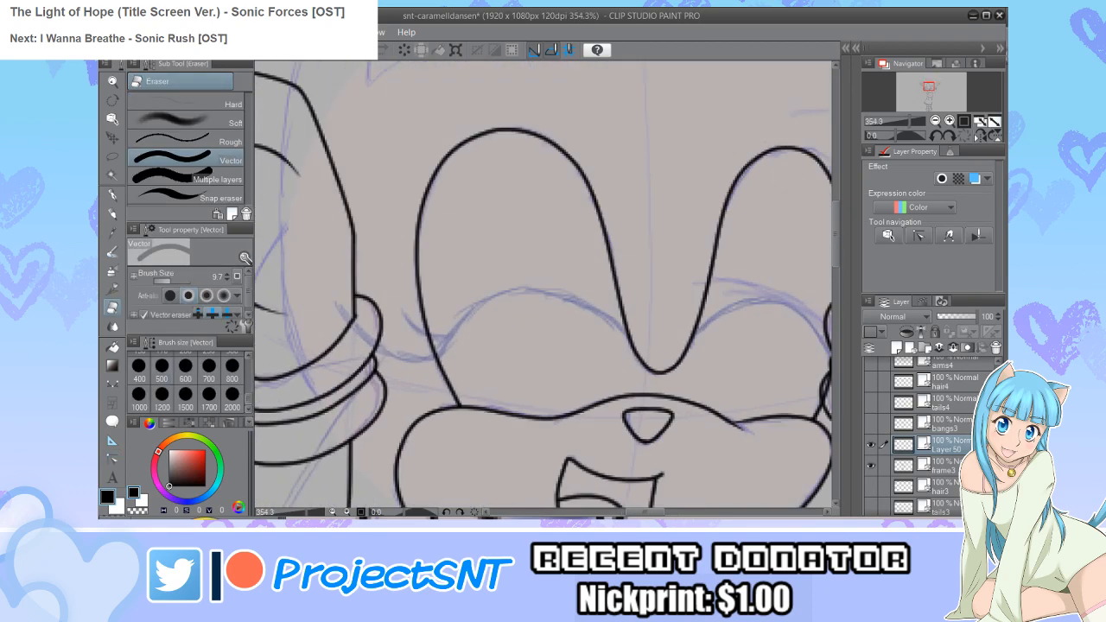
key("u")
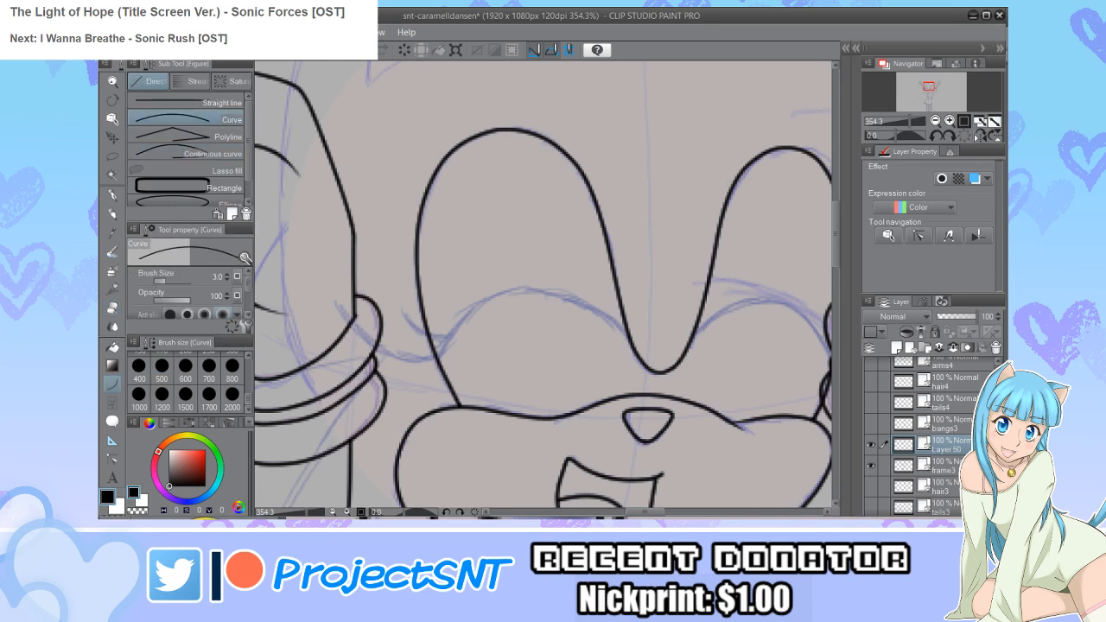
left_click_drag(627, 337, 437, 344)
left_click(527, 275)
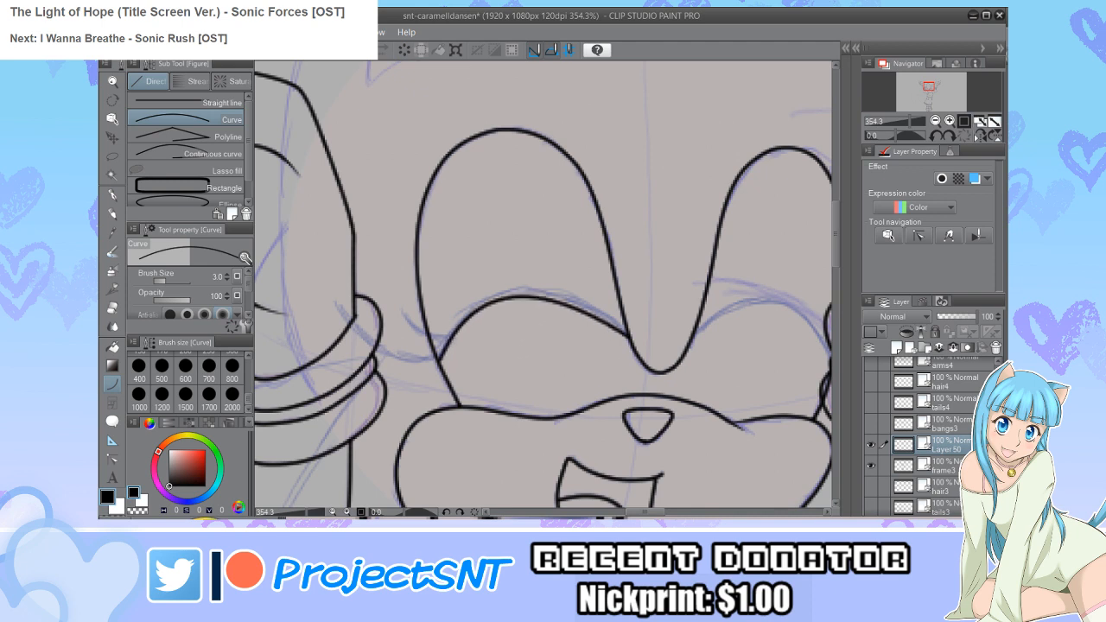
left_click_drag(627, 337, 434, 355)
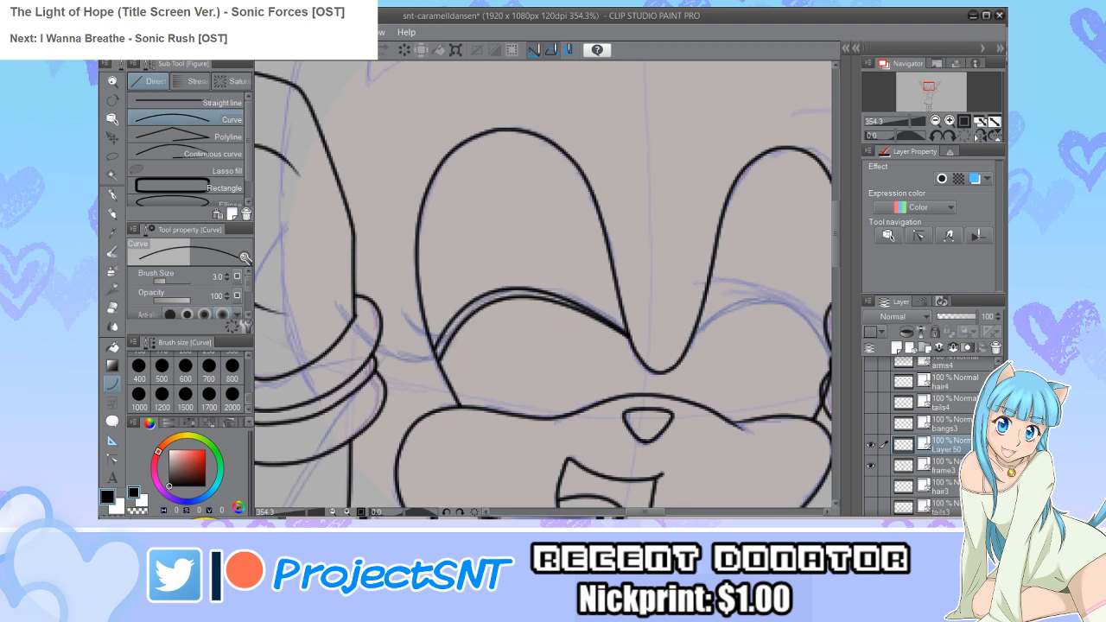
Step: Show the frame2 layer to compare its closed eyes with the new lid arcs, and hide it again
scroll(933, 432, "down", 1)
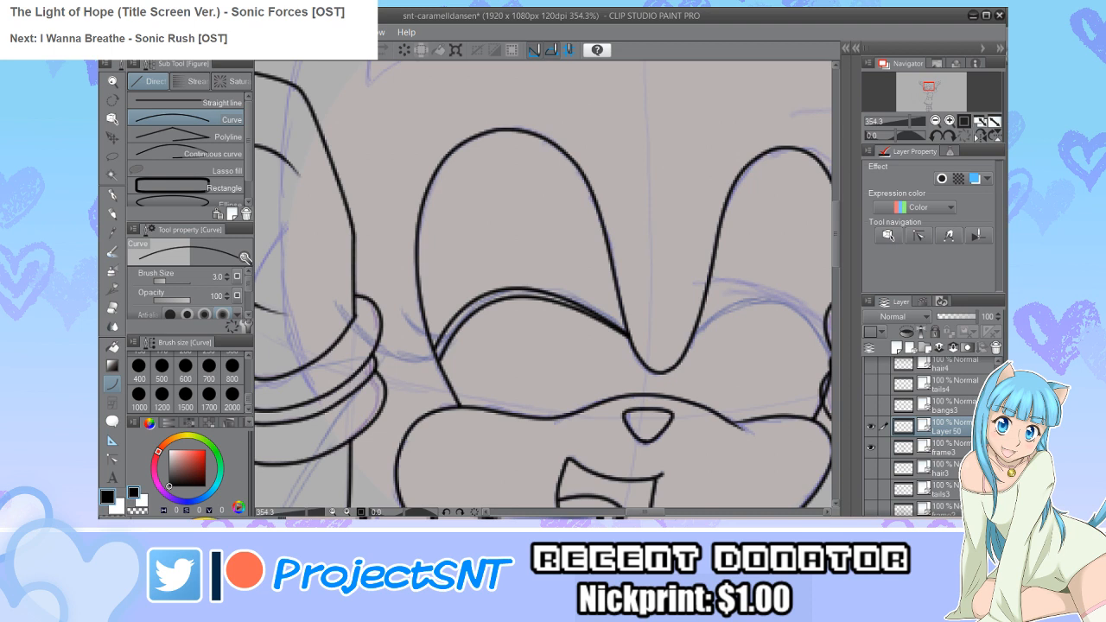
scroll(934, 432, "down", 1)
left_click(871, 492)
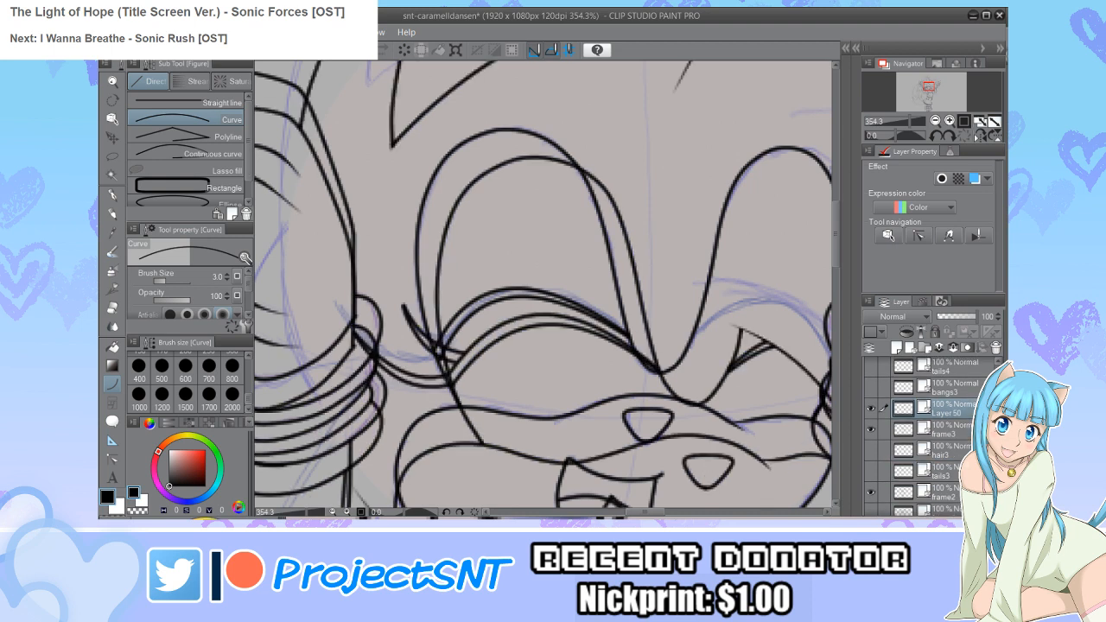
left_click(871, 493)
key("ctrl+plus")
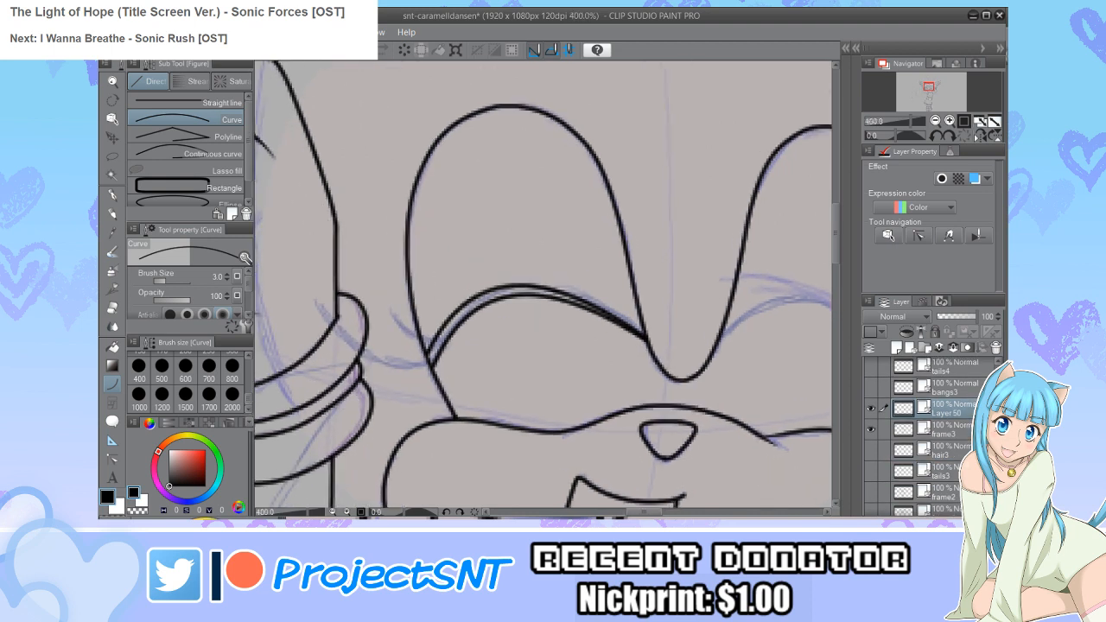
Step: Ink the closed lid of the right-hand eye as two nearly parallel arcs with the Curve tool
key("y")
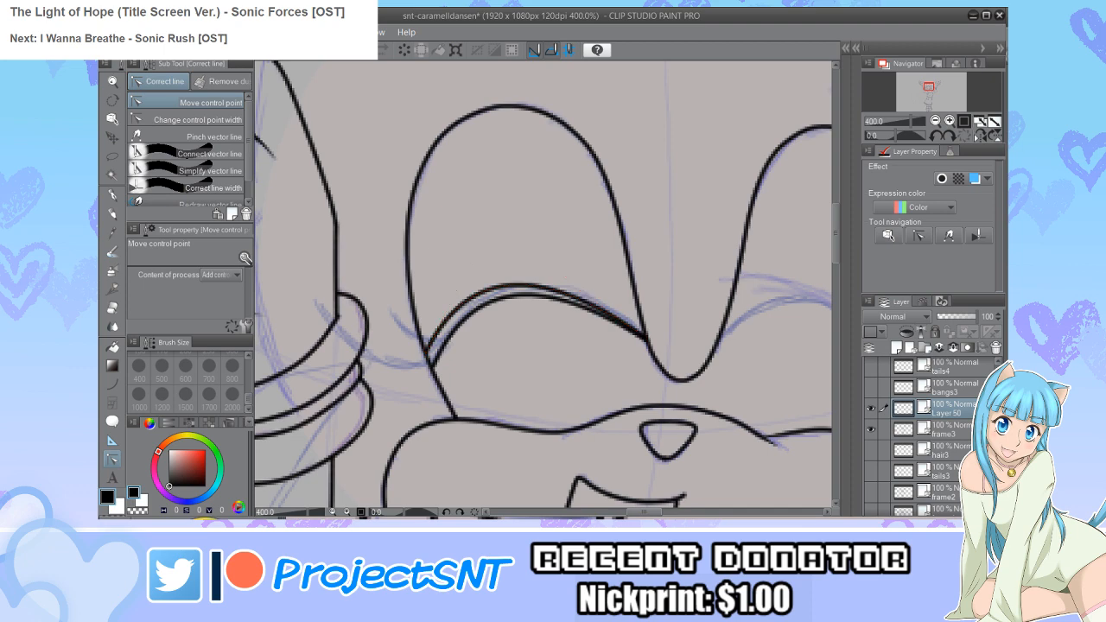
scroll(414, 403, "down", 6)
scroll(635, 390, "up", 6)
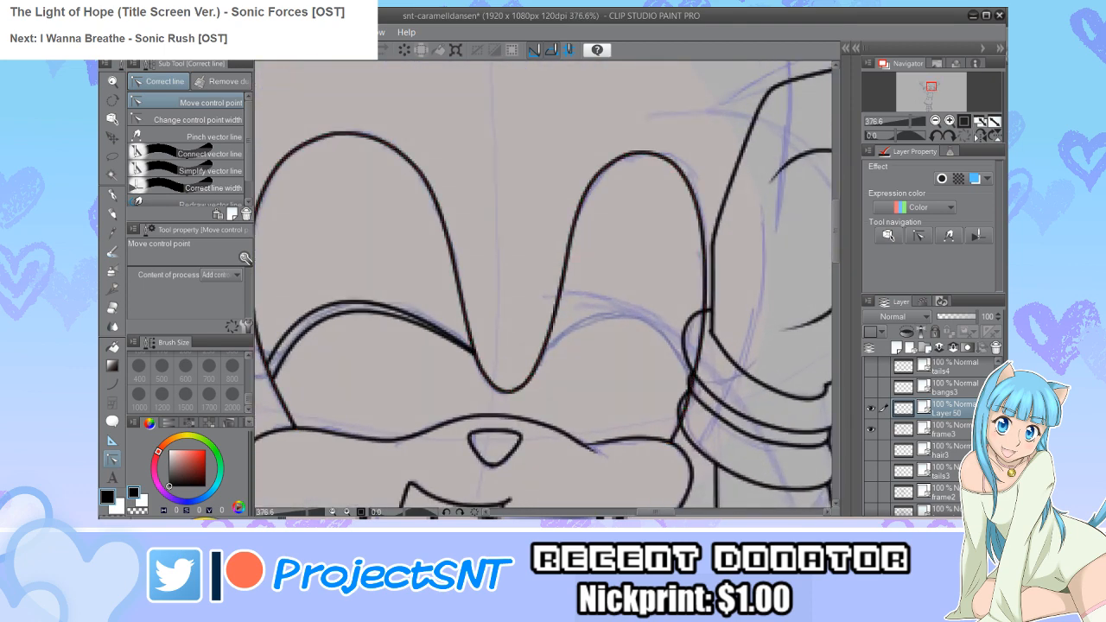
key("u")
left_click_drag(541, 361, 688, 381)
left_click(615, 327)
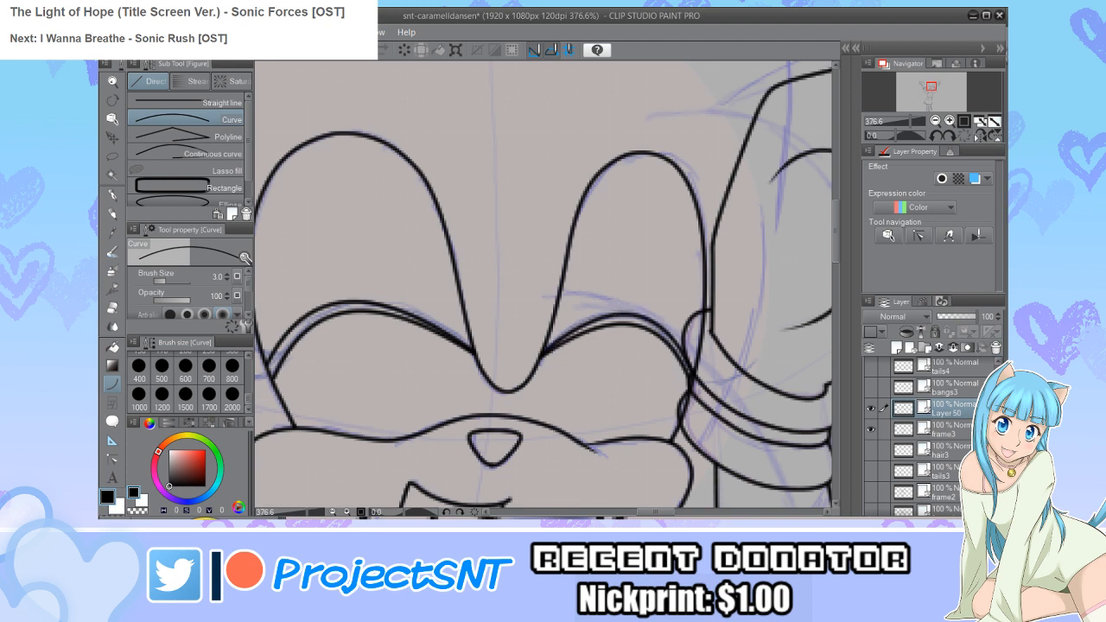
Step: Ink the long lash at the outer corner of the left-hand eye as two curves meeting at its tip with the Curve tool
scroll(545, 288, "down", 3)
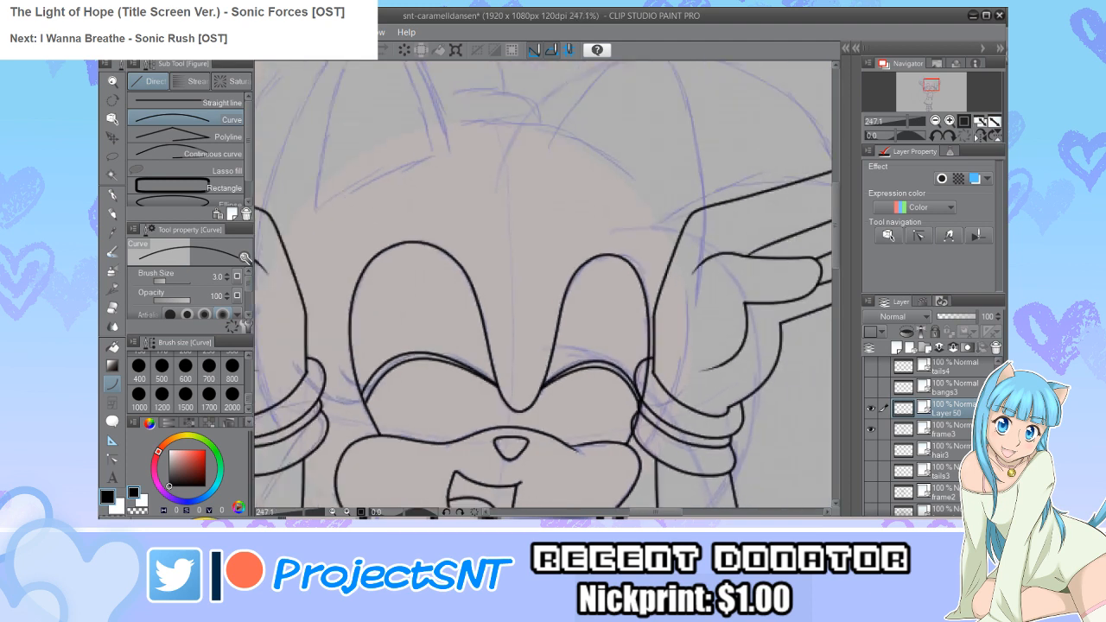
scroll(545, 289, "down", 2)
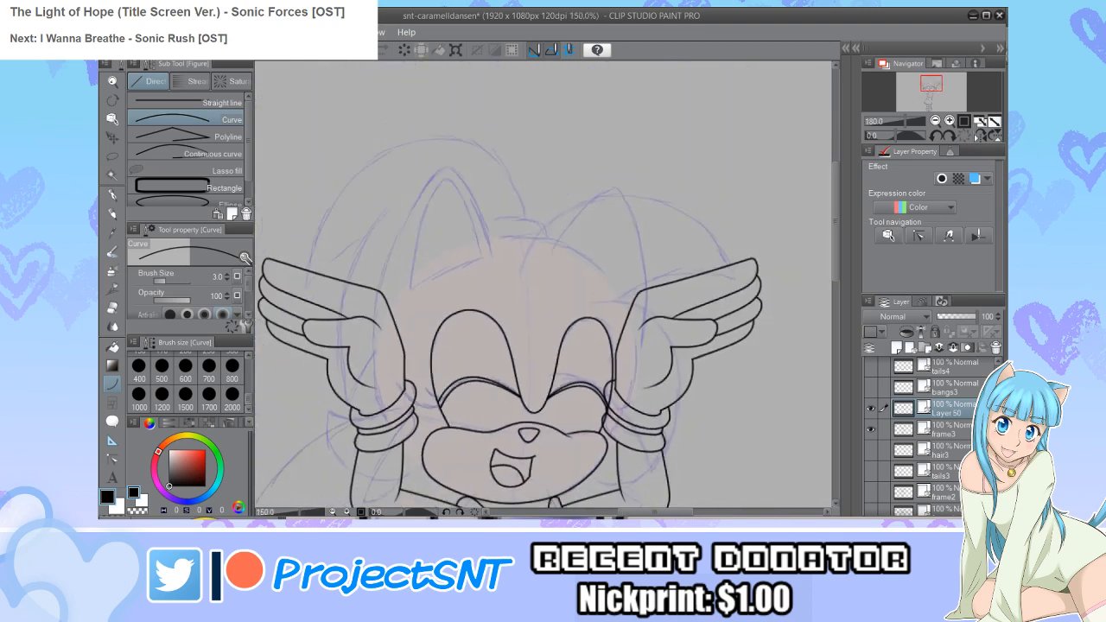
scroll(436, 426, "up", 3)
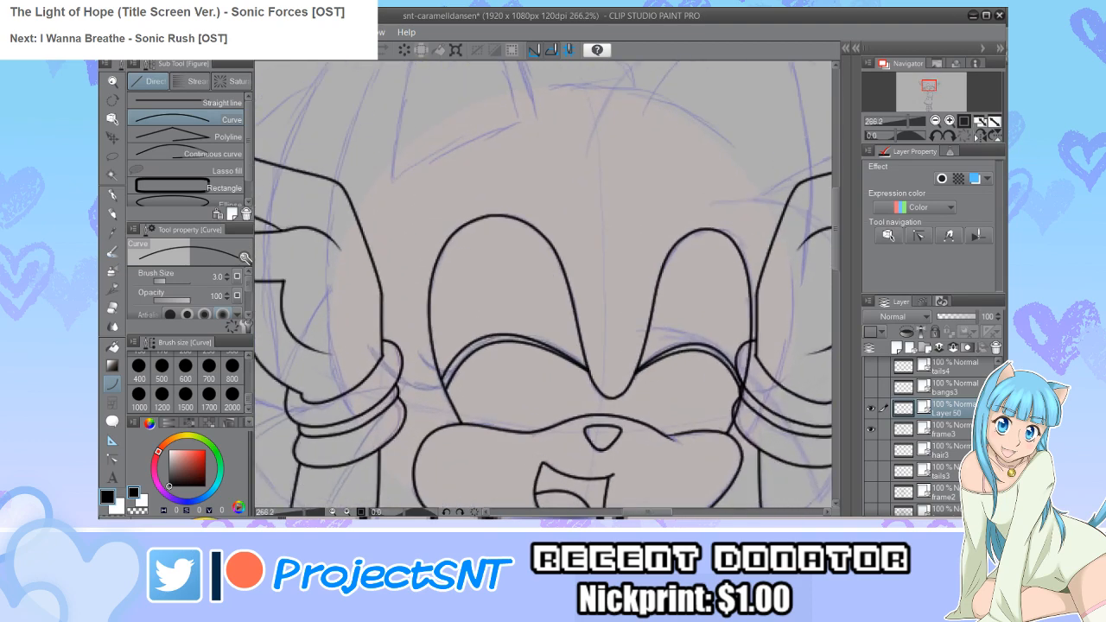
scroll(477, 398, "up", 2)
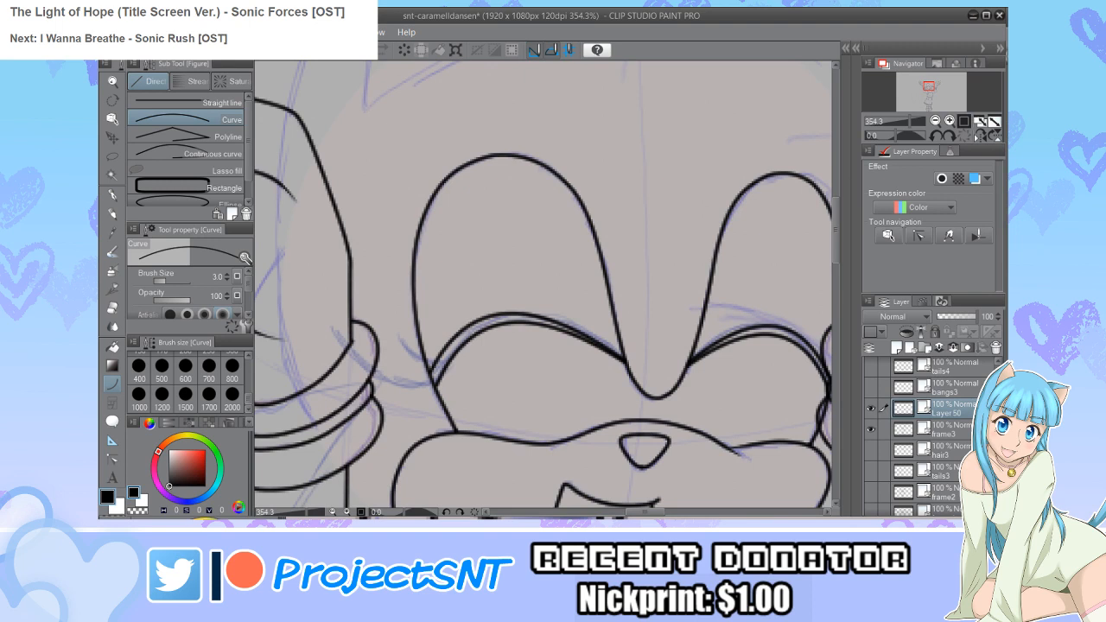
left_click_drag(429, 375, 330, 321)
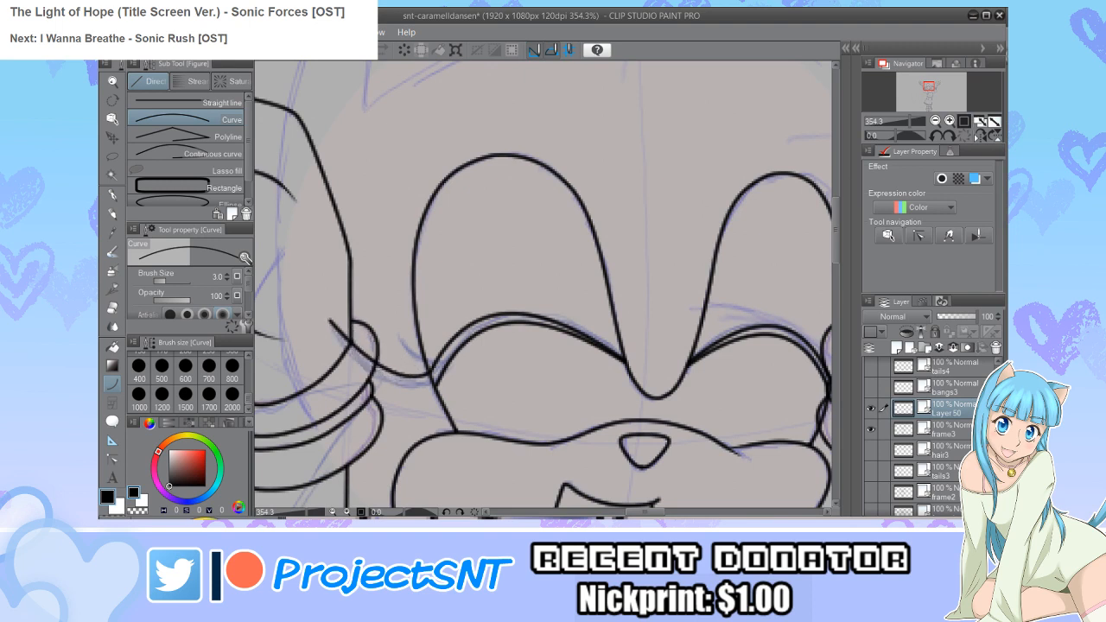
scroll(337, 367, "up", 1)
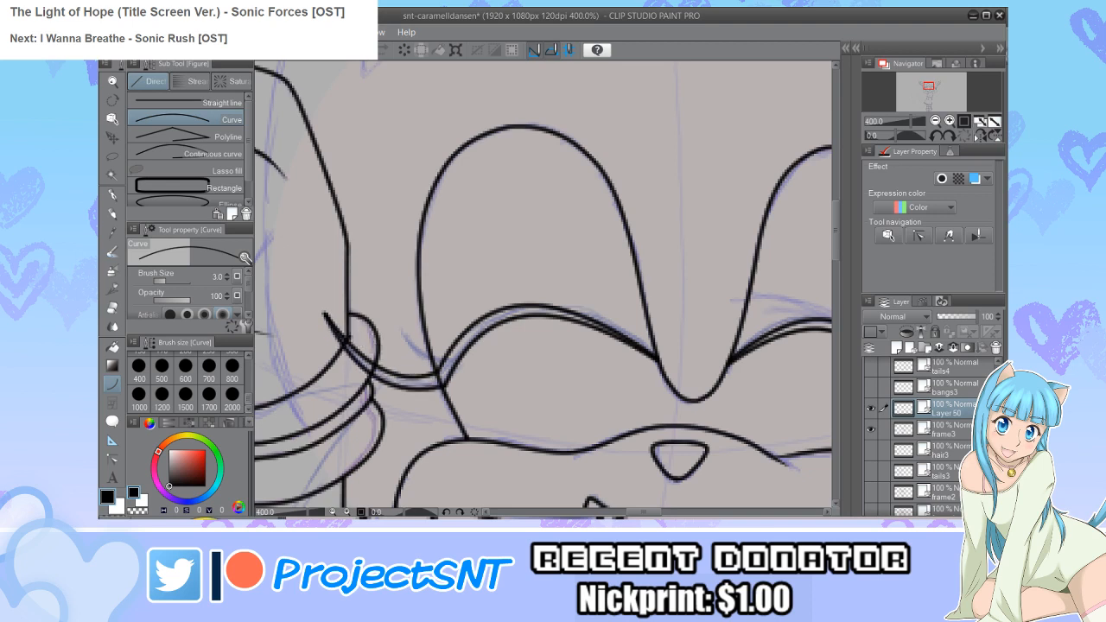
Step: Ink the shorter lash above it as two curves and move one curve's end point closer to the other's tip
scroll(355, 341, "up", 1)
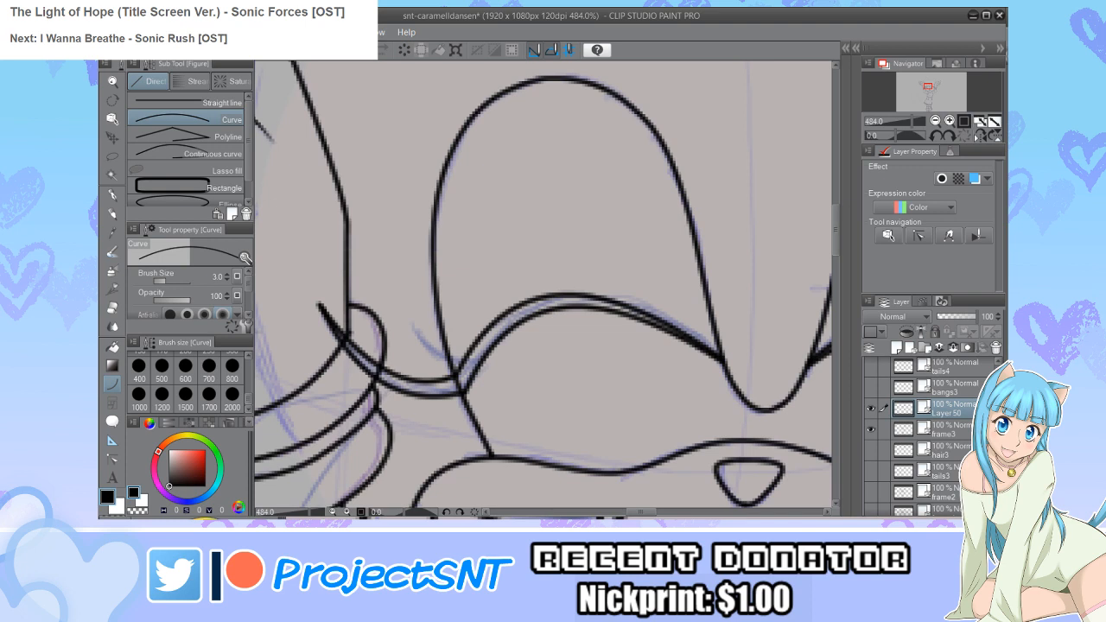
left_click_drag(467, 355, 393, 296)
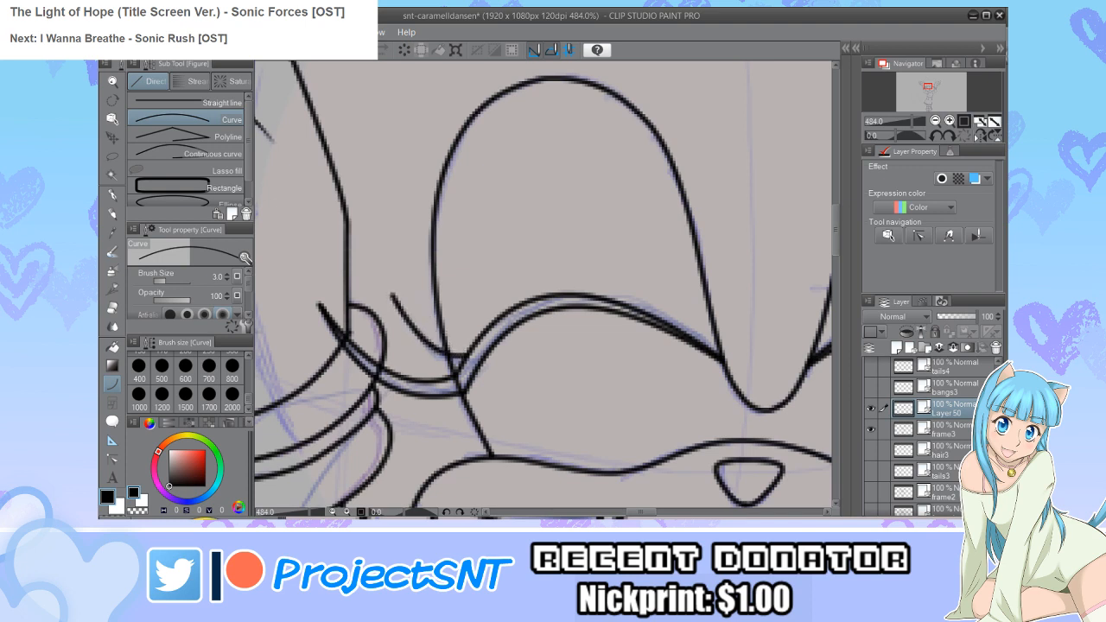
key("Escape")
left_click_drag(467, 355, 402, 299)
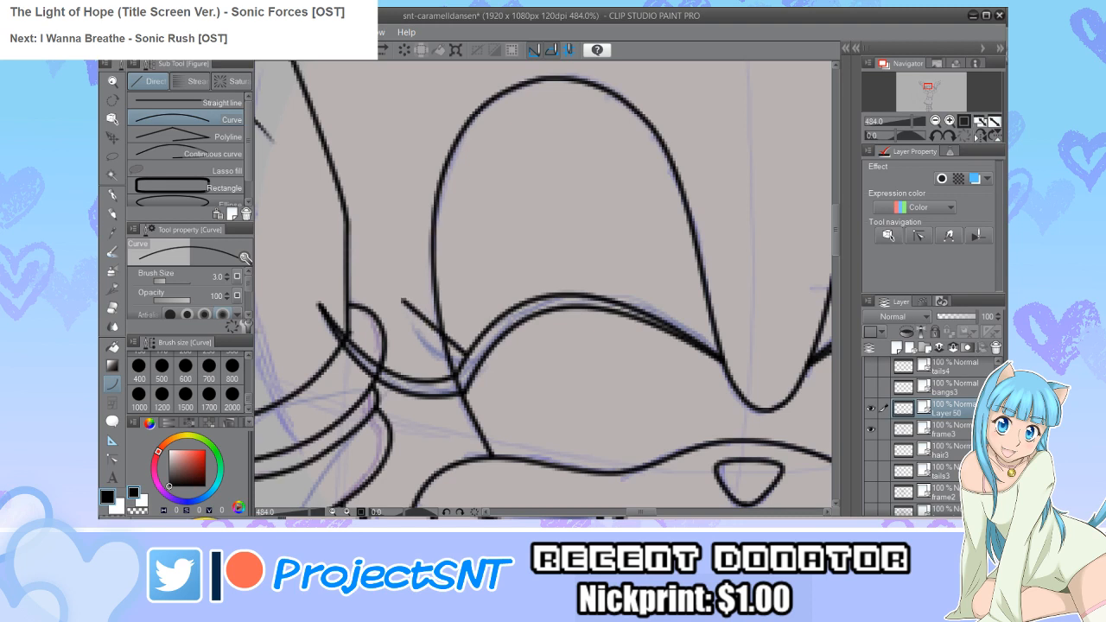
key("Escape")
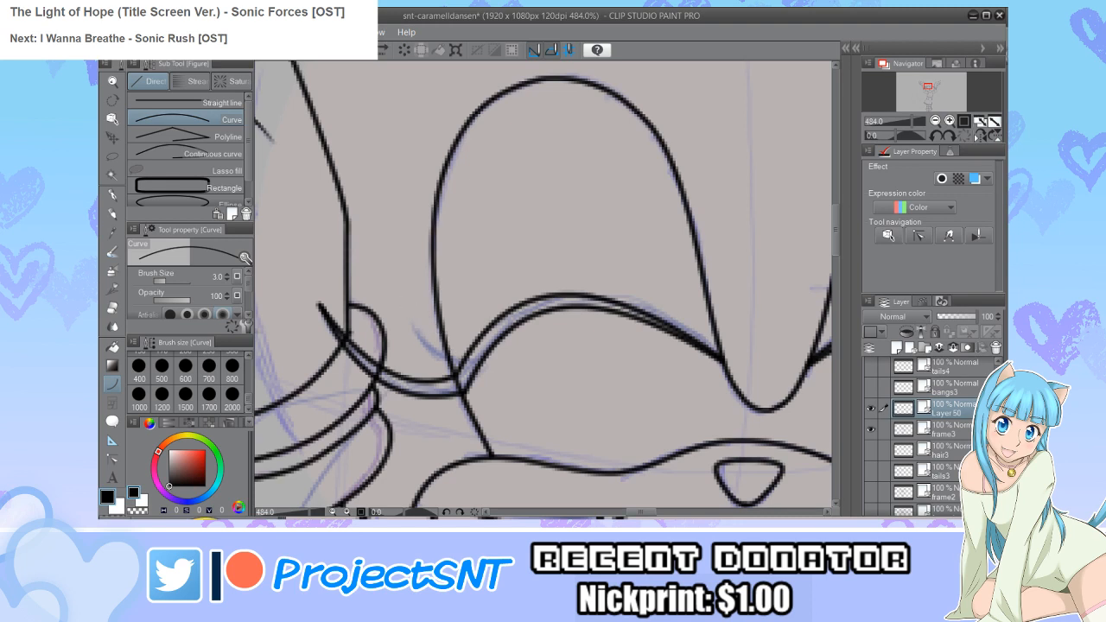
mouse_move(467, 355)
left_mouse_down()
mouse_move(386, 289)
mouse_move(455, 370)
left_mouse_up()
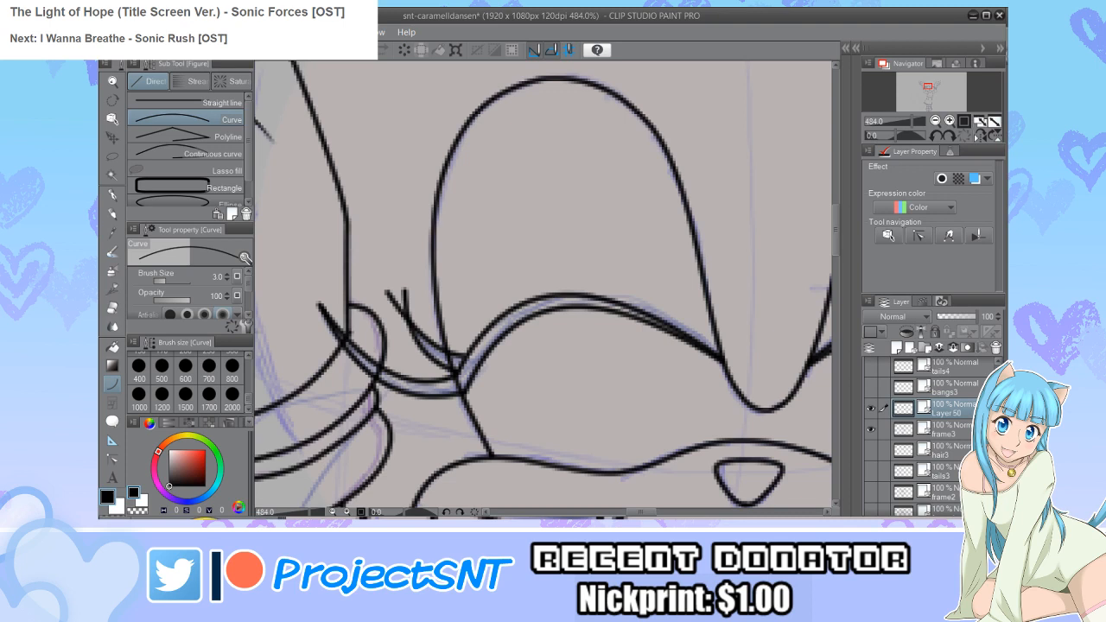
key("y")
left_click_drag(405, 291, 398, 287)
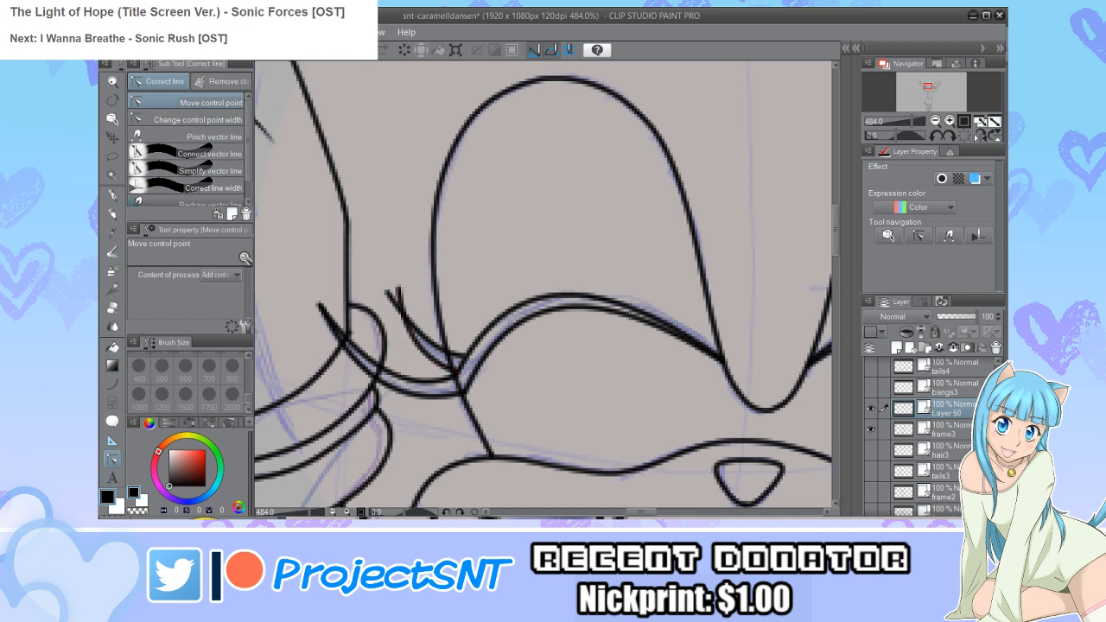
Step: Try erasing the crossing tips of the short lash and compare its shape with the frame2 layer
key("e")
left_click_drag(383, 288, 390, 282)
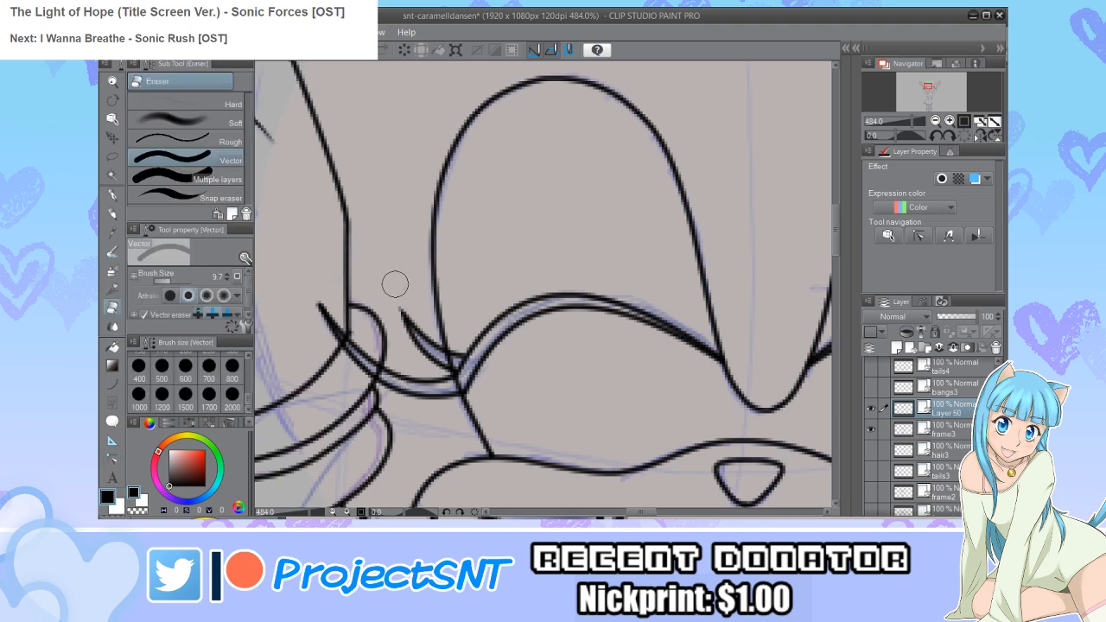
scroll(929, 432, "down", 1)
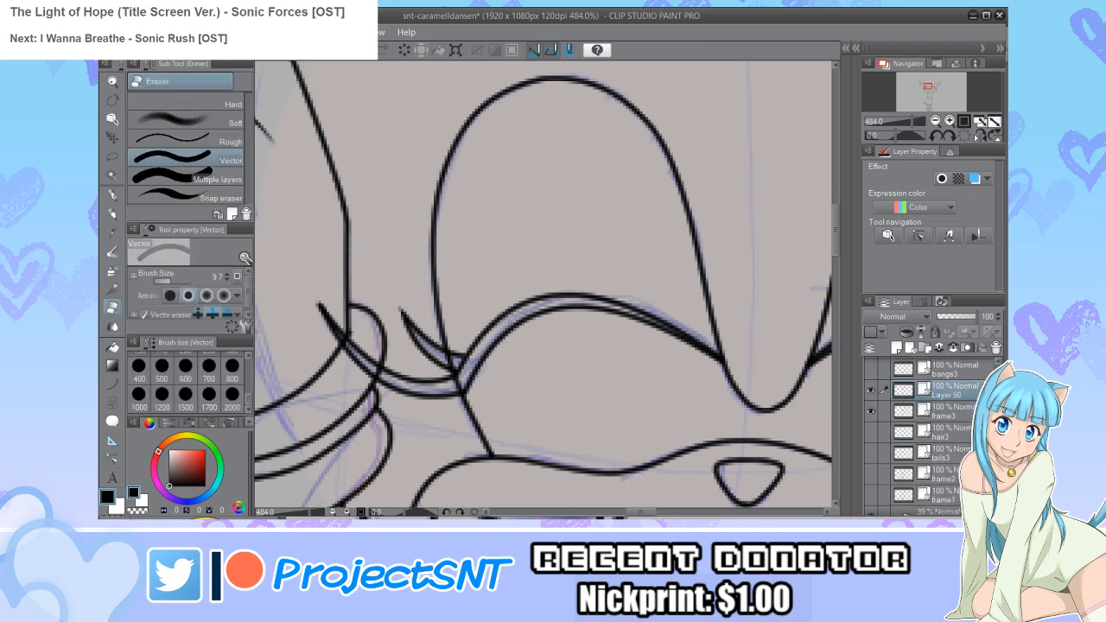
left_click(870, 474)
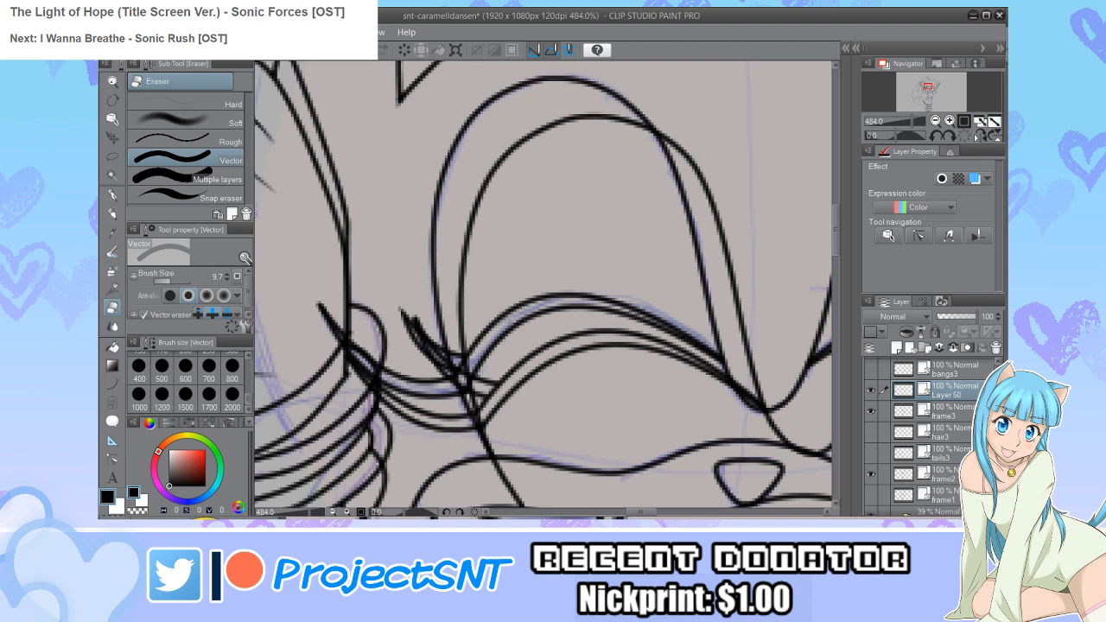
left_click(870, 473)
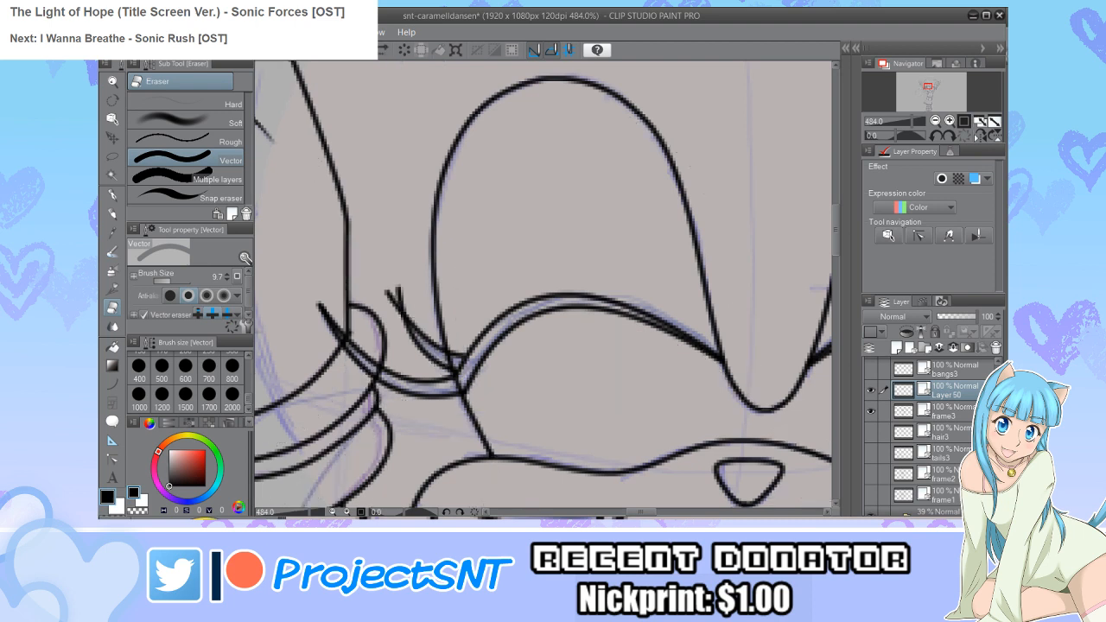
Step: Bring the short lash's two tips together, erase their overshooting ends, and compare the lash with the frame2 layer
key("y")
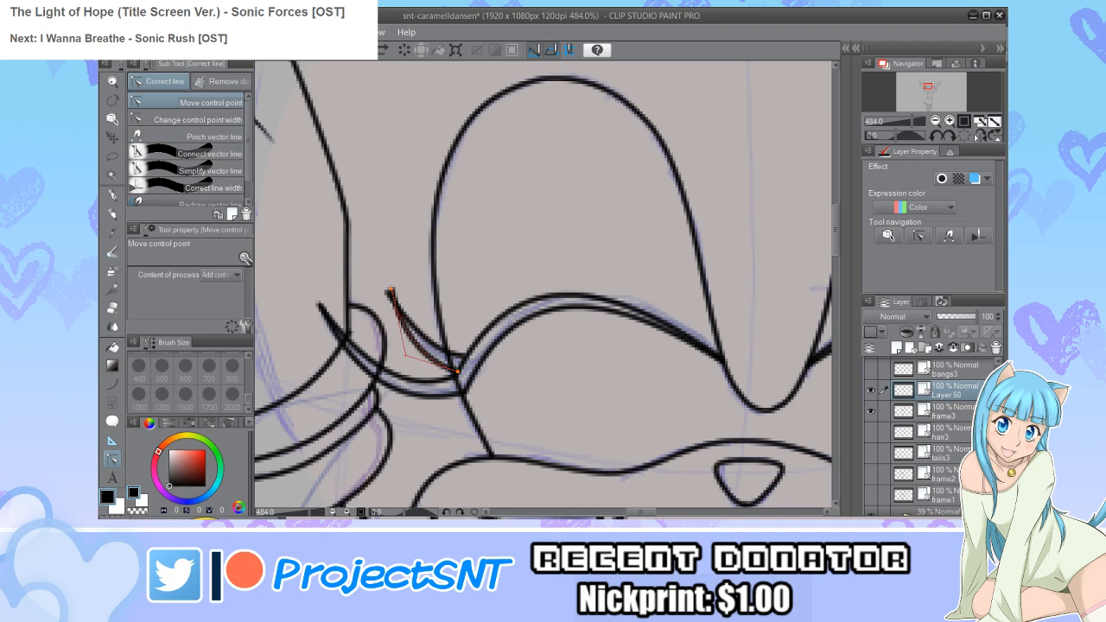
key("e")
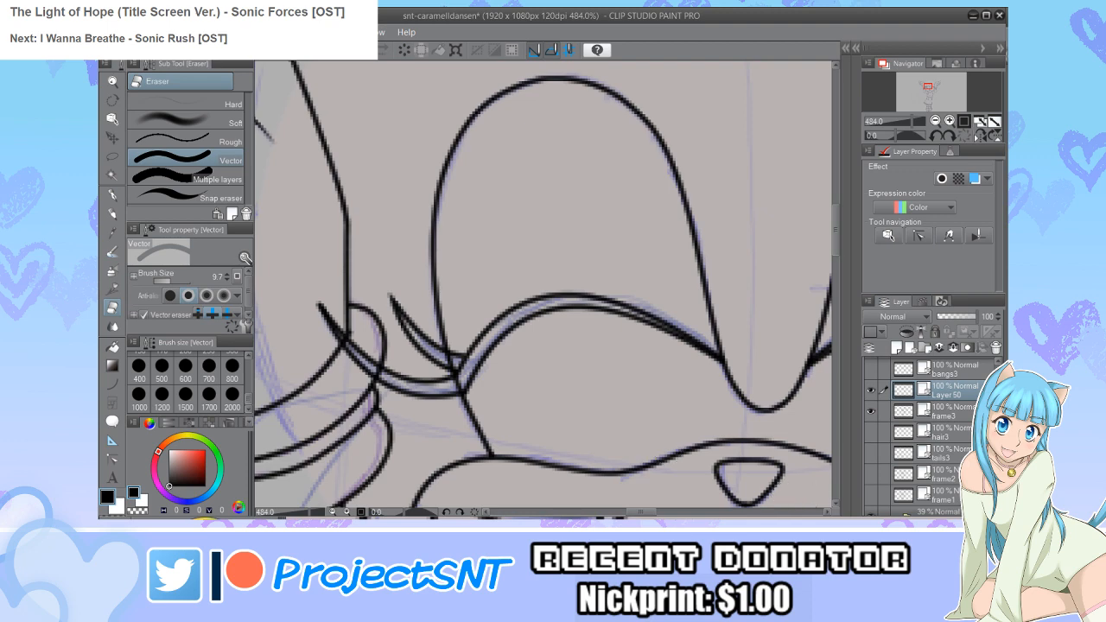
left_click(872, 474)
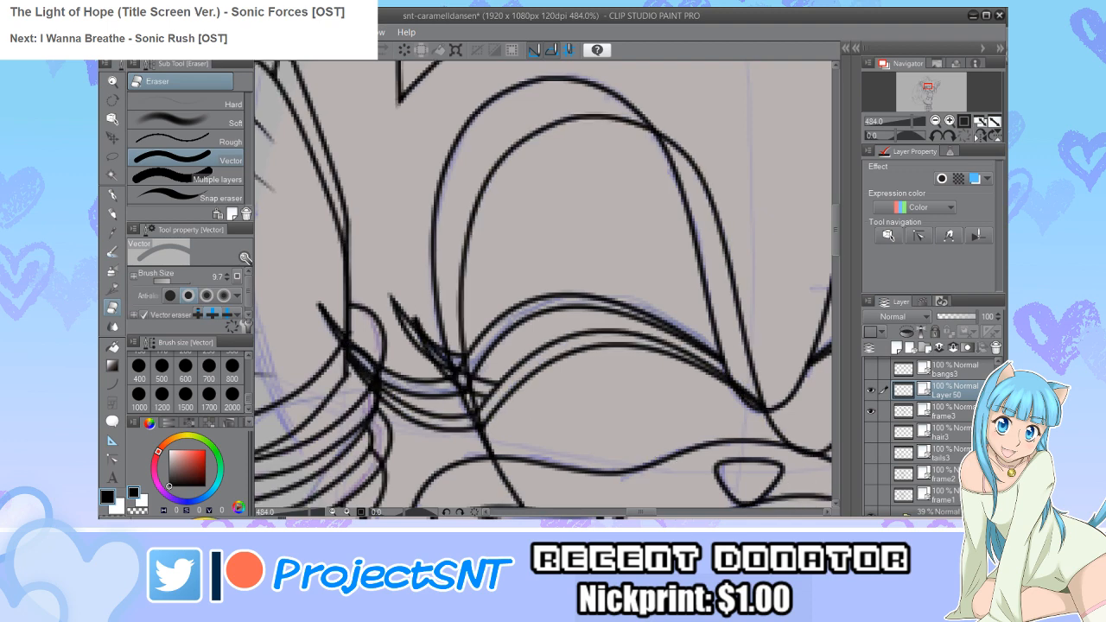
Step: Ink the top of the head between the ears as a single arc over the sketch with the Curve tool
scroll(304, 358, "down", 5)
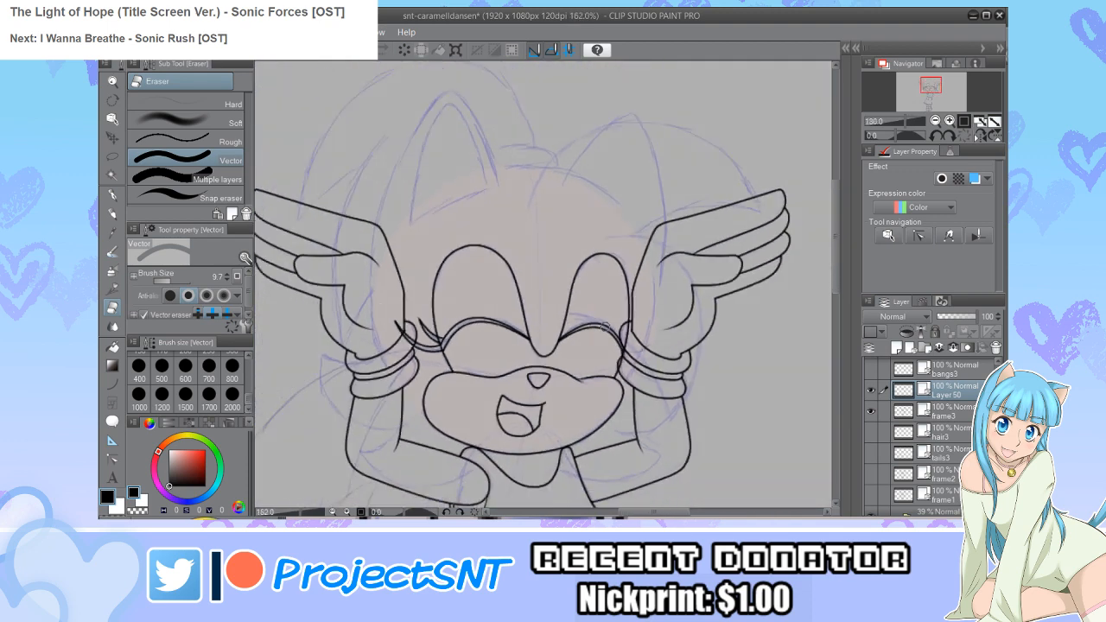
scroll(605, 326, "down", 3)
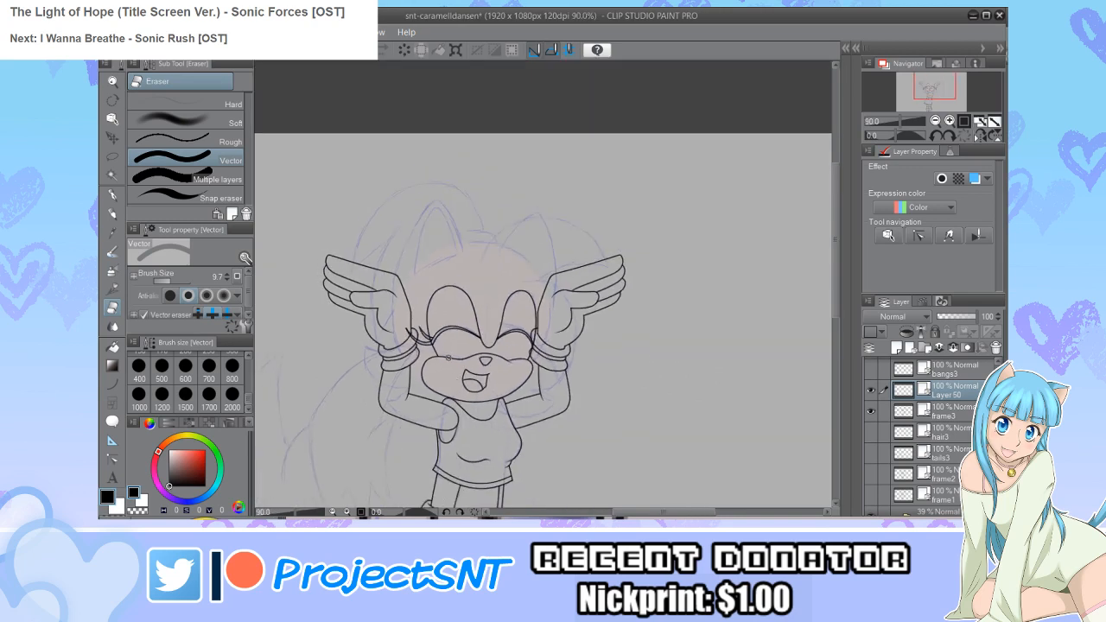
scroll(488, 343, "up", 1)
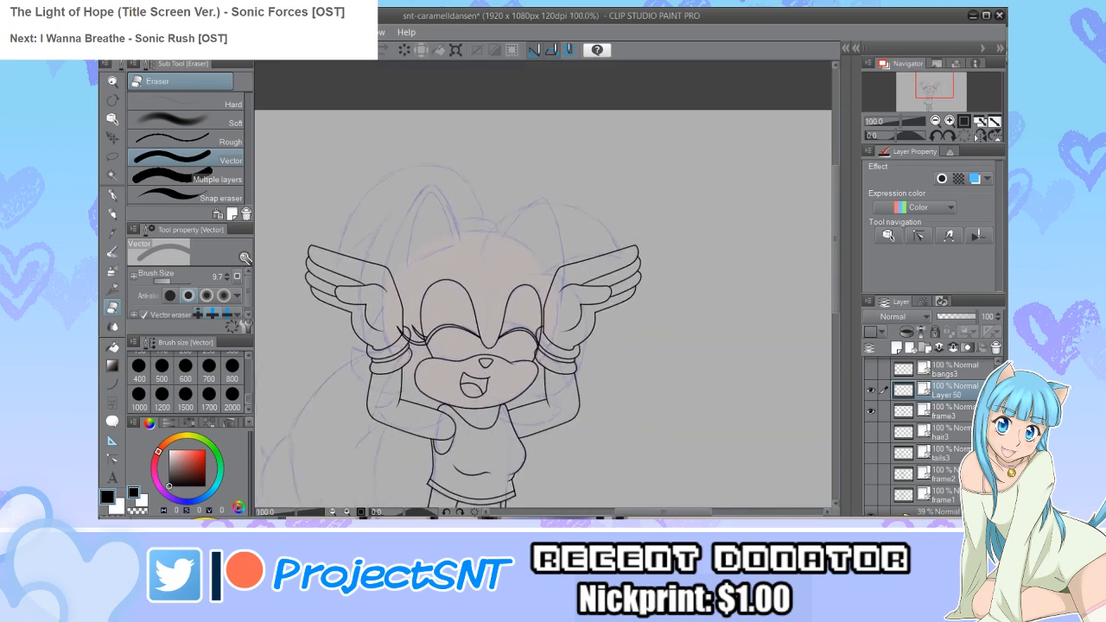
scroll(456, 259, "up", 1)
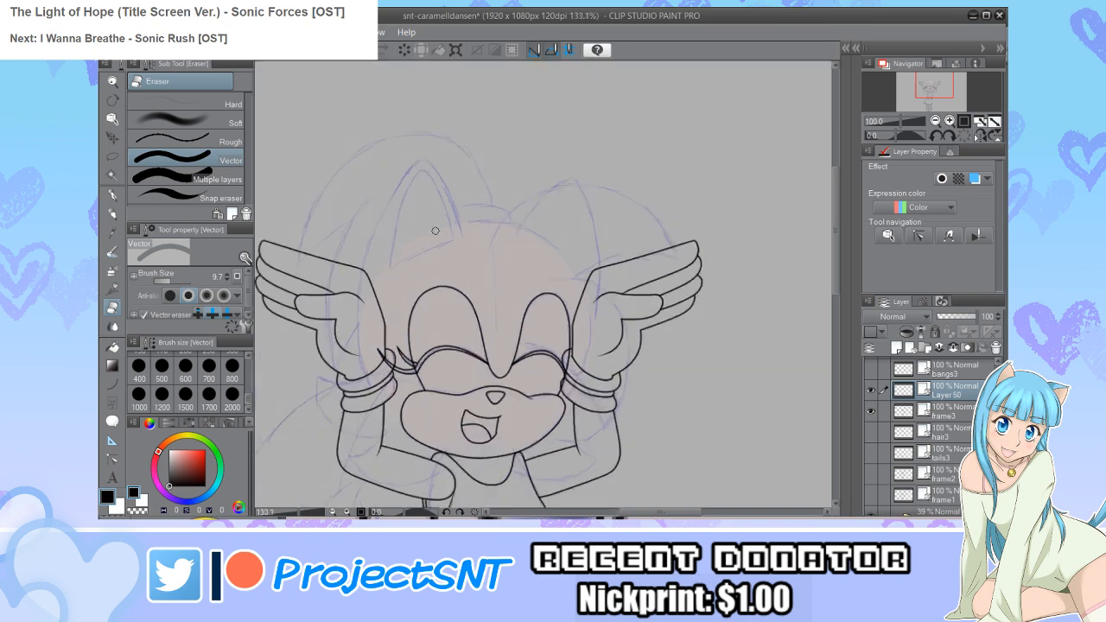
scroll(407, 190, "up", 2)
key("u")
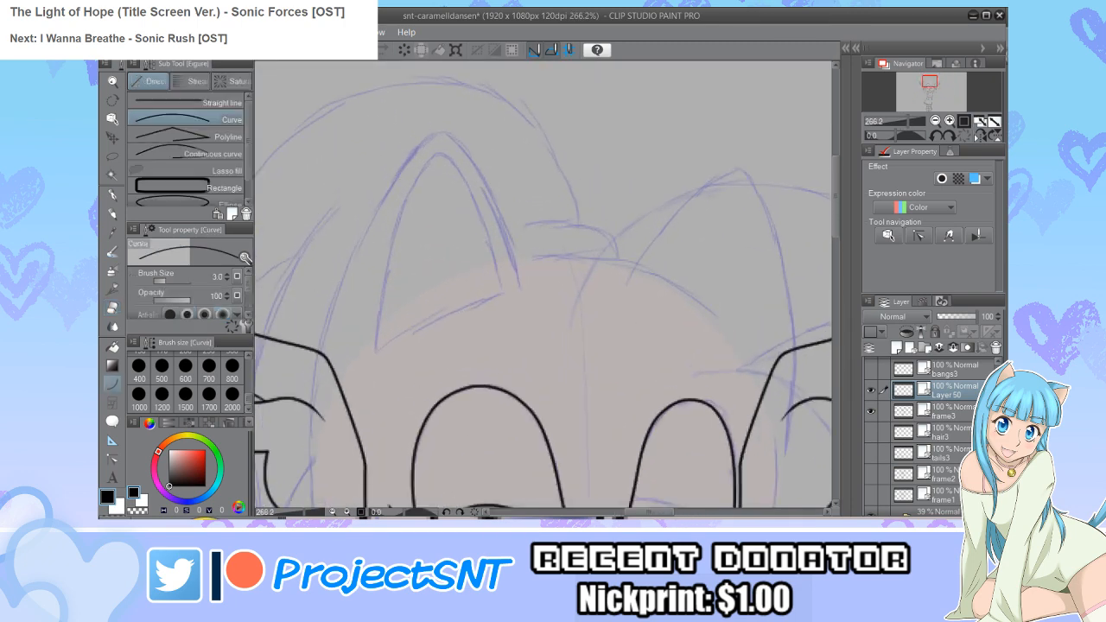
left_click(198, 153)
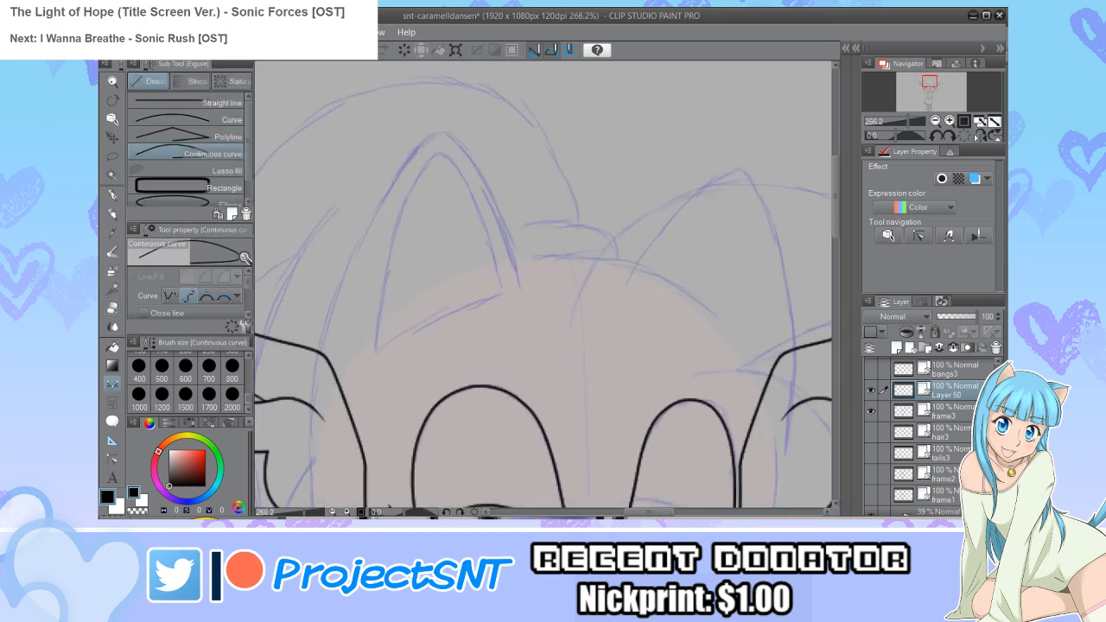
left_click(199, 119)
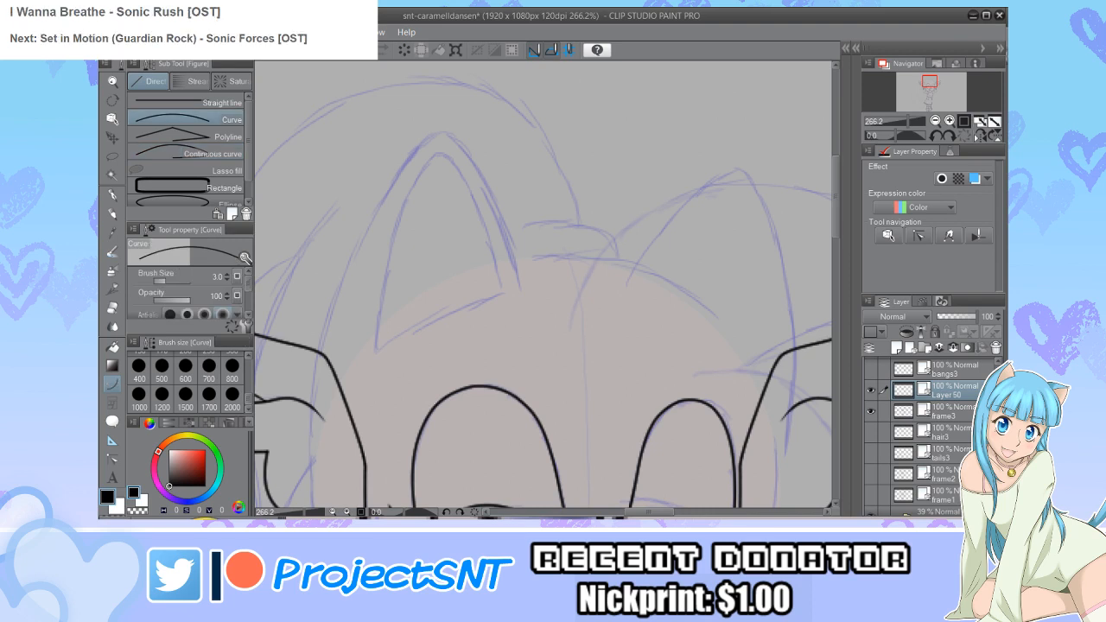
left_click_drag(512, 259, 712, 321)
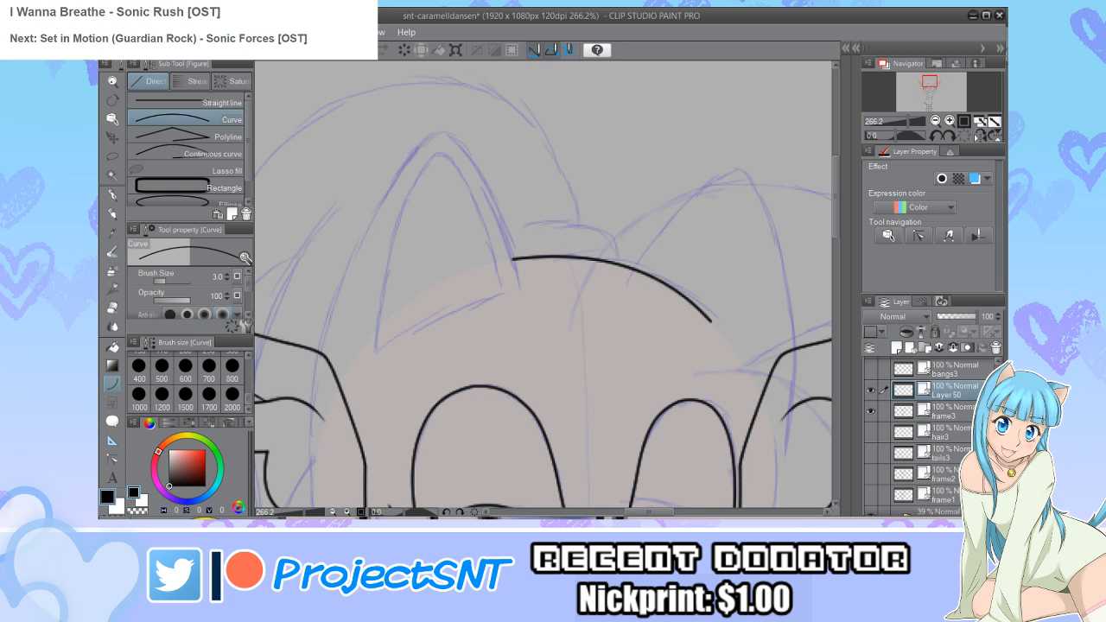
Step: Ink the left-hand ear's outer outline with the Continuous curve tool and move its control points to follow the sketch
left_click(199, 154)
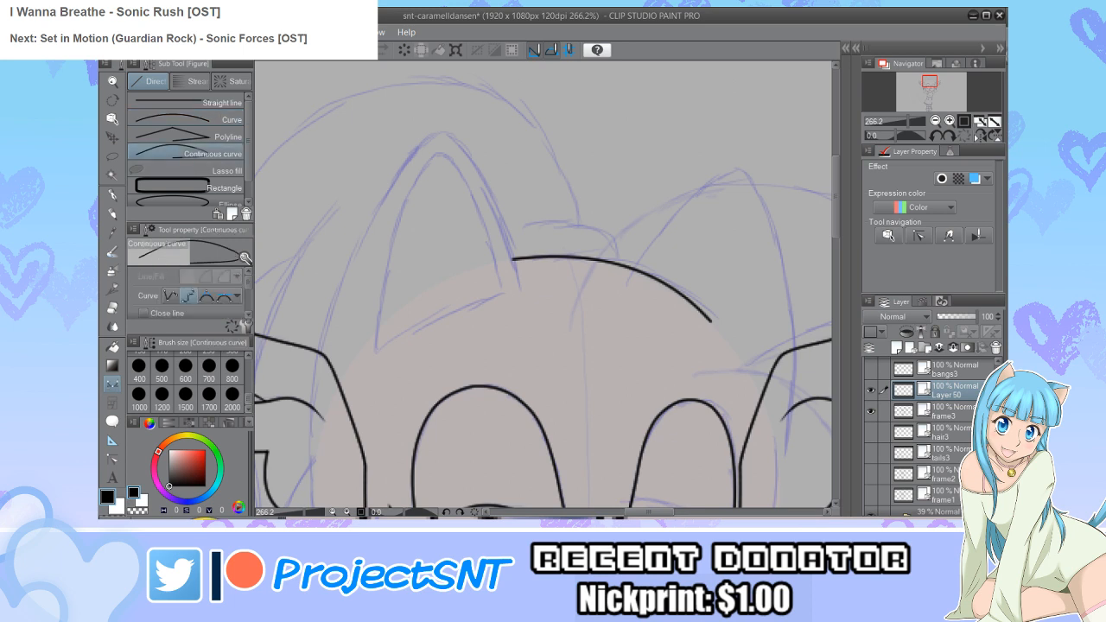
mouse_move(522, 288)
left_mouse_down()
mouse_move(475, 164)
mouse_move(450, 136)
mouse_move(427, 137)
mouse_move(398, 165)
mouse_move(350, 263)
mouse_move(311, 390)
left_mouse_up()
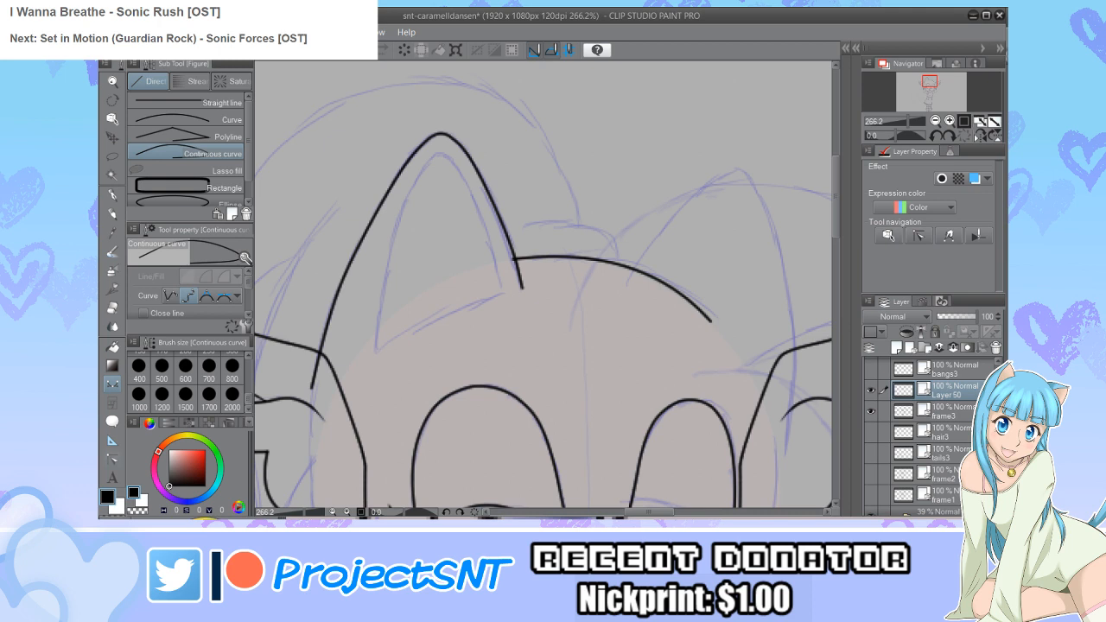
key("y")
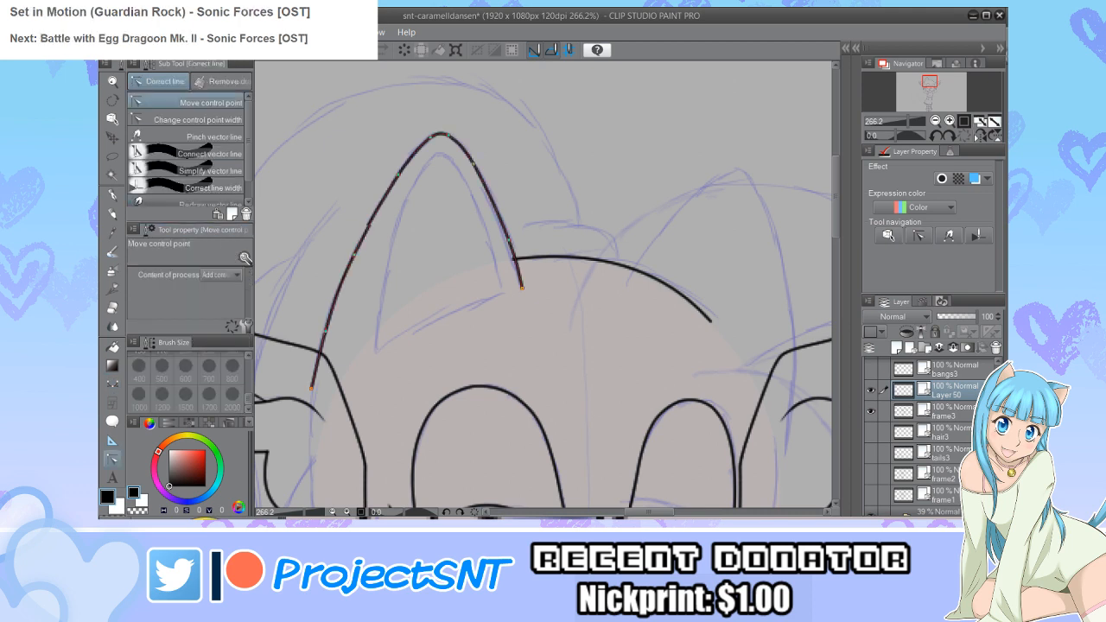
left_click_drag(349, 265, 347, 263)
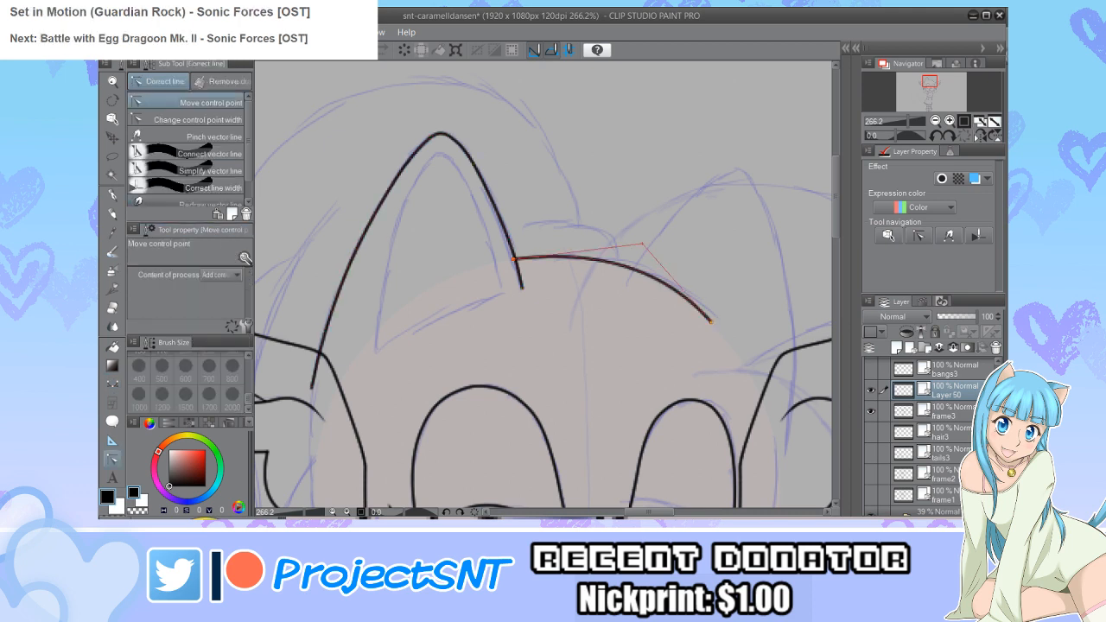
left_click_drag(472, 163, 478, 175)
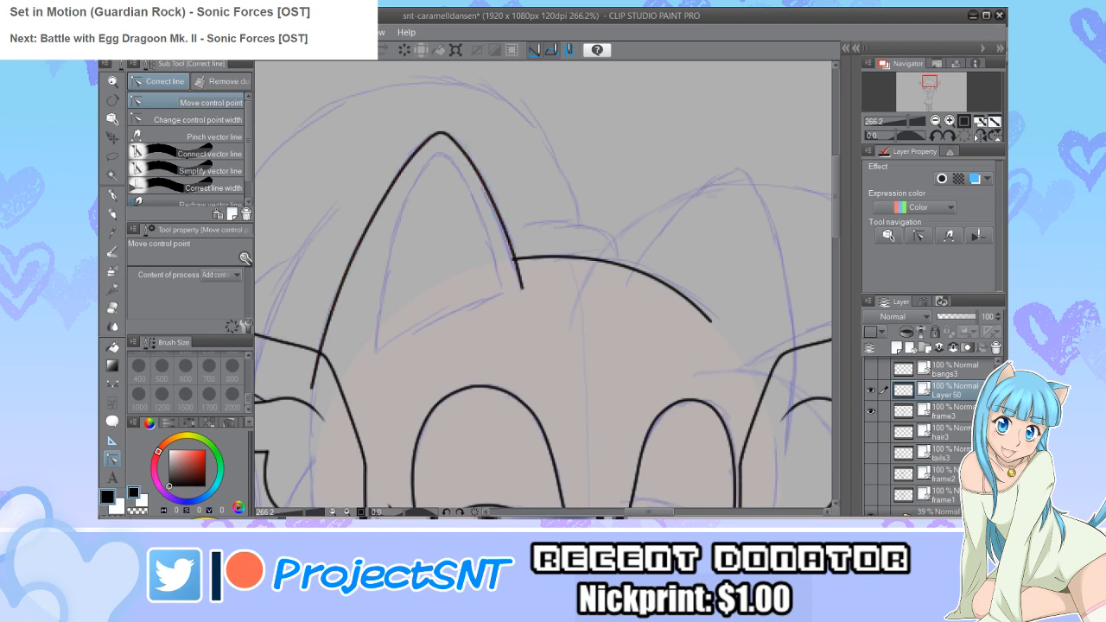
scroll(508, 253, "up", 2)
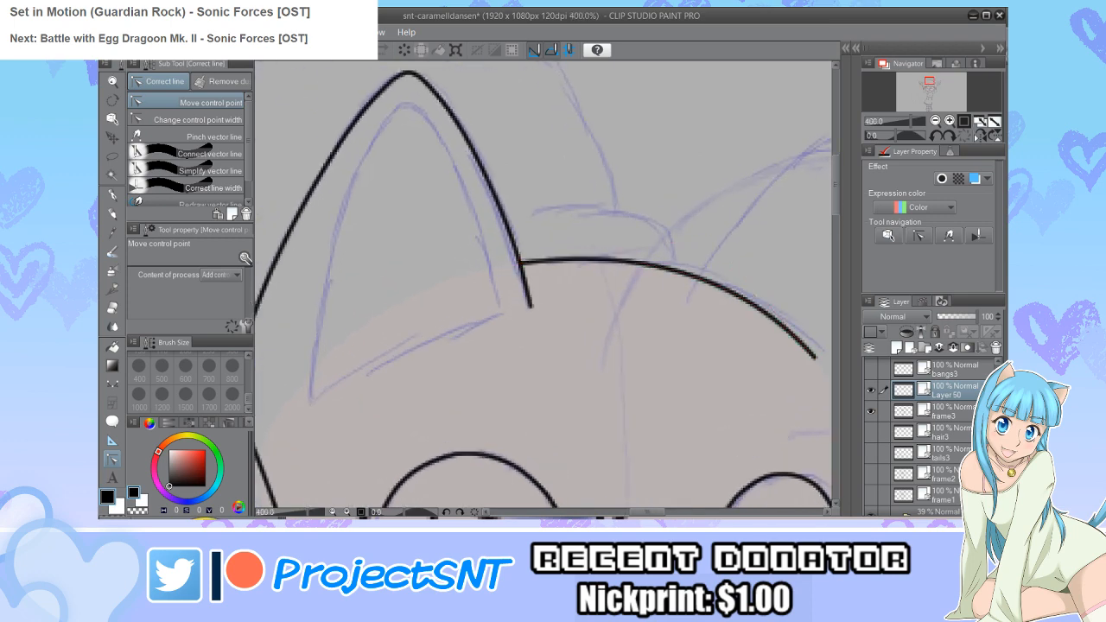
scroll(380, 346, "down", 1)
scroll(532, 330, "down", 3)
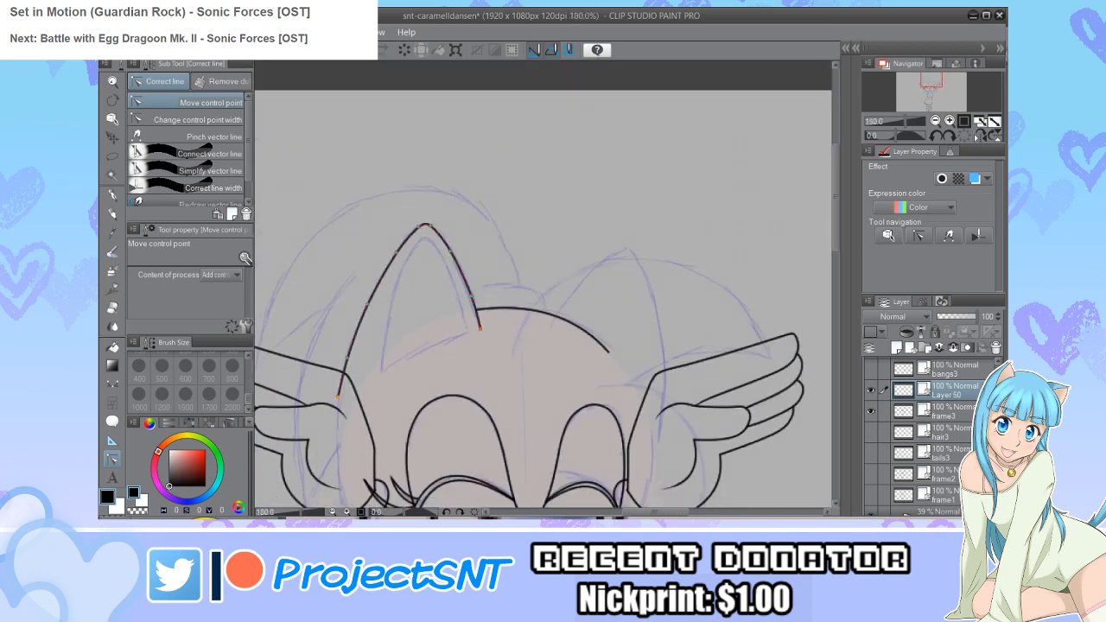
Step: Trim the left-hand ear outline's overshooting lower end and ink the inner ear's base as a single arc with the Curve tool
scroll(532, 330, "up", 2)
key("e")
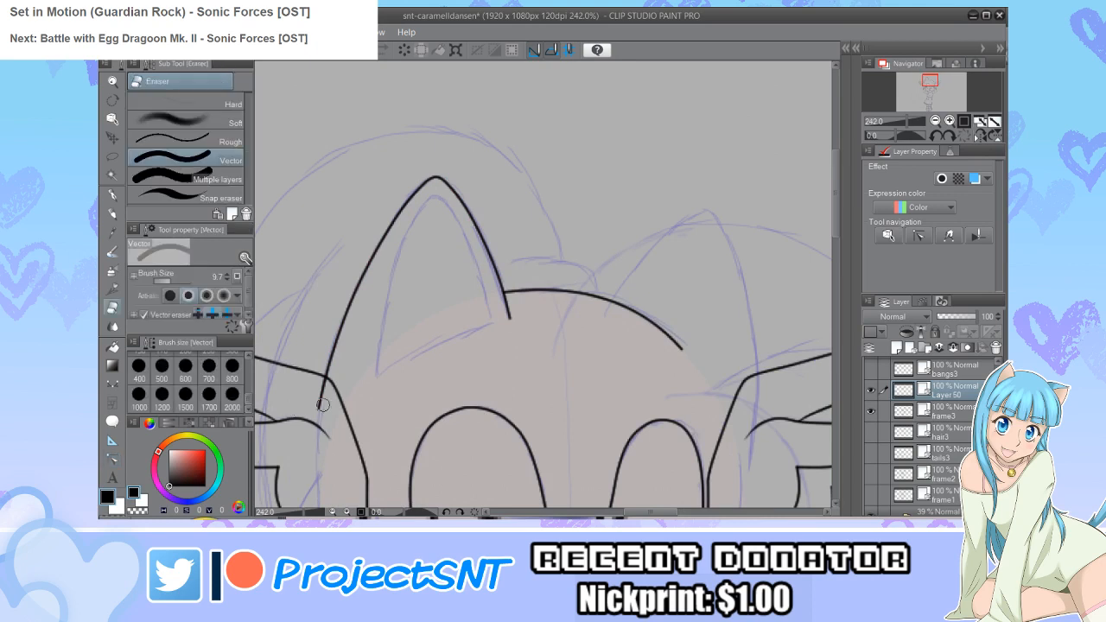
key("u")
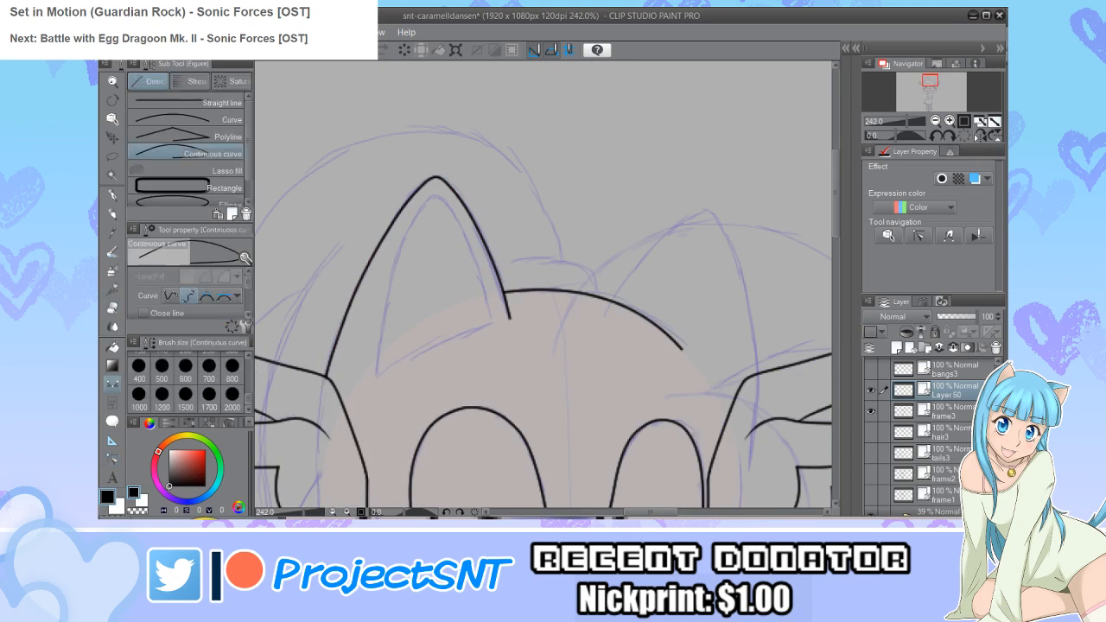
left_click(208, 119)
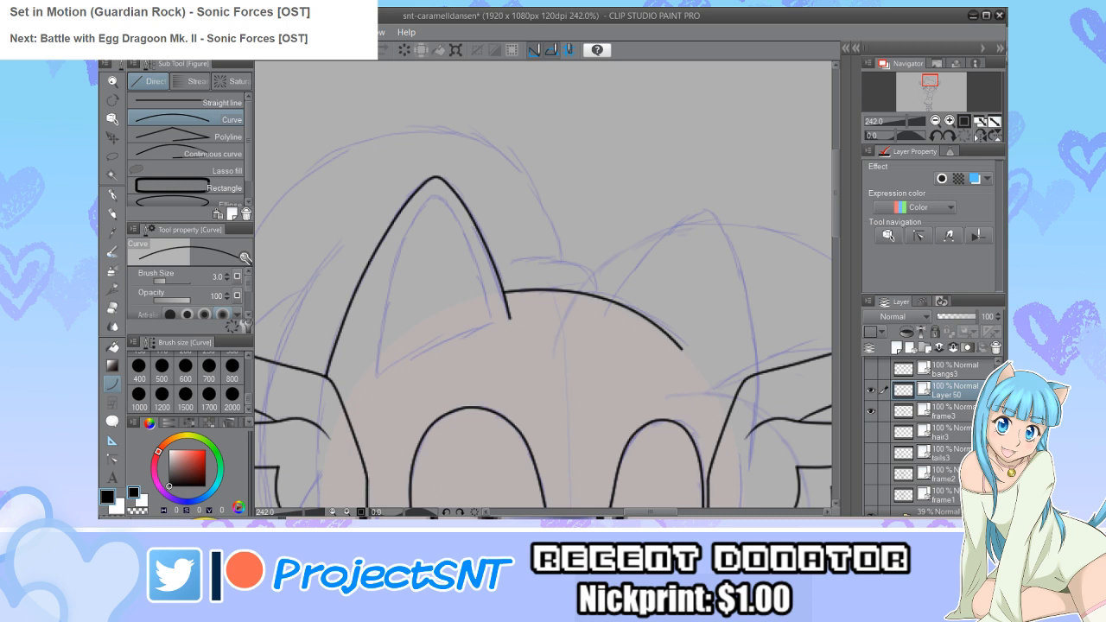
scroll(418, 363, "up", 3)
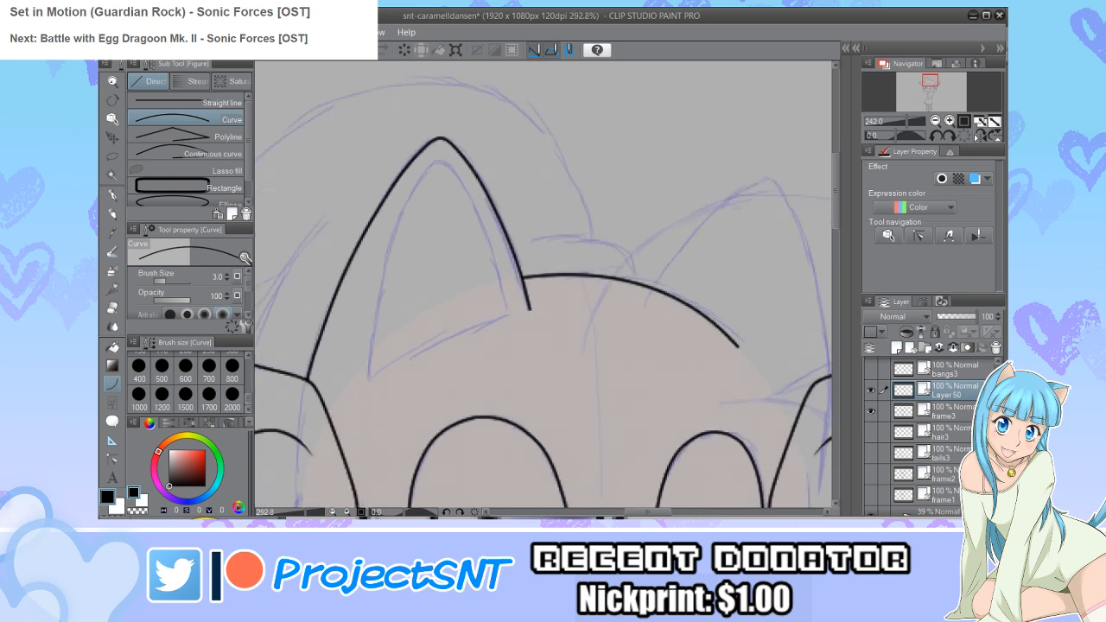
left_click_drag(526, 306, 359, 389)
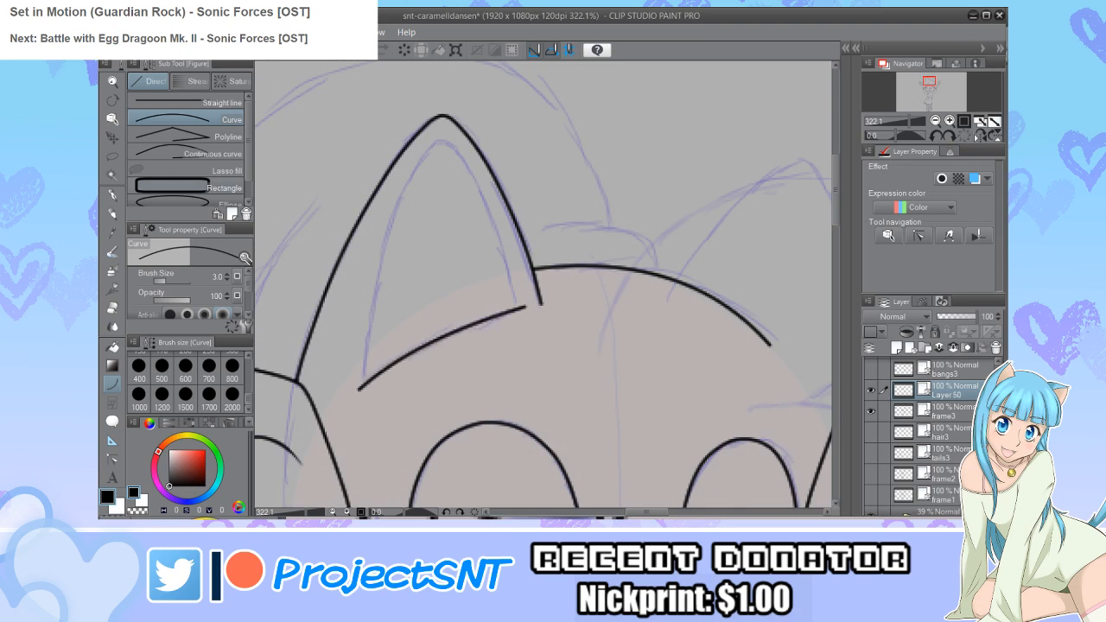
Step: Ink the left-hand inner ear's pointed outline with the Continuous curve tool and erase the overshooting ends at its base
left_click(185, 153)
left_click(517, 319)
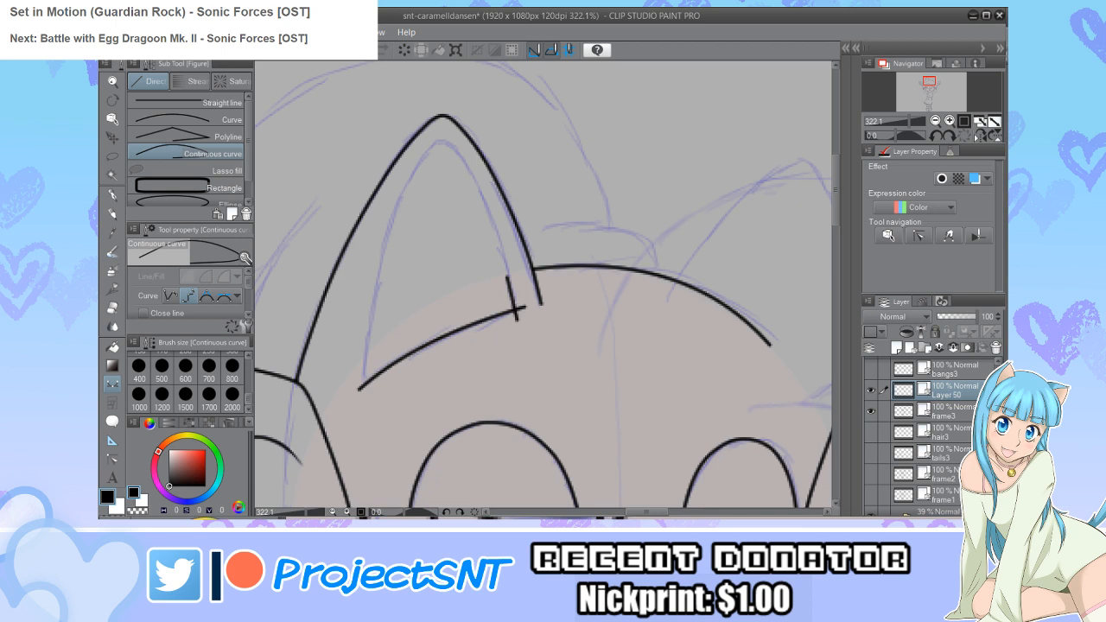
left_click(471, 176)
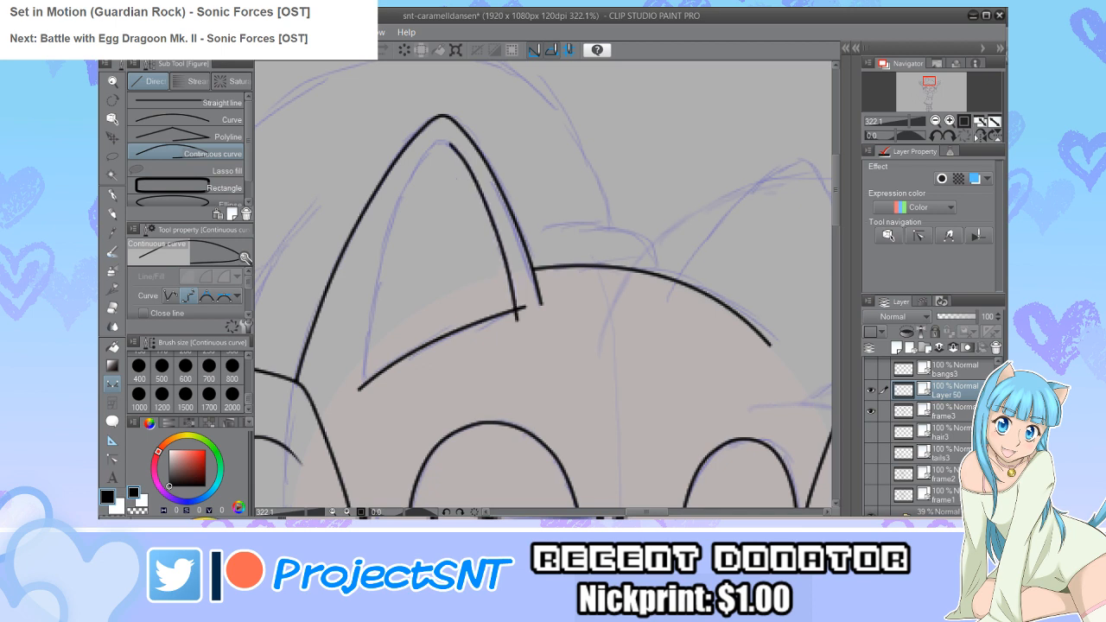
left_click(408, 183)
left_click(360, 387)
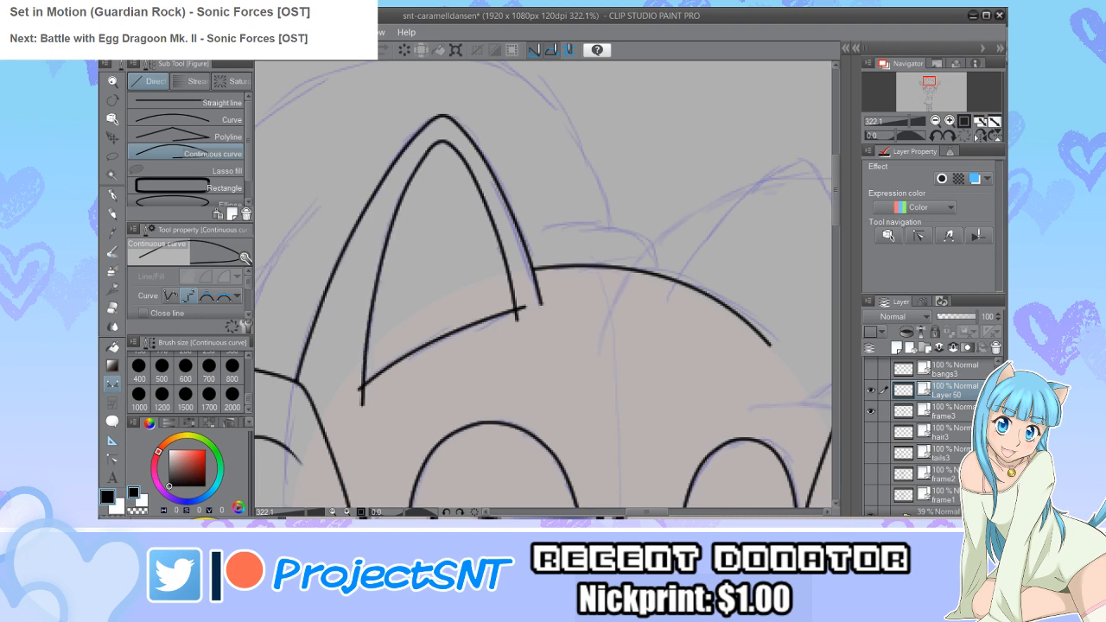
key("e")
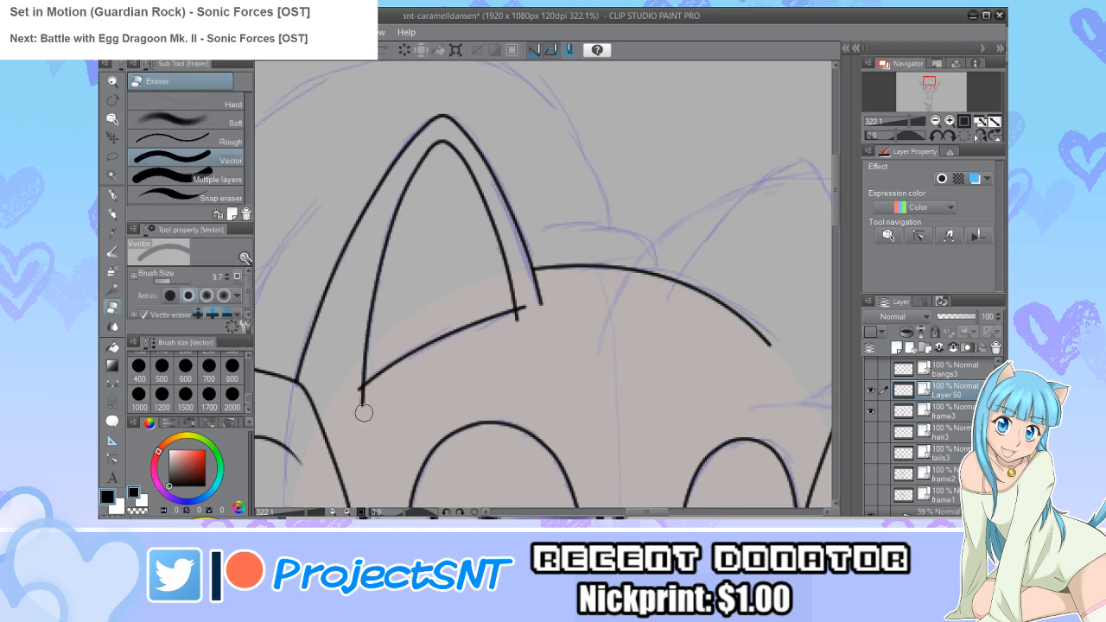
left_click(518, 316)
Step: Ink the right-hand ear's outer outline with the Continuous curve tool and adjust the control points at its tip
scroll(429, 342, "down", 1)
scroll(428, 342, "down", 3)
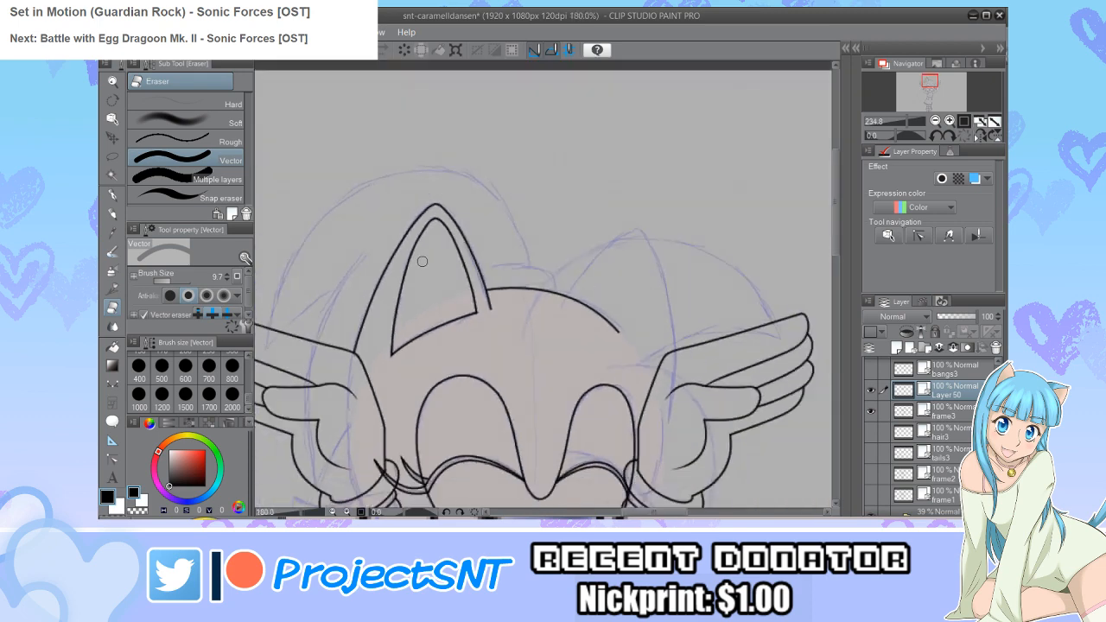
scroll(505, 252, "up", 2)
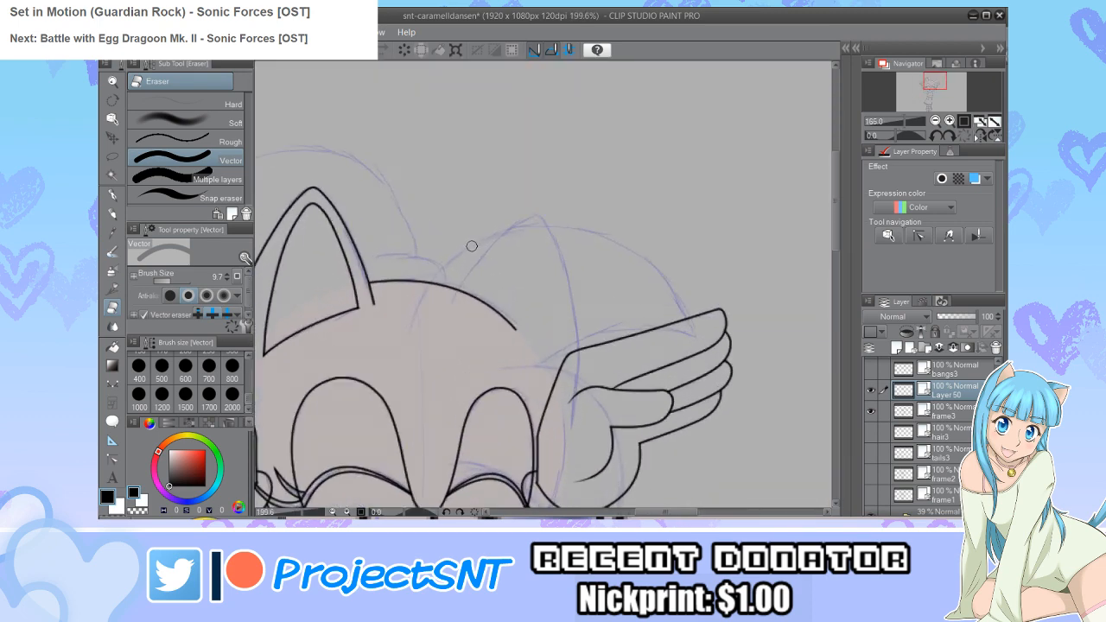
key("u")
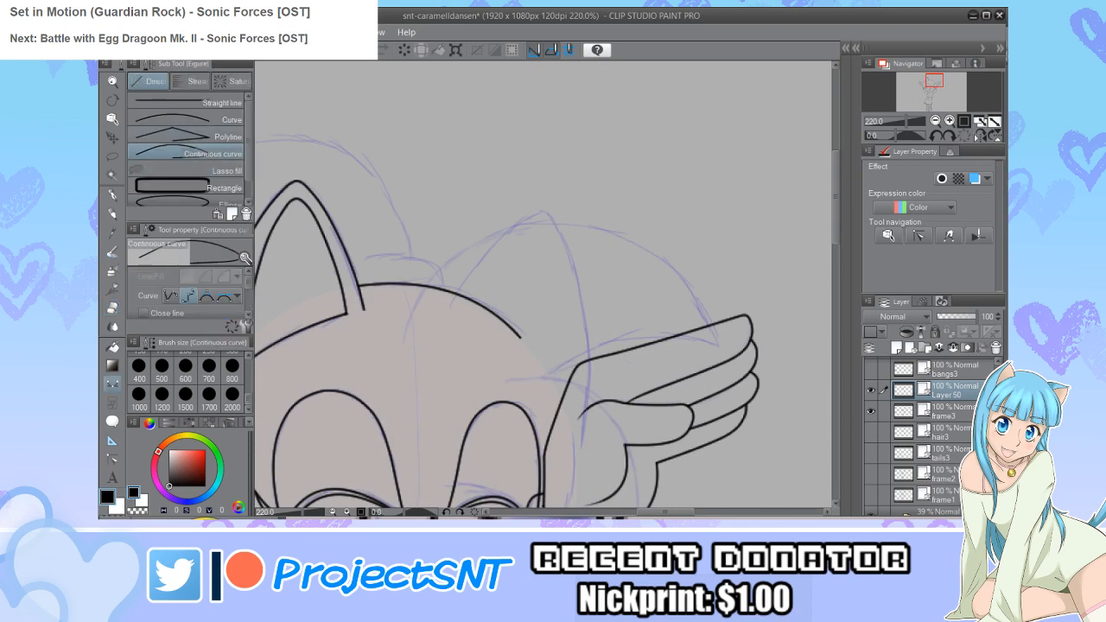
scroll(484, 302, "up", 1)
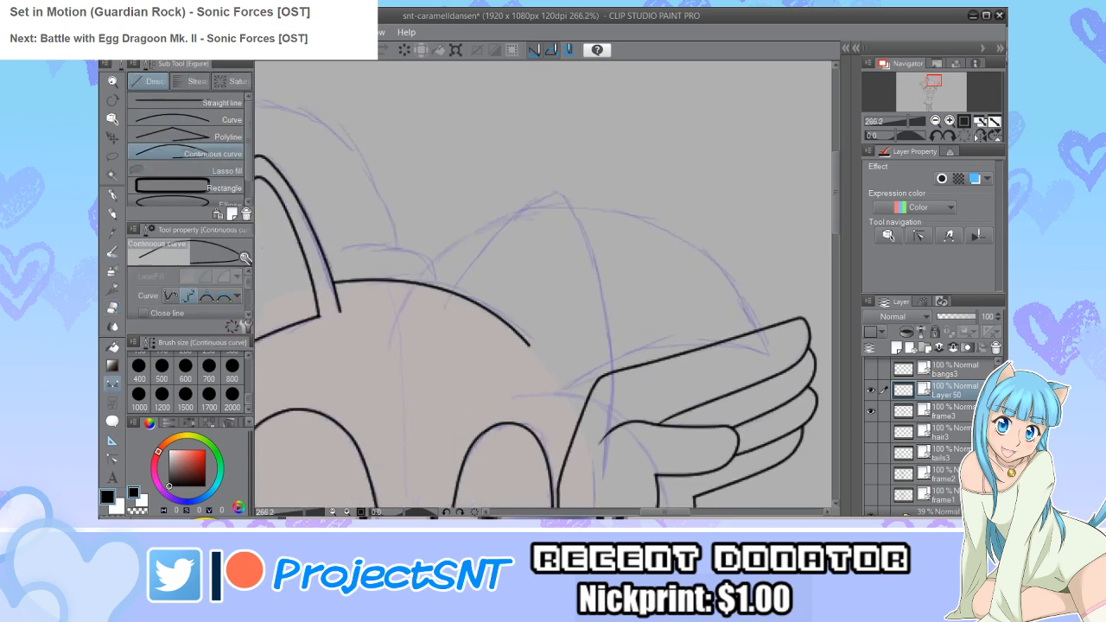
left_click(439, 308)
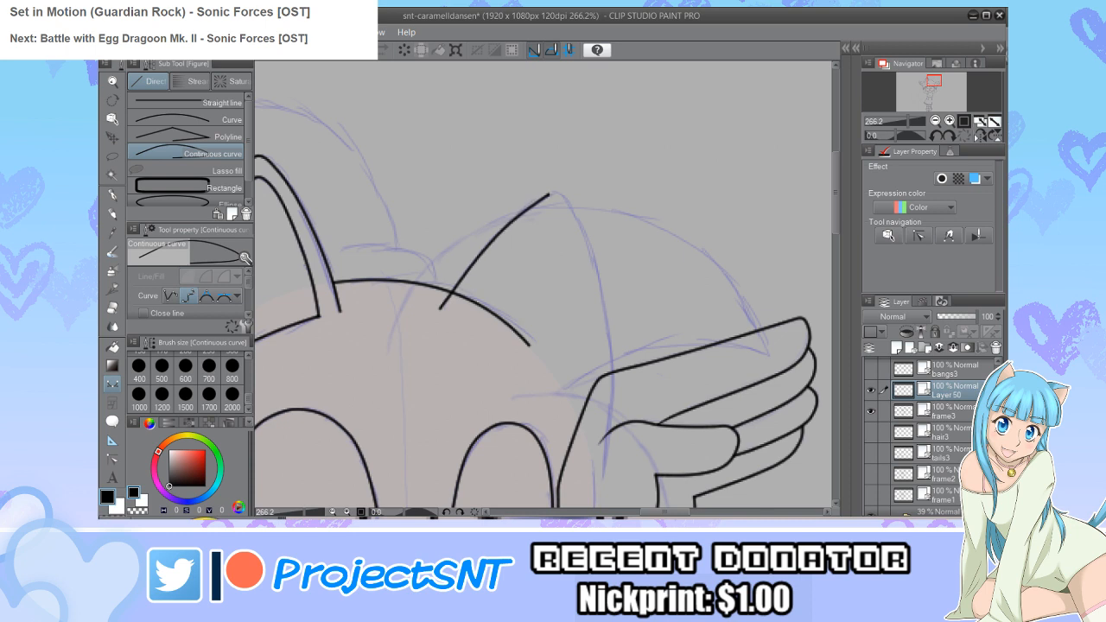
left_click(549, 195)
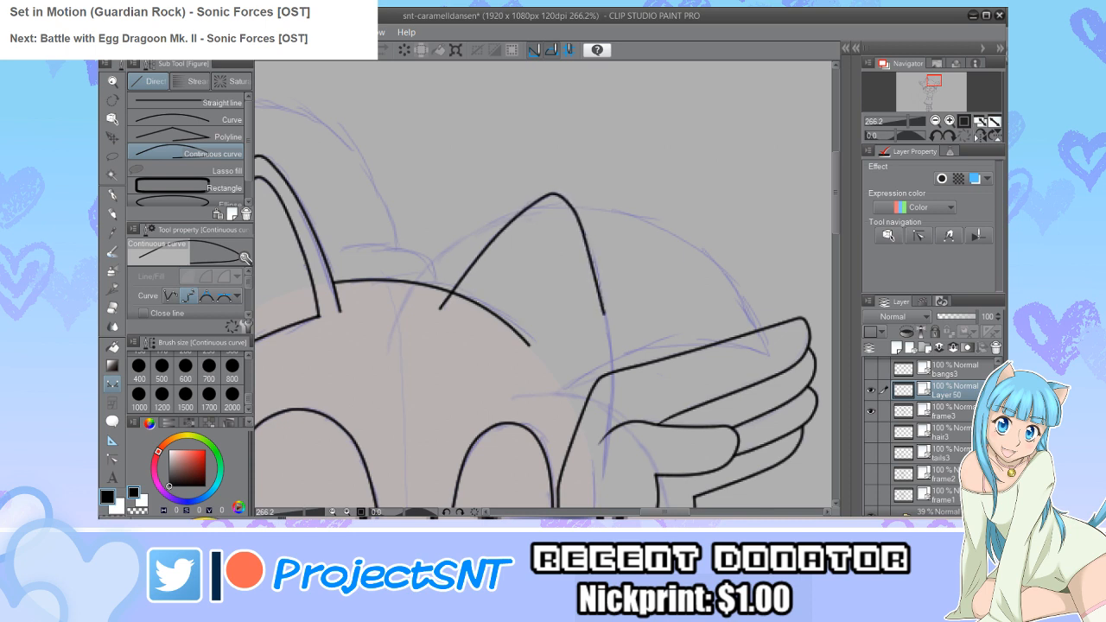
key("y")
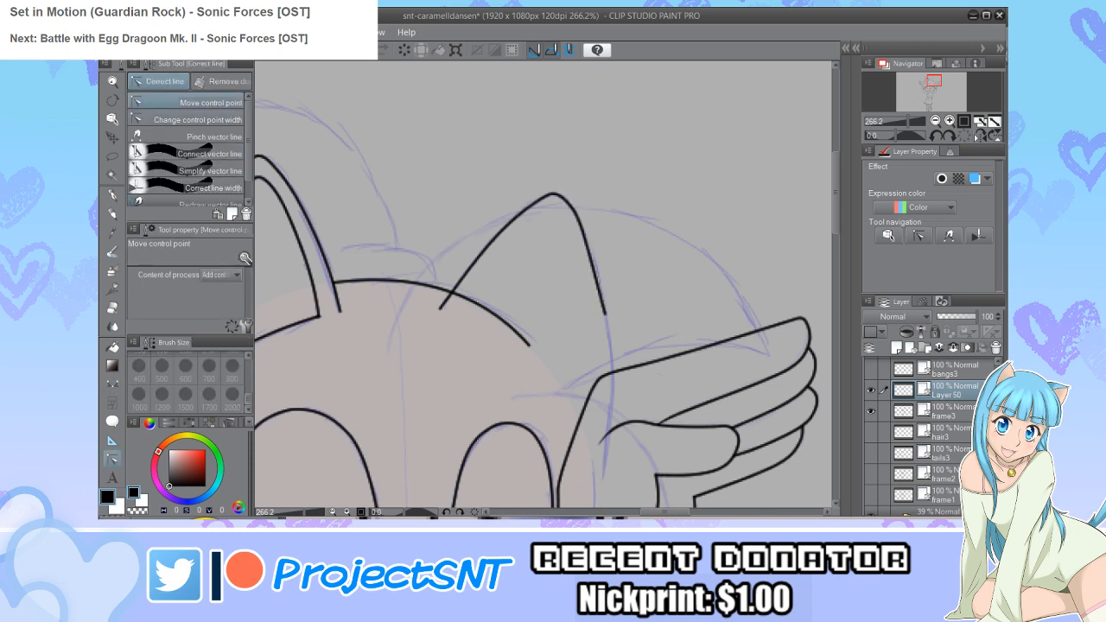
scroll(547, 194, "up", 1)
left_click_drag(550, 195, 554, 196)
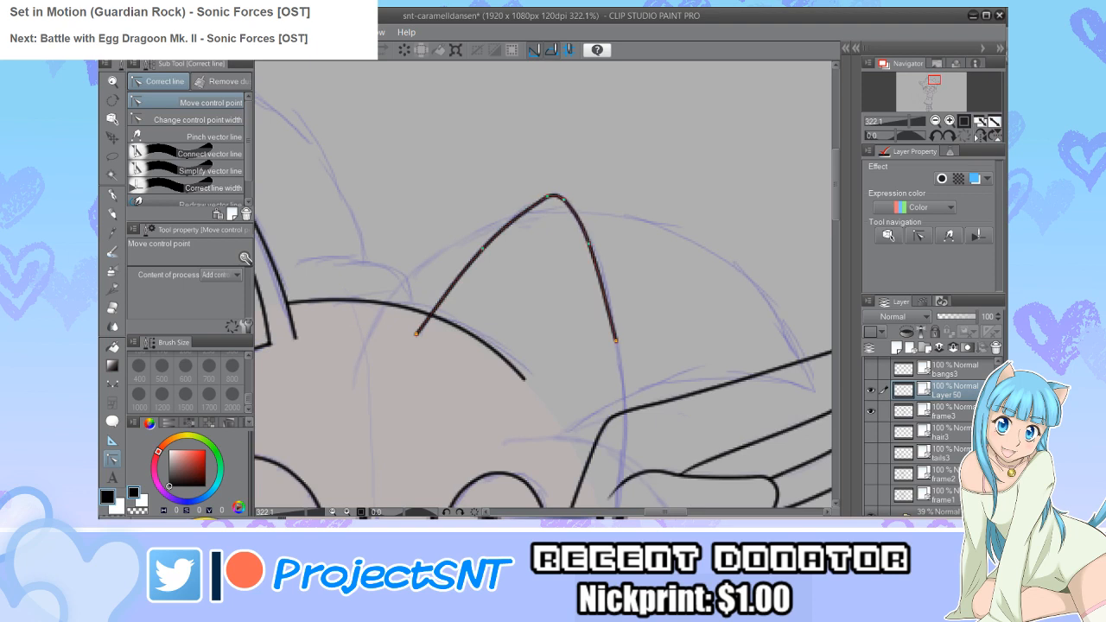
Step: Show the bangs3 layer and erase the Layer 50 head and right-hand ear lines that the bangs cover
scroll(544, 240, "down", 2)
scroll(543, 240, "down", 3)
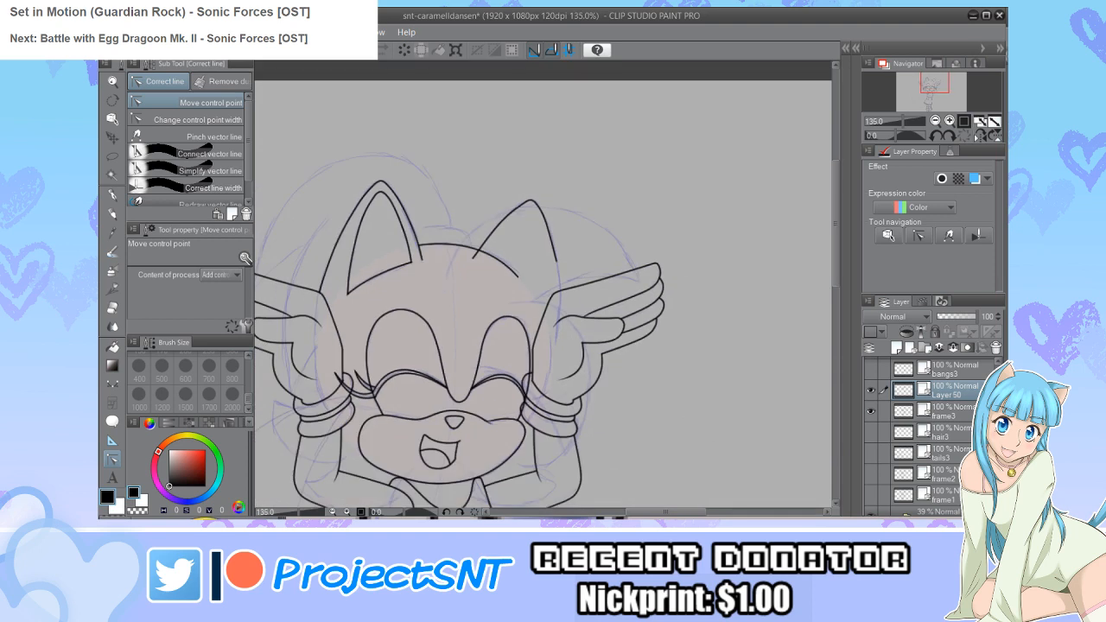
scroll(543, 294, "down", 1)
scroll(544, 311, "down", 1)
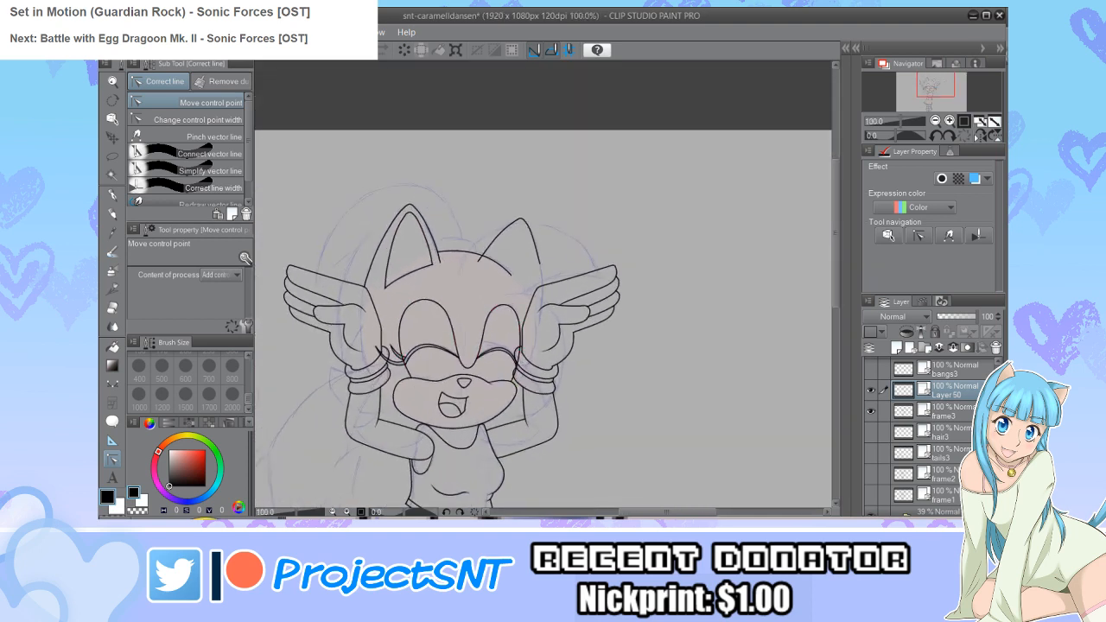
left_click(870, 369)
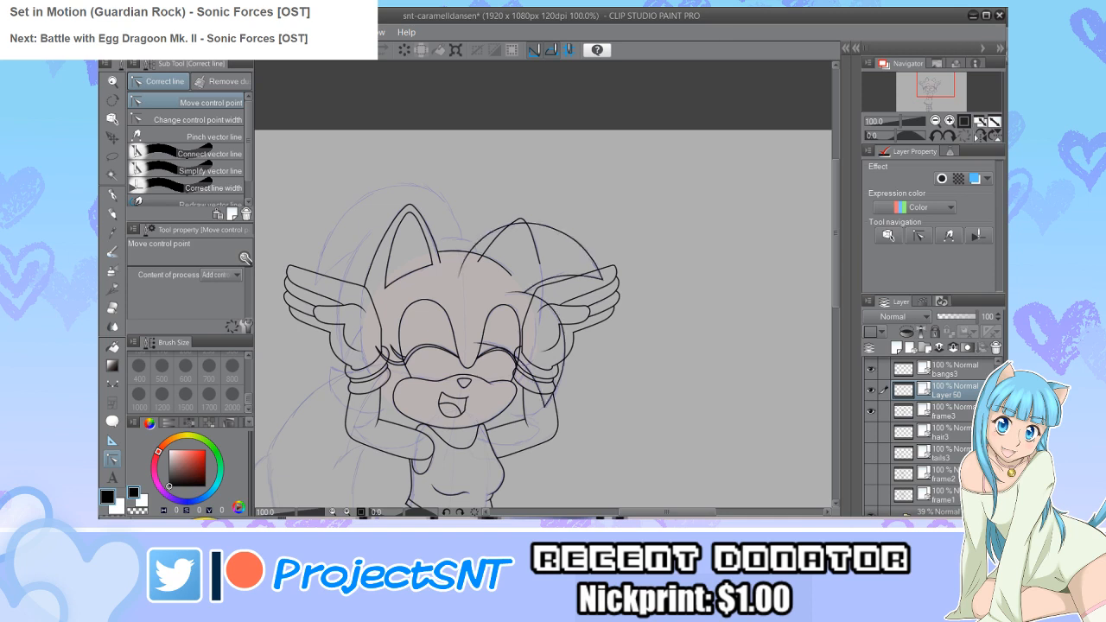
scroll(553, 269, "up", 2)
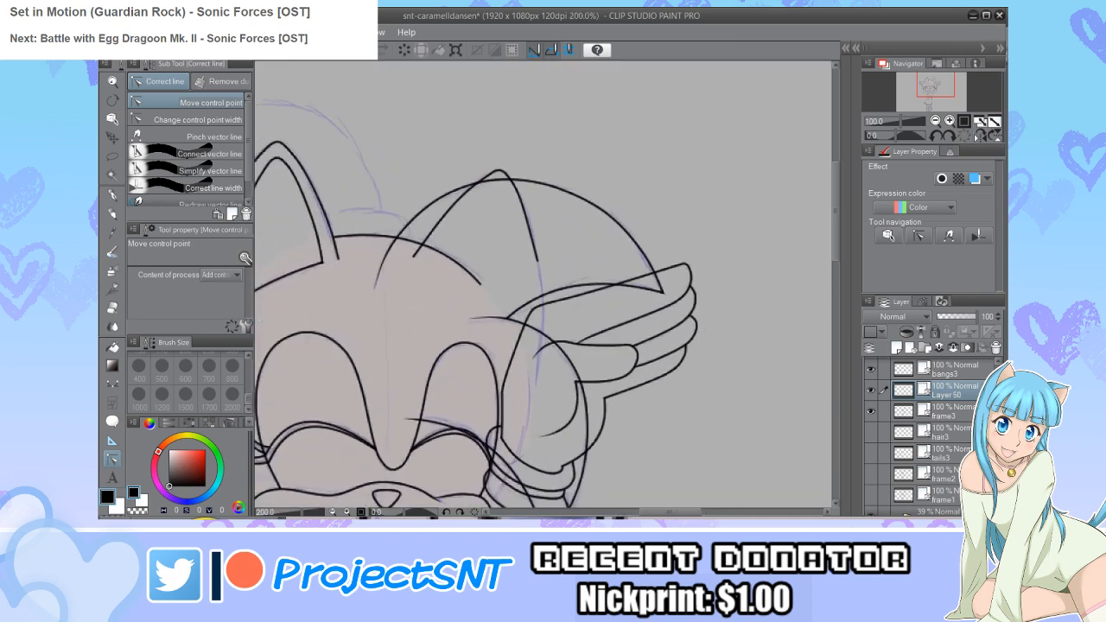
key("e")
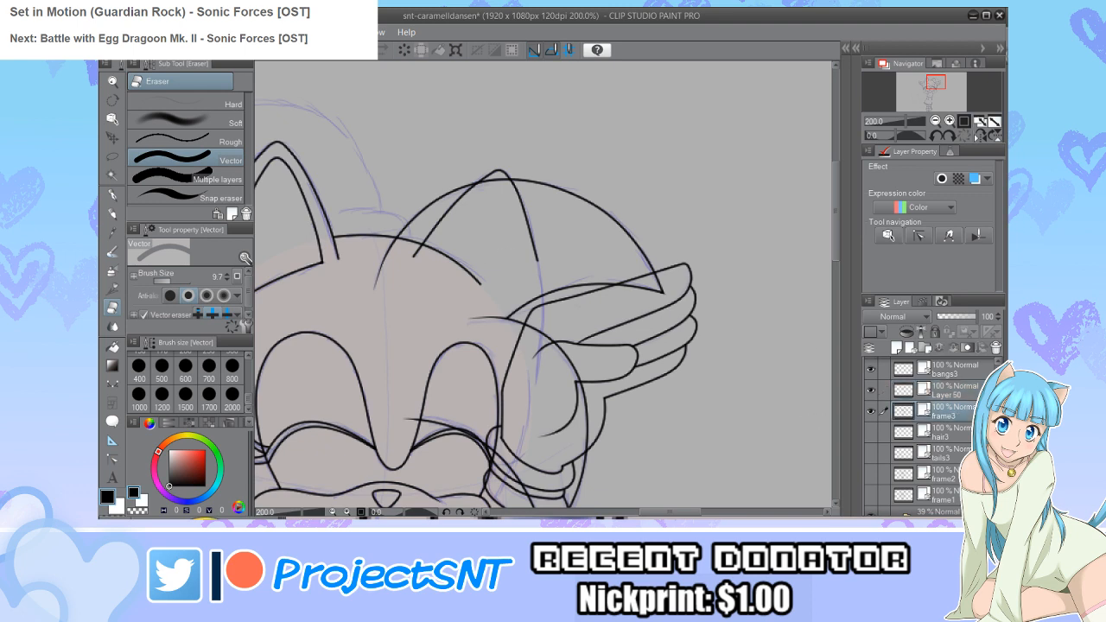
mouse_move(486, 290)
left_mouse_down()
mouse_move(416, 242)
mouse_move(552, 229)
left_mouse_up()
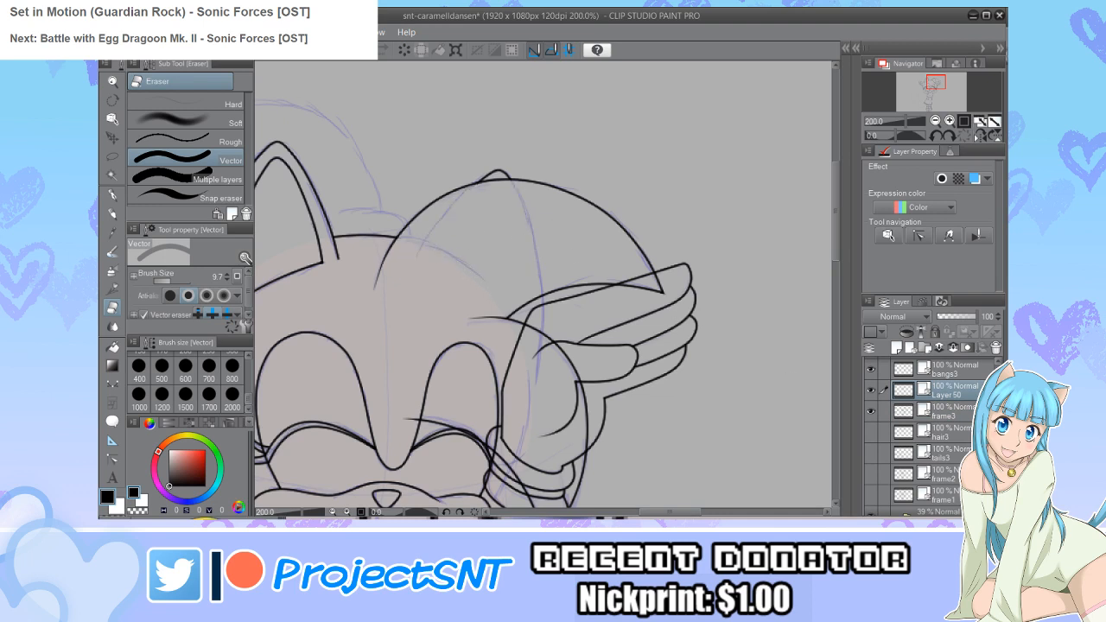
Step: On the frame3 layer, erase the right-hand wing and cuff lines that lie inside the bangs
left_click(938, 412)
scroll(627, 256, "up", 1)
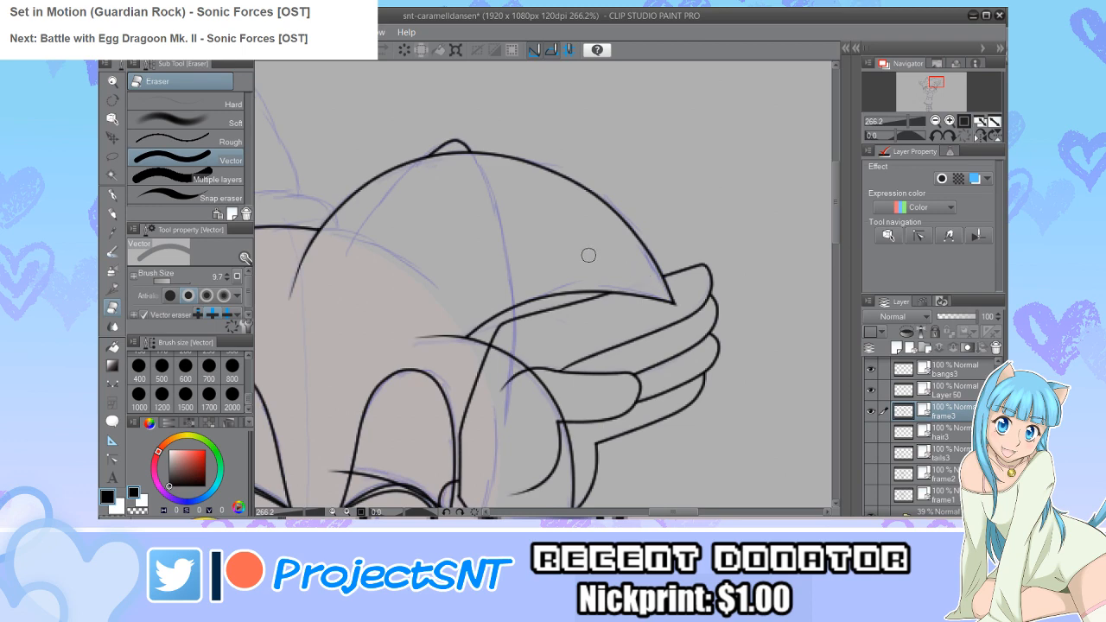
scroll(510, 209, "down", 1)
scroll(510, 219, "up", 4)
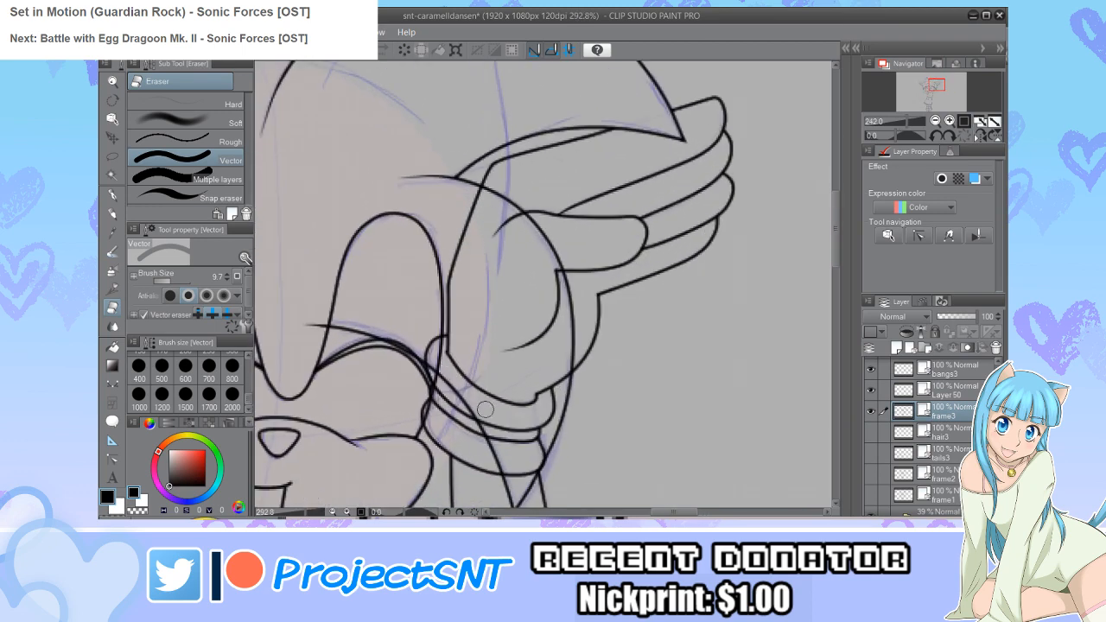
left_click(451, 353)
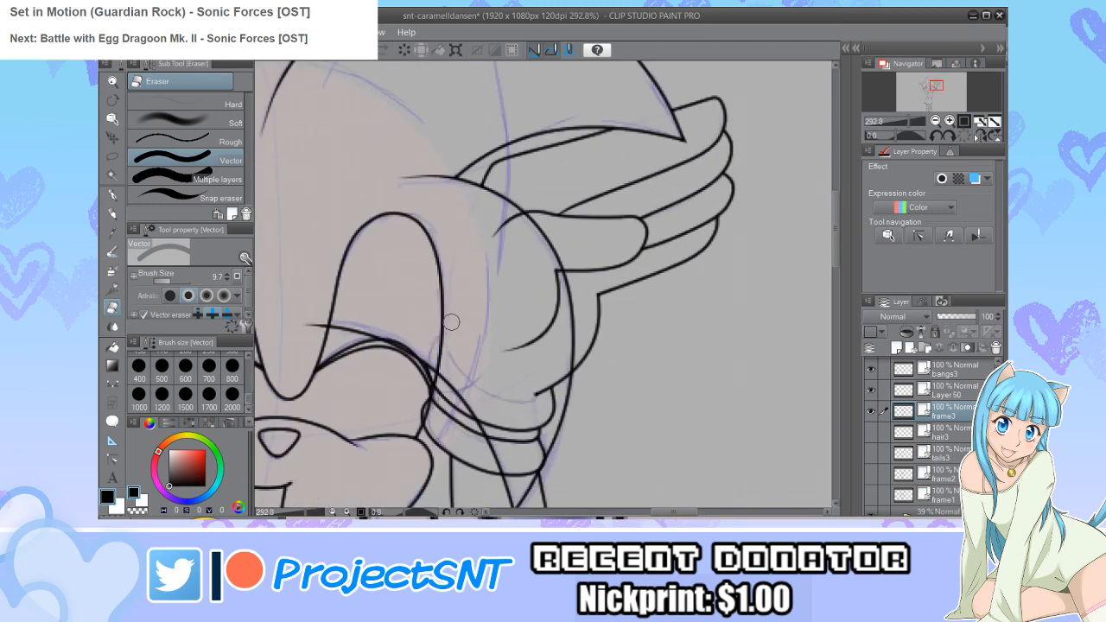
left_click(501, 226)
left_click(553, 316)
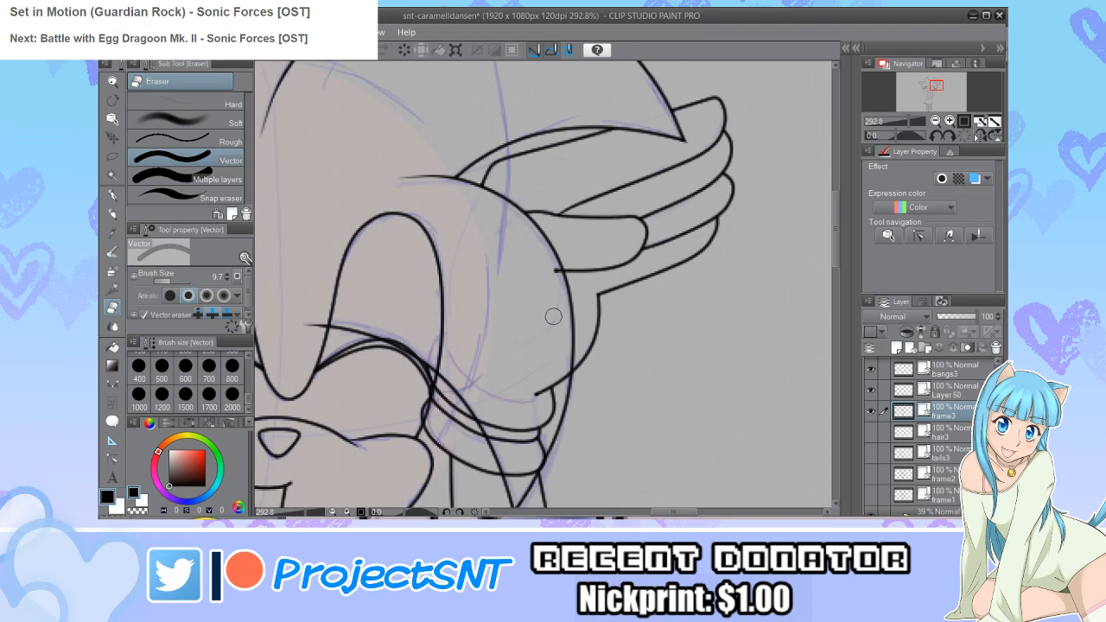
left_click(537, 395)
left_click(529, 433)
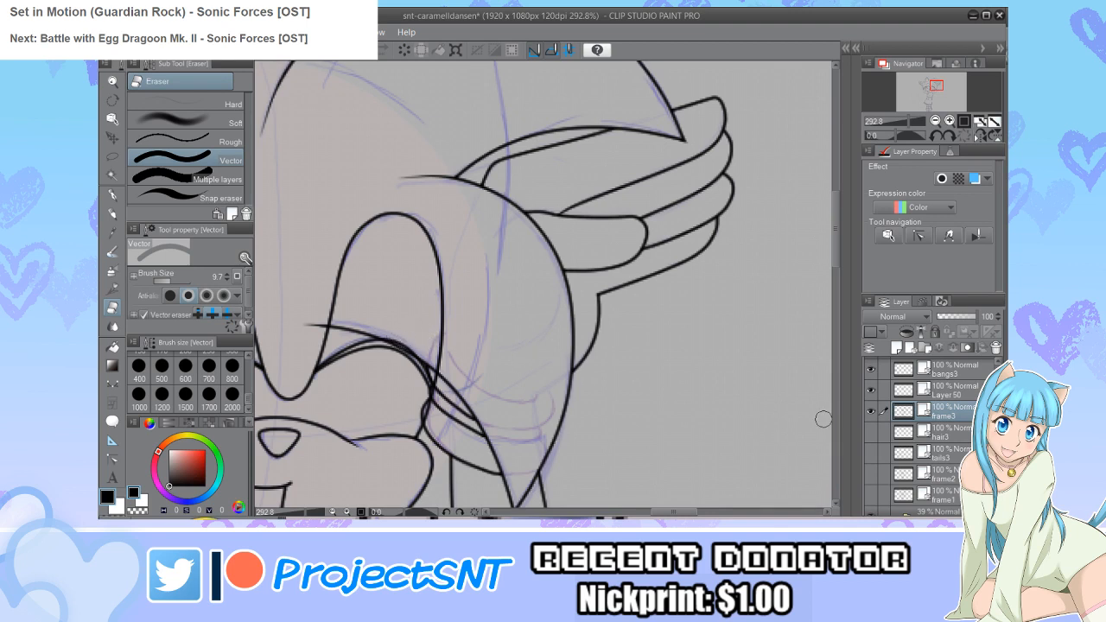
Step: On Layer 50, try erasing the crossing lines at the right-hand eye's outer corner, undo it, and set the eraser size to 2.9
key("alt+bracketright")
scroll(308, 350, "up", 3)
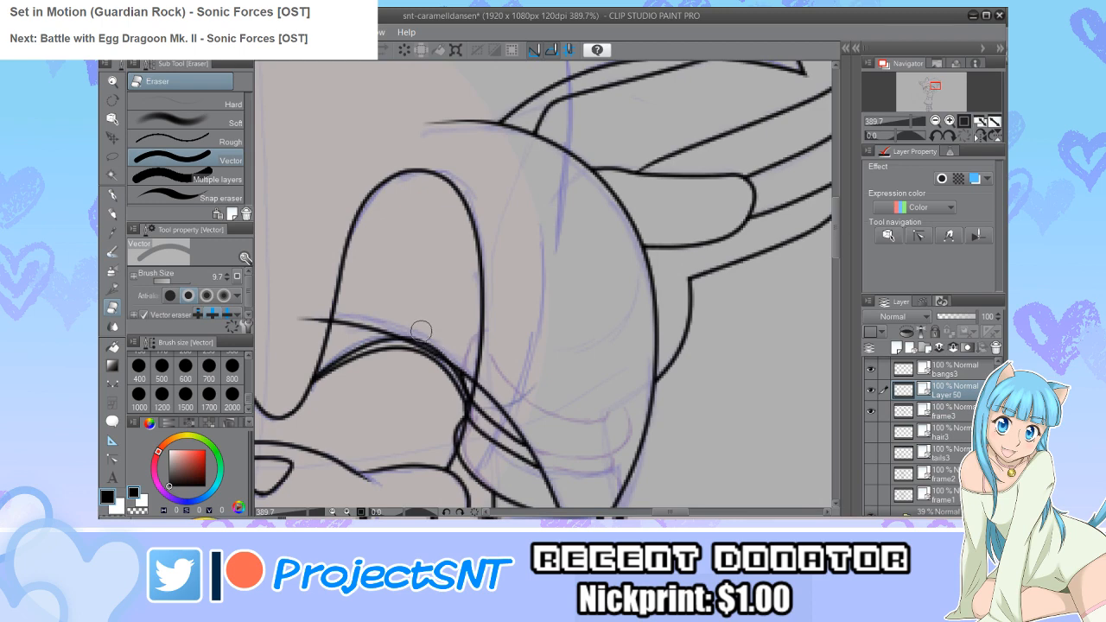
scroll(505, 342, "down", 3)
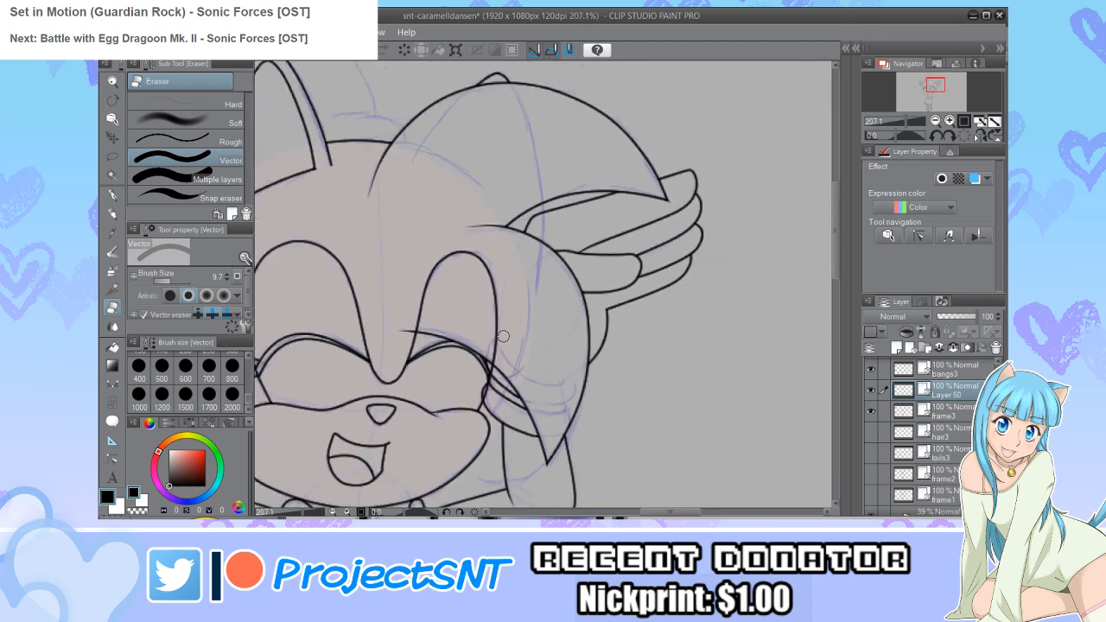
scroll(500, 416, "up", 3)
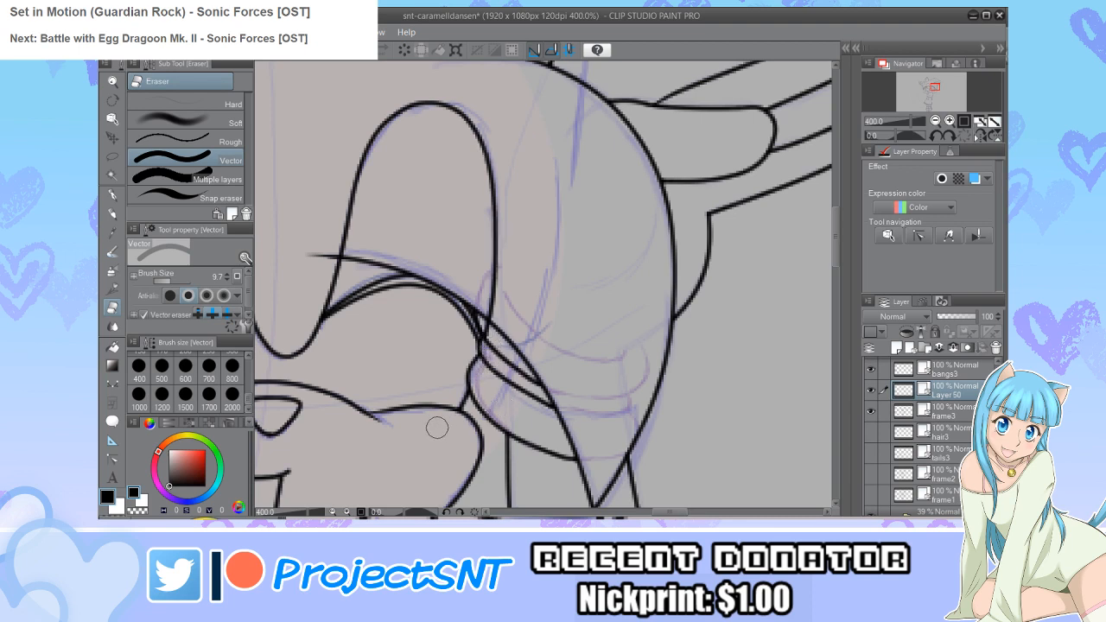
left_click(492, 328)
left_click(484, 337)
key("ctrl+z")
left_click(164, 280)
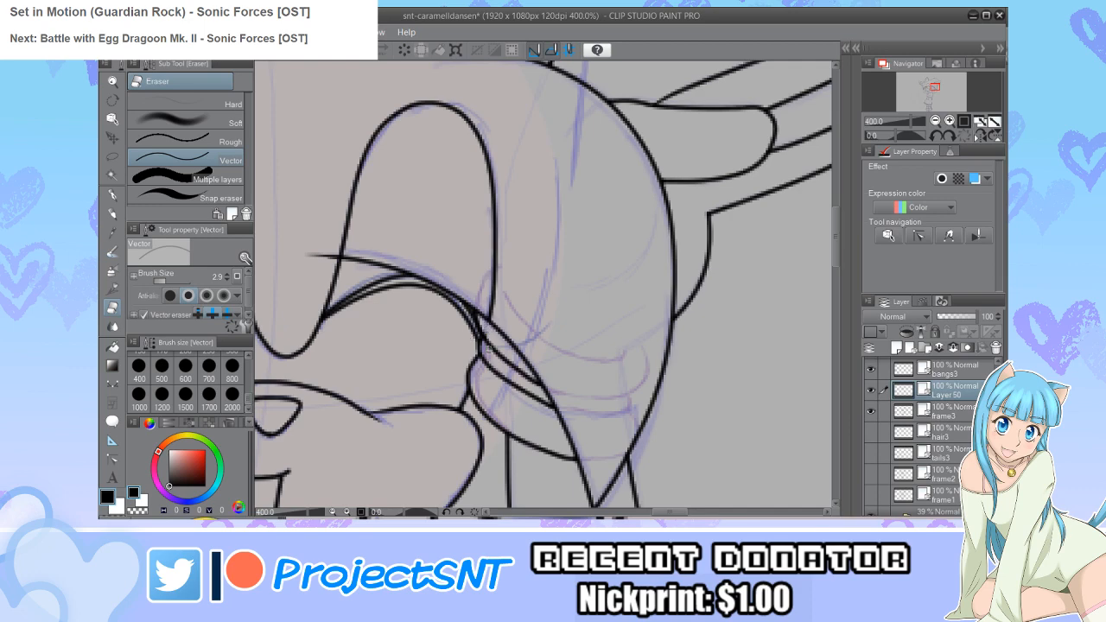
Step: Set the vector eraser size to 28.1 and erase the arched outline above the right-hand eye
scroll(506, 366, "down", 5)
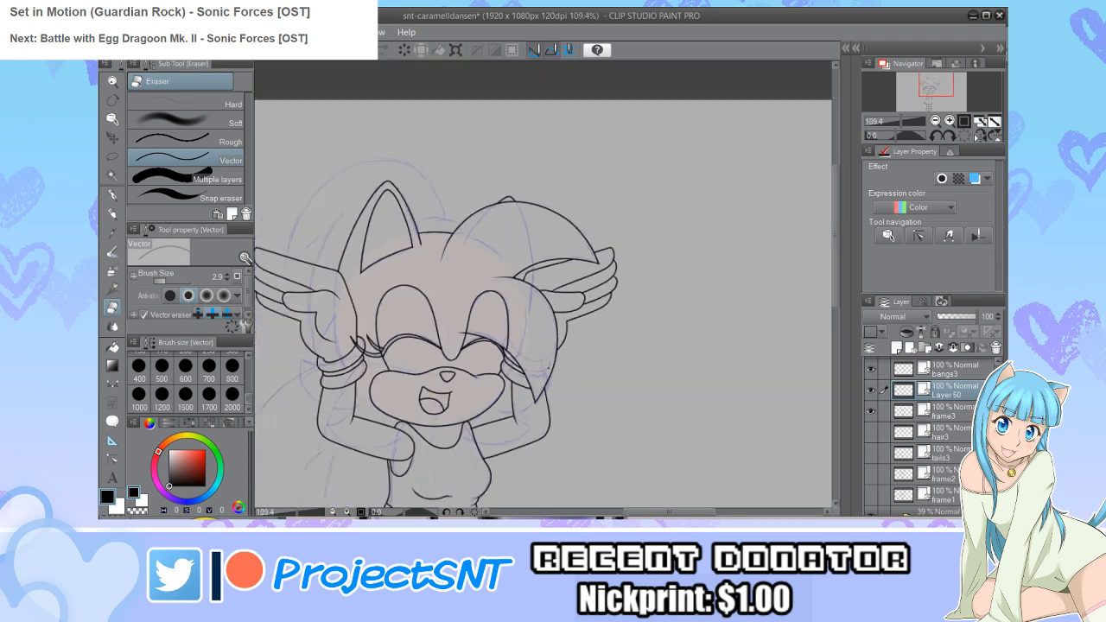
scroll(525, 339, "up", 1)
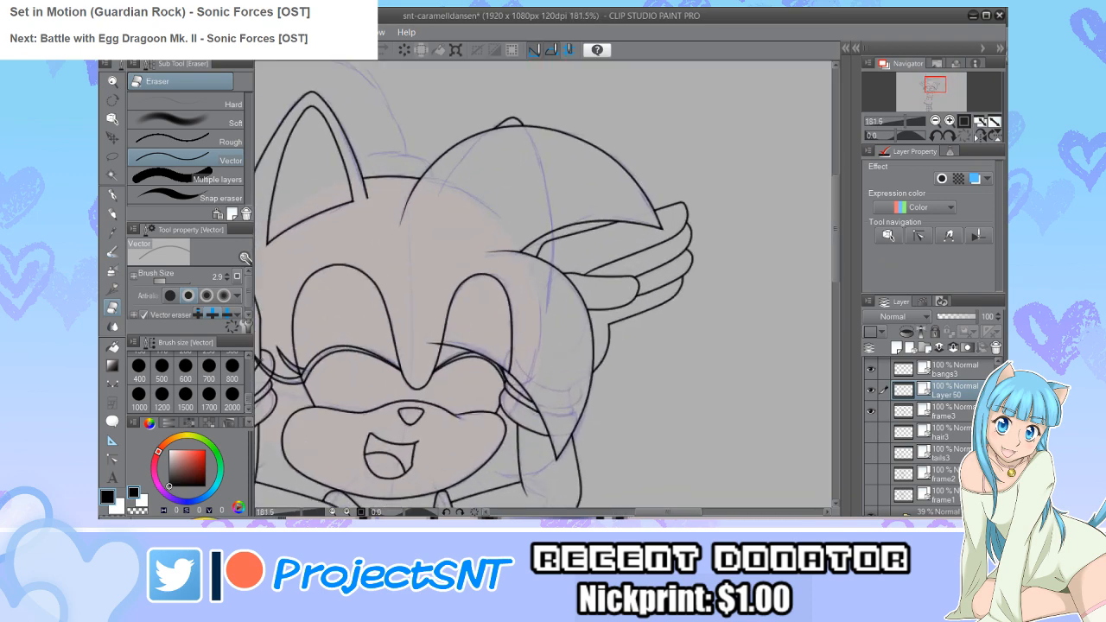
left_click_drag(166, 279, 174, 280)
left_click_drag(447, 296, 548, 312)
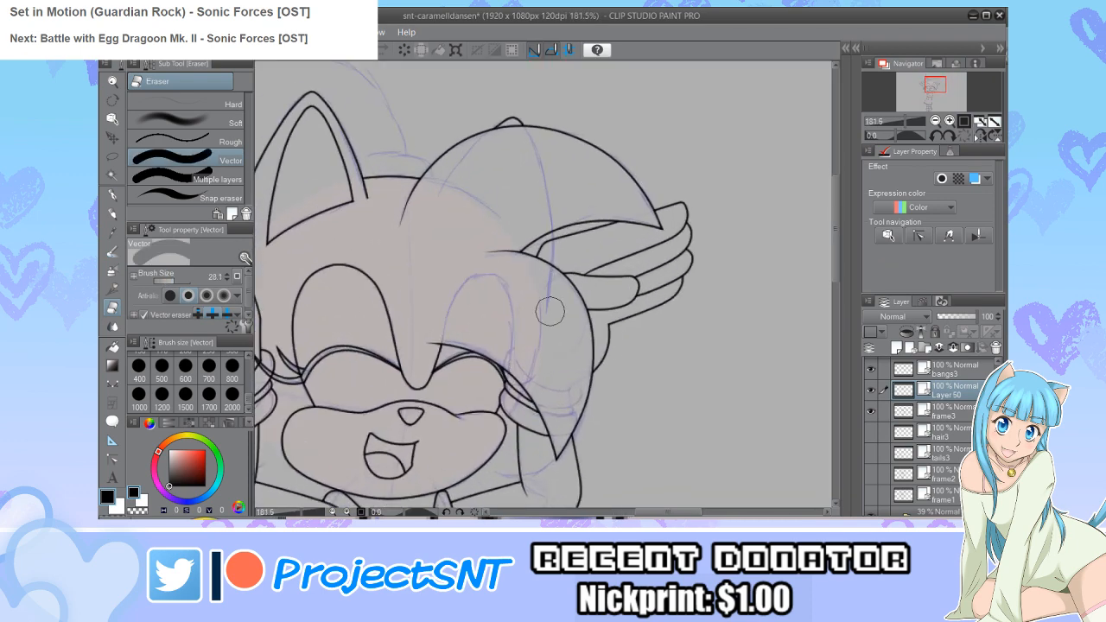
Step: Check the overall line art with the Folder 5 sketch hidden and make the sketch visible again
scroll(540, 309, "down", 5)
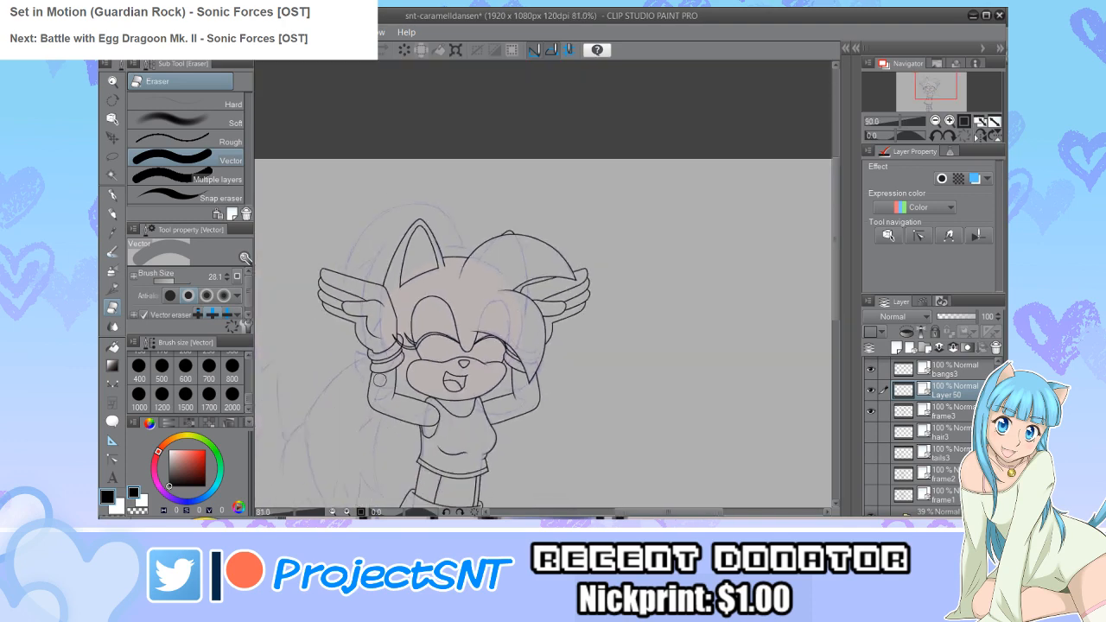
scroll(415, 393, "up", 1)
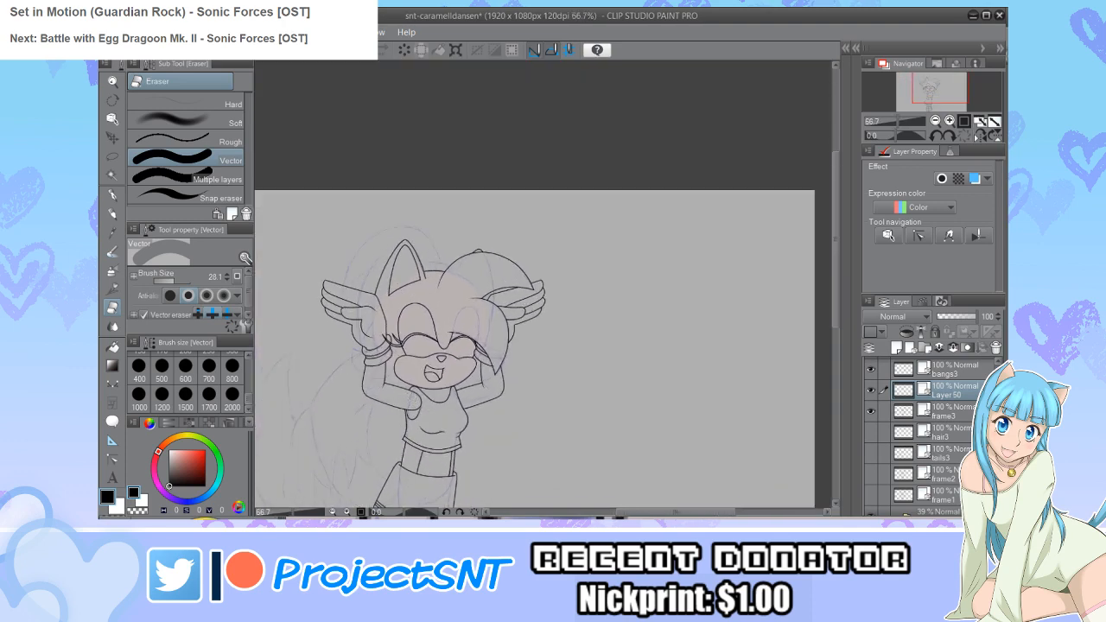
scroll(934, 432, "down", 2)
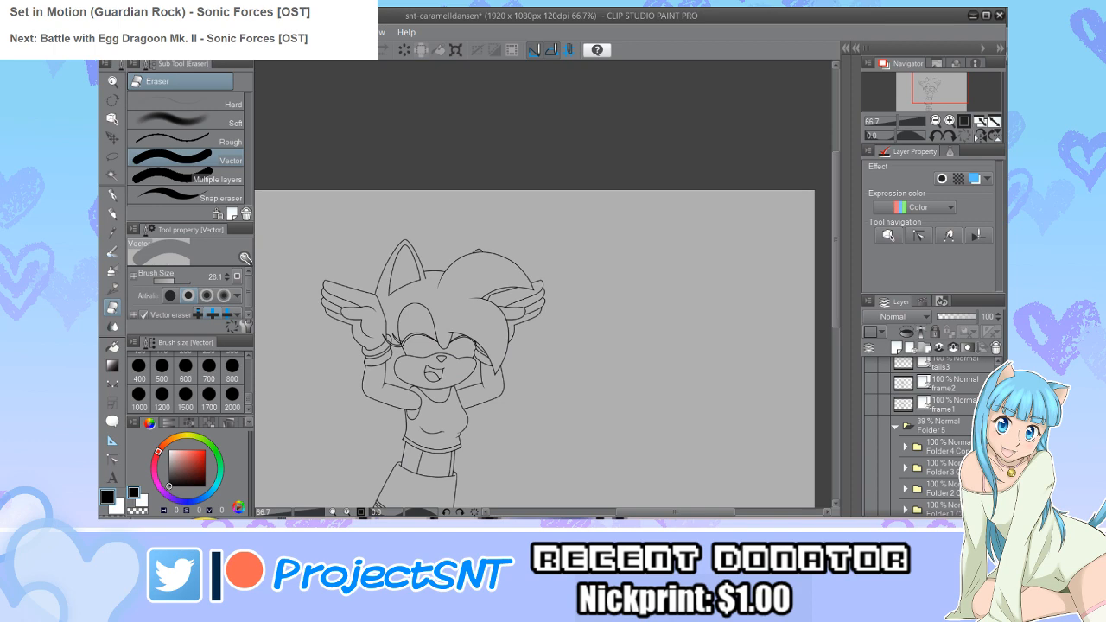
left_click(871, 425)
scroll(513, 291, "up", 6)
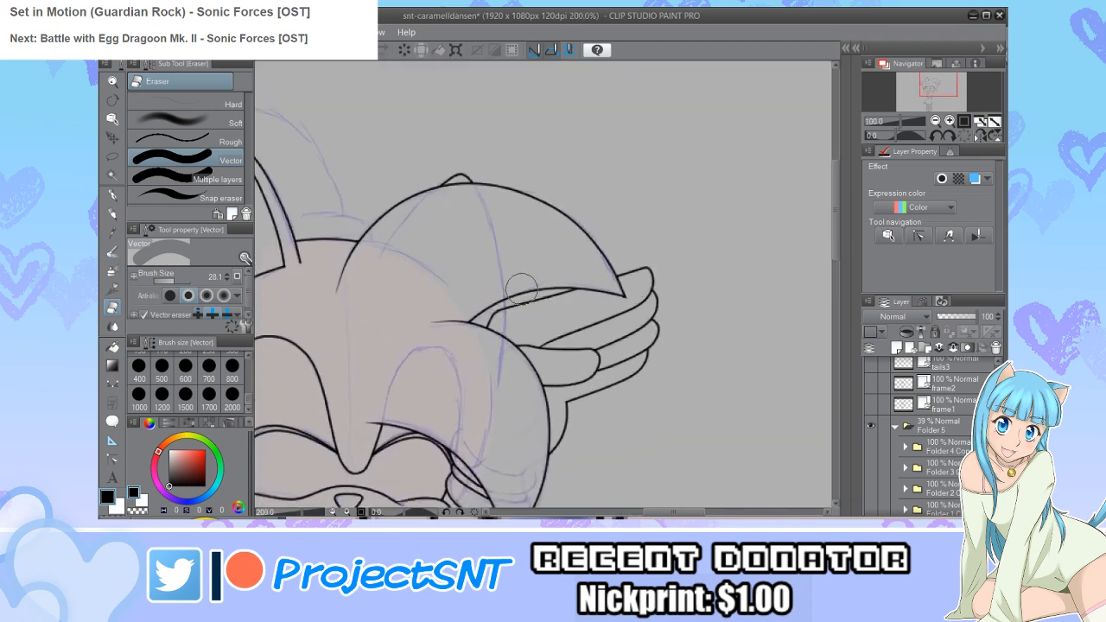
key("u")
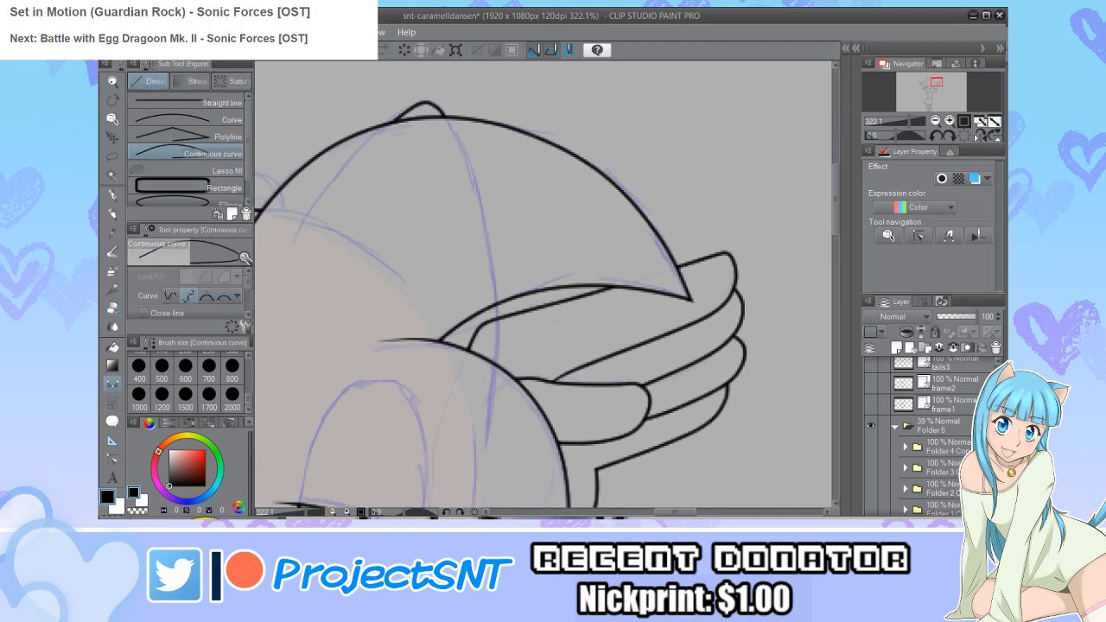
key("ctrl+shift+n")
key("ctrl+plus")
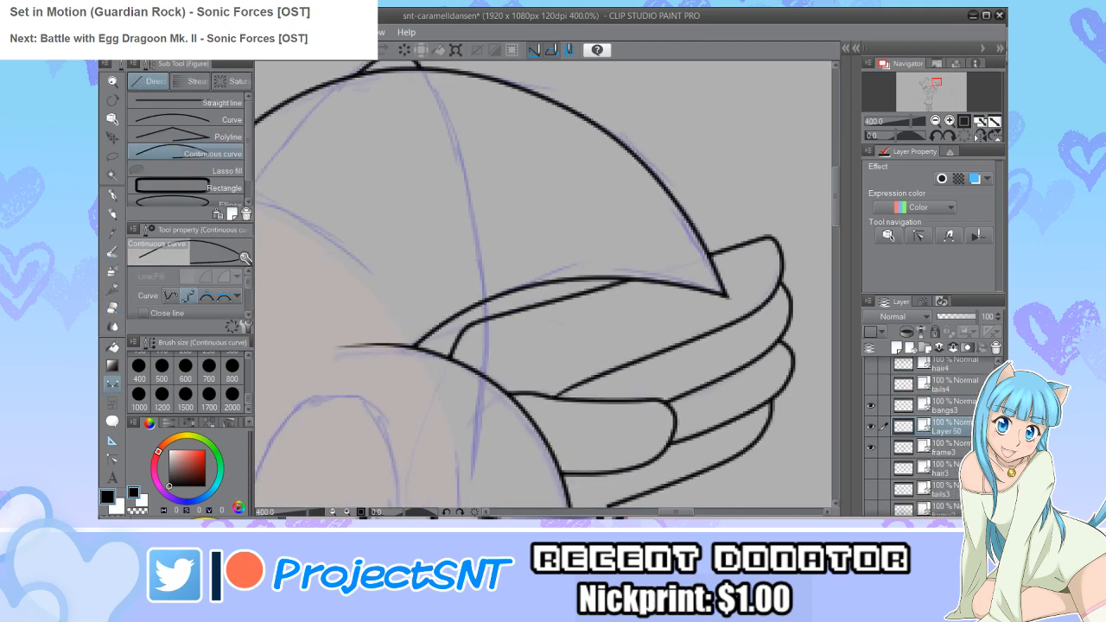
left_click(485, 300)
double_click(487, 318)
key("ctrl+z")
Step: On Layer 50, draw a short vertical curve over the sketch line, joining the right-hand bangs' lower edge to the wing's top feather
key("u")
scroll(517, 342, "up", 3)
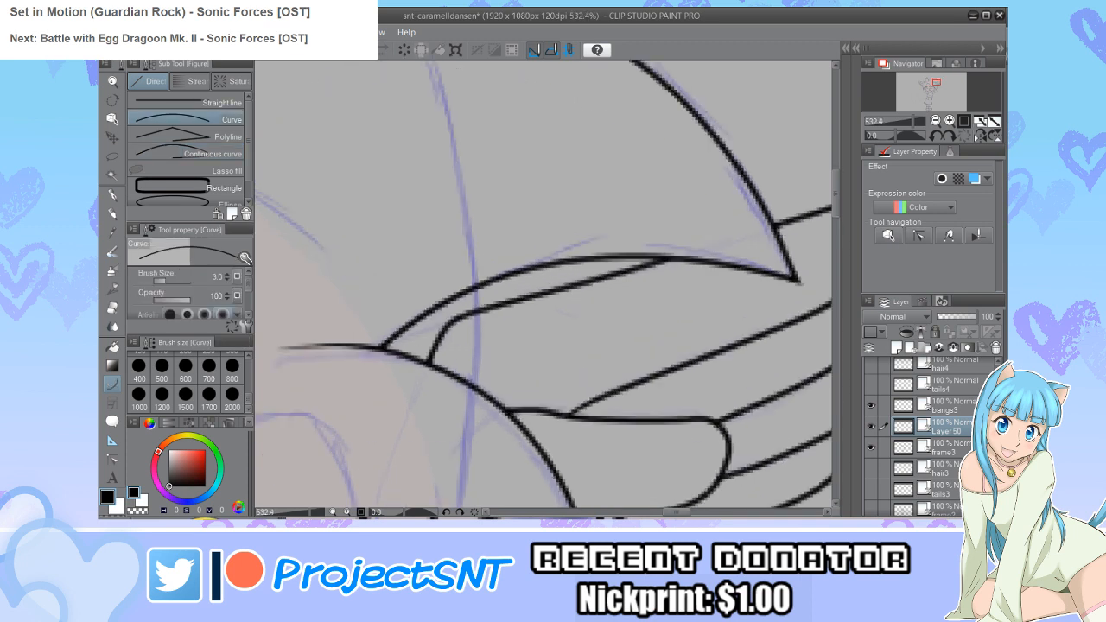
mouse_move(478, 285)
left_mouse_down()
mouse_move(474, 256)
mouse_move(477, 309)
left_mouse_up()
key("e")
left_click_drag(444, 247, 457, 235)
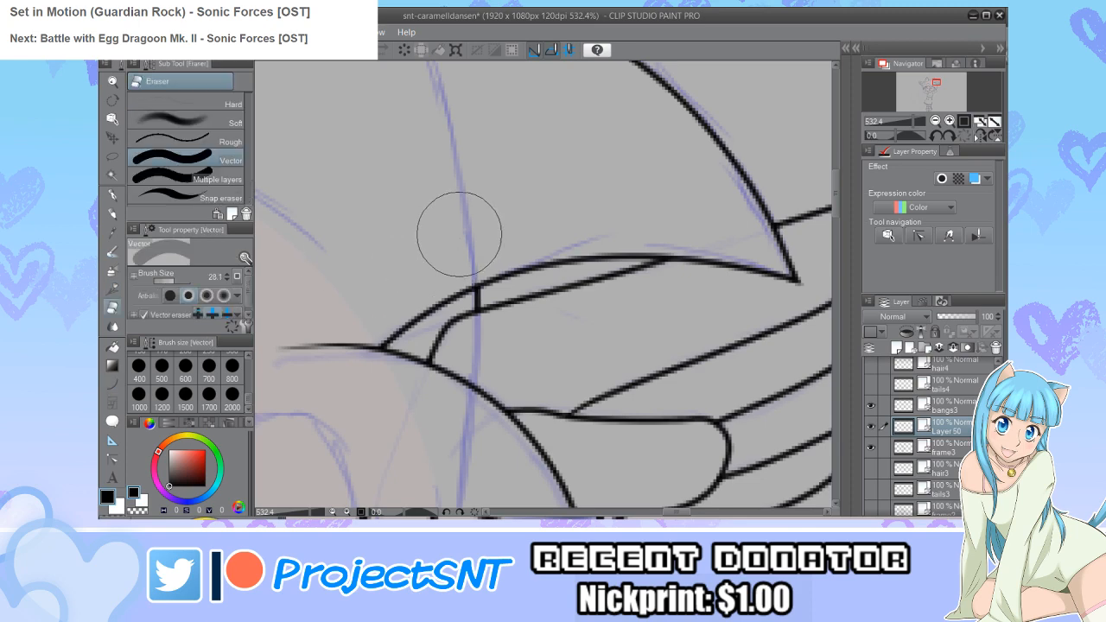
Step: Show and select the hair3 layer and erase its line ends inside the left-hand ear and the bangs
scroll(524, 242, "down", 5)
scroll(553, 257, "down", 3)
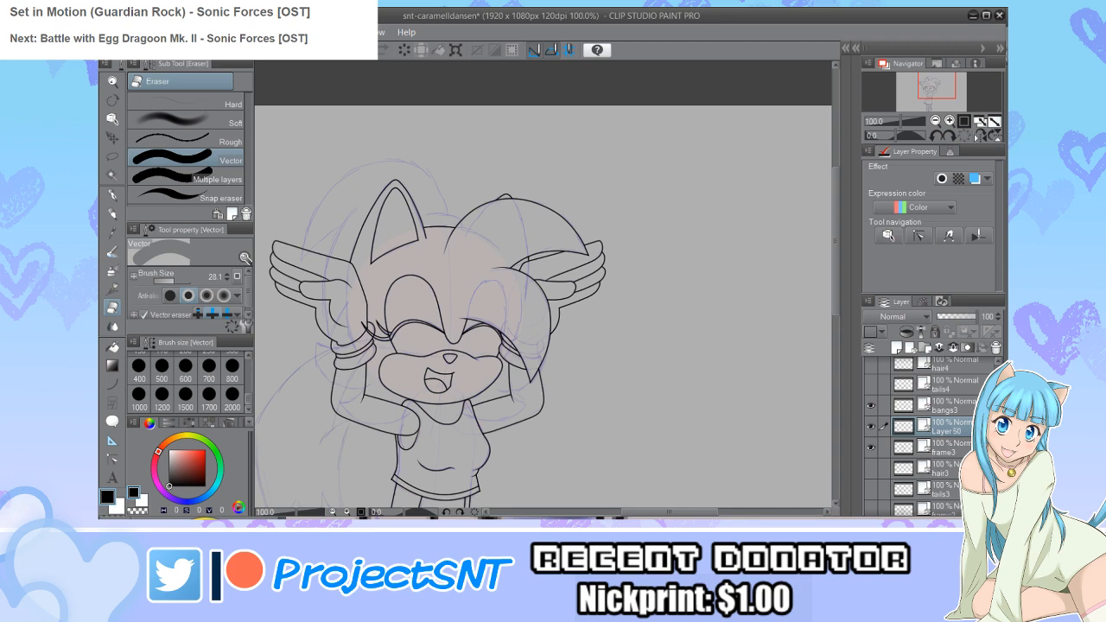
scroll(430, 177, "up", 3)
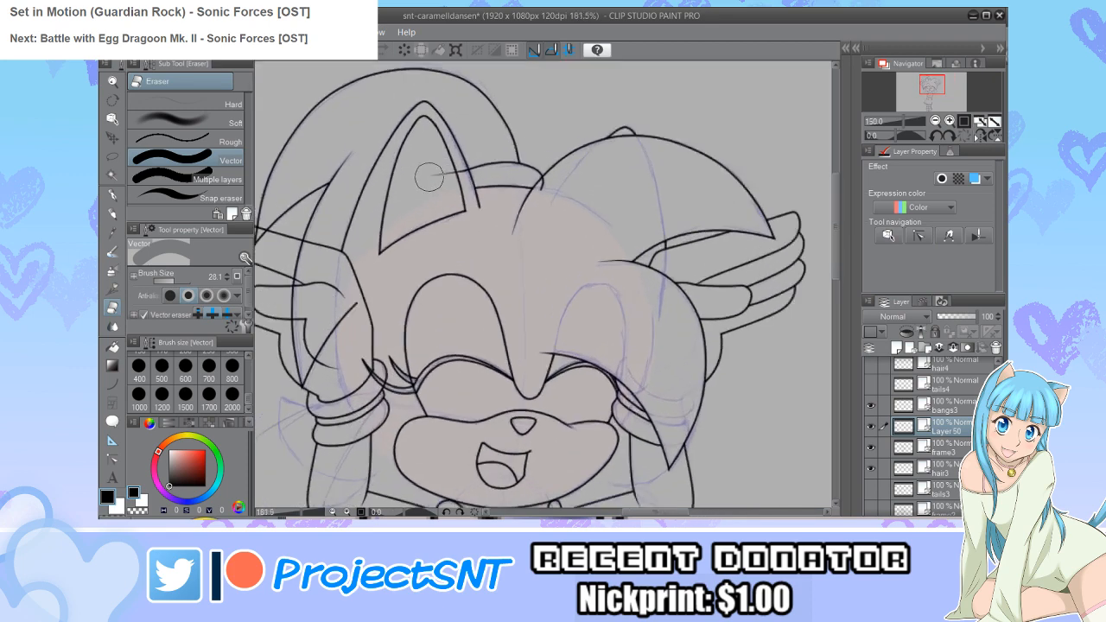
scroll(429, 177, "up", 2)
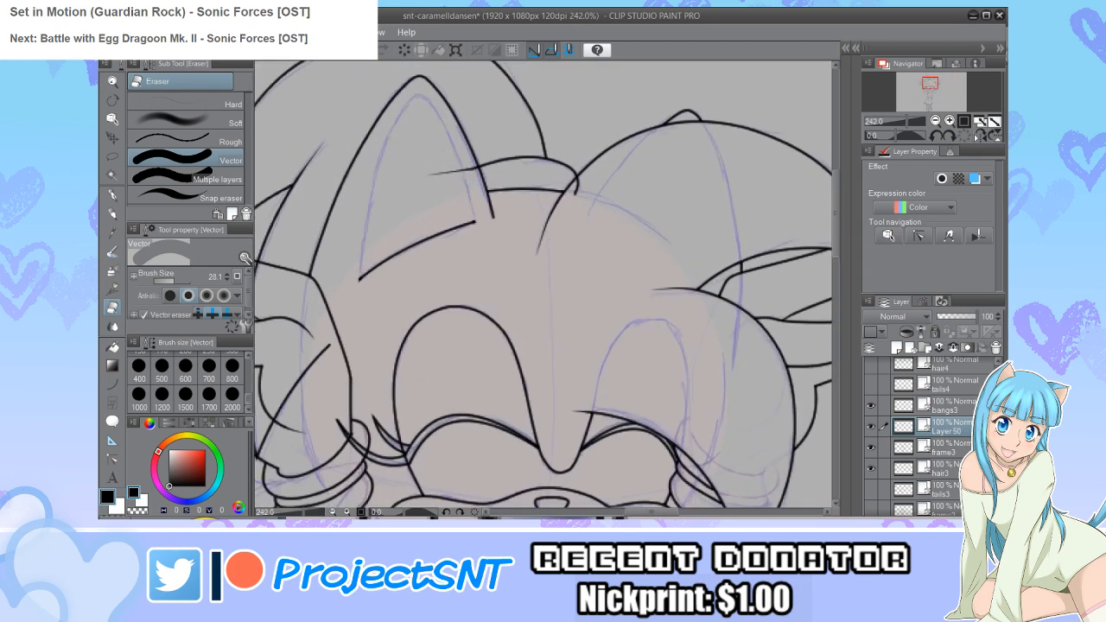
key("ctrl+z")
left_click(415, 178, "ctrl+shift")
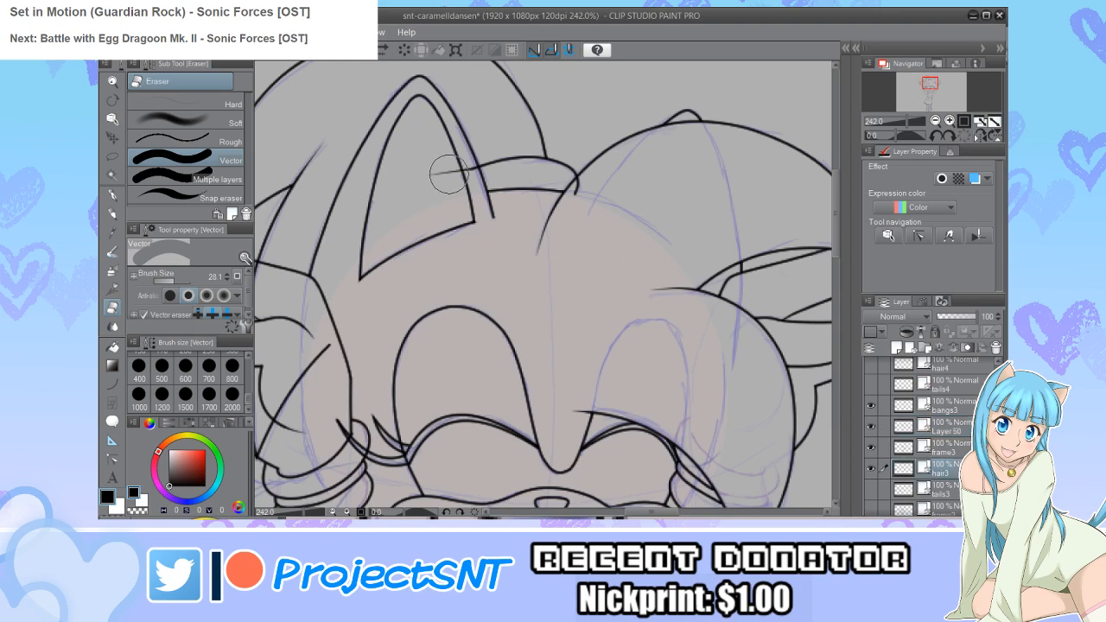
left_click(445, 171)
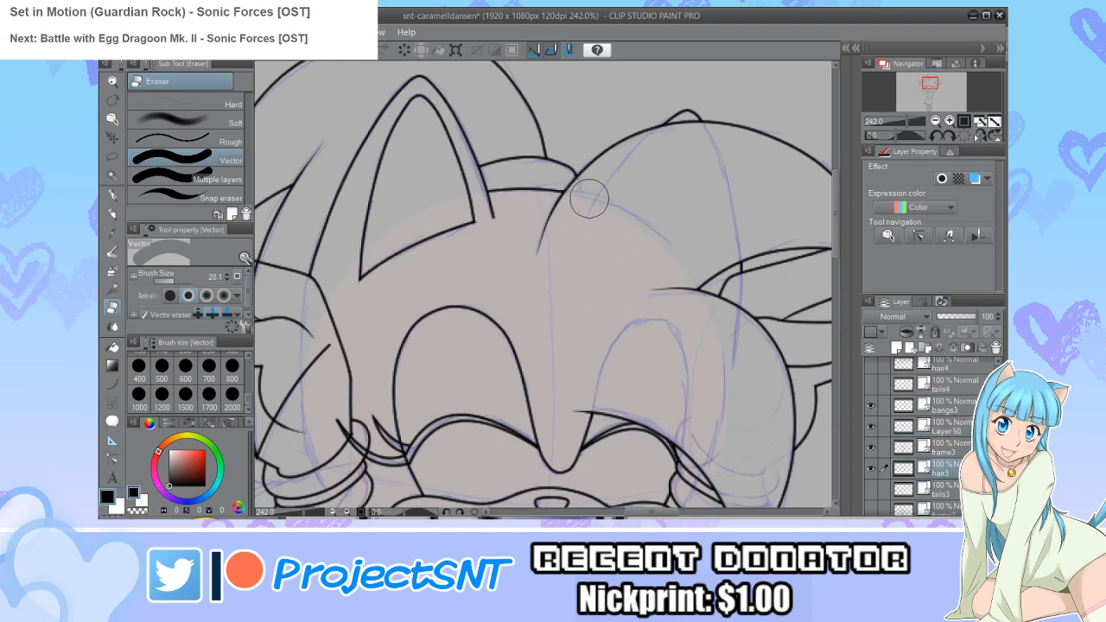
Step: Save the snt-caramelldansen drawing
scroll(597, 192, "down", 2)
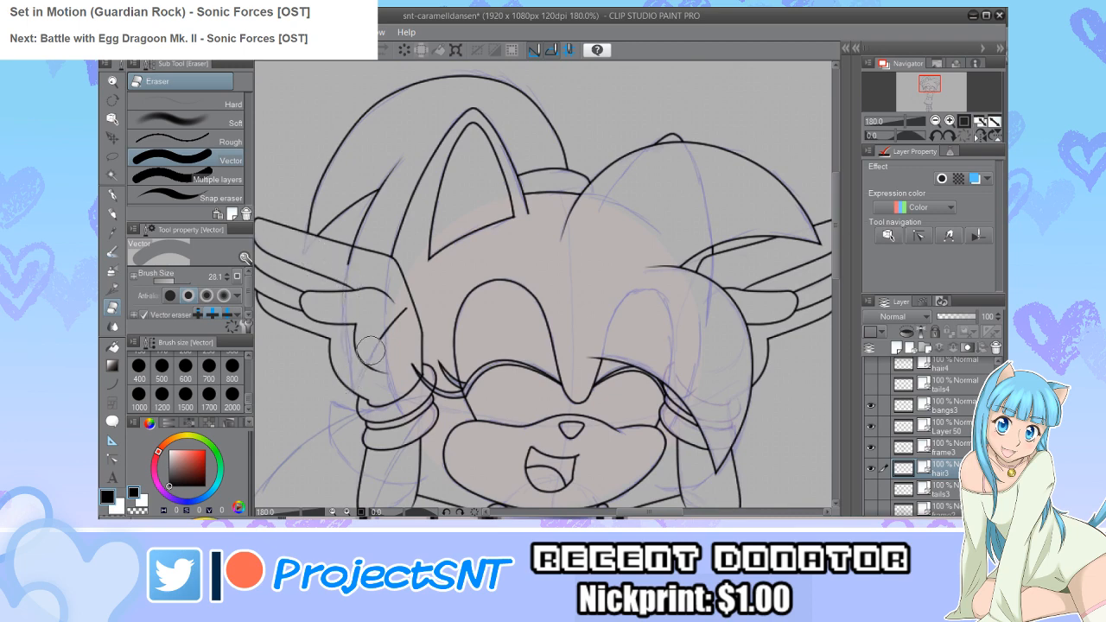
scroll(372, 267, "down", 1)
scroll(372, 267, "down", 1)
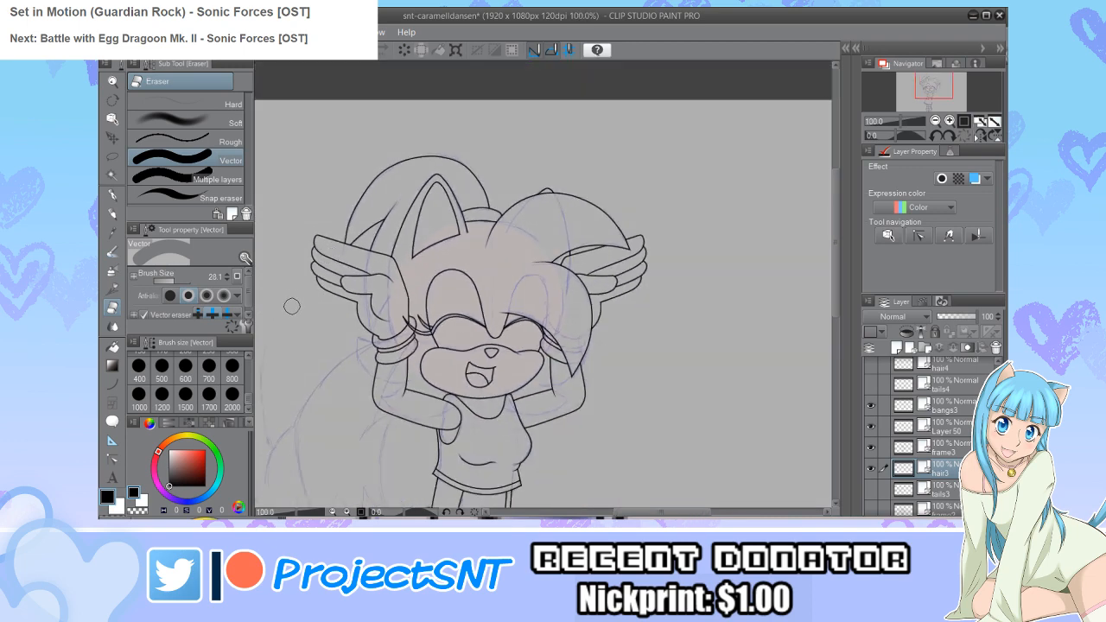
scroll(281, 308, "down", 1)
scroll(337, 300, "down", 1)
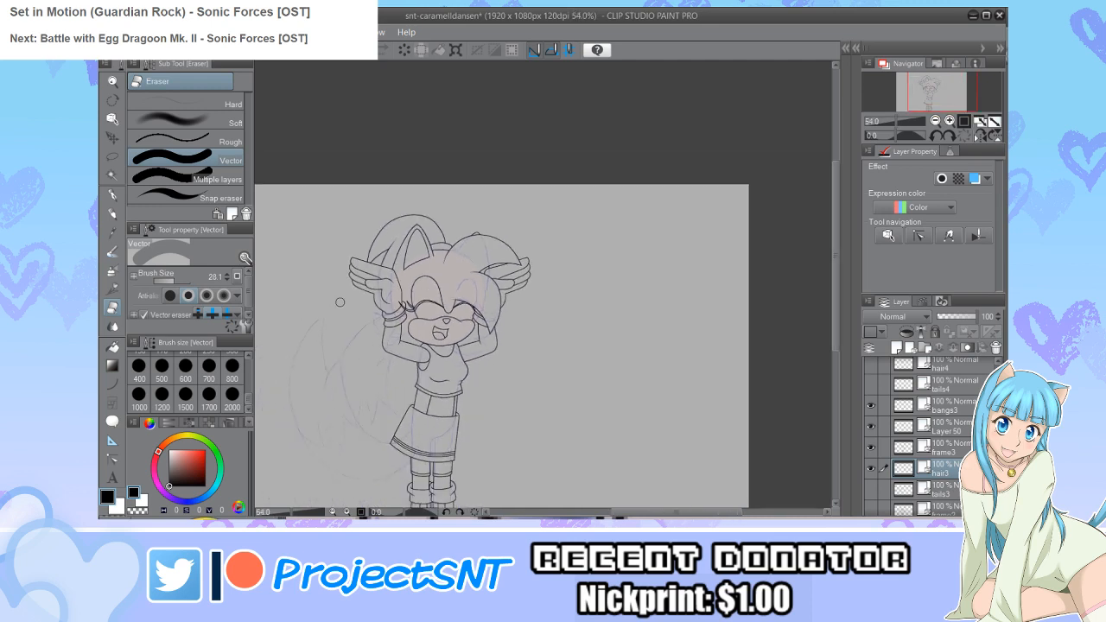
scroll(353, 294, "up", 2)
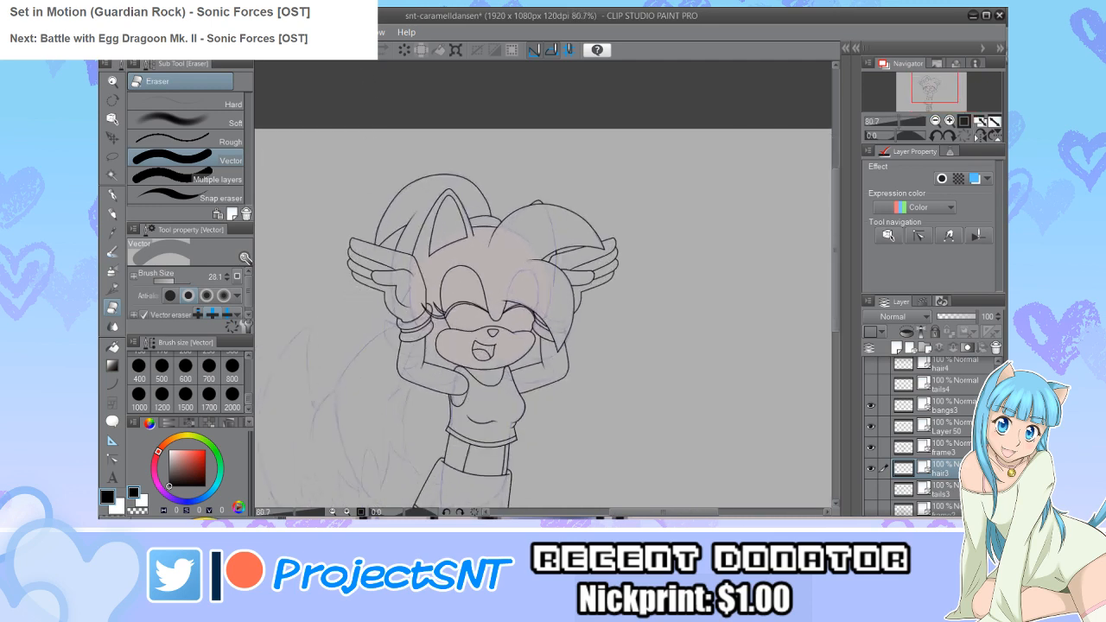
key("ctrl+s")
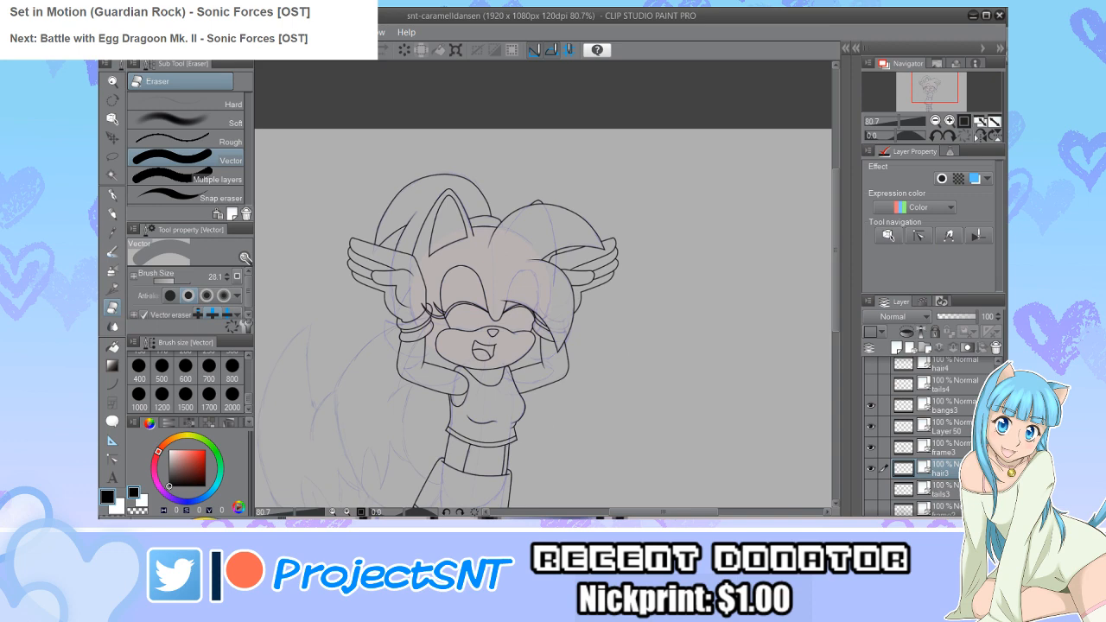
Step: On hair3, draw two curves forming the pointed hair tip behind the left-hand wristbands and erase the overshoot at the point
scroll(463, 422, "up", 3)
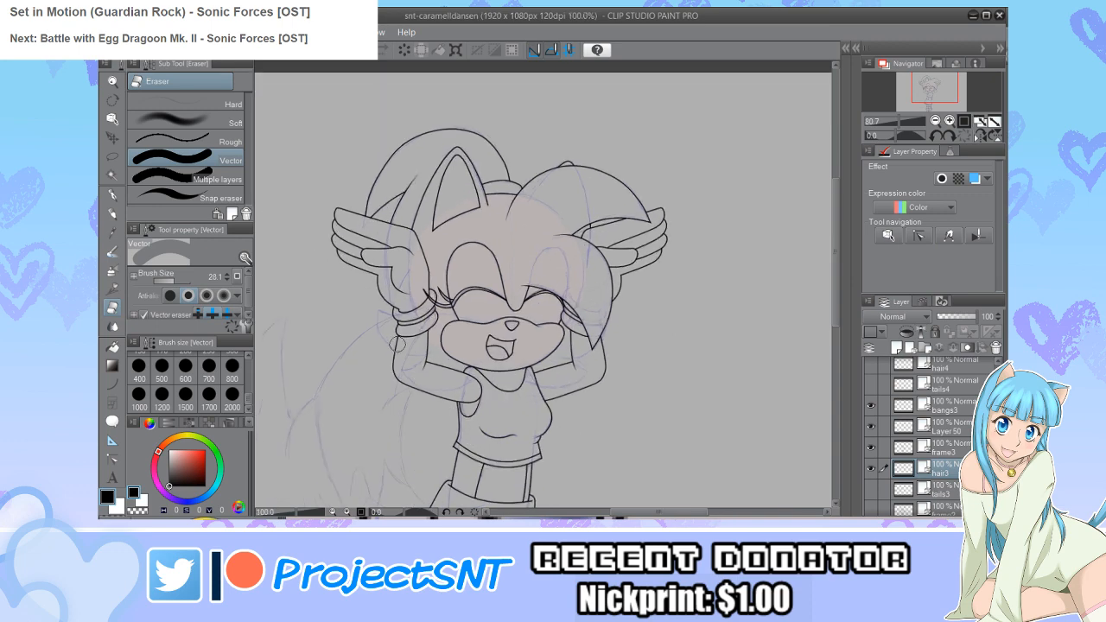
scroll(406, 325, "up", 2)
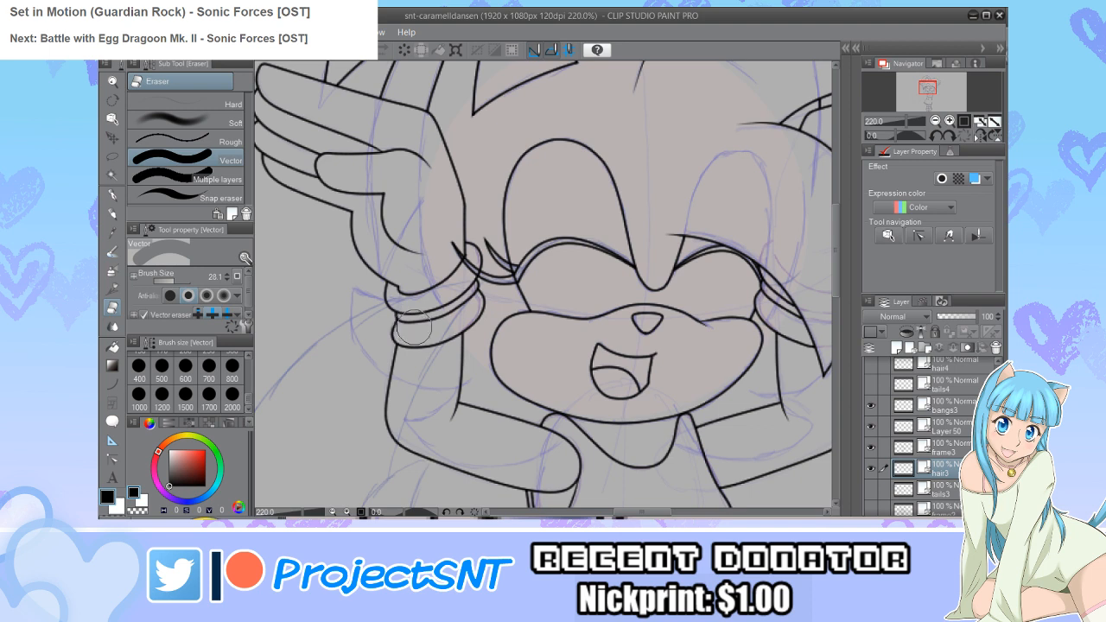
key("u")
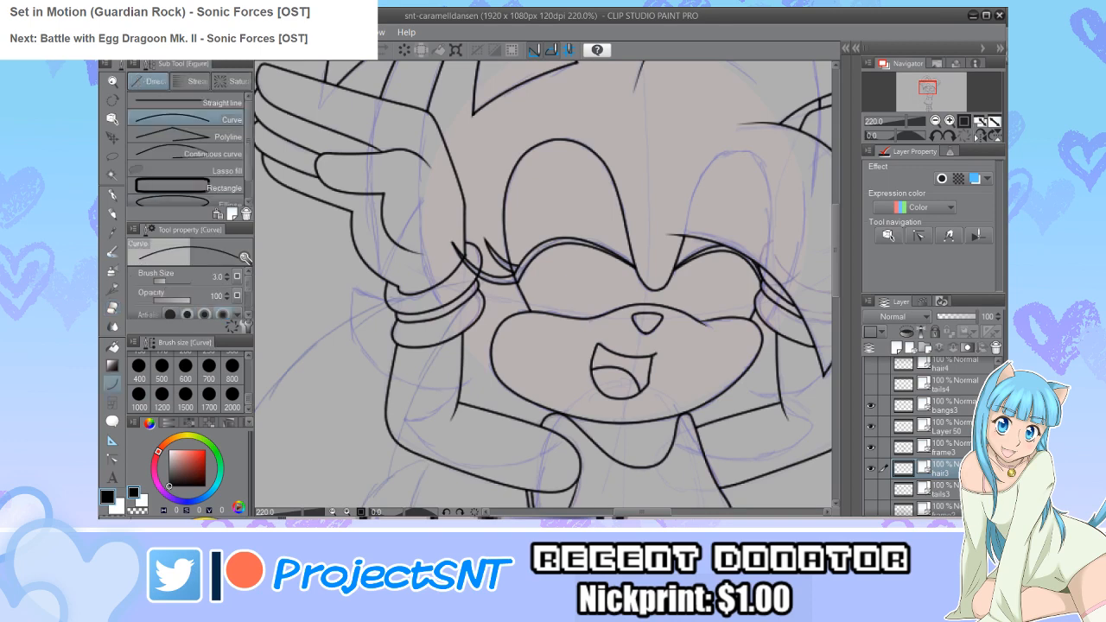
scroll(371, 310, "up", 2)
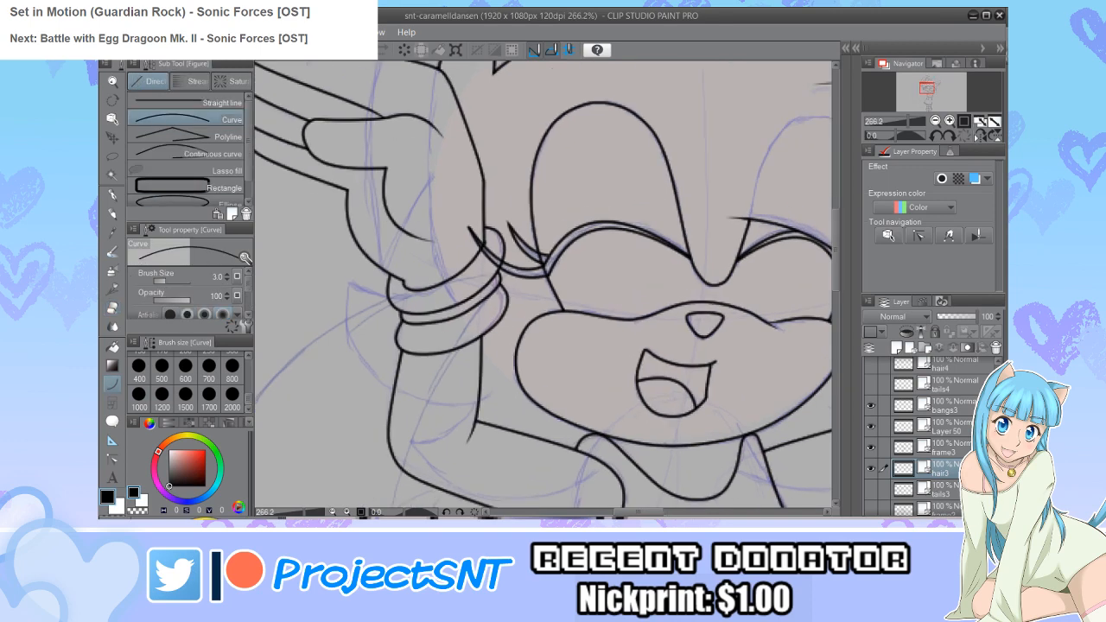
left_click_drag(345, 274, 461, 290)
left_click(395, 321)
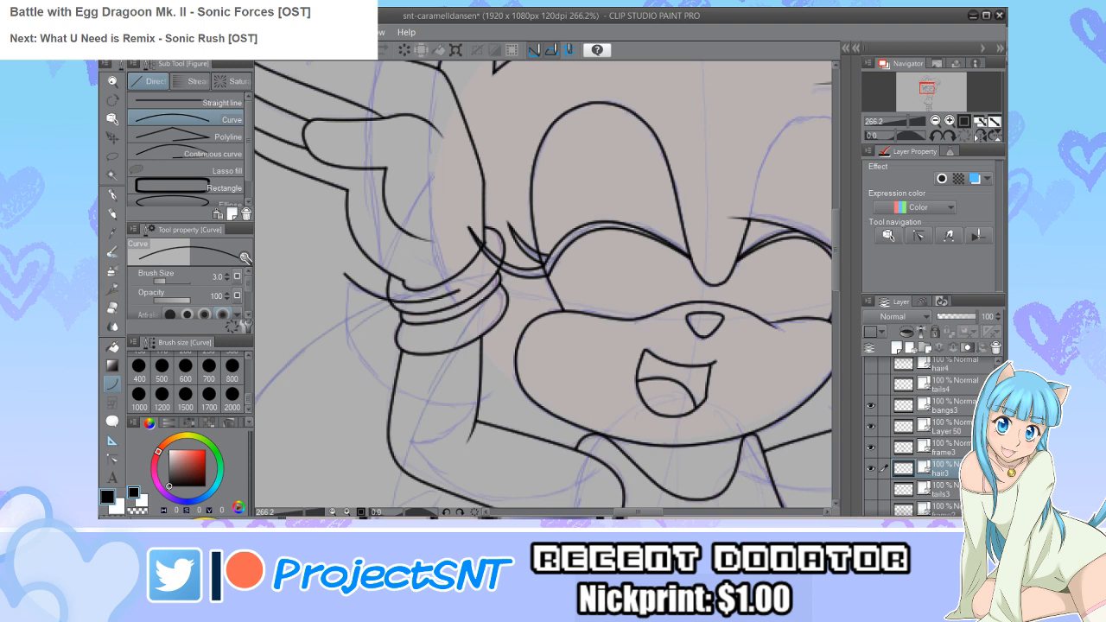
mouse_move(351, 273)
left_mouse_down()
mouse_move(358, 292)
mouse_move(496, 395)
left_mouse_up()
left_click(349, 404)
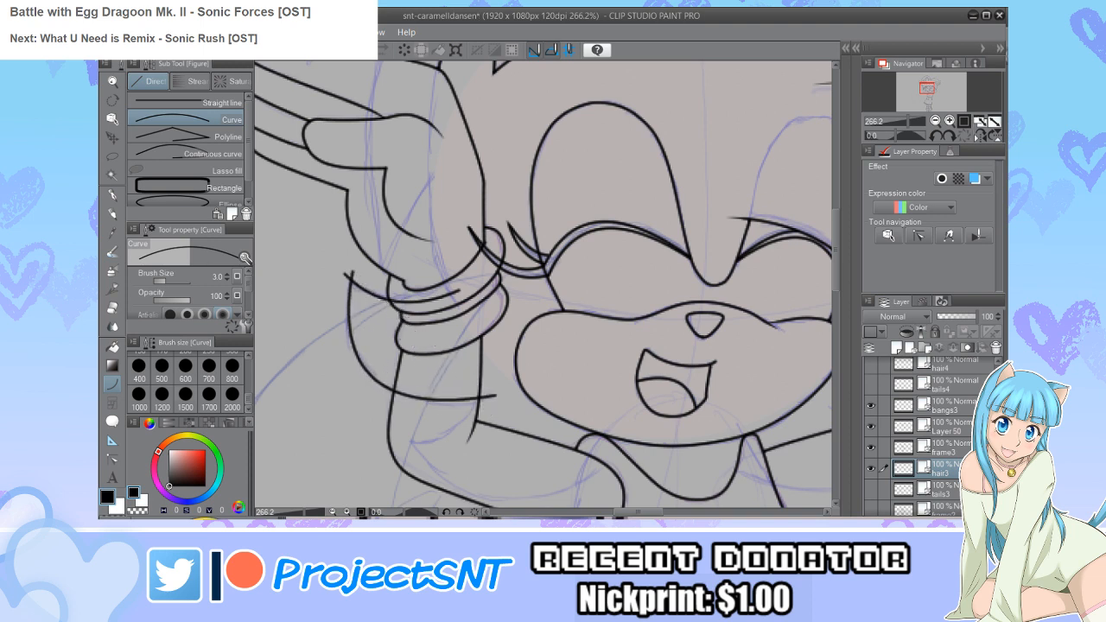
key("e")
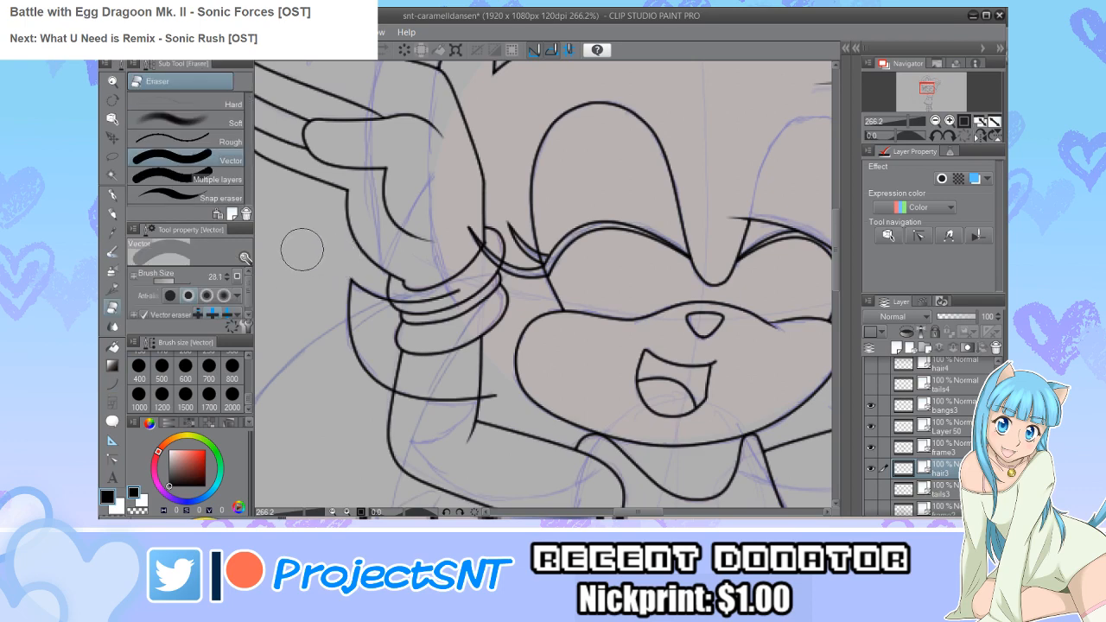
Step: On hair3, draw the lower hair curve from beside the right-hand cheek across the arm to the bangs' tip
scroll(334, 273, "down", 1)
scroll(333, 273, "up", 2)
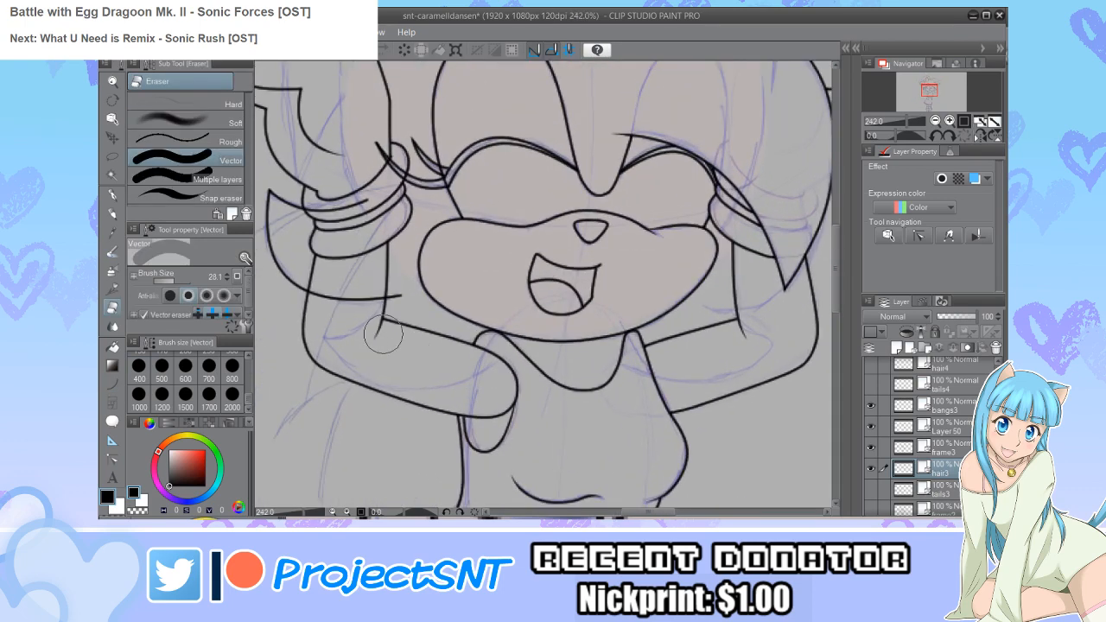
scroll(355, 338, "down", 2)
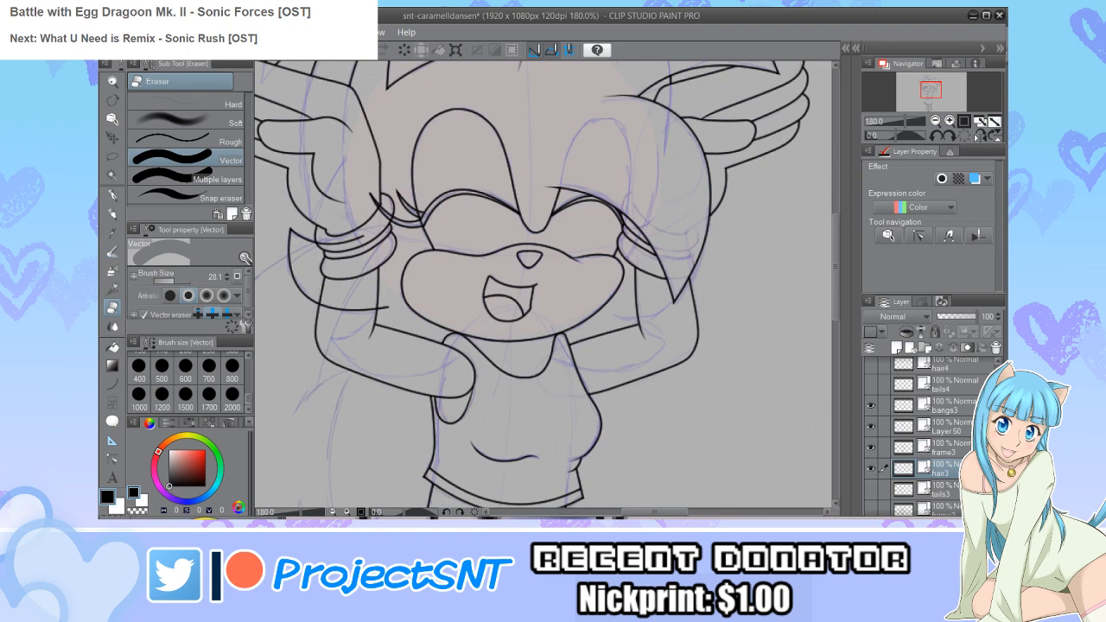
key("u")
scroll(623, 324, "up", 3)
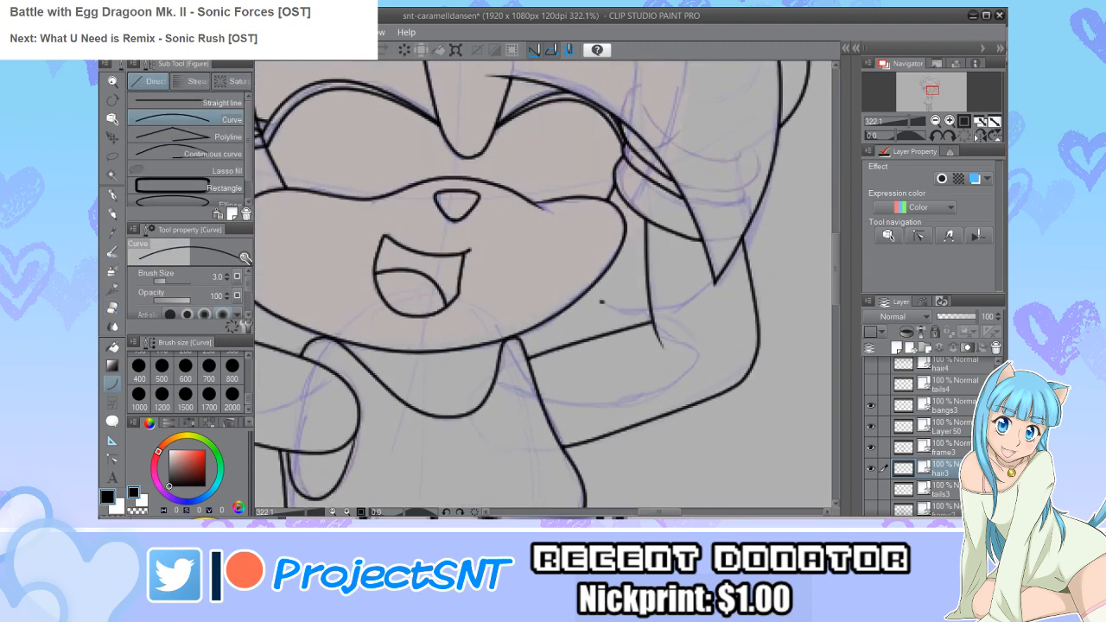
left_click_drag(601, 302, 710, 280)
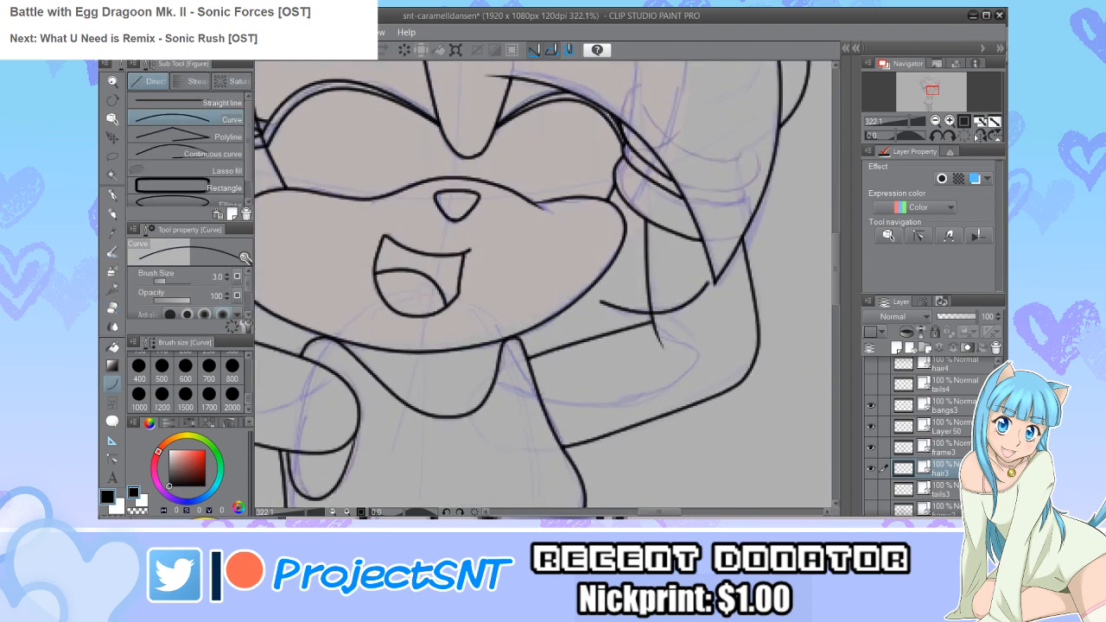
scroll(679, 322, "down", 2)
key("e")
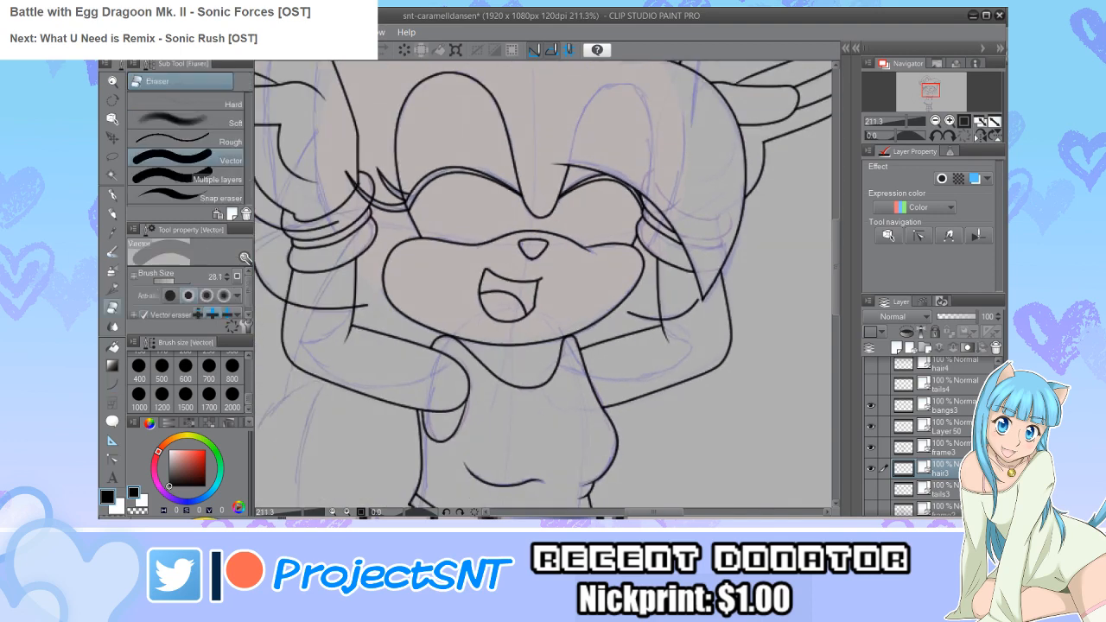
scroll(698, 342, "down", 1)
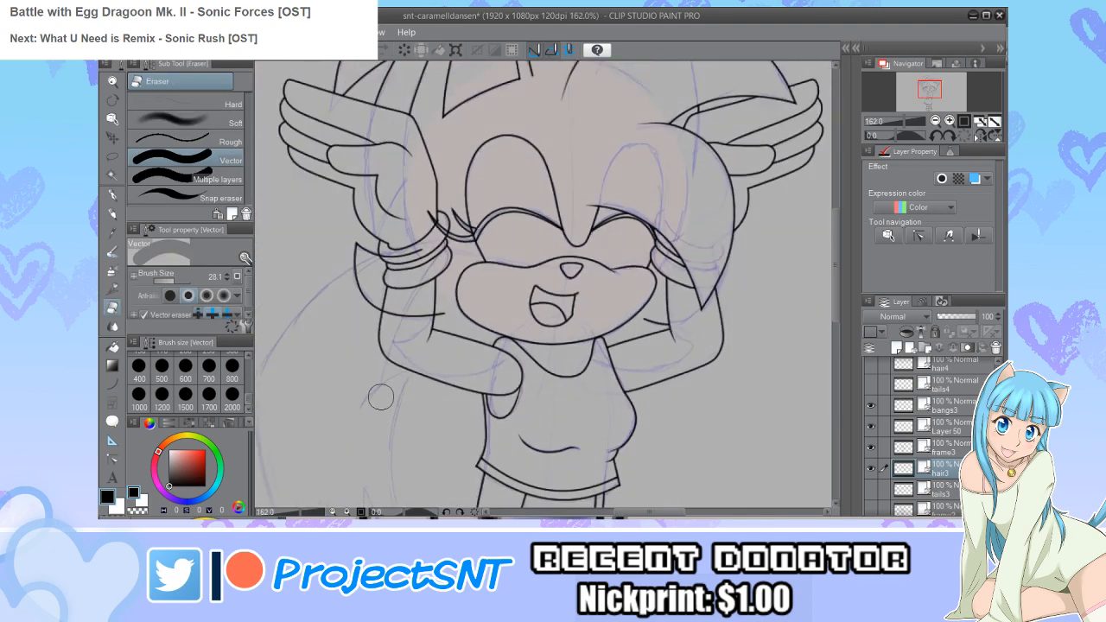
scroll(397, 345, "down", 1)
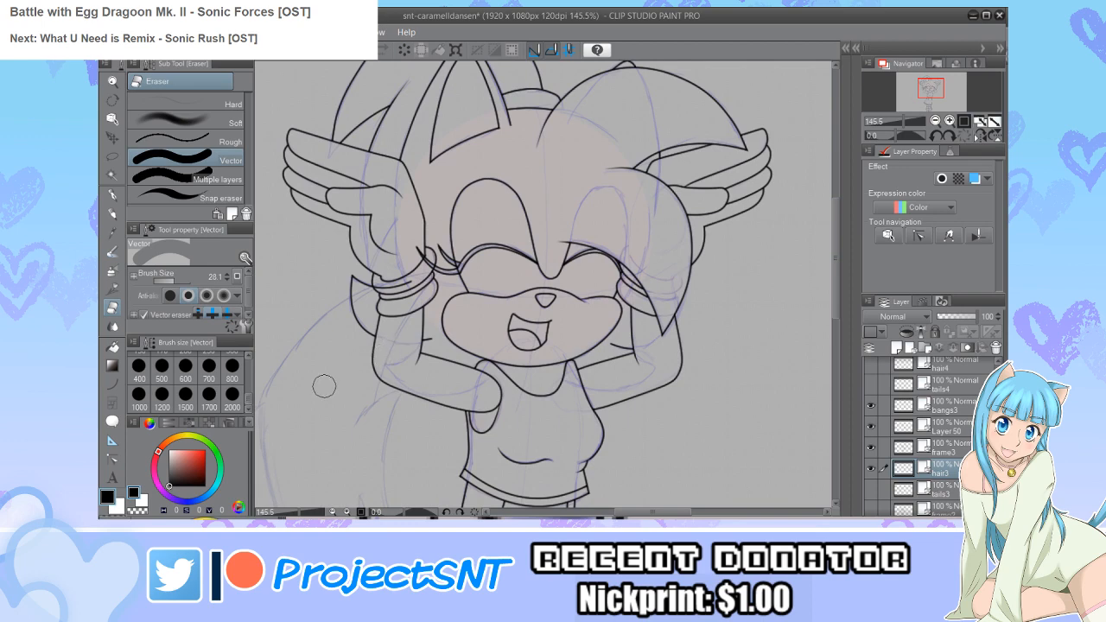
scroll(324, 382, "down", 1)
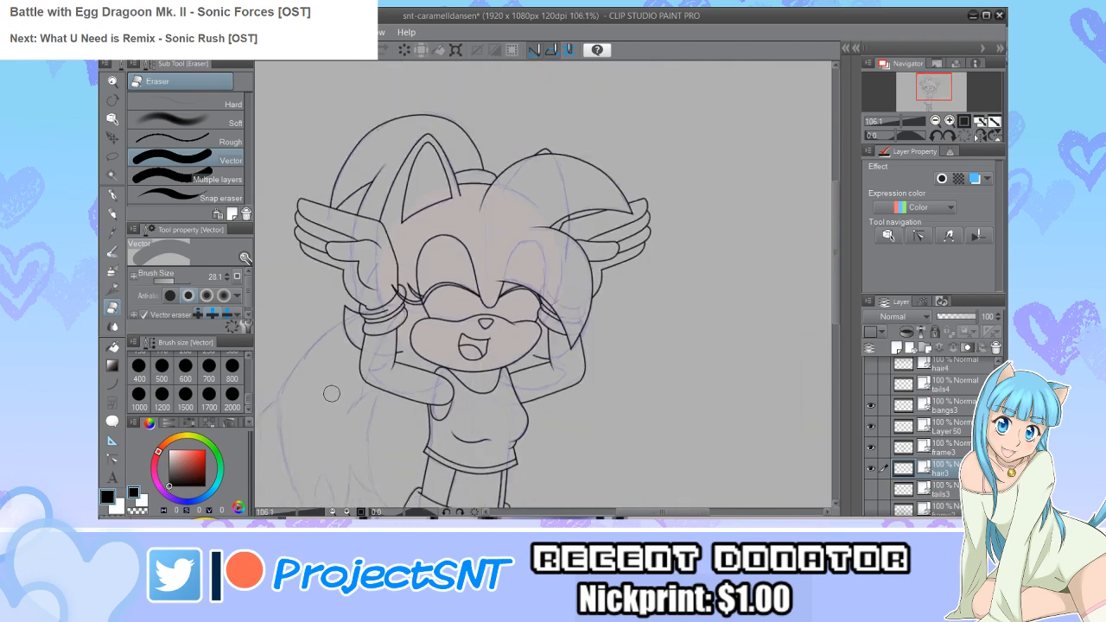
scroll(501, 385, "down", 1)
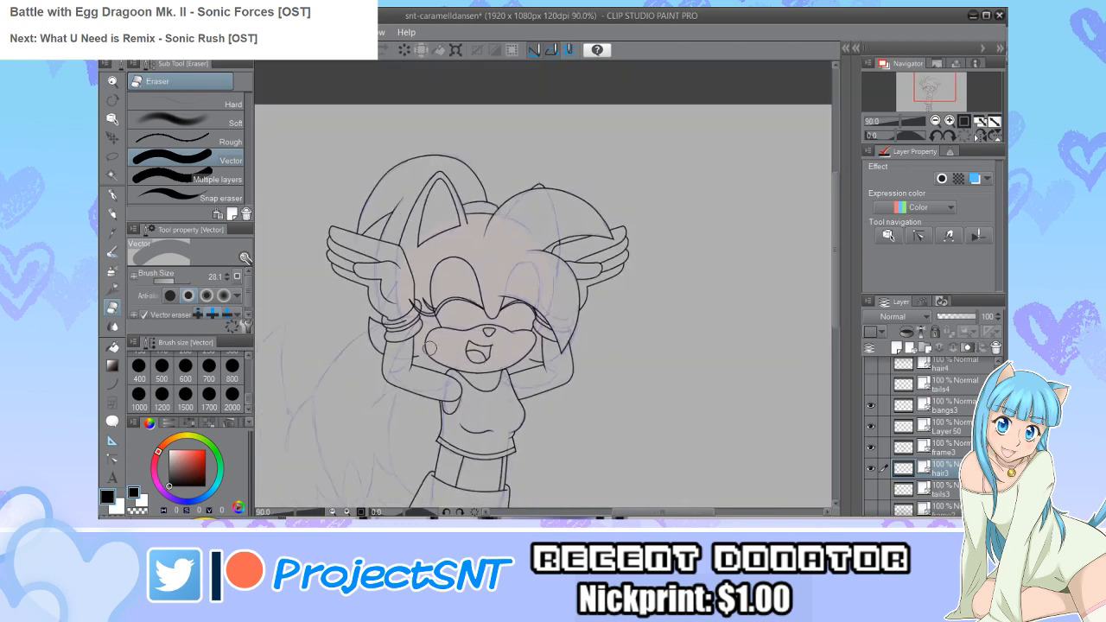
scroll(390, 391, "up", 1)
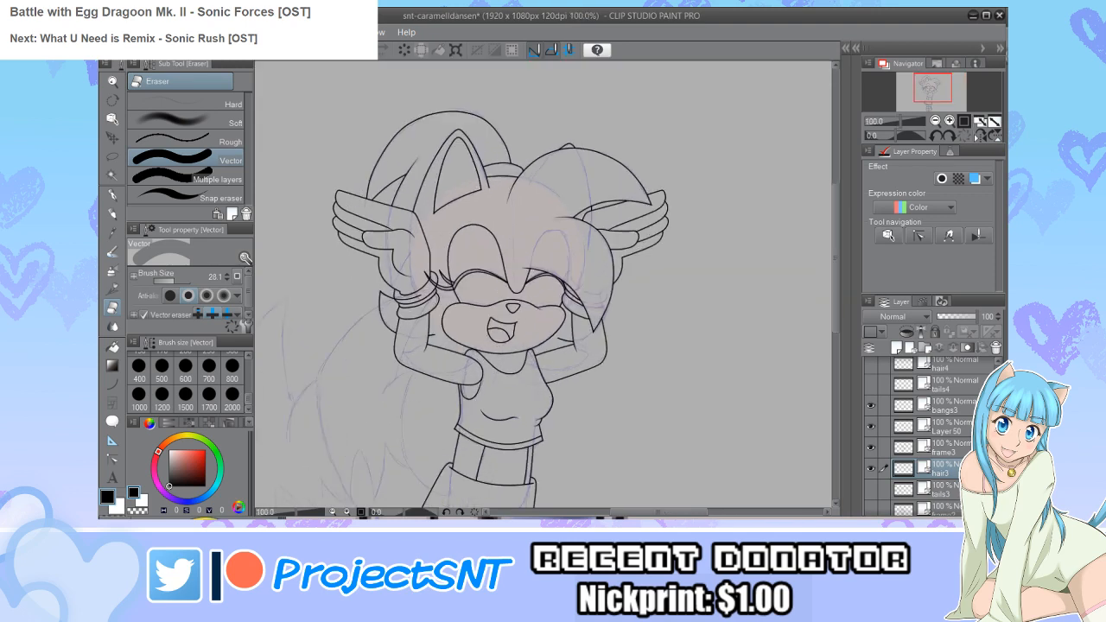
Step: Merge Layer 50 and hair3 into frame3 and draw a short tapered curve from the left-hand cheek's edge towards the arm
left_click(949, 447)
left_click(954, 347)
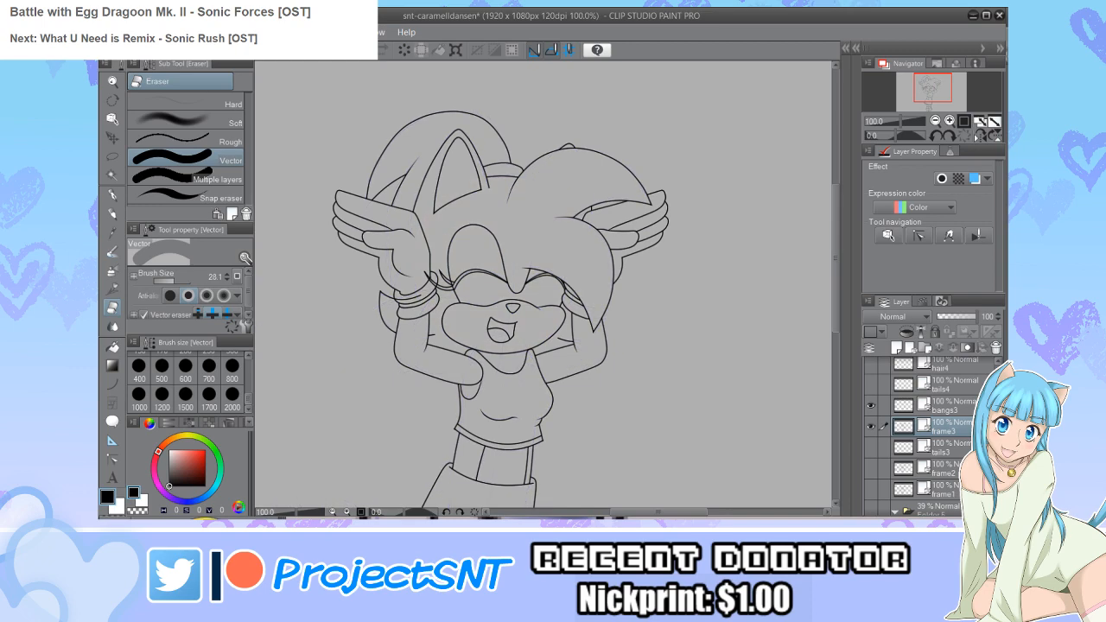
scroll(450, 282, "up", 5)
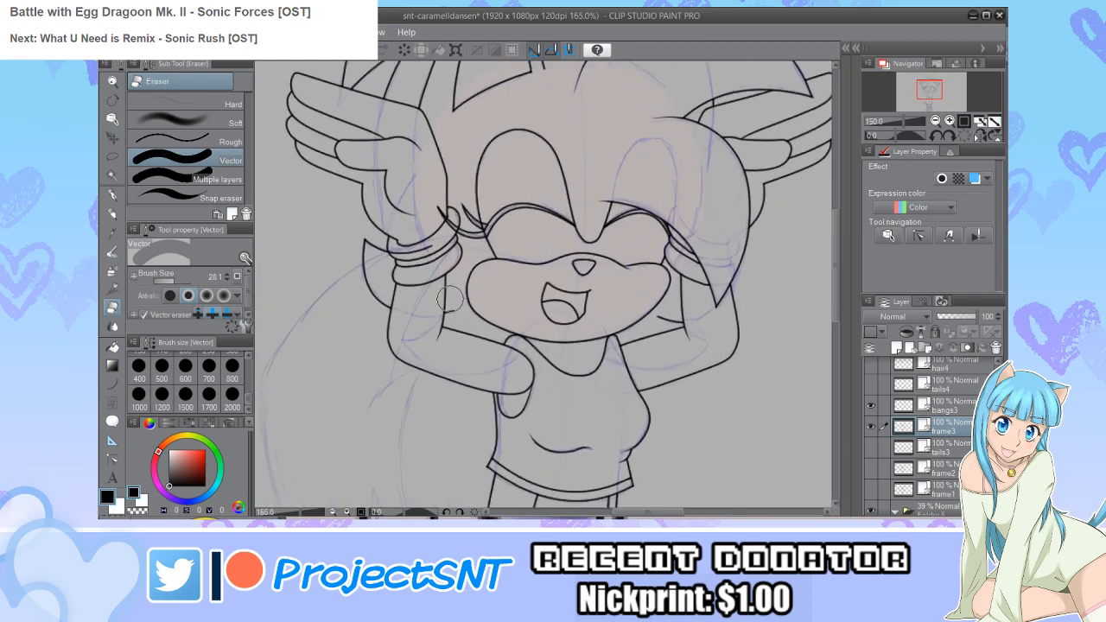
scroll(449, 282, "up", 3)
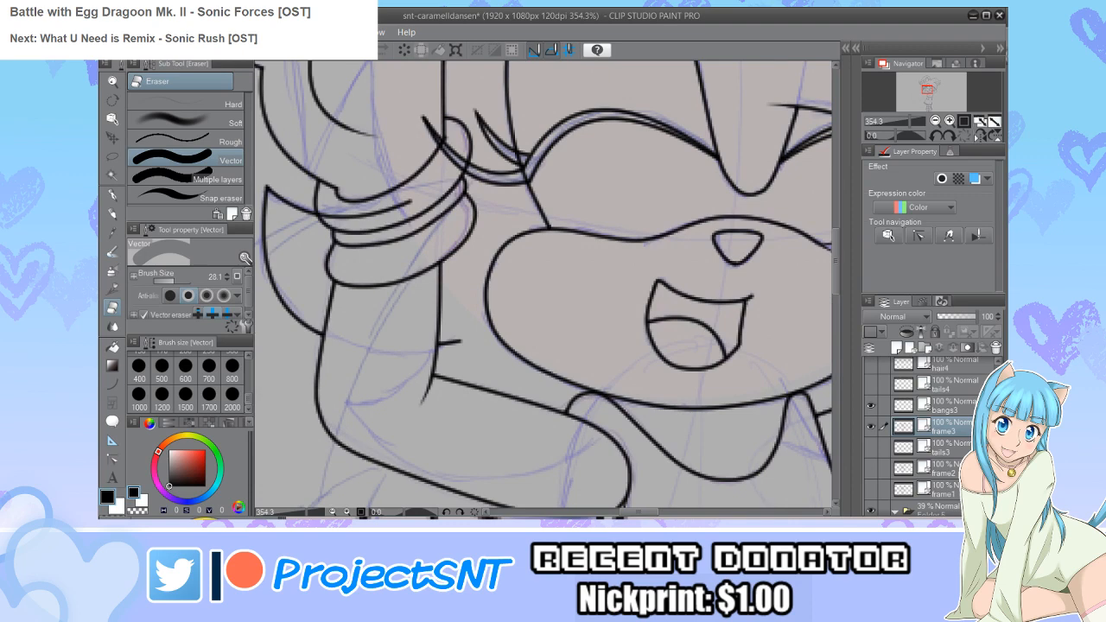
key("u")
scroll(442, 294, "up", 1)
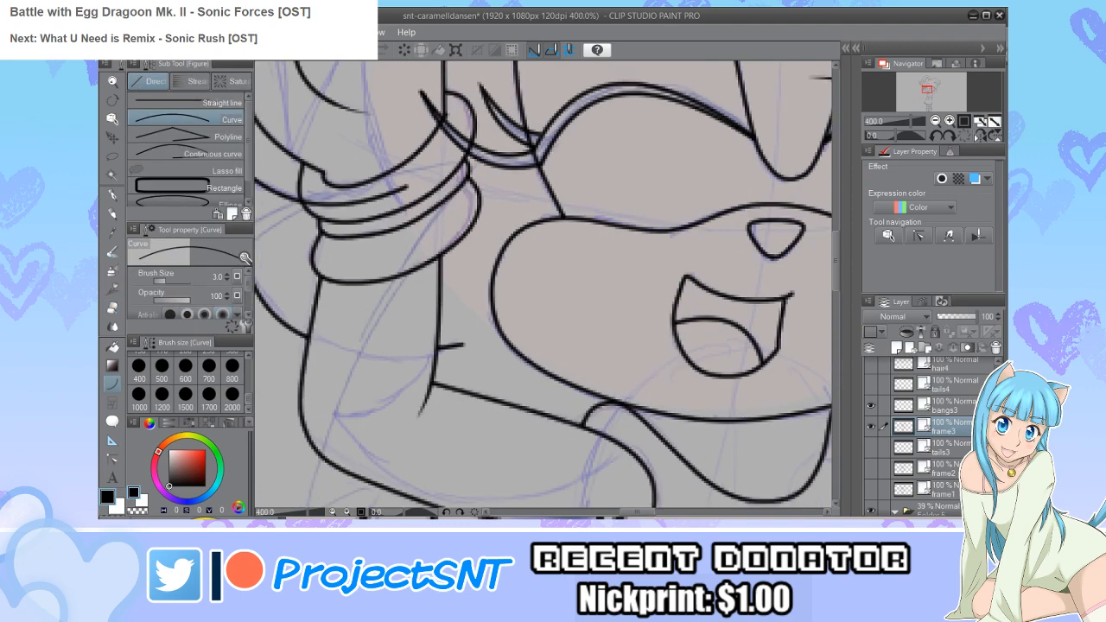
left_click_drag(454, 291, 494, 322)
key("y")
left_click(190, 137)
left_click(190, 120)
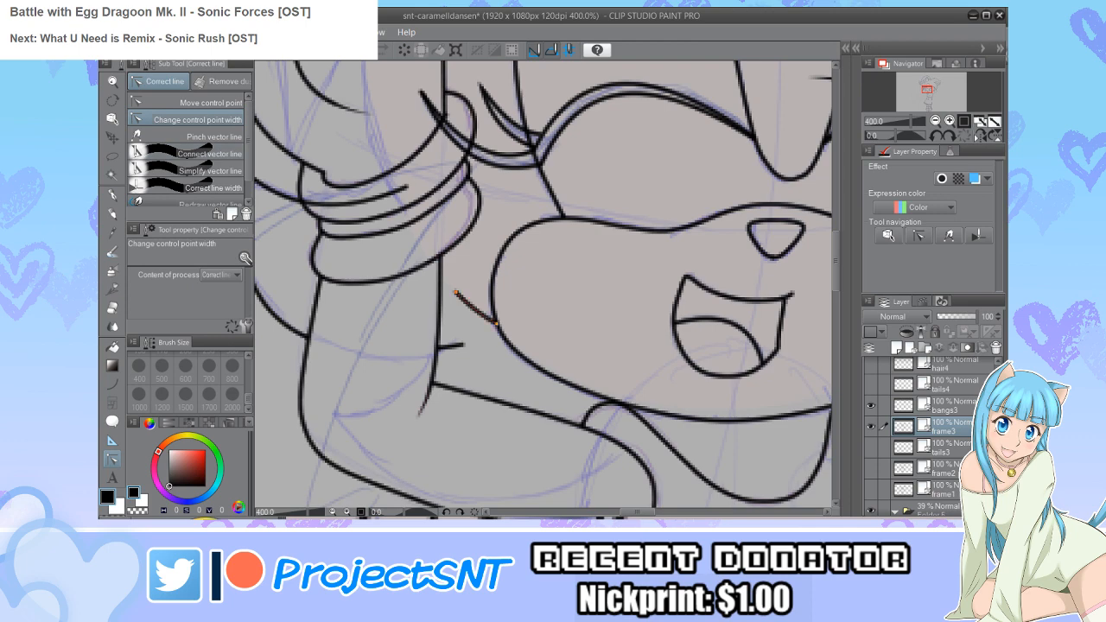
scroll(441, 320, "down", 3)
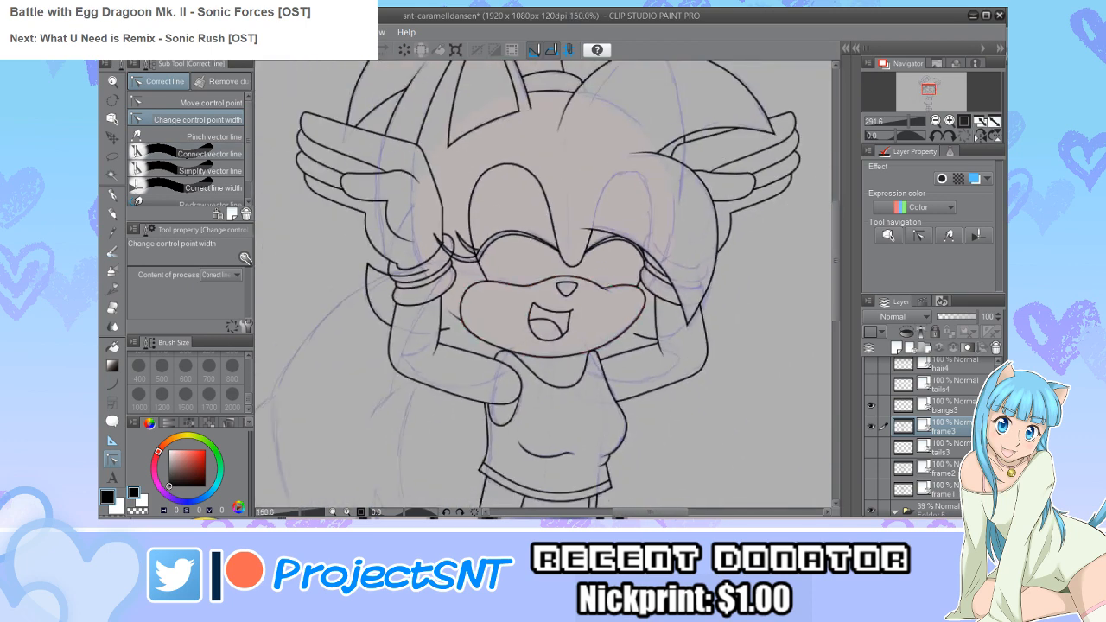
Step: Show and select frame2, move the outer control point of its left-hand cheek line inward, and hide frame2 again
left_click(871, 490)
scroll(446, 307, "up", 4)
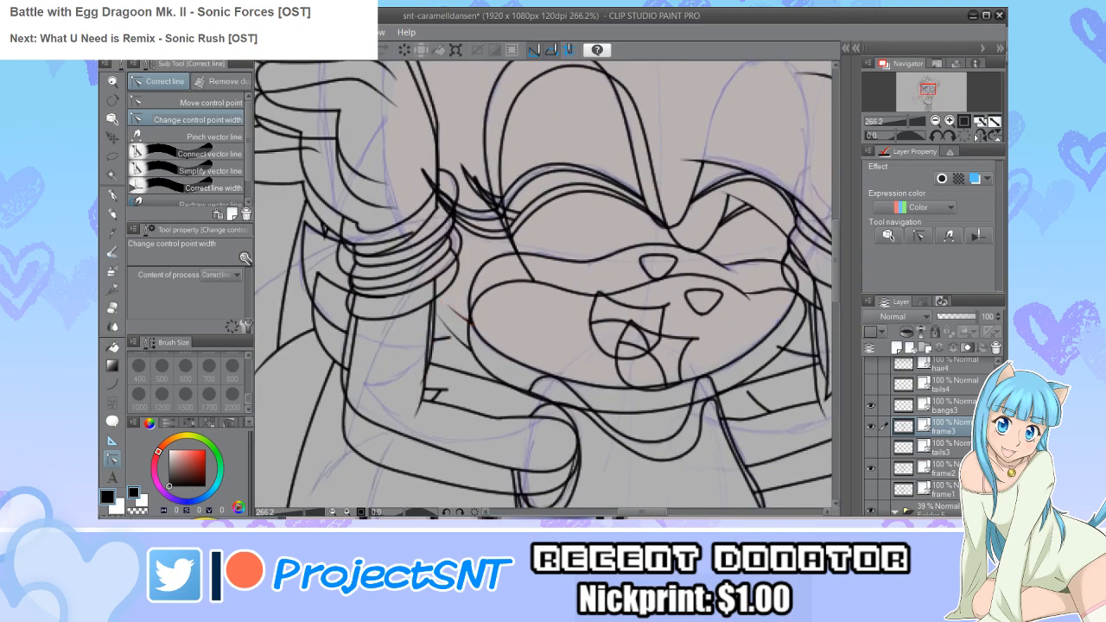
left_click(949, 469)
scroll(414, 337, "up", 2)
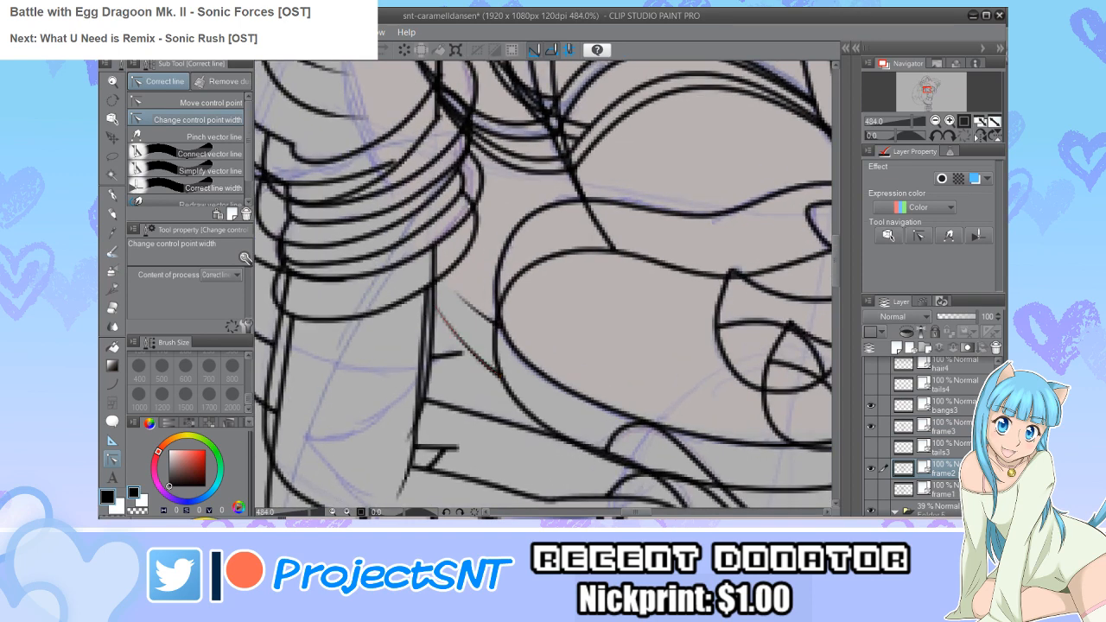
left_click(211, 102)
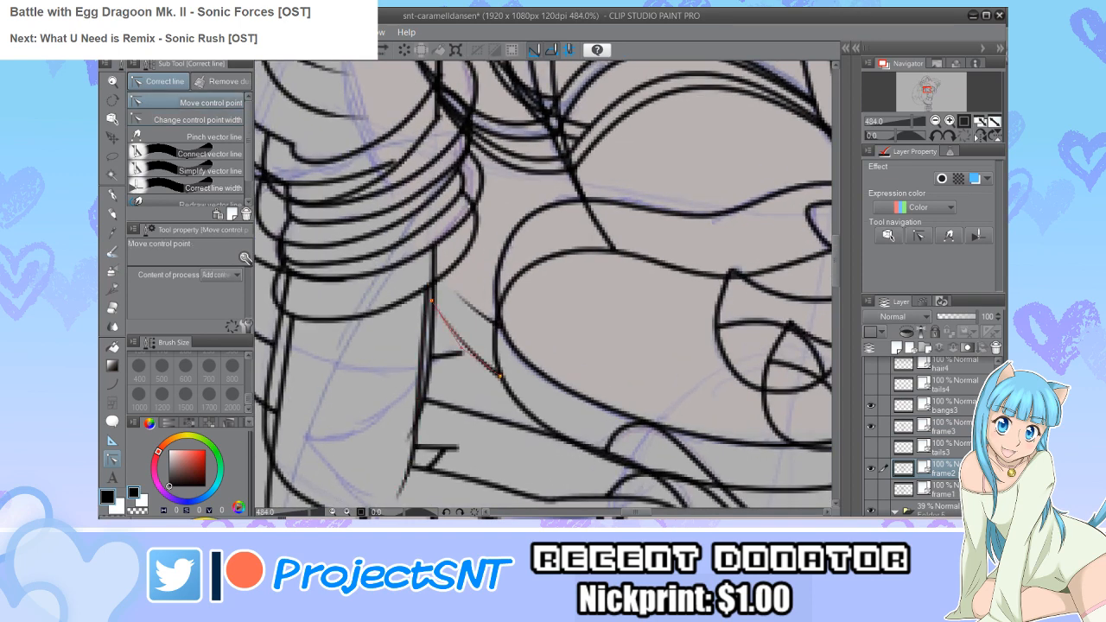
left_click_drag(431, 300, 438, 311)
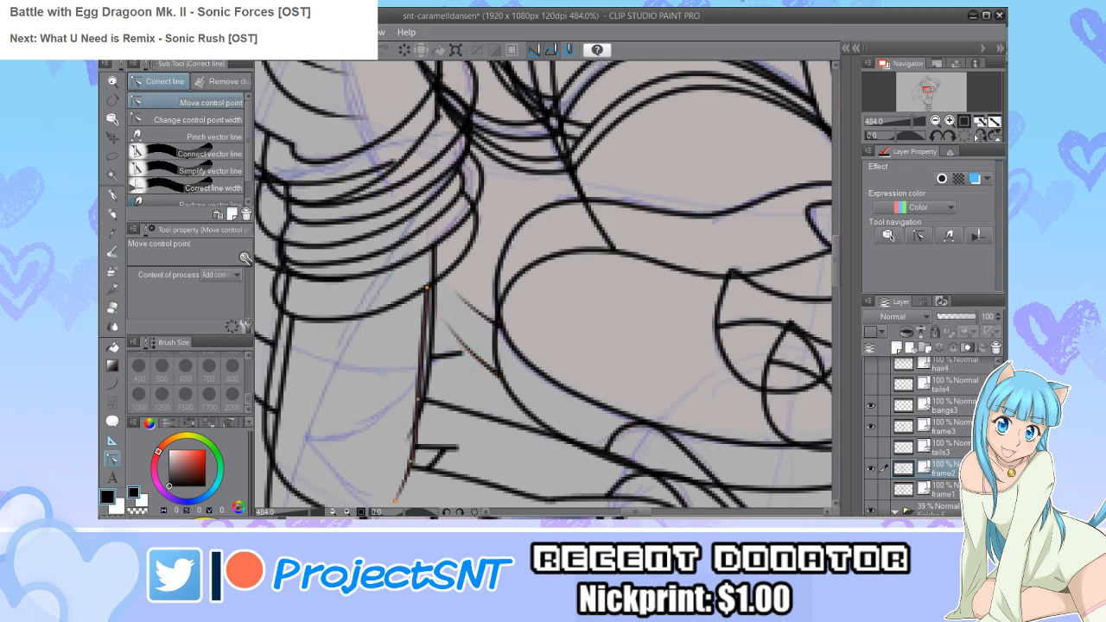
key("ctrl+minus")
key("ctrl+minus")
key("ctrl+minus")
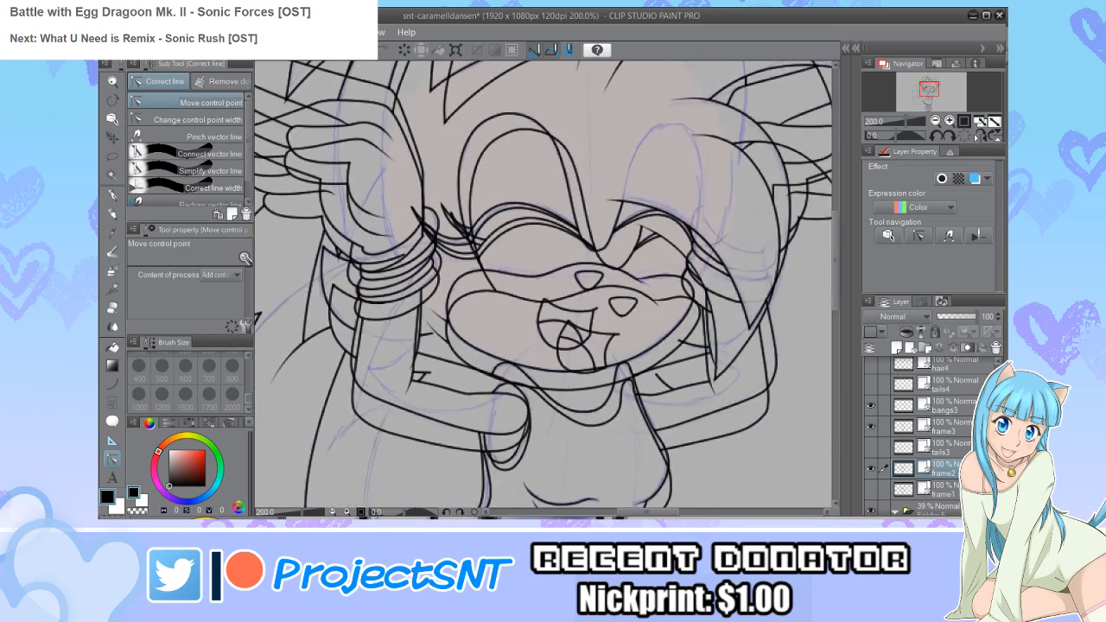
key("ctrl+minus")
key("ctrl+minus")
key("ctrl+minus")
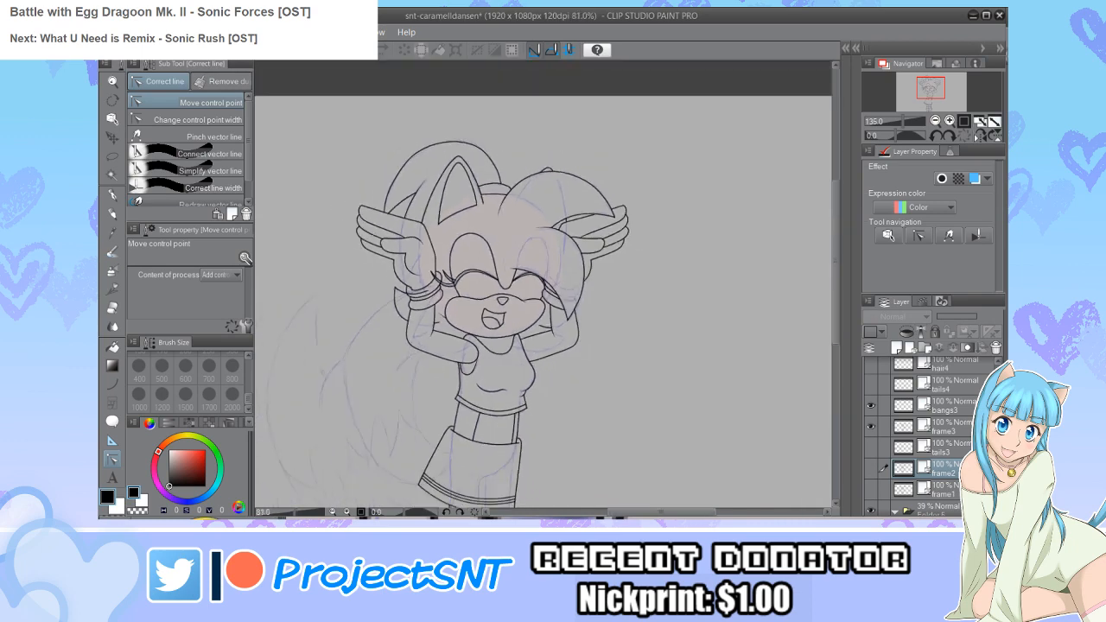
key("ctrl+minus")
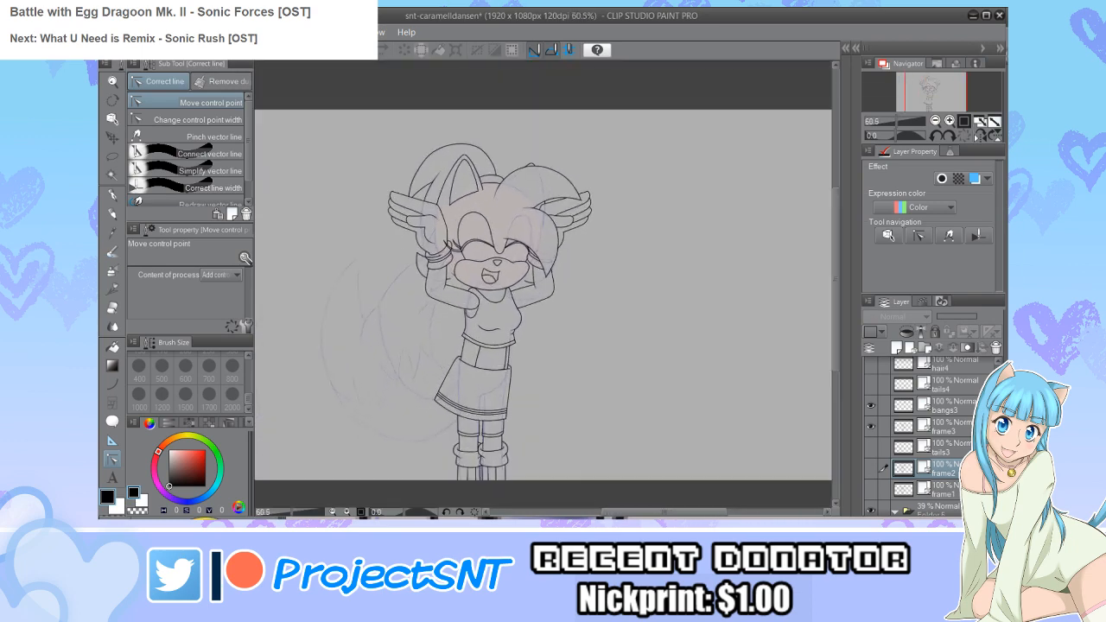
Step: Show and select the tails3 layer and erase the tail lines that cross the skirt
left_click(871, 447)
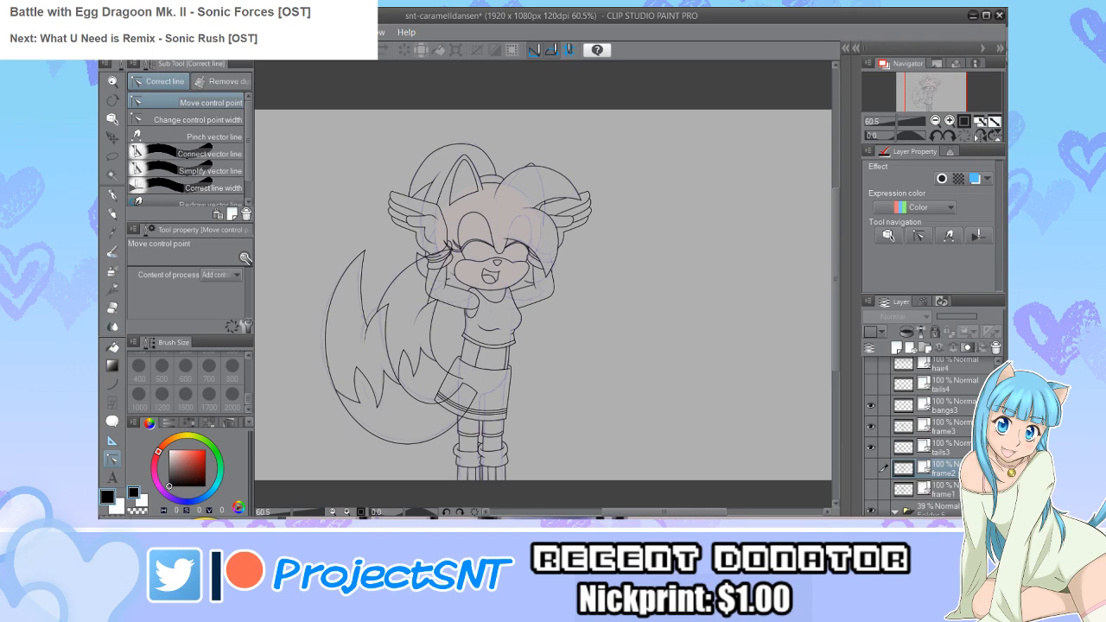
key("e")
key("ctrl+plus")
key("ctrl+plus")
key("ctrl+plus")
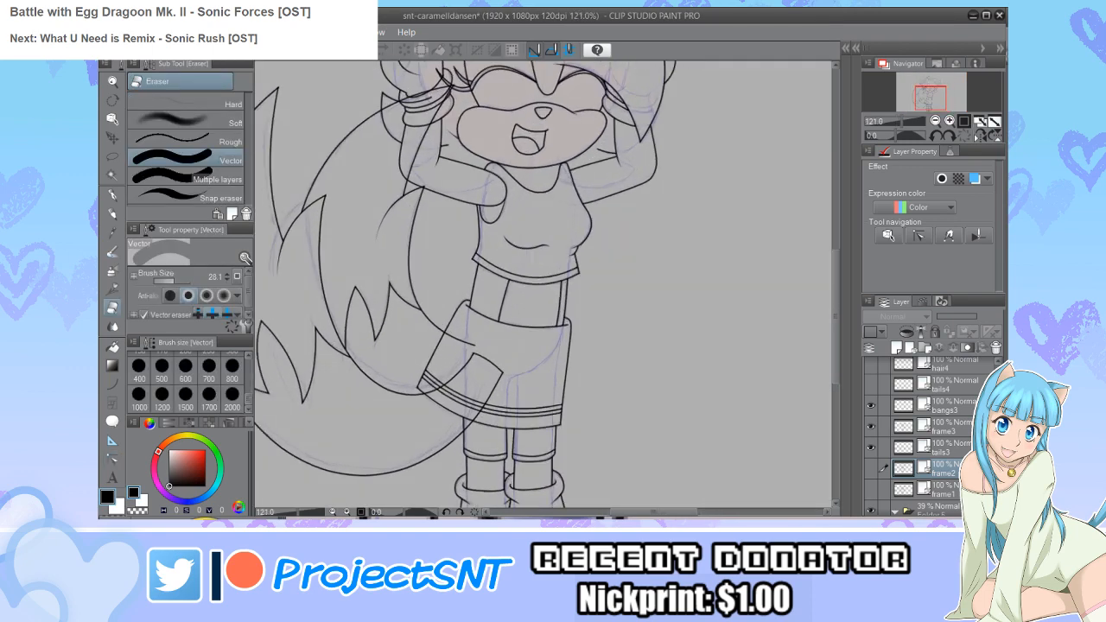
left_click(942, 449)
key("ctrl+plus")
key("ctrl+plus")
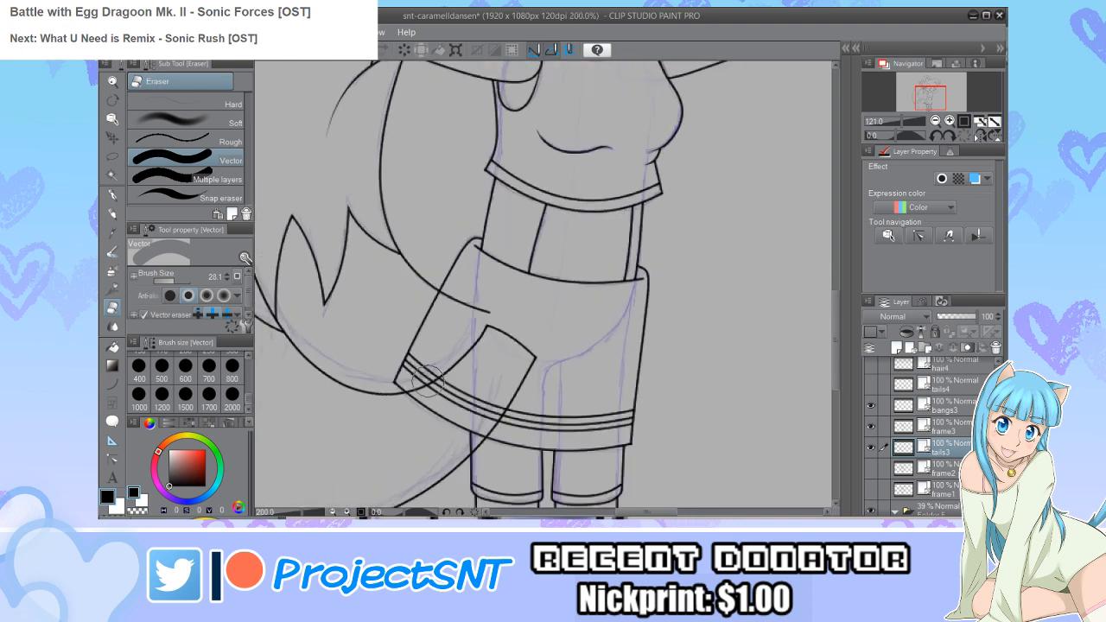
mouse_move(428, 380)
left_mouse_down()
mouse_move(490, 344)
mouse_move(494, 324)
mouse_move(477, 311)
mouse_move(544, 352)
mouse_move(502, 421)
left_mouse_up()
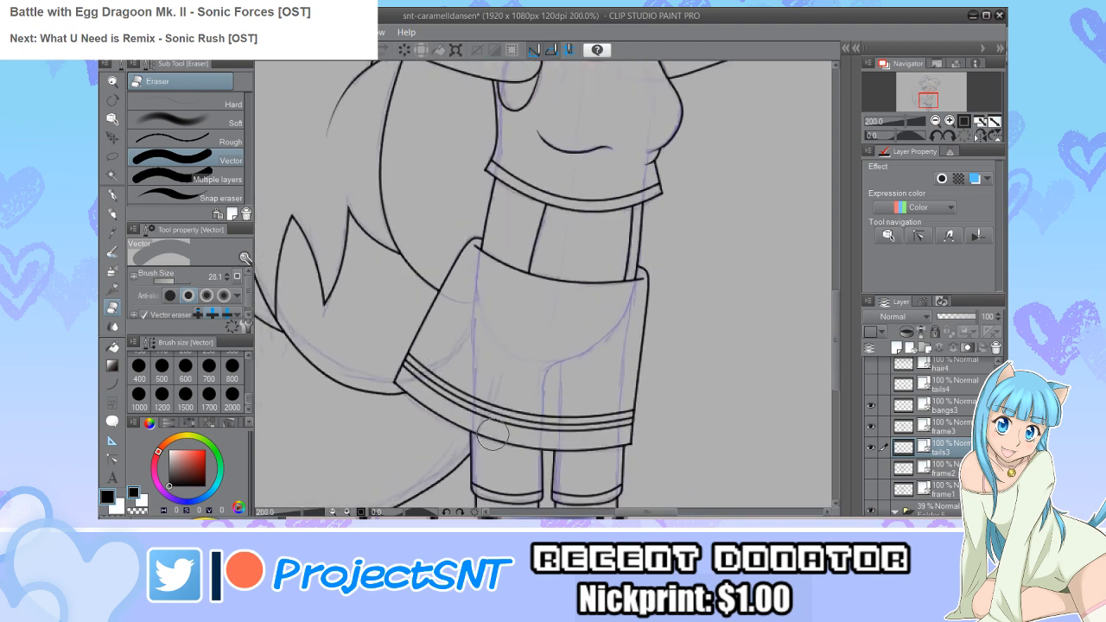
Step: Erase the tails3 lines overlapping the left-hand arm and wristbands, and save the drawing with the sketch folder hidden
scroll(409, 431, "down", 3)
scroll(409, 430, "up", 4)
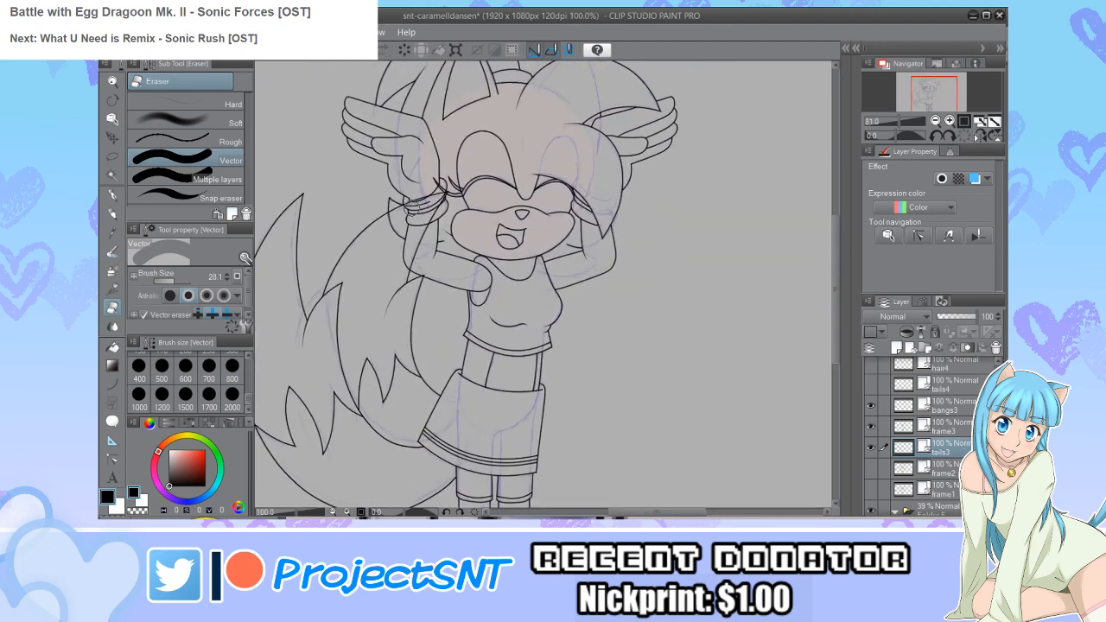
scroll(397, 212, "up", 1)
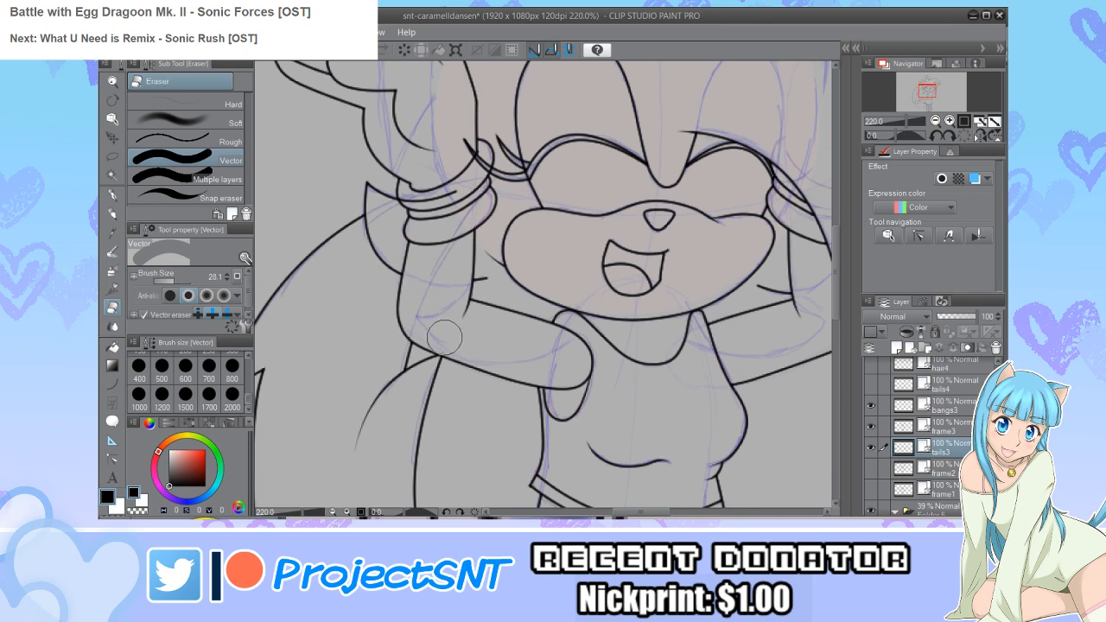
scroll(358, 288, "down", 2)
scroll(358, 288, "down", 5)
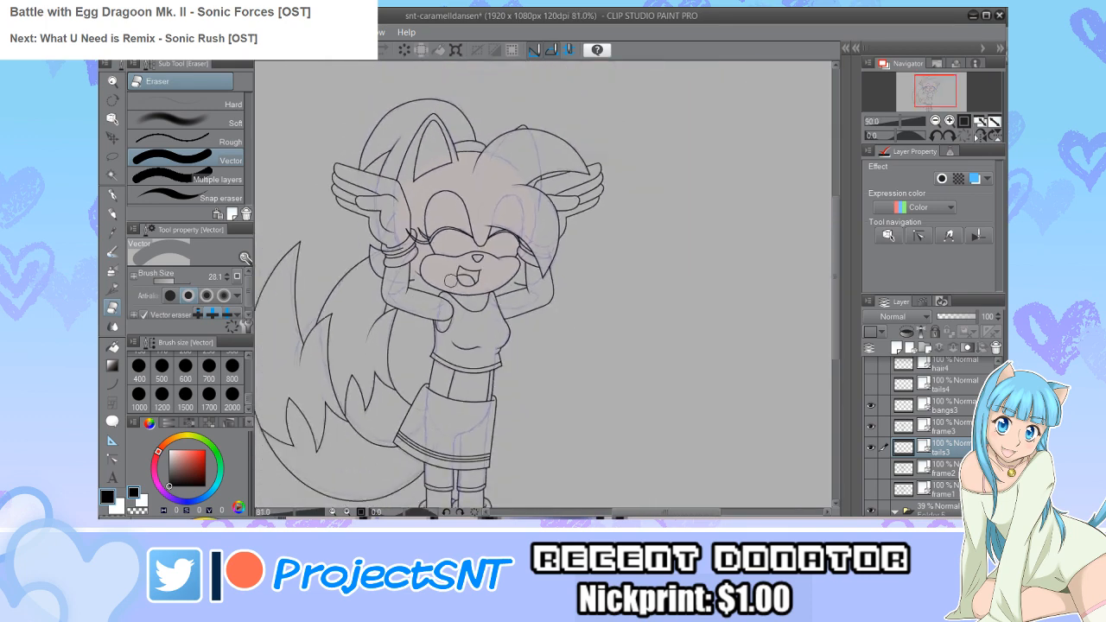
scroll(925, 433, "down", 3)
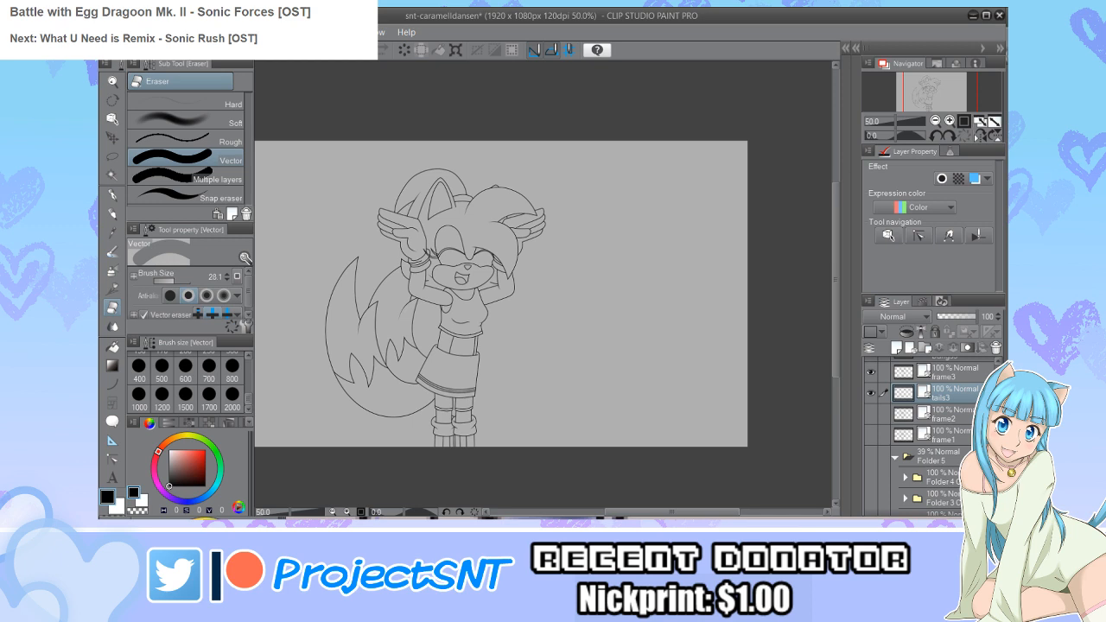
key("ctrl+s")
key("Return")
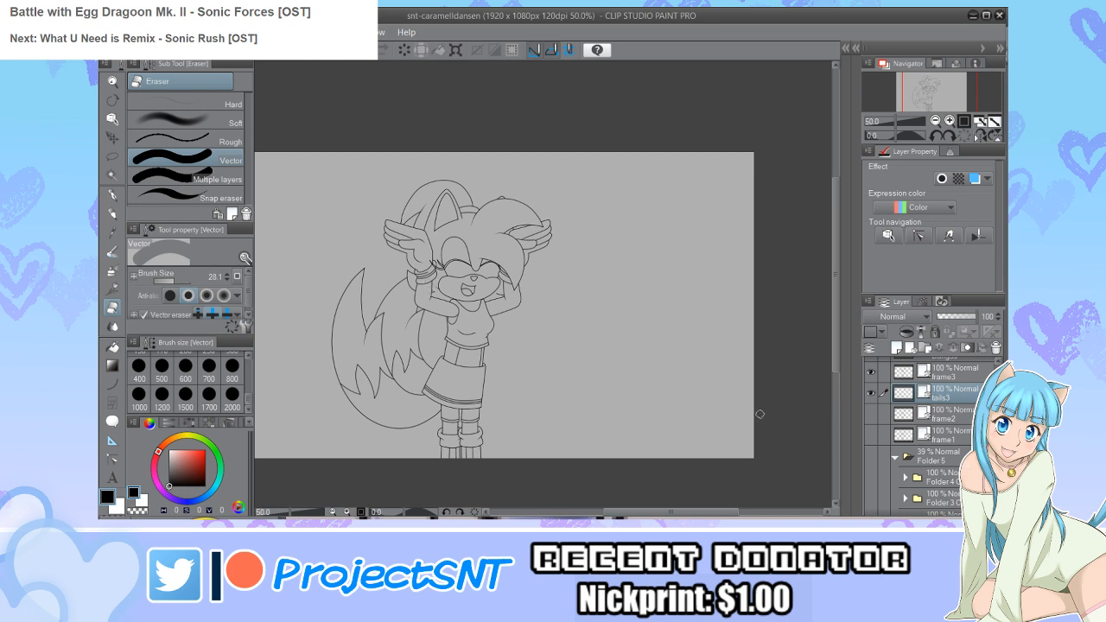
Step: Collapse Folder 5, merge bangs3, frame3 and tails3 into one layer named frame3, and save the drawing
left_click(894, 458)
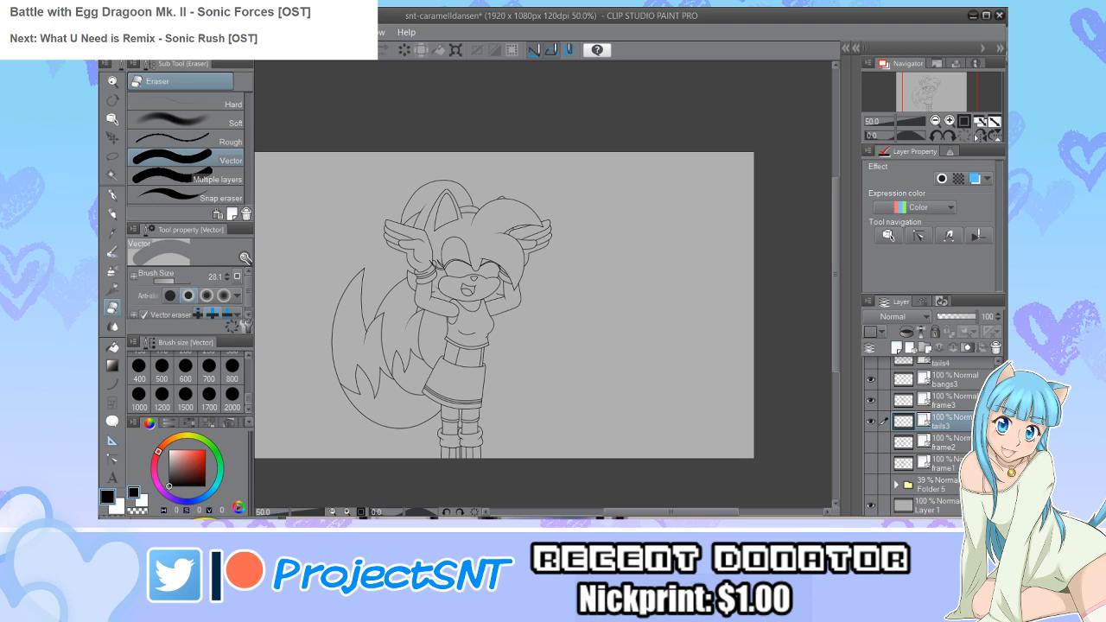
left_click(942, 400)
left_click(950, 379)
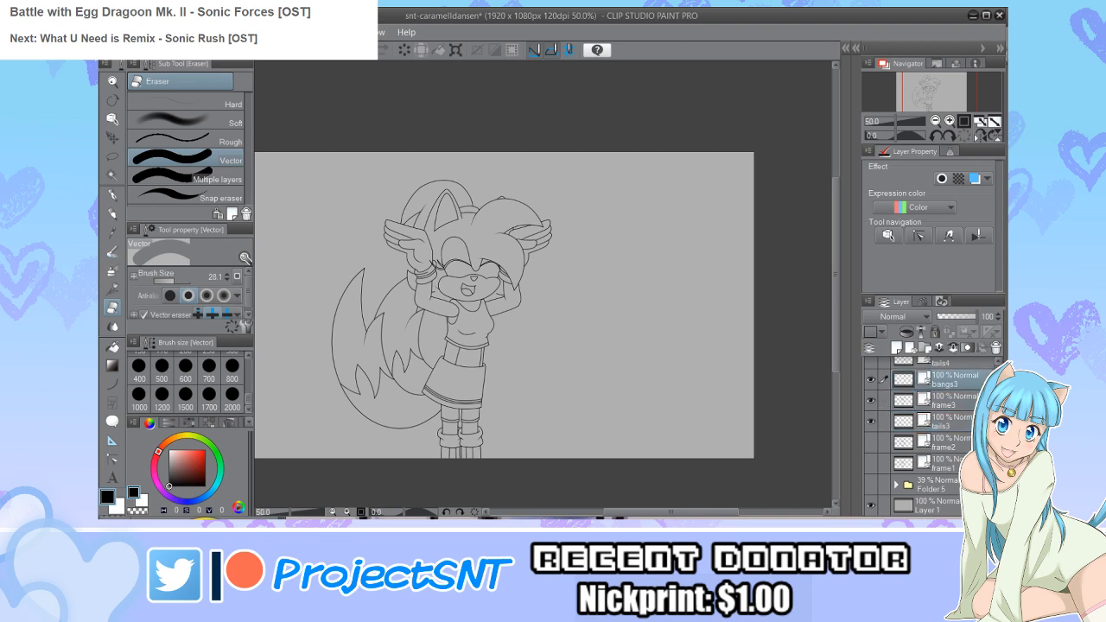
left_click(955, 348)
left_click(955, 347)
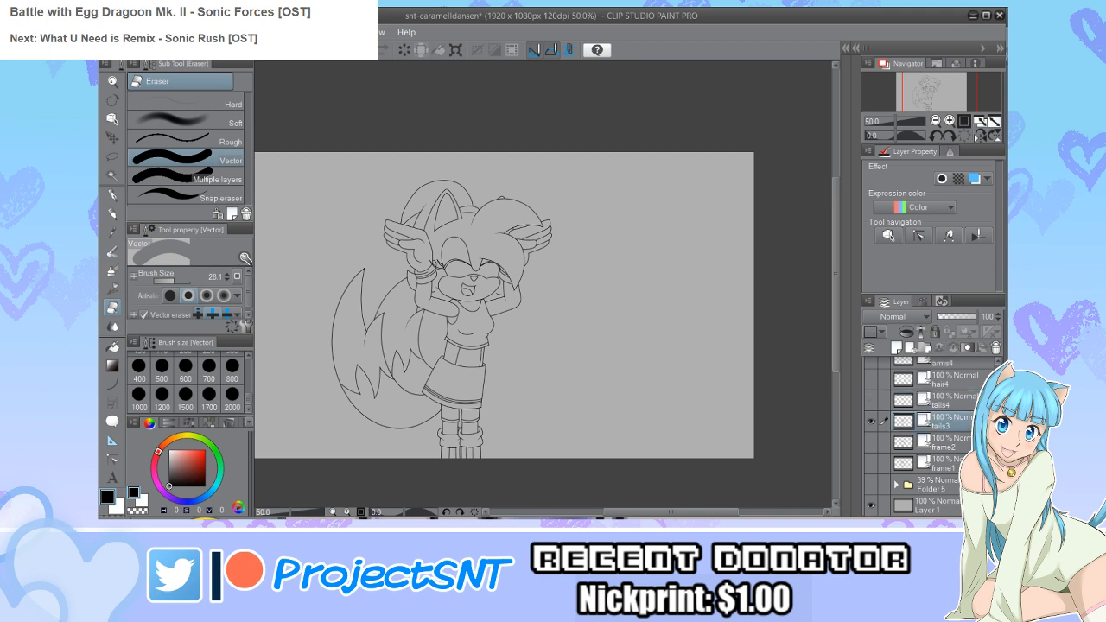
type("frame3")
key("Return")
left_click(871, 421)
left_click(871, 421)
key("ctrl+s")
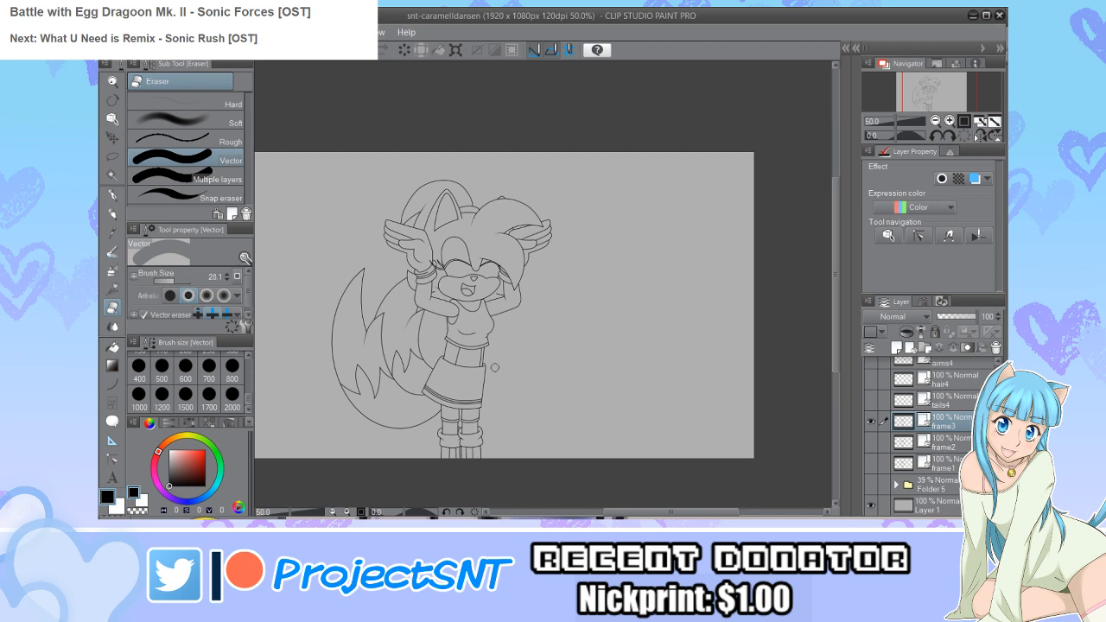
Step: Hide frame3, show the Folder 5 sketches, and switch the visible sketch inside from Folder 3 to Folder 4
scroll(488, 374, "down", 1)
scroll(490, 381, "up", 2)
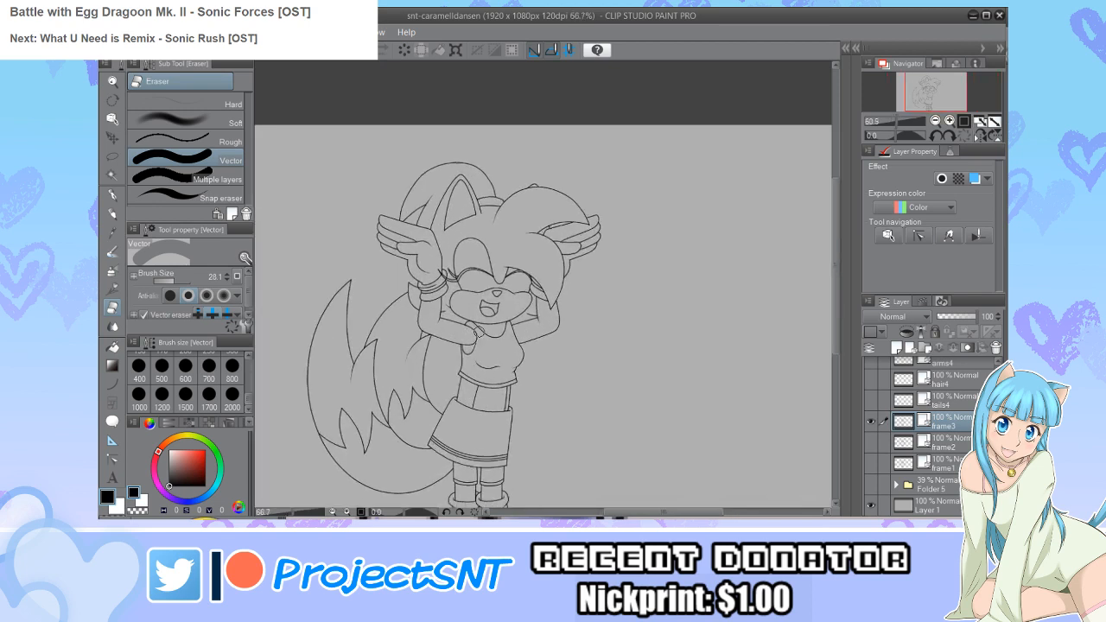
left_click(871, 421)
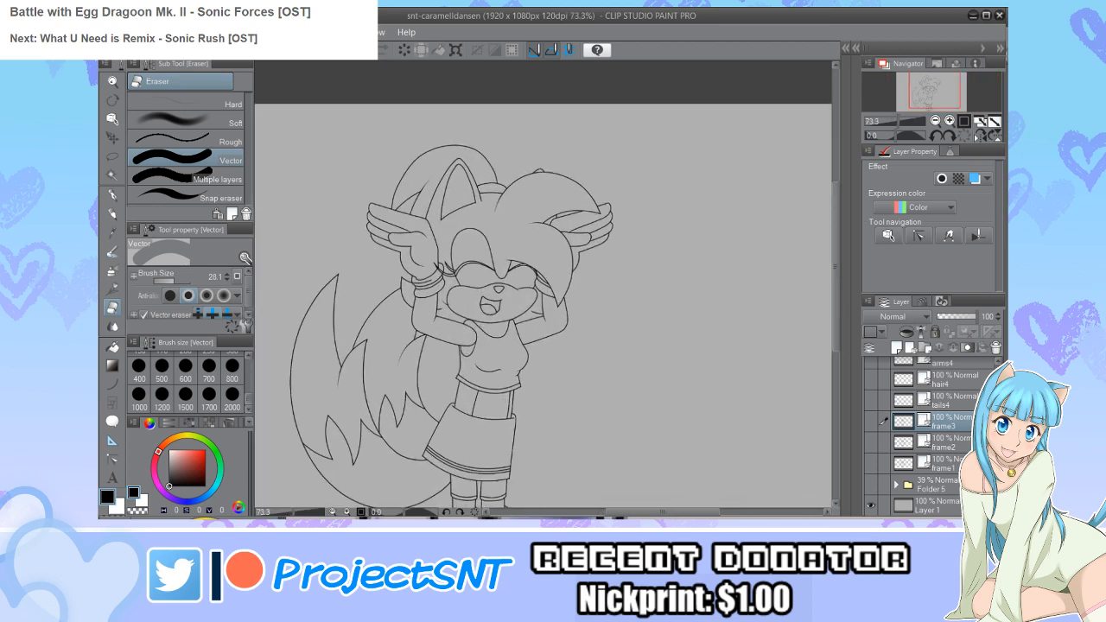
left_click(870, 484)
left_click(938, 484)
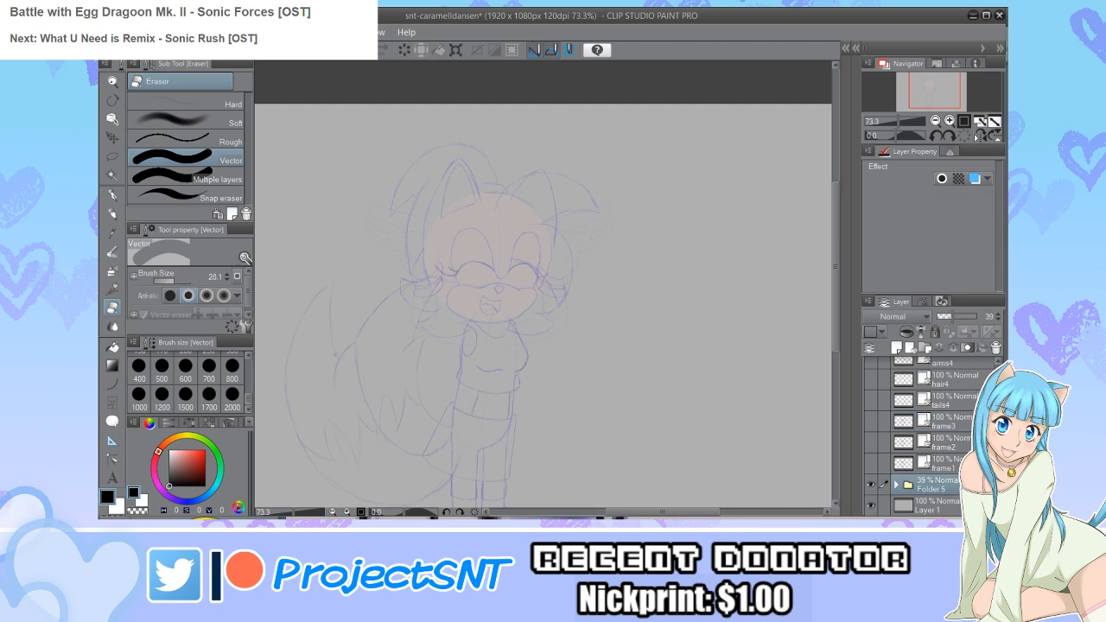
left_click(896, 484)
scroll(929, 432, "down", 3)
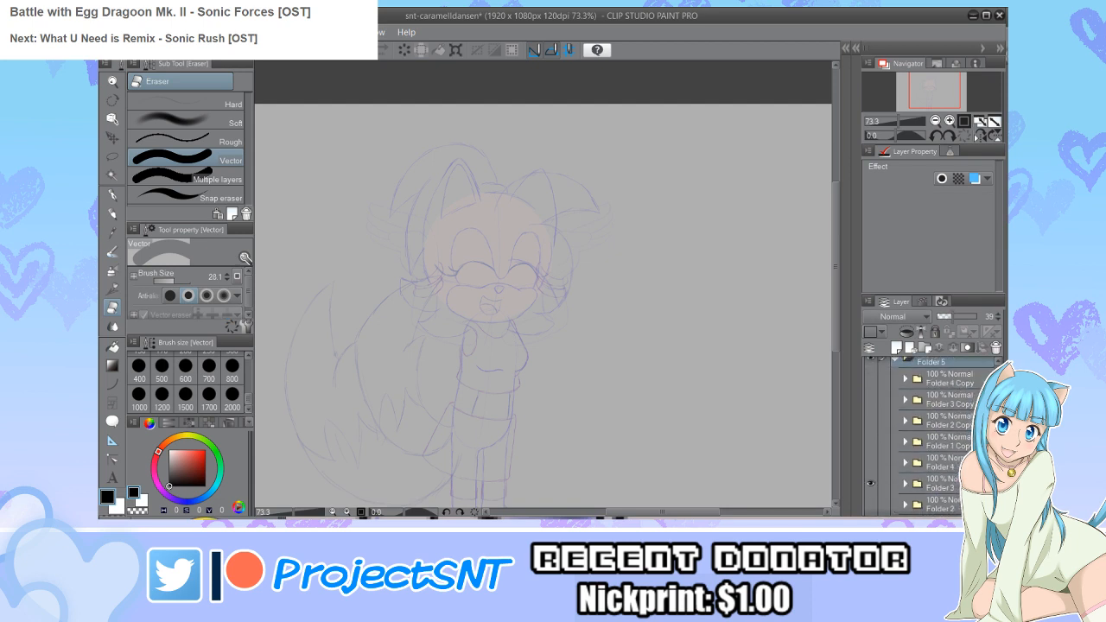
left_click(871, 484)
left_click(872, 463)
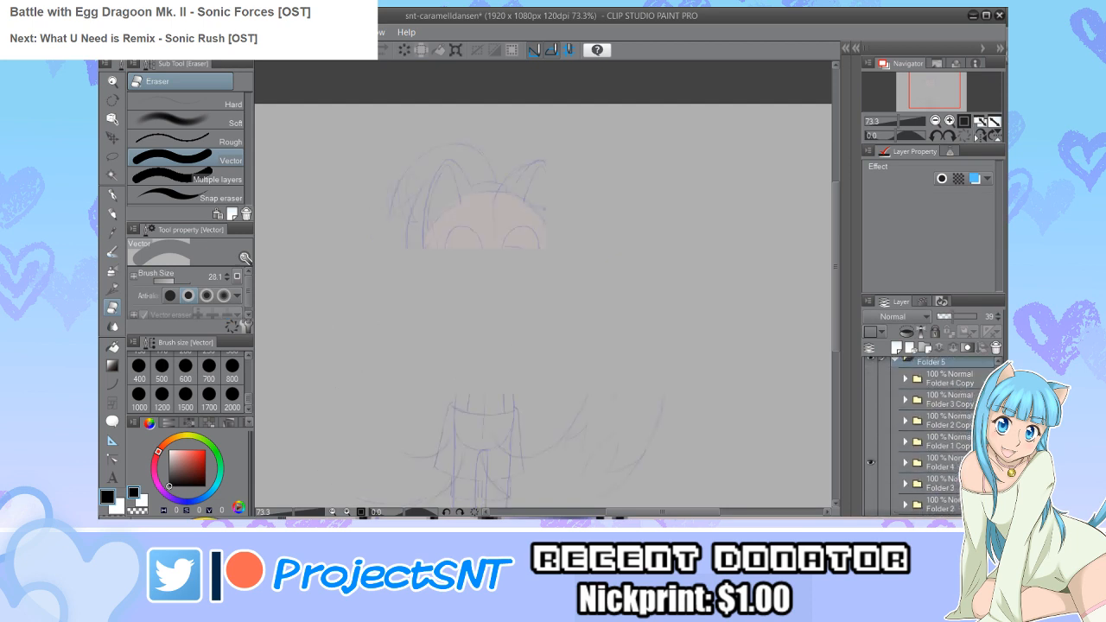
scroll(929, 433, "up", 2)
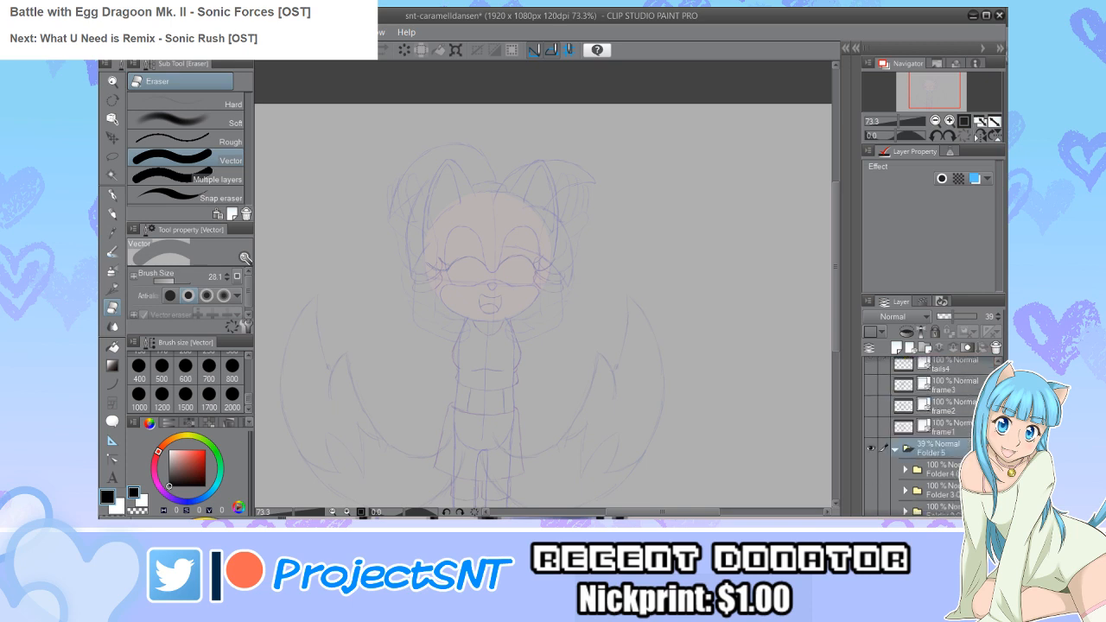
left_click(896, 448)
Step: Show the arms4 and mouth4 line art layers over the fourth frame's sketch
scroll(917, 432, "up", 2)
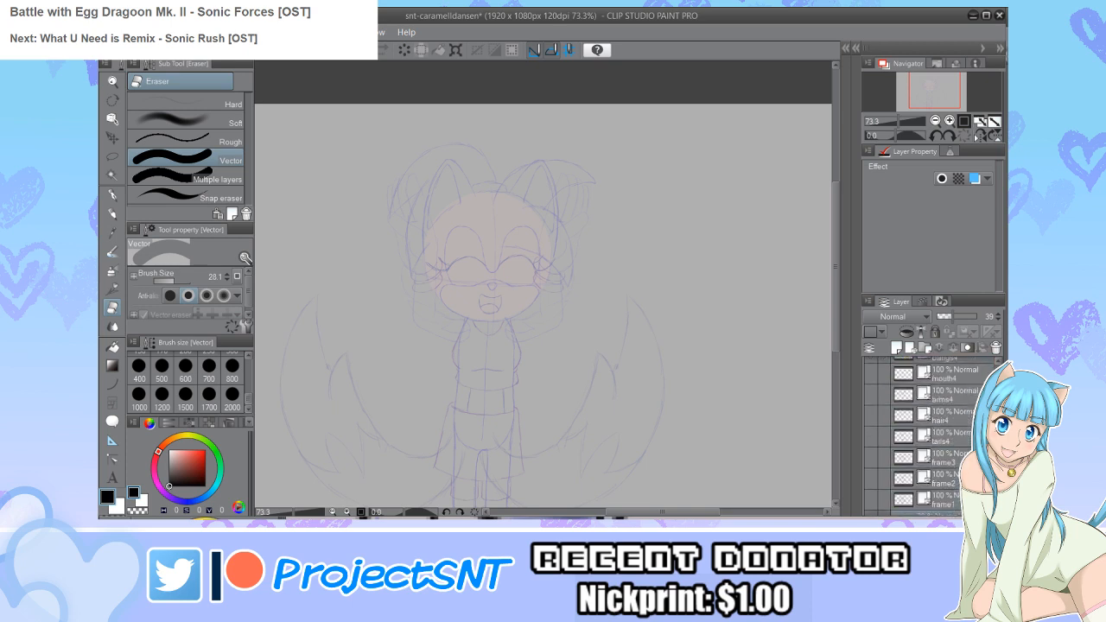
left_click(871, 409)
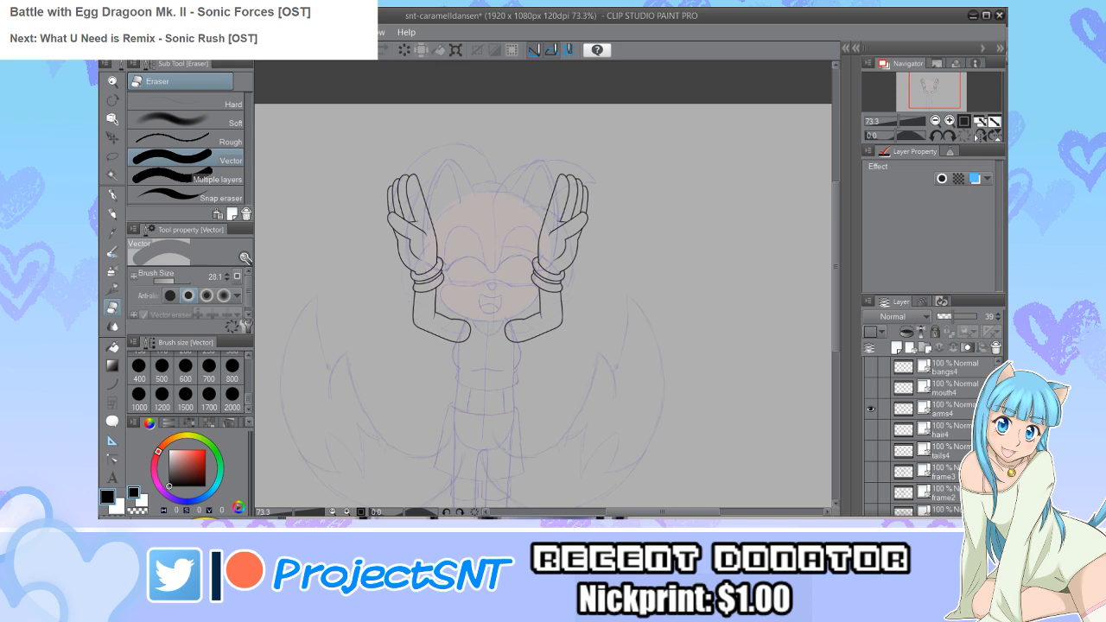
left_click(871, 388)
key("ctrl+minus")
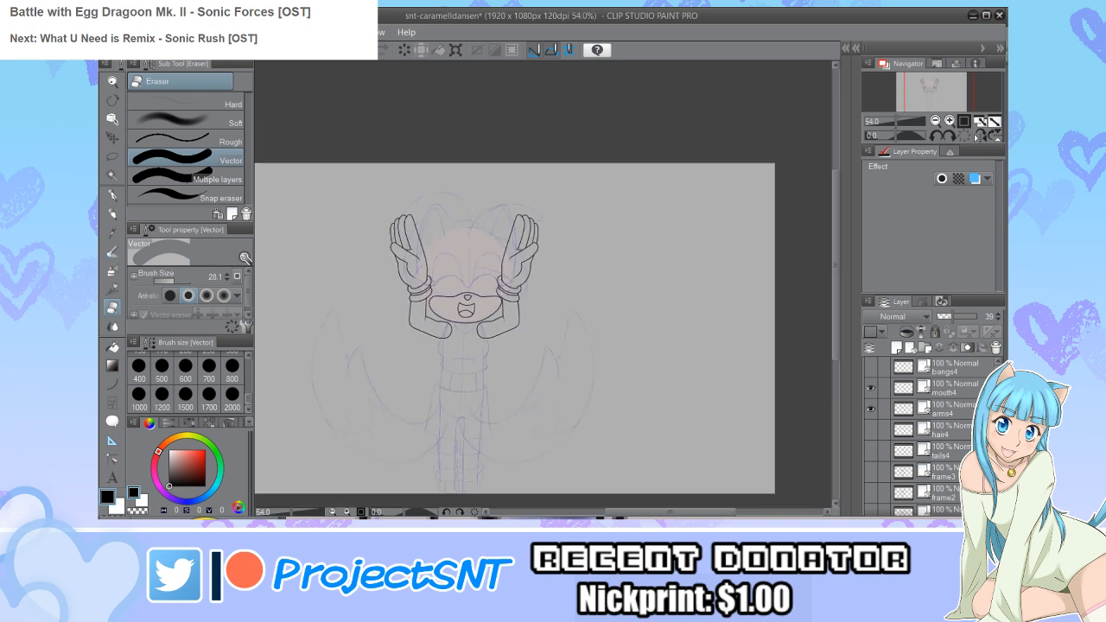
Step: Add a new vector layer above arms4 and ink the wavy fold line across the chest as a continuous curve
key("alt+bracketright")
key("ctrl+shift+n")
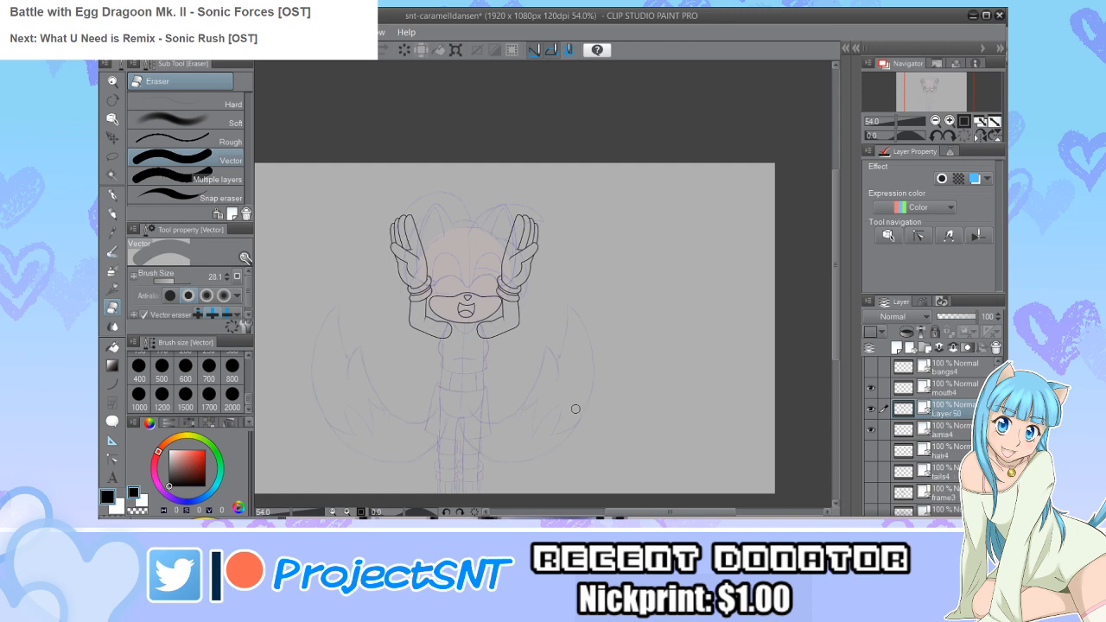
scroll(451, 362, "up", 2)
scroll(473, 366, "up", 5)
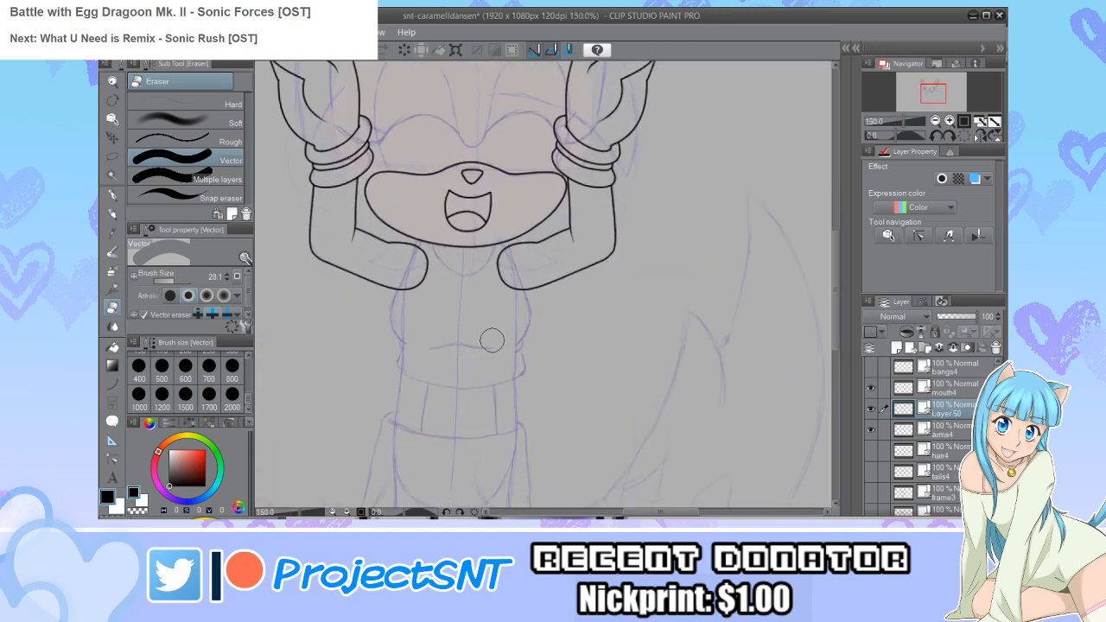
key("u")
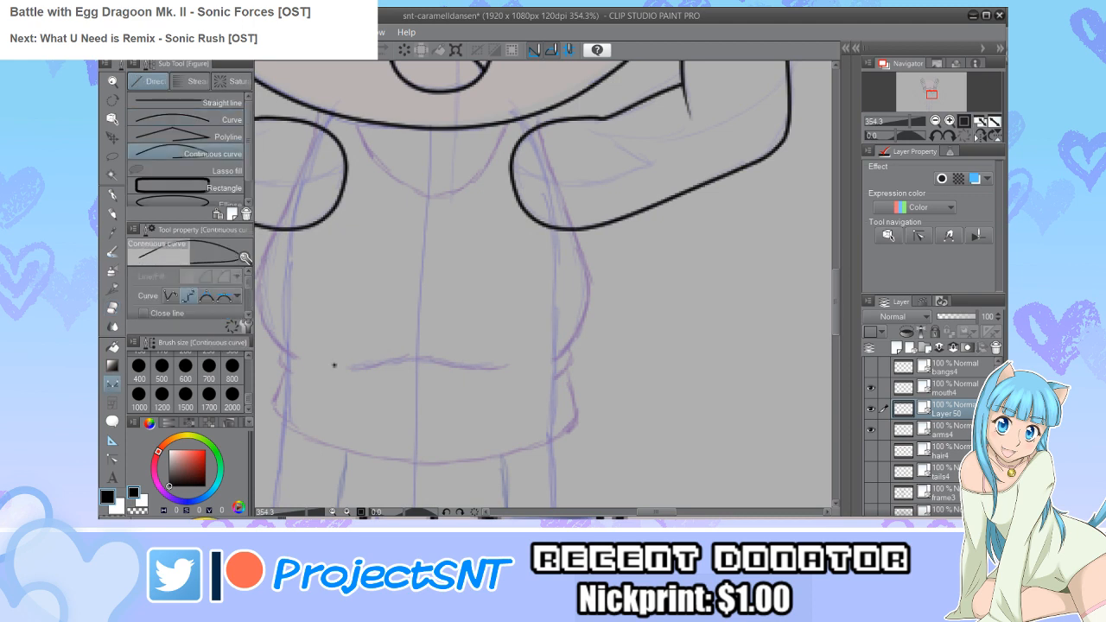
left_click_drag(333, 365, 513, 367)
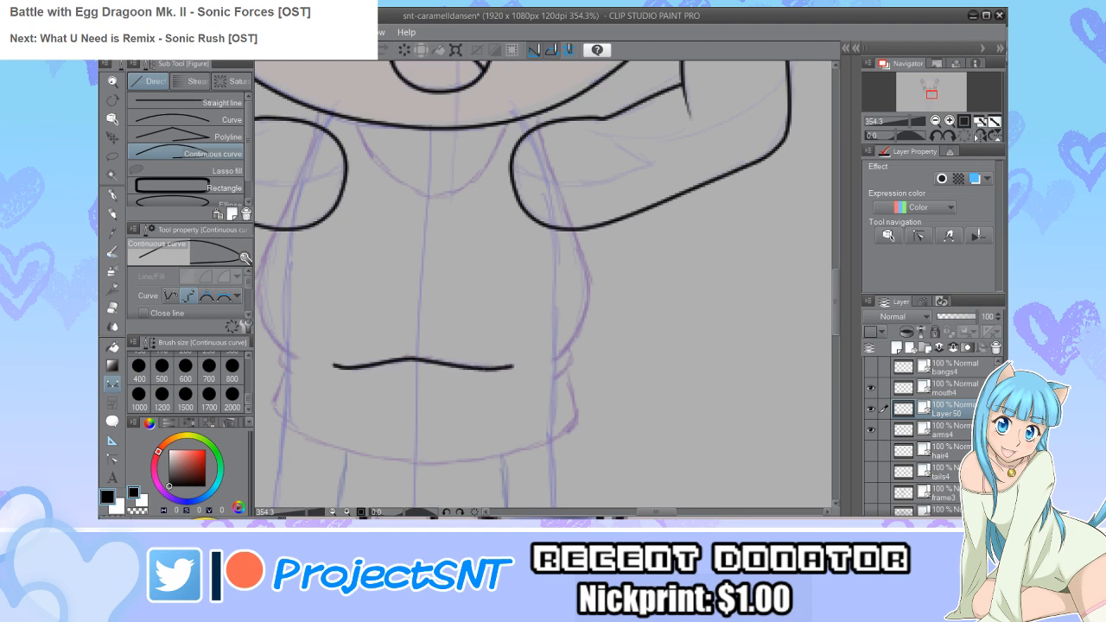
Step: Reposition the chest fold line's control points, shifting its central crest and extending its left-hand end slightly outward
scroll(389, 386, "down", 2)
key("y")
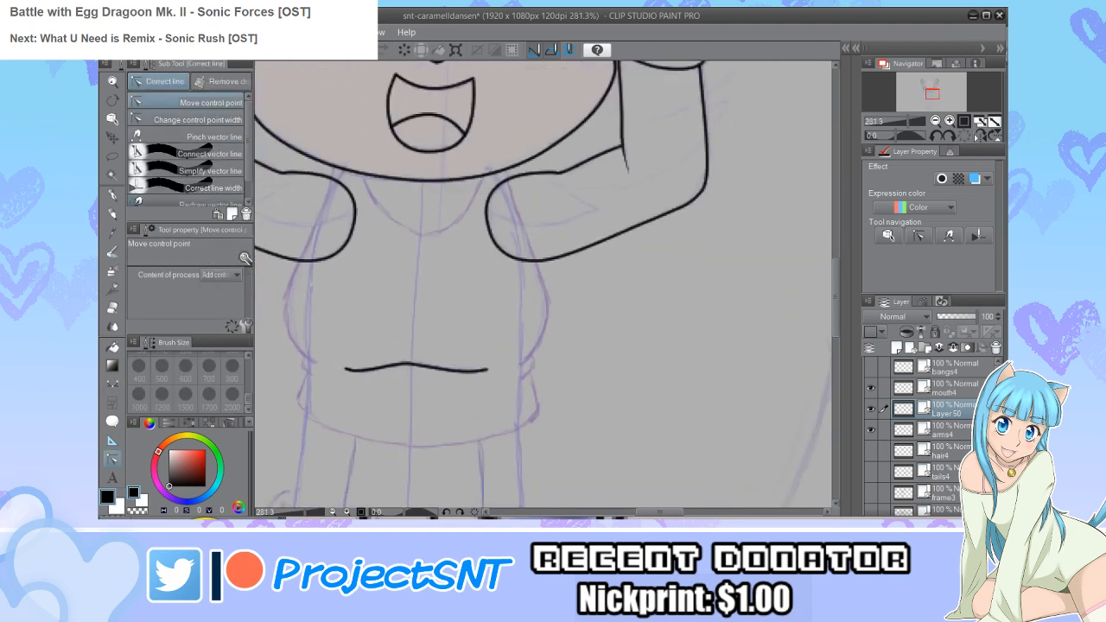
scroll(396, 328, "up", 2)
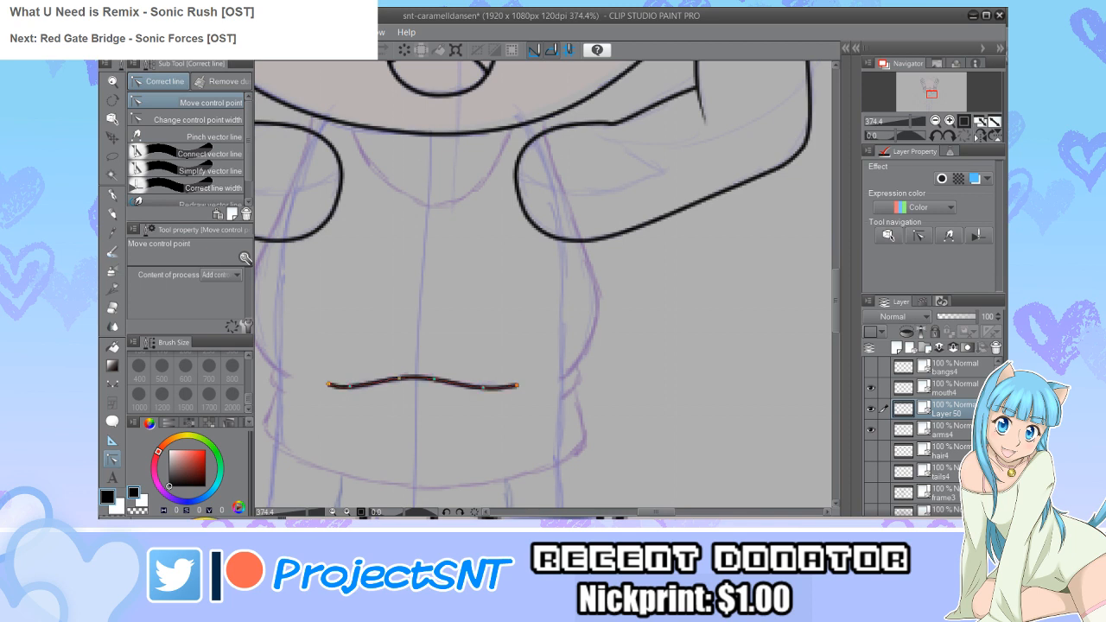
left_click_drag(400, 378, 405, 377)
left_click_drag(329, 383, 320, 385)
Step: Taper both ends of the chest fold line by reducing the width at its end control points
left_click(208, 136)
left_click(199, 120)
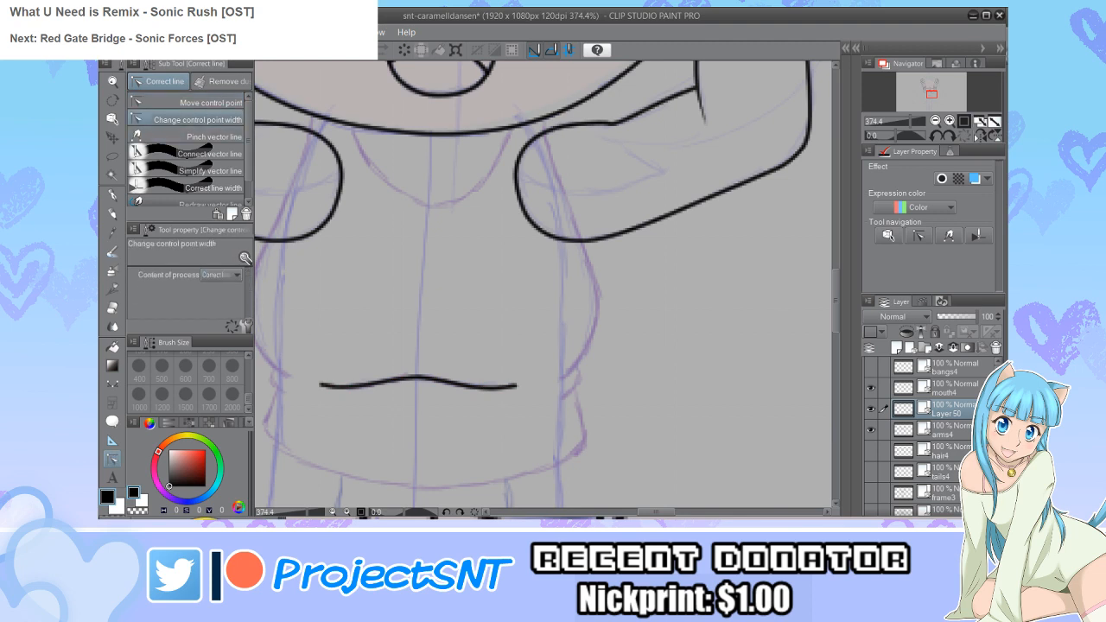
left_click_drag(406, 385, 421, 385)
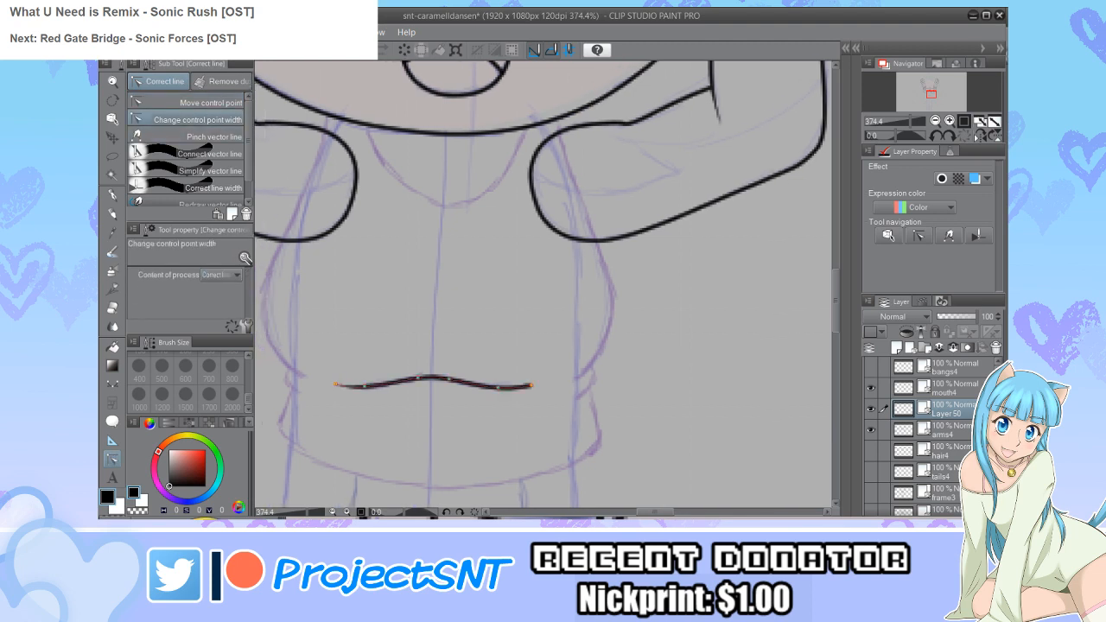
left_click_drag(531, 386, 506, 386)
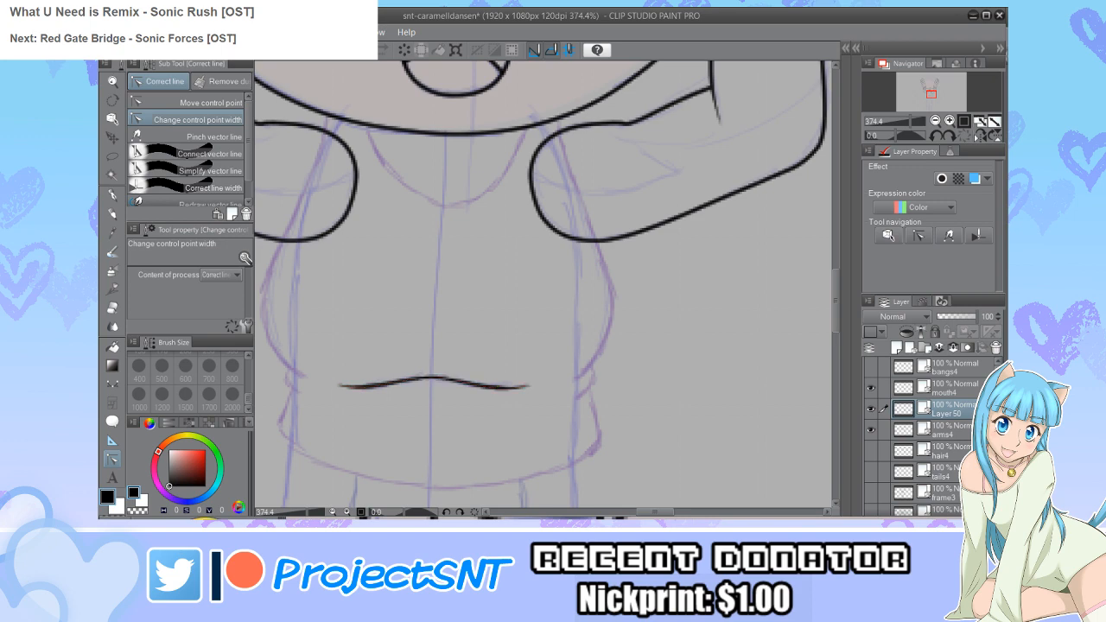
scroll(432, 380, "down", 6)
scroll(363, 337, "down", 3)
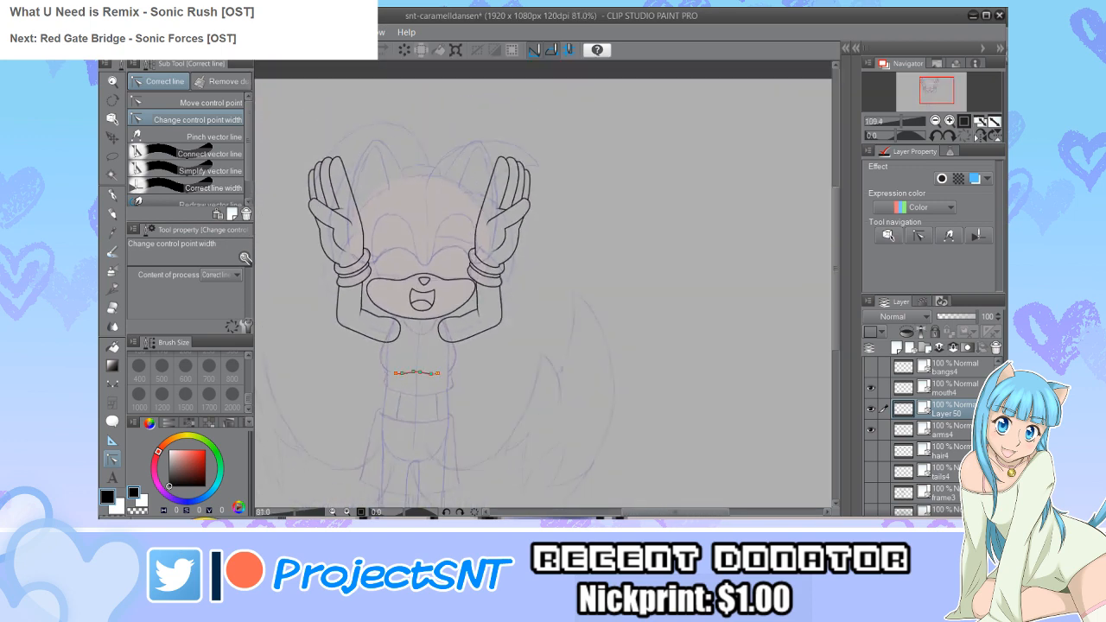
scroll(384, 384, "up", 5)
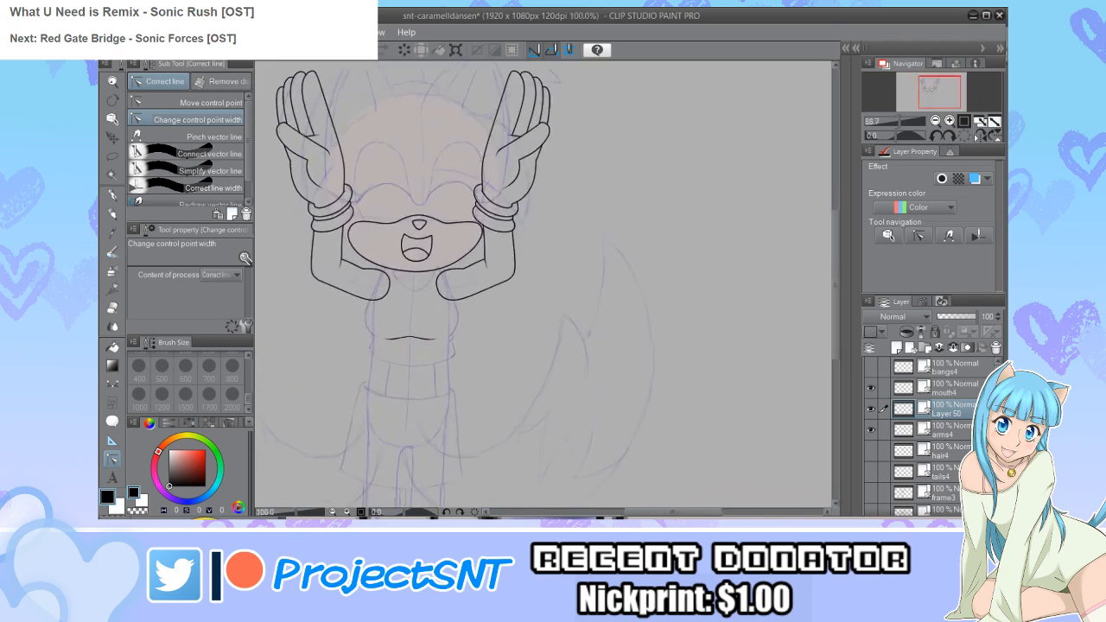
Step: Ink the top's lower hem as one downward-bowed curve across the torso, extending past both sides of the body sketch
key("u")
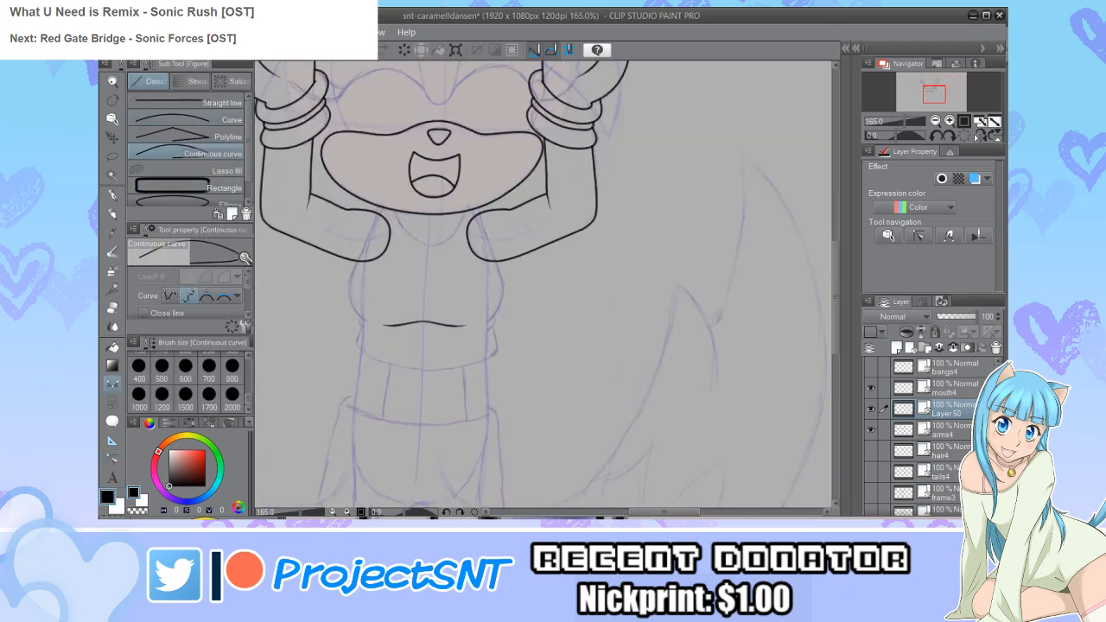
key("u")
scroll(460, 400, "up", 2)
left_click_drag(278, 311, 543, 317)
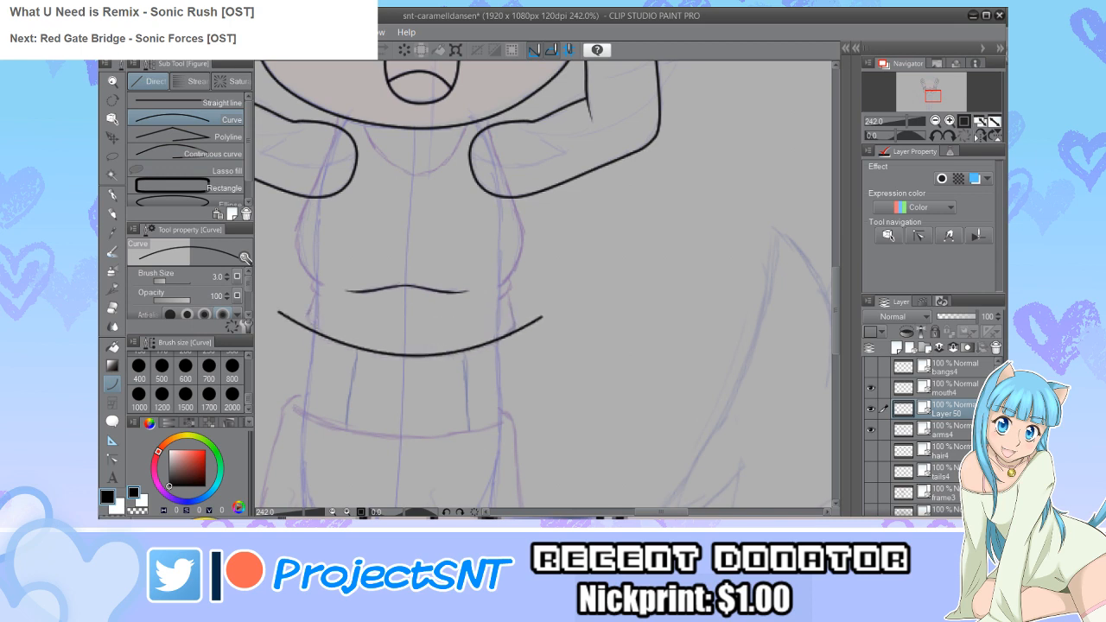
key("y")
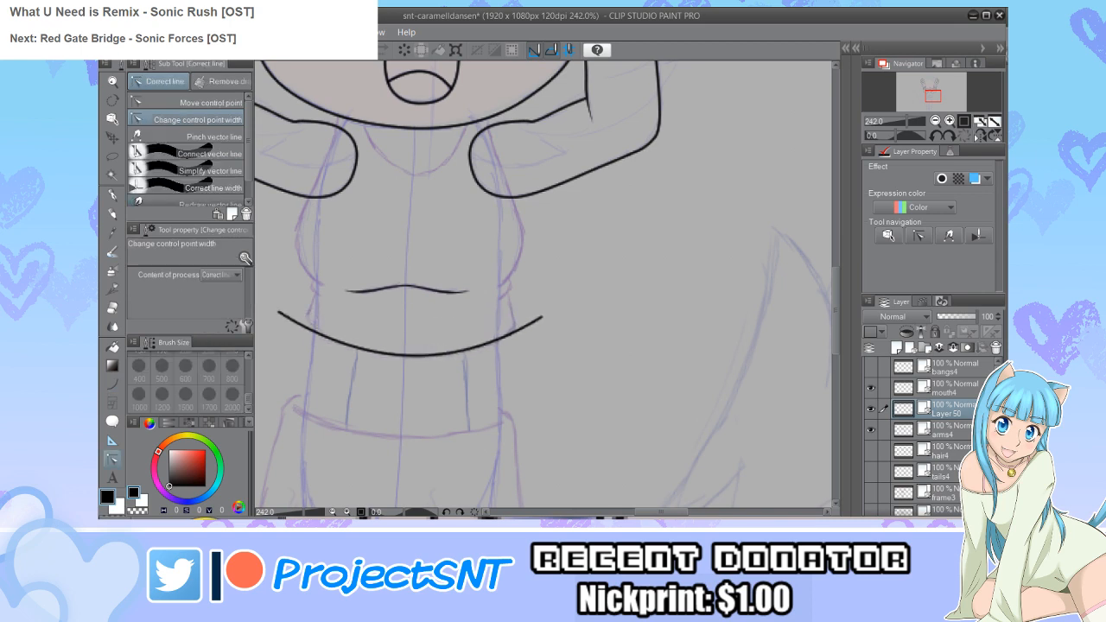
left_click(211, 102)
scroll(432, 299, "up", 1)
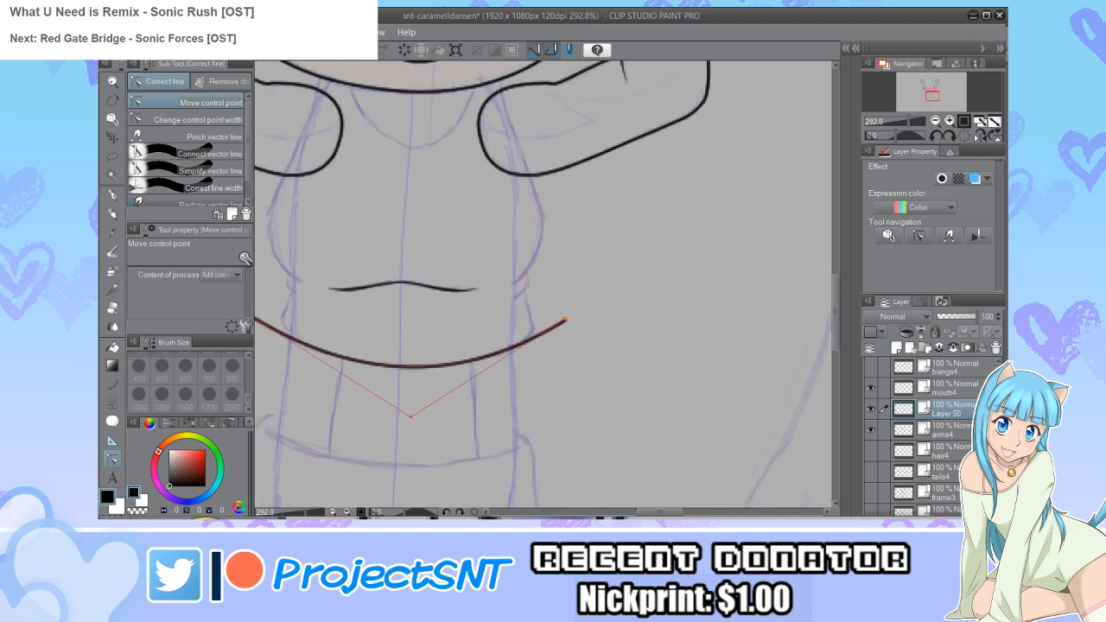
scroll(582, 327, "down", 1)
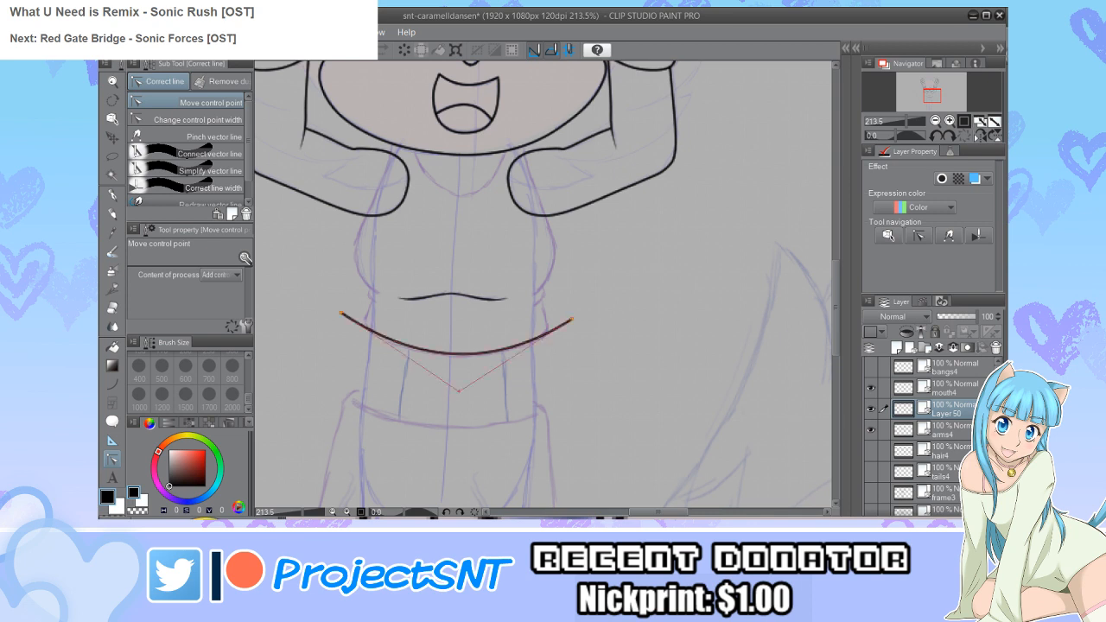
scroll(334, 327, "down", 2)
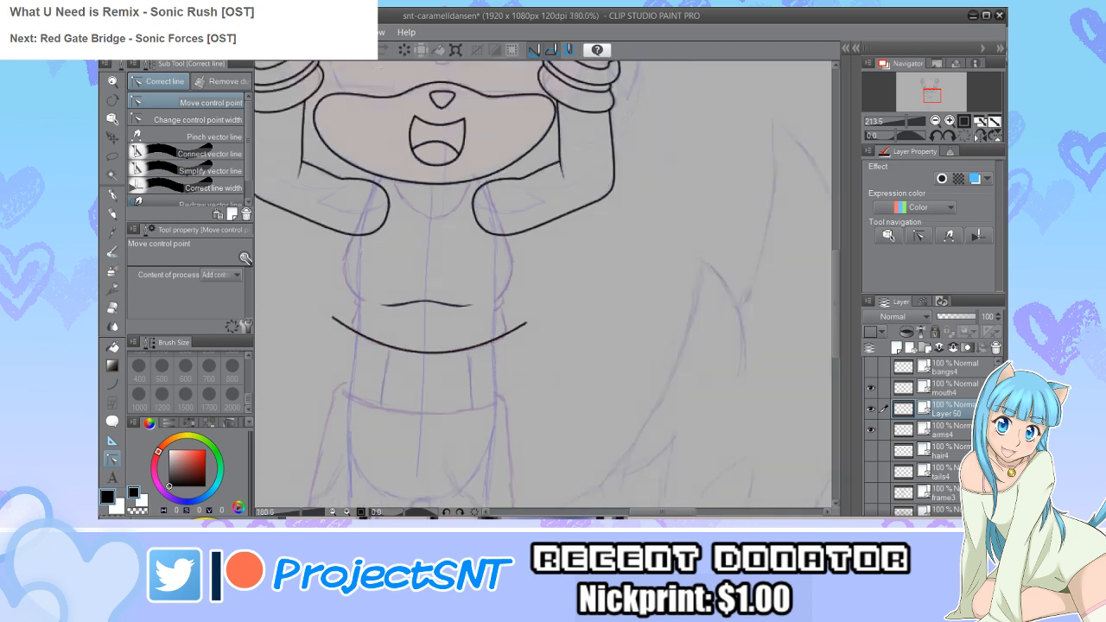
Step: Ink the skirt's lower hem and its waistline as two downward-bowed curves over the sketch
scroll(545, 285, "down", 1)
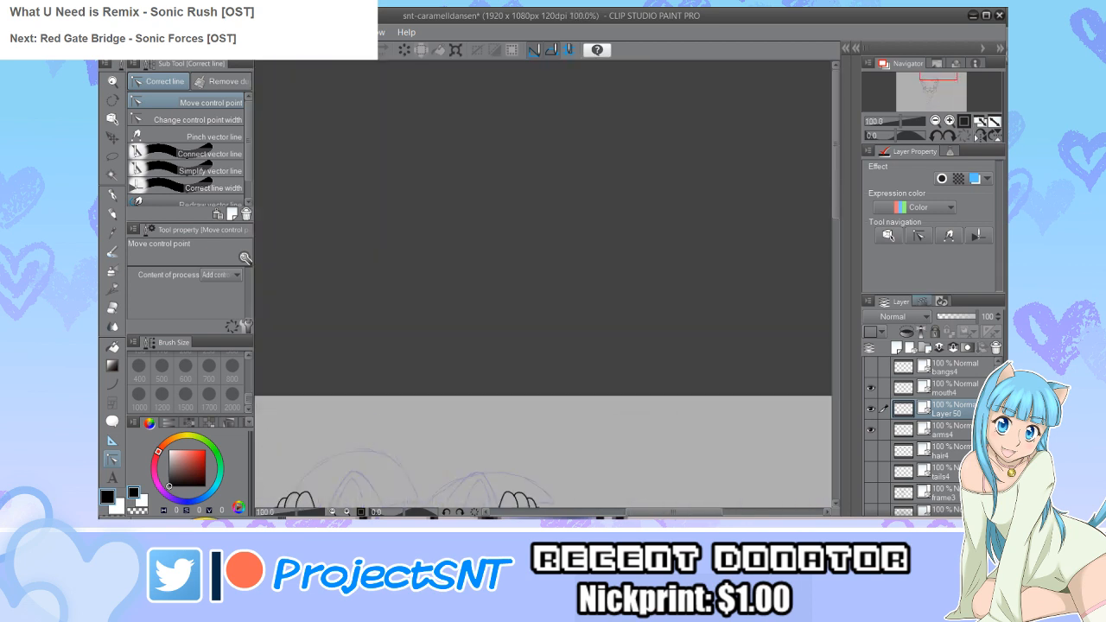
scroll(544, 285, "down", 5)
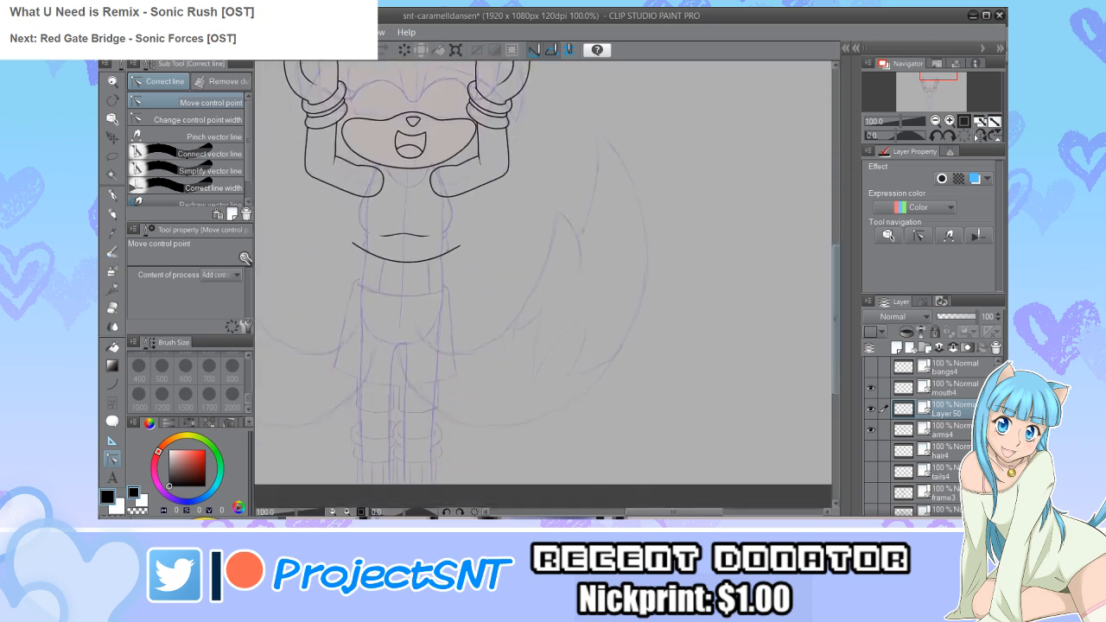
scroll(544, 277, "up", 3)
key("u")
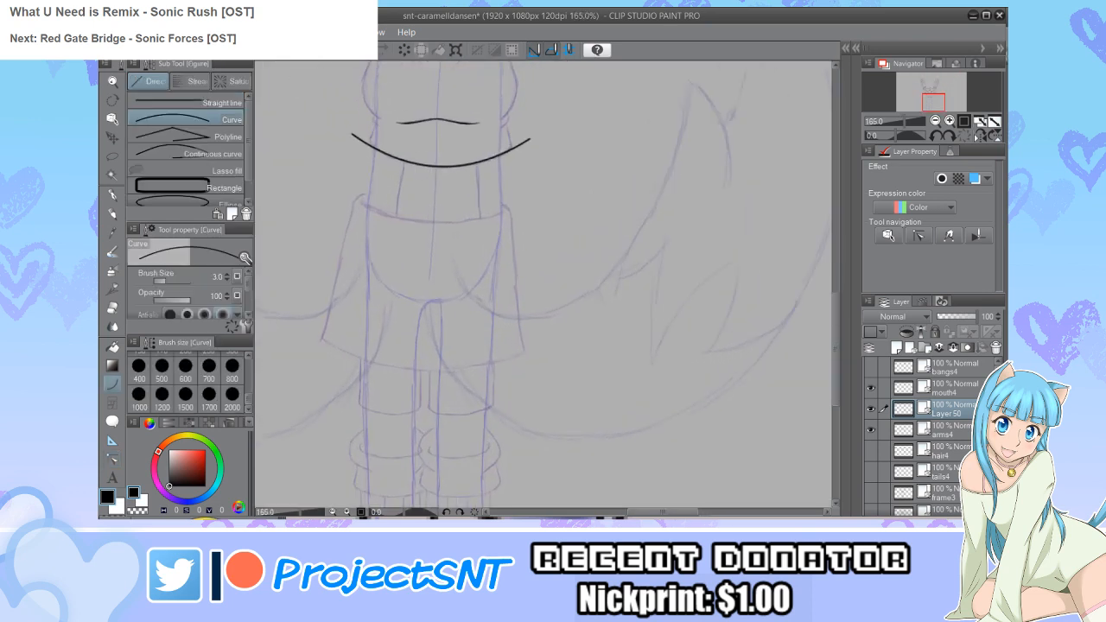
scroll(544, 276, "up", 1)
left_click_drag(293, 330, 589, 338)
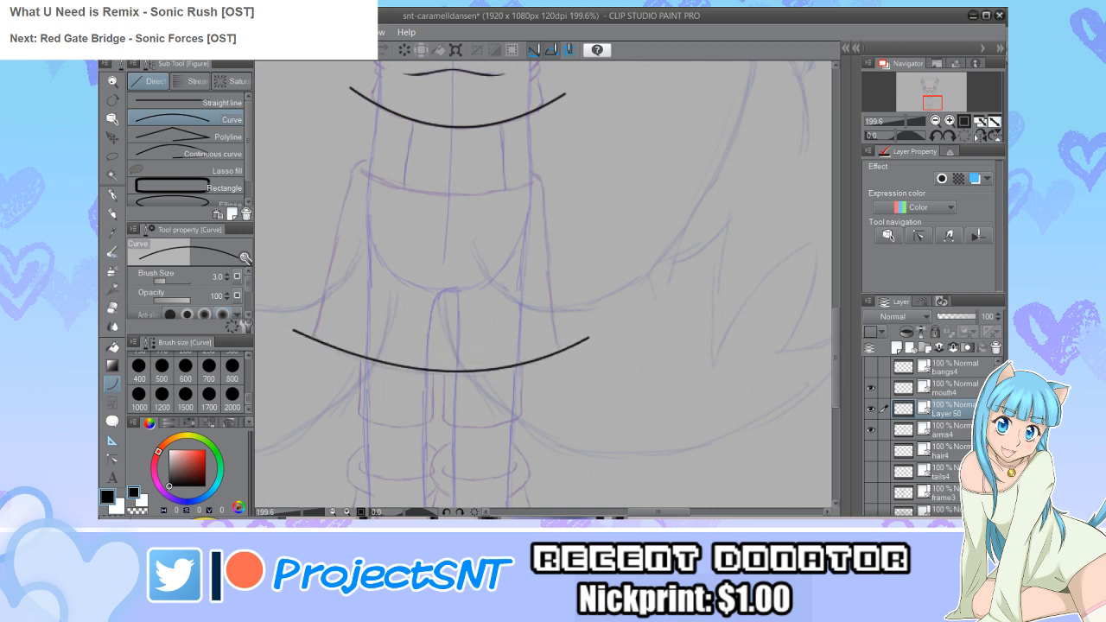
scroll(374, 198, "up", 2)
left_click_drag(345, 157, 607, 170)
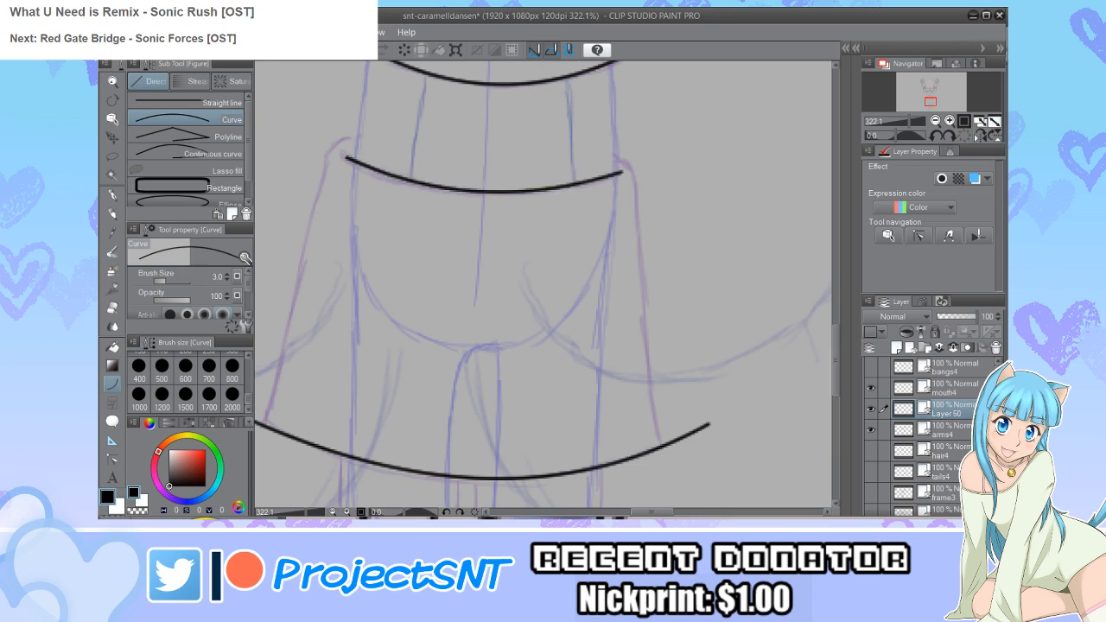
scroll(371, 414, "down", 3)
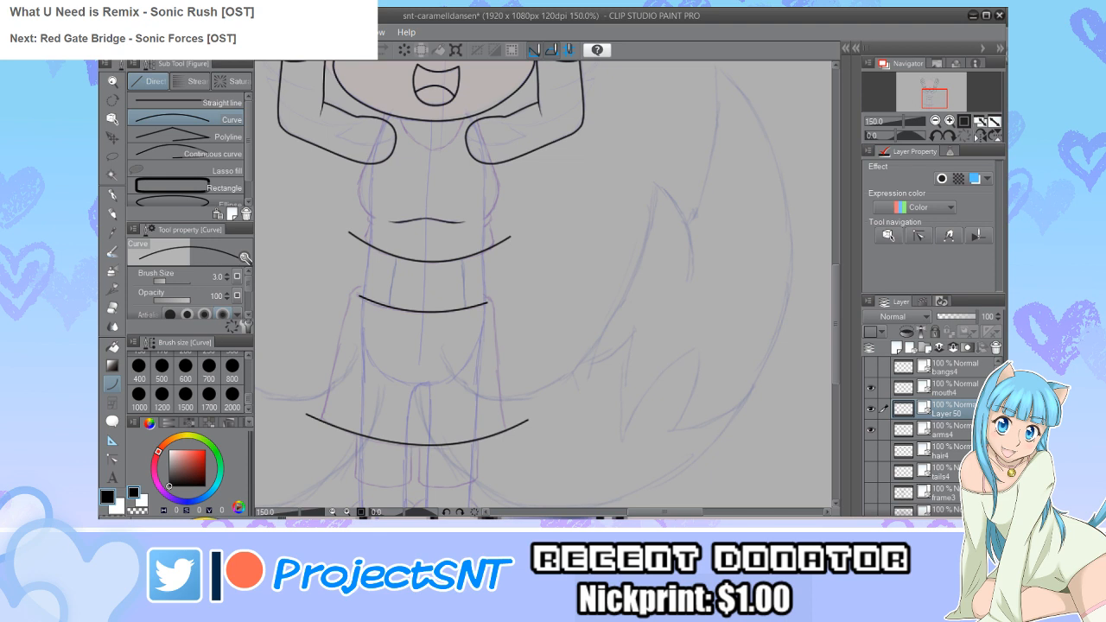
Step: Ink the midriff's two outer side lines and two inner vertical lines between the top's hem and the skirt's waistline
scroll(367, 424, "up", 3)
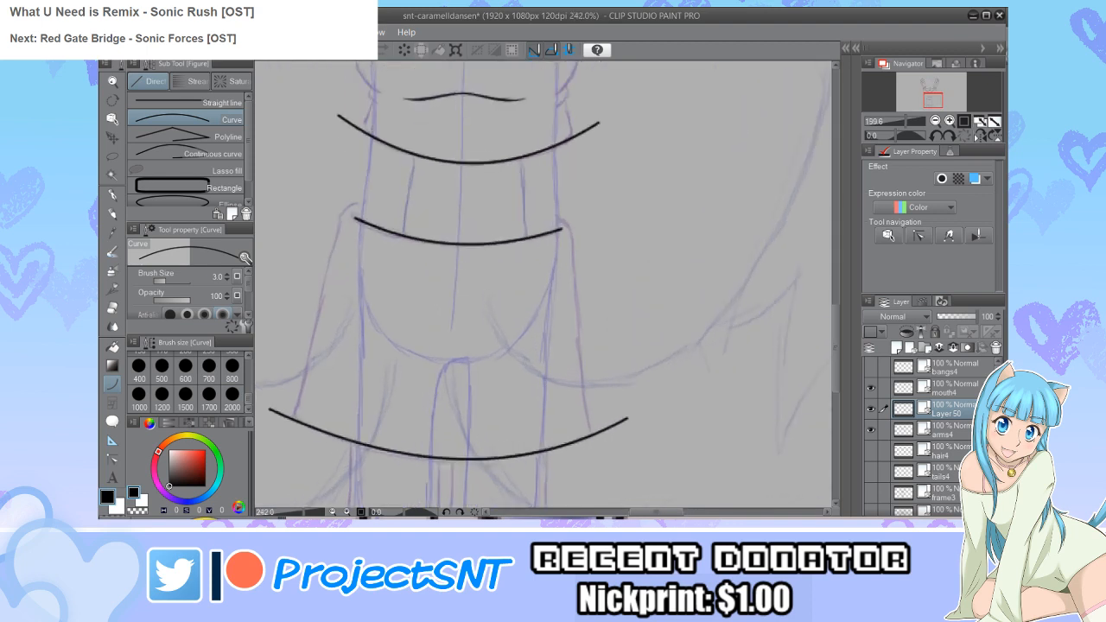
scroll(545, 285, "up", 3)
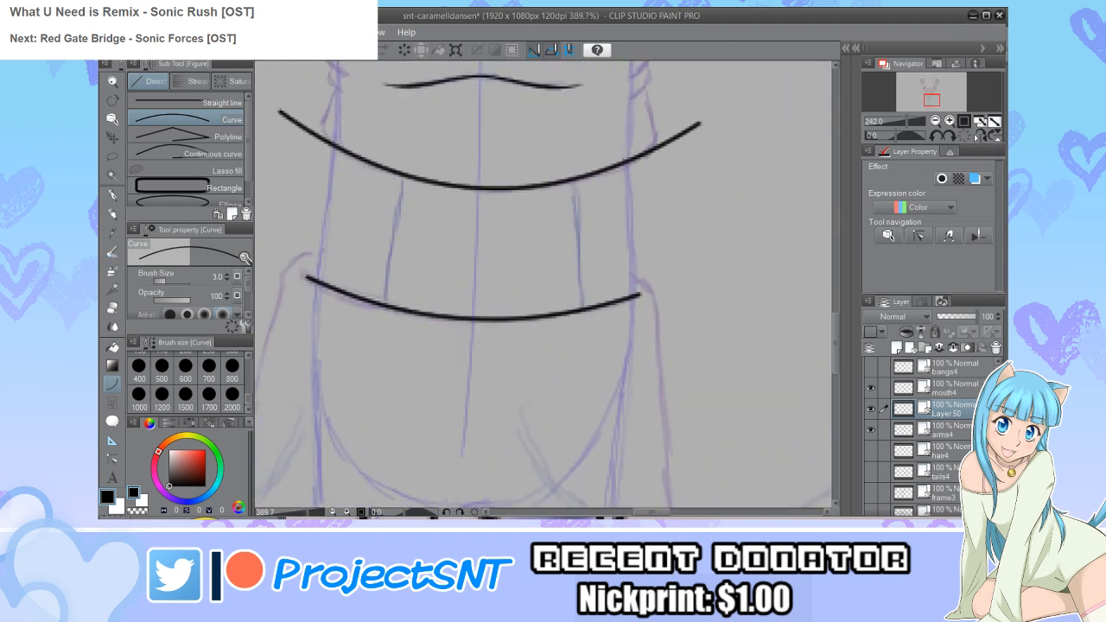
left_click_drag(337, 147, 316, 324)
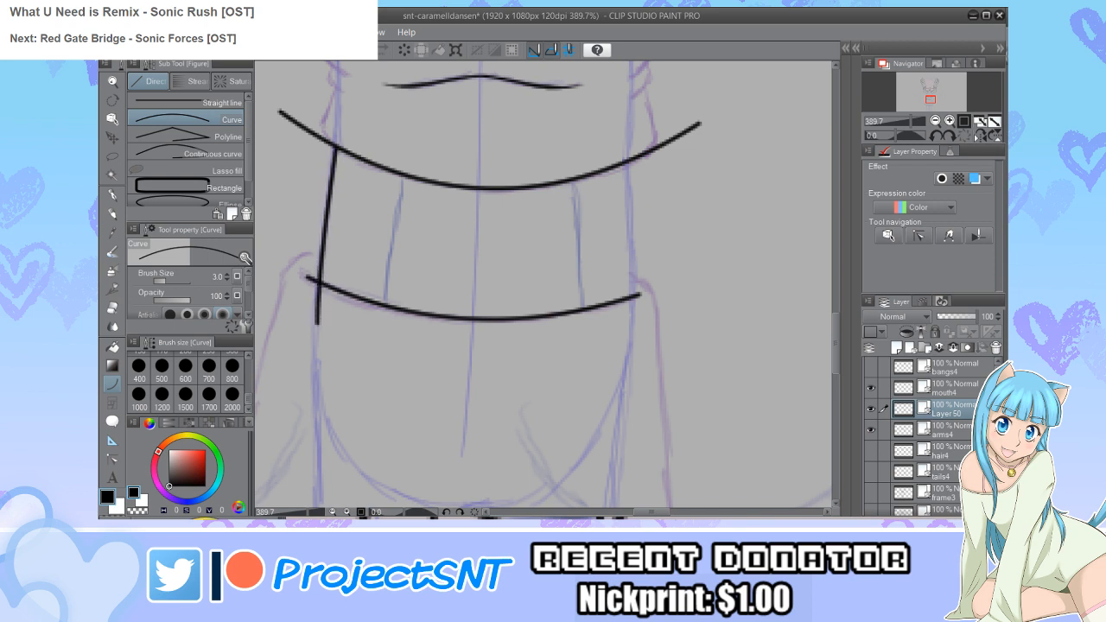
left_click_drag(628, 160, 629, 333)
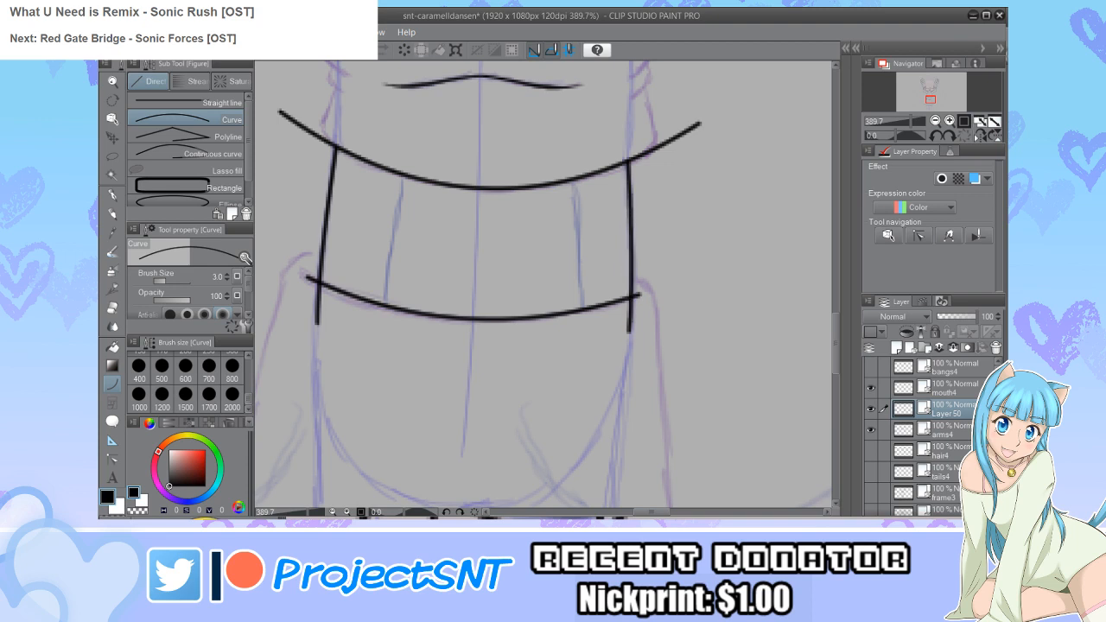
scroll(397, 199, "up", 1)
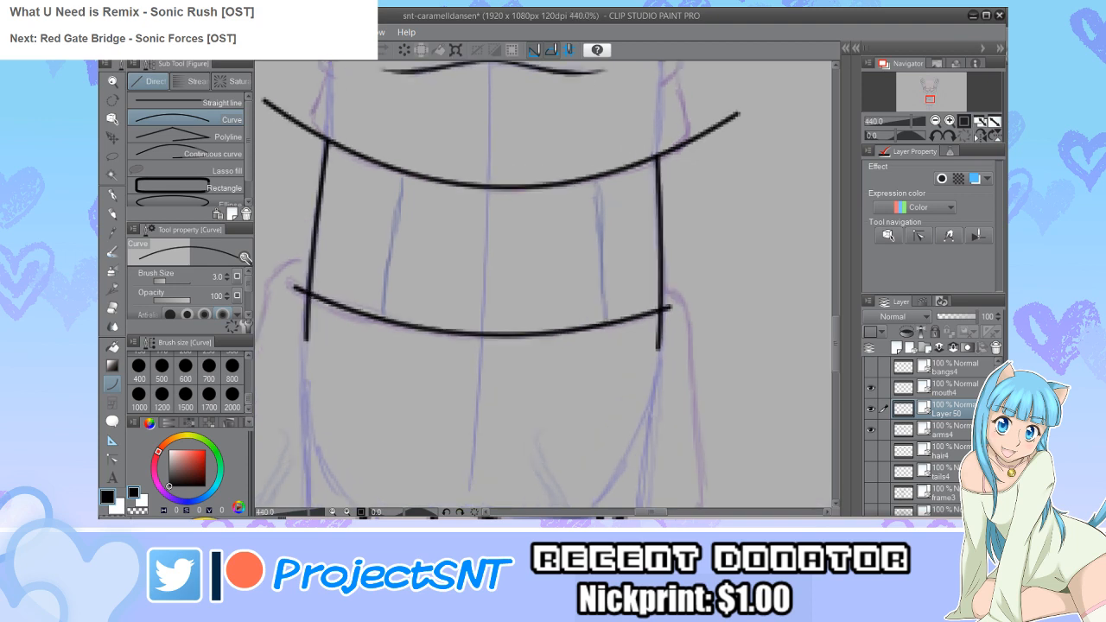
left_click_drag(407, 148, 381, 361)
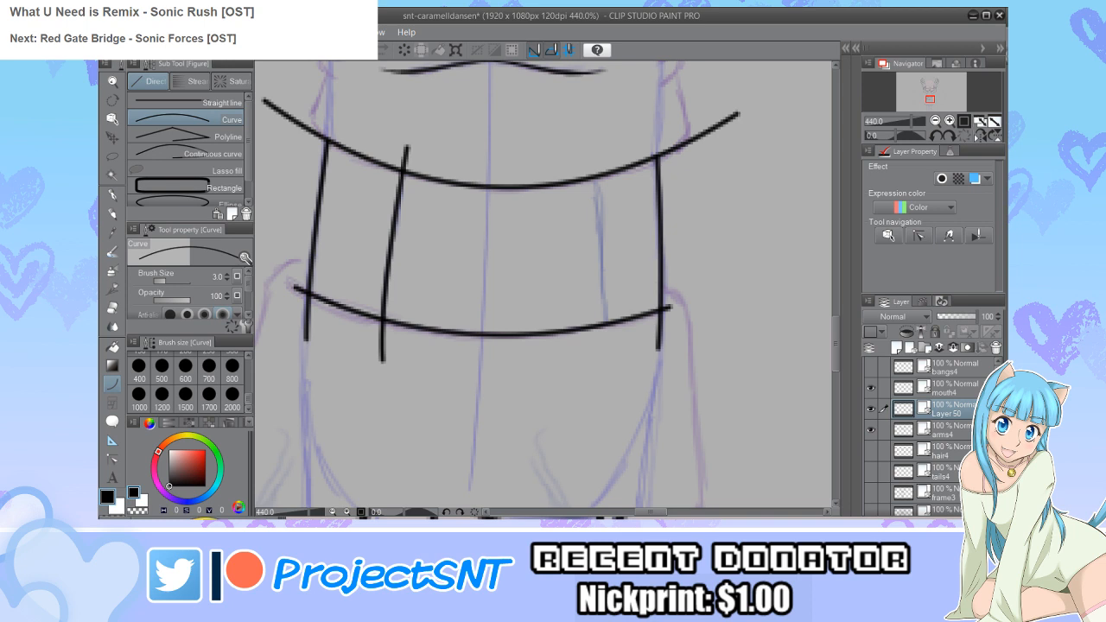
left_click_drag(578, 136, 605, 361)
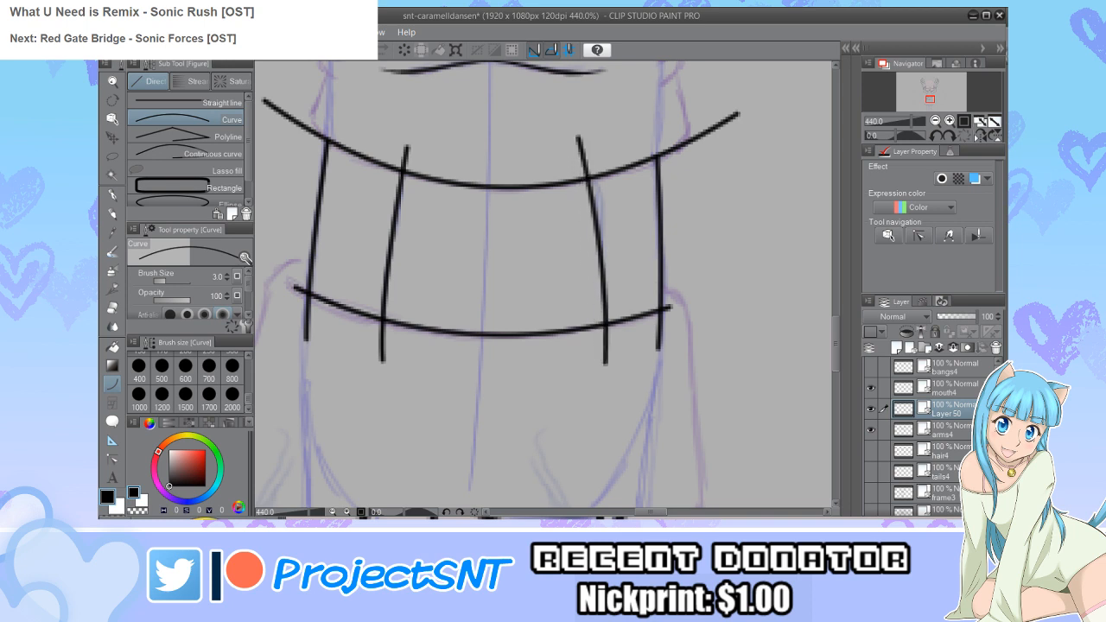
Step: Move the upper end of the midriff's right-hand inner line slightly outward to match the sketch
key("y")
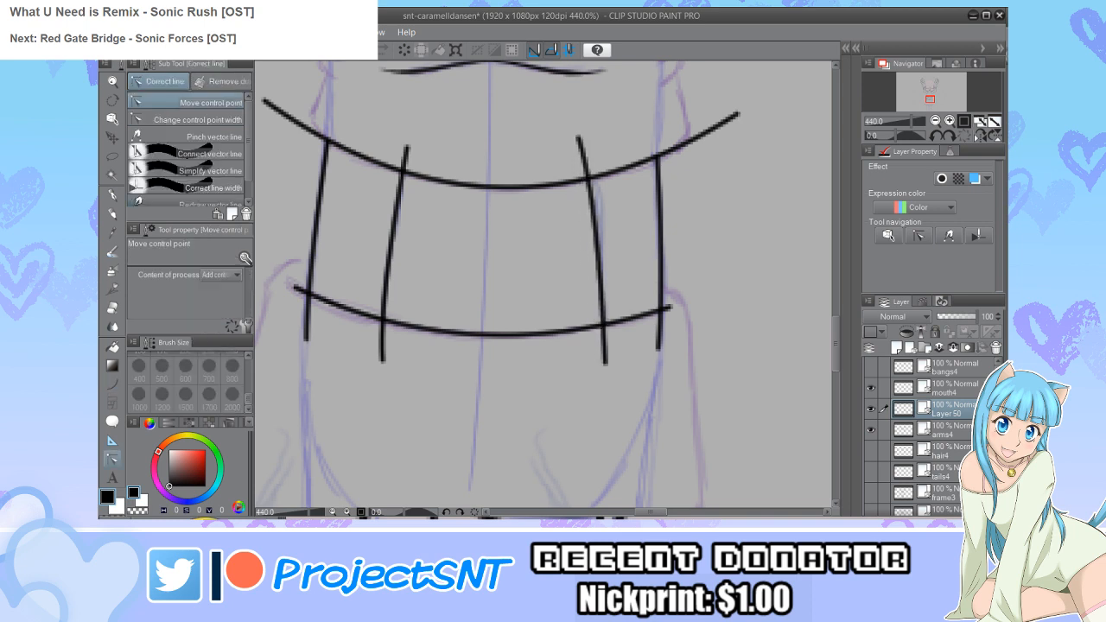
left_click_drag(577, 137, 587, 134)
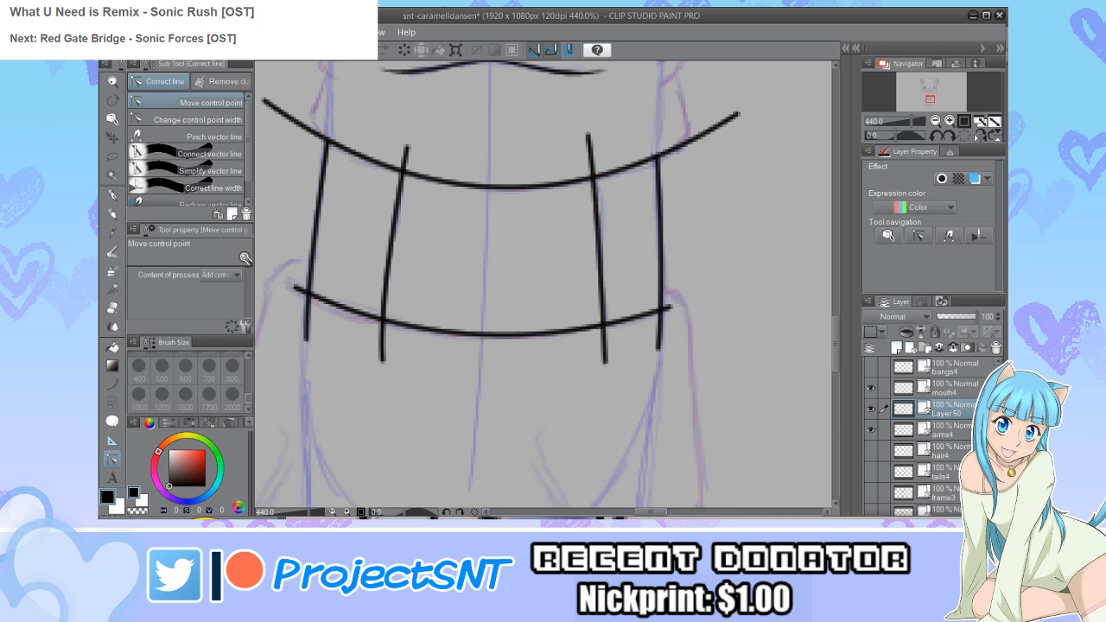
scroll(408, 414, "down", 1)
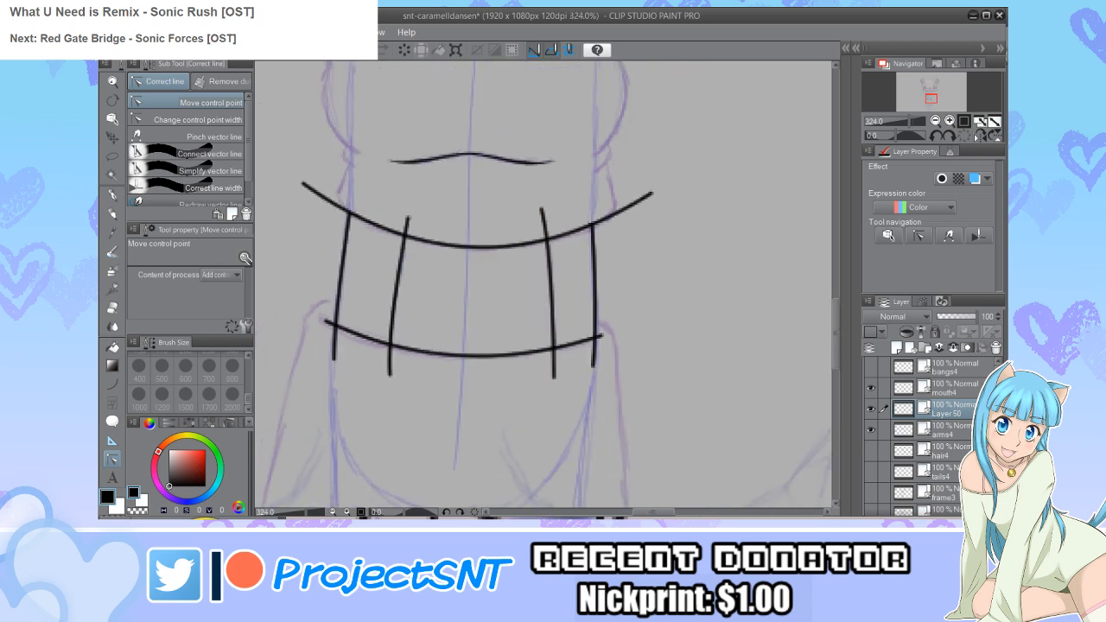
Step: Trim the midriff's vertical lines where they overshoot the waistline and the top's hem with the vector eraser
key("e")
mouse_move(326, 361)
left_mouse_down()
mouse_move(371, 384)
mouse_move(484, 390)
mouse_move(591, 378)
left_mouse_up()
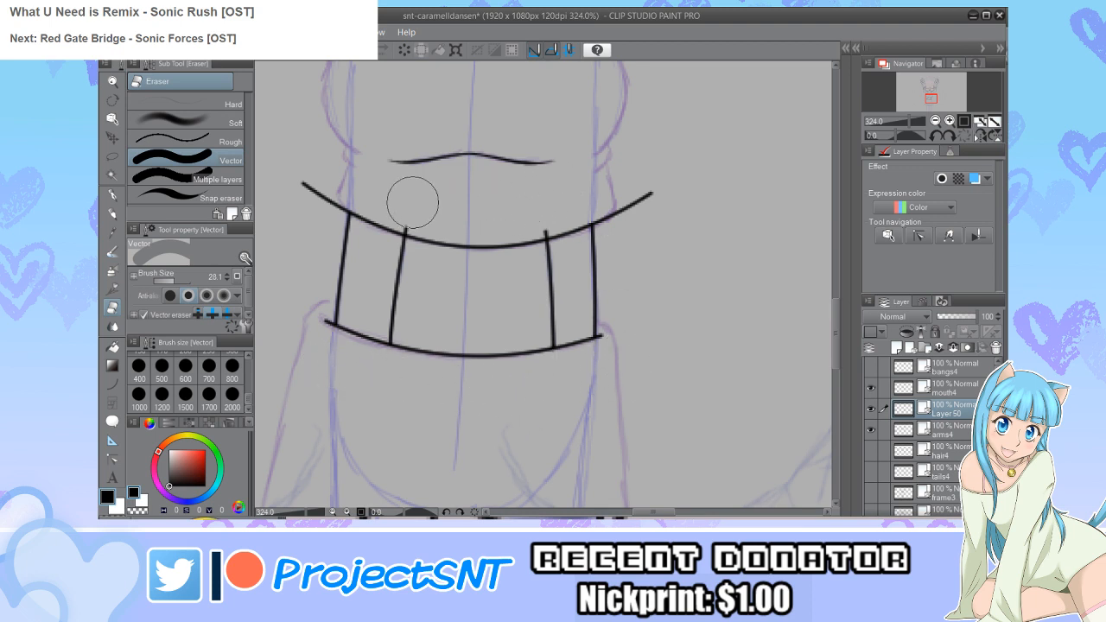
scroll(353, 380, "down", 1)
scroll(353, 381, "down", 3)
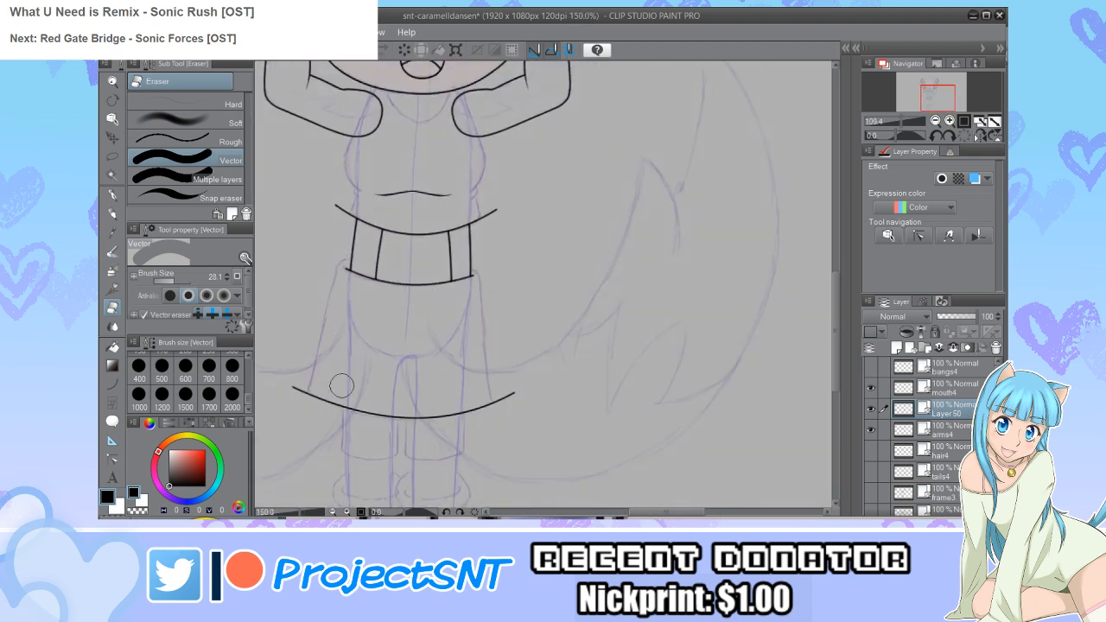
Step: Ink the skirt's two outer sides with the Continuous curve tool, each rounded at the waistline and running down past the hem
scroll(273, 337, "up", 2)
scroll(273, 337, "up", 2)
key("u")
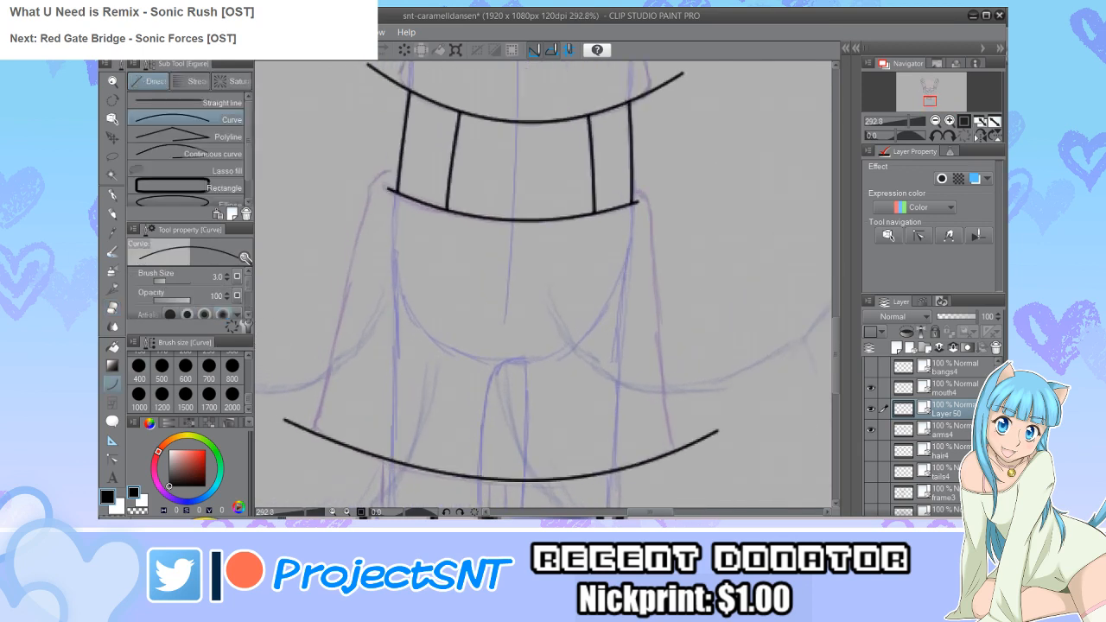
left_click(213, 154)
scroll(393, 231, "up", 1)
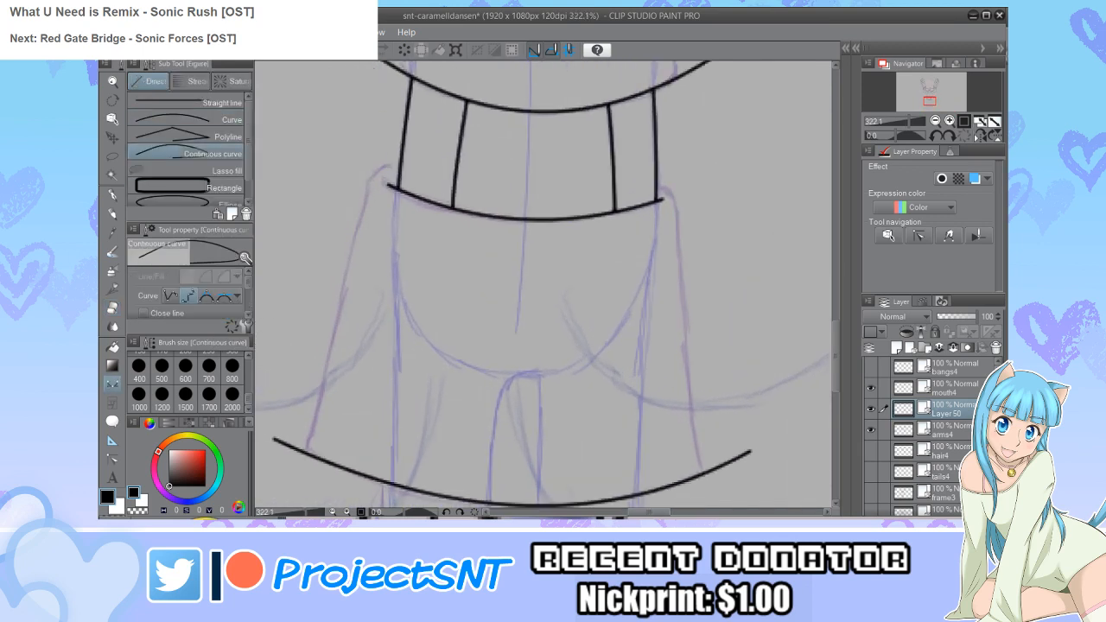
left_click(393, 166)
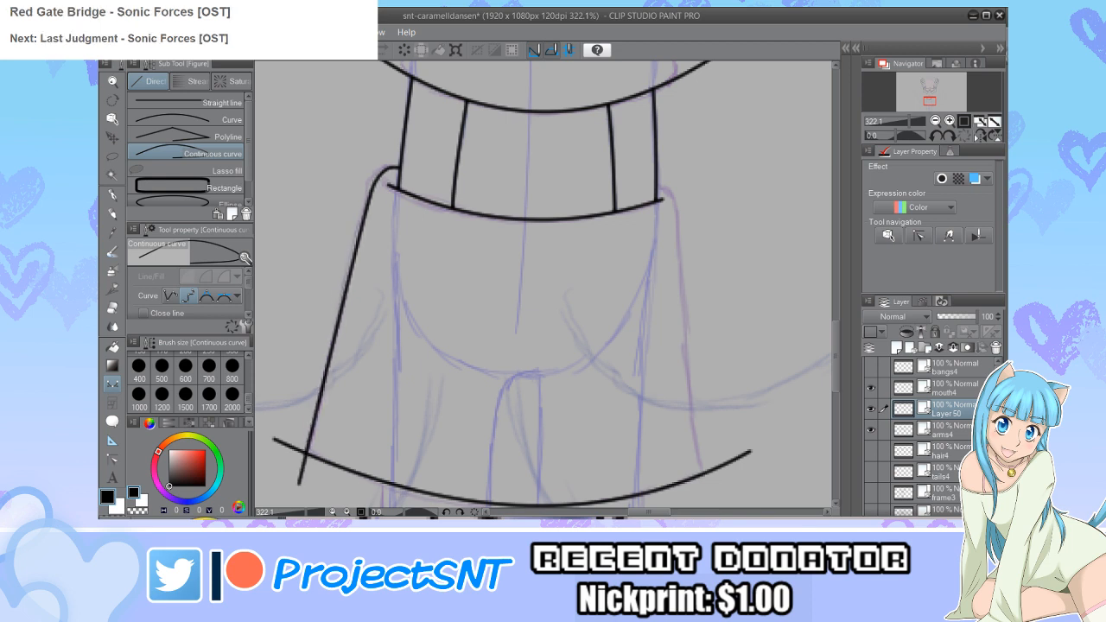
scroll(342, 176, "down", 2)
scroll(530, 162, "up", 2)
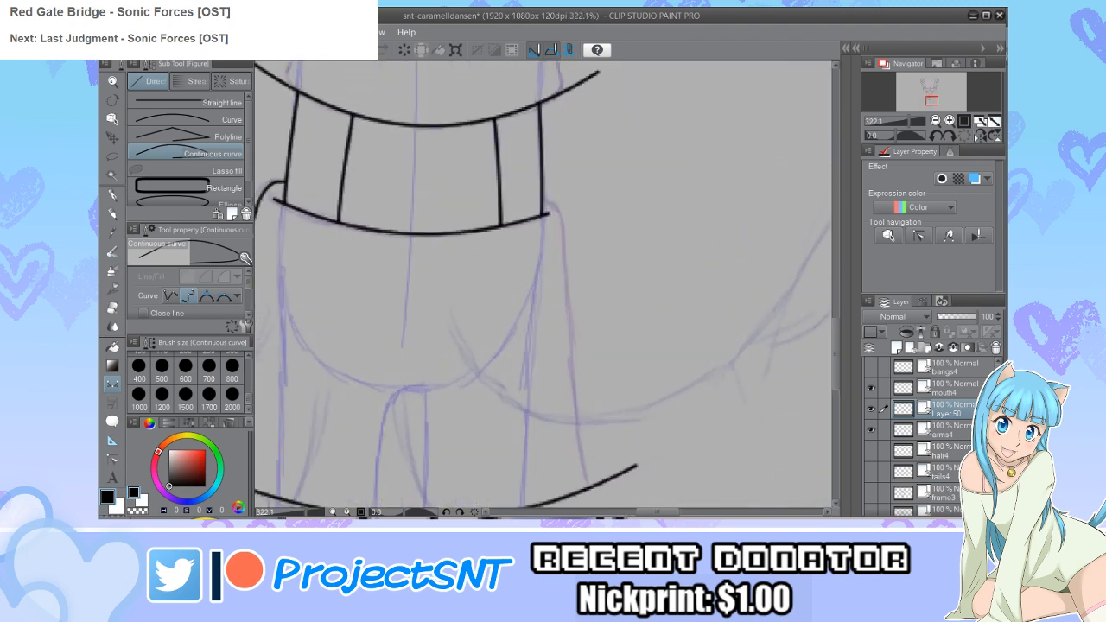
left_click(545, 201)
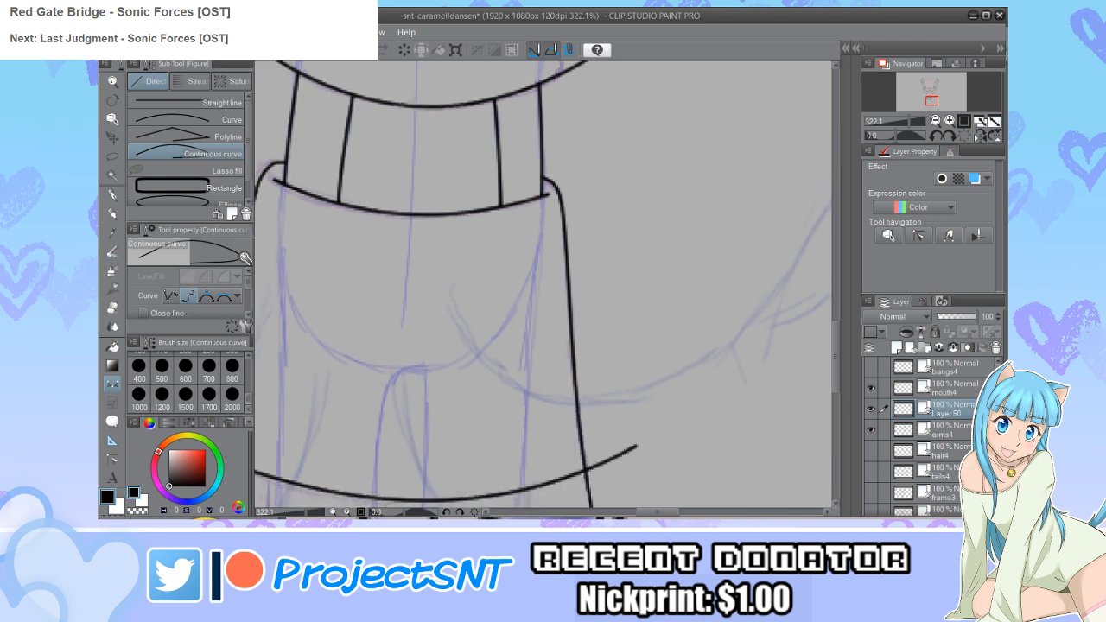
Step: Trim the overshooting ends of the hem and side lines at the skirt's two lower corners with the vector eraser
scroll(591, 484, "down", 1)
scroll(590, 363, "down", 2)
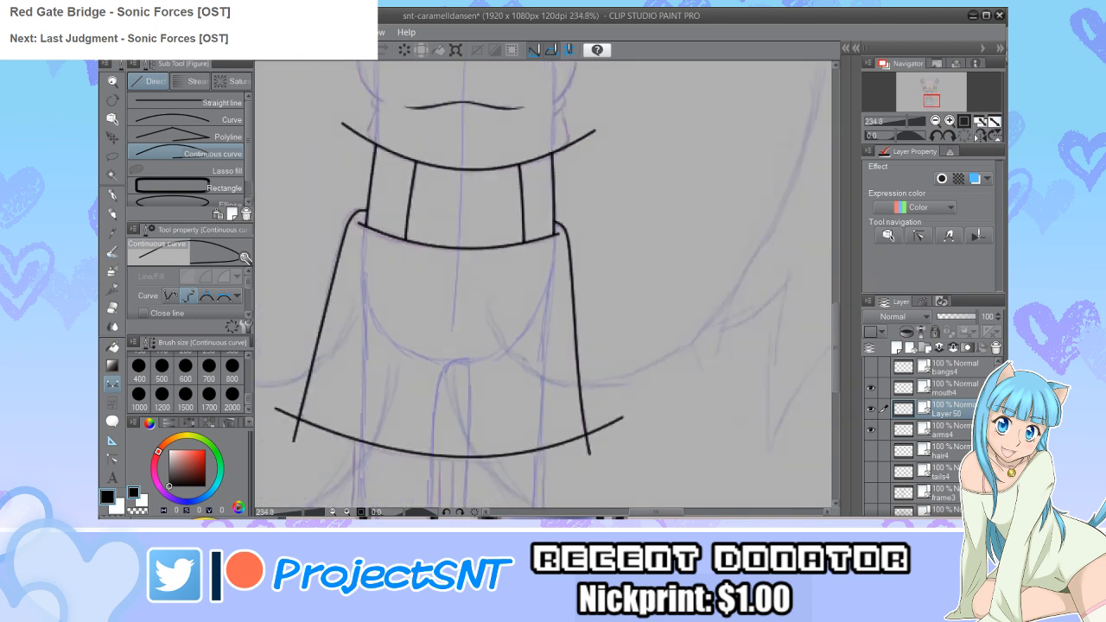
key("e")
mouse_move(289, 432)
left_mouse_down()
mouse_move(280, 444)
mouse_move(275, 404)
left_mouse_up()
mouse_move(617, 420)
left_mouse_down()
mouse_move(593, 457)
mouse_move(610, 471)
left_mouse_up()
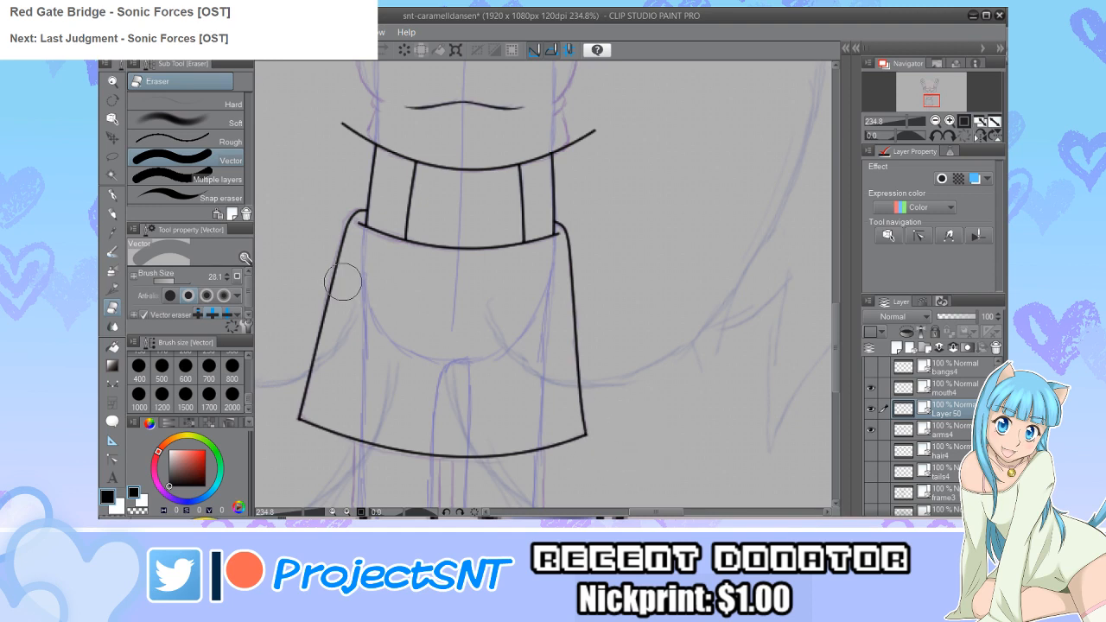
Step: Adjust the control points at the upper end of the skirt's left-hand side line and on the waistline so they join neatly
key("y")
scroll(341, 230, "up", 4)
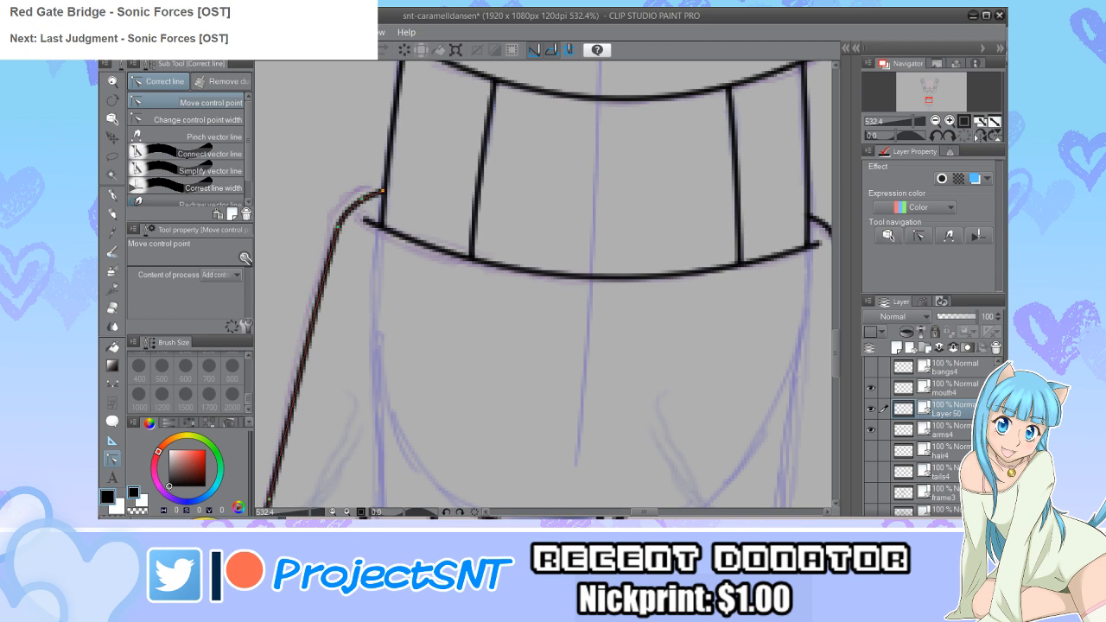
left_click_drag(382, 189, 382, 193)
scroll(309, 255, "down", 3)
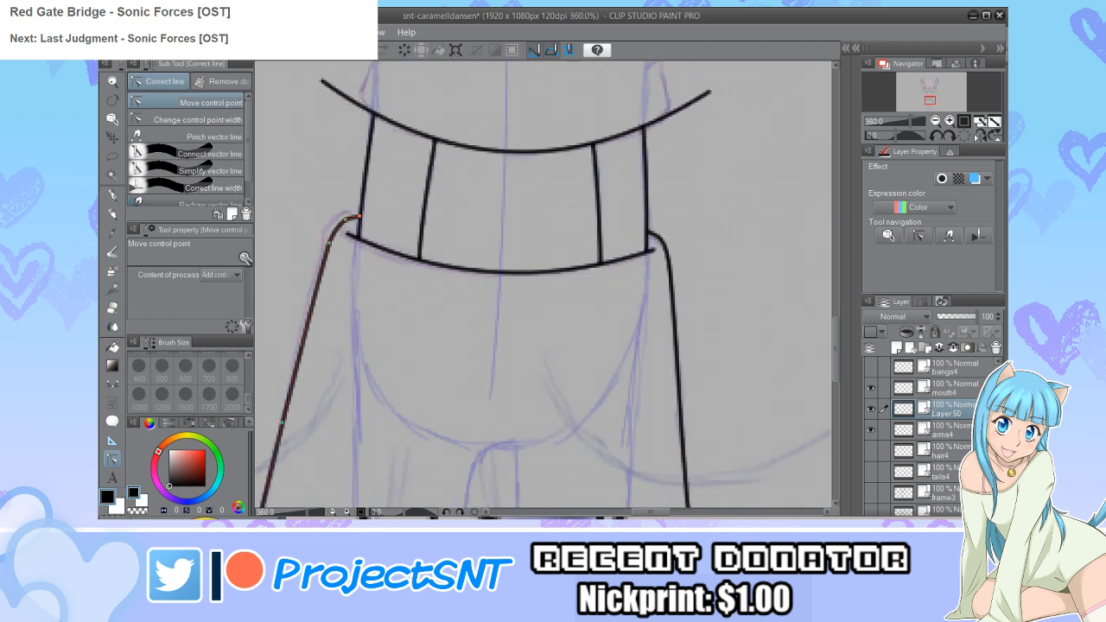
scroll(346, 246, "down", 3)
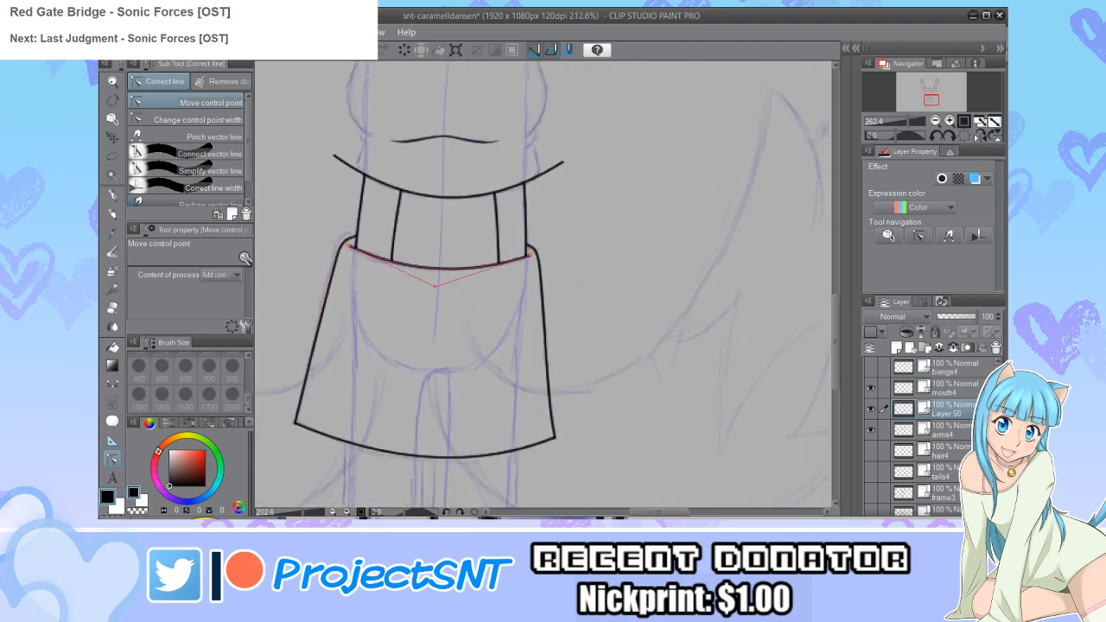
scroll(406, 346, "down", 3)
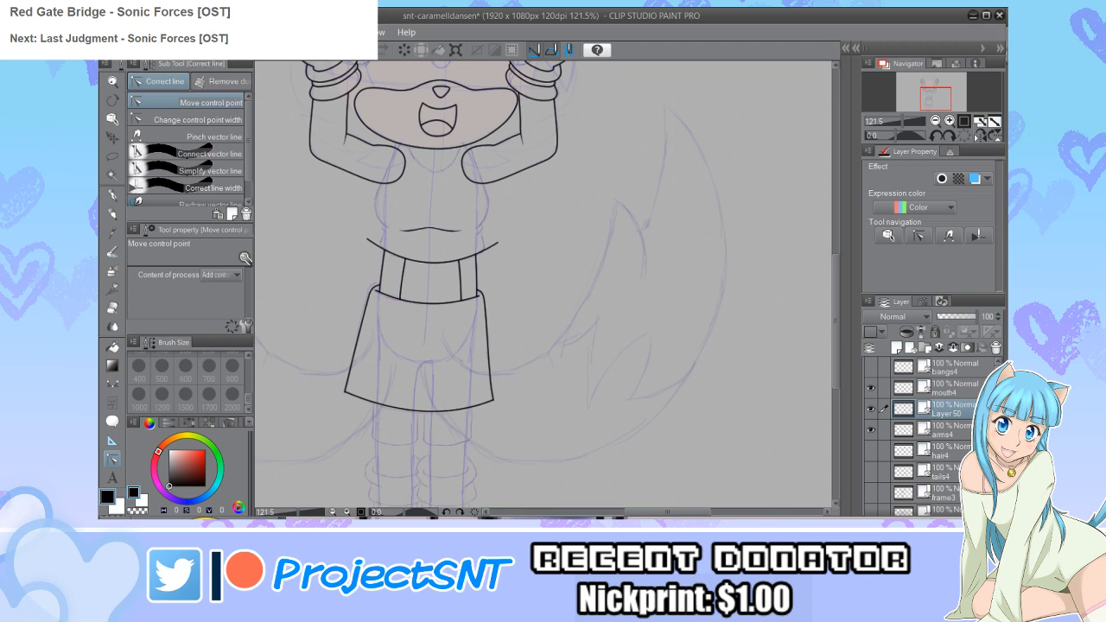
scroll(415, 388, "up", 1)
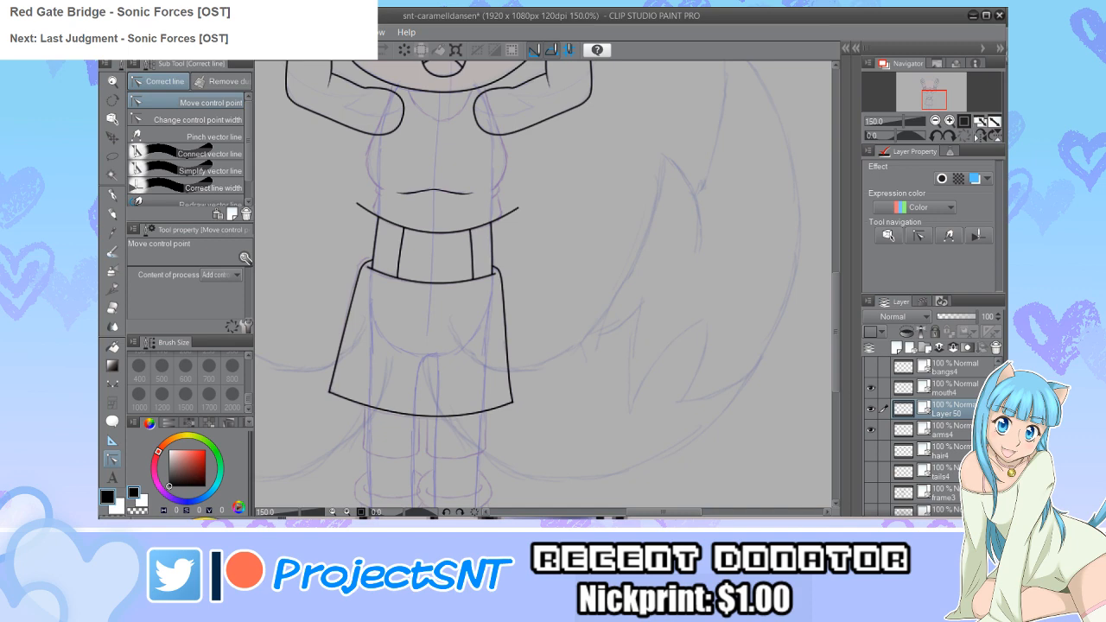
Step: Ink the top's rounded neckline as a U-shaped curve below the chin and adjust its control points
scroll(544, 285, "up", 5)
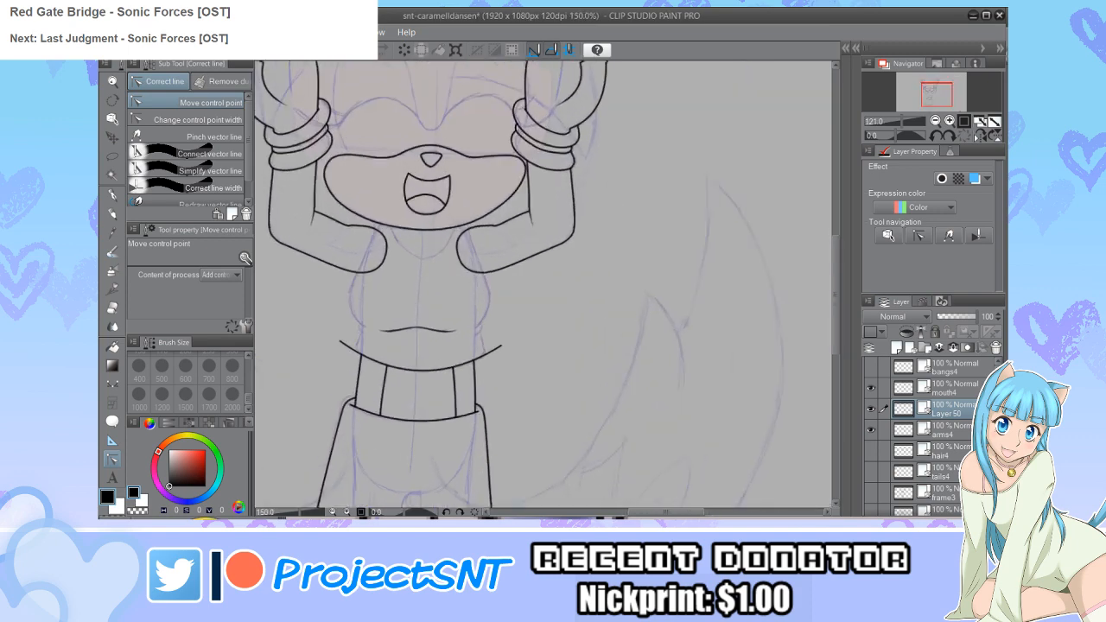
scroll(402, 248, "up", 3)
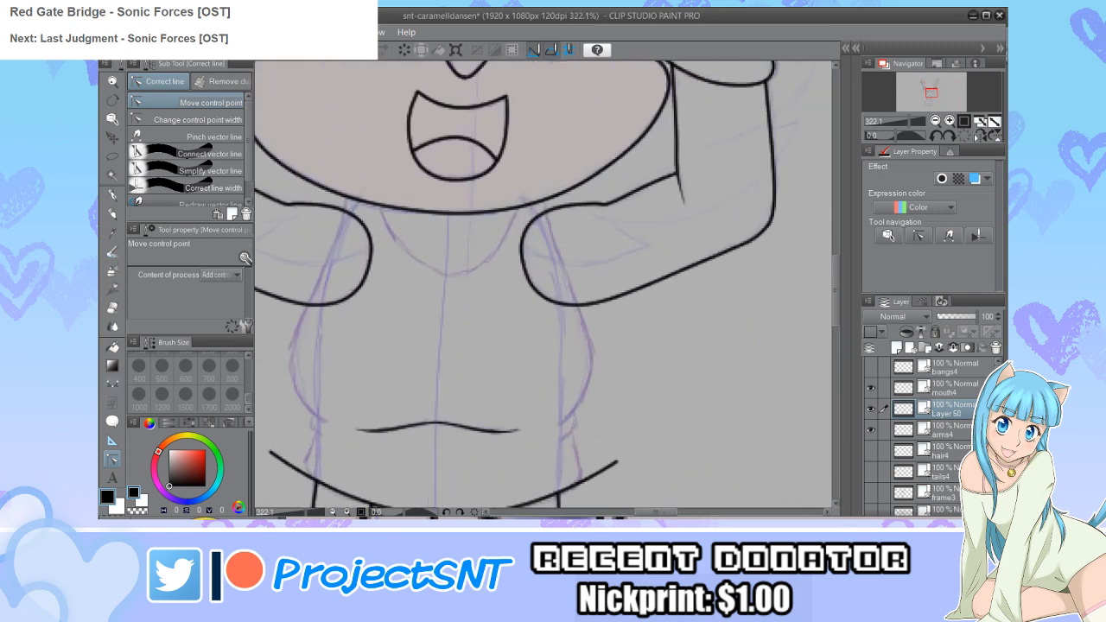
key("u")
scroll(410, 224, "up", 1)
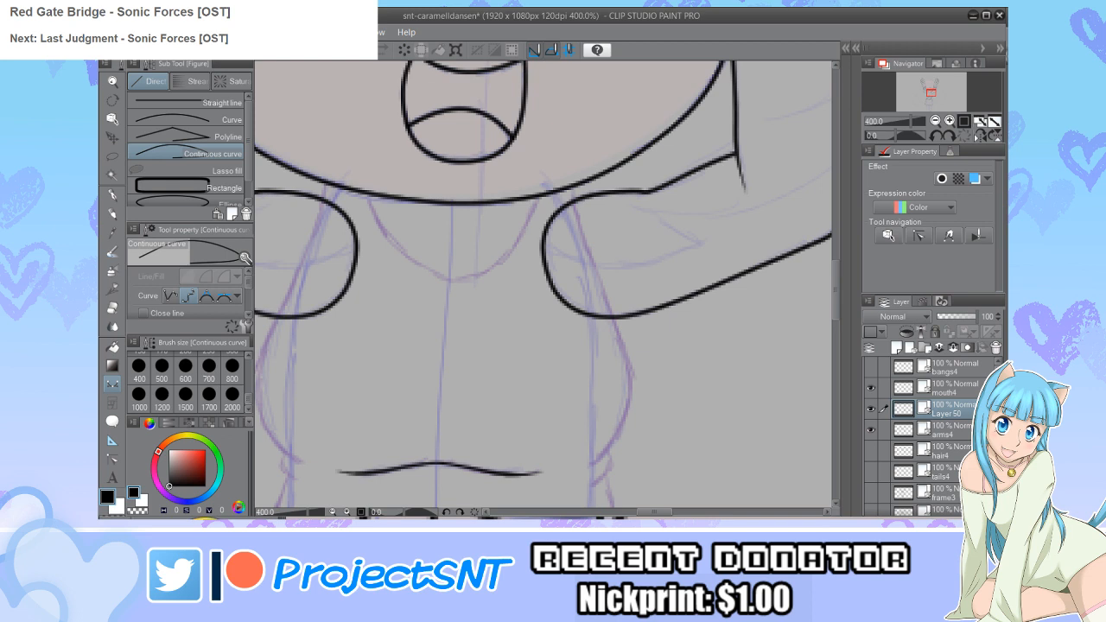
scroll(420, 283, "up", 1)
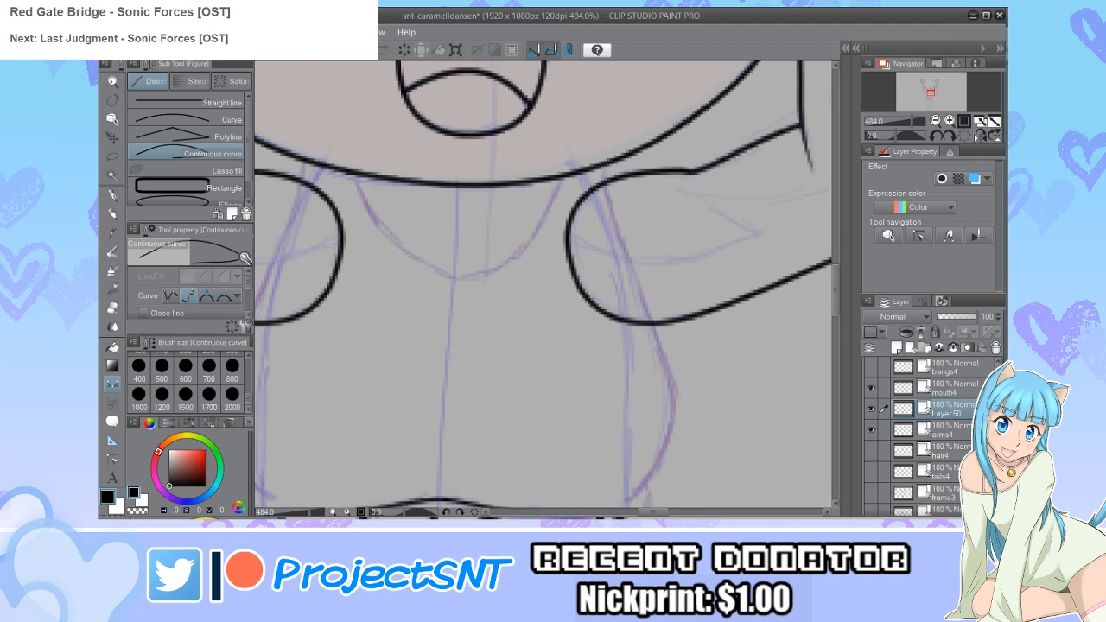
mouse_move(349, 173)
left_mouse_down()
mouse_move(400, 263)
mouse_move(460, 283)
mouse_move(509, 266)
mouse_move(568, 176)
left_mouse_up()
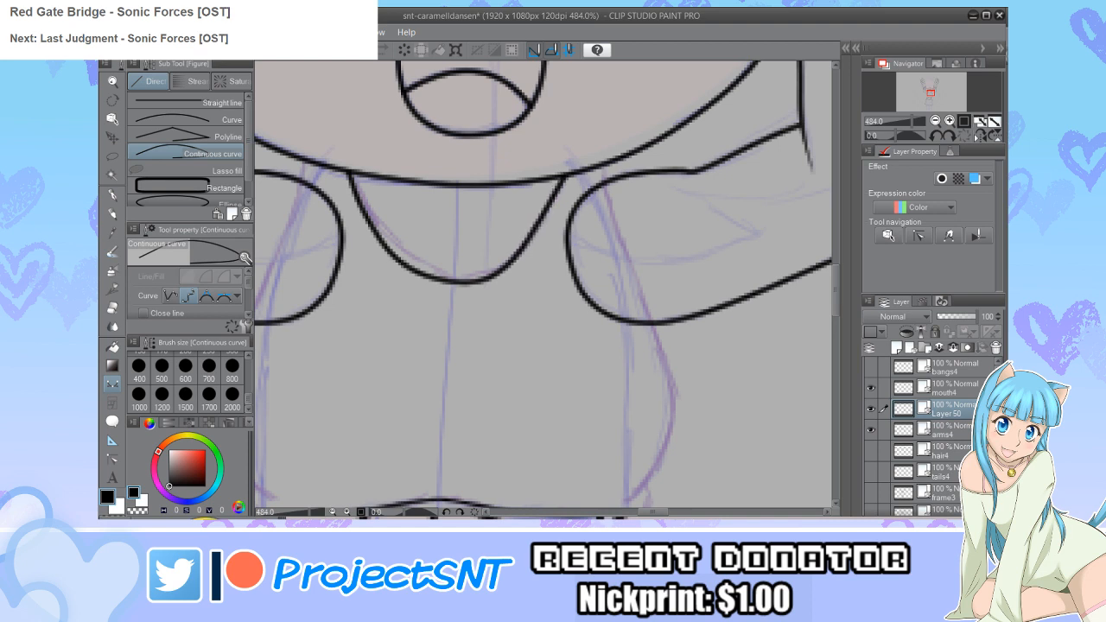
key("y")
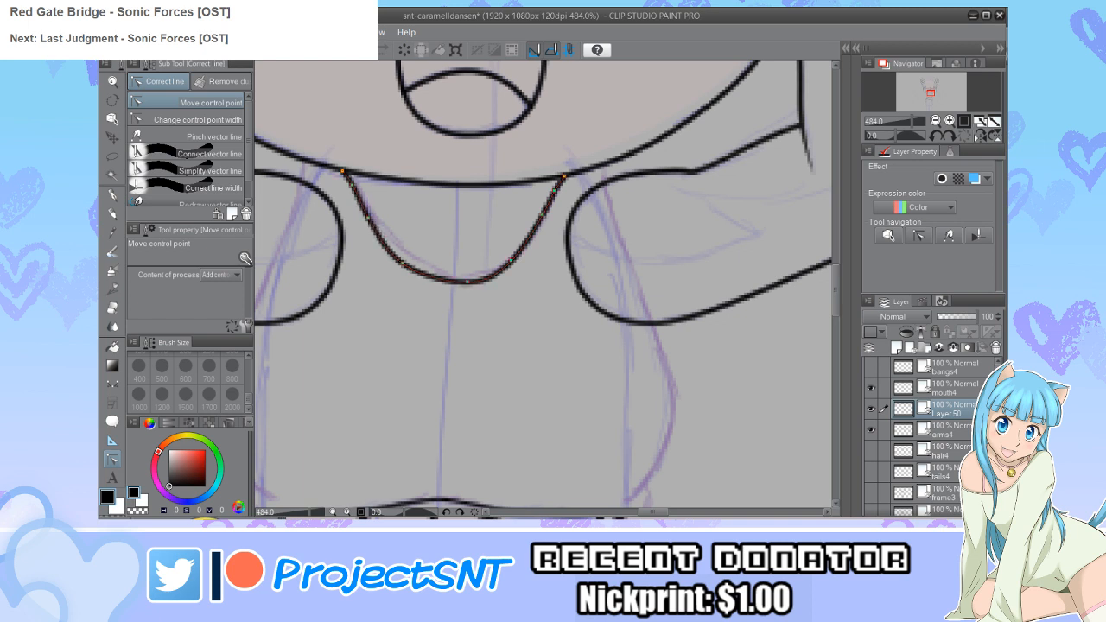
scroll(398, 276, "down", 5)
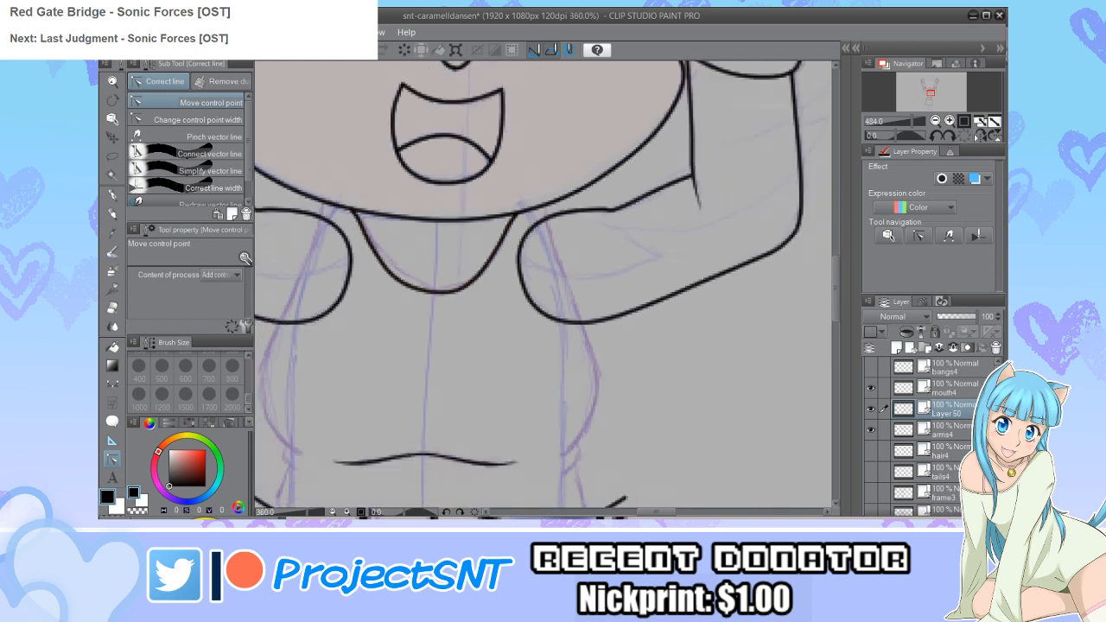
Step: Ink the top's two bulging side curves from the shoulders beneath the chin down to the bust's lower edge
scroll(353, 260, "up", 5)
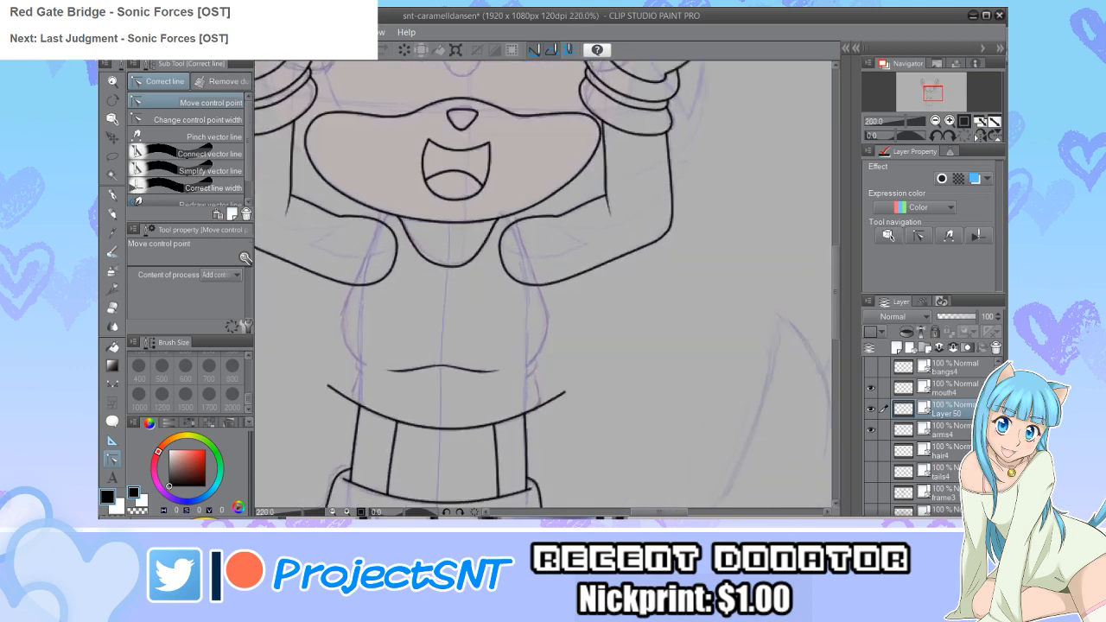
key("u")
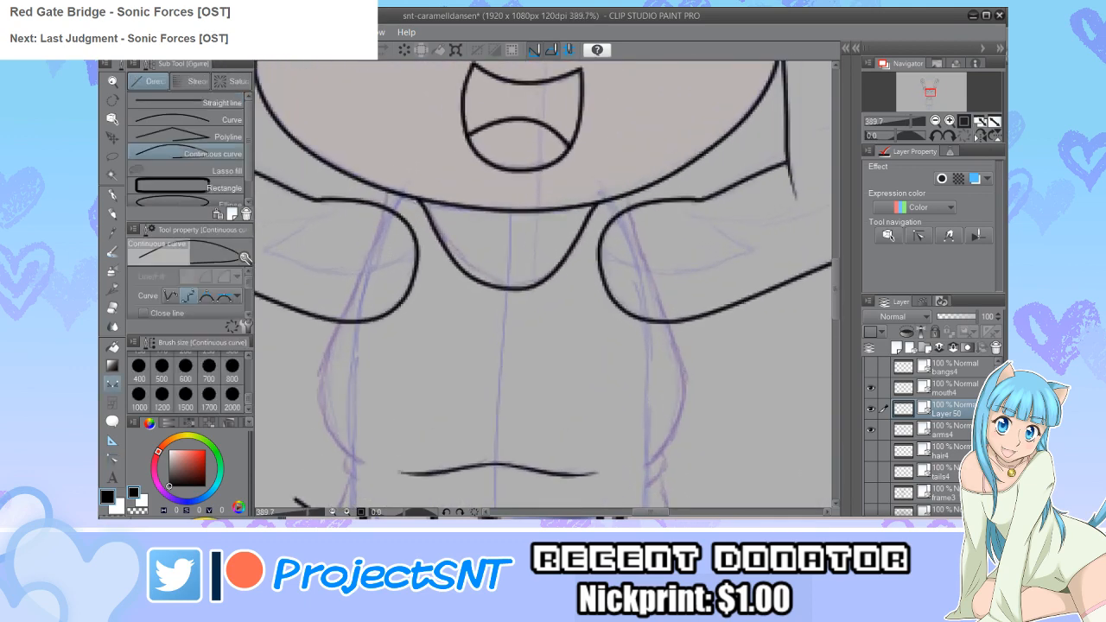
scroll(545, 285, "up", 2)
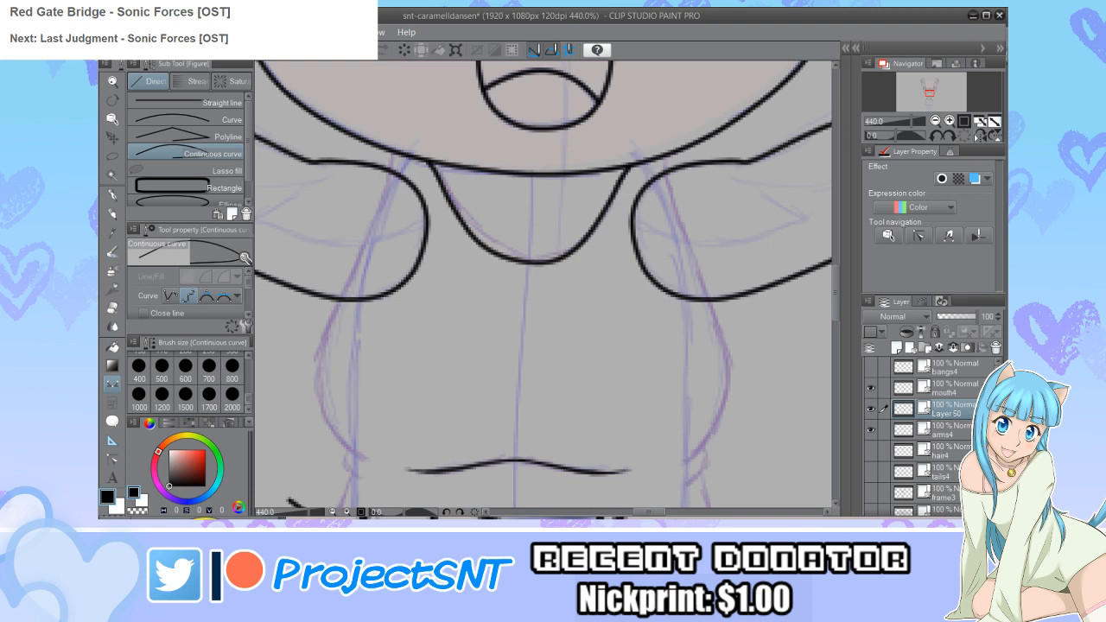
mouse_move(393, 154)
left_mouse_down()
mouse_move(315, 368)
mouse_move(331, 429)
mouse_move(365, 460)
mouse_move(286, 326)
left_mouse_up()
scroll(291, 324, "down", 2)
scroll(337, 424, "up", 2)
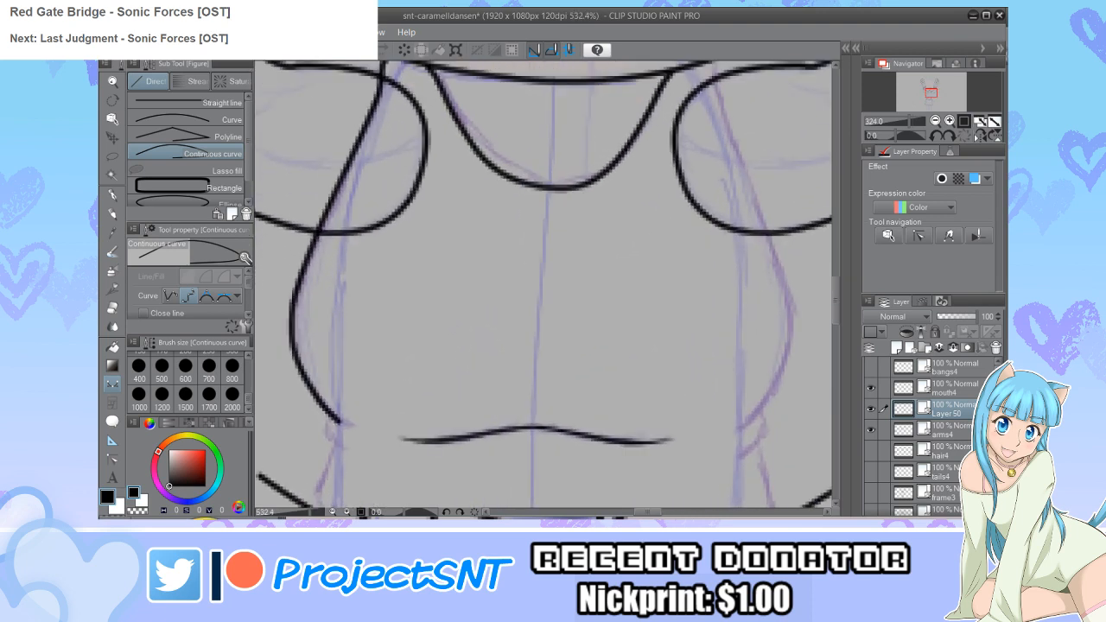
scroll(309, 361, "down", 2)
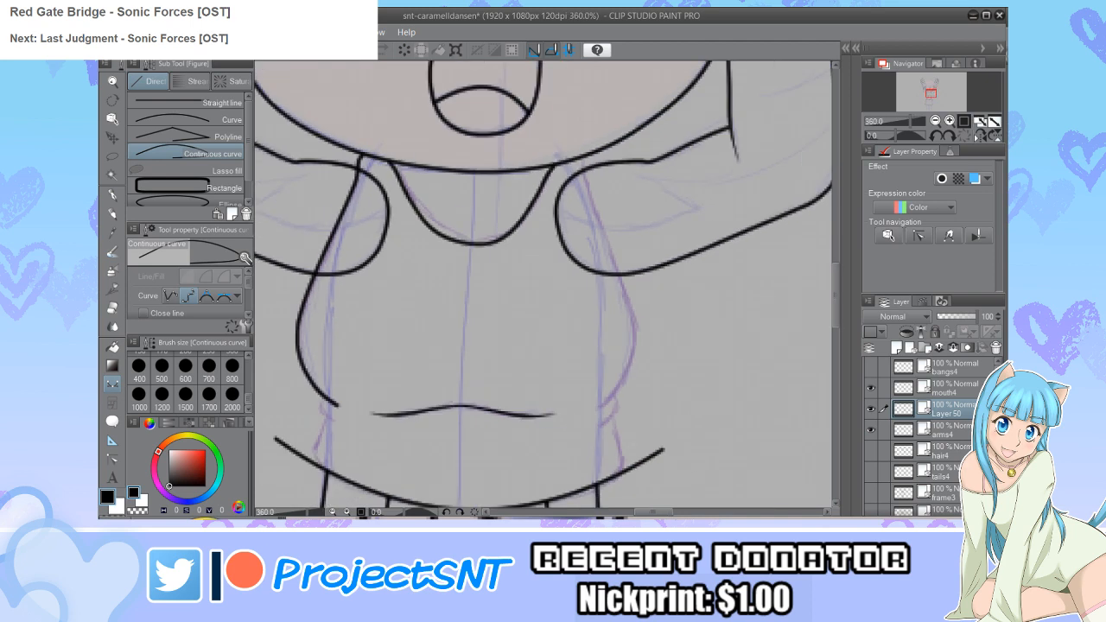
scroll(613, 154, "up", 1)
mouse_move(574, 159)
left_mouse_down()
mouse_move(641, 363)
mouse_move(628, 421)
mouse_move(596, 461)
left_mouse_up()
scroll(501, 382, "down", 3)
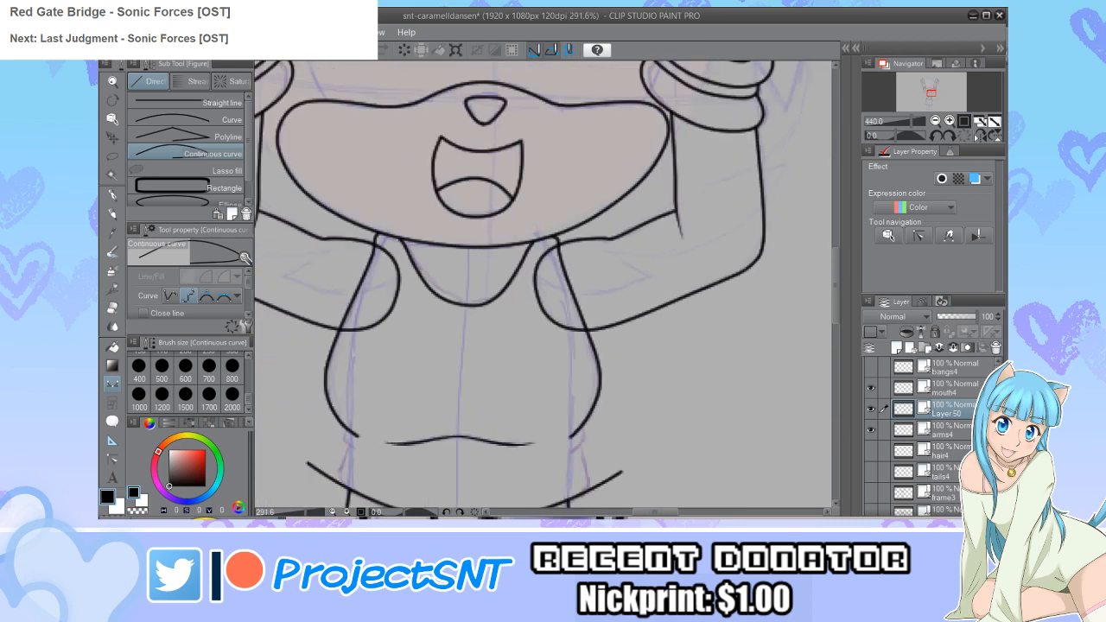
Step: Adjust the control points of the top's right-hand side curve to fit the sketched bust outline
scroll(691, 430, "up", 2)
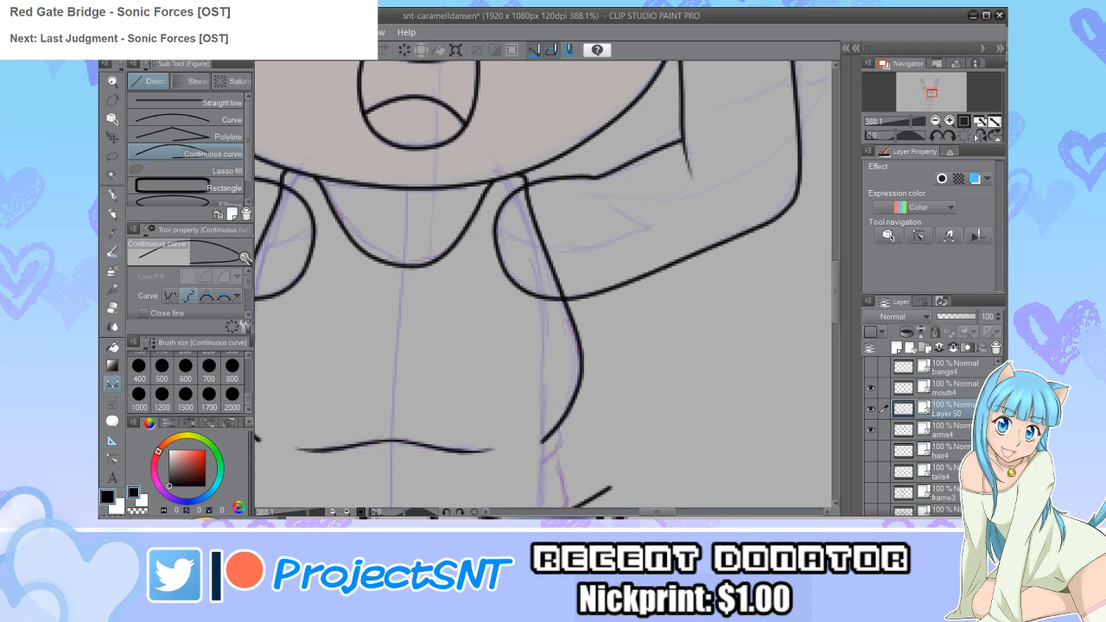
key("y")
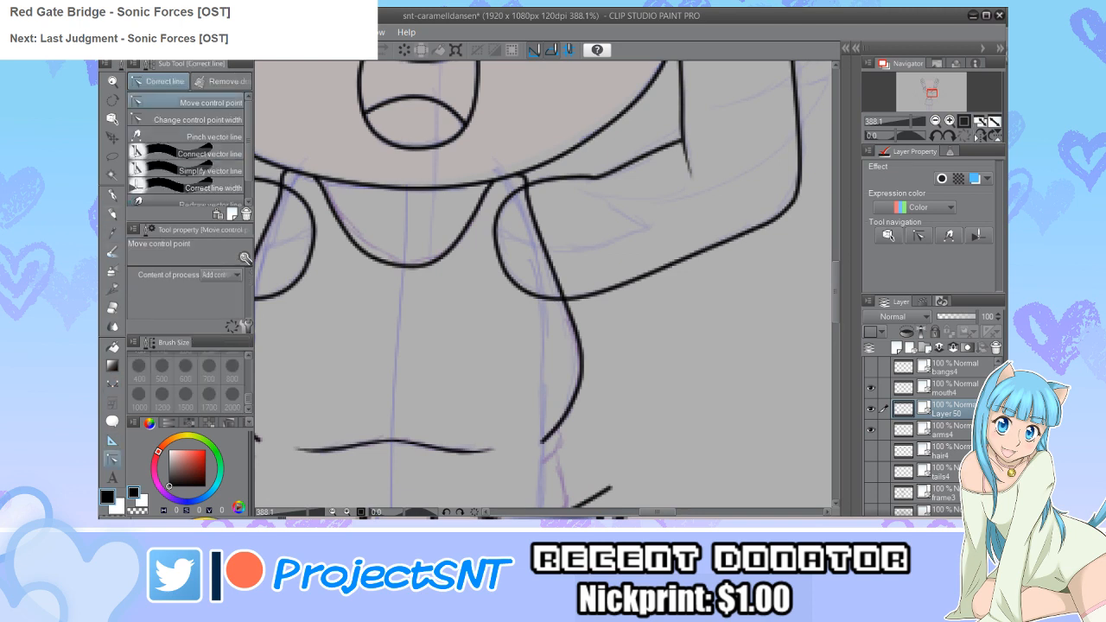
scroll(553, 445, "up", 1)
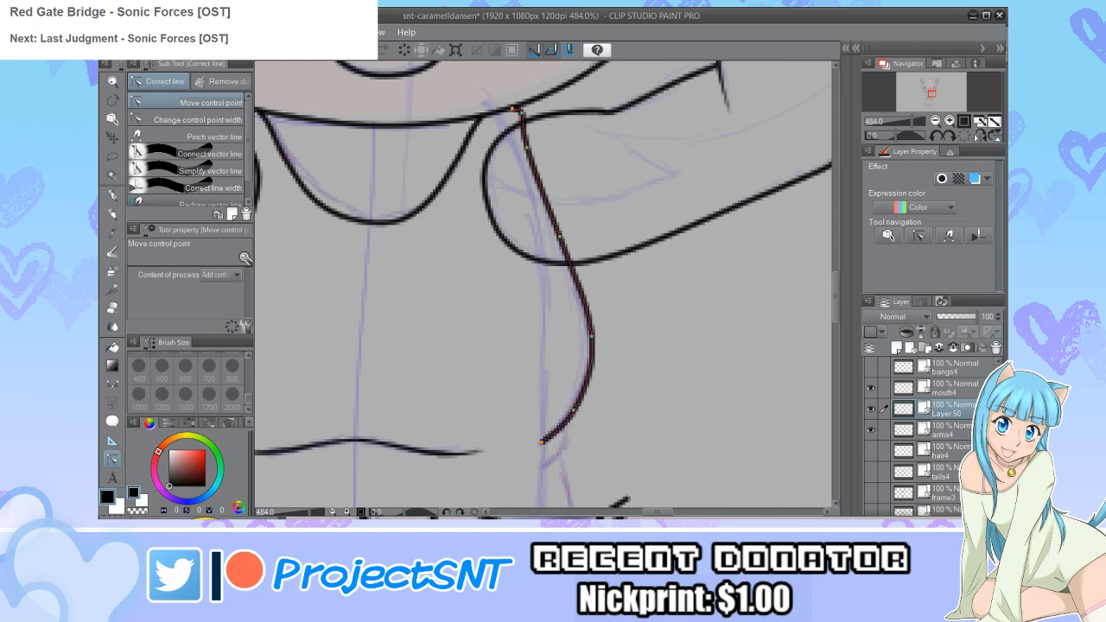
scroll(636, 368, "down", 2)
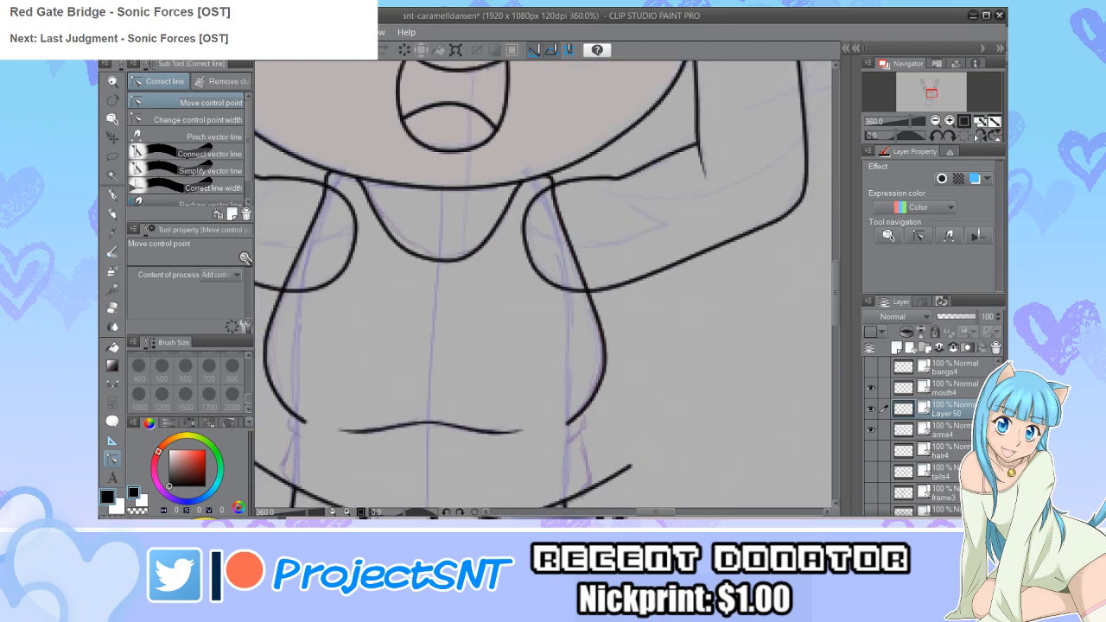
scroll(544, 285, "down", 1)
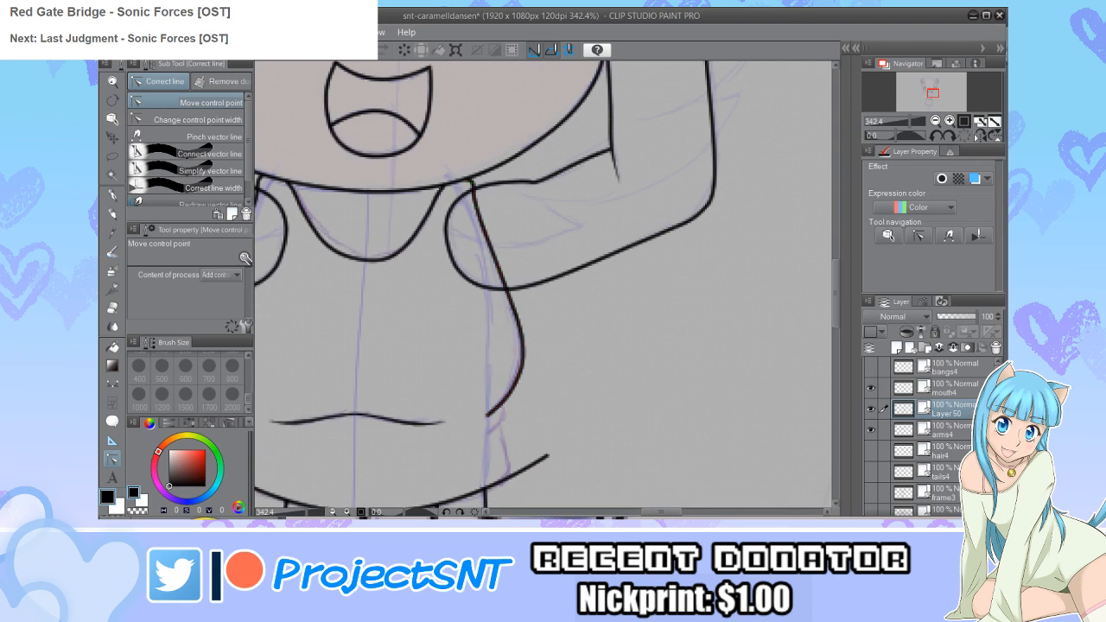
scroll(544, 285, "down", 1)
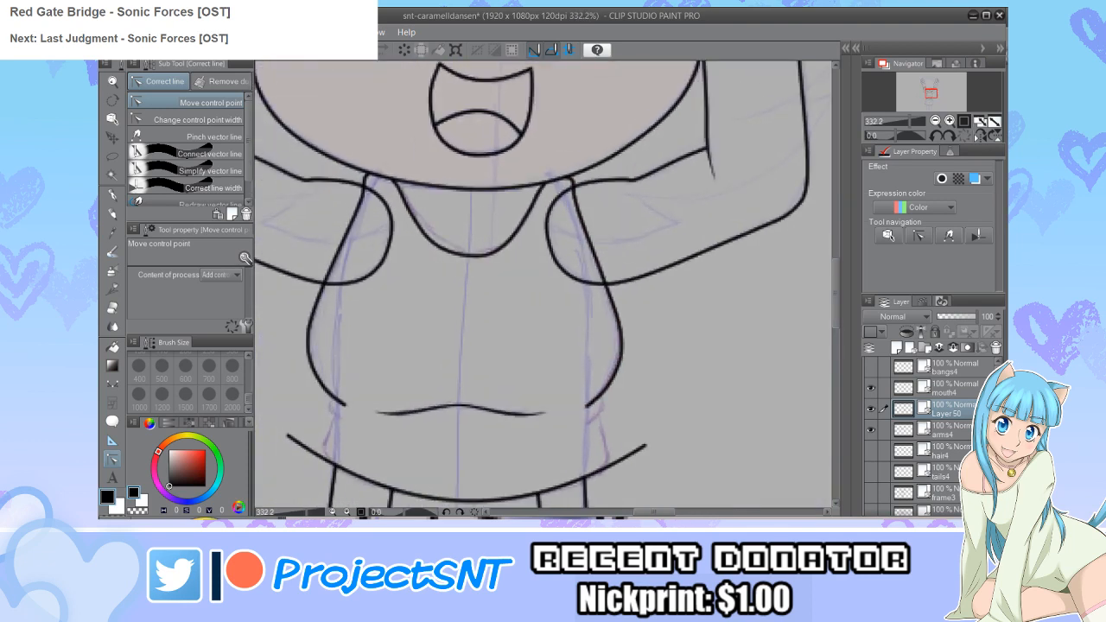
key("u")
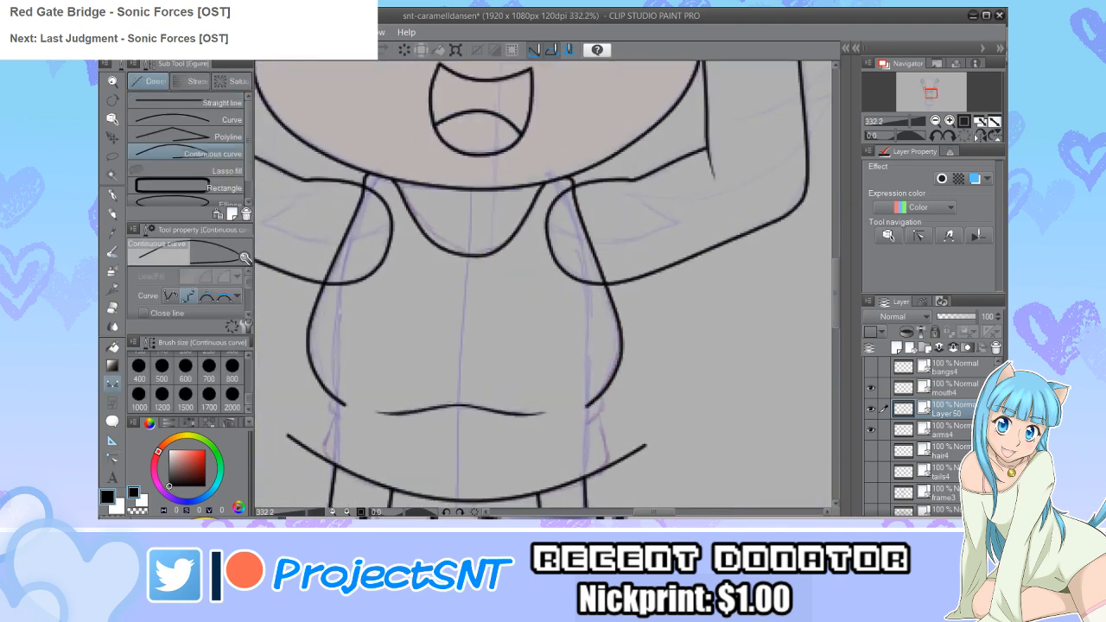
Step: Draw a small fold with the Continuous curve tool below the torso curve at each side of the shirt's waist
scroll(346, 437, "up", 3)
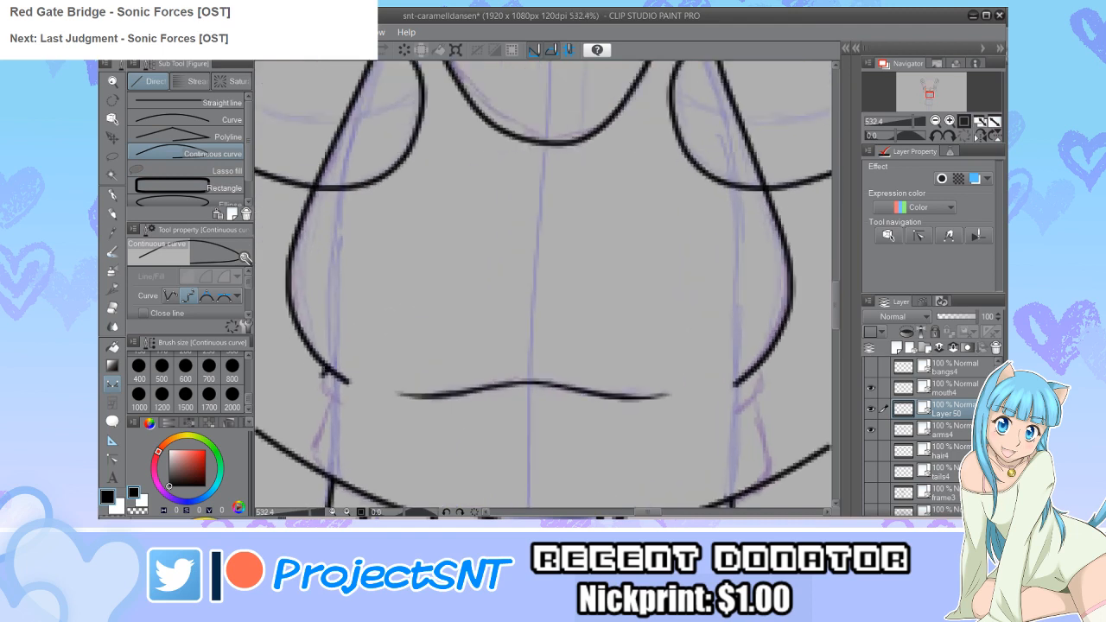
mouse_move(322, 369)
left_mouse_down()
mouse_move(324, 389)
mouse_move(349, 406)
left_mouse_up()
mouse_move(759, 368)
left_mouse_down()
mouse_move(737, 387)
mouse_move(732, 413)
left_mouse_up()
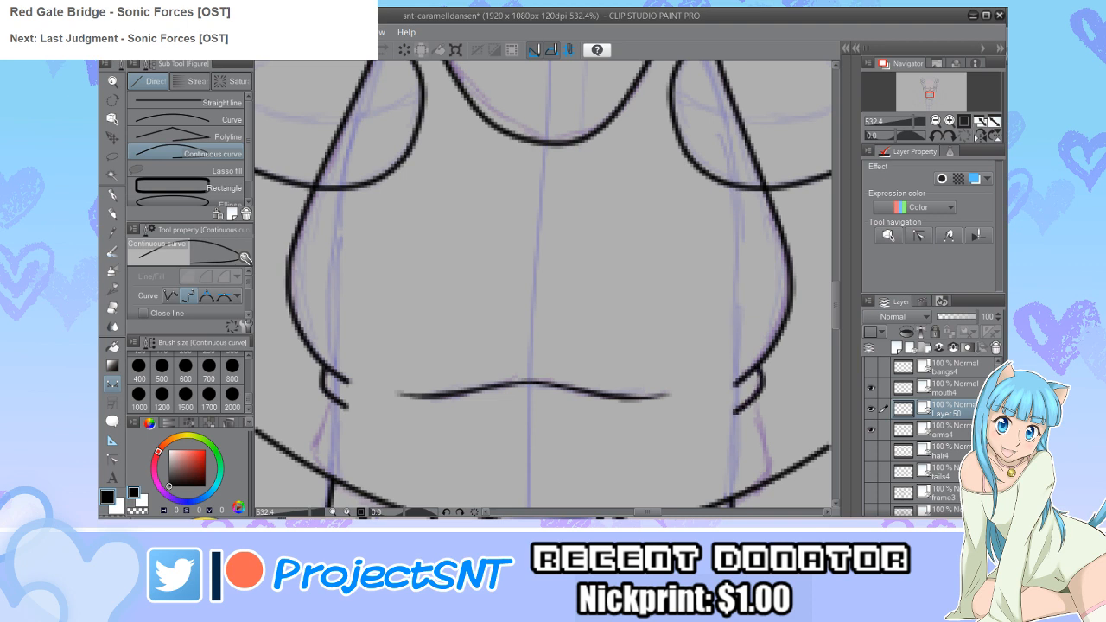
Step: Draw the two slanted side edges of the shirt's lower flap with the Curve tool, from each waist fold past the hem line
scroll(543, 285, "down", 1)
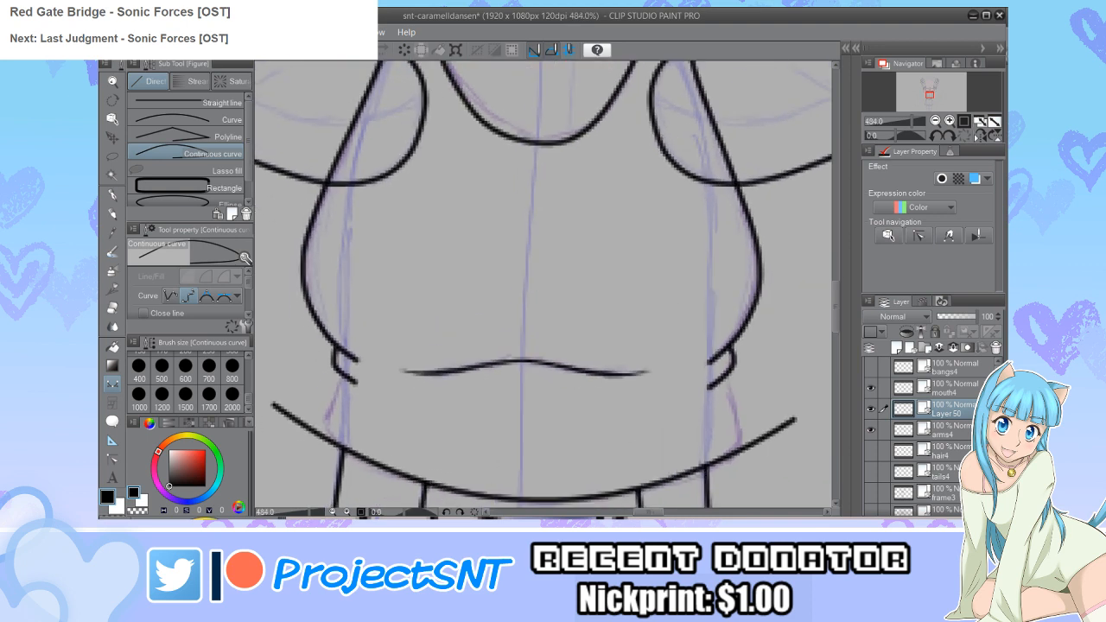
left_click(207, 119)
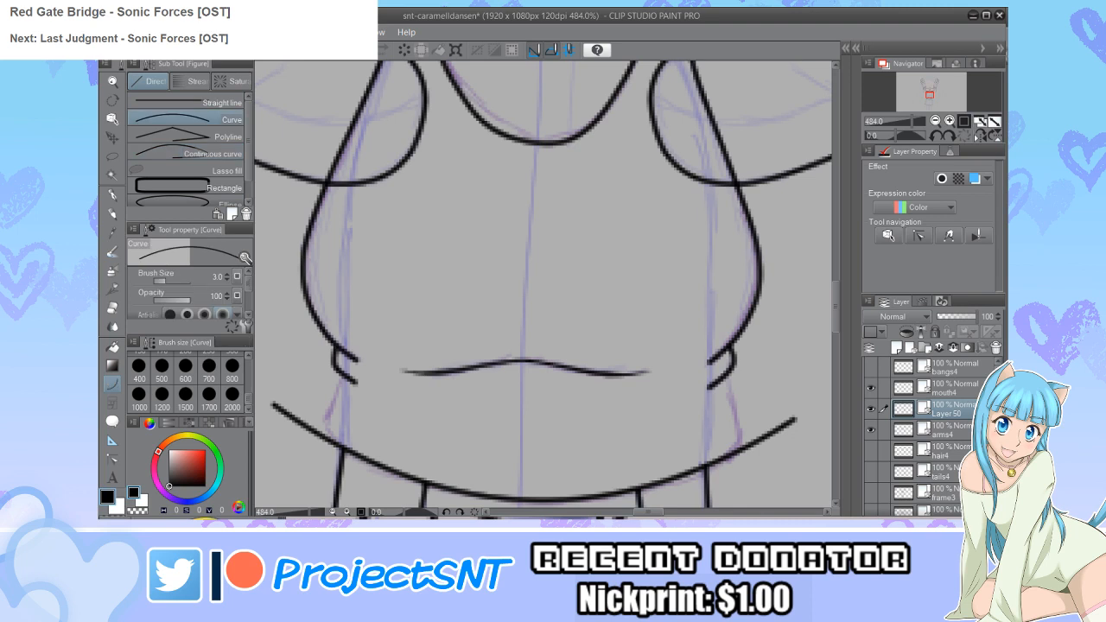
left_click_drag(346, 379, 310, 458)
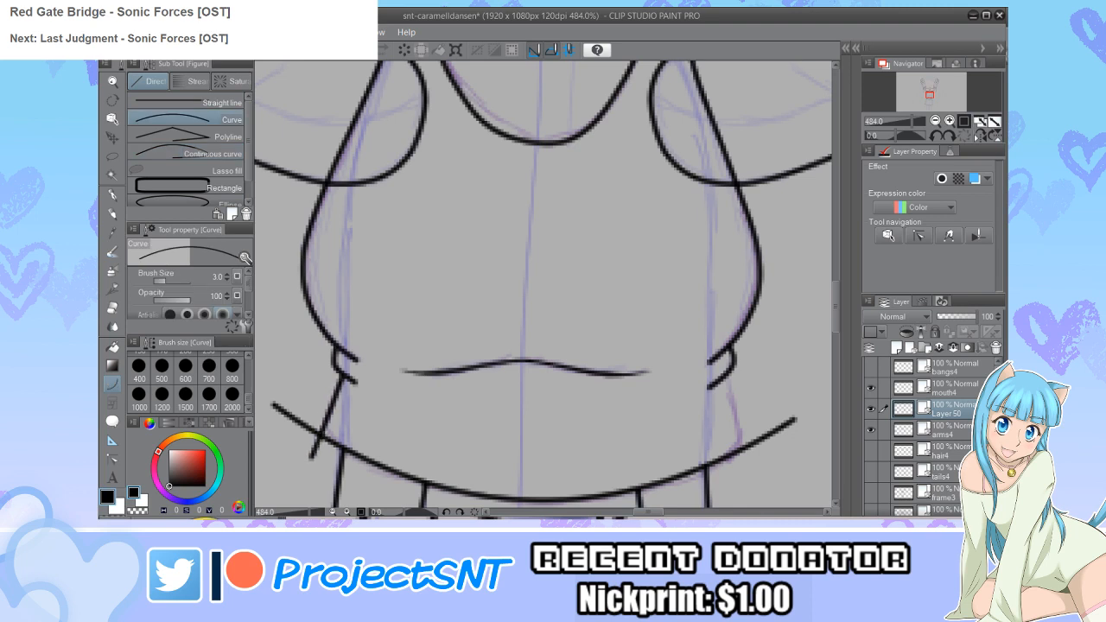
left_click_drag(721, 375, 748, 466)
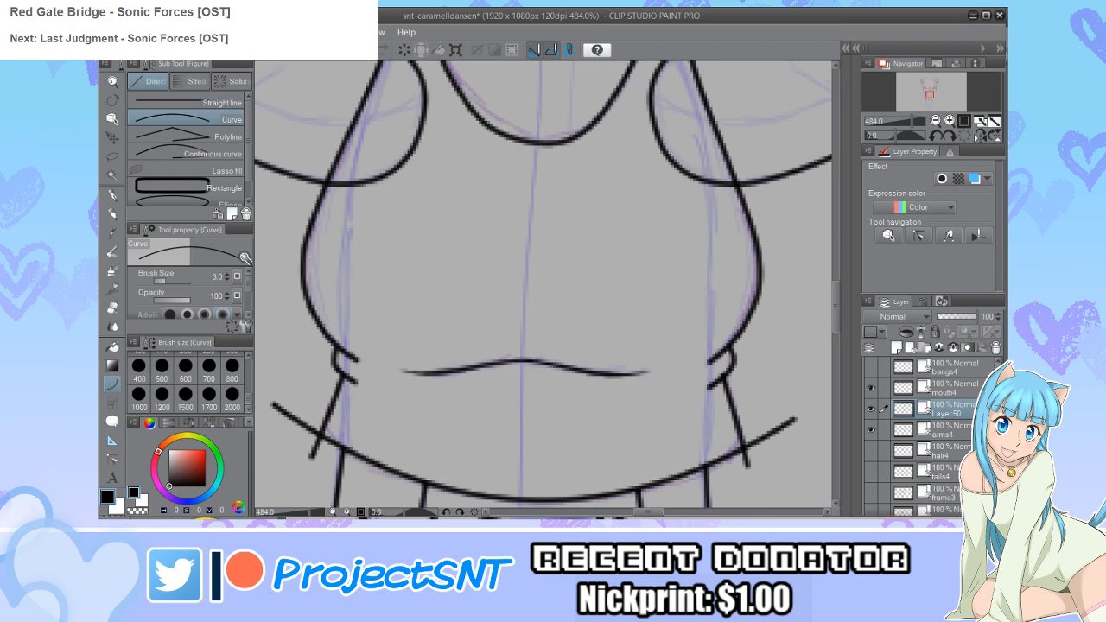
Step: Erase the overhanging ends of the shirt's hem line and side edges with the Vector eraser so the corners meet cleanly
scroll(277, 415, "down", 3)
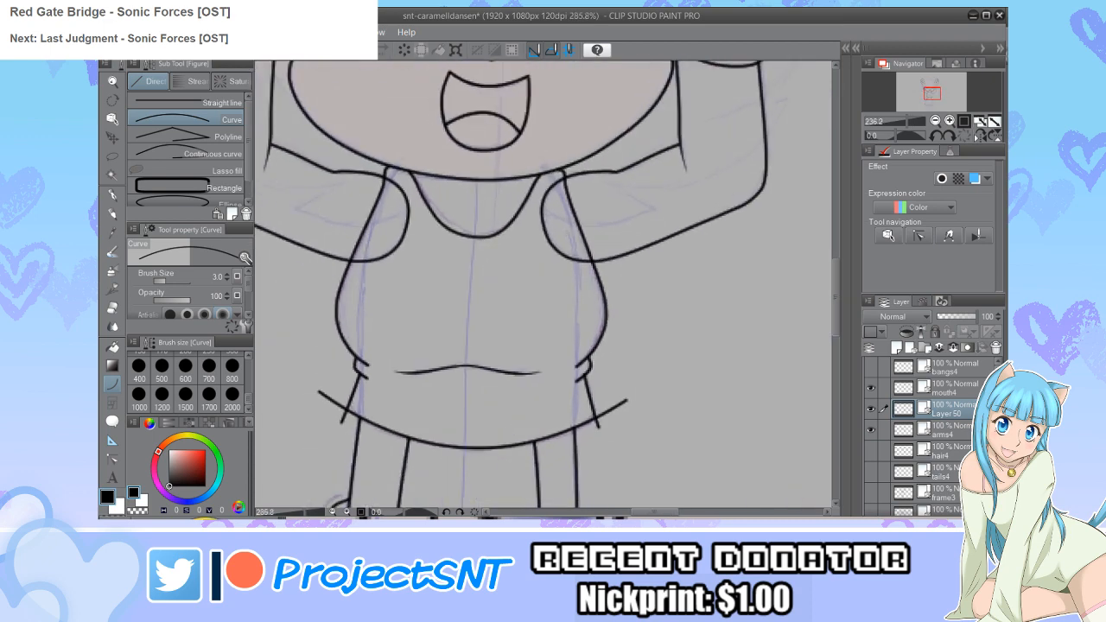
key("e")
left_click(320, 424)
left_click(308, 395)
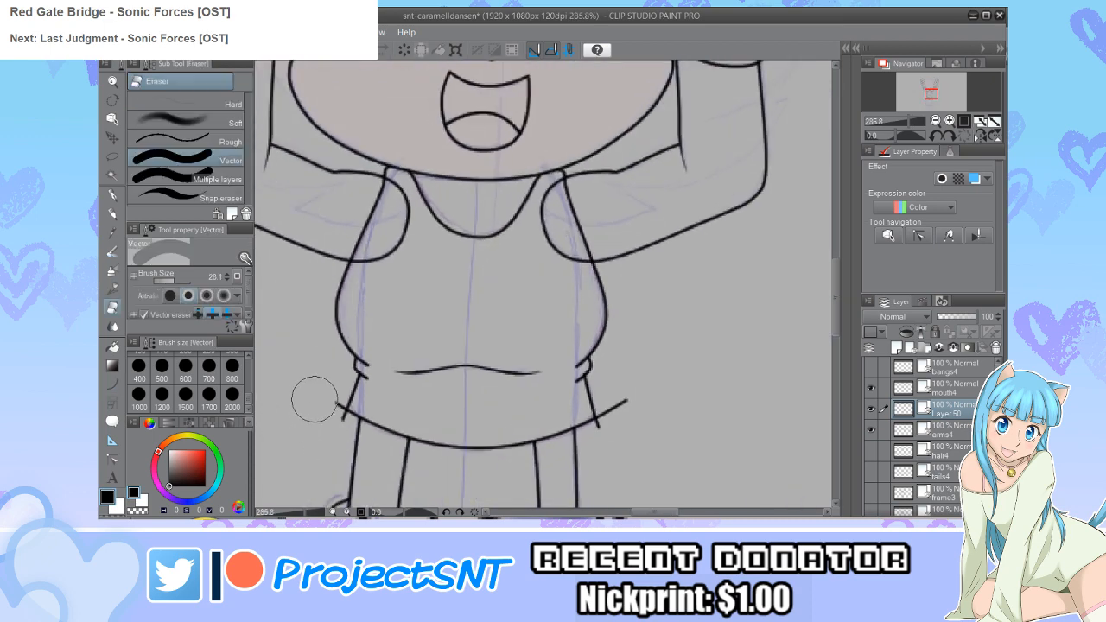
left_click(615, 407)
left_click(612, 436)
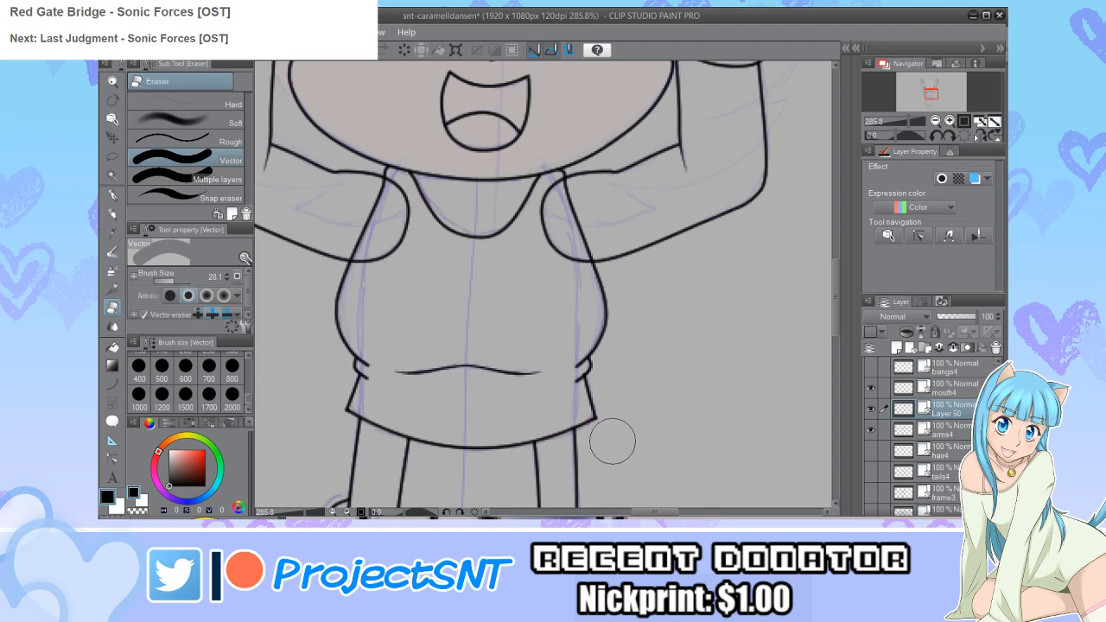
scroll(383, 425, "down", 2)
scroll(313, 371, "down", 1)
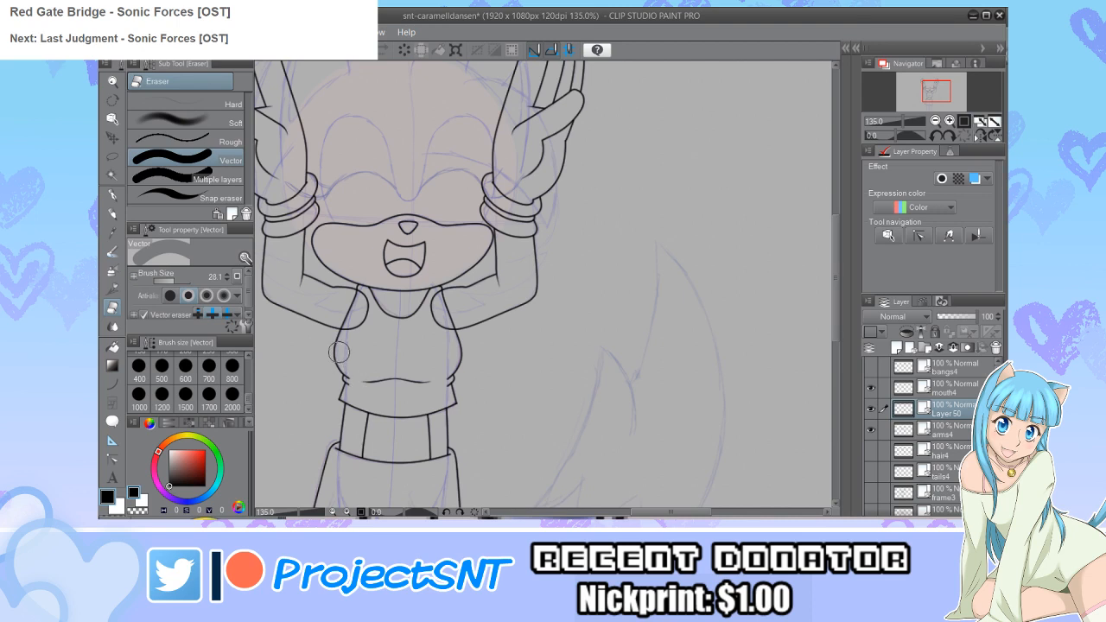
Step: Erase the rounded arm outlines overlapping the inside of the shirt on the arms4 layer
scroll(317, 366, "up", 5)
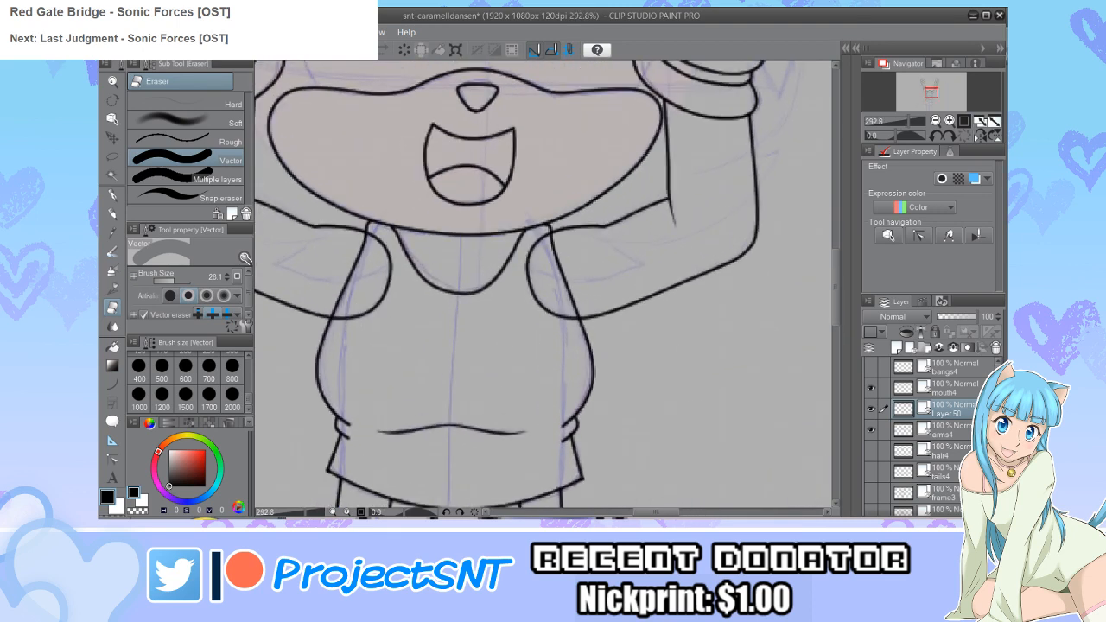
key("alt+bracketleft")
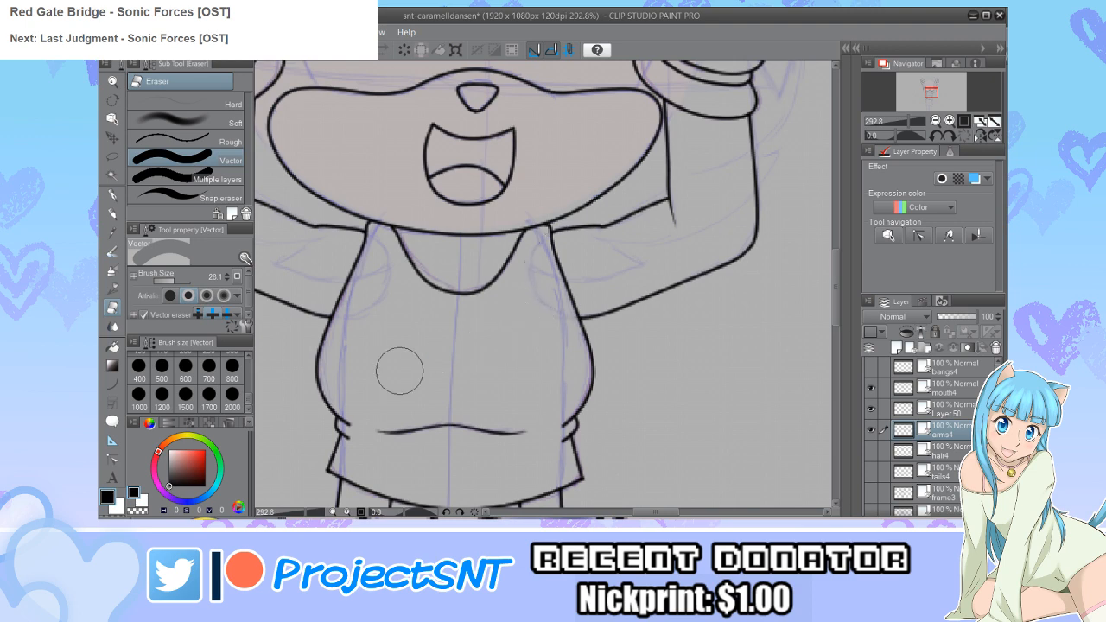
scroll(399, 371, "down", 8)
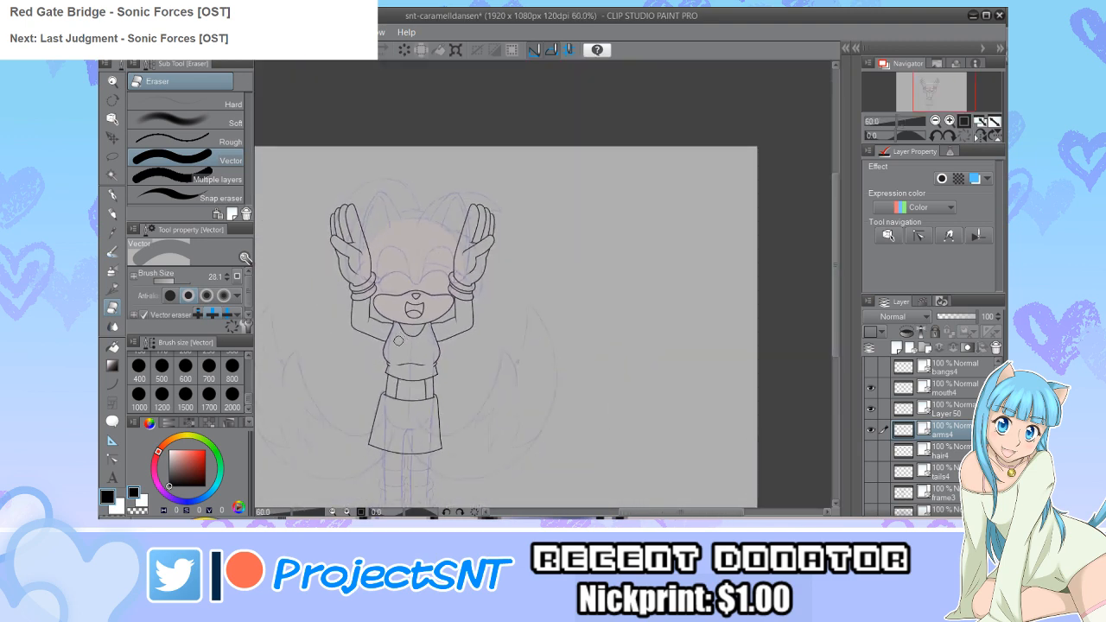
scroll(389, 372, "up", 4)
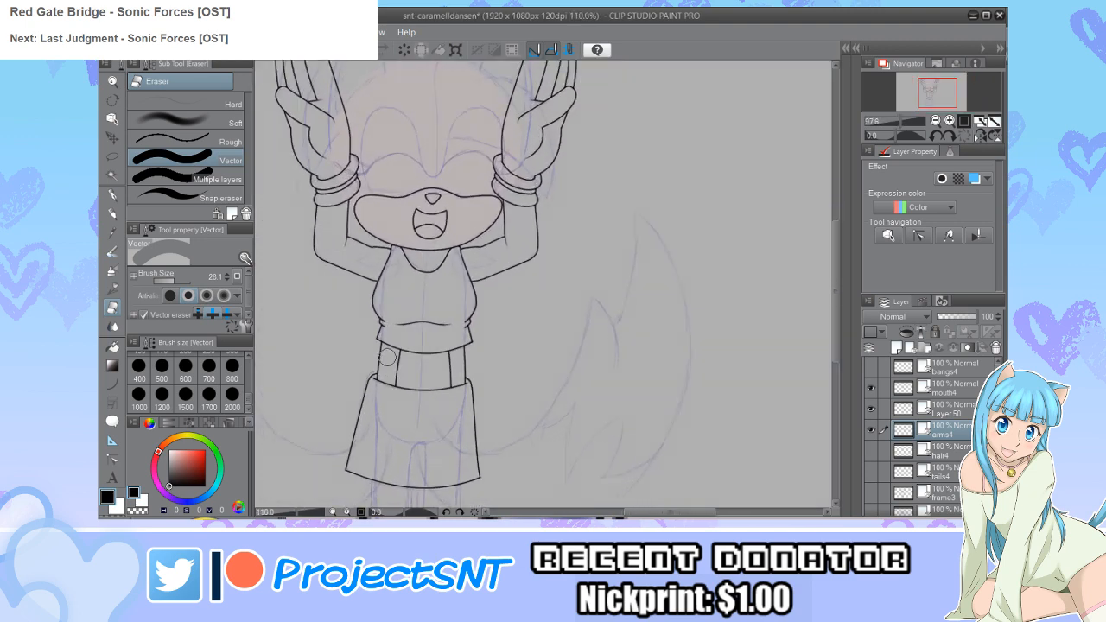
Step: Taper the inner ends of the fold lines at the shirt's waist on Layer 50 by changing their control point widths
scroll(386, 357, "up", 3)
key("u")
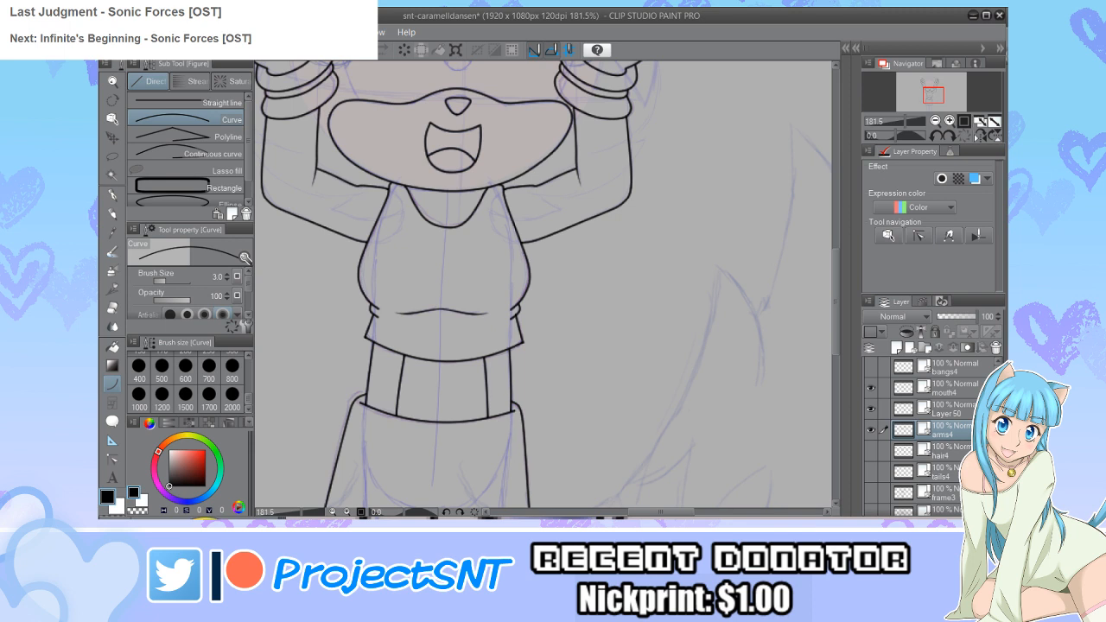
scroll(545, 285, "up", 4)
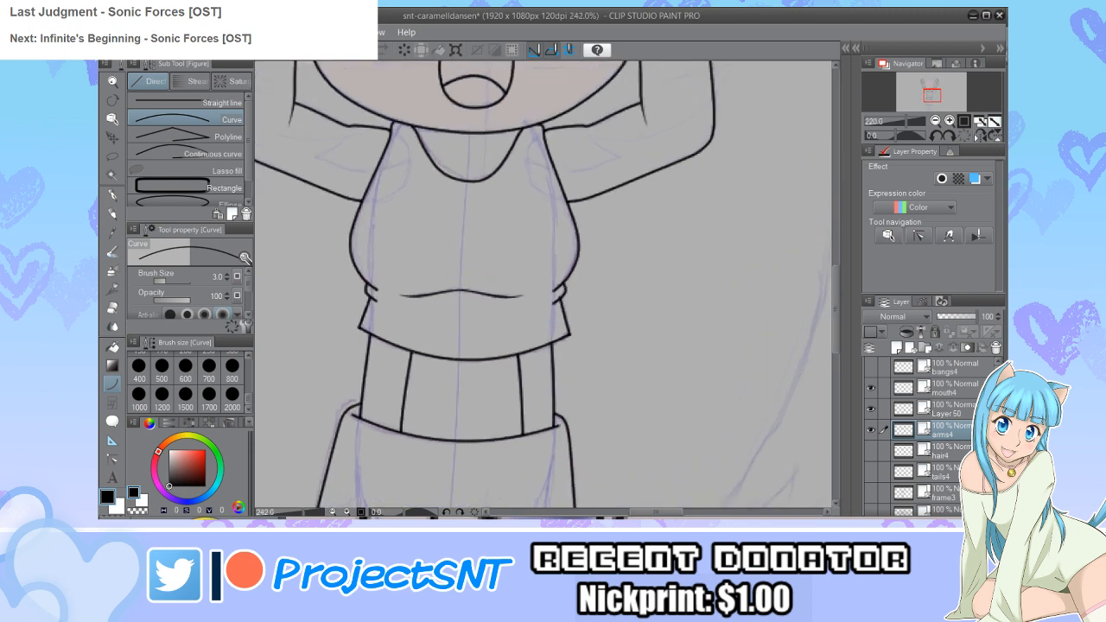
scroll(545, 285, "up", 2)
key("y")
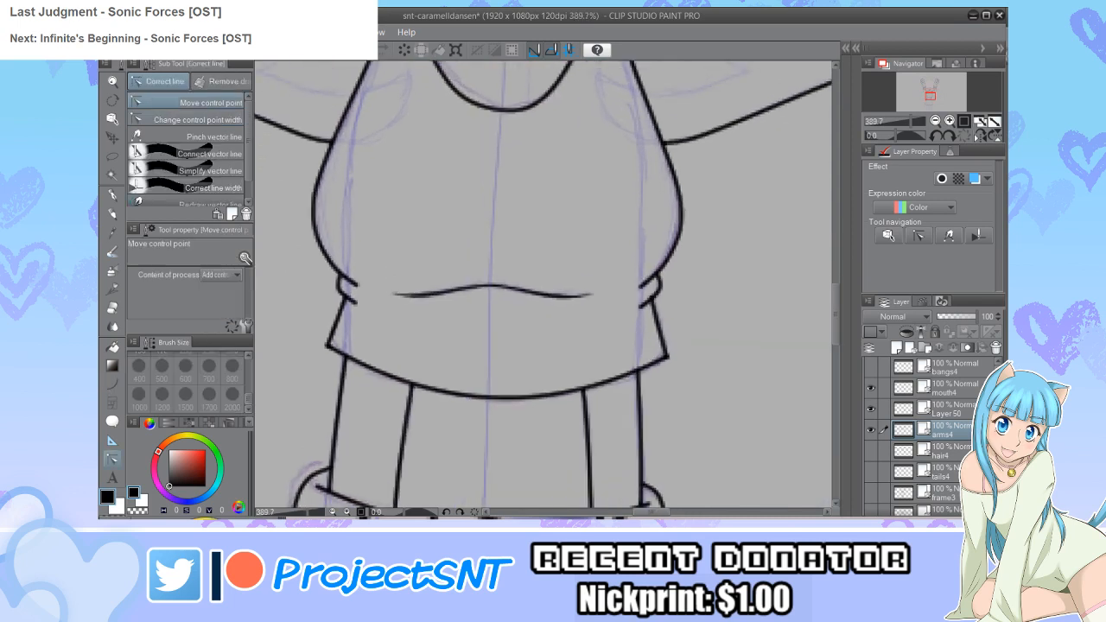
scroll(499, 293, "up", 1)
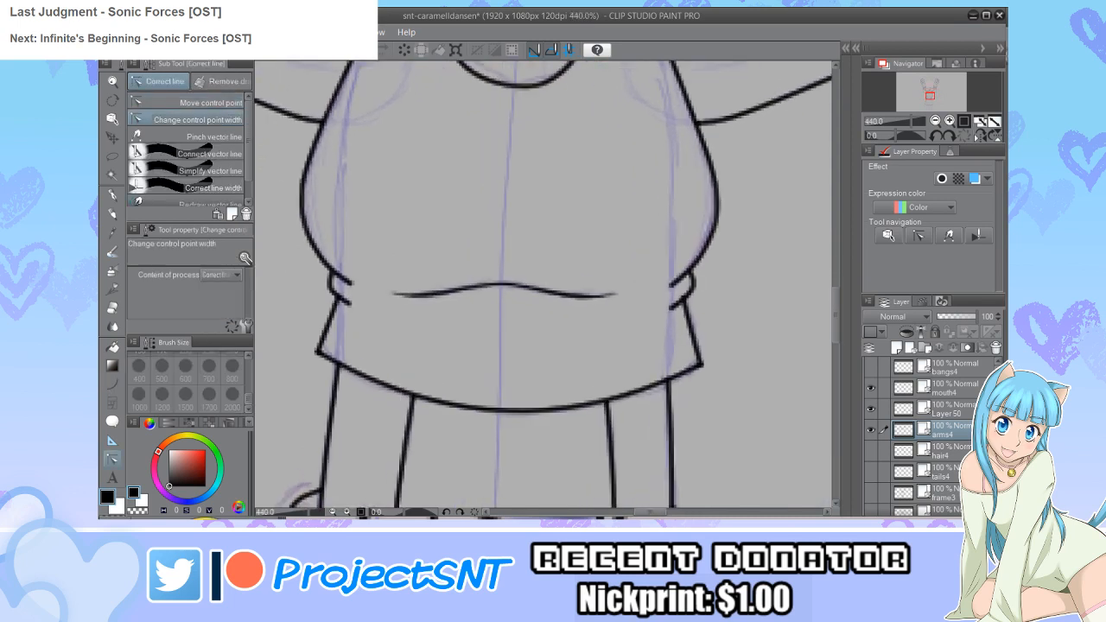
left_click(947, 410)
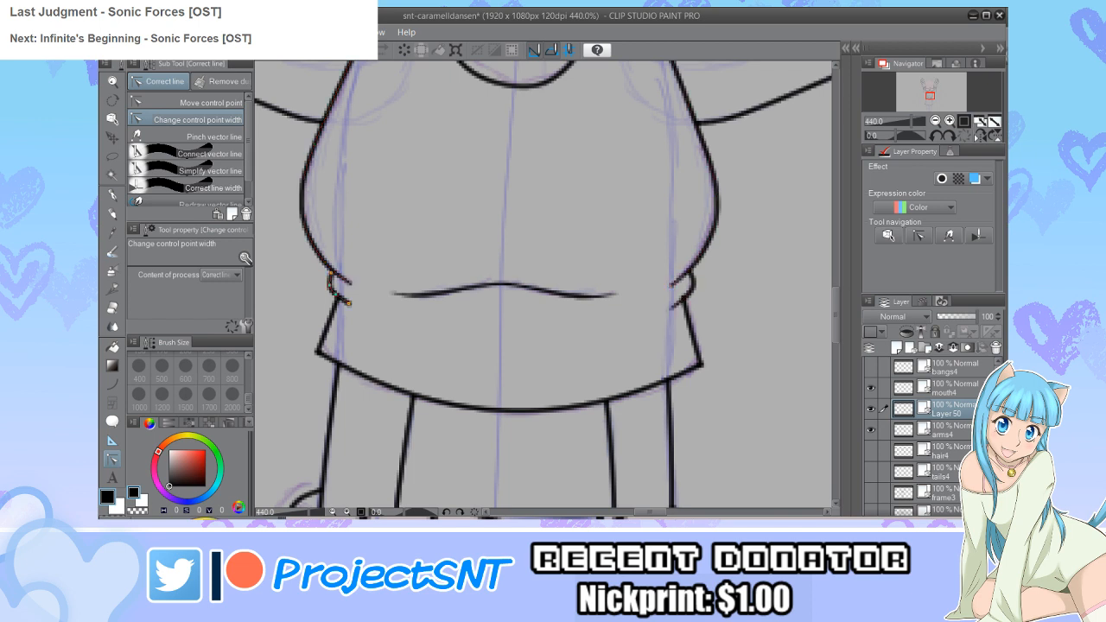
scroll(375, 318, "down", 5)
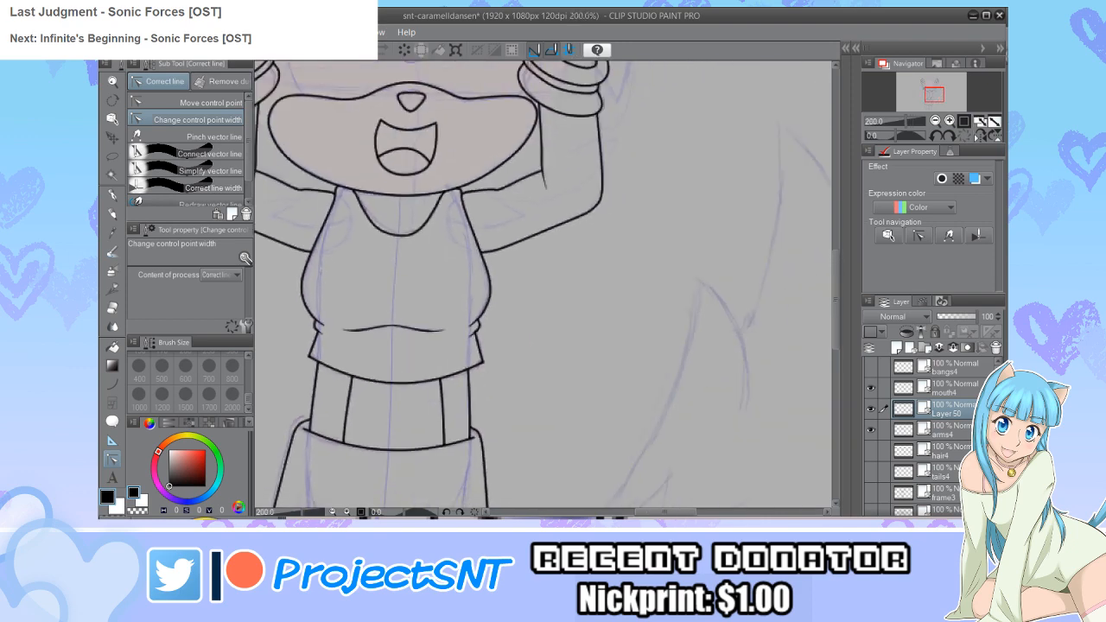
scroll(545, 285, "down", 2)
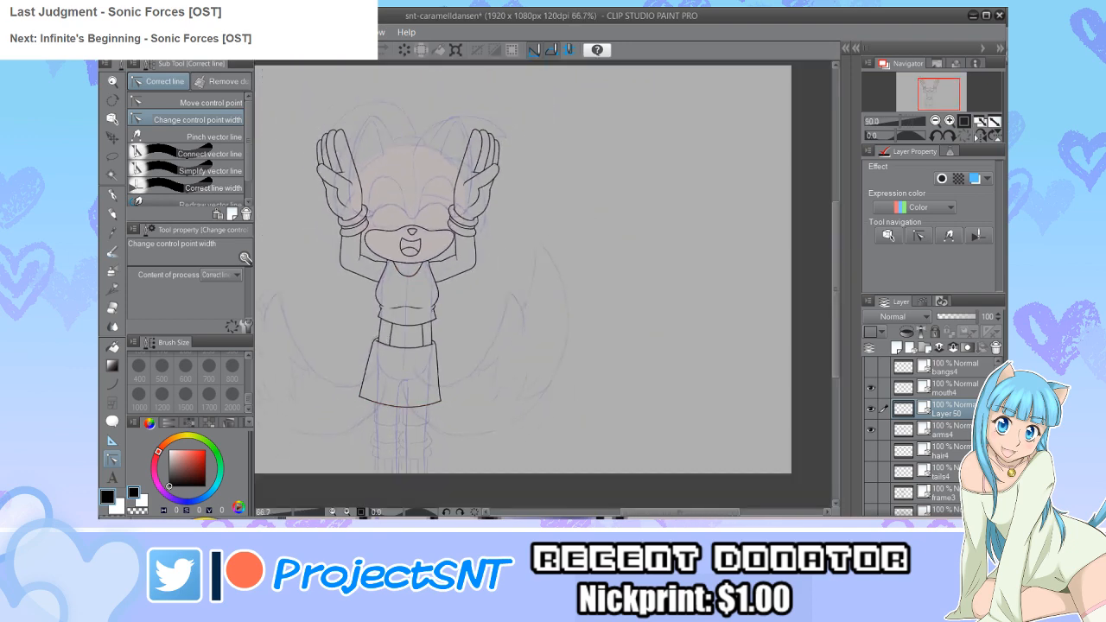
Step: Draw a curved stripe line across the skirt just above its hem with the Curve tool, using frame3 as reference
scroll(545, 346, "up", 4)
scroll(447, 402, "up", 1)
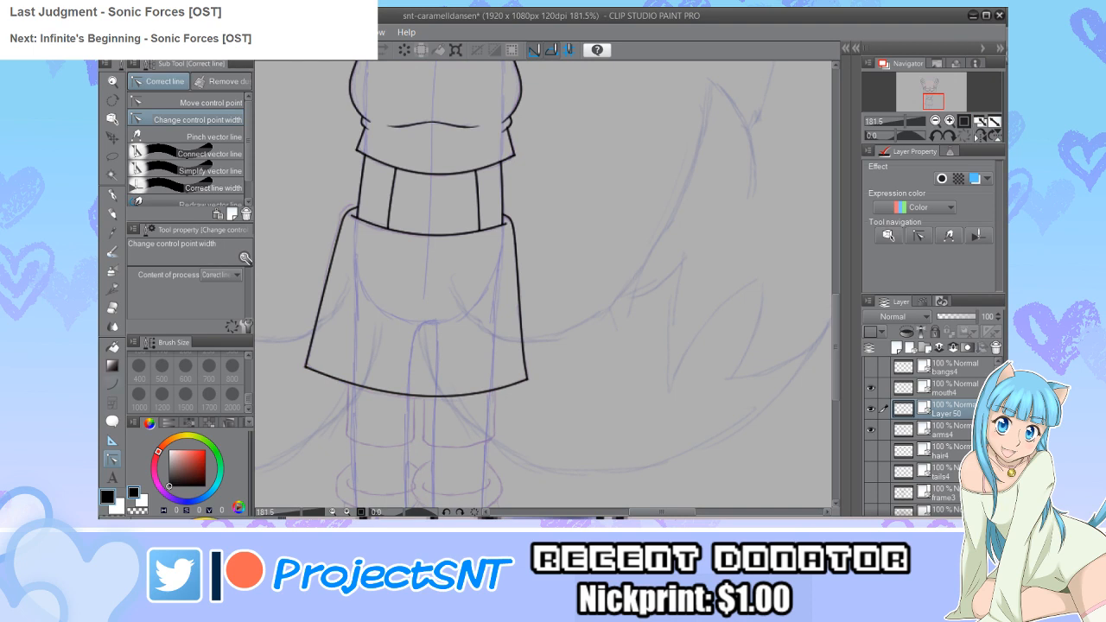
key("u")
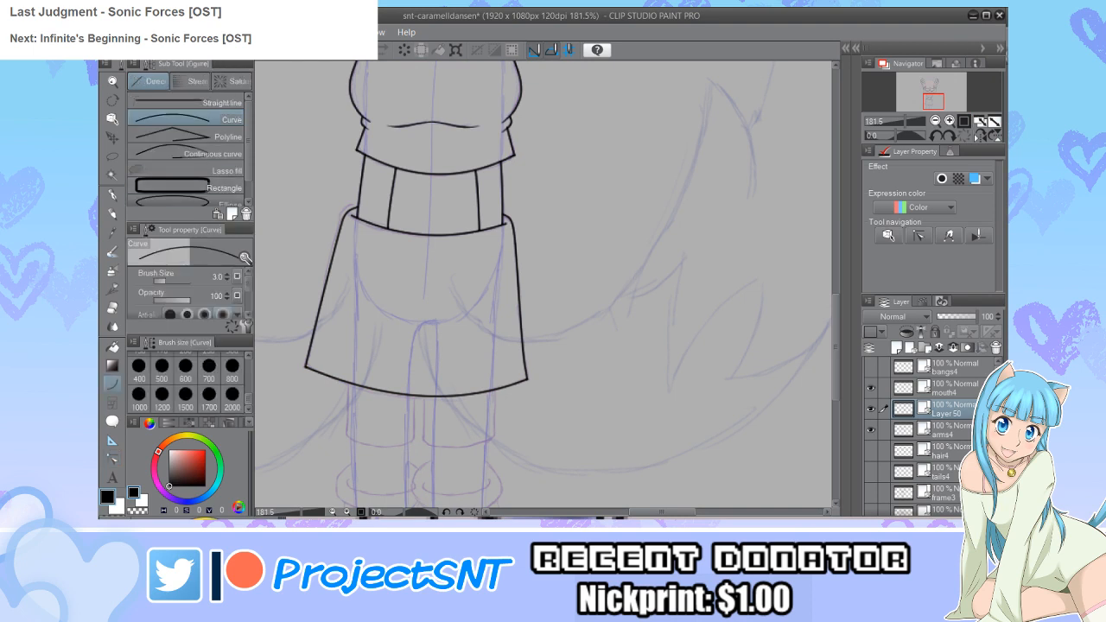
scroll(933, 436, "down", 1)
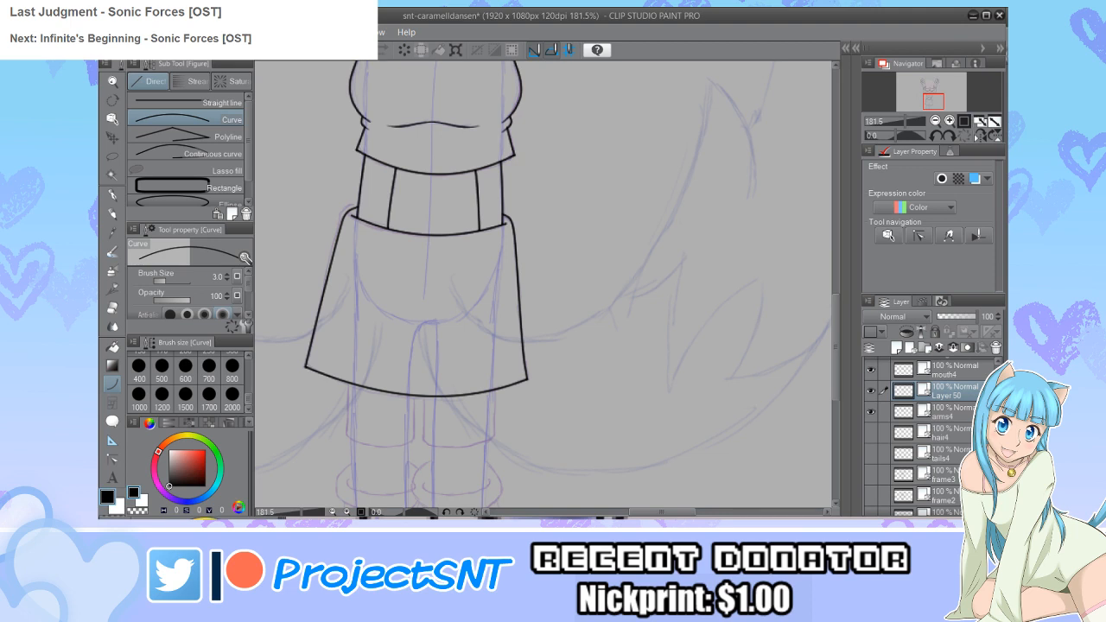
left_click(871, 474)
left_click(872, 474)
scroll(314, 367, "up", 4)
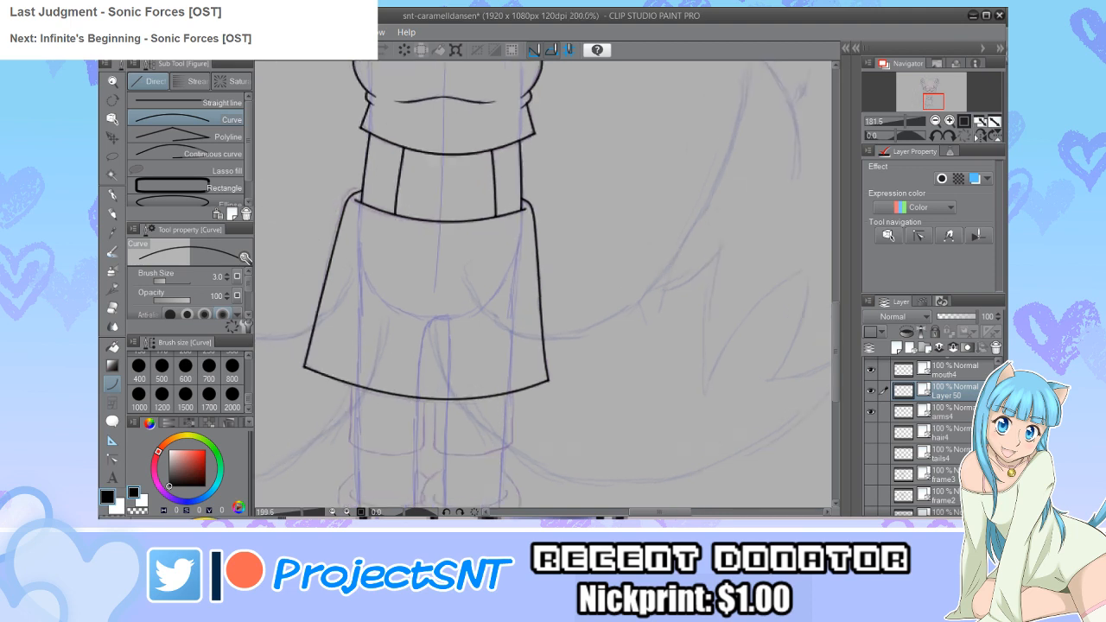
left_click_drag(644, 356, 657, 350)
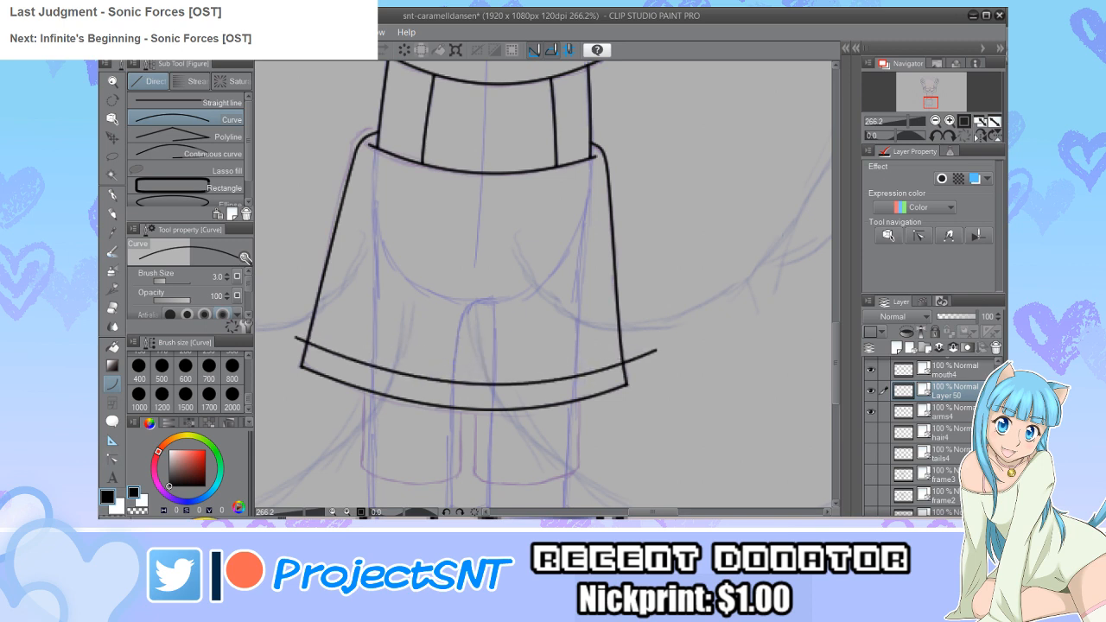
Step: Compare the skirt's stripe with the frame3 drawing and nudge both ends of the line slightly upward by moving its control points
left_click(872, 475)
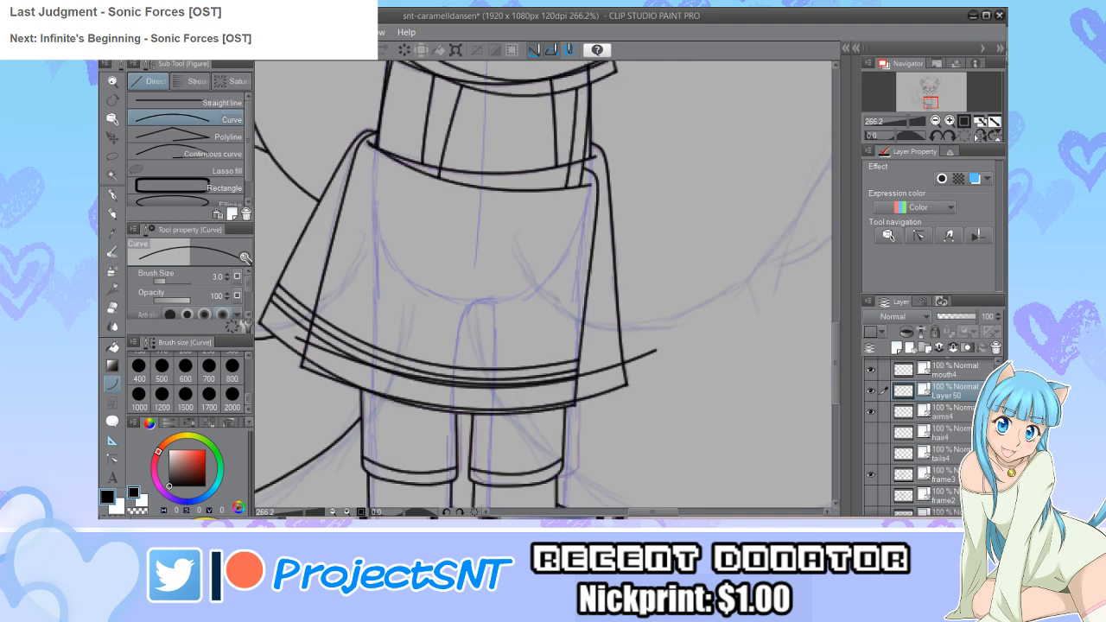
left_click(871, 475)
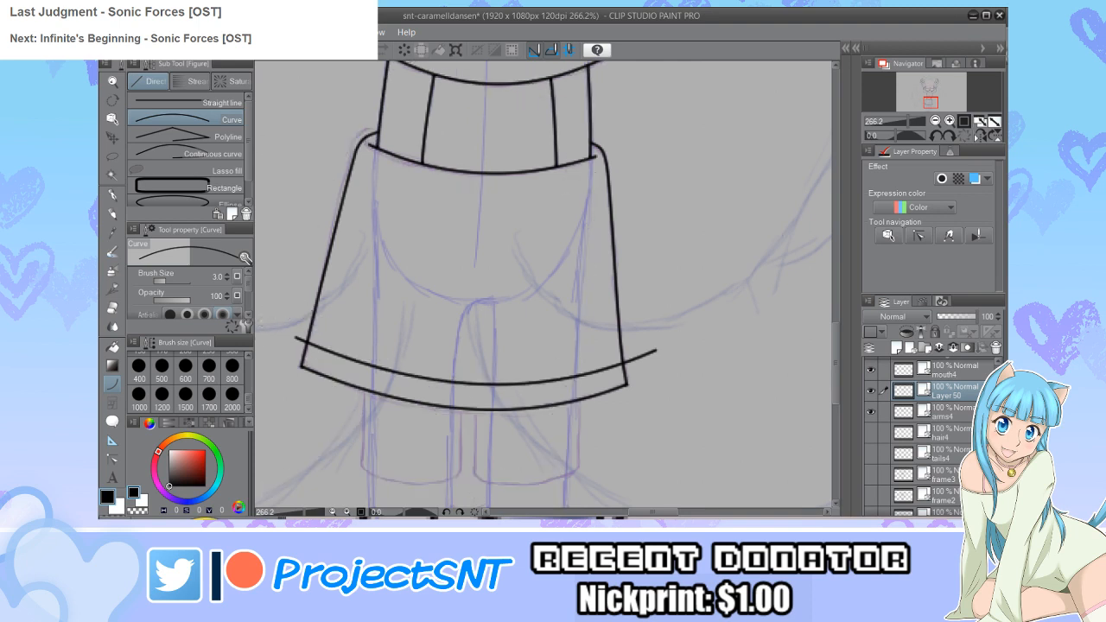
key("y")
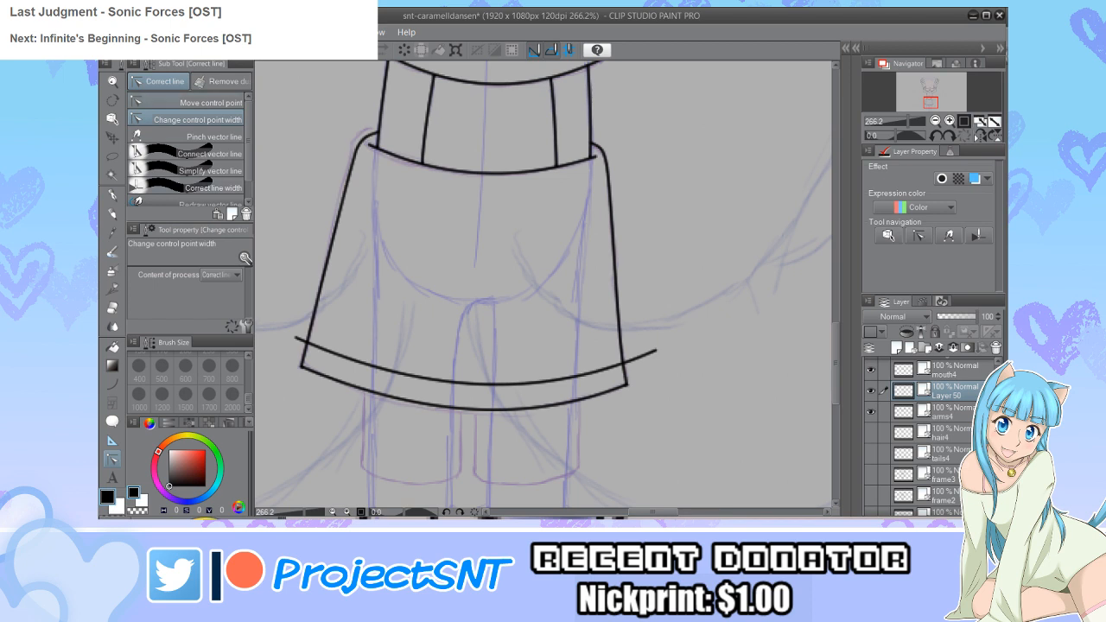
left_click(187, 103)
scroll(320, 396, "up", 2)
left_click_drag(290, 325, 288, 321)
left_click_drag(728, 340, 728, 336)
scroll(325, 385, "down", 2)
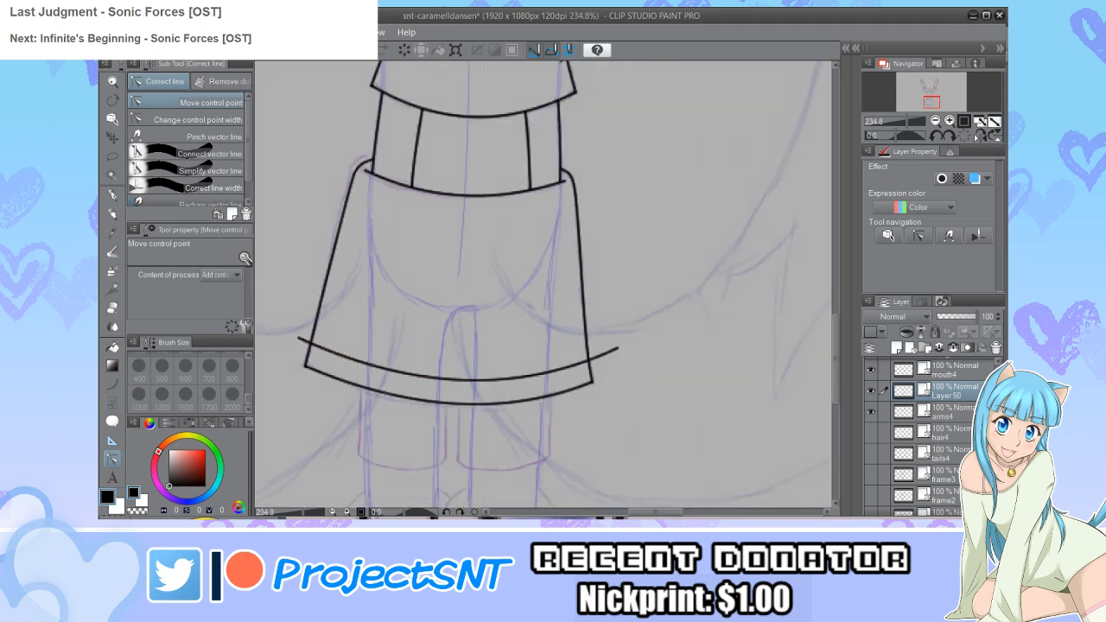
Step: Recheck the stripe against frame3, erase its ends overhanging the skirt's sides with the Vector eraser, and select the Curve tool
scroll(544, 285, "down", 1)
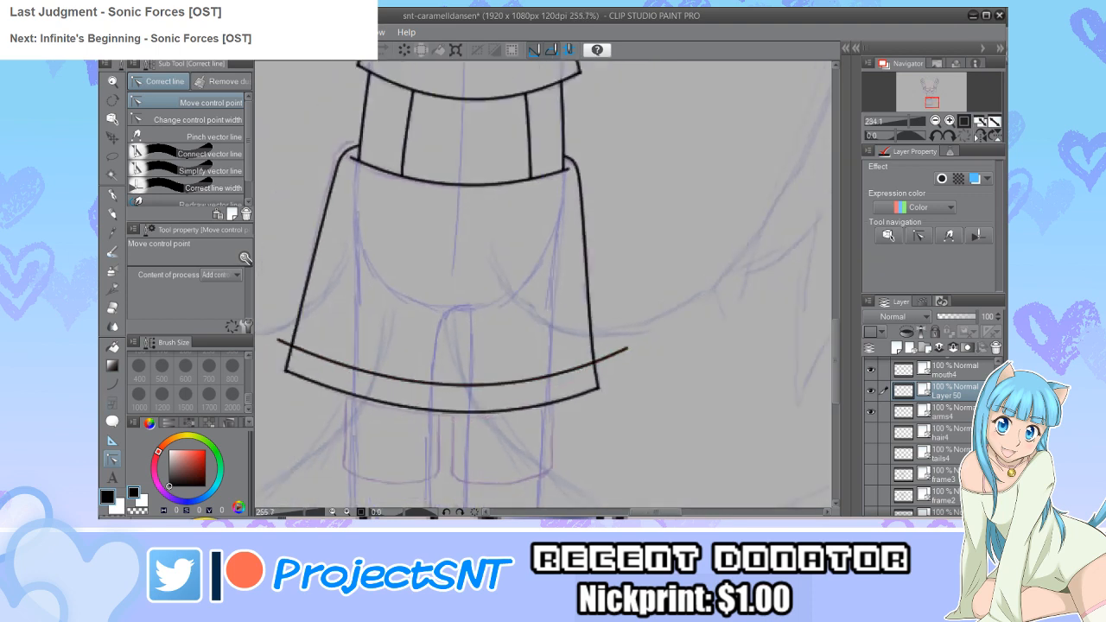
scroll(516, 381, "up", 1)
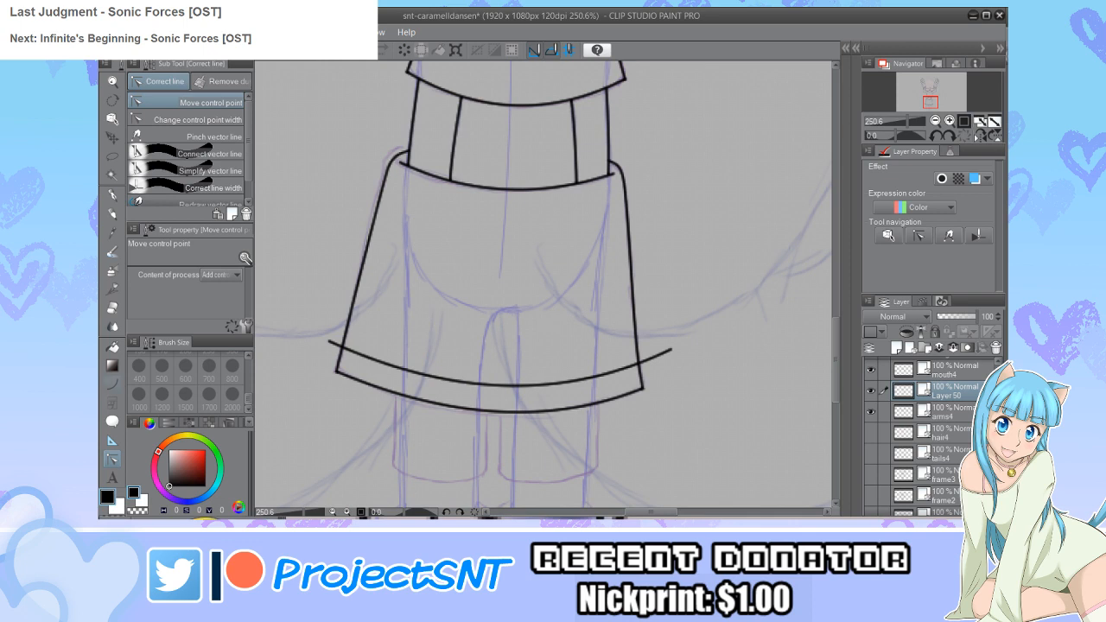
left_click(871, 475)
left_click(871, 474)
key("e")
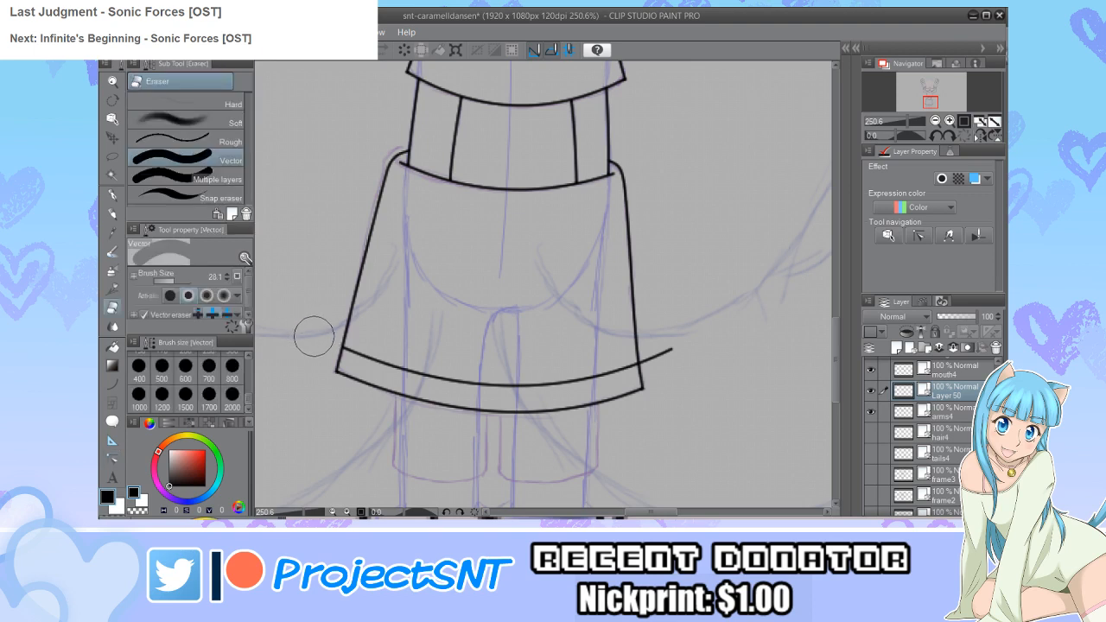
scroll(340, 371, "down", 4)
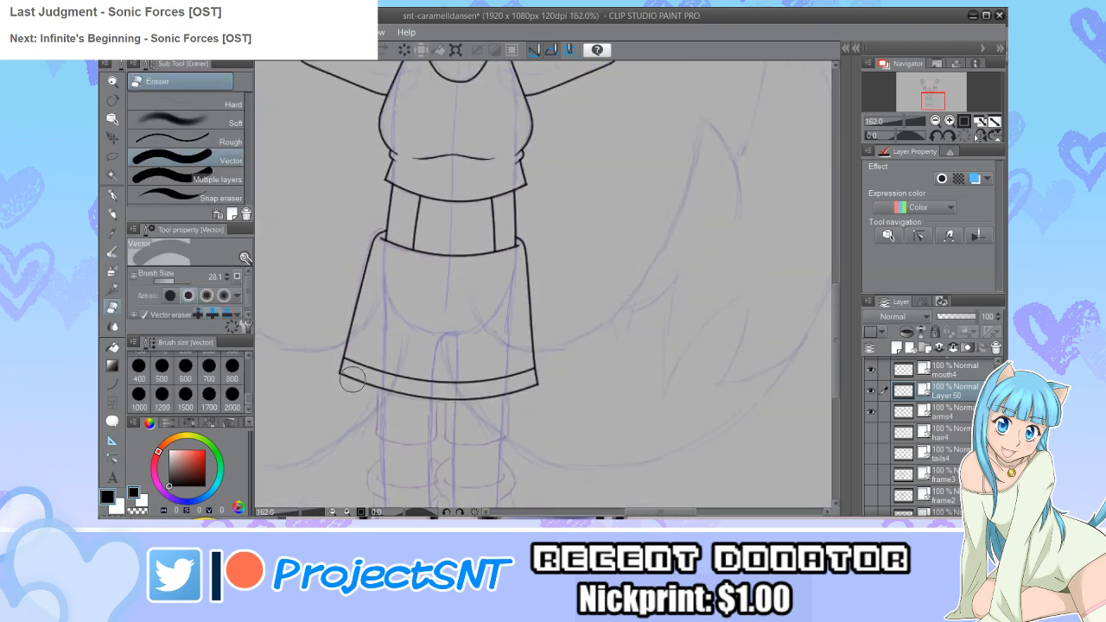
scroll(394, 406, "up", 3)
key("u")
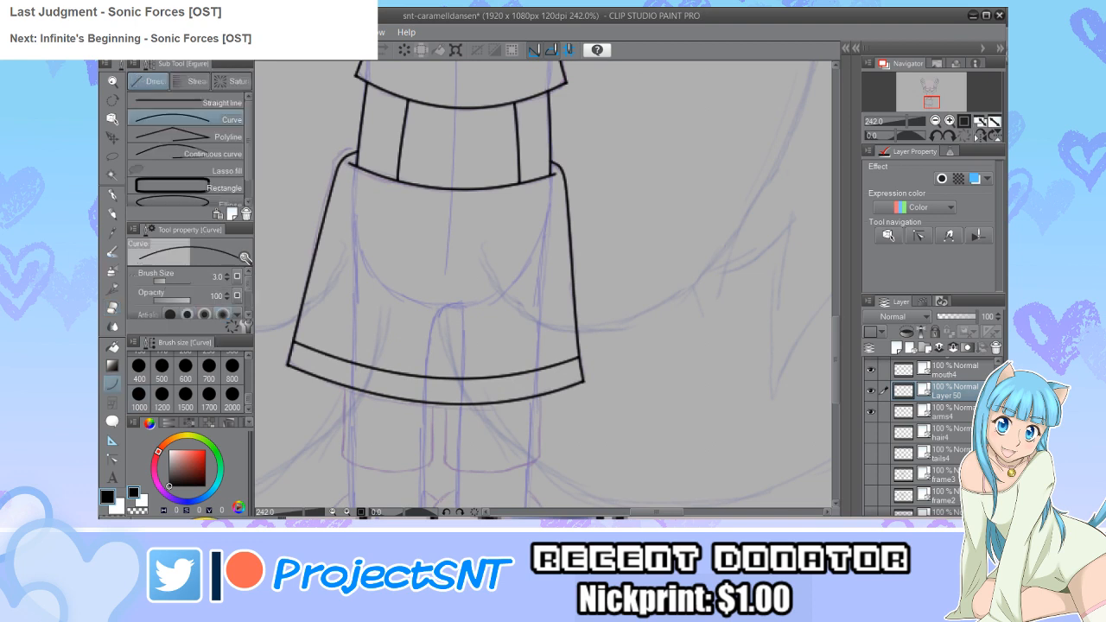
Step: Draw a second curved stripe line just above the skirt's first stripe and fine-tune both ends by moving control points, checking against frame3
scroll(401, 370, "up", 2)
mouse_move(280, 325)
left_mouse_down()
mouse_move(536, 354)
mouse_move(671, 344)
left_mouse_up()
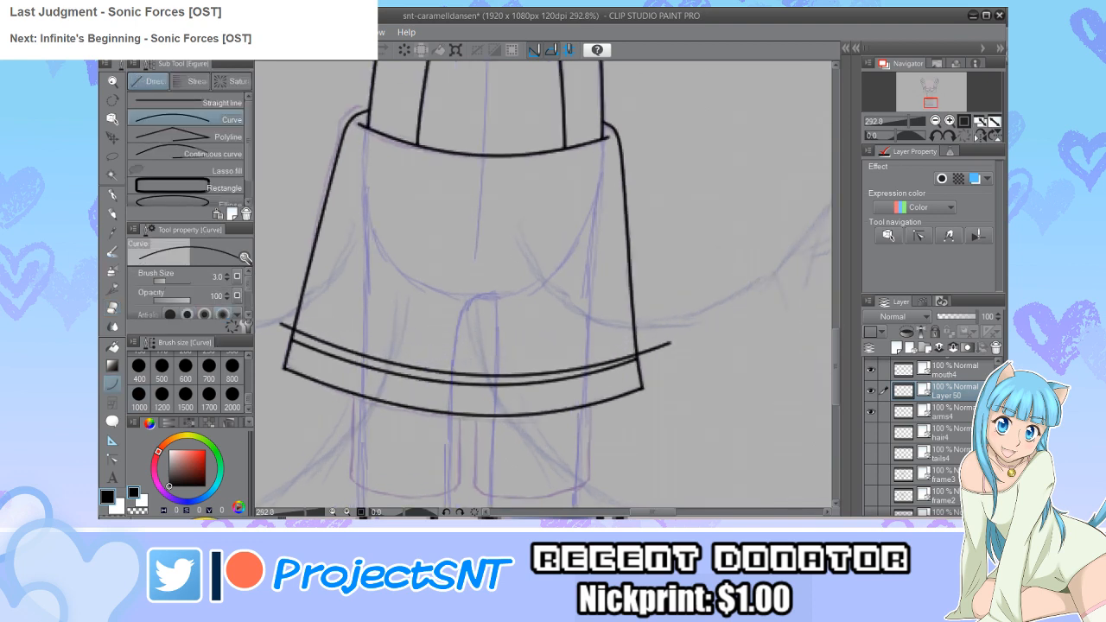
key("y")
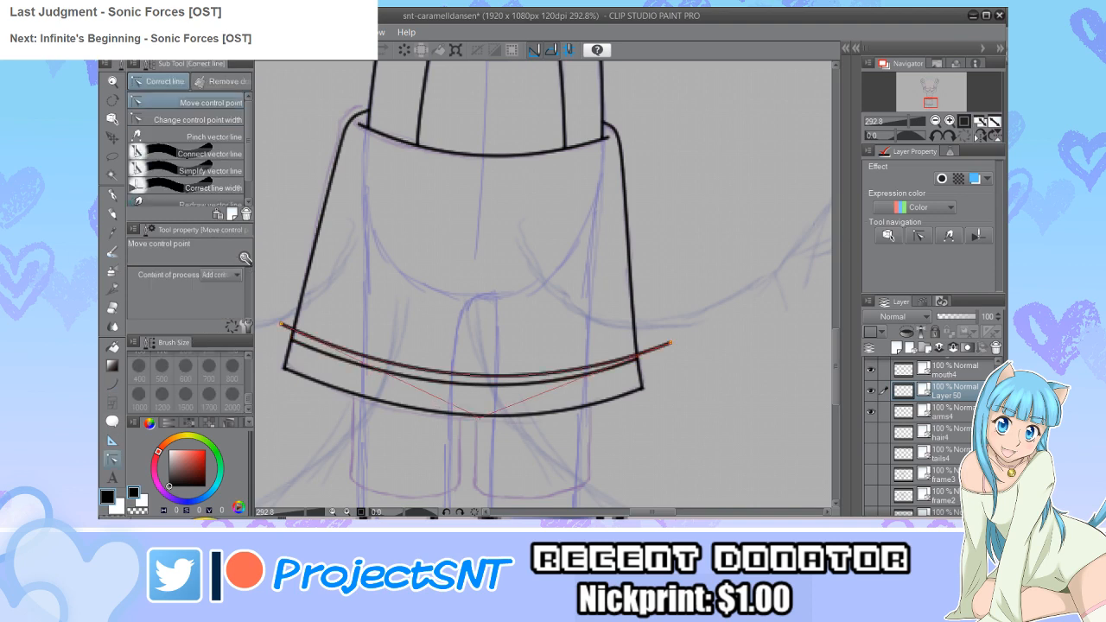
left_click_drag(671, 344, 666, 341)
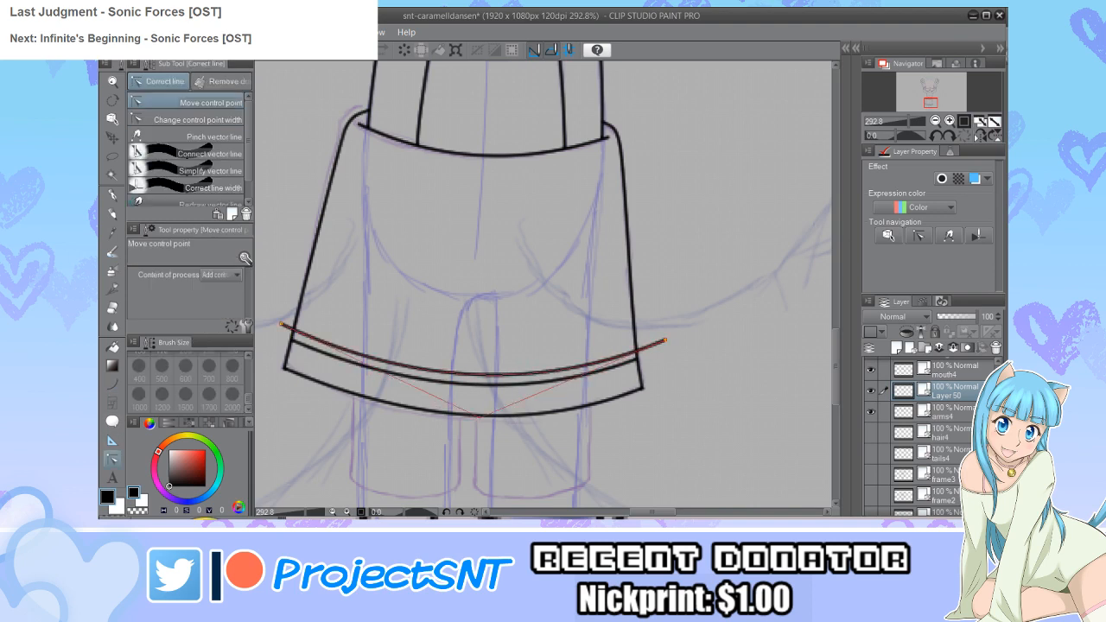
left_click_drag(281, 325, 277, 323)
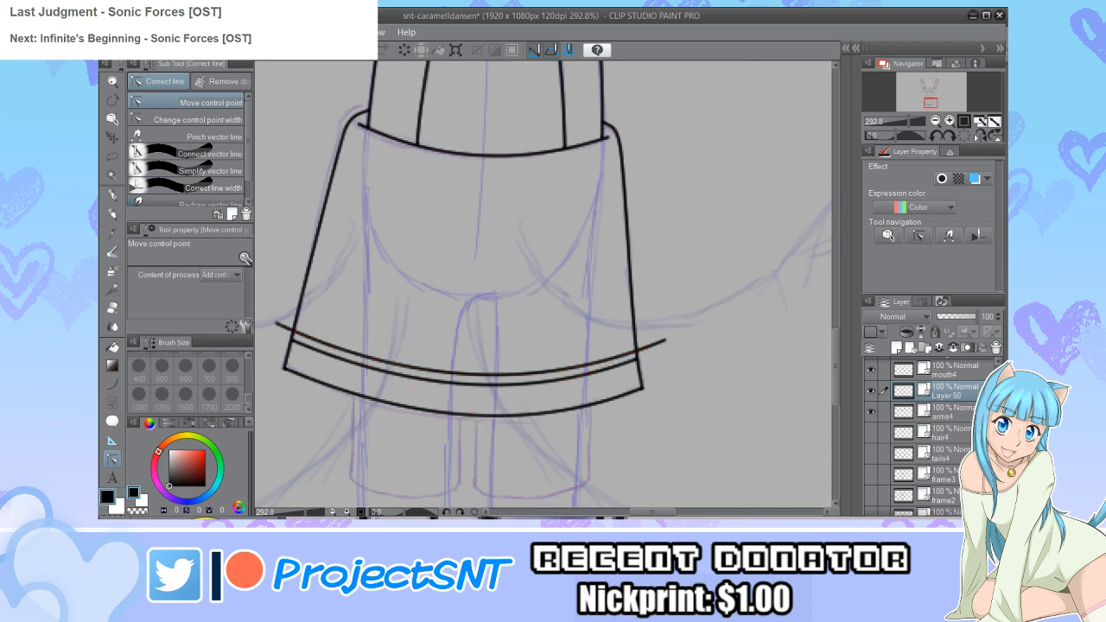
left_click(871, 475)
left_click(871, 475)
Step: Draw a third curved stripe line above the second with the Curve tool and shift its middle control point slightly to the left
key("u")
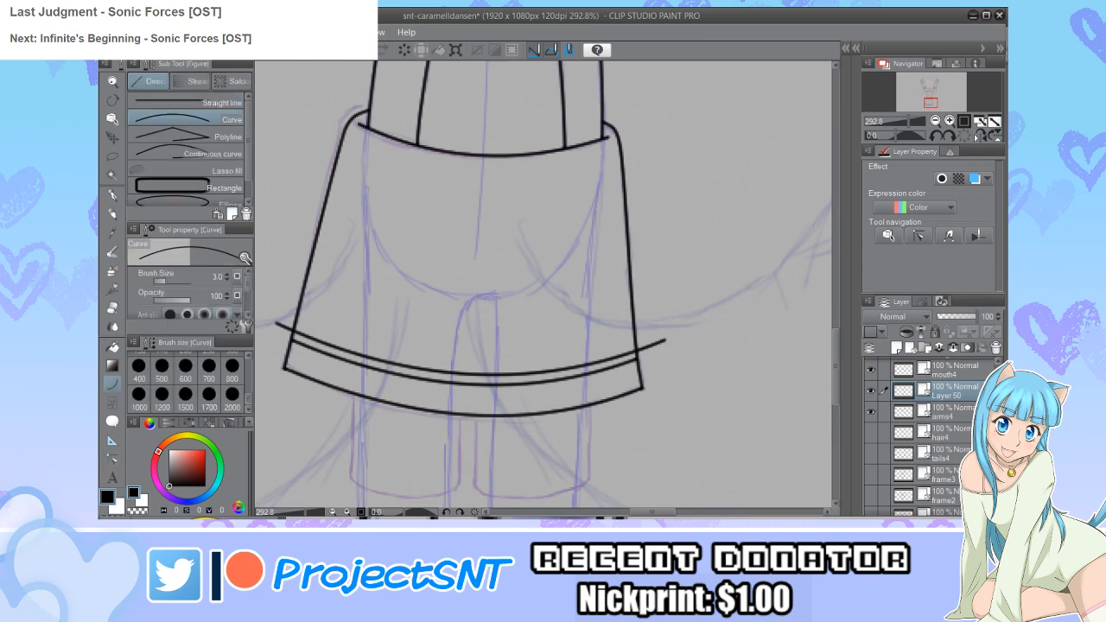
left_click_drag(280, 311, 663, 327)
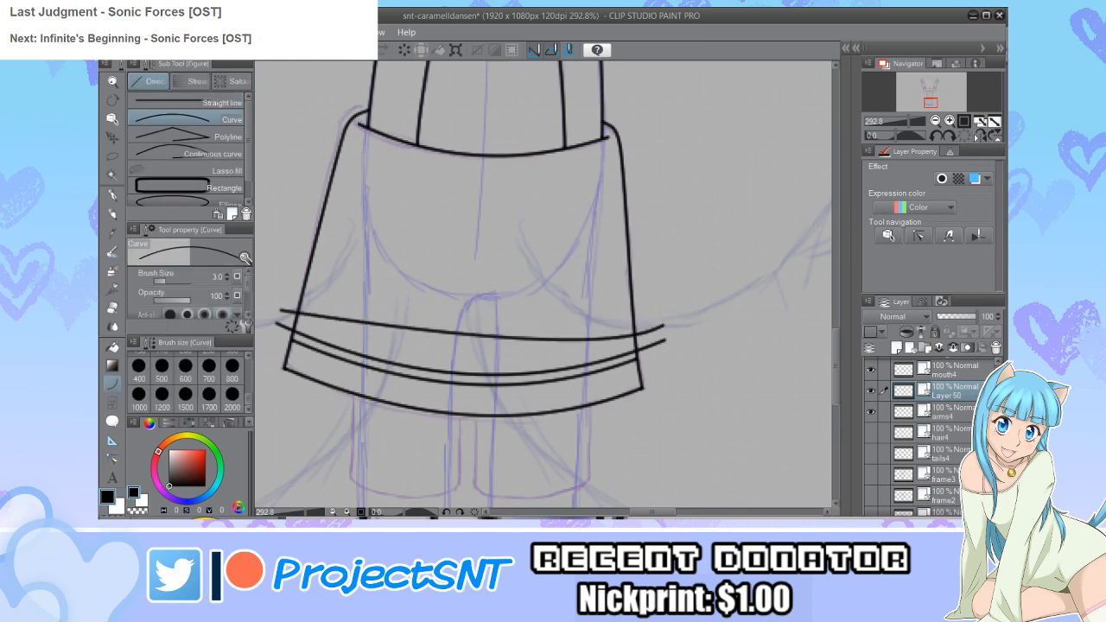
left_click(472, 398)
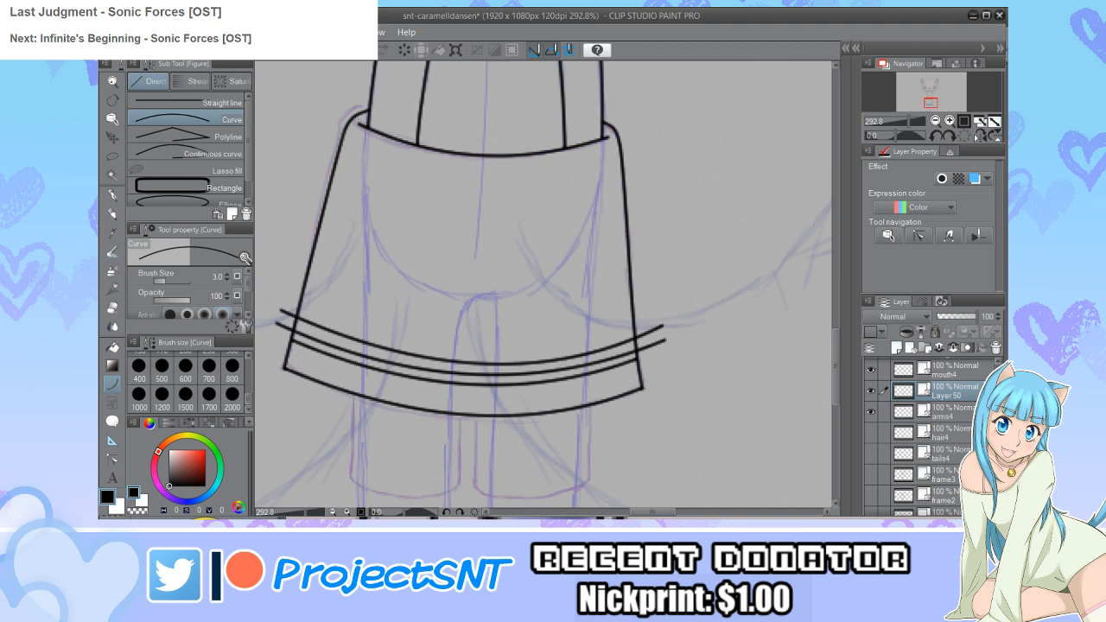
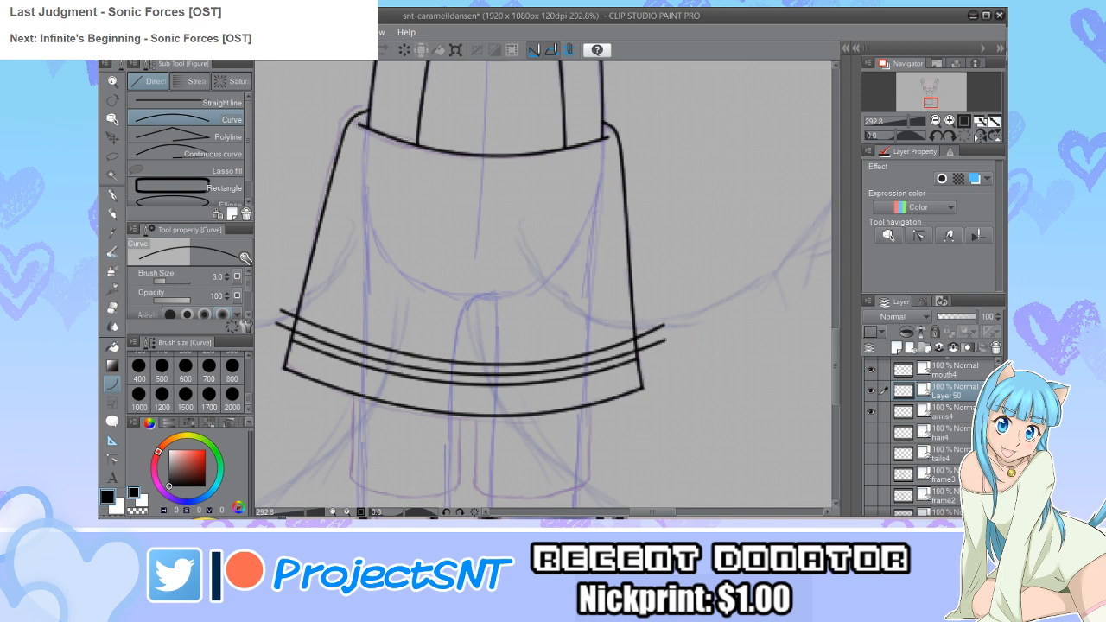
key("y")
scroll(280, 294, "up", 3)
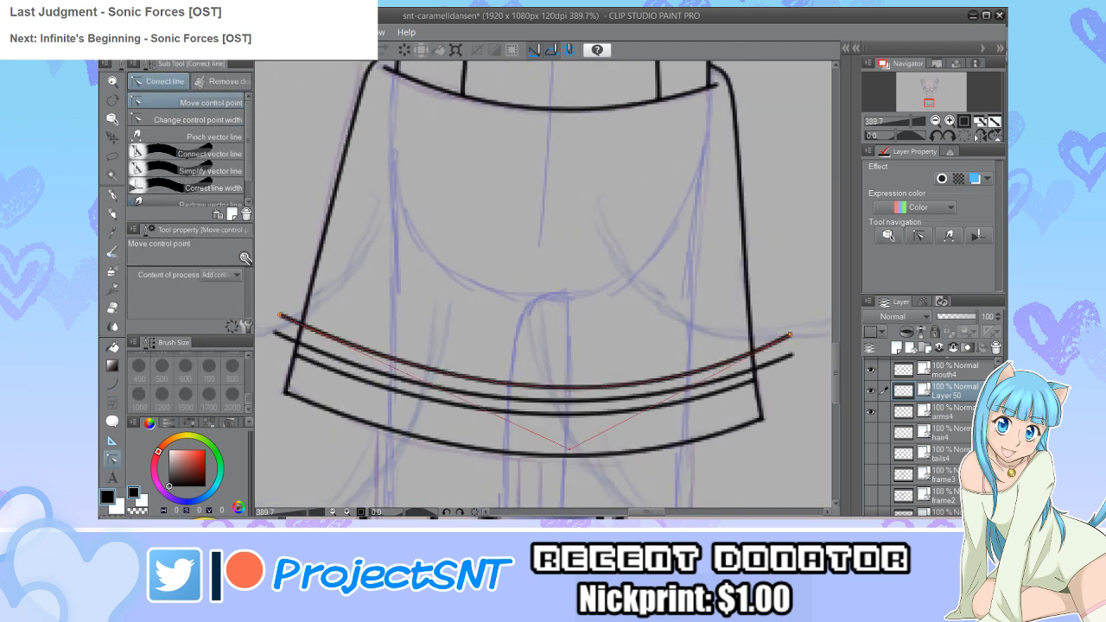
scroll(544, 285, "down", 1)
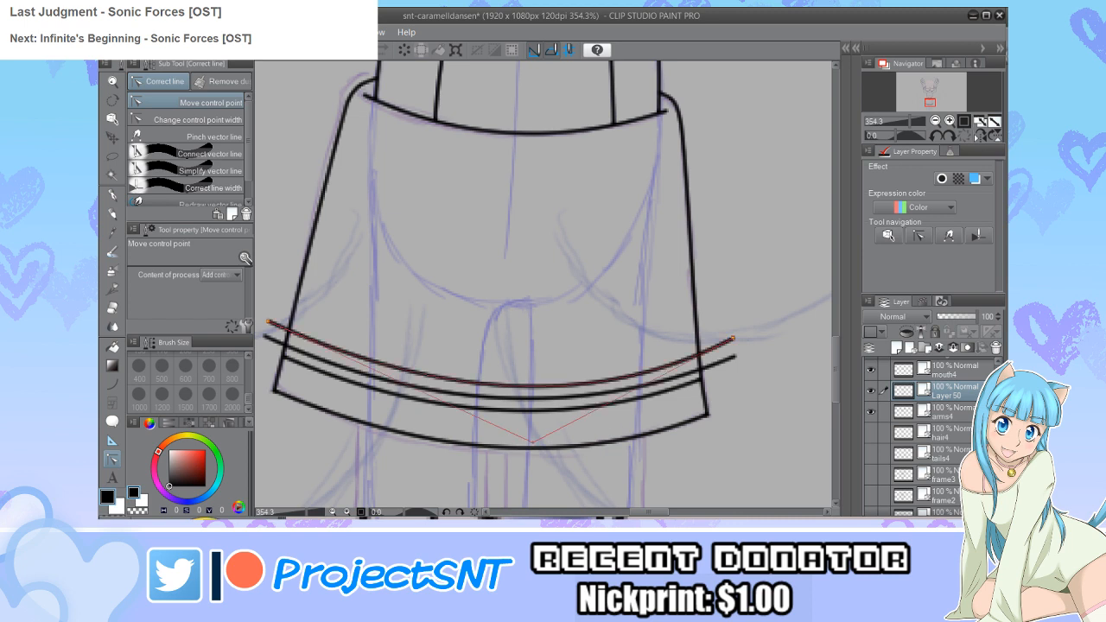
left_click_drag(531, 442, 522, 443)
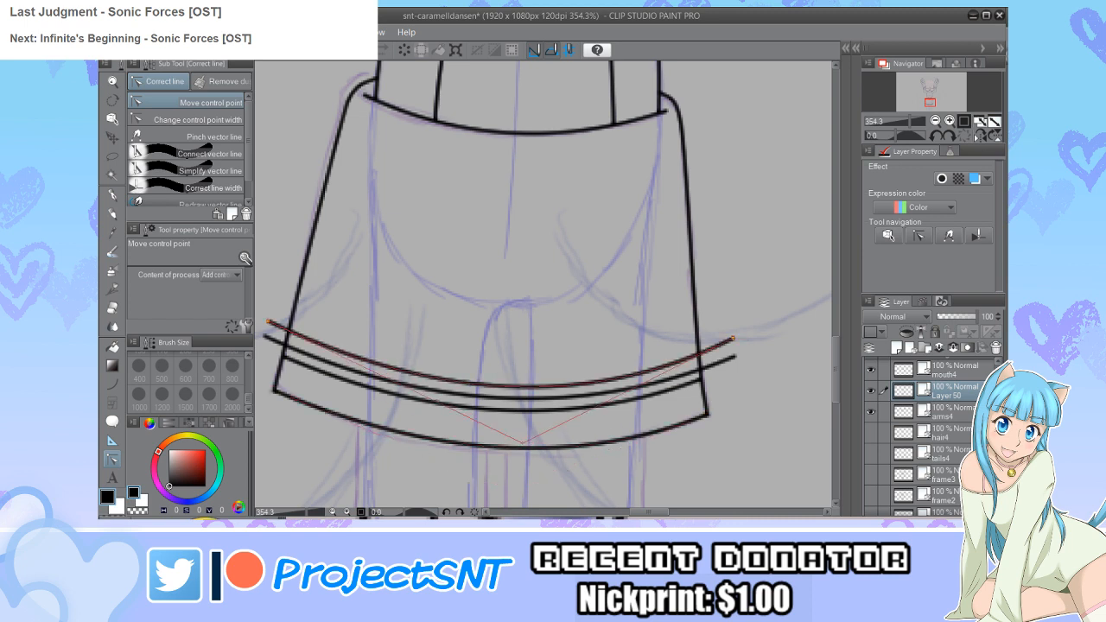
scroll(338, 415, "down", 4)
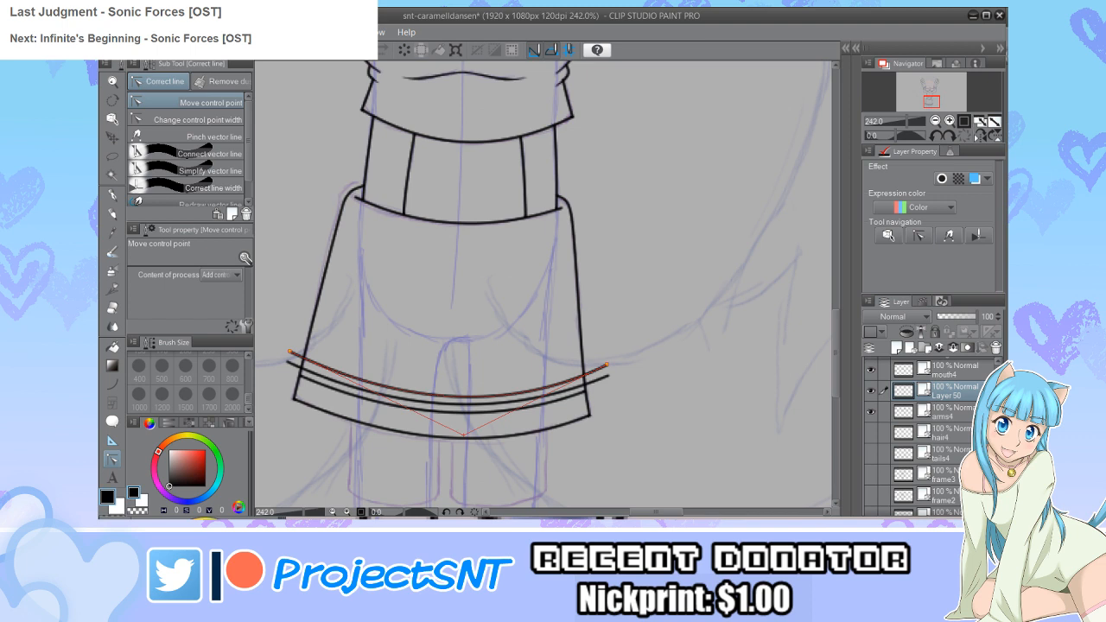
left_click_drag(464, 435, 464, 413)
scroll(460, 401, "up", 1)
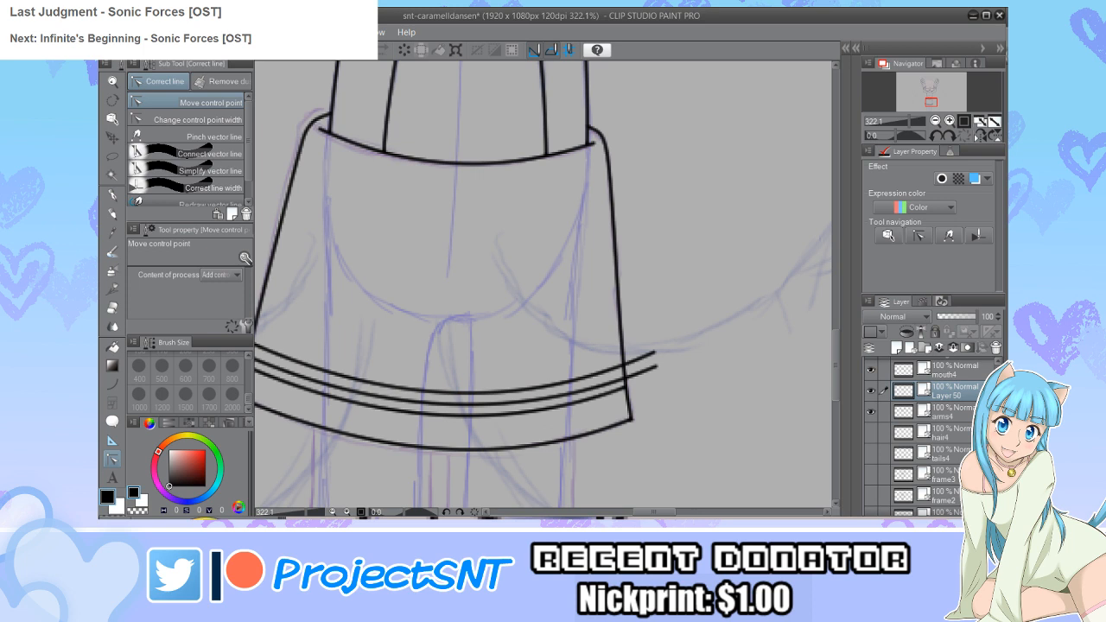
Step: Compare the skirt's three stripe lines with the frame3 drawing by toggling that layer's visibility
left_click(872, 475)
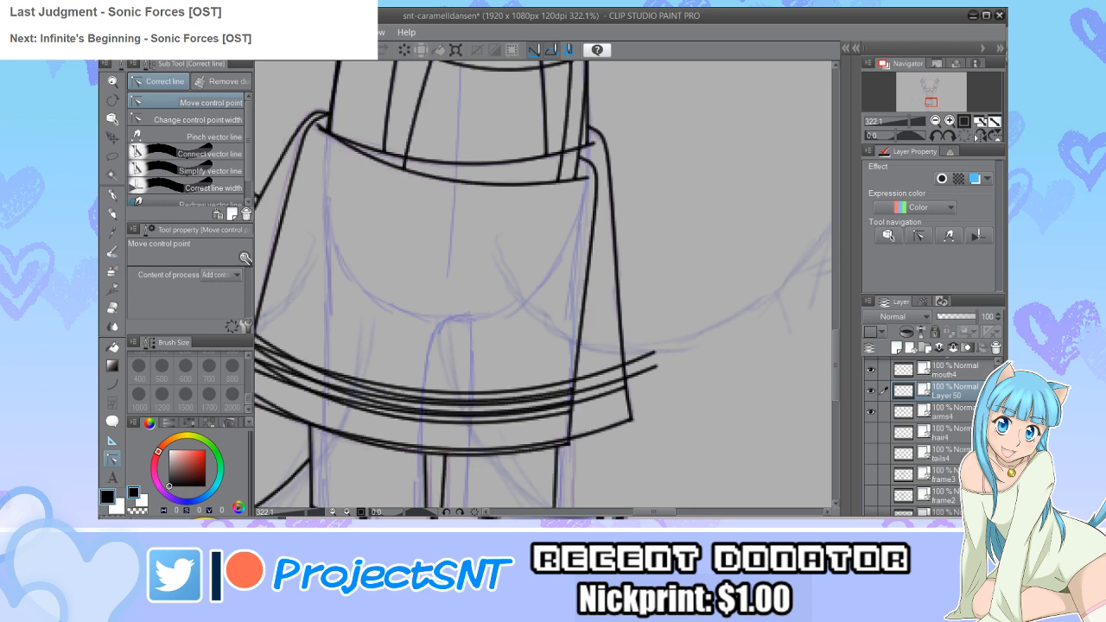
left_click(872, 474)
left_click(871, 496)
left_click(872, 495)
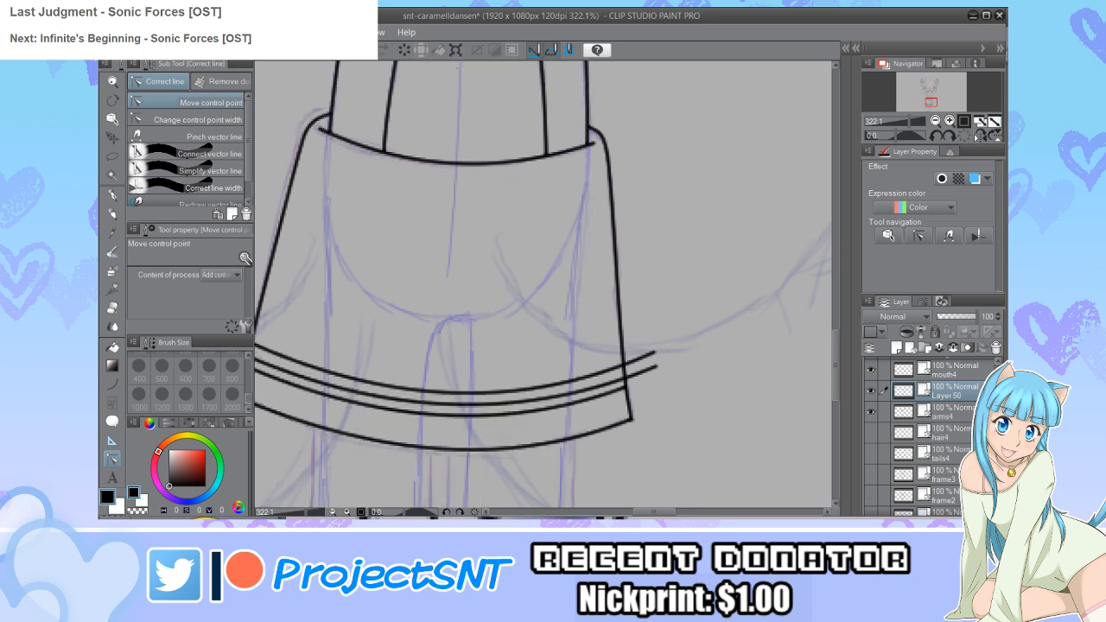
left_click(871, 474)
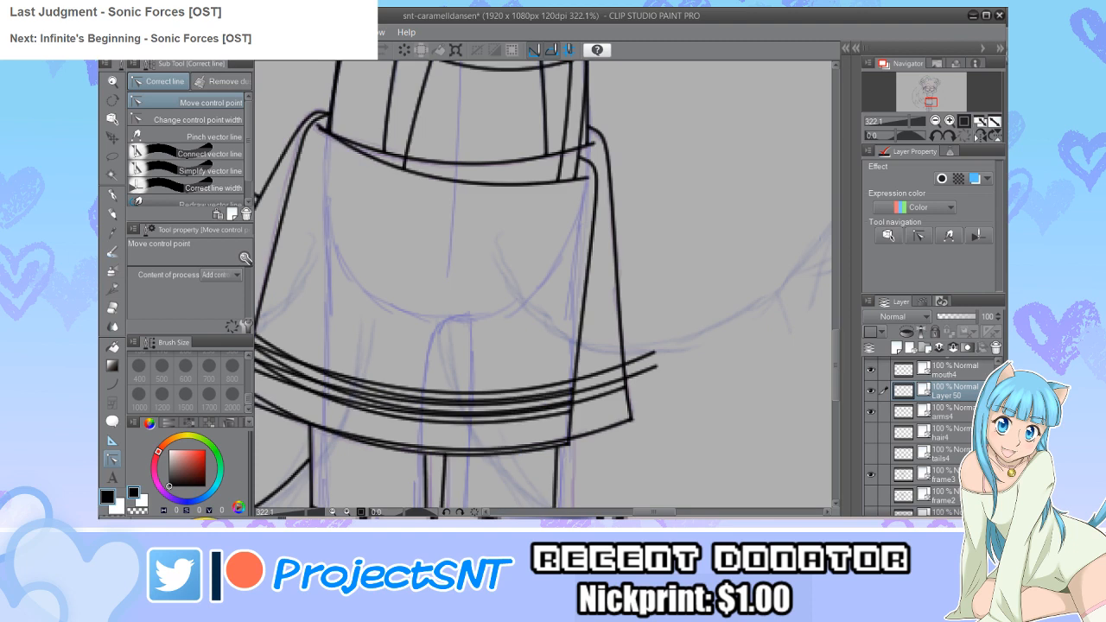
scroll(475, 285, "down", 1)
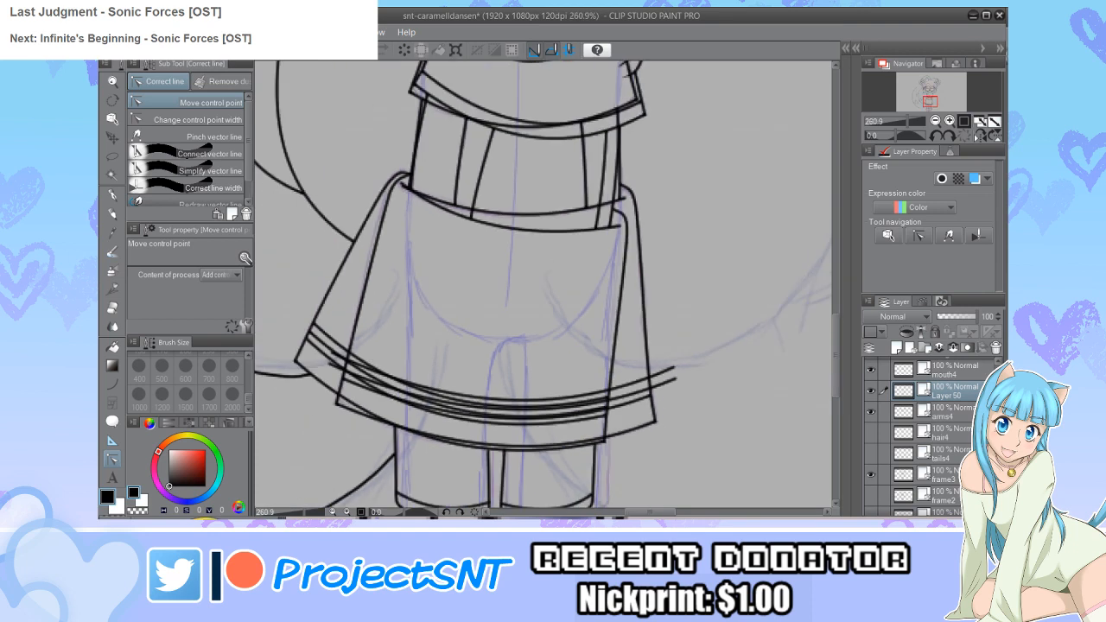
left_click(871, 475)
Step: Raise the middle stripe's right end slightly and erase the stripe ends overhanging the skirt's sides with the Vector eraser
key("e")
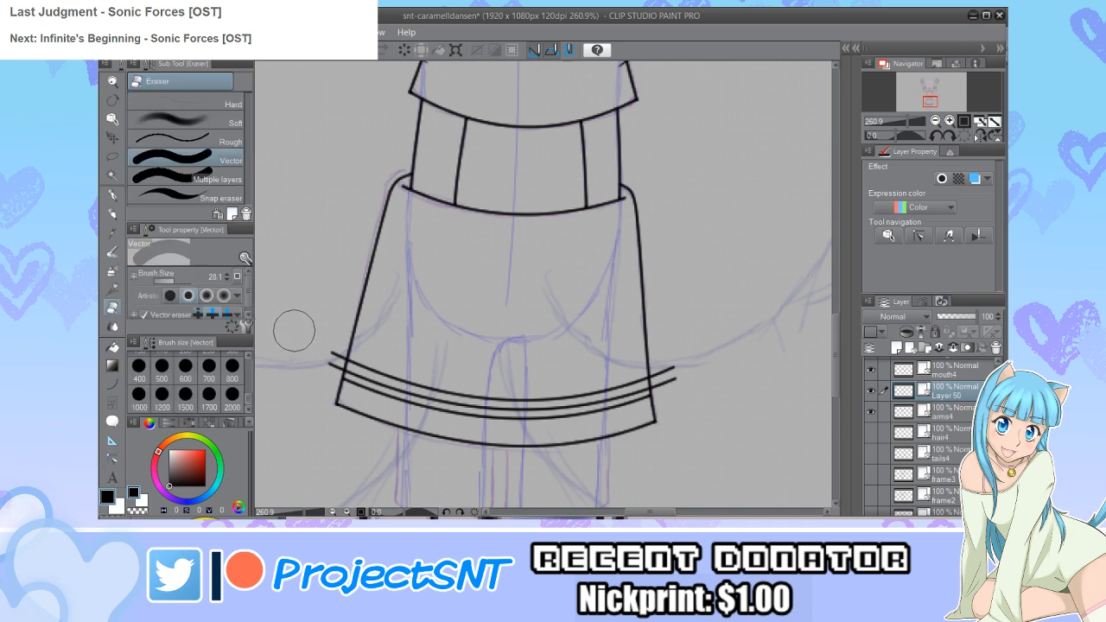
left_click(320, 348)
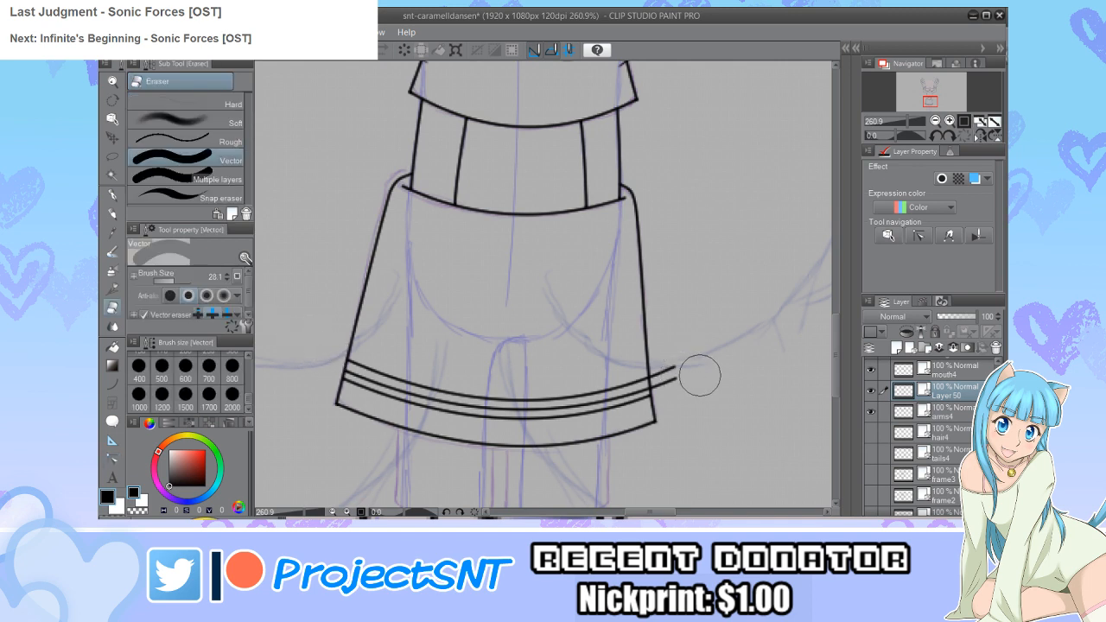
key("y")
scroll(618, 343, "up", 3)
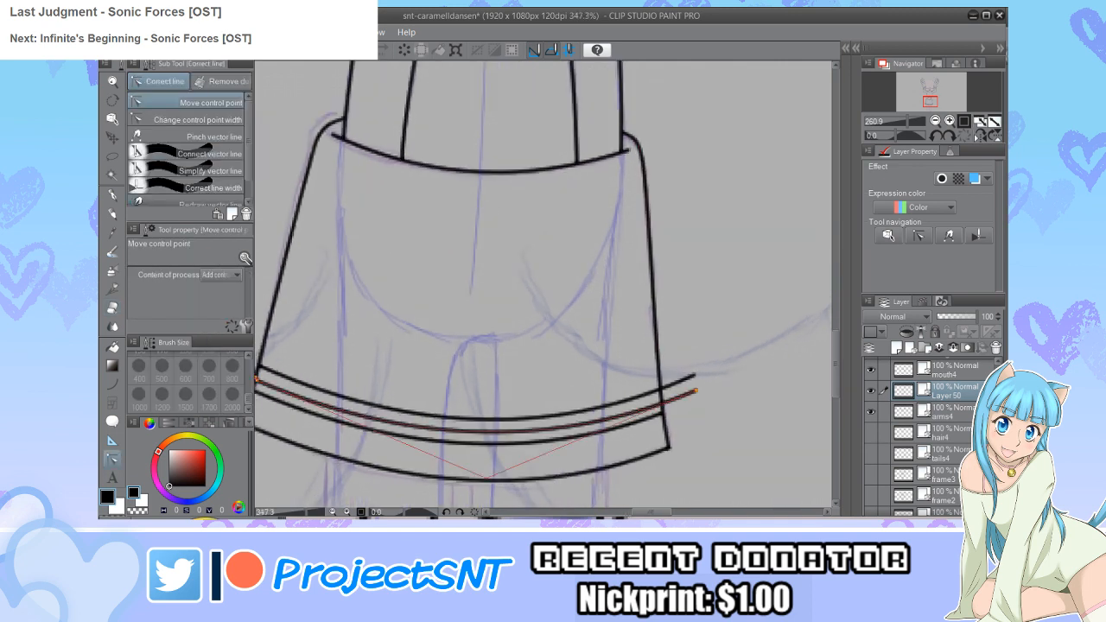
left_click_drag(699, 392, 698, 387)
key("e")
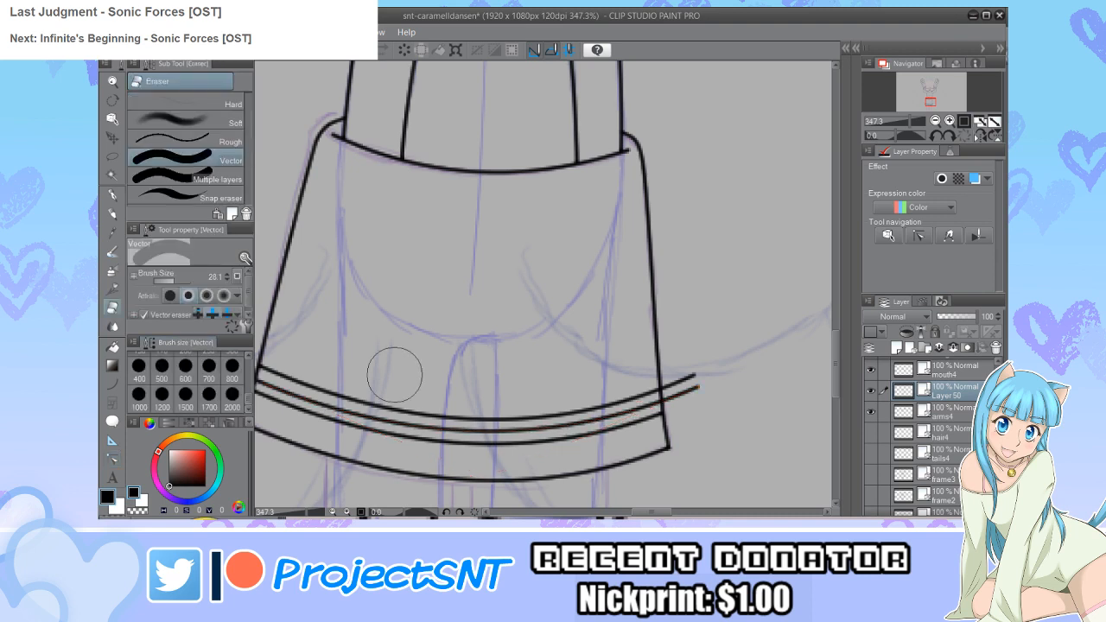
scroll(694, 363, "down", 2)
scroll(346, 372, "down", 4)
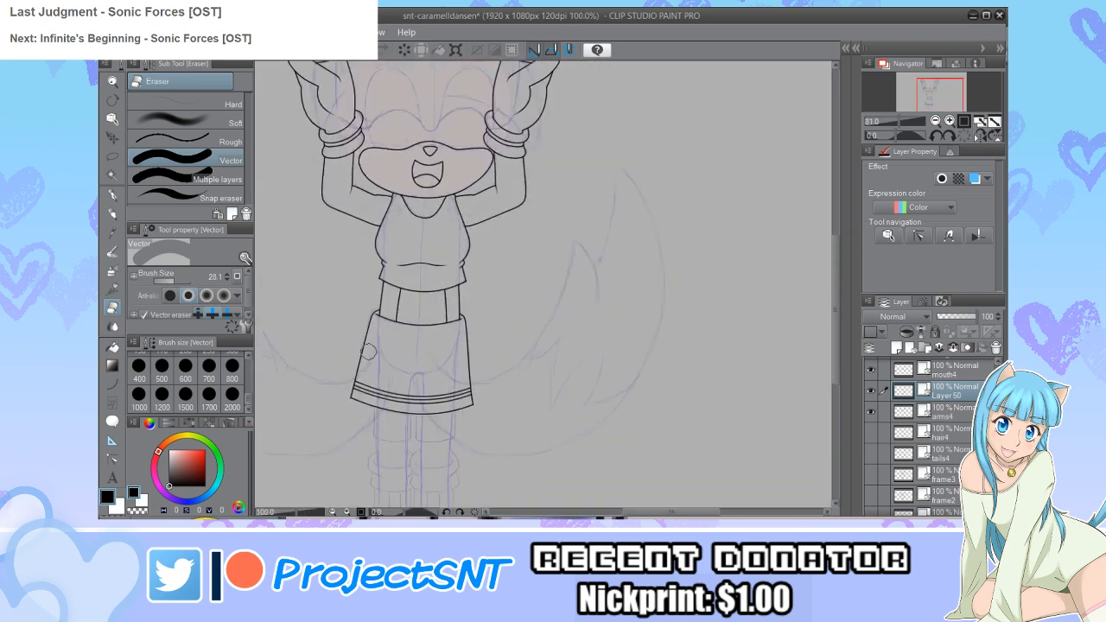
scroll(356, 373, "up", 1)
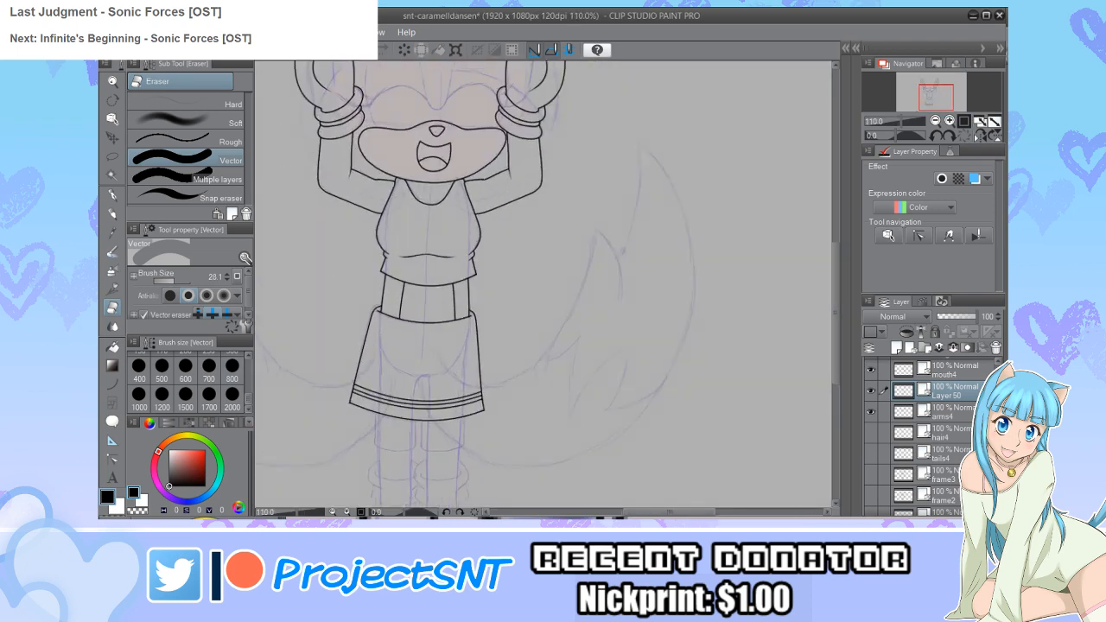
scroll(374, 442, "down", 2)
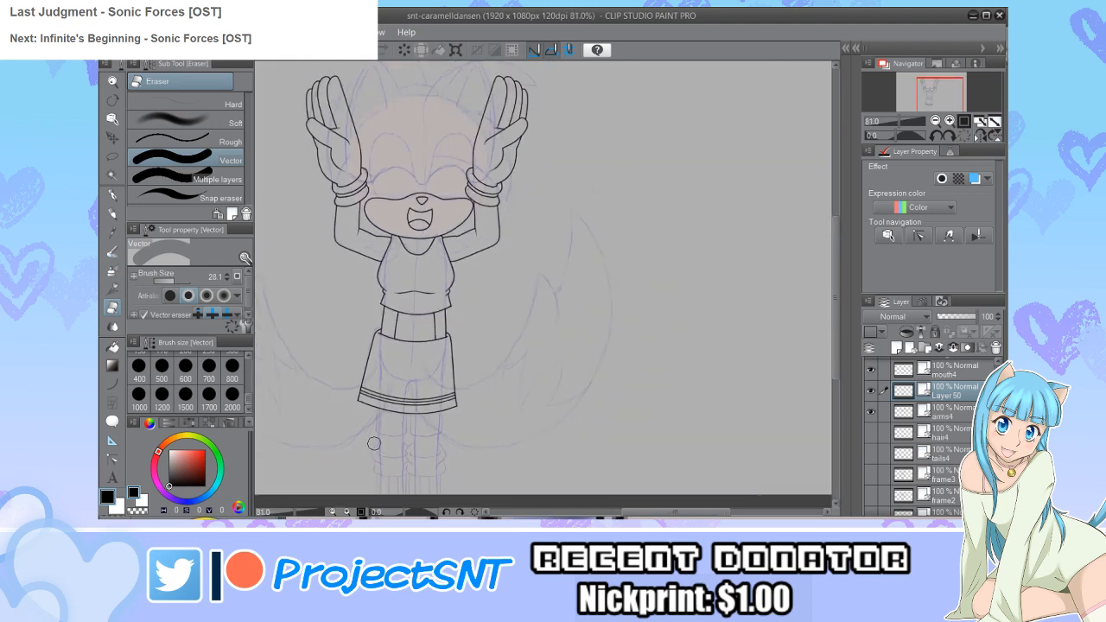
scroll(373, 444, "down", 1)
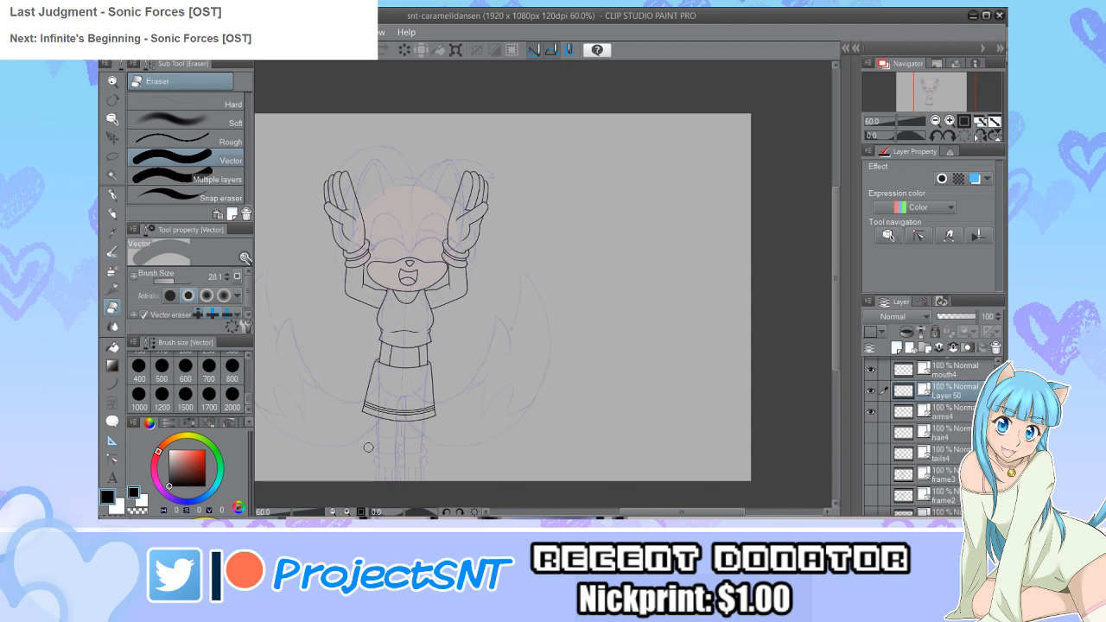
Step: Select the Continuous curve tool for drawing lines below the skirt
scroll(381, 437, "up", 3)
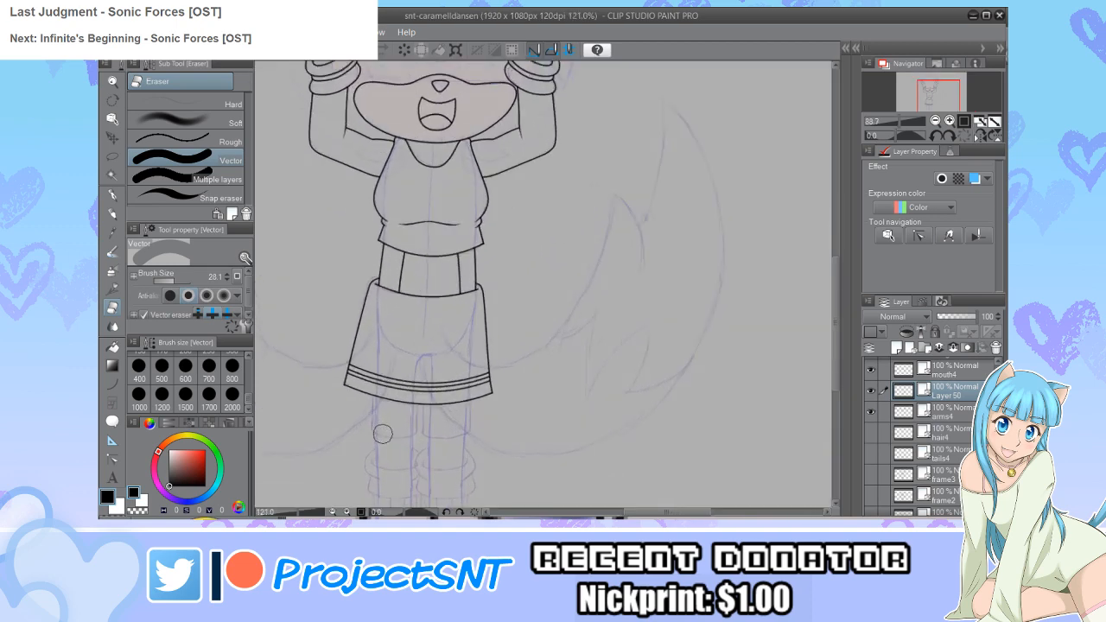
scroll(383, 433, "up", 4)
key("u")
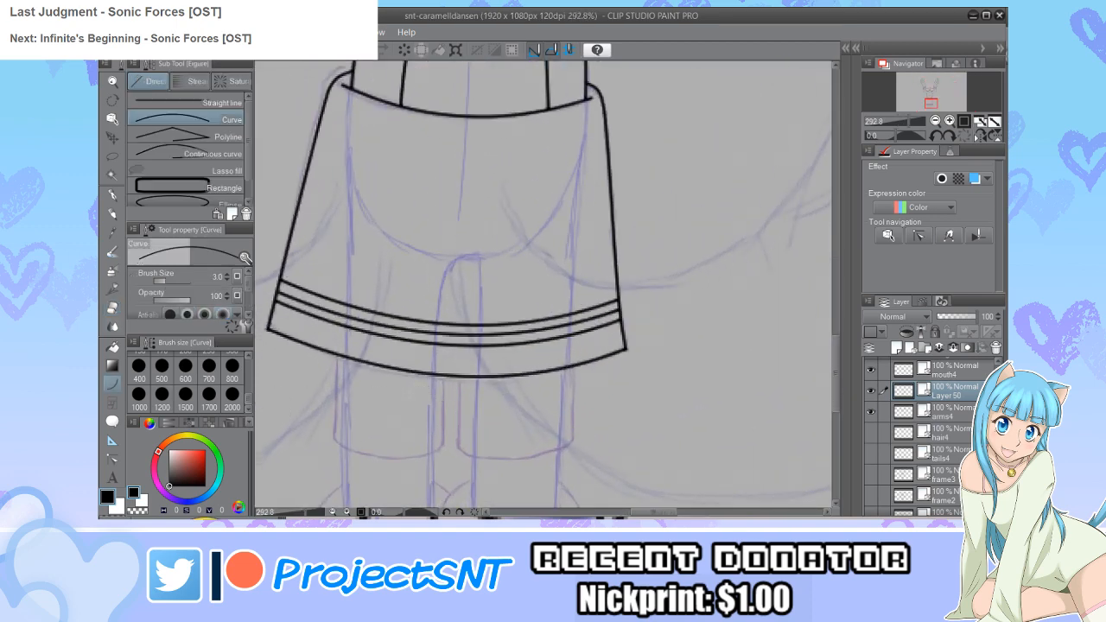
left_click(213, 153)
scroll(391, 441, "up", 1)
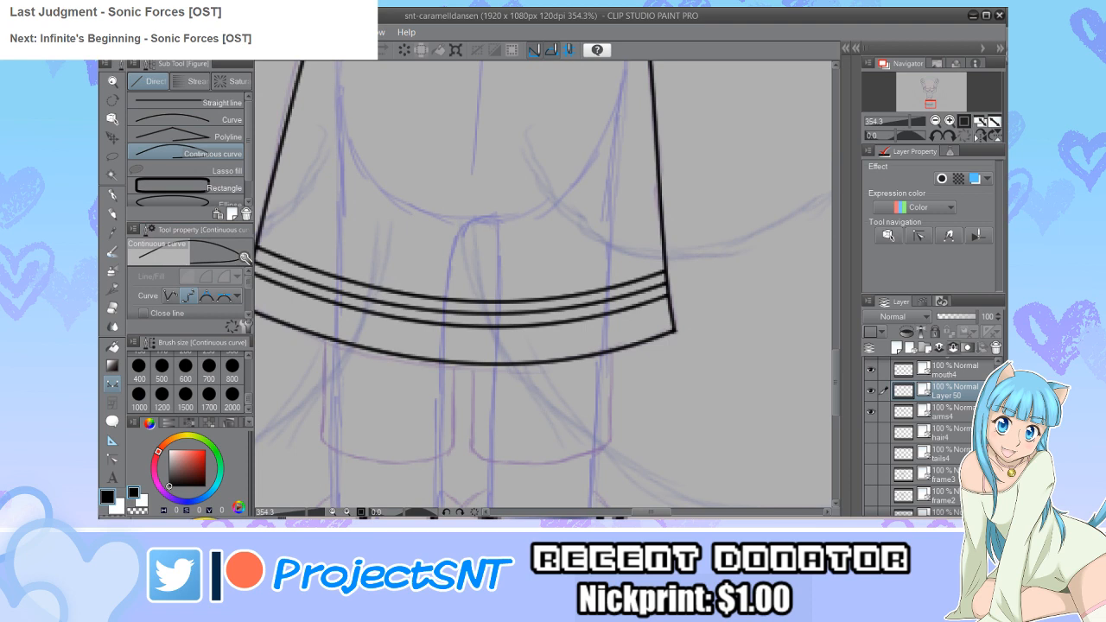
Step: Merge Layer 50 and the mouth4 layer down into arms4 and rename the merged layer frame4
key("ctrl+e")
left_click(951, 370)
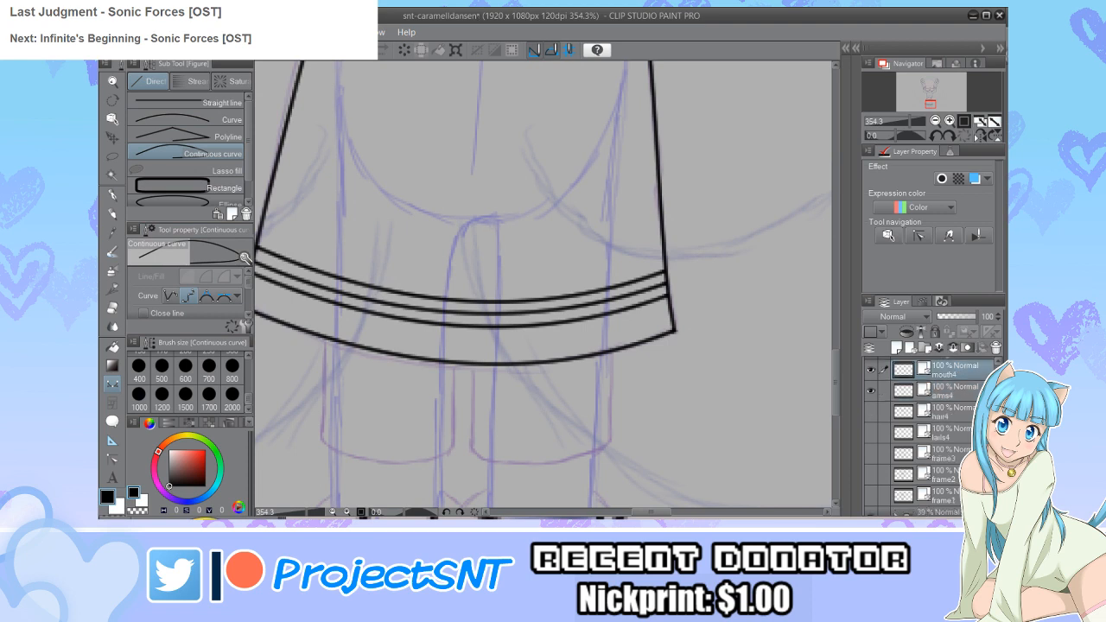
scroll(413, 367, "down", 5)
scroll(414, 366, "down", 2)
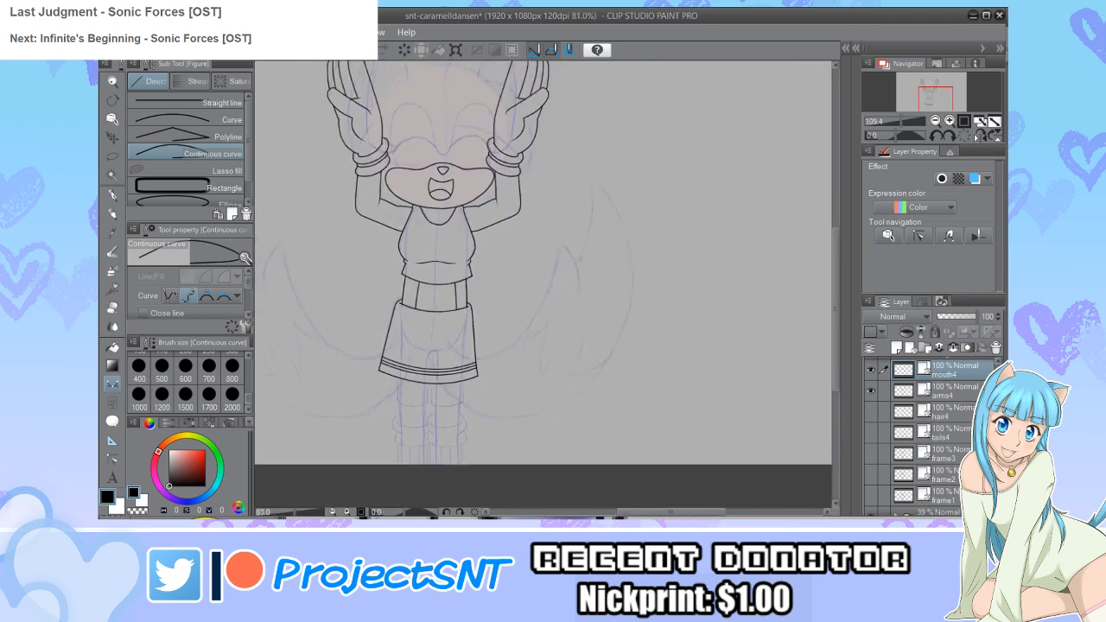
scroll(460, 146, "up", 3)
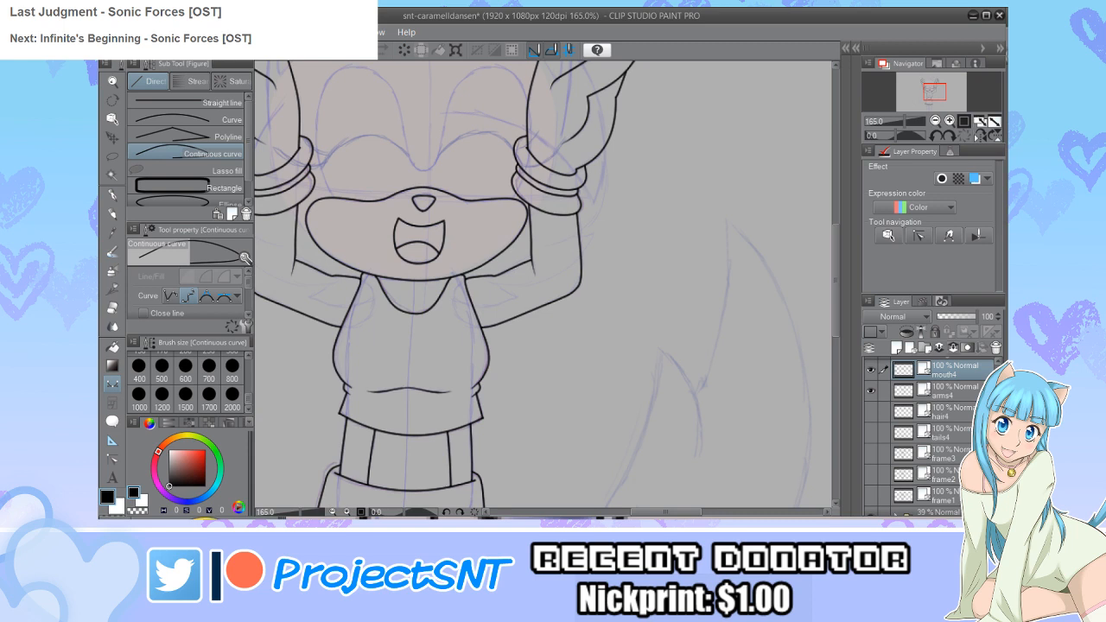
key("ctrl+e")
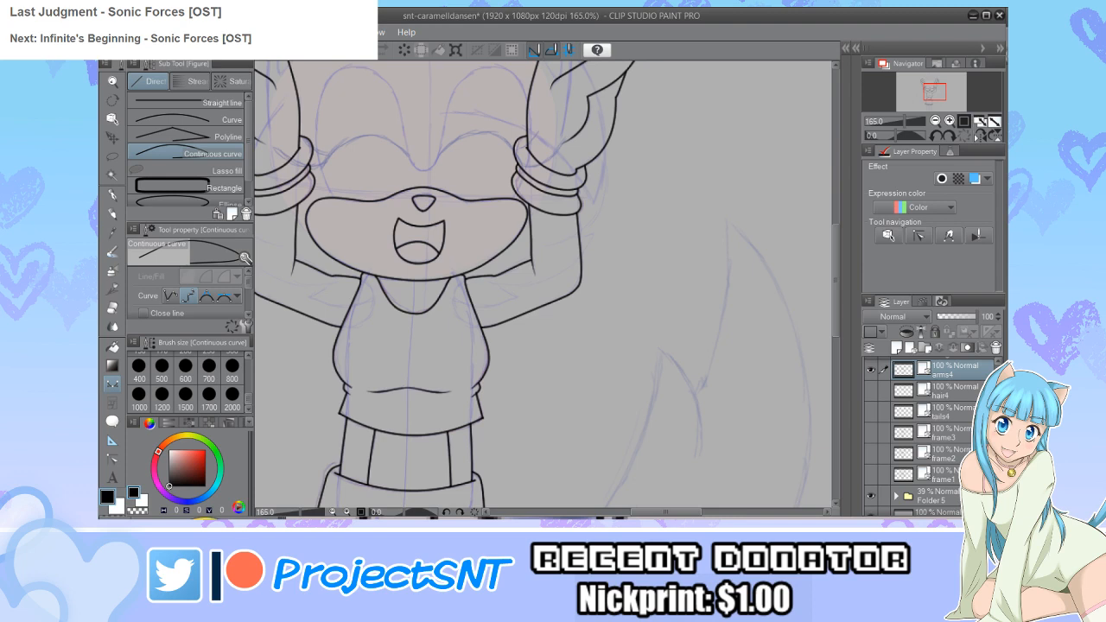
key("Return")
scroll(925, 414, "up", 1)
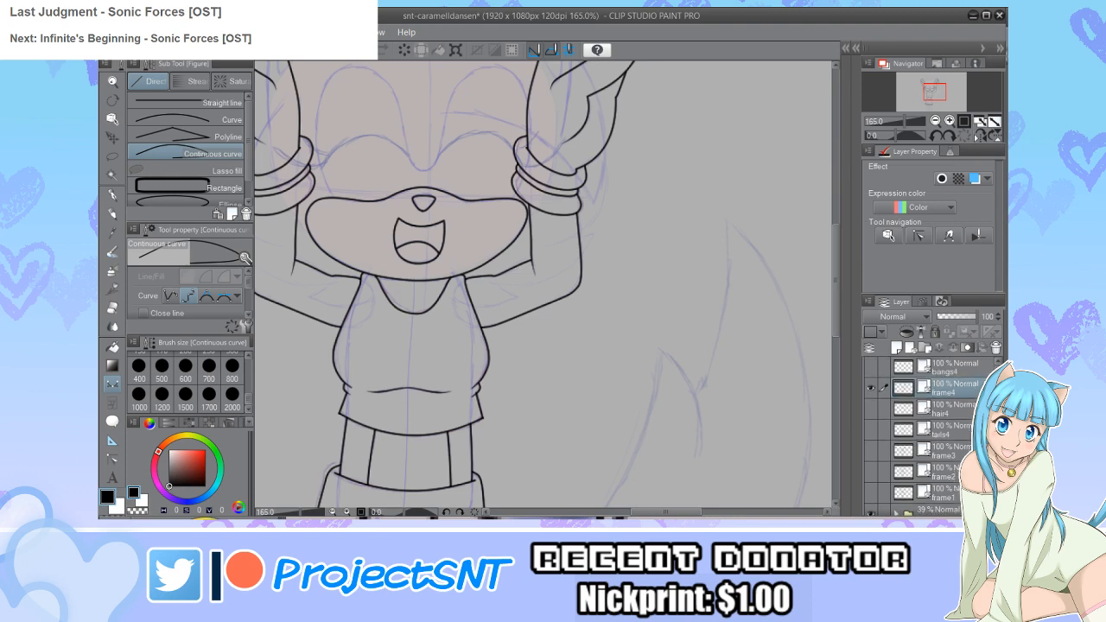
key("ctrl+minus")
key("ctrl+minus")
key("ctrl+minus")
key("ctrl+minus")
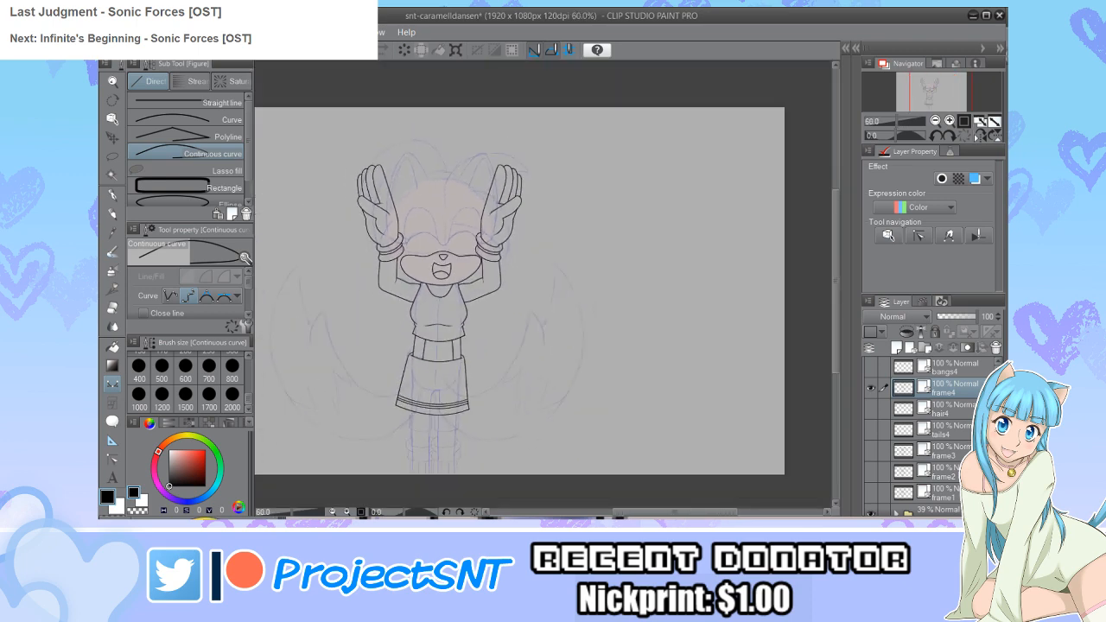
scroll(427, 444, "up", 8)
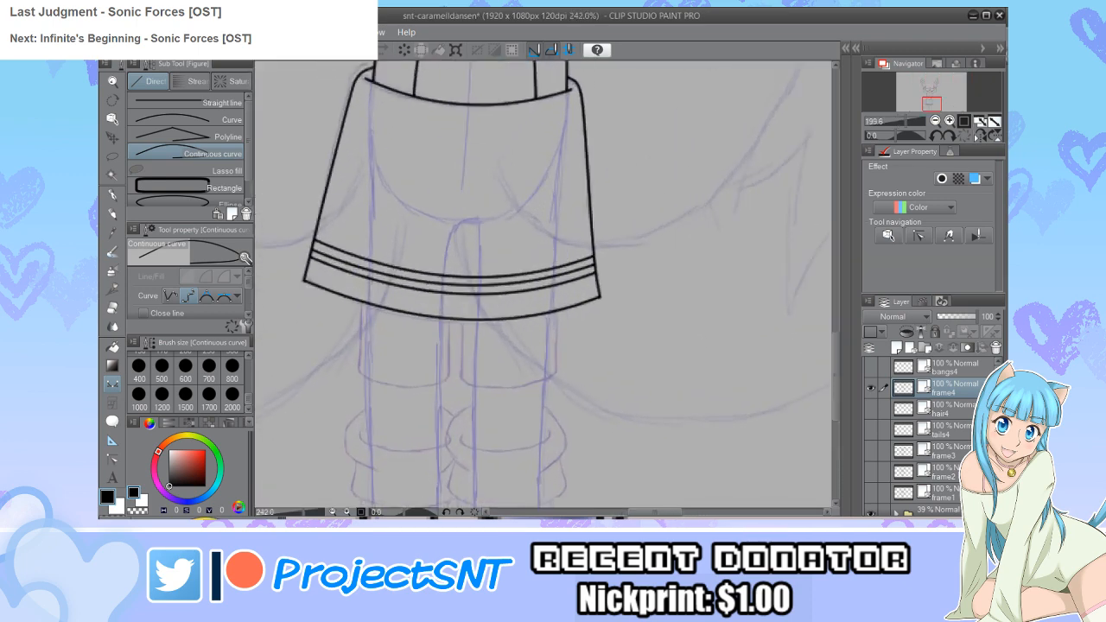
Step: Ink the left shorts leg below the skirt as one rounded U-shaped outline with the Continuous curve tool, following the sketch
scroll(343, 426, "up", 3)
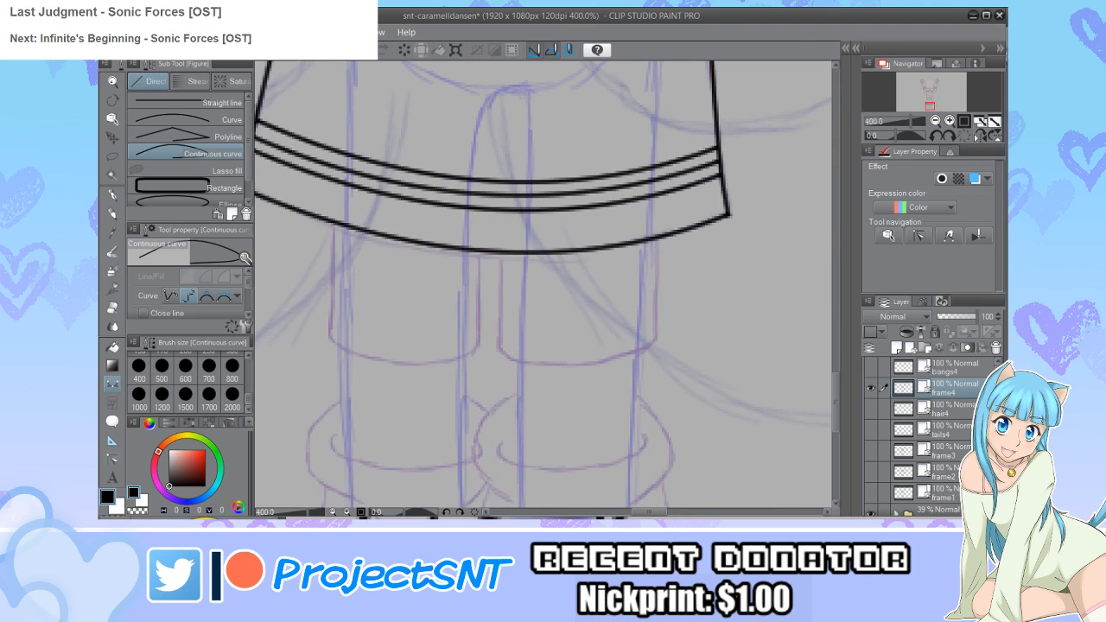
key("y")
key("u")
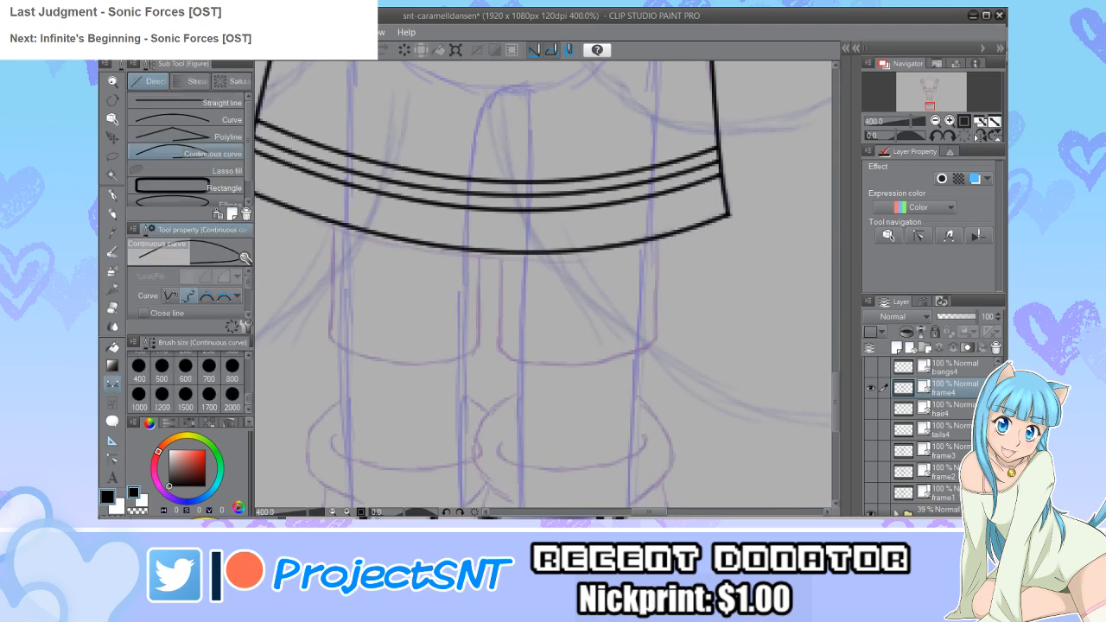
scroll(342, 251, "up", 1)
left_click(332, 218)
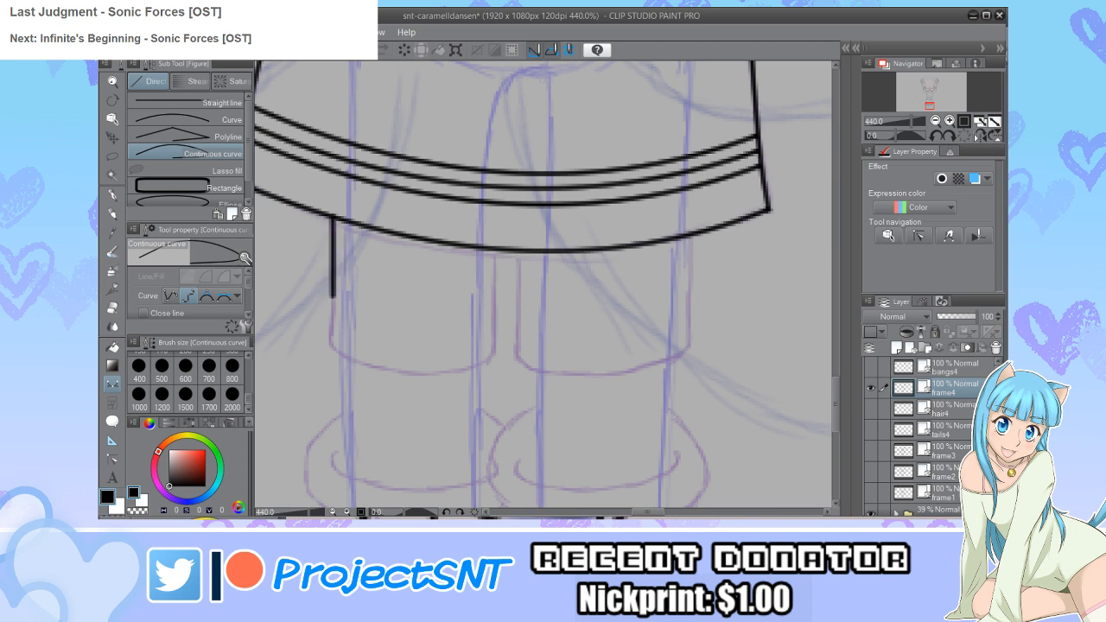
left_click(329, 342)
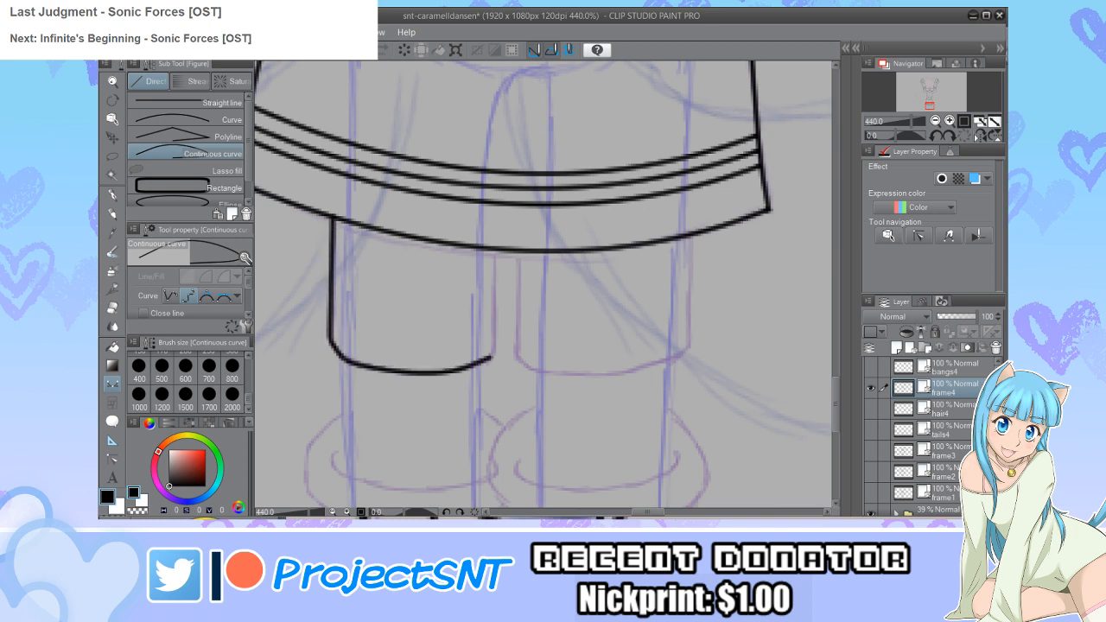
left_click(494, 350)
double_click(497, 251)
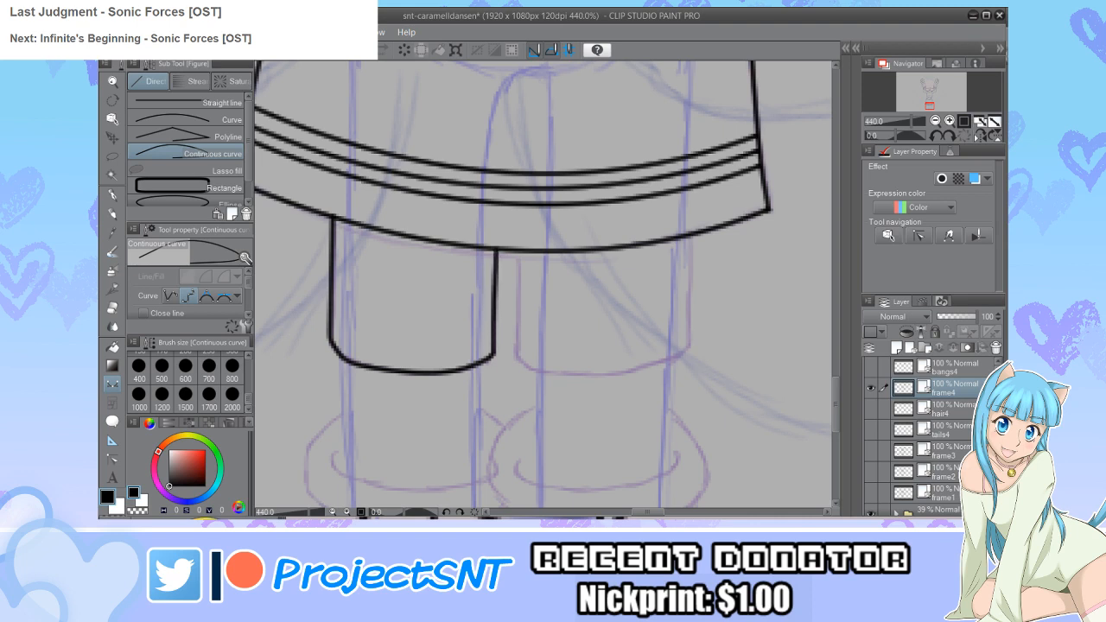
key("y")
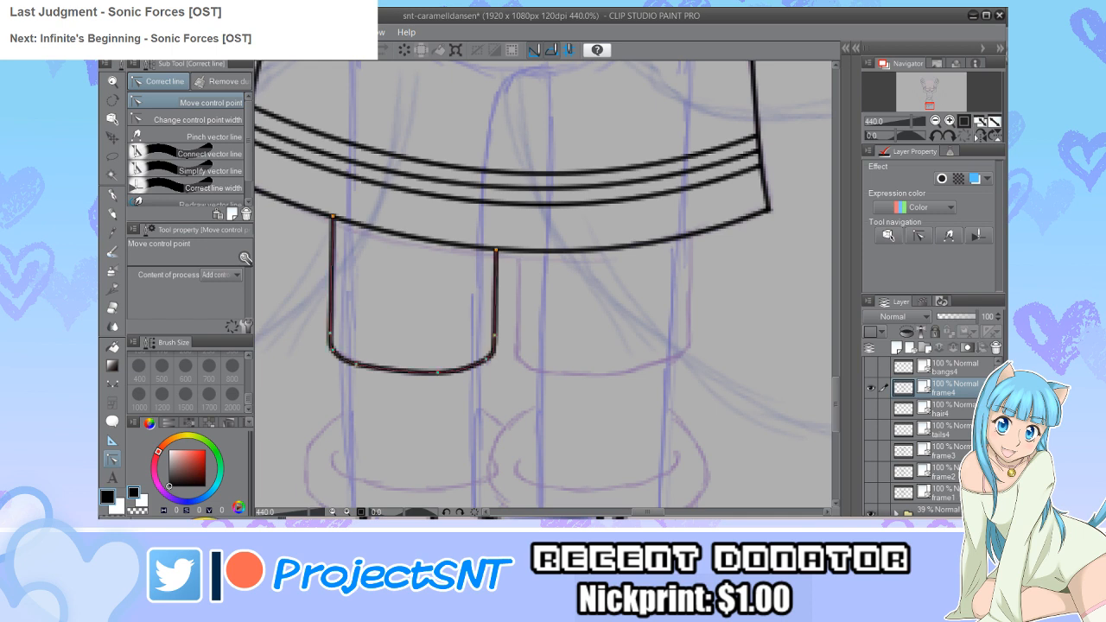
Step: Ink the matching right shorts leg below the skirt as a rounded U-shaped outline with the Continuous curve tool
key("u")
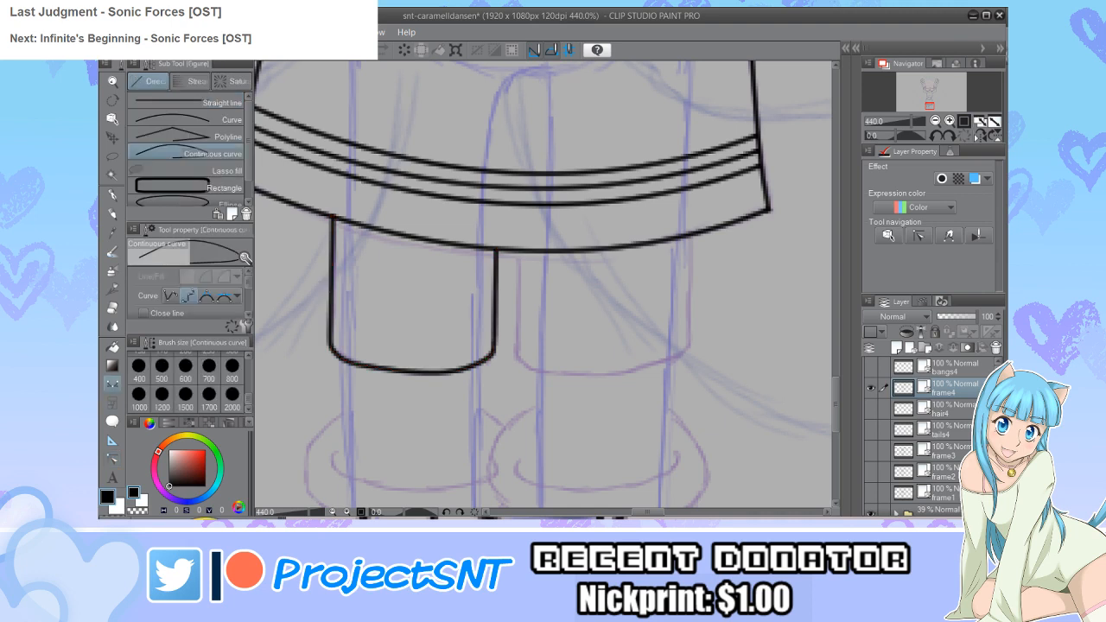
left_click(517, 252)
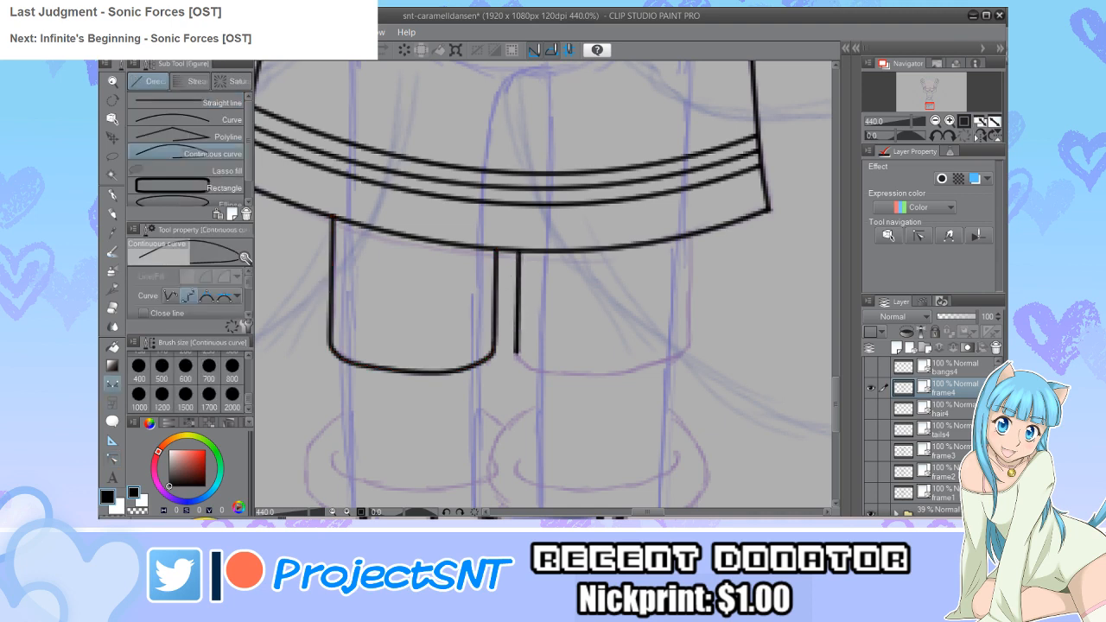
mouse_move(553, 372)
left_mouse_down()
mouse_move(612, 372)
mouse_move(691, 347)
mouse_move(690, 236)
left_mouse_up()
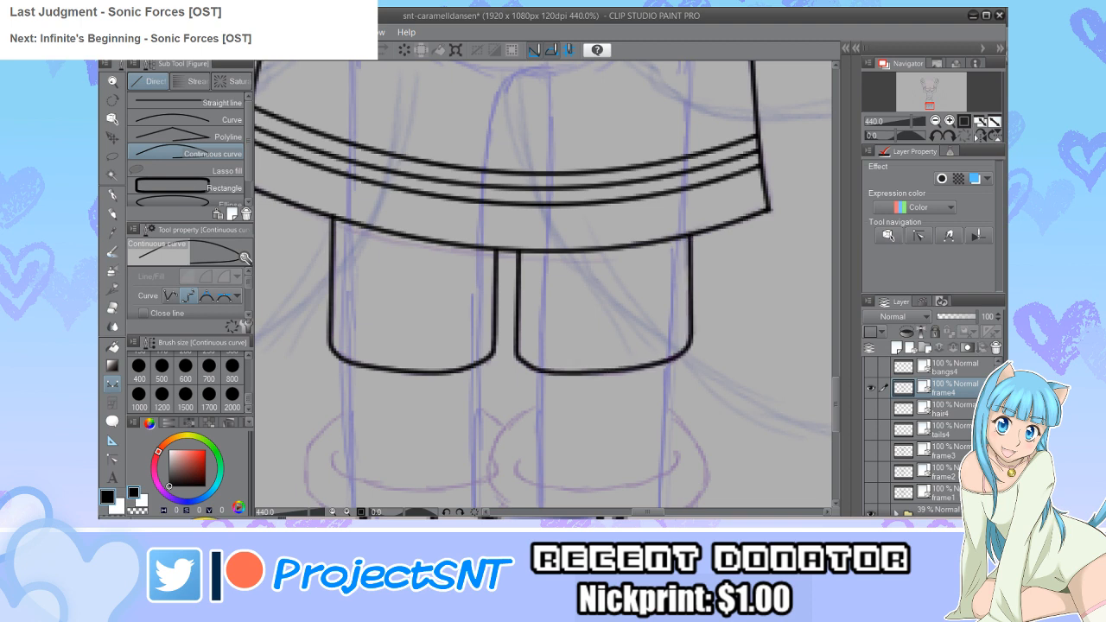
Step: Shift the control point at the right shorts leg's lower inner corner slightly inward to refine its inner side
scroll(543, 285, "up", 2)
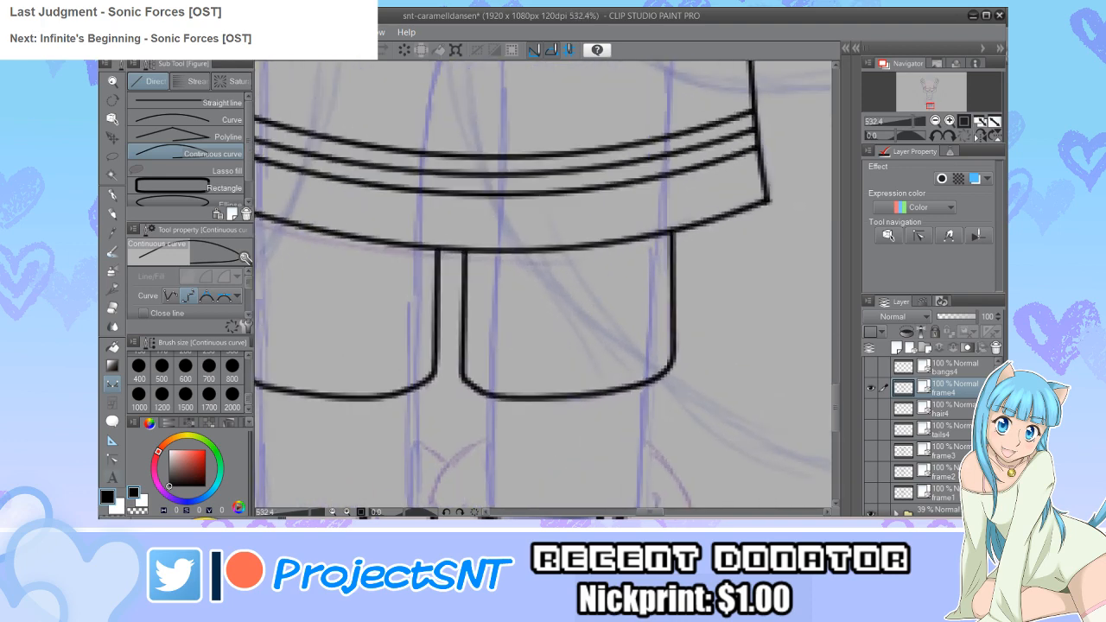
key("y")
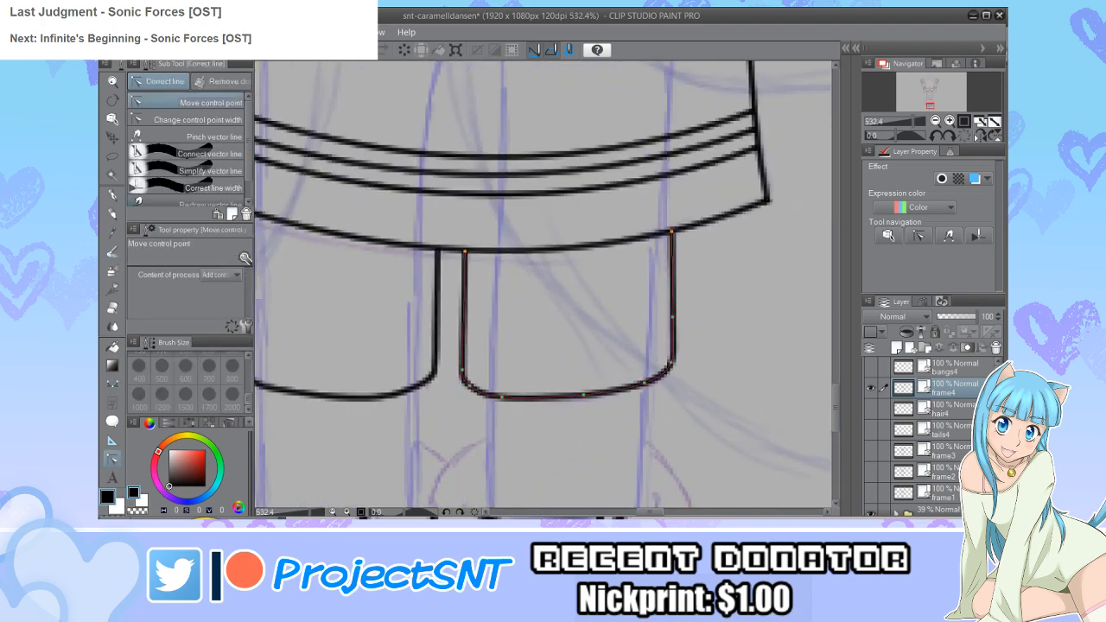
left_click_drag(463, 370, 464, 364)
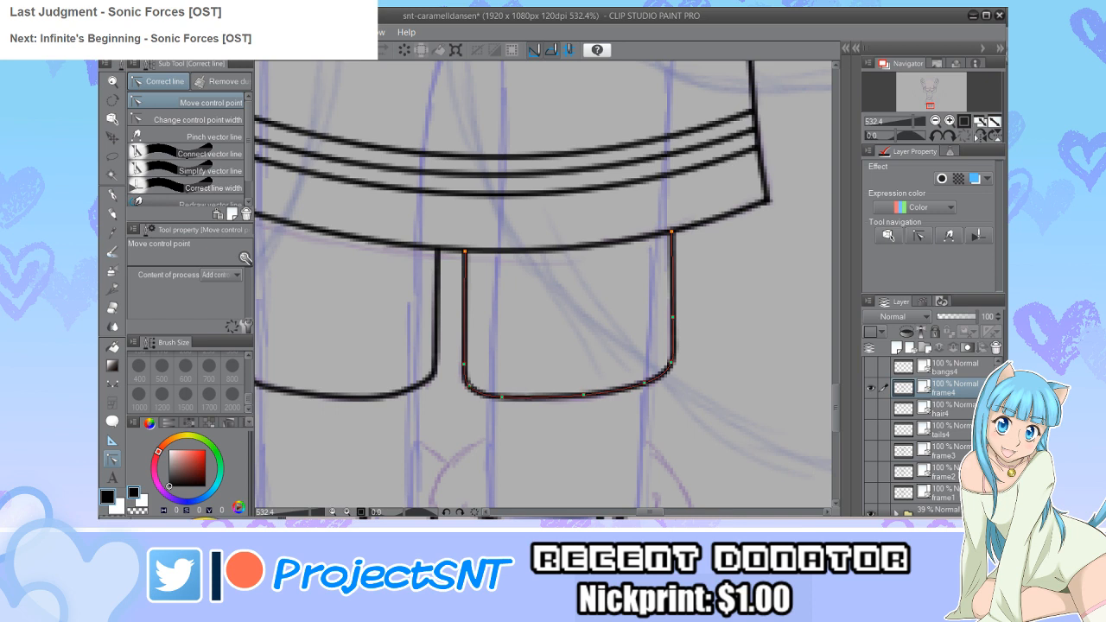
scroll(493, 430, "down", 1)
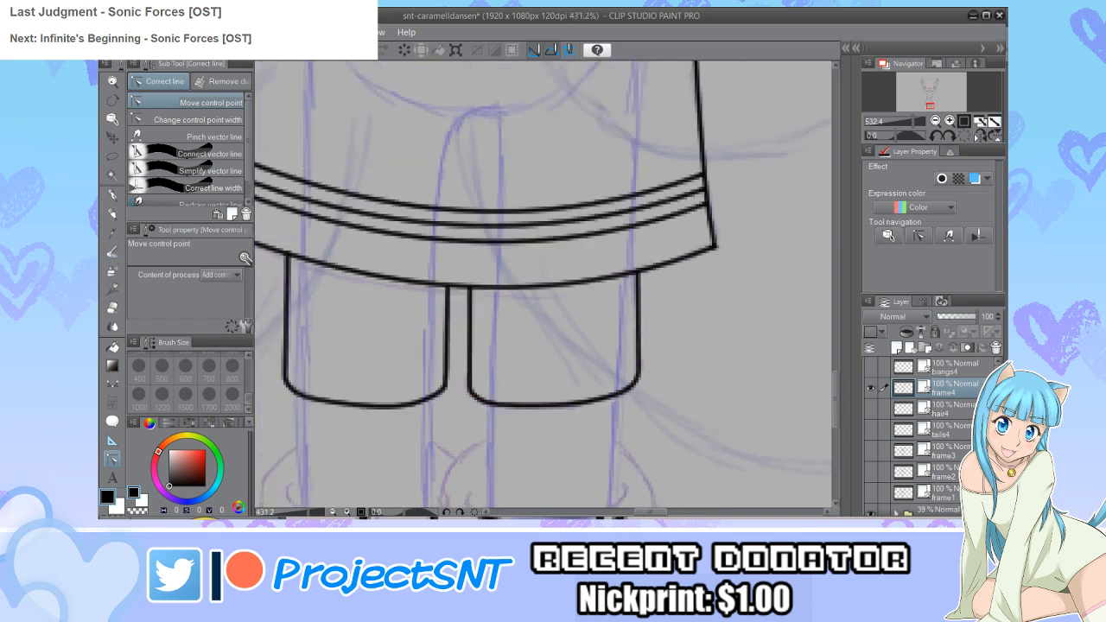
scroll(379, 430, "down", 2)
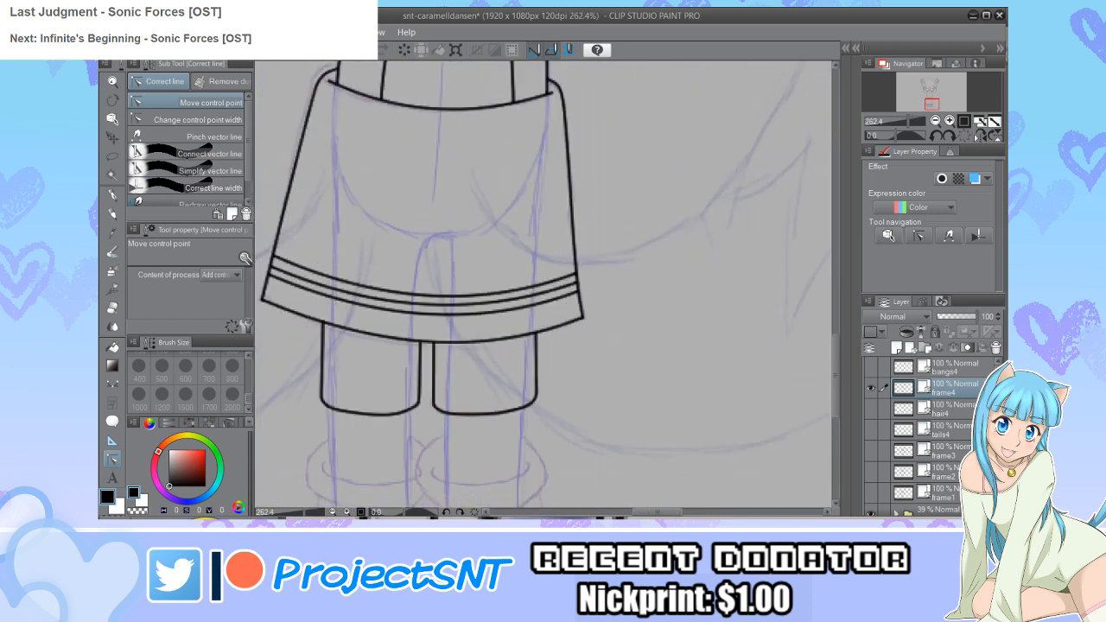
scroll(437, 363, "up", 3)
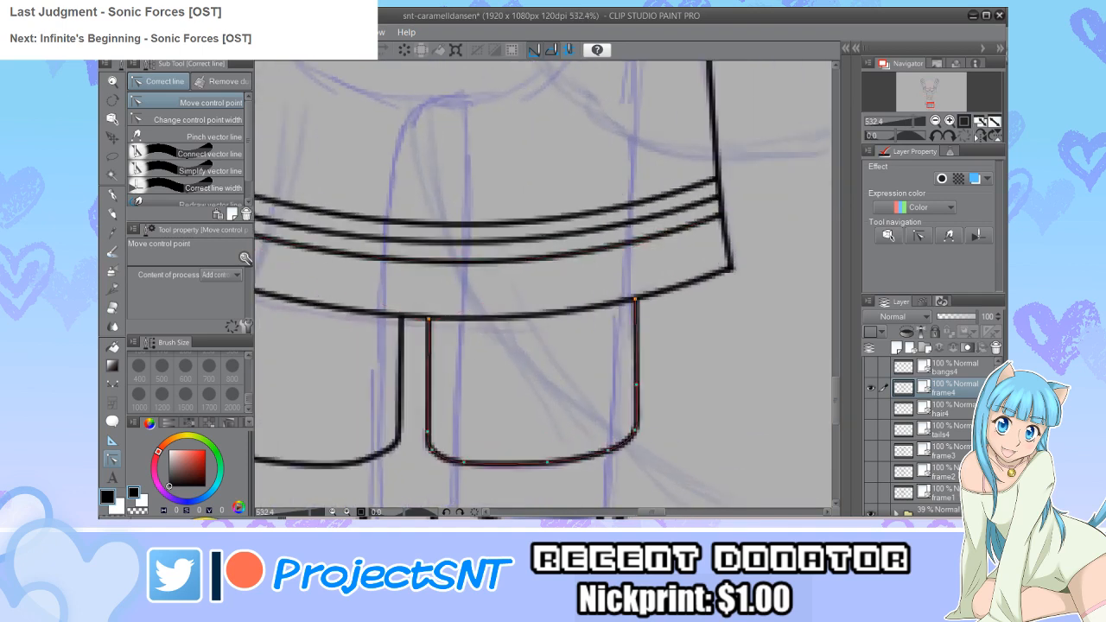
left_click_drag(428, 320, 433, 321)
key("ctrl+z")
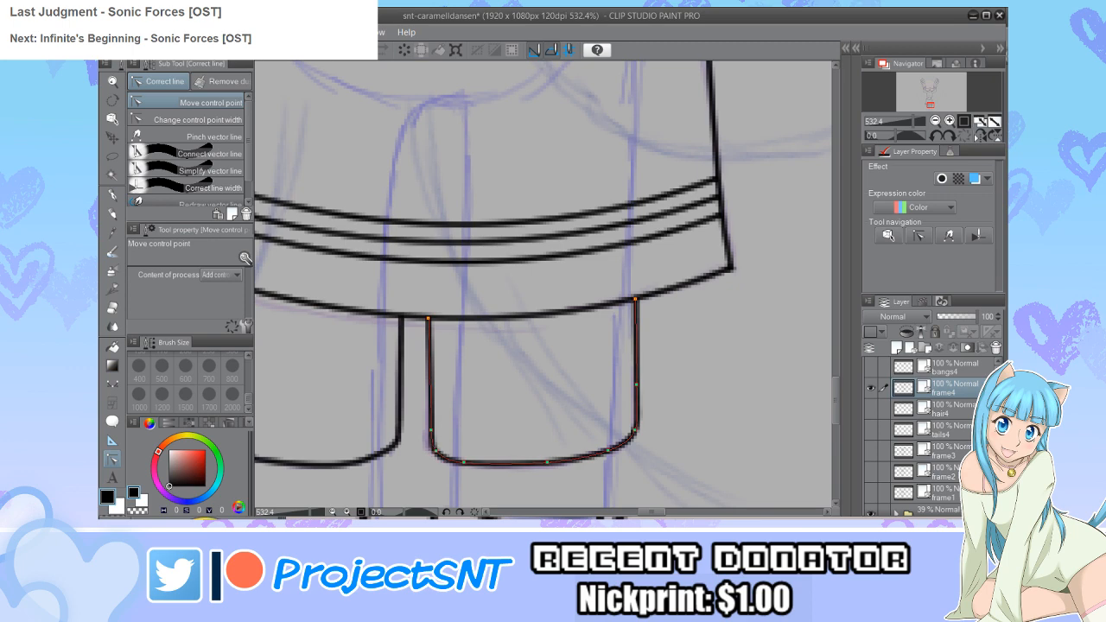
scroll(493, 389, "down", 1)
scroll(544, 285, "down", 3)
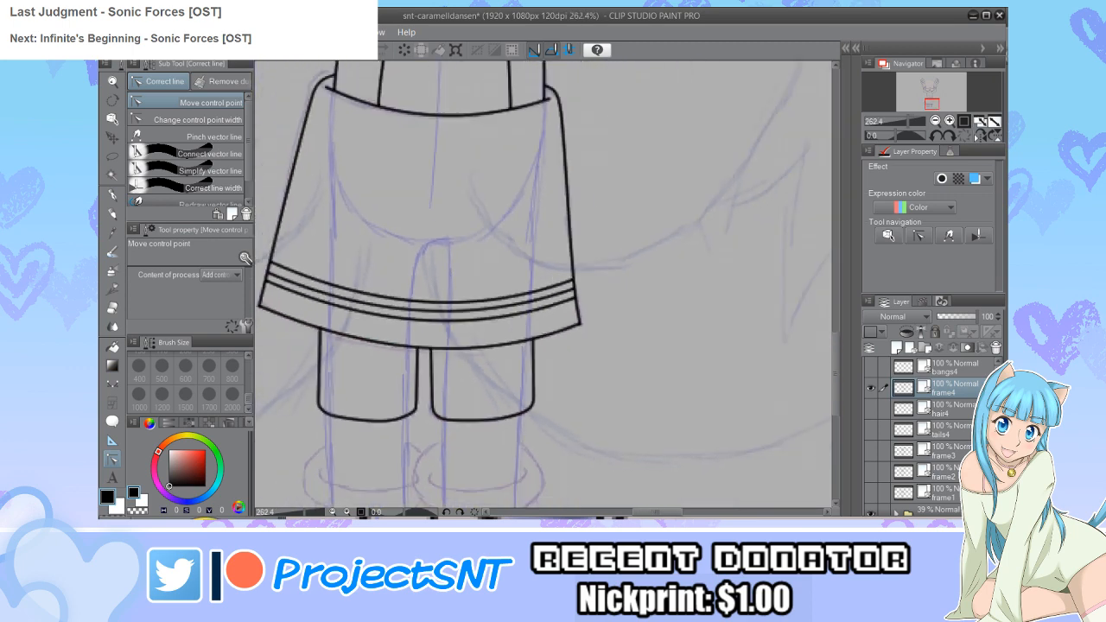
Step: Draw a curved hem line just above the bottom edge of each shorts leg with the Curve tool
scroll(545, 285, "up", 3)
scroll(447, 403, "down", 2)
left_click(112, 383)
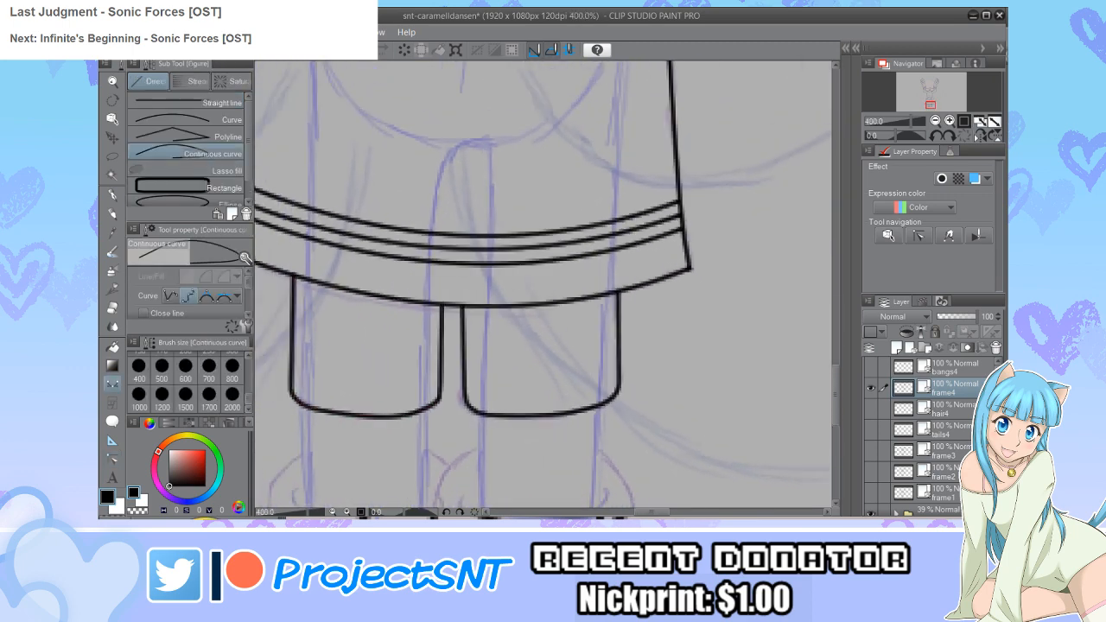
left_click(187, 119)
scroll(332, 406, "up", 3)
left_click_drag(275, 363, 474, 373)
left_click(374, 391)
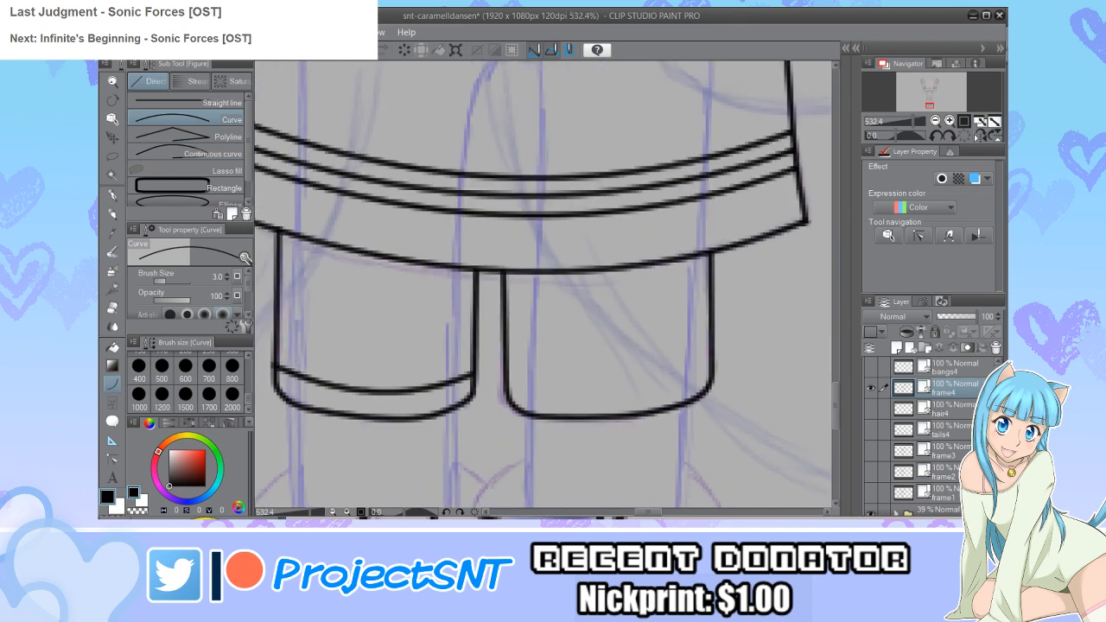
left_click_drag(508, 373, 709, 354)
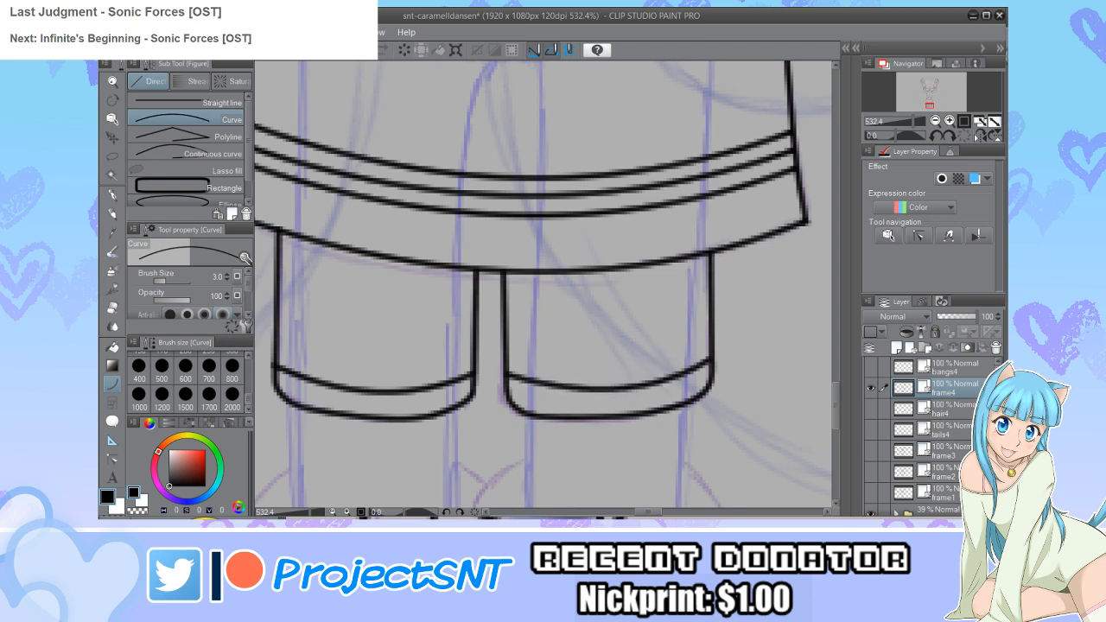
Step: Compare the shorts with the frame3 drawing and fit the left end of the right hem line to the leg's inner side
key("y")
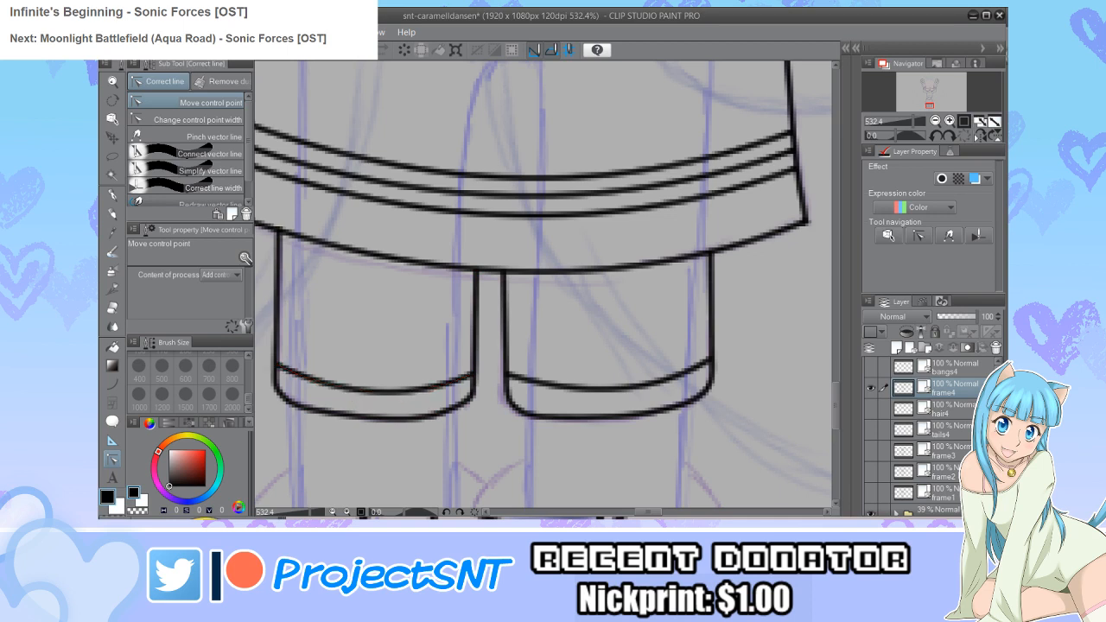
left_click(871, 450)
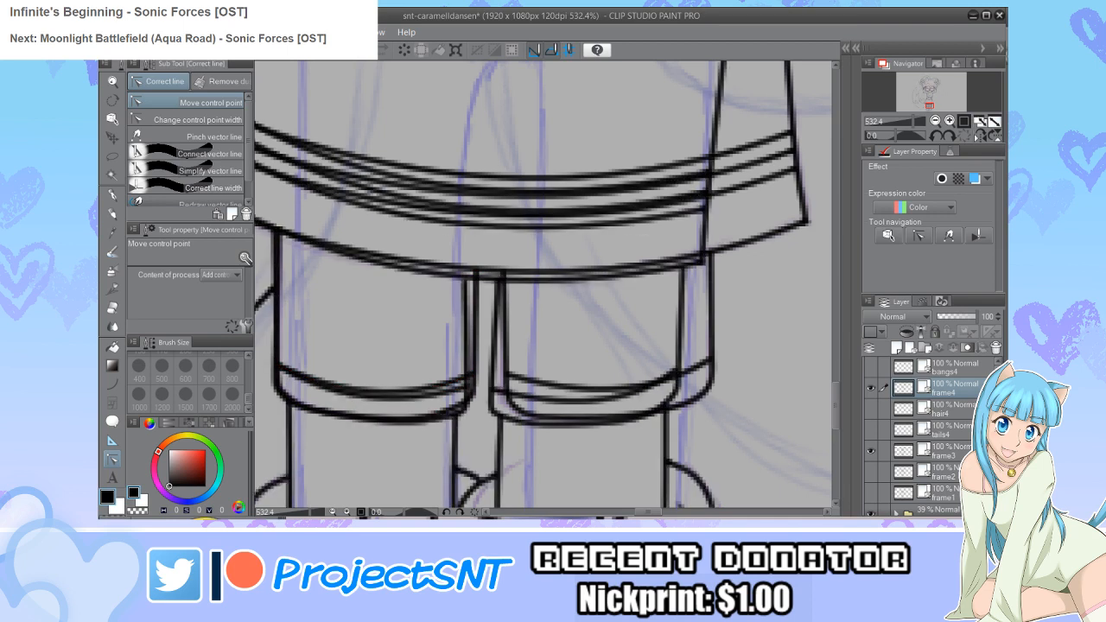
scroll(514, 380, "up", 2)
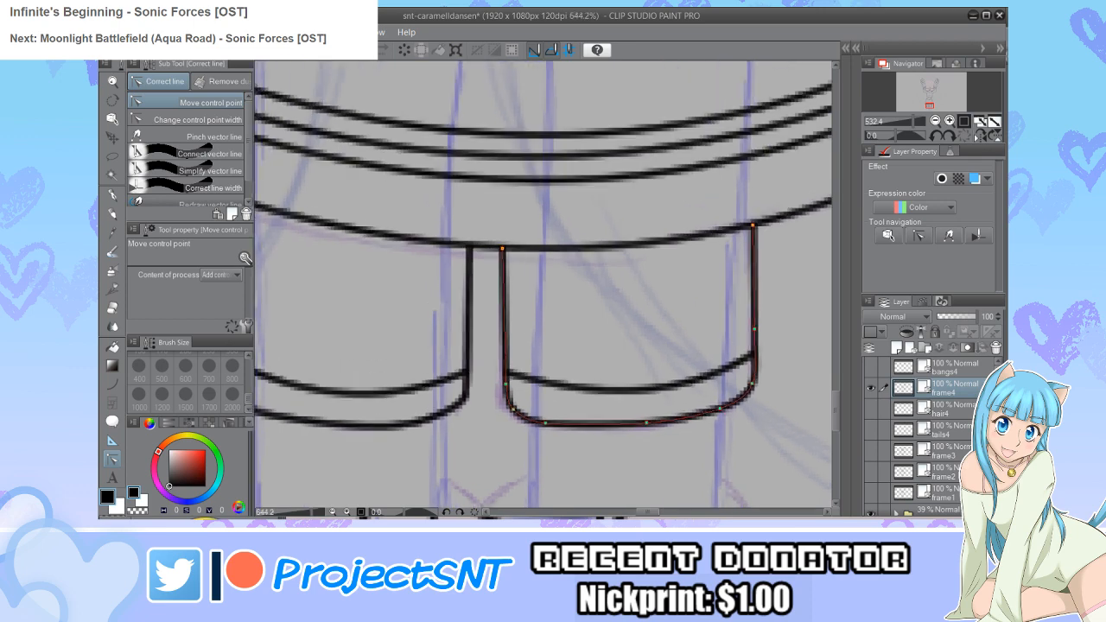
left_click_drag(506, 372, 507, 377)
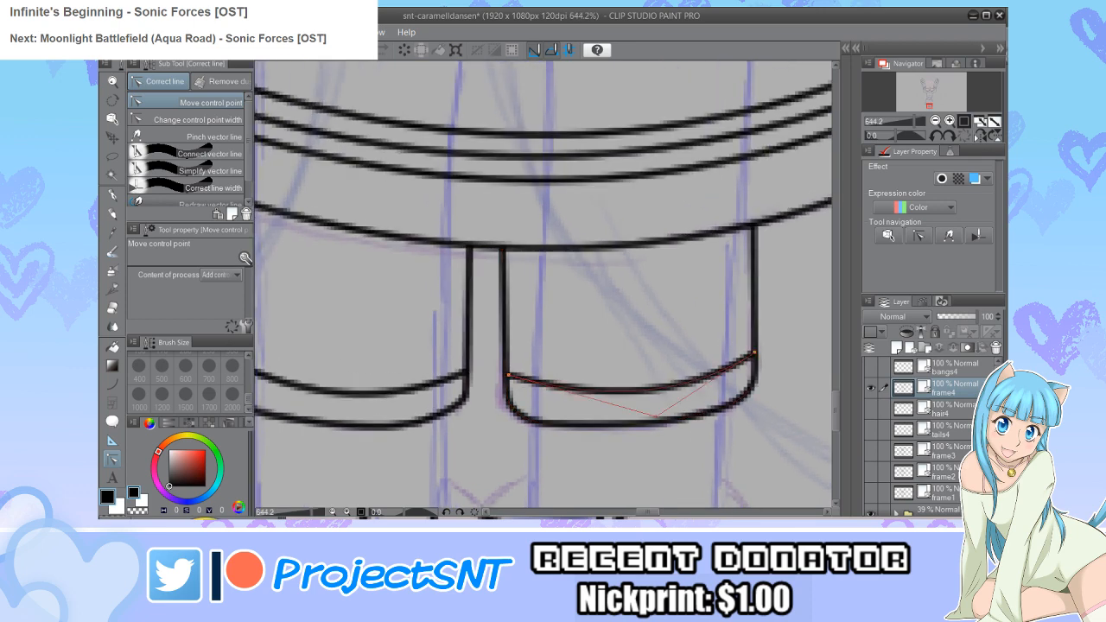
scroll(386, 377, "down", 8)
scroll(408, 259, "down", 3)
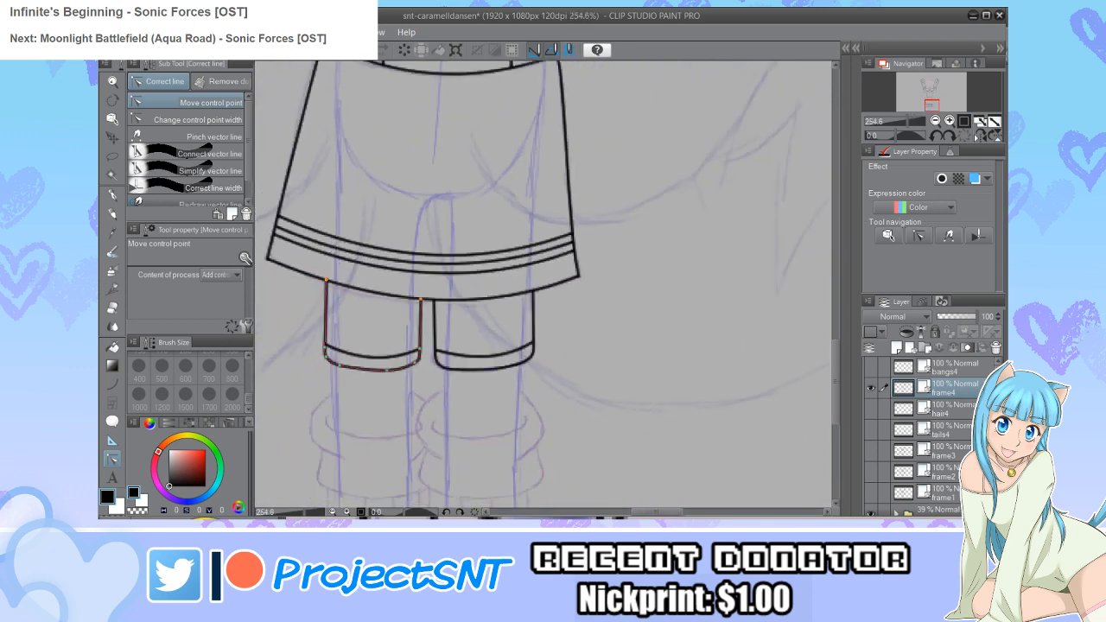
scroll(431, 431, "up", 3)
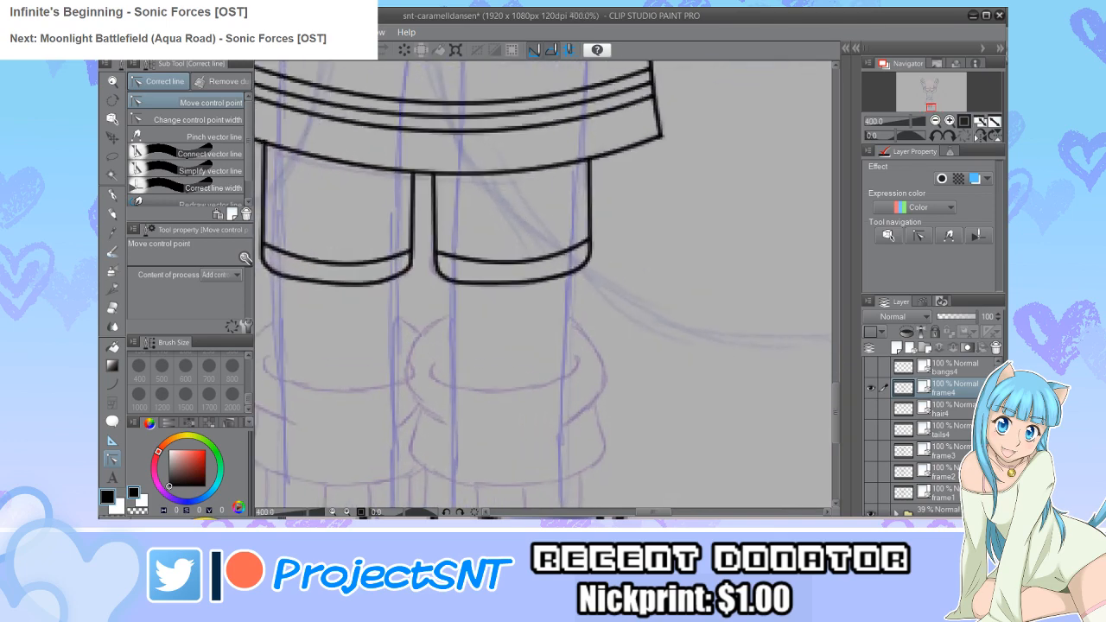
Step: Draw both side lines of the right leg from the shorts down into the leg warmer and check them against the frame3 drawing
key("u")
scroll(468, 363, "up", 1)
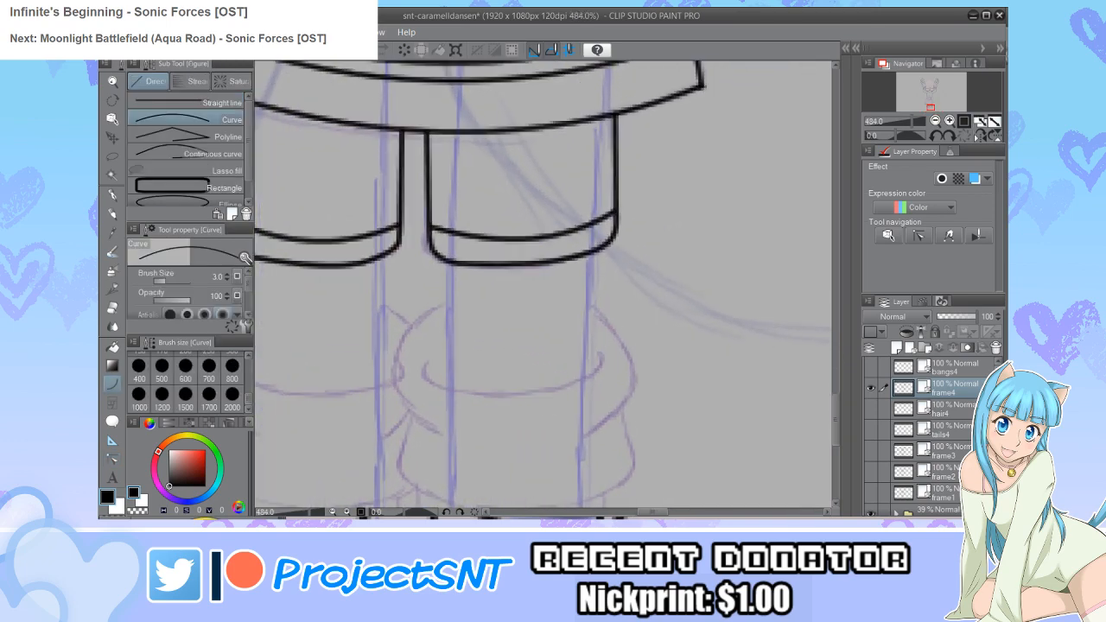
left_click_drag(447, 259, 446, 422)
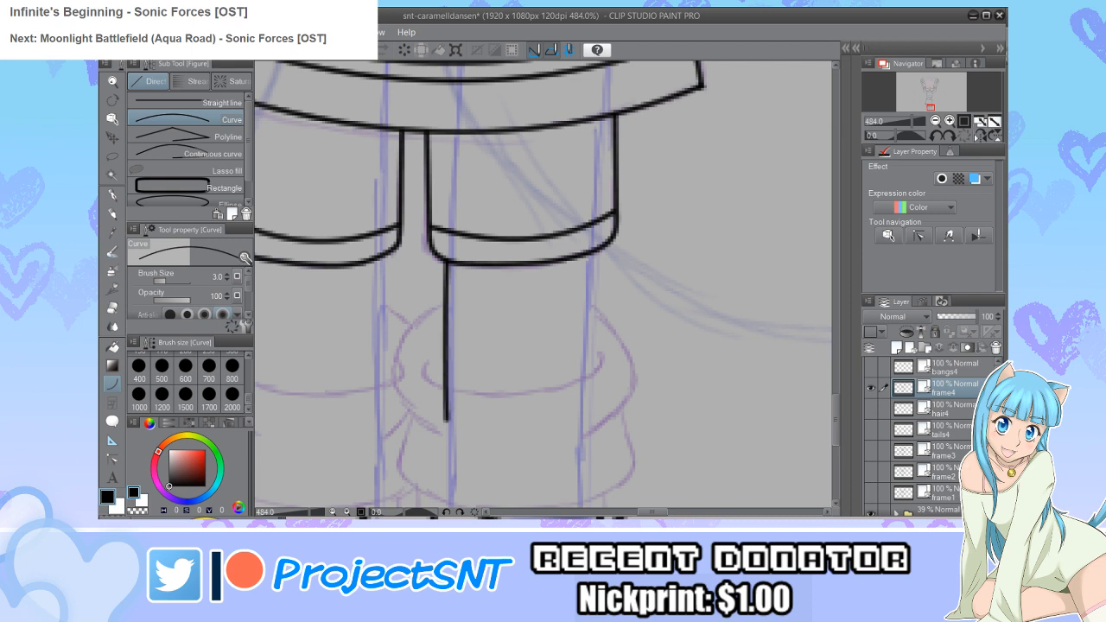
left_click_drag(598, 250, 592, 413)
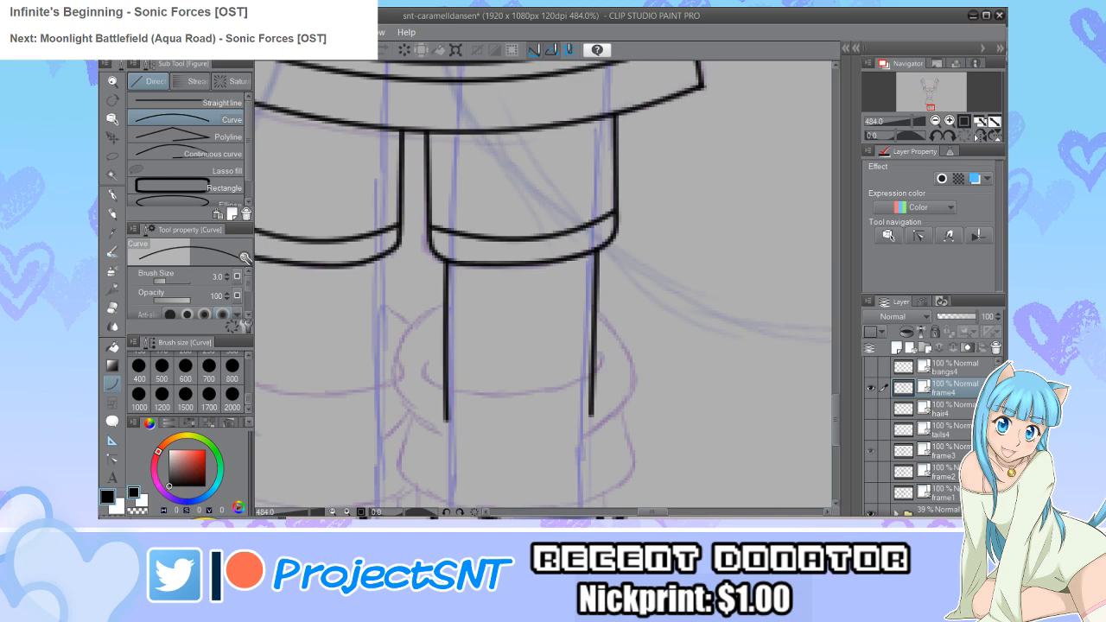
left_click(871, 450)
left_click(871, 451)
left_click(871, 450)
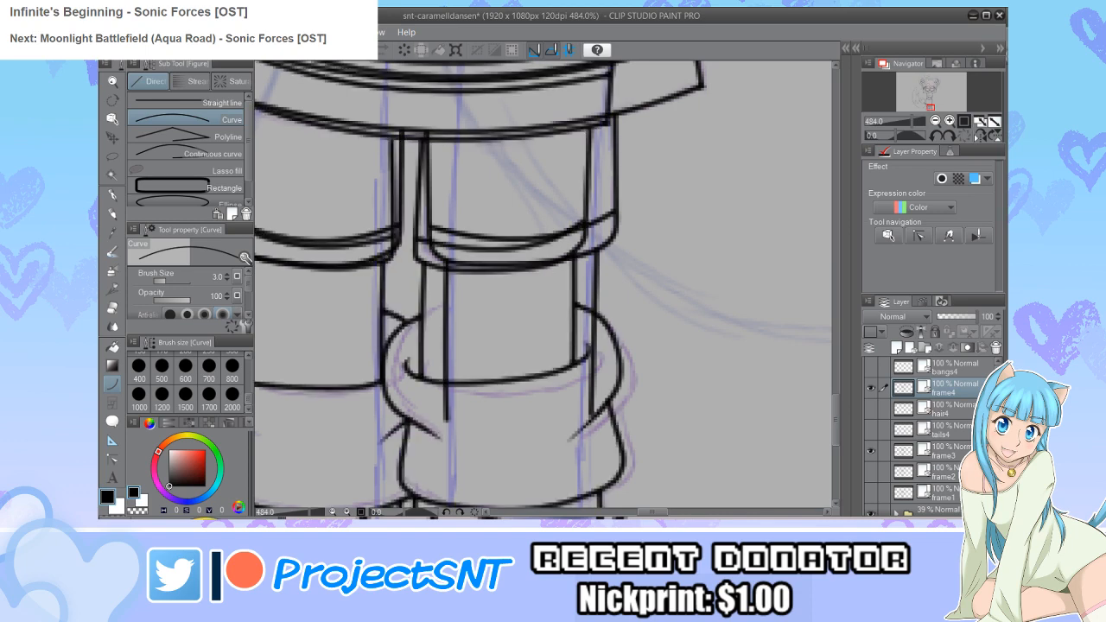
left_click(872, 450)
Step: Draw both side lines of the left leg from the shorts down into the leg warmer with the Curve tool
scroll(614, 324, "down", 4)
scroll(389, 346, "up", 4)
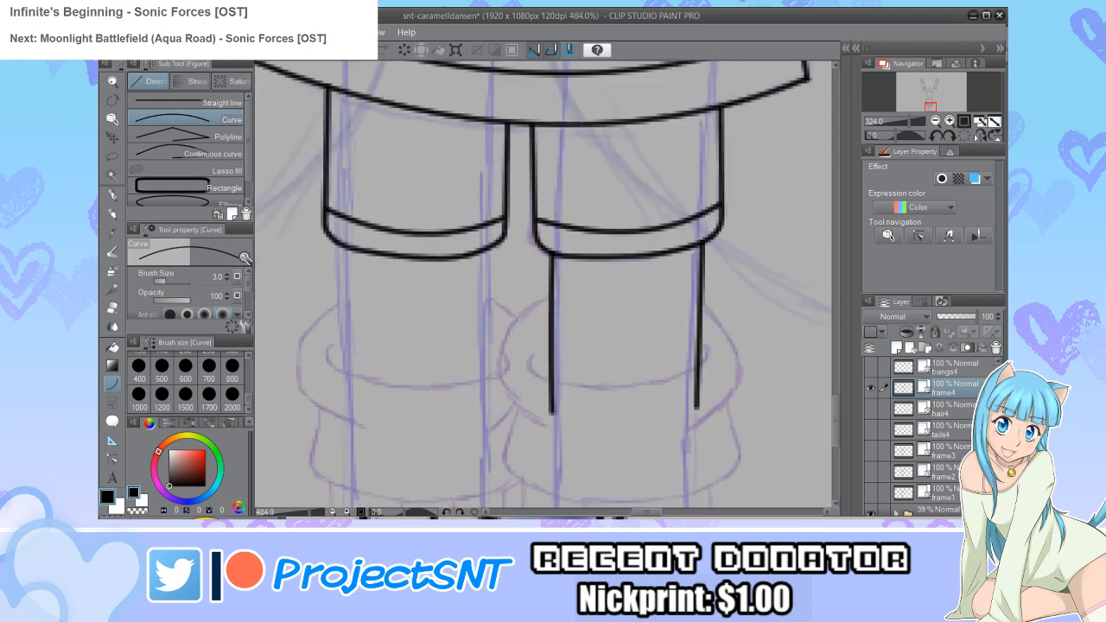
scroll(361, 313, "up", 1)
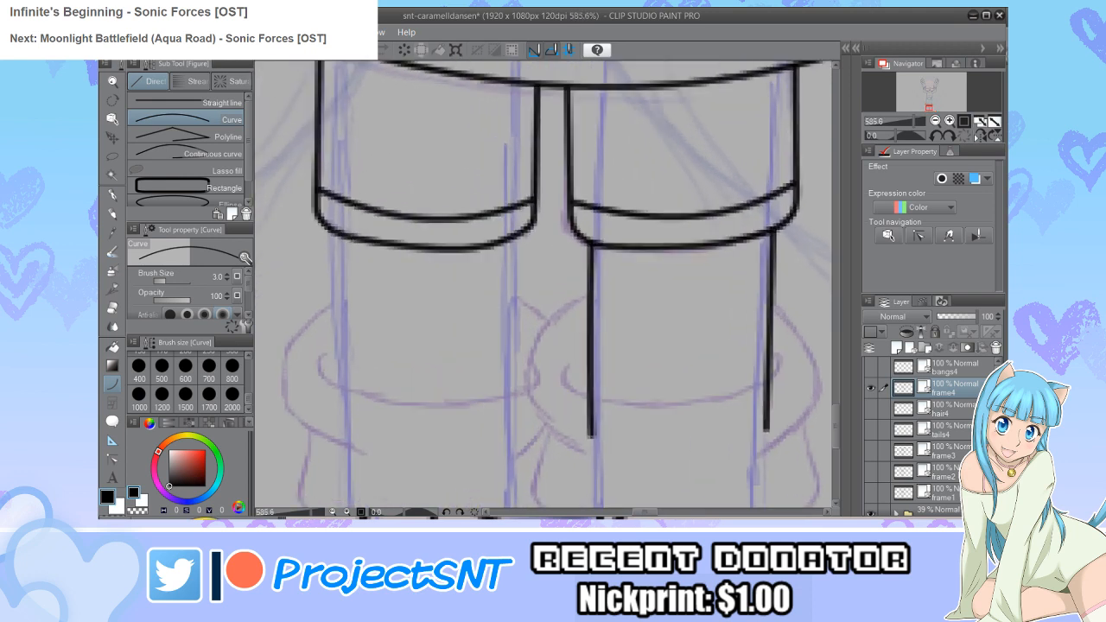
left_click_drag(331, 229, 341, 427)
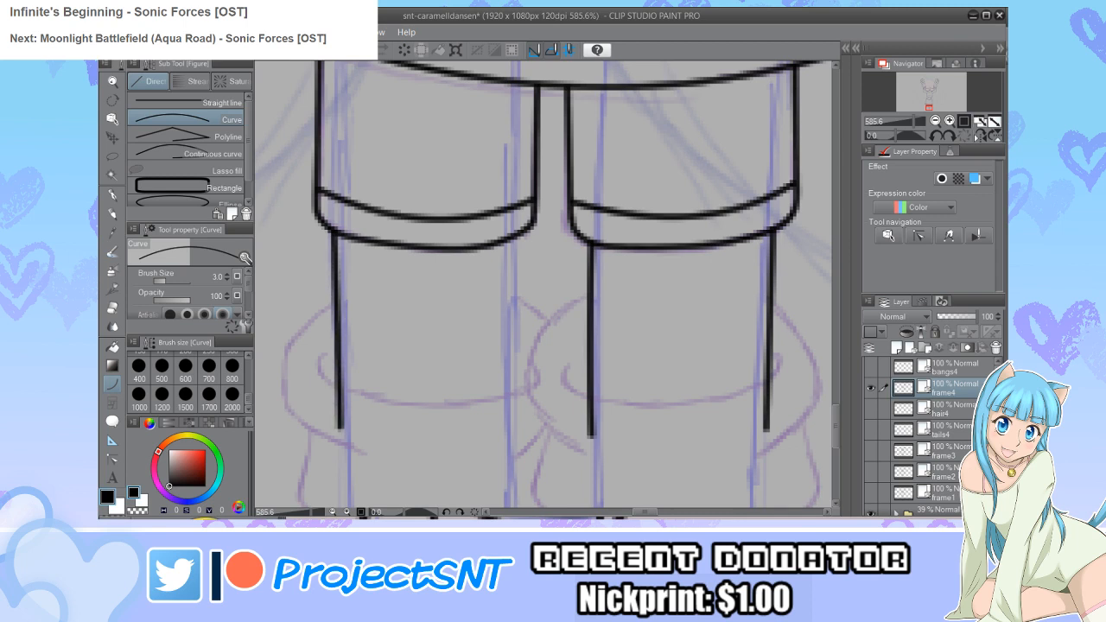
left_click_drag(517, 231, 519, 431)
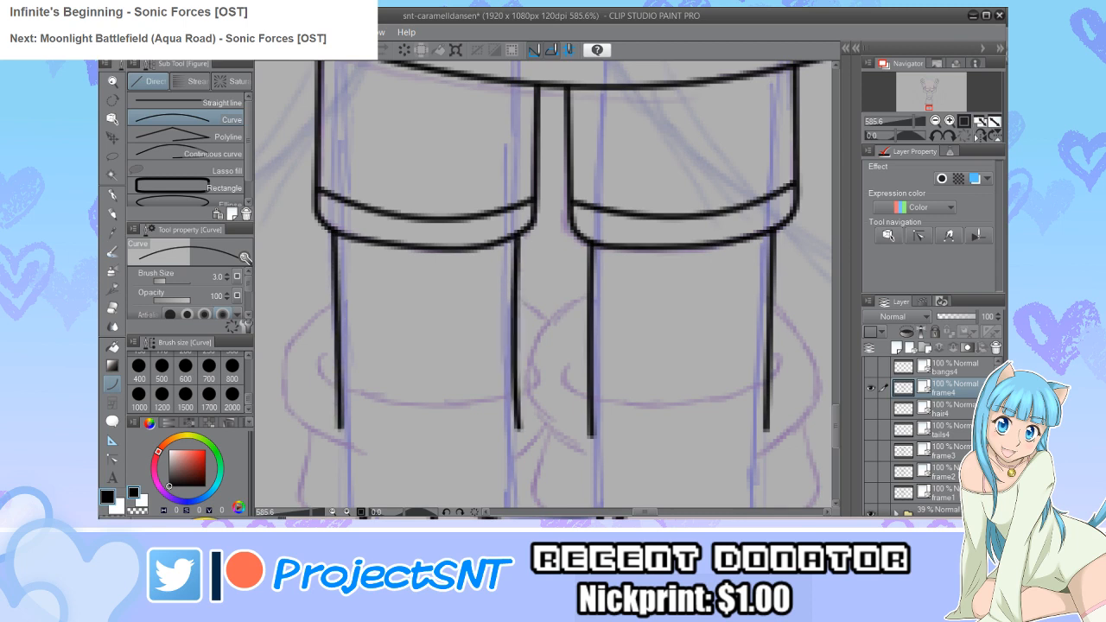
key("ctrl+minus")
key("ctrl+minus")
key("ctrl+minus")
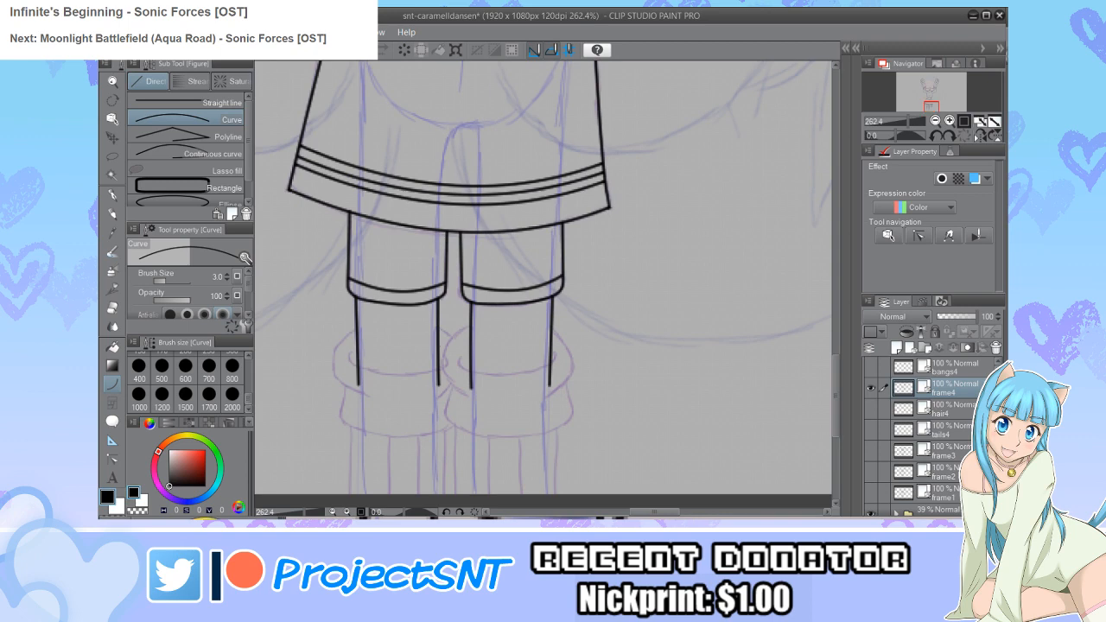
Step: Draw the curved opening line of the right leg warmer across the leg with Continuous curve and taper both its ends
key("ctrl+plus")
key("ctrl+plus")
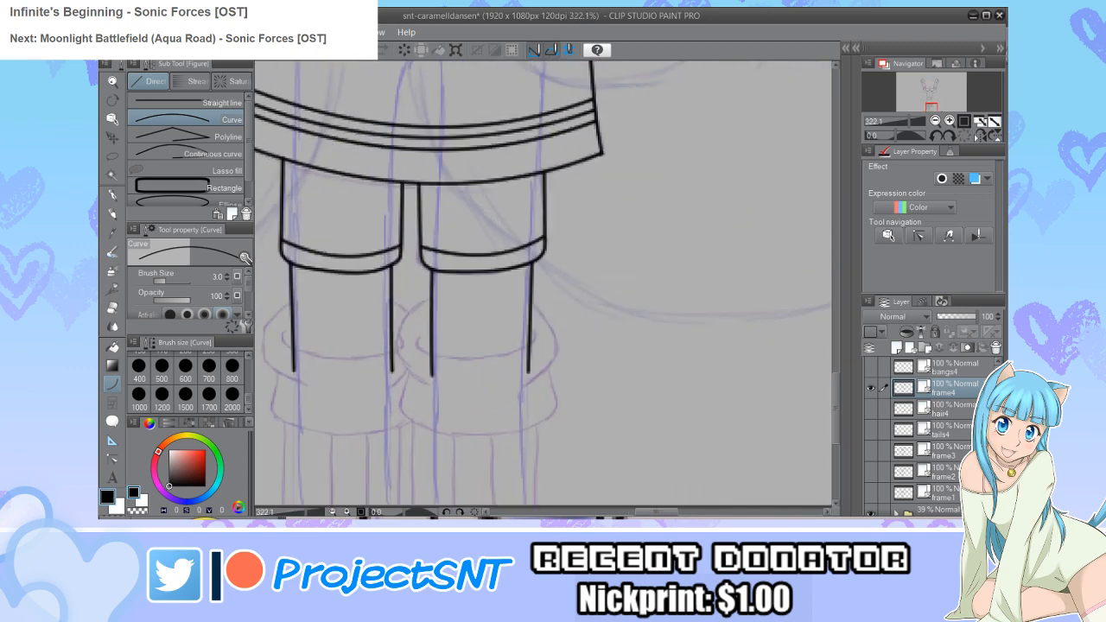
key("ctrl+plus")
key("ctrl+plus")
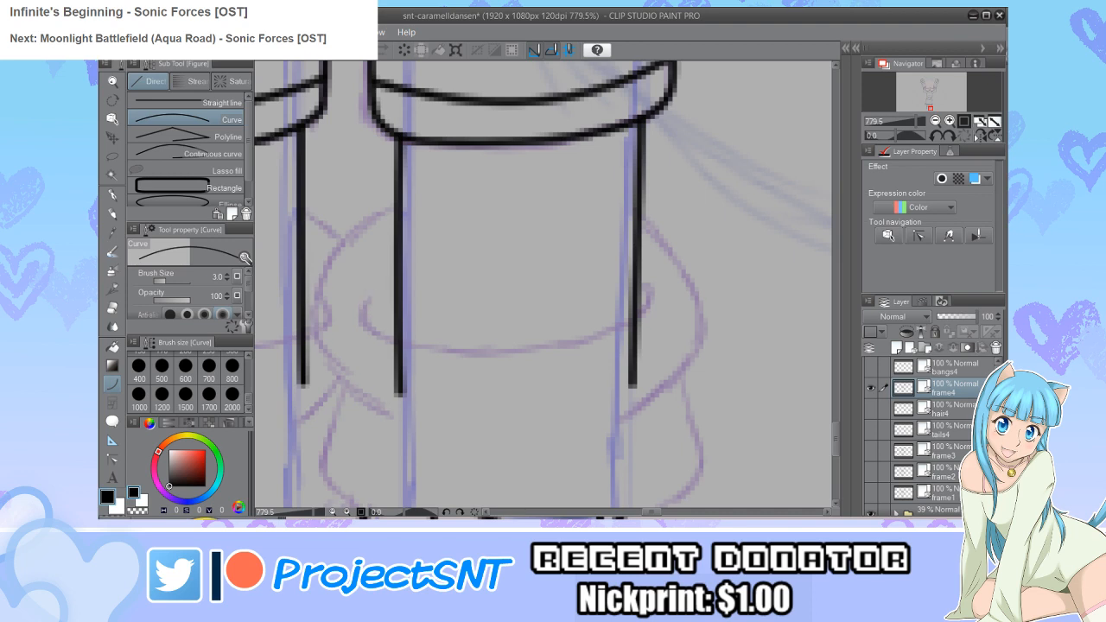
left_click(207, 152)
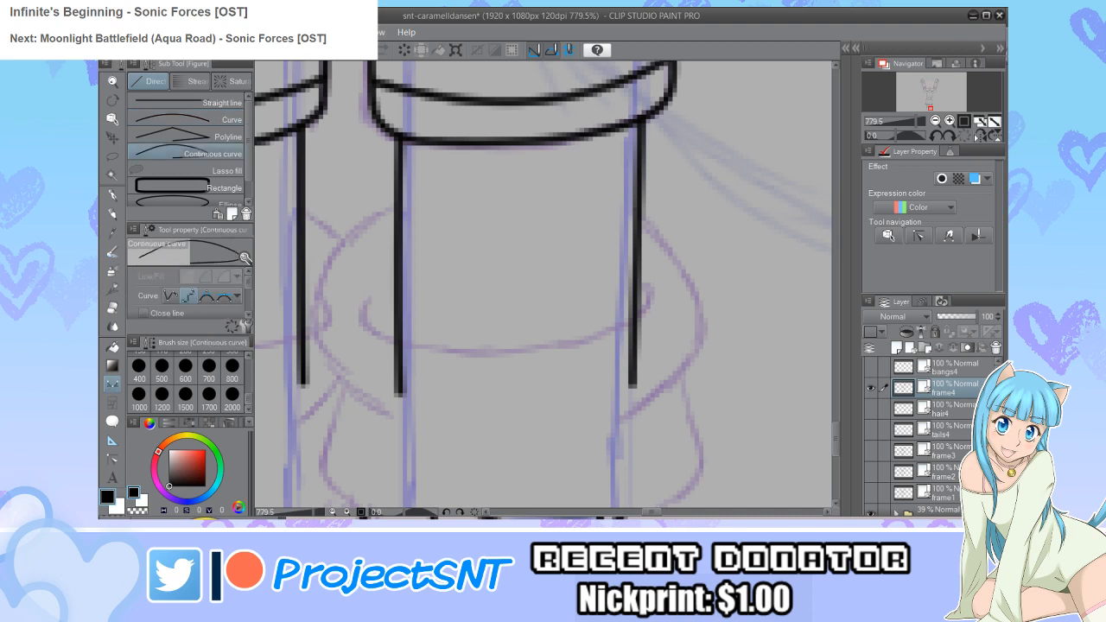
mouse_move(373, 294)
left_mouse_down()
mouse_move(376, 325)
mouse_move(480, 340)
left_mouse_up()
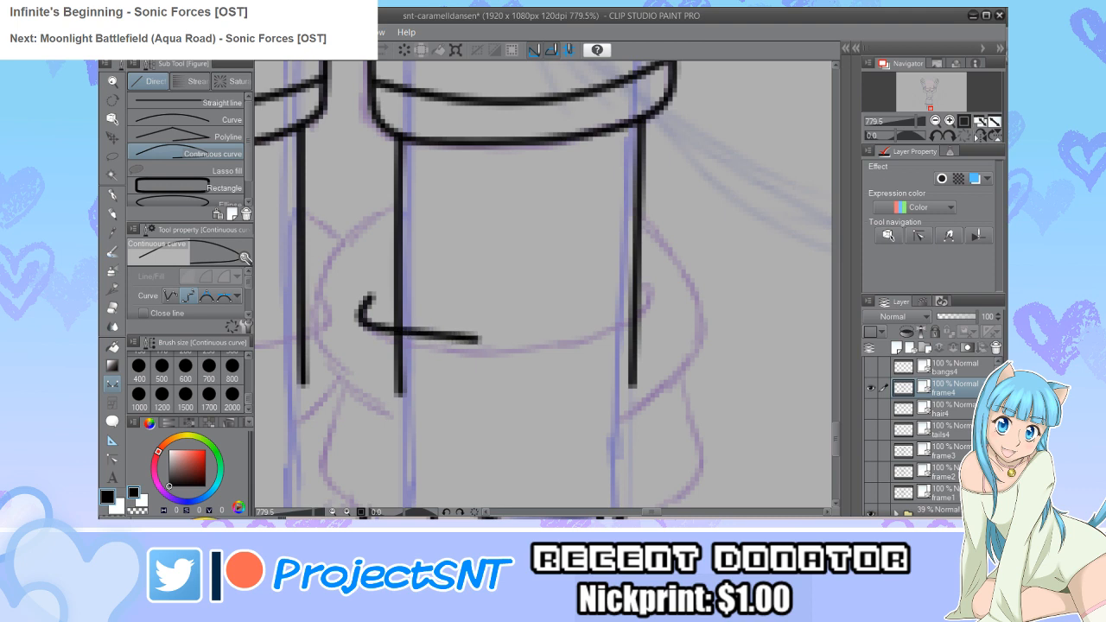
key("Escape")
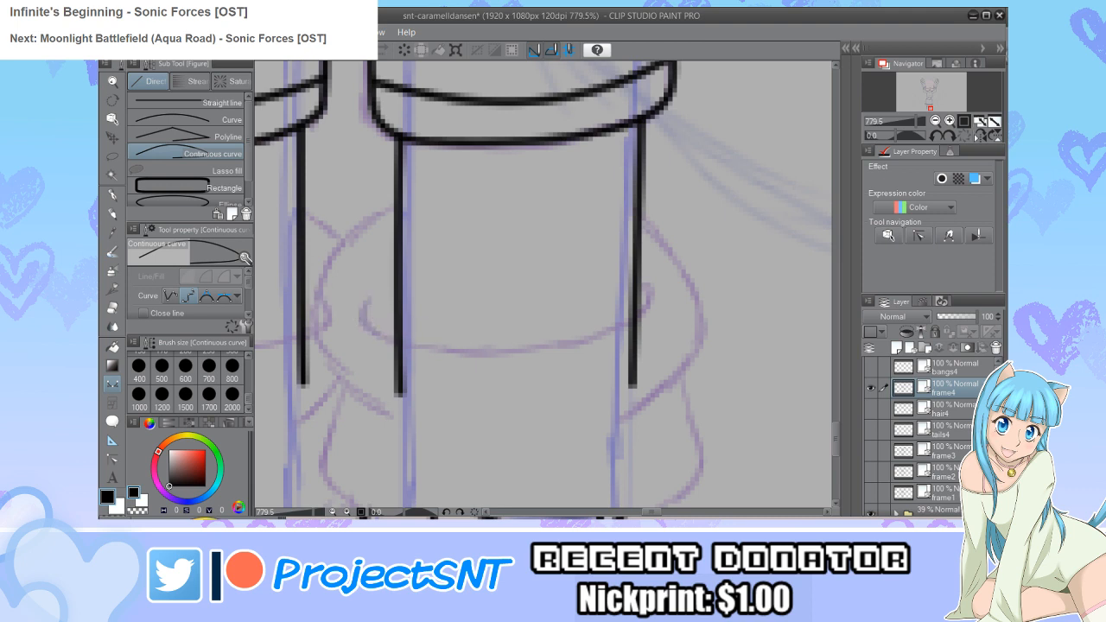
mouse_move(372, 283)
left_mouse_down()
mouse_move(365, 319)
mouse_move(441, 342)
mouse_move(596, 333)
mouse_move(660, 296)
mouse_move(651, 273)
left_mouse_up()
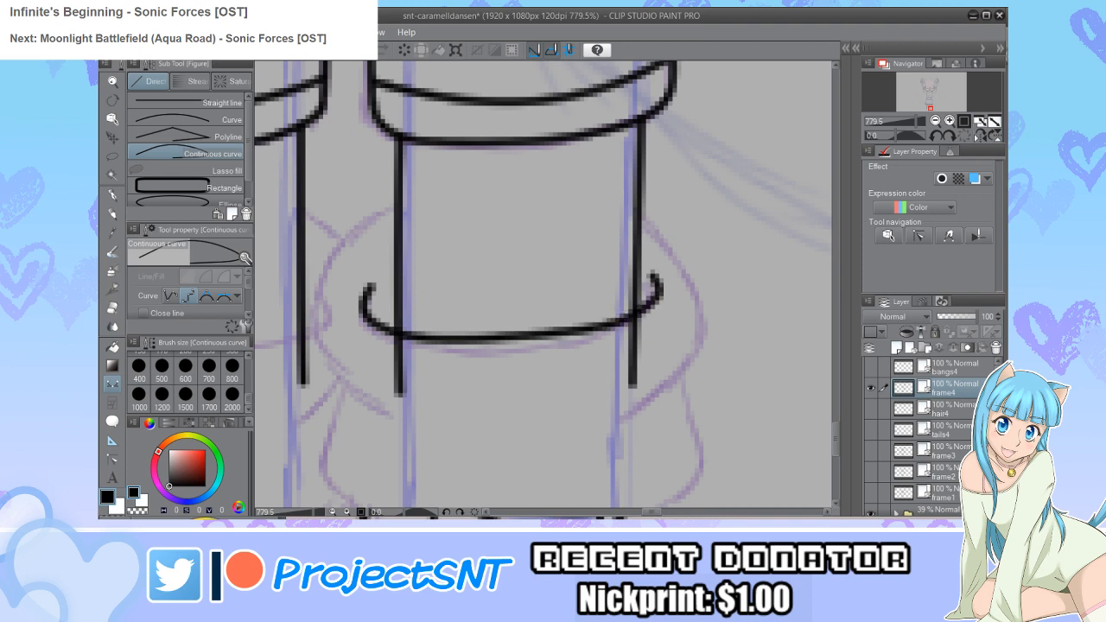
key("y")
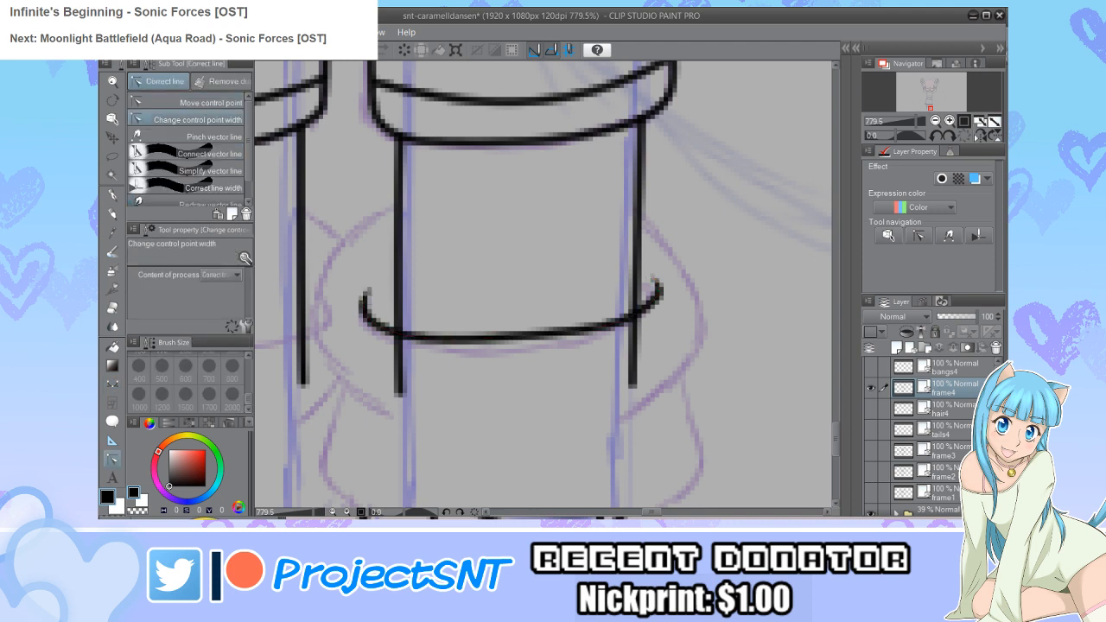
Step: Erase both ends of the right leg's side lines that stick out below the leg warmer's opening line with the Vector eraser
scroll(447, 299, "down", 2)
key("e")
left_click(397, 380)
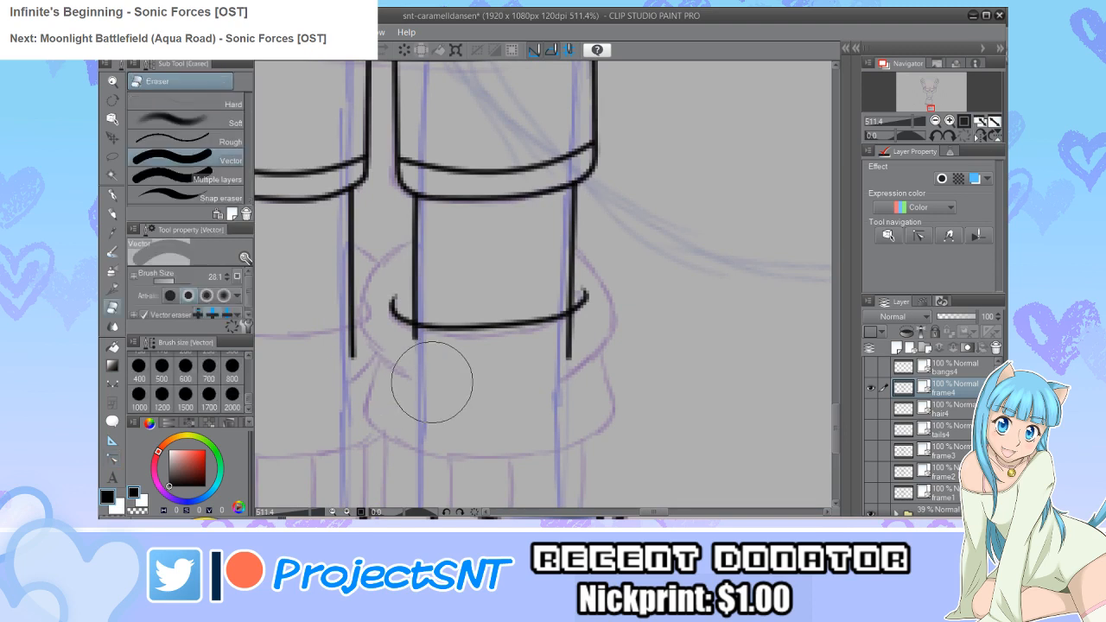
left_click(573, 363)
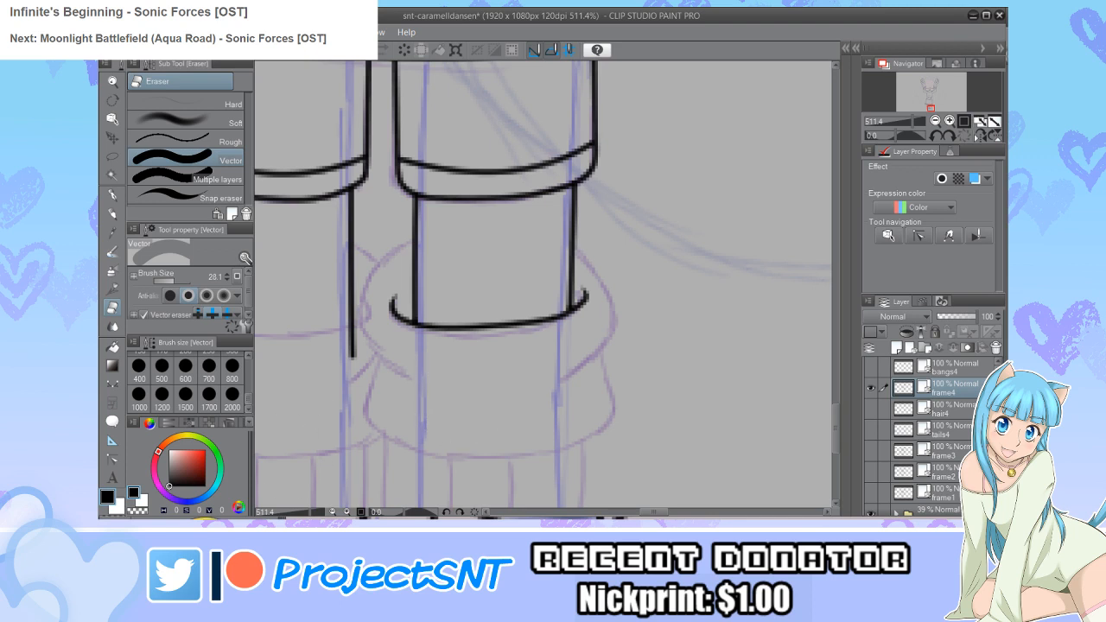
Step: Smooth the right part of the leg warmer's opening line by moving its control point slightly downward
key("y")
scroll(525, 345, "up", 1)
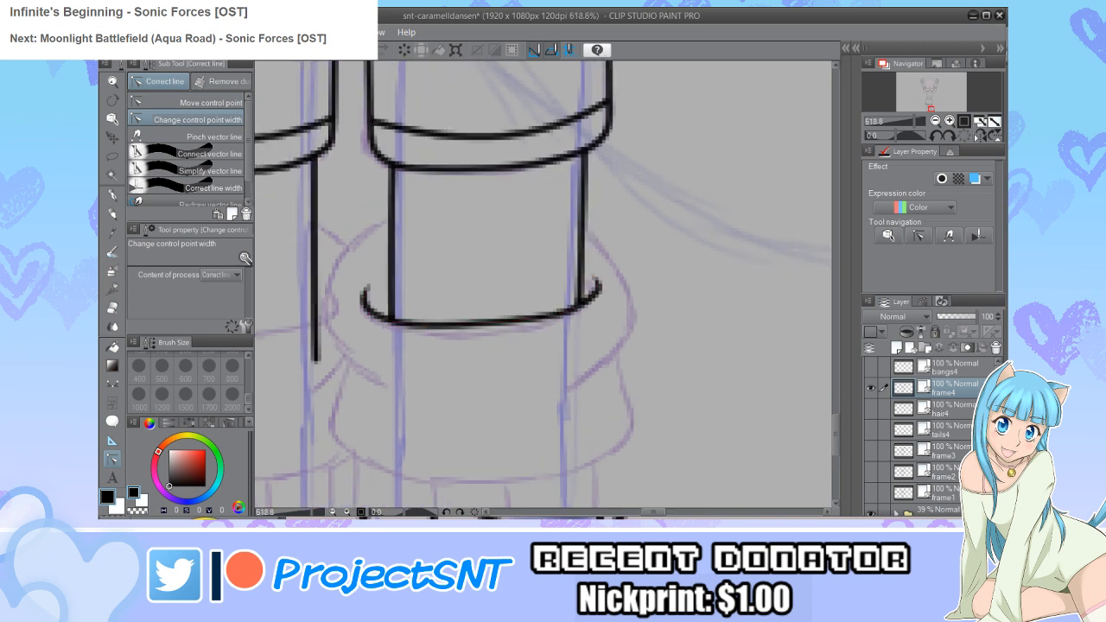
left_click(199, 103)
left_click_drag(544, 316, 540, 319)
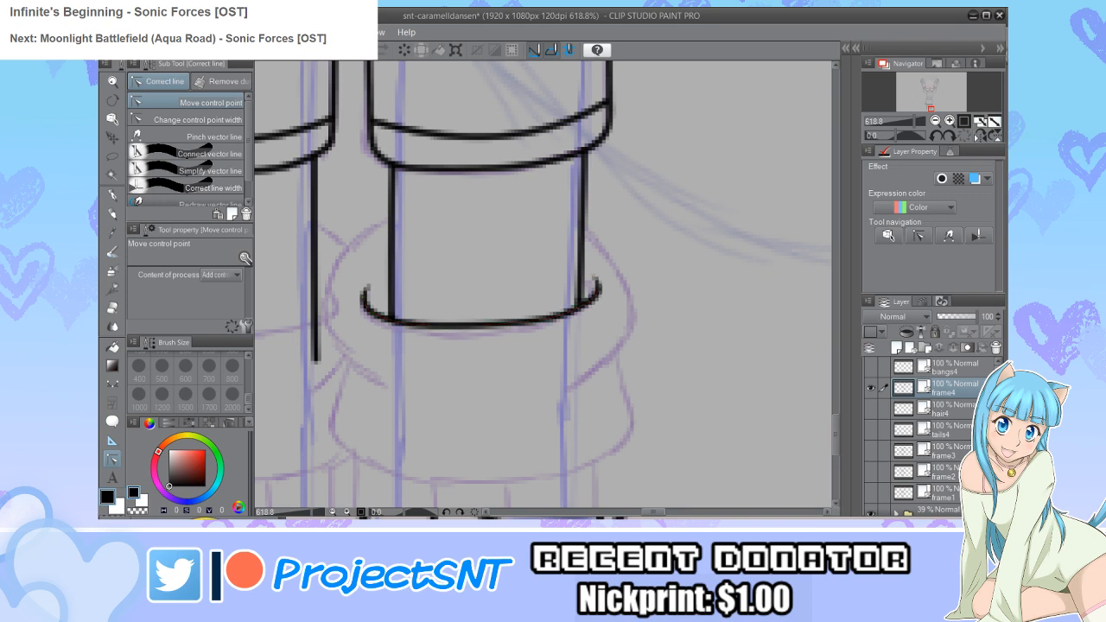
scroll(449, 372, "down", 3)
scroll(422, 377, "up", 2)
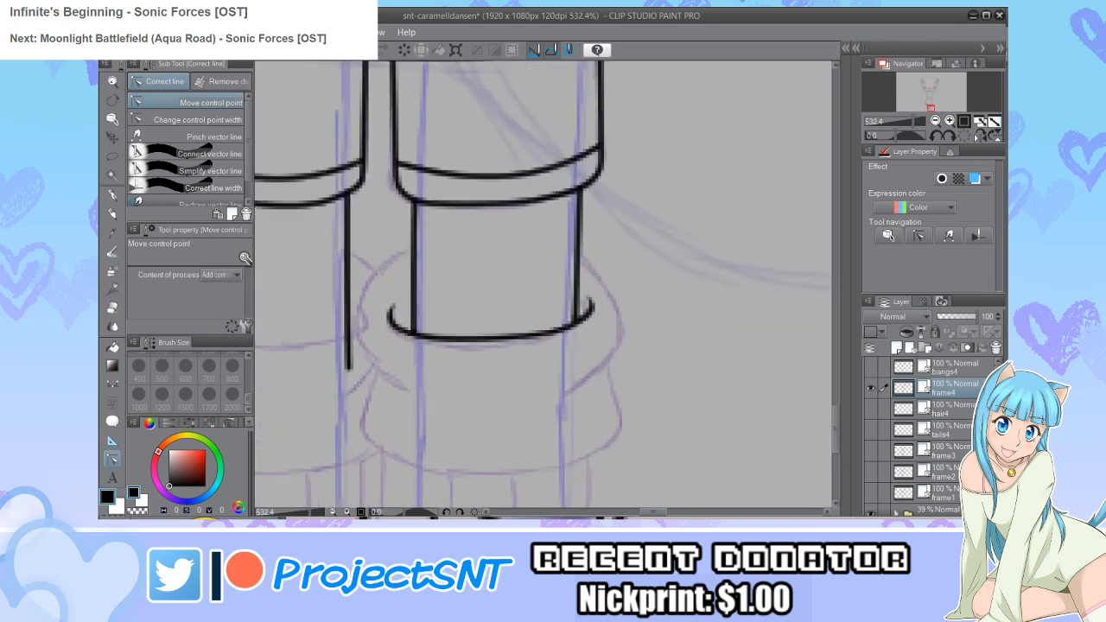
Step: Draw the rounded outer outline of the right leg warmer's upper fold, adjust its left side and taper both lower ends
key("u")
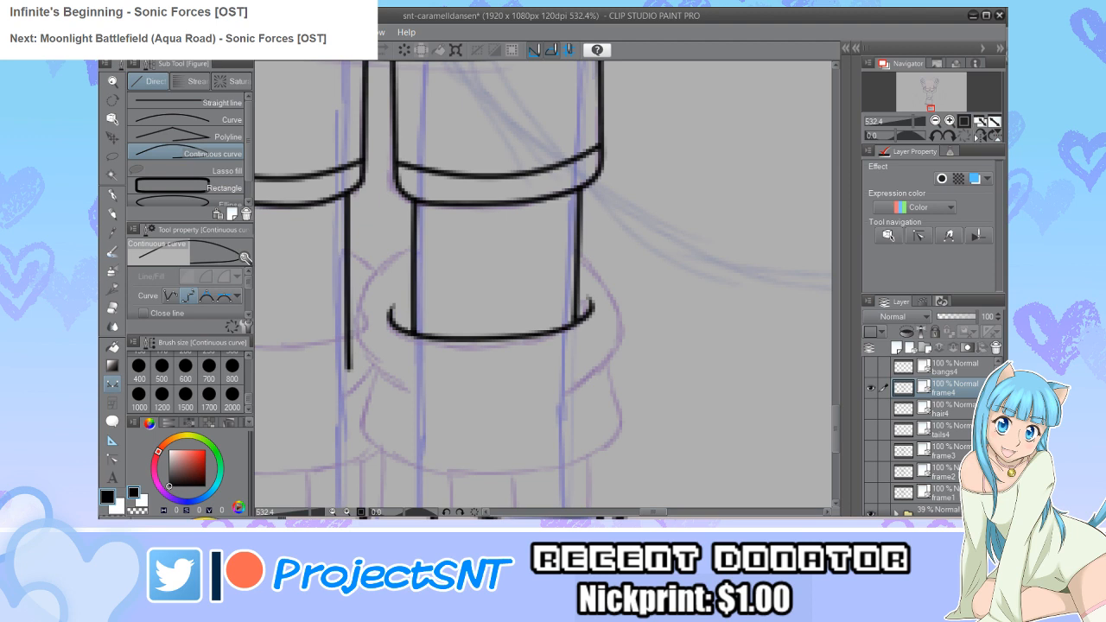
mouse_move(421, 396)
left_mouse_down()
mouse_move(367, 337)
mouse_move(360, 303)
mouse_move(380, 267)
mouse_move(462, 243)
mouse_move(560, 251)
mouse_move(598, 274)
mouse_move(624, 326)
mouse_move(621, 355)
mouse_move(555, 408)
left_mouse_up()
key("y")
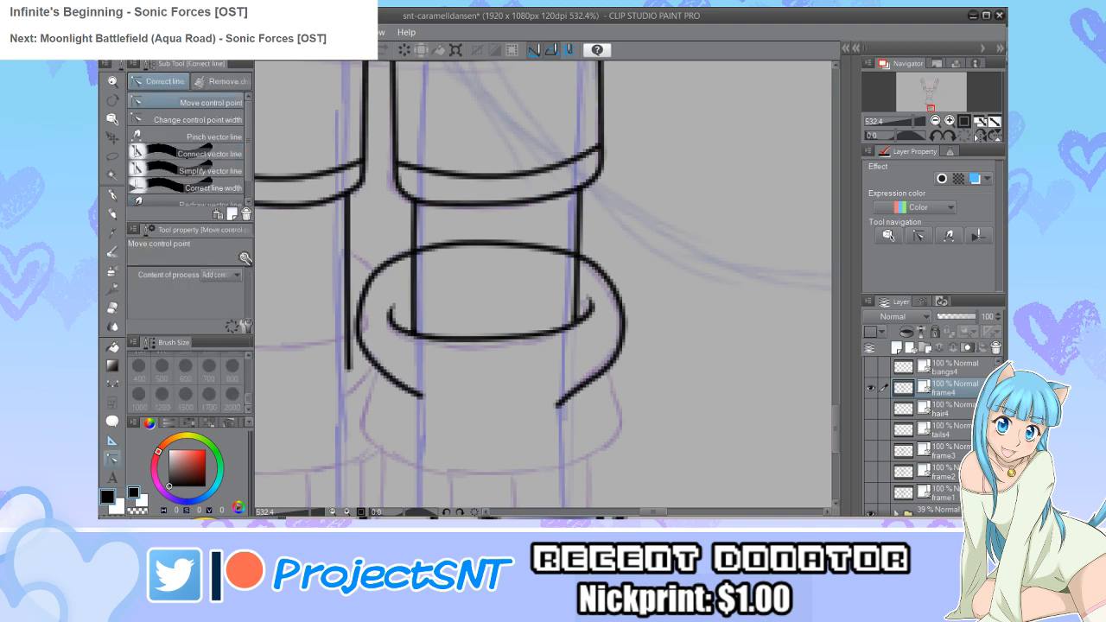
left_click_drag(424, 399, 423, 403)
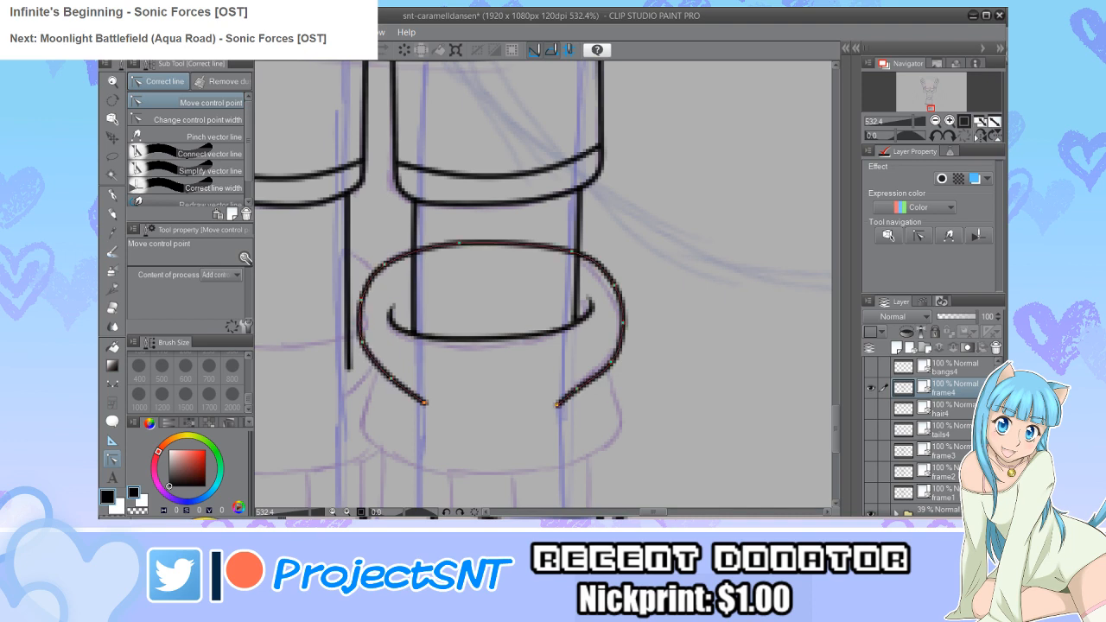
left_click_drag(361, 319, 356, 319)
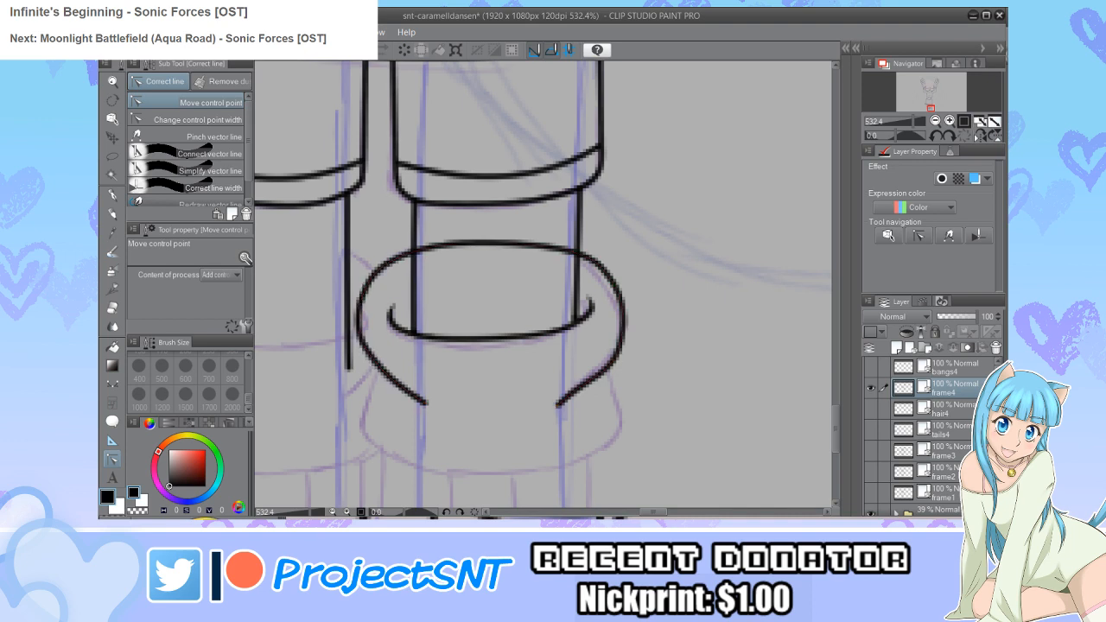
left_click(187, 119)
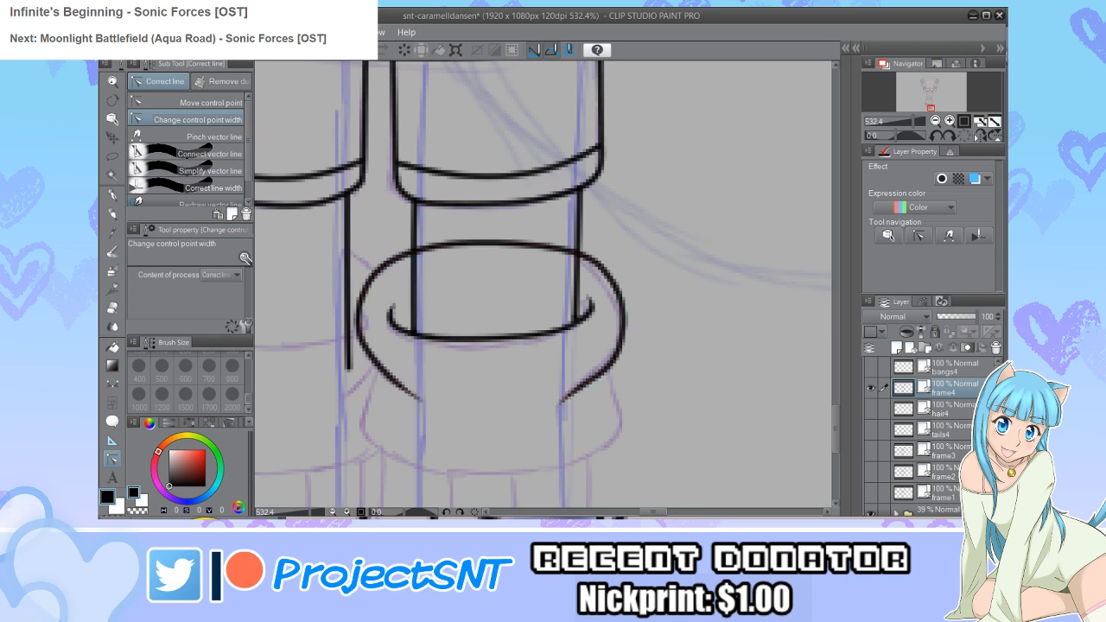
Step: Erase the part of the upper fold's outline that crosses the right leg between its two side lines
key("e")
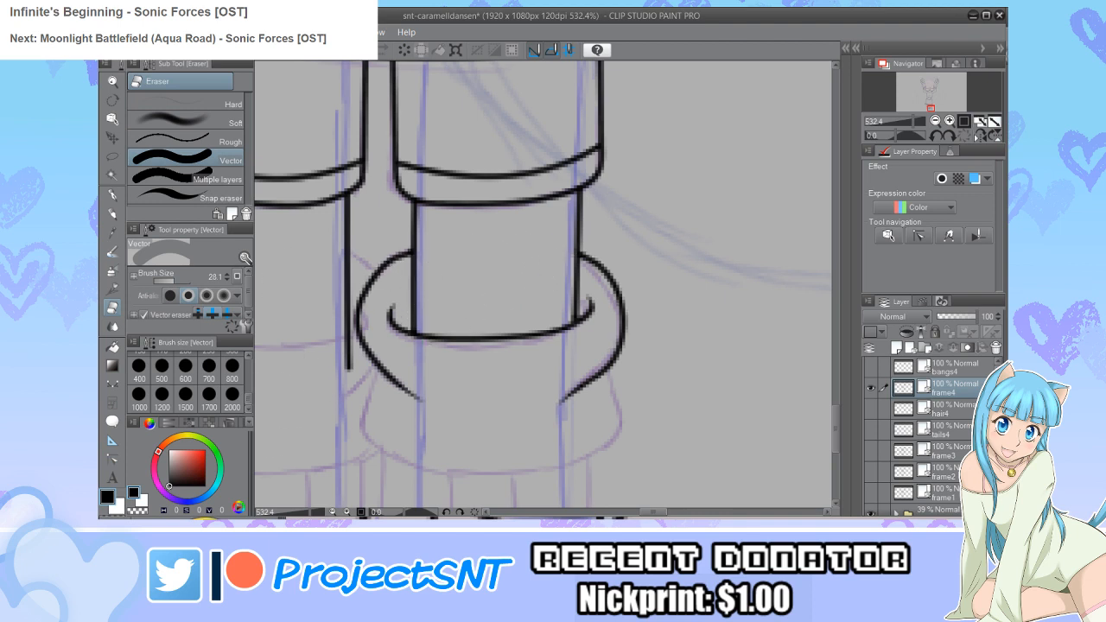
key("y")
key("y")
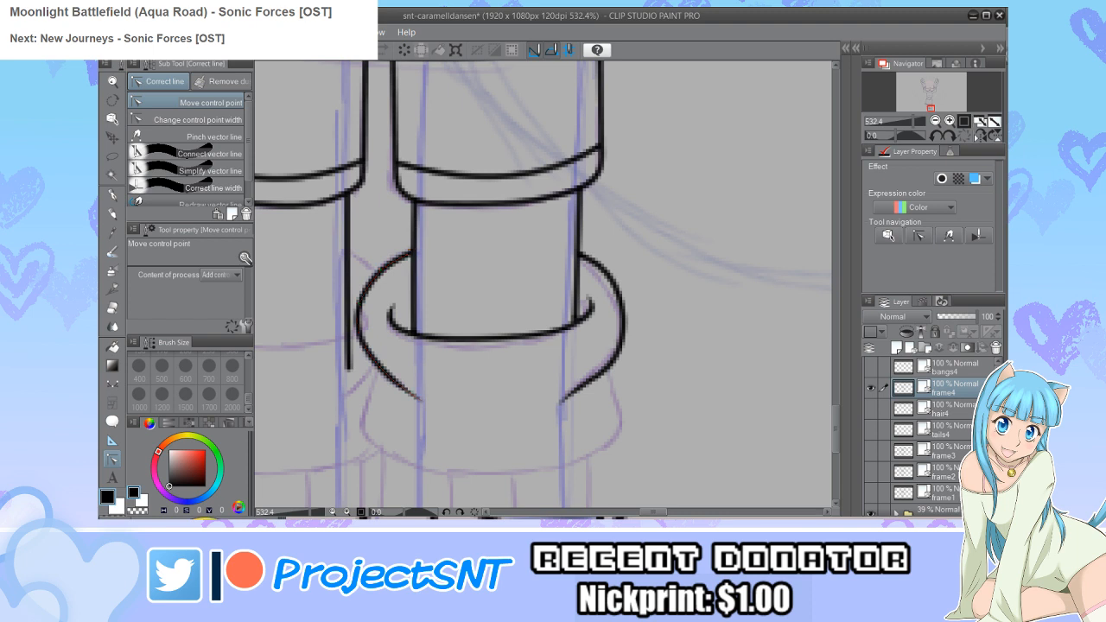
Step: Draw the flared lower section of the right leg warmer from one side of the fold around to the other with Continuous curve
left_click_drag(545, 285, 516, 216)
scroll(504, 441, "up", 1)
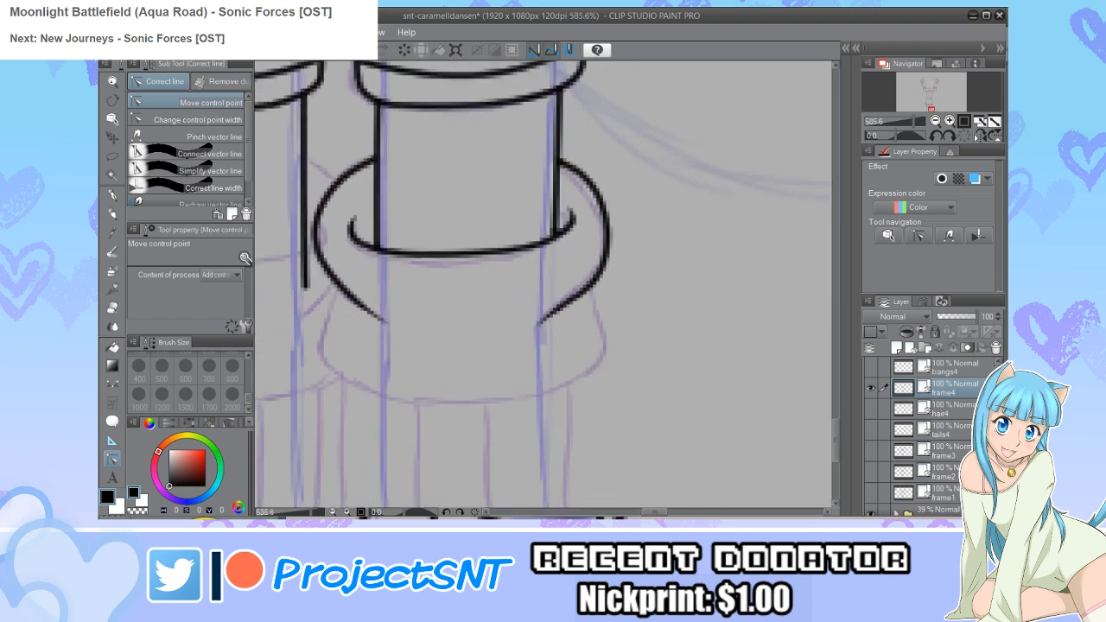
key("u")
scroll(333, 363, "up", 1)
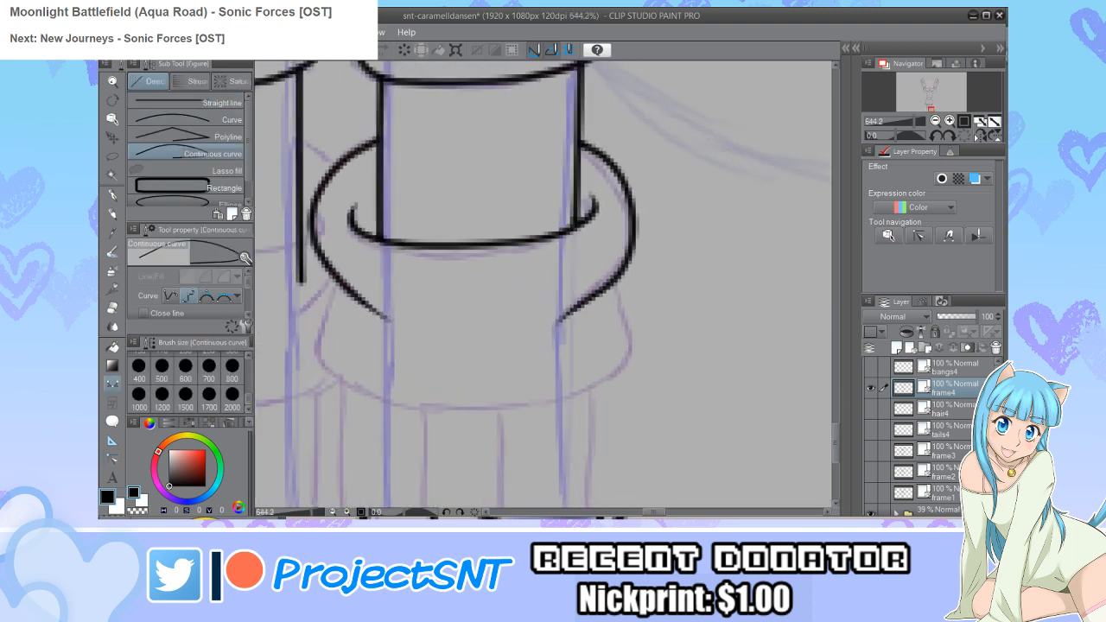
left_click(339, 282)
left_click(317, 349)
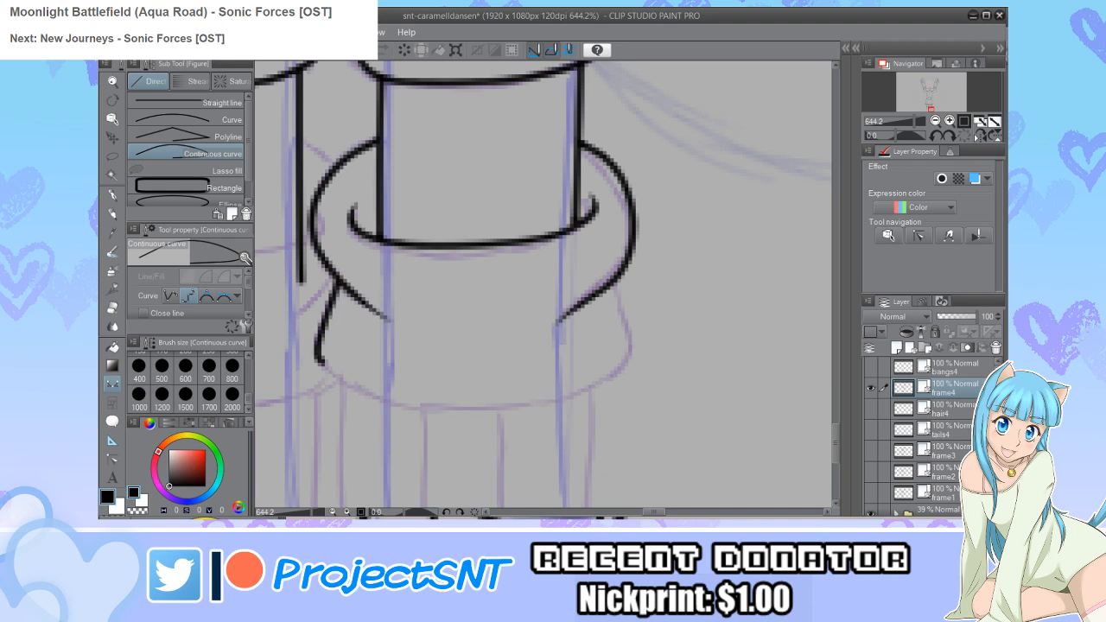
left_click(326, 382)
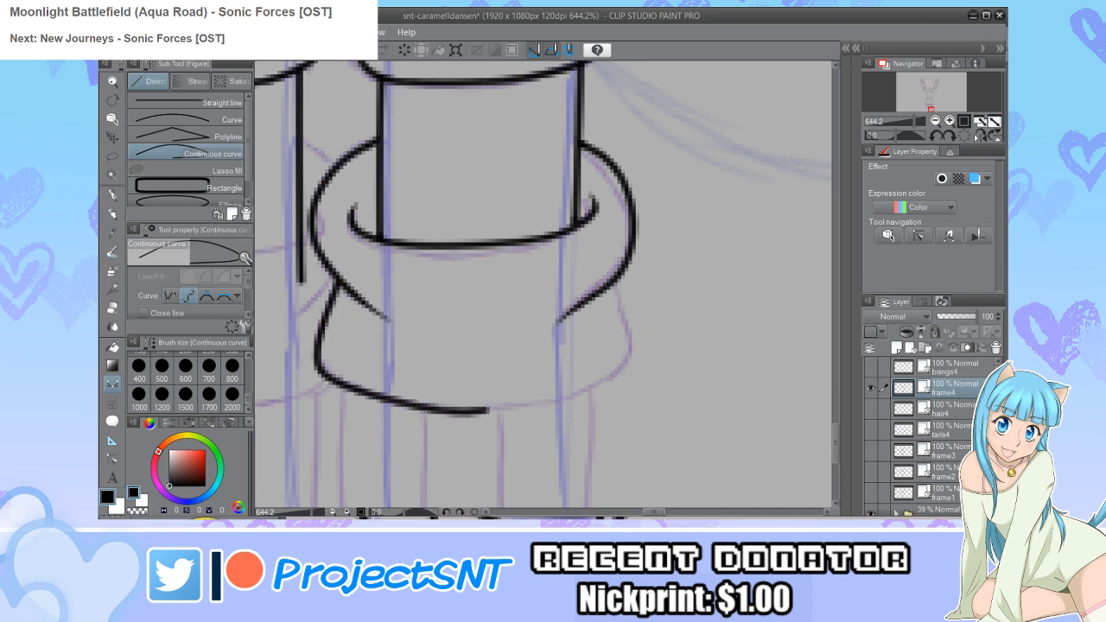
left_click(576, 397)
left_click(635, 348)
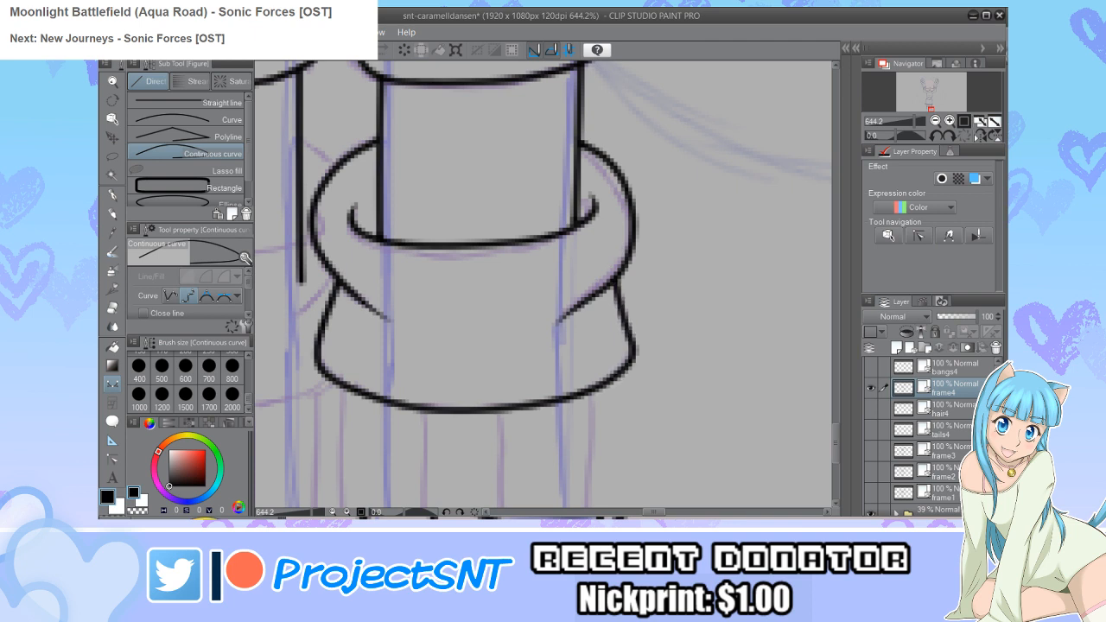
scroll(413, 333, "down", 3)
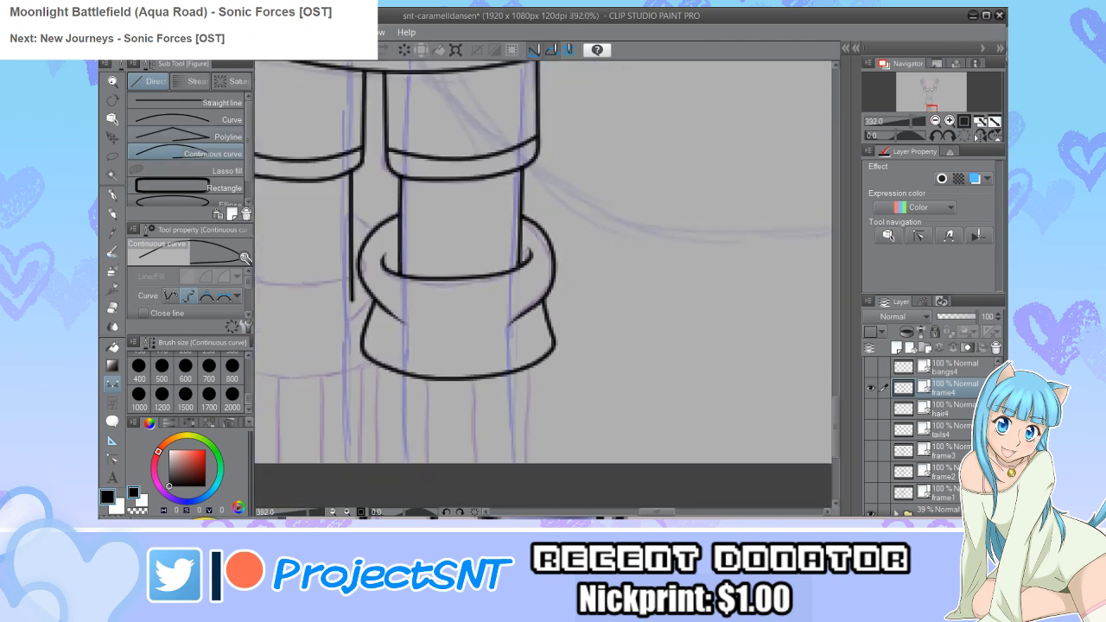
Step: Draw four vertical lines with the Curve tool from the right leg warmer's lower edge down to the bottom of the canvas
left_click(187, 119)
scroll(314, 147, "down", 1)
scroll(399, 411, "up", 2)
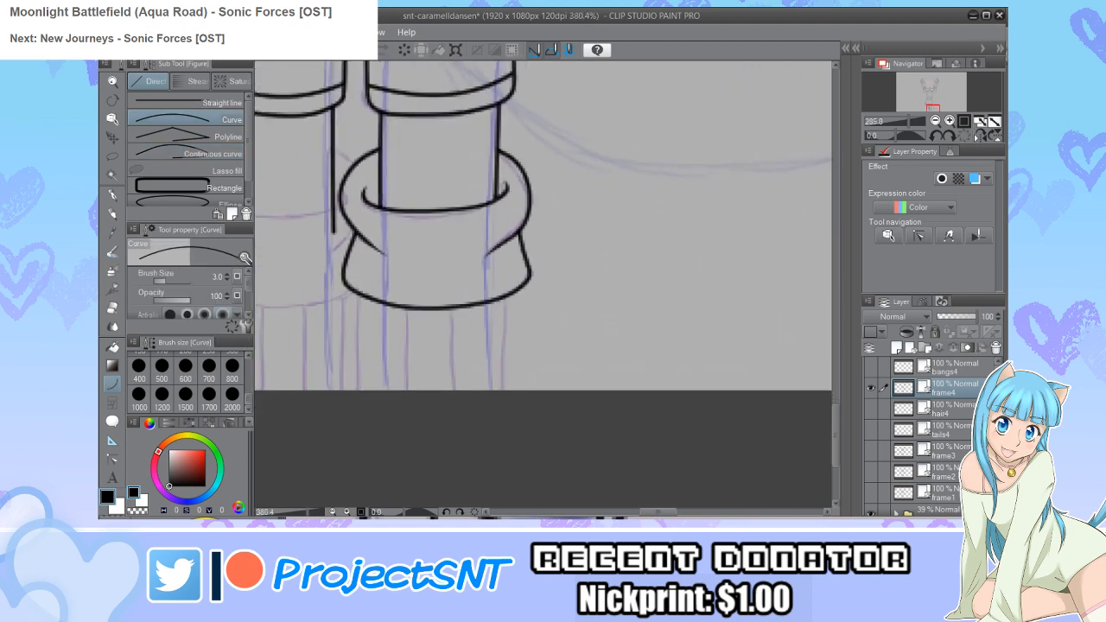
left_click_drag(349, 276, 350, 394)
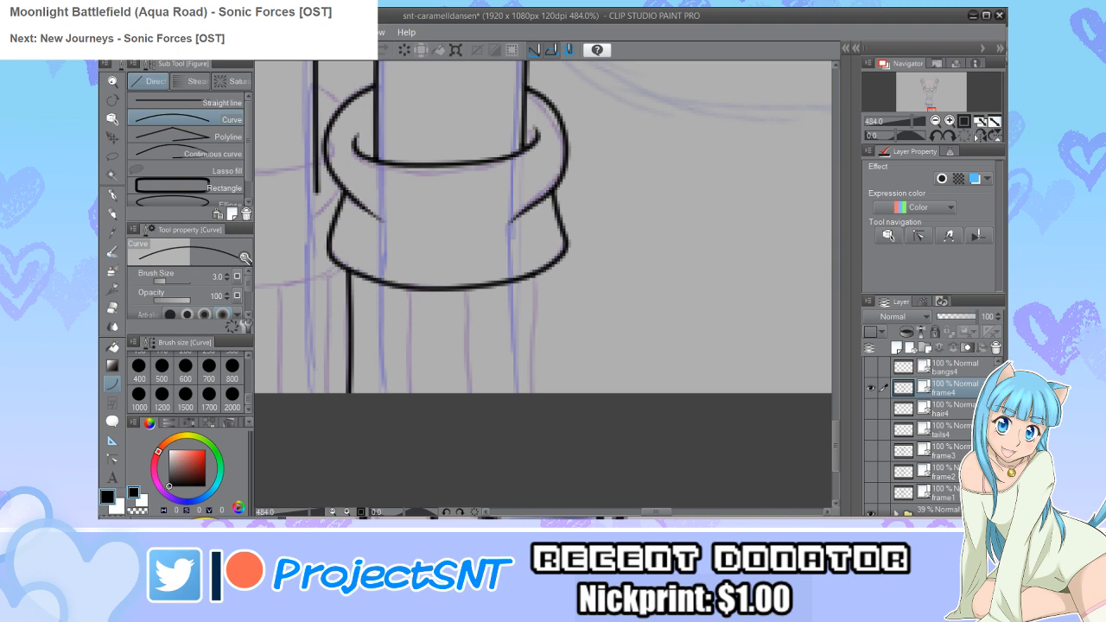
left_click_drag(529, 276, 536, 393)
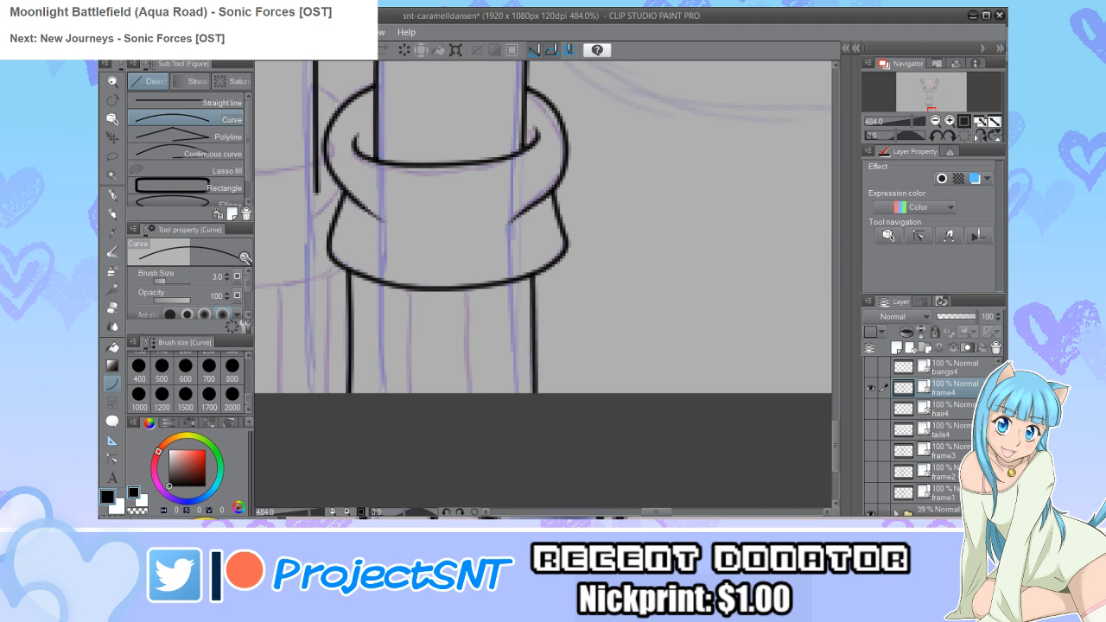
left_click_drag(468, 291, 473, 393)
left_click_drag(404, 287, 405, 393)
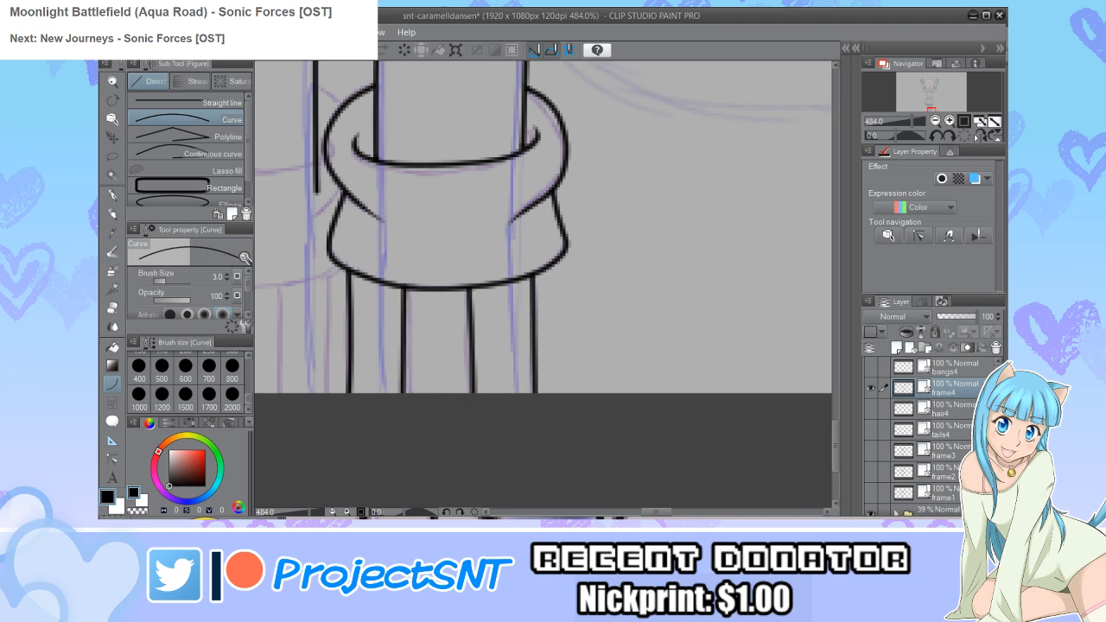
Step: Show the frame1 drawing temporarily to compare the right leg warmer's lines with it, and hide it again
left_click(871, 492)
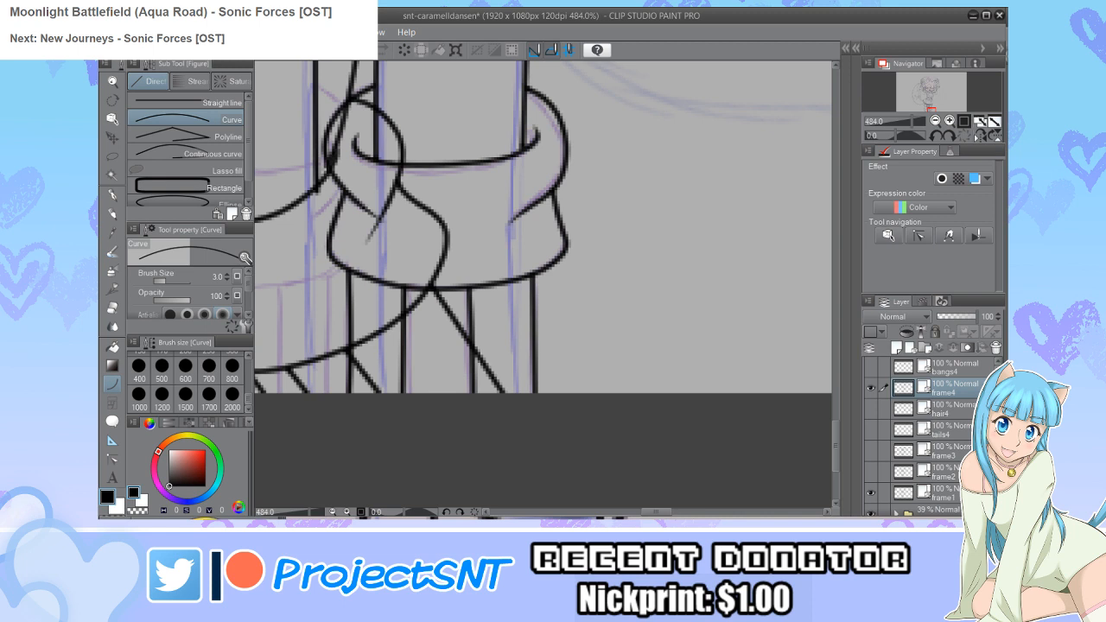
left_click(870, 493)
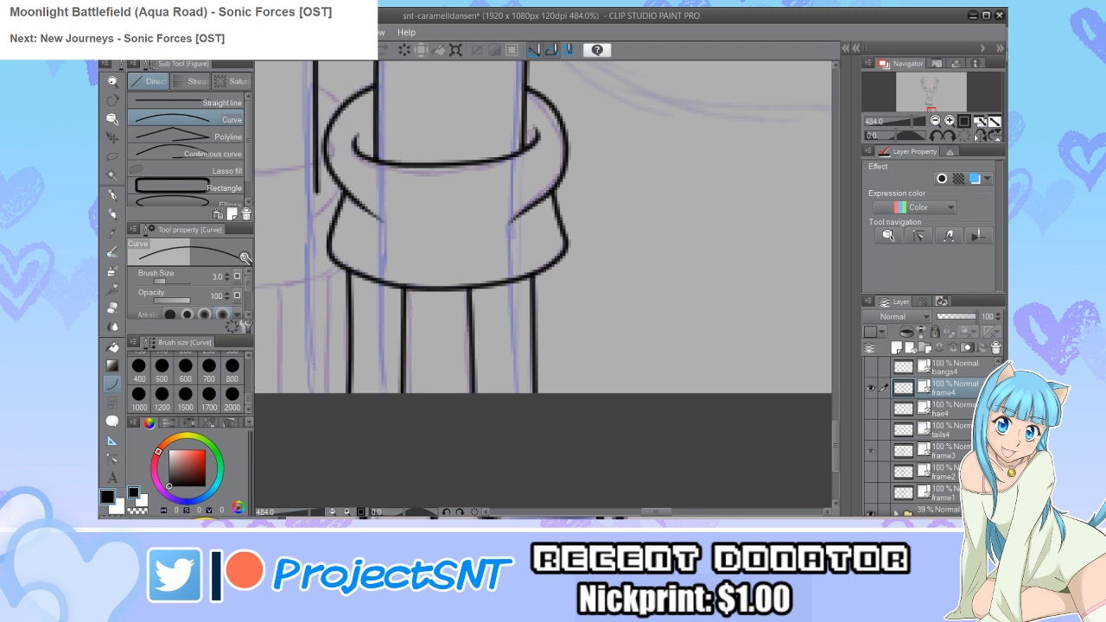
left_click(870, 492)
scroll(543, 226, "down", 5)
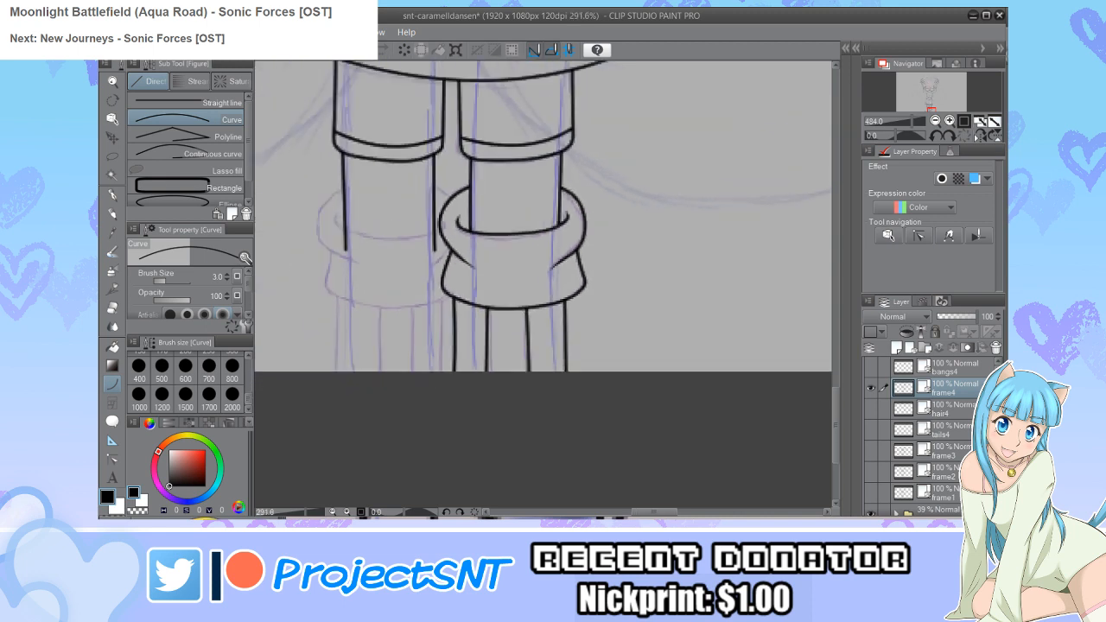
Step: Draw the curved opening line of the left leg warmer across the leg to the right warmer's fold with Continuous curve
scroll(461, 259, "up", 5)
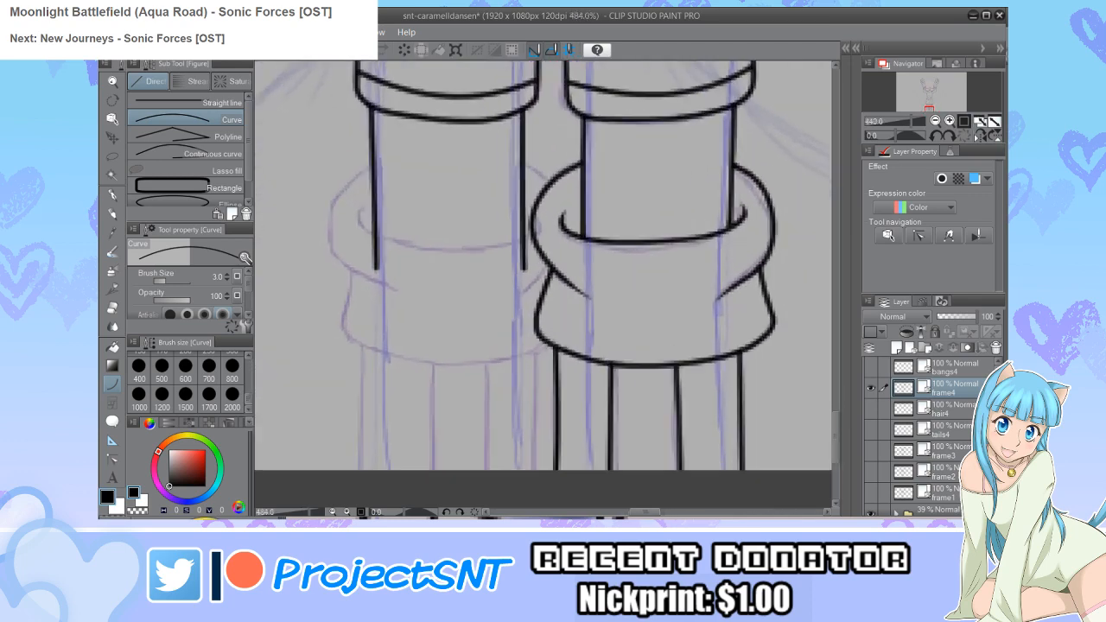
left_click(199, 153)
scroll(338, 184, "up", 1)
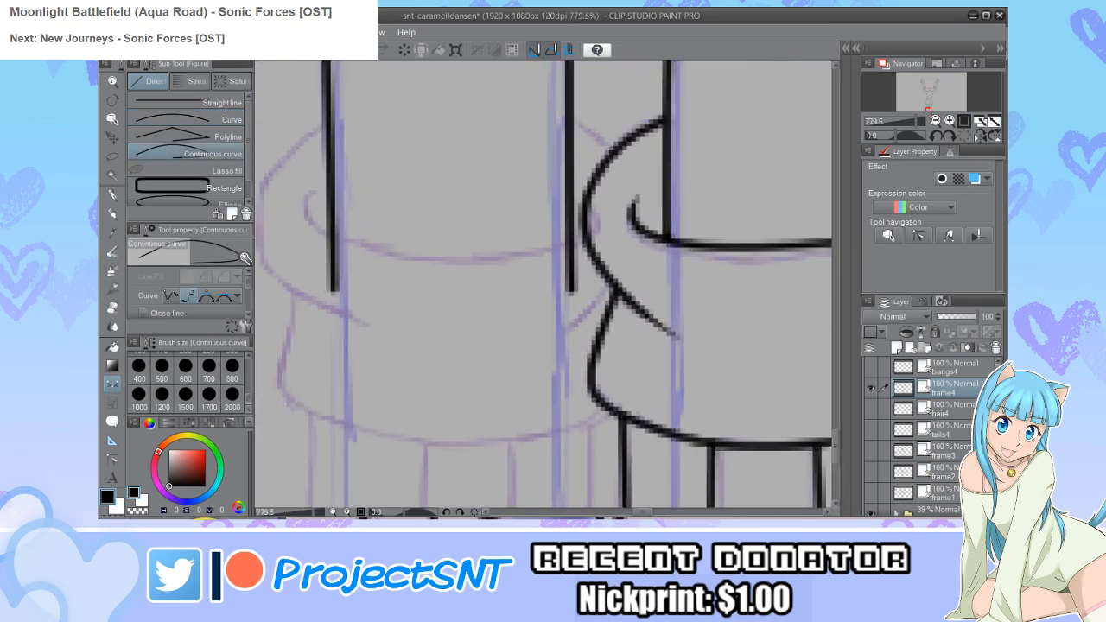
mouse_move(309, 197)
left_mouse_down()
mouse_move(299, 213)
mouse_move(318, 230)
left_mouse_up()
mouse_move(347, 242)
left_mouse_down()
mouse_move(453, 257)
mouse_move(588, 234)
left_mouse_up()
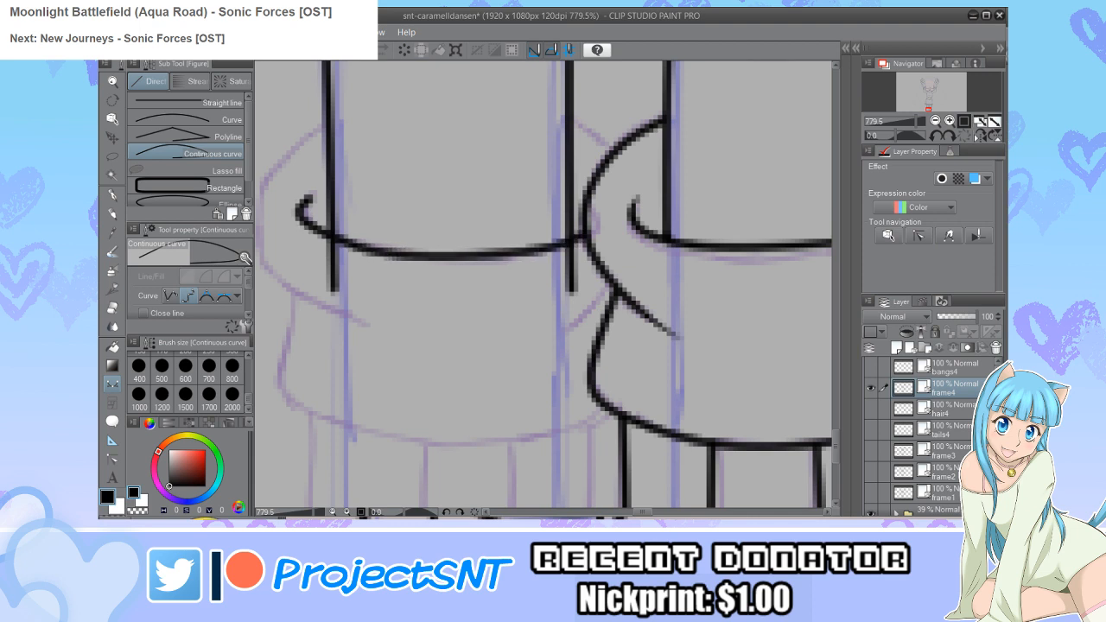
Step: Adjust the control points of the left leg warmer's opening line and taper its curled outer end with Change control point width
key("y")
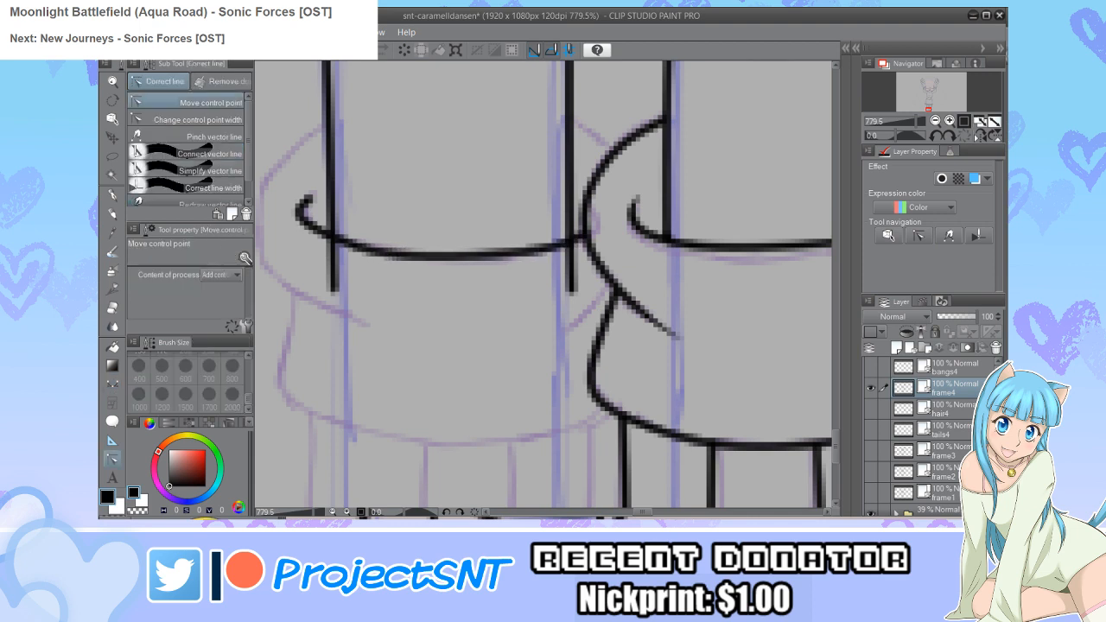
left_click_drag(322, 231, 318, 236)
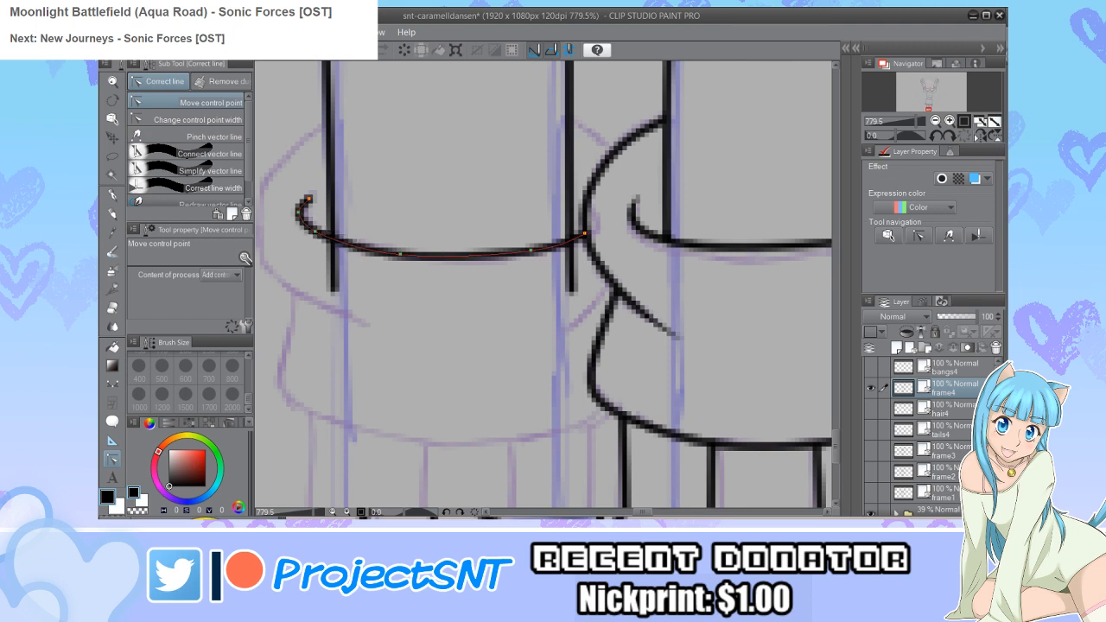
left_click(207, 120)
key("ctrl+minus")
key("ctrl+minus")
key("ctrl+minus")
key("ctrl+minus")
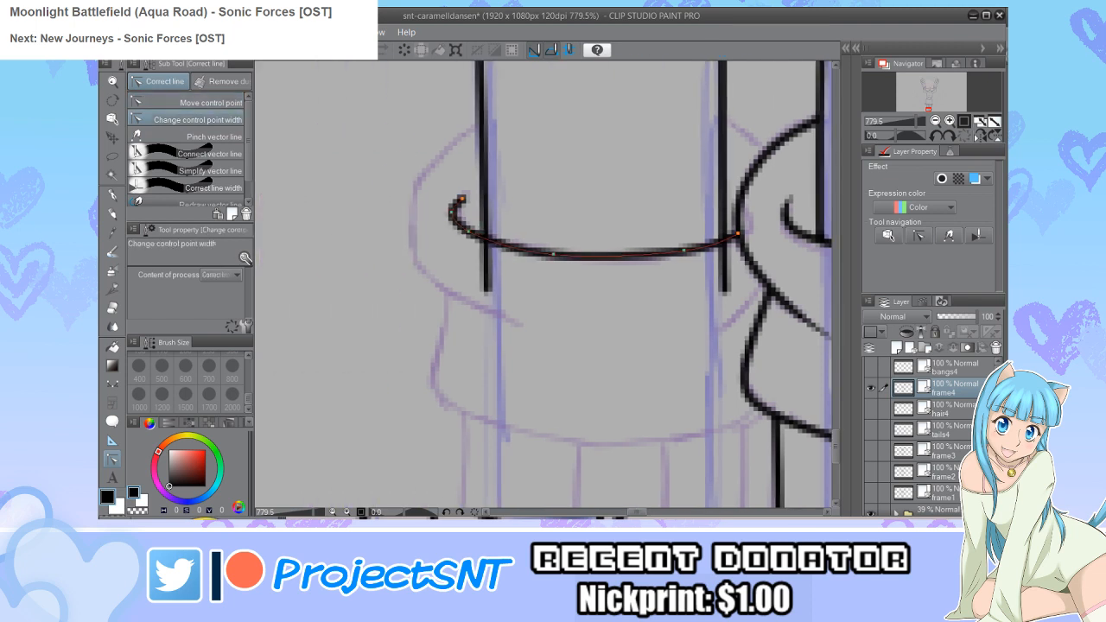
scroll(570, 248, "up", 5)
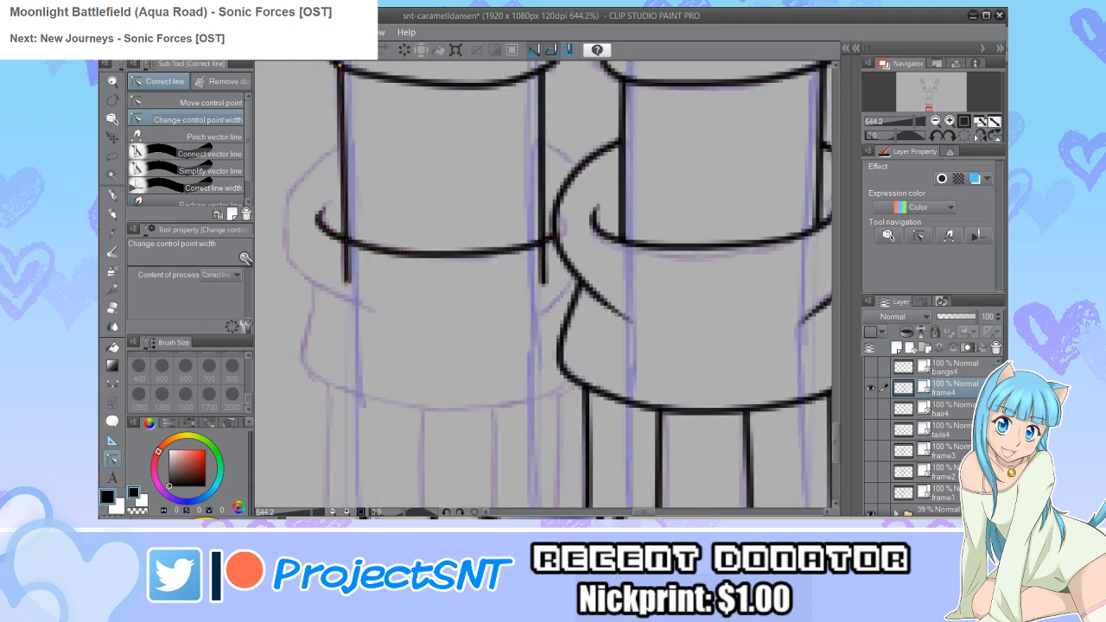
Step: Erase the left leg's line ends hanging below the leg warmer's opening line, using the Vector eraser at size 9.7
key("e")
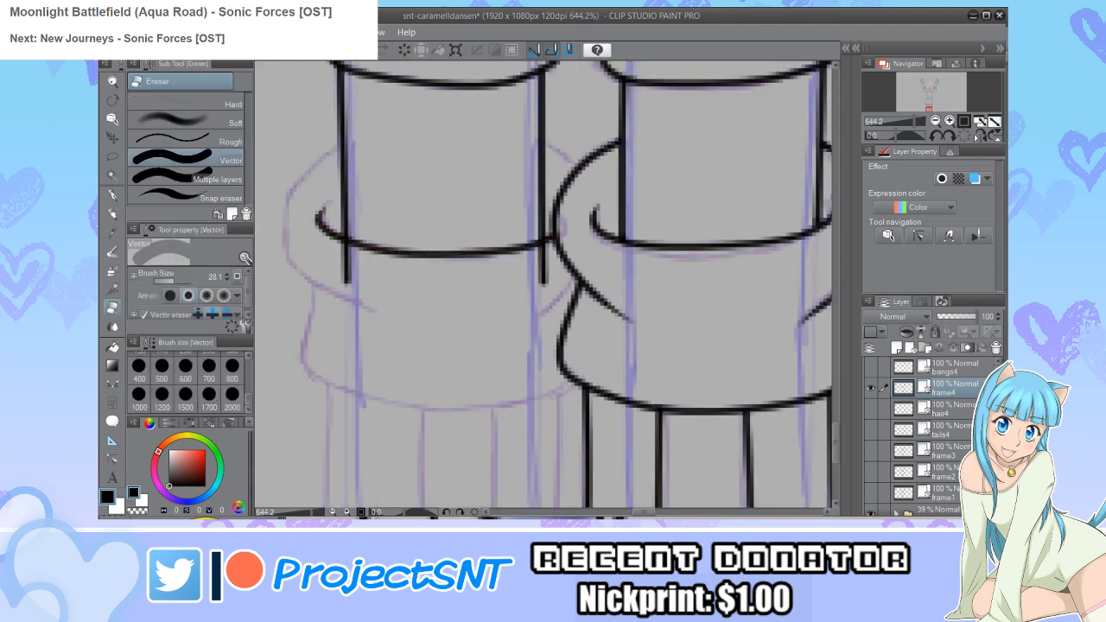
key("bracketleft")
key("bracketleft")
key("bracketleft")
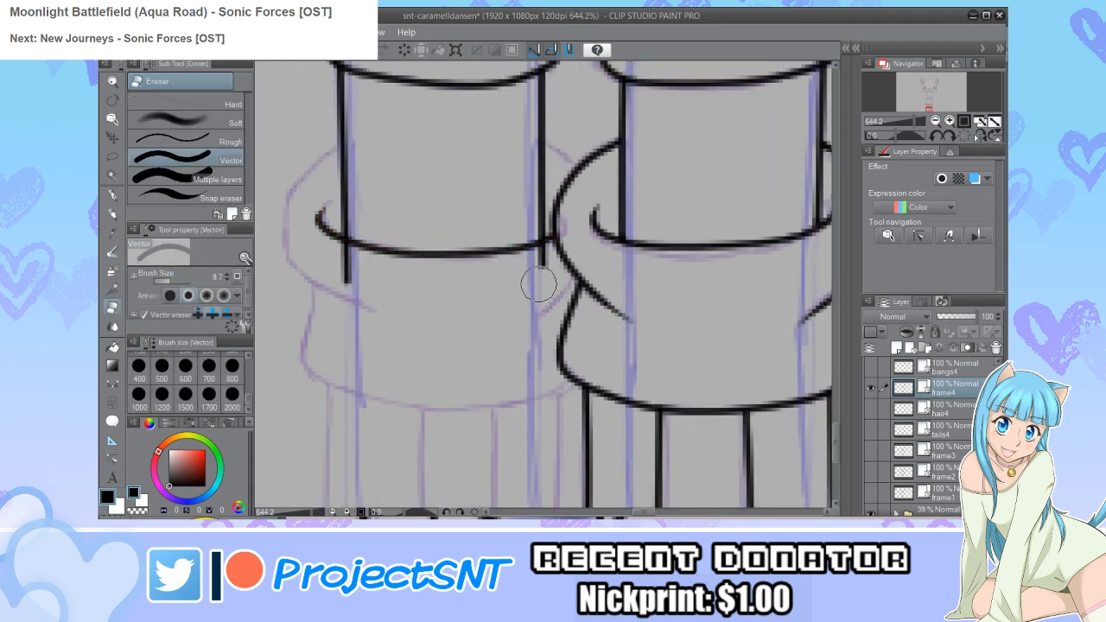
left_click(341, 281)
scroll(343, 311, "down", 4)
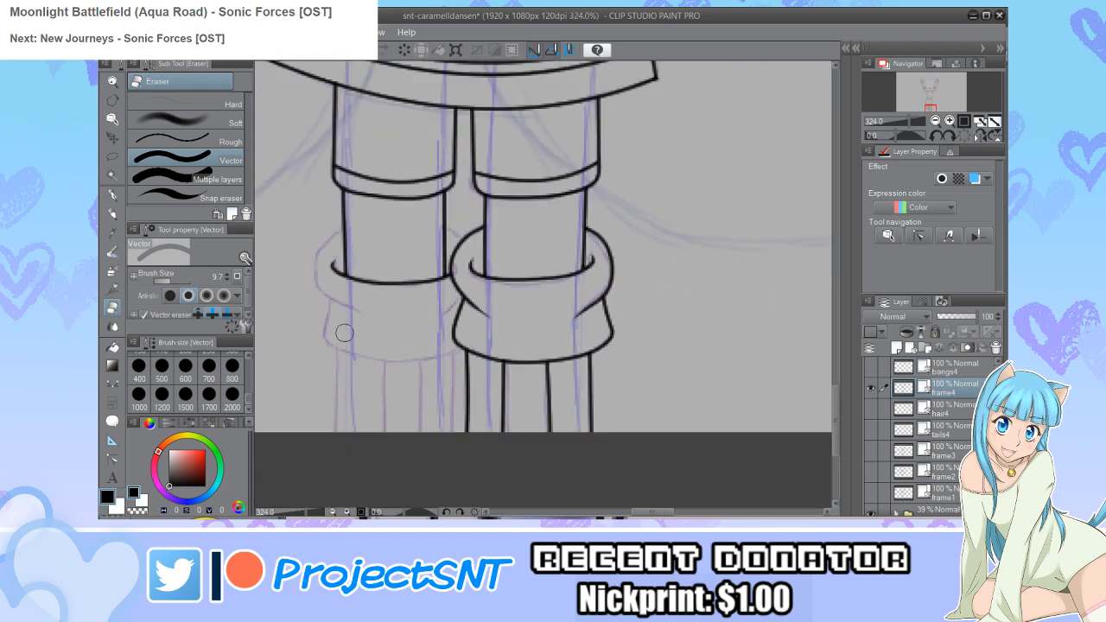
Step: Draw the left leg warmer's upper fold outline around the leg with Continuous curve and round it by moving its control points
scroll(350, 326, "up", 4)
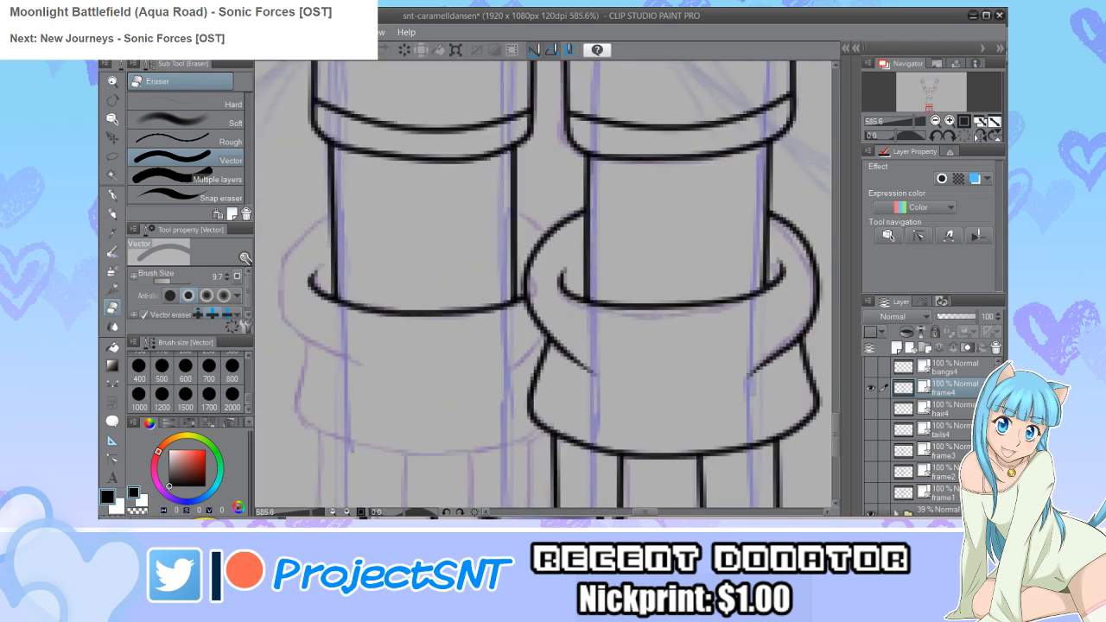
key("u")
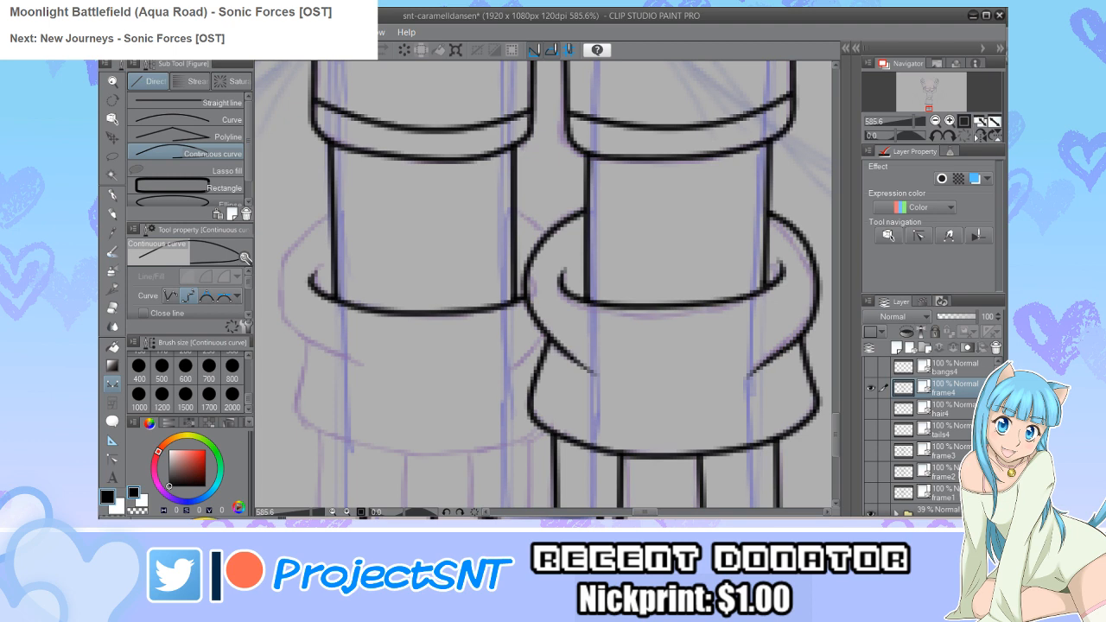
mouse_move(361, 372)
left_mouse_down()
mouse_move(310, 349)
mouse_move(283, 321)
mouse_move(279, 285)
mouse_move(309, 232)
mouse_move(335, 211)
mouse_move(458, 205)
mouse_move(546, 236)
left_mouse_up()
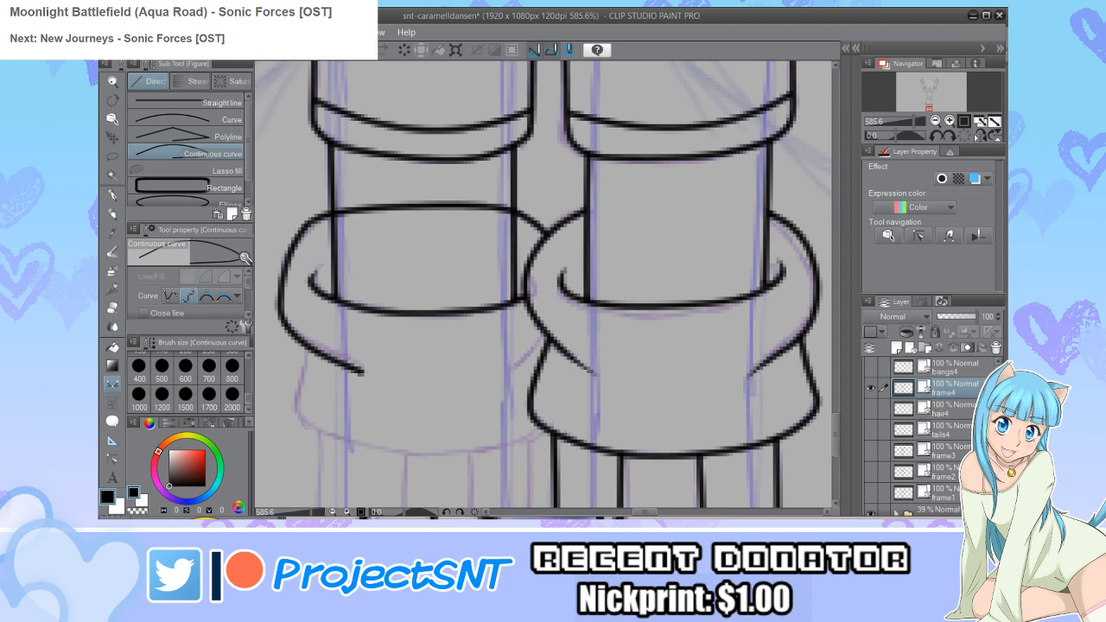
key("y")
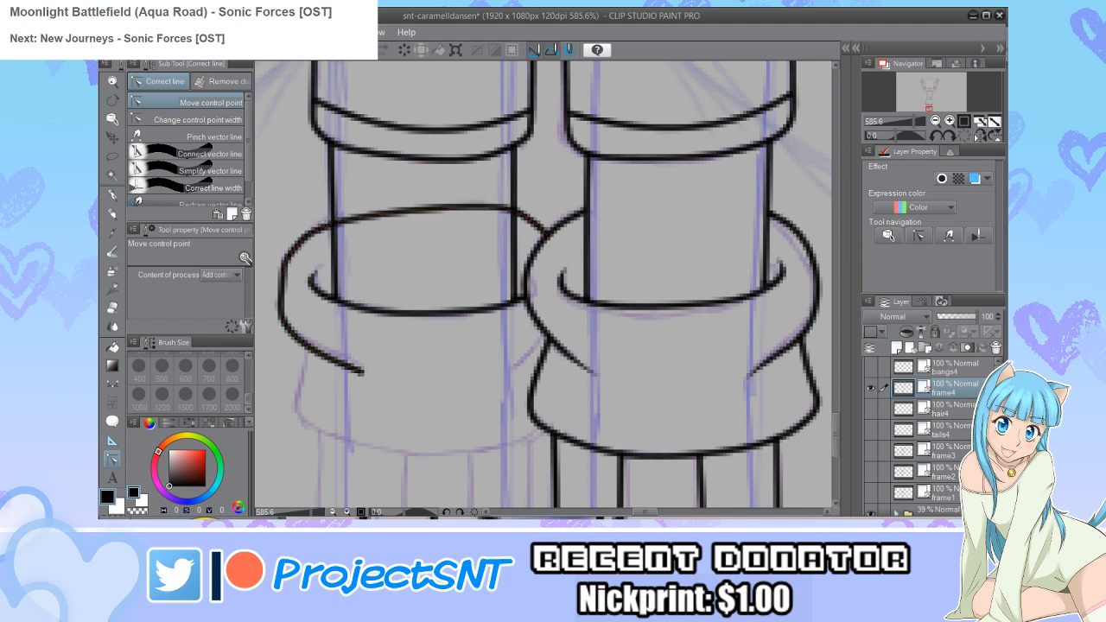
left_click_drag(283, 281, 289, 251)
left_click_drag(338, 223, 344, 216)
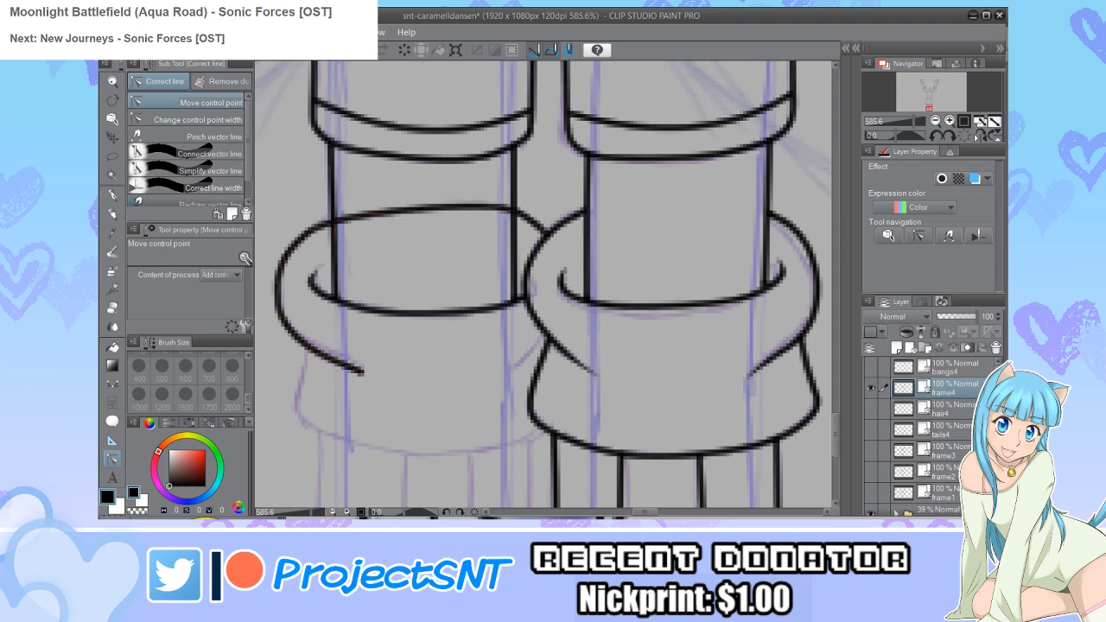
scroll(300, 276, "down", 3)
scroll(335, 337, "up", 2)
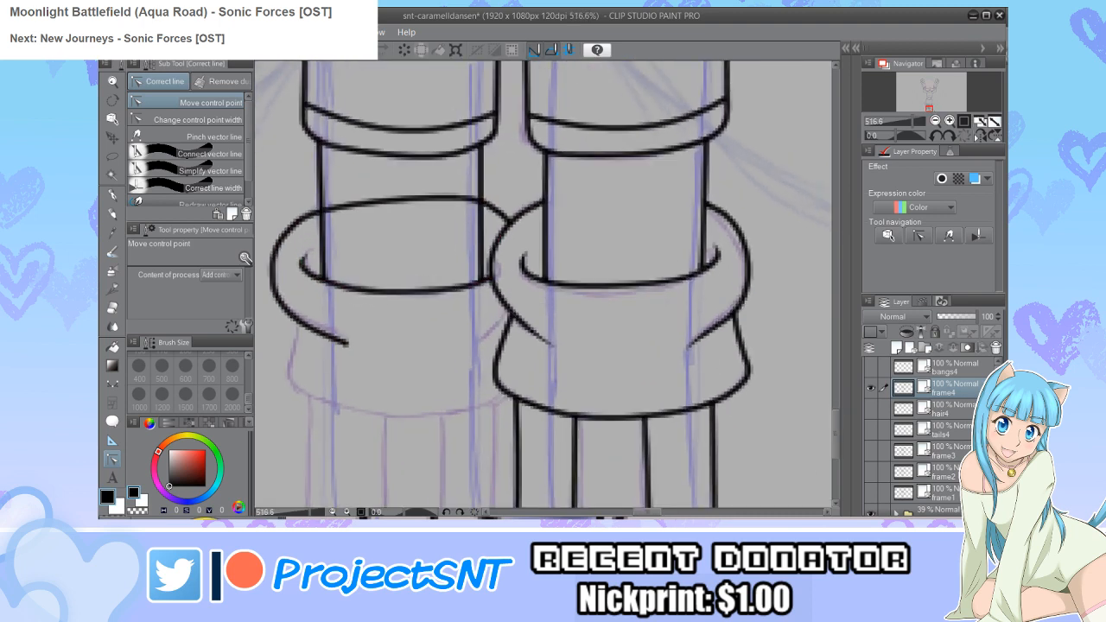
left_click_drag(456, 198, 456, 202)
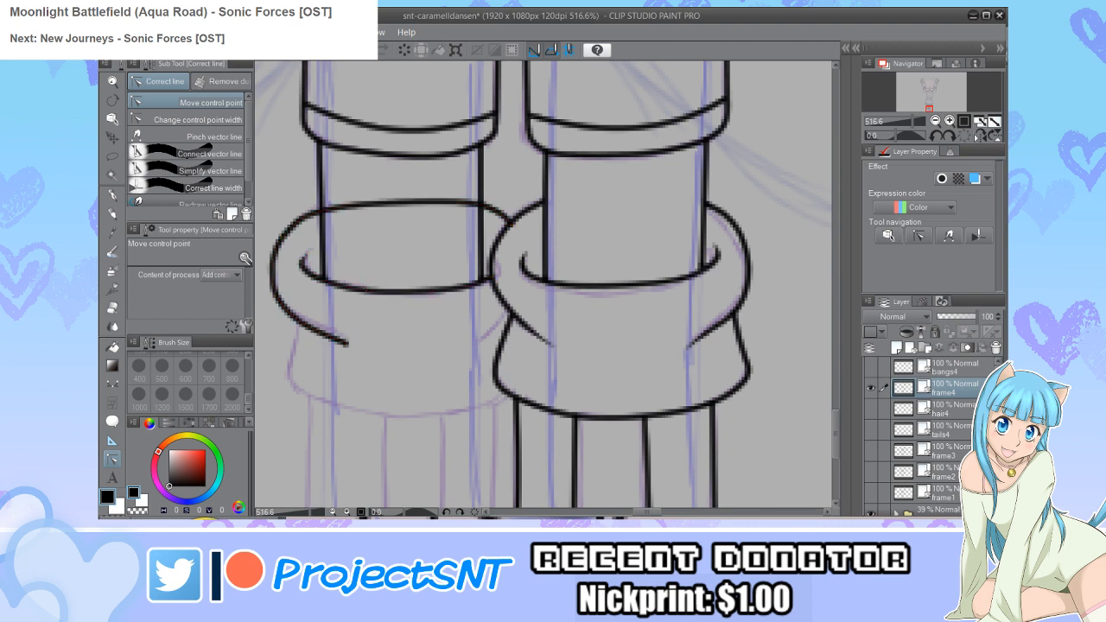
Step: Erase the part of the upper fold outline that crosses the left leg with the Vector eraser
key("e")
left_click(415, 202)
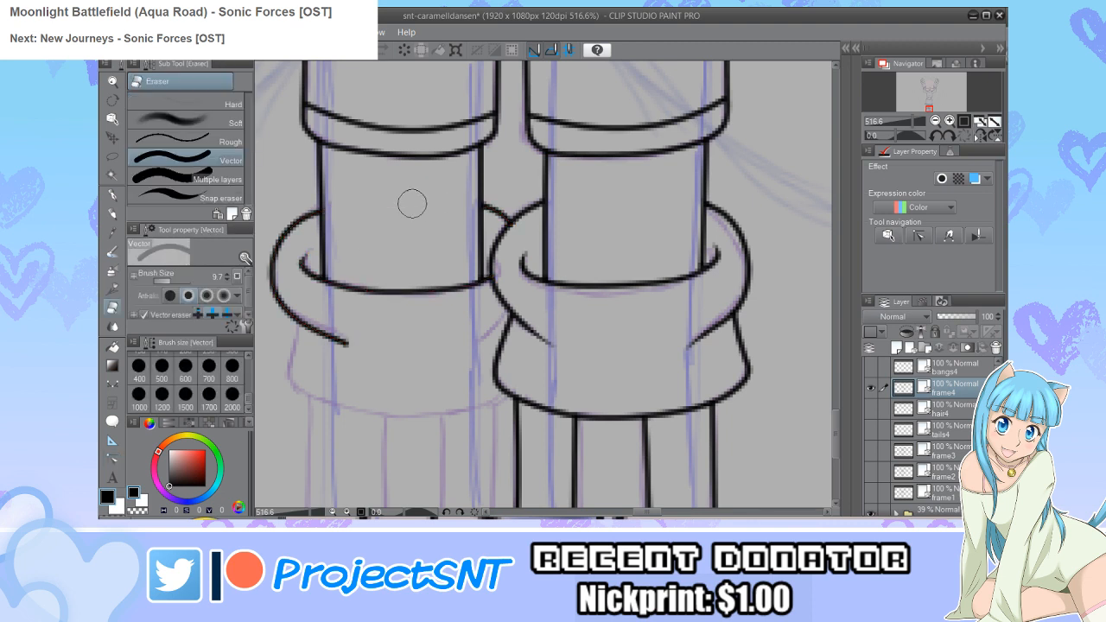
scroll(383, 242, "down", 1)
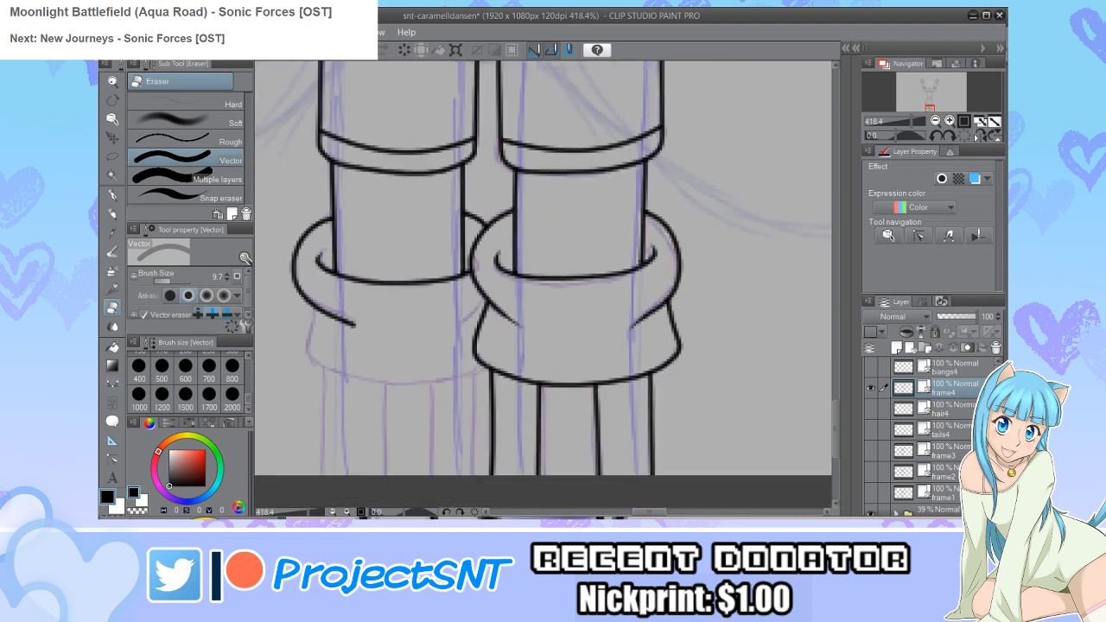
Step: Draw the short lower fold curve on the left leg warmer's inner side, beside the right warmer, with the Curve tool
left_click(113, 366)
left_click(112, 384)
left_click(185, 120)
scroll(543, 364, "up", 2)
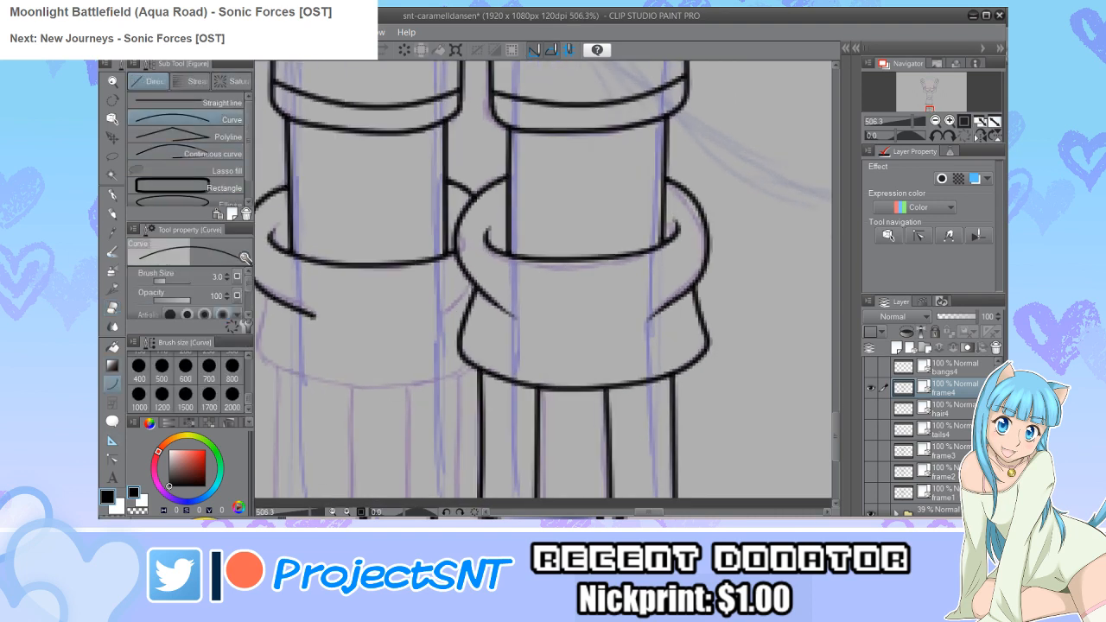
left_click_drag(472, 292, 436, 319)
scroll(476, 246, "down", 1)
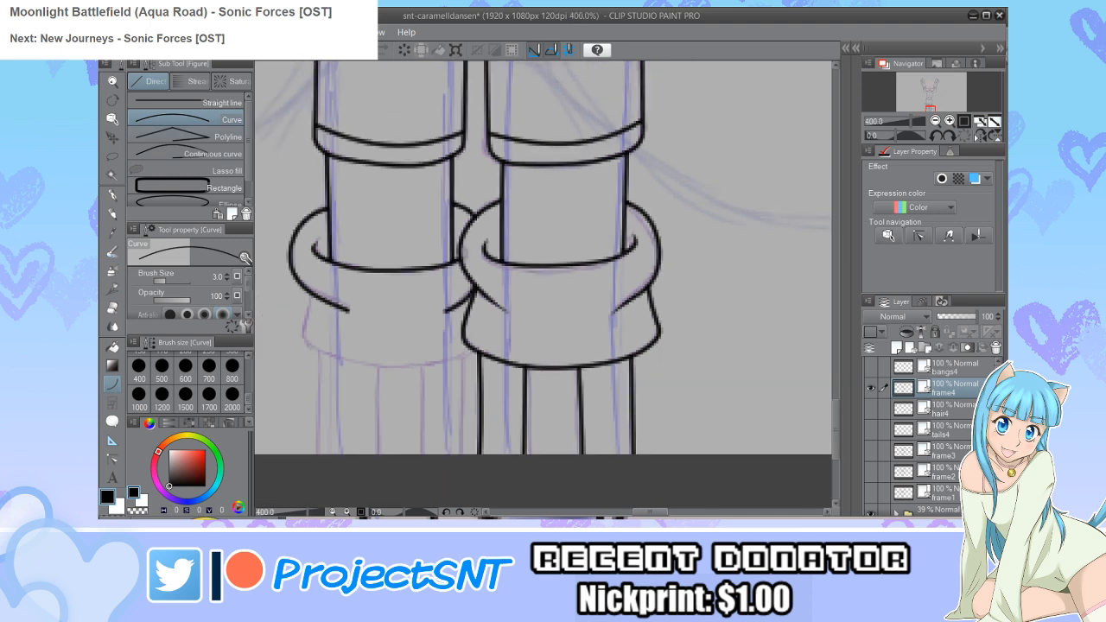
Step: Taper the inner ends of the left leg warmer's two lower fold lines with Change control point width
left_click(112, 459)
left_click(186, 119)
scroll(380, 259, "up", 1)
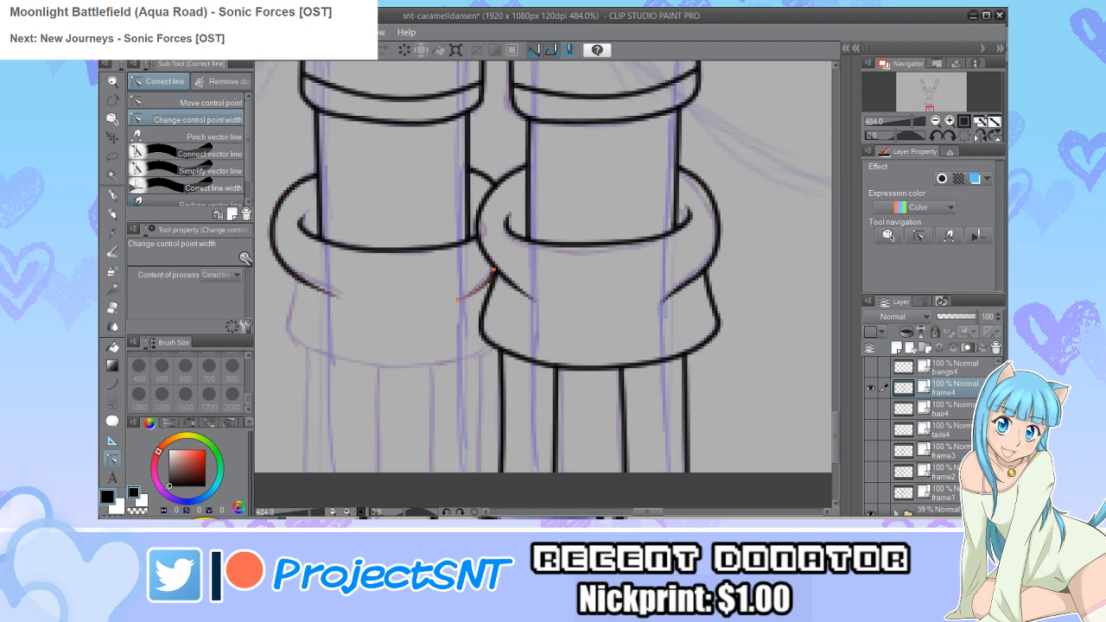
scroll(285, 260, "up", 1)
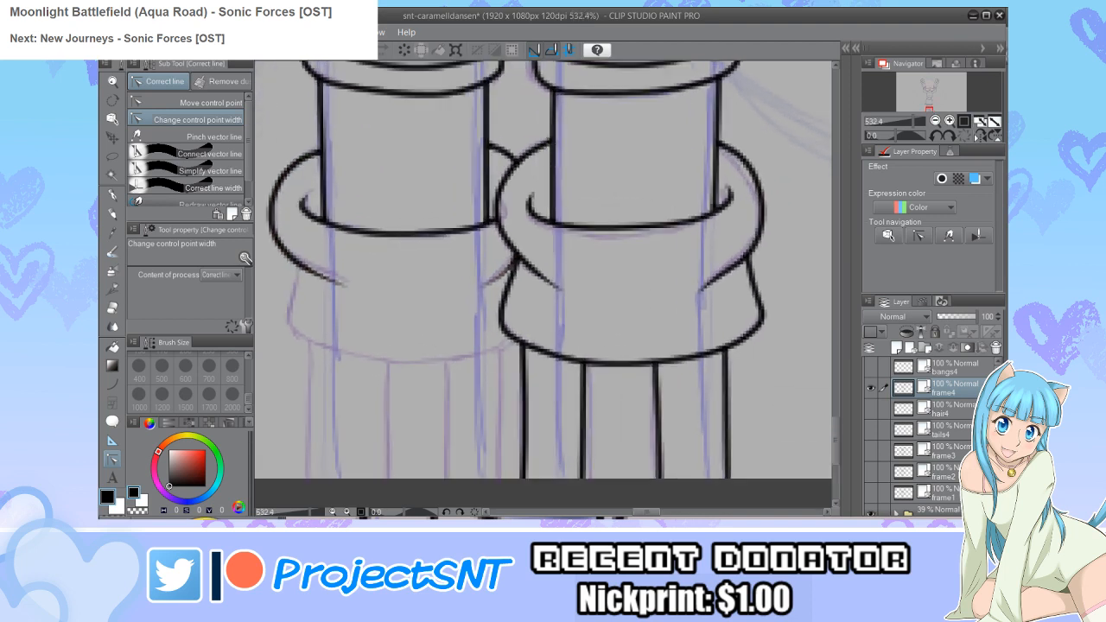
Step: Draw the left leg warmer's flared lower section up to the right warmer with Continuous curve and smooth its outer corner with control points
key("u")
scroll(274, 334, "up", 1)
left_click(213, 153)
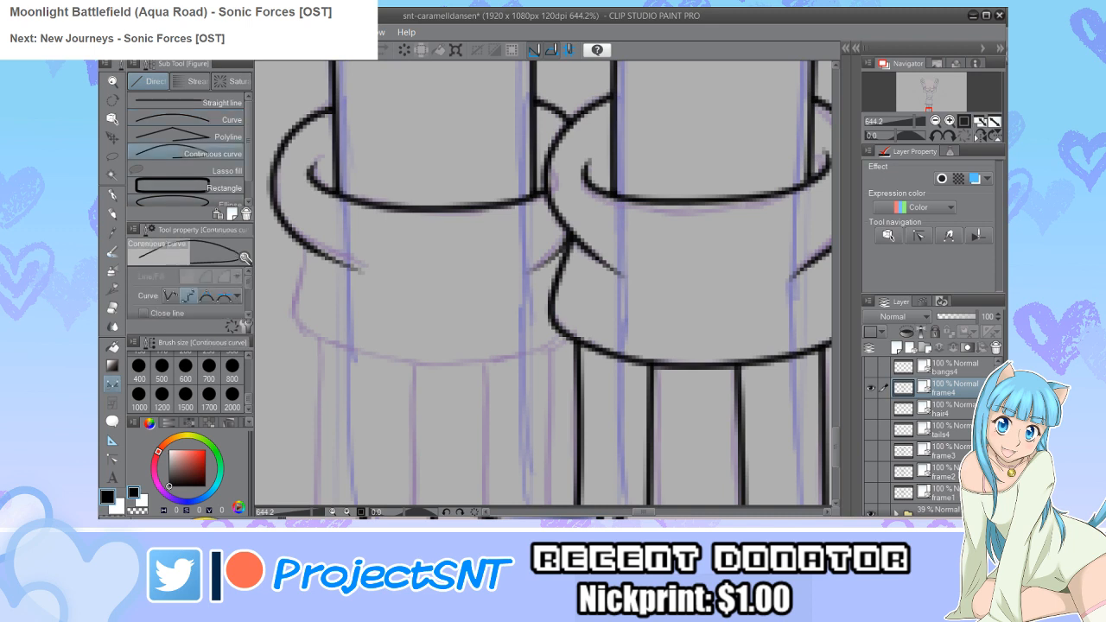
left_click(306, 251)
left_click(289, 320)
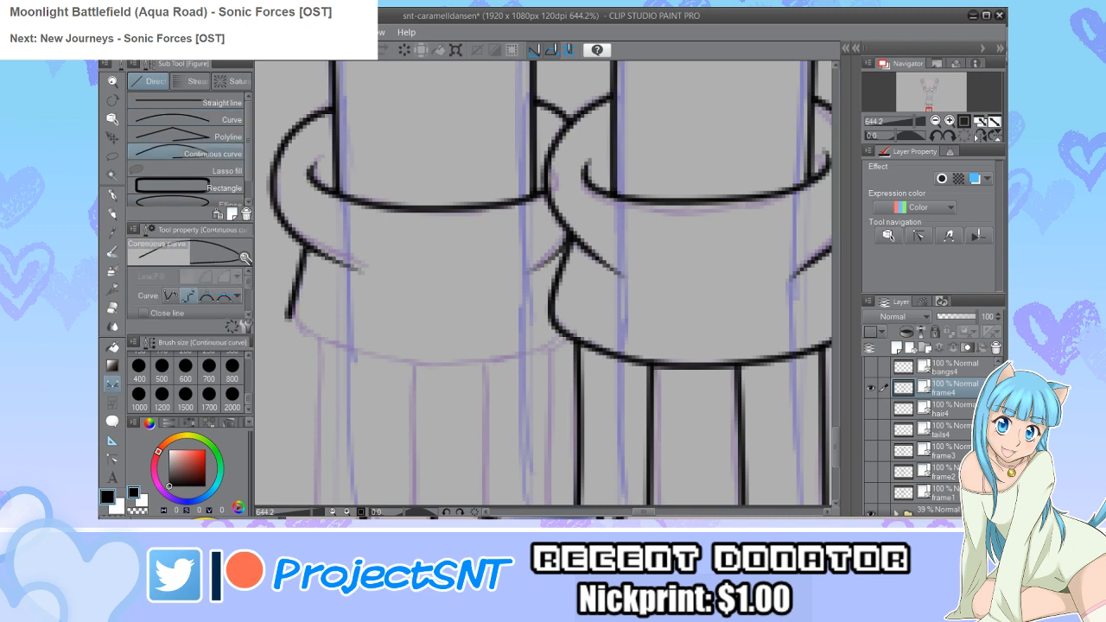
double_click(308, 333)
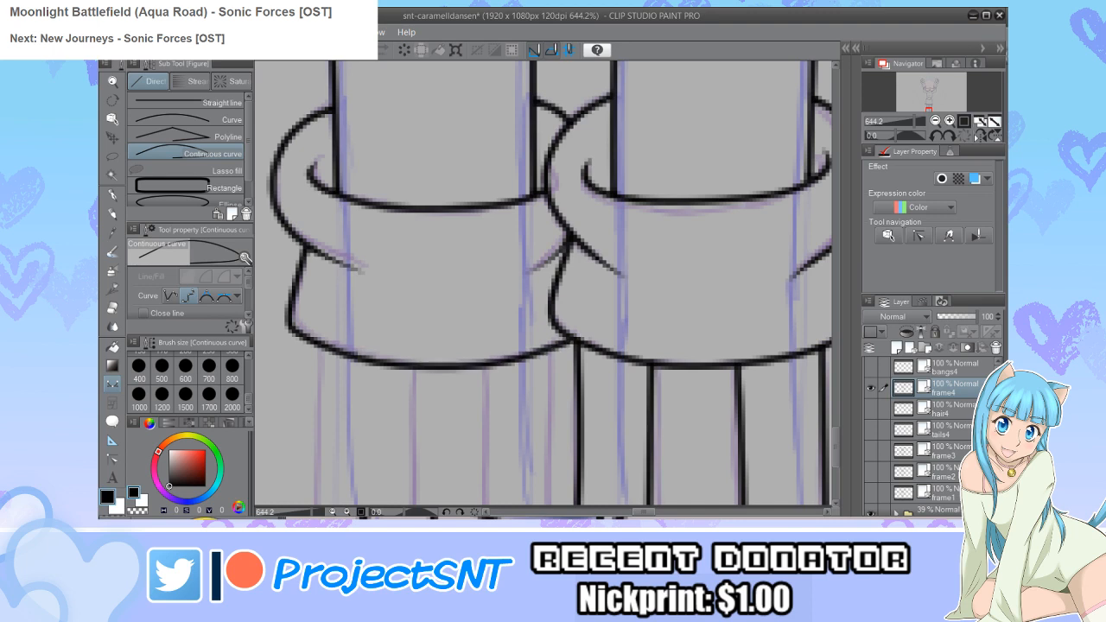
key("y")
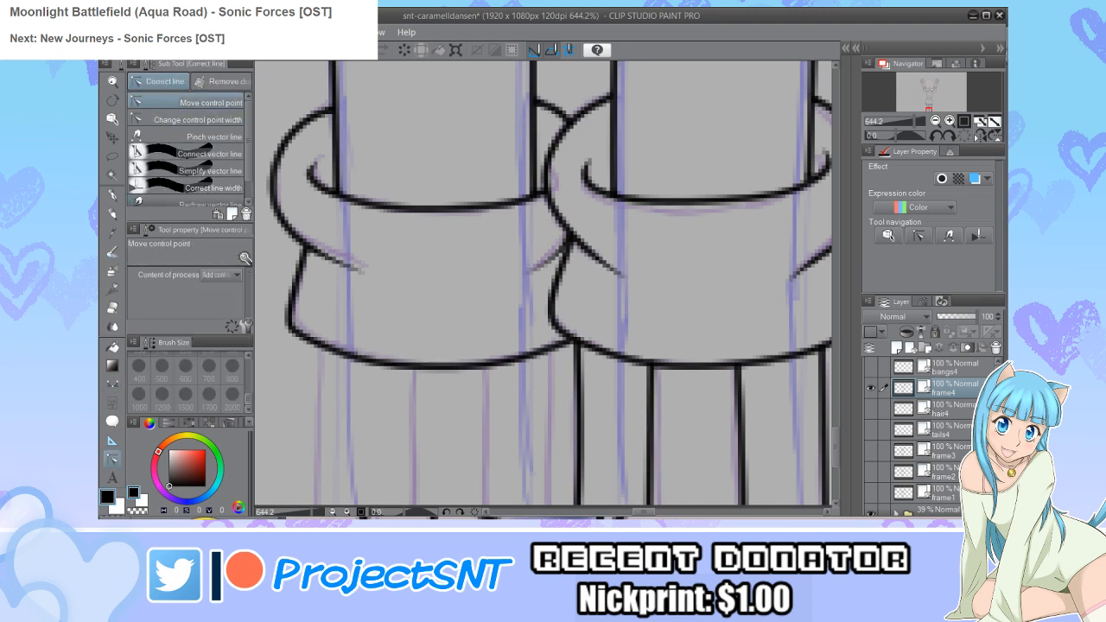
left_click_drag(308, 339, 293, 312)
scroll(316, 350, "down", 5)
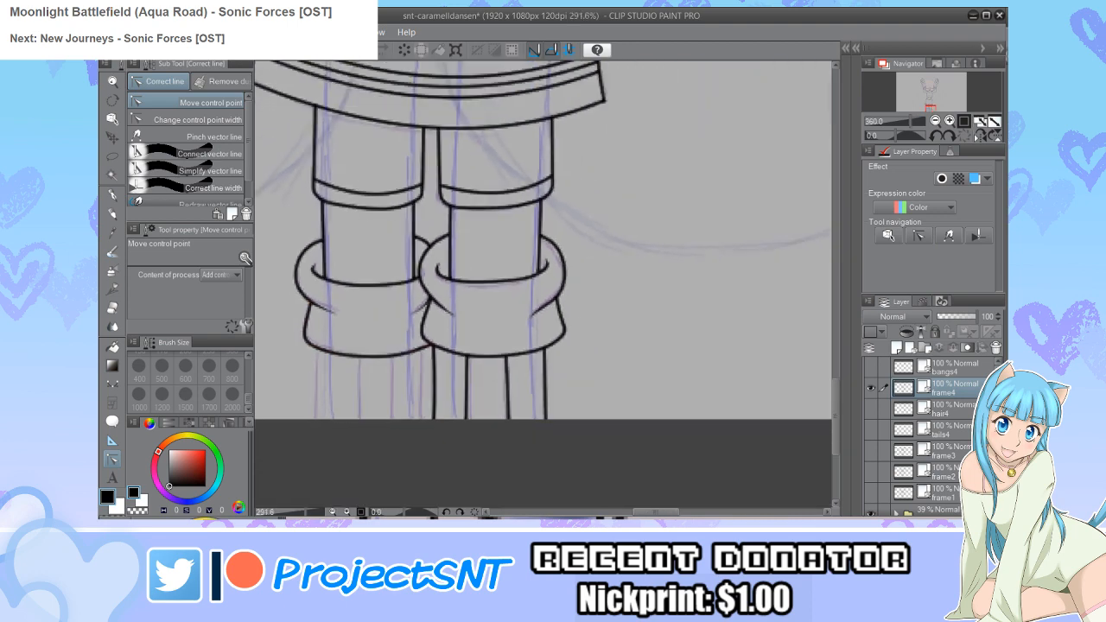
Step: Draw four vertical lines with the Curve tool from the left leg warmer's lower edge down to the bottom of the canvas
scroll(340, 389, "up", 3)
scroll(544, 233, "up", 1)
key("u")
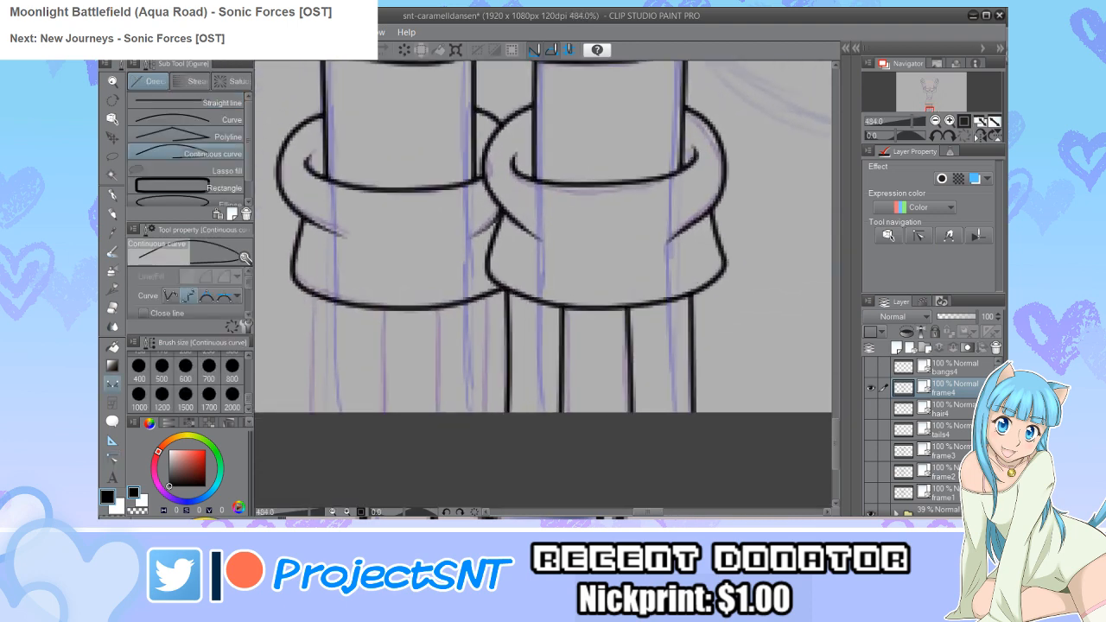
left_click(198, 119)
scroll(544, 233, "up", 1)
left_click_drag(313, 290, 313, 419)
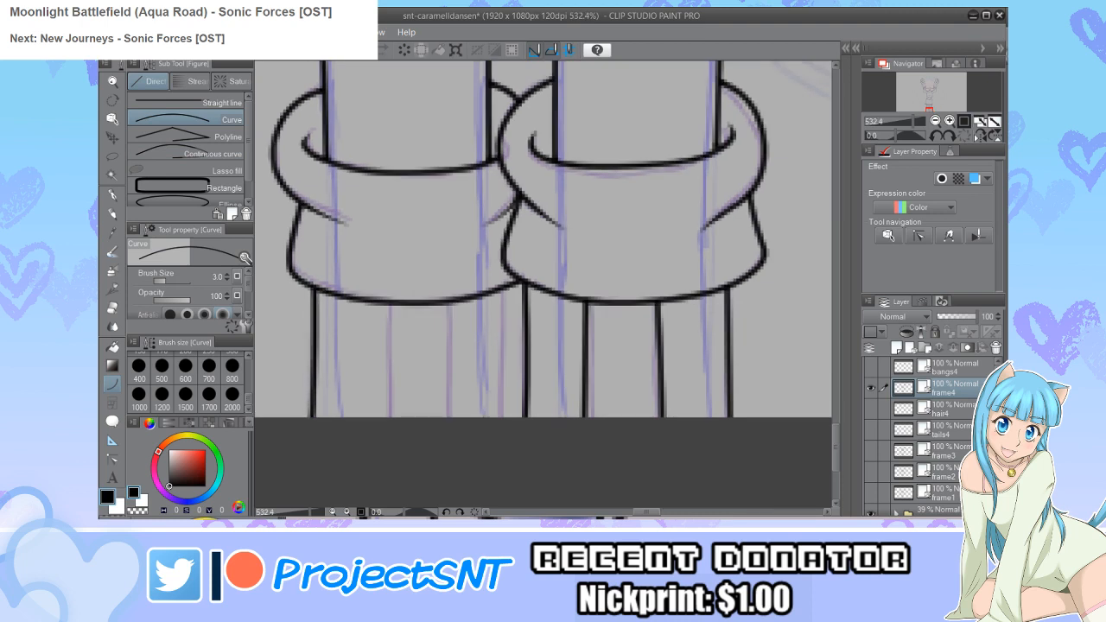
left_click_drag(514, 289, 513, 419)
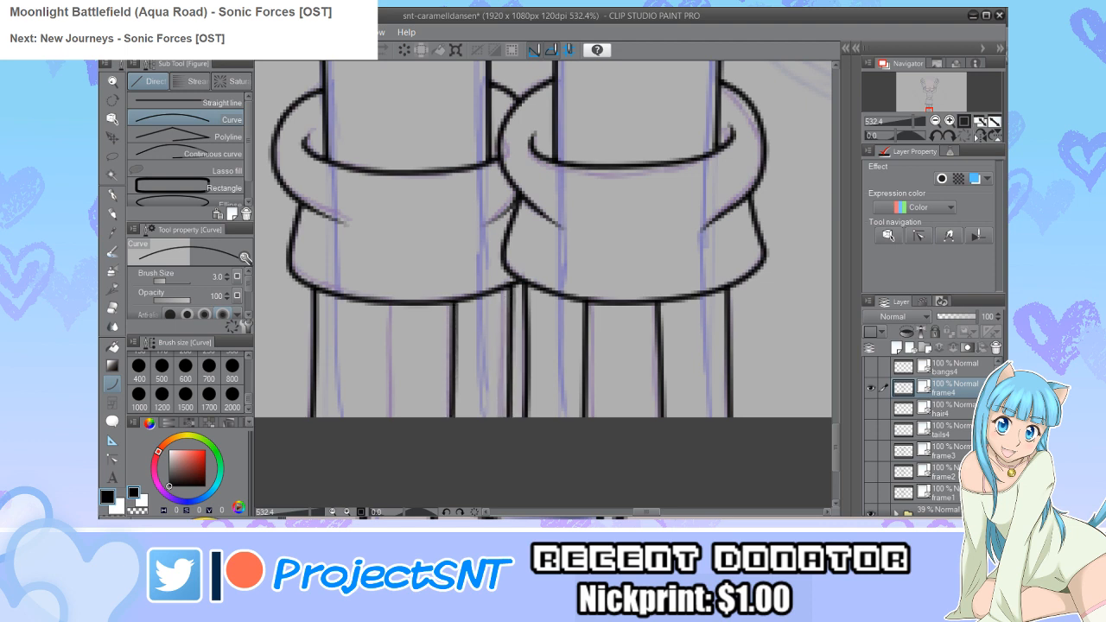
left_click_drag(384, 302, 384, 418)
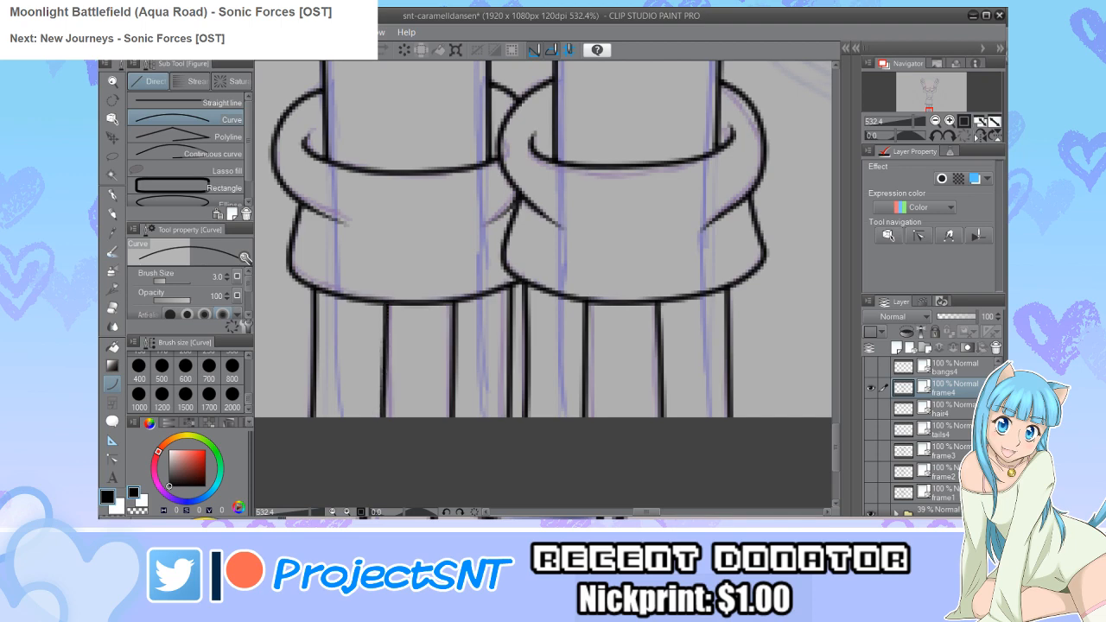
Step: Check the whole figure and save the file
scroll(381, 415, "down", 5)
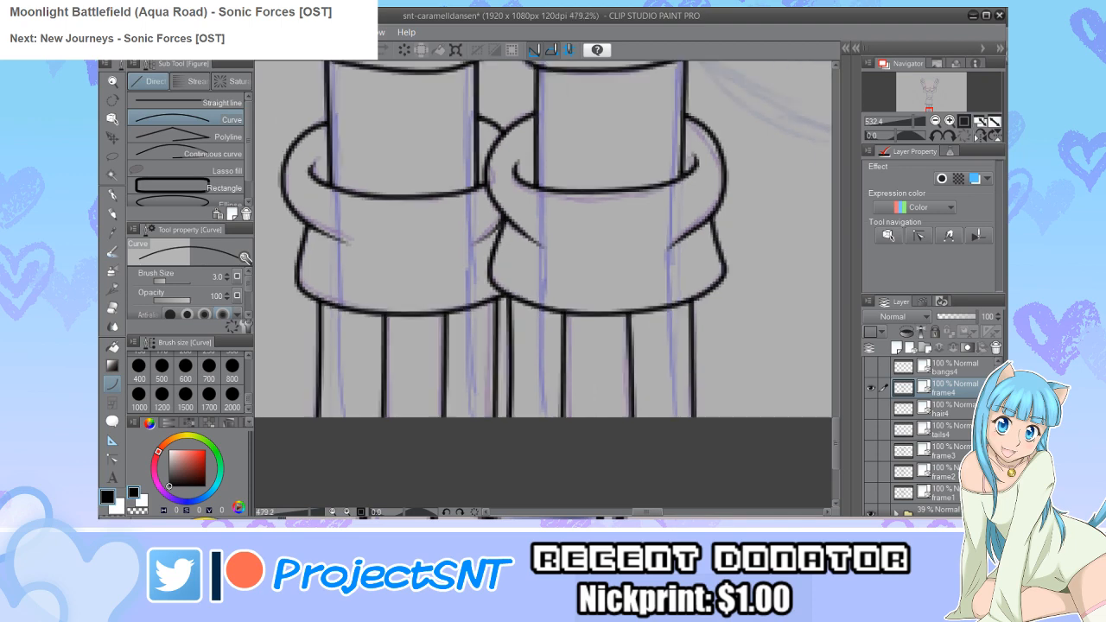
scroll(398, 407, "down", 5)
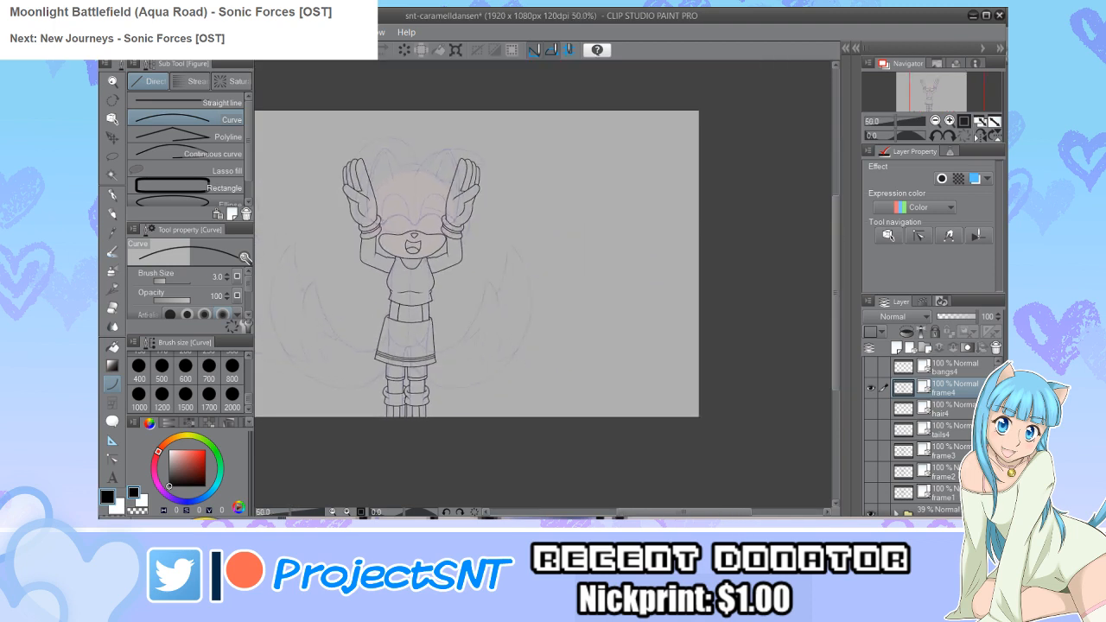
key("ctrl+s")
left_click_drag(414, 277, 435, 275)
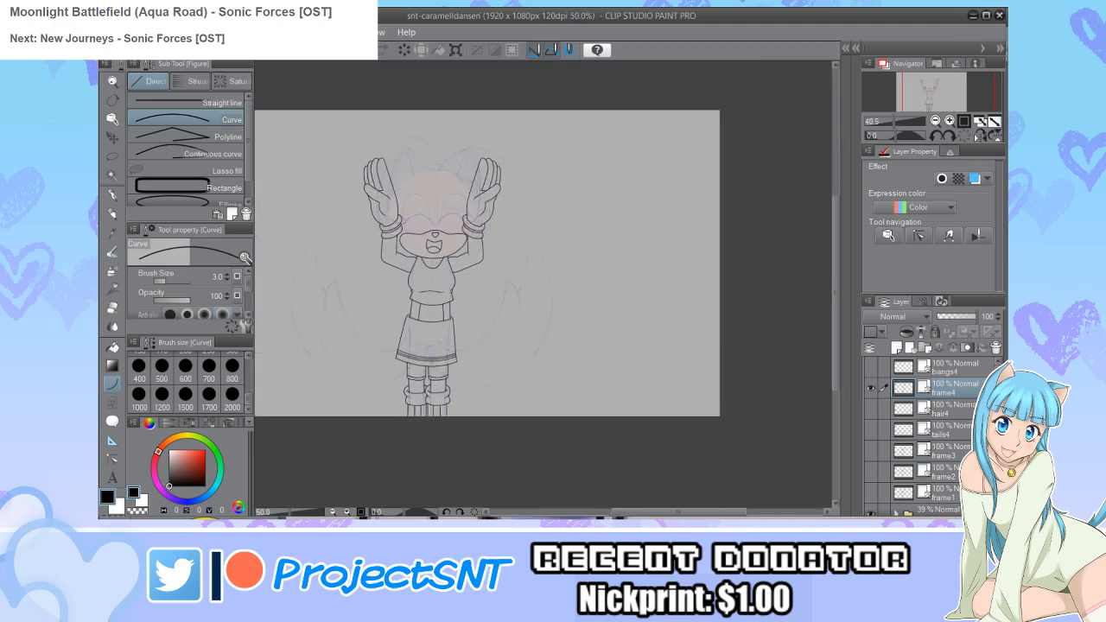
Step: Show the tails4 layer and erase its tail lines that cross the skirt and legs with the Vector eraser
left_click(870, 430)
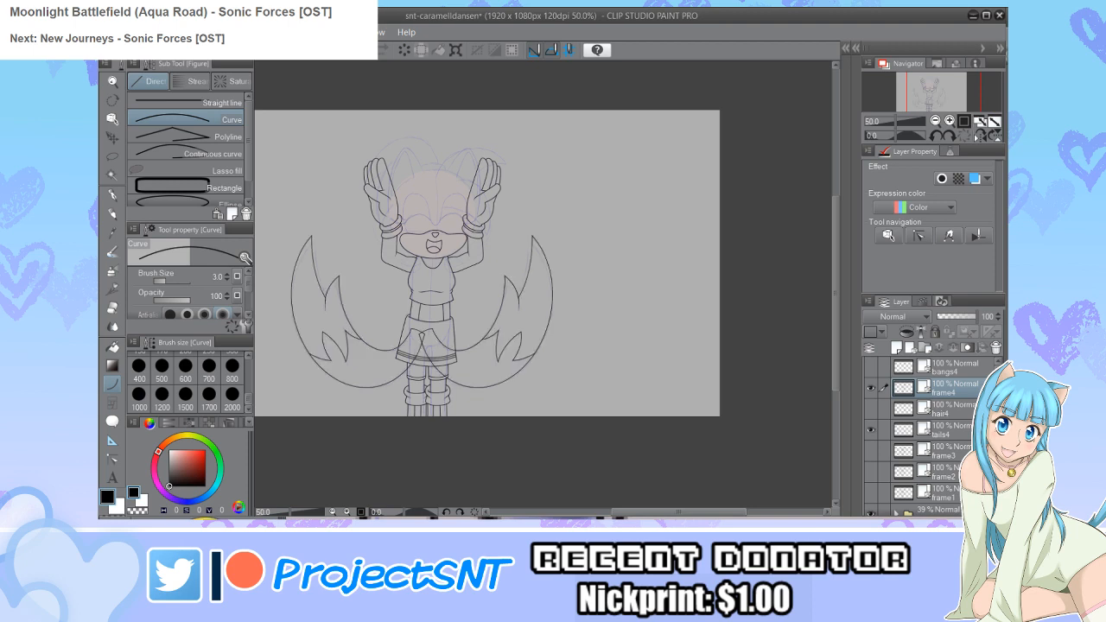
scroll(428, 359, "up", 2)
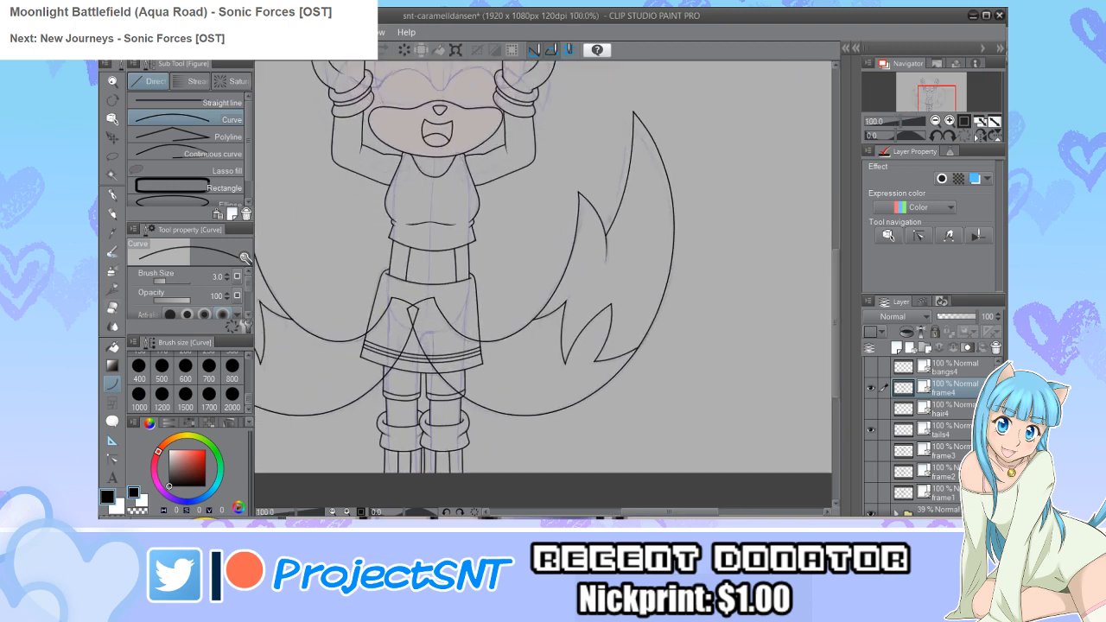
key("e")
scroll(399, 299, "up", 2)
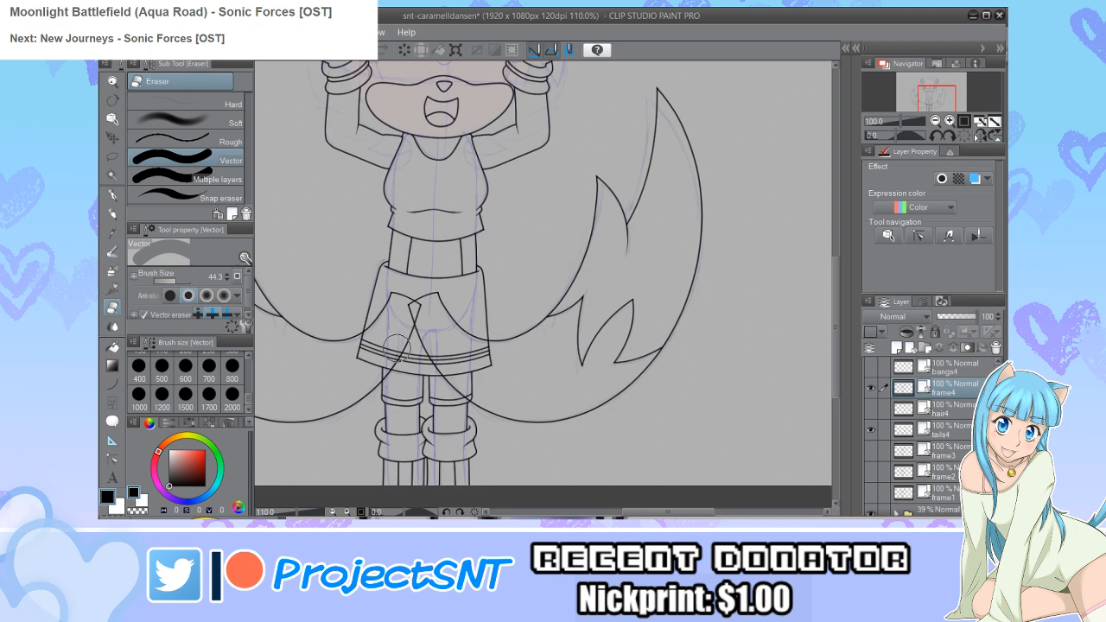
left_click(391, 290)
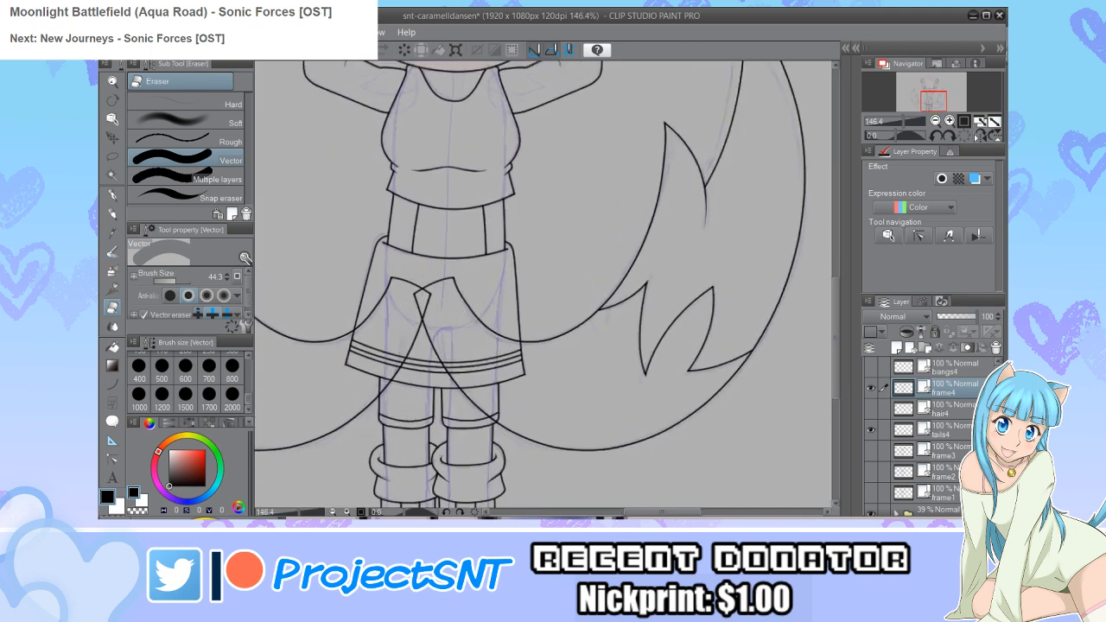
left_click(947, 409)
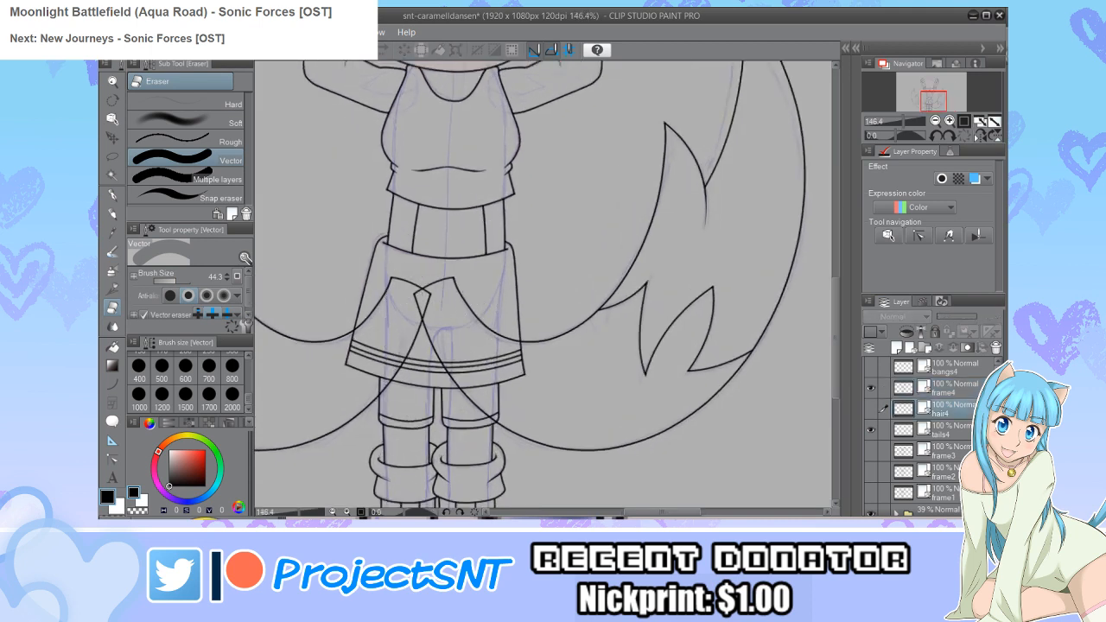
left_click(944, 430)
mouse_move(420, 303)
left_mouse_down()
mouse_move(443, 288)
mouse_move(475, 295)
mouse_move(436, 328)
mouse_move(444, 361)
mouse_move(456, 353)
mouse_move(470, 393)
mouse_move(498, 412)
mouse_move(396, 387)
left_mouse_up()
scroll(436, 330, "up", 1)
scroll(396, 389, "down", 5)
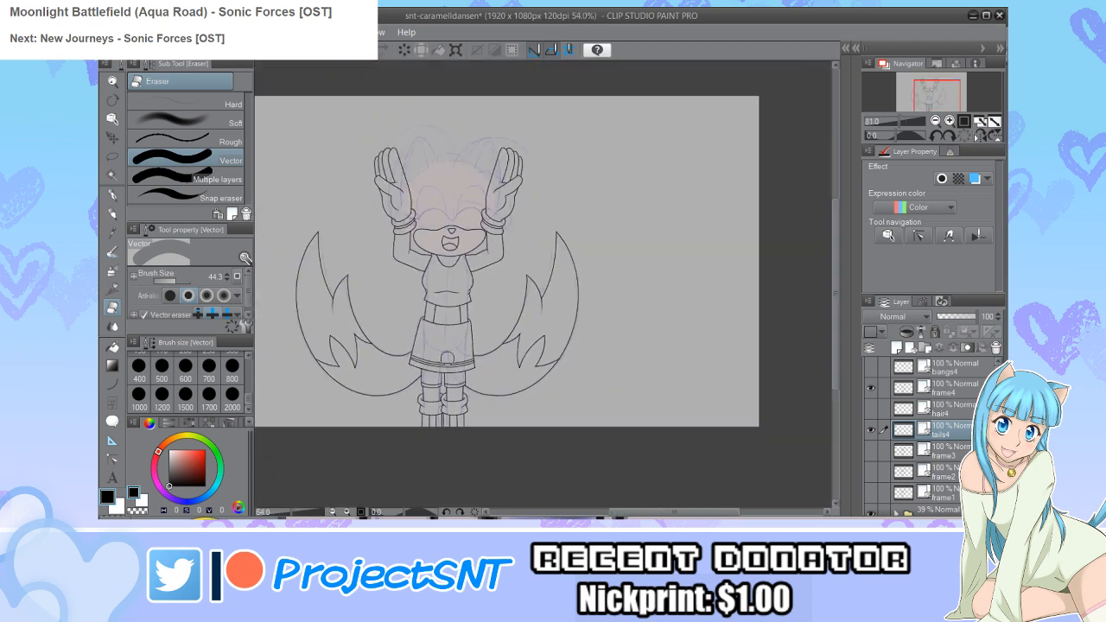
scroll(376, 367, "up", 1)
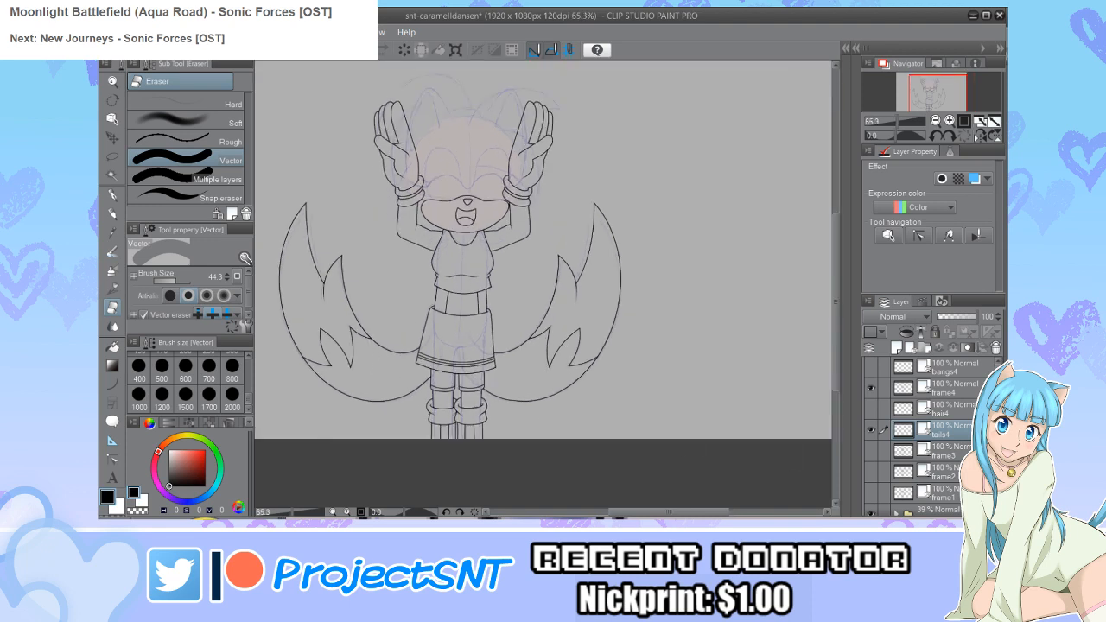
Step: Merge the tails4 layer into frame4 and save the file
left_click_drag(942, 430, 942, 397)
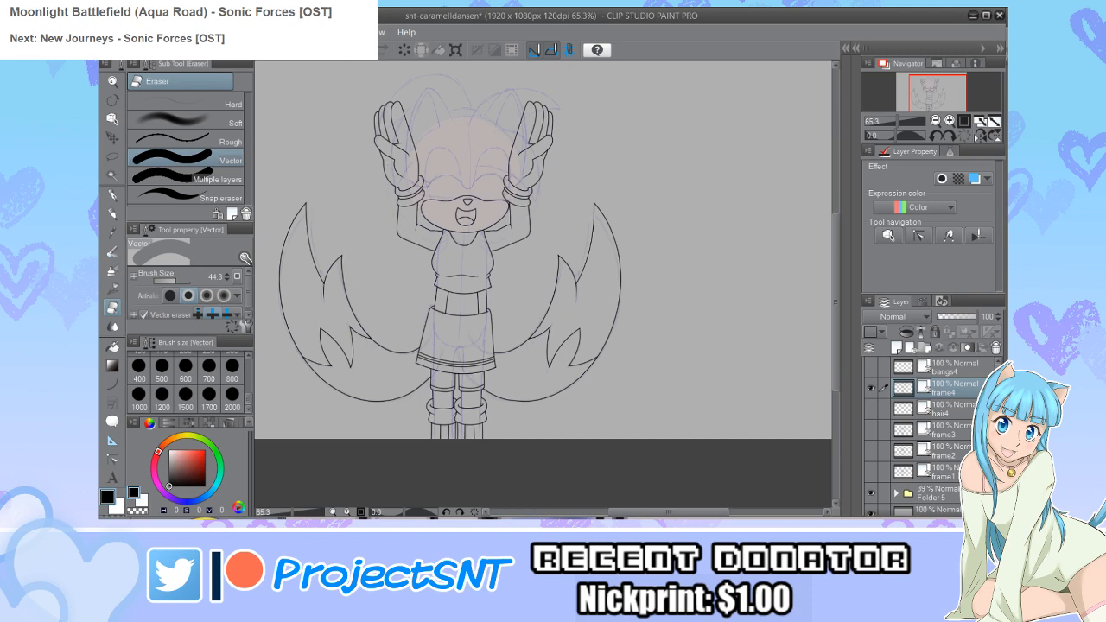
scroll(468, 217, "up", 2)
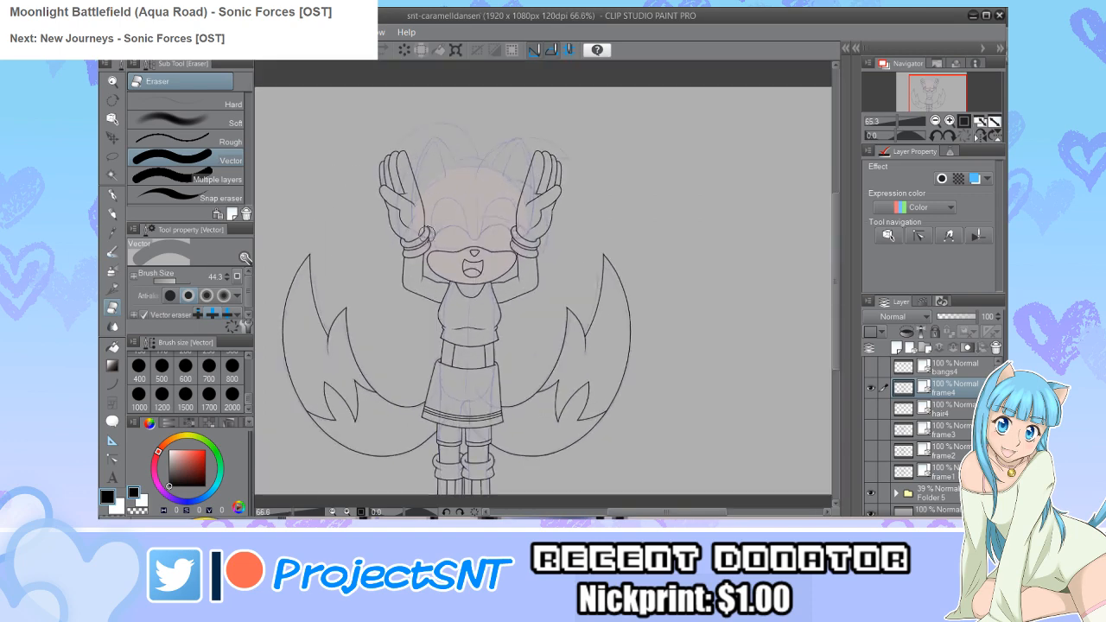
scroll(452, 203, "down", 2)
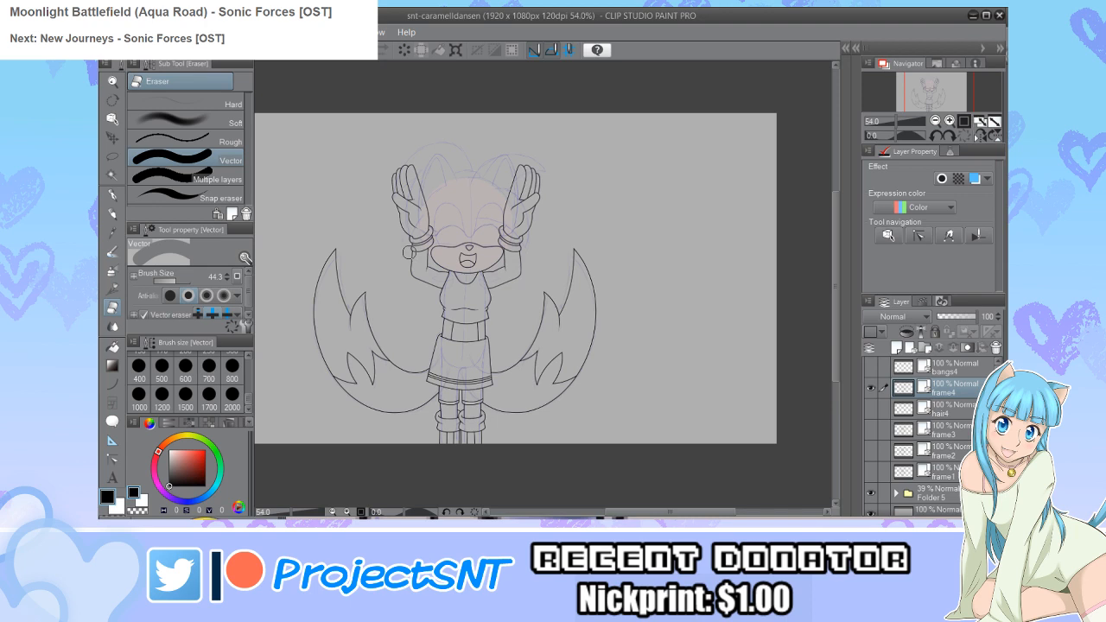
scroll(423, 169, "down", 1)
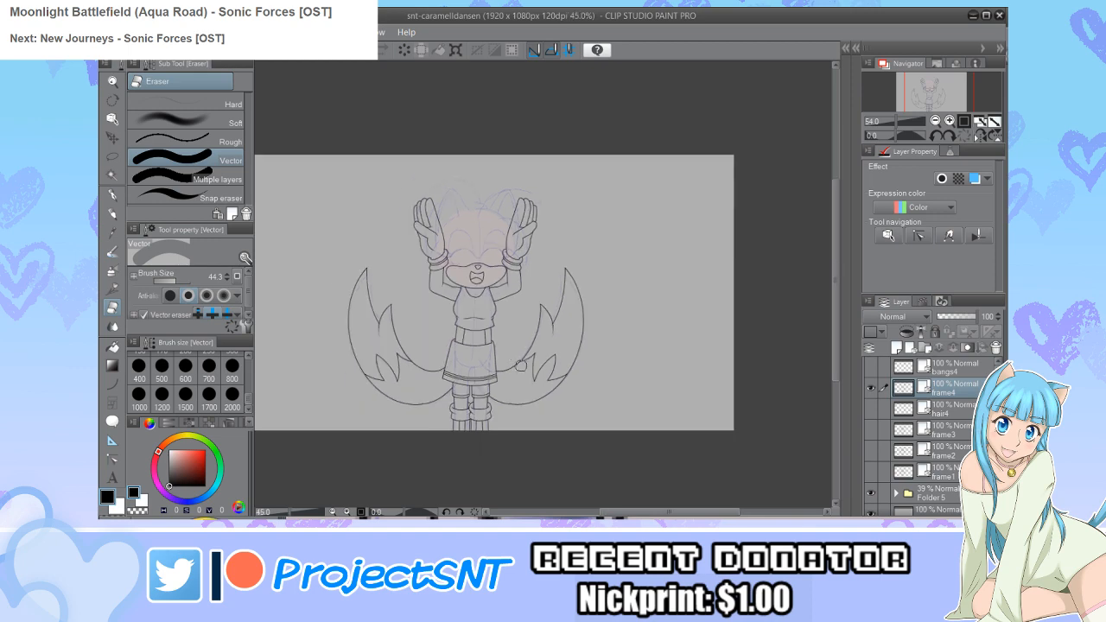
Step: Add a new vector layer above frame4 and draw the left cheek fur tufts behind the arm with the Curve tool
scroll(435, 266, "up", 3)
scroll(435, 266, "up", 4)
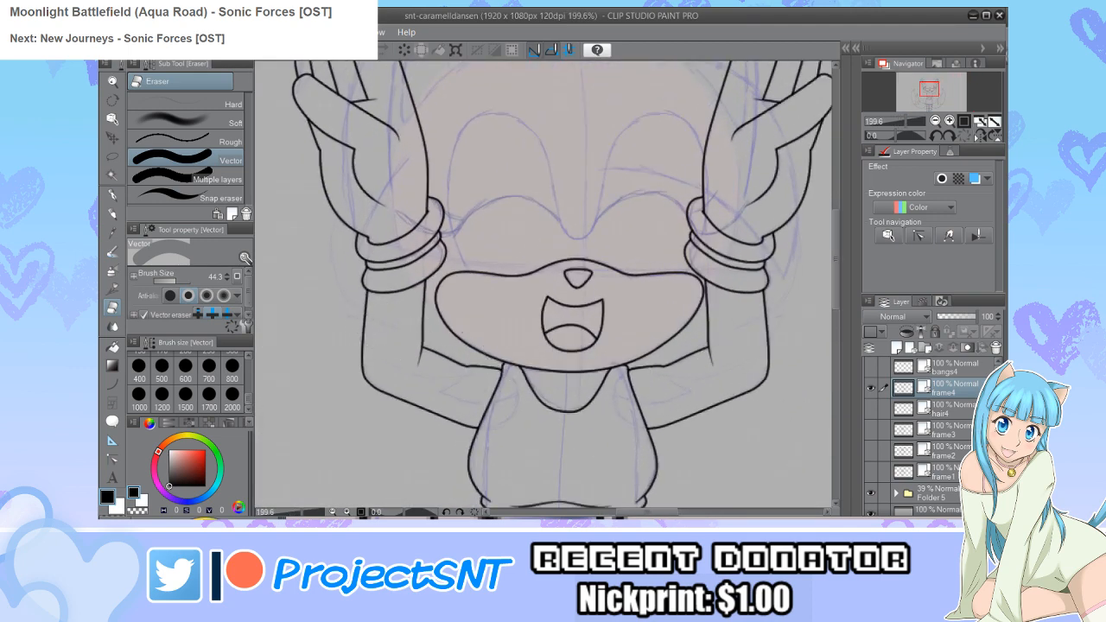
key("ctrl+shift+n")
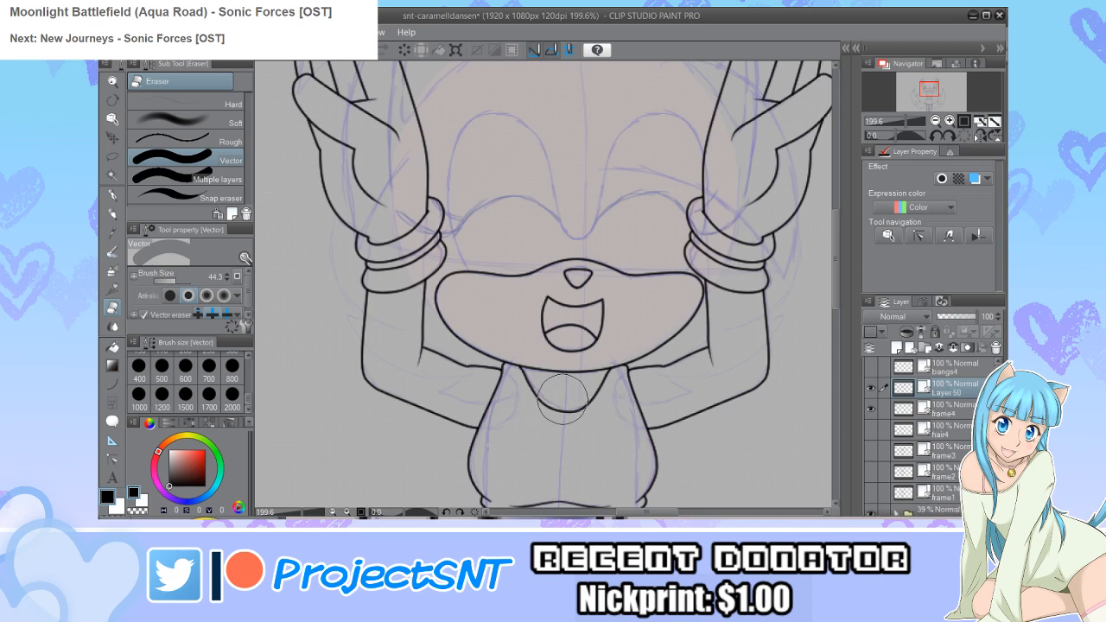
key("u")
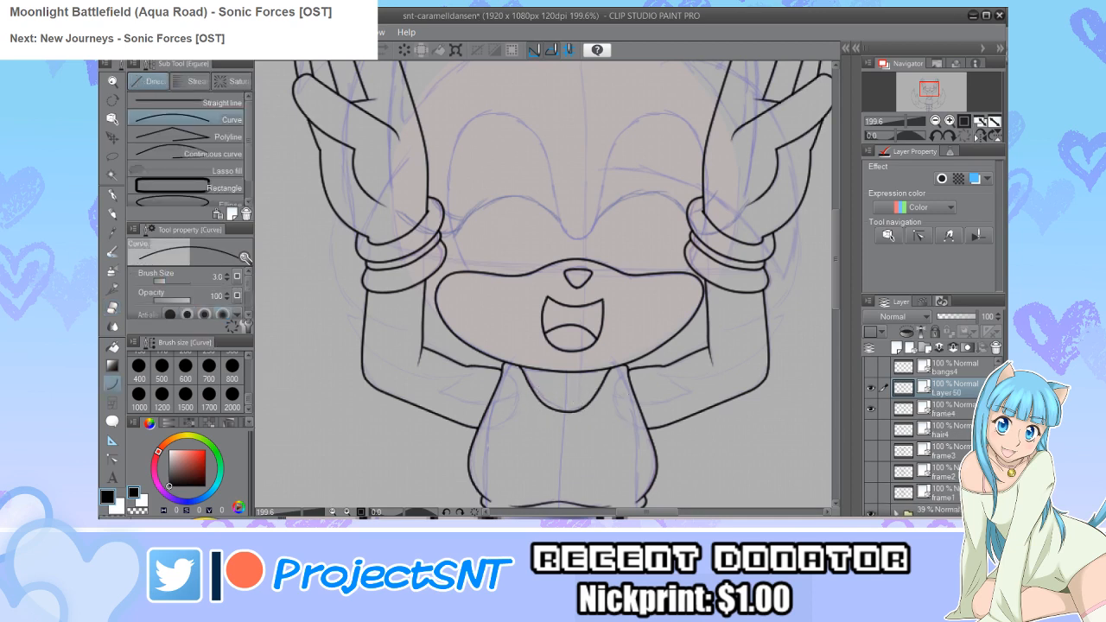
scroll(339, 260, "up", 3)
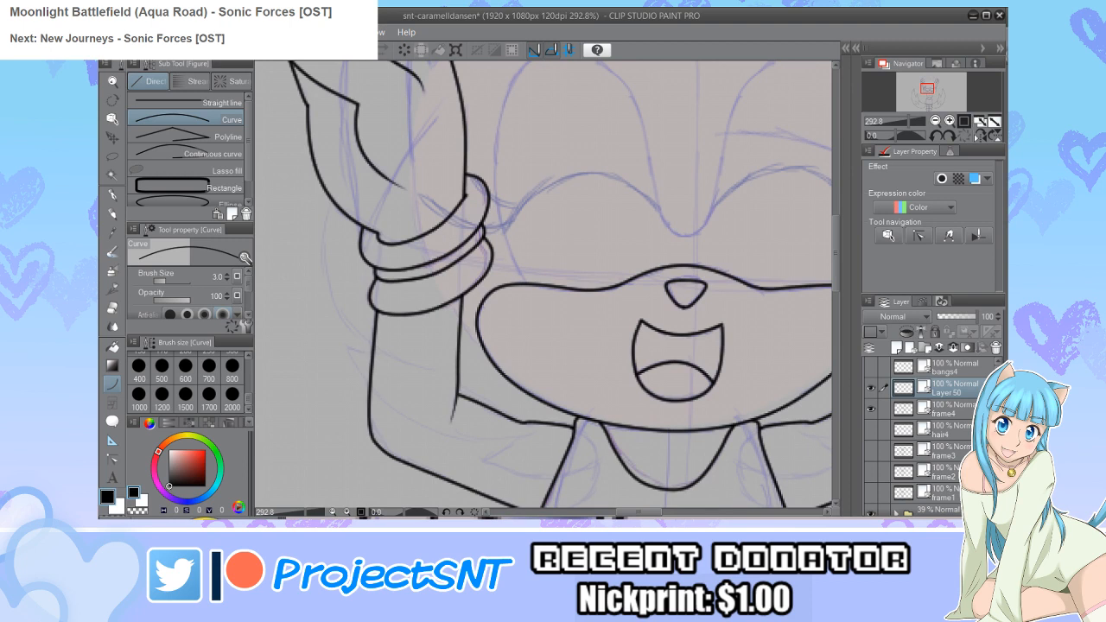
left_click_drag(332, 187, 431, 374)
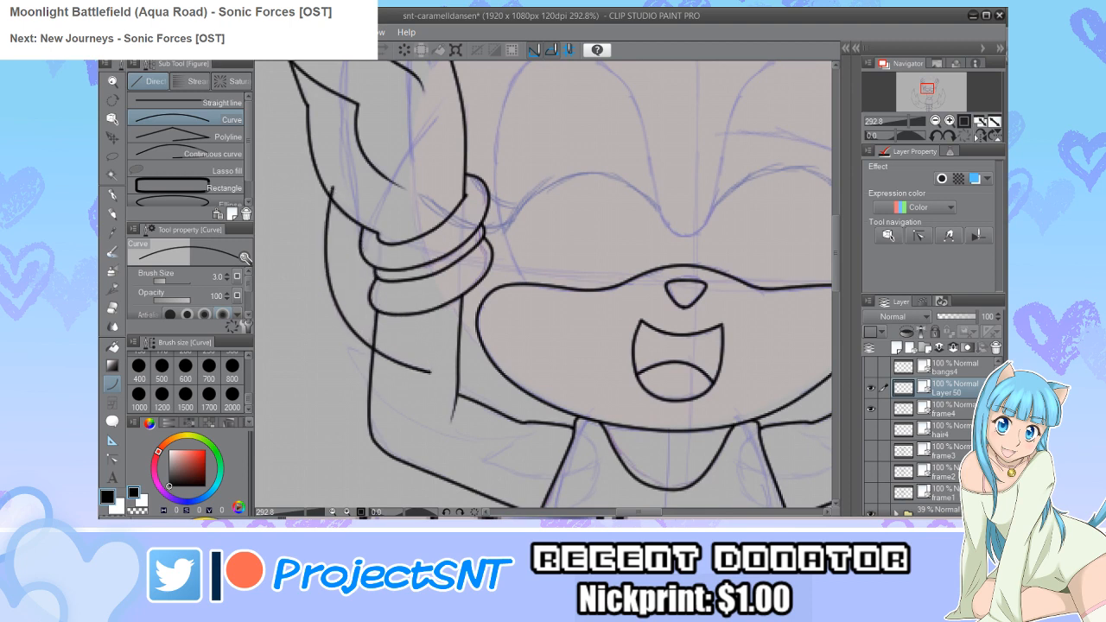
mouse_move(325, 337)
left_mouse_down()
mouse_move(397, 356)
mouse_move(518, 437)
left_mouse_up()
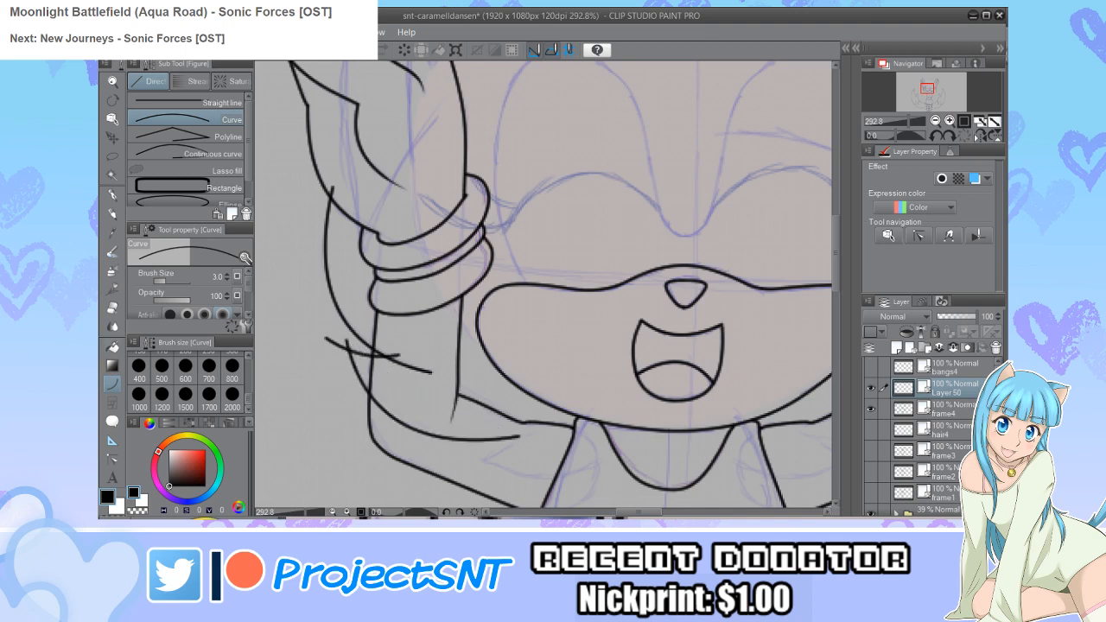
Step: Trim the left cheek fur's overlapping line ends with the Vector eraser, reducing its brush size to 8.3
key("e")
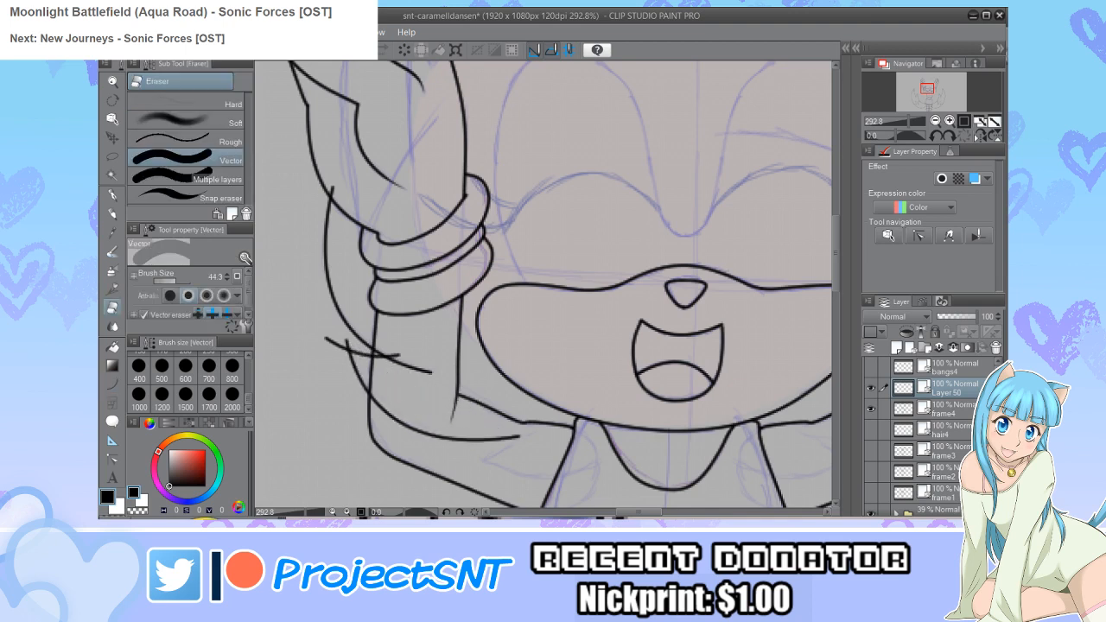
left_click(411, 357)
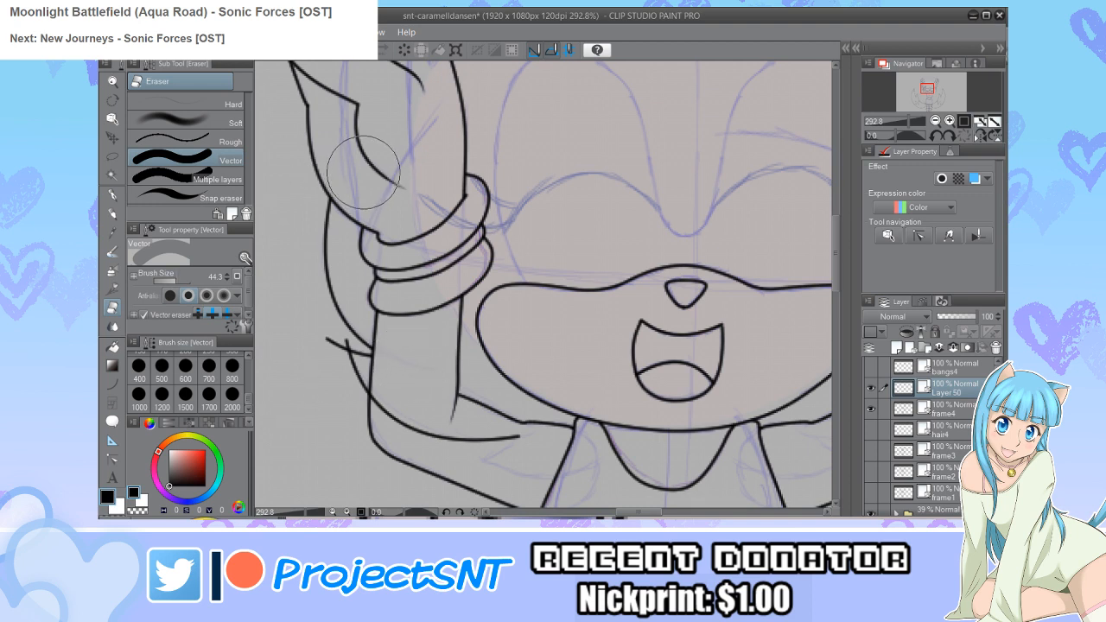
left_click(171, 281)
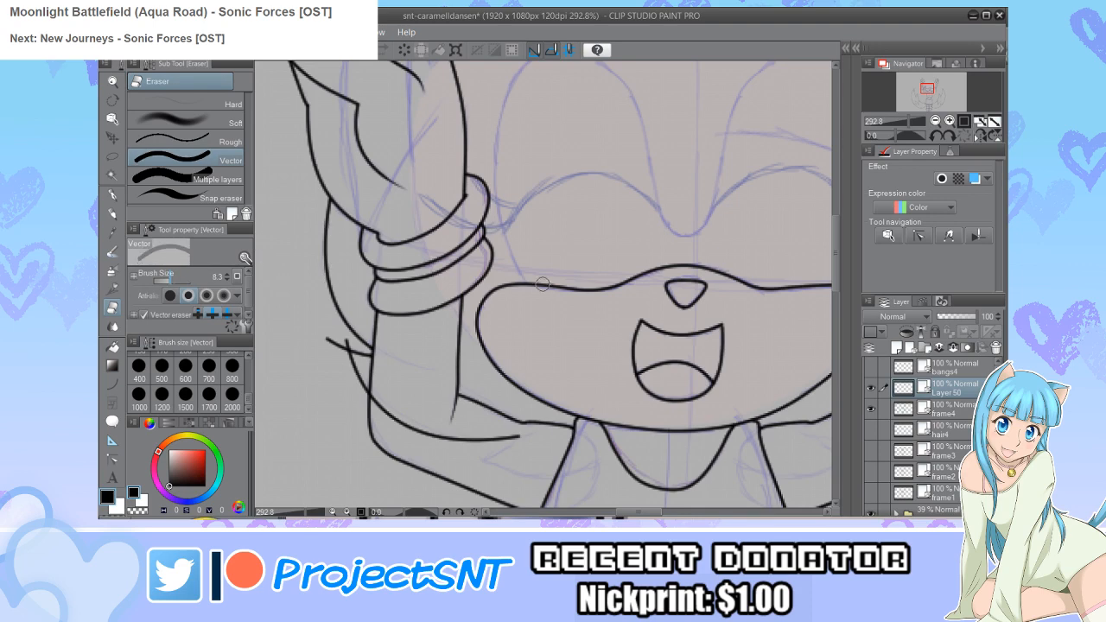
scroll(313, 318, "down", 2)
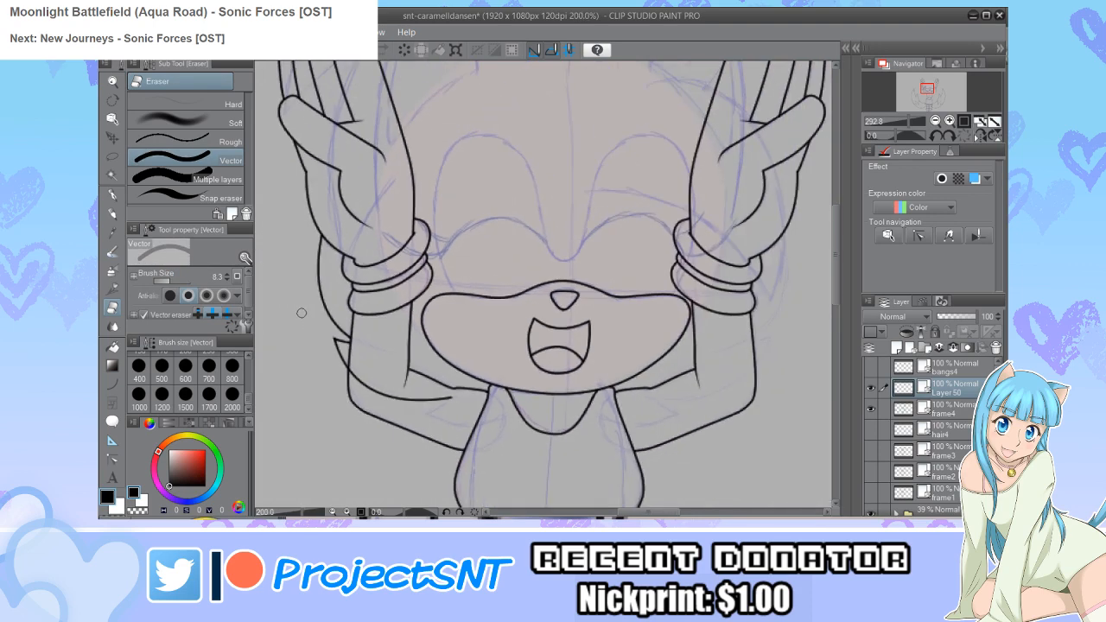
scroll(315, 390, "down", 2)
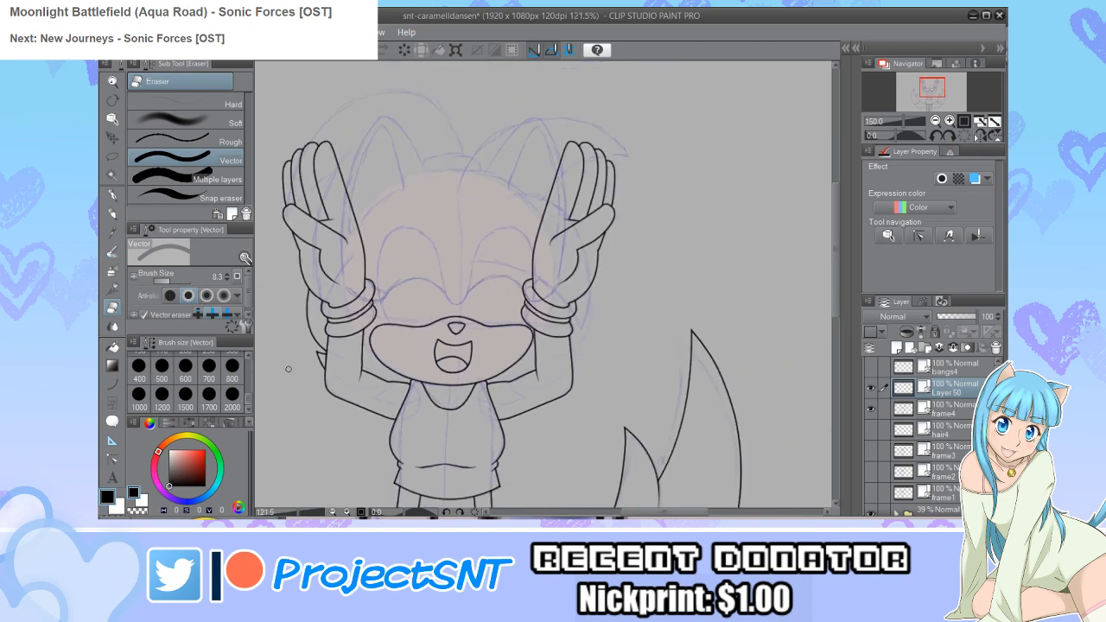
Step: Draw the upper right cheek tuft beside the bracelets with two curves and trim its excess ends with the Vector eraser
scroll(593, 330, "up", 2)
scroll(594, 330, "up", 3)
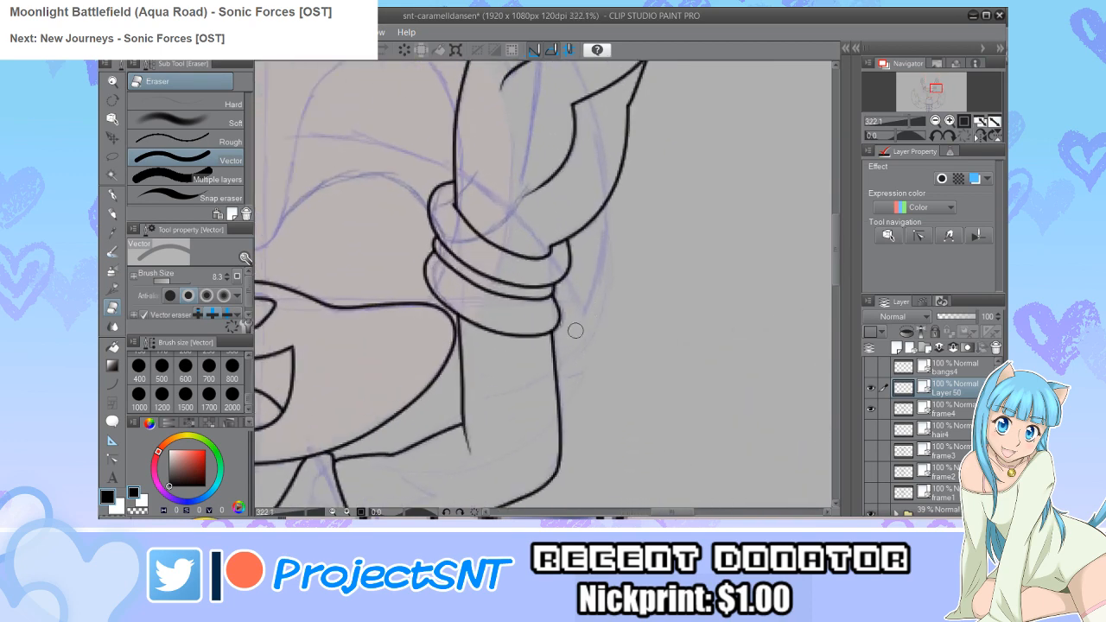
key("u")
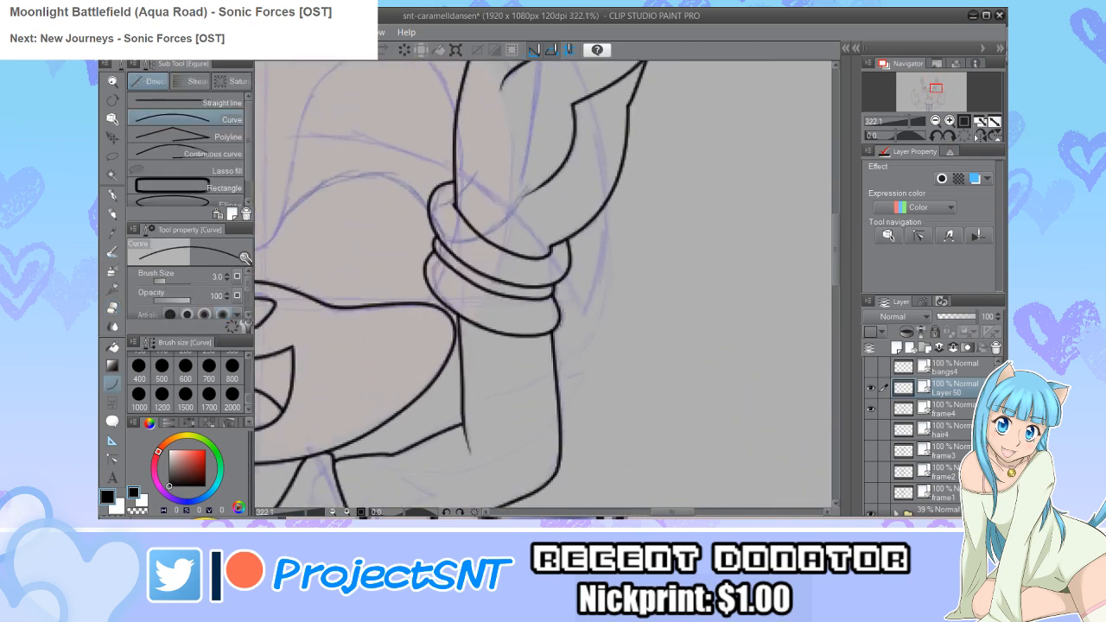
left_click_drag(612, 235, 481, 400)
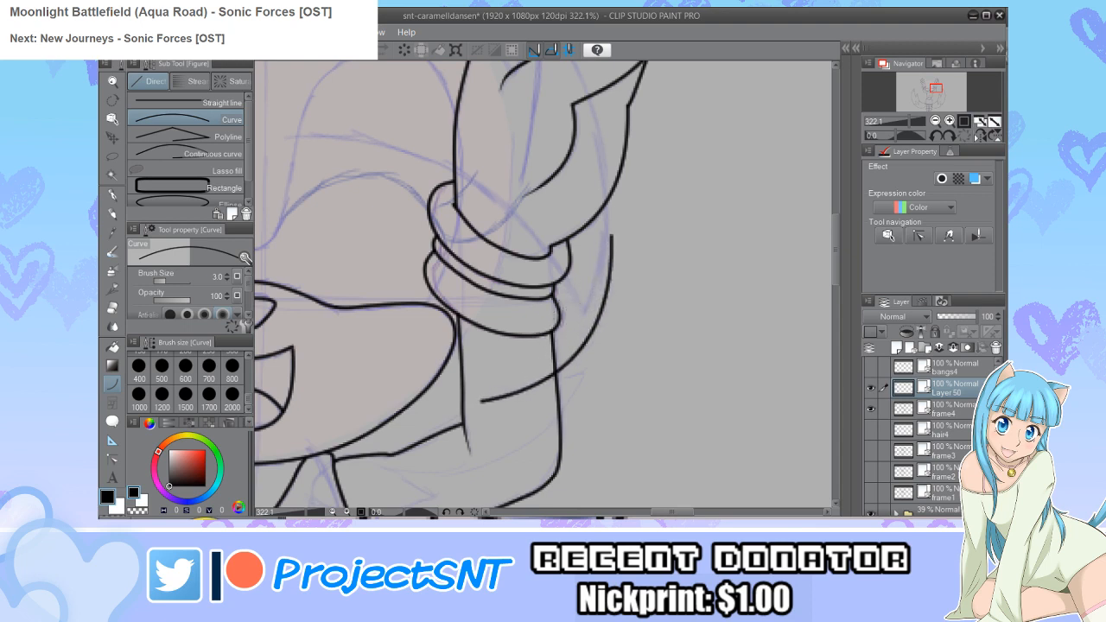
left_click_drag(617, 234, 509, 273)
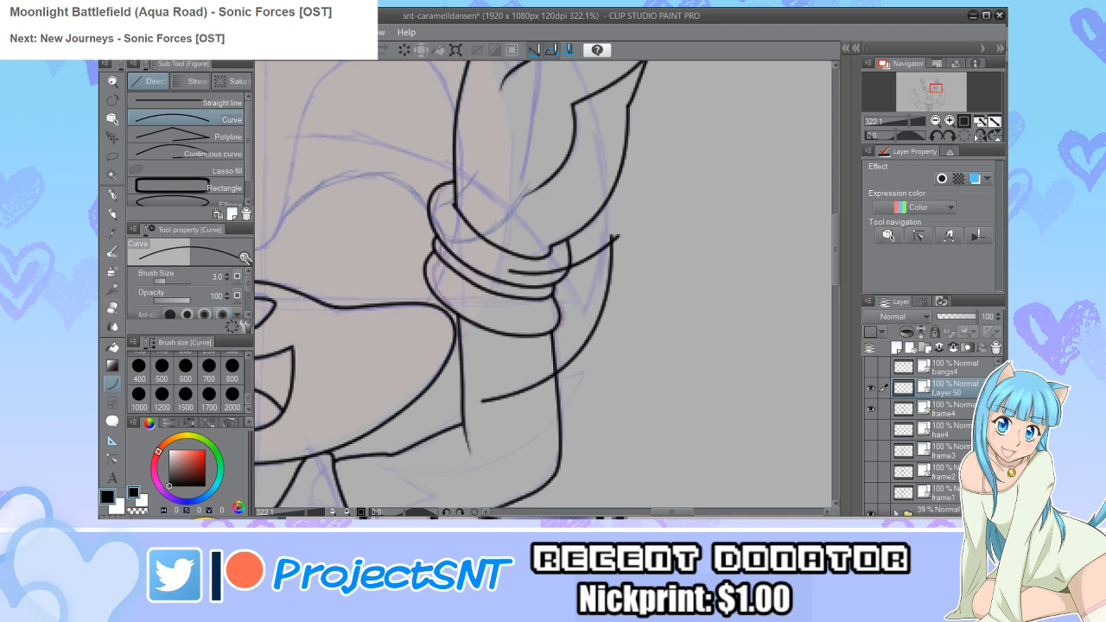
key("e")
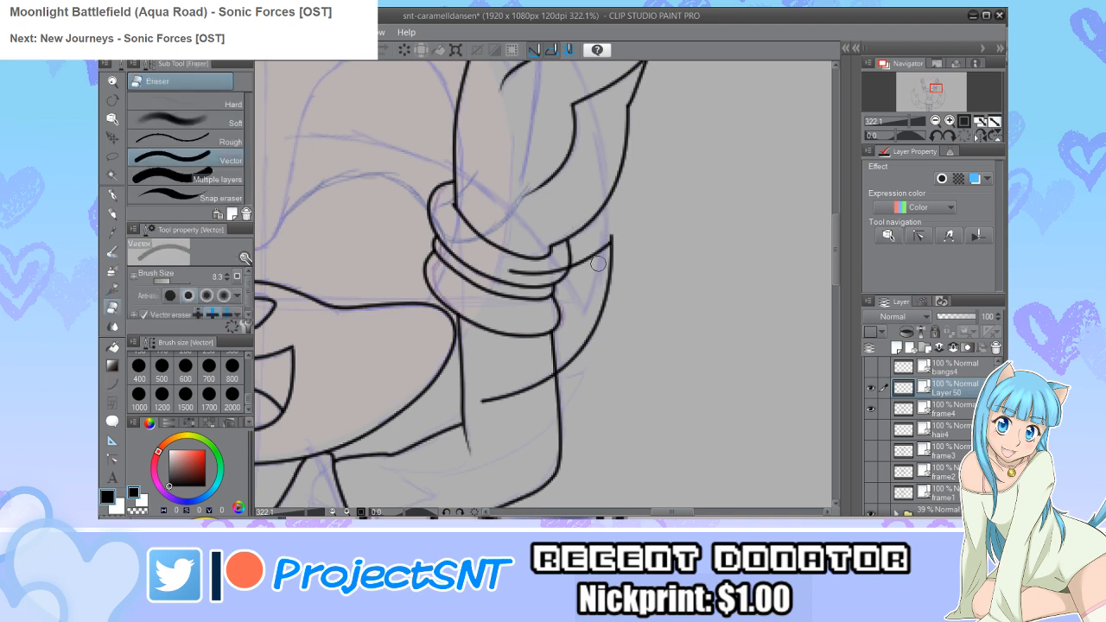
left_click(517, 274)
left_click(514, 387)
scroll(477, 391, "up", 2)
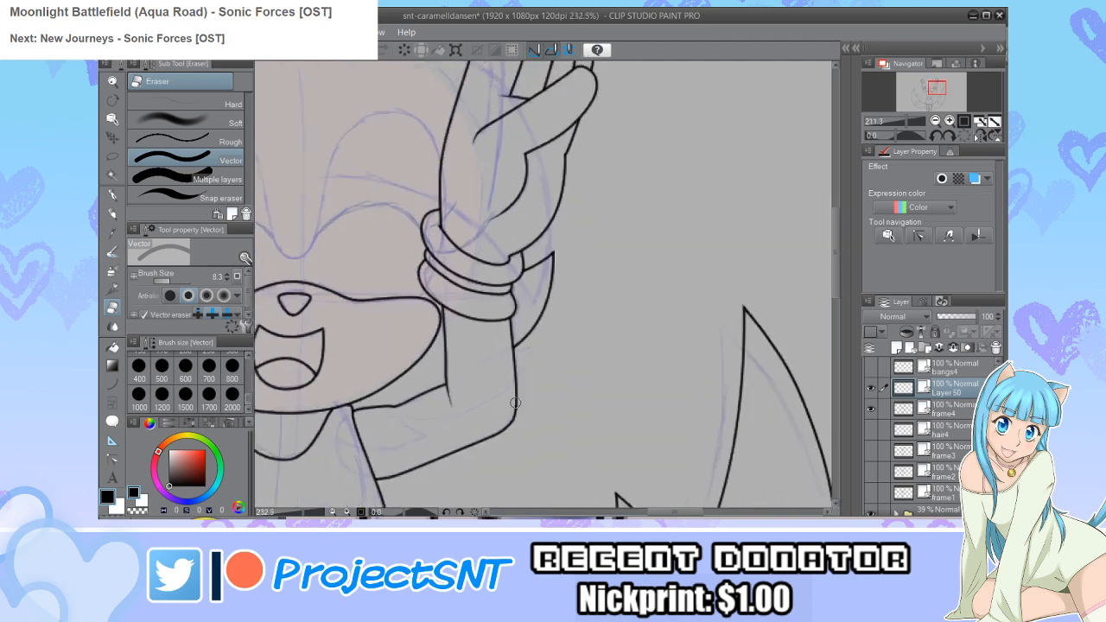
Step: Draw the smaller lower right cheek tuft beside the forearm with two curves and erase its overshooting ends
key("u")
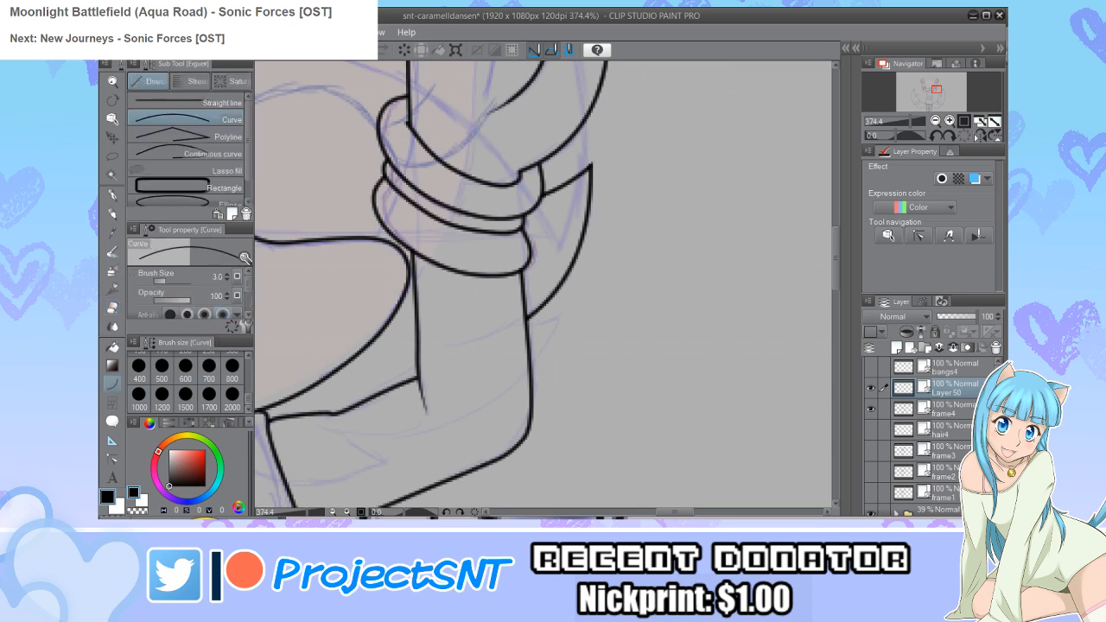
mouse_move(495, 321)
left_mouse_down()
mouse_move(577, 312)
mouse_move(457, 415)
left_mouse_up()
left_click(540, 380)
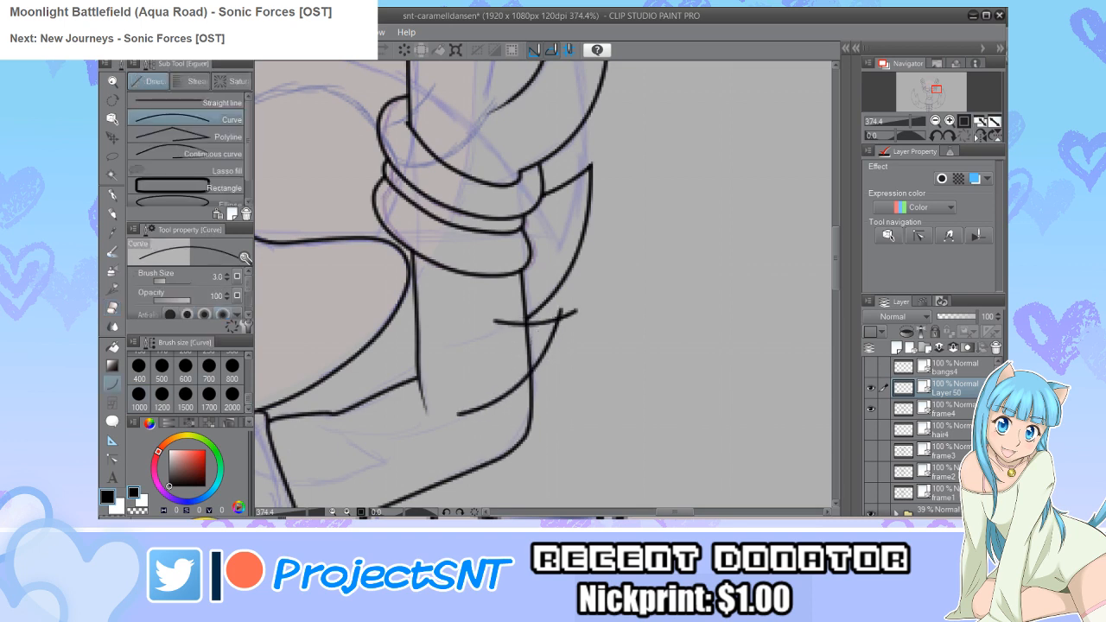
key("e")
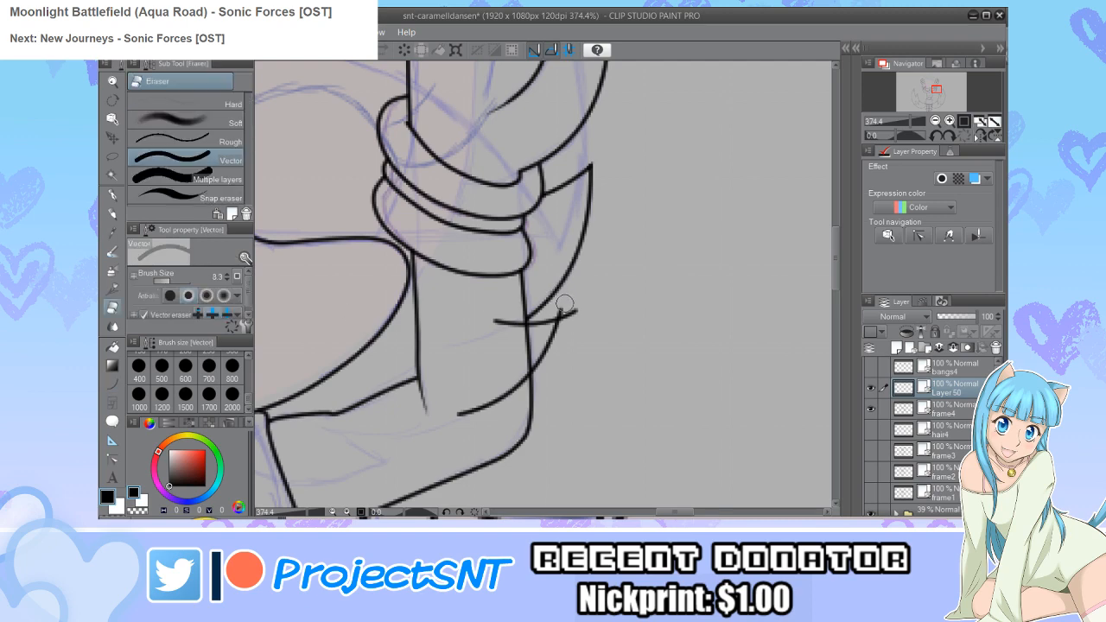
left_click_drag(563, 306, 576, 311)
left_click_drag(494, 316, 494, 407)
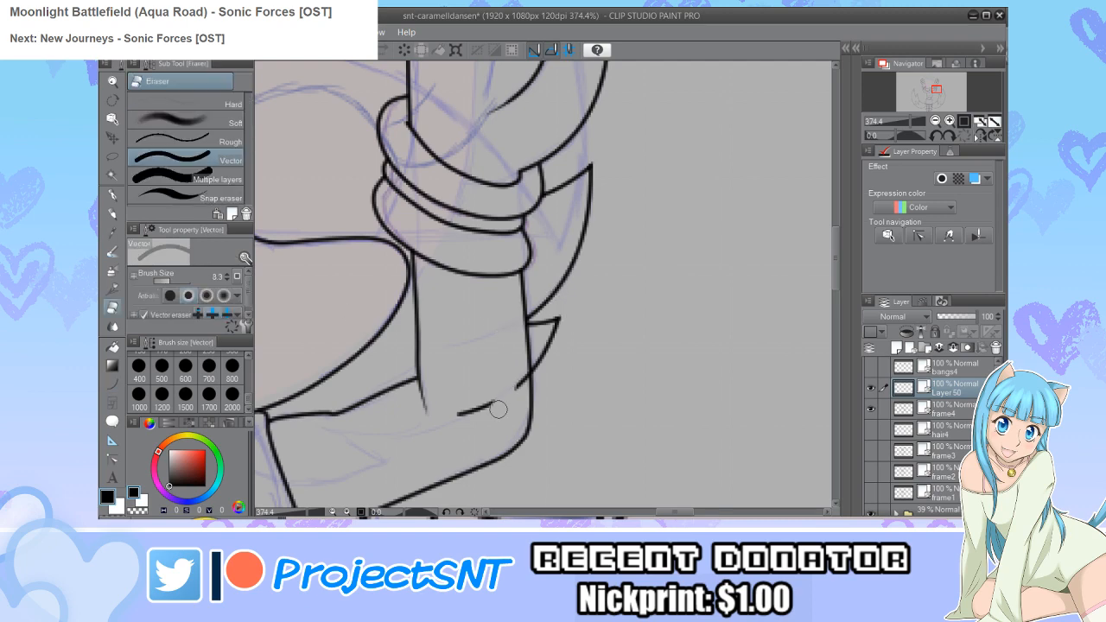
scroll(622, 368, "down", 2)
scroll(584, 351, "down", 3)
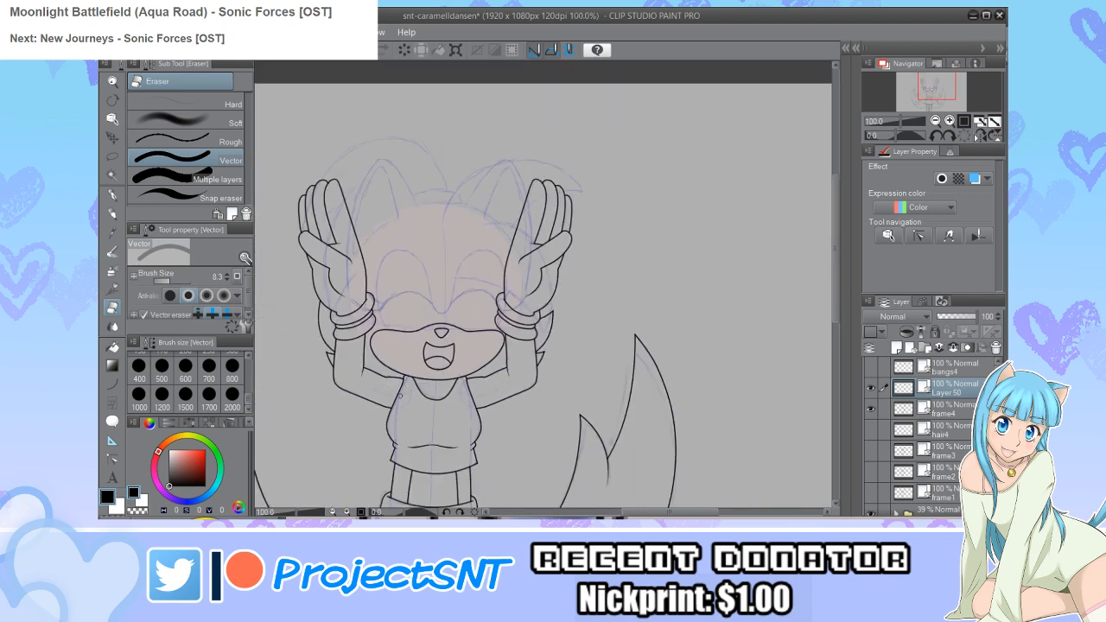
scroll(406, 252, "up", 2)
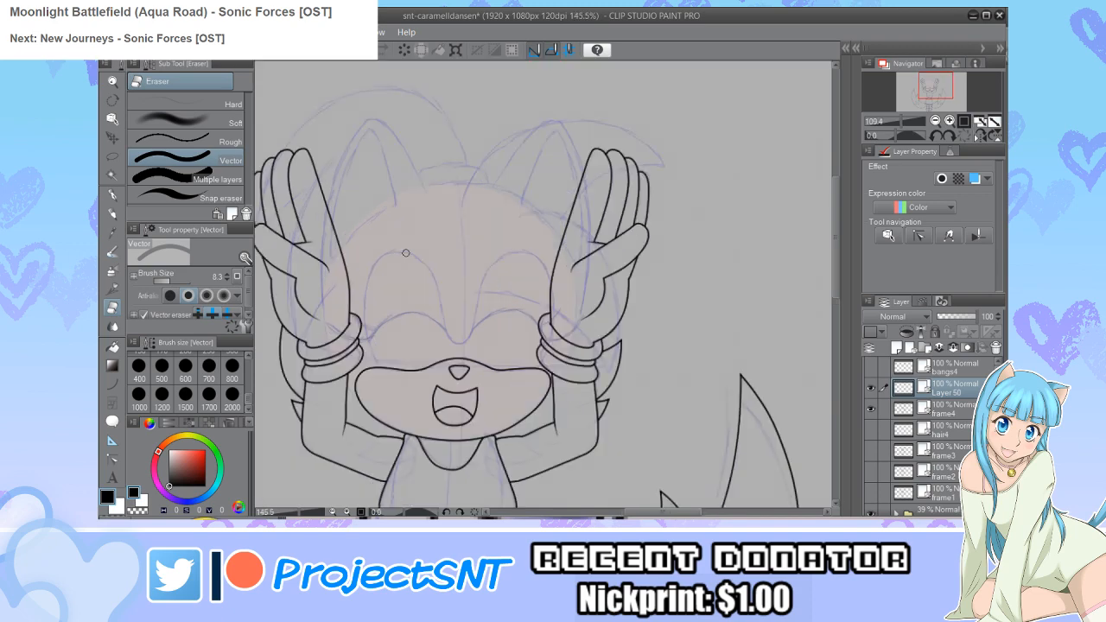
scroll(405, 253, "up", 2)
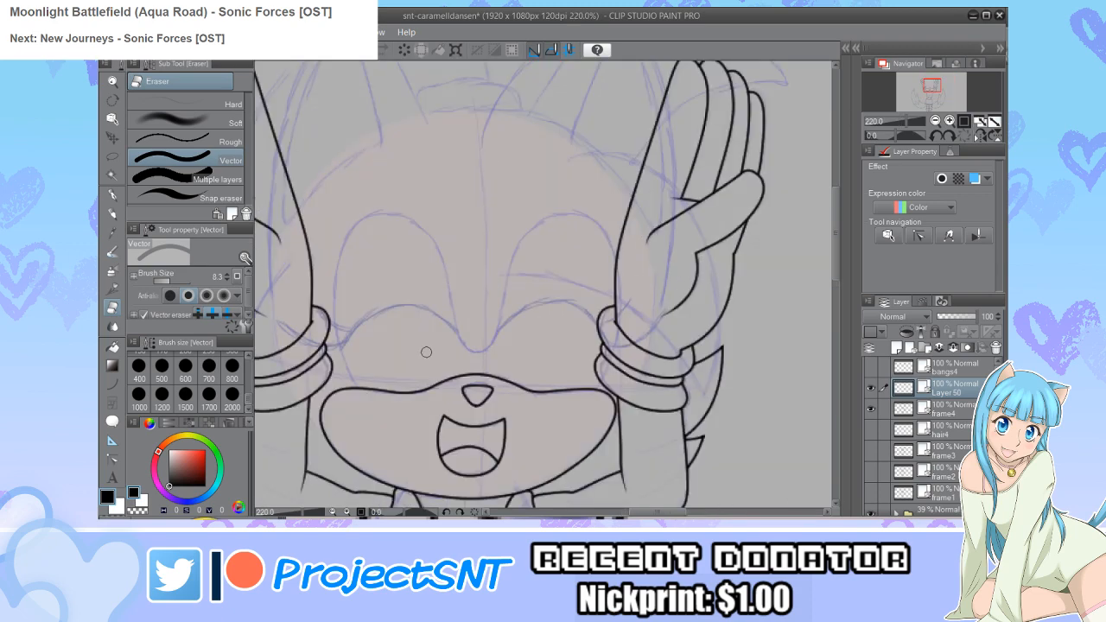
Step: Ink the left eye's tall arch from the muzzle to the dip between the eyes with the Continuous curve tool
key("u")
scroll(426, 352, "up", 1)
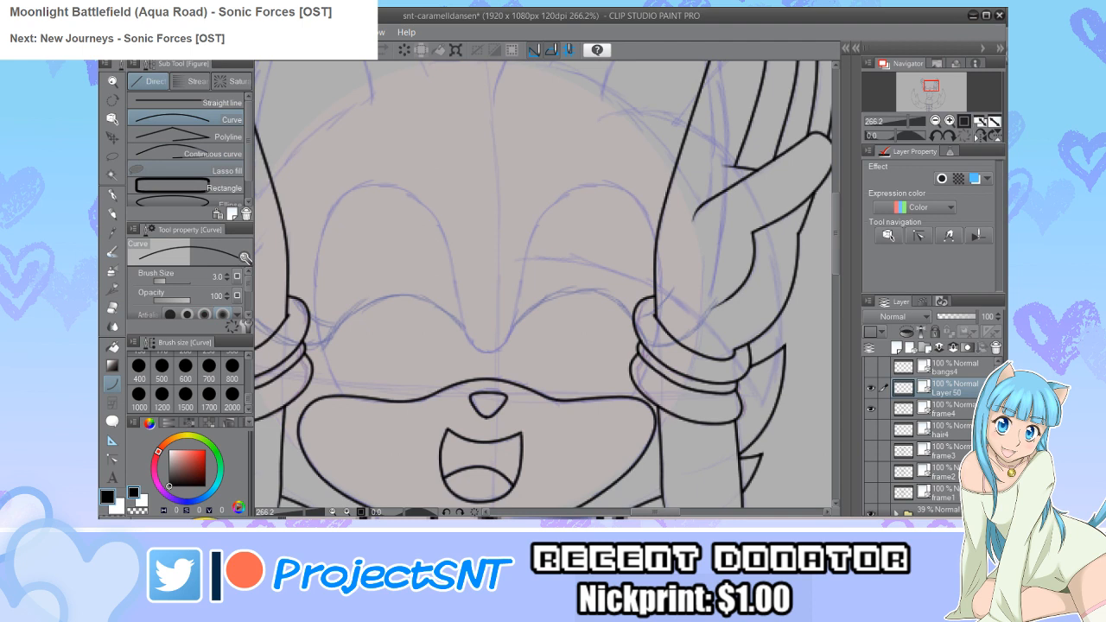
key("u")
scroll(363, 368, "up", 1)
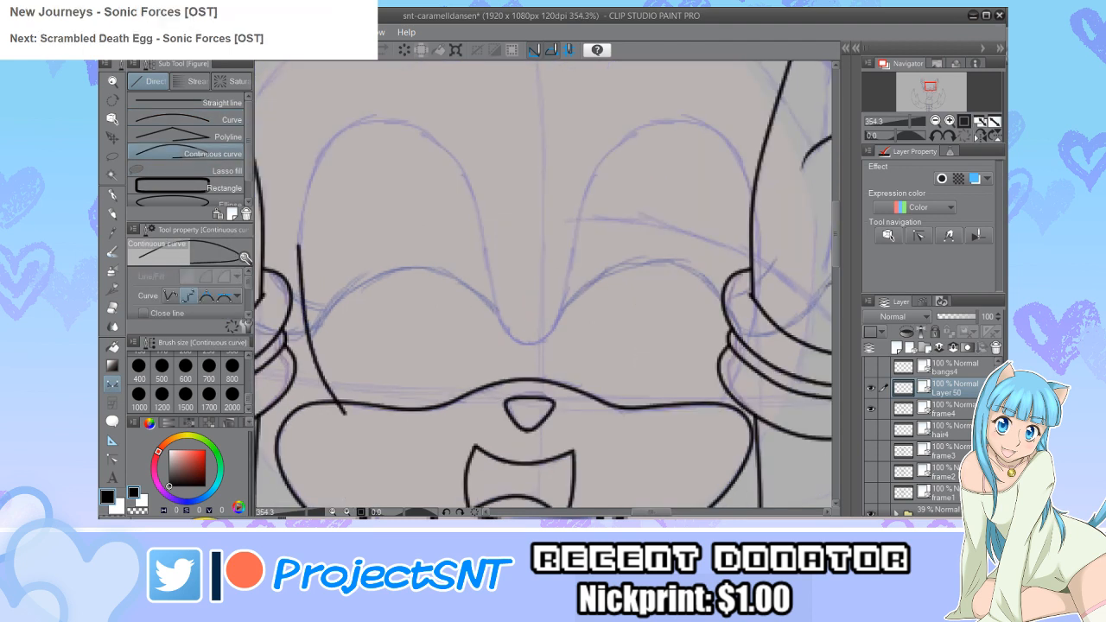
left_click(298, 245)
left_click(330, 141)
left_click(397, 120)
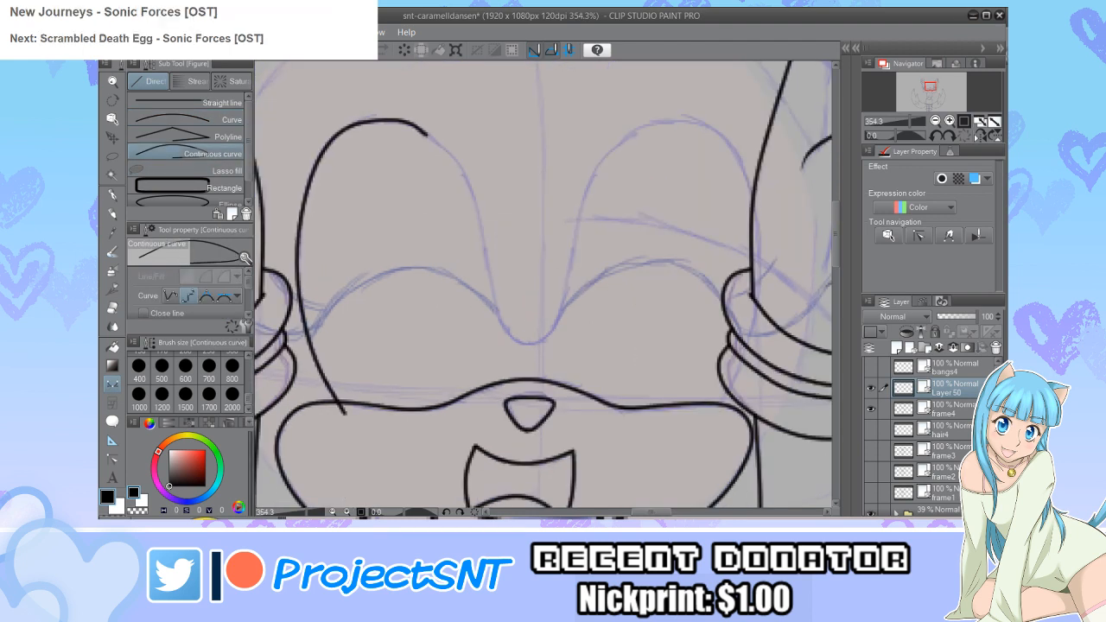
left_click(450, 156)
left_click(483, 227)
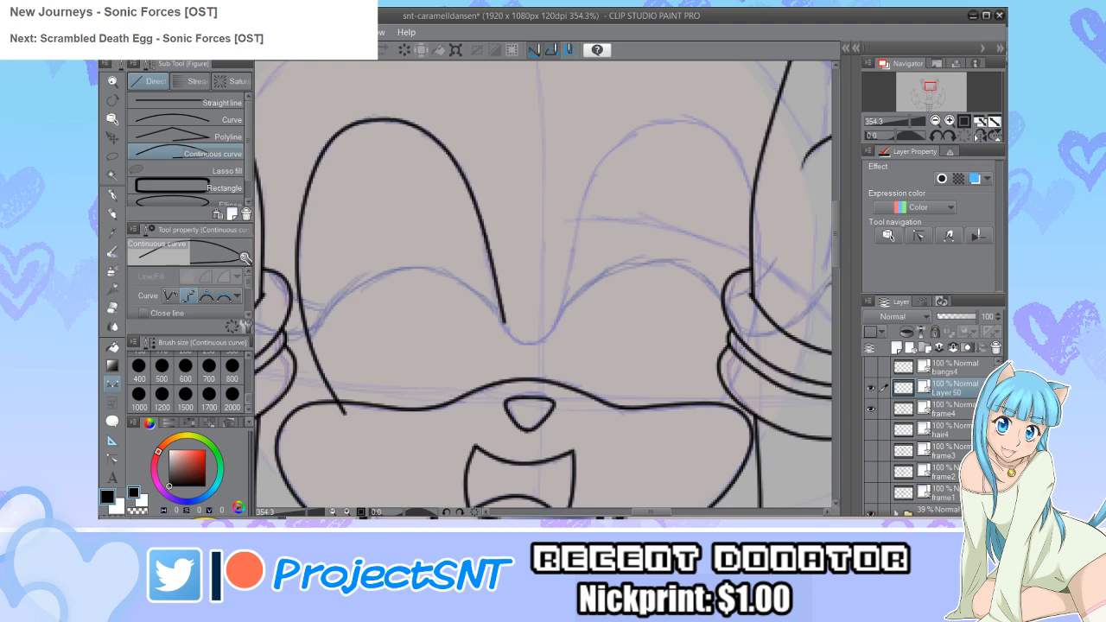
left_click(509, 329)
left_click(529, 340)
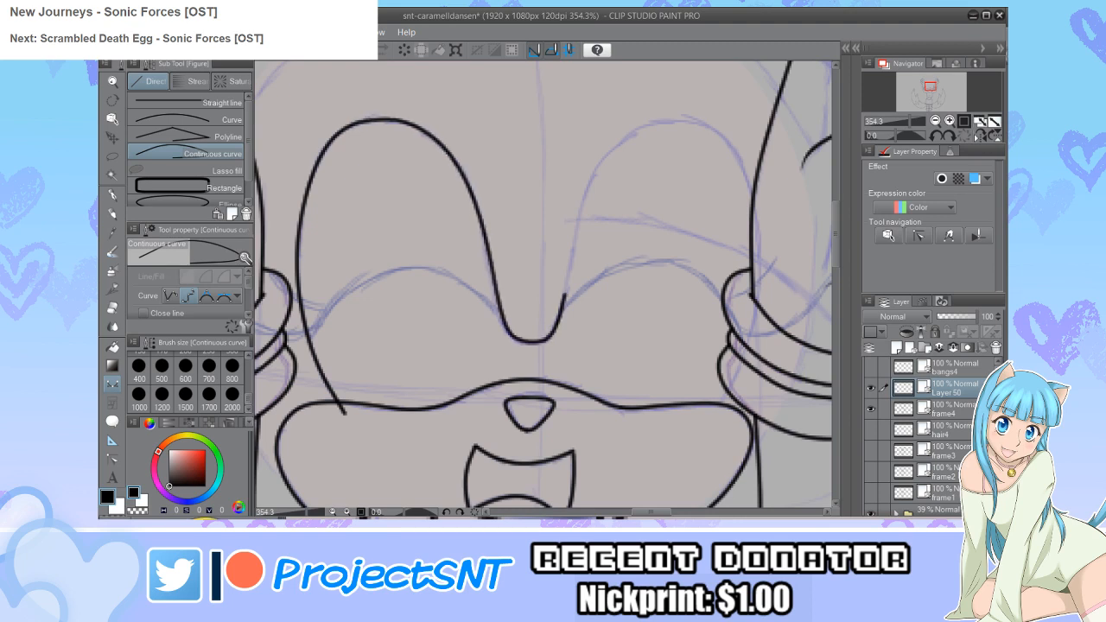
Step: Continue the same curve over the right eye's arch and end it at the muzzle behind the bracelets
left_click(590, 193)
left_click(638, 128)
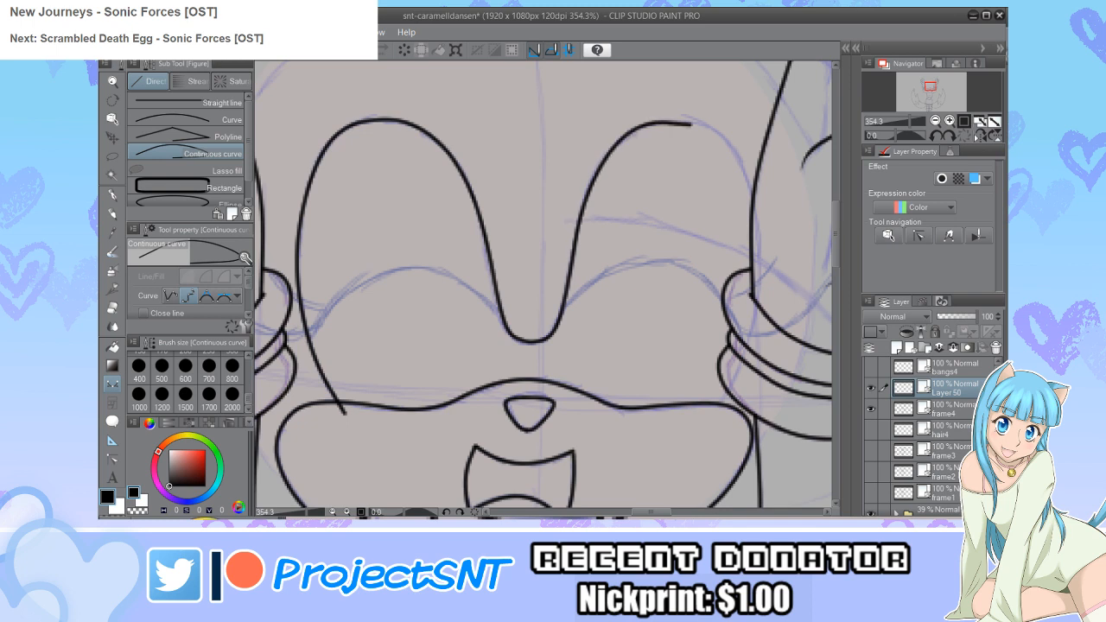
left_click(707, 130)
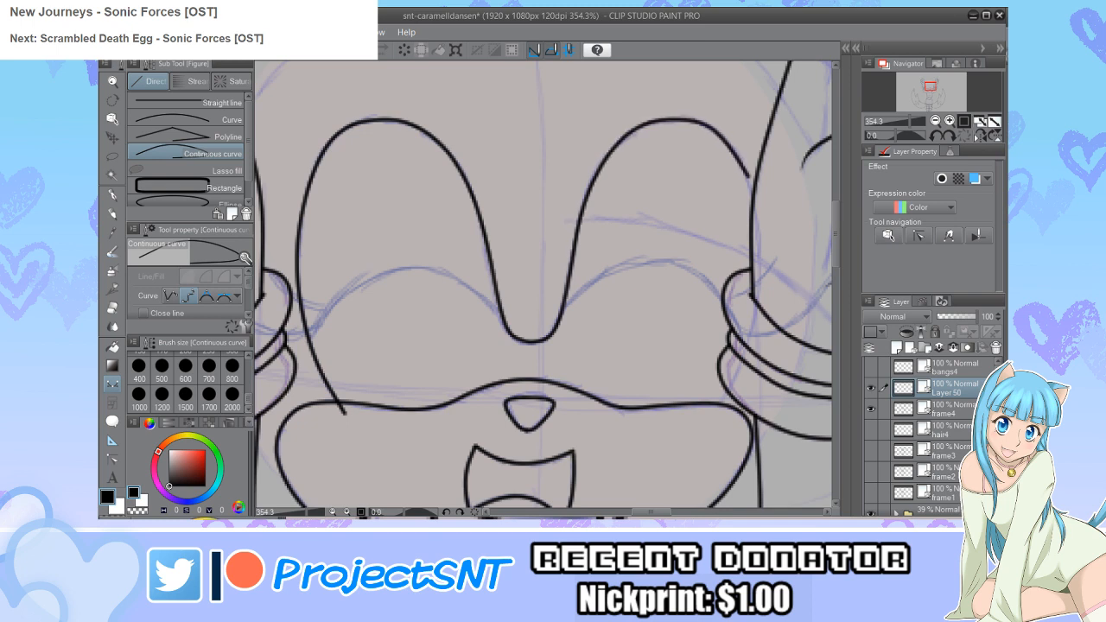
left_click(759, 223)
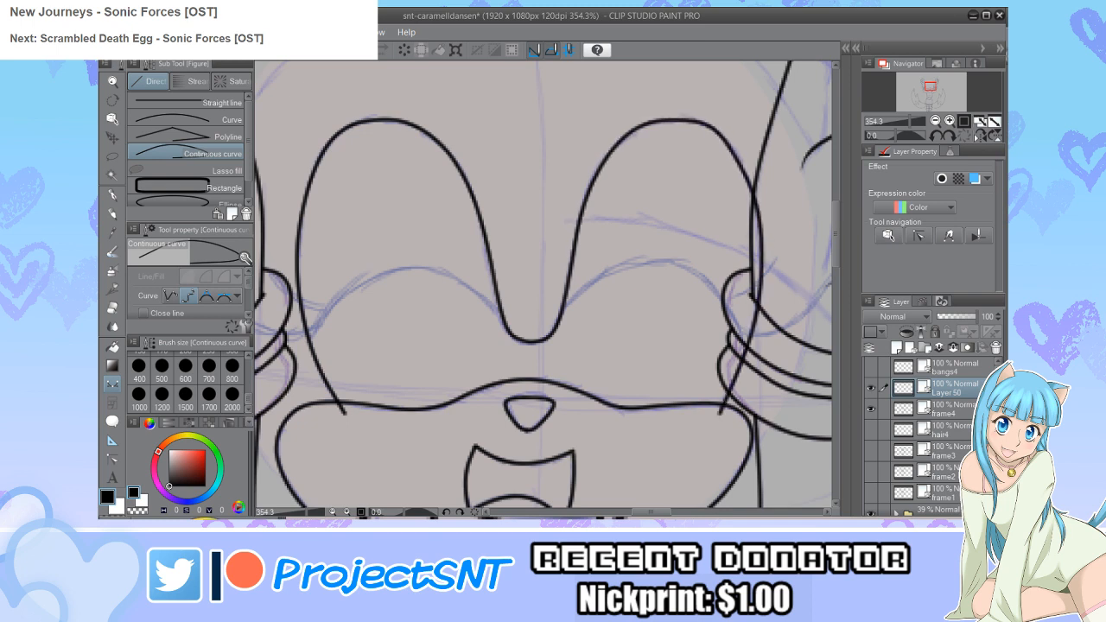
scroll(399, 359, "down", 7)
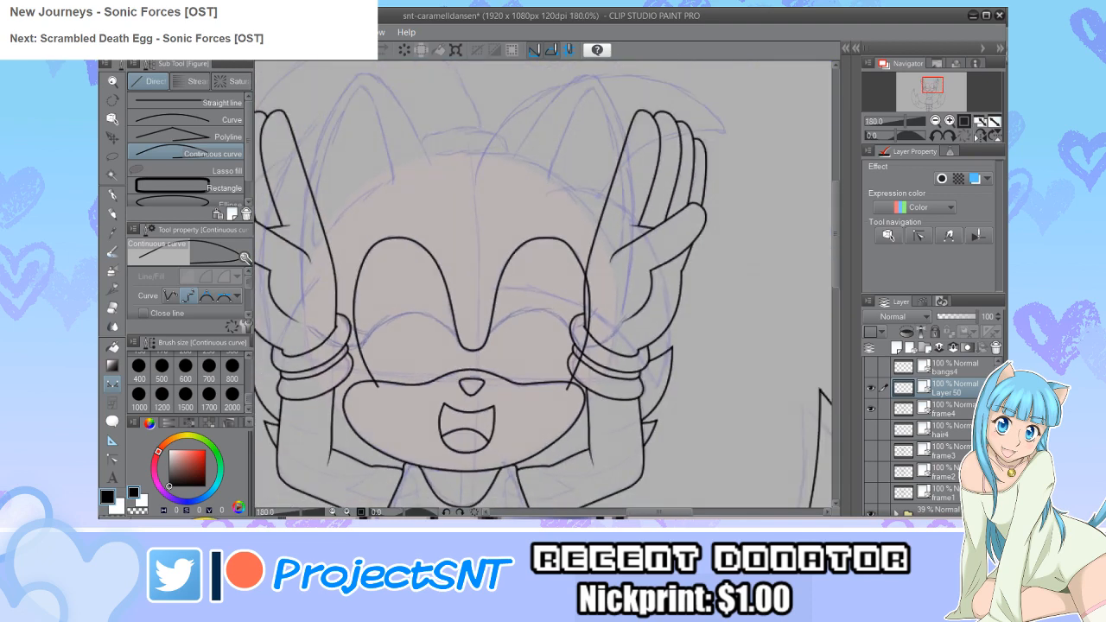
scroll(404, 337, "up", 4)
key("y")
scroll(596, 181, "up", 2)
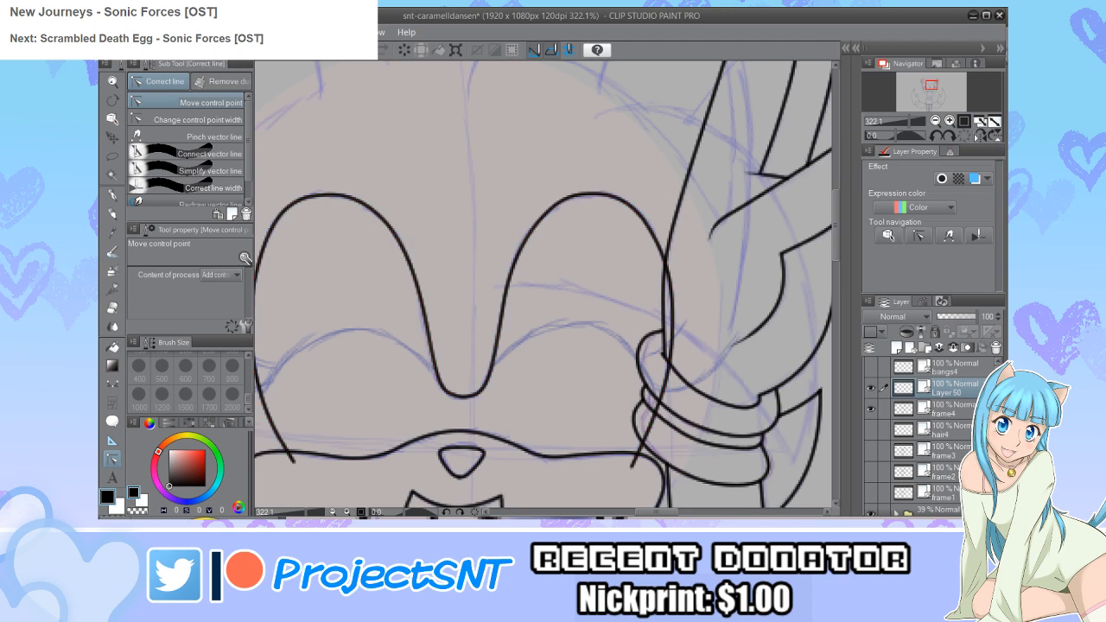
scroll(669, 246, "down", 3)
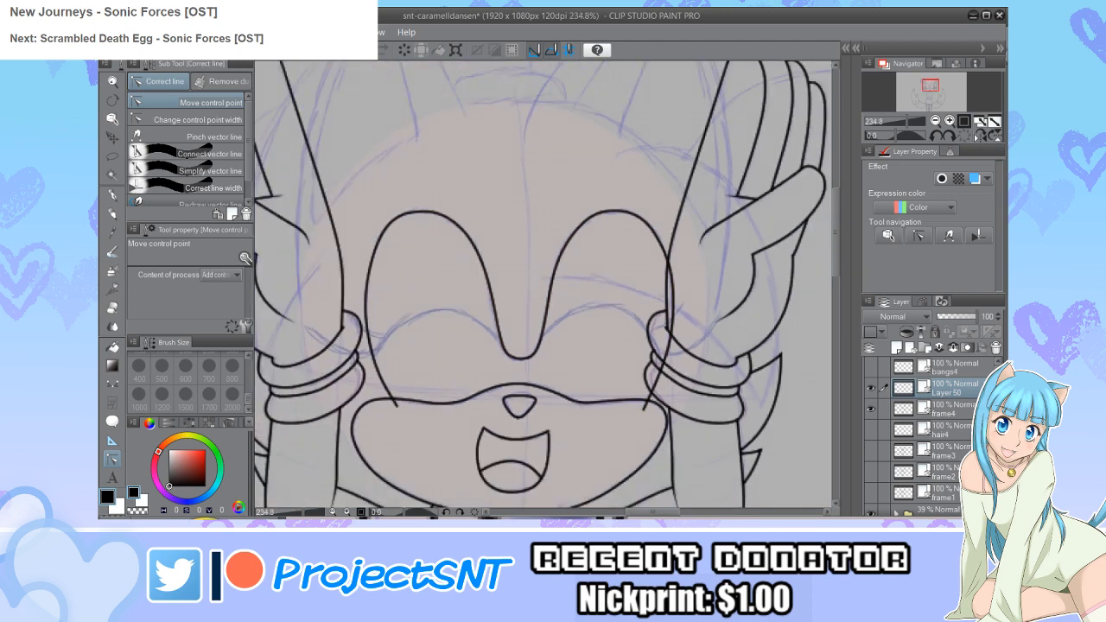
scroll(402, 302, "up", 2)
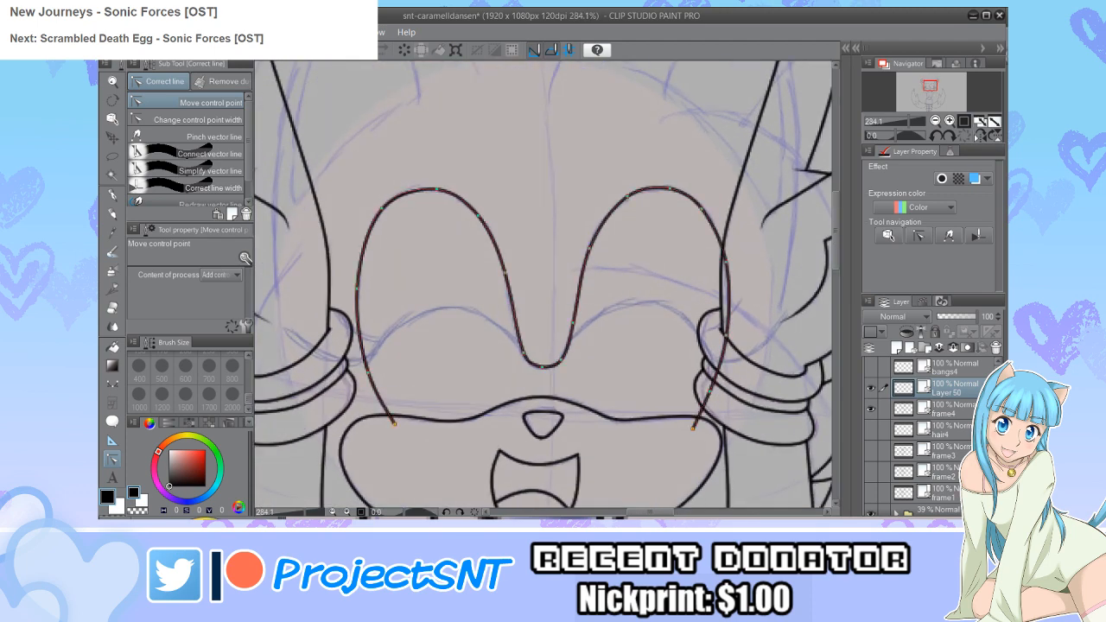
scroll(415, 229, "down", 1)
scroll(545, 286, "up", 2)
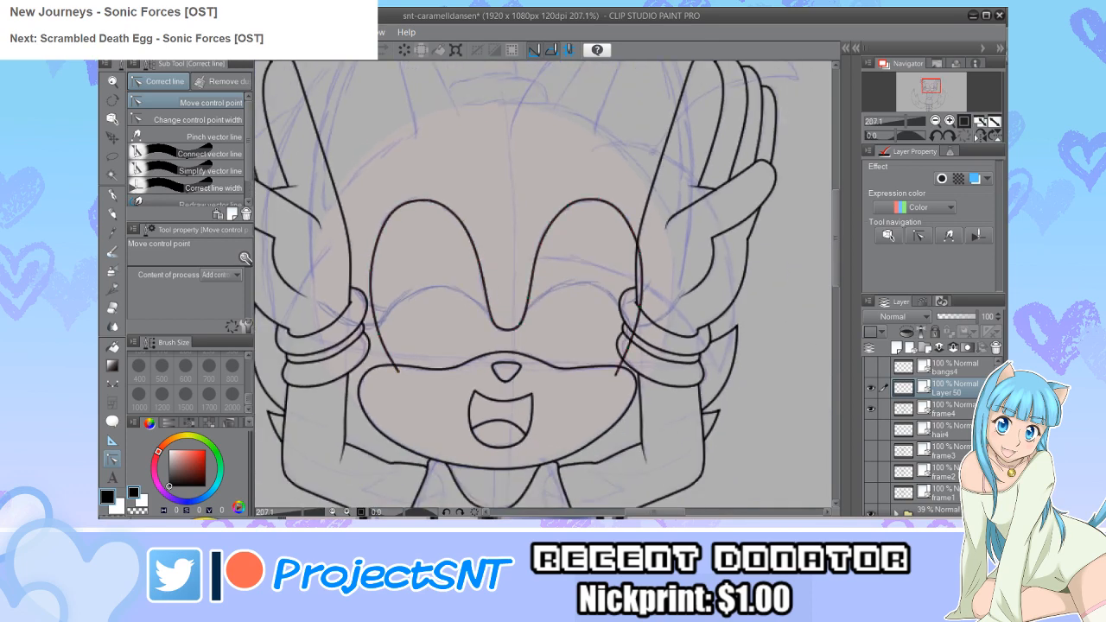
Step: Trim the eye outline's ends inside the muzzle and the parts crossing the right arm and bracelets with the Vector eraser
key("e")
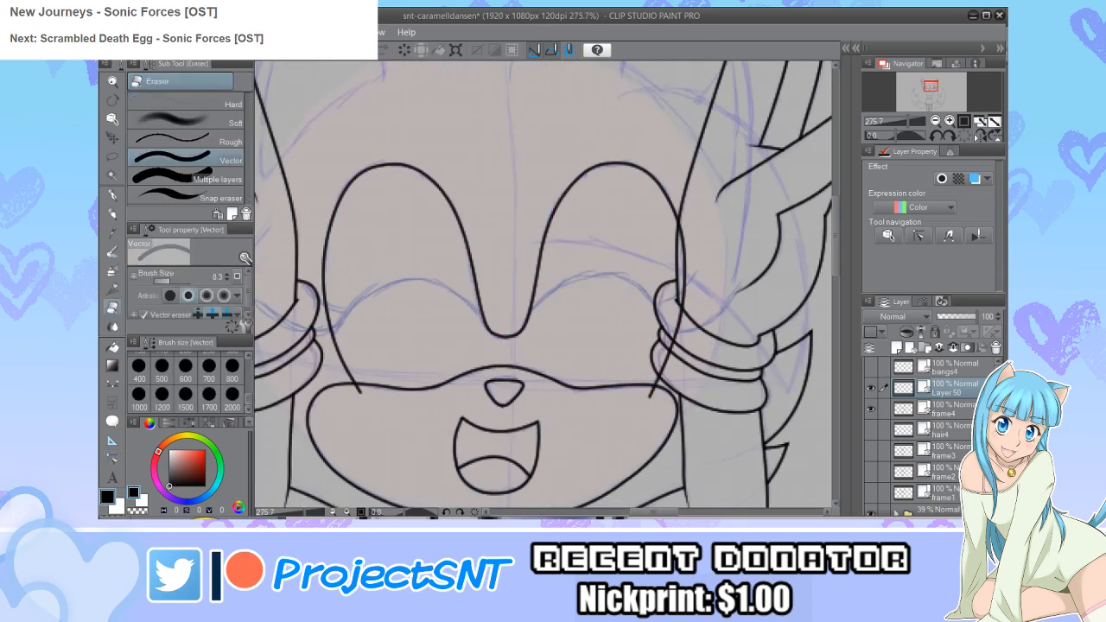
left_click(360, 396)
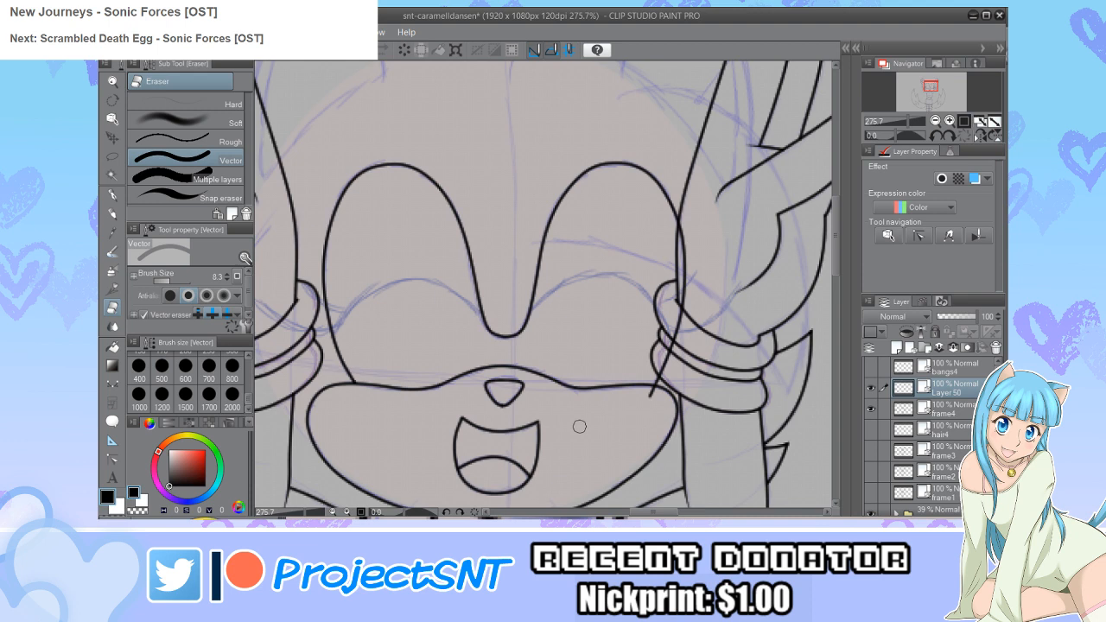
left_click(650, 400)
left_click(677, 329)
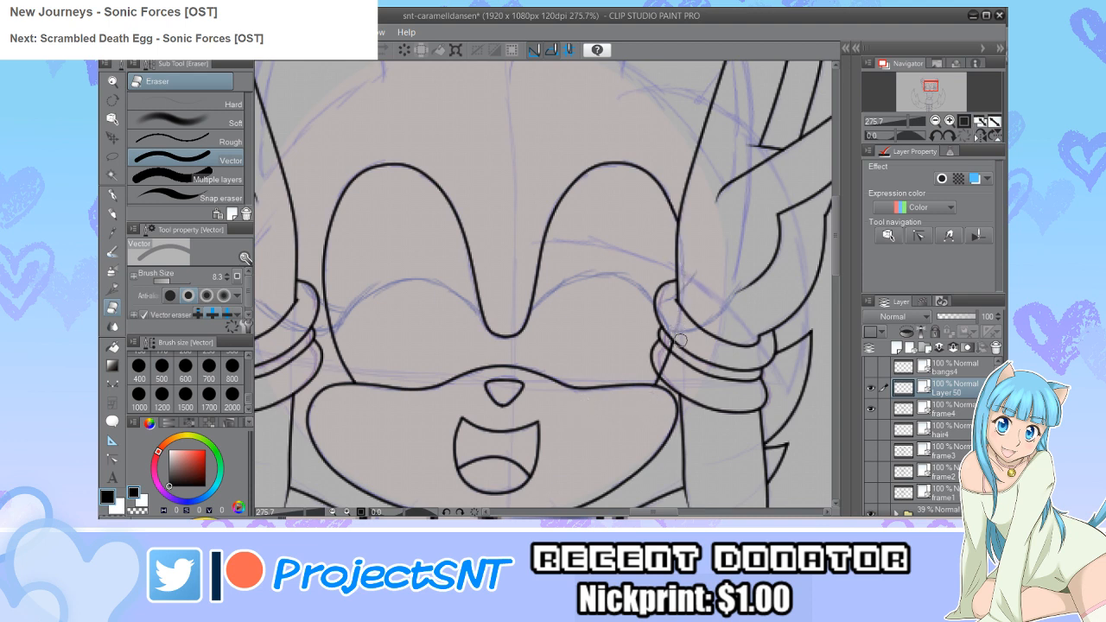
left_click_drag(679, 340, 668, 364)
scroll(424, 402, "down", 2)
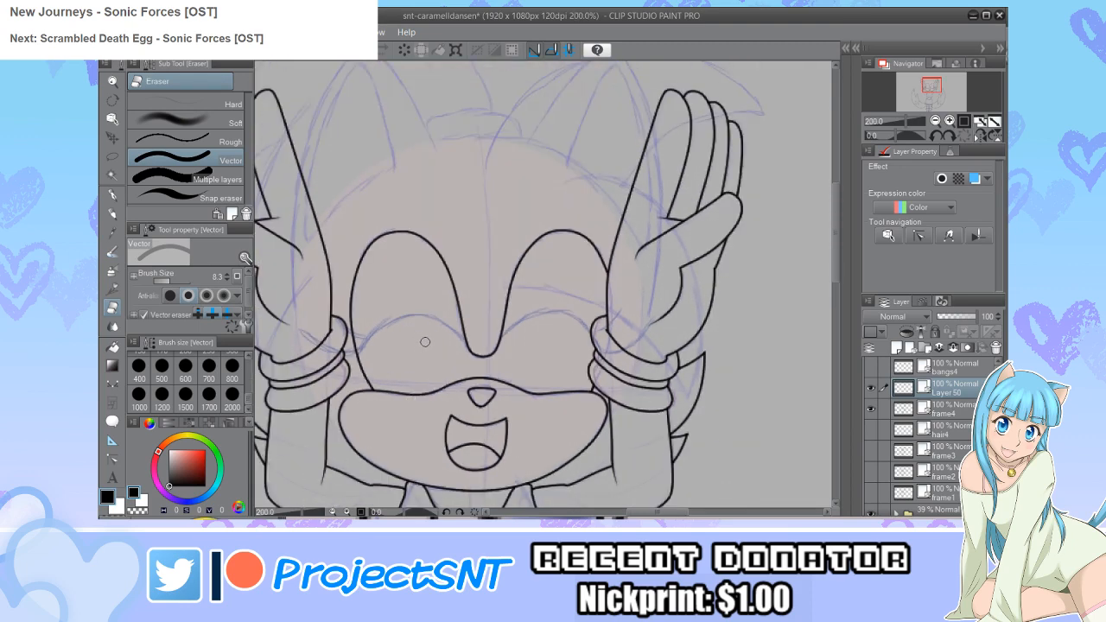
Step: Draw the closed left eyelid as two nearly parallel arcs with the Curve tool, using the frame3 layer for comparison
scroll(406, 349, "up", 3)
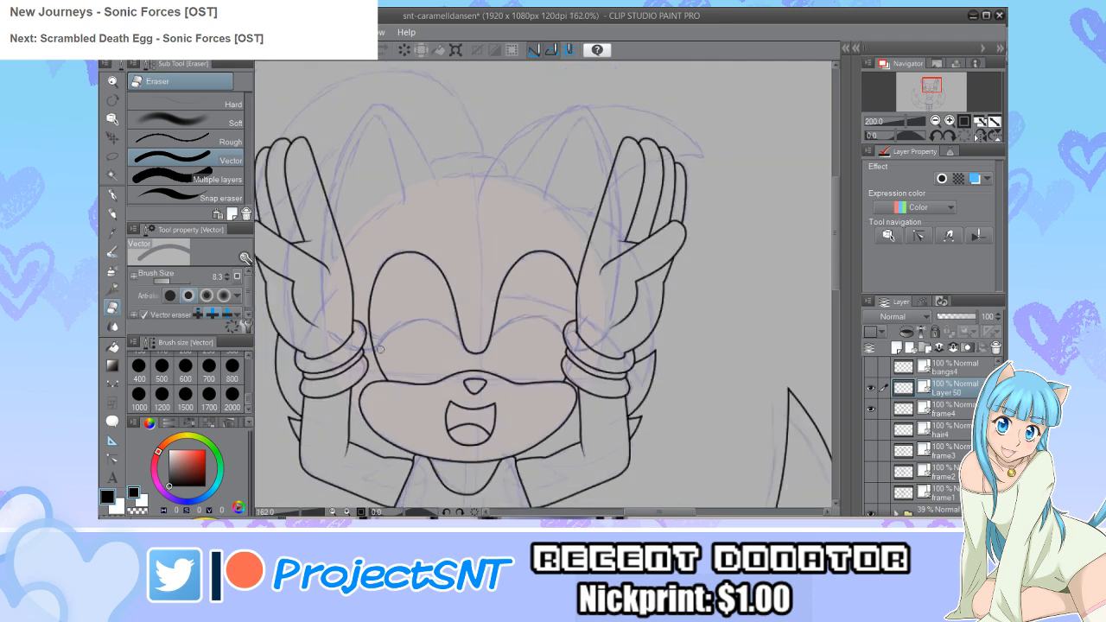
key("u")
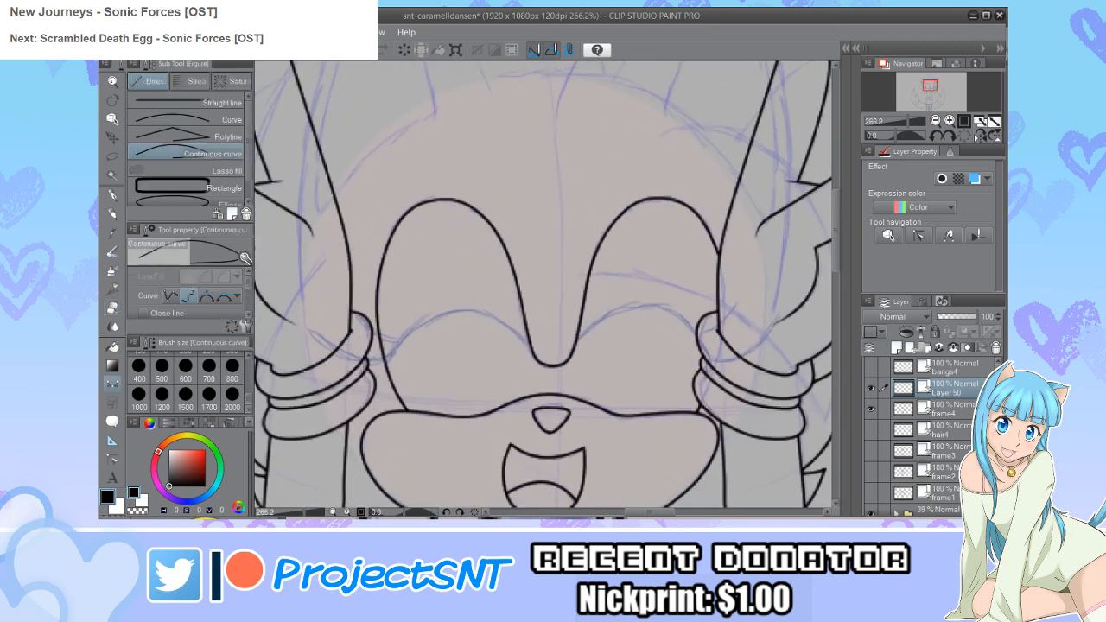
left_click(187, 119)
scroll(331, 361, "up", 2)
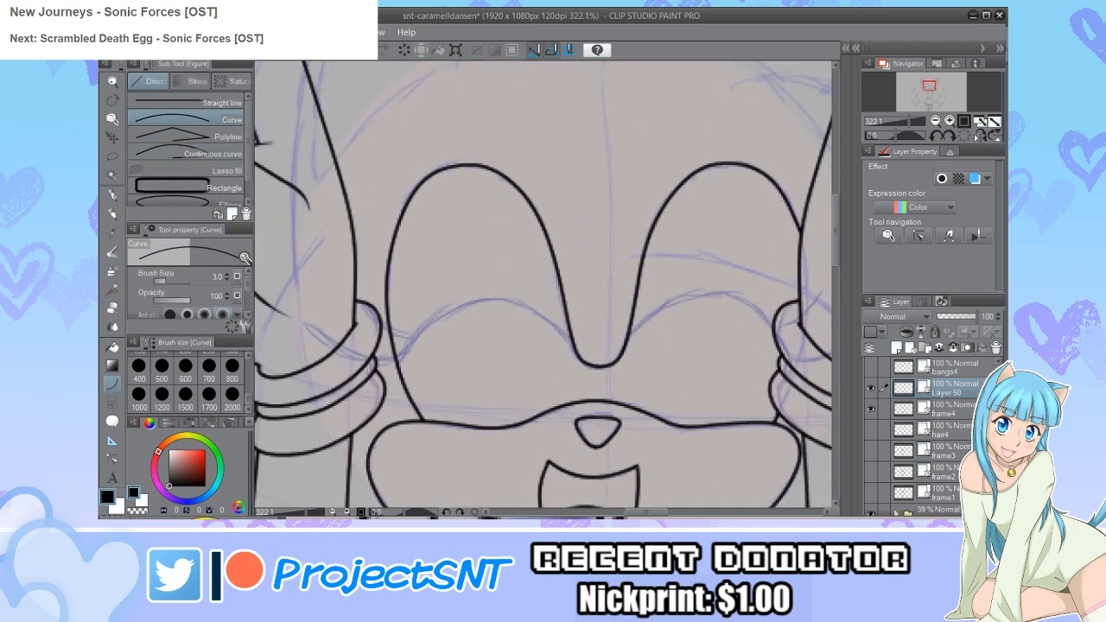
left_click_drag(572, 344, 400, 350)
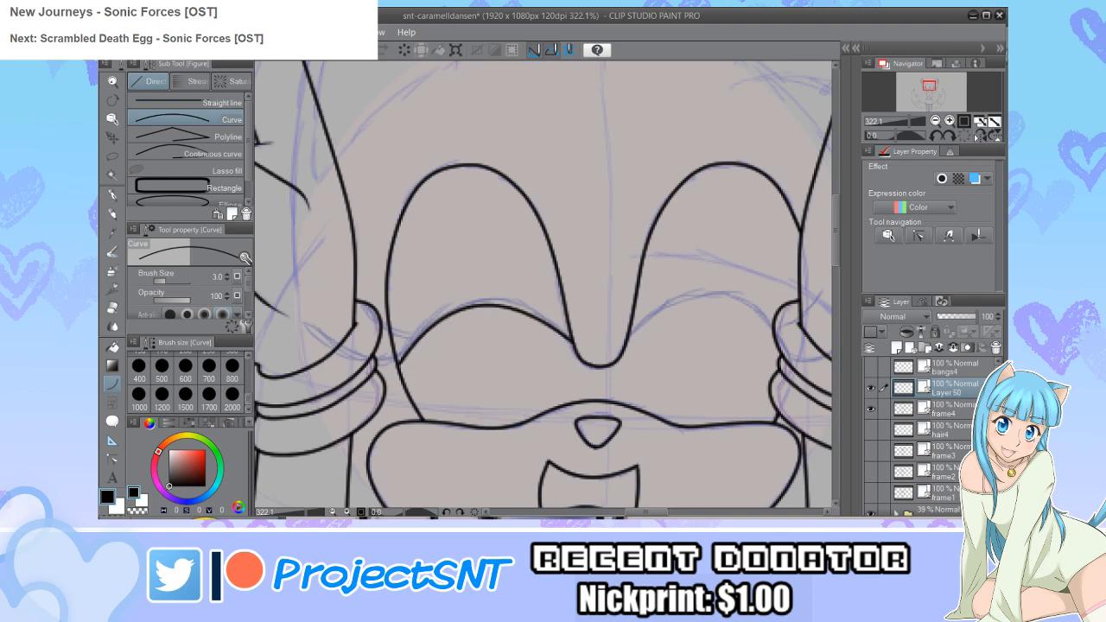
left_click(871, 450)
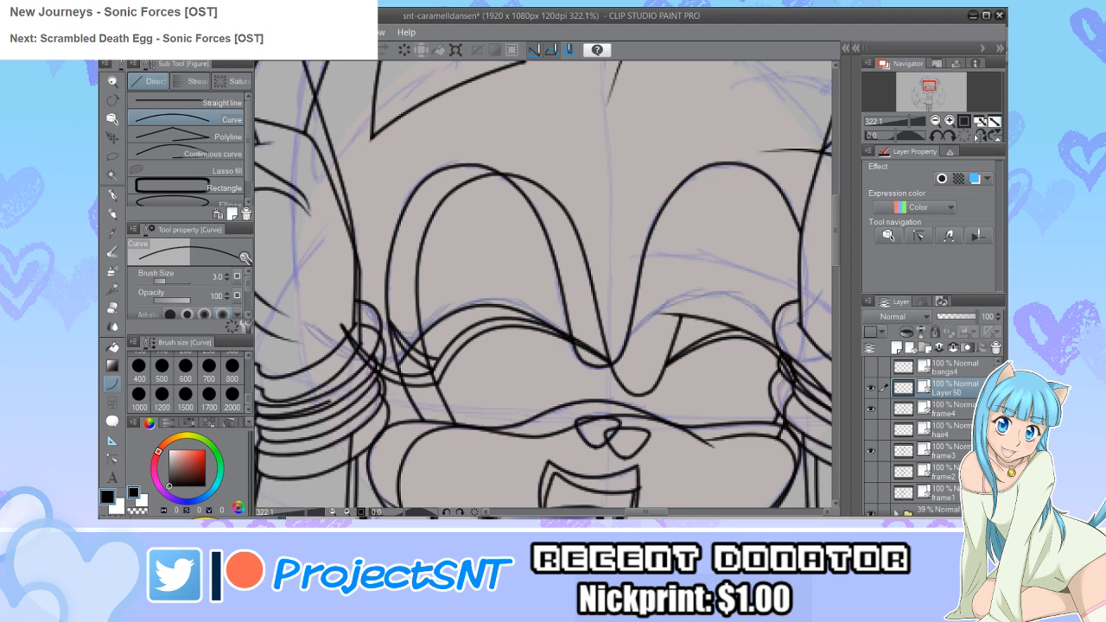
left_click(872, 450)
left_click_drag(398, 344, 570, 340)
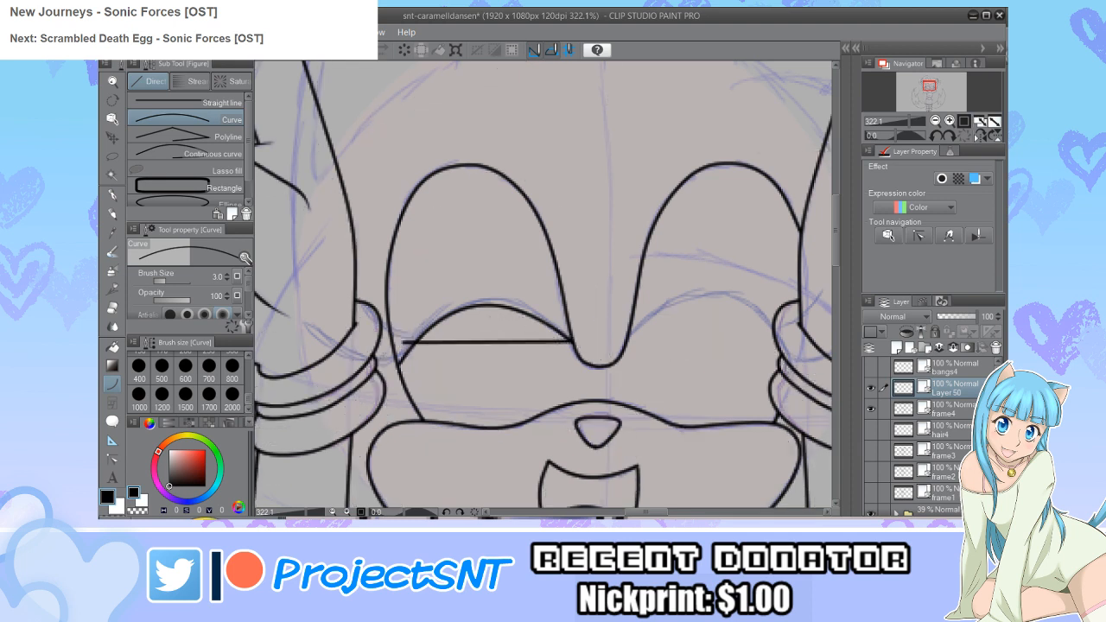
left_click(484, 304)
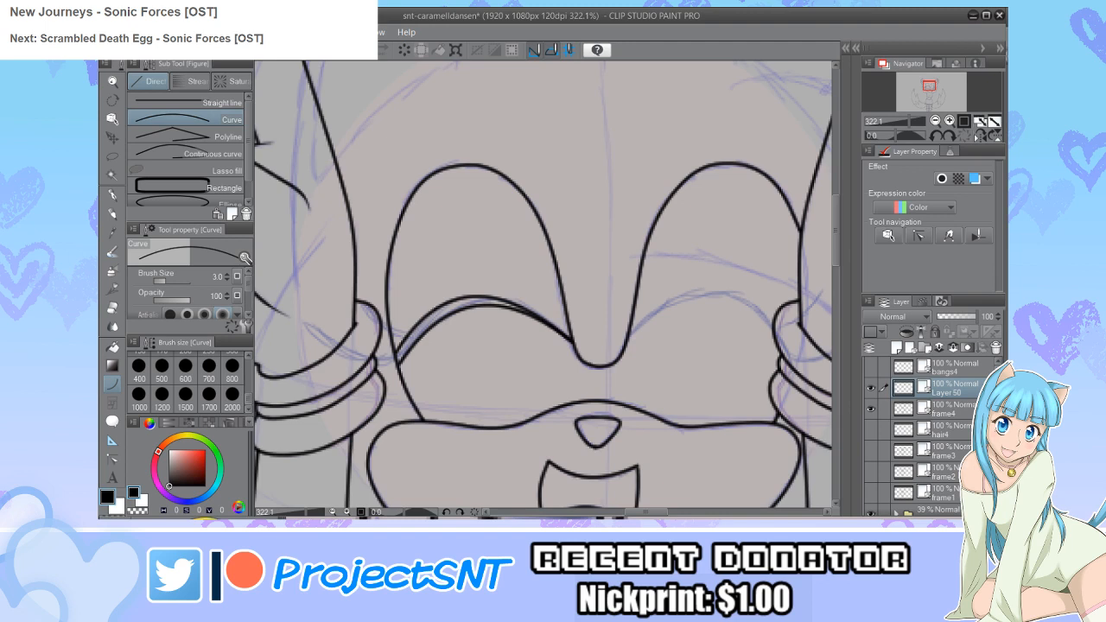
Step: Draw two pointed eyelashes at the left eye's outer corner with curves, comparing them with the frame3 layer
left_click(871, 450)
left_click(871, 450)
scroll(359, 357, "up", 2)
left_click_drag(408, 350, 268, 299)
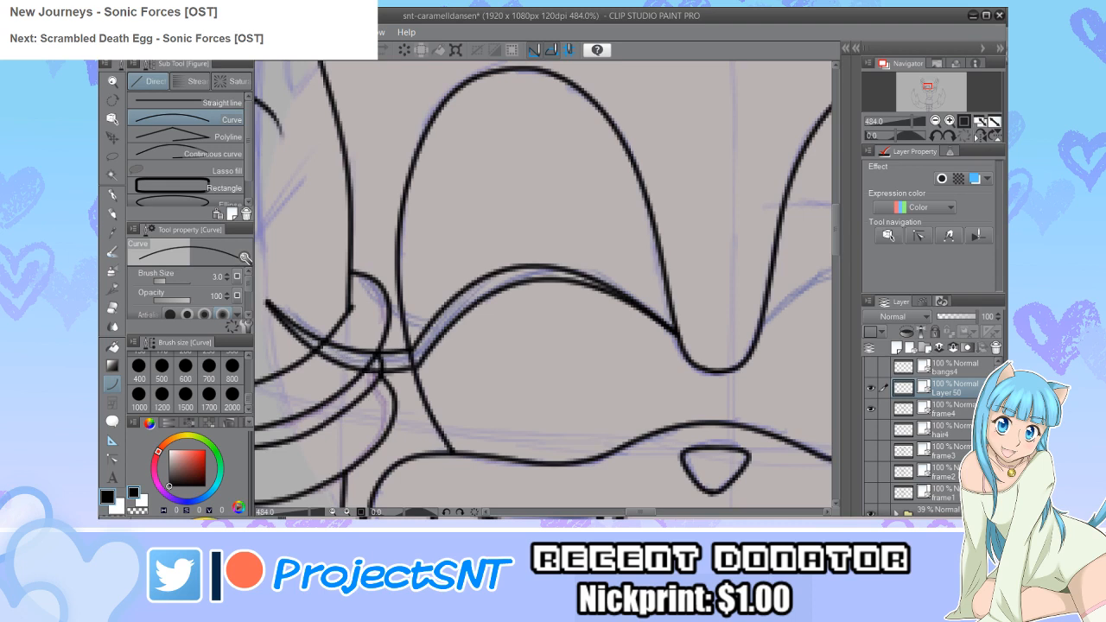
left_click_drag(430, 321, 346, 263)
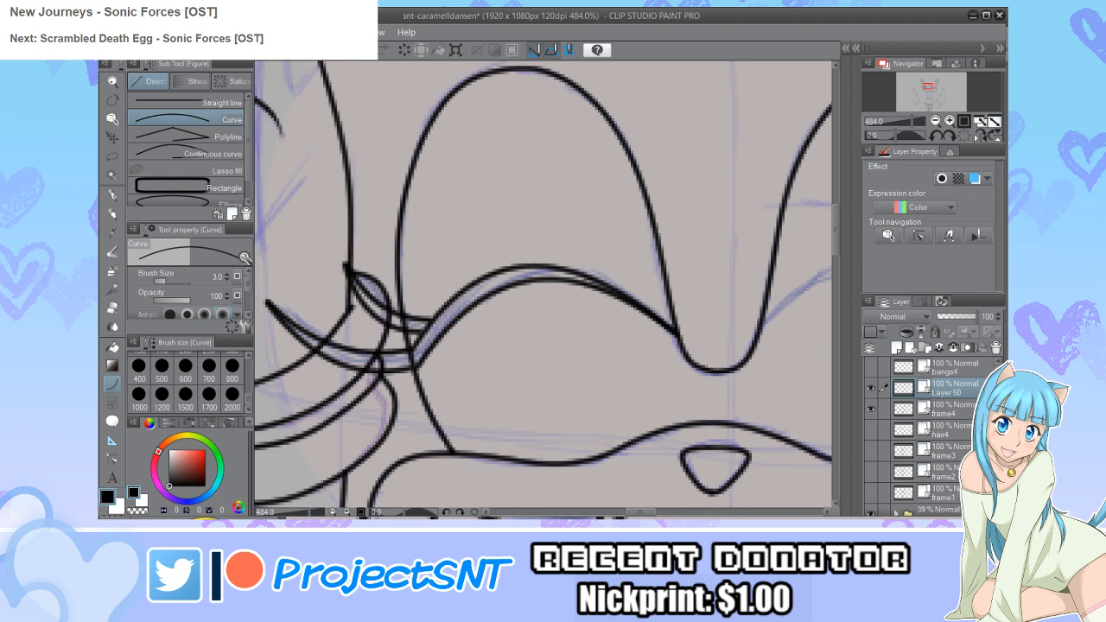
key("y")
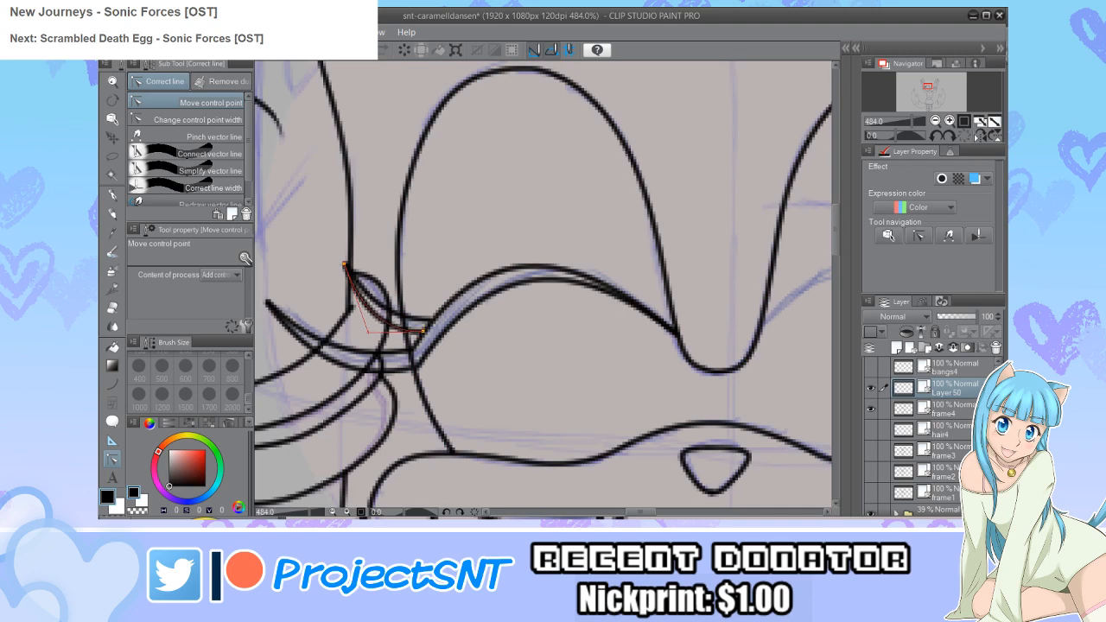
left_click(872, 452)
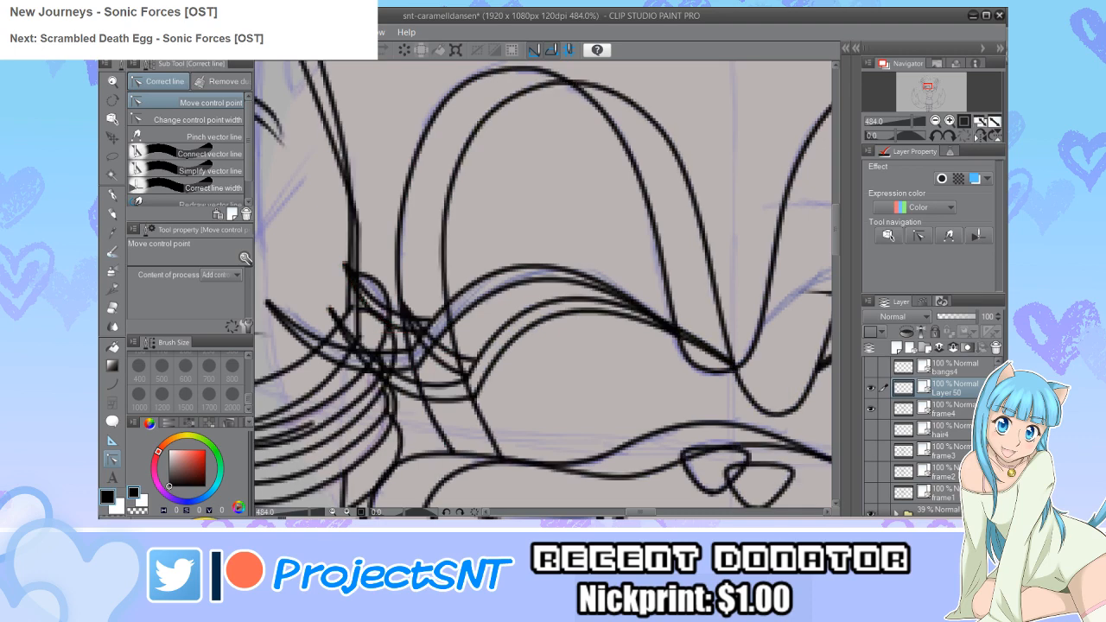
Step: Hide frame3 and draw the closed right eyelid as two arcs from the inner corner to the bracelets with the Curve tool
scroll(324, 337, "down", 6)
scroll(627, 354, "up", 4)
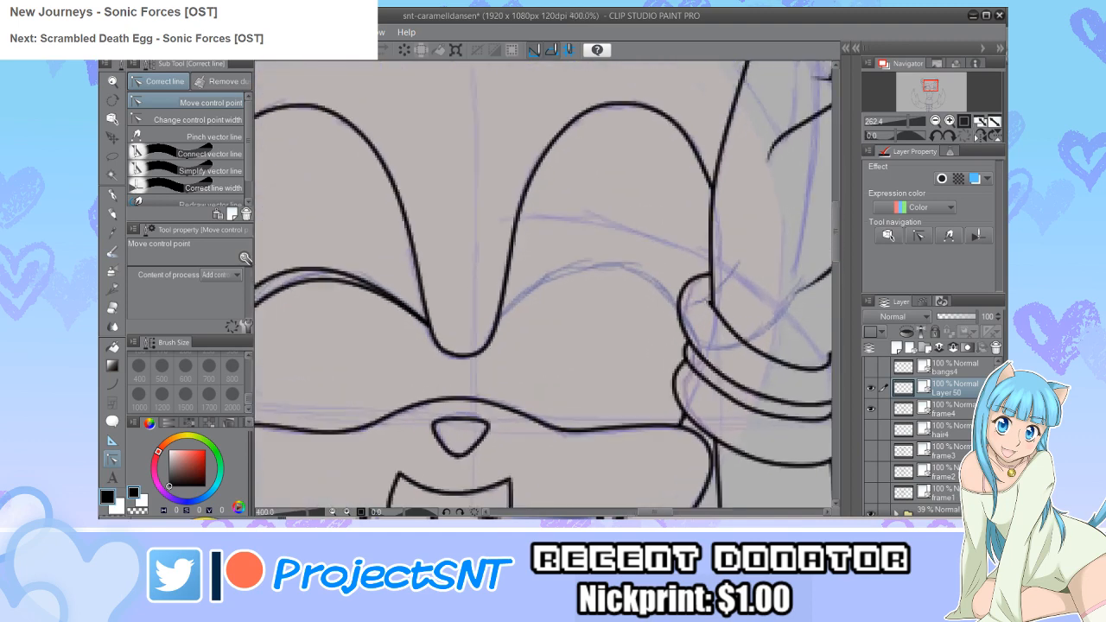
key("u")
scroll(502, 344, "up", 3)
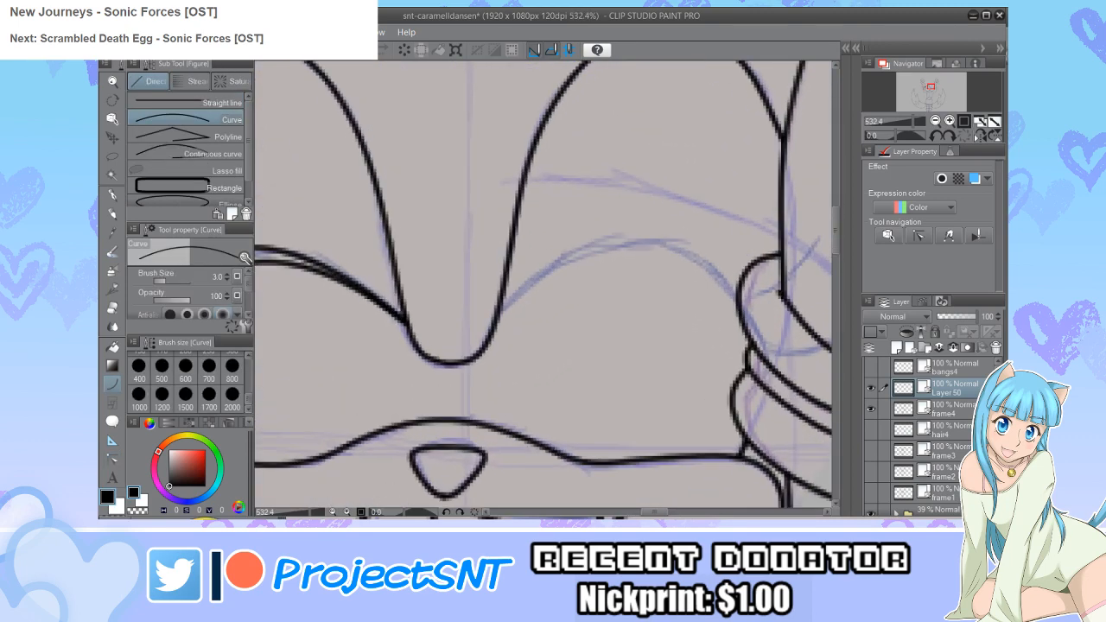
left_click_drag(500, 322, 761, 356)
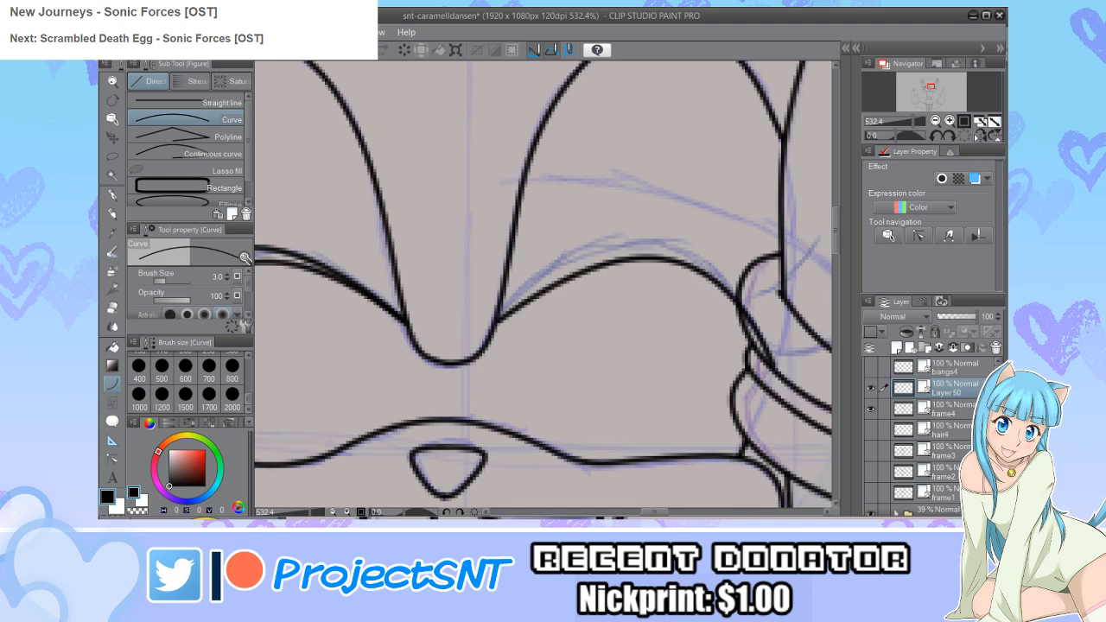
mouse_move(500, 323)
left_mouse_down()
mouse_move(703, 316)
mouse_move(782, 350)
left_mouse_up()
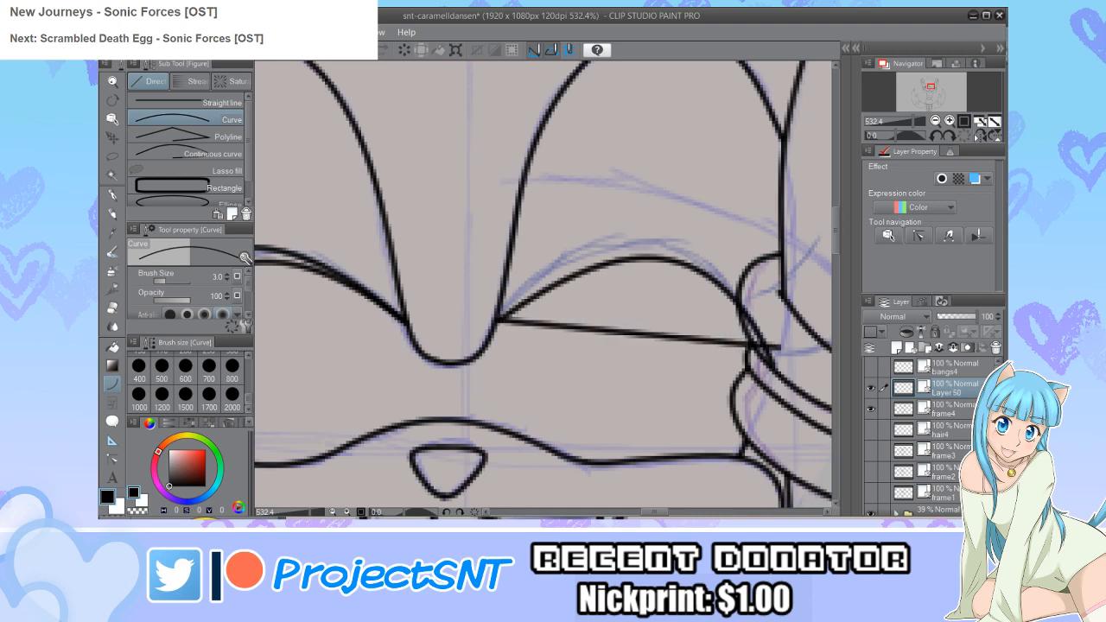
left_click(639, 216)
left_click_drag(500, 321, 774, 347)
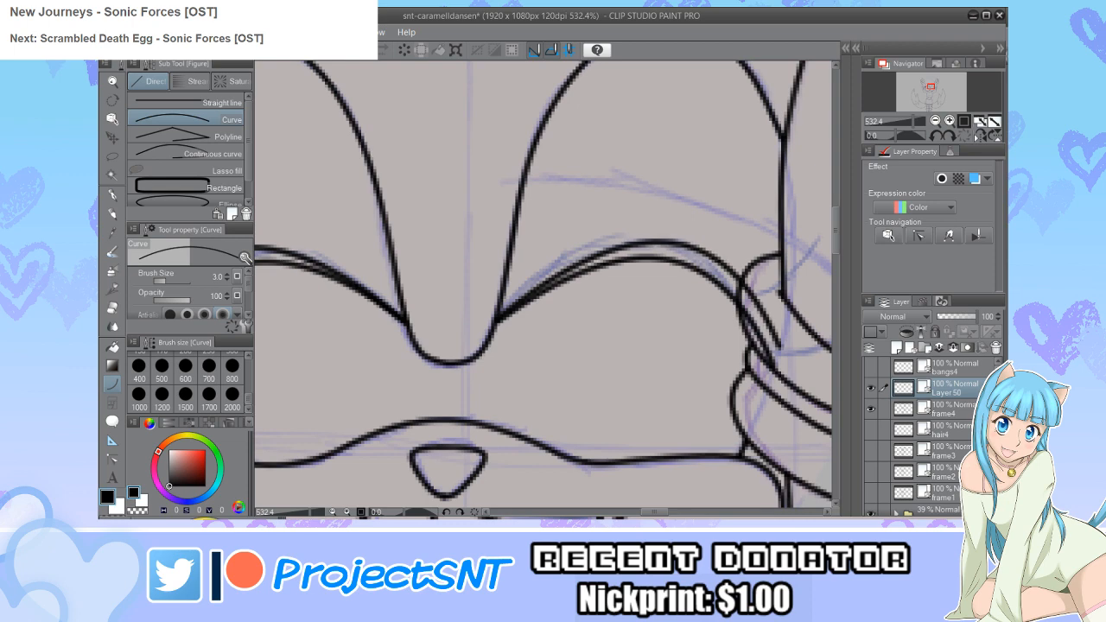
left_click(657, 212)
scroll(491, 332, "down", 5)
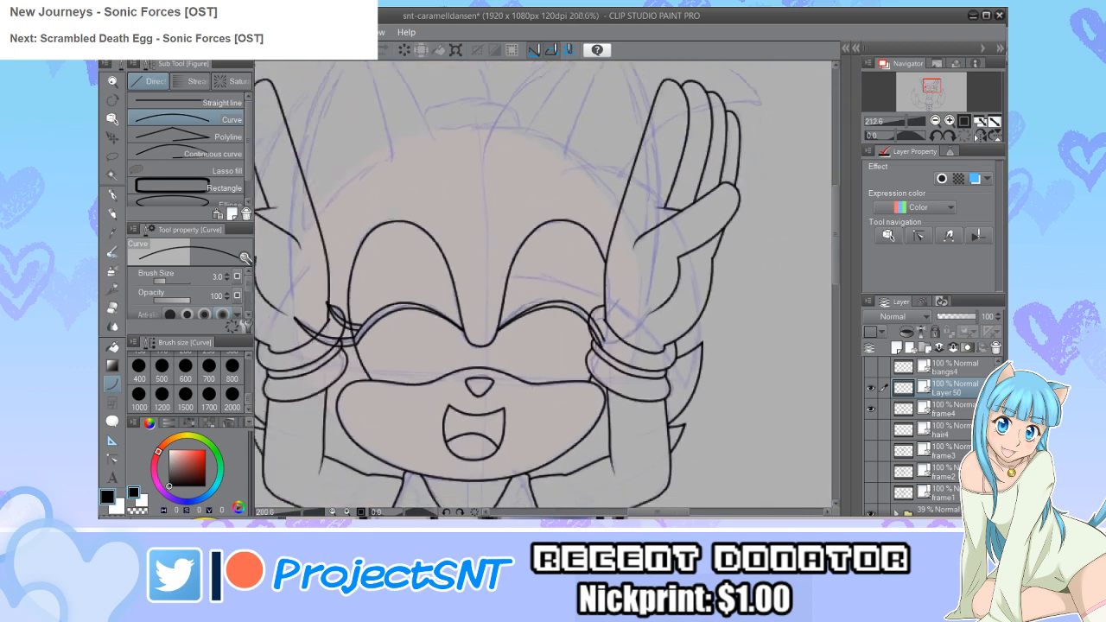
scroll(485, 350, "up", 3)
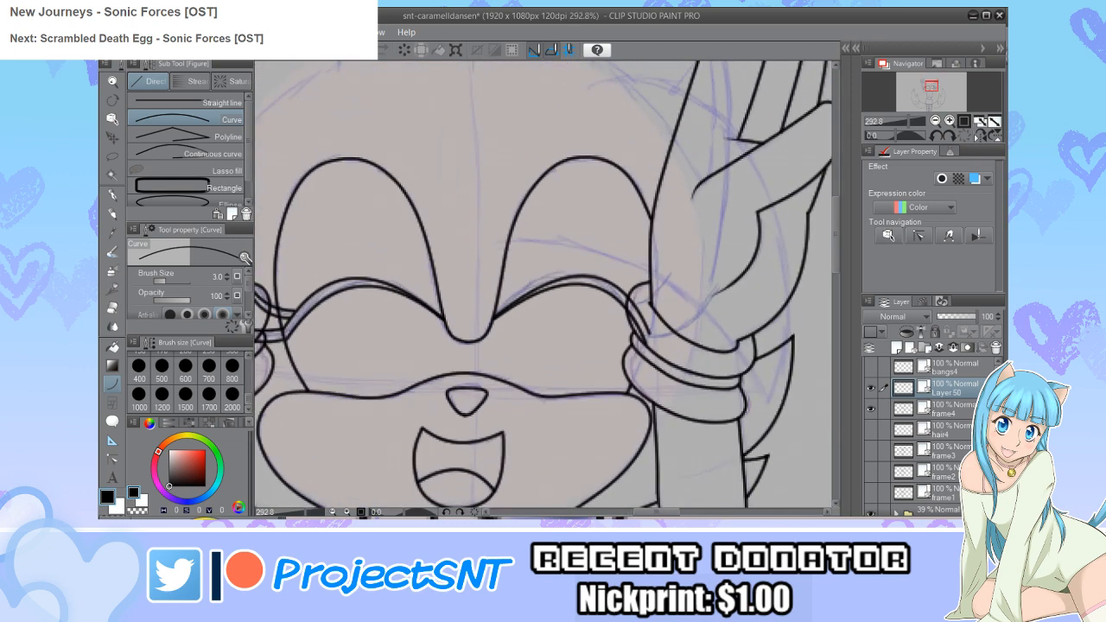
Step: Trim the left eyelashes where they overlap the raised hand and bracelet with the Vector eraser
key("e")
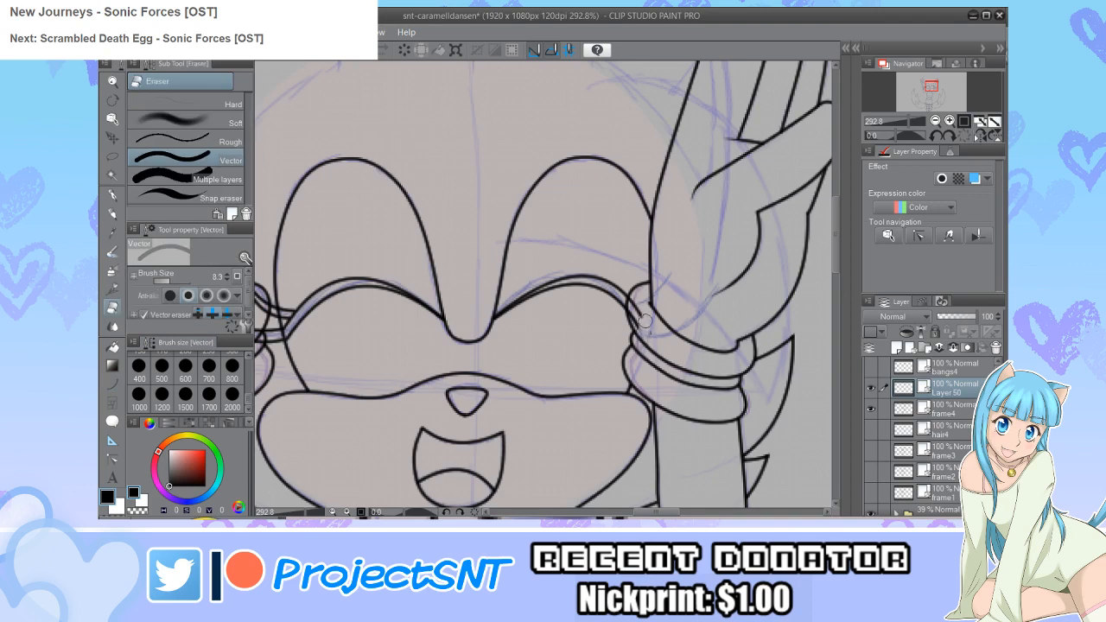
scroll(680, 354, "down", 3)
scroll(342, 359, "up", 3)
scroll(337, 325, "up", 2)
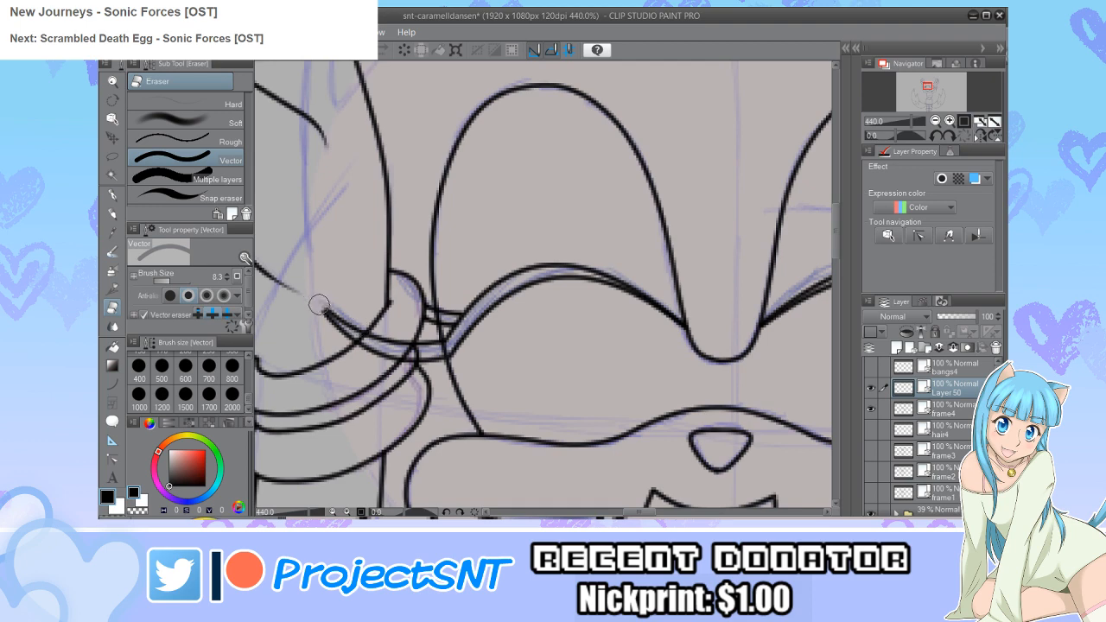
left_click_drag(318, 302, 381, 353)
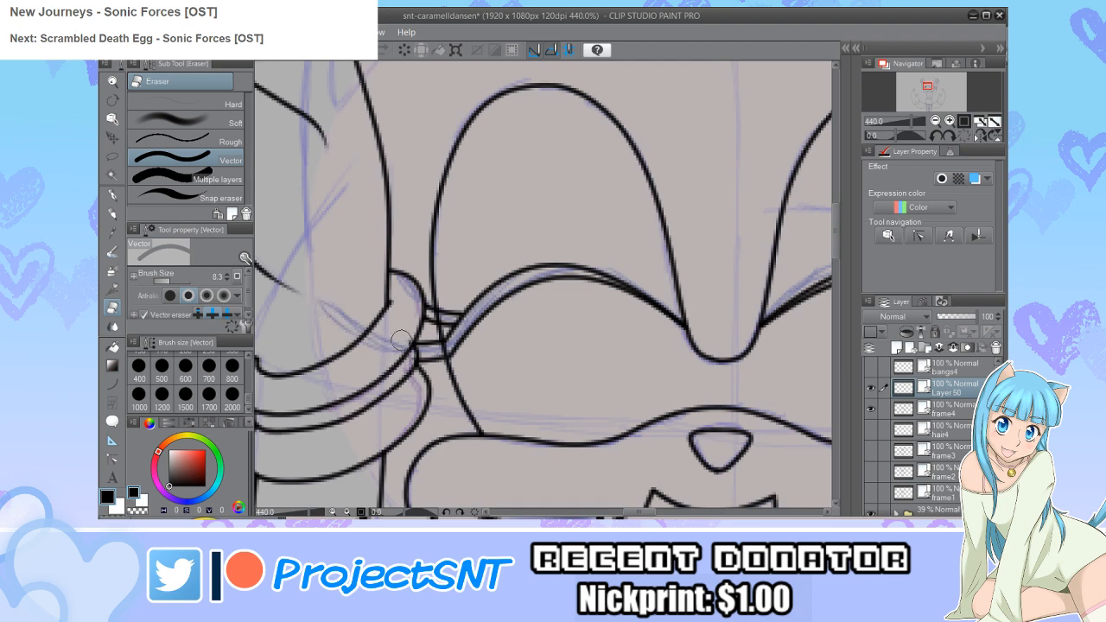
scroll(317, 306, "down", 5)
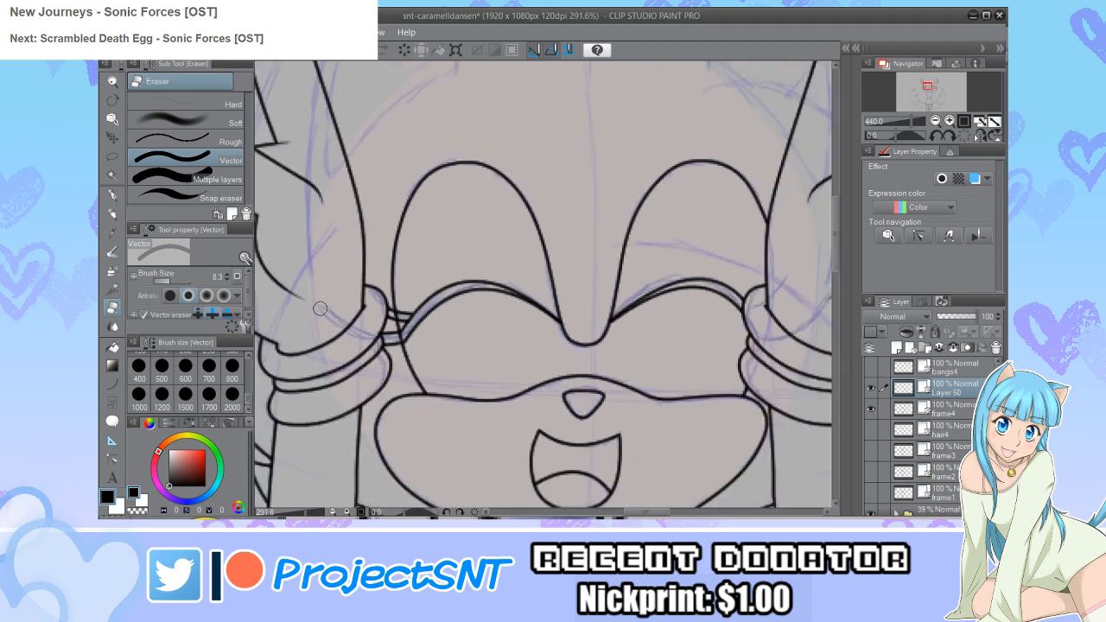
scroll(536, 319, "down", 2)
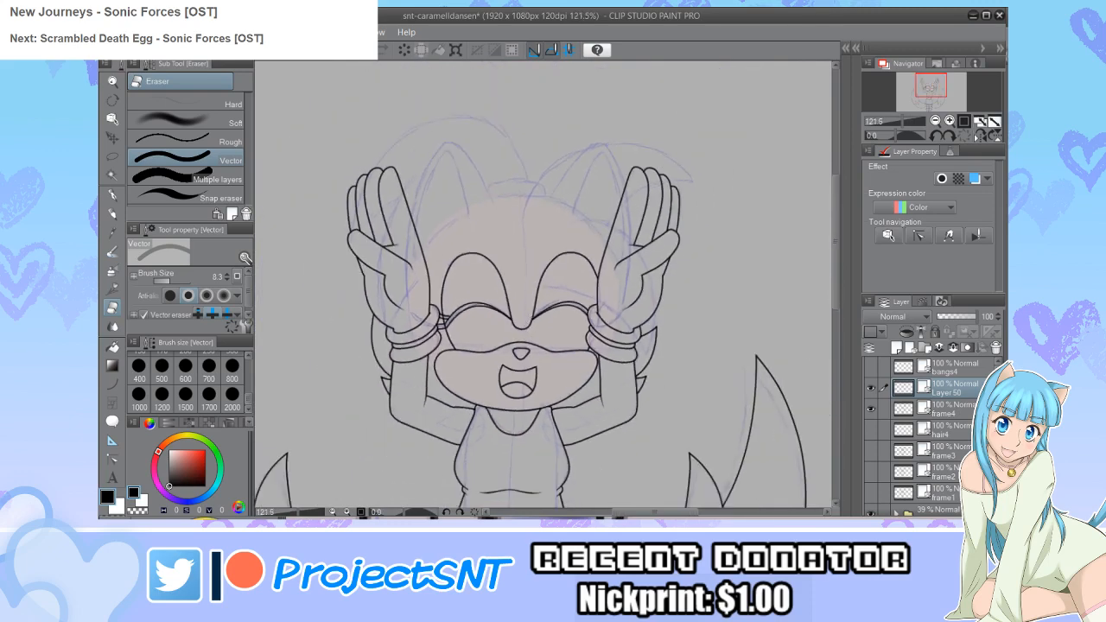
Step: Compare the eyes with the frame3 layer, toggle Layer 50 to check it, and merge it down into frame4
left_click(870, 450)
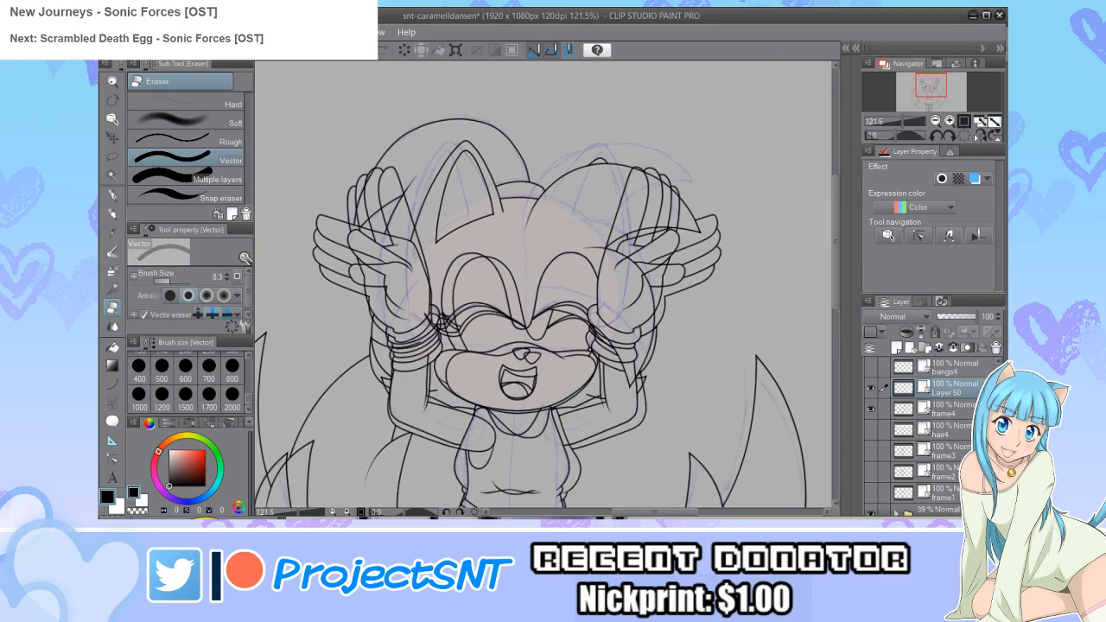
left_click(870, 450)
left_click(871, 388)
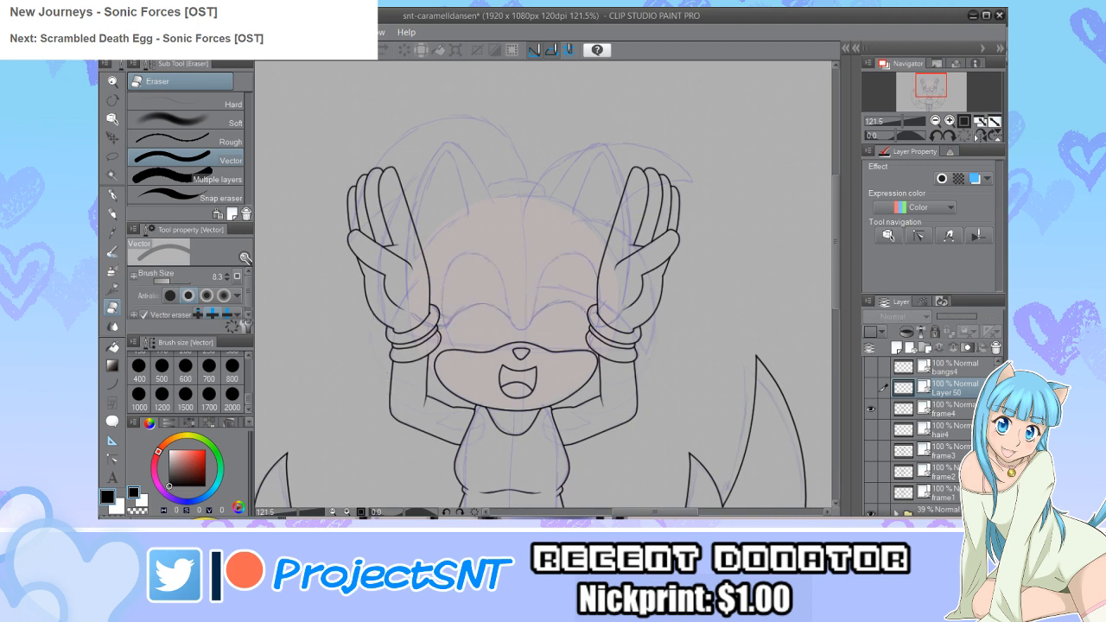
left_click(871, 388)
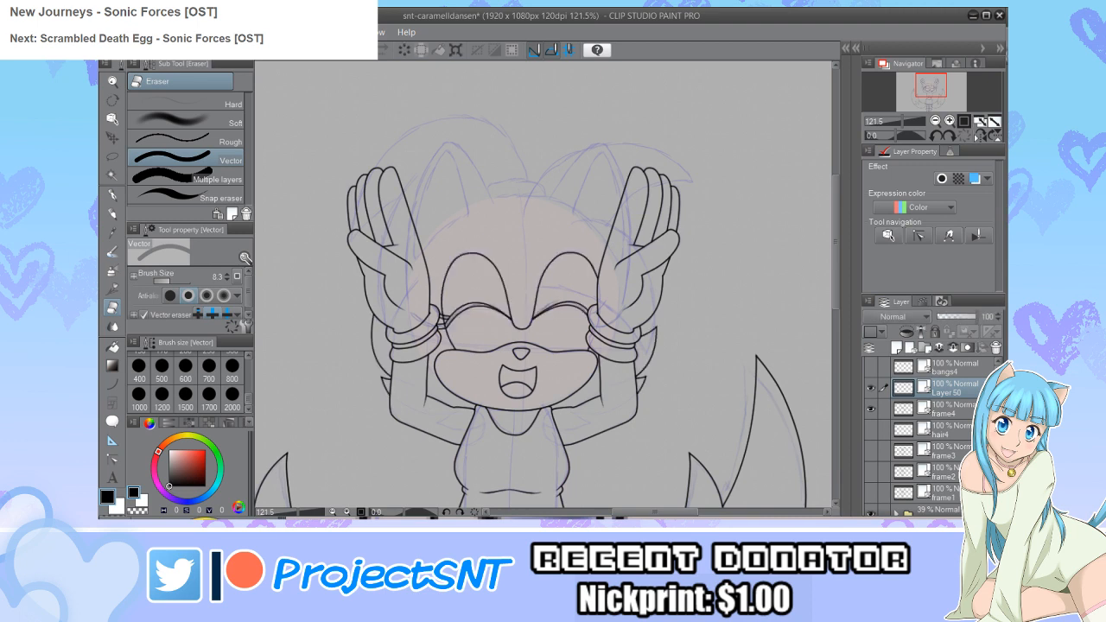
key("ctrl+e")
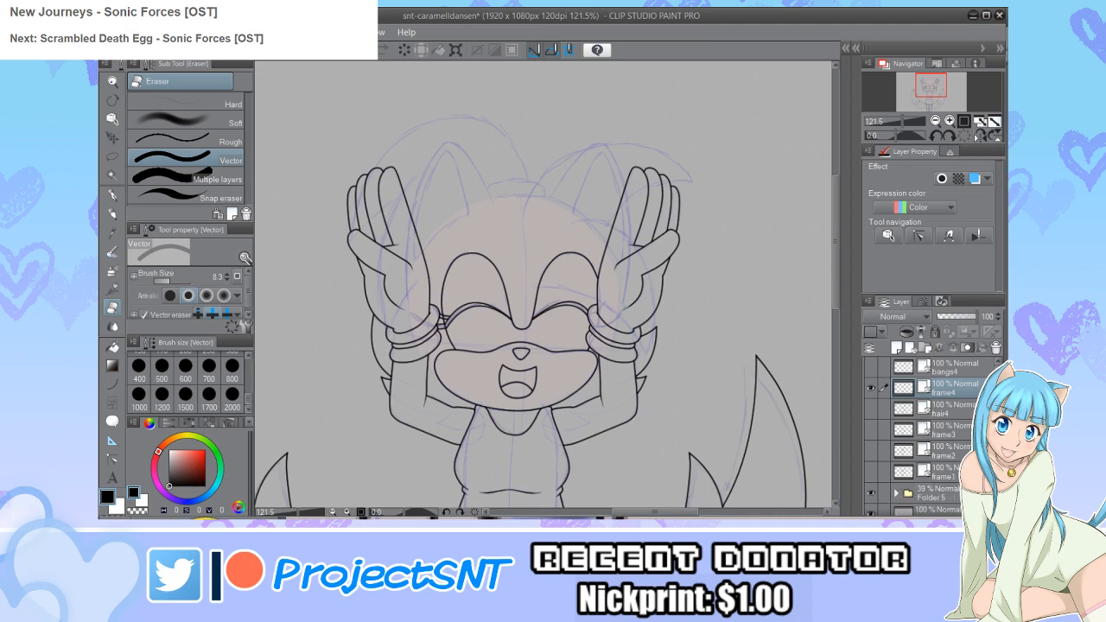
Step: Show frame3 instead of frame4 and trim its left eyelashes where they cross the hand with the Vector eraser
left_click(871, 389)
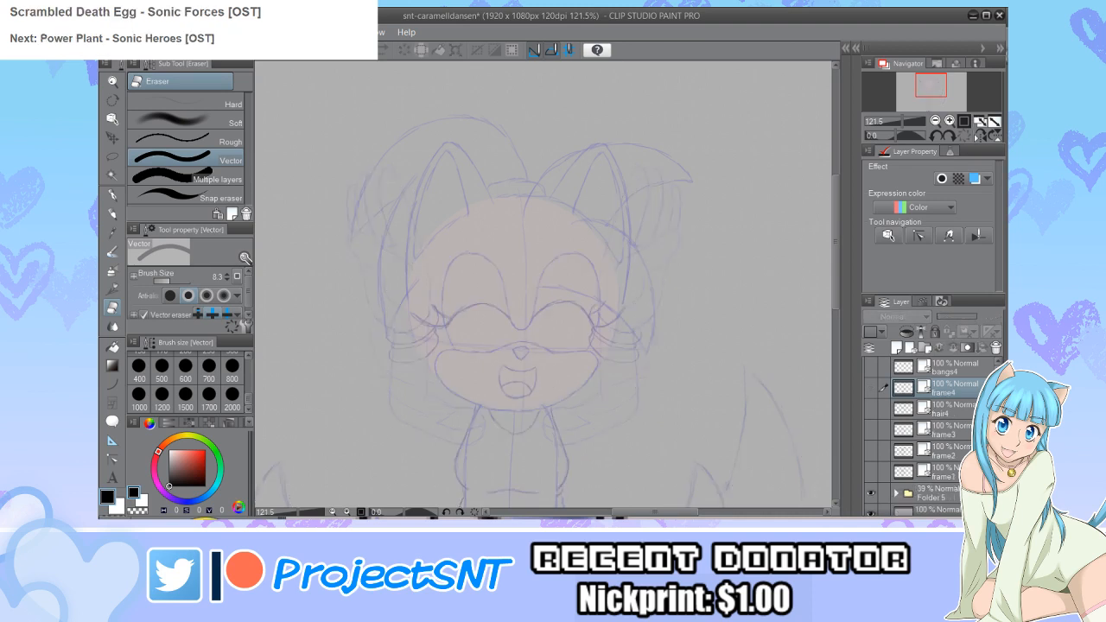
left_click(871, 430)
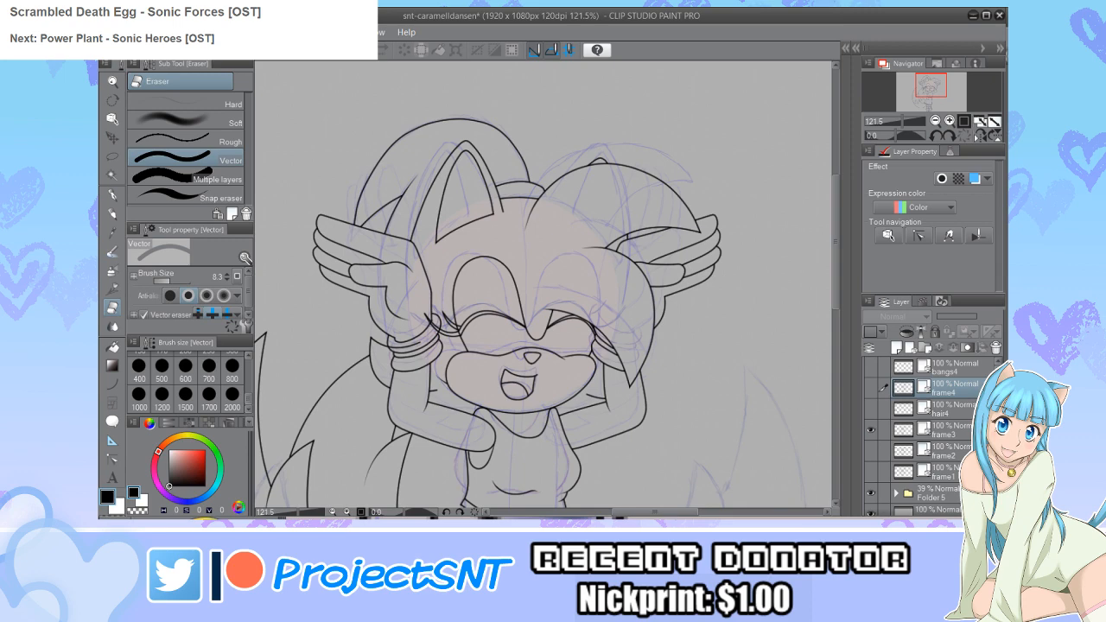
scroll(439, 333, "up", 7)
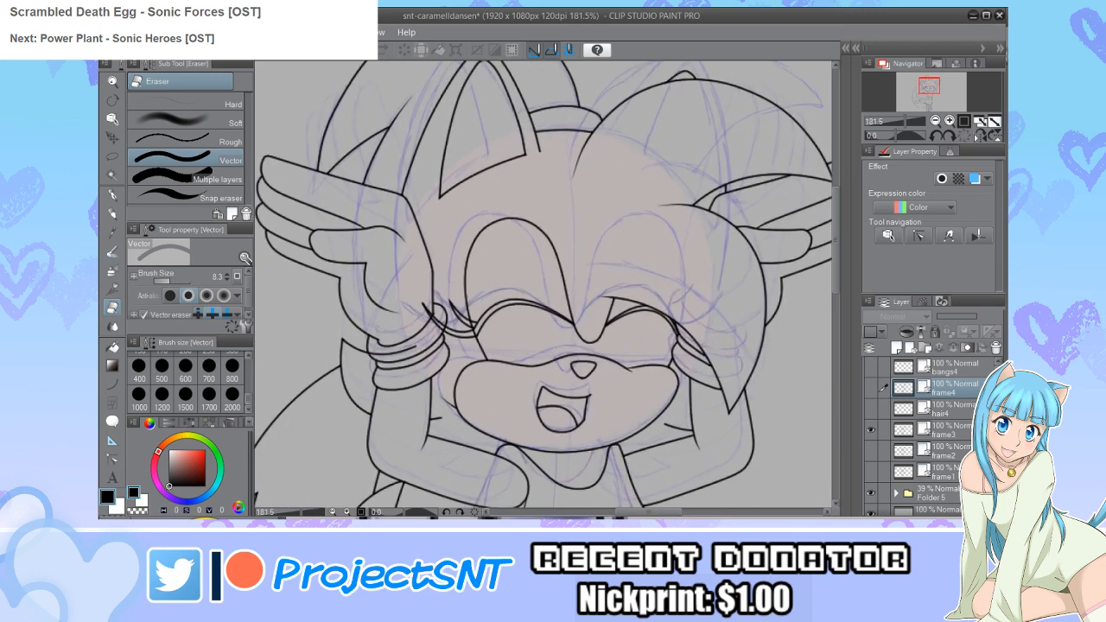
left_click(950, 430)
scroll(433, 321, "up", 2)
scroll(456, 321, "up", 3)
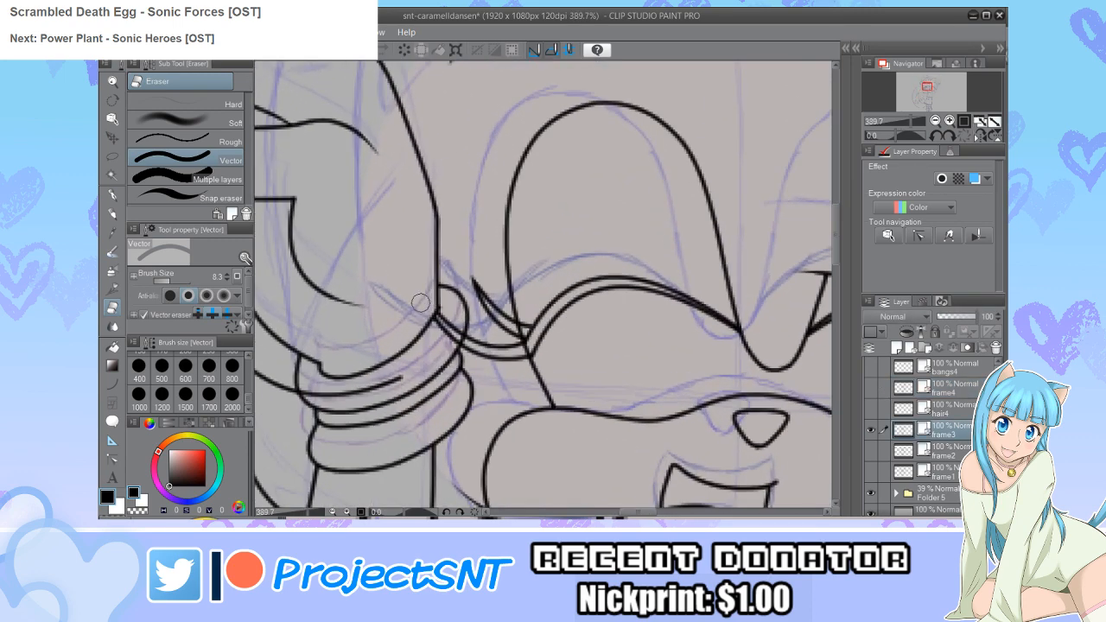
scroll(417, 335, "down", 4)
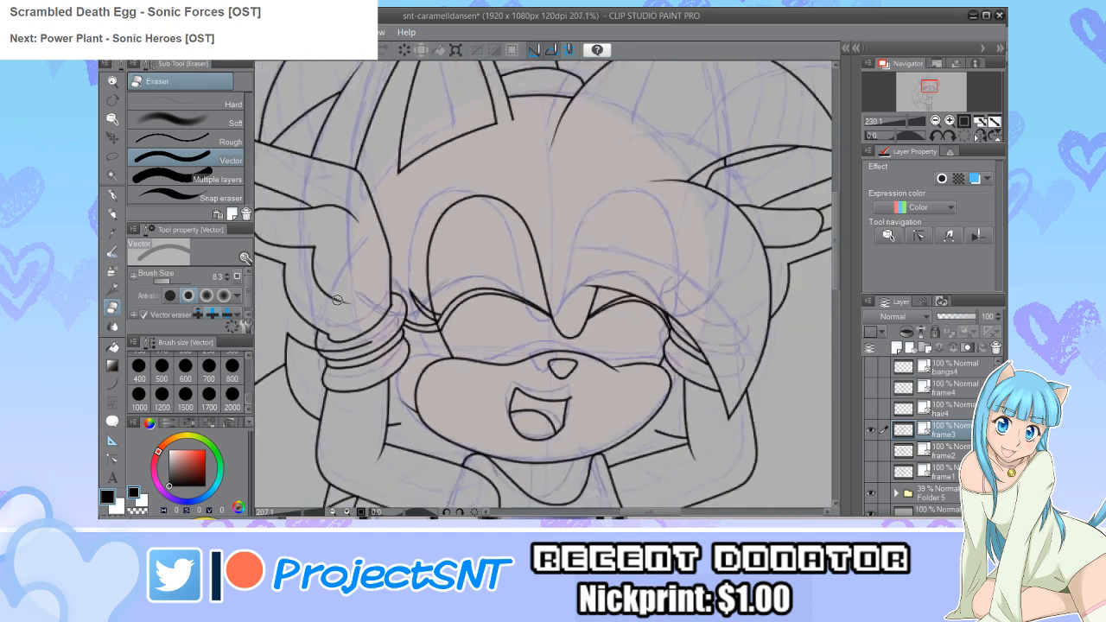
Step: Switch from frame3 to the frame2 layer and trim its left eyelash ends overlapping the wrist with the Vector eraser
left_click(871, 430)
left_click(872, 451)
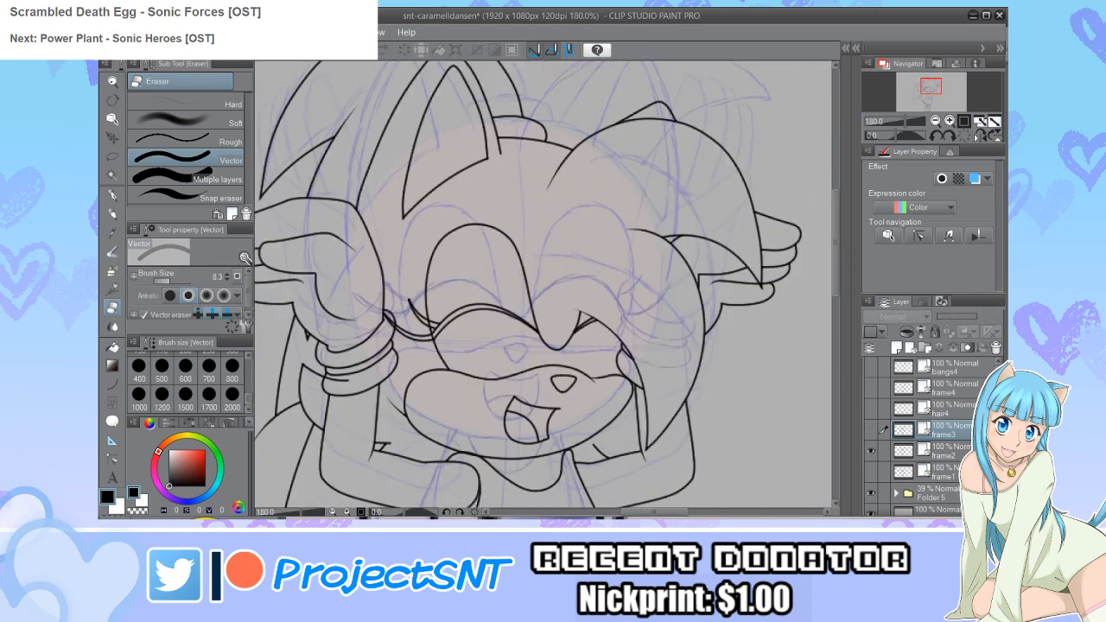
scroll(394, 322, "up", 4)
key("alt+bracketleft")
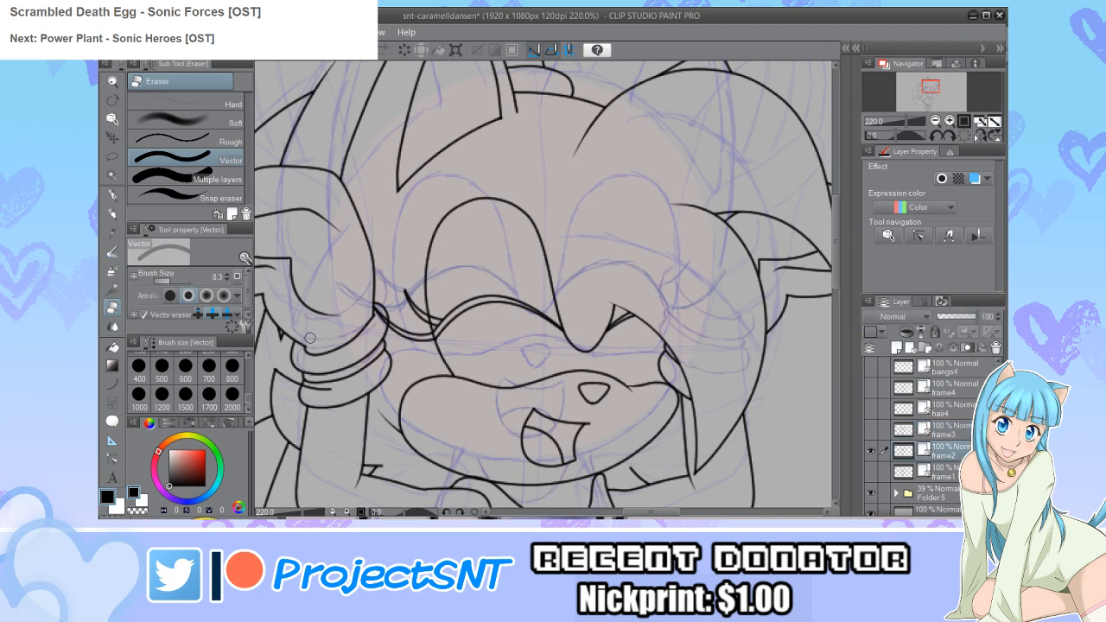
scroll(394, 321, "up", 2)
scroll(374, 337, "down", 3)
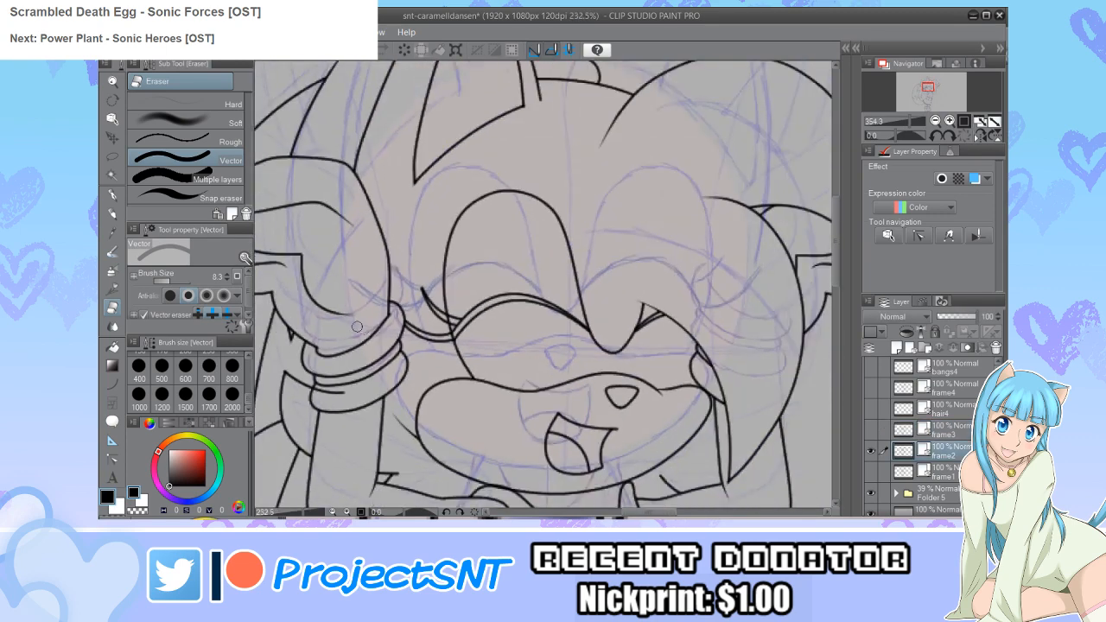
Step: Hide frame2, check frame1 briefly, and return to displaying only frame4
left_click(872, 451)
left_click(871, 472)
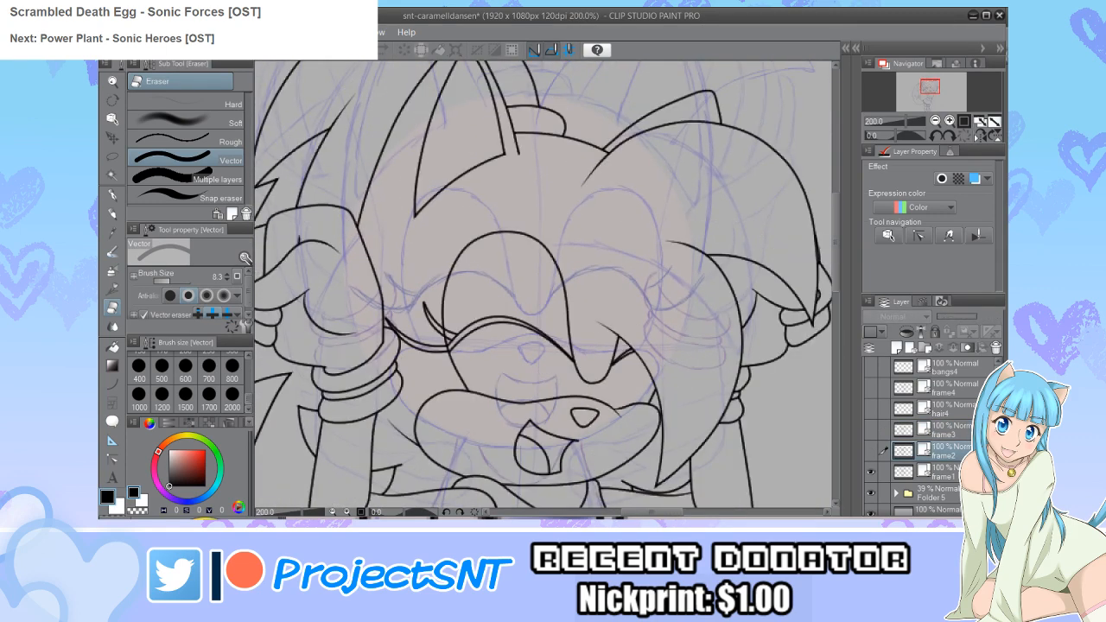
left_click(871, 471)
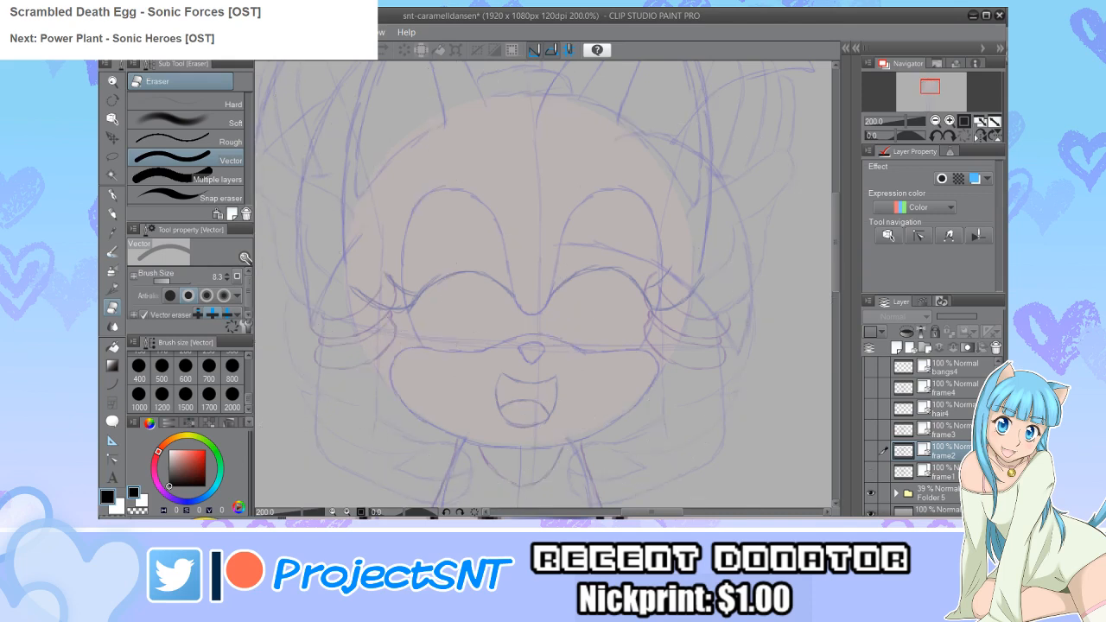
scroll(481, 469, "down", 3)
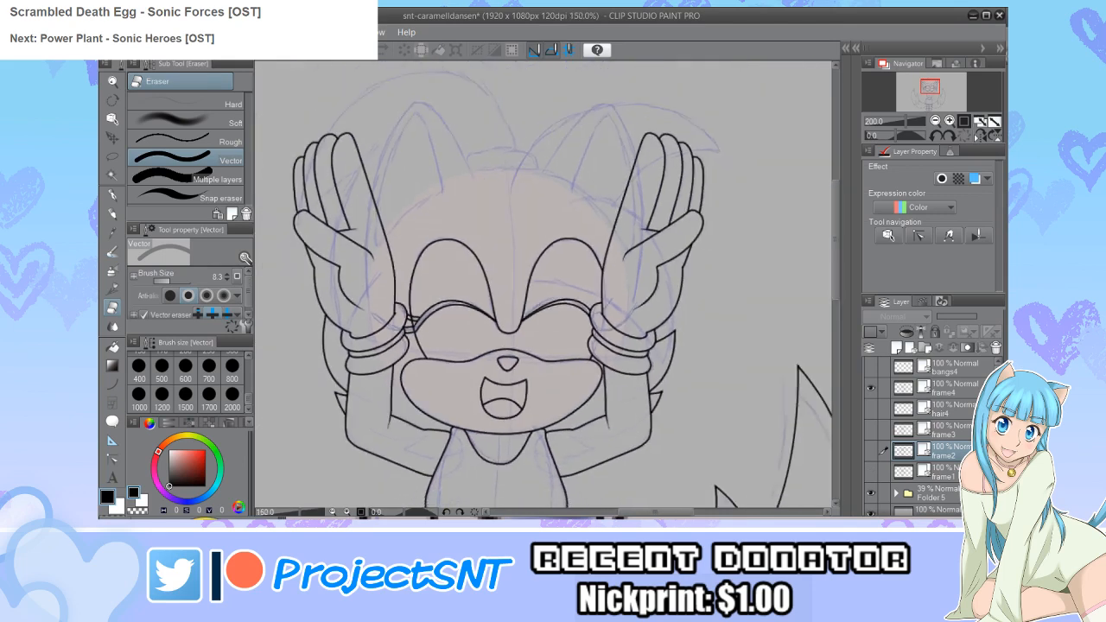
Step: Draw a shallow arc for the top of the head between the ears on frame4 with the Curve tool
scroll(453, 227, "up", 4)
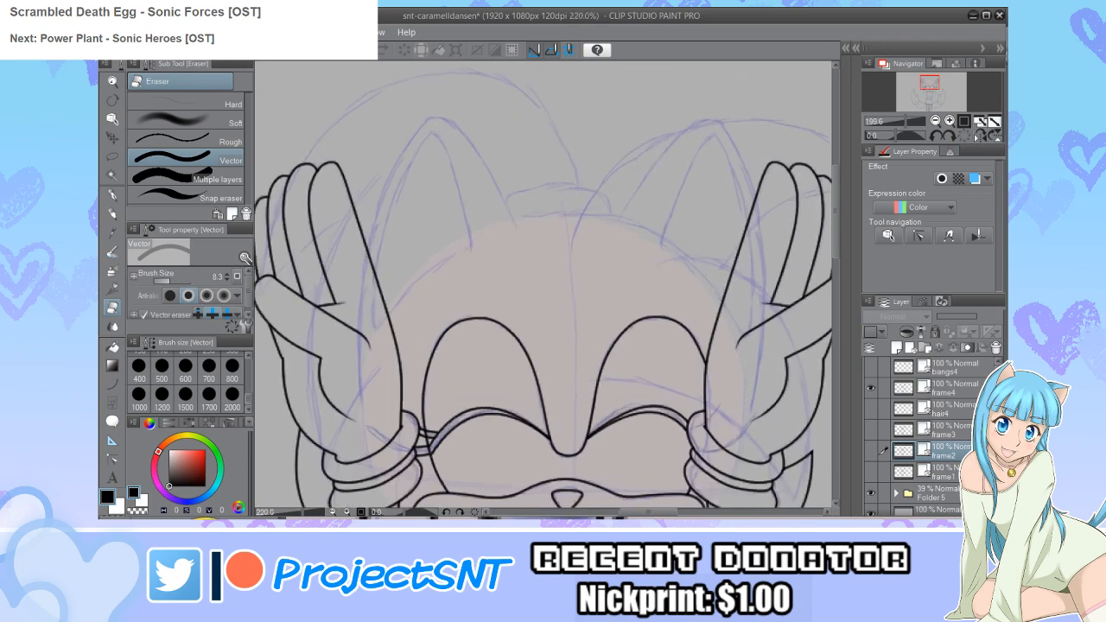
key("u")
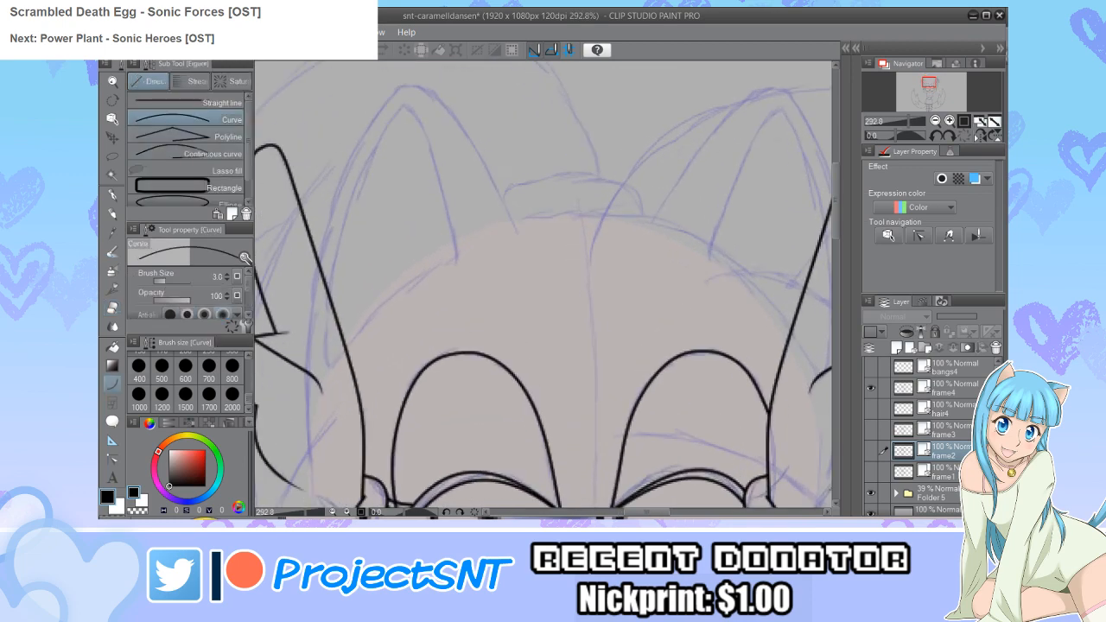
scroll(467, 229, "up", 1)
left_click(949, 387)
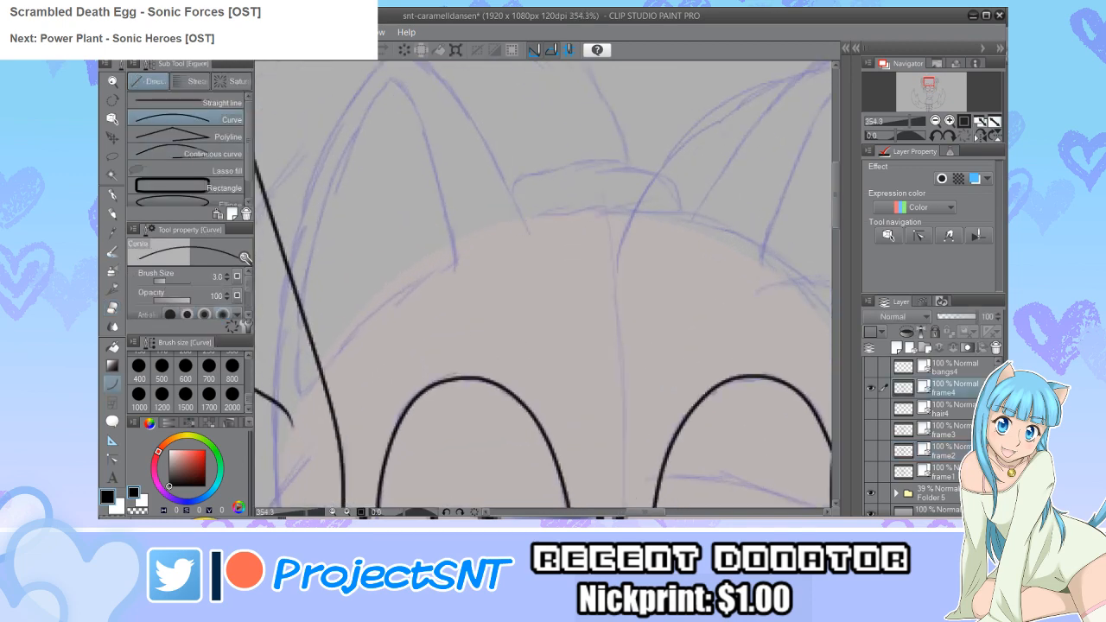
left_click_drag(493, 224, 726, 240)
left_click(640, 216)
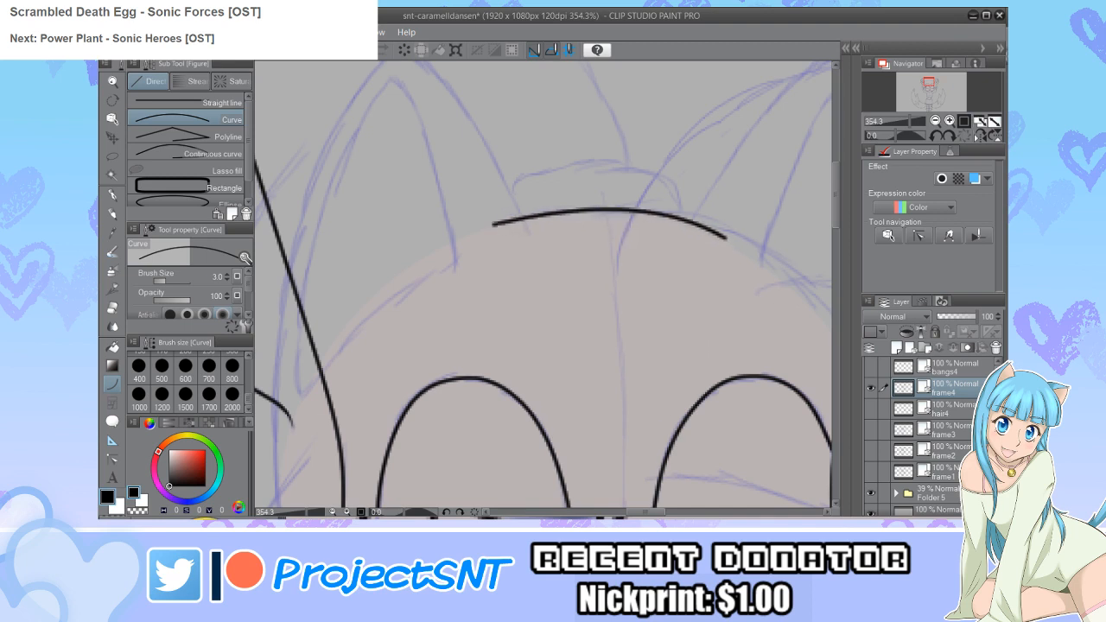
Step: Draw the left ear's outer outline, inner ear and the adjoining head edge over the sketch with the Continuous curve tool
scroll(639, 235, "down", 1)
scroll(546, 285, "down", 5)
scroll(546, 285, "up", 3)
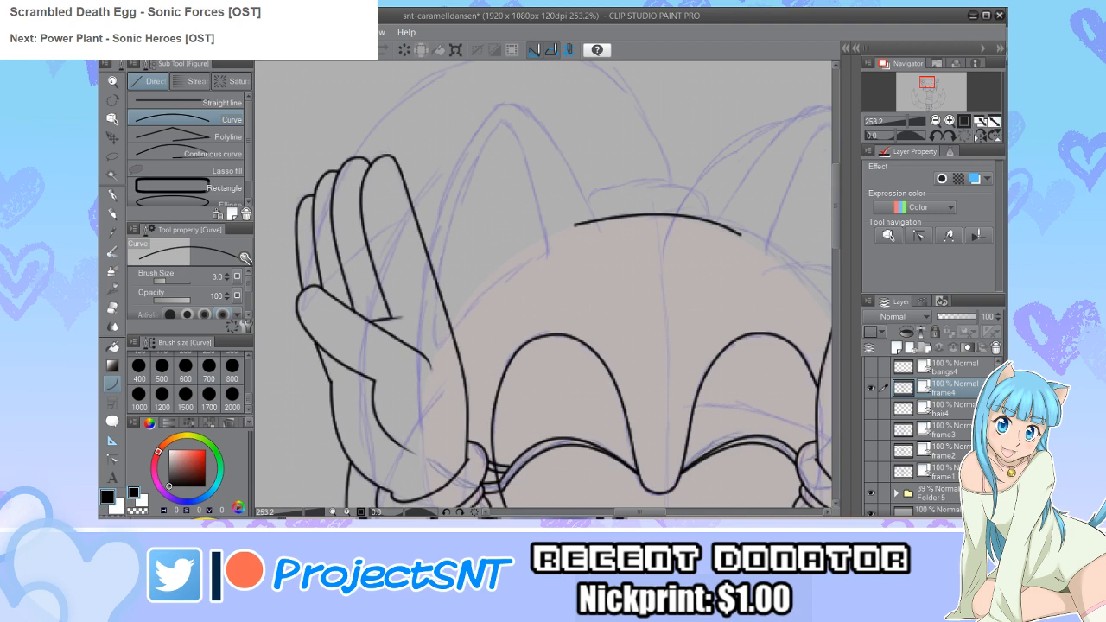
scroll(367, 147, "up", 2)
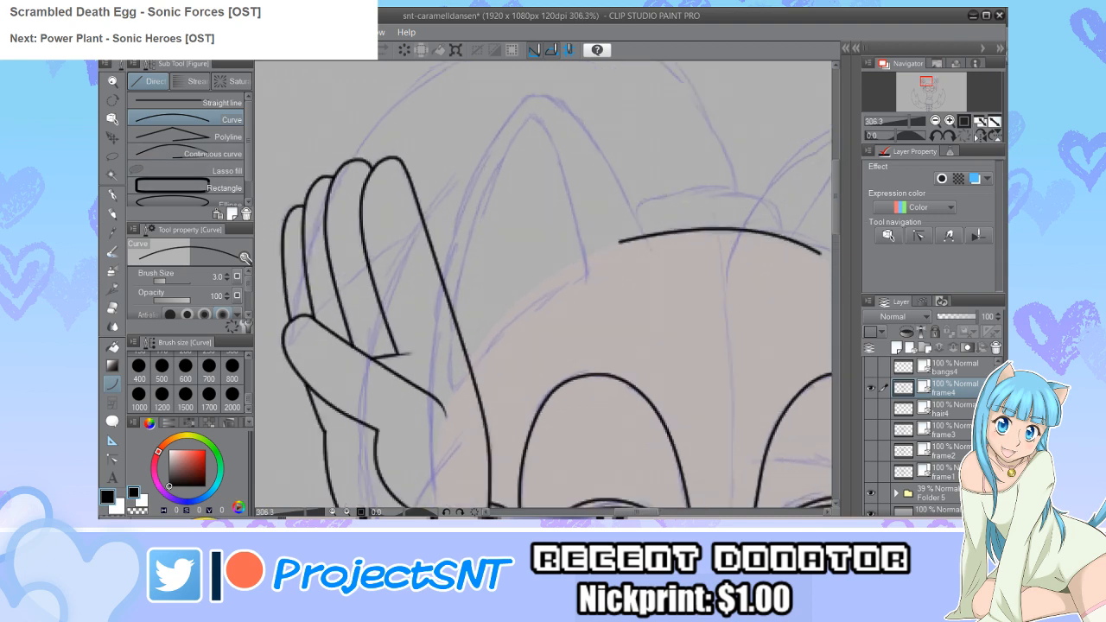
left_click(186, 154)
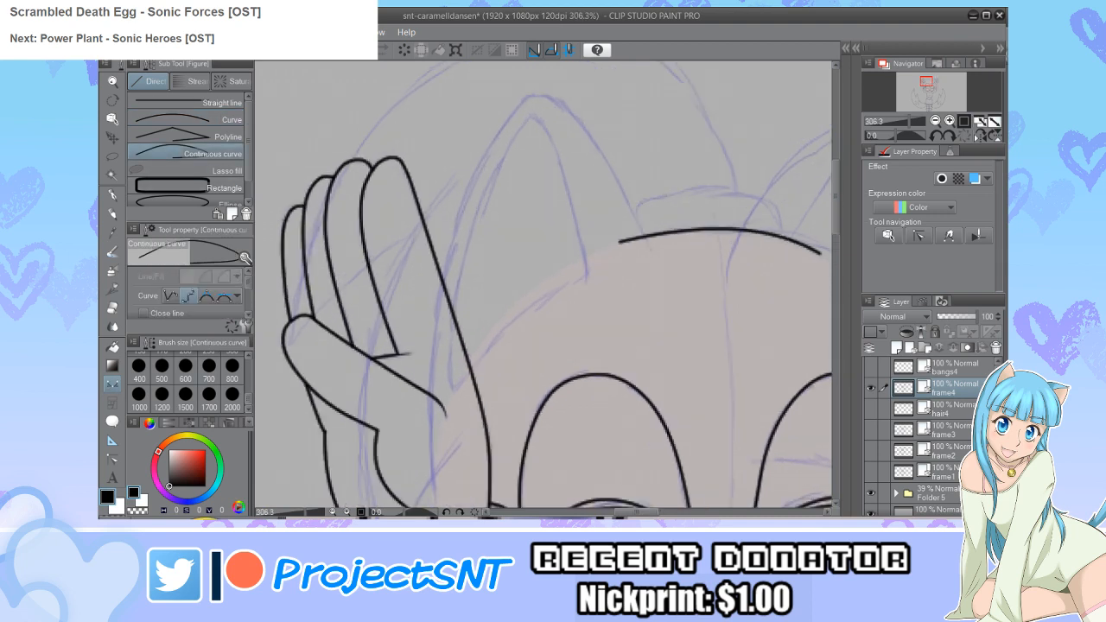
mouse_move(650, 250)
left_mouse_down()
mouse_move(581, 126)
mouse_move(534, 95)
mouse_move(463, 198)
mouse_move(431, 386)
mouse_move(584, 275)
mouse_move(571, 194)
mouse_move(530, 118)
mouse_move(510, 135)
mouse_move(463, 251)
mouse_move(444, 345)
left_mouse_up()
scroll(381, 340, "down", 1)
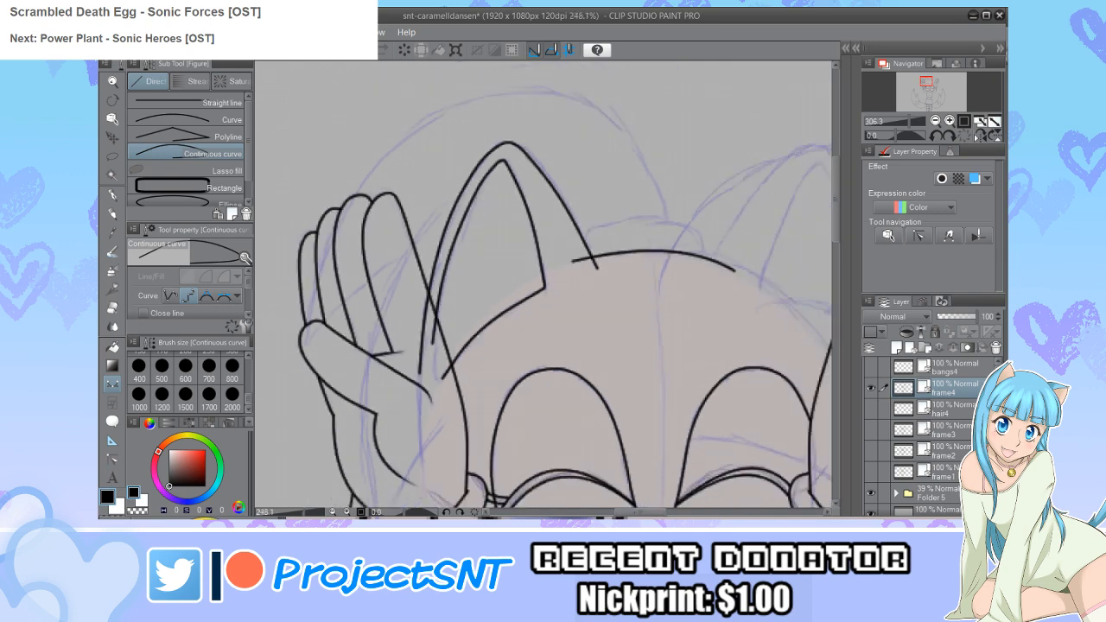
scroll(272, 352, "down", 2)
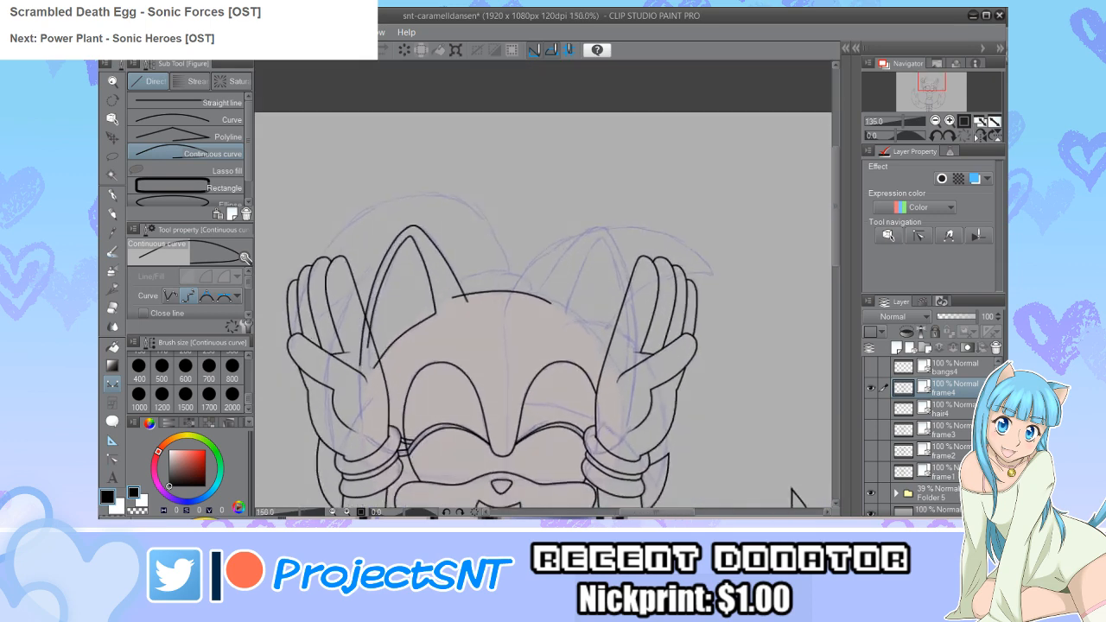
Step: Draw the right ear's rounded tip with a continuous curve and refine its shape by moving its control points
scroll(591, 236, "up", 3)
mouse_move(544, 258)
left_mouse_down()
mouse_move(594, 218)
mouse_move(611, 212)
mouse_move(641, 246)
left_mouse_up()
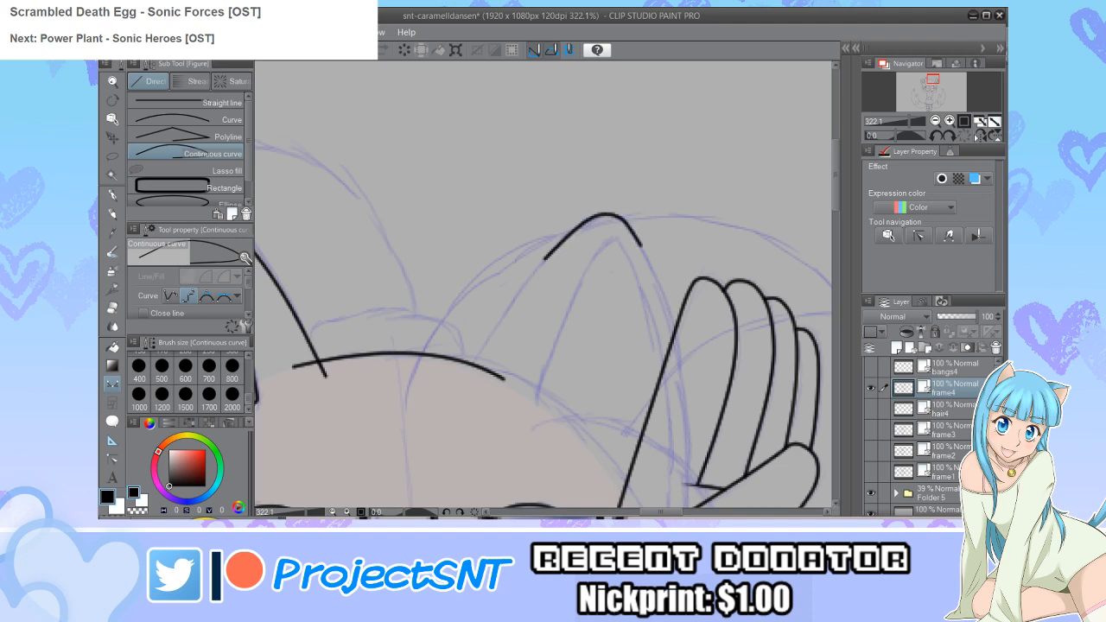
scroll(585, 168, "down", 2)
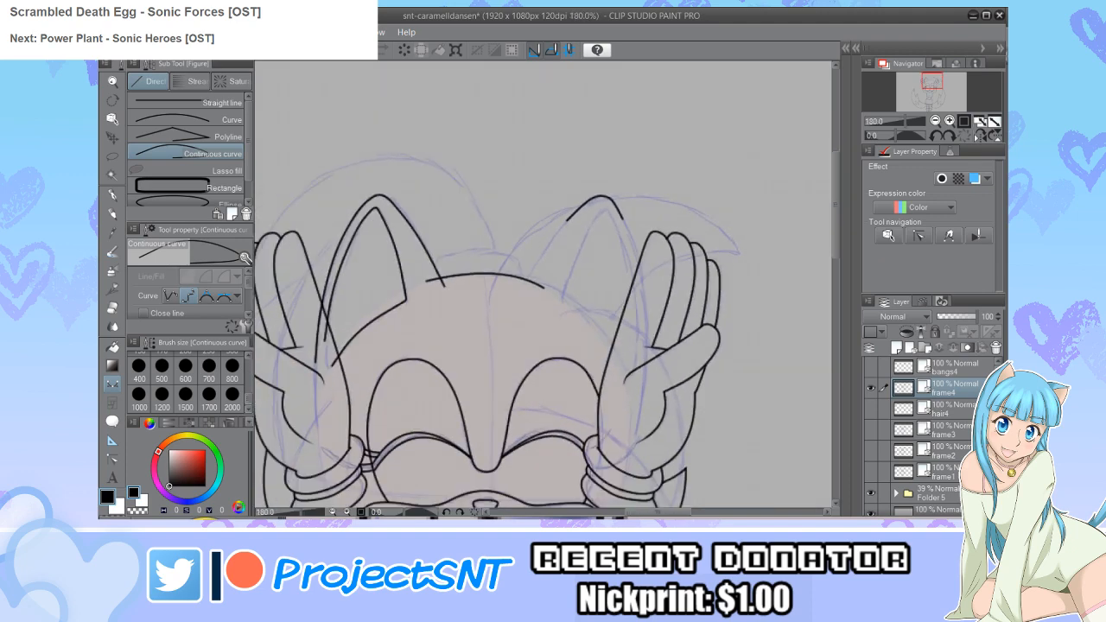
scroll(631, 190, "up", 2)
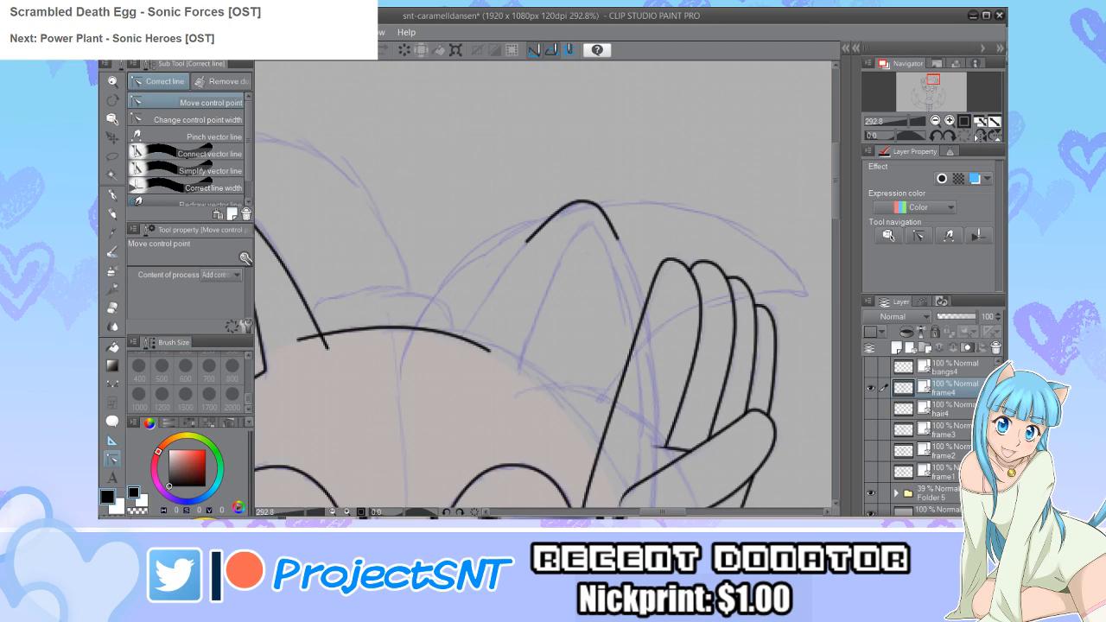
scroll(579, 226, "up", 3)
left_click_drag(543, 205, 551, 210)
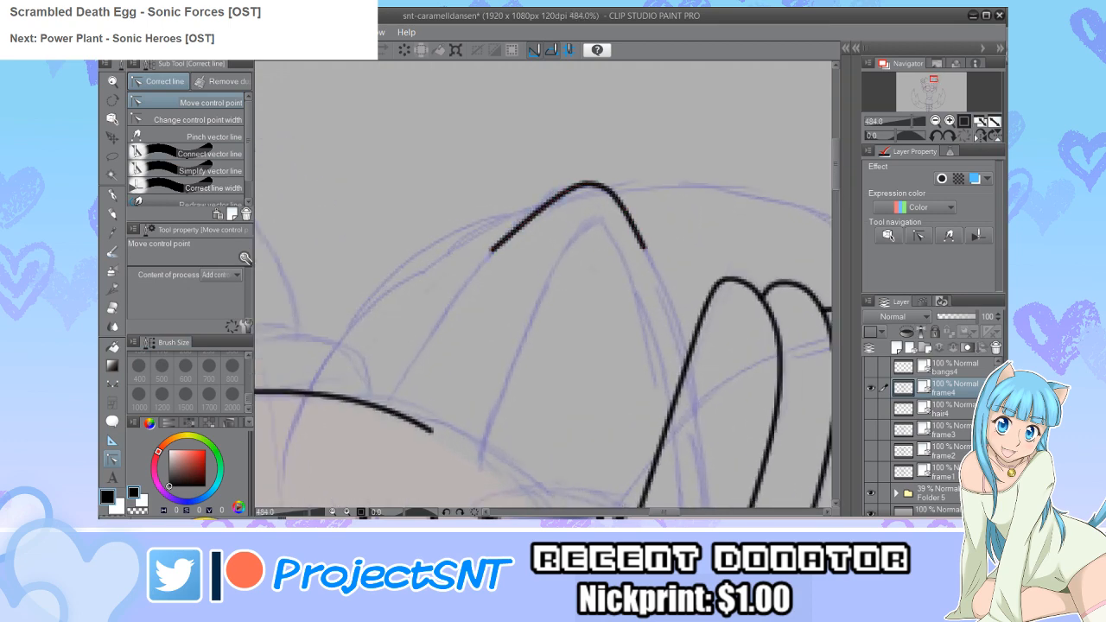
scroll(622, 155, "down", 5)
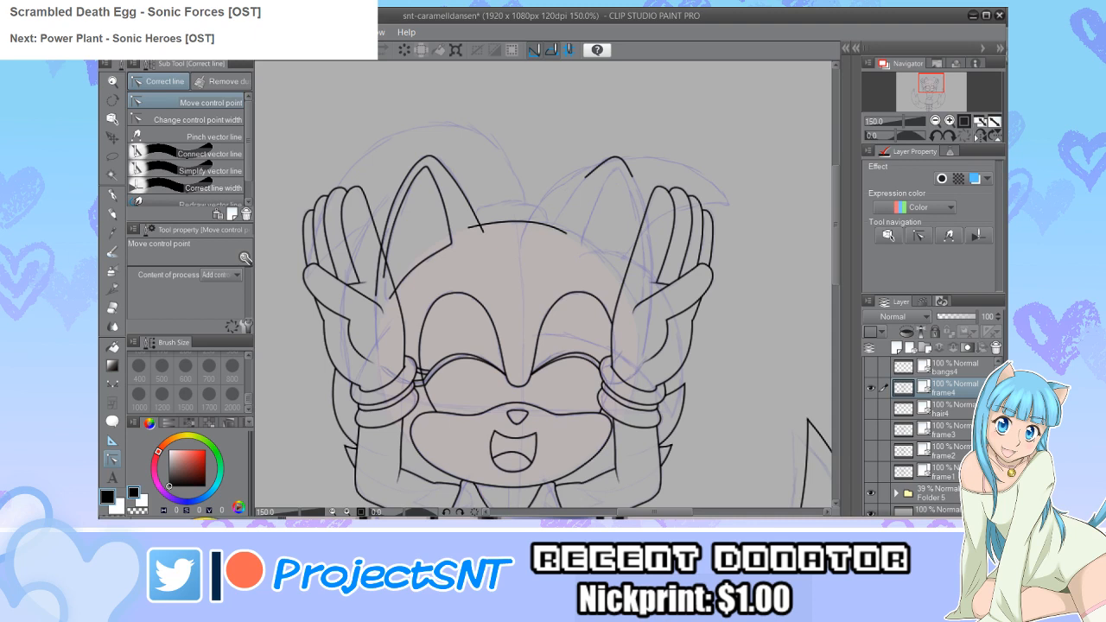
Step: Show the hair4 layer and erase its line crossing the left hand's palm and wrist with the vector eraser
left_click(870, 408)
key("e")
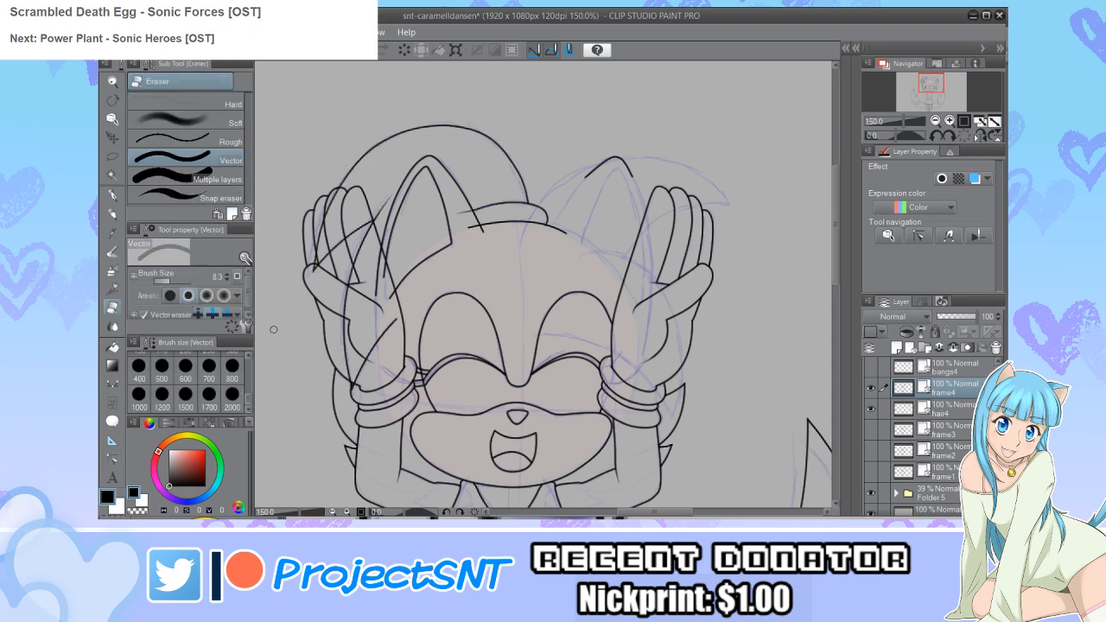
scroll(344, 236, "up", 2)
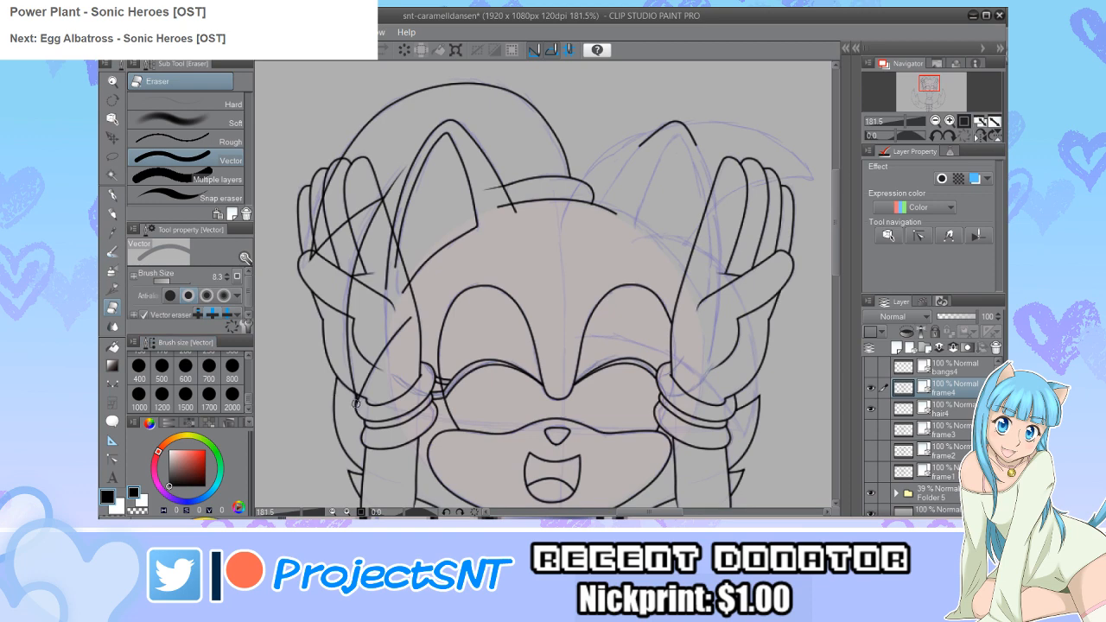
scroll(354, 404, "up", 3)
left_click_drag(352, 407, 337, 367)
key("ctrl+z")
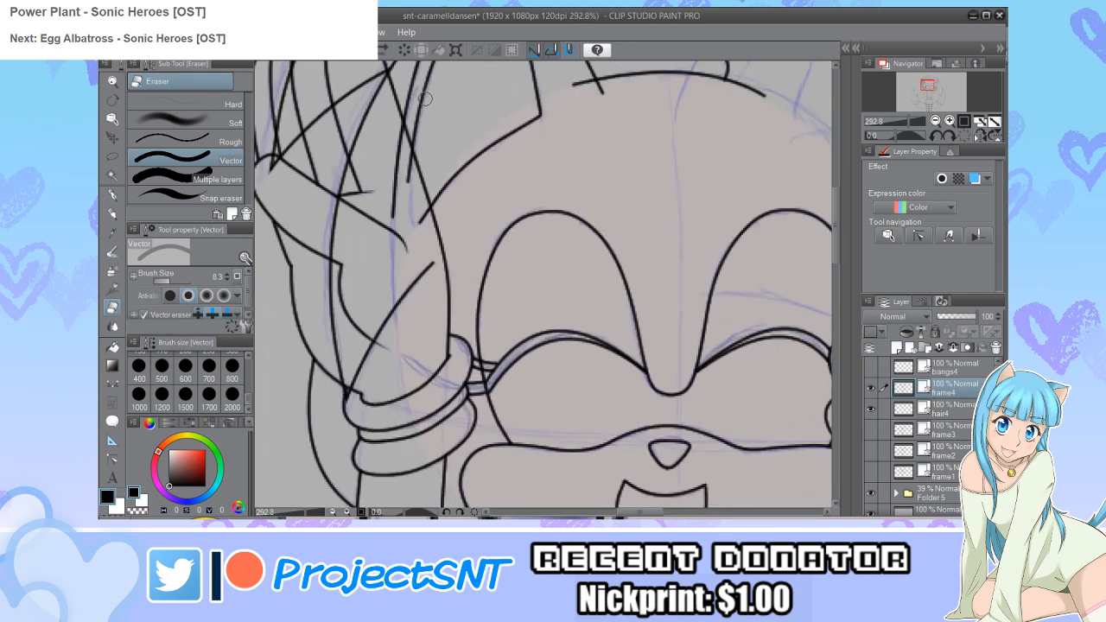
key("alt+bracketleft")
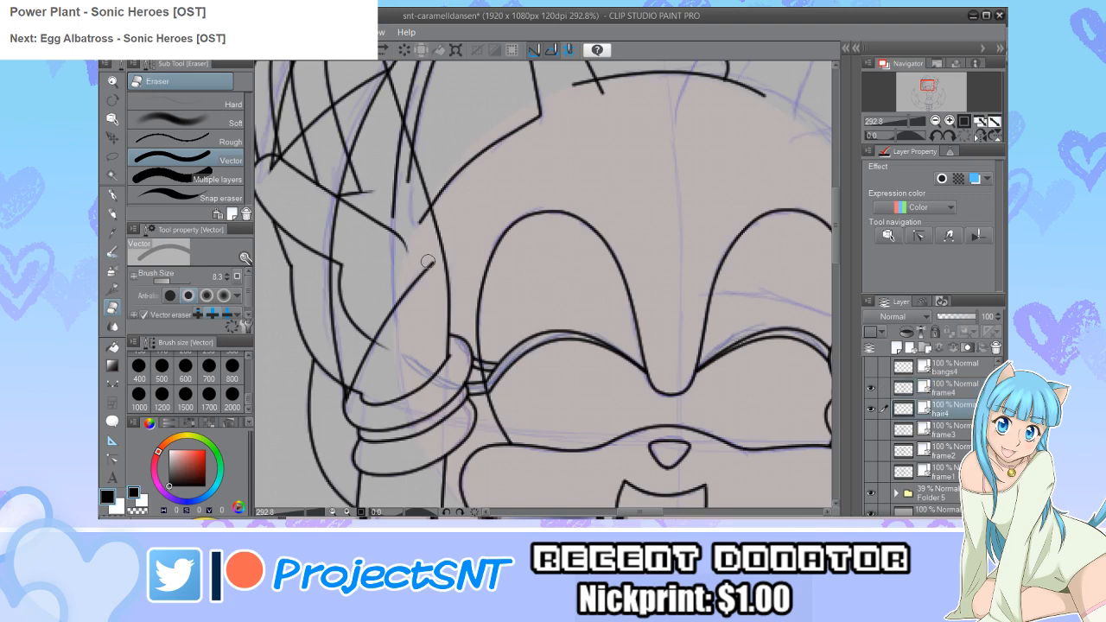
left_click_drag(423, 265, 342, 412)
left_click(340, 413)
Step: Erase the hair4 lines crossing the left hand's fingers, and trim frame4's head-top arc where it overshoots into the left ear
scroll(342, 415, "down", 3)
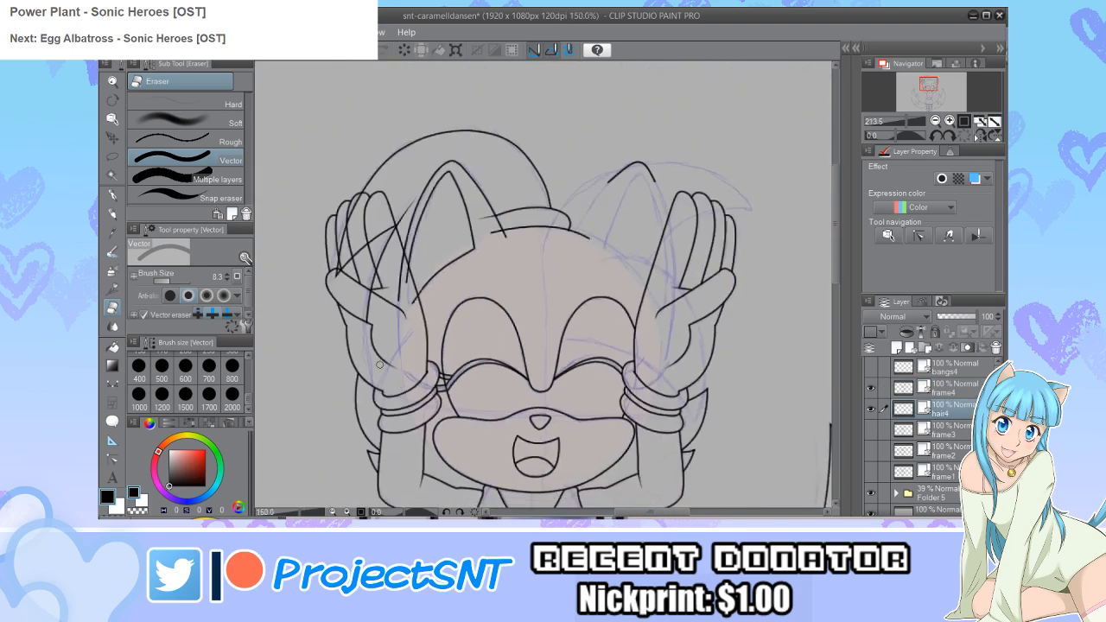
mouse_move(399, 202)
left_mouse_down()
mouse_move(373, 327)
mouse_move(365, 238)
mouse_move(379, 214)
mouse_move(331, 267)
mouse_move(353, 175)
left_mouse_up()
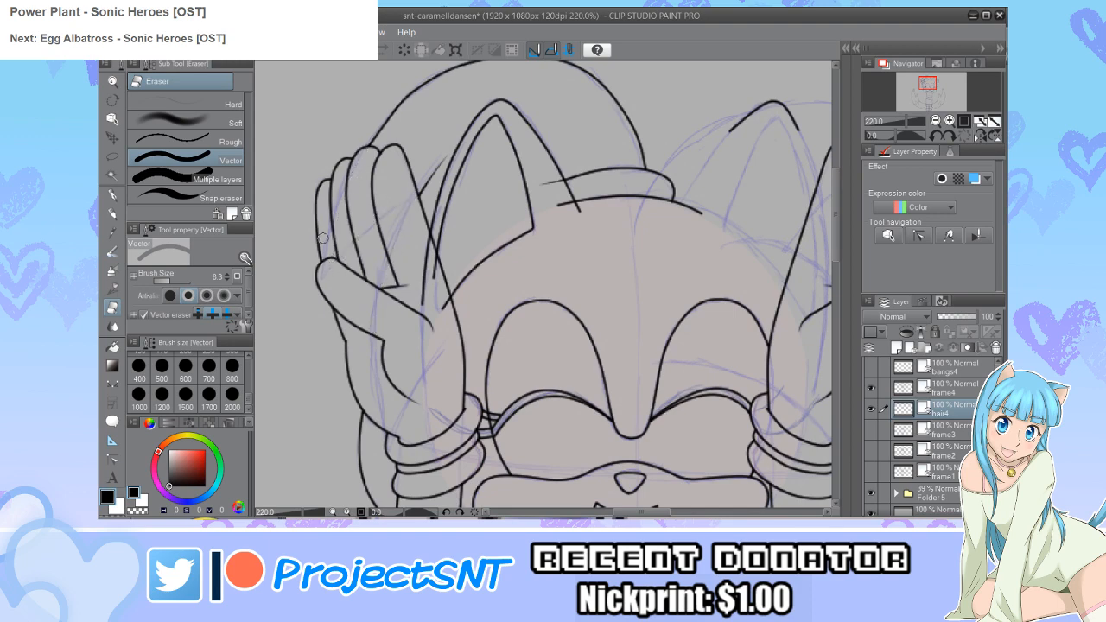
scroll(317, 226, "down", 4)
scroll(315, 227, "up", 4)
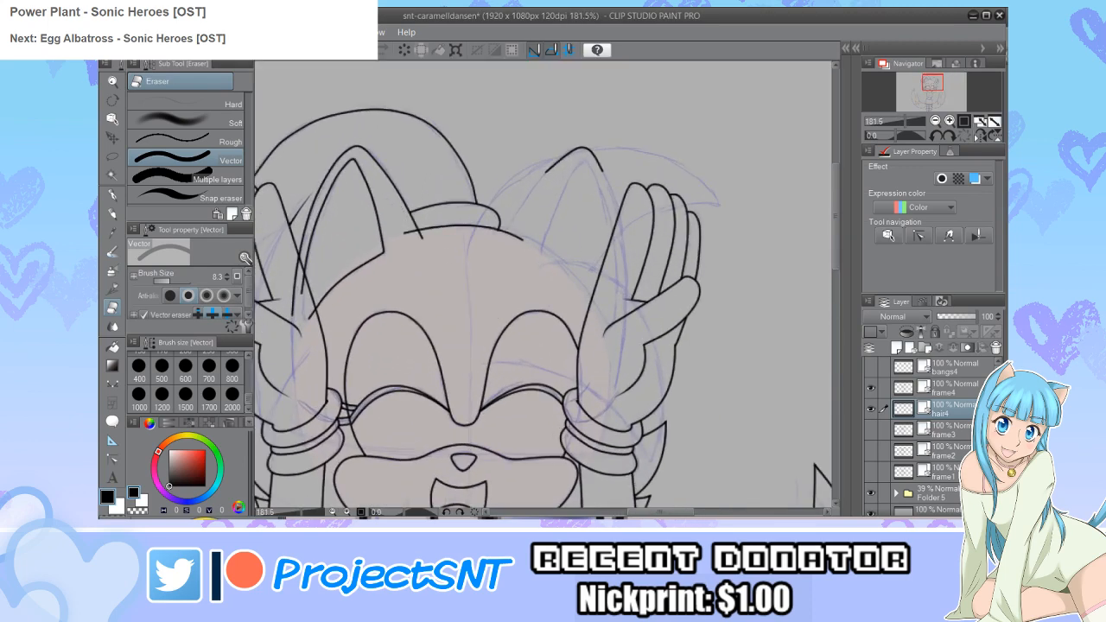
key("alt+]")
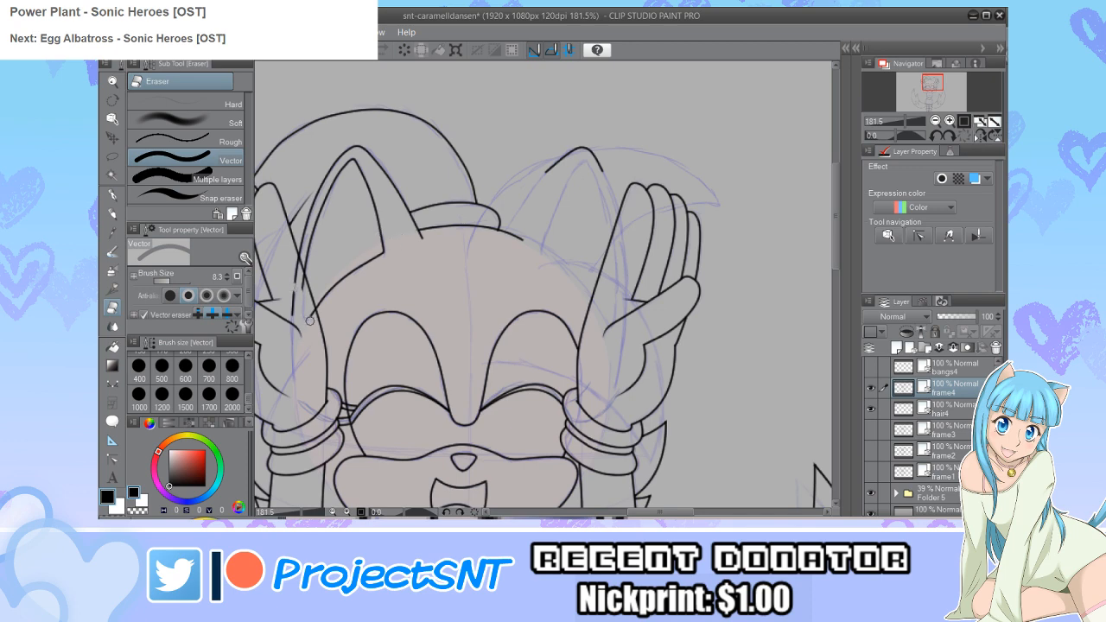
scroll(437, 229, "down", 2)
scroll(437, 229, "down", 1)
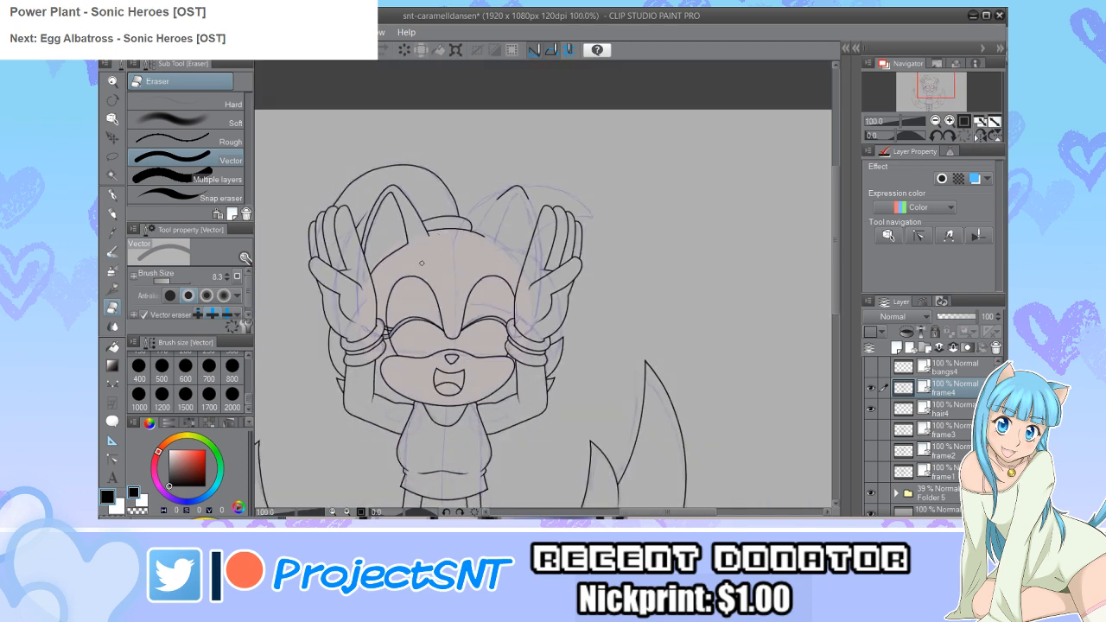
Step: Show the bangs4 layer and trim the hair4 tuft end and frame4's head-top arc where they run behind the bangs
scroll(434, 298, "up", 4)
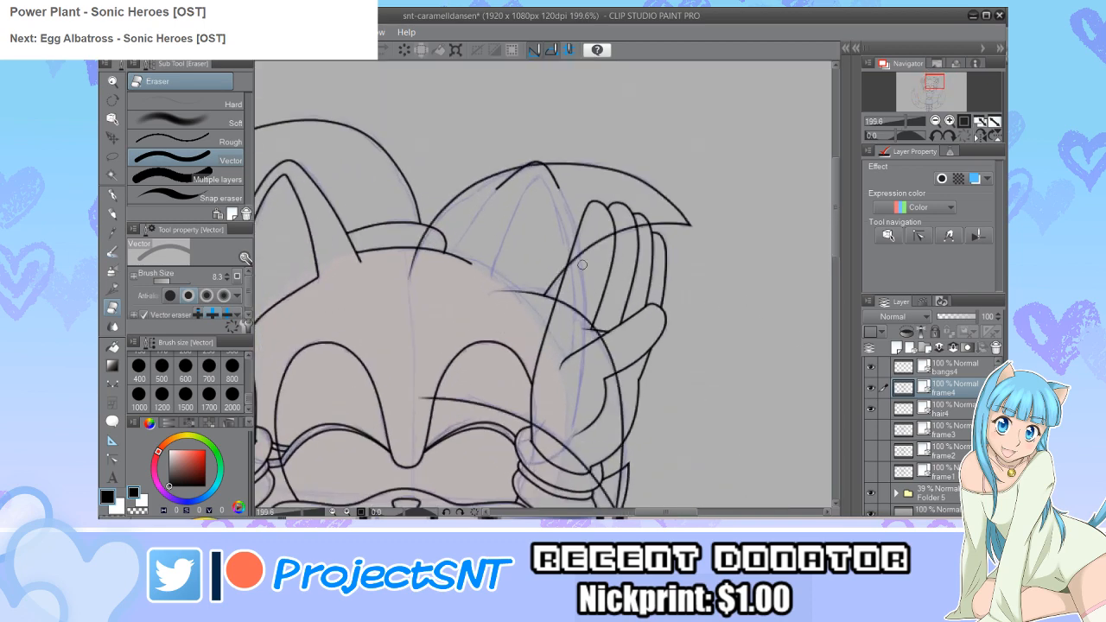
scroll(467, 238, "up", 2)
scroll(544, 277, "up", 1)
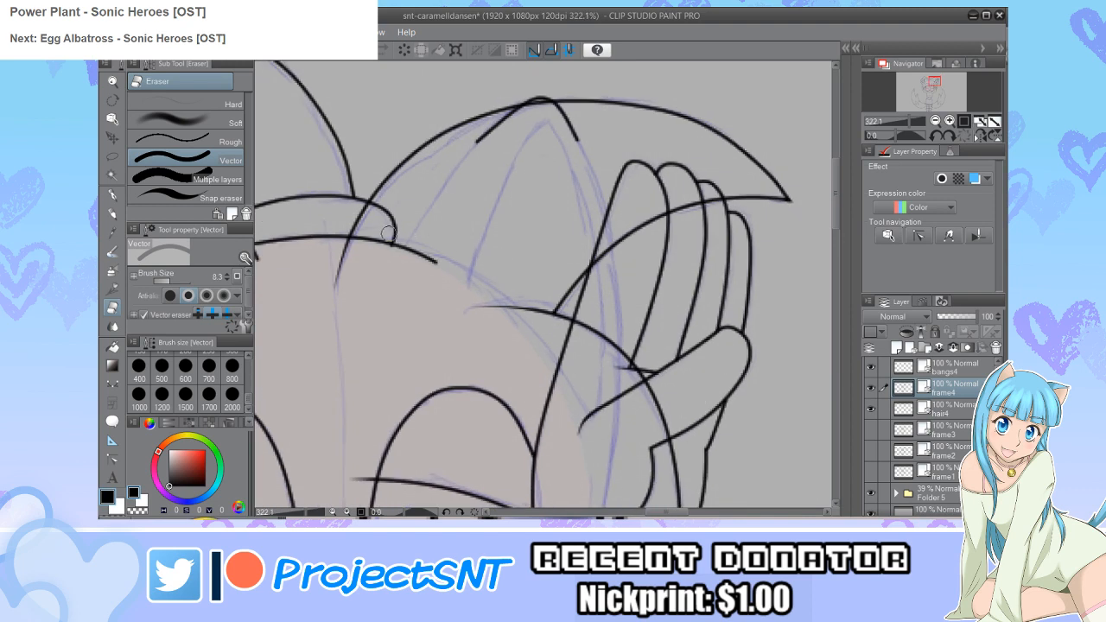
left_click(951, 410)
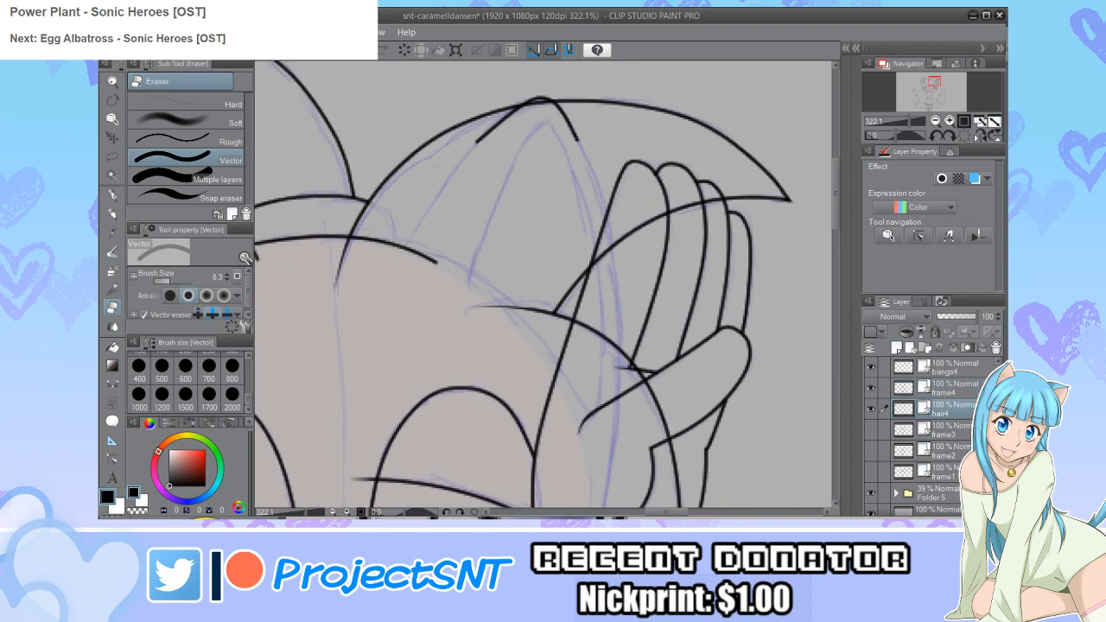
key("alt+bracketright")
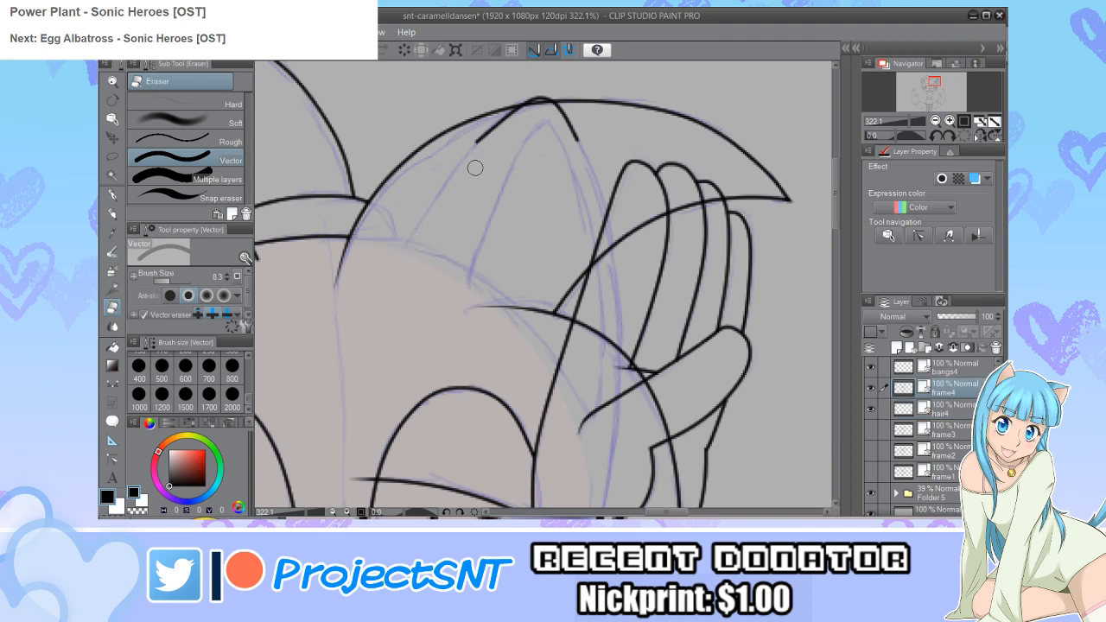
Step: Erase frame4's right ear tip, fingertips and inner hand lines where the bangs cover them
left_click_drag(539, 128, 583, 126)
left_click_drag(605, 182, 729, 184)
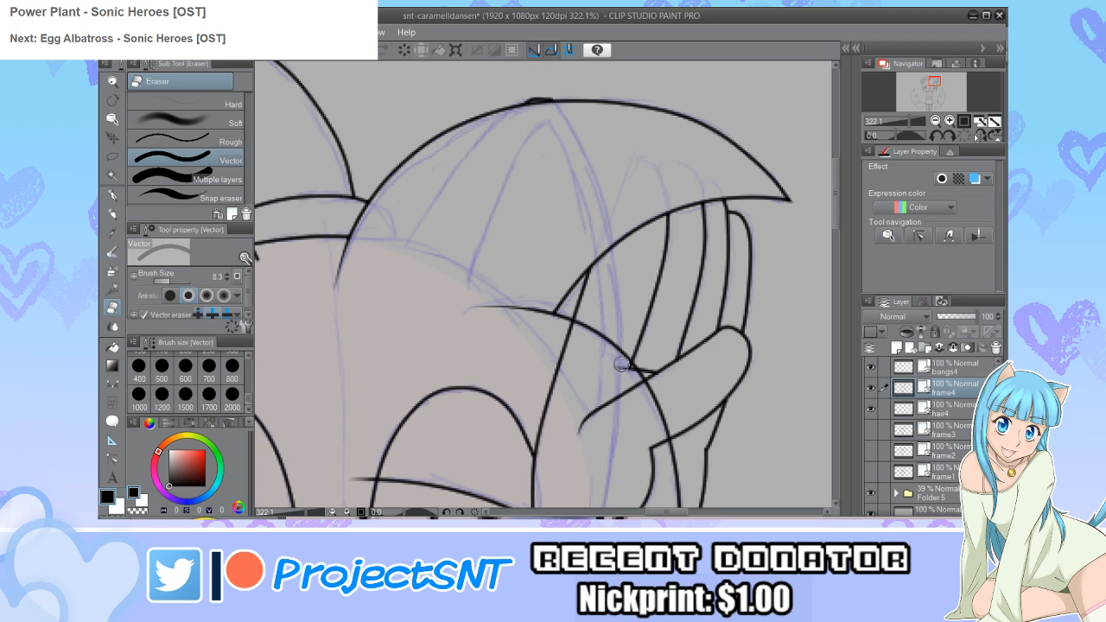
left_click_drag(636, 393, 574, 348)
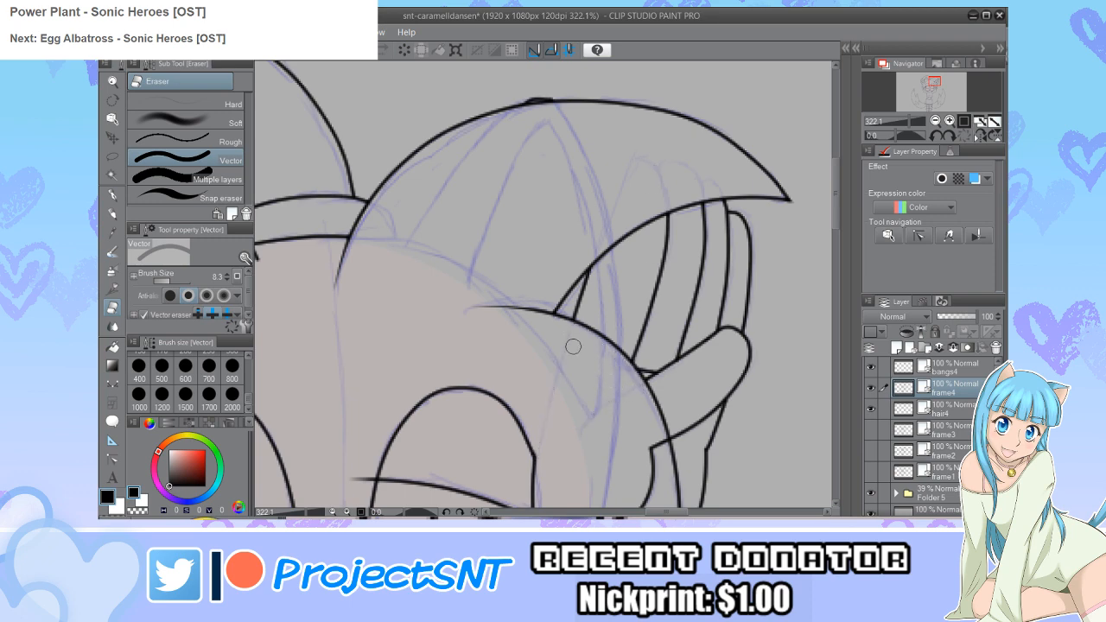
scroll(543, 247, "down", 2)
left_click_drag(543, 234, 529, 193)
scroll(516, 359, "up", 1)
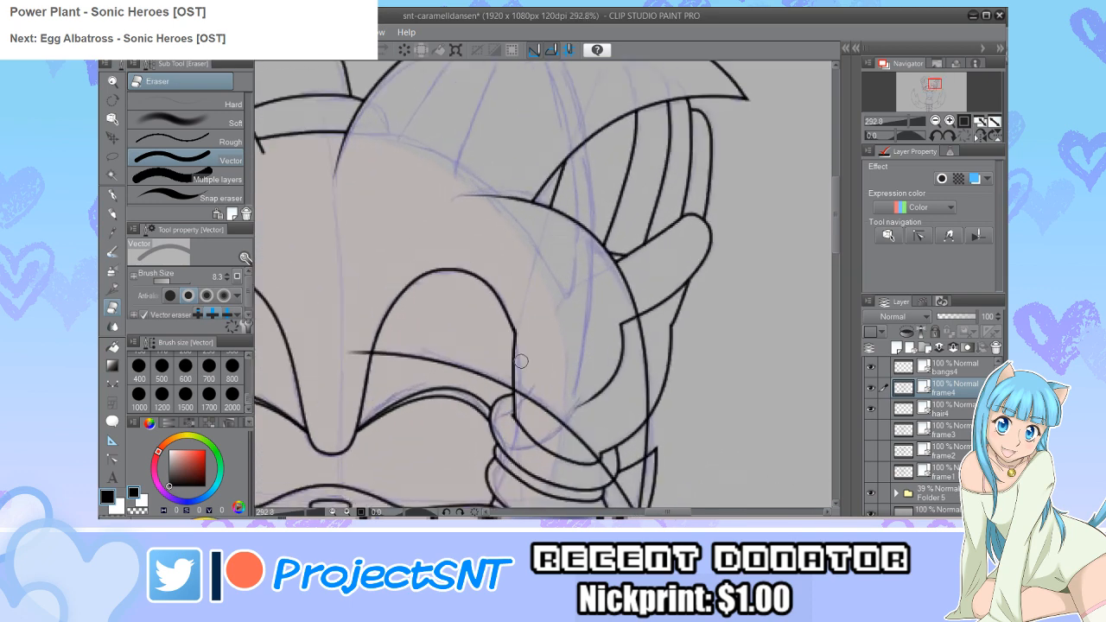
Step: Erase frame4's right eye arch, palm curve and wrist line segments hidden behind the bangs
left_click(510, 315)
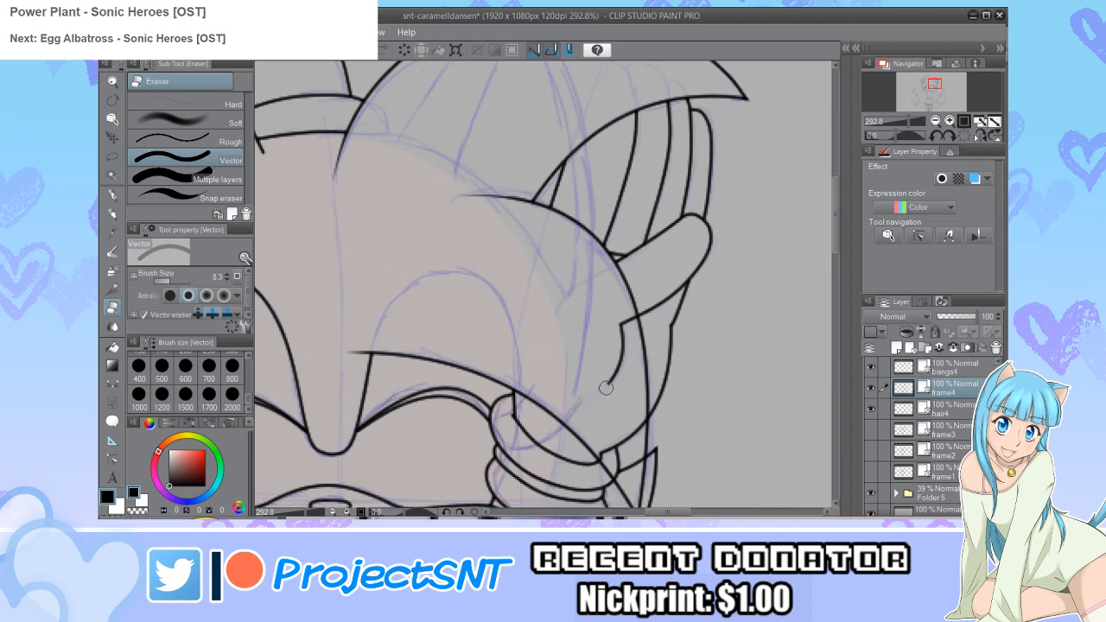
left_click(623, 324)
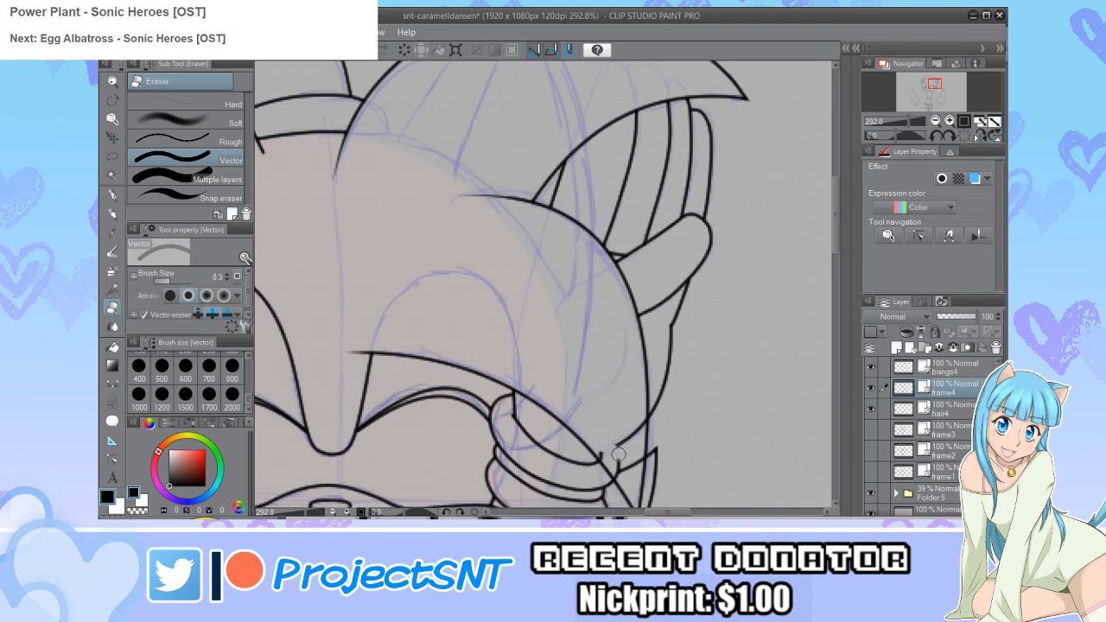
scroll(626, 434, "up", 1)
left_click_drag(626, 433, 572, 403)
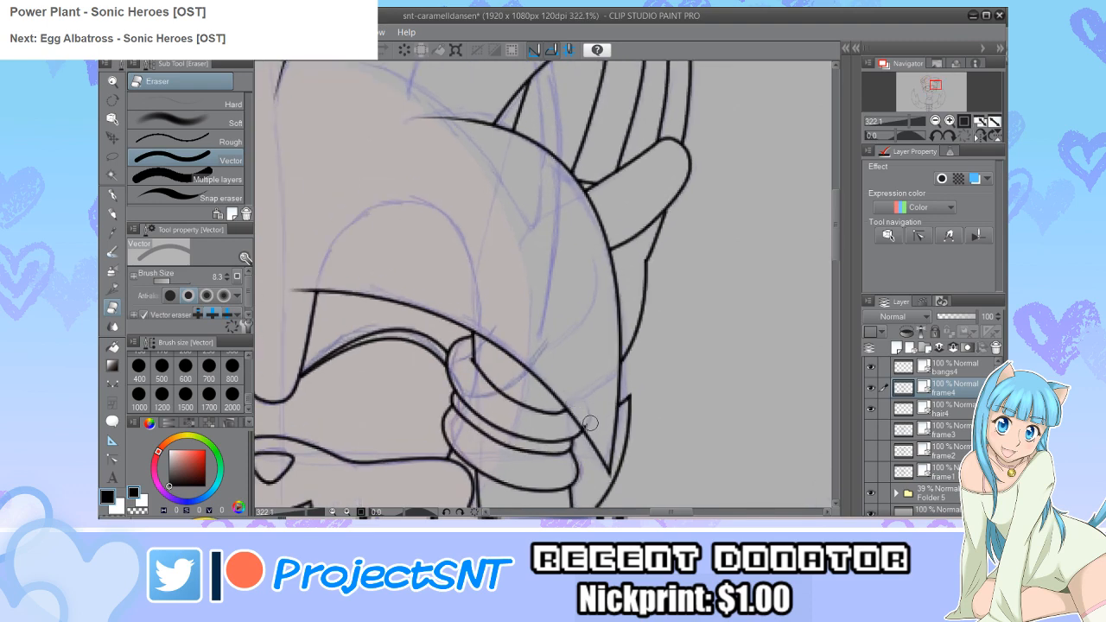
scroll(585, 390, "down", 6)
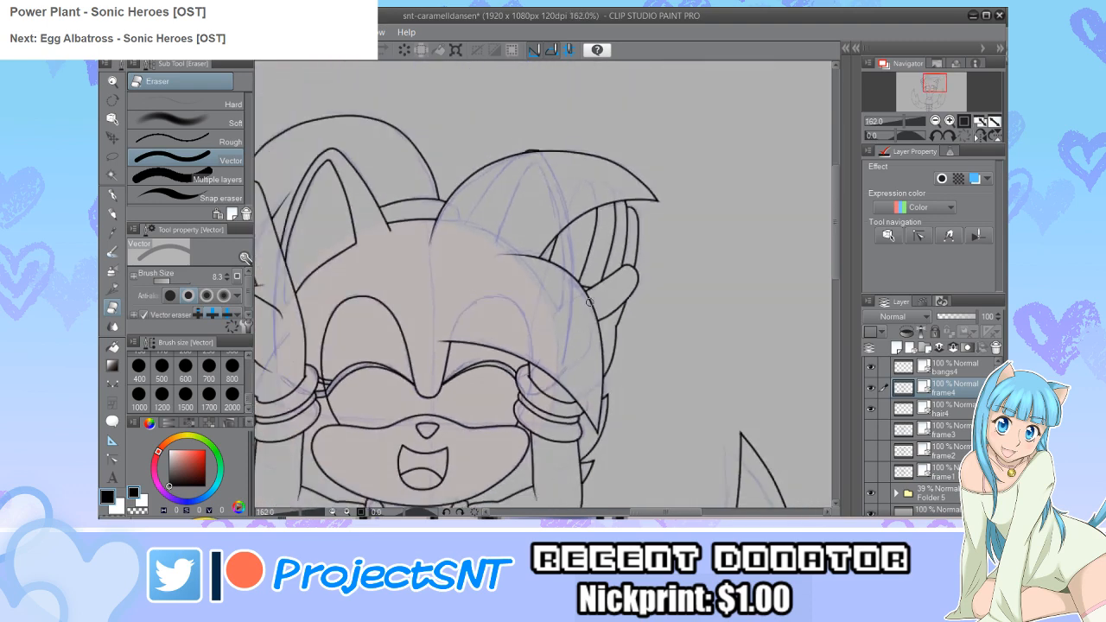
scroll(577, 261, "down", 1)
Step: Merge the bangs4, frame4 and hair4 layers into one layer named frame4, and hide the sketch in Folder 5
key("ctrl+z")
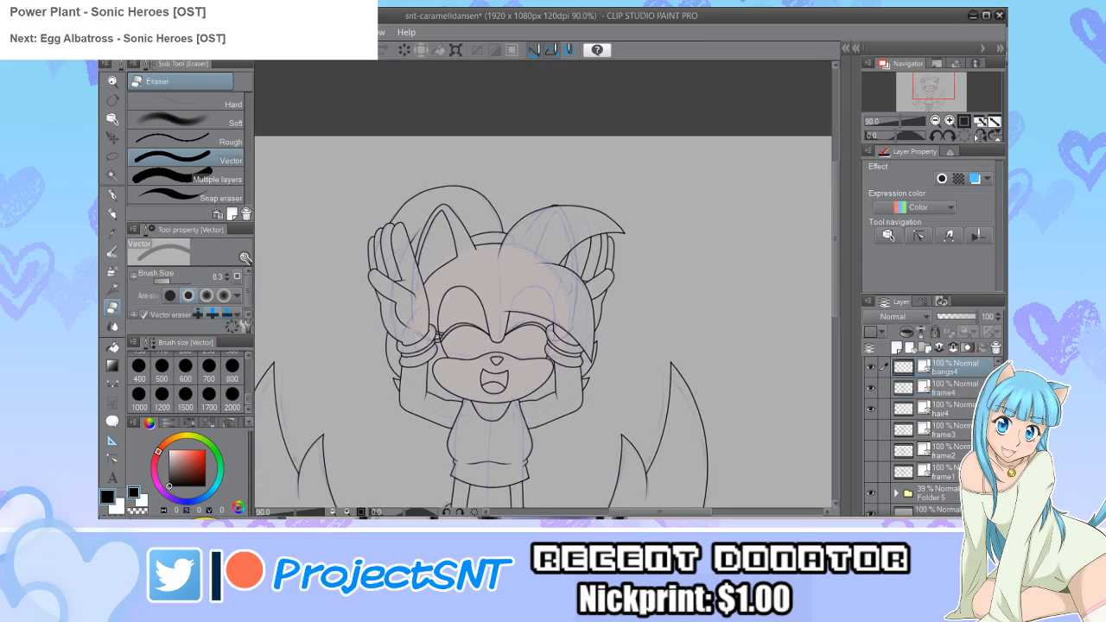
key("ctrl+z")
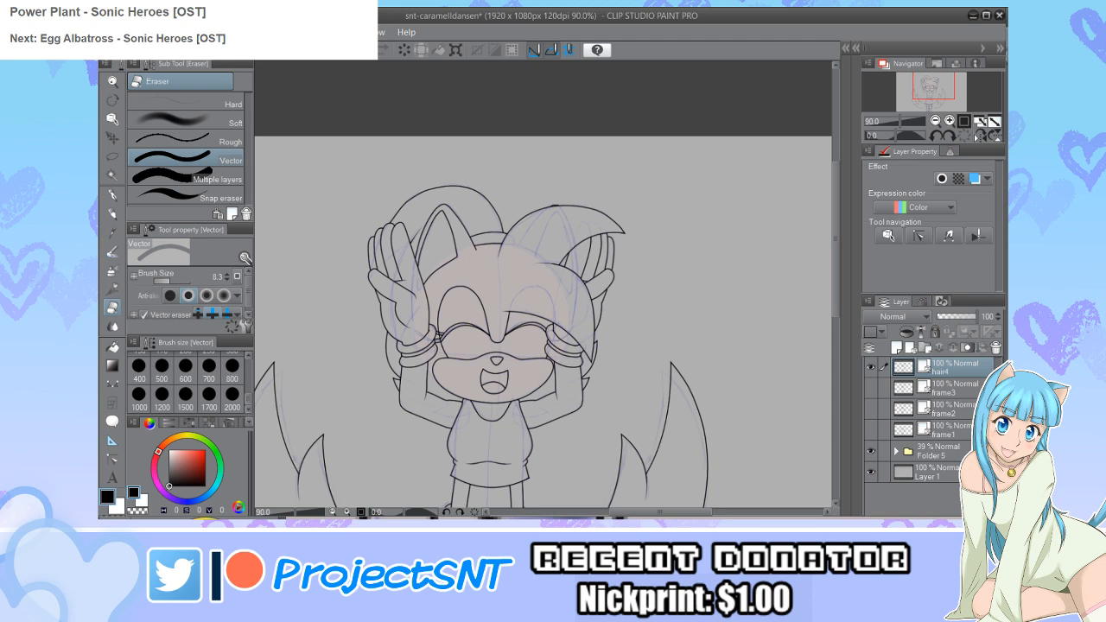
key("ctrl+z")
key("ctrl+minus")
key("ctrl+minus")
left_click(871, 452)
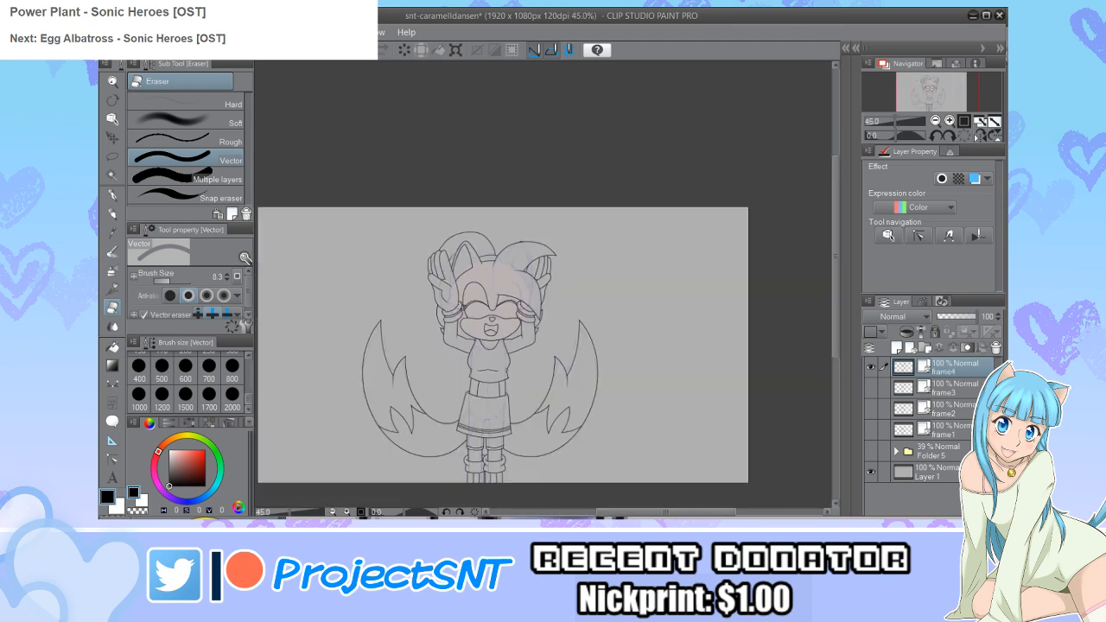
Step: Save the file and hide the merged frame4 layer
key("ctrl+plus")
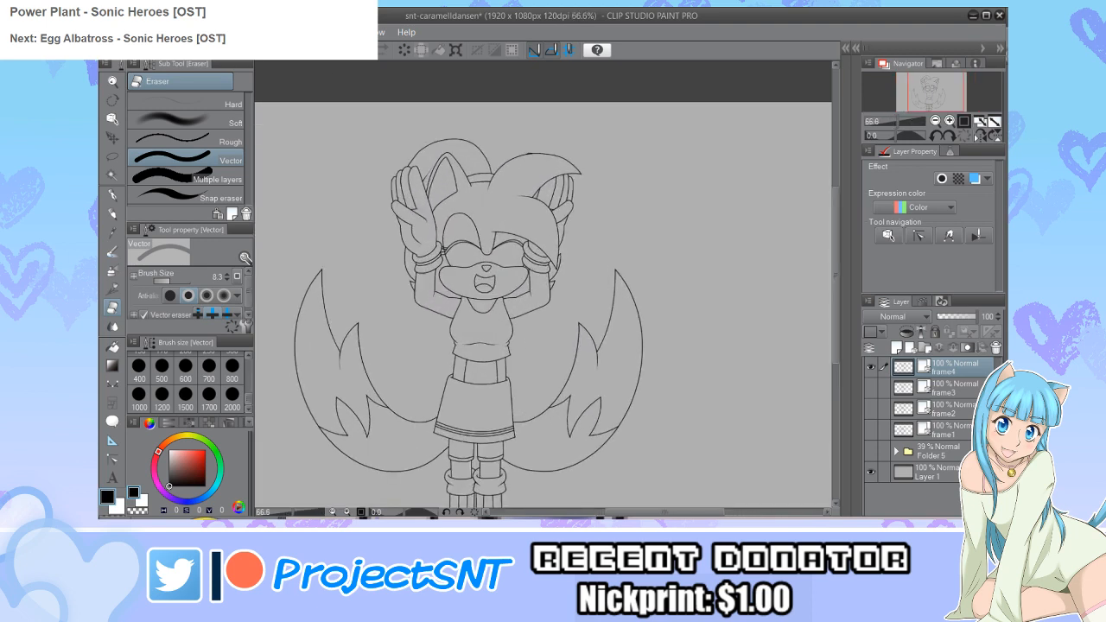
key("ctrl+minus")
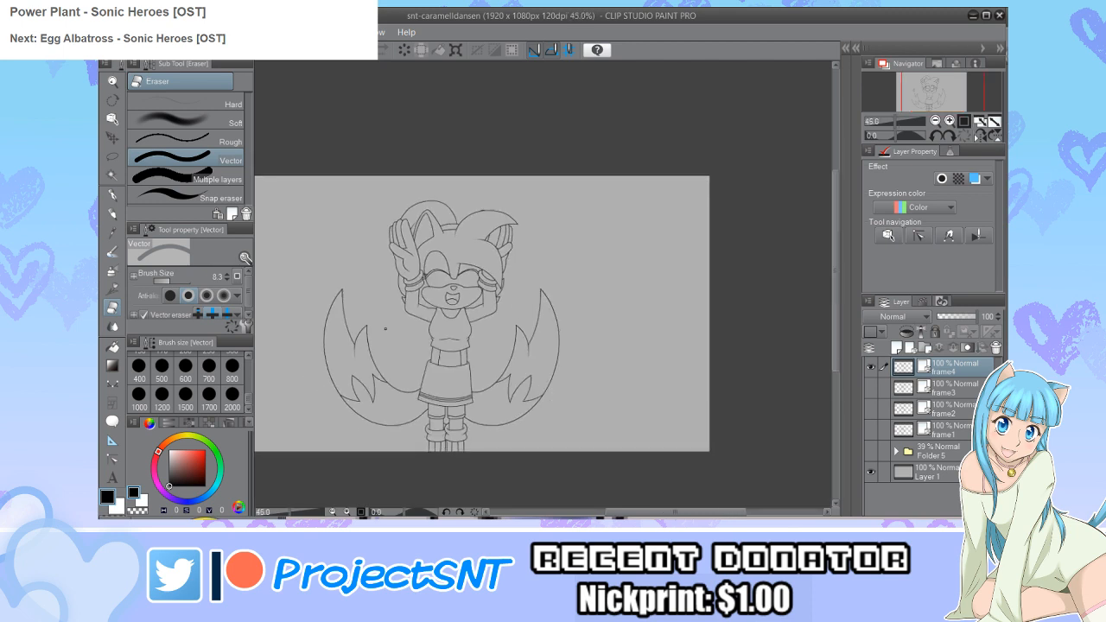
left_click(871, 367)
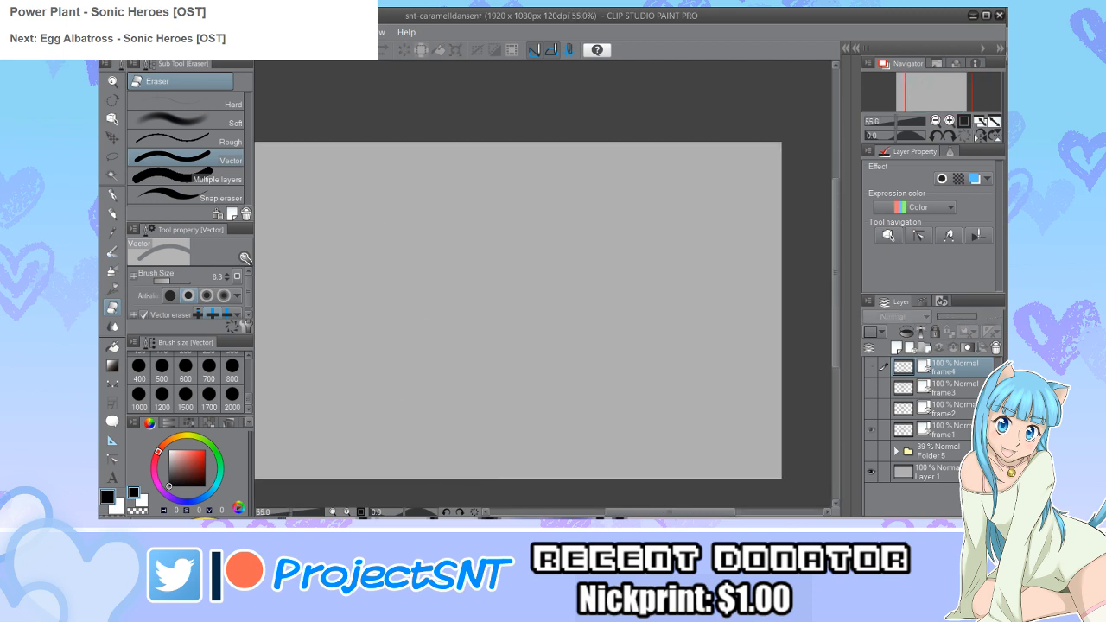
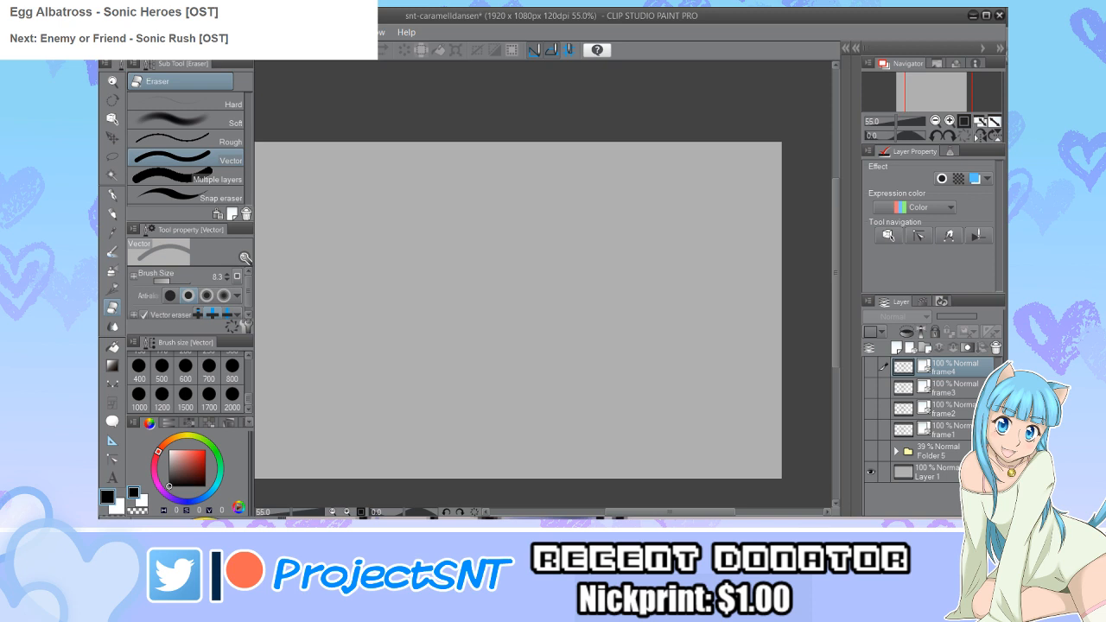
left_click(871, 366)
left_click(871, 367)
Step: Duplicate the frame1 to frame4 layers and place the four copies together above the originals
left_click(951, 430)
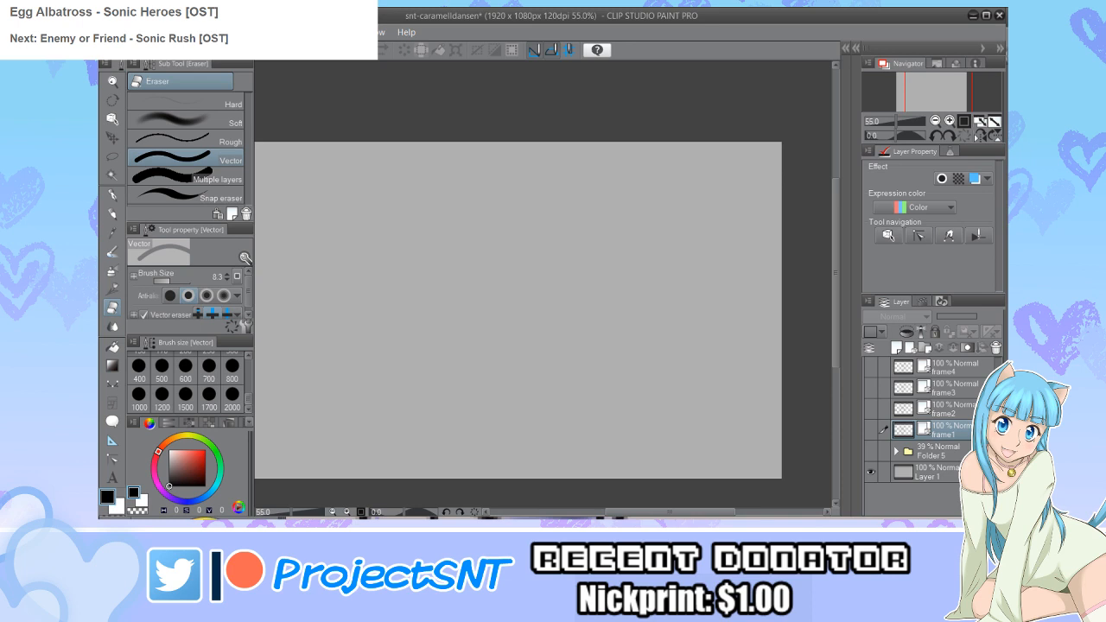
left_click(883, 409)
left_click(884, 388)
left_click(884, 367)
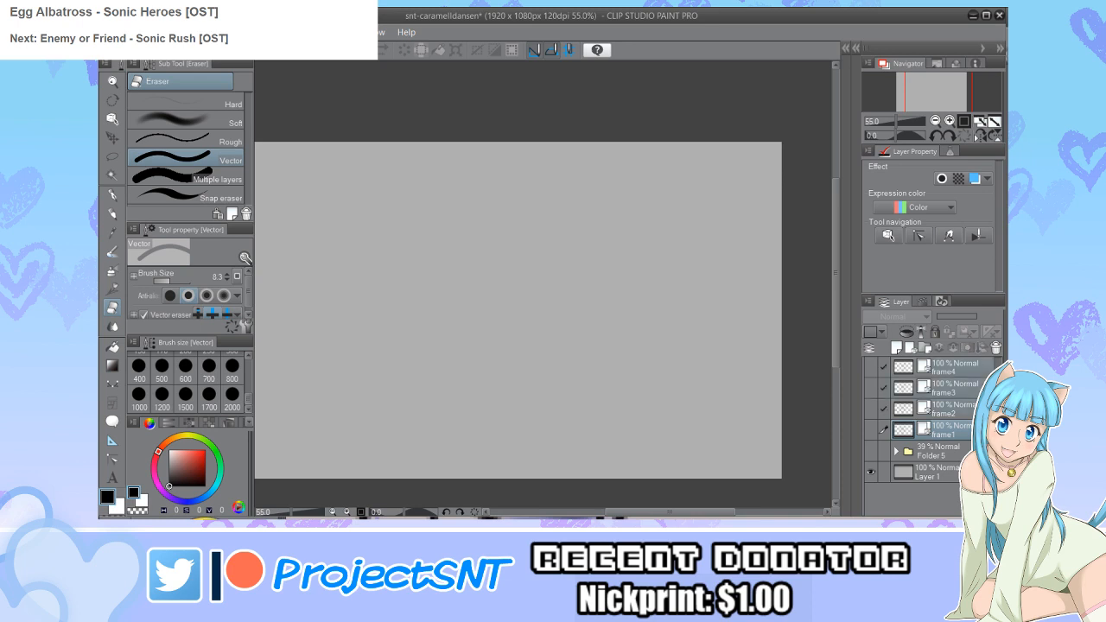
key("ctrl+j")
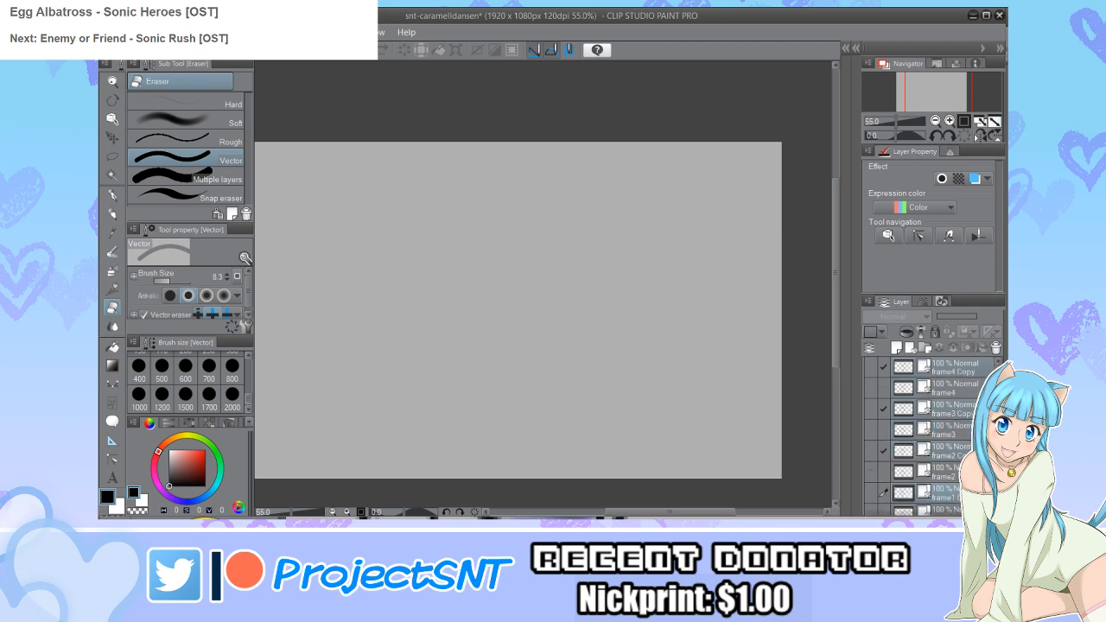
left_click_drag(949, 369, 949, 360)
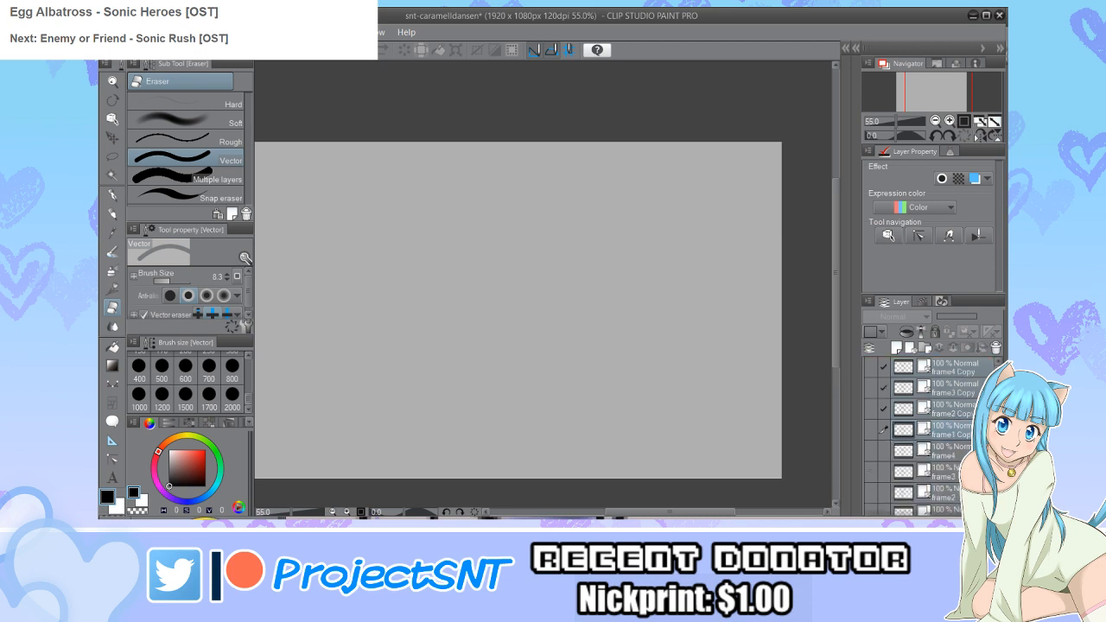
Step: Rename the frame1, frame2, frame3 and frame4 copies as frame5, frame6, frame7 and frame8 respectively
left_click(949, 429)
type("frame5")
key("Return")
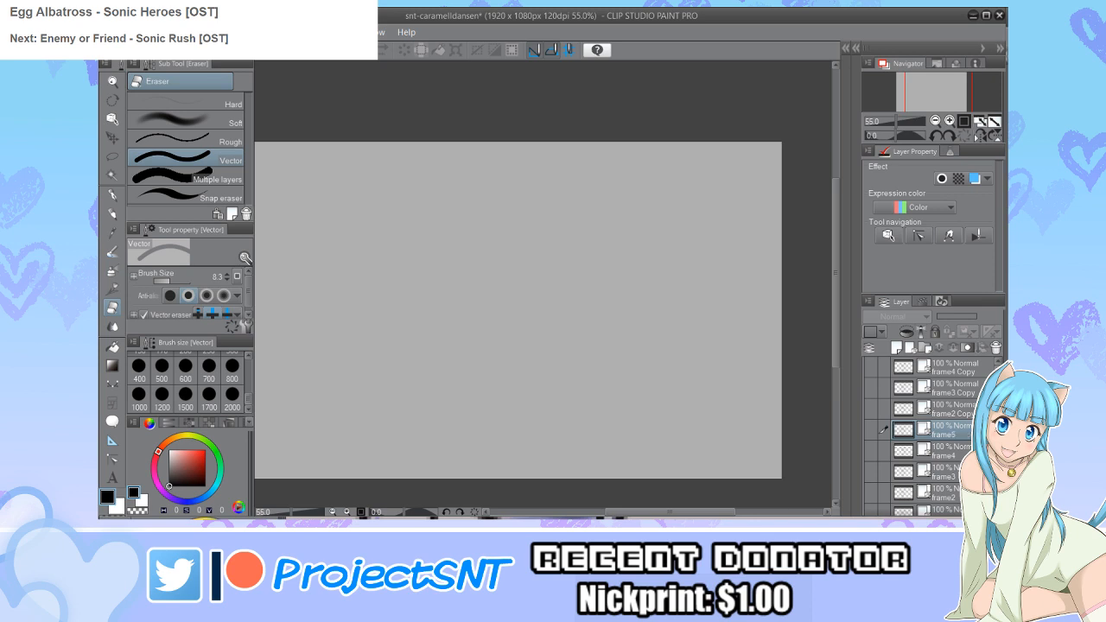
left_click(950, 412)
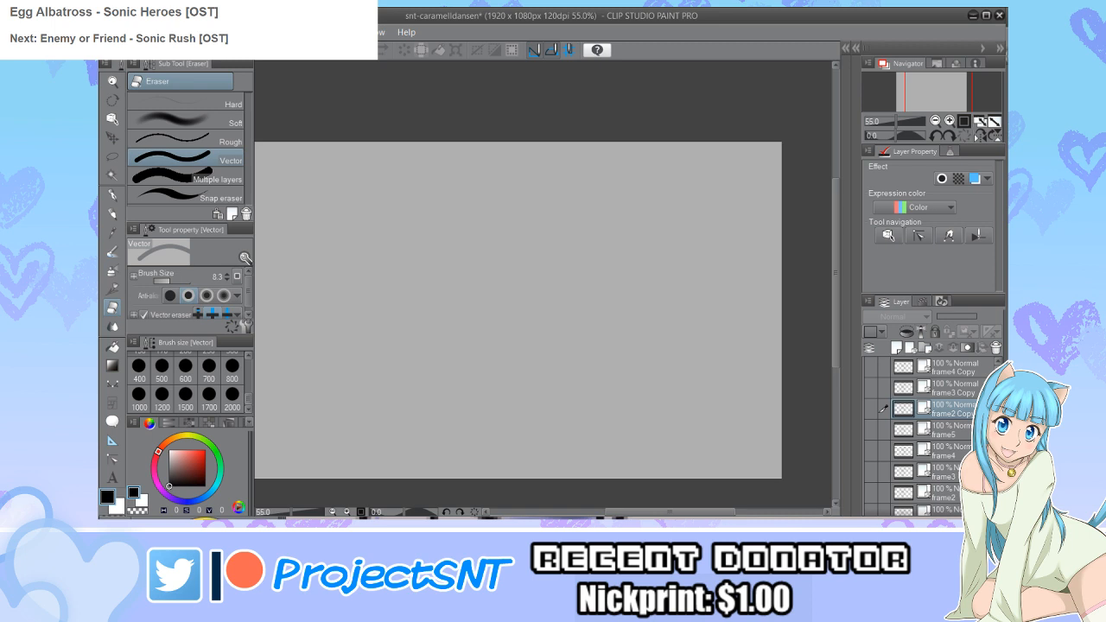
type("frame6")
key("Return")
left_click(950, 388)
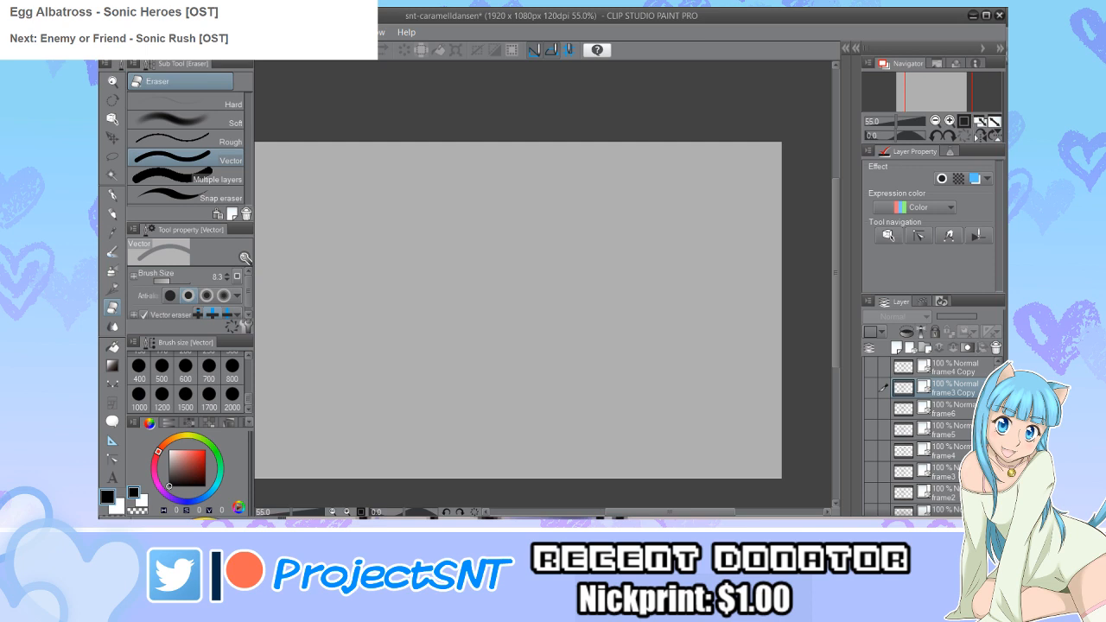
type("frame7")
key("Return")
left_click(951, 367)
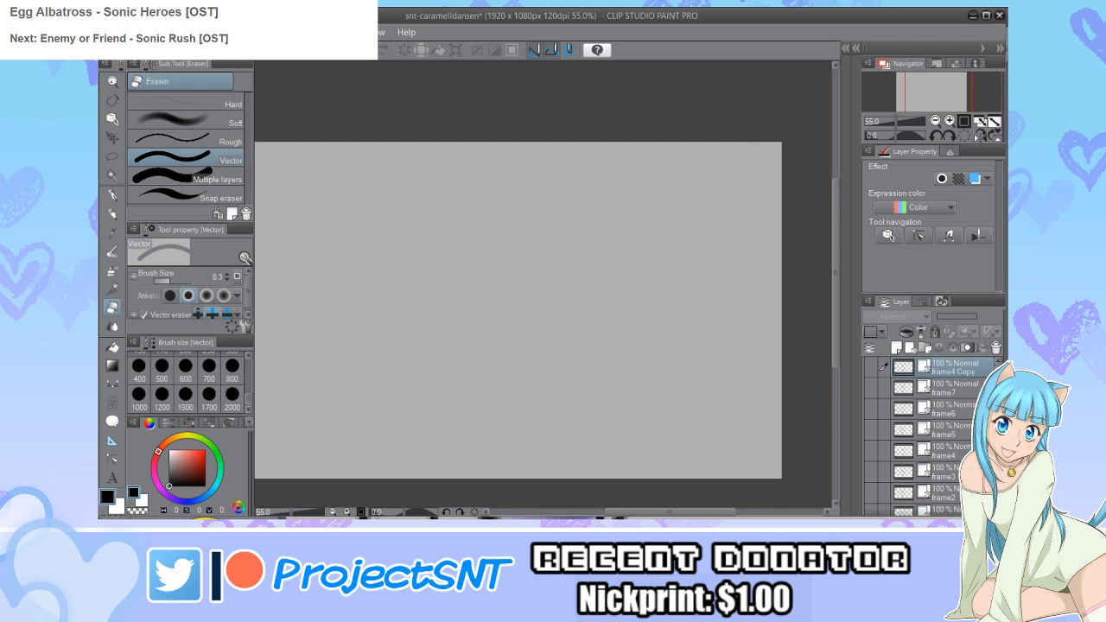
type("frame8")
key("Return")
Step: Show and expand the Folder 5 sketches, switching the visible sketch from Folder 4 to Folder 1 Copy
scroll(933, 432, "down", 2)
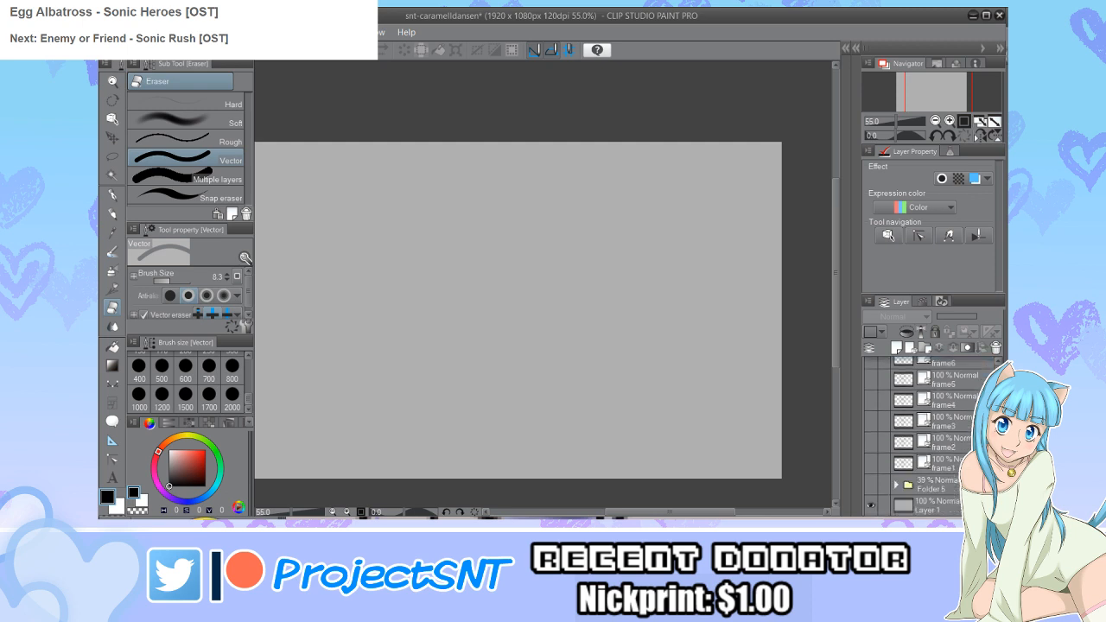
left_click(870, 484)
left_click(896, 484)
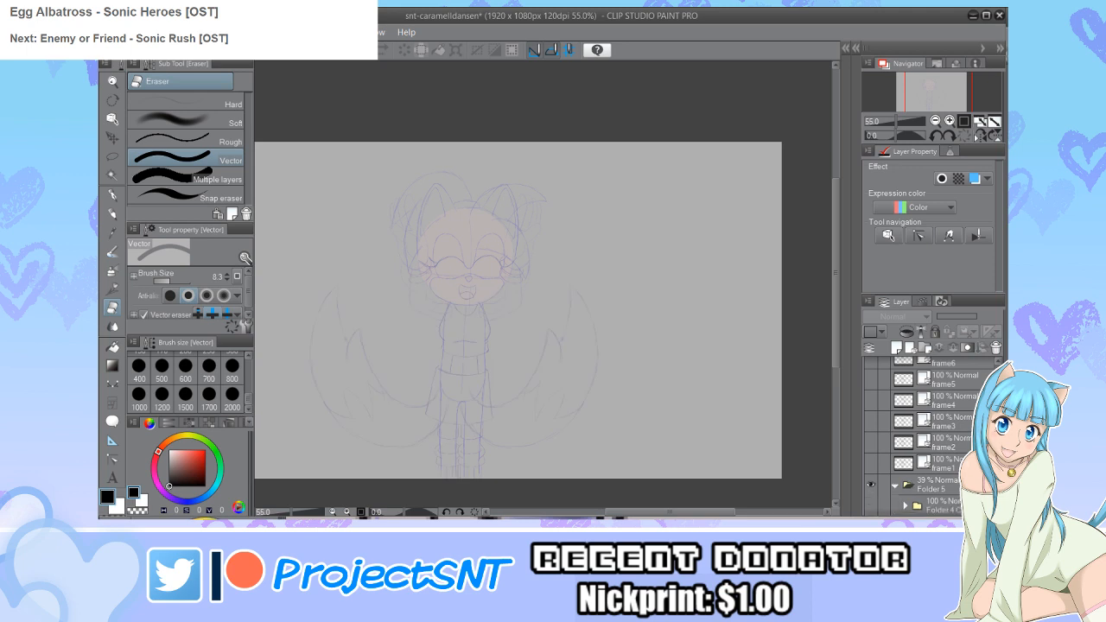
scroll(934, 432, "down", 3)
left_click(870, 463)
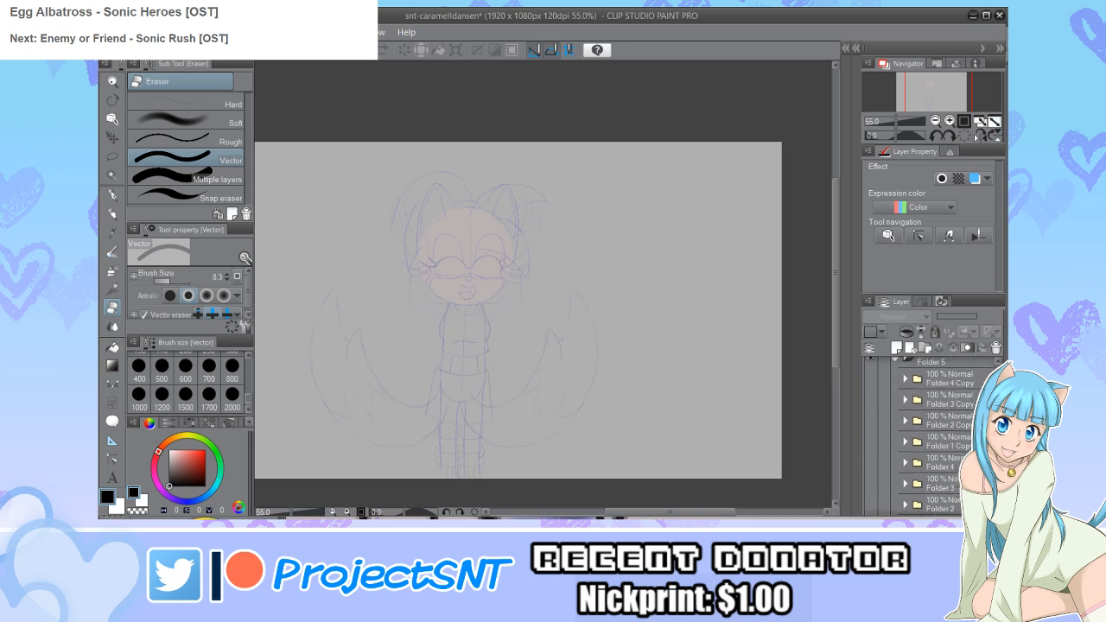
left_click(870, 441)
scroll(934, 437, "up", 5)
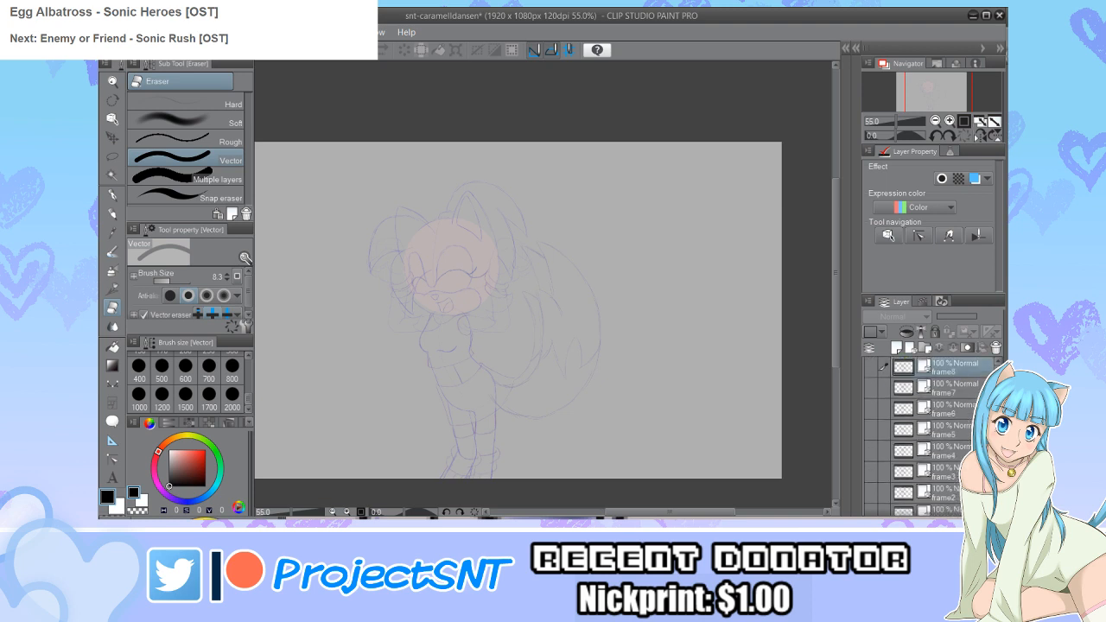
Step: Select the frame5 to frame8 layers together, show frame5, and flip all four horizontally with a transform
left_click(946, 388, "ctrl")
left_click(946, 409, "ctrl")
left_click(946, 429, "ctrl")
left_click(870, 430)
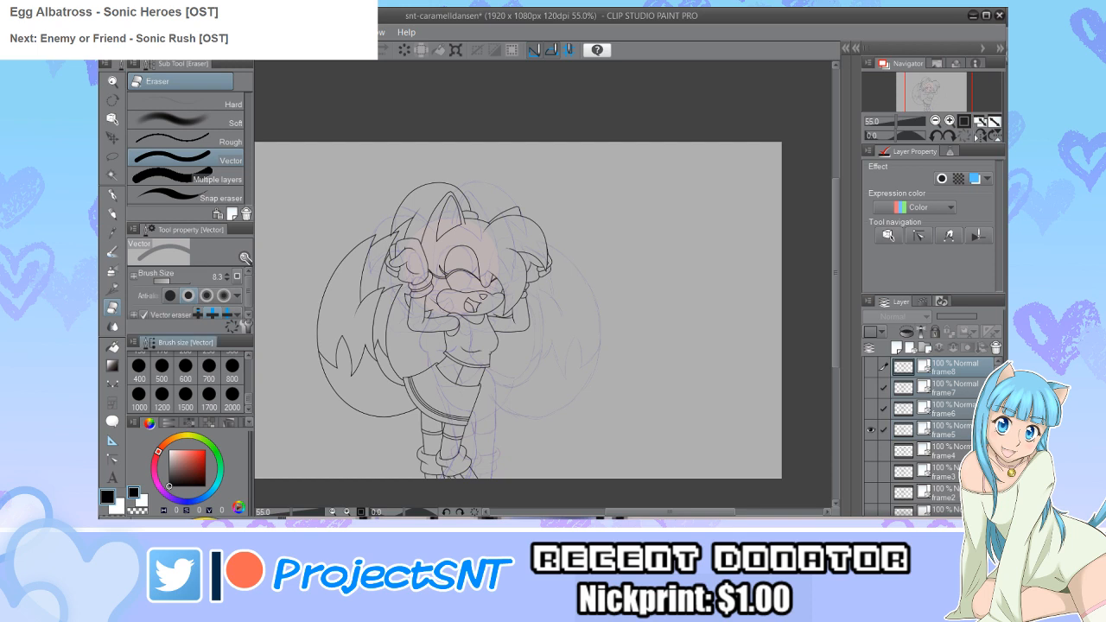
key("ctrl+t")
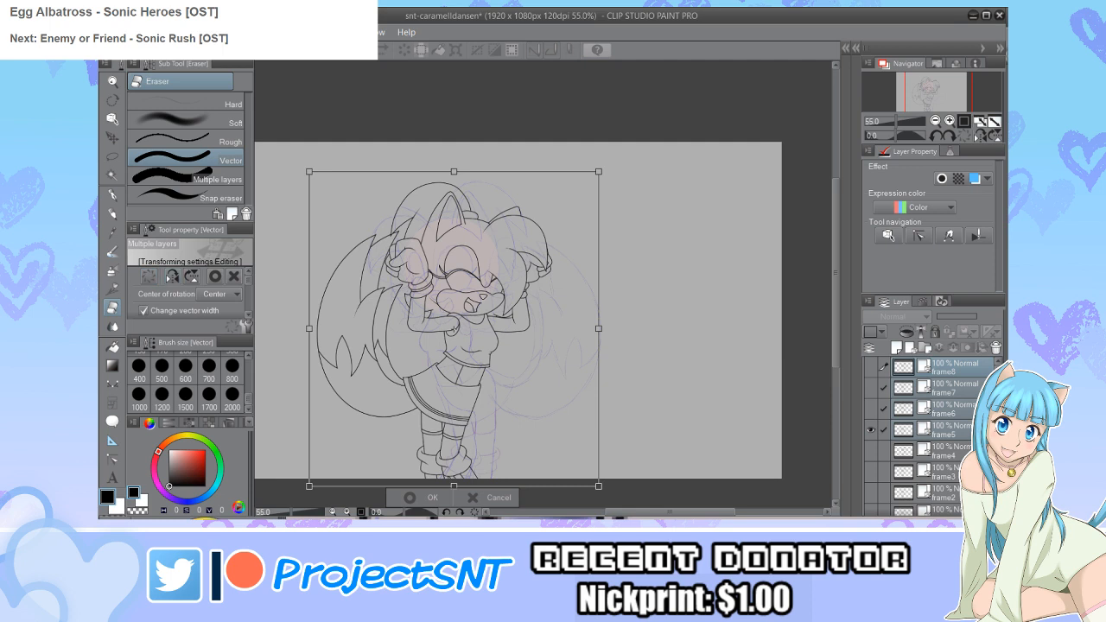
left_click(172, 275)
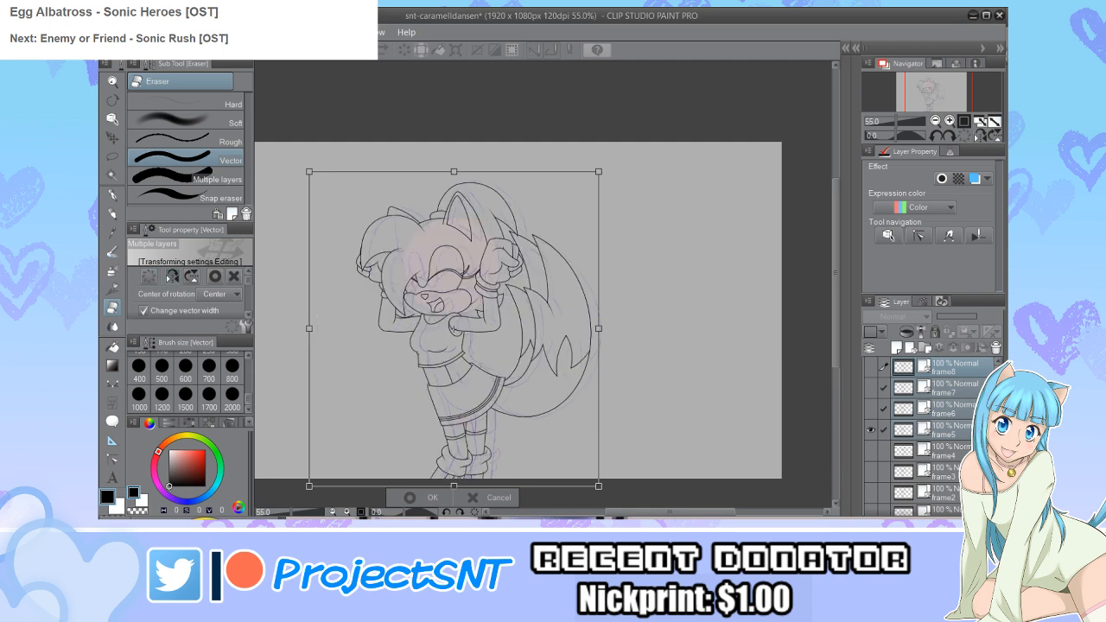
Step: Nudge the flipped frame5 to frame8 line art horizontally until frame5 lines up with the Folder 1 Copy sketch, and apply the transform
key("Right")
key("Right")
key("Right")
key("Right")
key("Right")
key("Right")
key("Right")
key("Right")
key("Right")
key("Right")
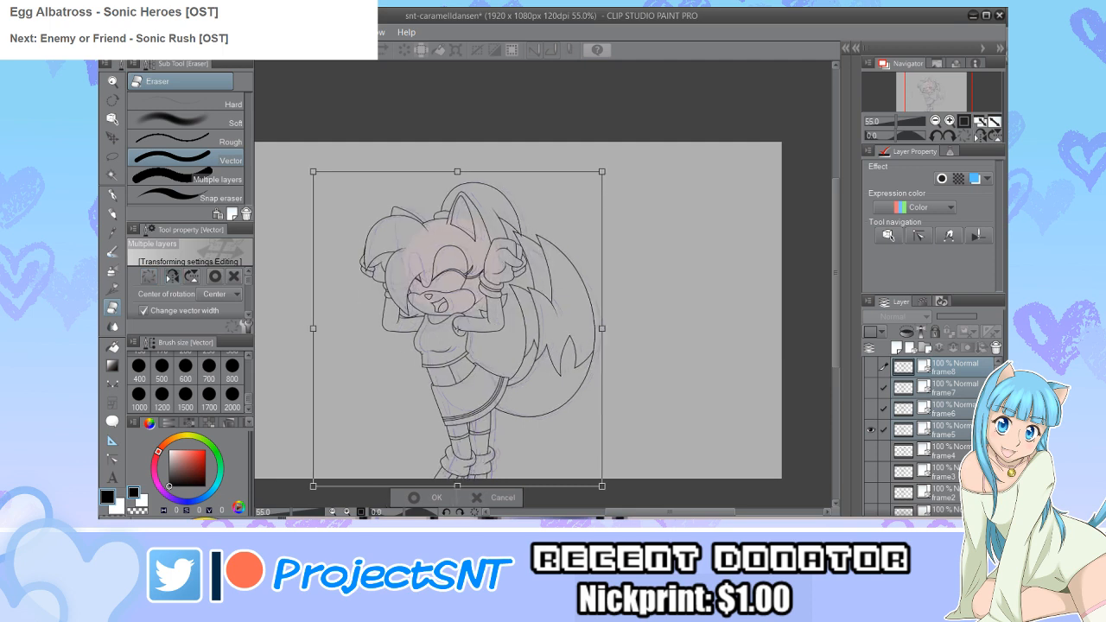
key("Right")
key("Right")
key("Right")
key("Right")
key("Right")
key("Right")
key("Right")
key("Right")
key("Right")
key("Right")
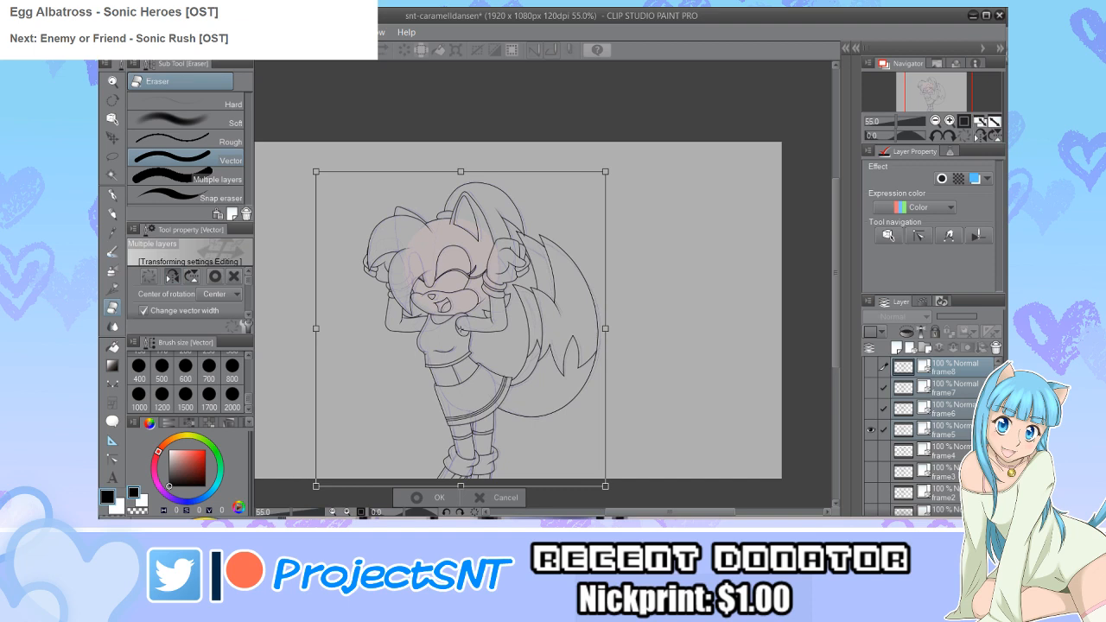
key("Right")
key("Right")
key("Right")
key("Right")
key("Right")
key("Right")
key("Right")
key("Right")
key("Right")
key("Right")
key("Right")
key("Right")
key("Right")
key("Right")
key("Right")
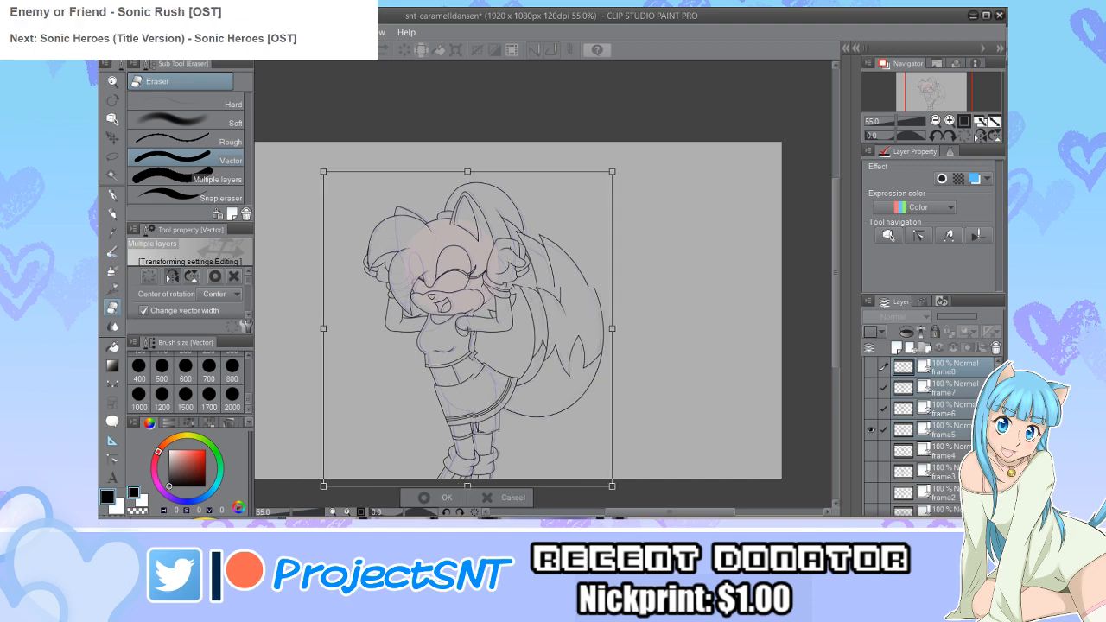
key("Right")
key("Right")
key("Right")
key("Right")
key("Right")
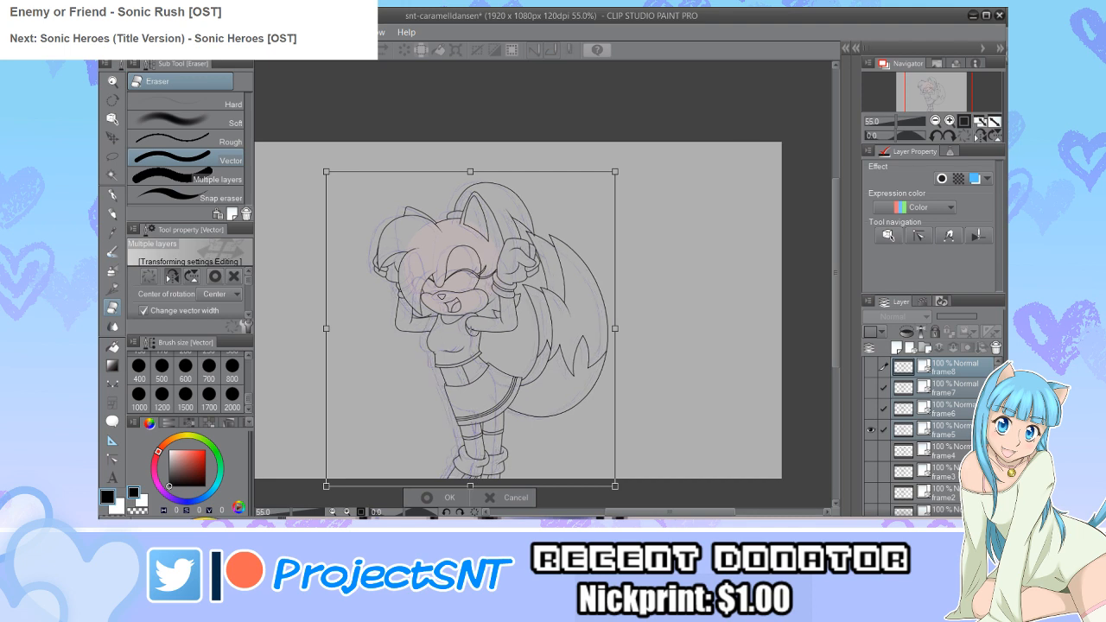
key("Left")
key("Left")
key("Left")
key("Left")
key("Left")
key("Left")
key("Left")
key("Left")
key("Left")
key("Left")
key("Left")
key("Left")
key("Left")
key("Left")
key("Left")
key("Left")
key("Left")
key("Left")
key("Left")
key("Left")
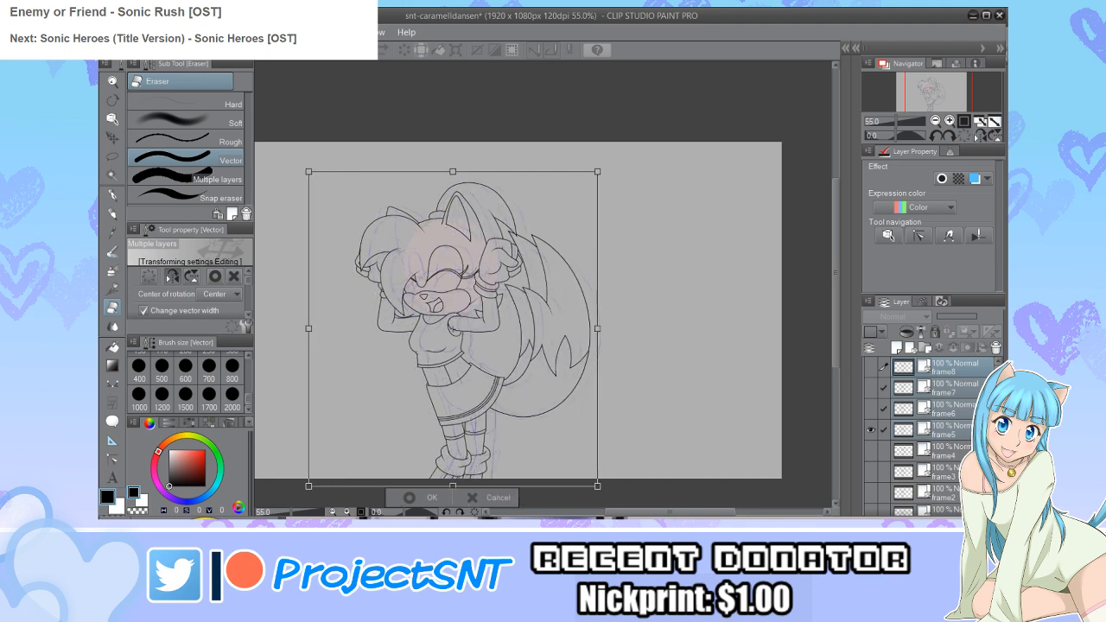
key("Right")
key("Right")
key("Right")
key("Right")
key("Right")
key("Right")
key("Right")
key("Right")
key("Right")
key("Right")
key("Right")
key("Right")
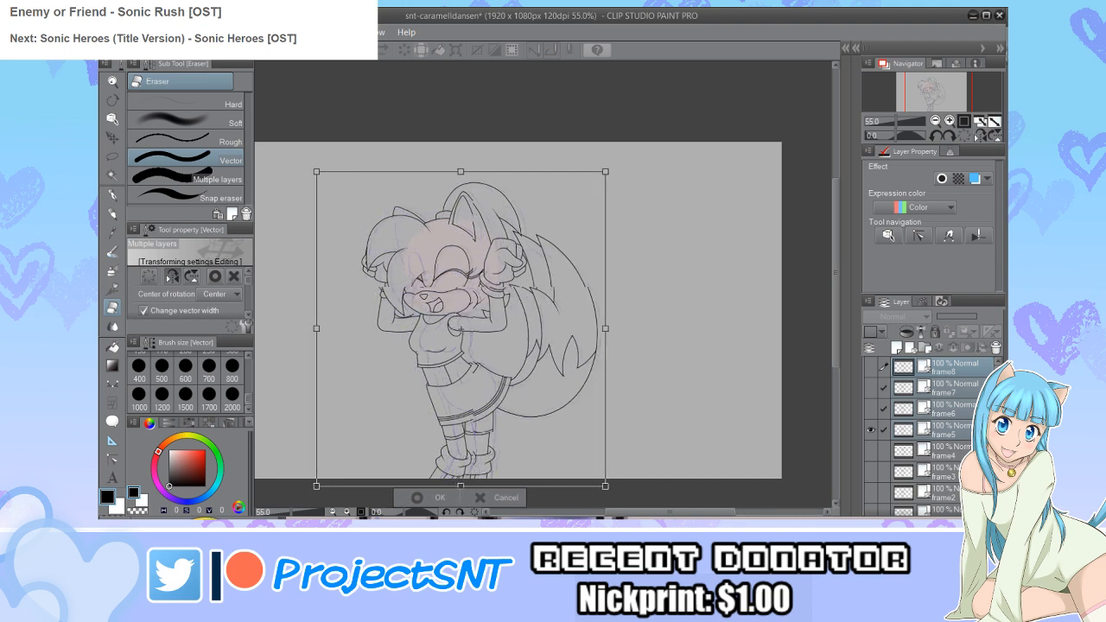
key("Right")
key("Right")
key("Right")
key("Right")
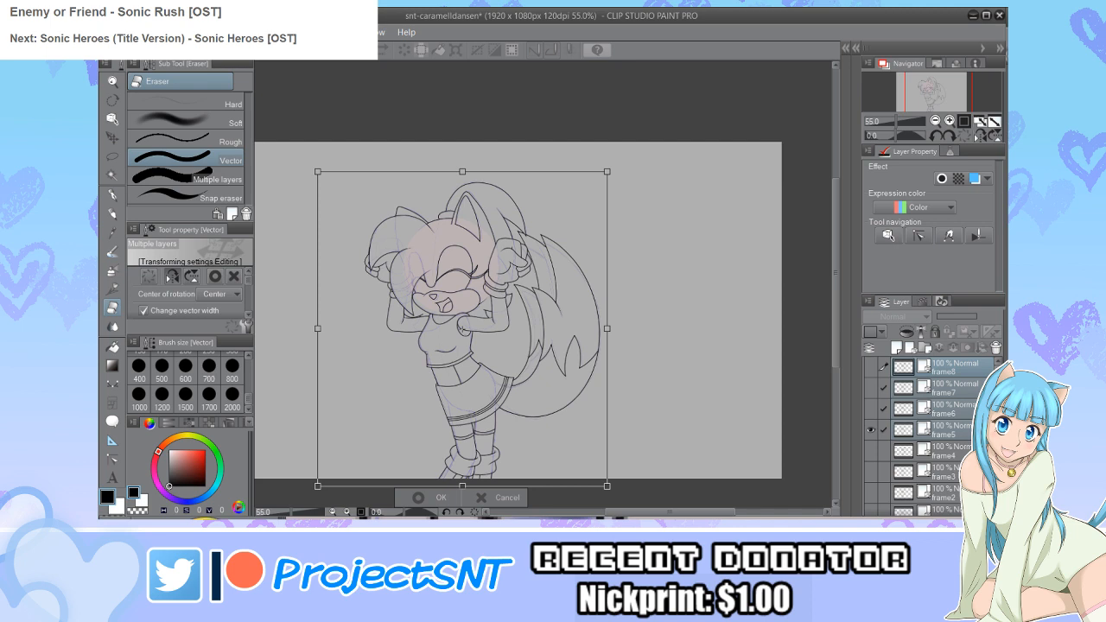
key("Return")
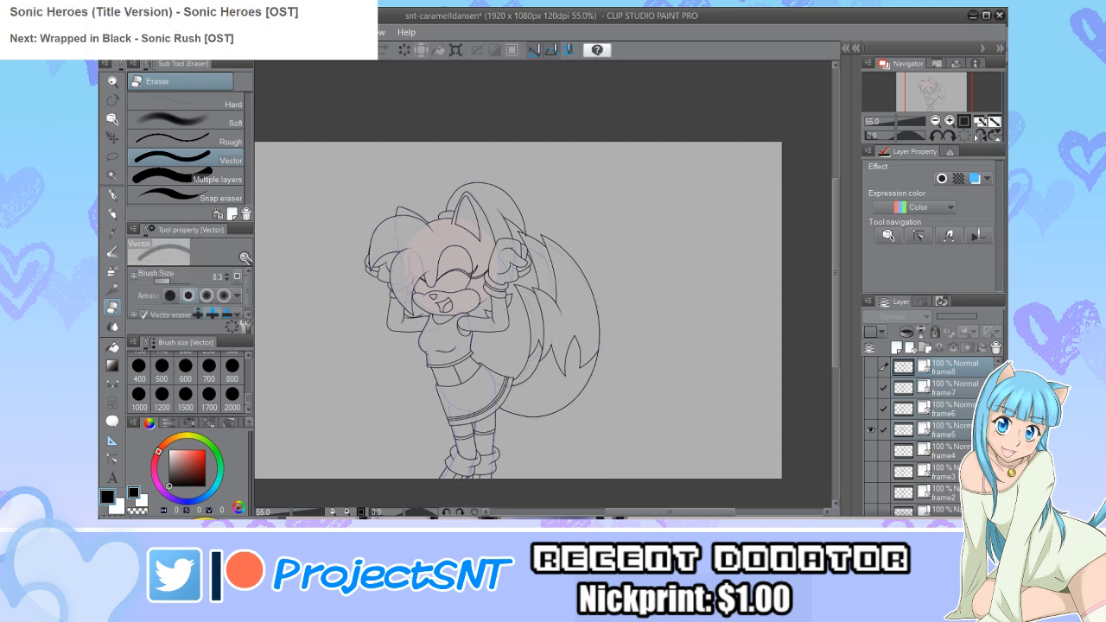
Step: Hide frame5 and check the flipped frame6, frame7 and frame8 layers one at a time against the sketch
left_click(871, 429)
left_click(871, 409)
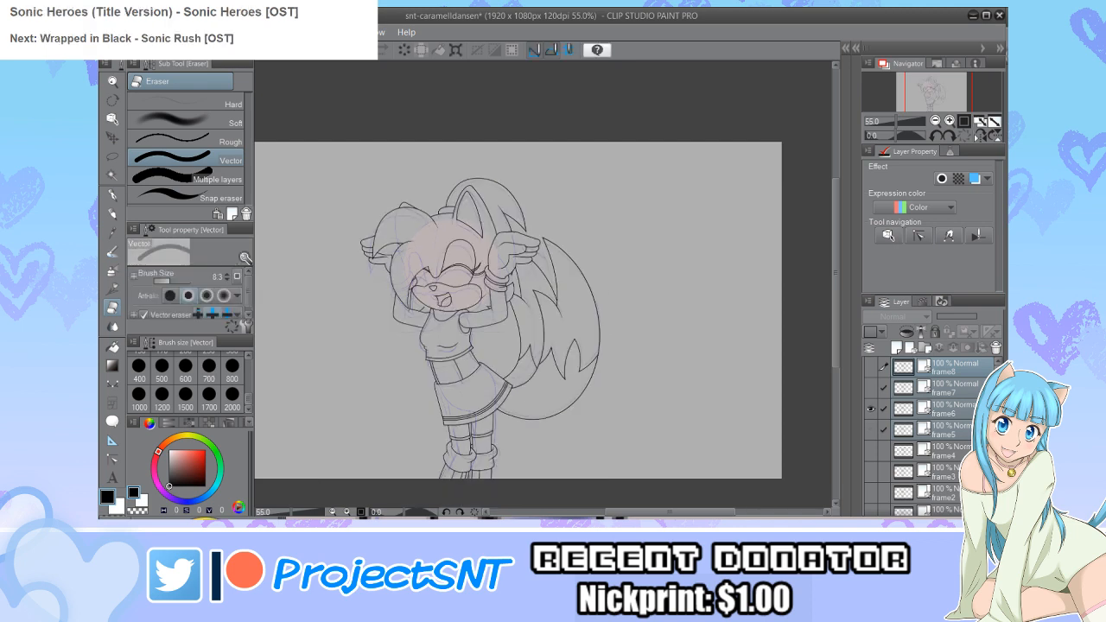
left_click(871, 409)
left_click(871, 388)
left_click(871, 367)
left_click(871, 368)
left_click(871, 367)
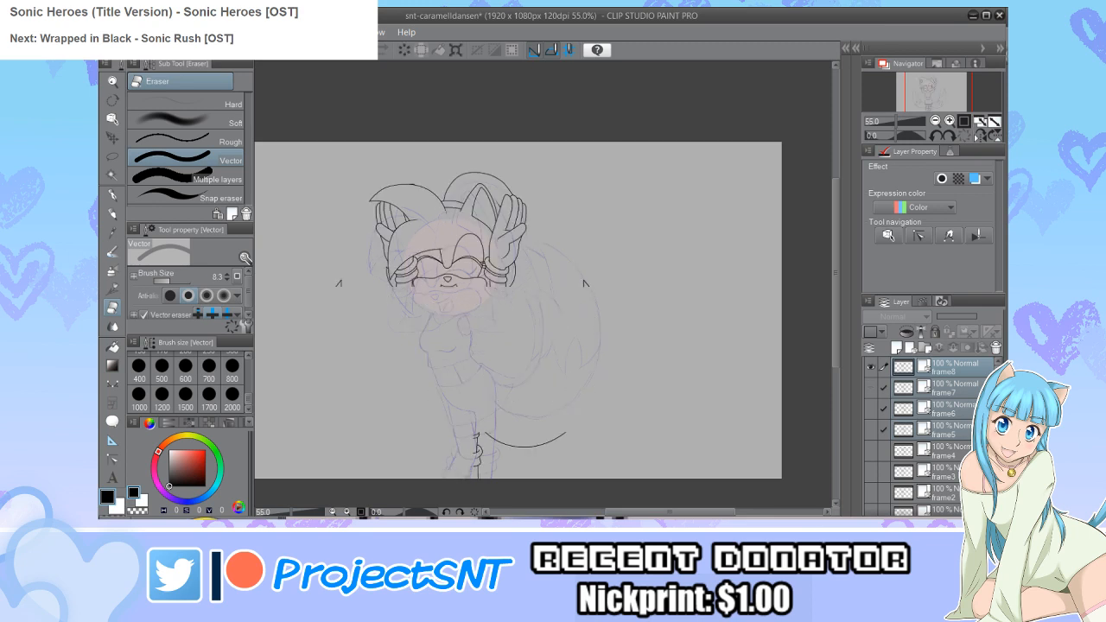
left_click(871, 367)
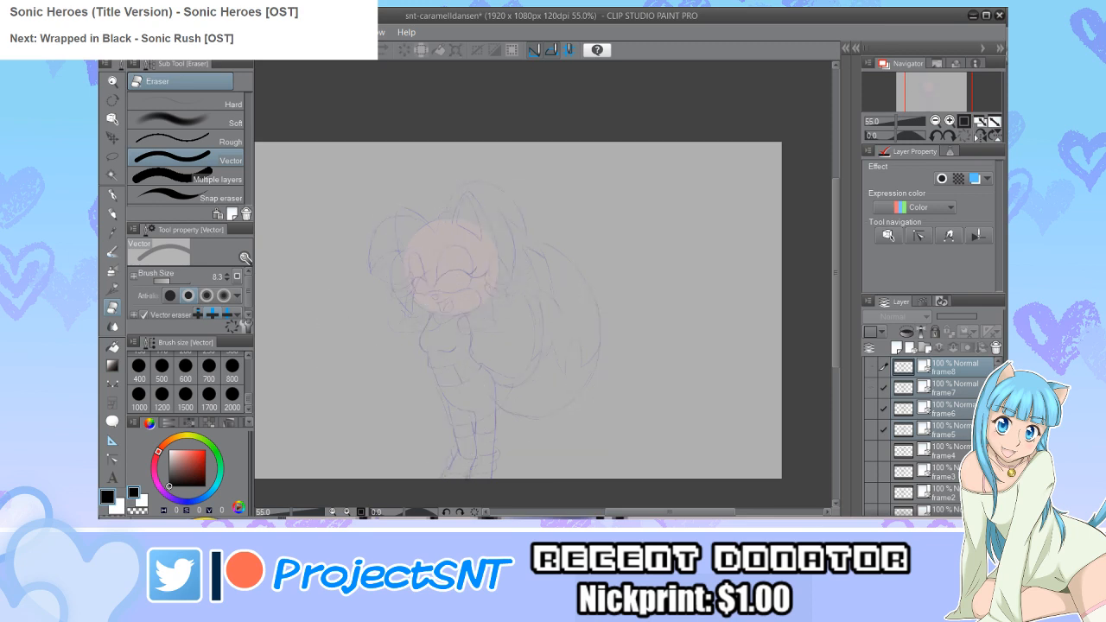
Step: Hide and collapse the Folder 5 sketches, show only the frame1 line art, and save the file
scroll(929, 432, "down", 3)
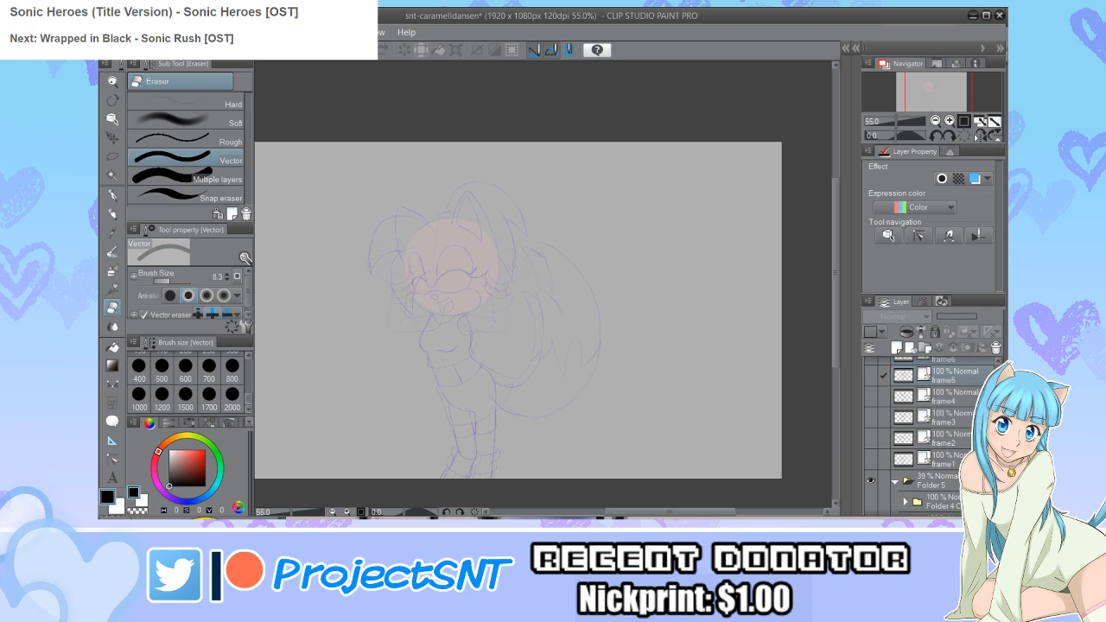
left_click(871, 480)
left_click(895, 480)
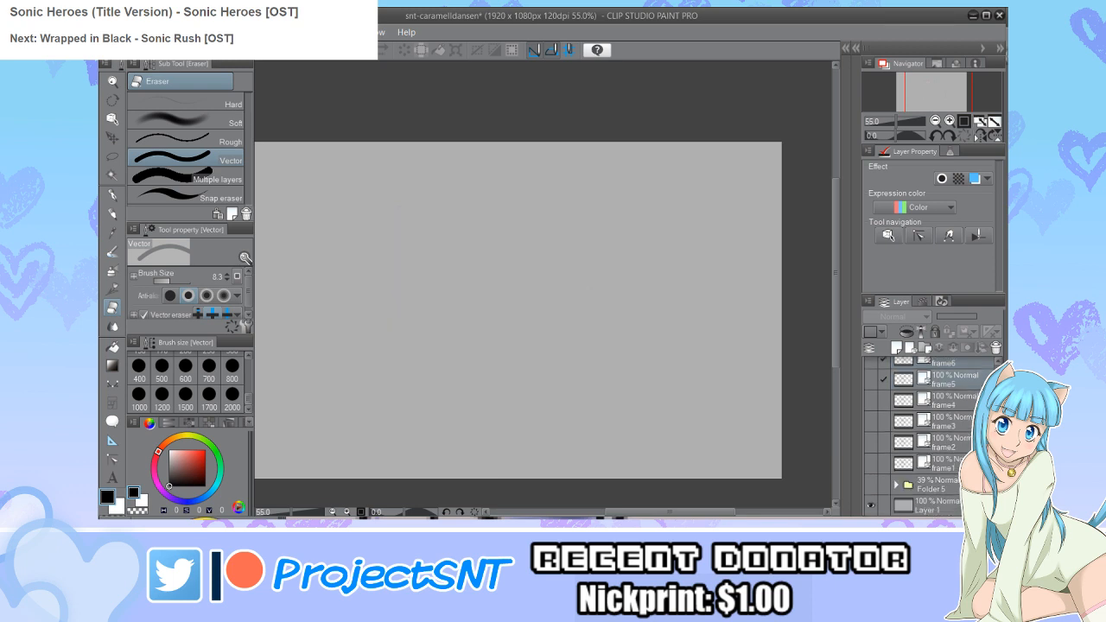
scroll(929, 433, "up", 2)
scroll(929, 432, "down", 2)
left_click(871, 478)
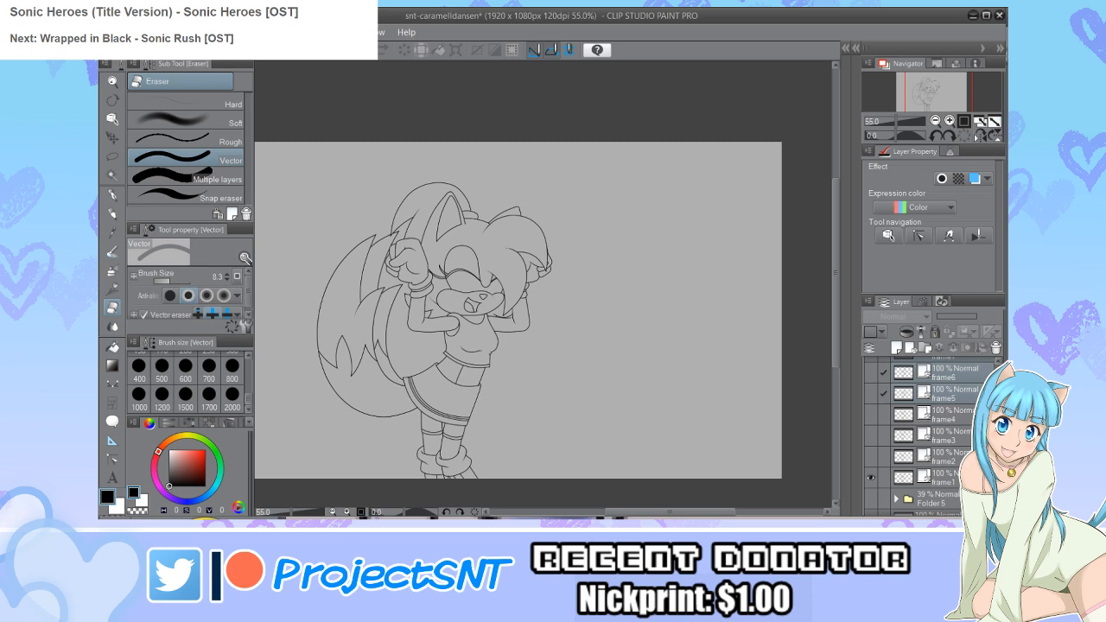
key("ctrl+s")
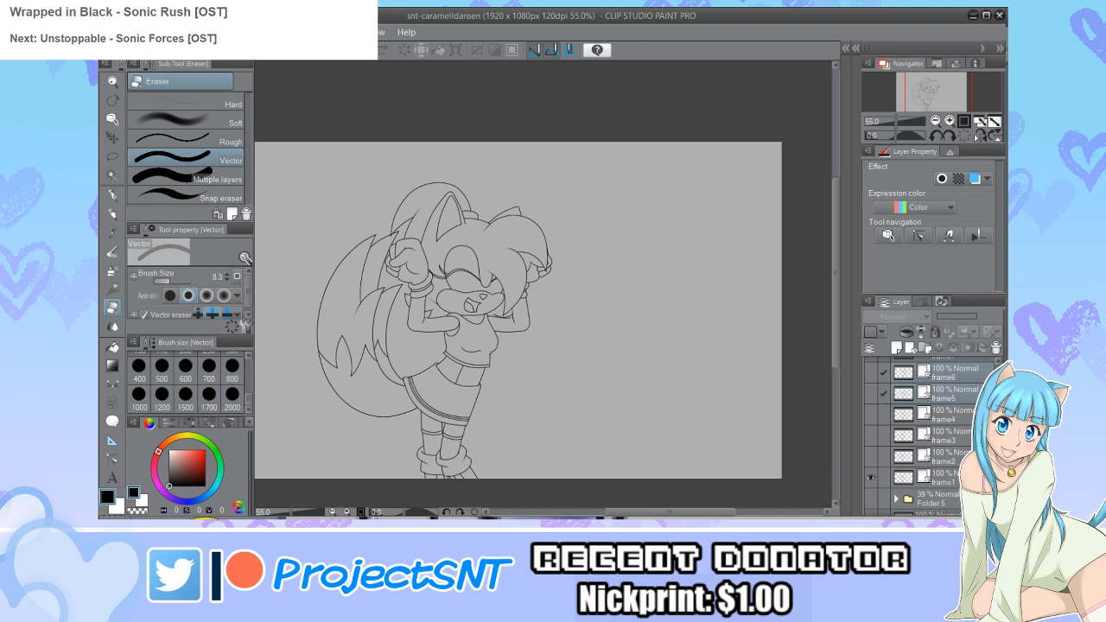
Step: Save the frame1 image as test2-1.png, and switch the visible layer from frame1 to frame2
left_click(916, 477)
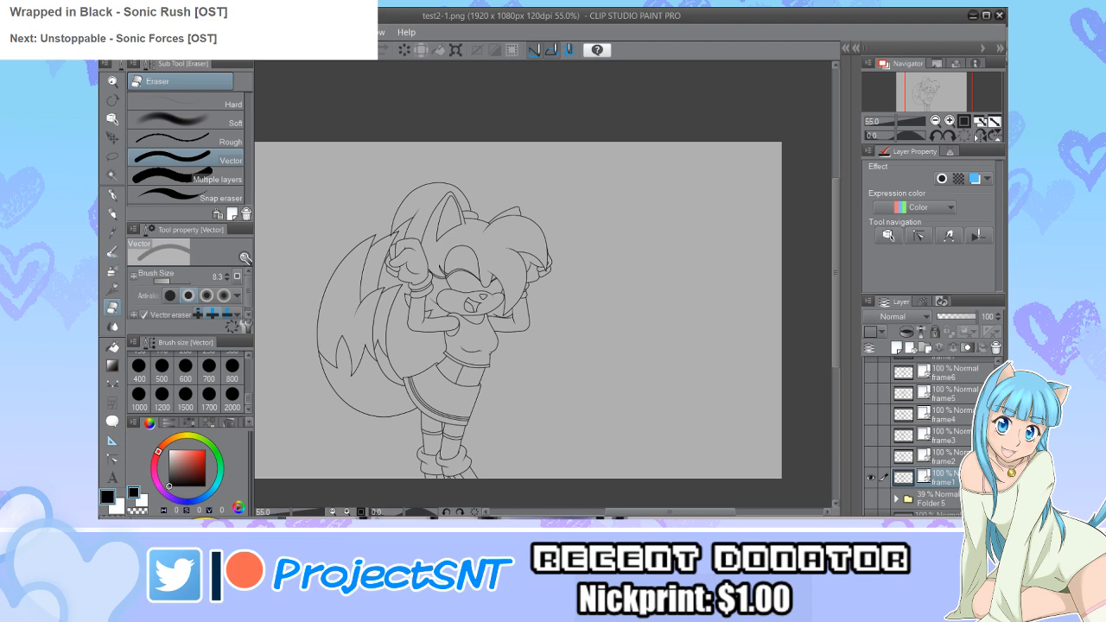
left_click(872, 477)
left_click(871, 457)
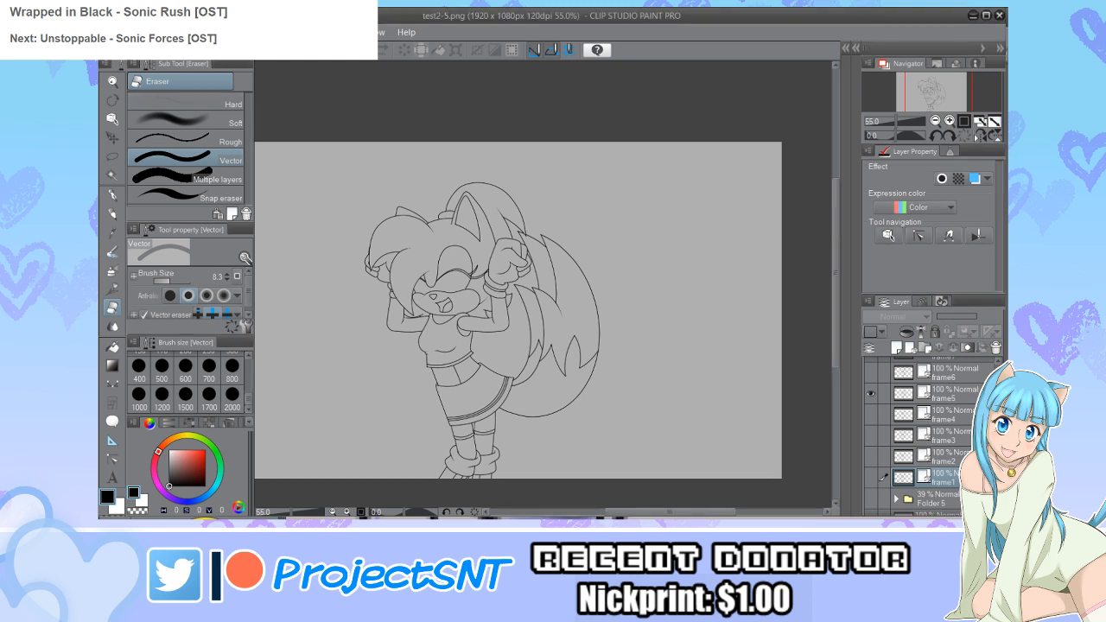
Step: Save the image with only frame6 visible as test2-6.png
key("Delete")
key("ctrl+v")
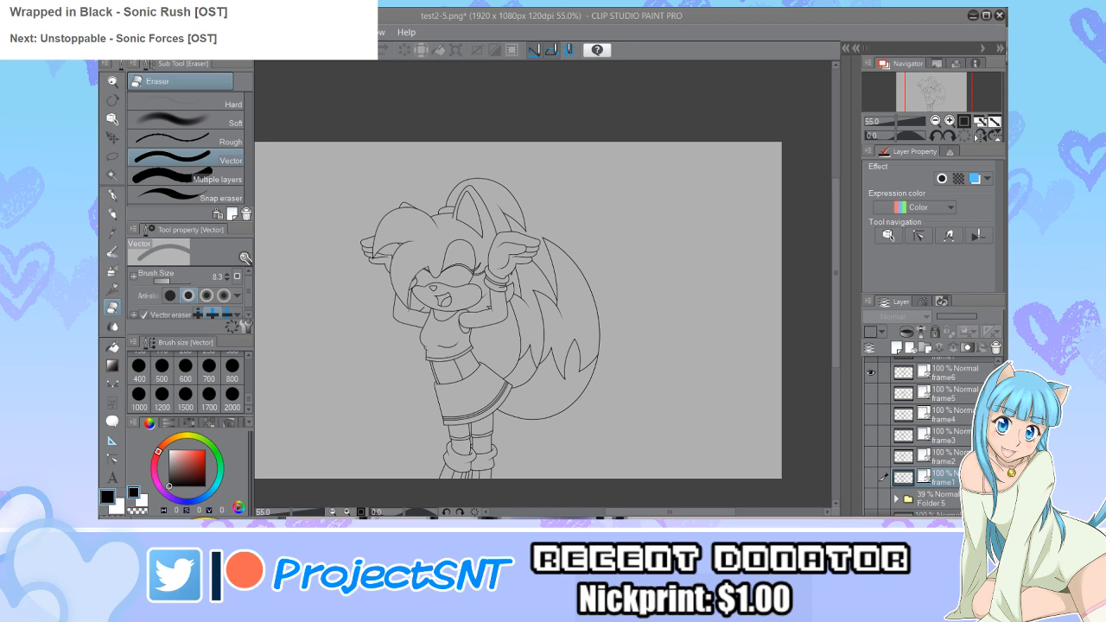
key("Return")
Step: Hide frame6, show frame7, and save the image as test2-7.png
scroll(930, 432, "up", 2)
left_click(870, 408)
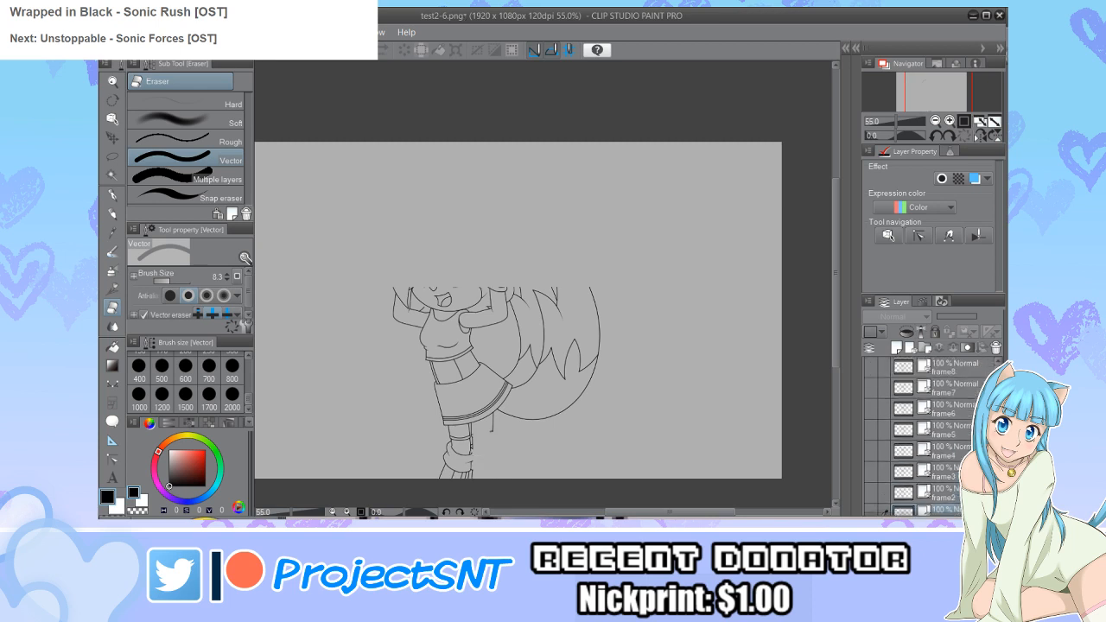
left_click(871, 387)
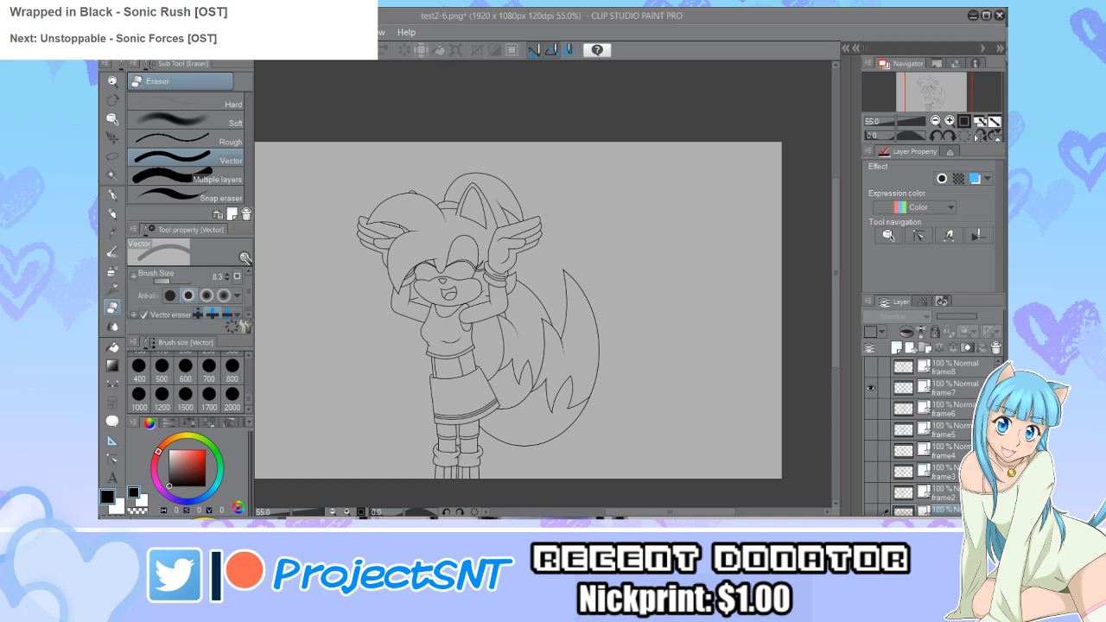
key("Return")
Step: Hide frame7, show frame8, and save the image as test2-8.png
left_click(870, 388)
left_click(870, 366)
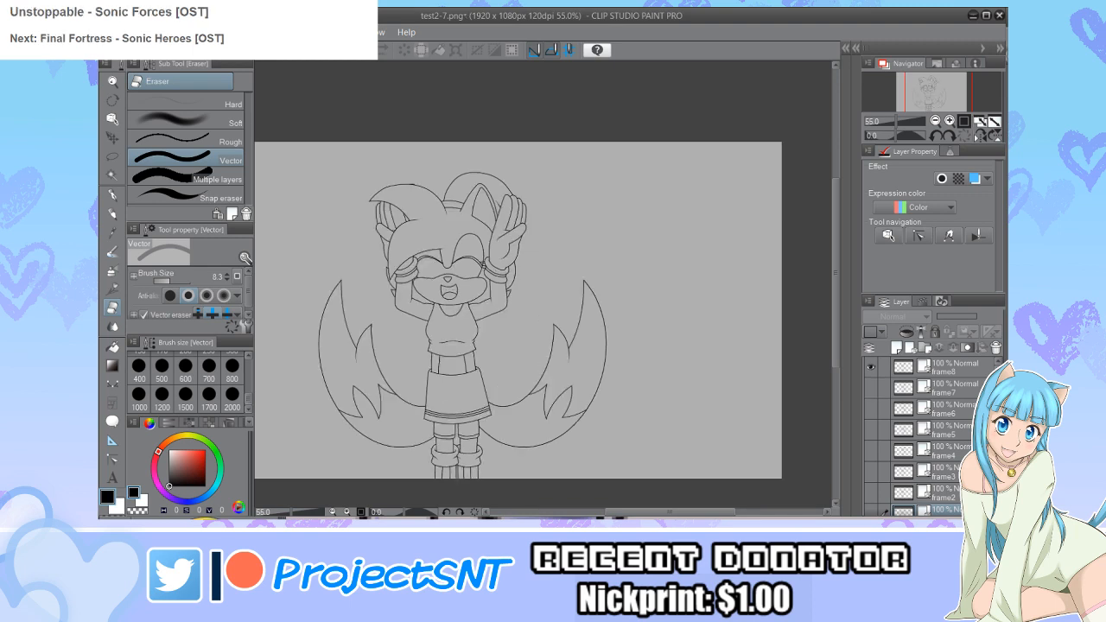
key("alt+shift+s")
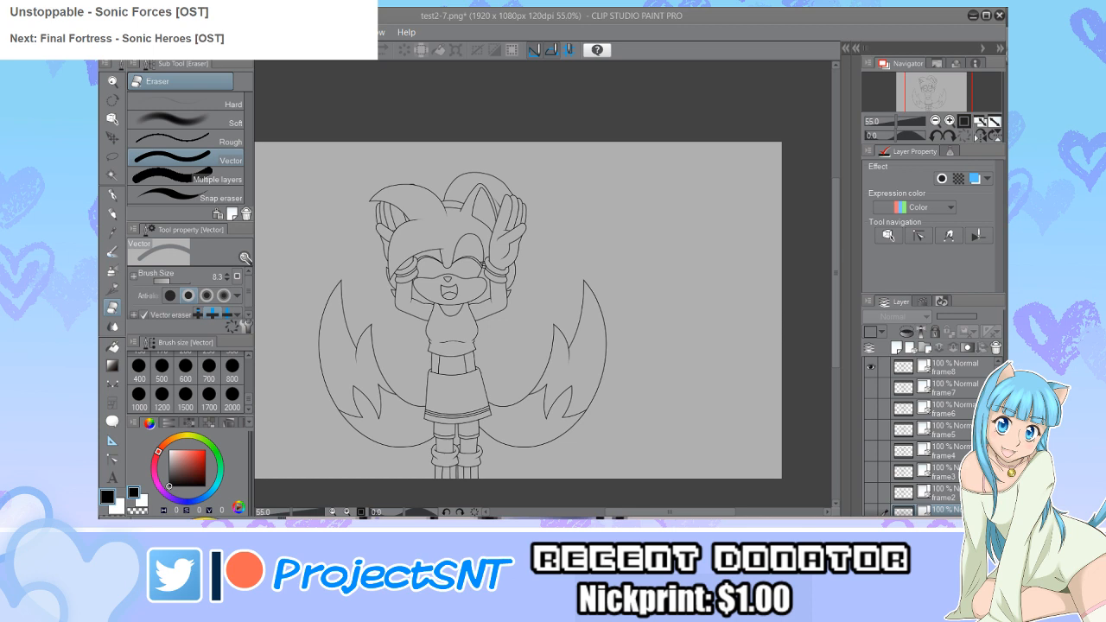
key("Return")
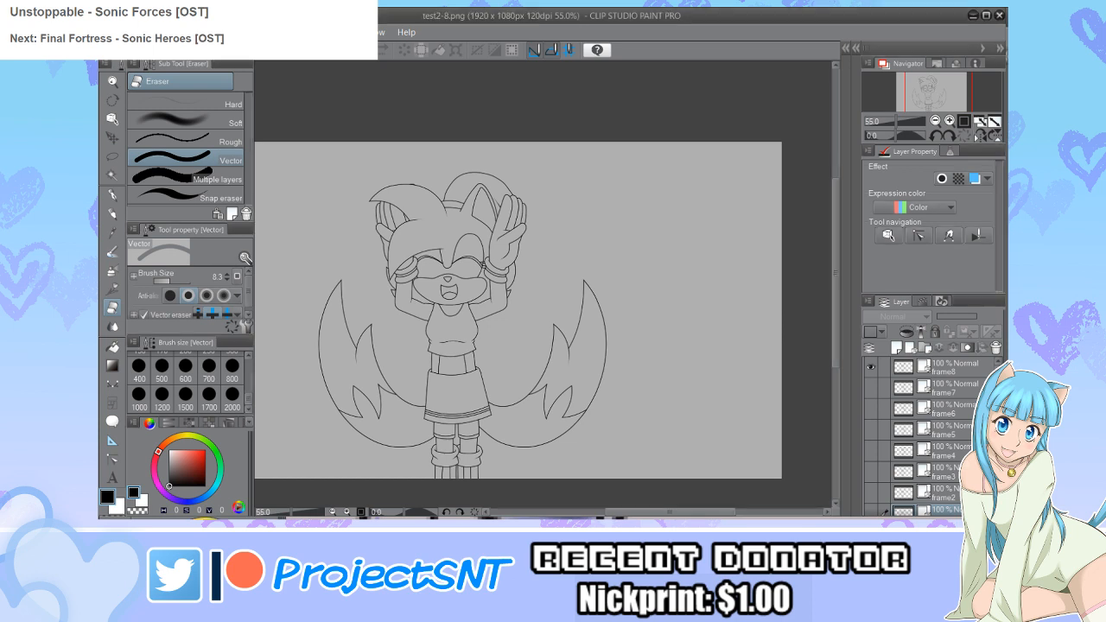